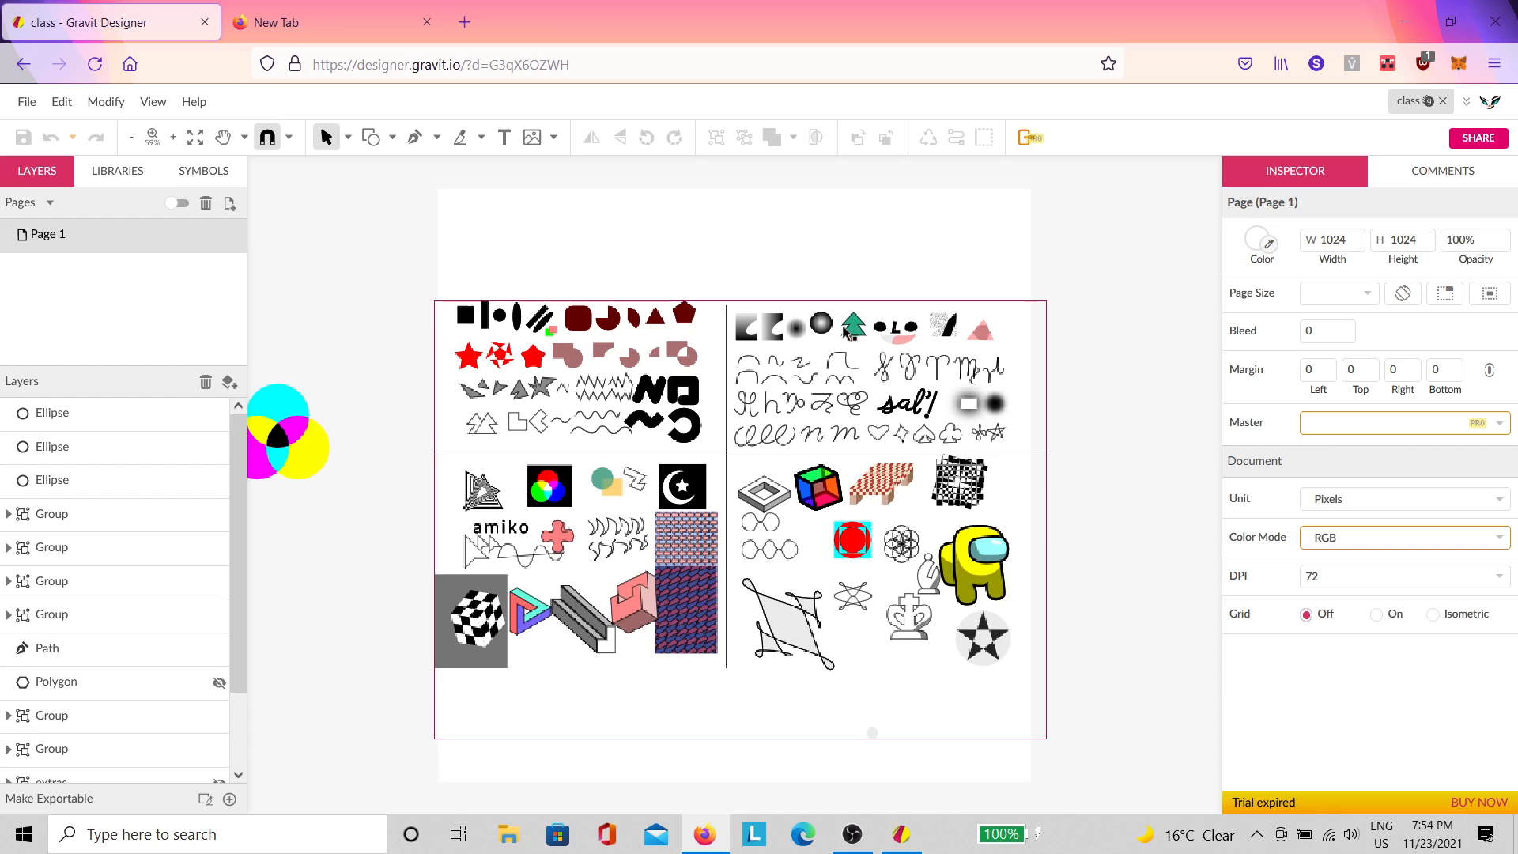
Step: Examine the sample shapes, gradients and curve drawings across the upper half of the class page
scroll(627, 308, up, 3)
scroll(553, 304, up, 2)
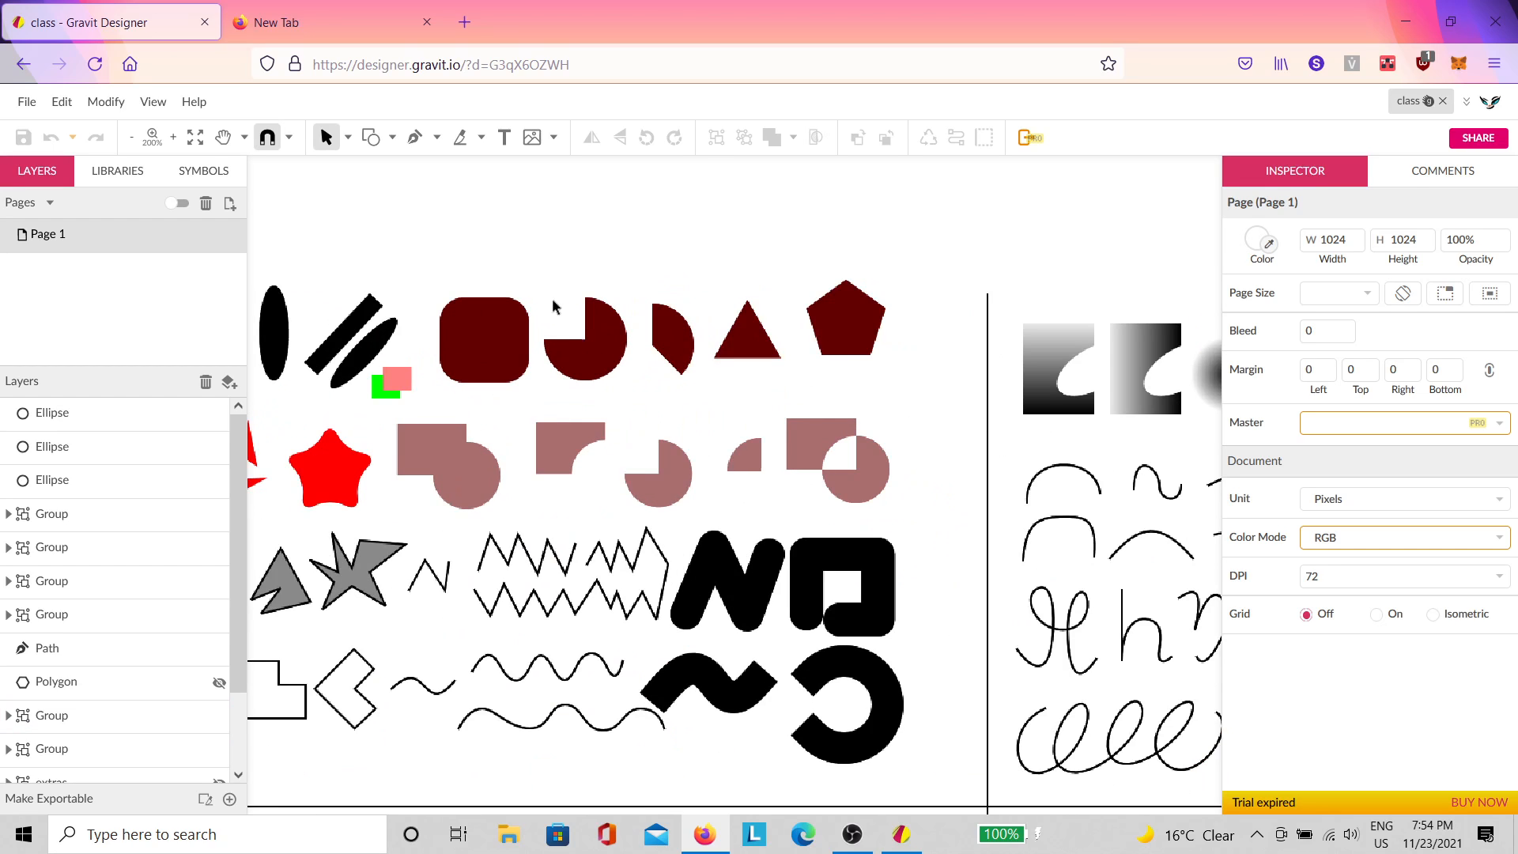
scroll(775, 389, down, 1)
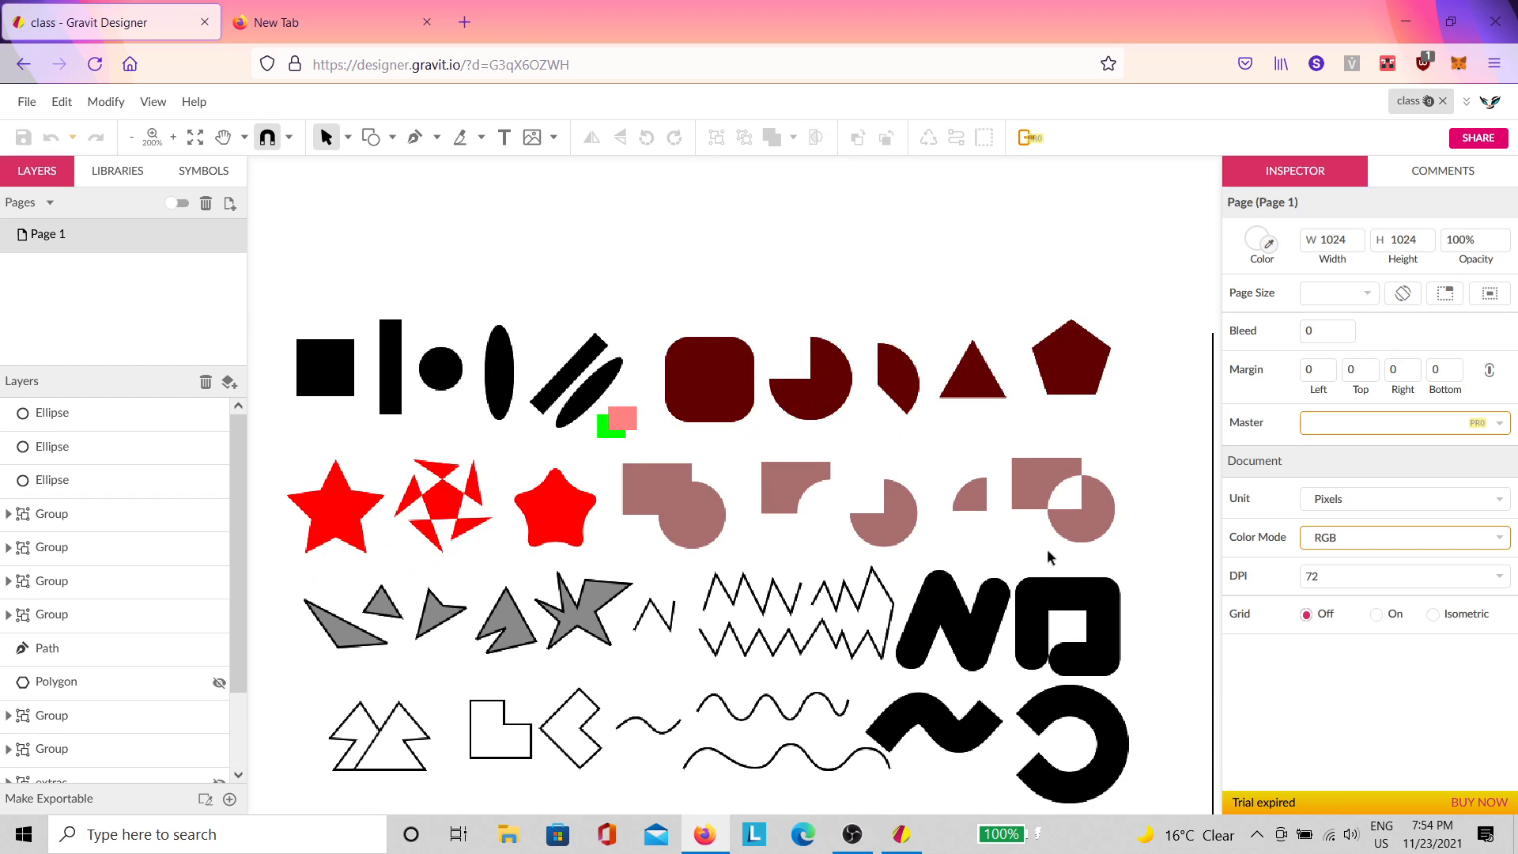
scroll(1049, 557, right, 10)
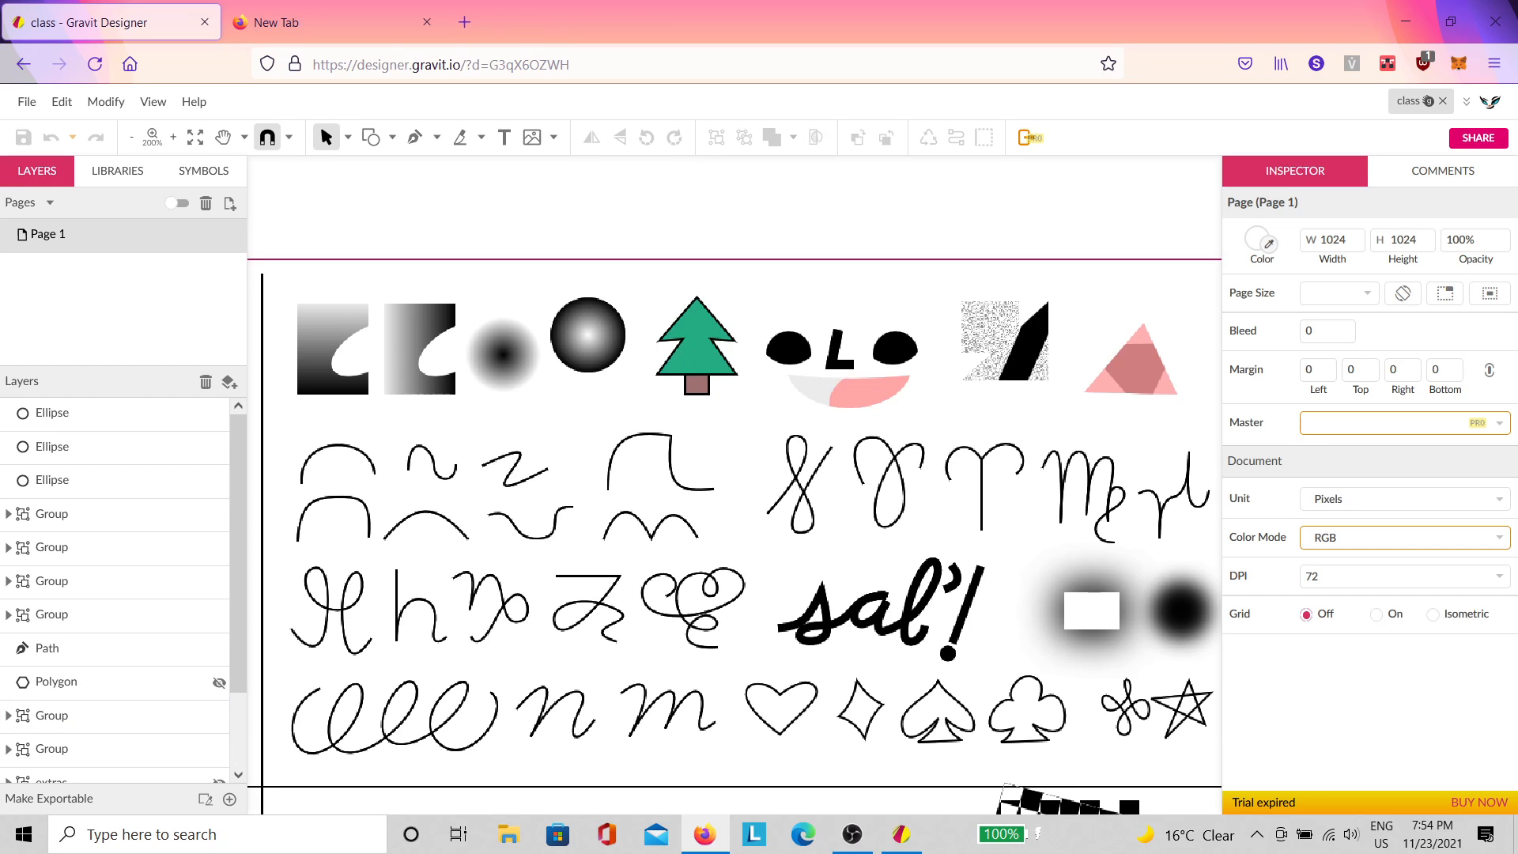
scroll(1126, 395, right, 3)
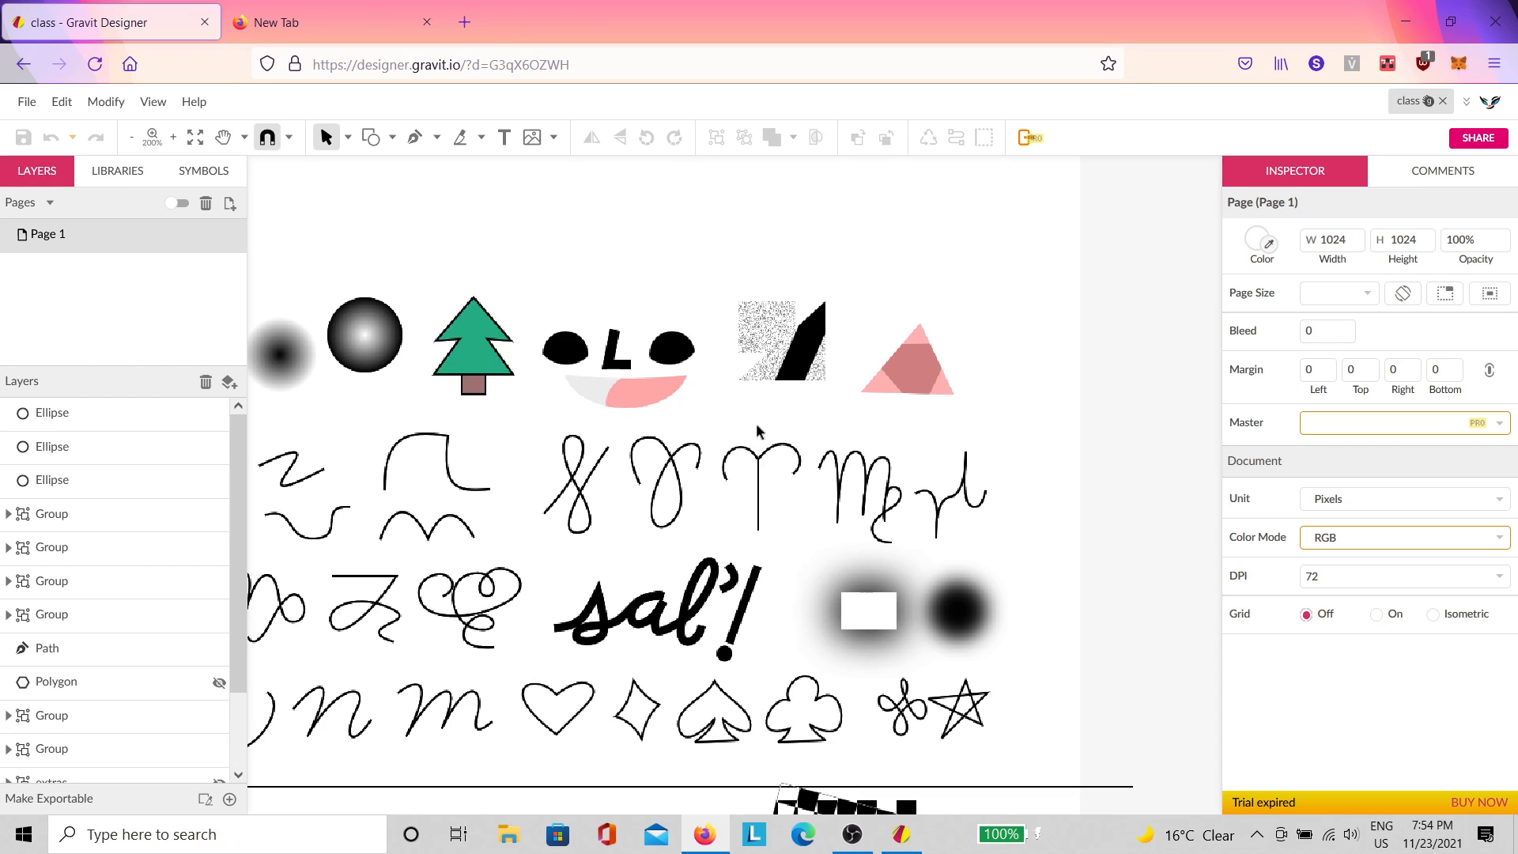
scroll(777, 544, down, 2)
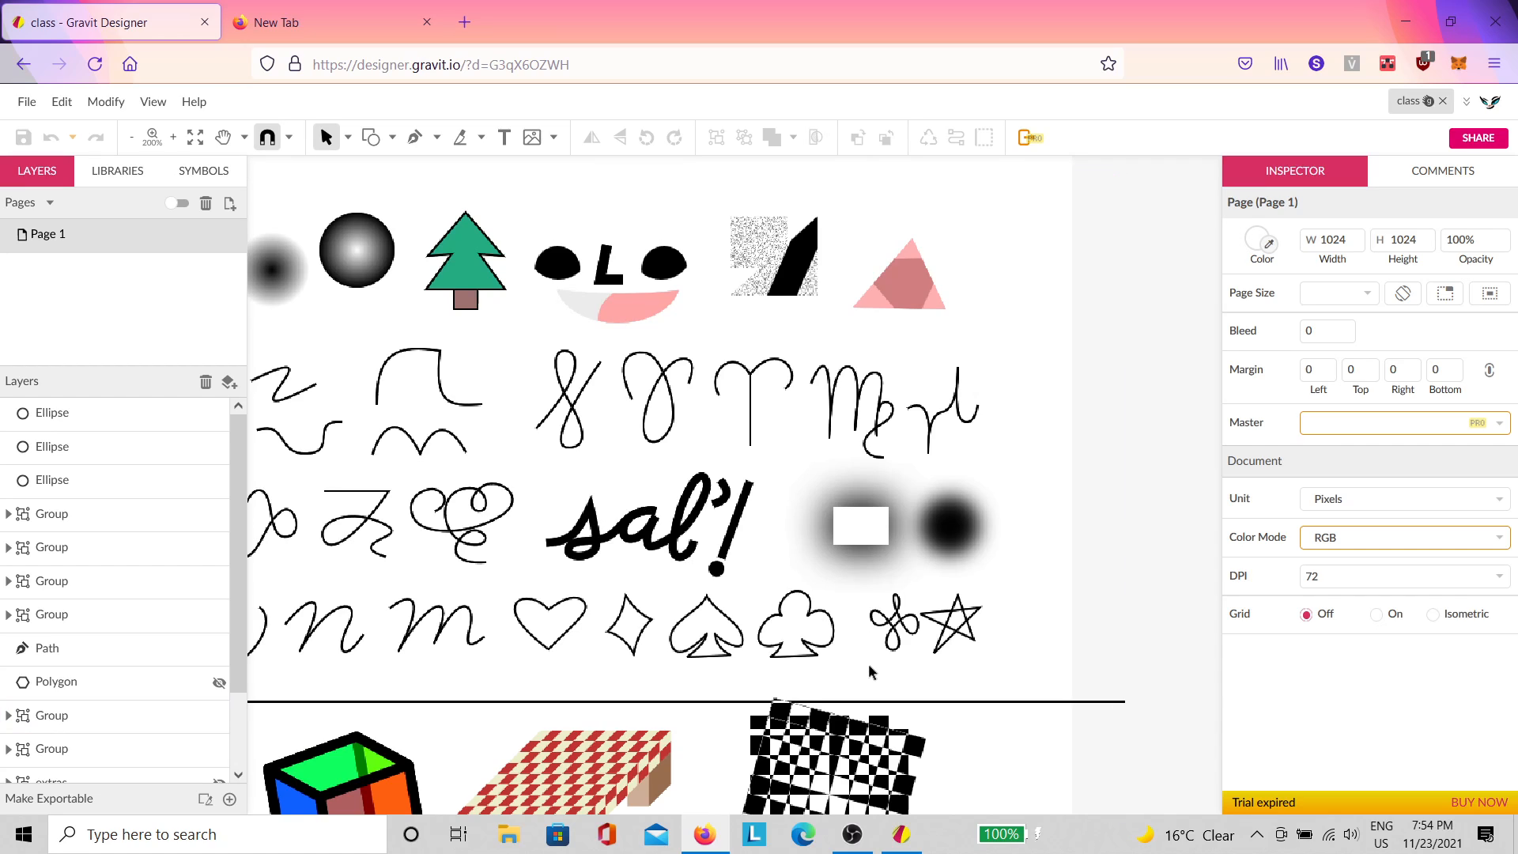
key(space)
drag(659, 625, 891, 679)
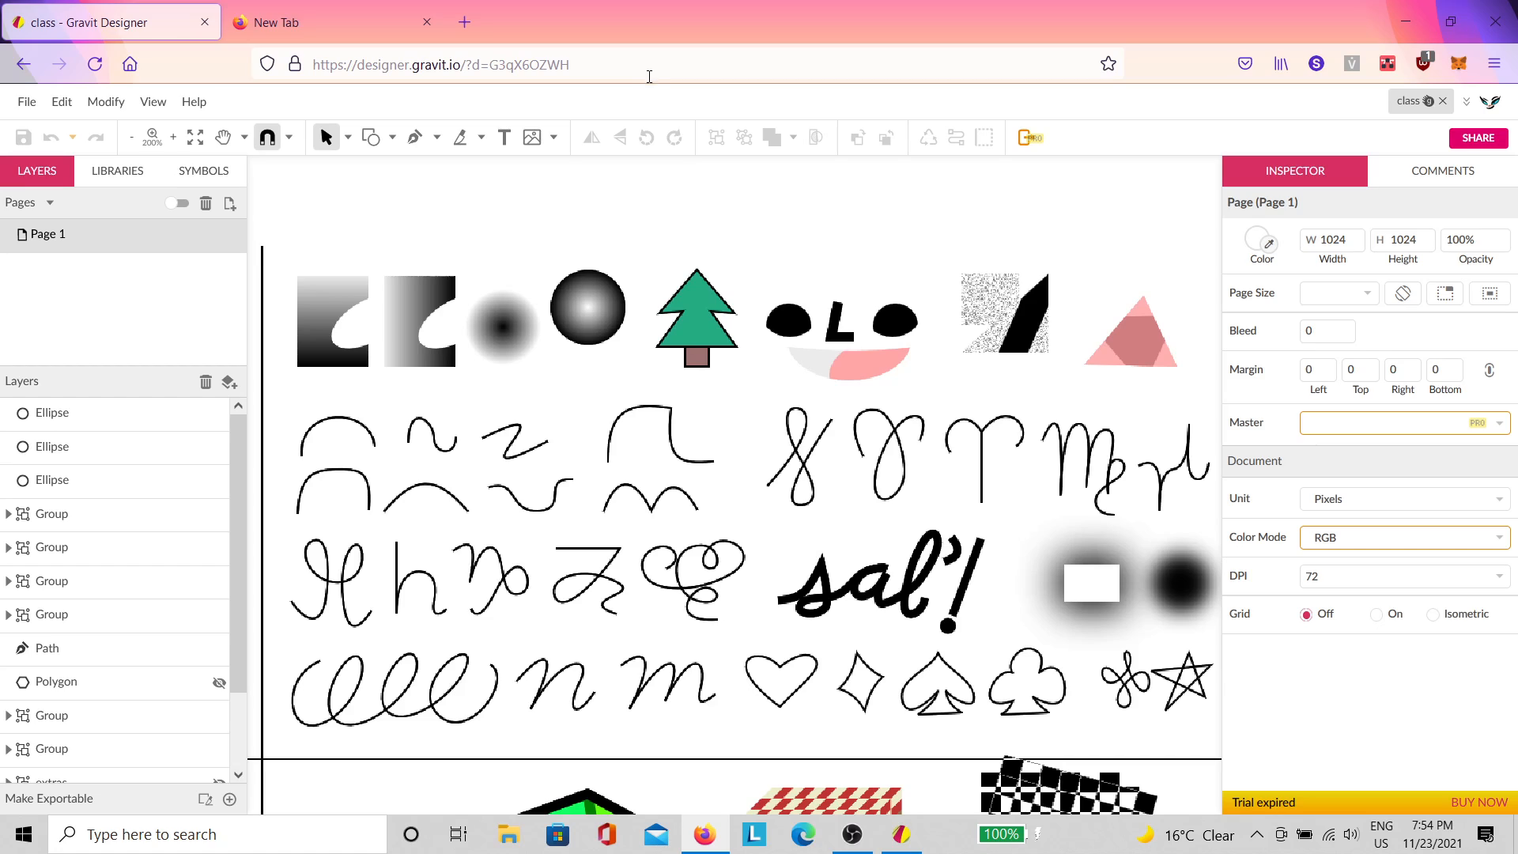
Step: Load method.ac in the empty browser tab and launch The Bézier Game
click(308, 32)
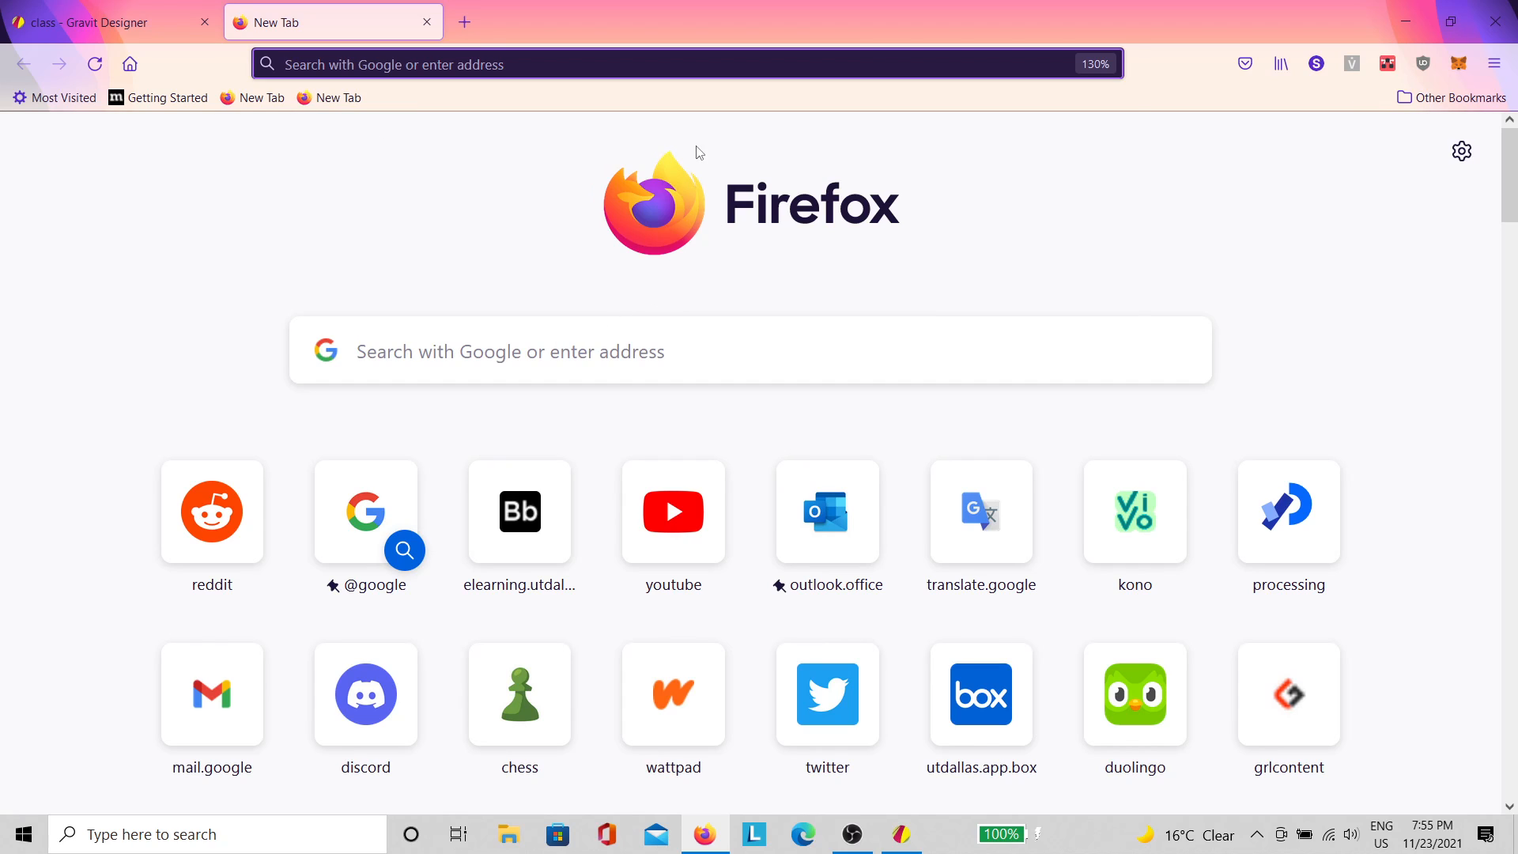
text(method.a)
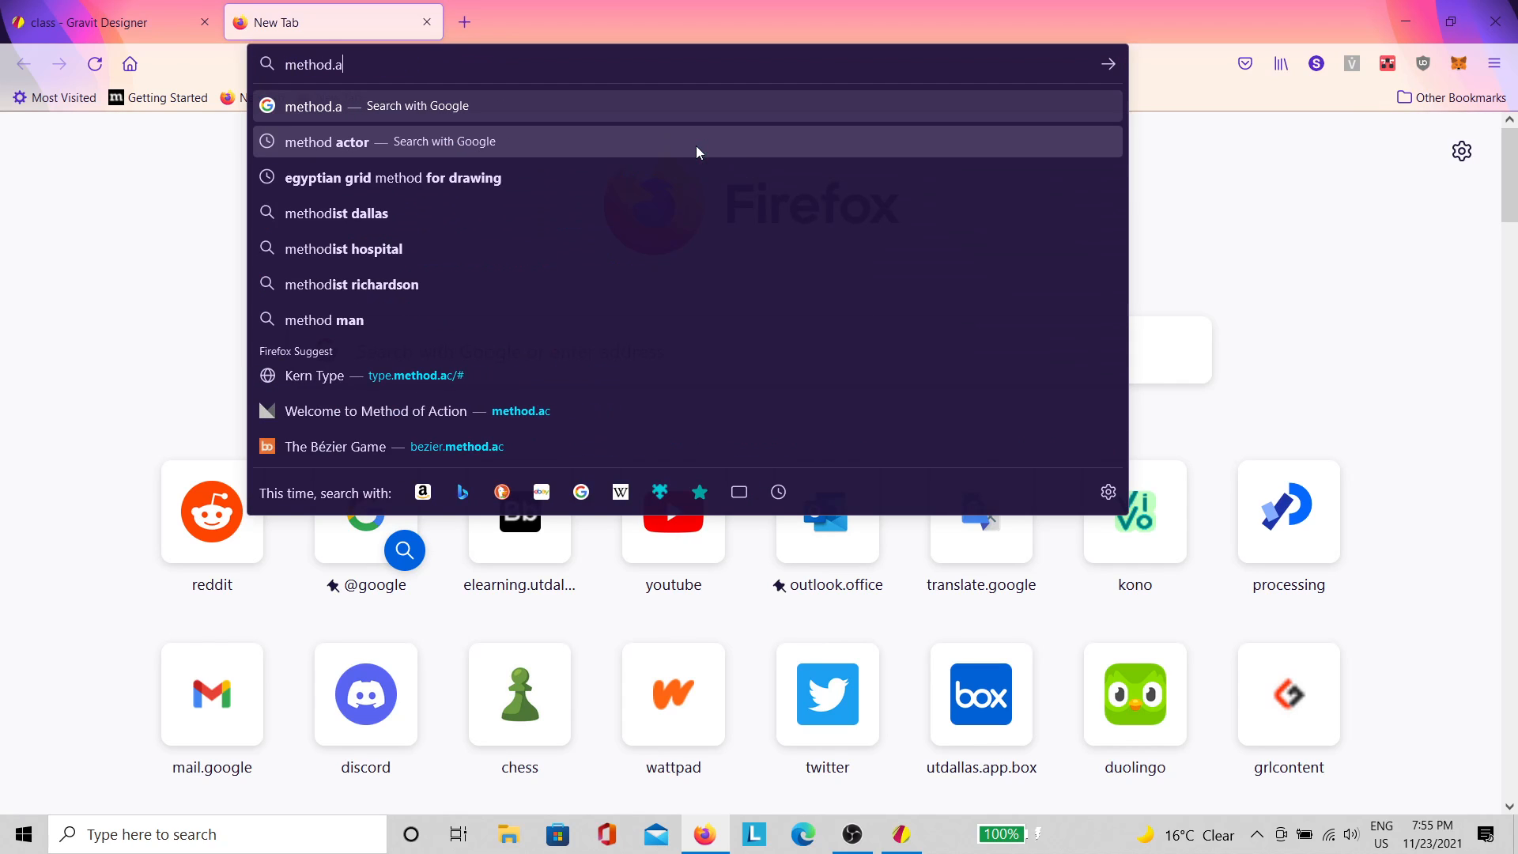
text(c)
key(Return)
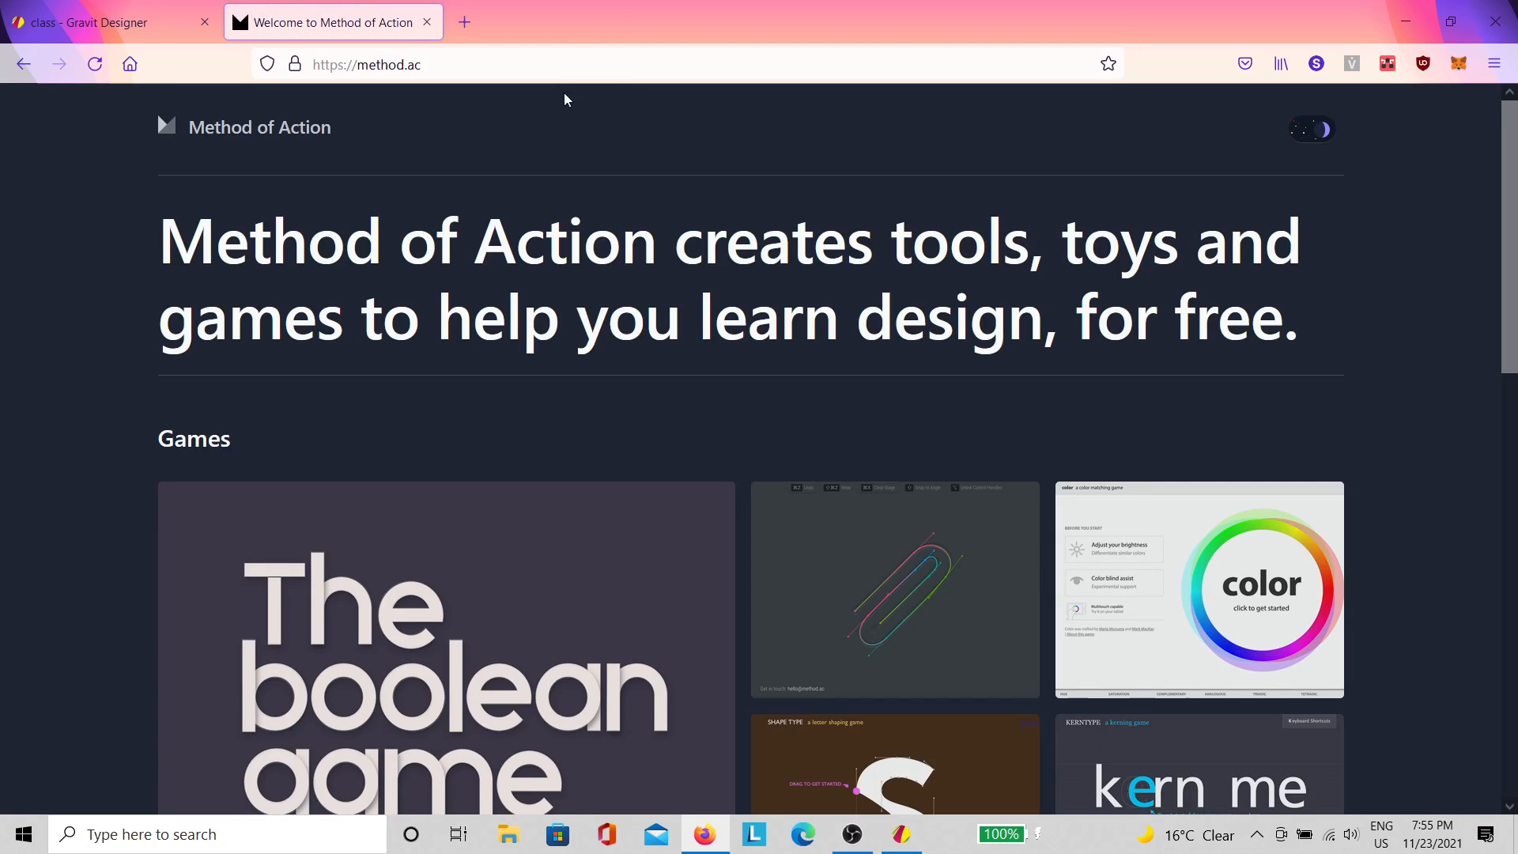
scroll(609, 229, down, 3)
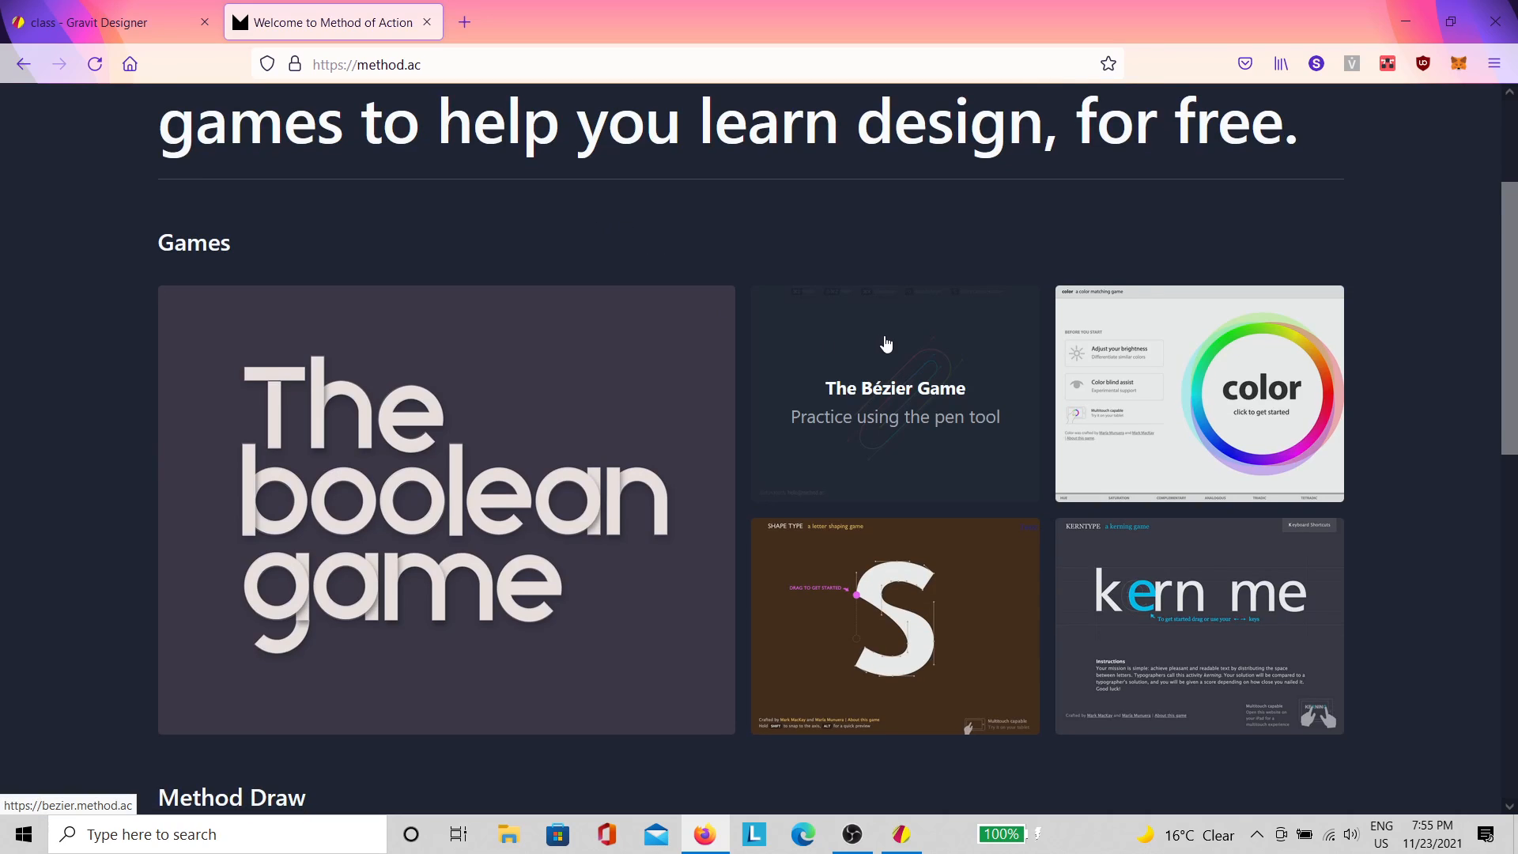
click(842, 360)
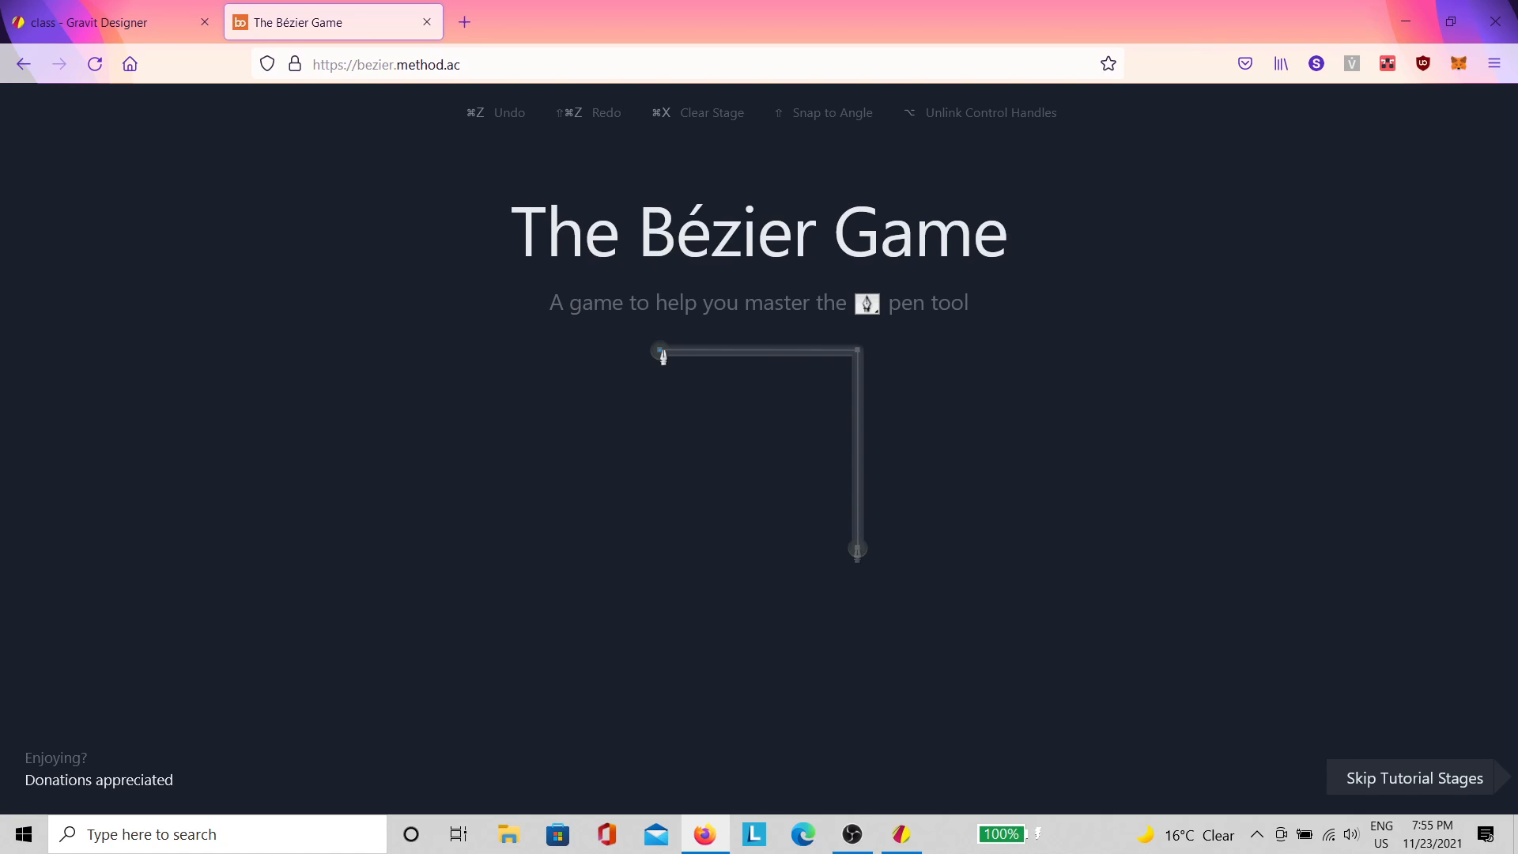
Step: Trace the right-angled path of the first tutorial stage by placing nodes at its start, corner and end
click(658, 351)
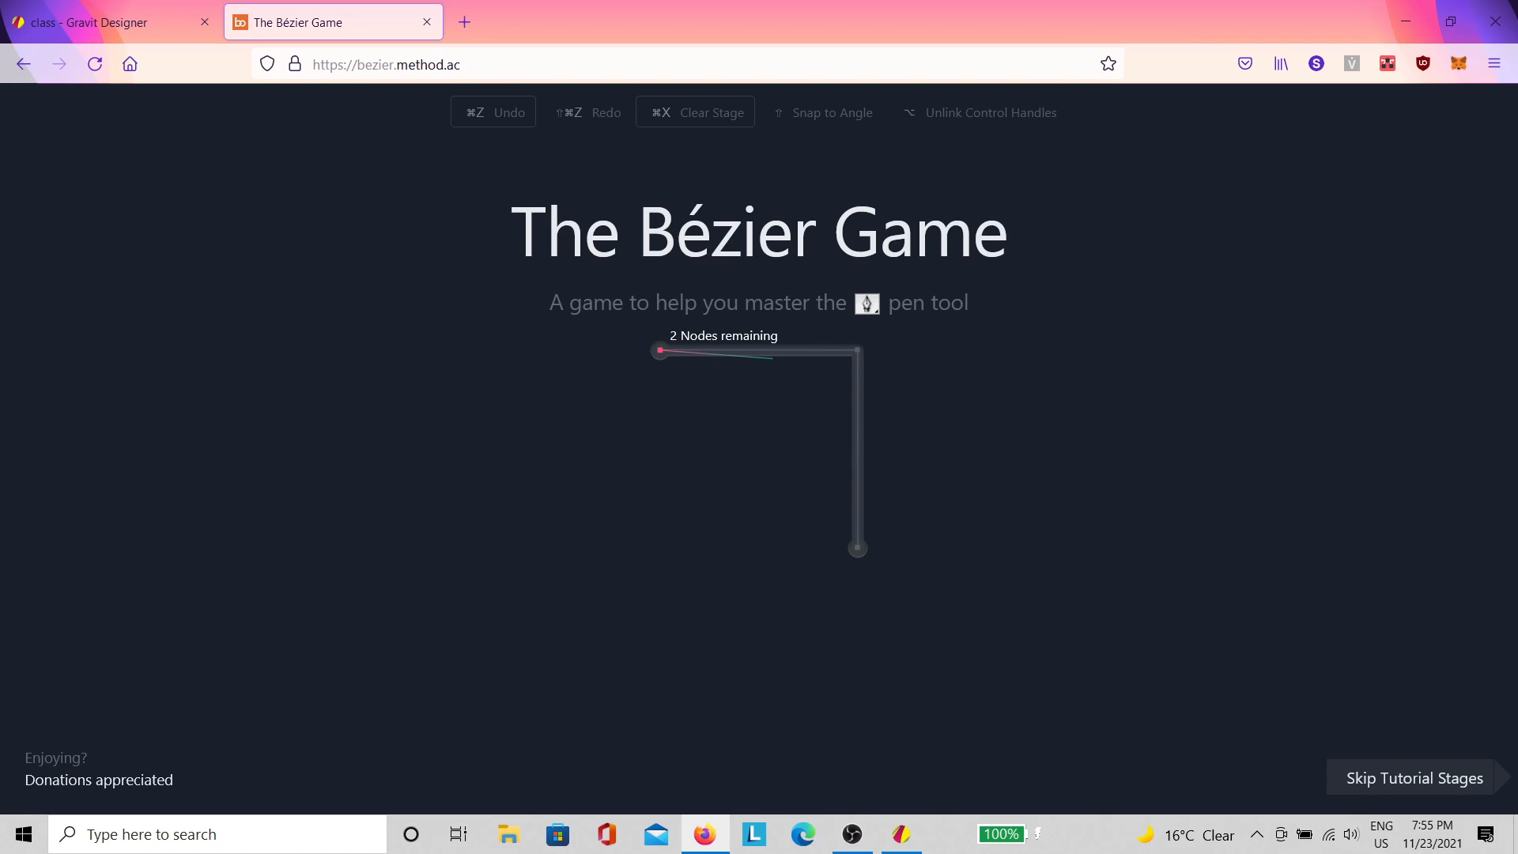
click(857, 354)
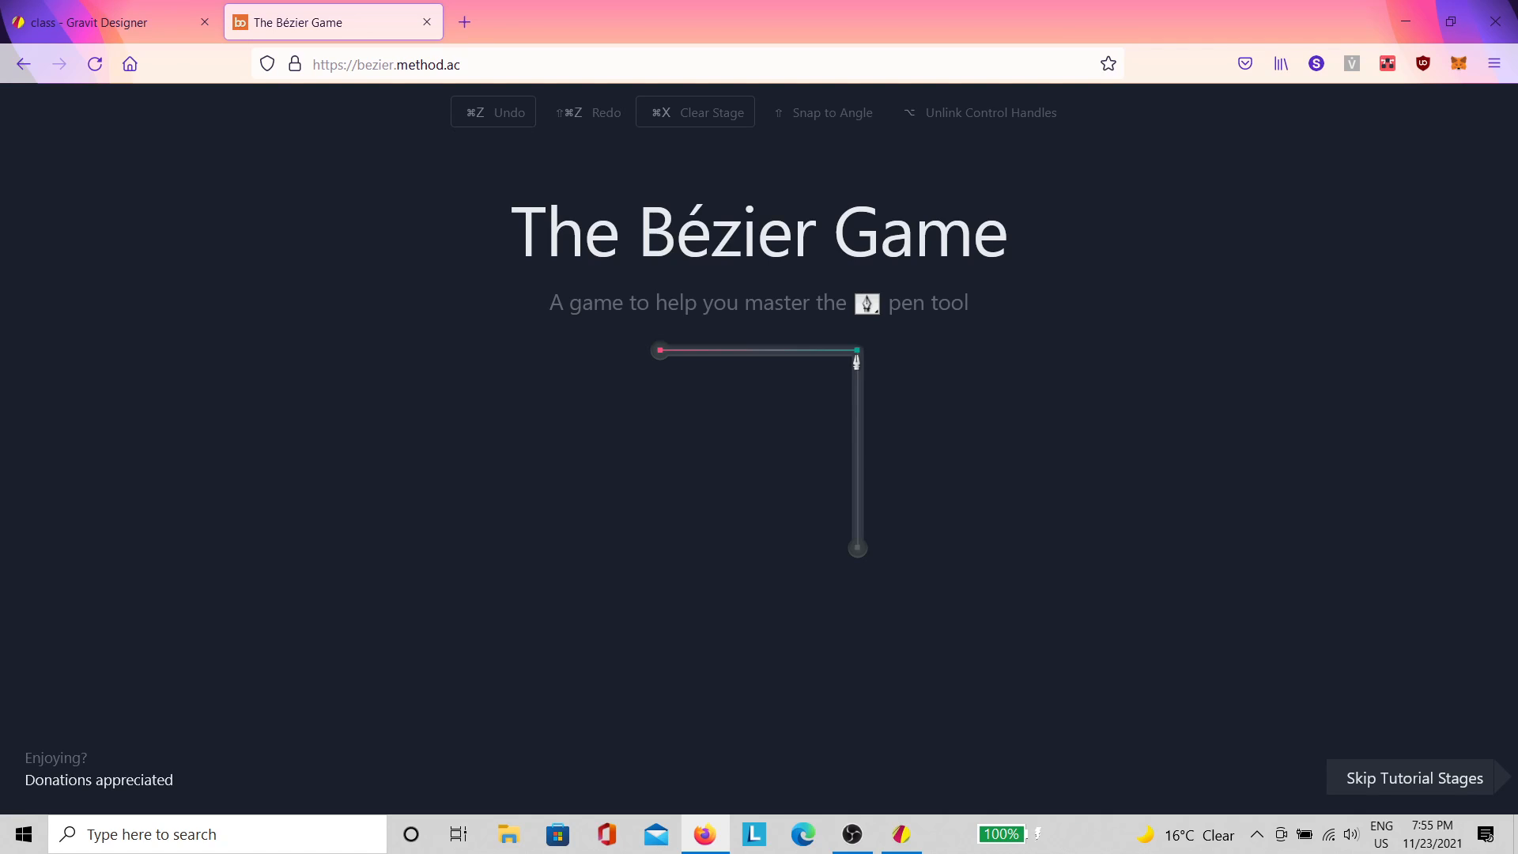
click(860, 552)
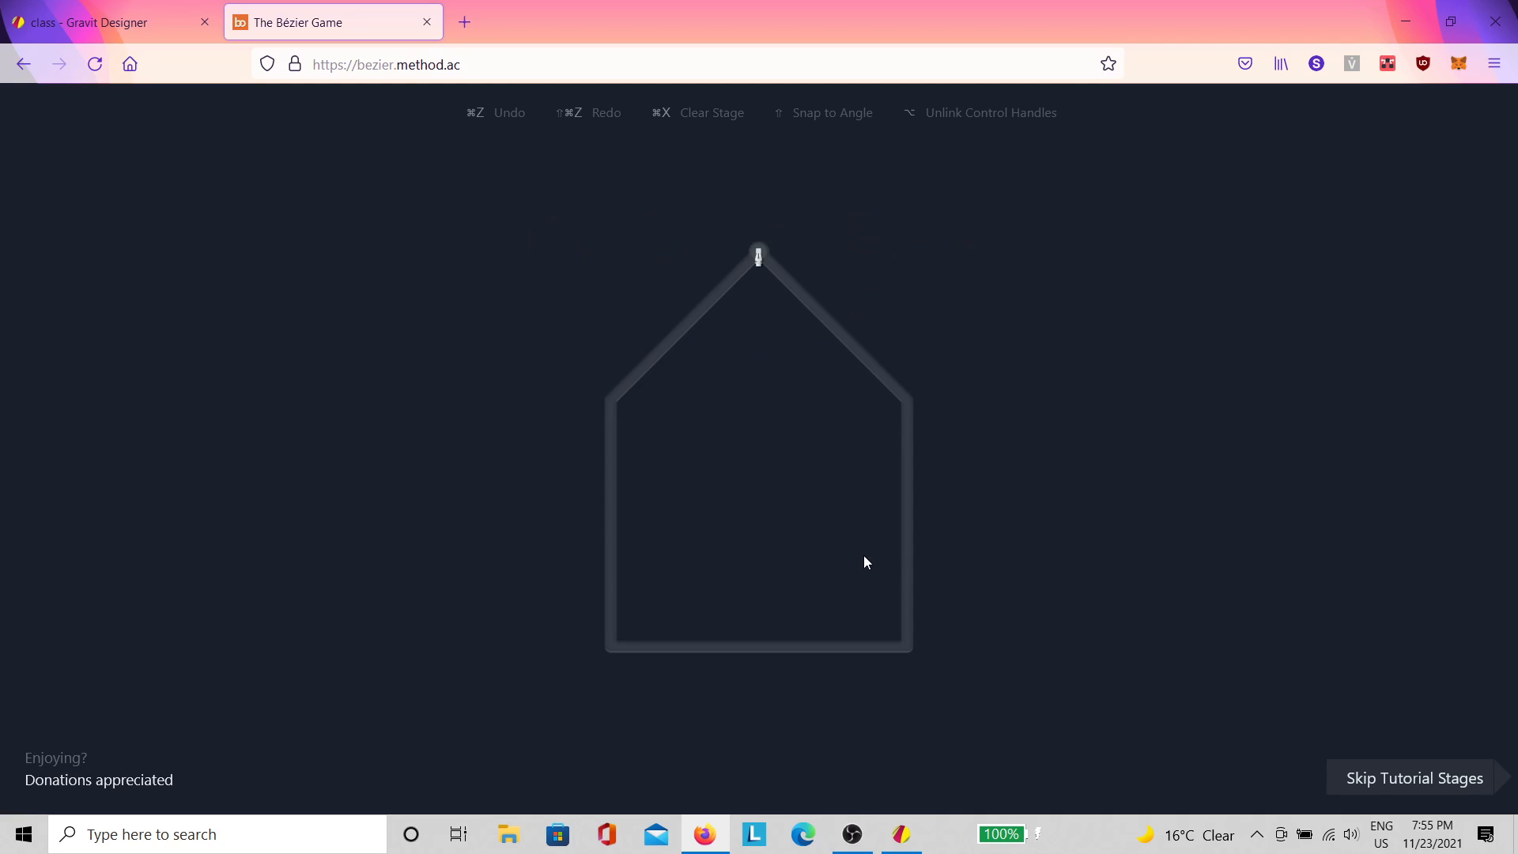
click(756, 251)
key(shift)
click(907, 400)
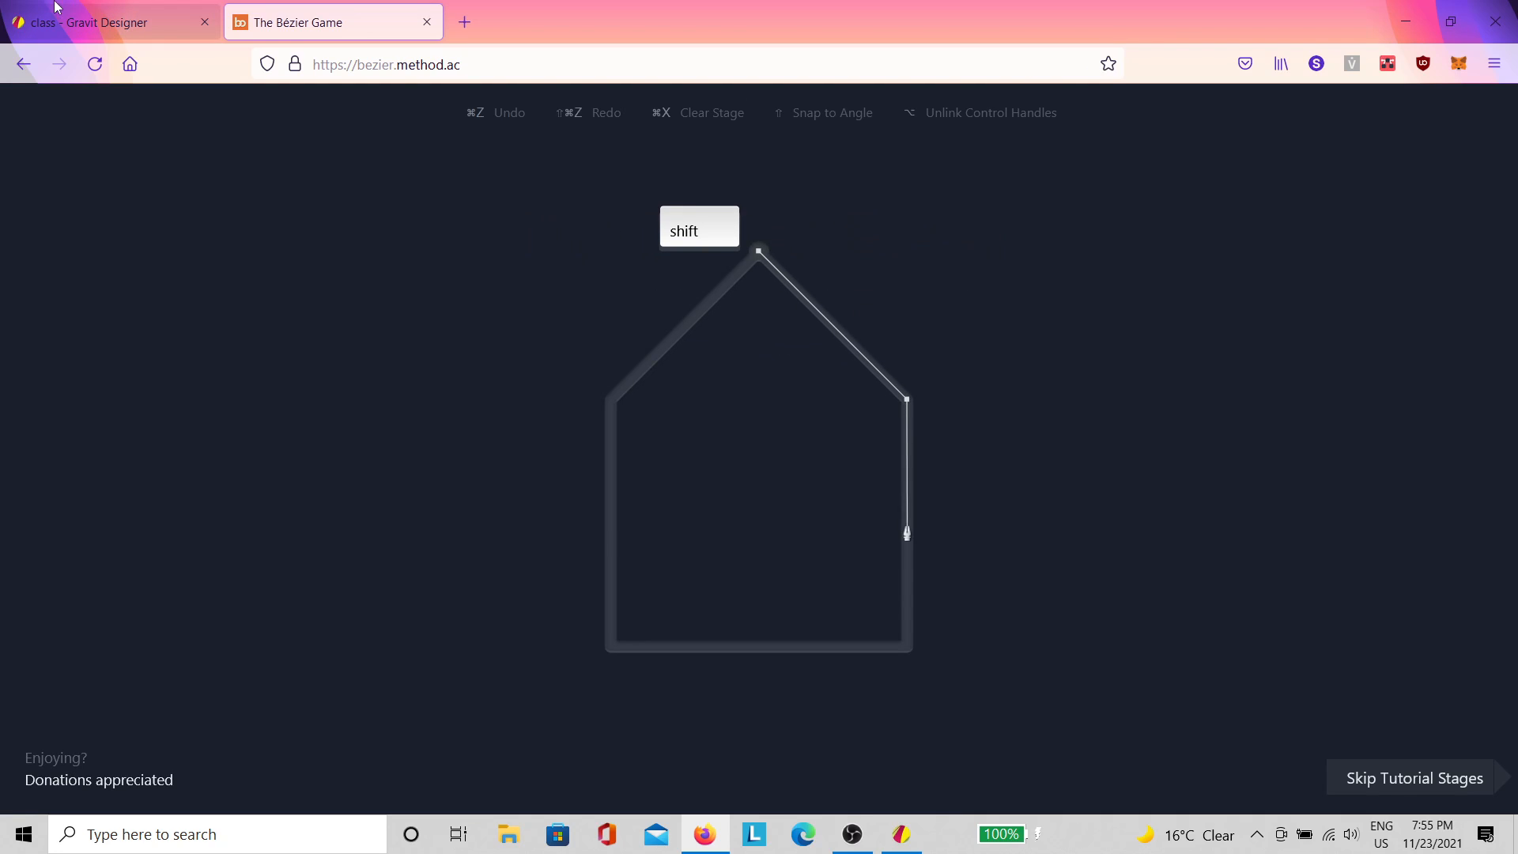
Step: Return to the Method of Action page and launch the KernType letter spacing game
click(510, 69)
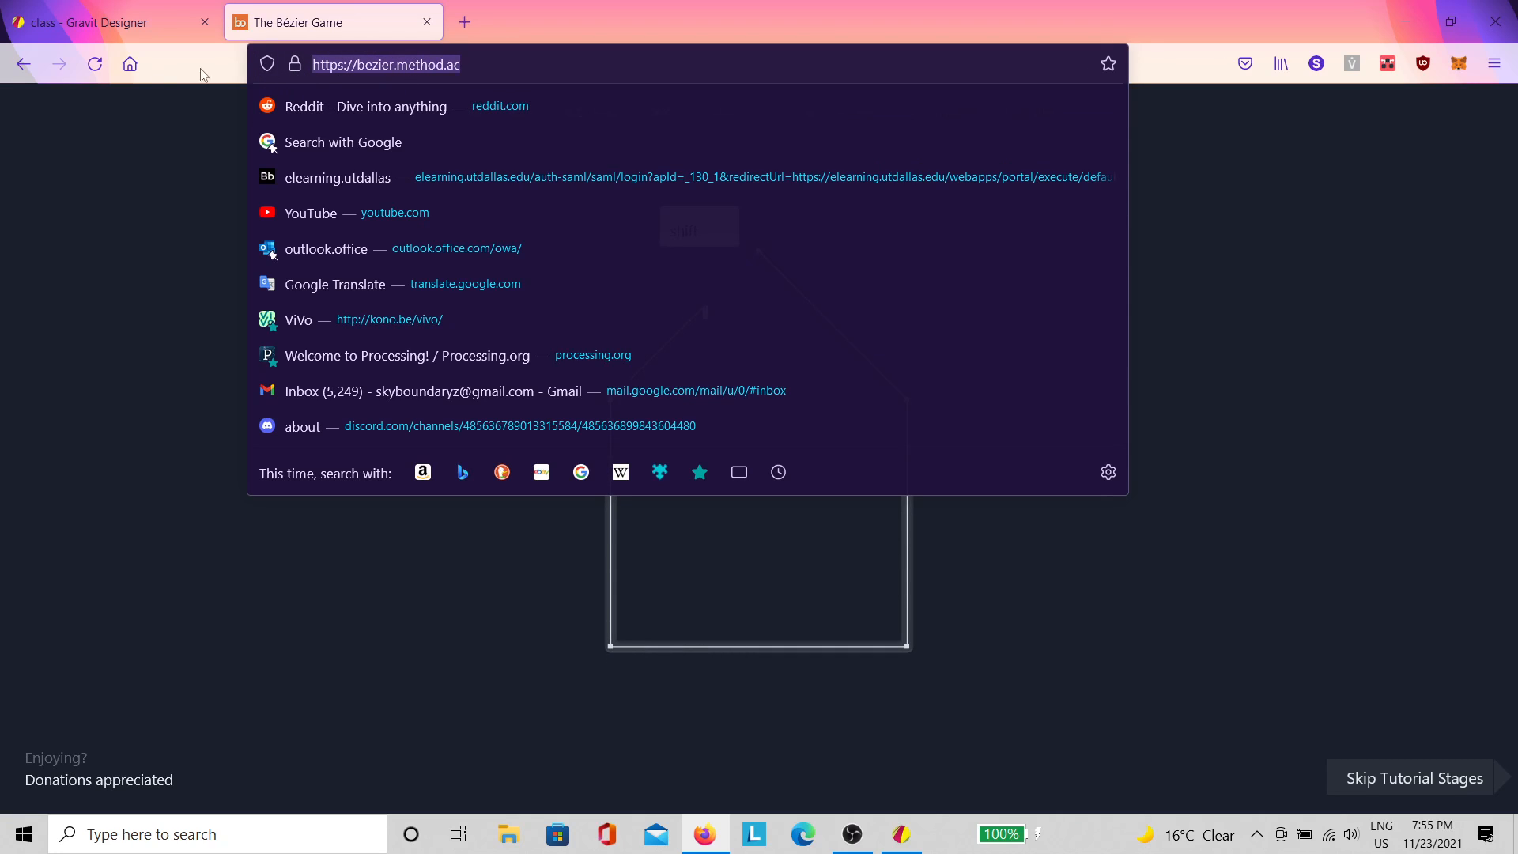
click(23, 73)
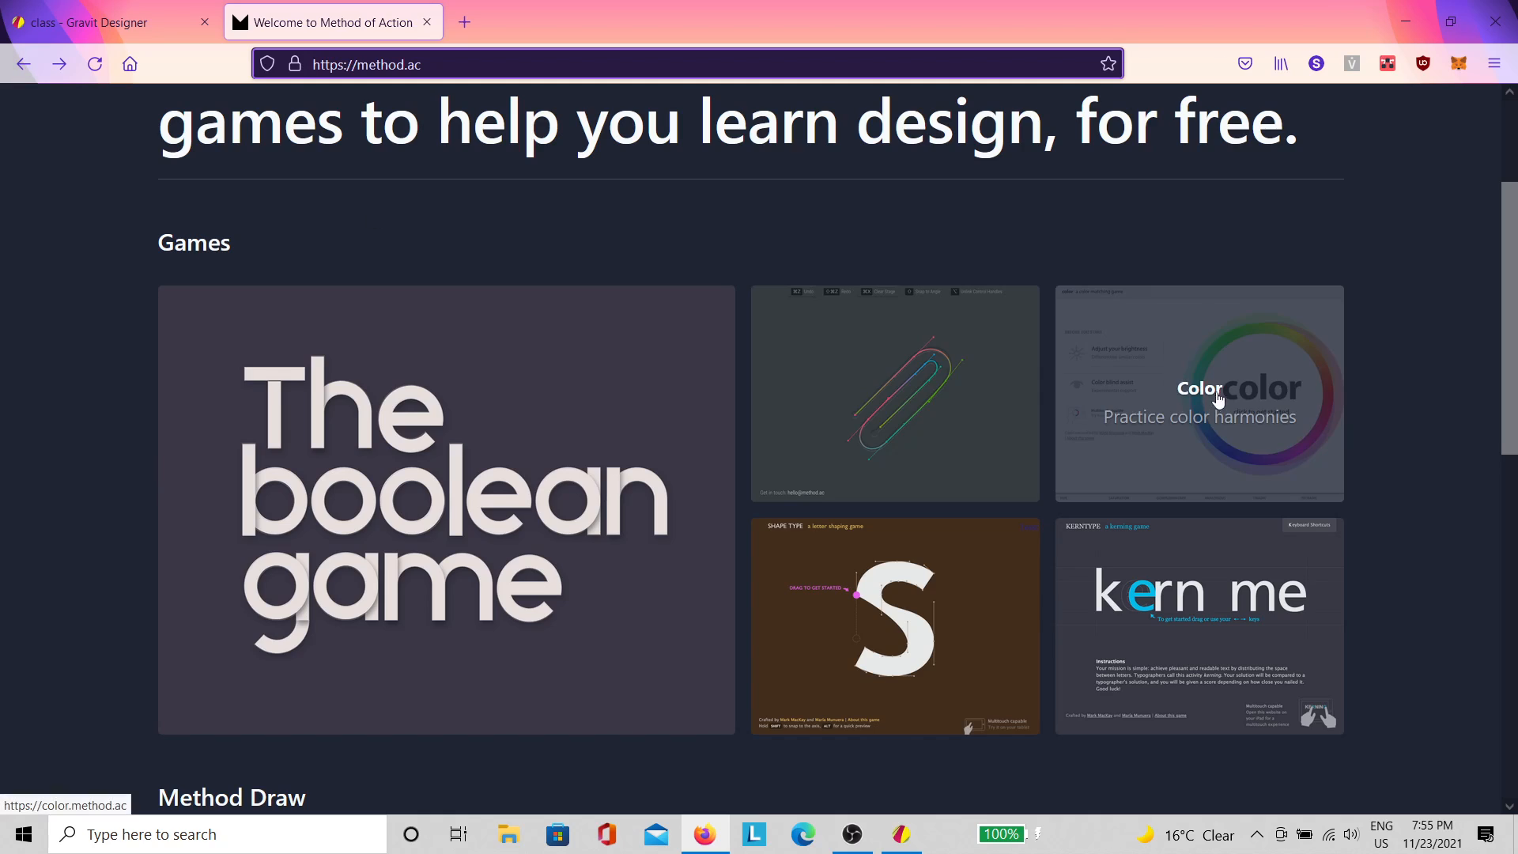
scroll(1199, 407, down, 3)
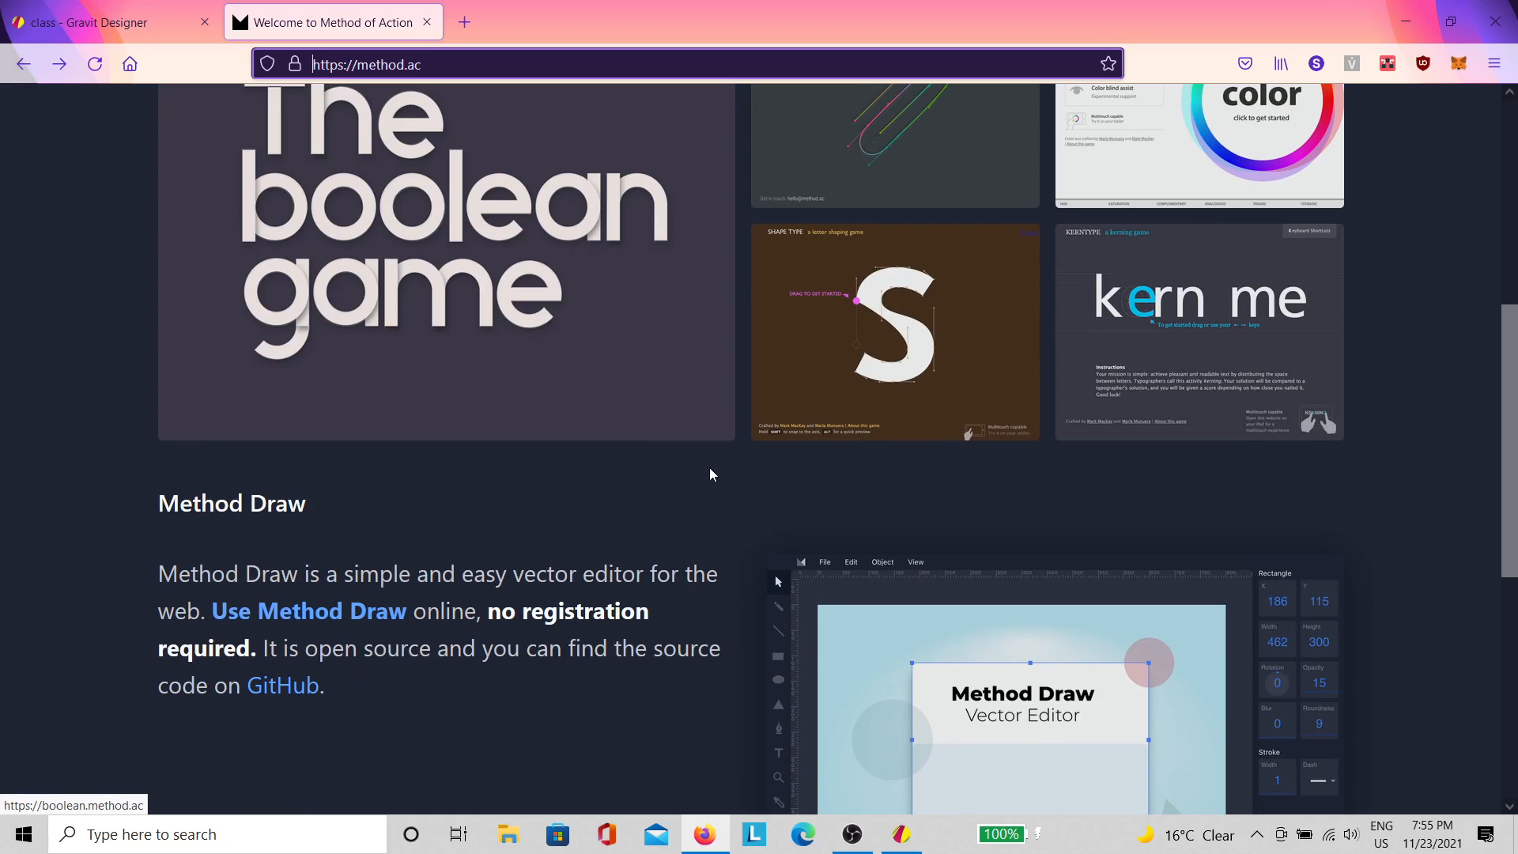
scroll(791, 498, up, 2)
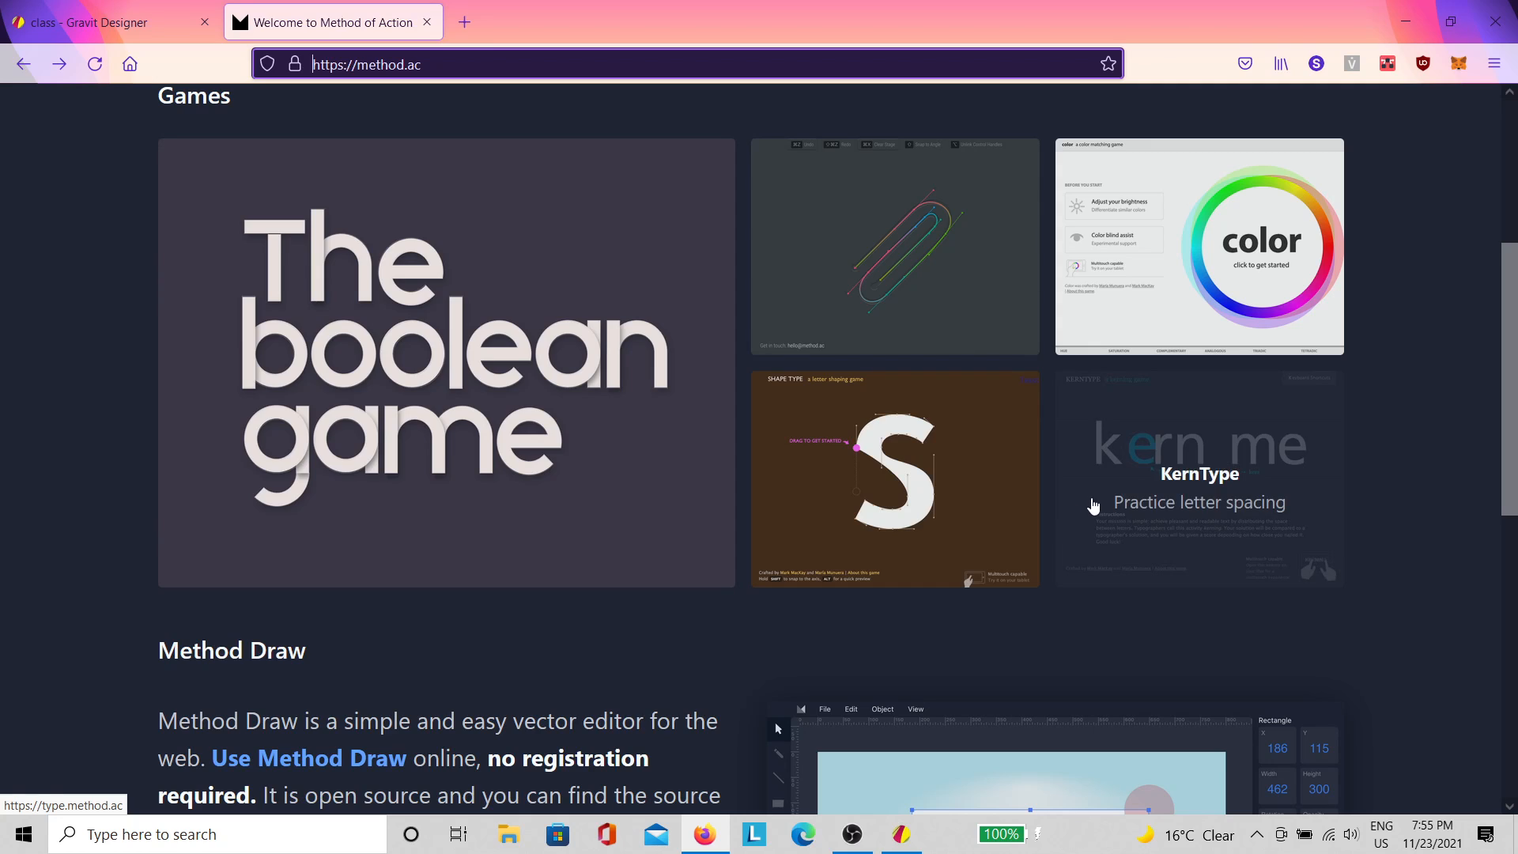
click(1091, 501)
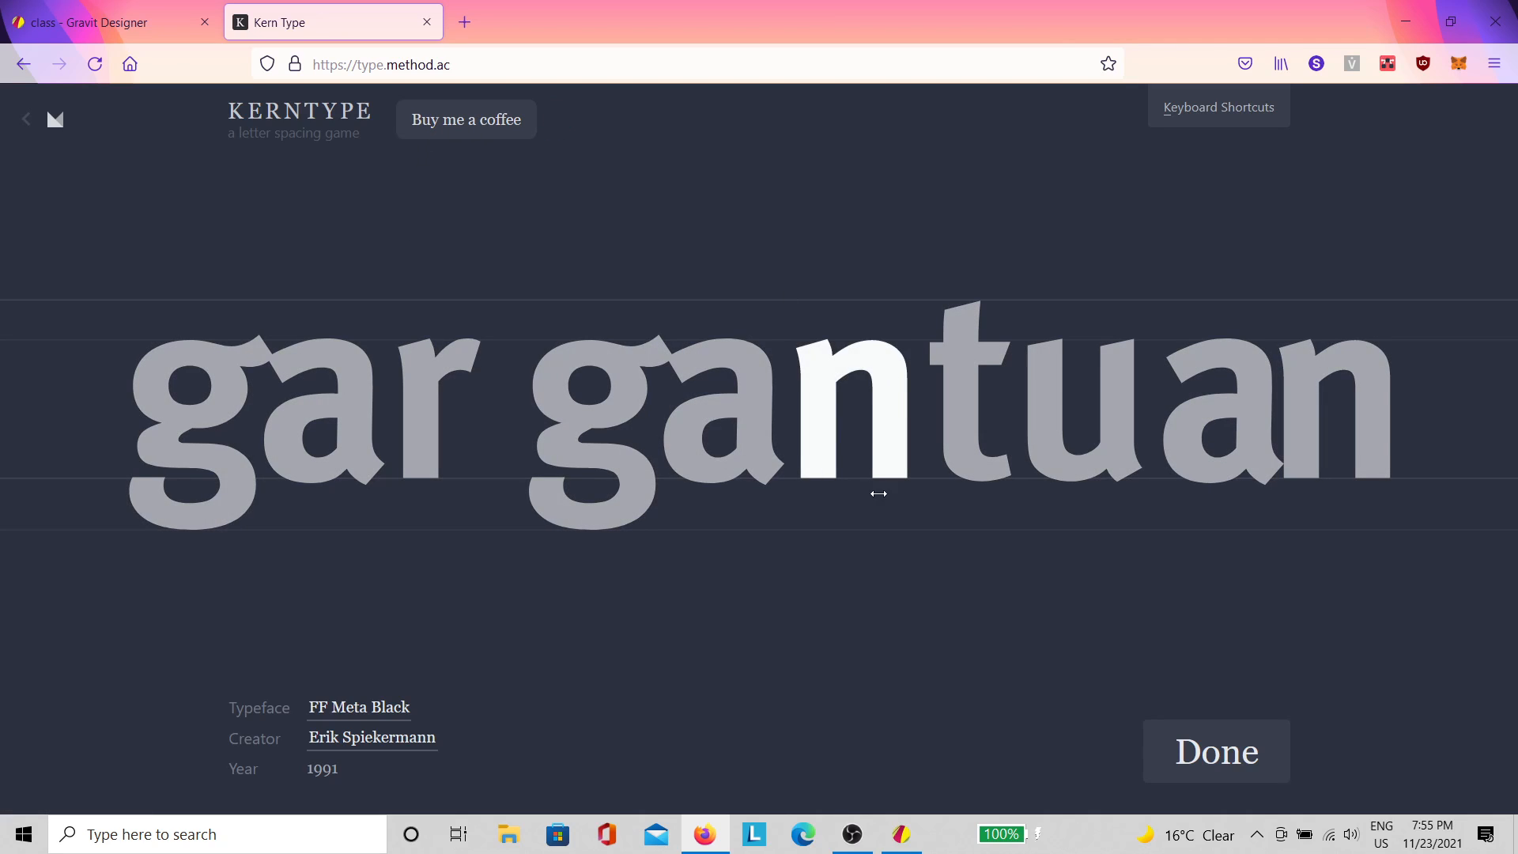
Step: Roughly even out the letter gaps in "gargantuan", moving the first letters right and the second-to-last a and the u left
drag(419, 424, 544, 437)
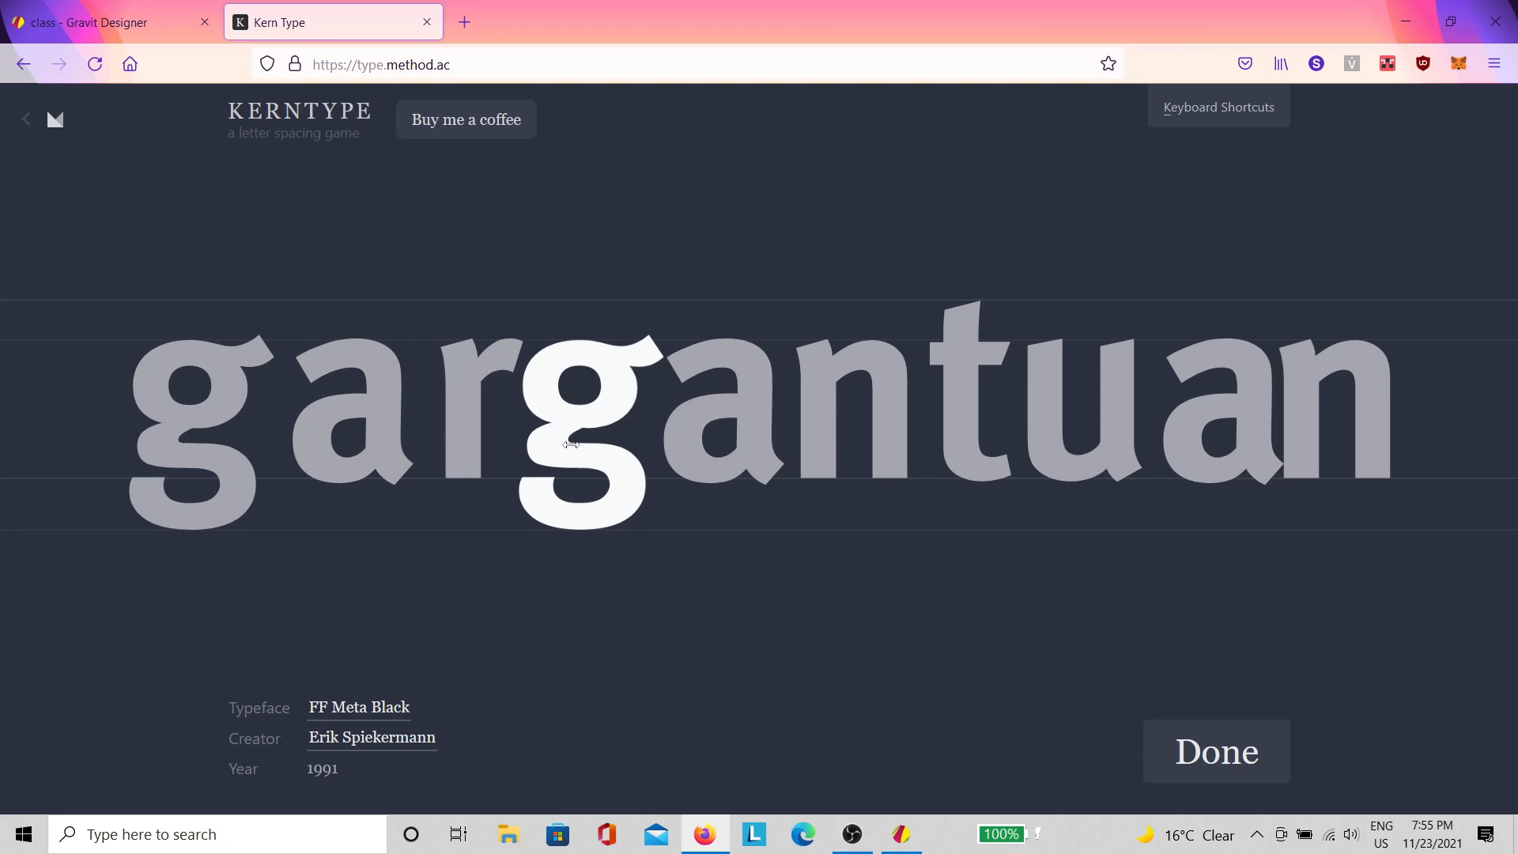
drag(770, 437, 876, 424)
drag(1243, 418, 1223, 420)
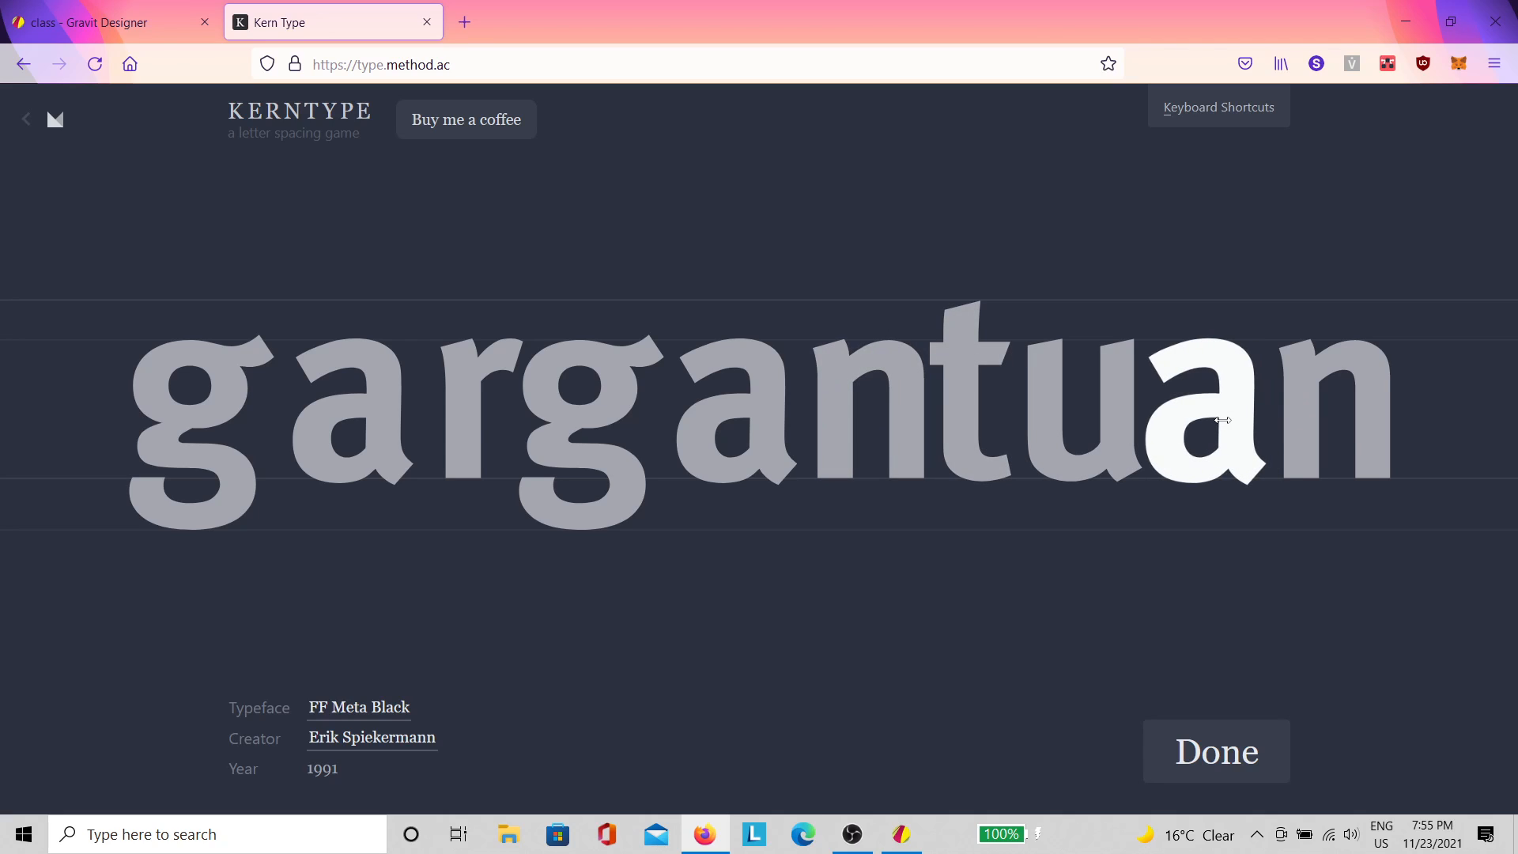
drag(1123, 437, 1114, 437)
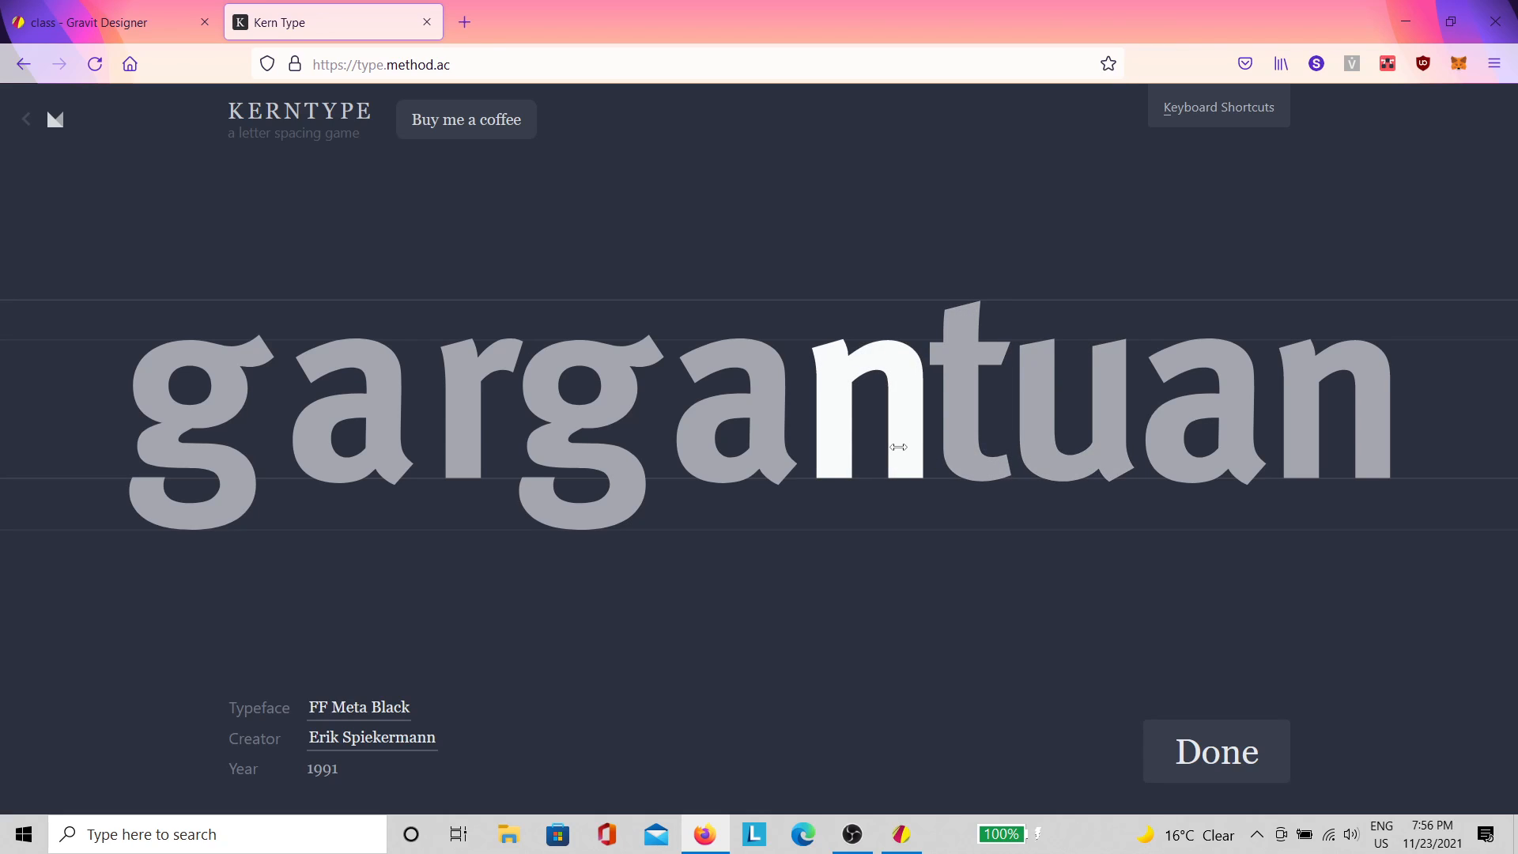
drag(891, 441, 884, 440)
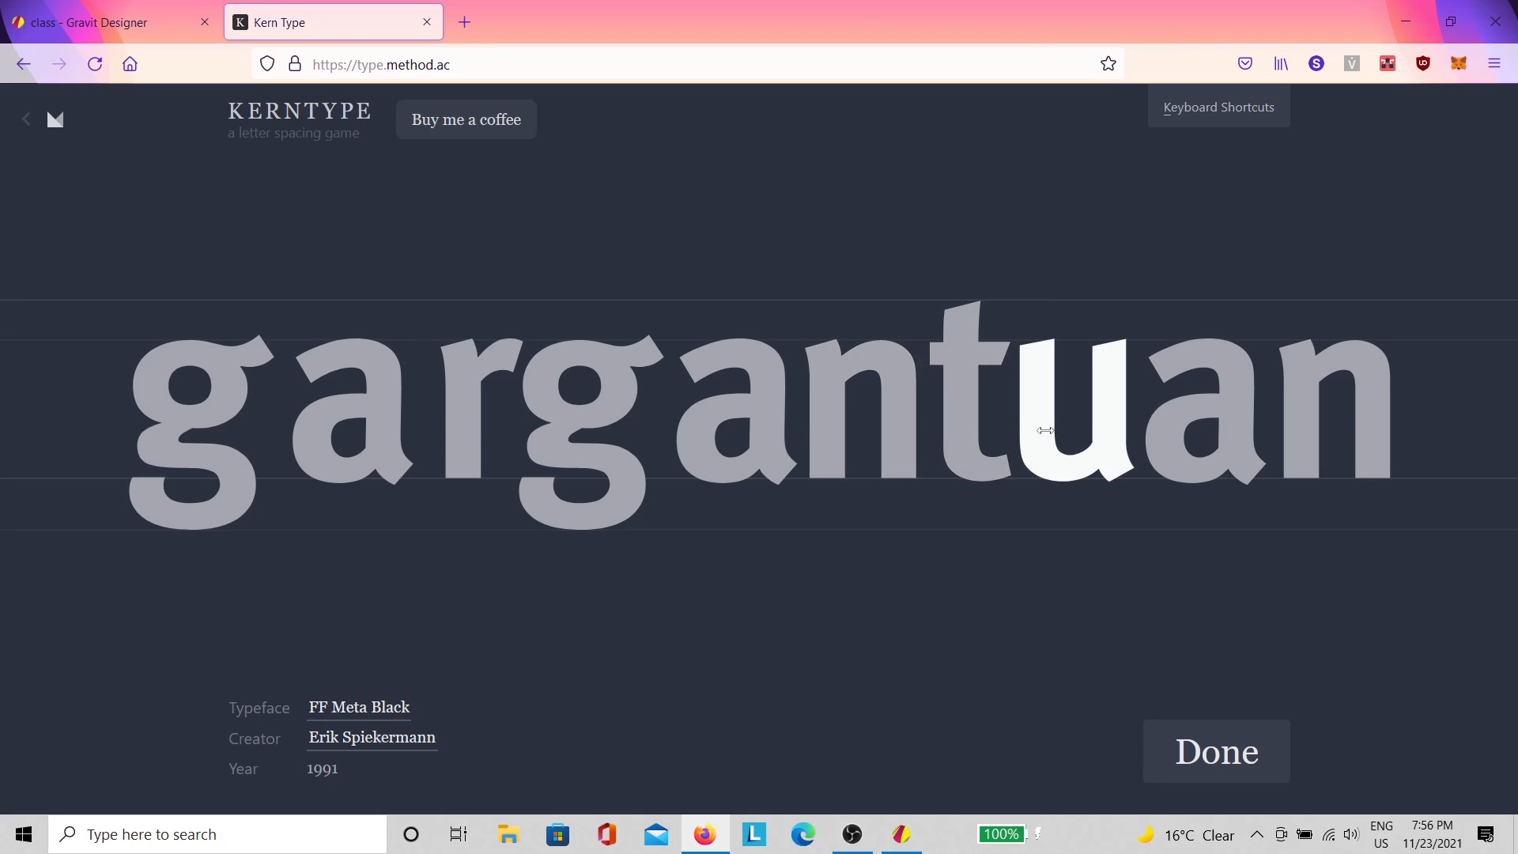
drag(1047, 435, 1040, 434)
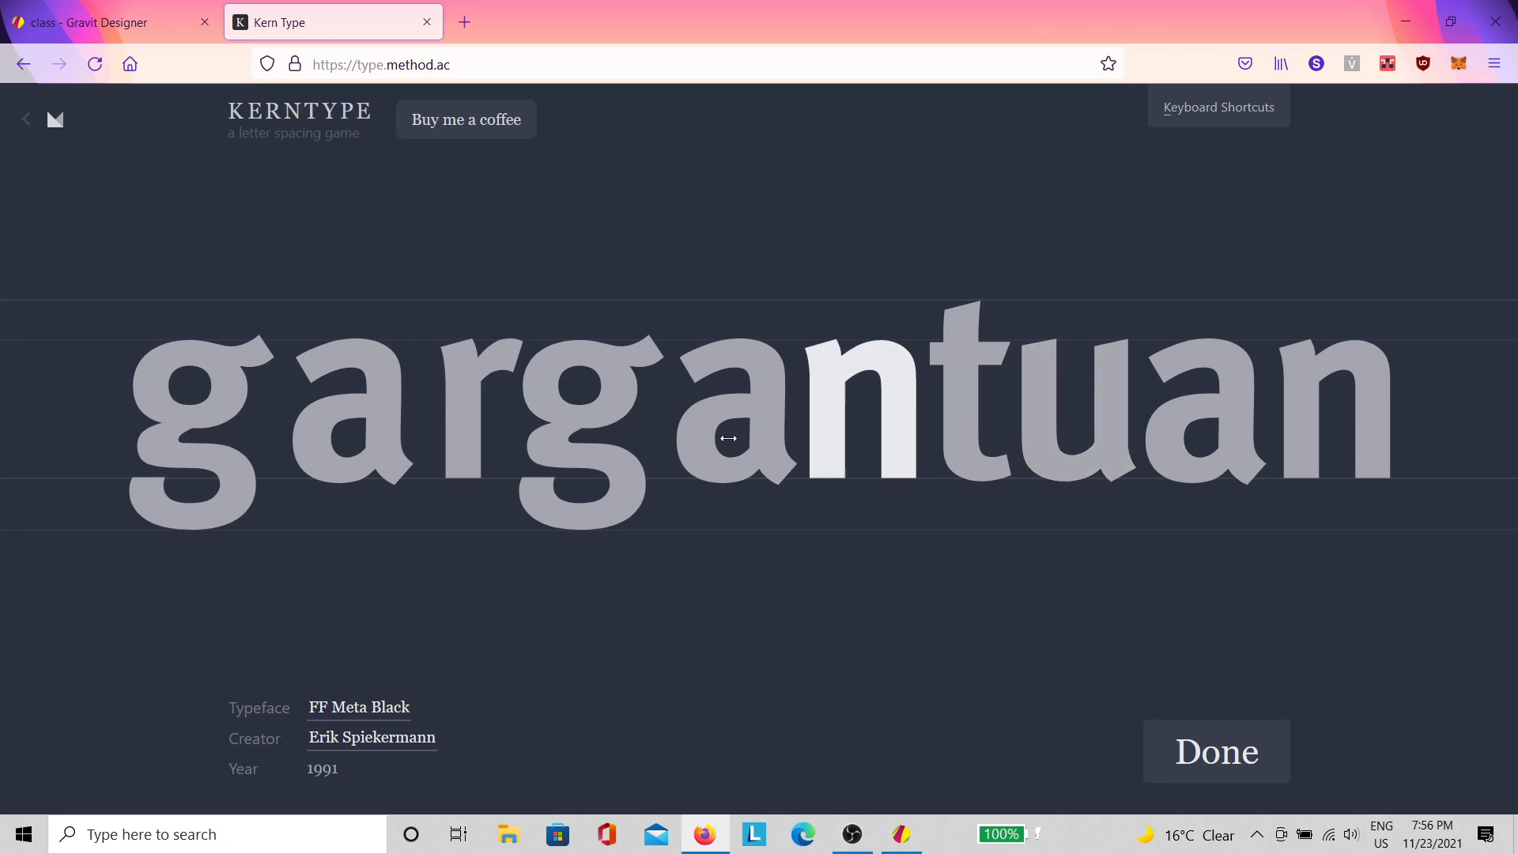
Step: Tighten the middle of "gargantuan" by shifting the letters from the r through the t slightly left
drag(404, 417, 431, 414)
drag(587, 418, 574, 417)
drag(710, 403, 699, 403)
drag(840, 424, 831, 424)
drag(956, 430, 952, 430)
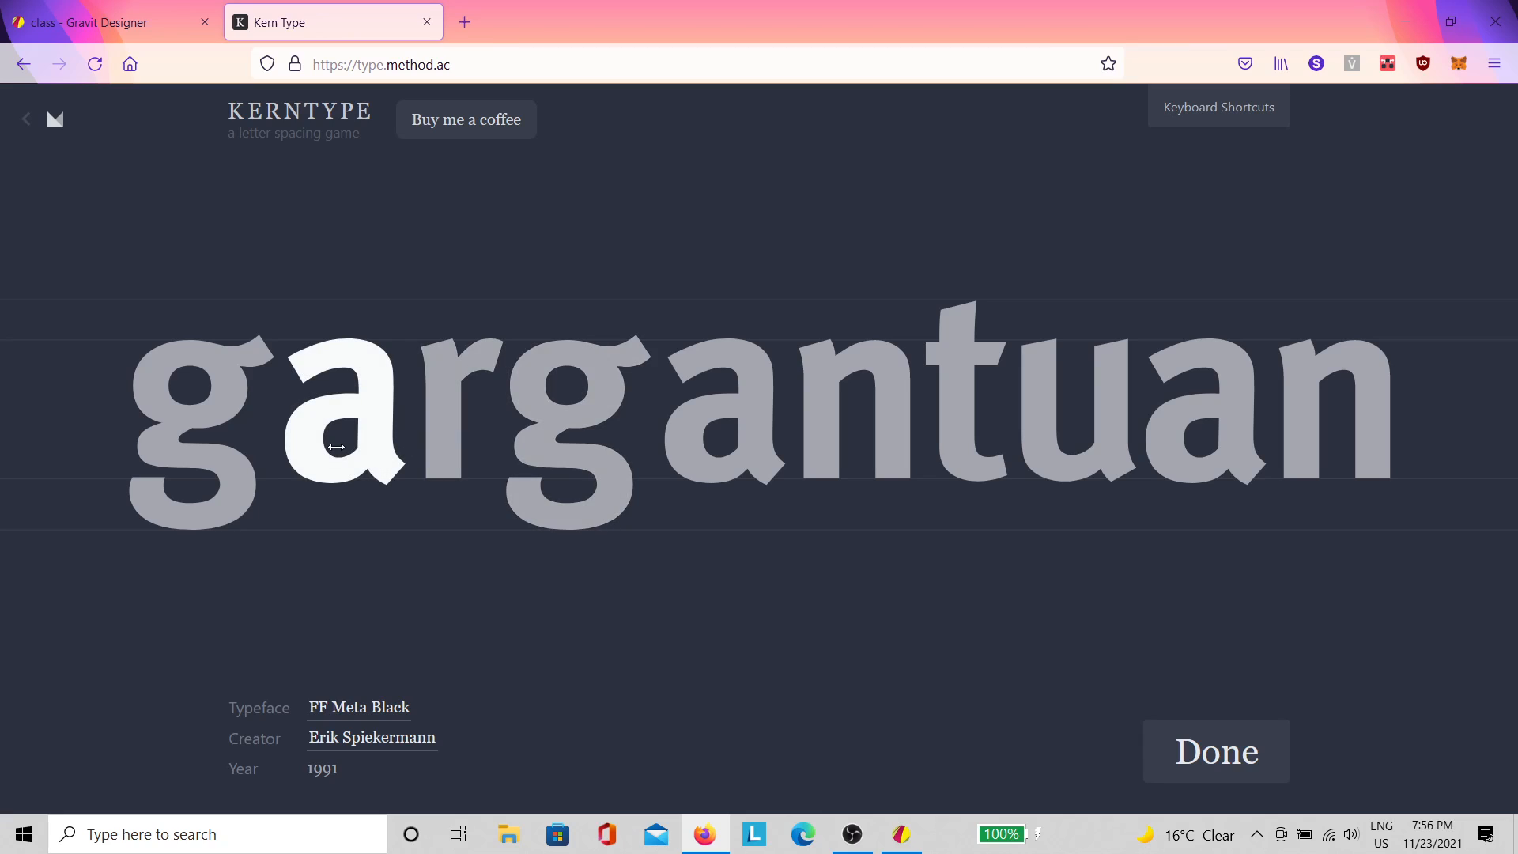
Step: Nudge the letters from the first a through the t in "gargantuan" further left and submit the spacing for scoring
drag(336, 447, 332, 446)
drag(438, 448, 428, 446)
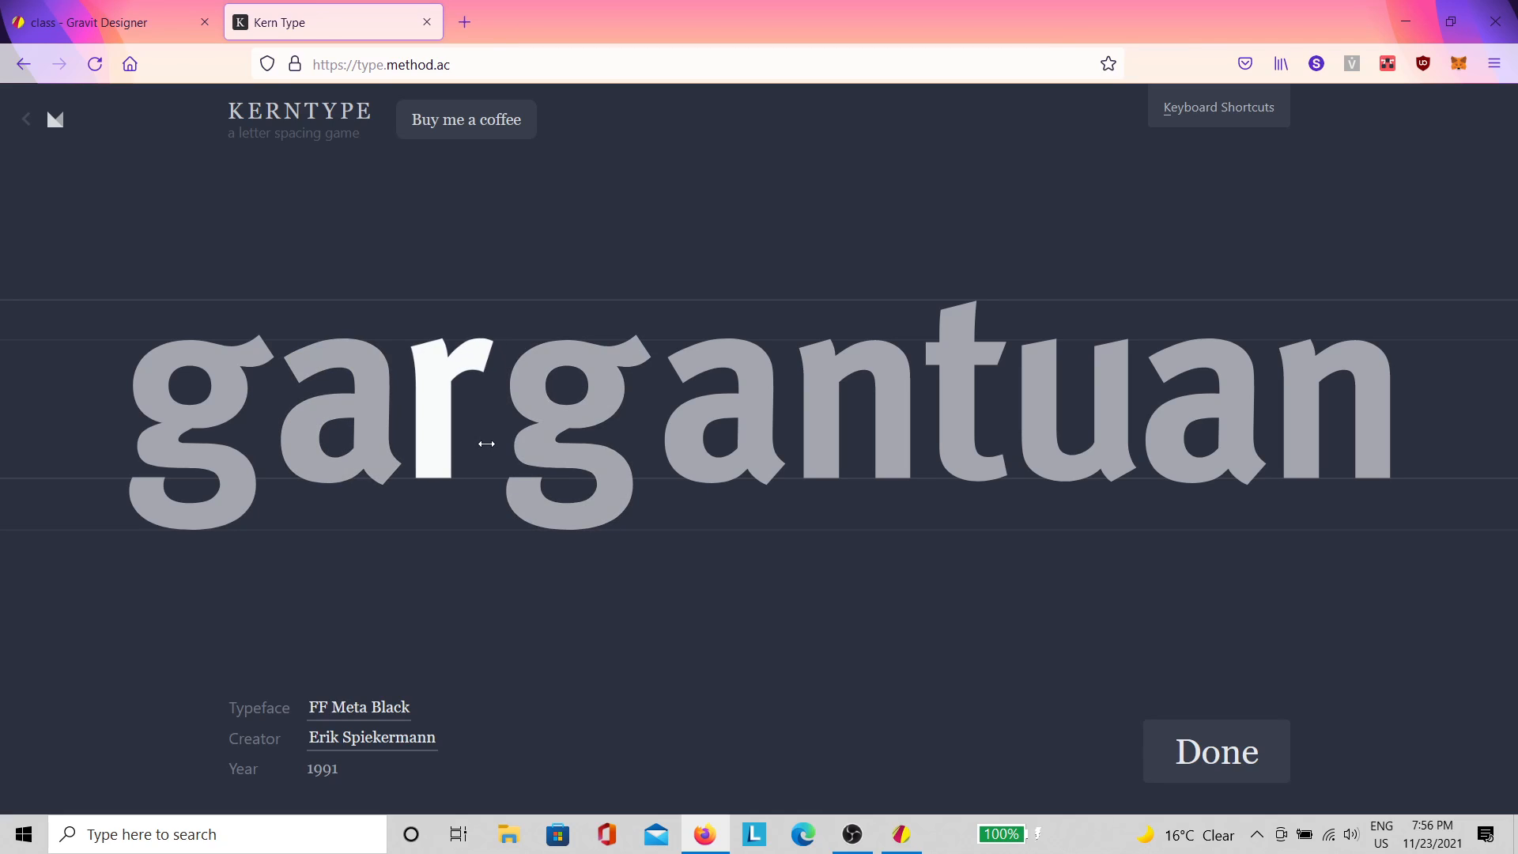
drag(531, 440, 522, 440)
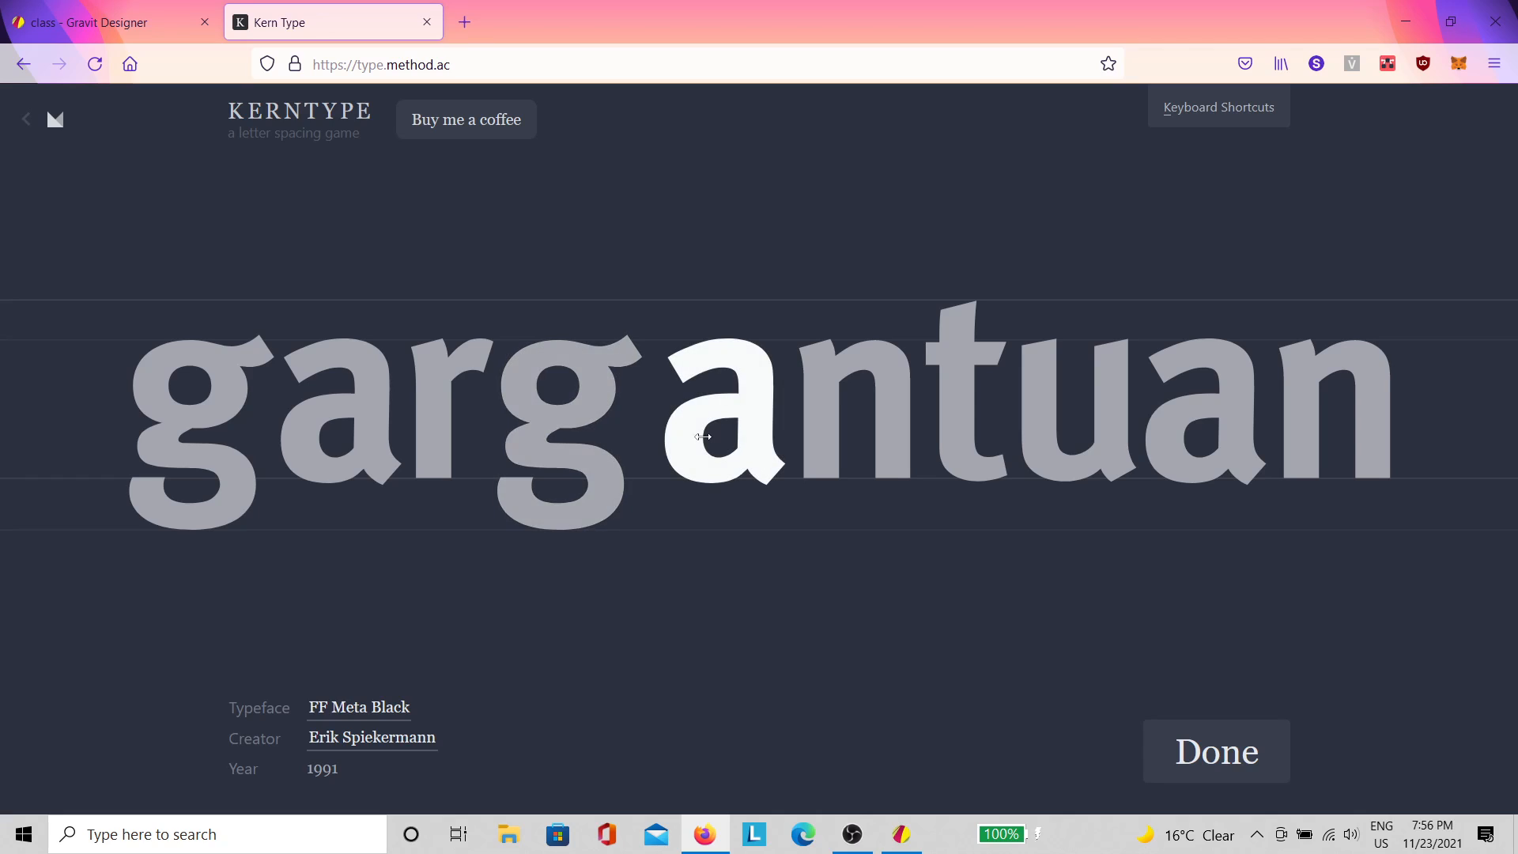
drag(703, 436, 693, 436)
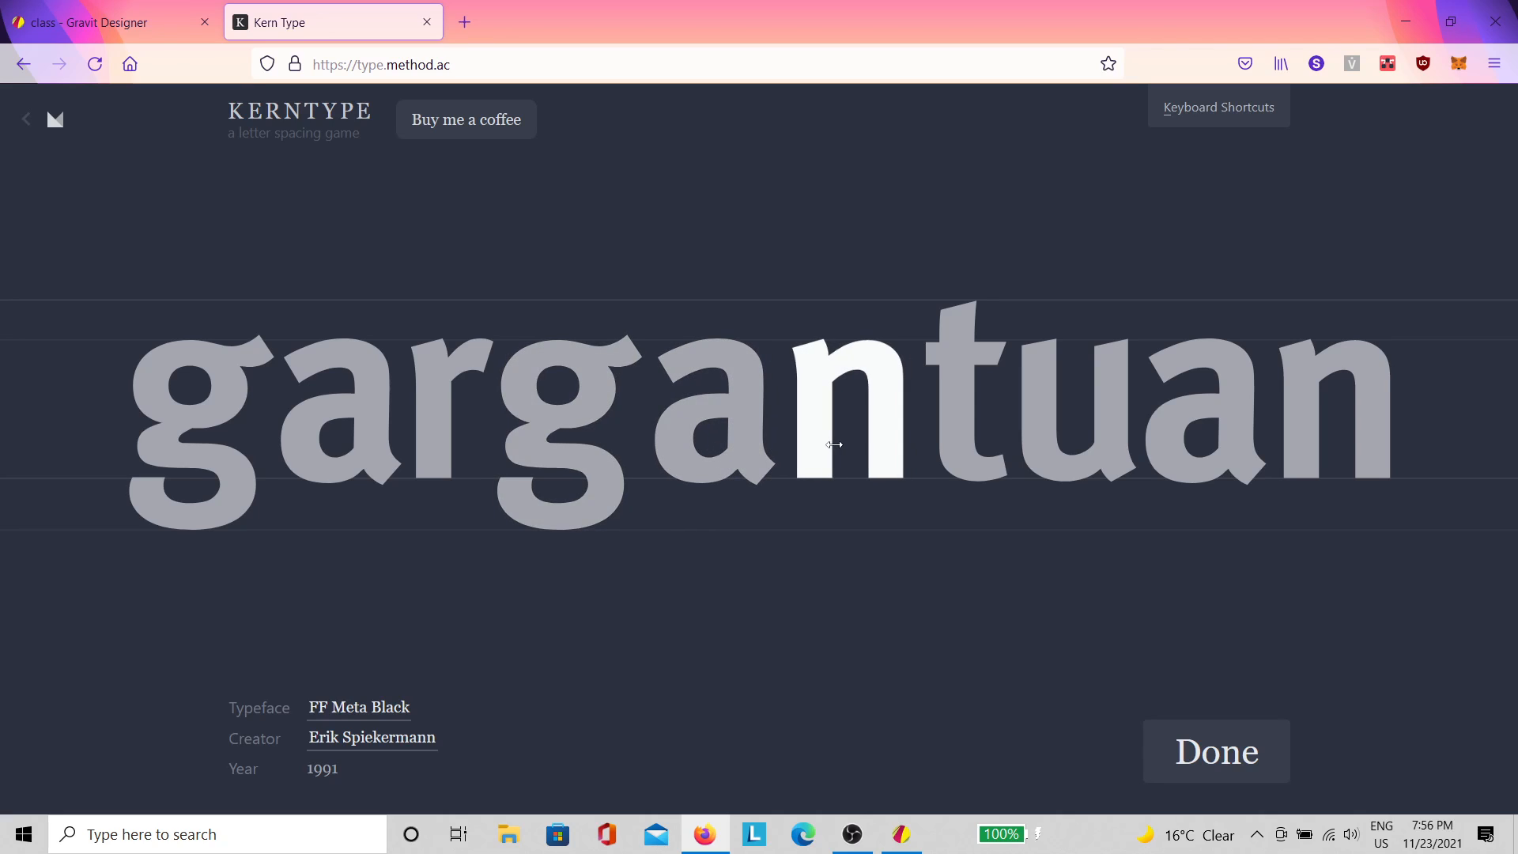
drag(939, 442, 935, 442)
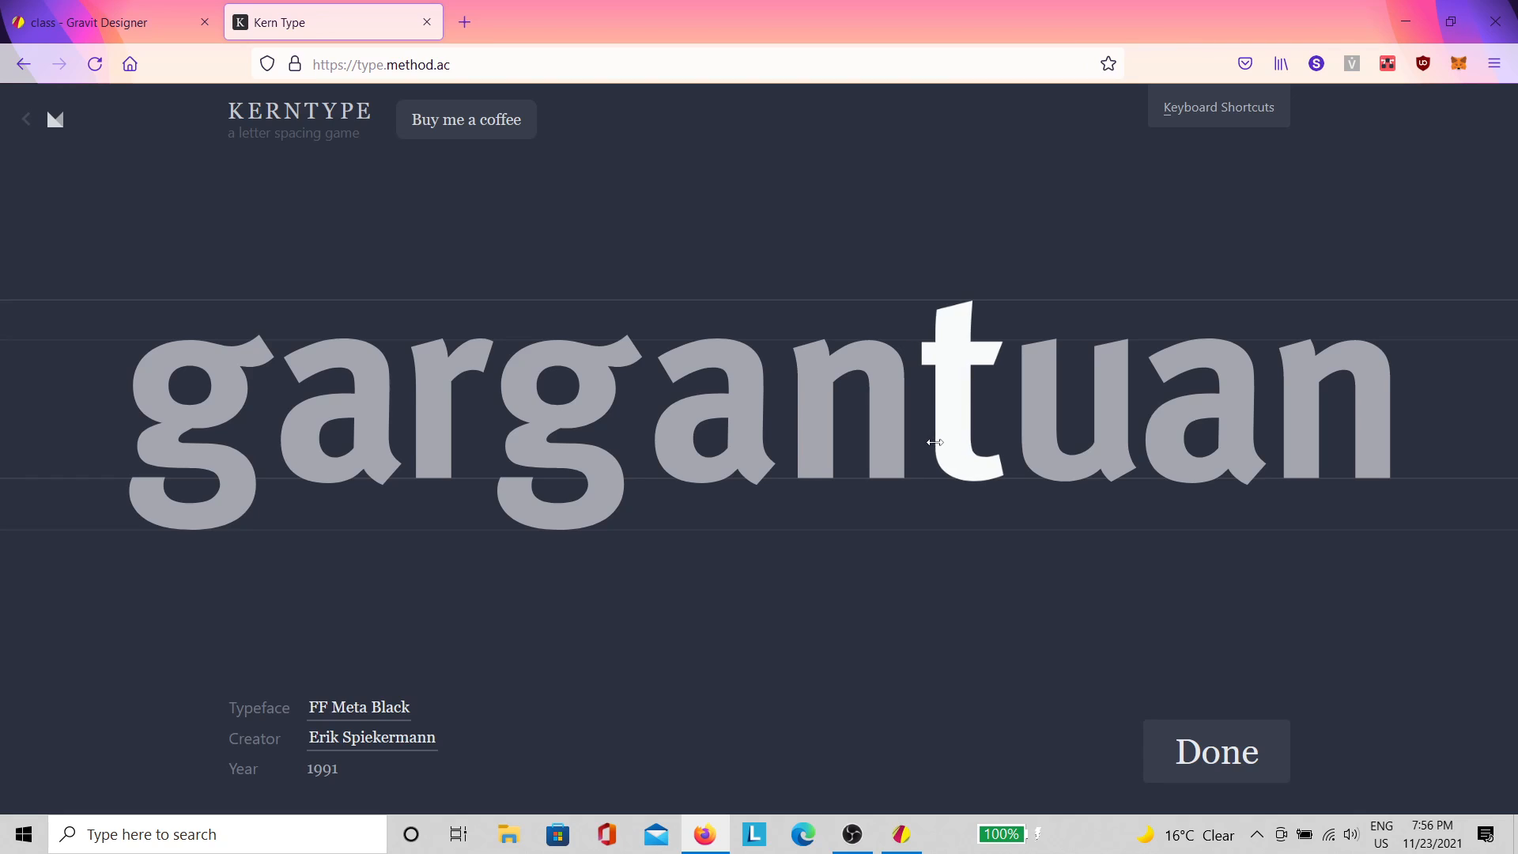
click(1162, 740)
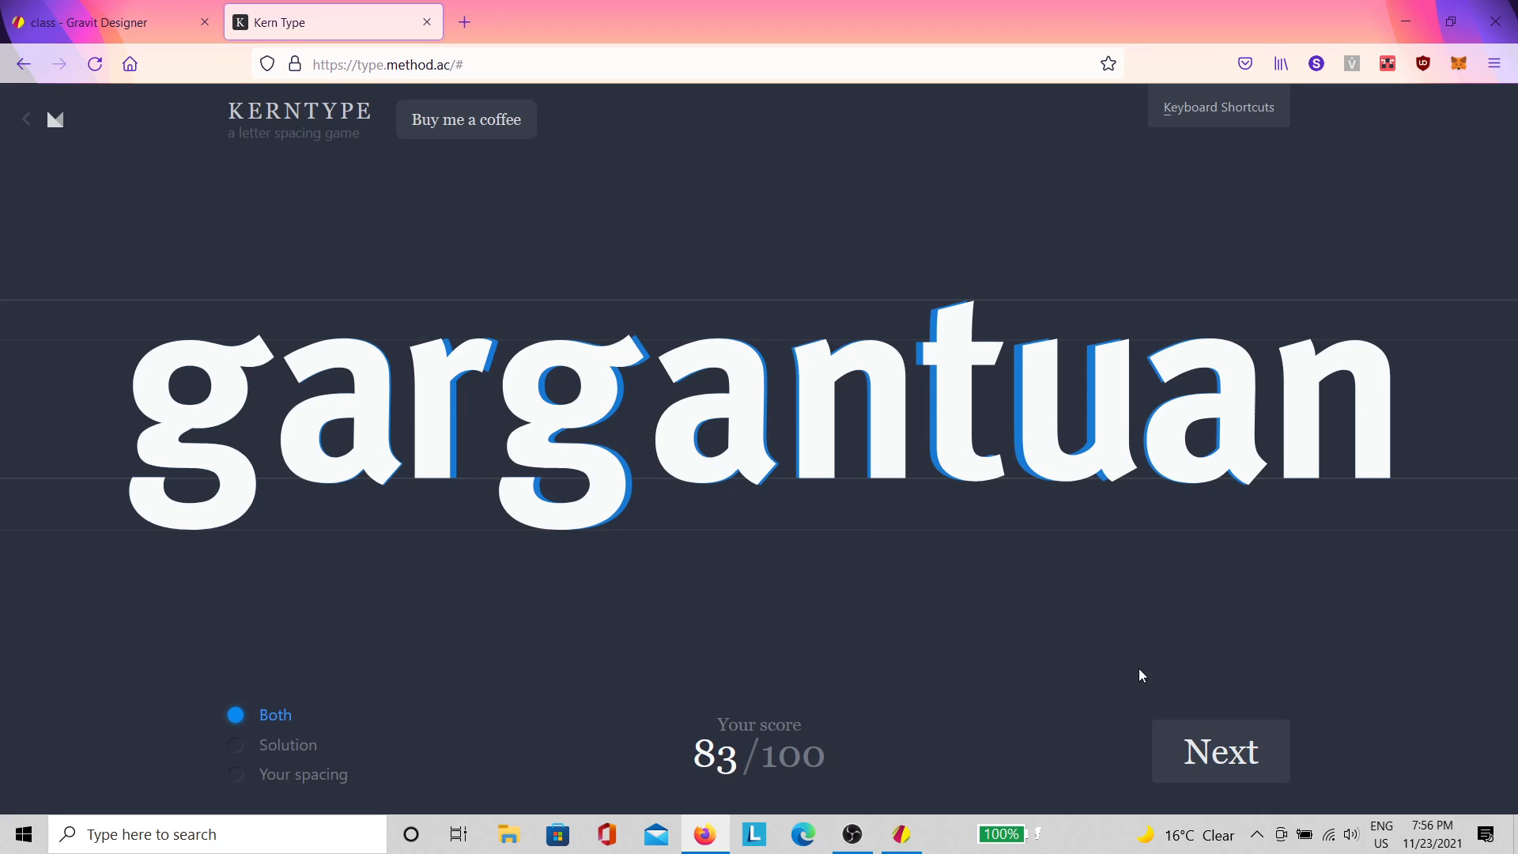
Step: Load the next word, "Toronto", and roughly even its gaps, moving the first o, r and second o left and the t right
click(1220, 751)
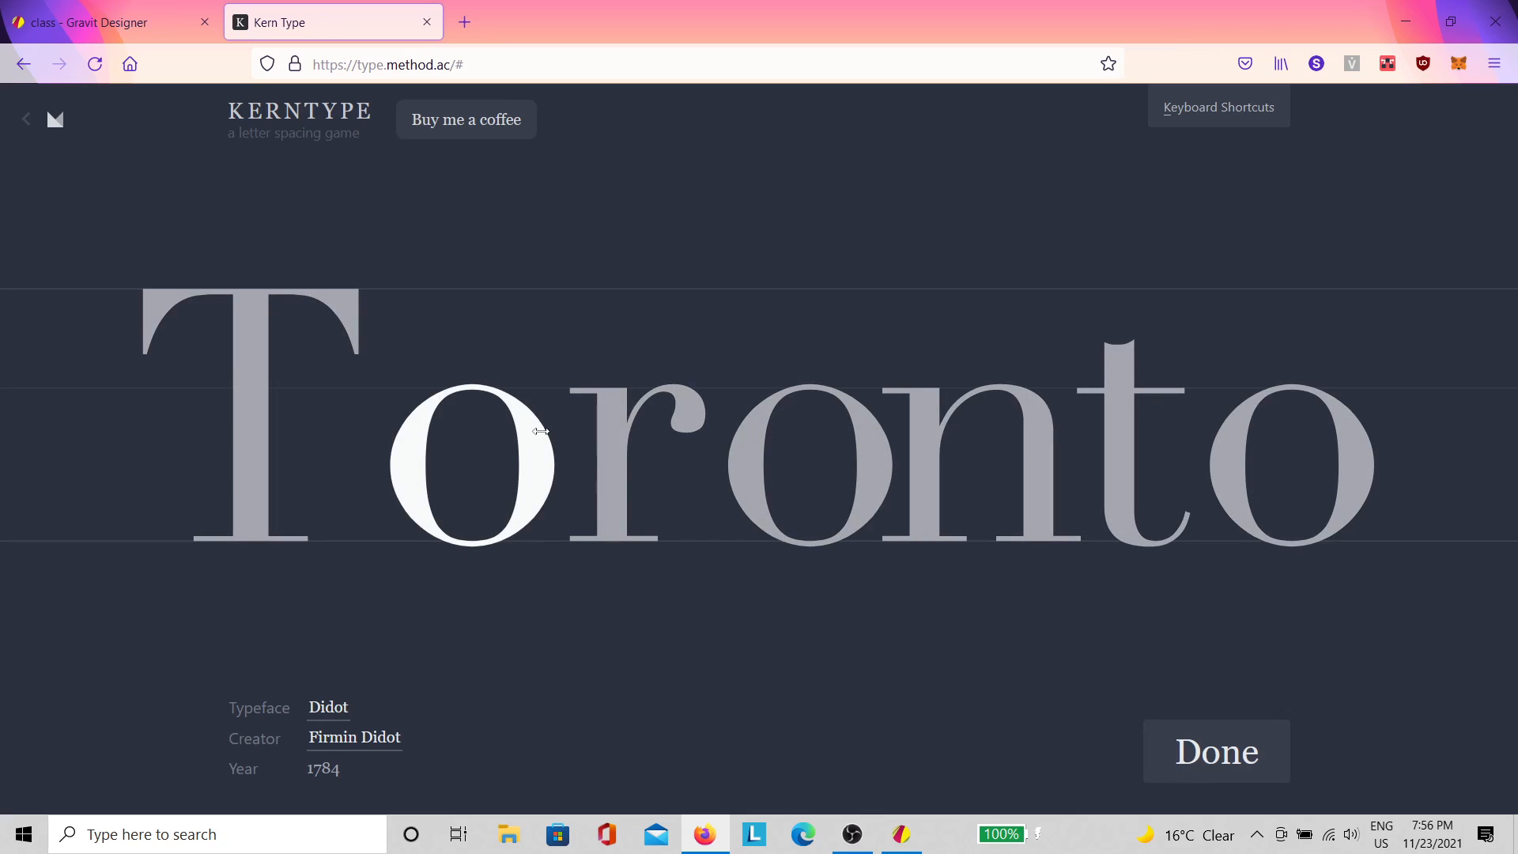
drag(540, 431, 524, 432)
drag(627, 457, 619, 453)
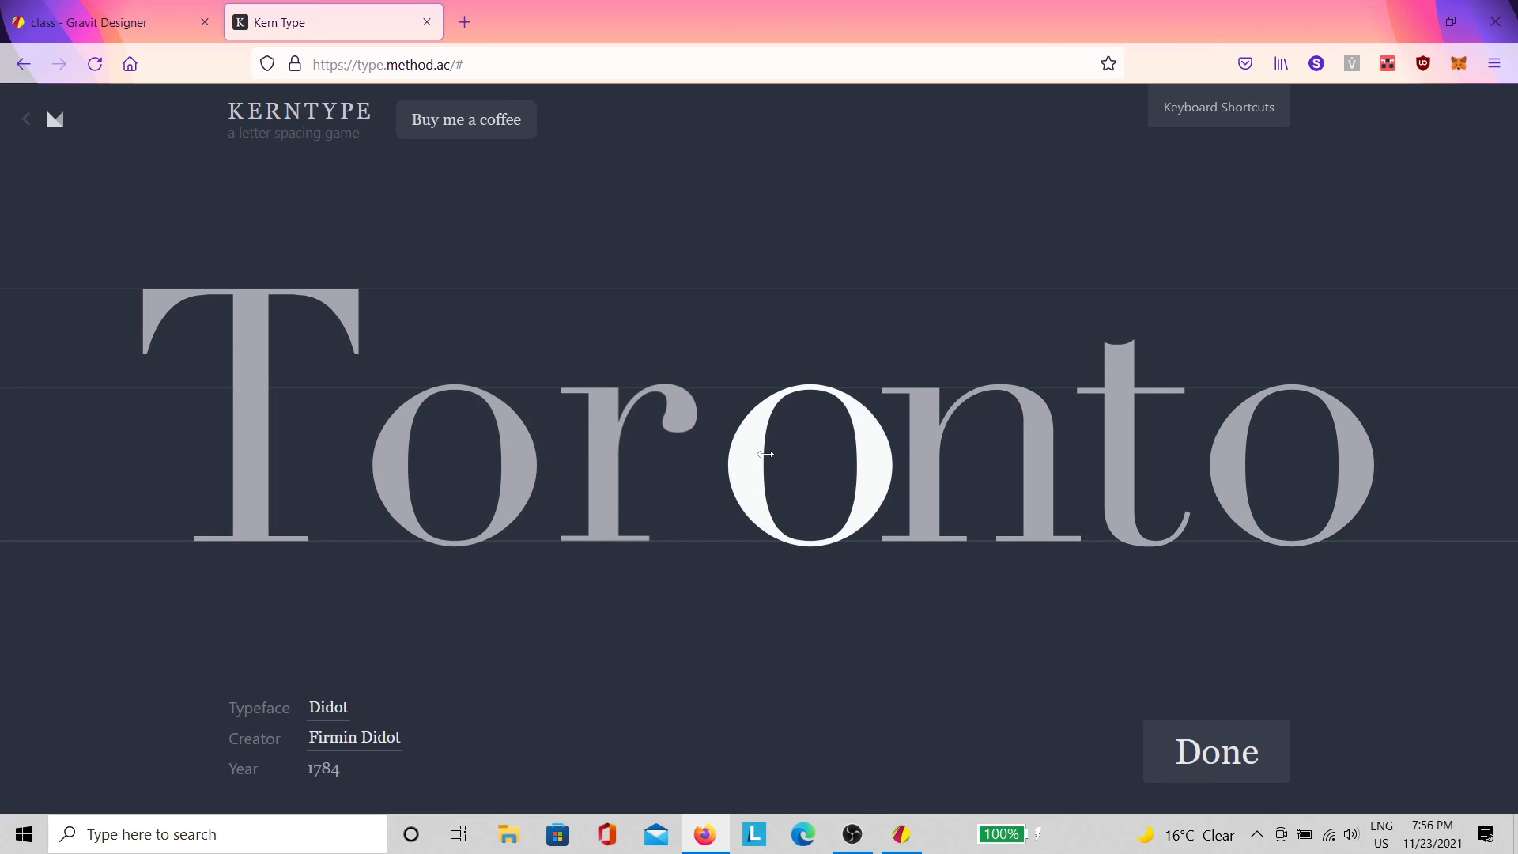
drag(765, 454, 755, 453)
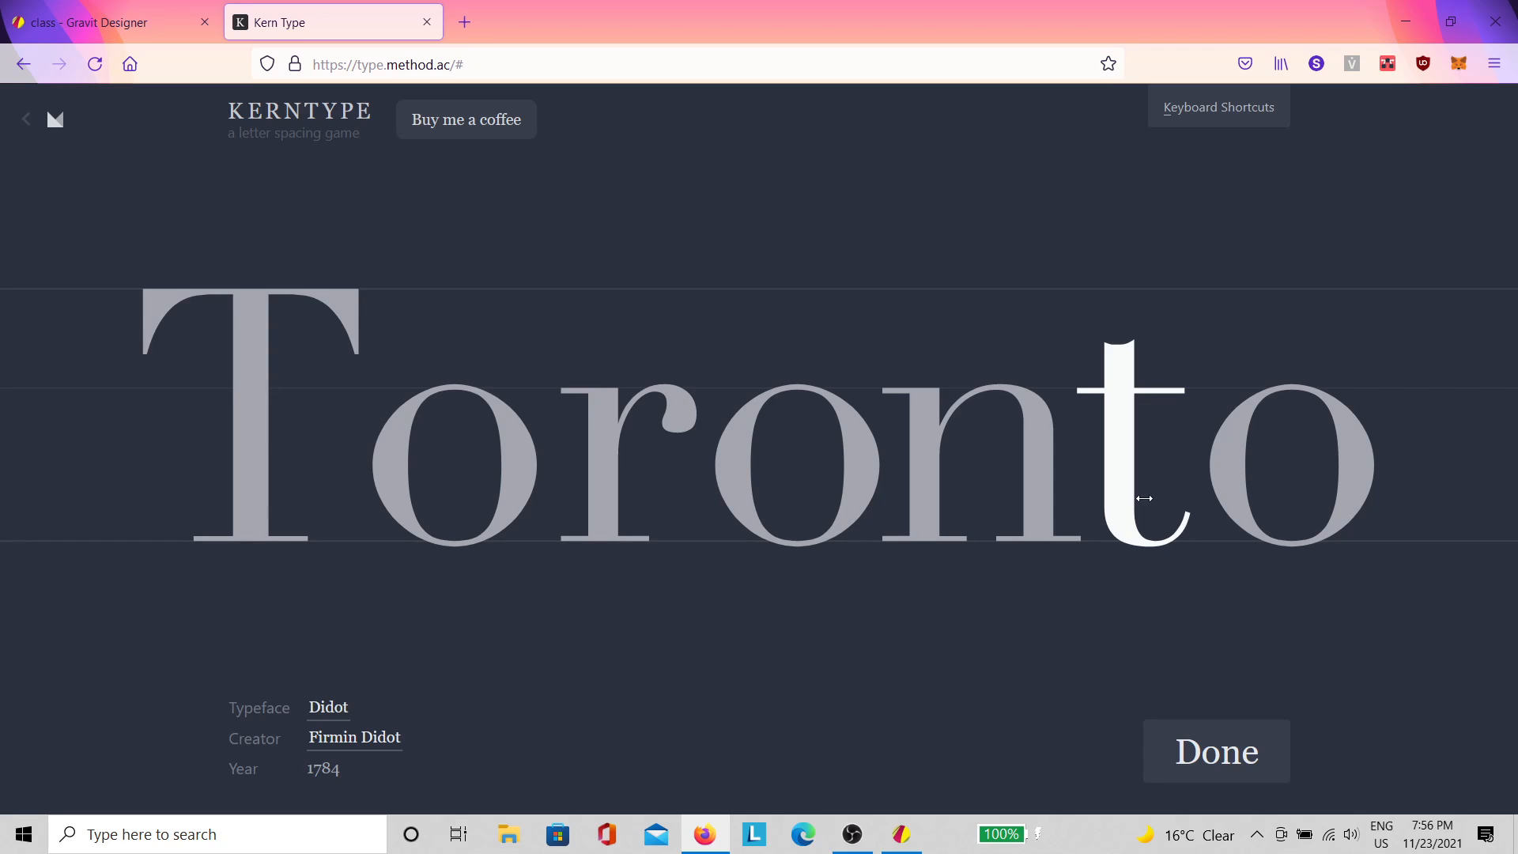
drag(1146, 502, 1155, 501)
Step: Nudge the first two o's and the r in "Toronto" further left and submit the spacing for scoring
drag(850, 481, 847, 481)
drag(462, 472, 456, 472)
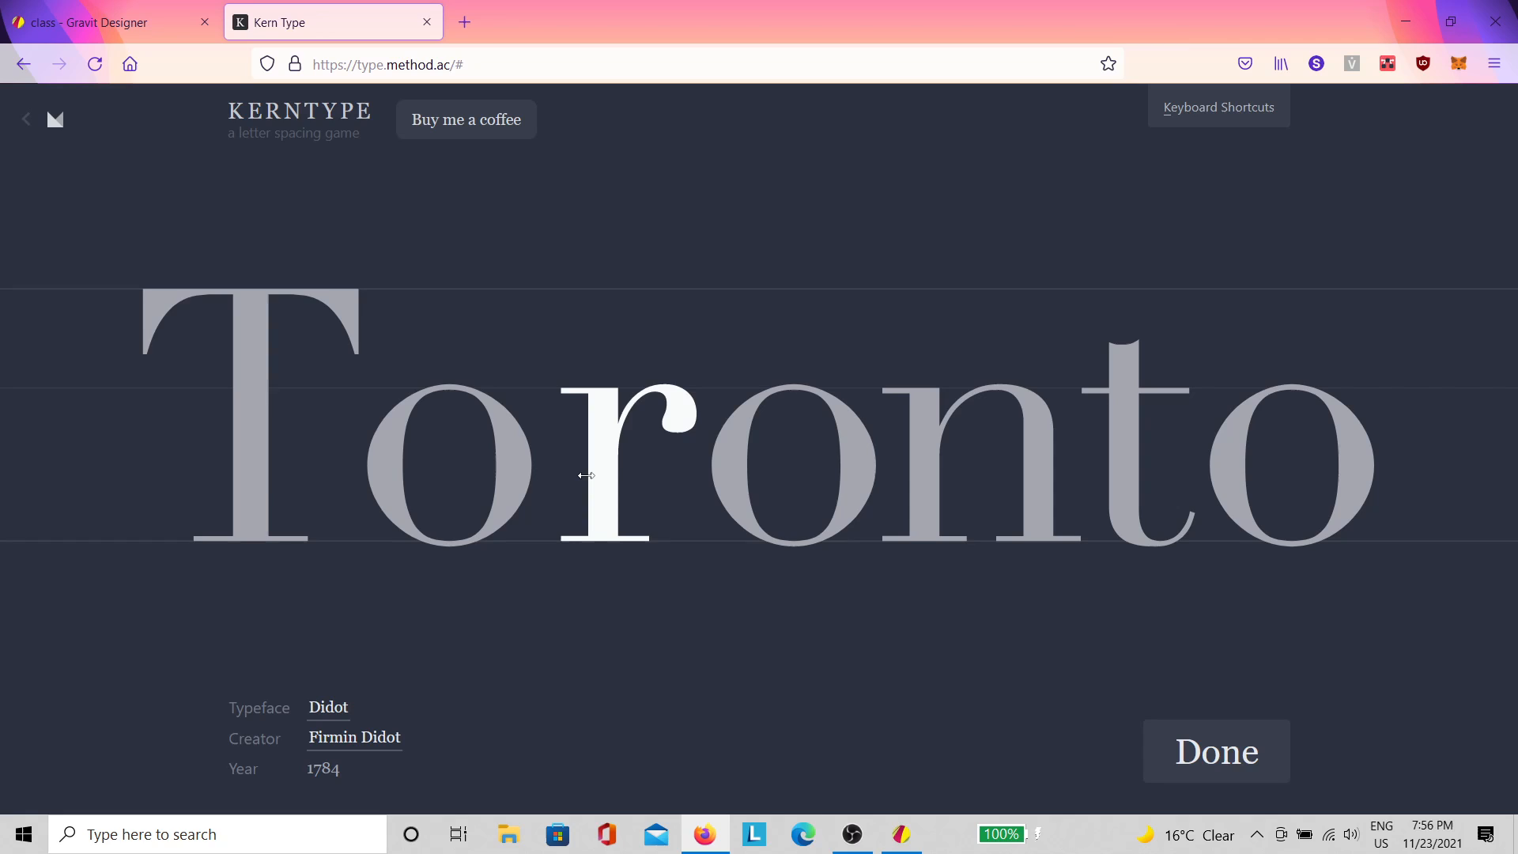
drag(586, 473, 581, 472)
drag(738, 474, 725, 475)
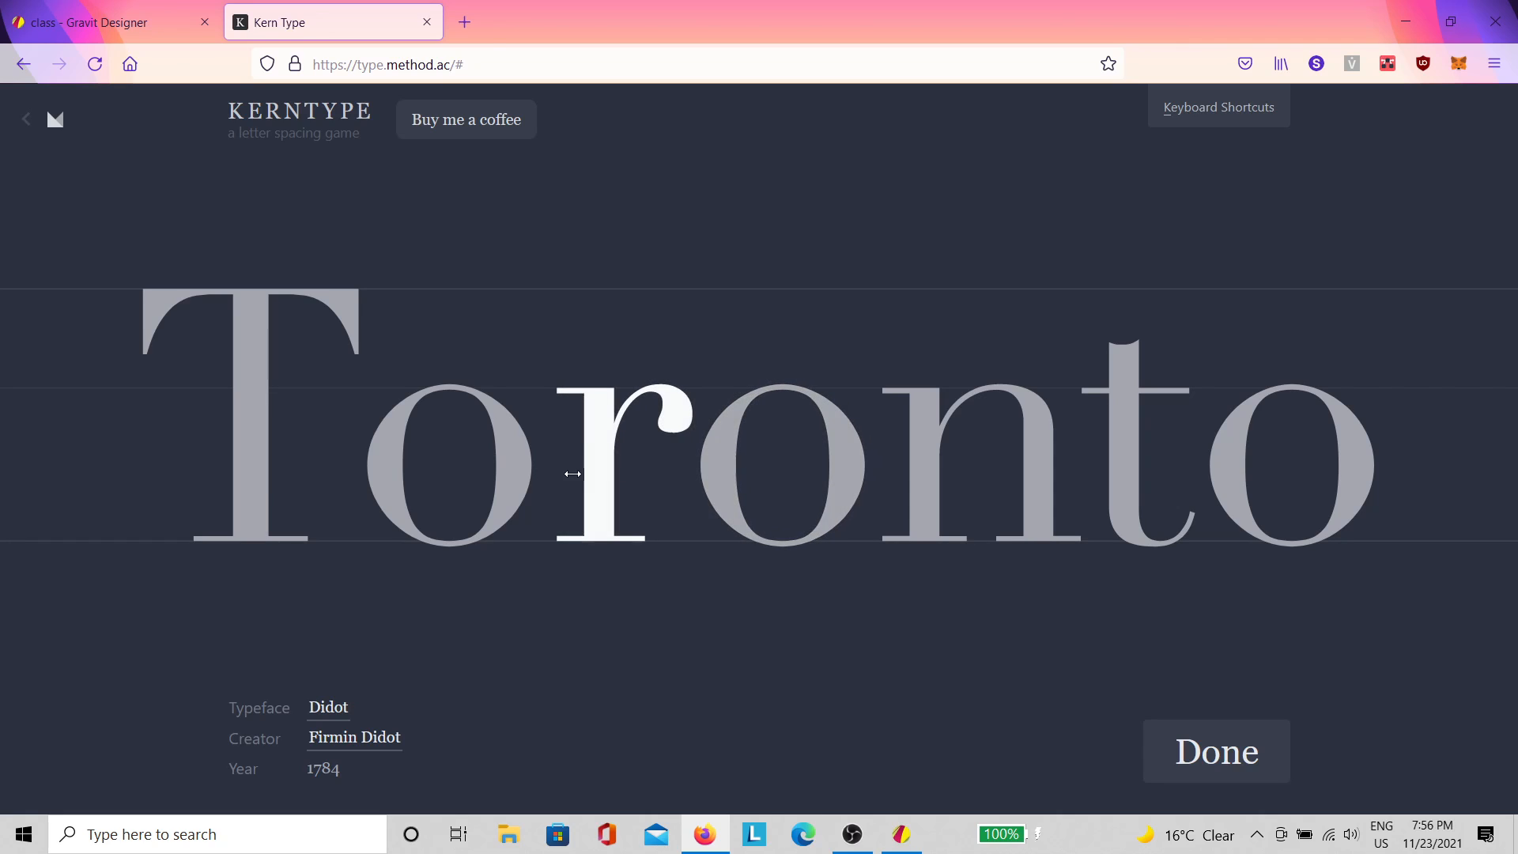
drag(593, 478, 584, 478)
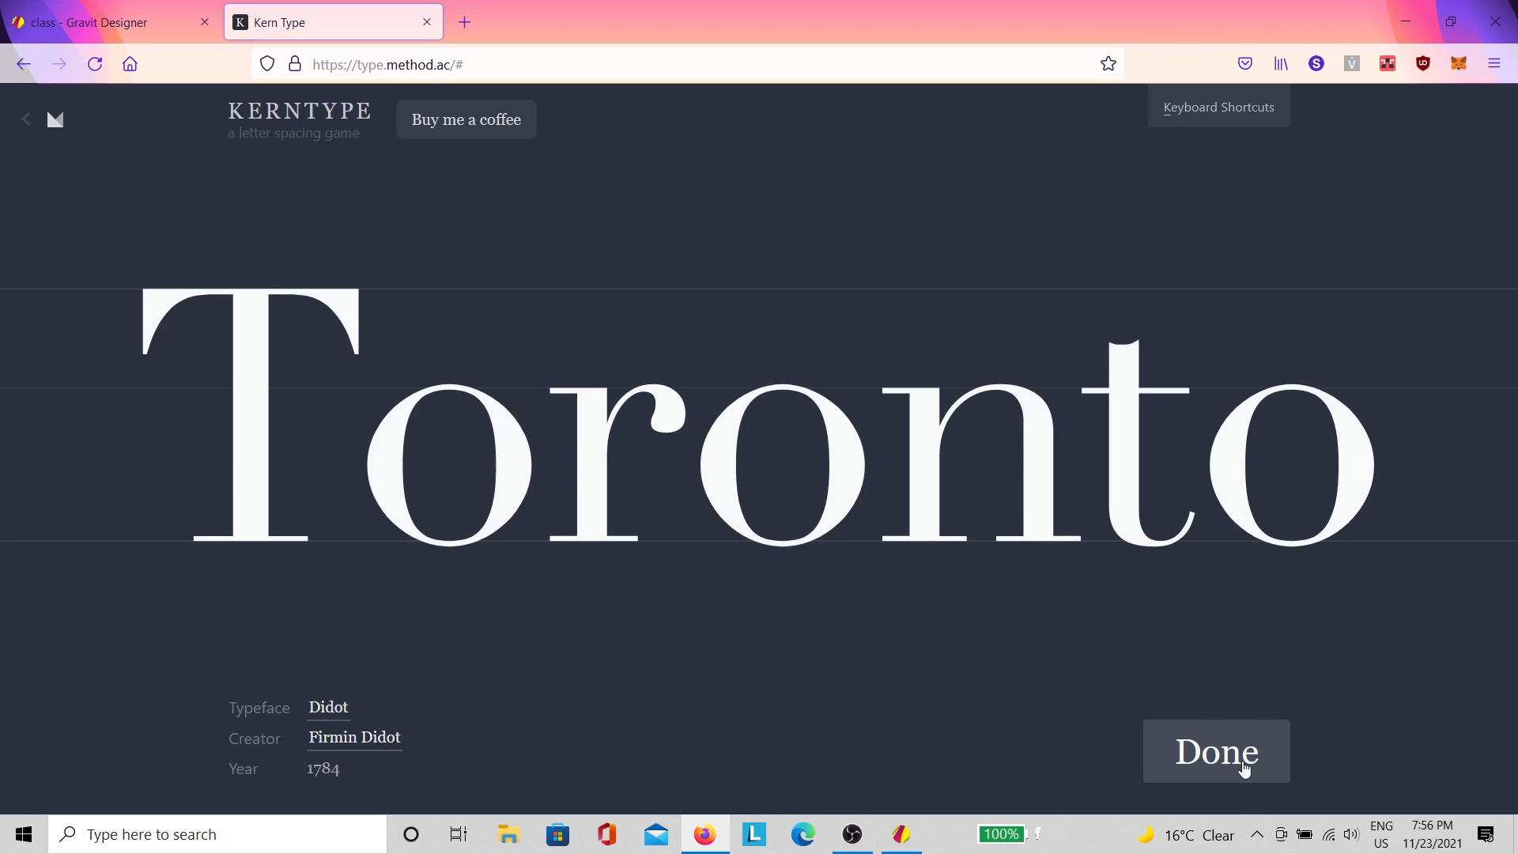
click(1238, 766)
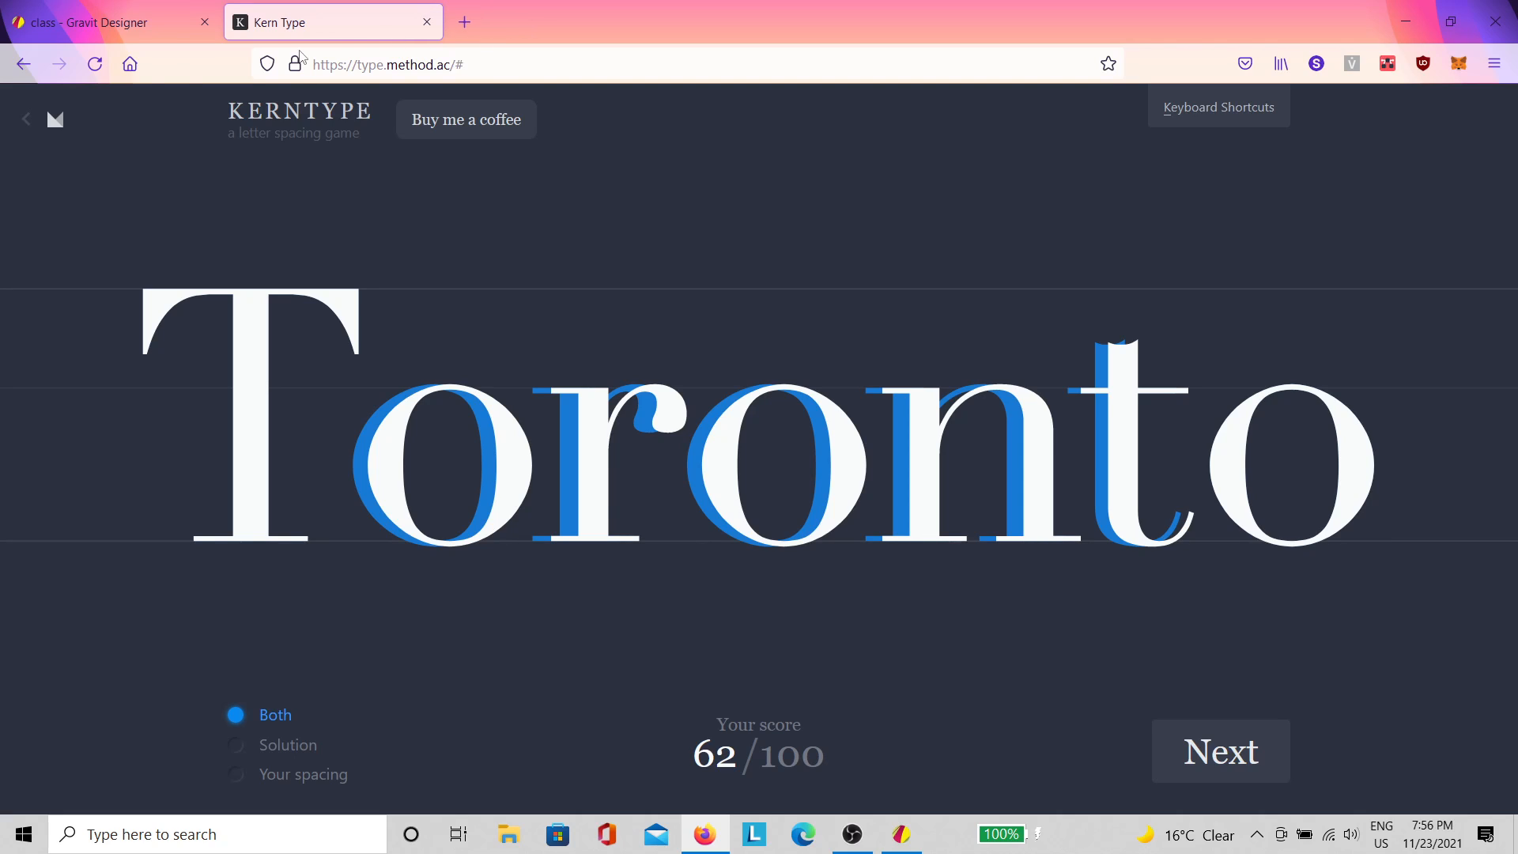
Step: Return to the Method of Action page, look over its games, and switch to Gravit Designer
click(42, 118)
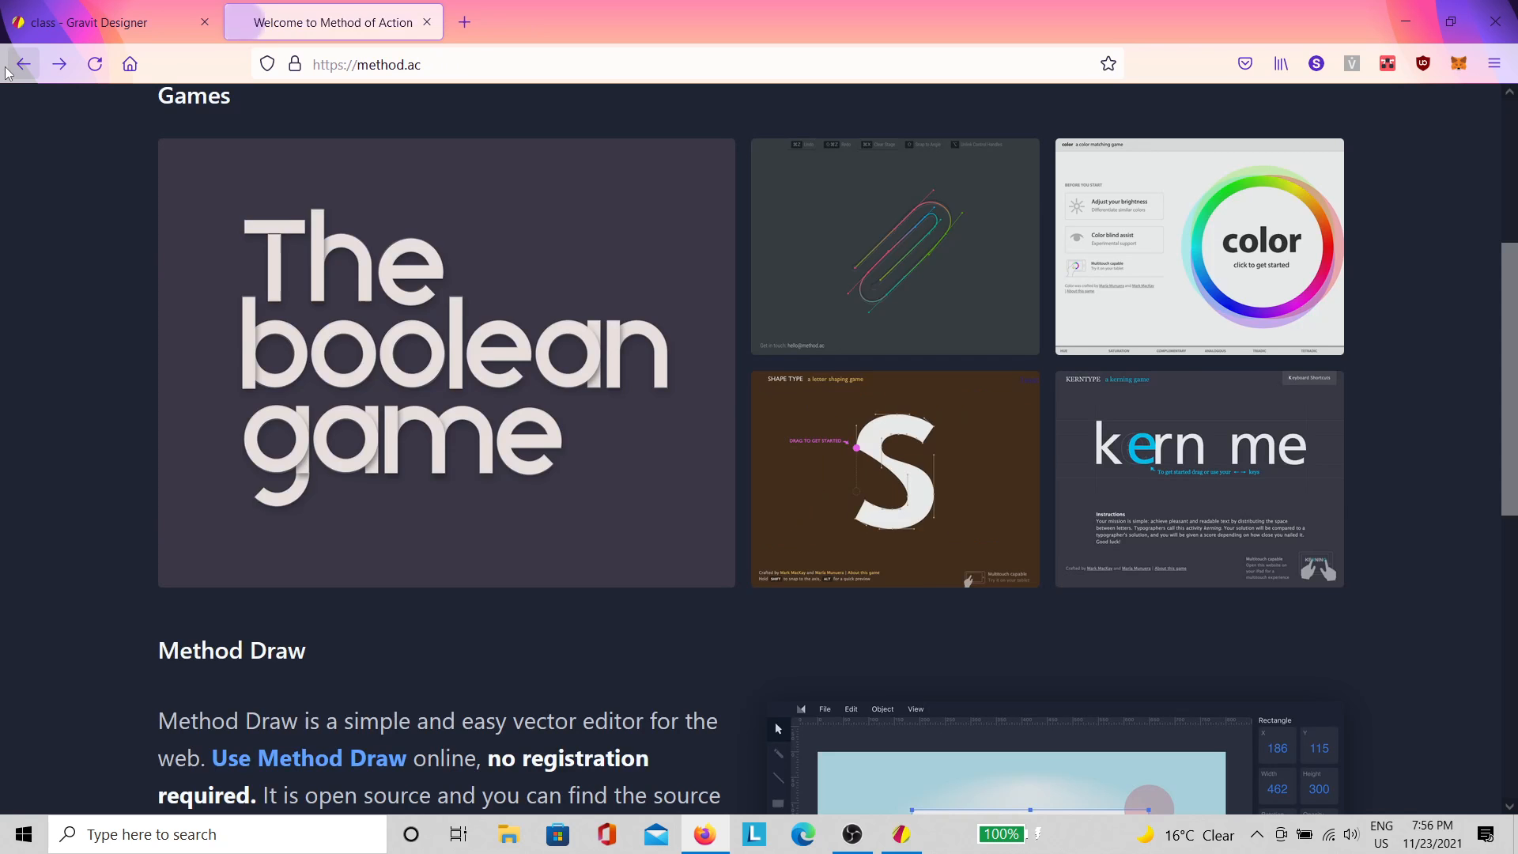
scroll(978, 385, up, 3)
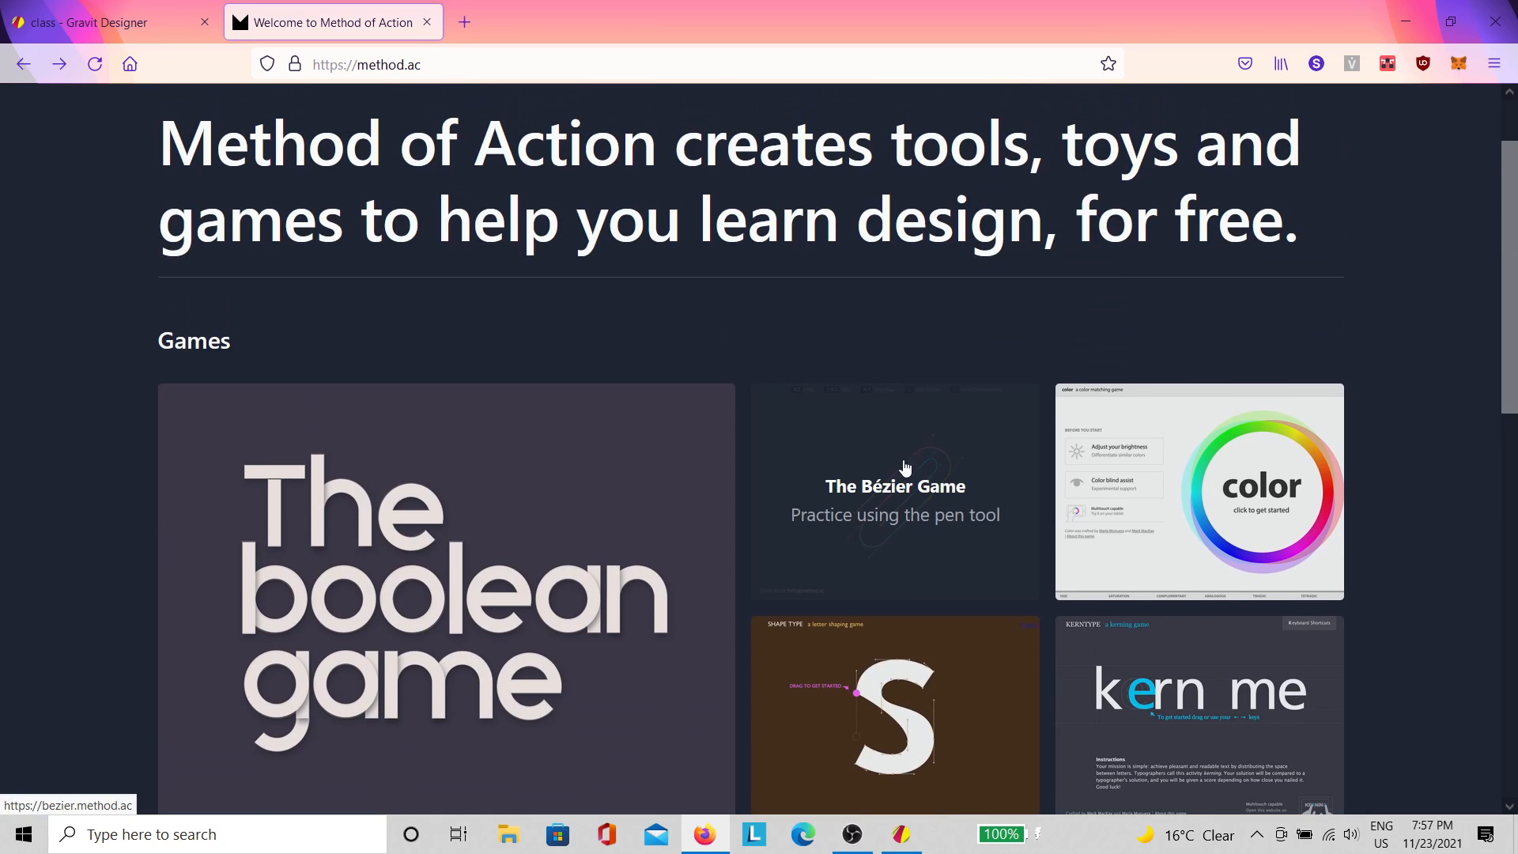
scroll(988, 448, down, 1)
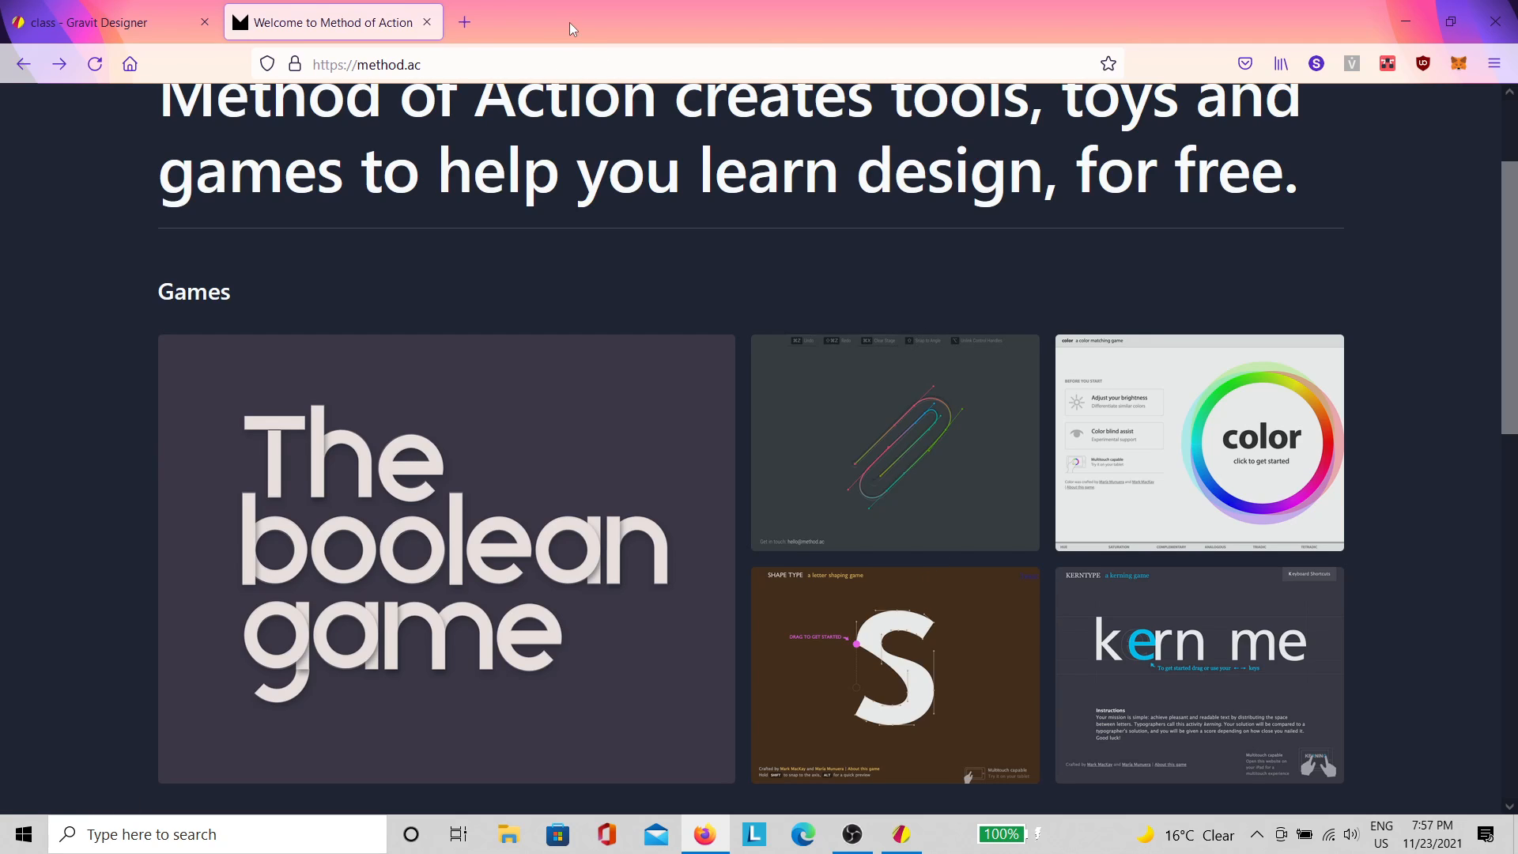
drag(570, 22, 1517, 632)
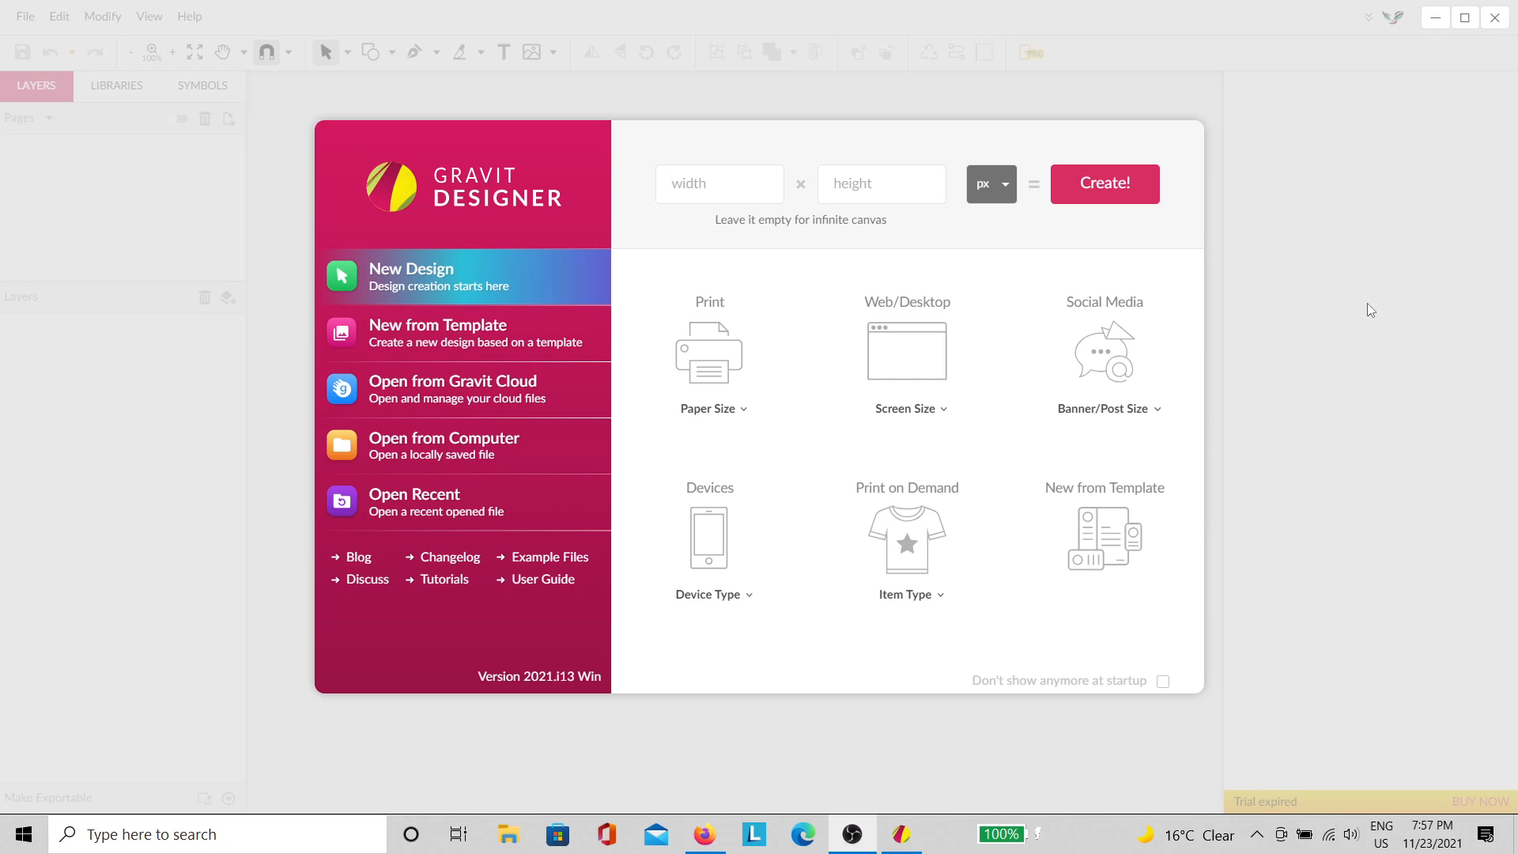
Step: Create a new design with a 1024 × 1024 px canvas
click(677, 183)
text(0)
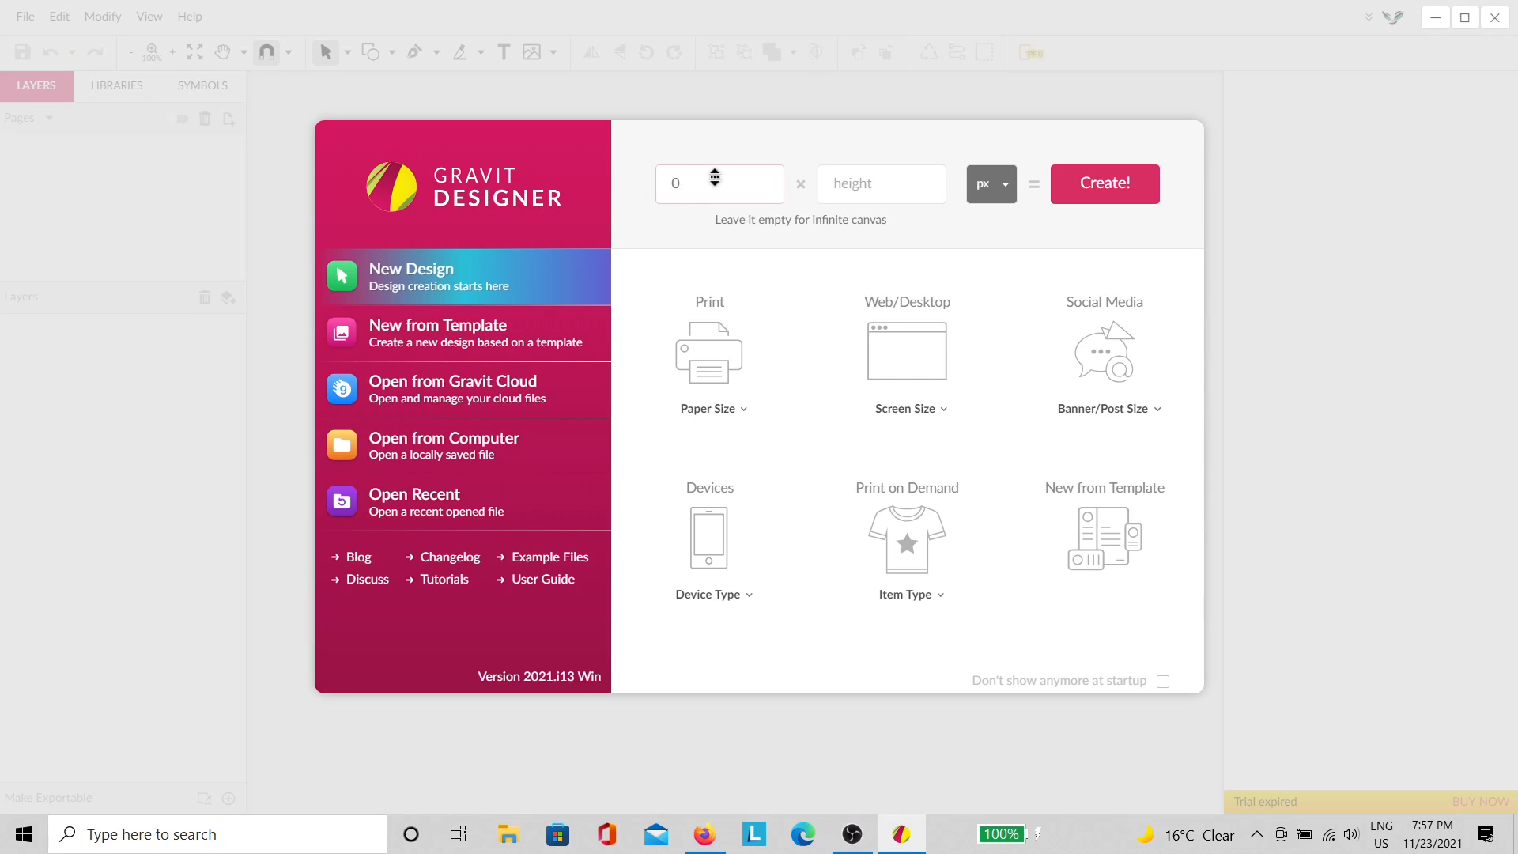
click(714, 177)
key(Tab)
text(q10)
key(BackSpace)
key(Return)
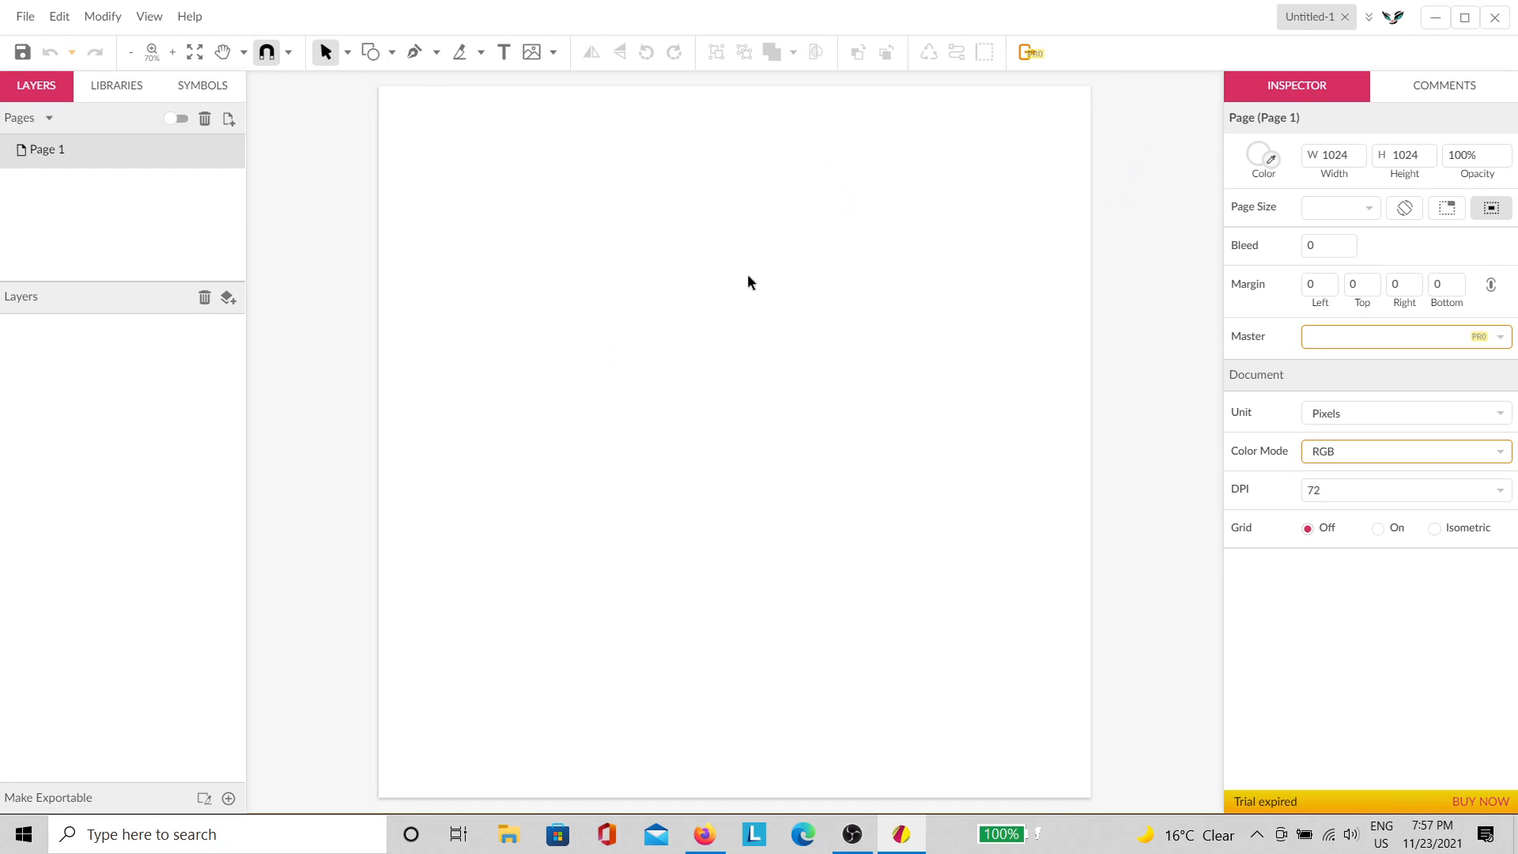
double_click(1335, 155)
double_click(1407, 155)
click(1099, 274)
key(alt+Tab)
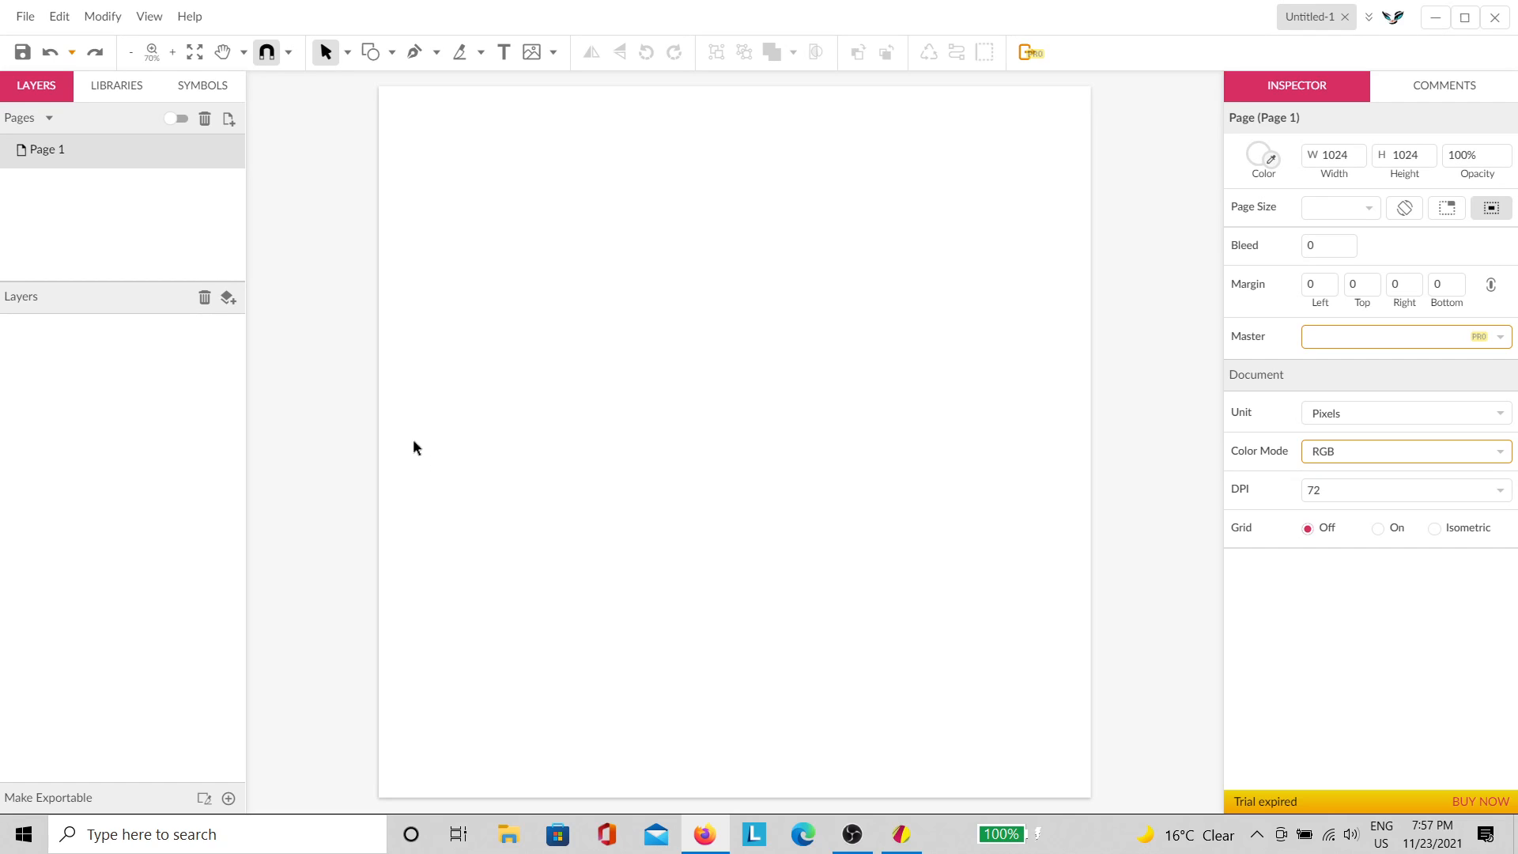
Step: Draw a rectangle about 173 px wide near the page's upper-left corner and stretch it downward to about 223 px high
click(392, 52)
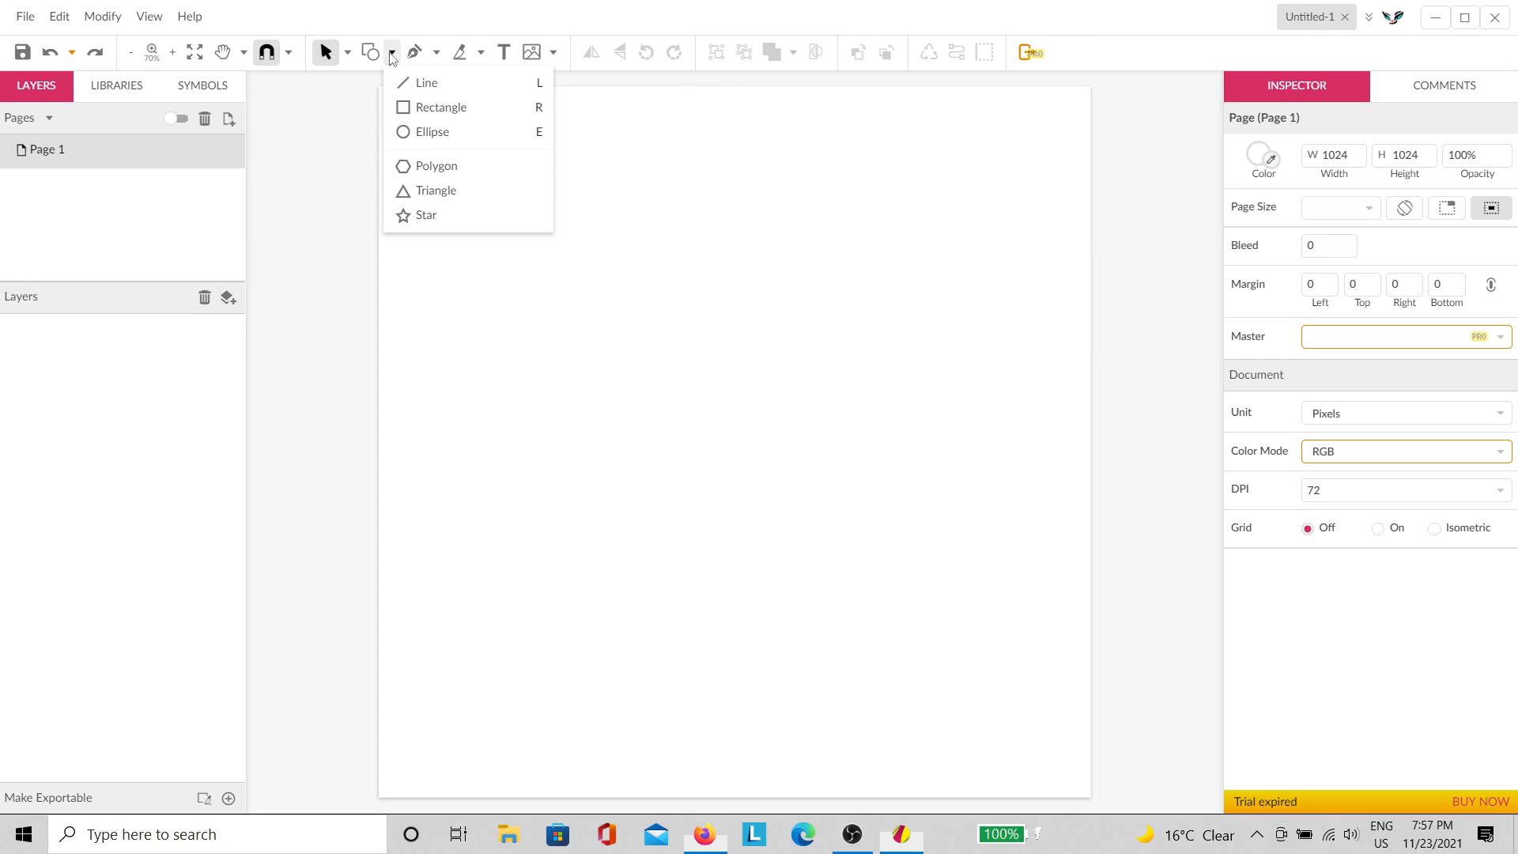
click(393, 102)
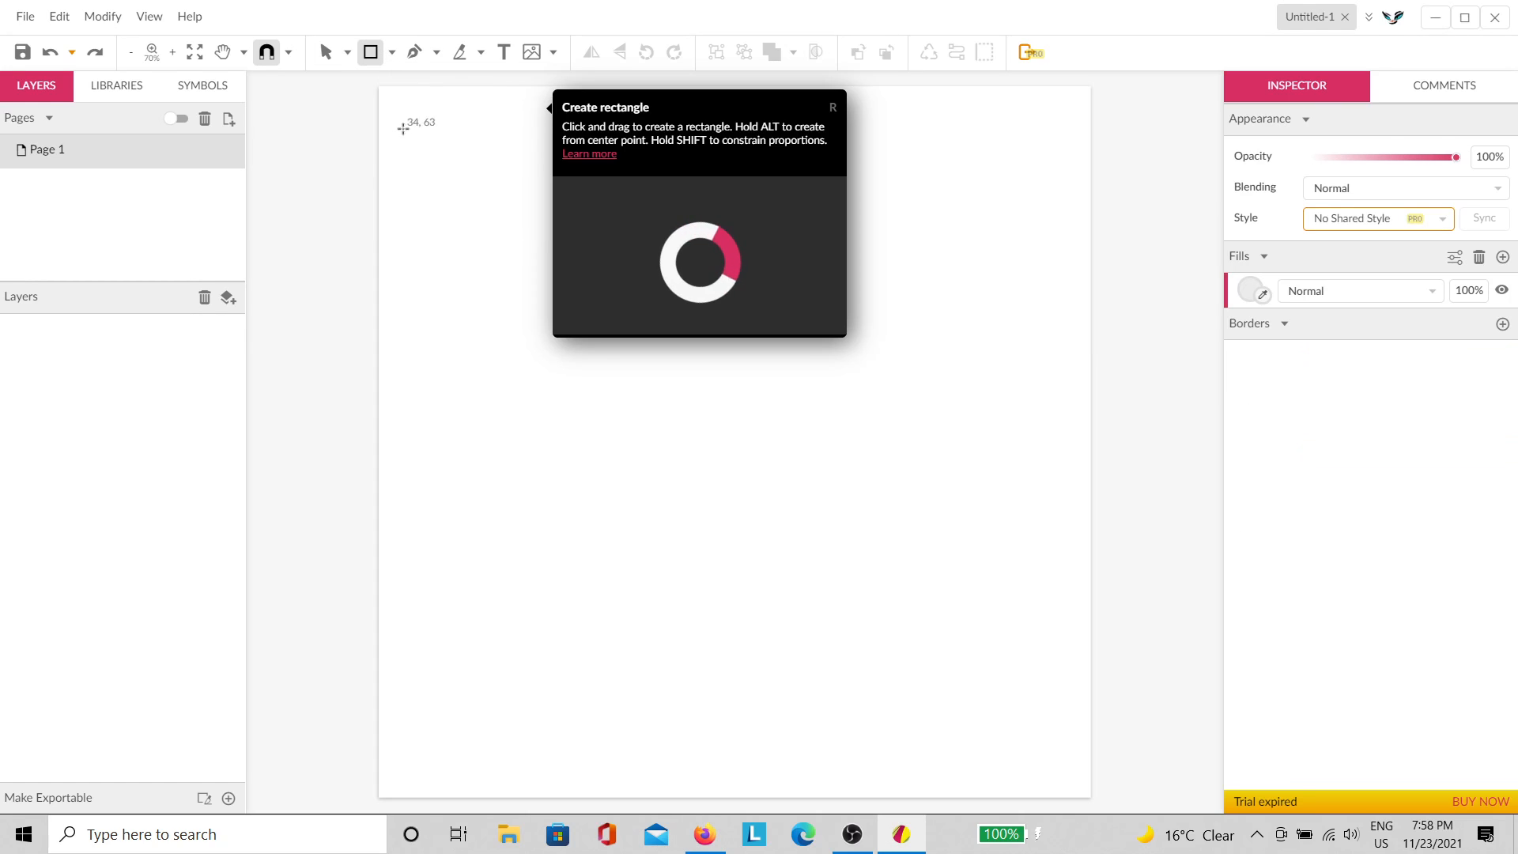
drag(442, 142, 521, 189)
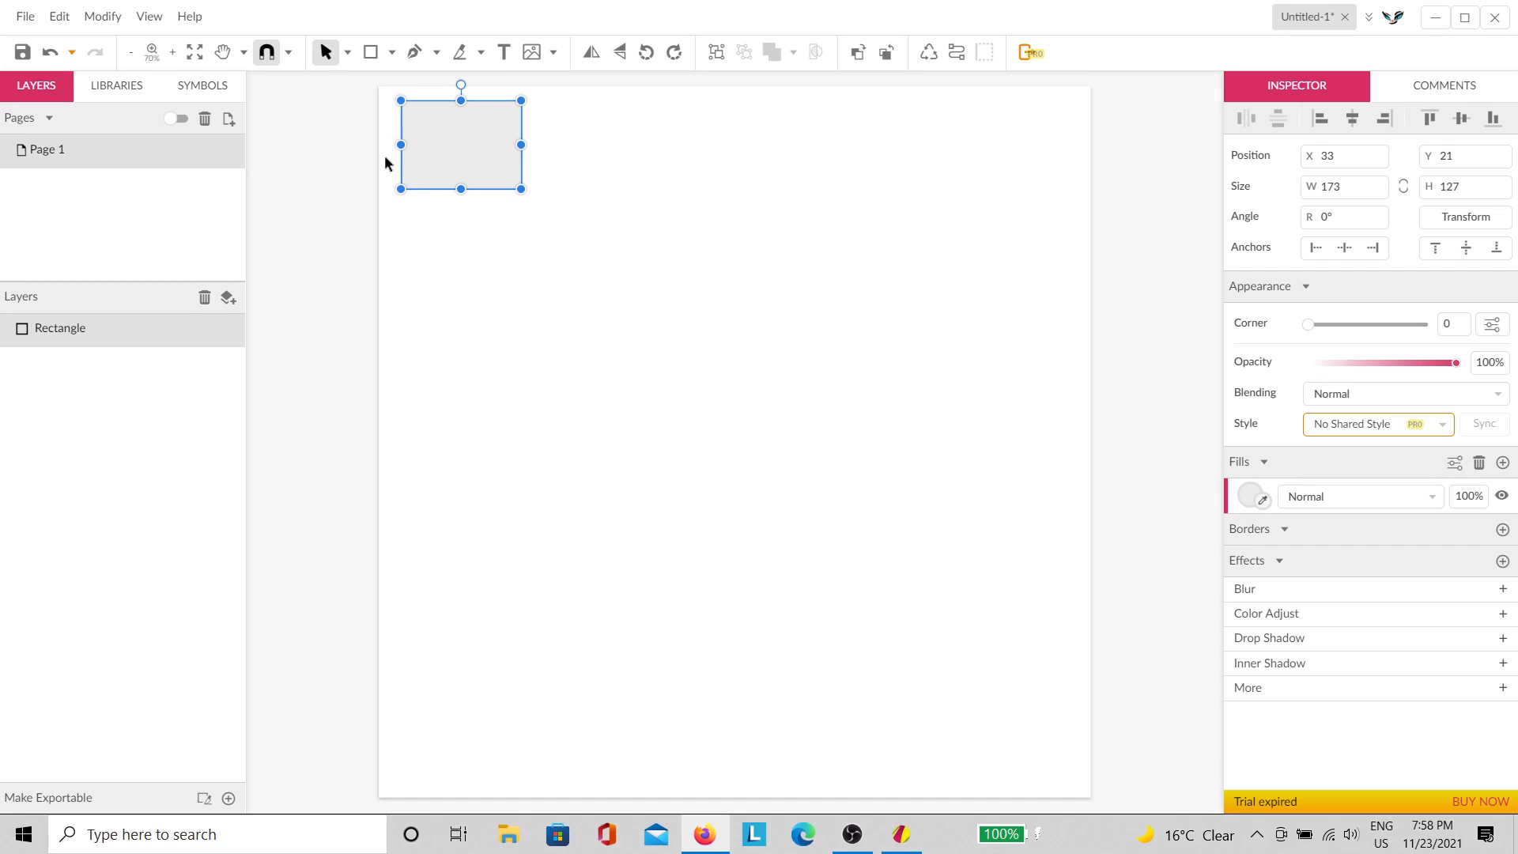
ctrl+scroll(385, 163, up, 5)
scroll(590, 376, up, 3)
drag(602, 570, 602, 759)
click(642, 225)
Step: Draw an ellipse about 192 × 83 px and position it so that it straddles the rectangle's right edge
click(392, 52)
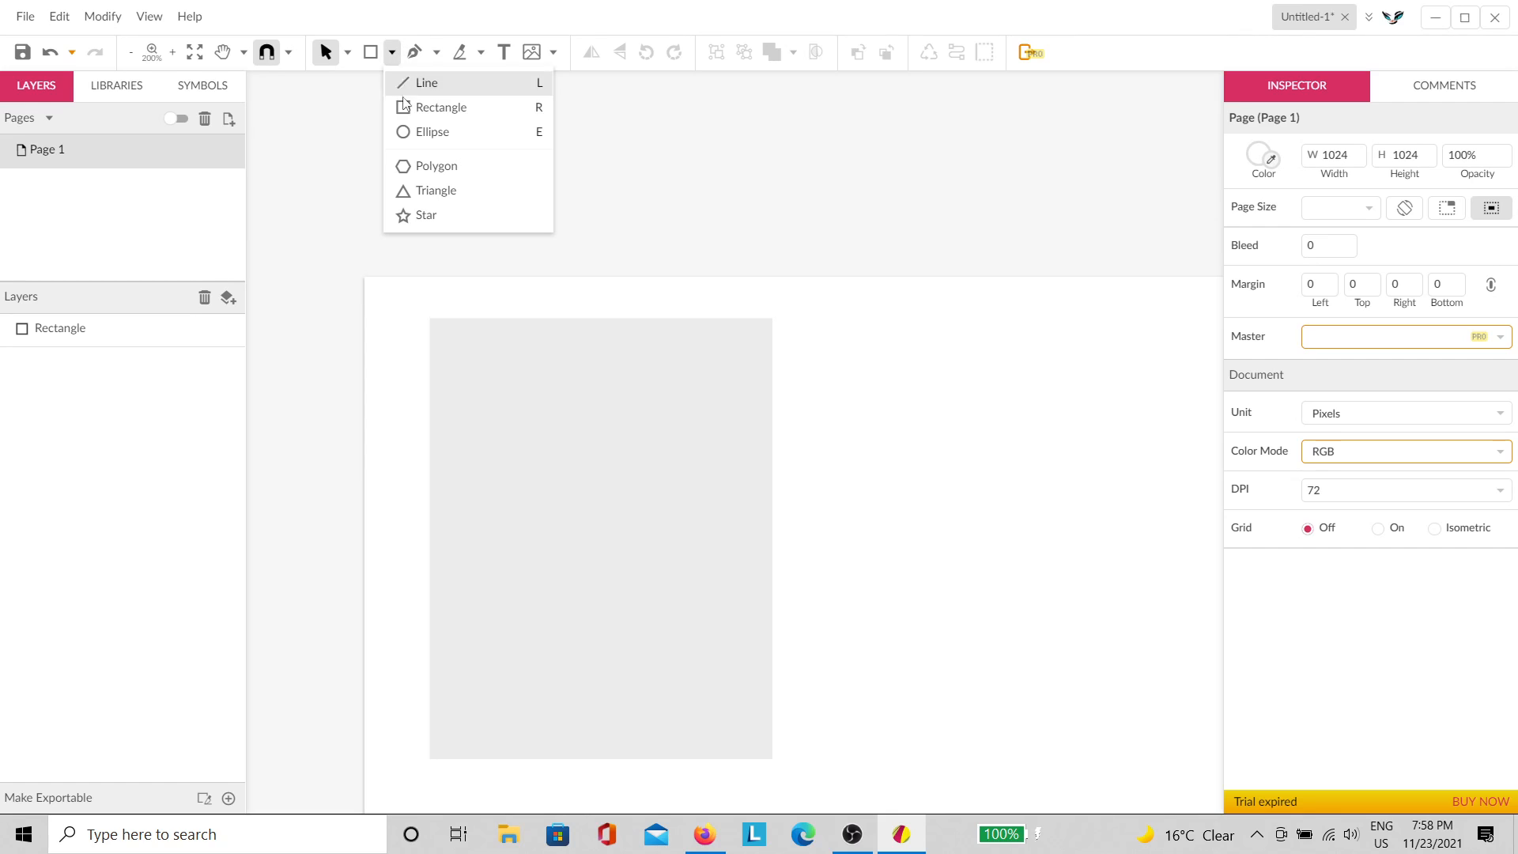
click(427, 129)
drag(902, 453, 525, 613)
drag(803, 546, 864, 544)
Step: Align the ellipse and the rectangle vertically to their common middle
drag(931, 370, 609, 636)
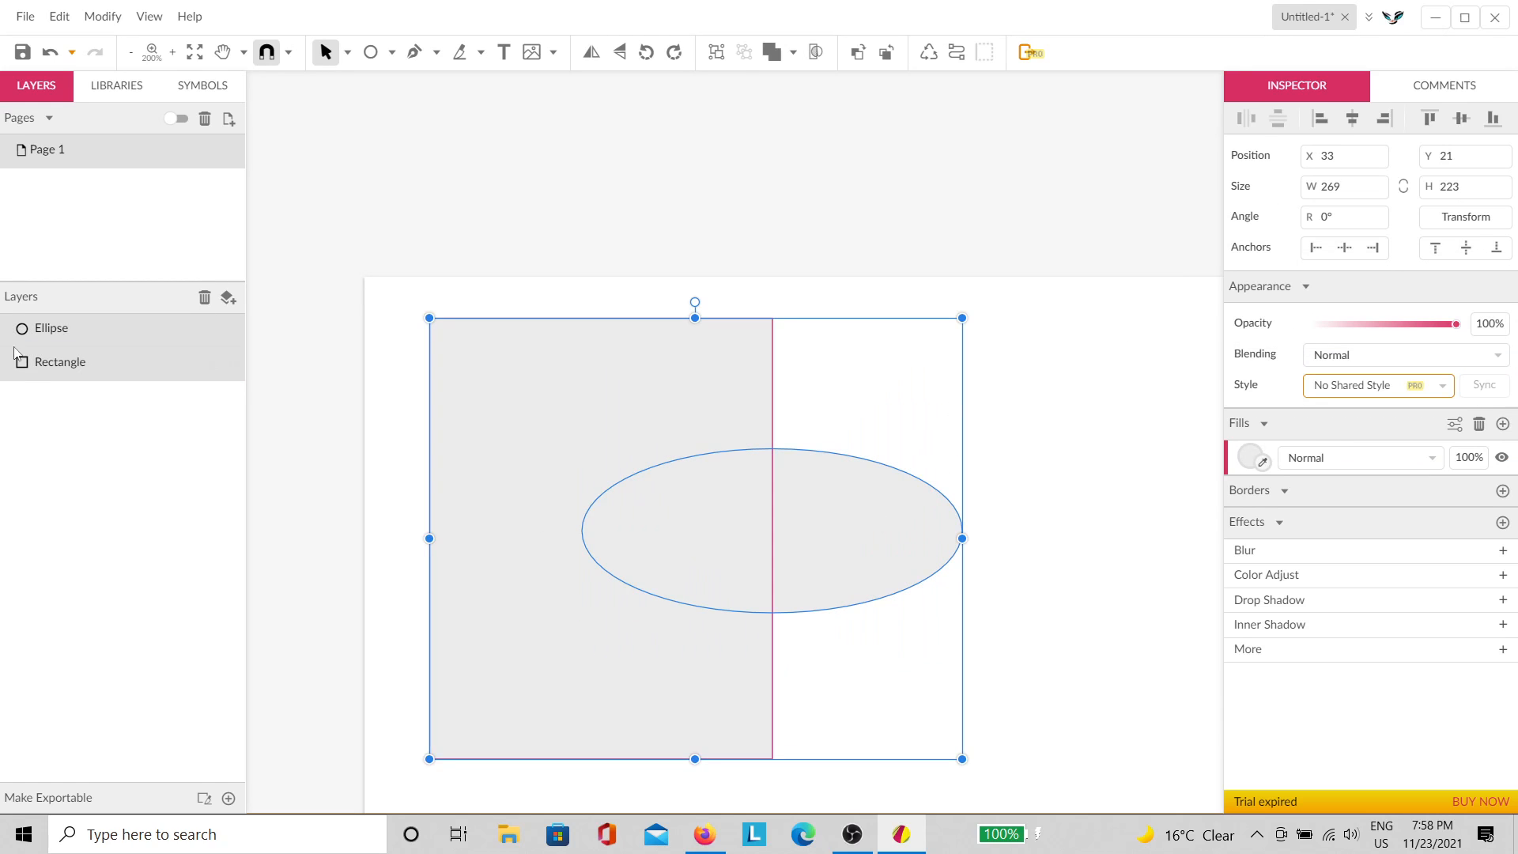
click(1460, 123)
click(850, 408)
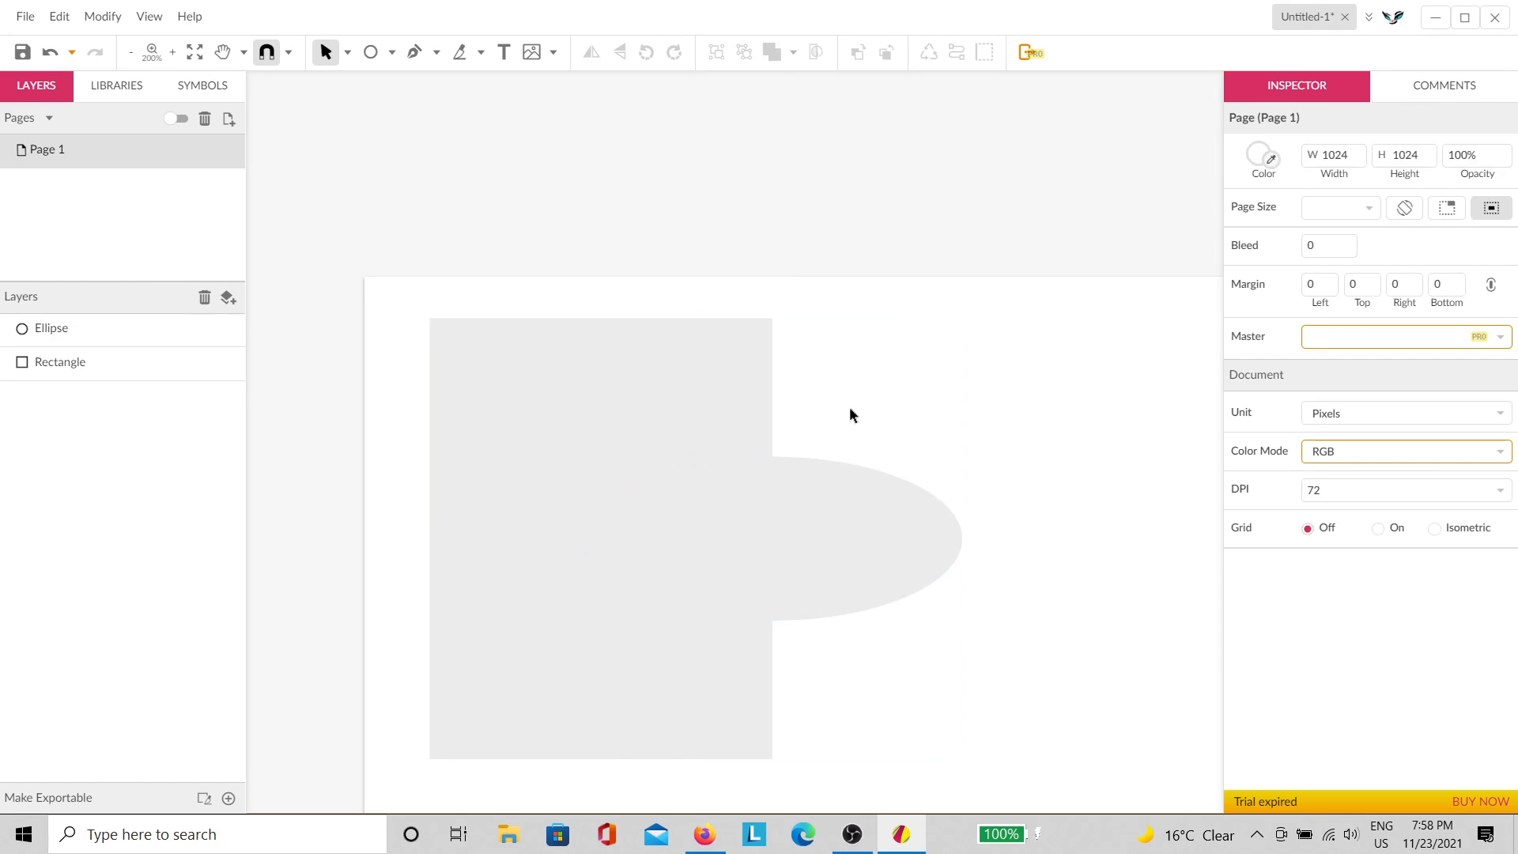
drag(878, 407, 686, 589)
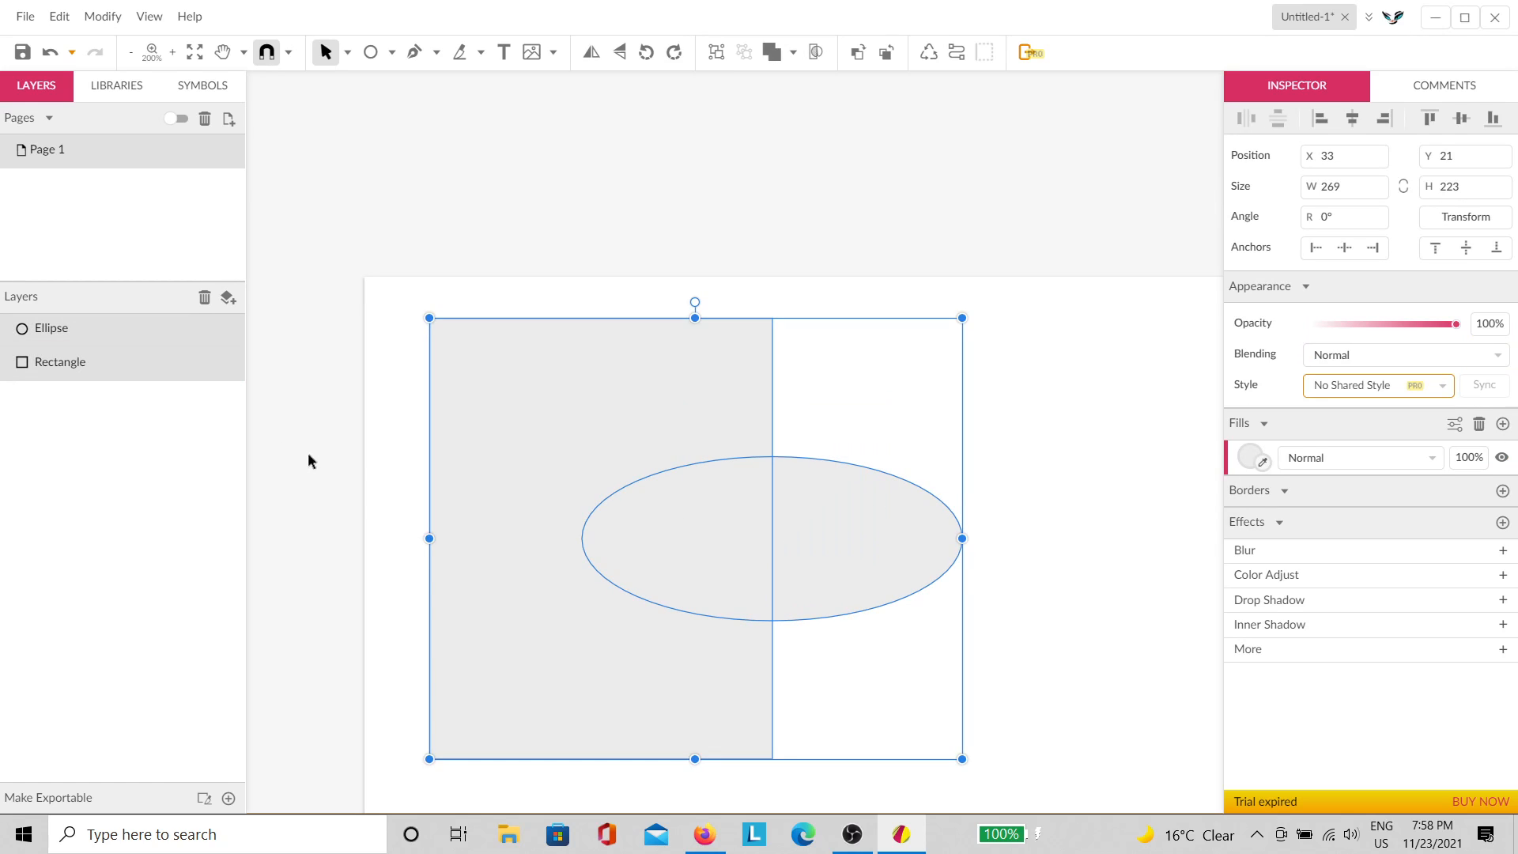
click(1029, 418)
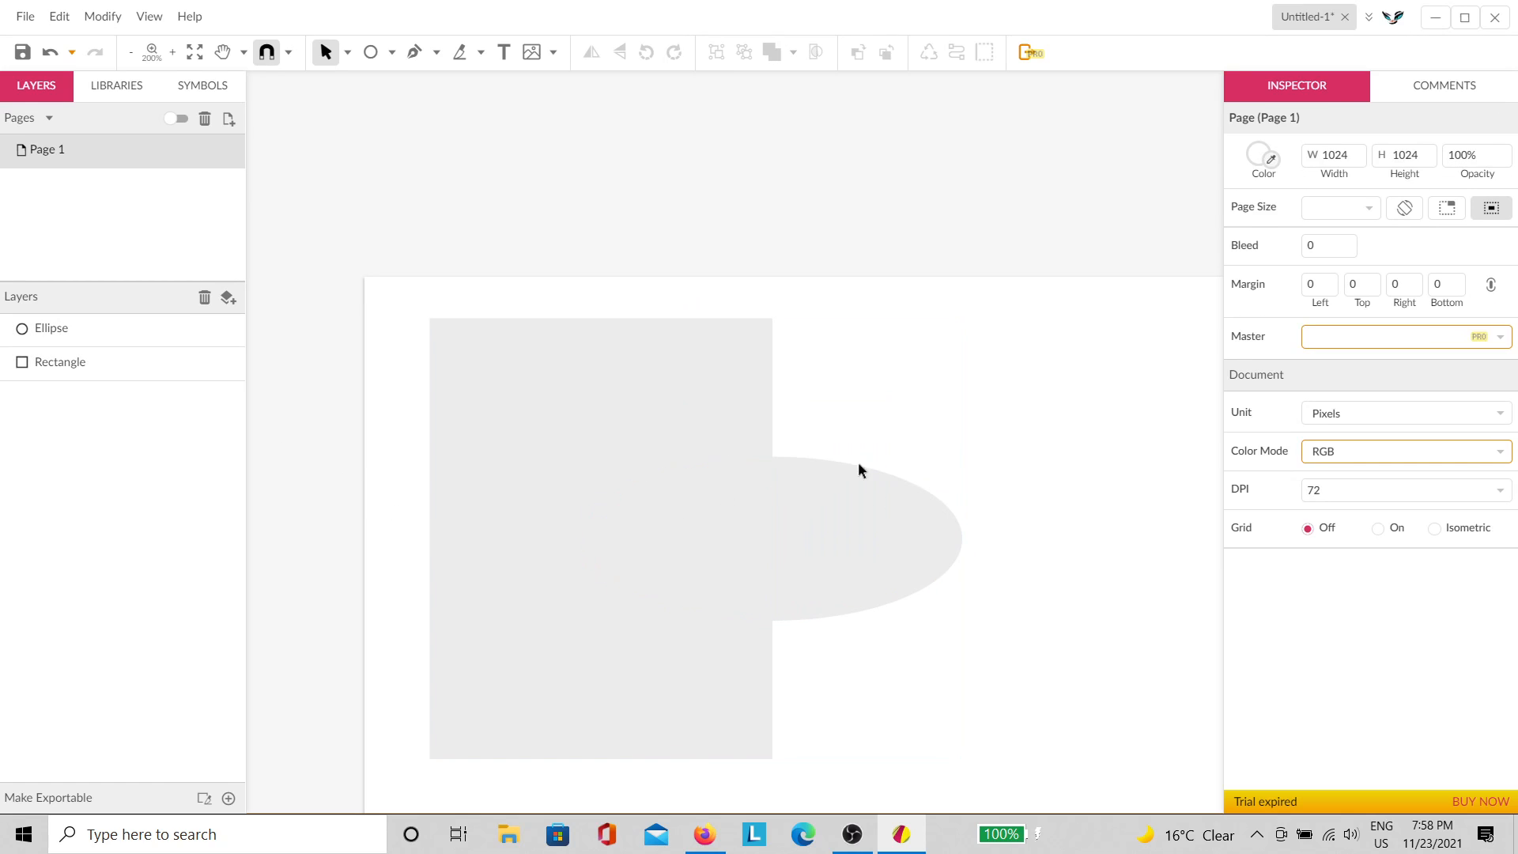
Step: Subtract the ellipse from the rectangle as a compound shape and inspect the ellipse inside it
drag(936, 393, 605, 587)
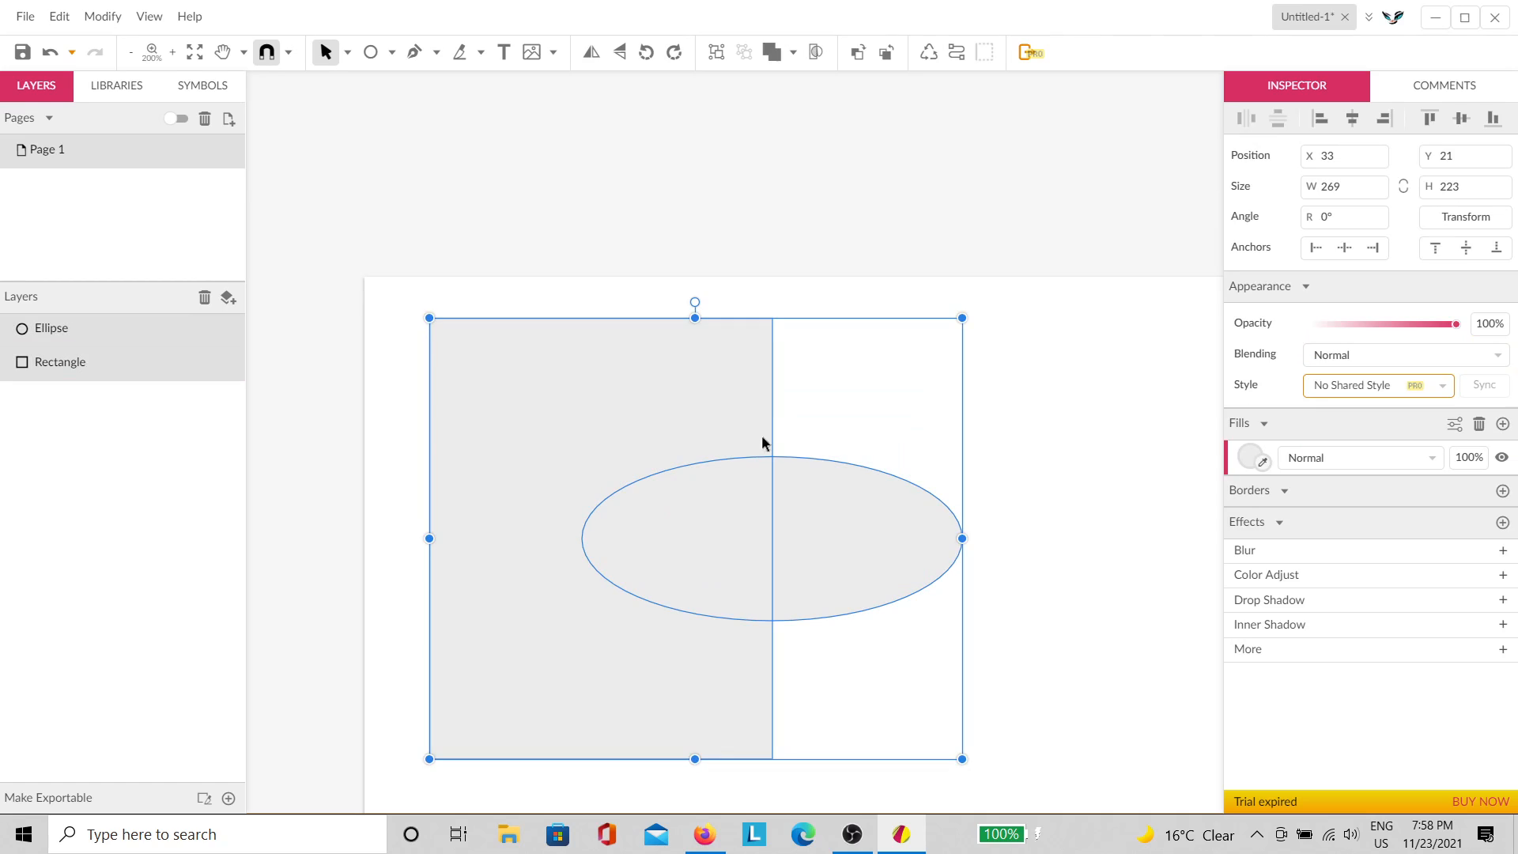
click(792, 53)
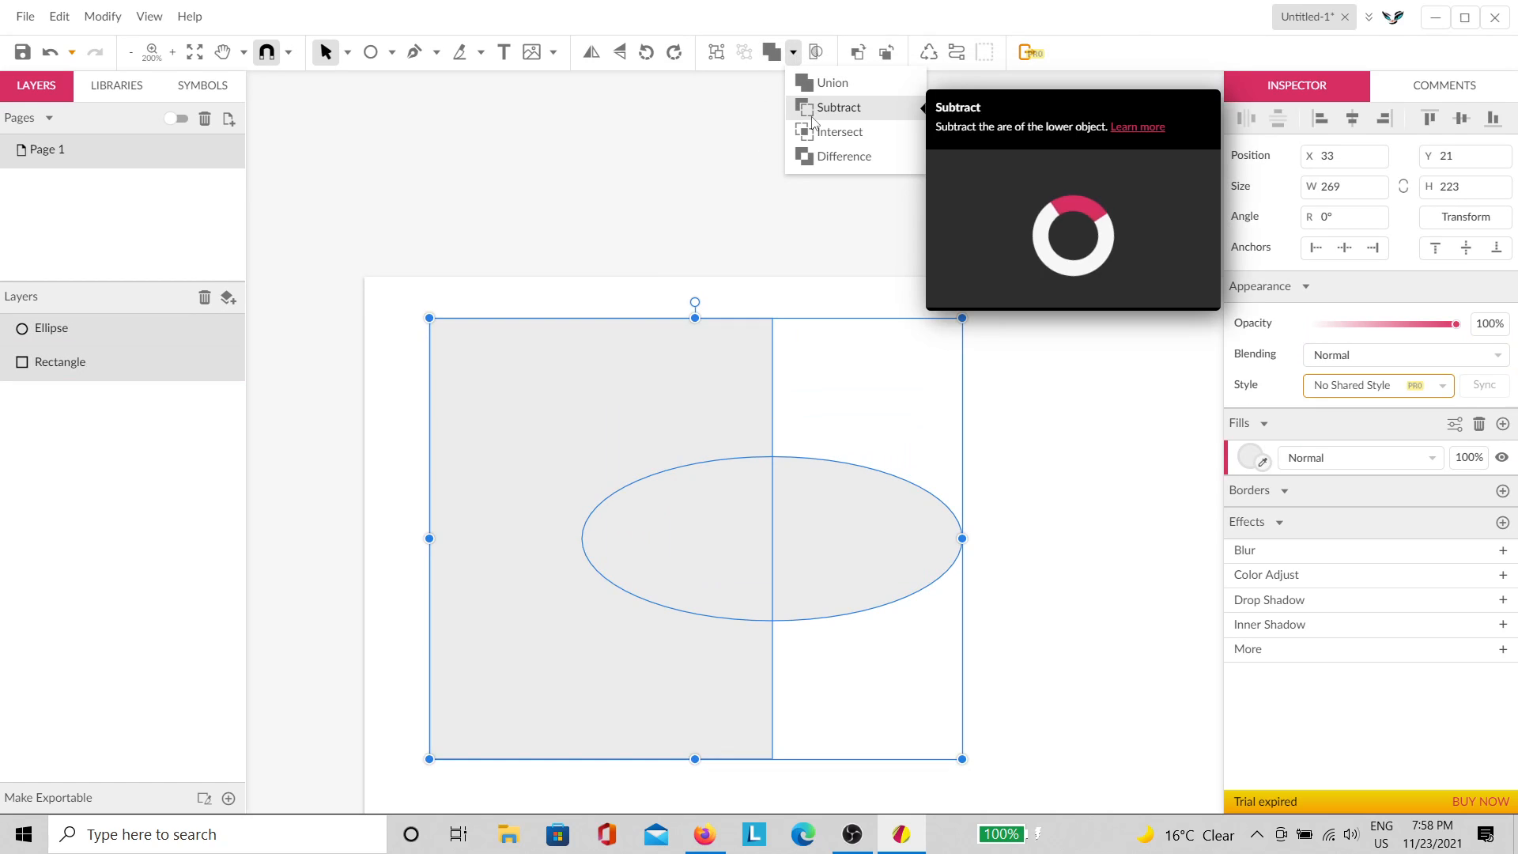
click(814, 108)
double_click(744, 559)
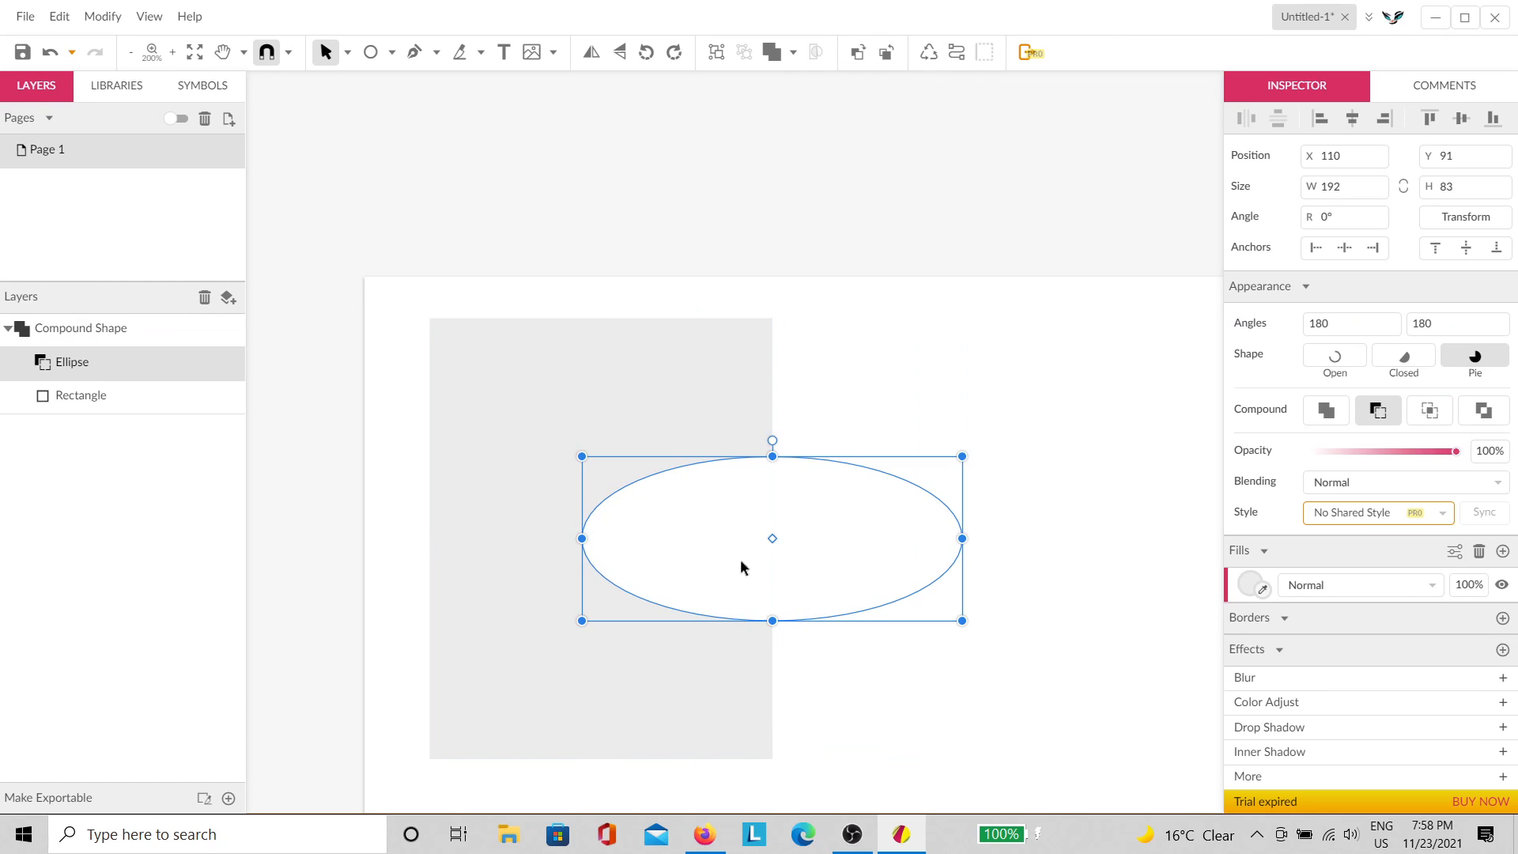
click(848, 338)
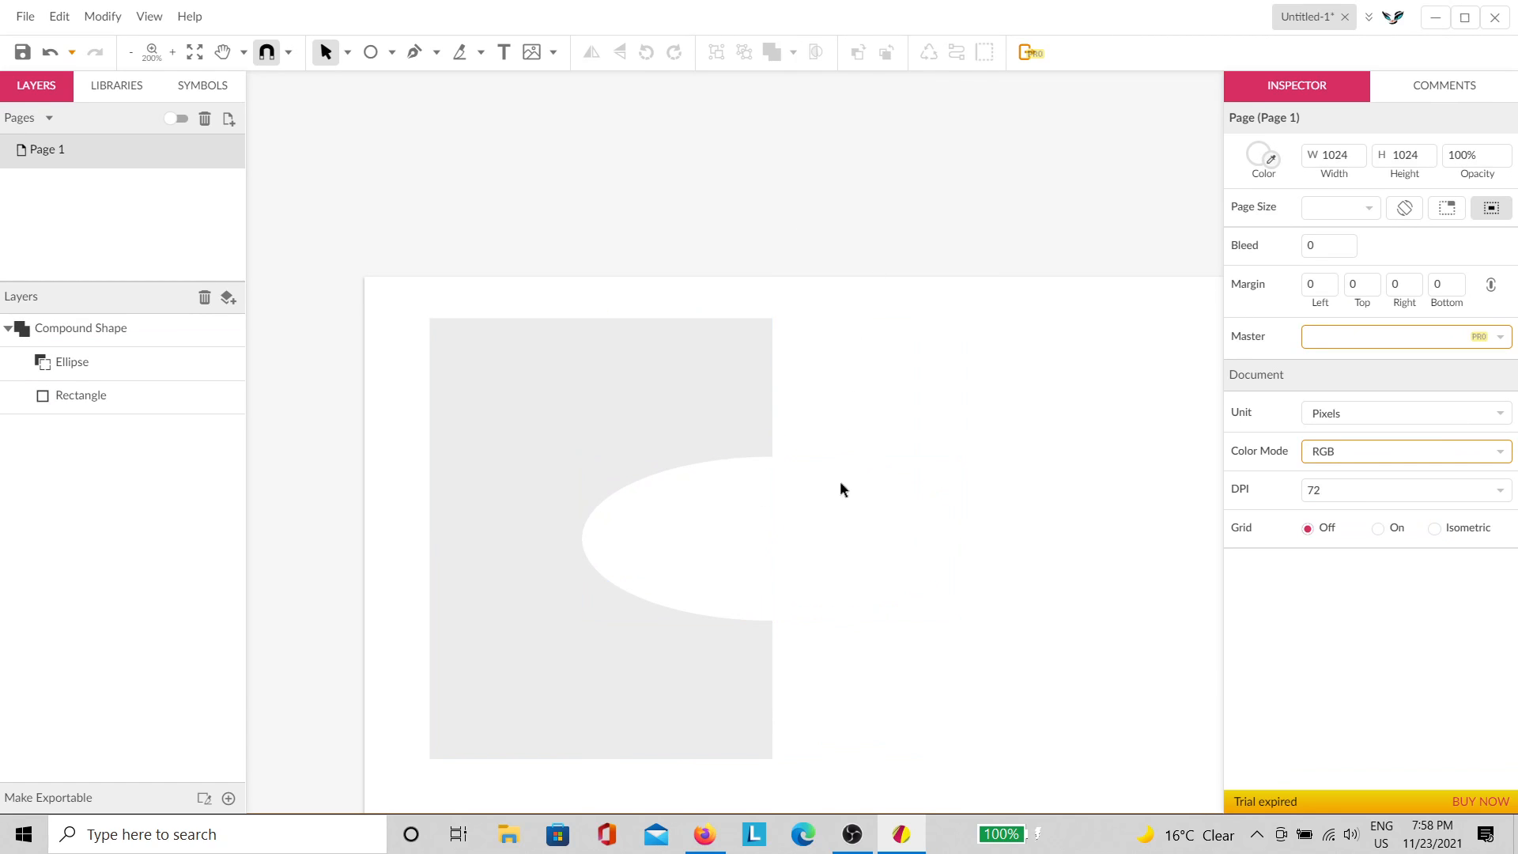
Step: Select the subtracted ellipse inside the compound shape and make it taller about its centre to enlarge the cutout
click(665, 489)
click(664, 489)
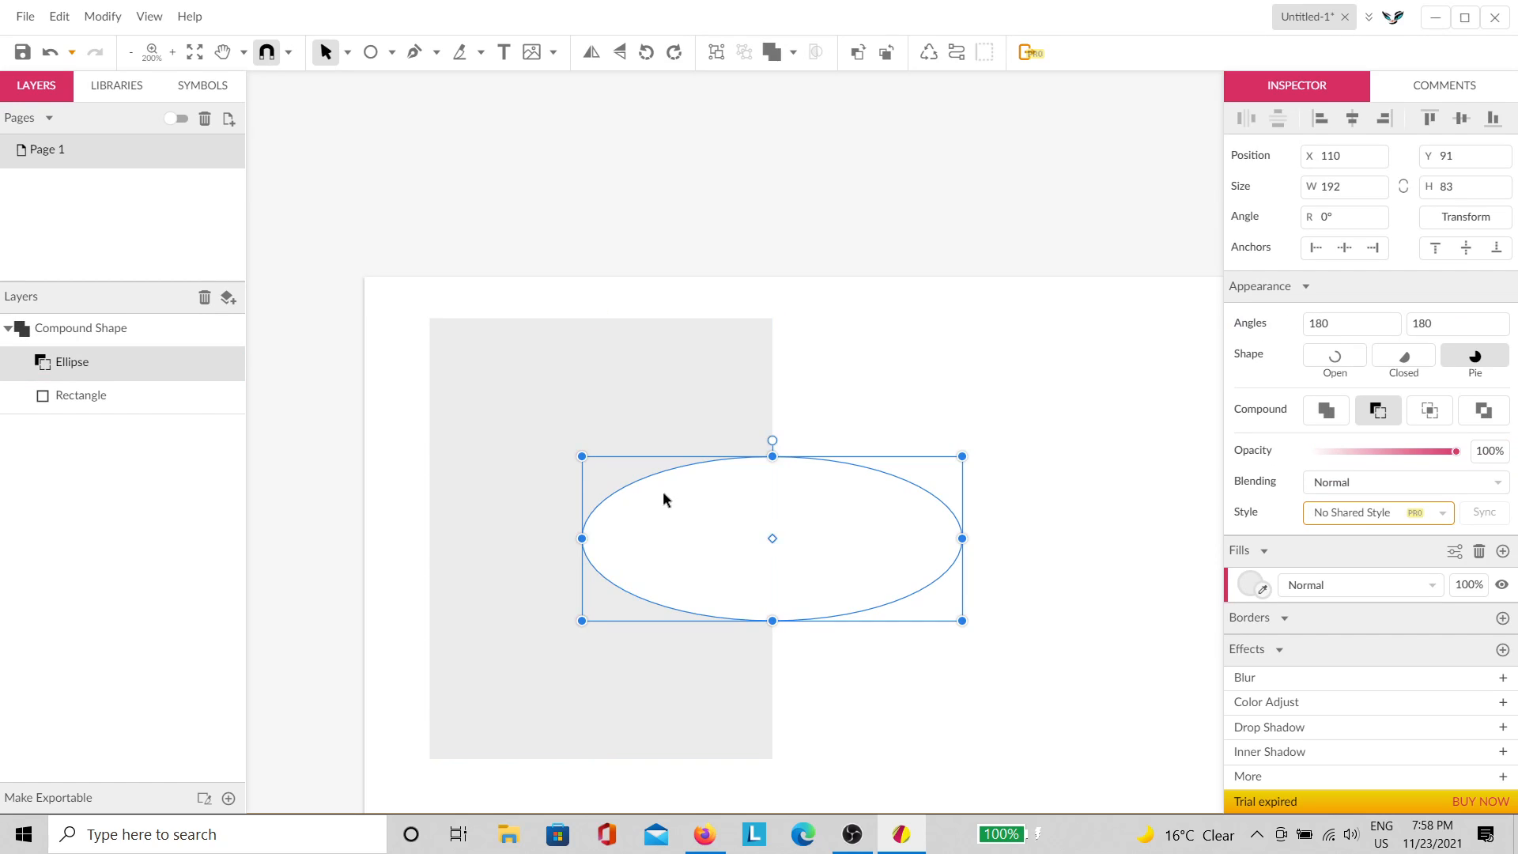
click(376, 406)
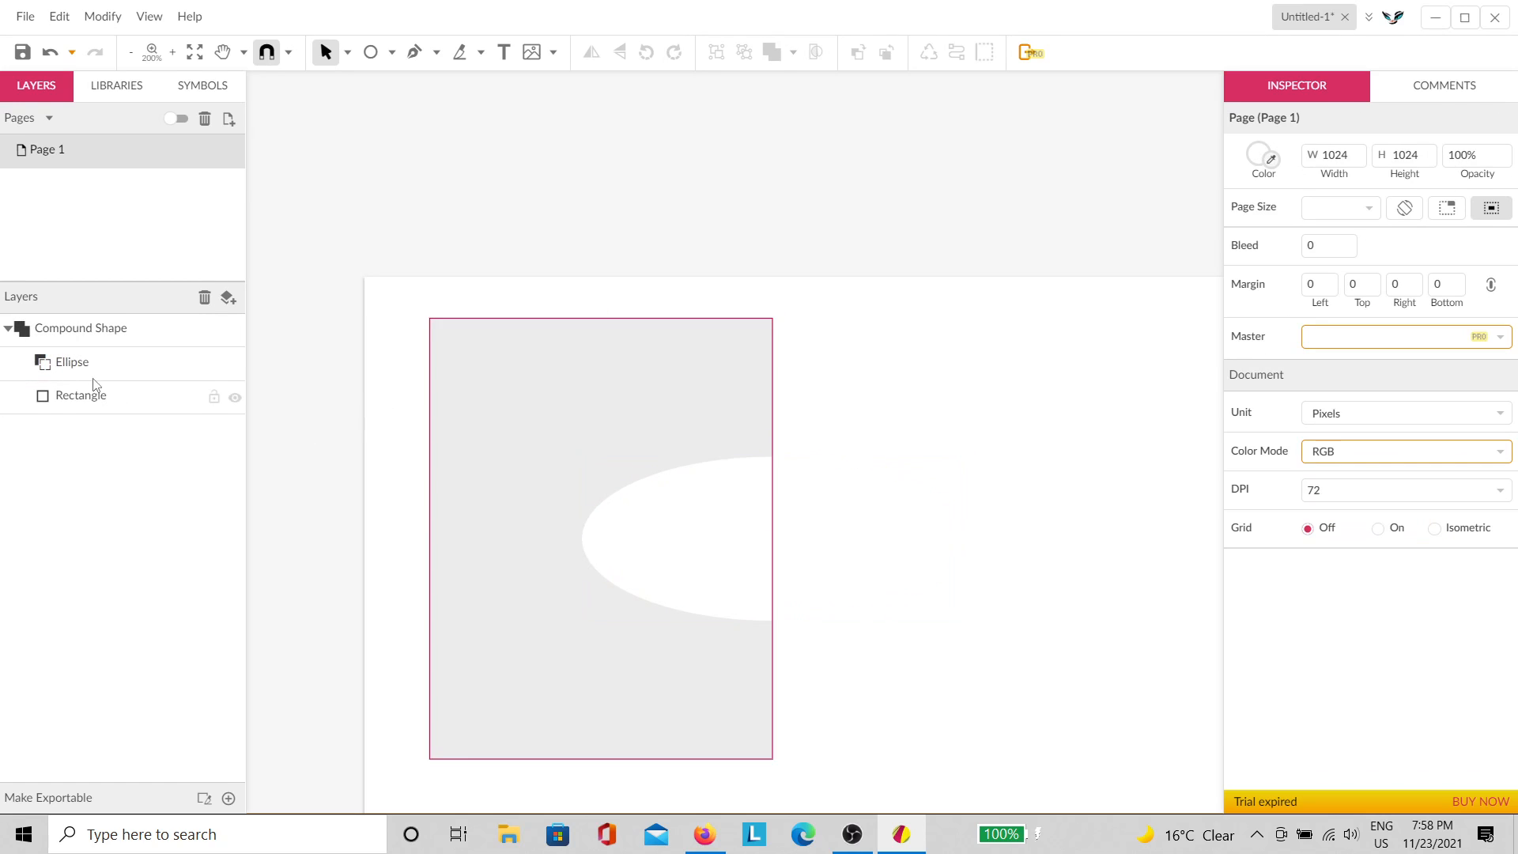
click(92, 370)
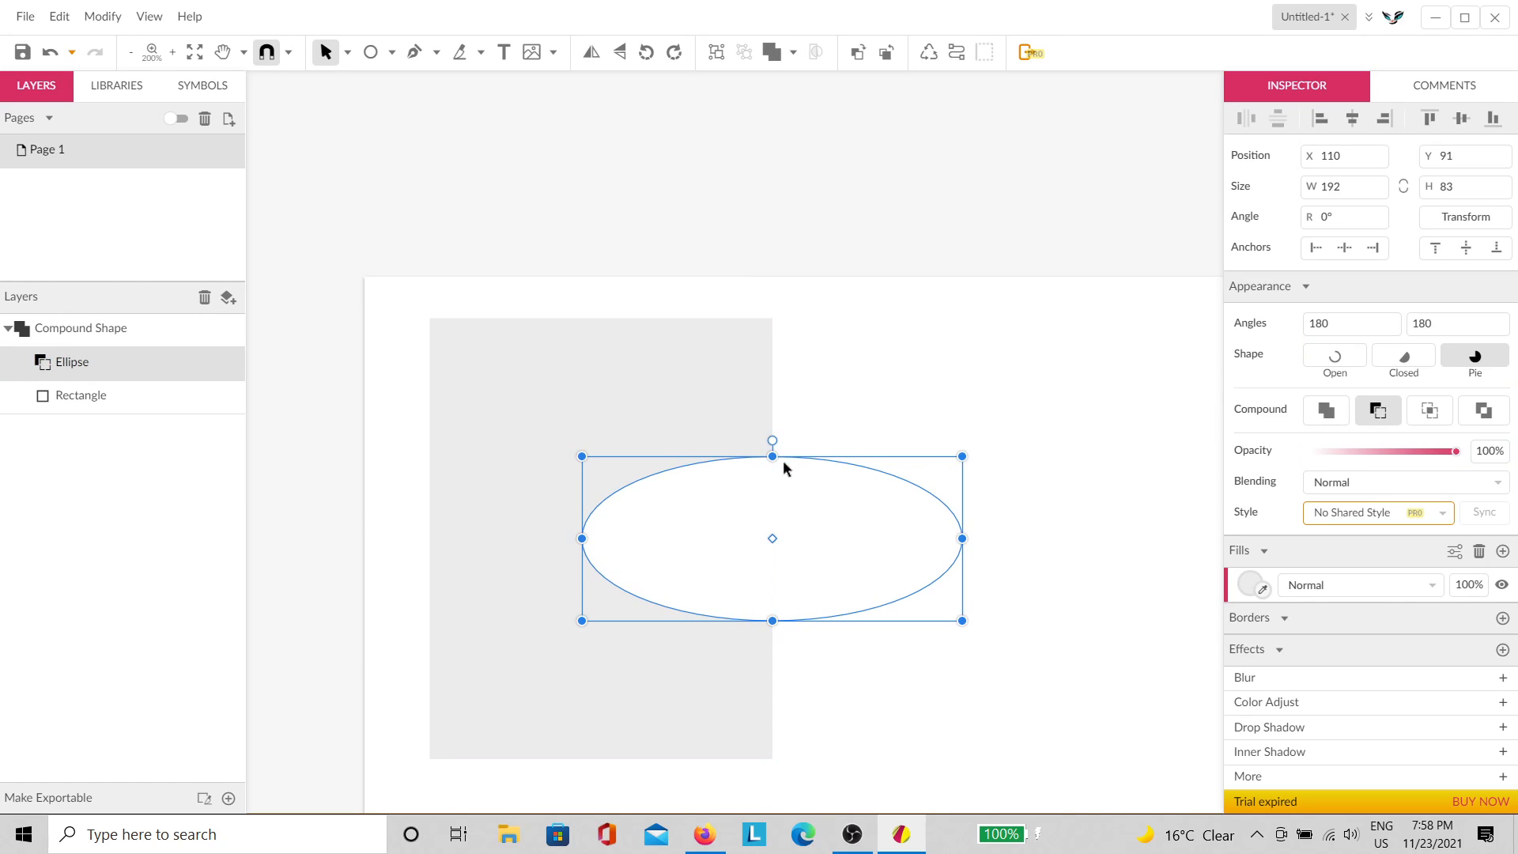
drag(771, 458, 766, 386)
click(871, 306)
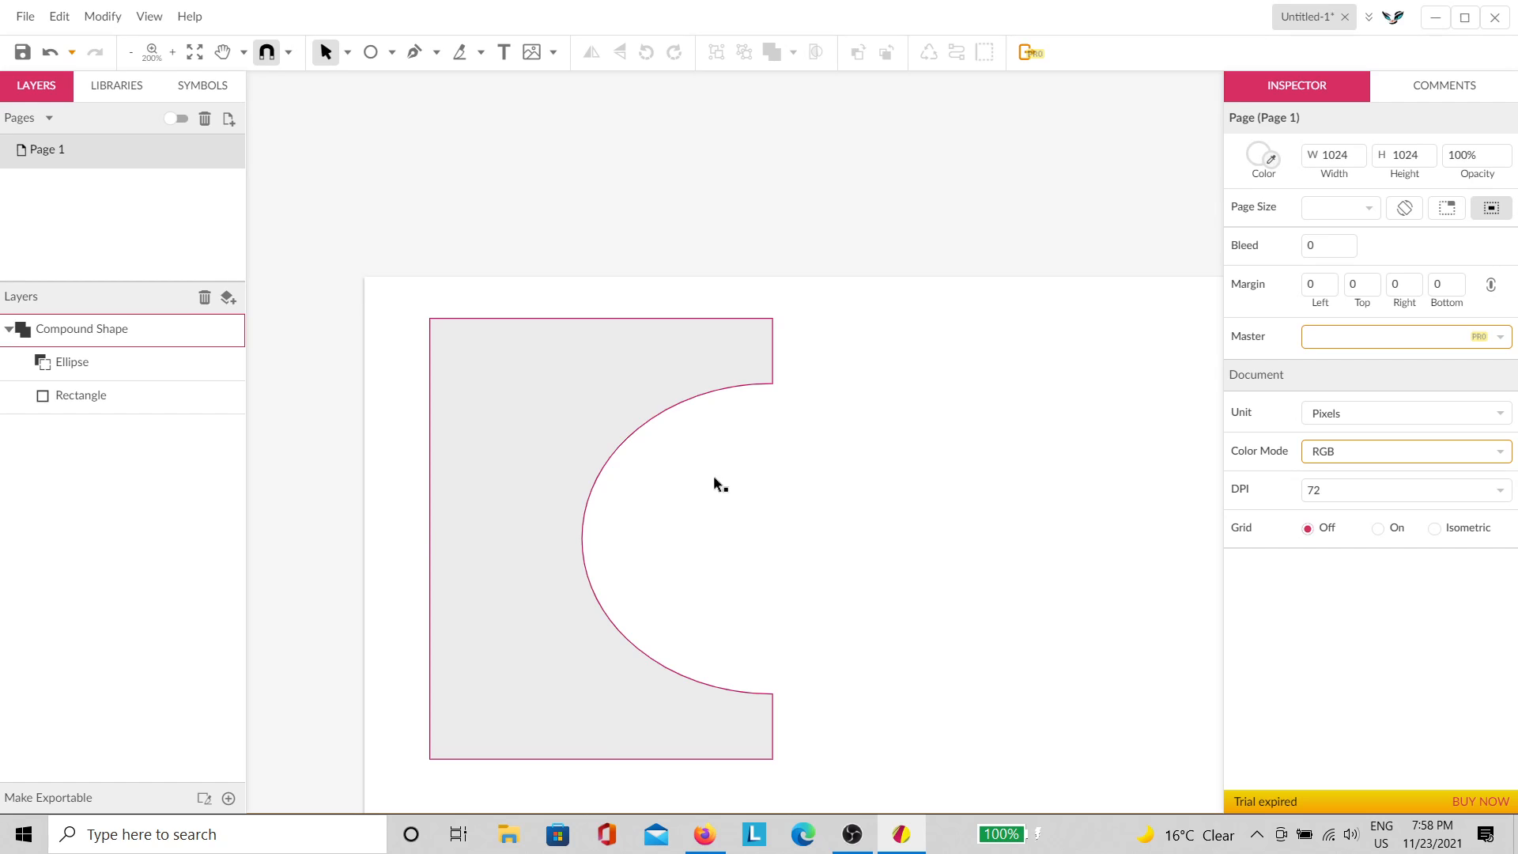
click(713, 476)
click(917, 387)
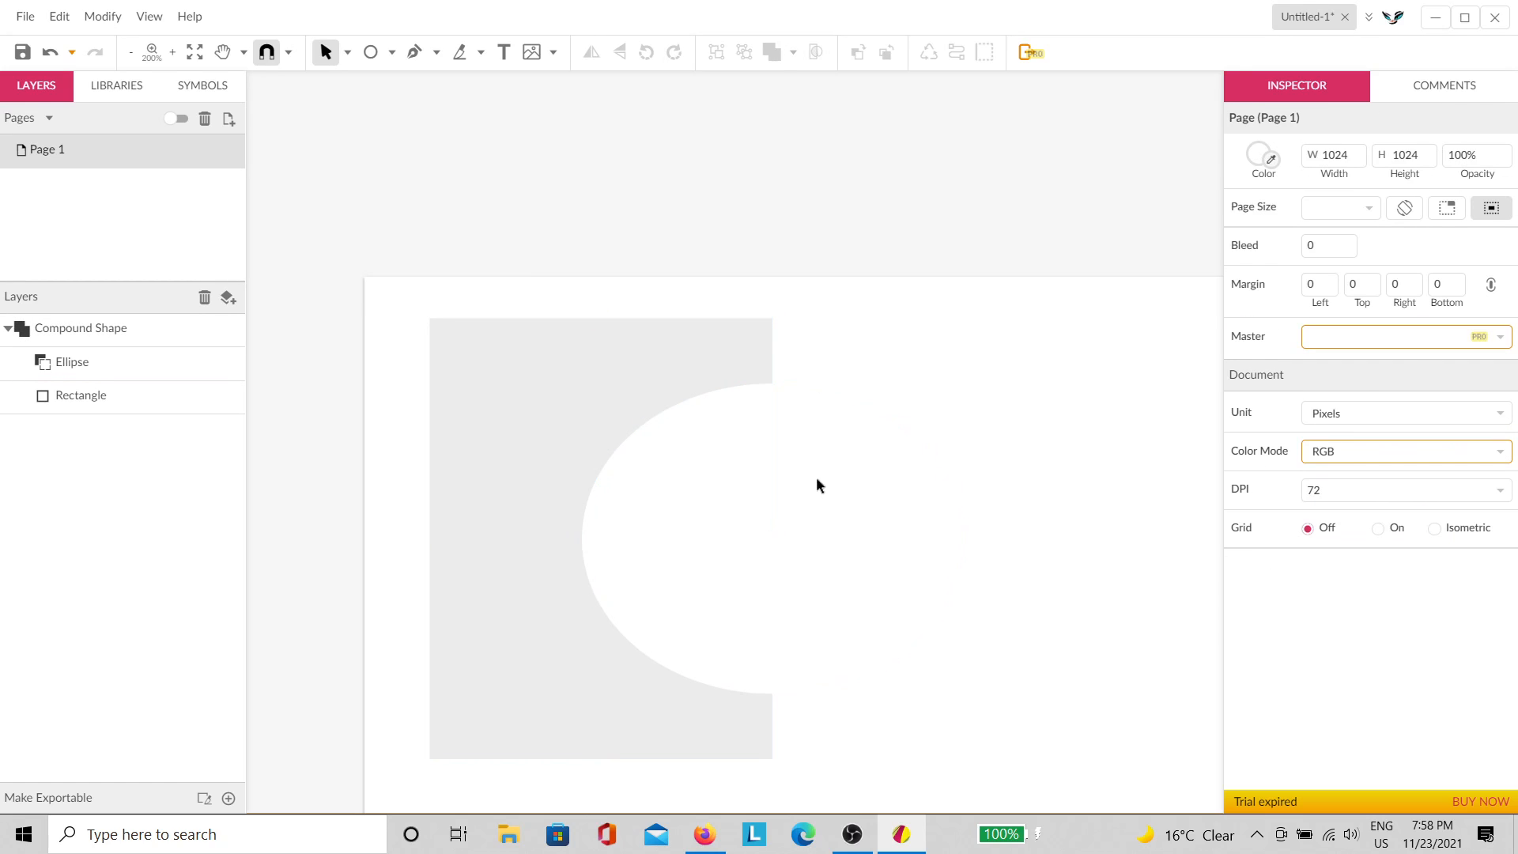
Step: Change the compound shape's fill to a linear gradient running from light grey to black
click(597, 521)
click(1244, 574)
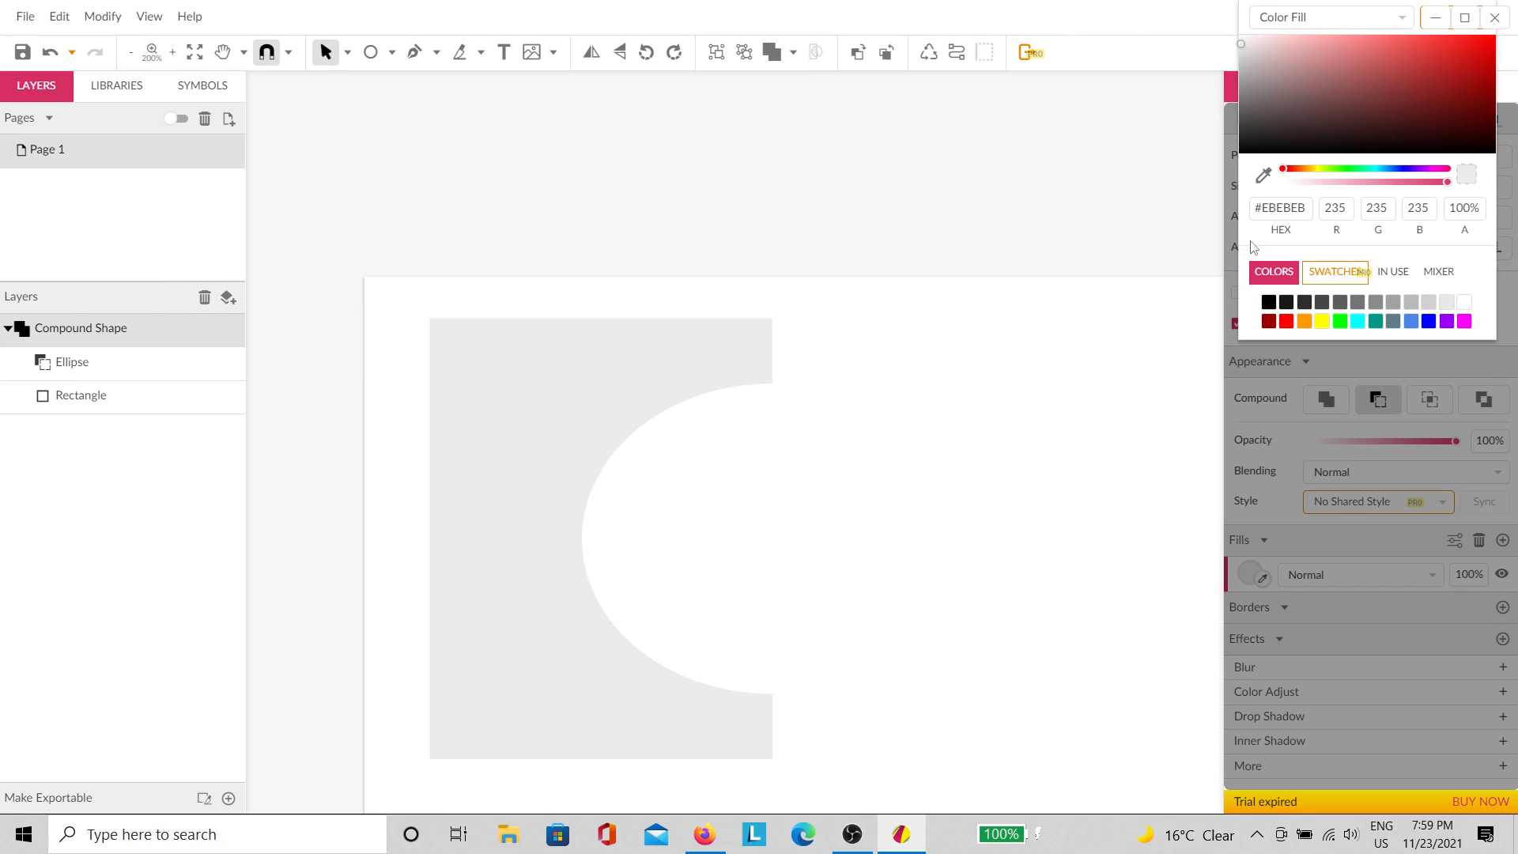
click(1286, 16)
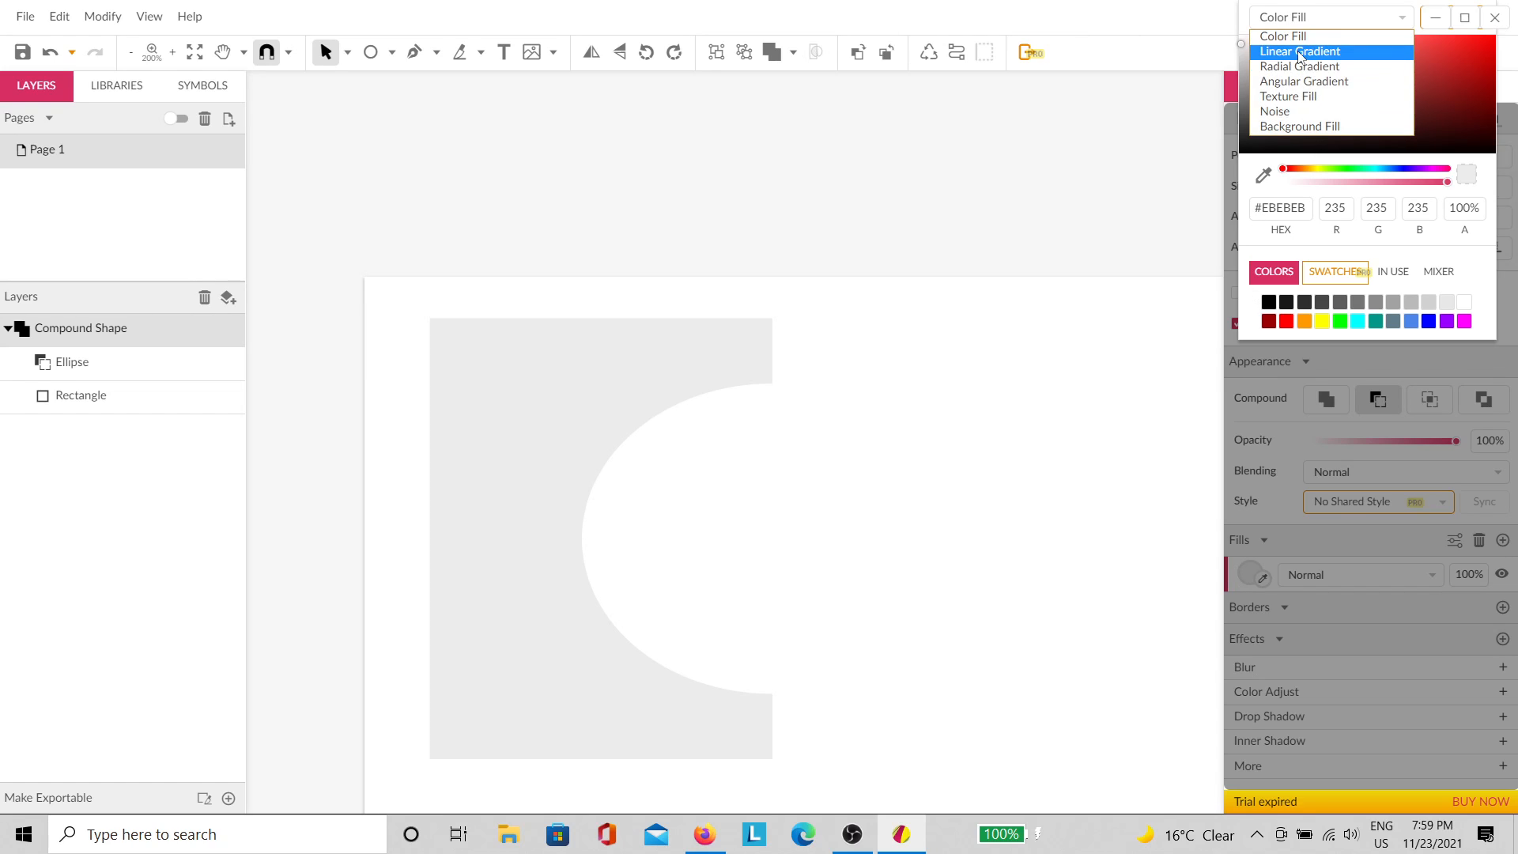
click(1301, 52)
click(1058, 314)
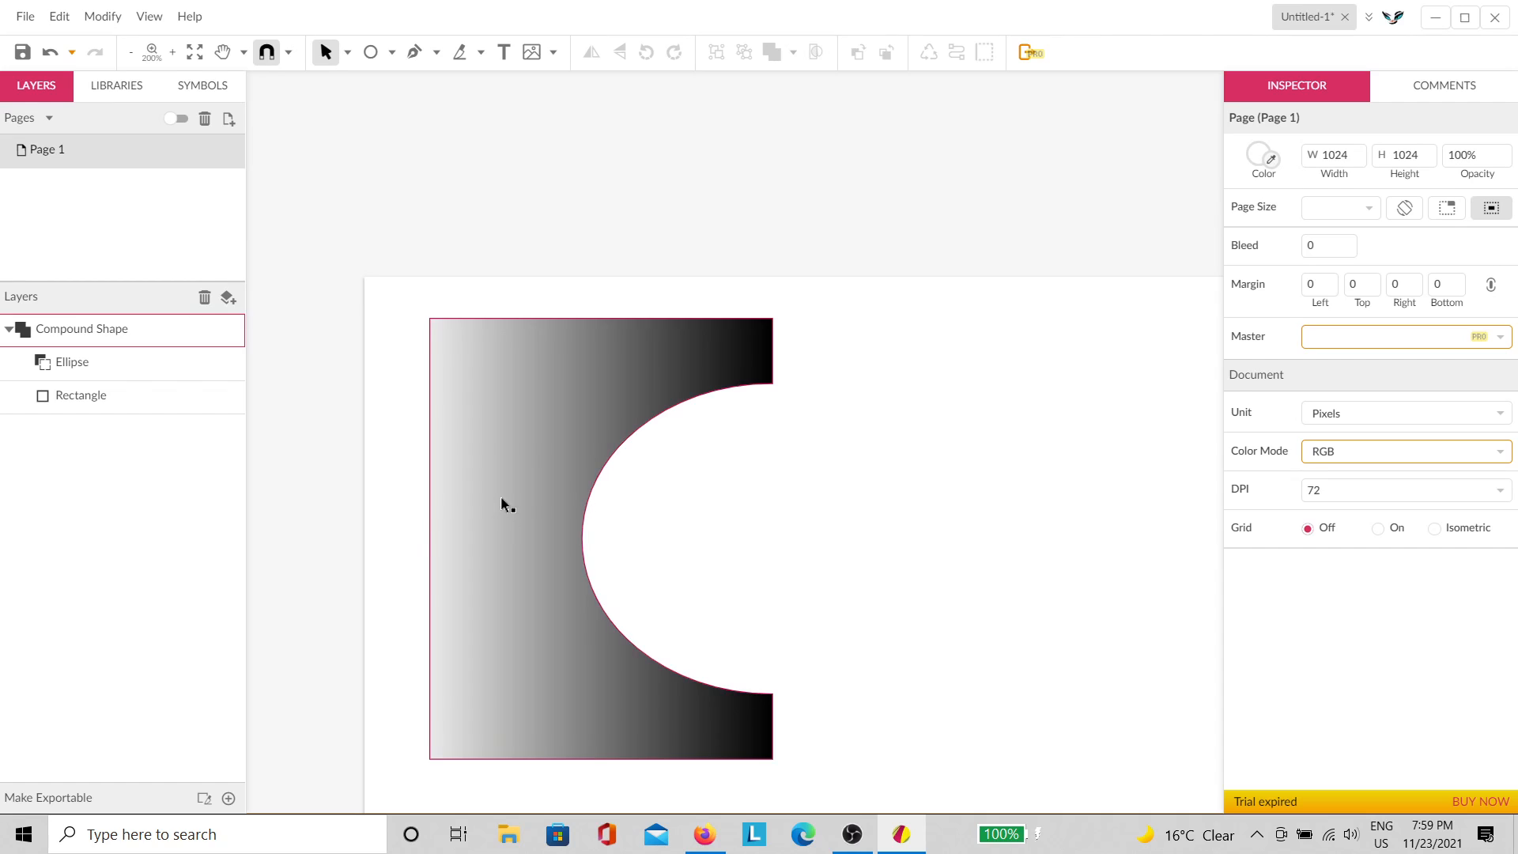
click(501, 502)
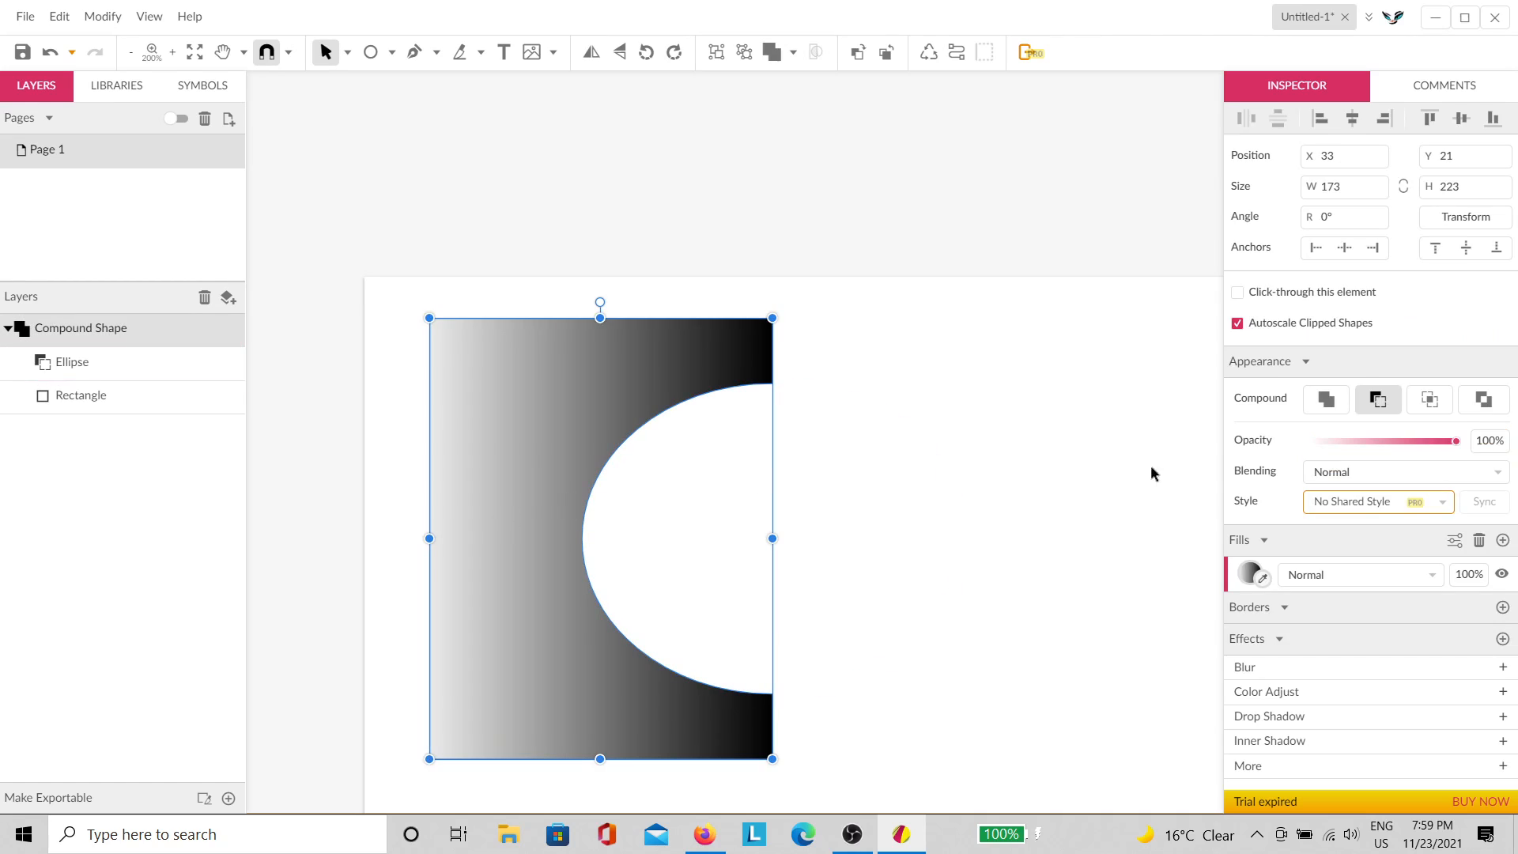
Step: Rotate the compound shape's linear gradient to run vertically, from light grey at the top to black at the bottom
click(1251, 575)
click(1476, 449)
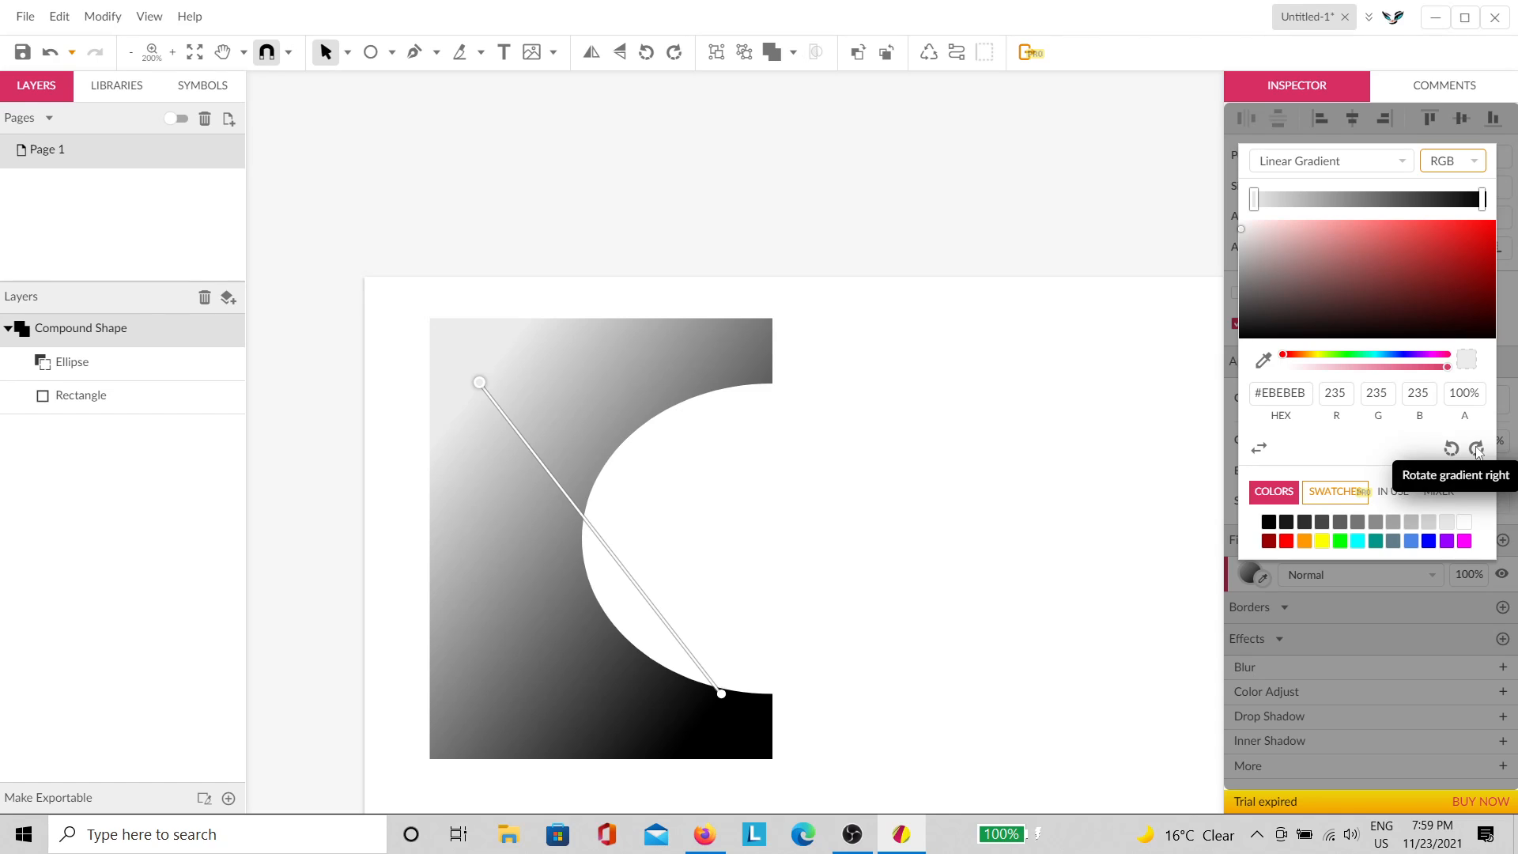
click(1476, 450)
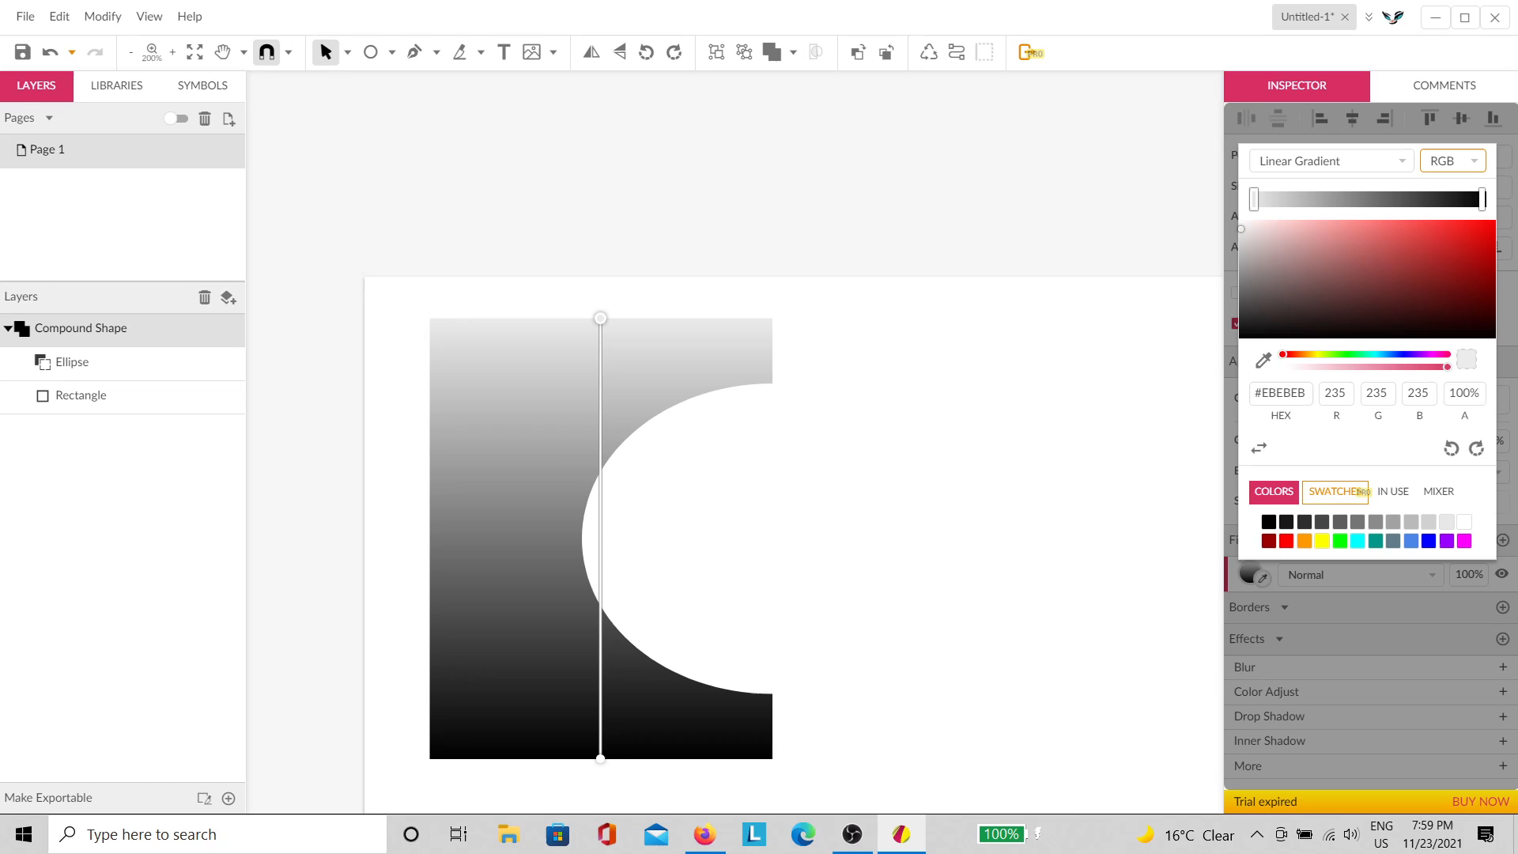
click(677, 496)
click(570, 550)
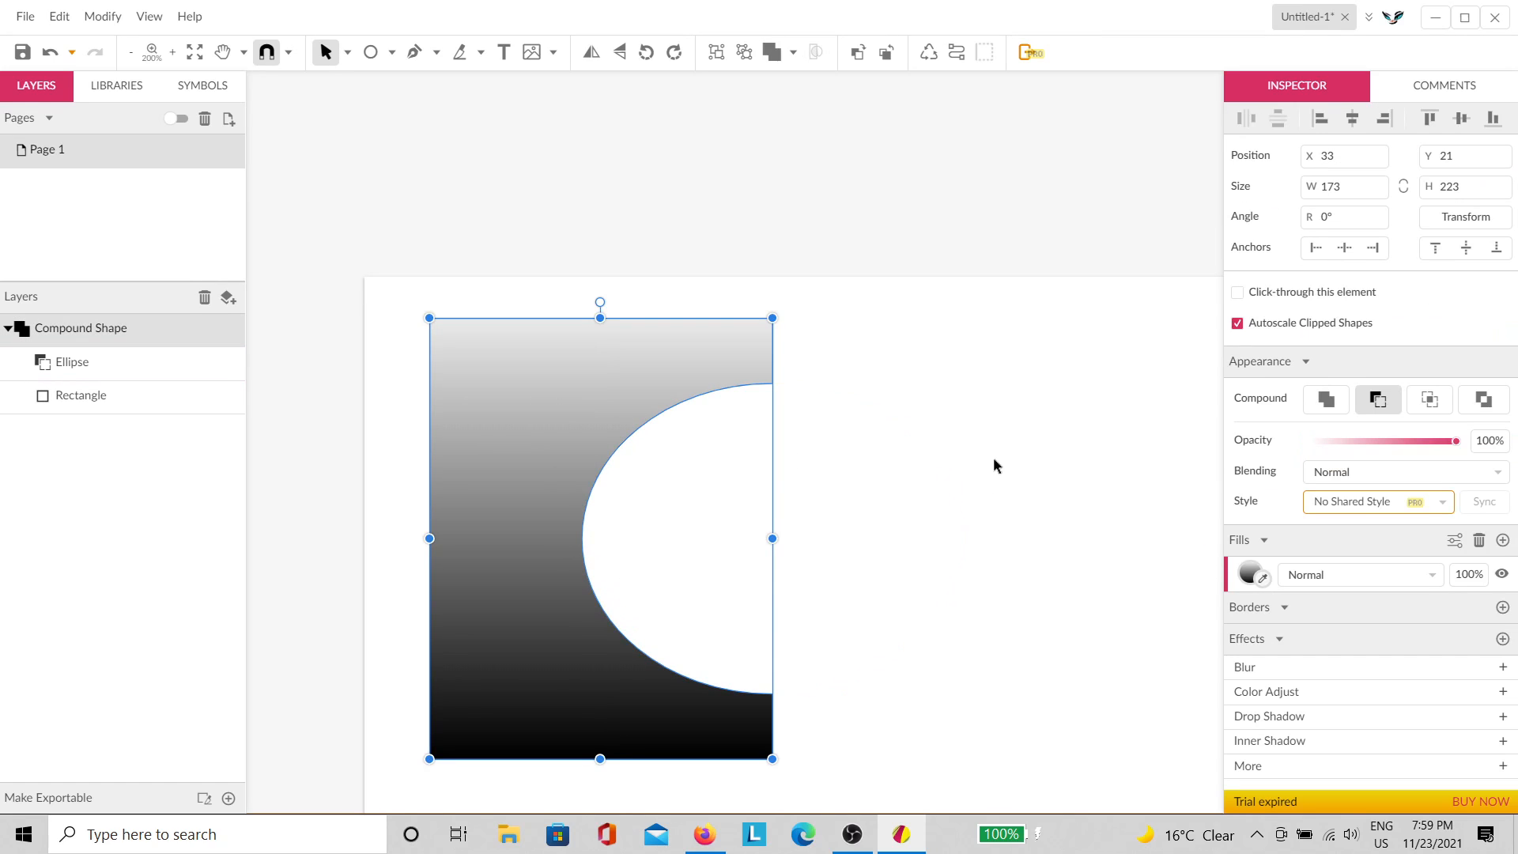
Step: With the compound shape still selected, draw a circle about 131 px across beside it so it inherits the gradient fill
scroll(993, 465, left, 2)
key(h)
scroll(1060, 436, right, 4)
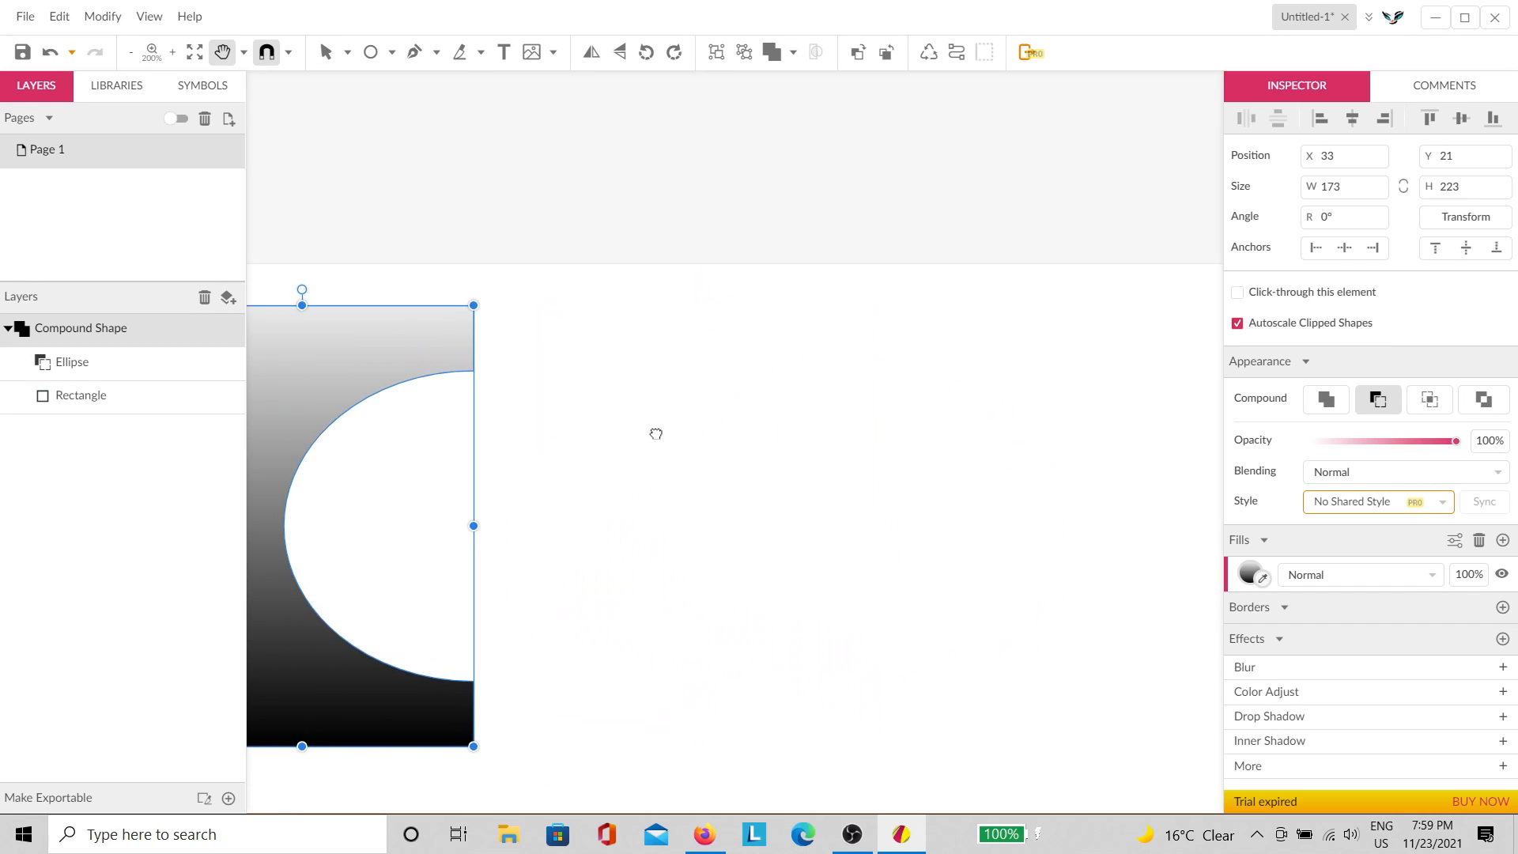
click(370, 52)
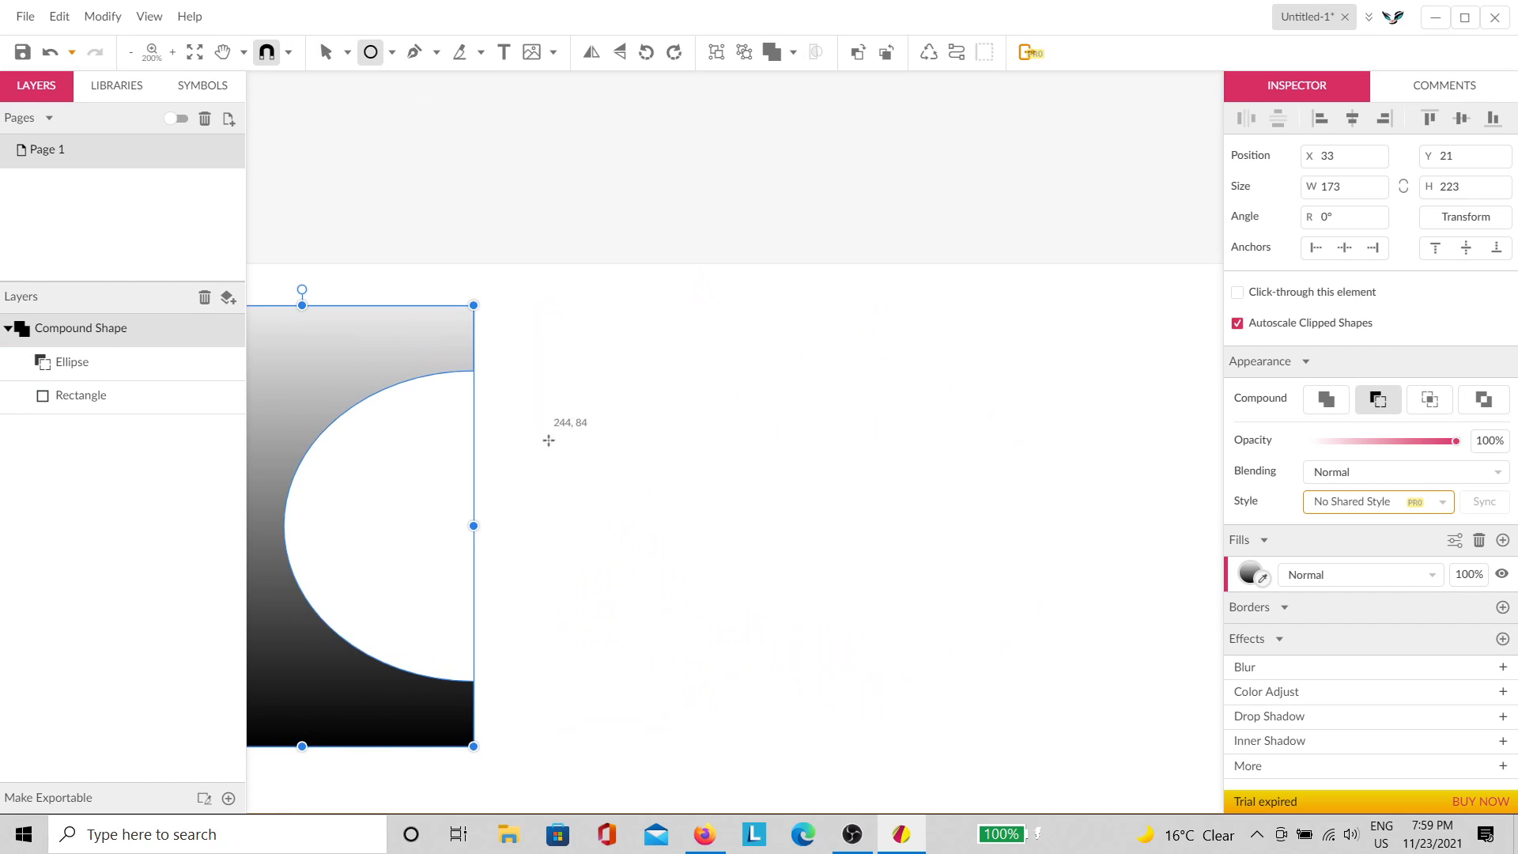
drag(523, 390, 782, 538)
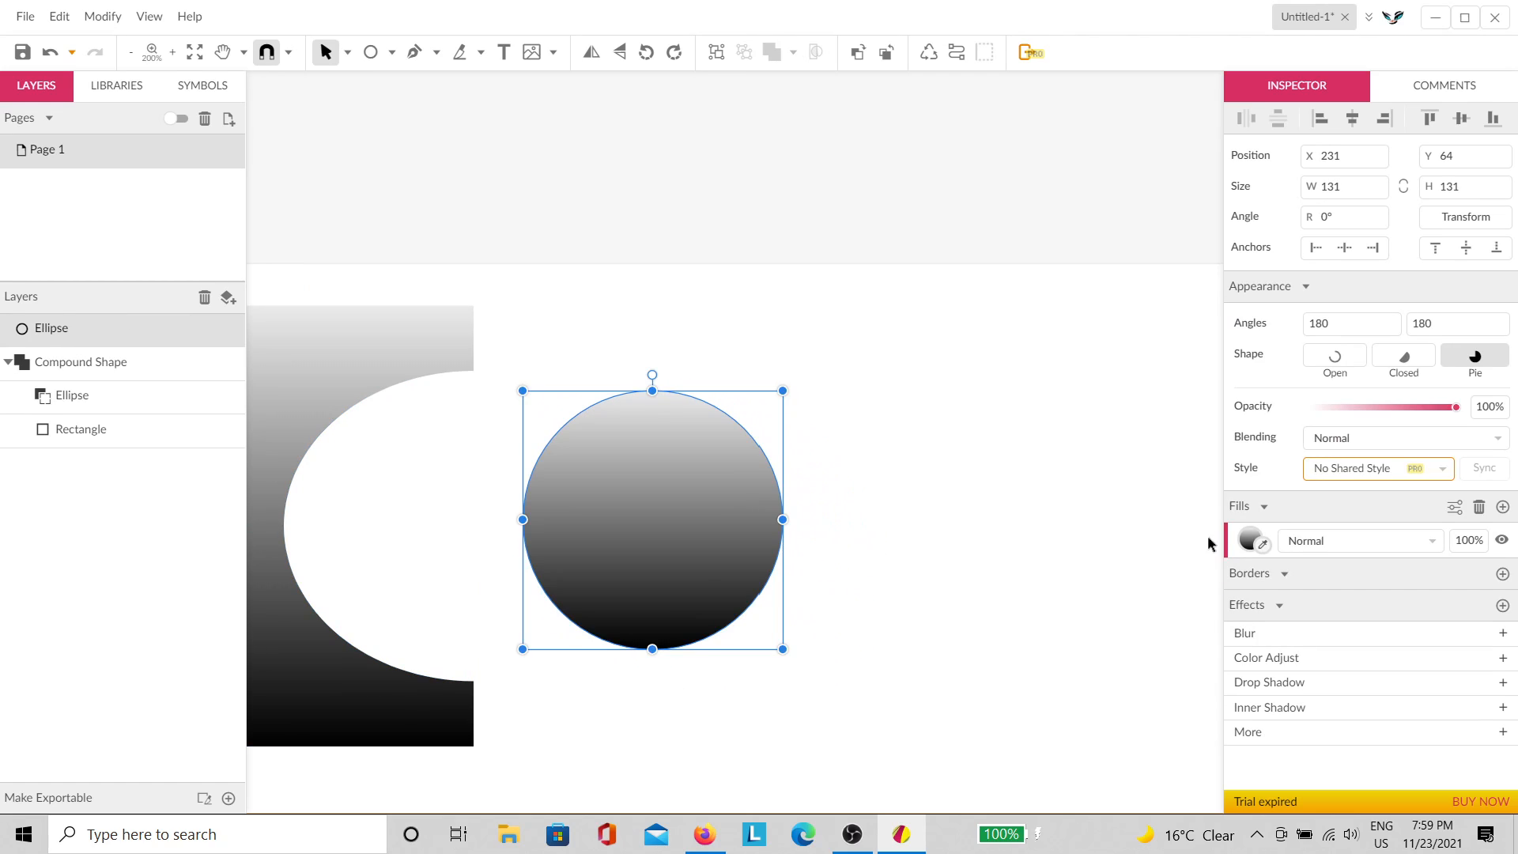
click(545, 307)
click(400, 335)
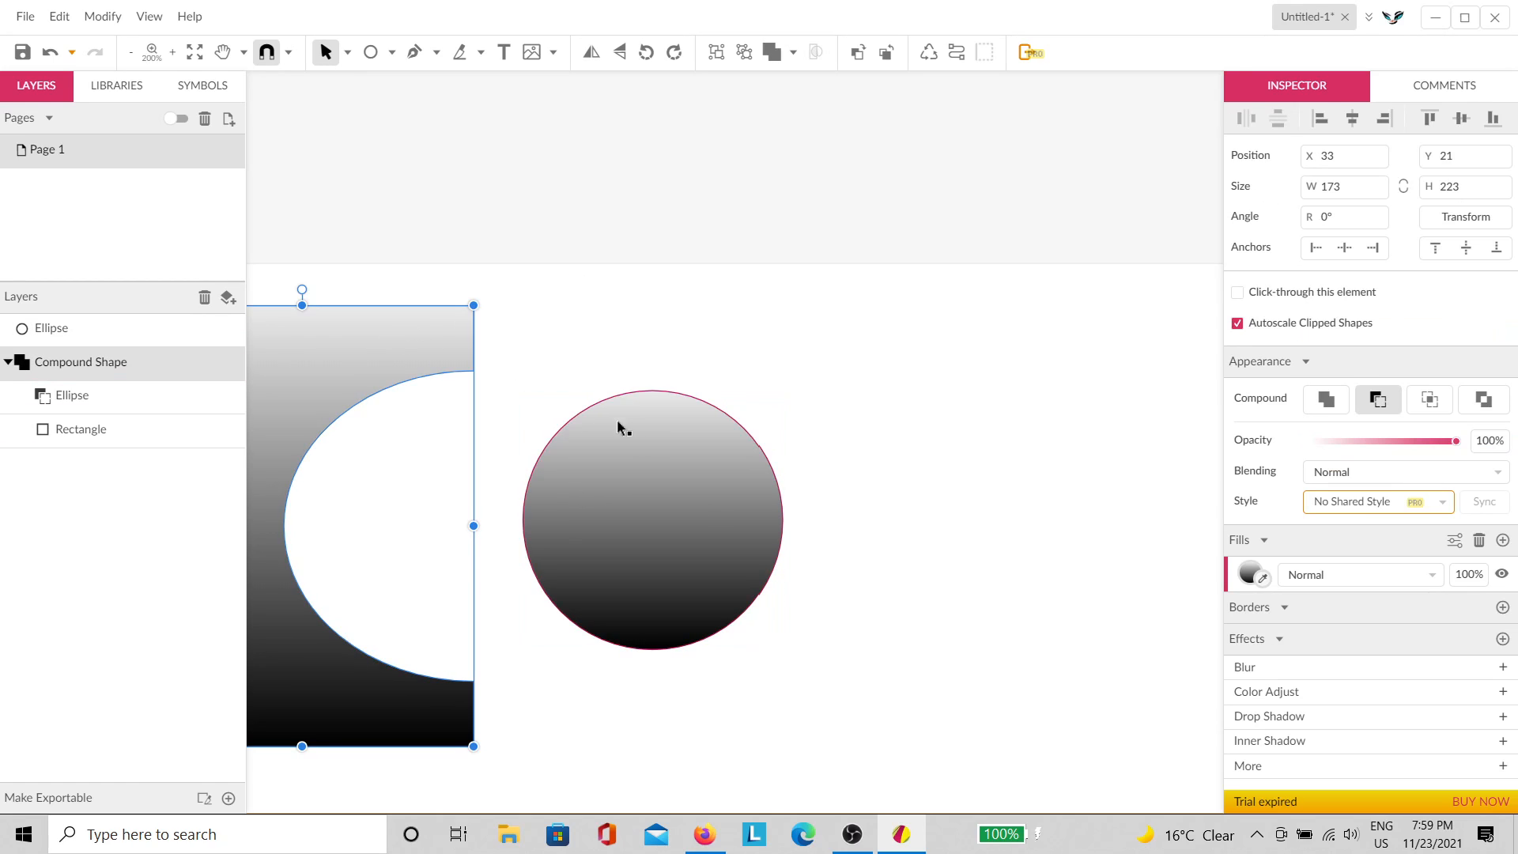
click(635, 446)
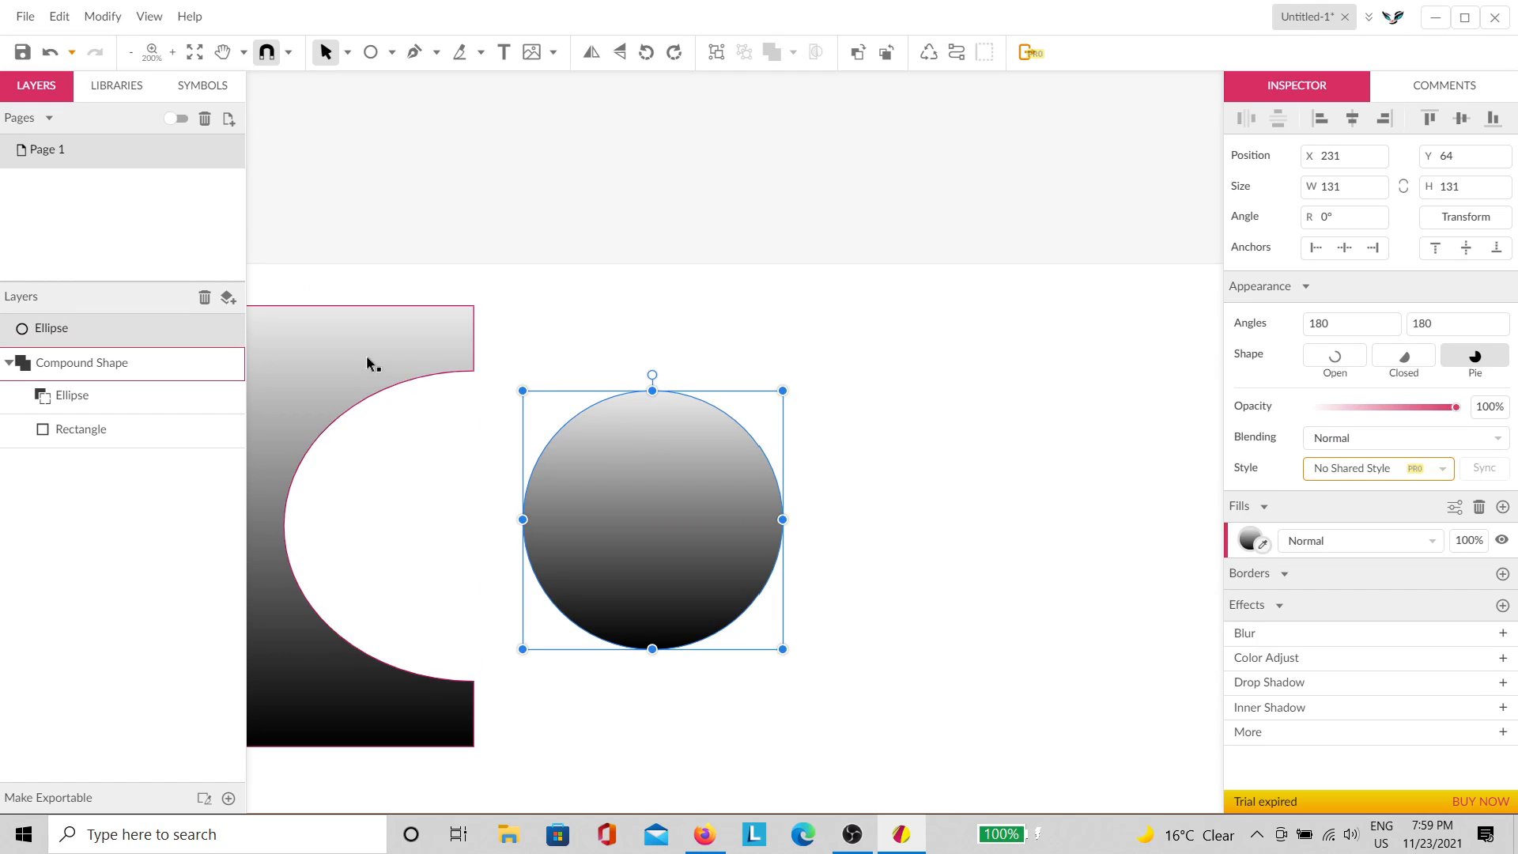
Step: With nothing selected, draw a second circle about 124 px across beside the gradient circle, using the default light grey fill
click(830, 439)
scroll(869, 435, right, 3)
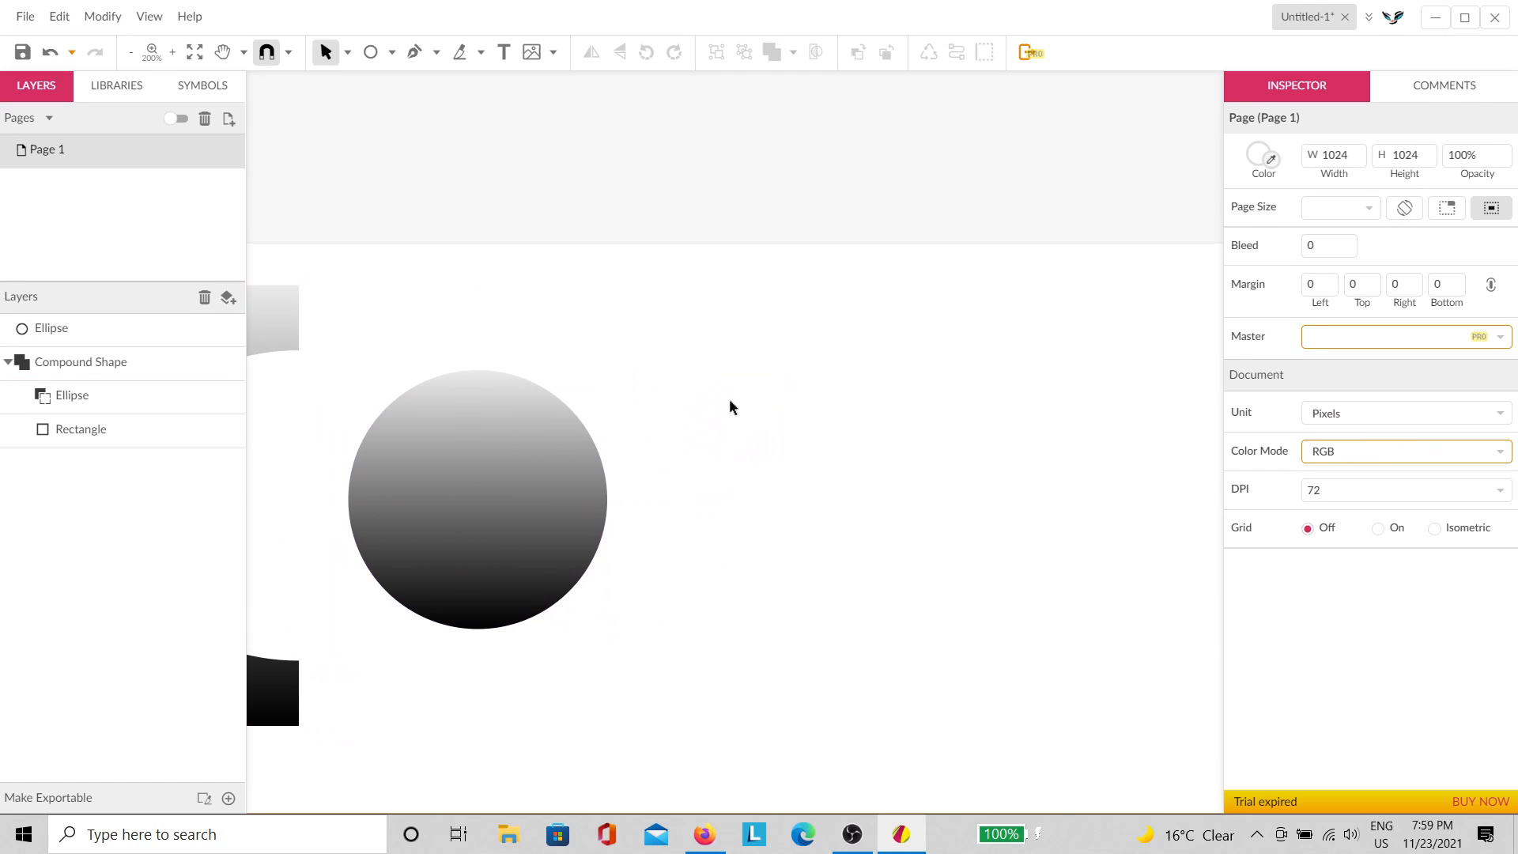
click(370, 52)
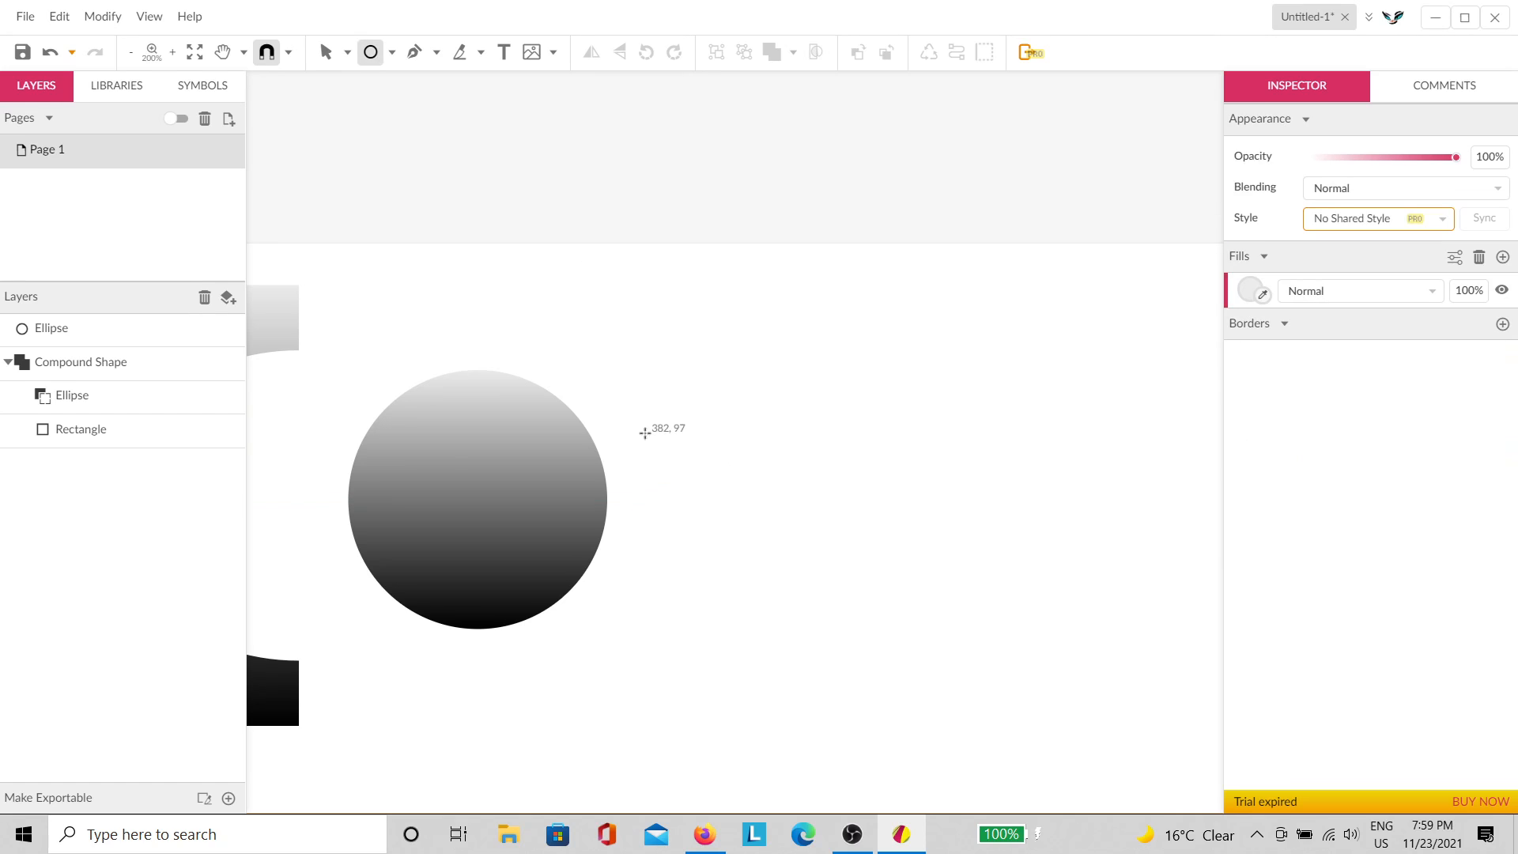
drag(642, 380, 888, 506)
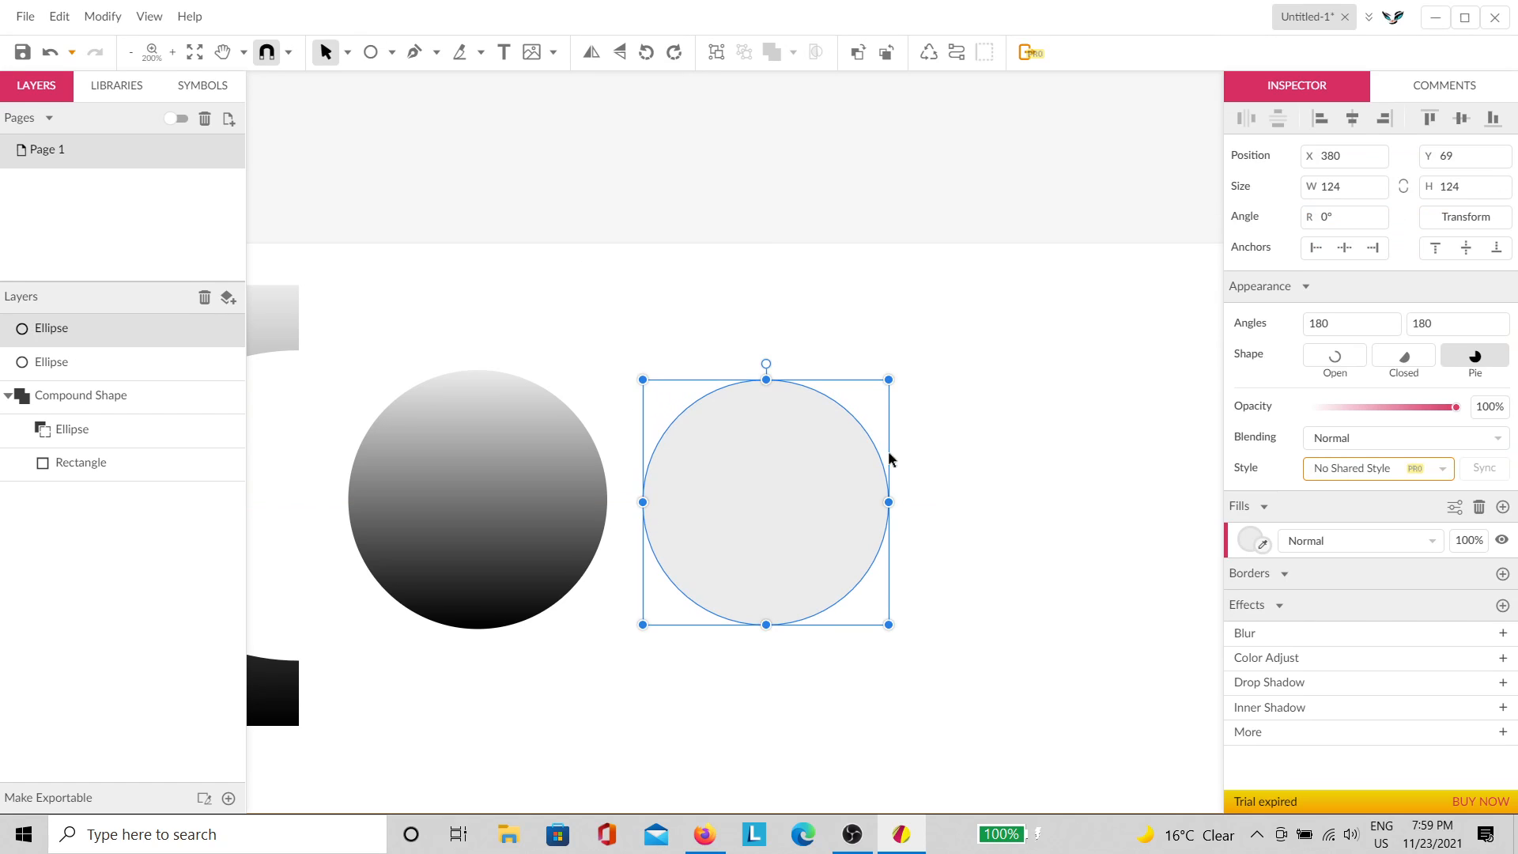
click(905, 383)
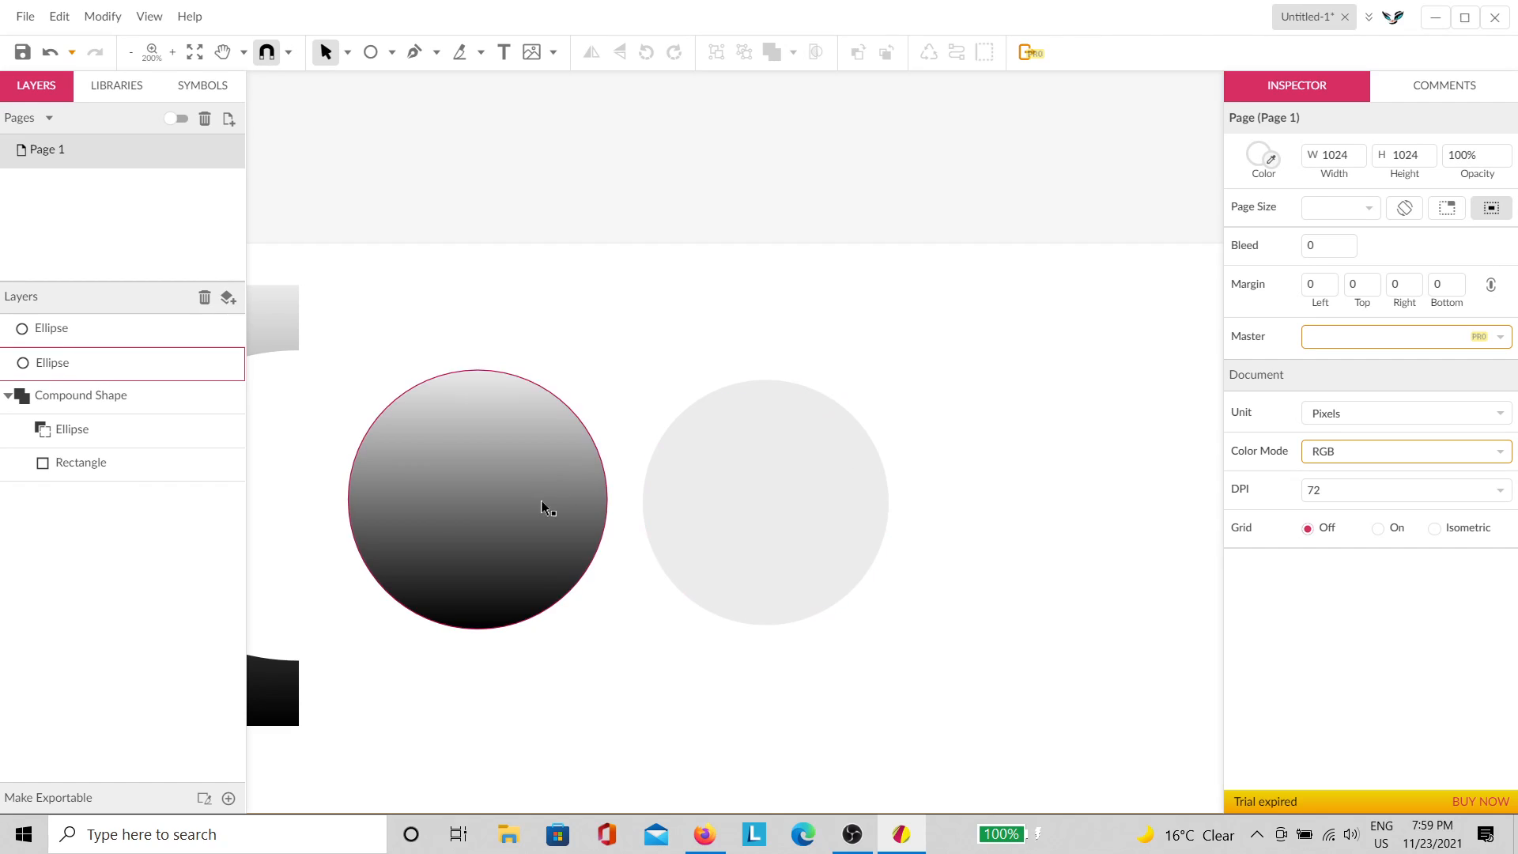
Step: Copy the first circle's gradient fill onto the plain grey circle, and undo the copy
click(712, 489)
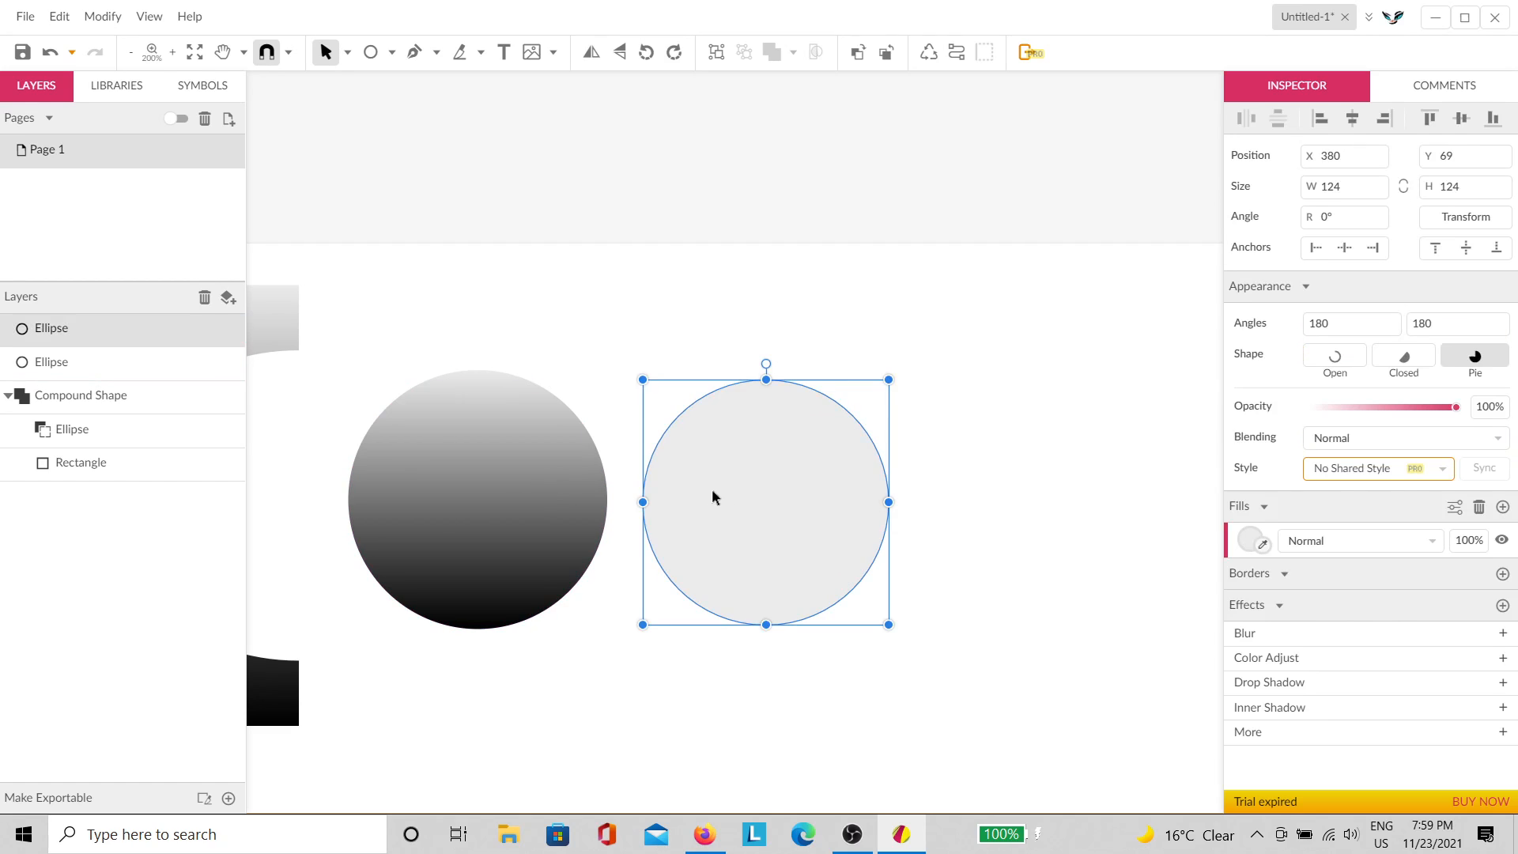
click(548, 511)
drag(1260, 543, 755, 465)
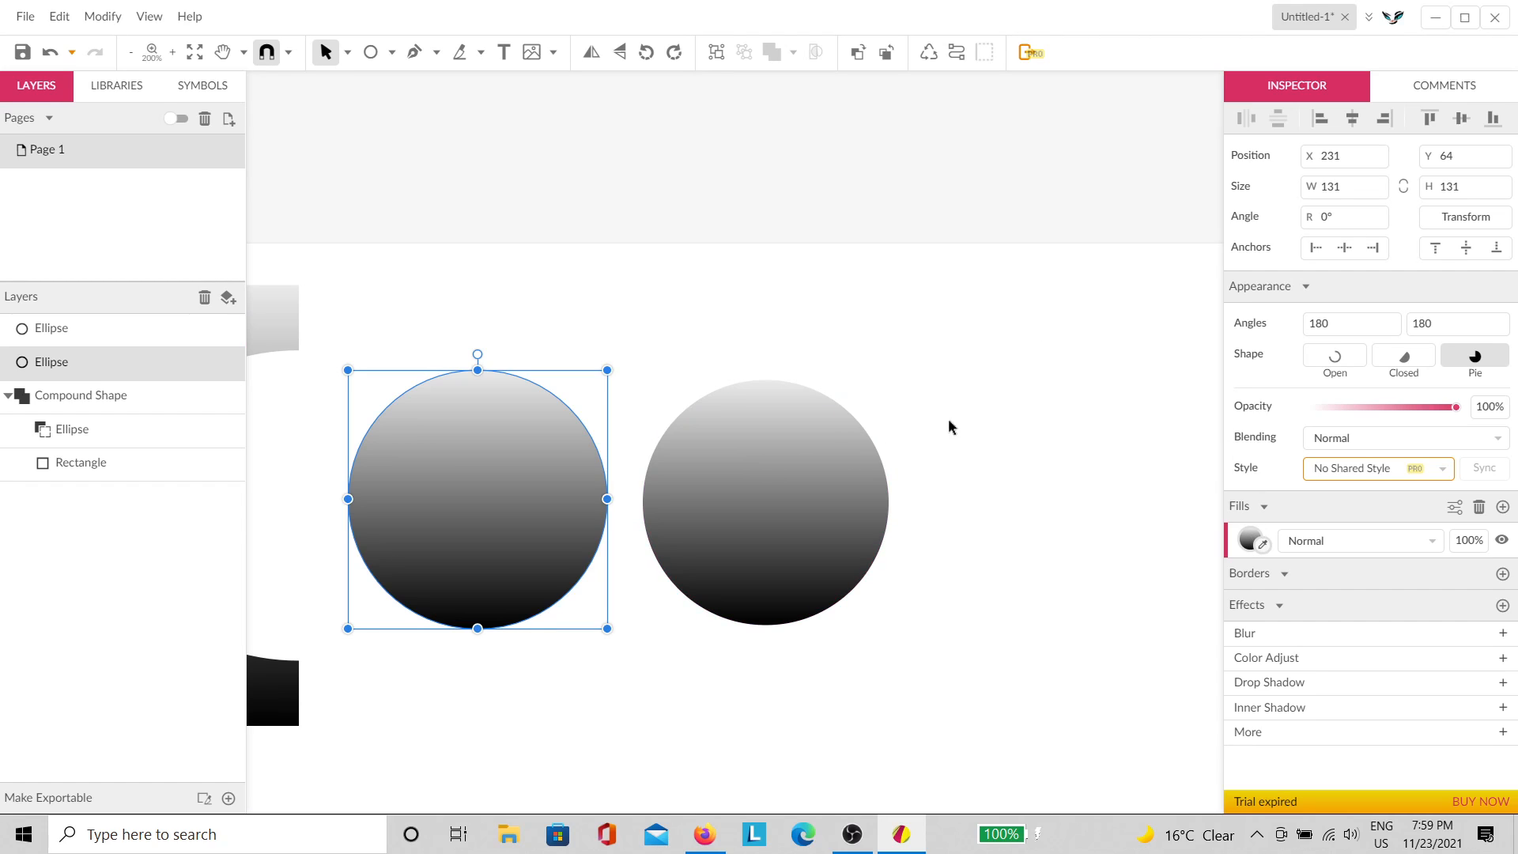
key(ctrl+z)
click(892, 430)
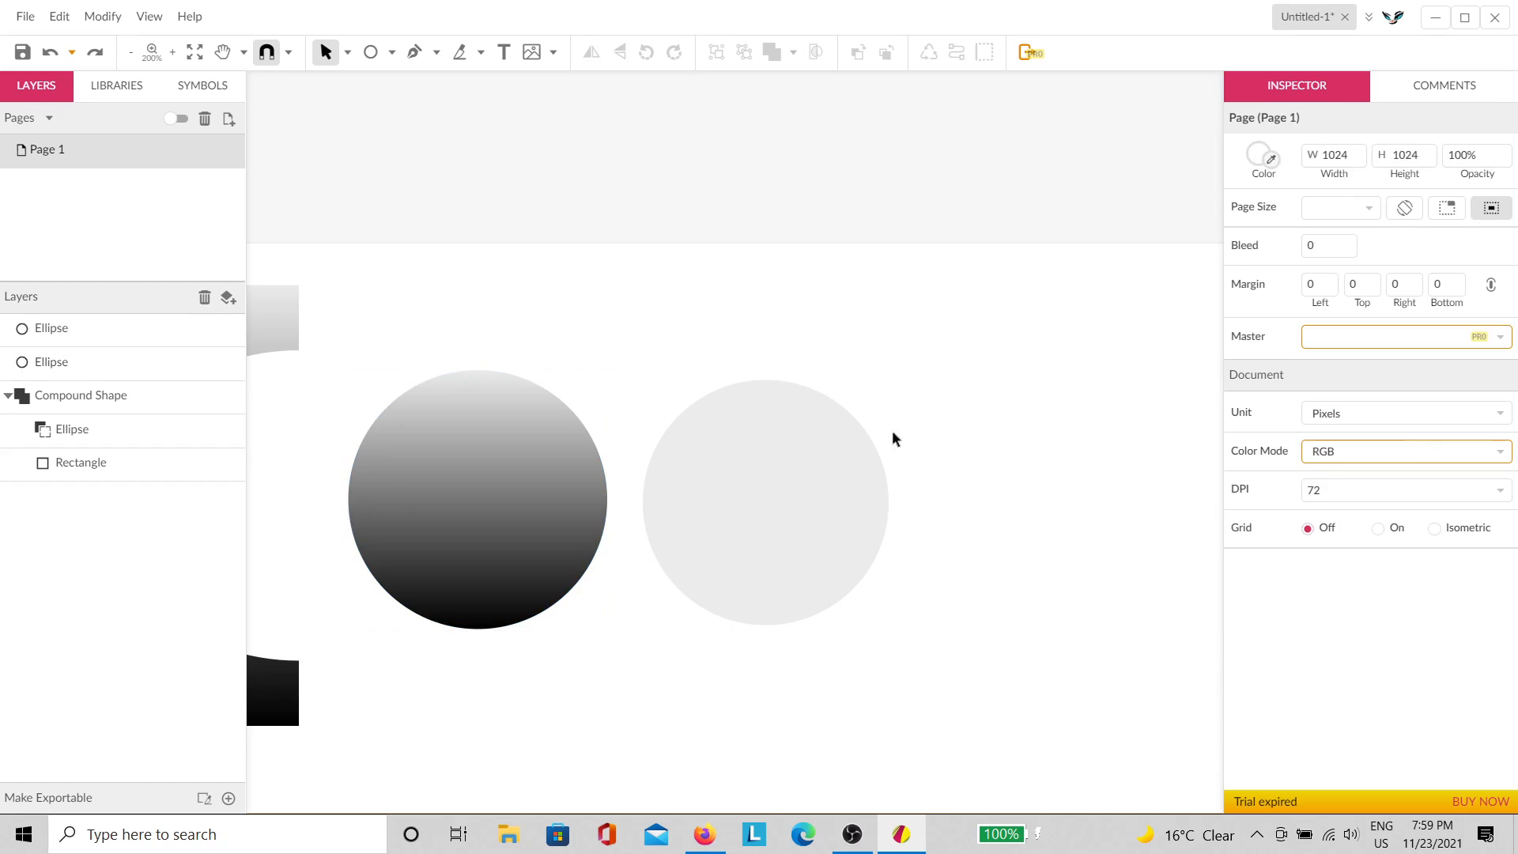
Step: Copy the second circle's flat light grey fill onto the gradient circle
click(571, 468)
click(855, 523)
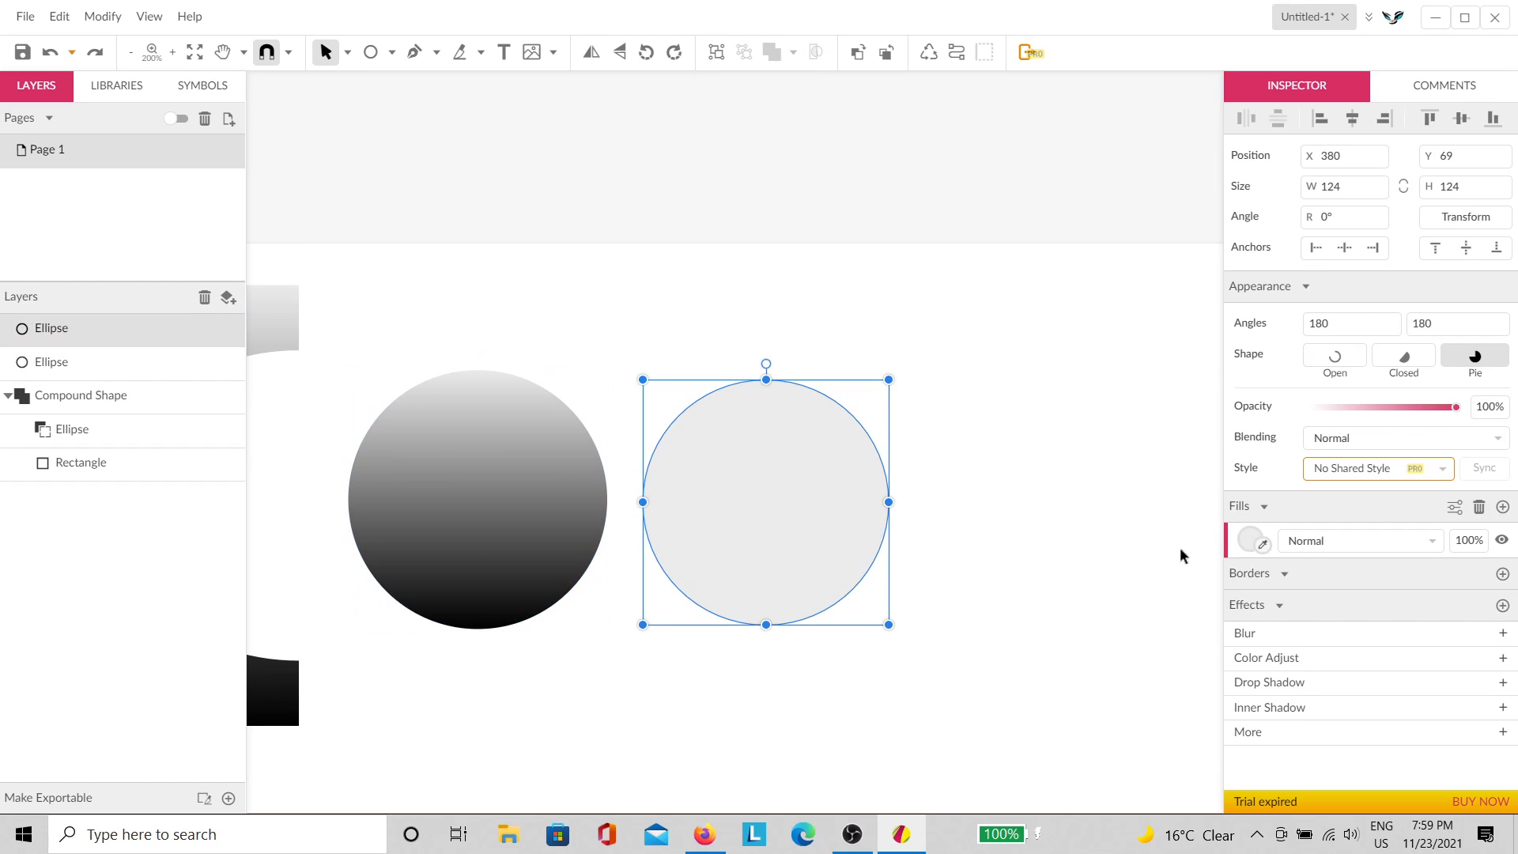
click(457, 485)
click(645, 522)
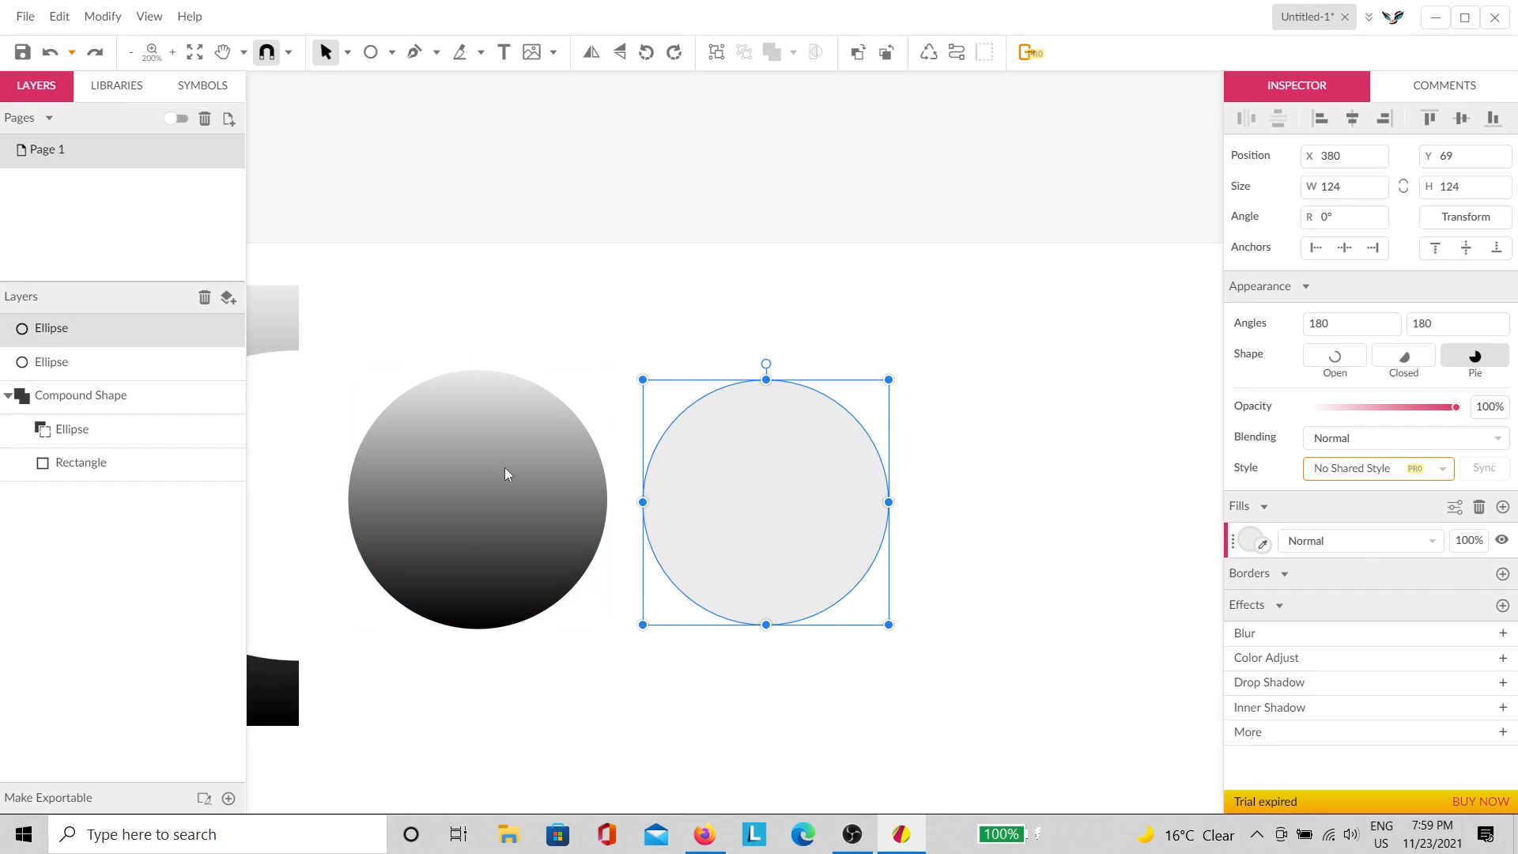
key(ctrl+shift+z)
click(572, 339)
click(548, 452)
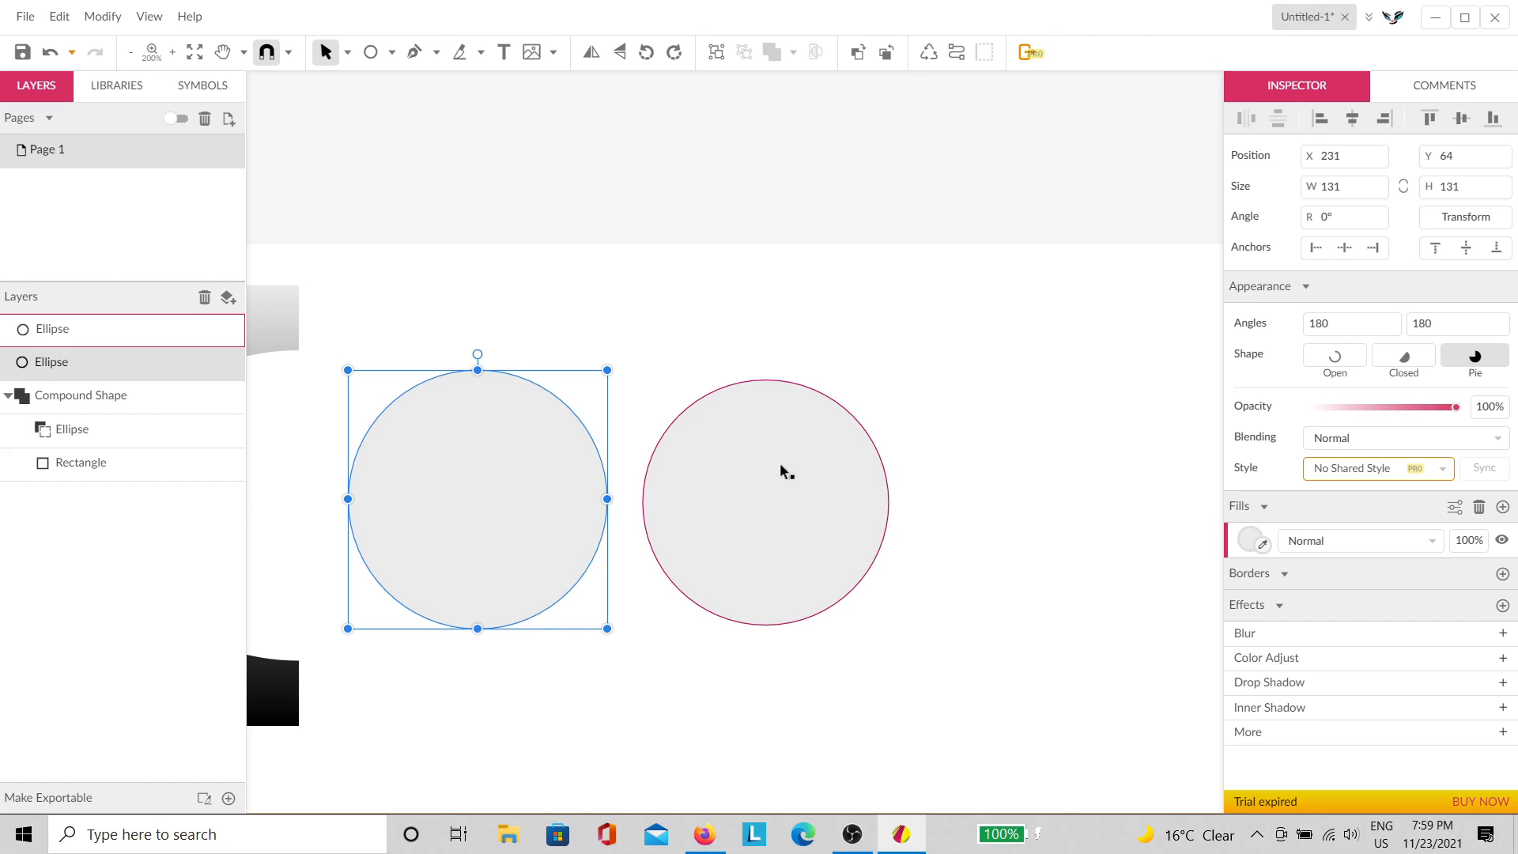
Step: Add a black border 13 px wide to the second circle and set the border position to centred on the outline
click(780, 463)
click(1502, 575)
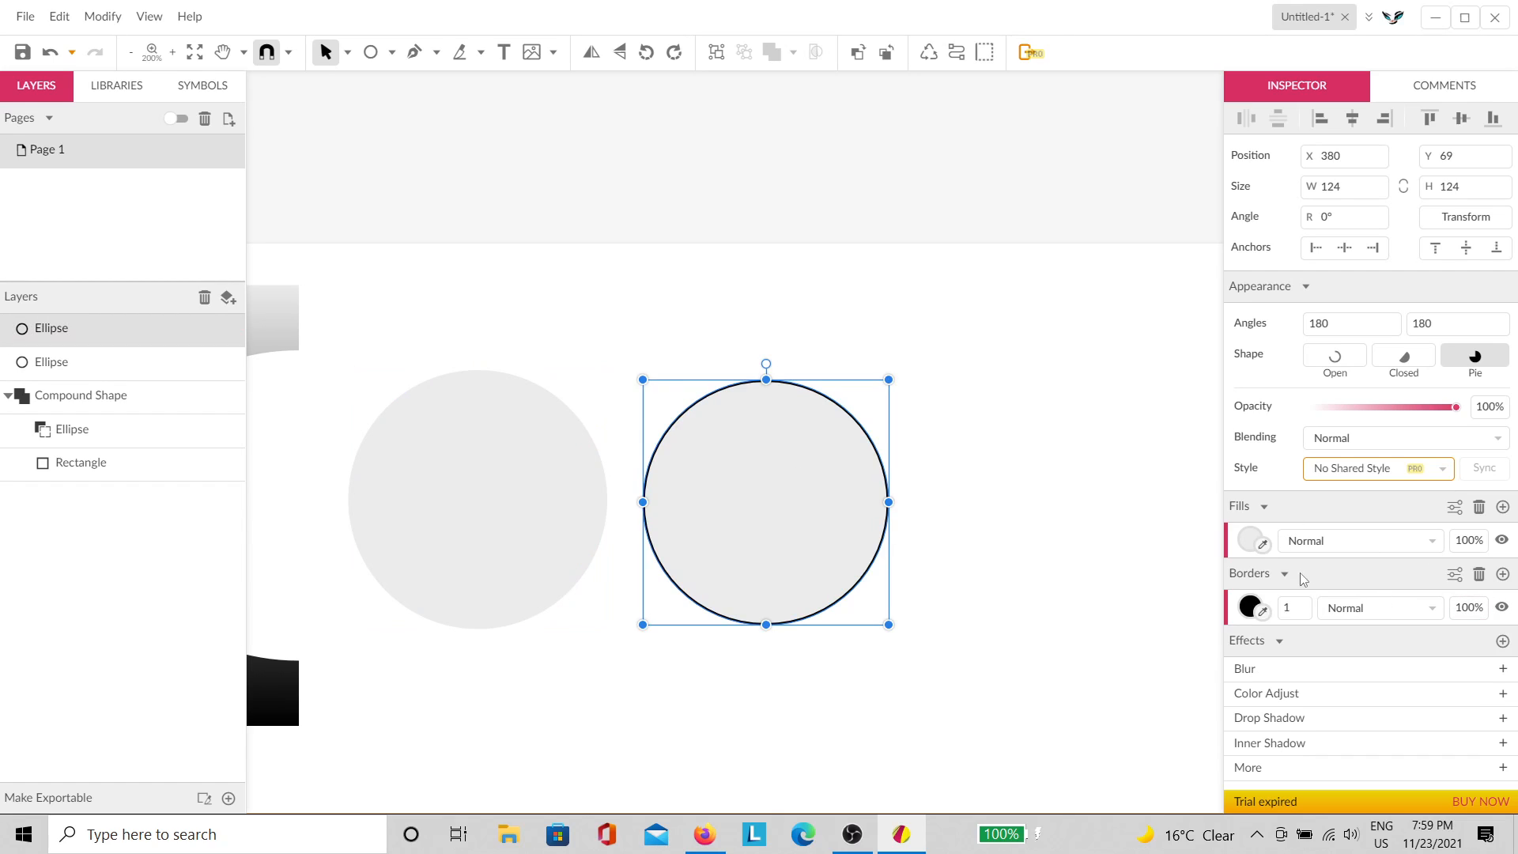
drag(1298, 603, 1298, 592)
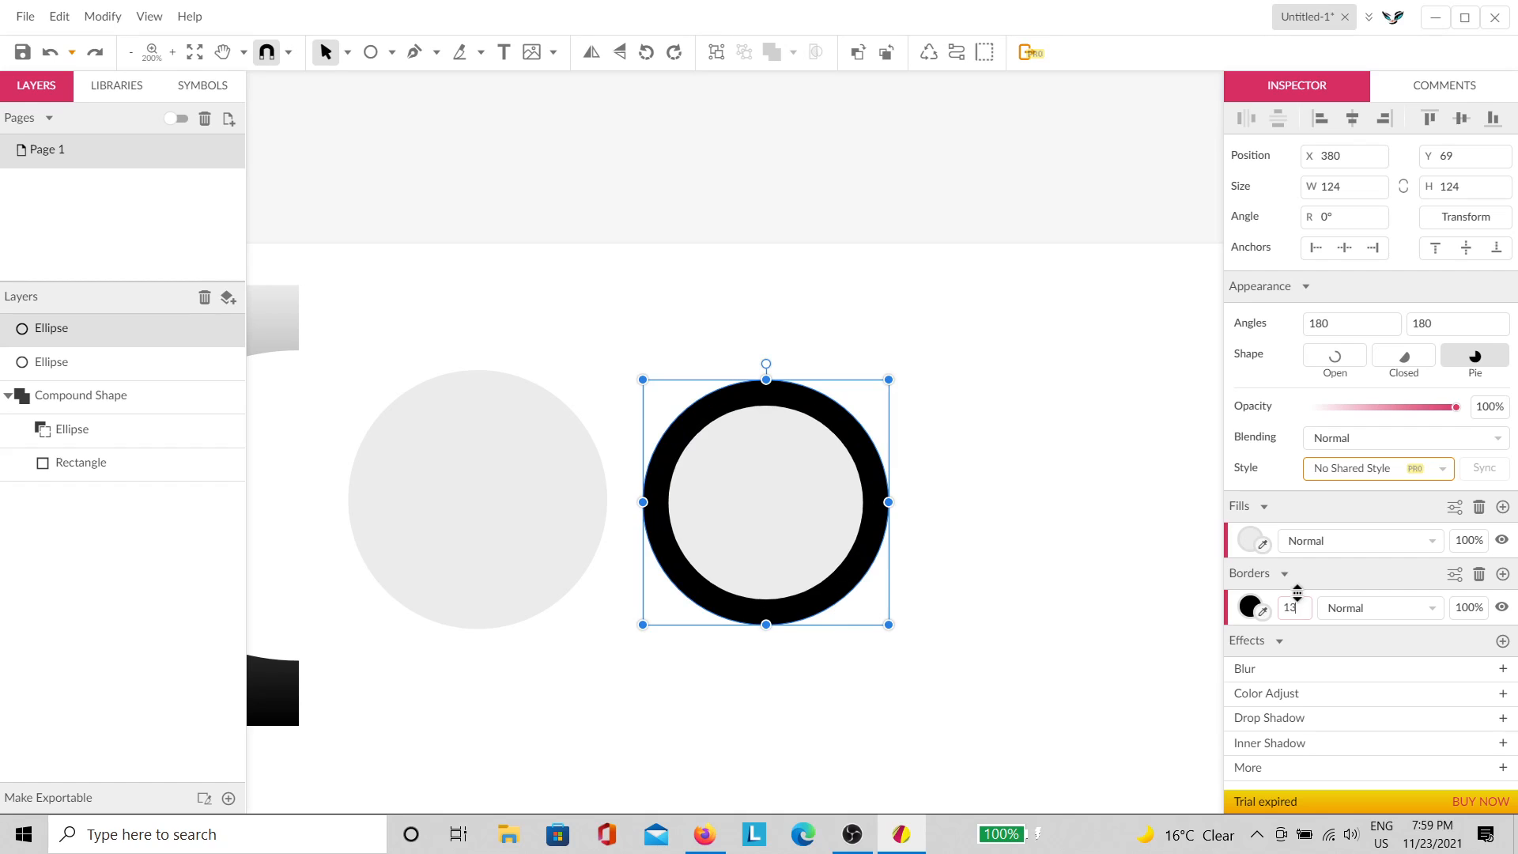
click(1454, 575)
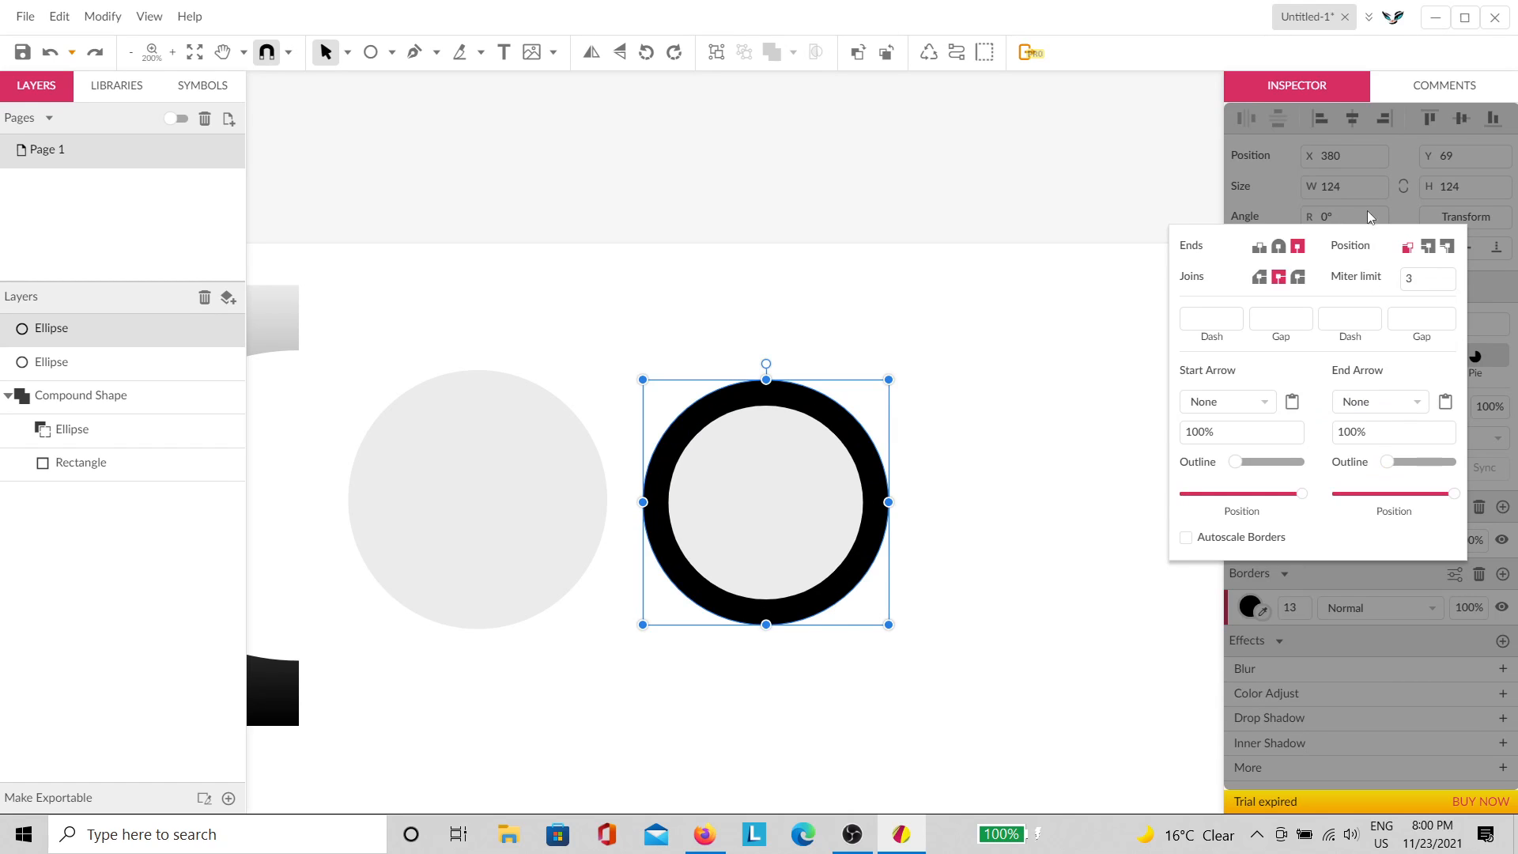
click(1427, 247)
click(1012, 431)
Step: Copy the compound shape's gradient onto the second circle's border and set the border width to 25
scroll(518, 654, left, 2)
scroll(517, 653, down, 1)
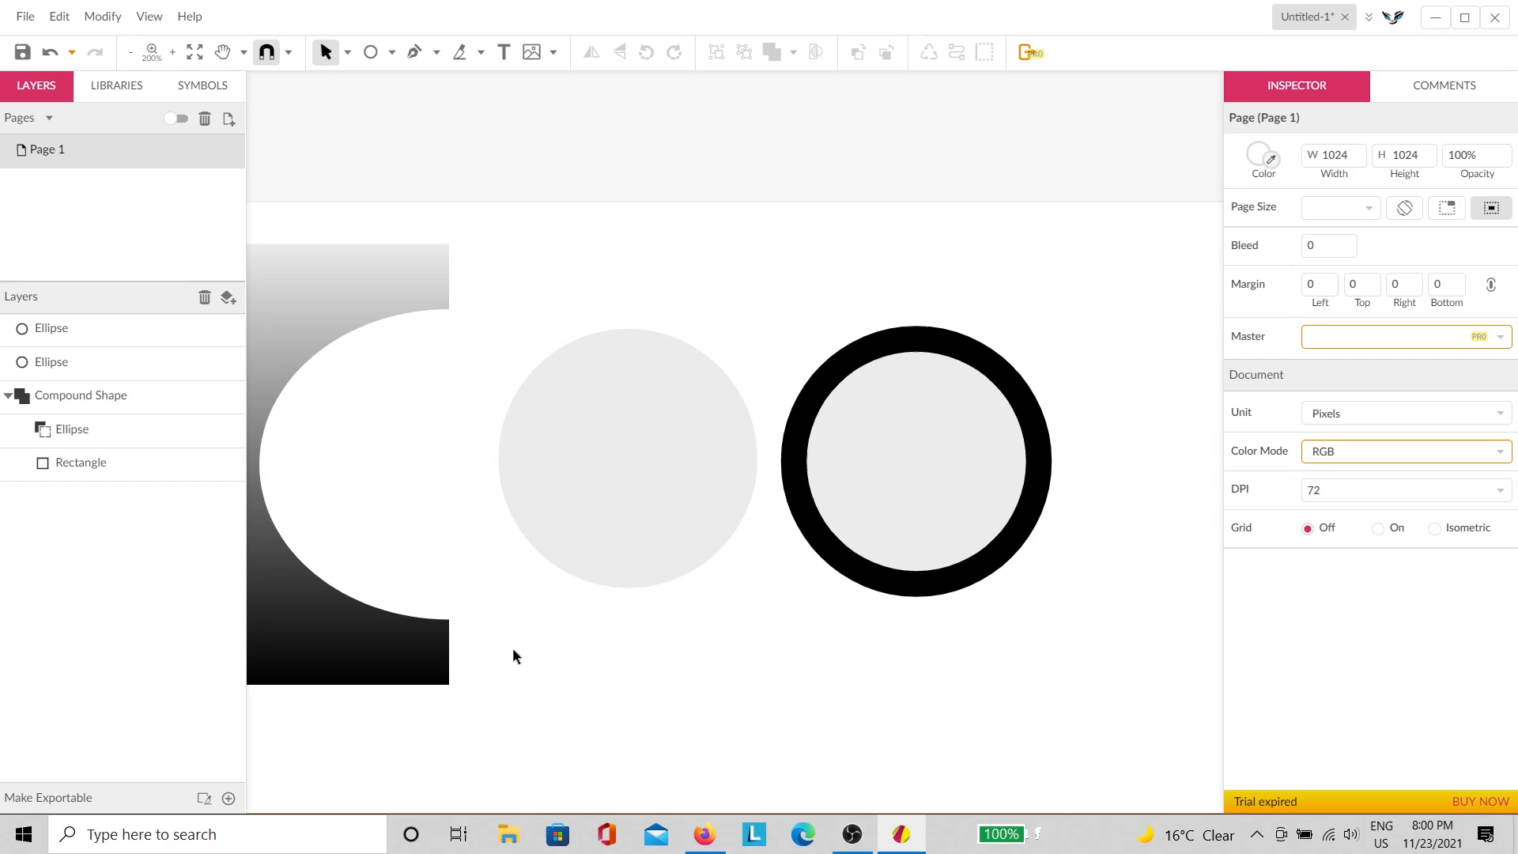
click(410, 642)
drag(1250, 580, 1035, 427)
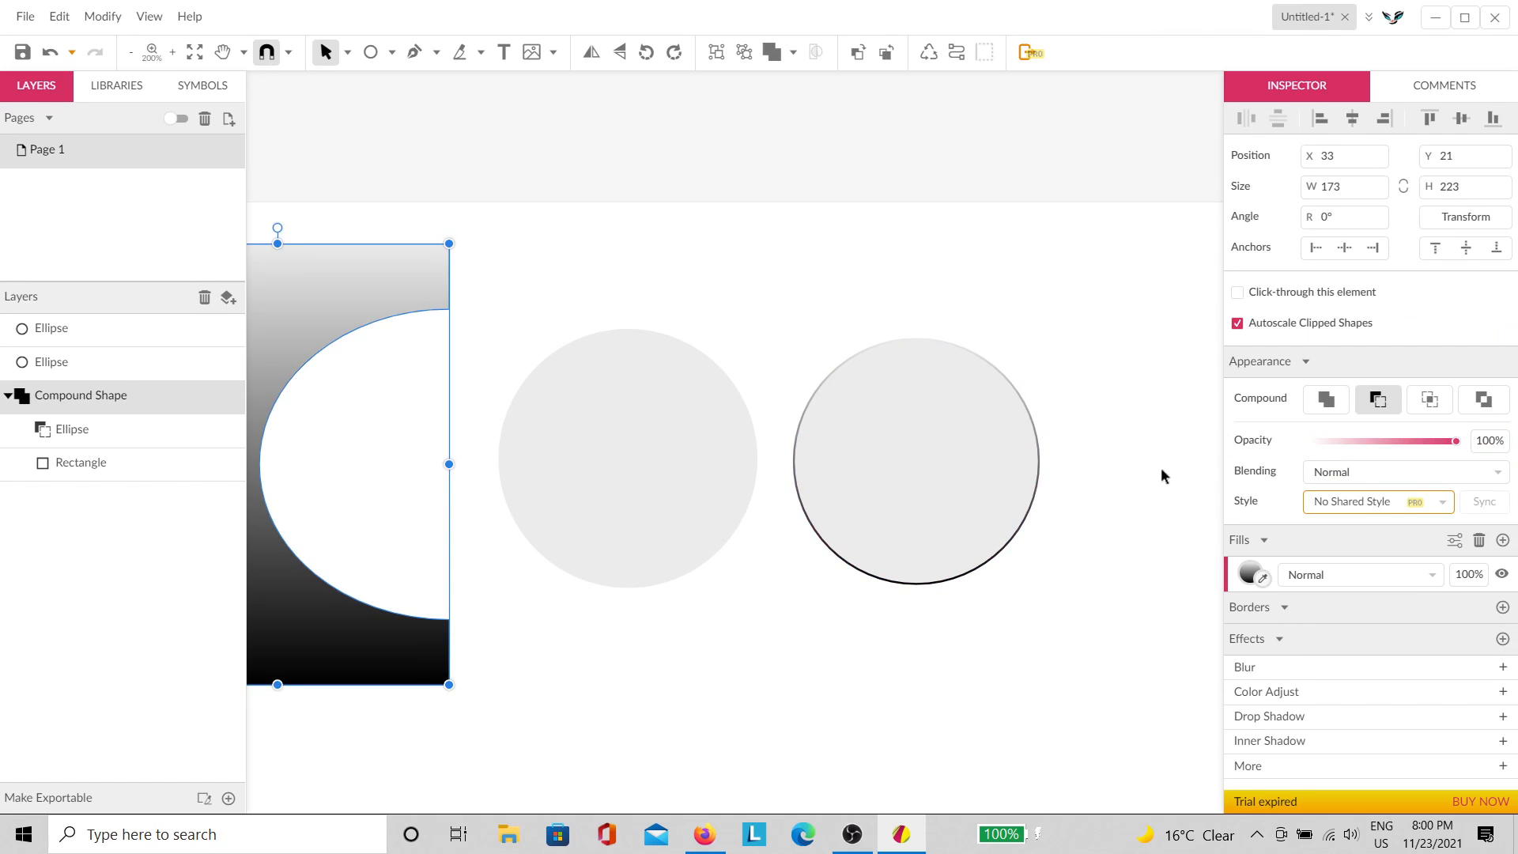
click(1009, 515)
drag(1302, 608, 1302, 589)
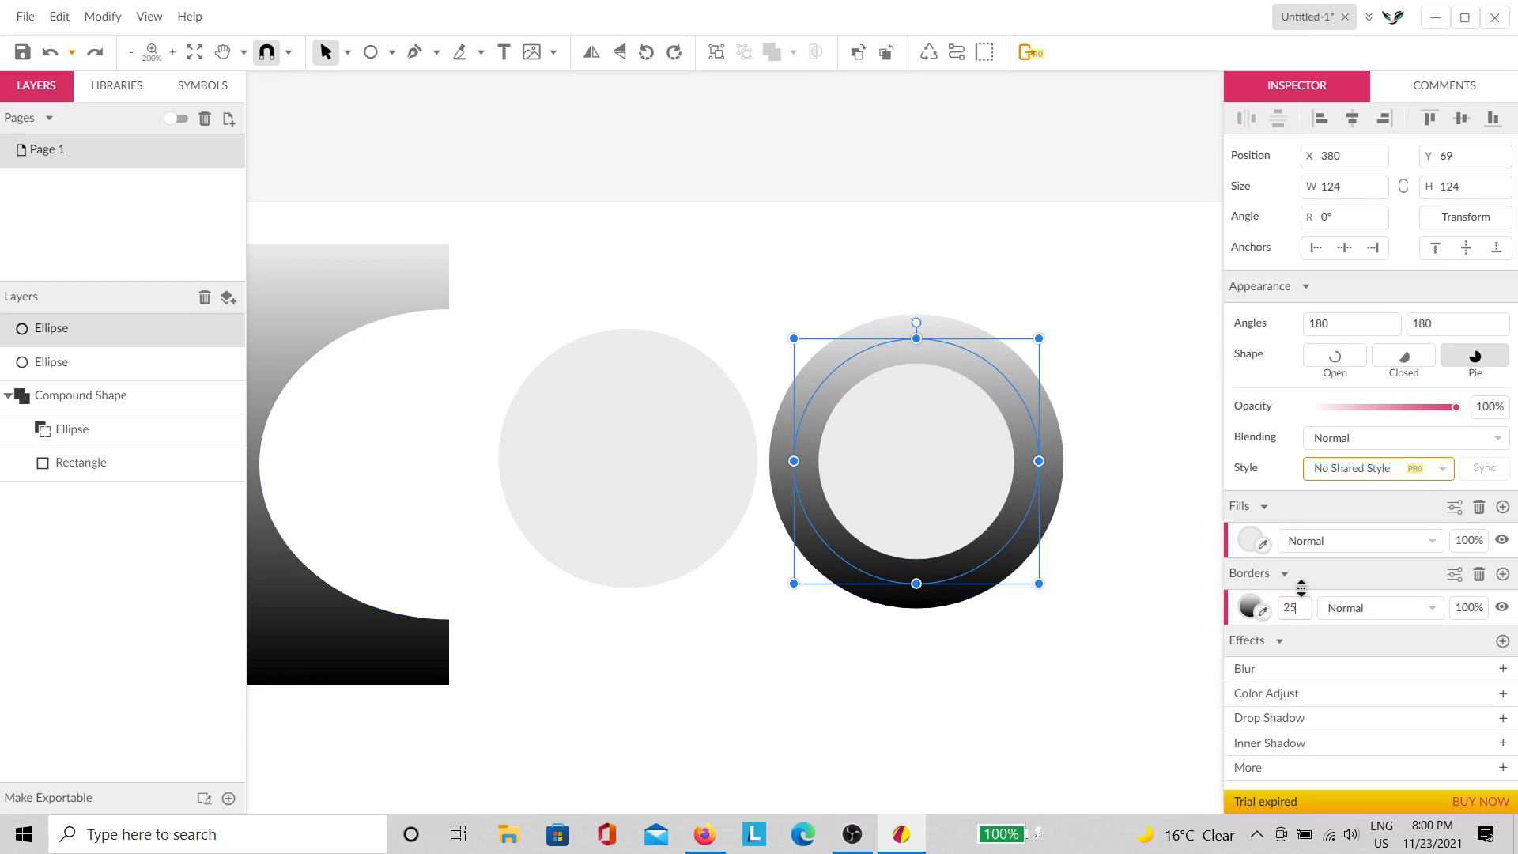
Step: Add a black border 24 px wide to the first circle and copy the border colour onto its fill
click(1110, 329)
click(648, 479)
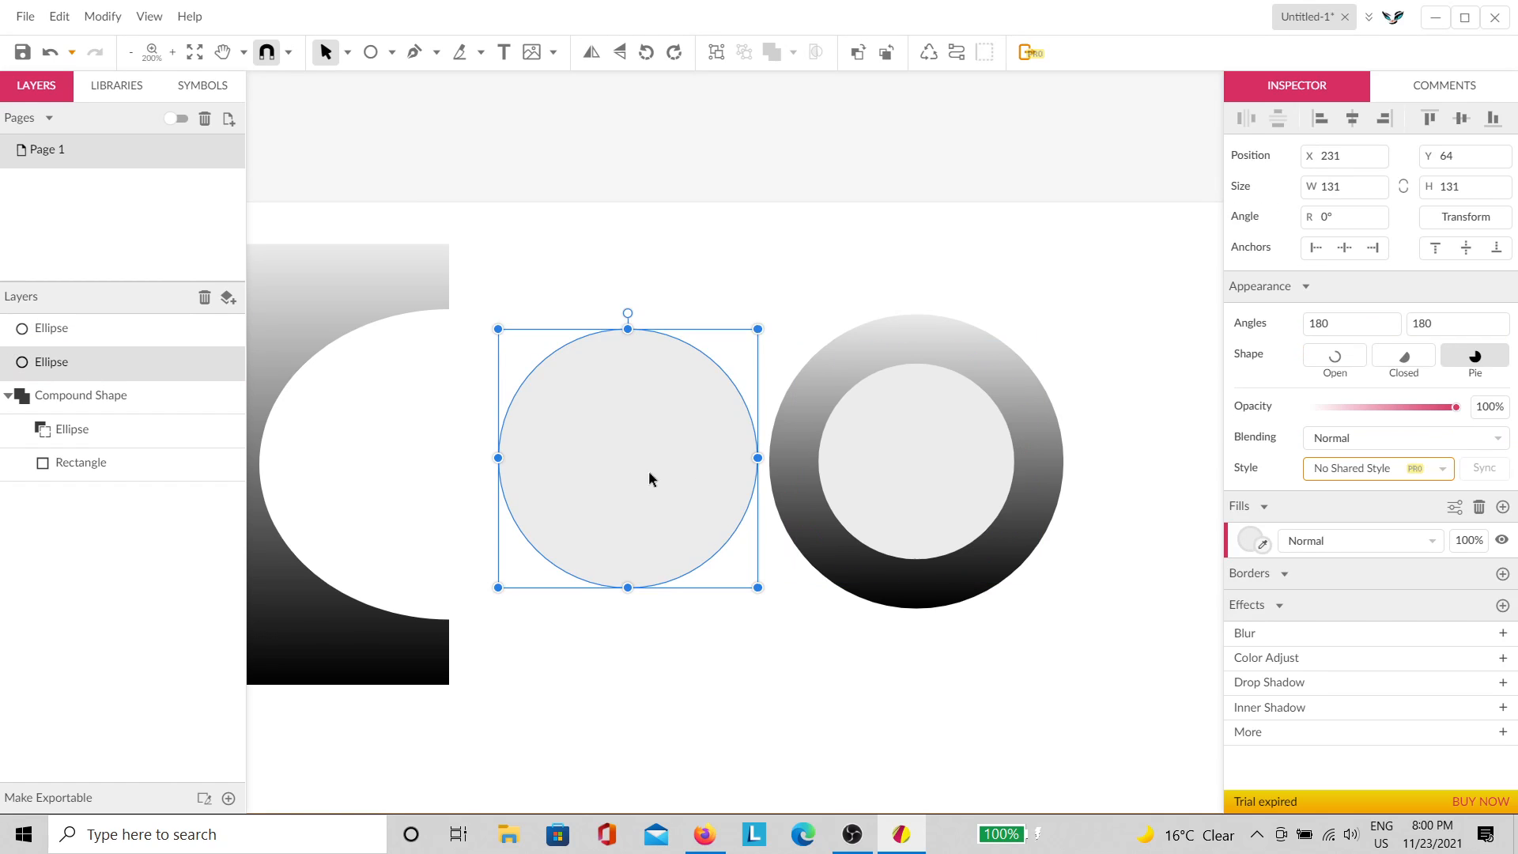
click(915, 486)
click(661, 488)
click(1503, 574)
drag(1282, 602, 1255, 540)
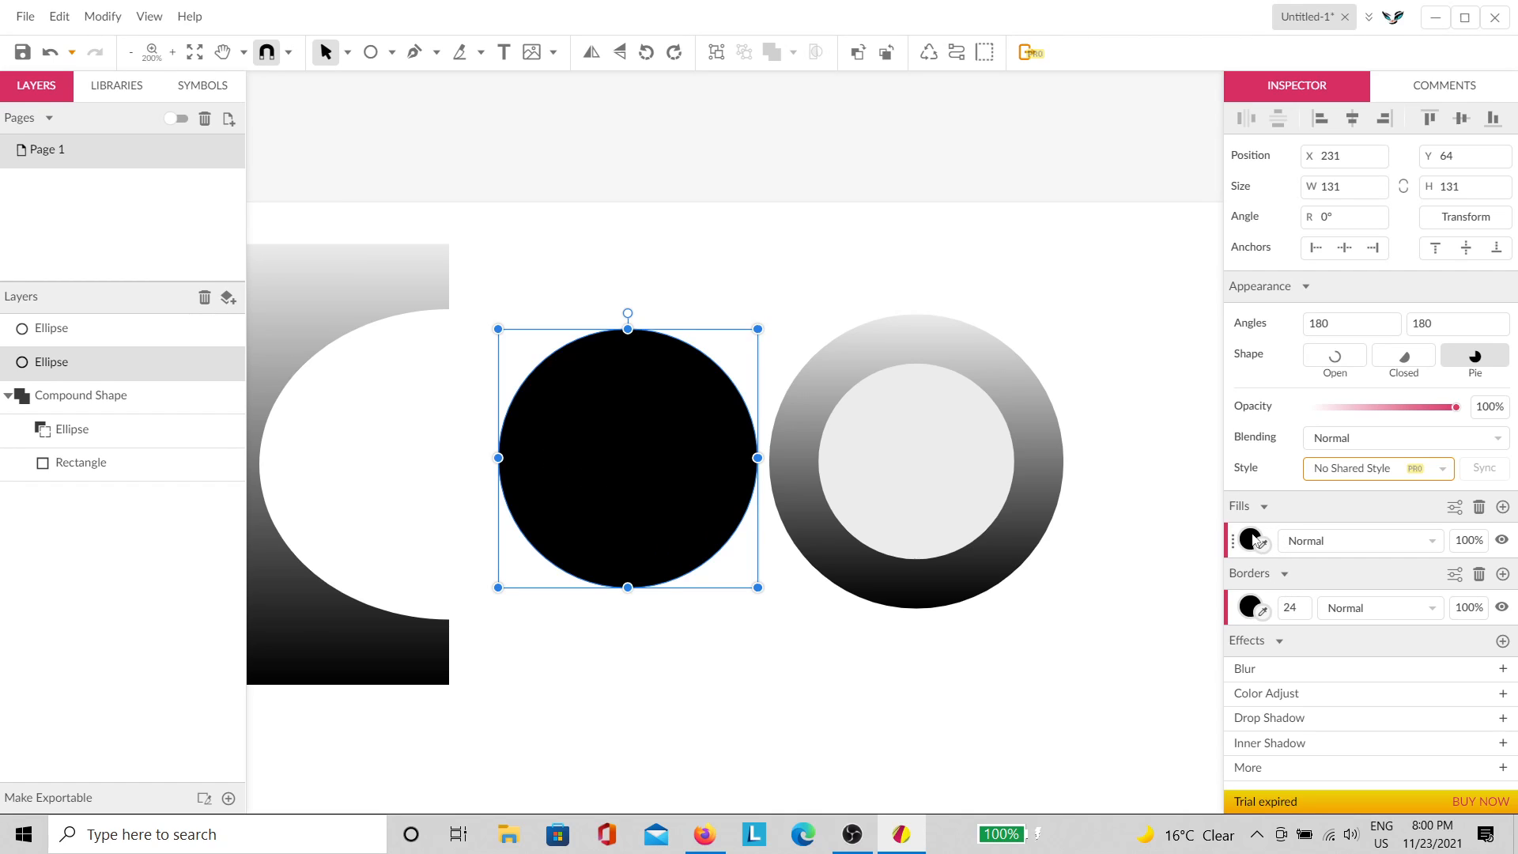
Step: Change the first circle's border colour to a light pink, keeping its fill black
click(1252, 540)
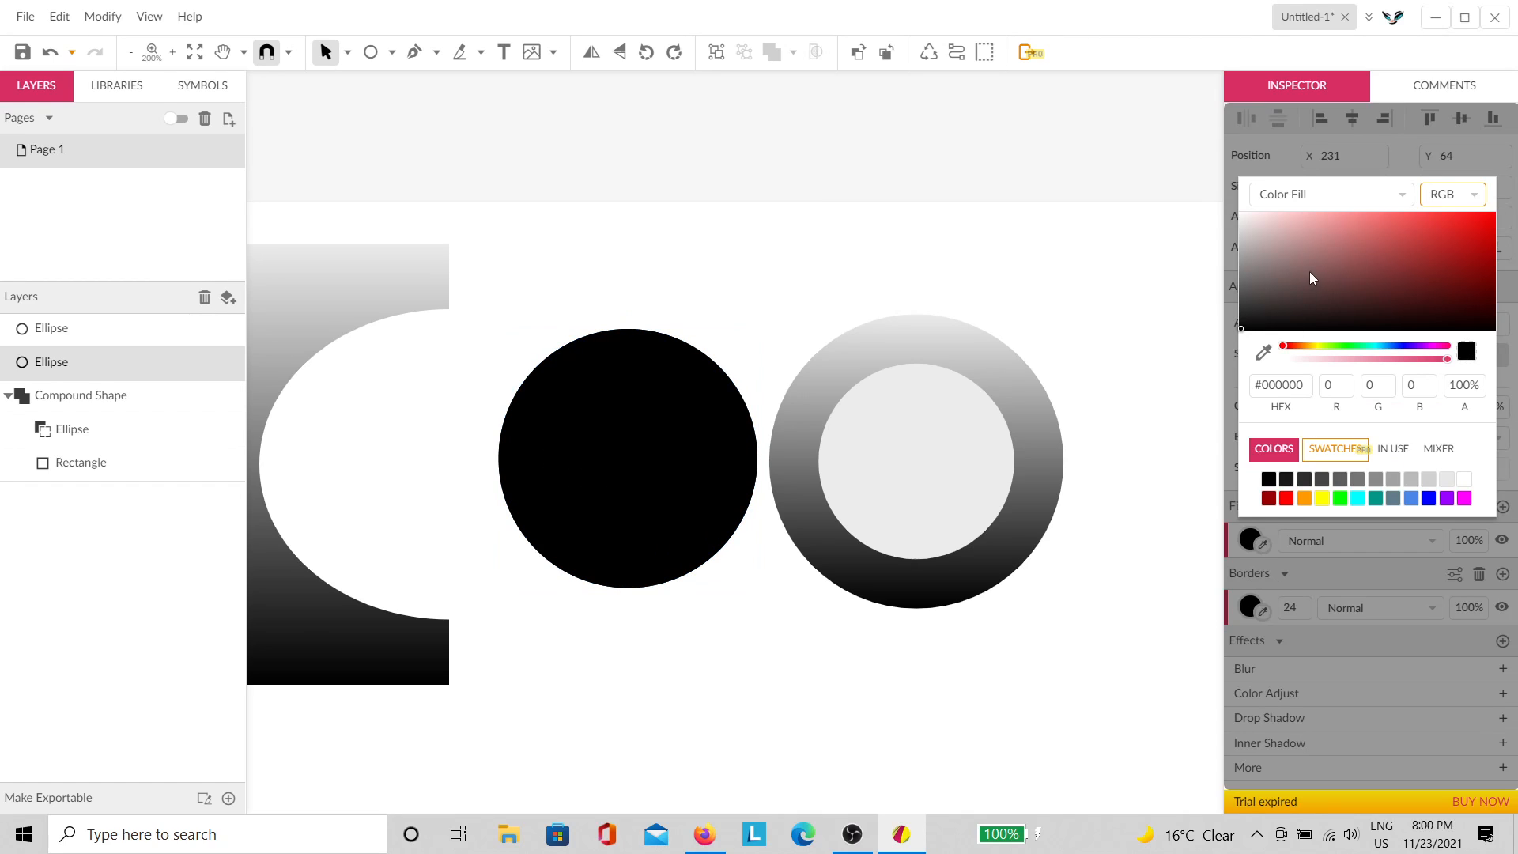
drag(1309, 272, 1303, 225)
click(989, 235)
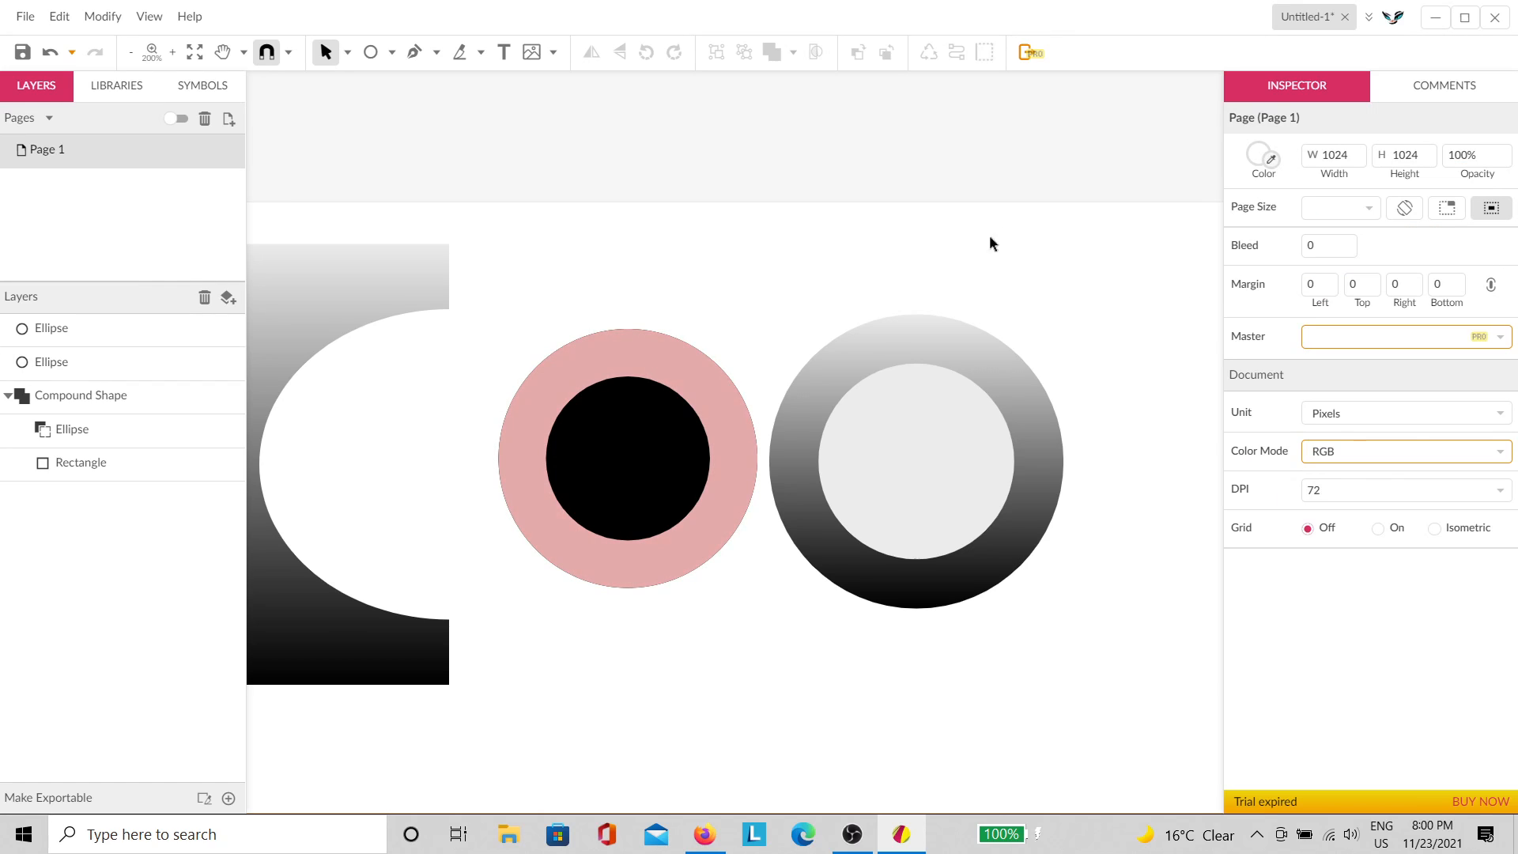
click(671, 474)
click(853, 647)
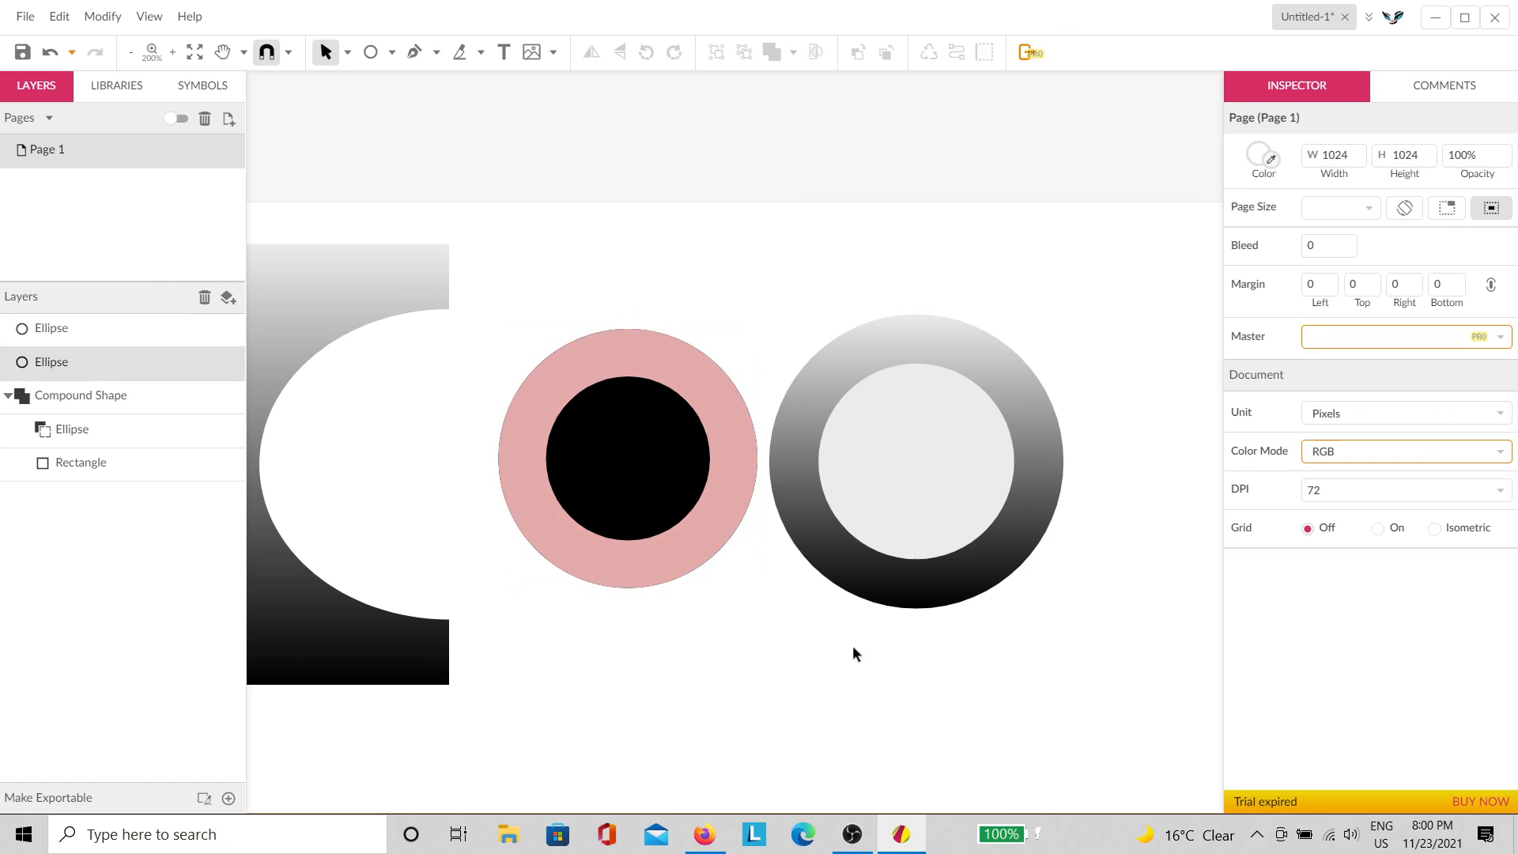
Step: Move the pink-bordered circle into the compound shape's cutout and the gradient-bordered circle up beside it, to about X 271, Y 21
click(916, 461)
drag(661, 482, 452, 482)
drag(887, 469, 707, 369)
click(927, 477)
key(space)
drag(919, 555, 867, 582)
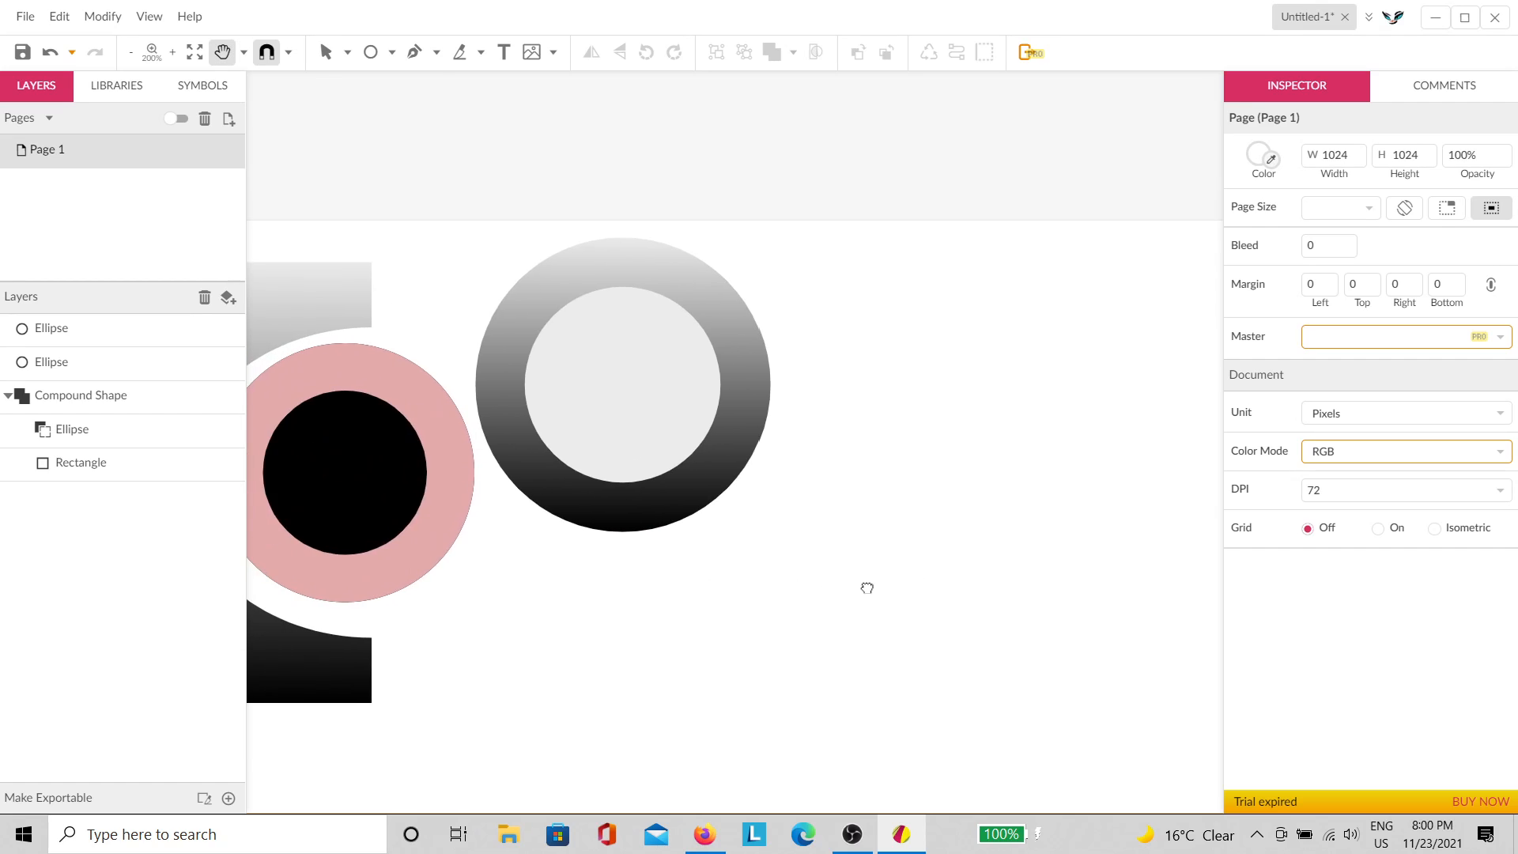
scroll(850, 478, down, 2)
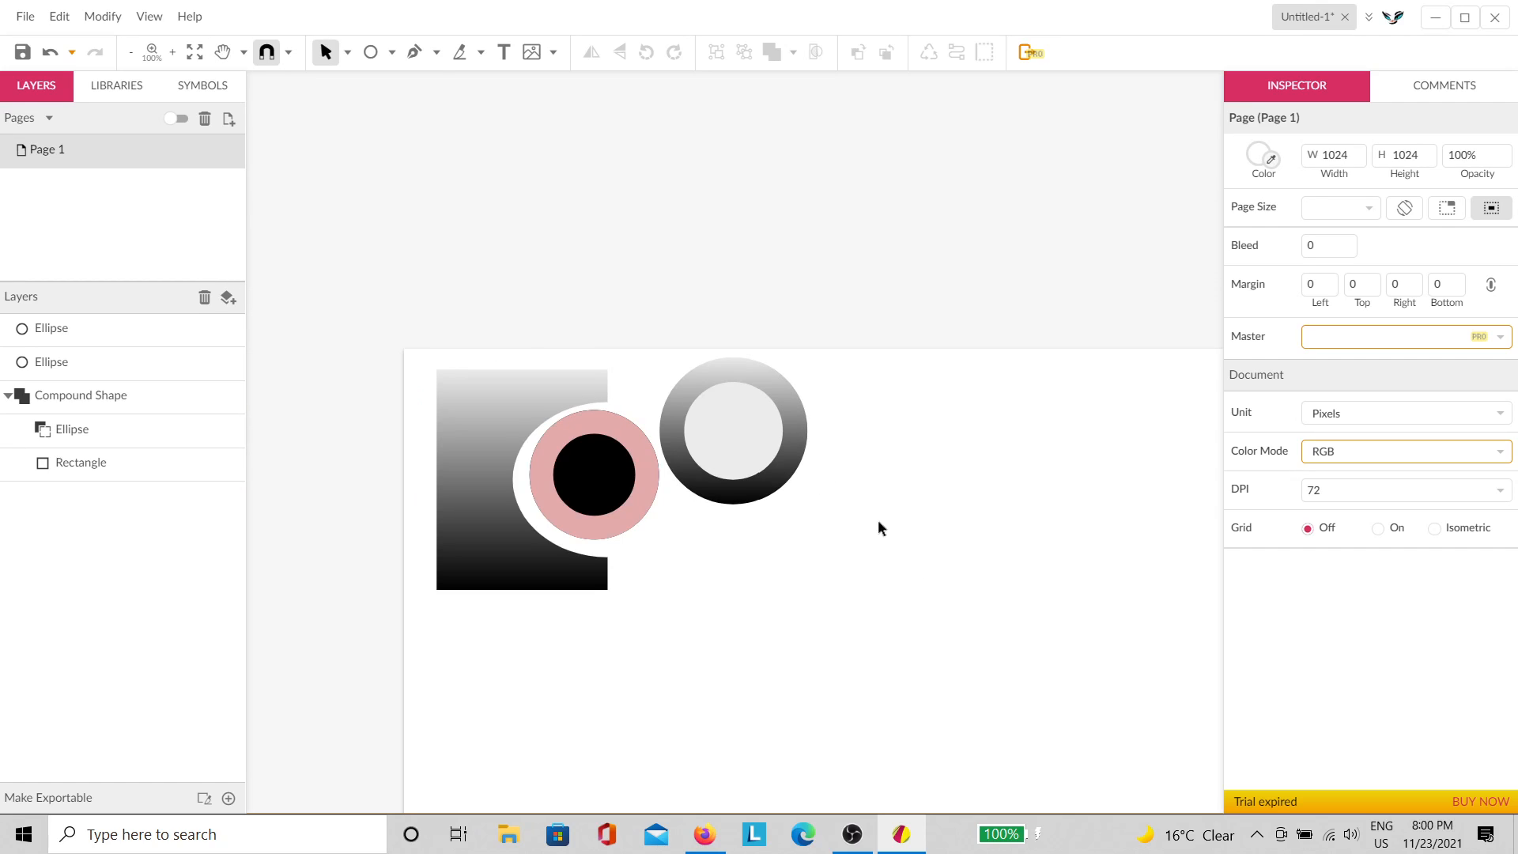
key(space)
drag(878, 528, 745, 518)
click(626, 467)
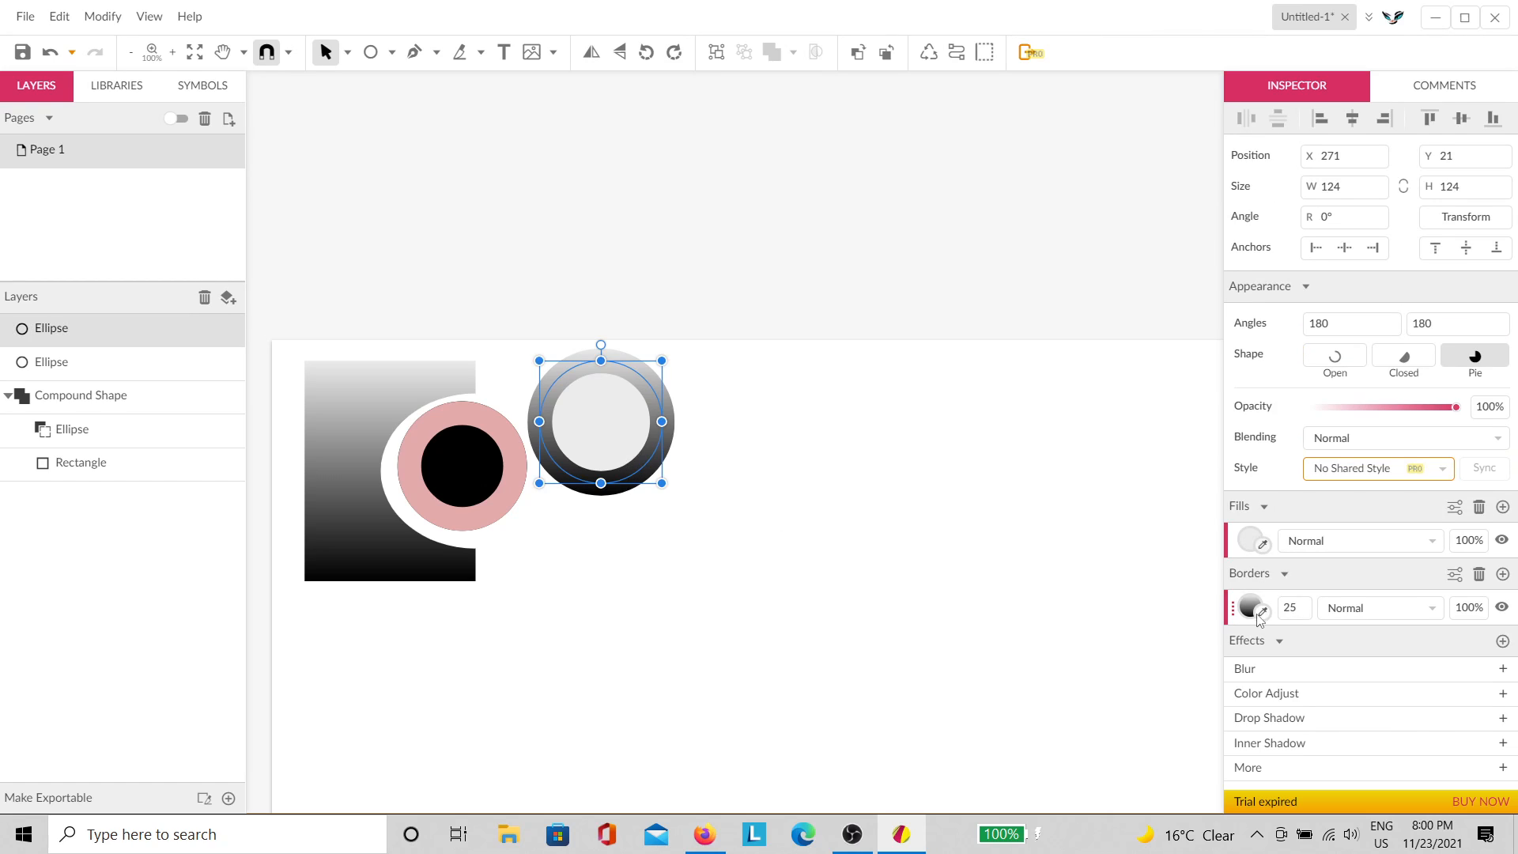
click(949, 573)
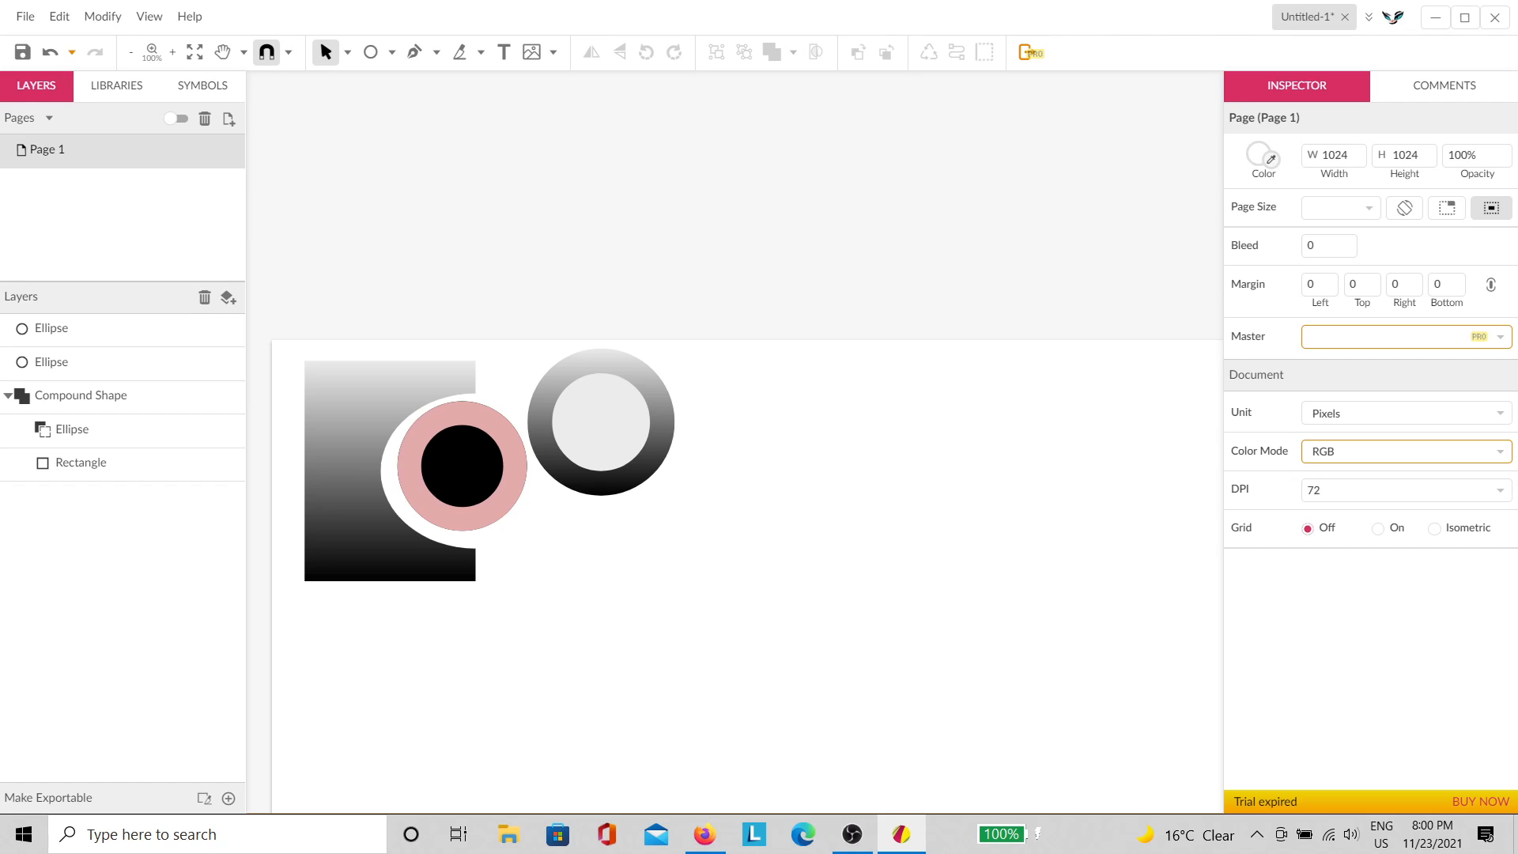
drag(983, 633, 898, 451)
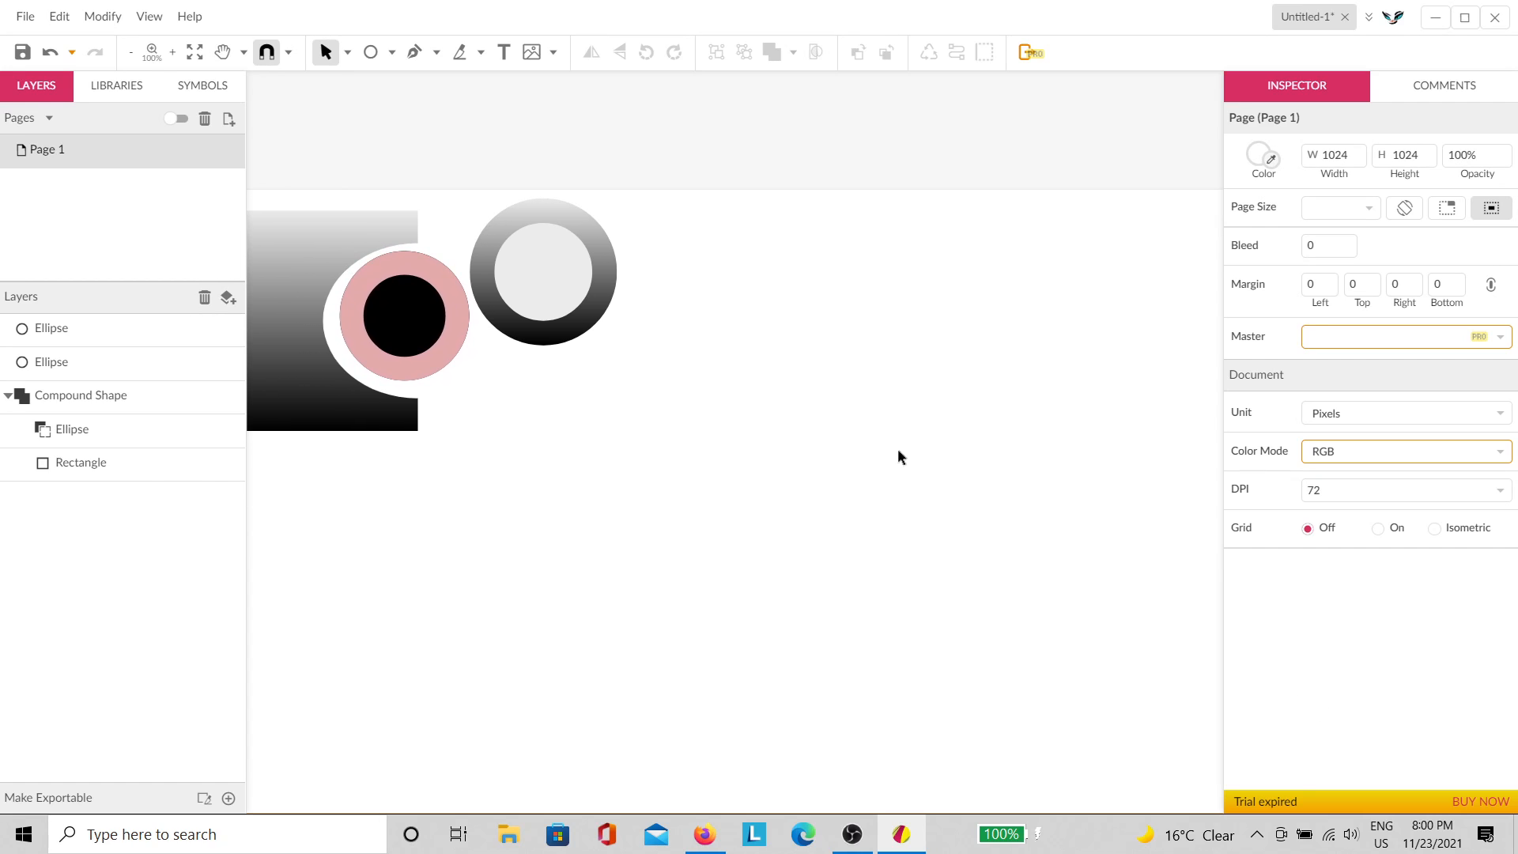
click(414, 52)
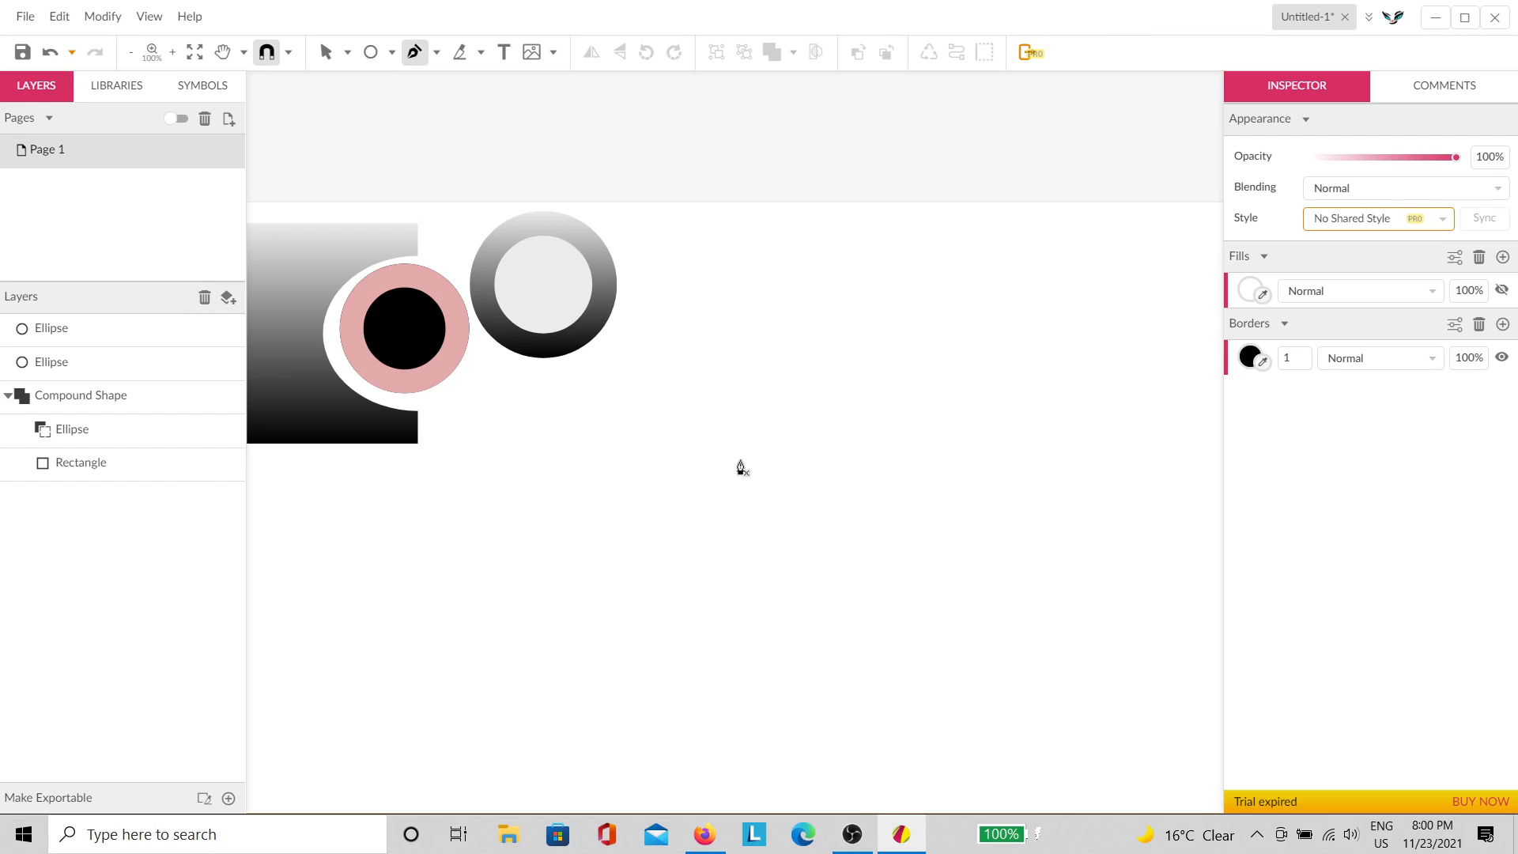
click(758, 444)
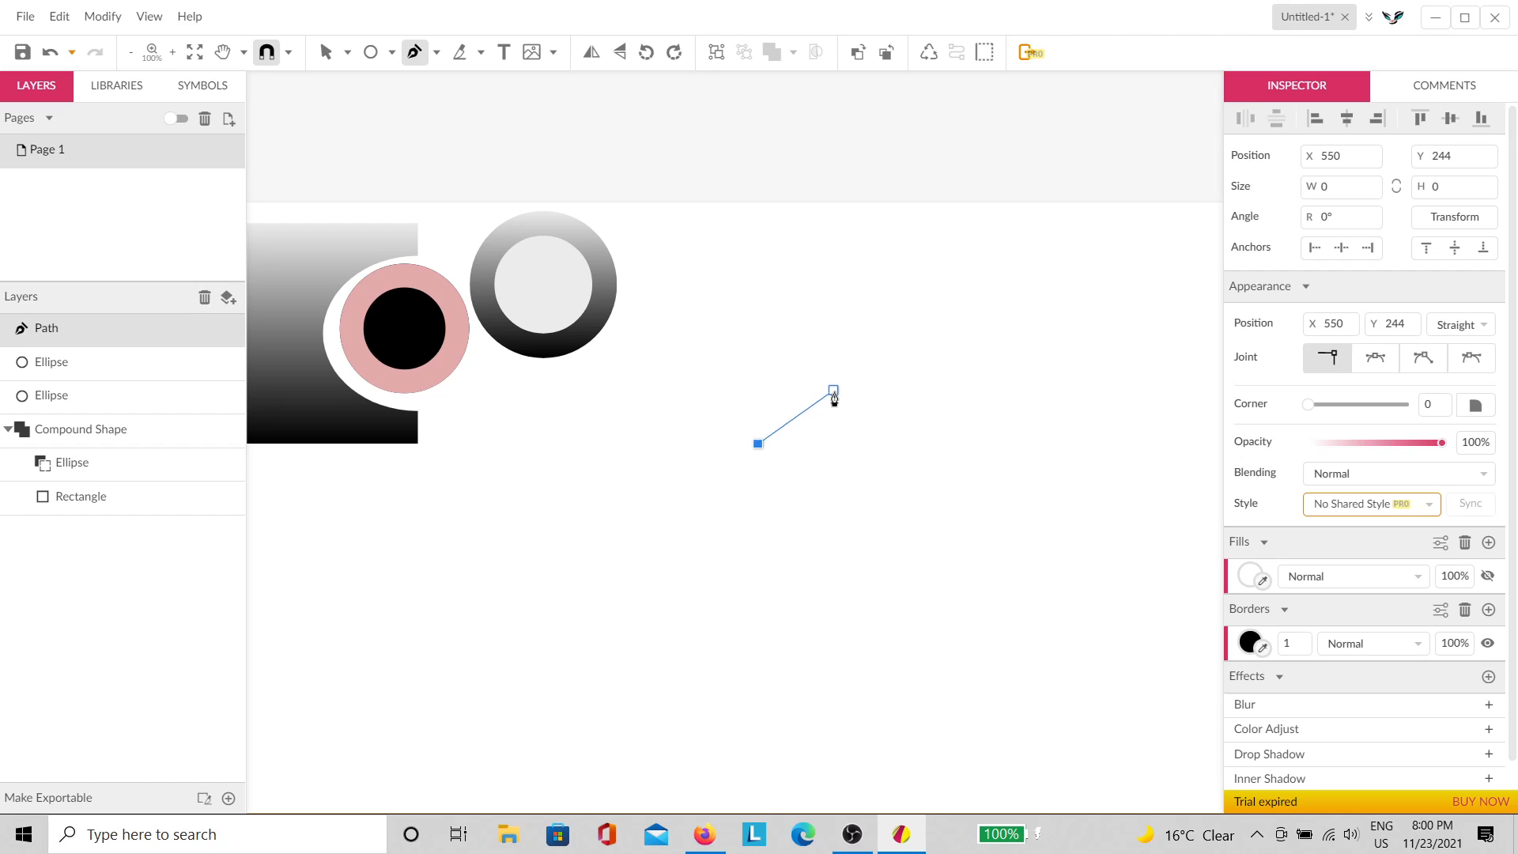
click(647, 444)
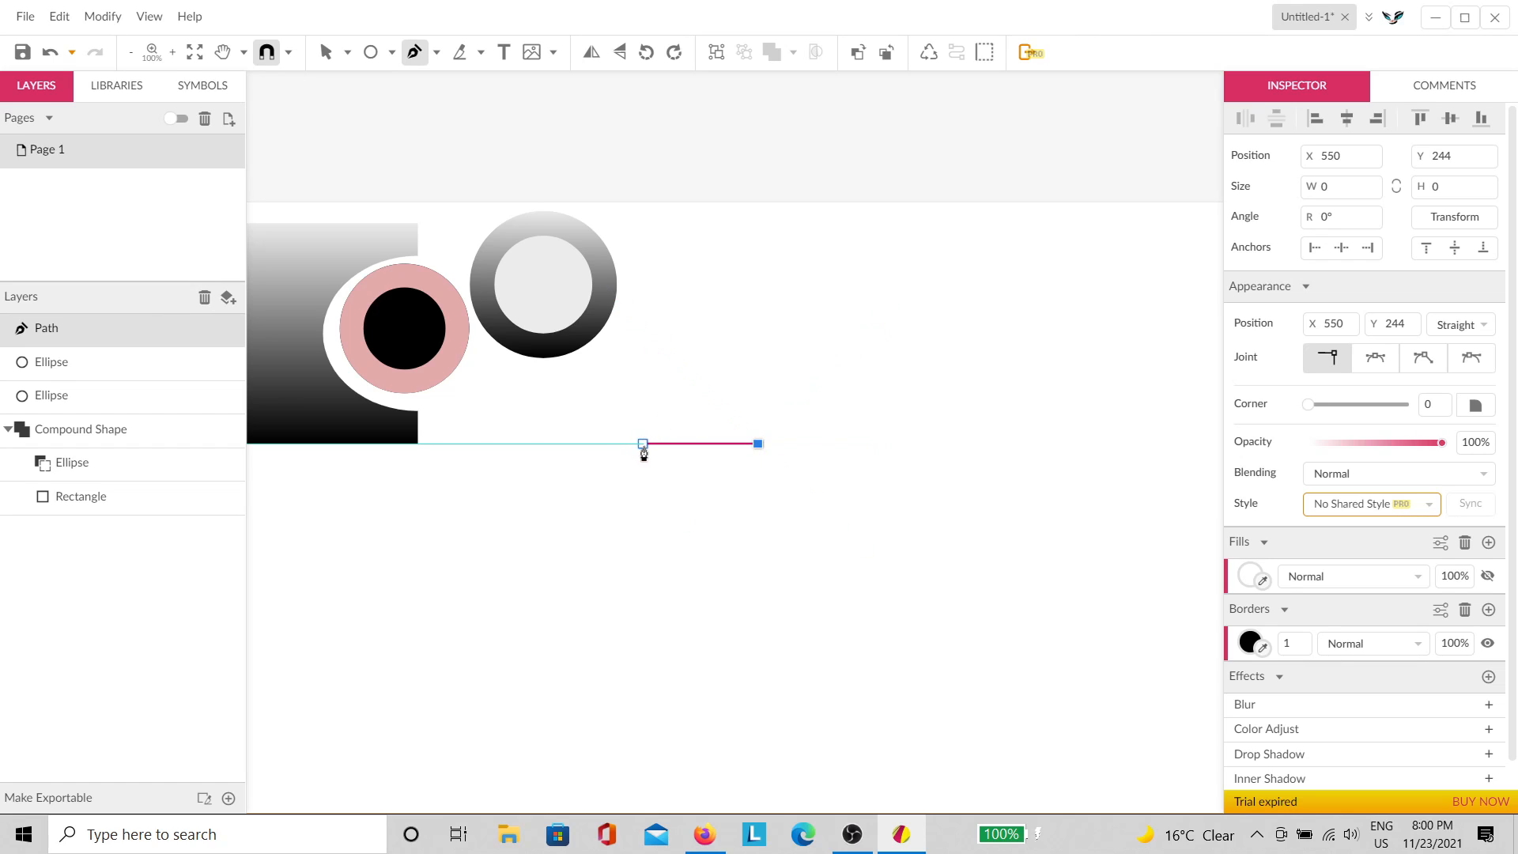
click(642, 444)
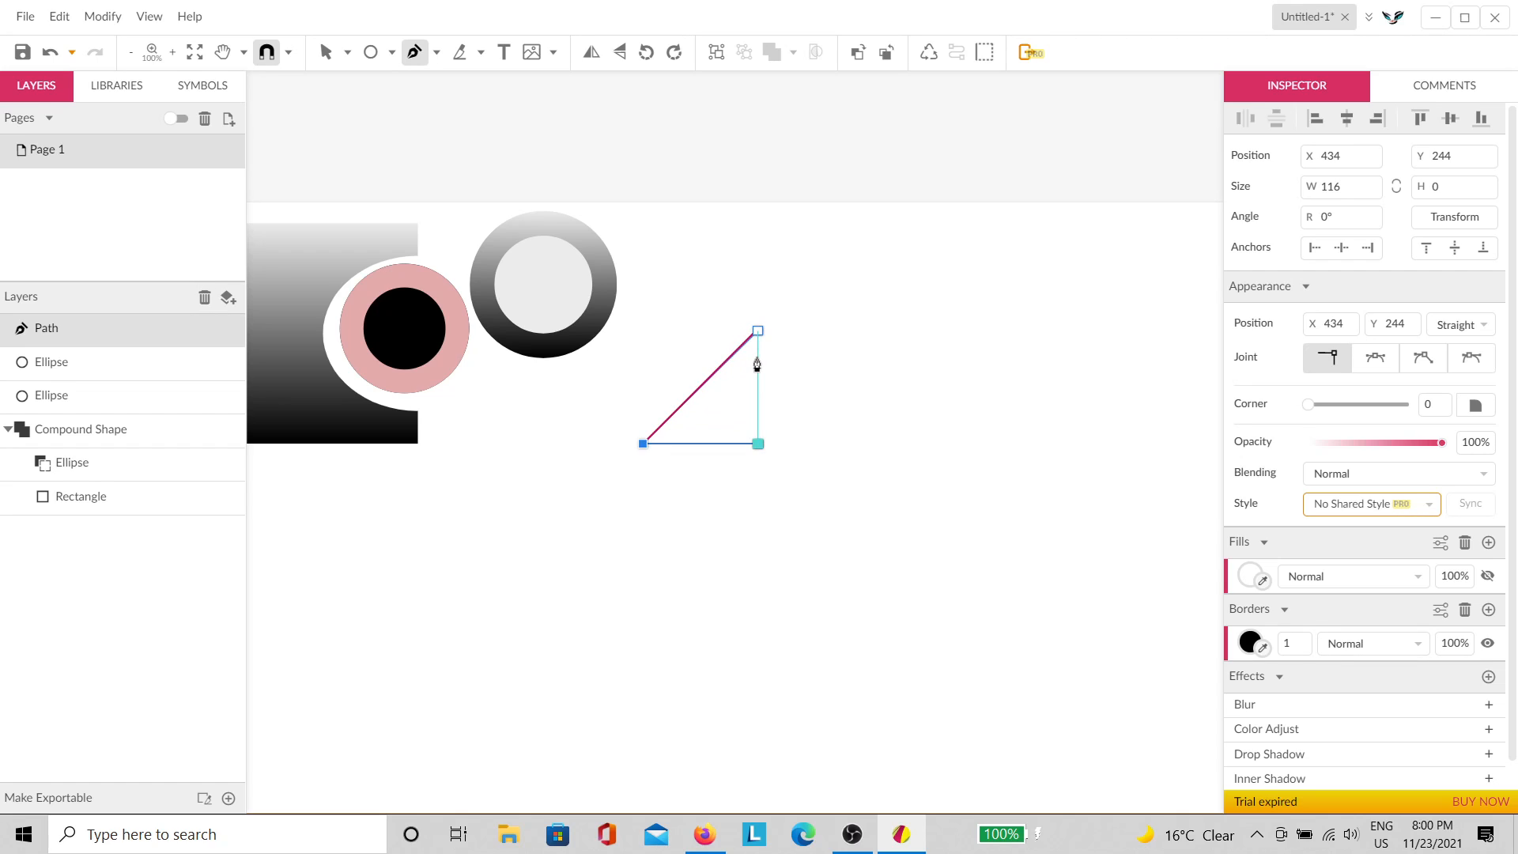
key(Delete)
Step: Try a closed zigzag half-tree outline, about 156 px wide and 465 px high, with the Pen tool, and delete it
scroll(762, 665, down, 2)
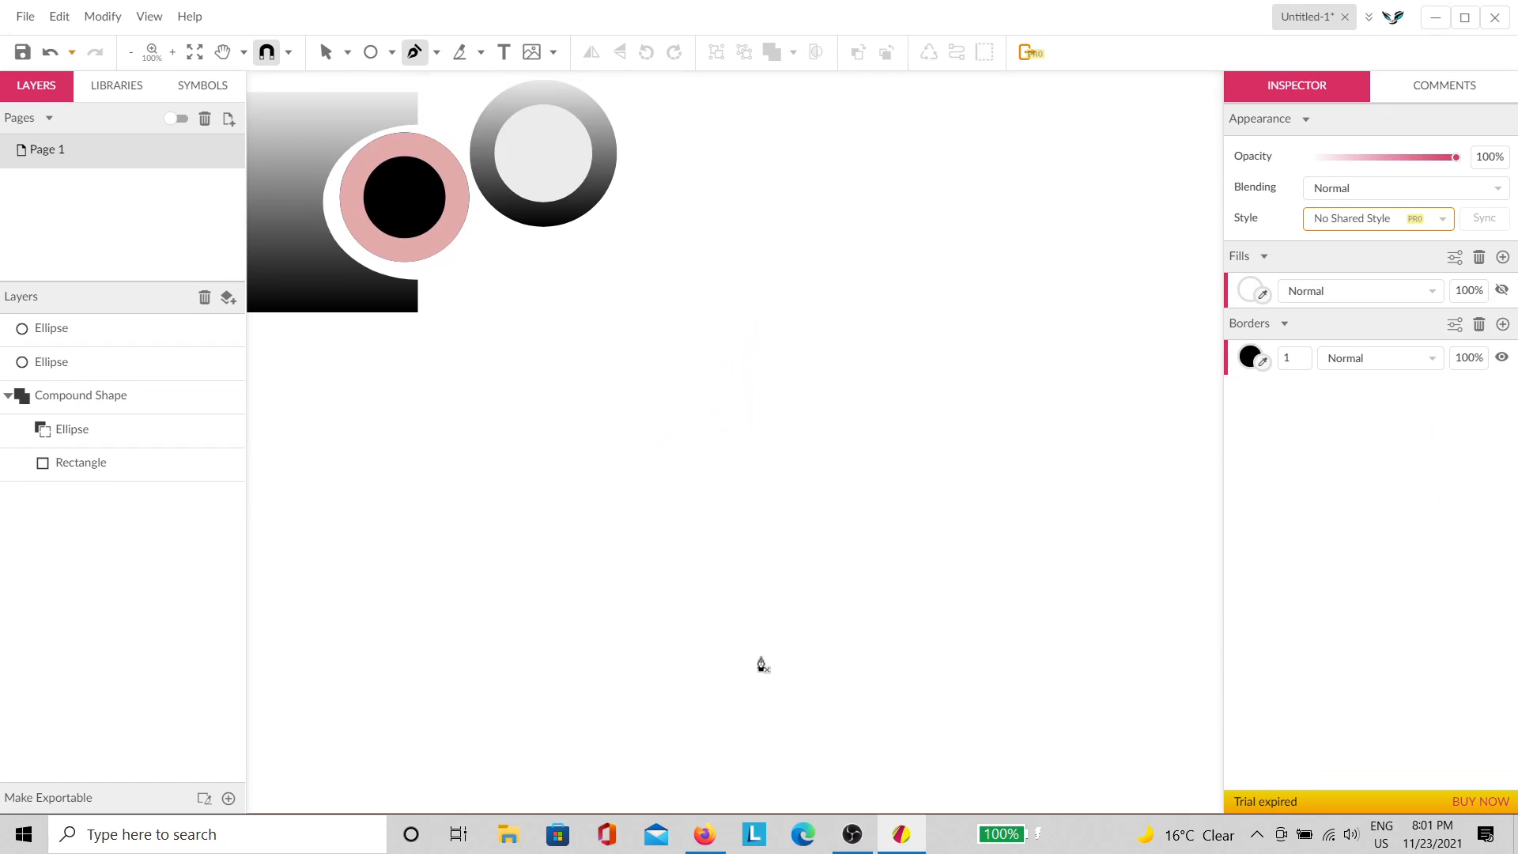
scroll(761, 665, down, 1)
click(780, 529)
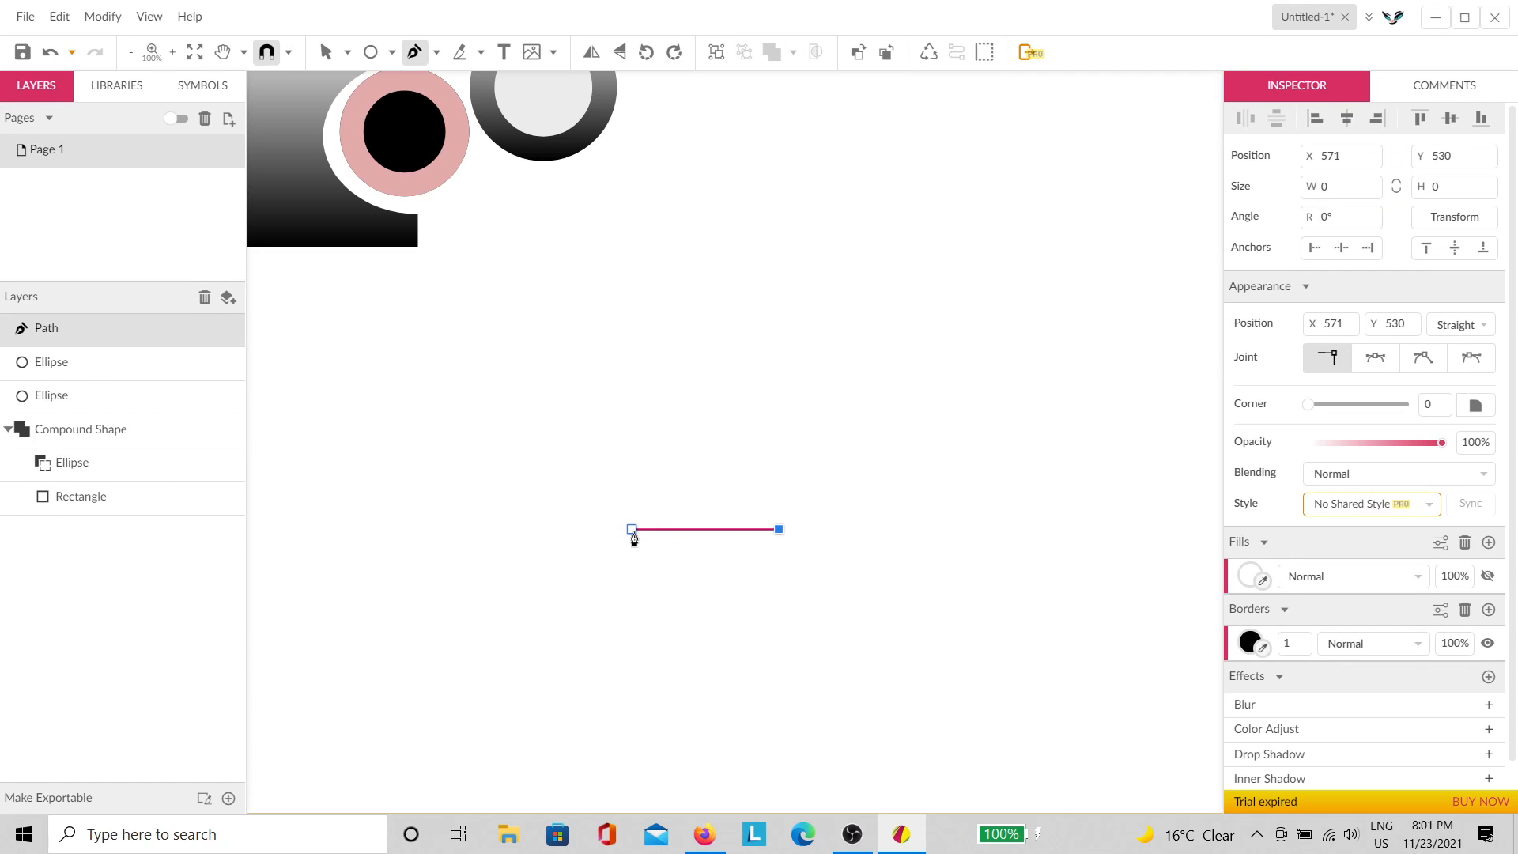
click(624, 529)
click(778, 417)
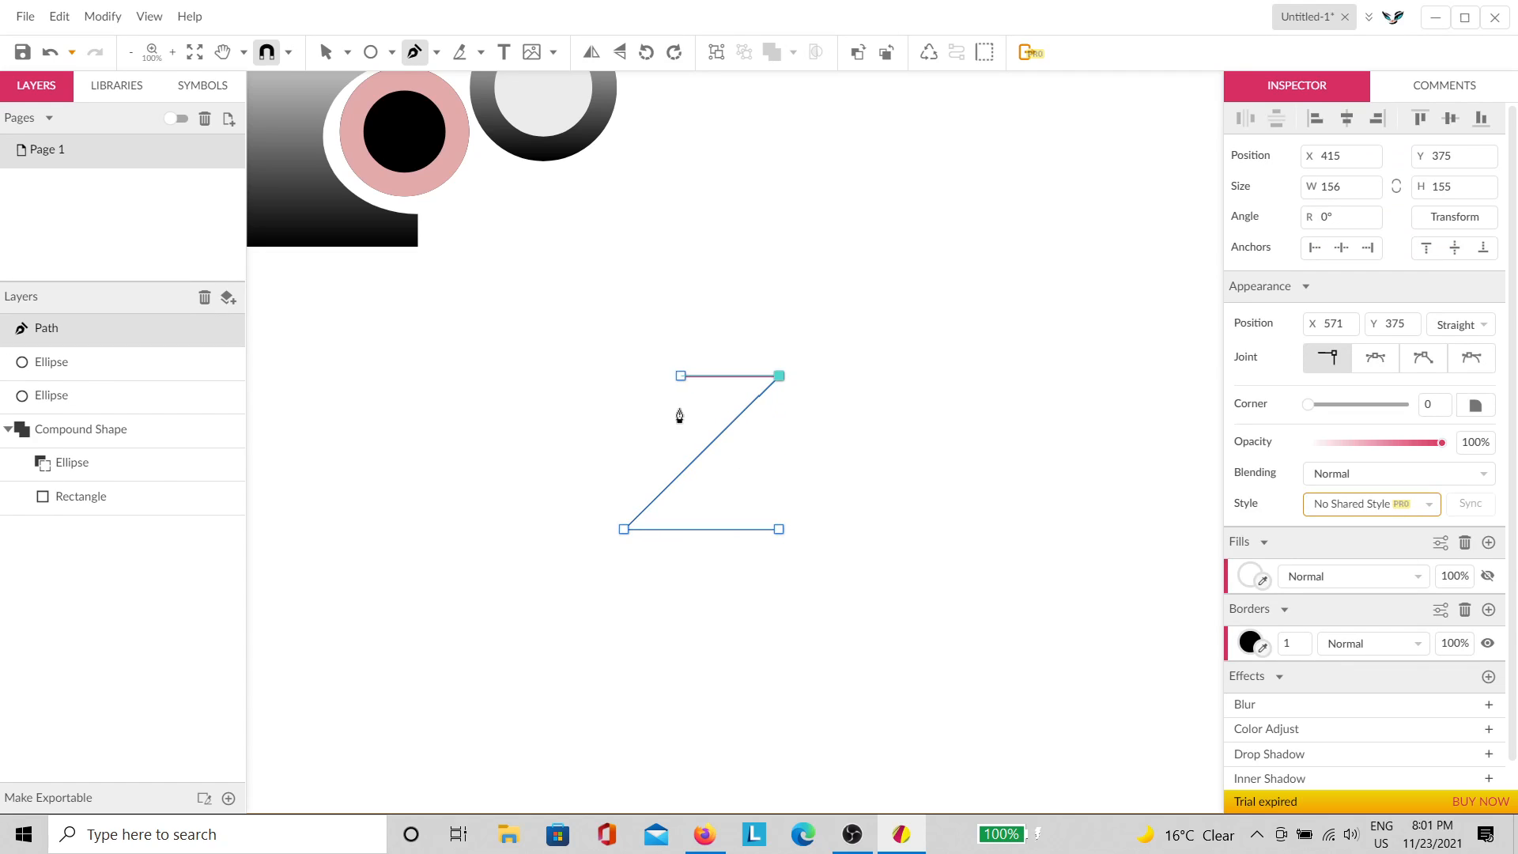
click(624, 415)
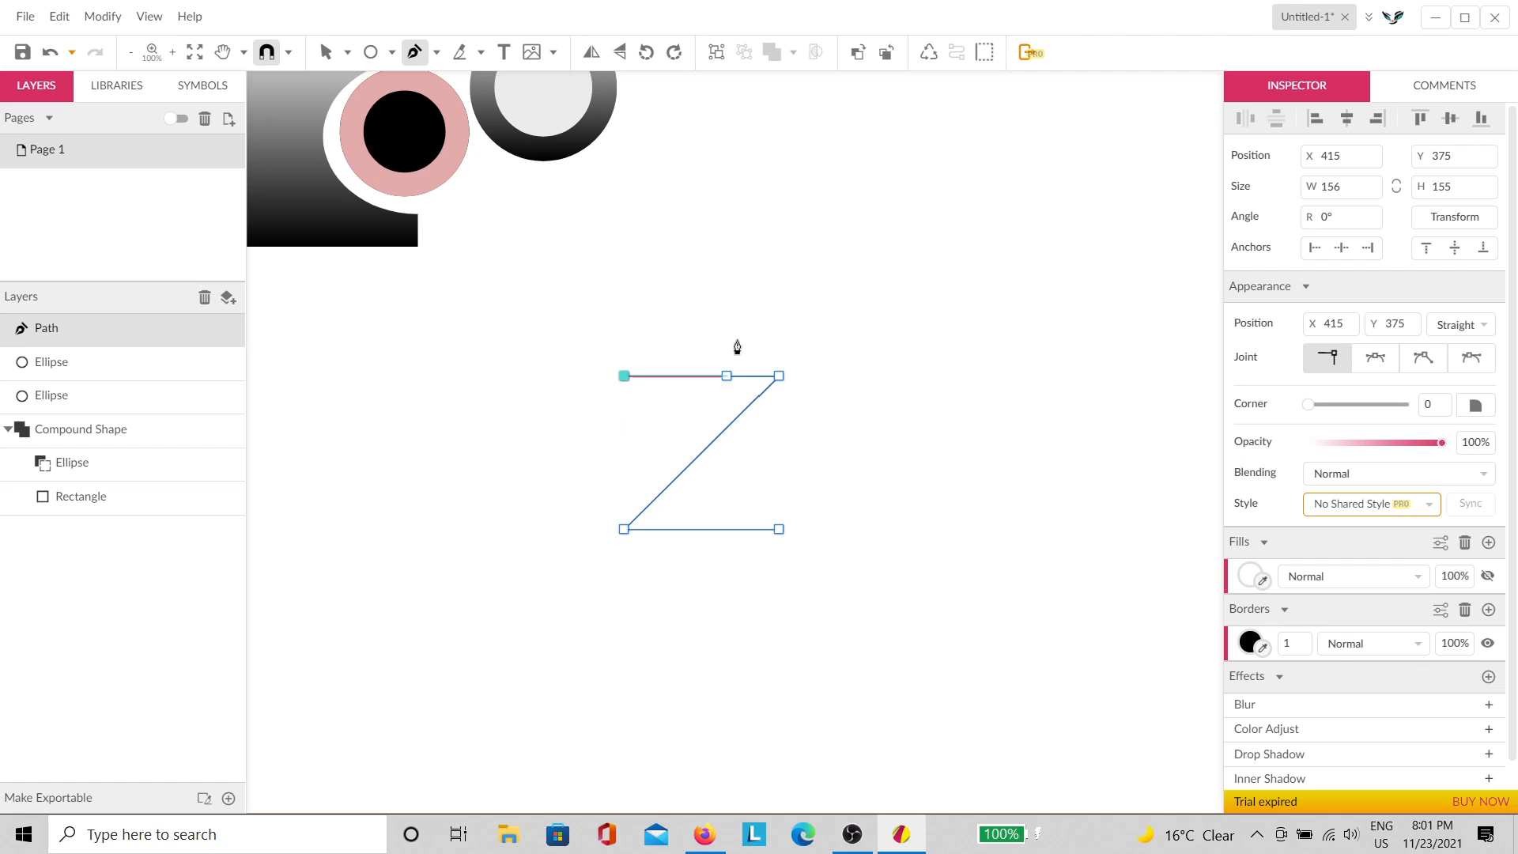
click(778, 305)
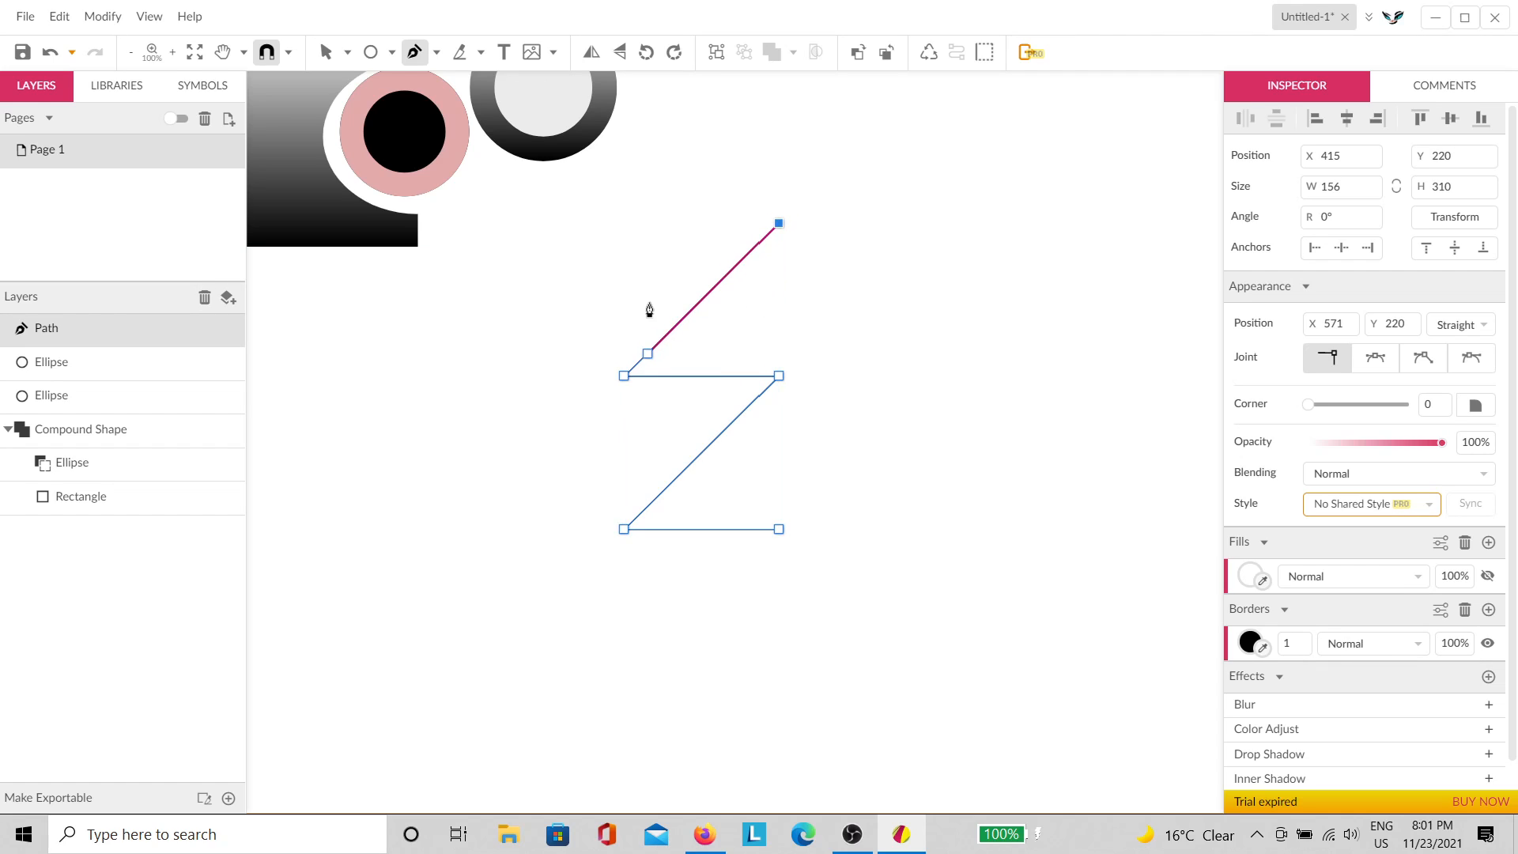
click(627, 271)
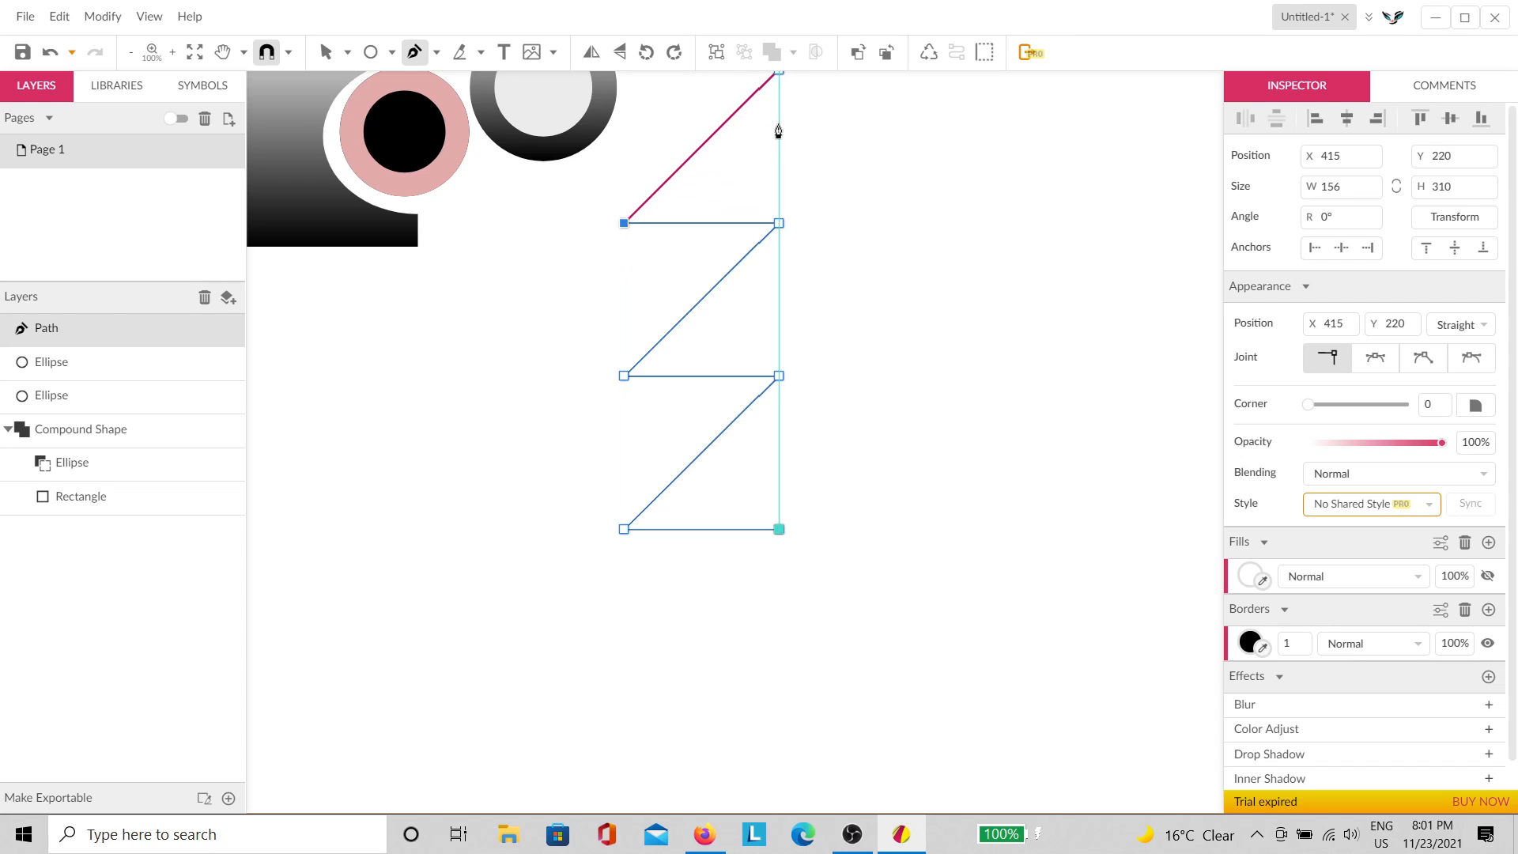
click(779, 131)
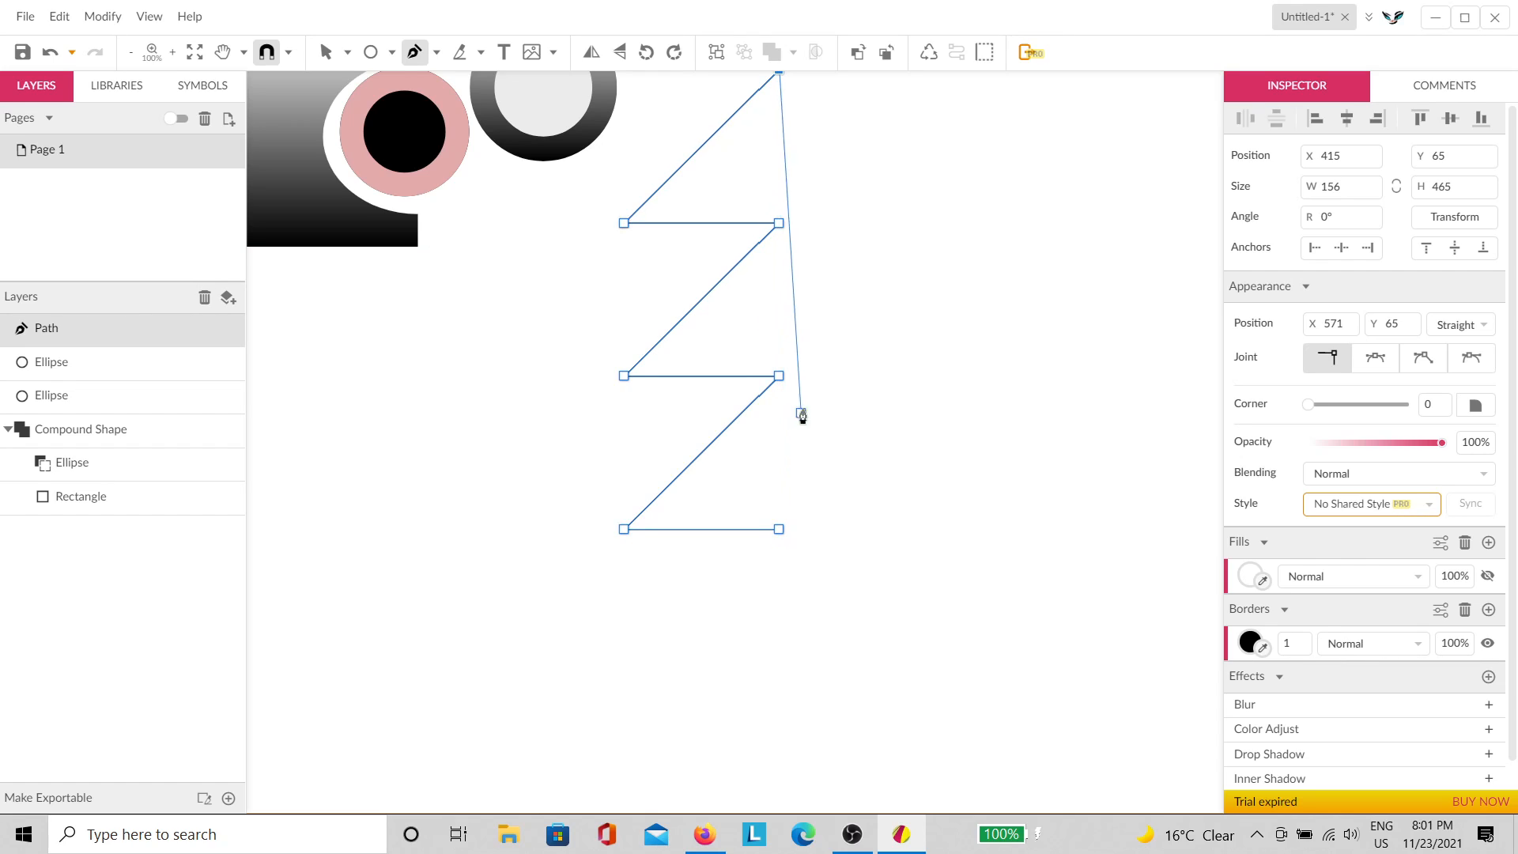
scroll(800, 325, up, 2)
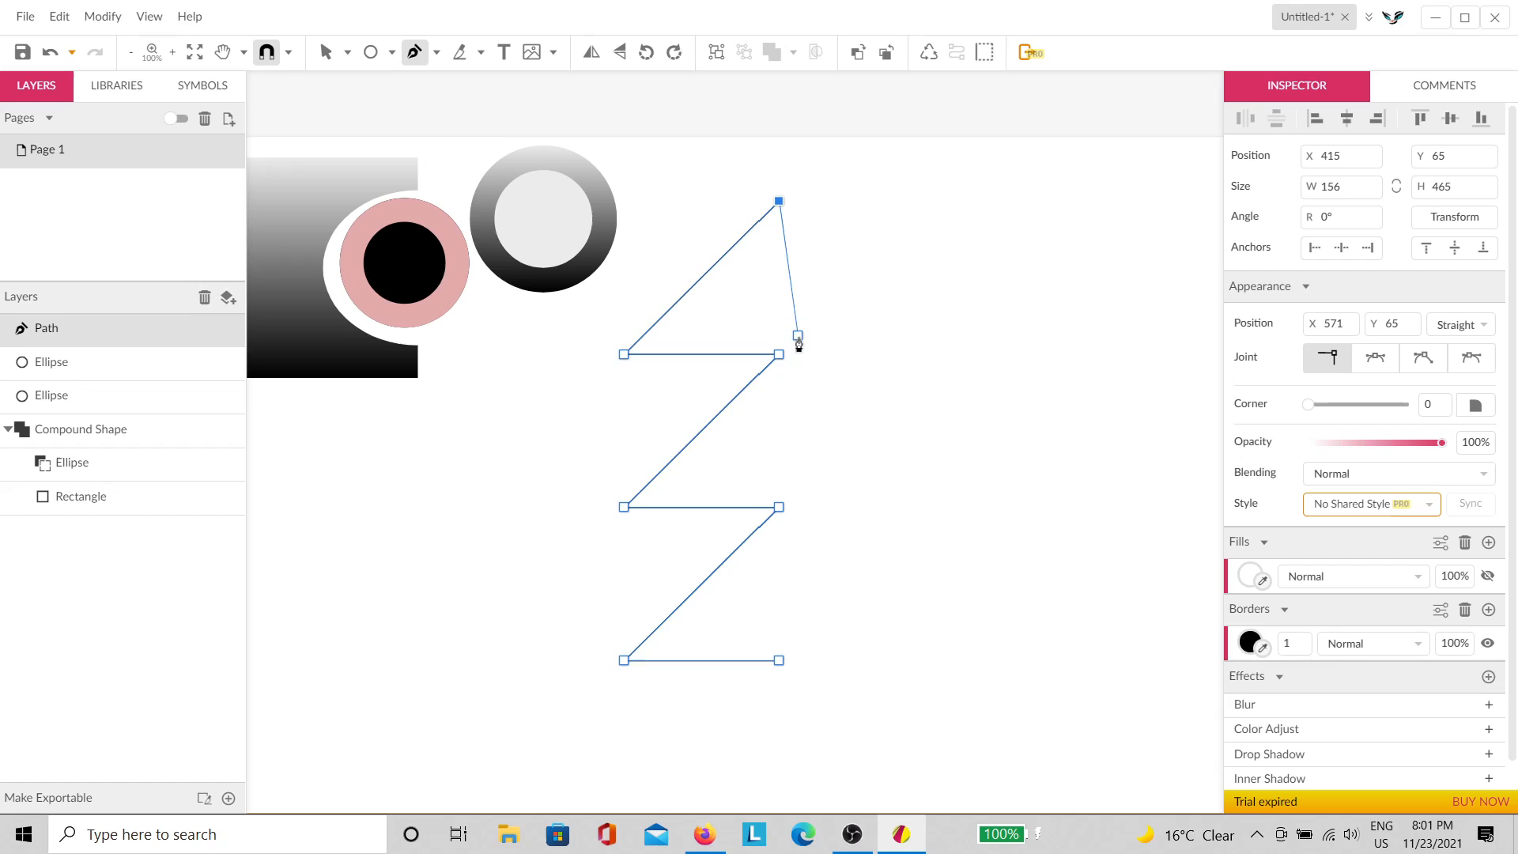
click(779, 666)
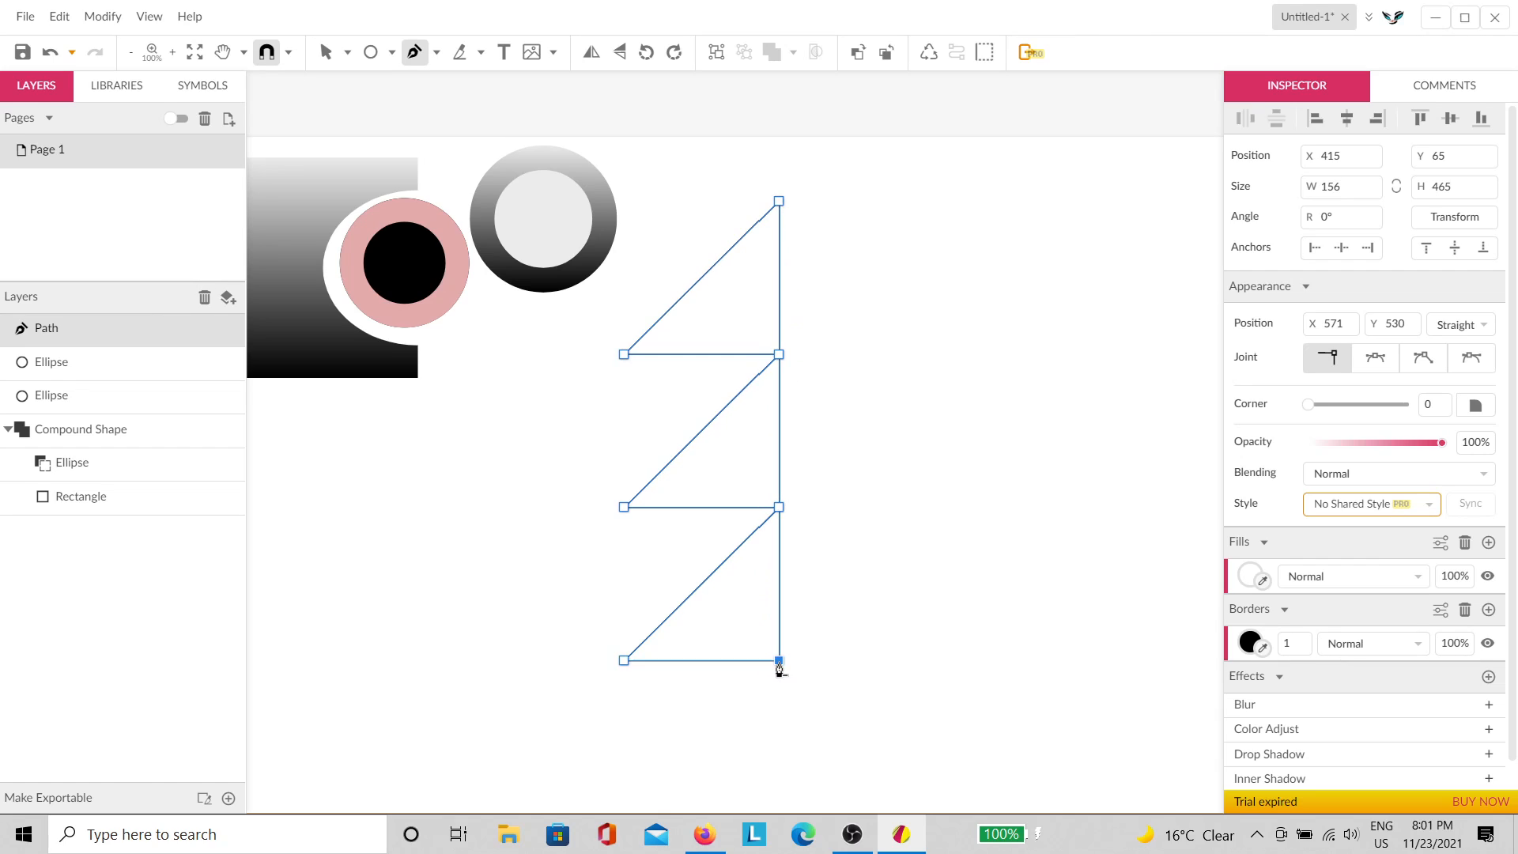
scroll(776, 469, up, 2)
scroll(776, 468, down, 3)
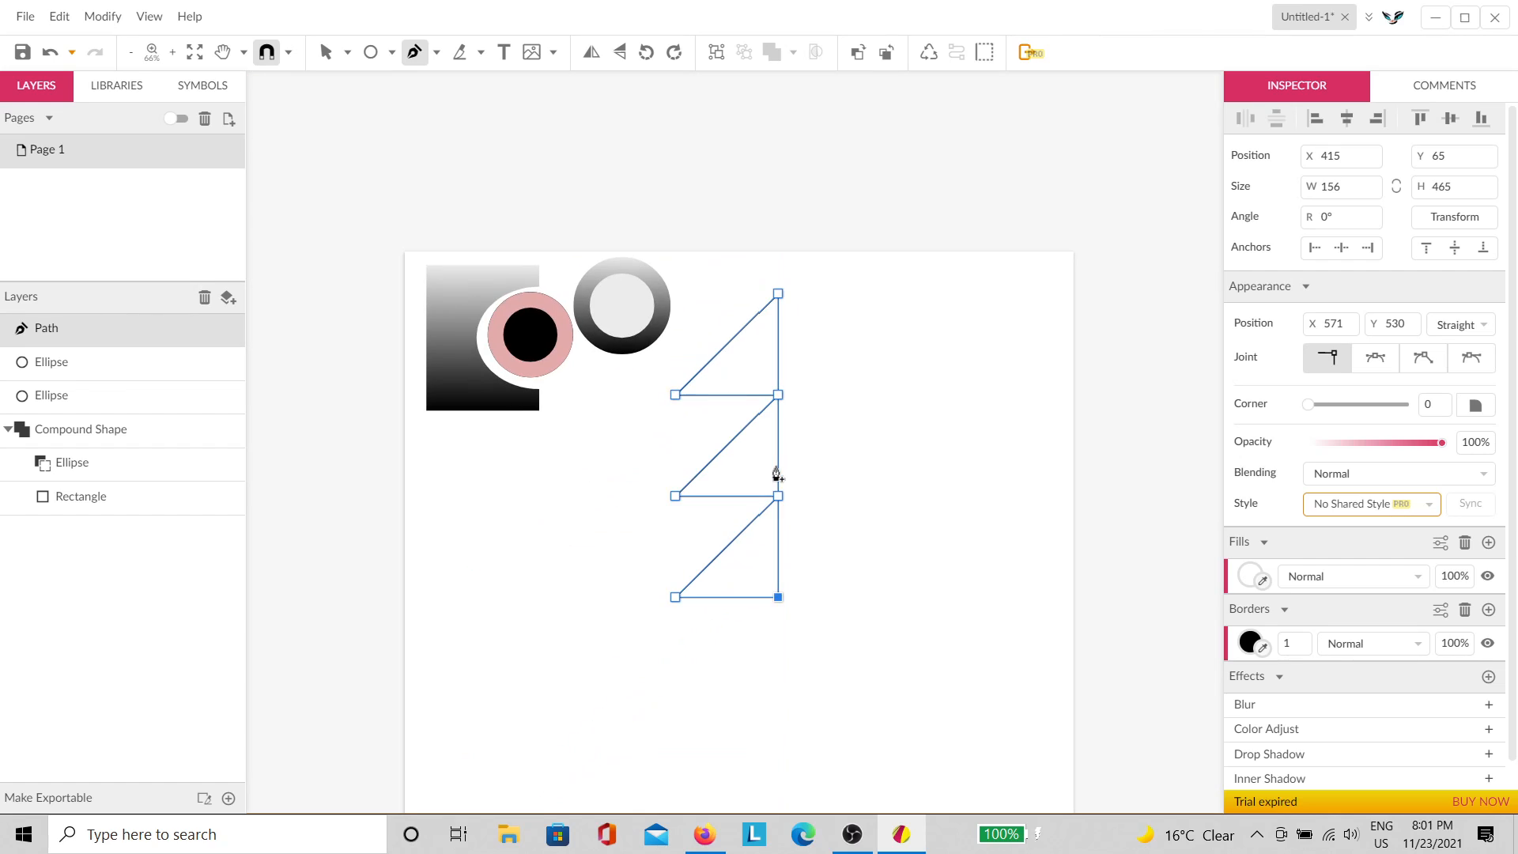
key(Delete)
key(Delete)
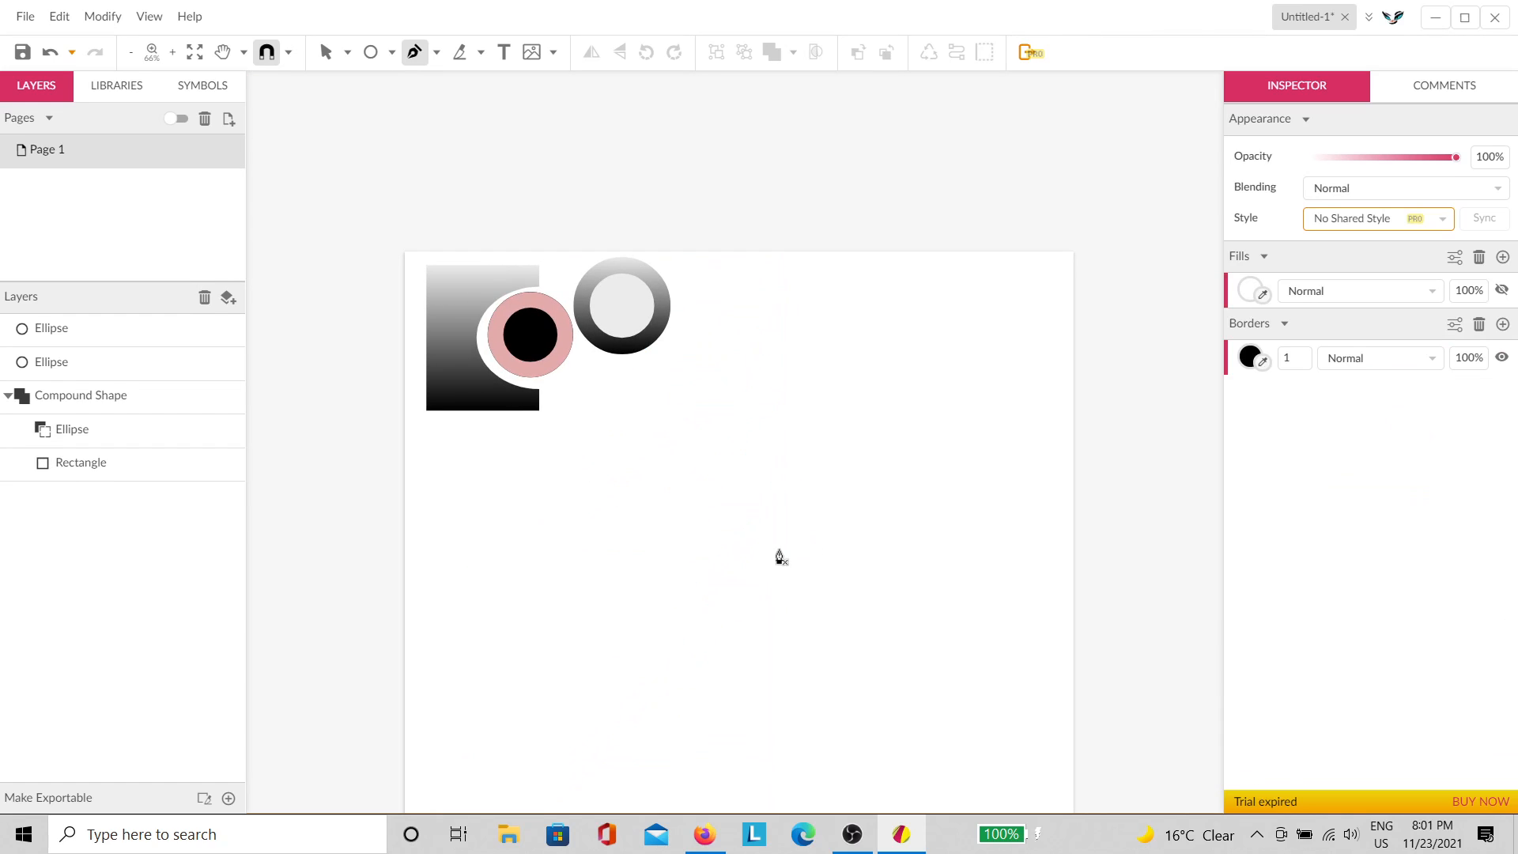
Step: Draw a closed half-tree outline with the Pen tool, about 177 × 399 px, with three zigzag branches and a straight vertical edge
click(774, 605)
click(658, 605)
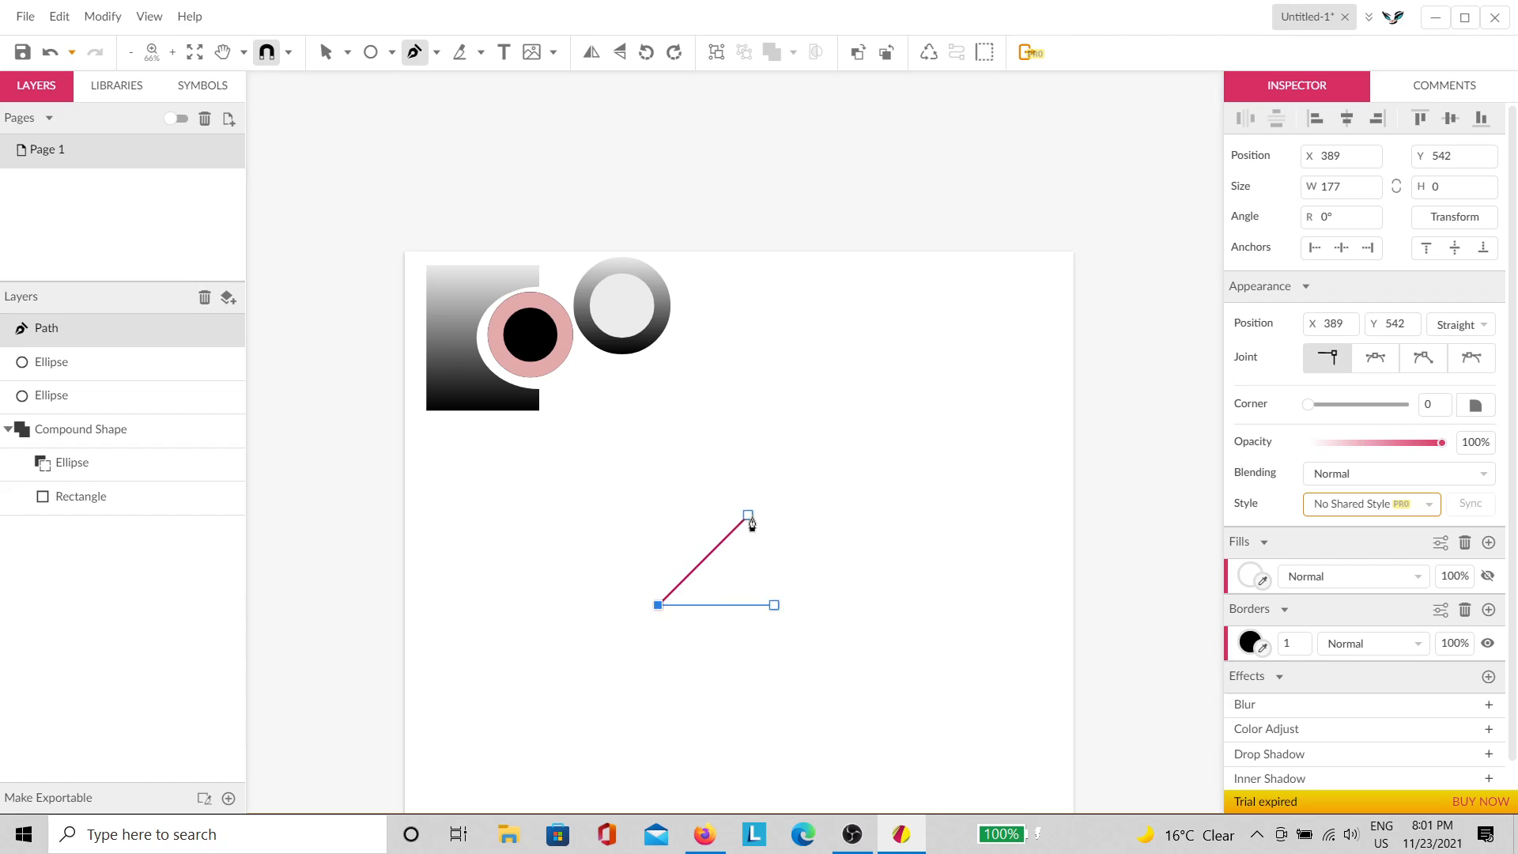
click(733, 530)
click(659, 530)
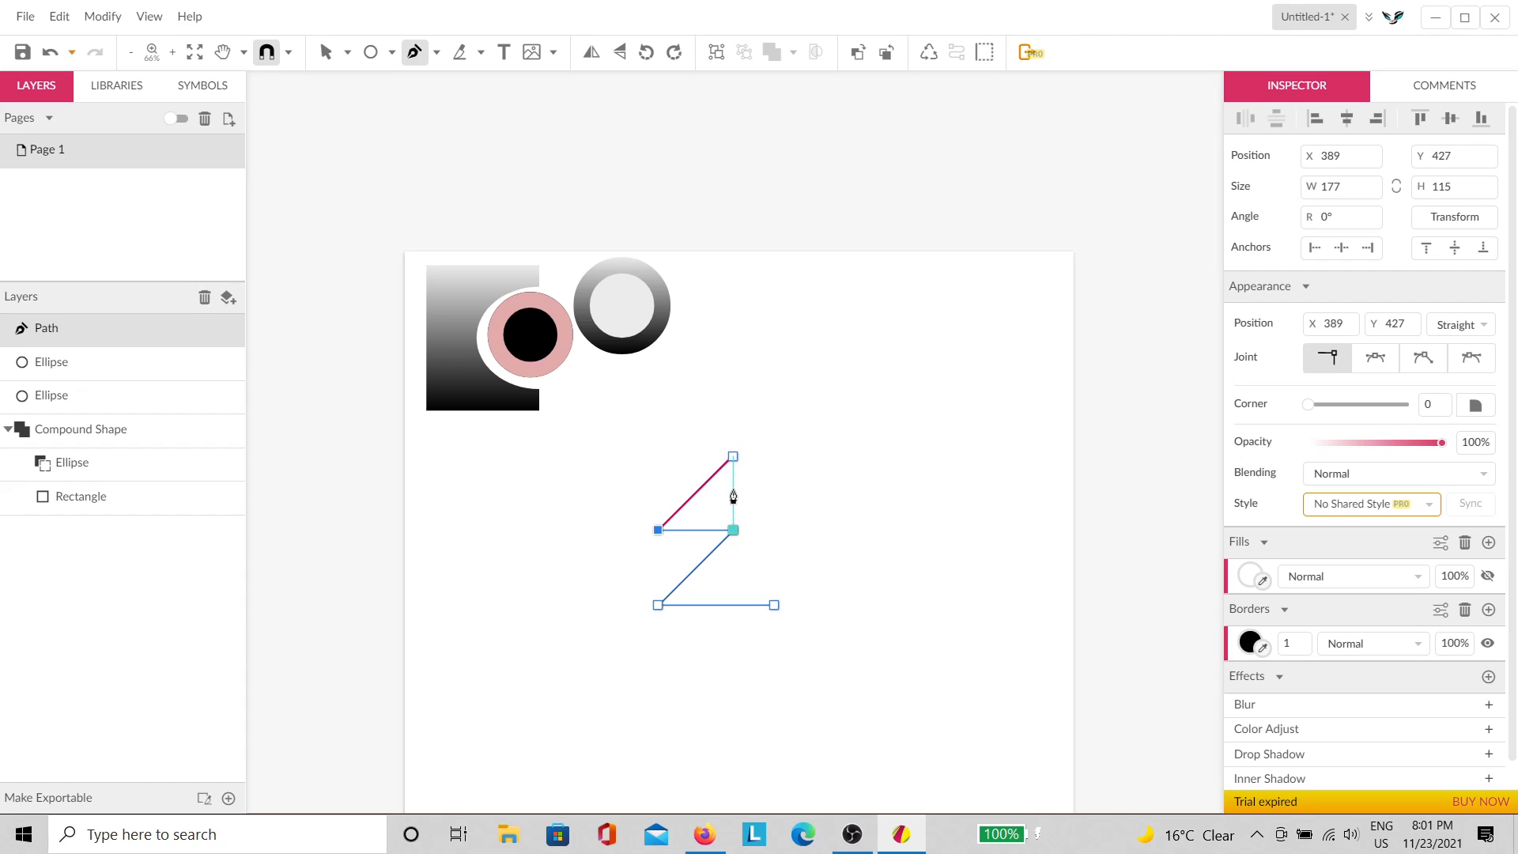
click(733, 456)
click(658, 456)
click(774, 344)
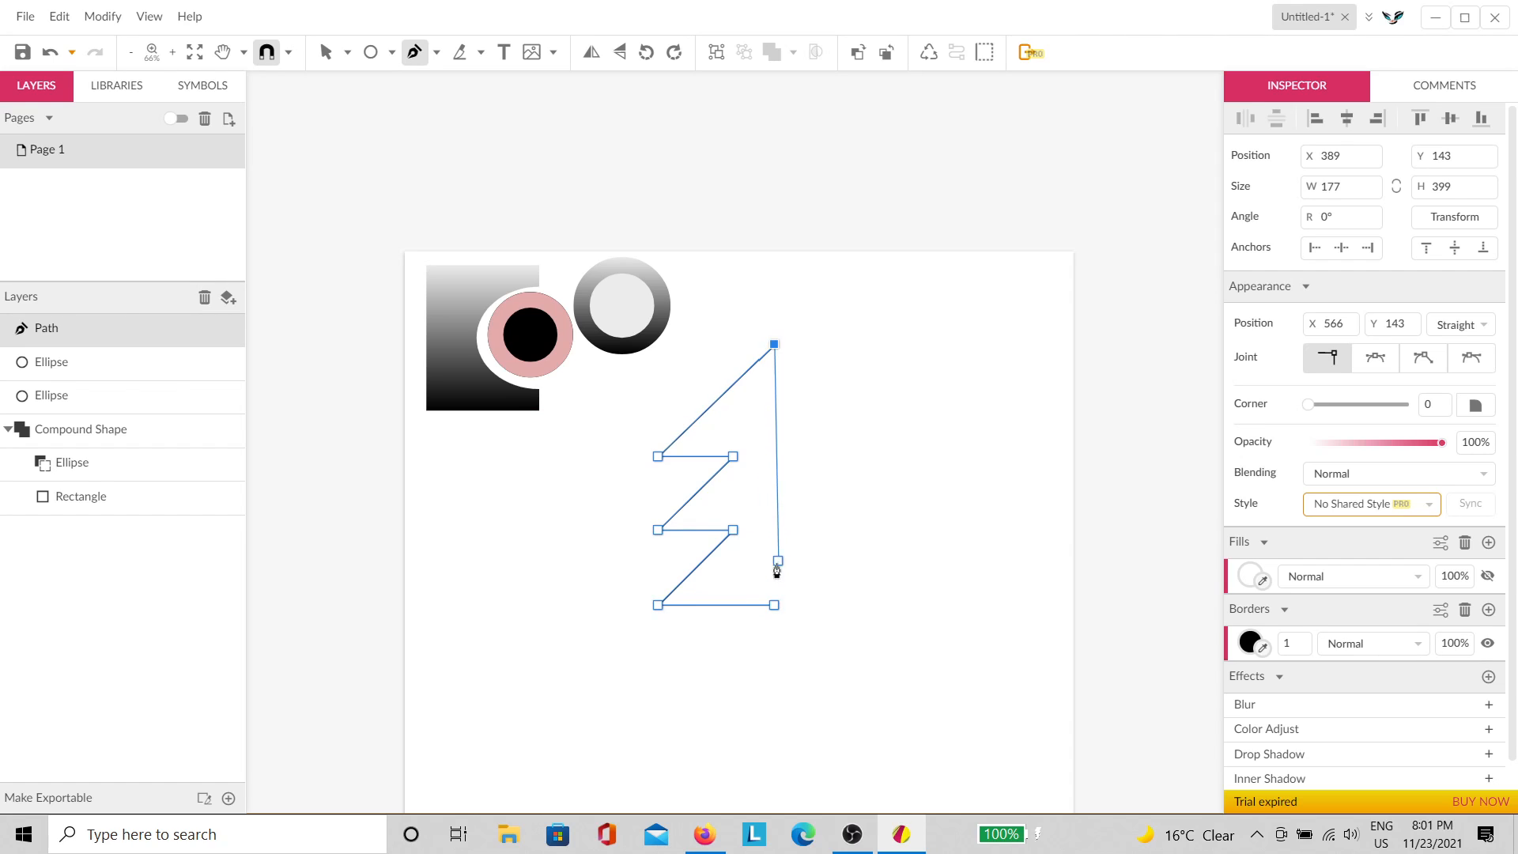
click(774, 605)
Step: Examine the half-tree outline's edge sharpness at very high magnification
scroll(739, 389, up, 5)
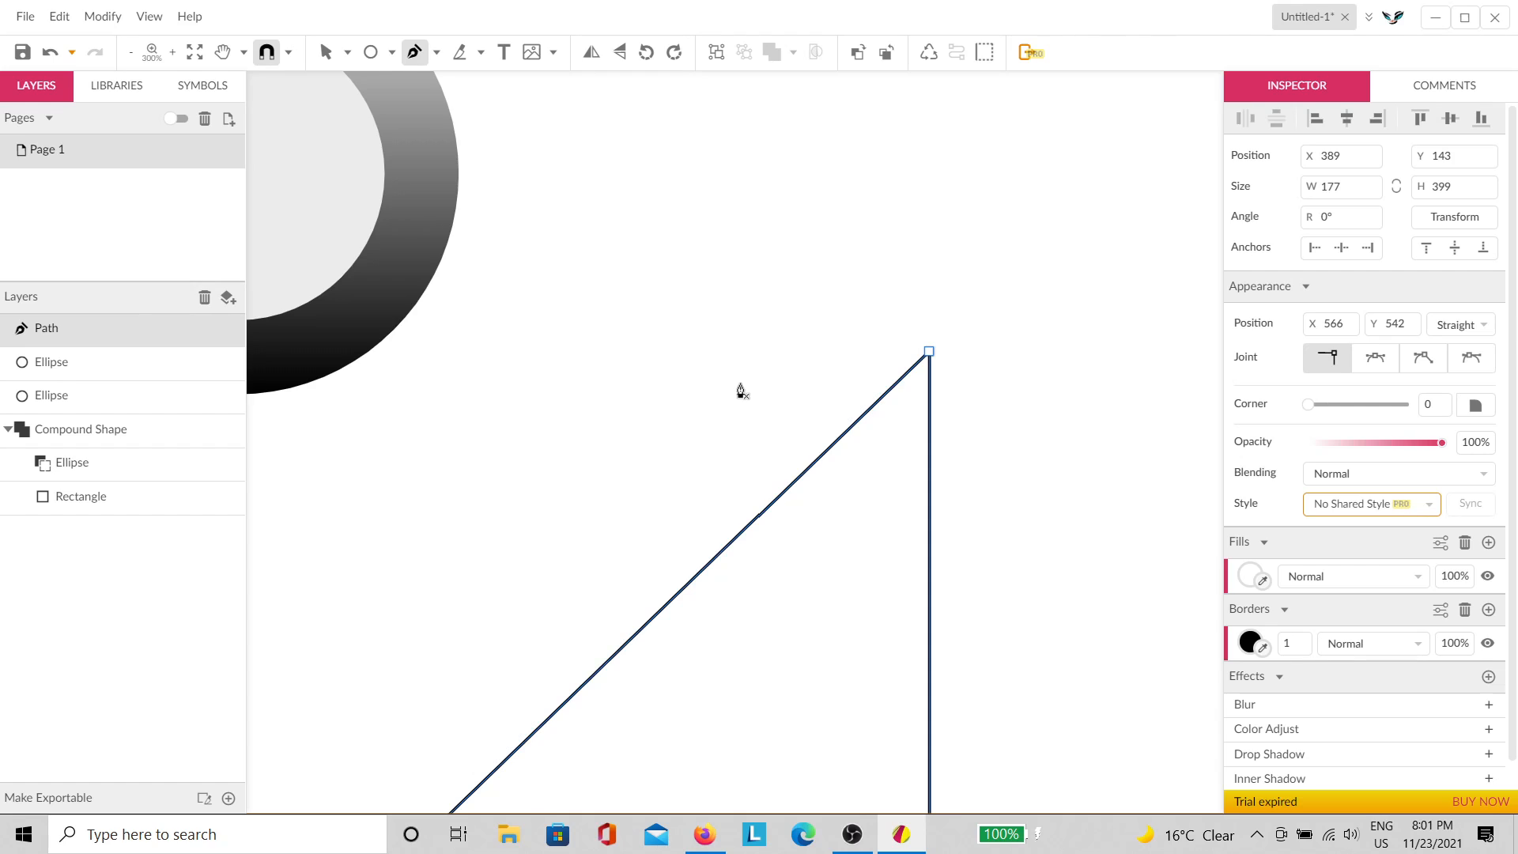
scroll(619, 447, down, 5)
scroll(610, 474, up, 4)
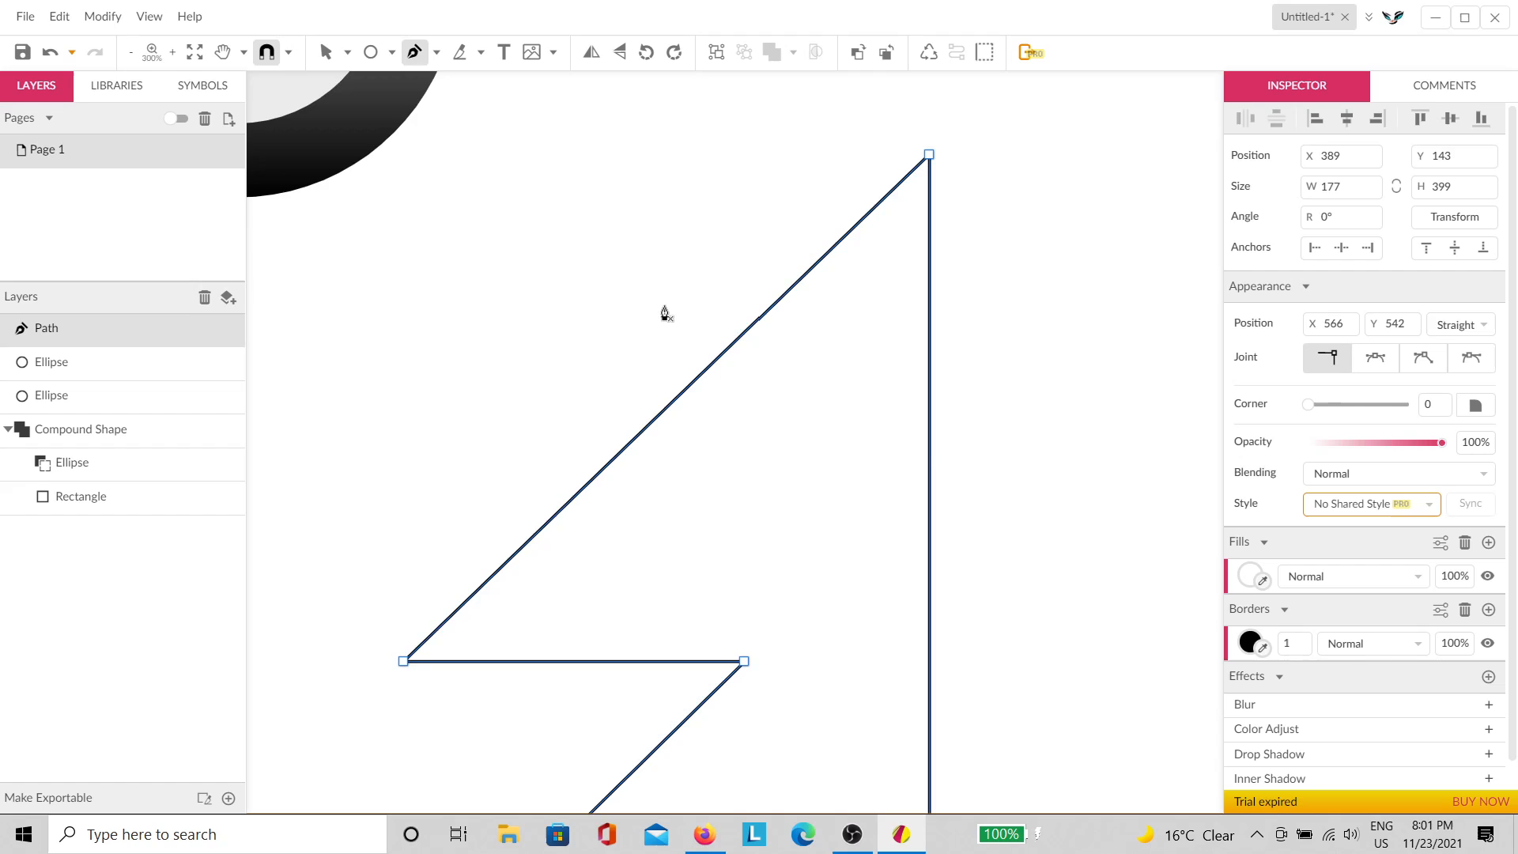
scroll(515, 508, up, 3)
scroll(778, 448, up, 8)
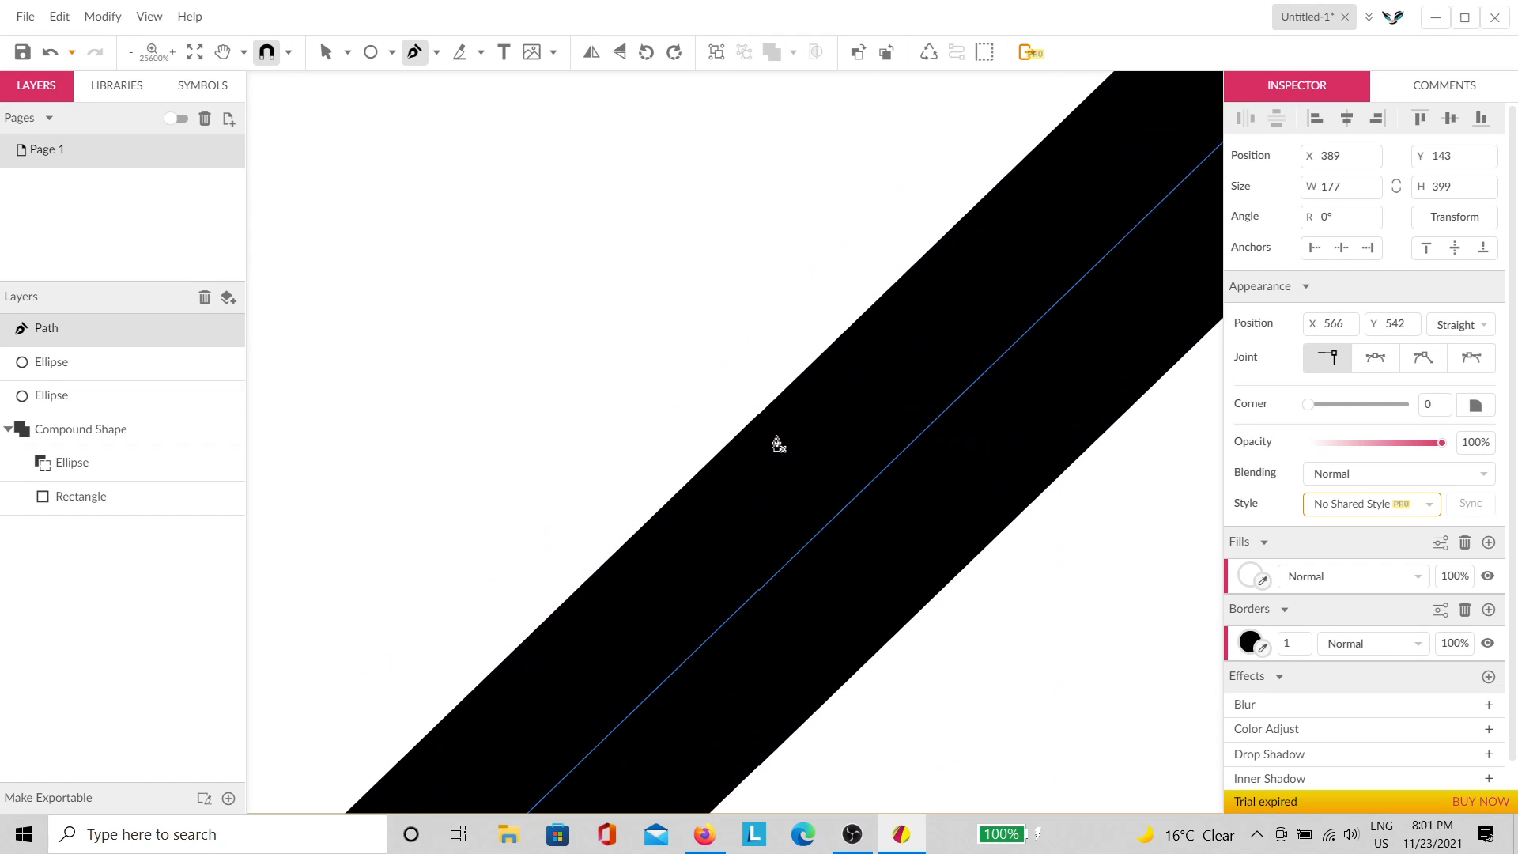
scroll(771, 431, down, 10)
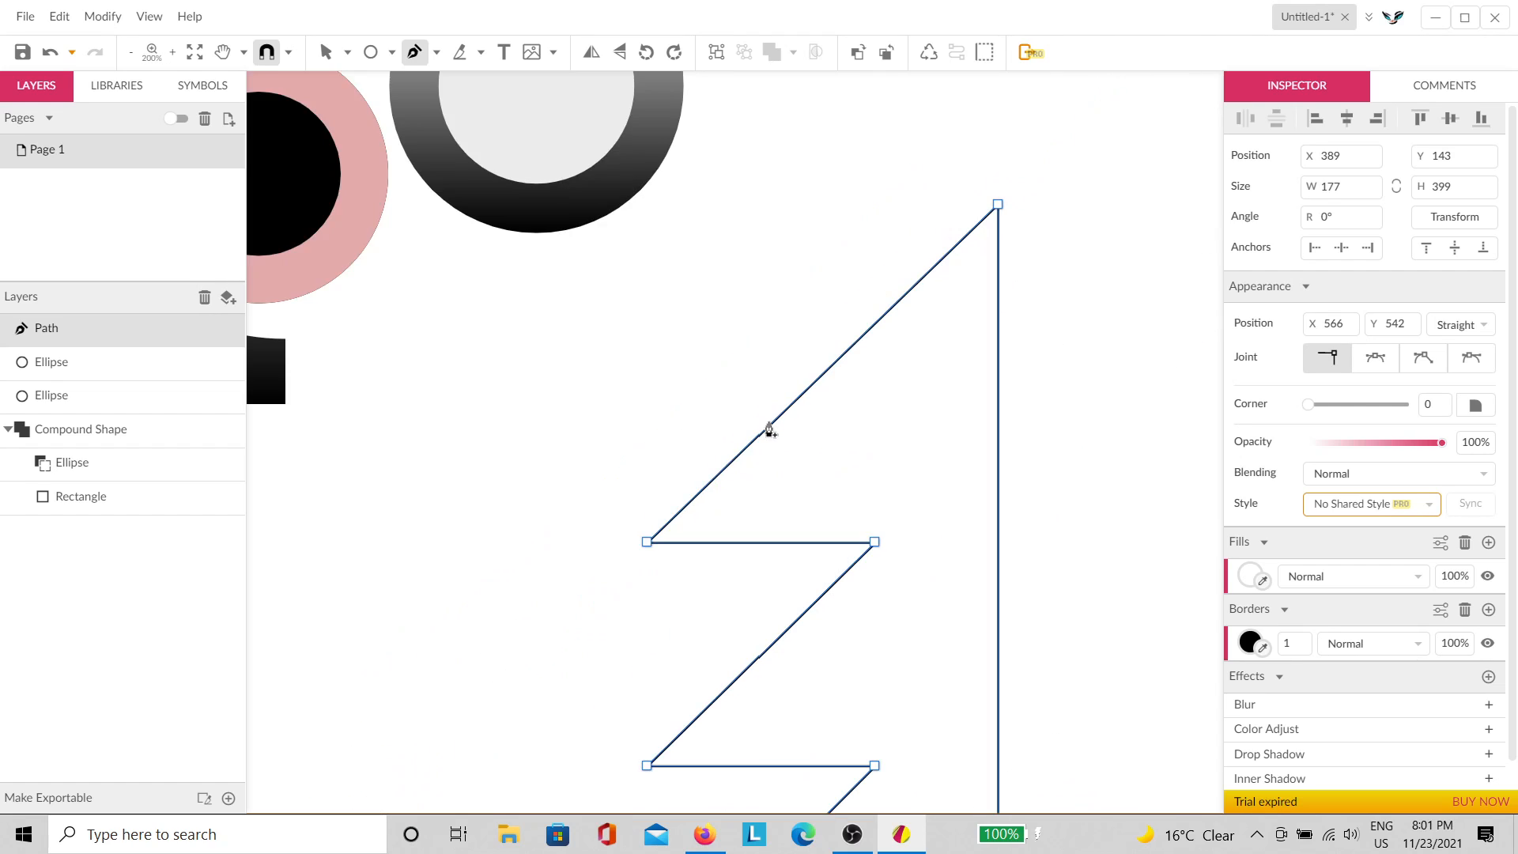
scroll(769, 430, up, 4)
scroll(770, 430, down, 4)
scroll(783, 490, down, 3)
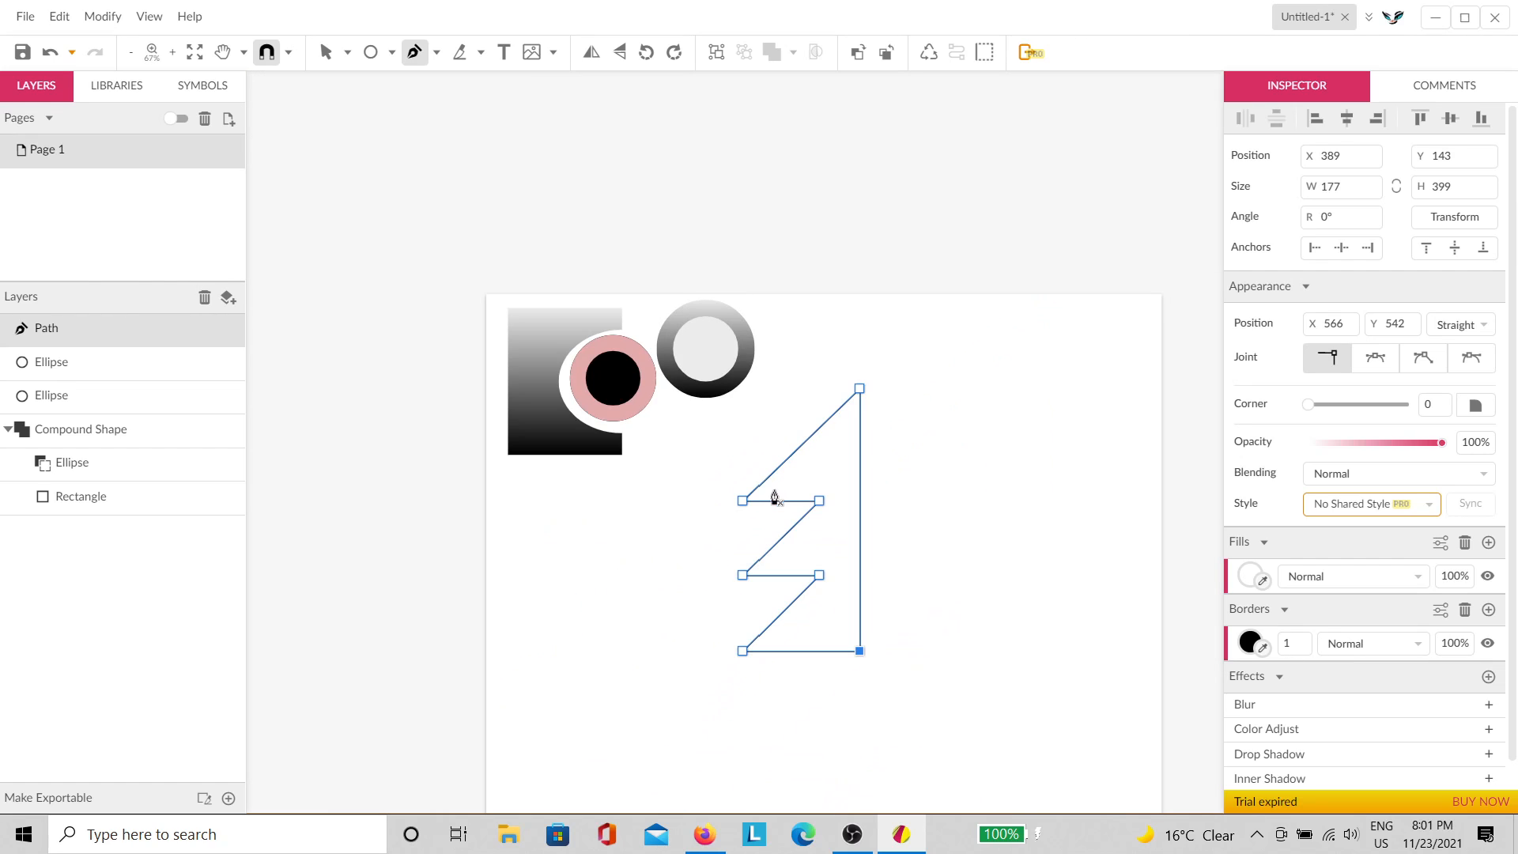
scroll(771, 502, up, 1)
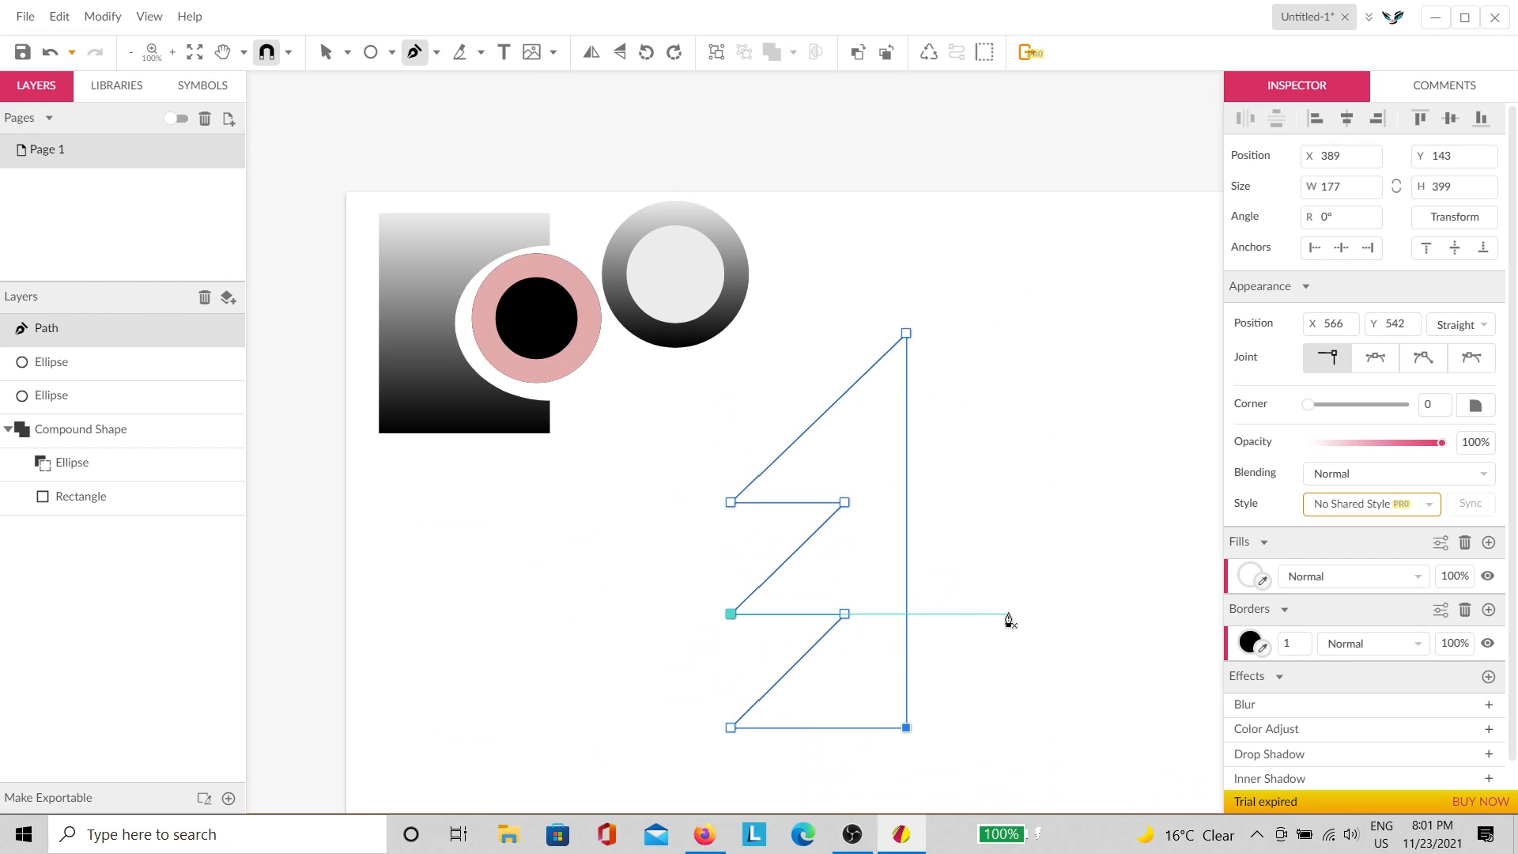
Step: Set the half-tree's border width to 17 and its fill colour to green #429359
drag(1009, 616, 870, 588)
key(Escape)
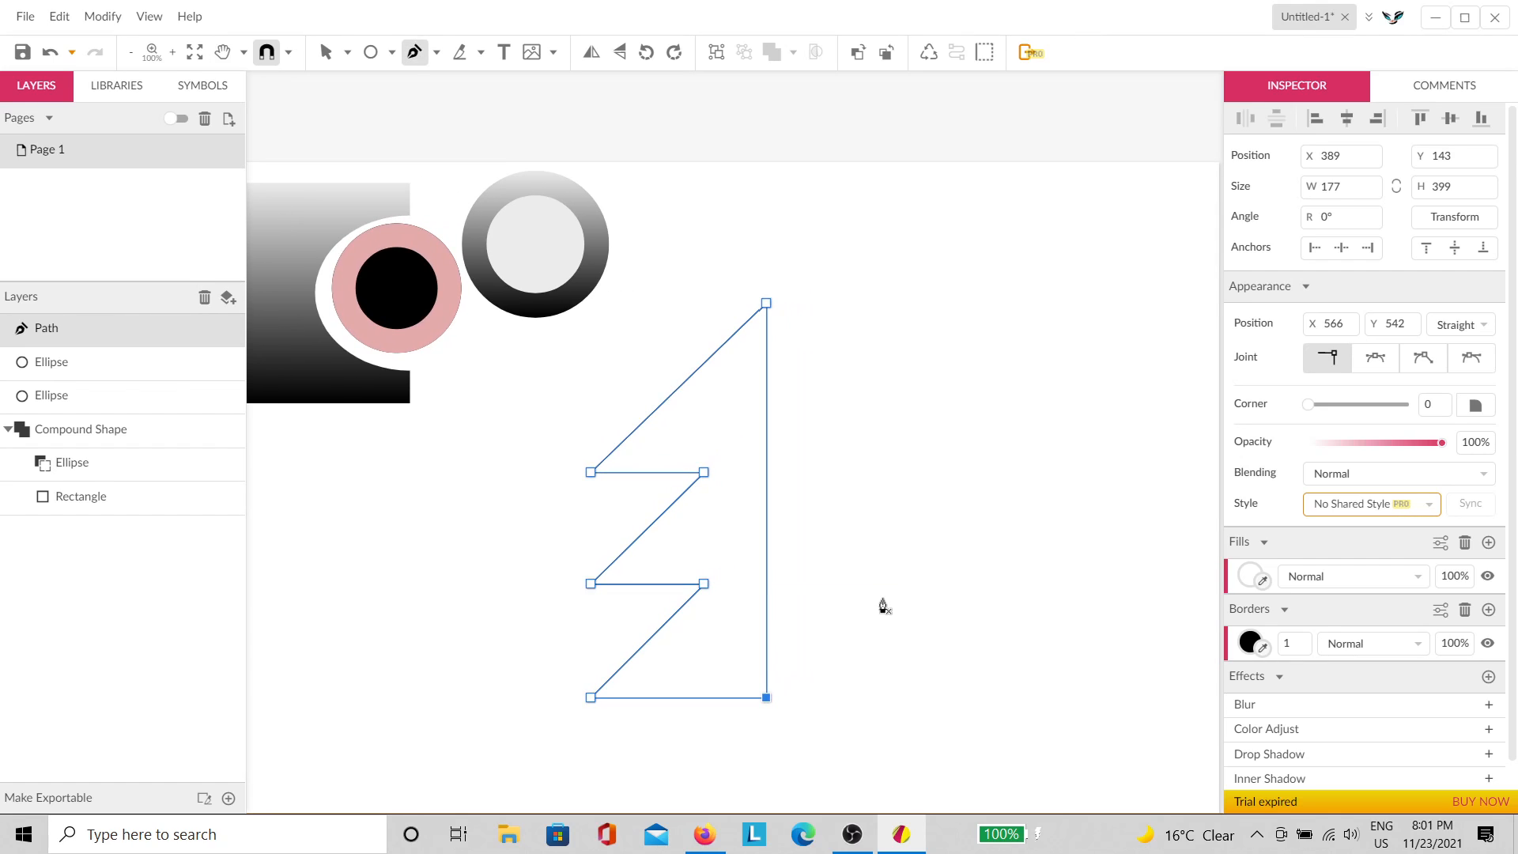
drag(1302, 642, 1315, 626)
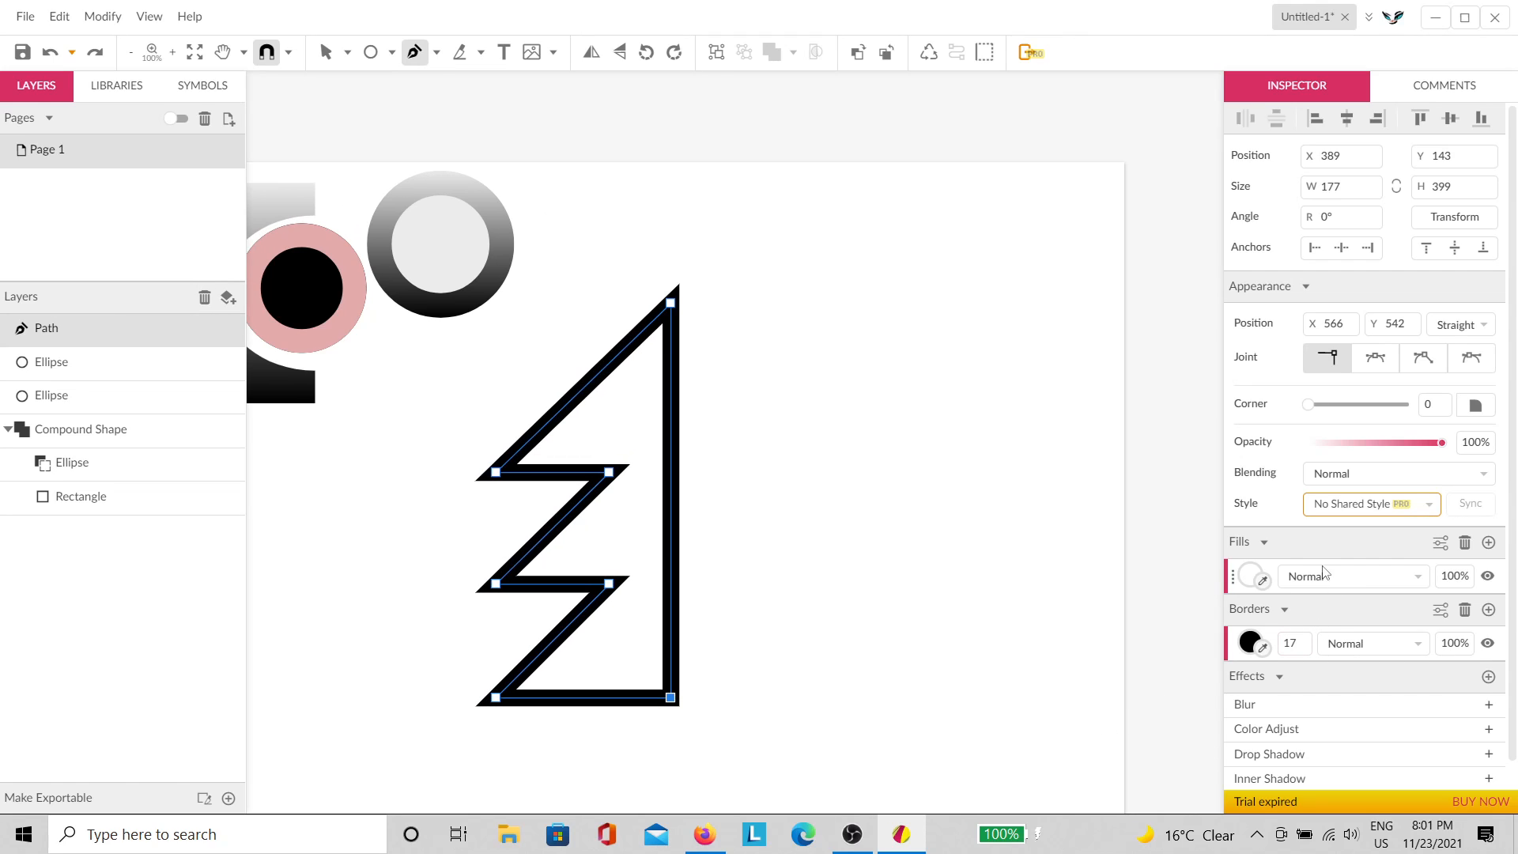
click(1250, 577)
click(1347, 391)
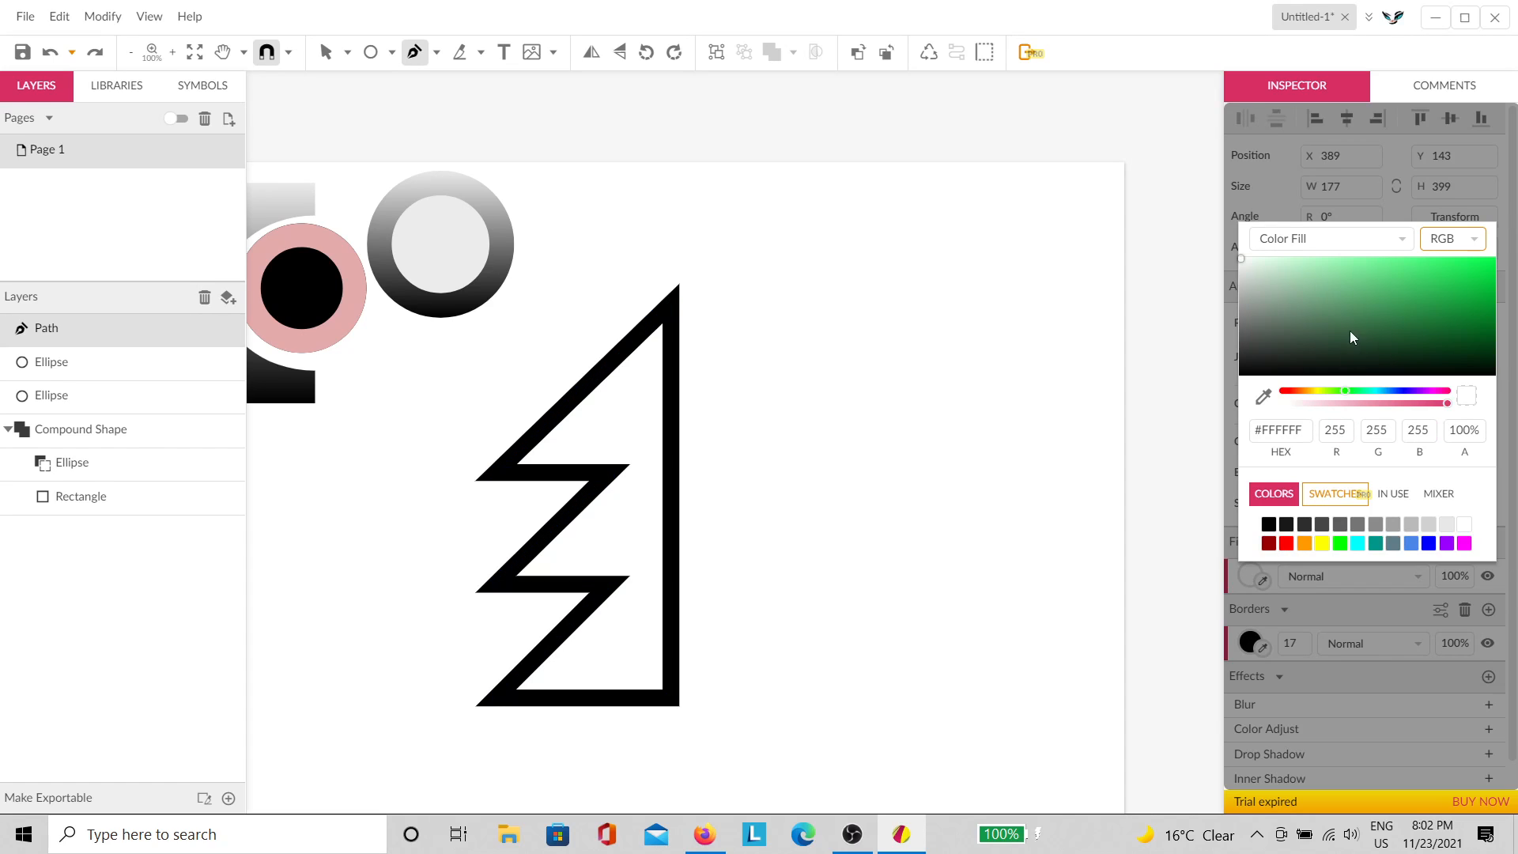
click(1339, 318)
drag(1355, 318, 1381, 307)
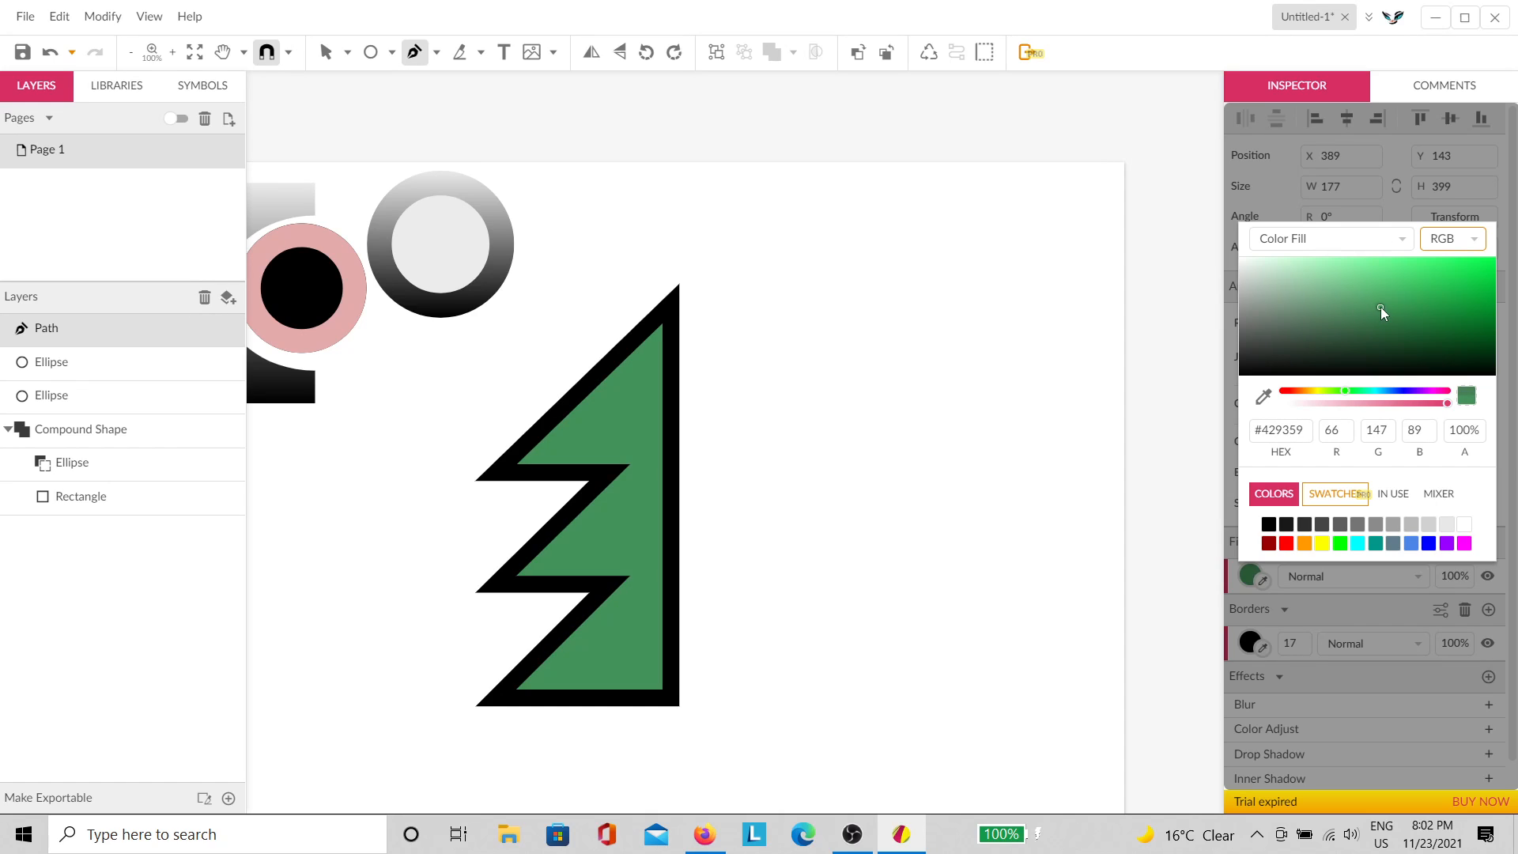
click(688, 490)
Step: Duplicate the half-tree, flip the copy horizontally and place it against the original's vertical edge to form a full tree
click(642, 480)
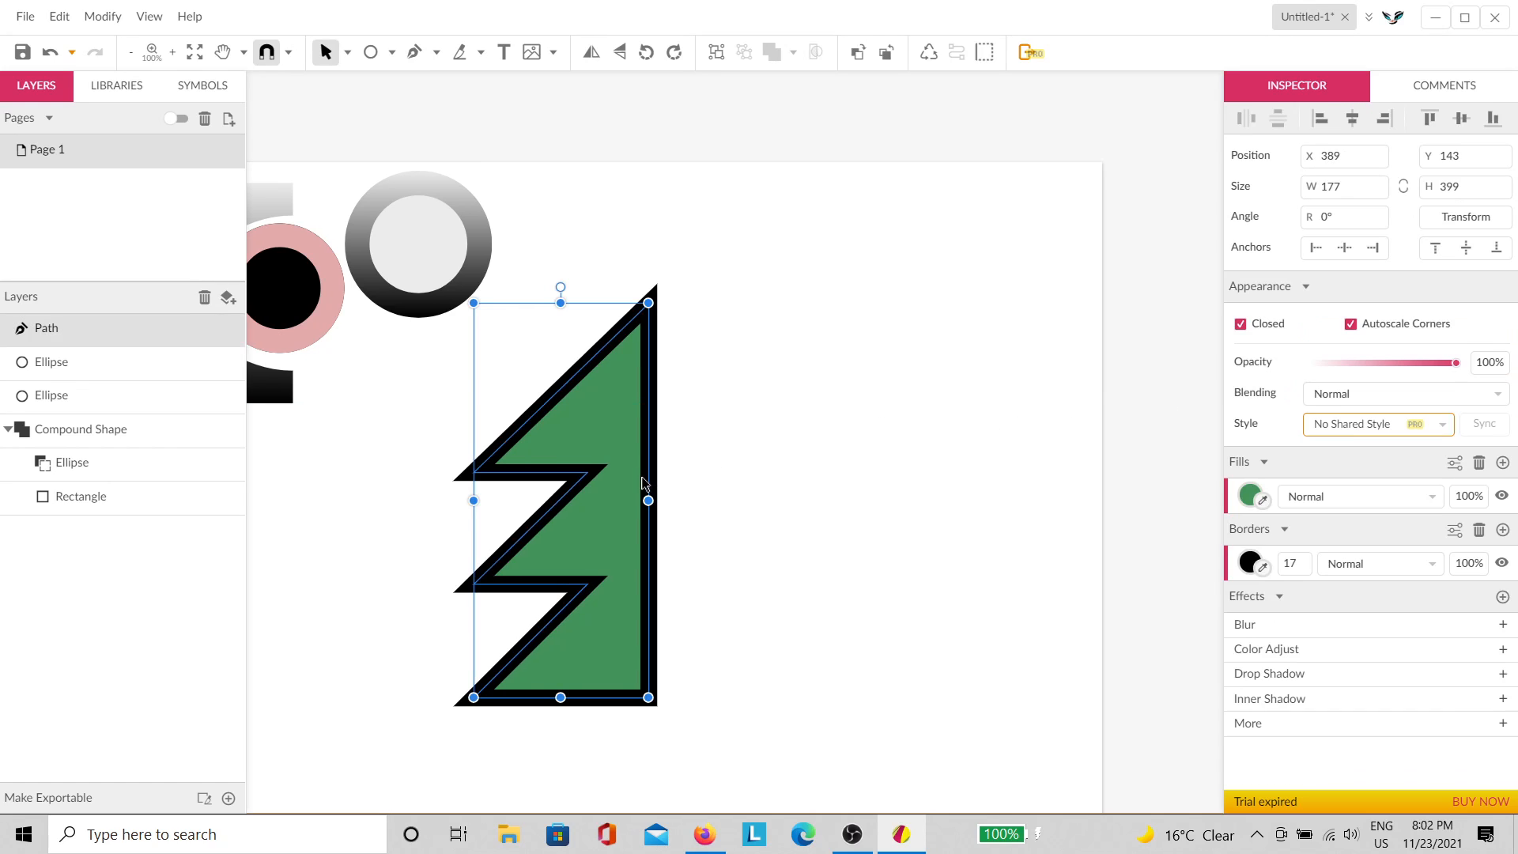
key(ctrl+d)
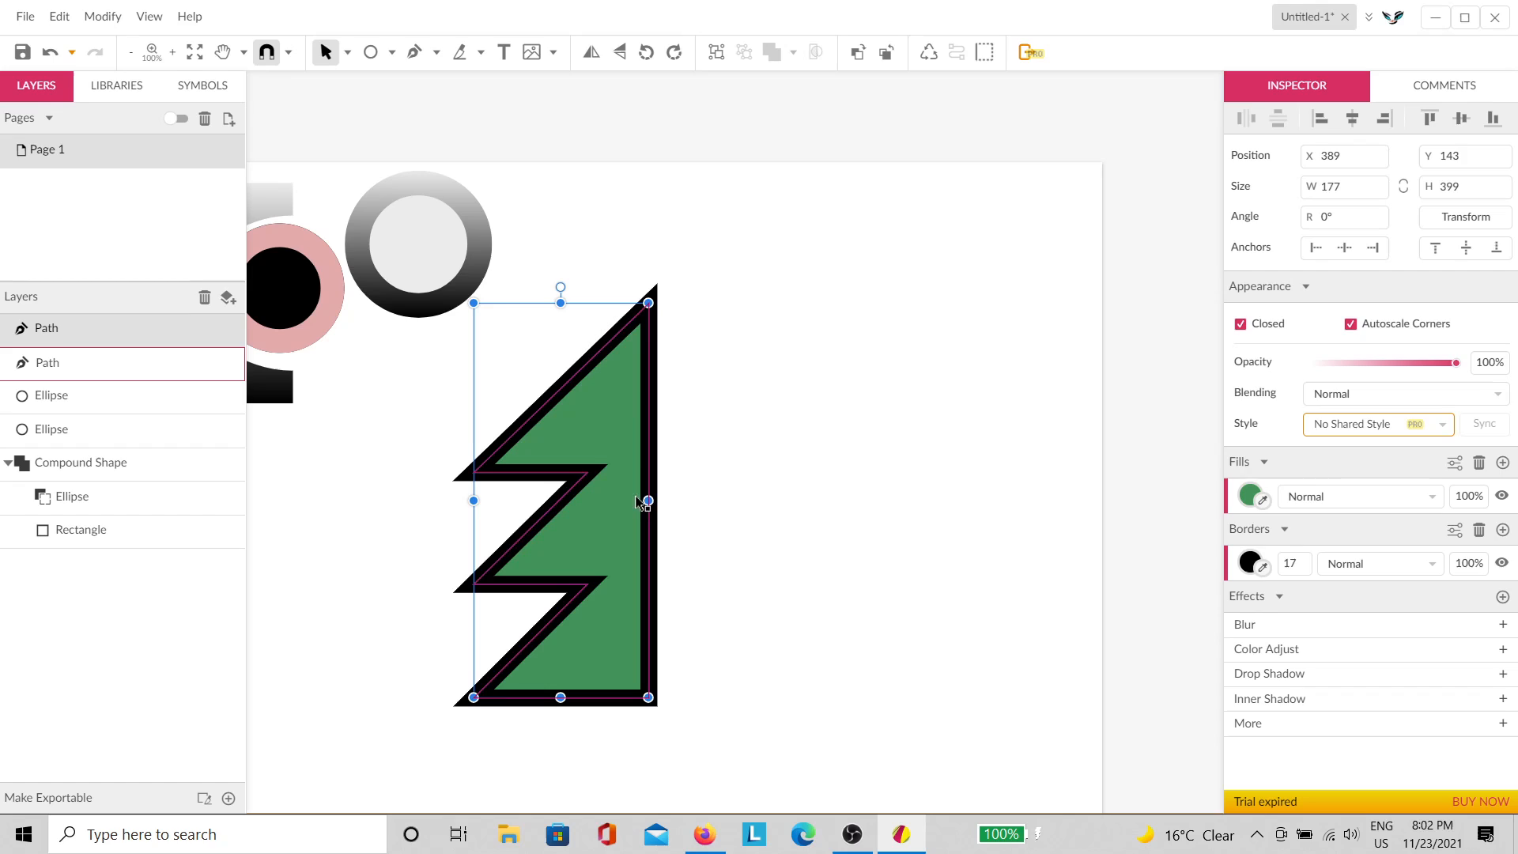
click(592, 52)
drag(532, 470, 703, 468)
Step: Hide the mirrored tree half and show it again
click(904, 333)
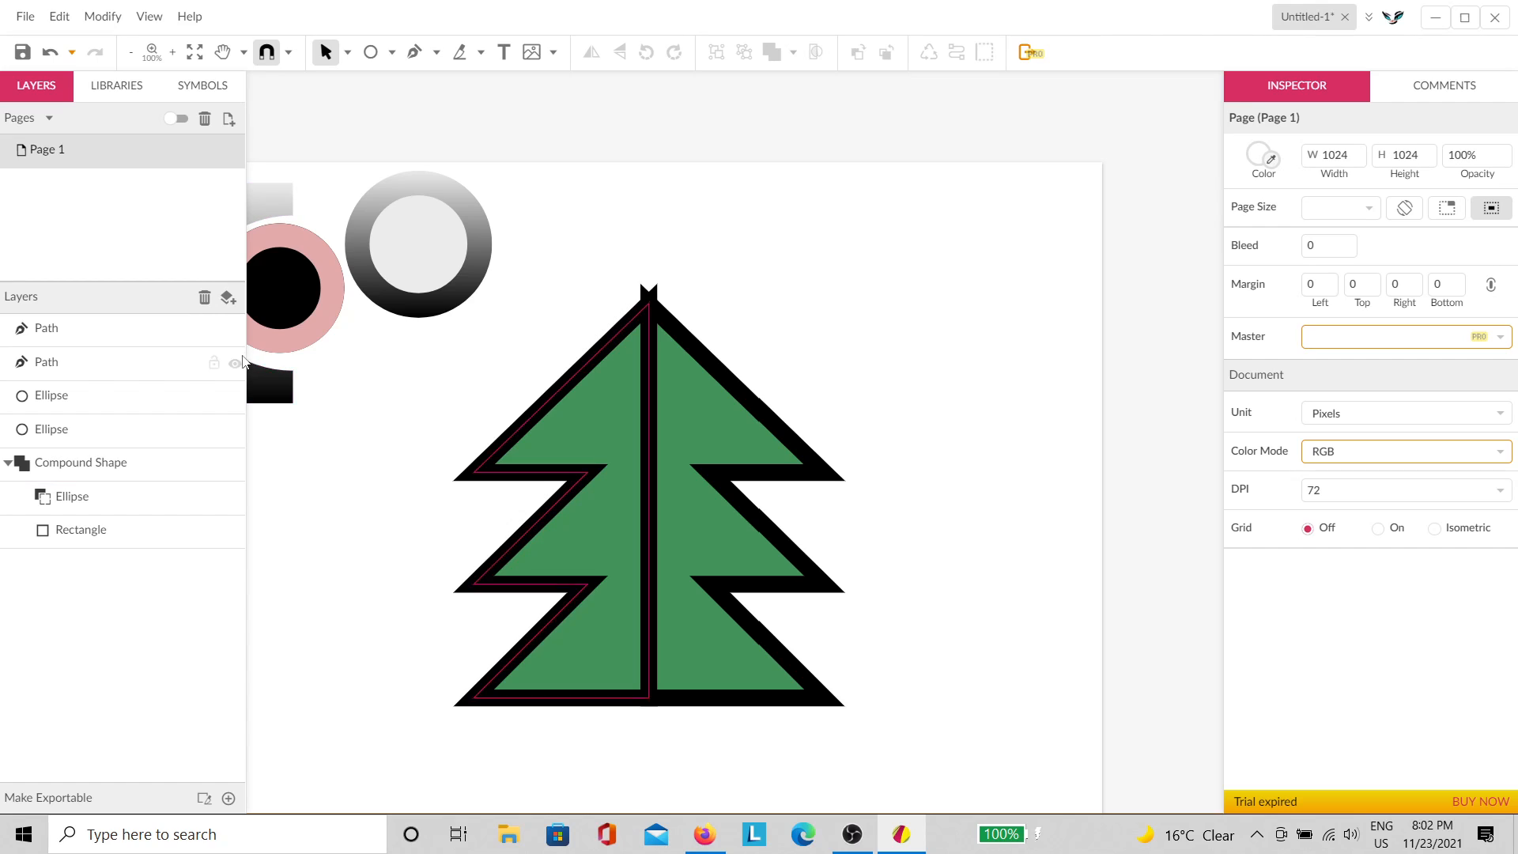
click(236, 331)
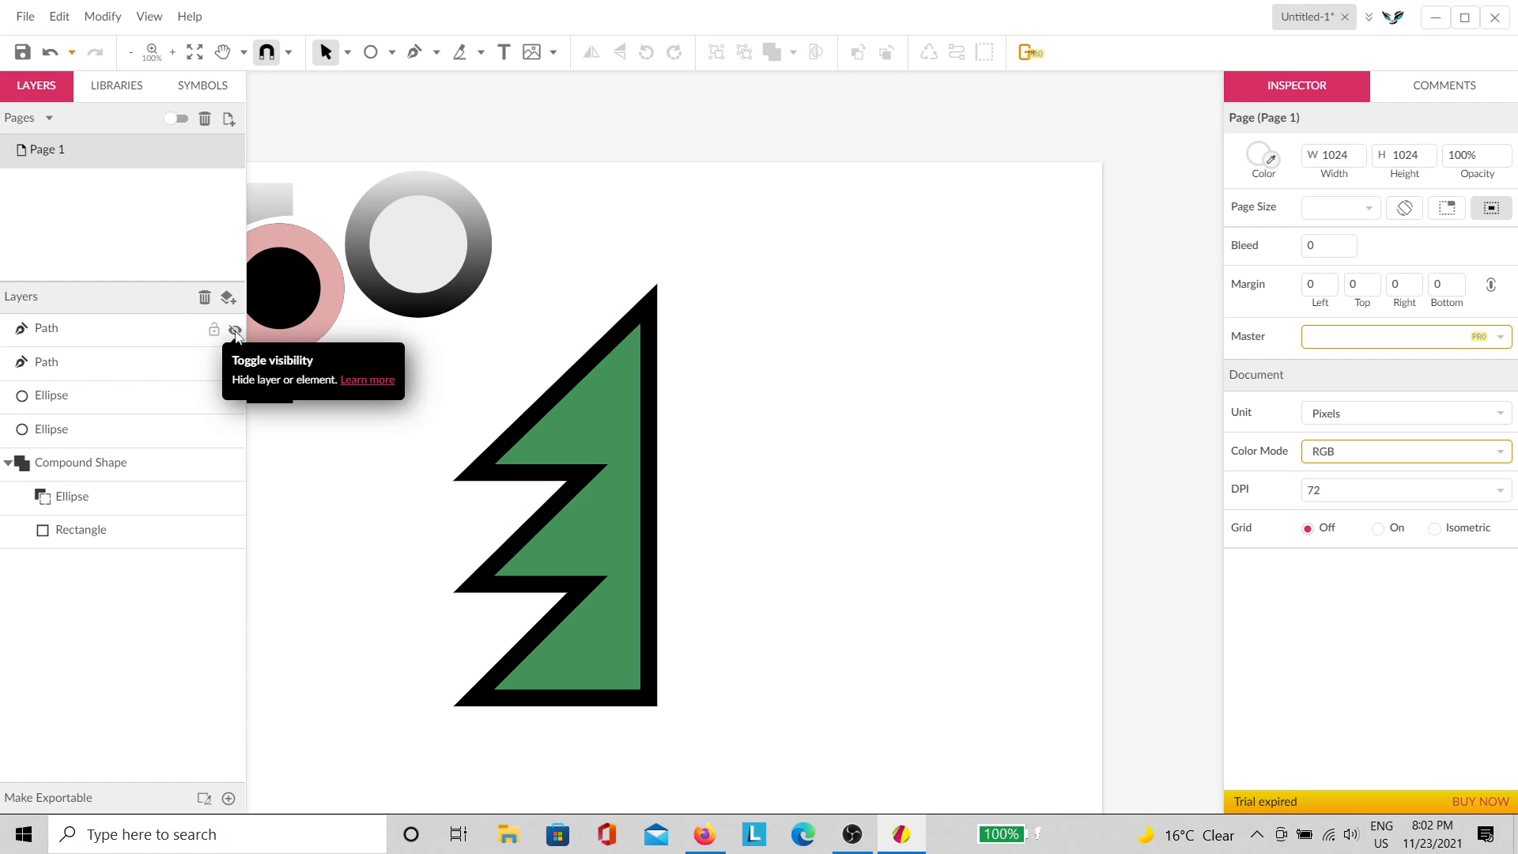
click(236, 331)
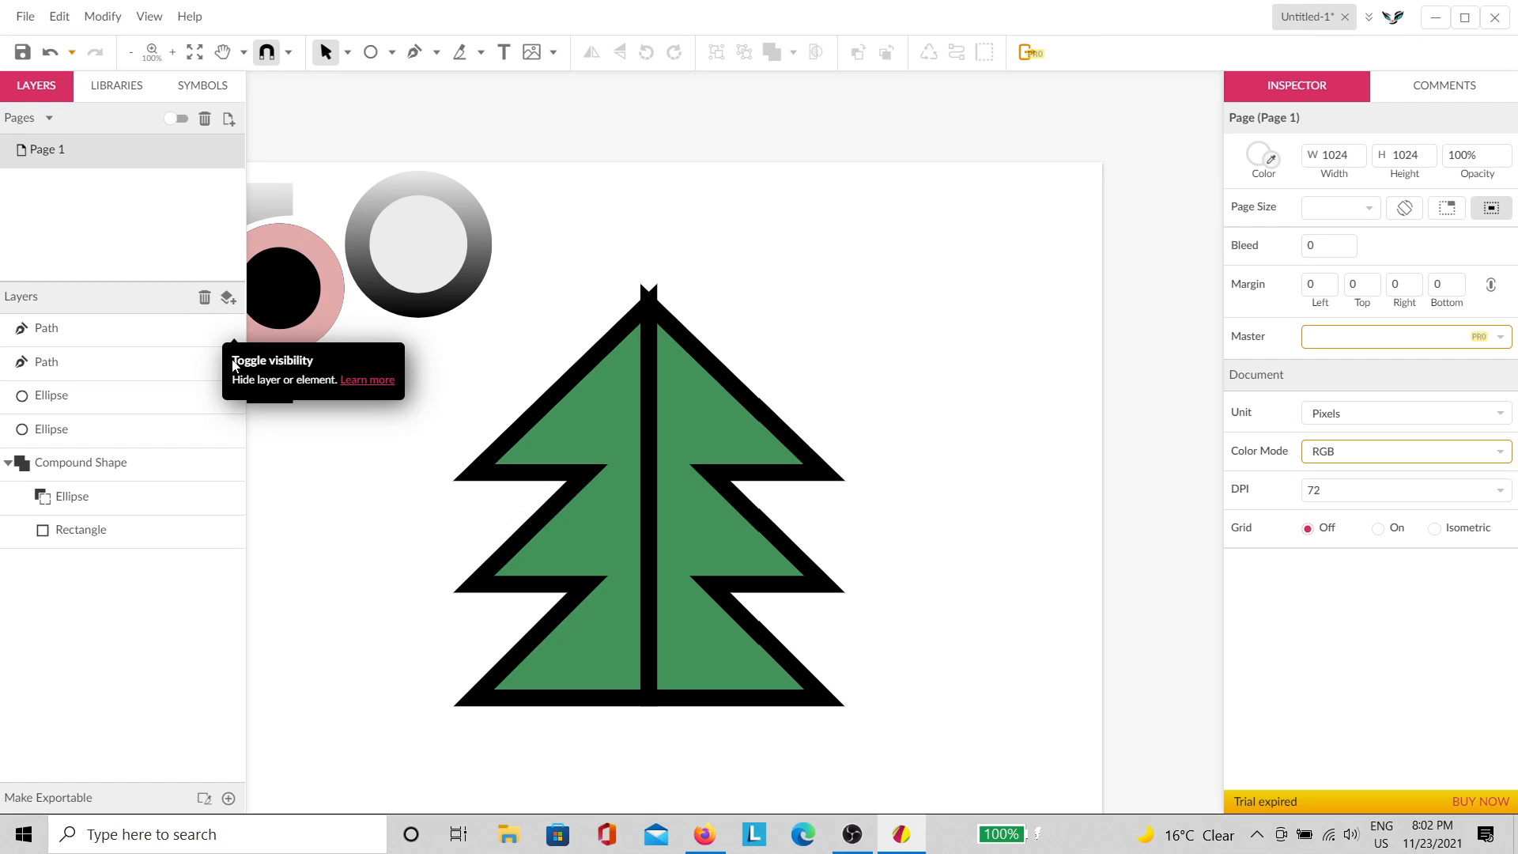
Step: Hide and reshow the mirrored left tree half, and lower its opacity to 58%
click(235, 364)
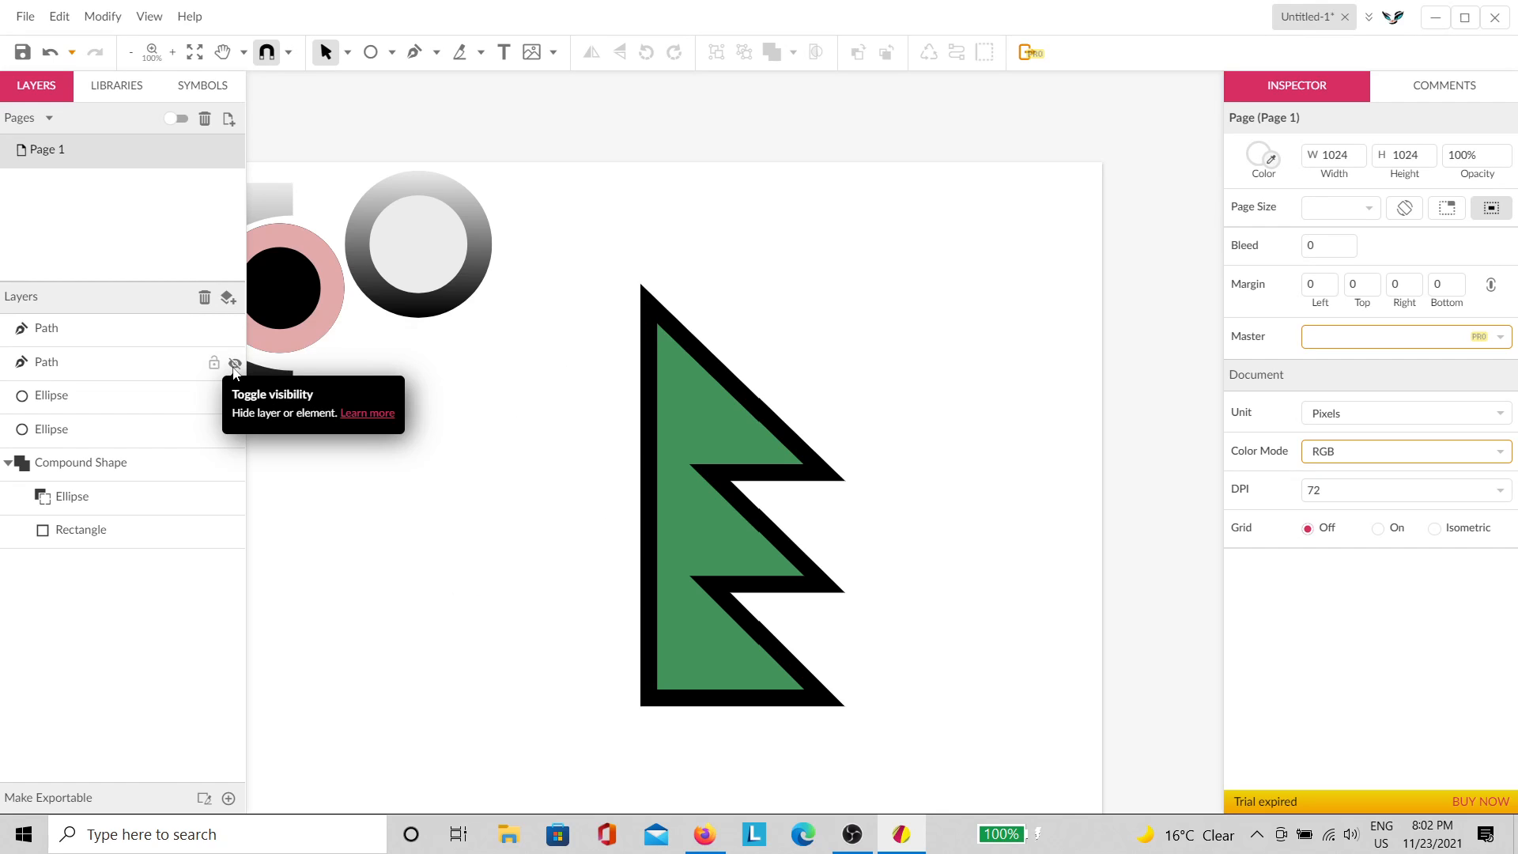
click(235, 366)
click(569, 413)
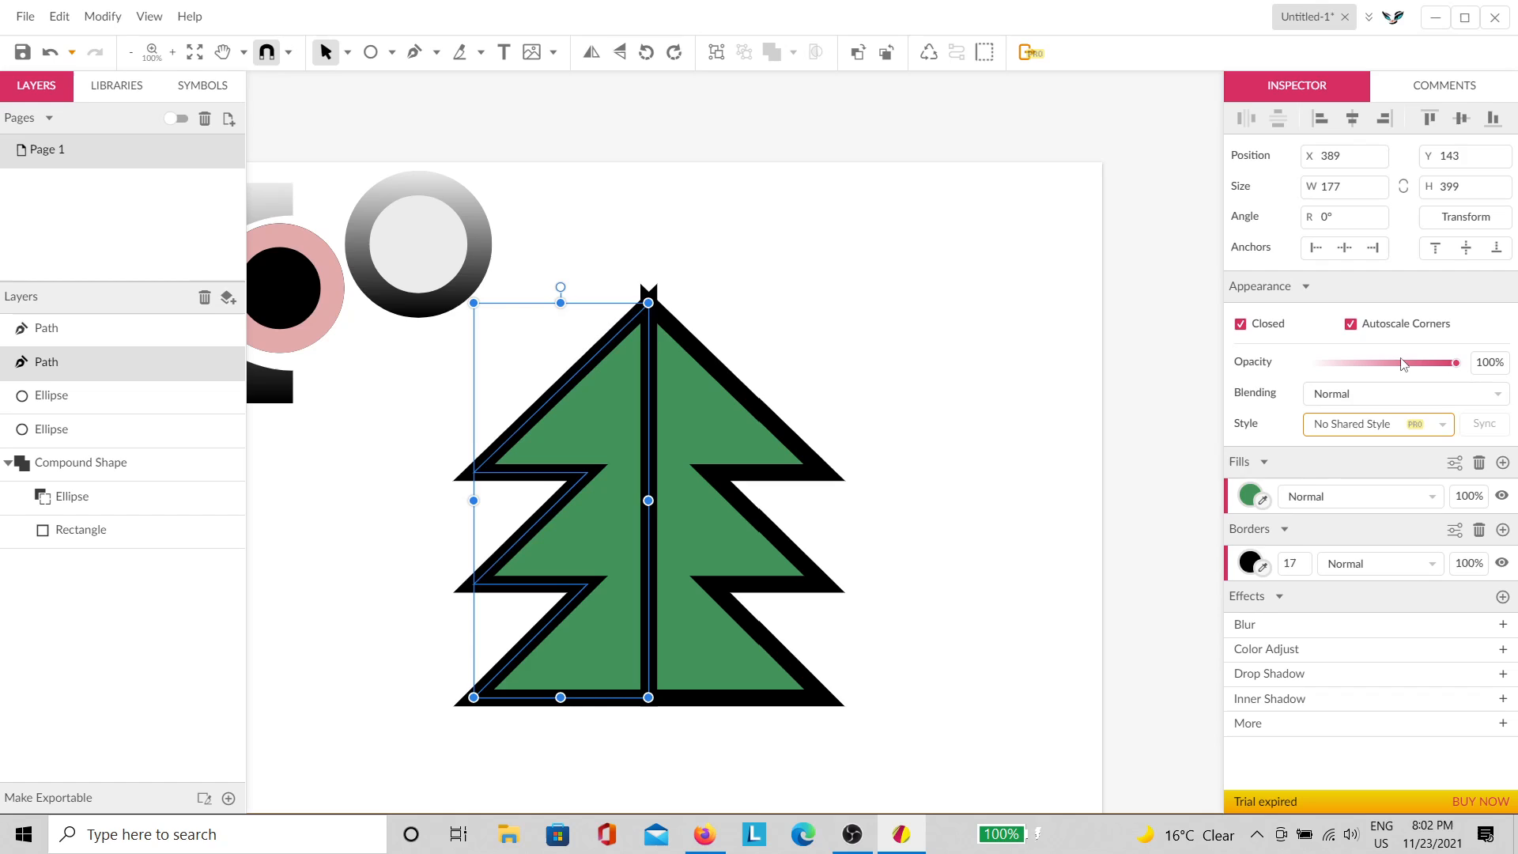
mouse_move(1403, 364)
mouse_down()
mouse_move(1297, 371)
mouse_move(1395, 372)
mouse_up()
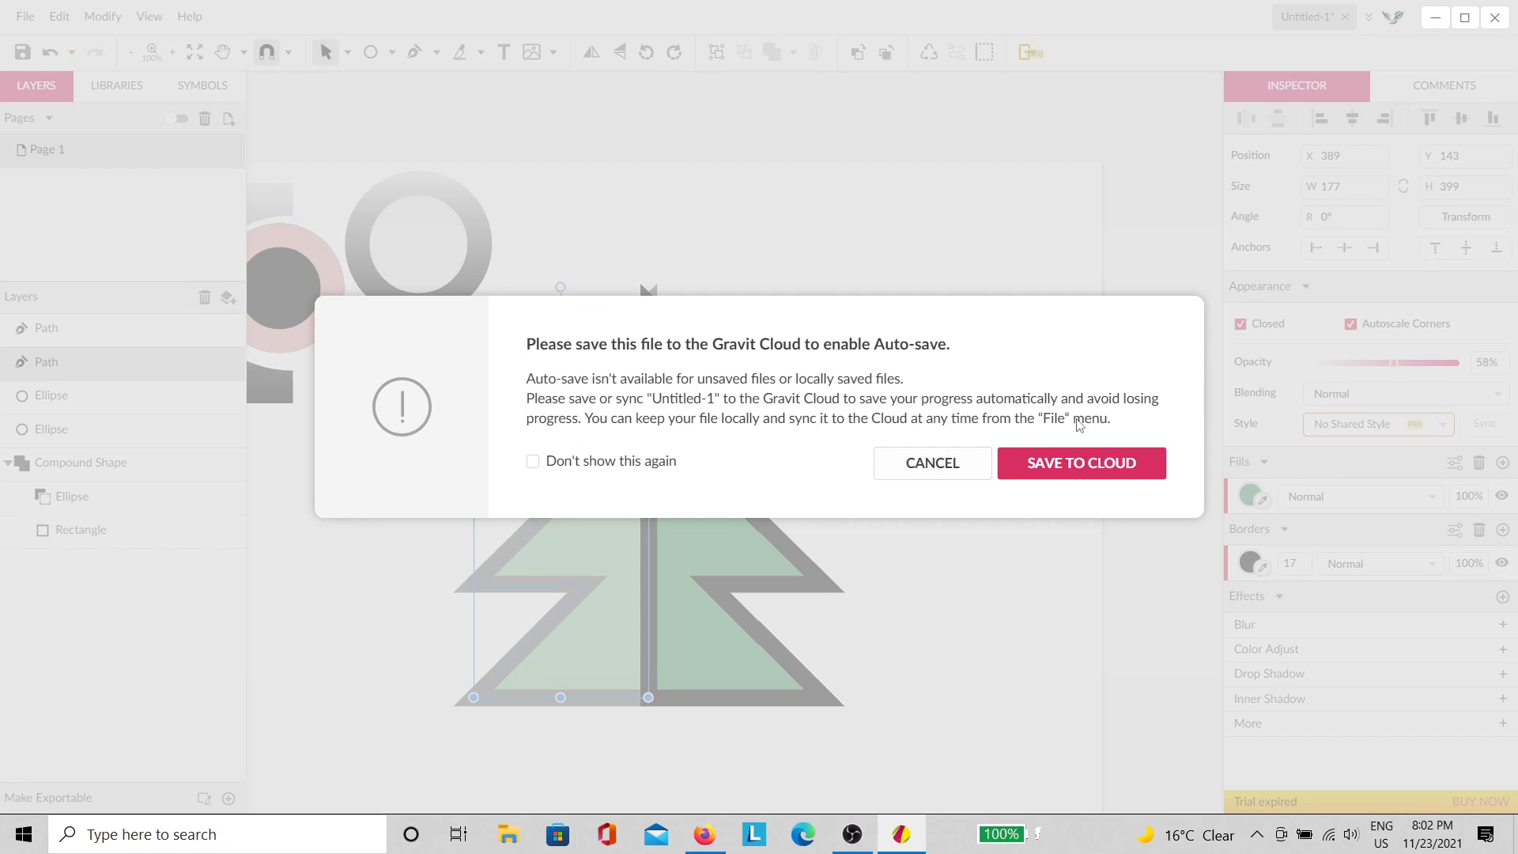
Step: Save the document to Gravit Cloud under the name phase2
click(1054, 482)
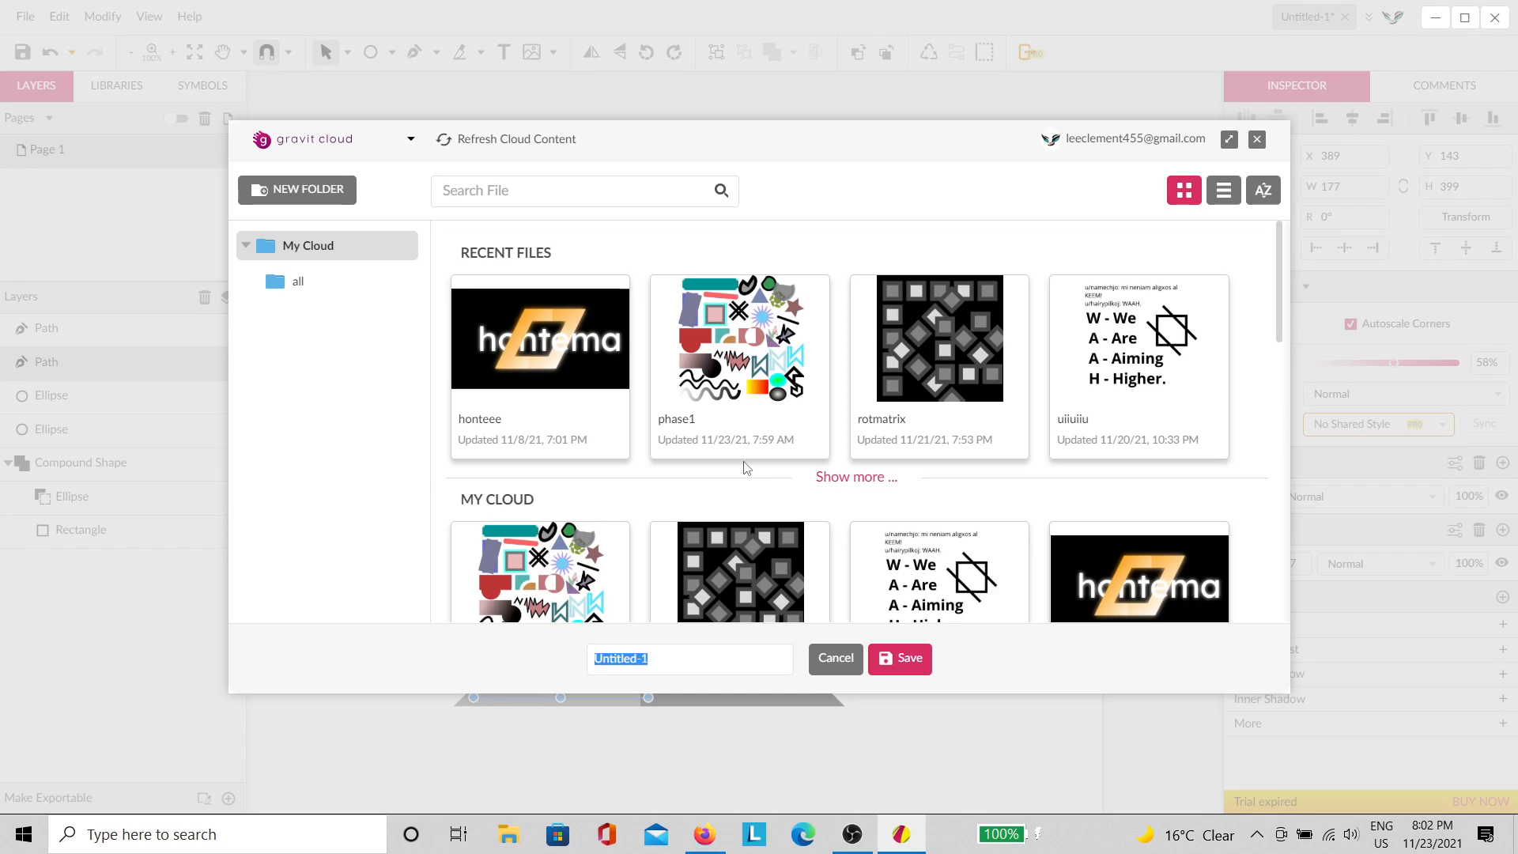
text(phase2)
scroll(625, 427, down, 3)
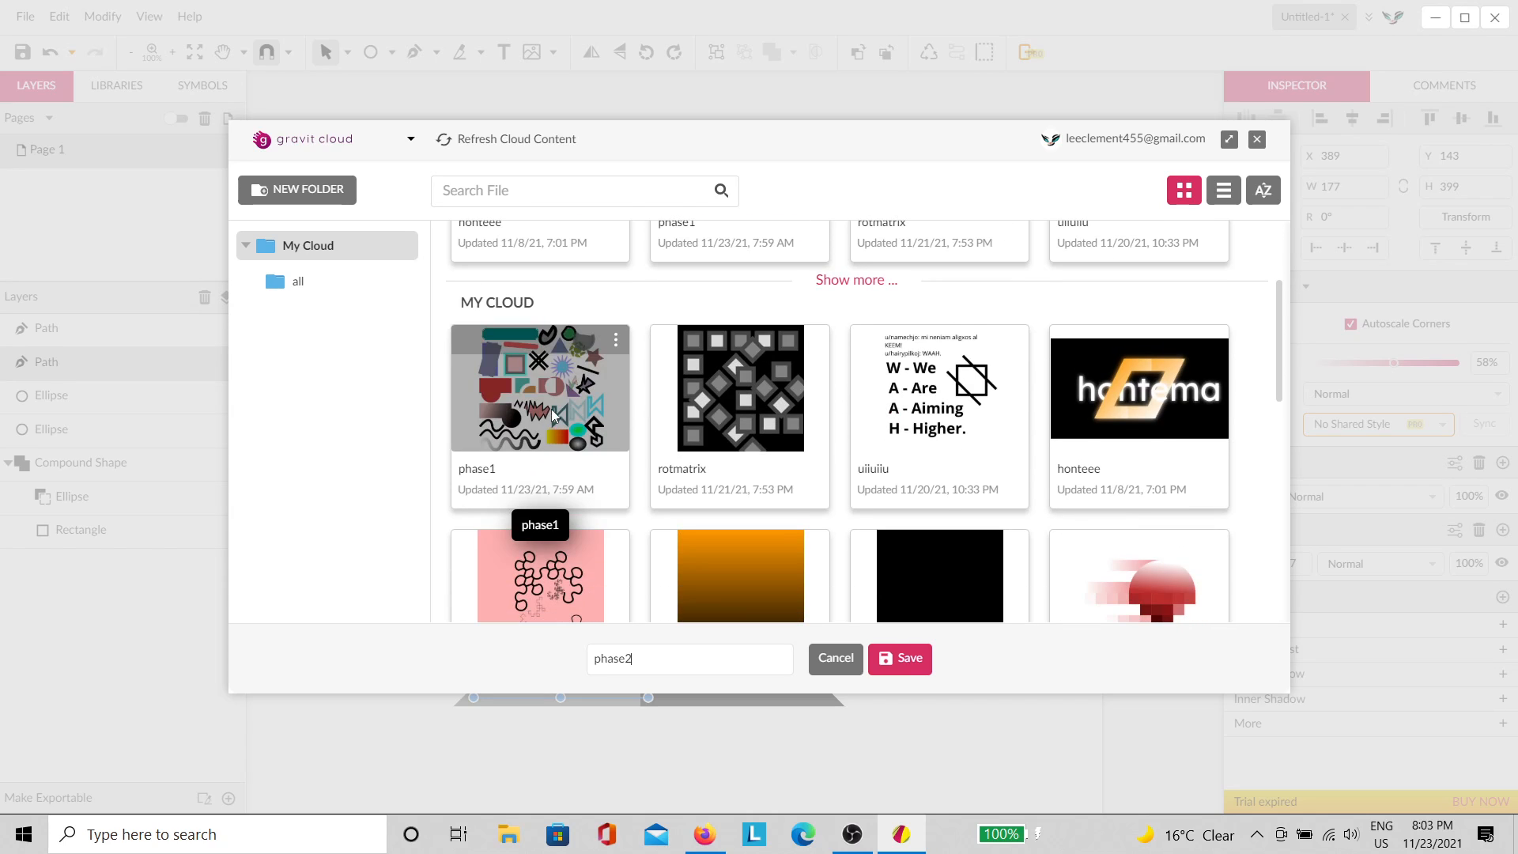
scroll(563, 401, up, 1)
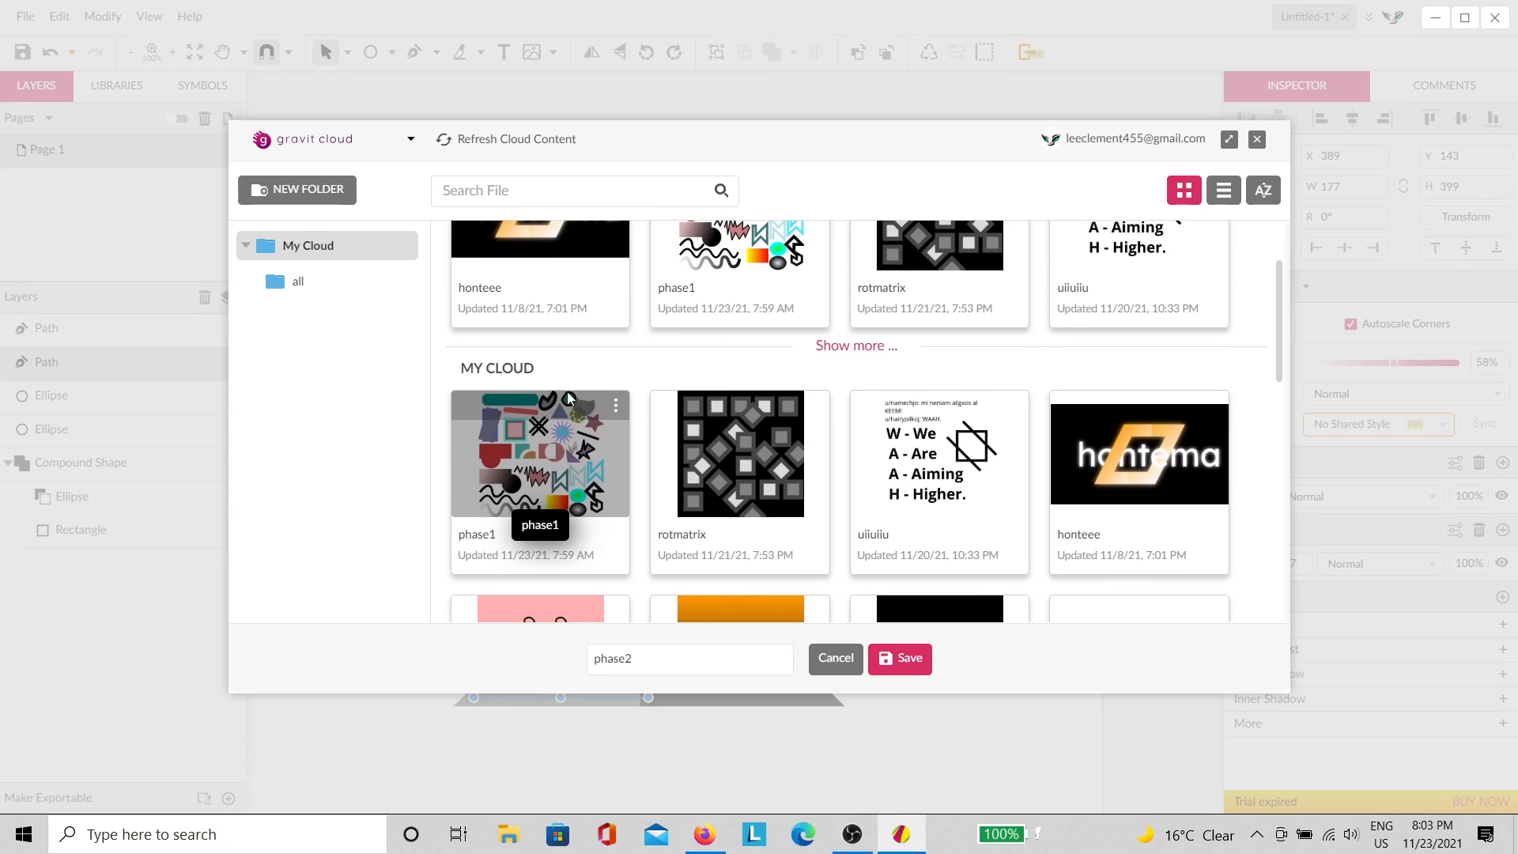
scroll(632, 439, up, 2)
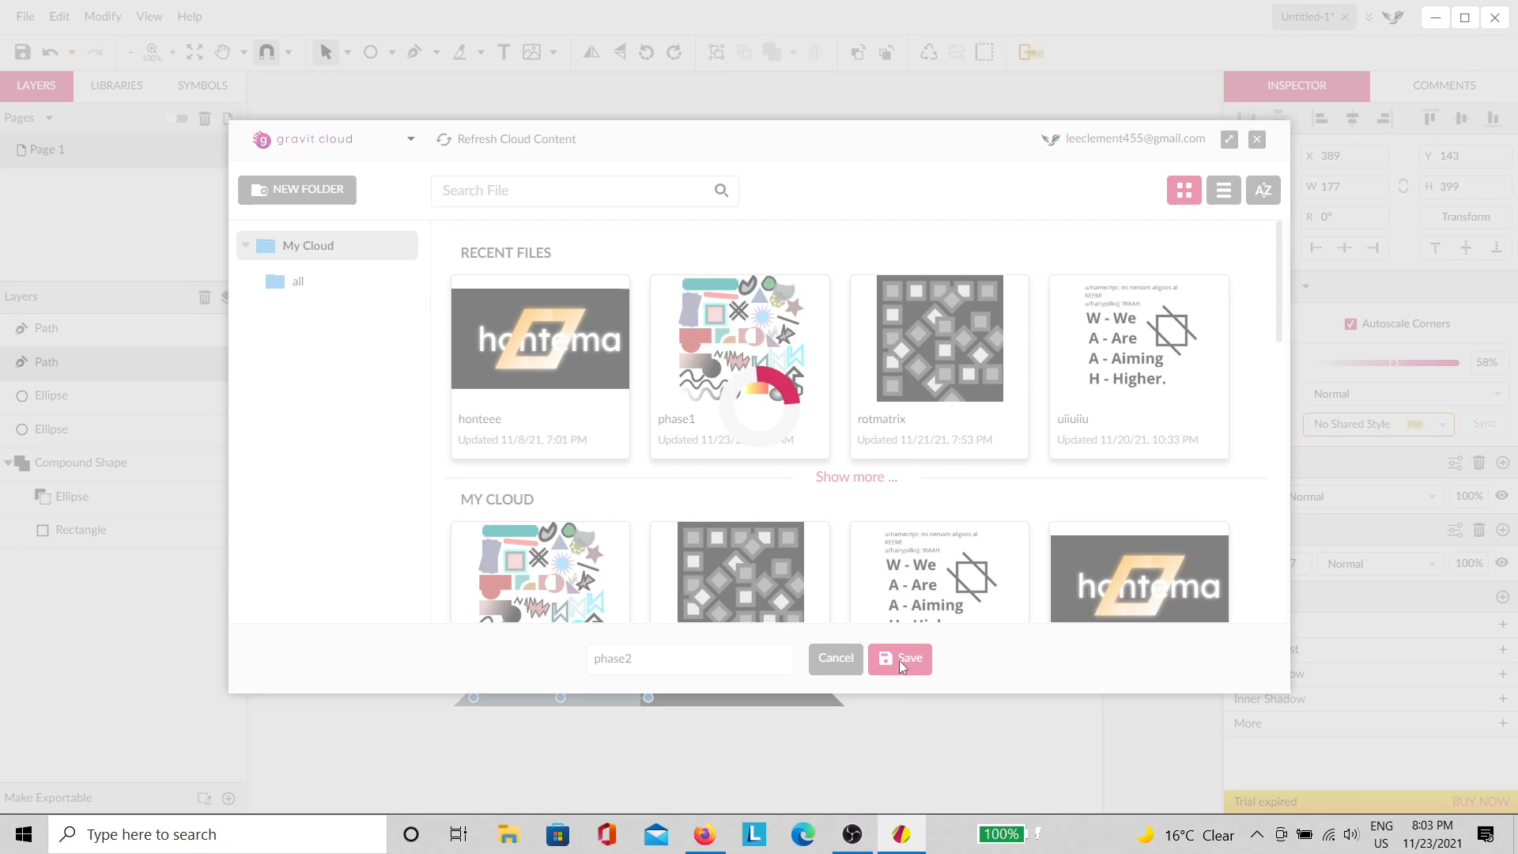
click(899, 664)
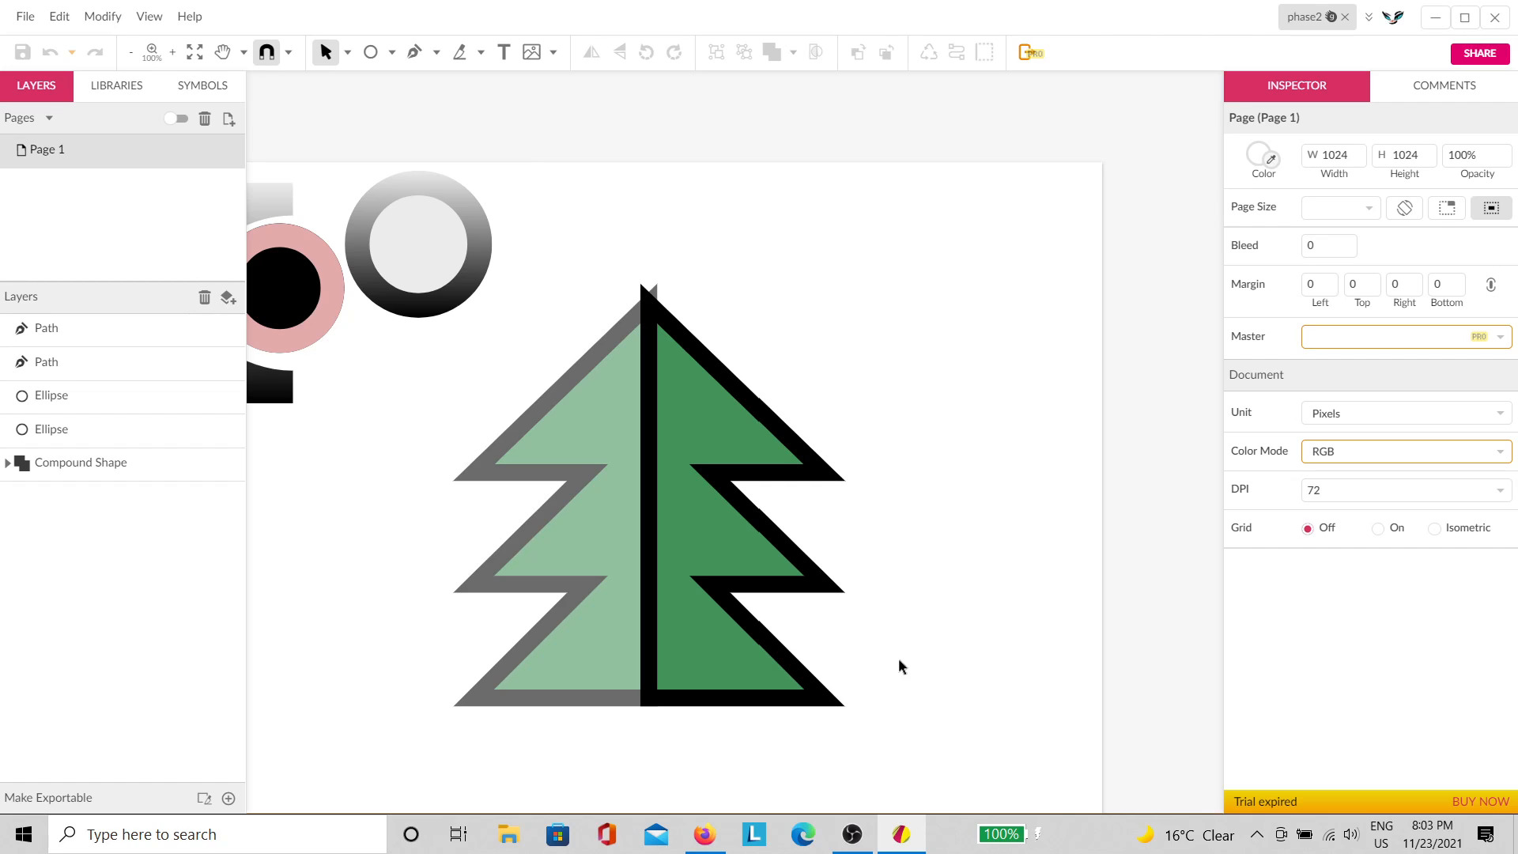
Step: Set the left tree half's opacity to 100%
click(550, 392)
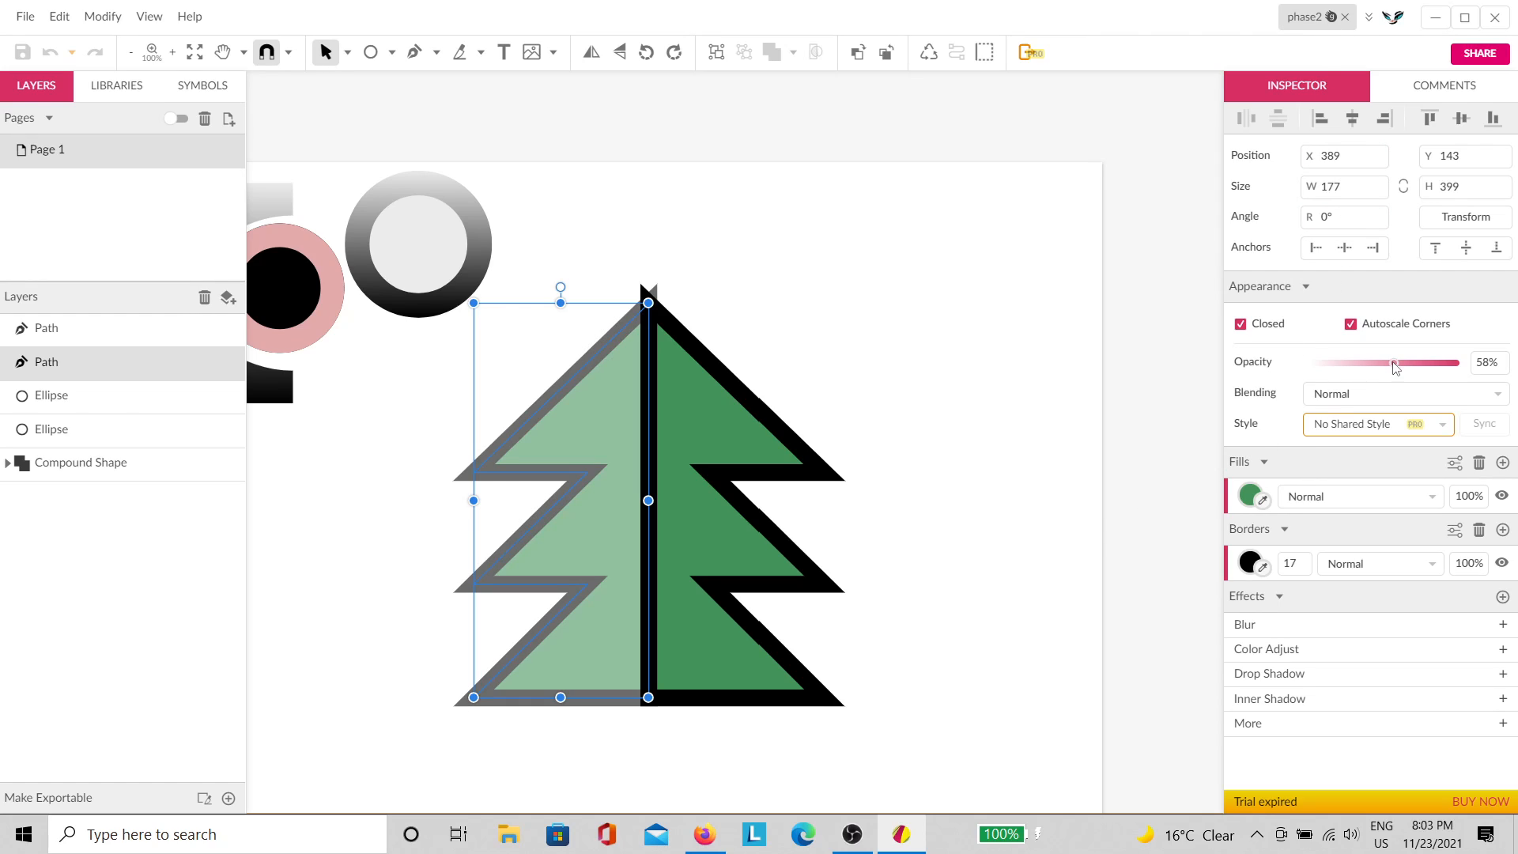
drag(1395, 366, 1466, 365)
click(1067, 447)
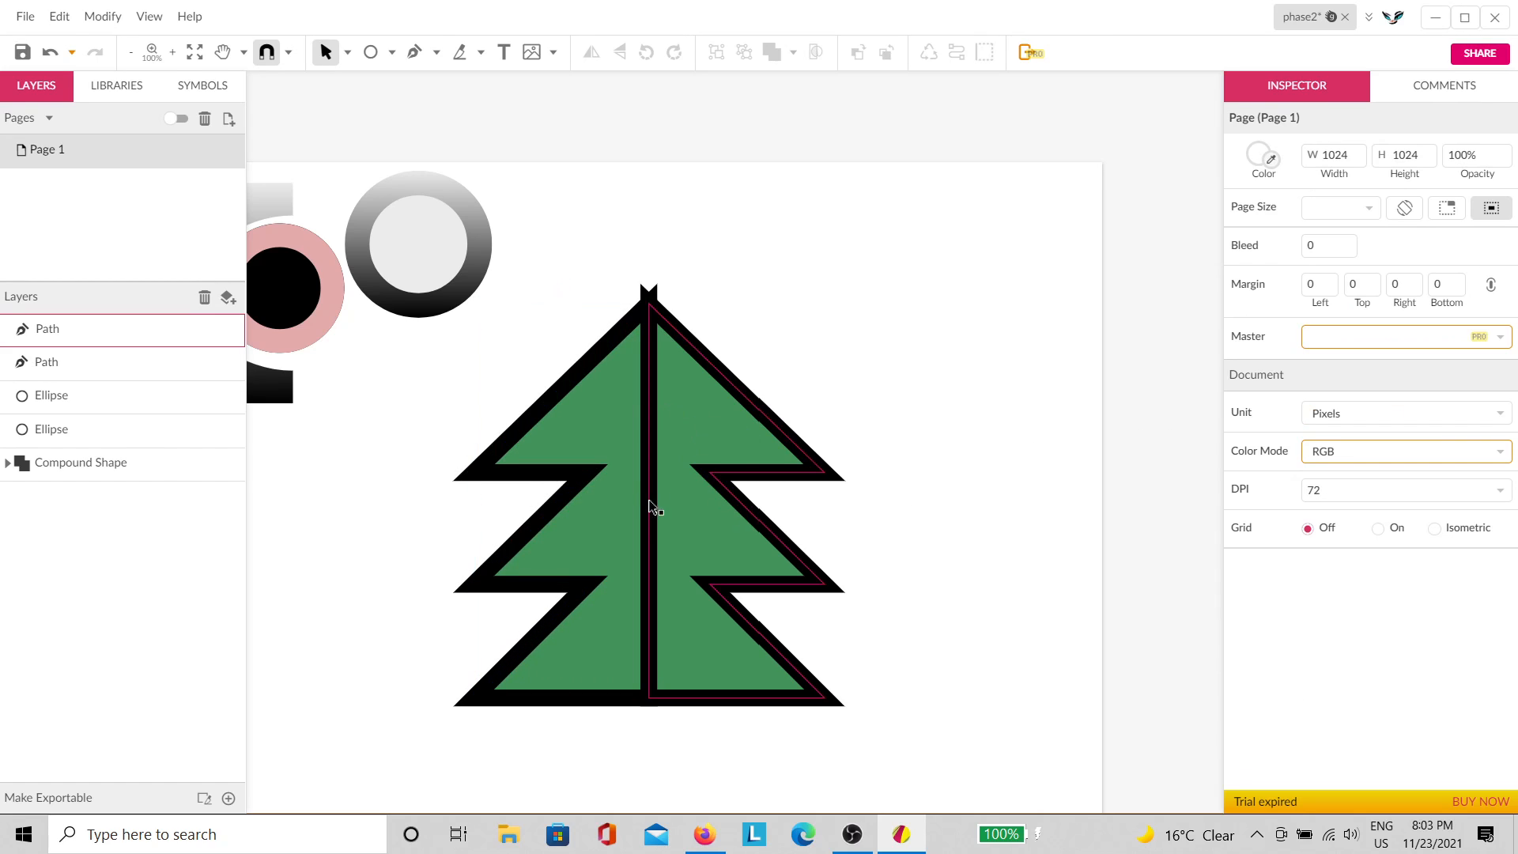
Step: Examine the centre seam between the two tree halves and the border corners at the tree's tip up close
scroll(654, 510, up, 5)
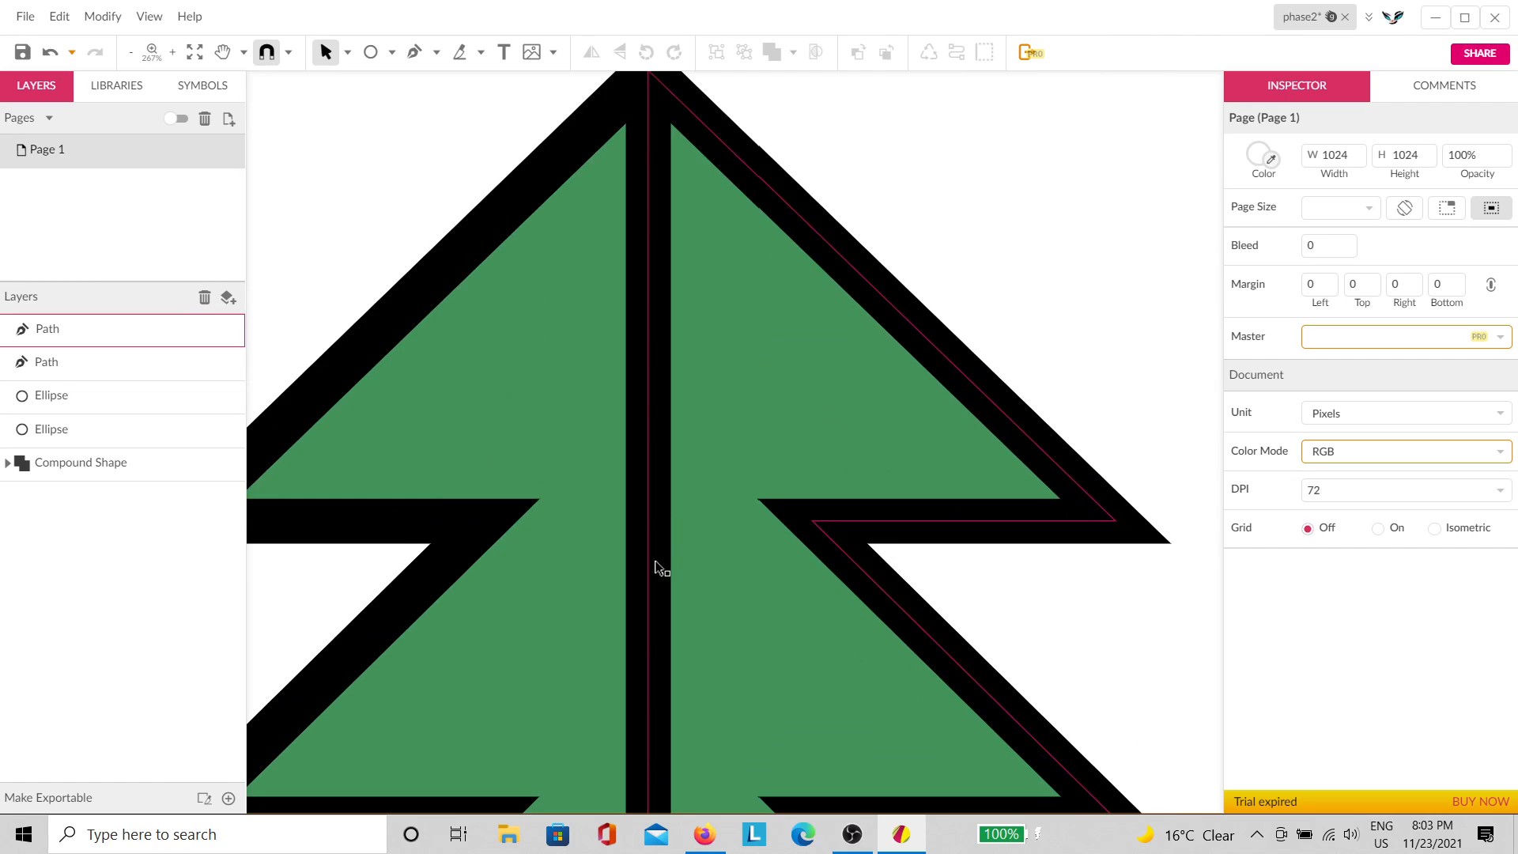
scroll(661, 457, up, 3)
scroll(677, 383, down, 7)
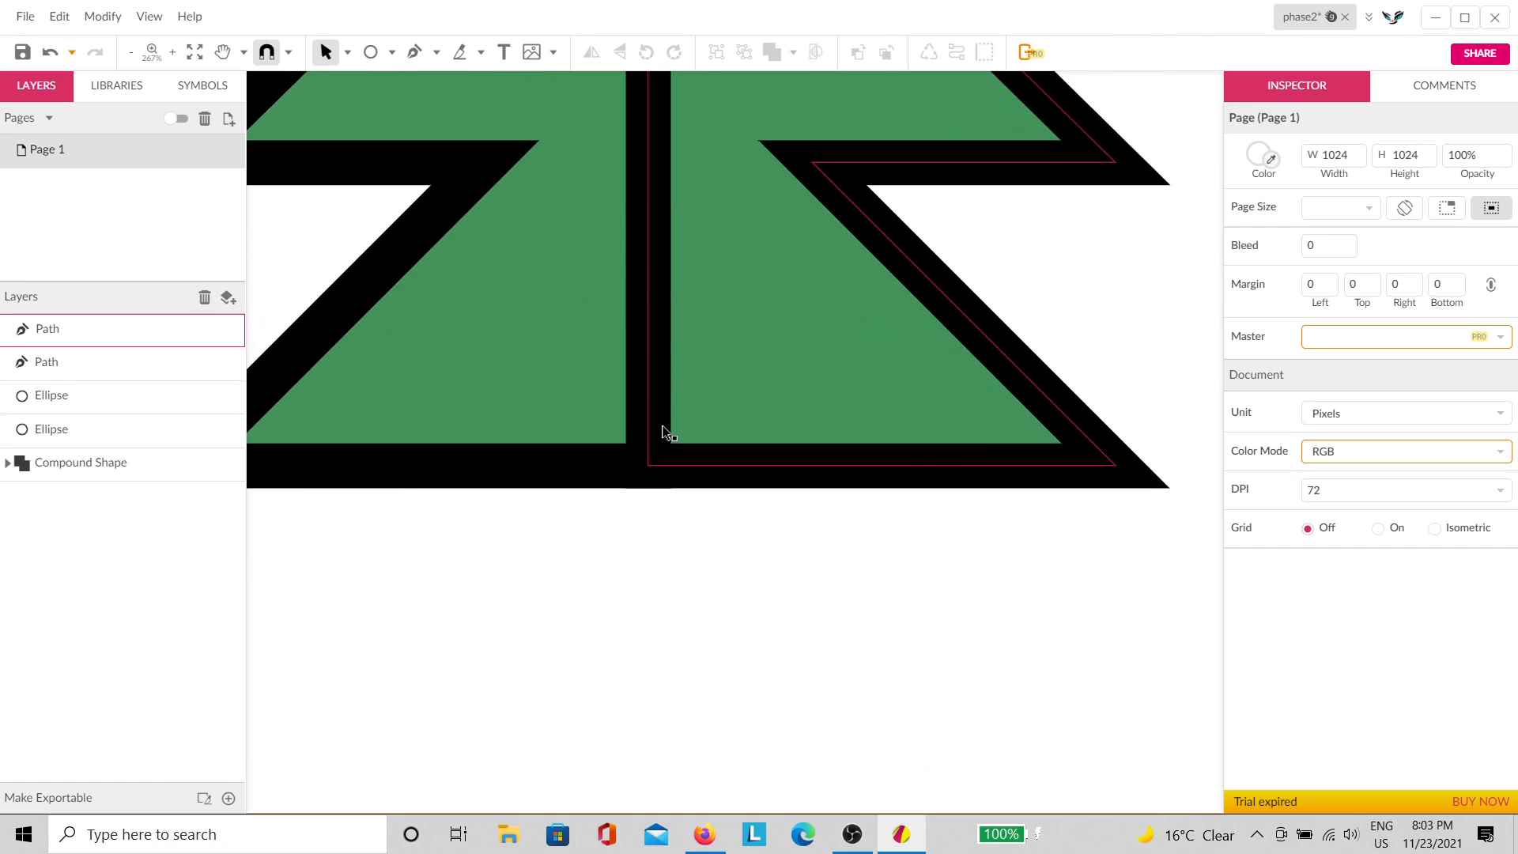
scroll(668, 443, up, 7)
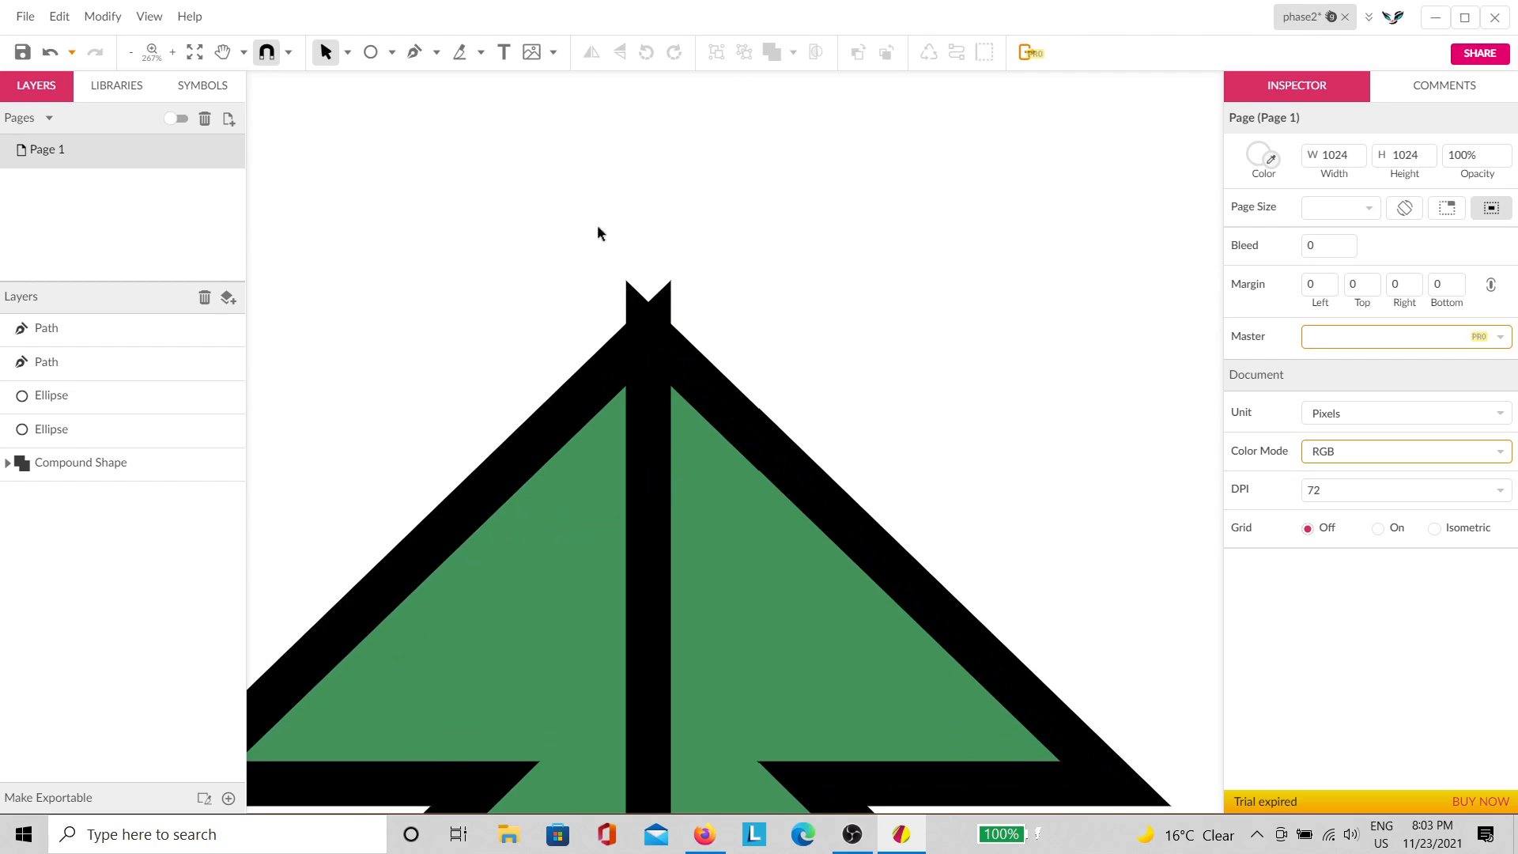
scroll(646, 332, up, 10)
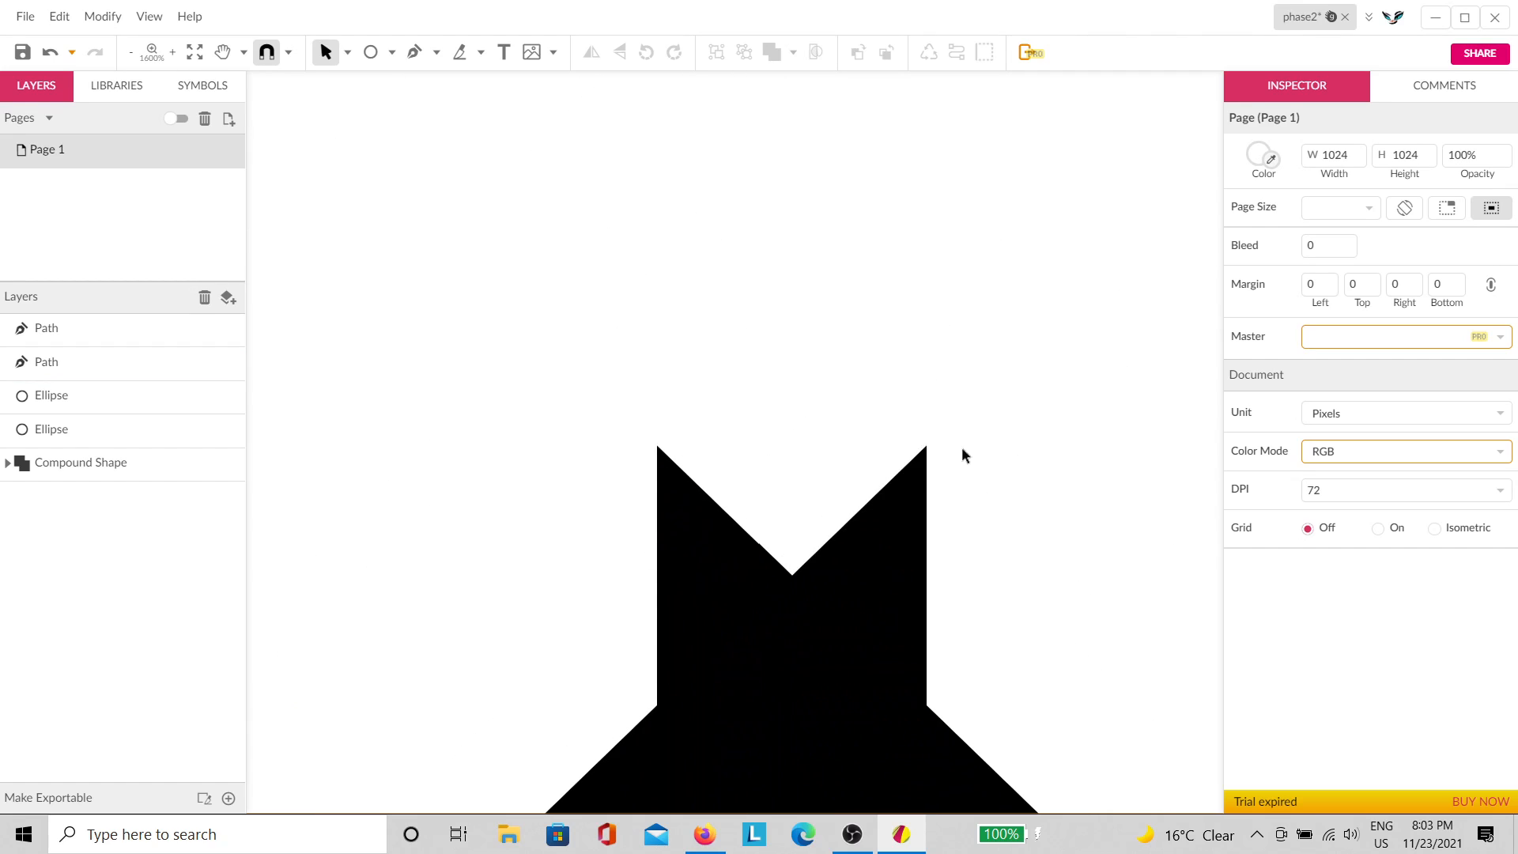
click(782, 581)
scroll(775, 585, down, 3)
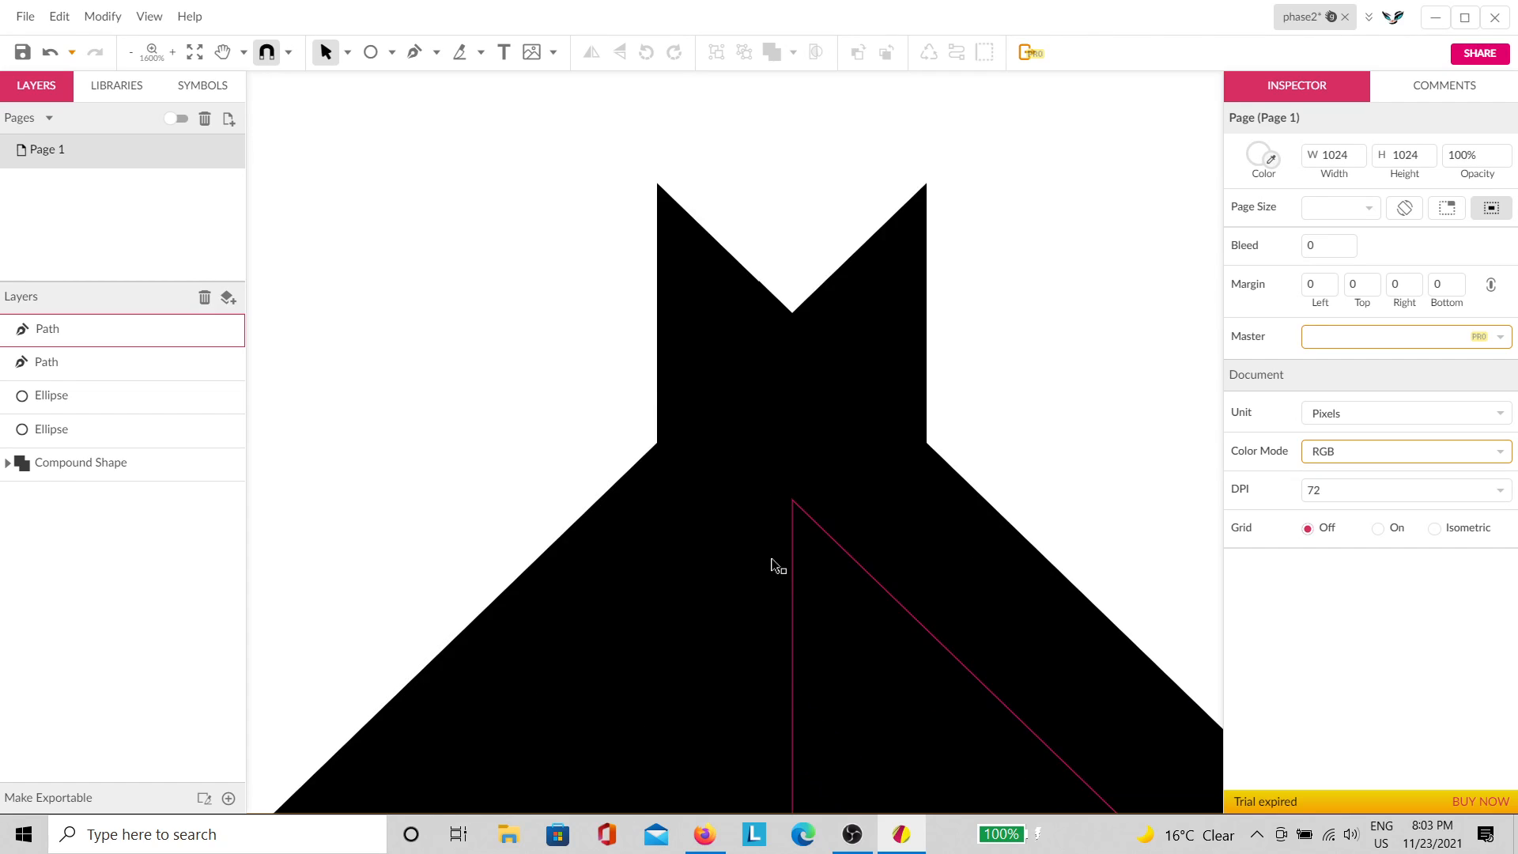
scroll(776, 566, down, 3)
scroll(820, 564, down, 3)
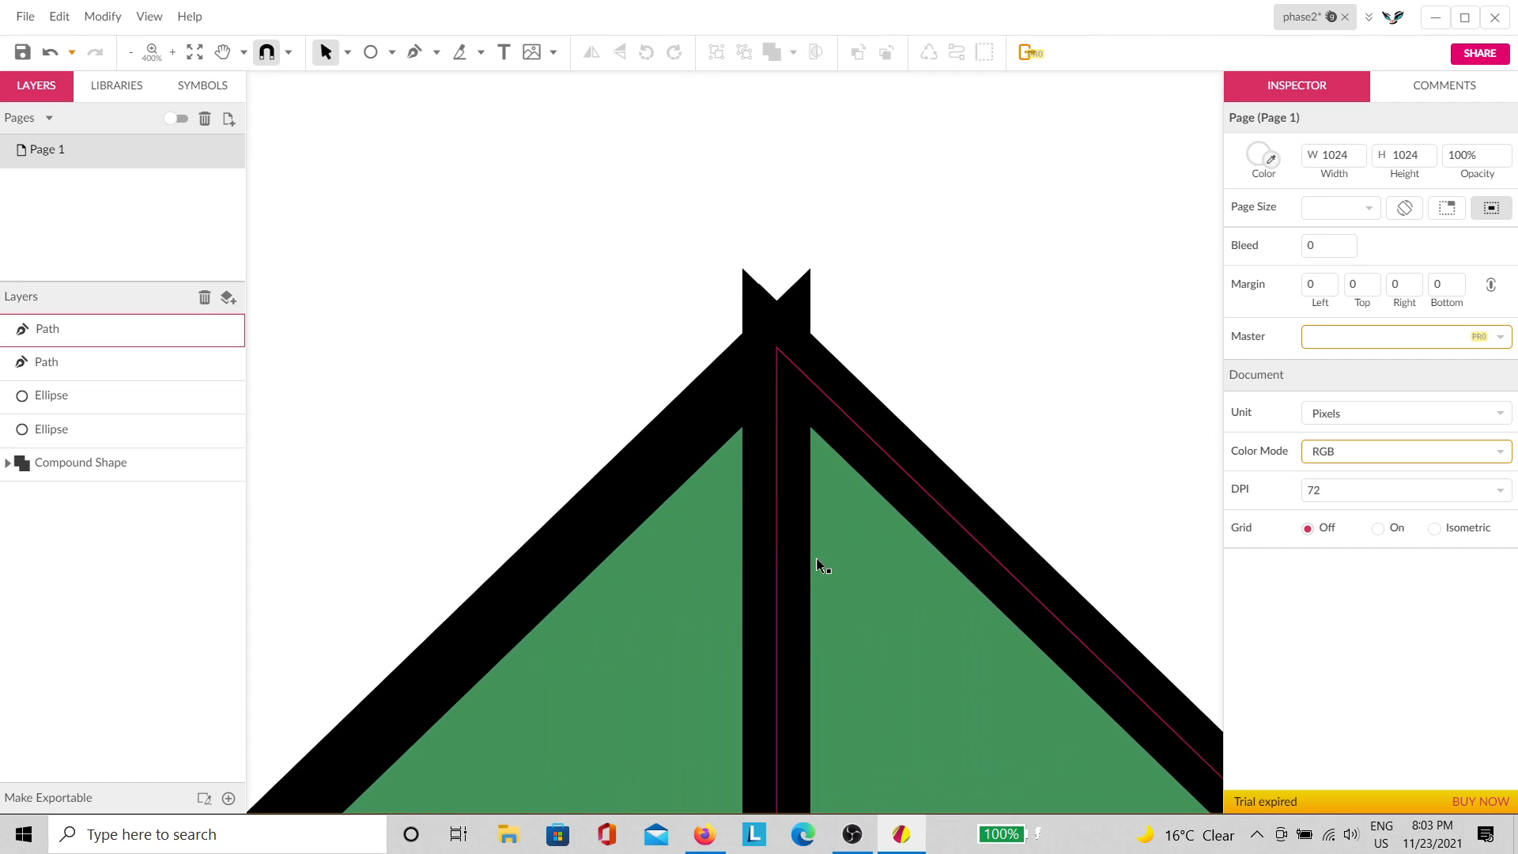
Step: Move the left tree half away from the seam, undo the move and inspect the tree's tip
drag(704, 520, 468, 503)
scroll(624, 484, down, 3)
drag(608, 500, 651, 502)
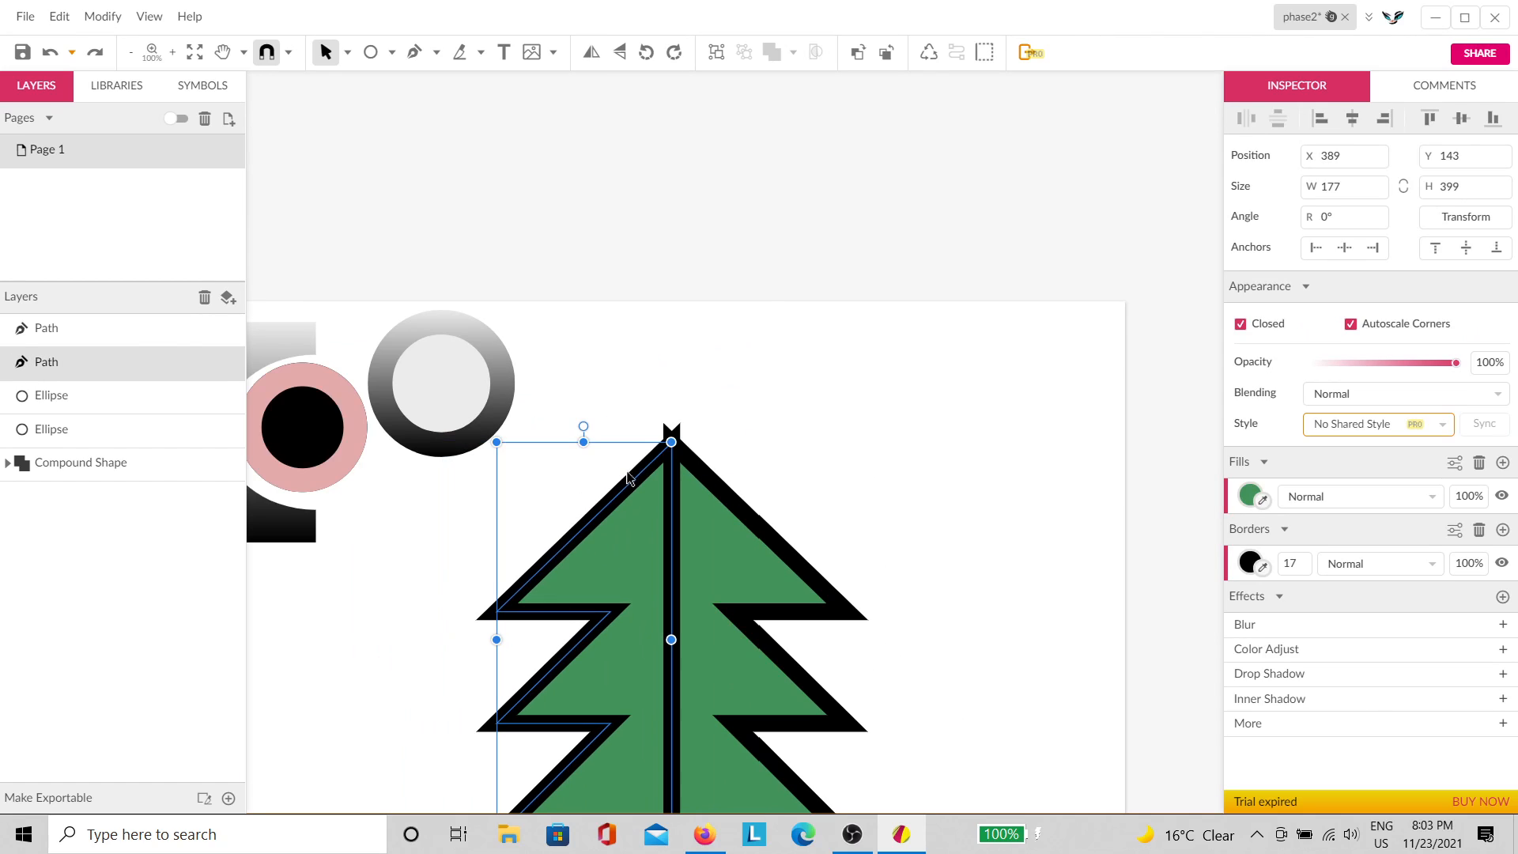
scroll(668, 459, up, 3)
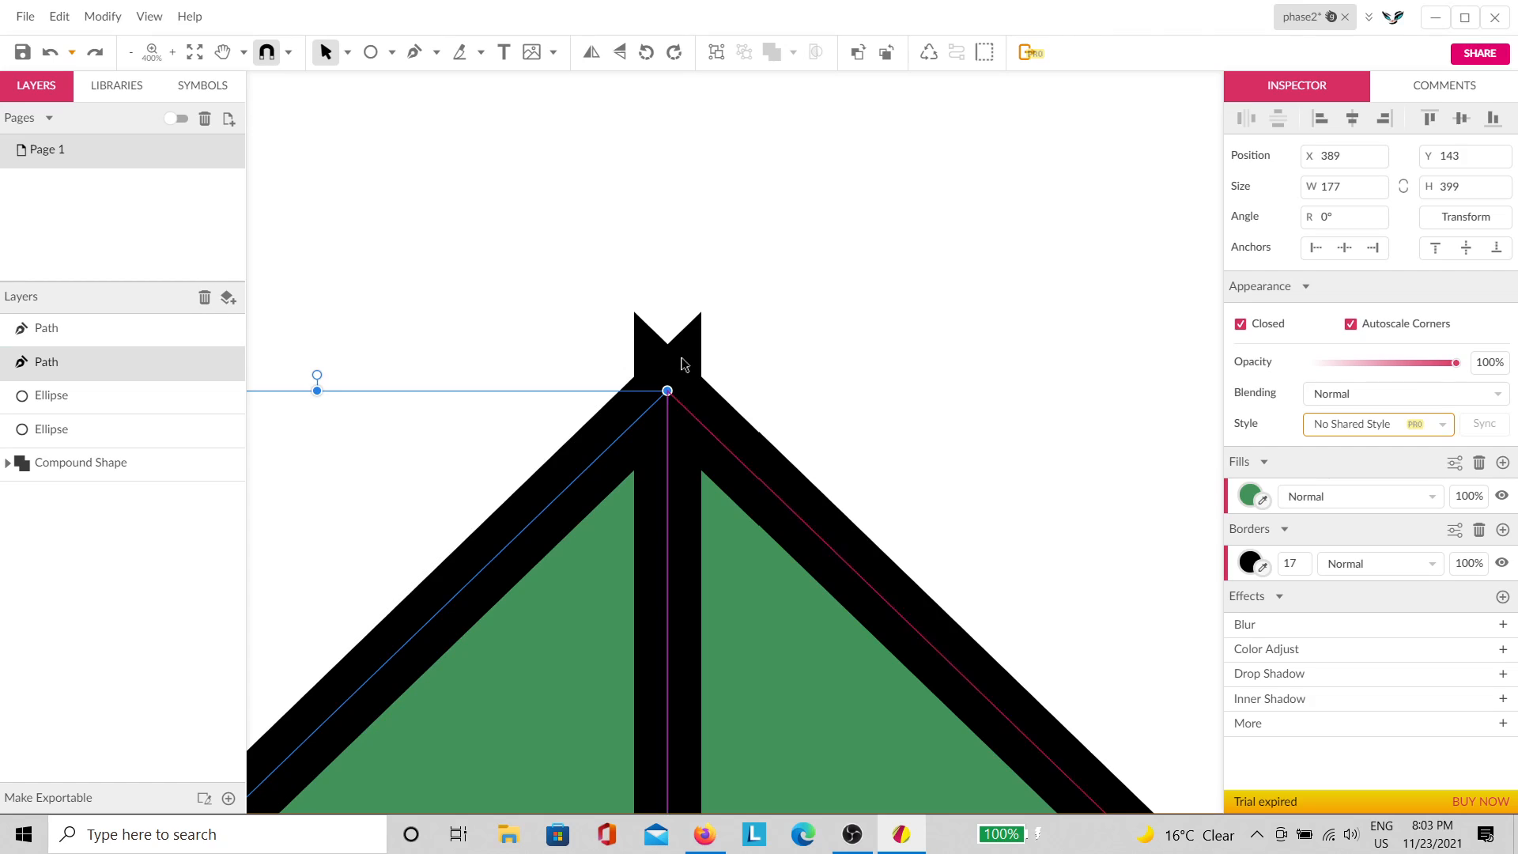
scroll(681, 358, up, 3)
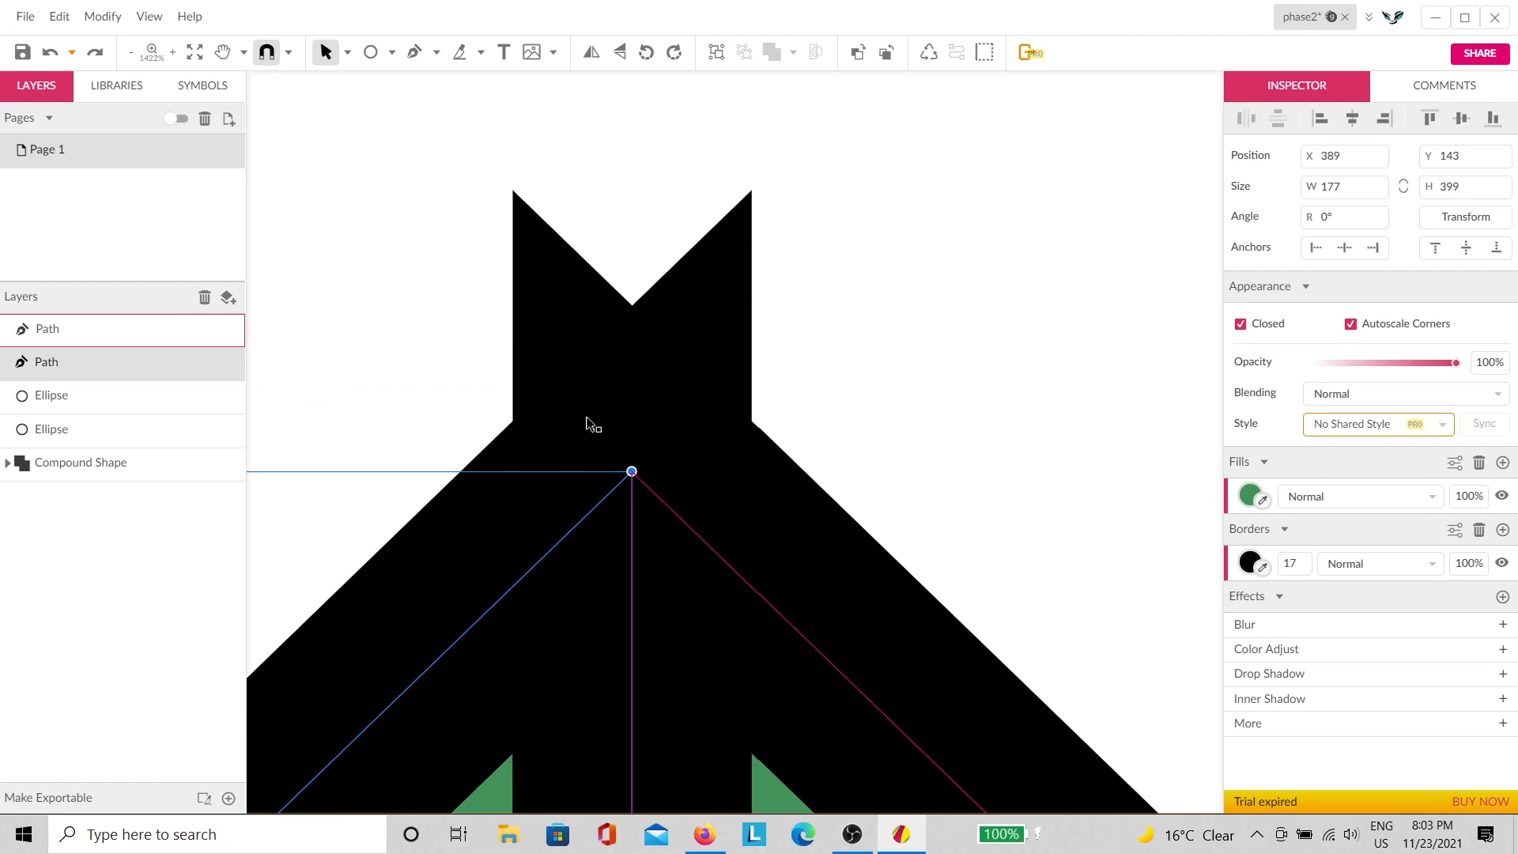
scroll(696, 425, down, 5)
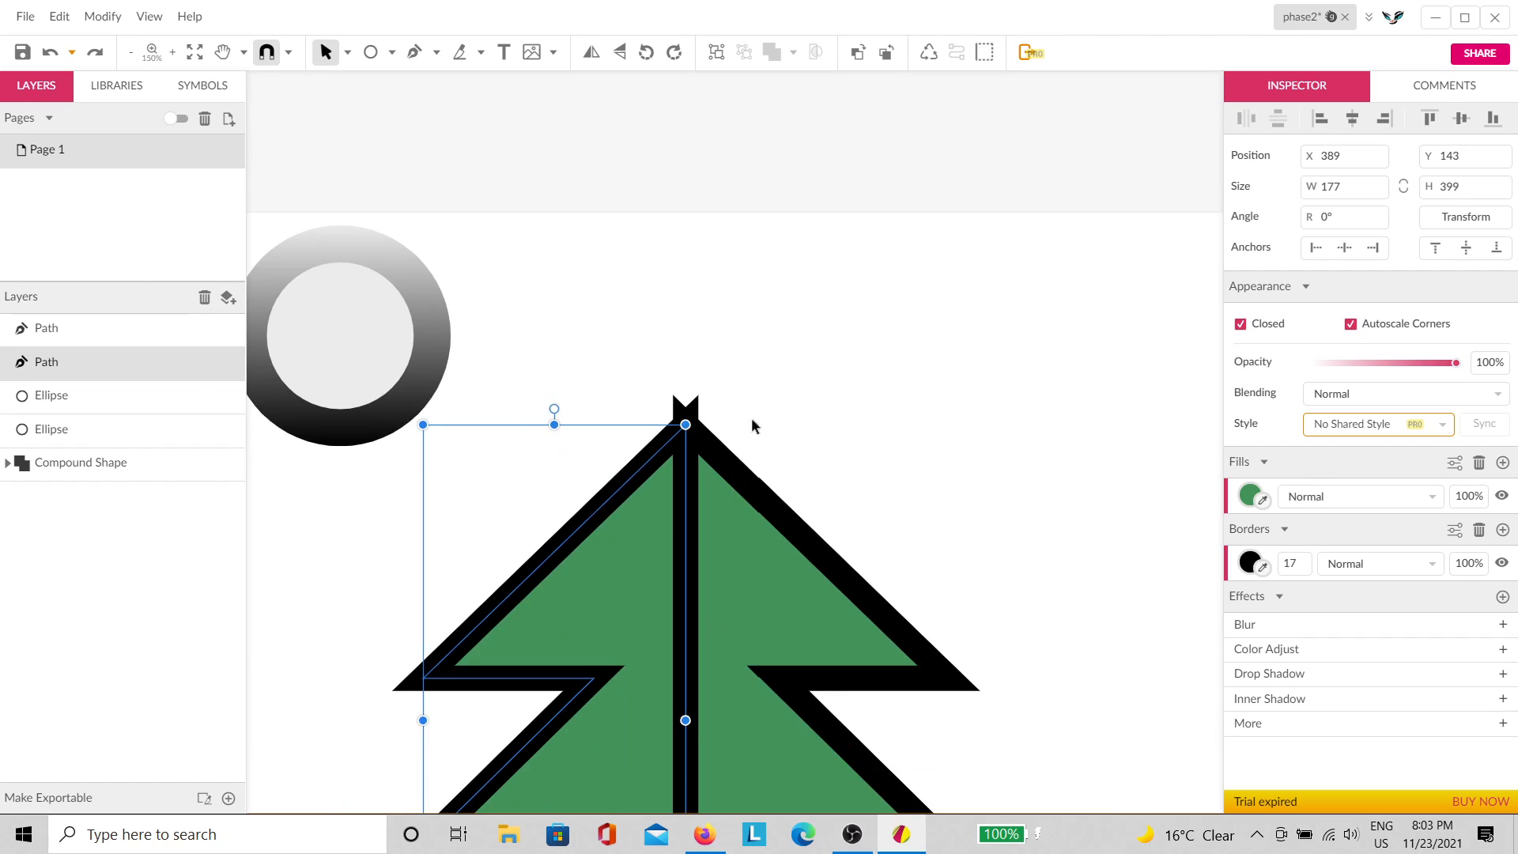
Step: Merge the two tree halves into one union compound shape and undo the merge
click(851, 419)
scroll(861, 430, down, 5)
scroll(863, 432, up, 3)
drag(957, 162, 369, 427)
click(771, 52)
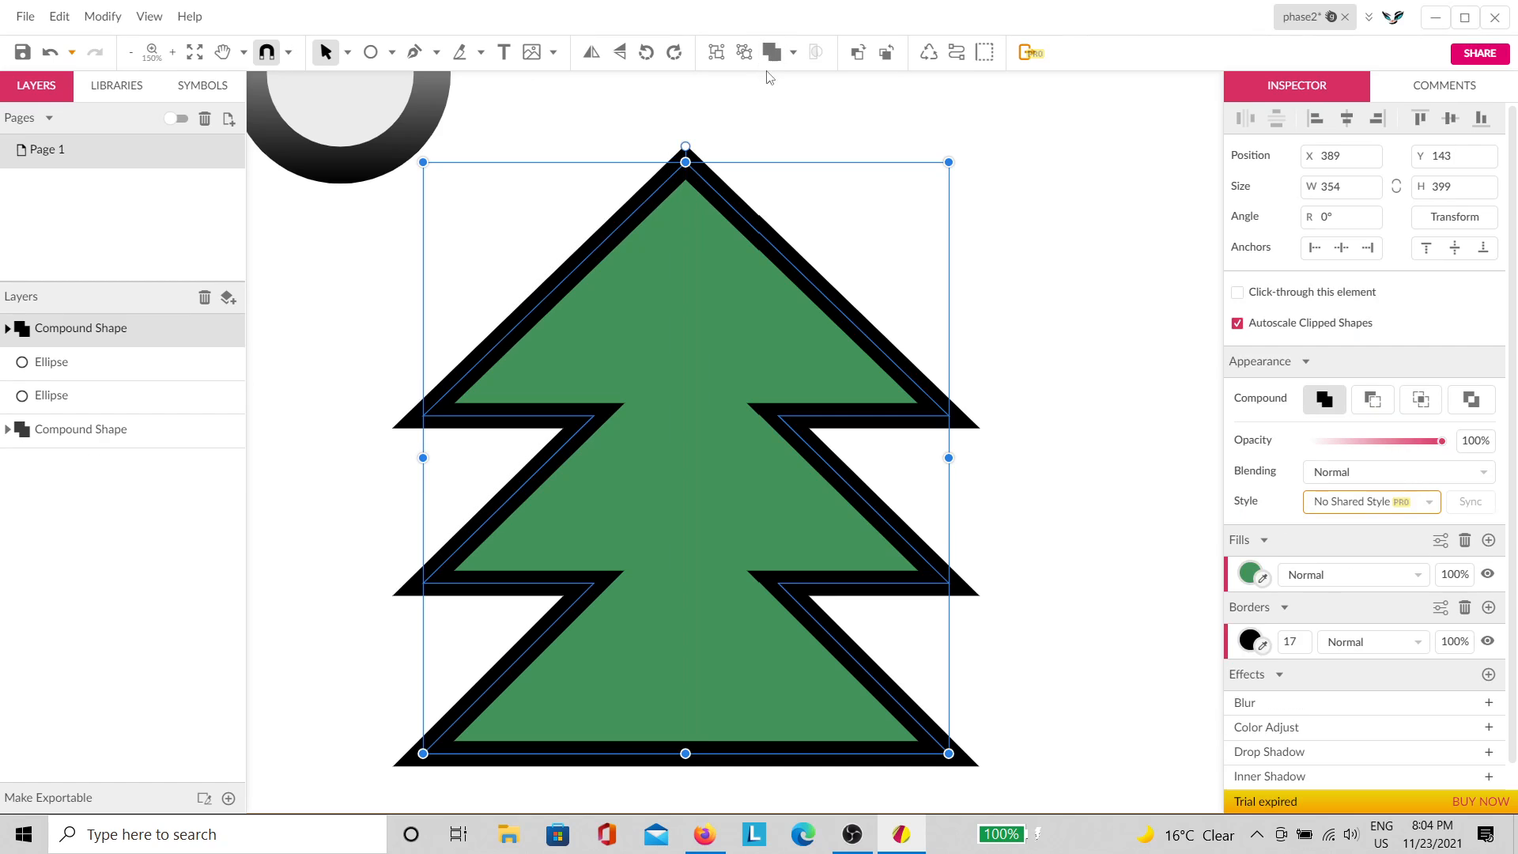
click(813, 125)
click(706, 345)
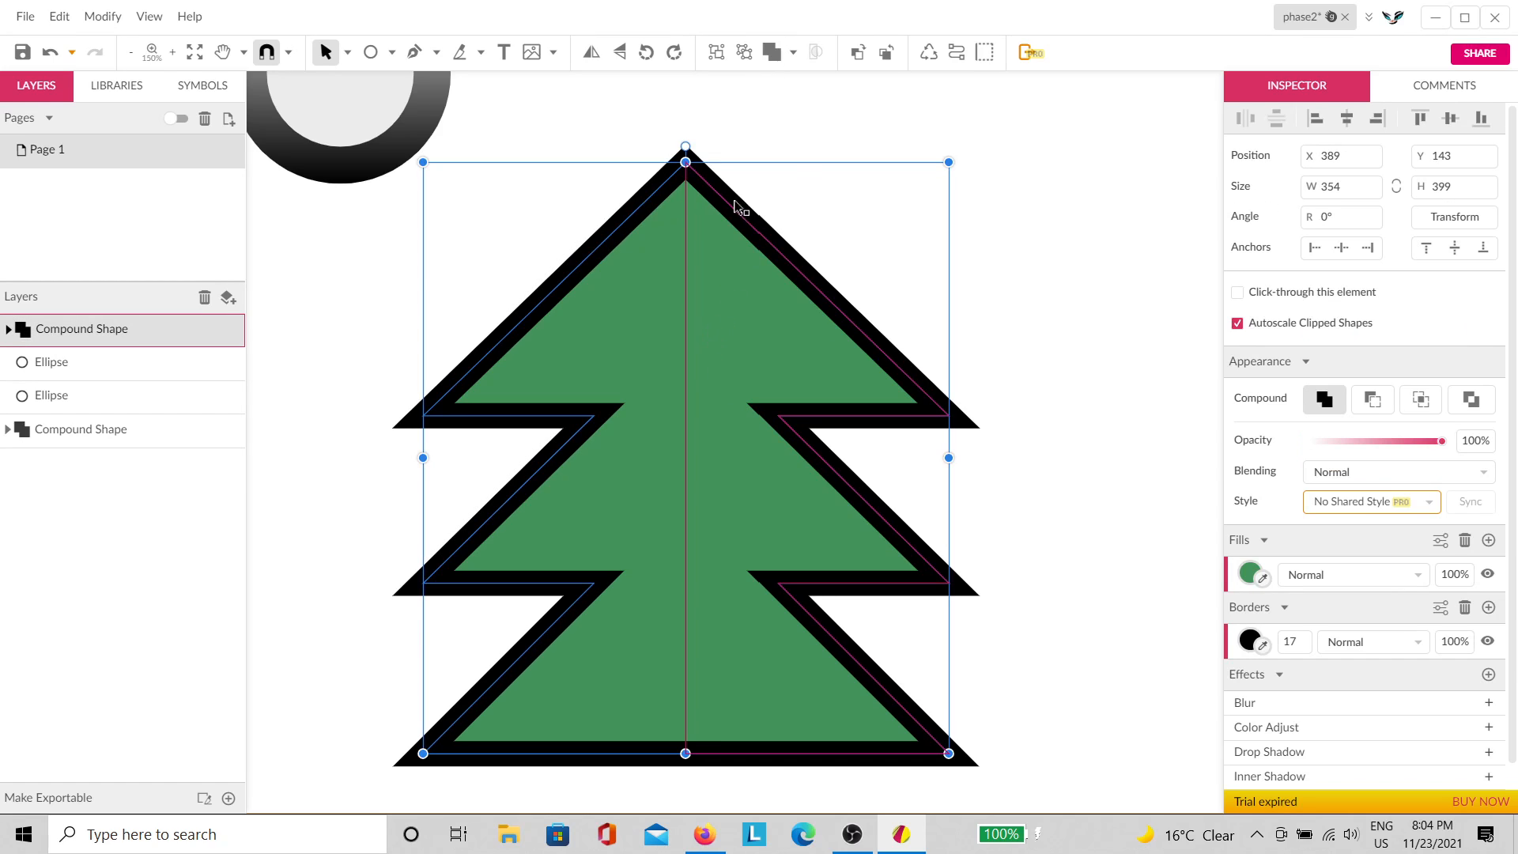
key(ctrl+z)
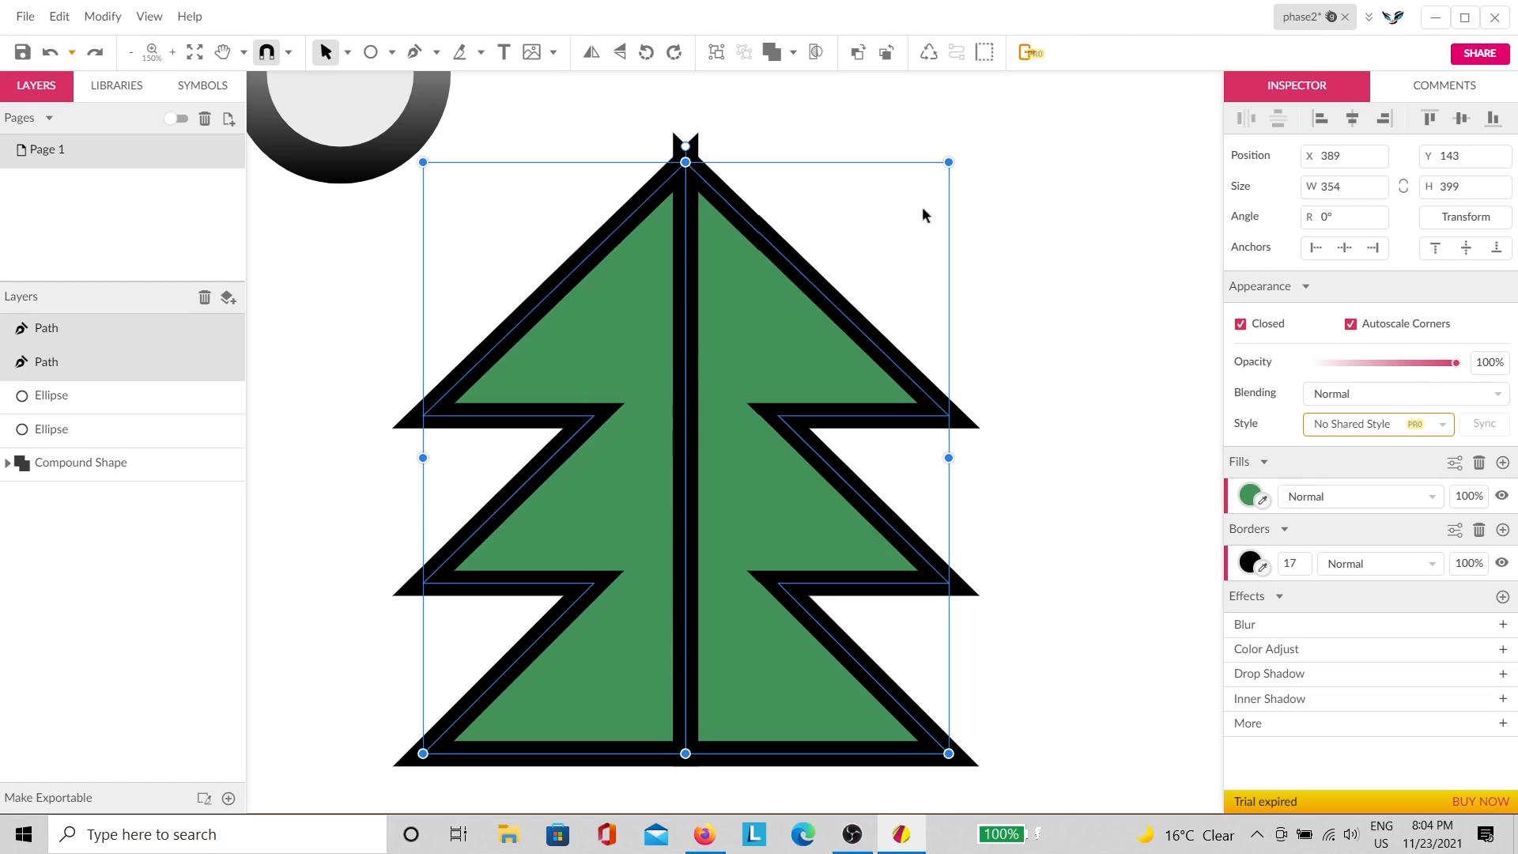
click(983, 241)
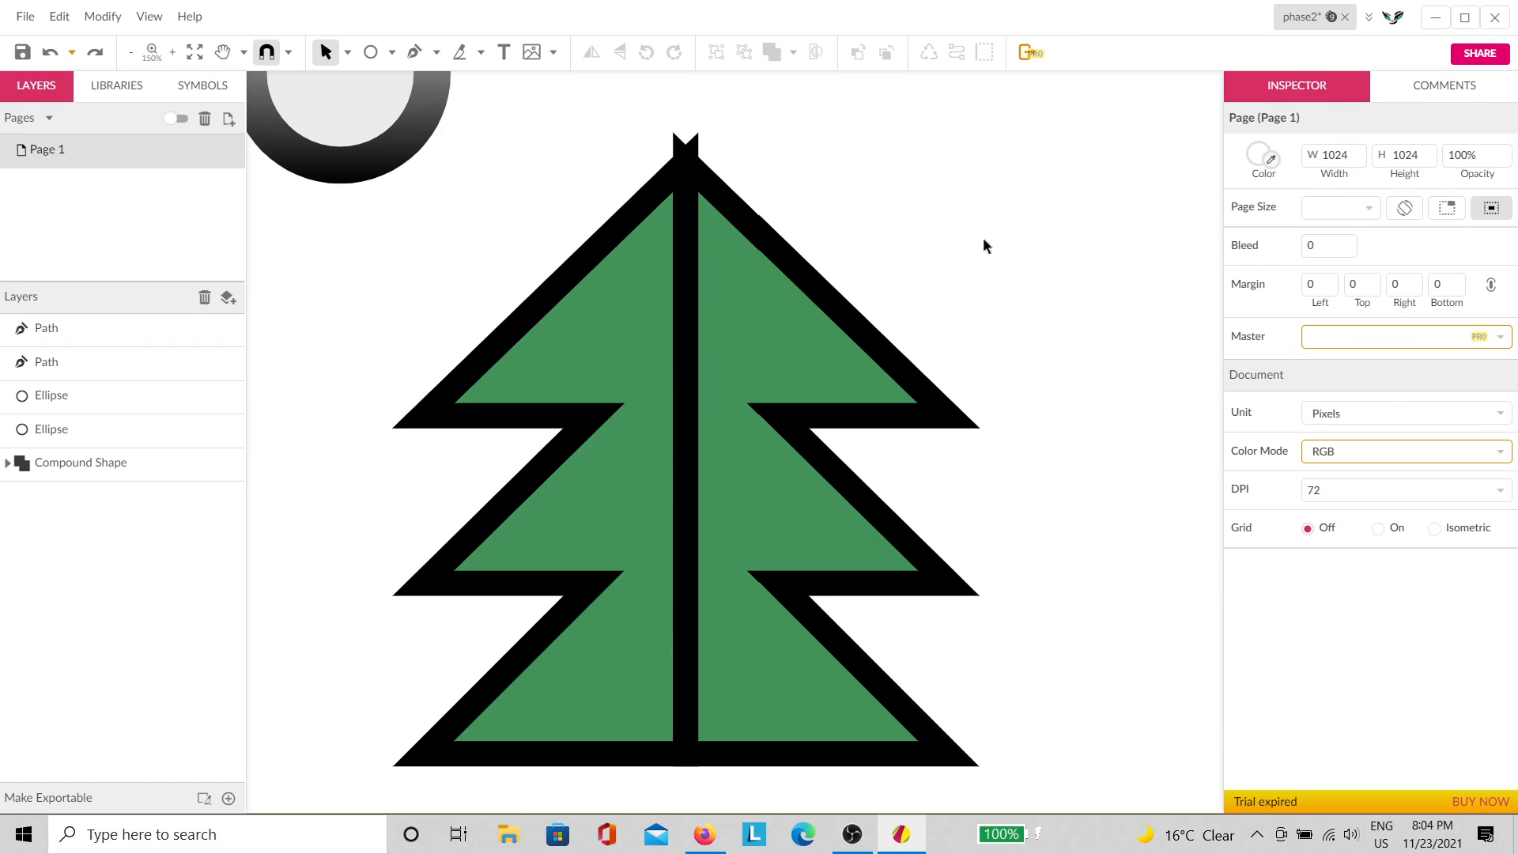
Step: Turn on the page grid and set its width and height to 64
click(1378, 529)
drag(1035, 443, 614, 649)
scroll(593, 314, up, 2)
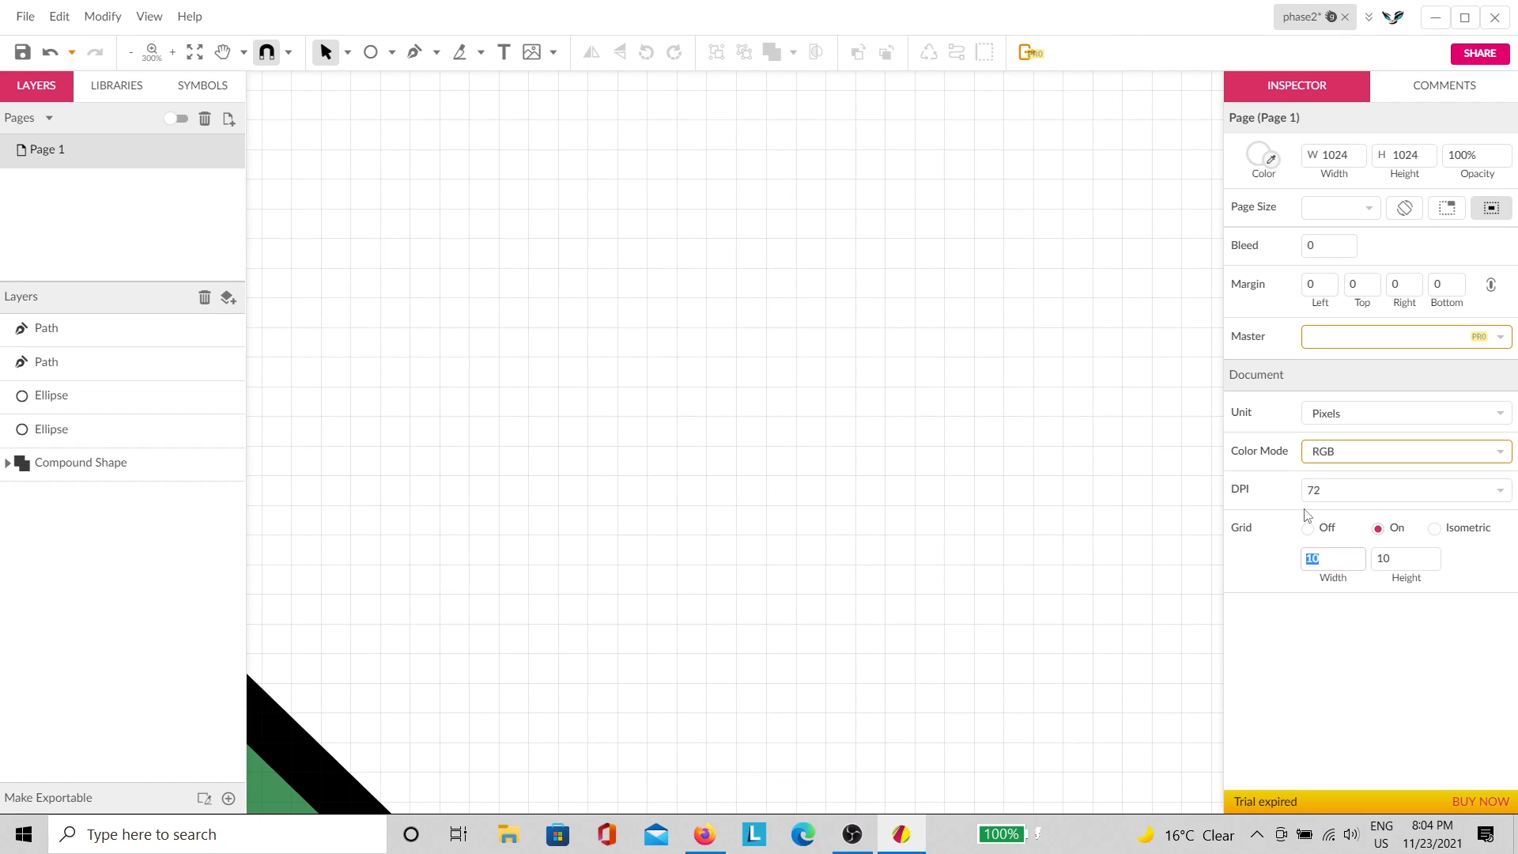
key(Tab)
text(64)
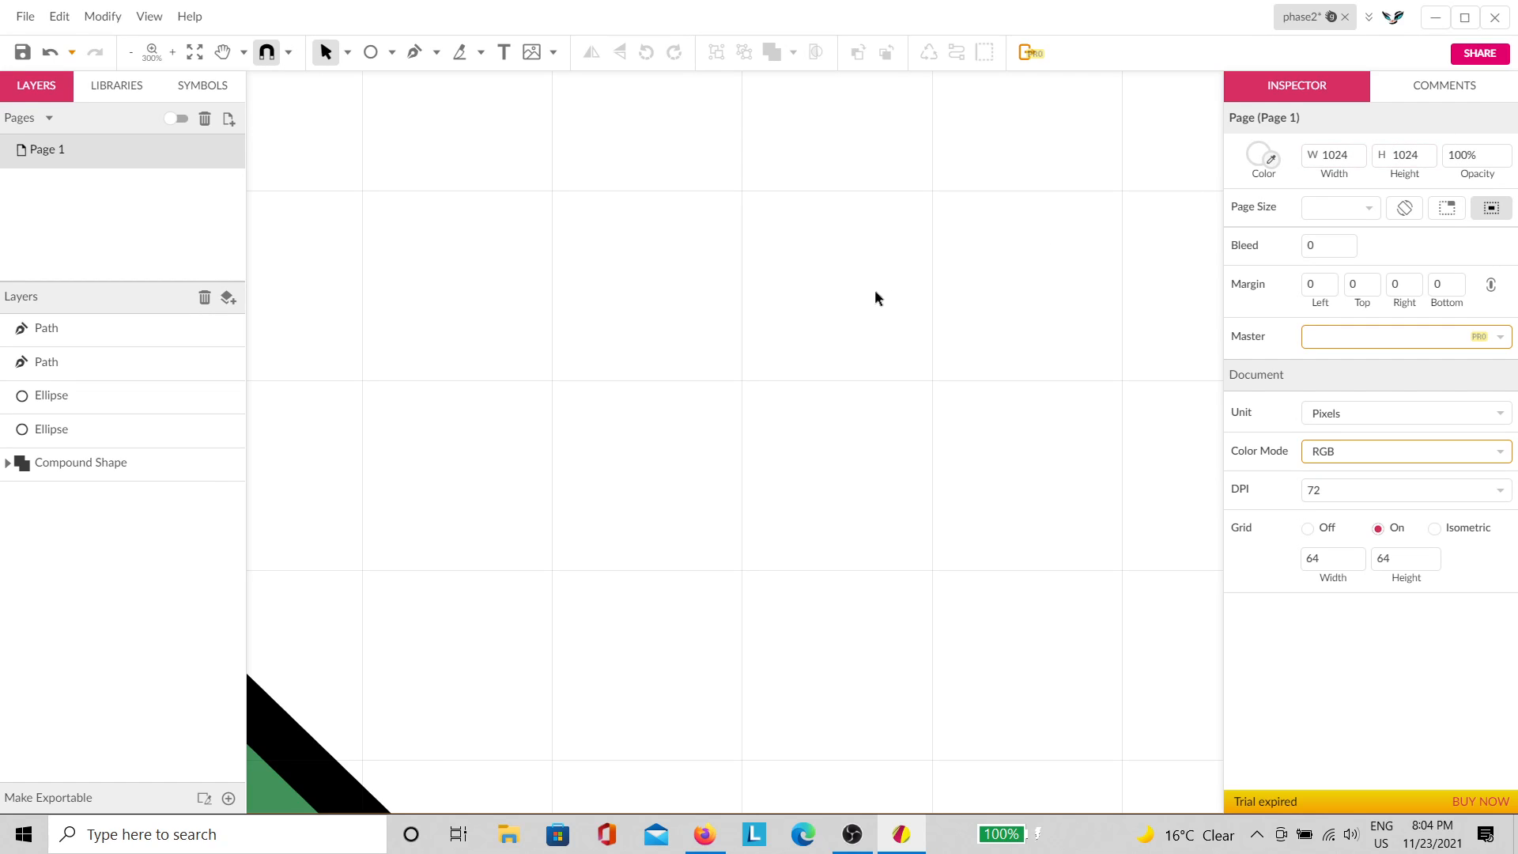
Step: Draw the left zigzag side of a second tree with the Pen tool, snapping from X 896, Y 64 down to X 768, Y 320
scroll(875, 297, down, 3)
click(414, 52)
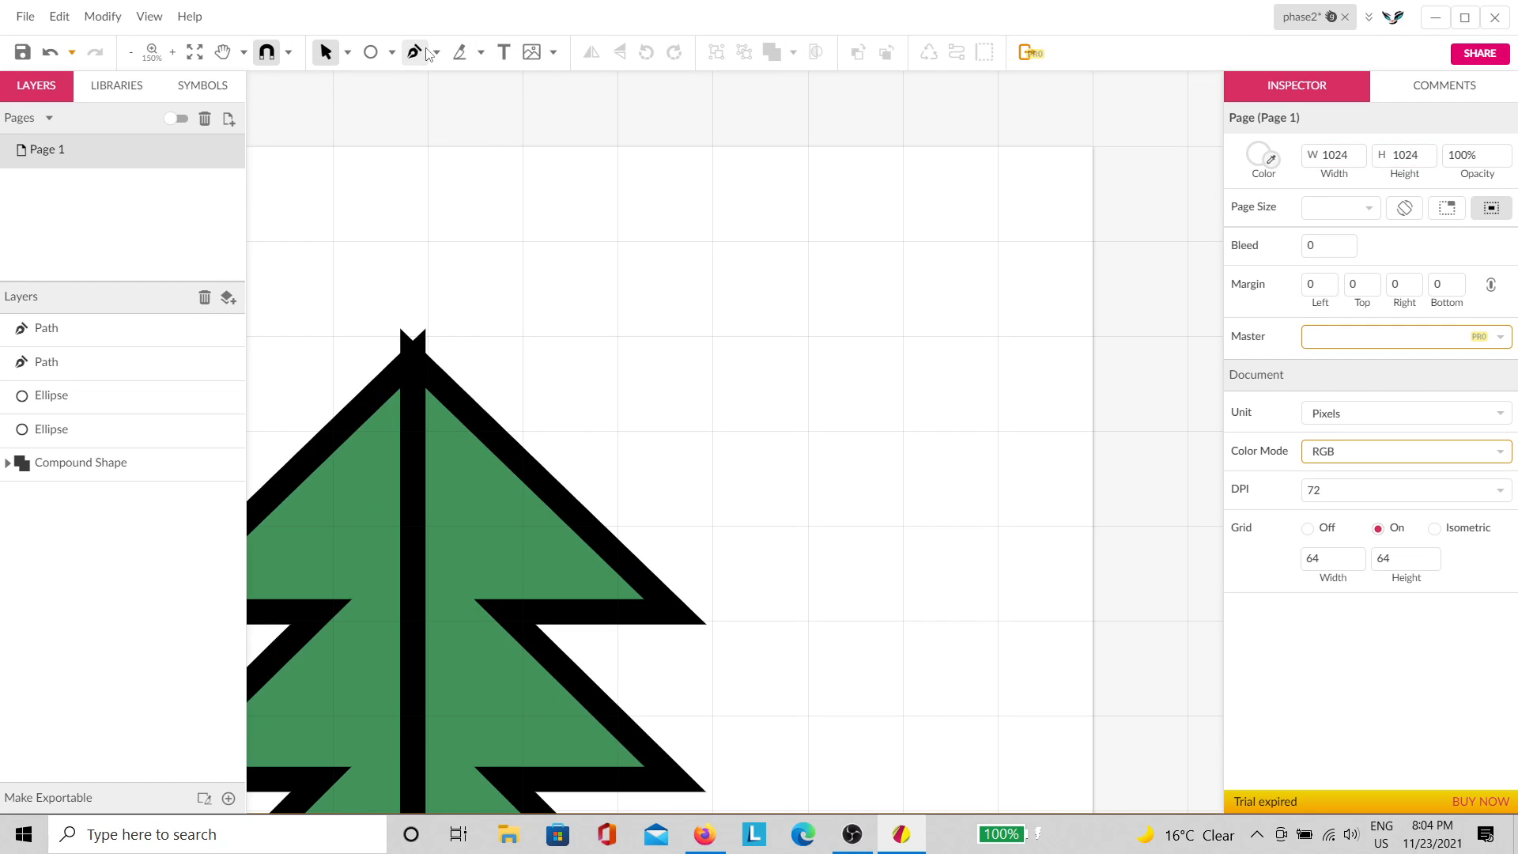
click(903, 251)
drag(713, 440, 767, 441)
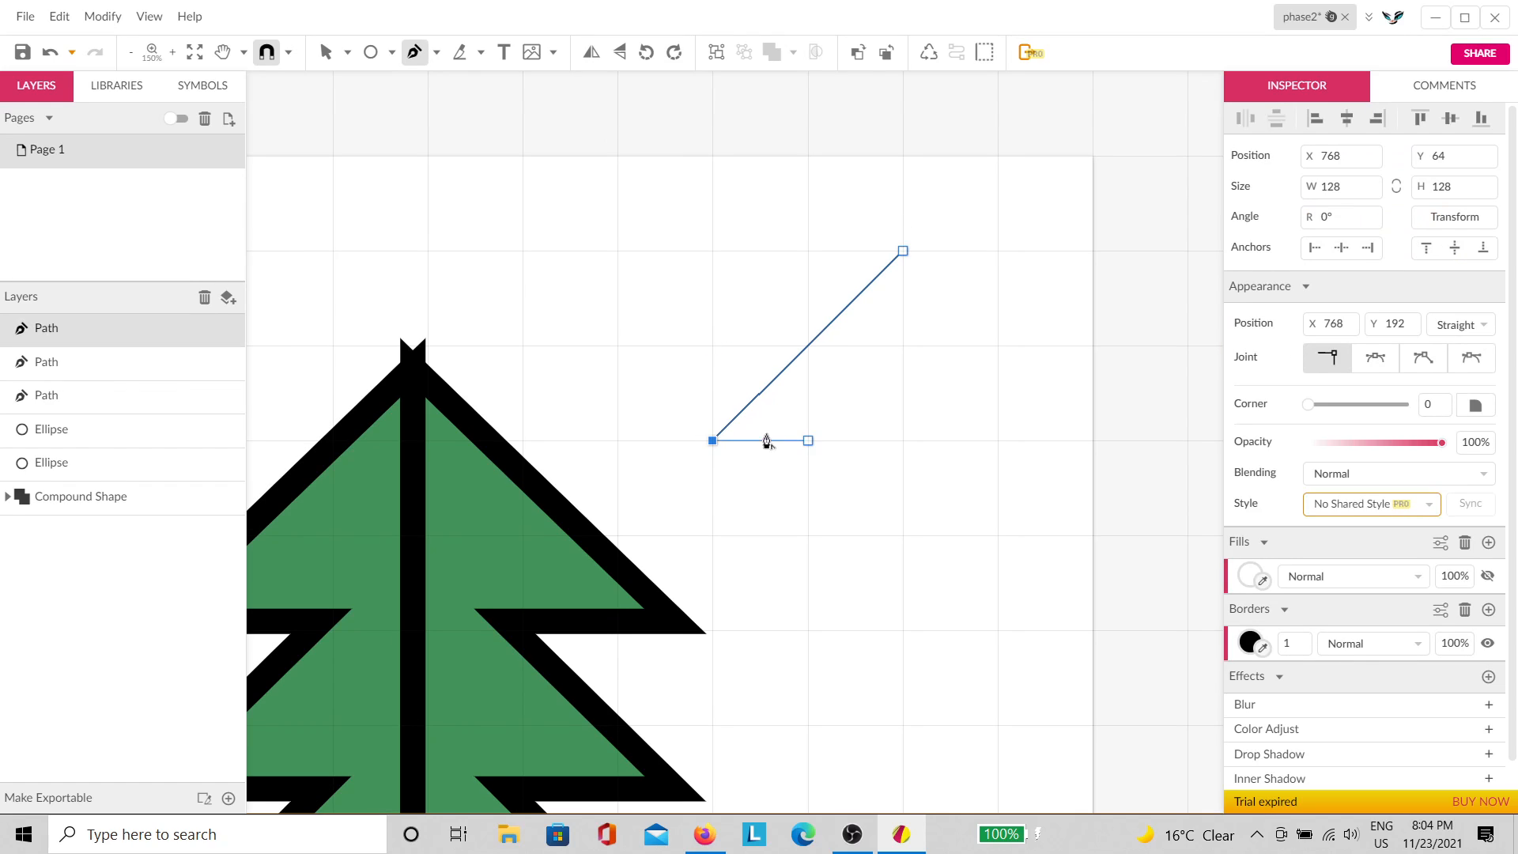
click(713, 535)
click(807, 535)
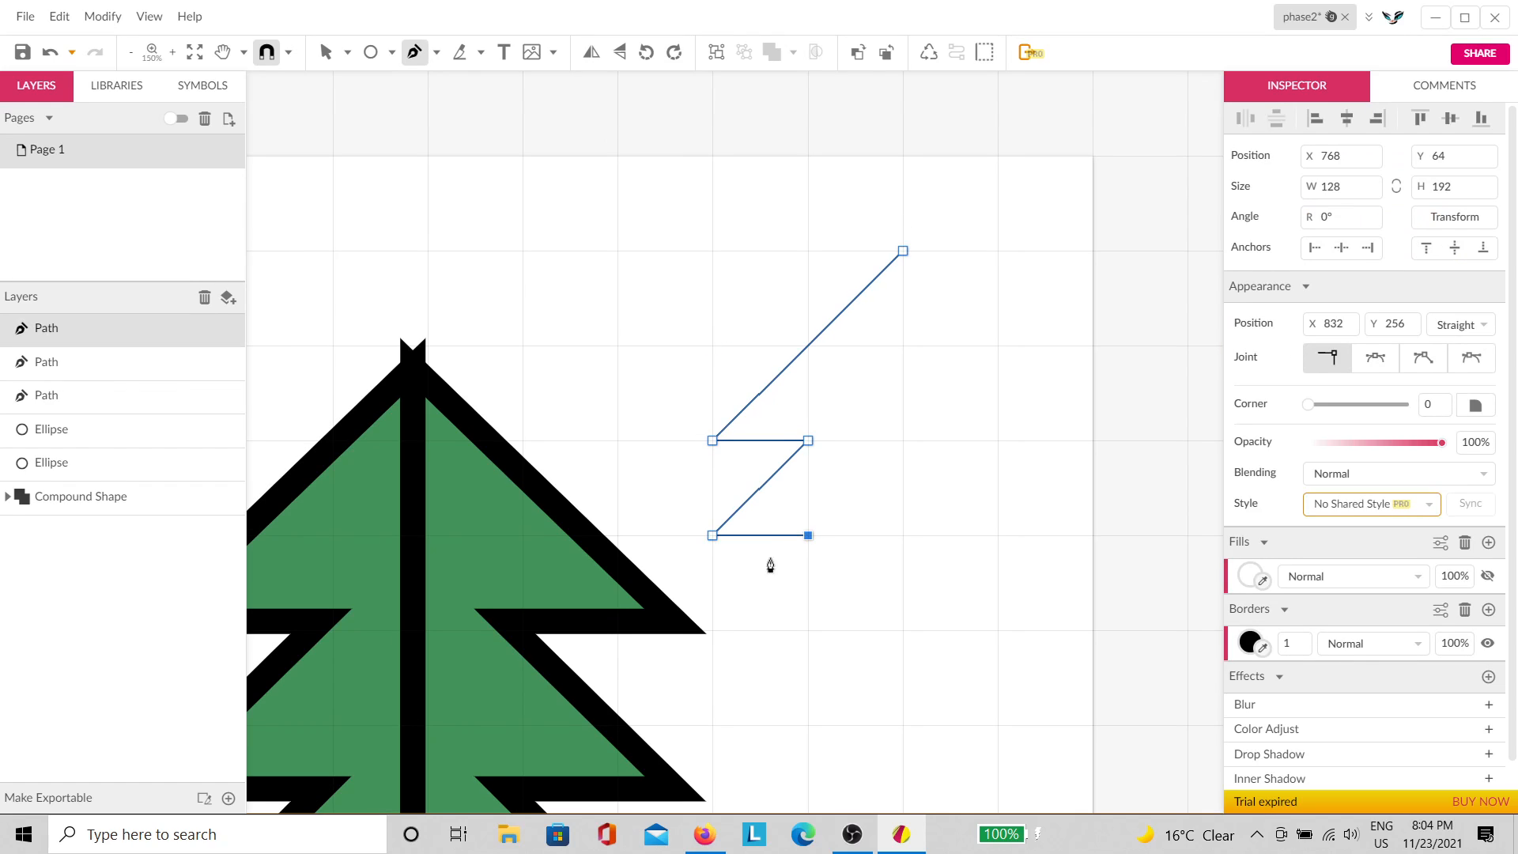
click(713, 630)
Step: Continue the Pen path along the base to X 1024, Y 320, mirror the zigzag up the right side and close it at the tip
drag(1092, 630, 1089, 642)
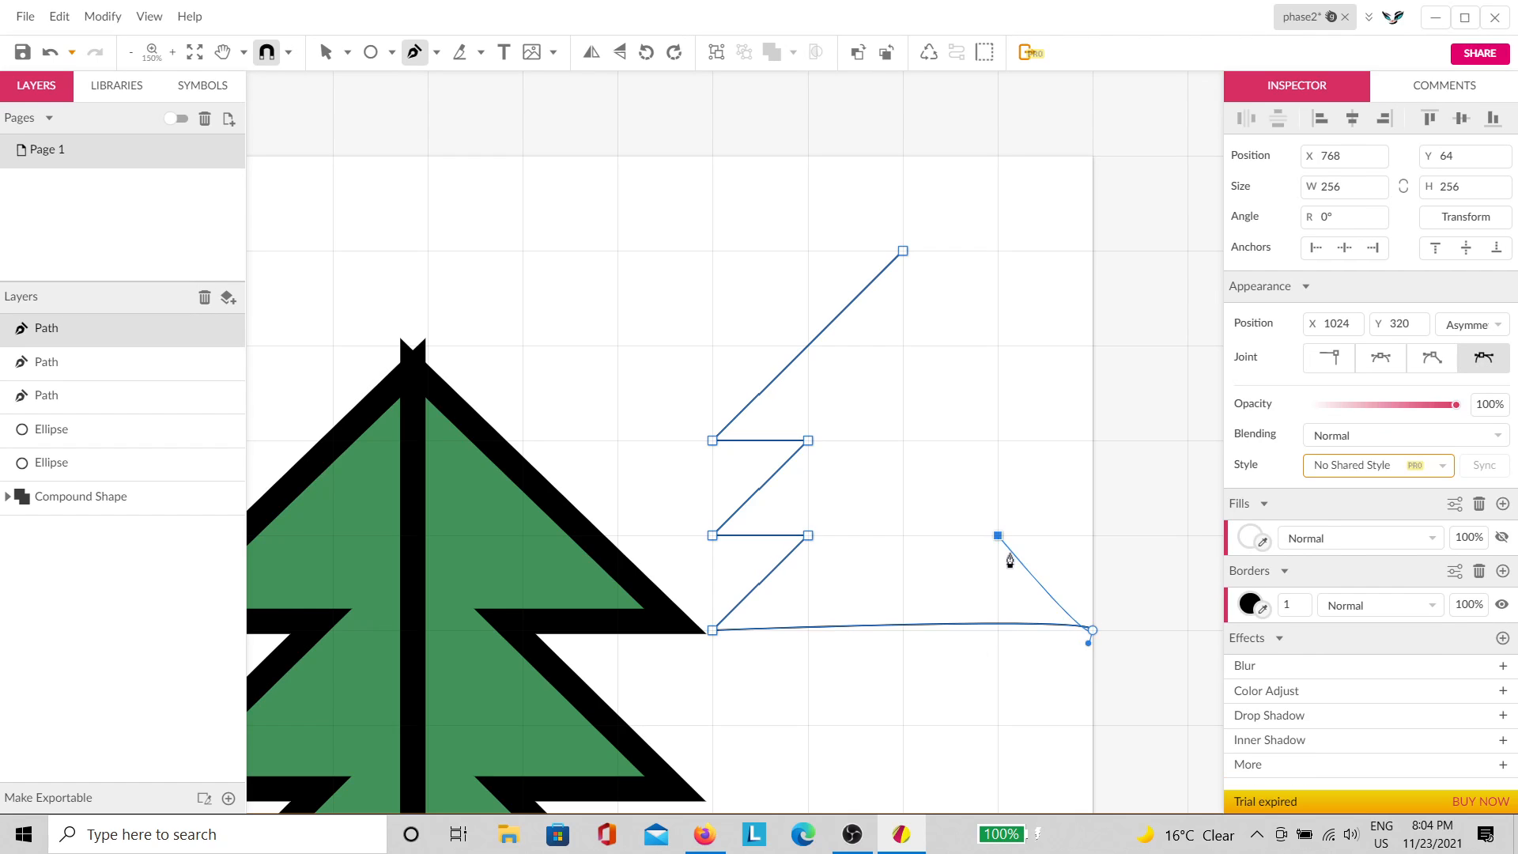
click(998, 535)
click(1093, 535)
click(998, 440)
click(1093, 440)
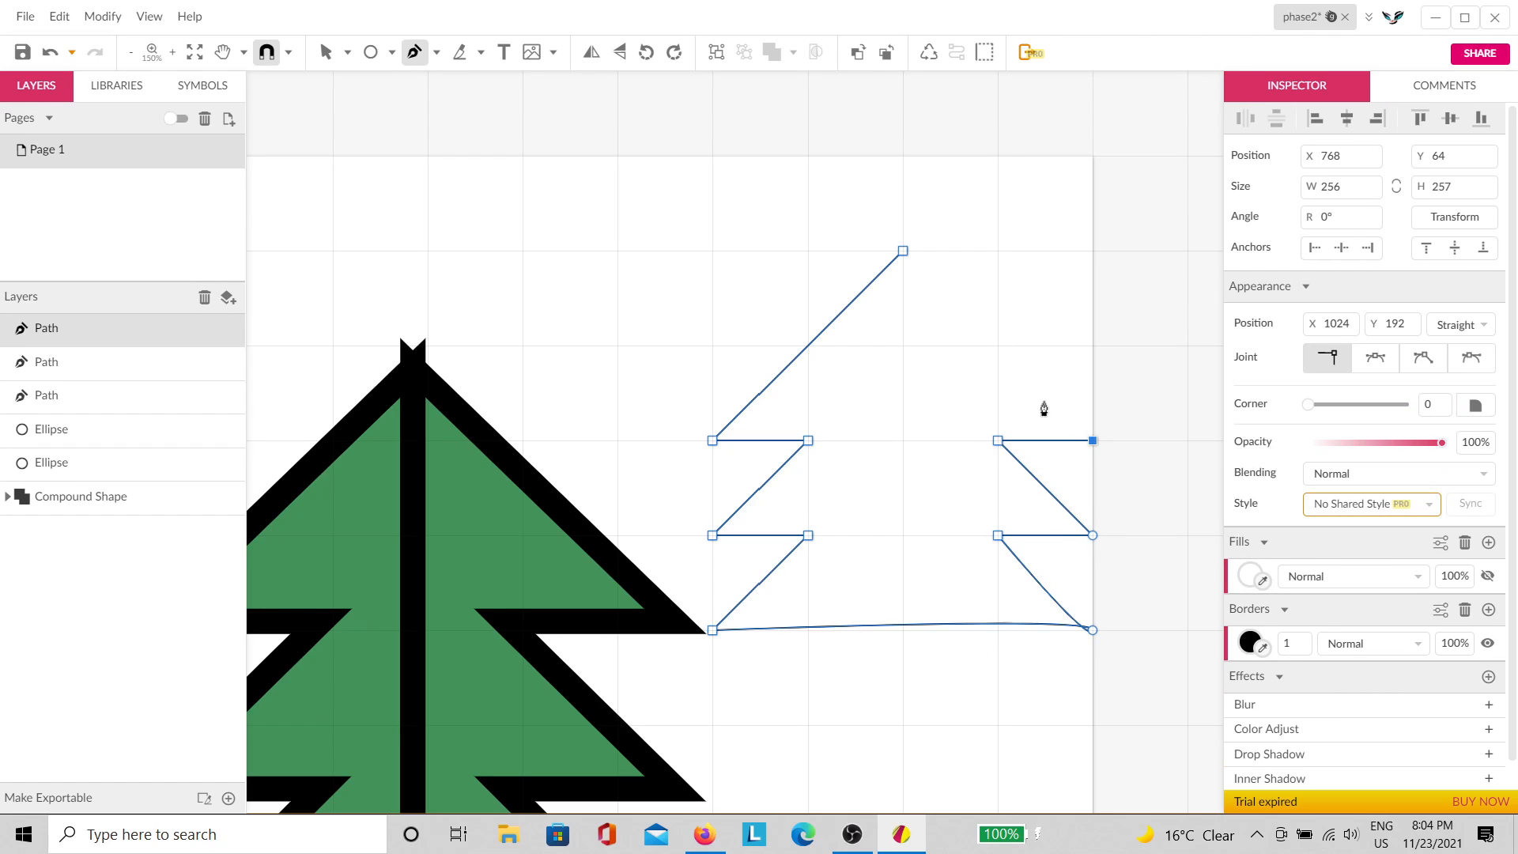
click(935, 250)
key(Escape)
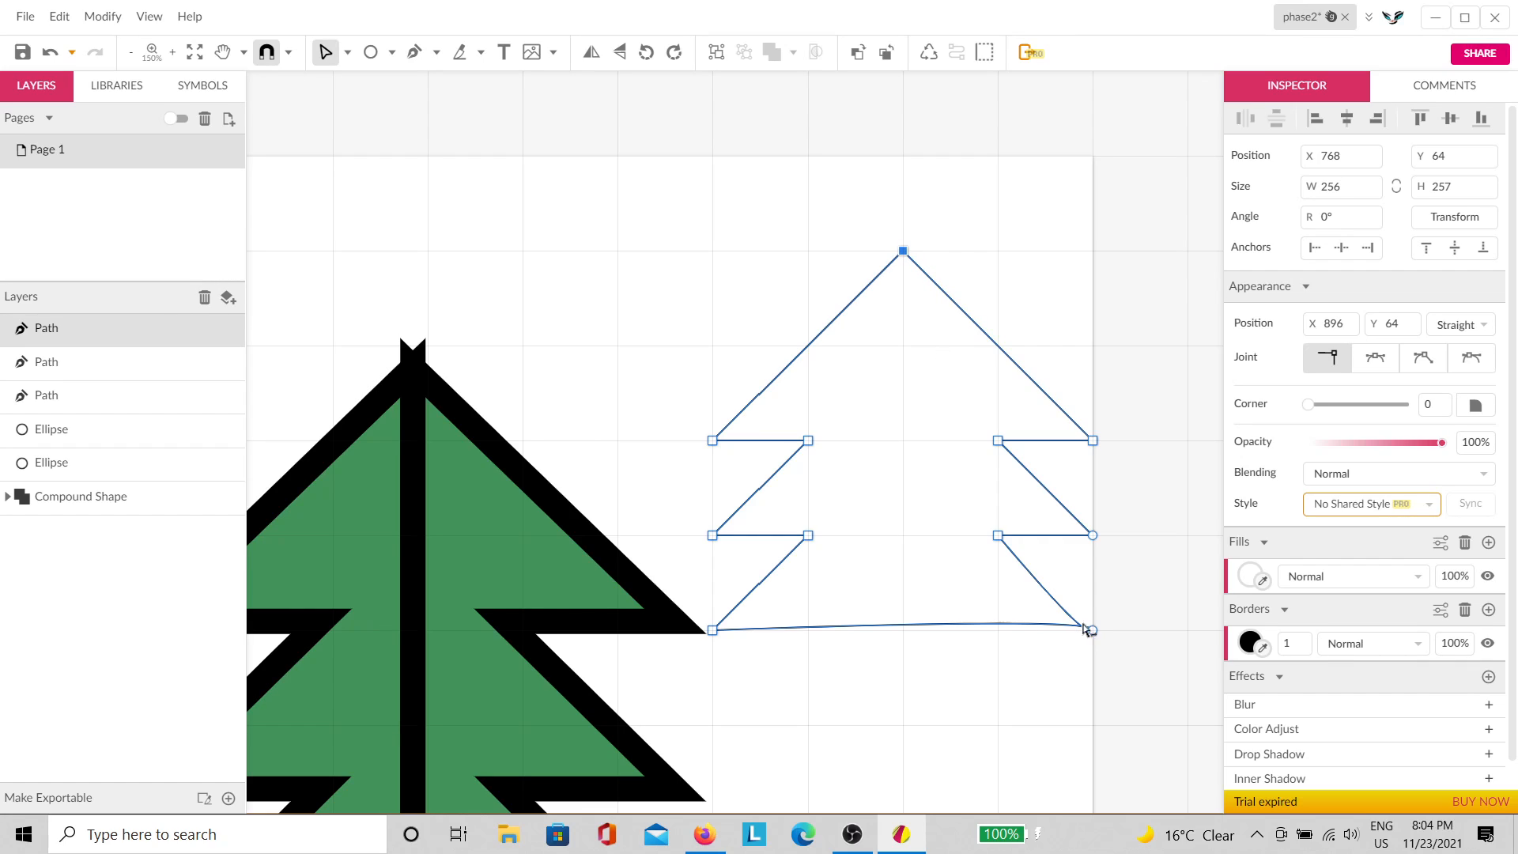
Step: Change the new tree's lower-right corner point at X 1024, Y 320 to a straight joint and reselect the outline
click(1094, 632)
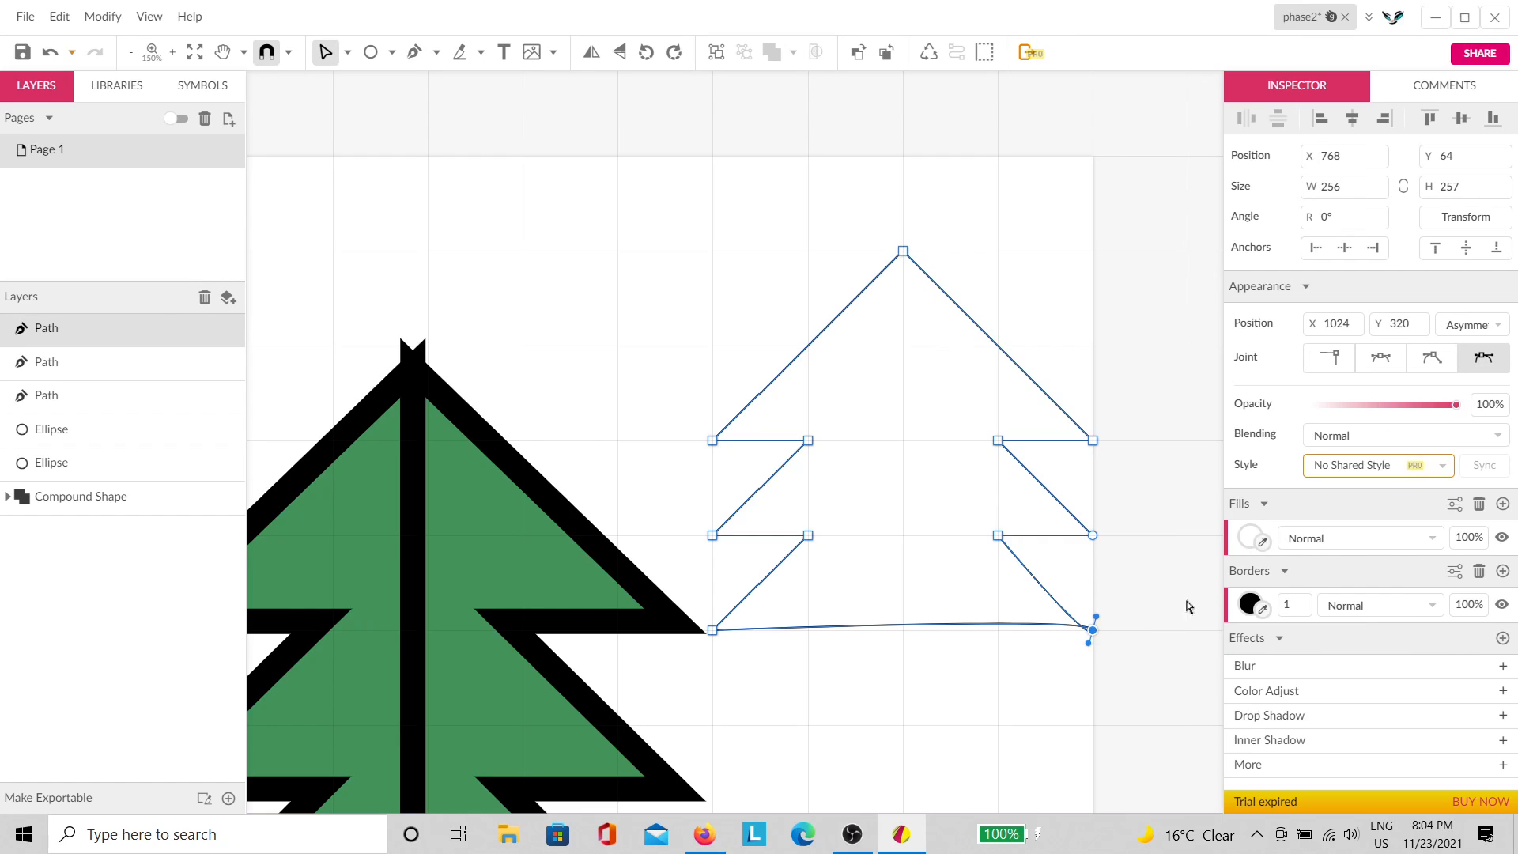
click(1340, 362)
click(1139, 614)
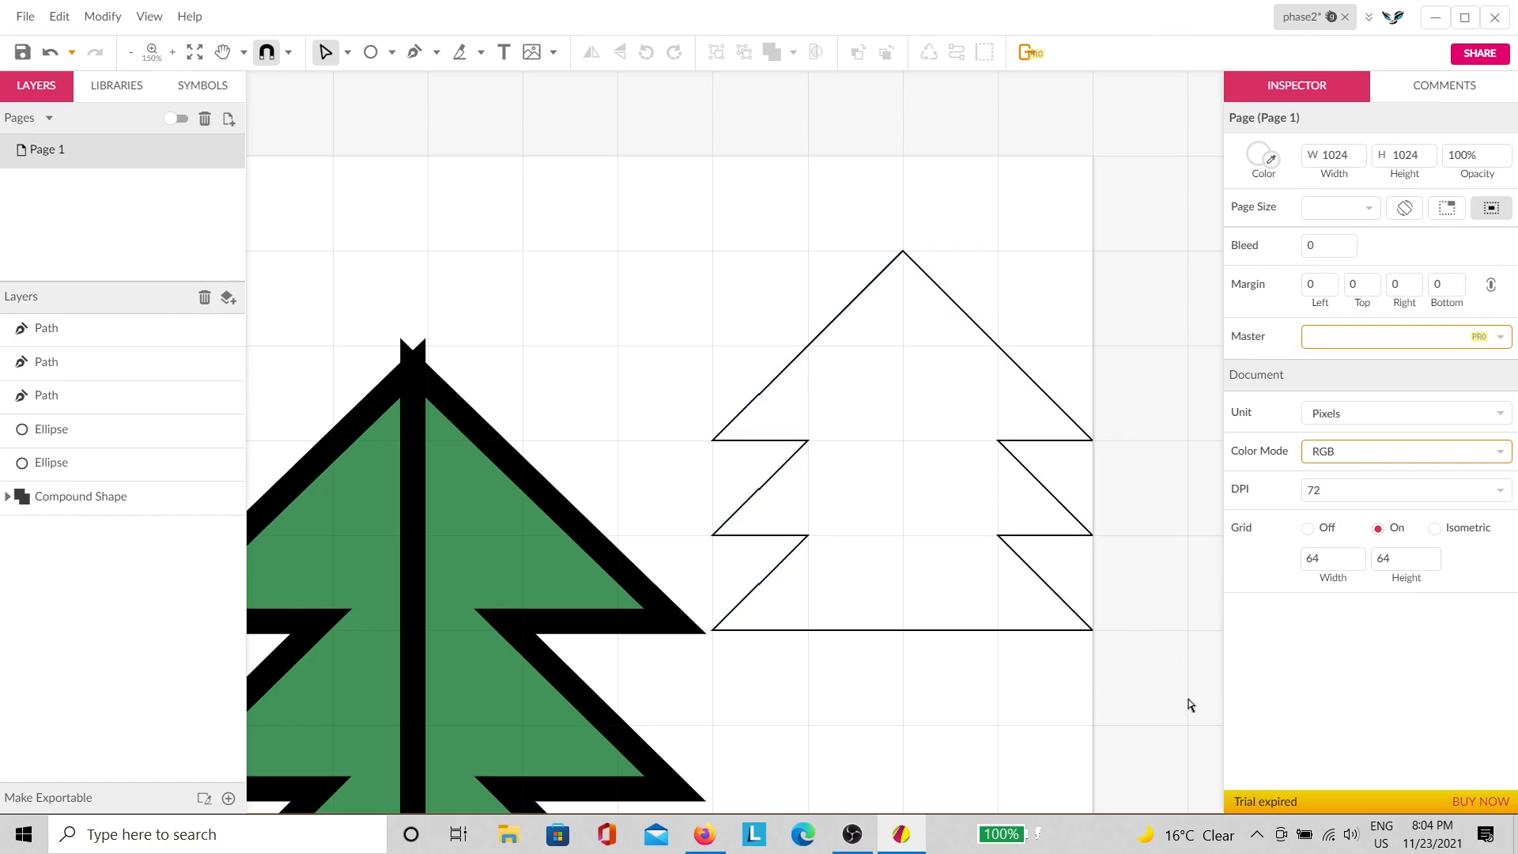
click(975, 596)
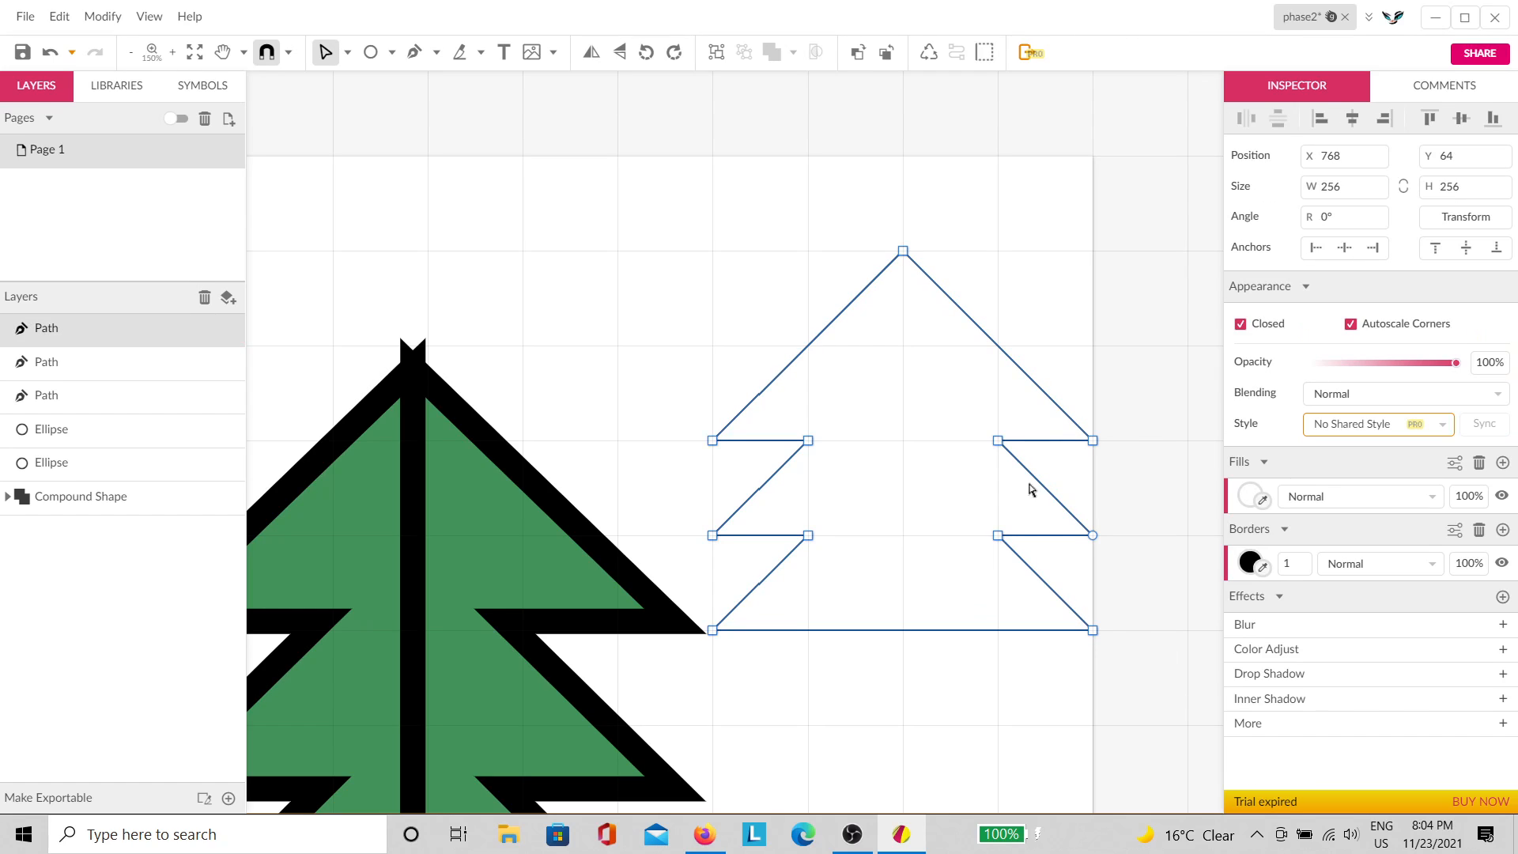
Step: Fill the new grid-drawn tree with the green colour #46D296 and reselect it
click(1250, 496)
click(1316, 192)
mouse_move(1316, 192)
mouse_down()
mouse_move(1387, 180)
mouse_move(1397, 150)
mouse_up()
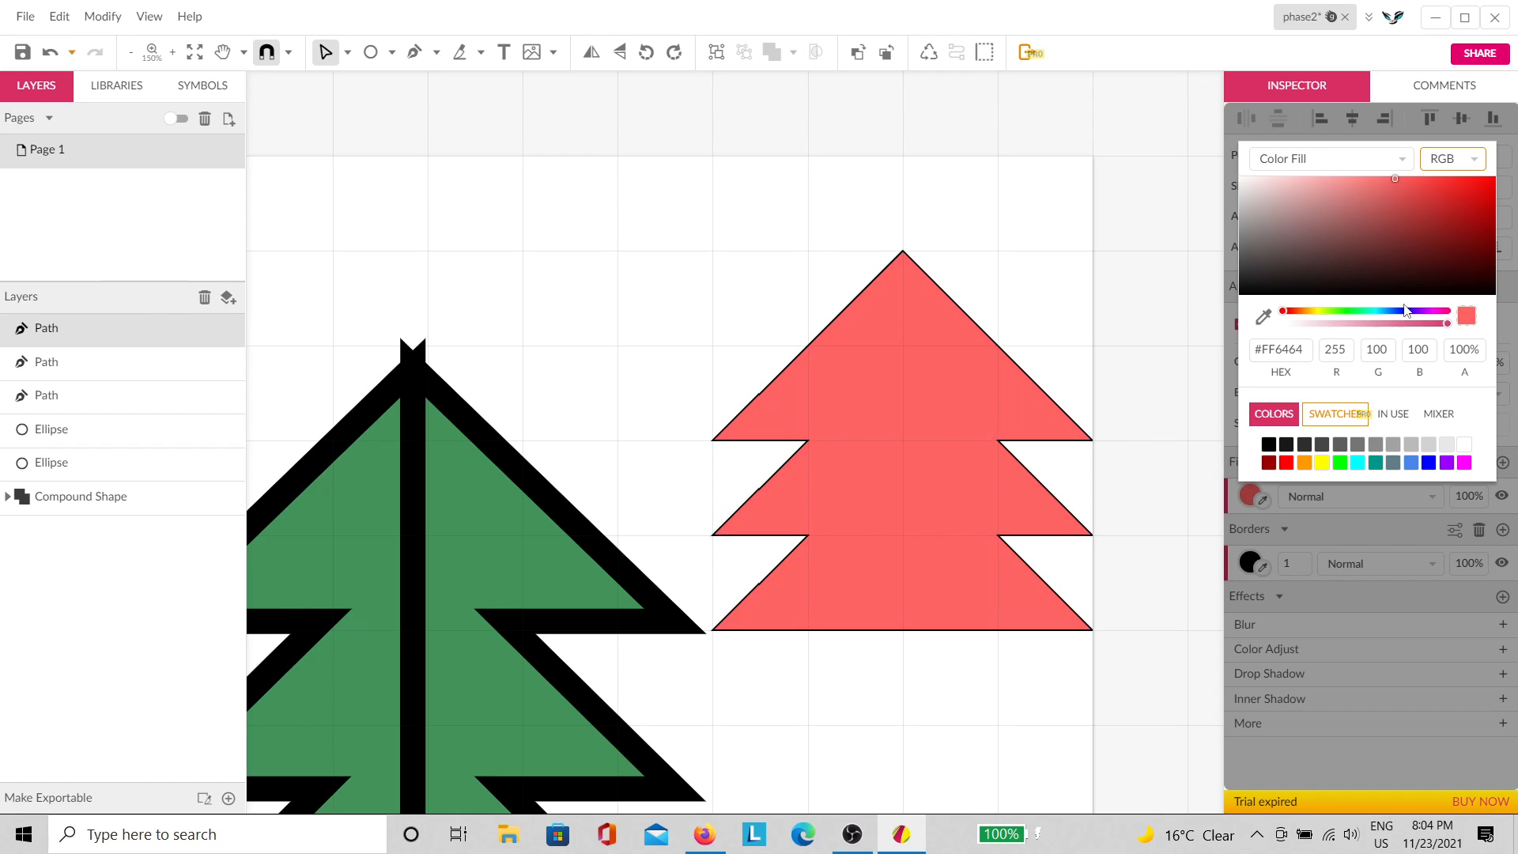
click(1355, 311)
drag(1382, 249, 1410, 198)
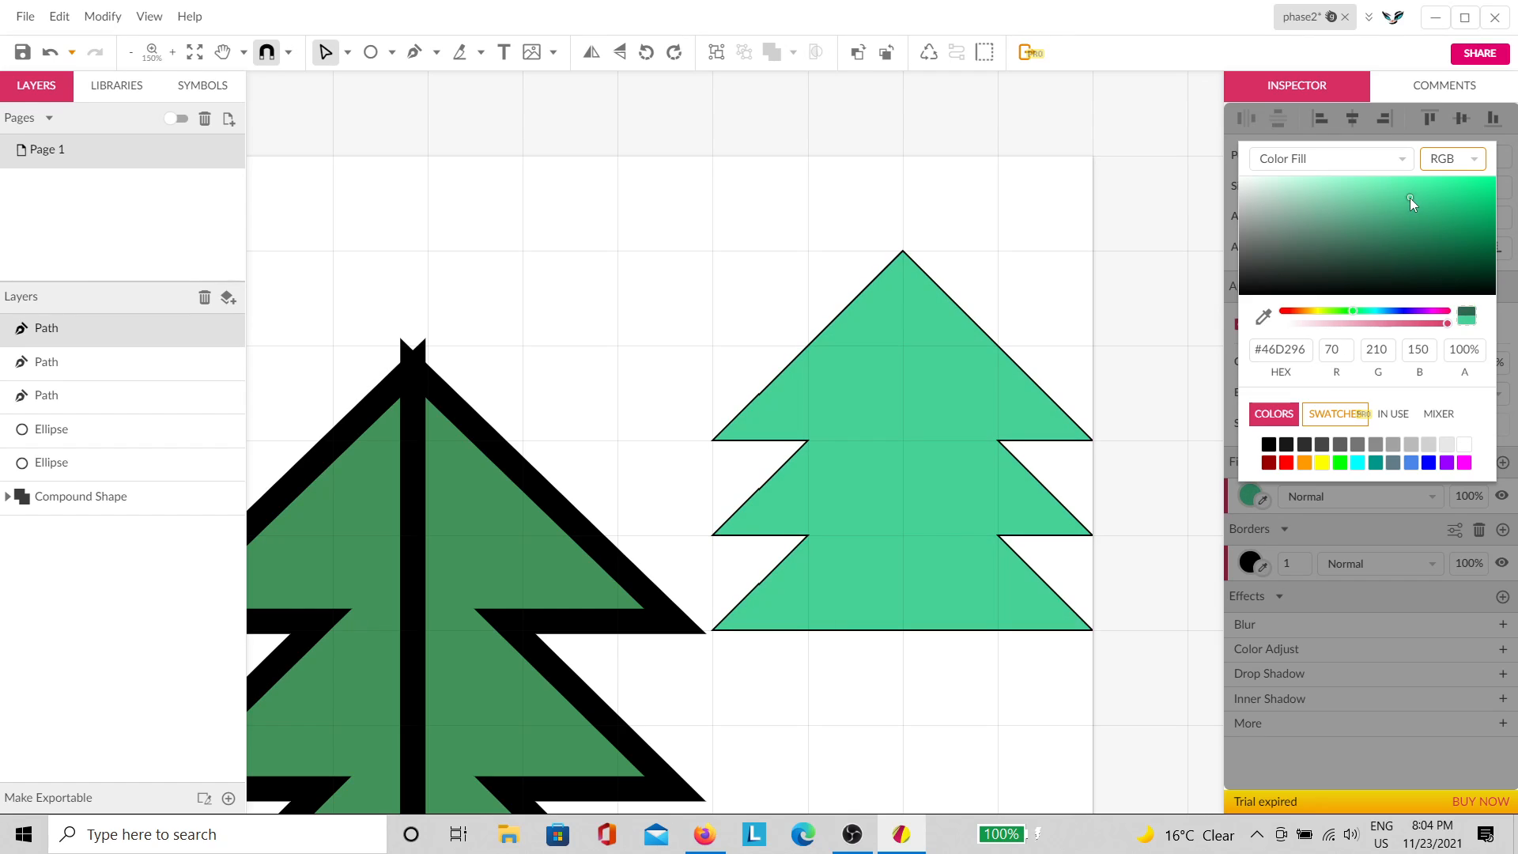
click(989, 331)
click(957, 393)
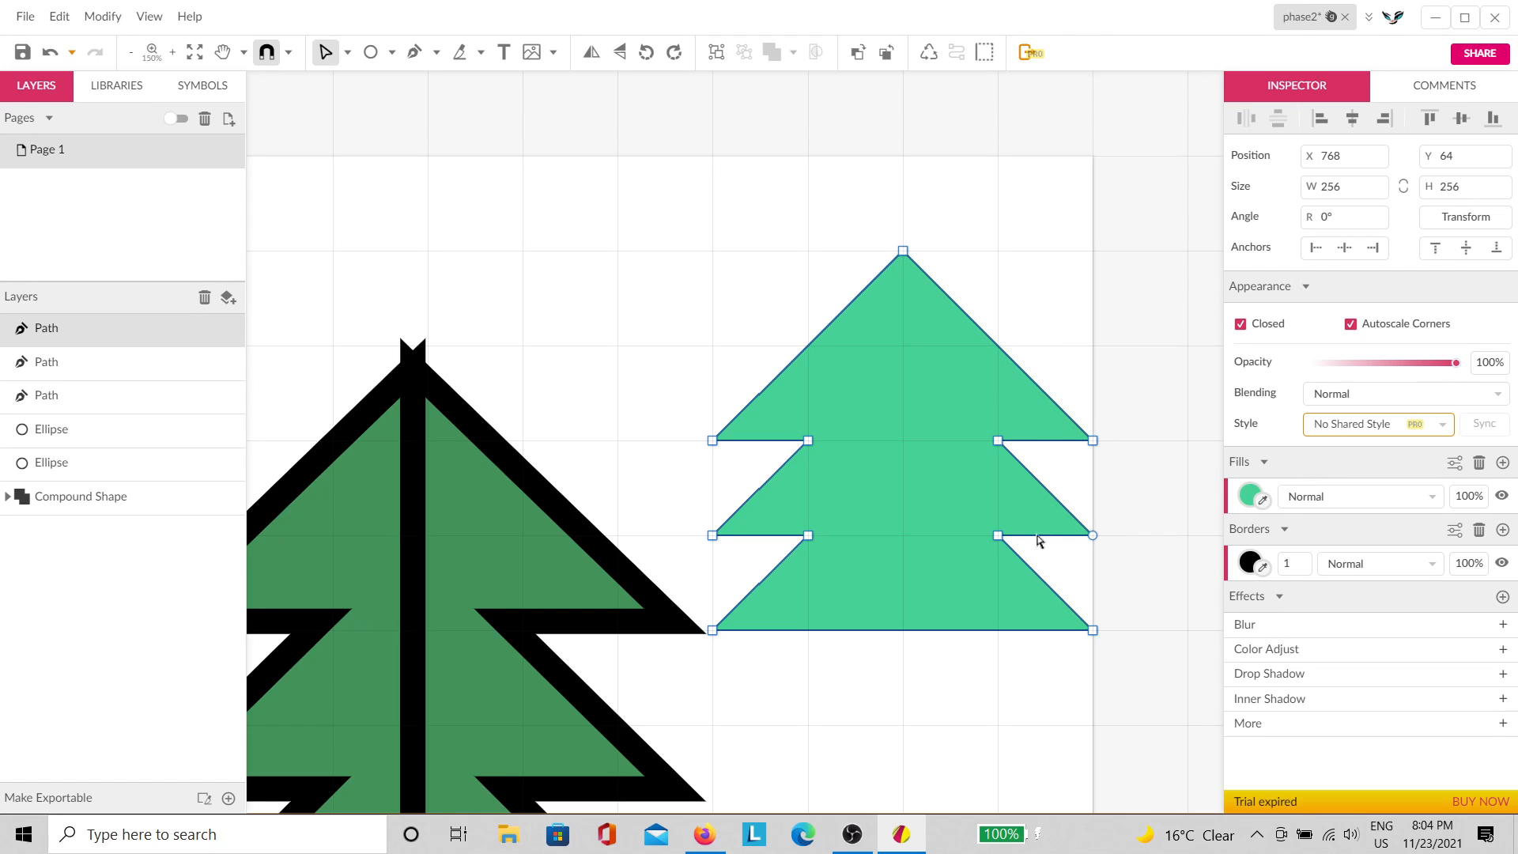
drag(907, 677, 999, 549)
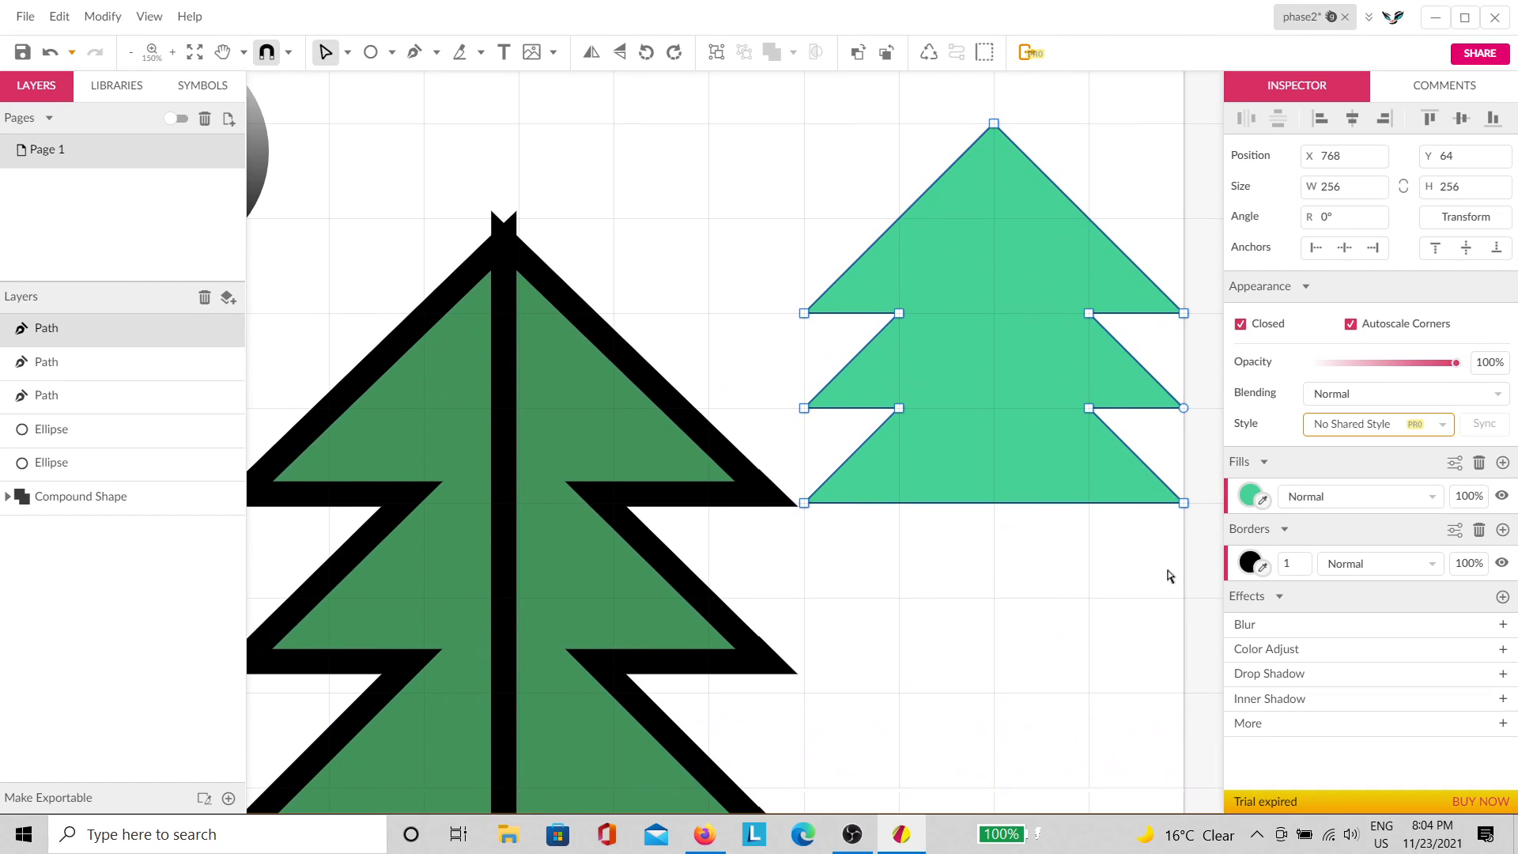
click(1052, 596)
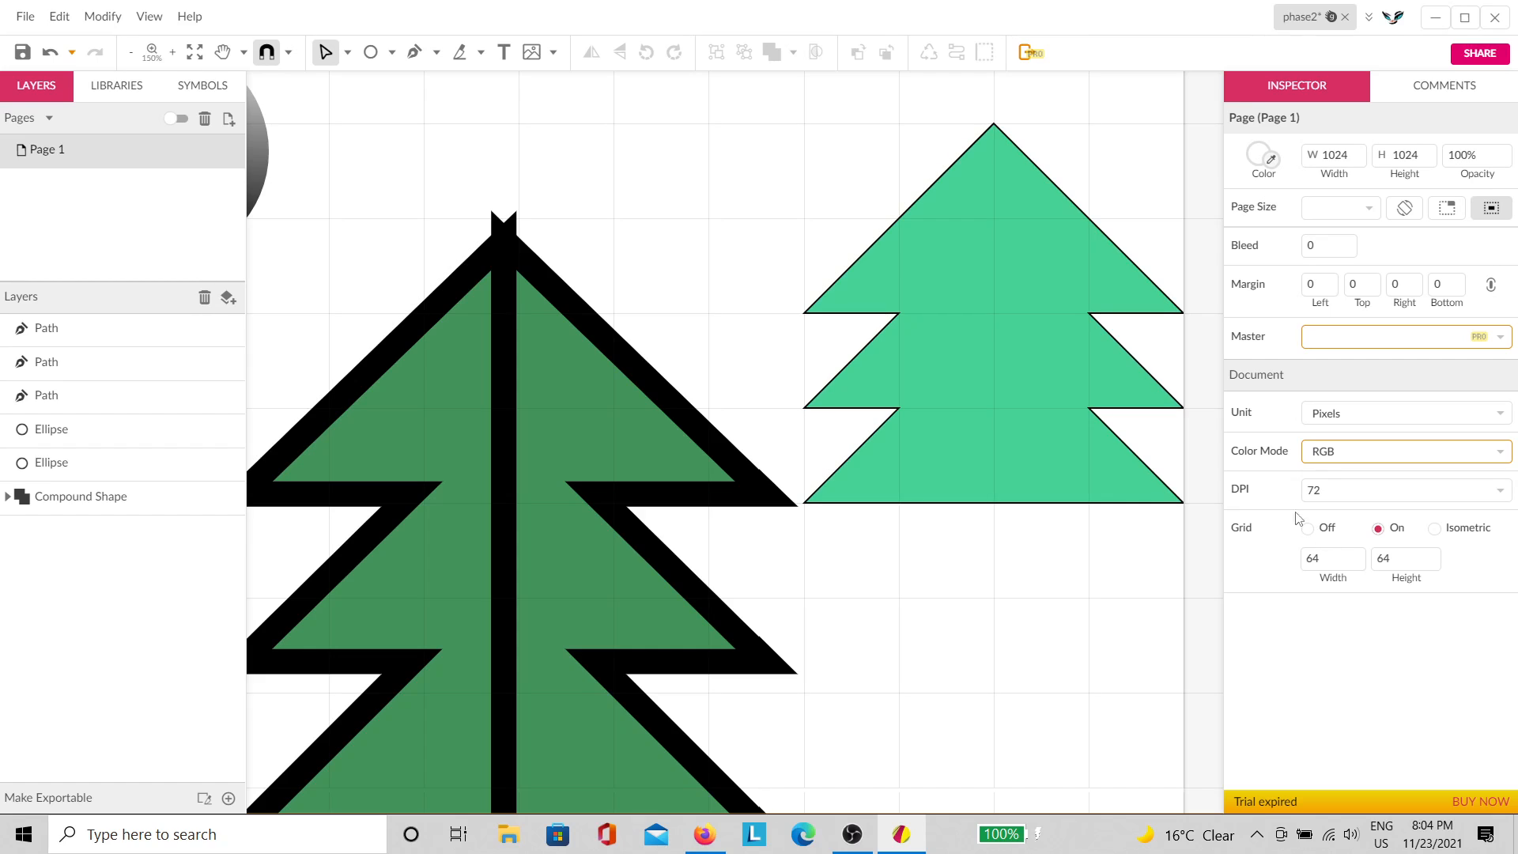
click(1089, 419)
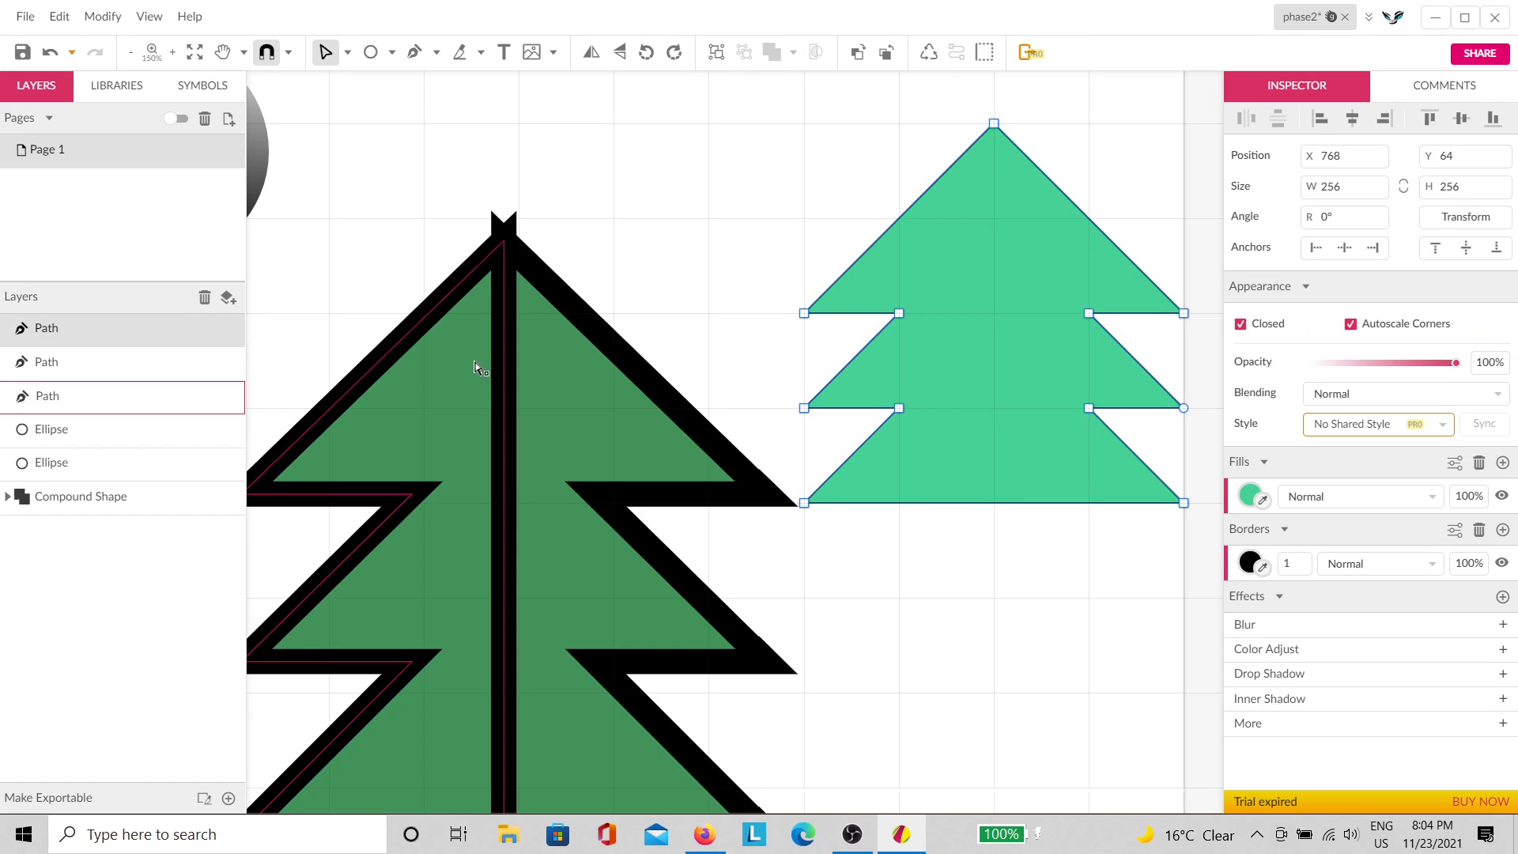
drag(638, 267, 377, 486)
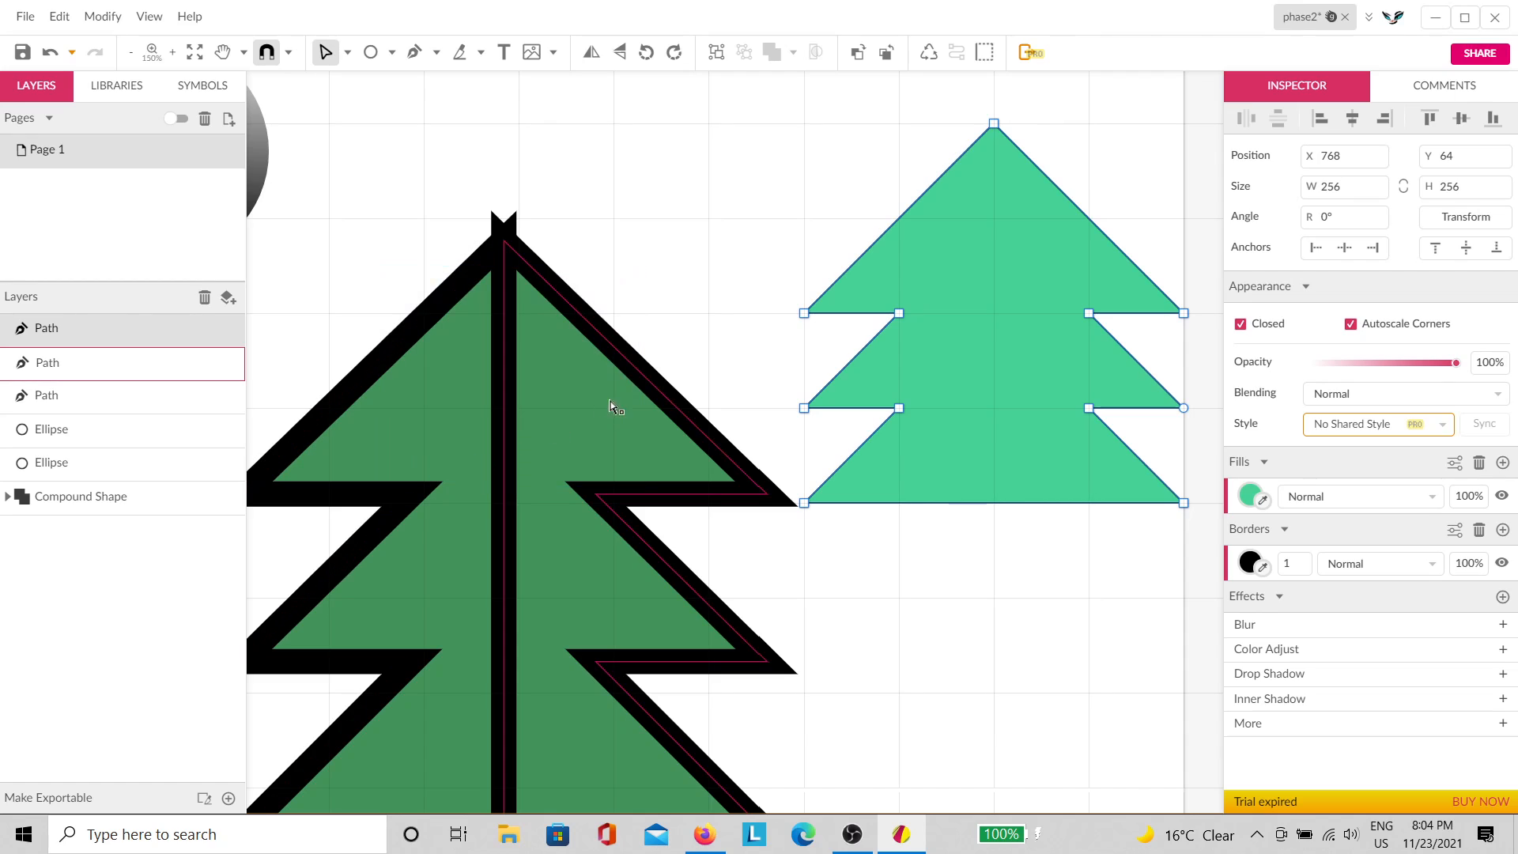
Step: Hide the light green grid-drawn tree and deselect it
click(993, 435)
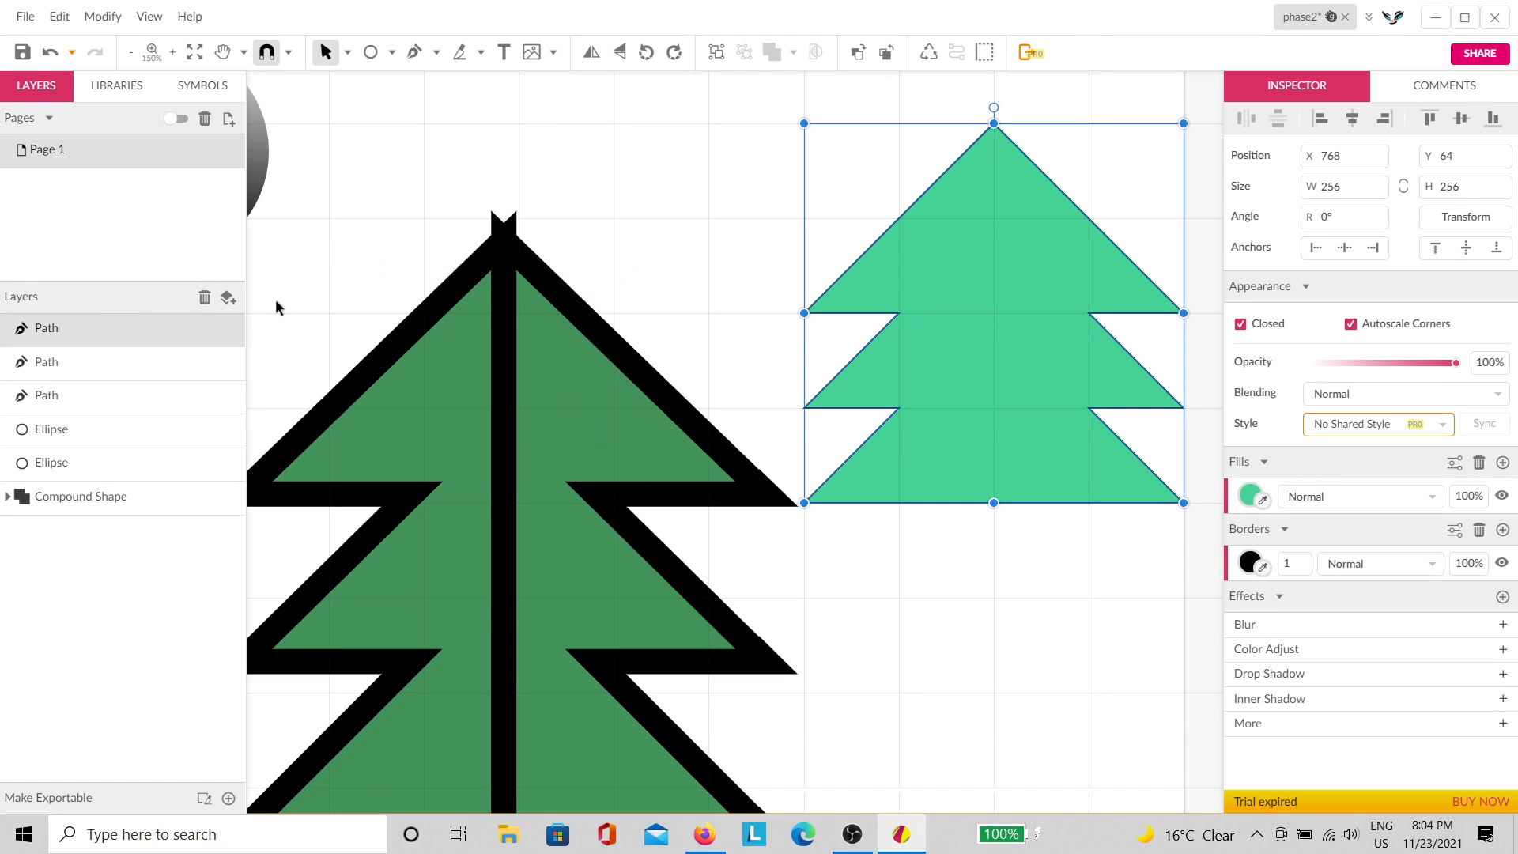
click(235, 329)
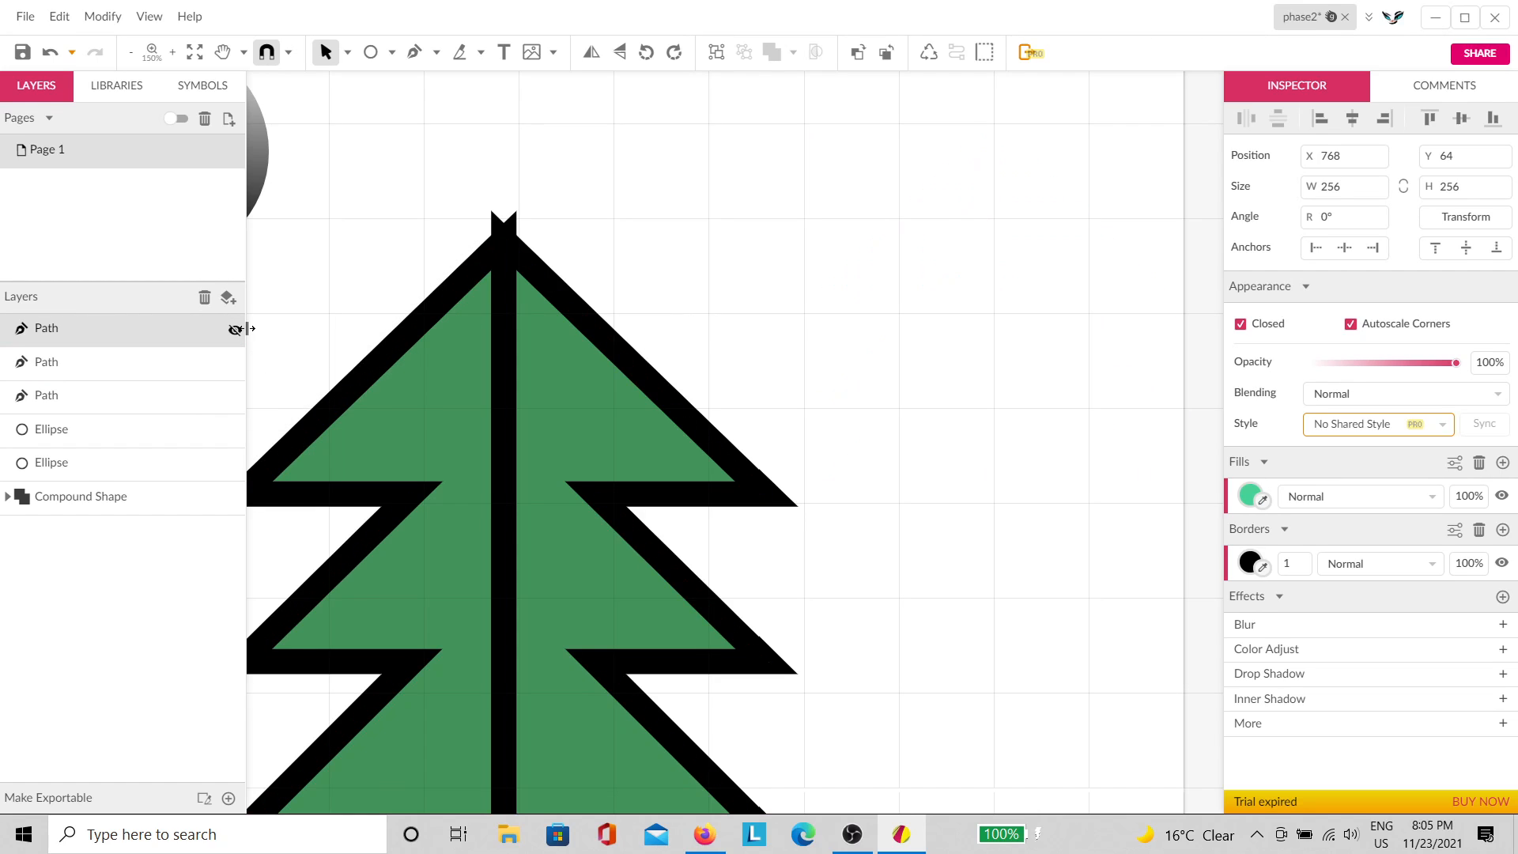
click(827, 335)
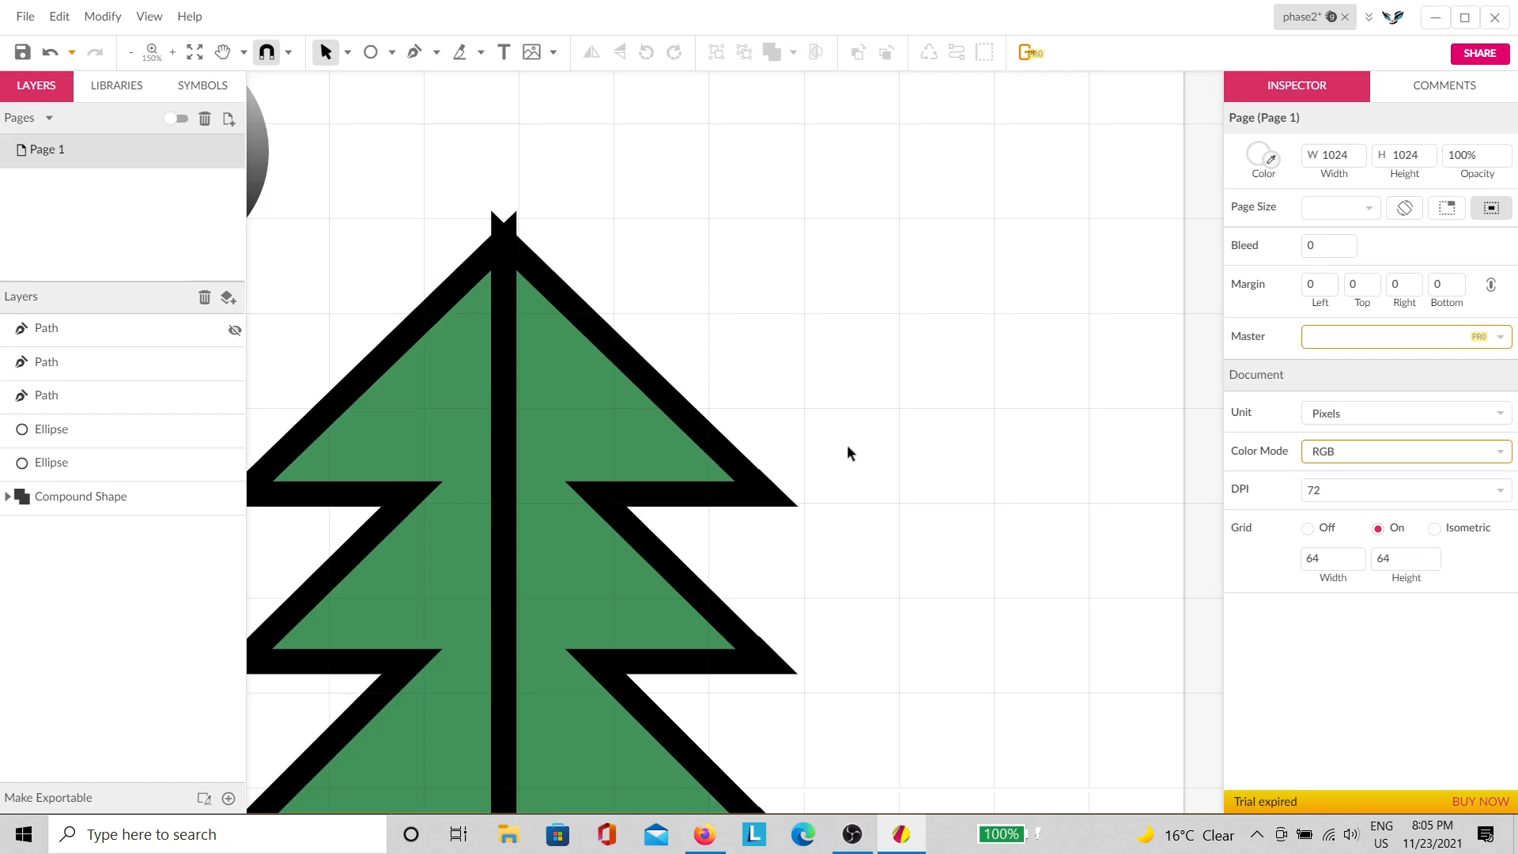
Step: Scale both halves of the thick-bordered tree together down to 213.8 by 241 and move them to X 426.2, Y 64
ctrl+scroll(846, 445, down, 3)
drag(843, 466, 475, 694)
scroll(653, 693, down, 3)
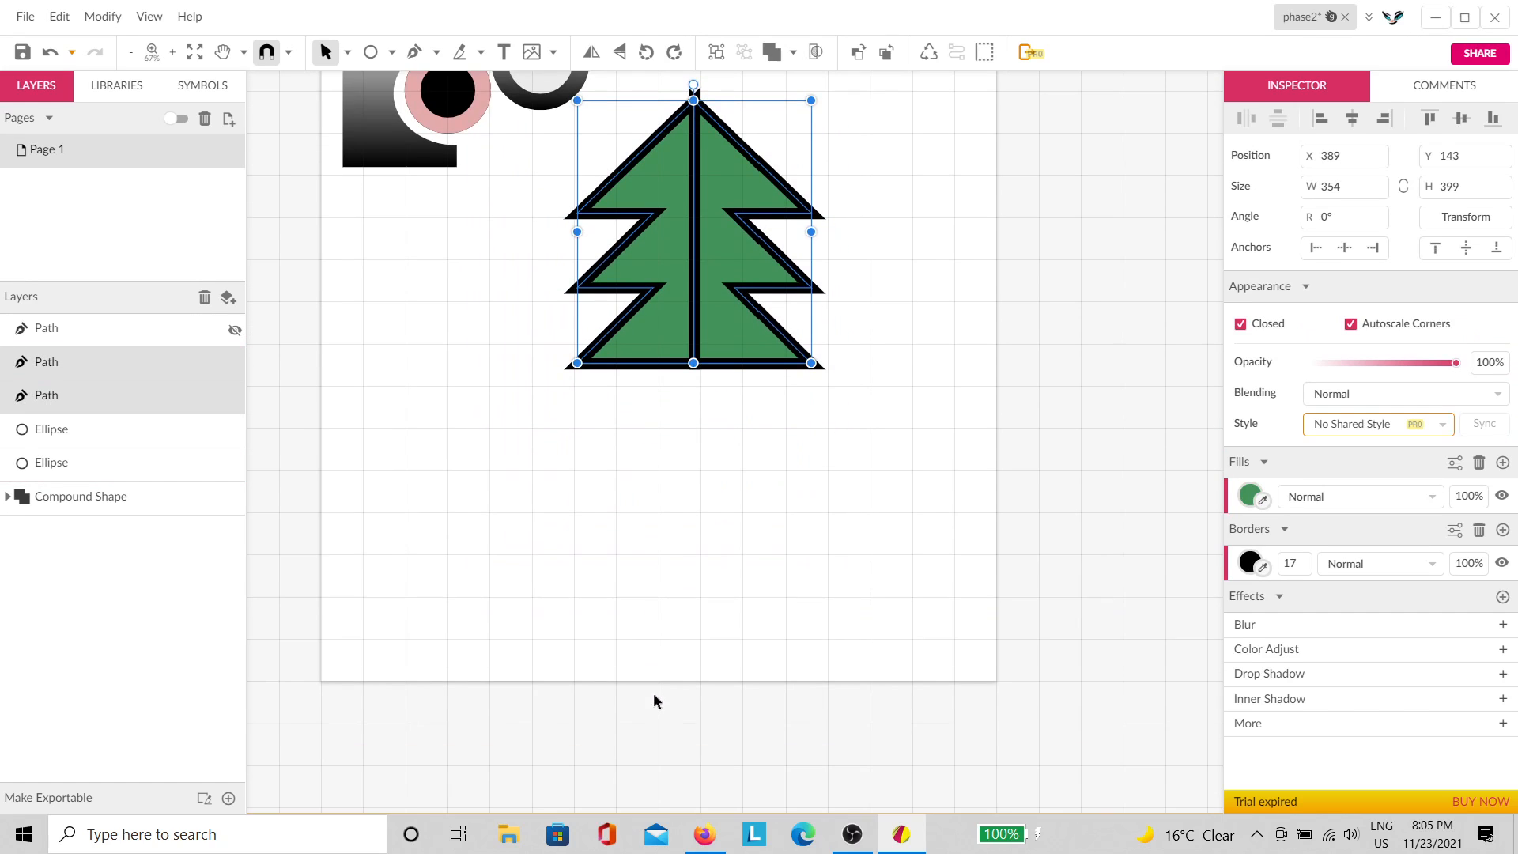
scroll(653, 693, up, 3)
click(912, 448)
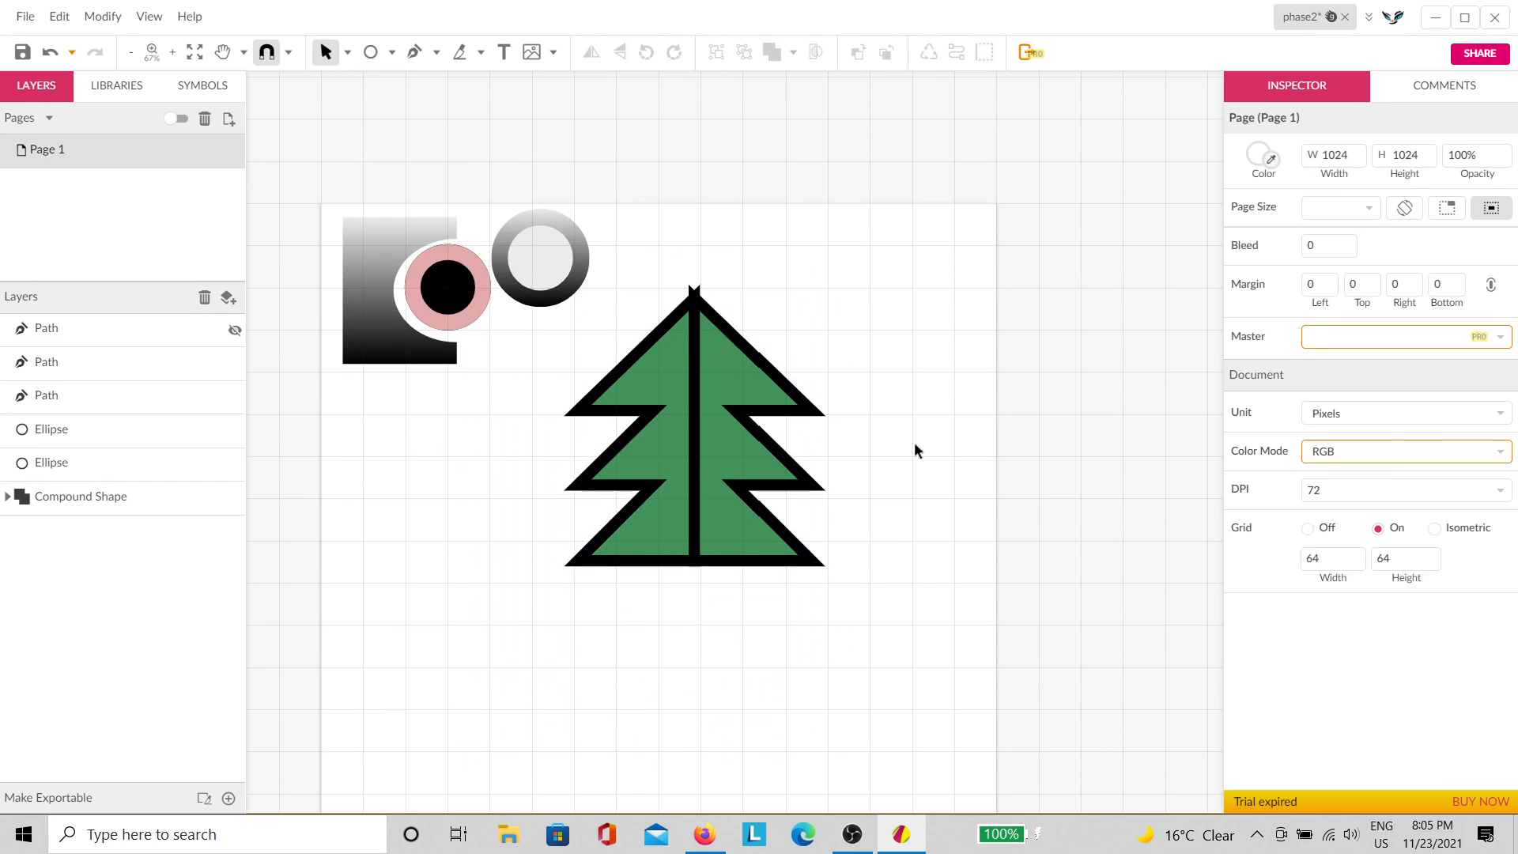
drag(871, 329, 531, 616)
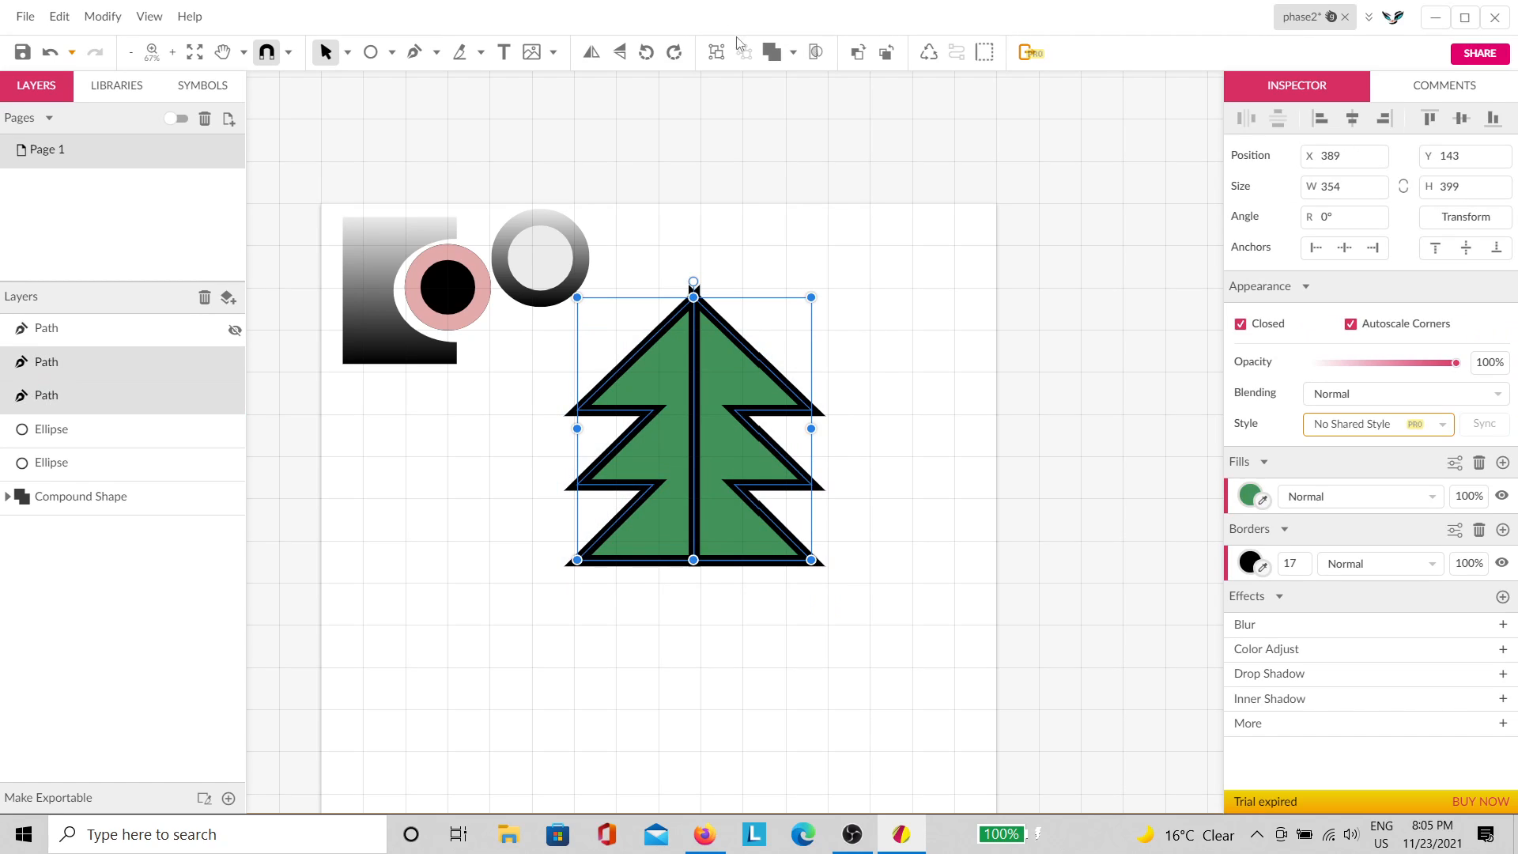
drag(815, 564, 665, 438)
scroll(645, 432, up, 2)
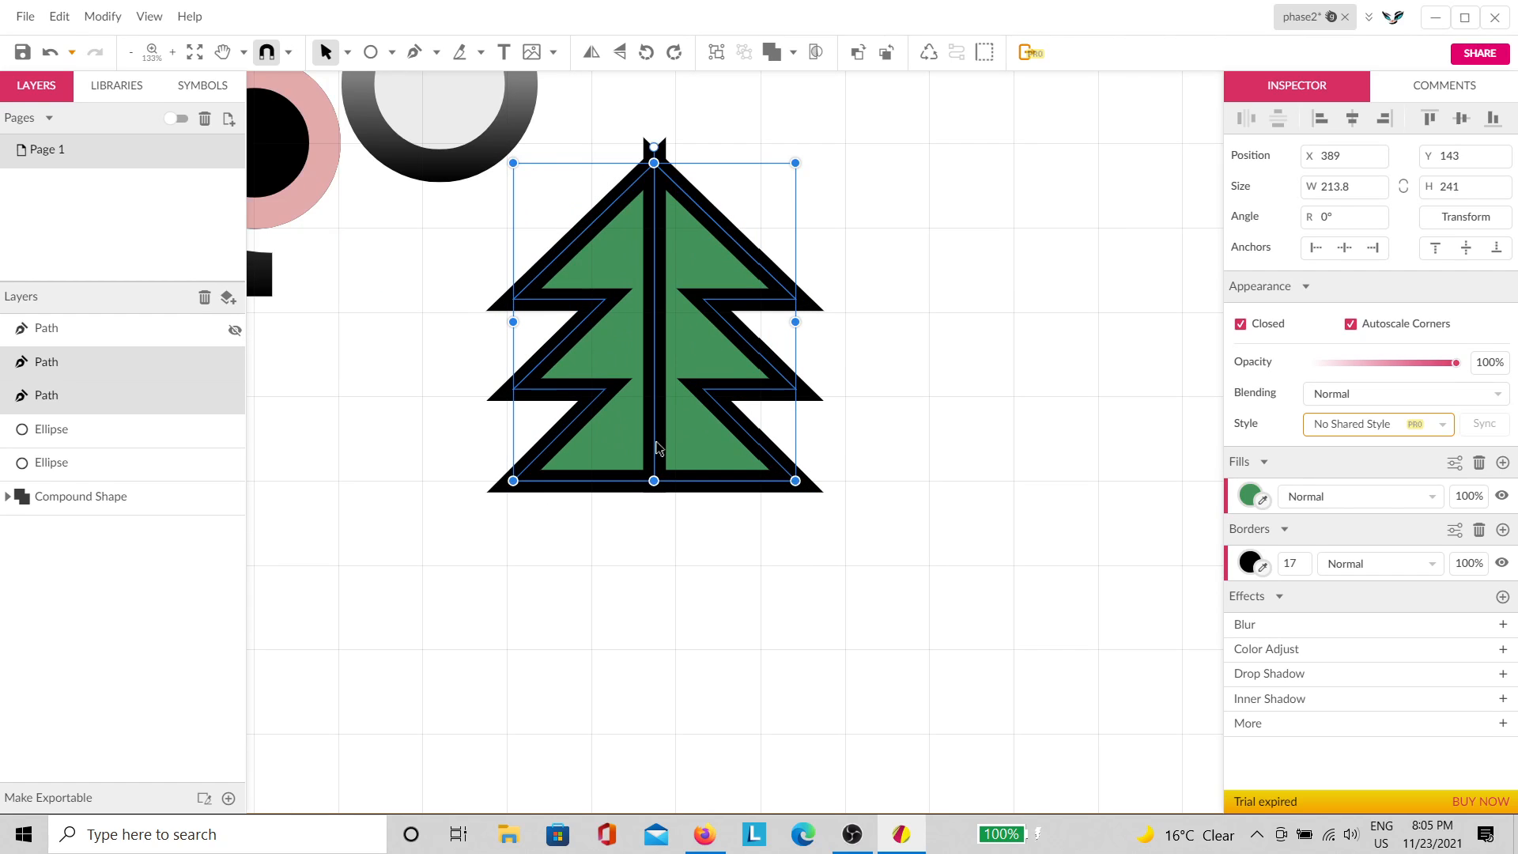
scroll(727, 577, up, 5)
drag(646, 653, 697, 566)
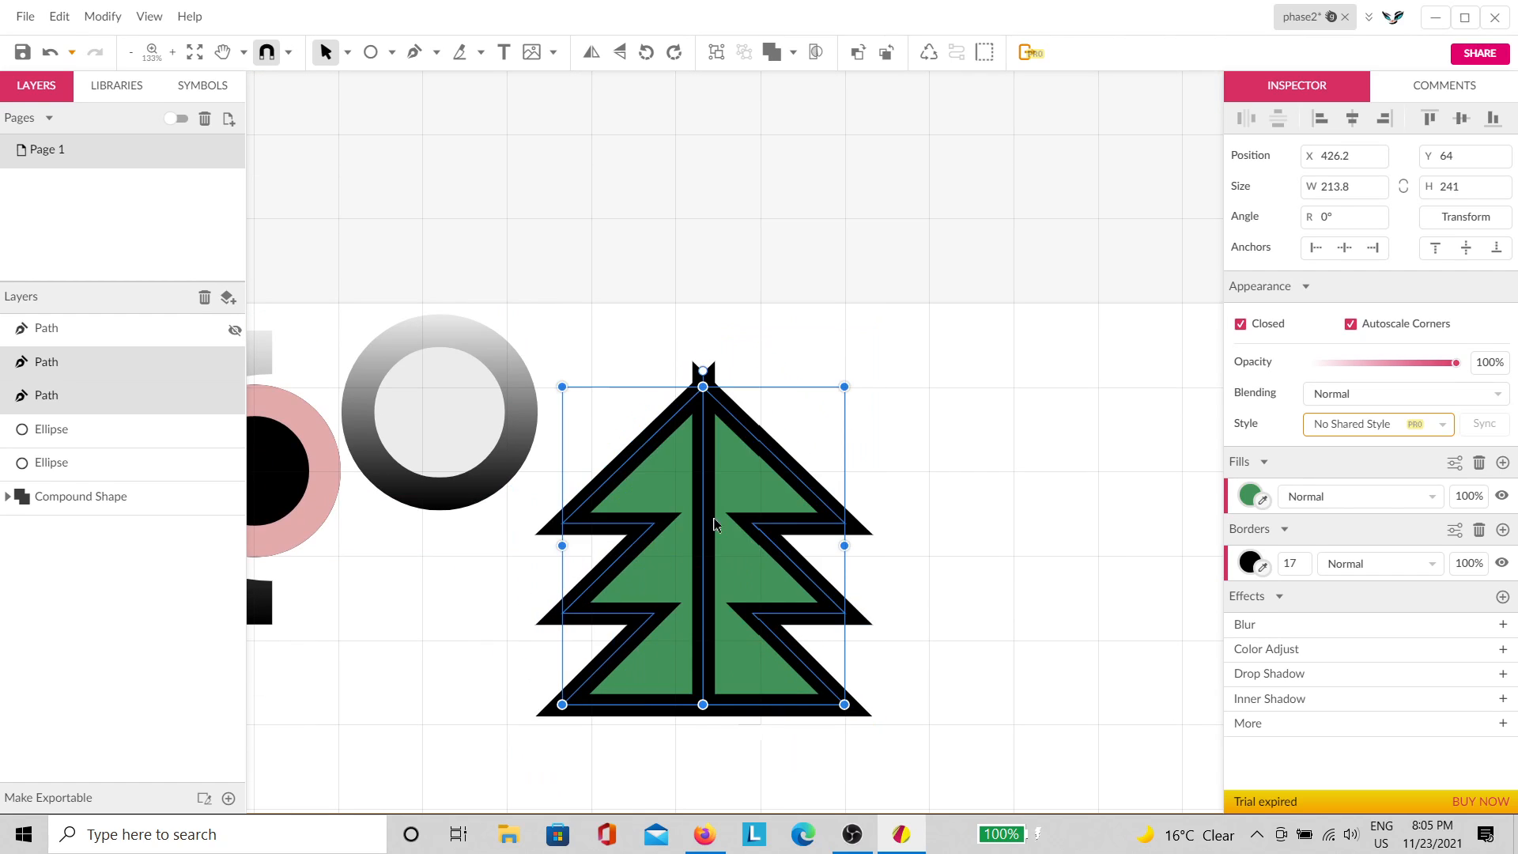
Step: Union the two tree halves into one compound shape and turn off the page grid
scroll(765, 534, down, 10)
scroll(761, 580, up, 6)
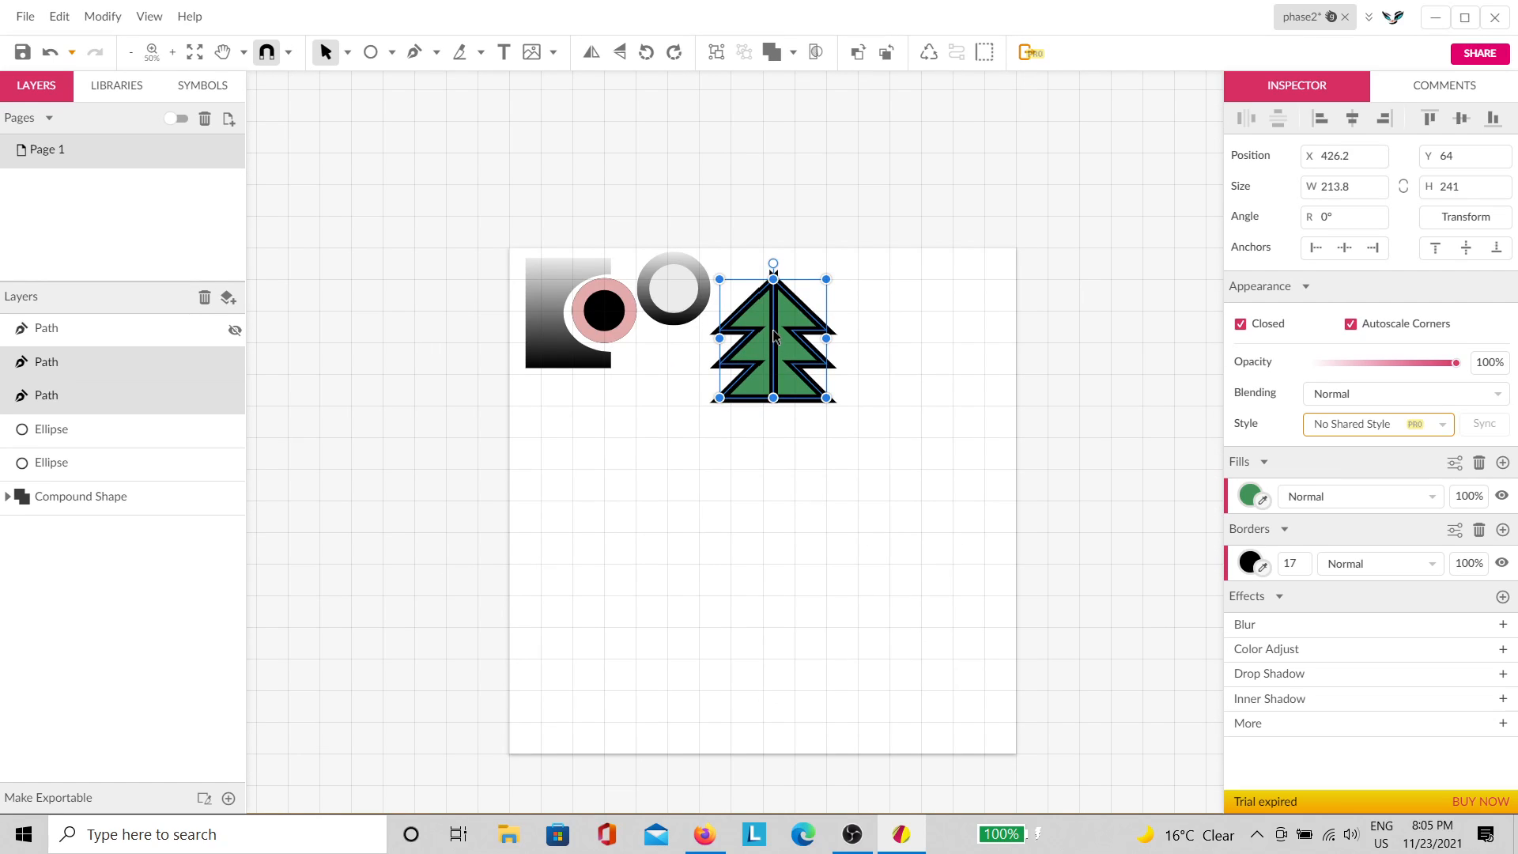
scroll(778, 308, up, 5)
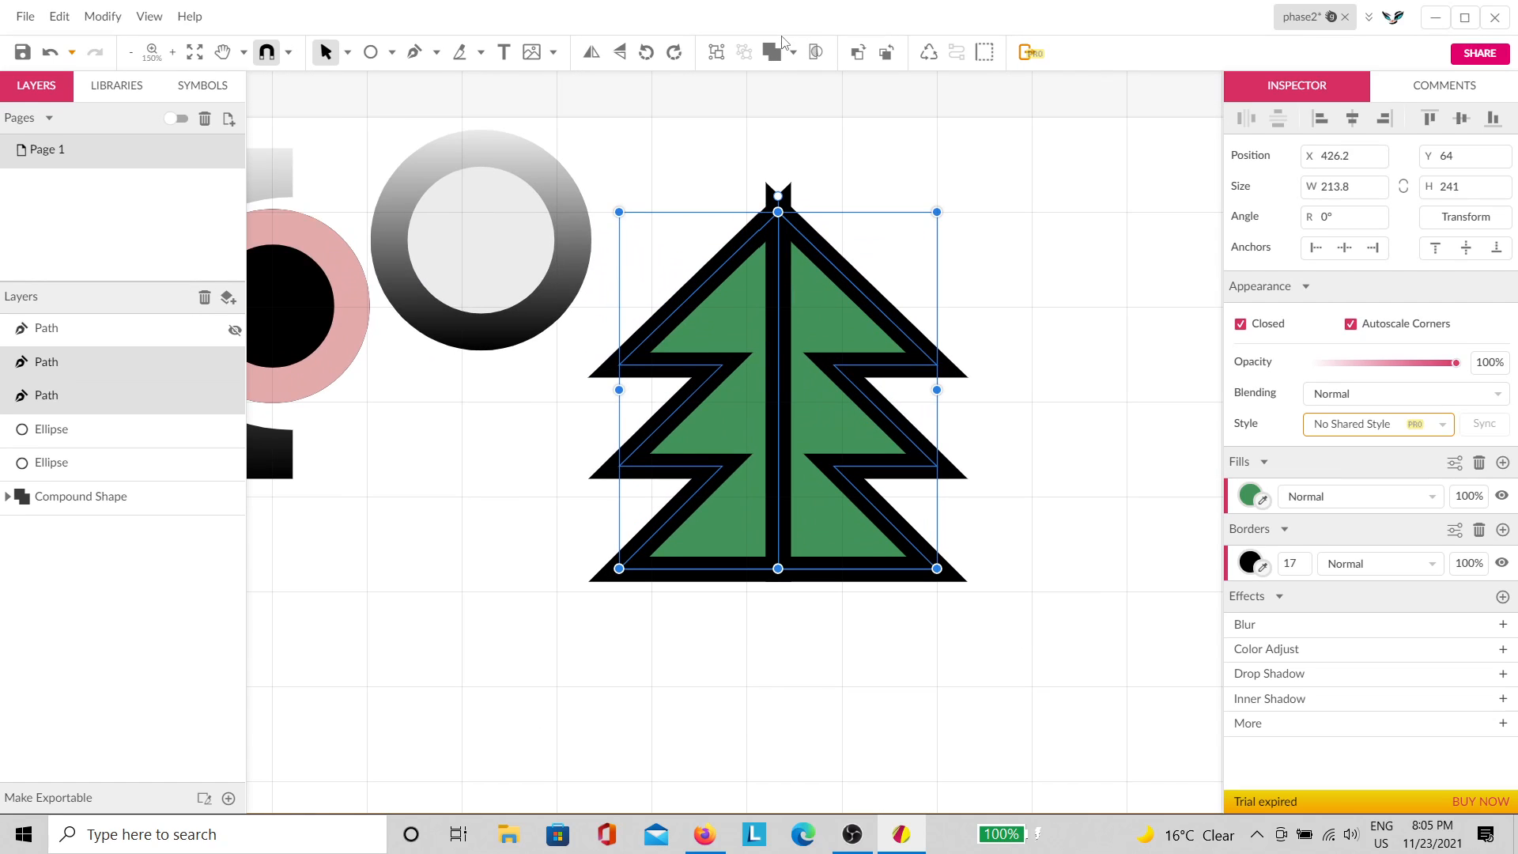
click(772, 52)
click(895, 192)
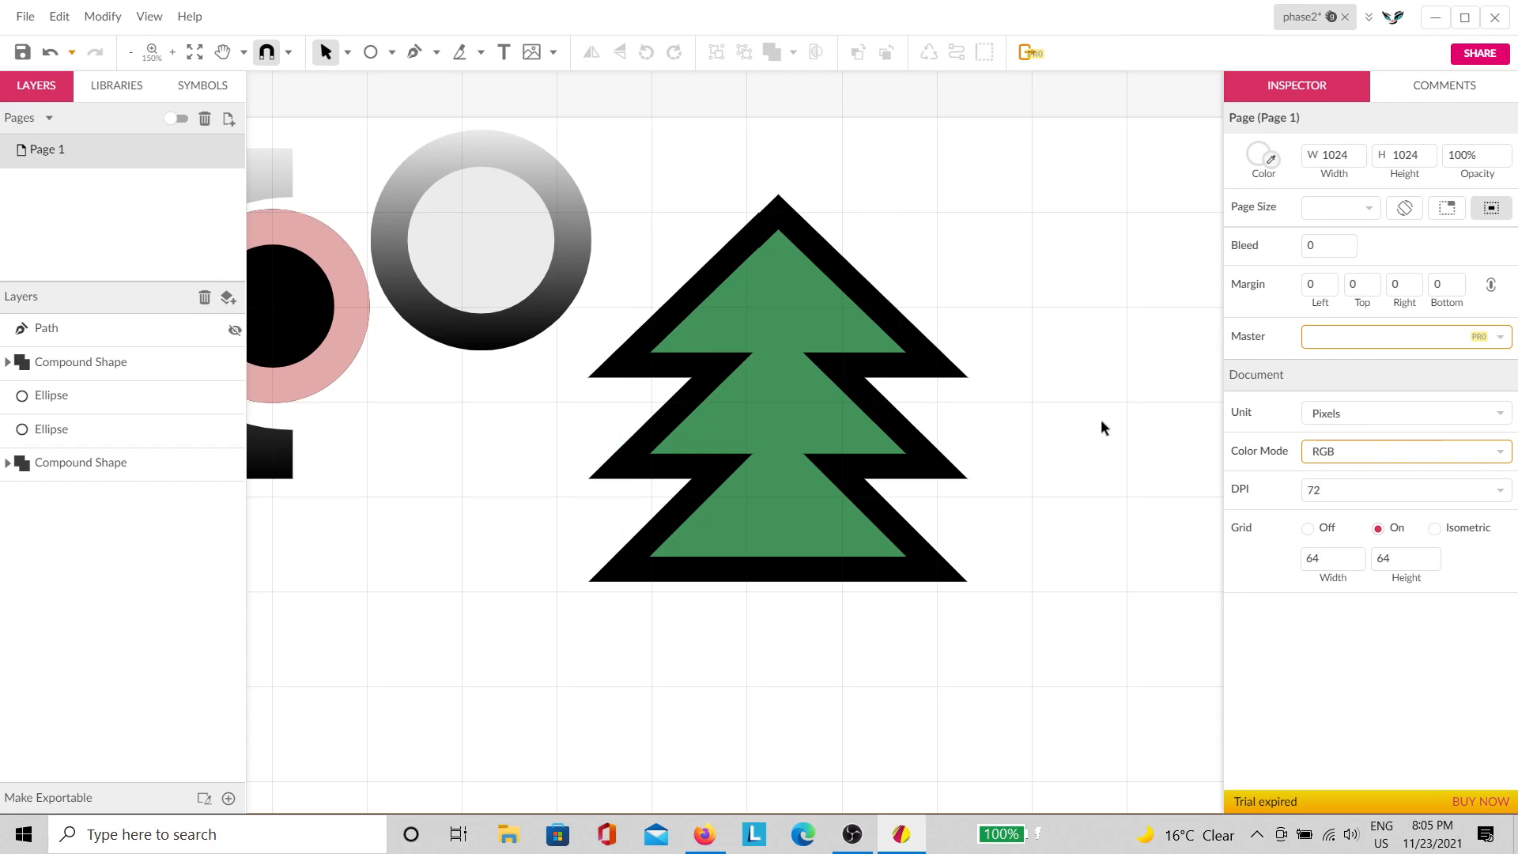
click(1308, 529)
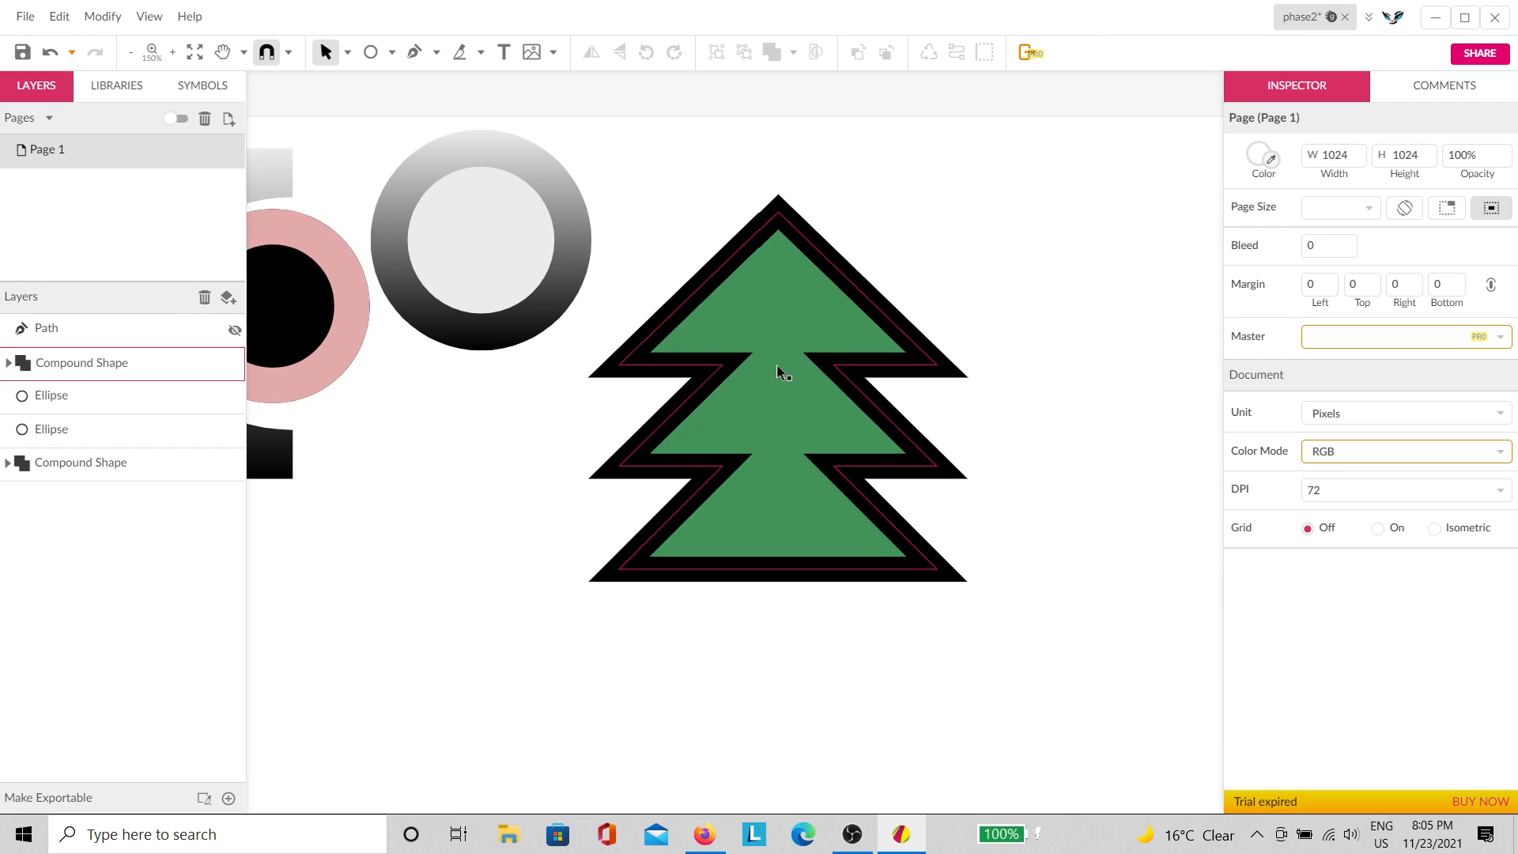
Step: Set the merged tree's border width to 16
click(393, 52)
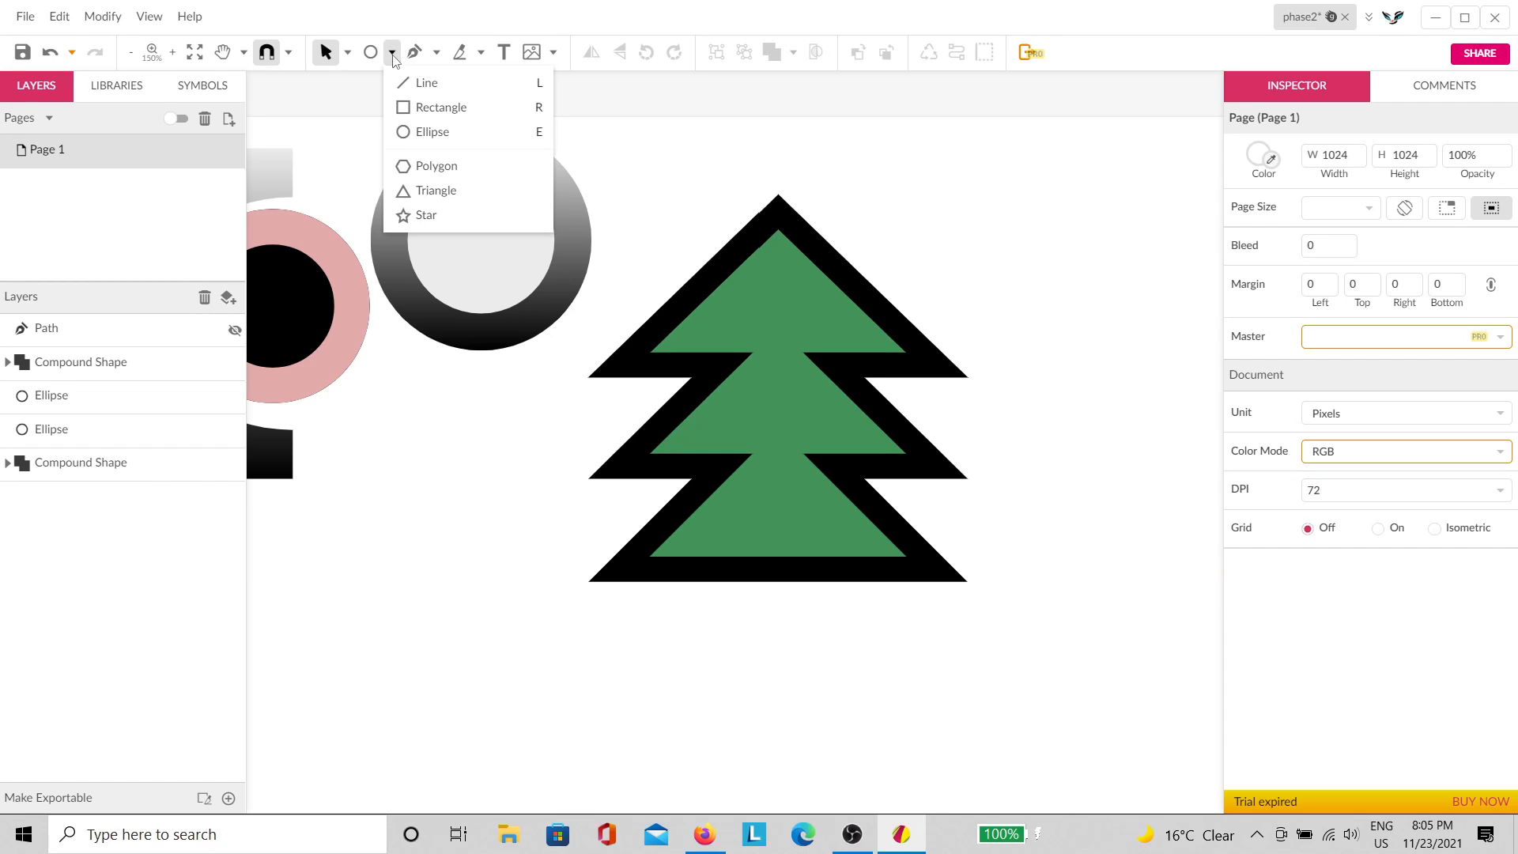
click(790, 303)
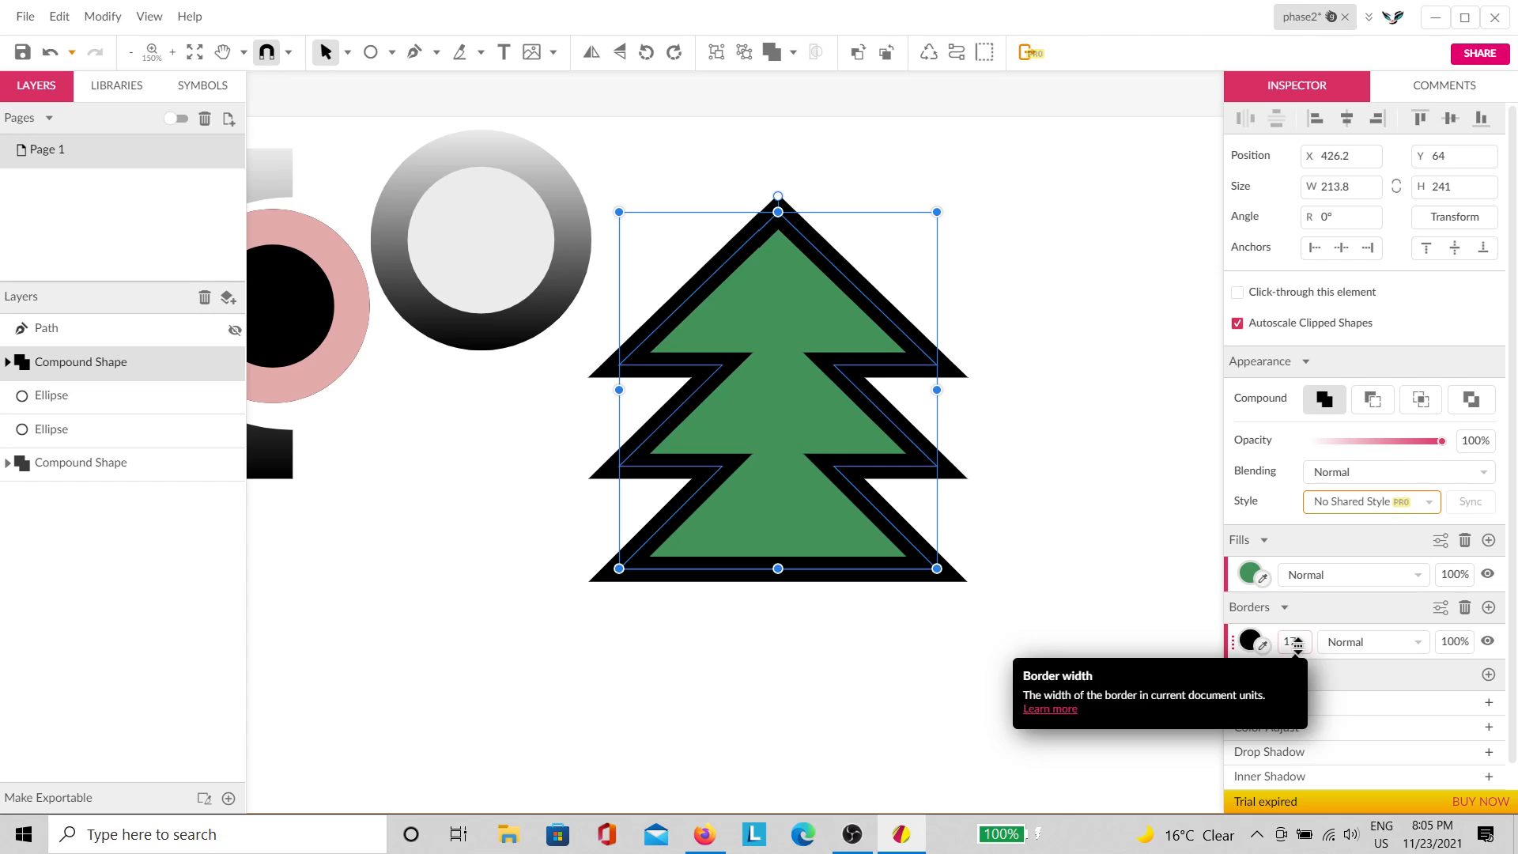
click(1298, 645)
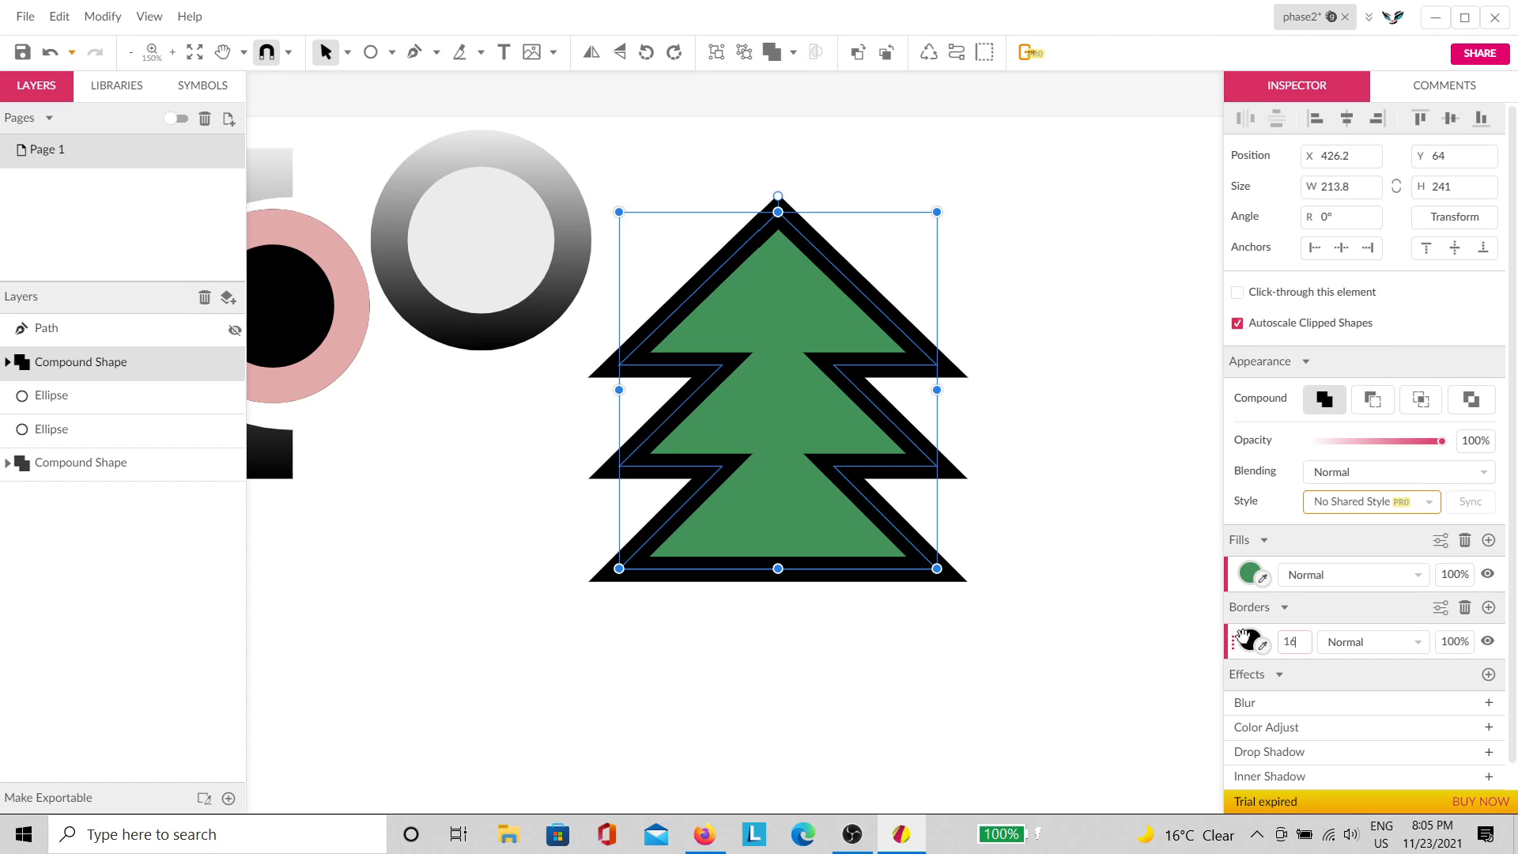
text(16)
key(Return)
key(Return)
click(1079, 616)
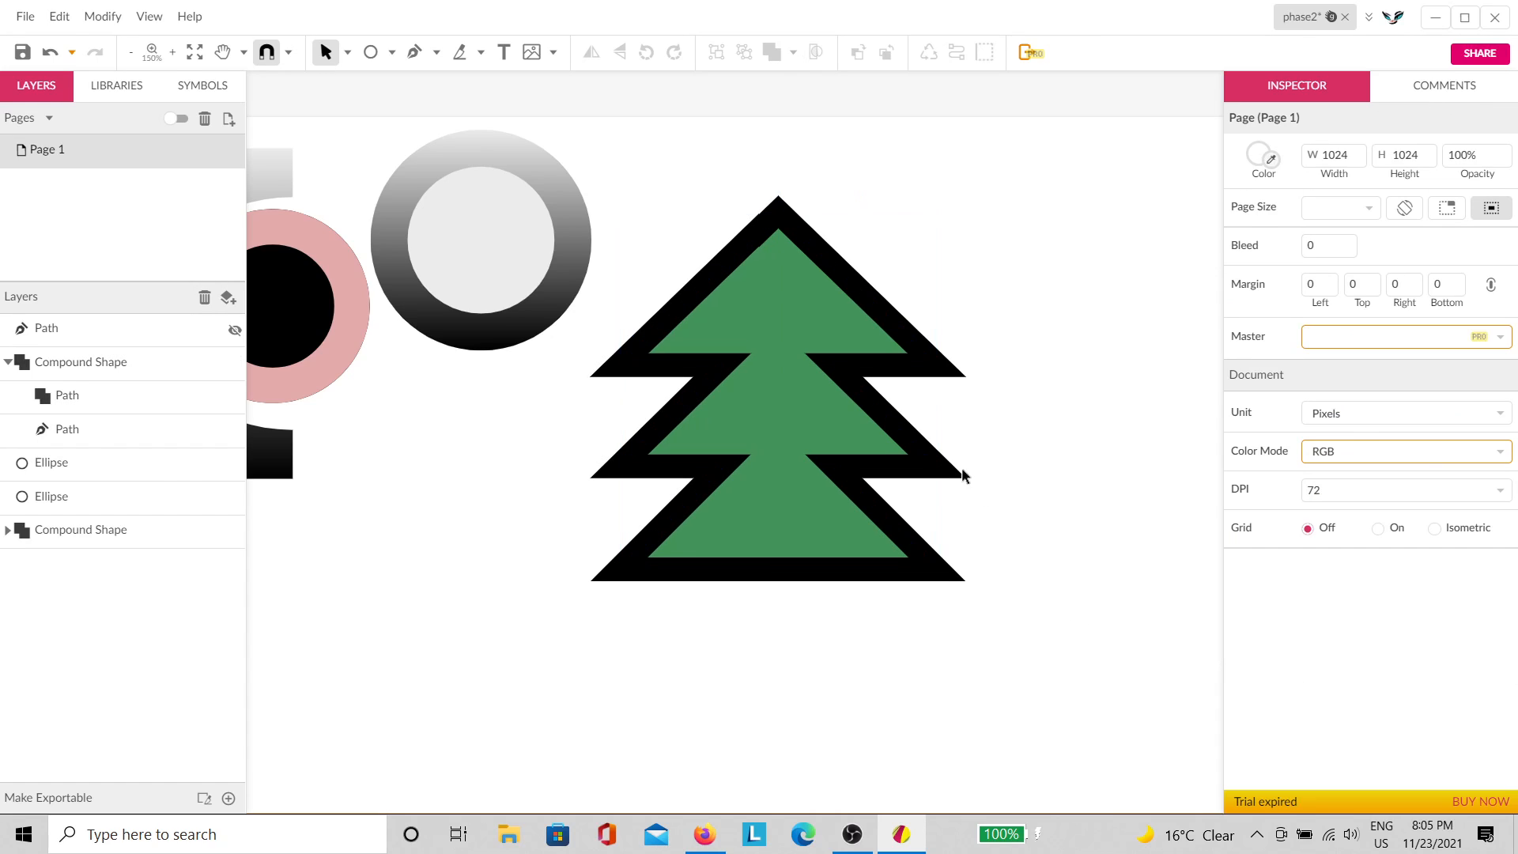
click(793, 342)
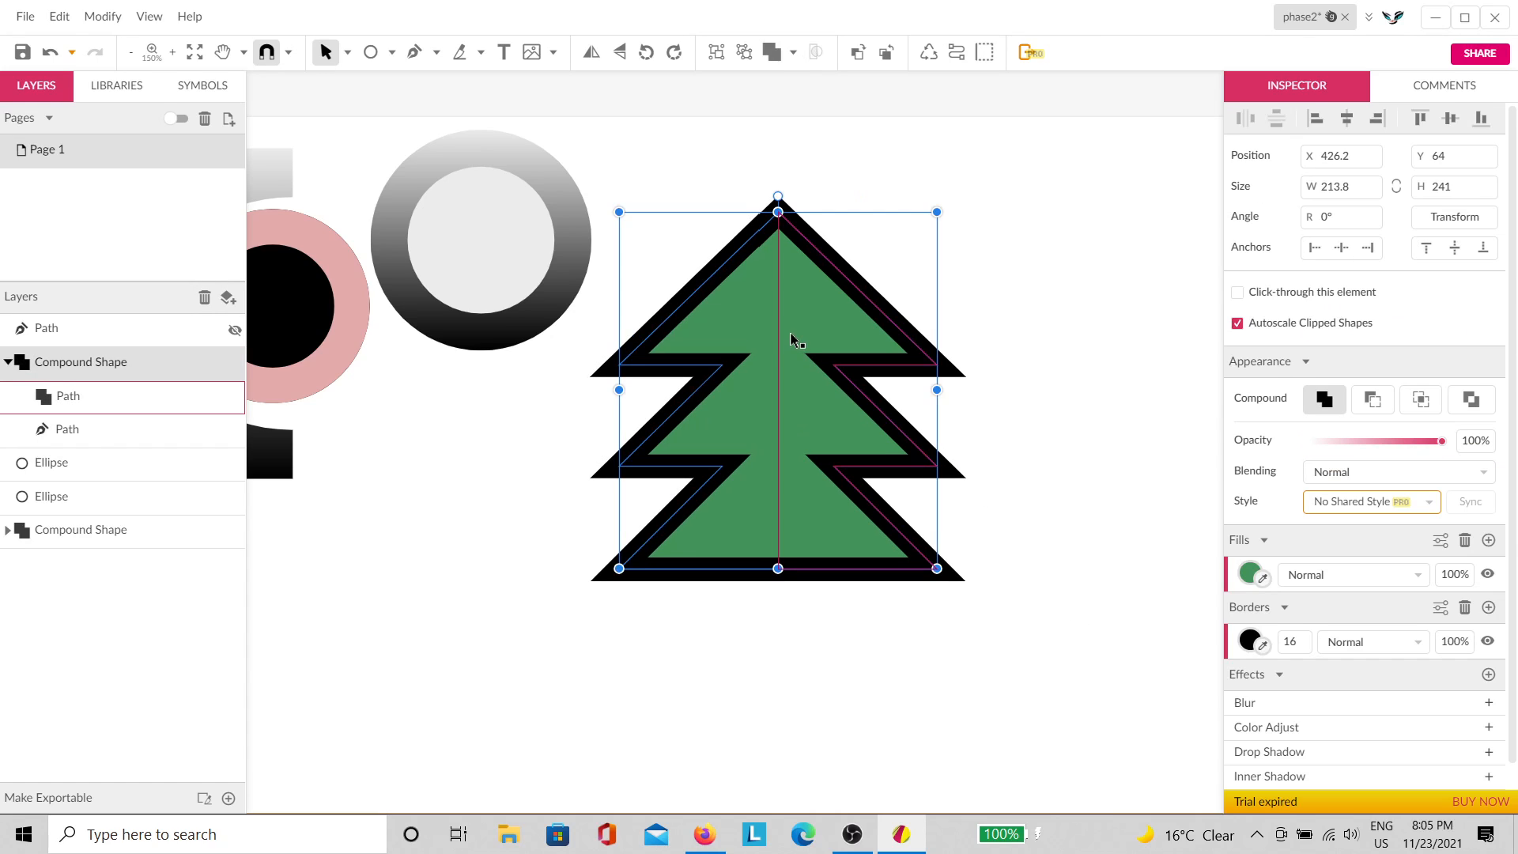
click(1057, 328)
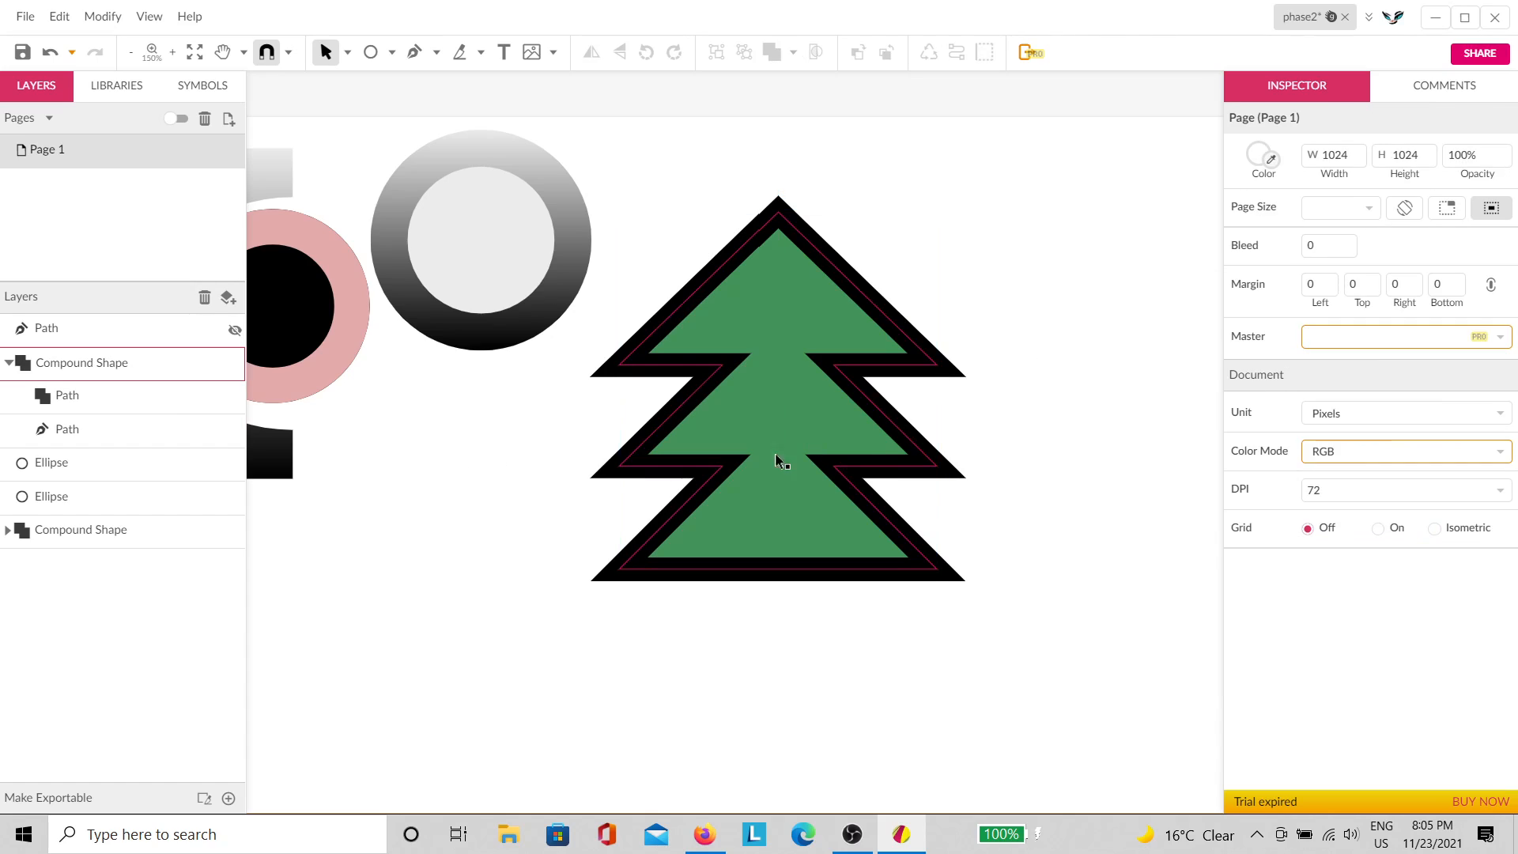
Step: Draw a rectangular trunk about 61 by 88 below the tree's base, with its upper-left corner at about X 505, Y 305
click(391, 53)
click(435, 105)
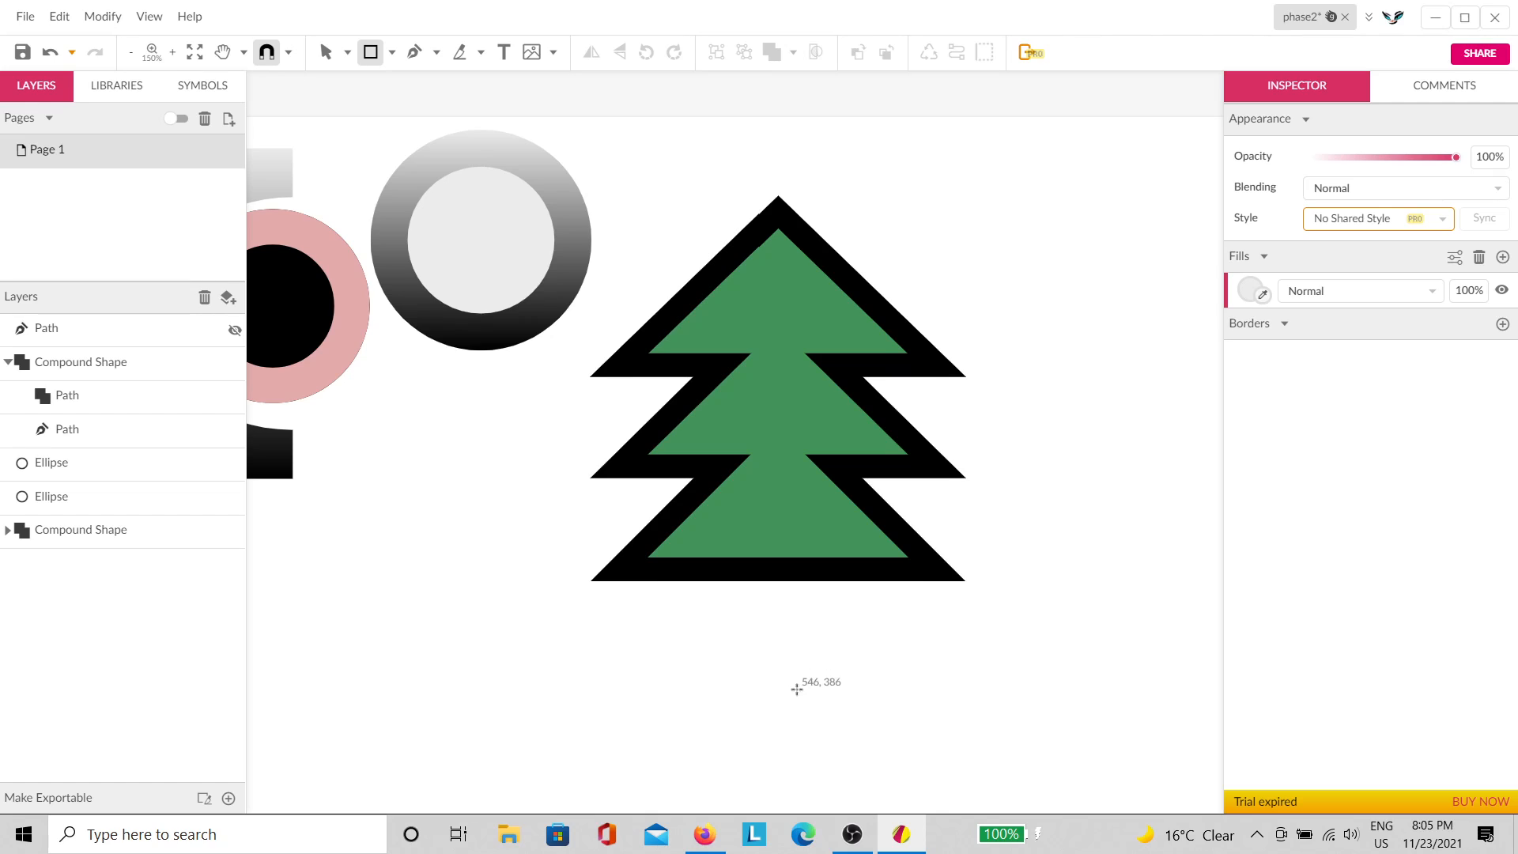
drag(828, 699, 736, 568)
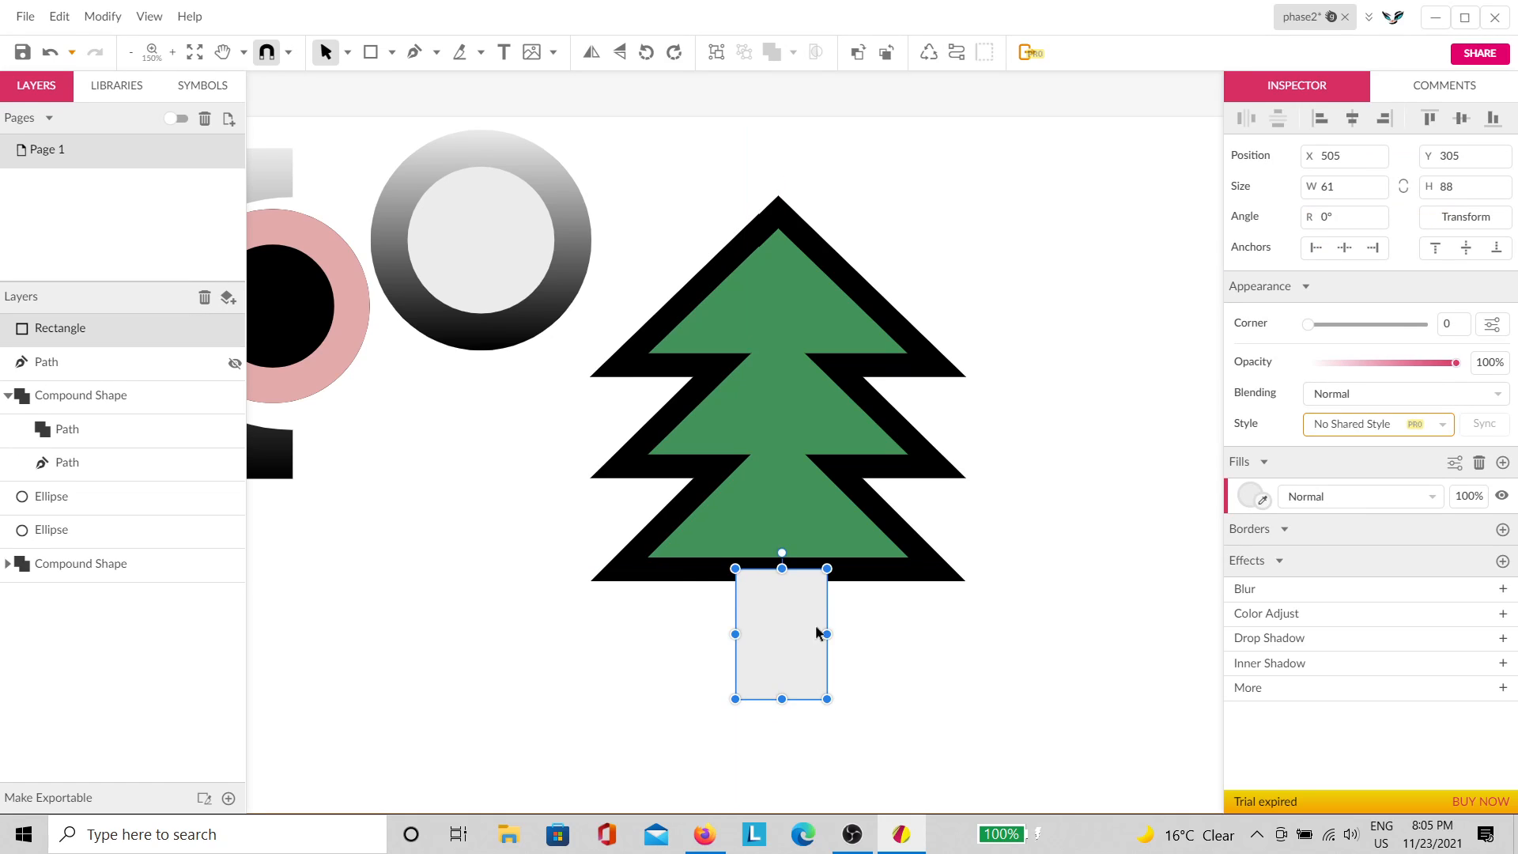
click(876, 629)
Step: Add a black border of width 16 to the trunk rectangle and set the border position to Center
click(785, 671)
click(1503, 530)
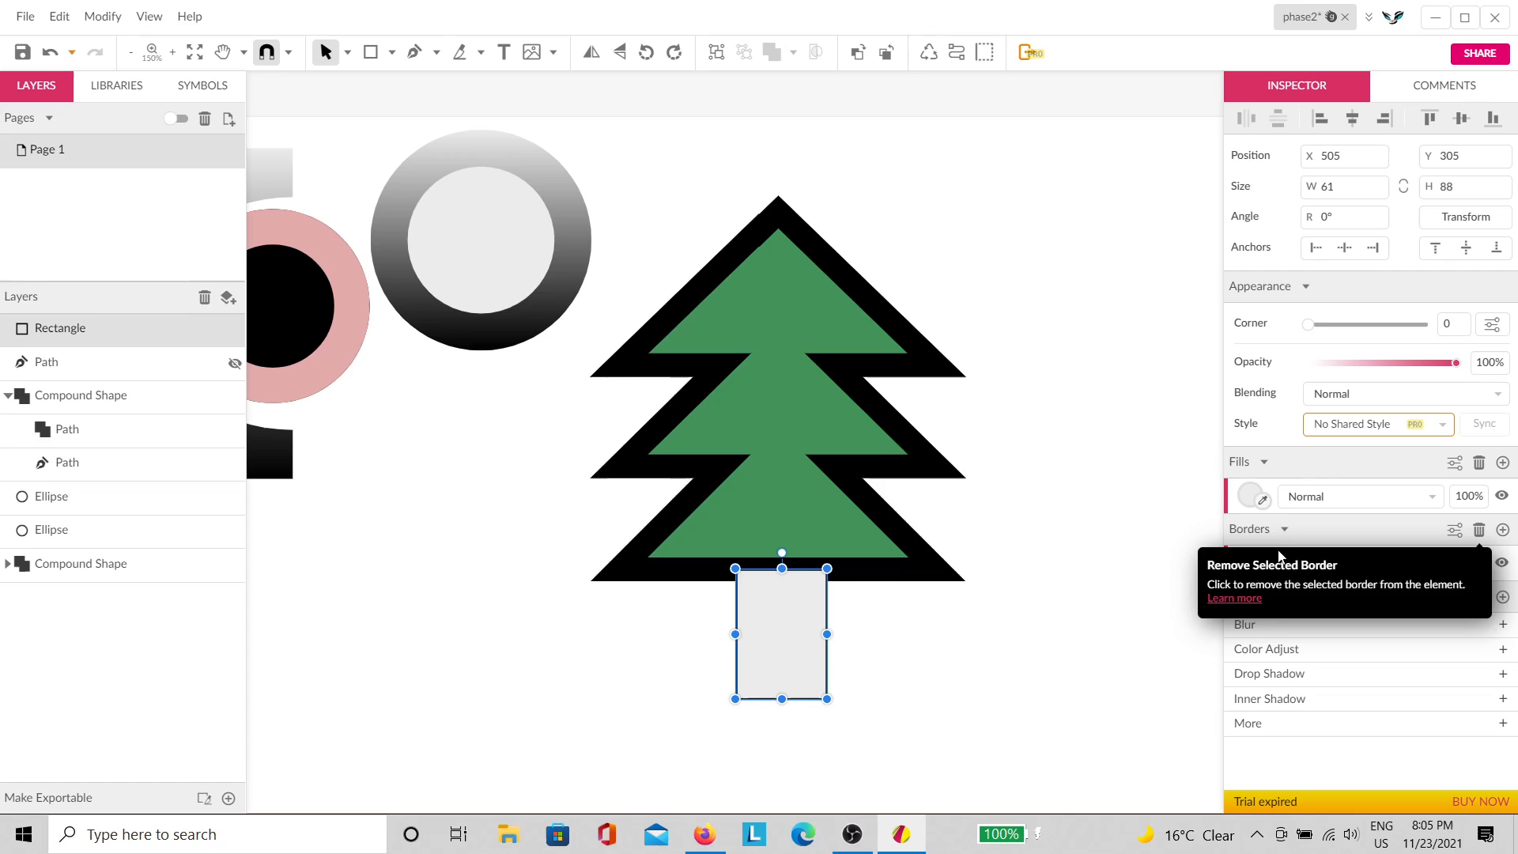
click(1292, 562)
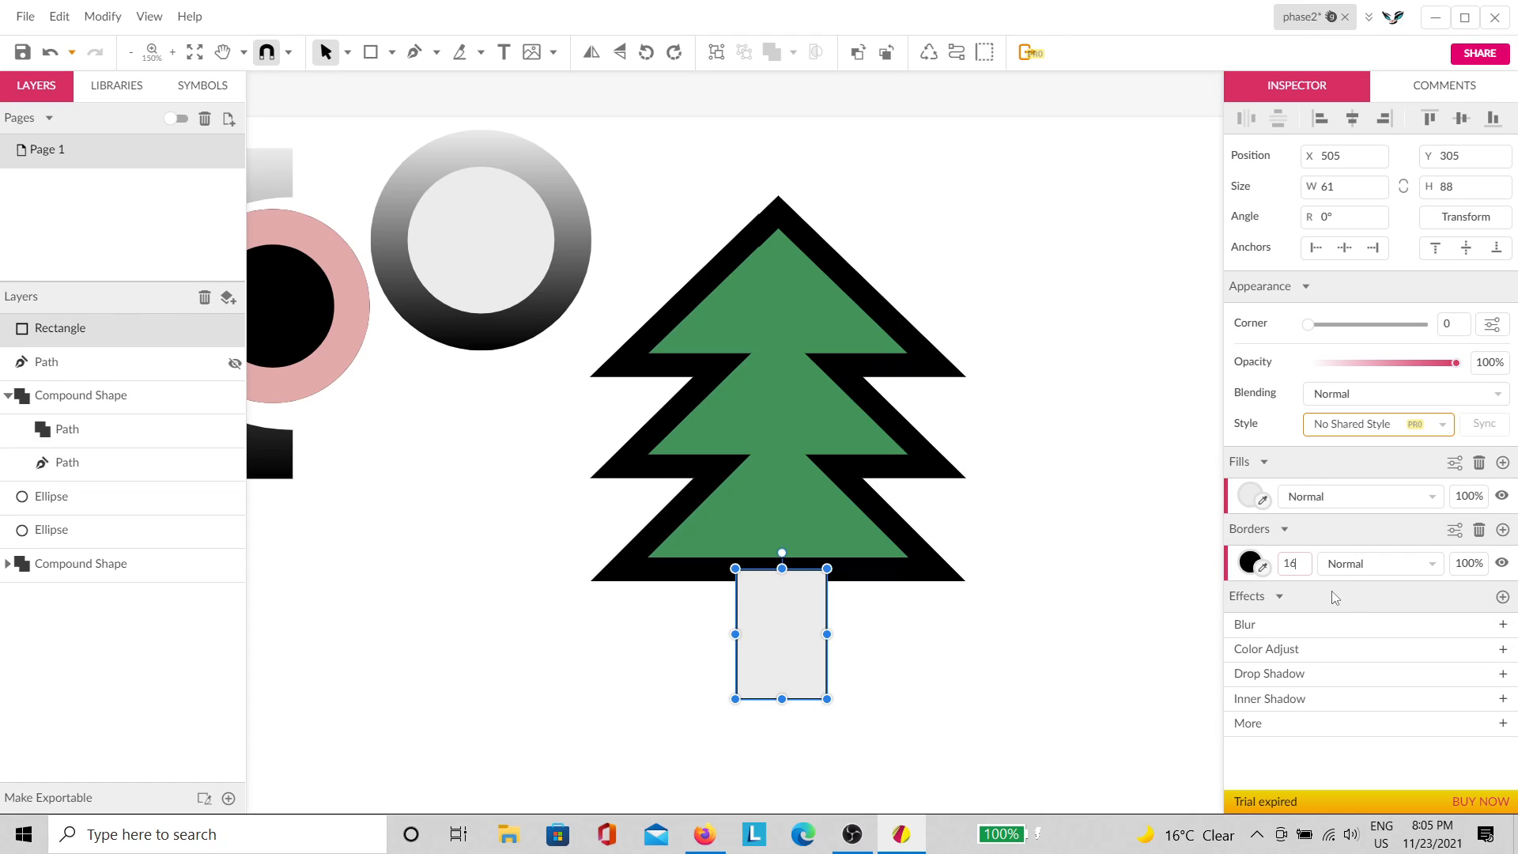
key(Return)
click(1454, 529)
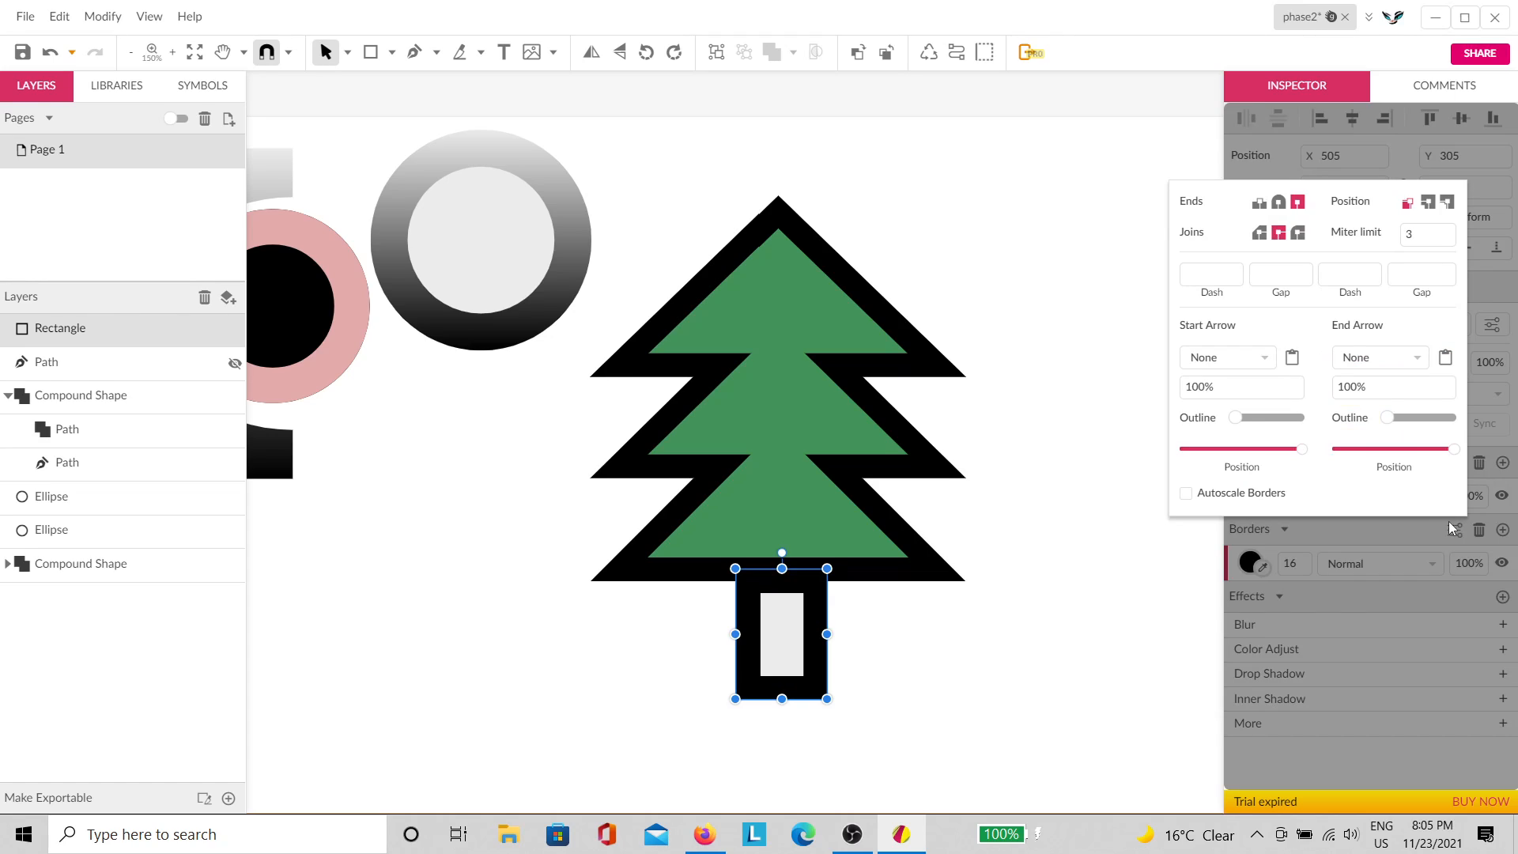
click(1429, 204)
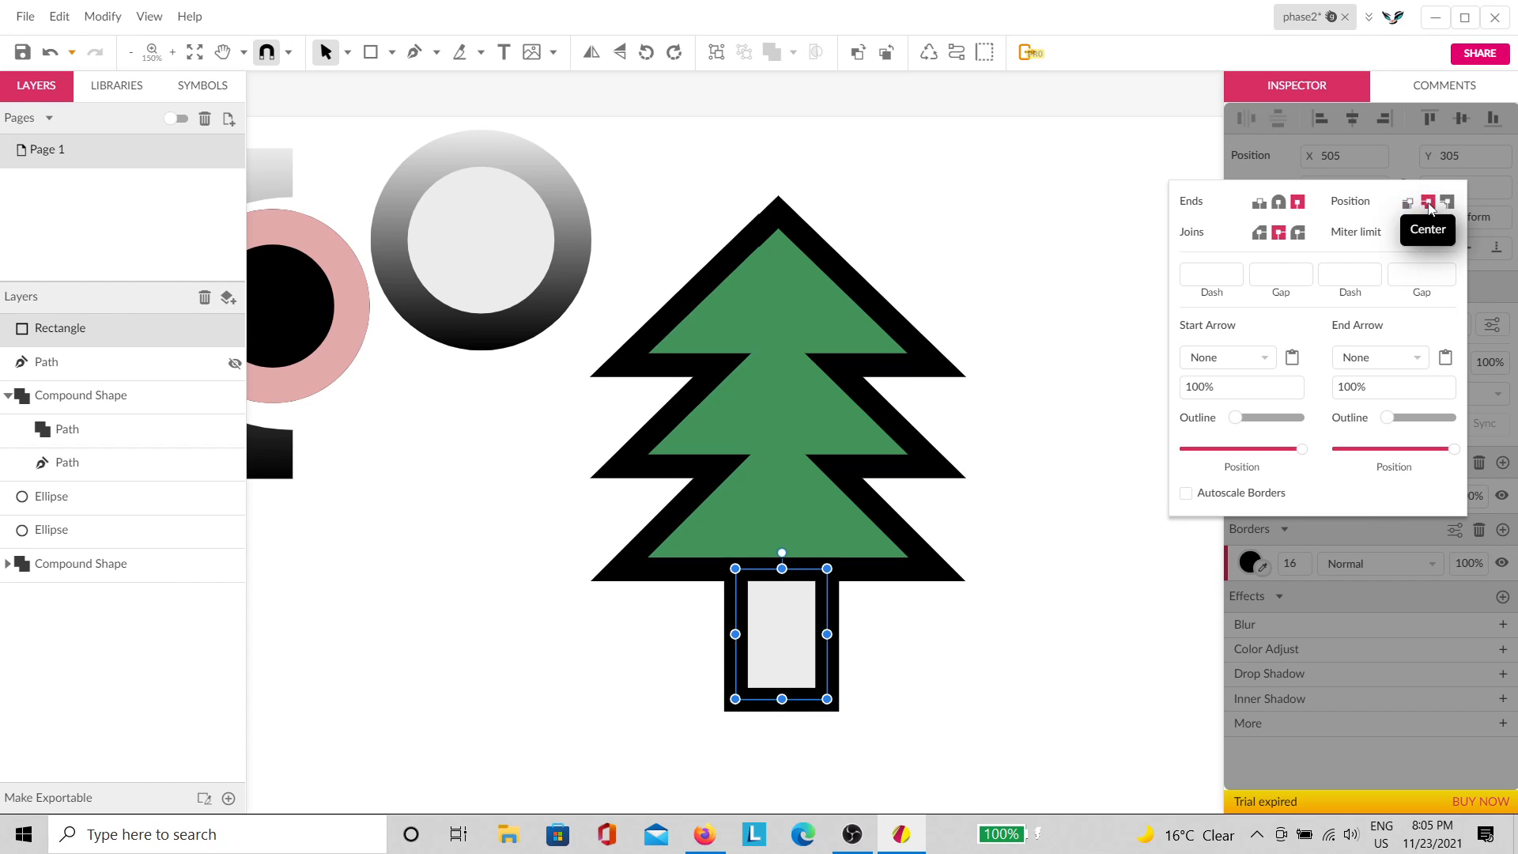
click(931, 318)
click(887, 348)
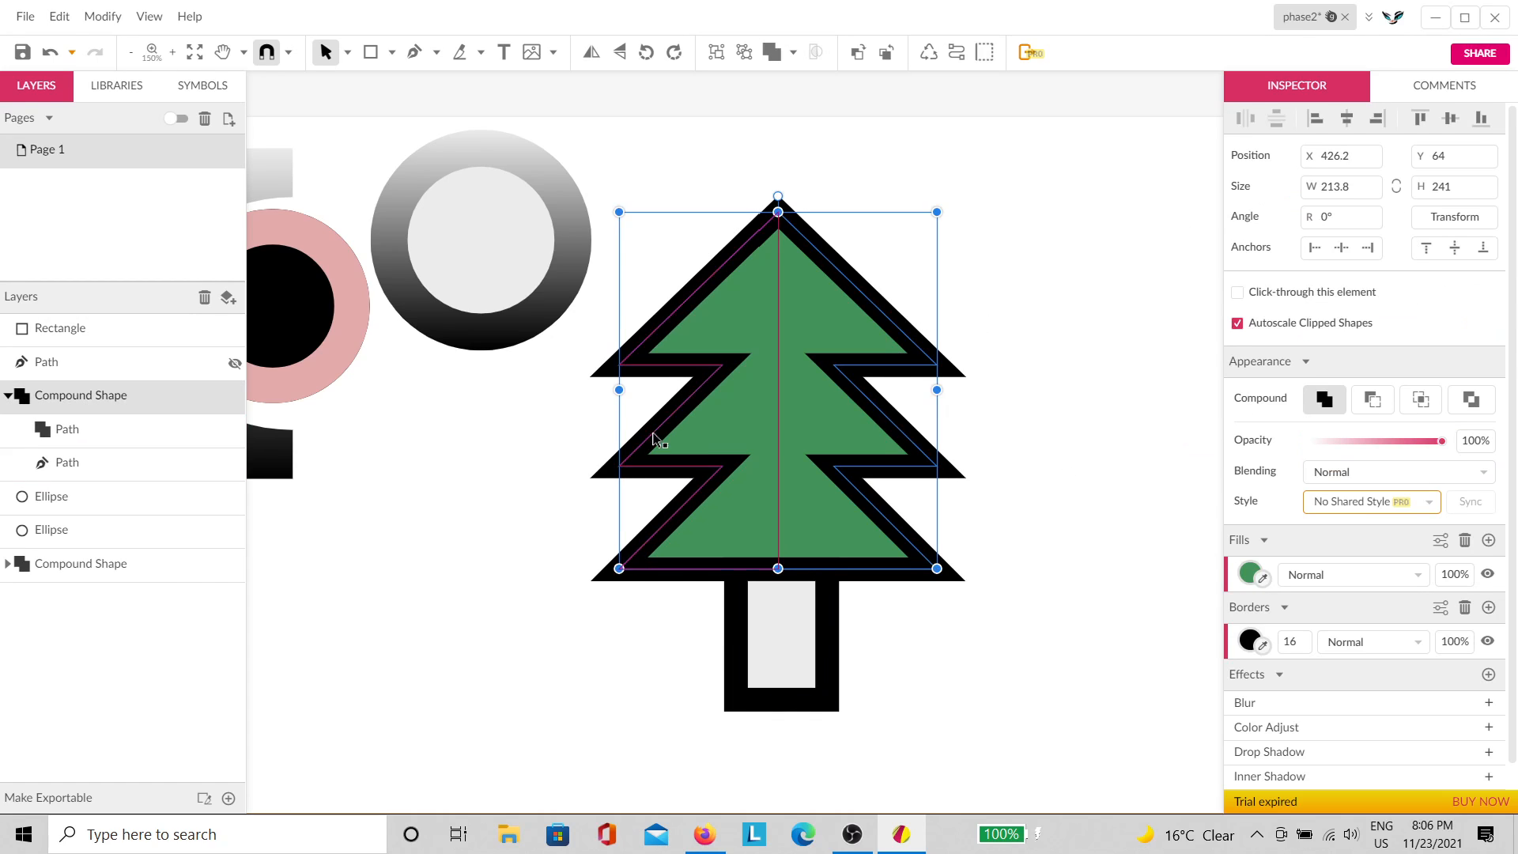
click(892, 712)
click(743, 506)
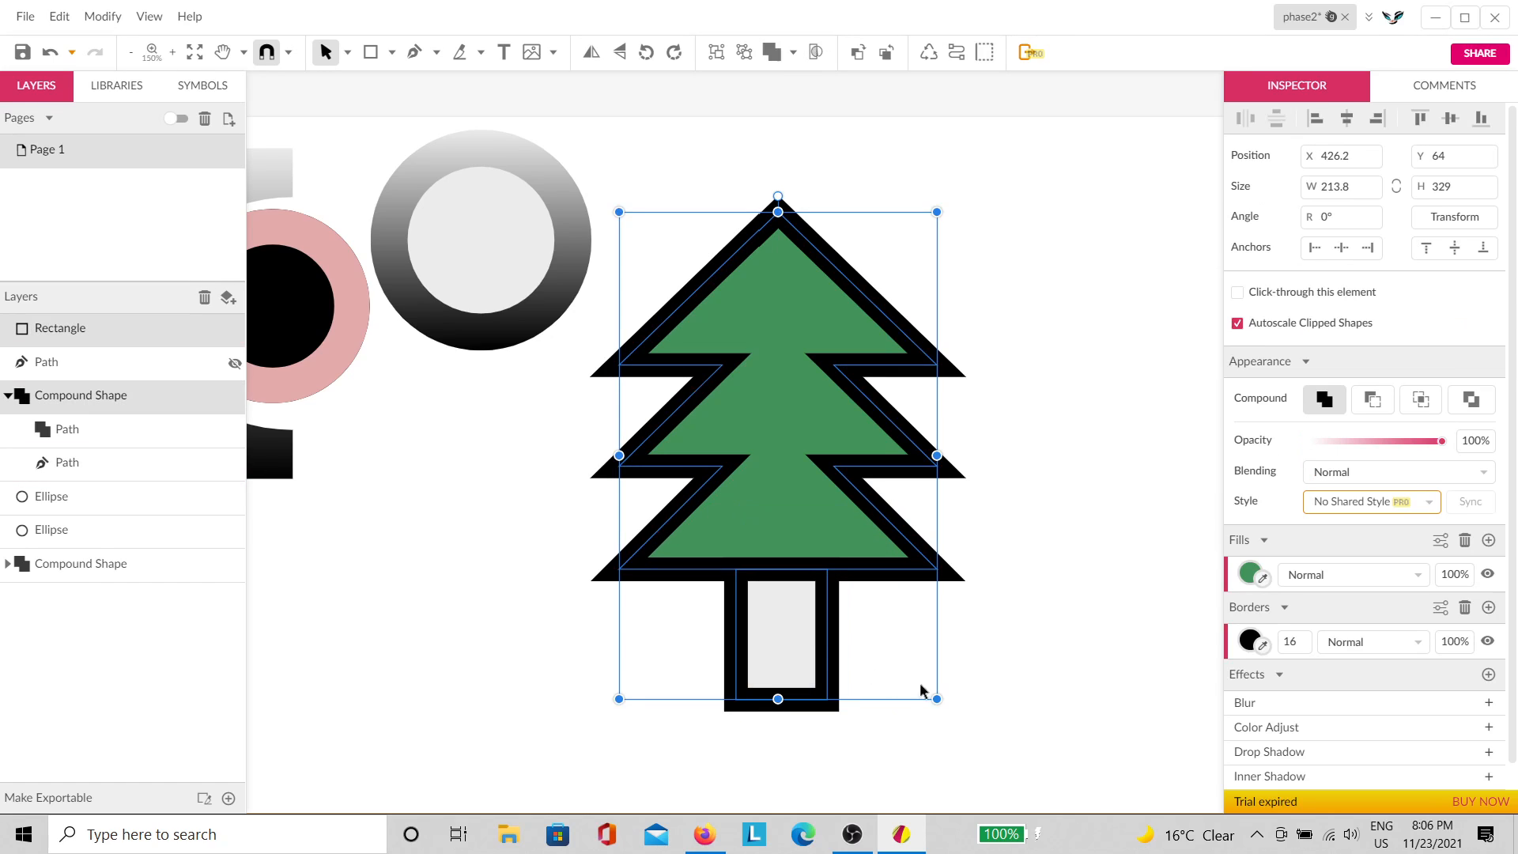
click(852, 653)
Step: Shift the trunk horizontally to the left side of the tree's base and select it together with the merged tree shape
click(817, 652)
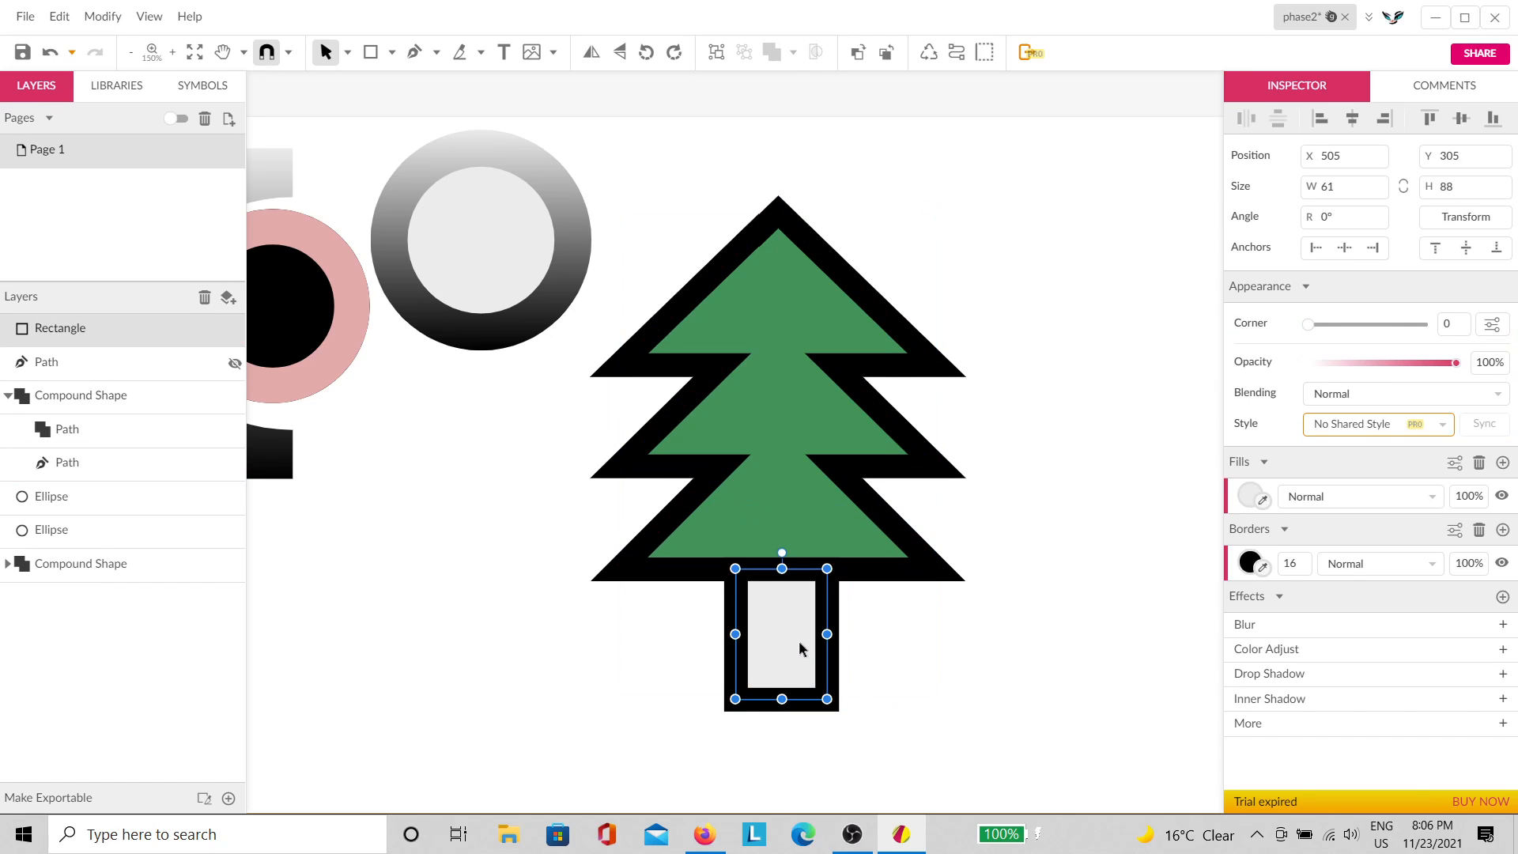
drag(799, 640, 691, 666)
click(725, 644)
drag(961, 737, 624, 407)
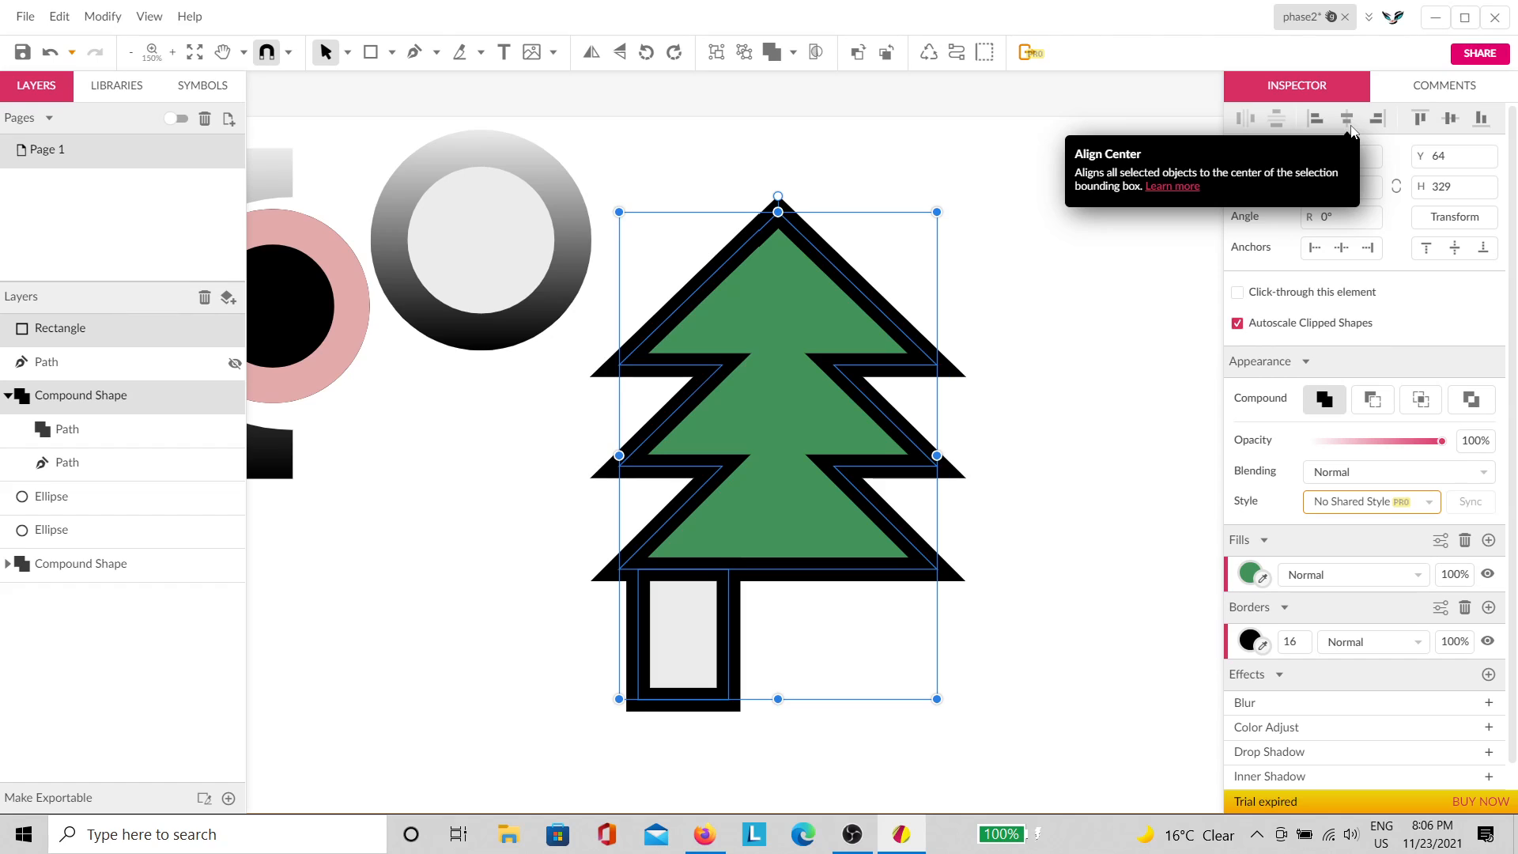
Step: Align the trunk and the merged tree horizontally on their common centre
click(1351, 129)
click(1174, 257)
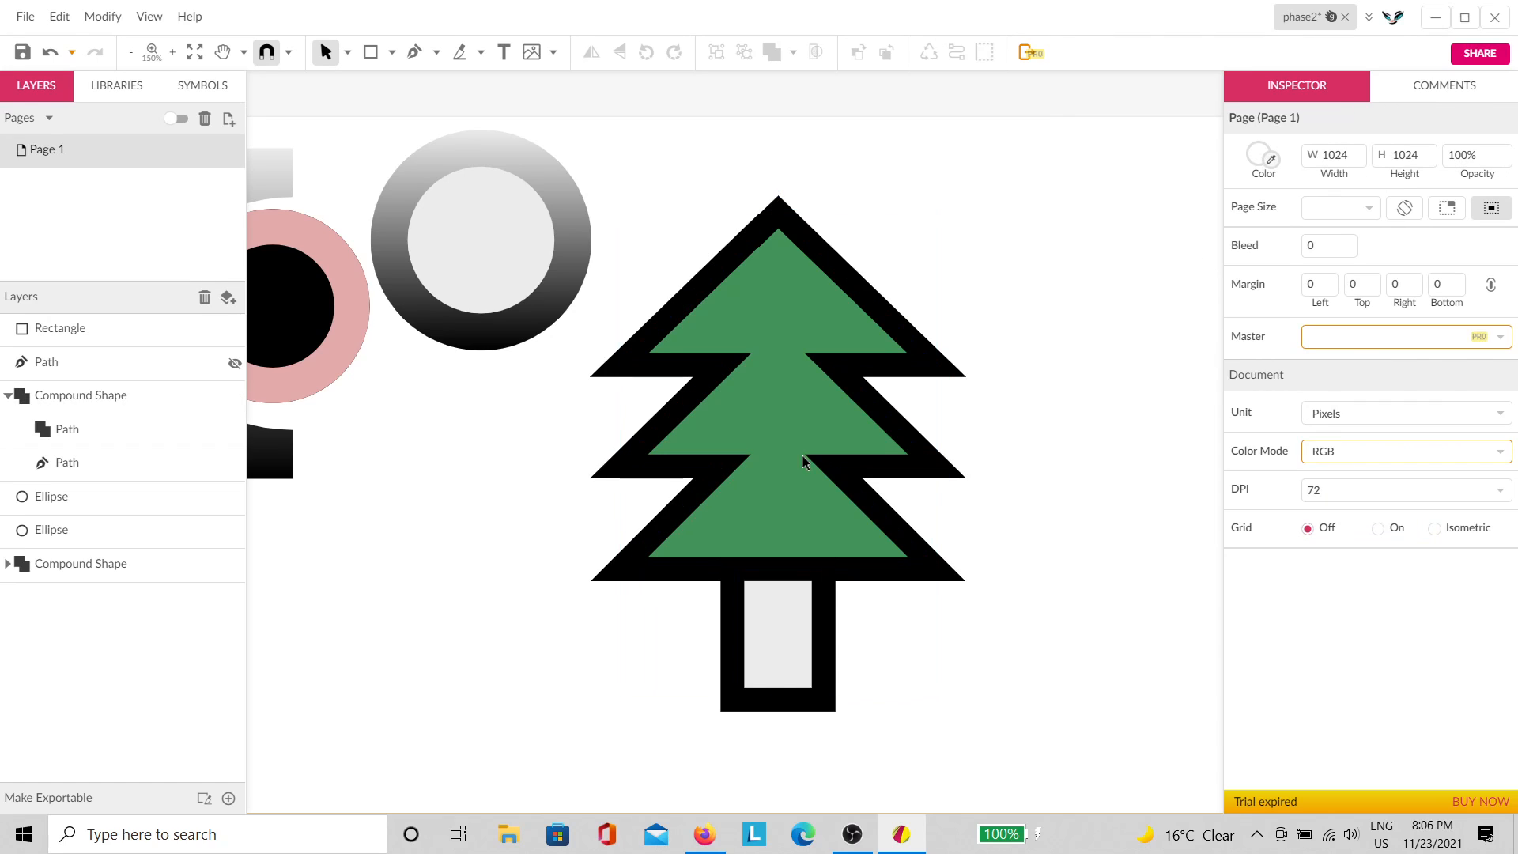
Step: Align the pink-ringed circle vertically to the middle of the gradient cut-out shape
key(space)
drag(364, 630, 747, 199)
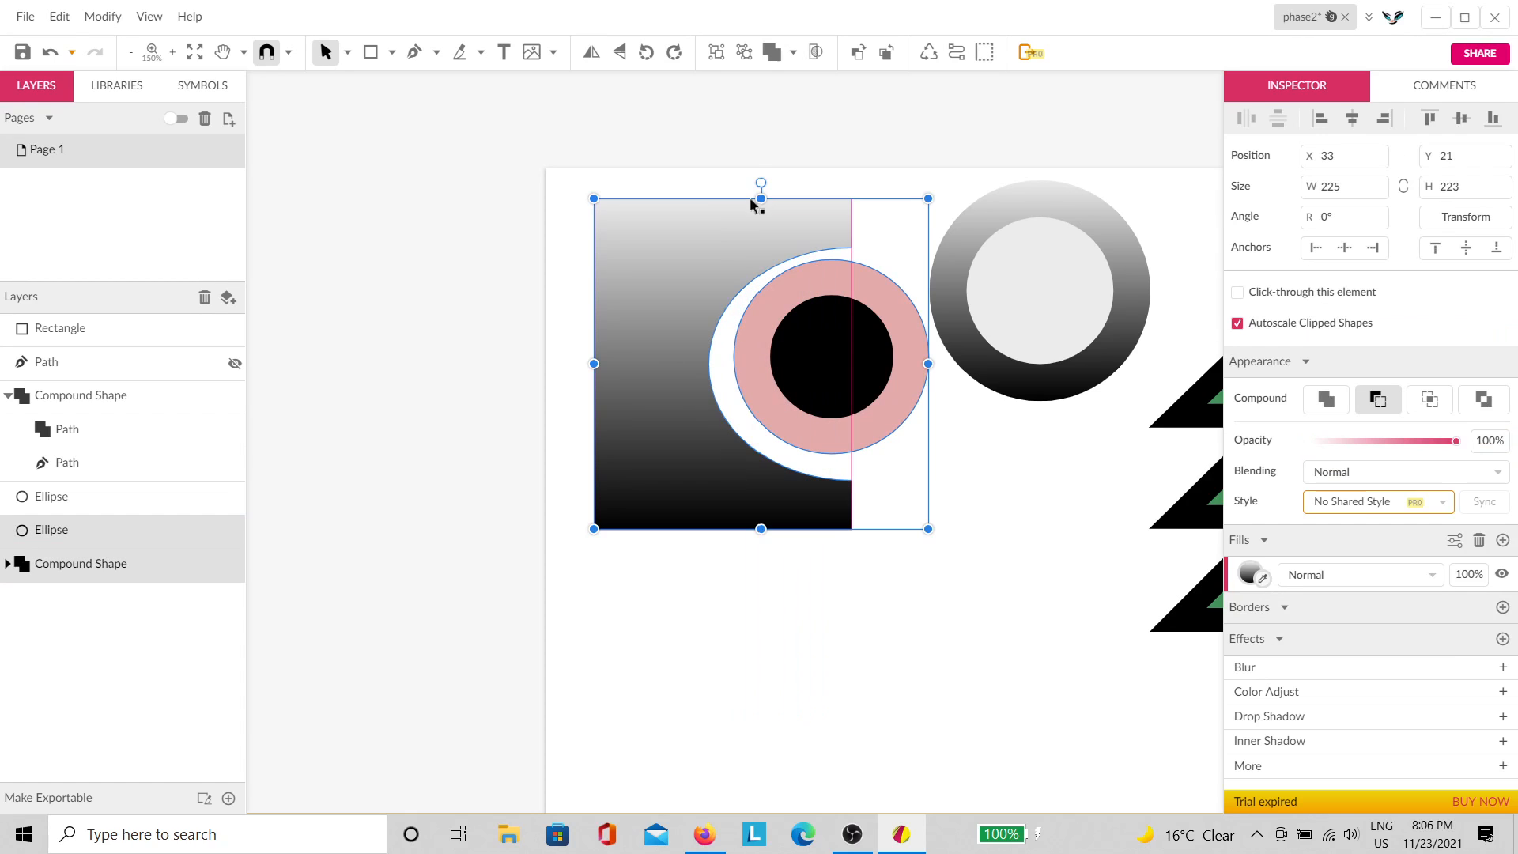
click(1464, 121)
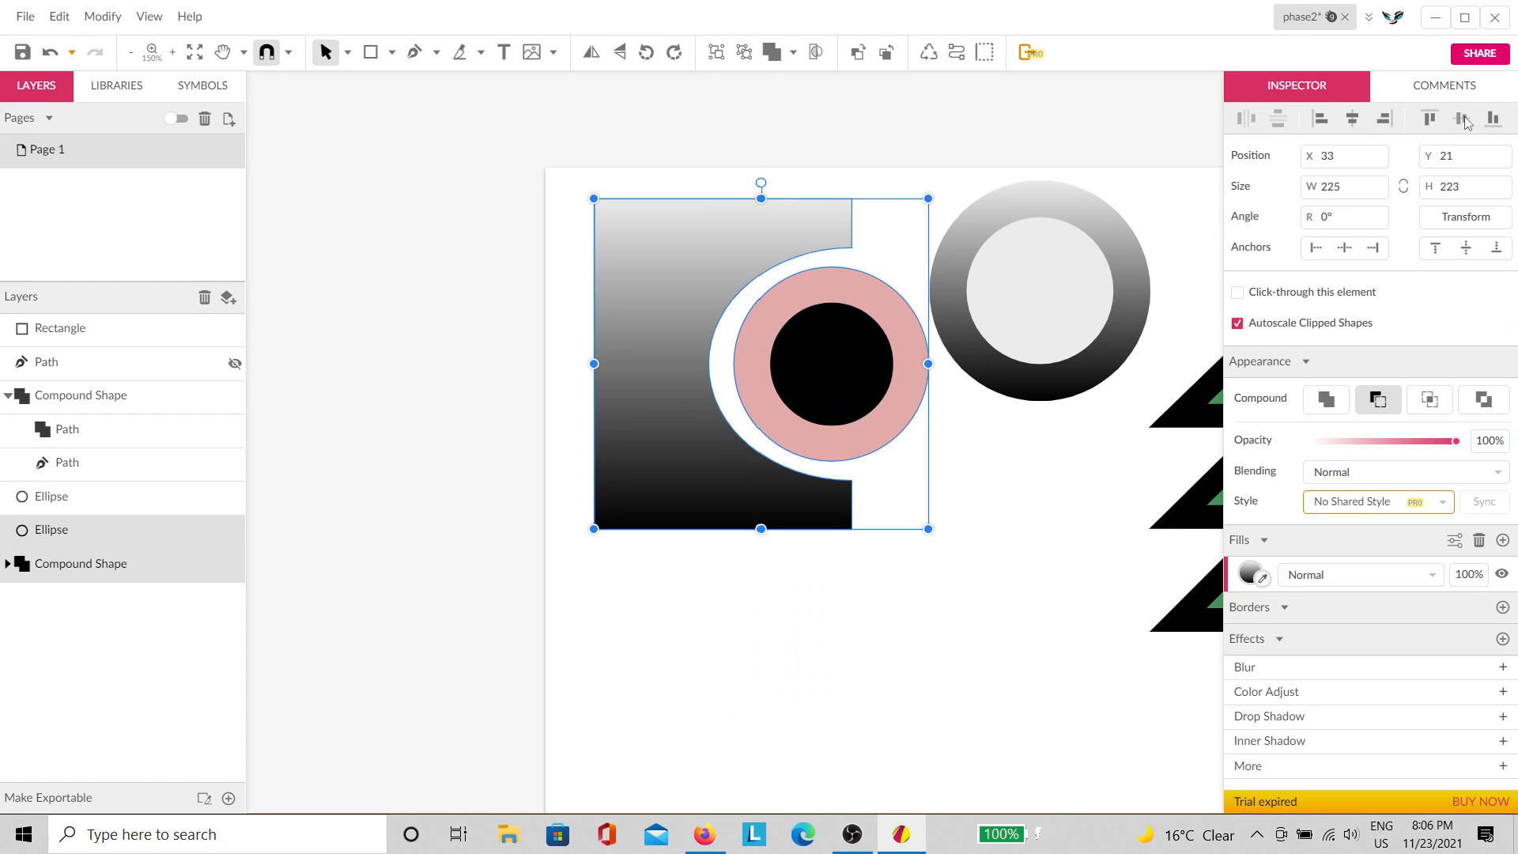
click(927, 670)
scroll(830, 293, up, 3)
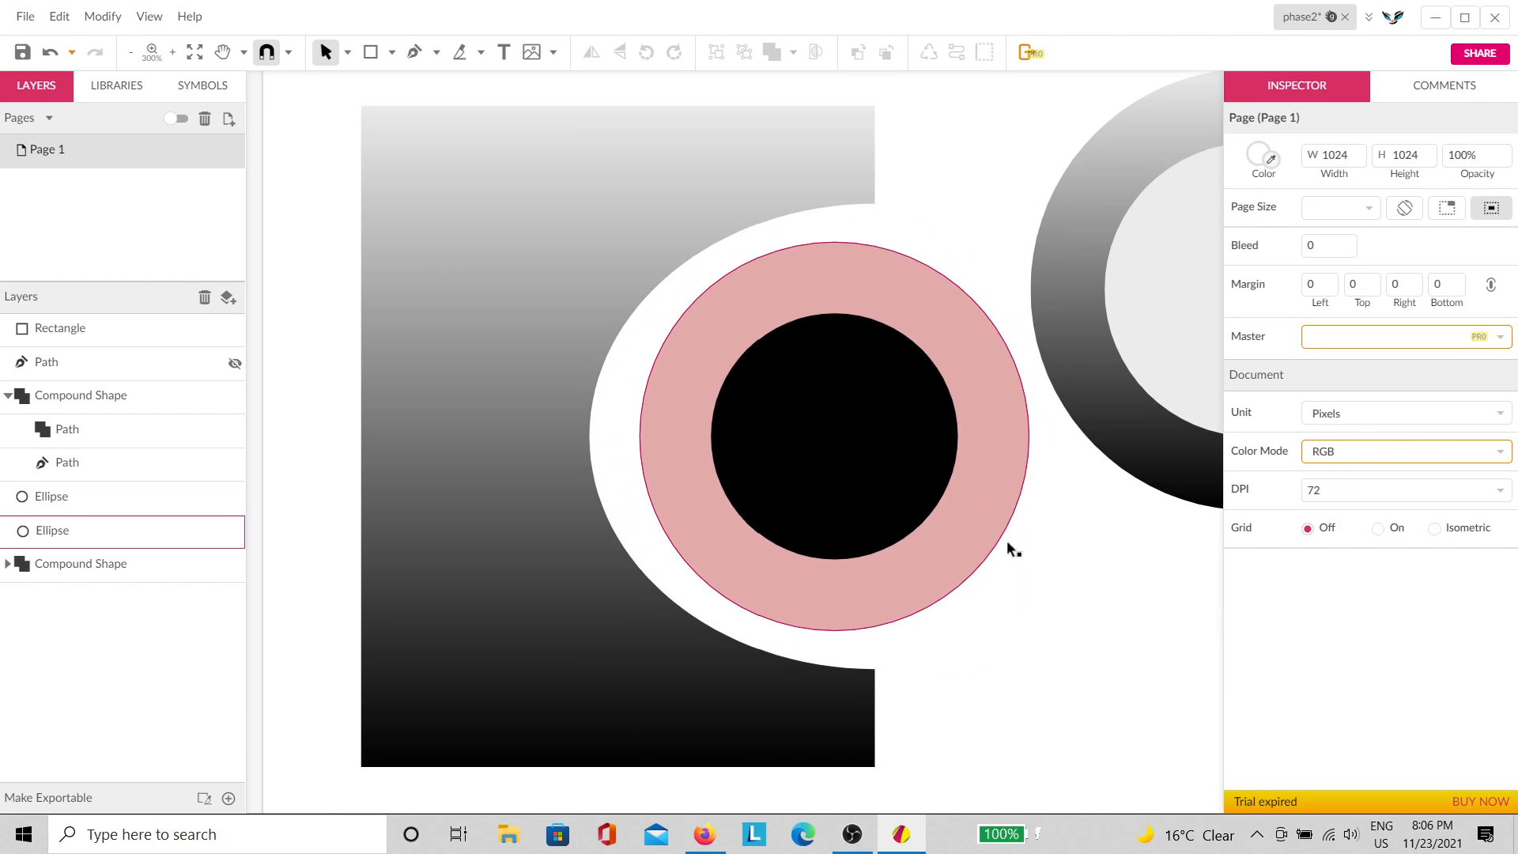
Step: Align the gradient-bordered circle and the pink-ringed circle vertically to their common middle
drag(1071, 589, 708, 627)
click(762, 523)
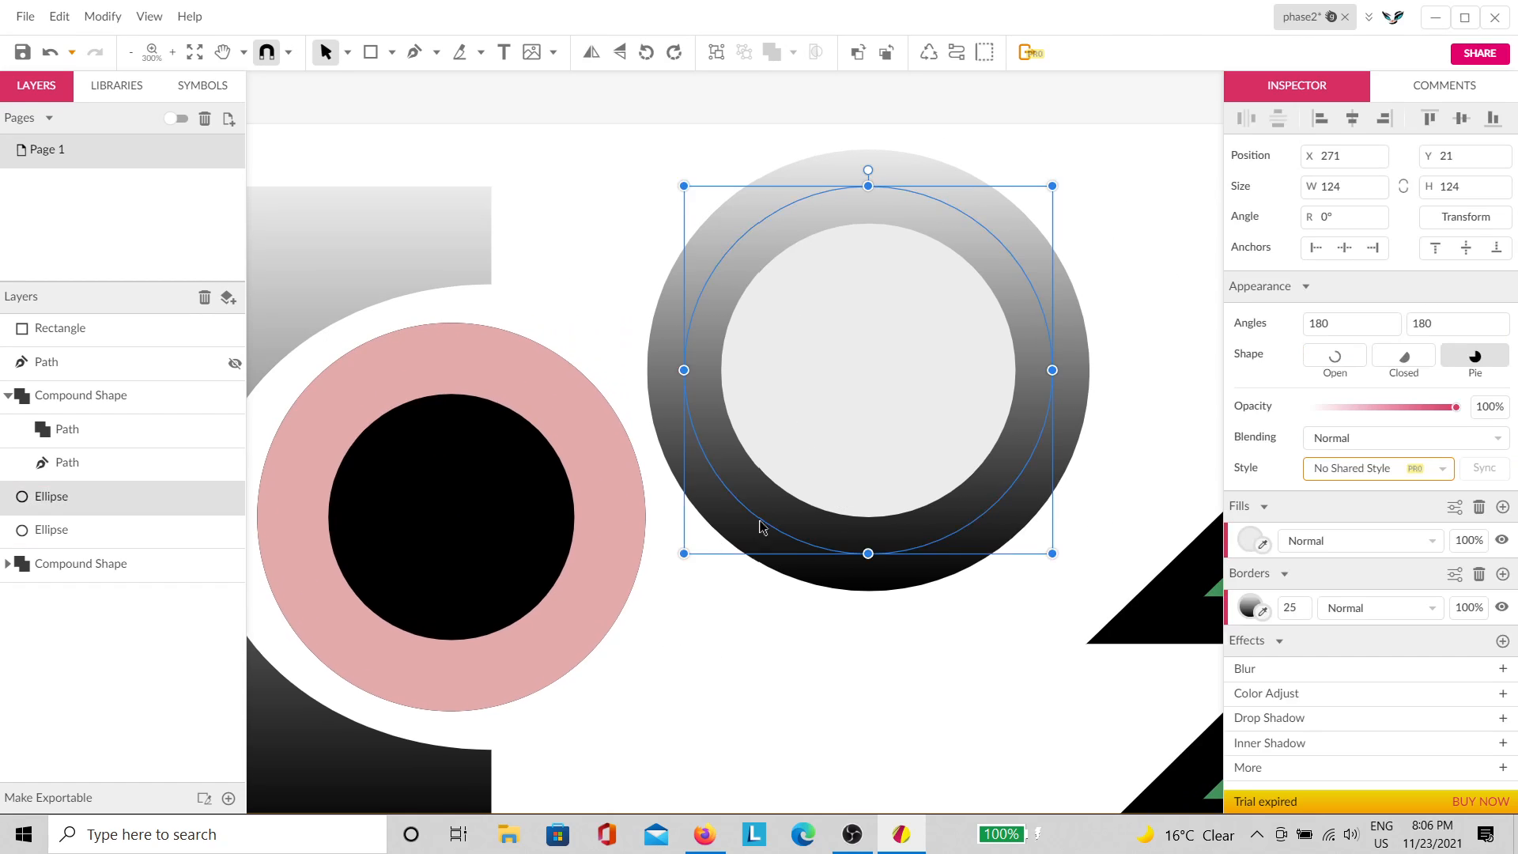
shift+click(593, 571)
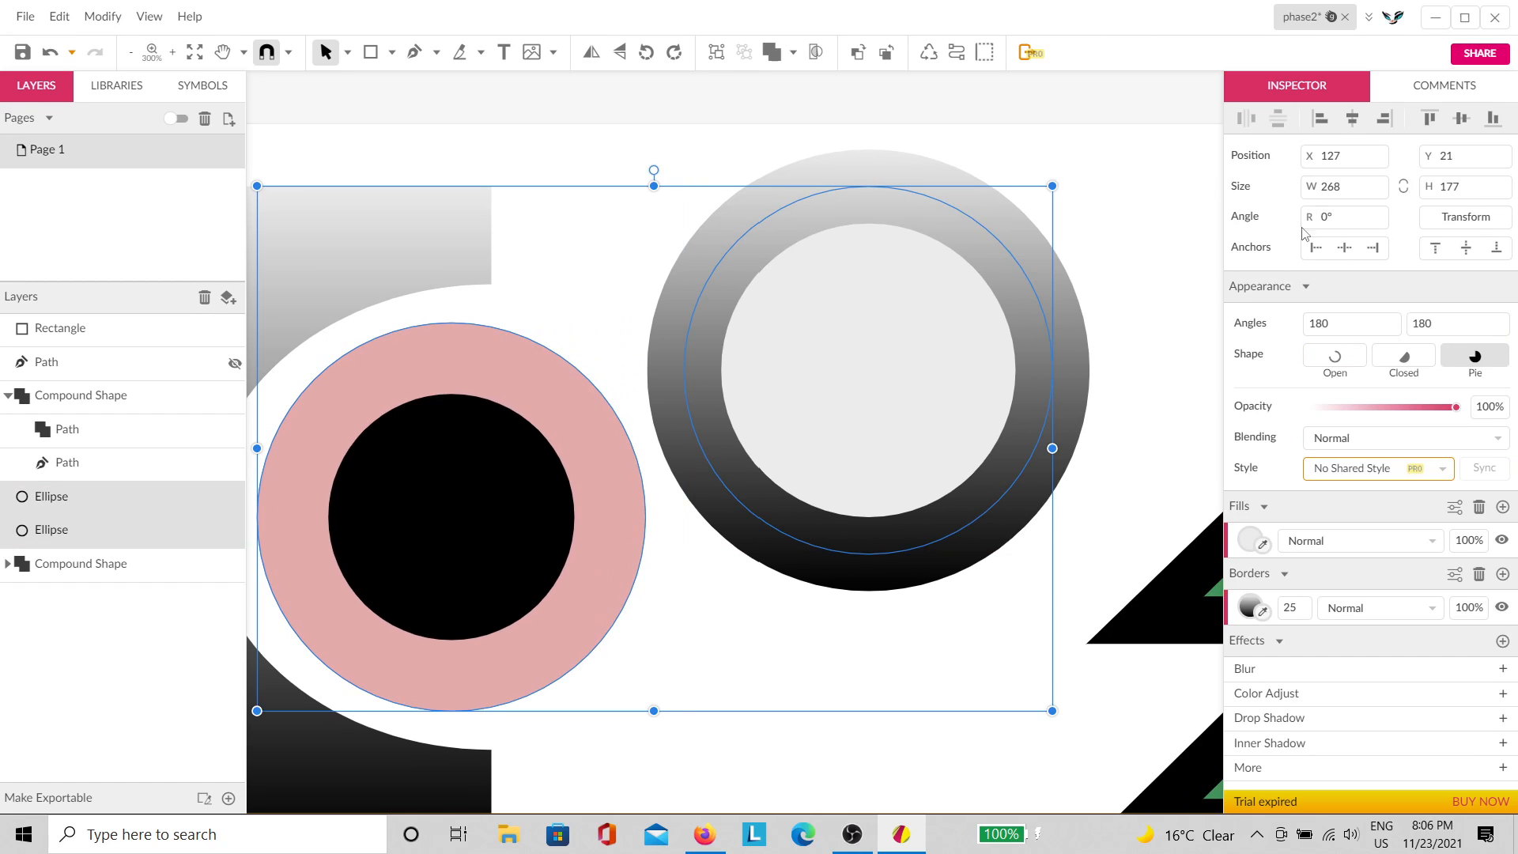
click(1462, 118)
Step: Select the gradient cut-out shape together with both circles and align all three vertically to the middle
drag(519, 594, 826, 566)
scroll(766, 649, down, 2)
drag(906, 771, 626, 471)
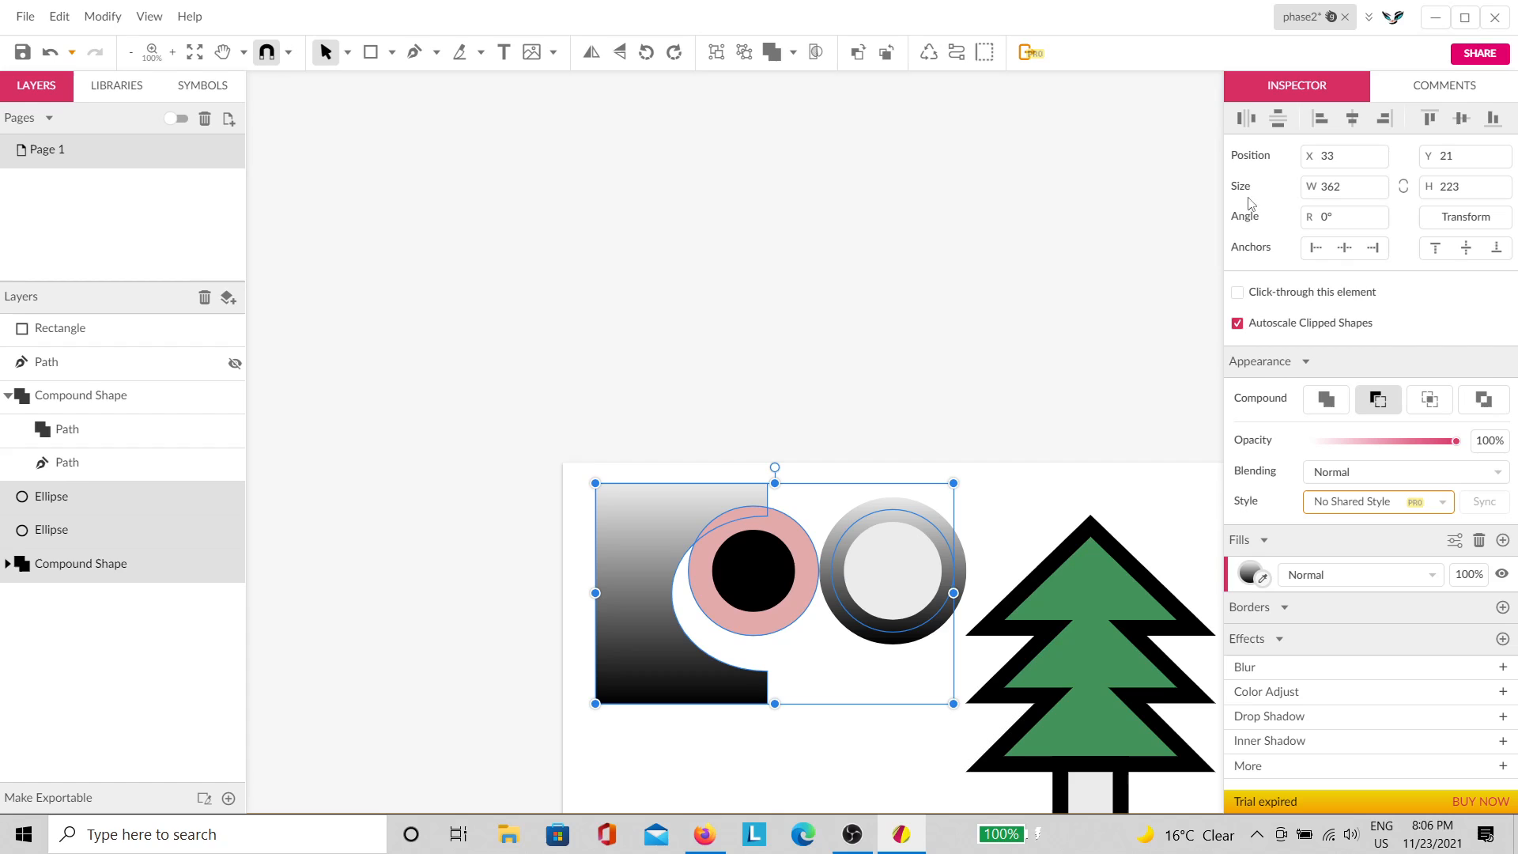
click(990, 465)
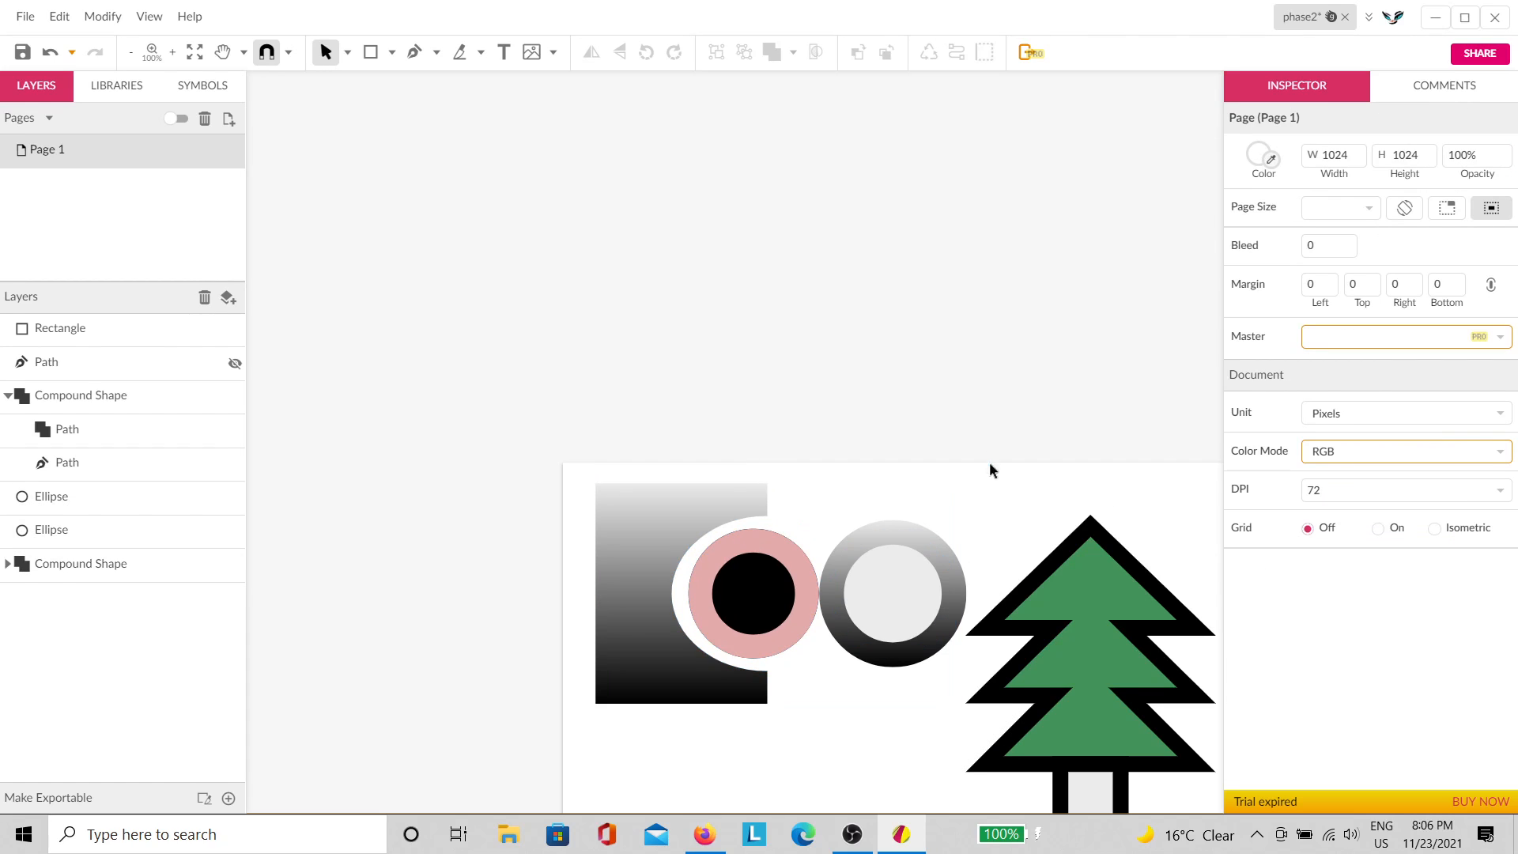
Step: Nudge the gradient-bordered circle 4 pixels to the right, to X 275
drag(1045, 584, 454, 498)
drag(568, 608, 818, 538)
key(v)
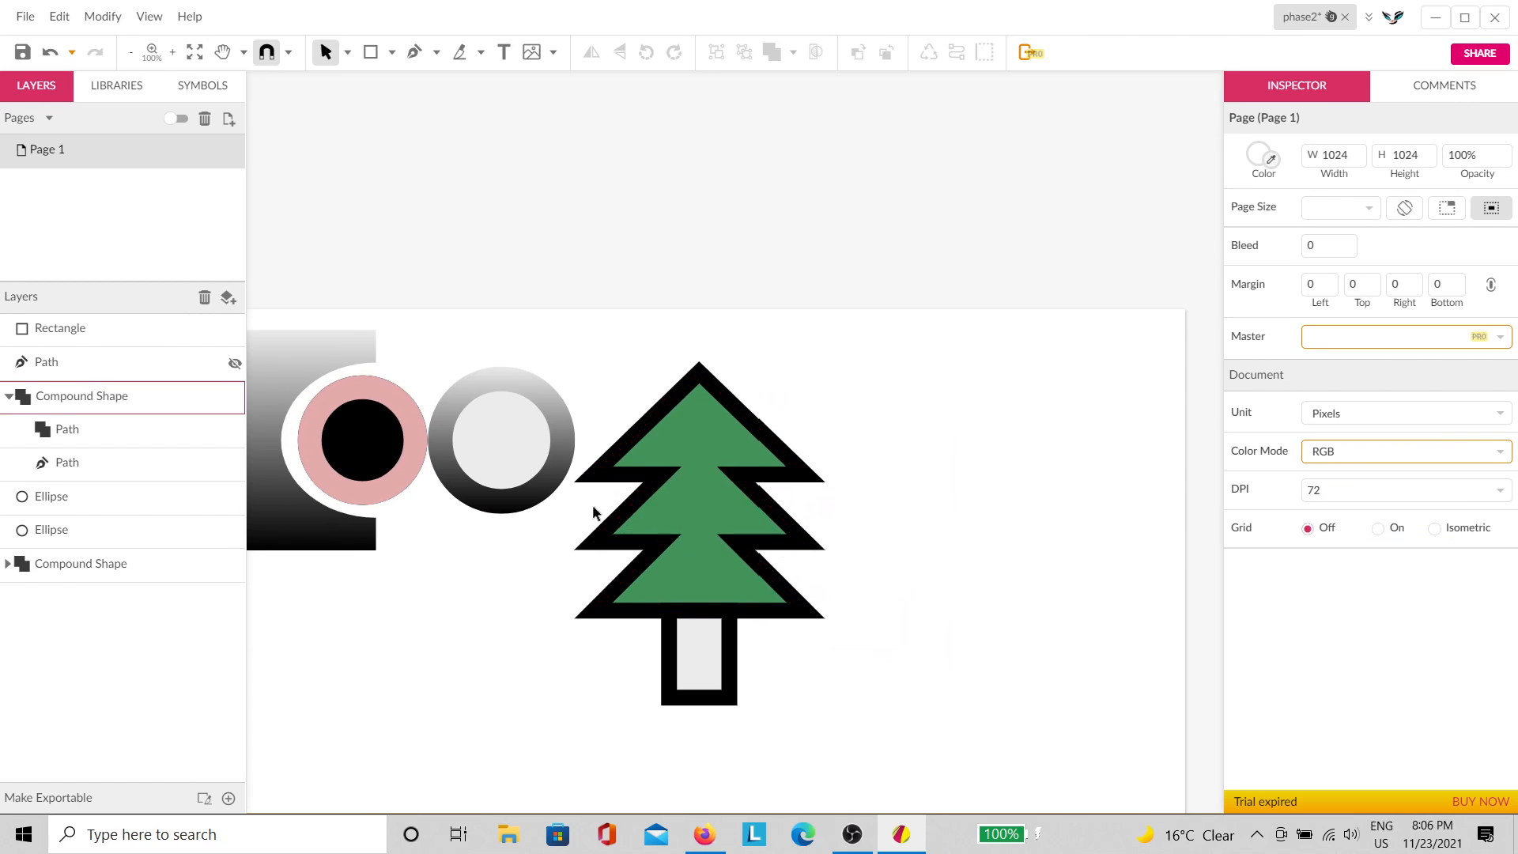
scroll(400, 533, up, 2)
click(650, 373)
key(Right)
key(Right)
key(Right)
key(Right)
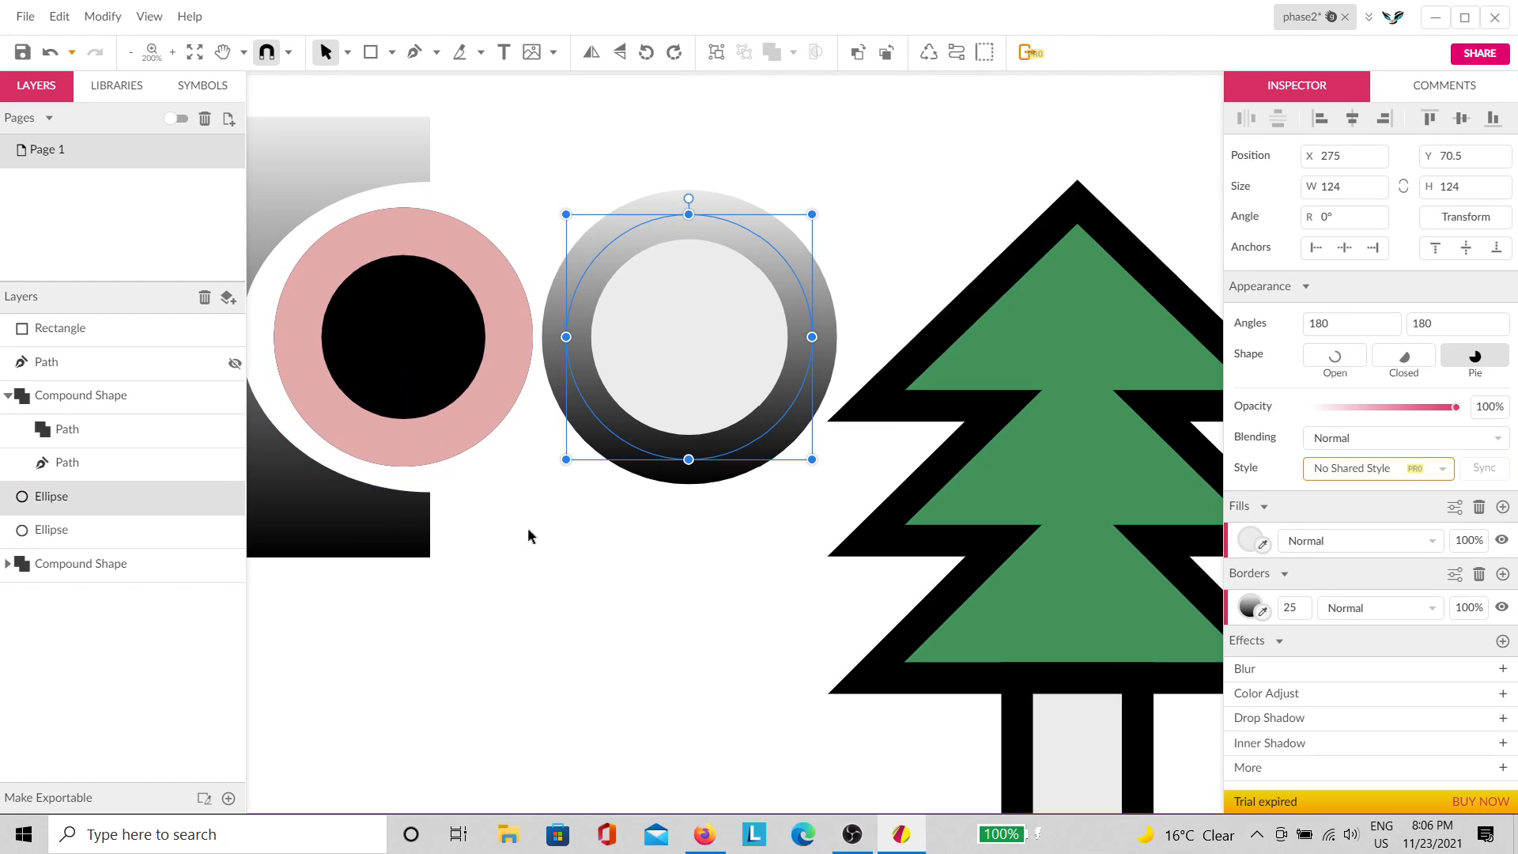
click(662, 563)
Step: Move the tree and its trunk together up and to the left, to X 399, Y 21
scroll(585, 593, down, 2)
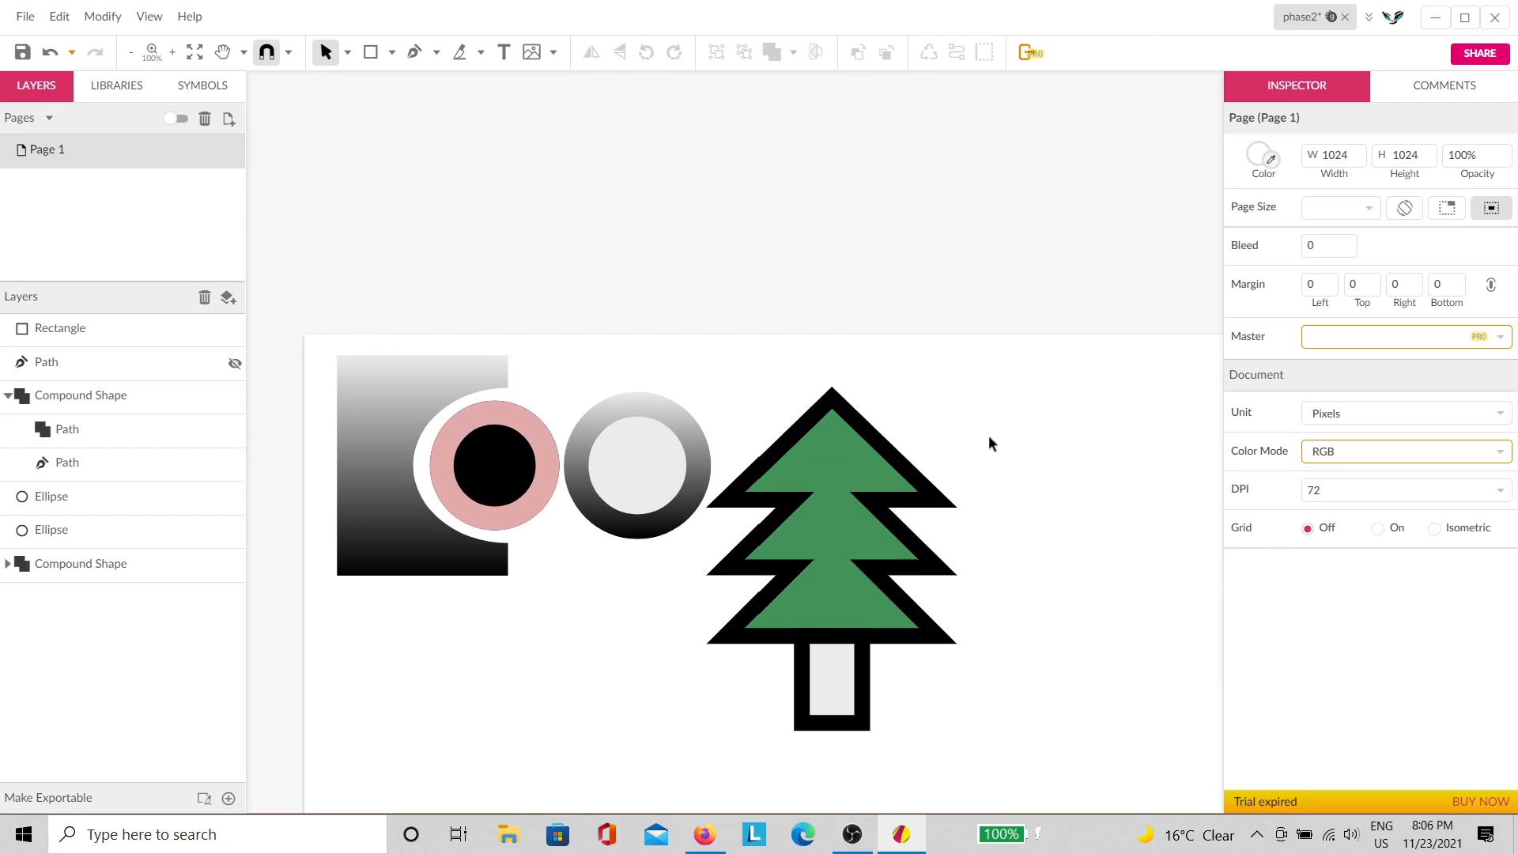
click(838, 574)
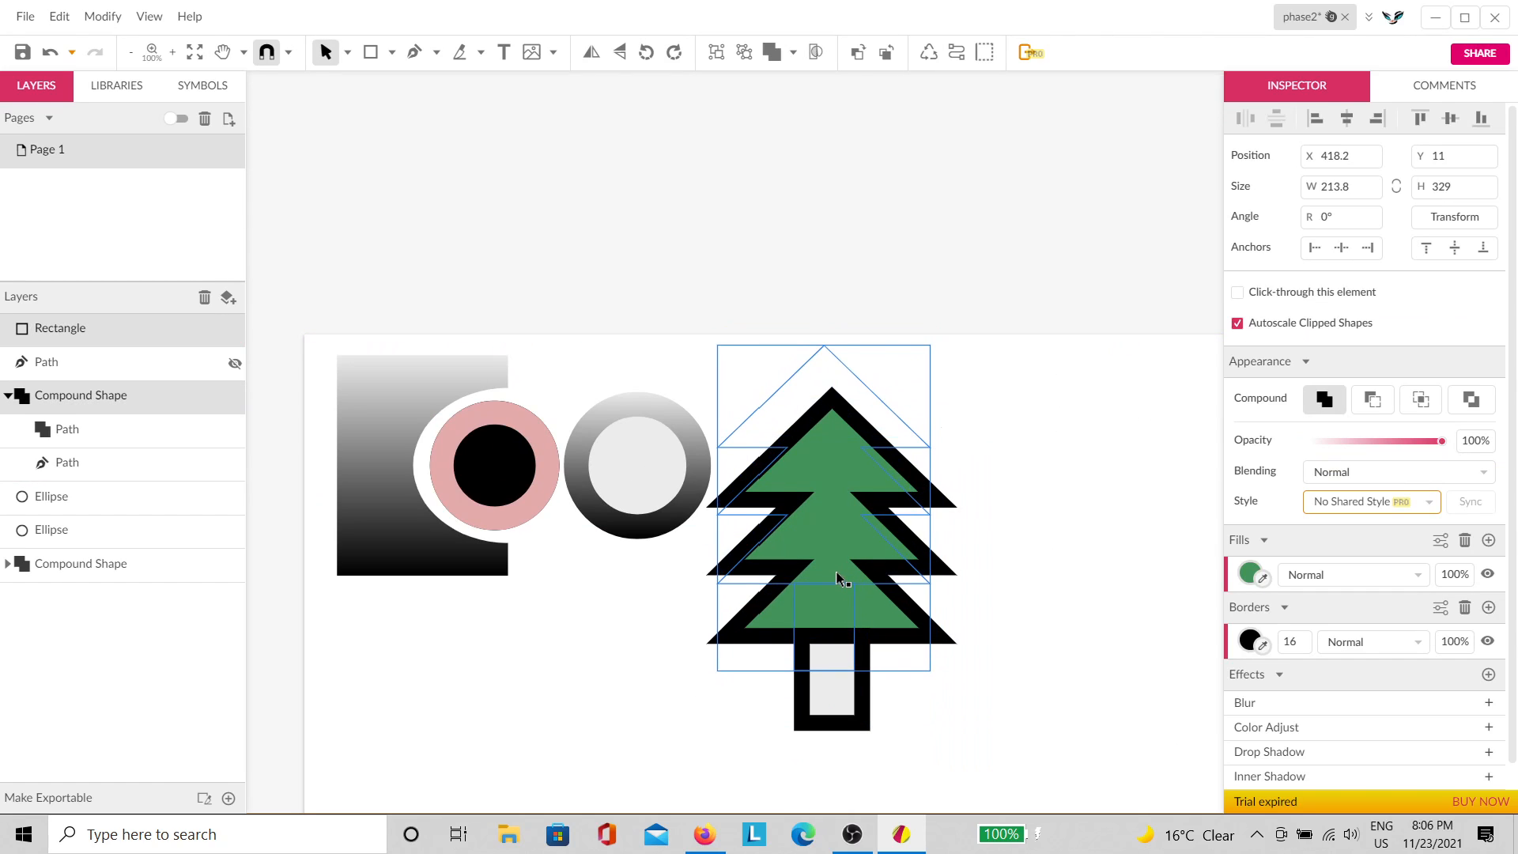
drag(839, 576, 793, 579)
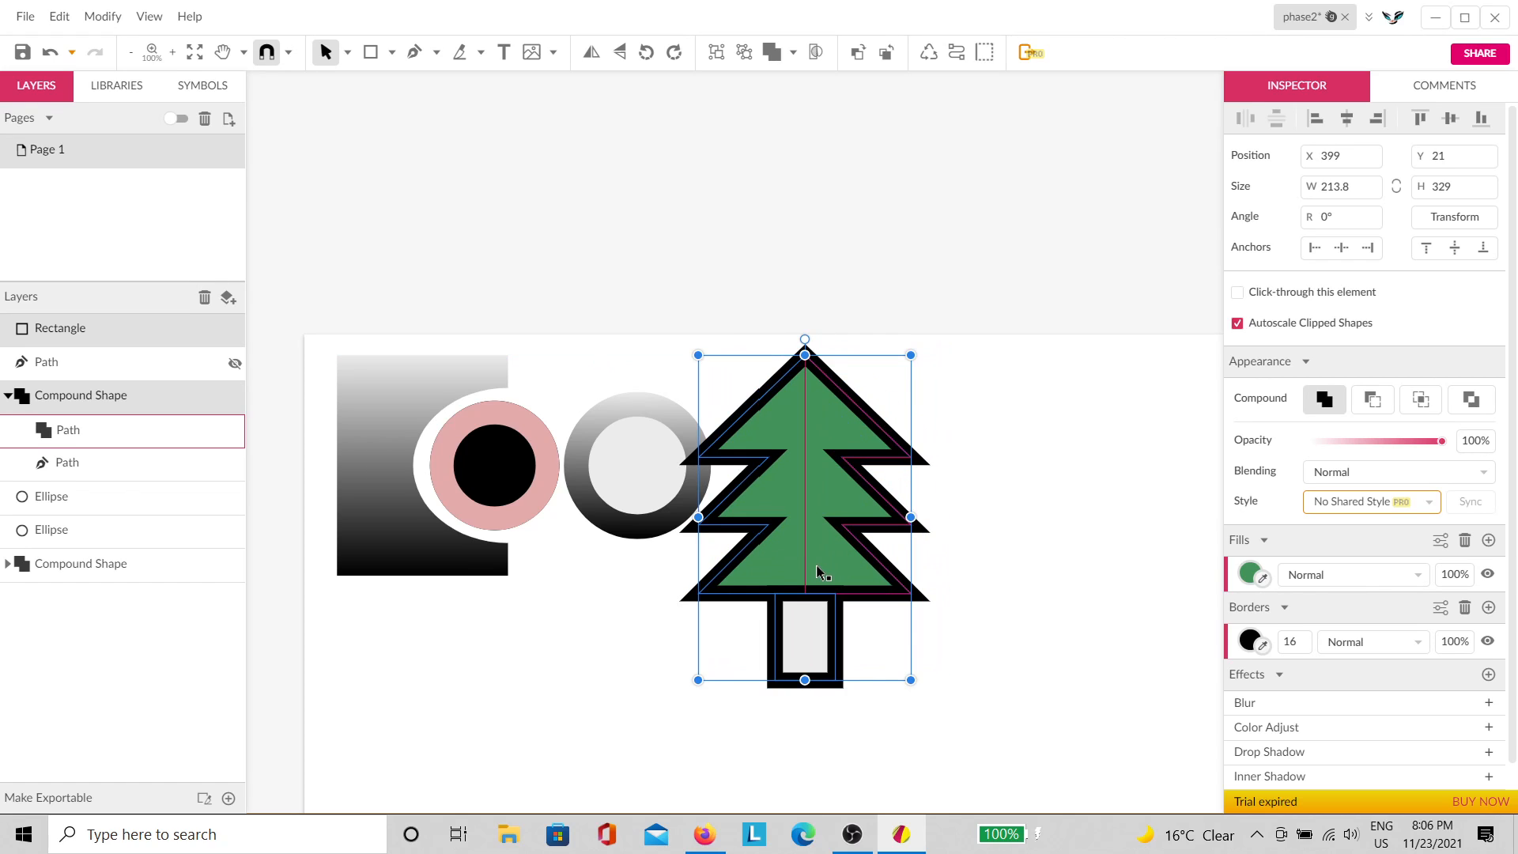
click(971, 554)
Step: Fill the trunk rectangle with the brownish colour #9F6B6B
click(825, 684)
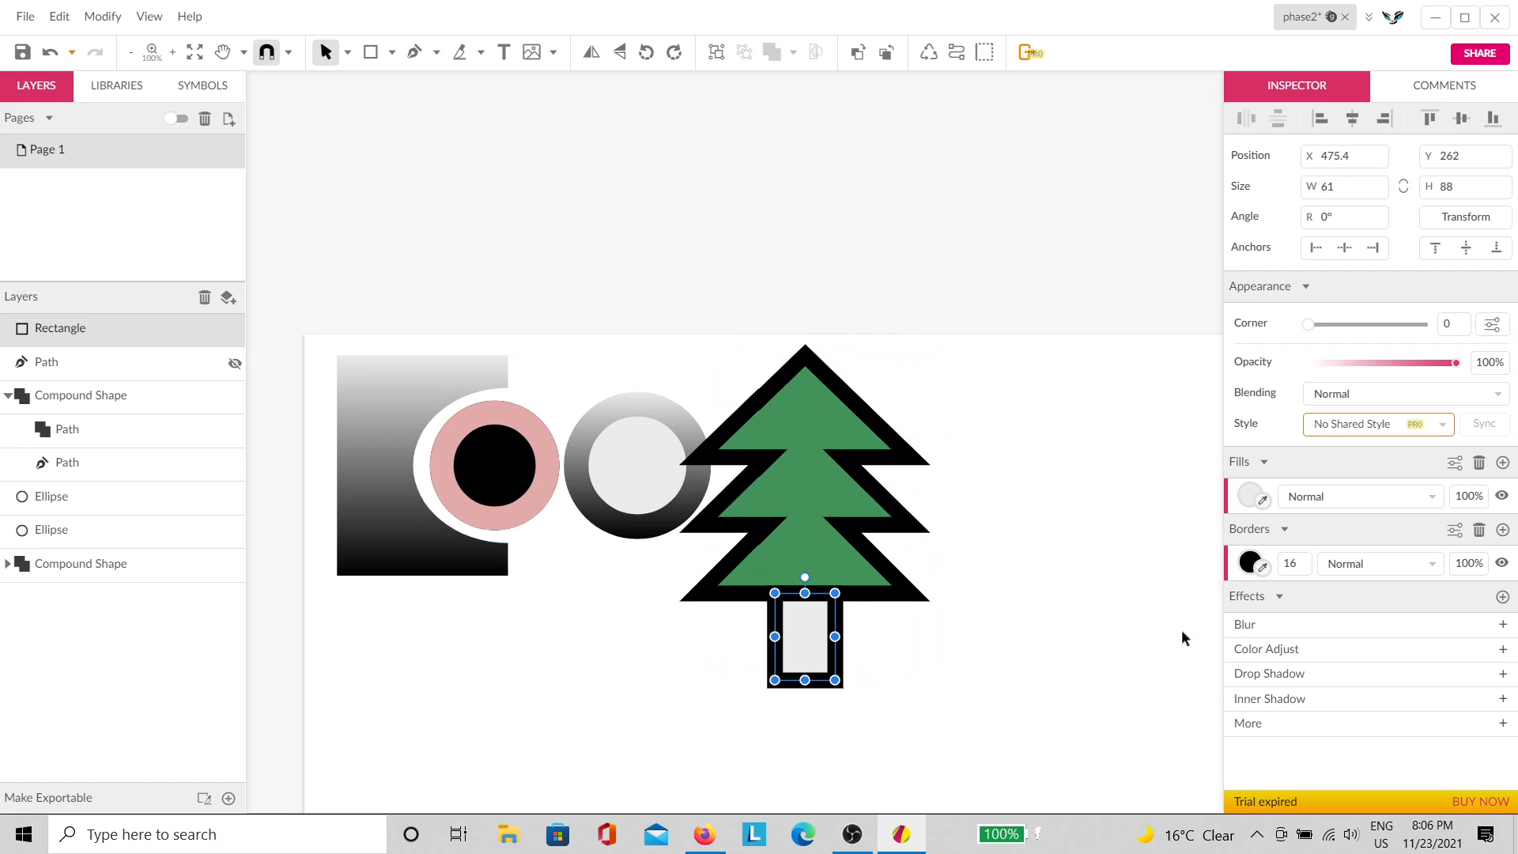
click(1247, 496)
click(1325, 220)
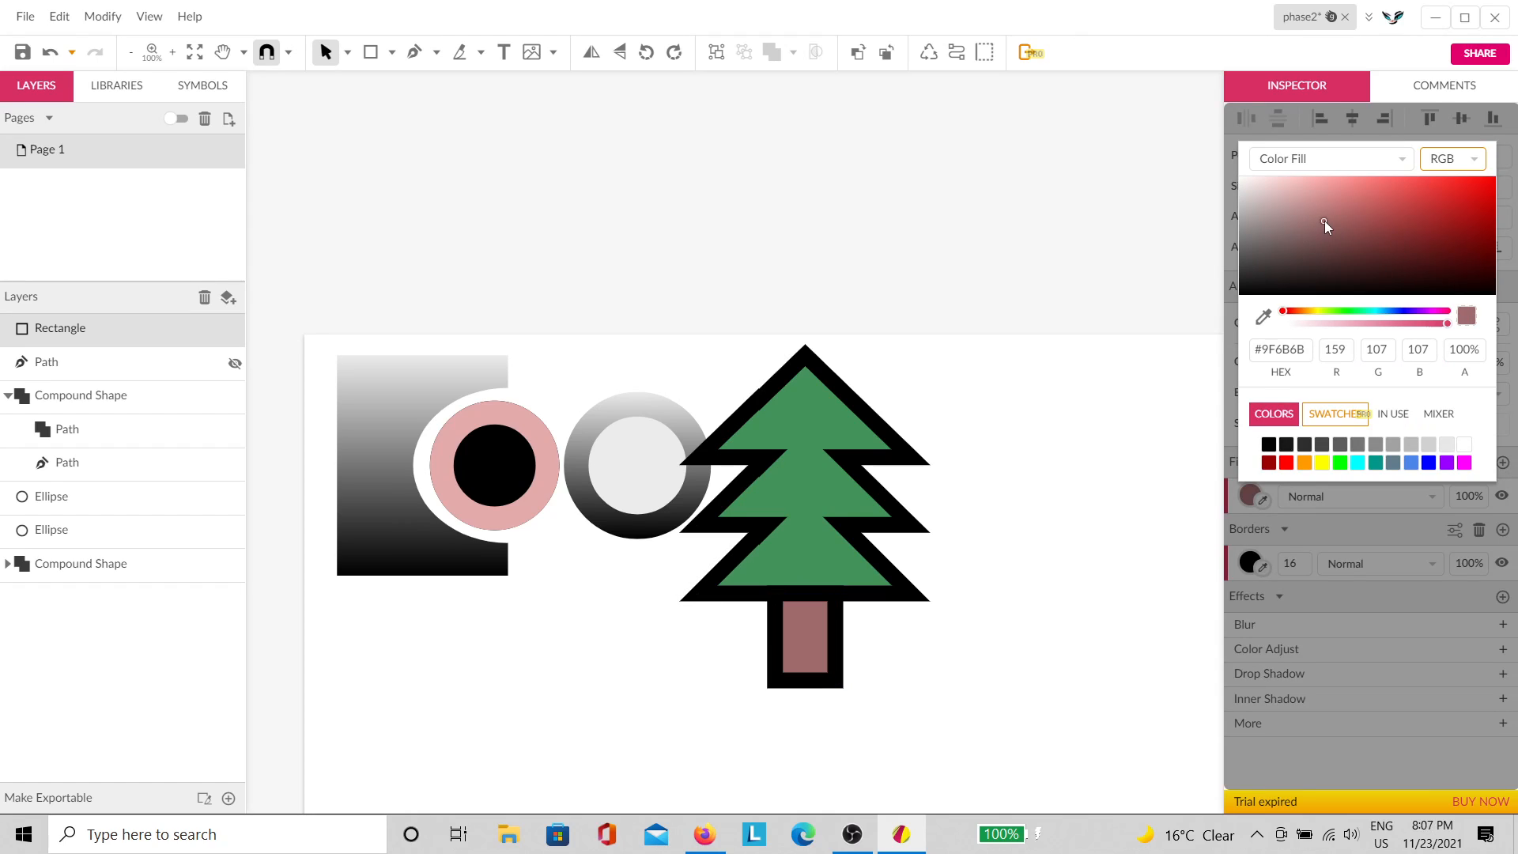
click(1031, 446)
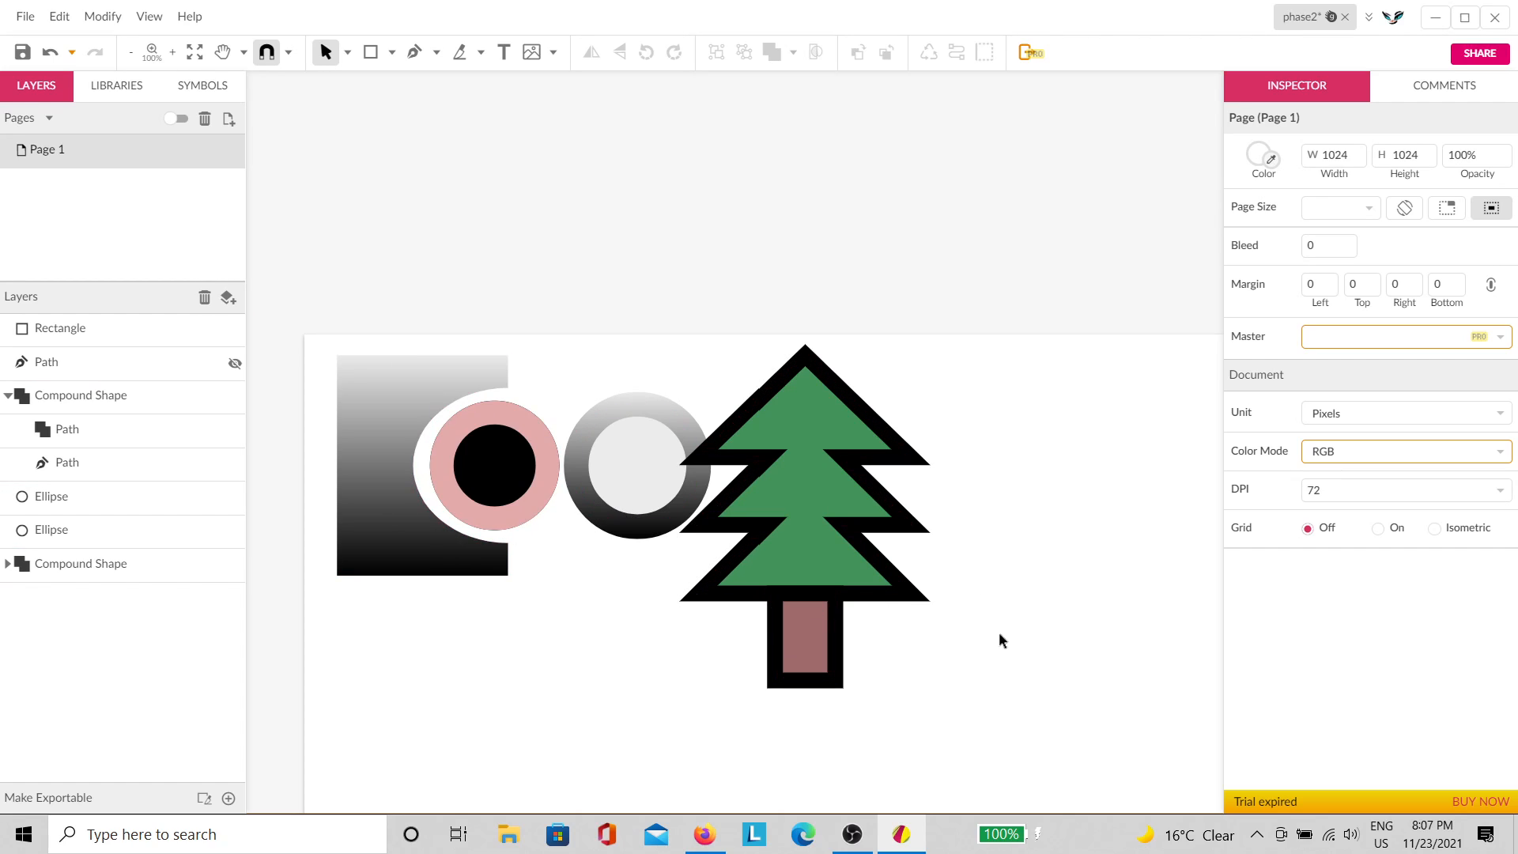
Step: Draw a 23 by 23 square to the right of the treetop, with its upper-left corner at X 560, Y 10
key(h)
drag(1061, 559, 751, 506)
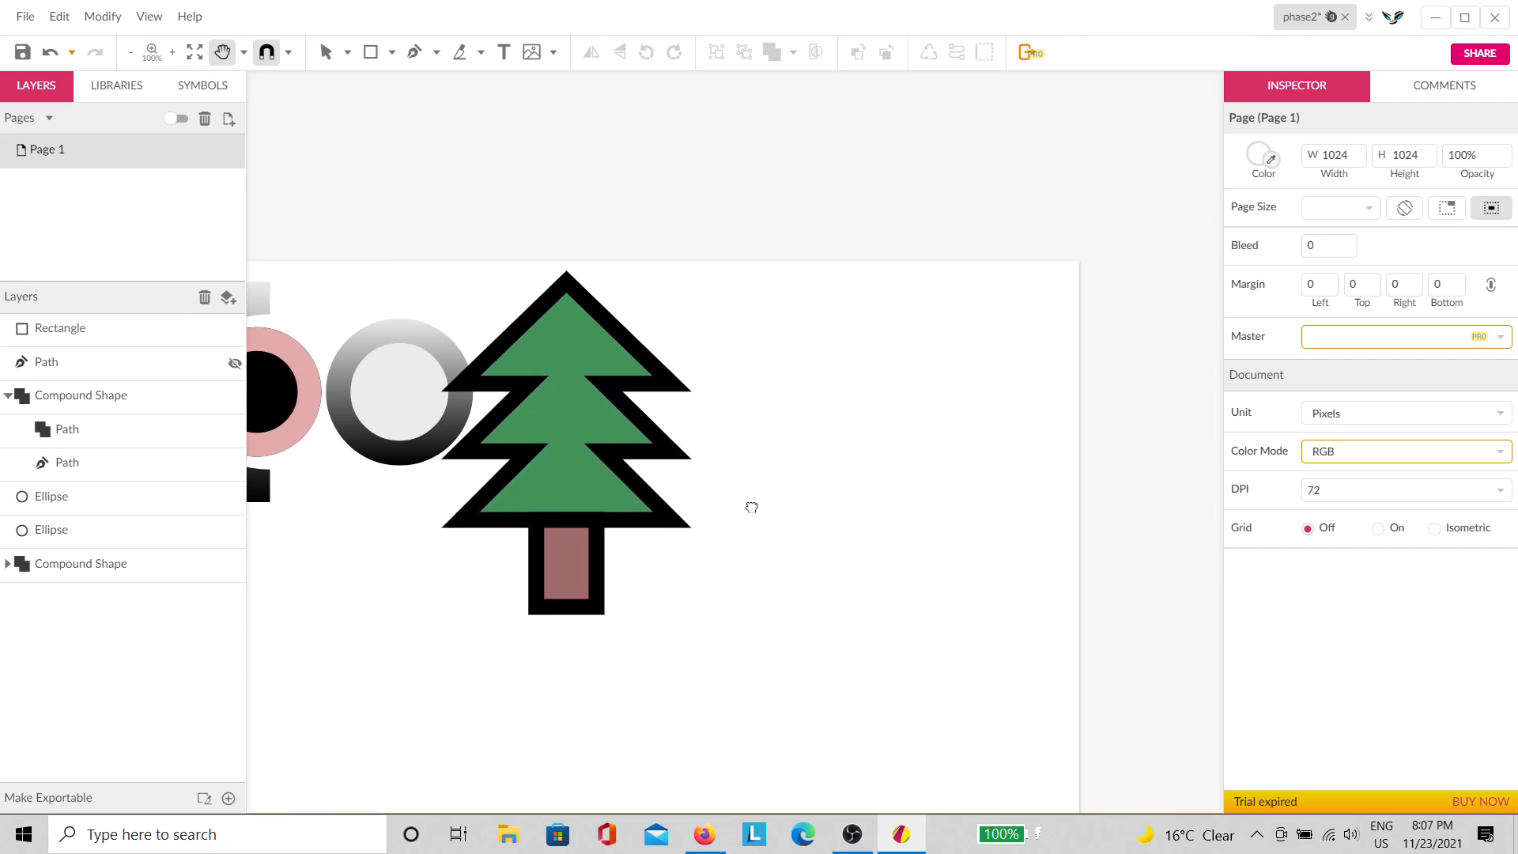
key(v)
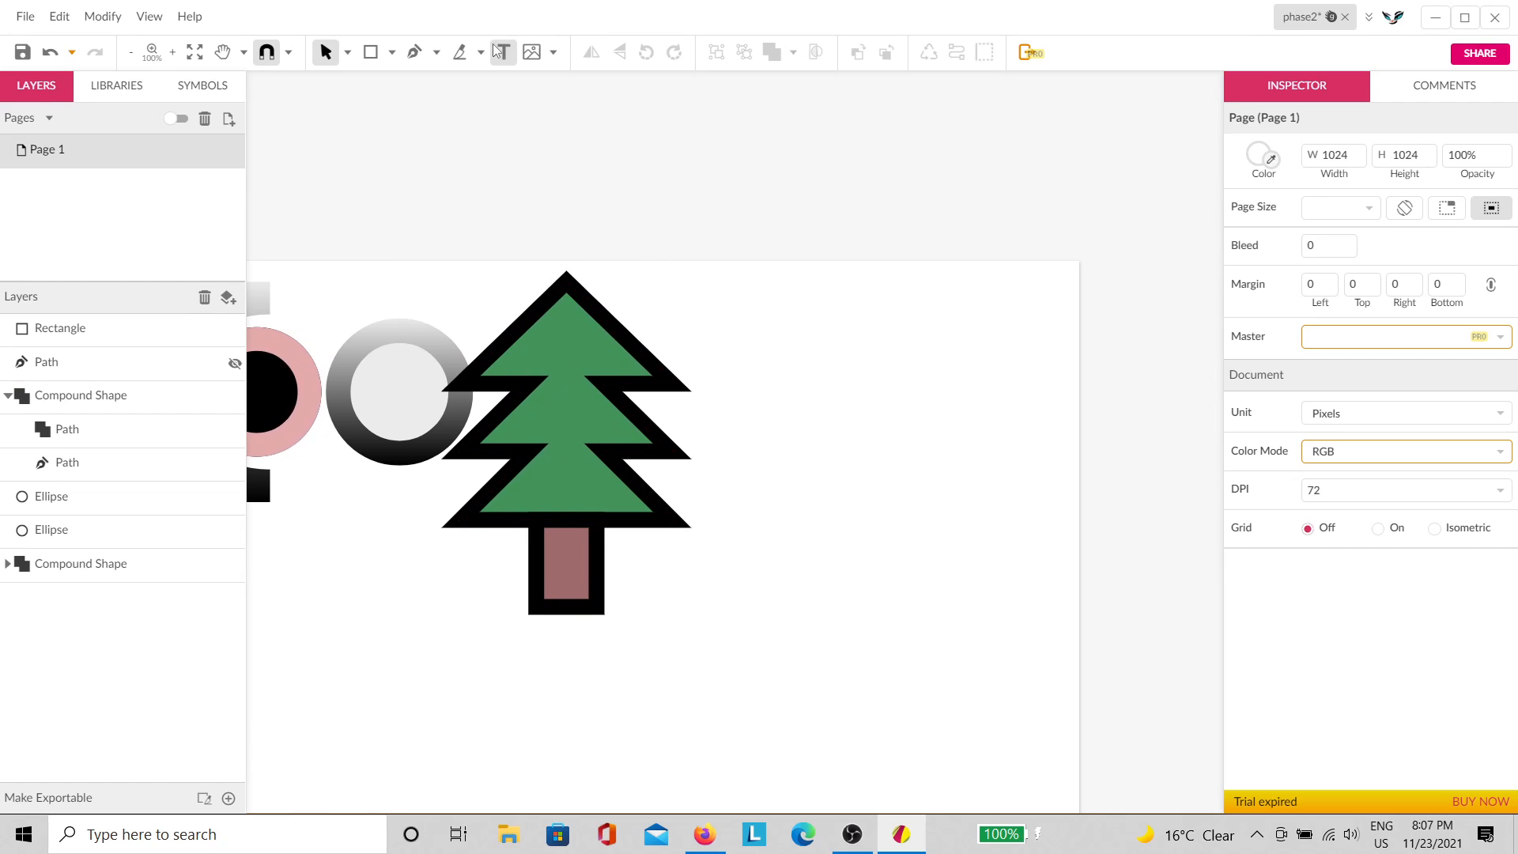
click(370, 52)
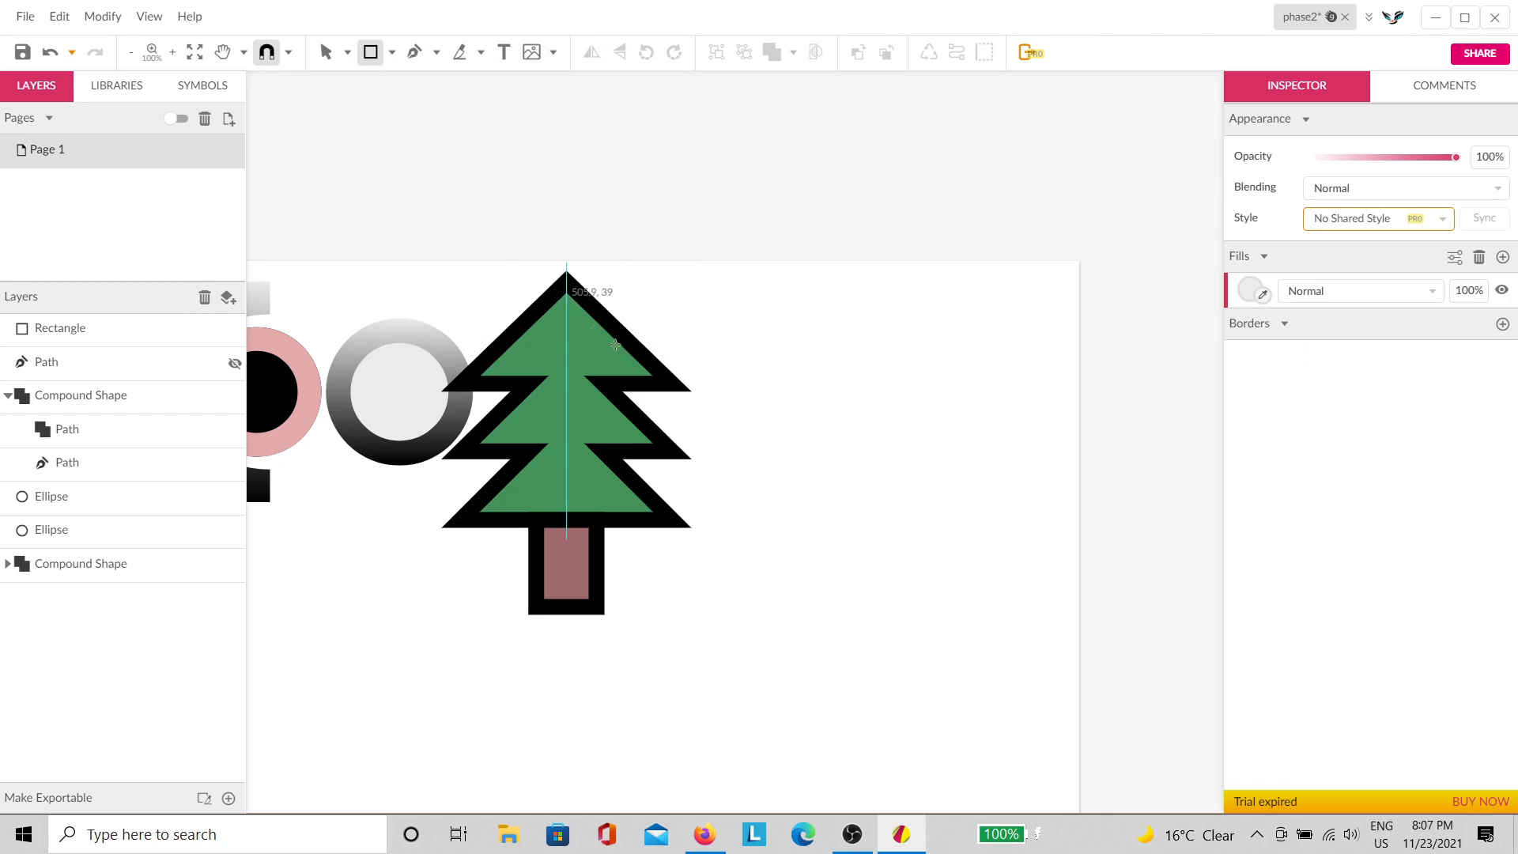
scroll(642, 281, up, 3)
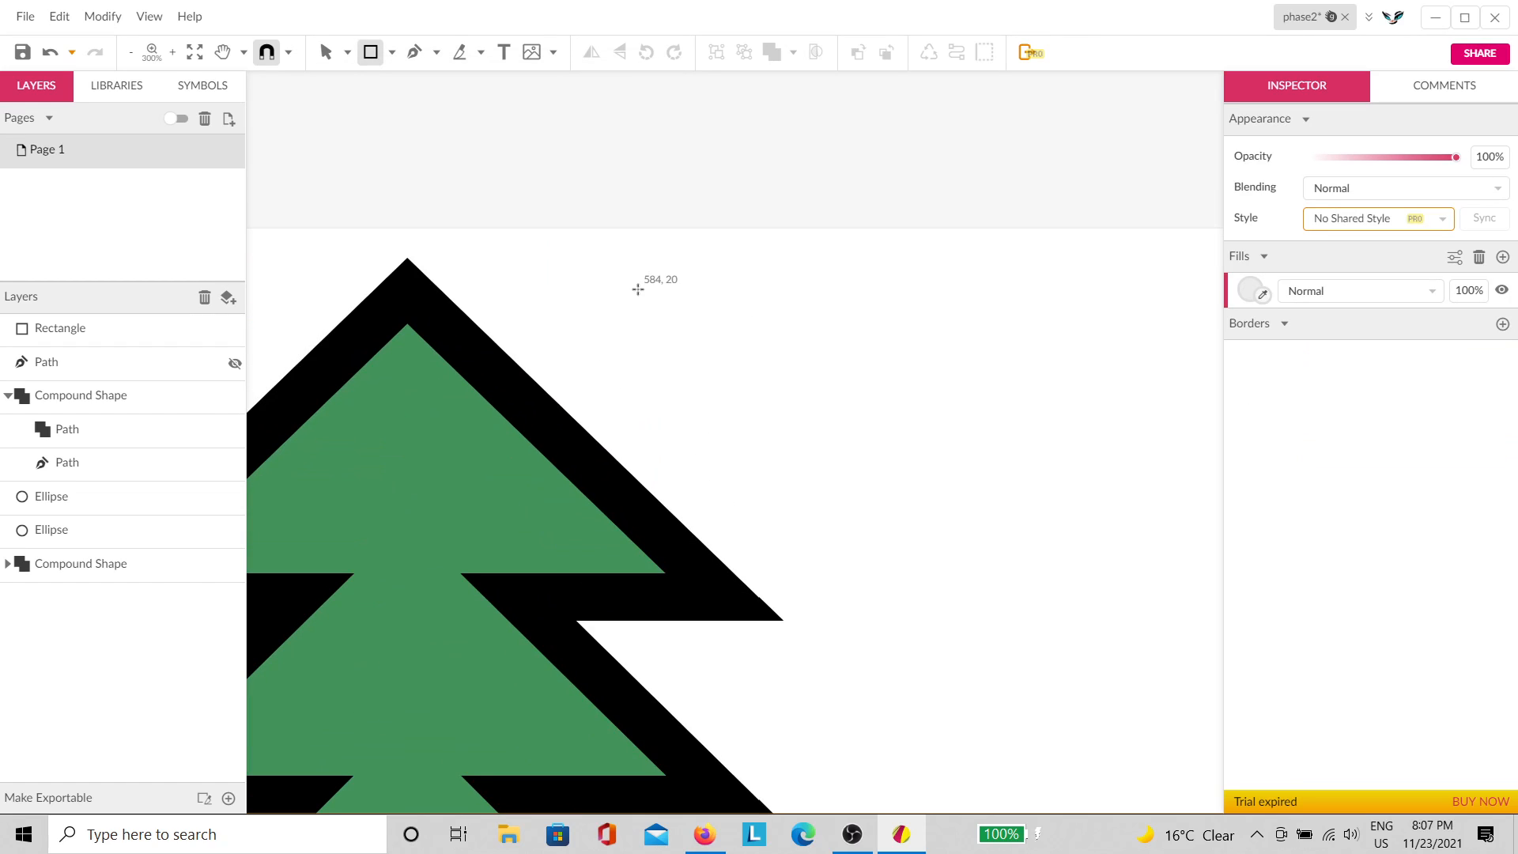
scroll(606, 336, up, 3)
scroll(594, 348, down, 1)
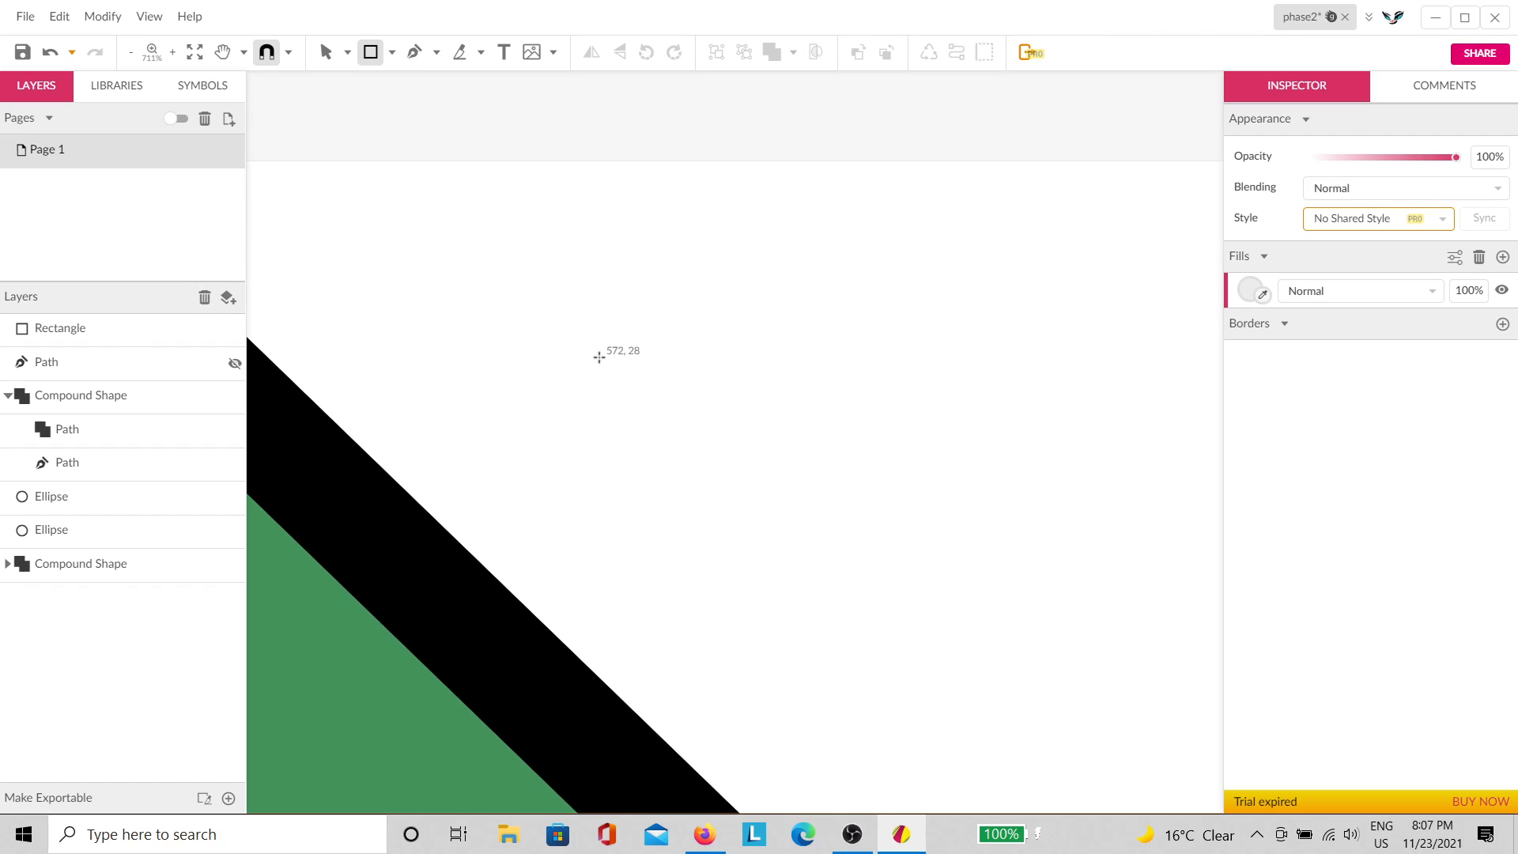
scroll(565, 332, down, 1)
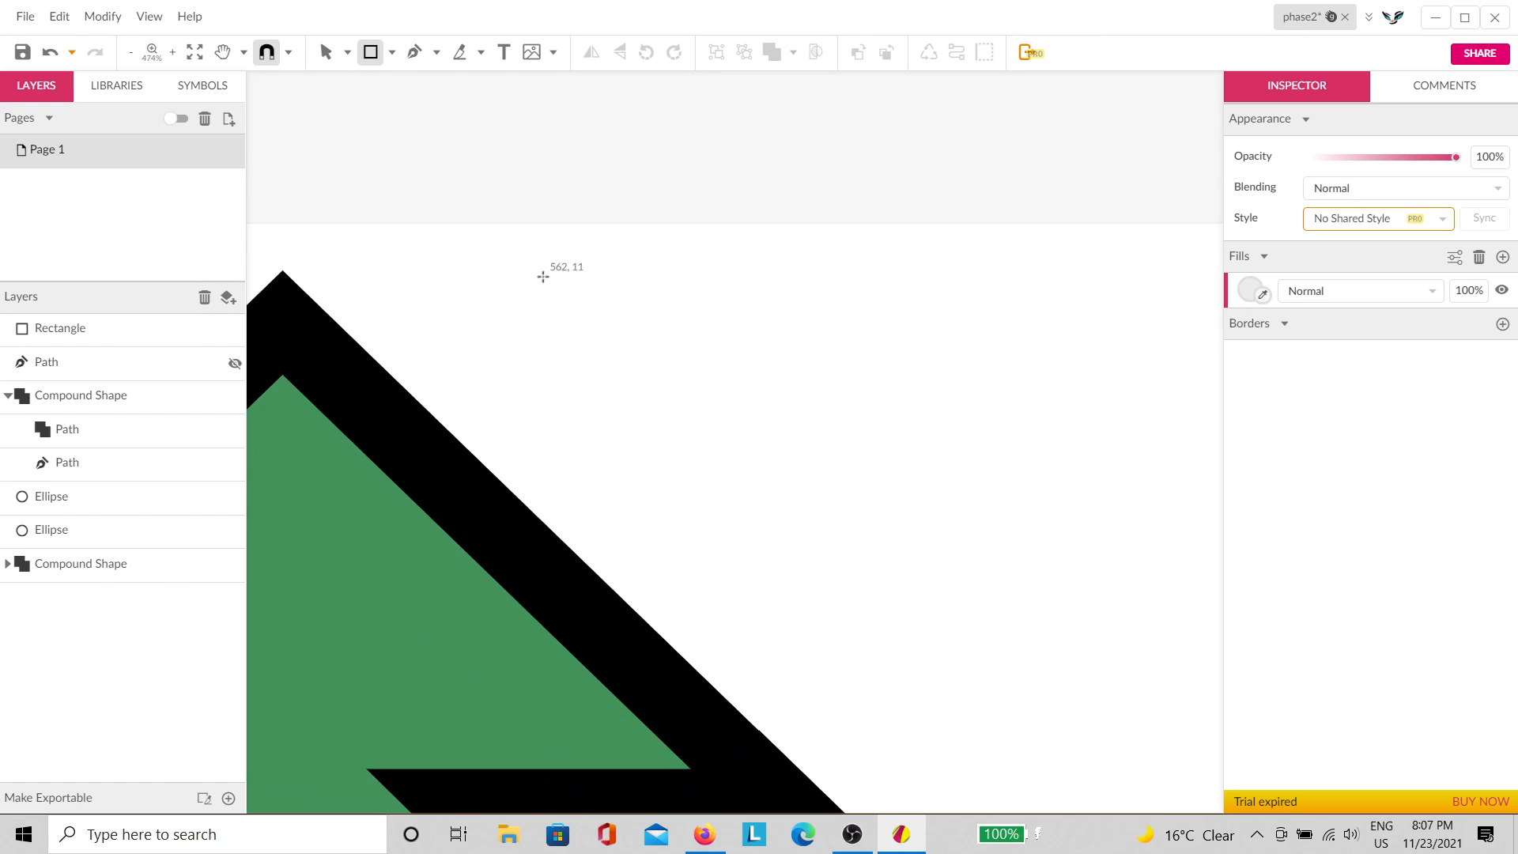
mouse_move(536, 270)
mouse_down()
mouse_move(650, 343)
mouse_move(641, 331)
mouse_up()
Step: Change the small square's solid fill to a bright purple
click(1251, 496)
drag(1345, 201, 1422, 179)
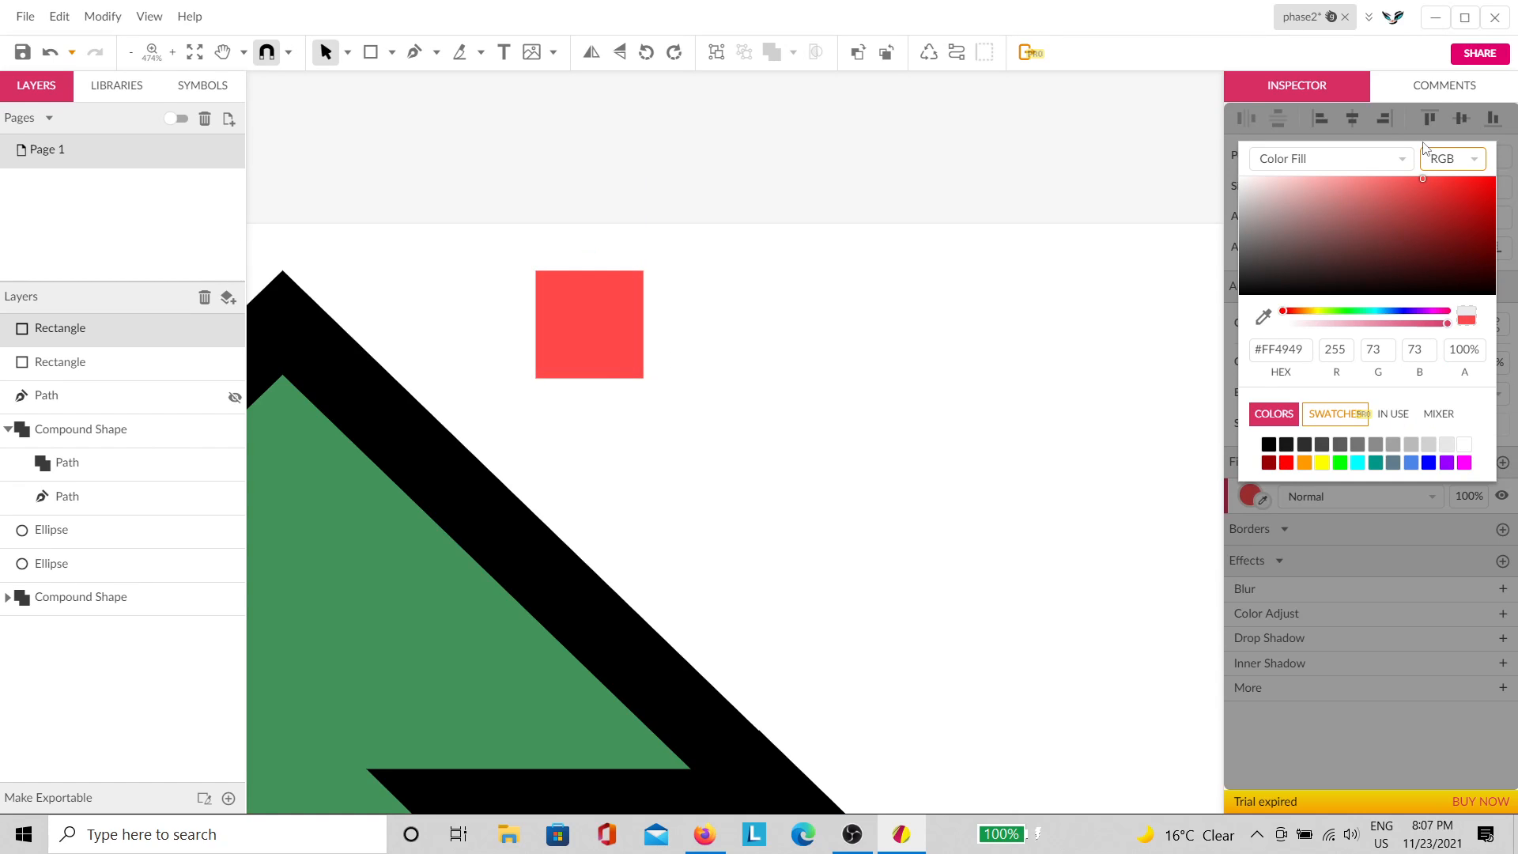
click(1404, 310)
click(1013, 313)
Step: Duplicate the purple square and place the copy to its right and slightly lower, at X 602, Y 18
click(593, 360)
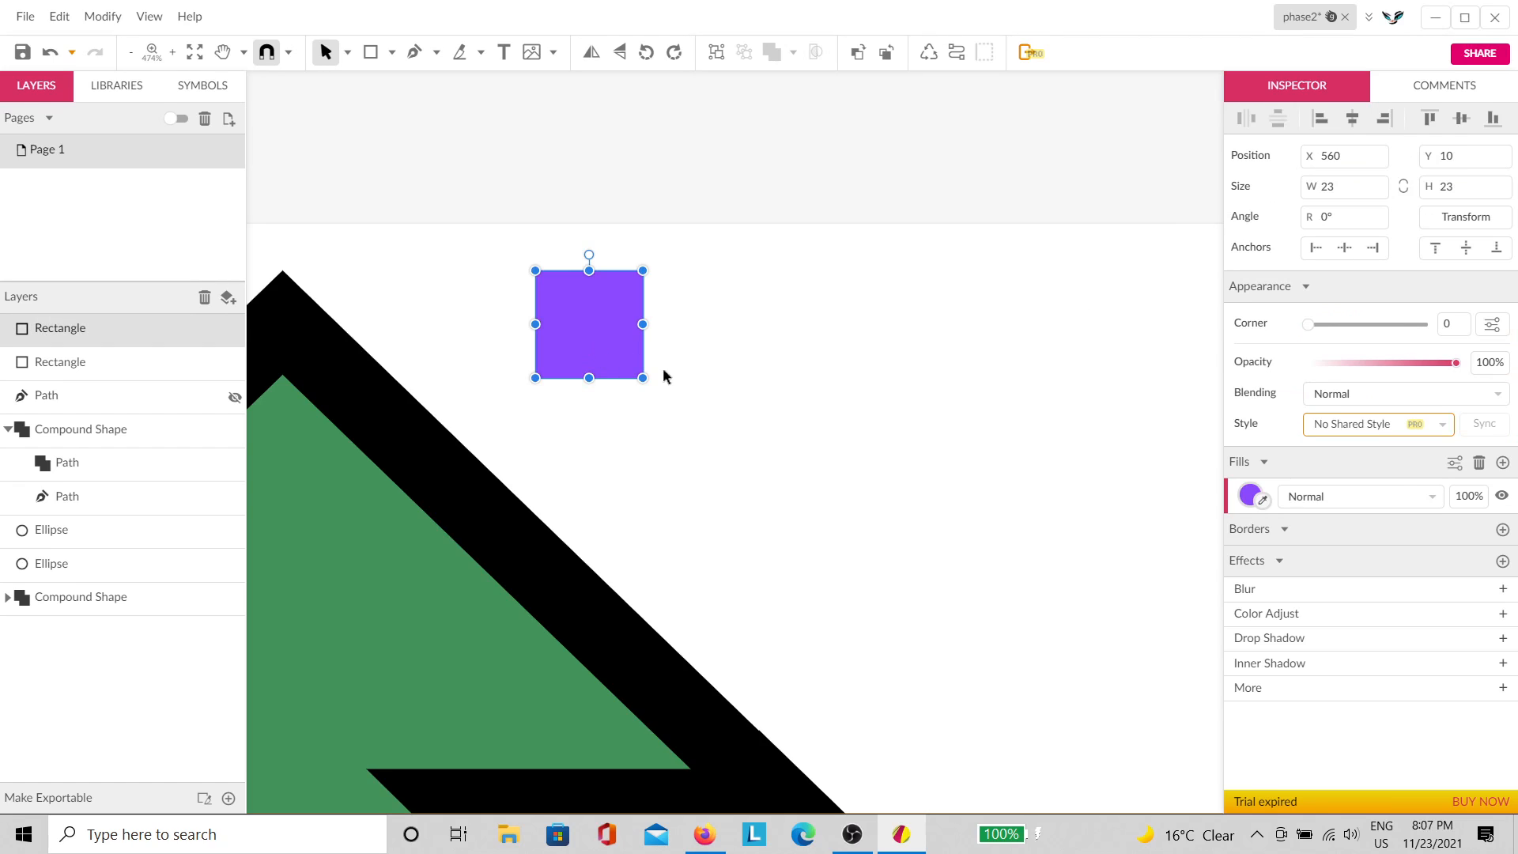
key(ctrl+d)
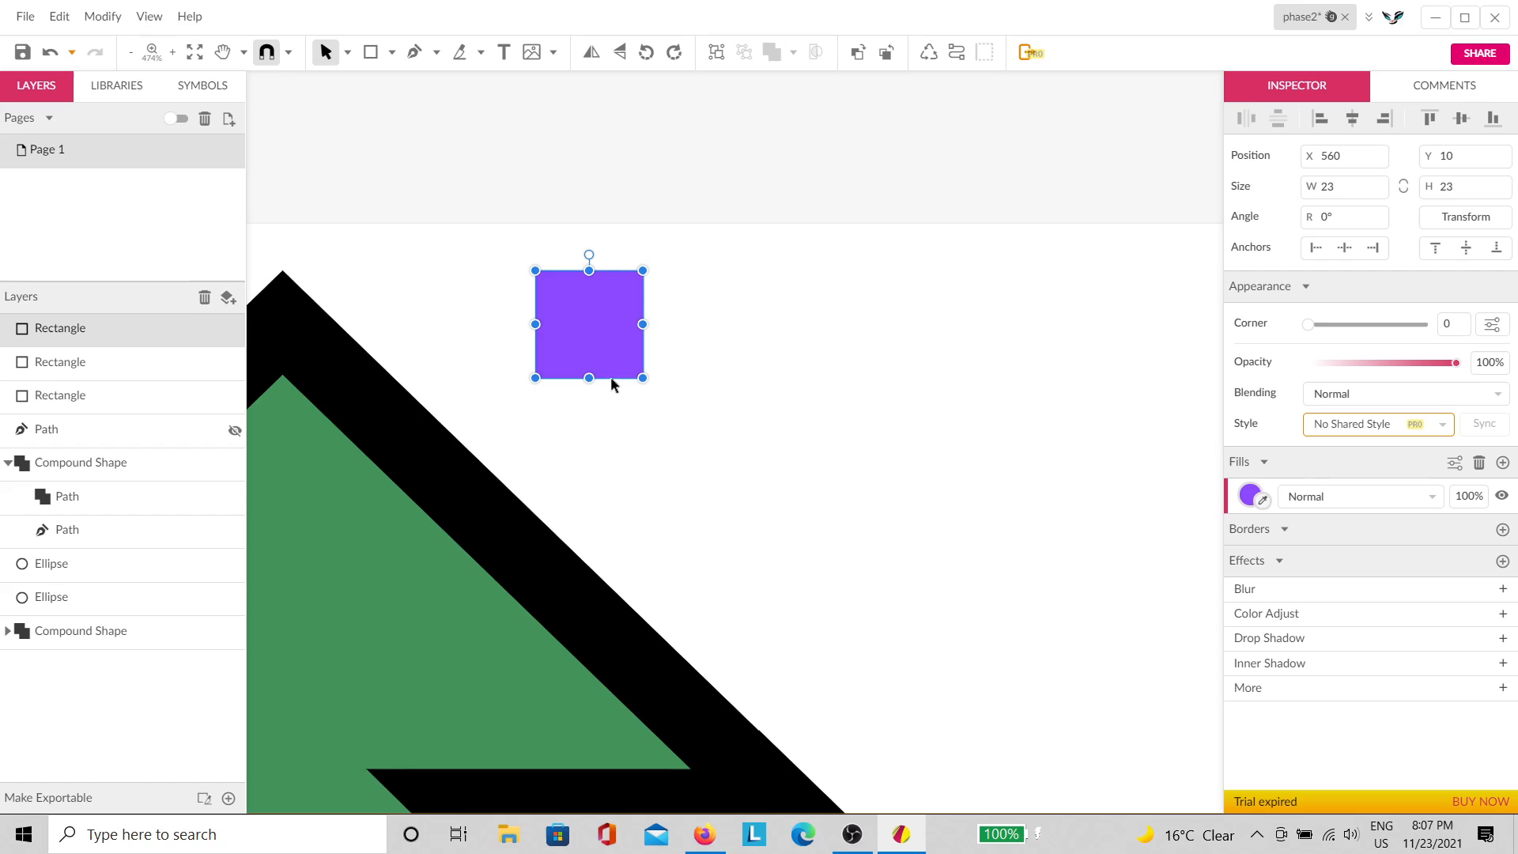
drag(598, 350, 793, 345)
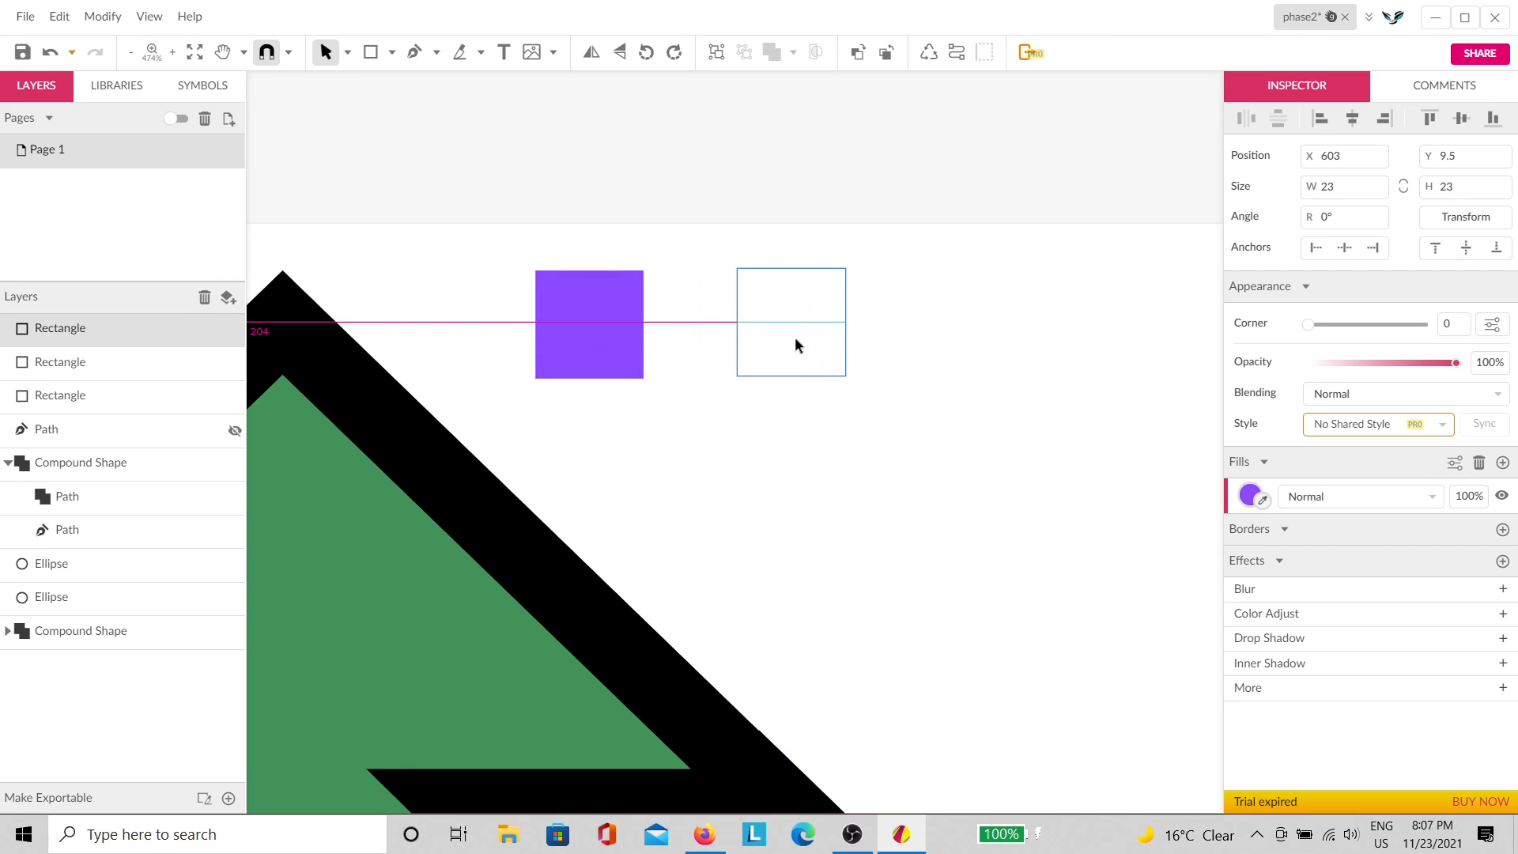
drag(795, 339, 790, 384)
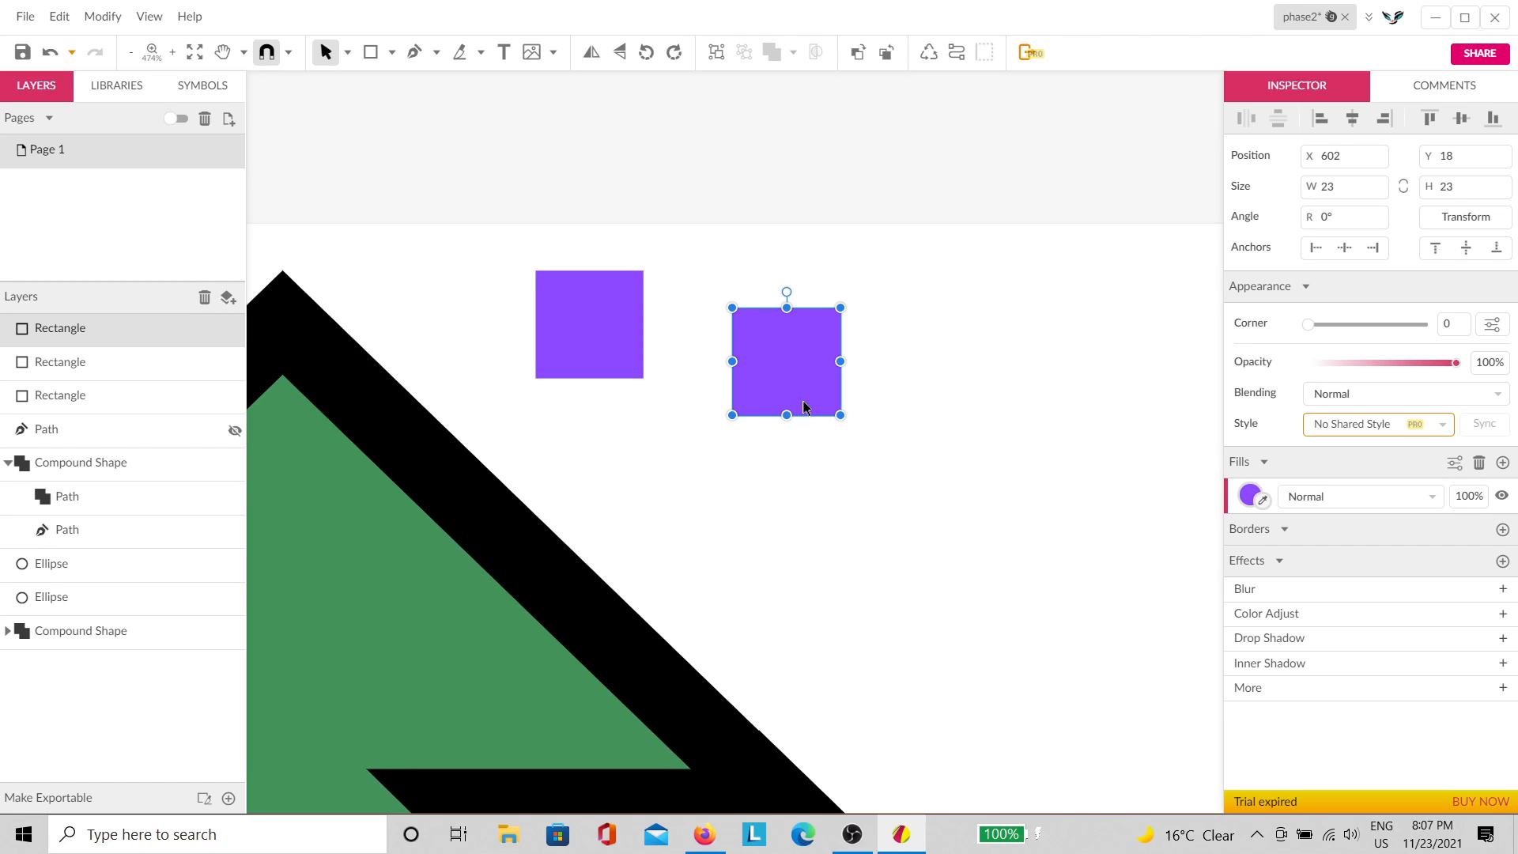
Step: Repeat the offset duplication five times to extend the descending row of purple squares to X 812, Y 58
key(ctrl+d)
key(ctrl+d)
key(ctrl+d)
key(ctrl+d)
key(ctrl+d)
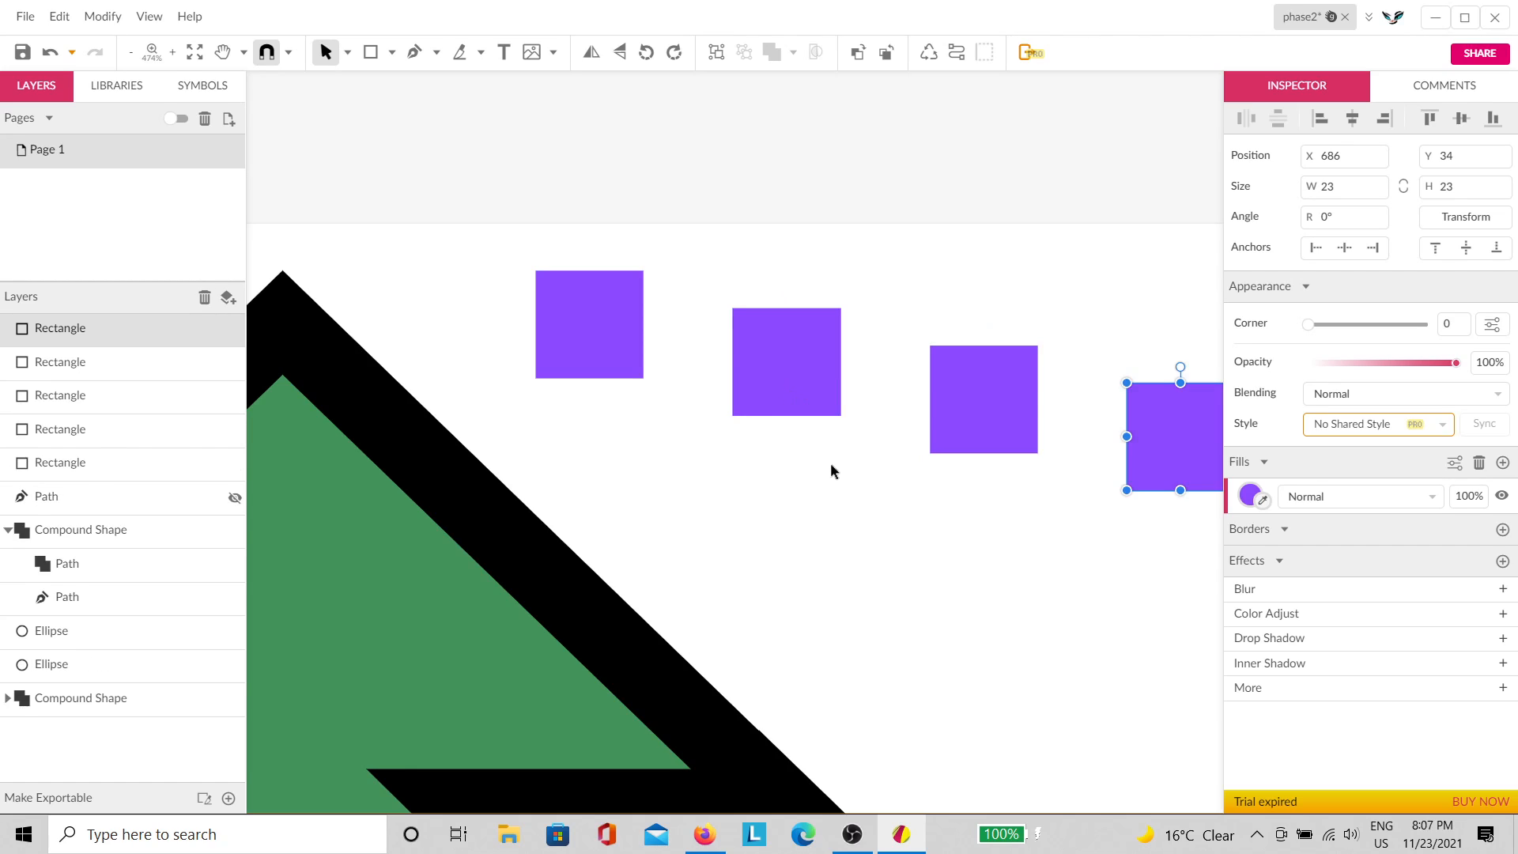
Step: Add four more offset duplicates to continue the row of purple squares towards the page's right edge, then deselect
key(space)
drag(824, 570, 324, 613)
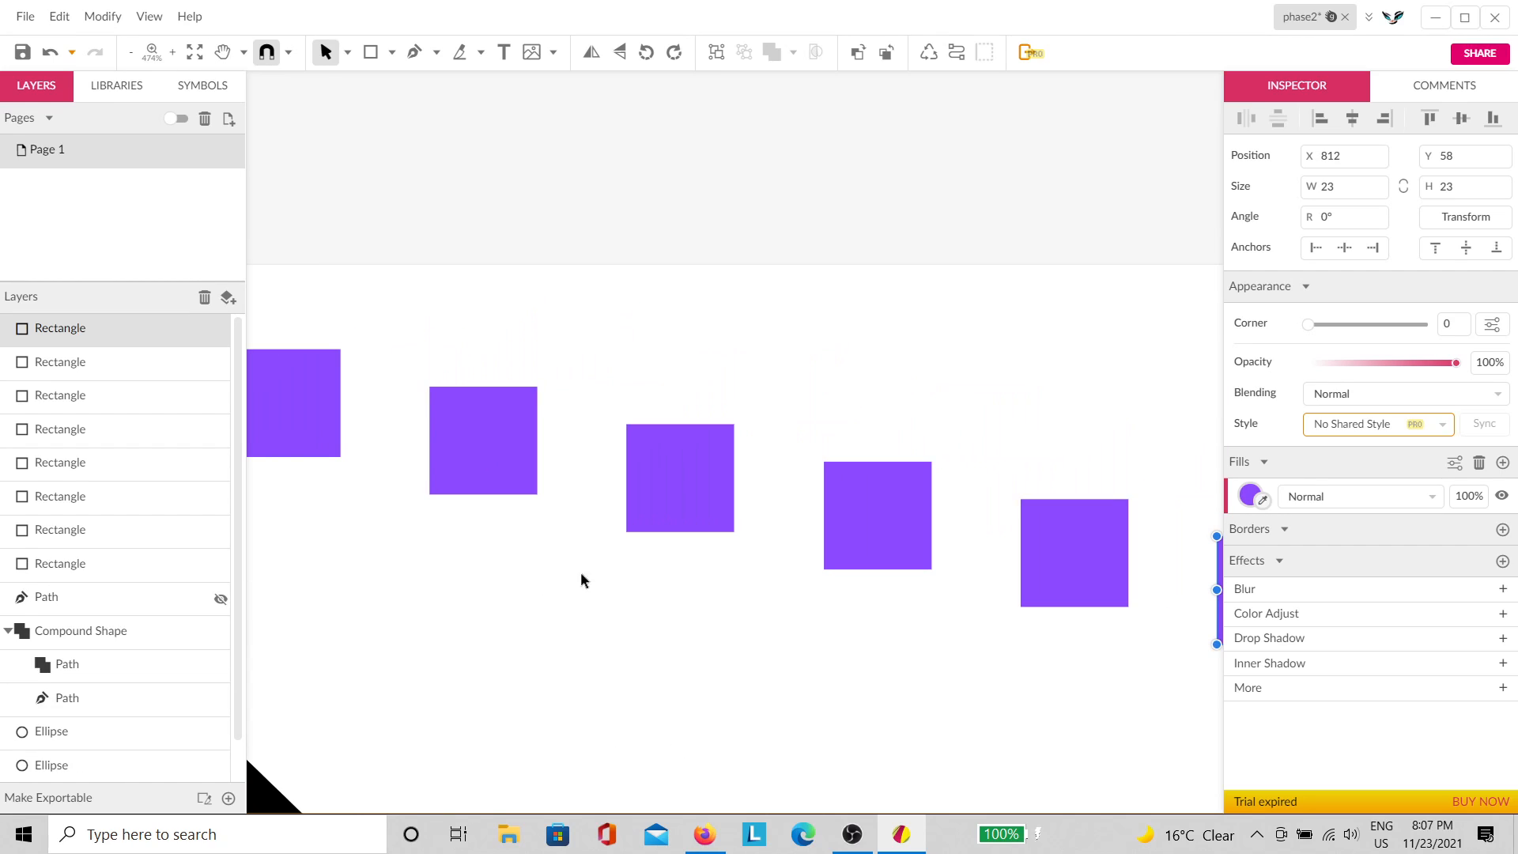
scroll(638, 573, down, 4)
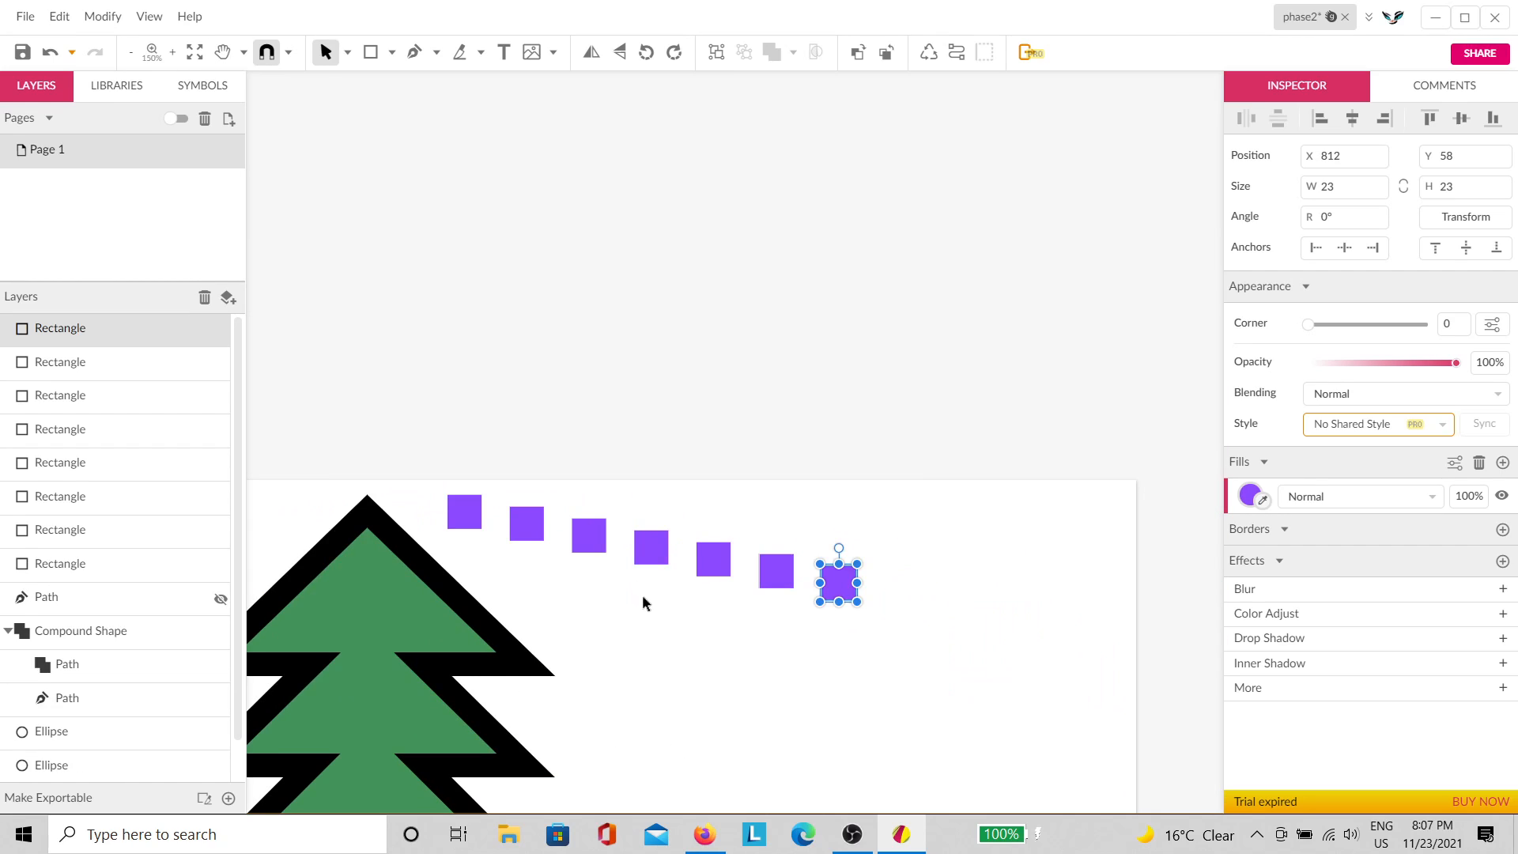
scroll(650, 595, down, 2)
key(ctrl+d)
key(ctrl+d)
key(ctrl+d)
key(ctrl+d)
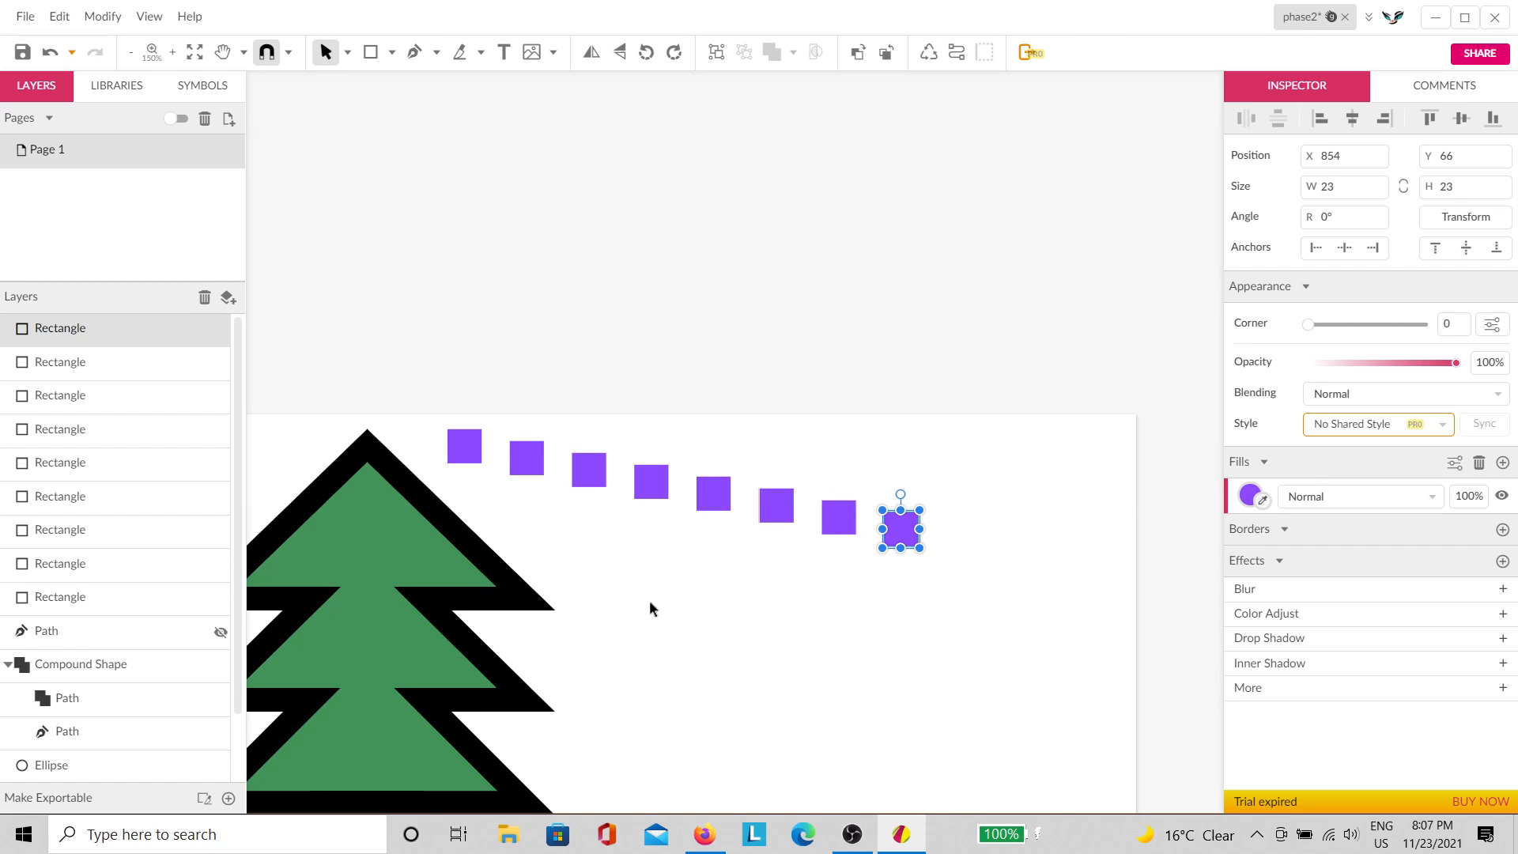
click(942, 463)
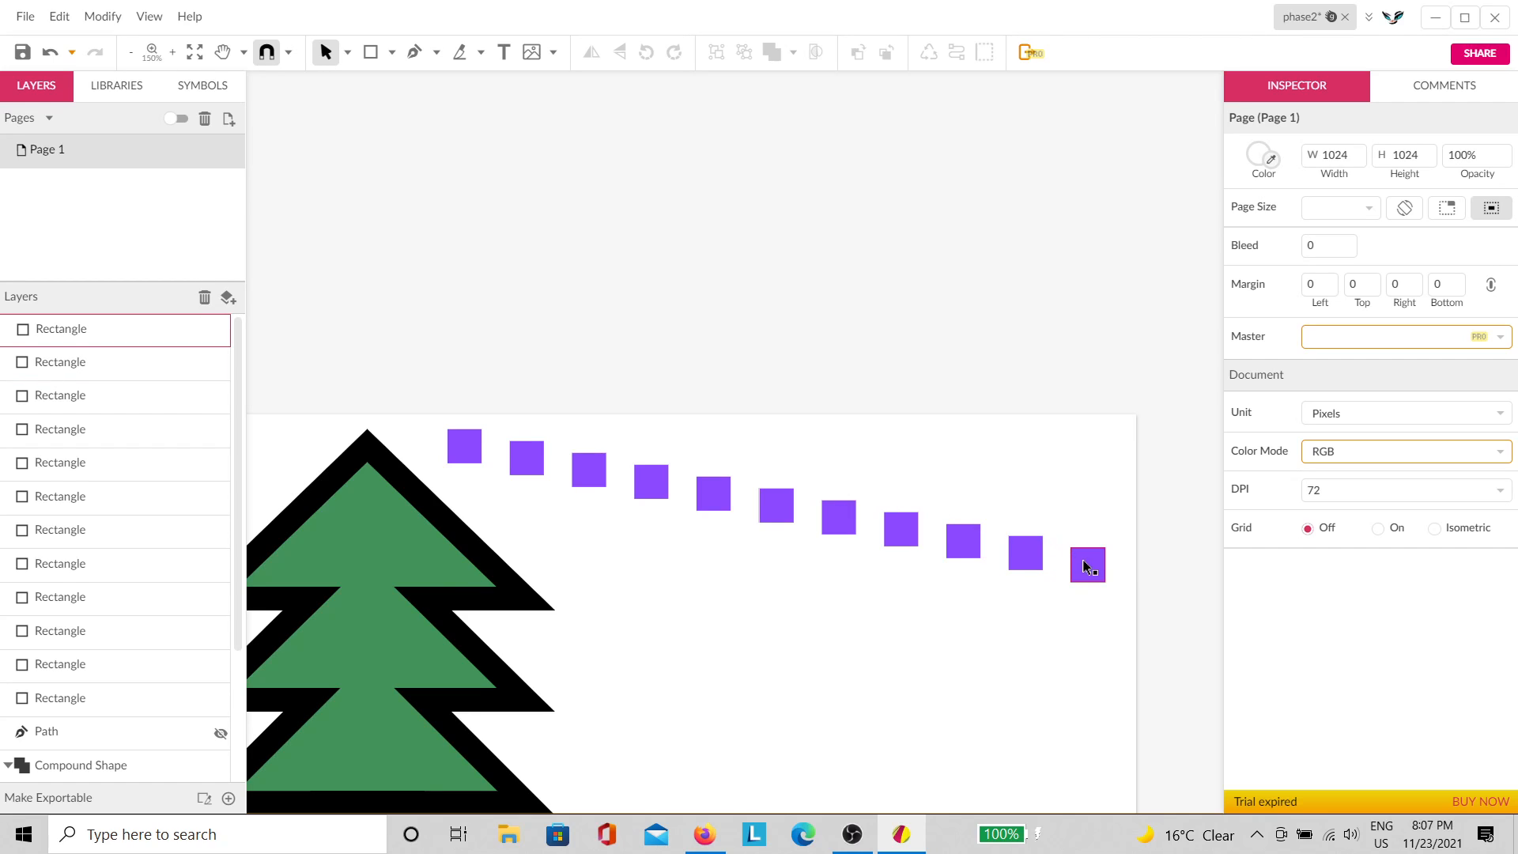
Step: Copy the purple square at X 812, Y 58 to X 777, Y 11 above the row and select the copy
ctrl+scroll(907, 509, up, 1)
ctrl+scroll(908, 508, up, 2)
click(730, 554)
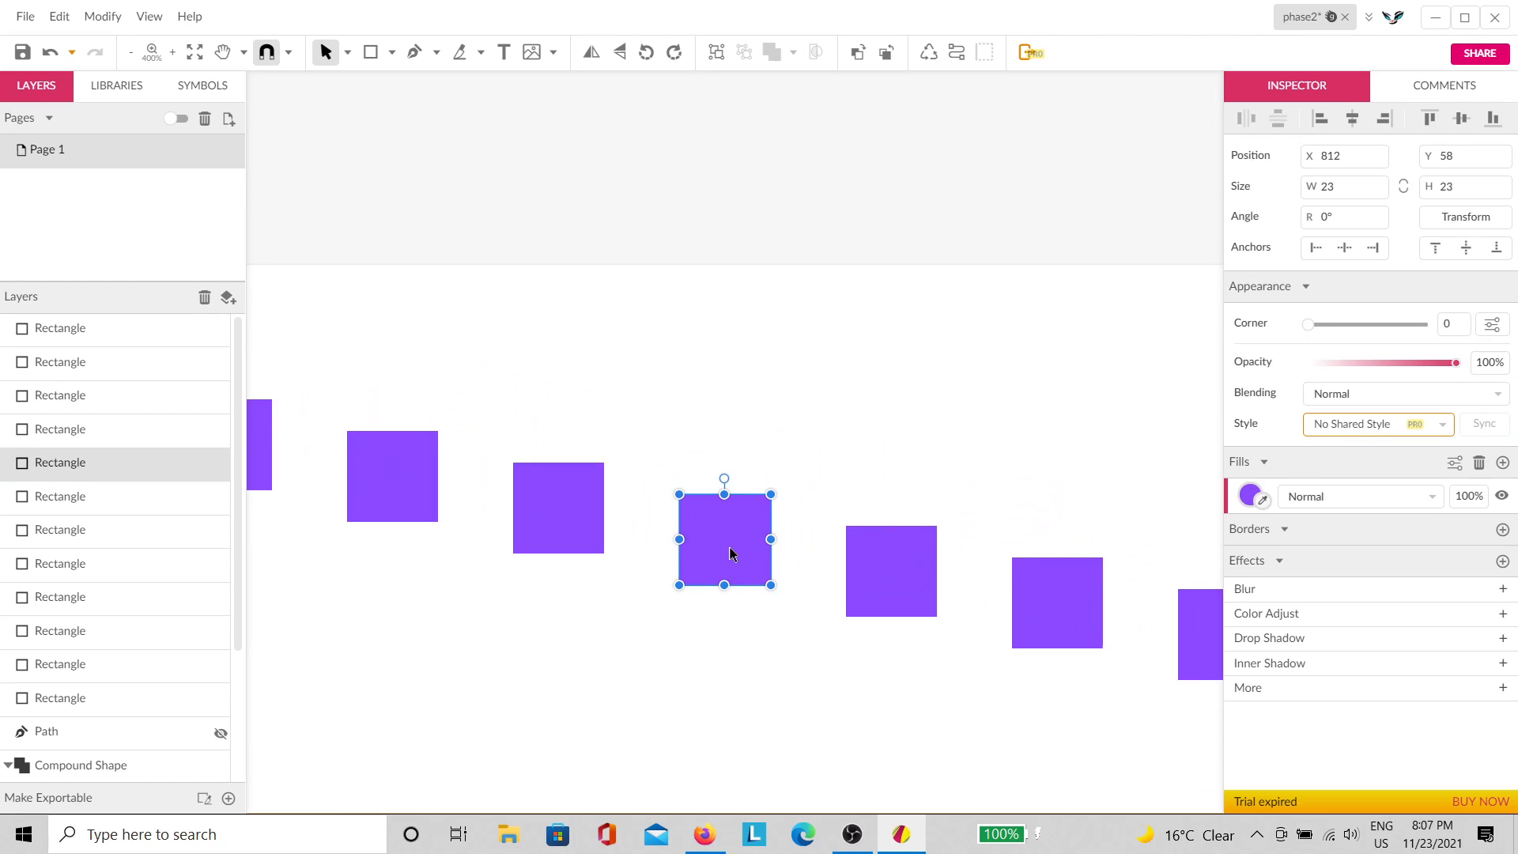
drag(727, 560, 581, 376)
click(709, 395)
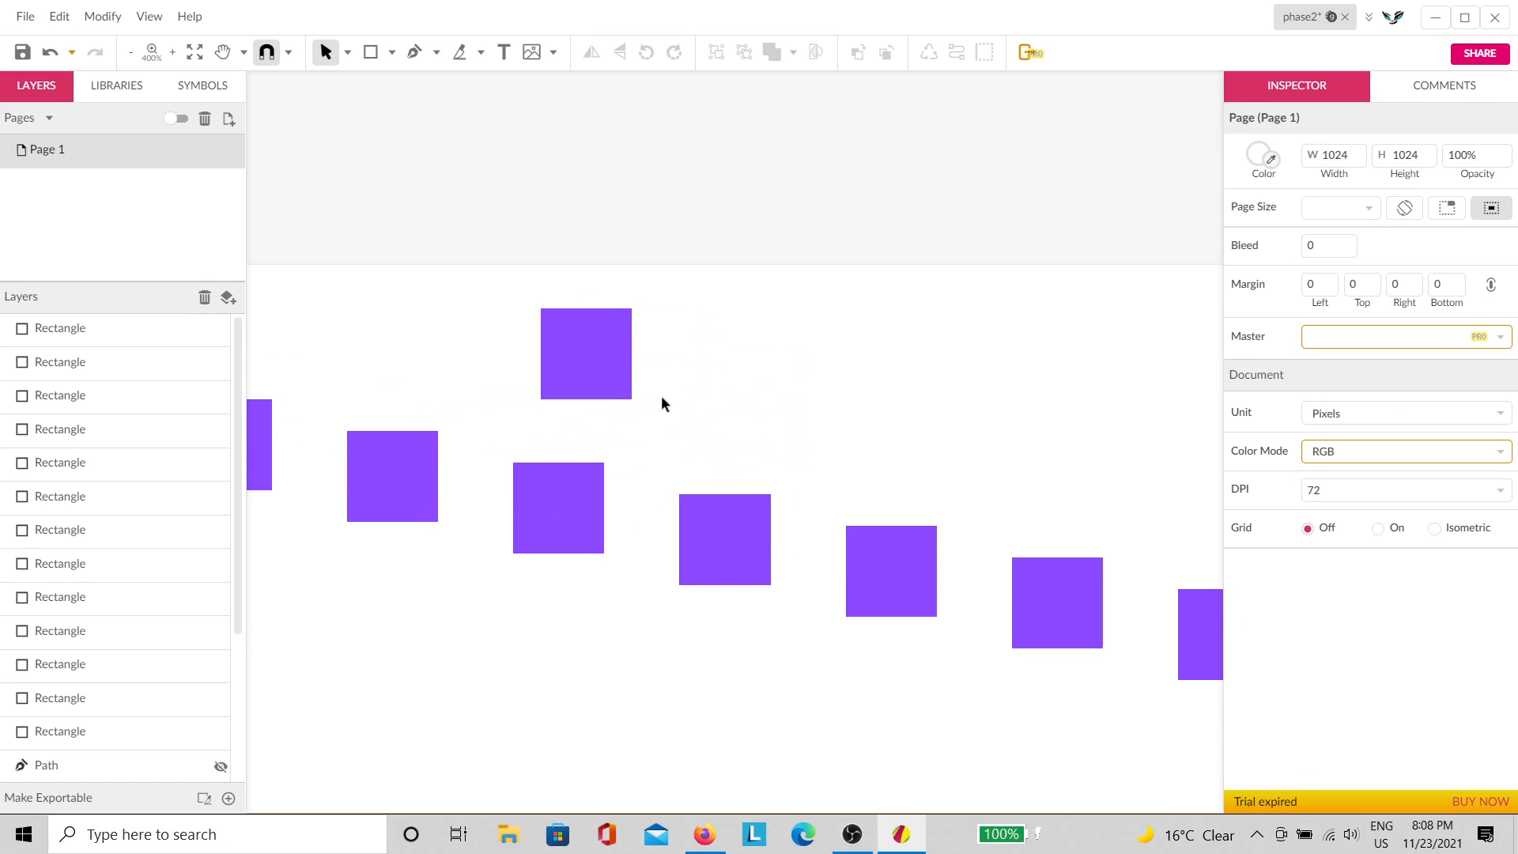
click(622, 387)
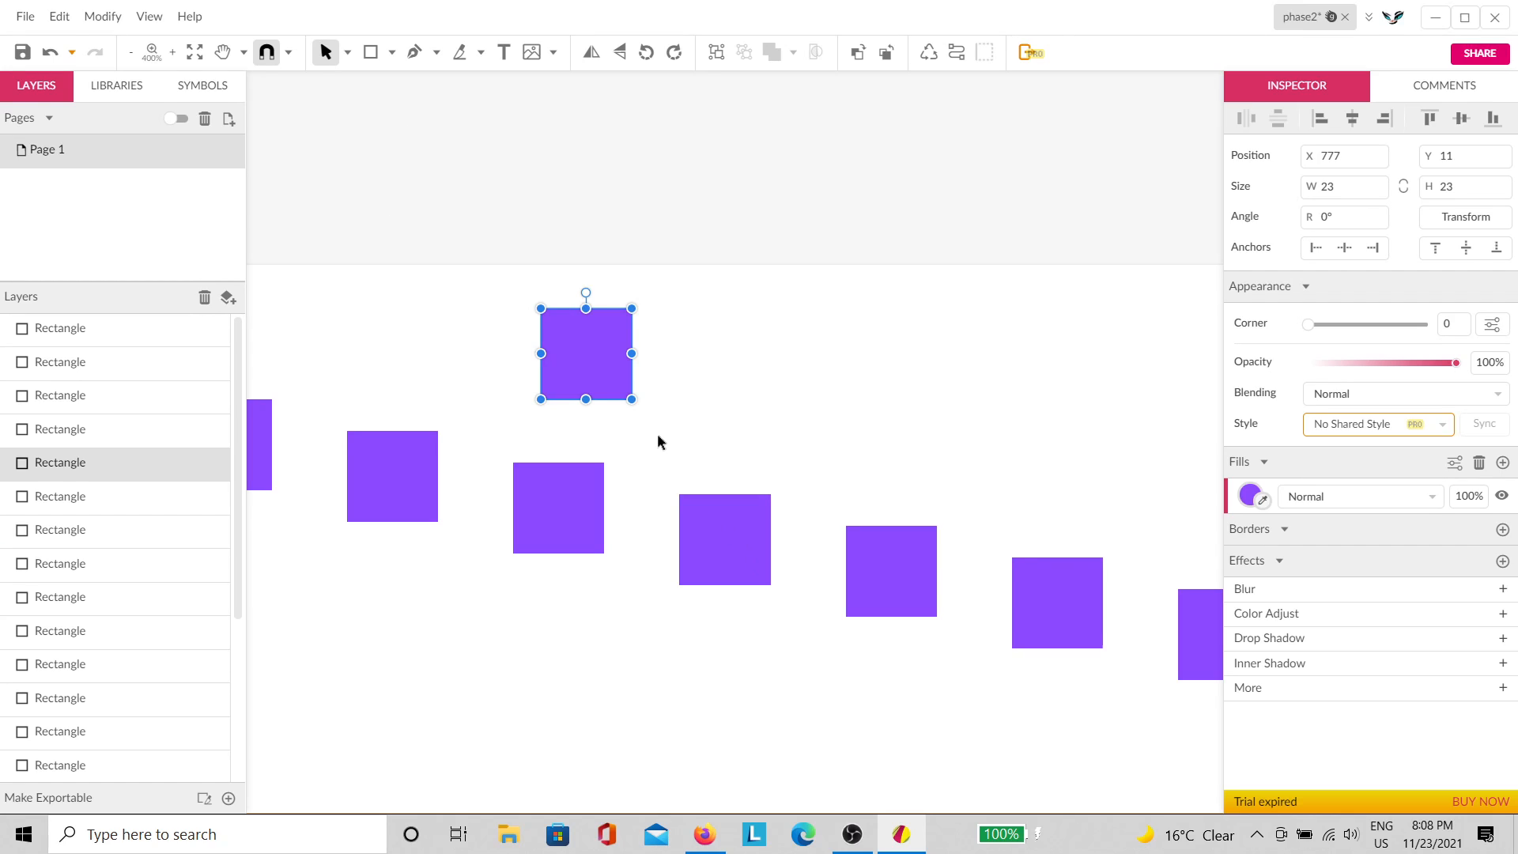
Step: Copy the purple square at X 777, Y 11 to X 820, Y 21, and delete that copy
drag(603, 370, 766, 404)
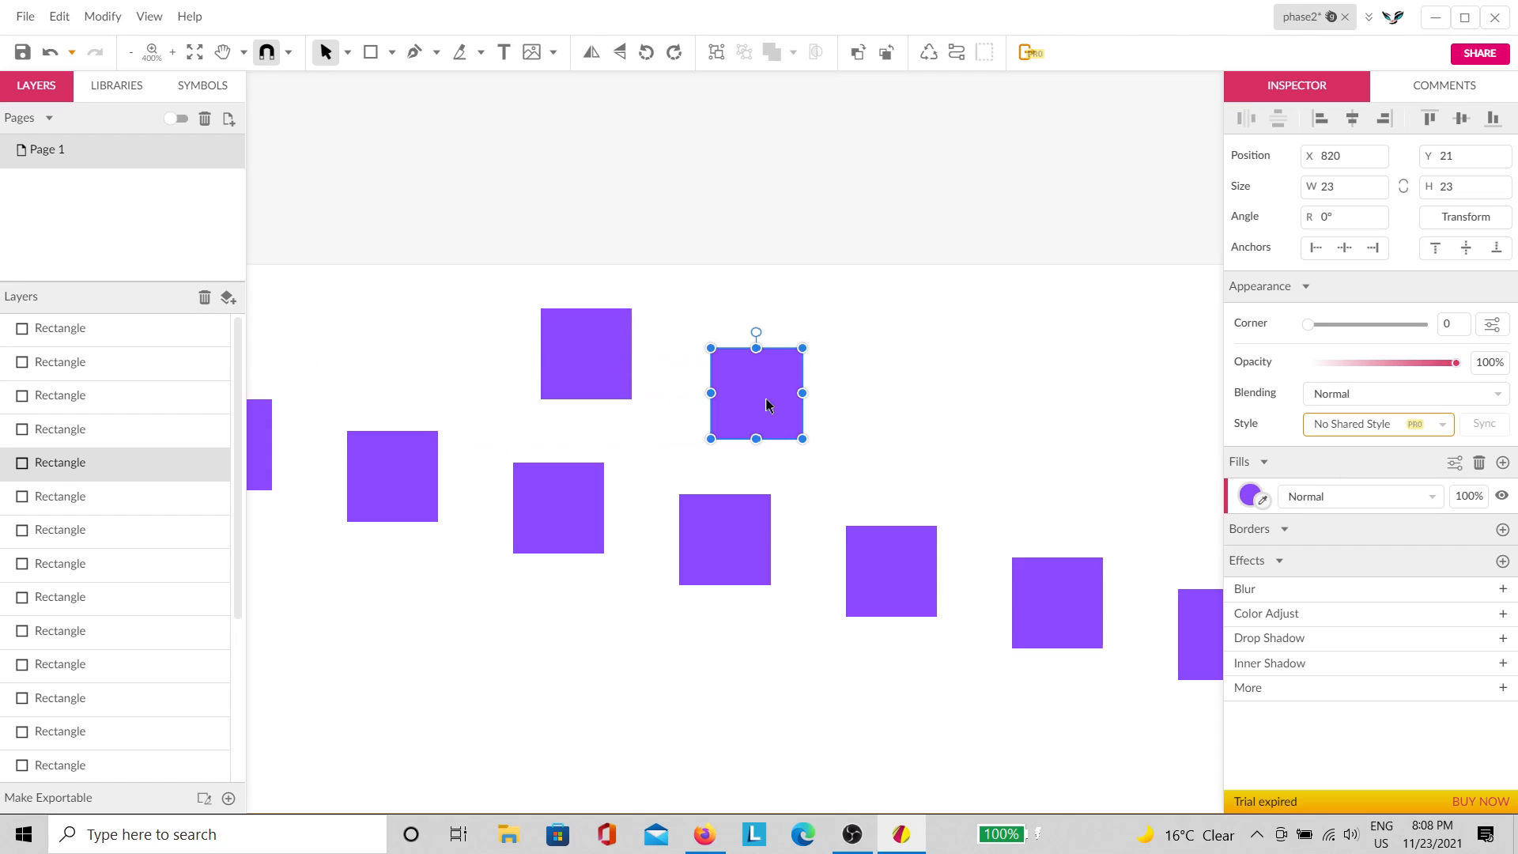
key(Delete)
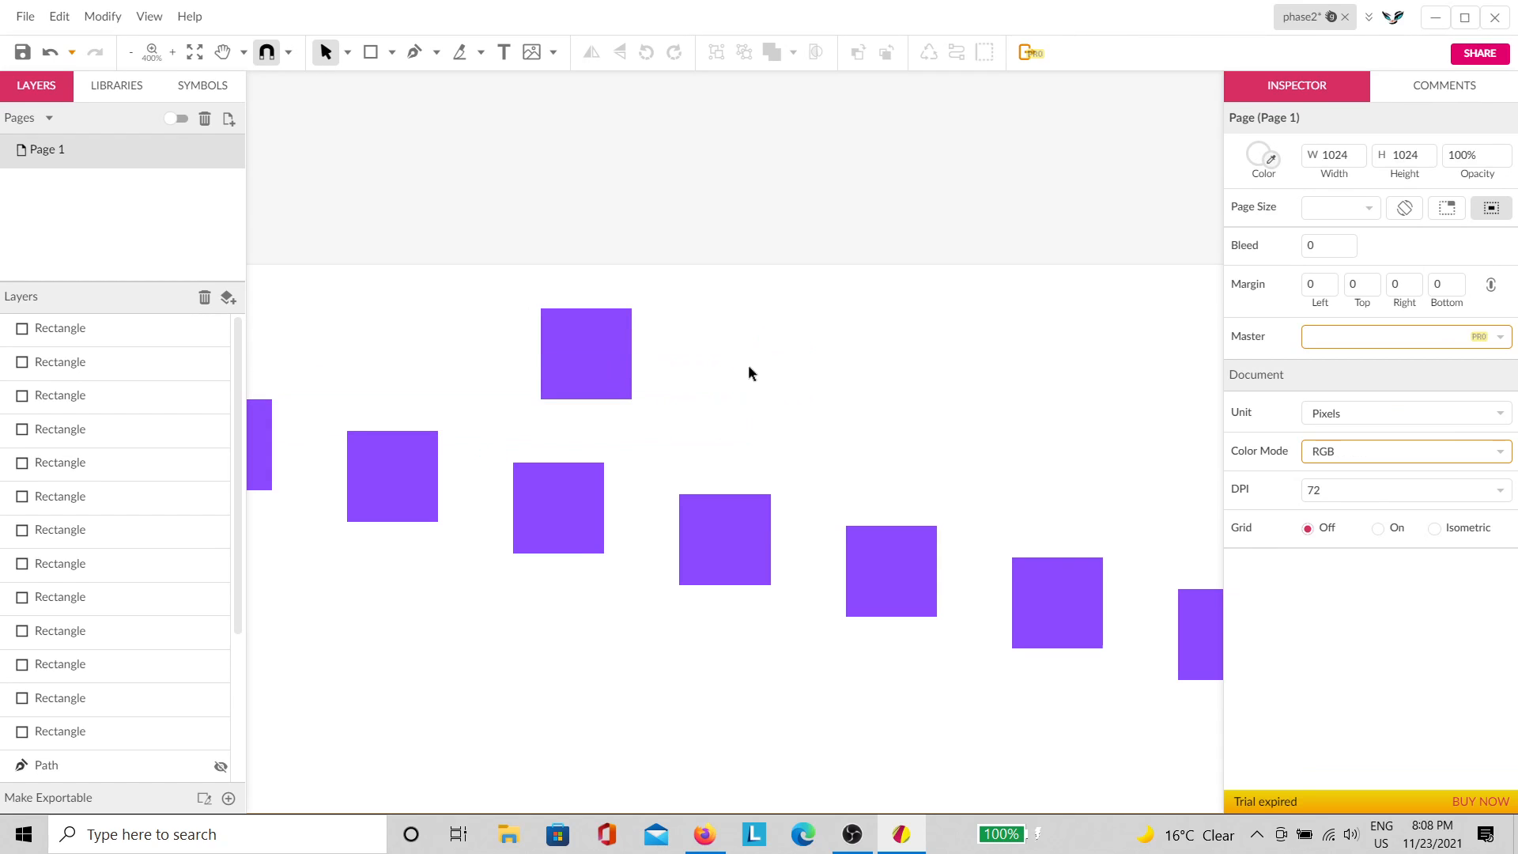
click(616, 353)
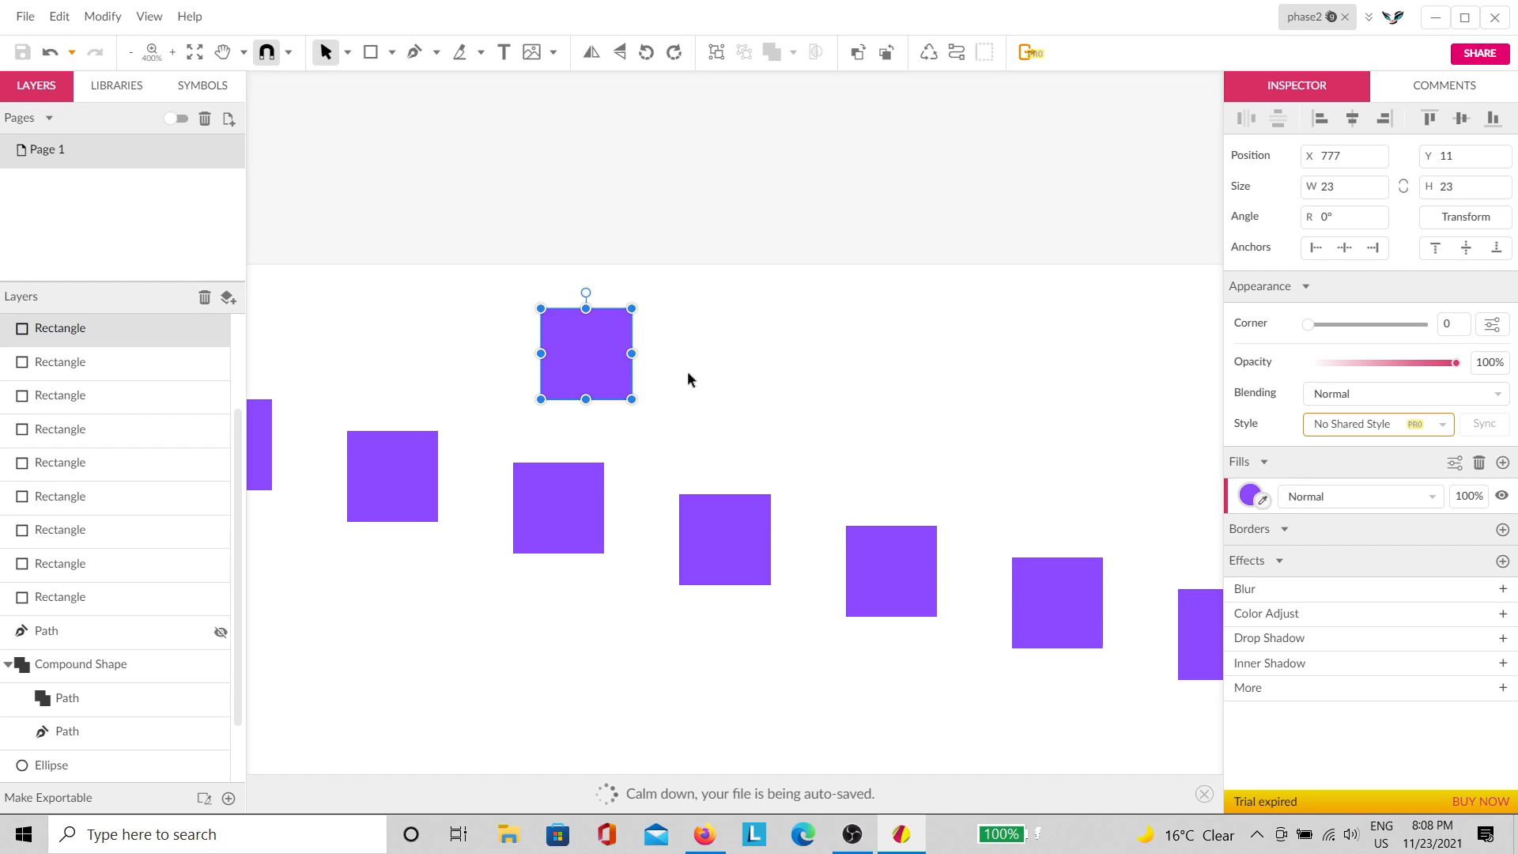
click(683, 406)
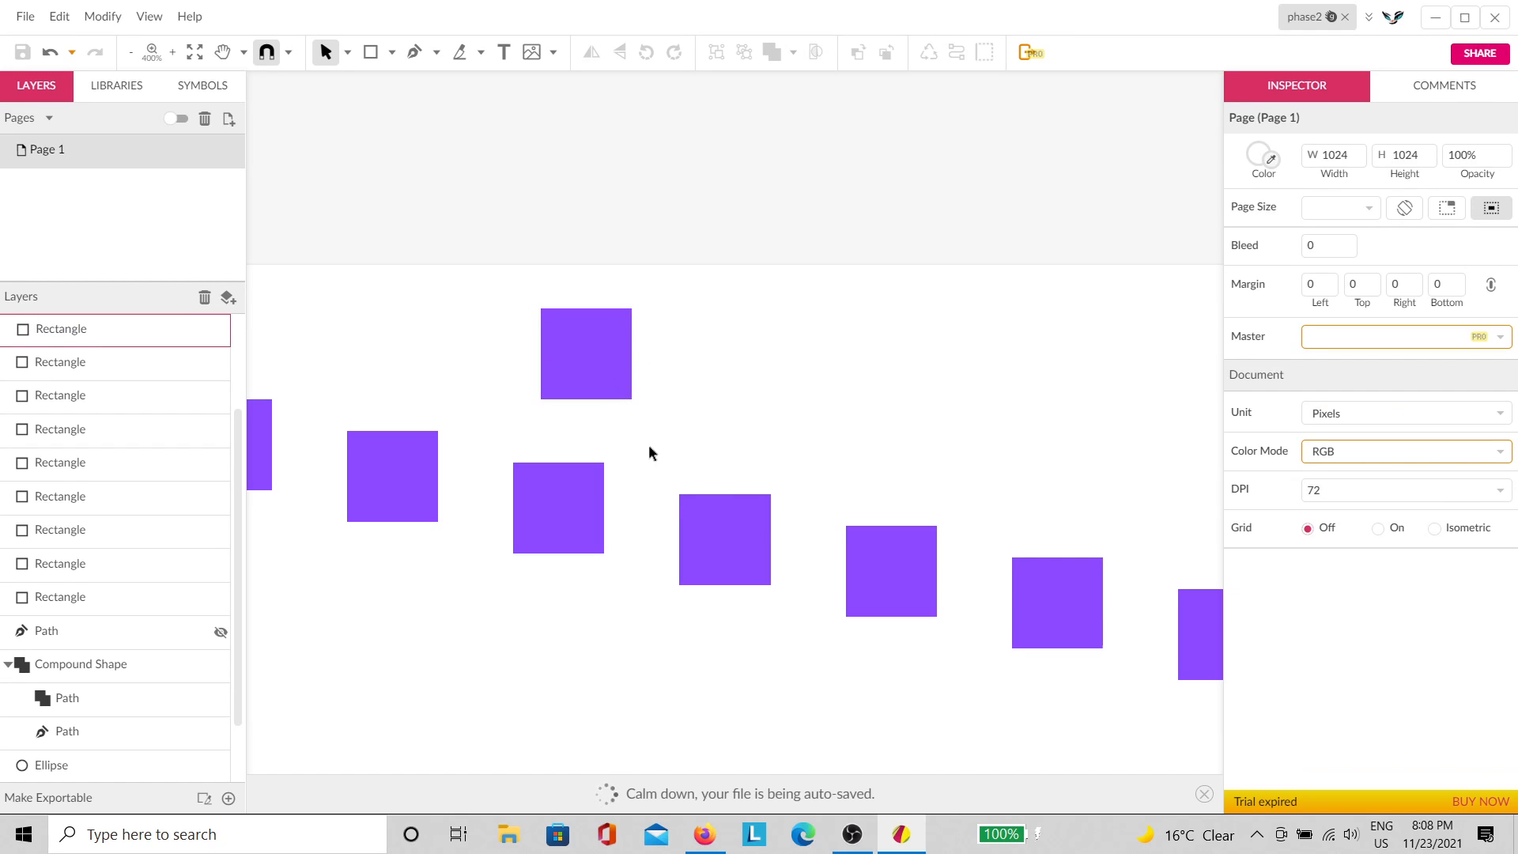
Step: Move the separate purple square above the row to X 676, Y 4
key(space)
drag(604, 487, 884, 603)
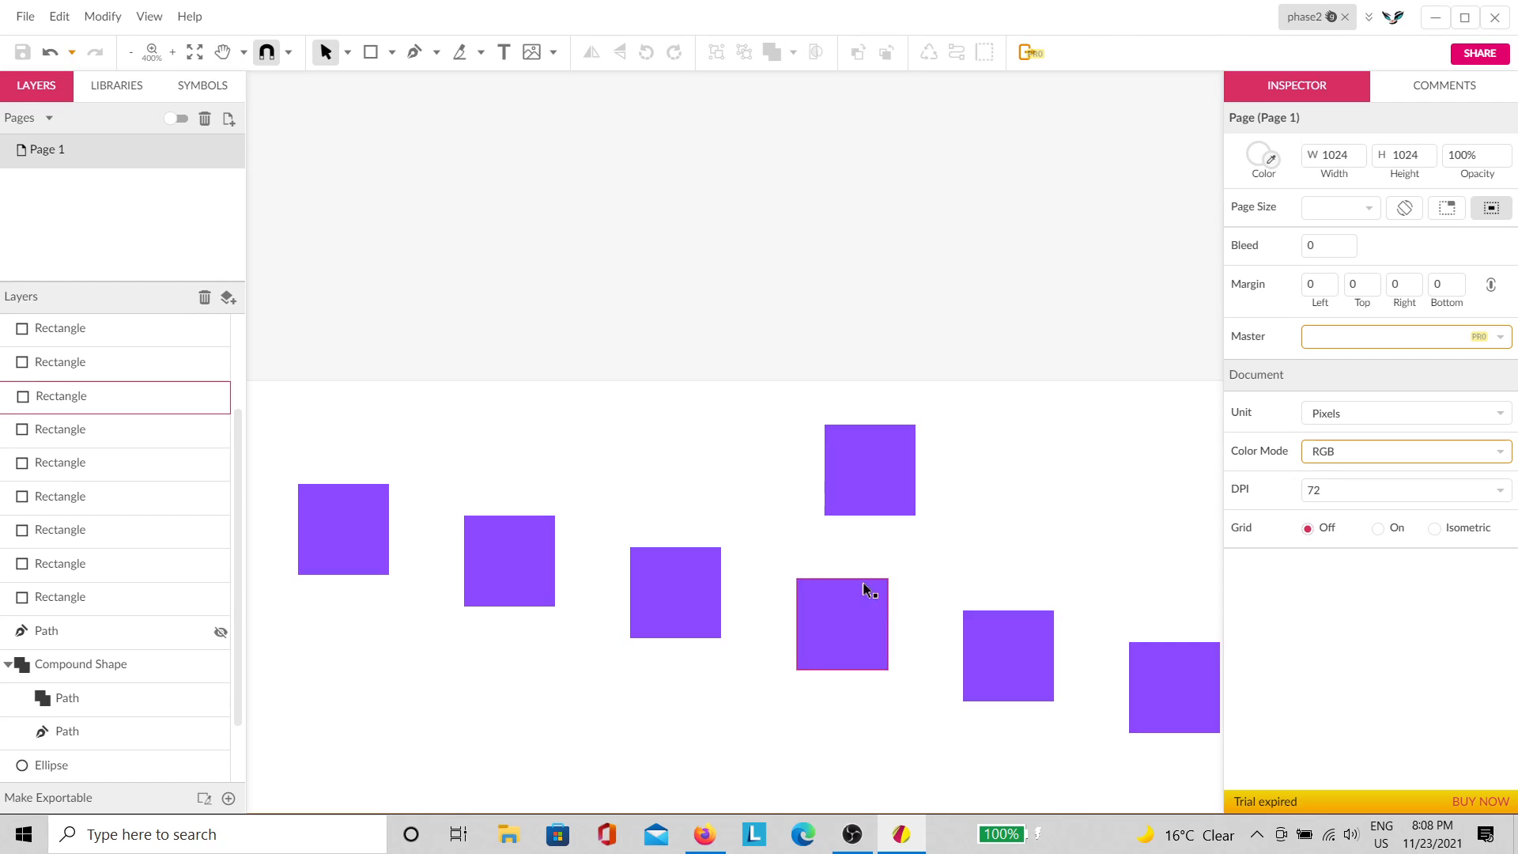
drag(830, 471, 455, 449)
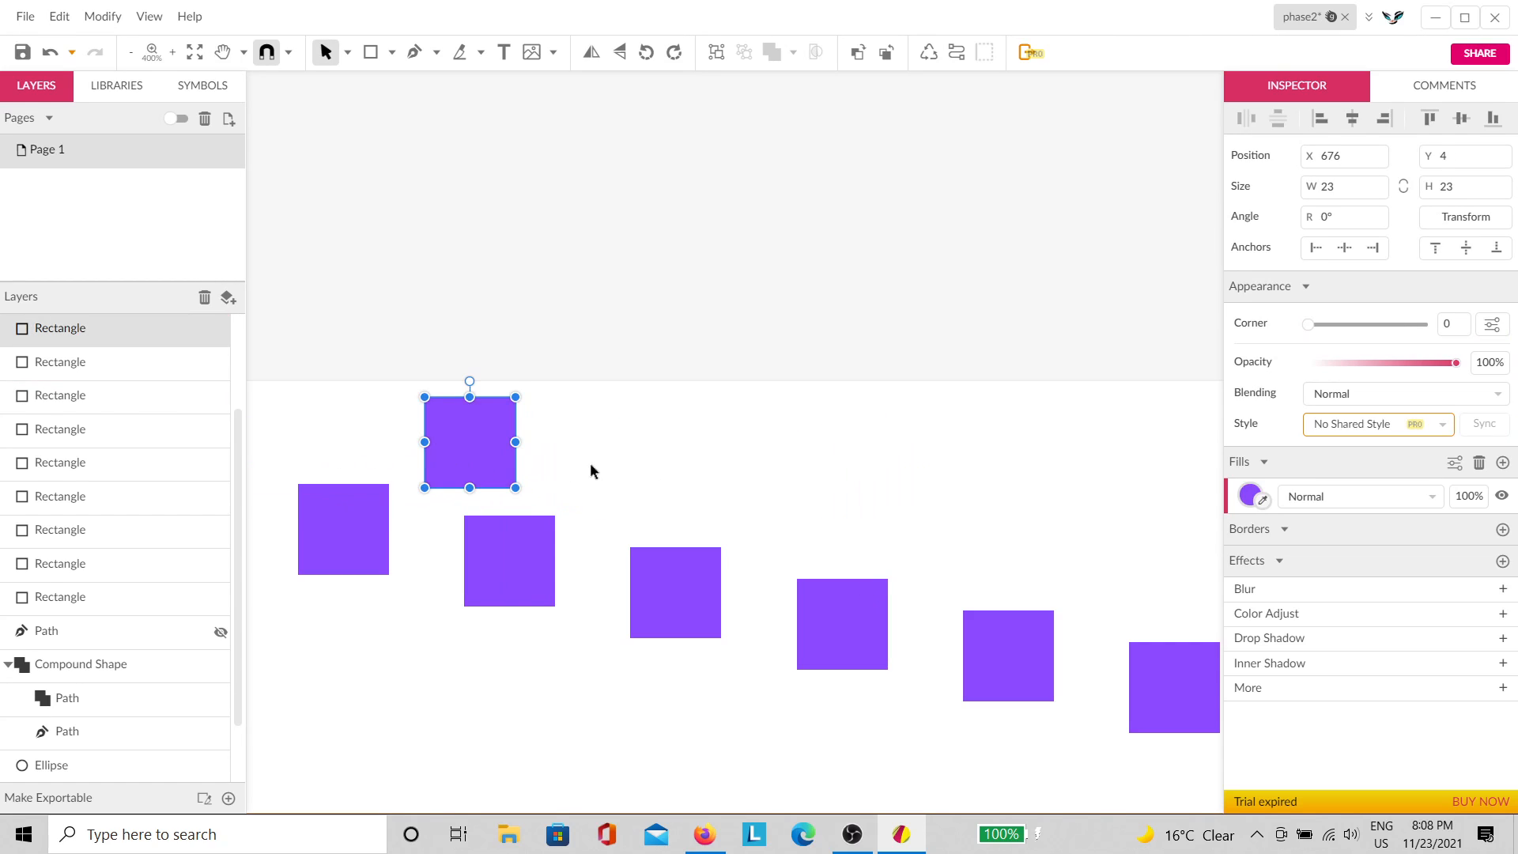
Step: Change the fill of the square at X 676, Y 4 to pink by shifting its hue, then deselect it
click(1250, 495)
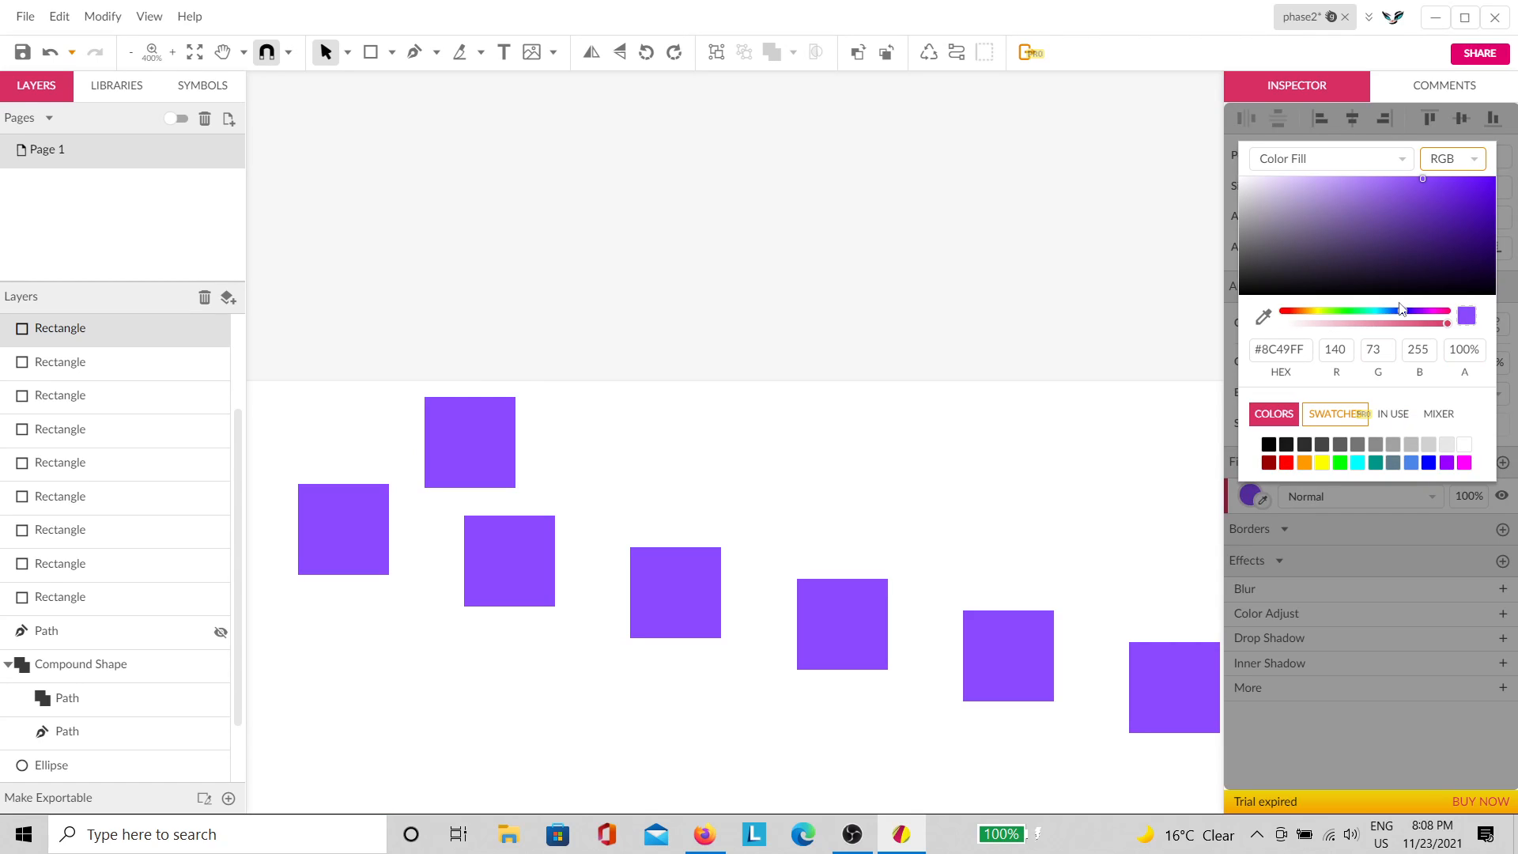
click(1362, 311)
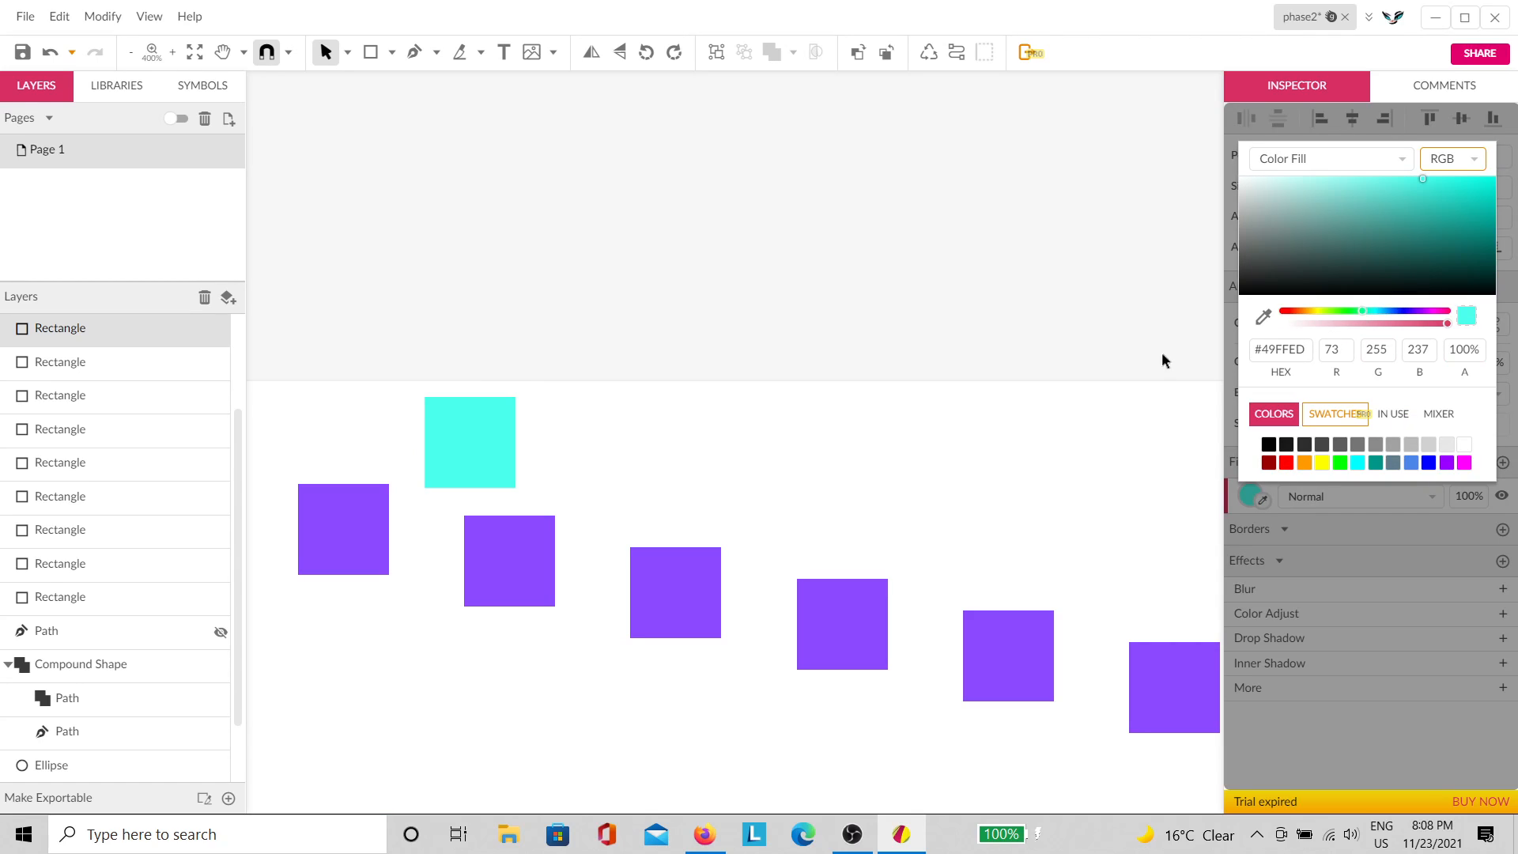
click(1434, 312)
click(547, 428)
Step: Duplicate the pink square and place the copy slightly lower to its right, at X 705, Y 14.5
click(496, 458)
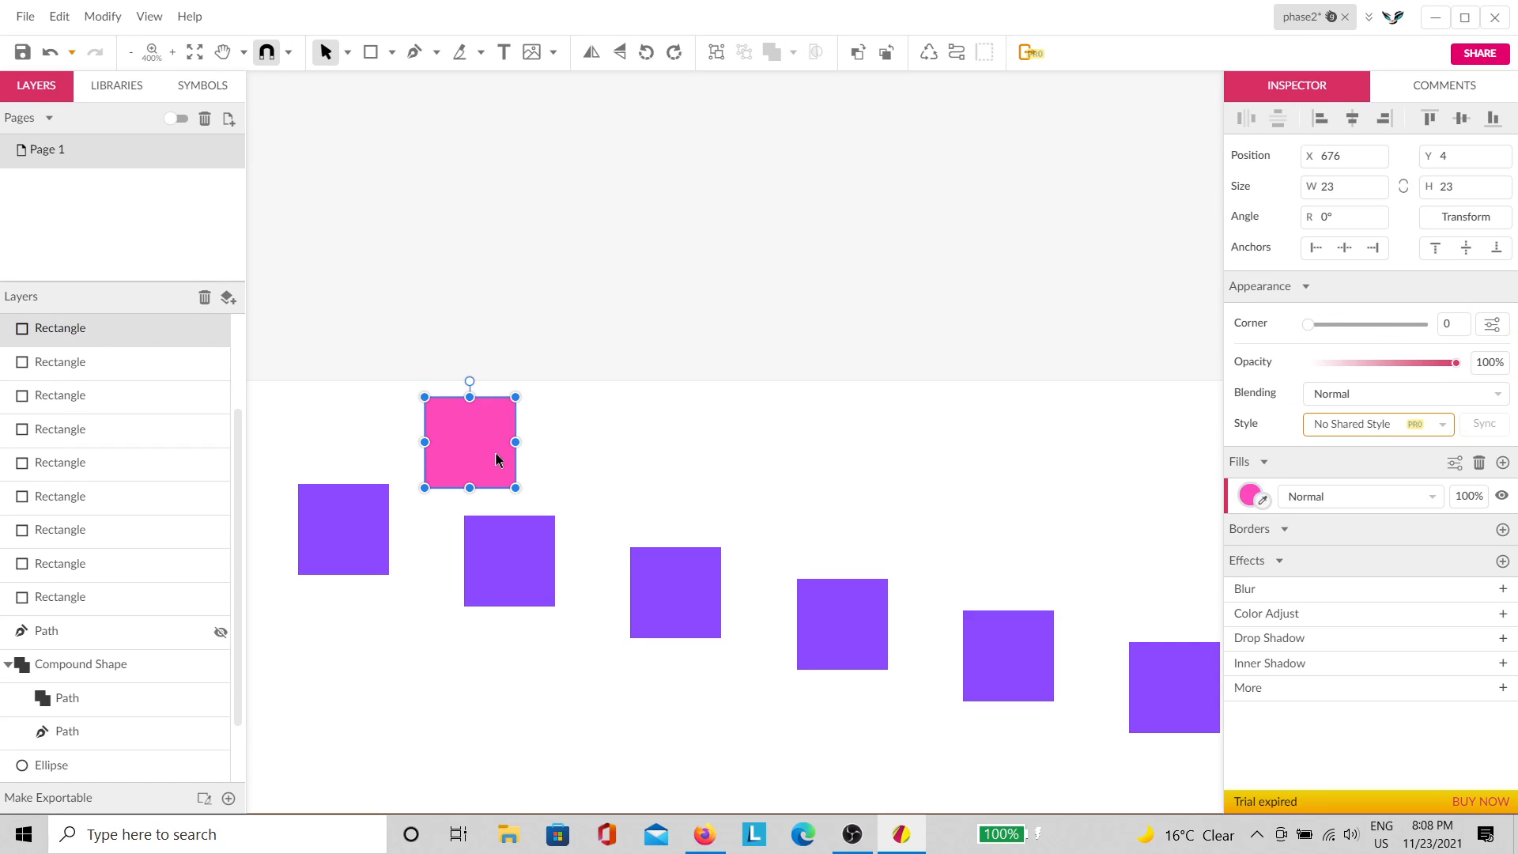
key(ctrl+d)
drag(488, 431, 605, 467)
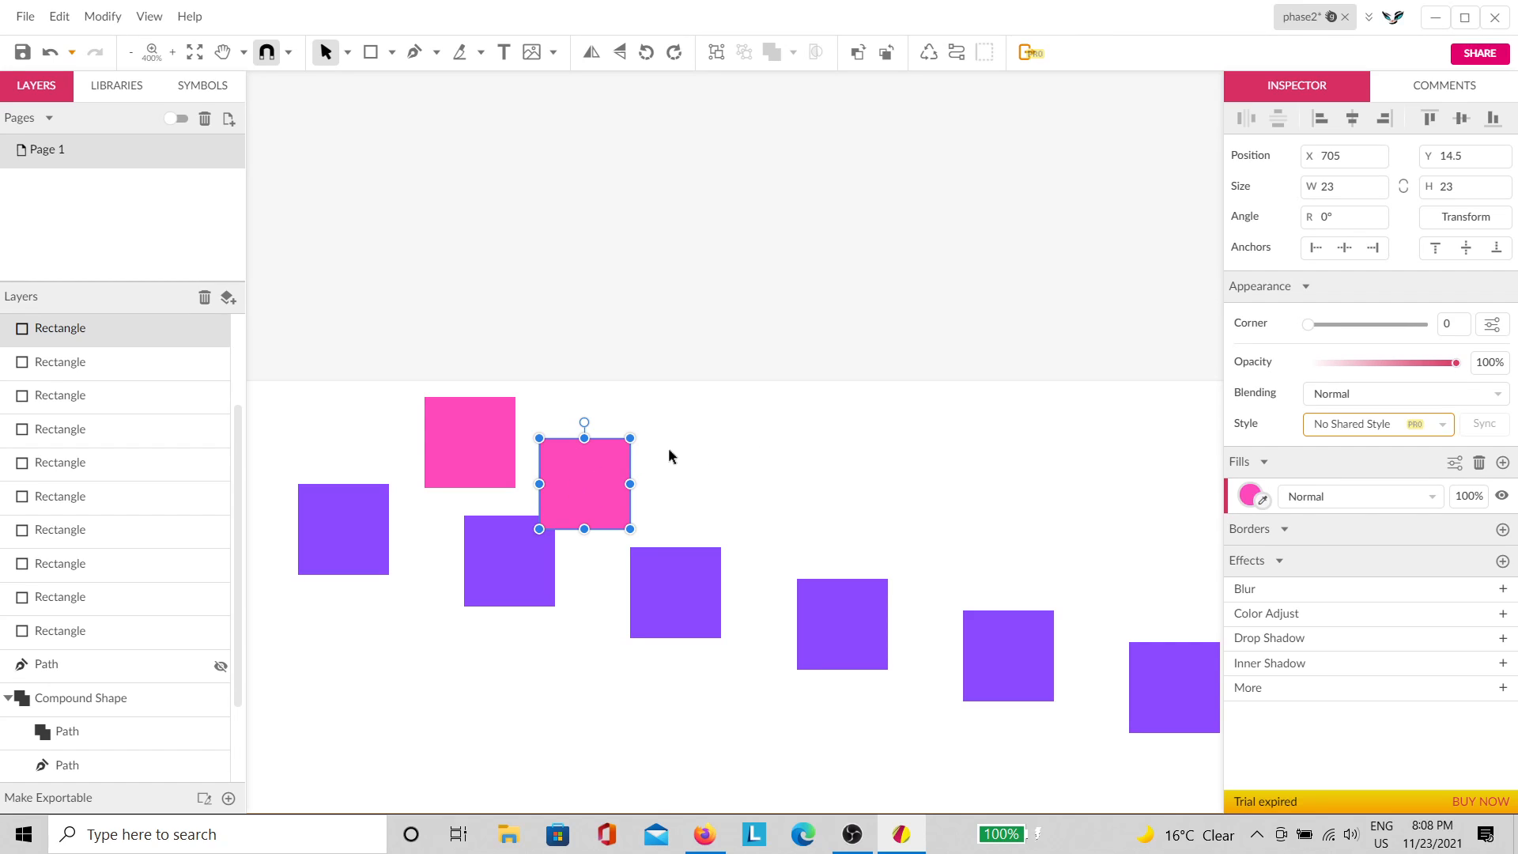
Step: Repeat the offset duplication ten times to extend the descending pink row to X 995, Y 119.5, then deselect
key(ctrl+d)
key(ctrl+d)
key(ctrl+d)
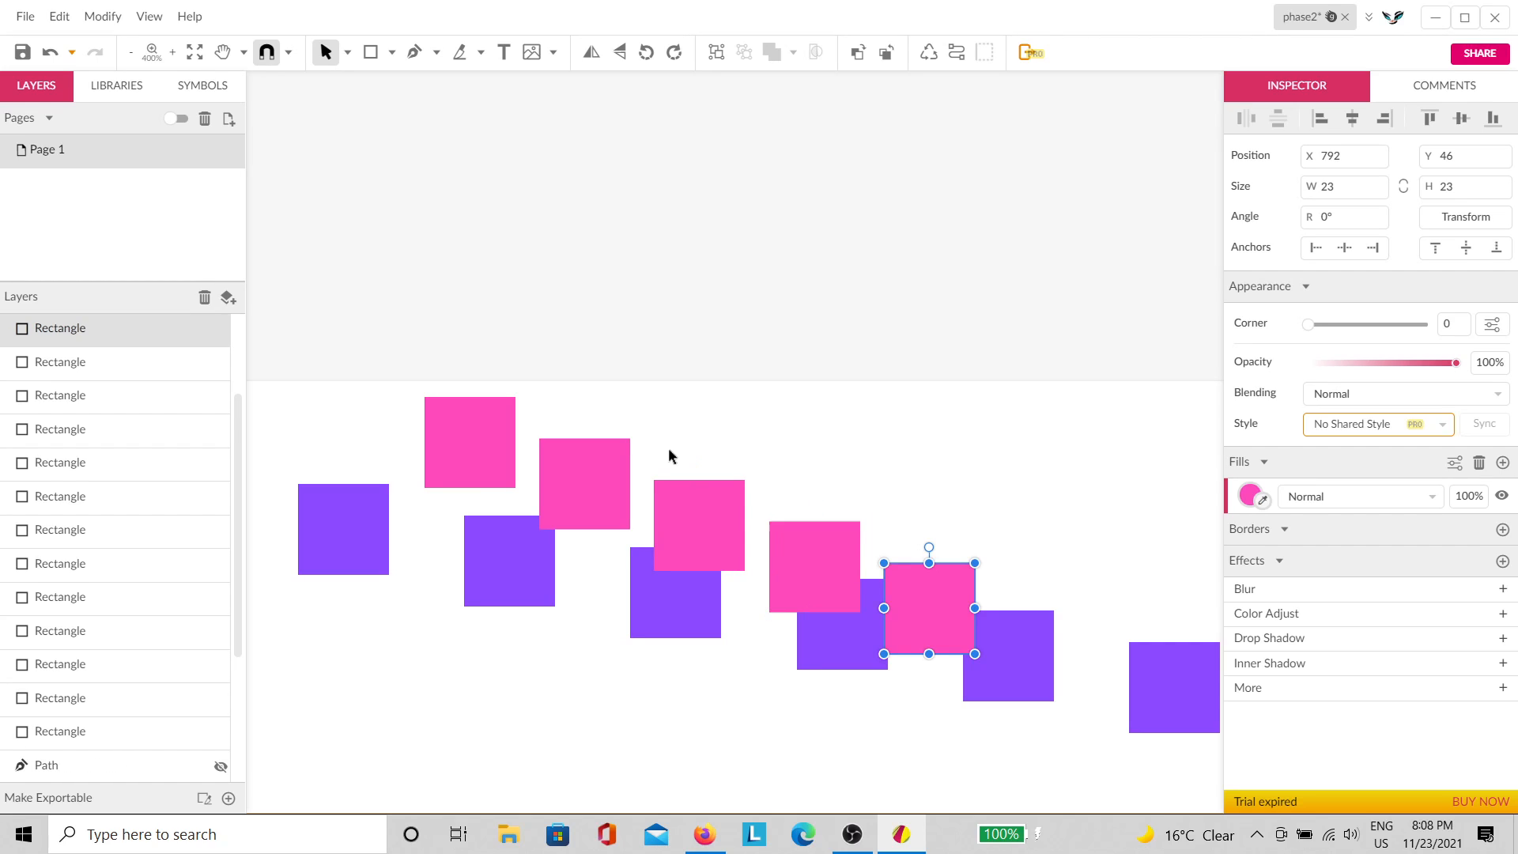
key(ctrl+d)
key(ctrl+d)
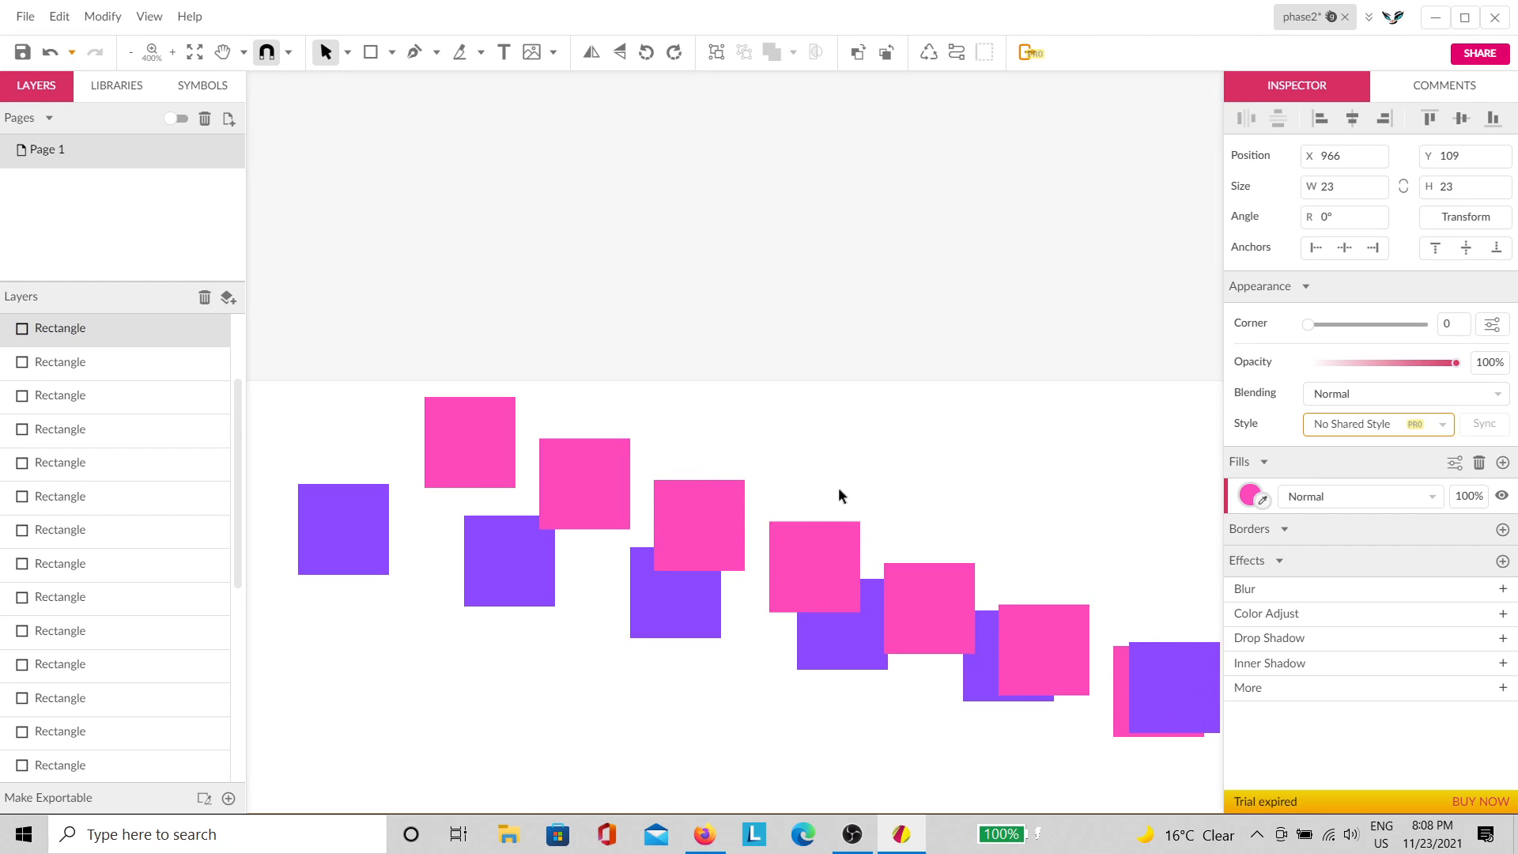
scroll(890, 523, down, 5)
key(ctrl+d)
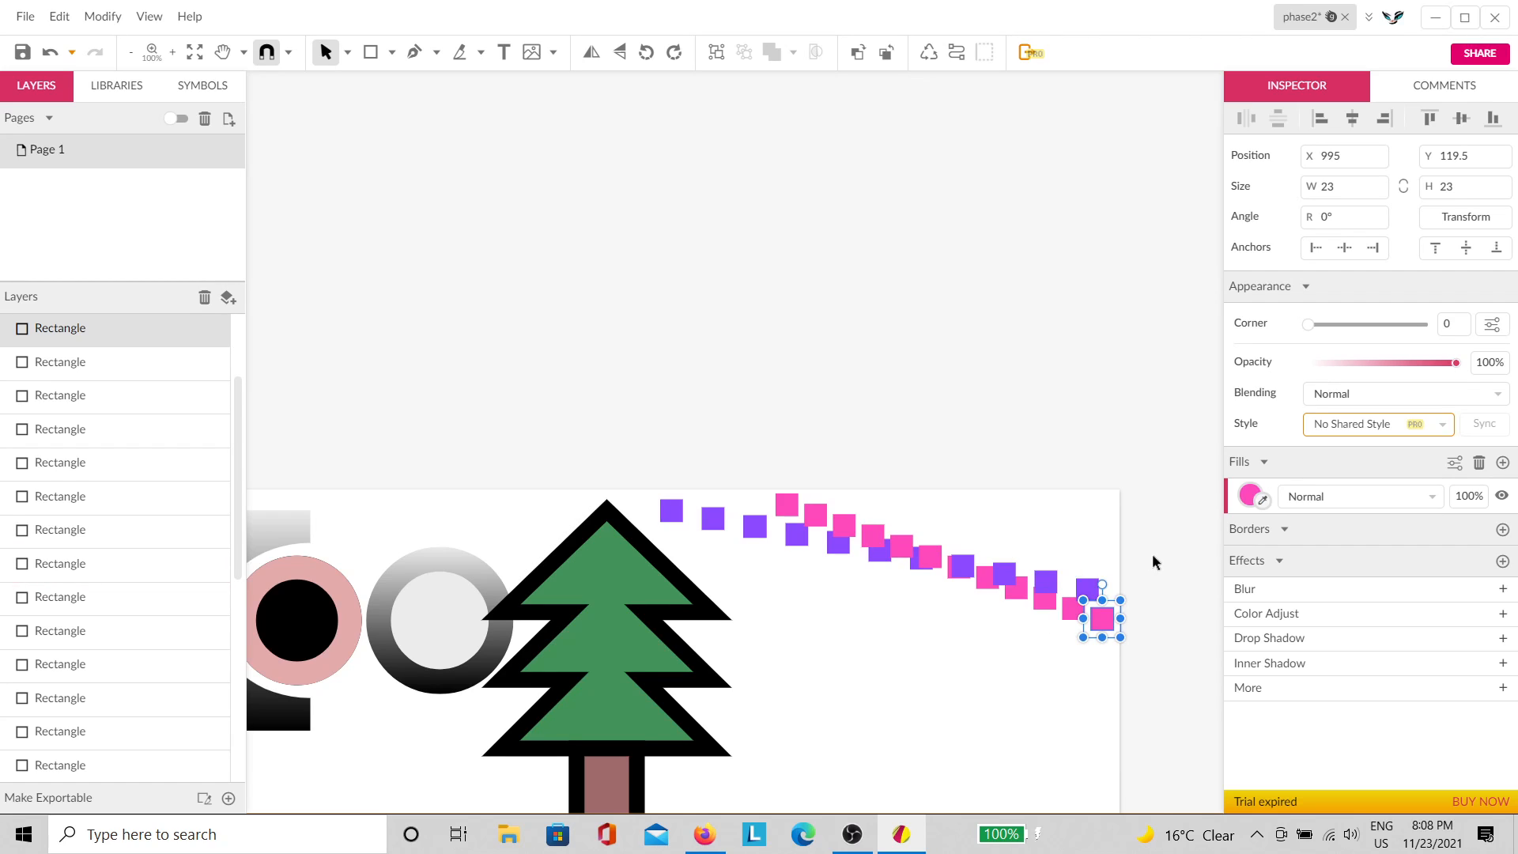
click(1165, 535)
Step: Examine how the pink square at X 850, Y 67 is stacked relative to the purple square overlapping it
scroll(1023, 568, up, 1)
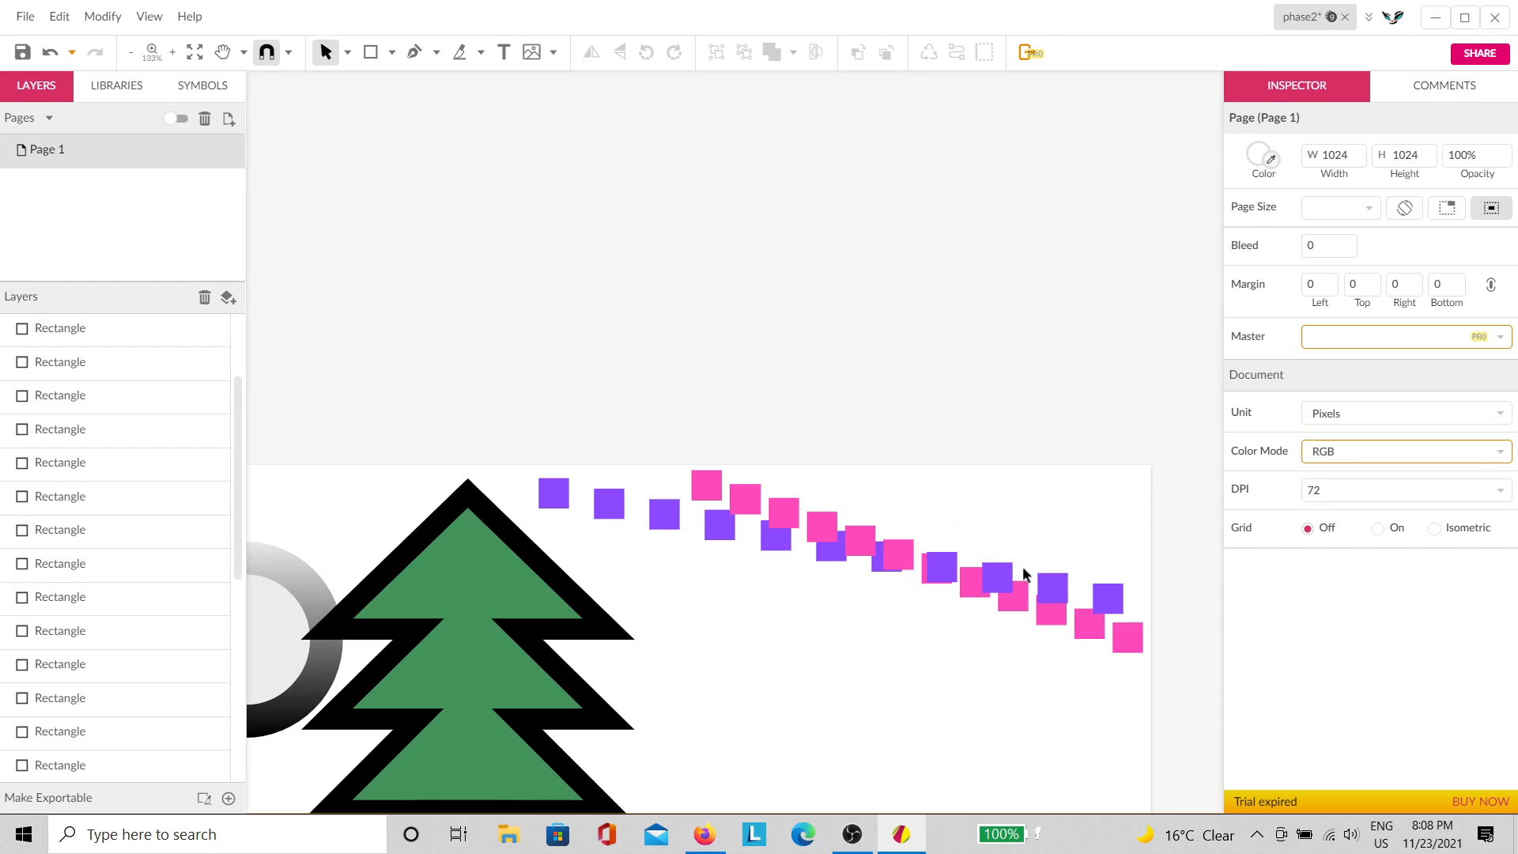
drag(999, 666, 807, 627)
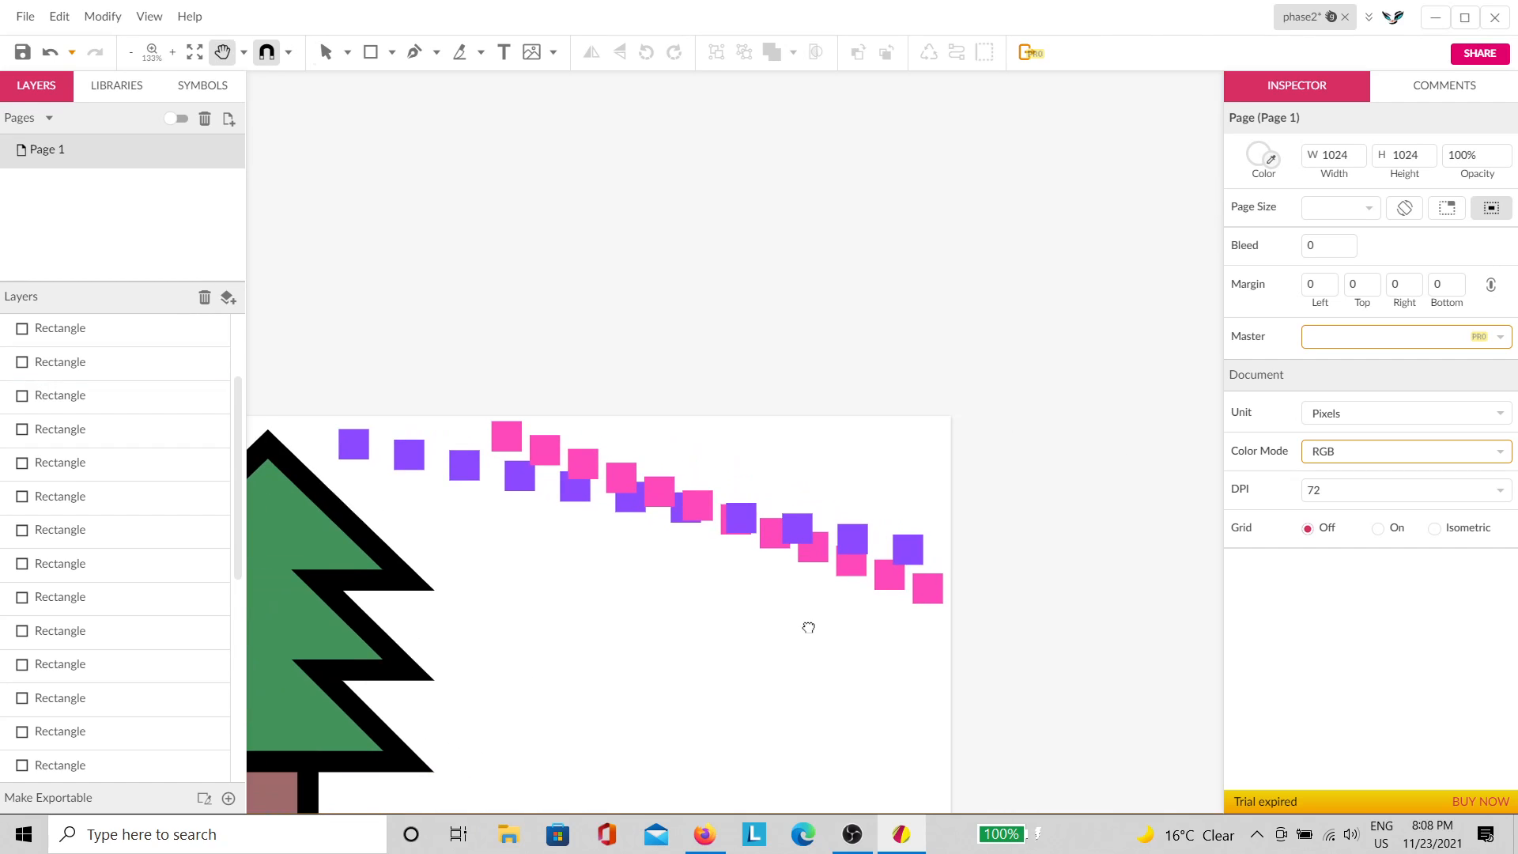
scroll(719, 535, up, 2)
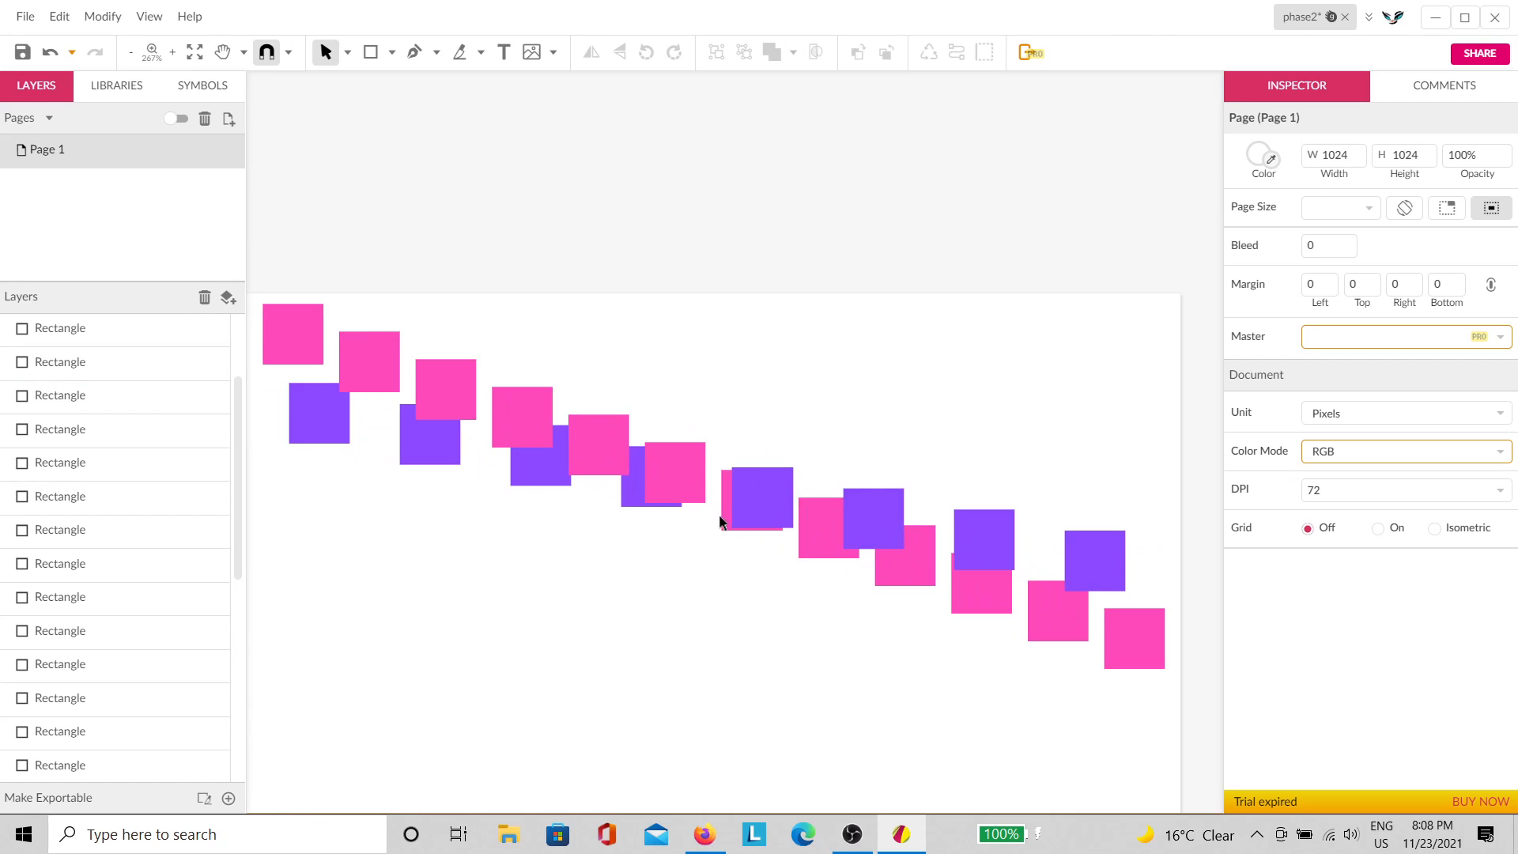
click(728, 524)
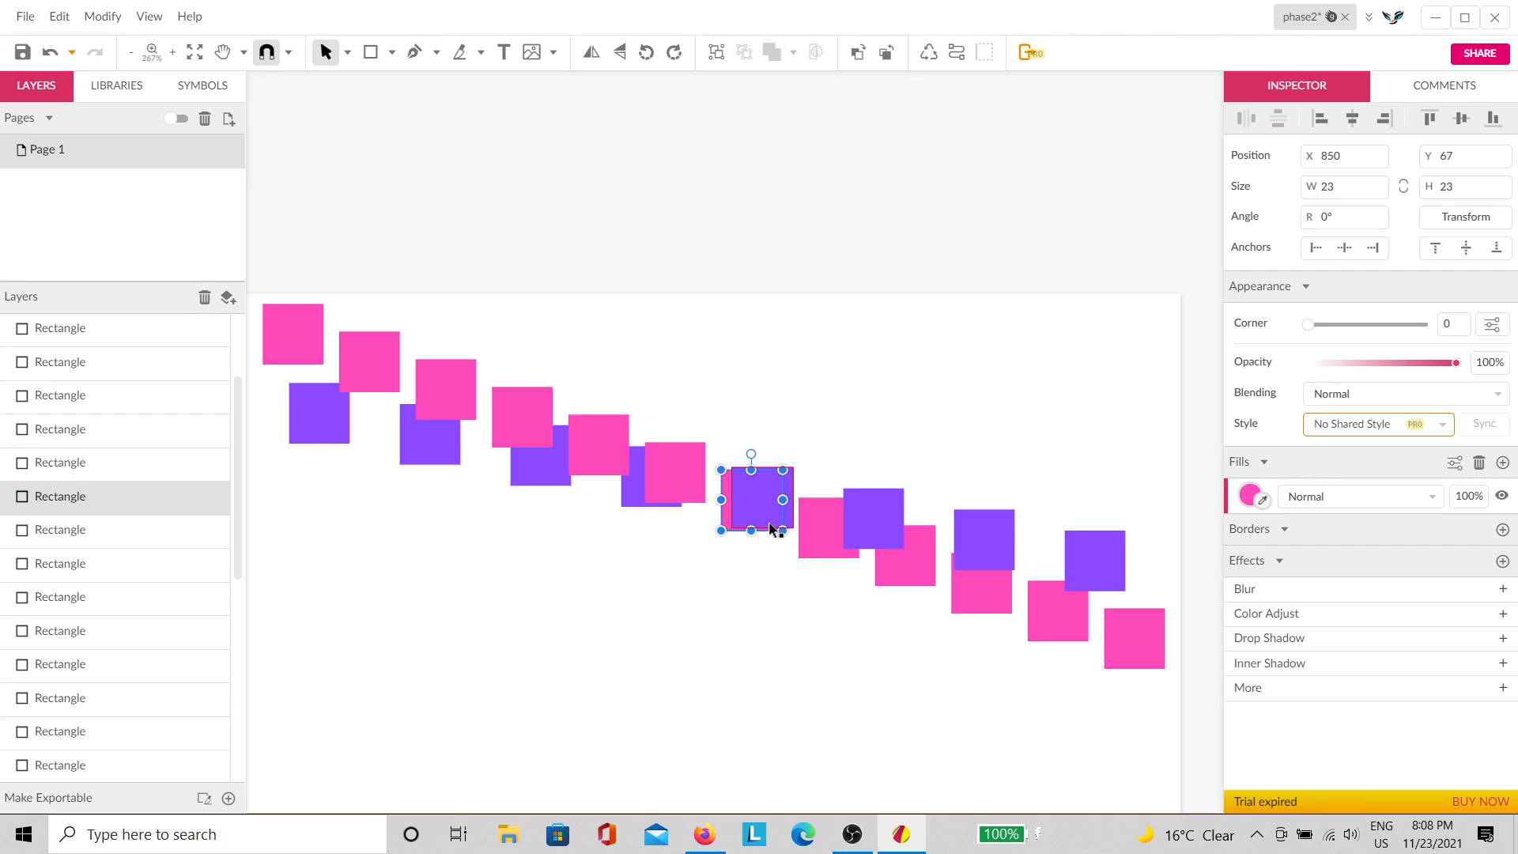
scroll(811, 547, up, 1)
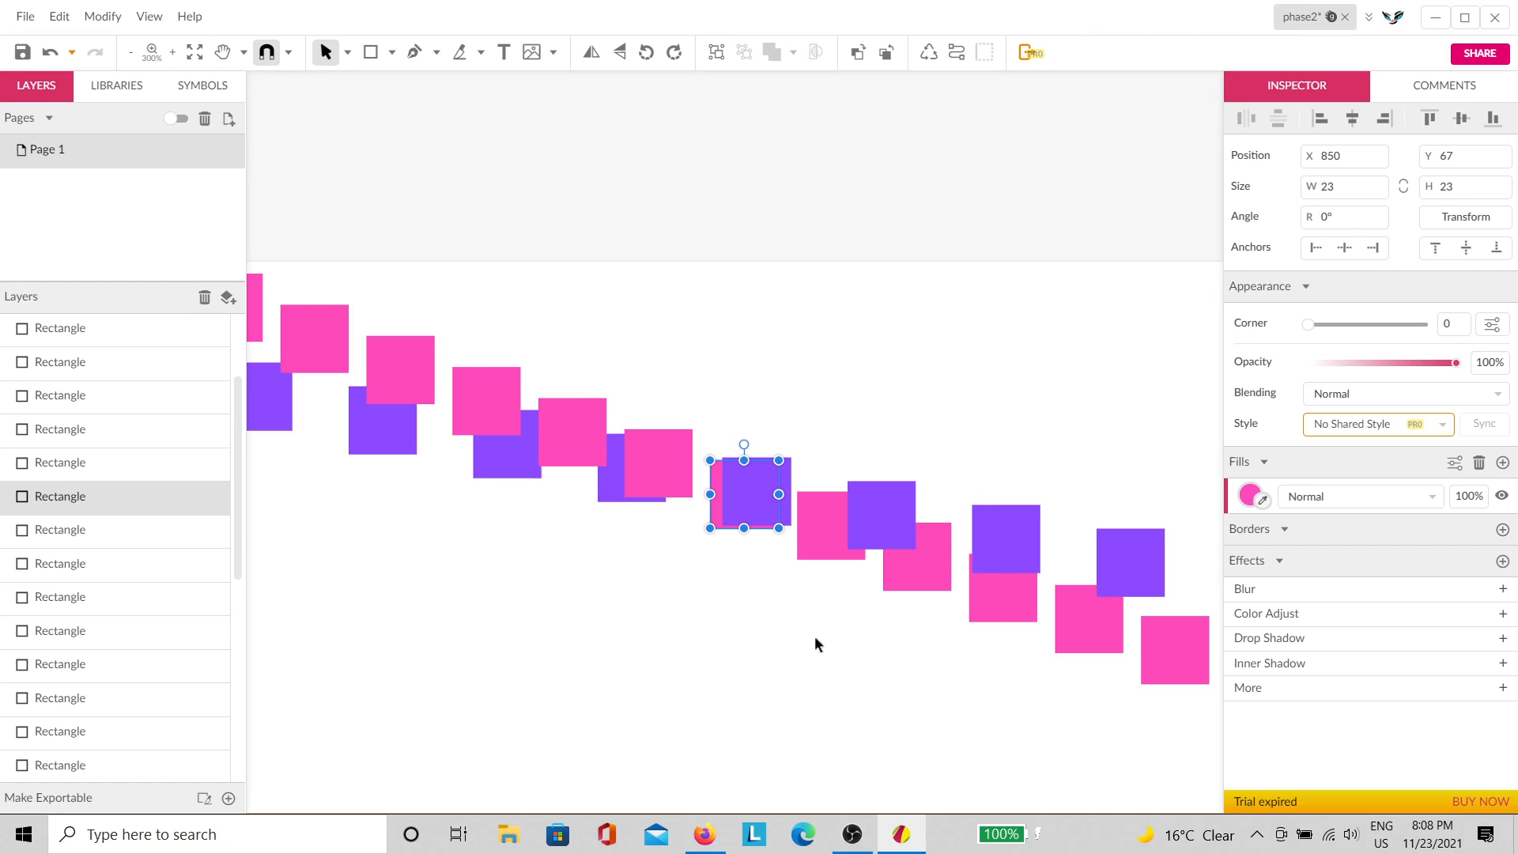
click(848, 664)
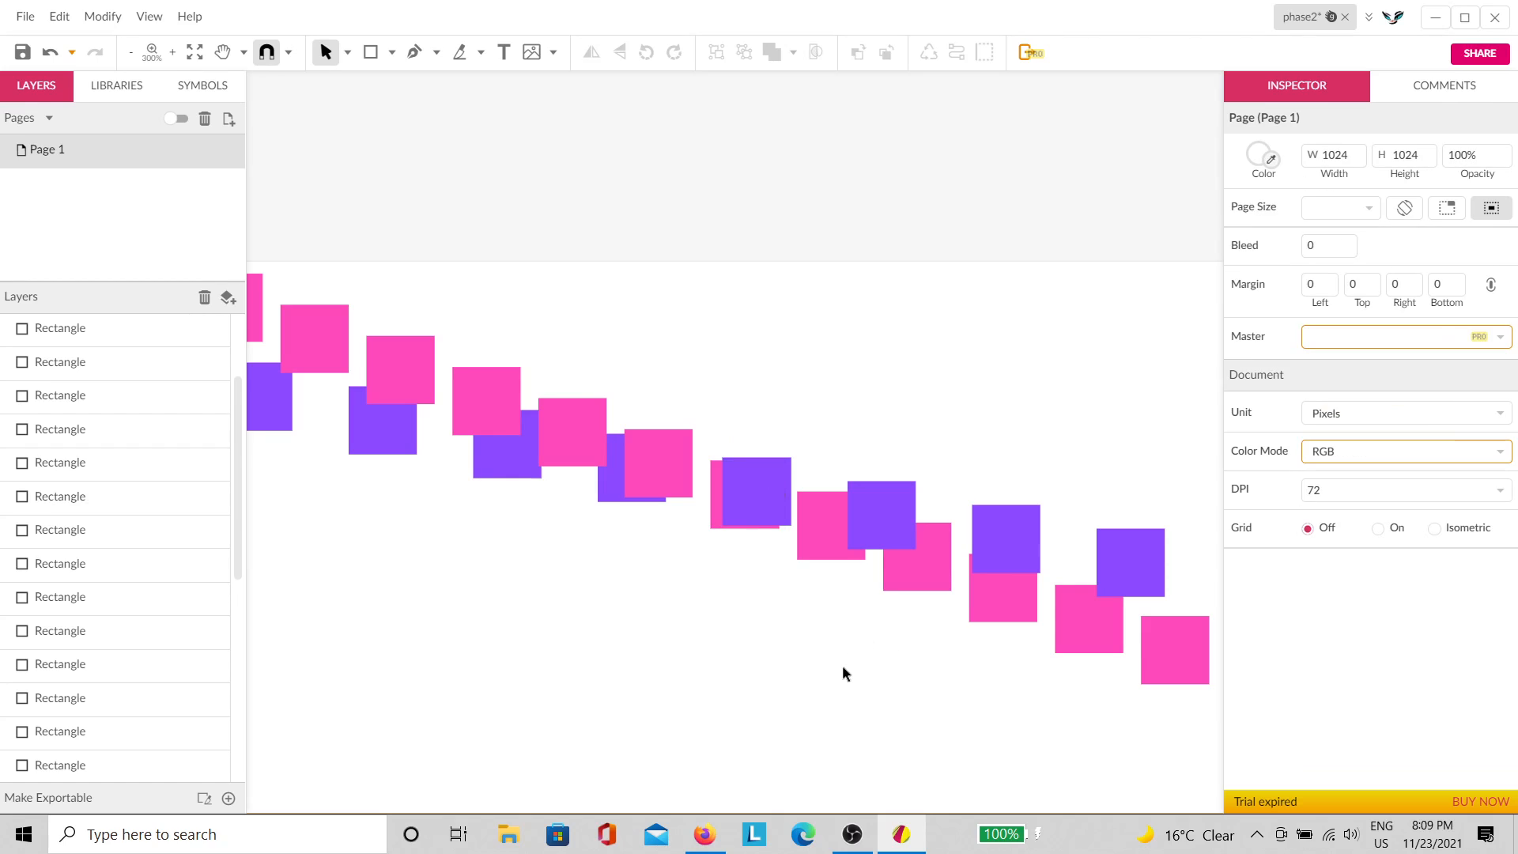
Step: Select the six pink squares from X 850, Y 67 to the row's lower end and bring their layers to the top of the stack
click(715, 525)
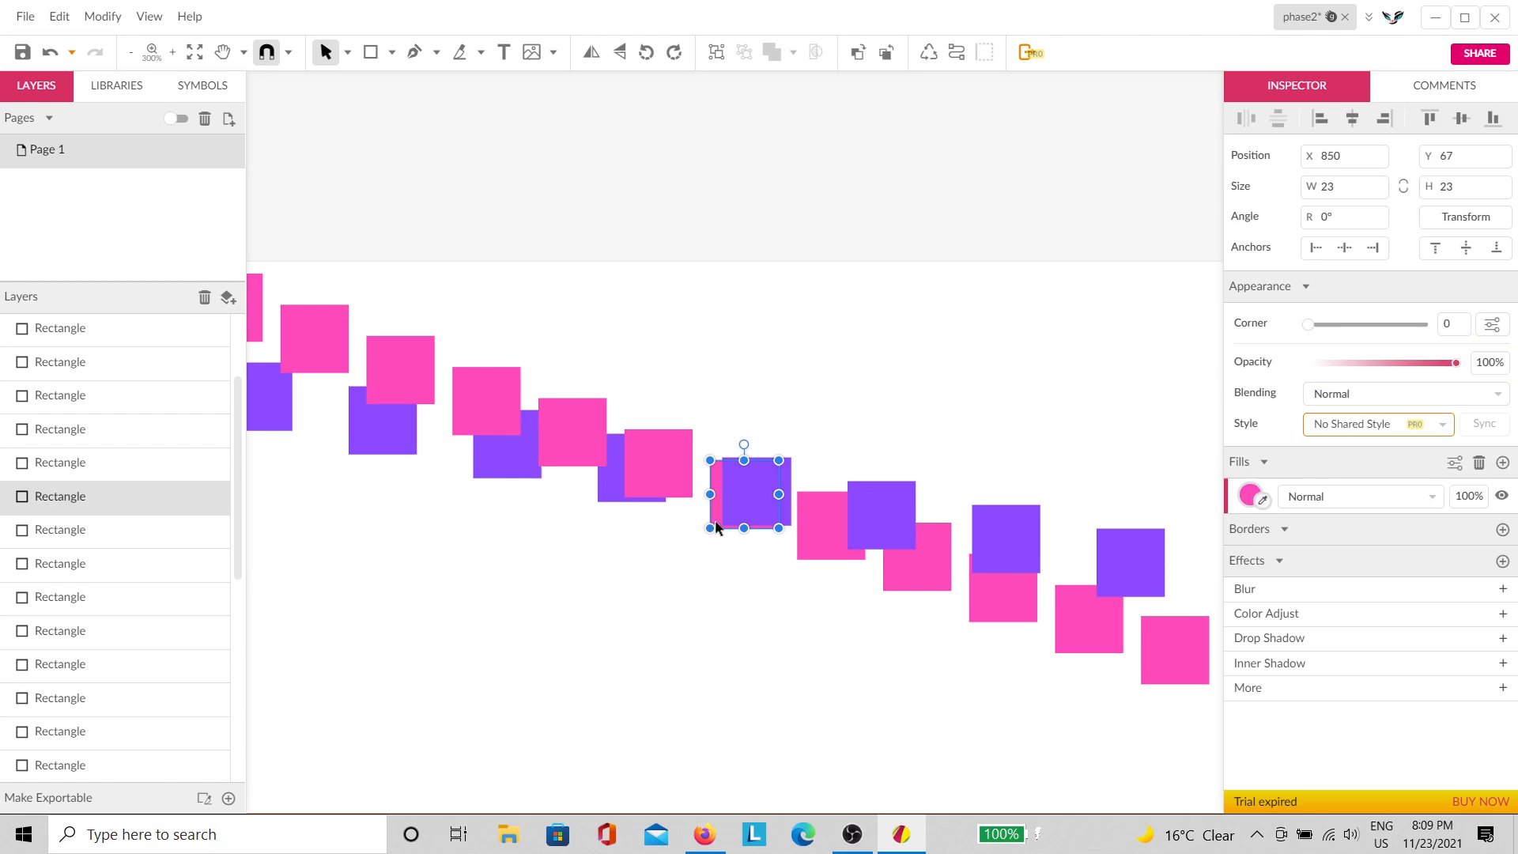
shift+click(825, 544)
shift+click(917, 571)
shift+click(1015, 604)
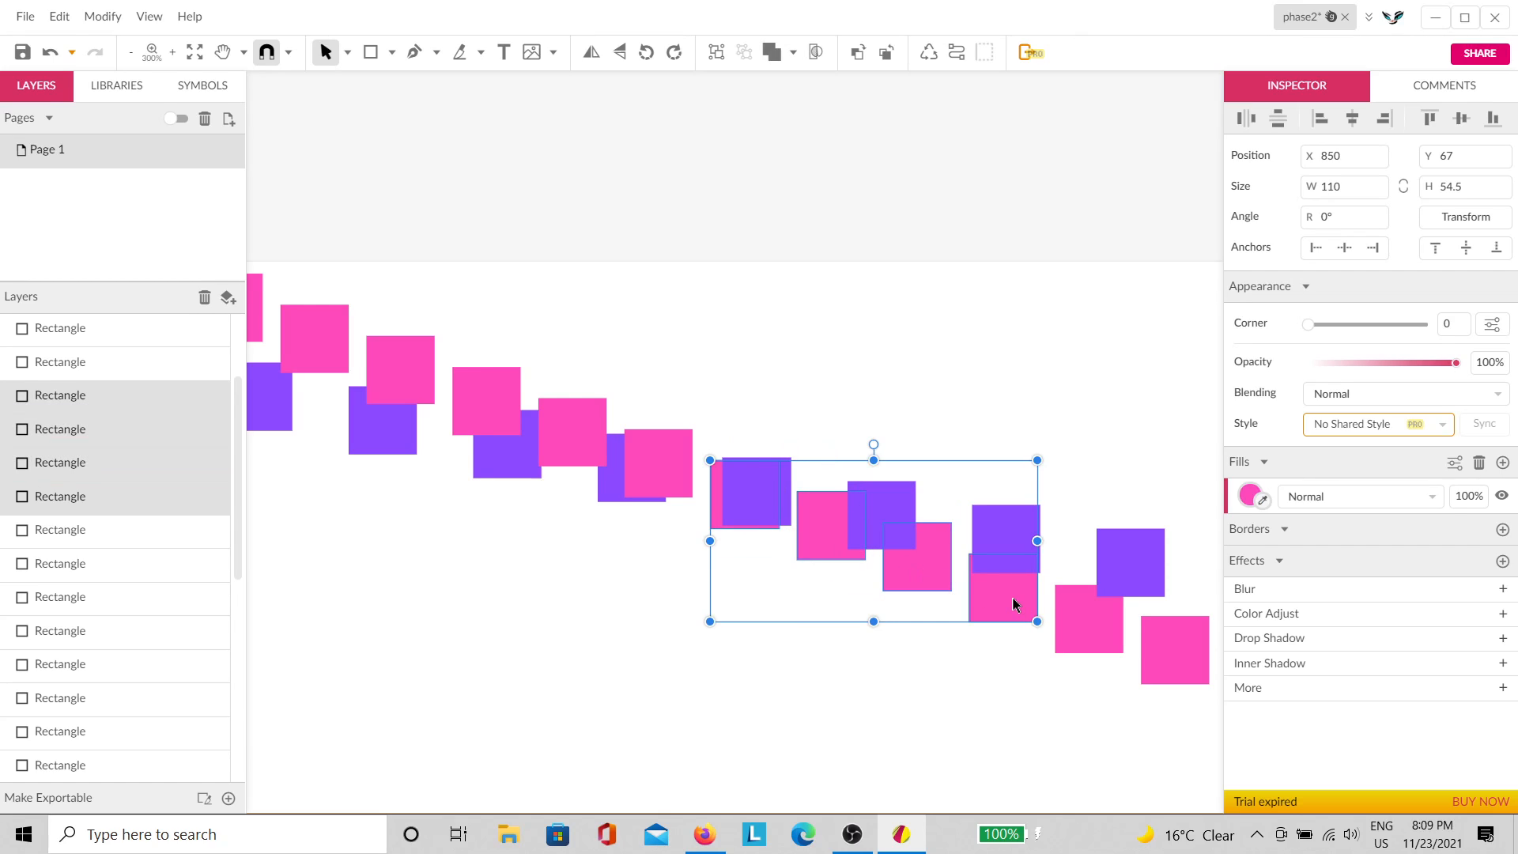
shift+click(1098, 625)
shift+click(1159, 653)
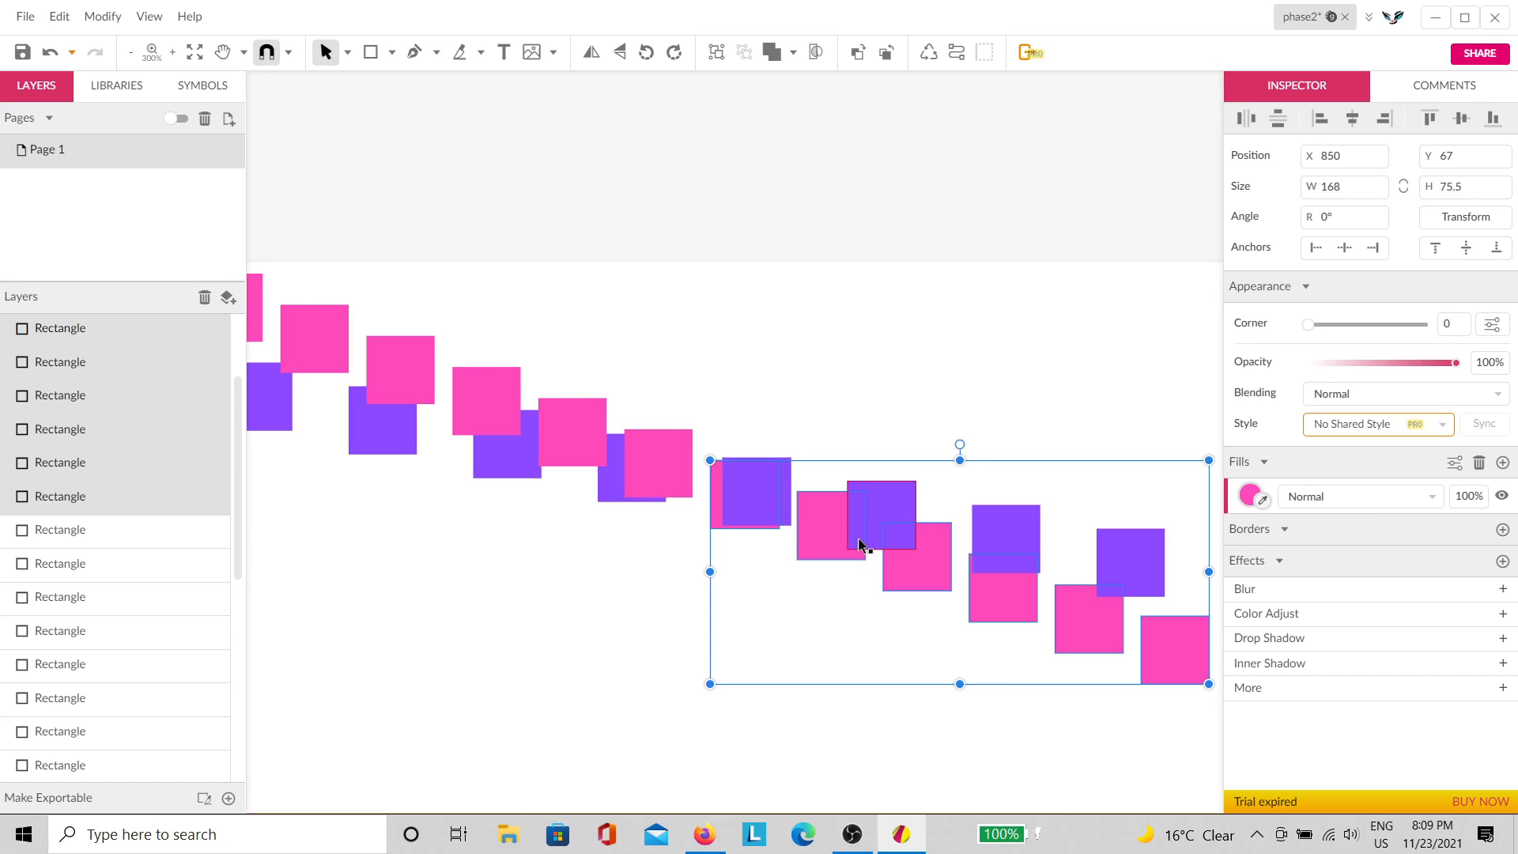
scroll(127, 523, up, 2)
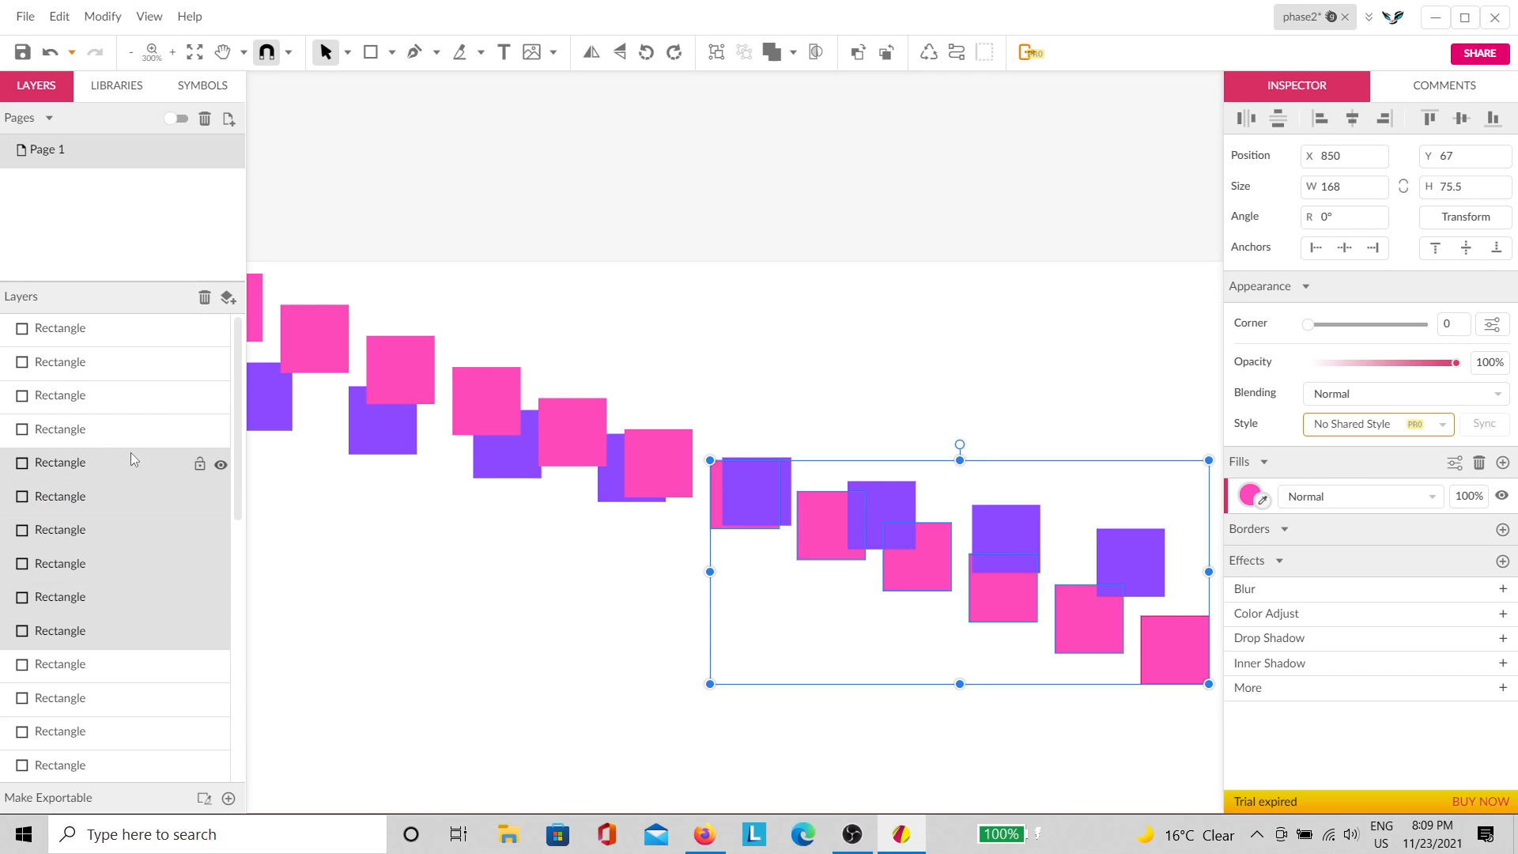
drag(117, 462, 124, 313)
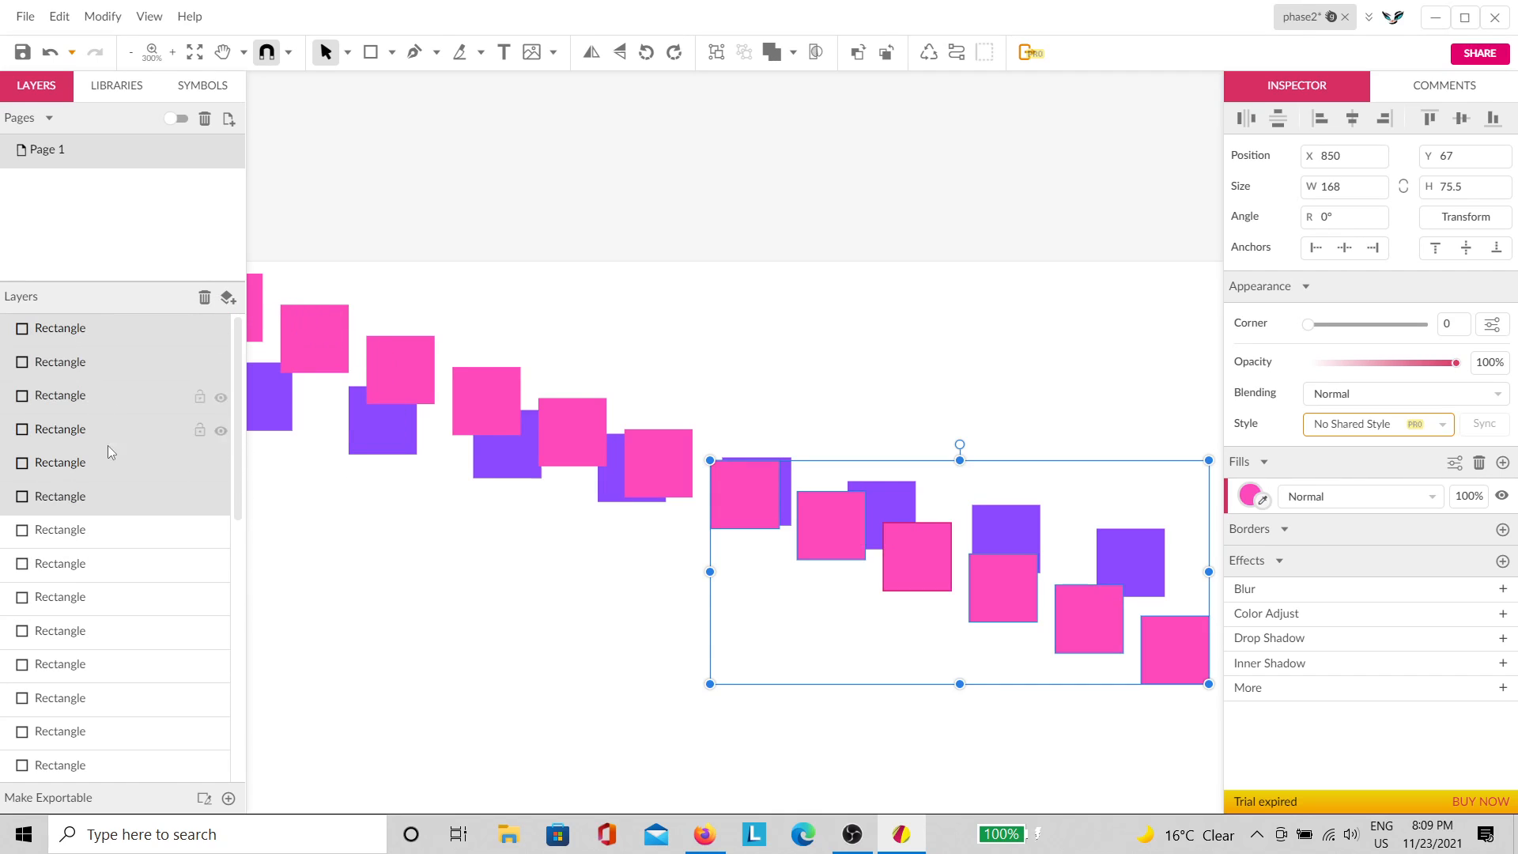
click(823, 393)
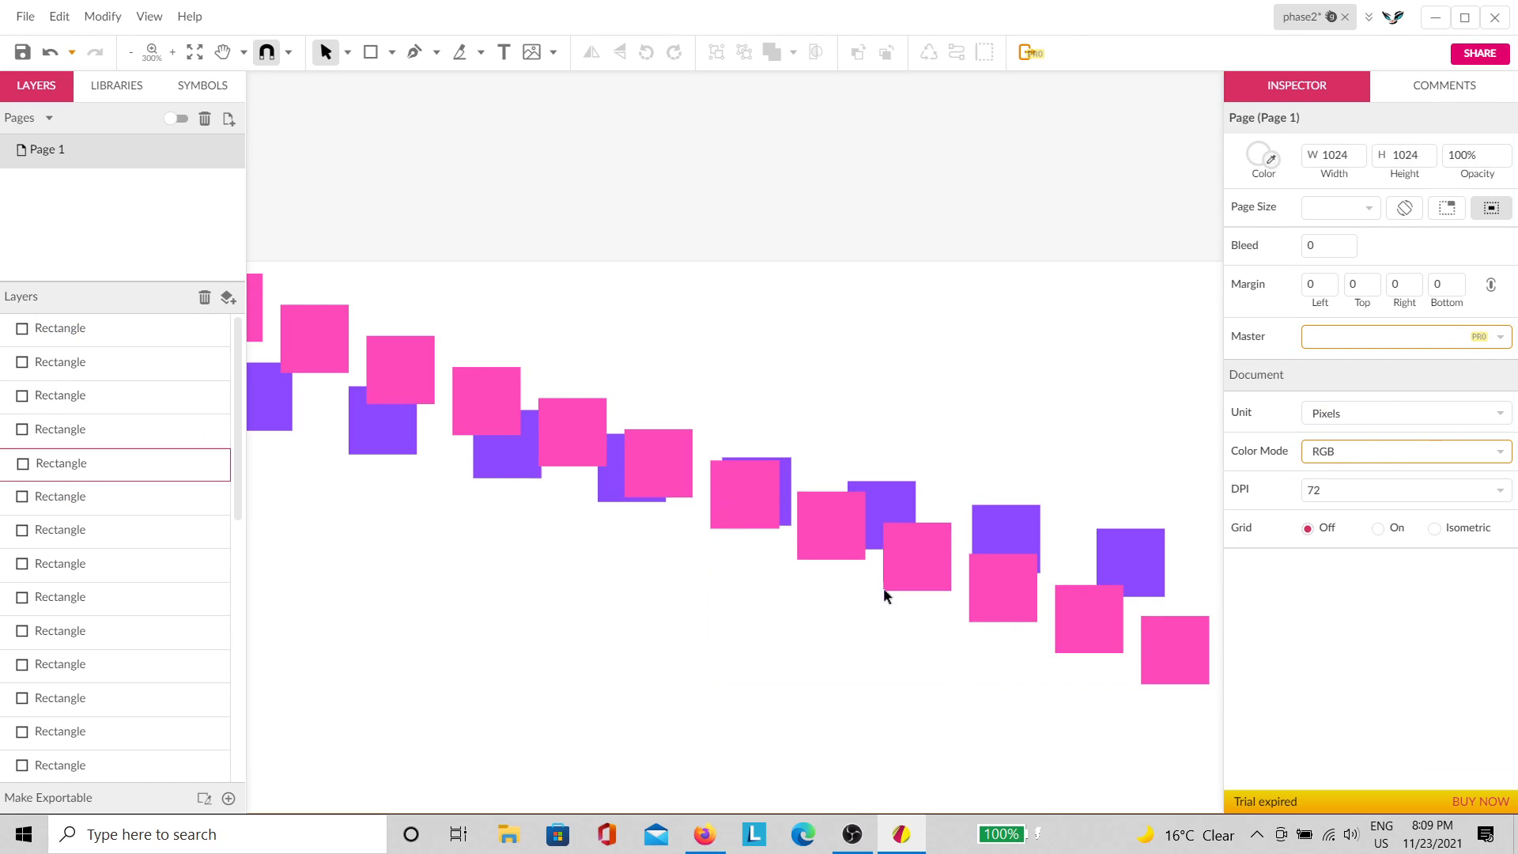
Step: Nest the last two pink squares in each other's layers, once each way, undoing each nesting and deselecting
click(39, 367)
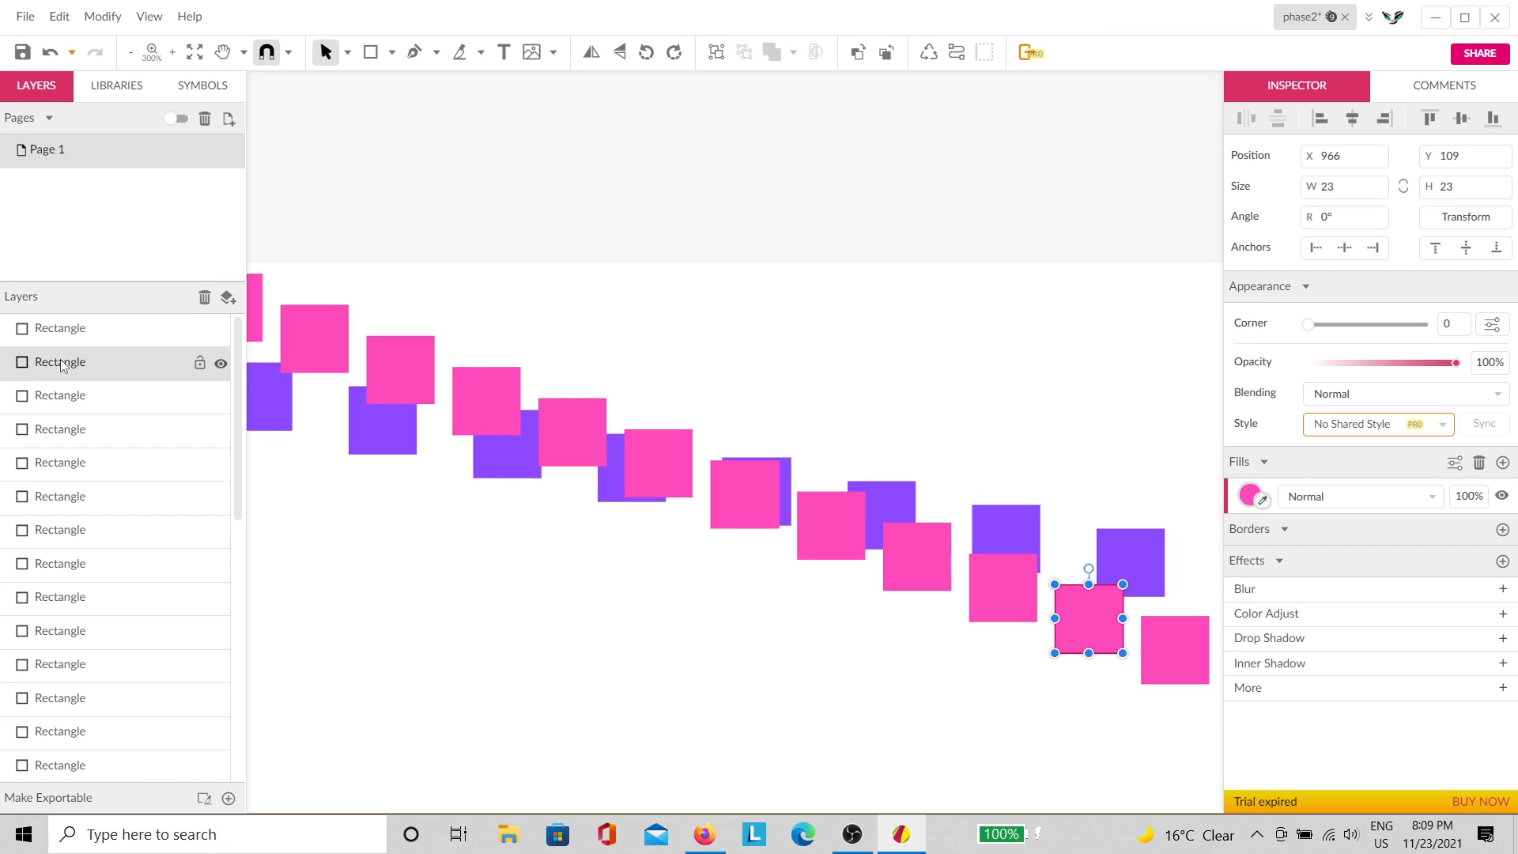
drag(62, 366, 79, 330)
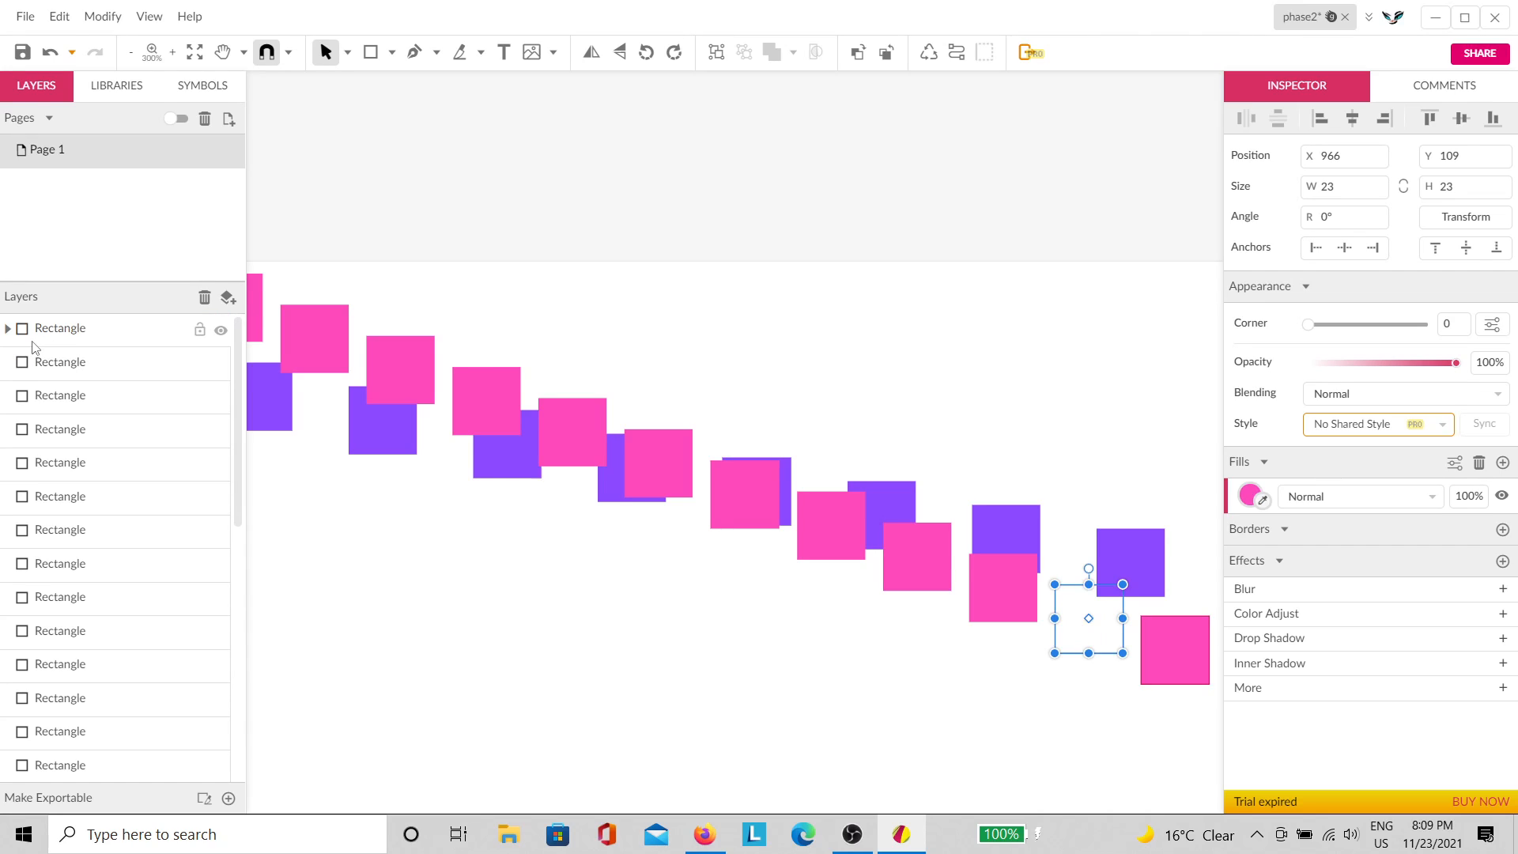
key(ctrl+z)
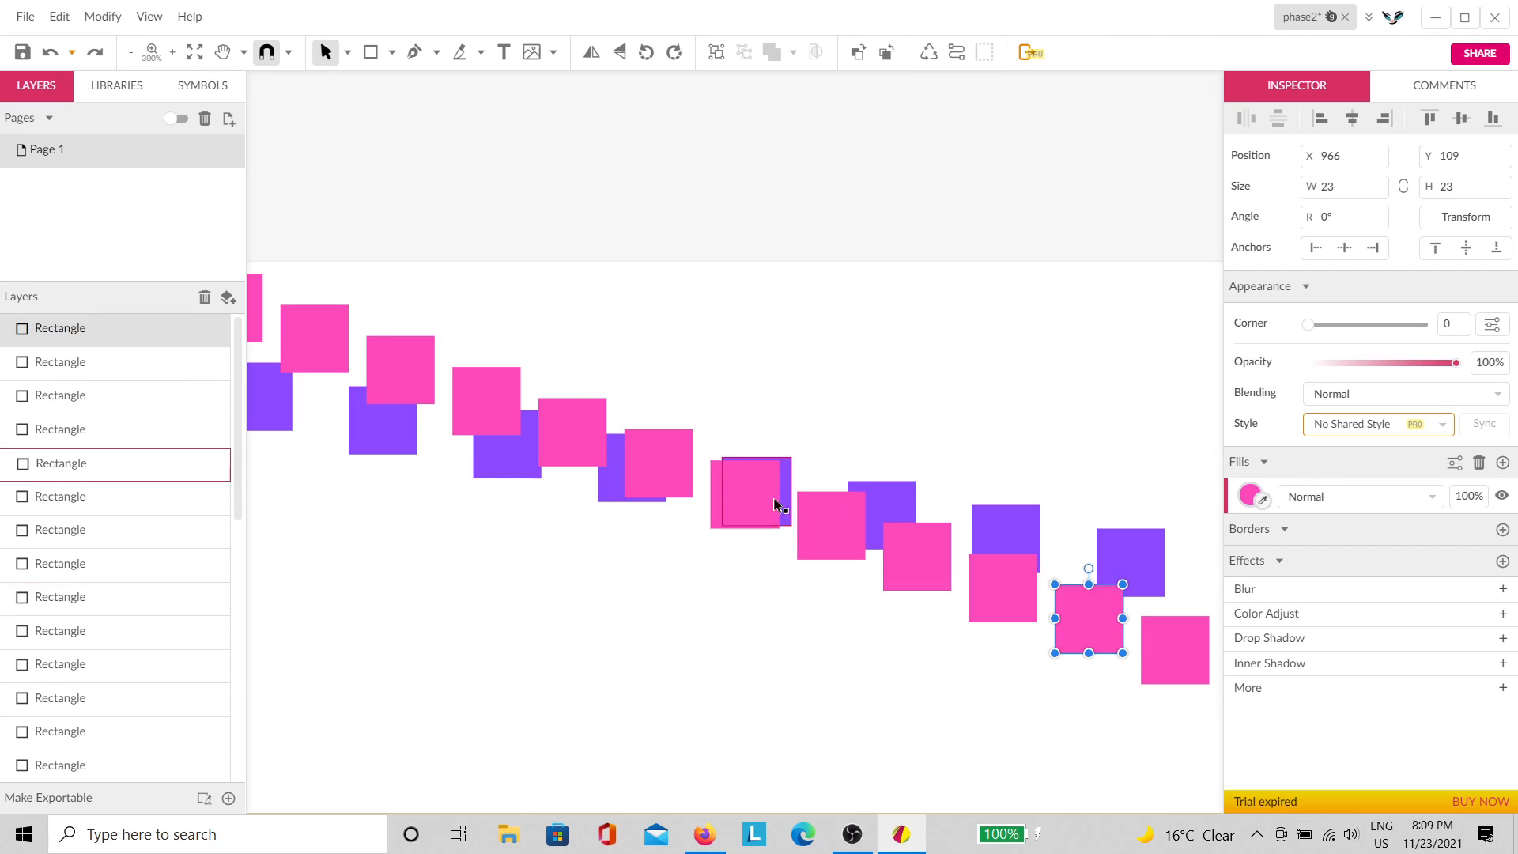
drag(53, 366, 72, 341)
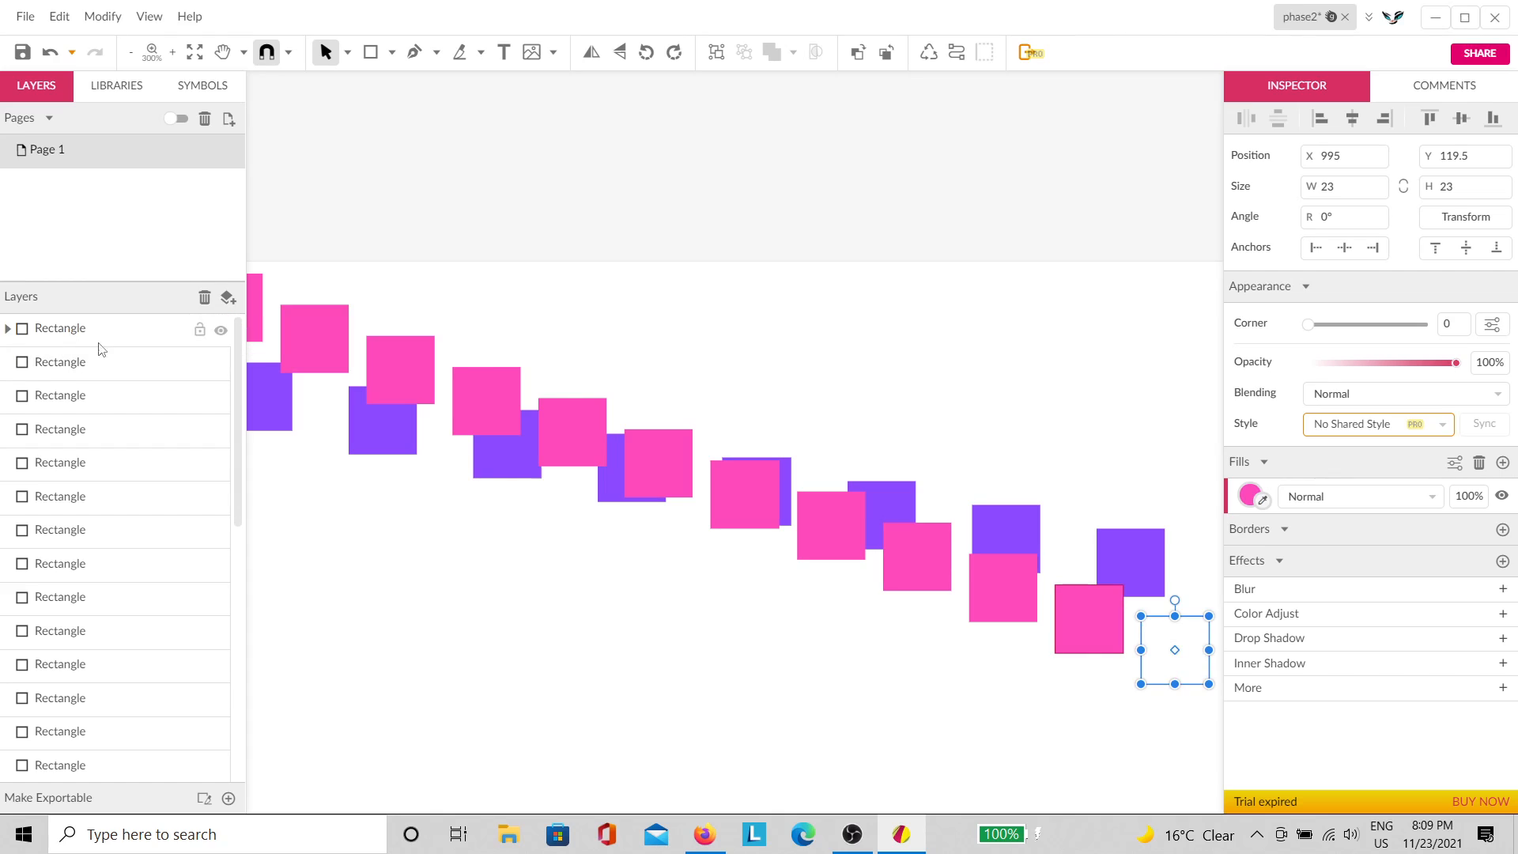
click(10, 329)
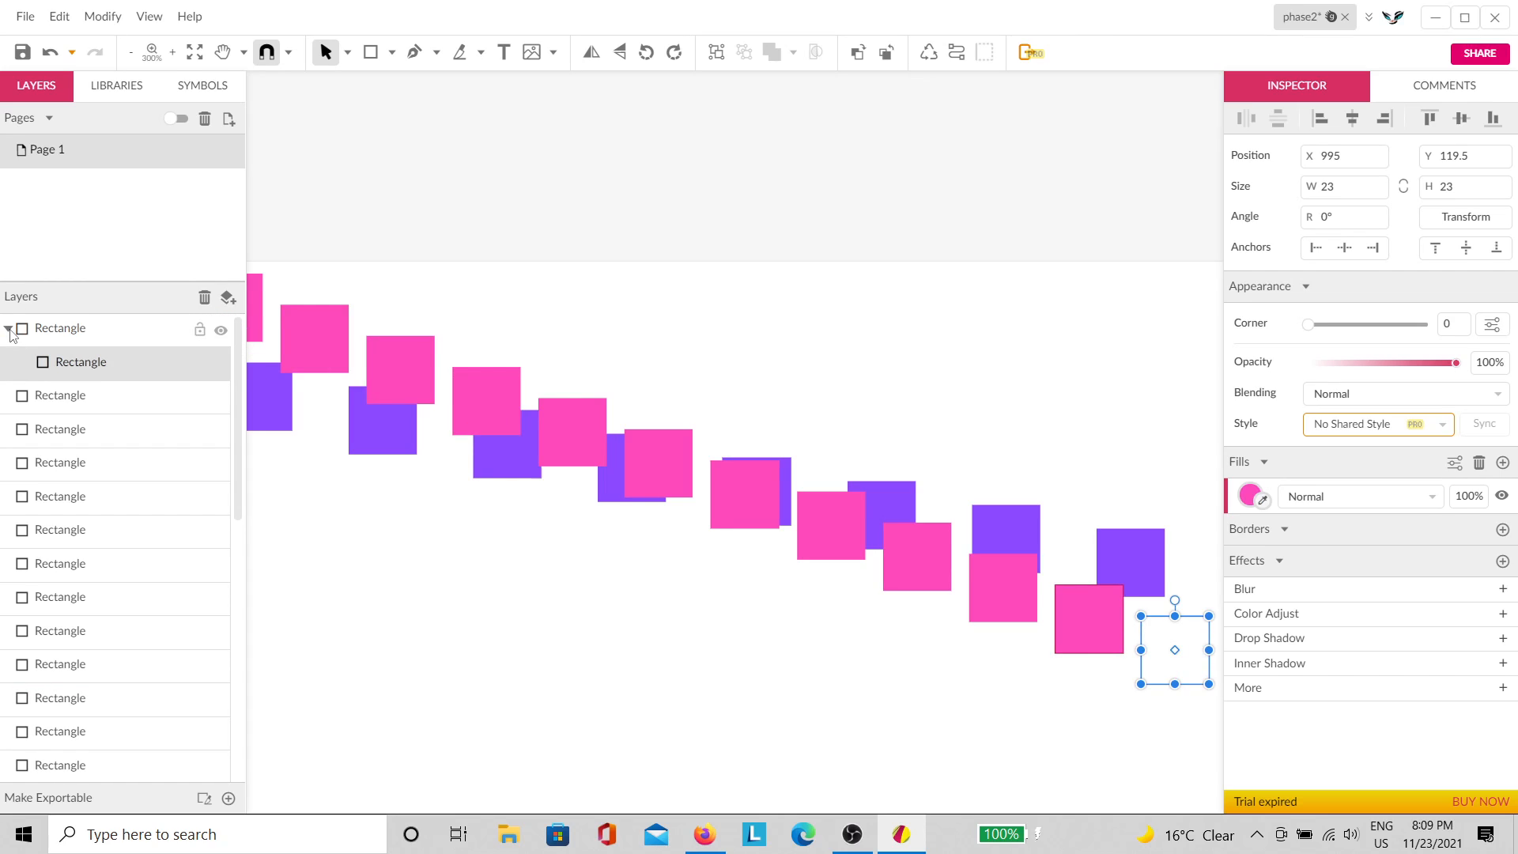
key(ctrl+z)
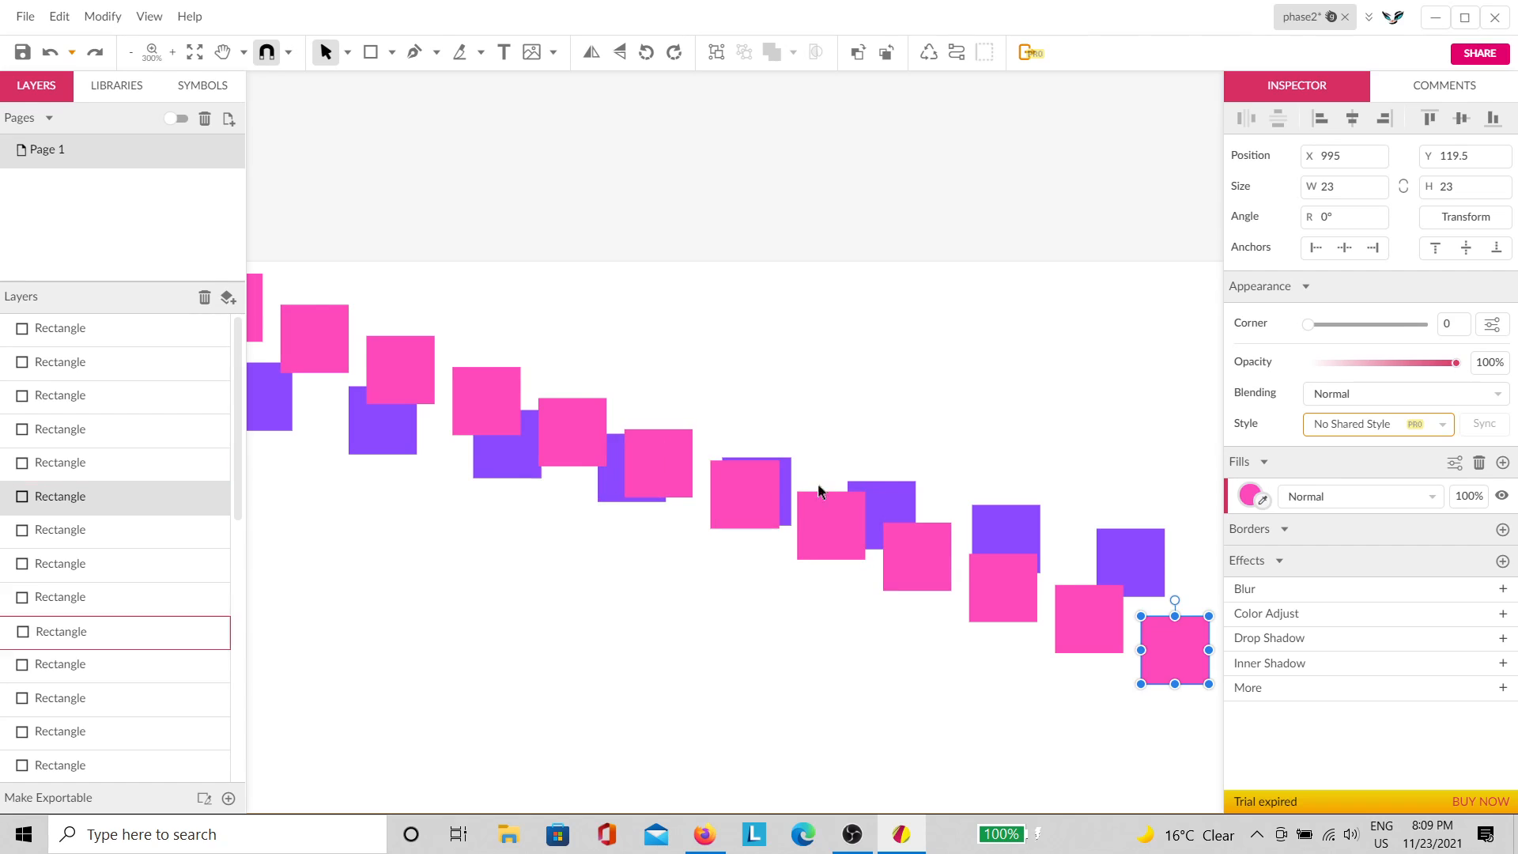
click(839, 455)
key(space)
drag(881, 463, 781, 444)
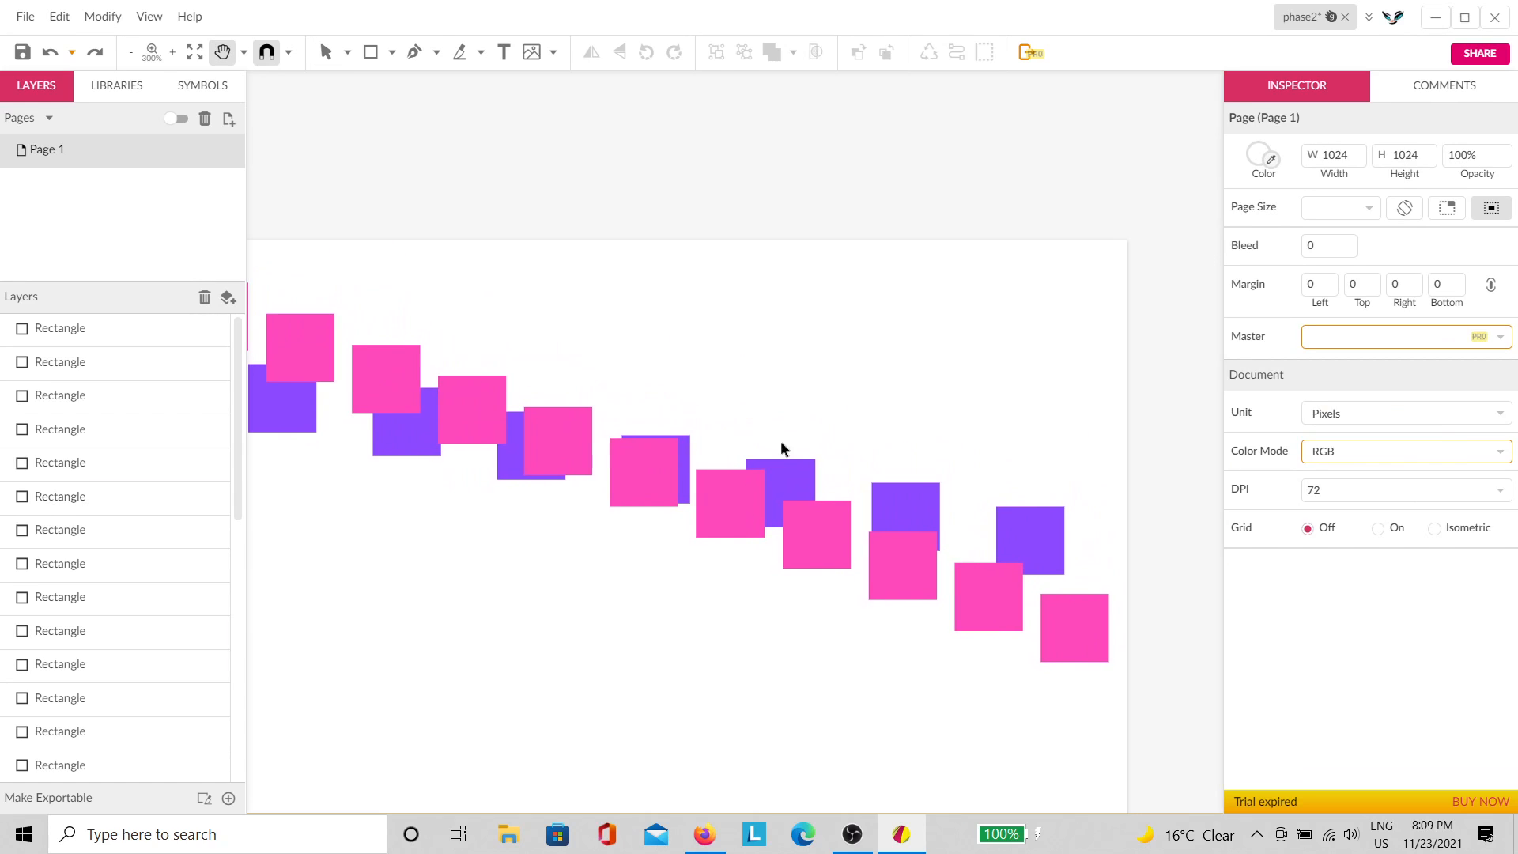
click(815, 474)
click(928, 439)
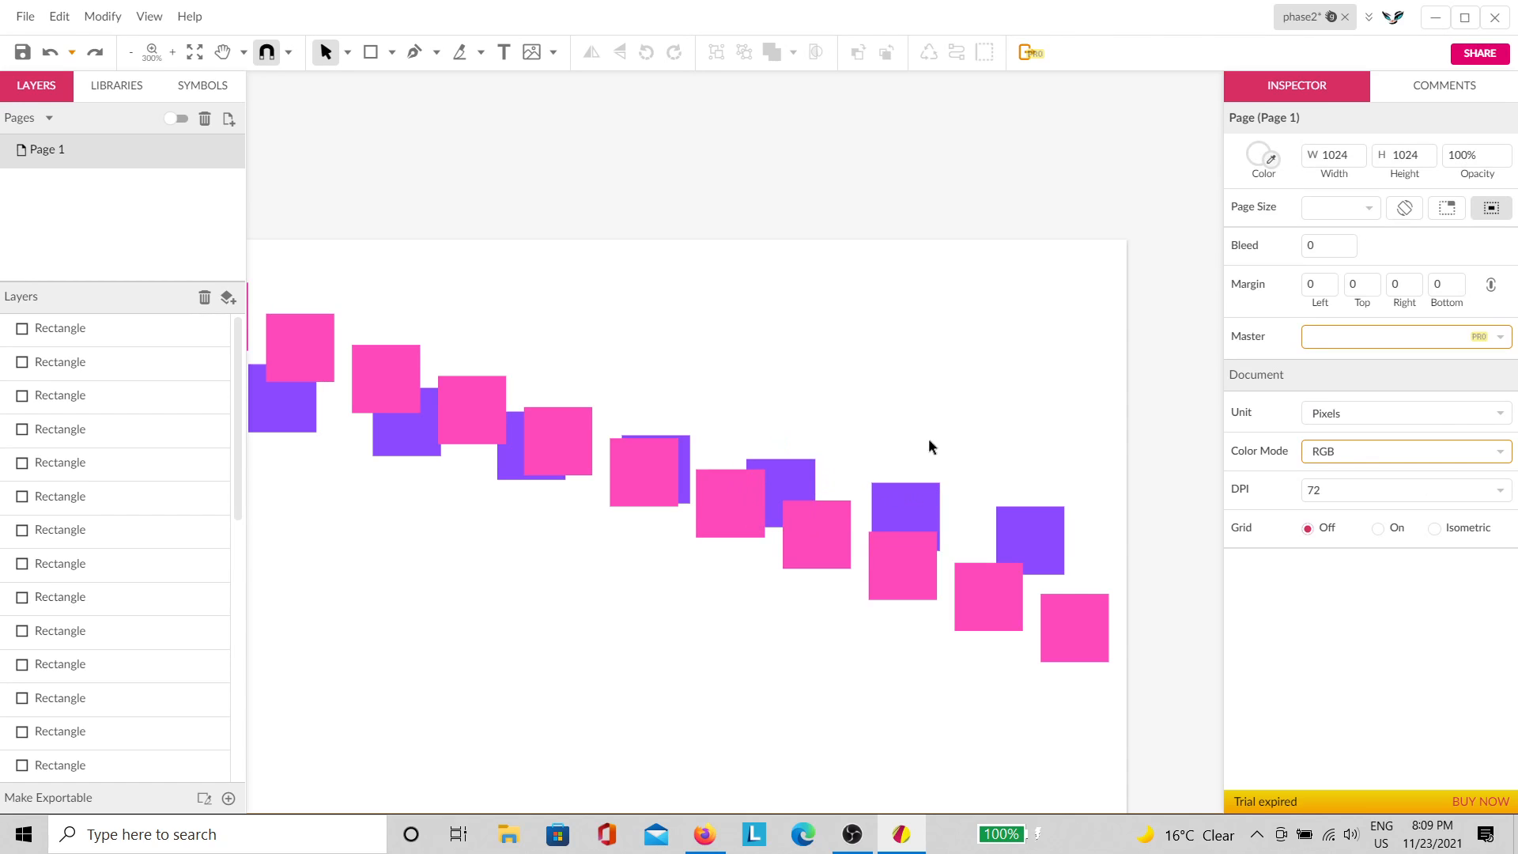
key(space)
drag(819, 743, 727, 692)
key(space)
scroll(744, 719, down, 1)
scroll(742, 725, down, 1)
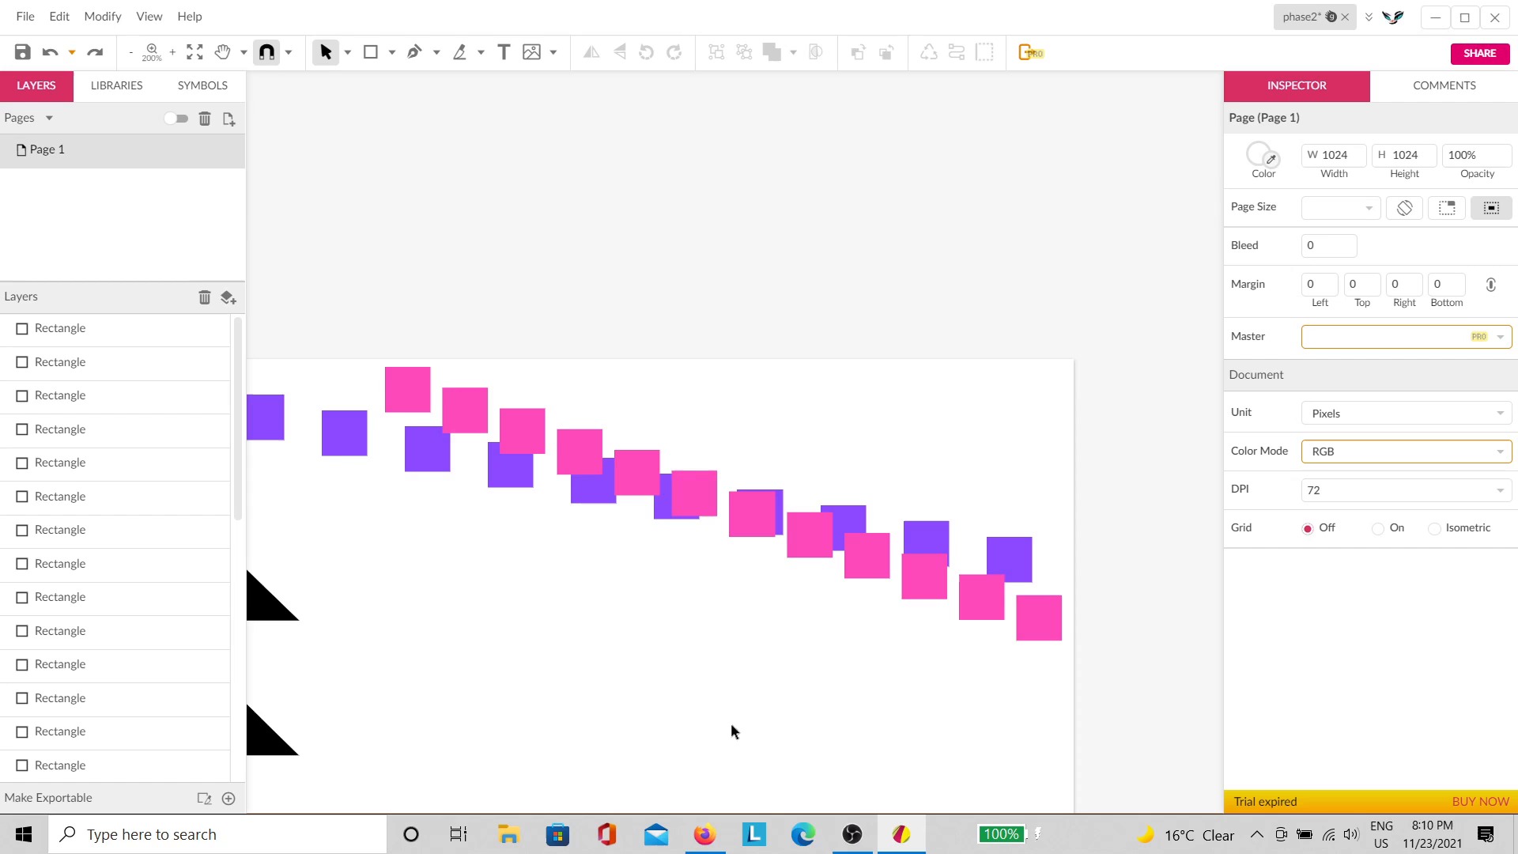
key(space)
drag(706, 750, 853, 742)
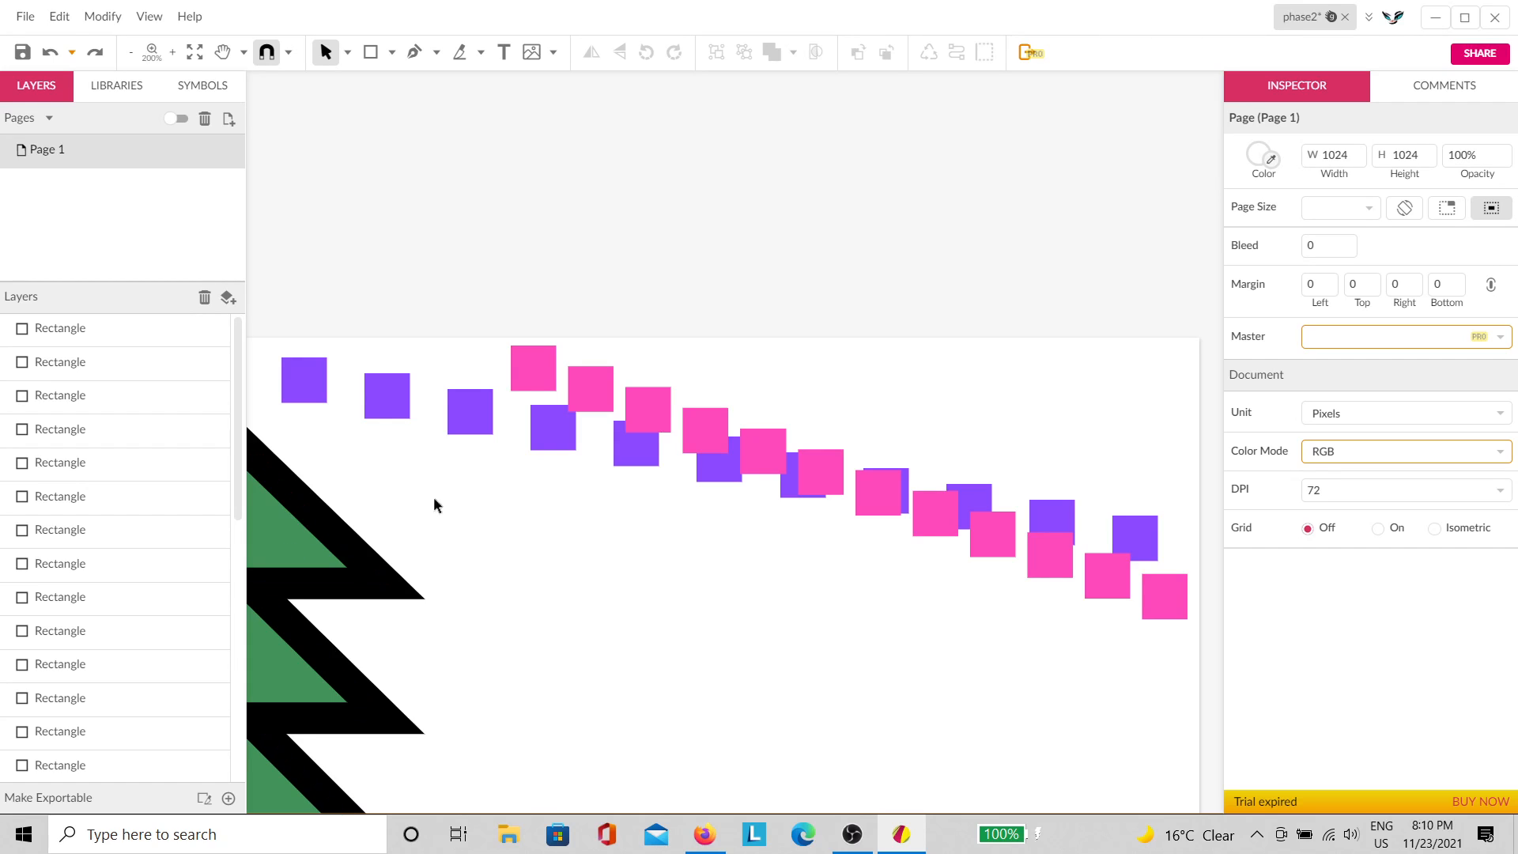
Step: Draw a five-pointed star about 32.4 by 30.8 px below the square rows, near X 689.8, Y 75
click(372, 55)
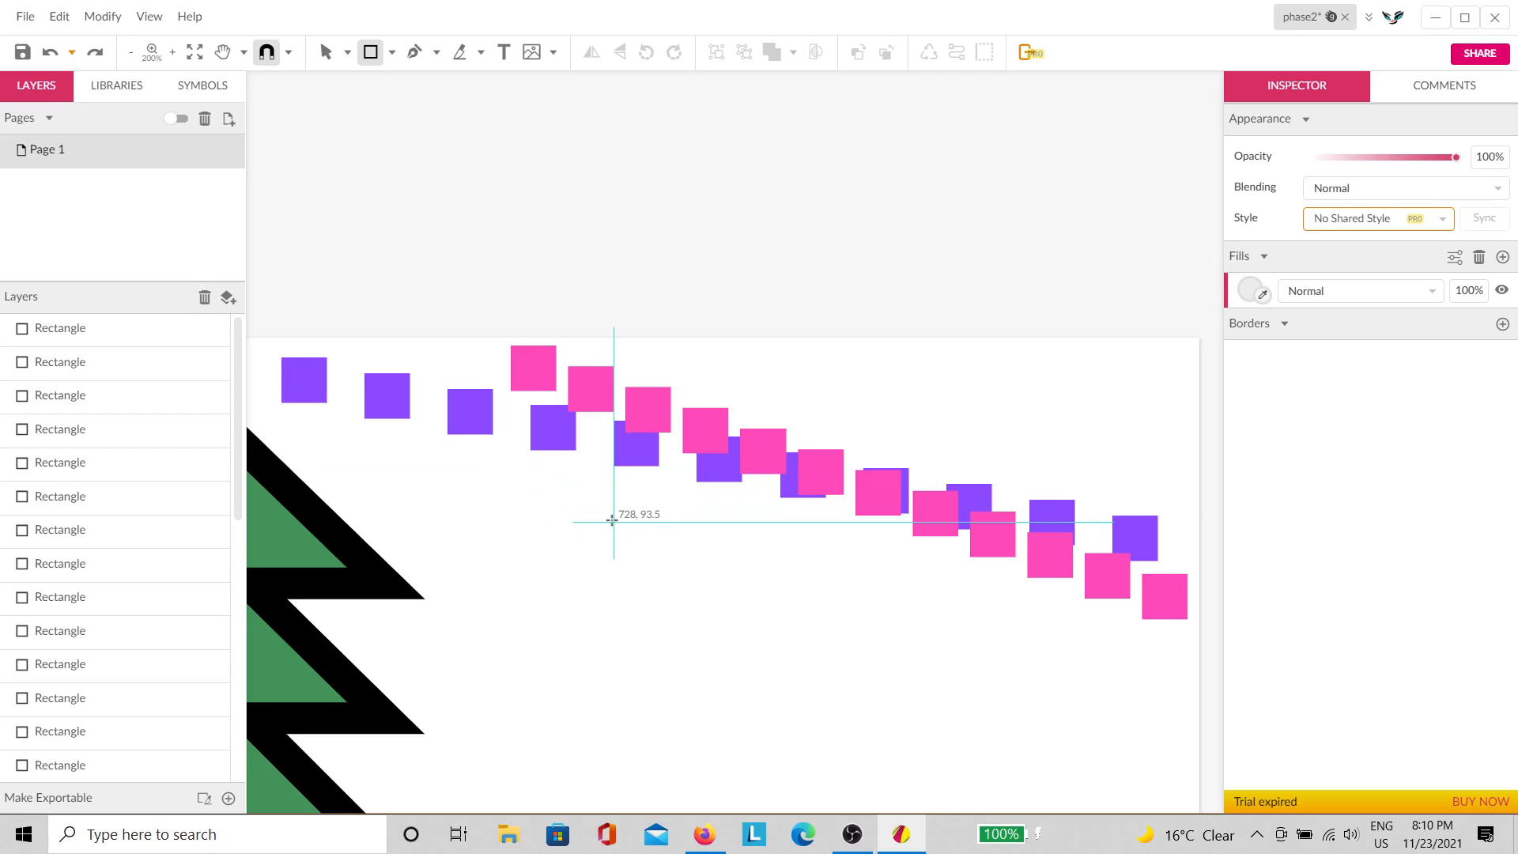
scroll(605, 526, down, 1)
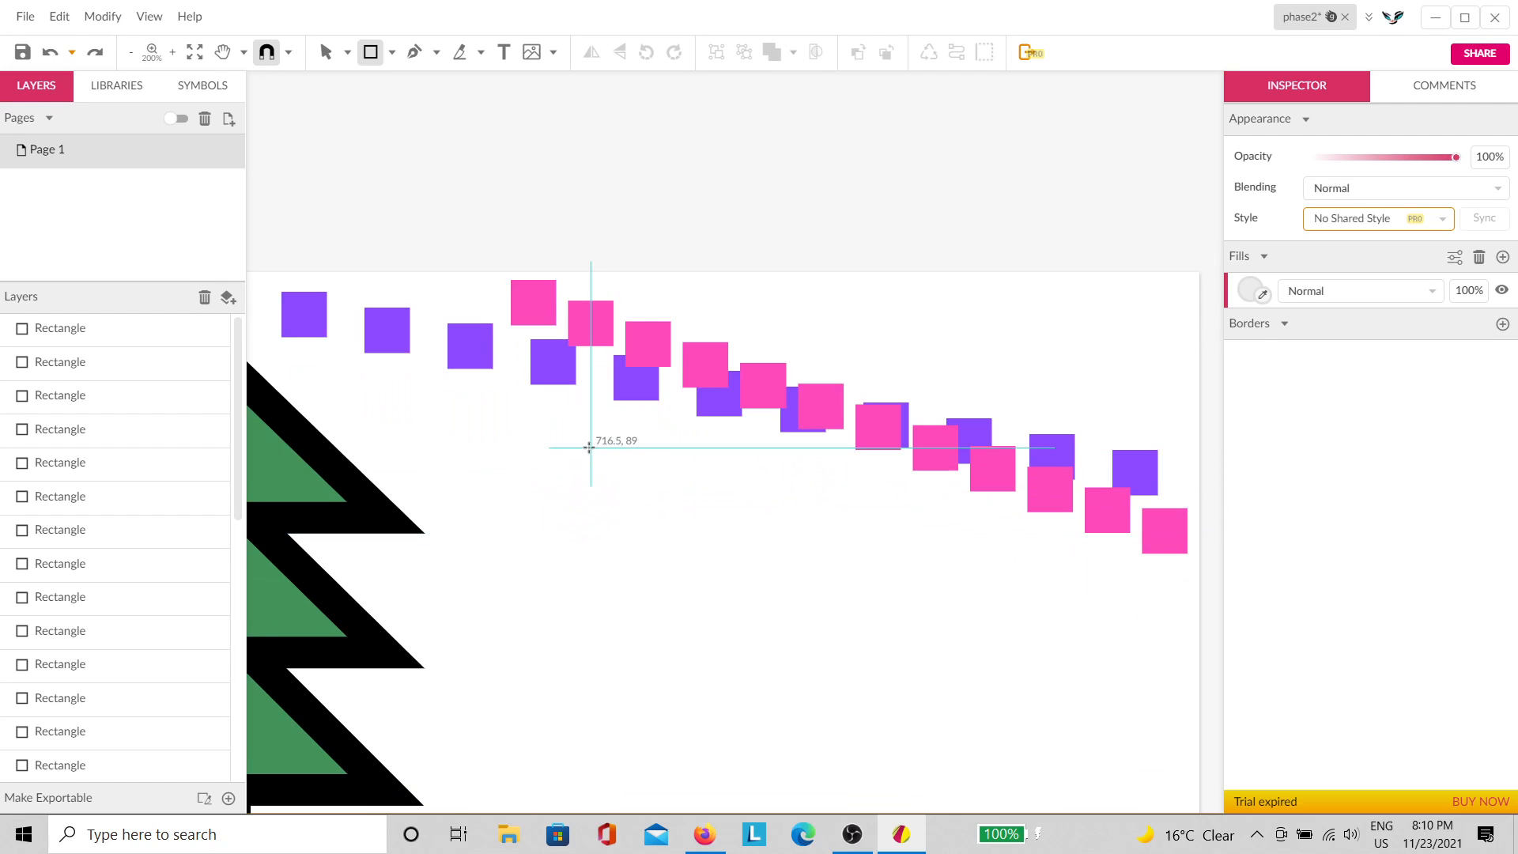
scroll(573, 471, up, 2)
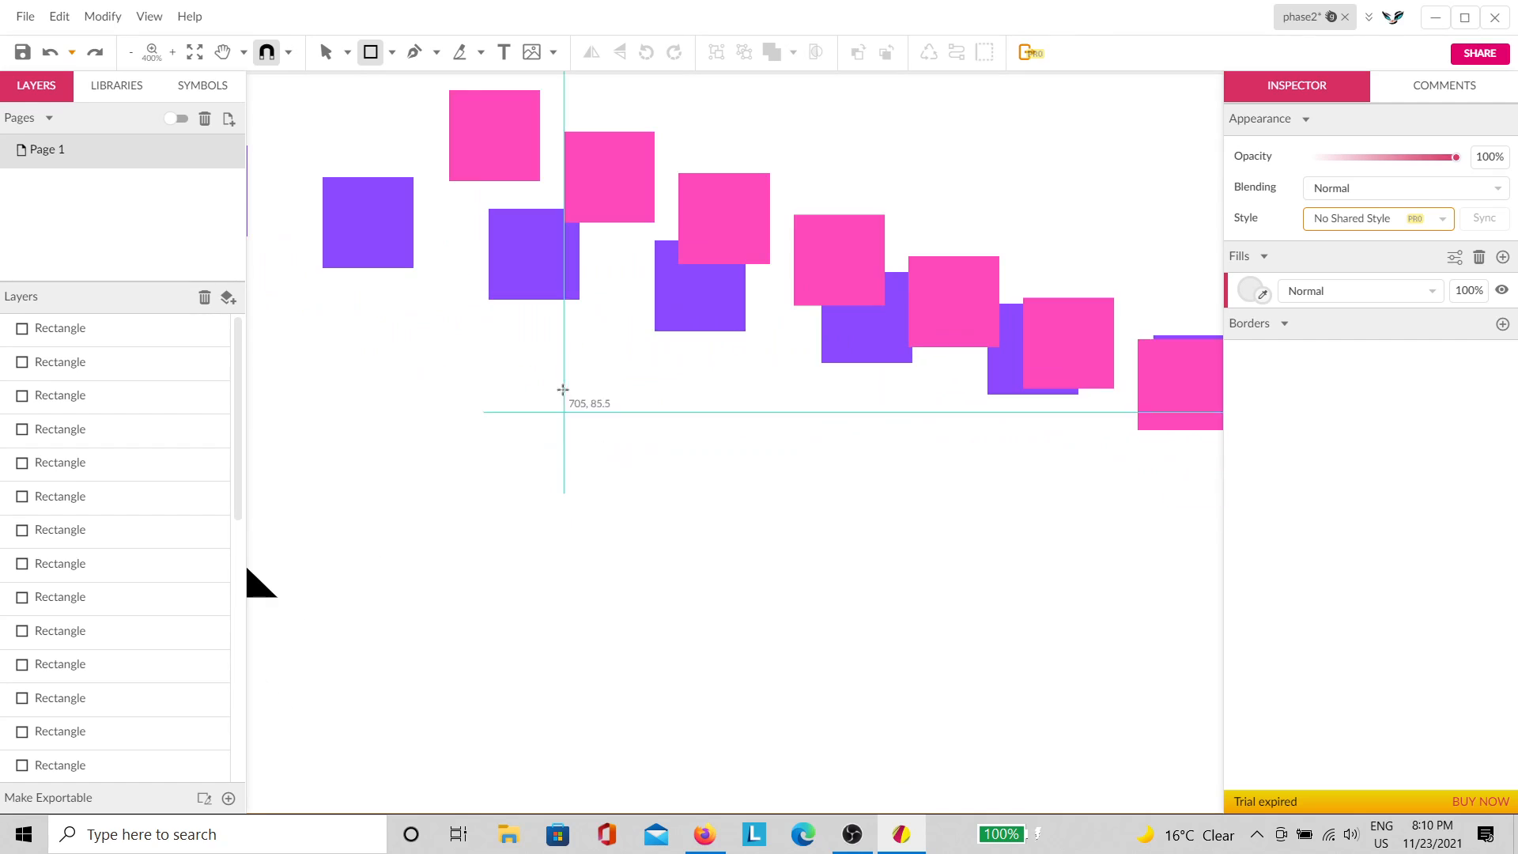
click(391, 52)
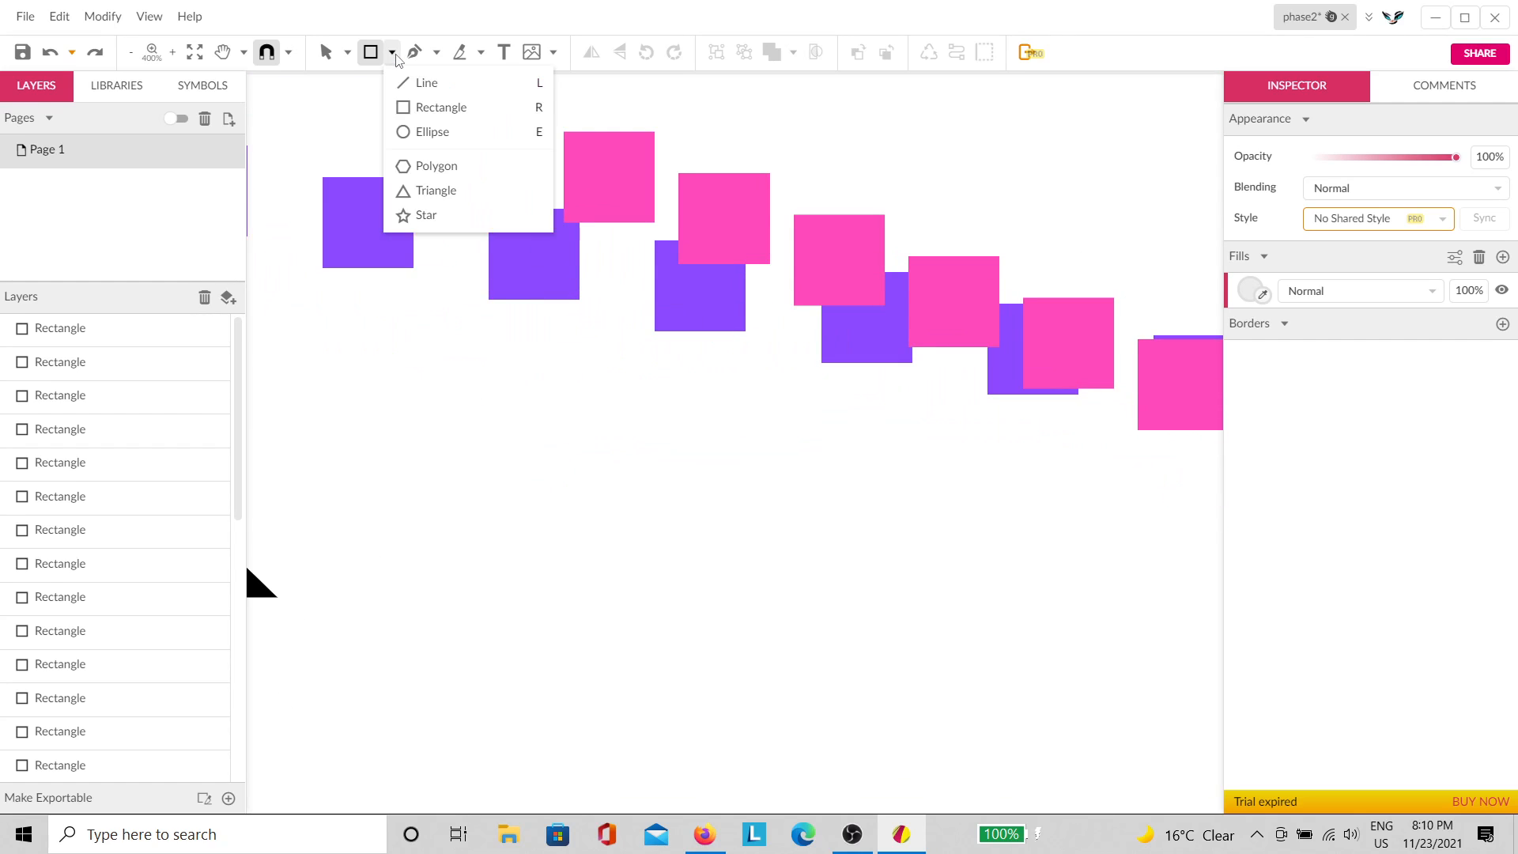
click(427, 215)
mouse_move(572, 440)
mouse_down()
mouse_move(568, 367)
mouse_move(588, 388)
mouse_move(568, 374)
mouse_up()
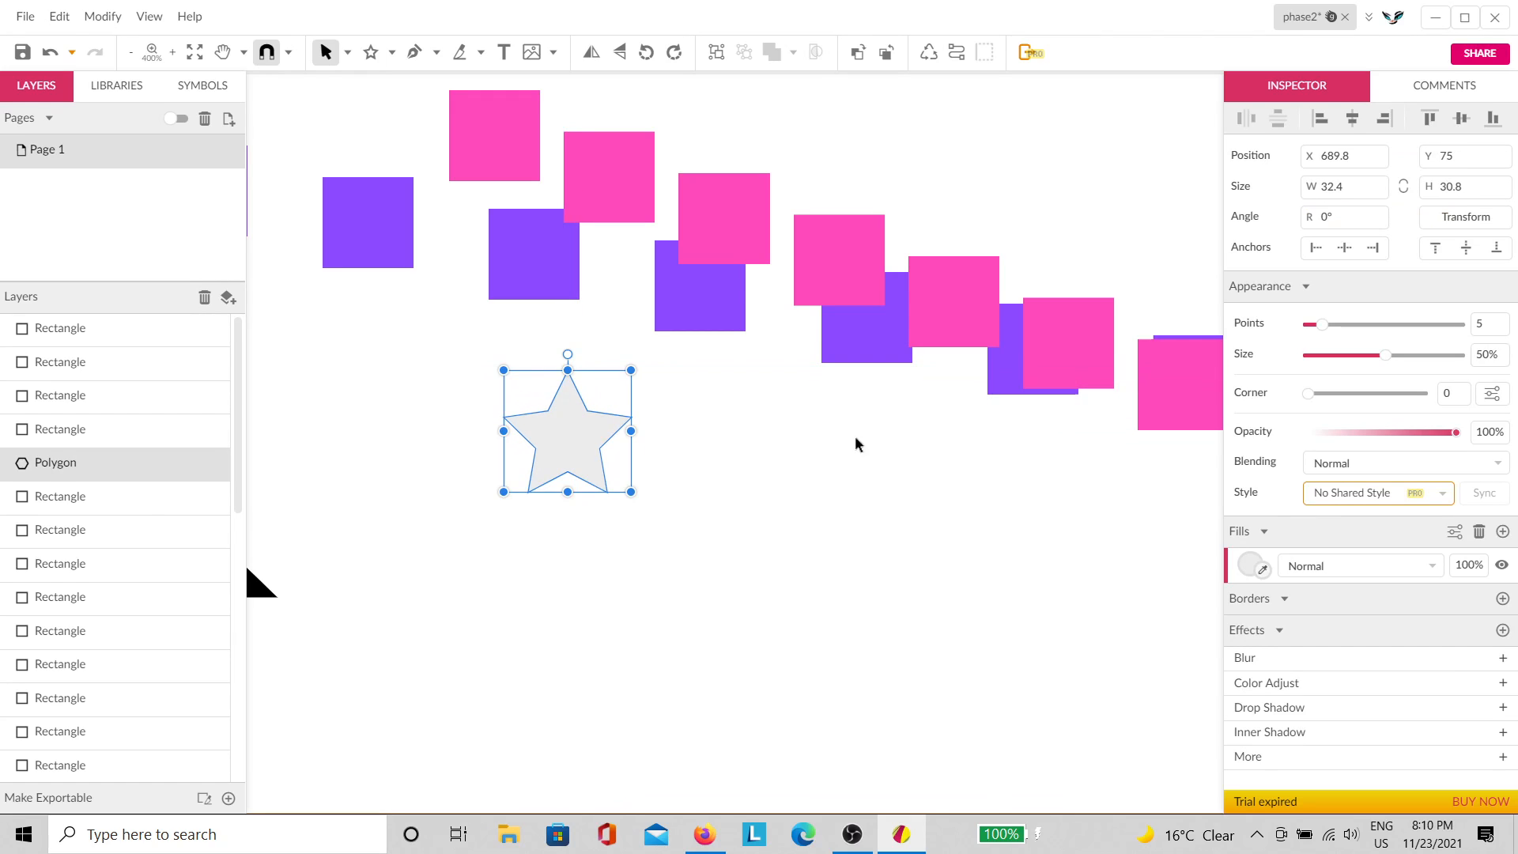
Step: Fill the star with solid green #1FD57A and deselect it
click(1254, 564)
mouse_move(1308, 365)
mouse_down()
mouse_move(1384, 253)
mouse_move(1414, 275)
mouse_move(1393, 268)
mouse_move(1394, 250)
mouse_move(1460, 272)
mouse_up()
click(1351, 380)
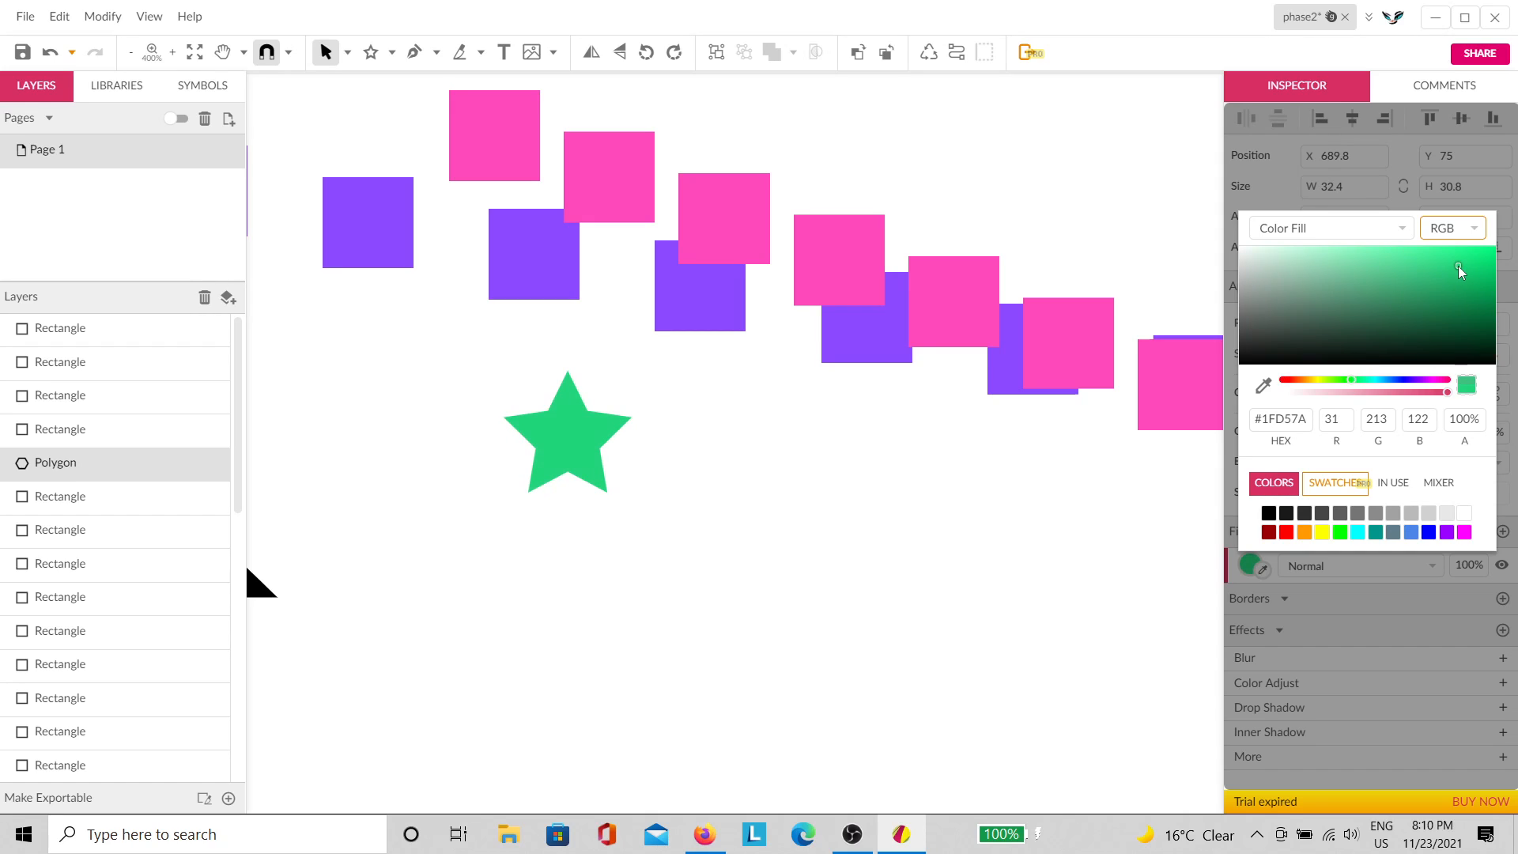
click(1027, 434)
Step: Reduce the green star's inner size to 37% and deselect it
click(582, 427)
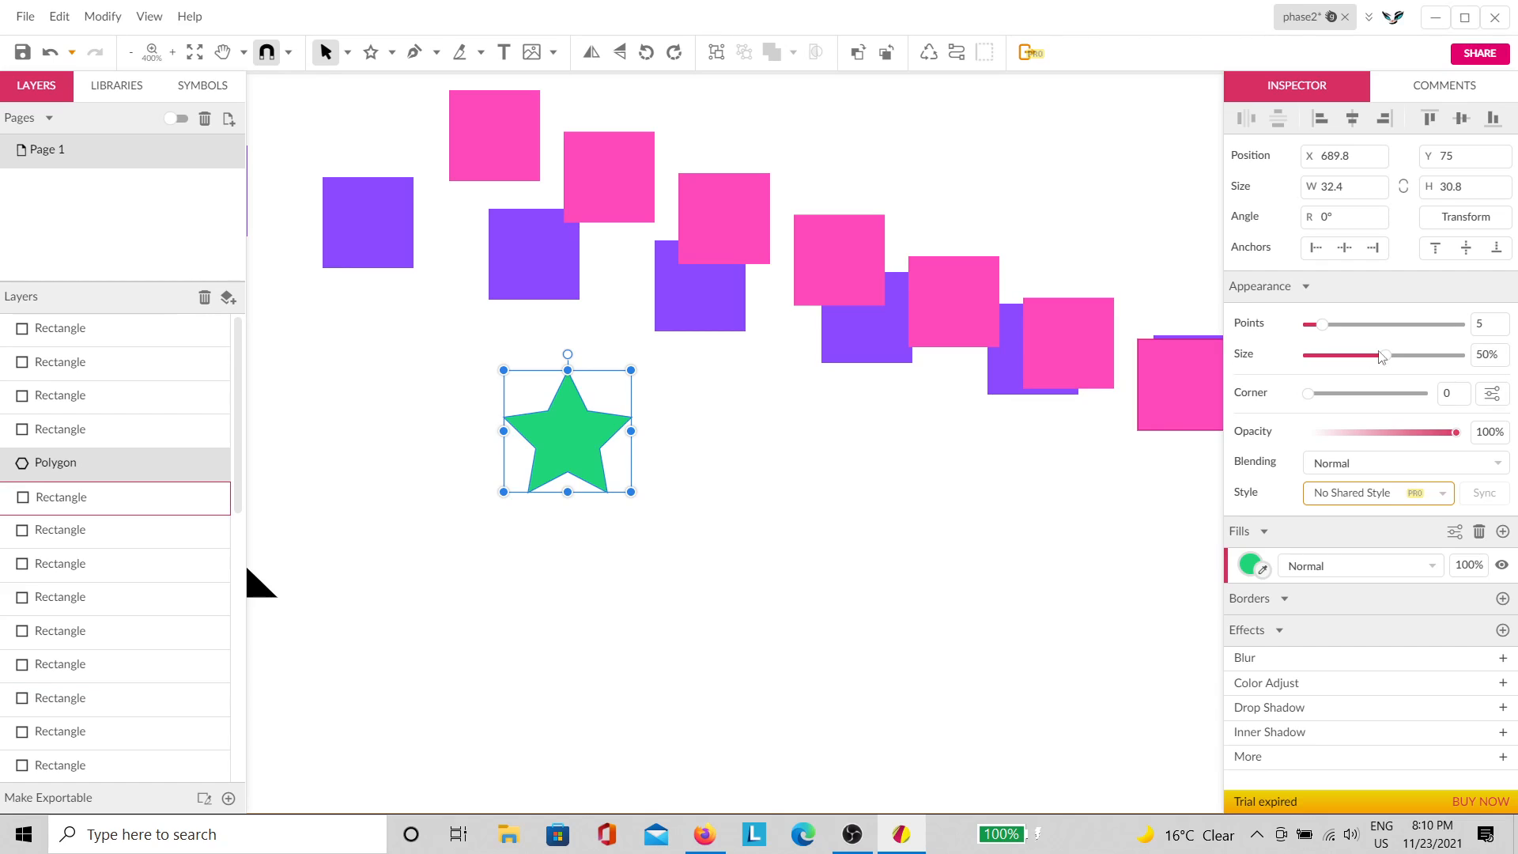
drag(1385, 356, 1366, 361)
click(1010, 498)
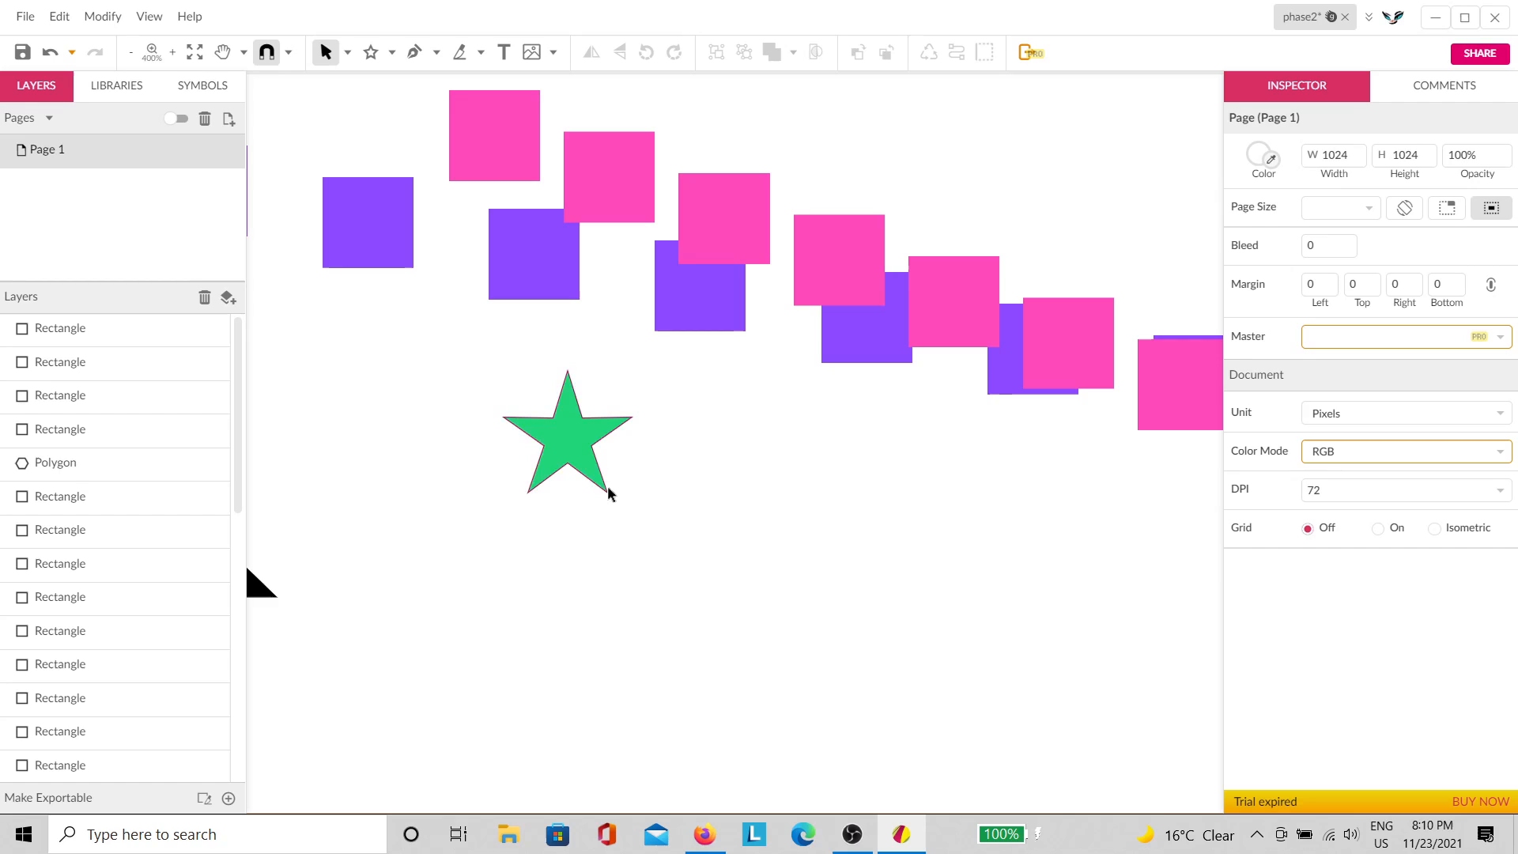
Step: Fine-tune the green star's inner size to 38% so the upper edges of its side arms run level
click(581, 458)
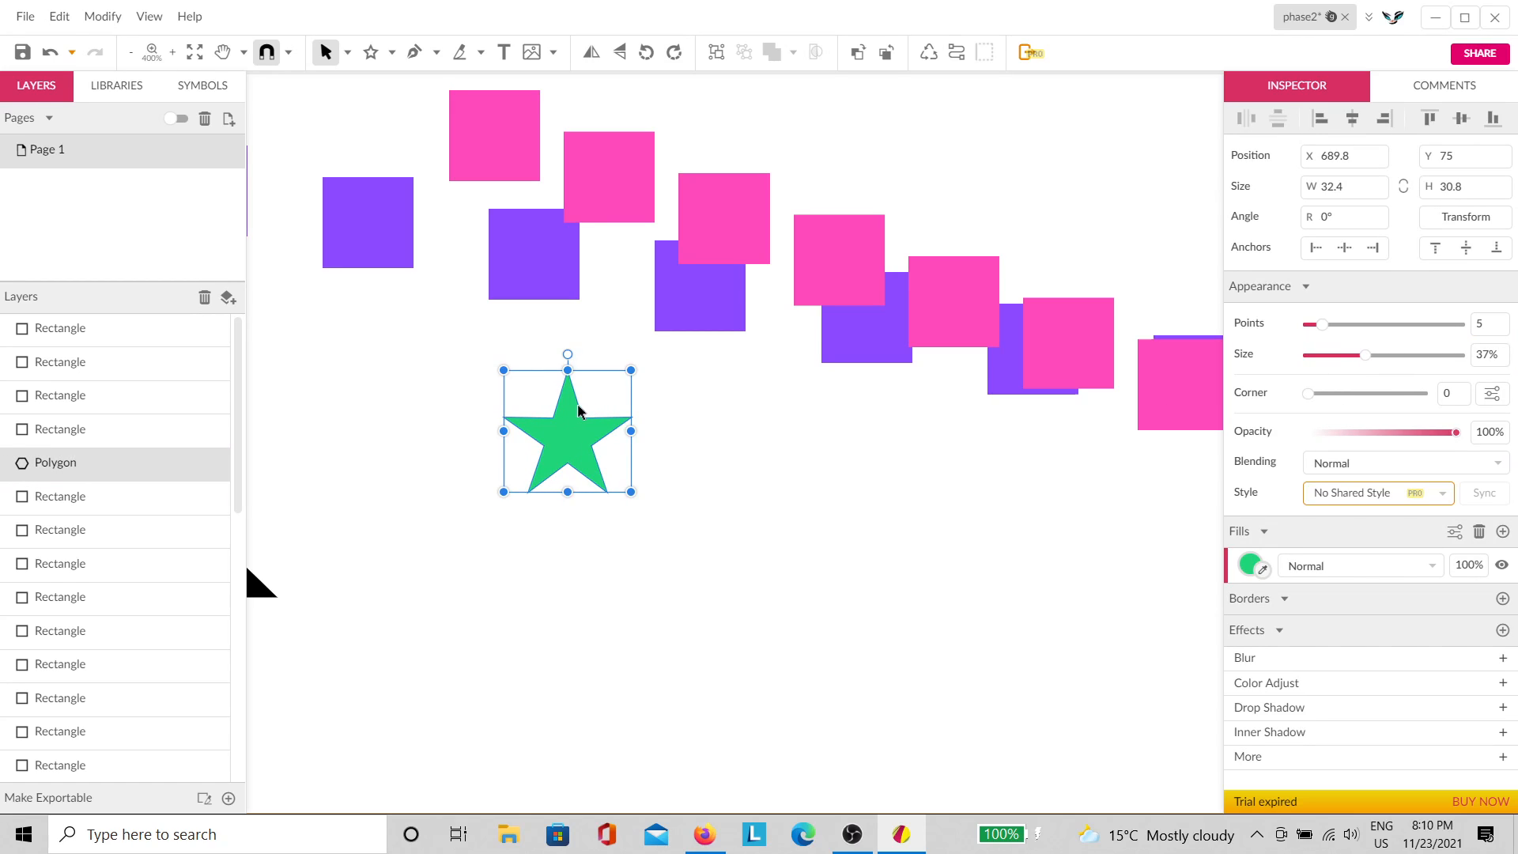
scroll(573, 407, up, 8)
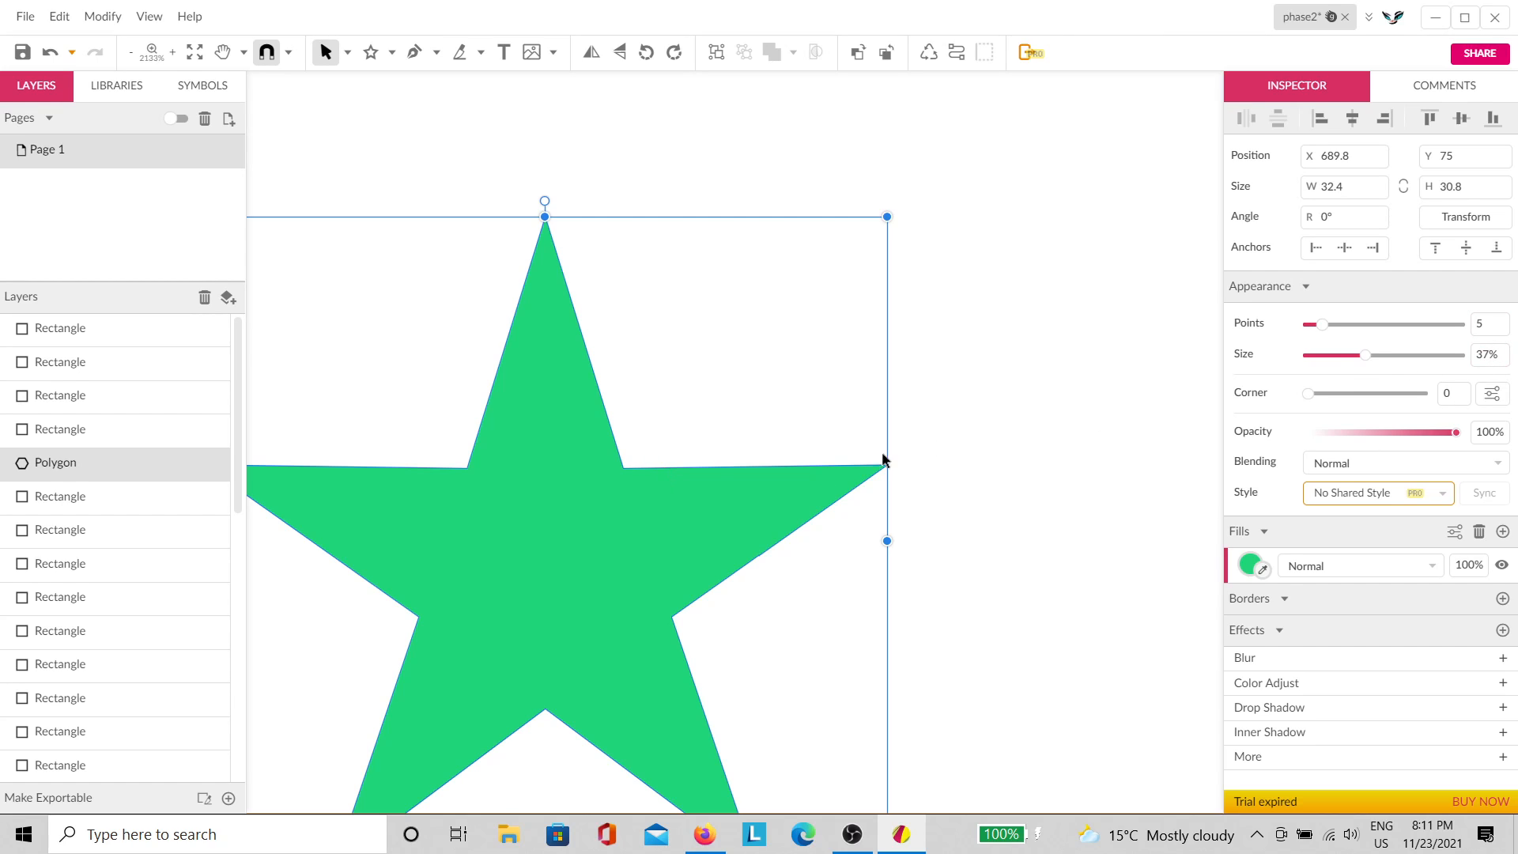
scroll(625, 507, up, 5)
drag(1050, 515, 568, 567)
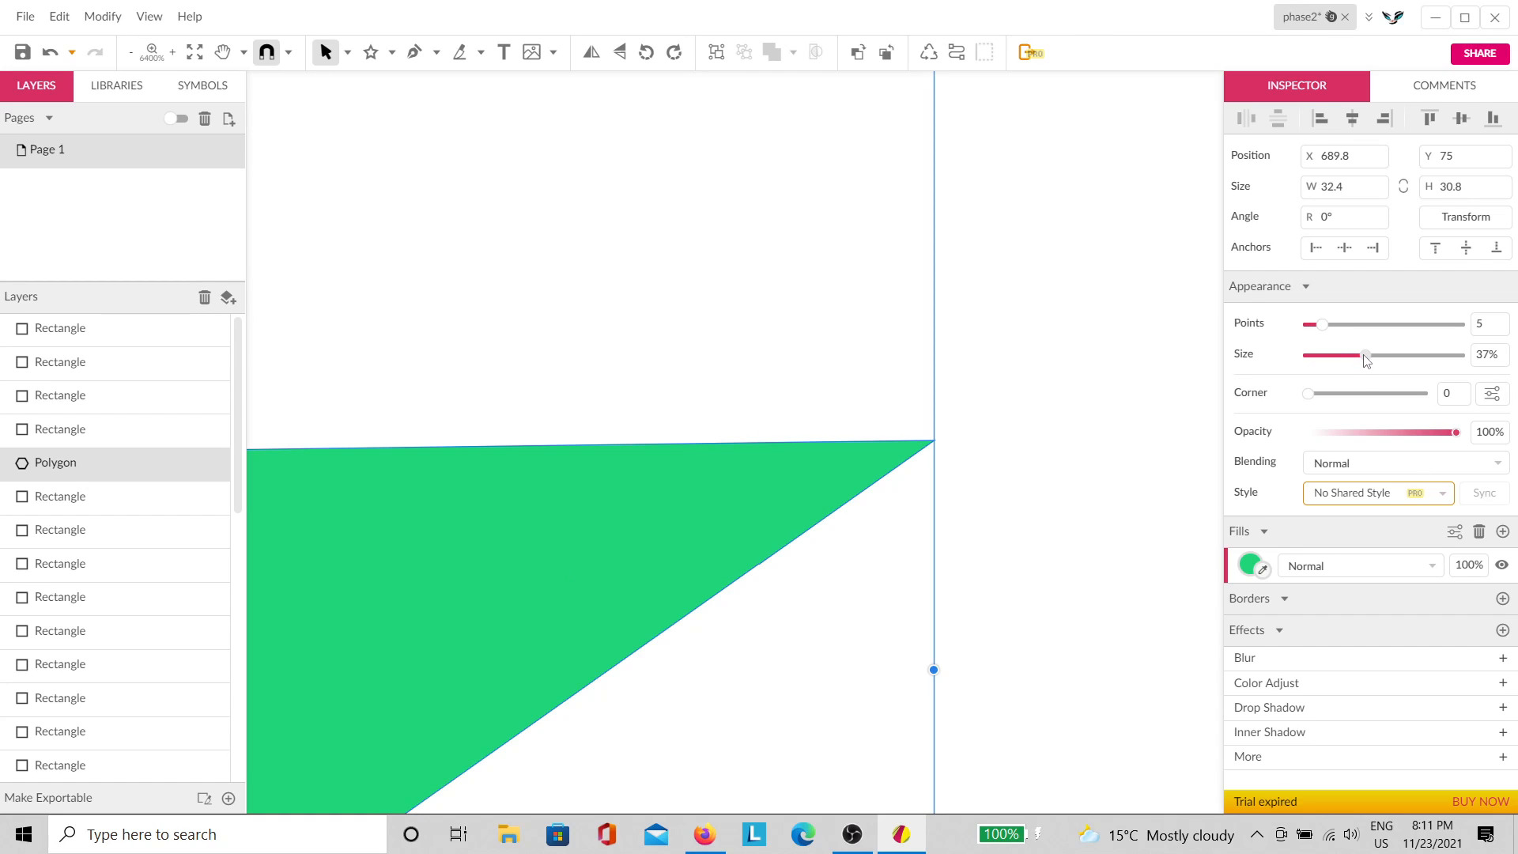
drag(1365, 355, 1386, 360)
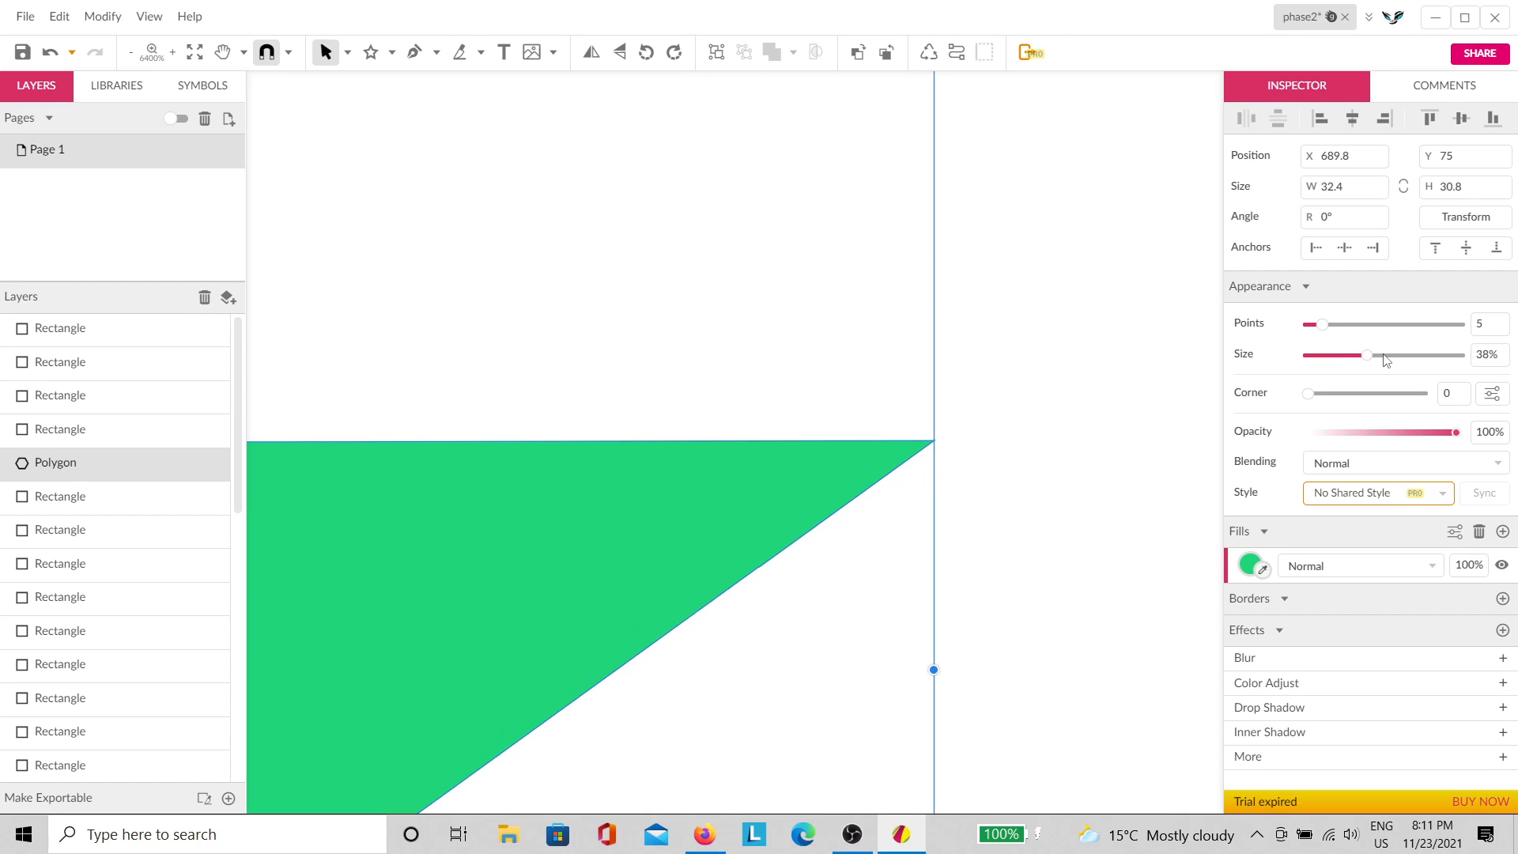
click(958, 528)
scroll(995, 509, down, 2)
click(727, 570)
scroll(751, 562, down, 4)
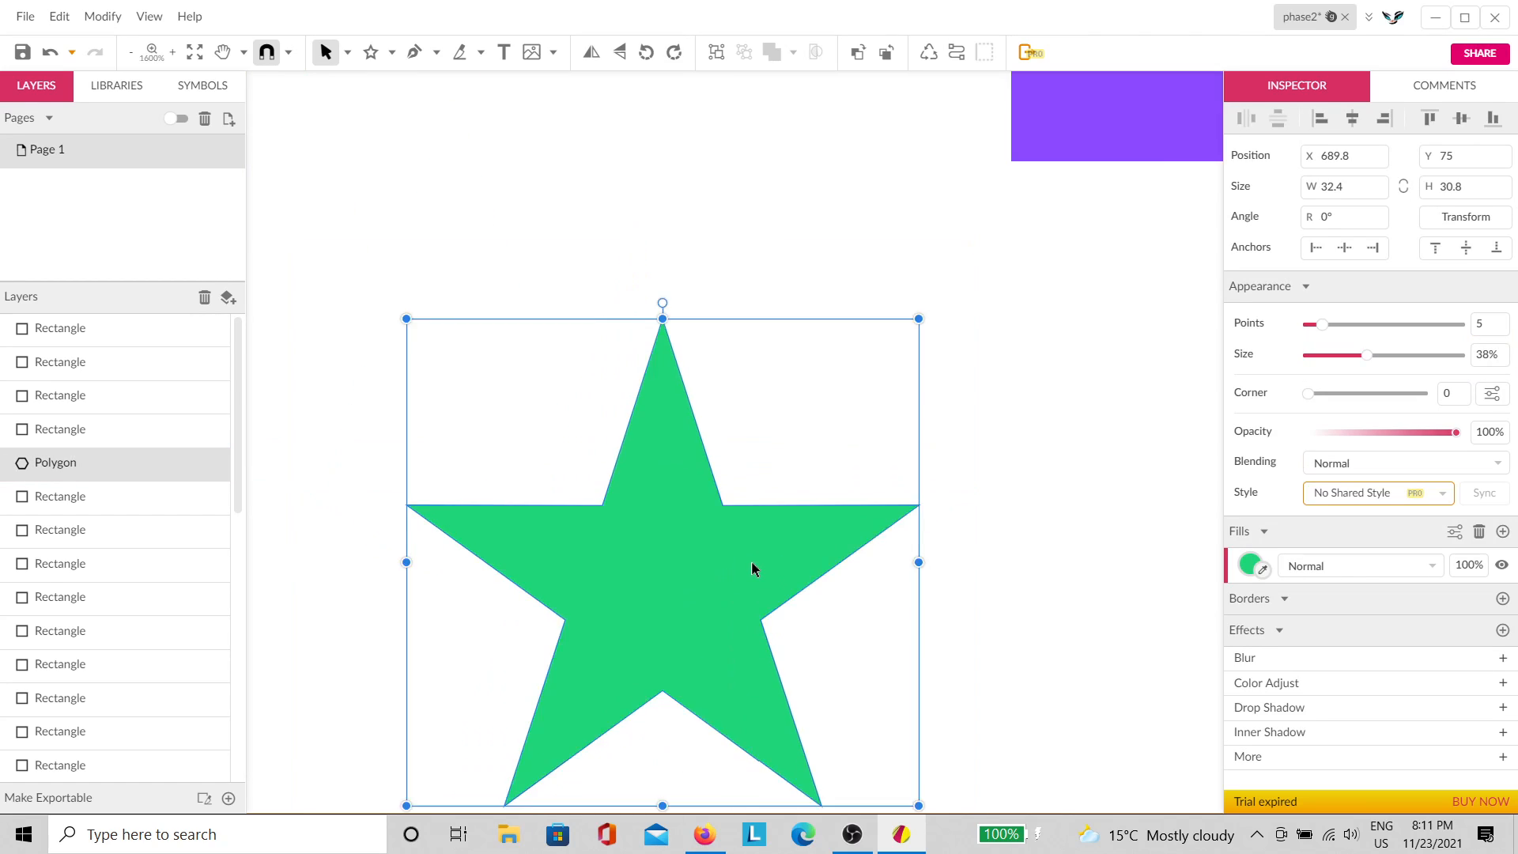
scroll(799, 632, down, 5)
scroll(805, 648, up, 2)
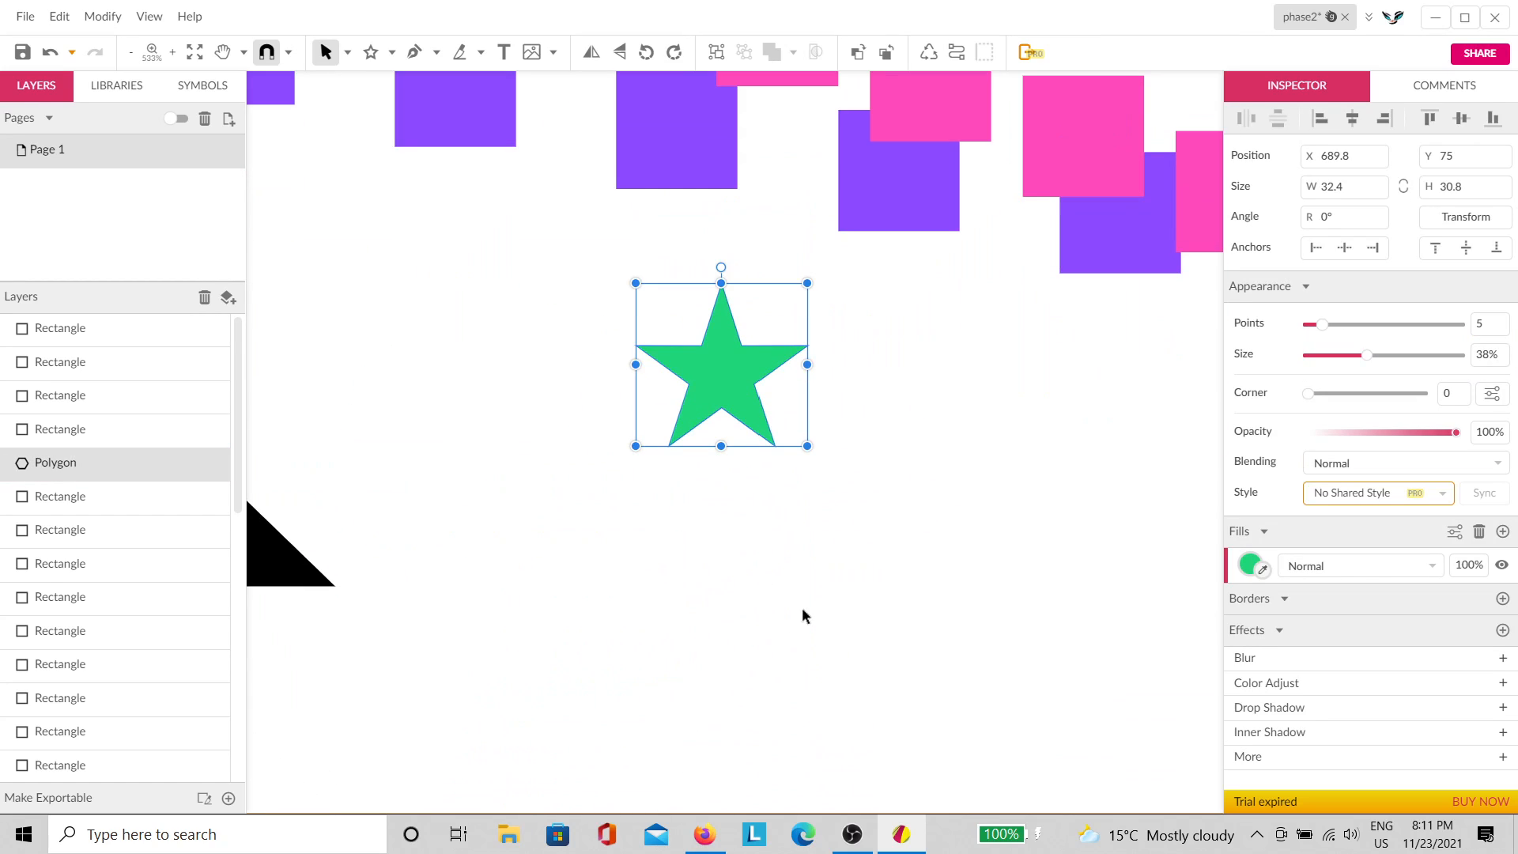
Step: Duplicate the star, flip the copy vertically and move it straight down to Y 157
key(ctrl+d)
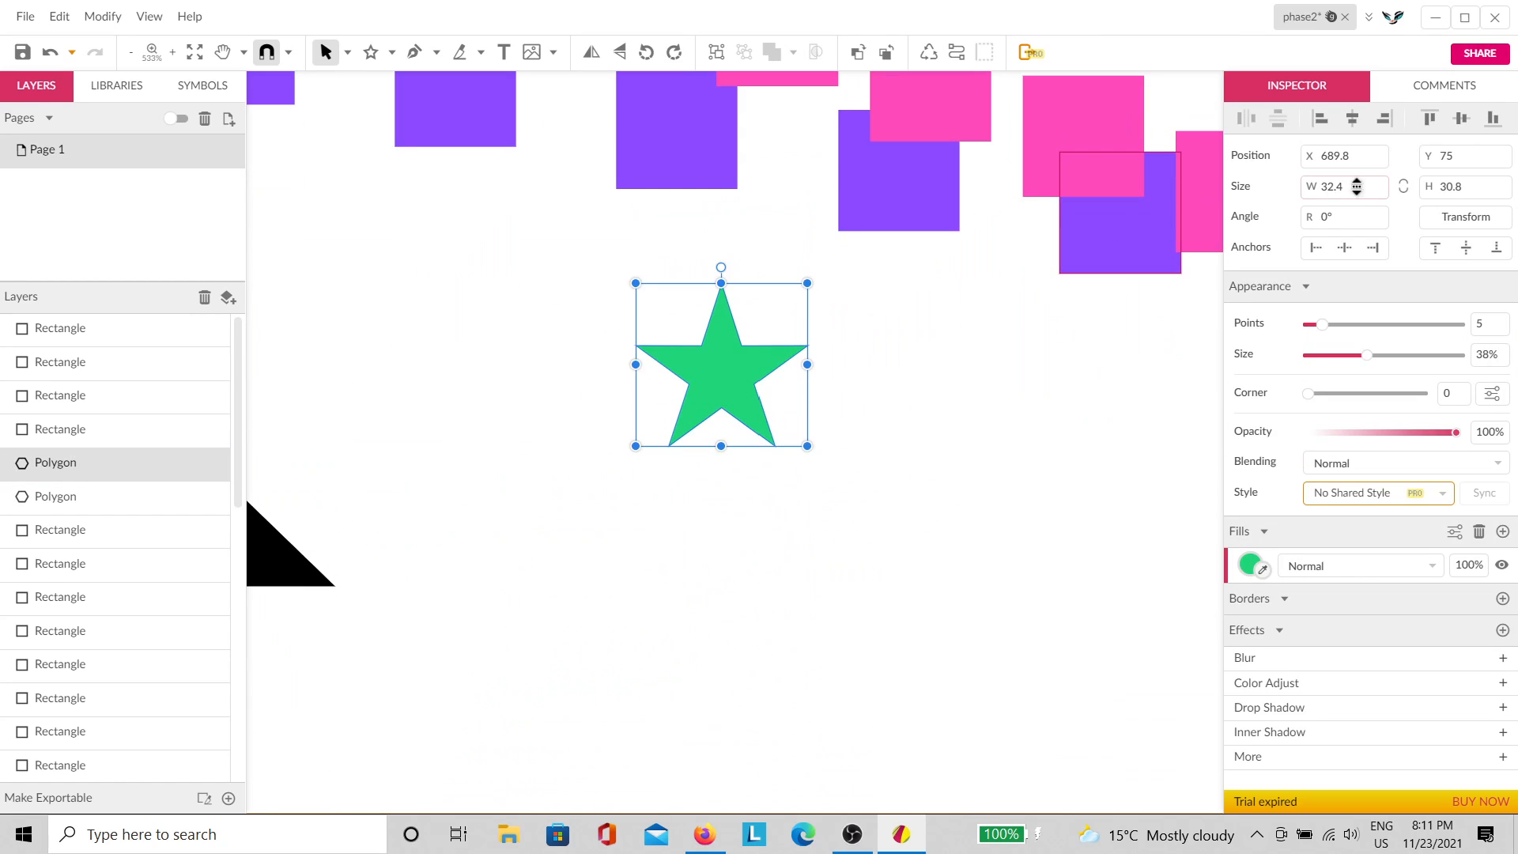
click(622, 55)
click(850, 306)
click(701, 348)
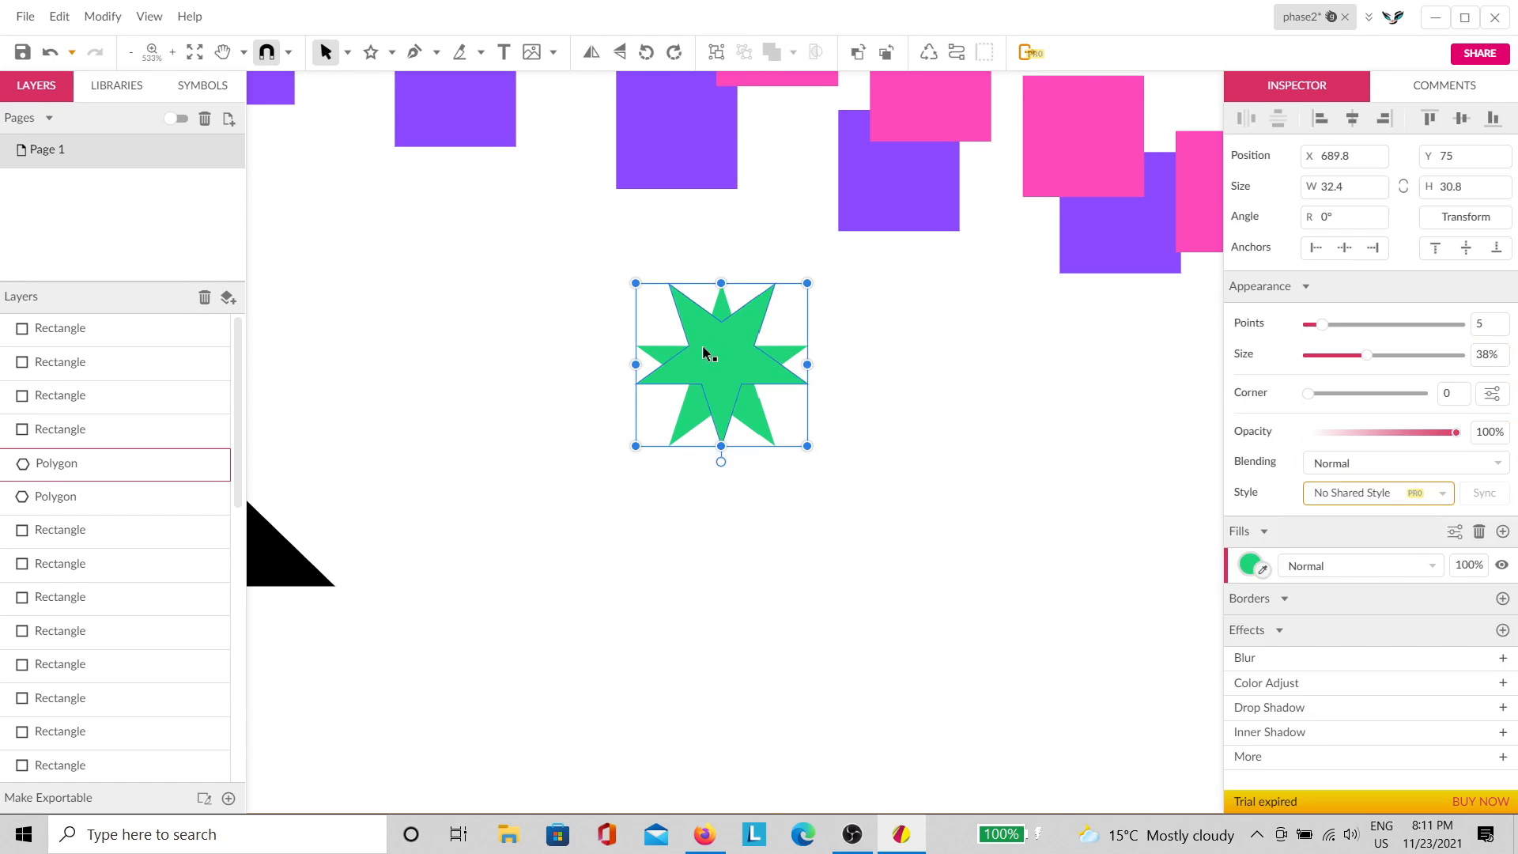
drag(702, 349, 719, 794)
scroll(752, 629, down, 3)
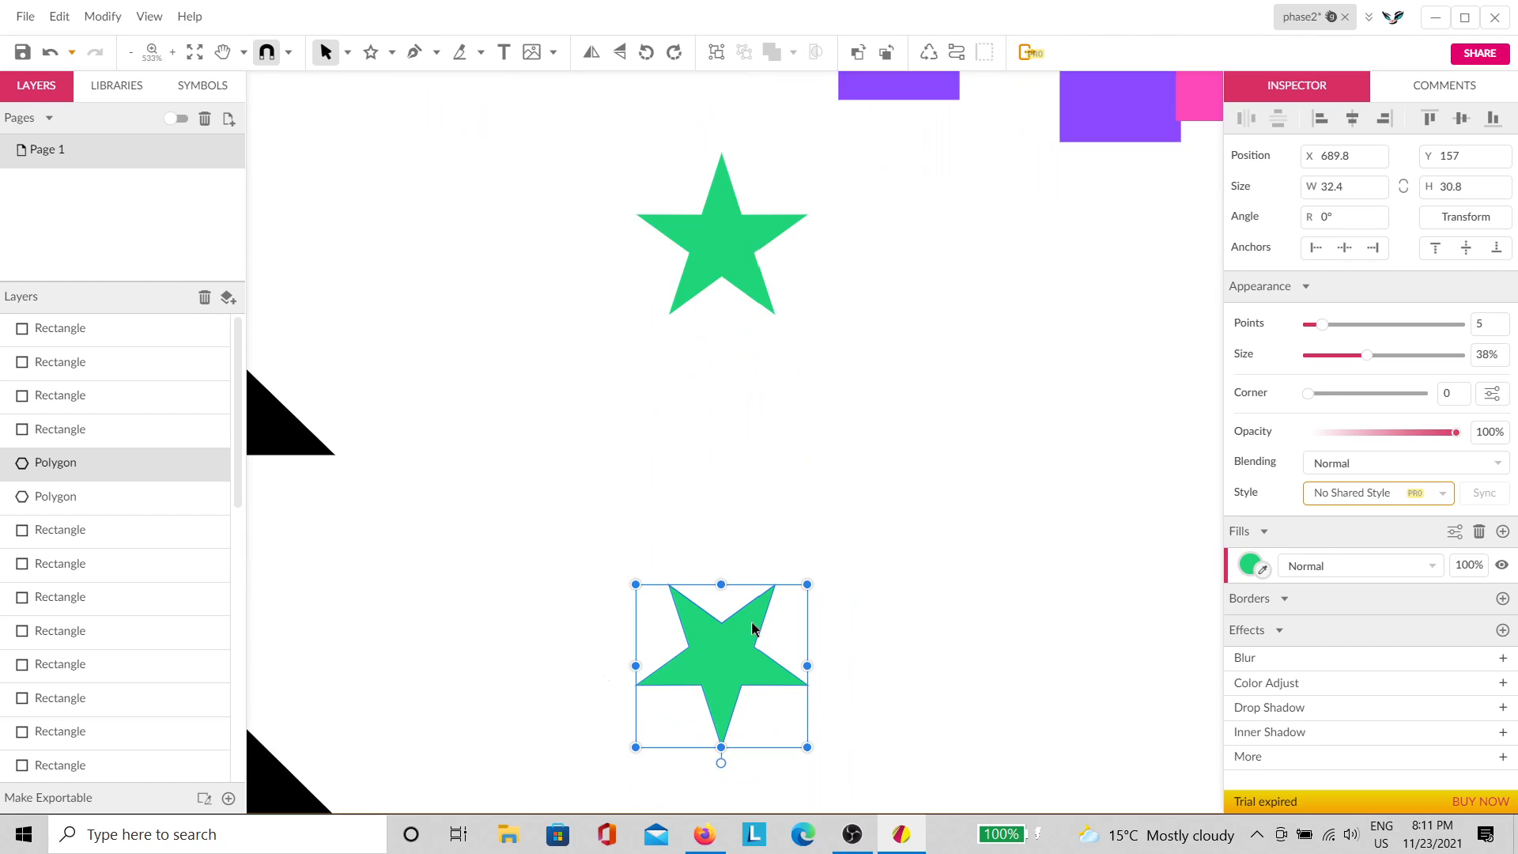
Step: Move the inverted star further straight down so the two stars together span about 153.8 px in height, and deselect
scroll(810, 458, down, 5)
shift+click(777, 366)
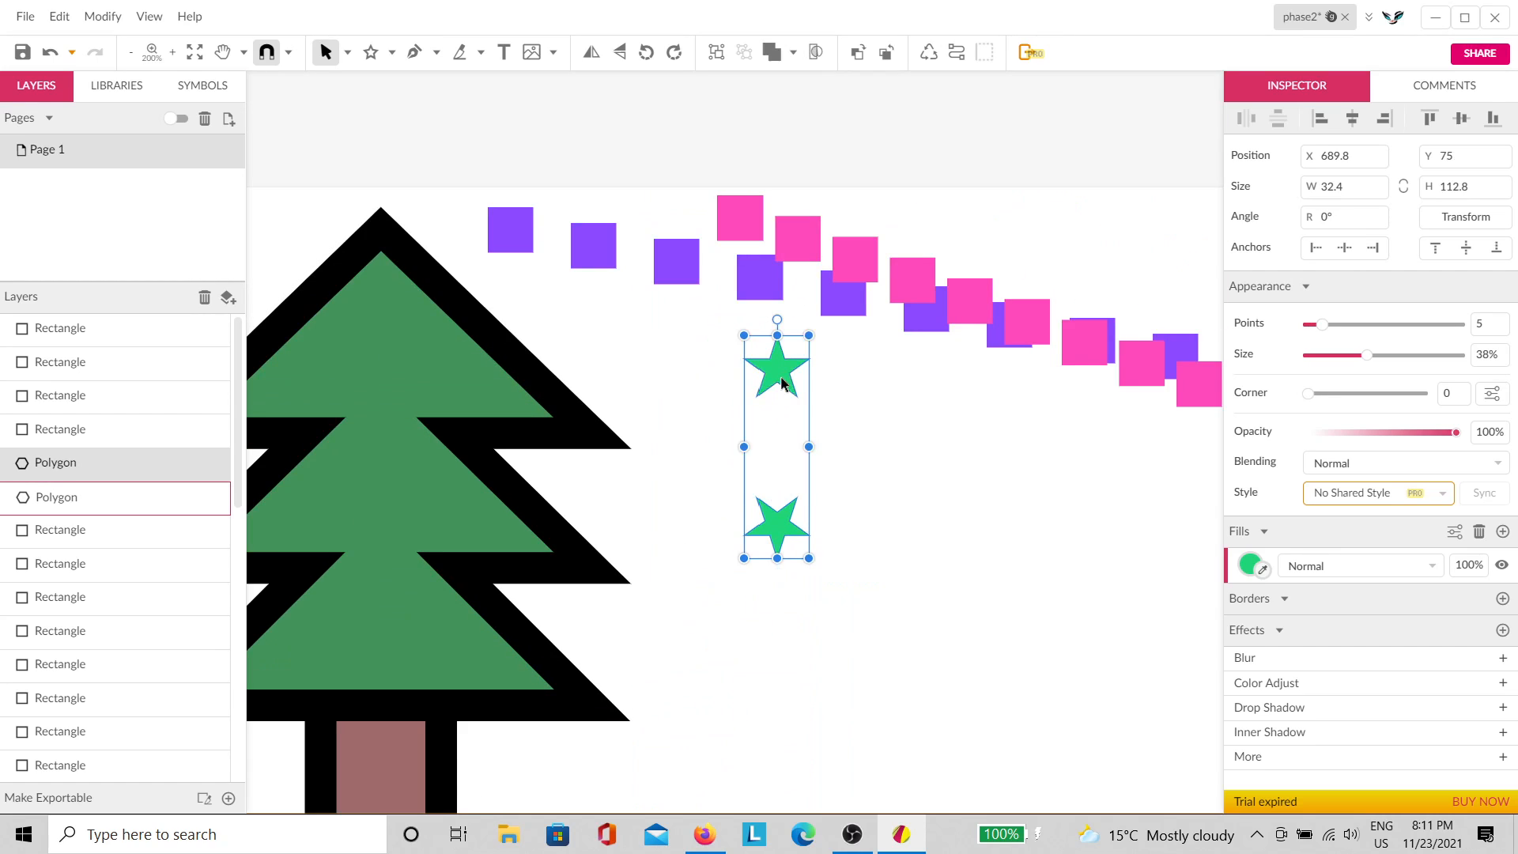
click(888, 492)
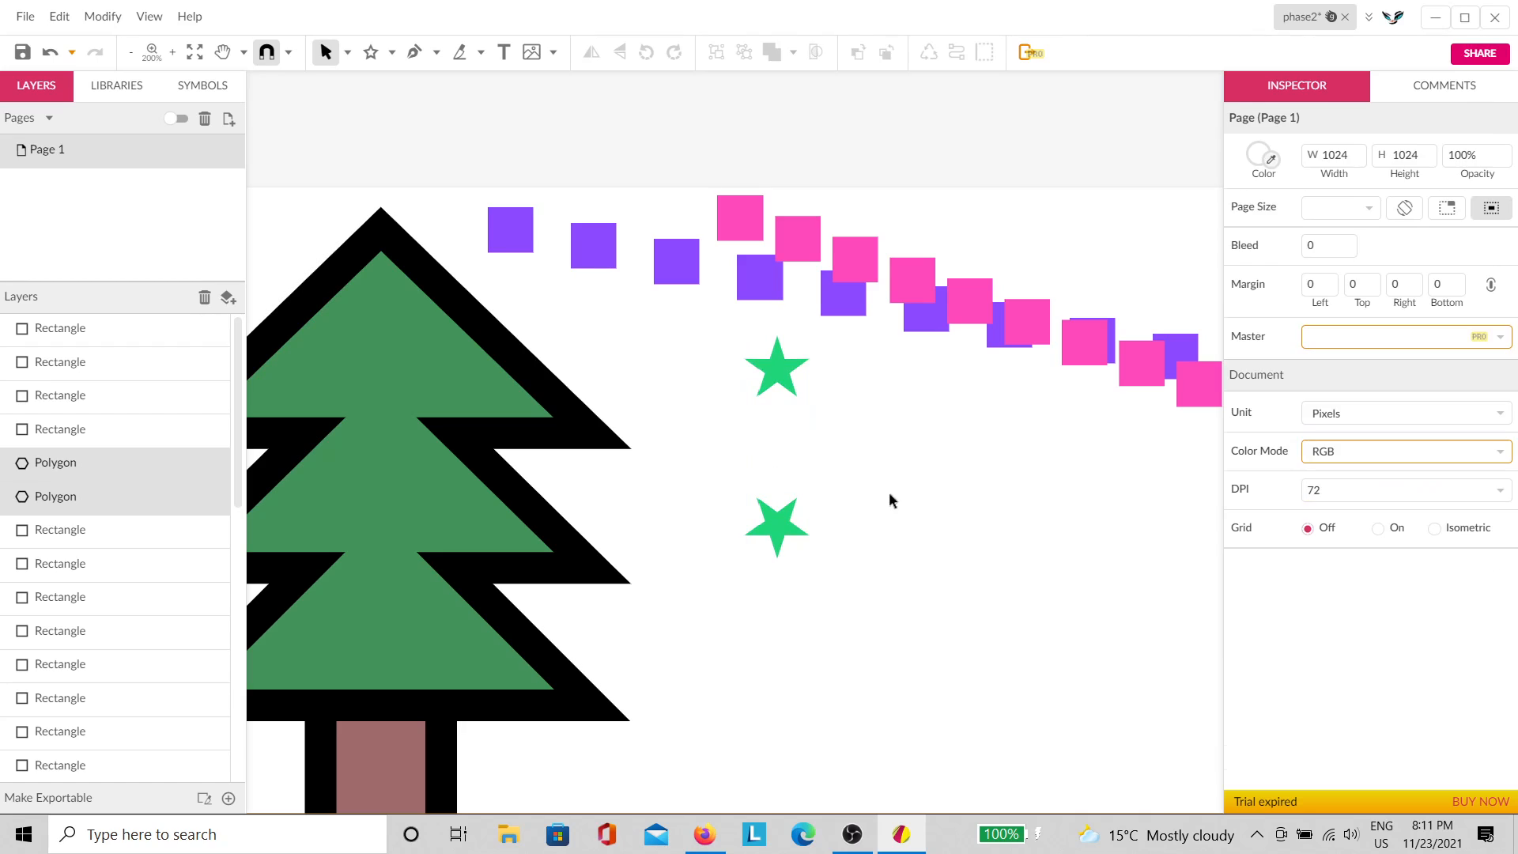
click(779, 534)
drag(779, 534, 777, 616)
click(883, 533)
Step: Duplicate the opposing star pair with about 30° clockwise rotation, repeat it until twelve stars form a closed ring, and deselect
drag(858, 667, 872, 387)
key(ctrl+d)
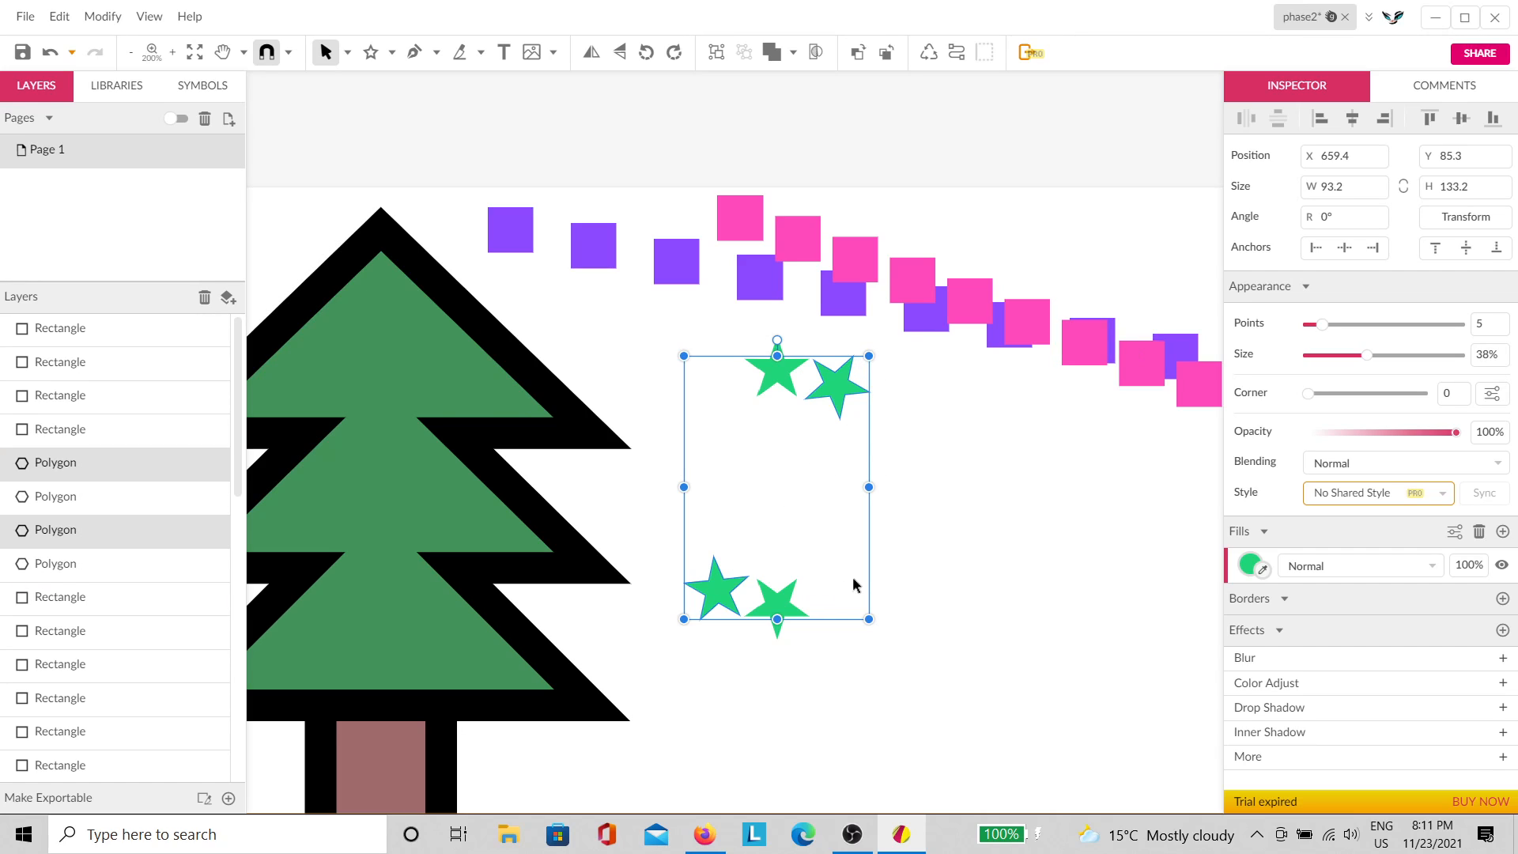
key(ctrl+d)
key(ctrl+d)
key(ctrl+d)
key(ctrl+d)
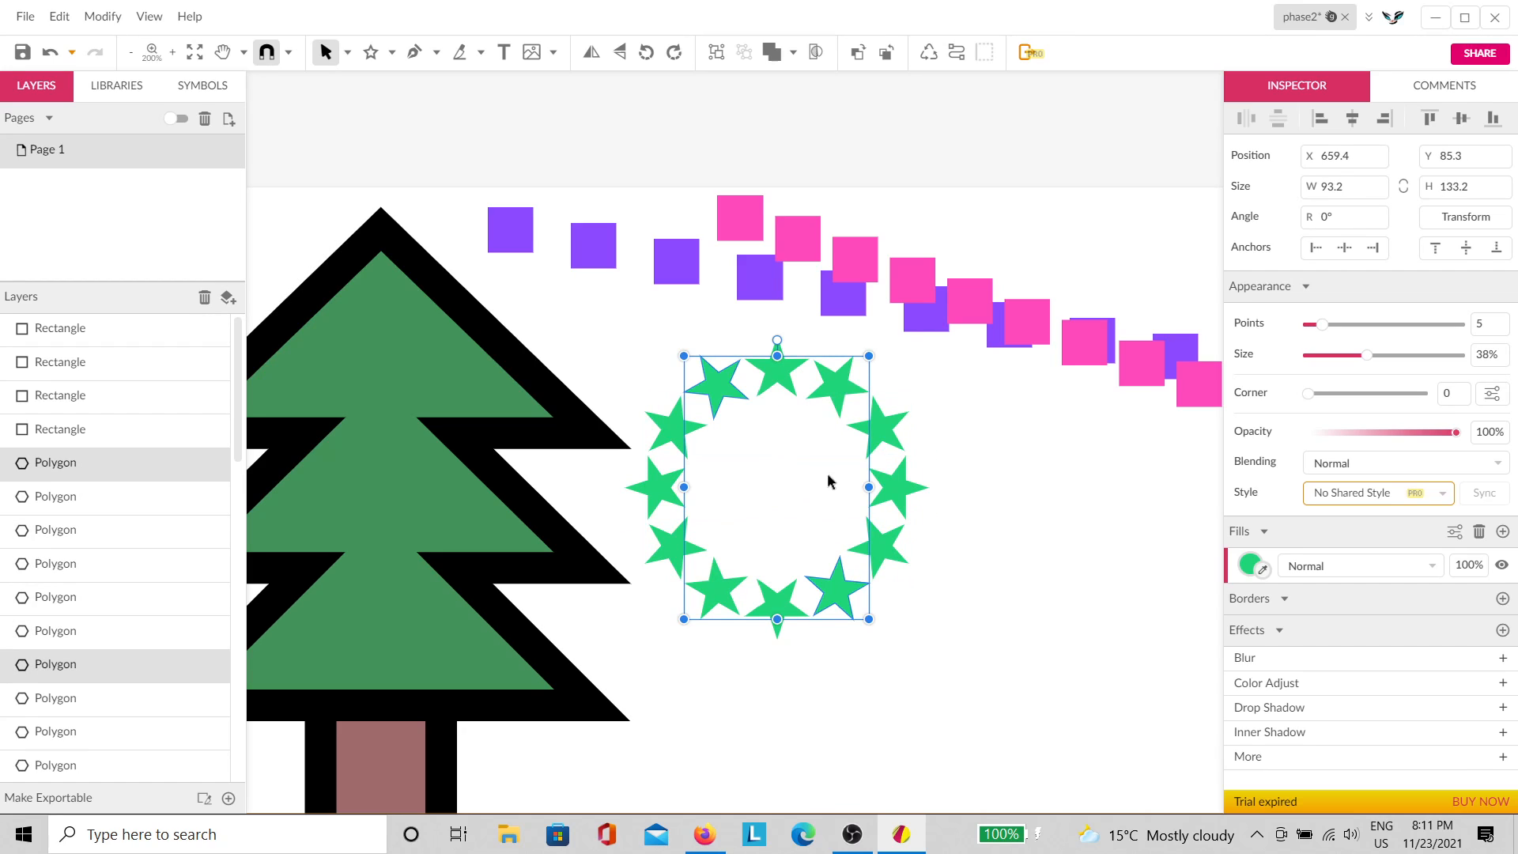
key(ctrl+d)
click(774, 423)
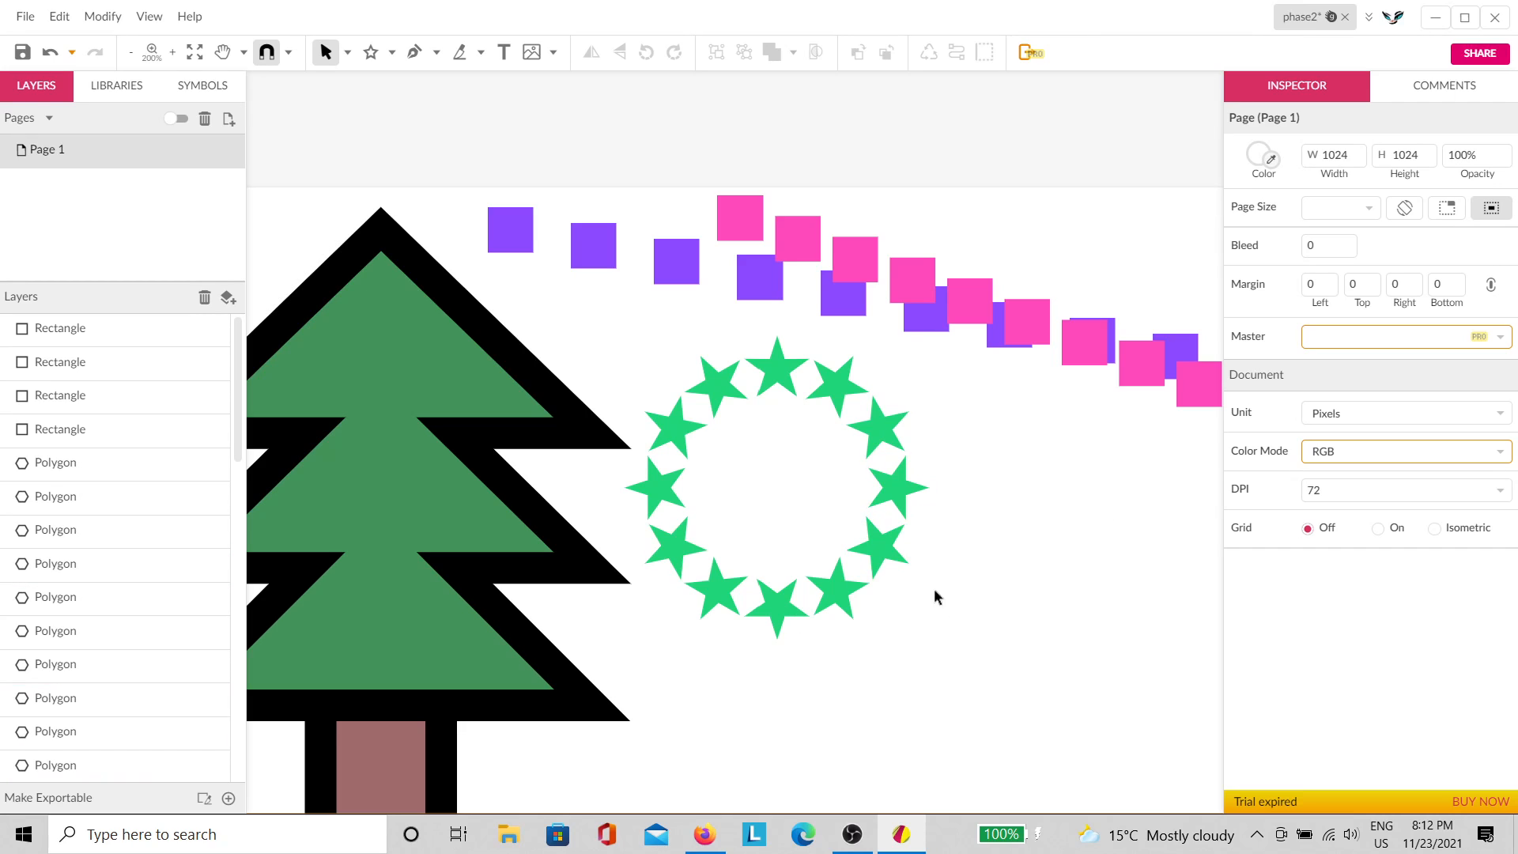
Step: Duplicate the whole star ring and scale the copy proportionally about its centre to 100.8 px wide
drag(940, 685, 663, 386)
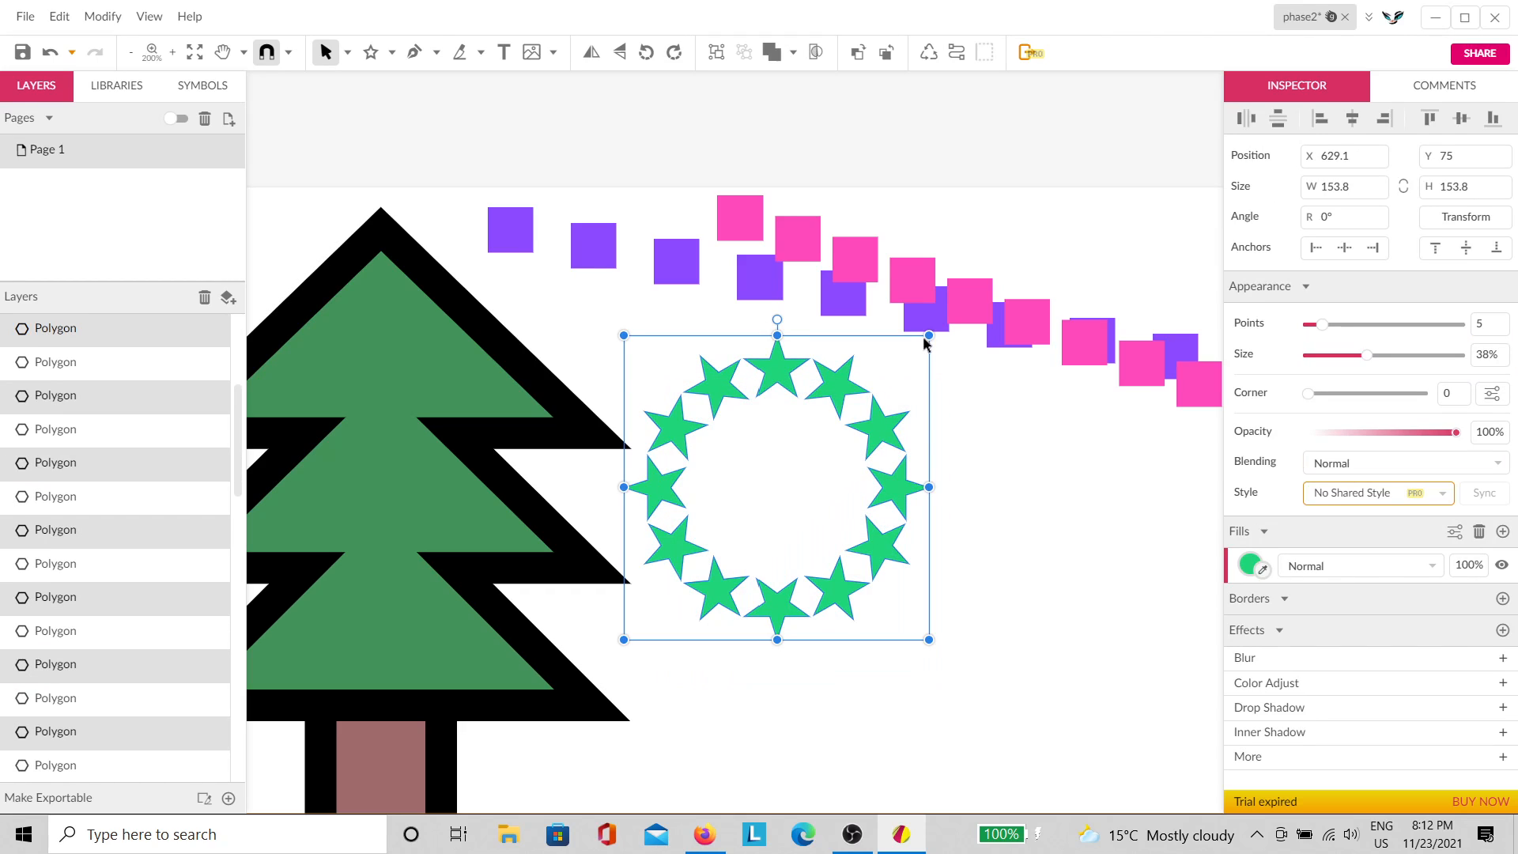
key(alt)
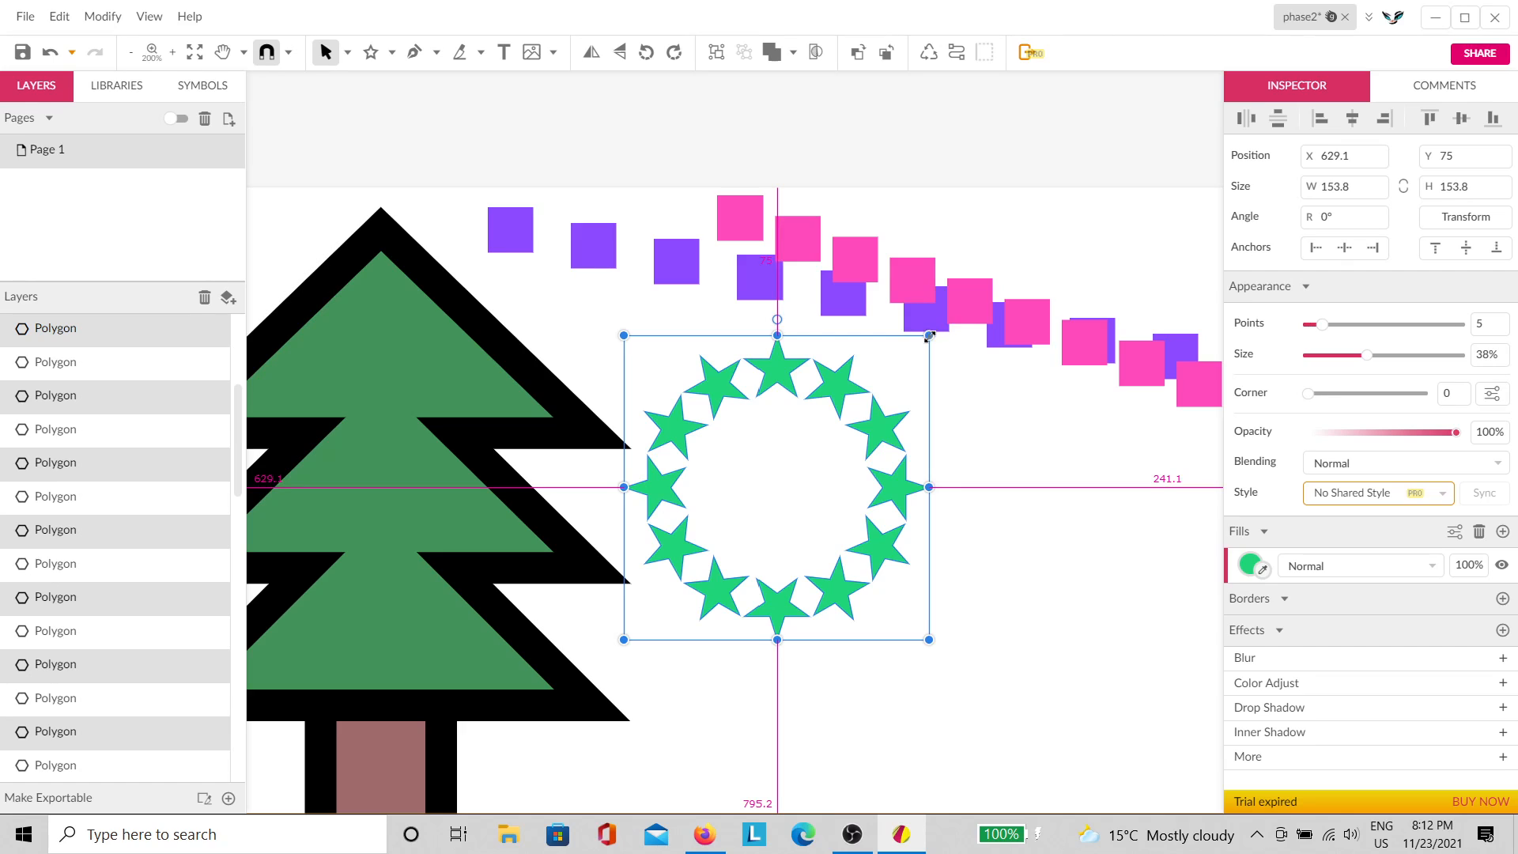
drag(929, 336, 853, 391)
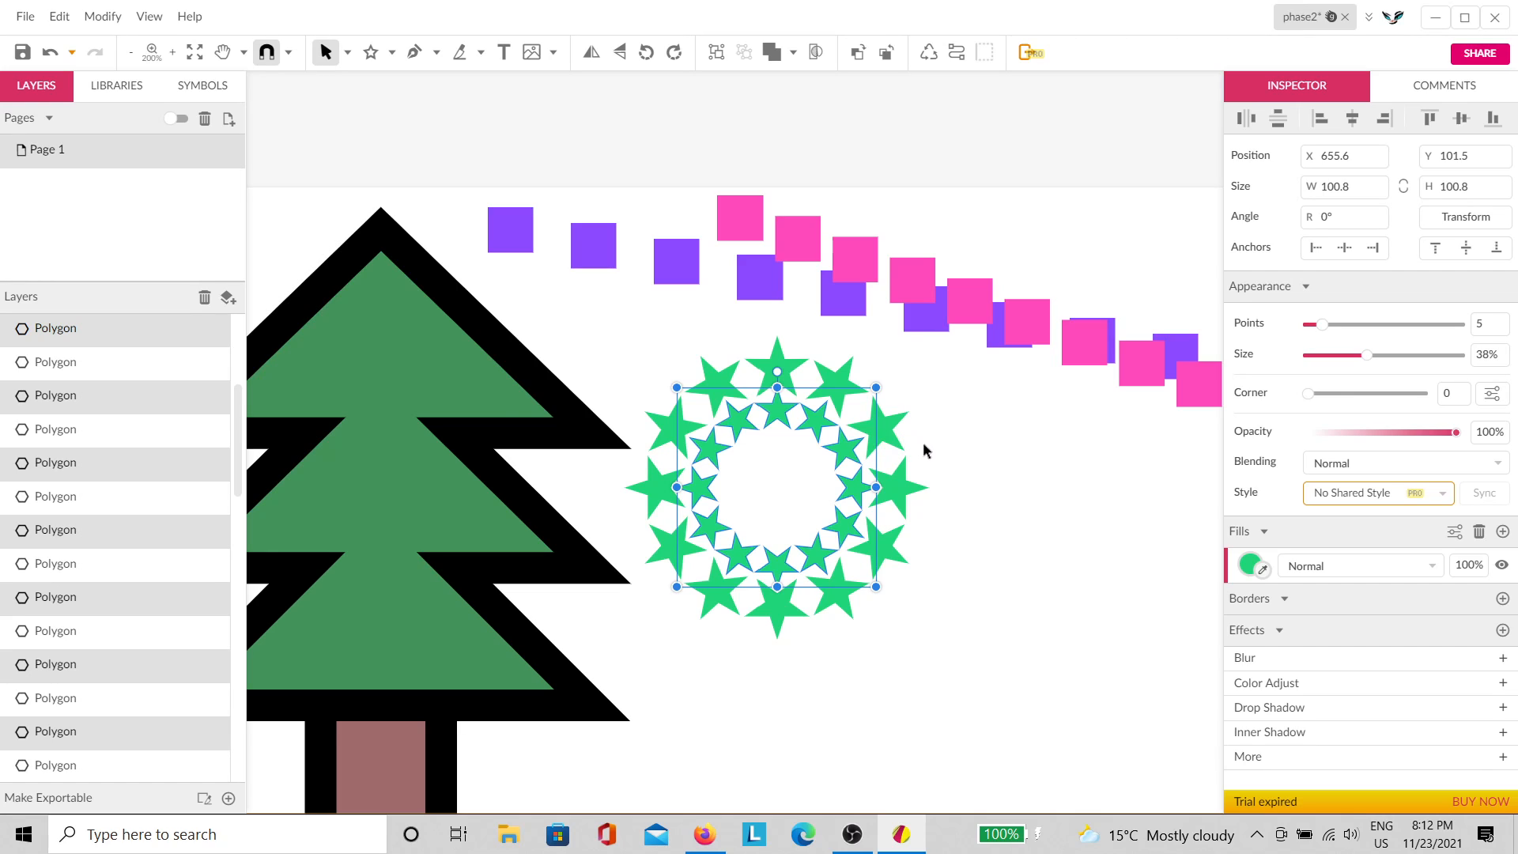
Step: Repeat the scaled ring duplication inward until the innermost star ring is 8 px wide
key(ctrl+d)
key(ctrl+d)
key(ctrl+d)
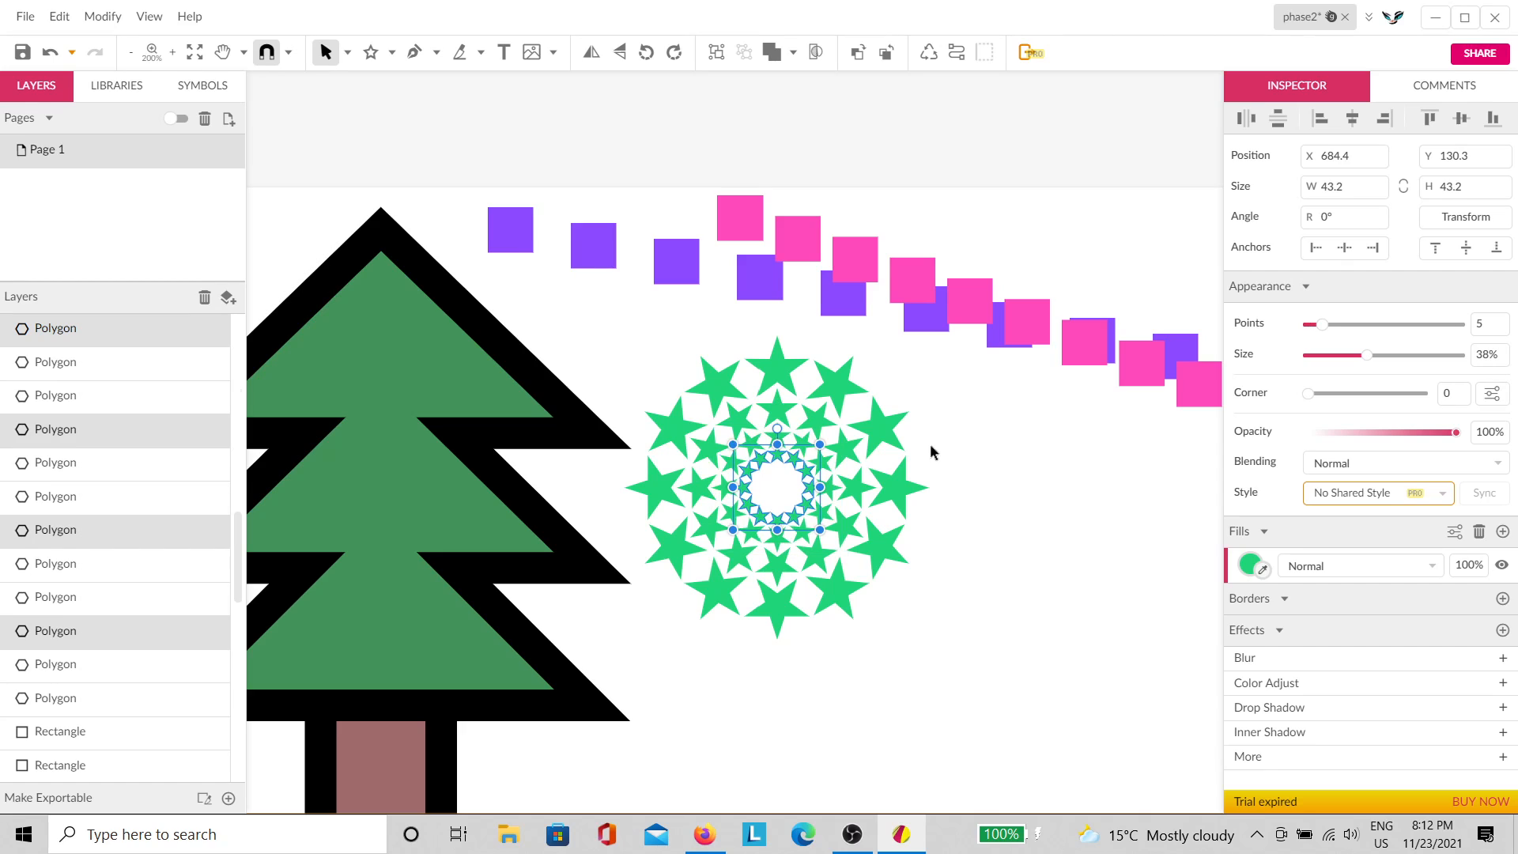
key(ctrl+d)
key(ctrl+d)
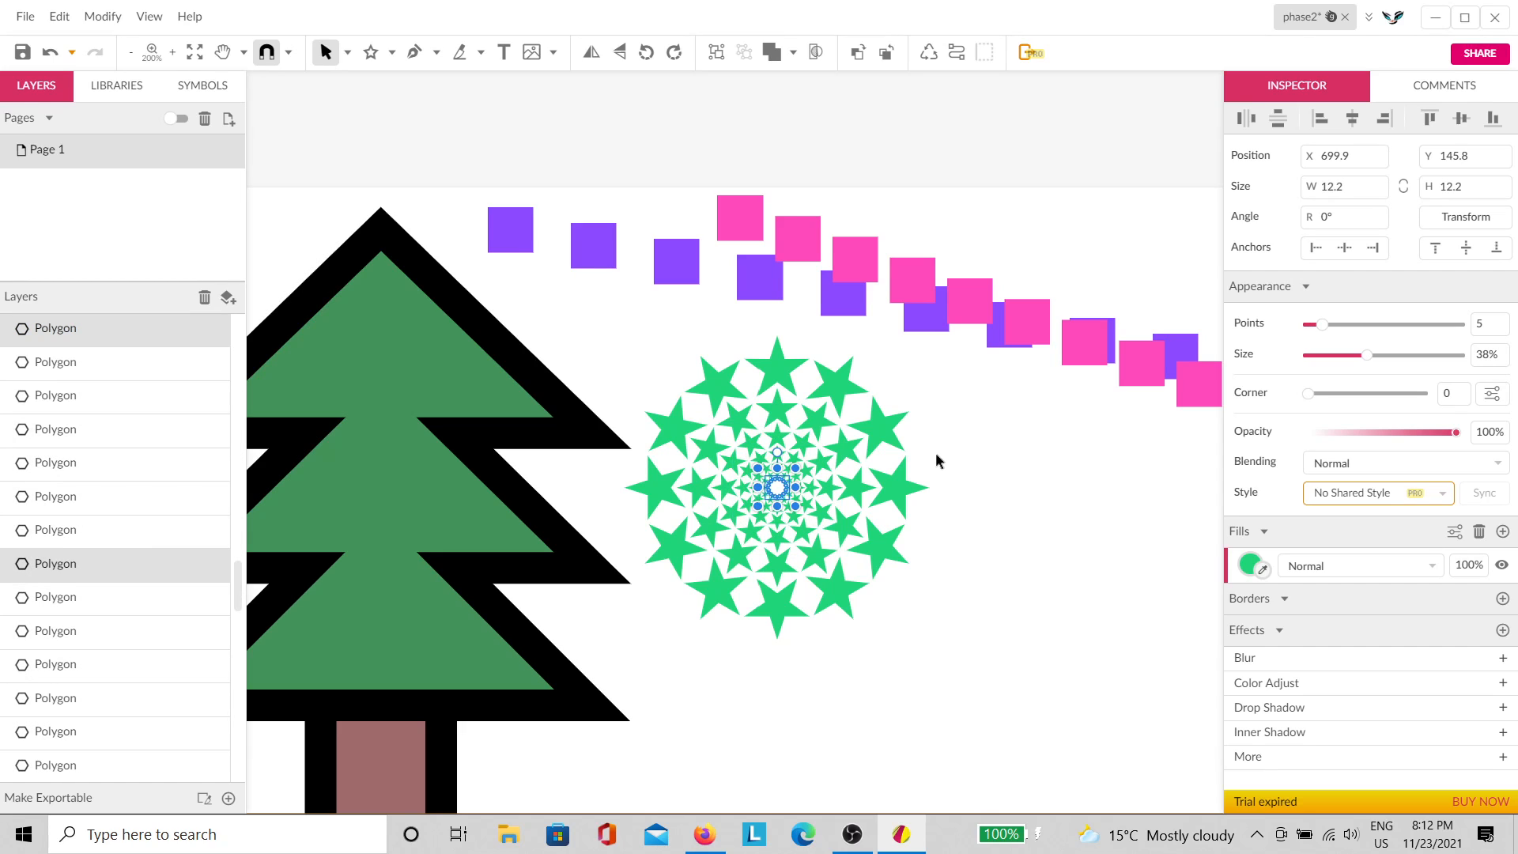
scroll(736, 458, up, 5)
scroll(799, 599, up, 10)
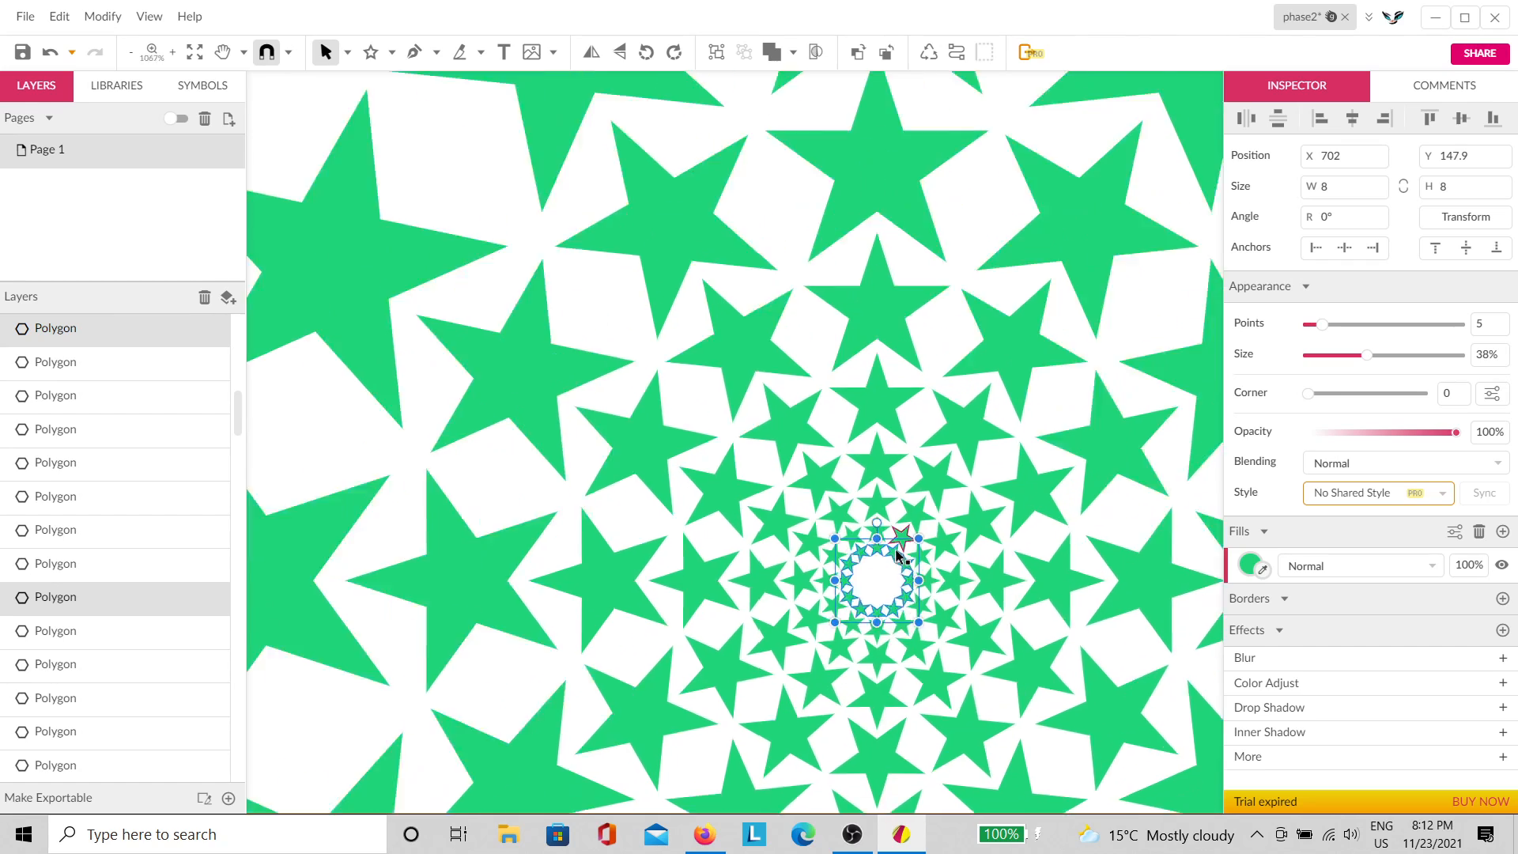
Step: Keep repeating the scaled duplication from the 8 px ring until the innermost ring's width and height reach 0
scroll(798, 590, down, 1)
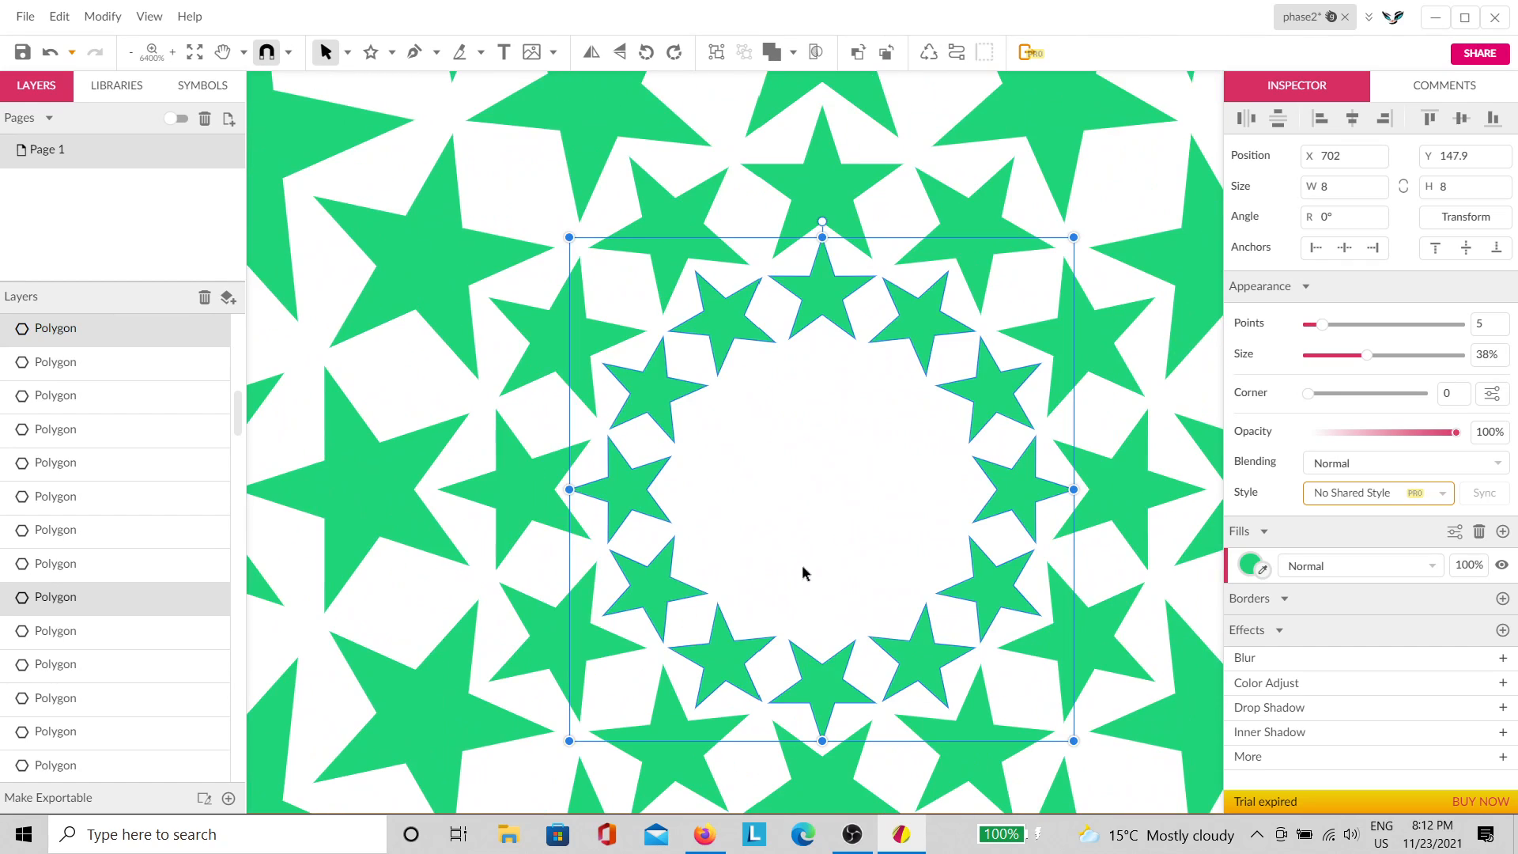
key(ctrl+d)
key(ctrl+d)
key(ctrl+d)
key(ctrl+d)
key(ctrl+d)
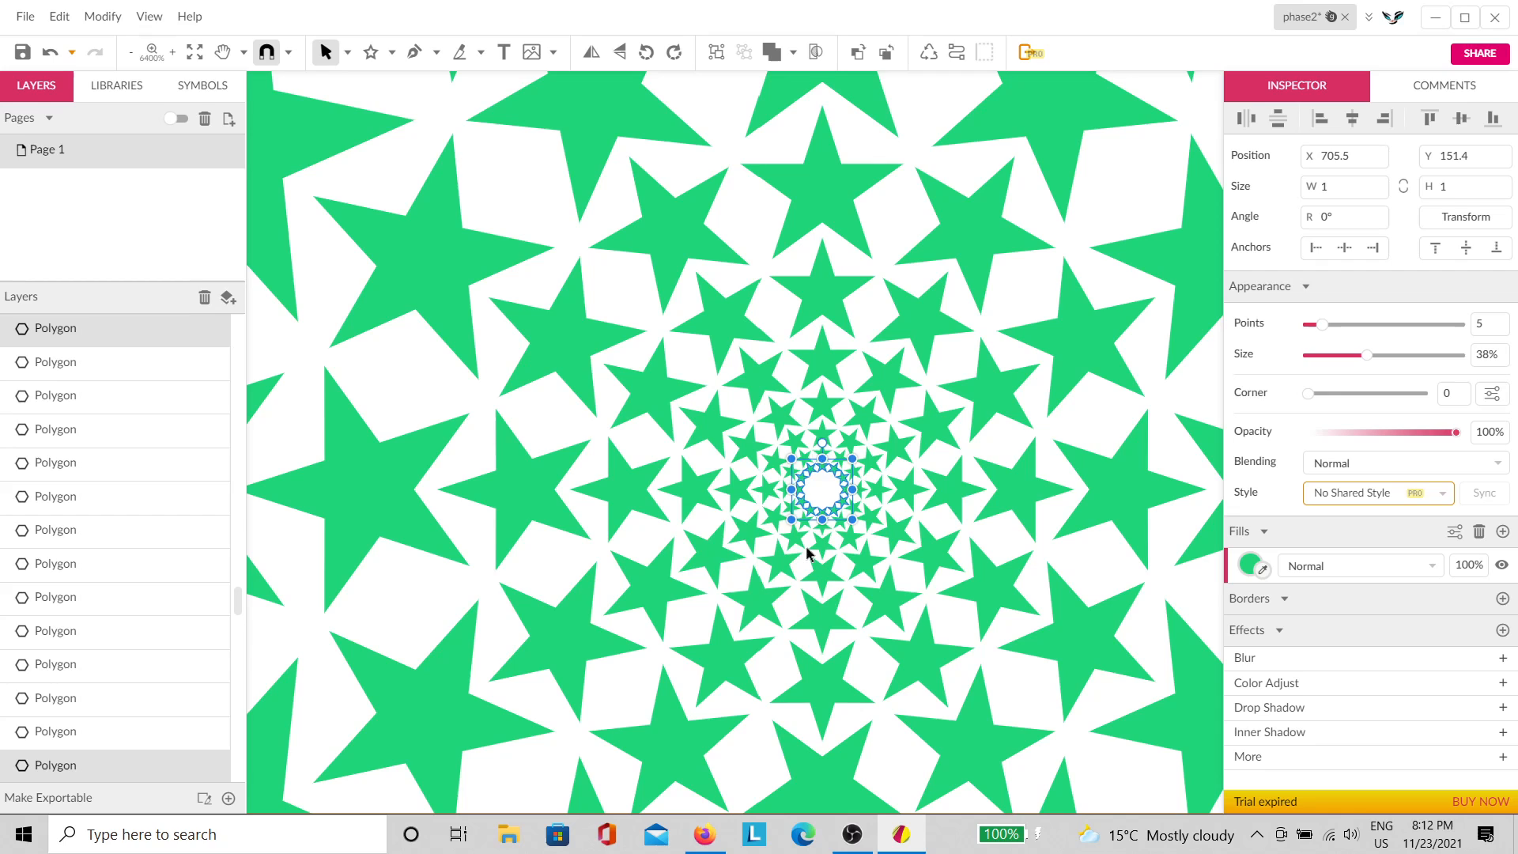
scroll(827, 518, up, 2)
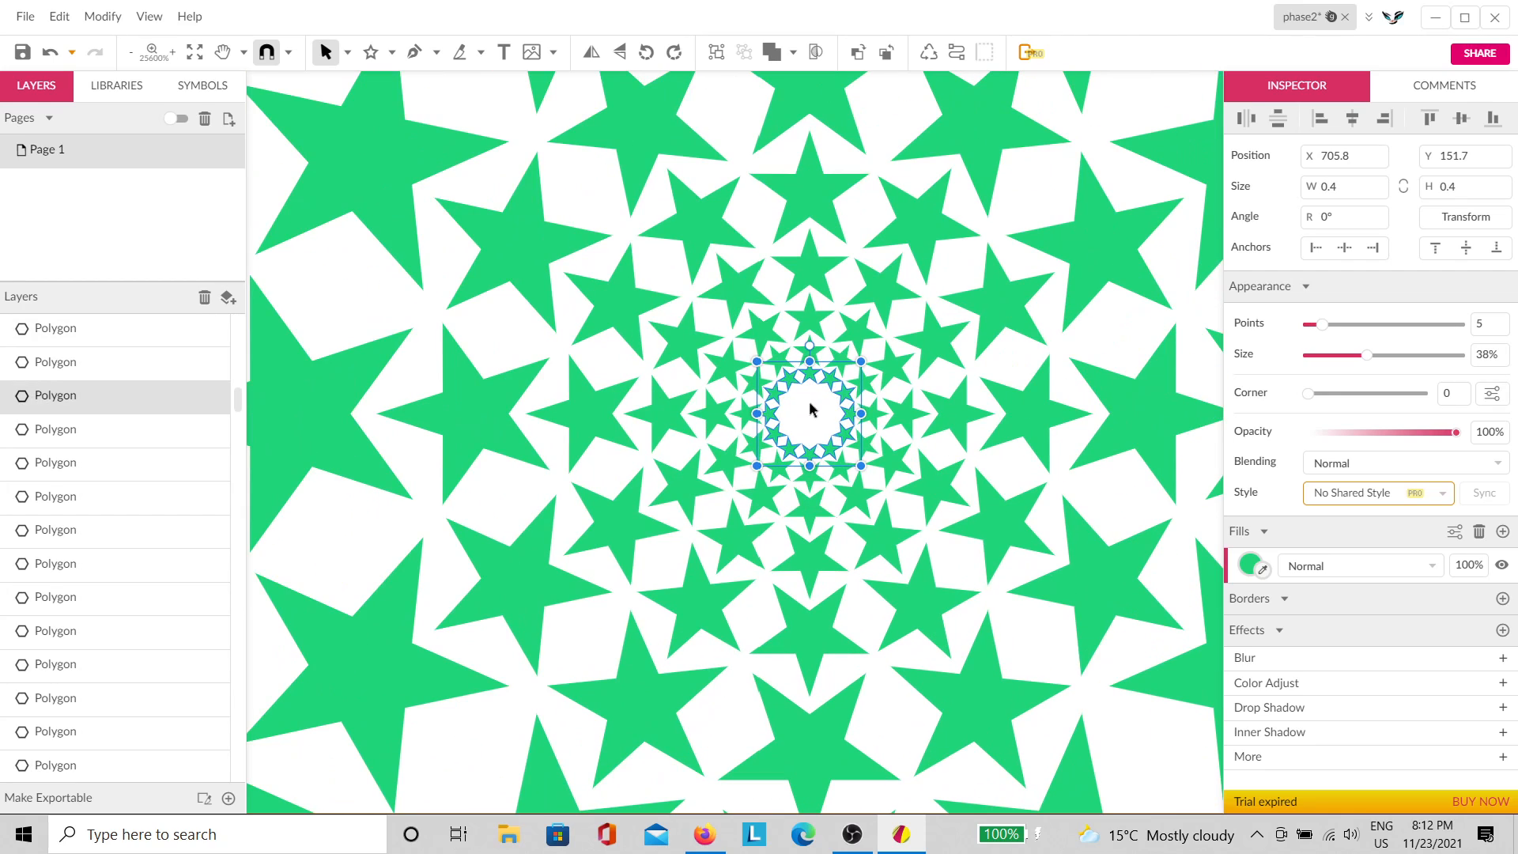
key(ctrl+d)
key(ctrl+d)
key(ctrl+d)
key(ctrl+d)
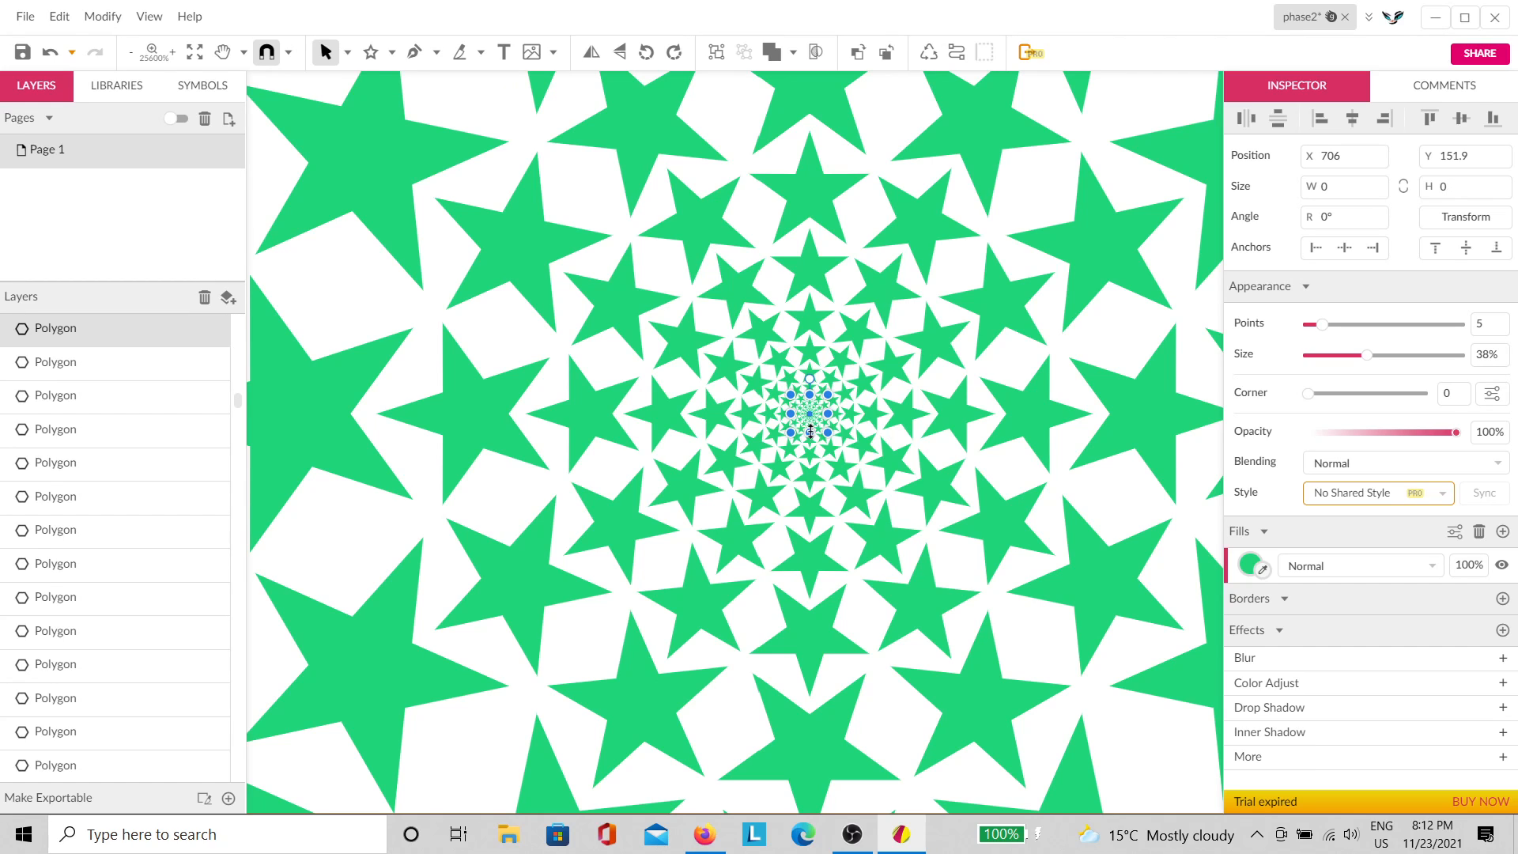
Step: Examine the nested star rings at different magnifications around their common centre
scroll(810, 431, down, 5)
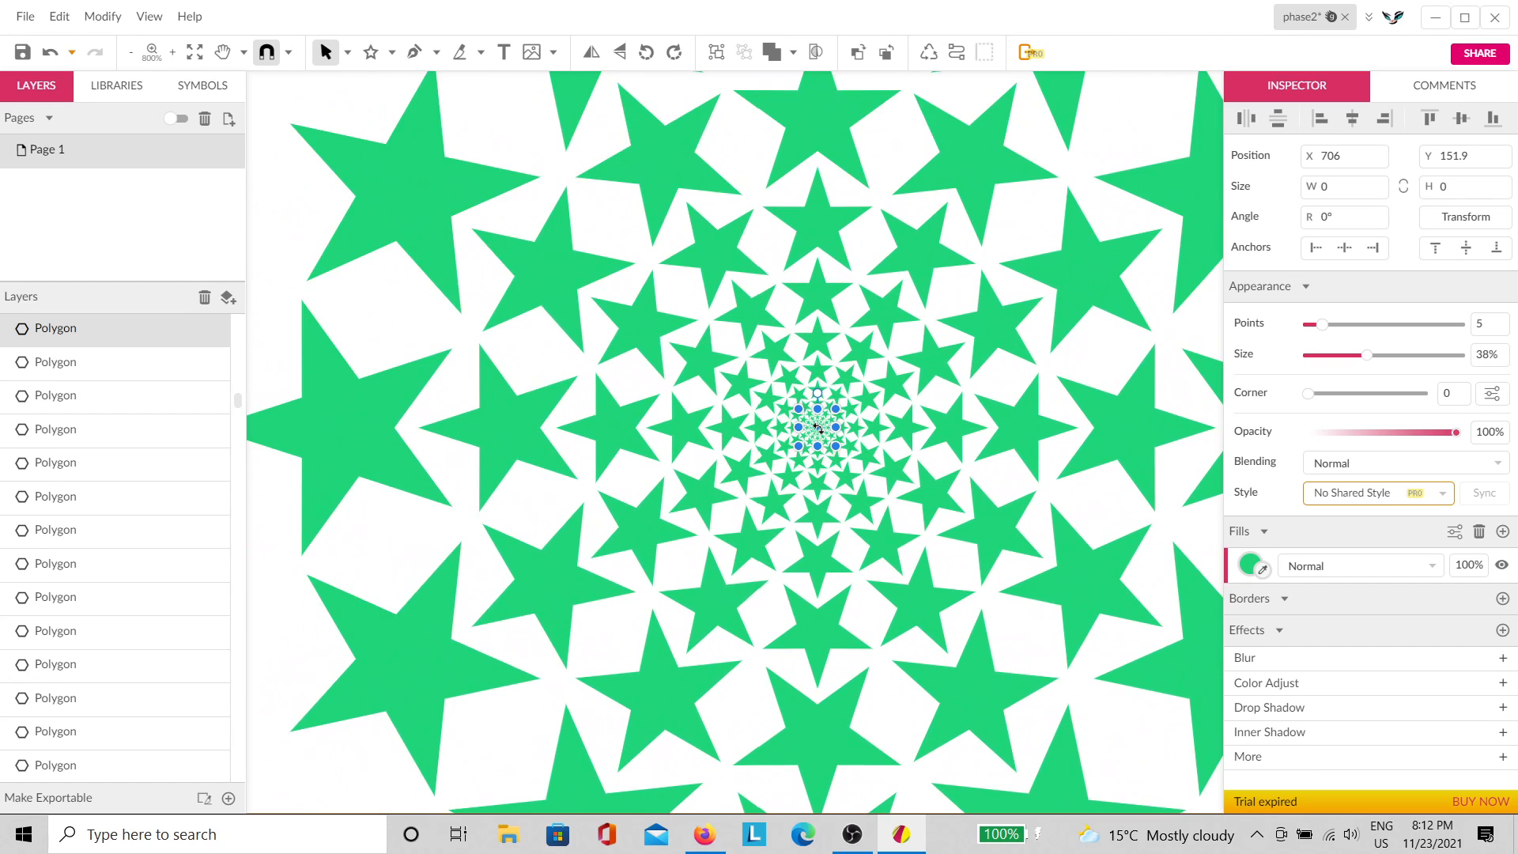
scroll(814, 426, down, 2)
scroll(817, 429, up, 4)
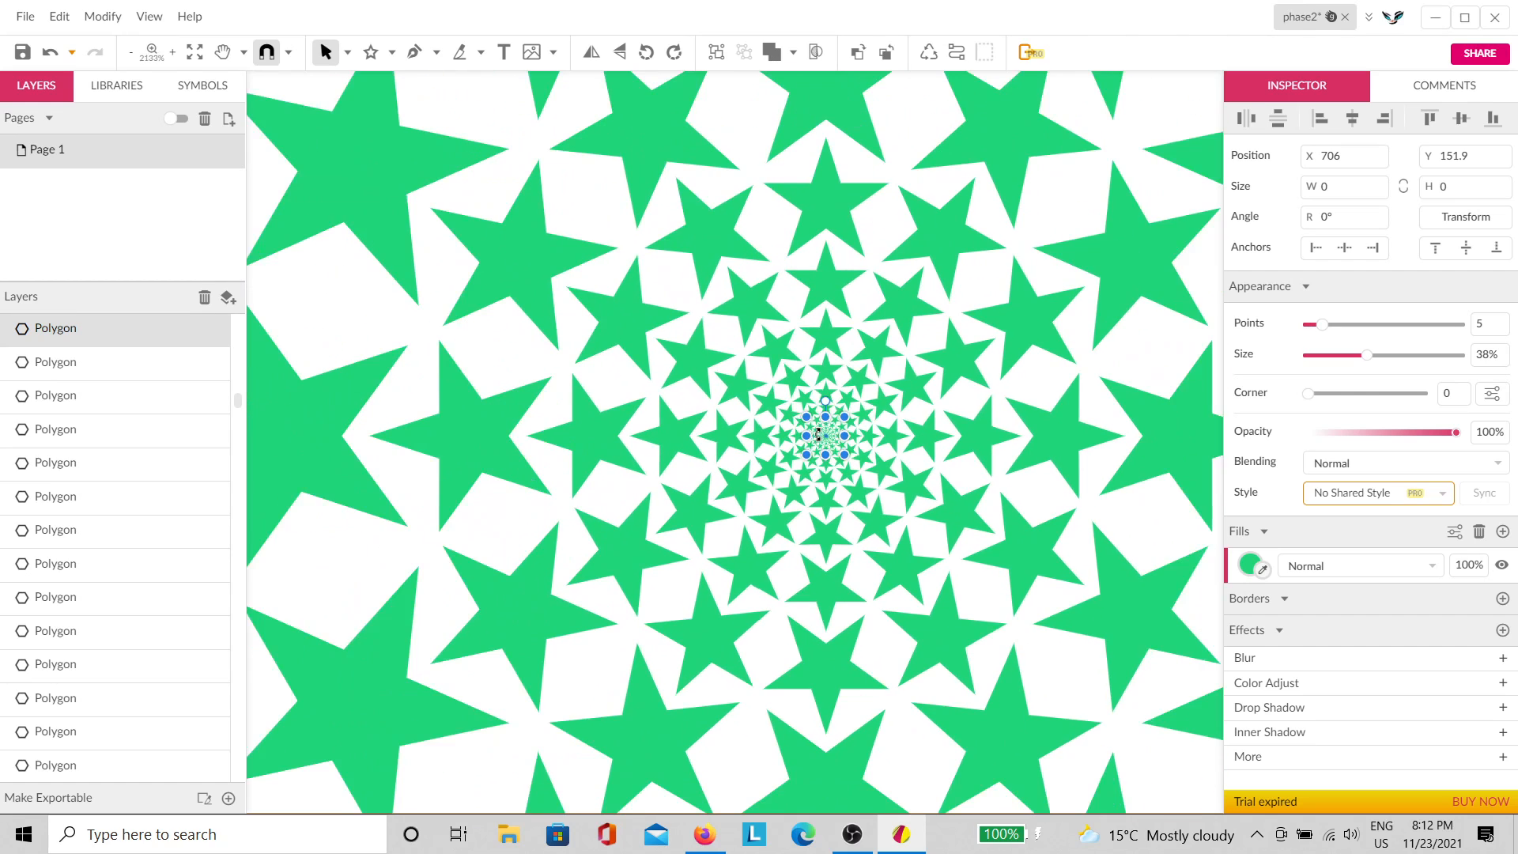
scroll(864, 433, up, 2)
scroll(711, 440, up, 2)
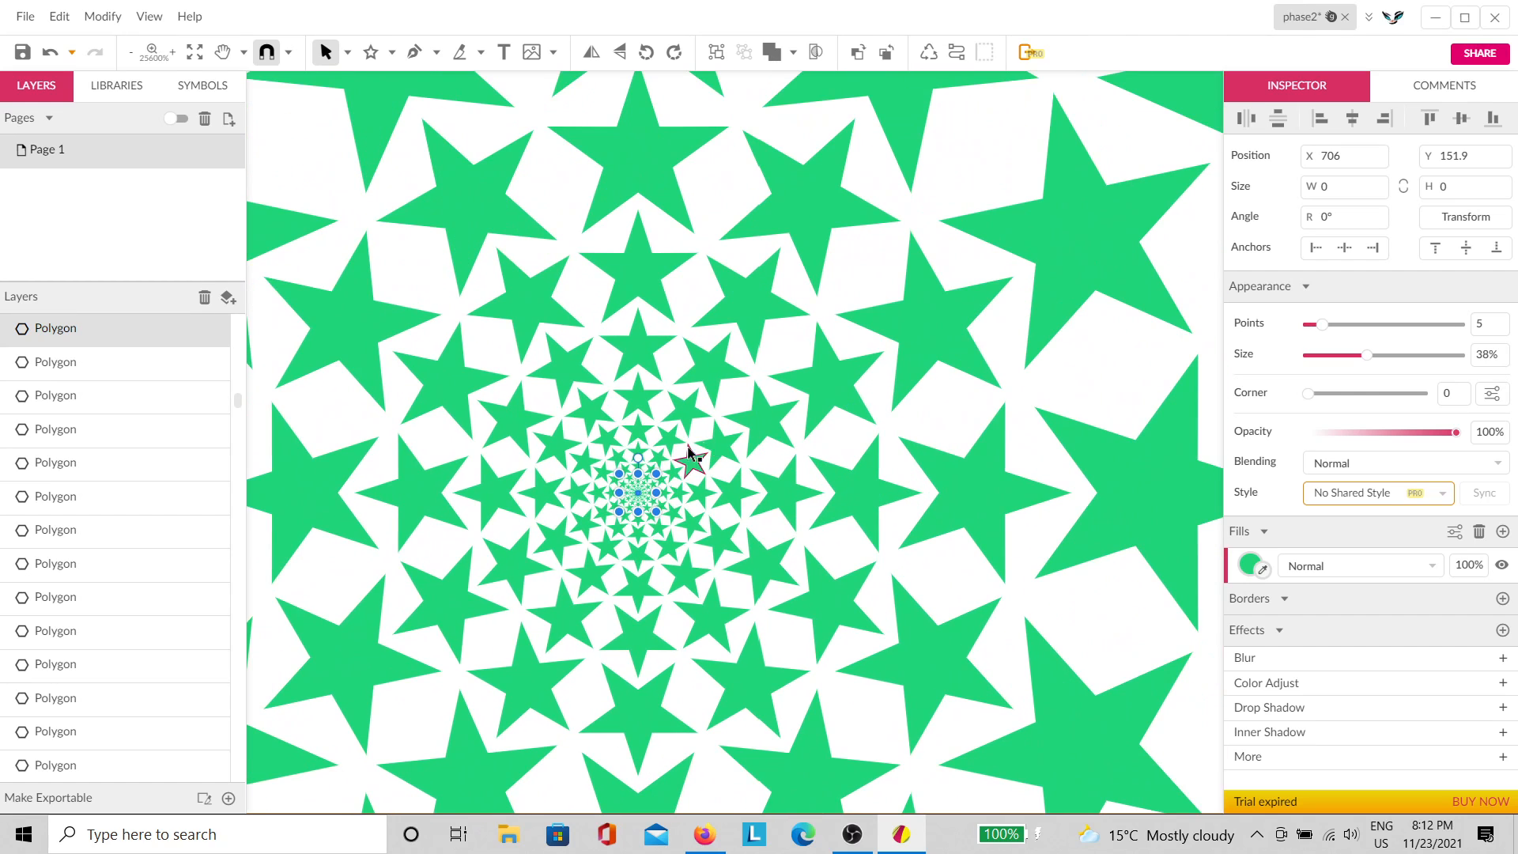
Step: Select every green star of the nested rings together
scroll(688, 452, down, 6)
click(692, 436)
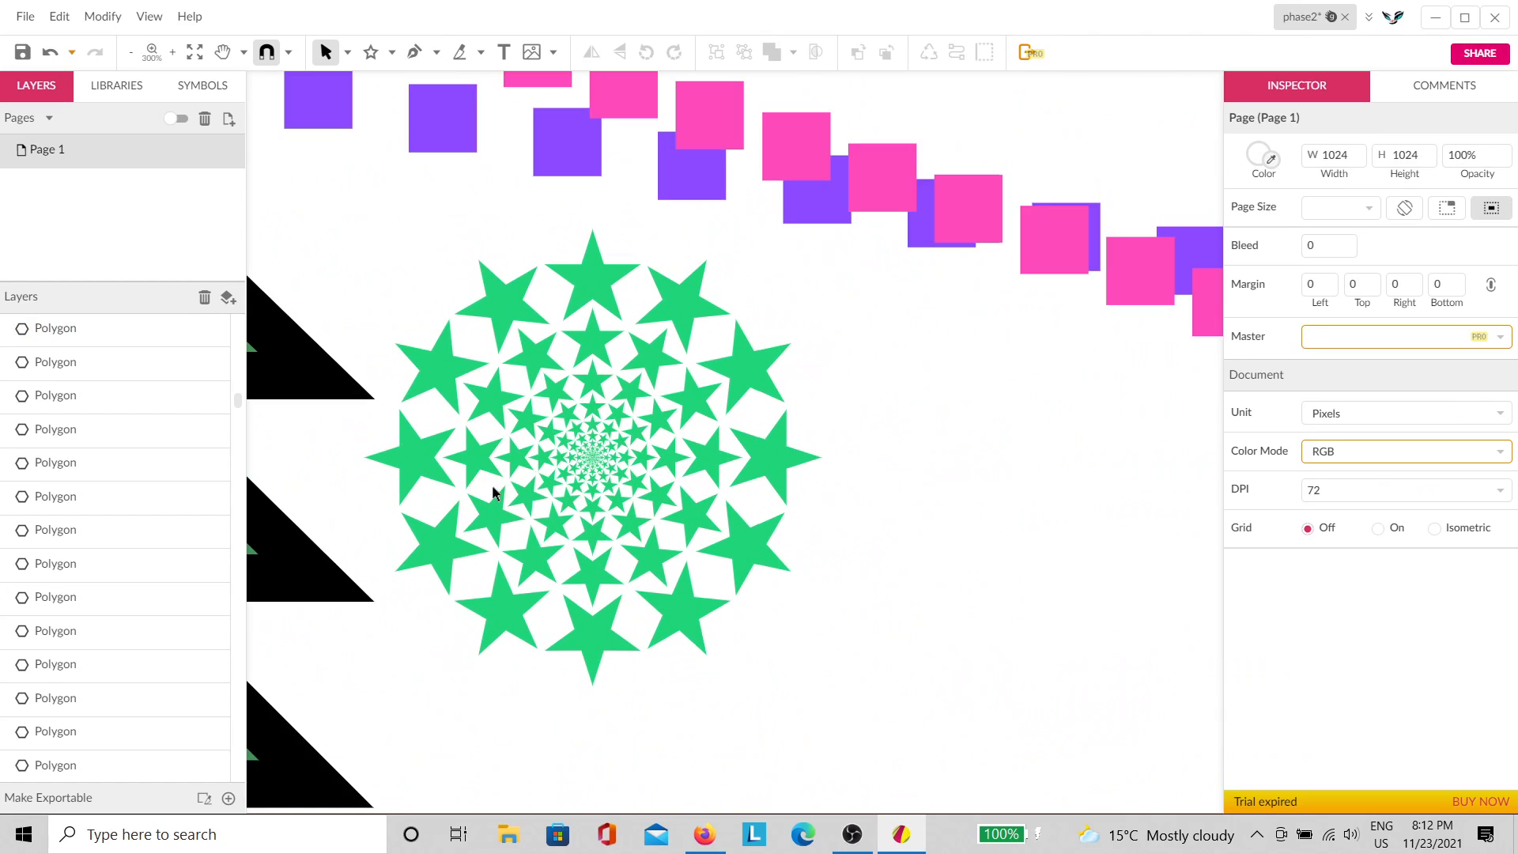
scroll(493, 492, up, 1)
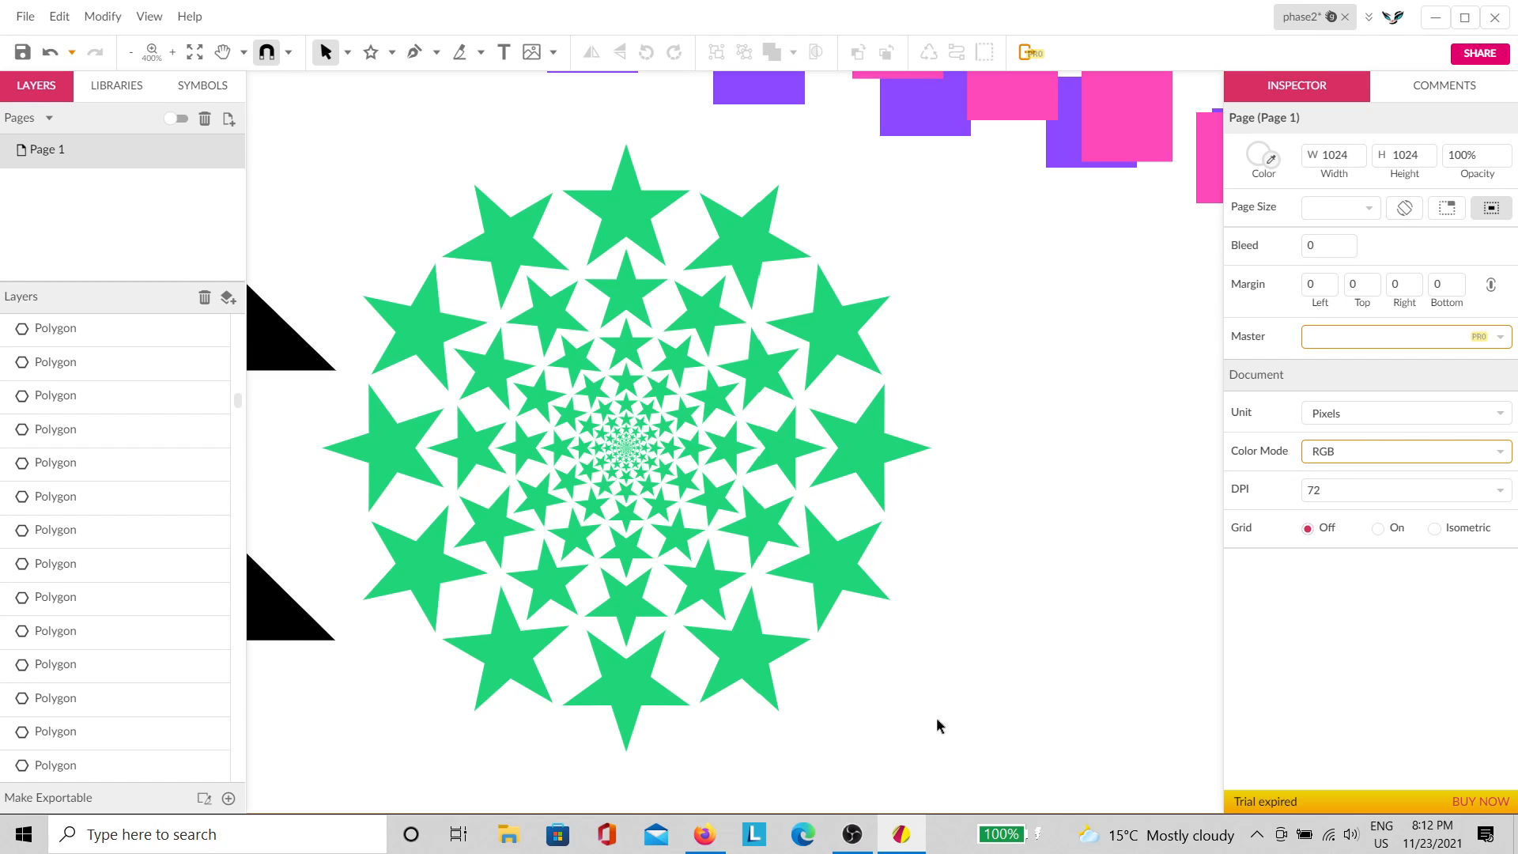
drag(937, 720, 392, 305)
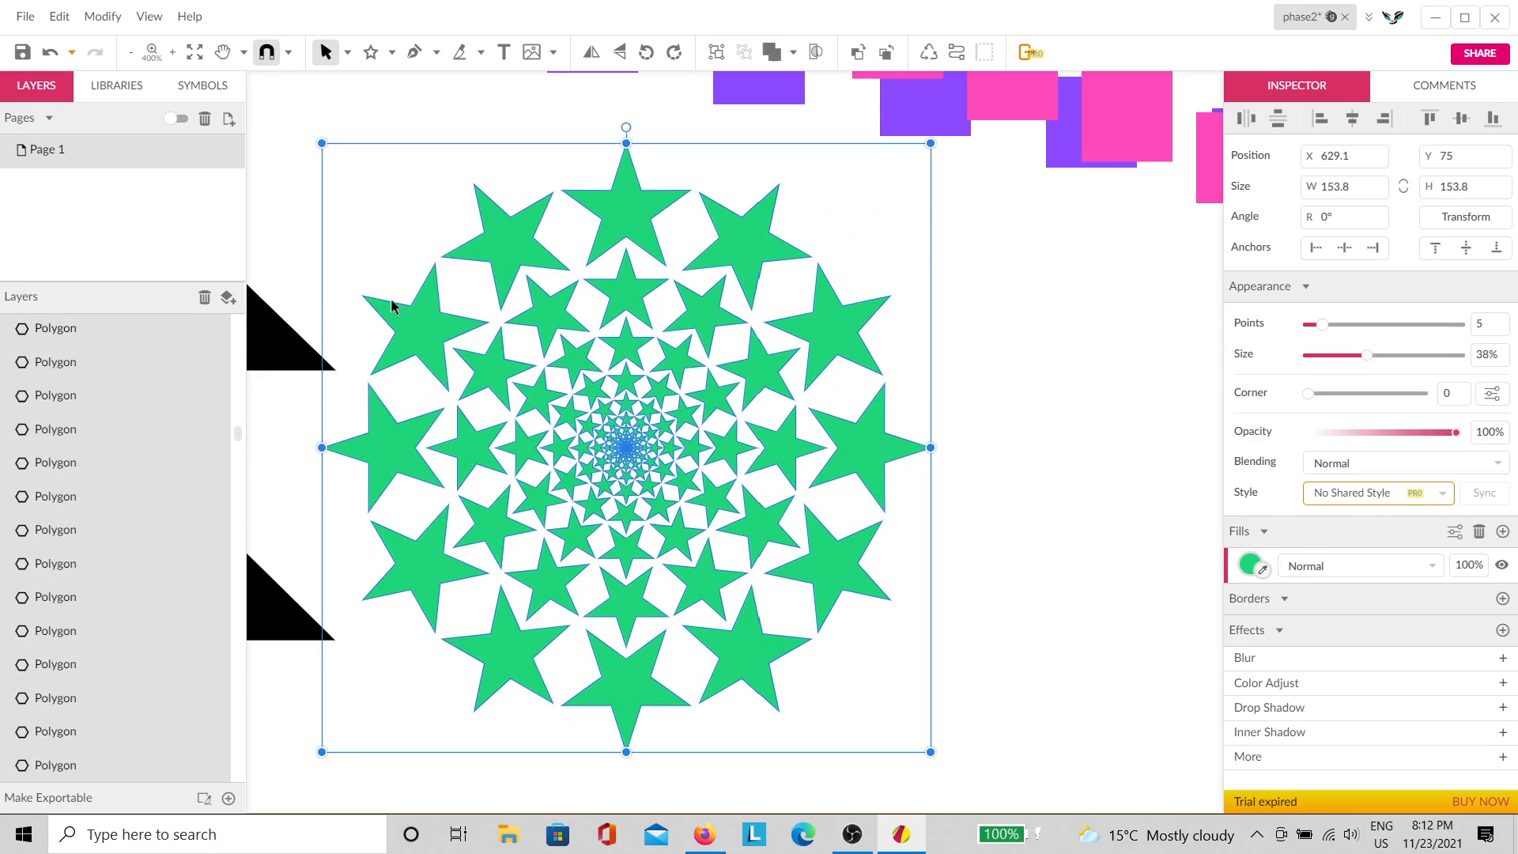
Step: Examine the polygon entries of the selected stars throughout the layer list
scroll(134, 503, up, 10)
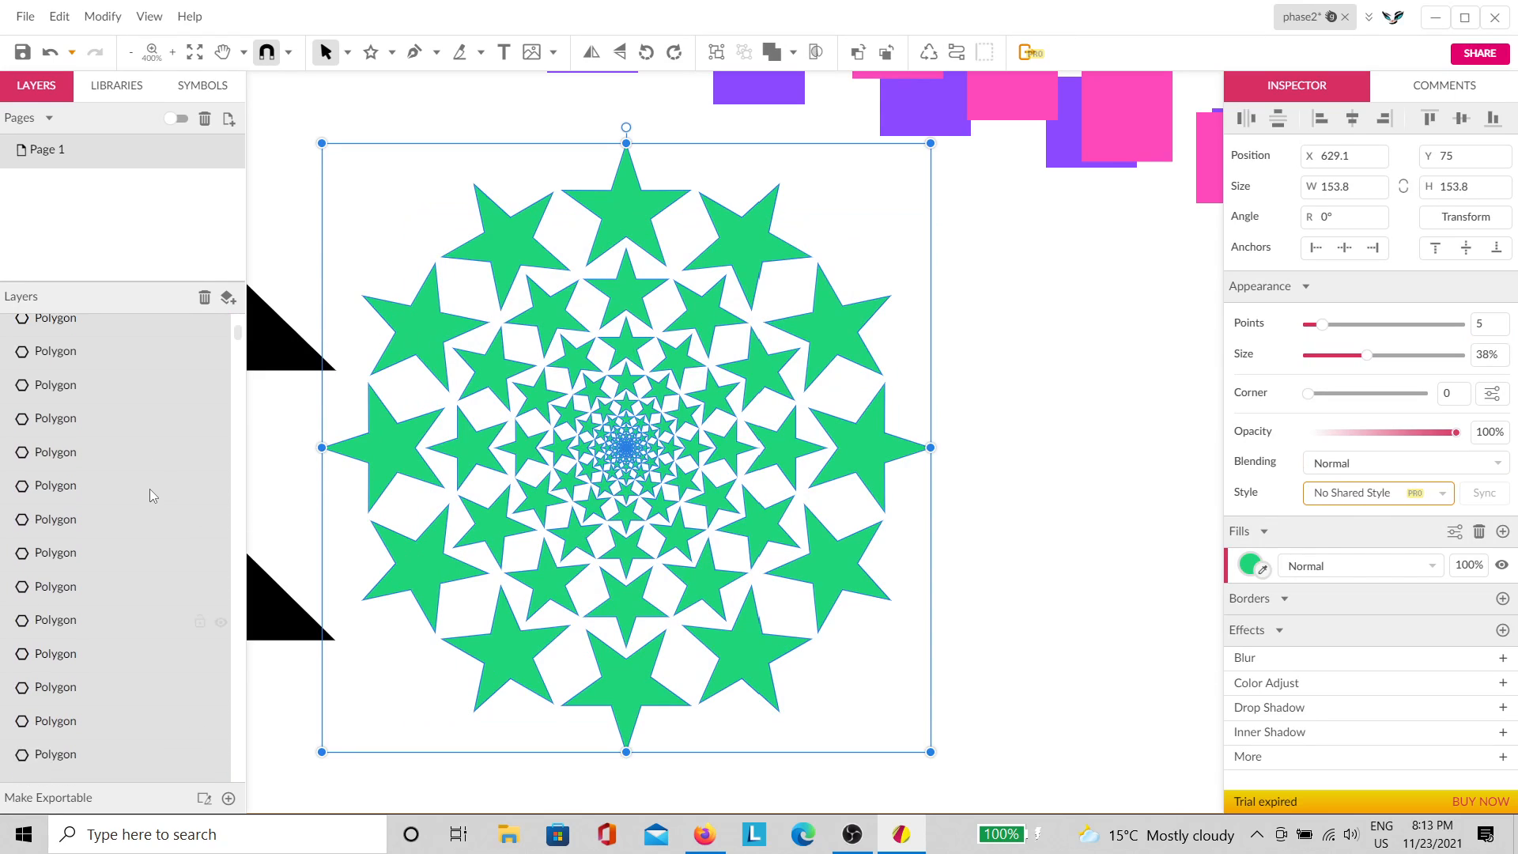
scroll(149, 489, up, 3)
scroll(150, 488, down, 5)
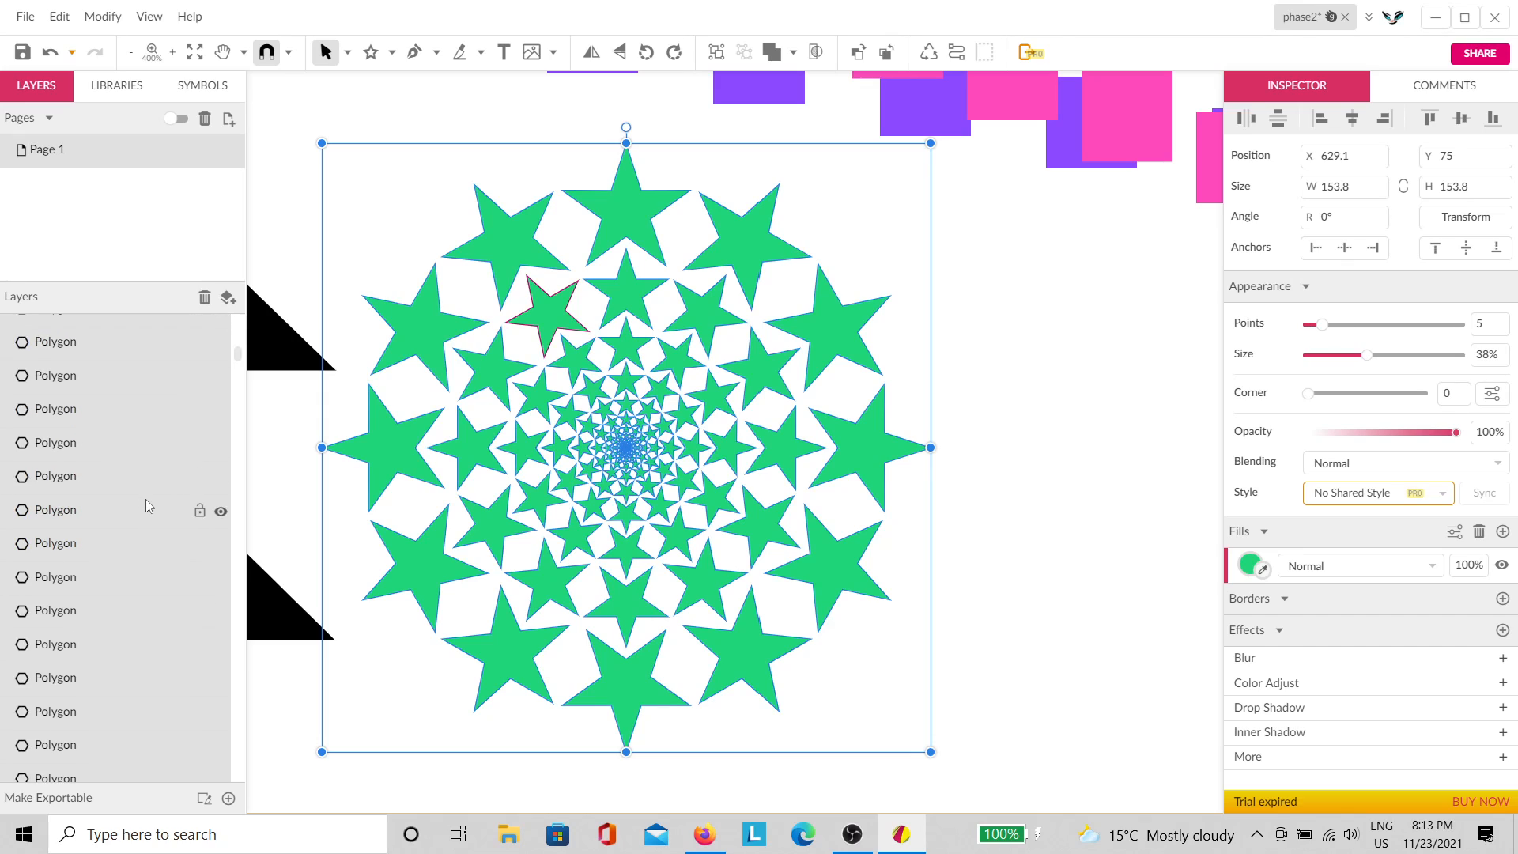
scroll(145, 503, down, 5)
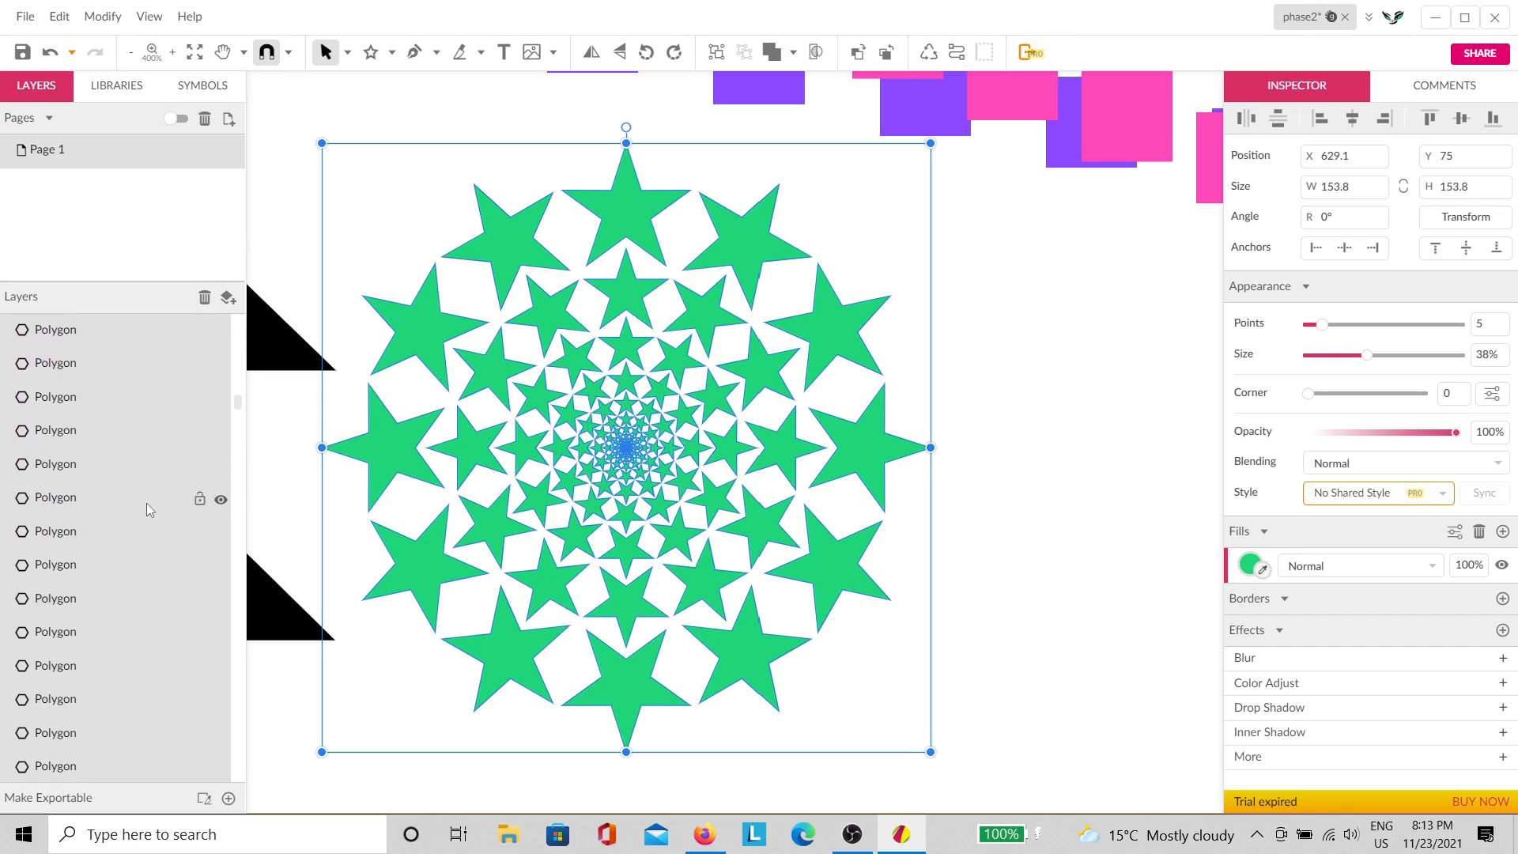
scroll(146, 503, down, 8)
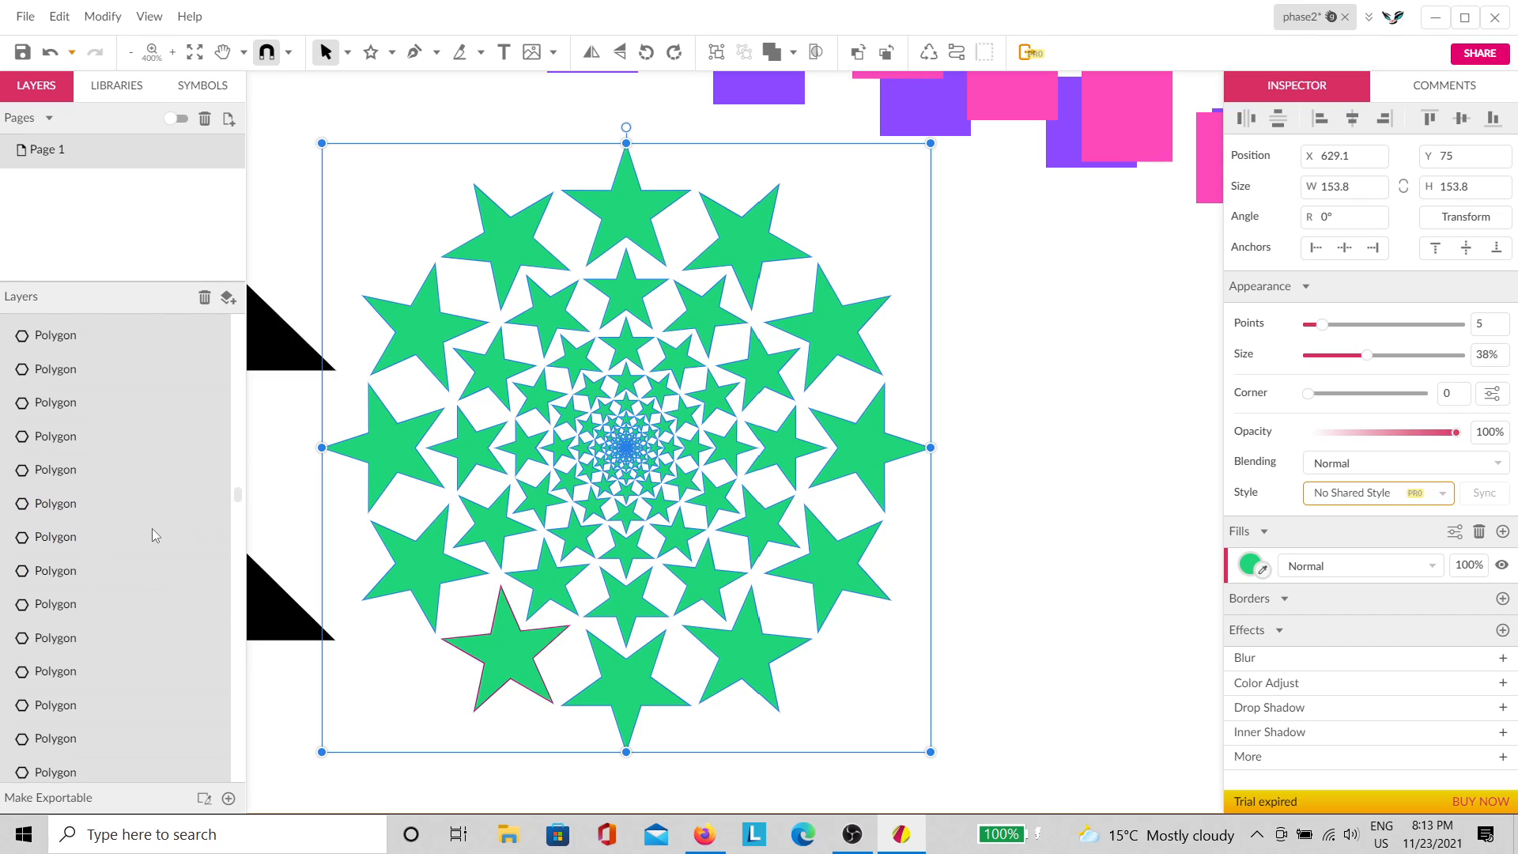
scroll(158, 530, down, 9)
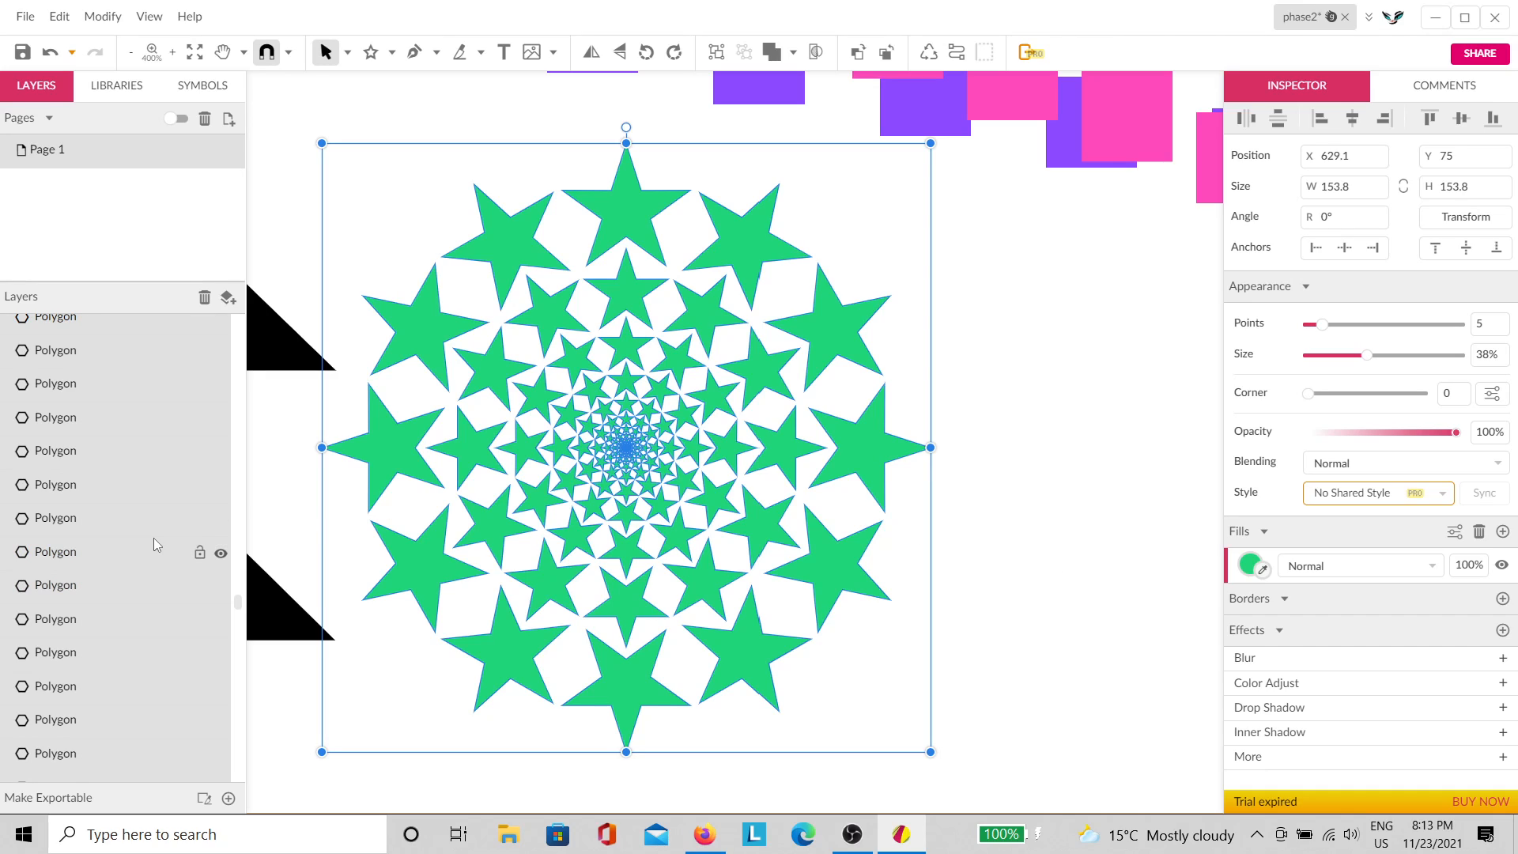
scroll(146, 522, up, 20)
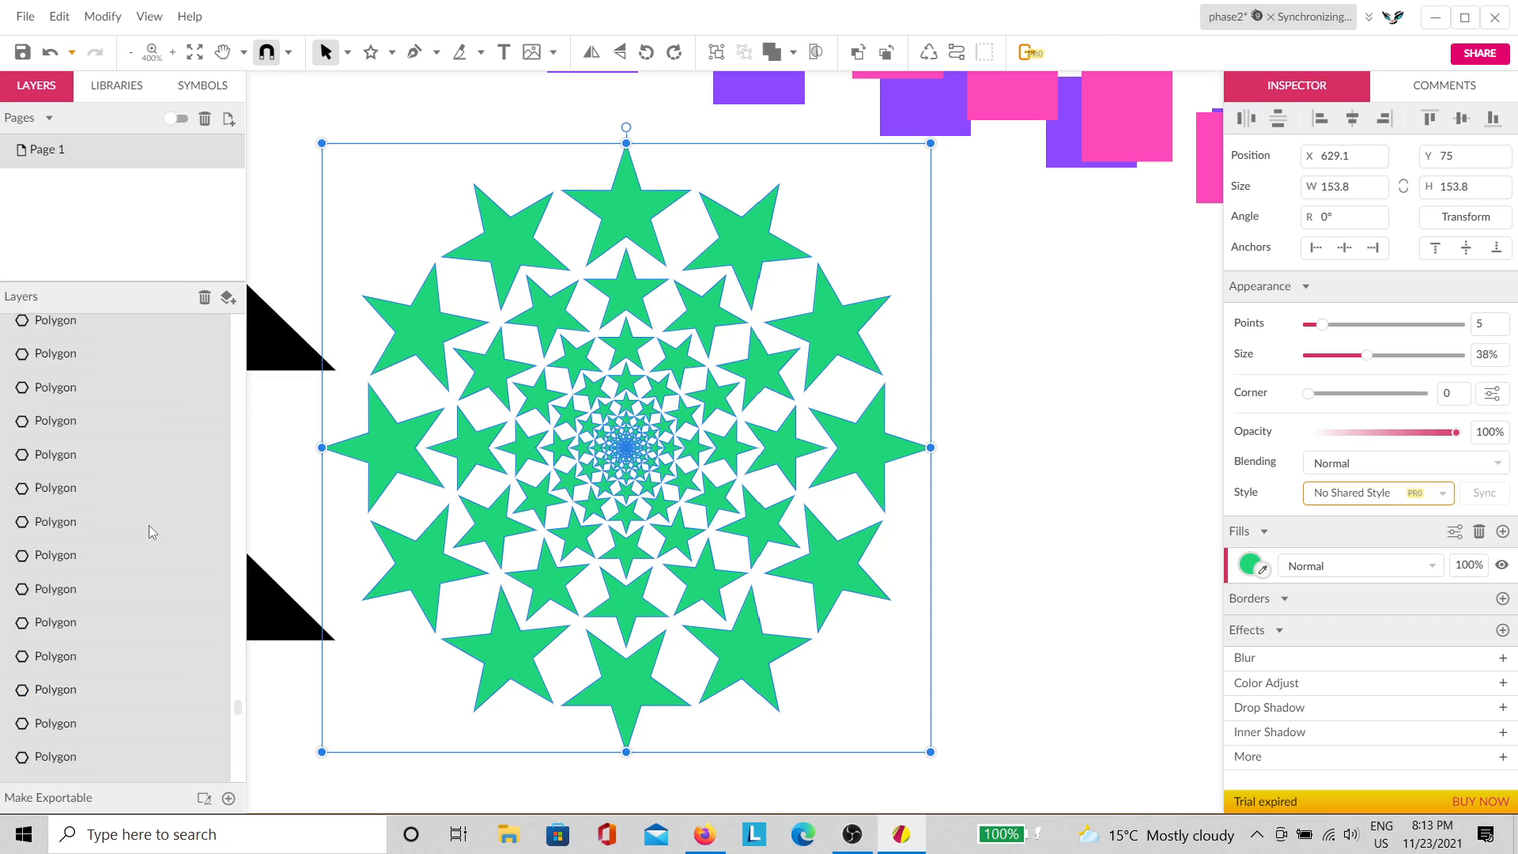
scroll(148, 528, up, 3)
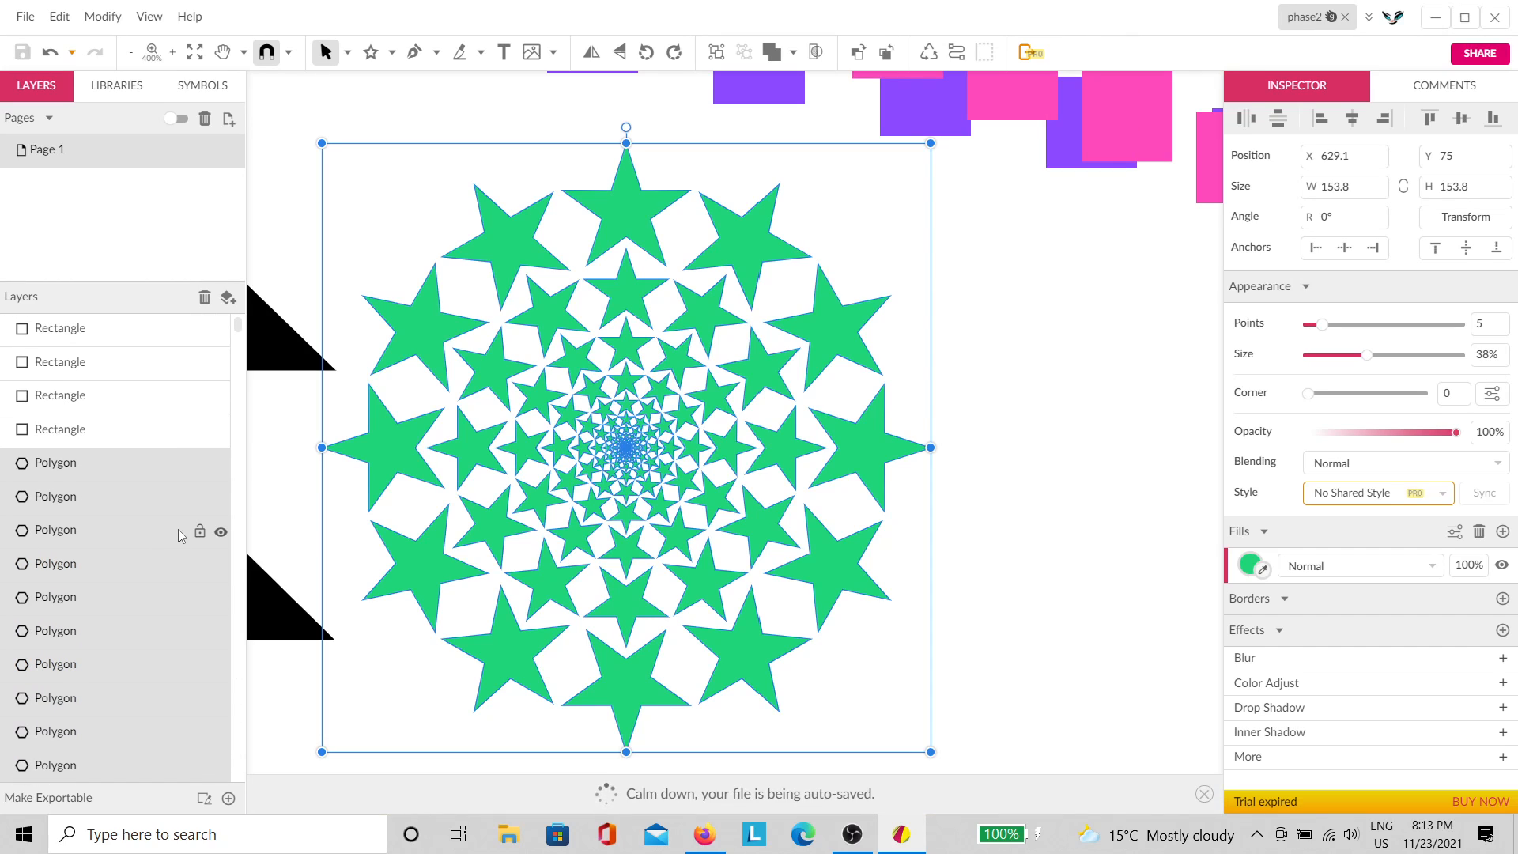
Step: Group all the selected stars and clear the selection
key(ctrl+g)
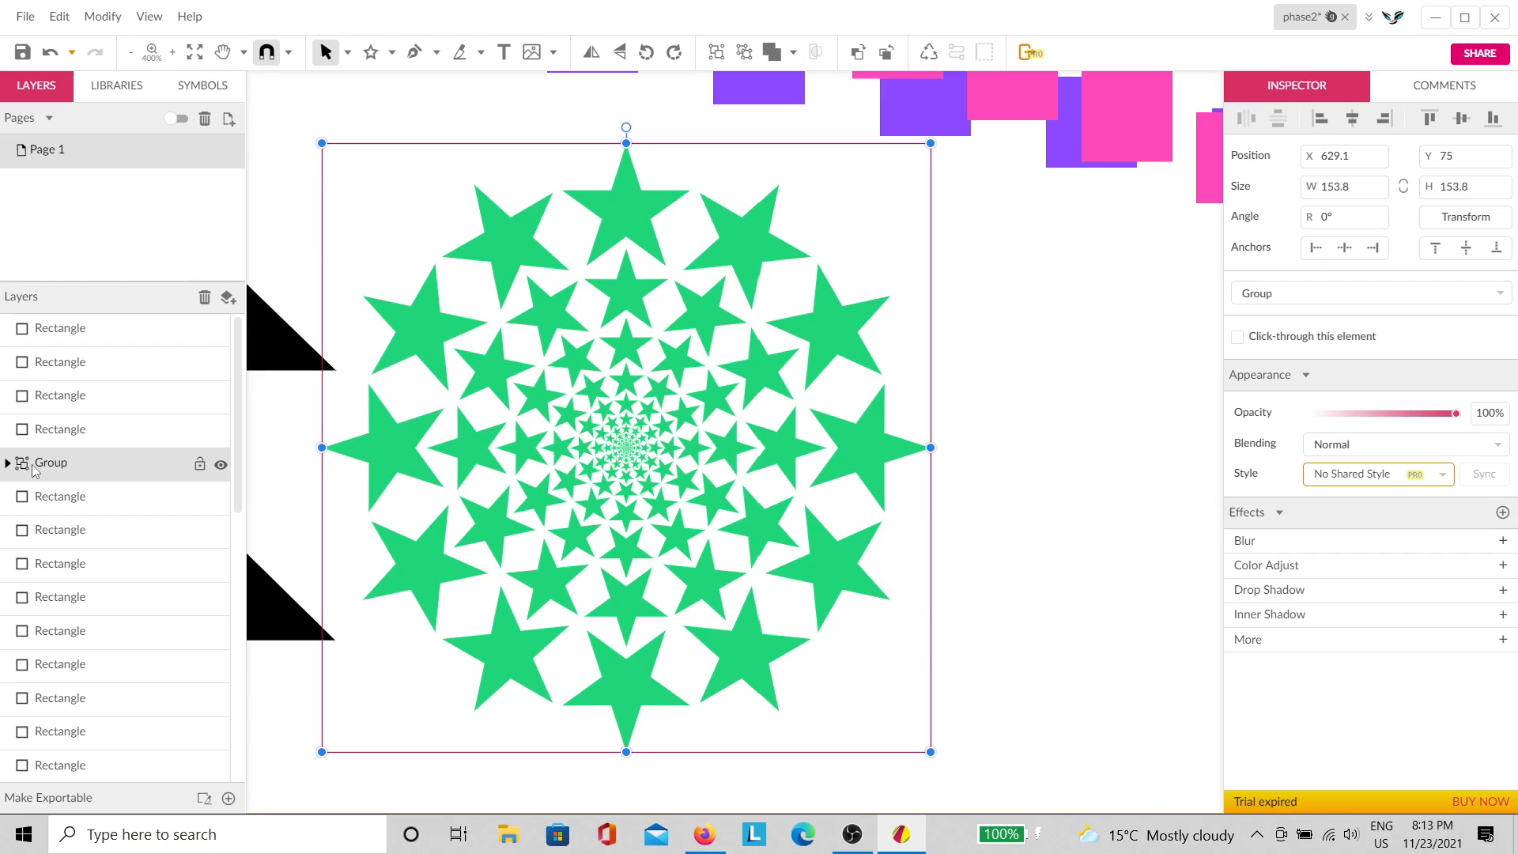
click(1009, 504)
Step: Select the squares, the star group and the tree's foliage together, and begin excluding the foliage's compound shape from the selection
scroll(949, 506, up, 3)
scroll(949, 506, right, 3)
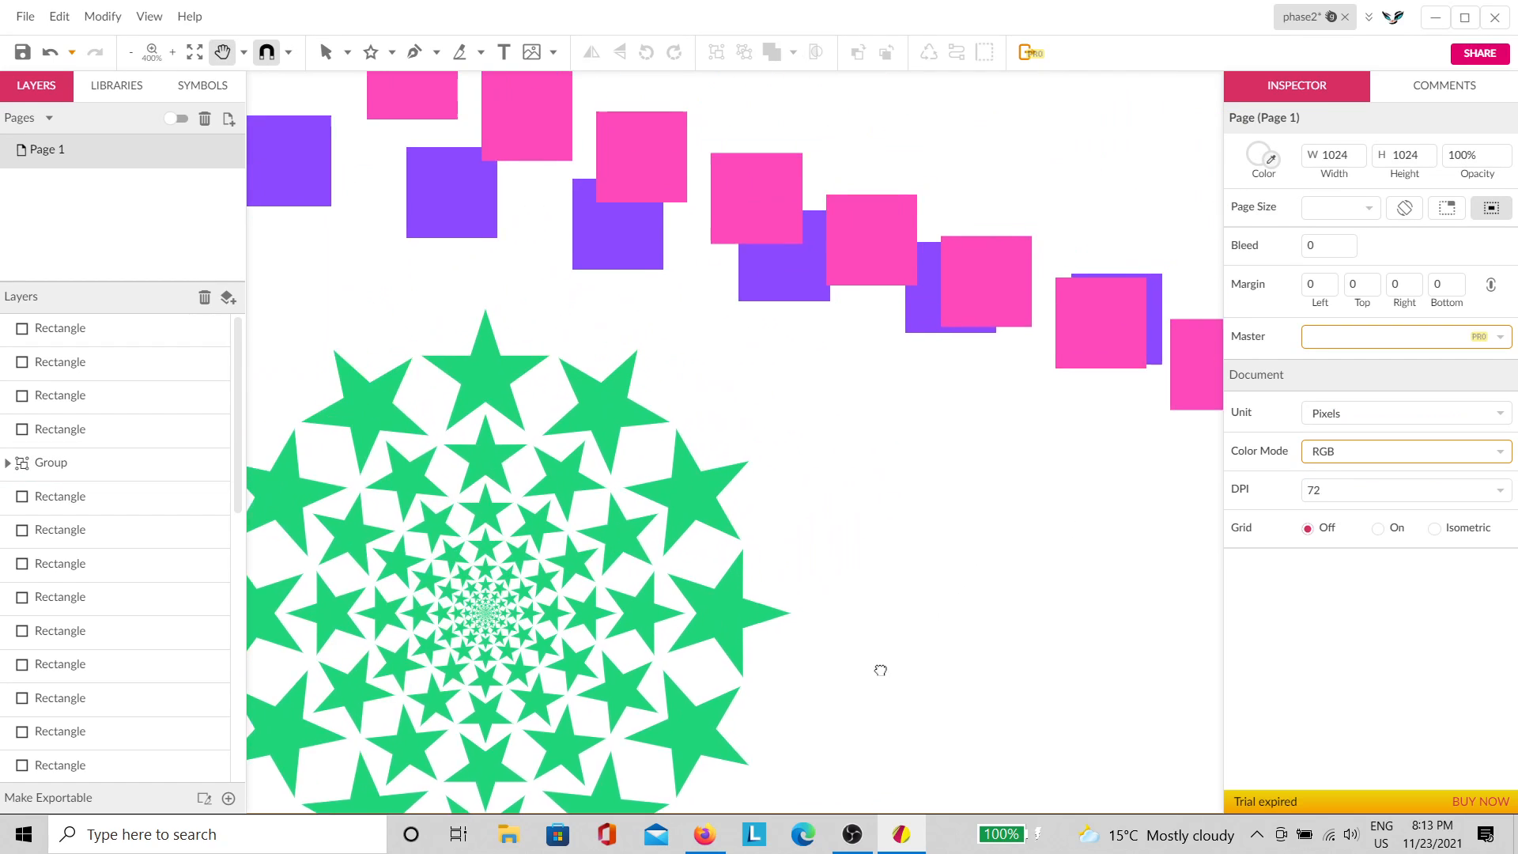
ctrl+scroll(886, 508, down, 5)
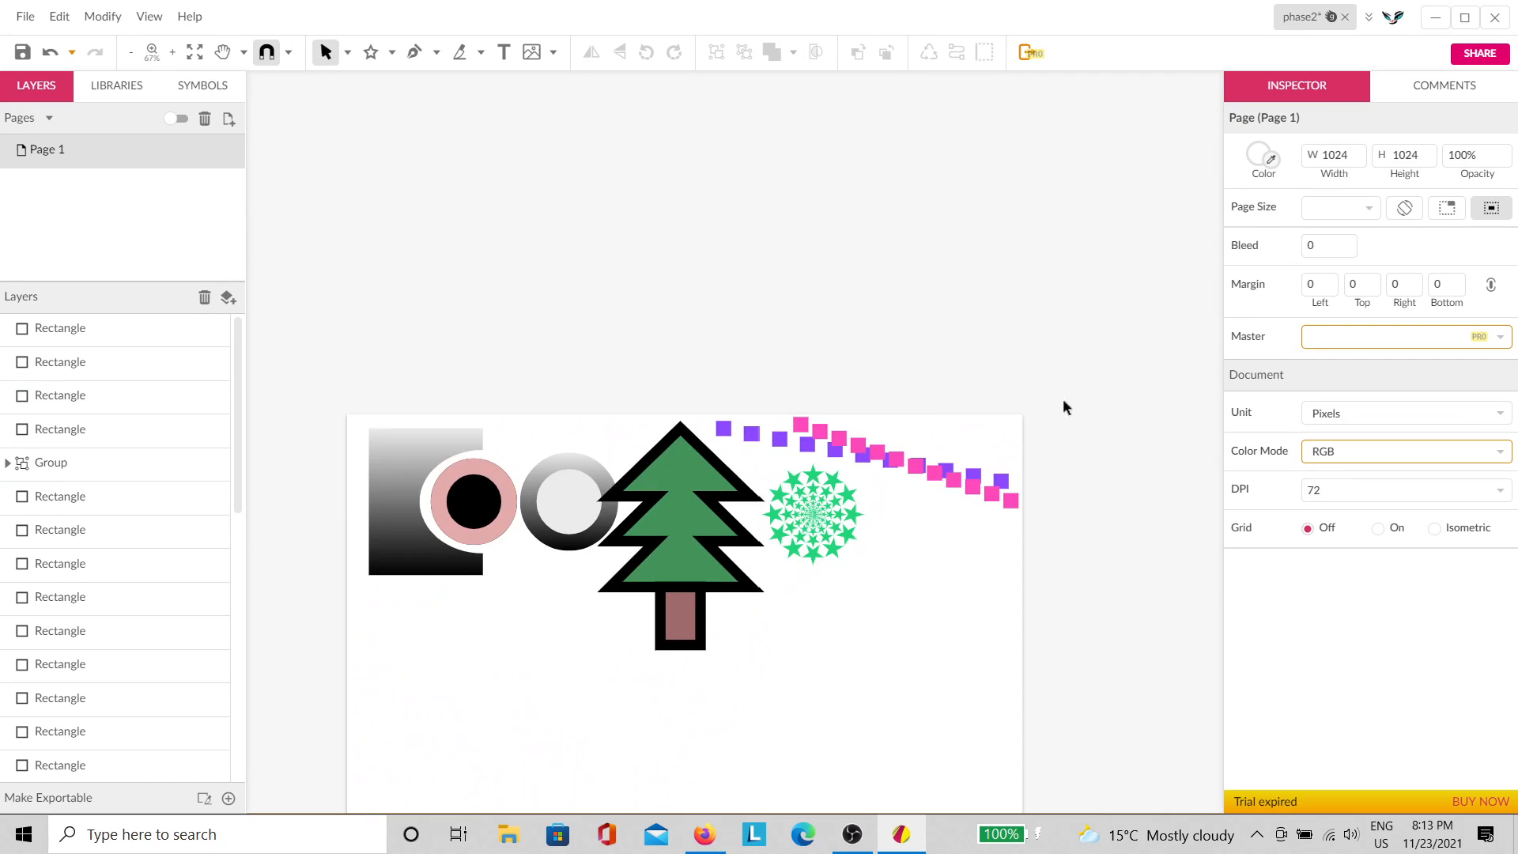
drag(1004, 387, 711, 523)
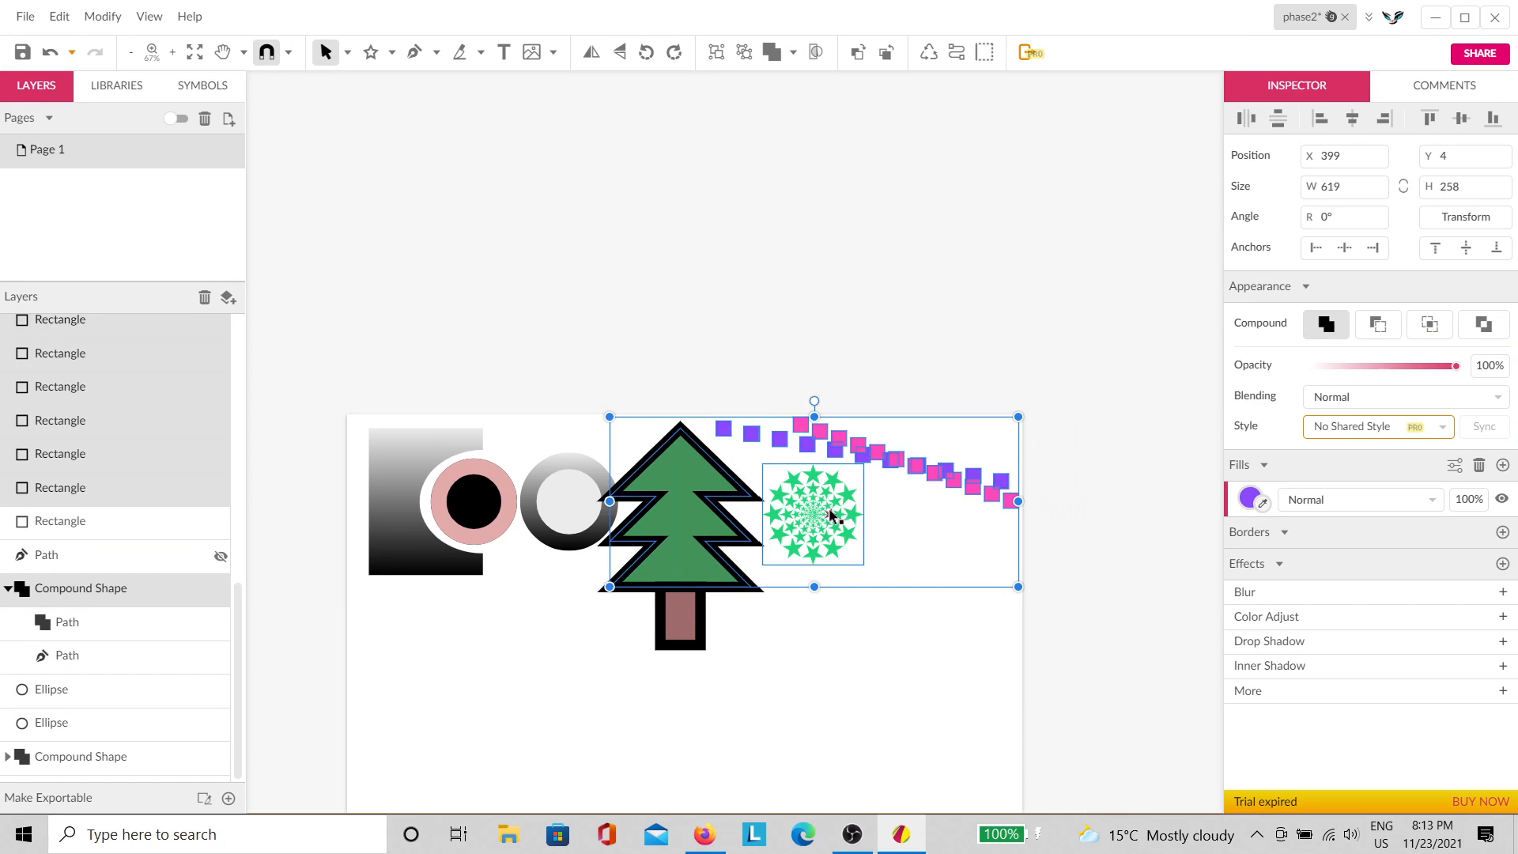
ctrl+scroll(830, 514, up, 4)
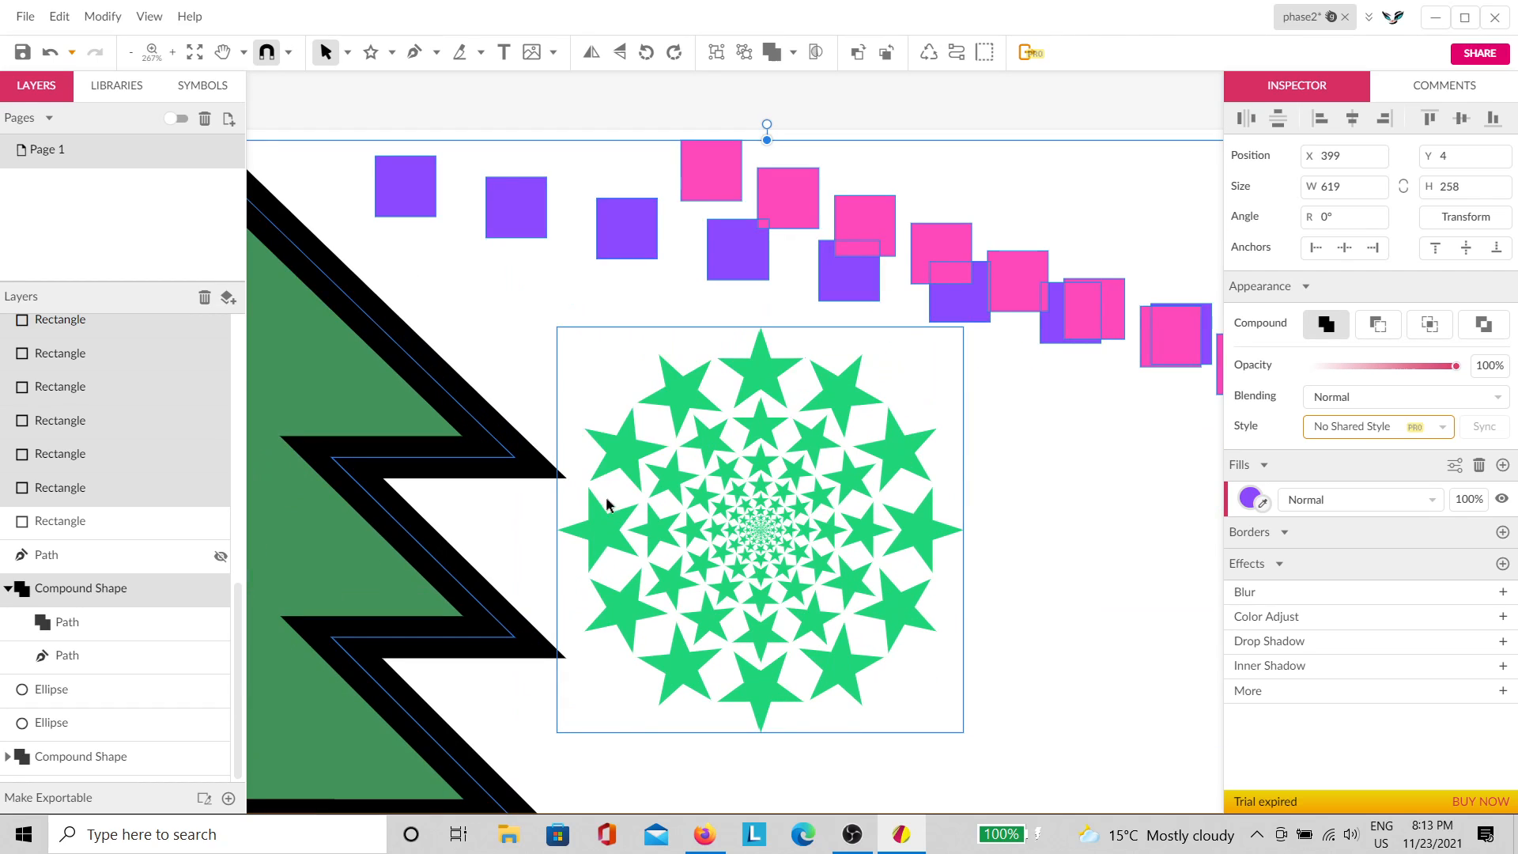
click(399, 403)
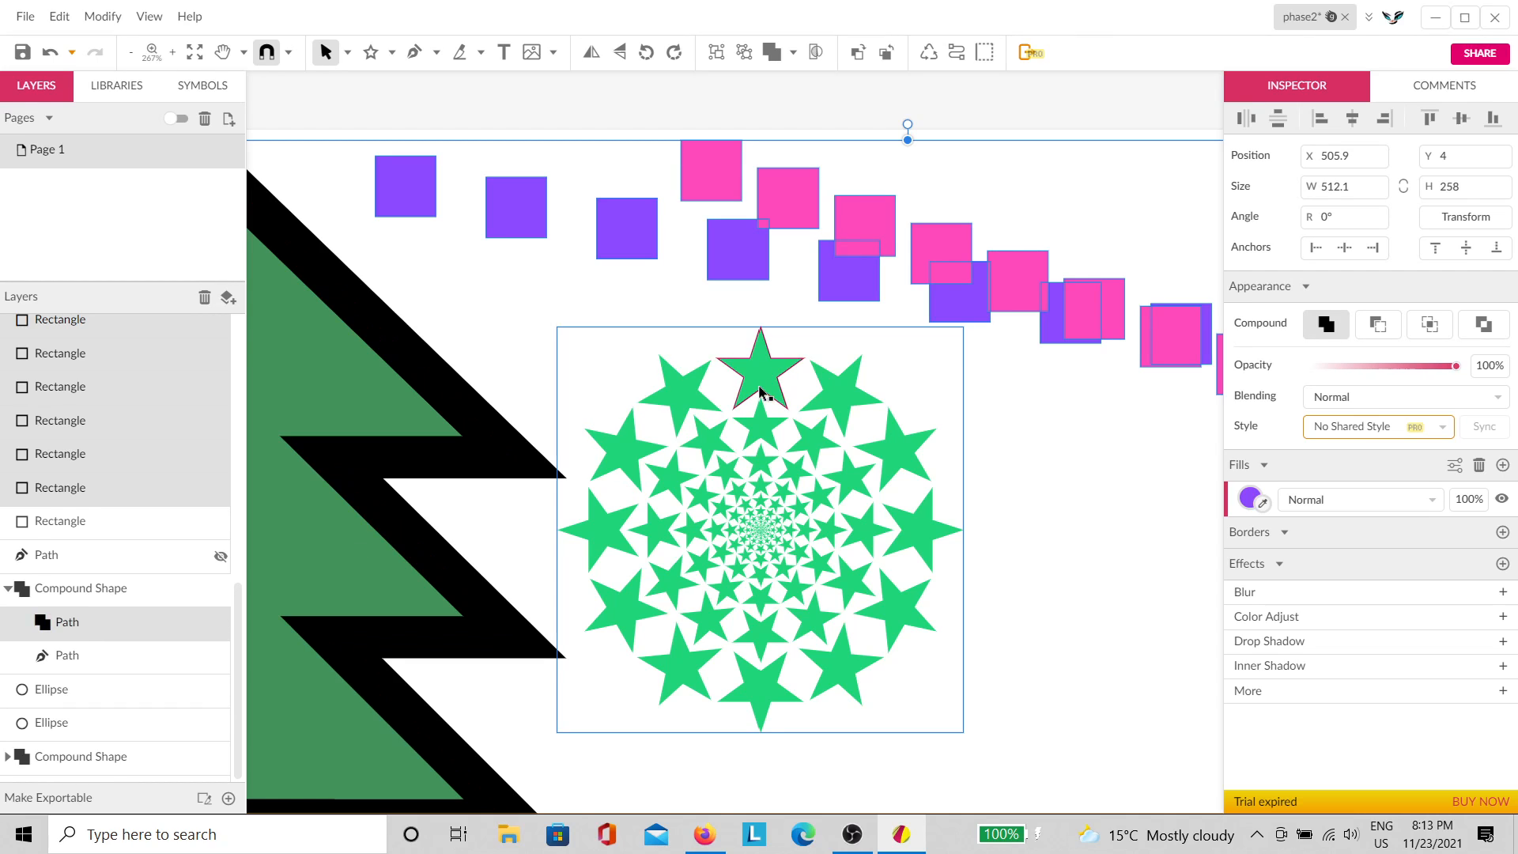
Step: Exclude the remaining foliage path from the selection and group the purple and pink squares
scroll(863, 490, down, 8)
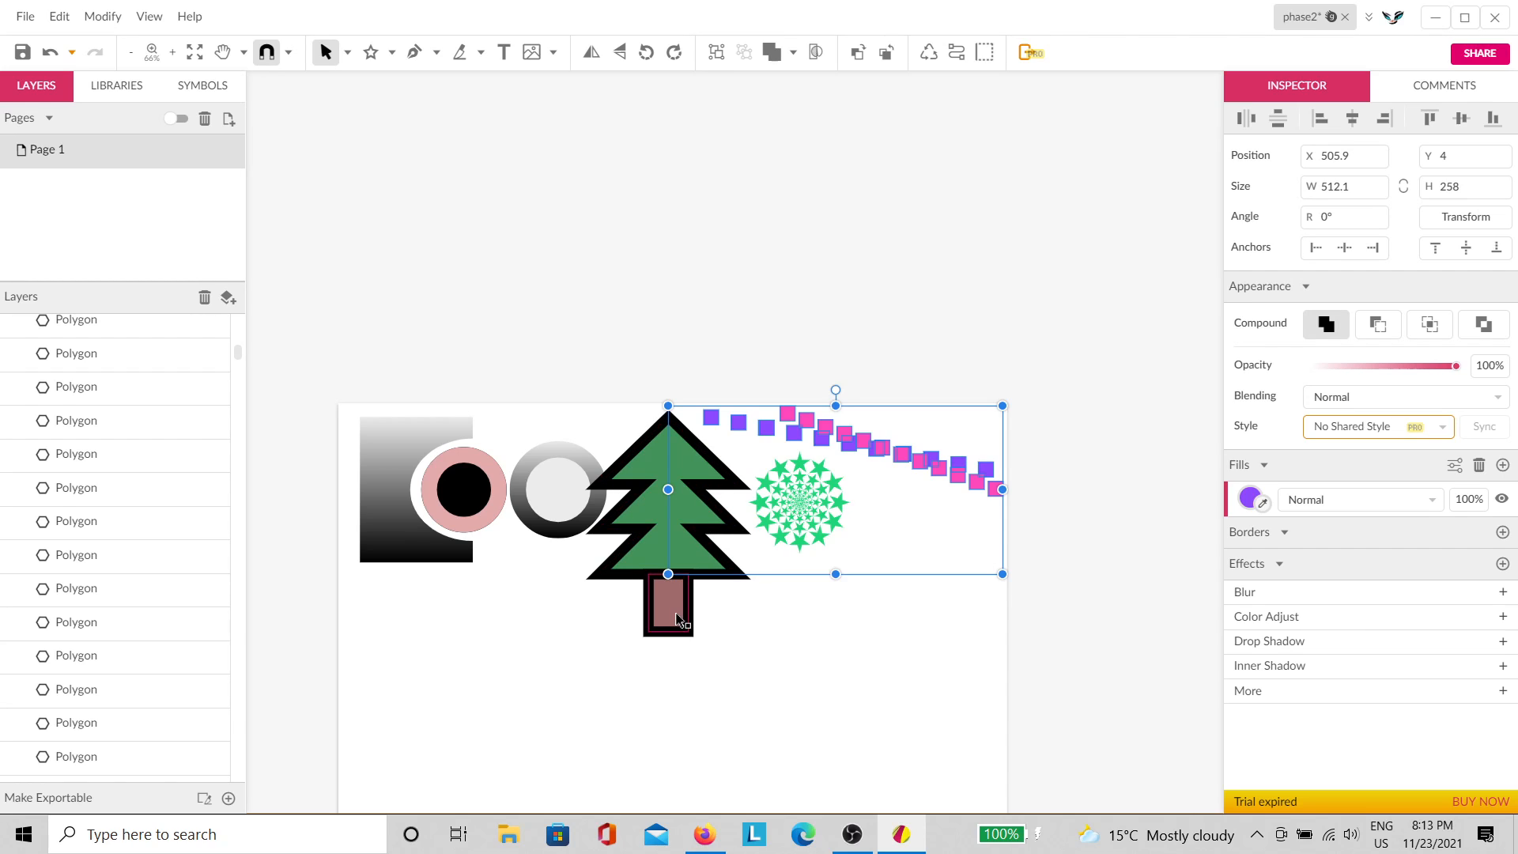
scroll(672, 612, down, 4)
scroll(686, 609, up, 8)
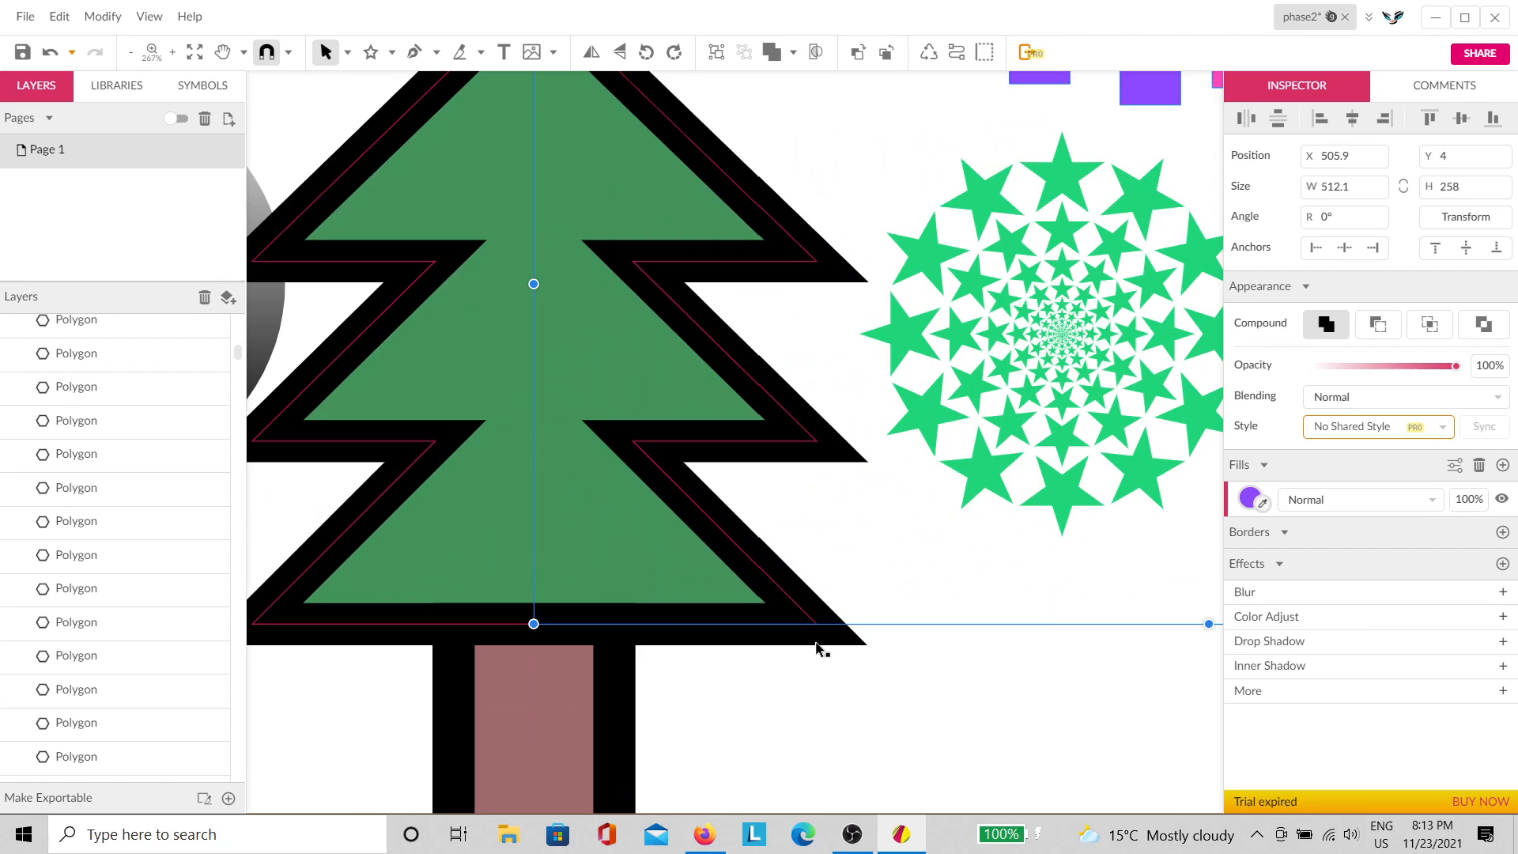
scroll(818, 641, up, 3)
scroll(230, 506, up, 5)
scroll(642, 425, up, 2)
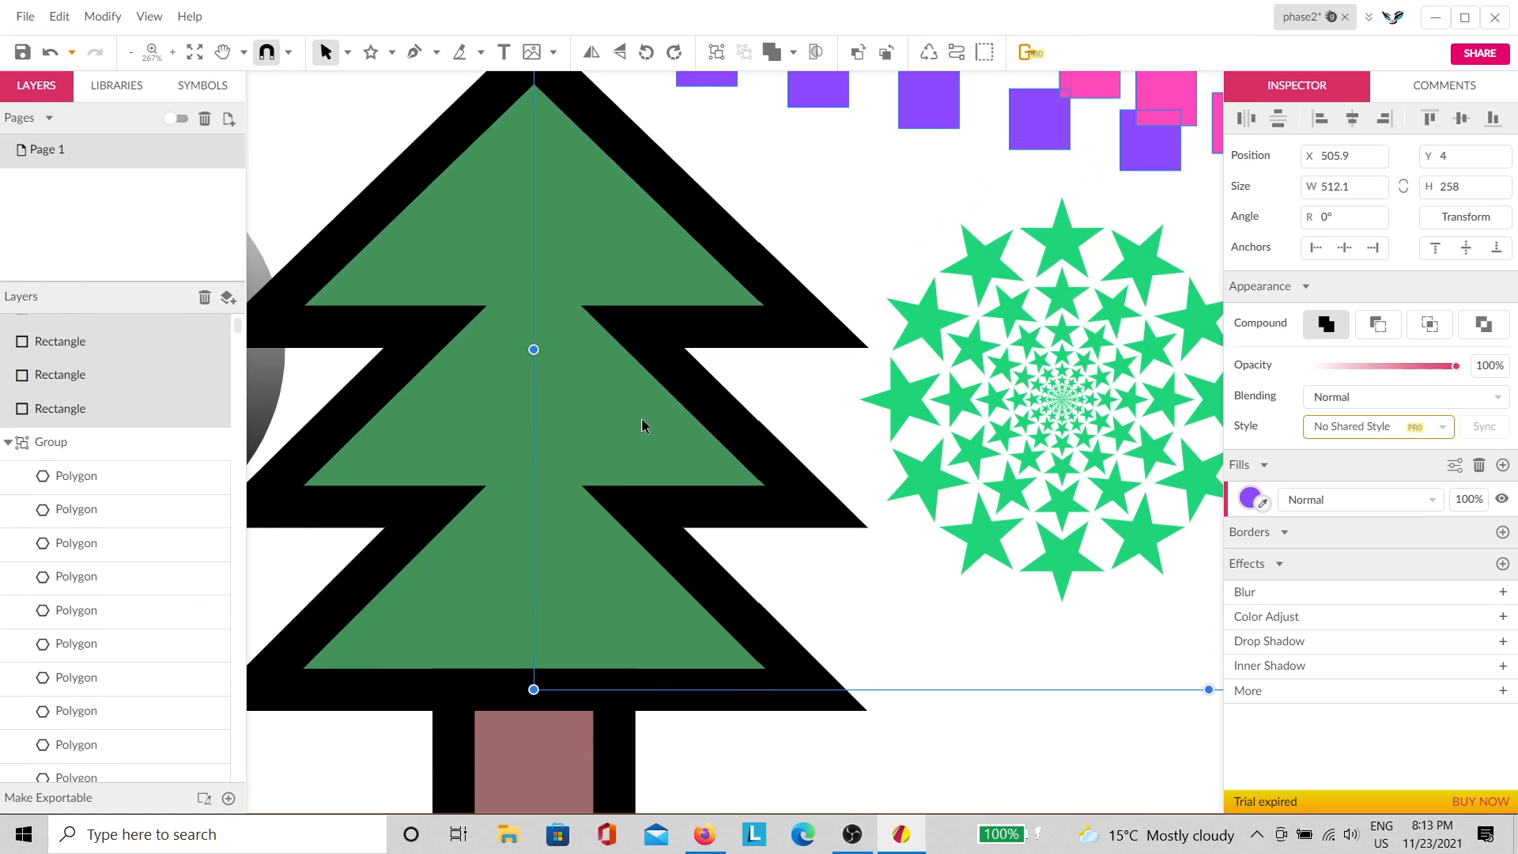
shift+click(657, 426)
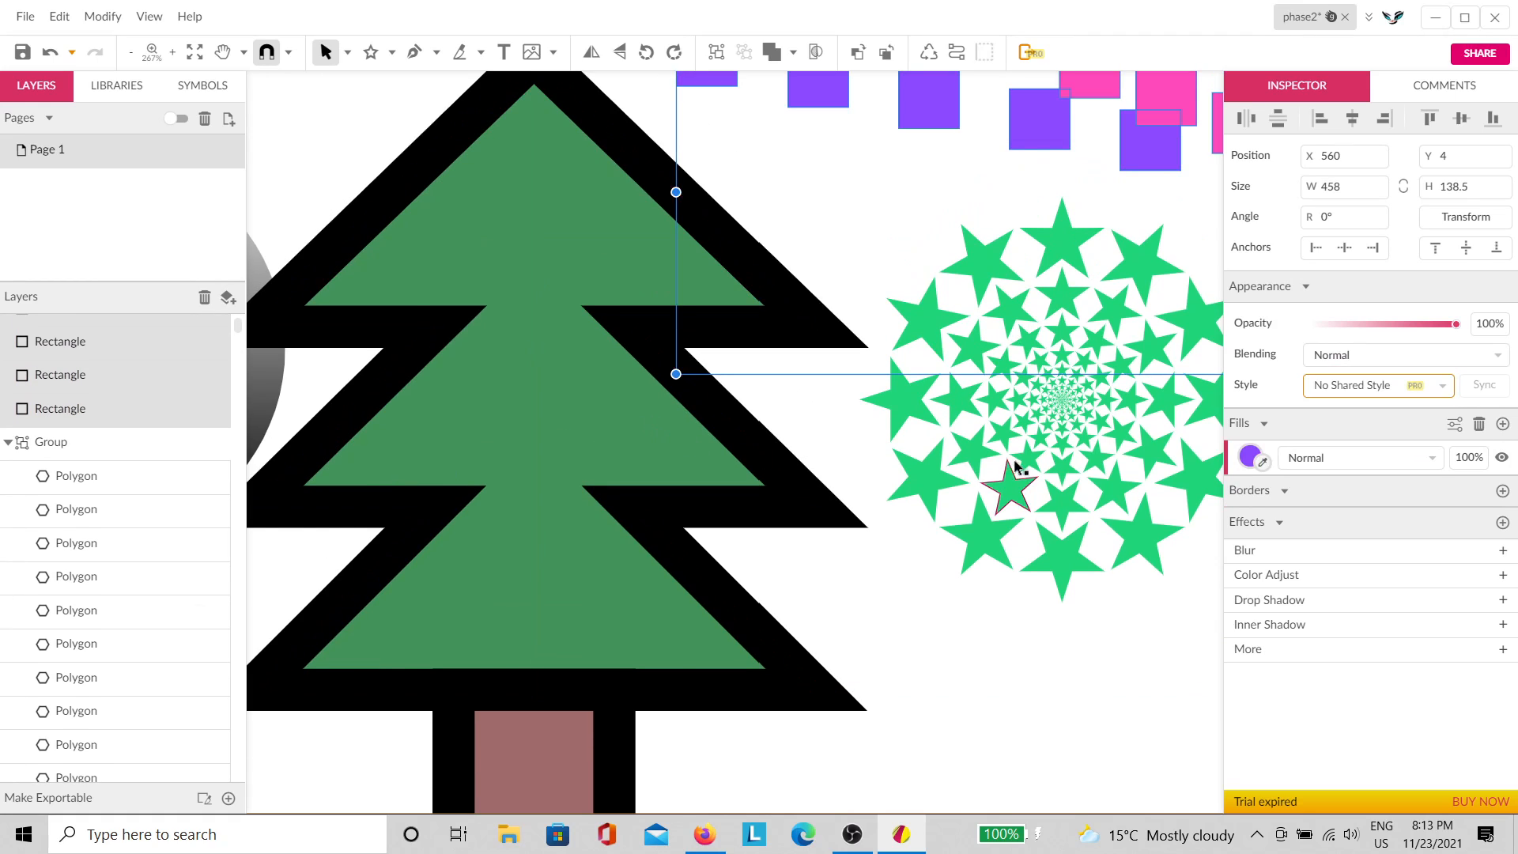
scroll(1014, 468, up, 4)
scroll(1015, 486, down, 2)
scroll(1067, 553, right, 6)
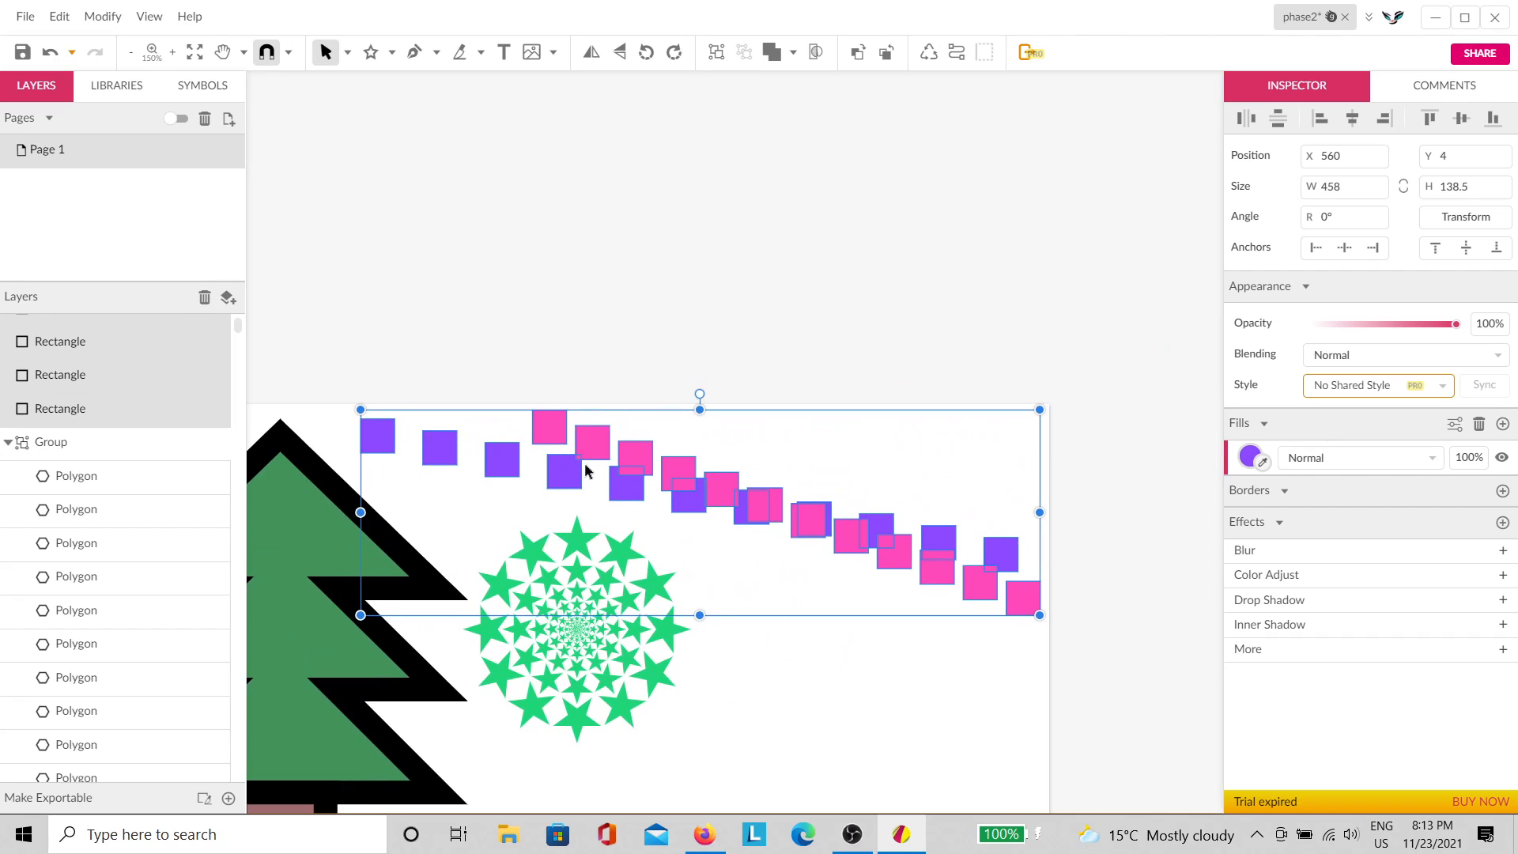
key(ctrl+g)
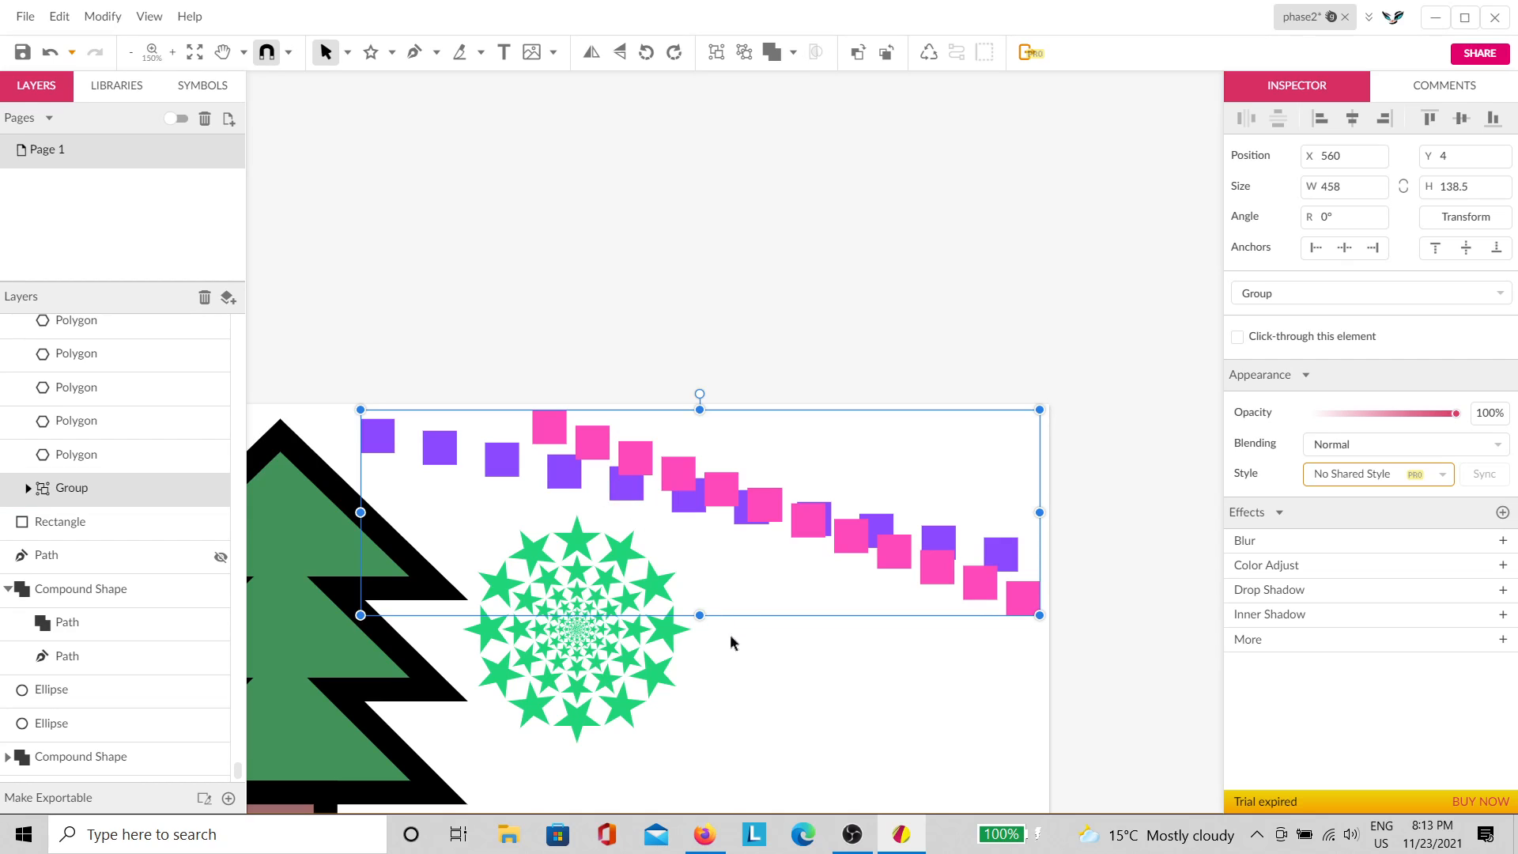
Step: Check how the grouped squares and stars select as a unit, clearing the selection each time
click(830, 555)
click(1129, 544)
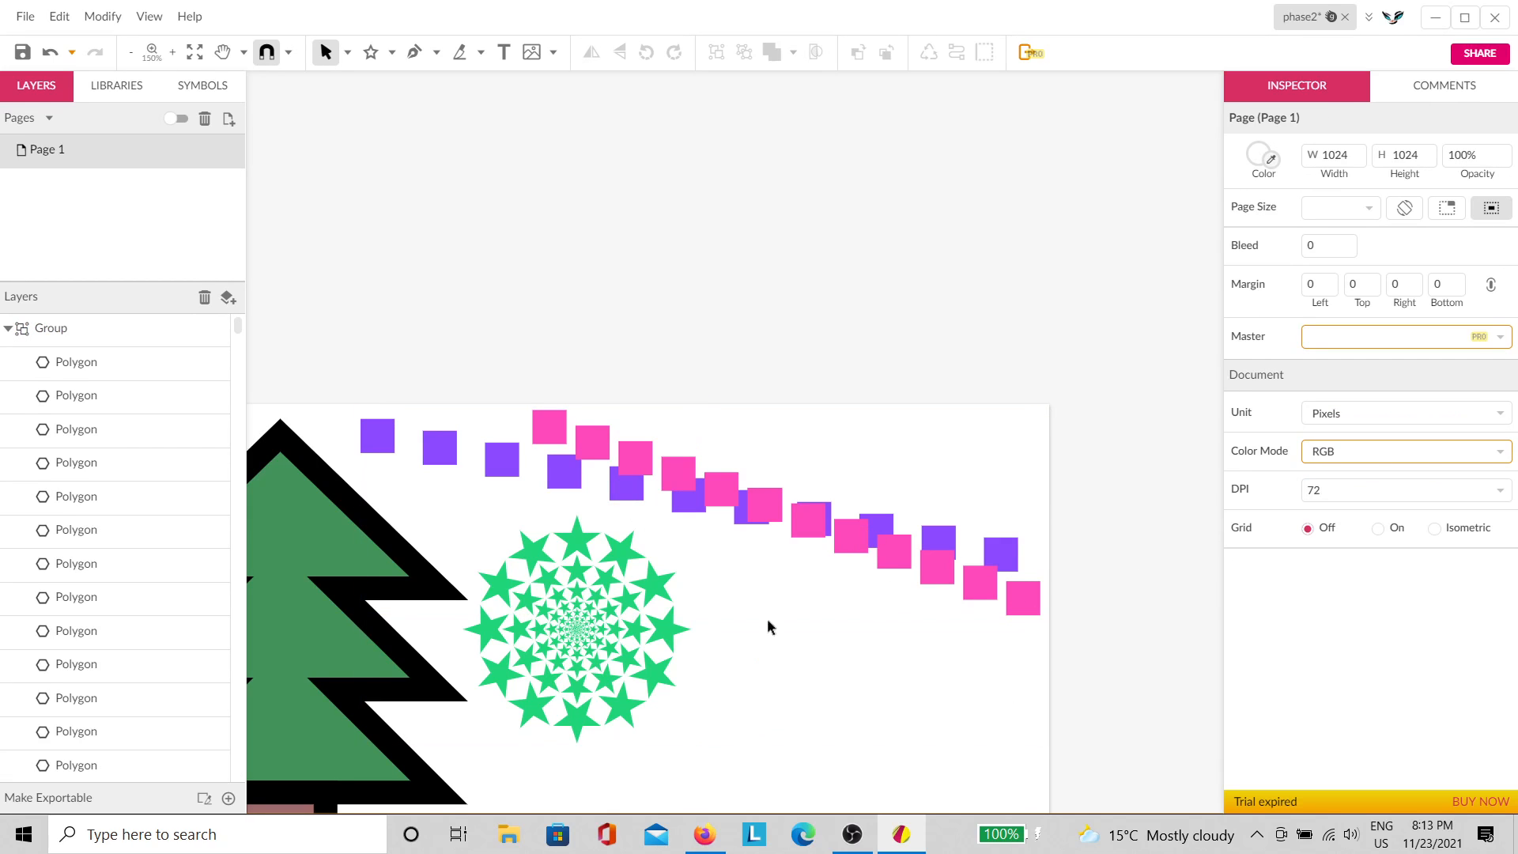
drag(986, 710, 1009, 612)
scroll(981, 632, up, 1)
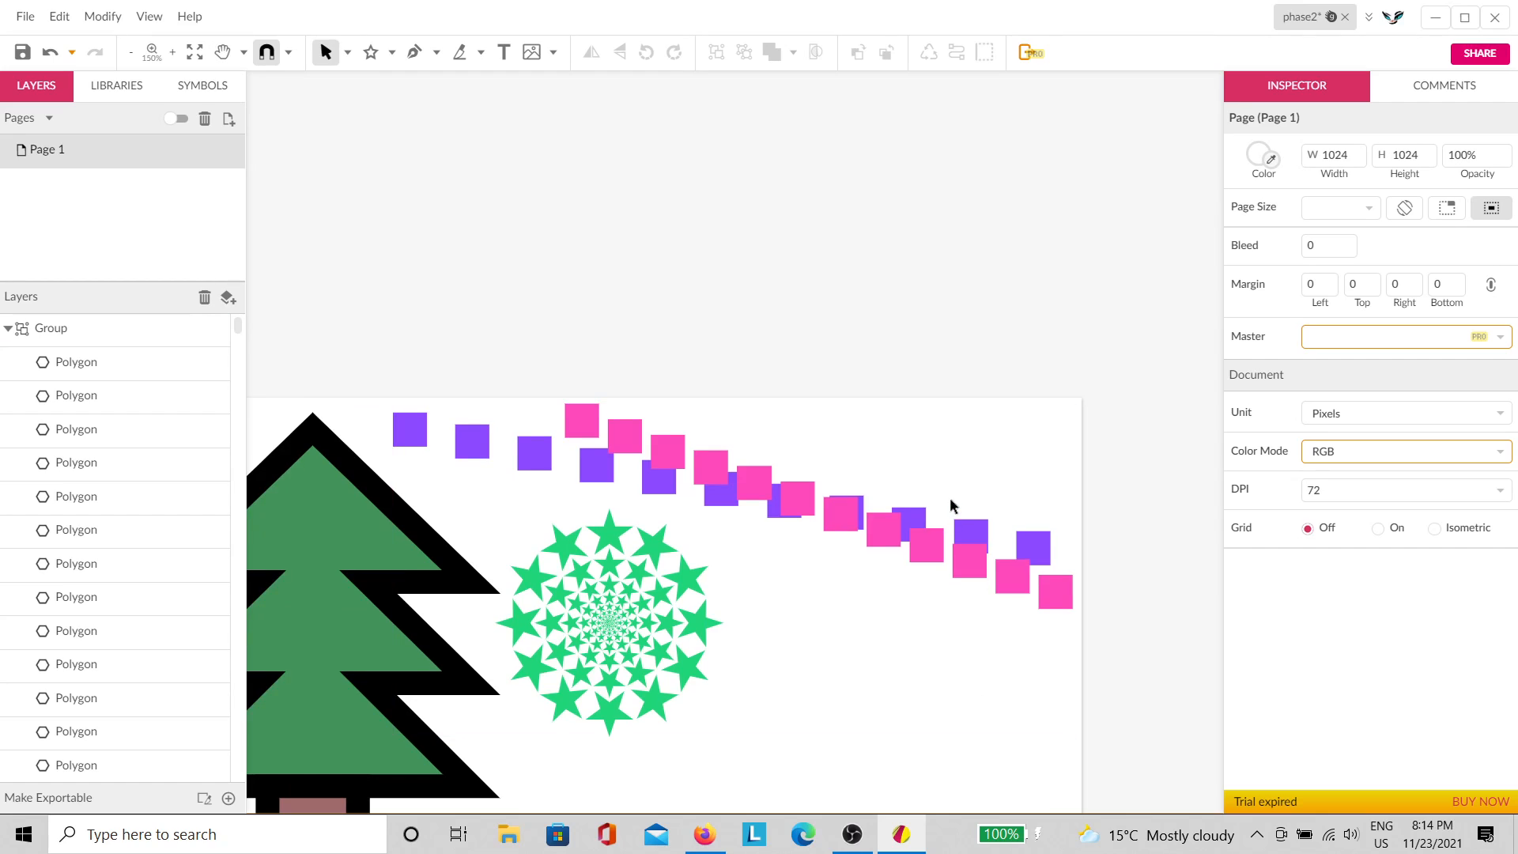
click(872, 528)
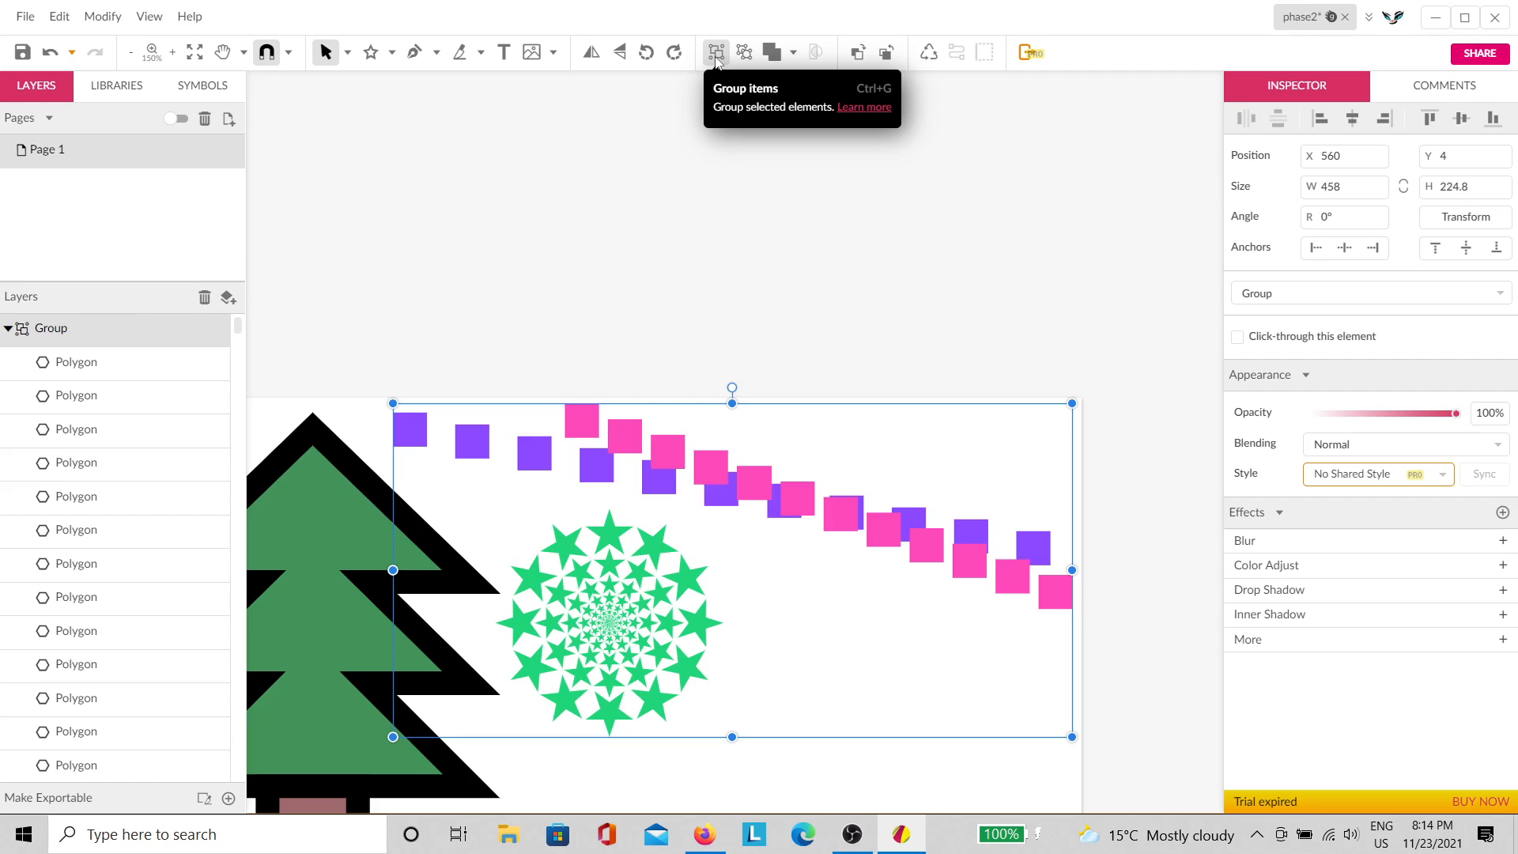
click(948, 464)
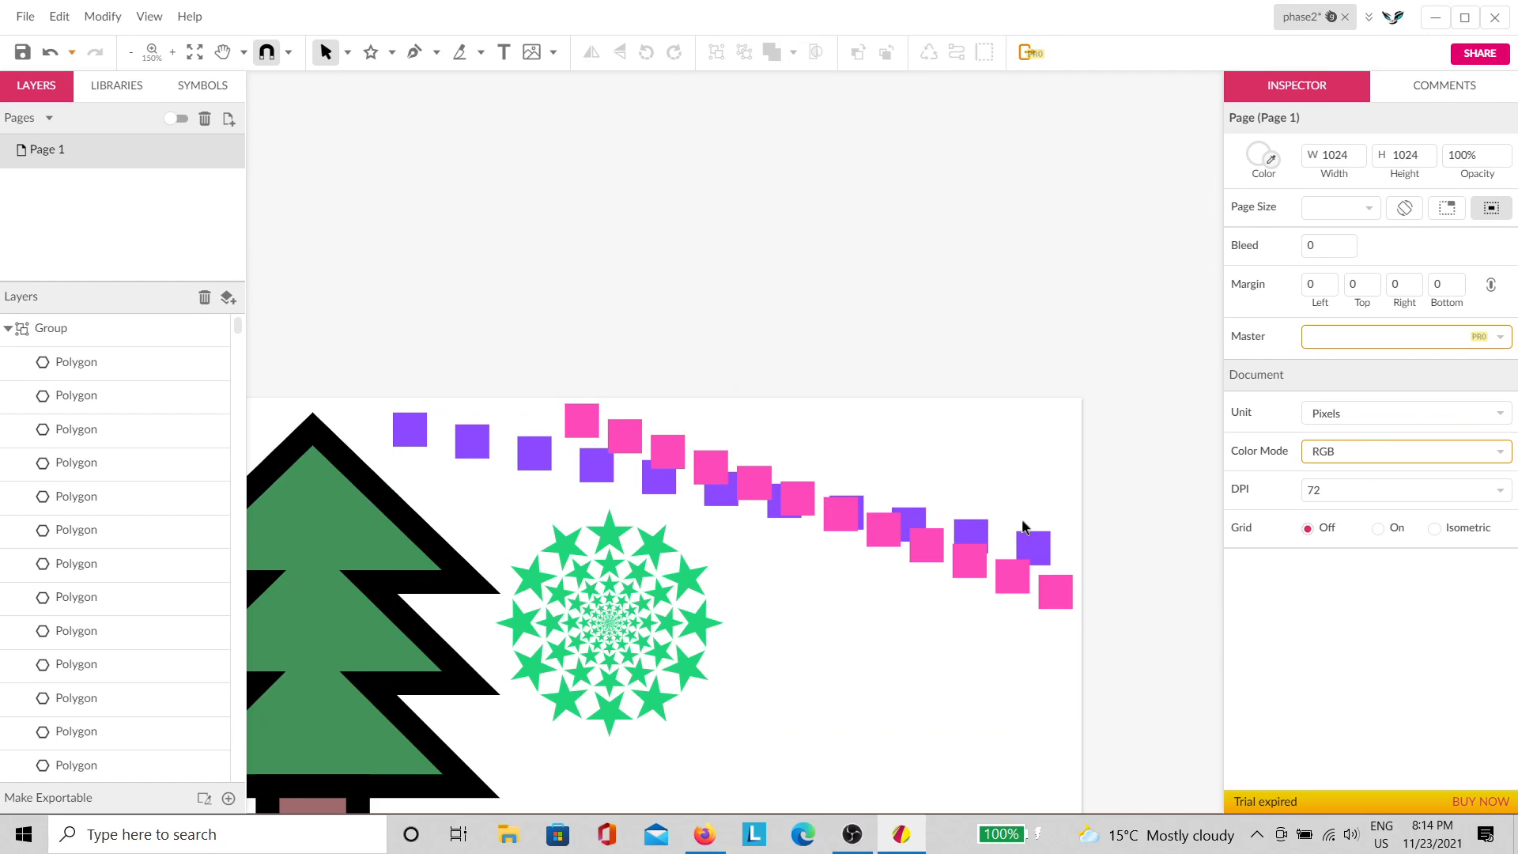
click(919, 530)
click(898, 332)
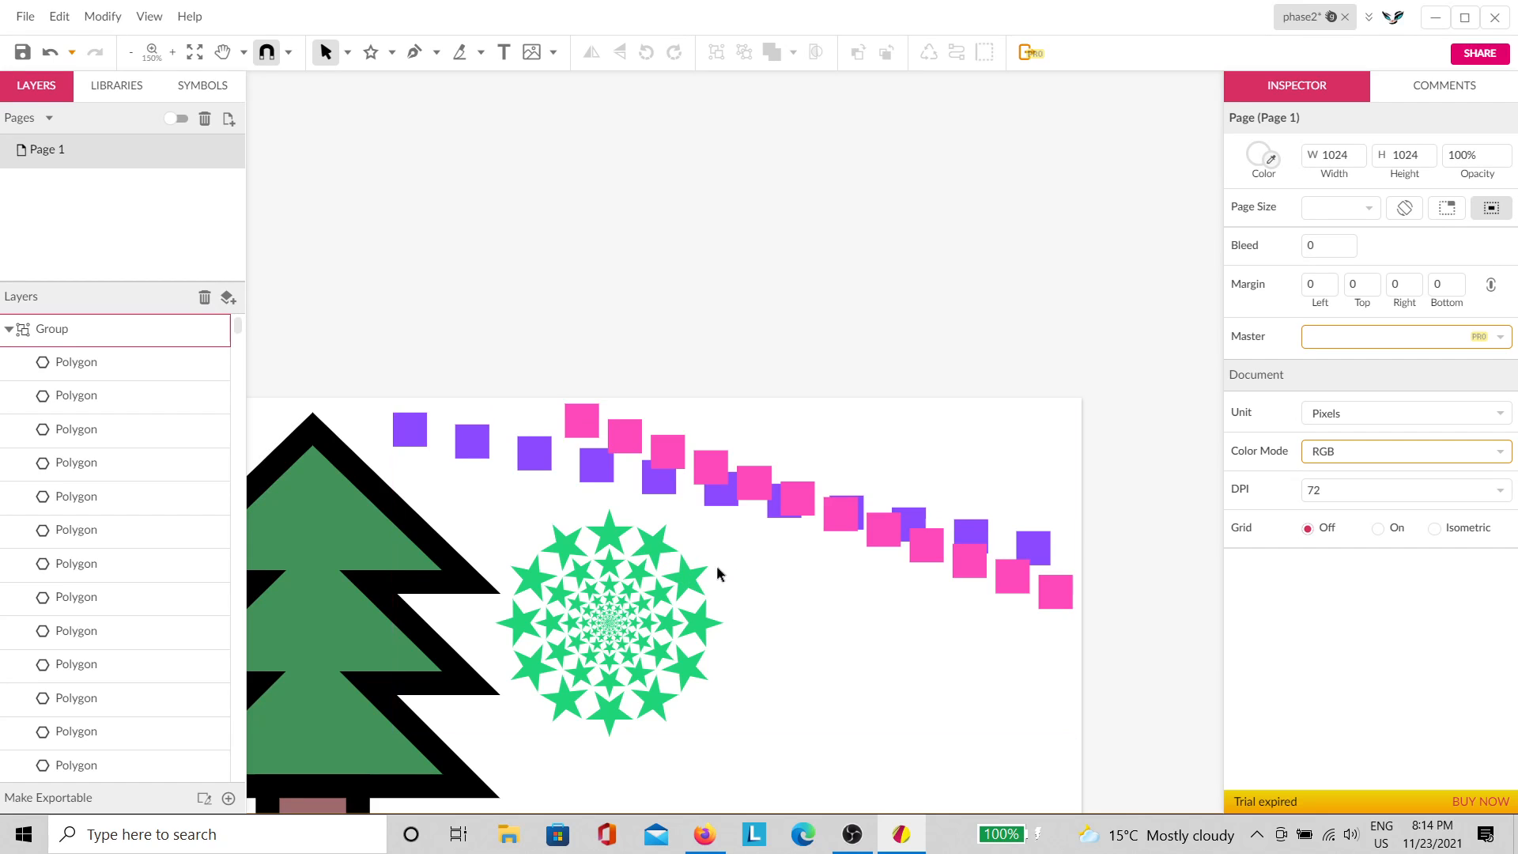
Step: Lock the group holding the stars and squares, and try area selections across it
click(978, 557)
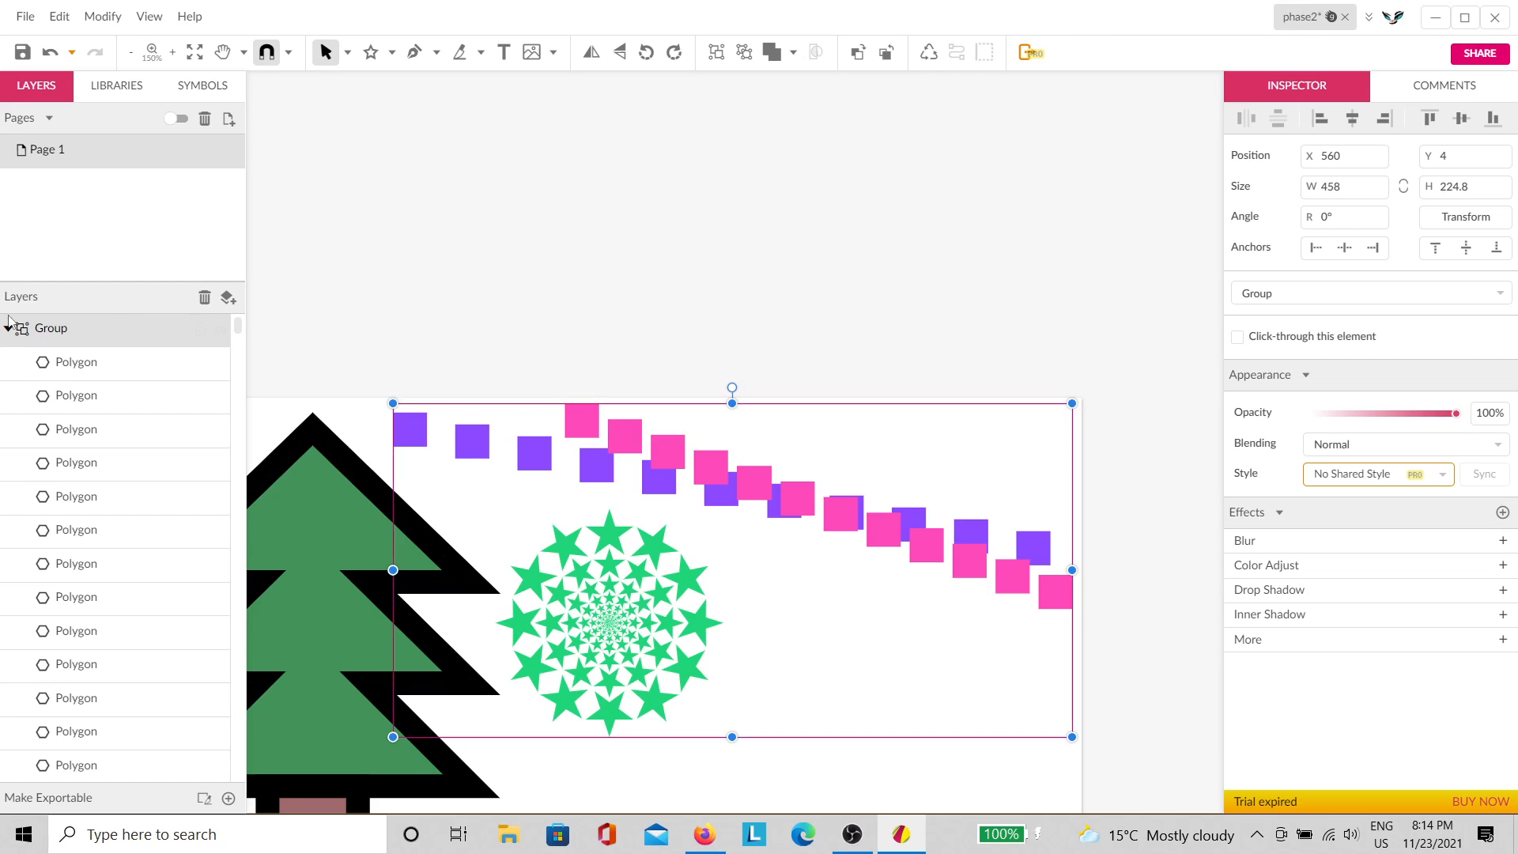
click(201, 331)
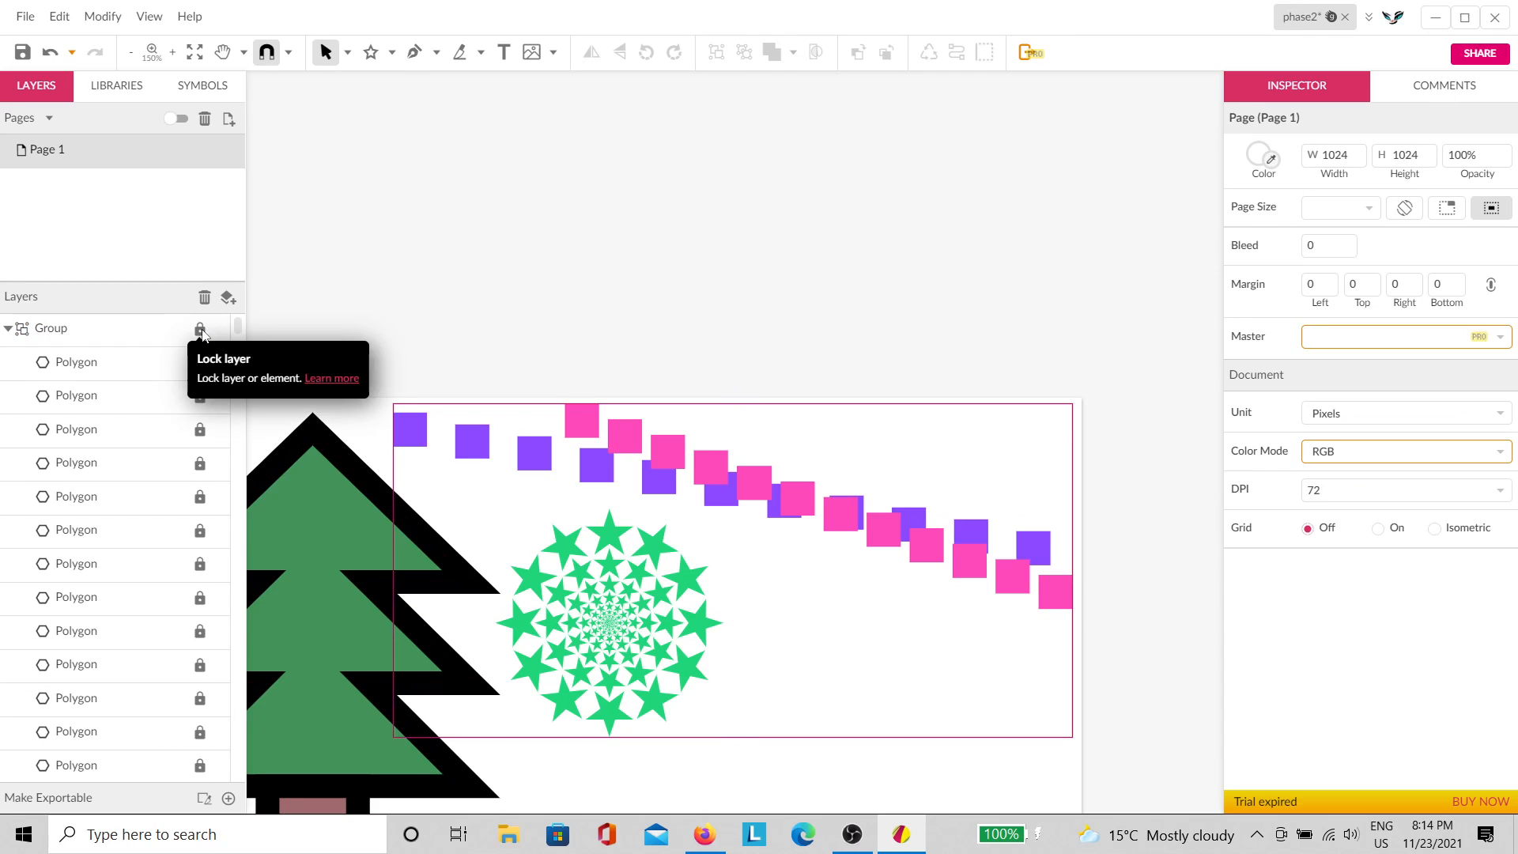
drag(982, 409, 549, 693)
drag(884, 447, 568, 732)
drag(850, 459, 554, 755)
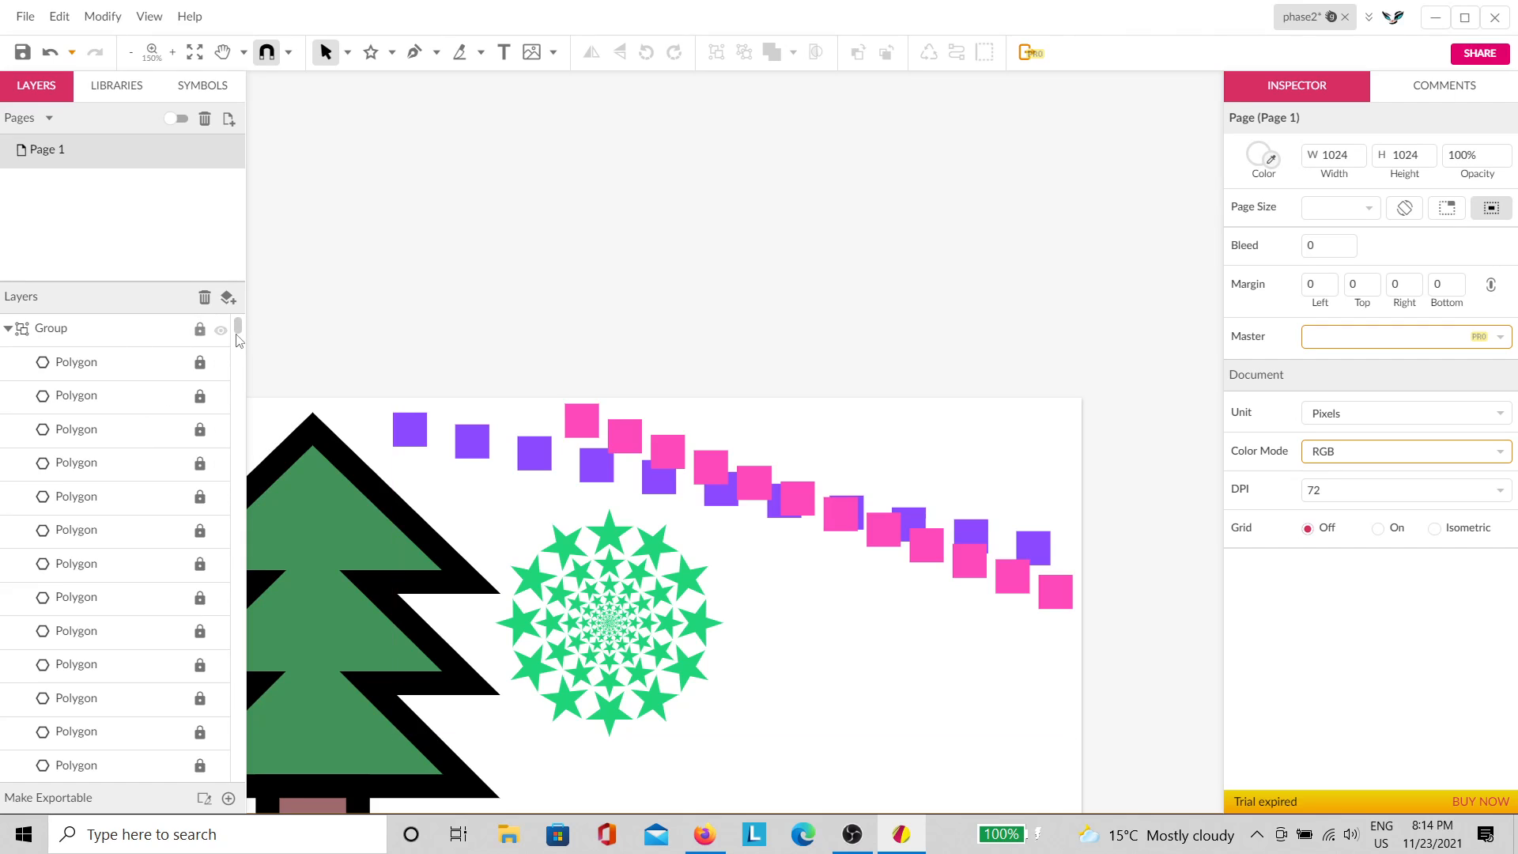
drag(695, 458, 566, 666)
scroll(842, 716, down, 3)
scroll(773, 530, up, 1)
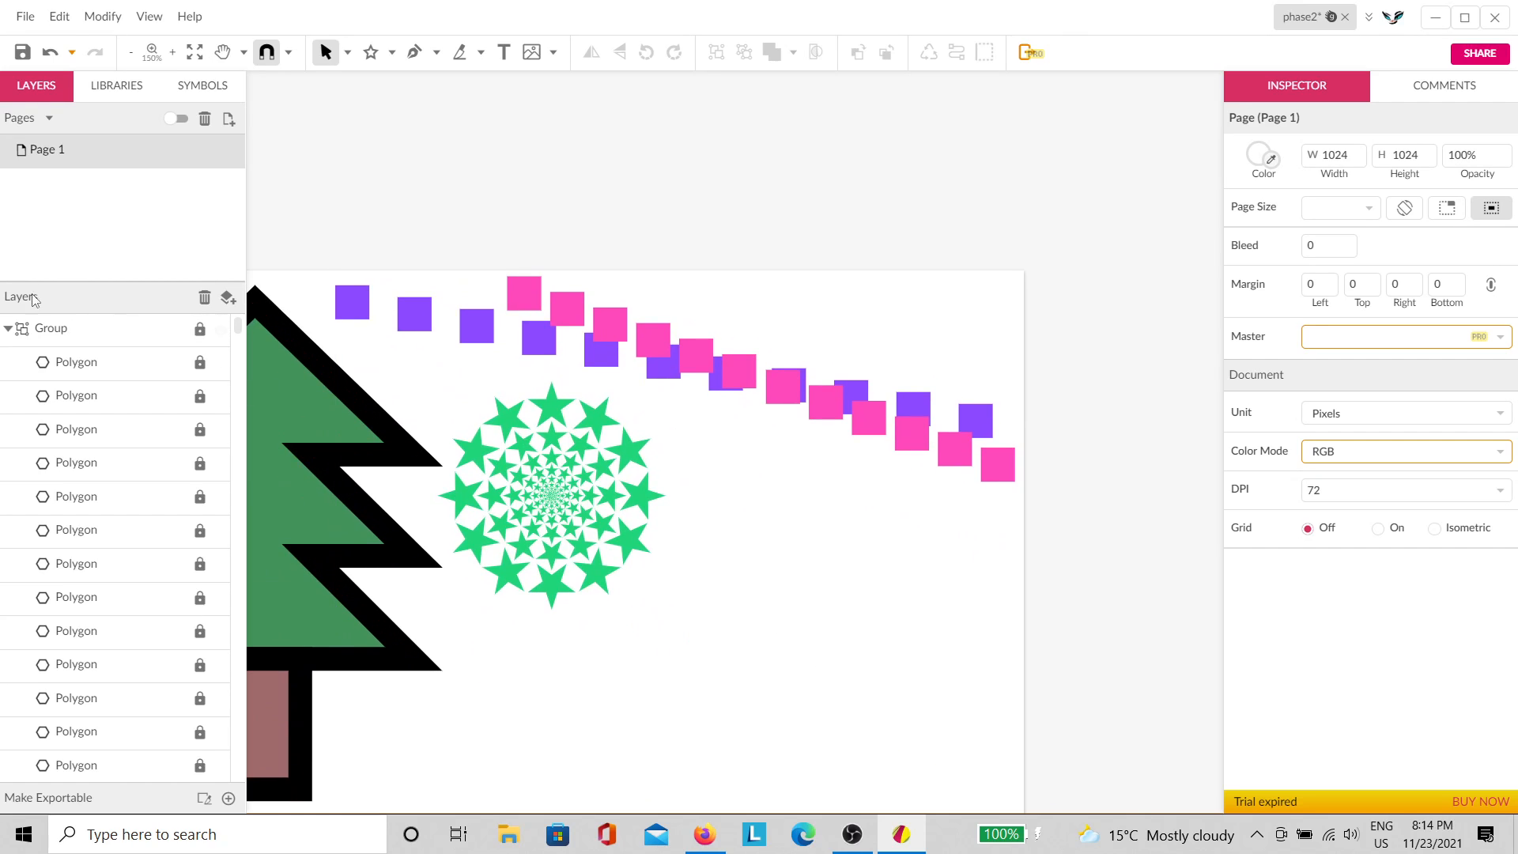
Step: Collapse the locked group in the layer list and test area selections over the stars and the unlocked tree
click(8, 329)
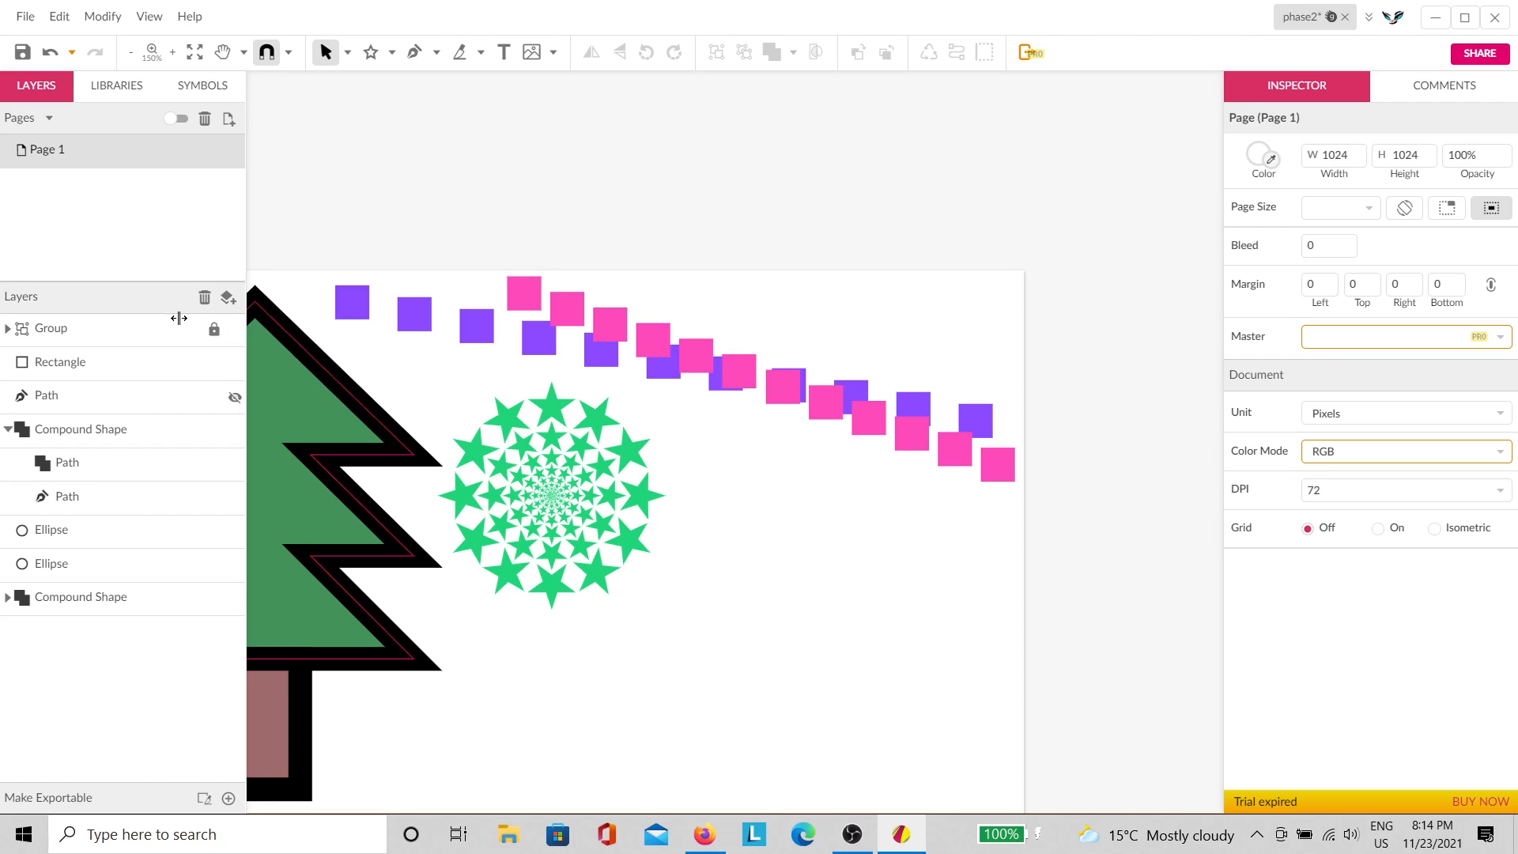
drag(871, 272, 491, 642)
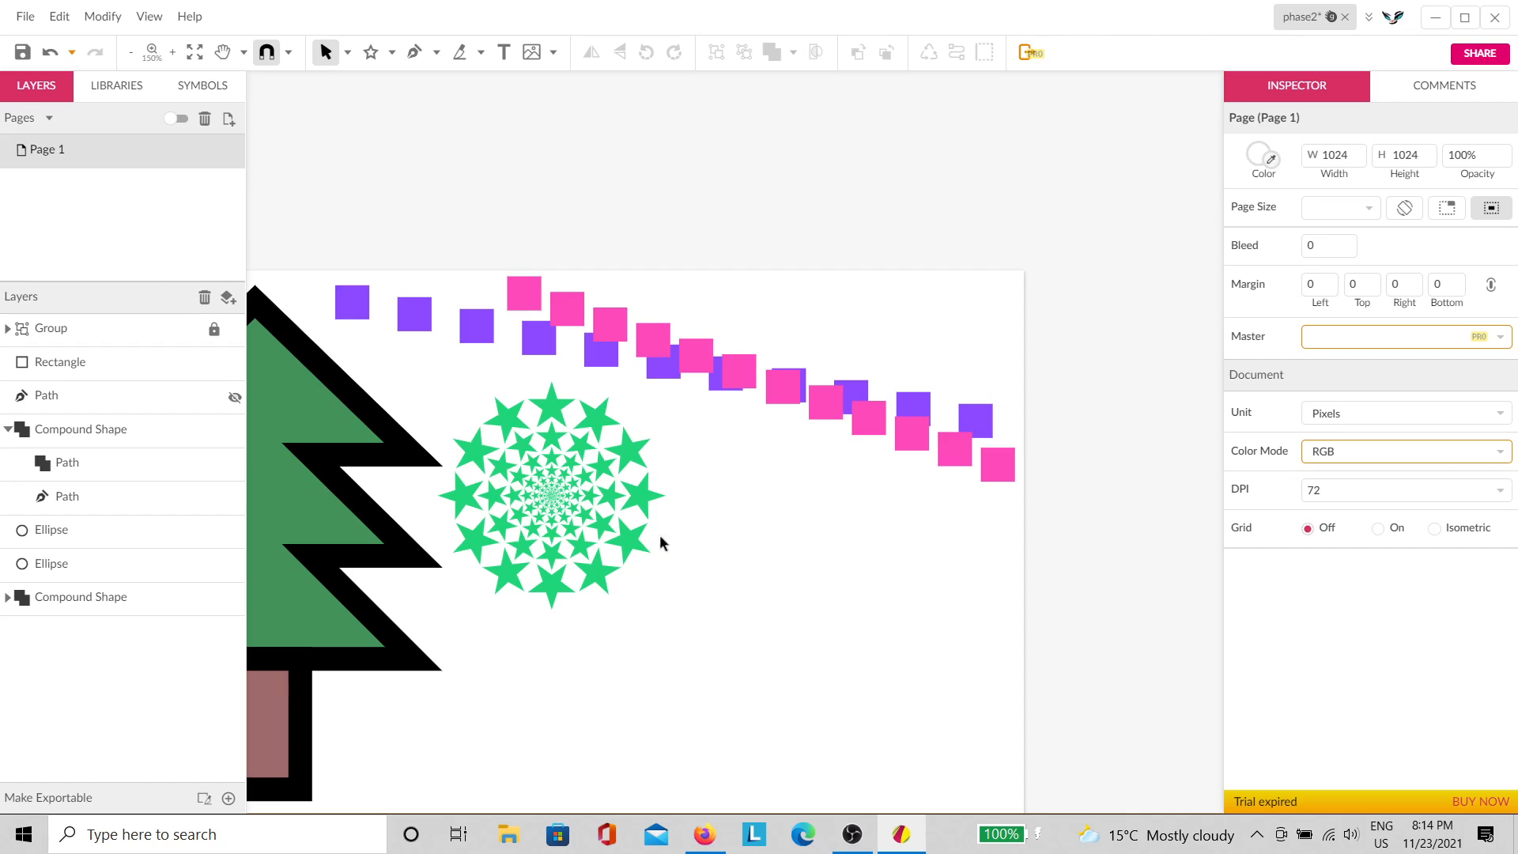
drag(598, 634, 831, 639)
drag(847, 725, 400, 431)
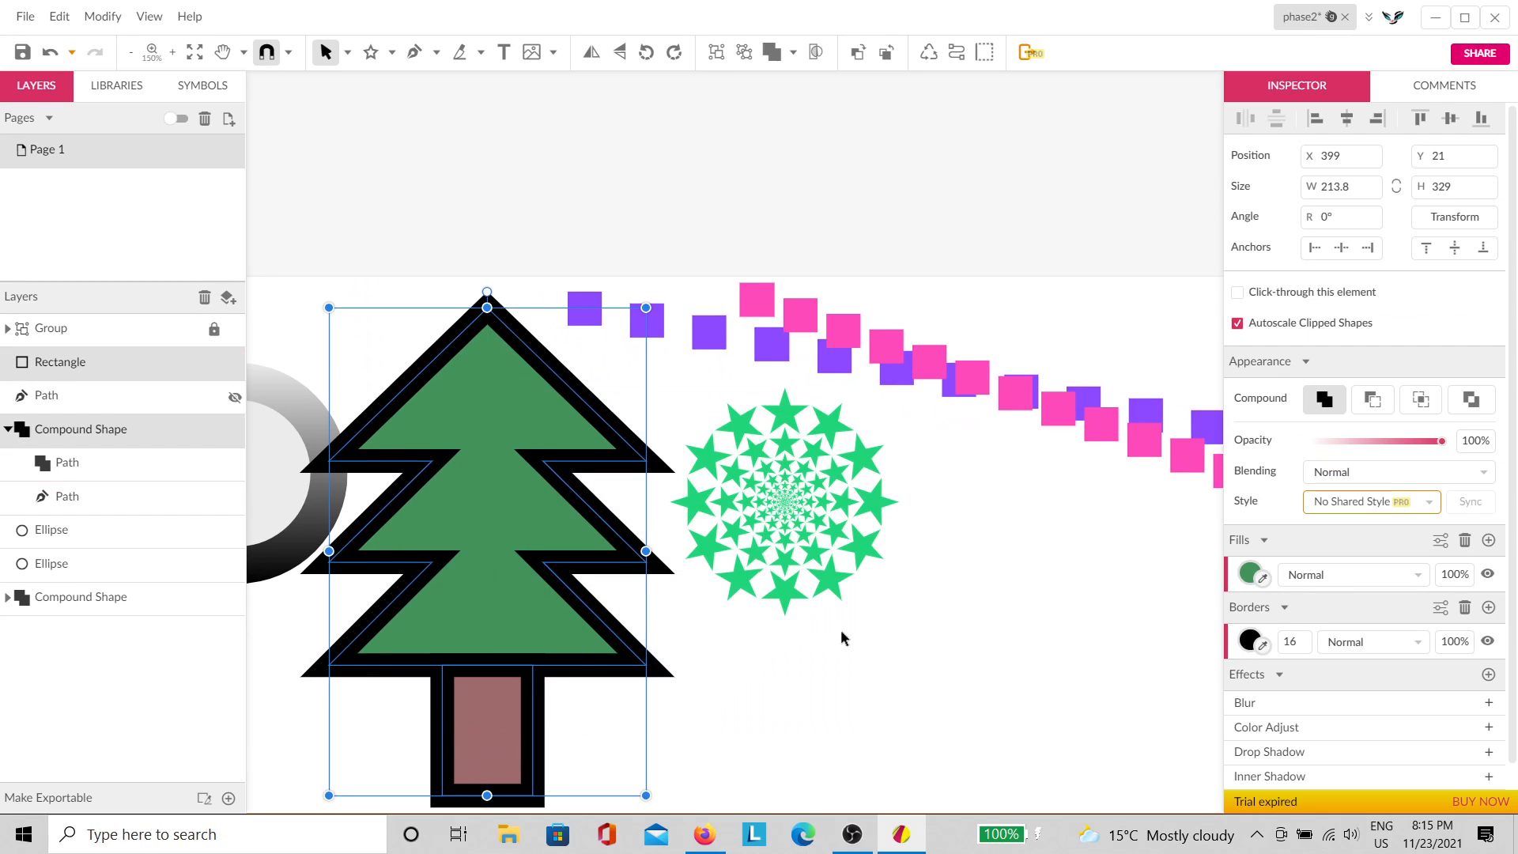
drag(497, 579, 907, 690)
drag(709, 328, 261, 682)
click(618, 329)
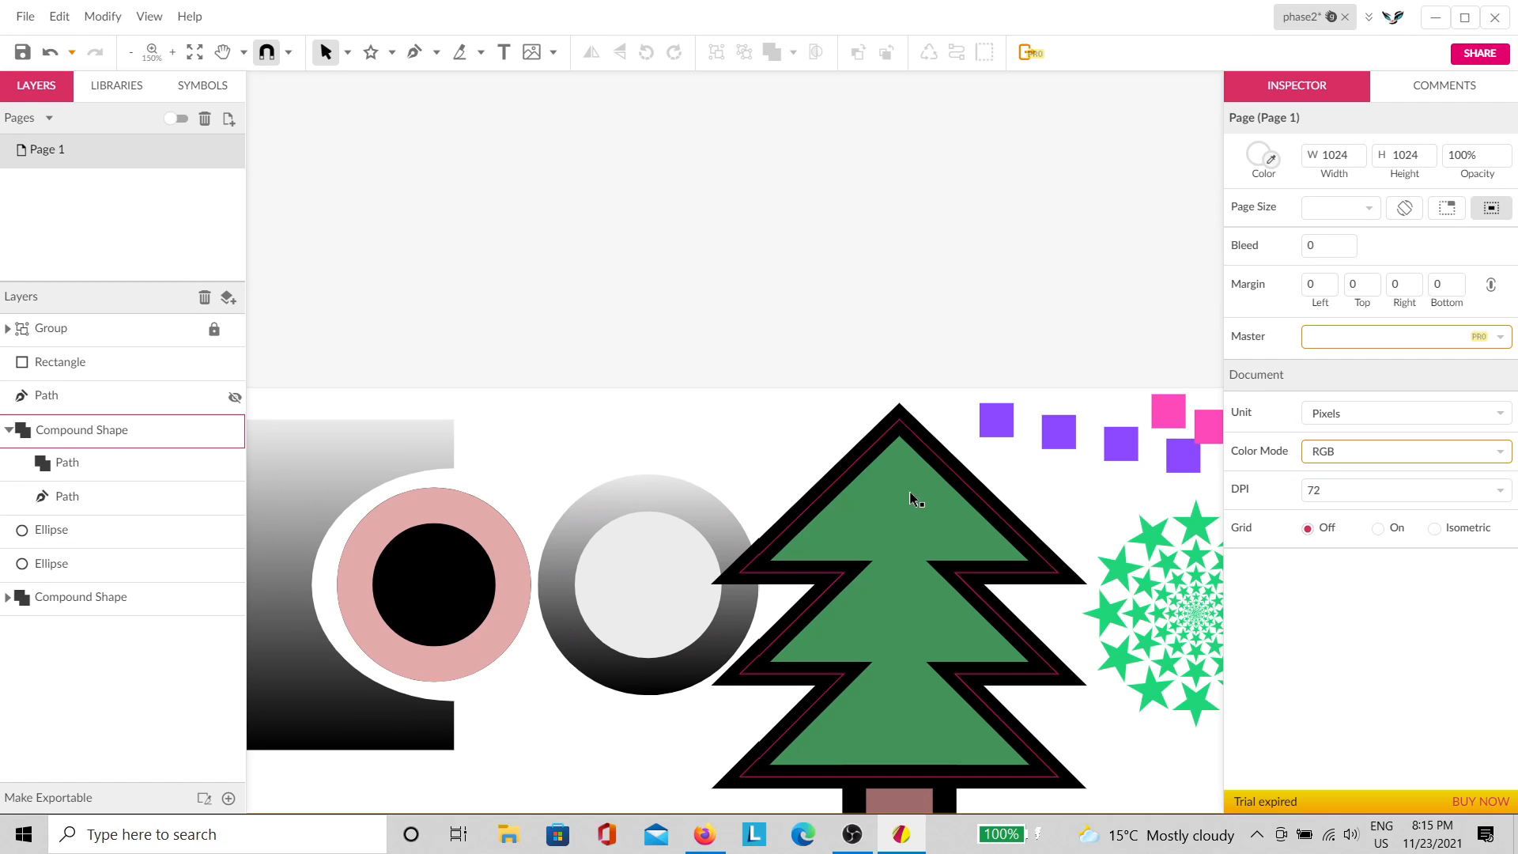
Step: Draw a square about 66 by 66 px in the empty area between the star rings and the end of the square rows
drag(1060, 511, 671, 132)
drag(993, 262, 597, 317)
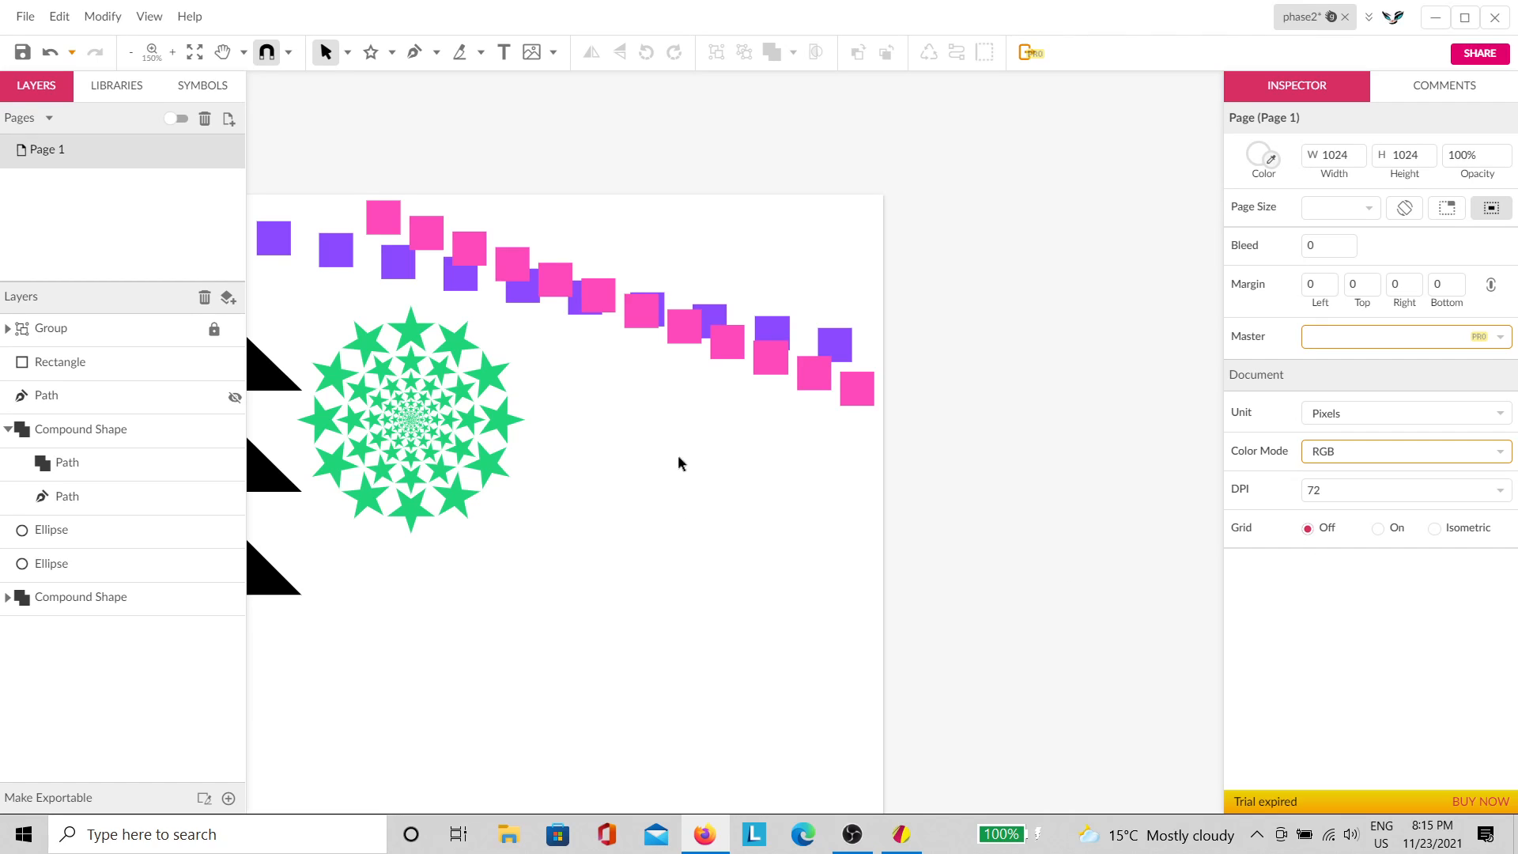
click(412, 52)
scroll(479, 231, up, 2)
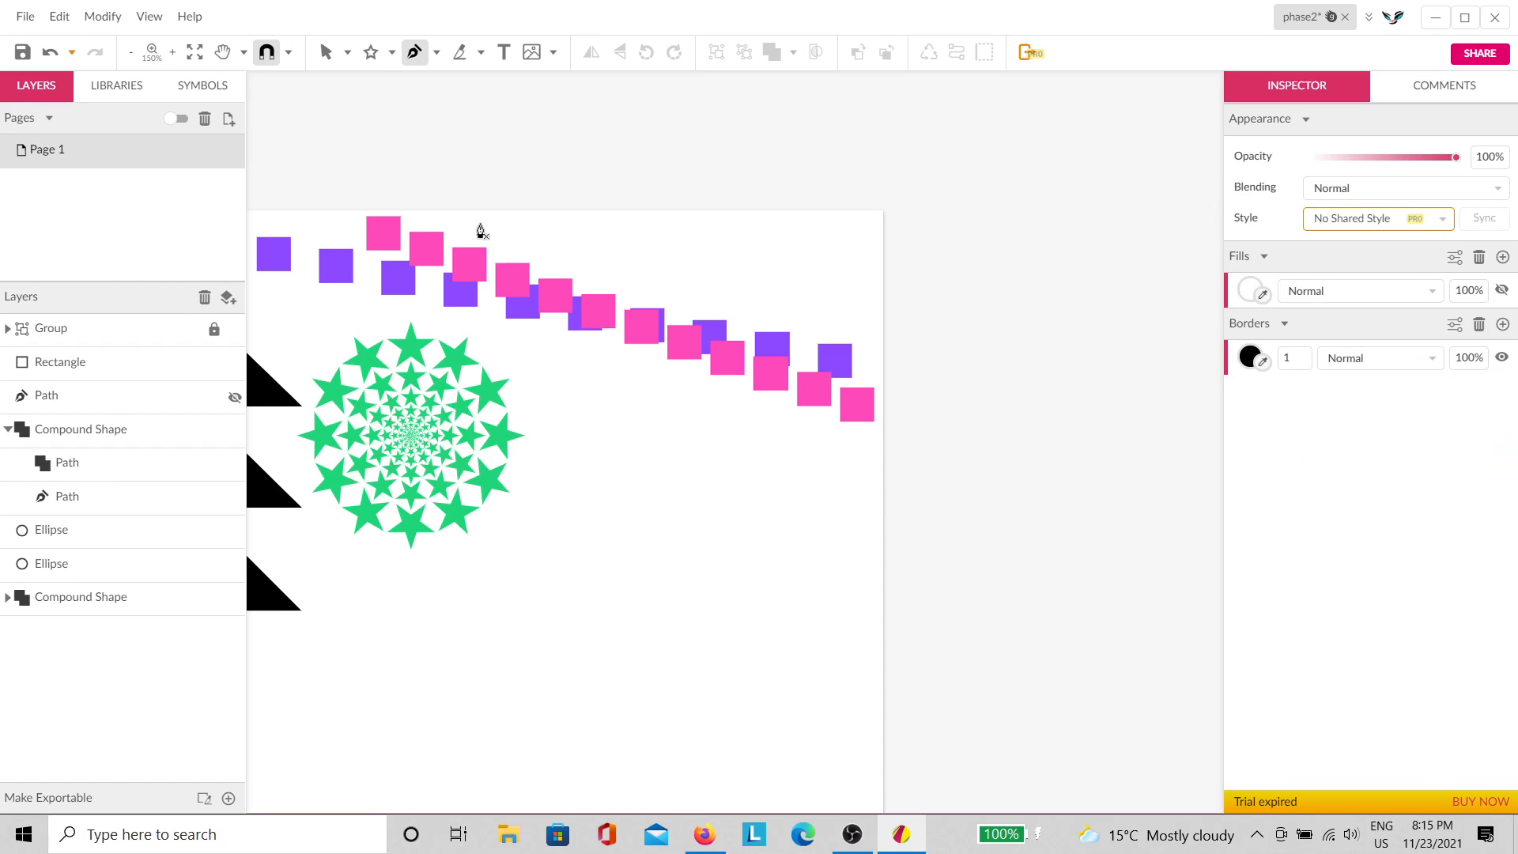
click(391, 52)
click(427, 106)
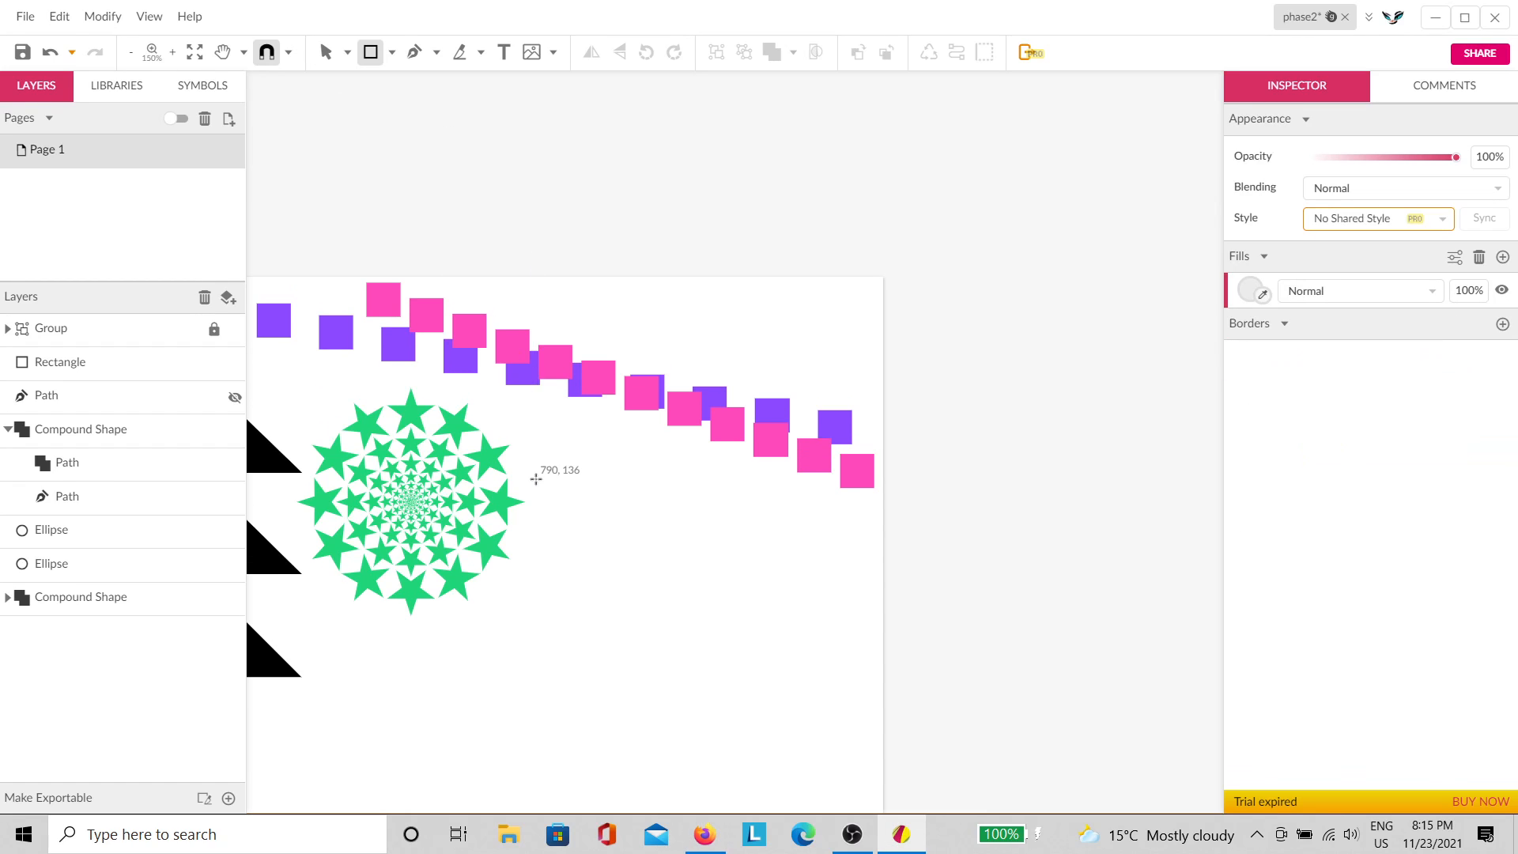
scroll(552, 464, up, 5)
drag(562, 434, 823, 638)
scroll(870, 627, down, 3)
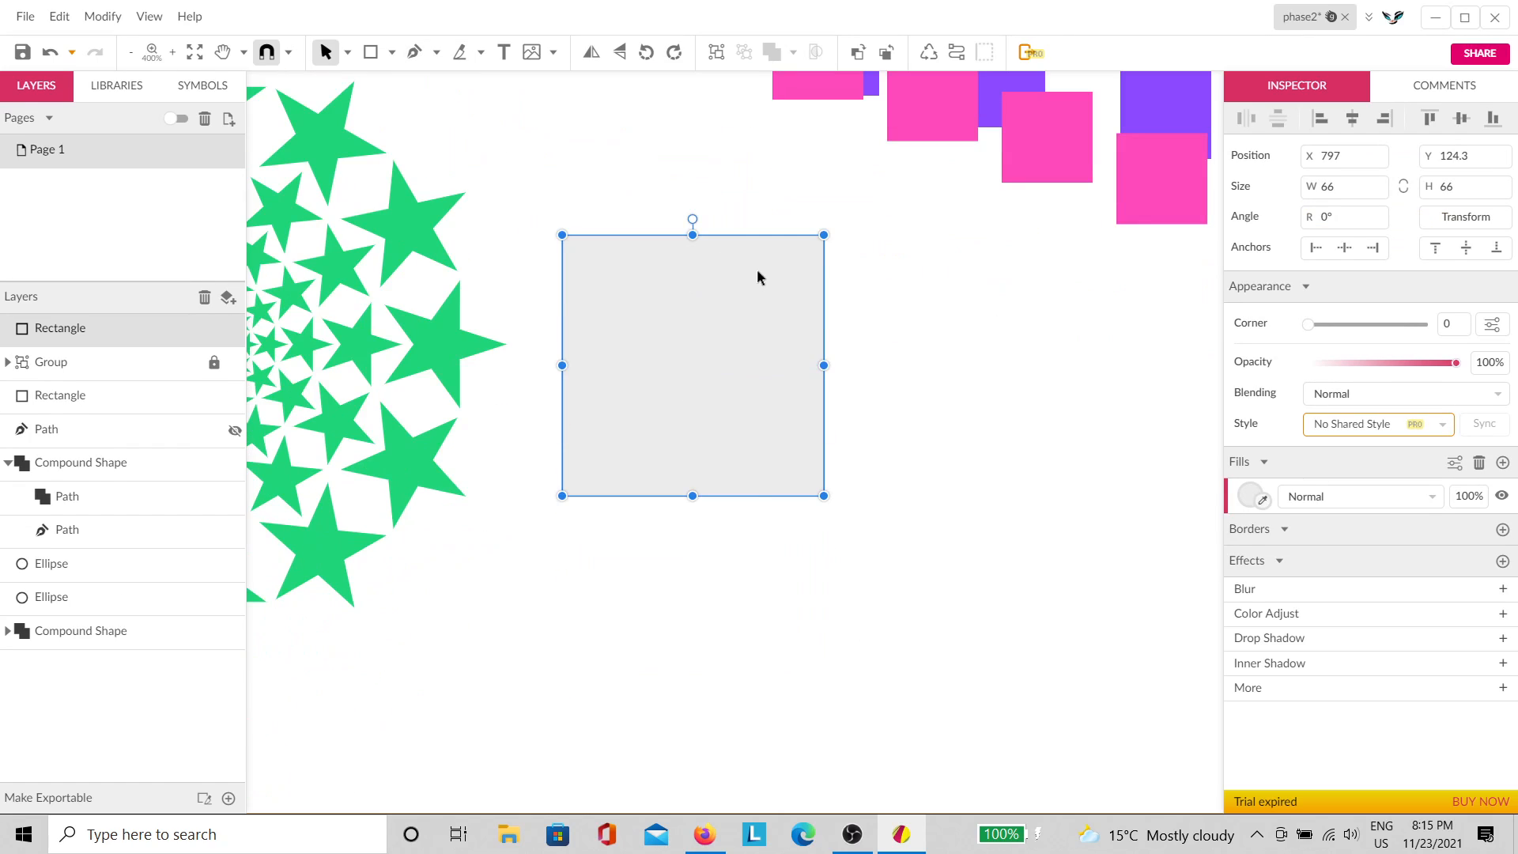
Step: Duplicate the grey square, move the copy diagonally to X 830, Y 157.3, and convert the copy to a path
key(ctrl+d)
drag(724, 351, 859, 480)
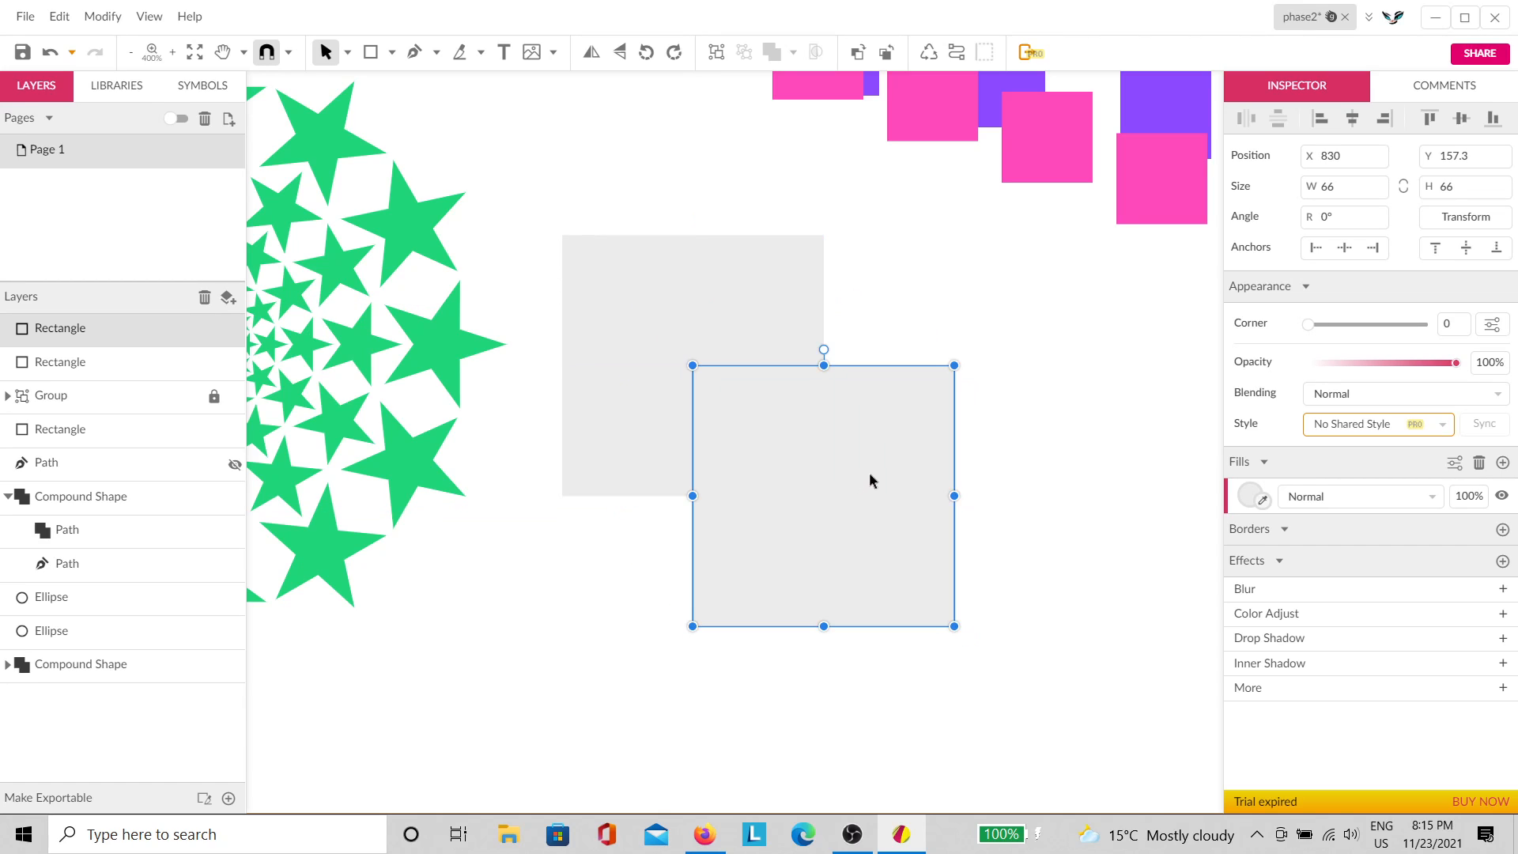
click(956, 53)
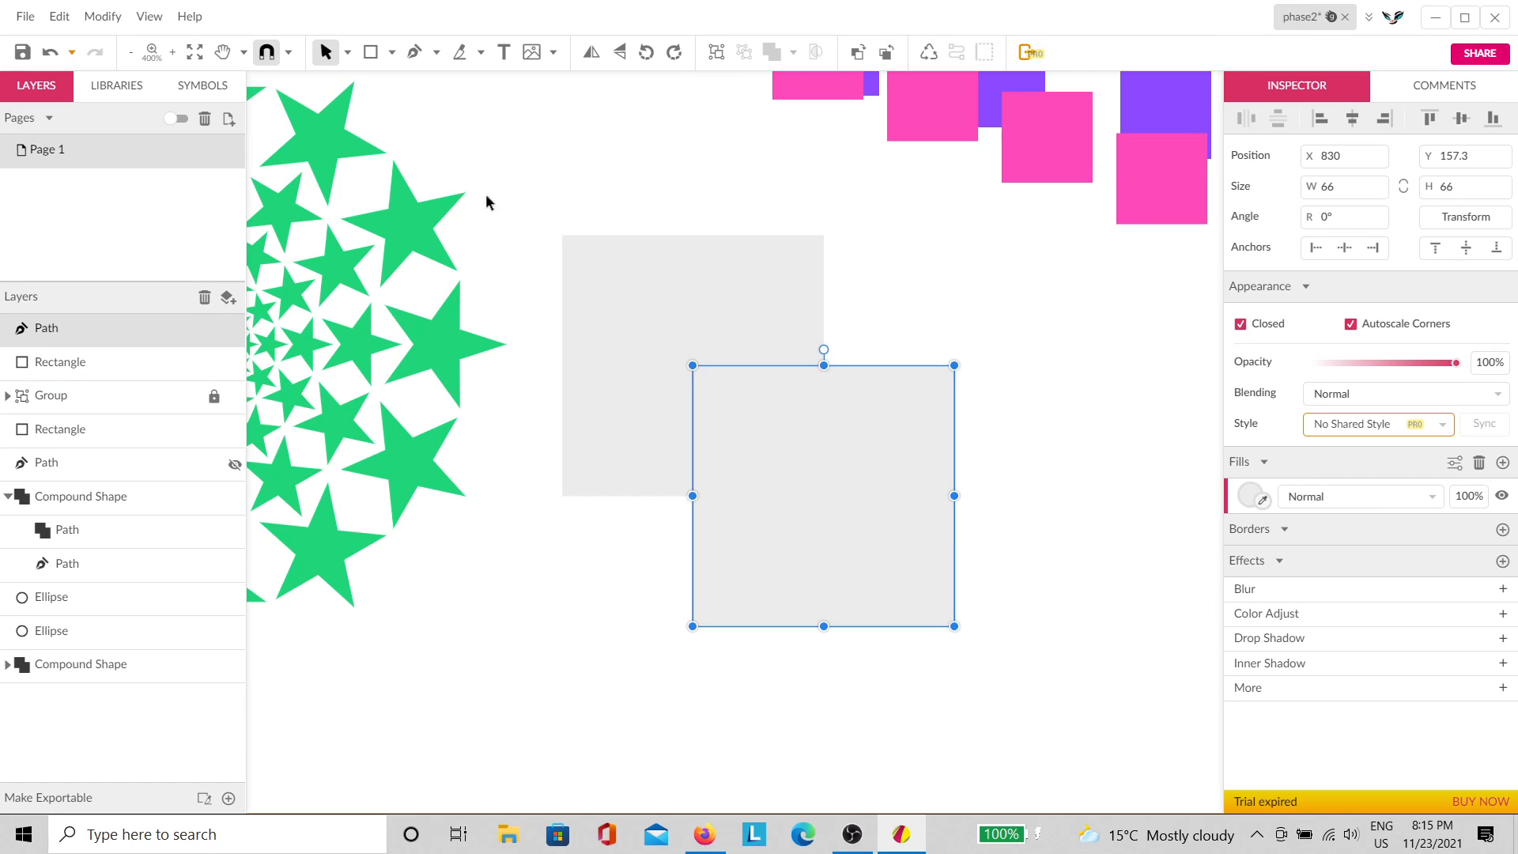
click(50, 52)
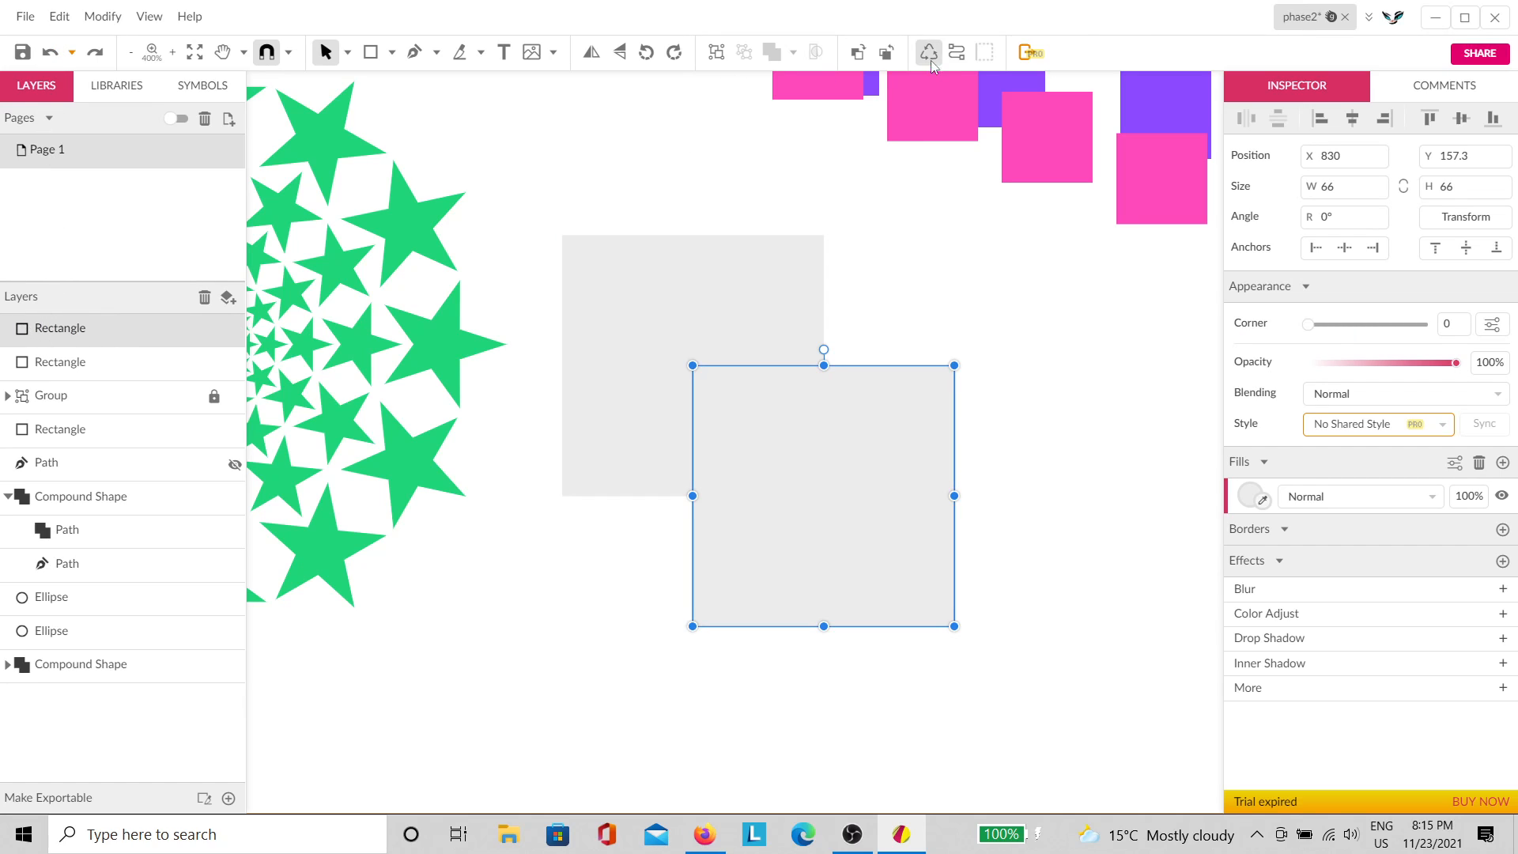
click(956, 53)
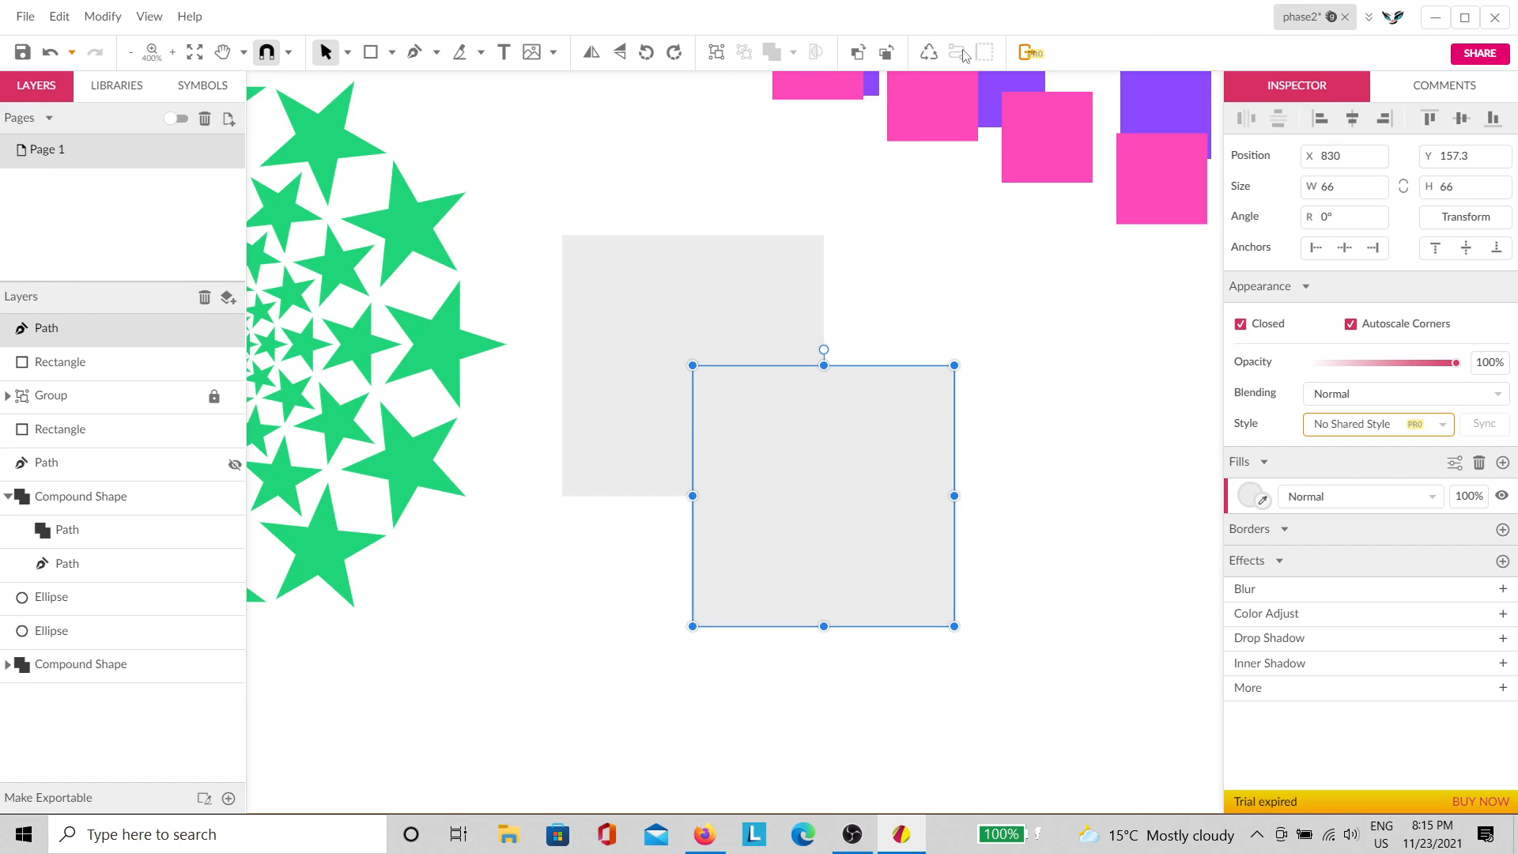
Step: Rename the original grey rectangle's layer to "square"
double_click(81, 365)
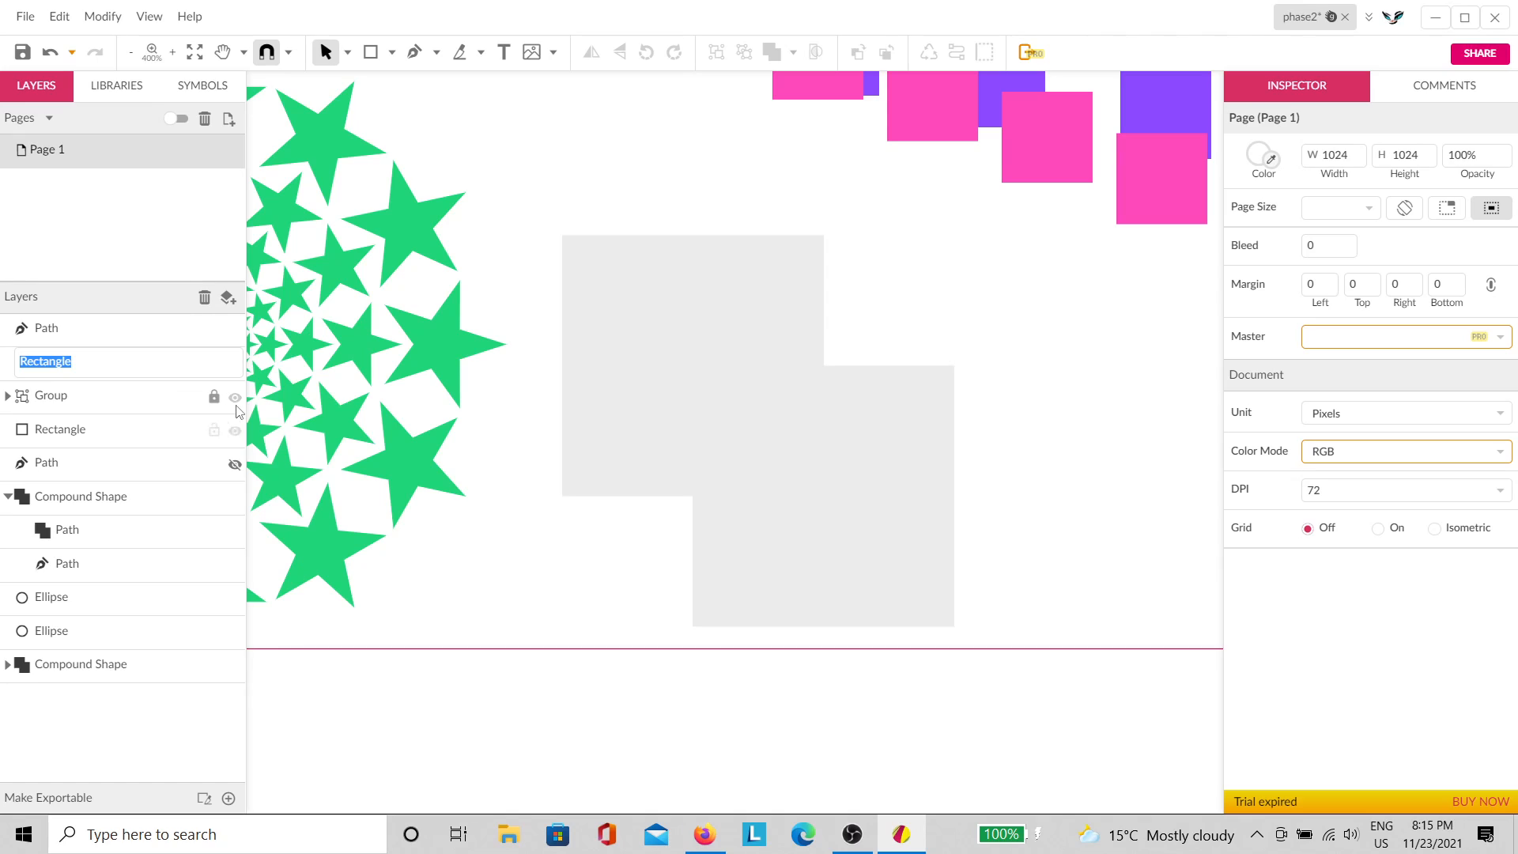
key(BackSpace)
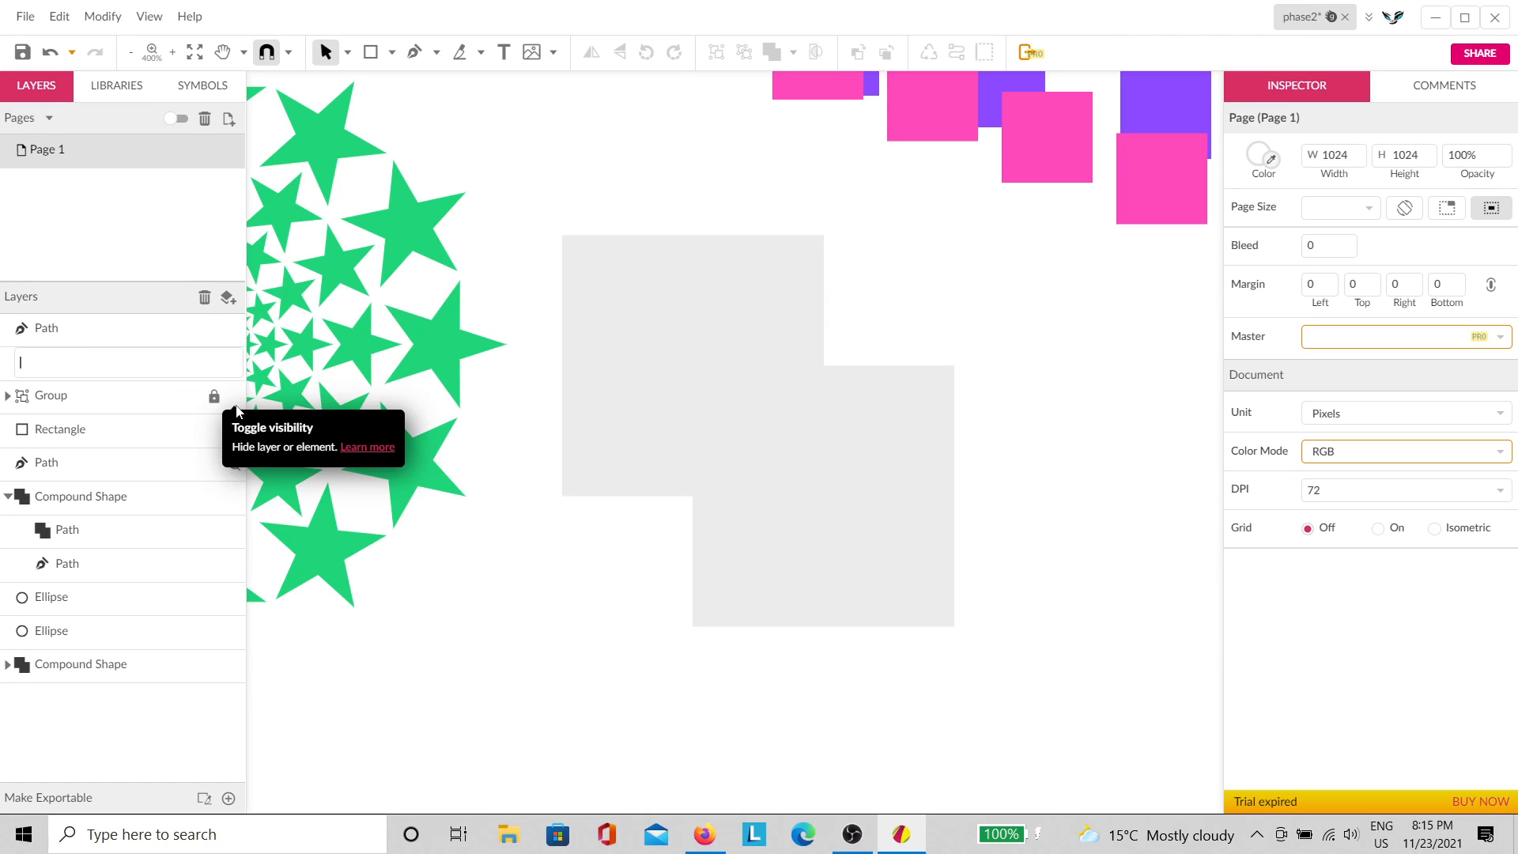
text(square)
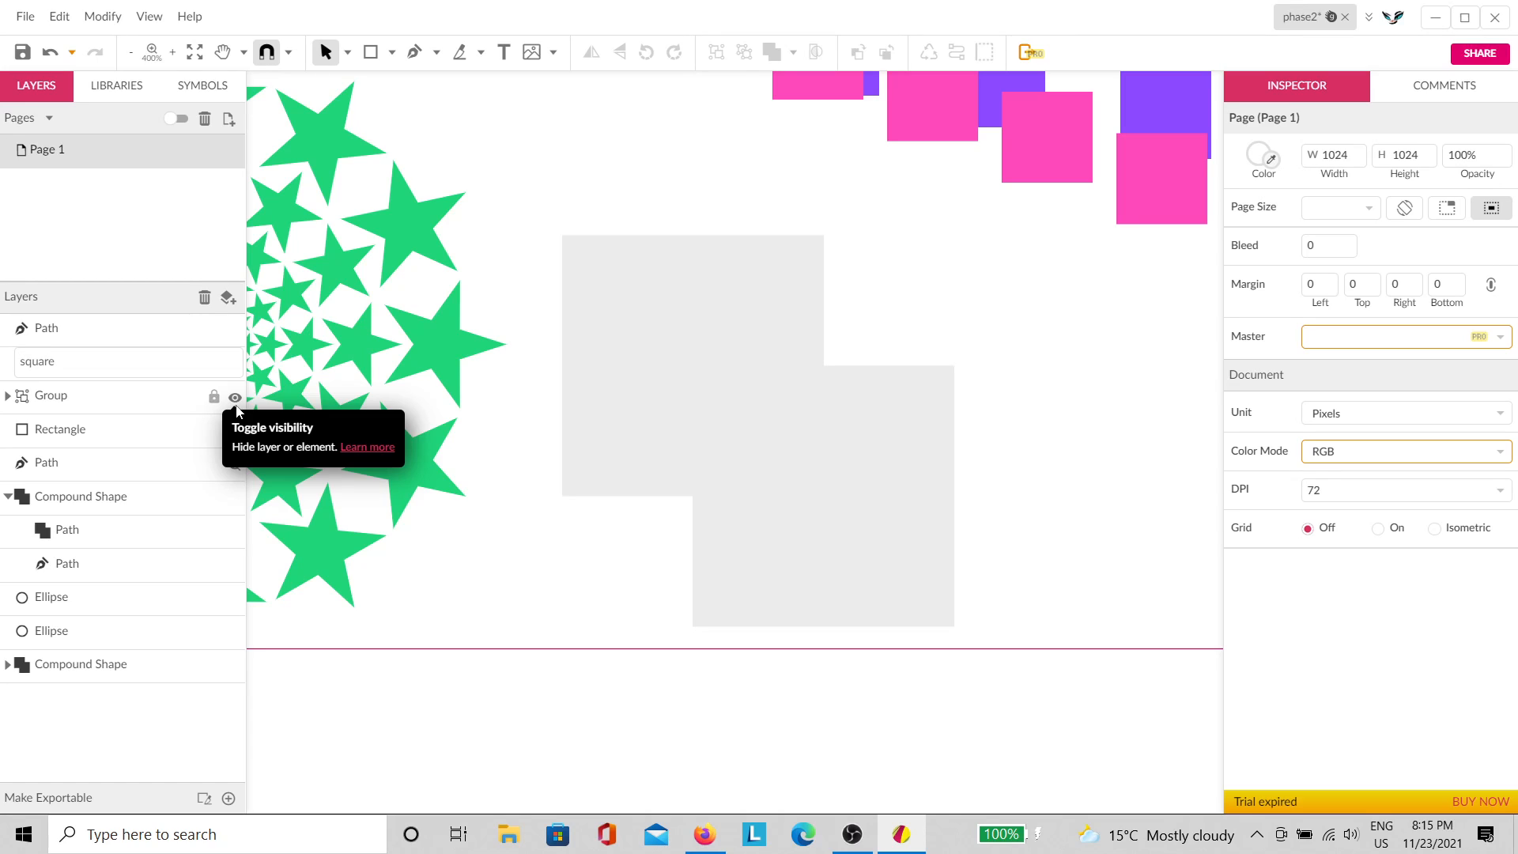
key(Return)
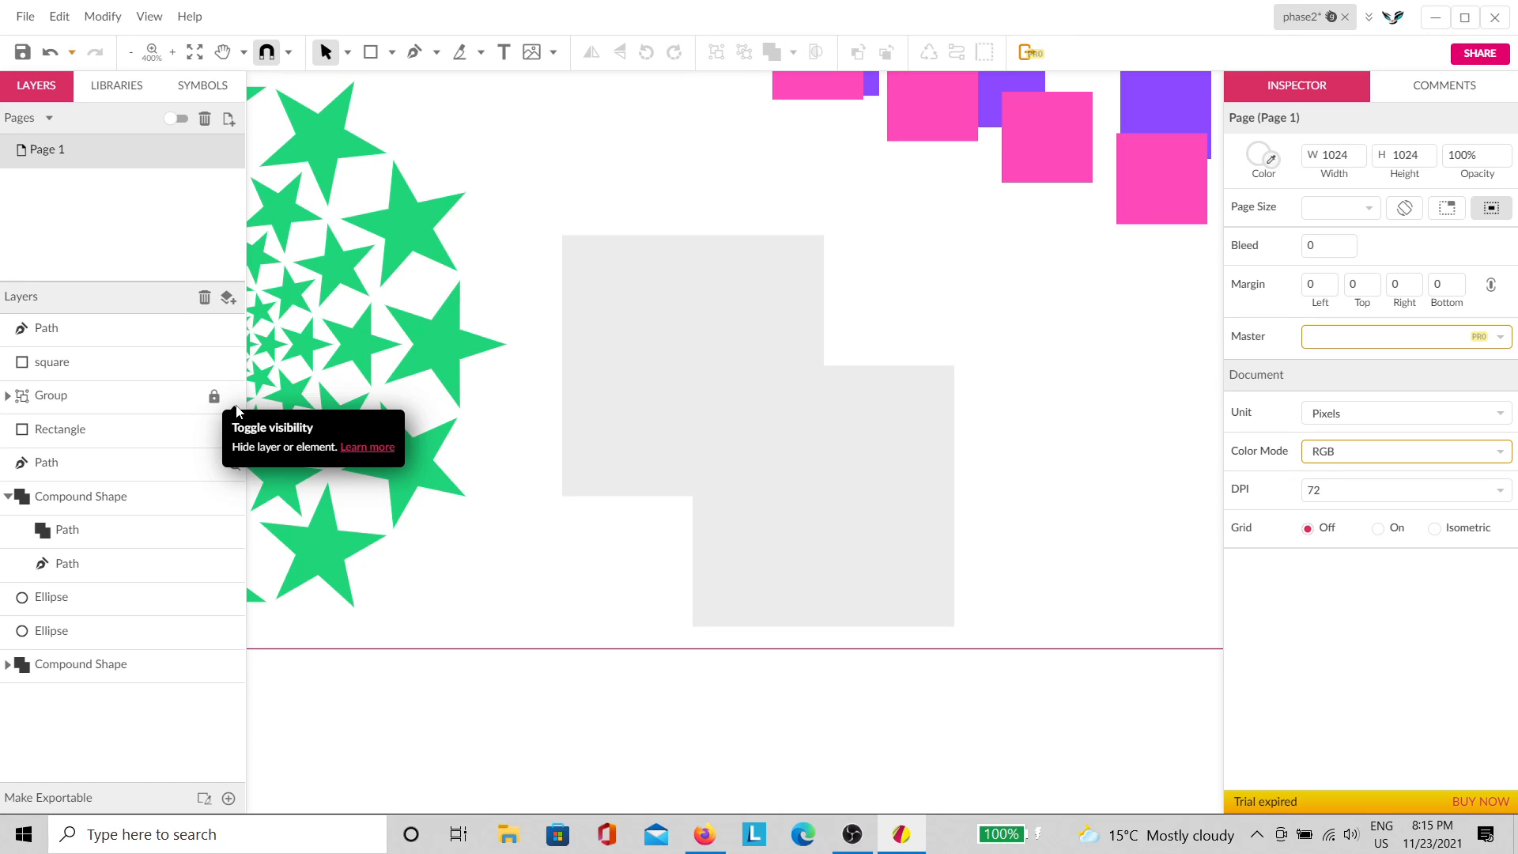
click(670, 479)
click(698, 381)
click(695, 378)
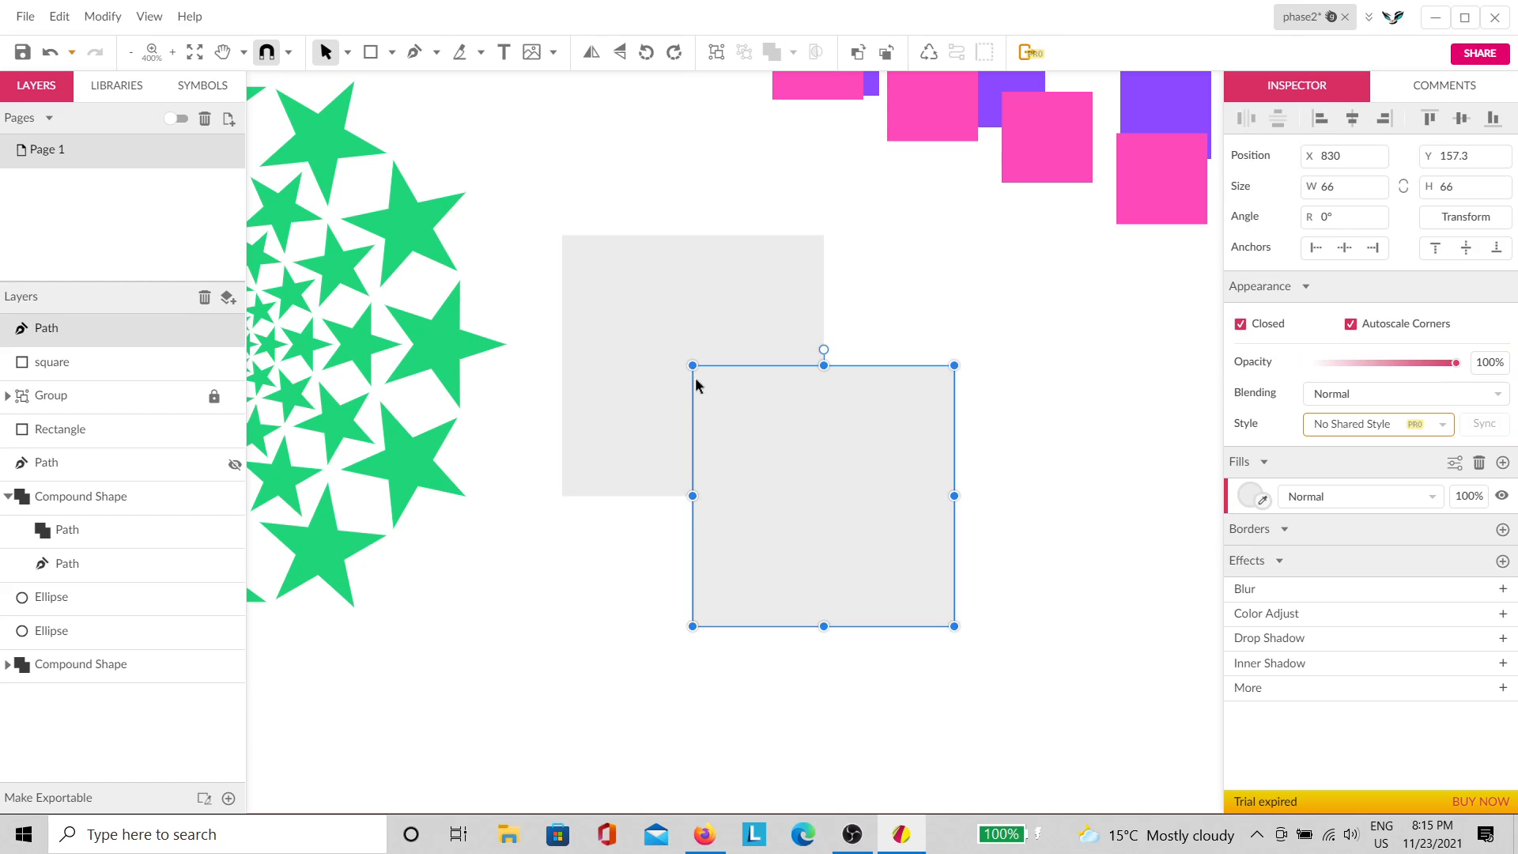
click(624, 321)
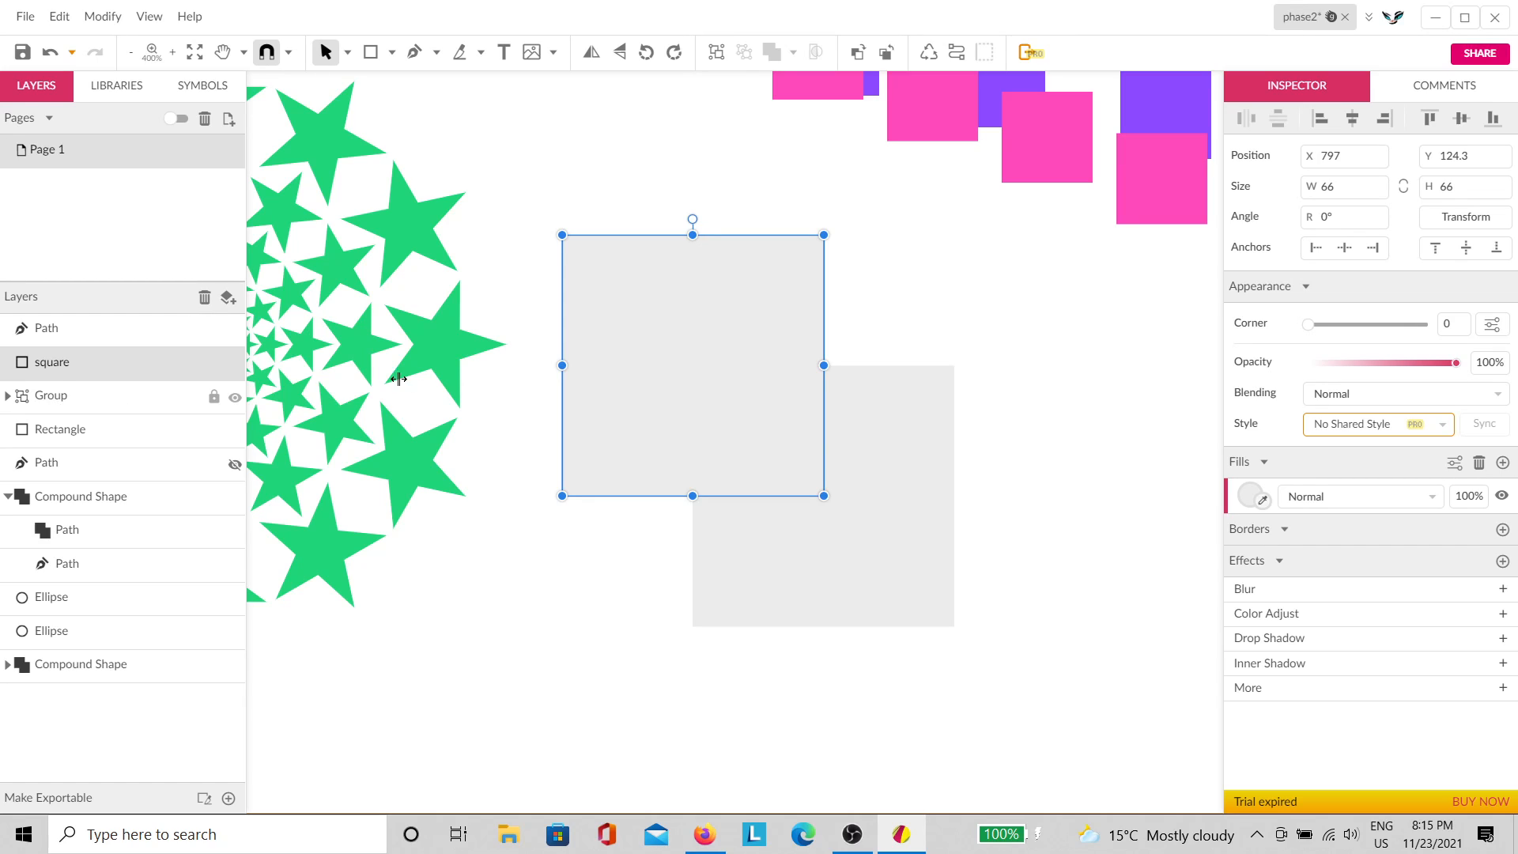
click(556, 626)
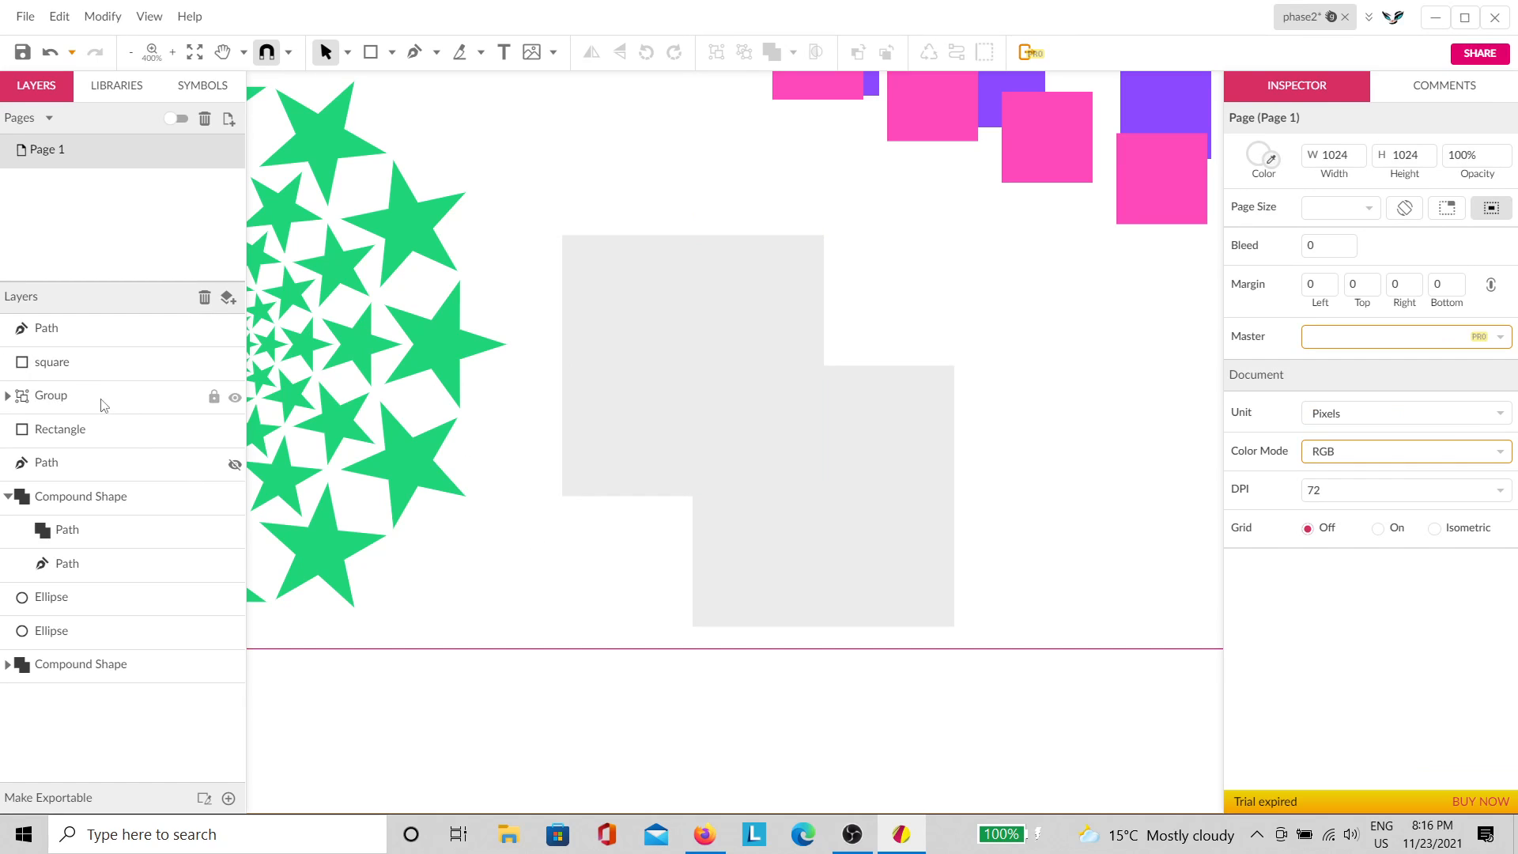
double_click(50, 400)
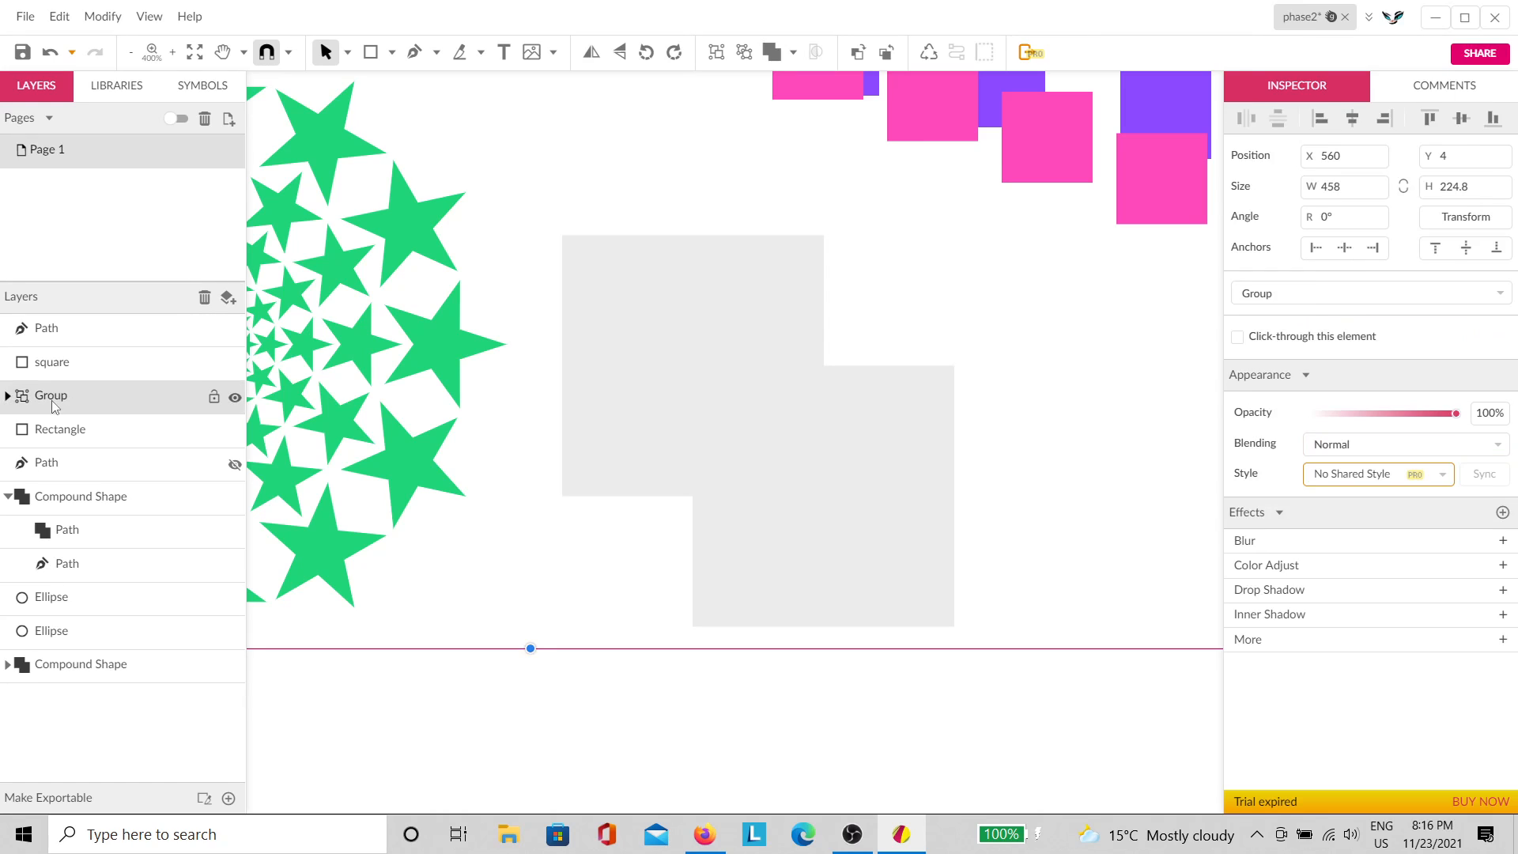
key(Return)
click(214, 395)
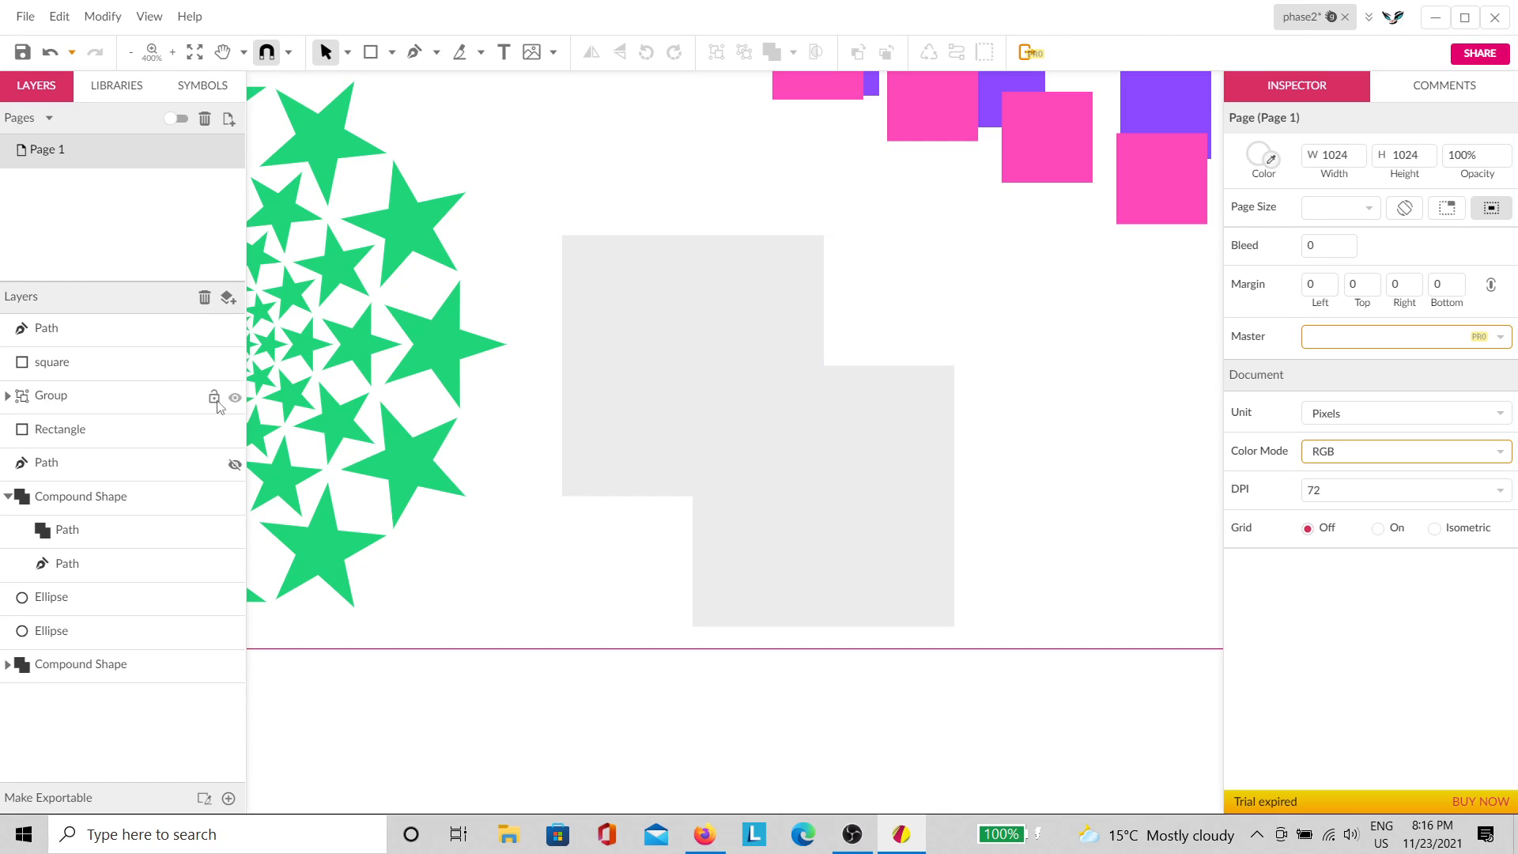
Step: Delete the upper-left anchor point of the converted path so it becomes a right triangle
click(649, 403)
click(845, 490)
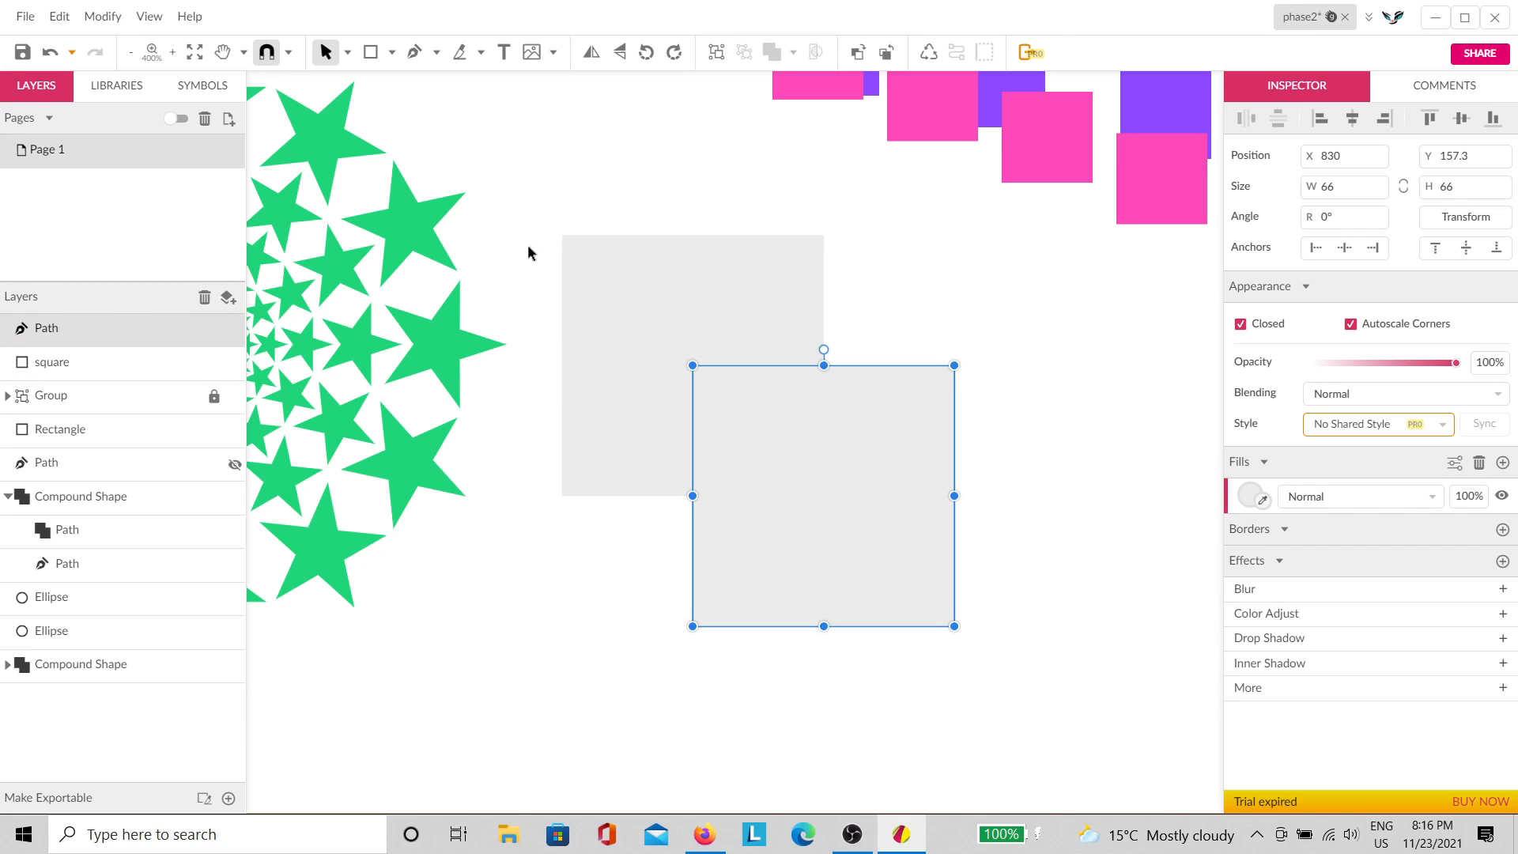
double_click(833, 366)
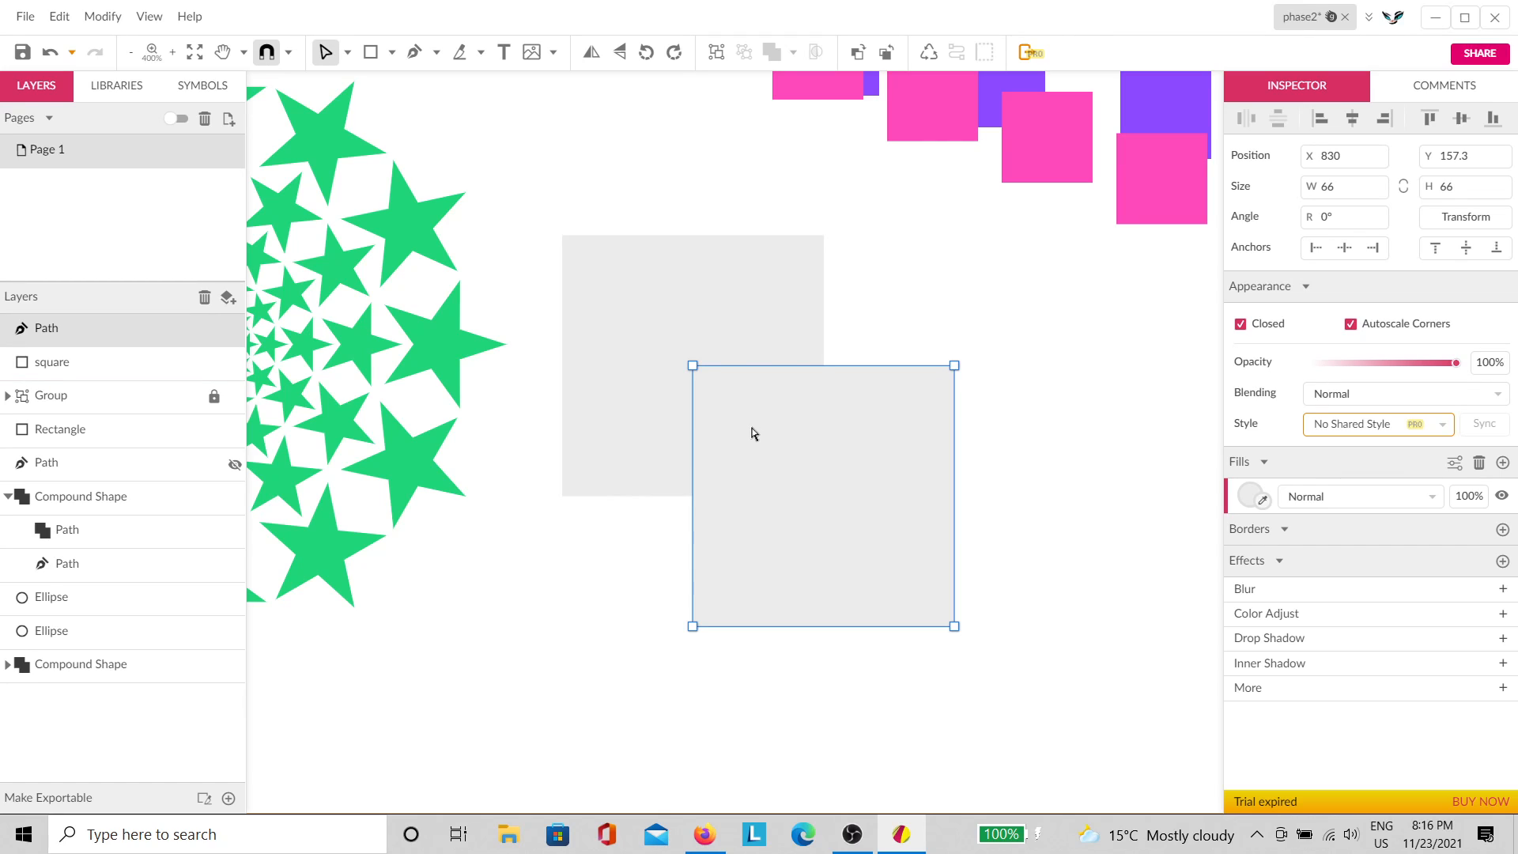
drag(753, 434, 582, 299)
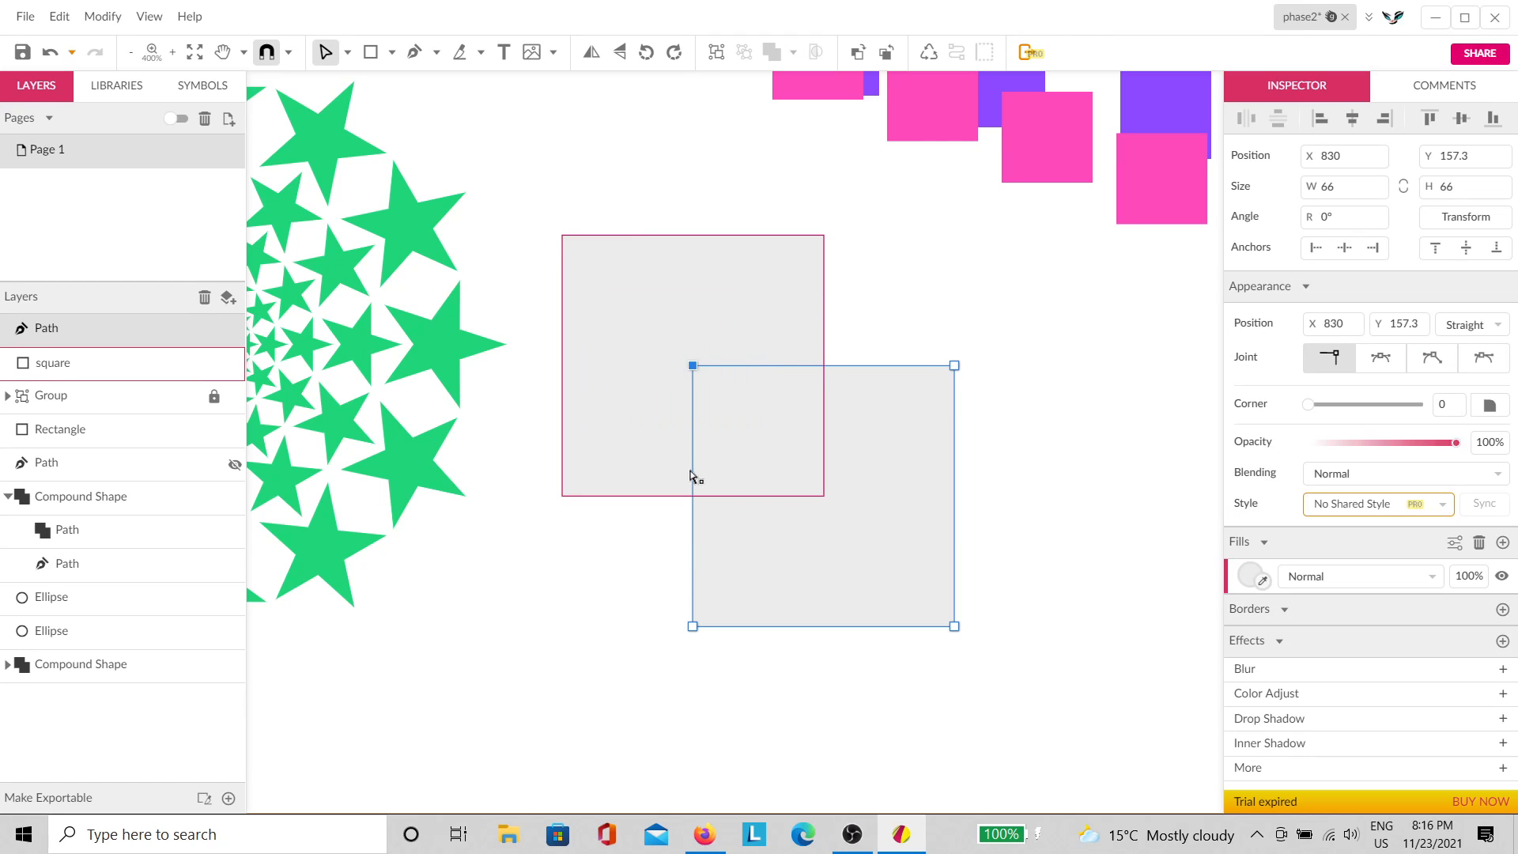
key(Delete)
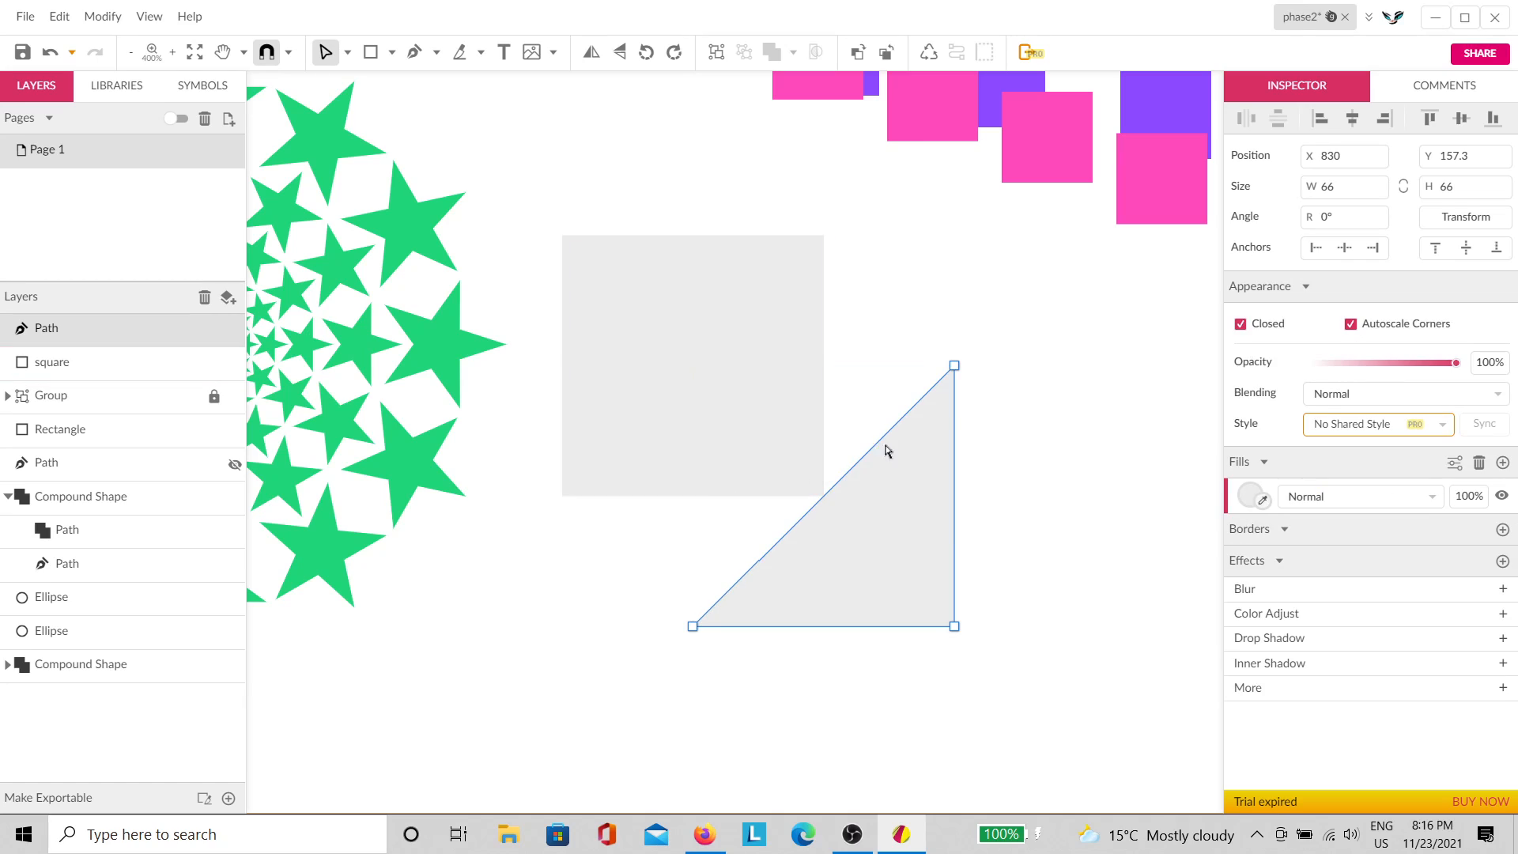
double_click(926, 481)
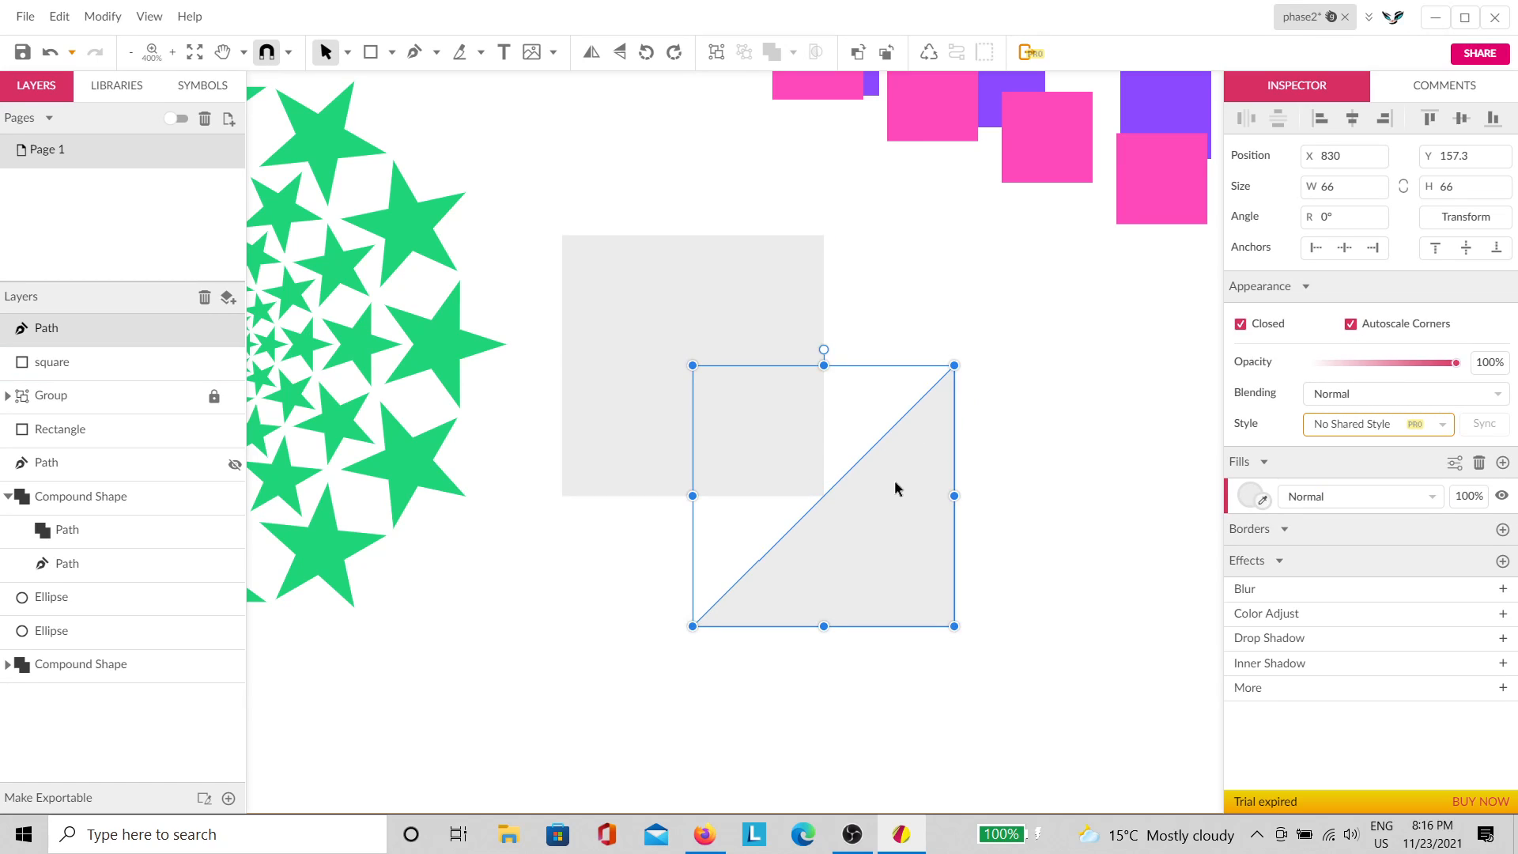
Step: Enlarge the triangle up and to the left to match the square's outer edges, and unite both shapes into a compound shape
drag(692, 365, 709, 235)
click(1118, 437)
drag(1051, 624, 705, 352)
click(771, 52)
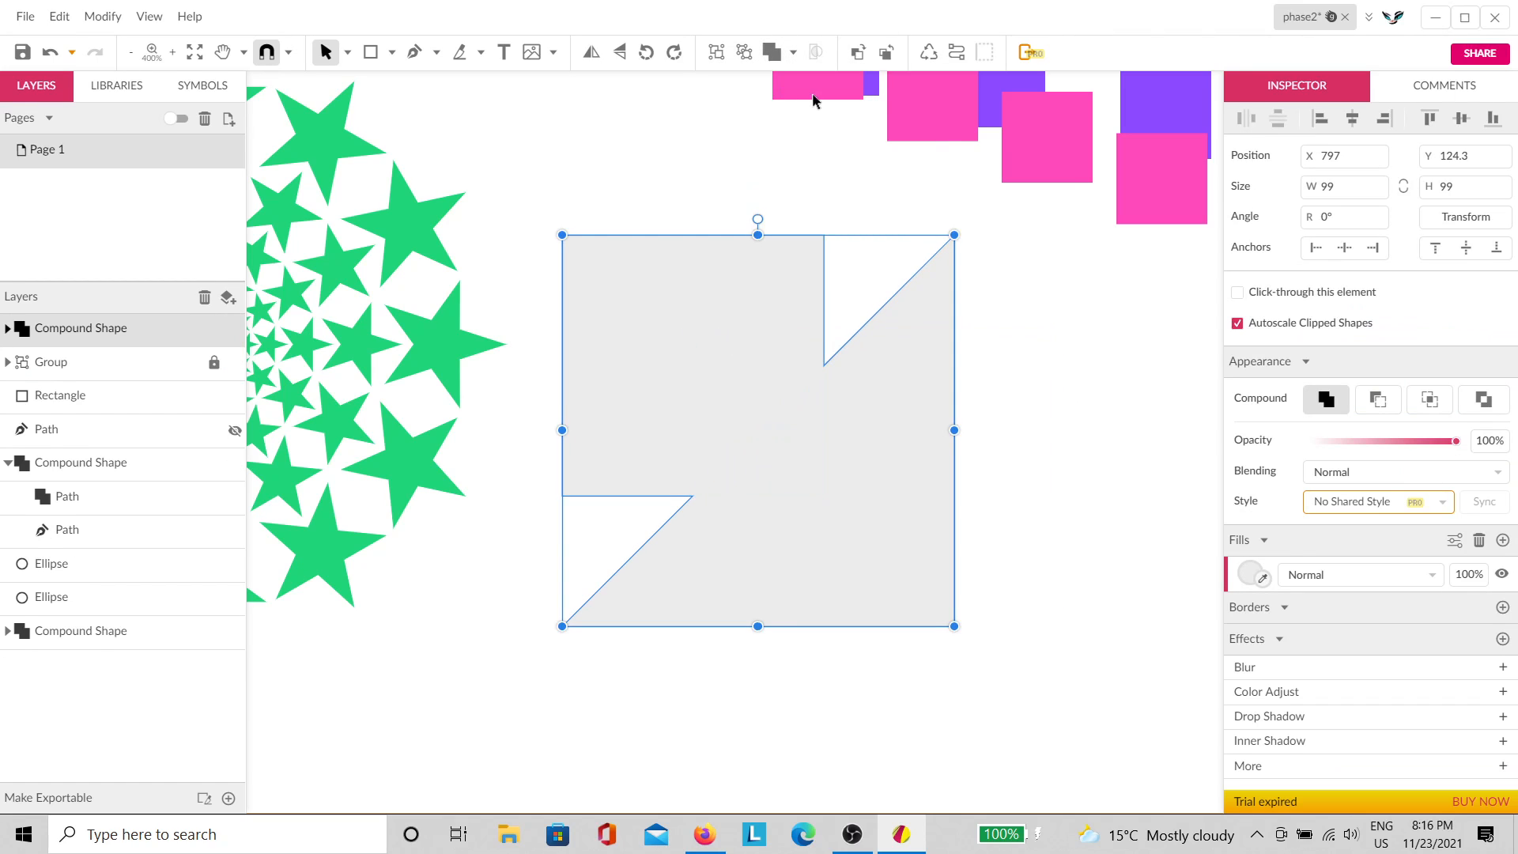
click(1104, 317)
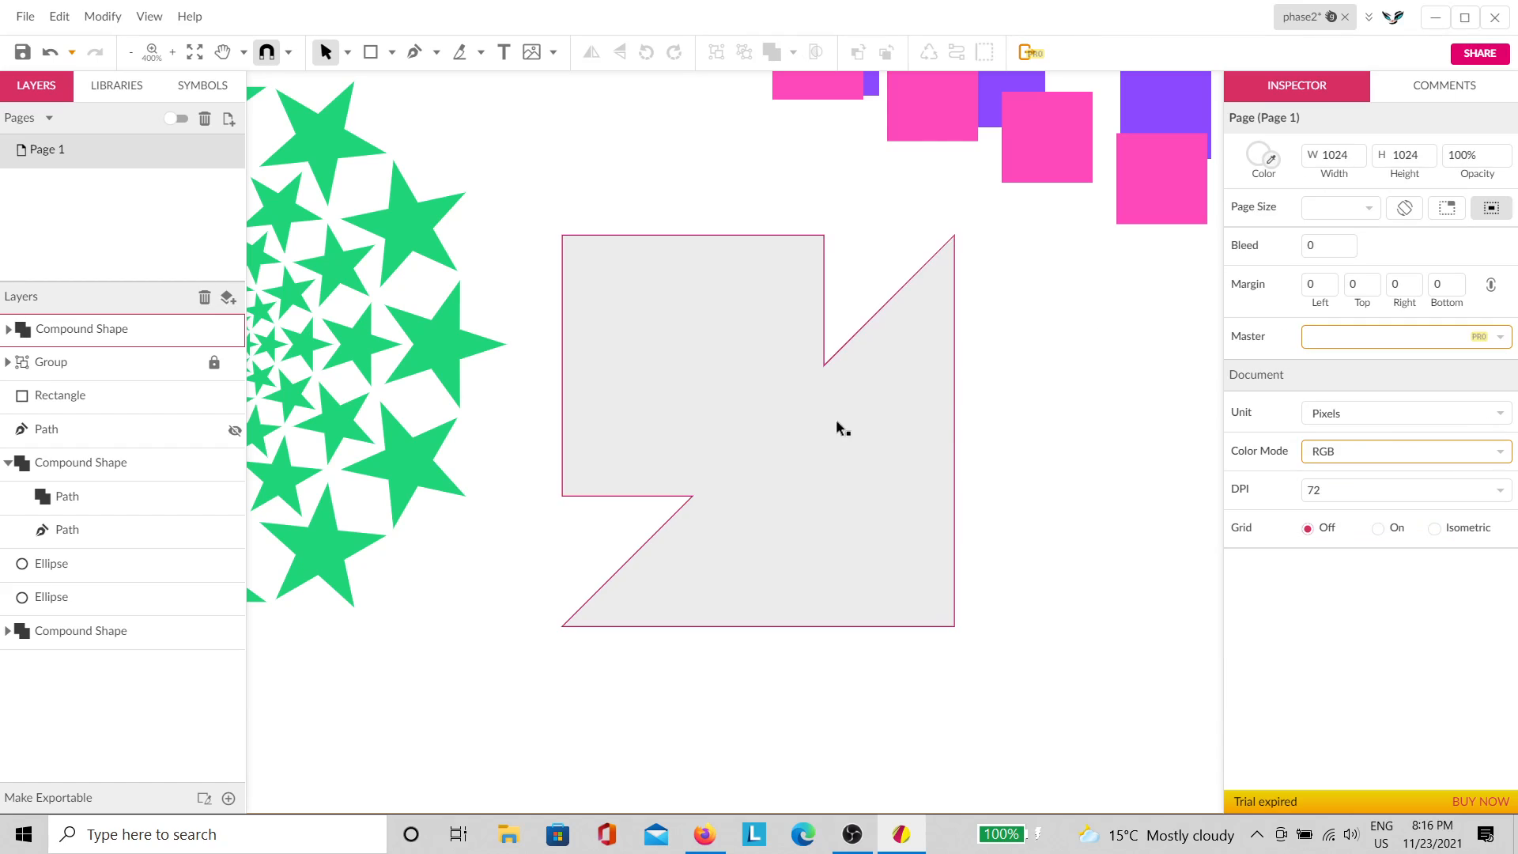
Step: Change the compound shape's fill from a plain color to Noise
click(836, 427)
click(1248, 582)
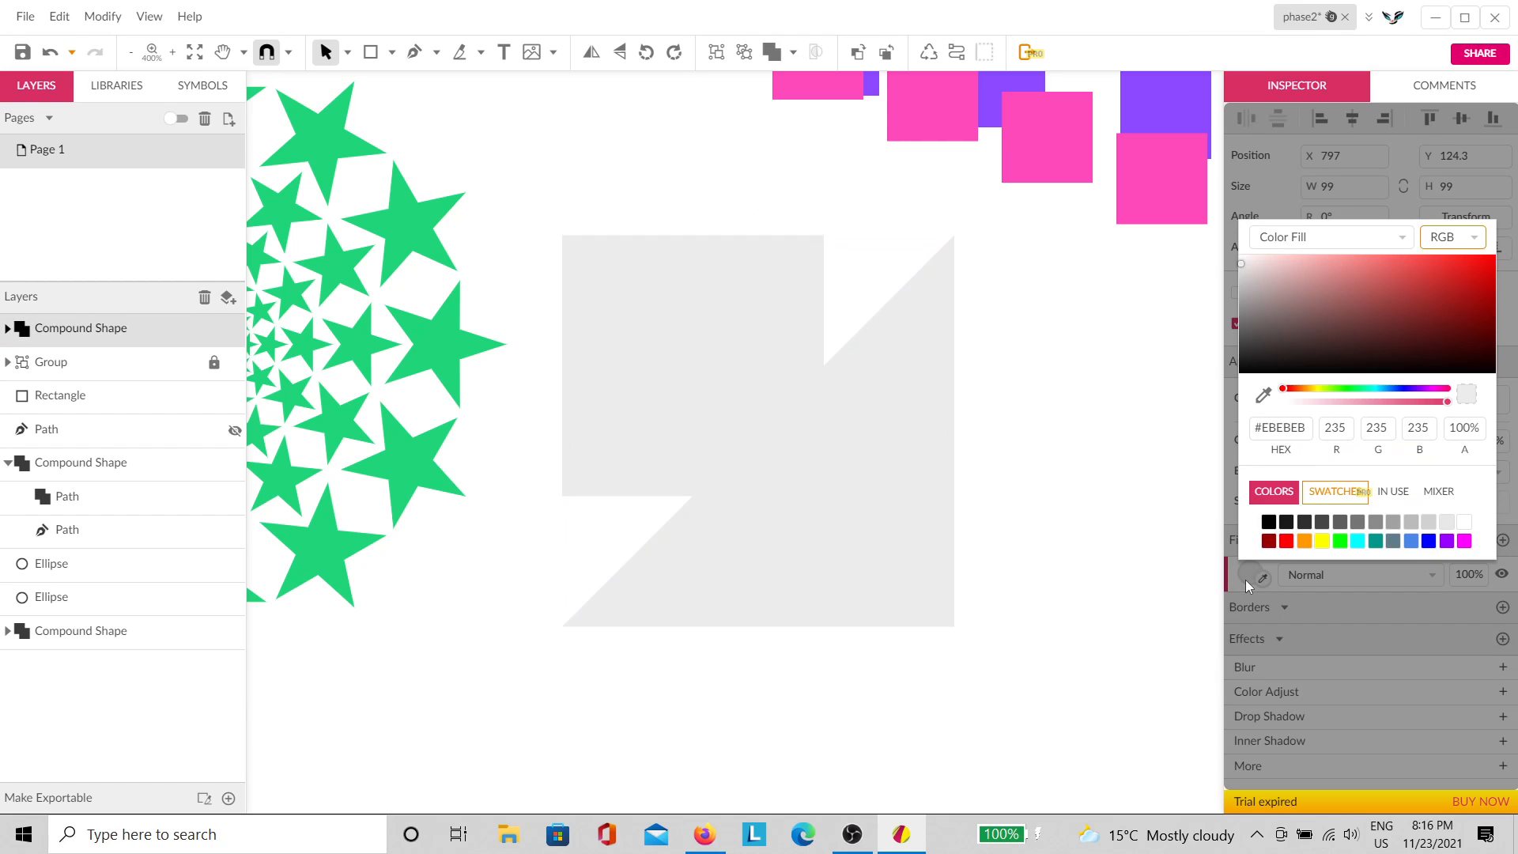
click(1269, 237)
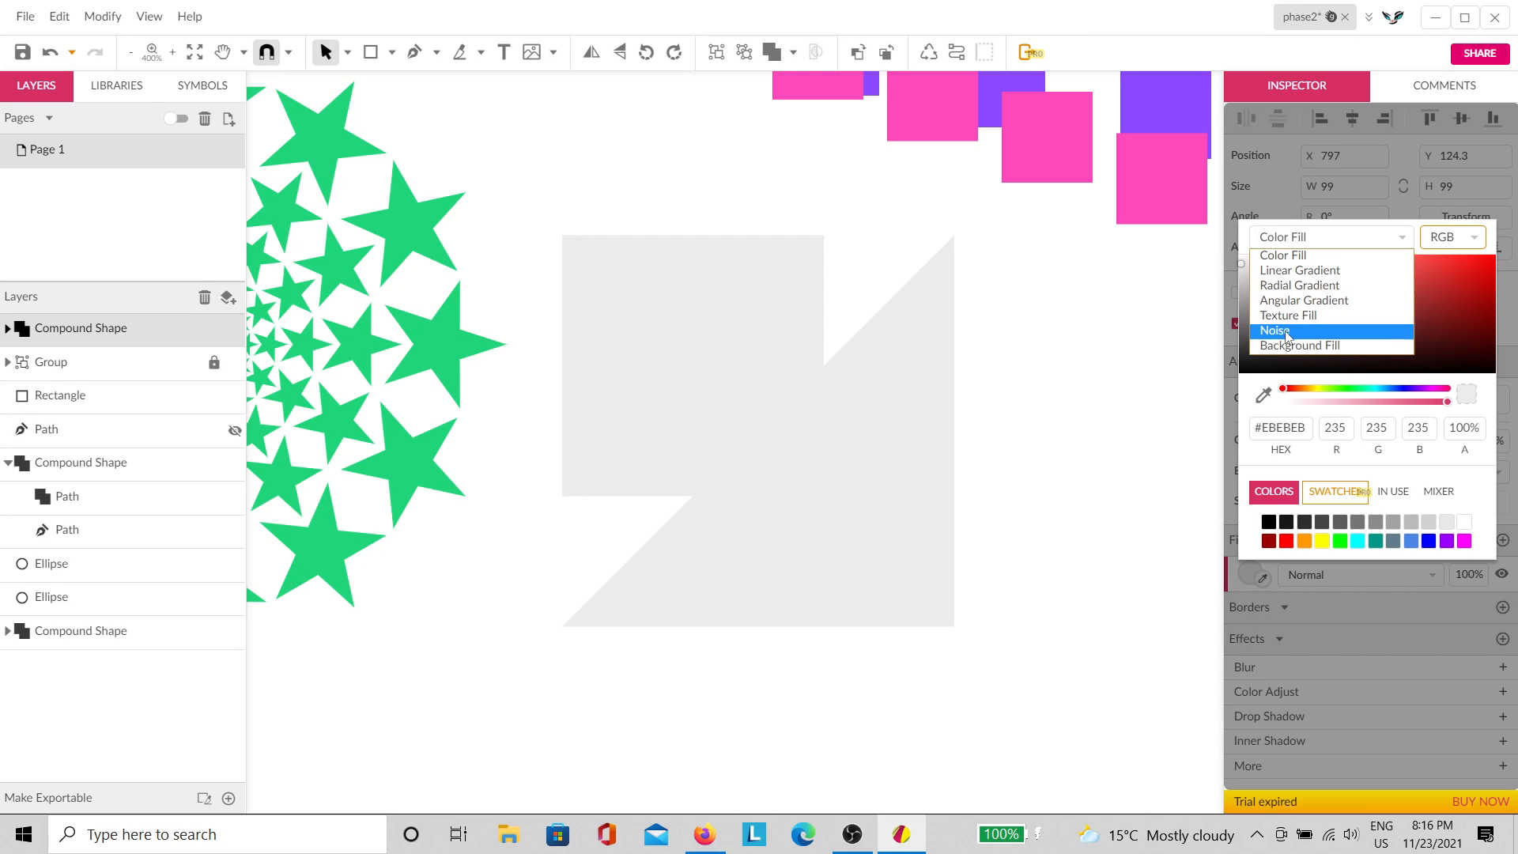
click(1287, 332)
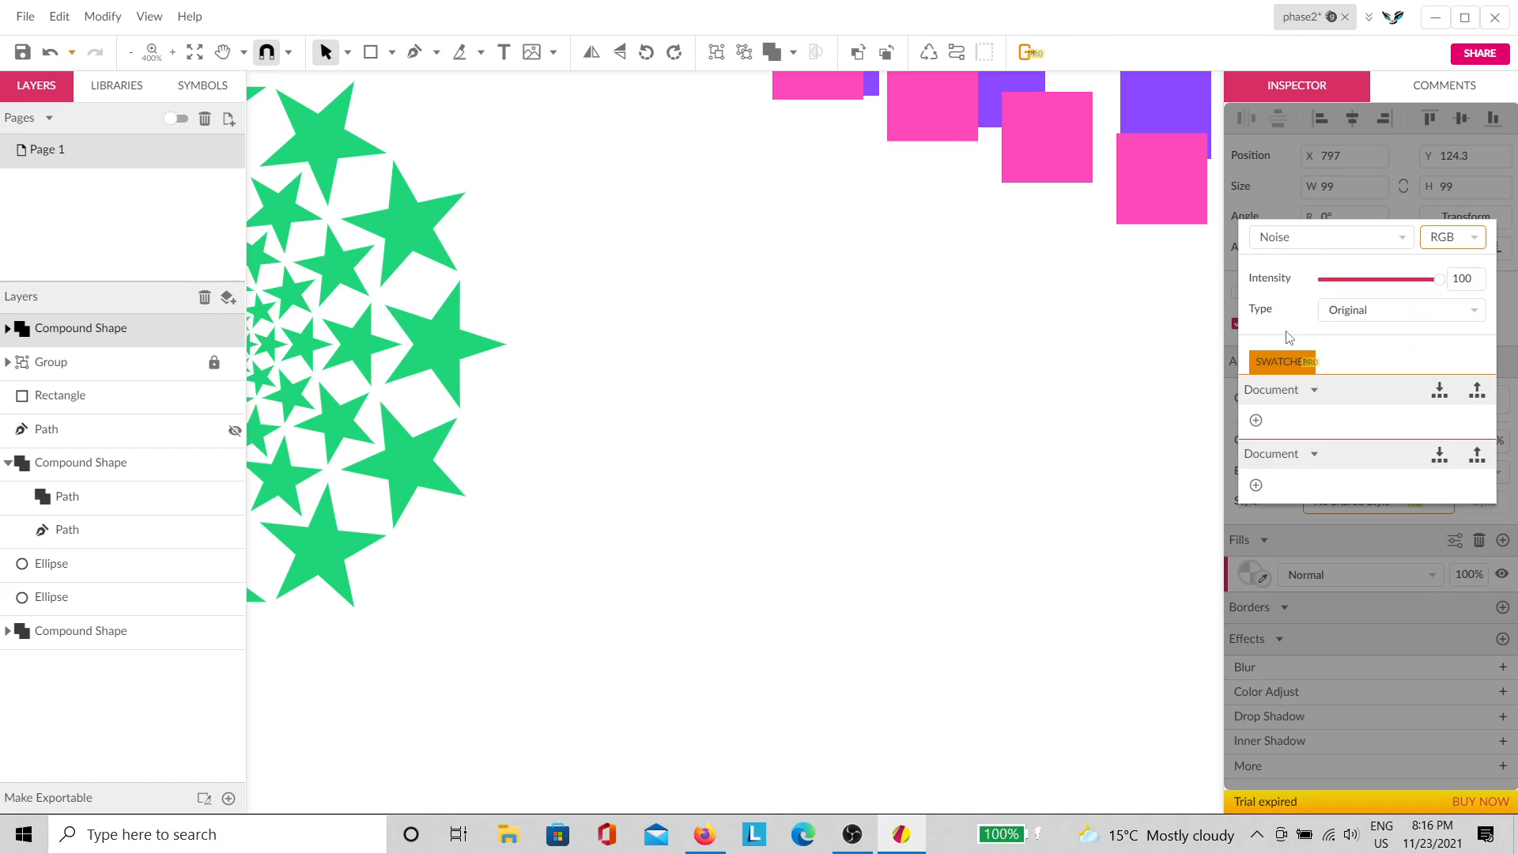
click(1064, 382)
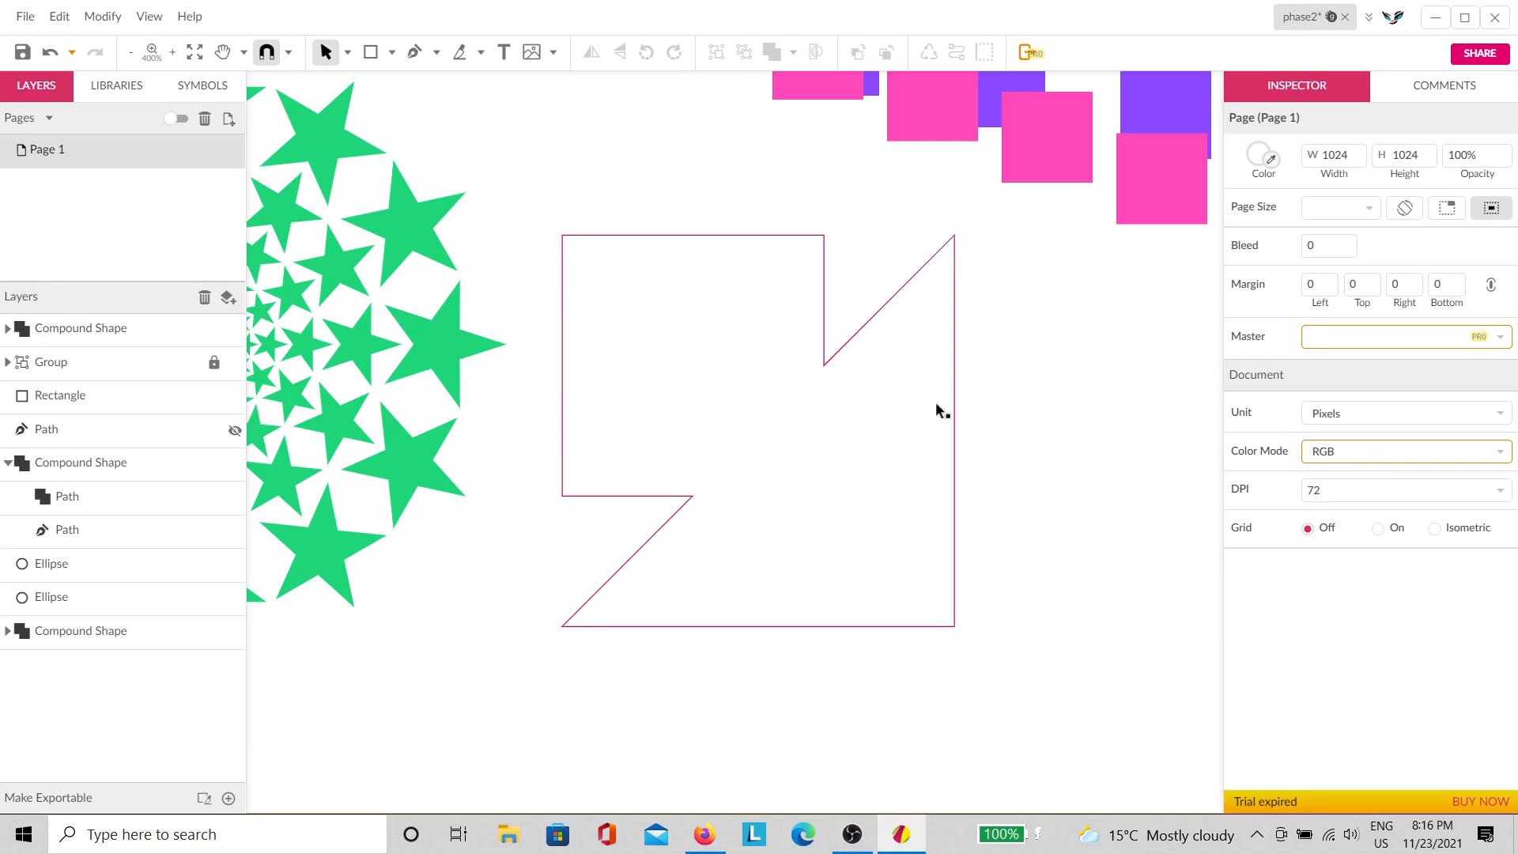
Step: Try the Color noise type on the compound shape's fill and revert it
click(834, 410)
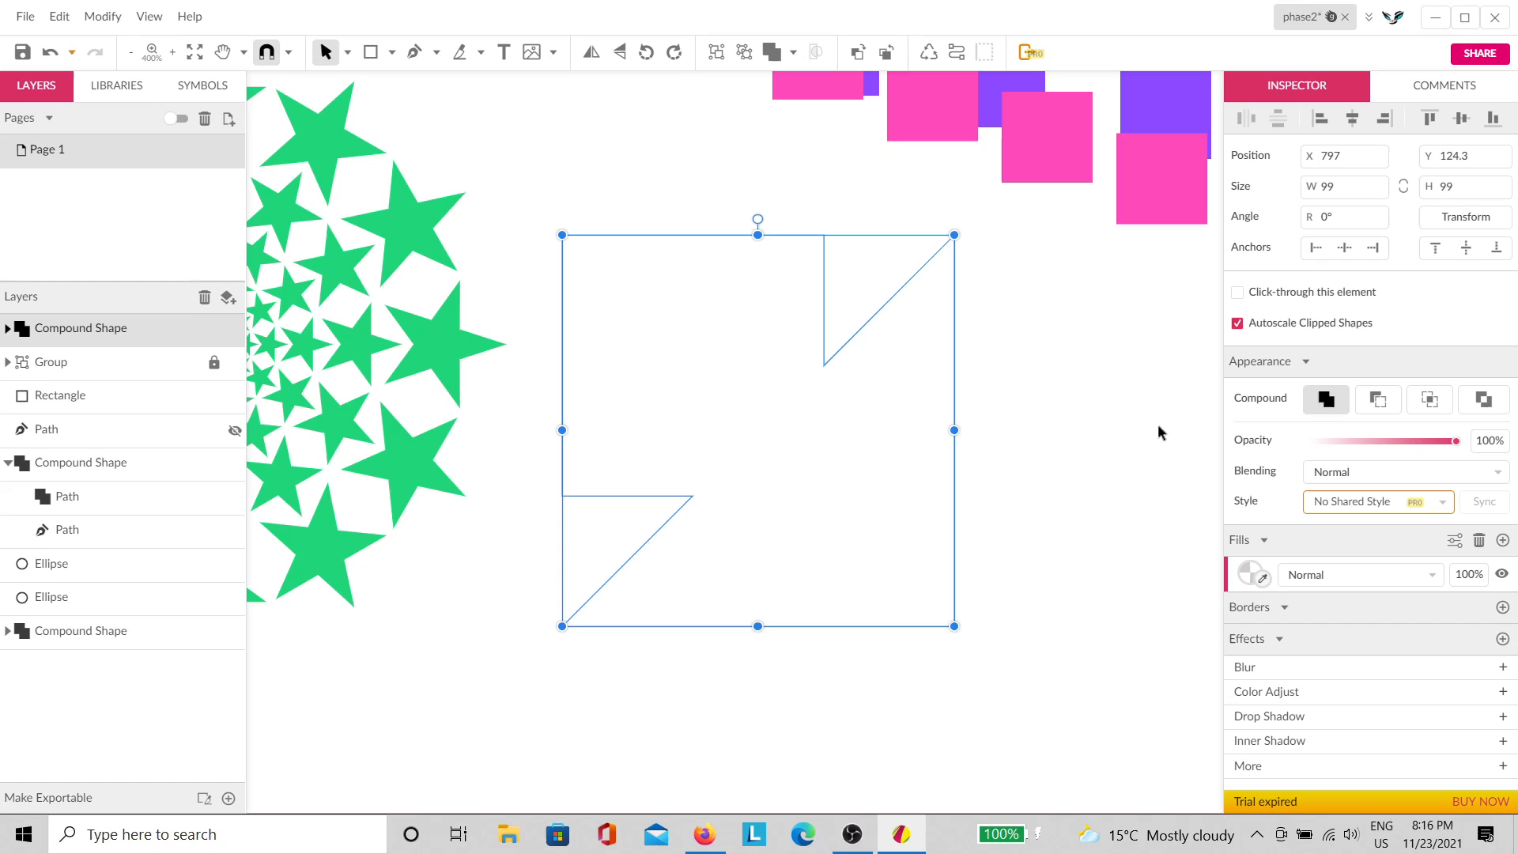
click(1246, 575)
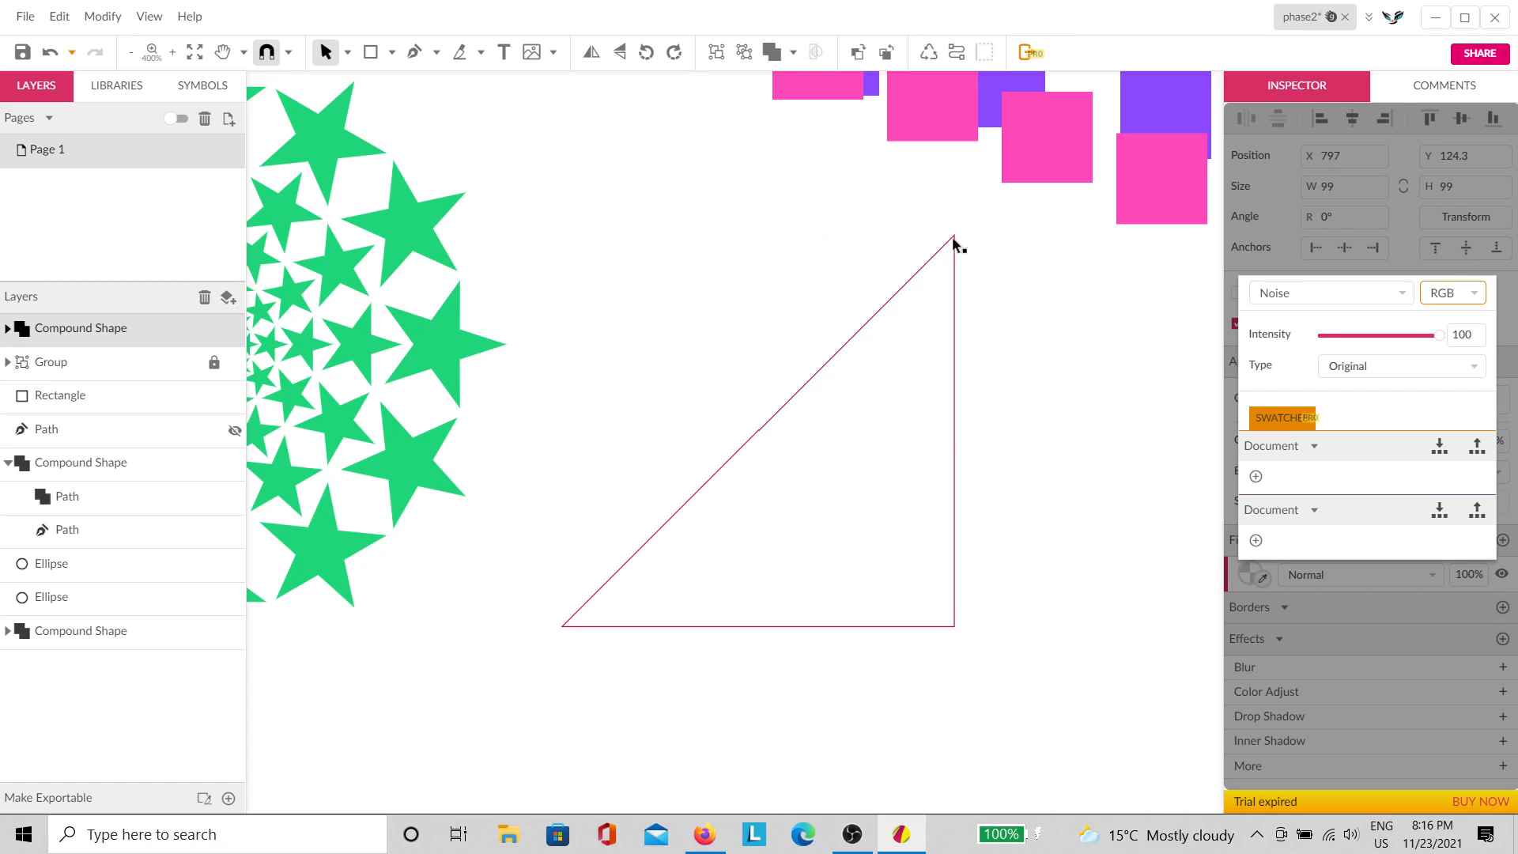
click(1337, 364)
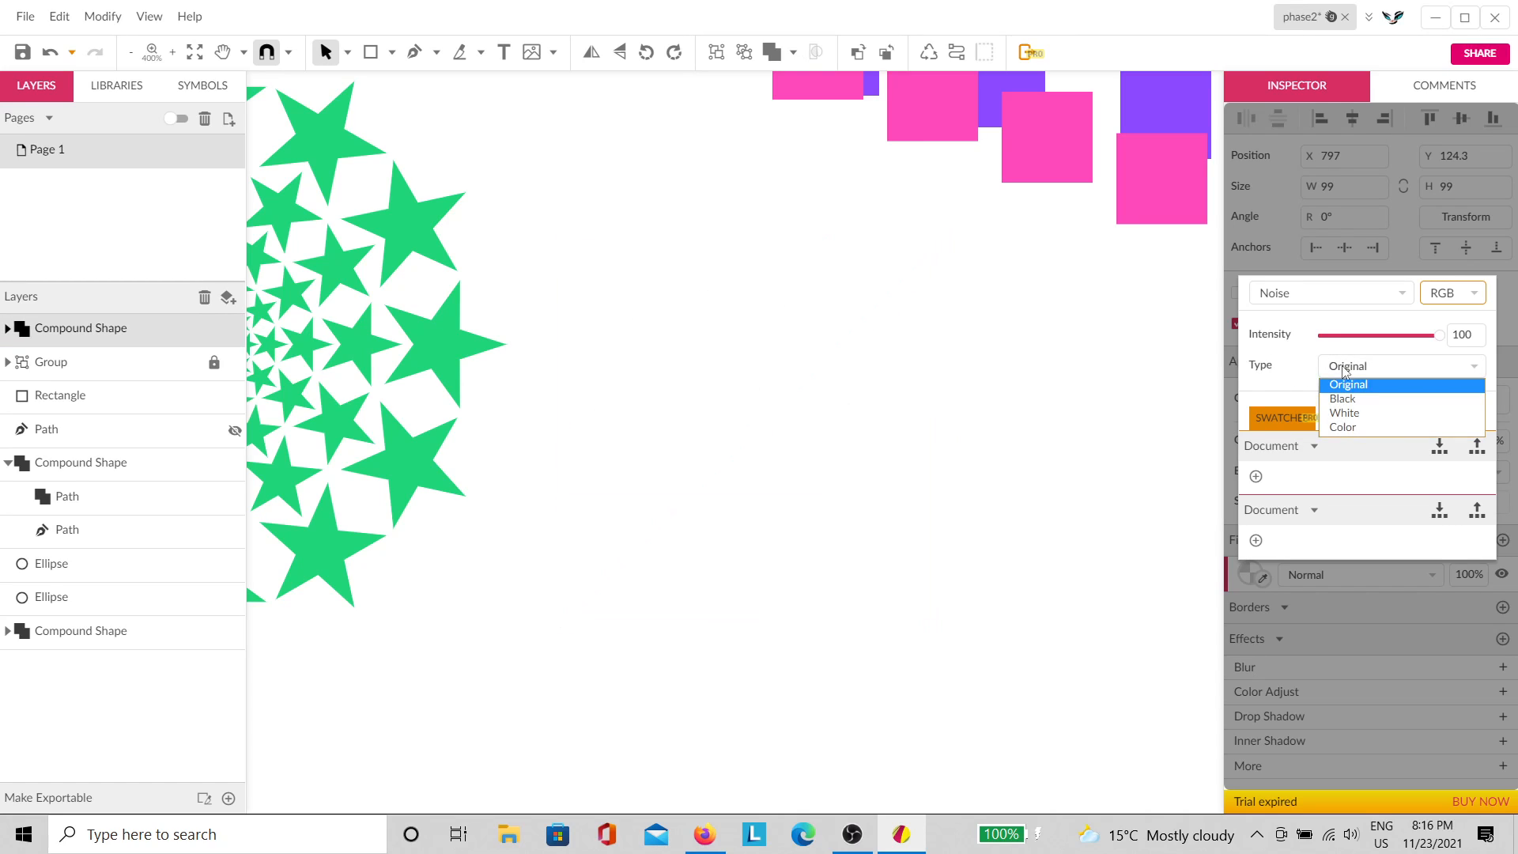
click(1347, 433)
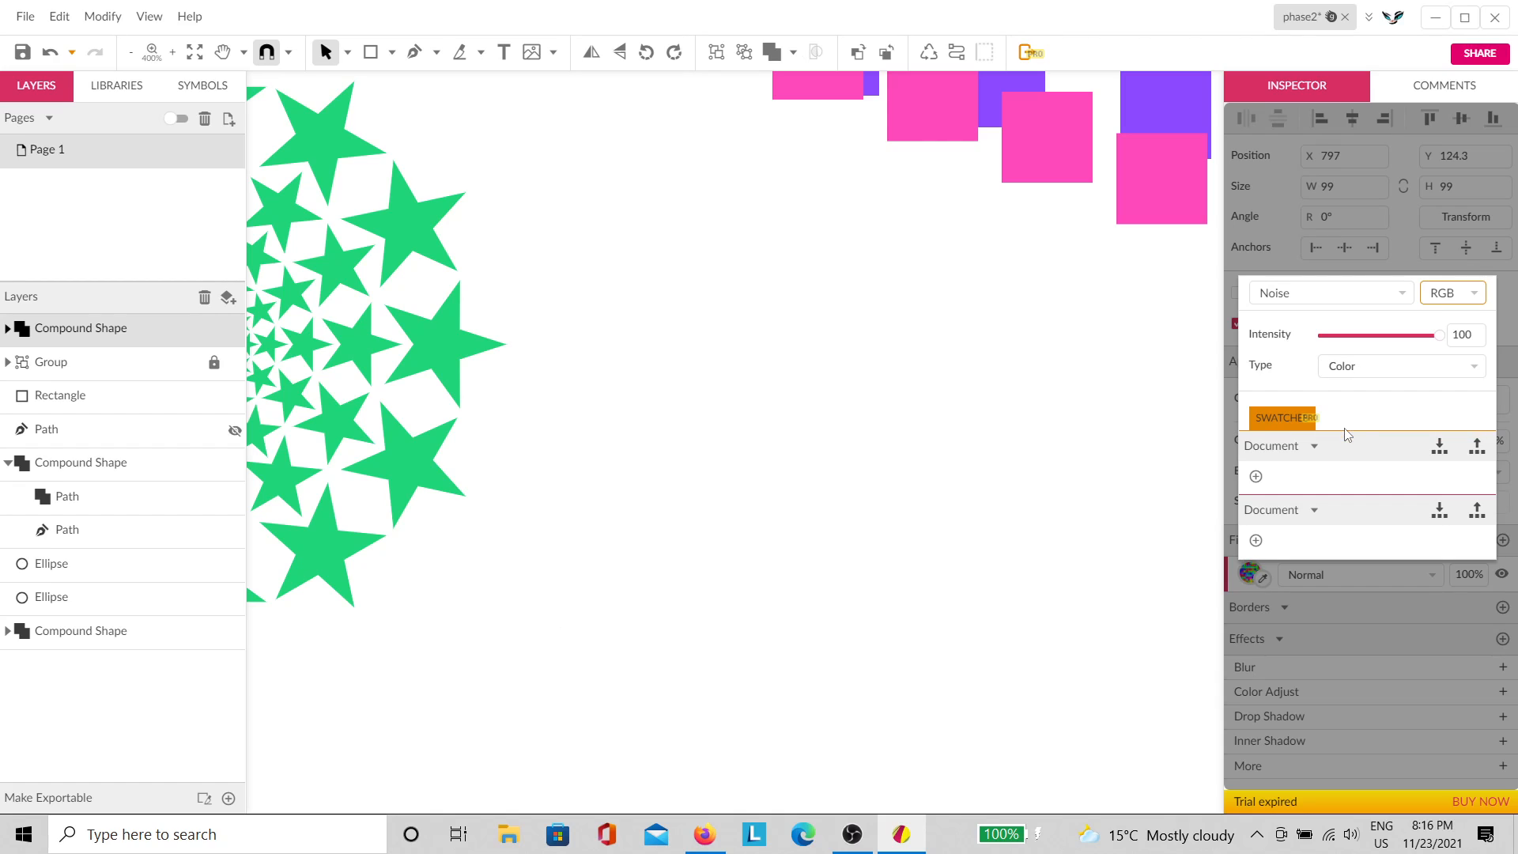
click(1361, 369)
click(1364, 393)
click(1054, 478)
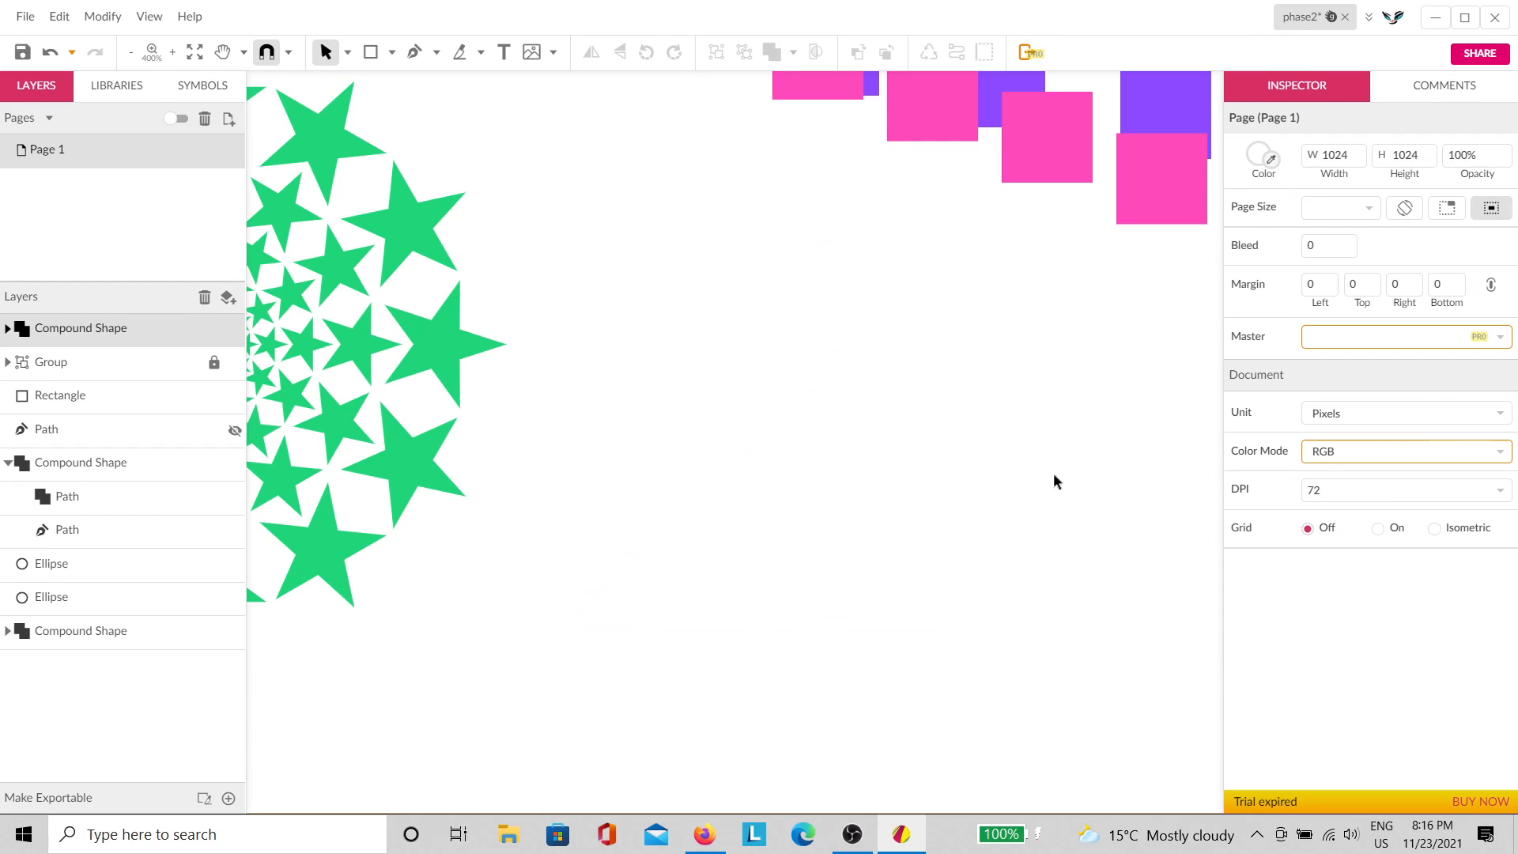
click(666, 370)
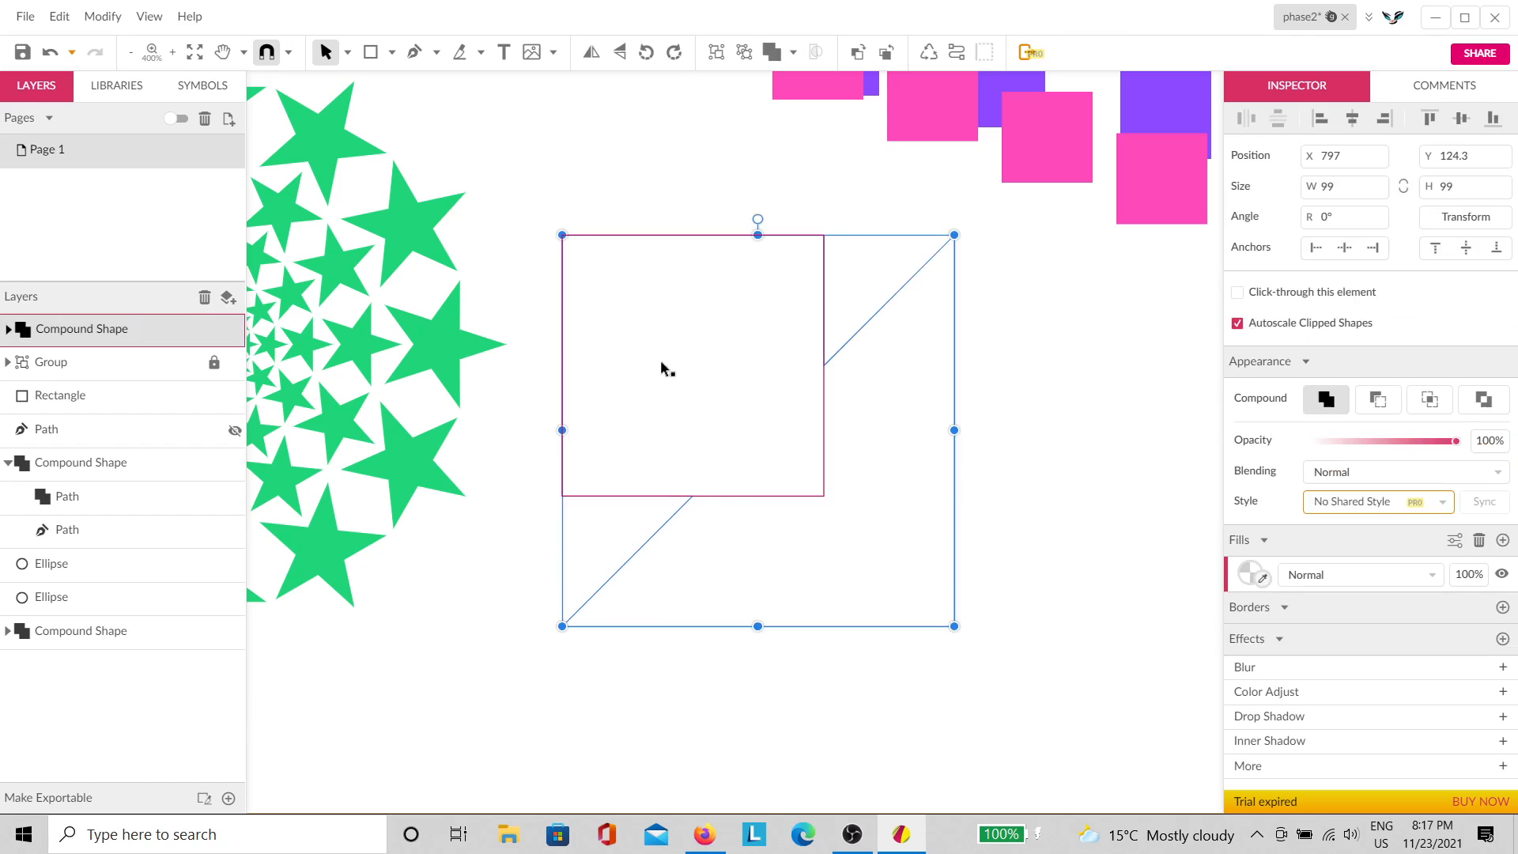
click(956, 56)
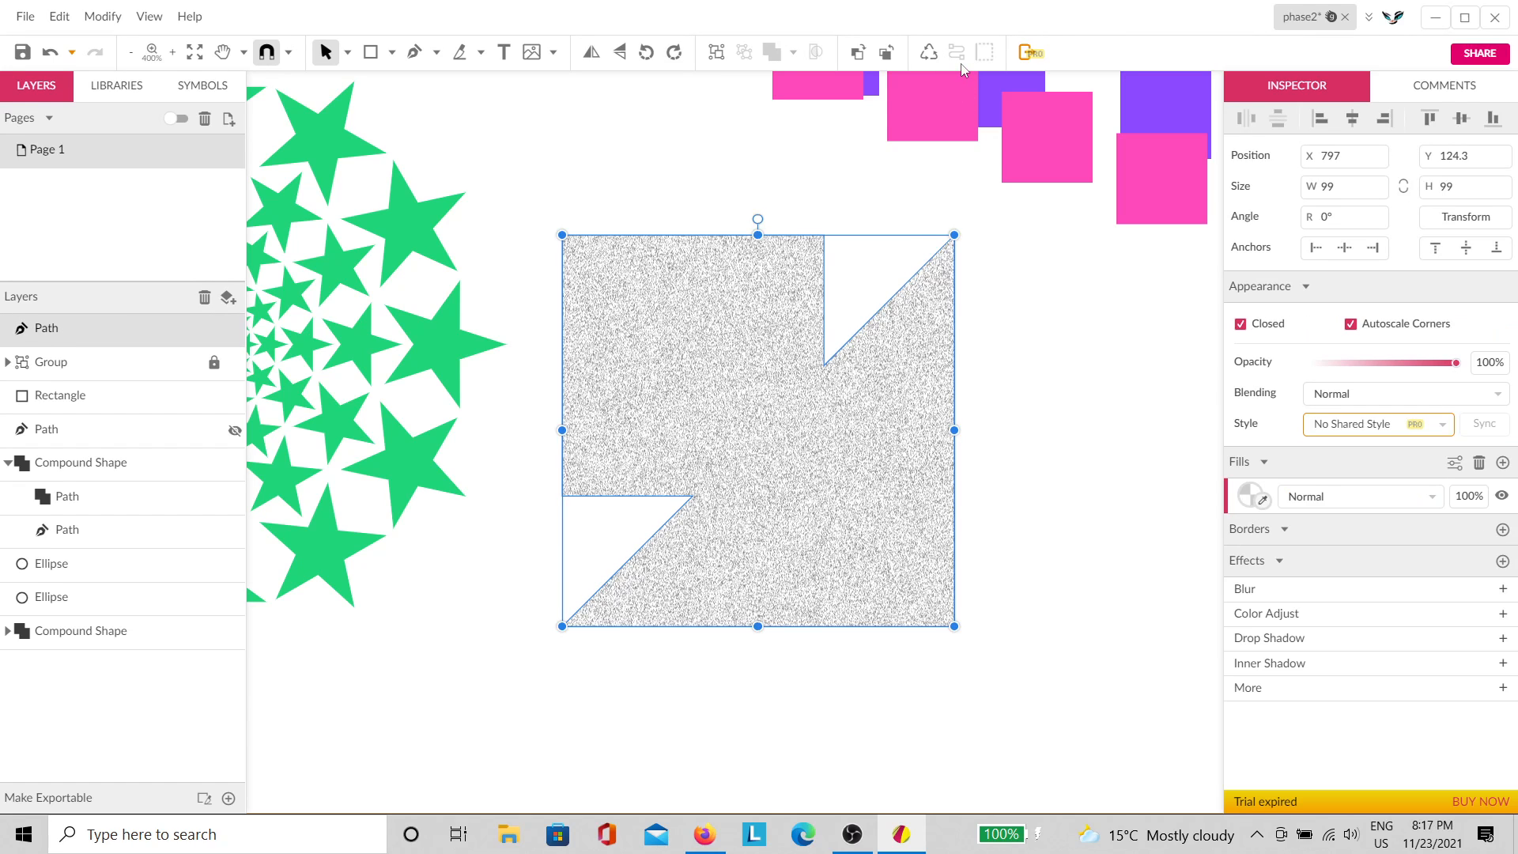
click(50, 52)
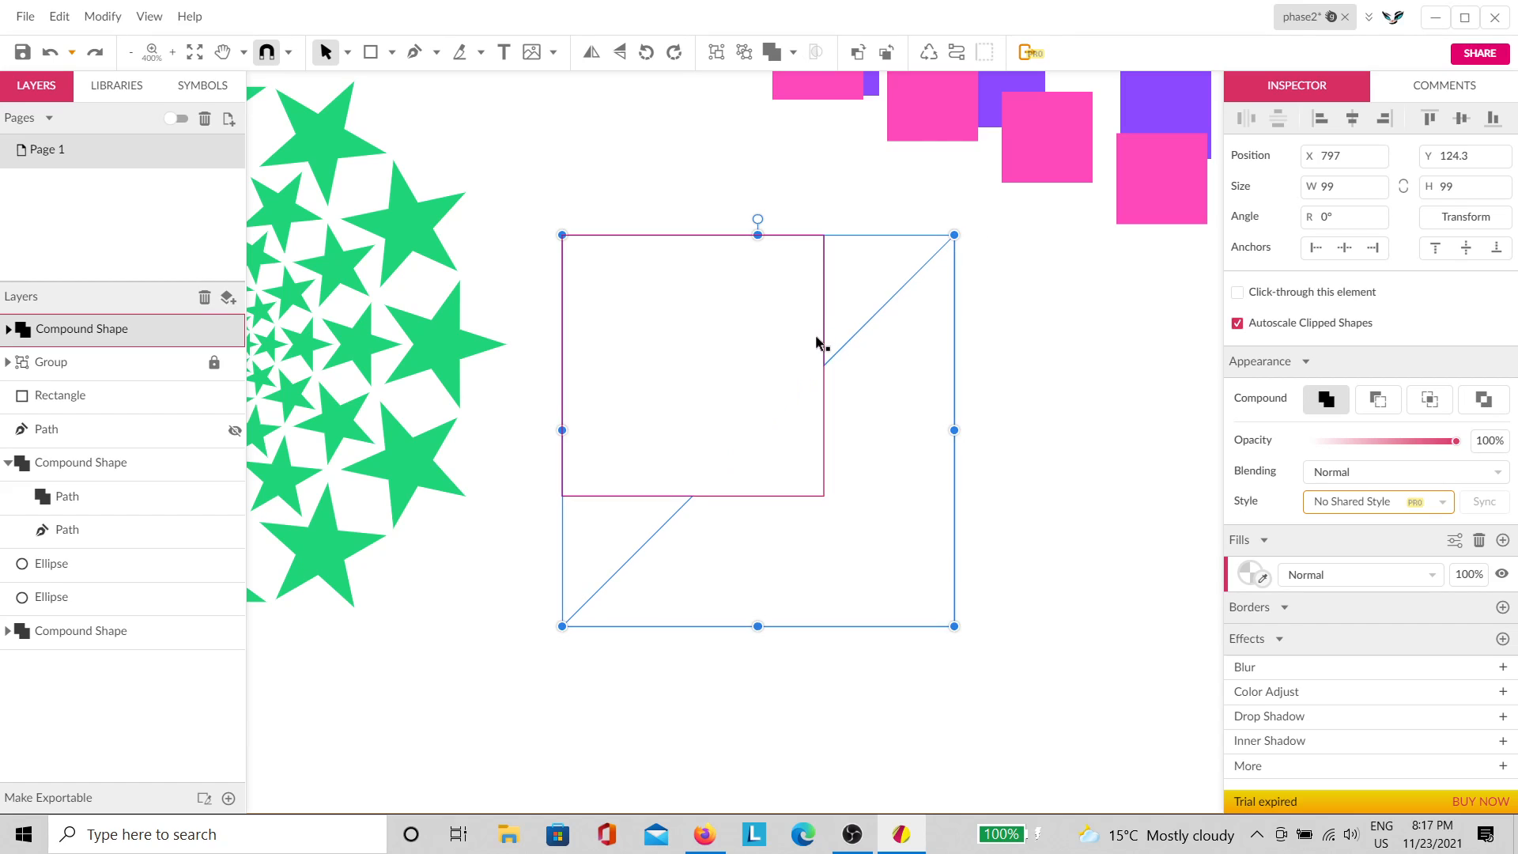
Step: Convert the noise-filled compound shape to a single path
click(990, 376)
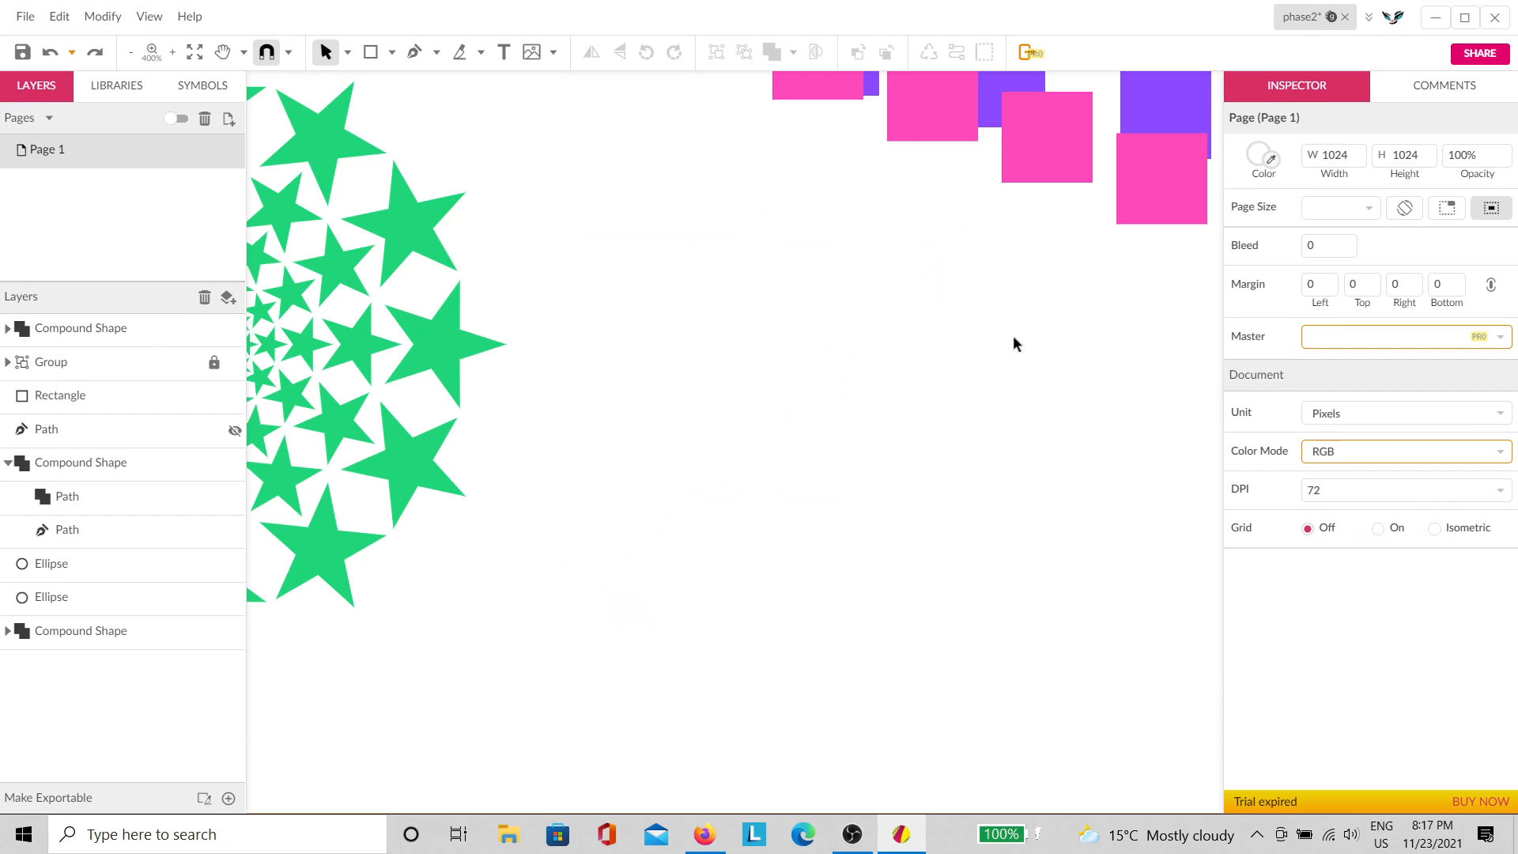
click(899, 347)
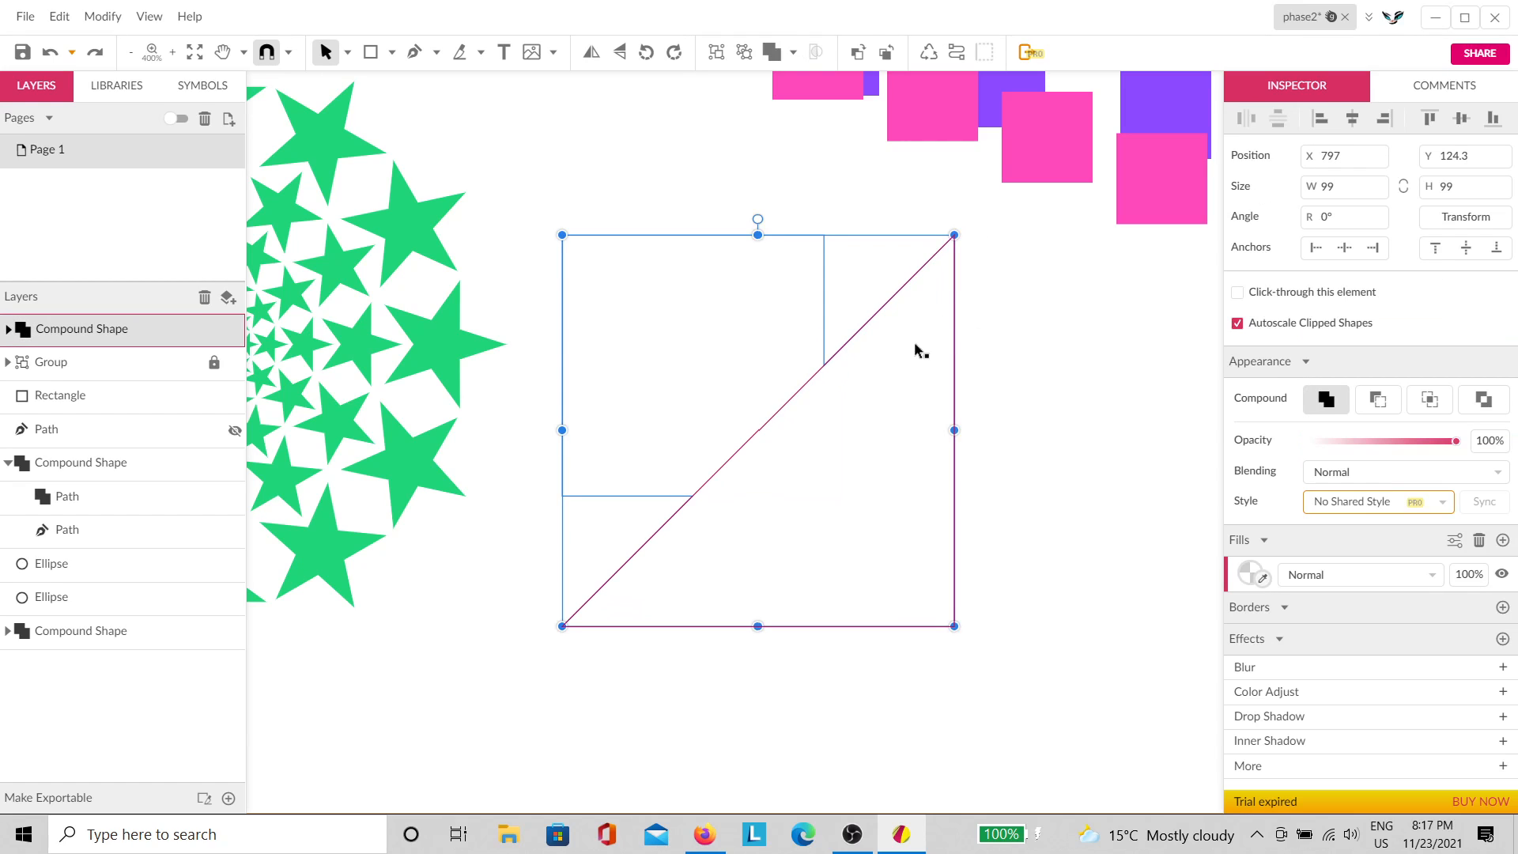
click(957, 52)
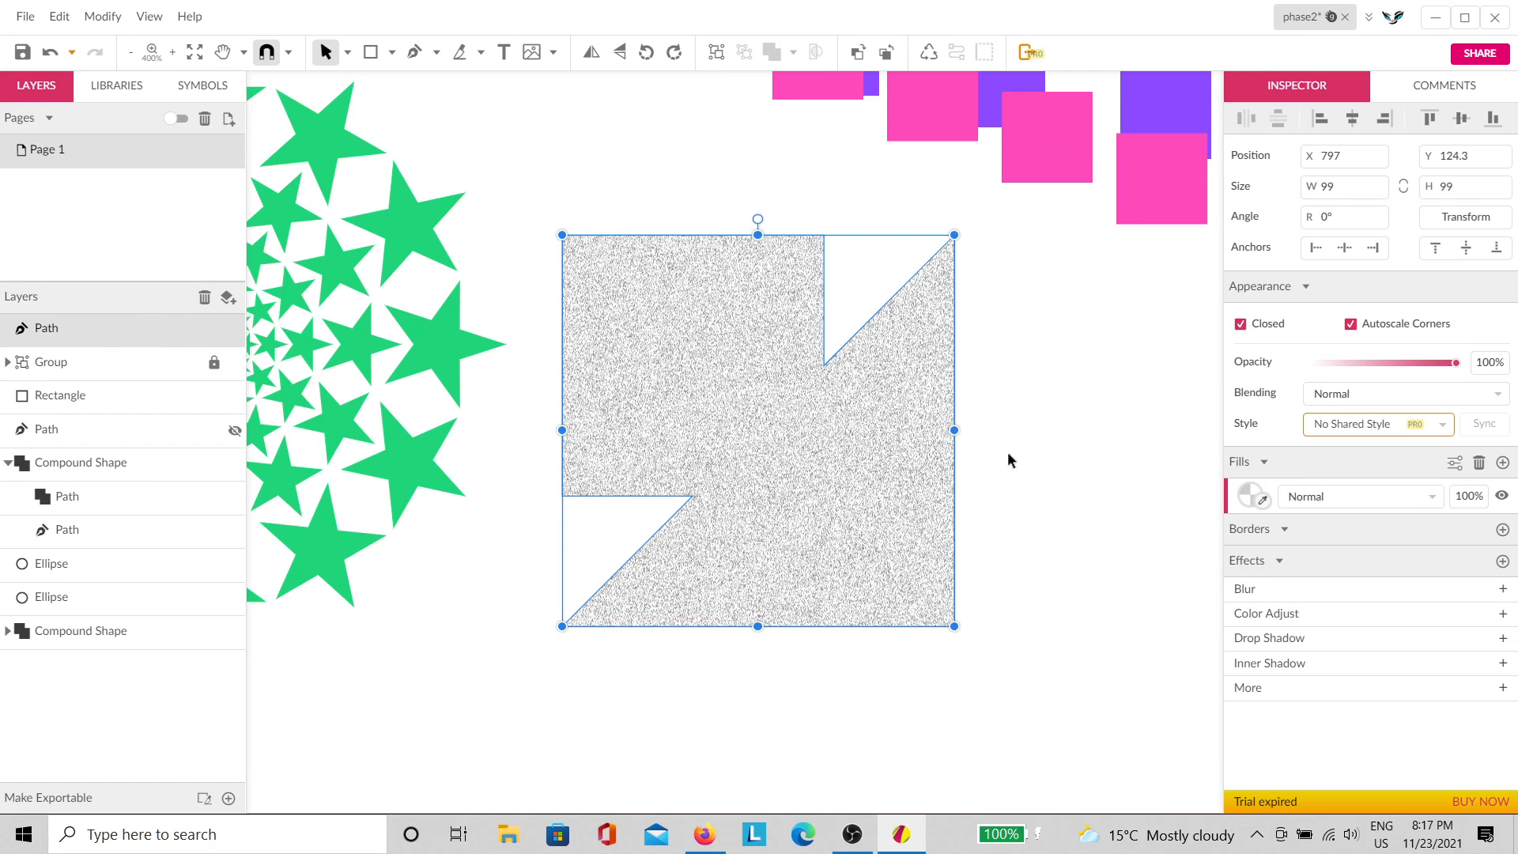
Step: Examine the noise texture of the converted path at several zoom levels and deselect it
scroll(789, 416, up, 1)
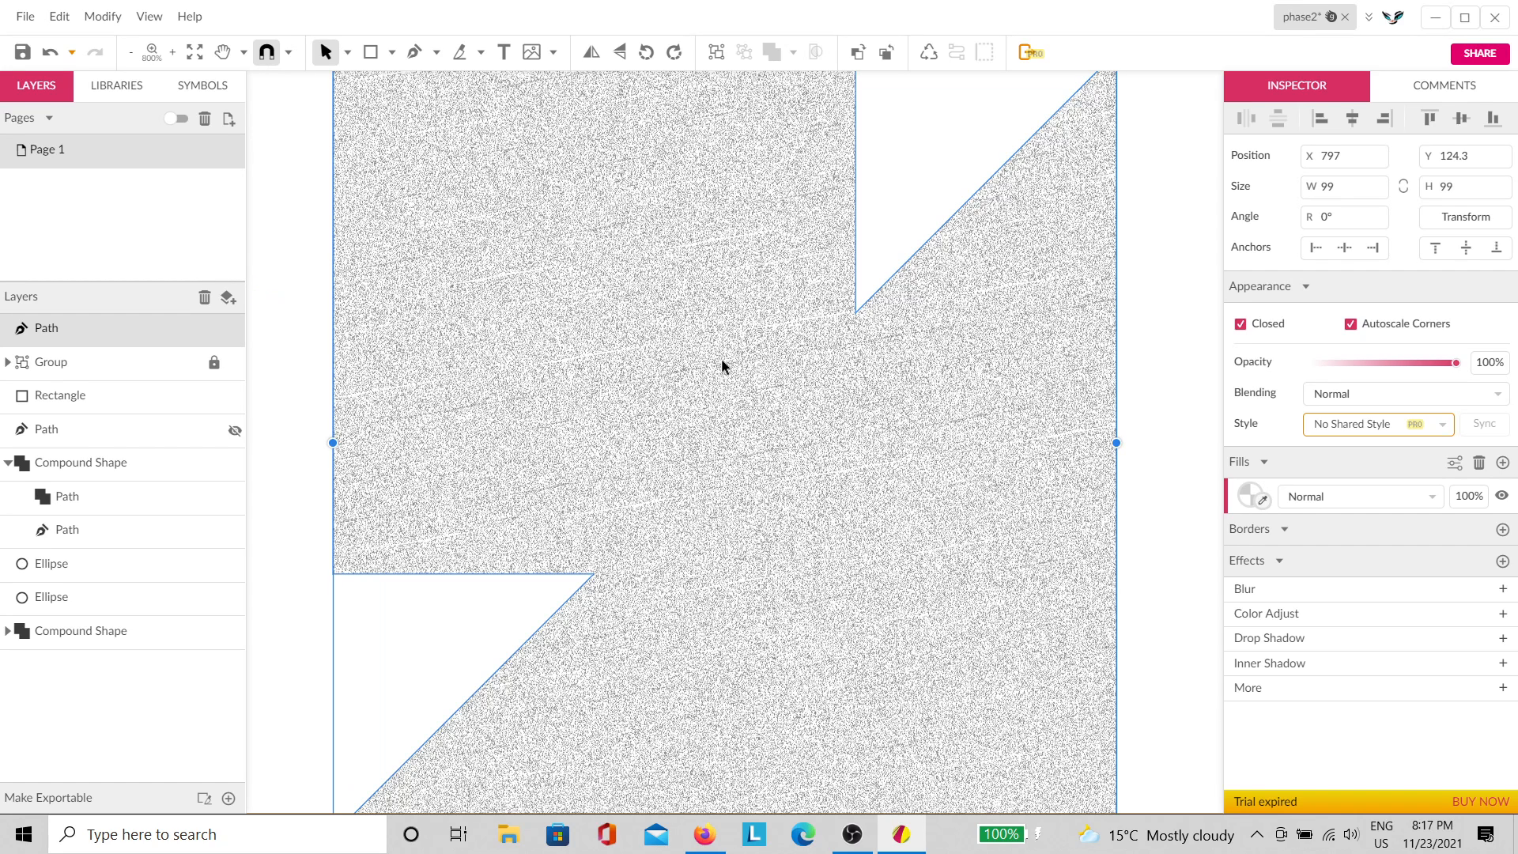
scroll(721, 359, down, 1)
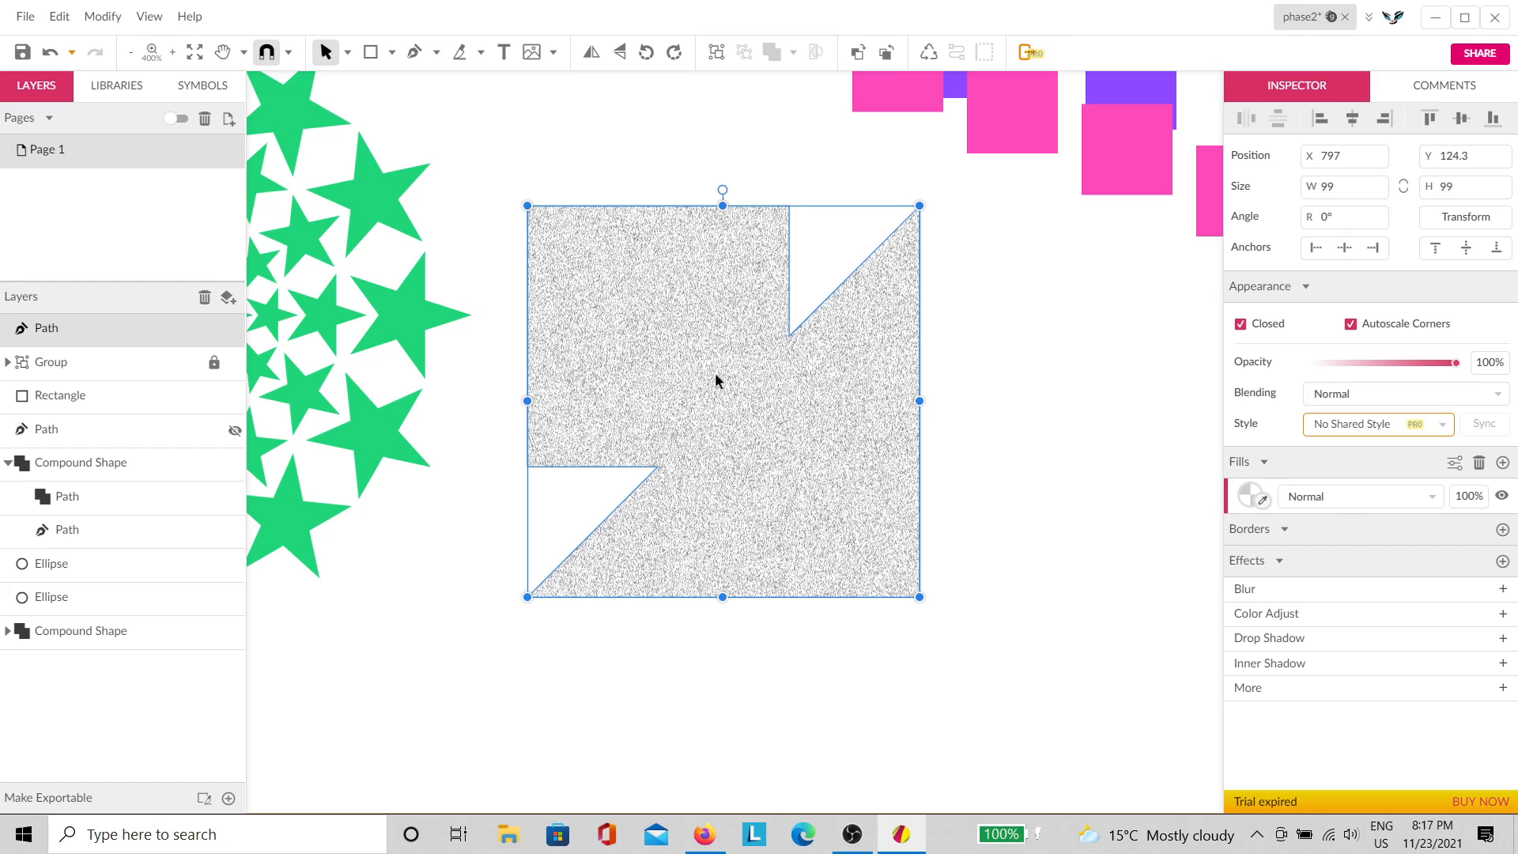
scroll(715, 381, up, 3)
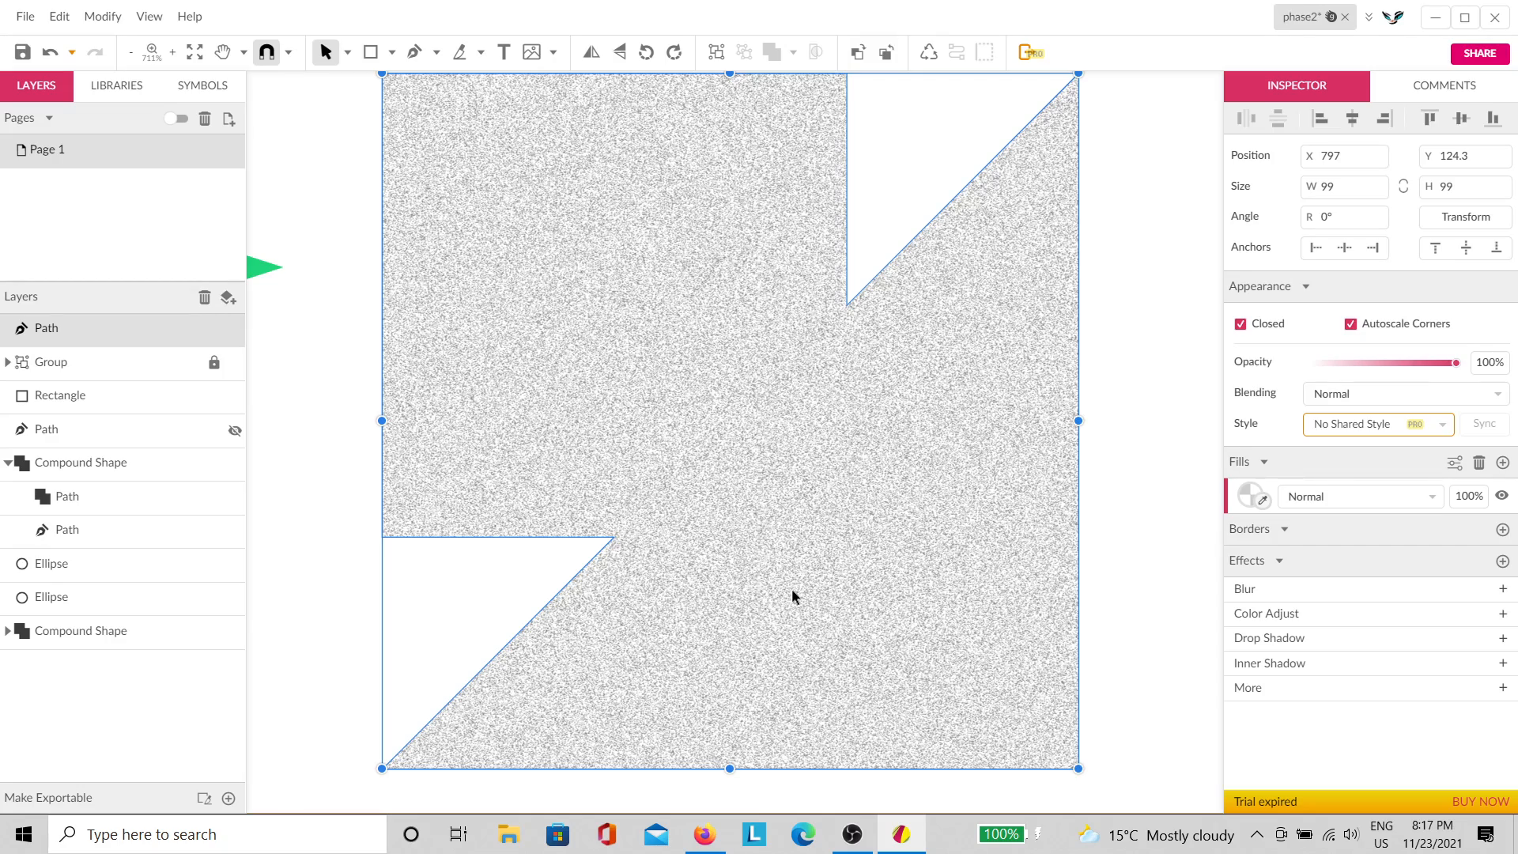
key(space)
drag(946, 525, 948, 588)
scroll(887, 530, down, 3)
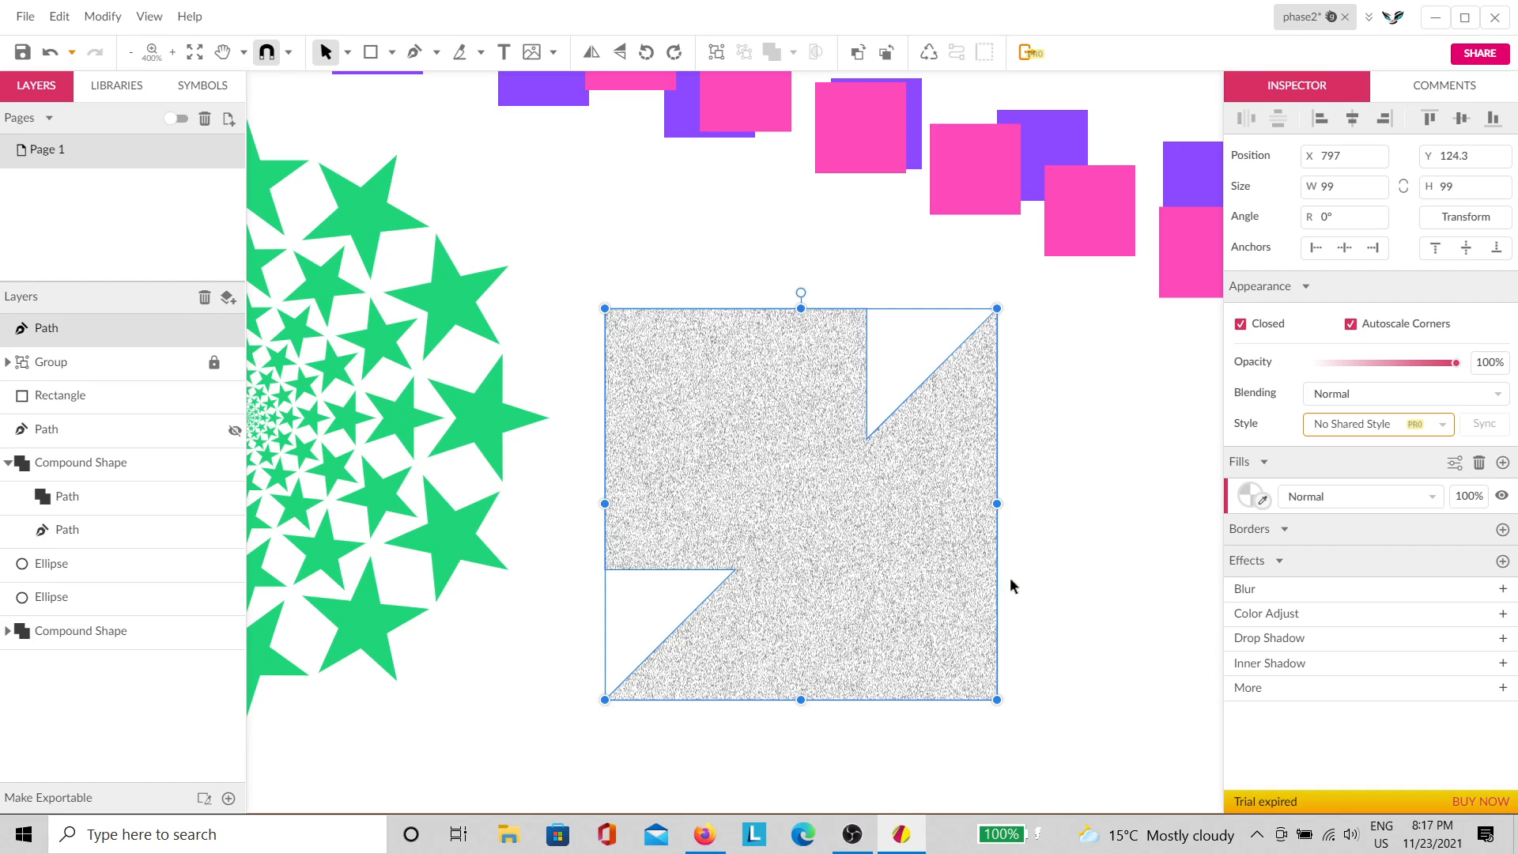
click(1068, 544)
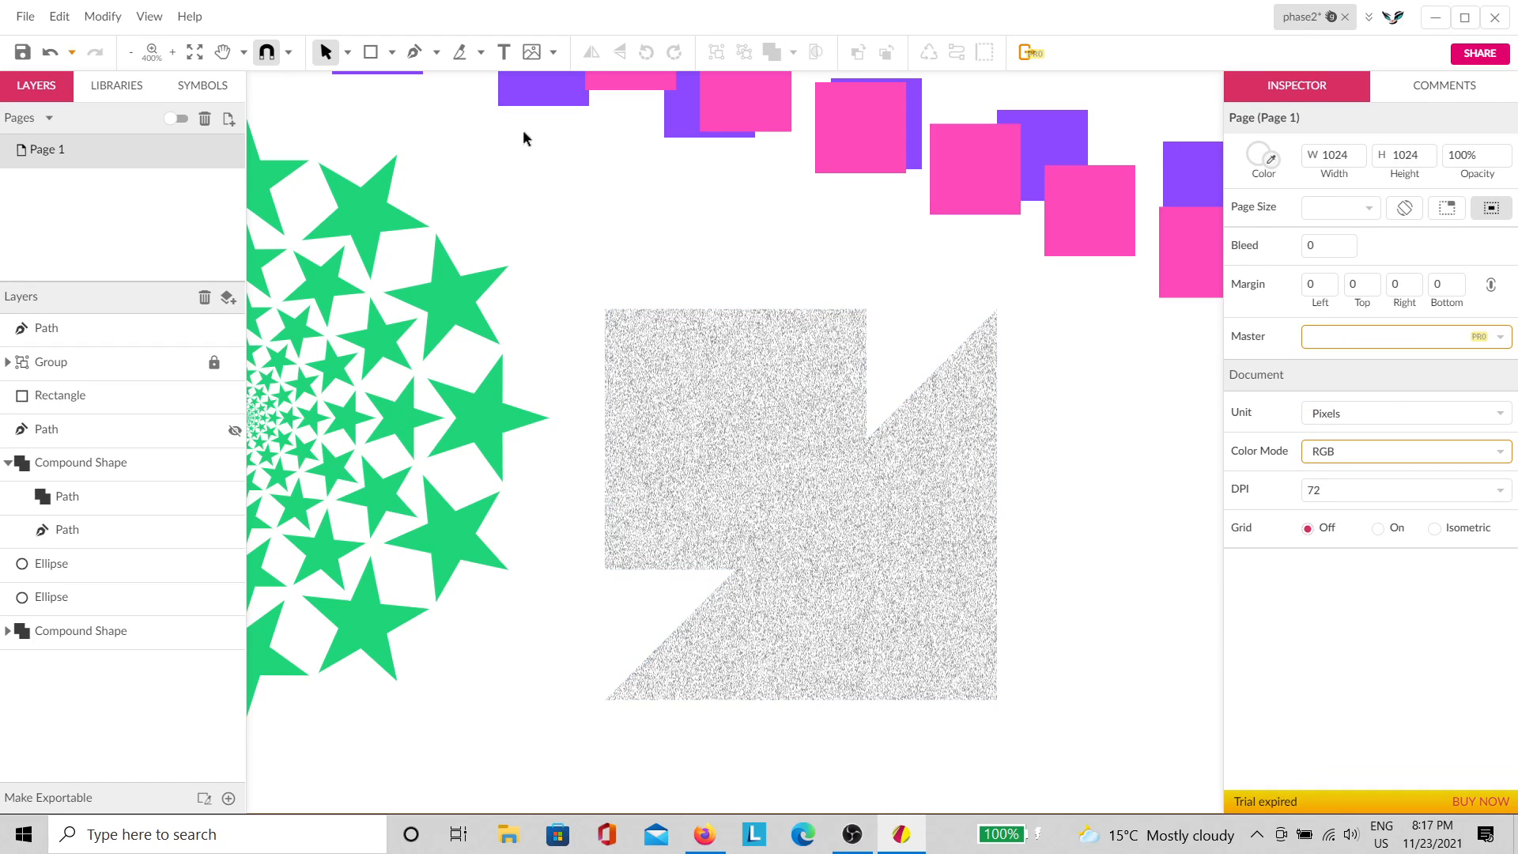
Step: Draw a straight diagonal Pen line about 58 × 143 px across the noise-filled path and set its border width to 24
click(413, 52)
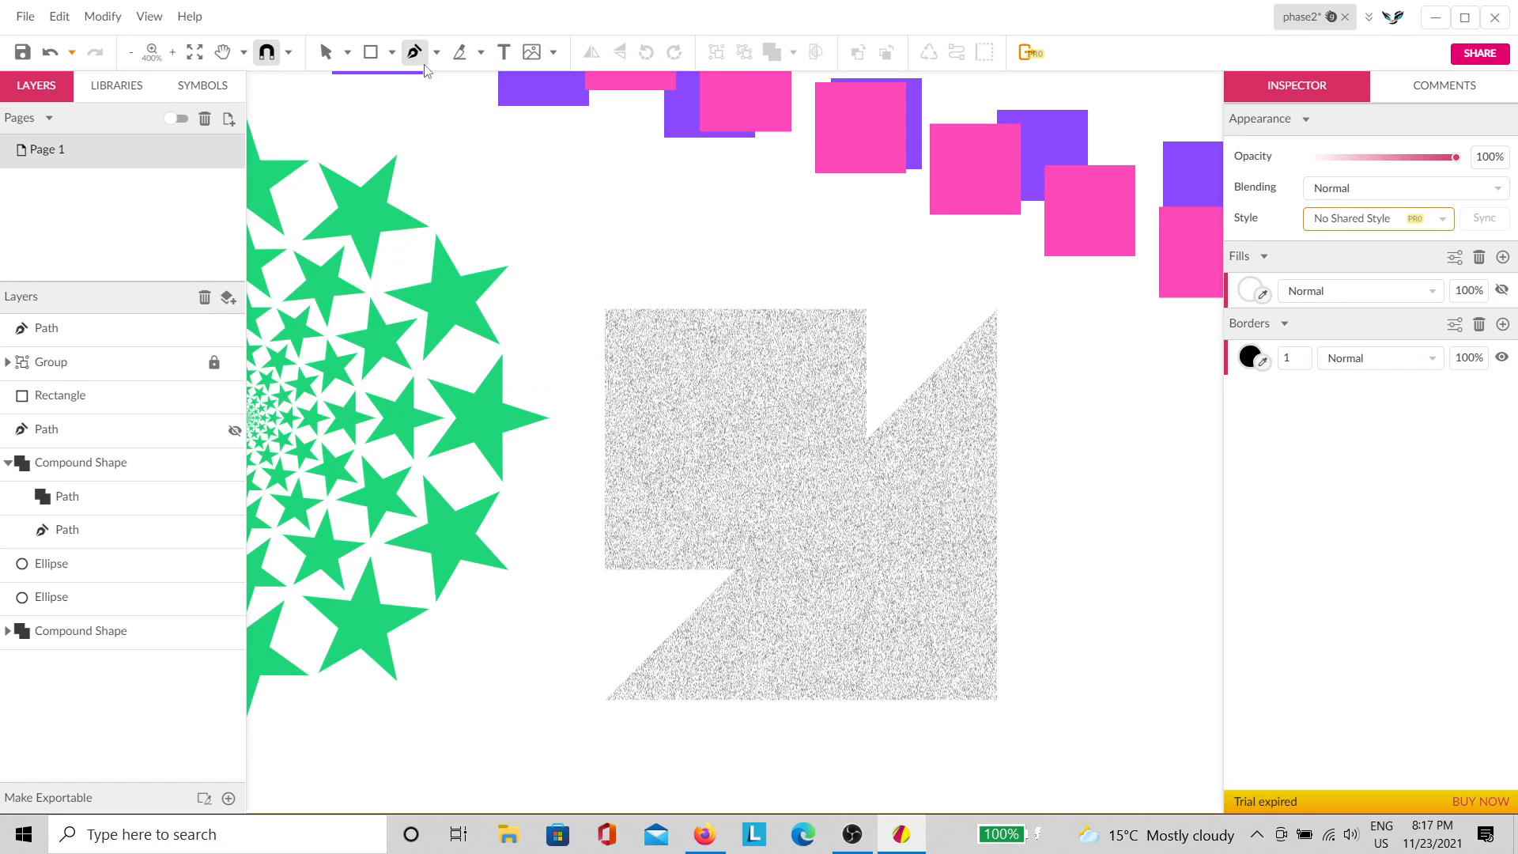
scroll(401, 195, up, 2)
scroll(784, 510, down, 3)
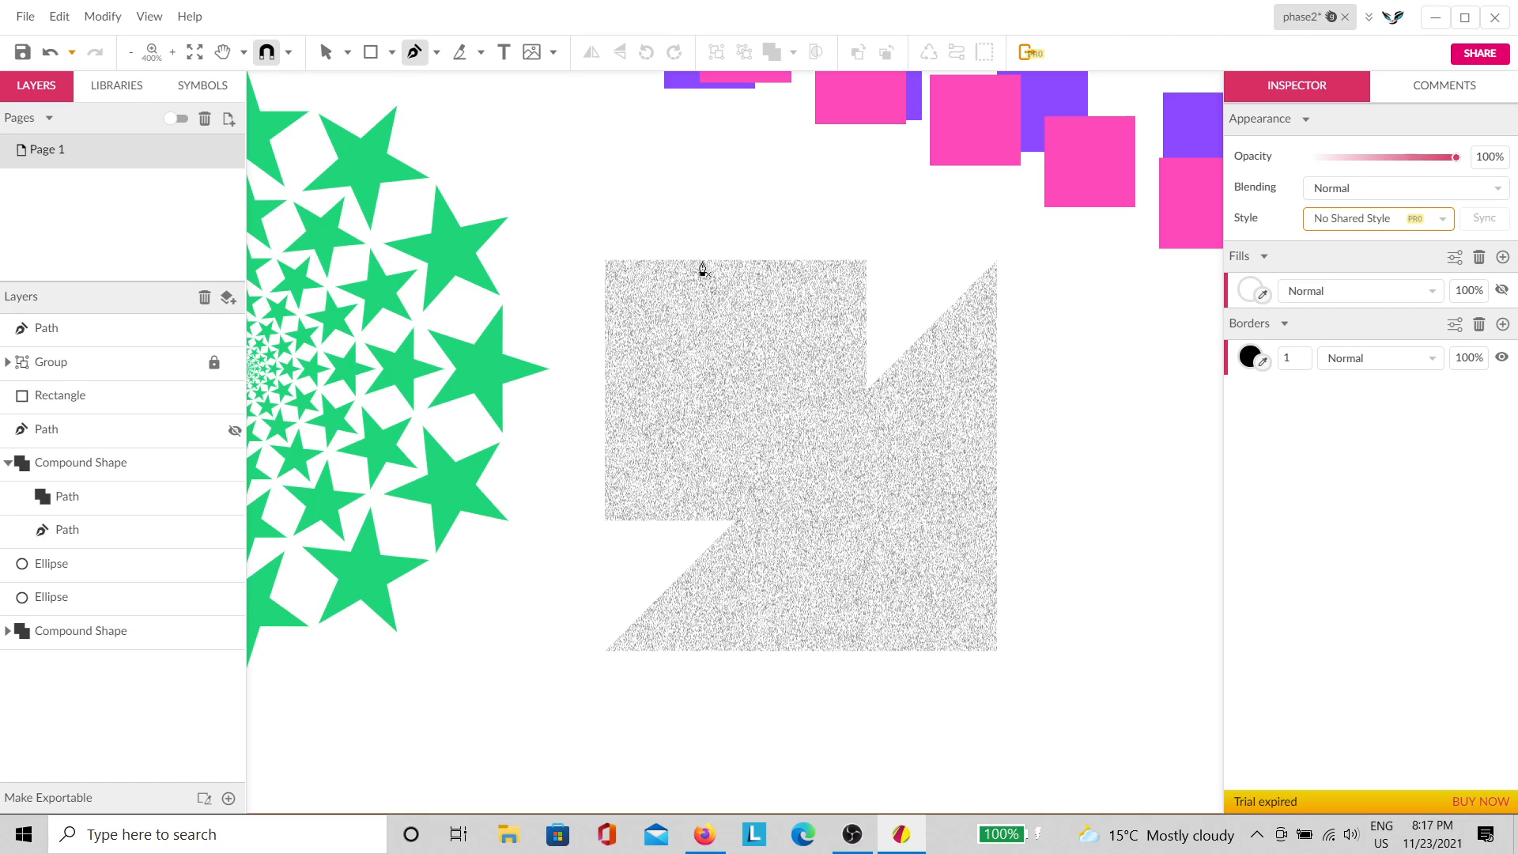
scroll(921, 735, up, 1)
click(668, 191)
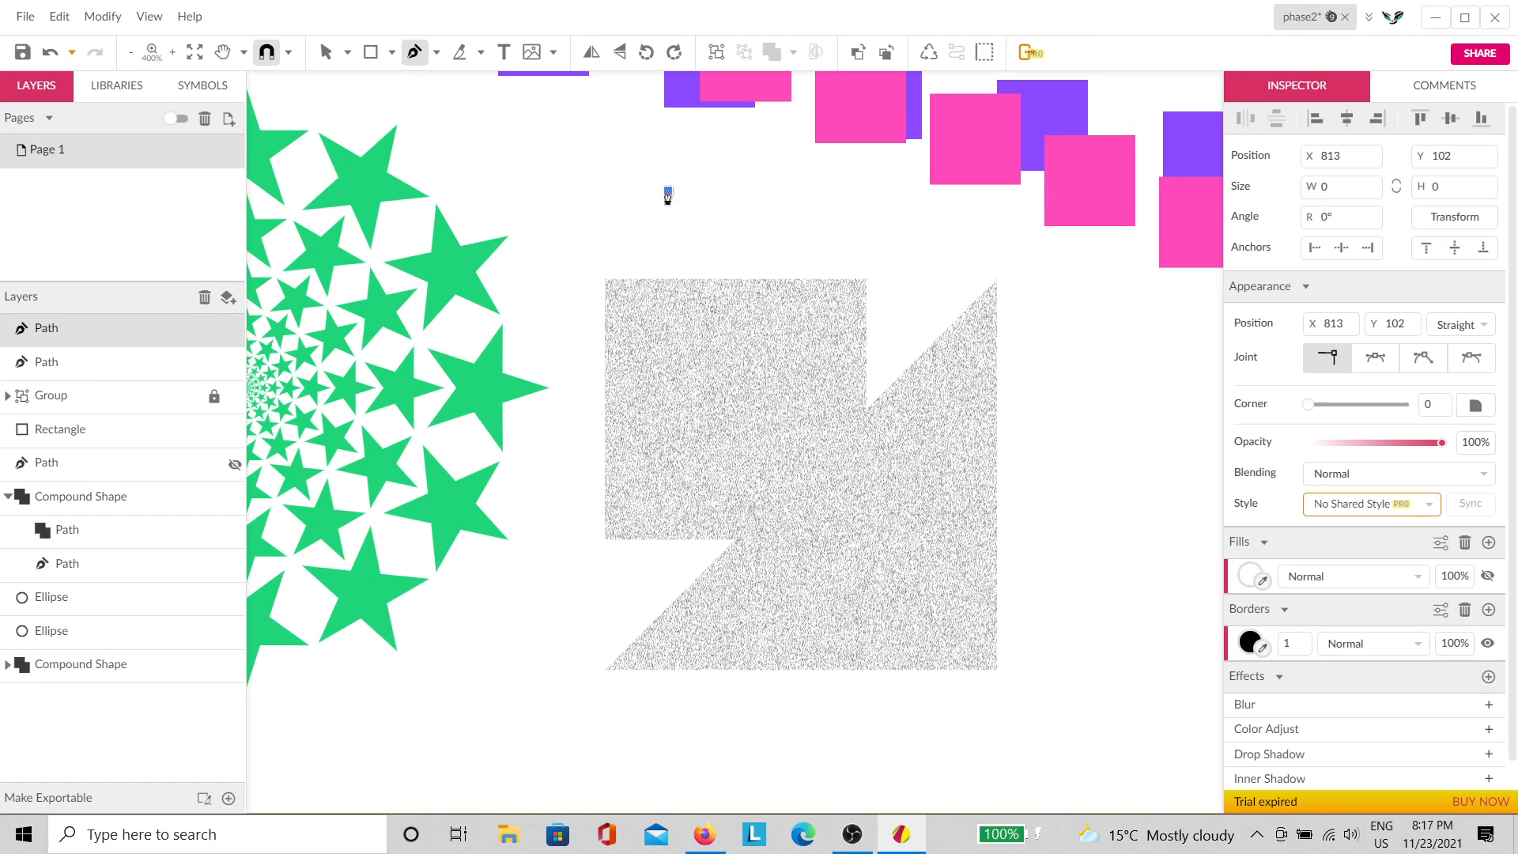
click(898, 756)
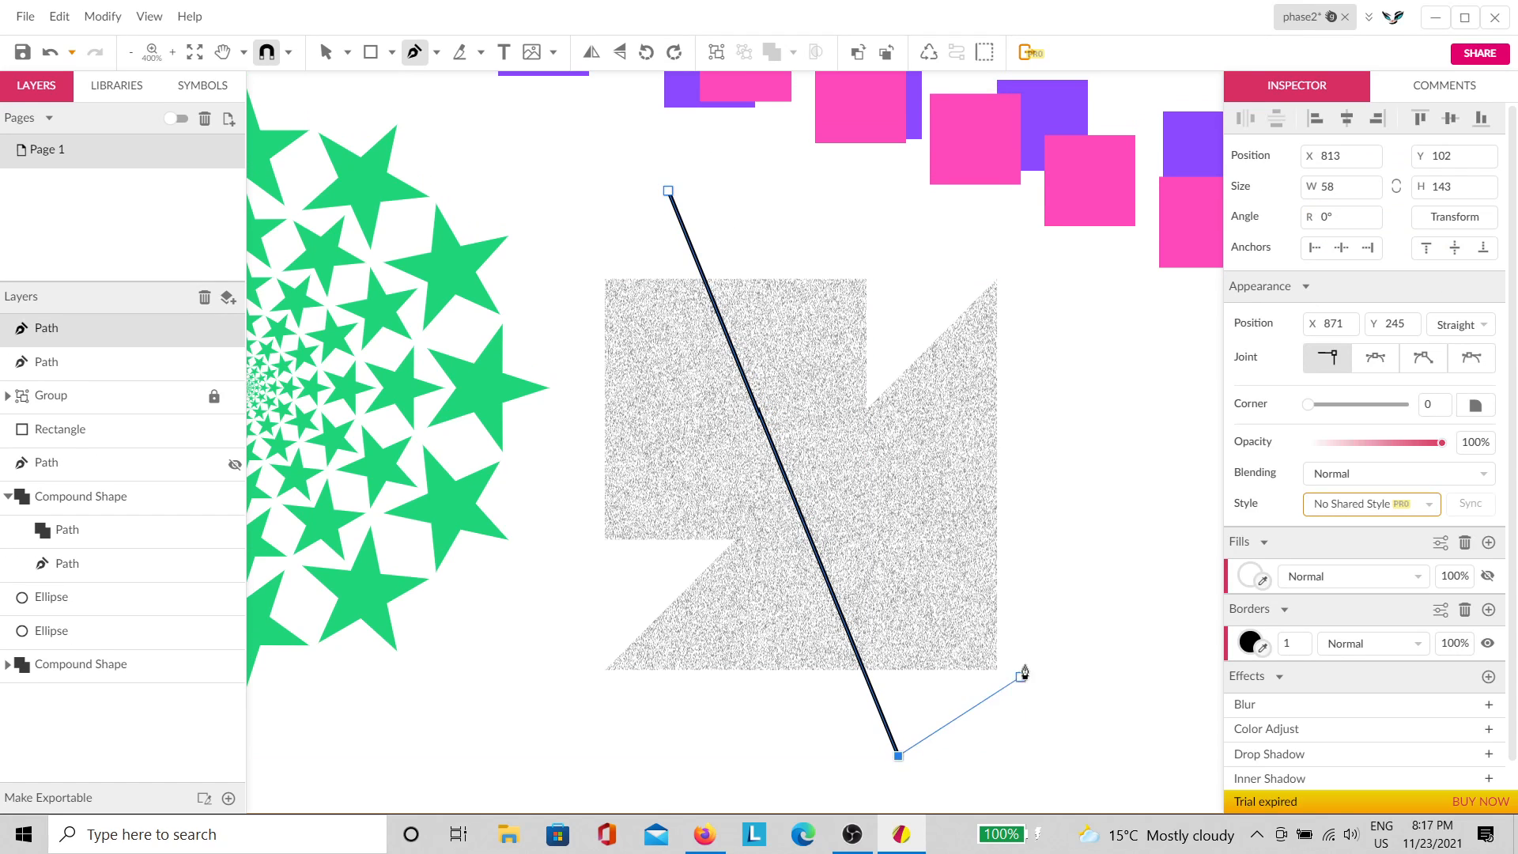
mouse_move(1302, 644)
mouse_down()
mouse_move(1306, 604)
mouse_move(1306, 619)
mouse_up()
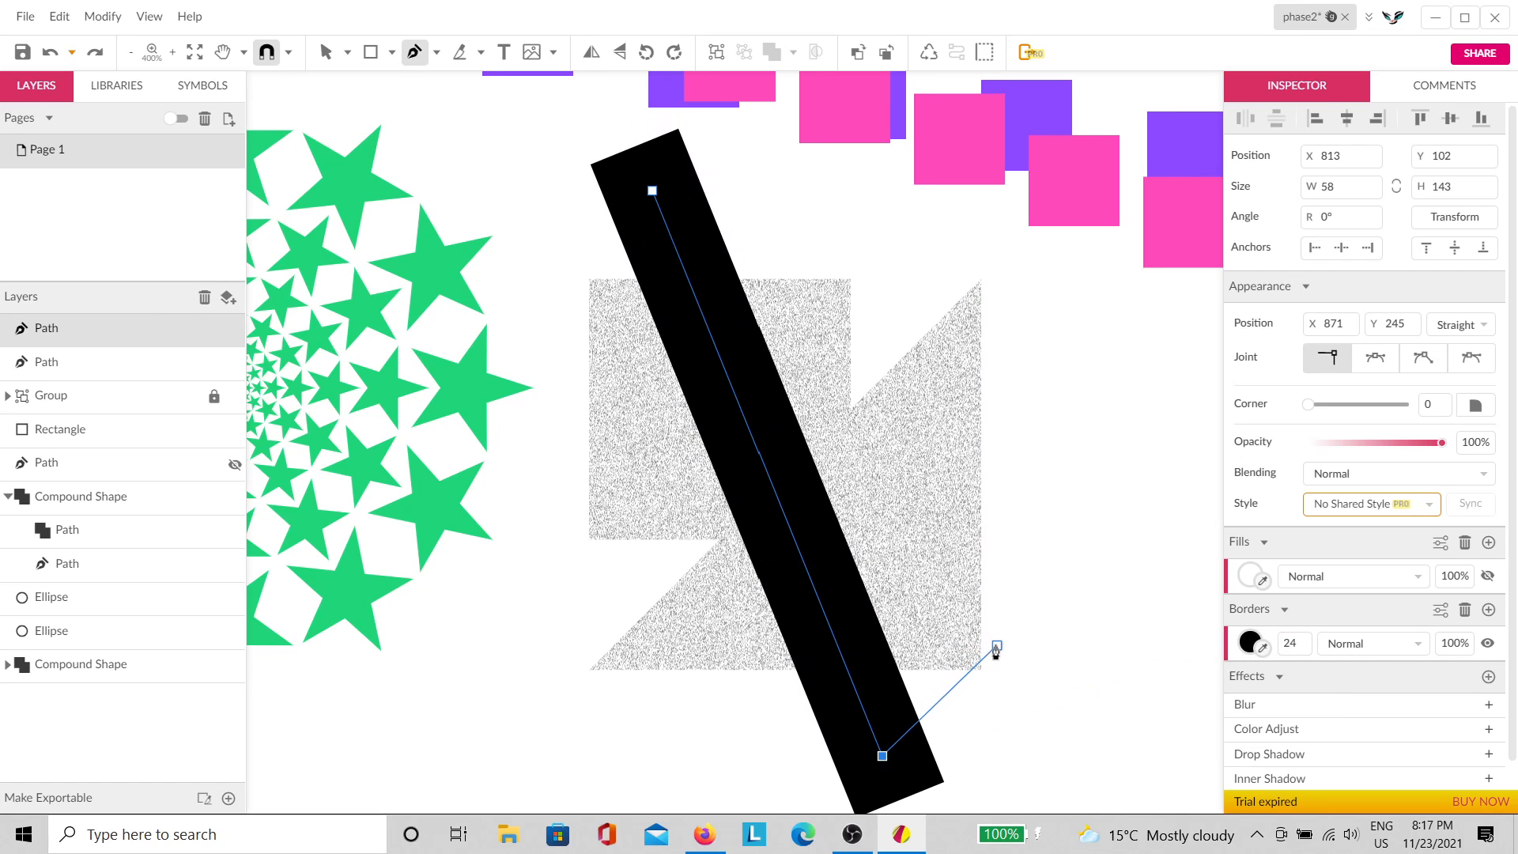
key(Escape)
Step: Clip the thick diagonal line inside the noise-filled path and check that the line can still be selected separately
drag(1077, 486, 756, 675)
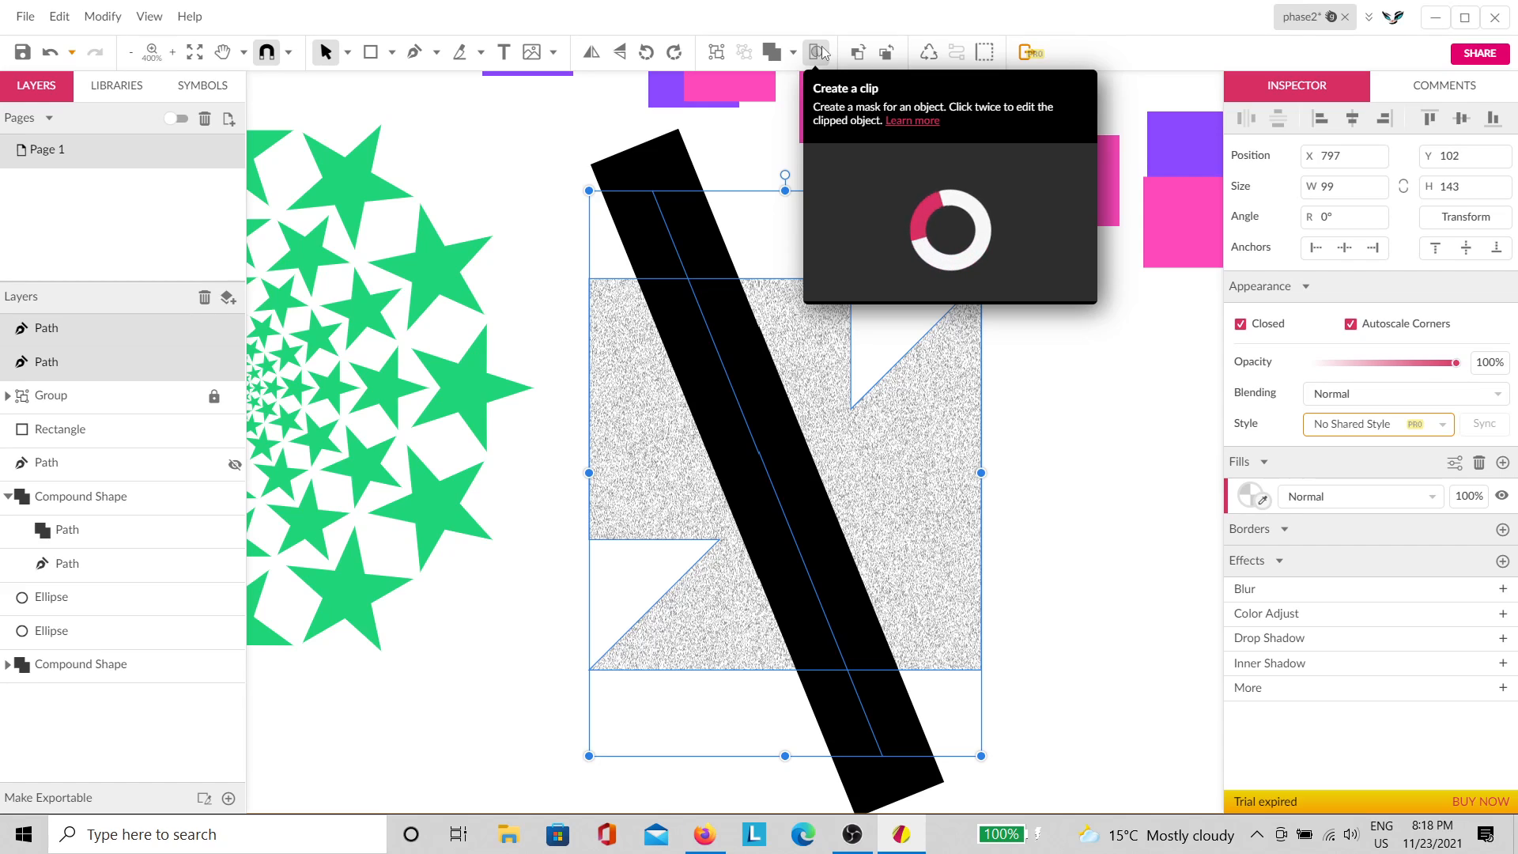
click(819, 52)
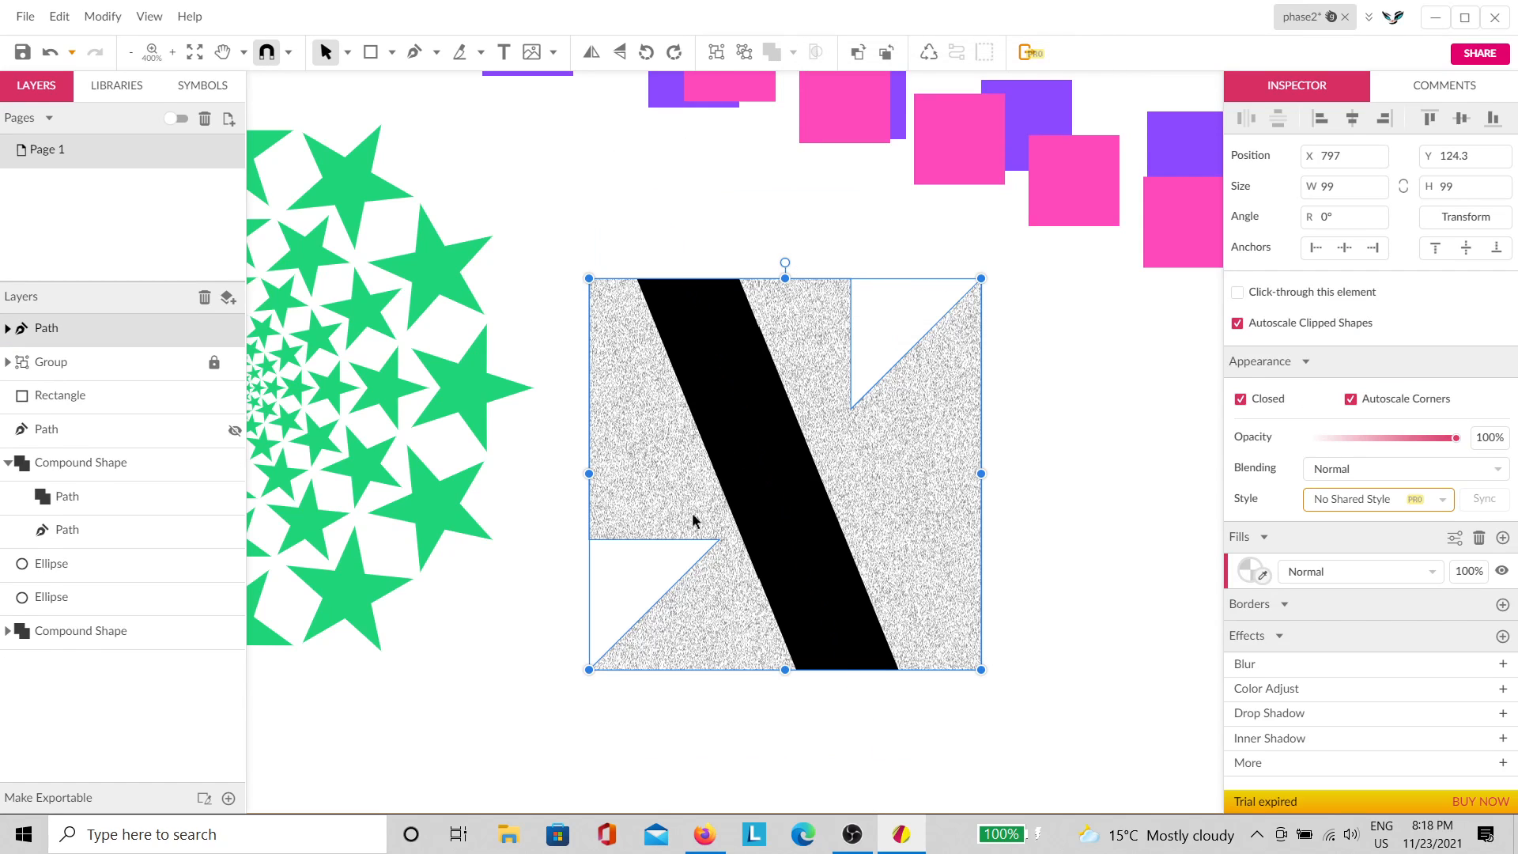
double_click(759, 505)
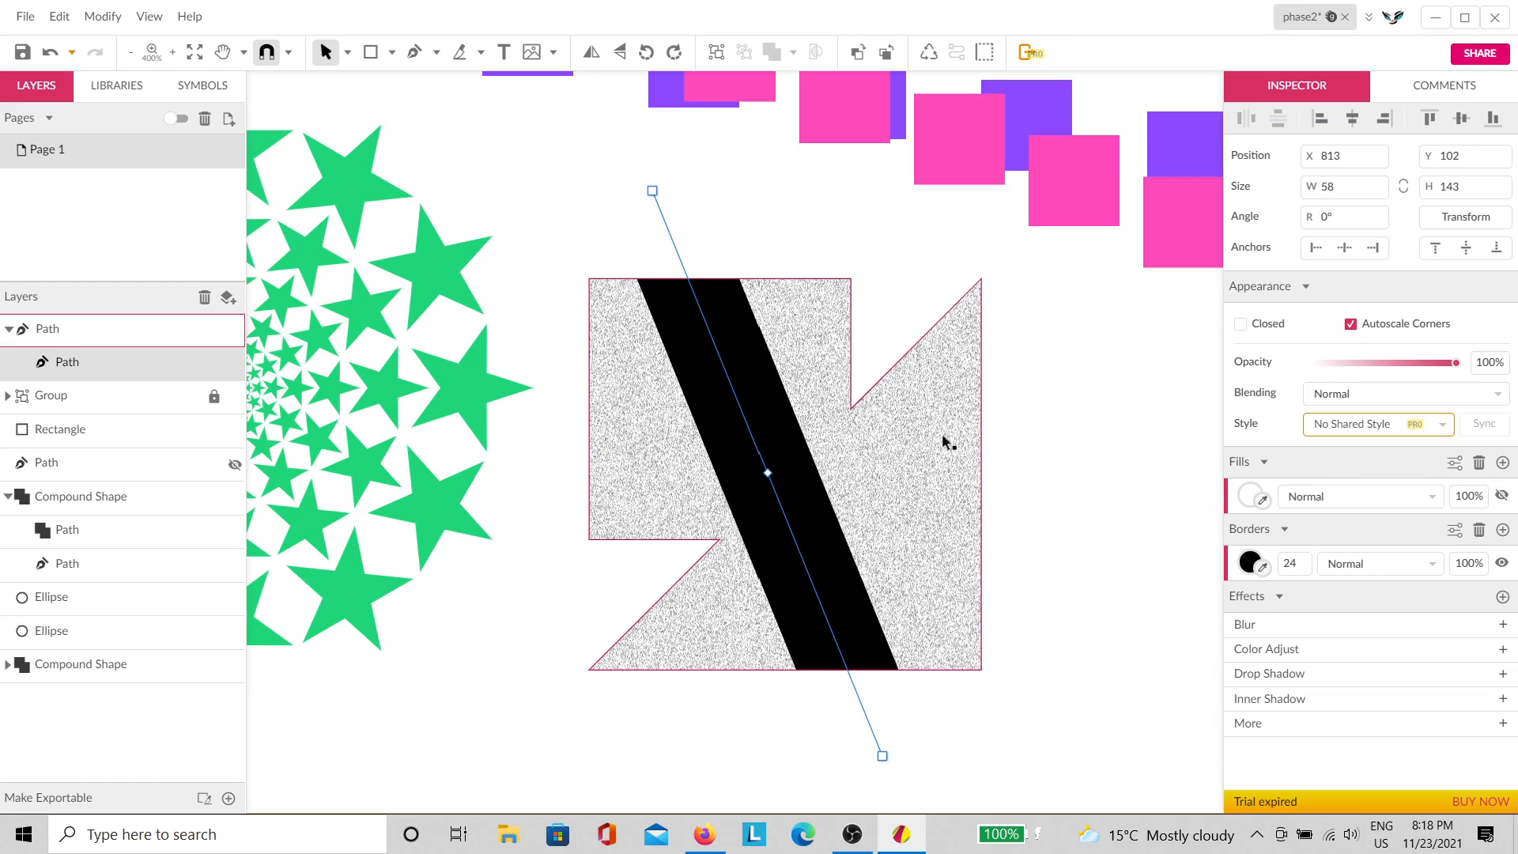
click(1126, 500)
drag(1106, 470, 698, 658)
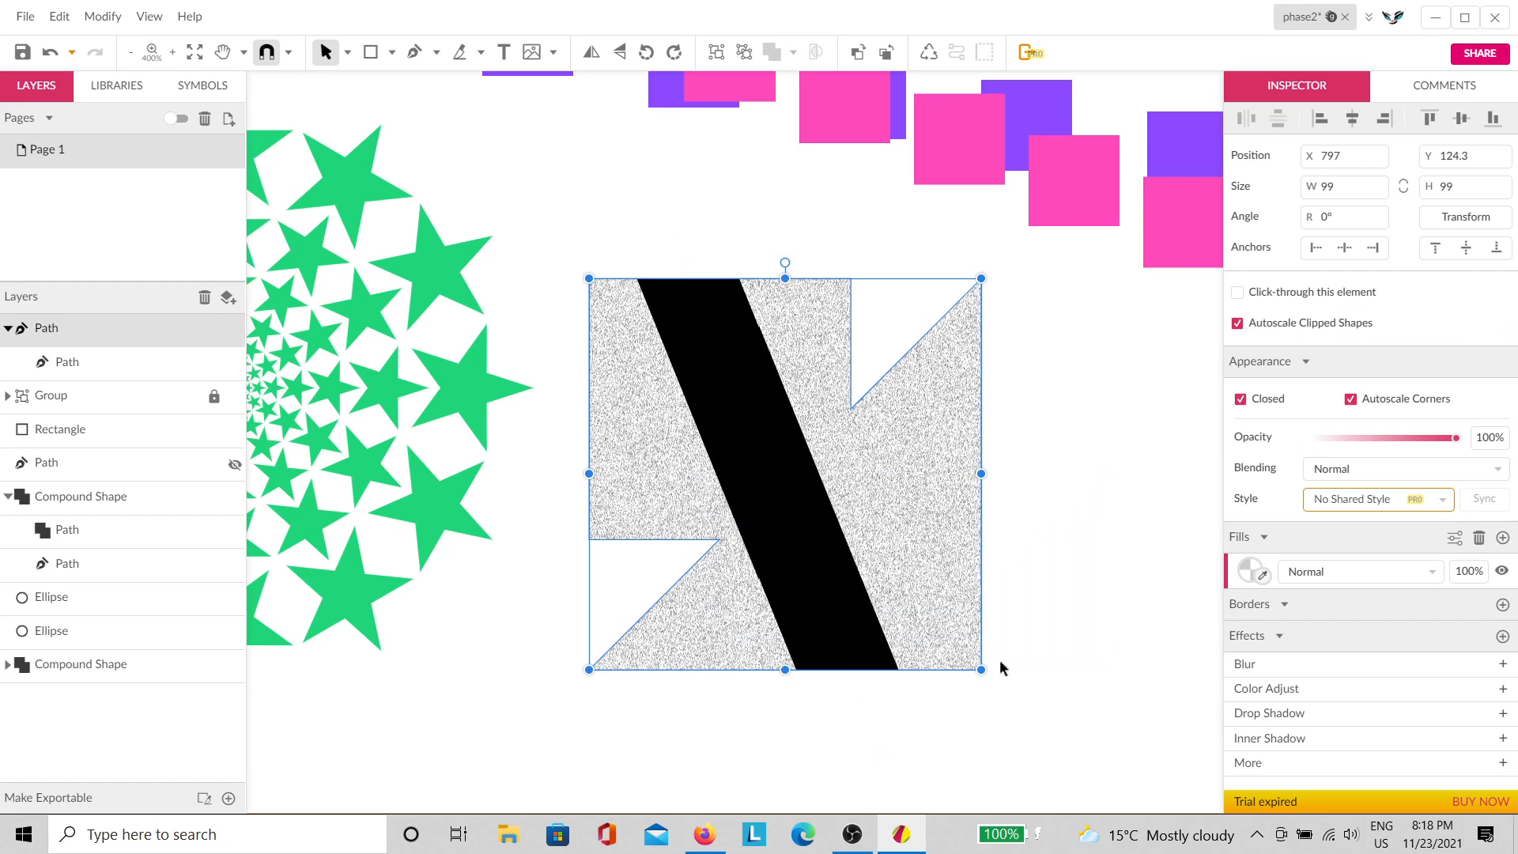
Step: Duplicate the clipped path and place the copy beside the original at X 912, Y 128, overlapping the pink squares
key(space)
drag(1113, 653, 794, 614)
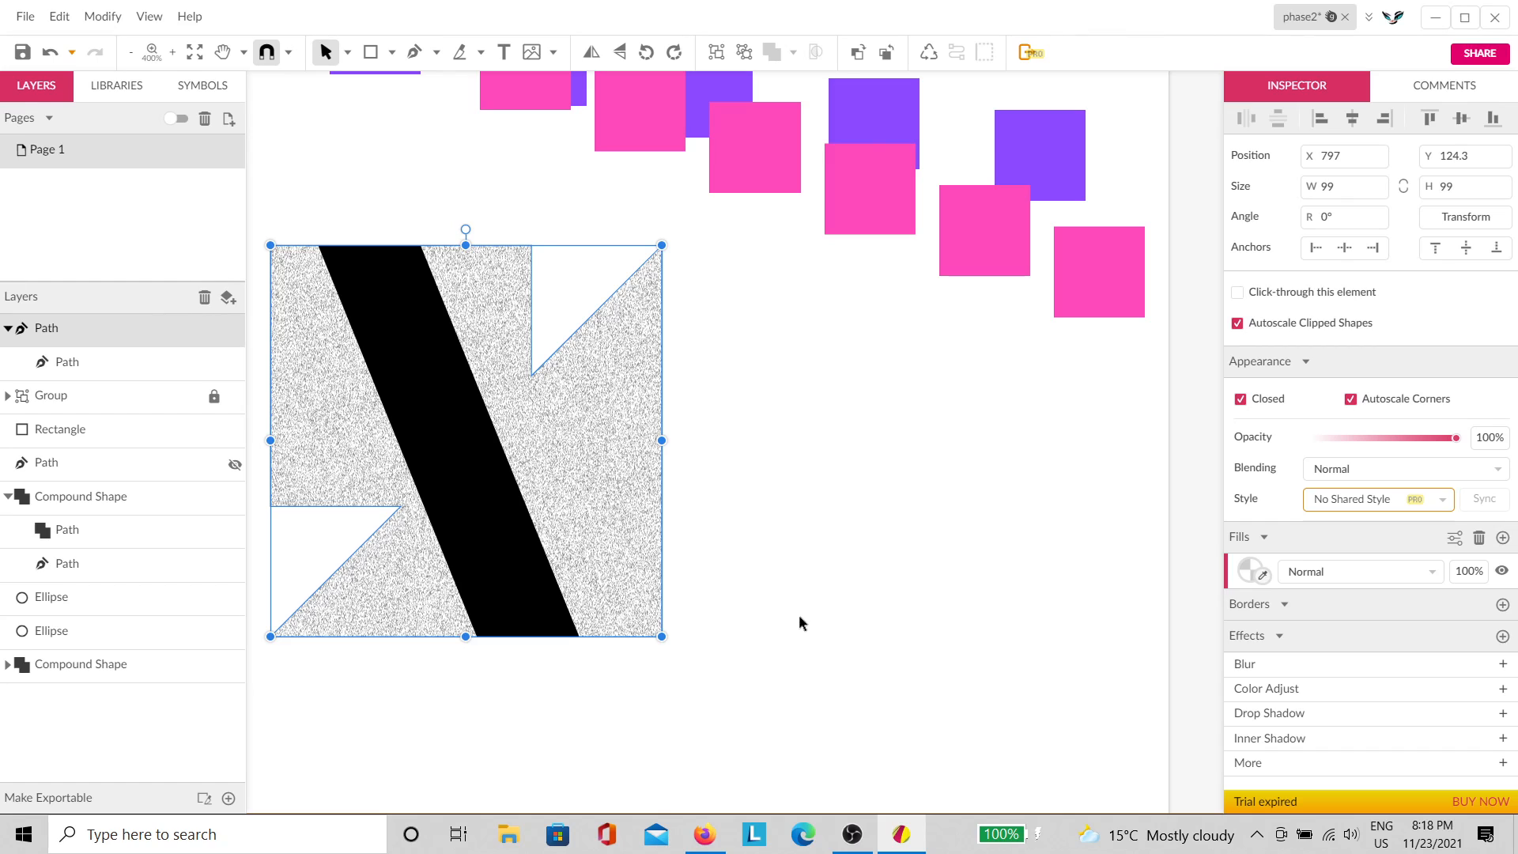
key(ctrl+d)
drag(592, 514, 1044, 597)
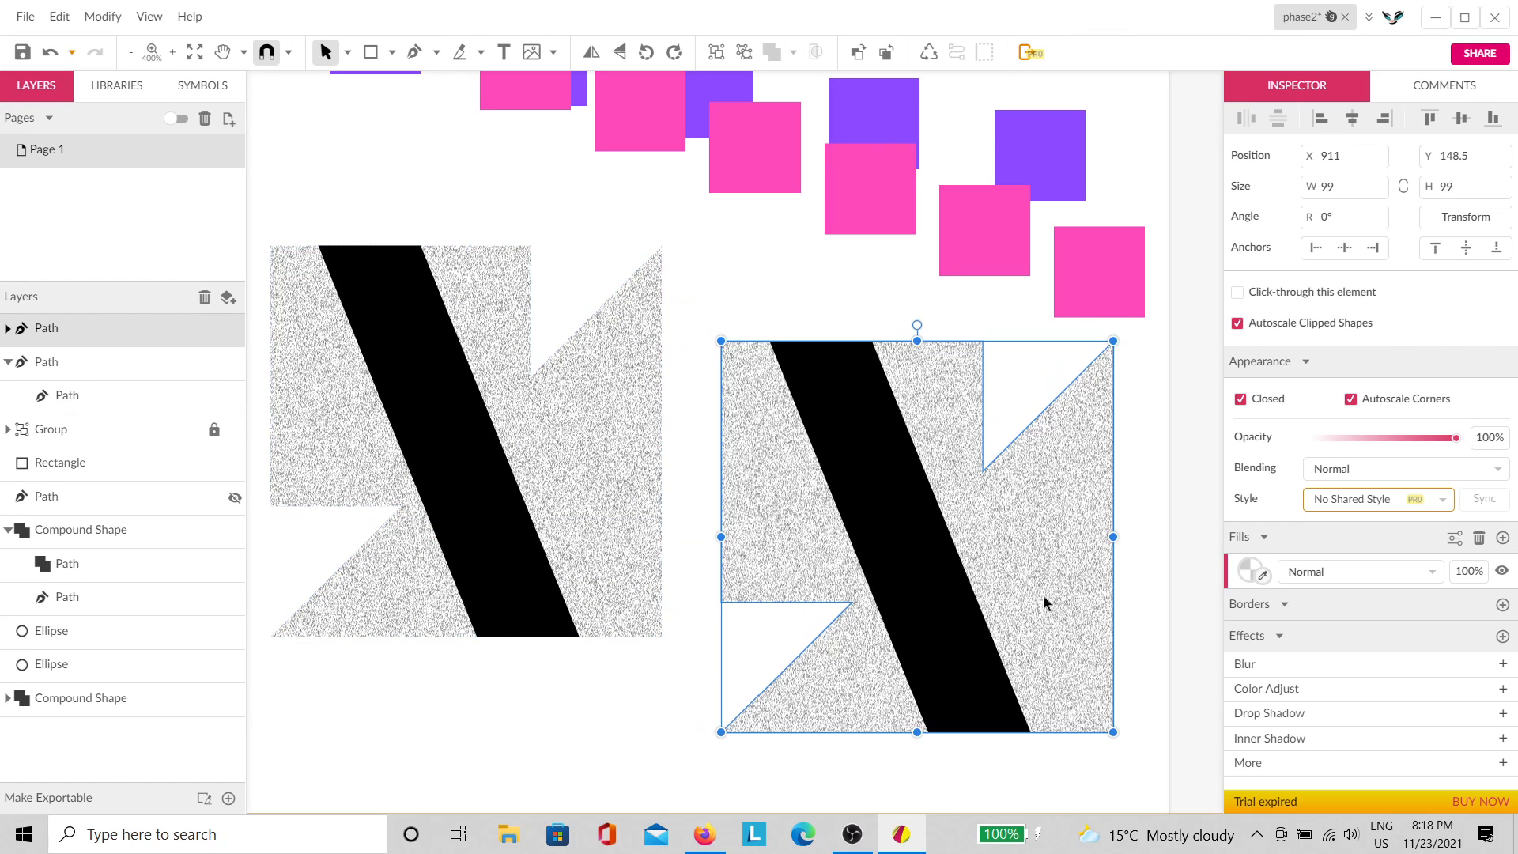
click(1159, 513)
click(1099, 558)
drag(1058, 562, 1065, 481)
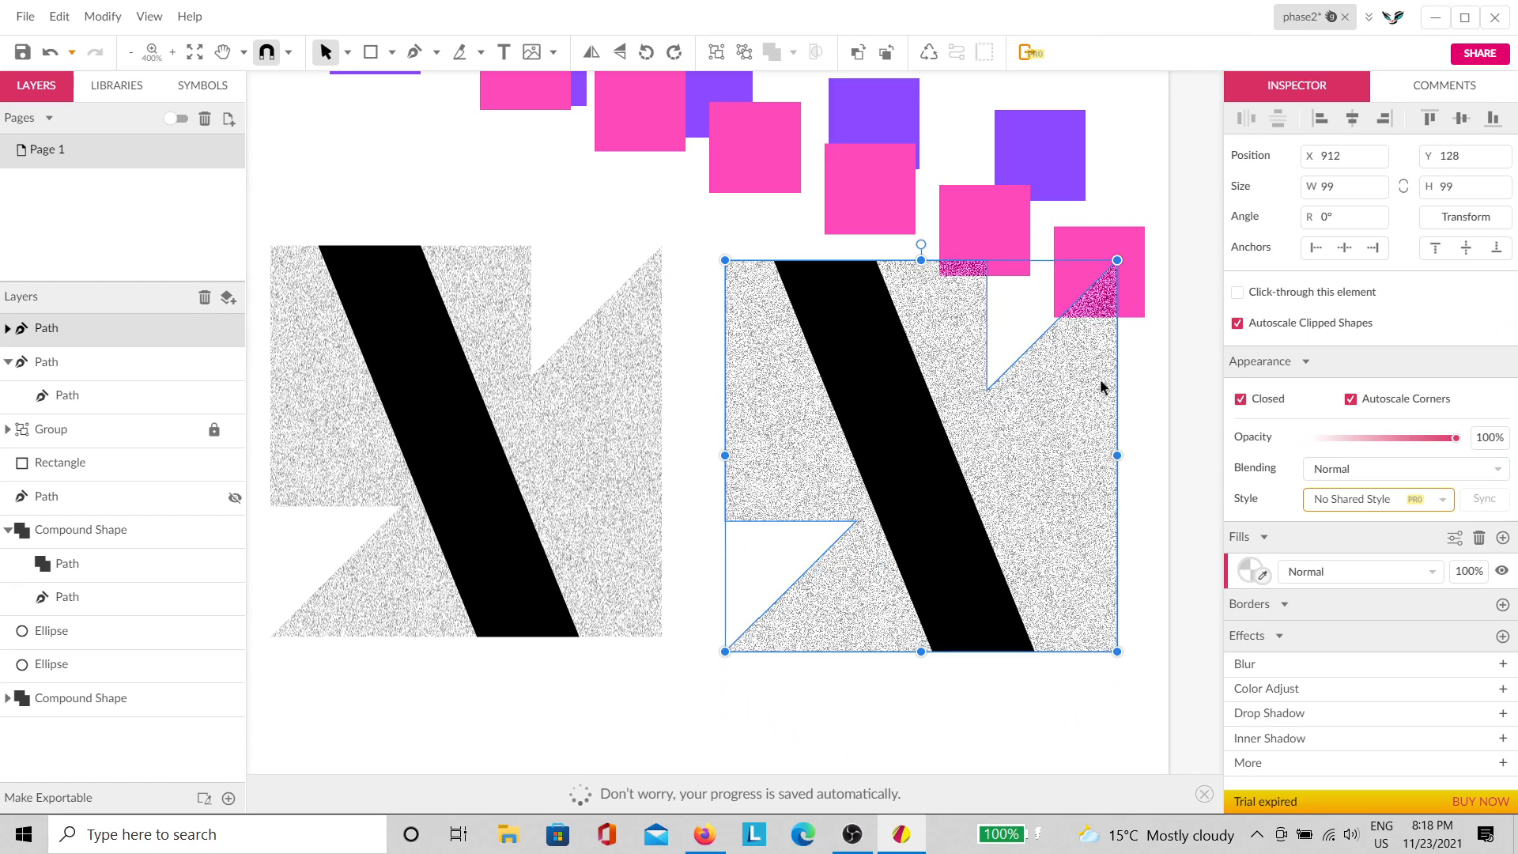
Step: Inspect the noise over the pink squares up close and move the duplicate higher over the squares, to X 908, Y 88
scroll(1112, 219, up, 3)
scroll(1112, 220, up, 3)
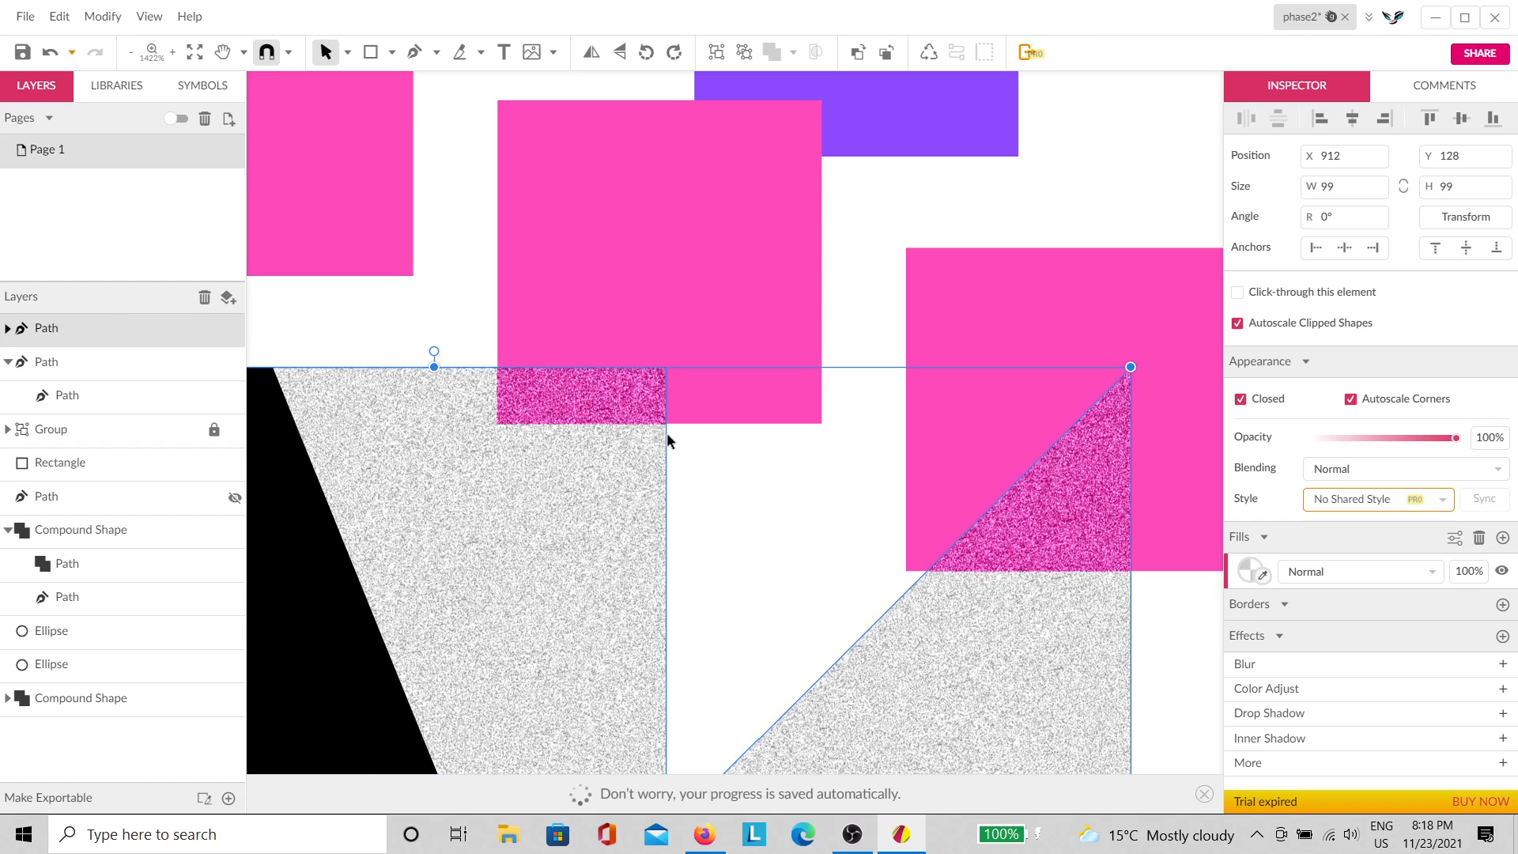
scroll(544, 389, up, 4)
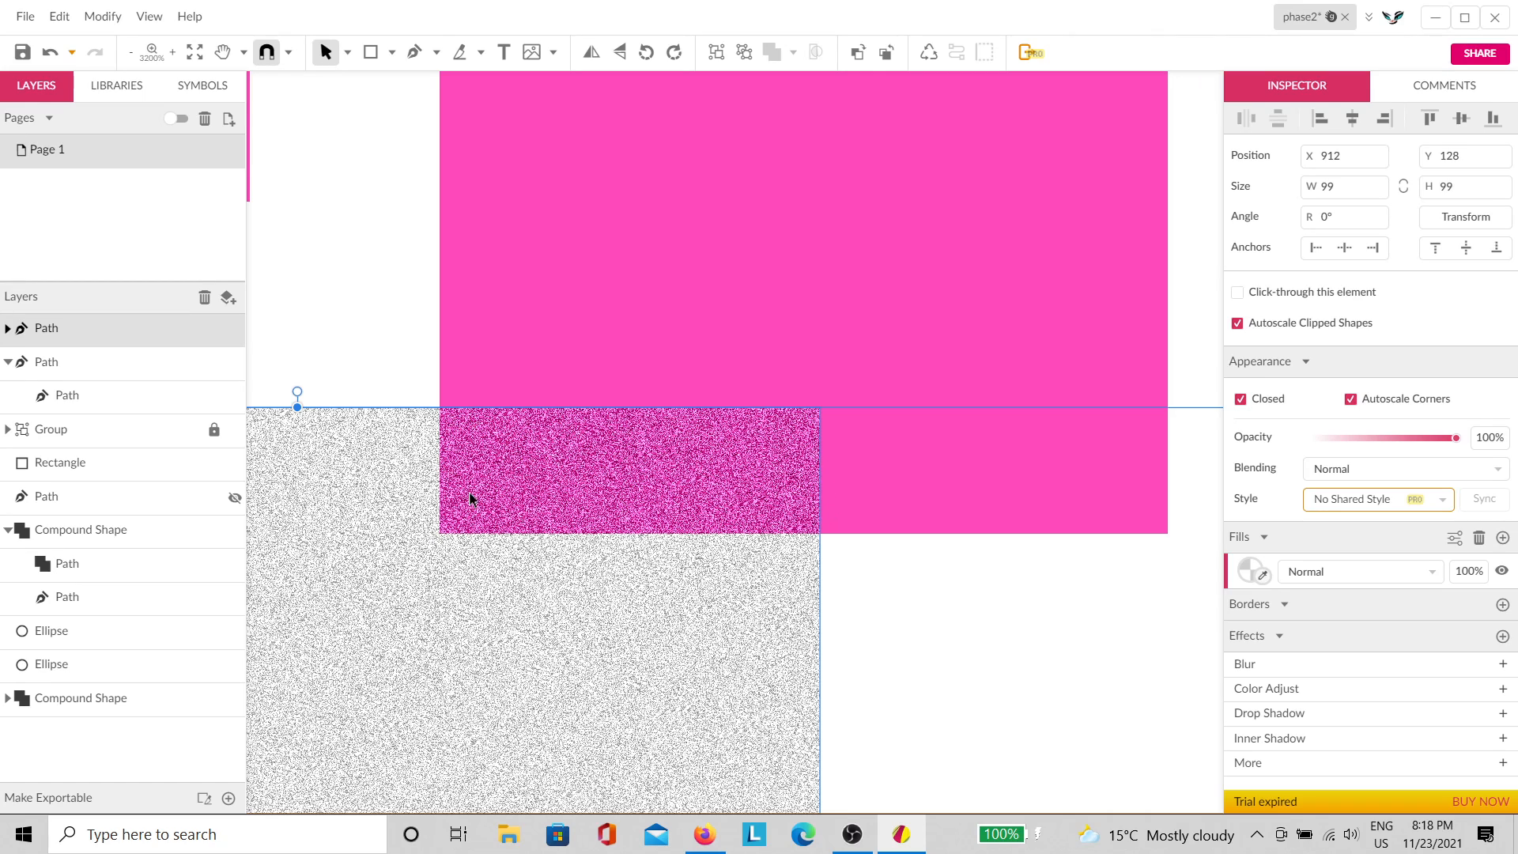
scroll(678, 563, down, 3)
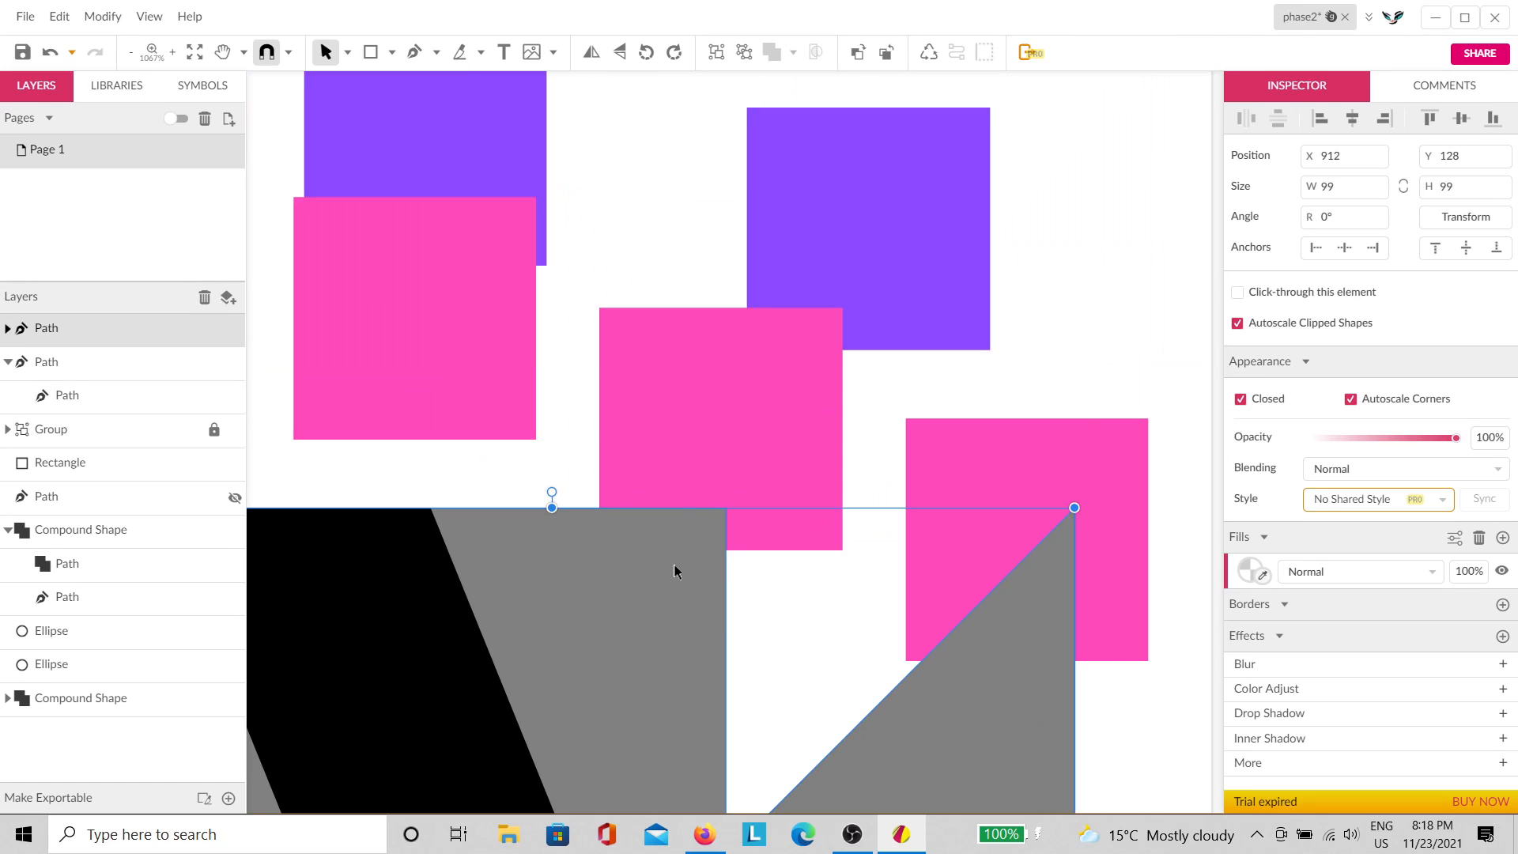
scroll(673, 565, down, 2)
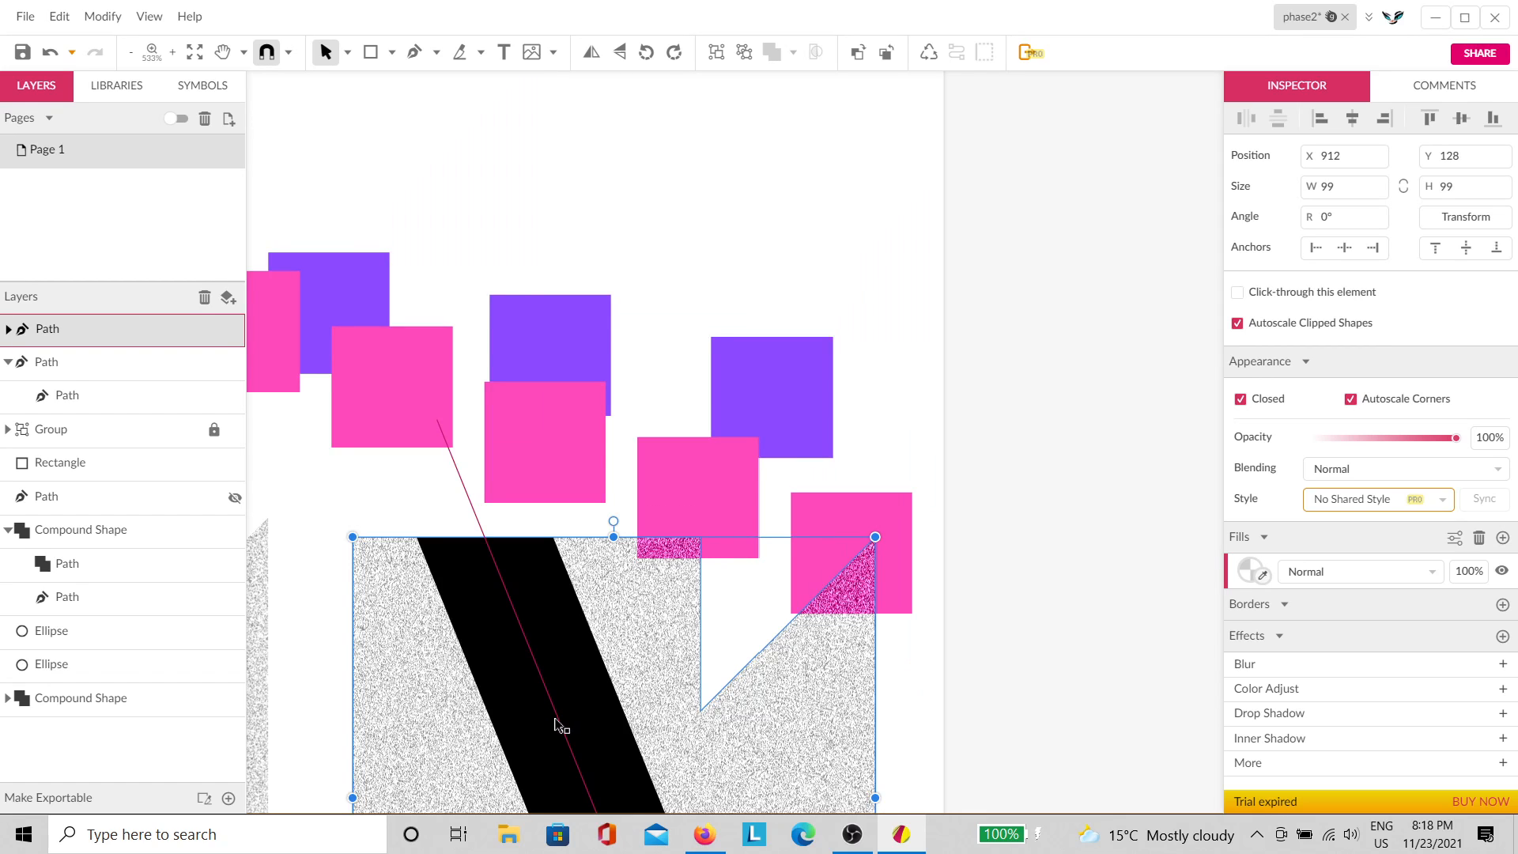
drag(643, 717, 690, 547)
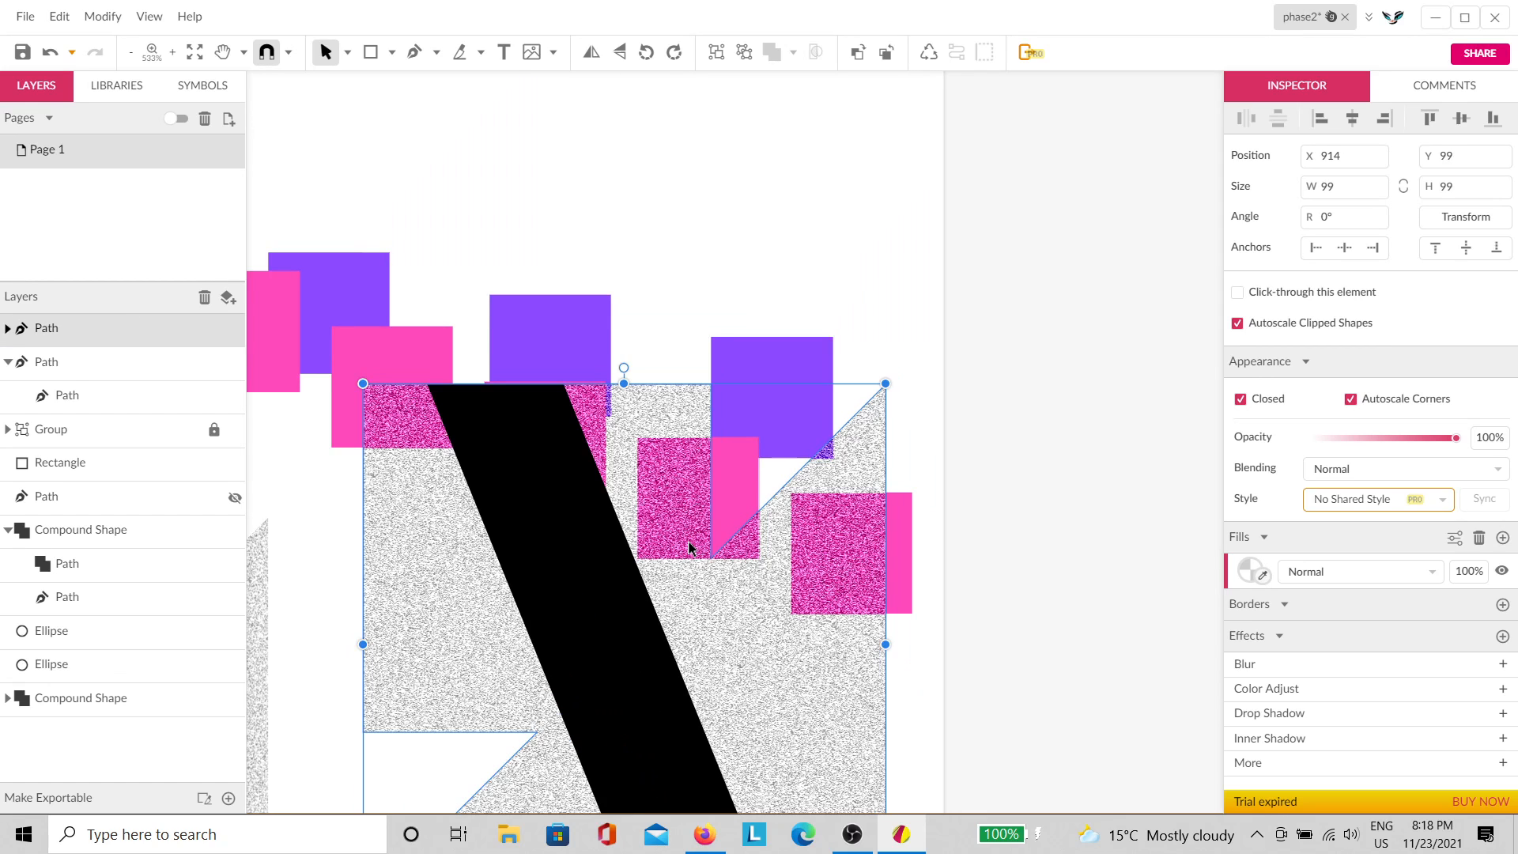
click(897, 349)
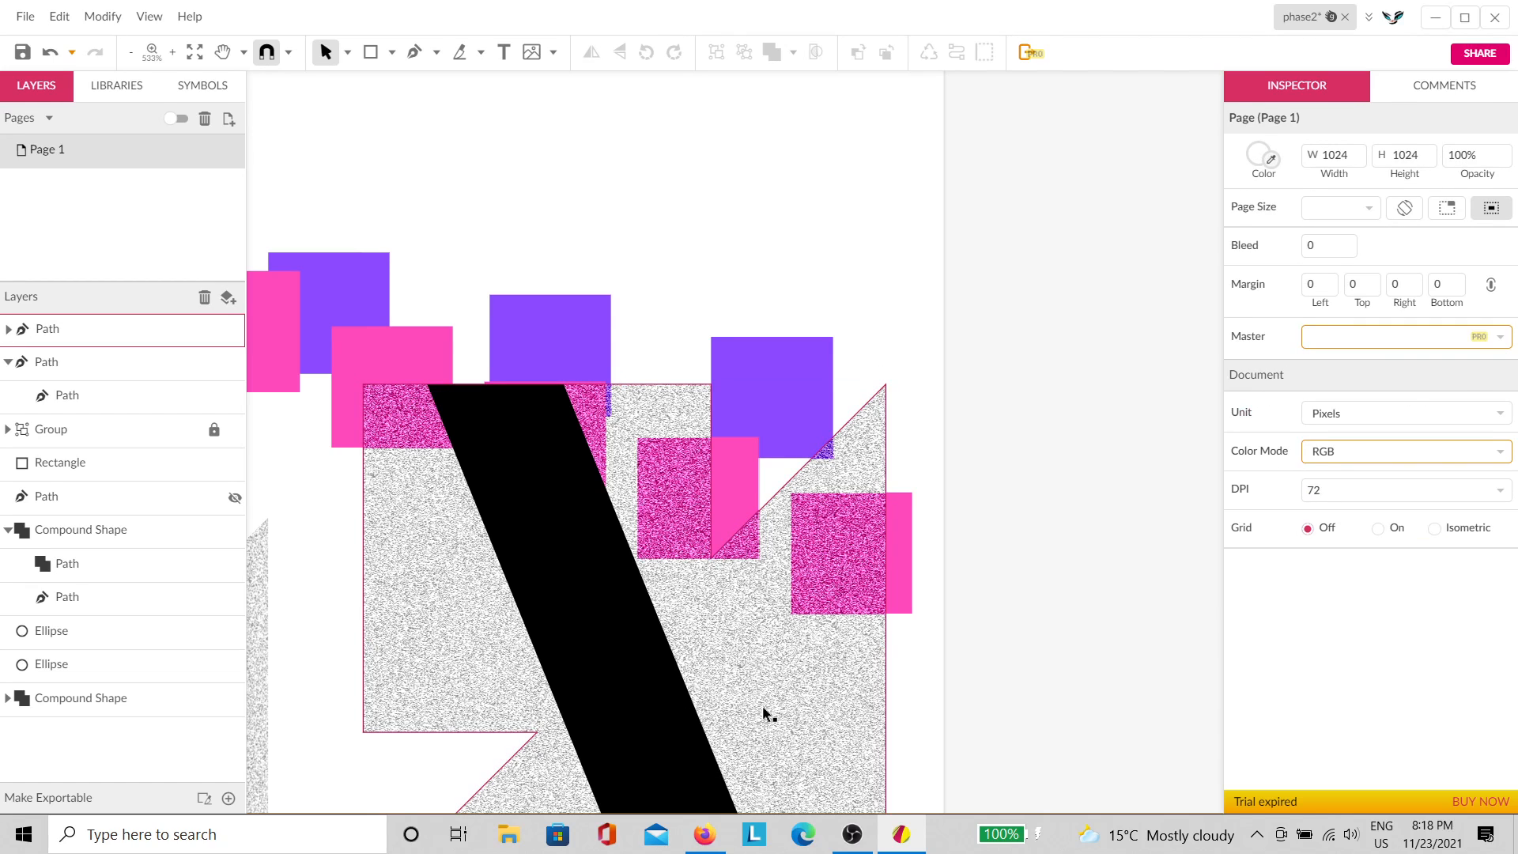
drag(762, 706, 731, 647)
Step: Move the original clipped path up over the row of squares and raise the duplicate to X 906, Y 56
key(space)
drag(593, 695, 920, 675)
scroll(592, 675, down, 3)
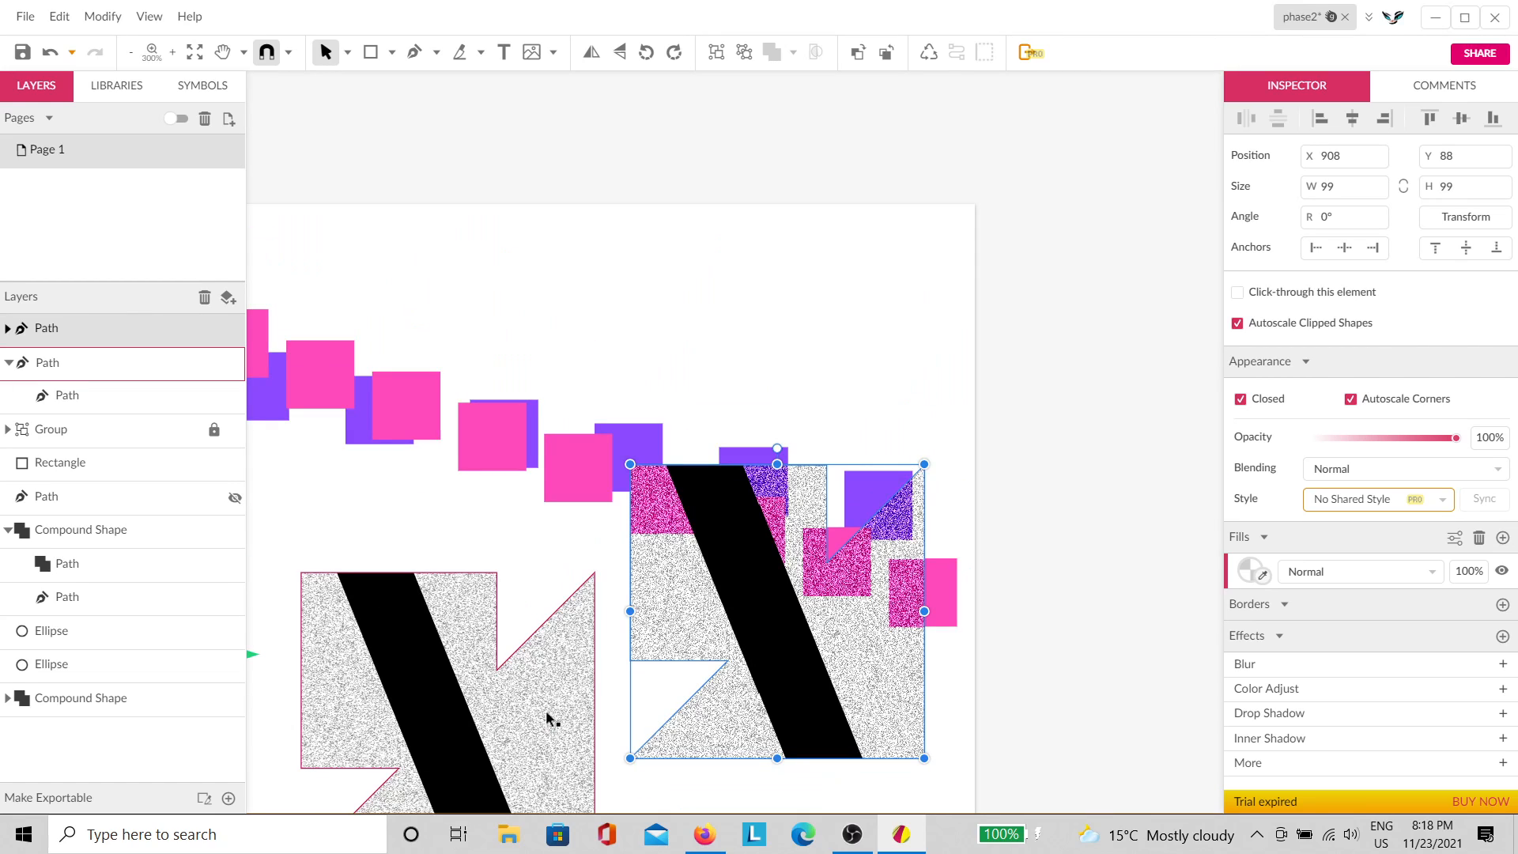
drag(560, 711, 536, 428)
click(556, 674)
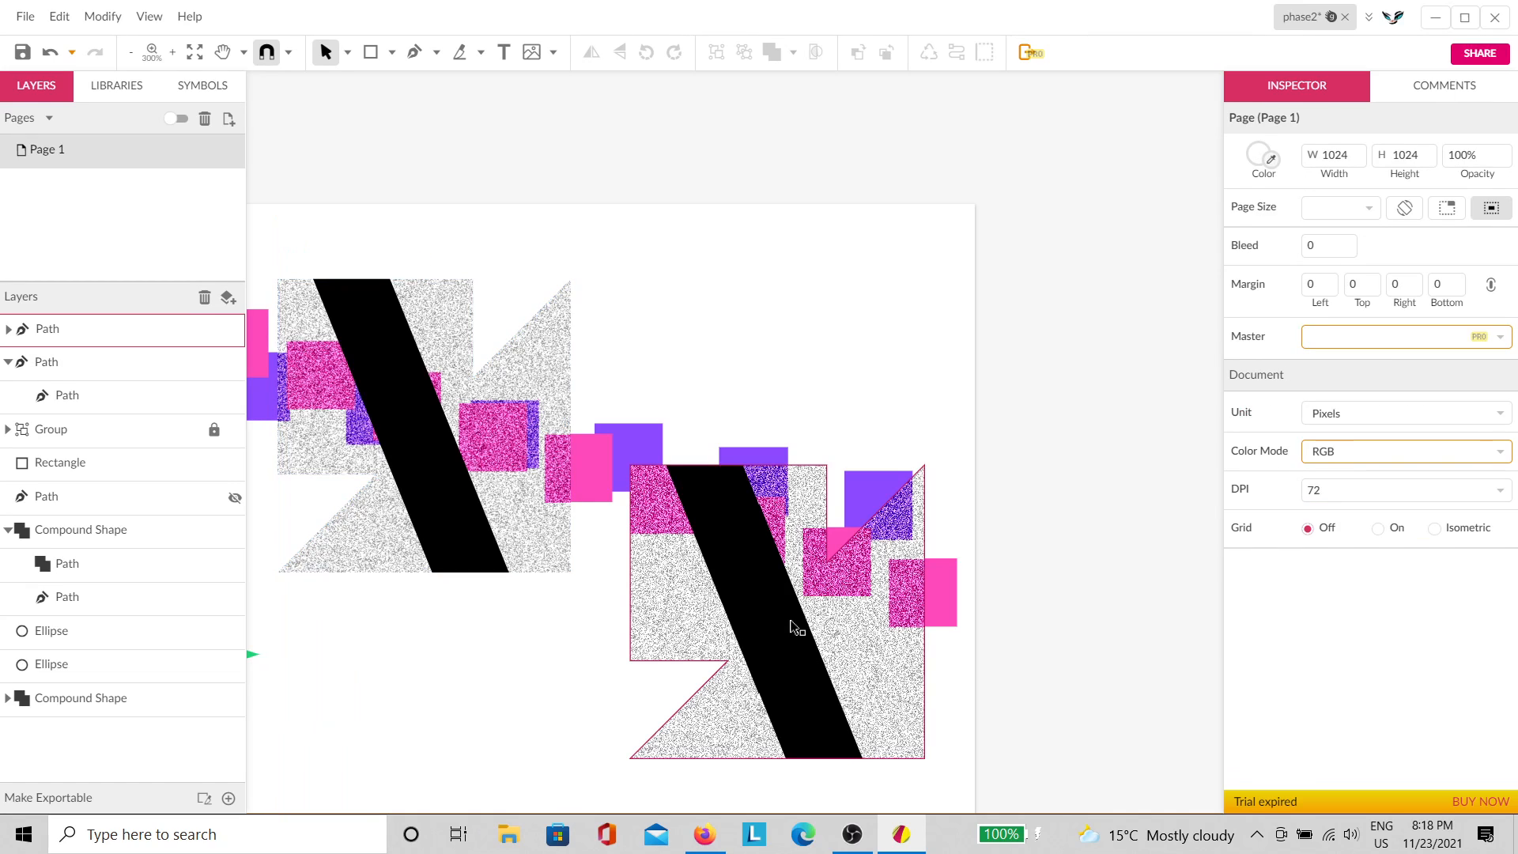
drag(671, 630, 665, 535)
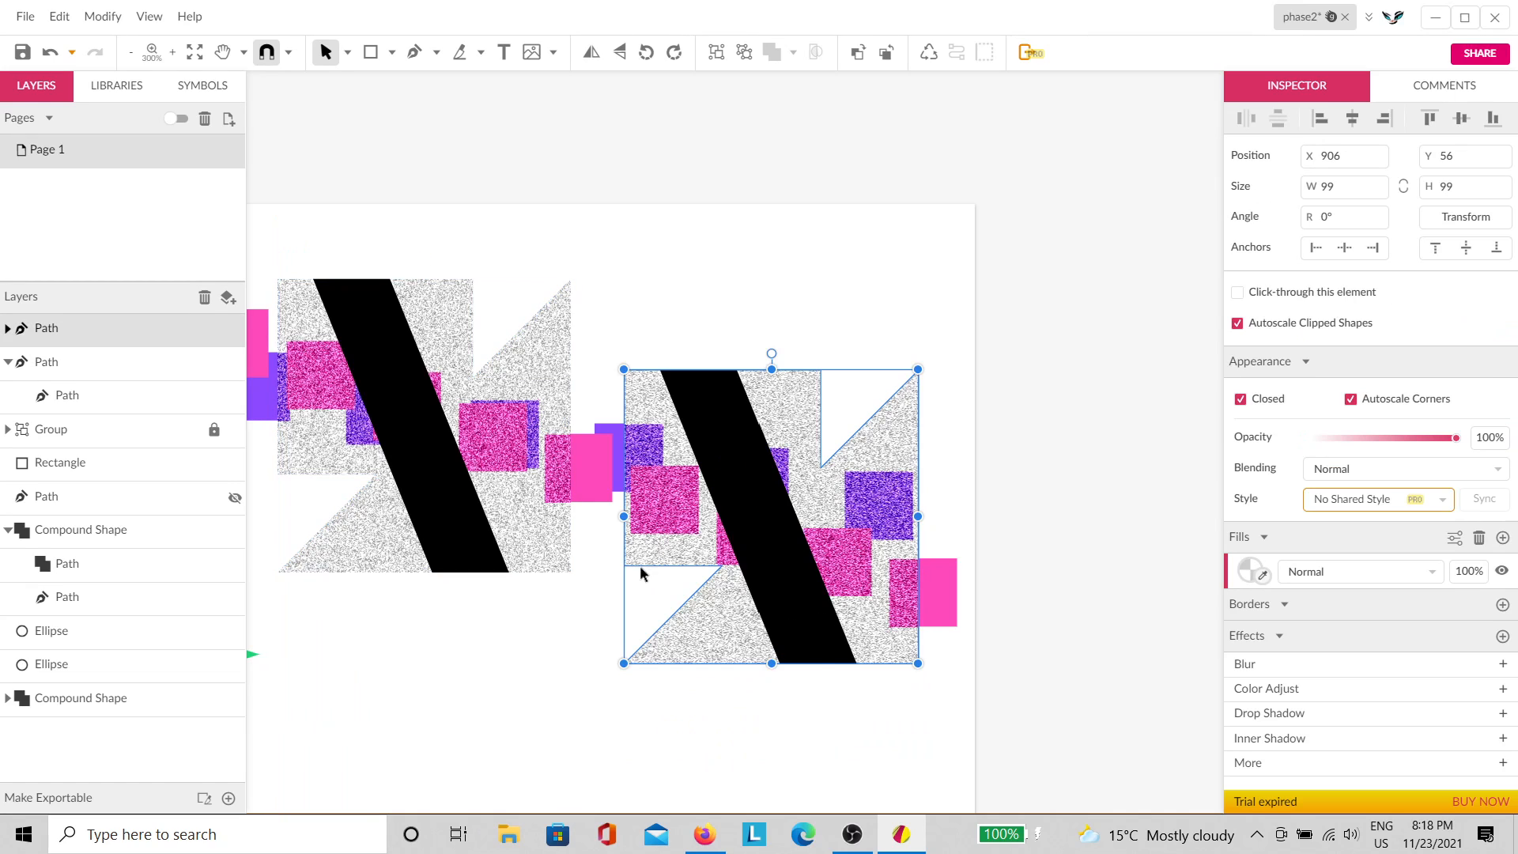
Step: Change the duplicate outer path's fill from Noise to a black Color Fill
double_click(774, 547)
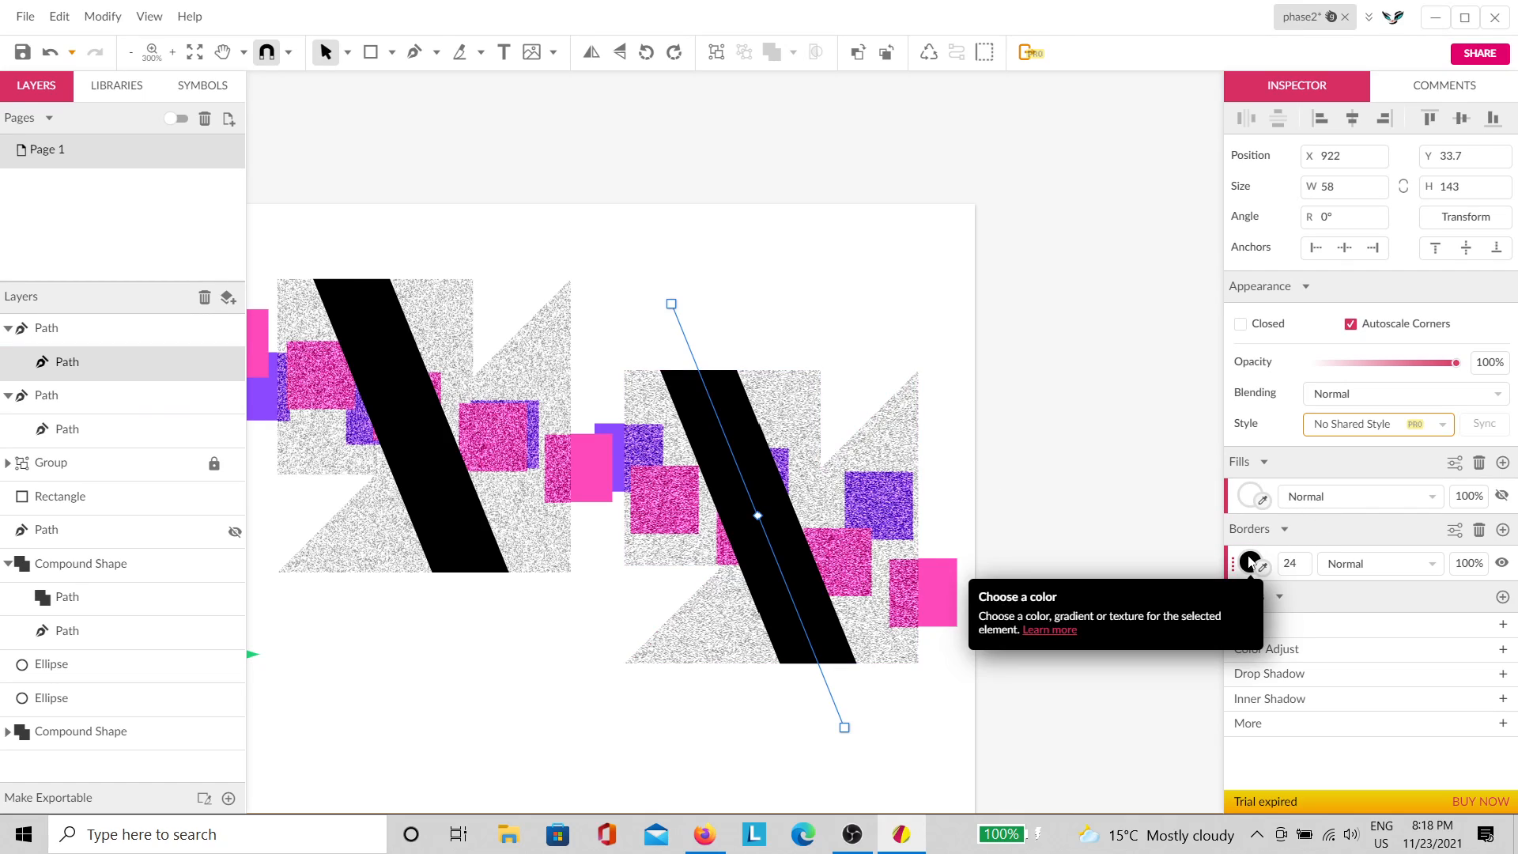
click(870, 551)
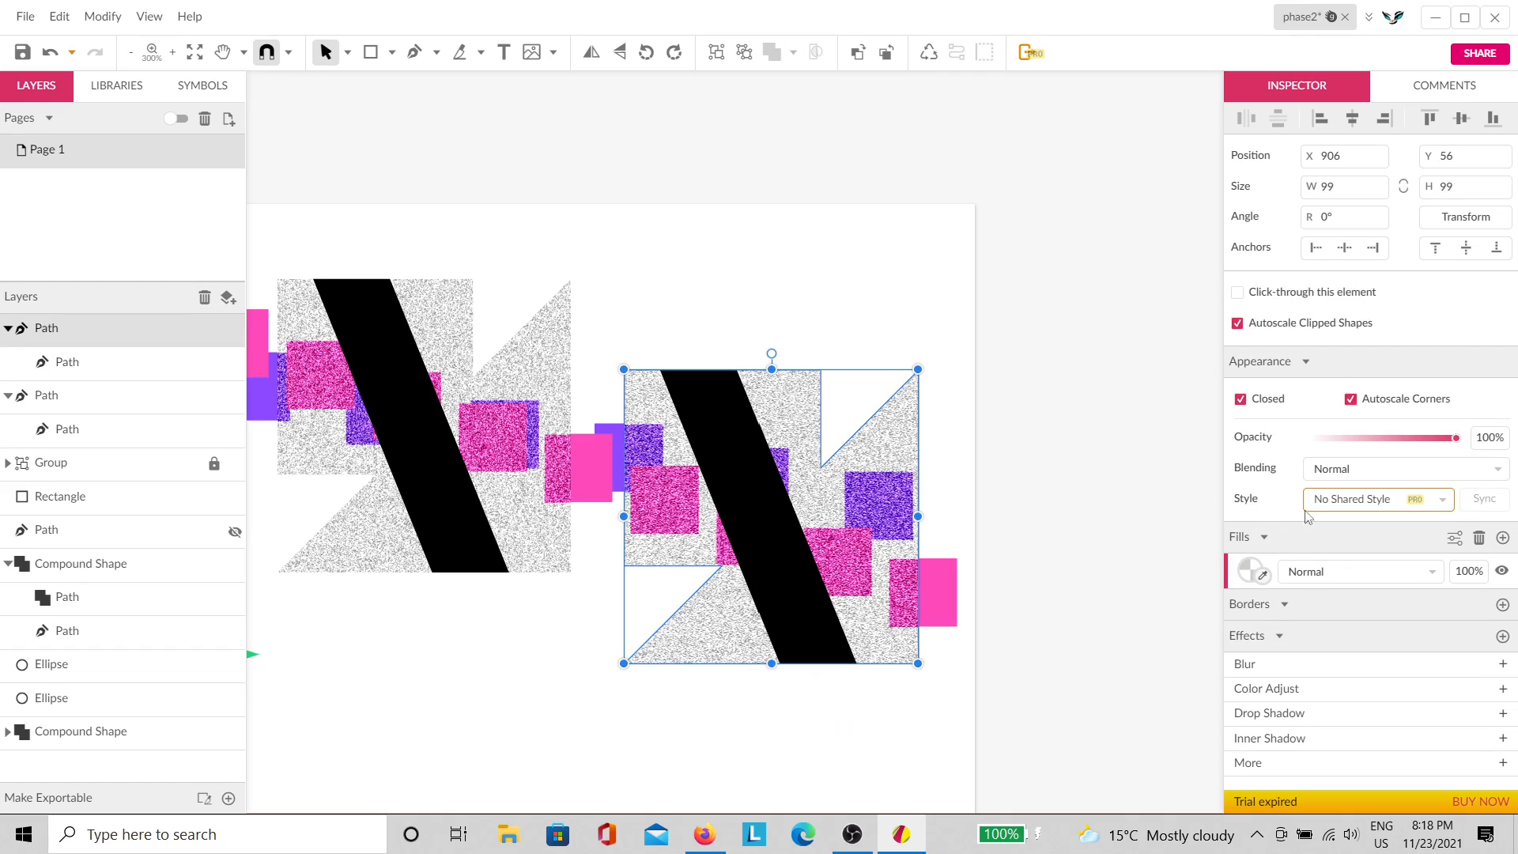
click(1253, 567)
click(1338, 294)
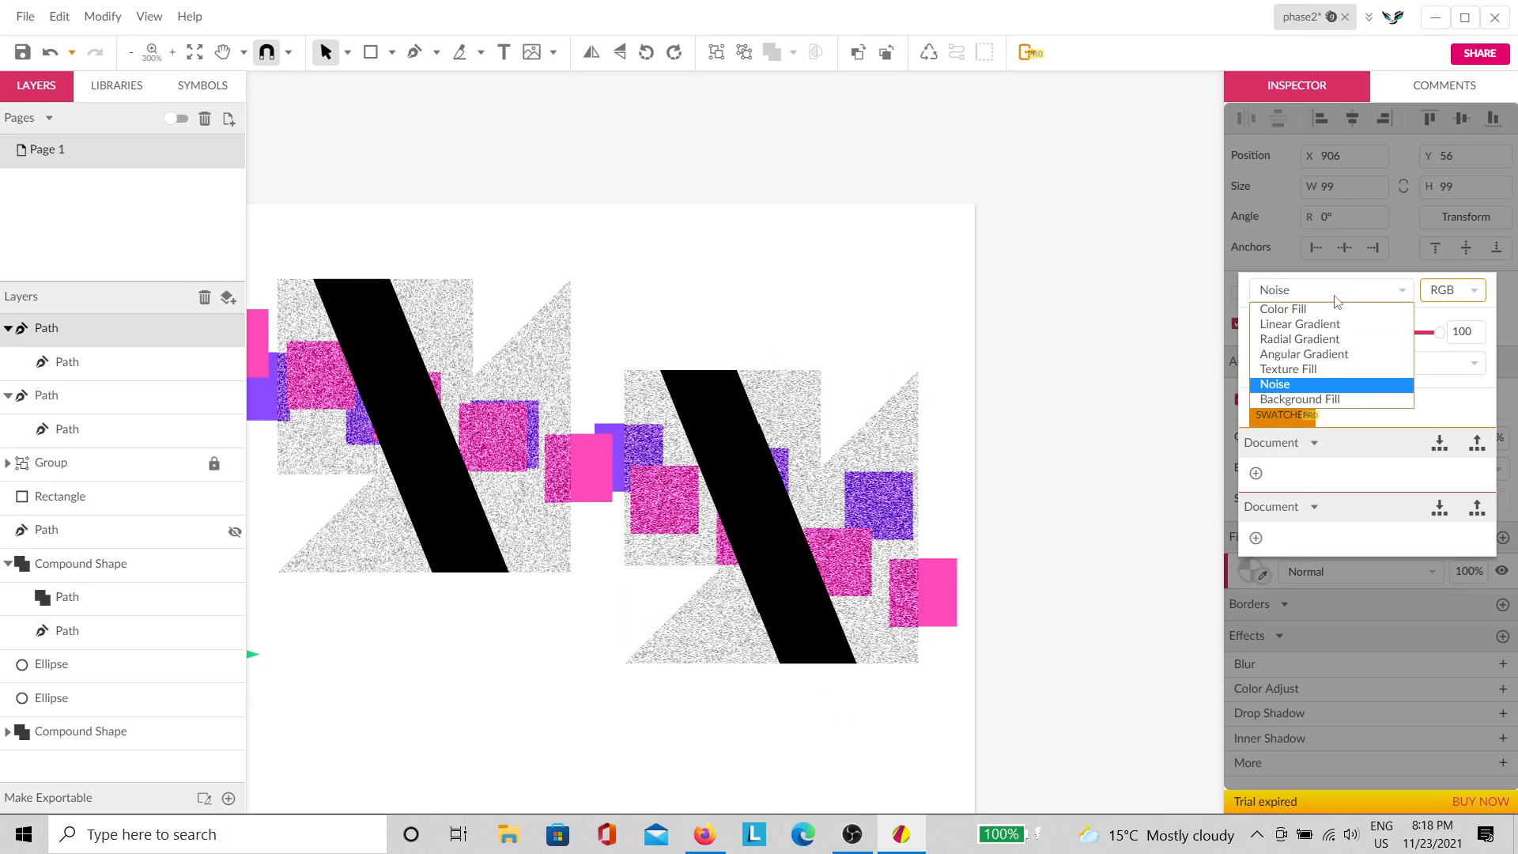
click(1332, 313)
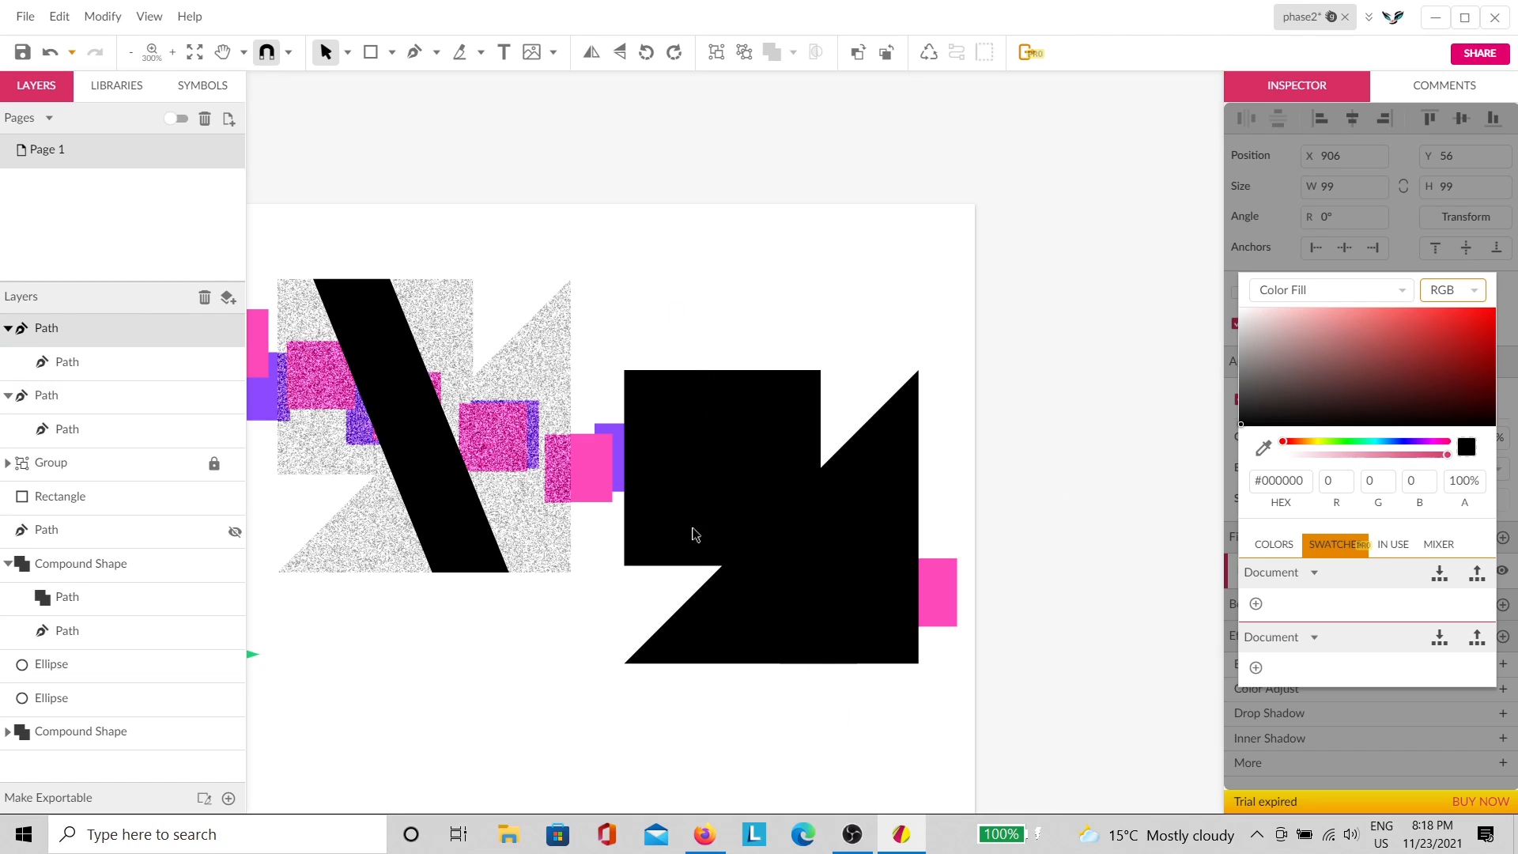
Step: Review the fill types offered for the clipped line's border and the fill settings of the duplicate outer path
click(766, 532)
click(1249, 562)
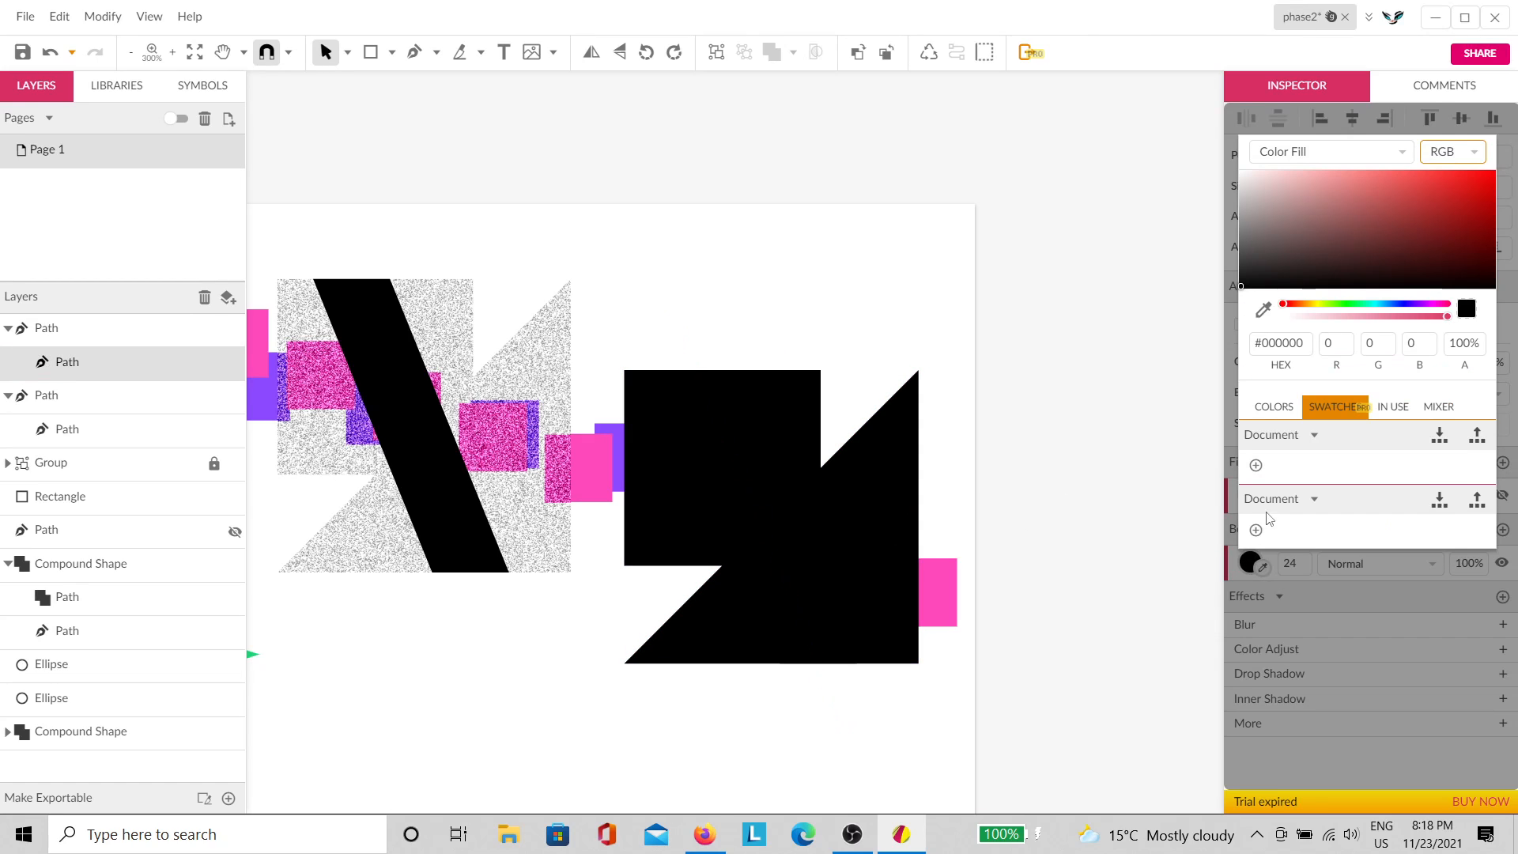
click(1326, 155)
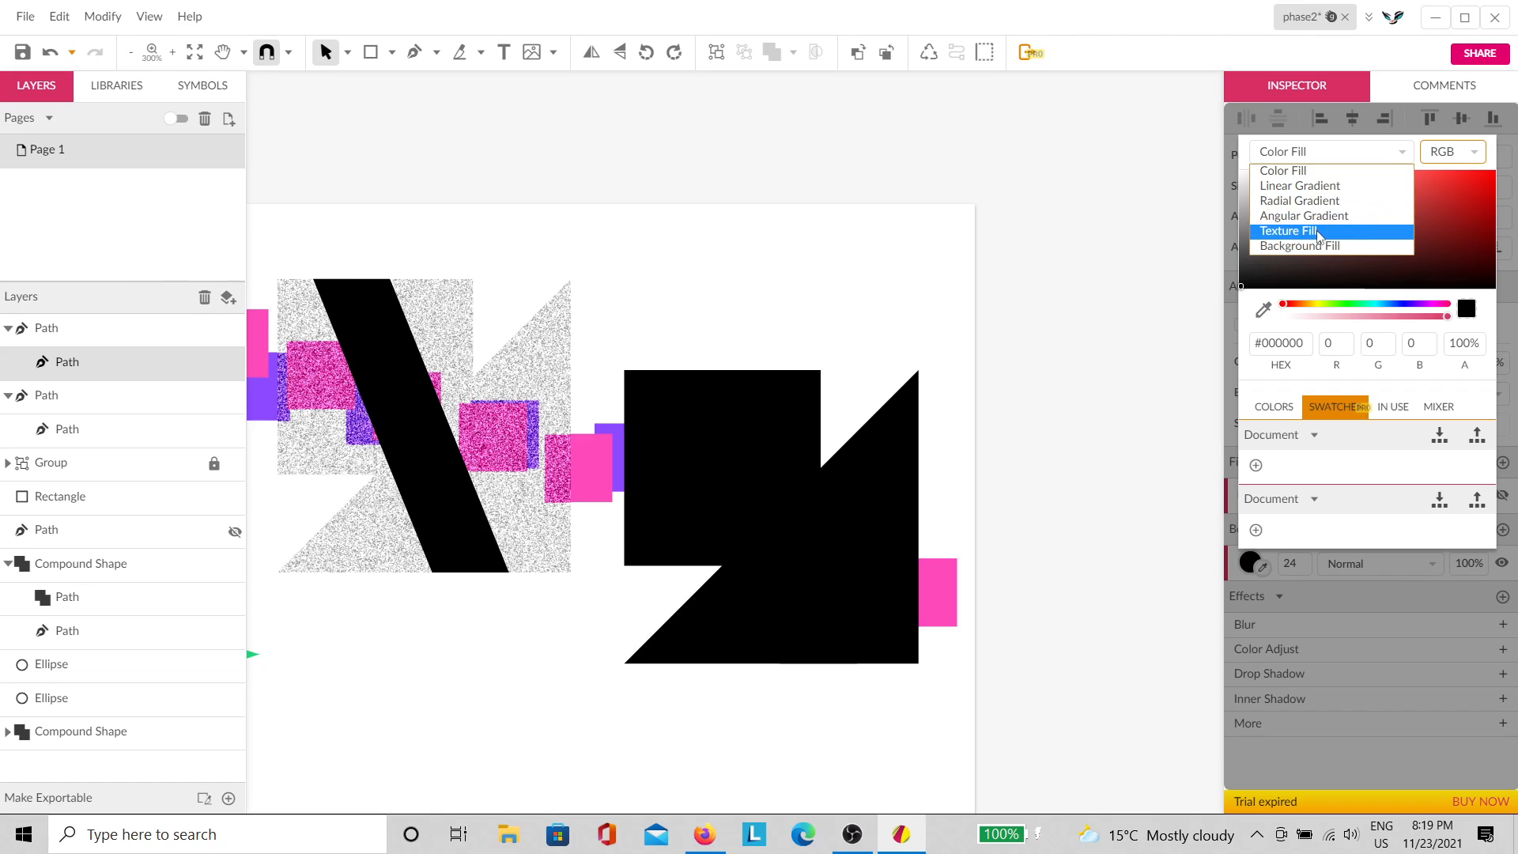
click(1063, 249)
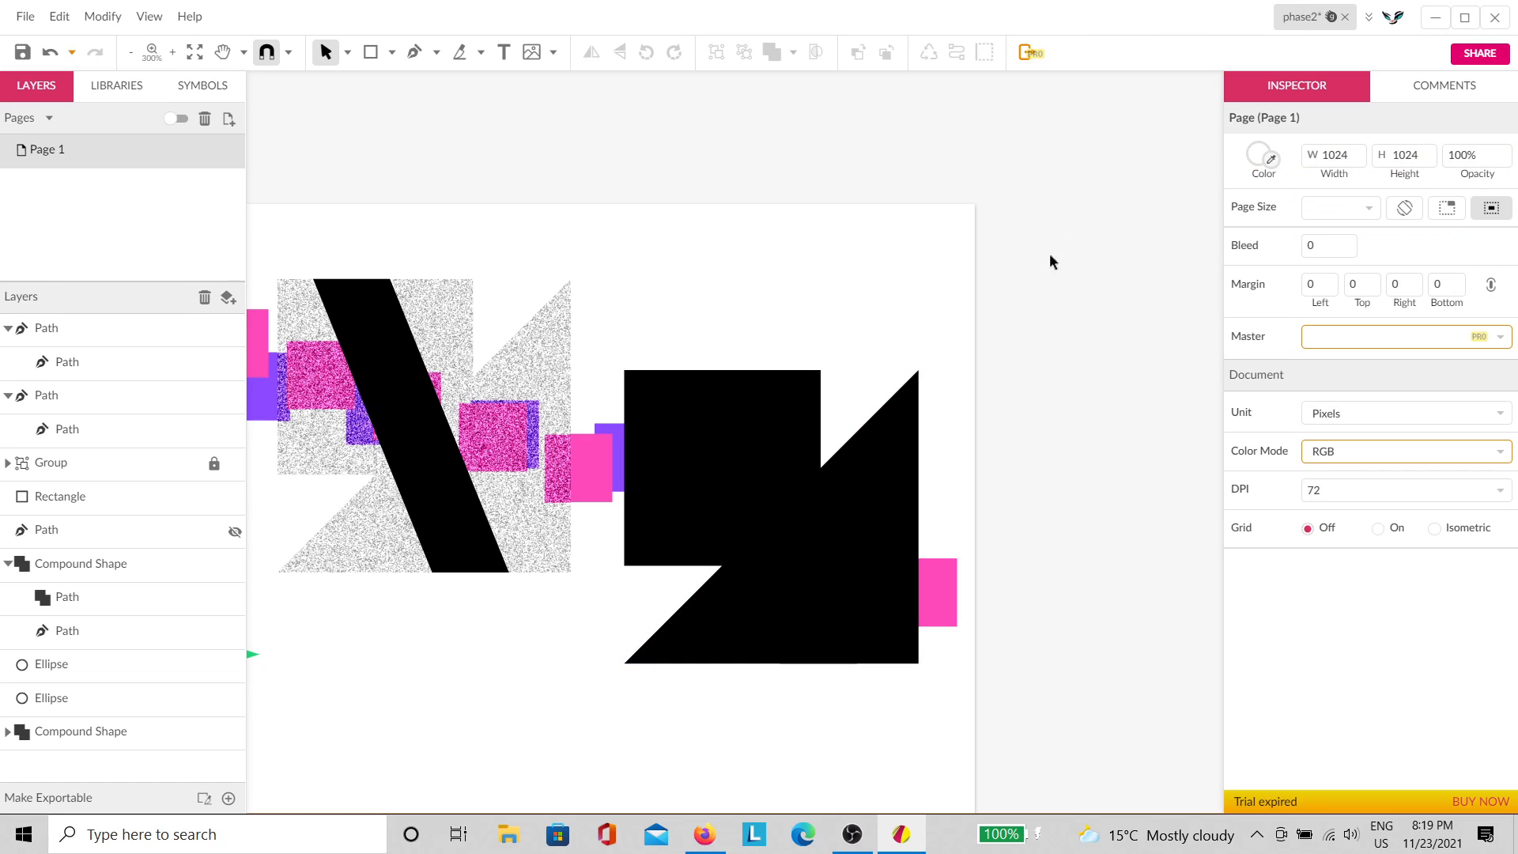
click(854, 523)
click(1249, 571)
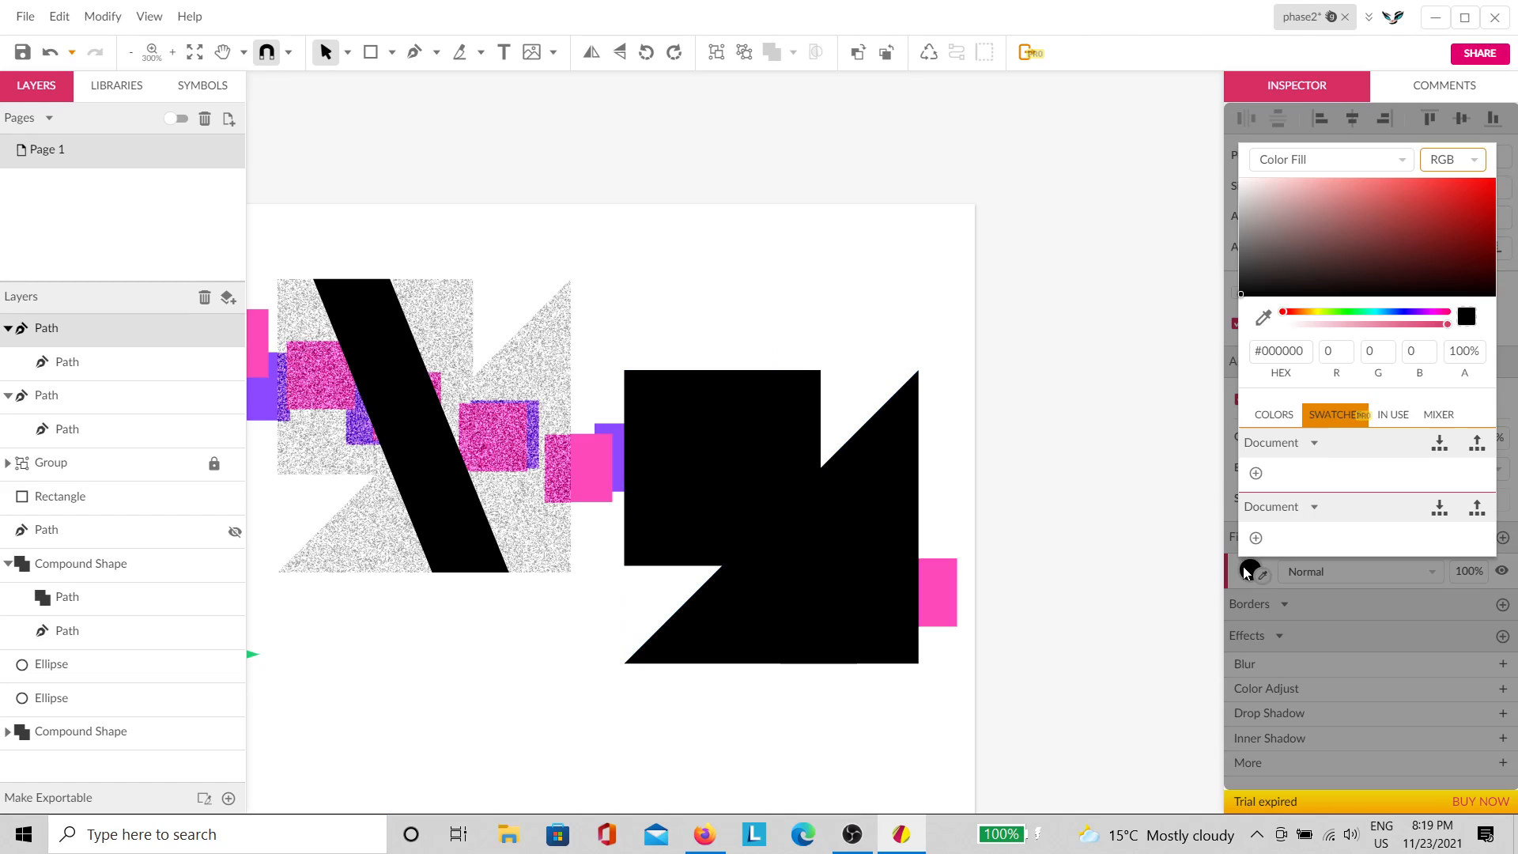
click(983, 336)
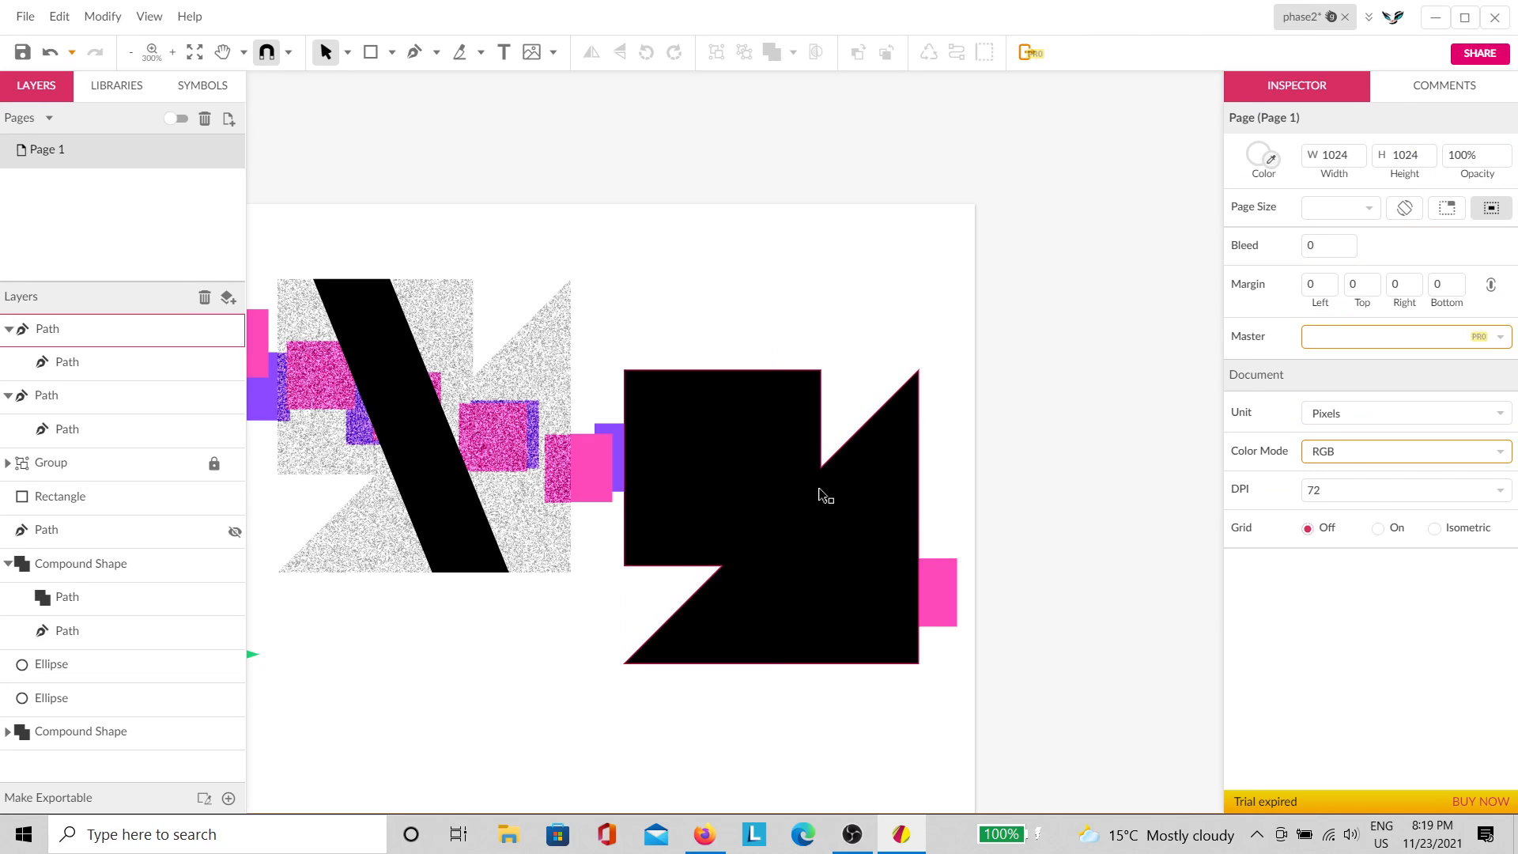
Step: Change the duplicate outer path's fill from black Color Fill to Noise and set the noise type to Color
click(823, 495)
click(1249, 571)
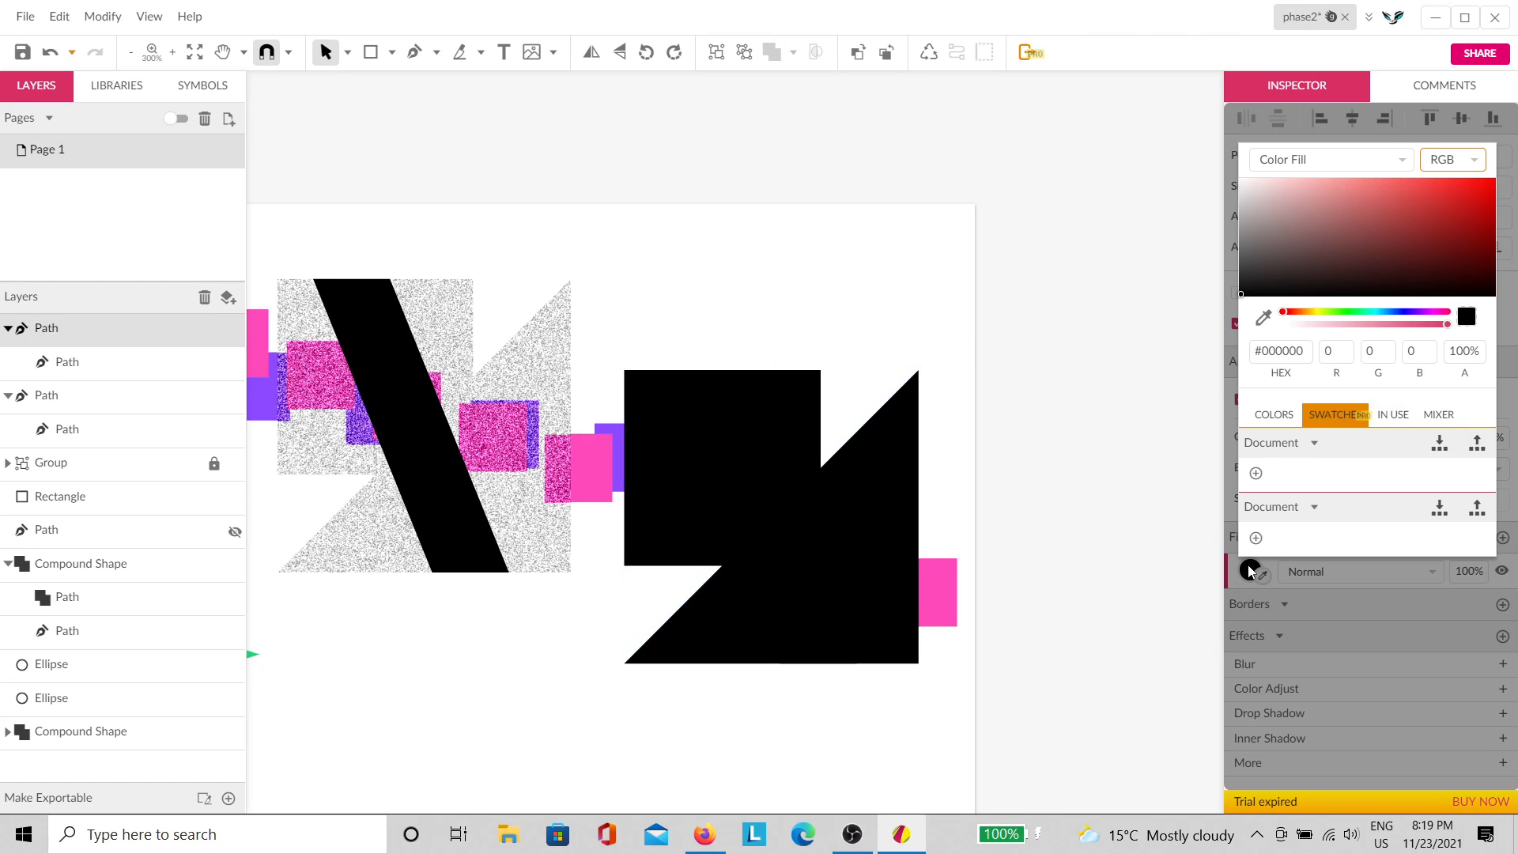
click(1326, 161)
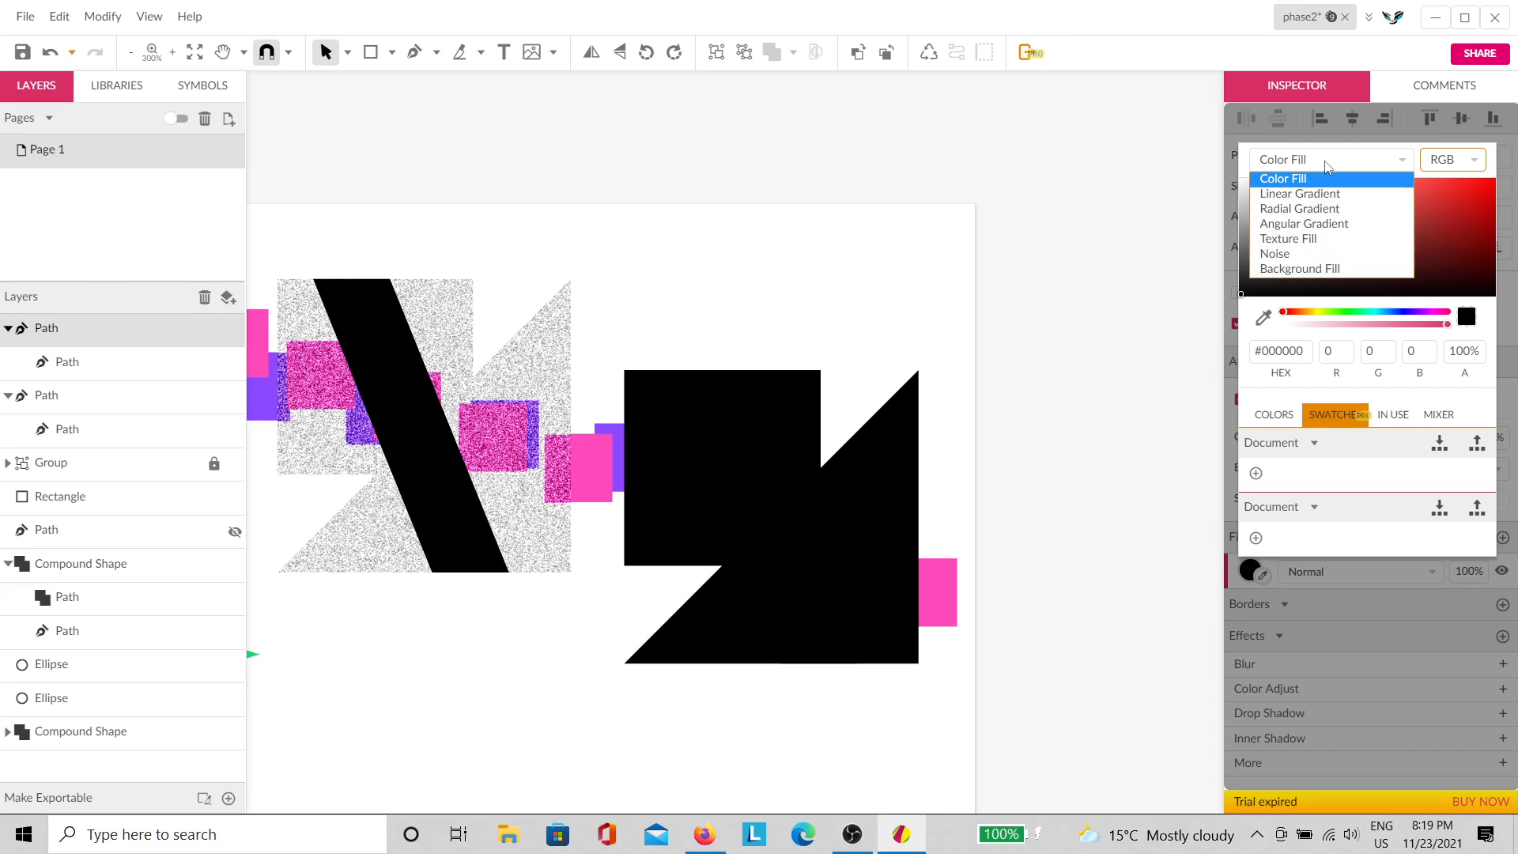
click(1332, 254)
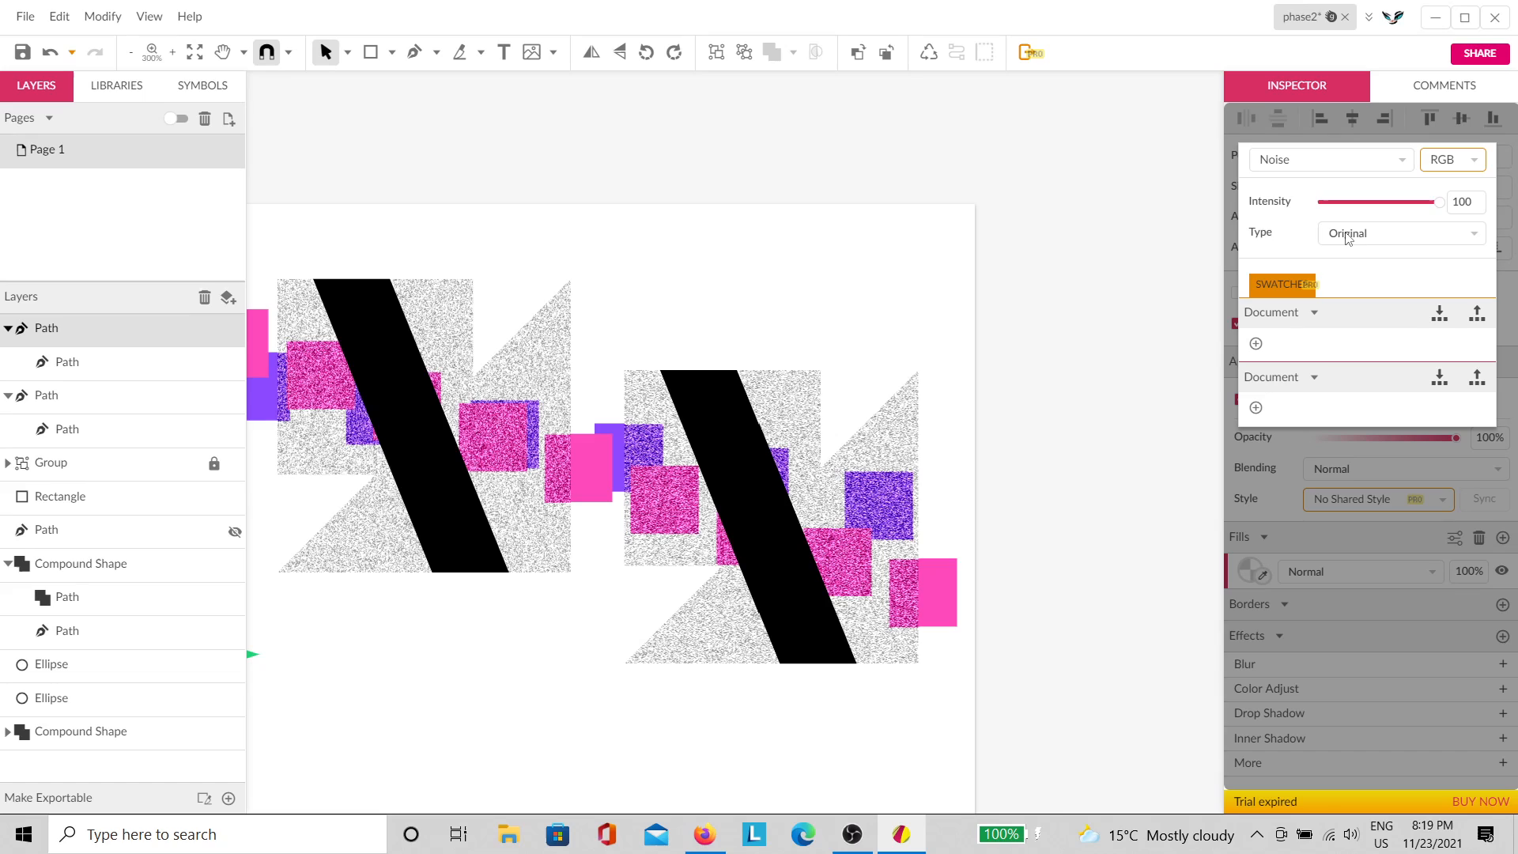
click(1348, 235)
click(1341, 294)
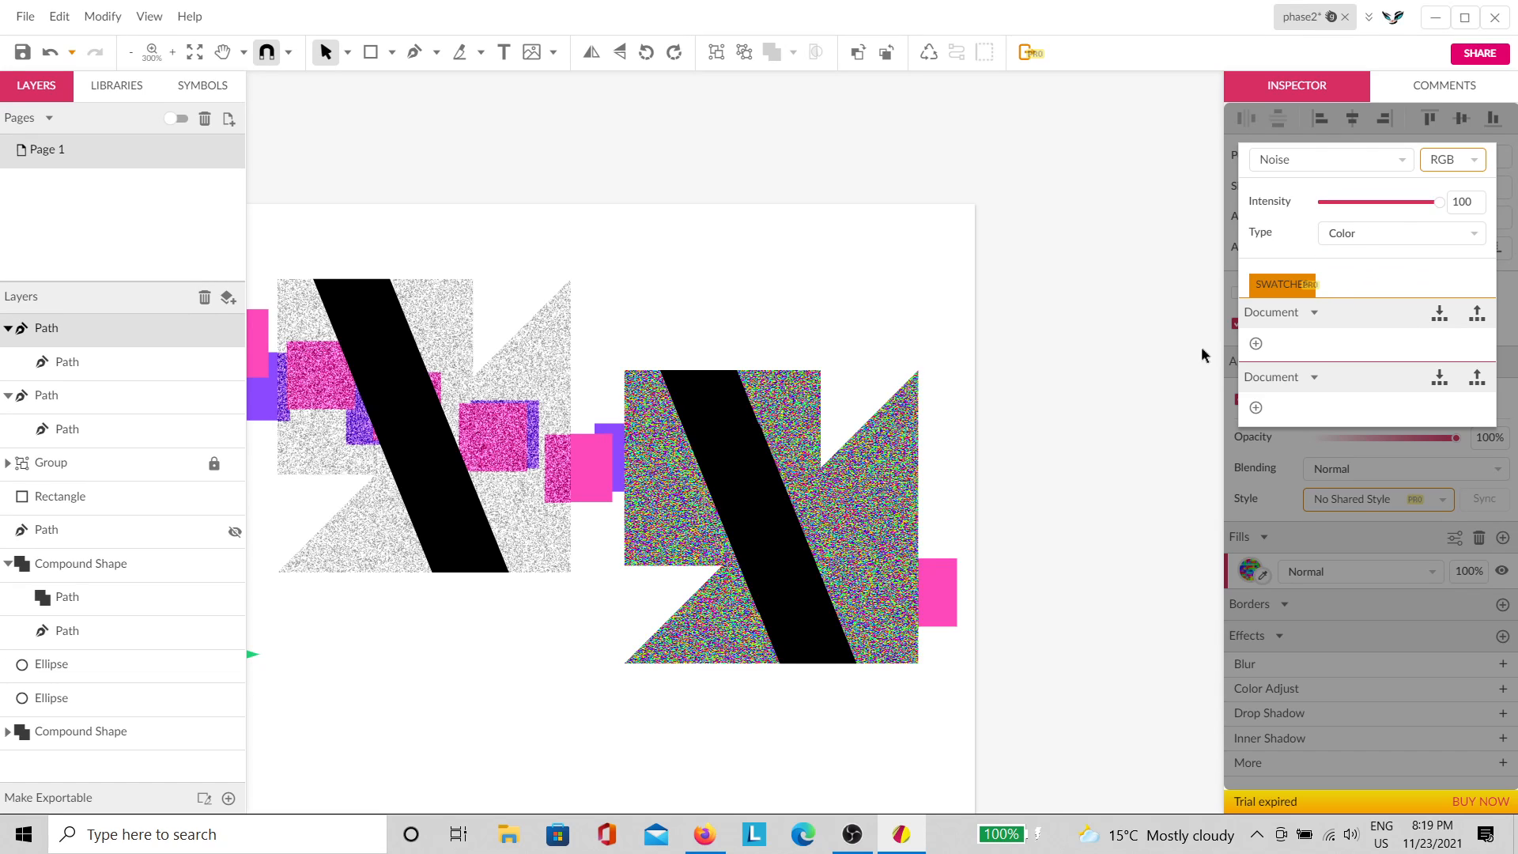
click(971, 397)
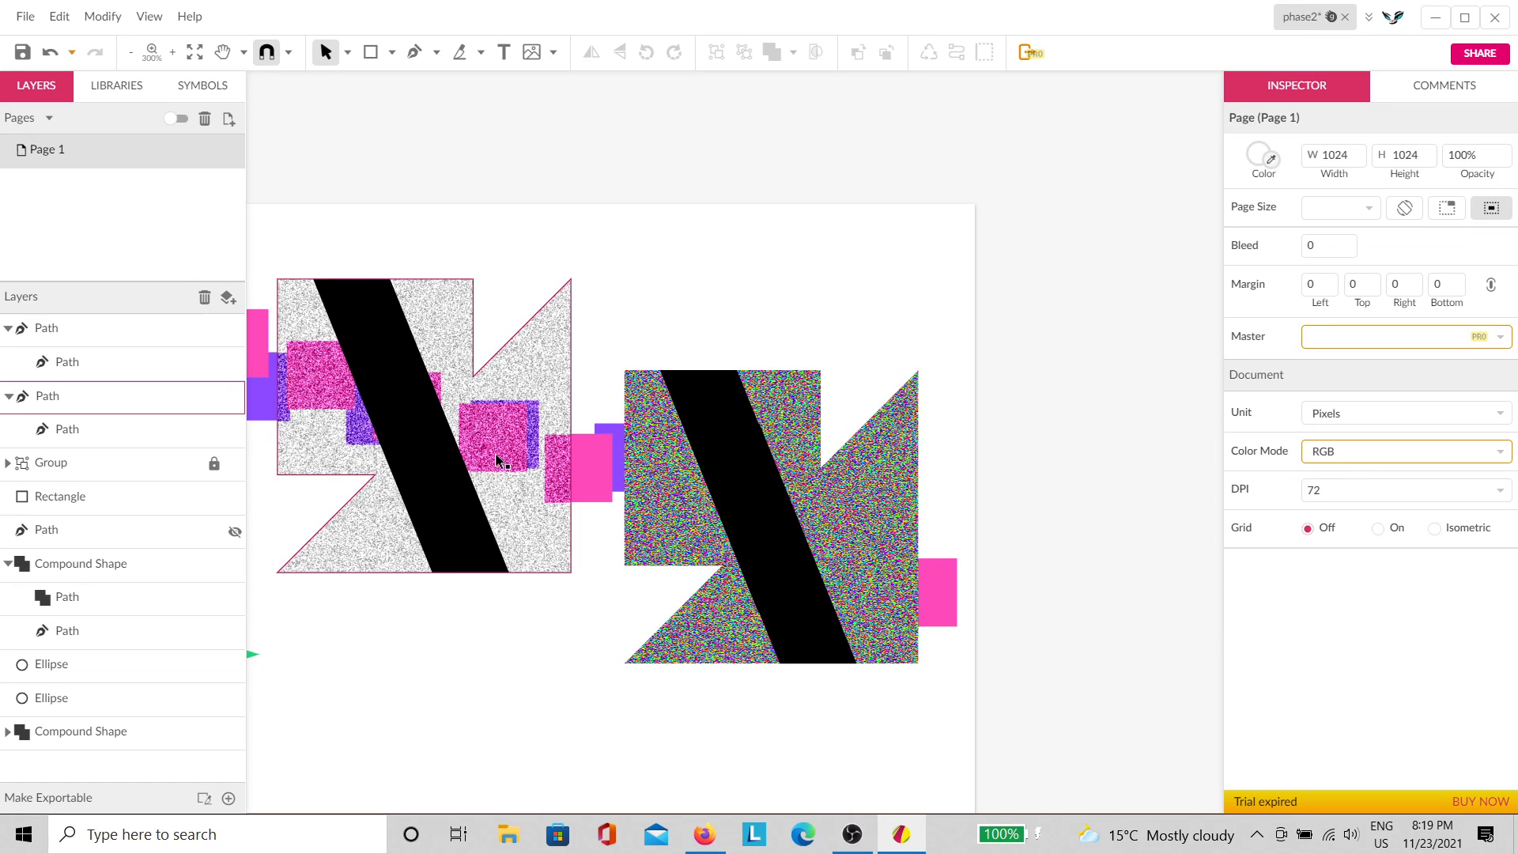
Step: Compare the duplicate's color noise with the original path's noise up close and check how each covers the squares beneath
scroll(490, 459, up, 5)
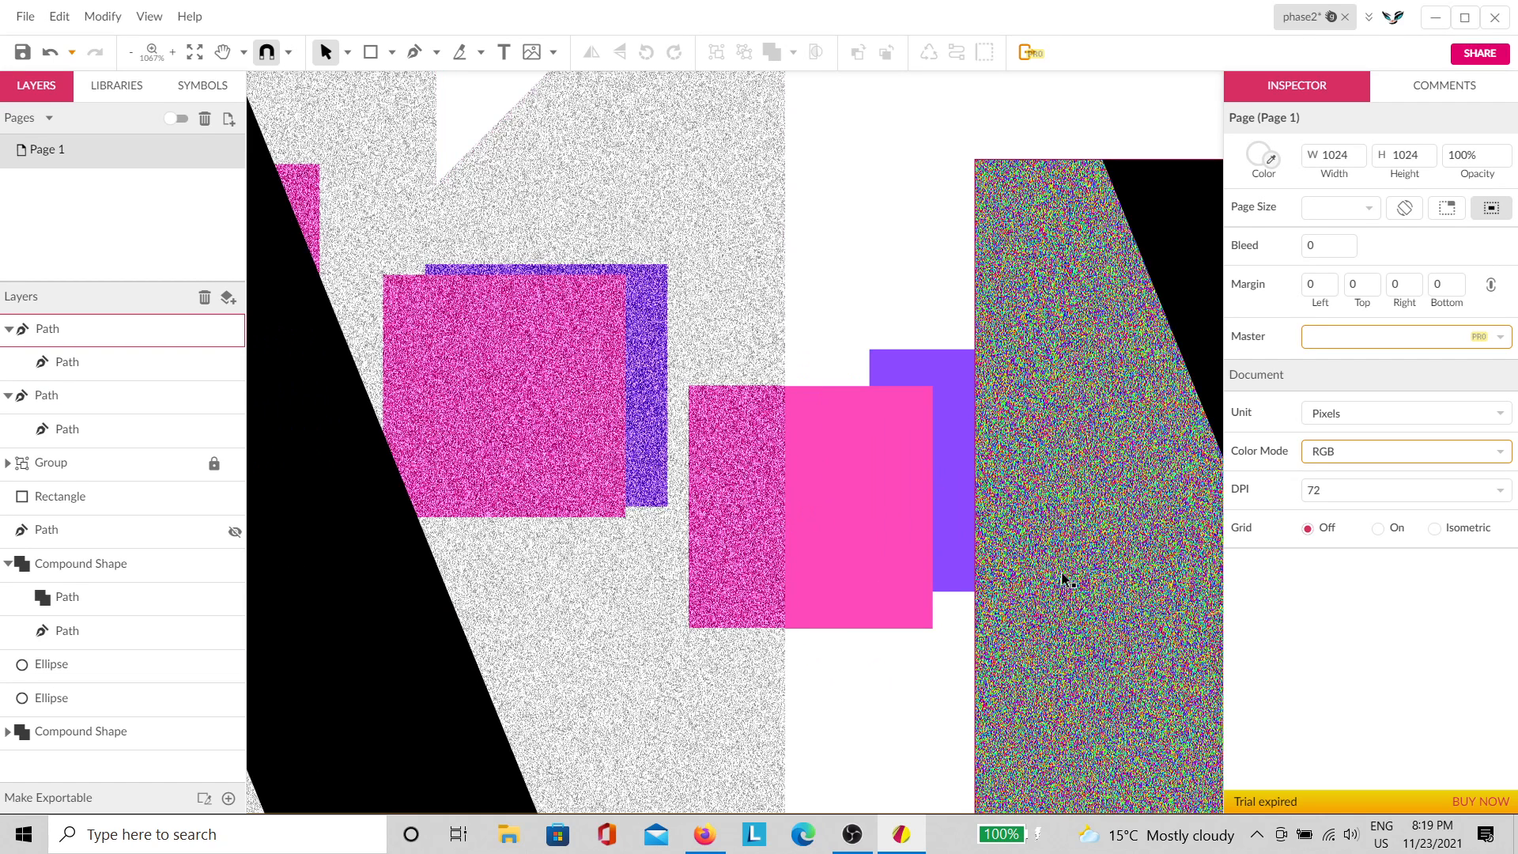
scroll(1082, 588, up, 4)
scroll(1083, 587, up, 1)
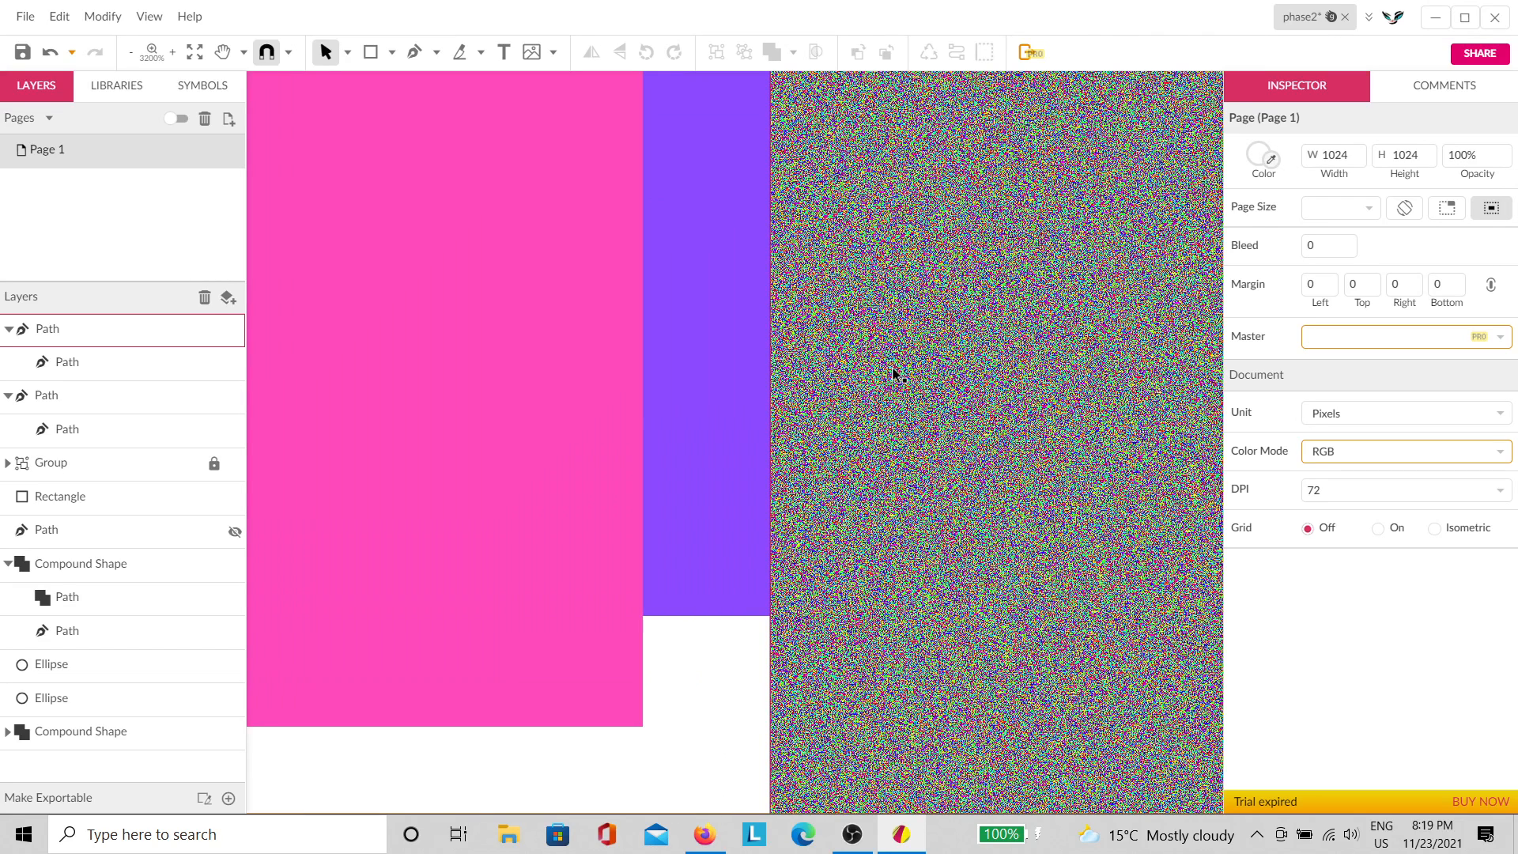
scroll(881, 392, down, 8)
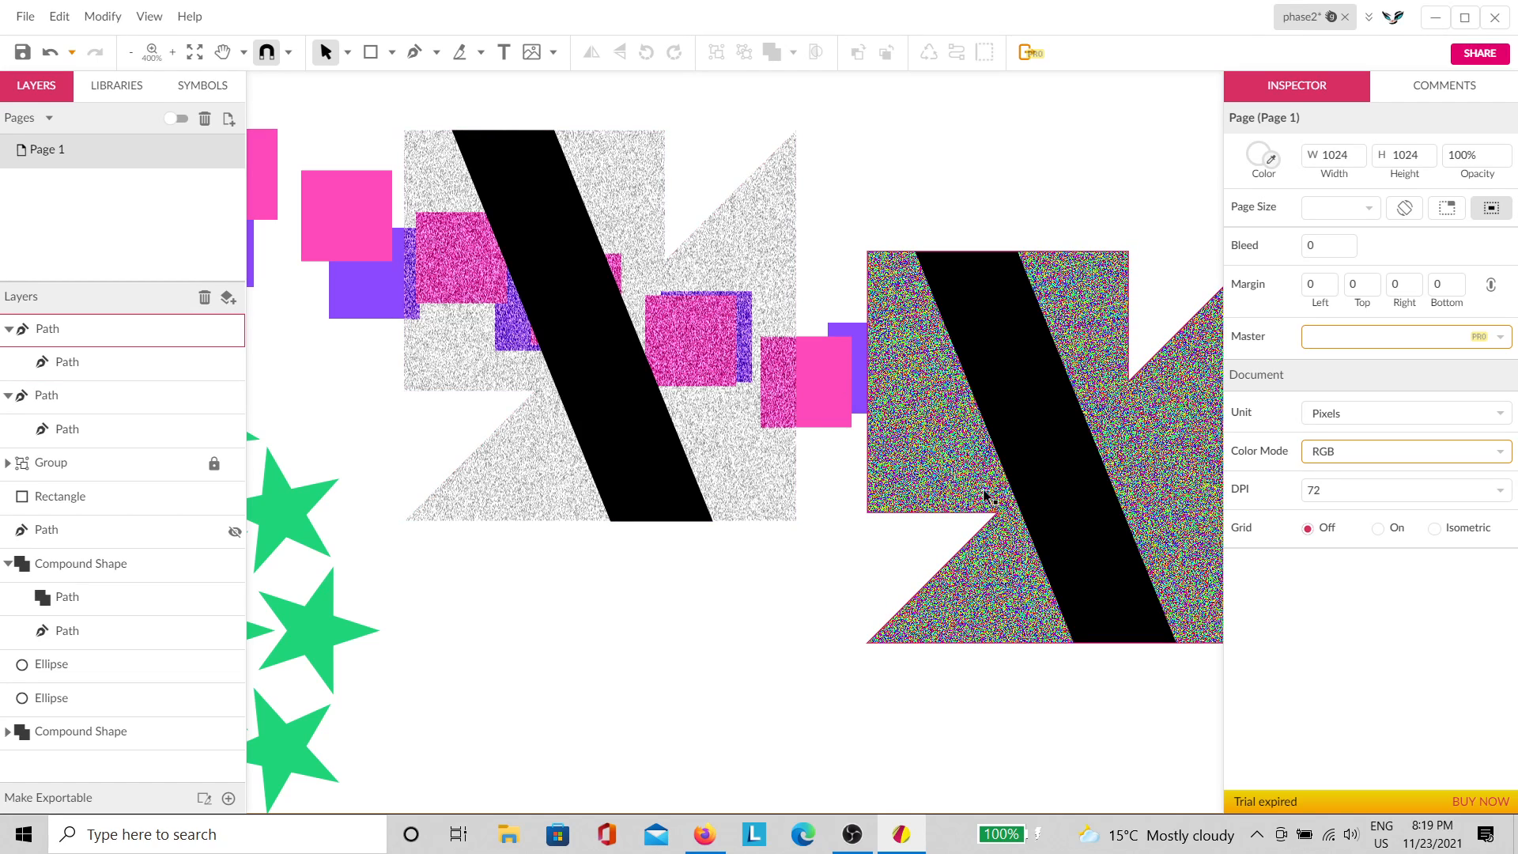
scroll(993, 522, right, 3)
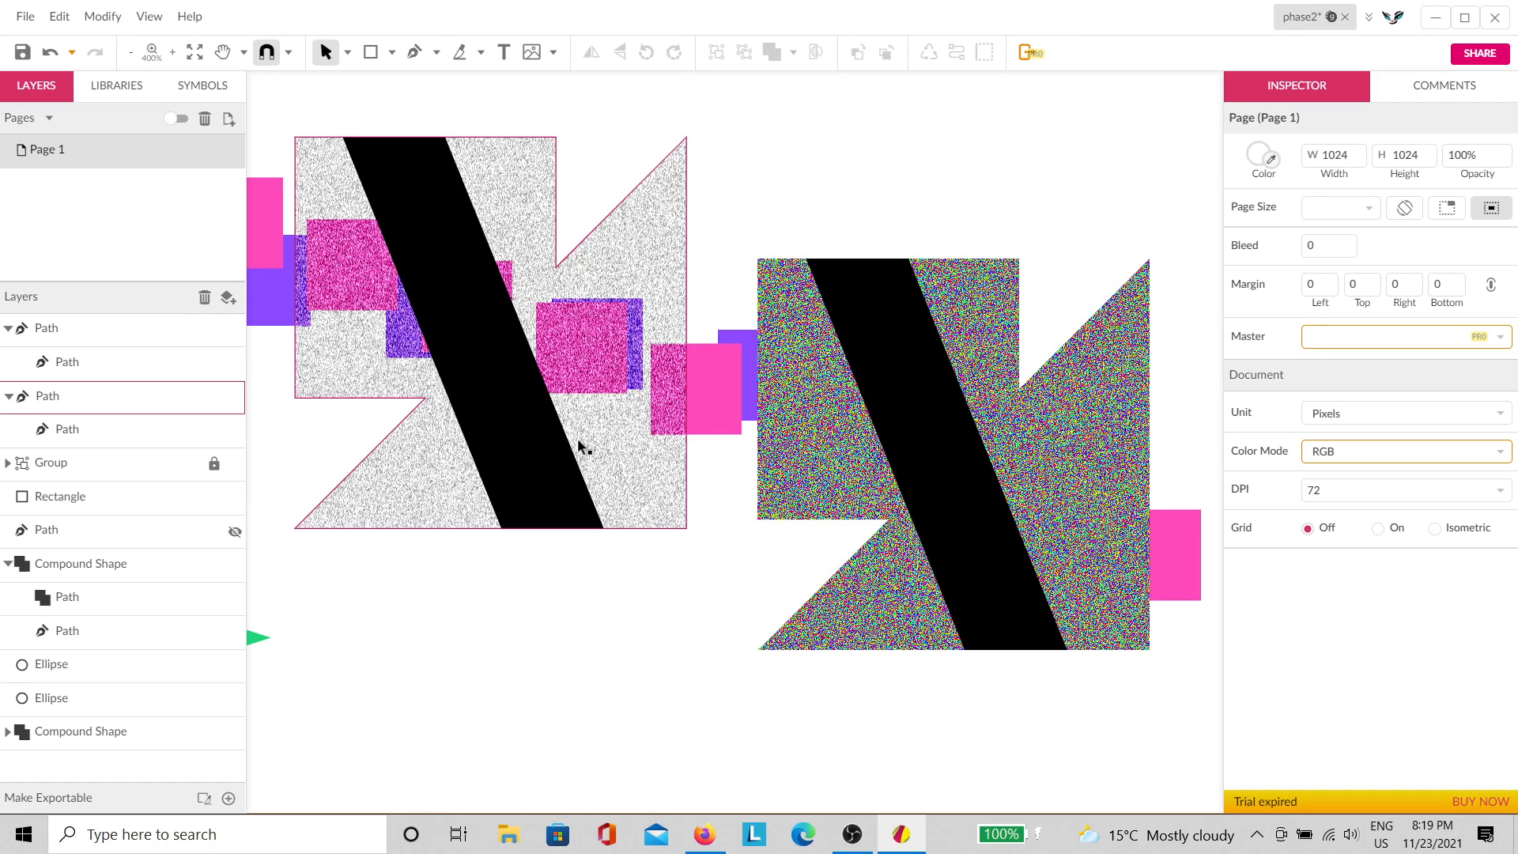
click(929, 468)
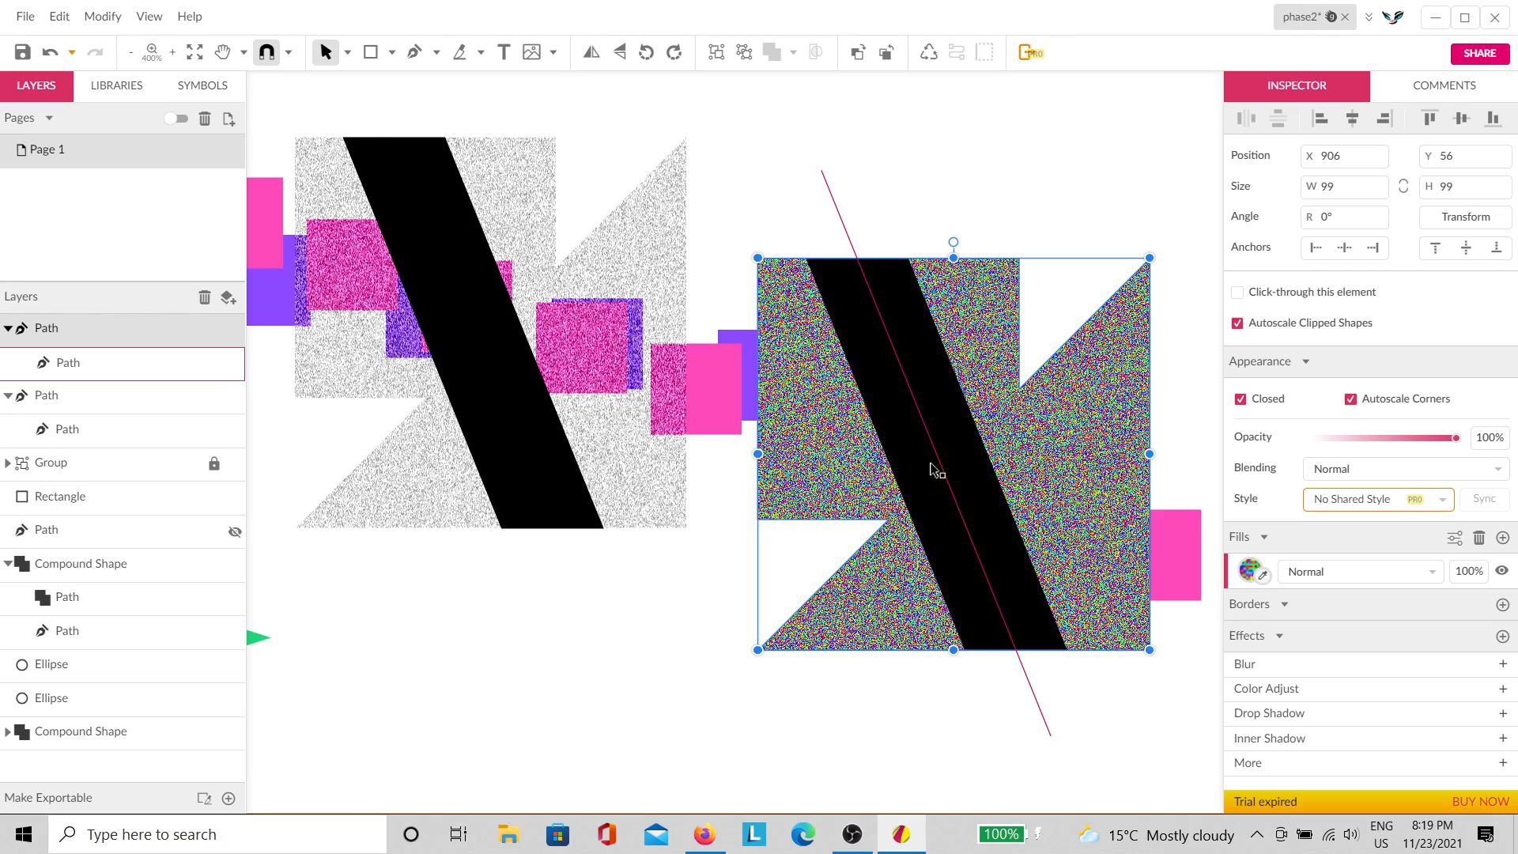
click(935, 471)
click(702, 534)
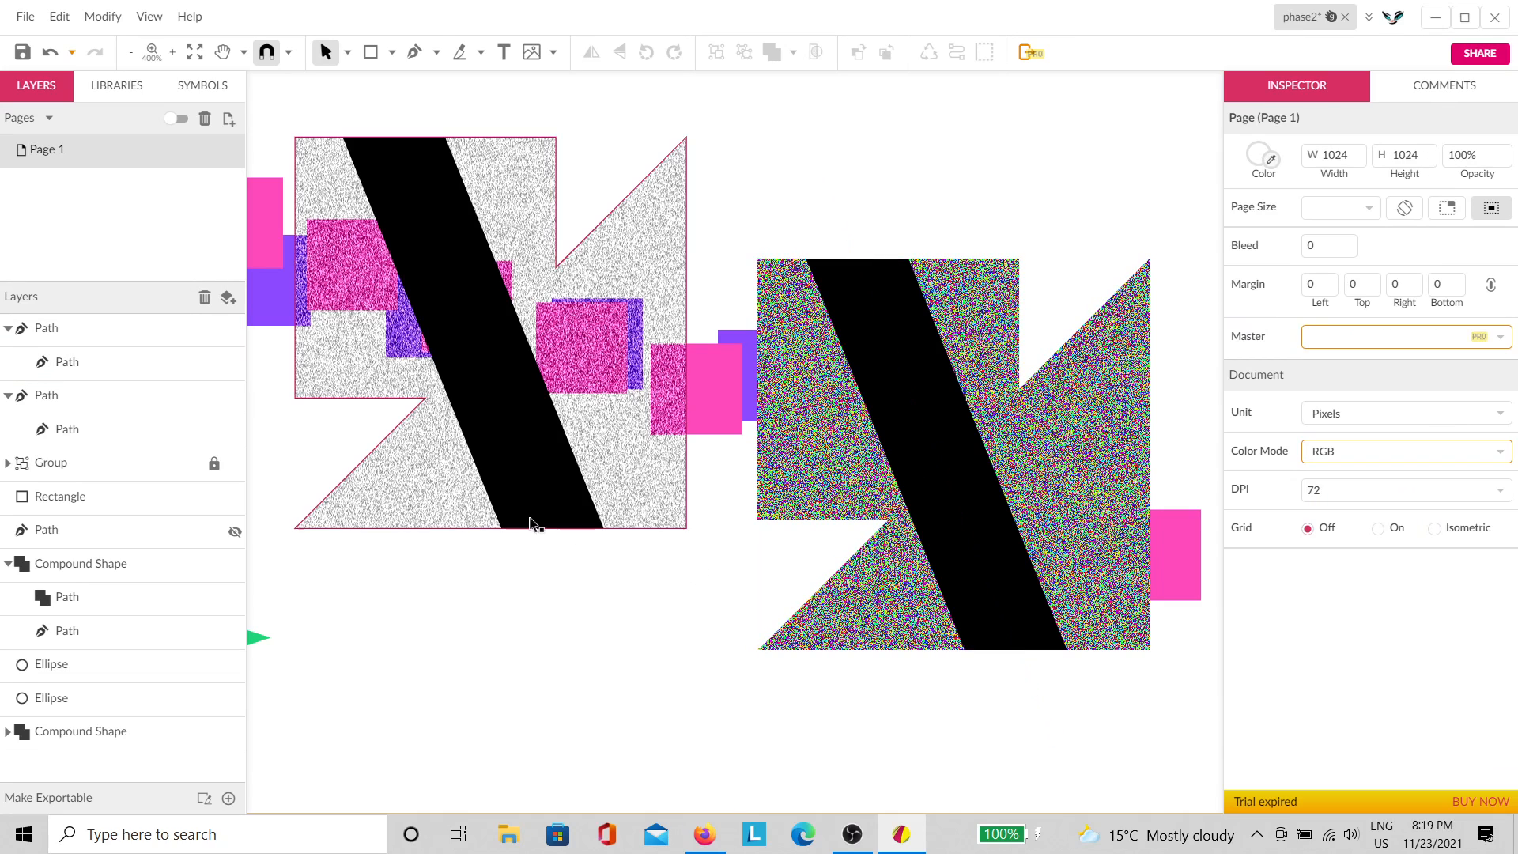
Step: Give the border of the duplicate's clipped line a Linear Gradient with the start color set to dark red #B93030
click(107, 361)
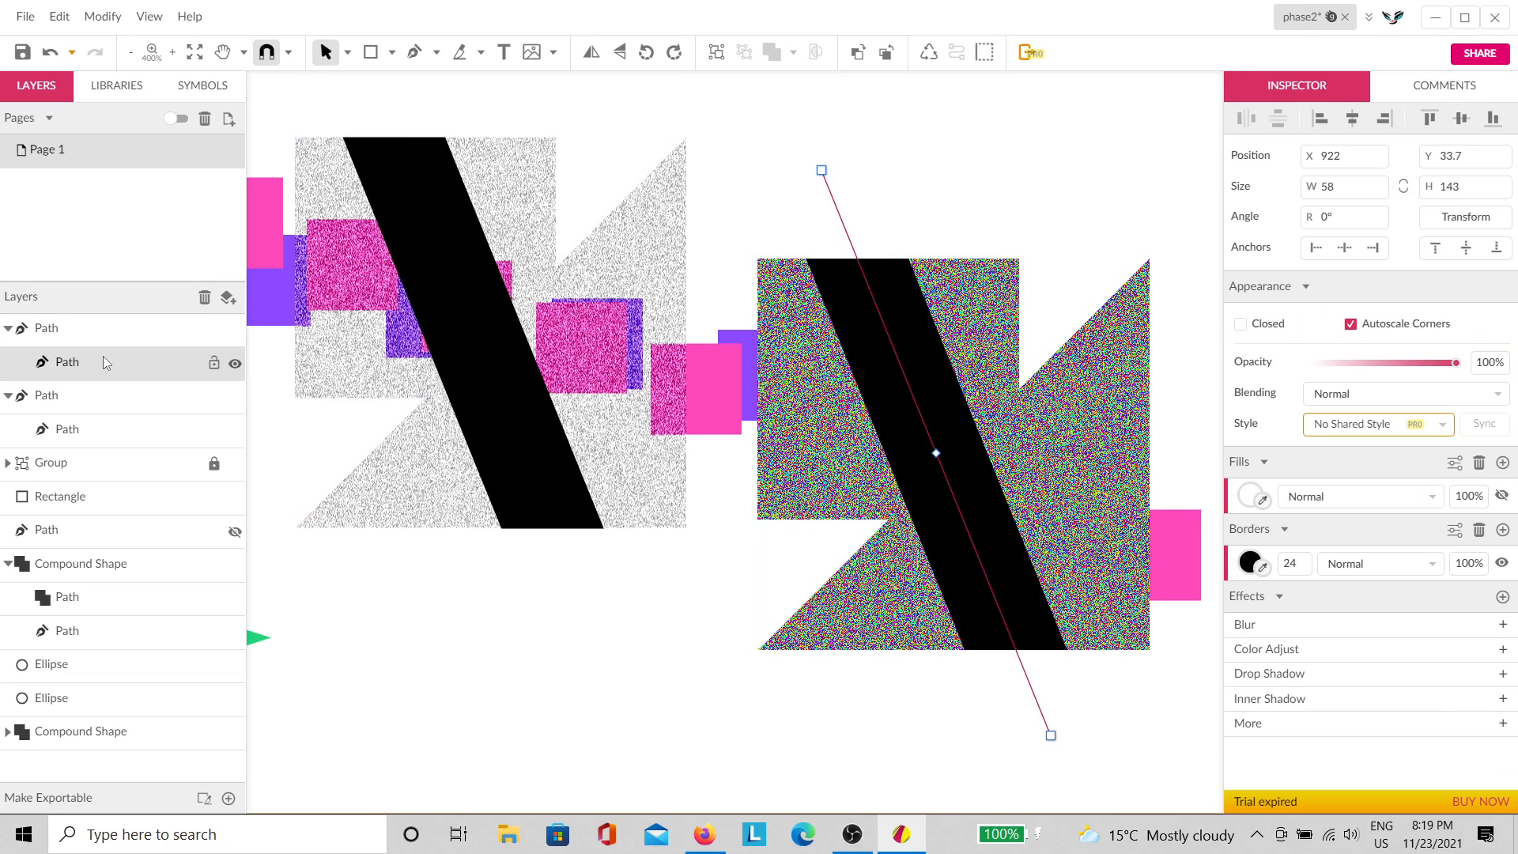
click(8, 328)
click(8, 328)
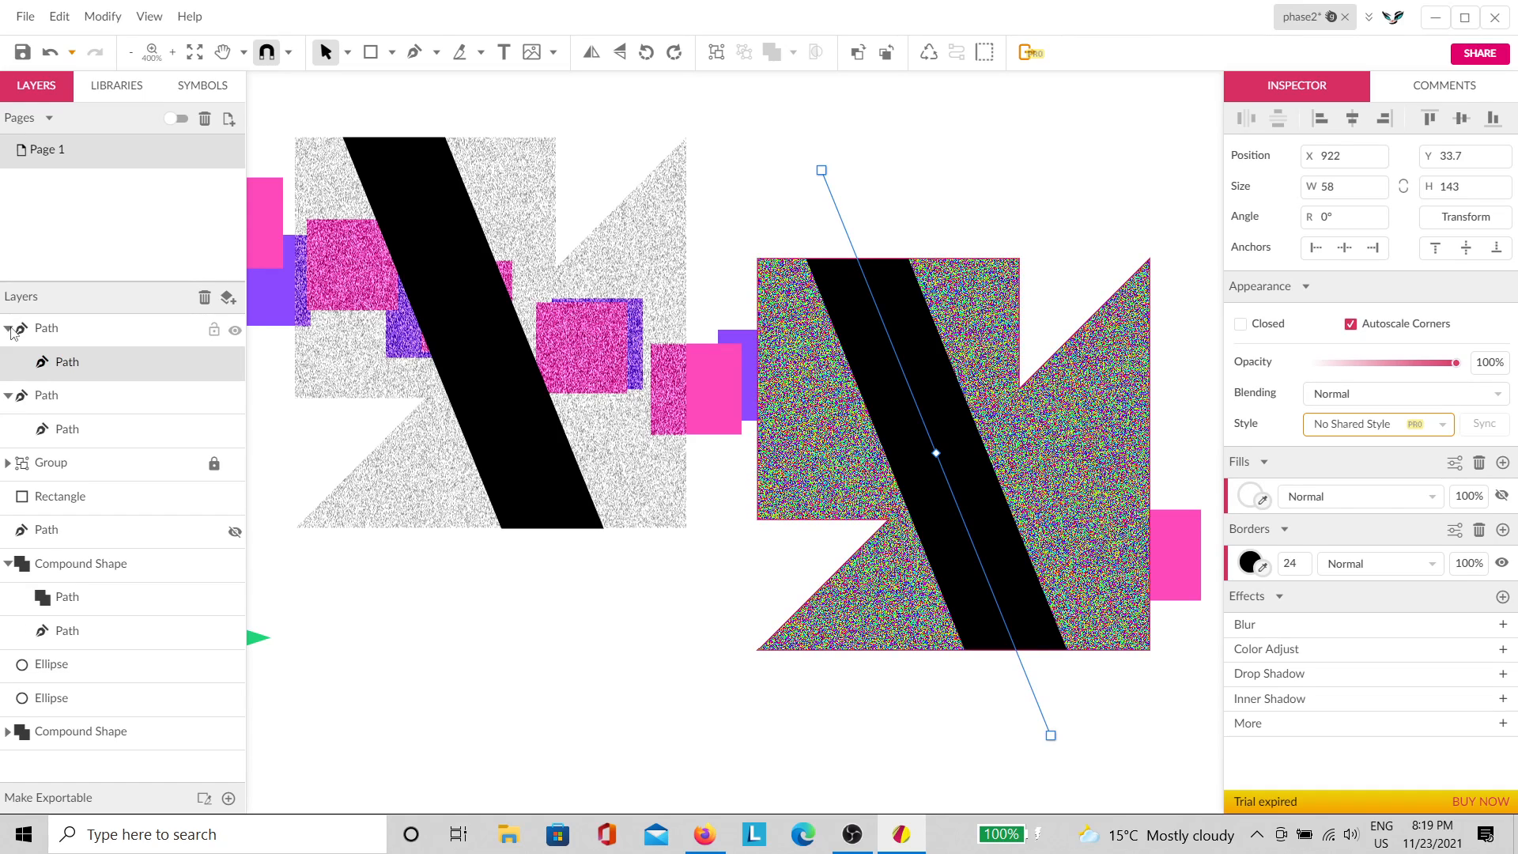
click(8, 328)
click(8, 328)
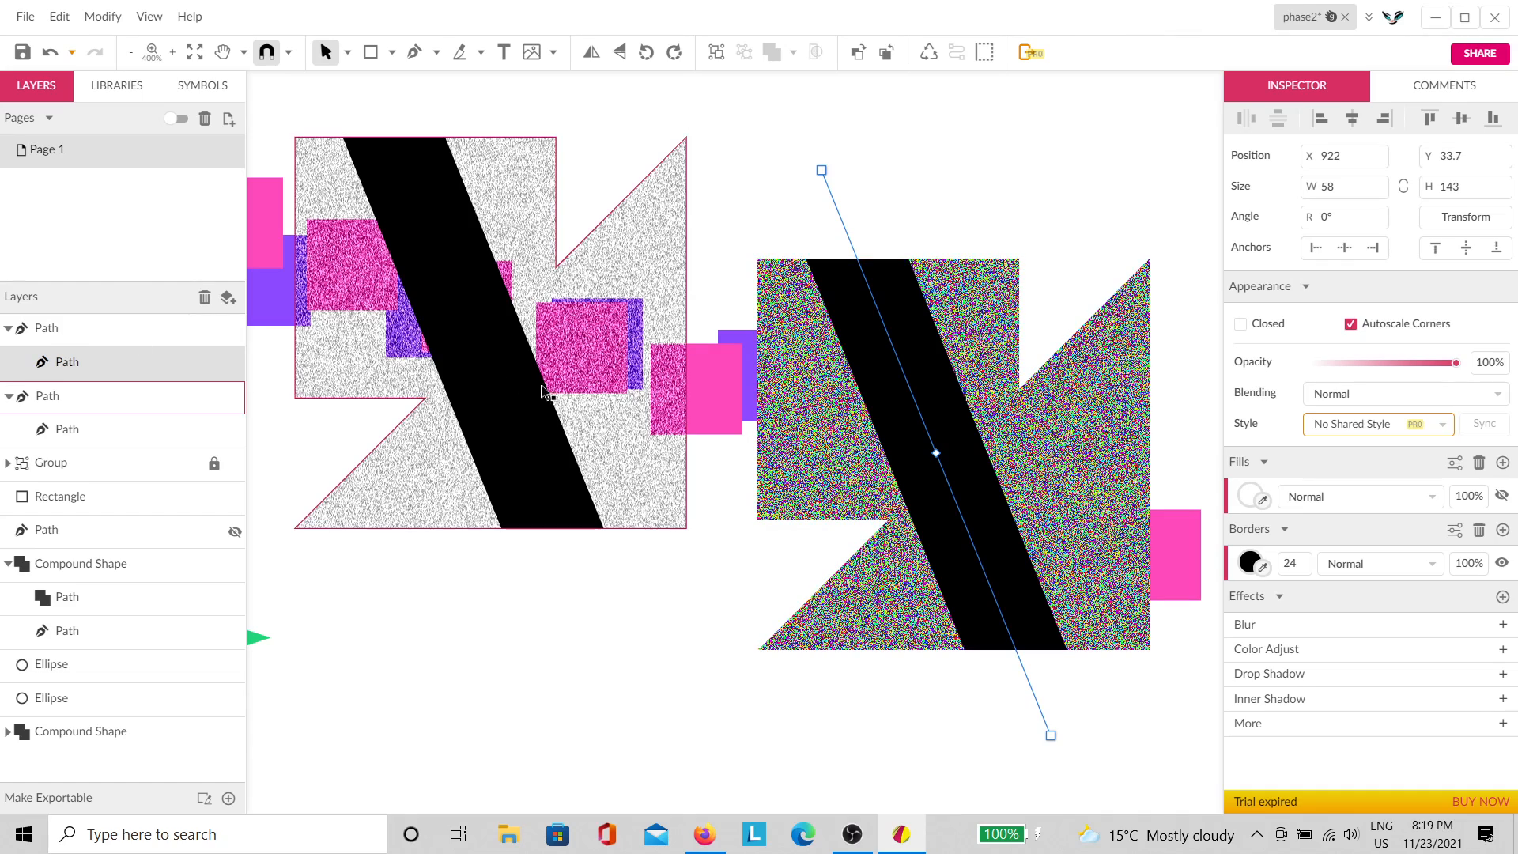
click(1250, 562)
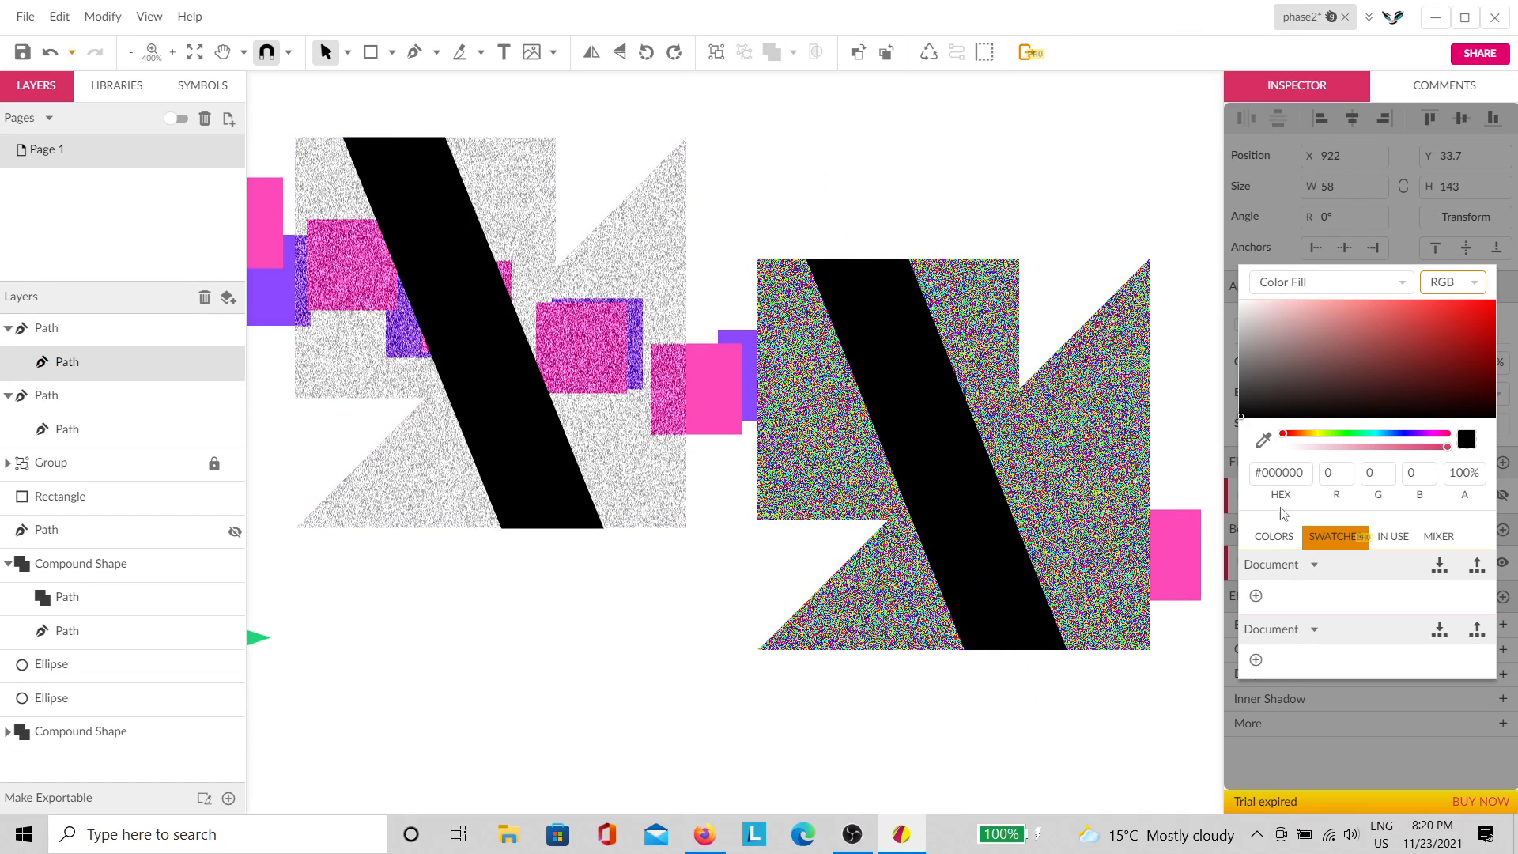
click(1350, 283)
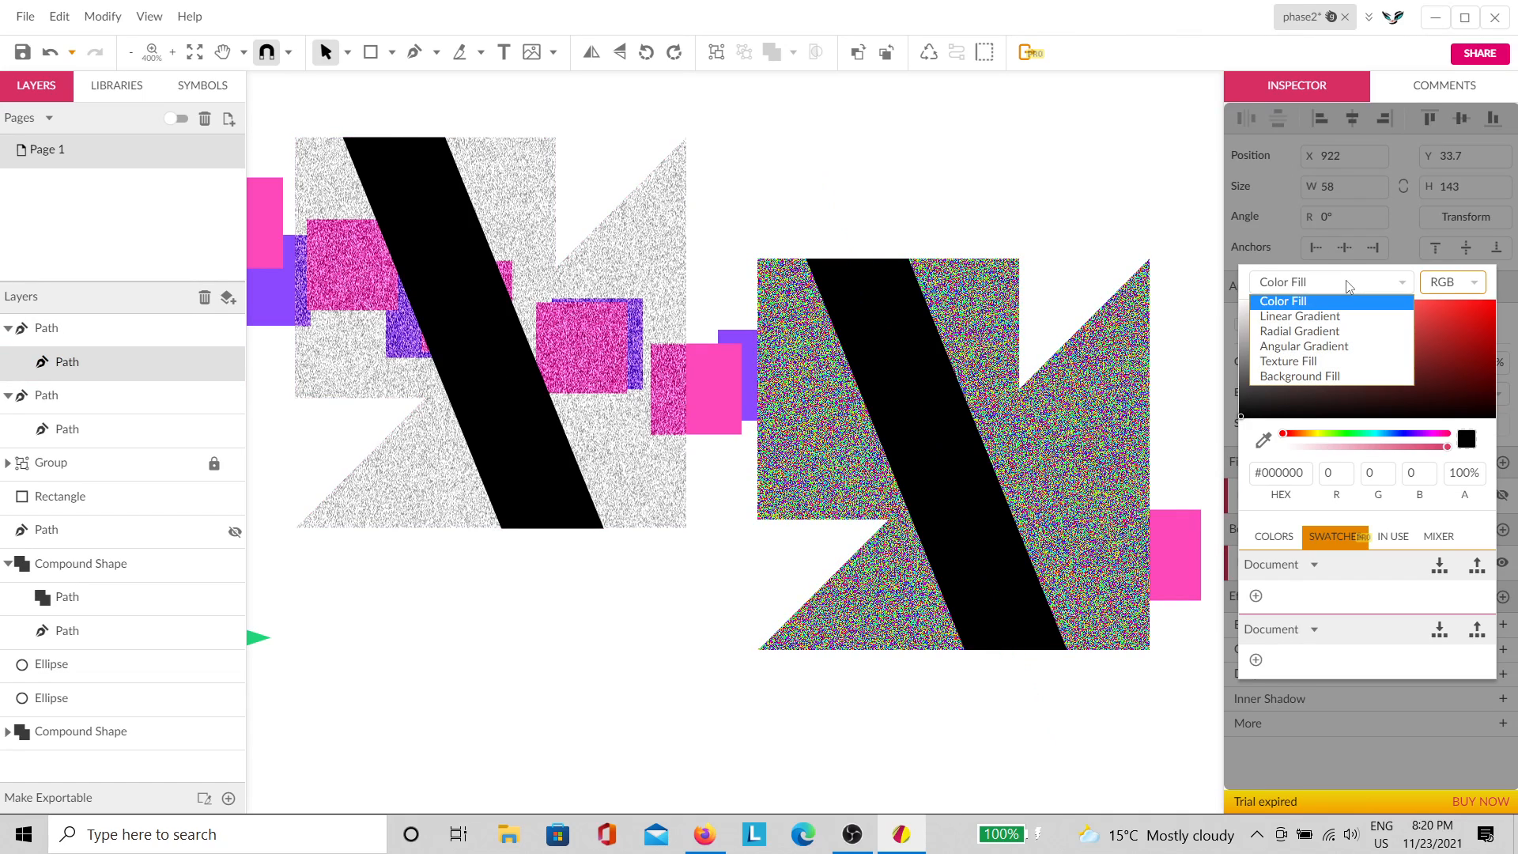
click(1325, 323)
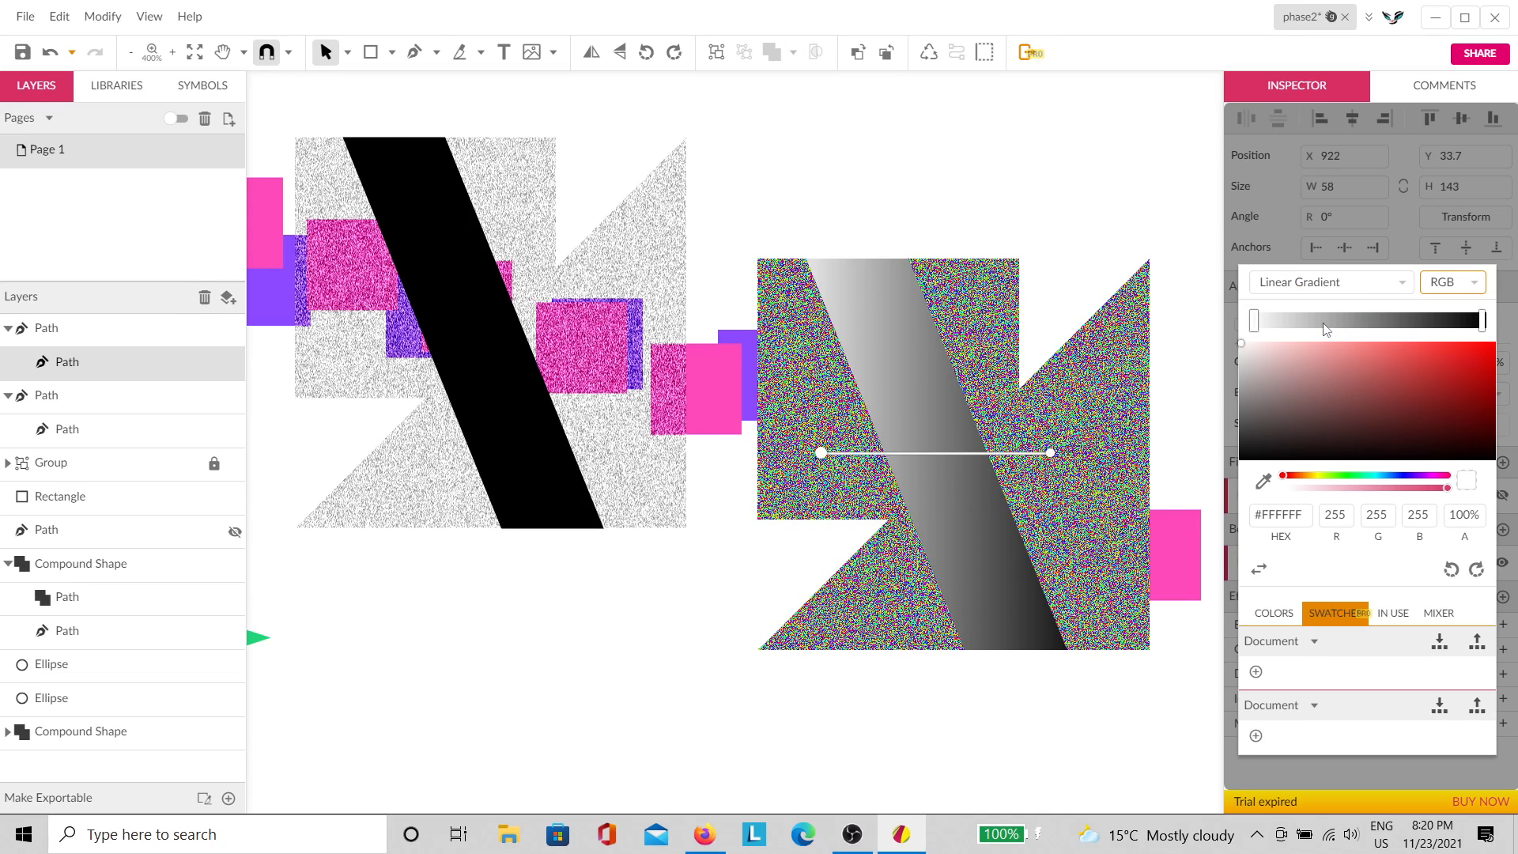
click(1429, 373)
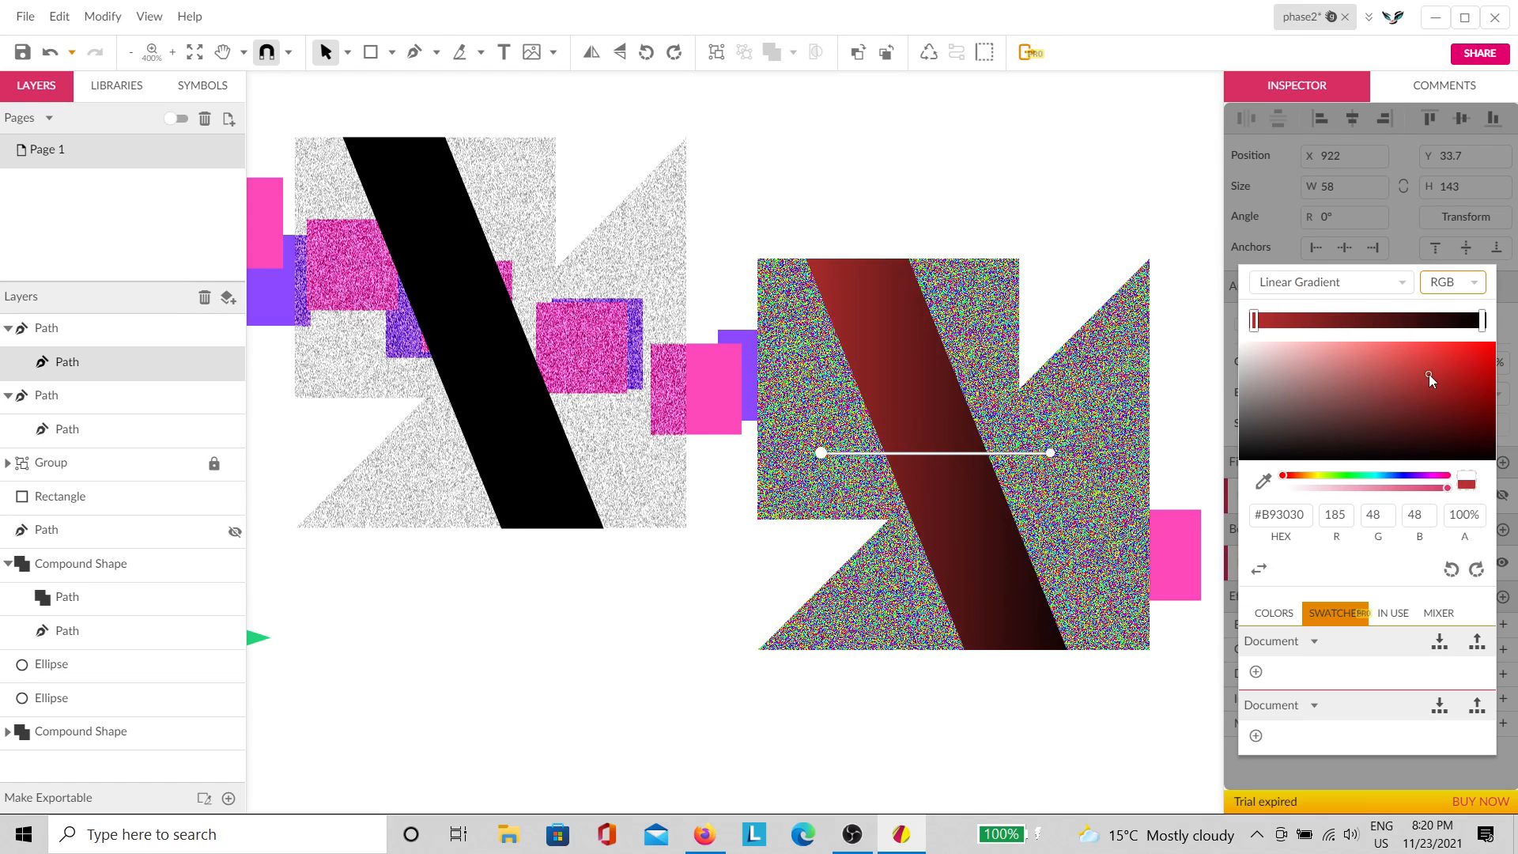
click(1083, 187)
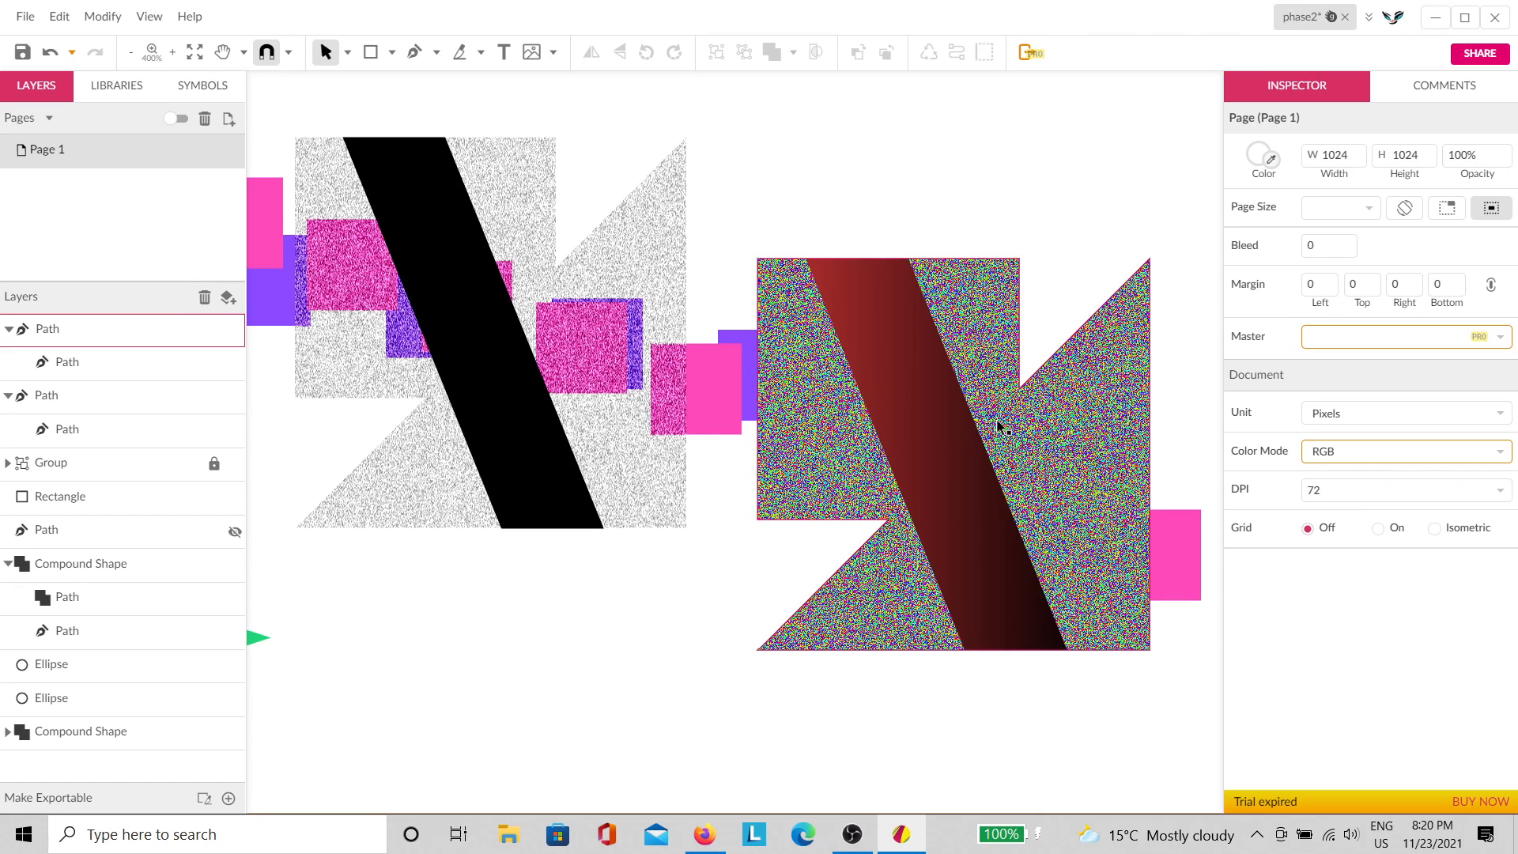
Step: Draw a 47 by 47 px circle in the empty area below the noise shapes and duplicate it to X 802, Y 190
key(space)
drag(840, 732, 971, 769)
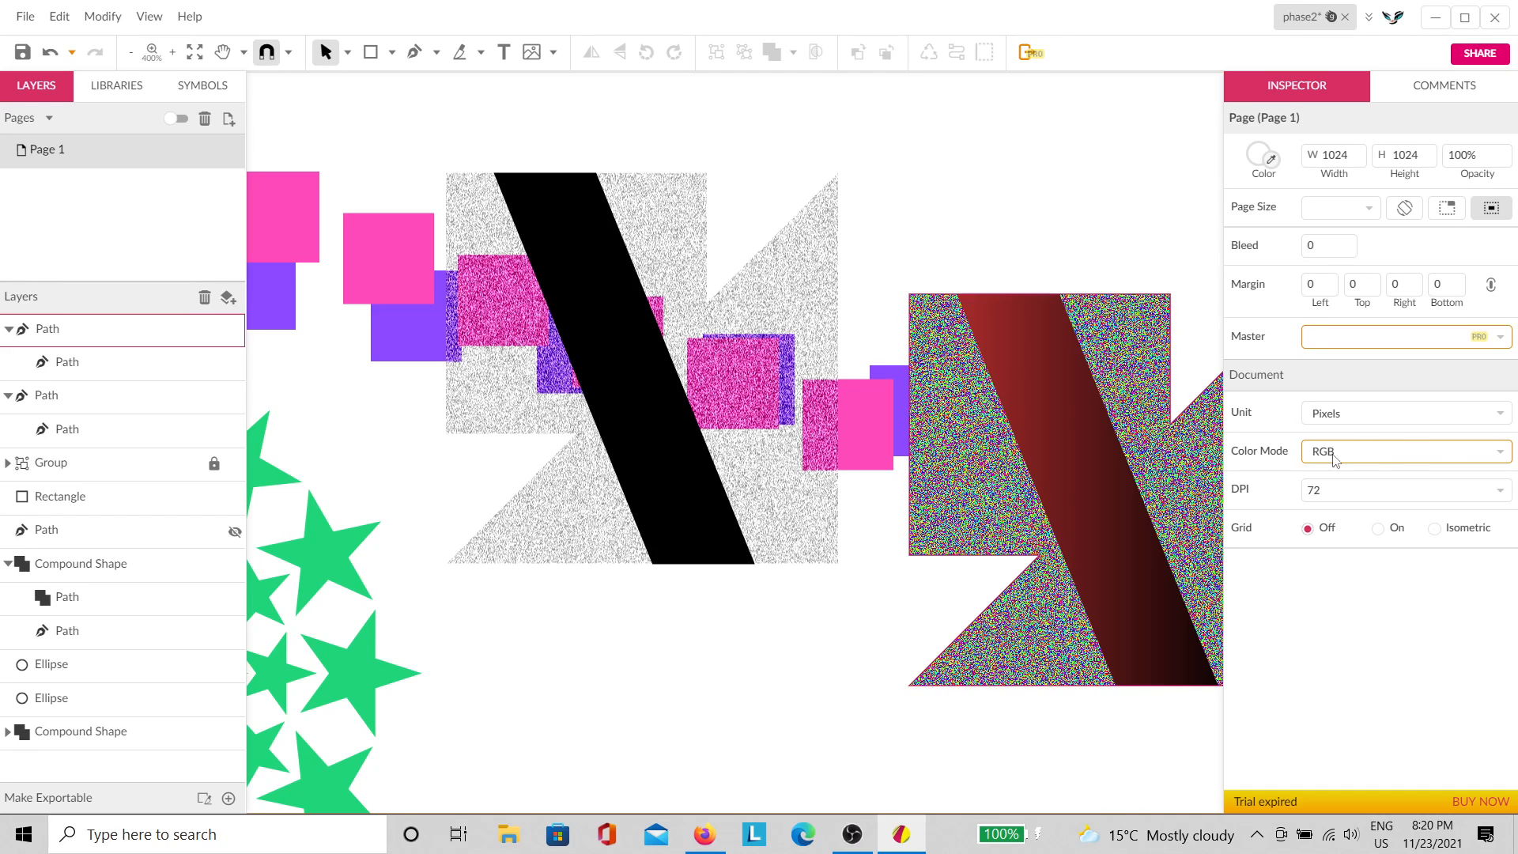
scroll(798, 462, down, 2)
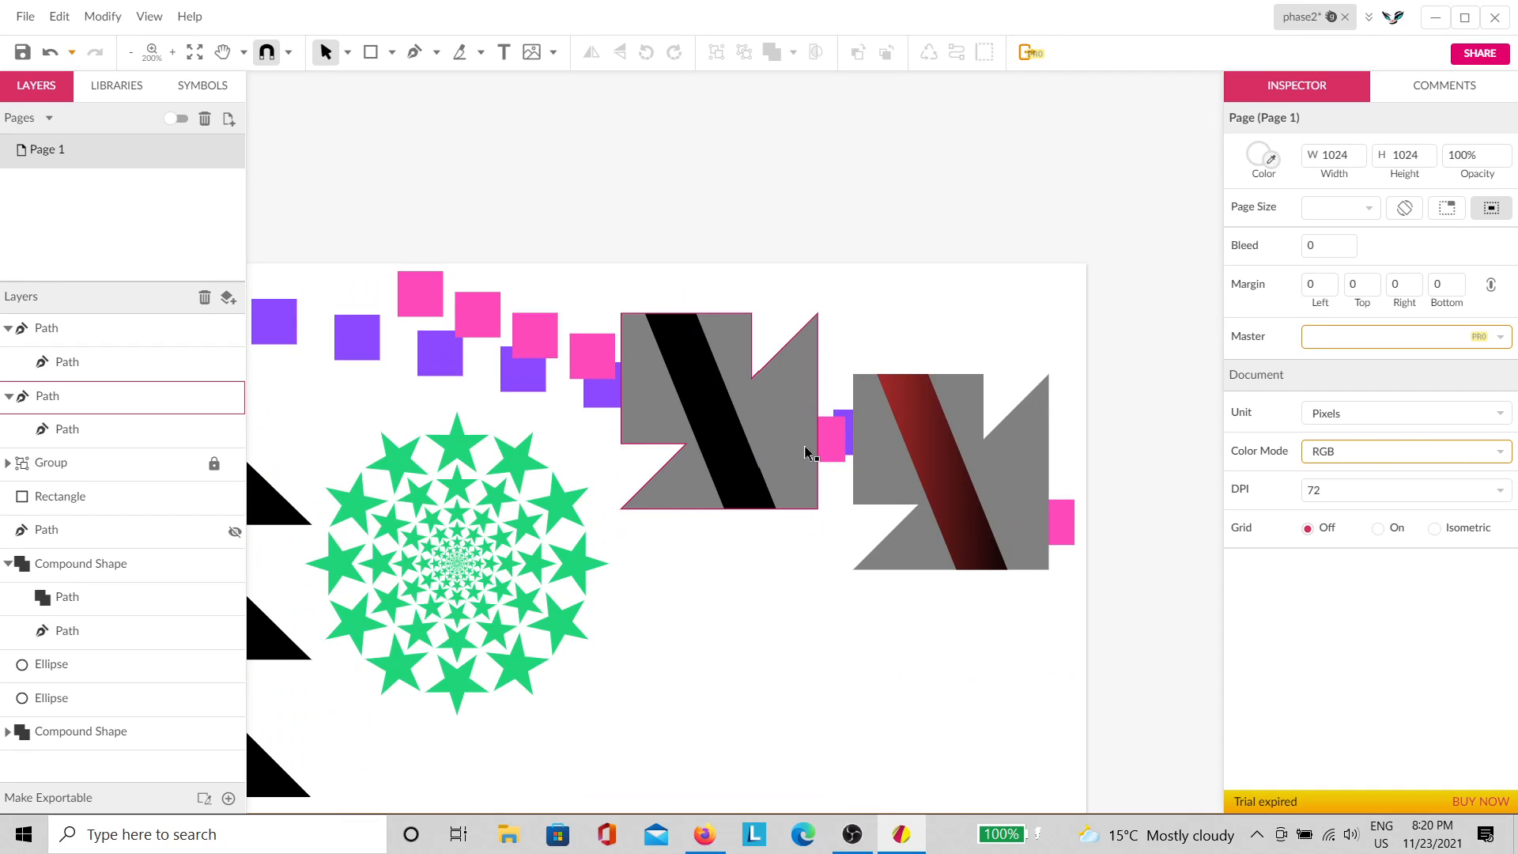
drag(746, 637, 725, 423)
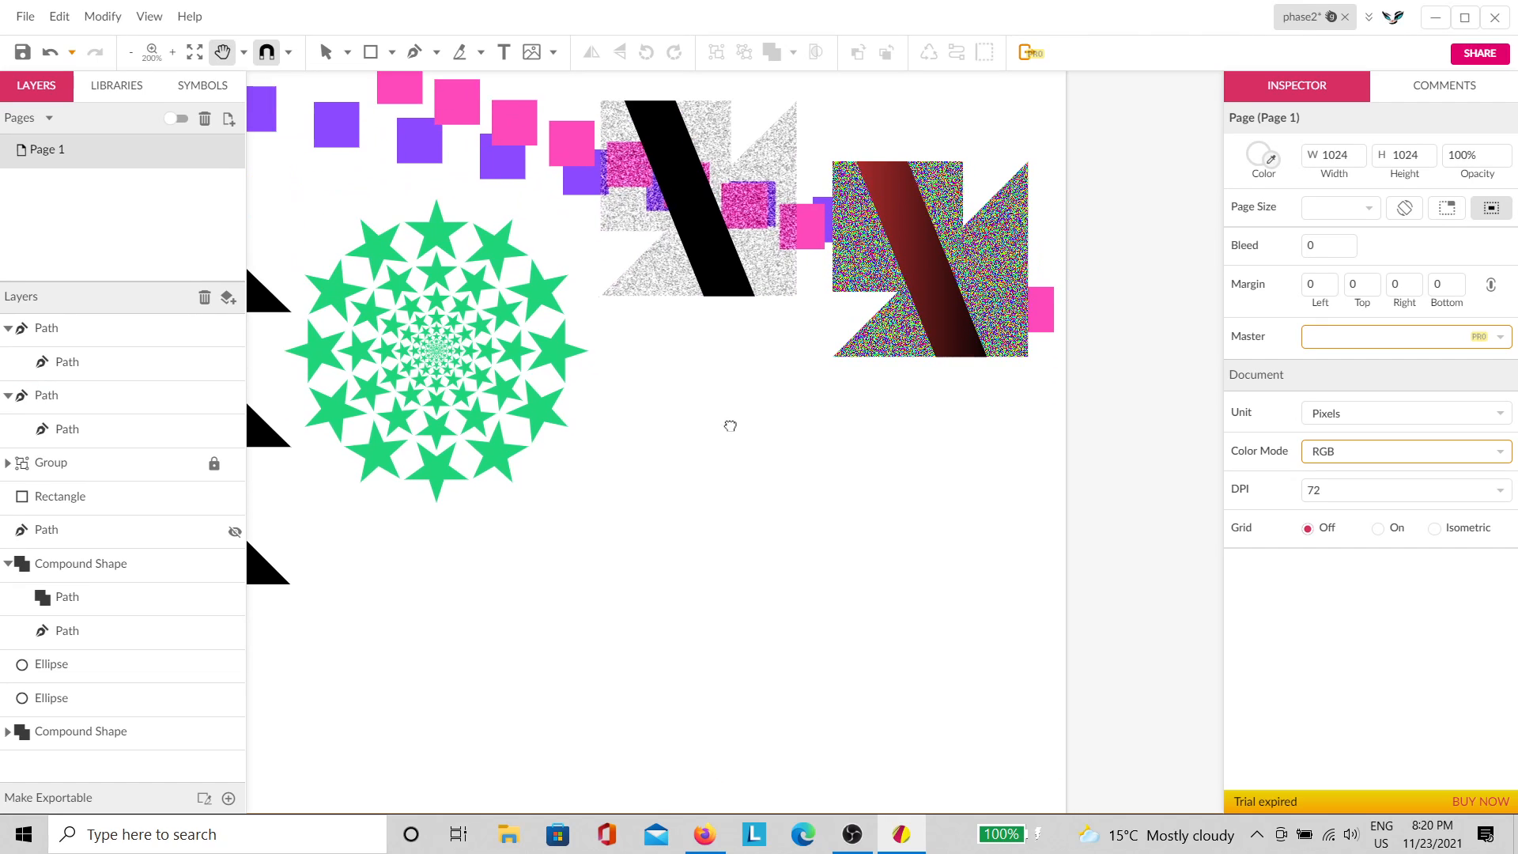
click(392, 53)
click(428, 124)
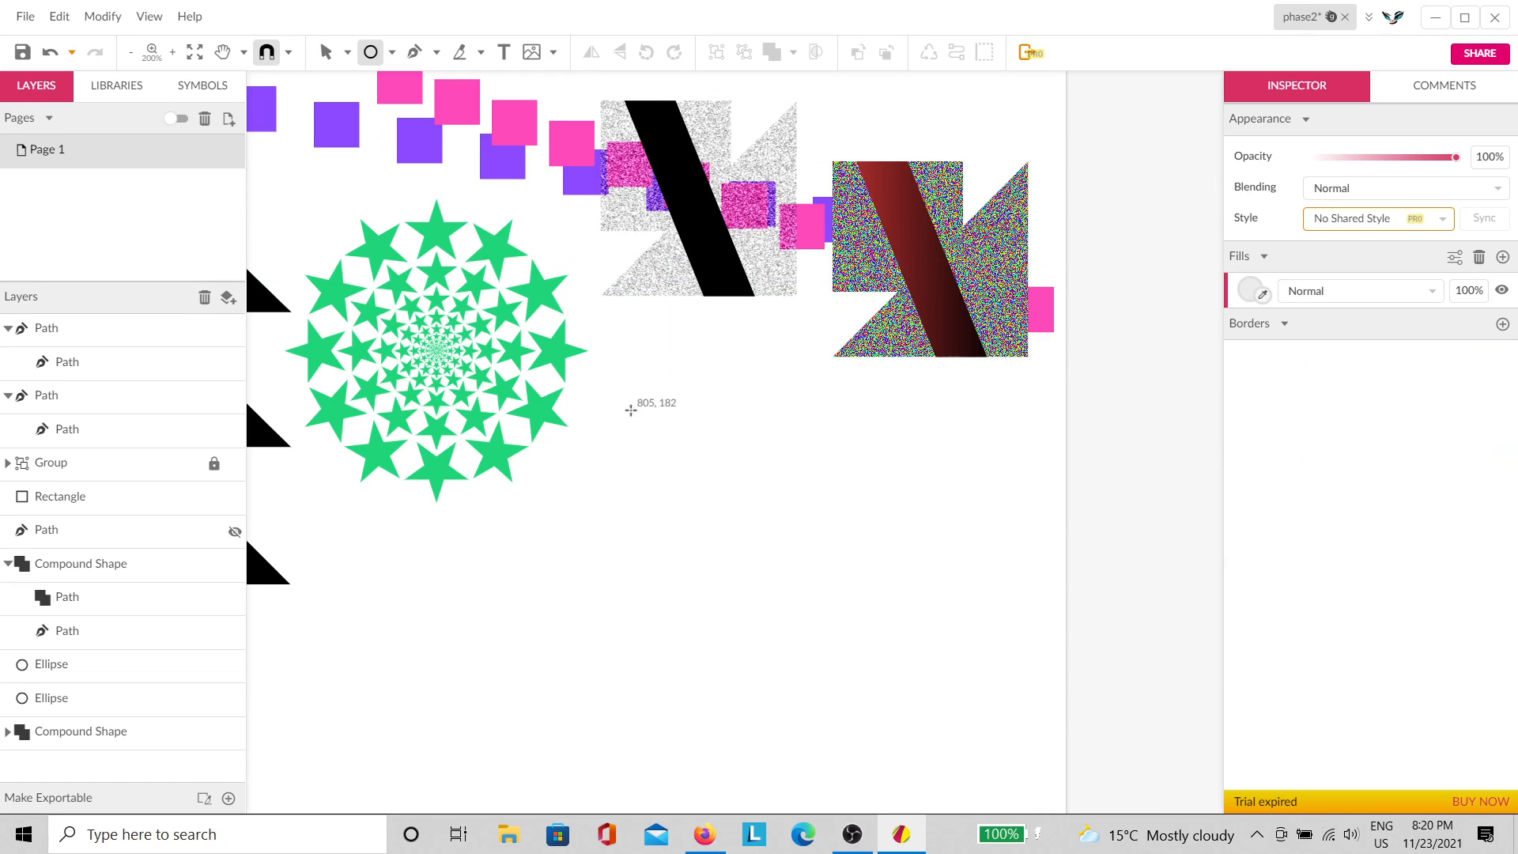
scroll(639, 411, up, 2)
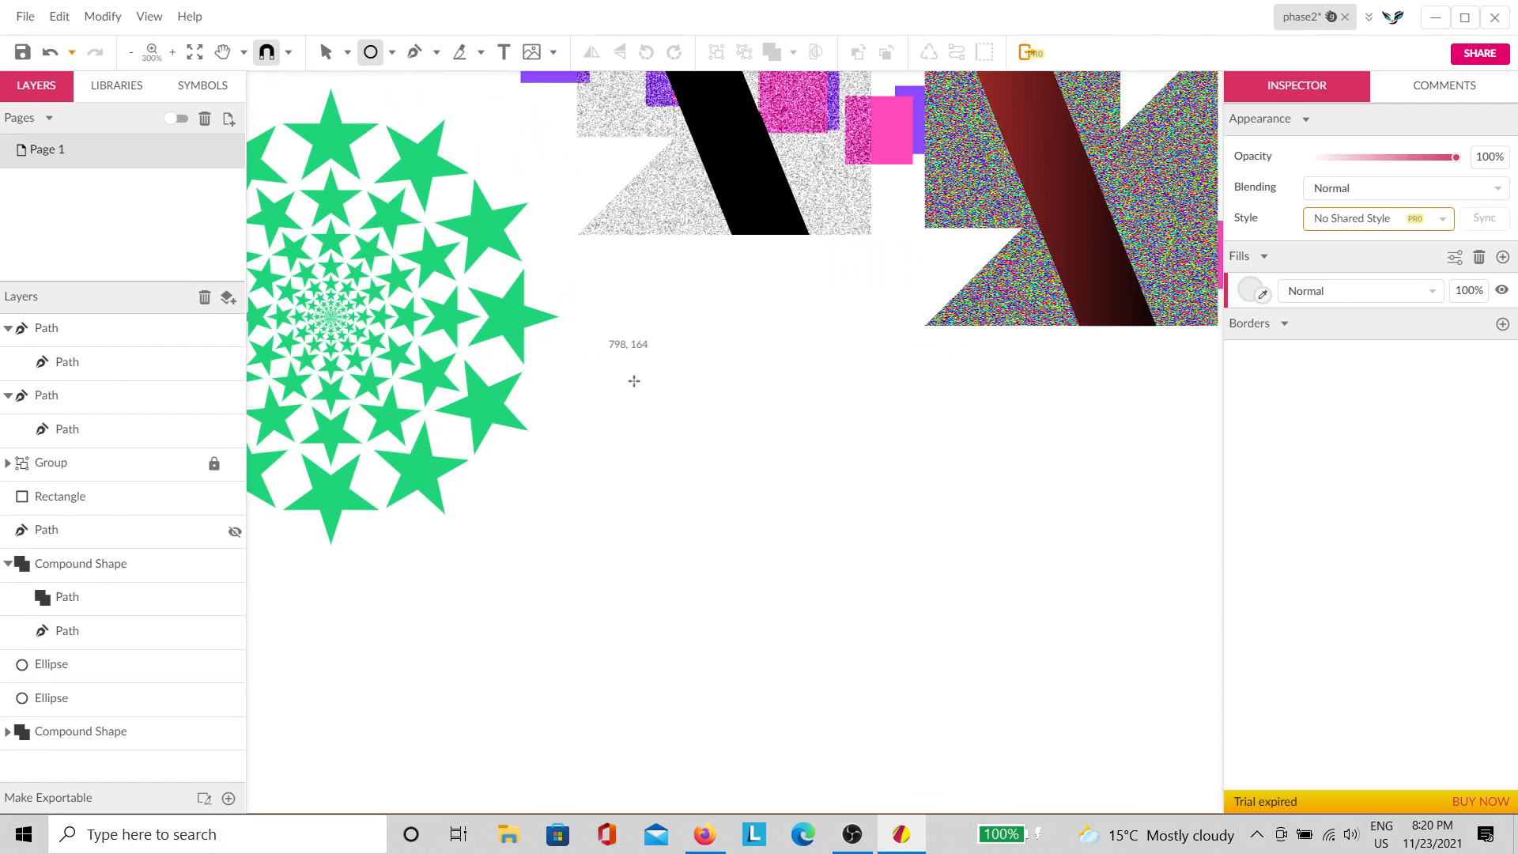
mouse_move(634, 381)
mouse_down()
mouse_move(750, 475)
mouse_move(905, 458)
mouse_move(678, 498)
mouse_move(708, 484)
mouse_move(684, 505)
mouse_up()
key(ctrl+d)
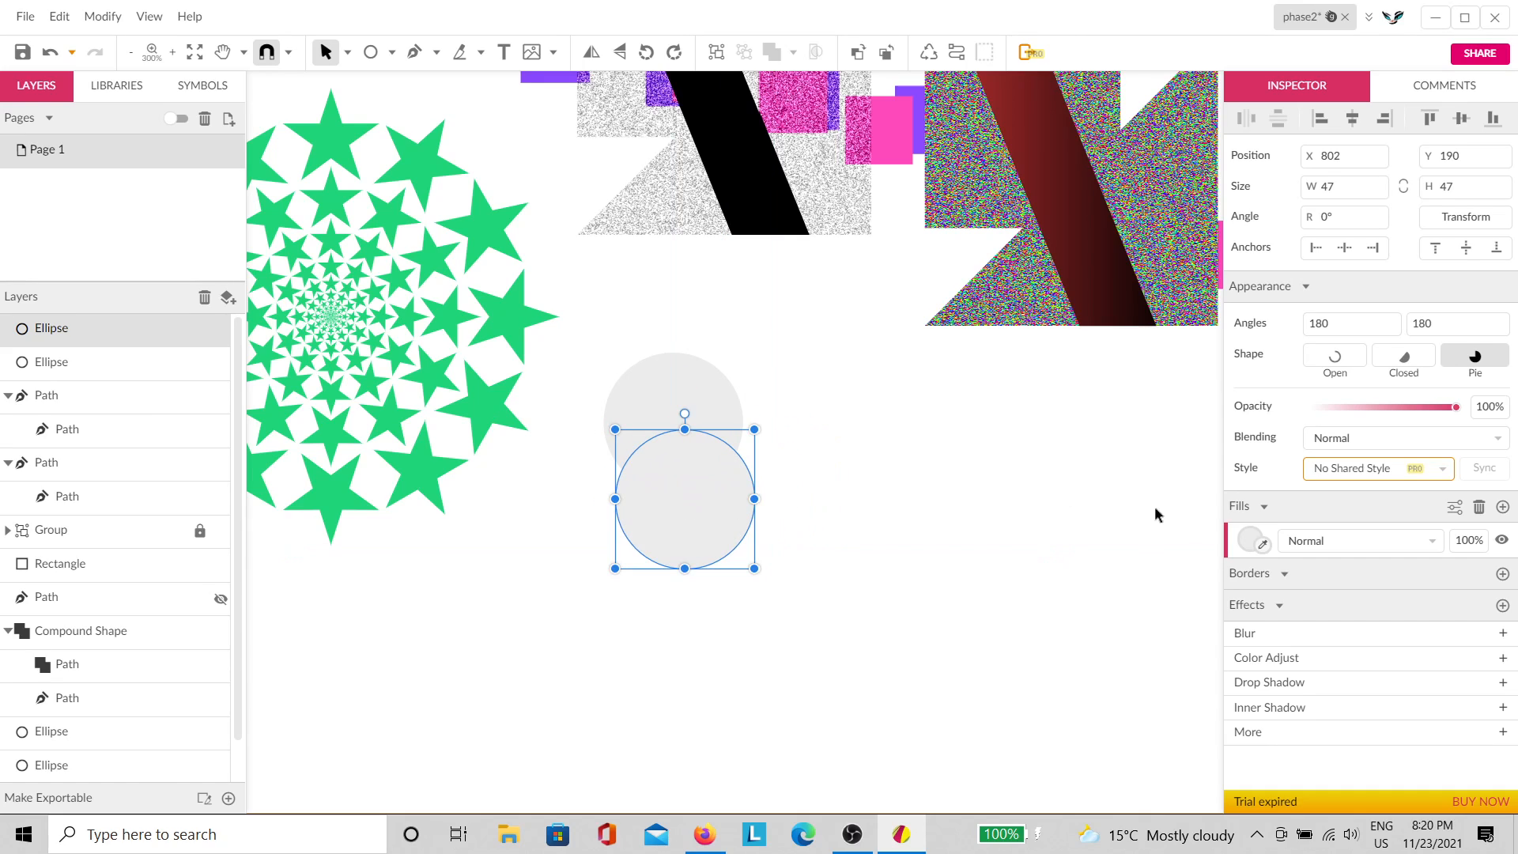
Step: Fill the lower duplicate circle with black #000000
click(1250, 547)
drag(1268, 156, 1083, 361)
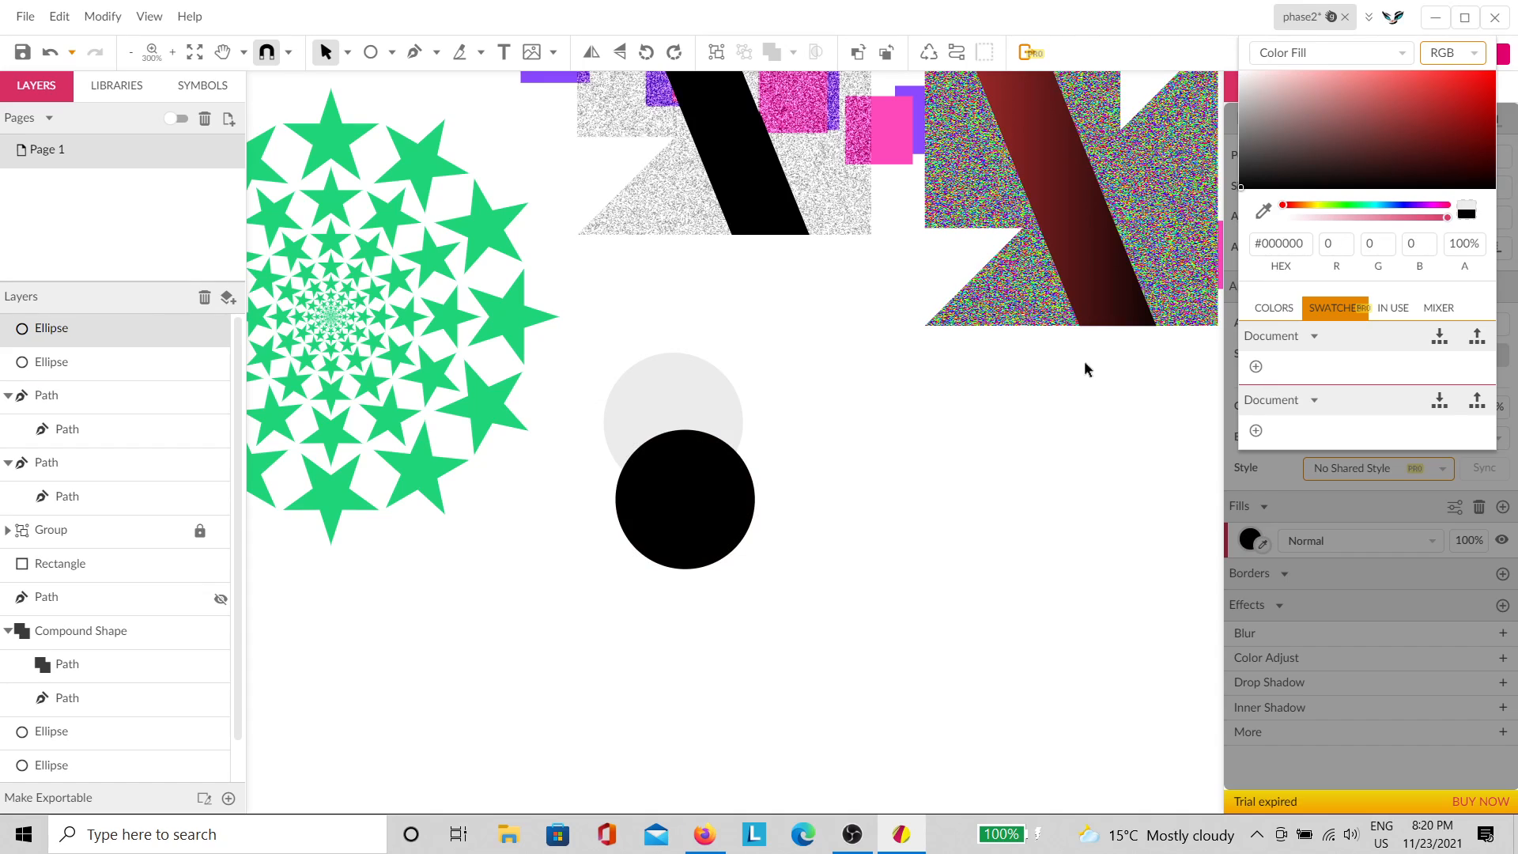
click(811, 474)
Step: Duplicate the light grey circle and keep the copy exactly over the original
click(724, 408)
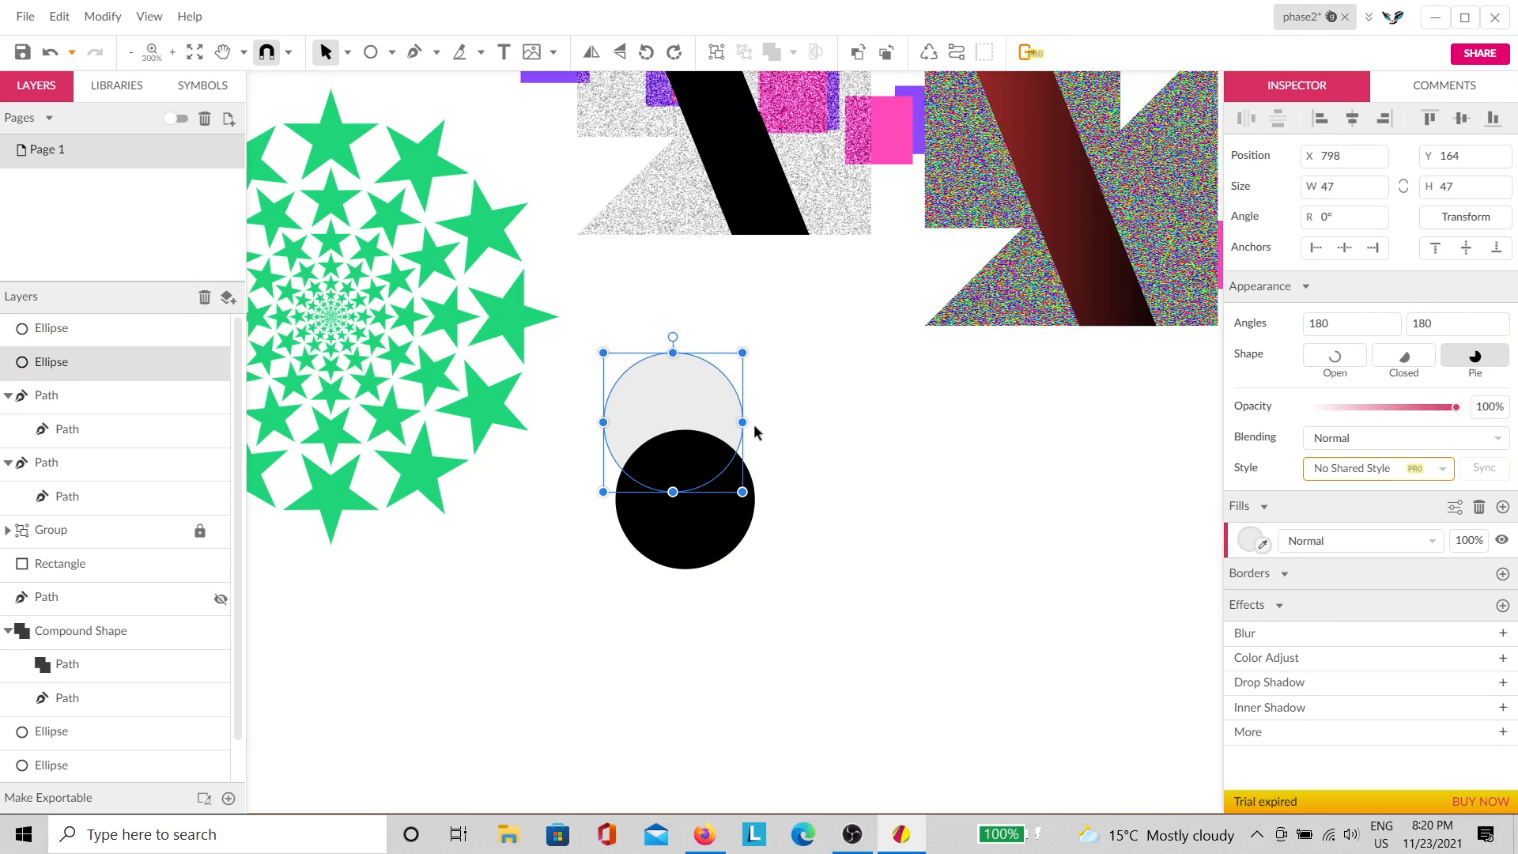
key(ctrl+d)
drag(725, 412, 917, 423)
key(ctrl+z)
key(ctrl+z)
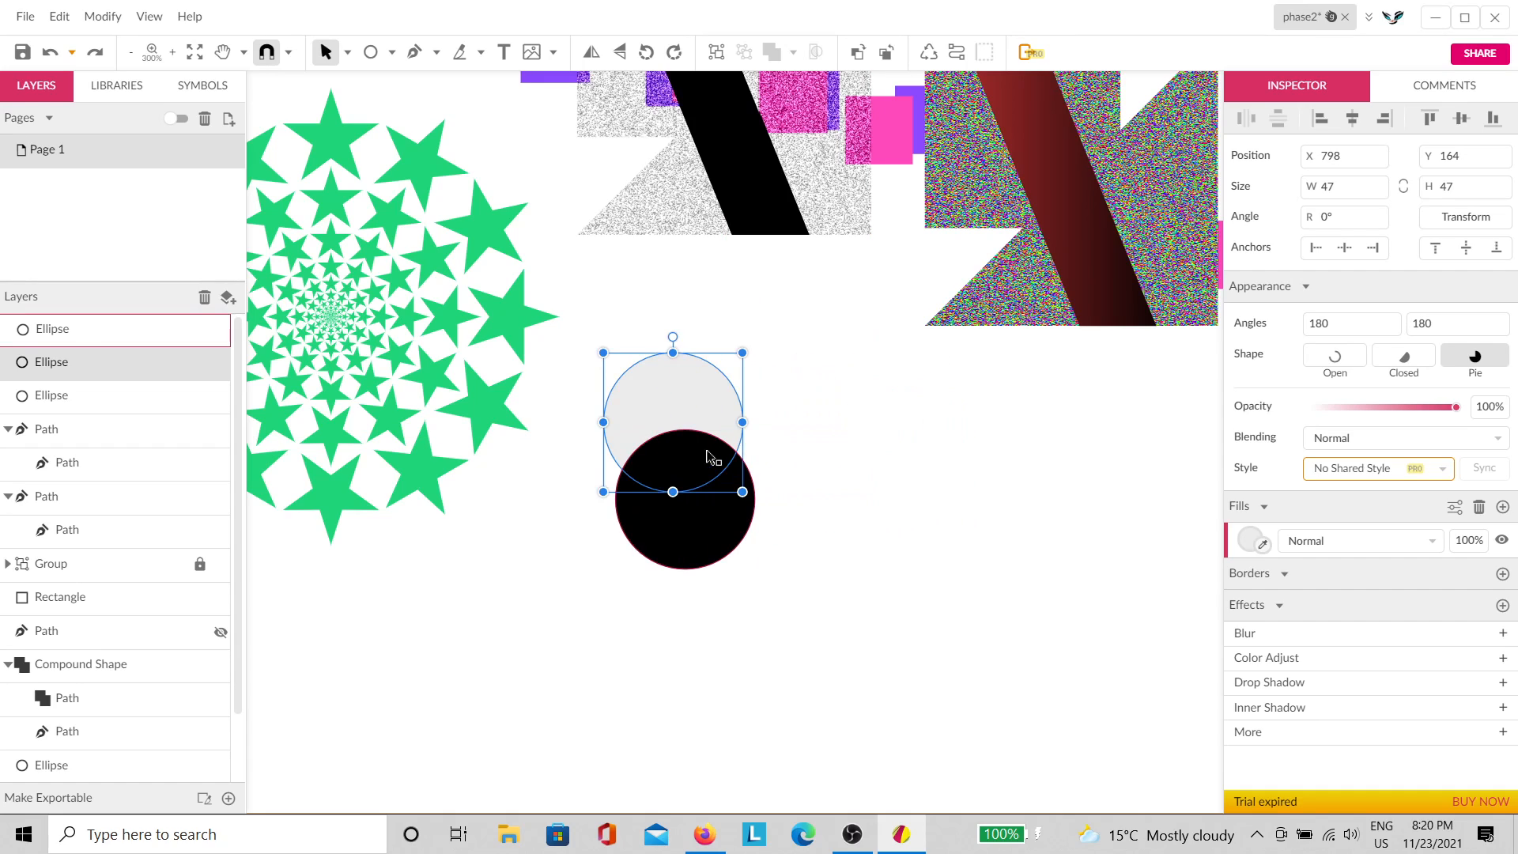
Step: Combine the black circle and the overlapping light grey circle copy into a compound shape with Intersect
click(840, 416)
shift+click(692, 407)
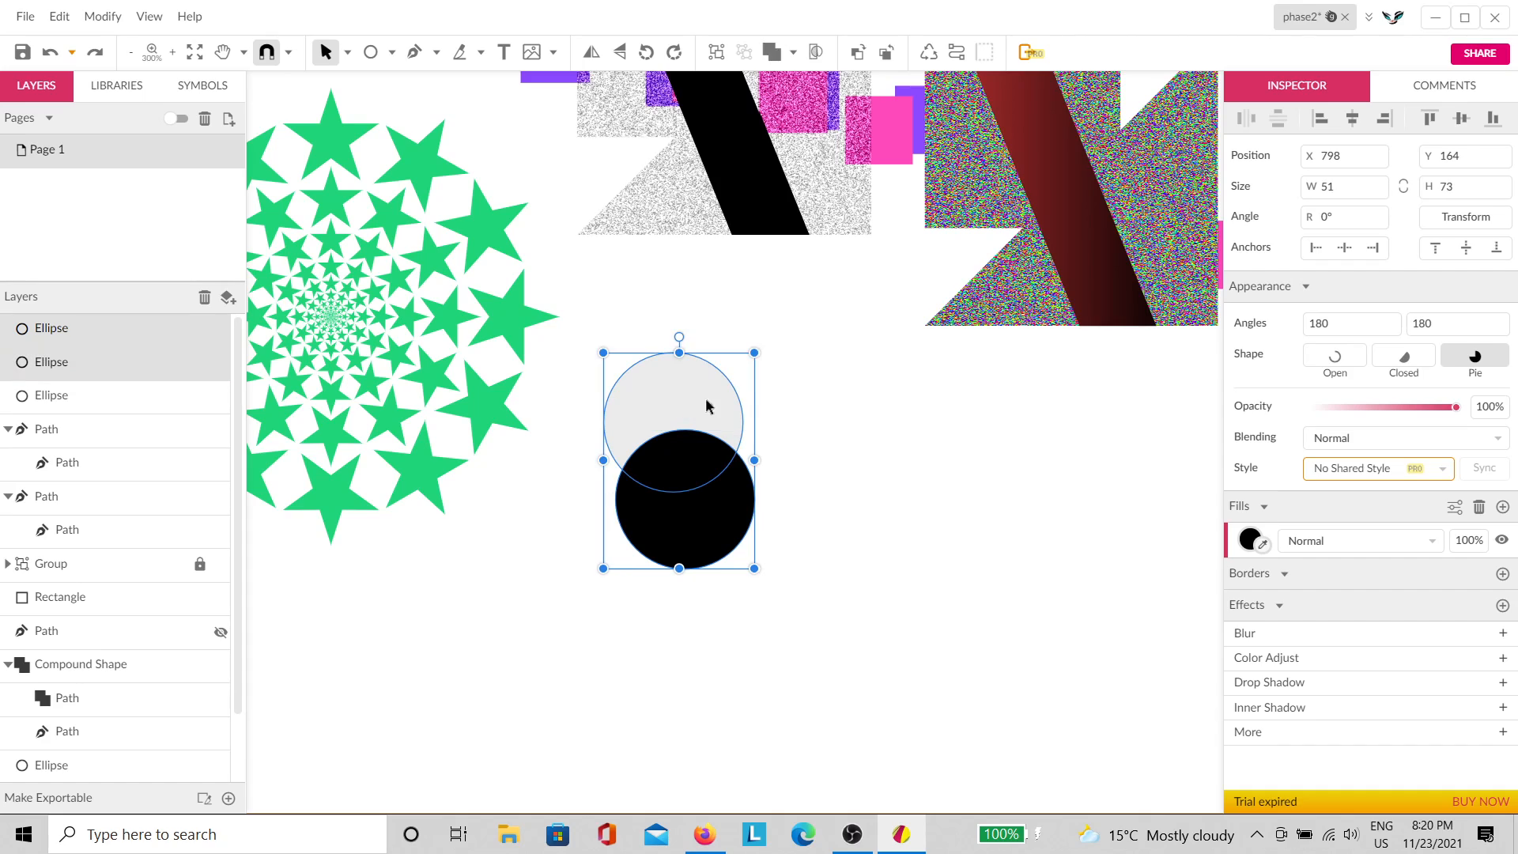
click(791, 53)
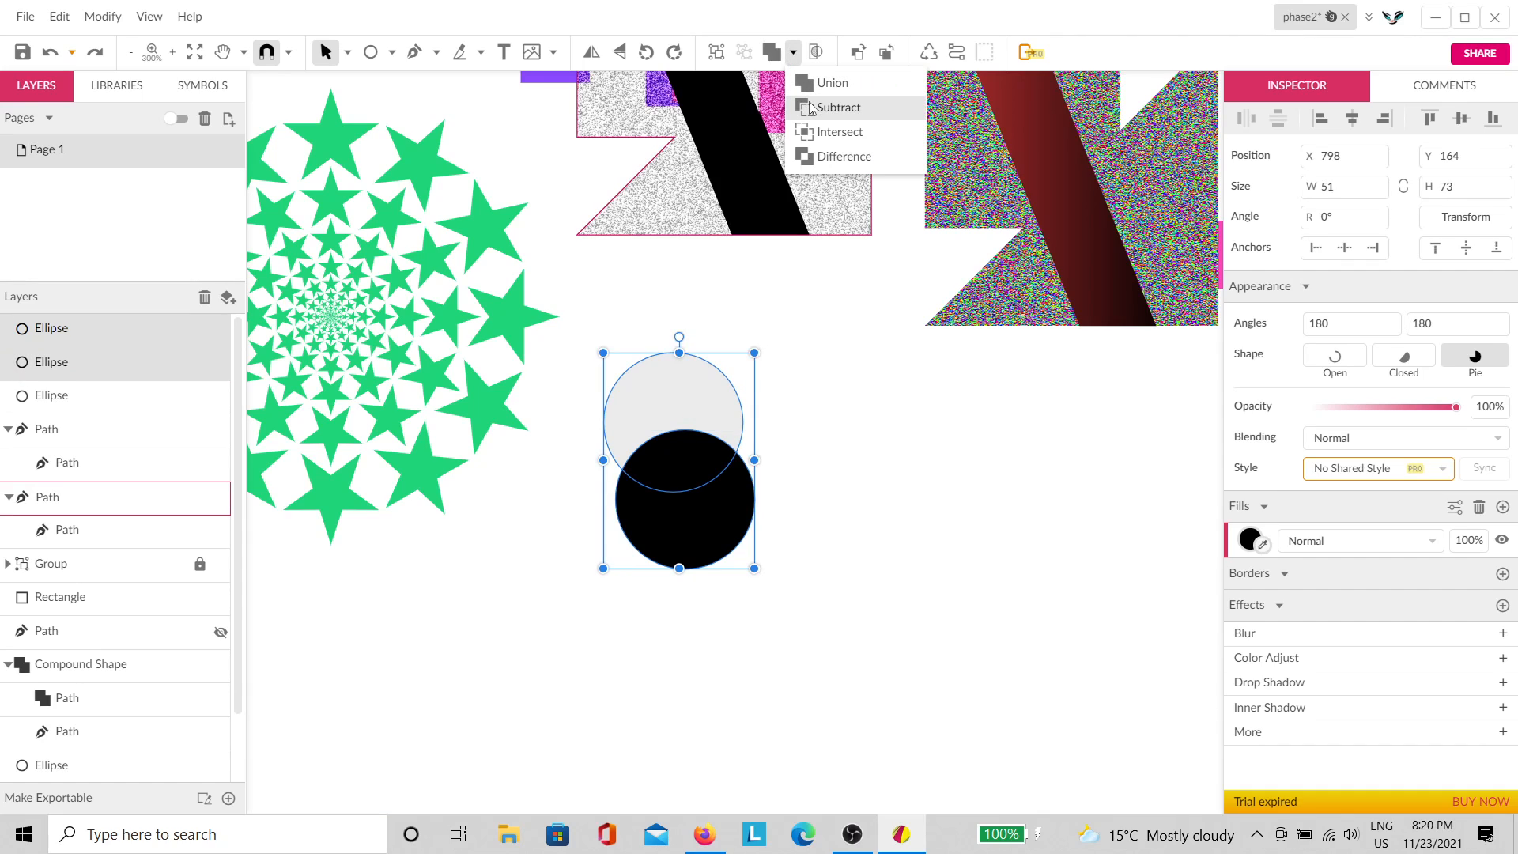
click(821, 132)
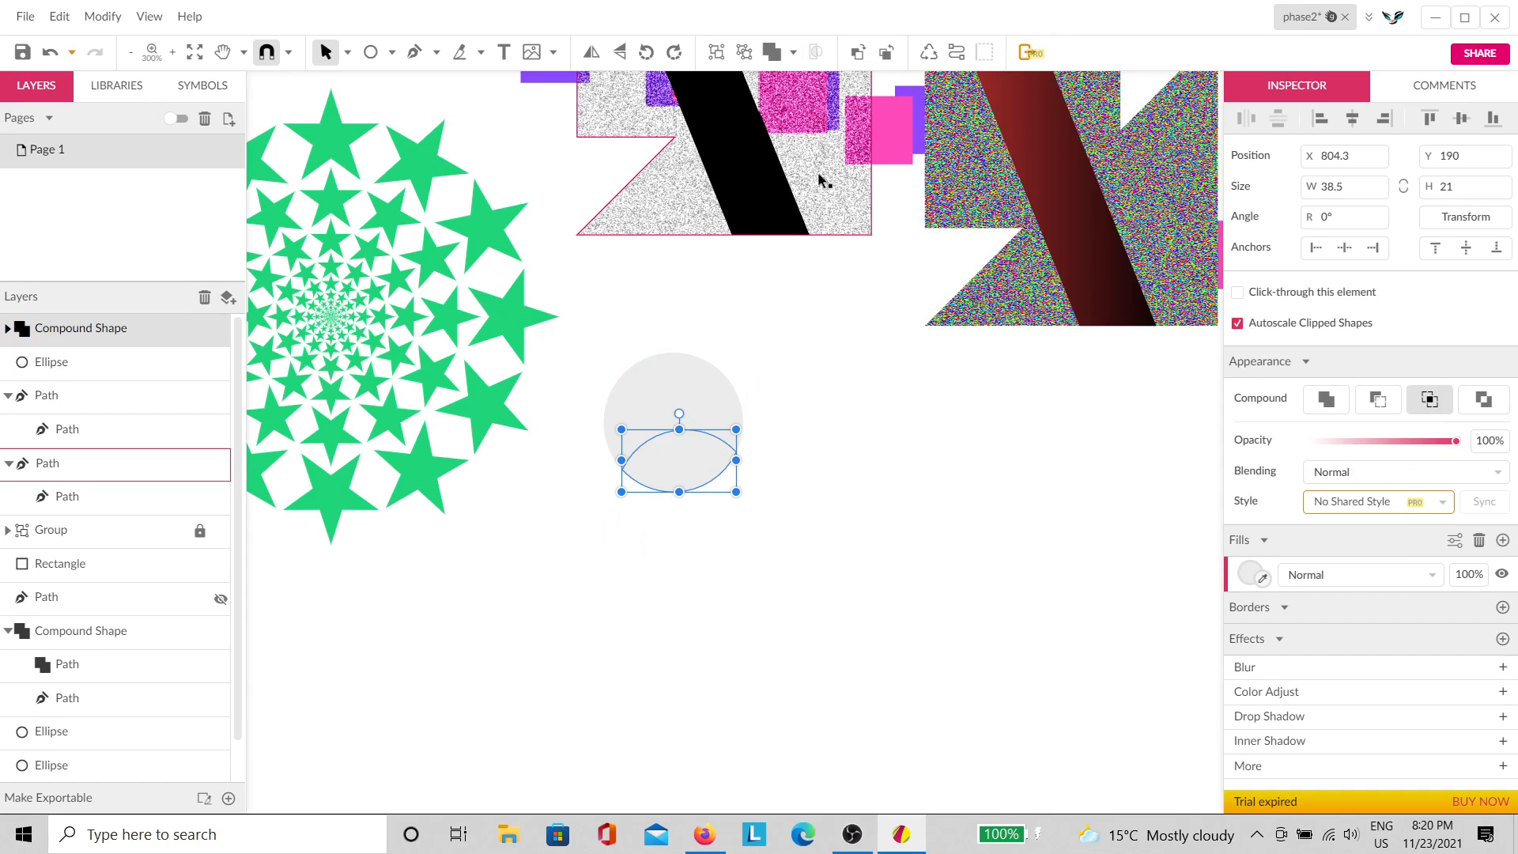
Step: Fill the intersected lens-shaped compound shape with black
click(1249, 576)
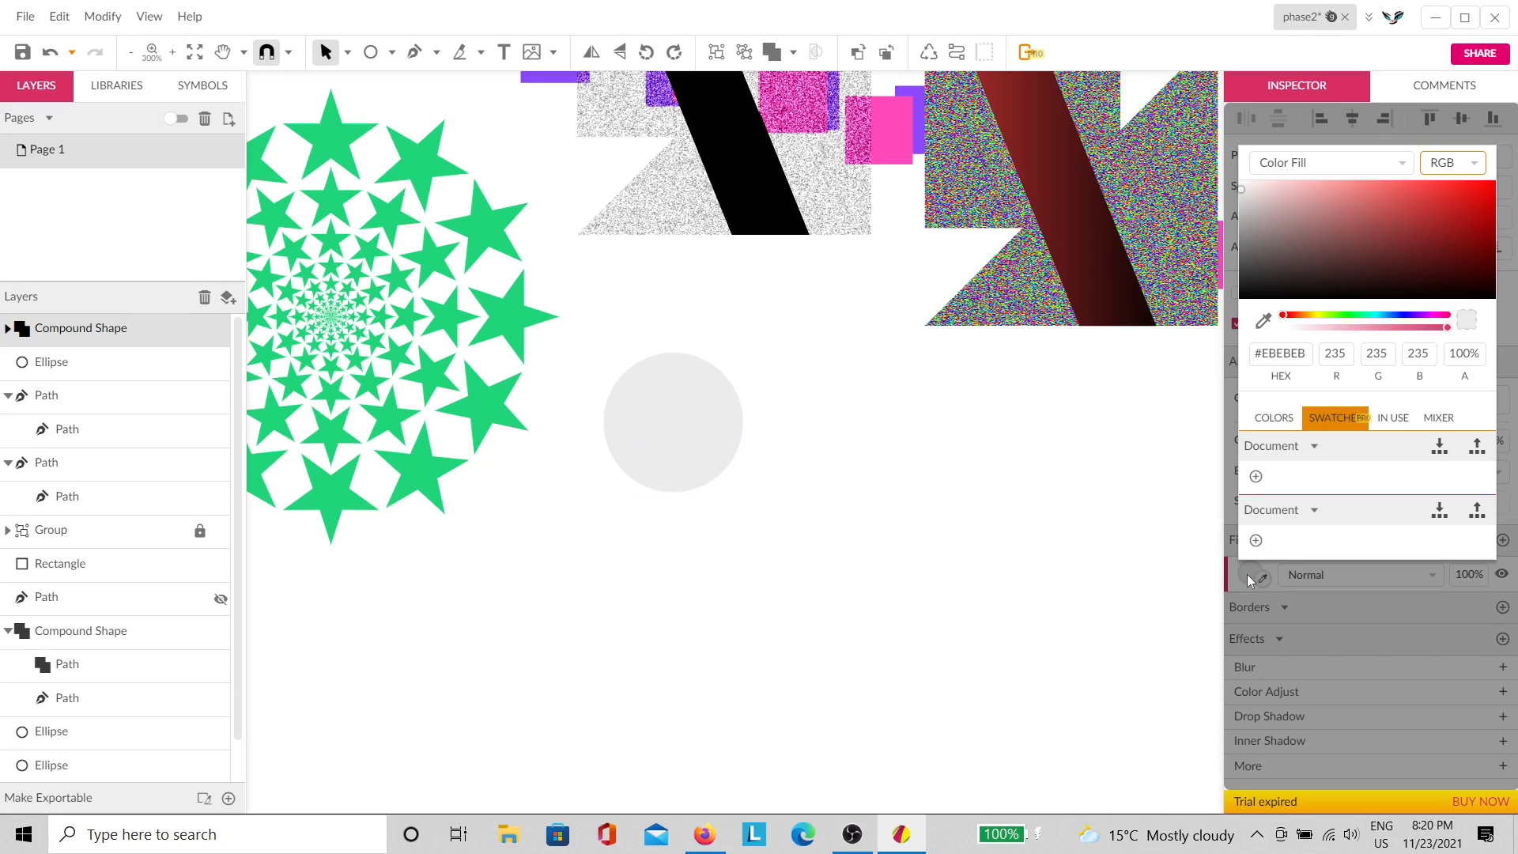
click(1274, 418)
click(1267, 450)
click(904, 511)
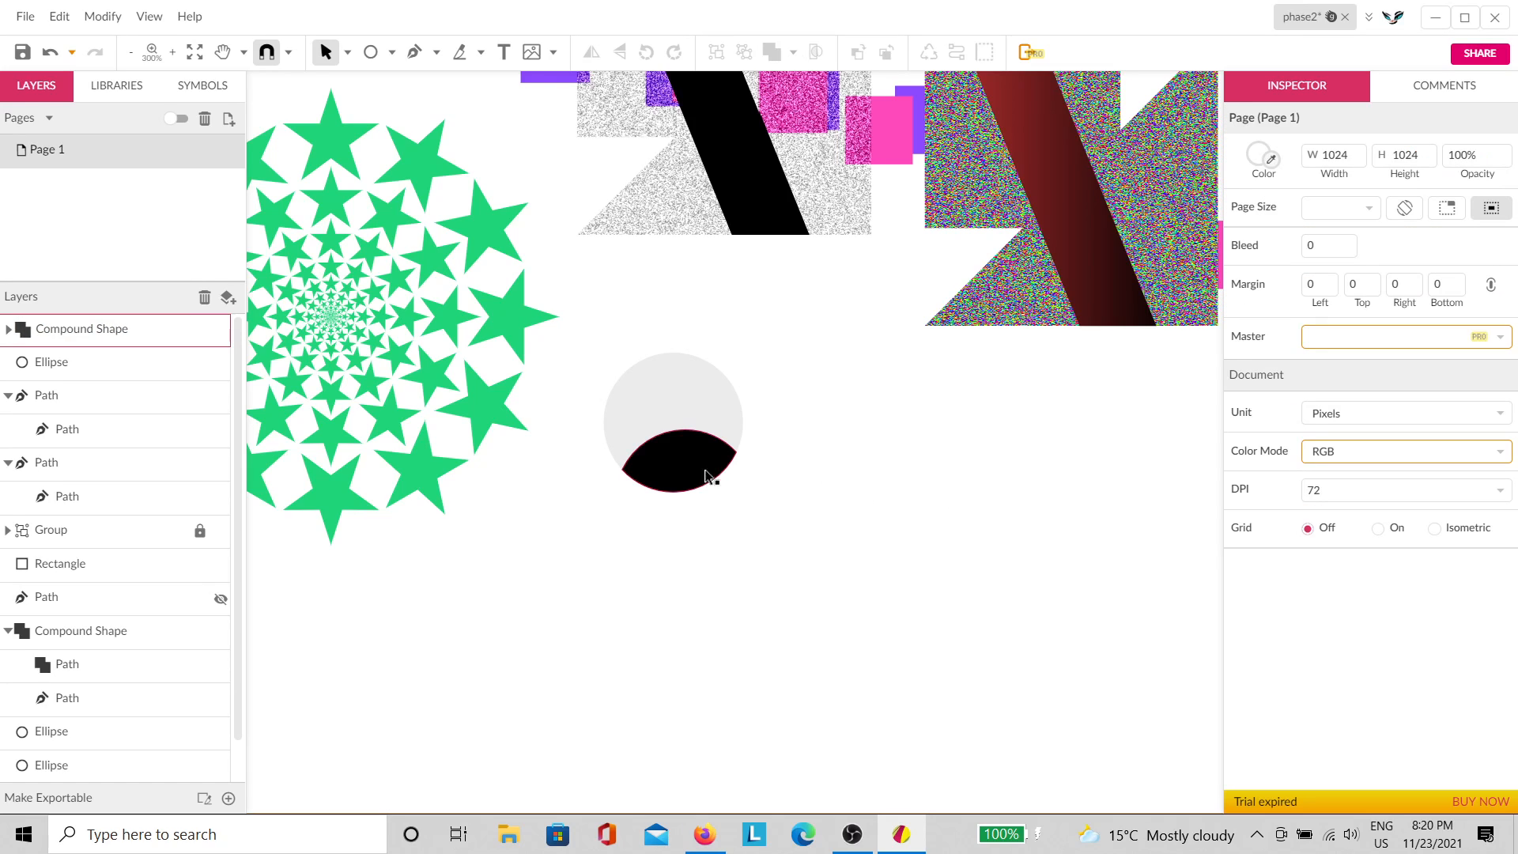
Step: Move the black lens-shaped compound shape off the grey circle to X 834.5, Y 196
click(699, 474)
scroll(696, 474, up, 5)
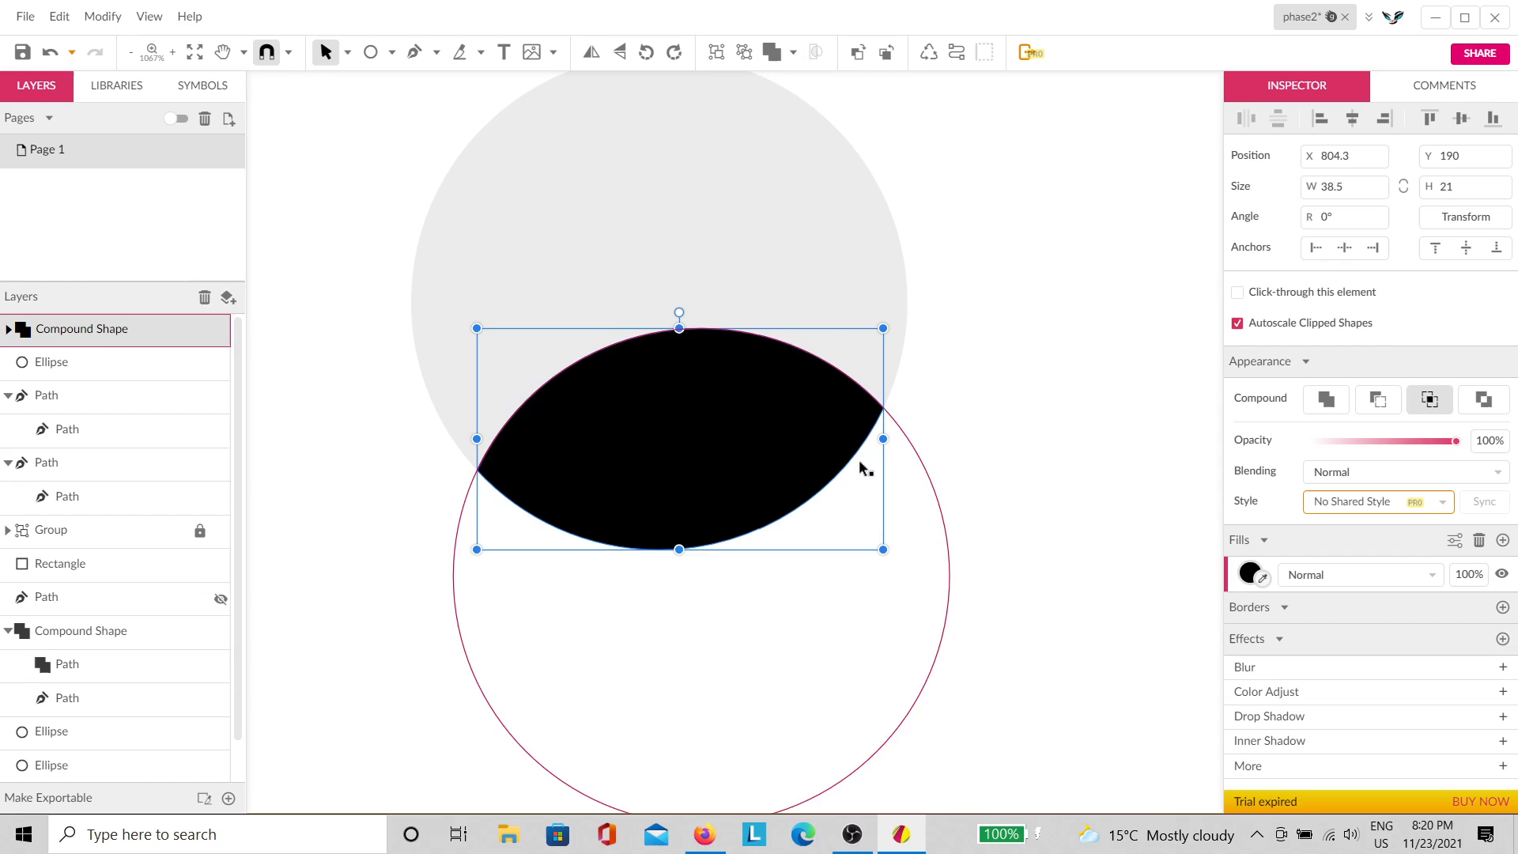
drag(712, 449, 1025, 510)
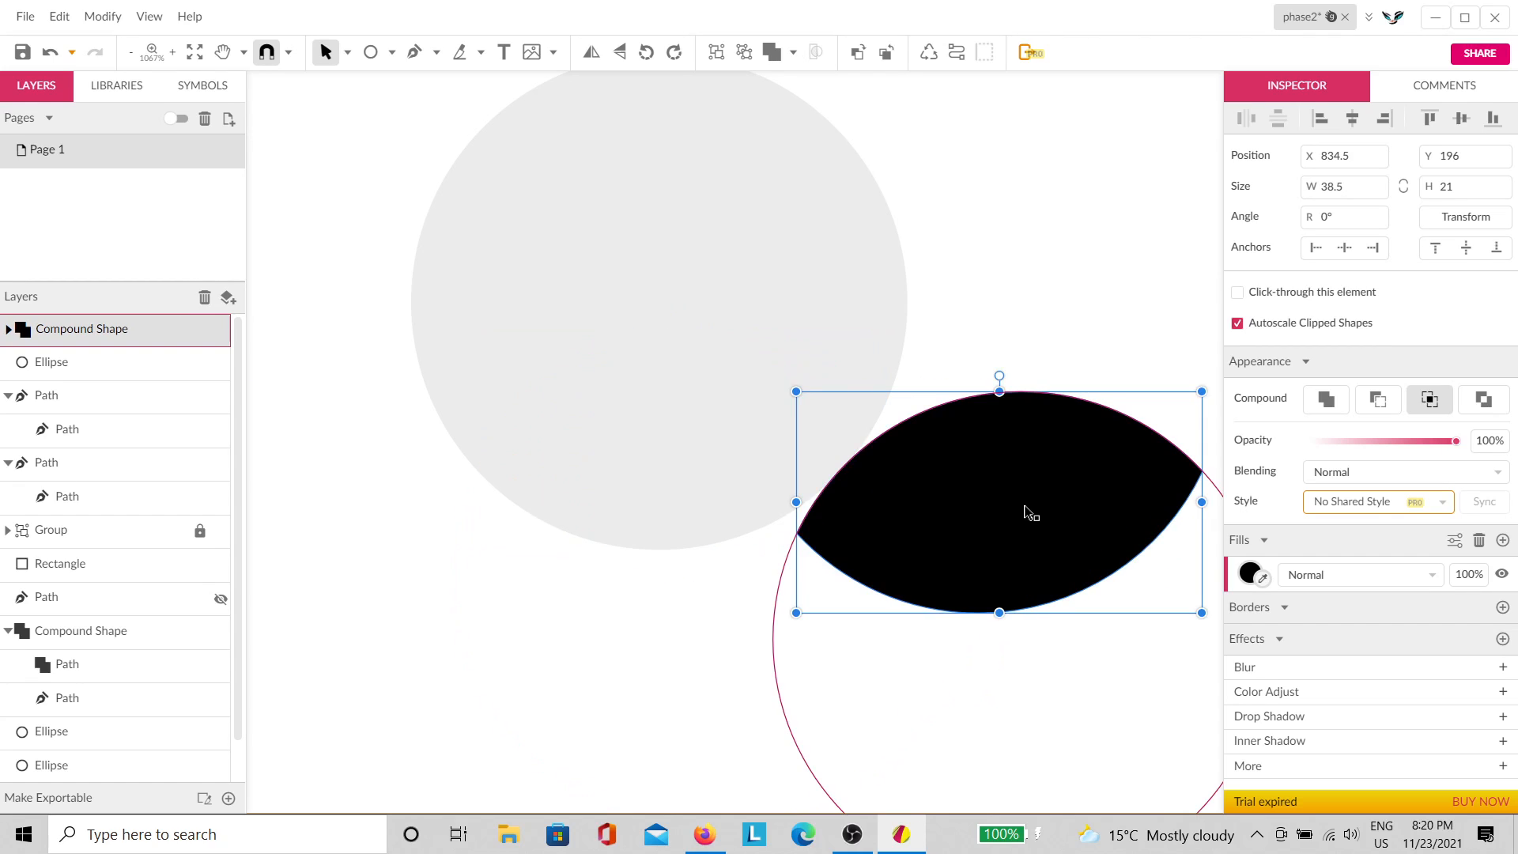
Step: Undo the last move of the black lens-shaped compound shape
key(ctrl+z)
click(999, 476)
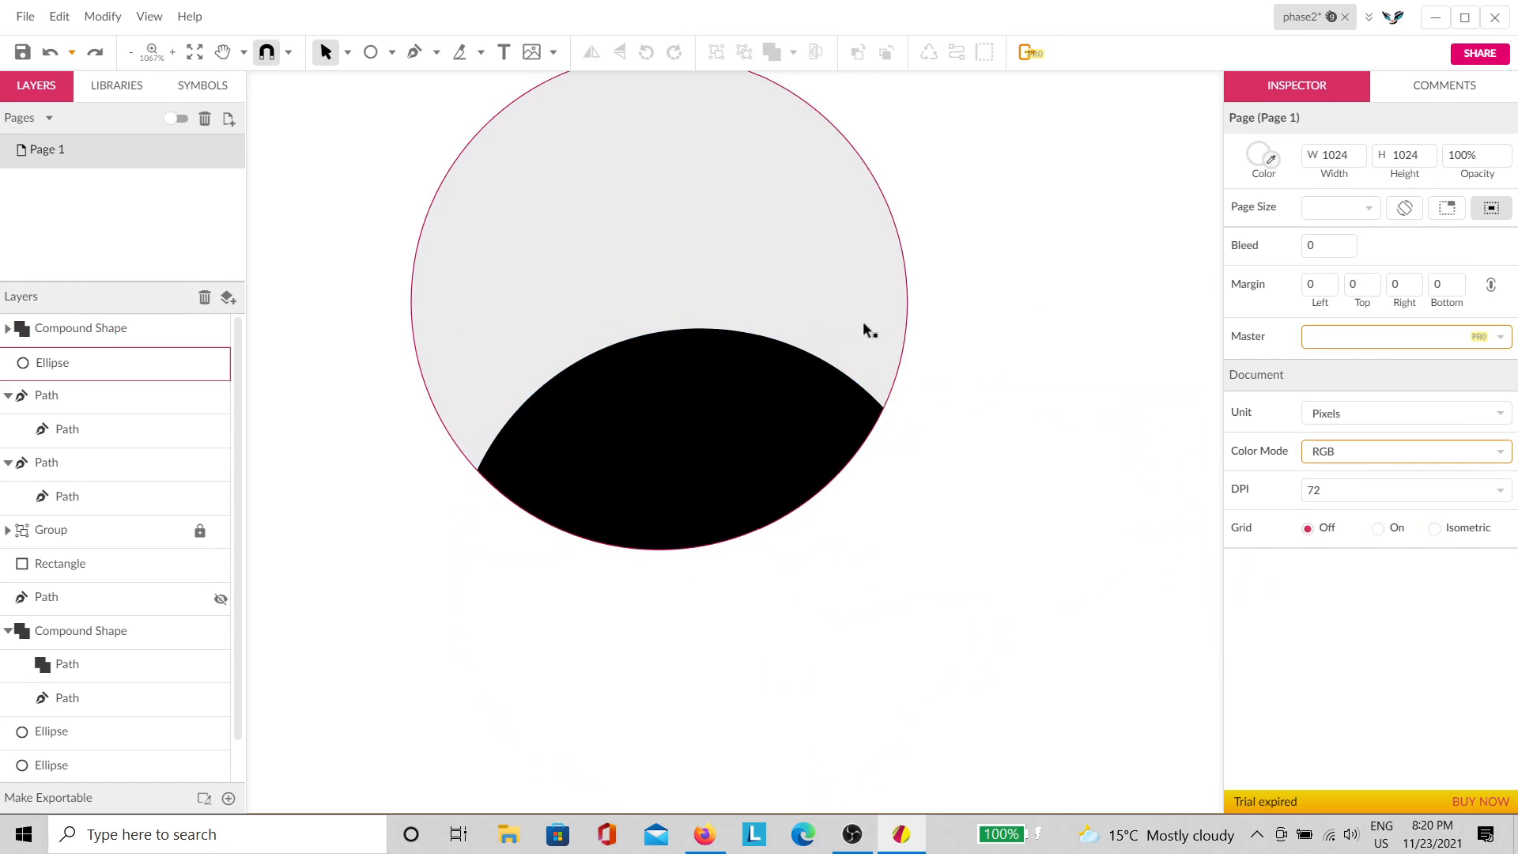
scroll(778, 396, up, 1)
Step: Duplicate the light grey circle together with its black lens, placing the copy to the right at the same height
click(751, 332)
scroll(972, 311, down, 3)
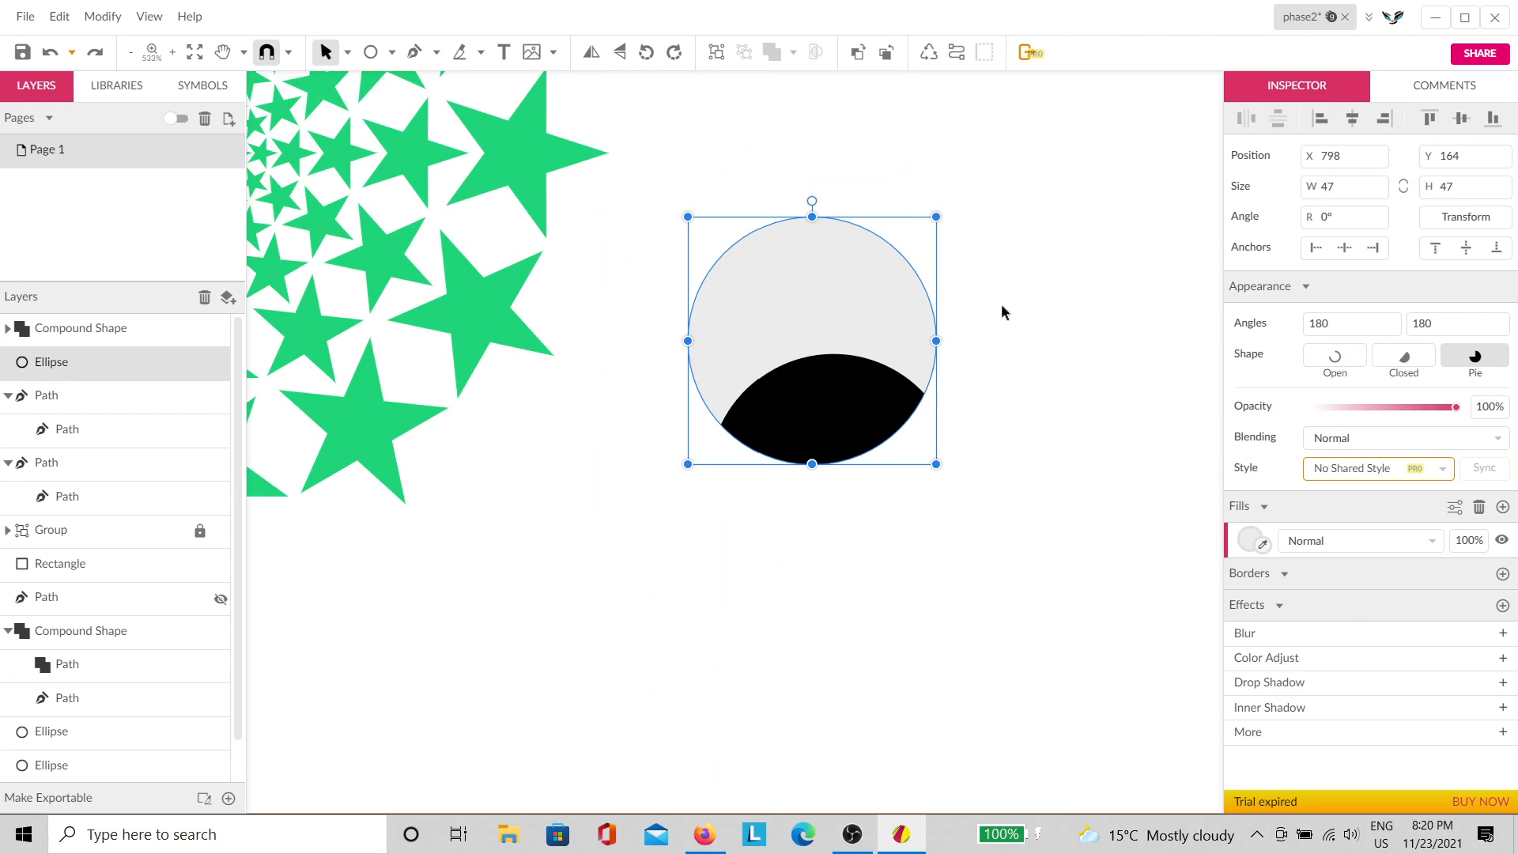
click(1003, 311)
click(905, 396)
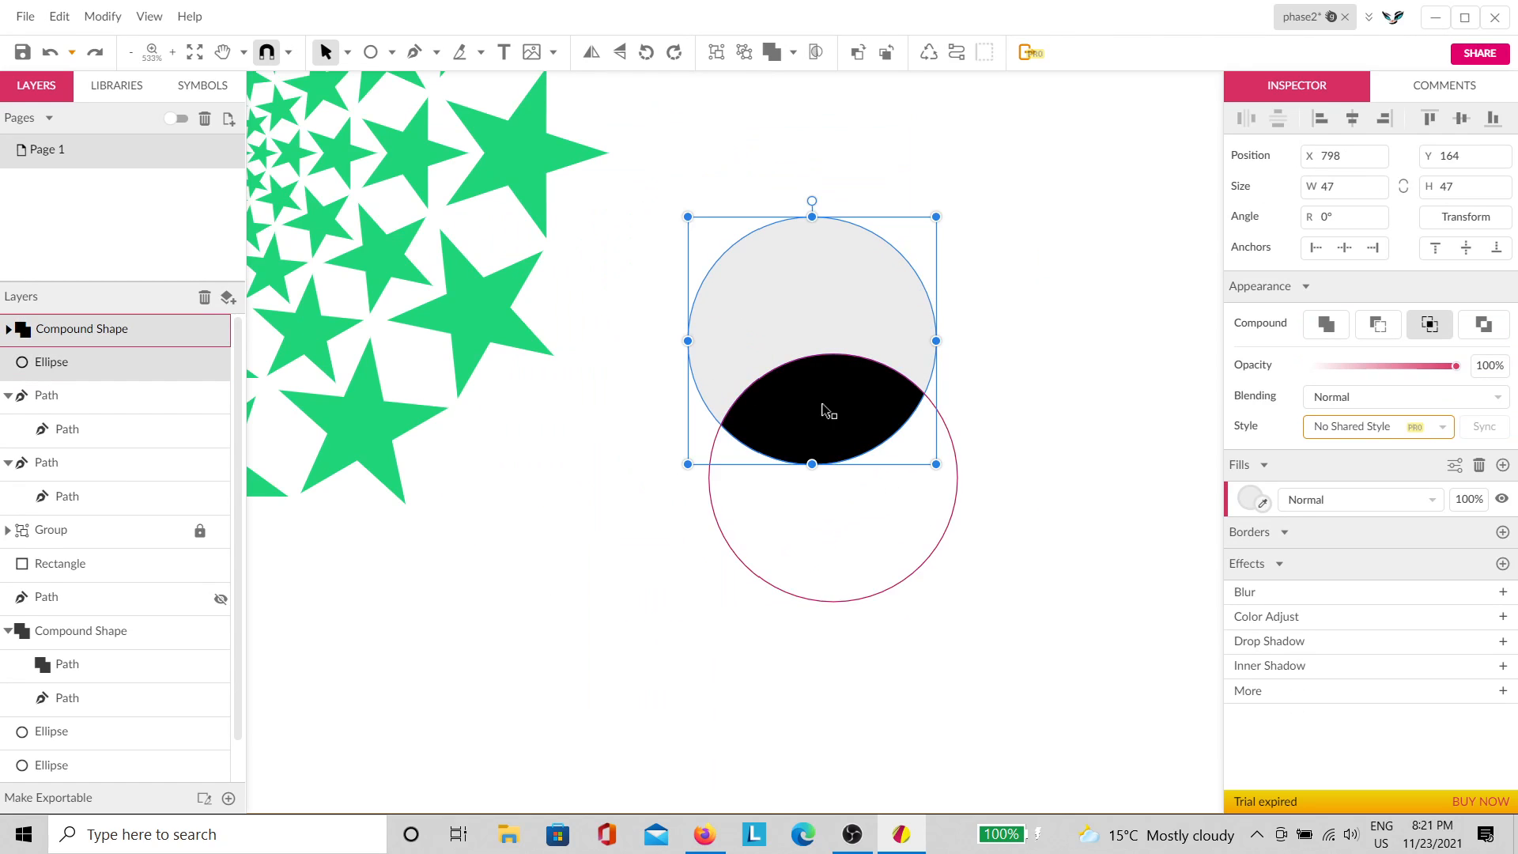
drag(824, 306, 1151, 301)
click(933, 558)
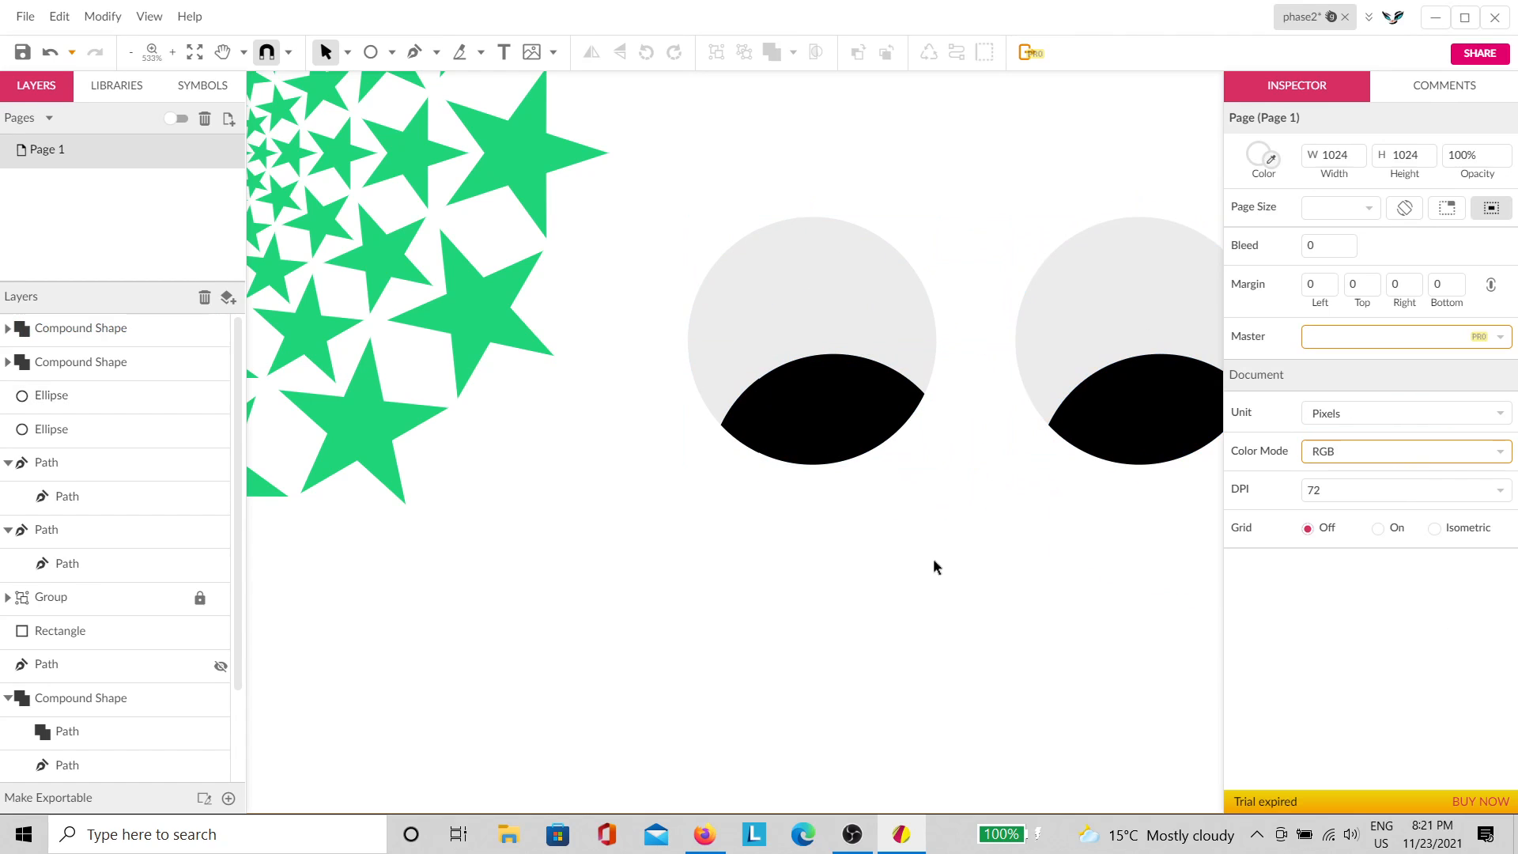
Step: Move both black lens shapes up inside their grey circles, placing the left one at X 802.3, Y 172
scroll(910, 570, right, 3)
scroll(909, 569, up, 1)
click(992, 500)
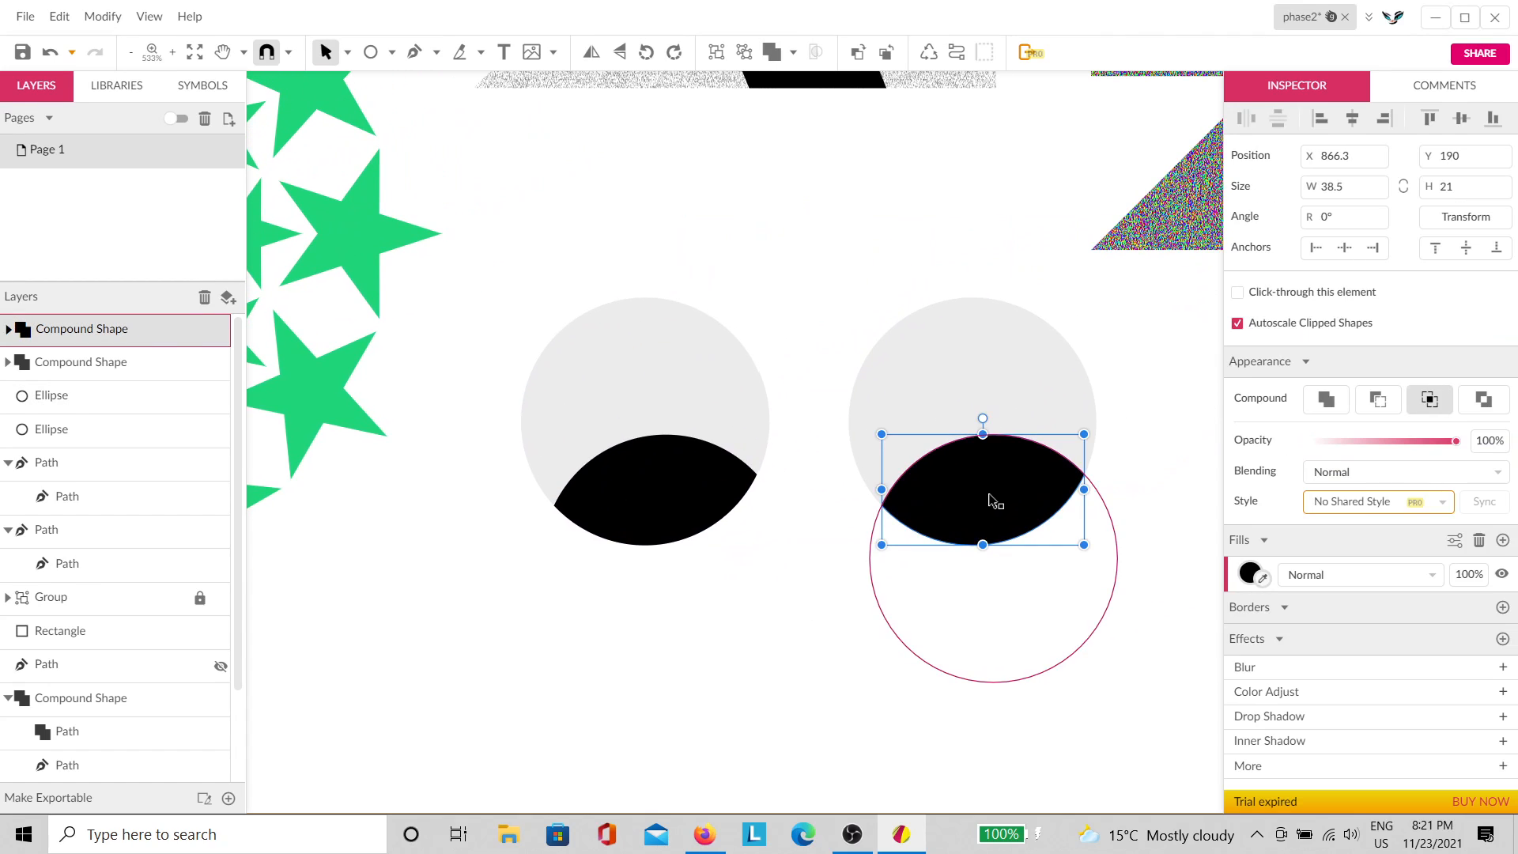
click(849, 531)
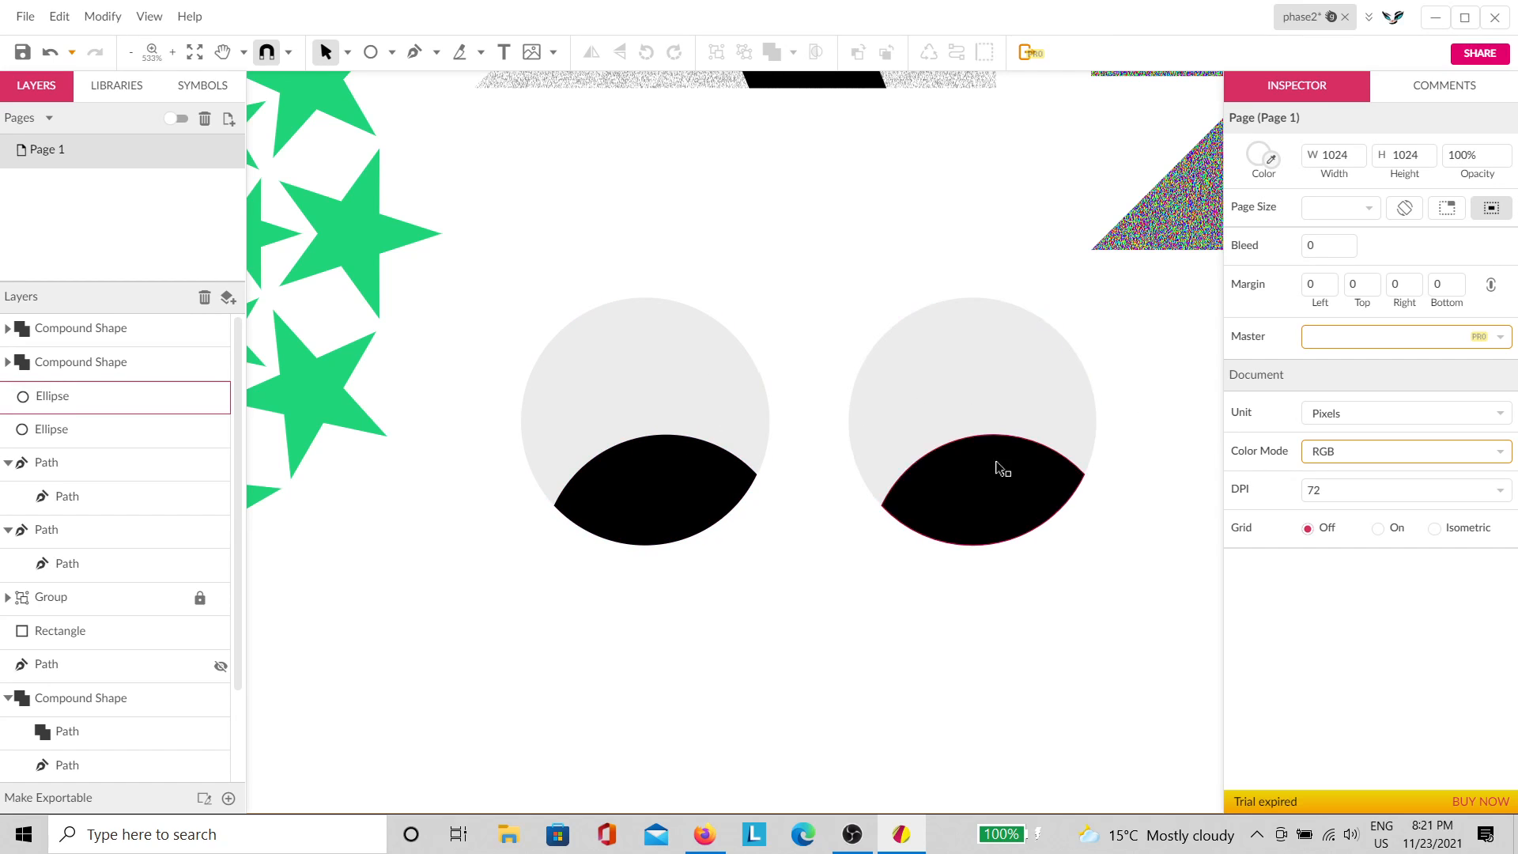
click(693, 507)
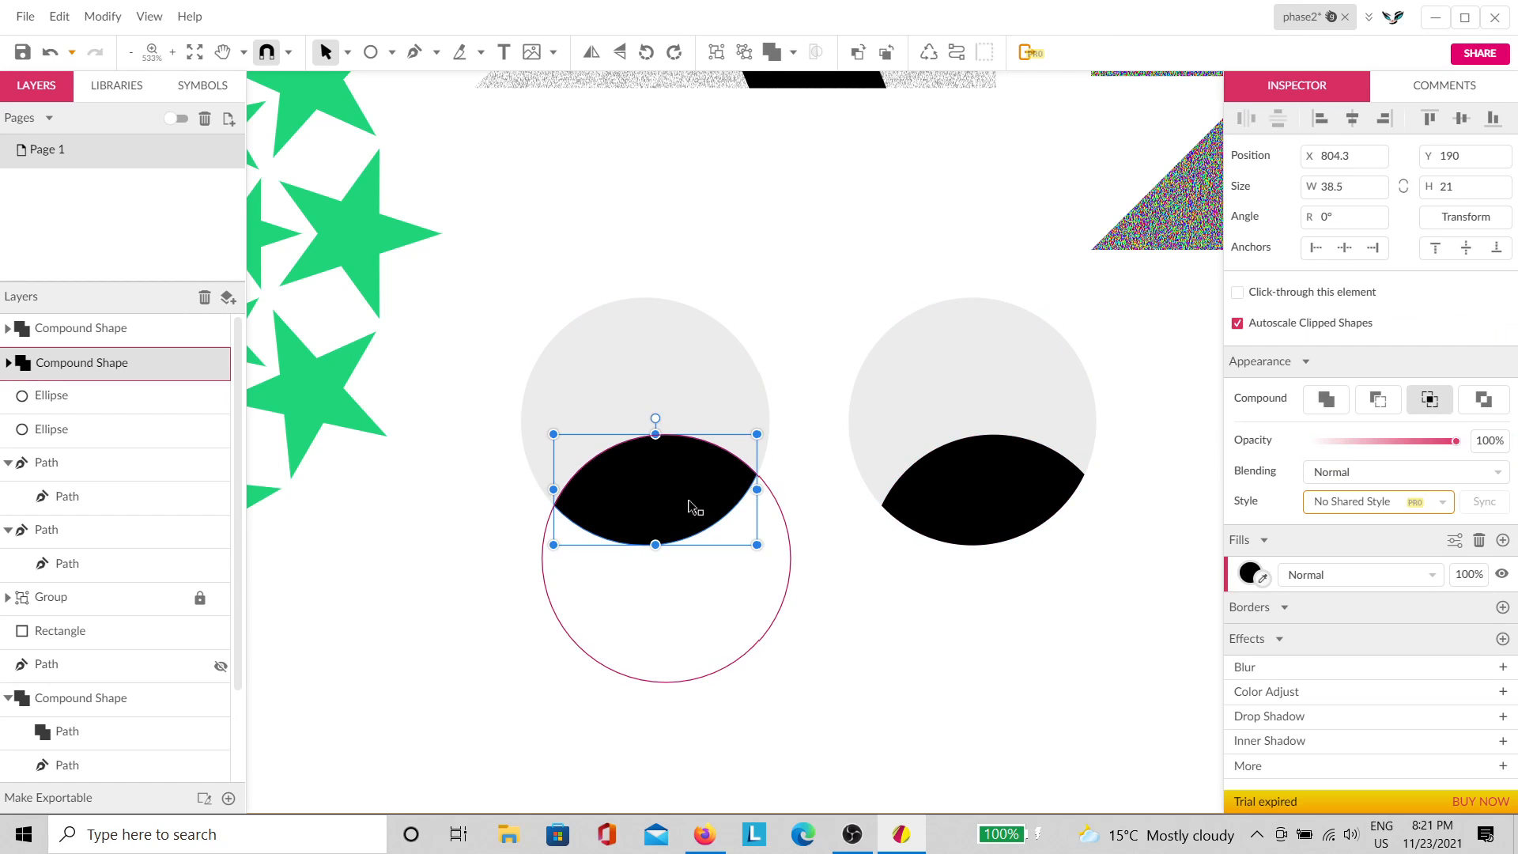
drag(688, 503, 677, 409)
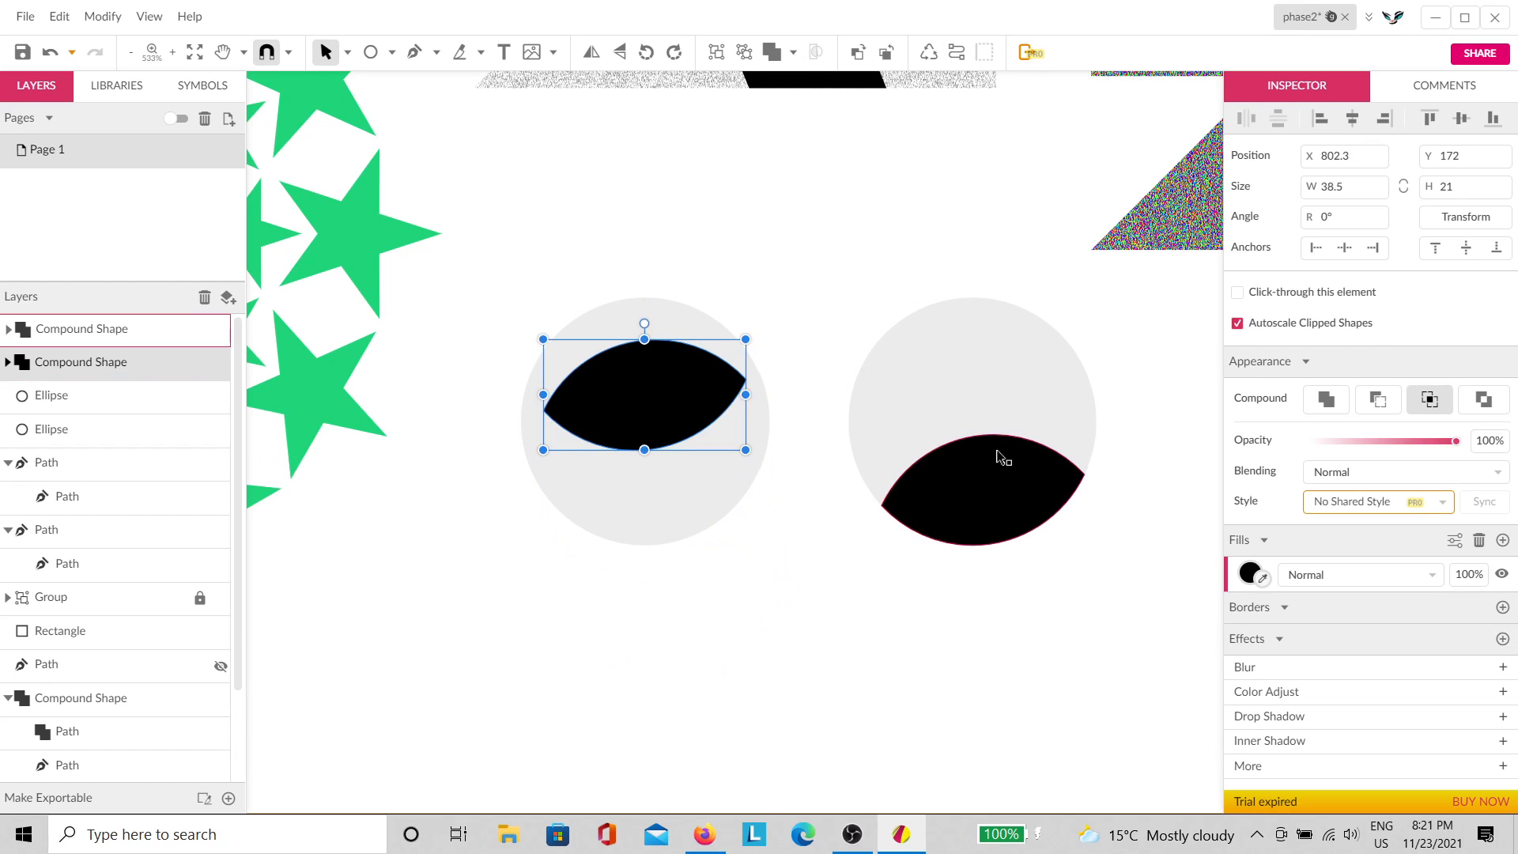
click(990, 494)
drag(990, 493, 990, 419)
click(761, 489)
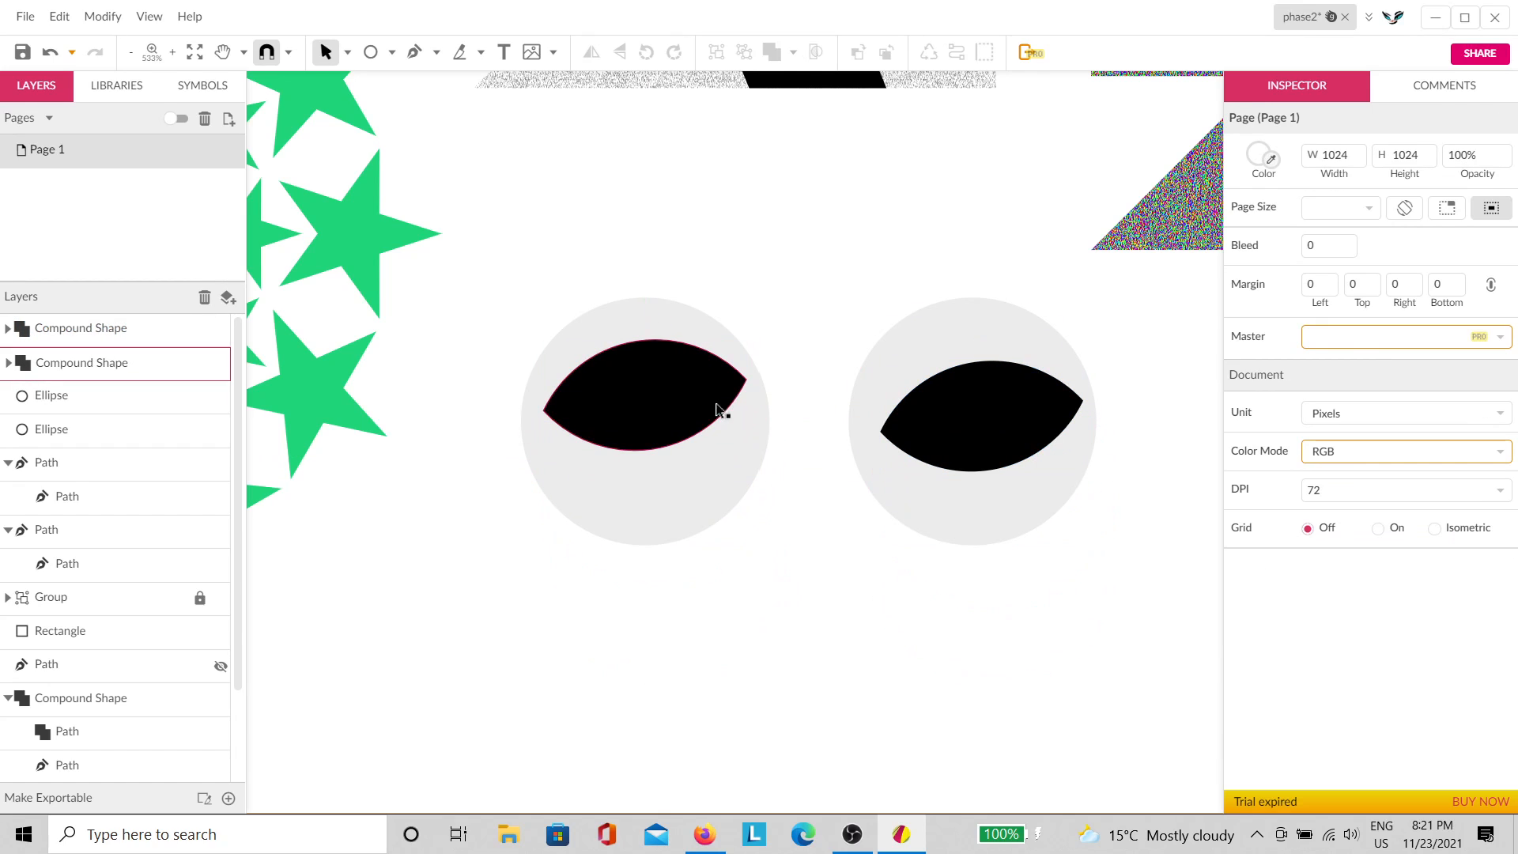
Step: Delete the lower intersecting ellipse from inside the left lens-shaped compound shape
click(670, 435)
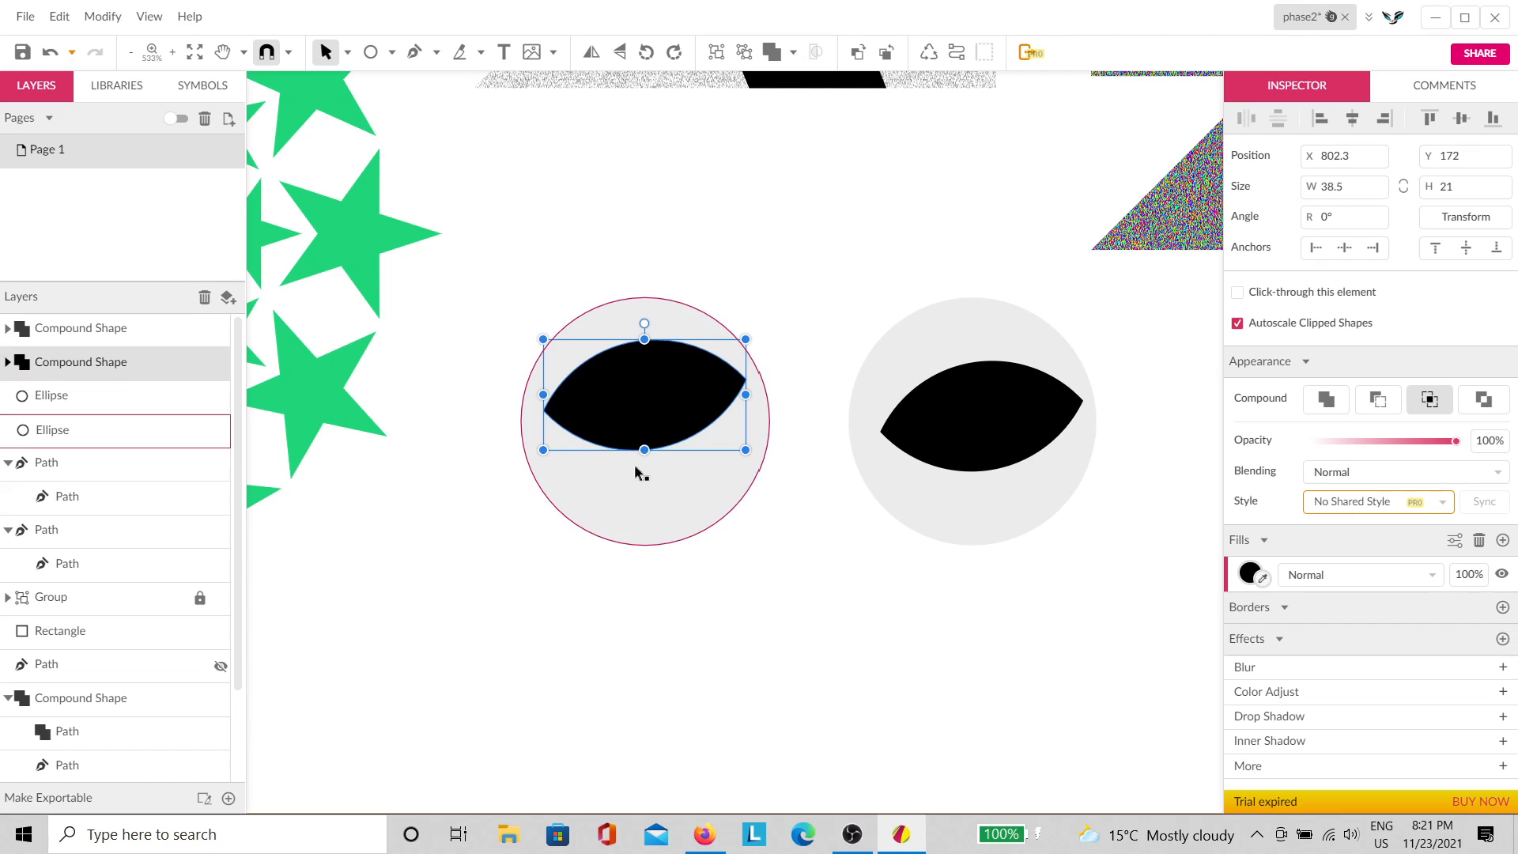
double_click(726, 445)
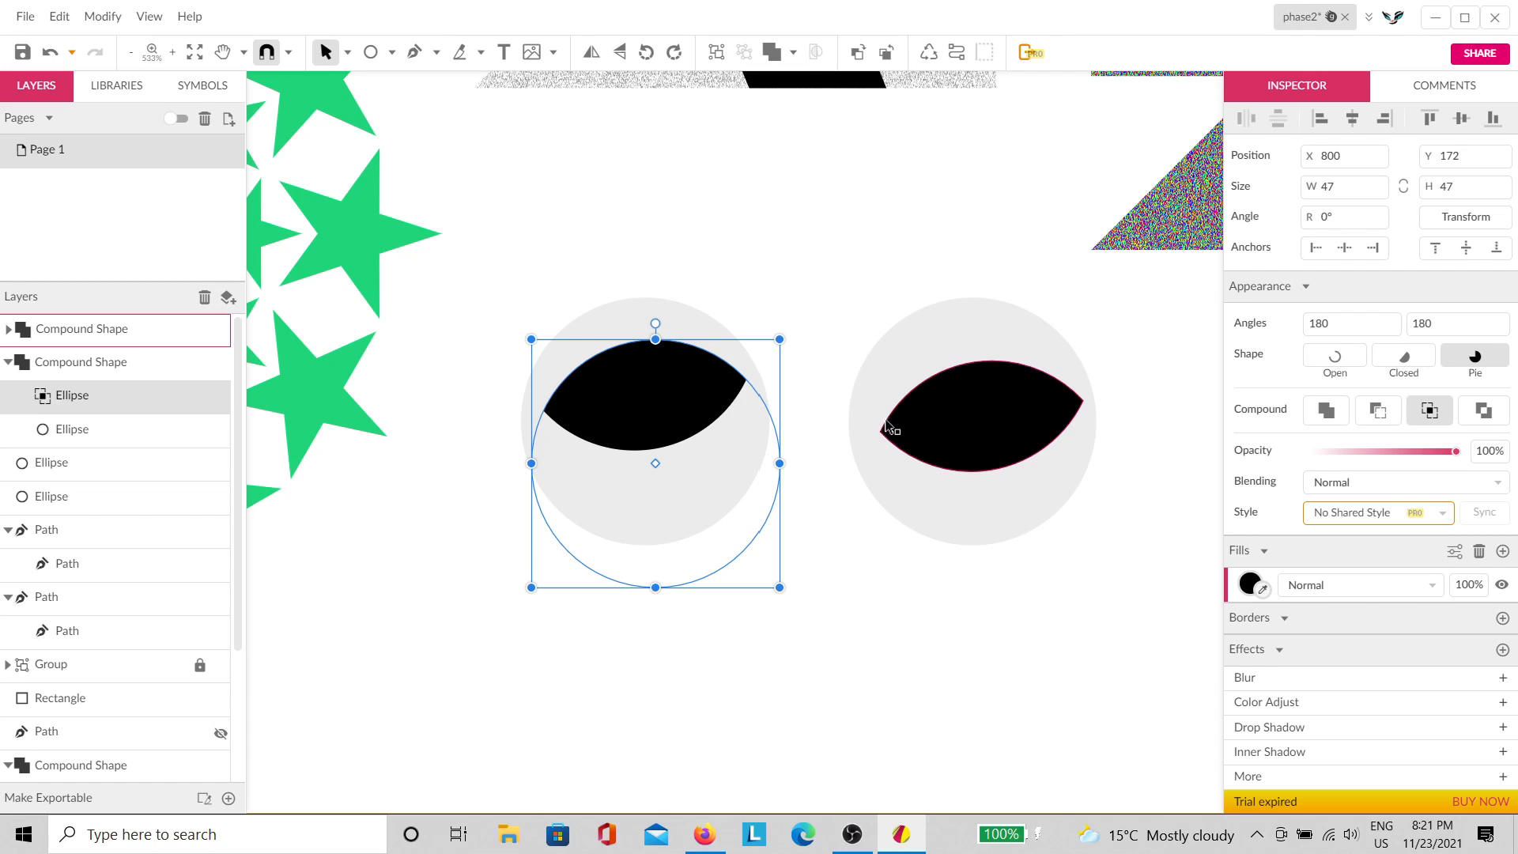
key(Delete)
click(711, 363)
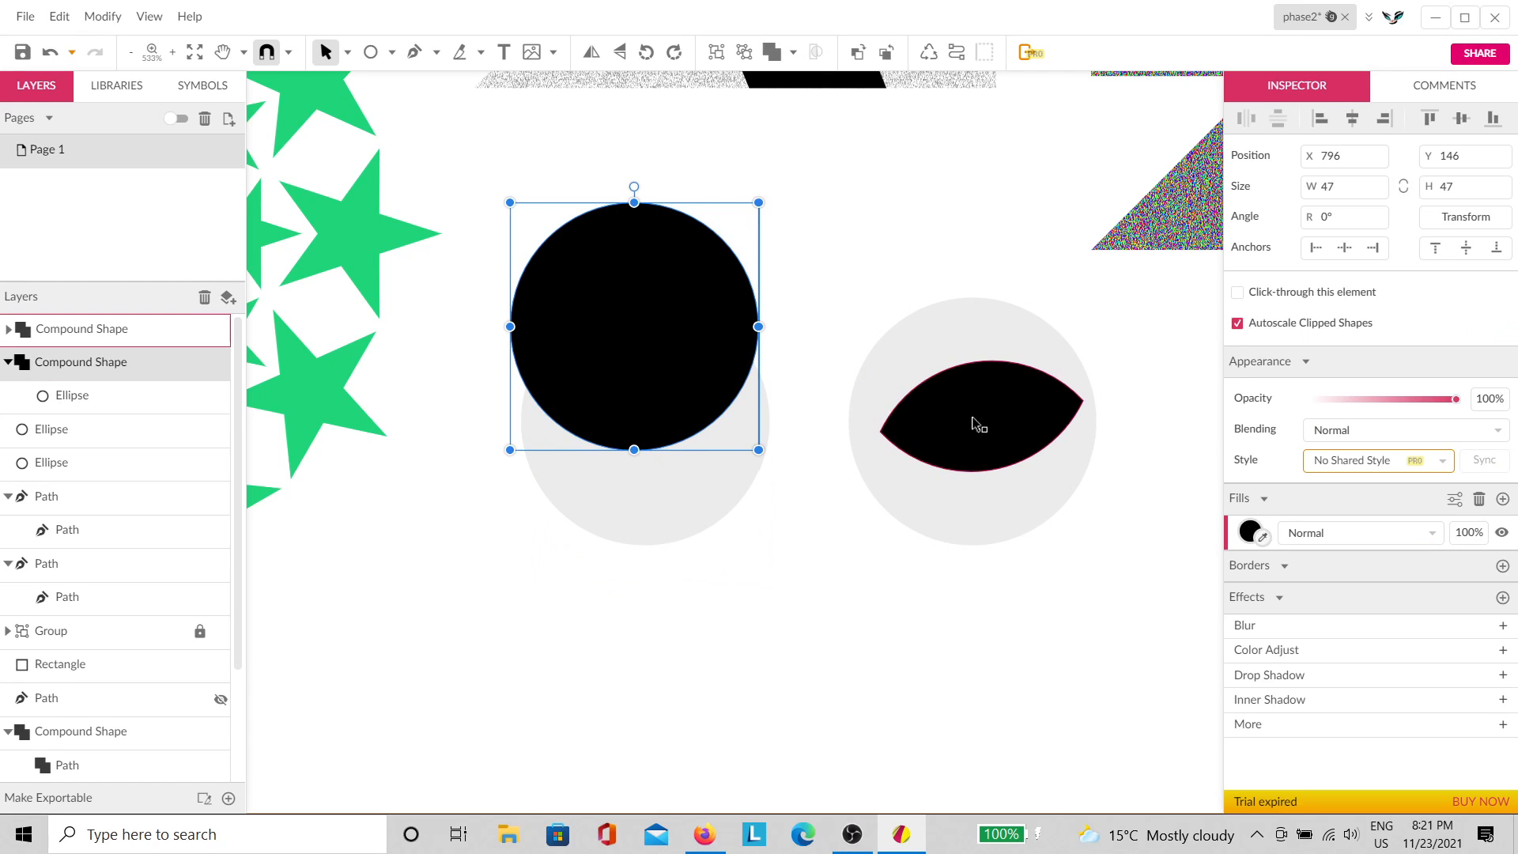
Step: Delete the right-hand black lens and the light grey circle behind it
click(988, 423)
key(Delete)
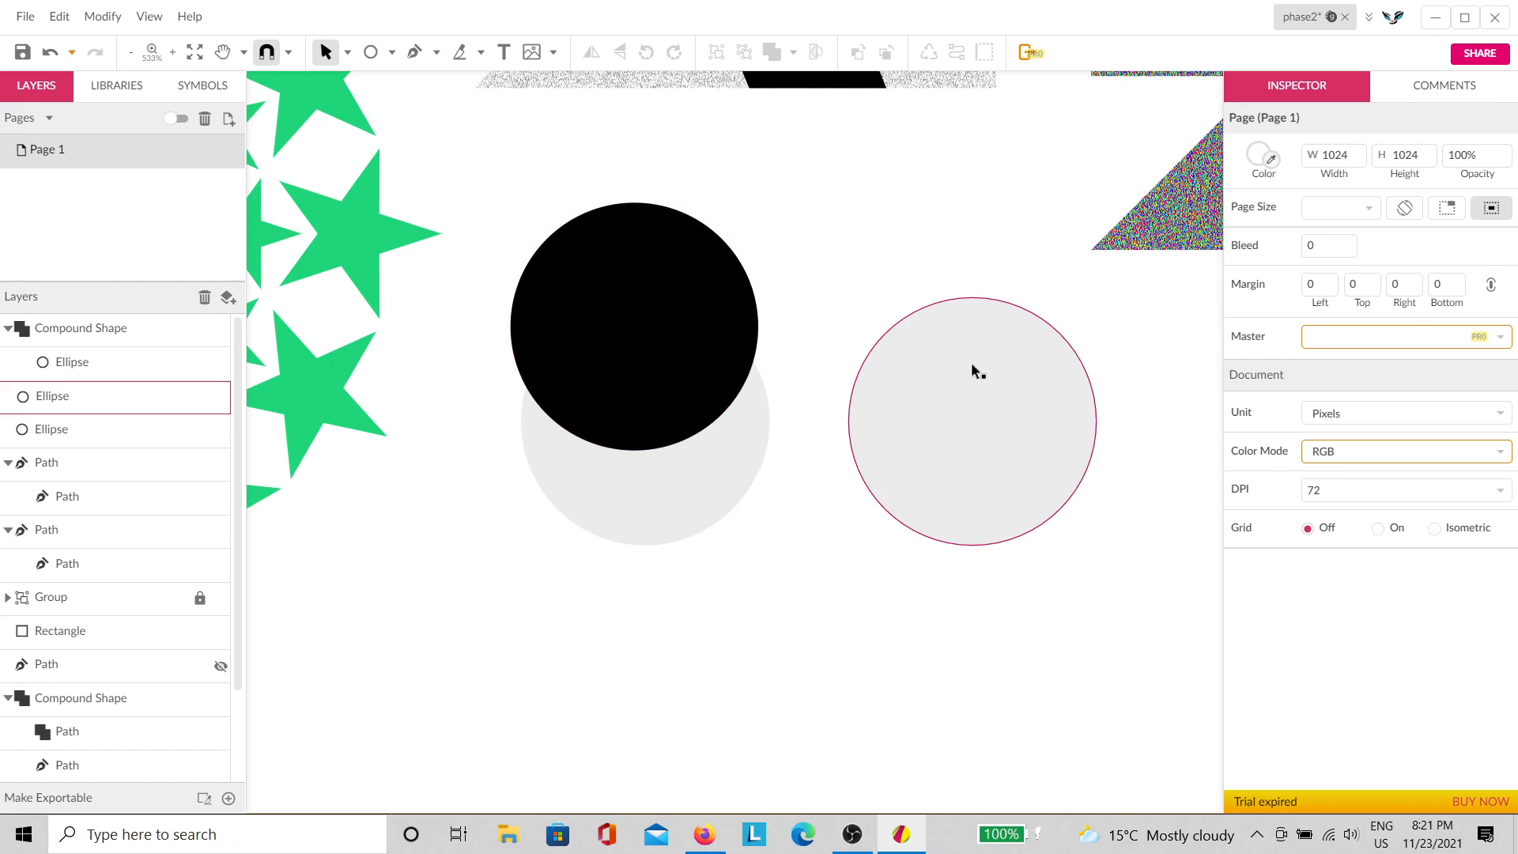
click(977, 412)
key(Delete)
Step: Move the black circle over the grey circle's lower edge and shrink it to 33 × 33 px at X 805, Y 187
click(740, 315)
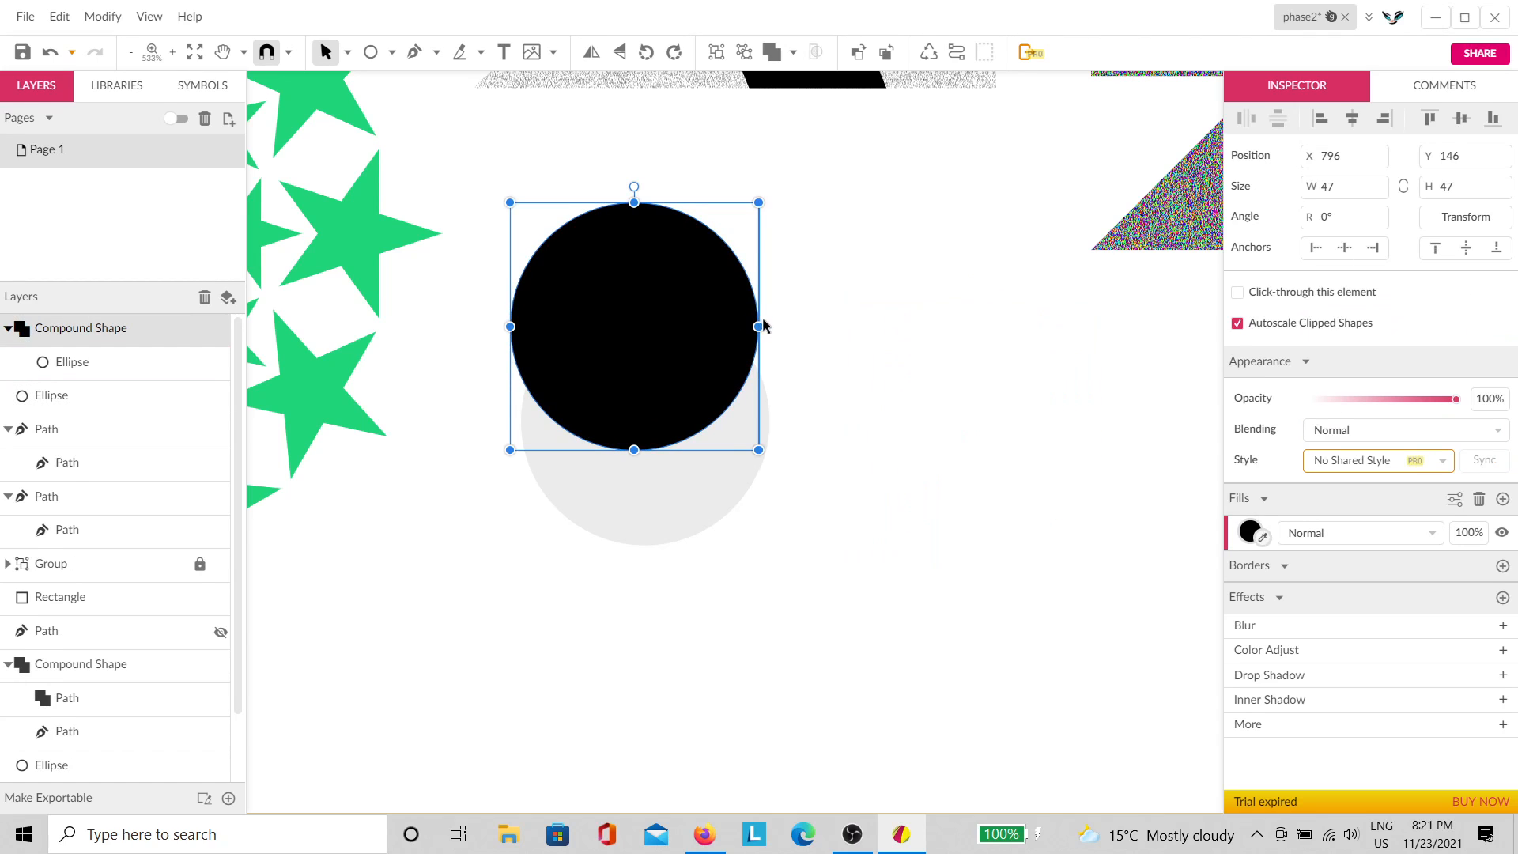
drag(725, 300, 754, 511)
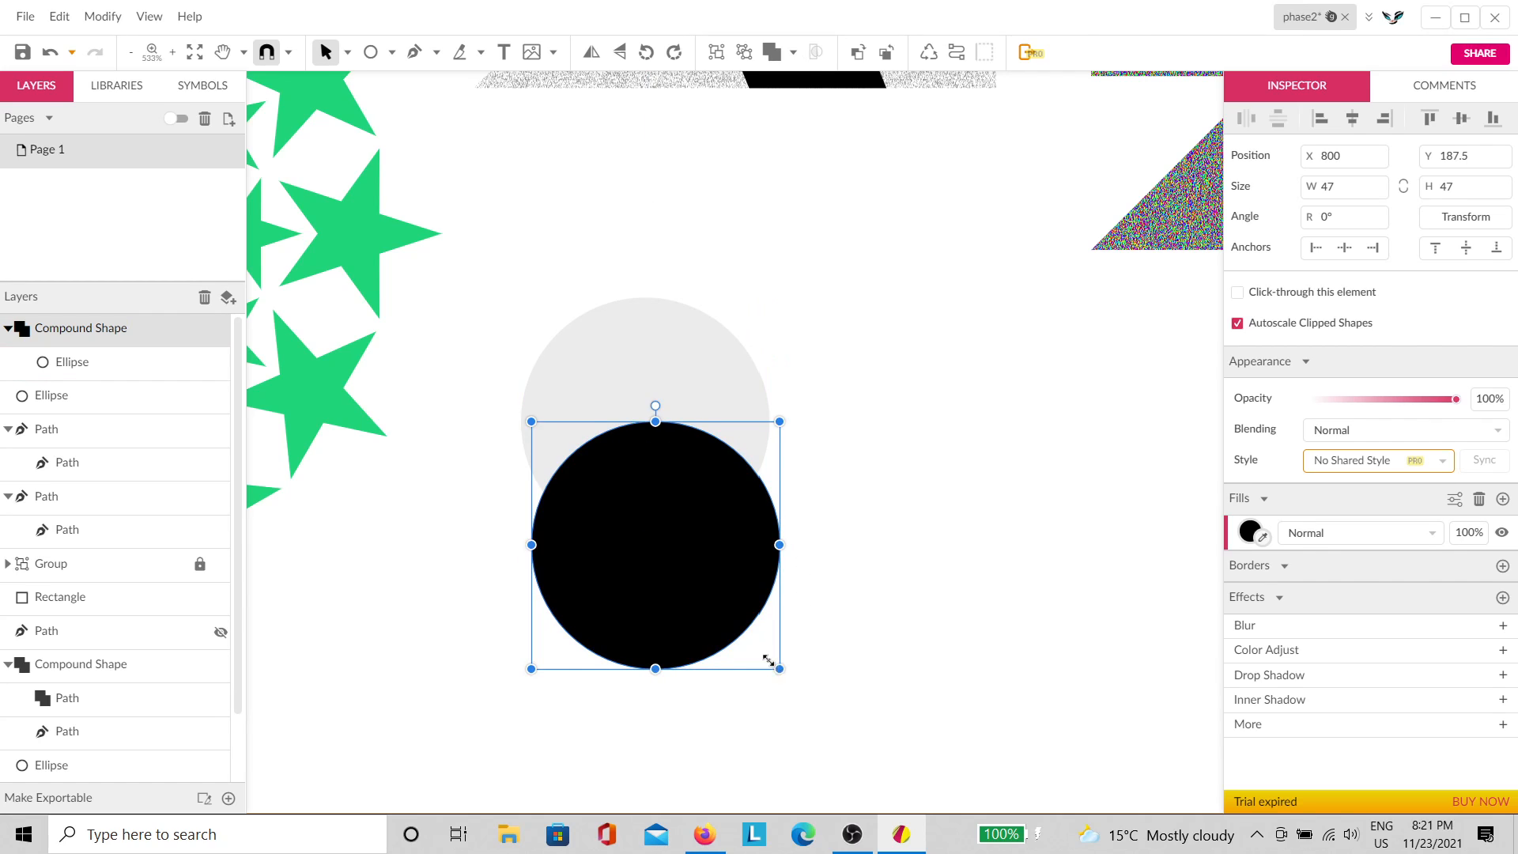
drag(767, 660, 676, 551)
click(869, 488)
Step: Clip the small black circle inside the light grey circle
drag(840, 319, 613, 534)
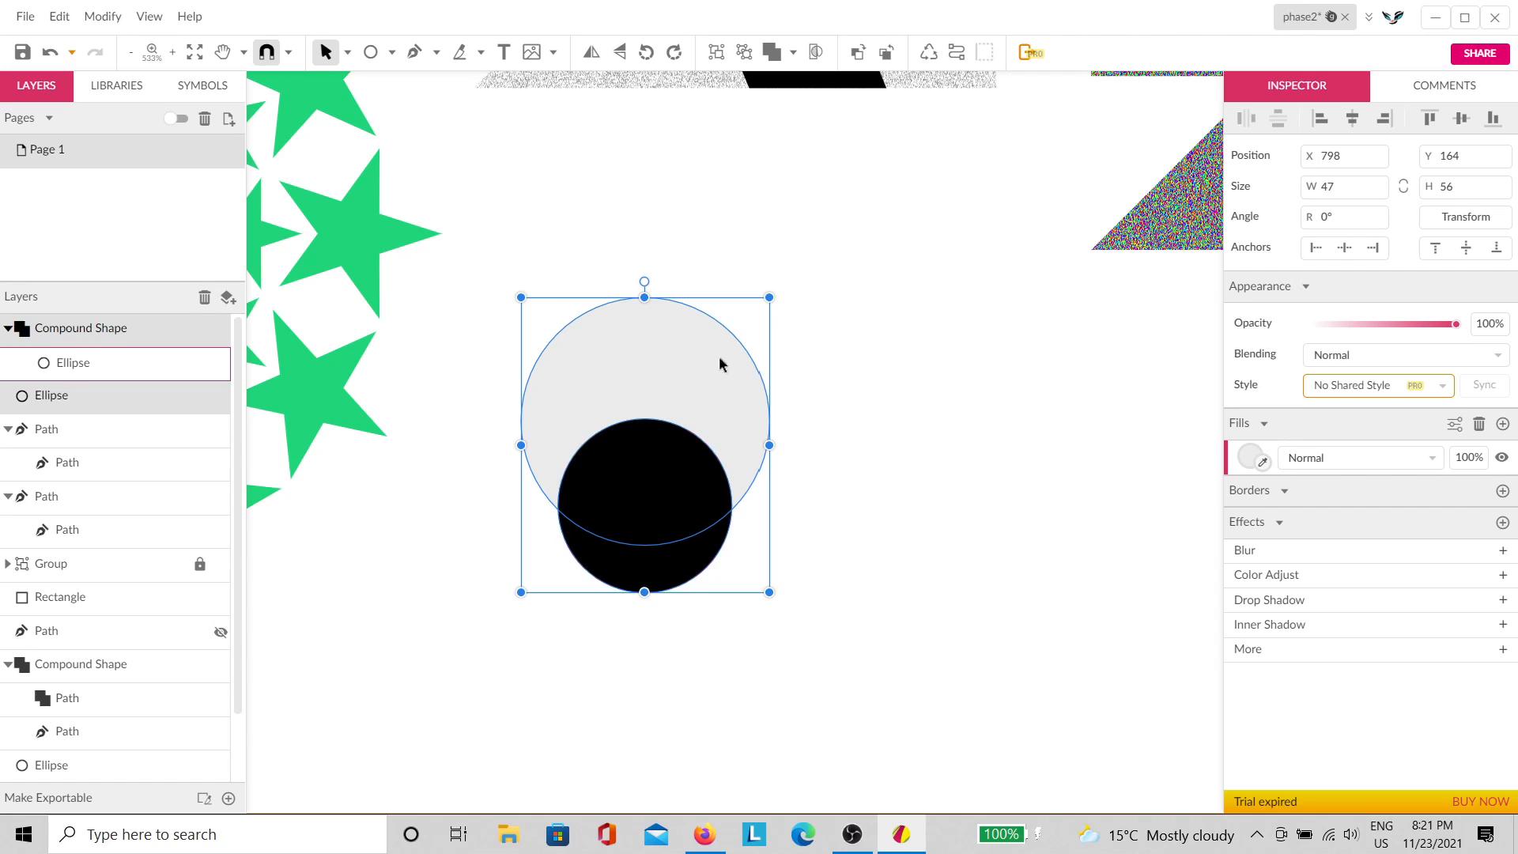
click(793, 52)
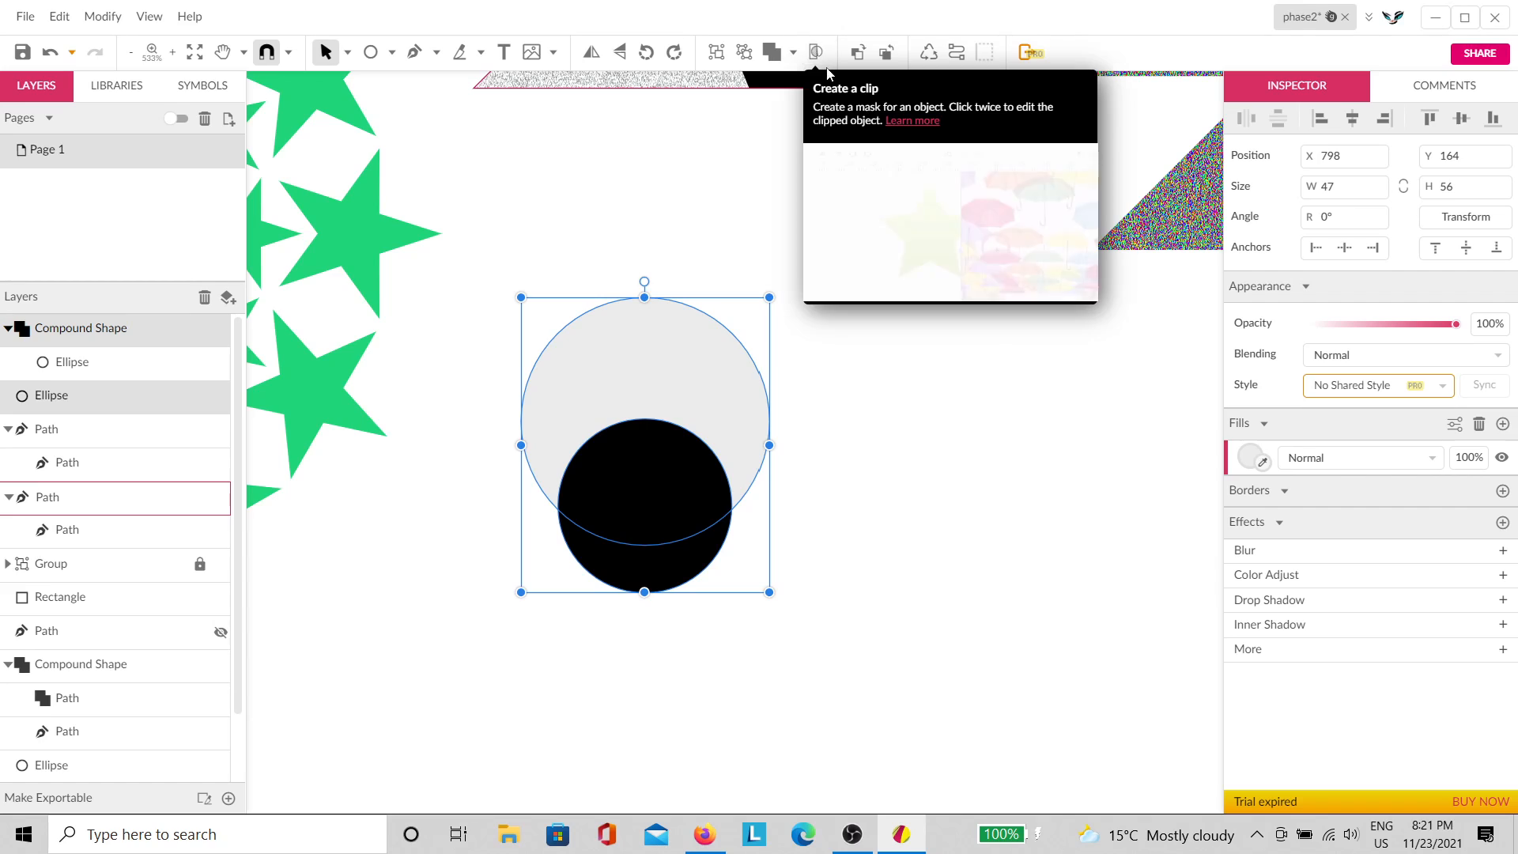
click(816, 52)
click(832, 340)
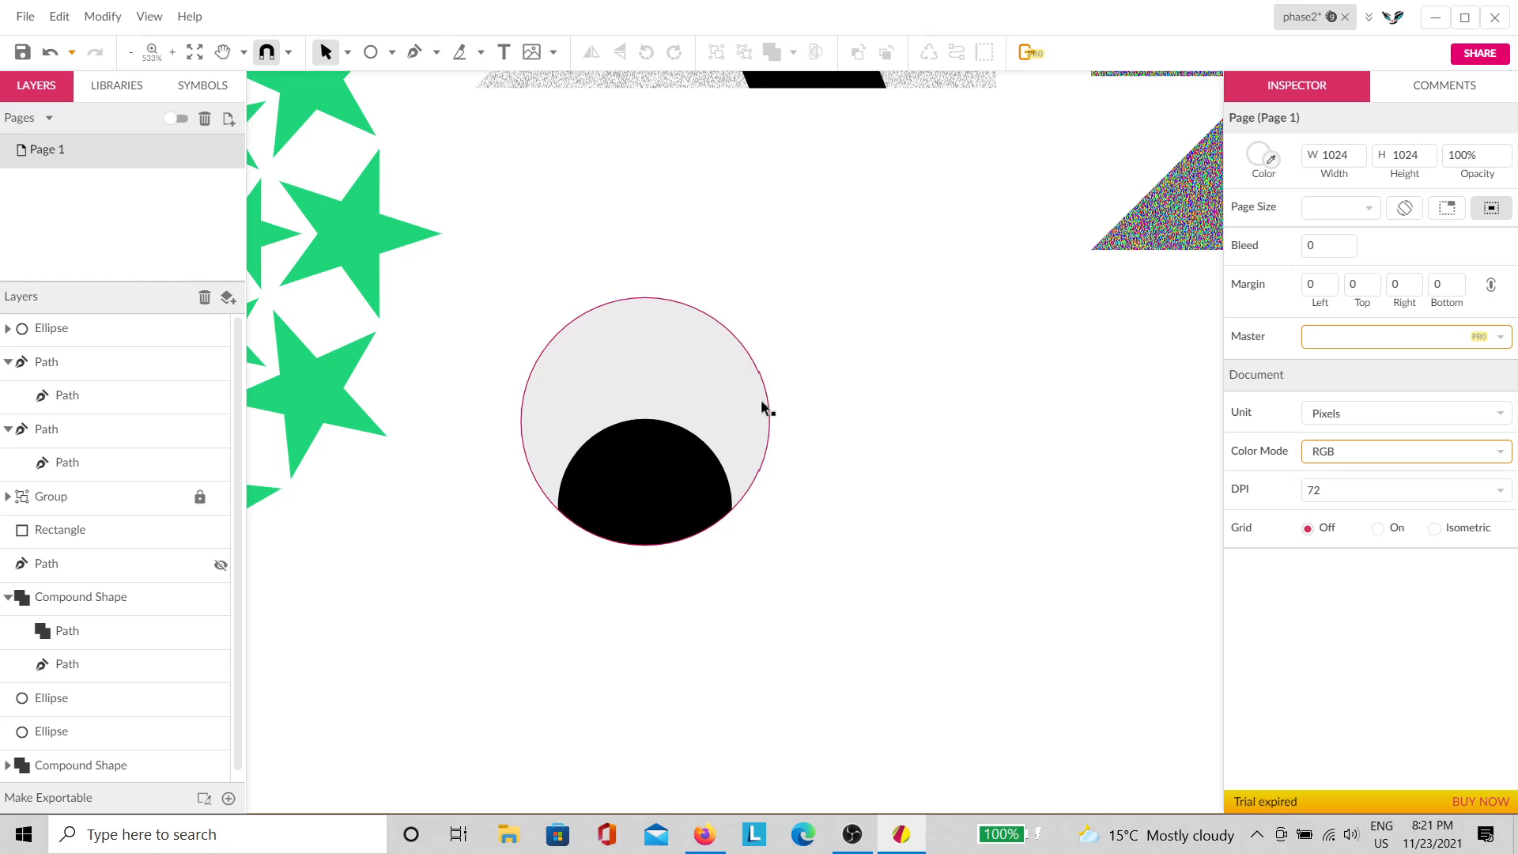
Step: Move the clipped black circle within the grey circle to X 806, Y 180
click(658, 492)
double_click(659, 485)
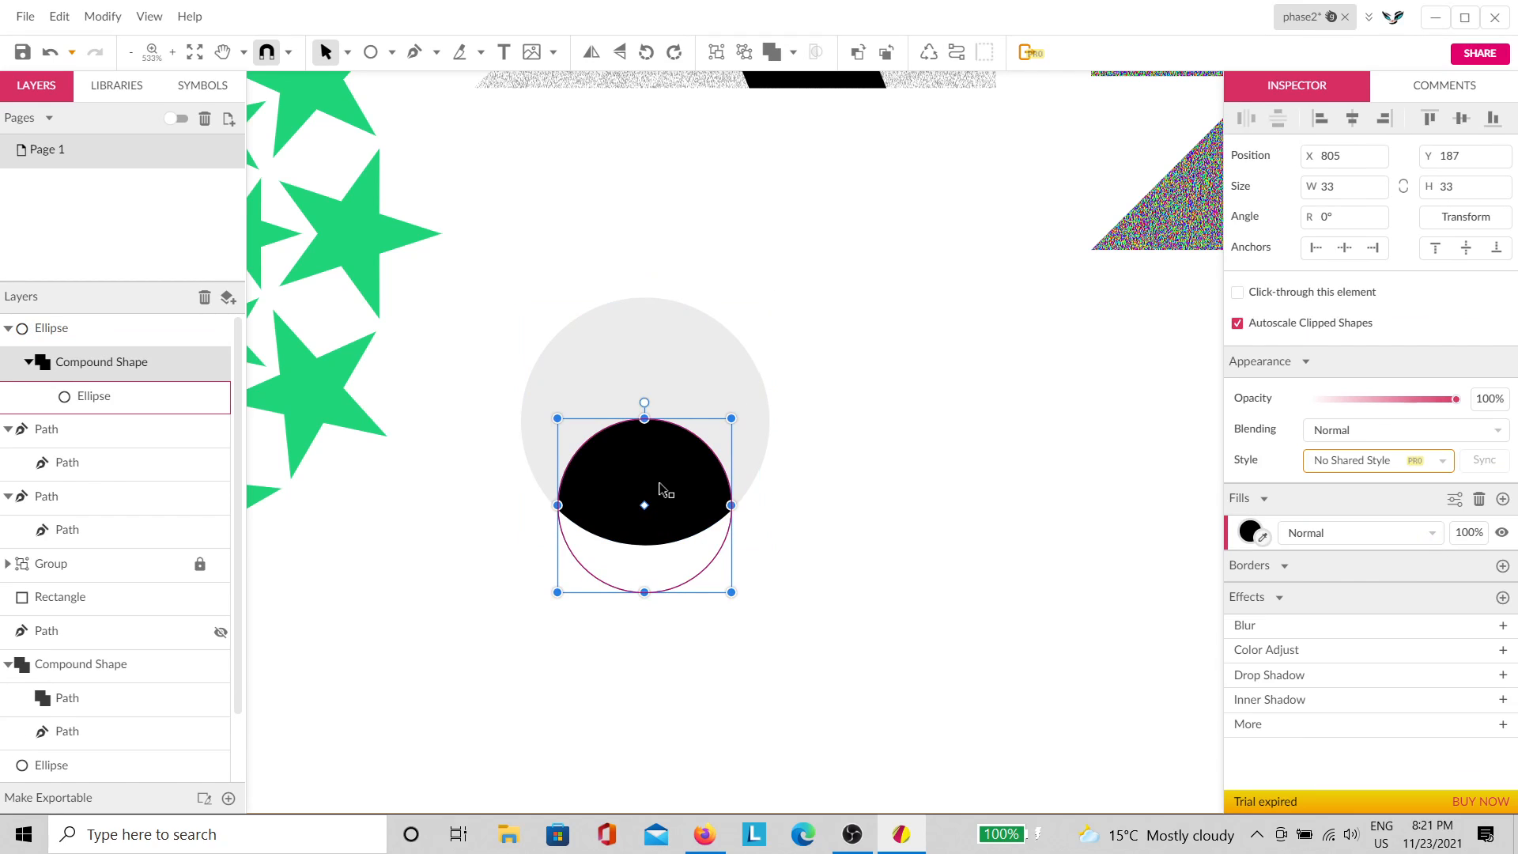
drag(660, 484, 686, 465)
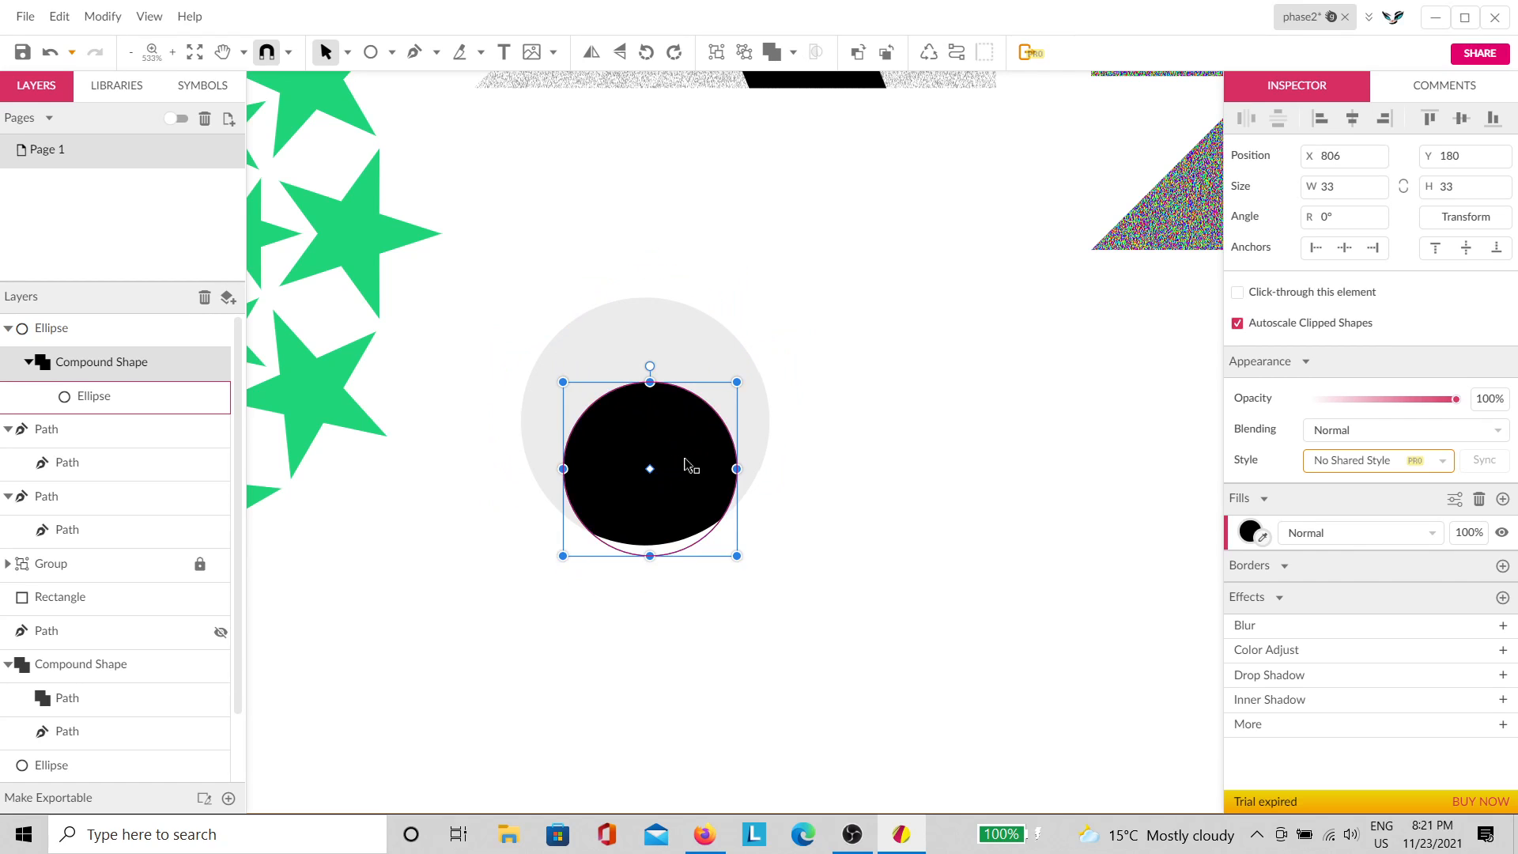
click(804, 407)
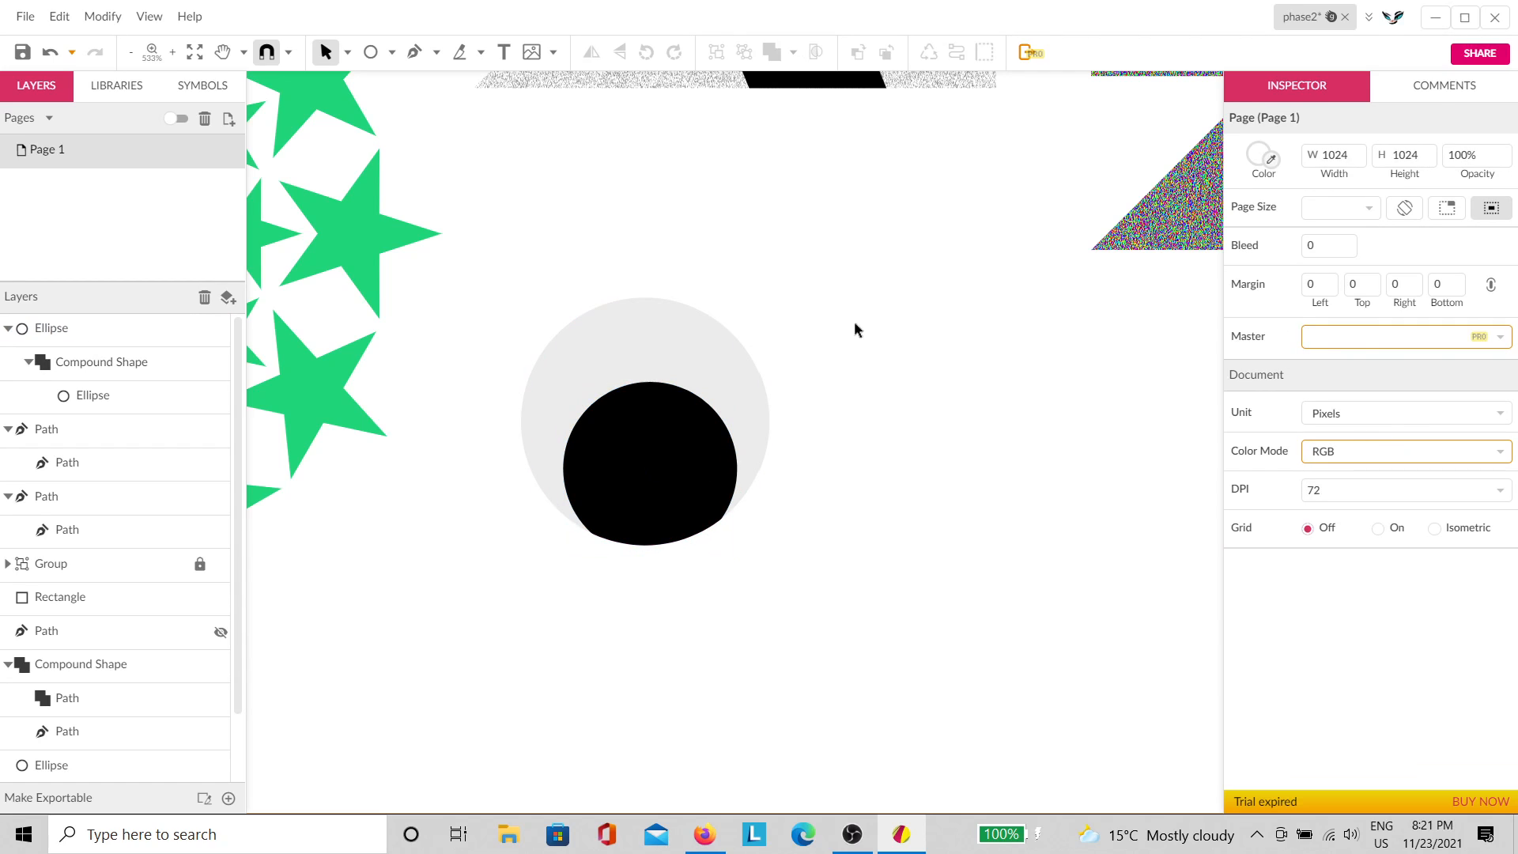
Step: Duplicate the clipped eye and place the copy to the right at X 864.5, Y 164
drag(854, 324, 1037, 437)
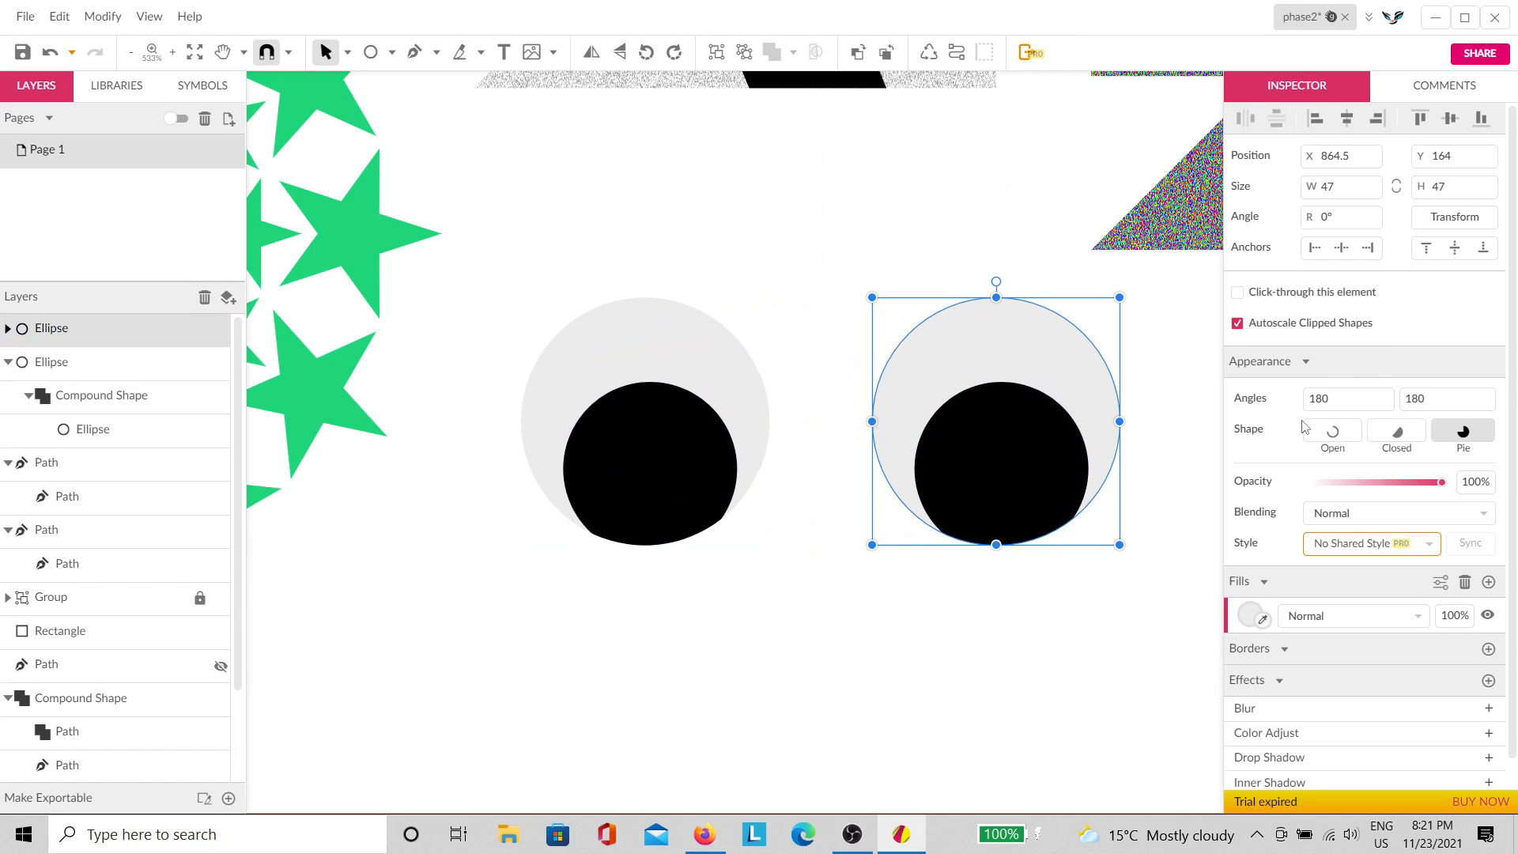
click(1182, 464)
click(1051, 475)
click(1126, 510)
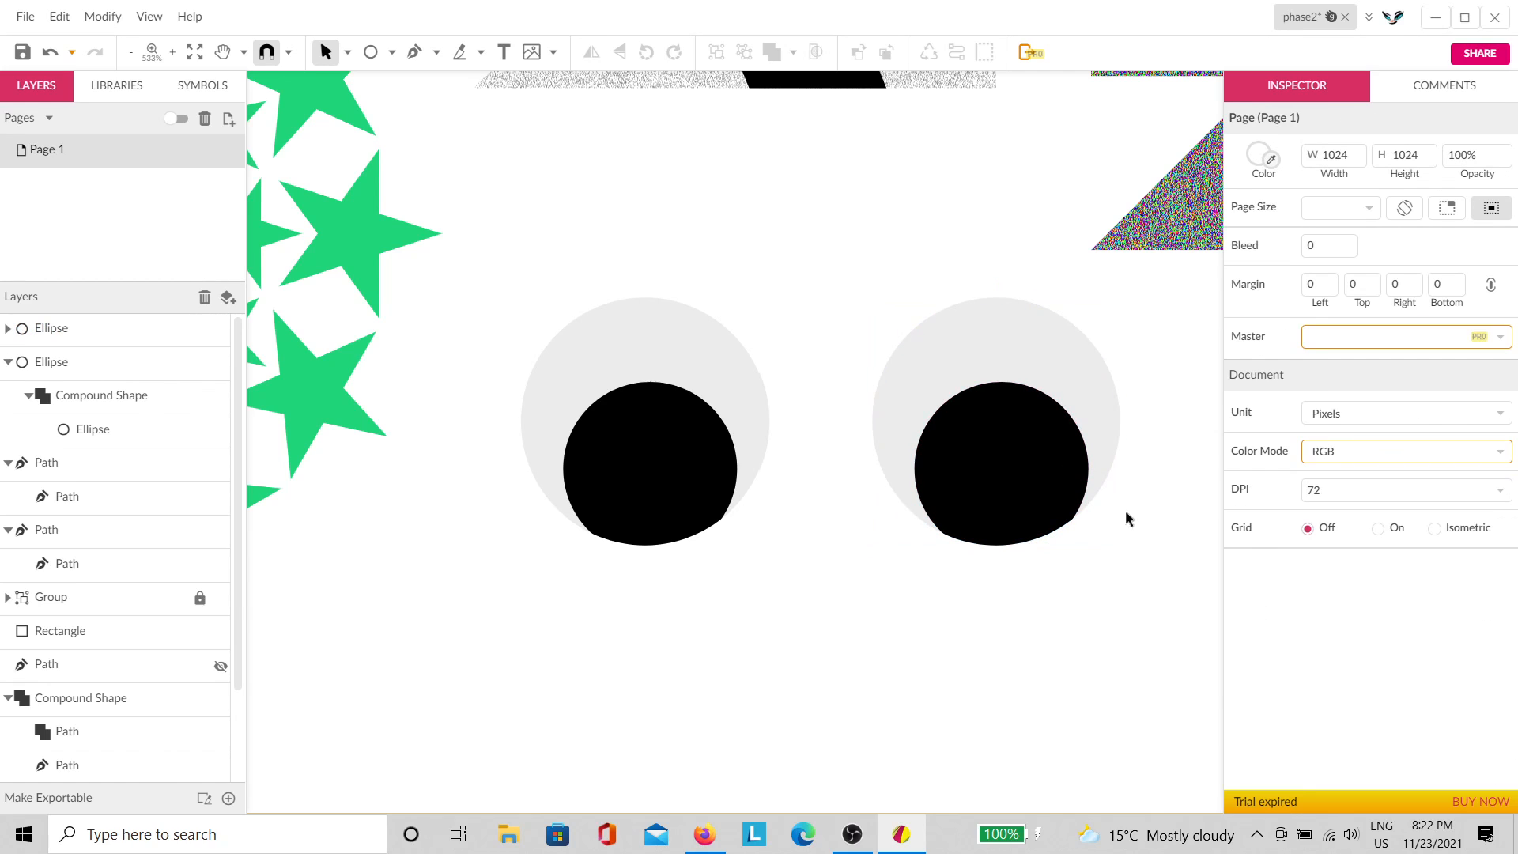
scroll(1082, 540, down, 1)
scroll(1082, 539, down, 1)
drag(1083, 566, 637, 489)
drag(872, 508, 845, 412)
click(888, 613)
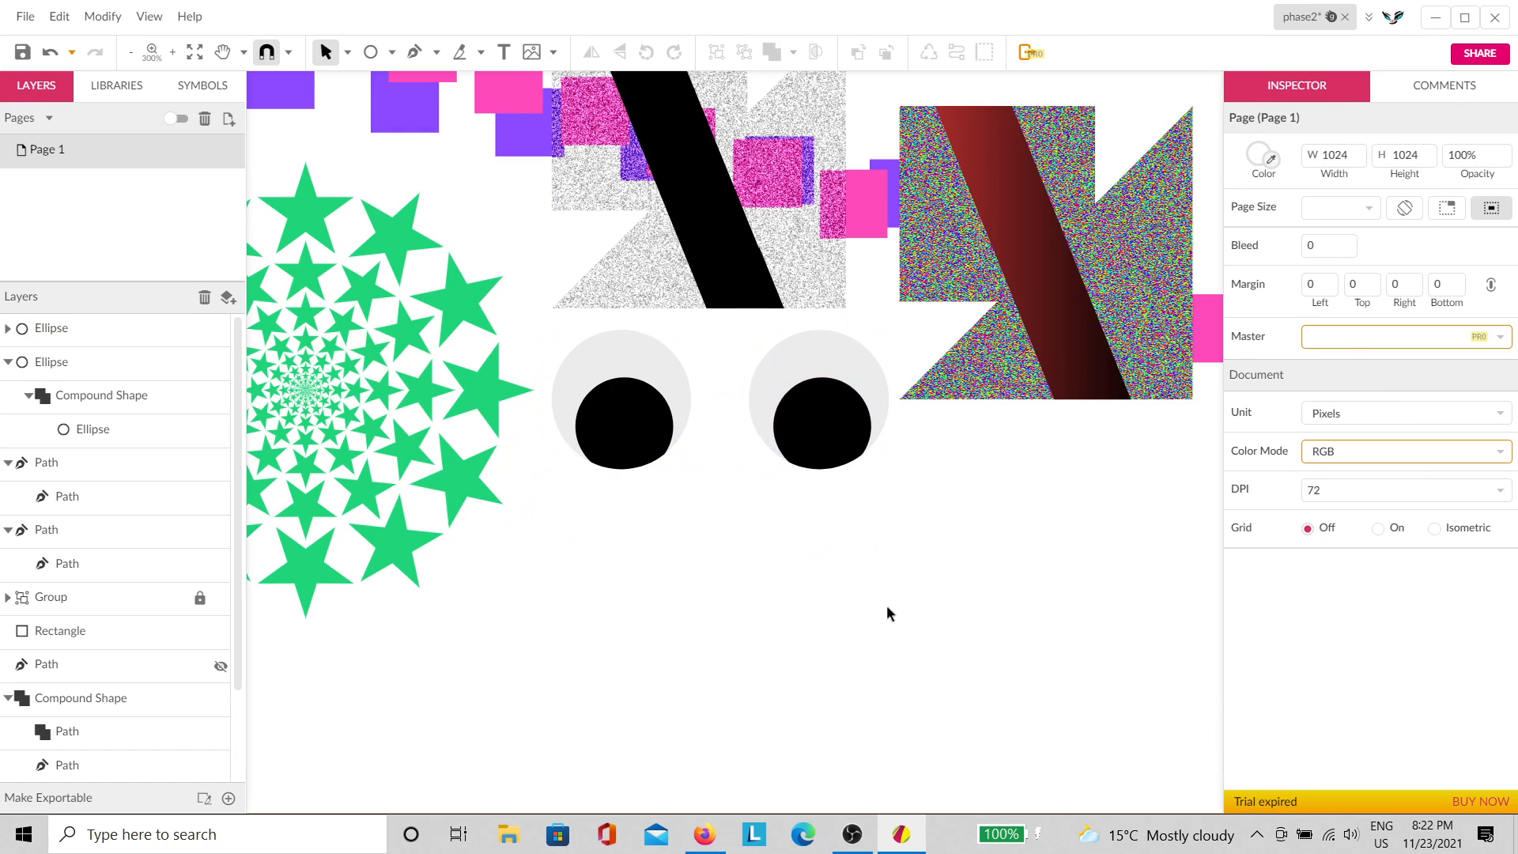
scroll(756, 561, down, 2)
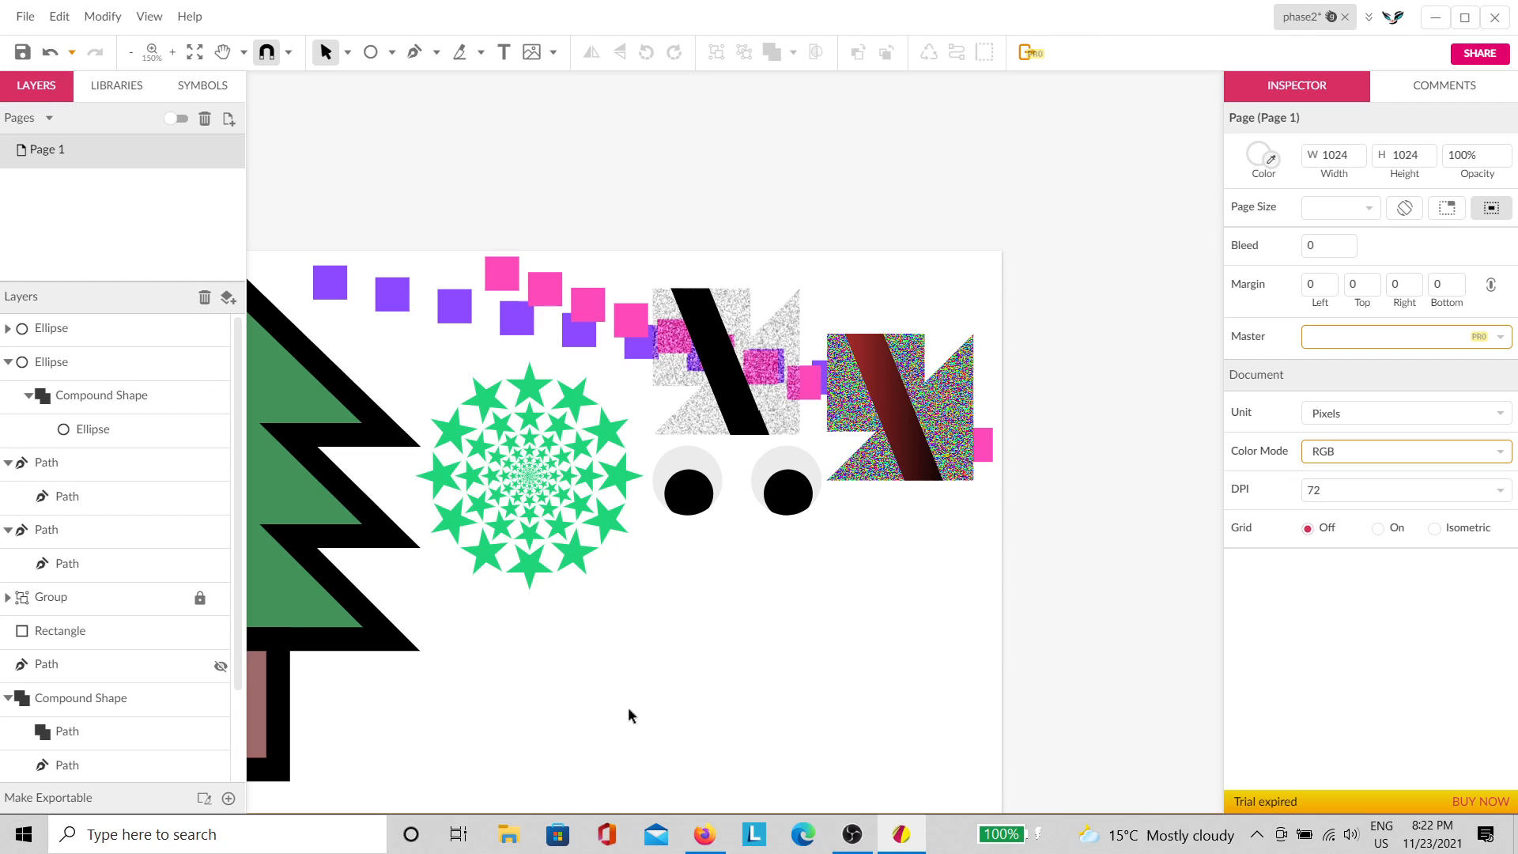
drag(680, 713, 824, 678)
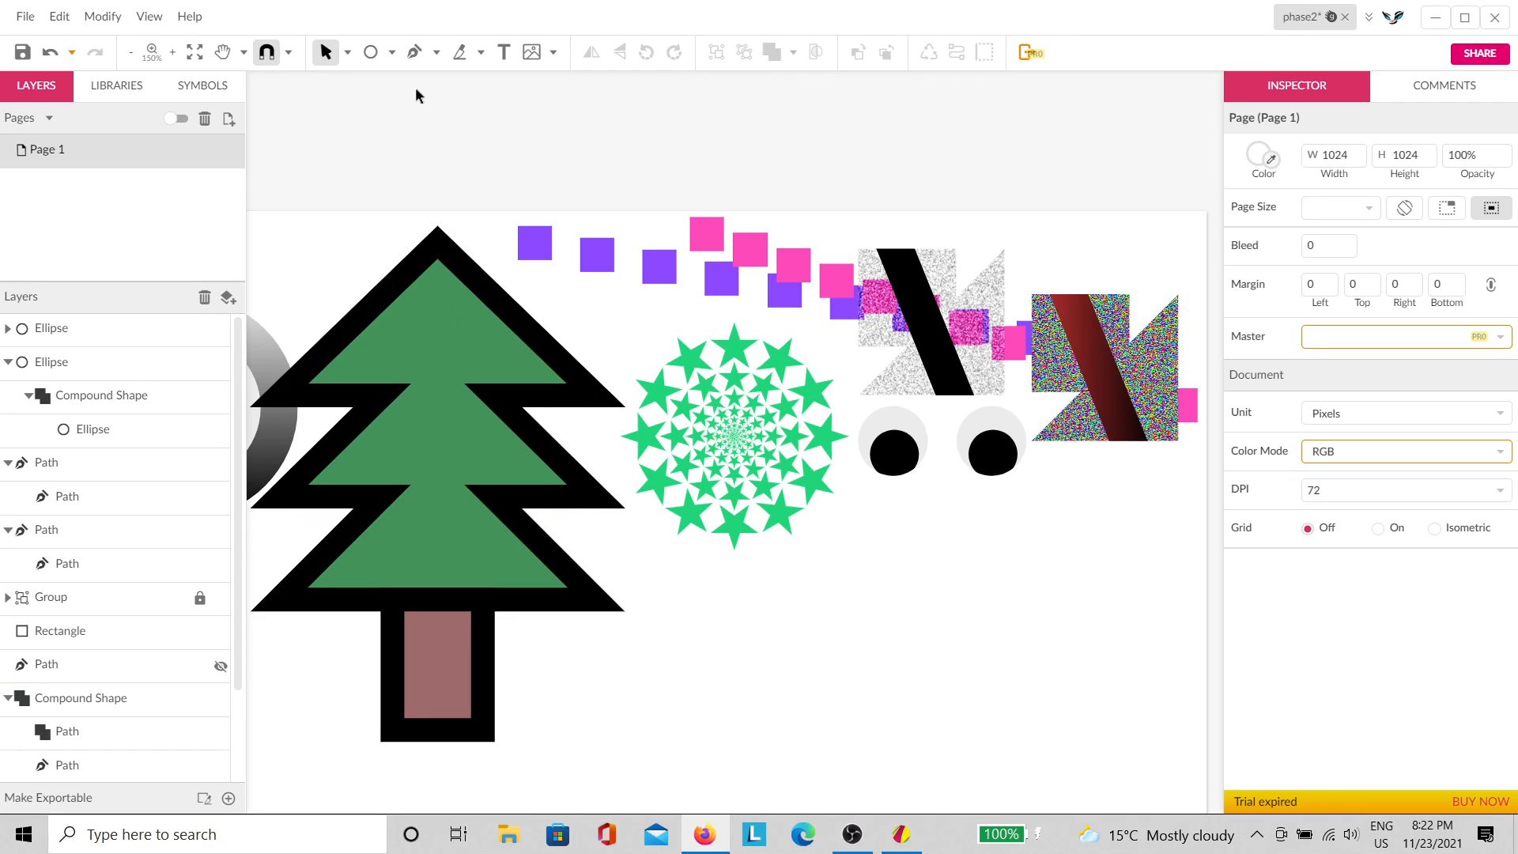
key(p)
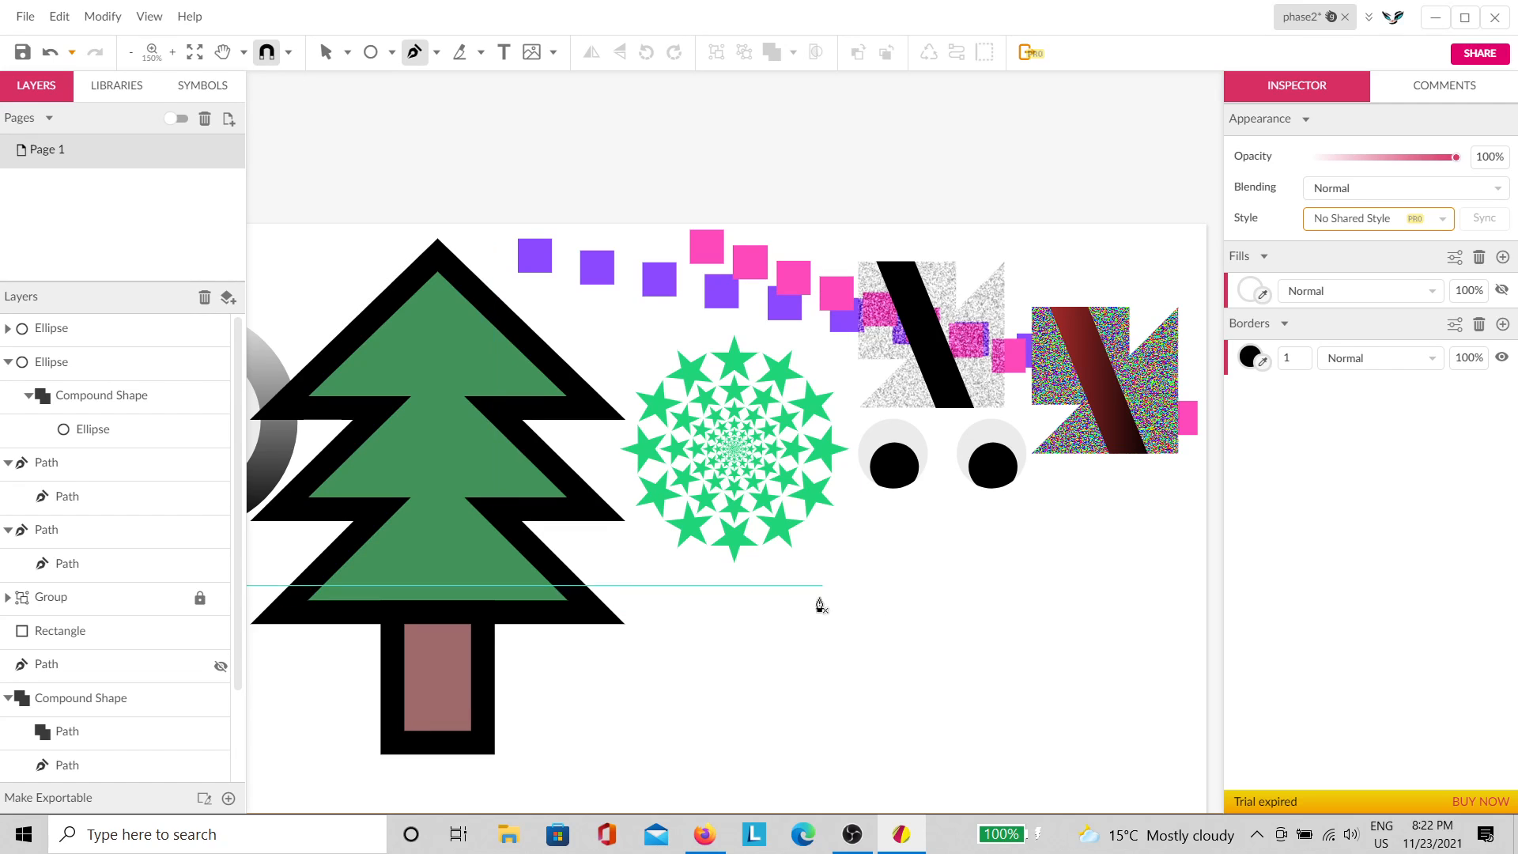
scroll(830, 637, up, 3)
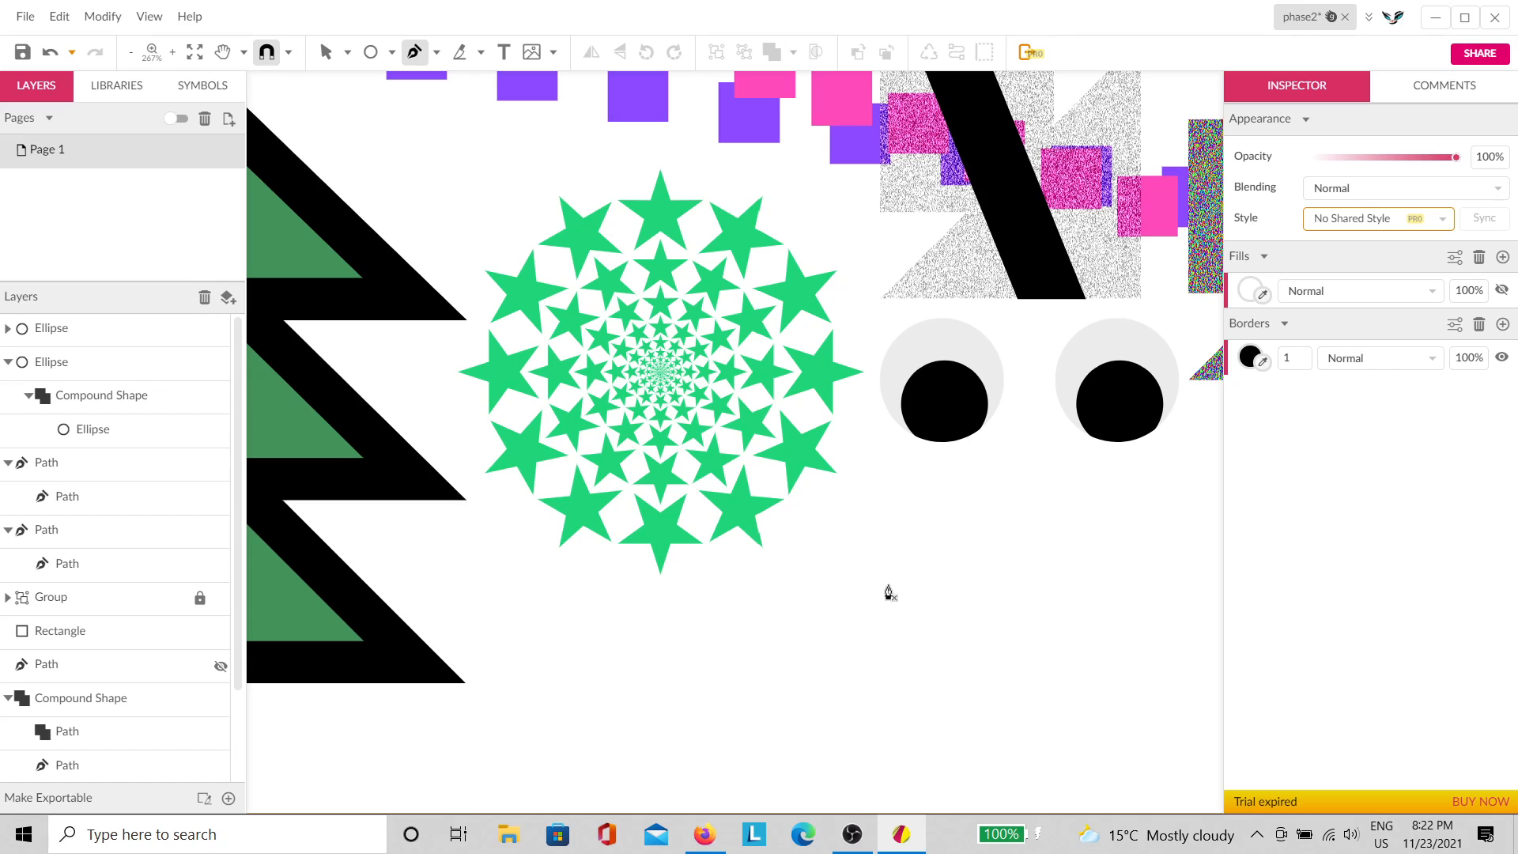
drag(875, 649, 738, 553)
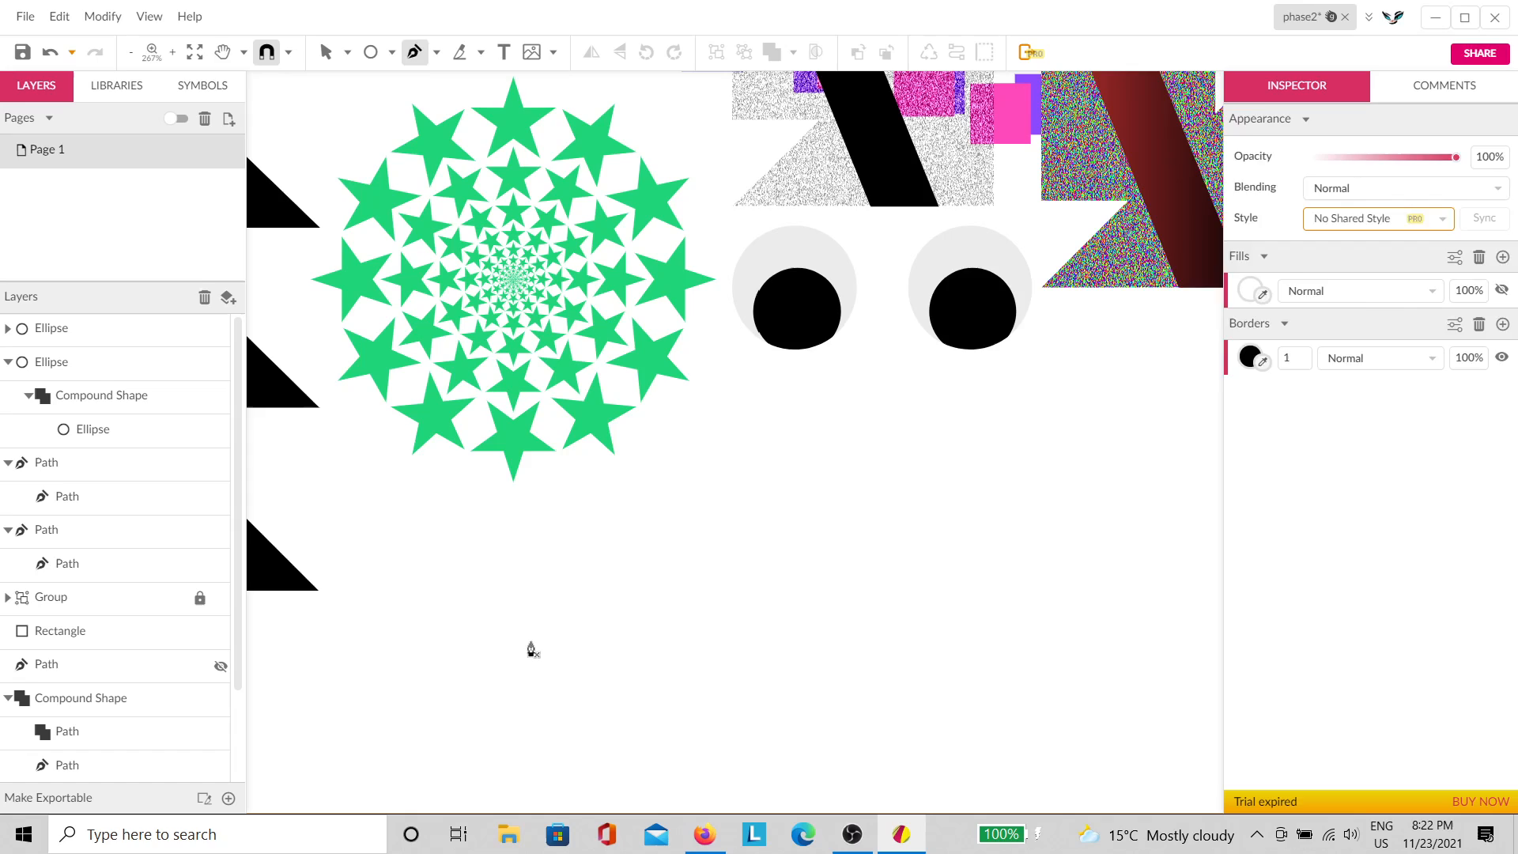
drag(531, 650, 579, 619)
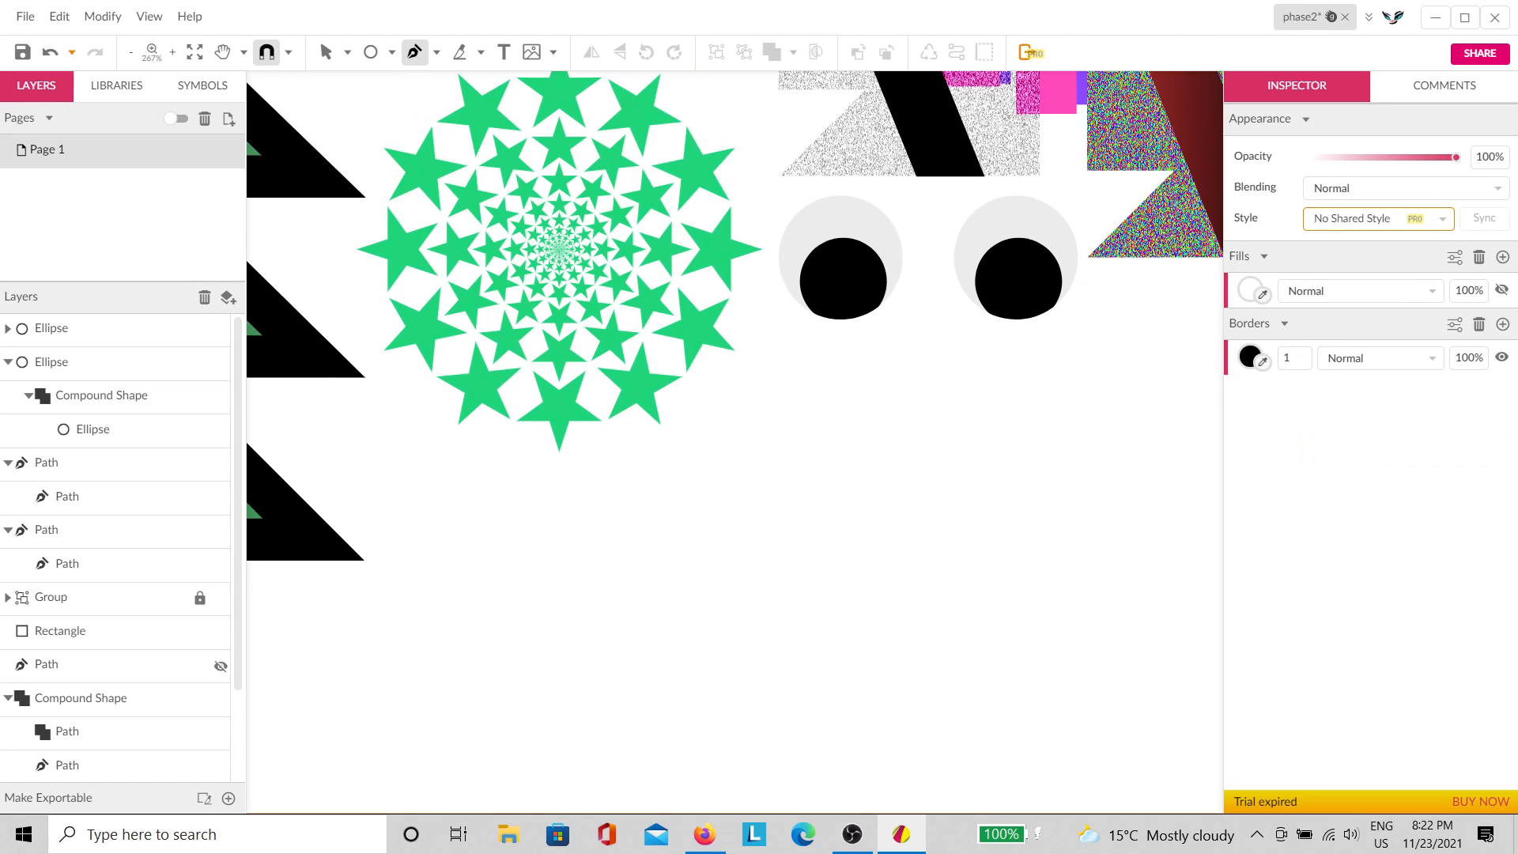
key(Escape)
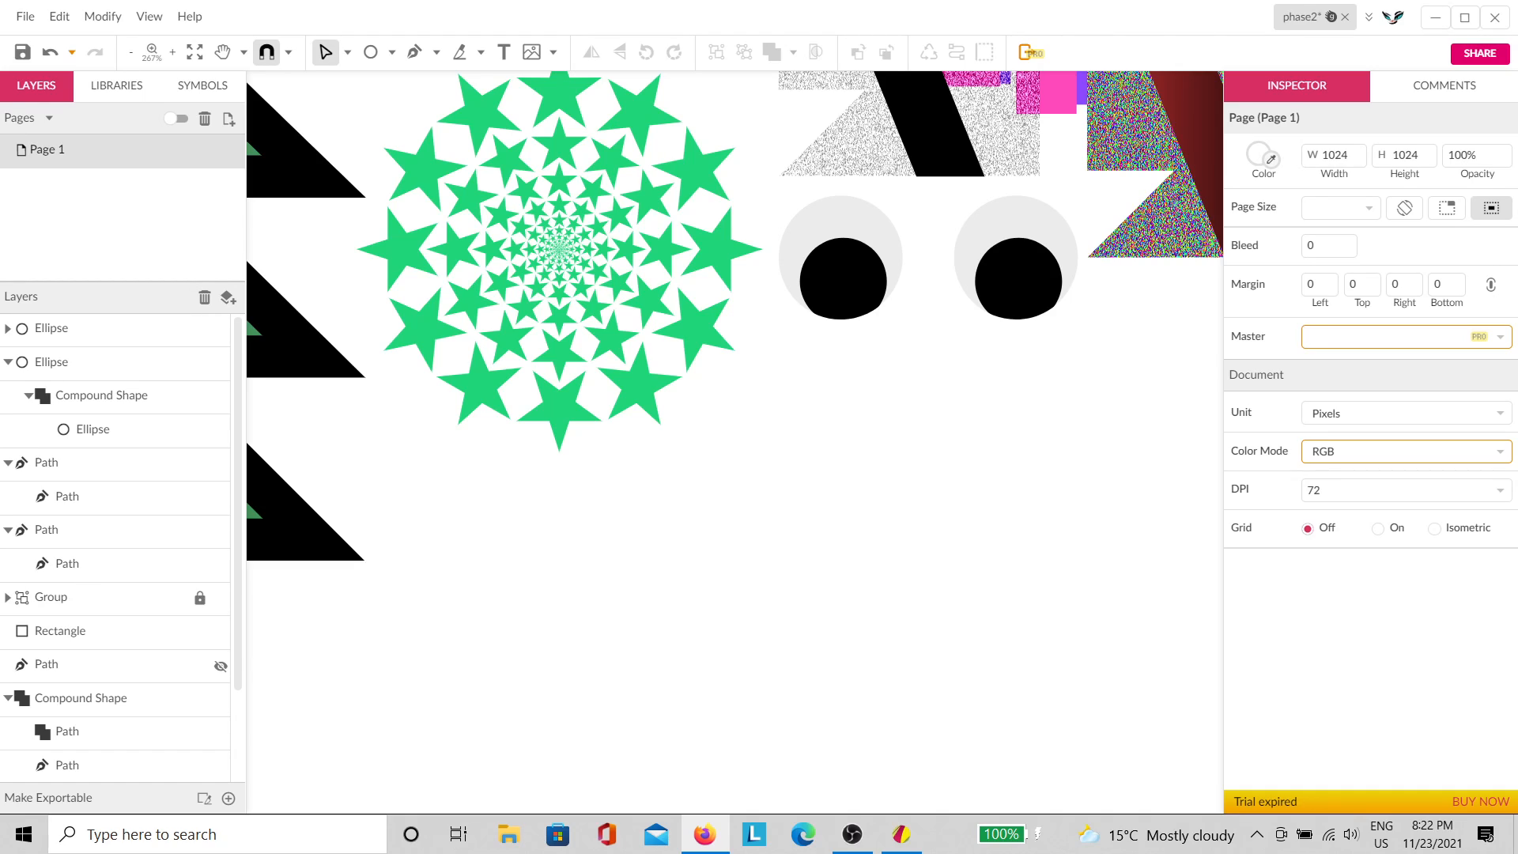
Step: Draw an open arch about 47 × 23.6 px below the left eye with the Pen tool and set its border width to 8
click(413, 53)
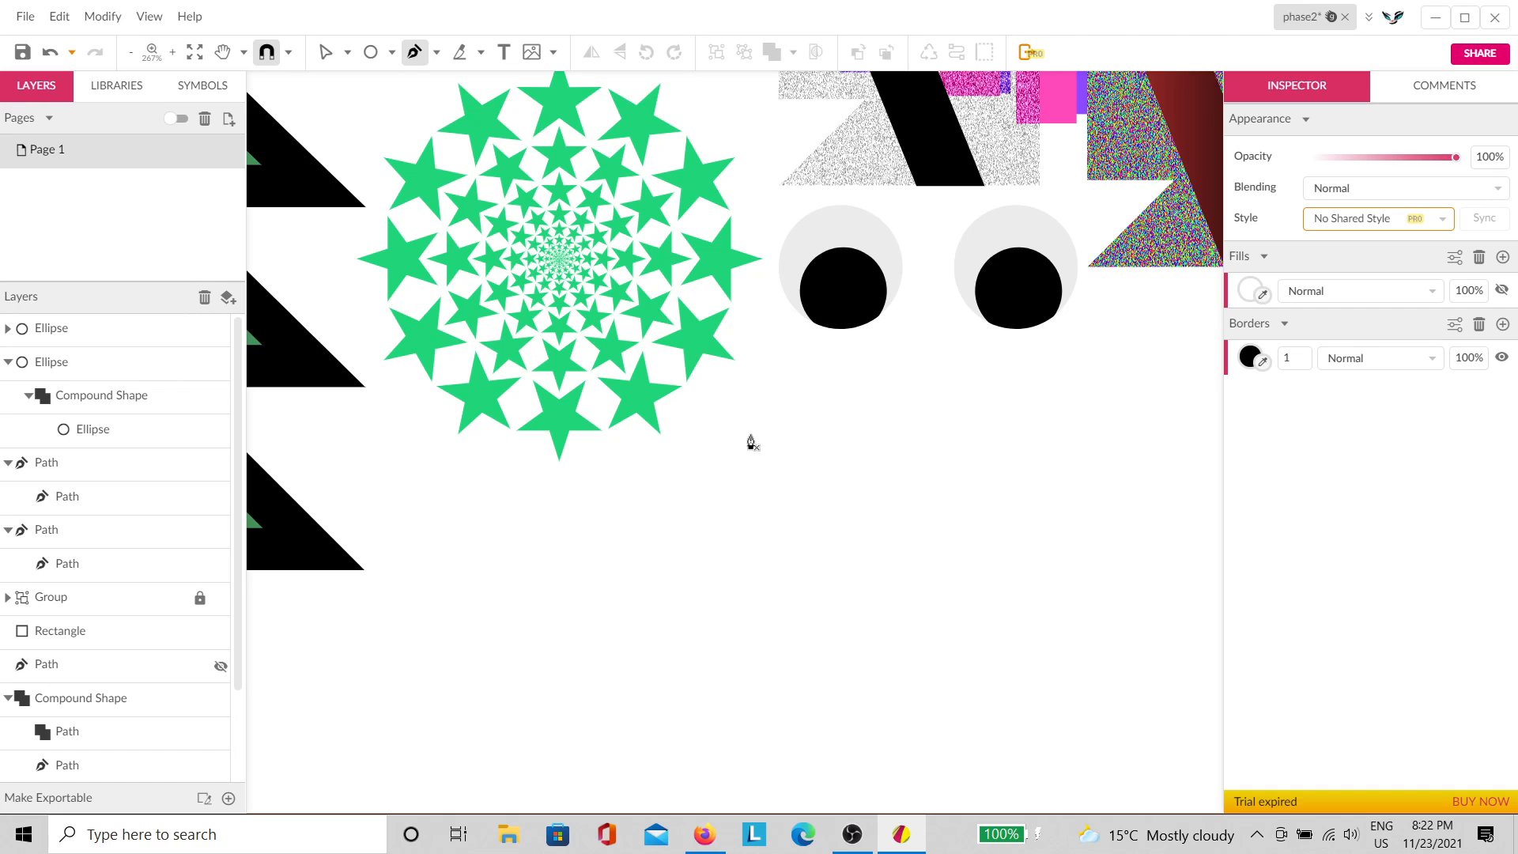
drag(770, 456, 771, 378)
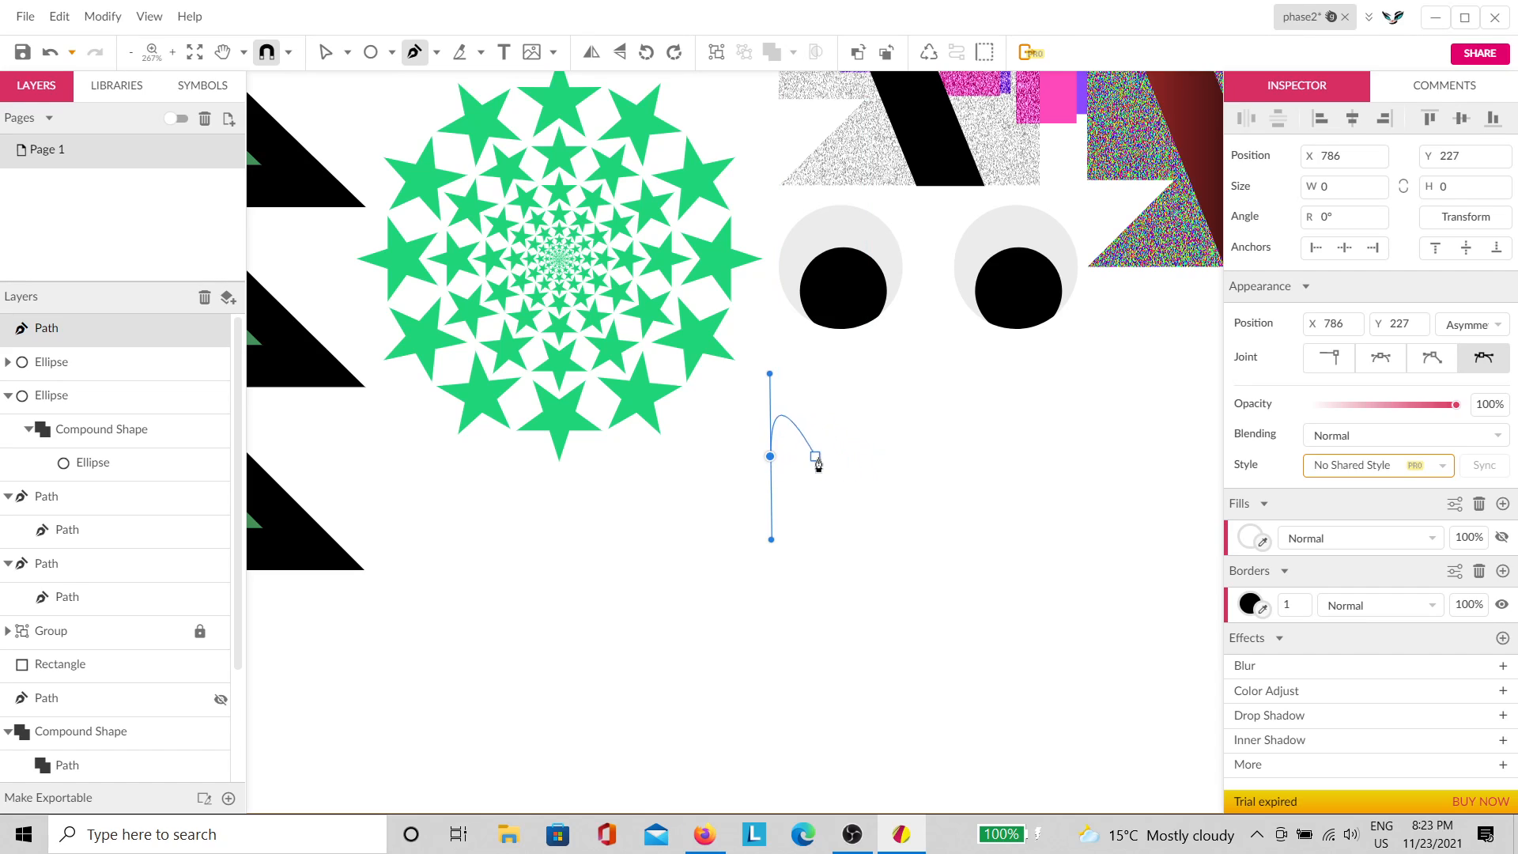
drag(894, 458, 899, 539)
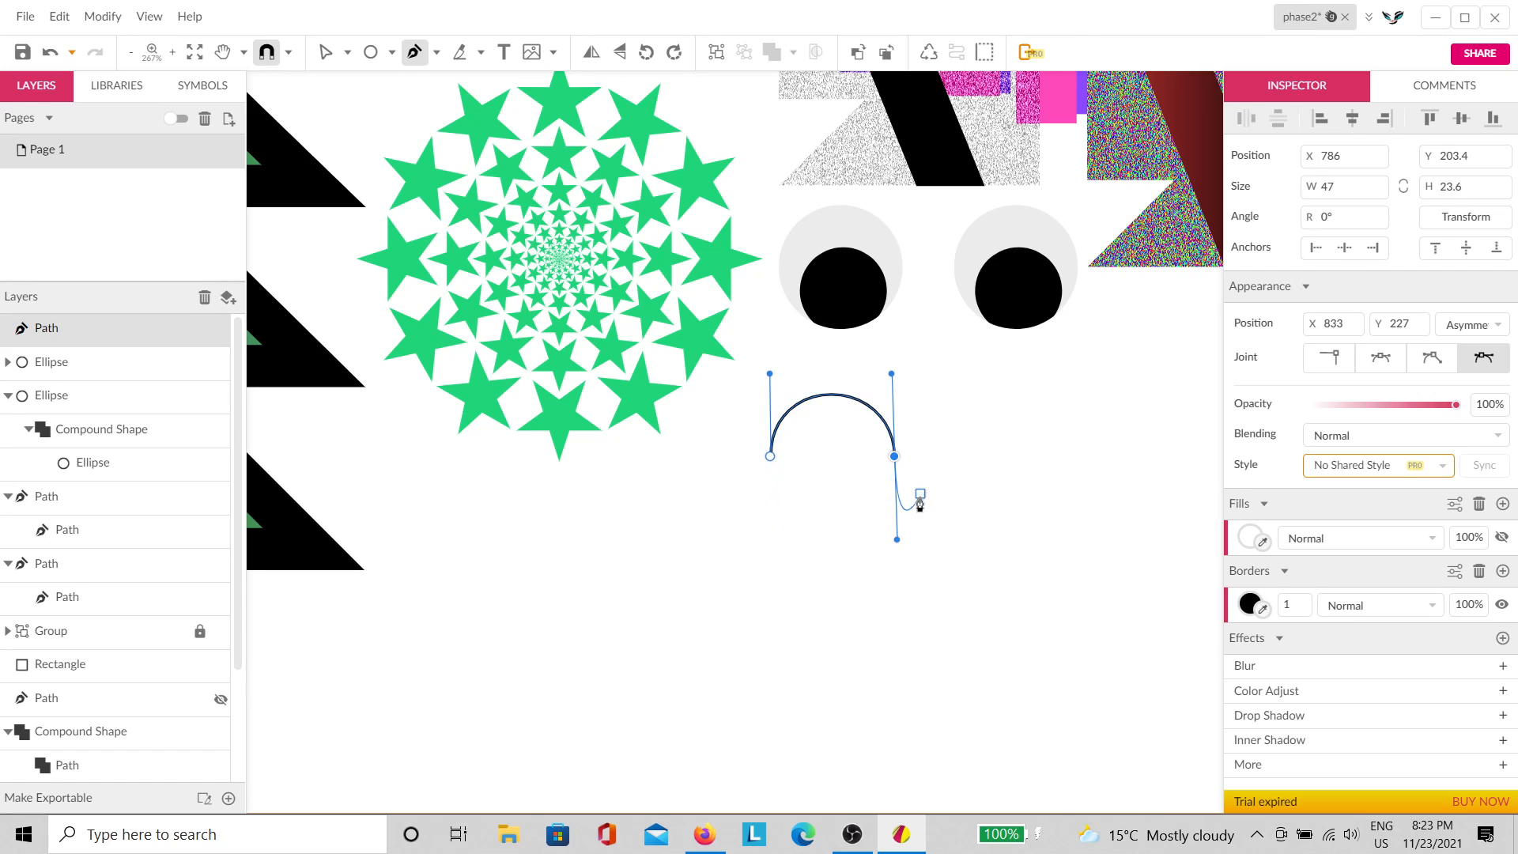
drag(1302, 605, 1302, 597)
key(Escape)
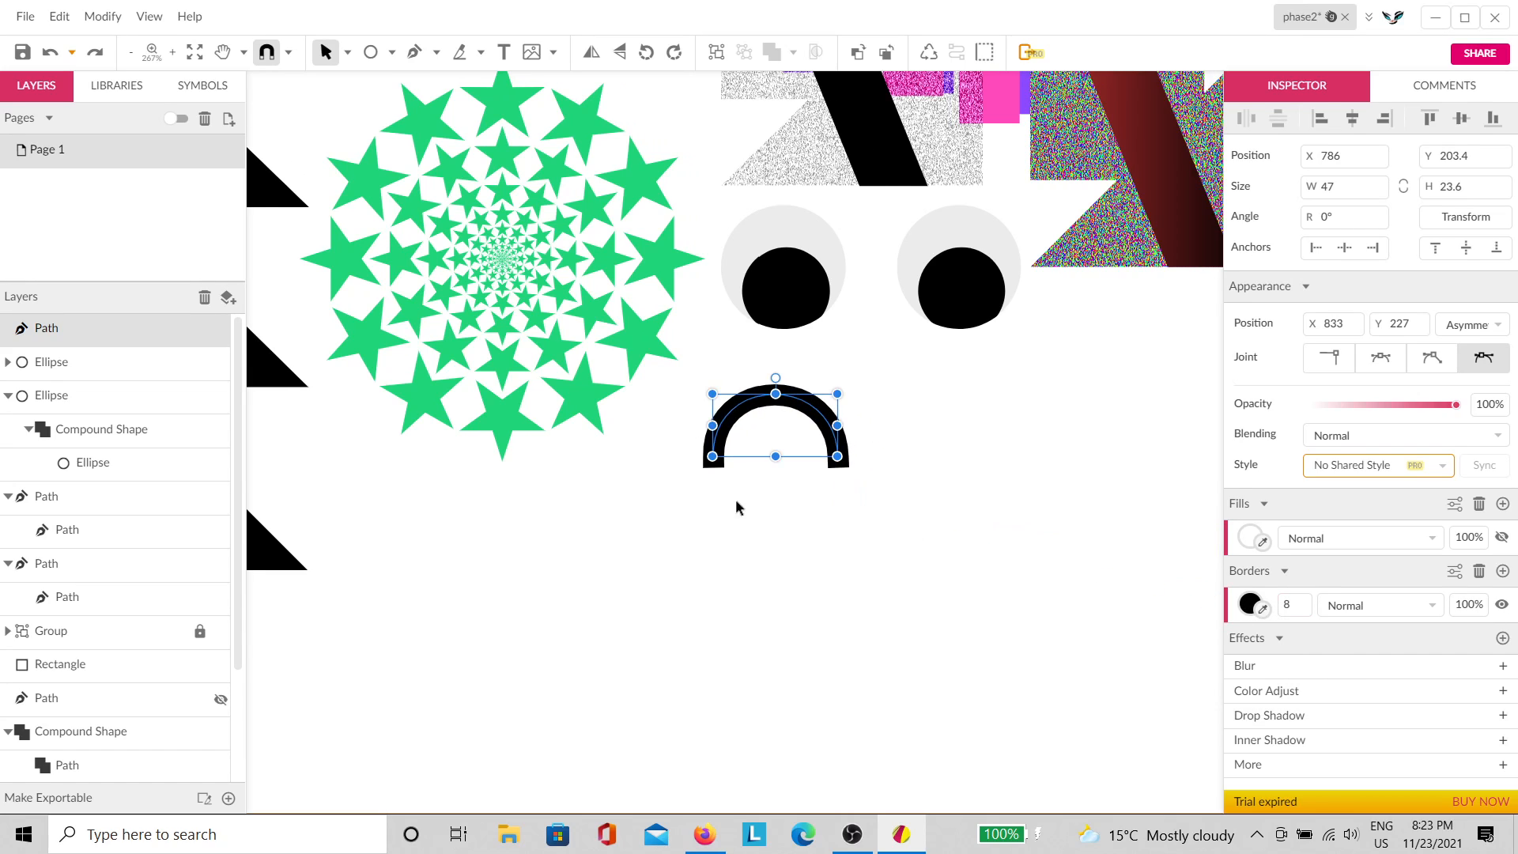
Step: Draw an open three-node U-shaped path about 48 × 29.2 px below the arch with the Pen tool and set its border width to 11
click(819, 526)
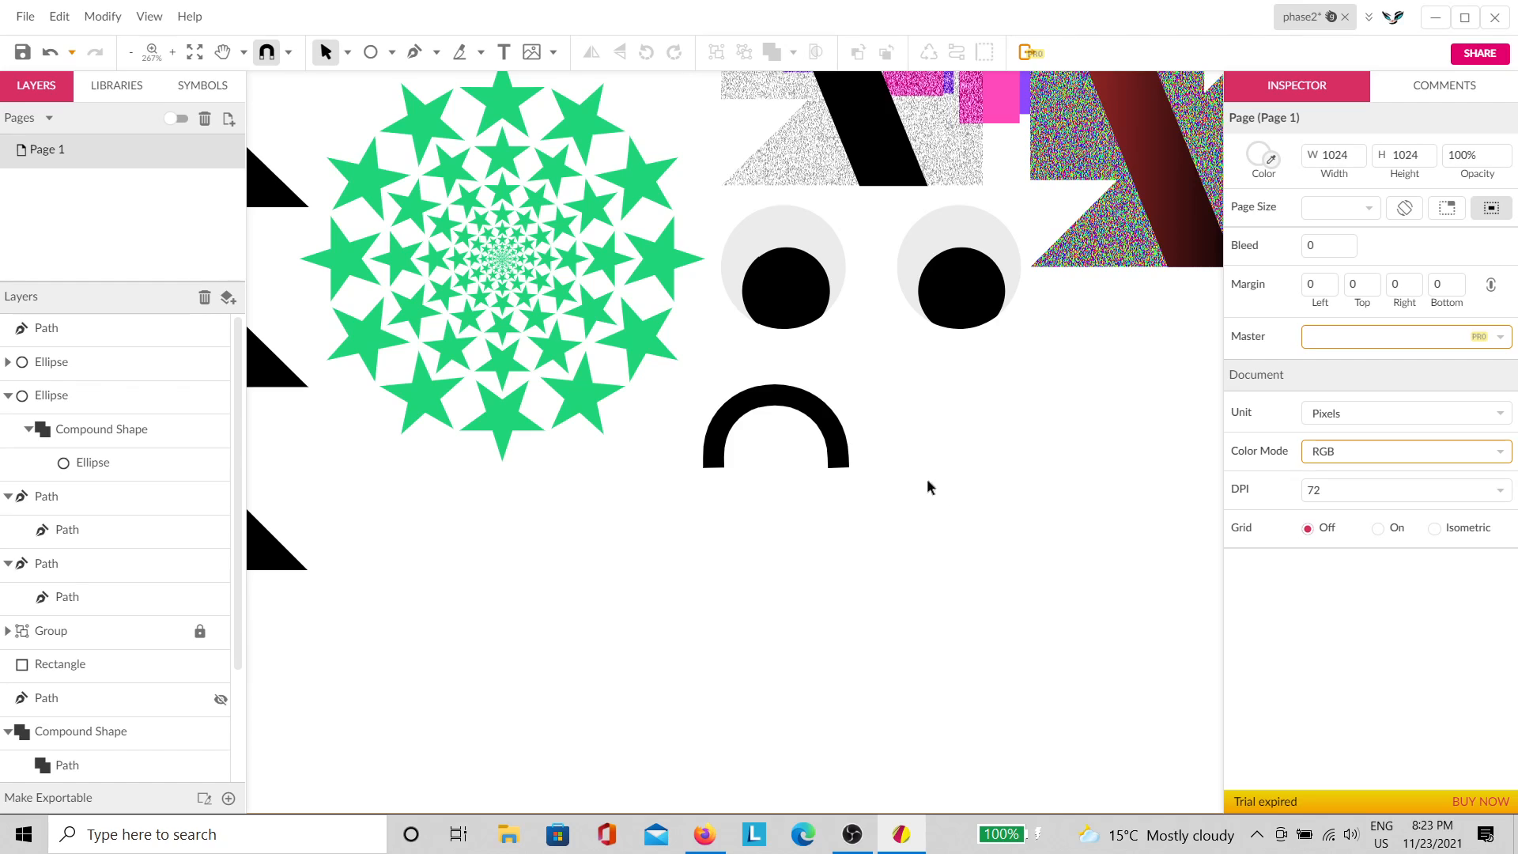
click(412, 52)
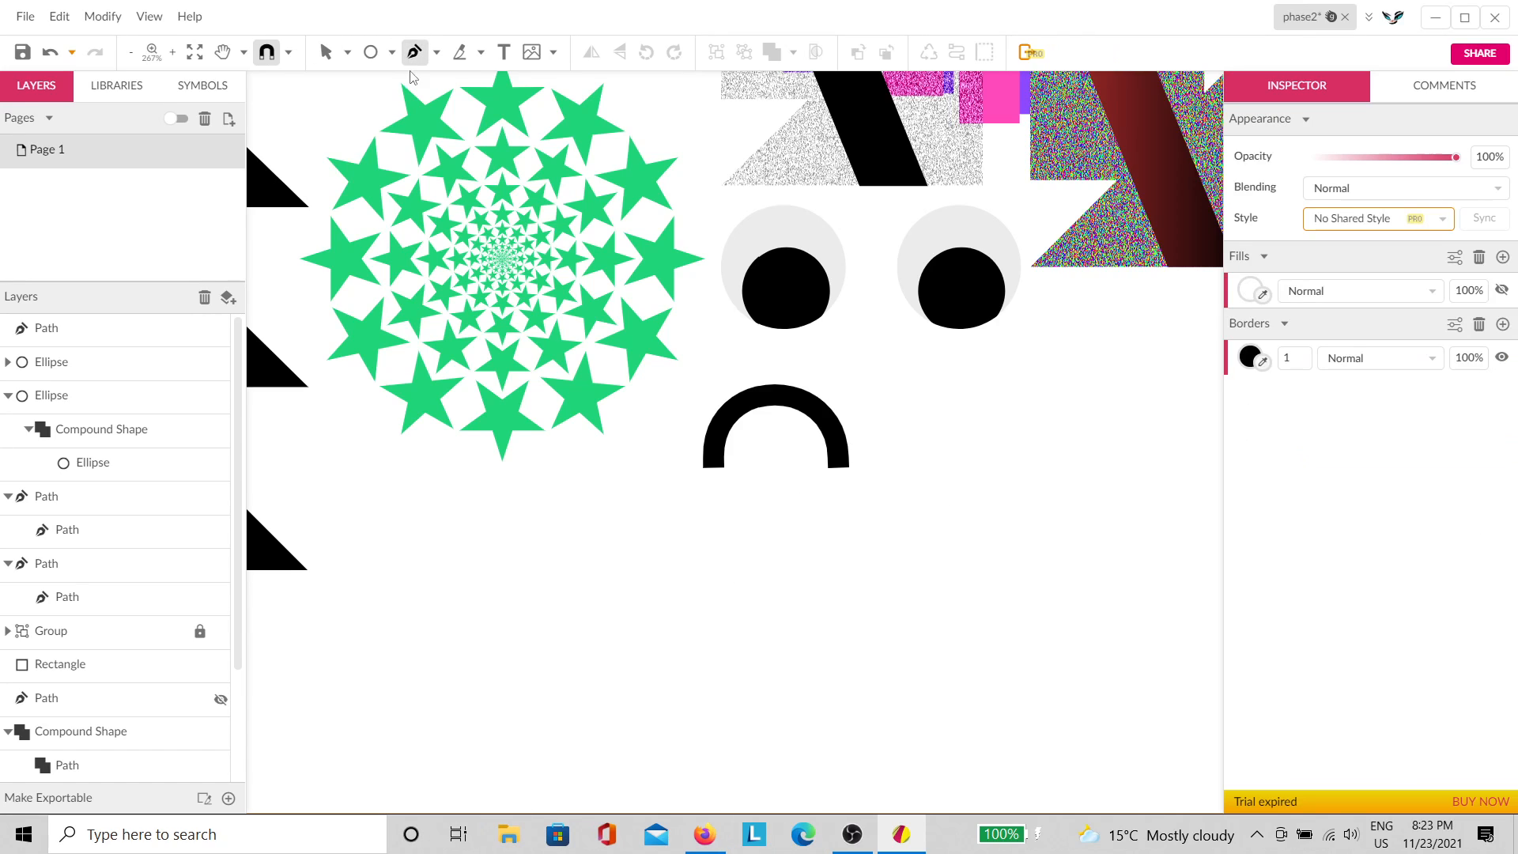
scroll(884, 518, up, 1)
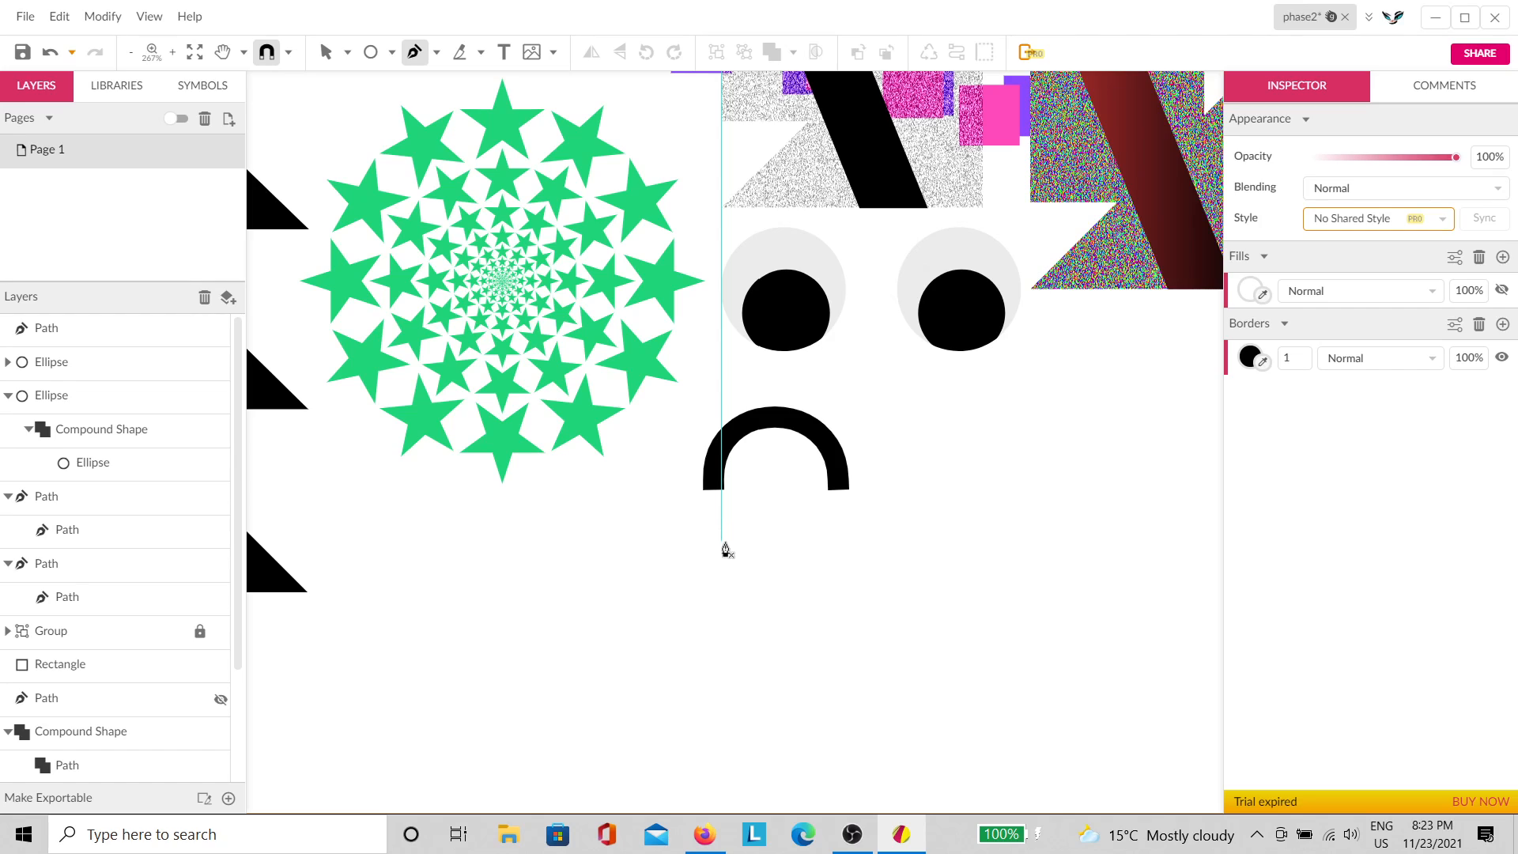
drag(710, 512, 712, 603)
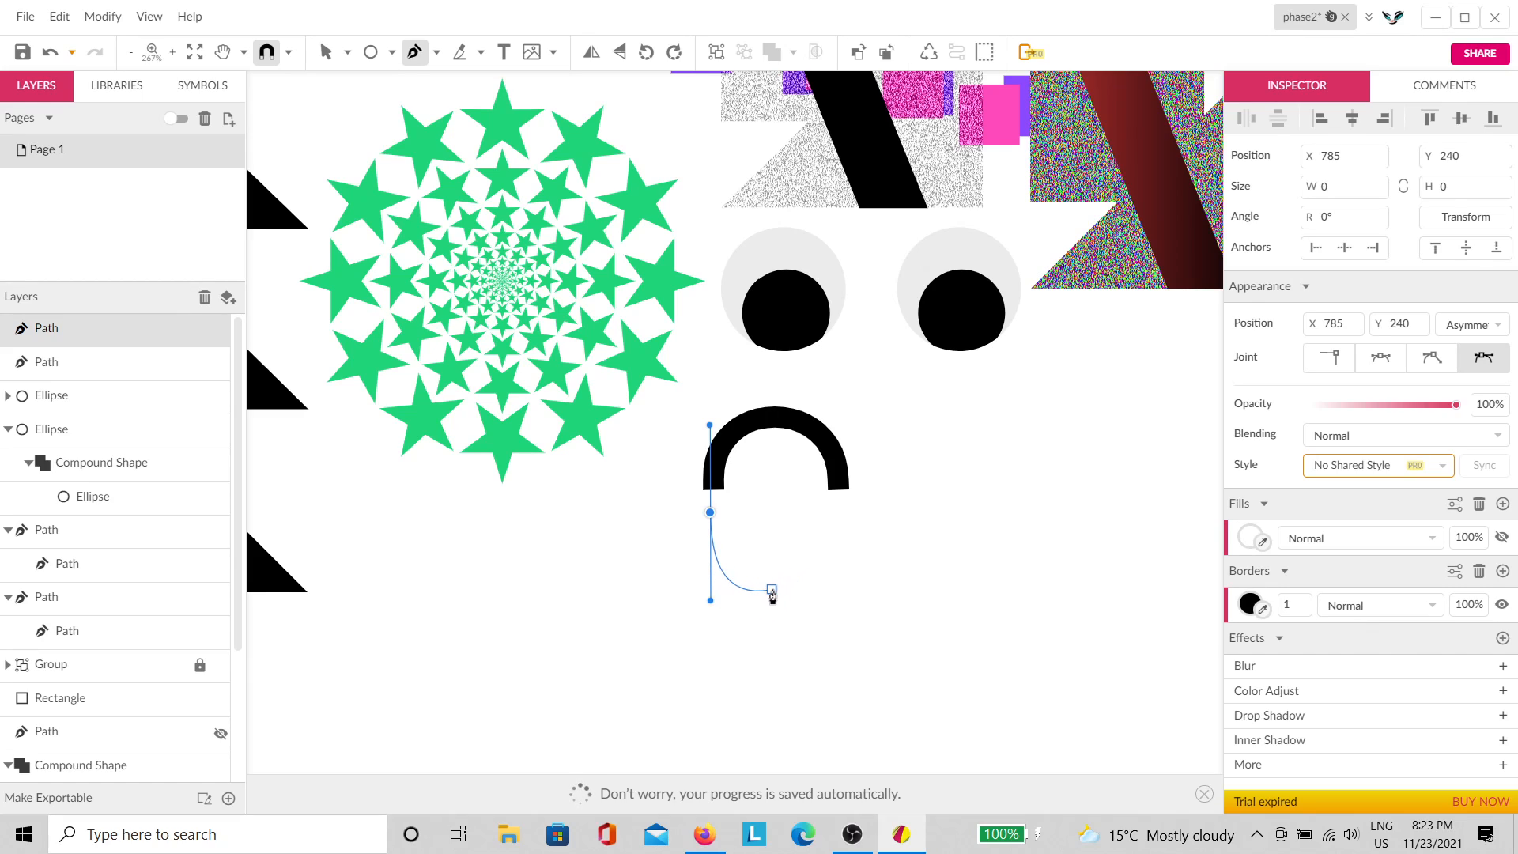
drag(773, 595, 829, 593)
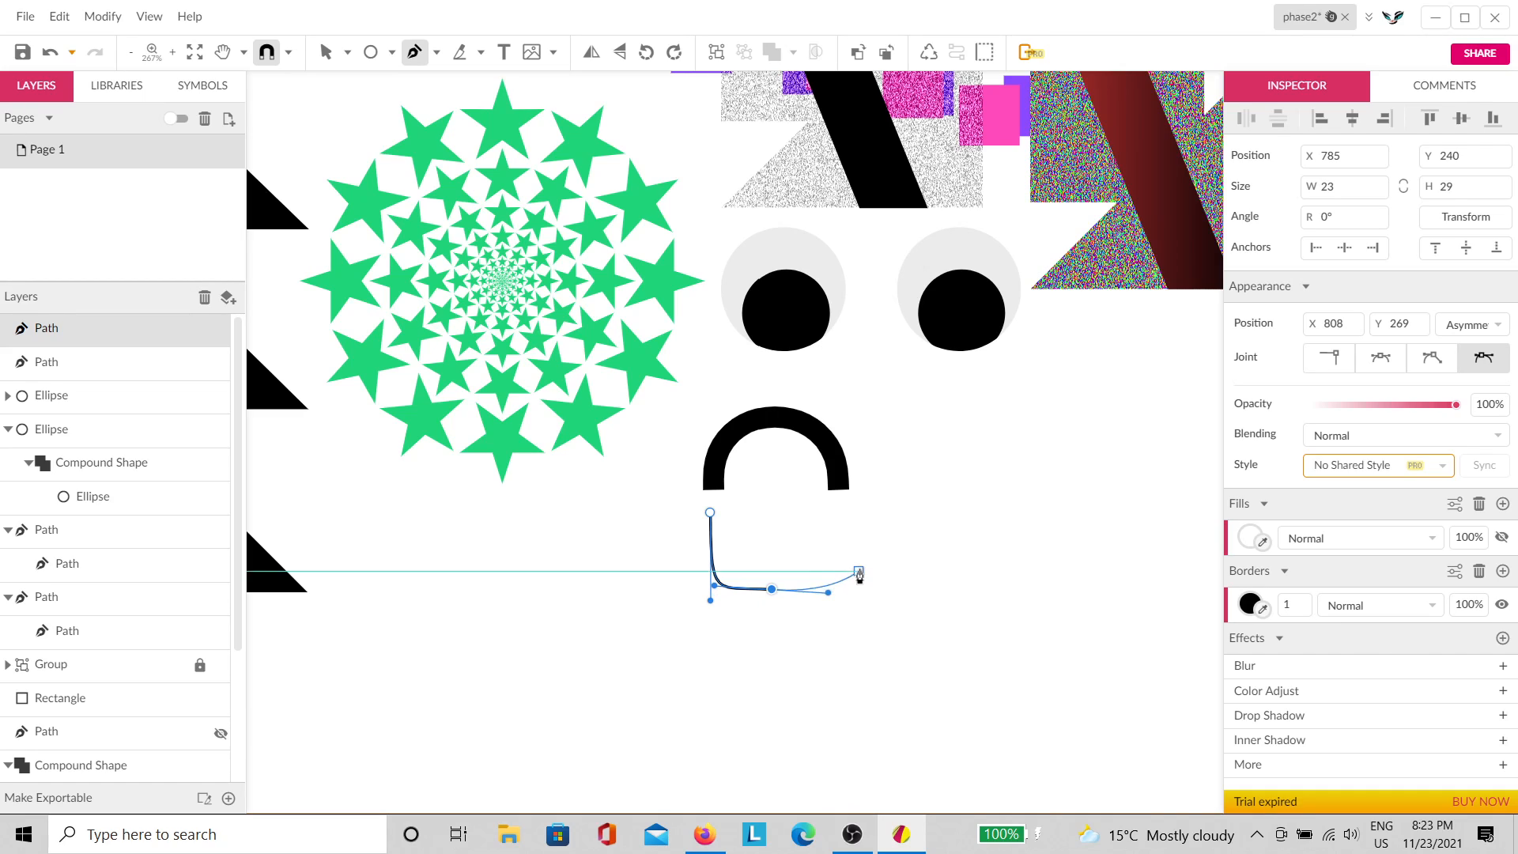
drag(838, 513, 839, 448)
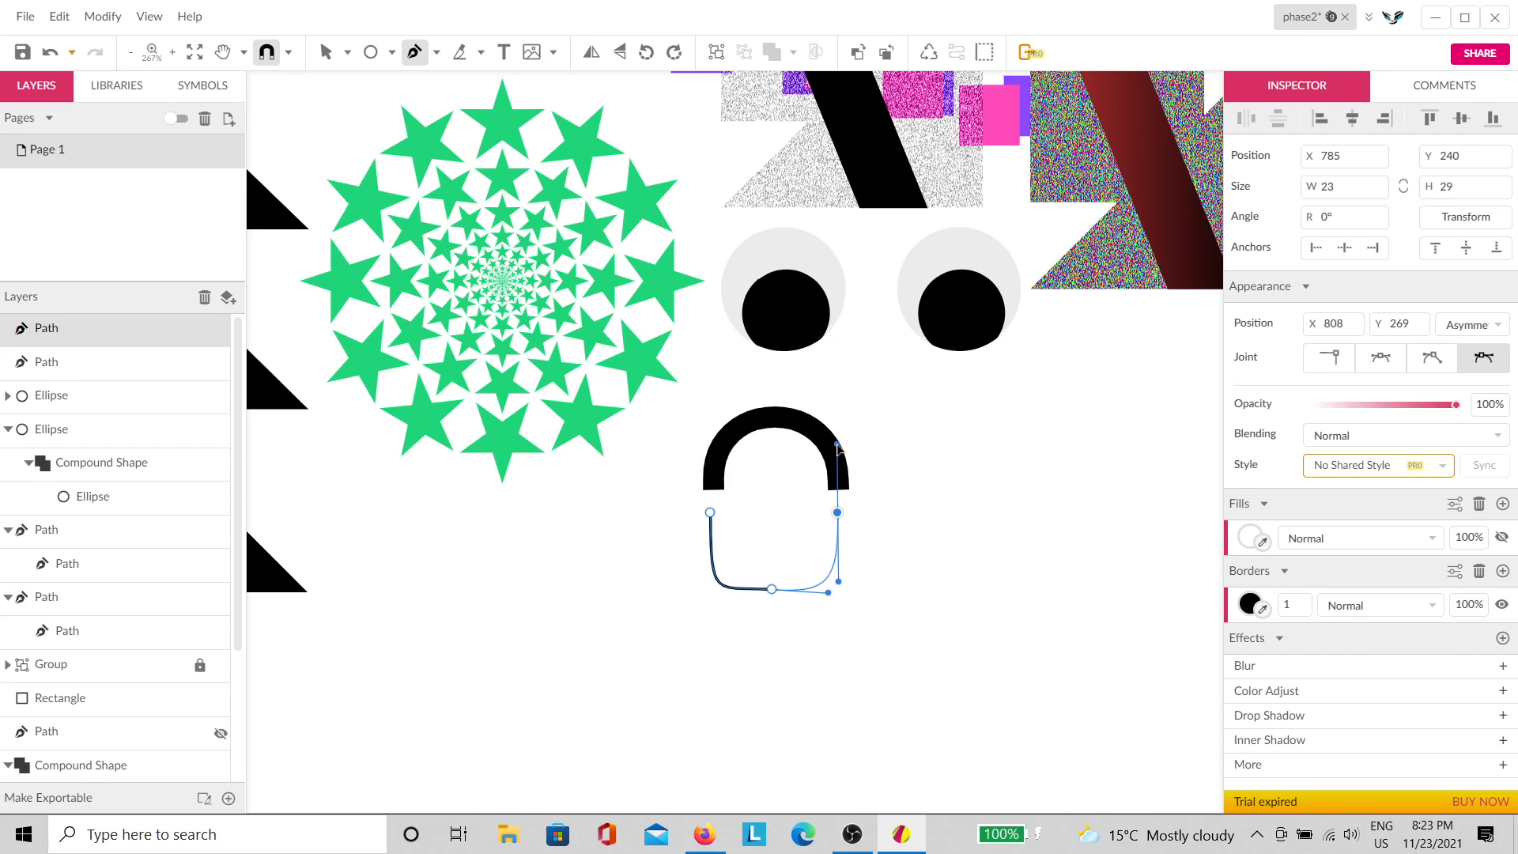
ctrl+scroll(830, 554, up, 5)
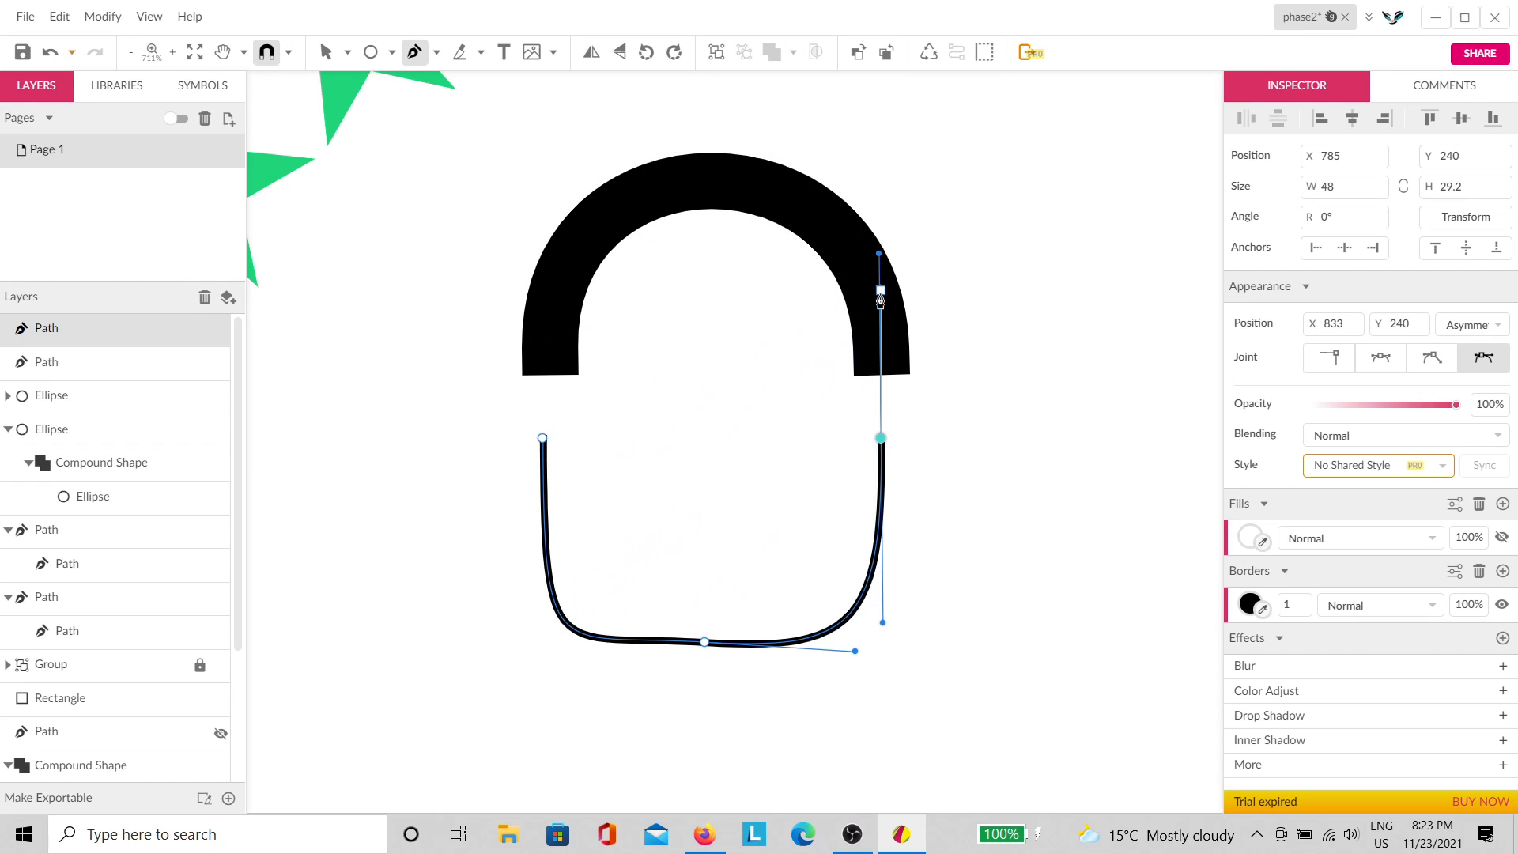
drag(1299, 598, 1292, 585)
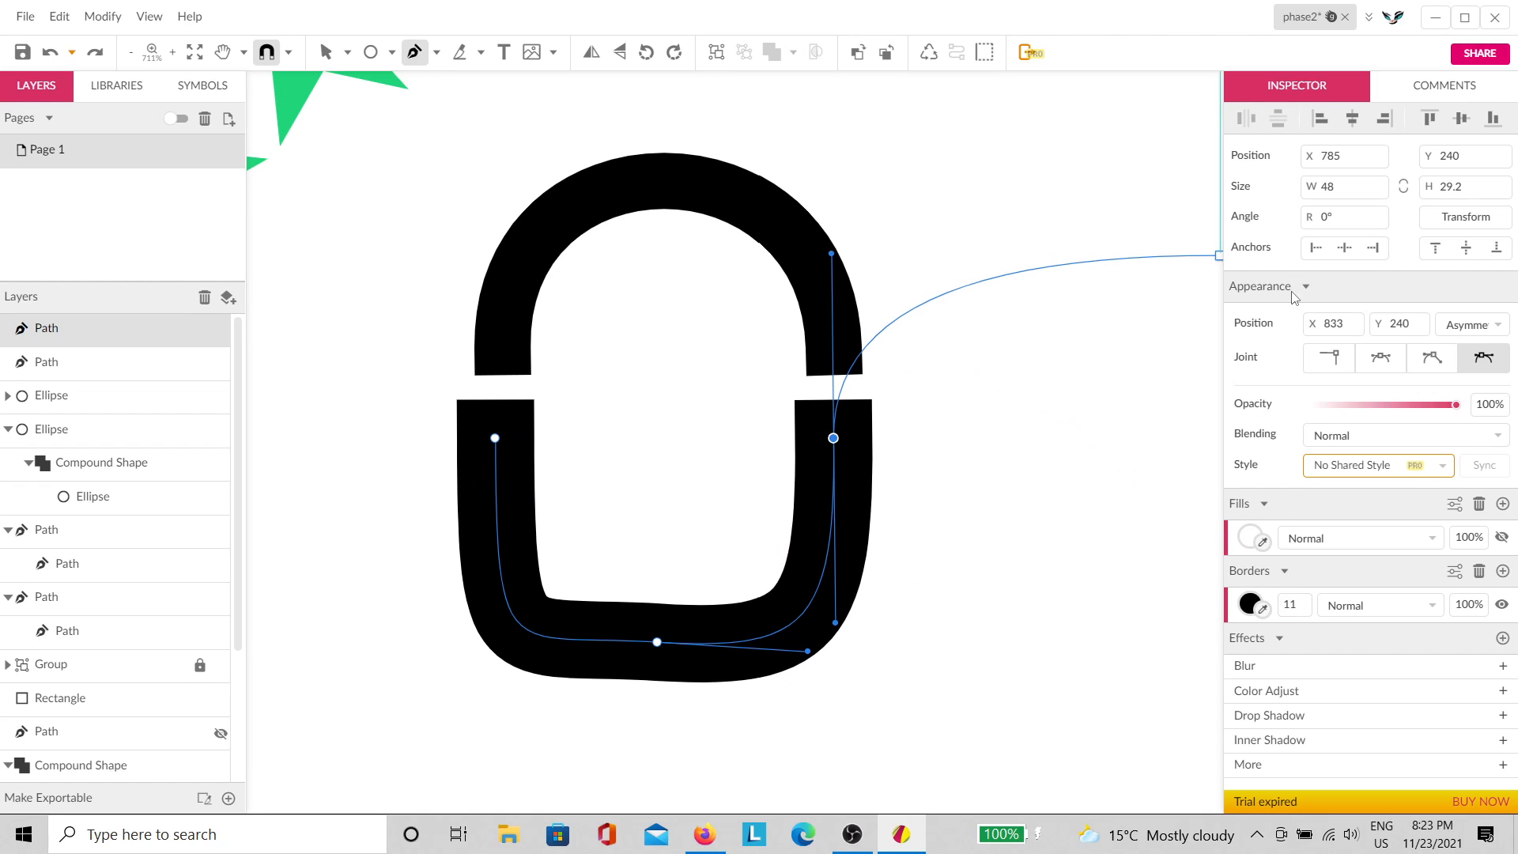
key(Escape)
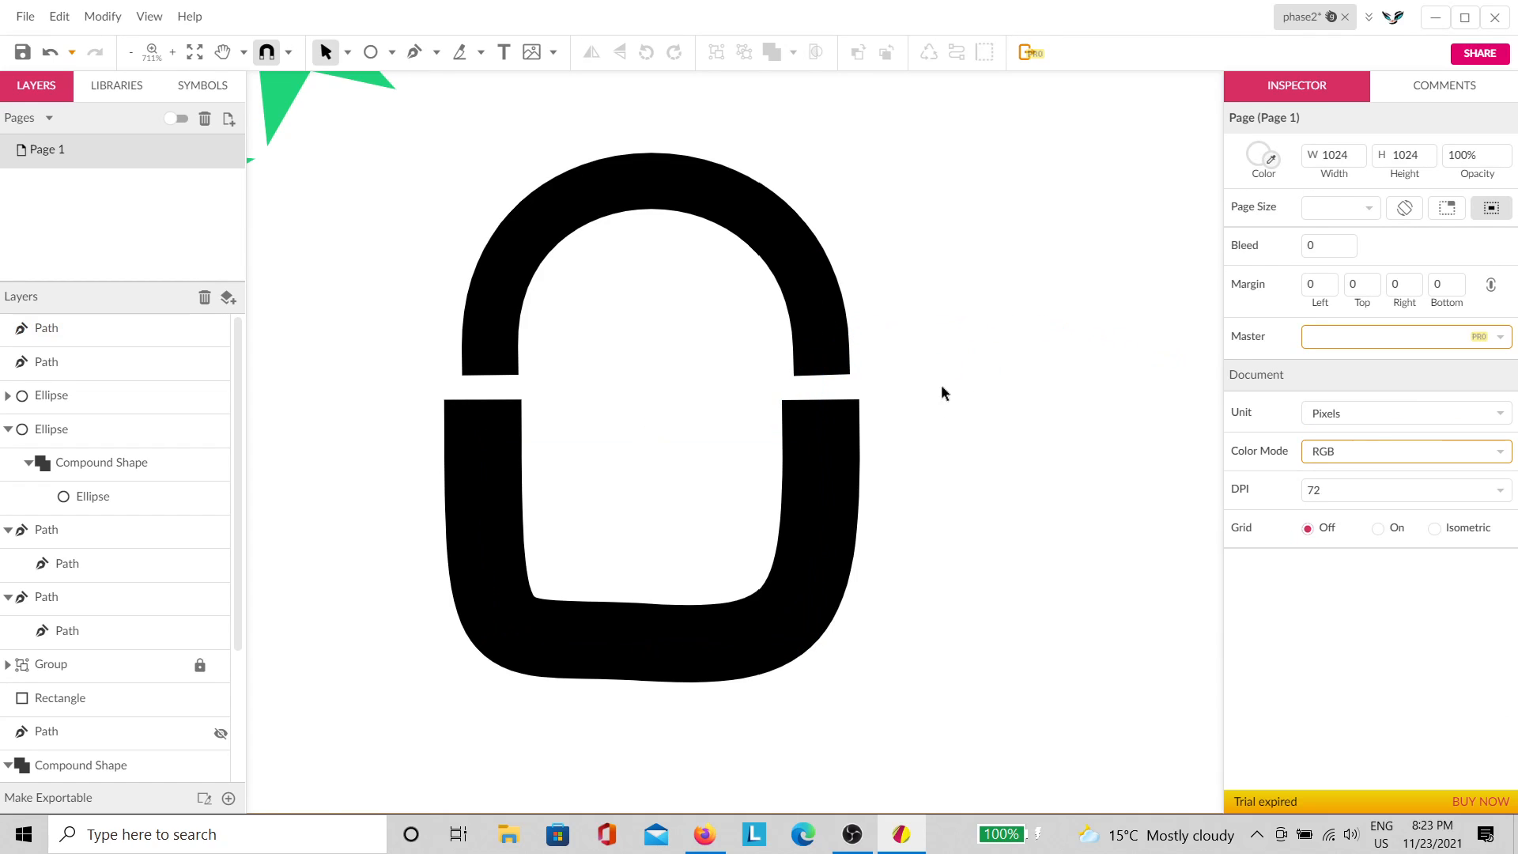
Step: Rotate the arch below the left eye by -180° so that it opens upward
click(761, 266)
drag(654, 166, 638, 417)
click(823, 409)
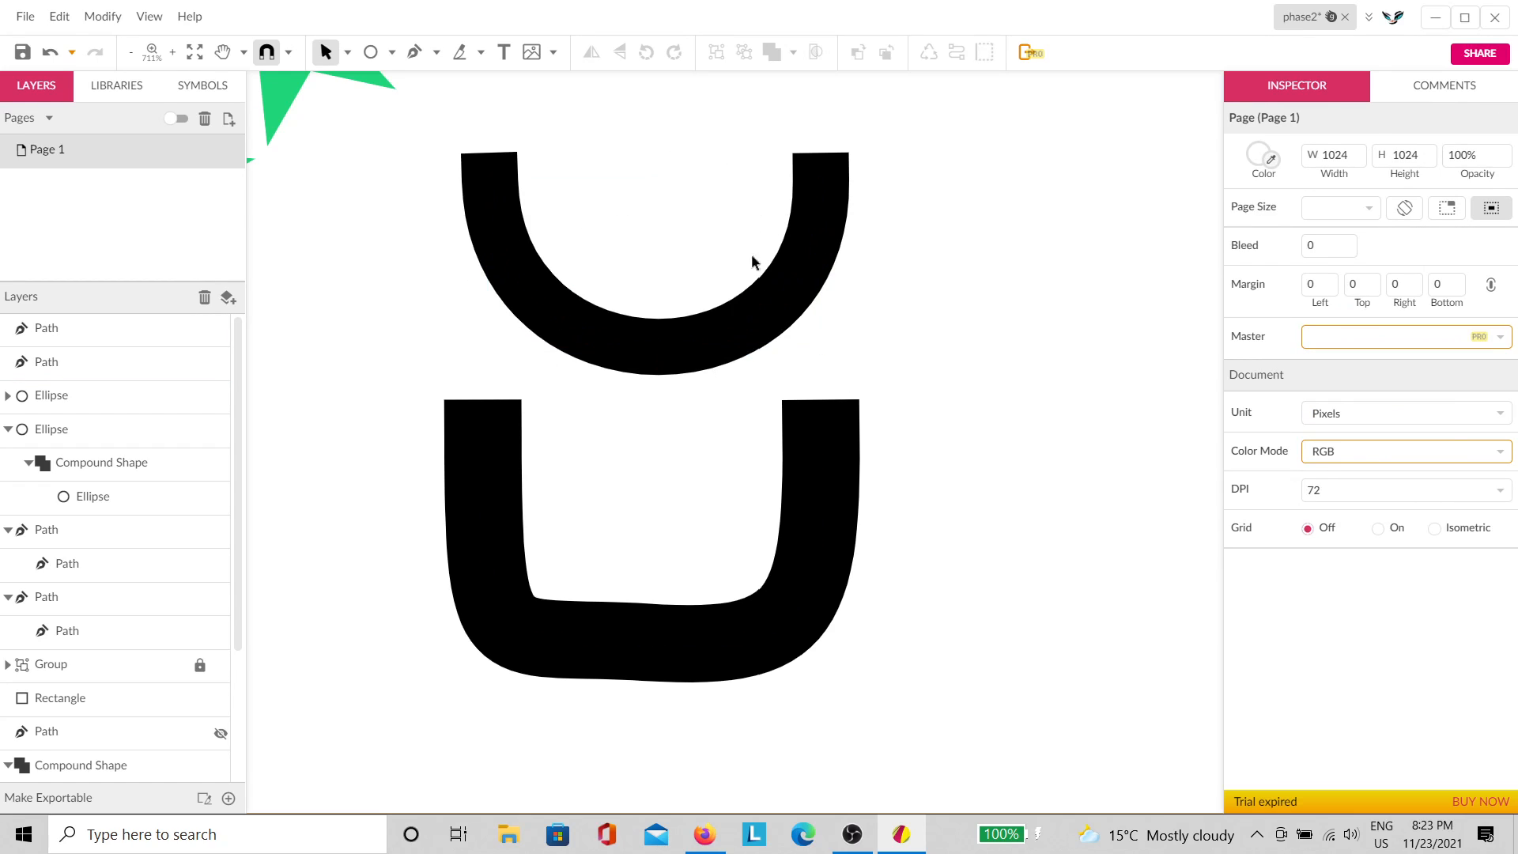
Step: Select both U-shaped paths and move them up together to X 784, Y 185, just beneath the left eye
click(831, 499)
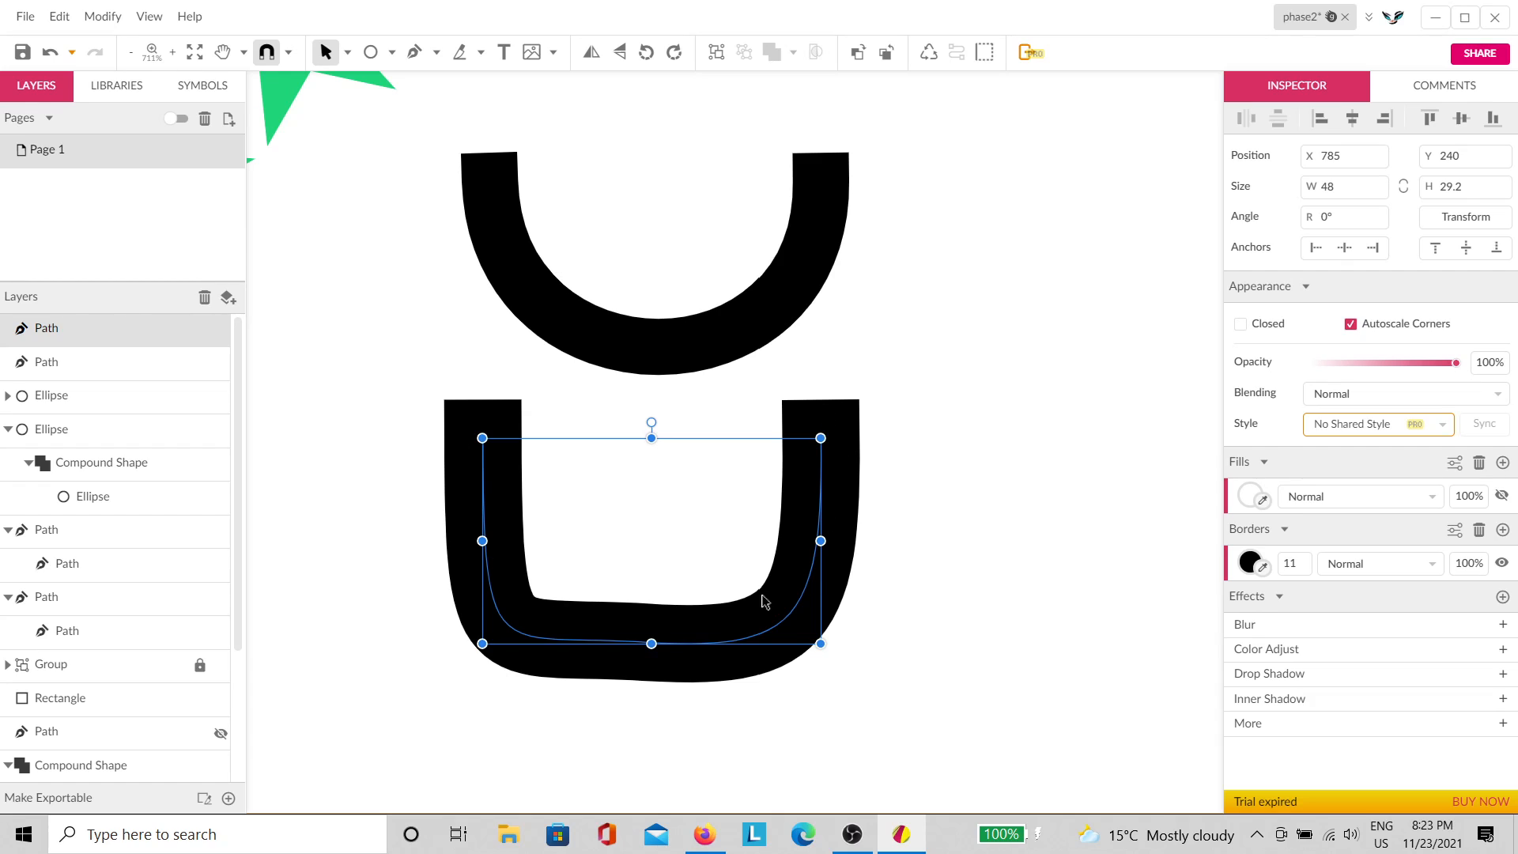
click(1004, 457)
scroll(835, 504, down, 2)
drag(926, 604, 702, 348)
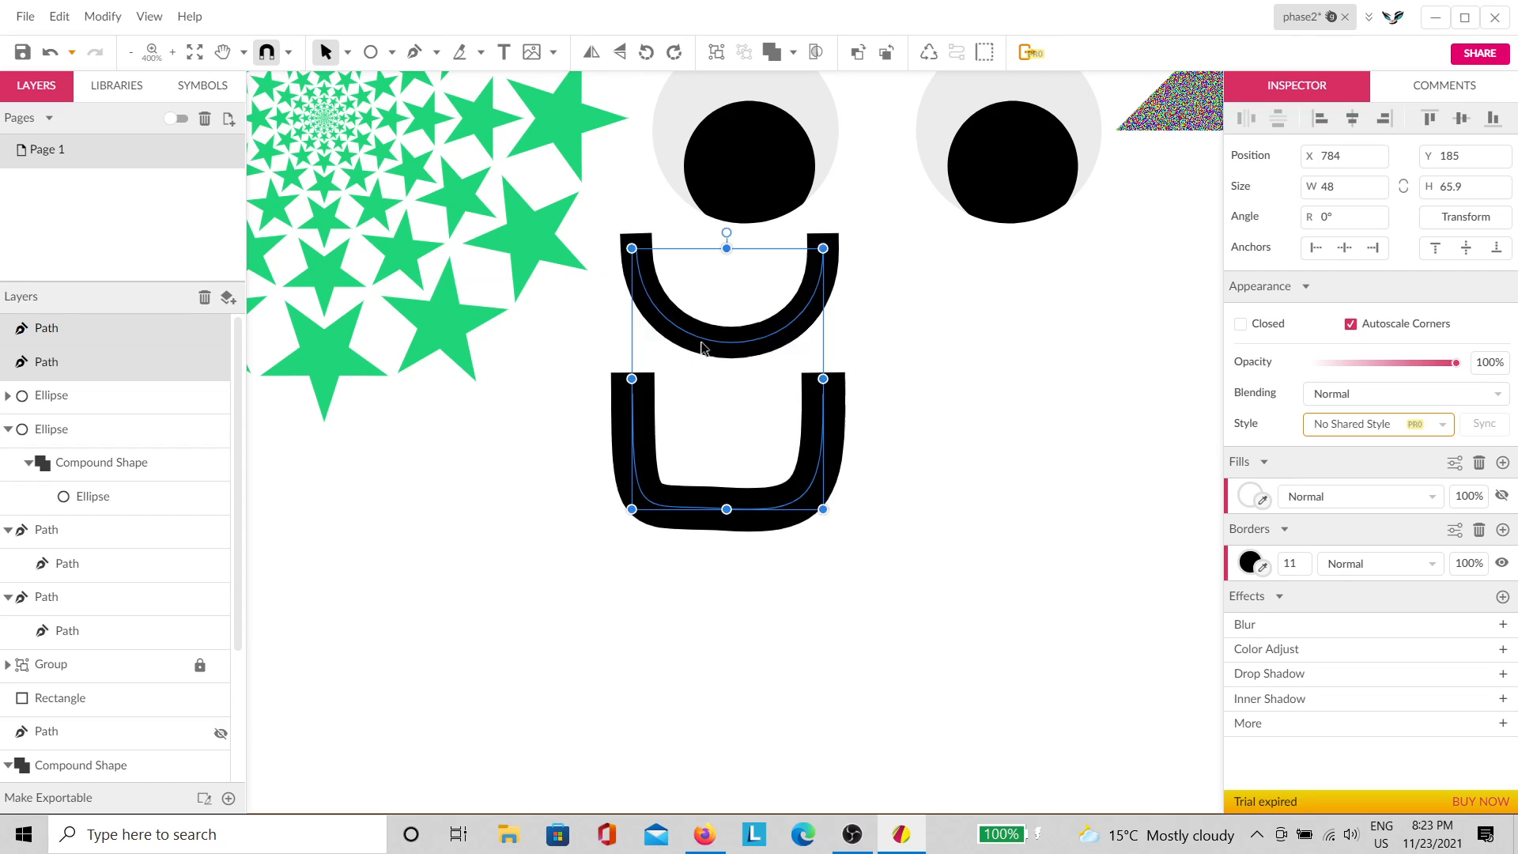
click(991, 384)
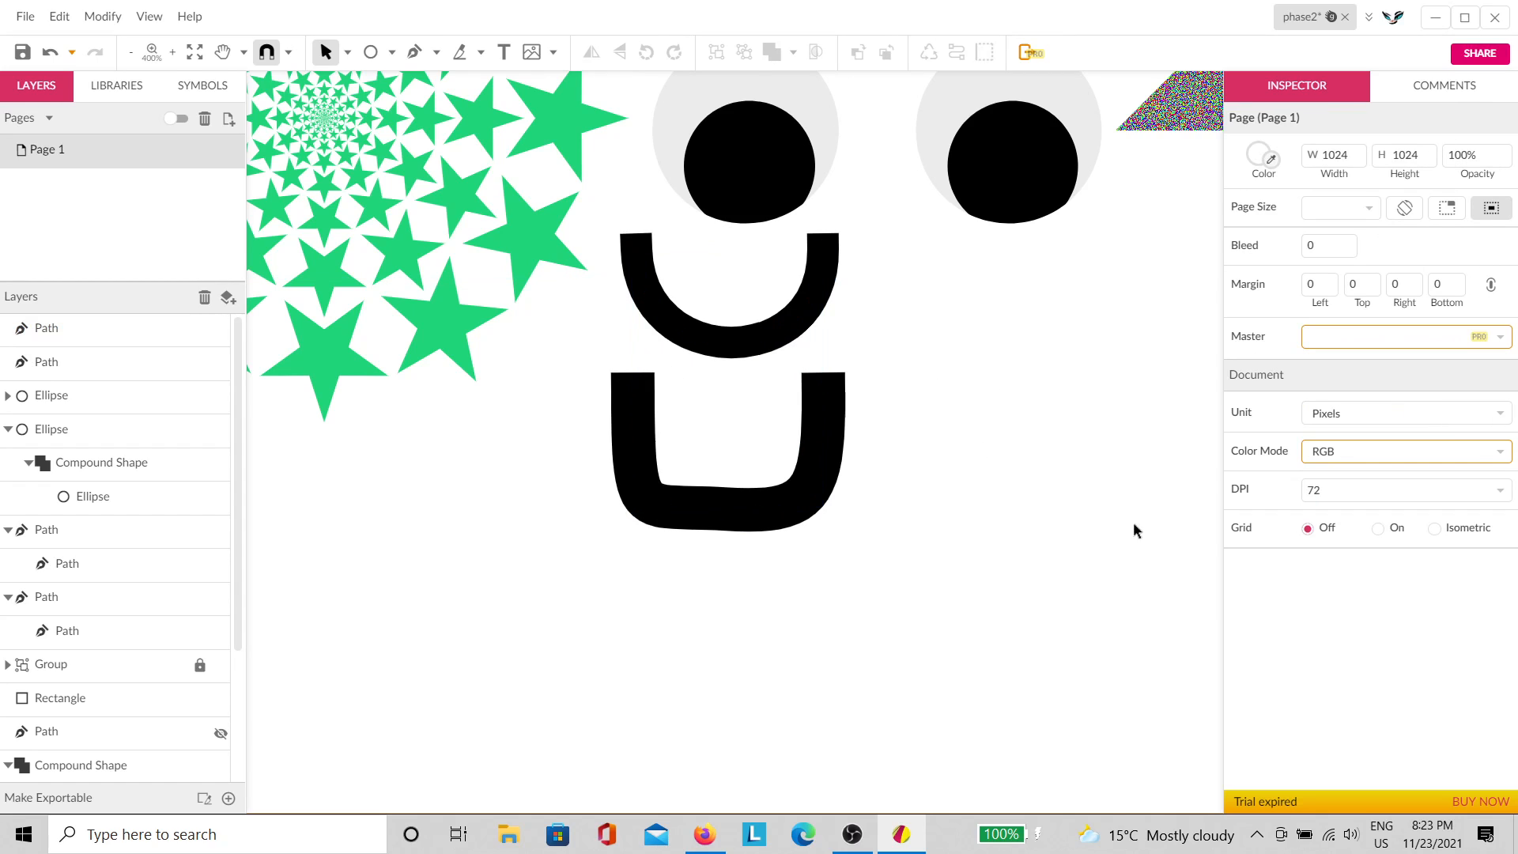
Step: Draw a three-node S-shaped wave about 44 × 33.3 px below the right eye with the Pen tool and set its border width to 14
drag(1060, 501, 778, 515)
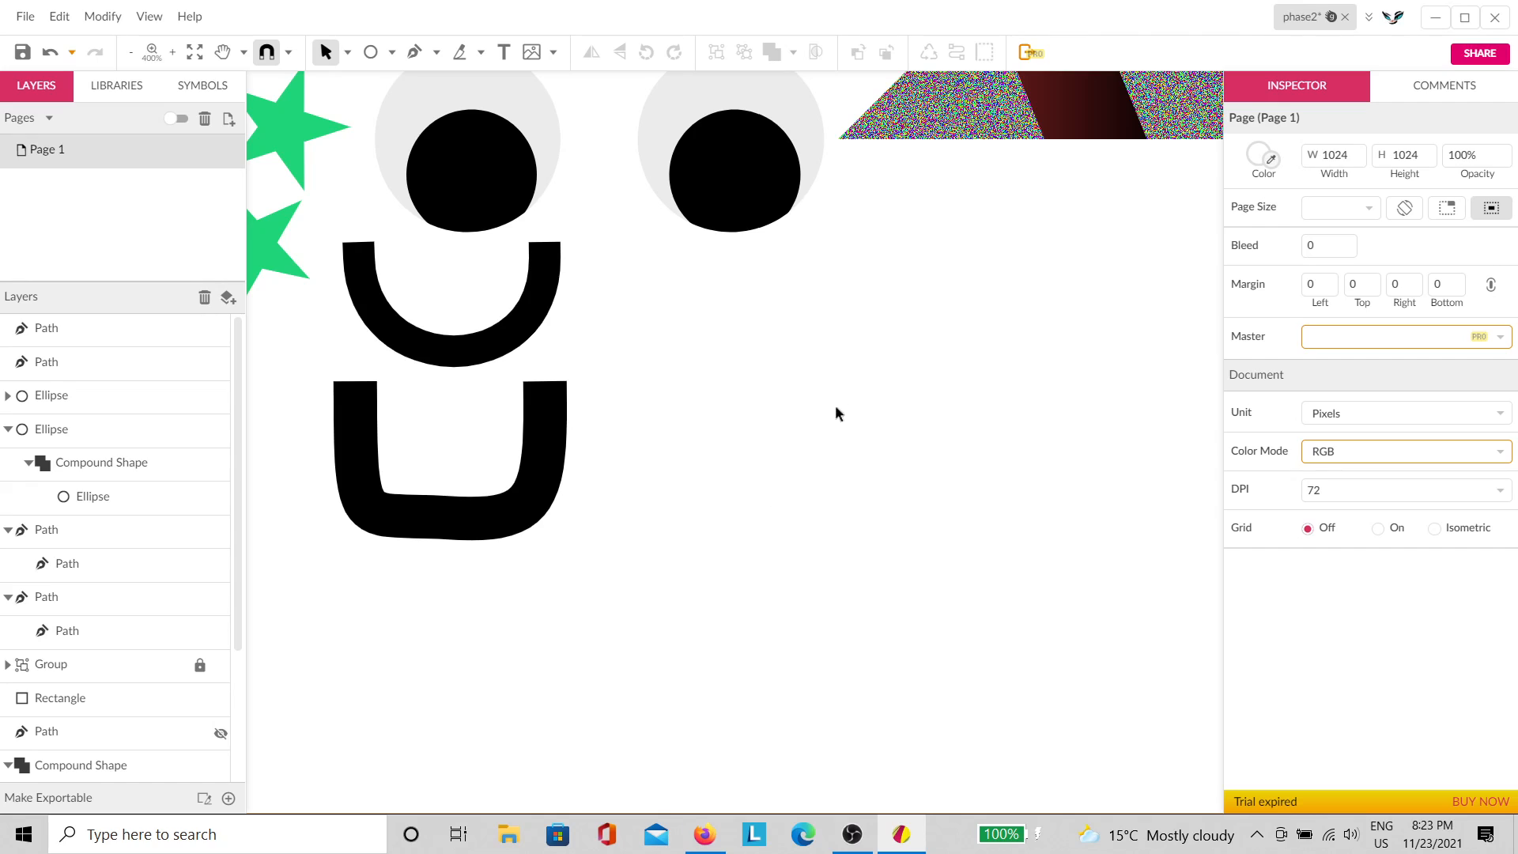
click(414, 53)
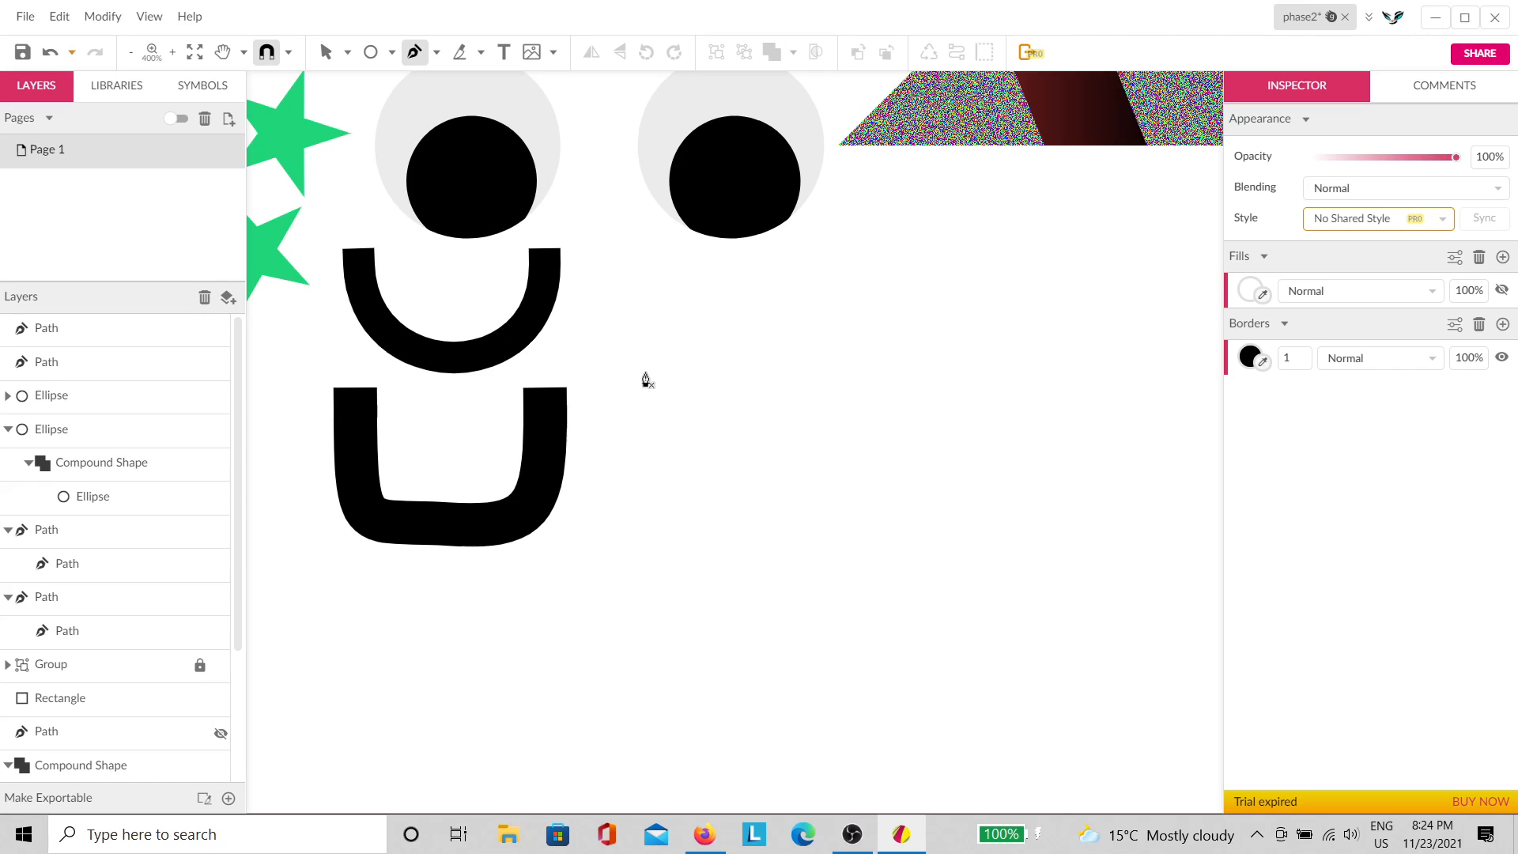
drag(648, 376, 642, 287)
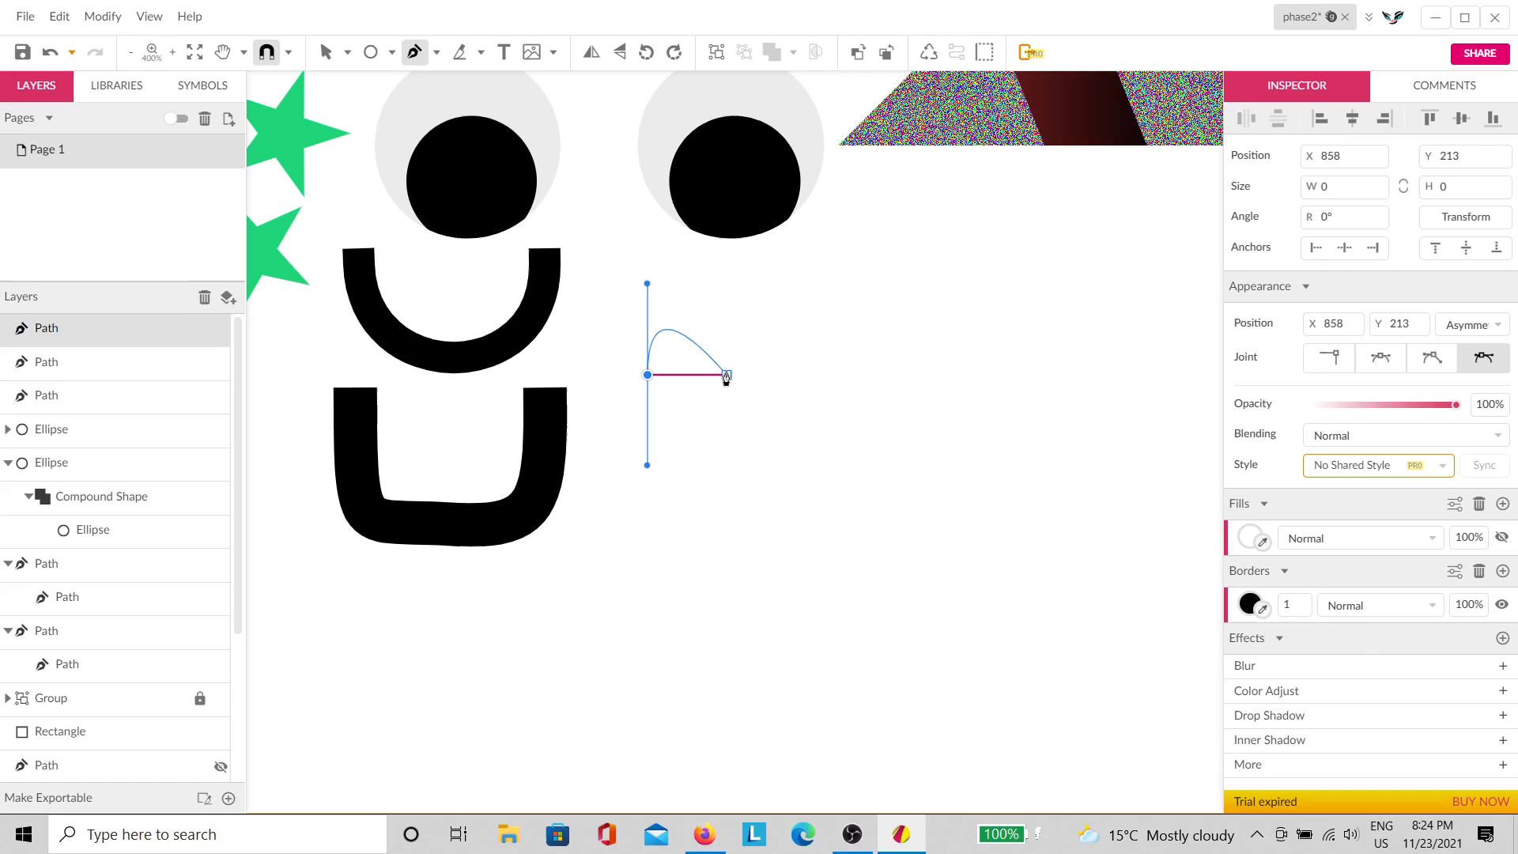
drag(734, 376, 739, 465)
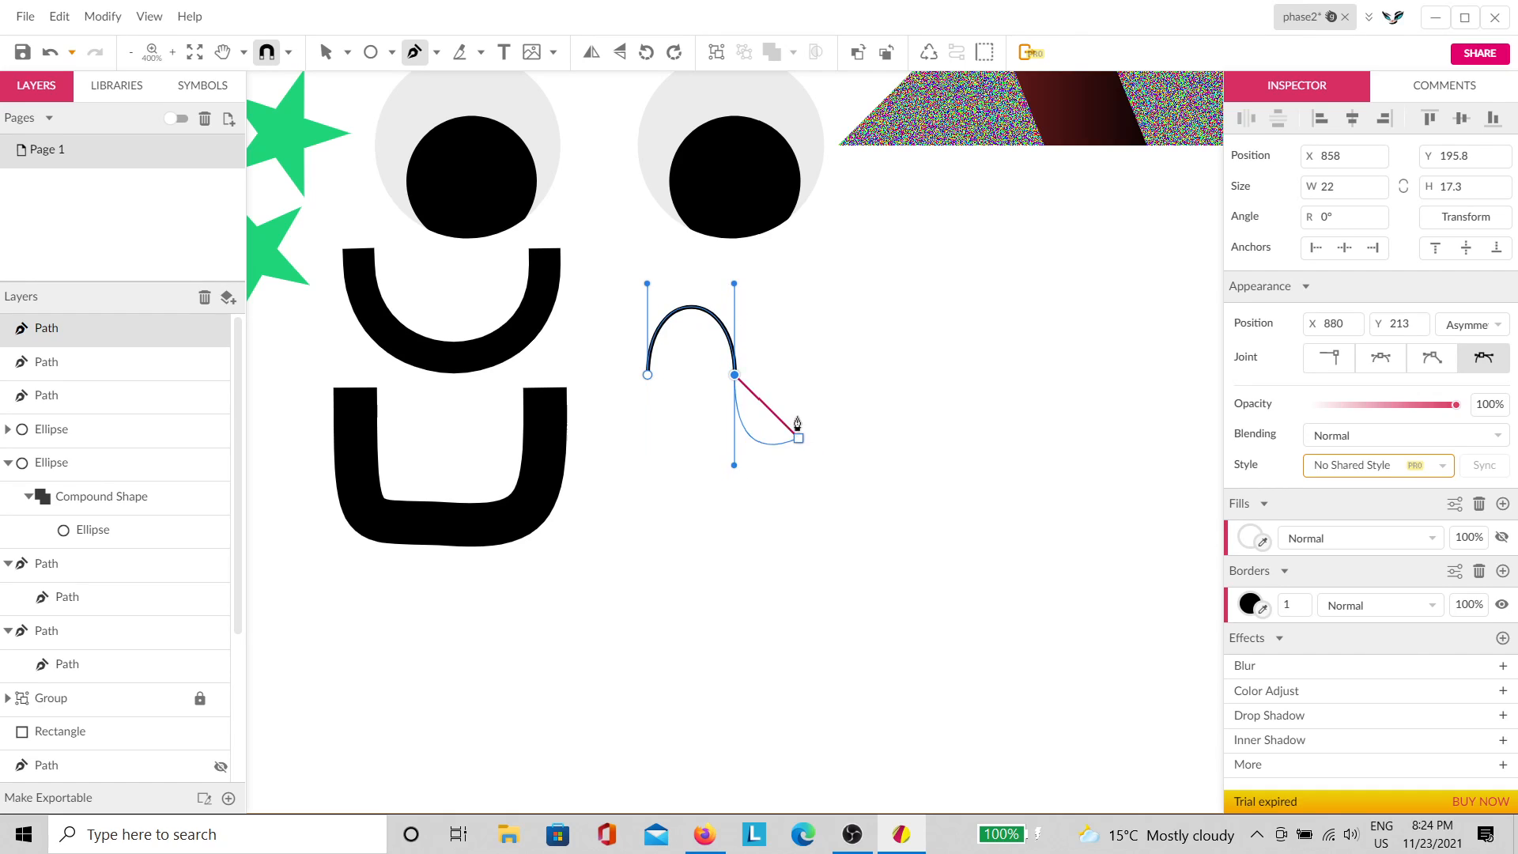
drag(822, 374, 822, 296)
key(Escape)
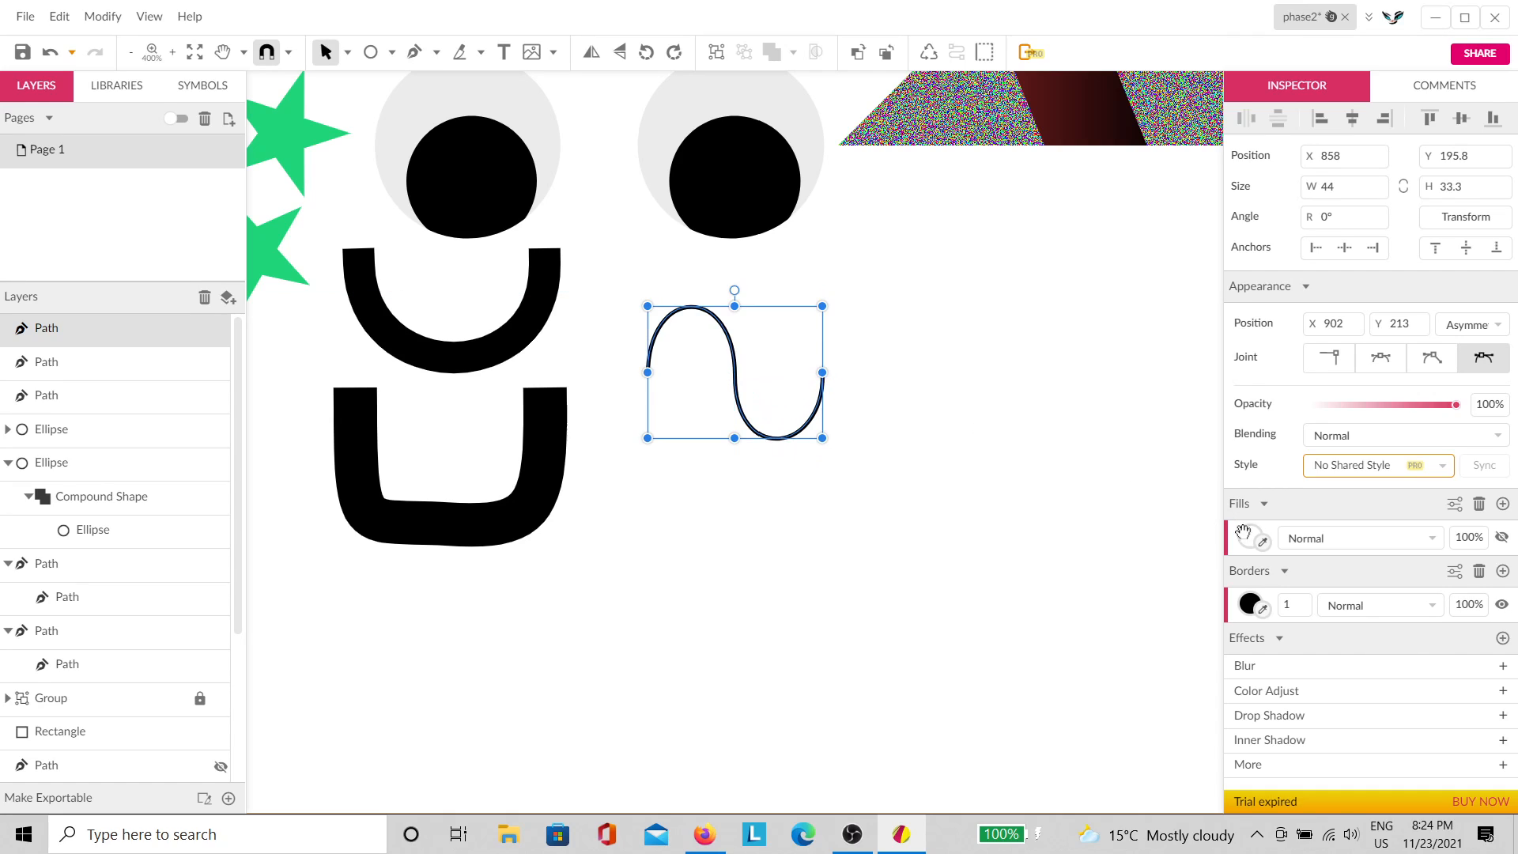
drag(1297, 607, 1298, 596)
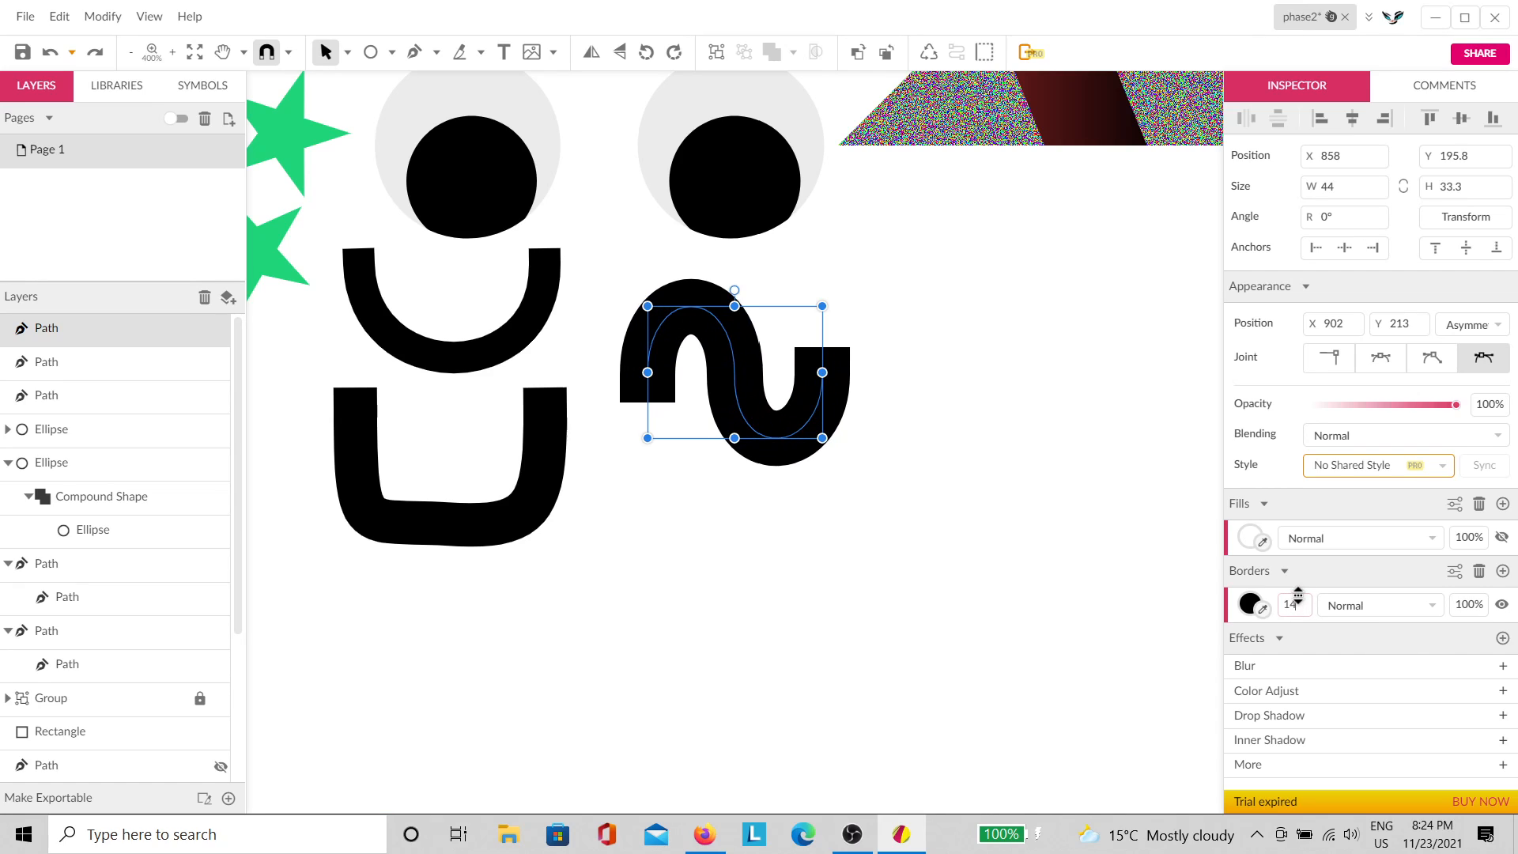
click(927, 363)
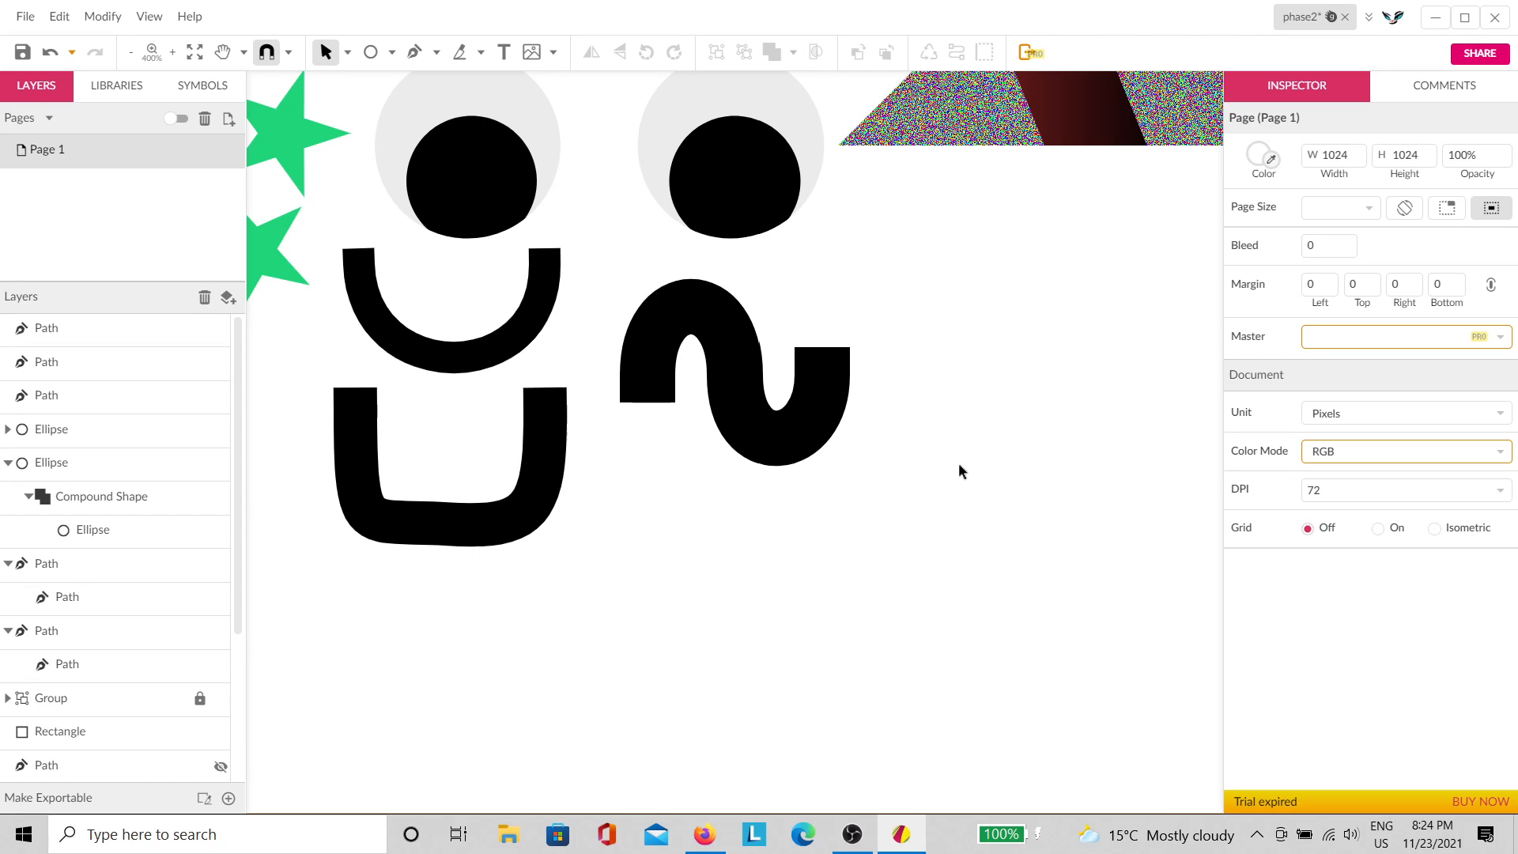
Step: Draw a two-node wavy path with slanted ends, about 51 × 17.9 px, beside the S-shaped wave and set its border width to 9
key(space)
drag(938, 471, 762, 523)
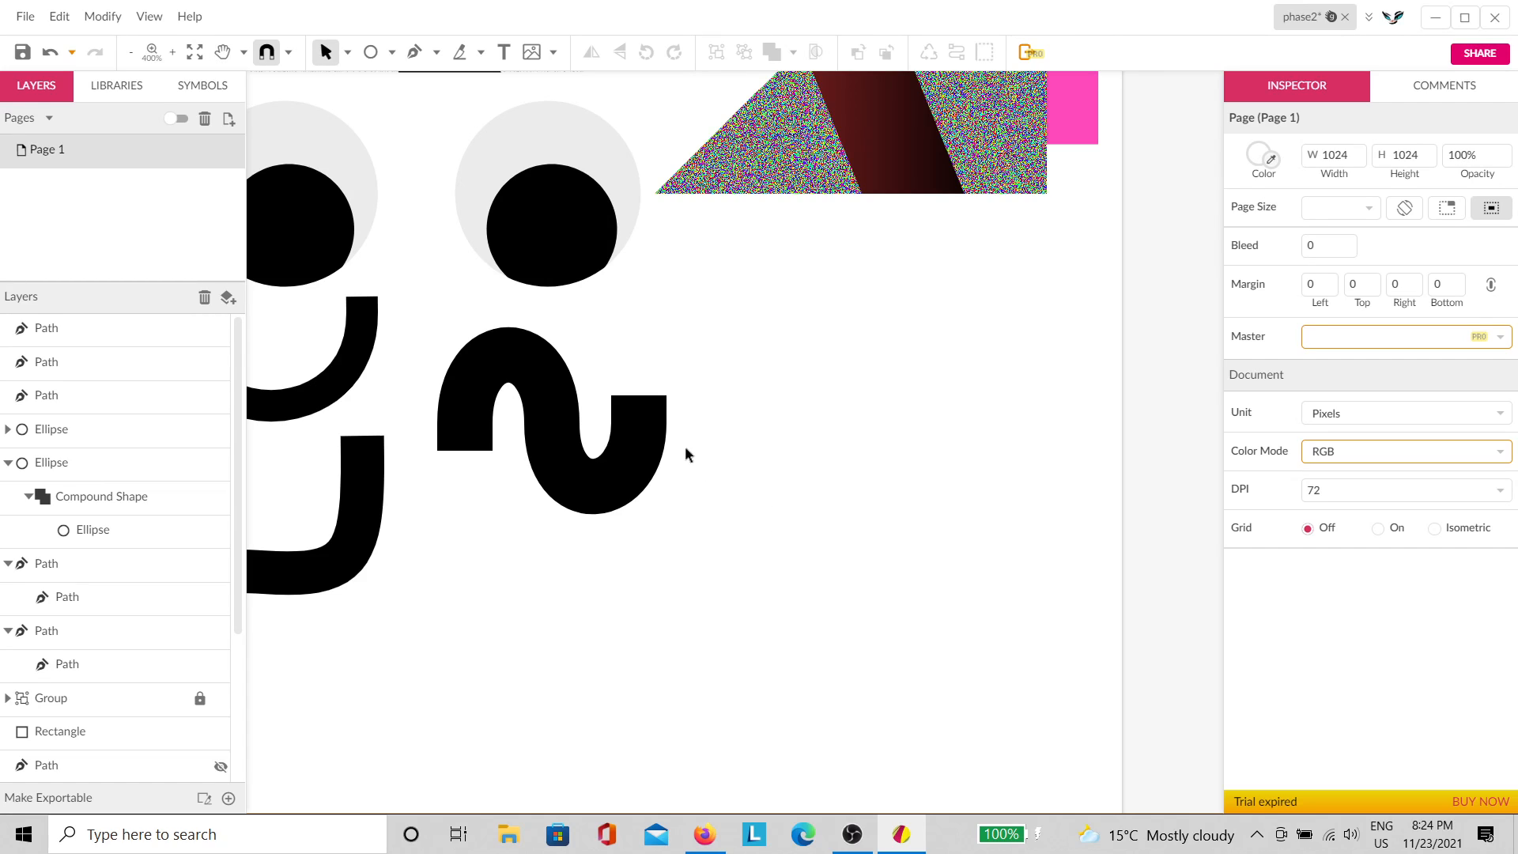
click(413, 52)
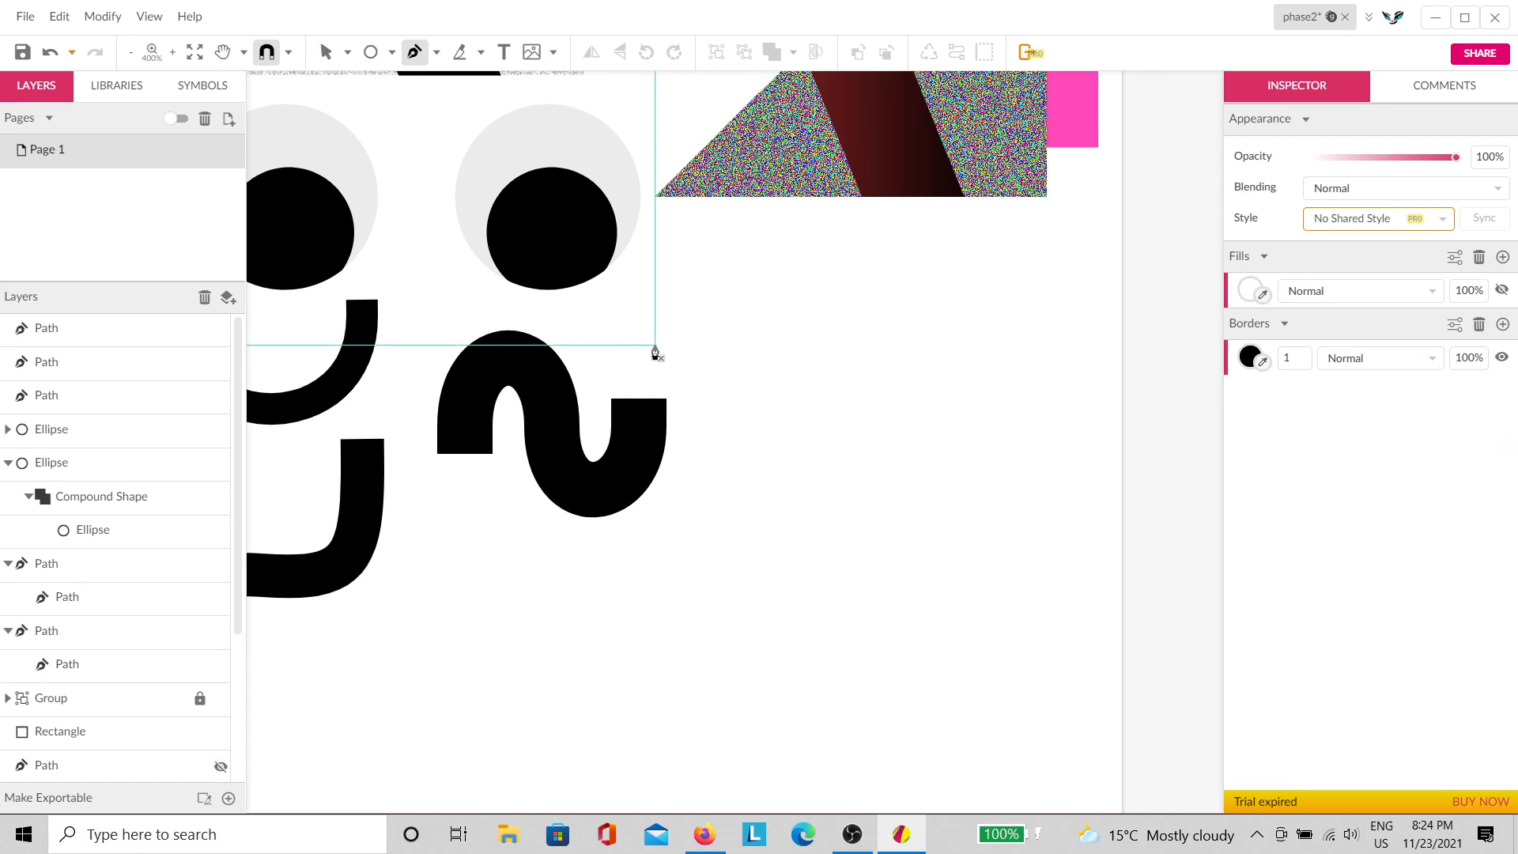
drag(612, 335, 794, 237)
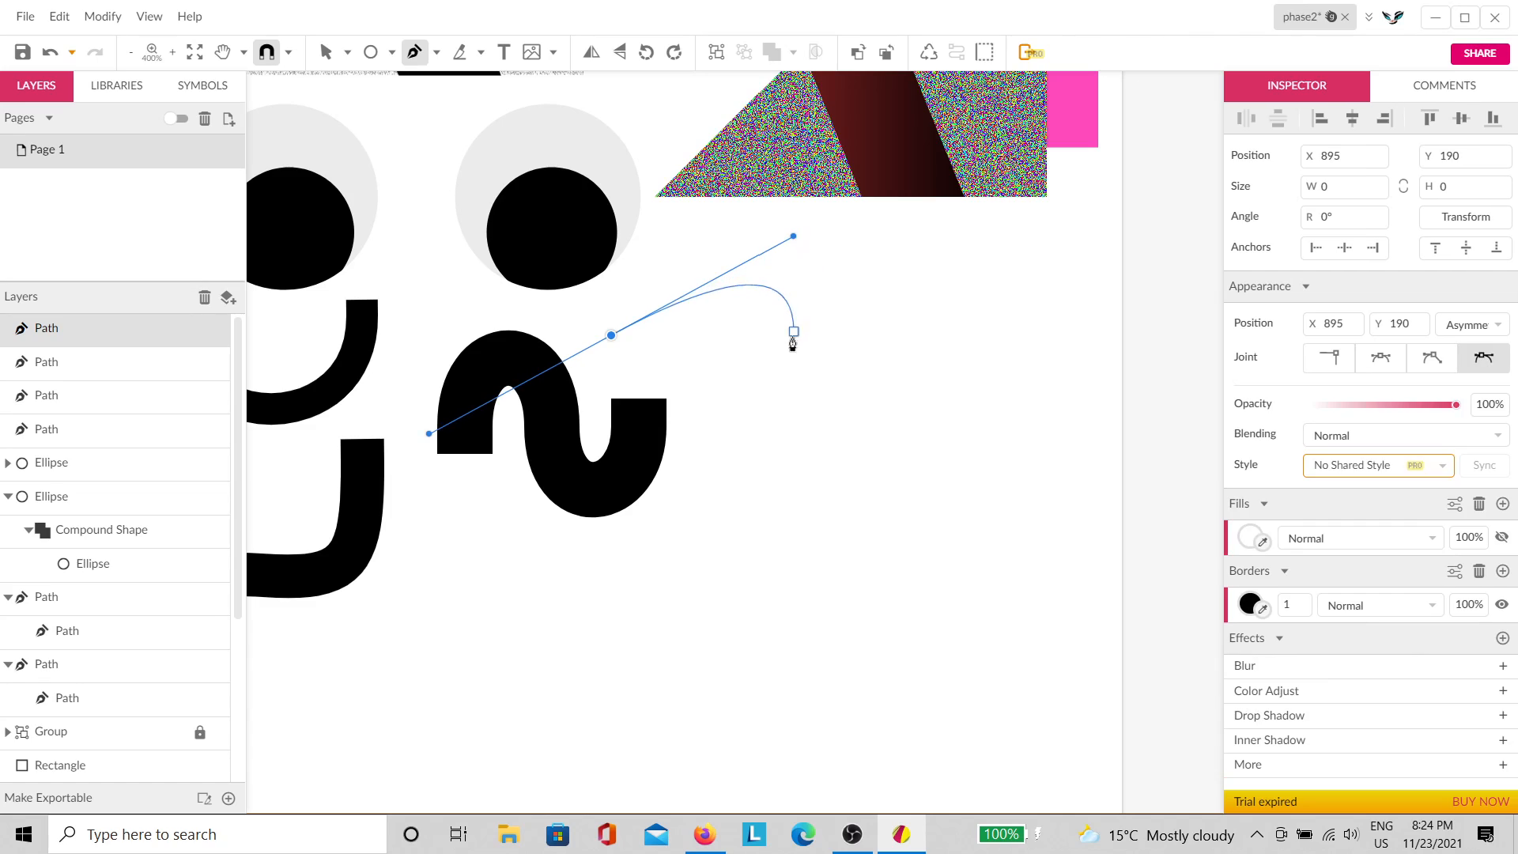
drag(813, 352, 995, 248)
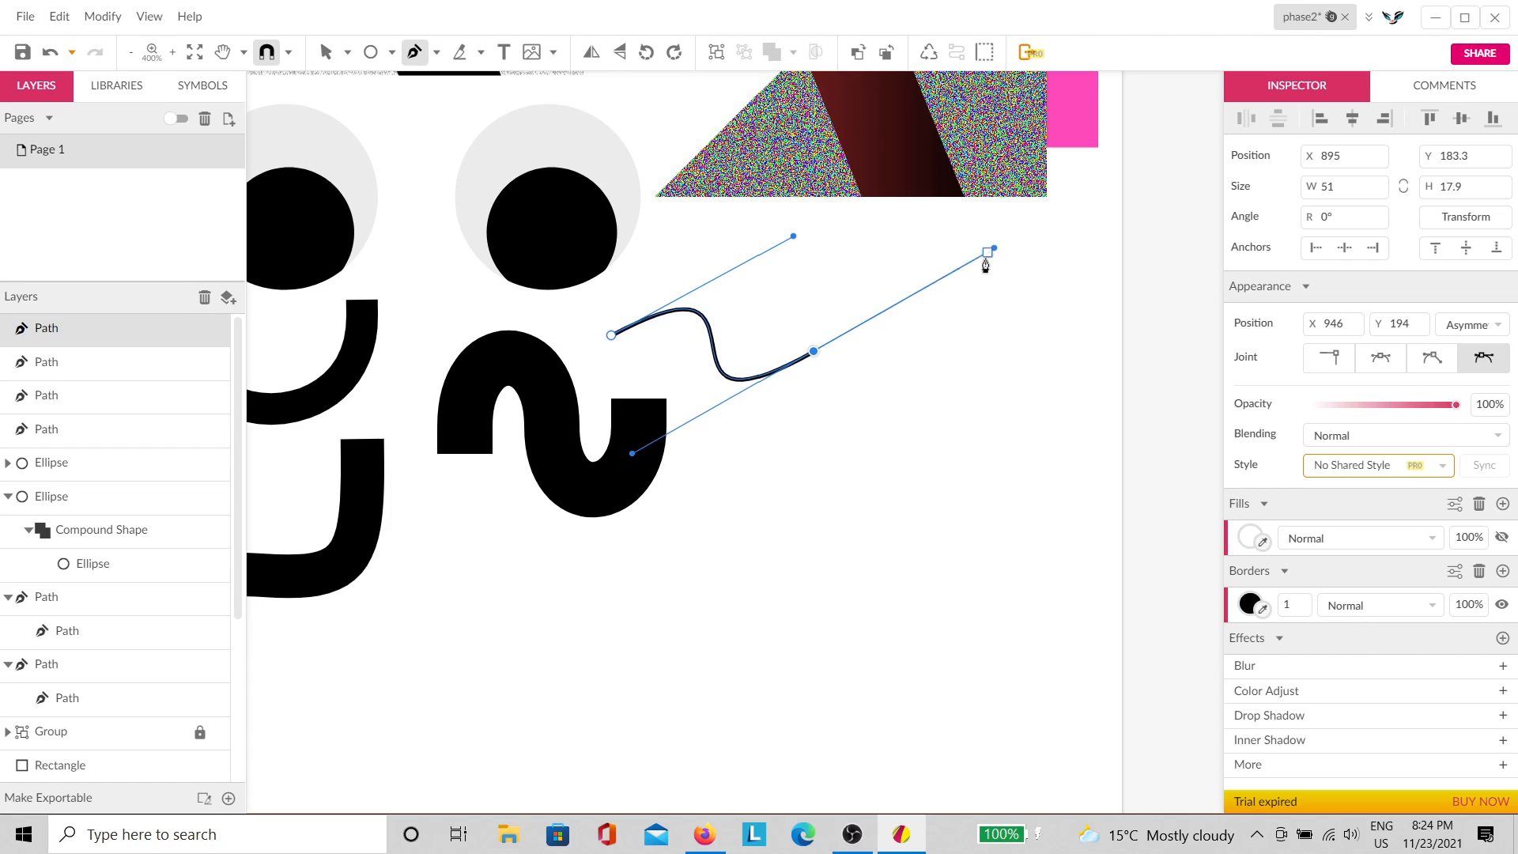
drag(1293, 601, 1297, 592)
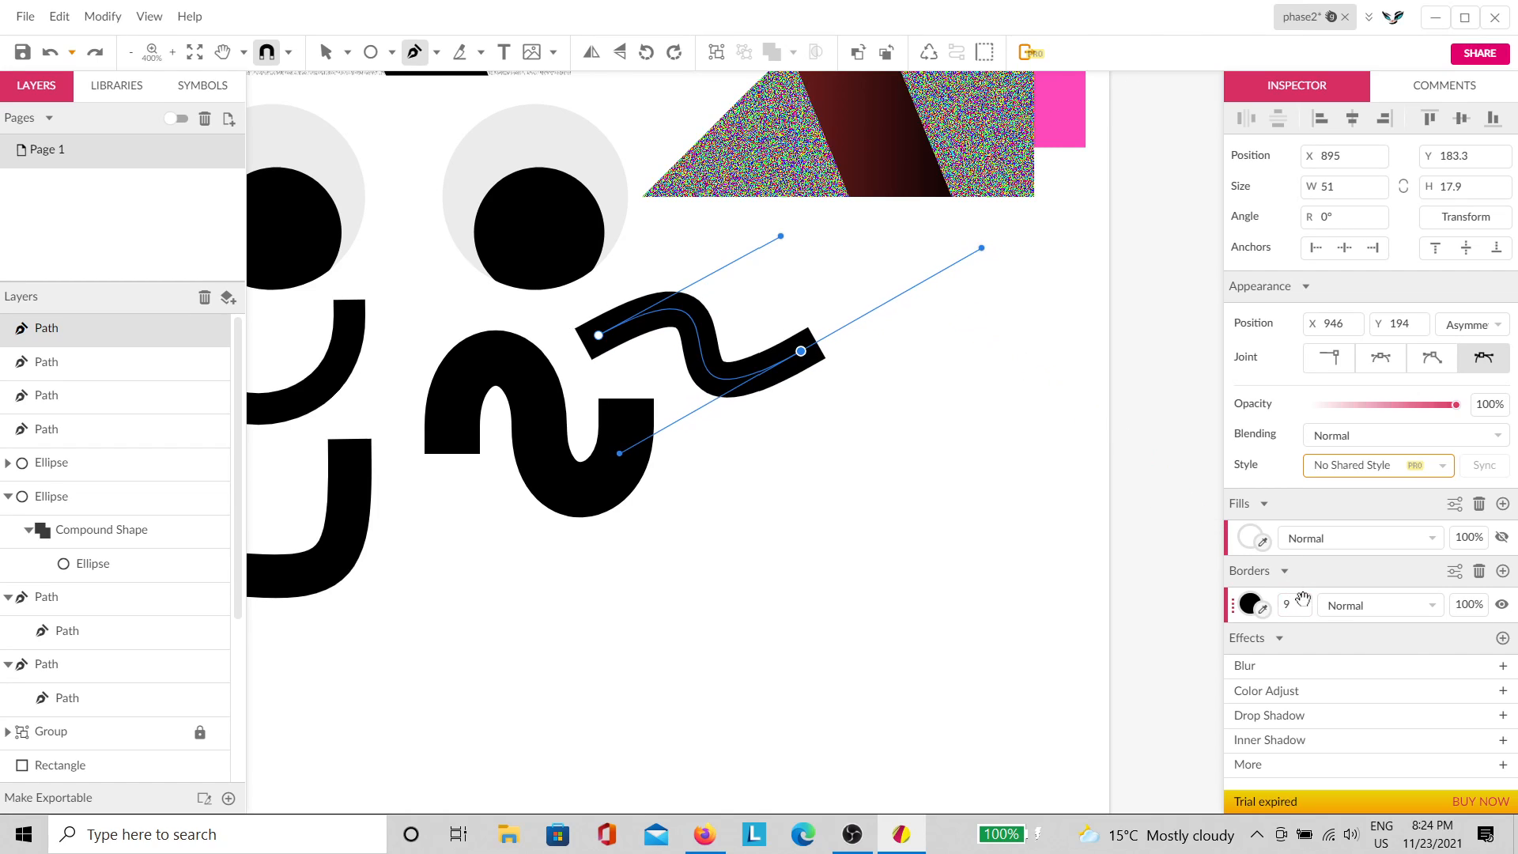
key(Escape)
click(700, 452)
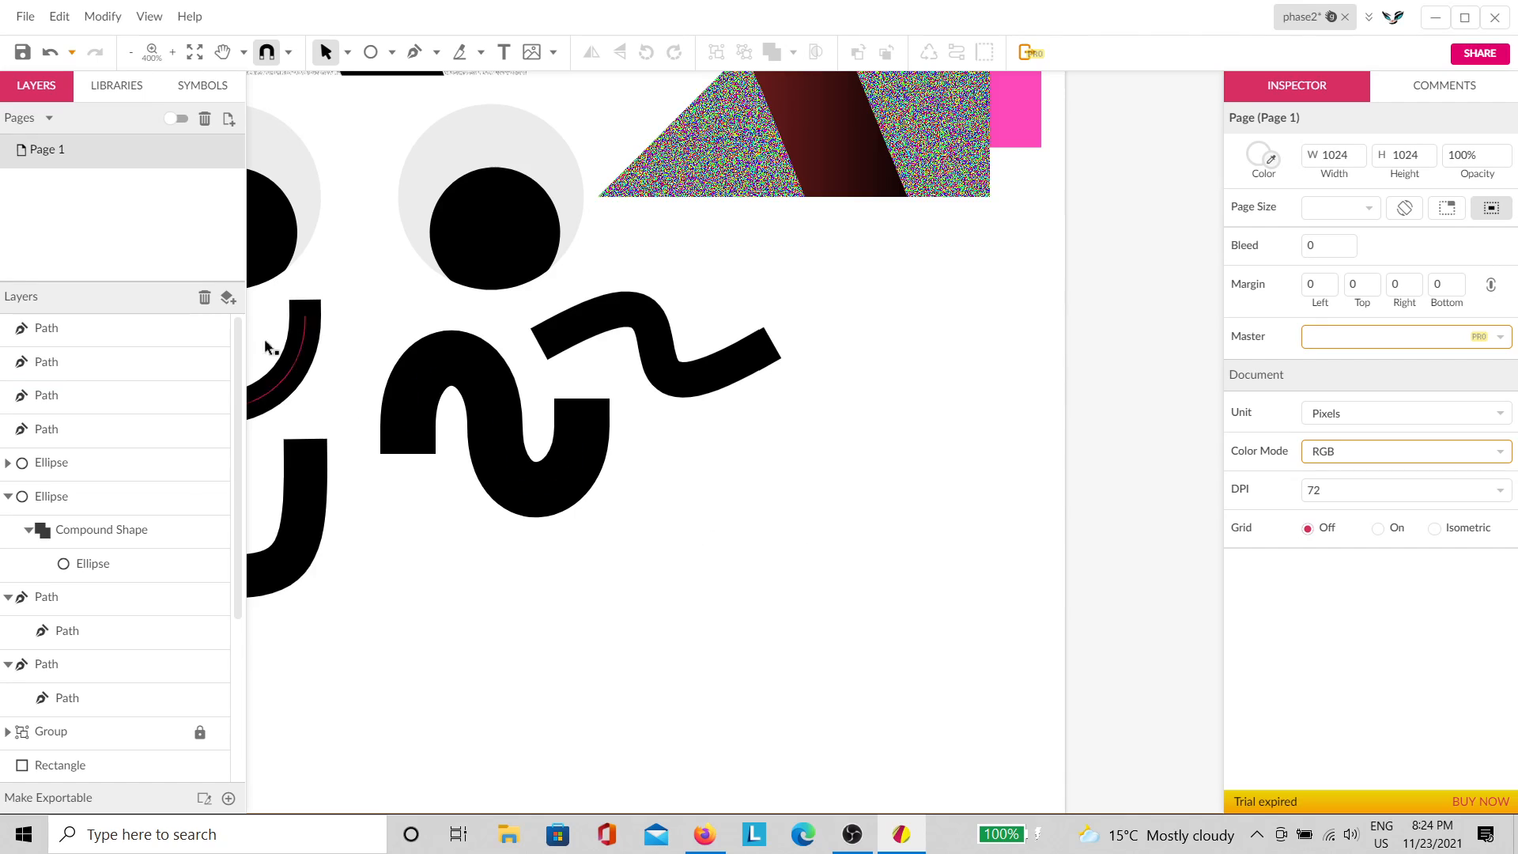
Step: Draw a three-node dip with horizontal handles, about 52 × 26 px, below the slanted wave and set its border width to 10
click(405, 53)
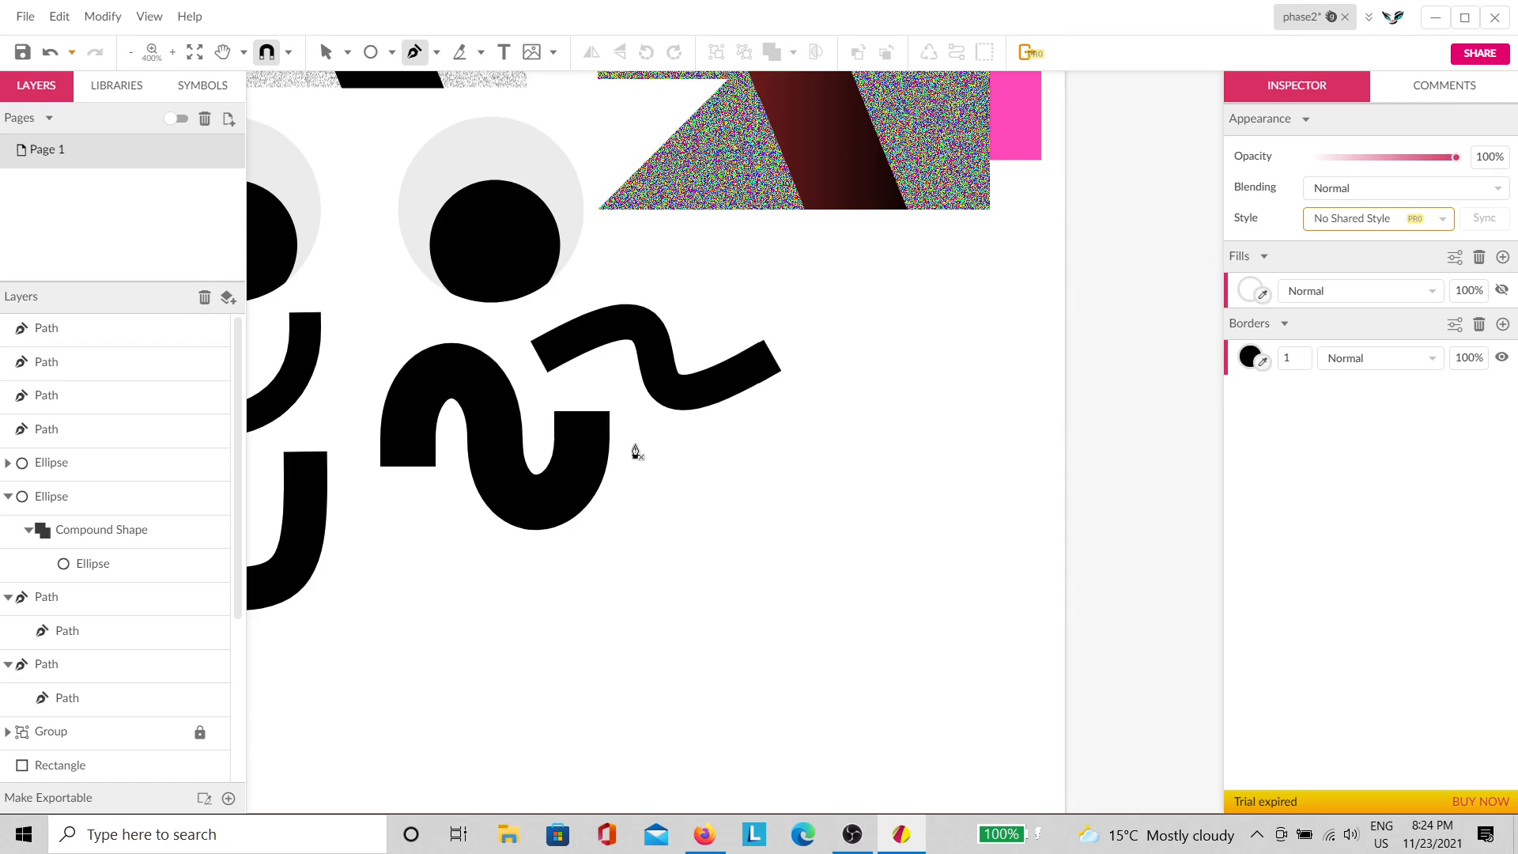
drag(634, 442, 722, 442)
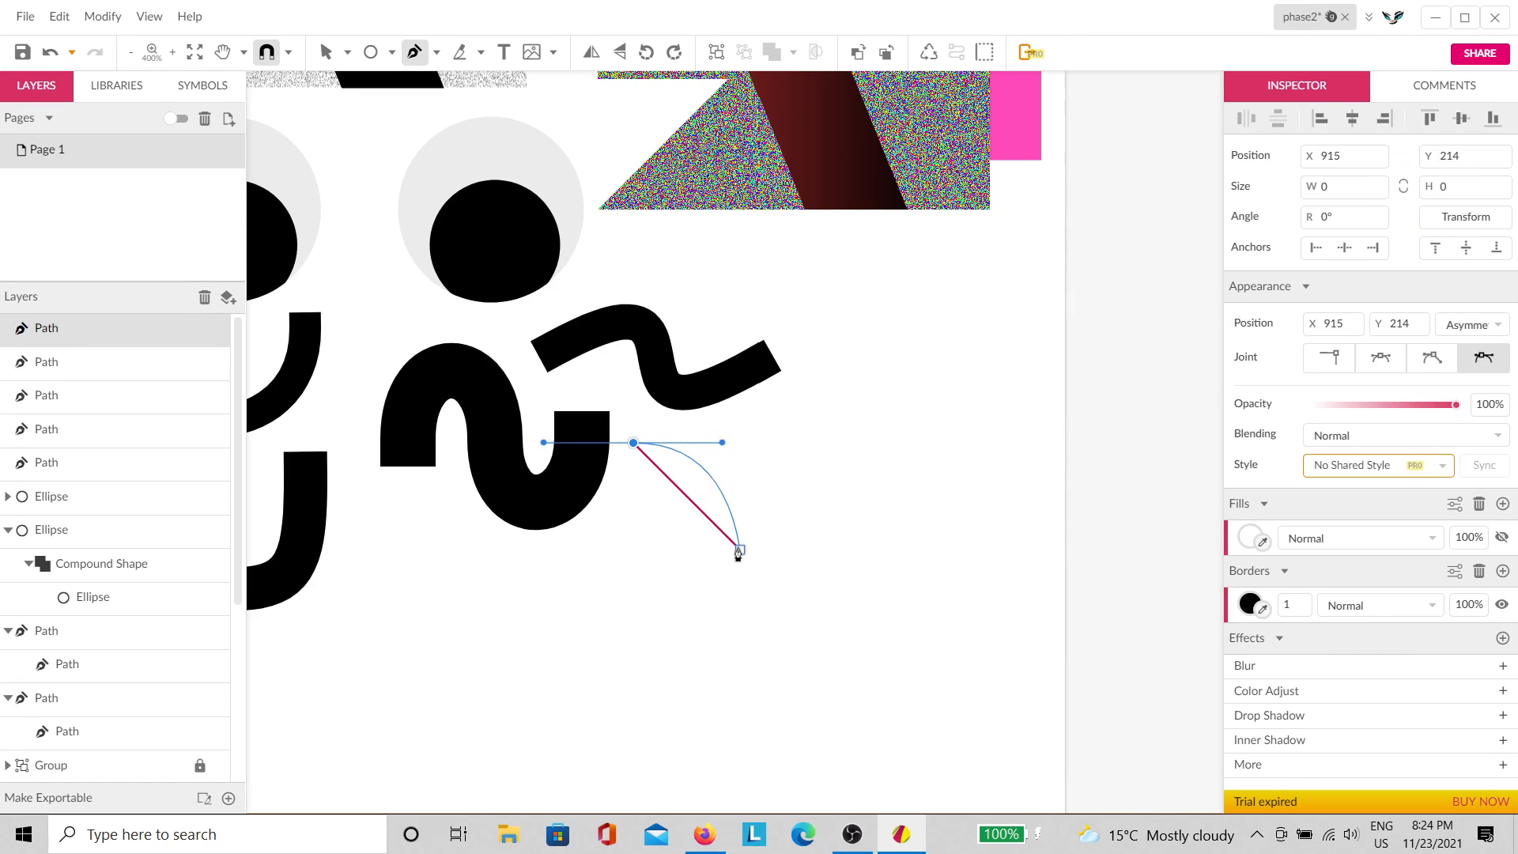
drag(736, 545, 818, 545)
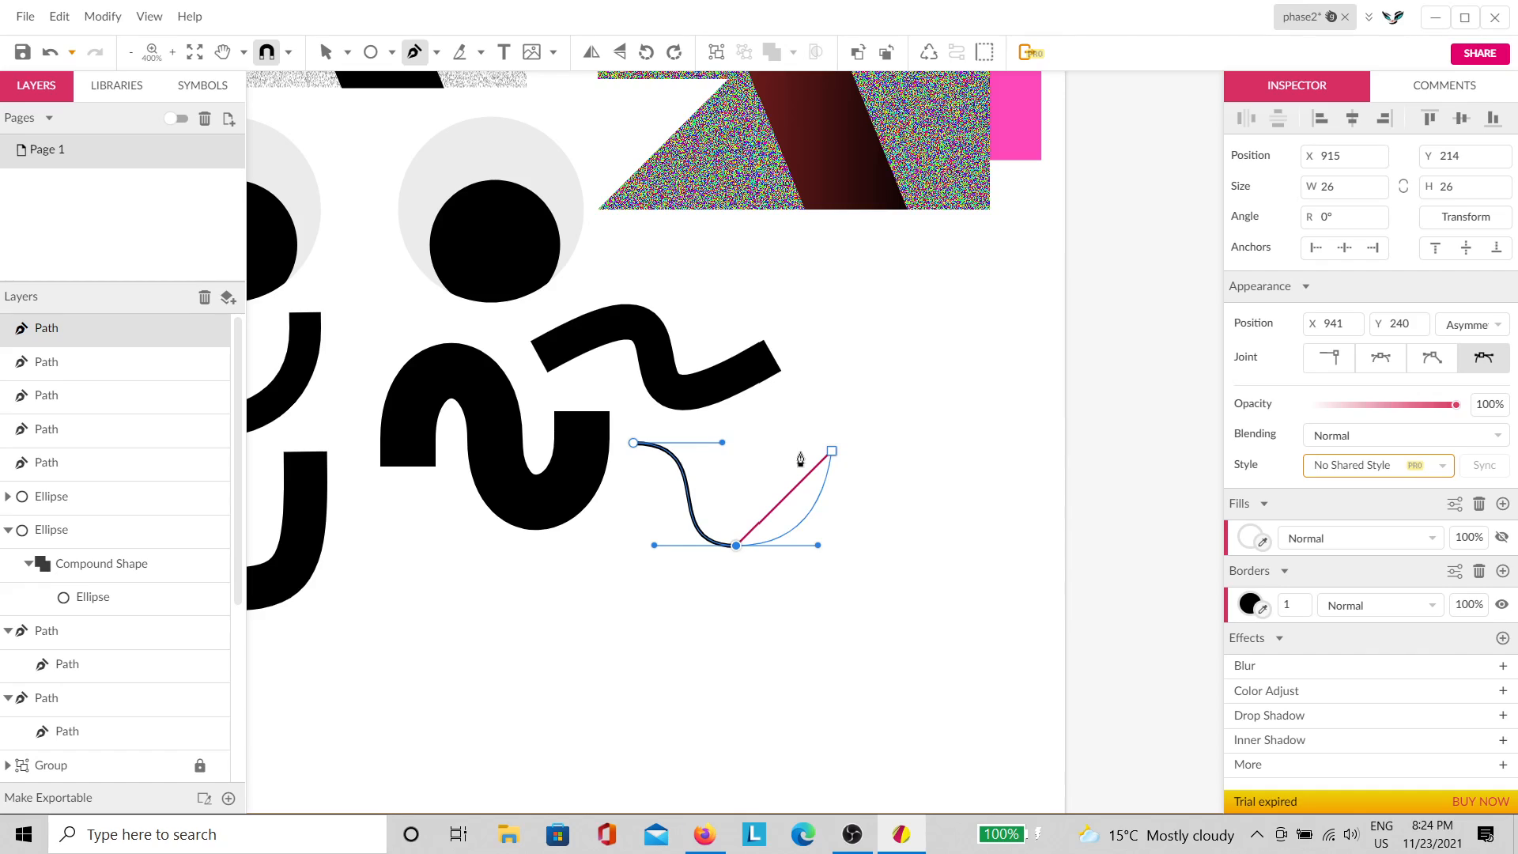
drag(840, 442, 926, 437)
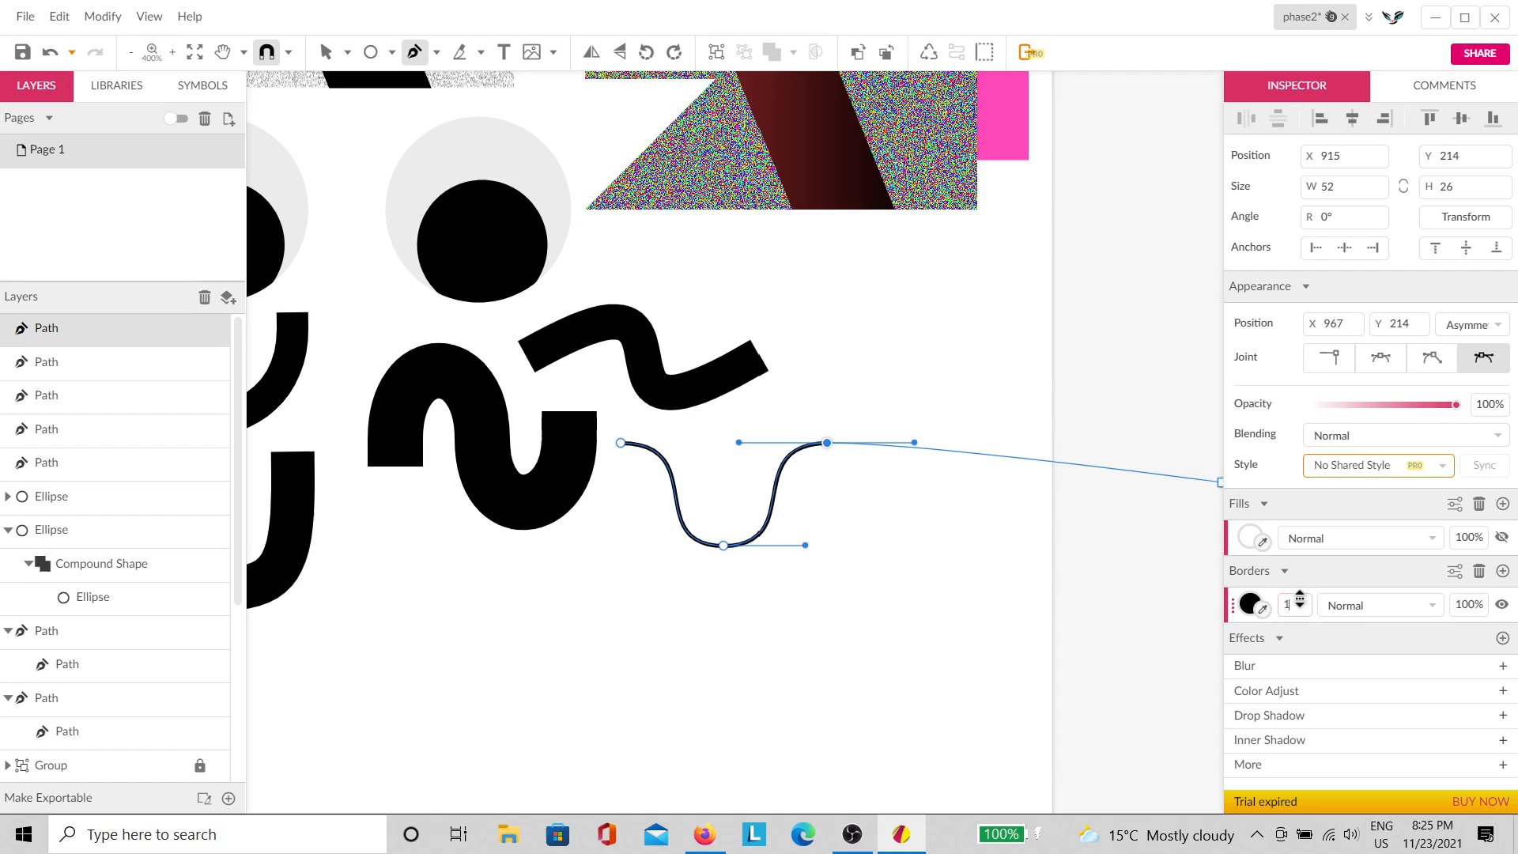
drag(1299, 602, 1300, 587)
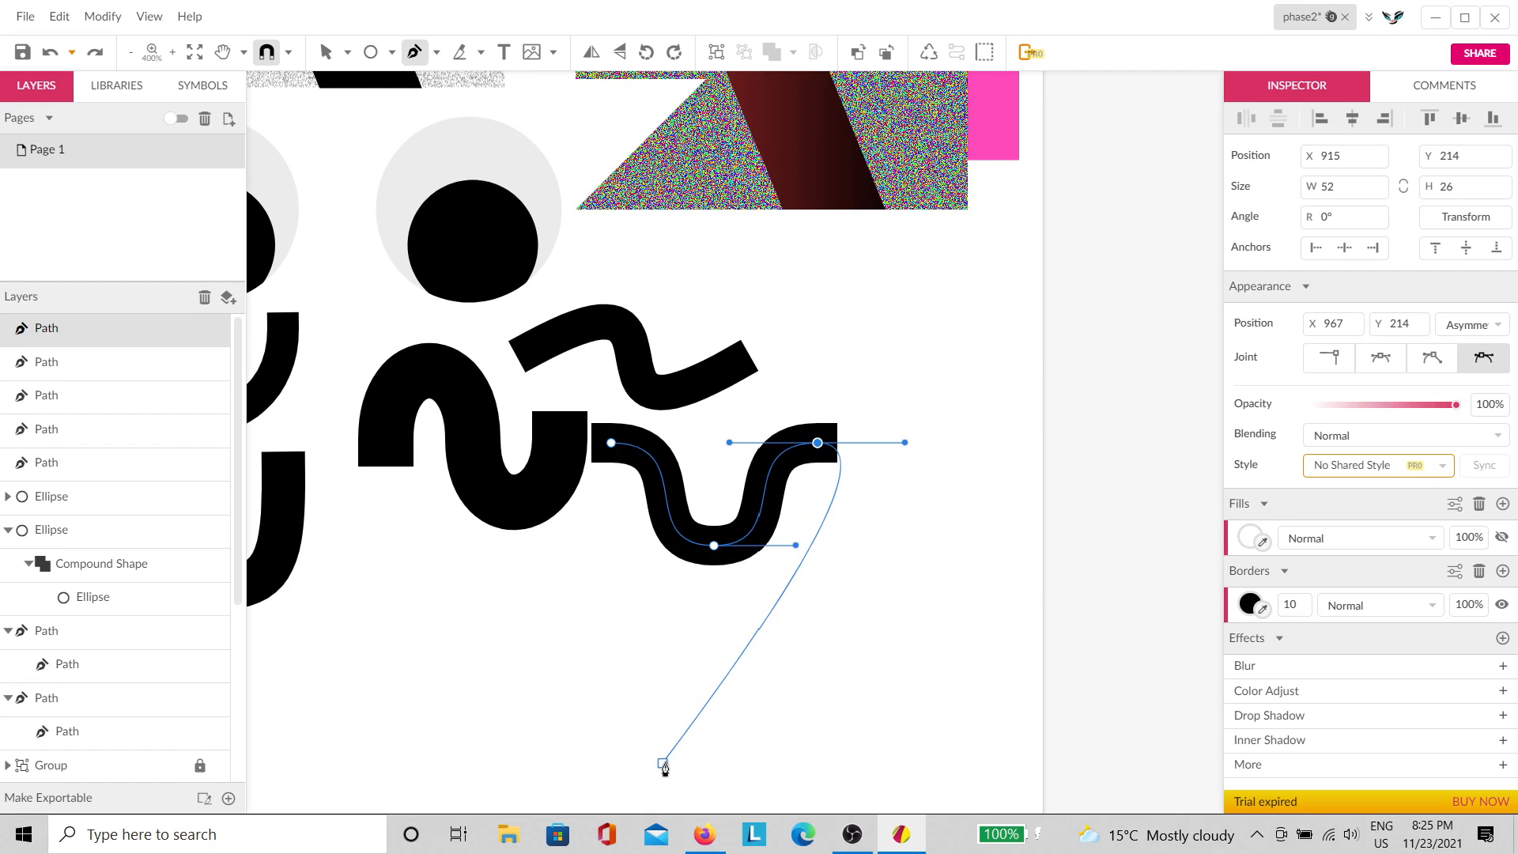
key(Escape)
key(Escape)
Step: Examine the nodes and curve handles of the two U-shaped paths below the left eye with the Subselect tool
key(space)
drag(589, 656, 1015, 584)
click(512, 291)
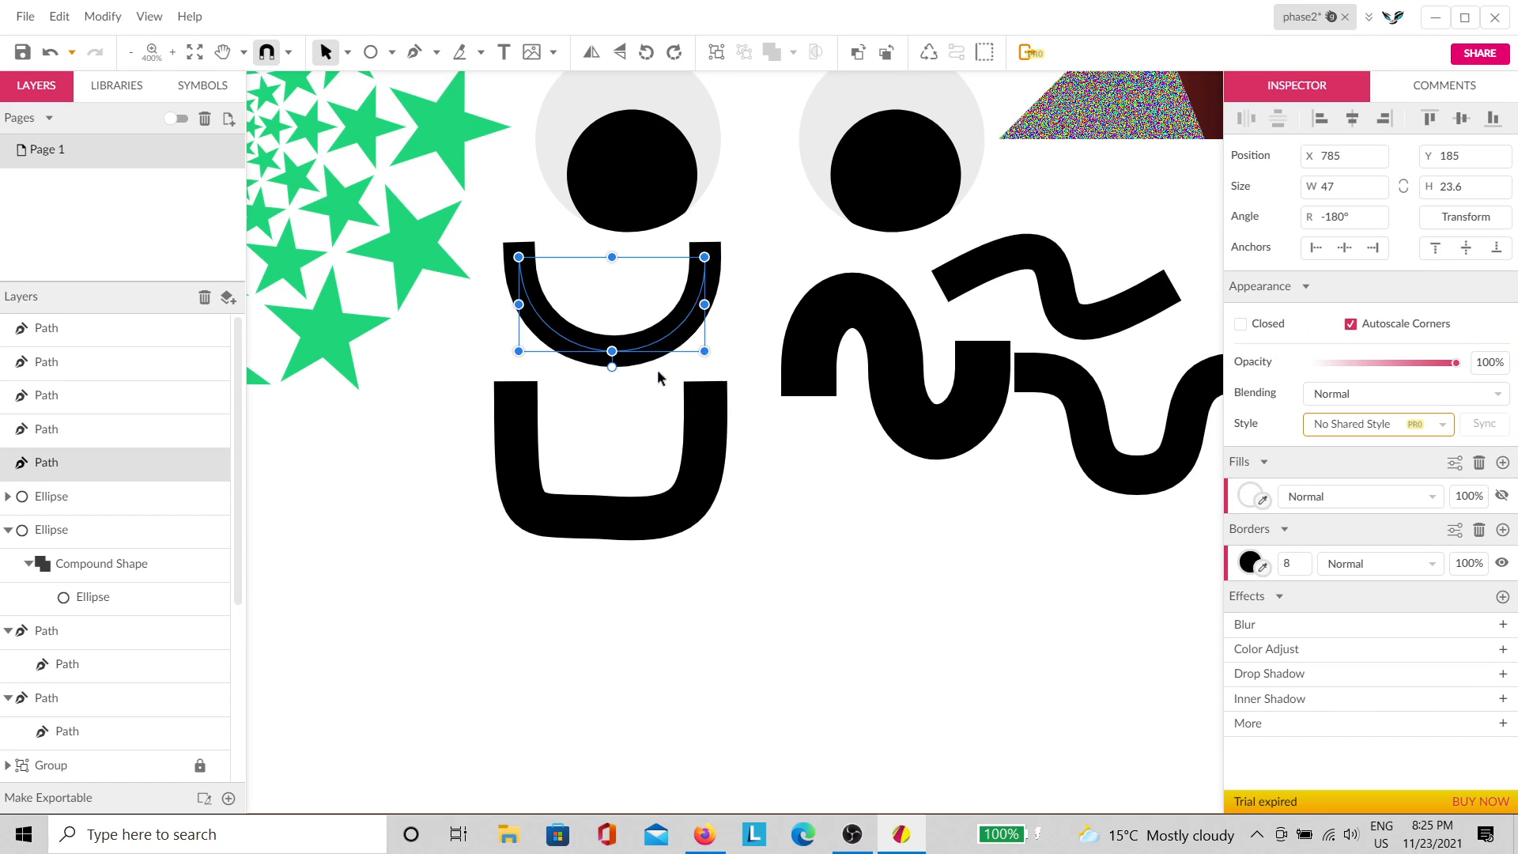
key(d)
drag(722, 228, 426, 325)
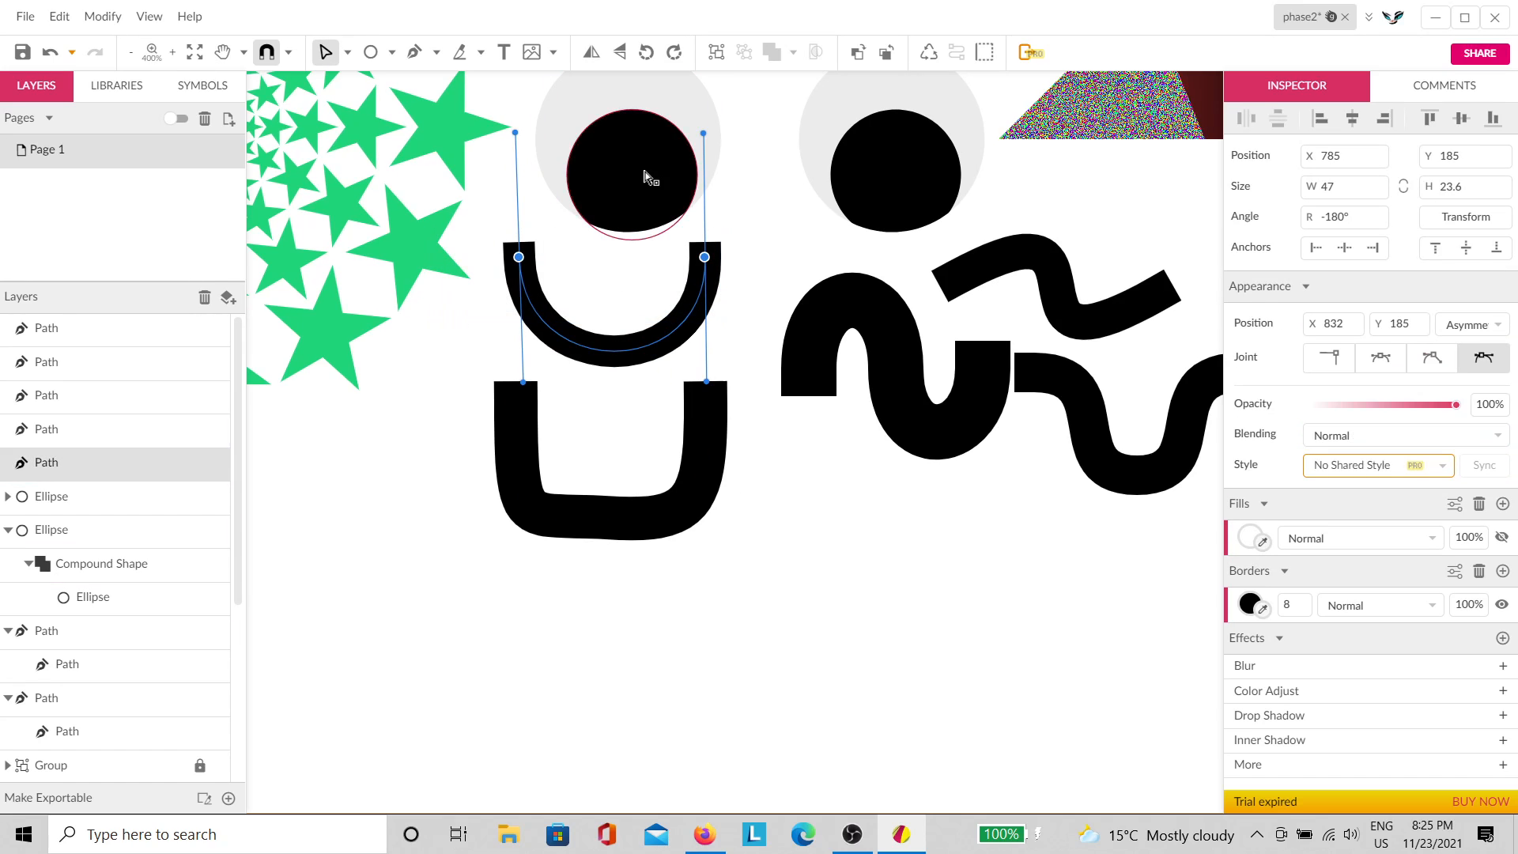
click(669, 500)
drag(751, 367, 459, 569)
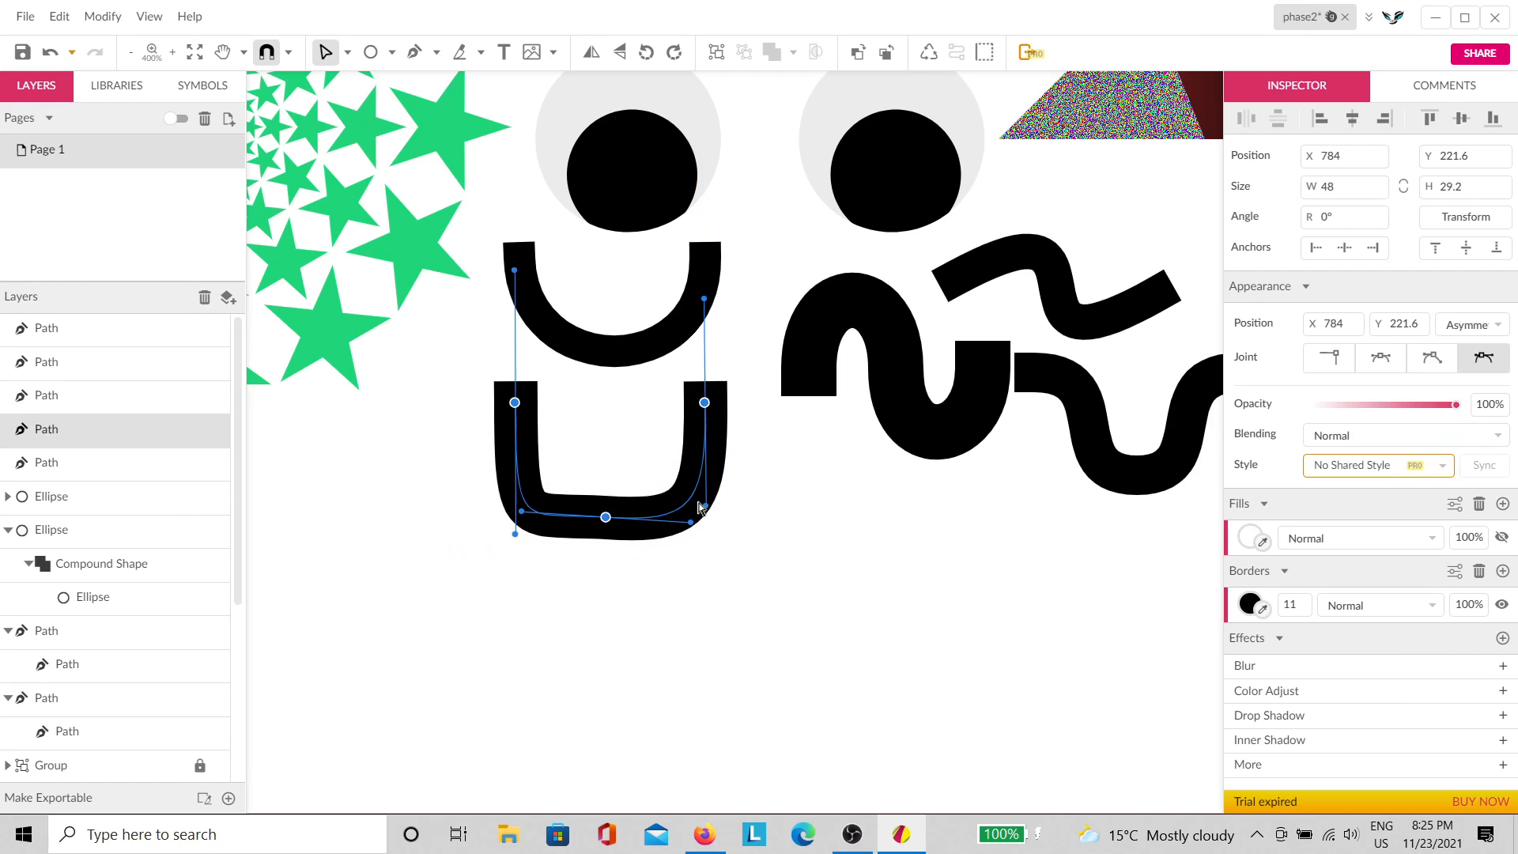
click(808, 517)
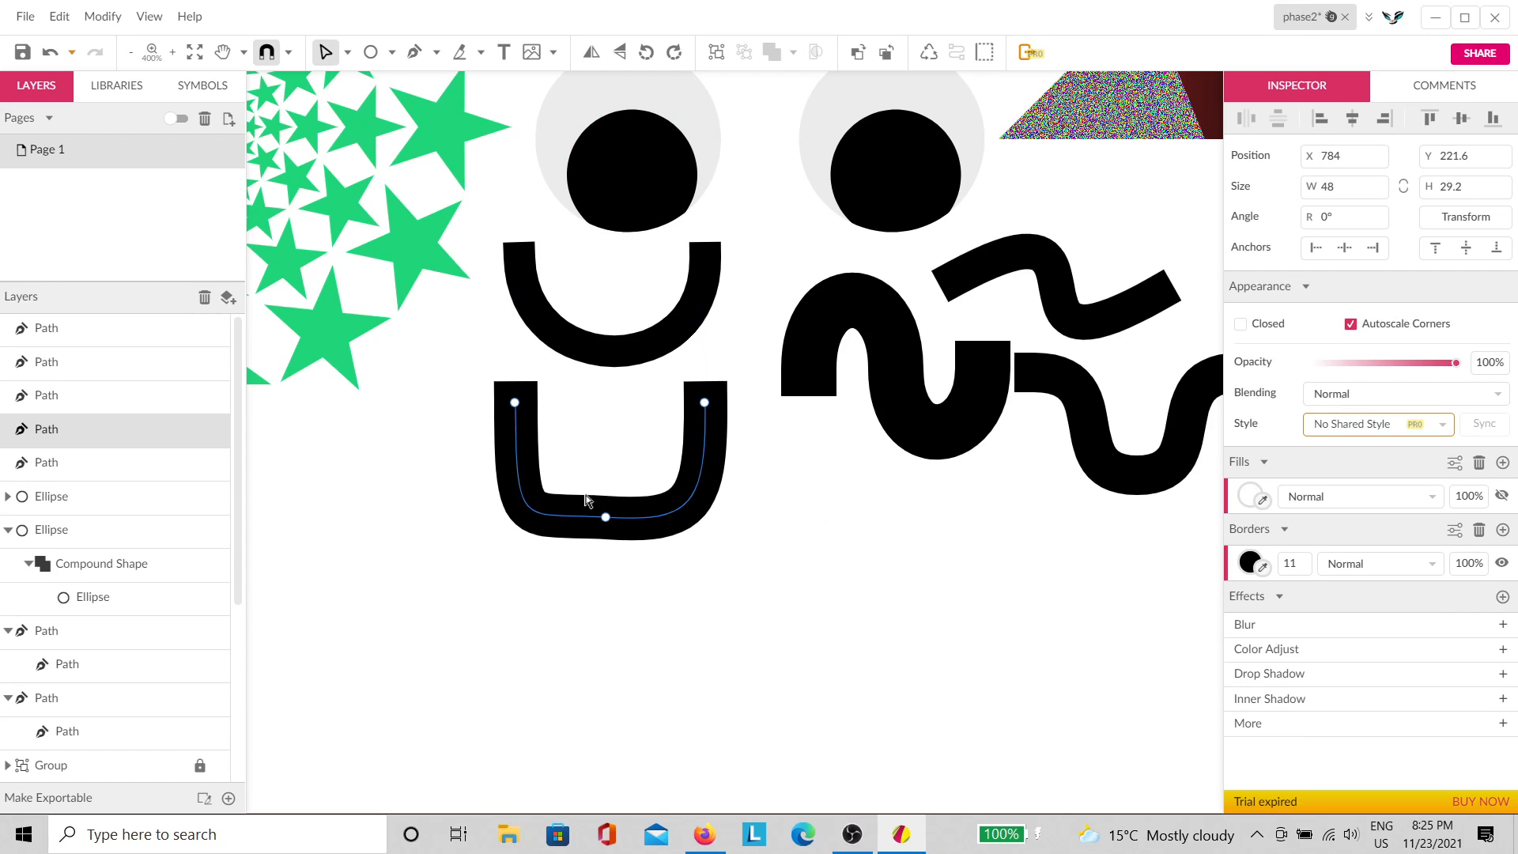
Step: Draw a two-node V-shaped dip about 50 × 18.5 px below the lower U-shaped path with the Pen tool and set its border width to 14
click(590, 430)
click(414, 53)
scroll(475, 280, up, 1)
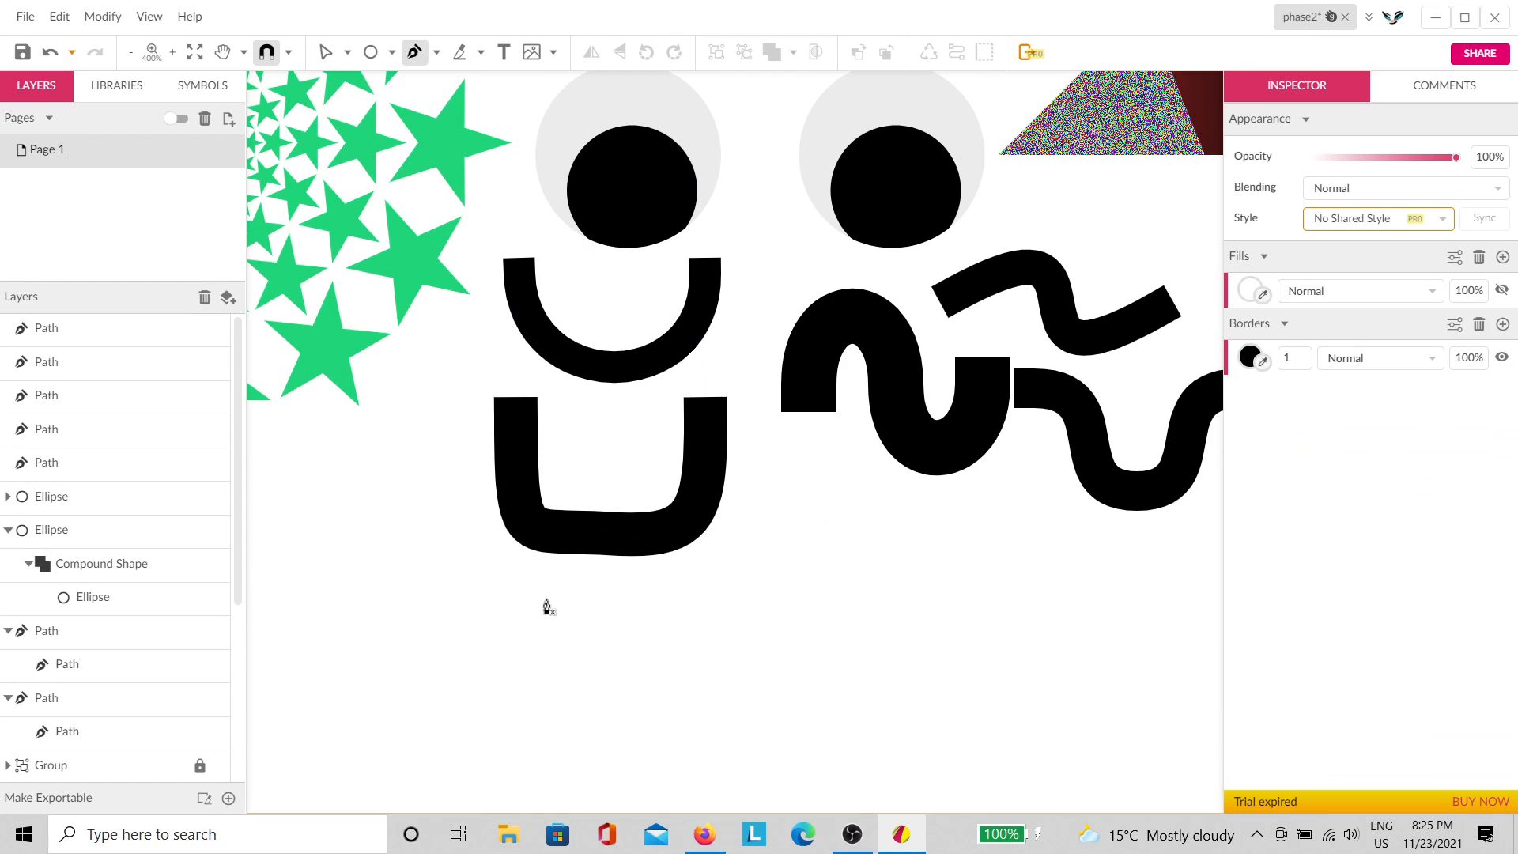
drag(504, 570, 594, 667)
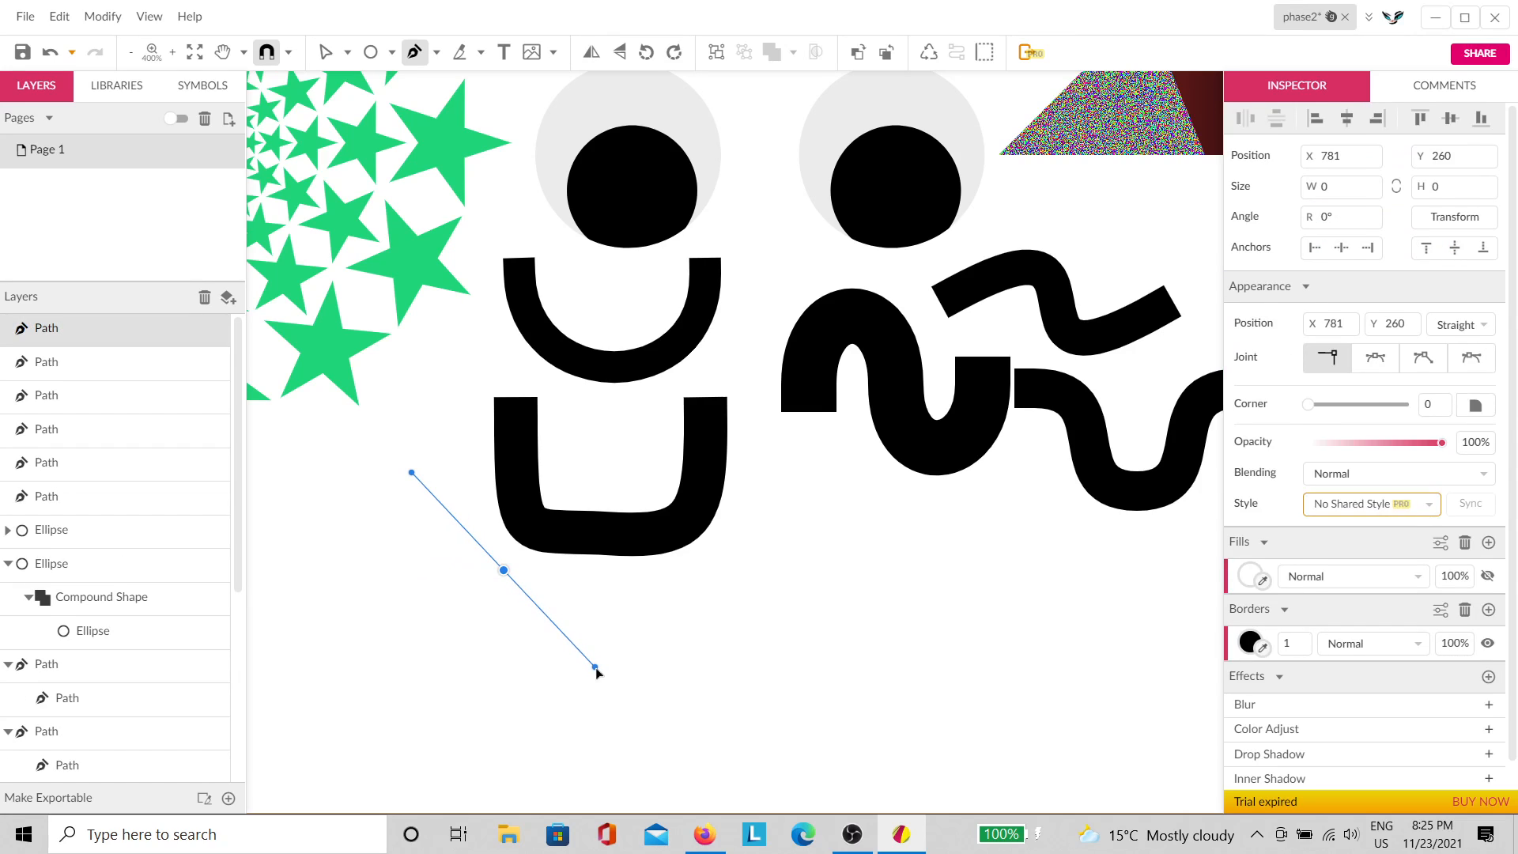
drag(702, 570, 798, 481)
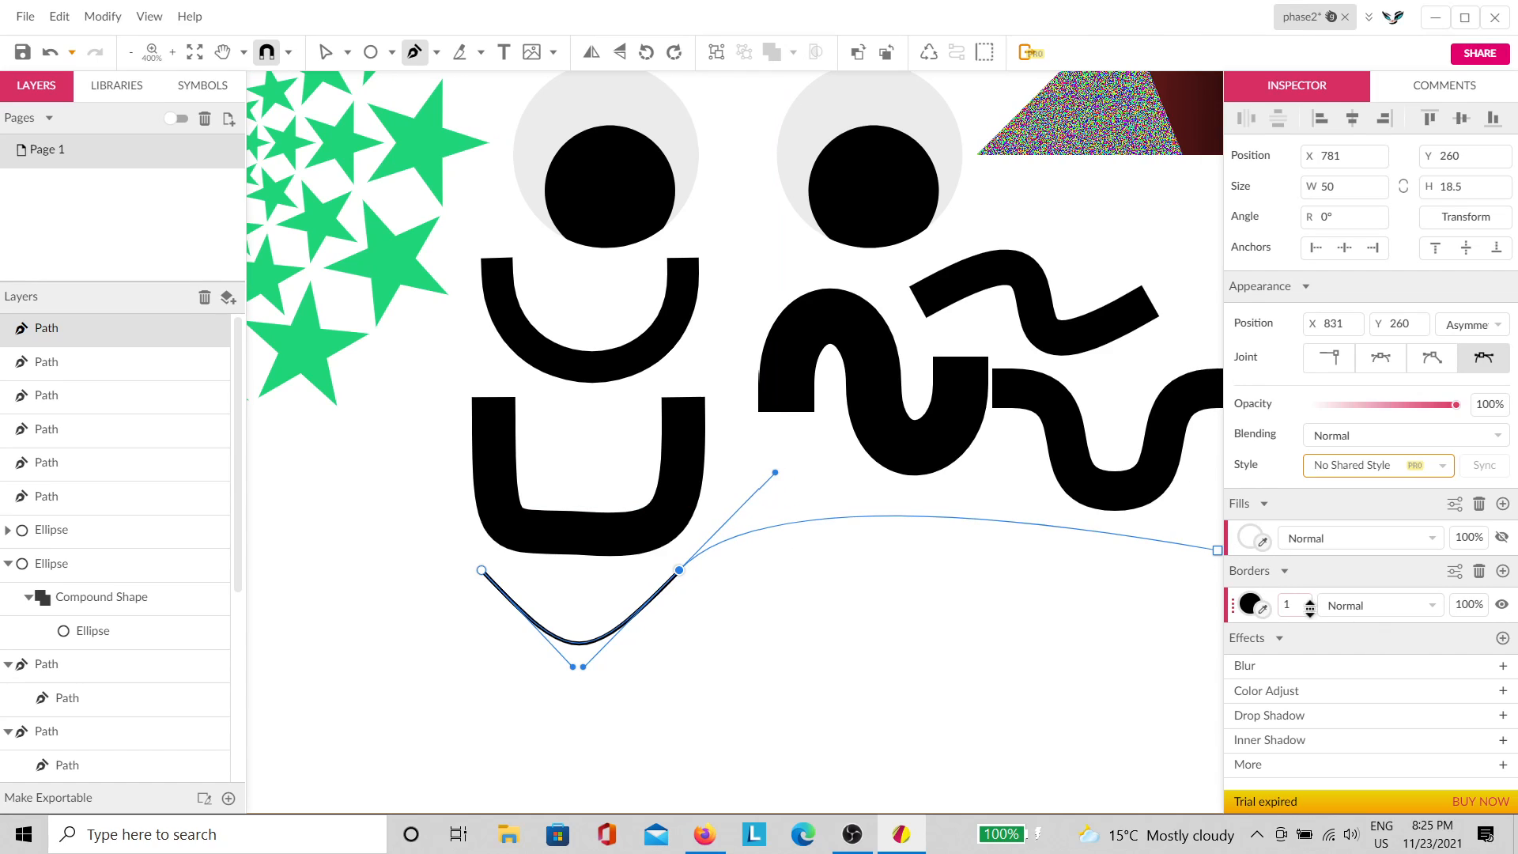
drag(1291, 607, 1290, 596)
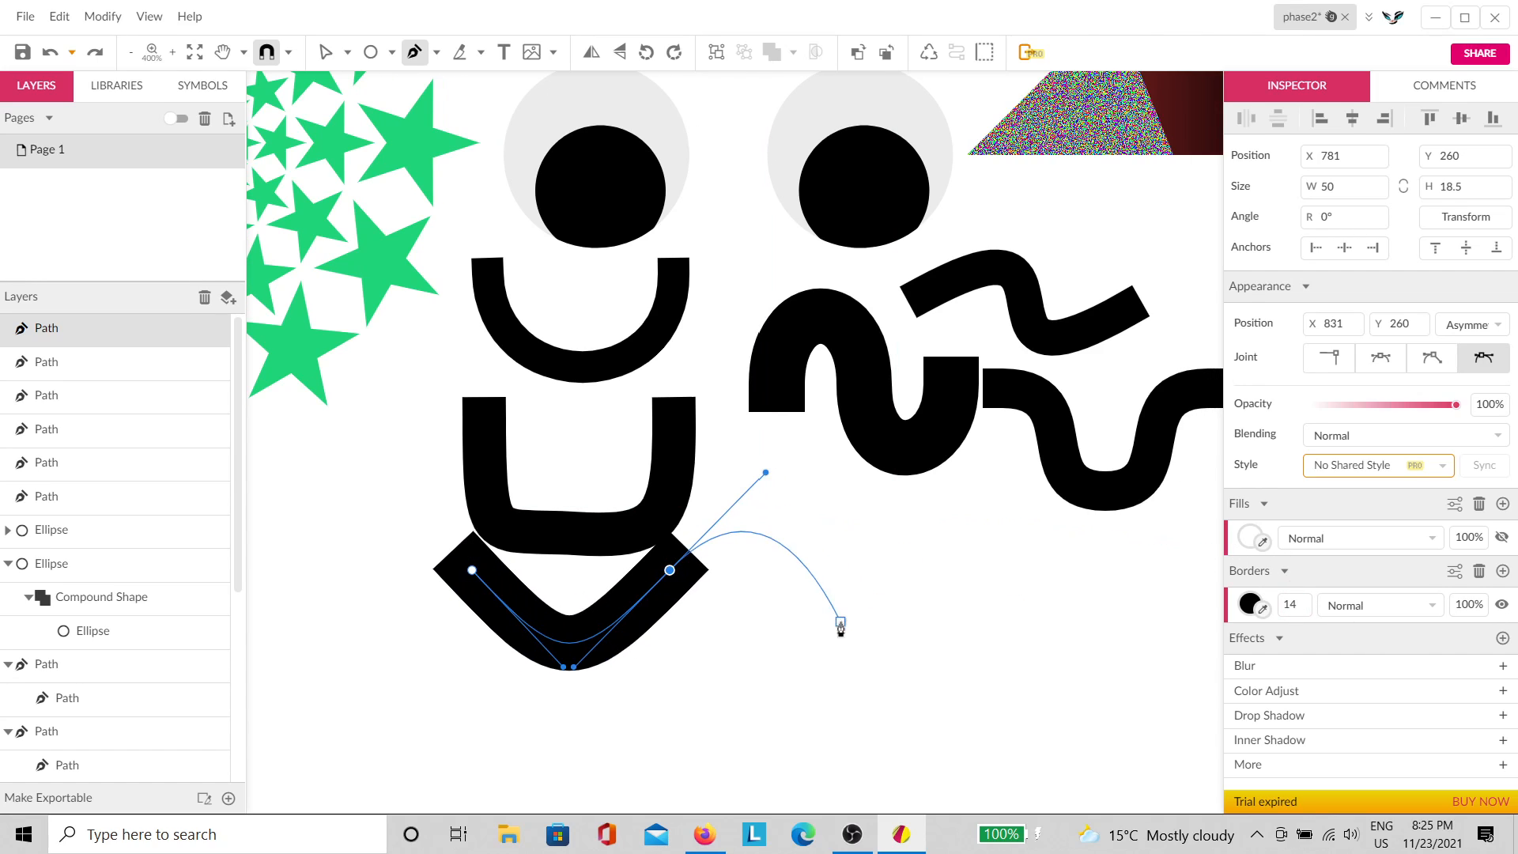
key(Escape)
click(664, 529)
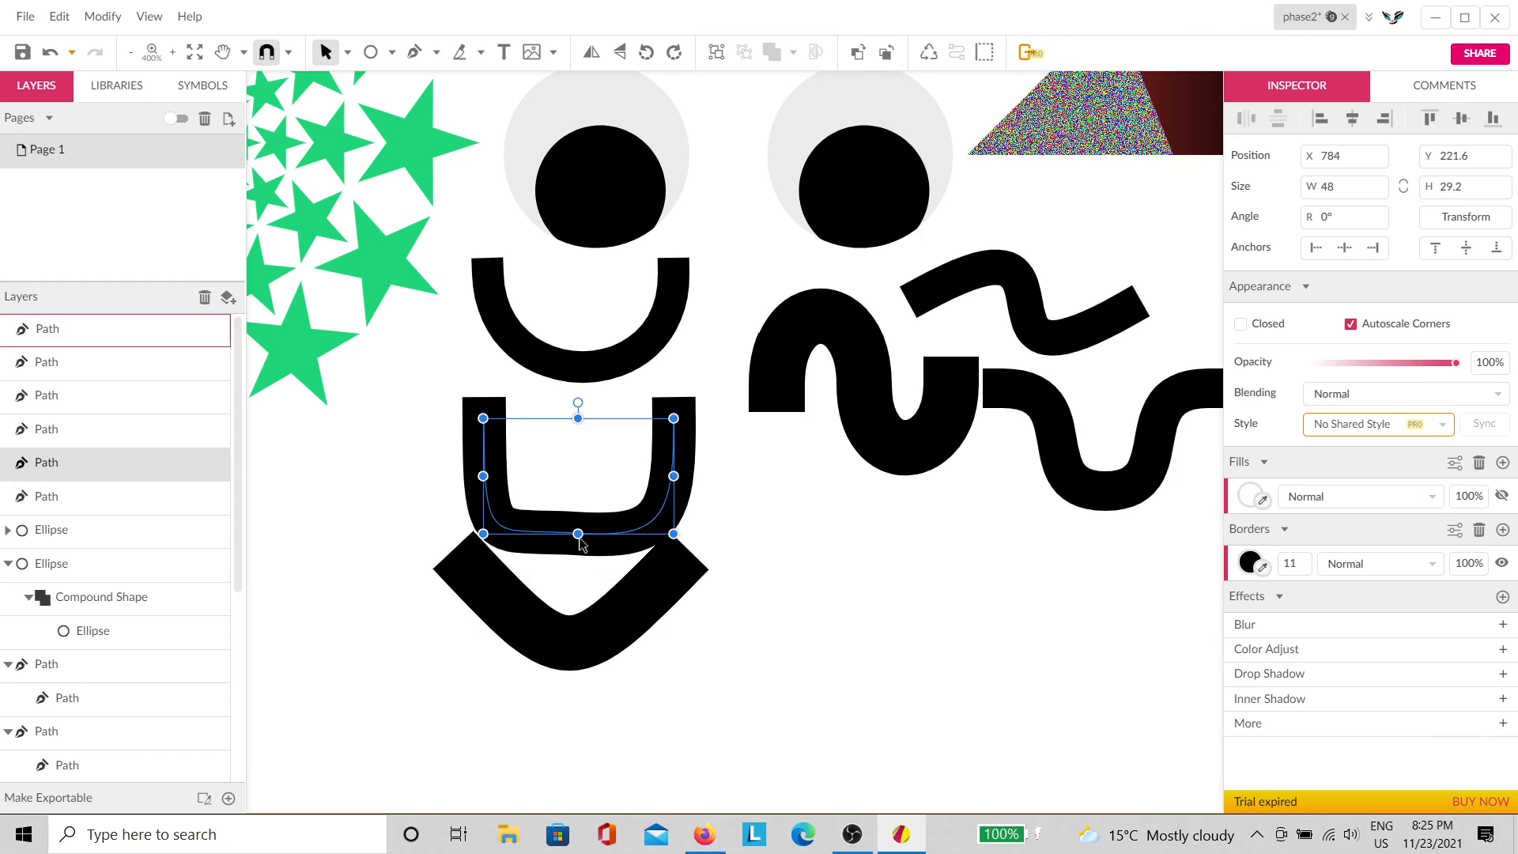
click(839, 622)
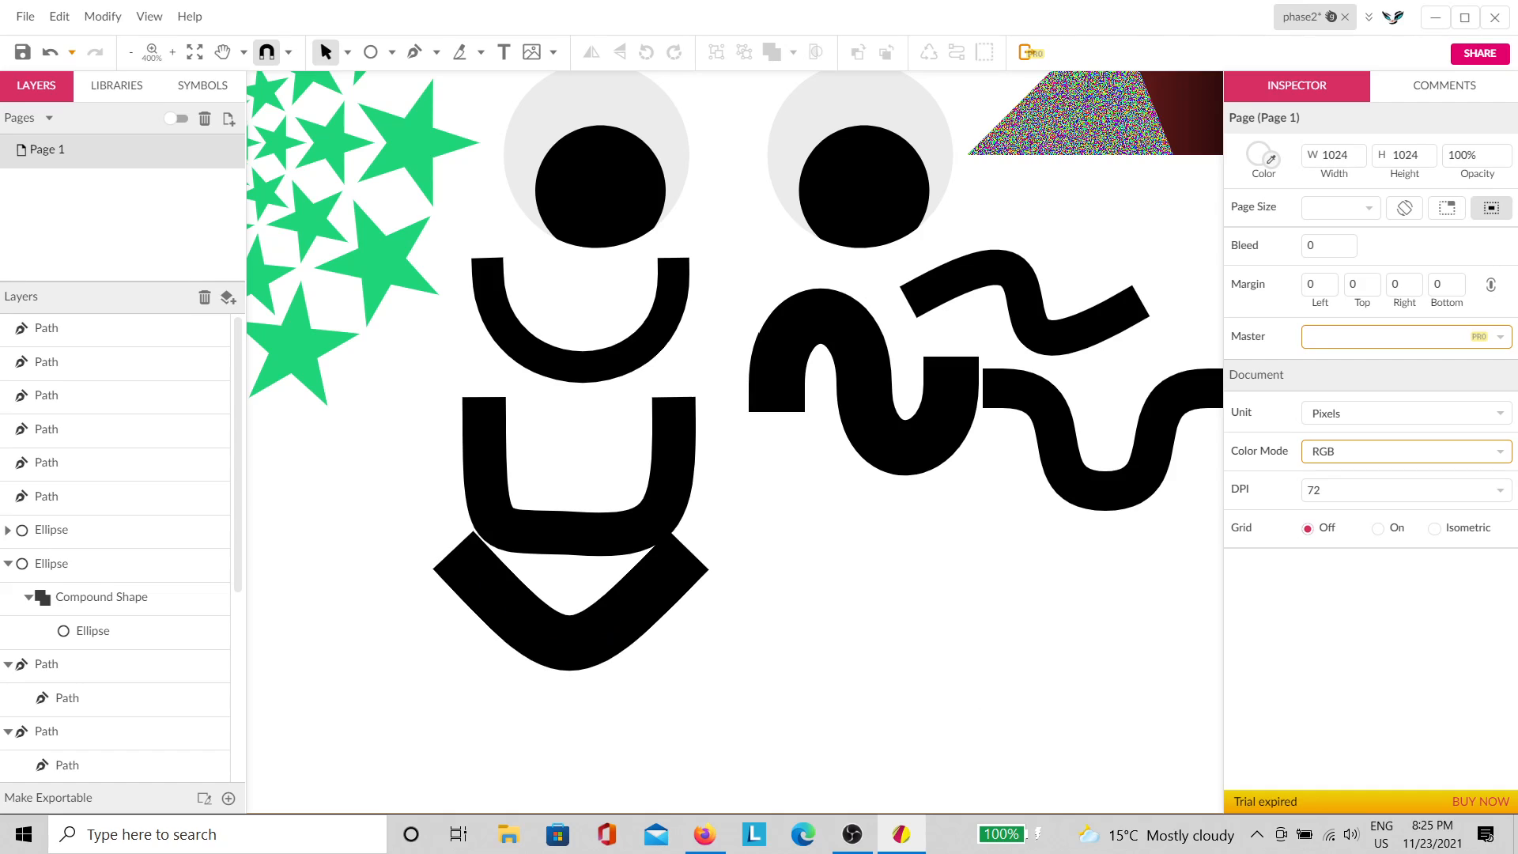
Step: Draw a straight-segment zigzag with four nodes, about 32 × 33 px, beside the slanted wave and set its border width to 11
click(704, 834)
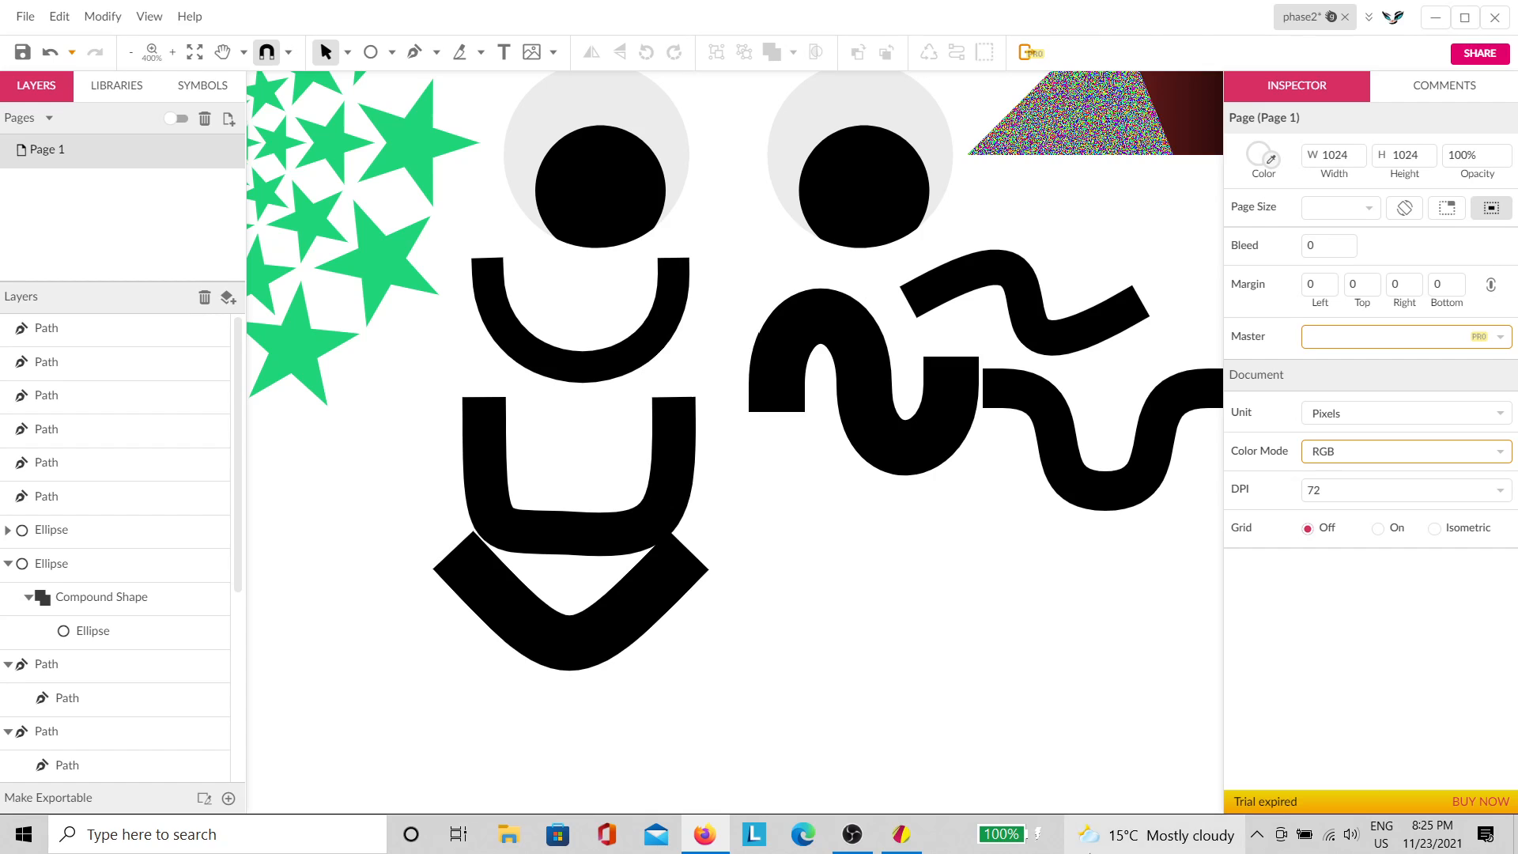
click(1042, 643)
mouse_move(1042, 643)
mouse_down()
mouse_move(859, 630)
mouse_move(695, 651)
mouse_up()
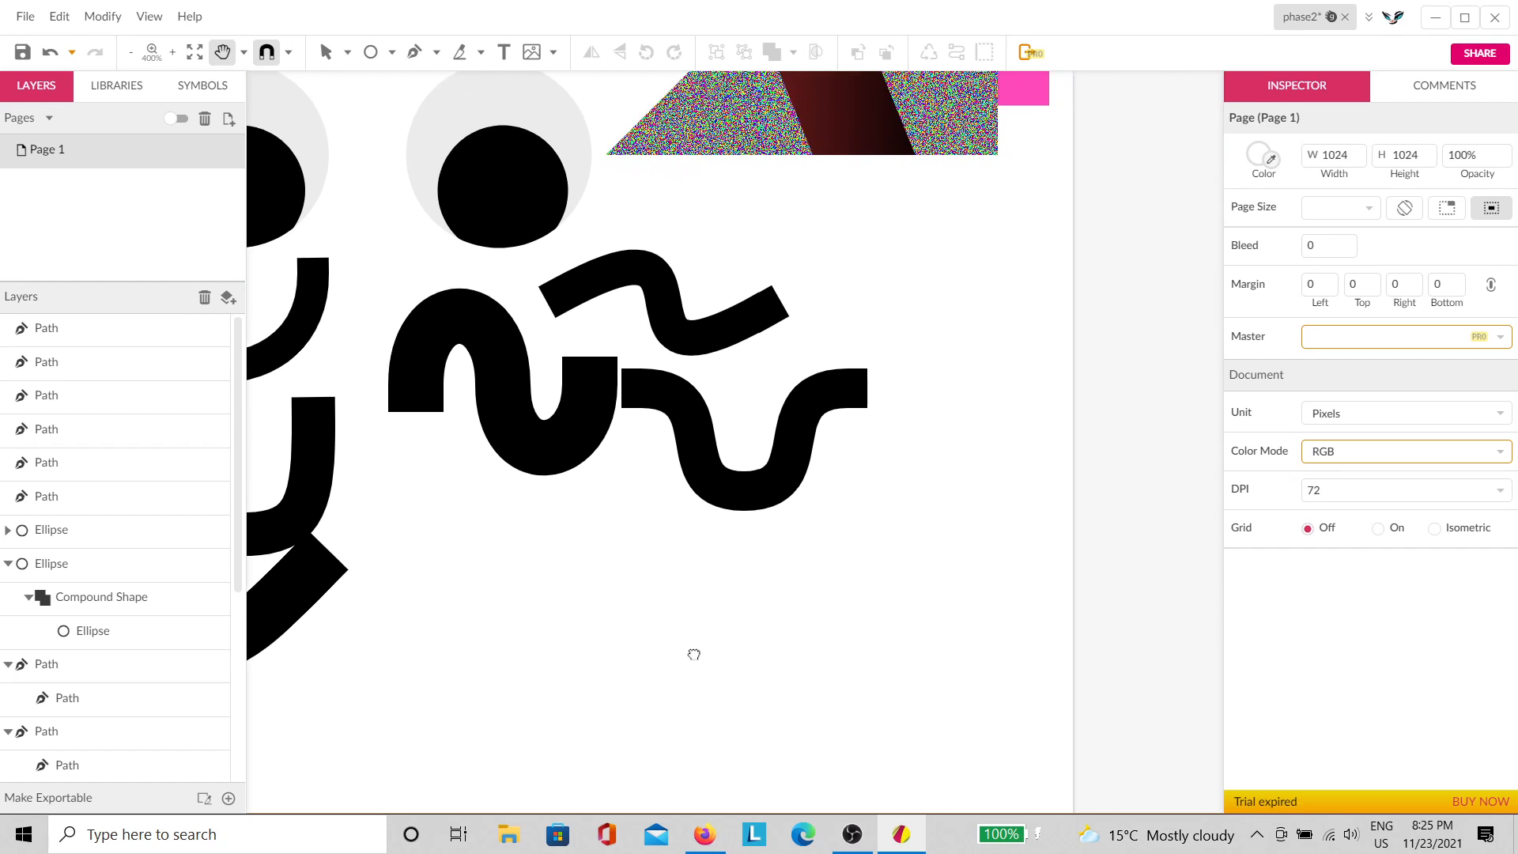
key(v)
key(p)
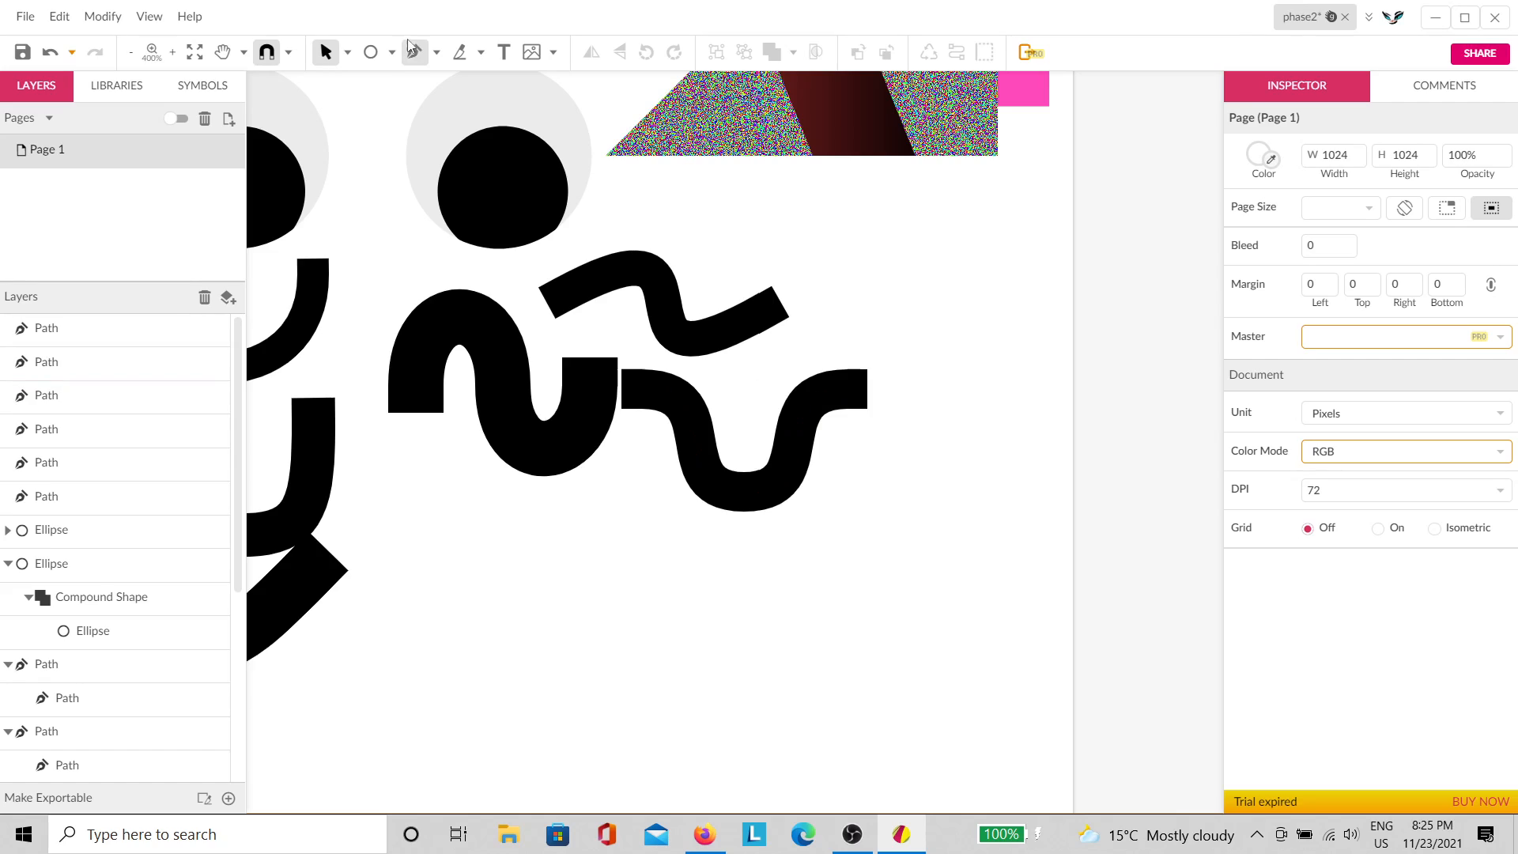
scroll(762, 288, up, 1)
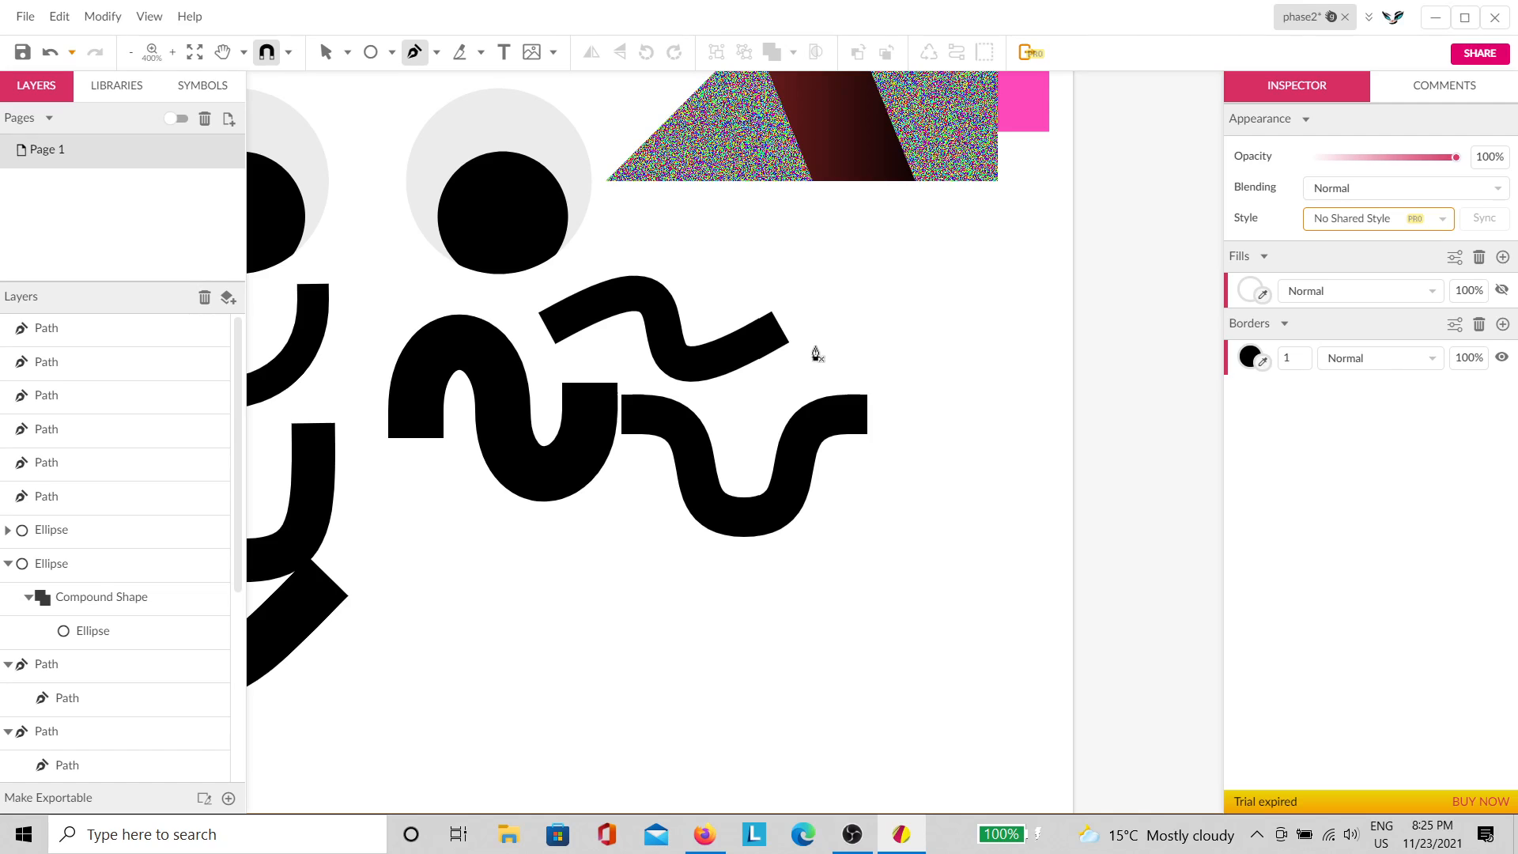
click(831, 367)
click(883, 248)
click(927, 379)
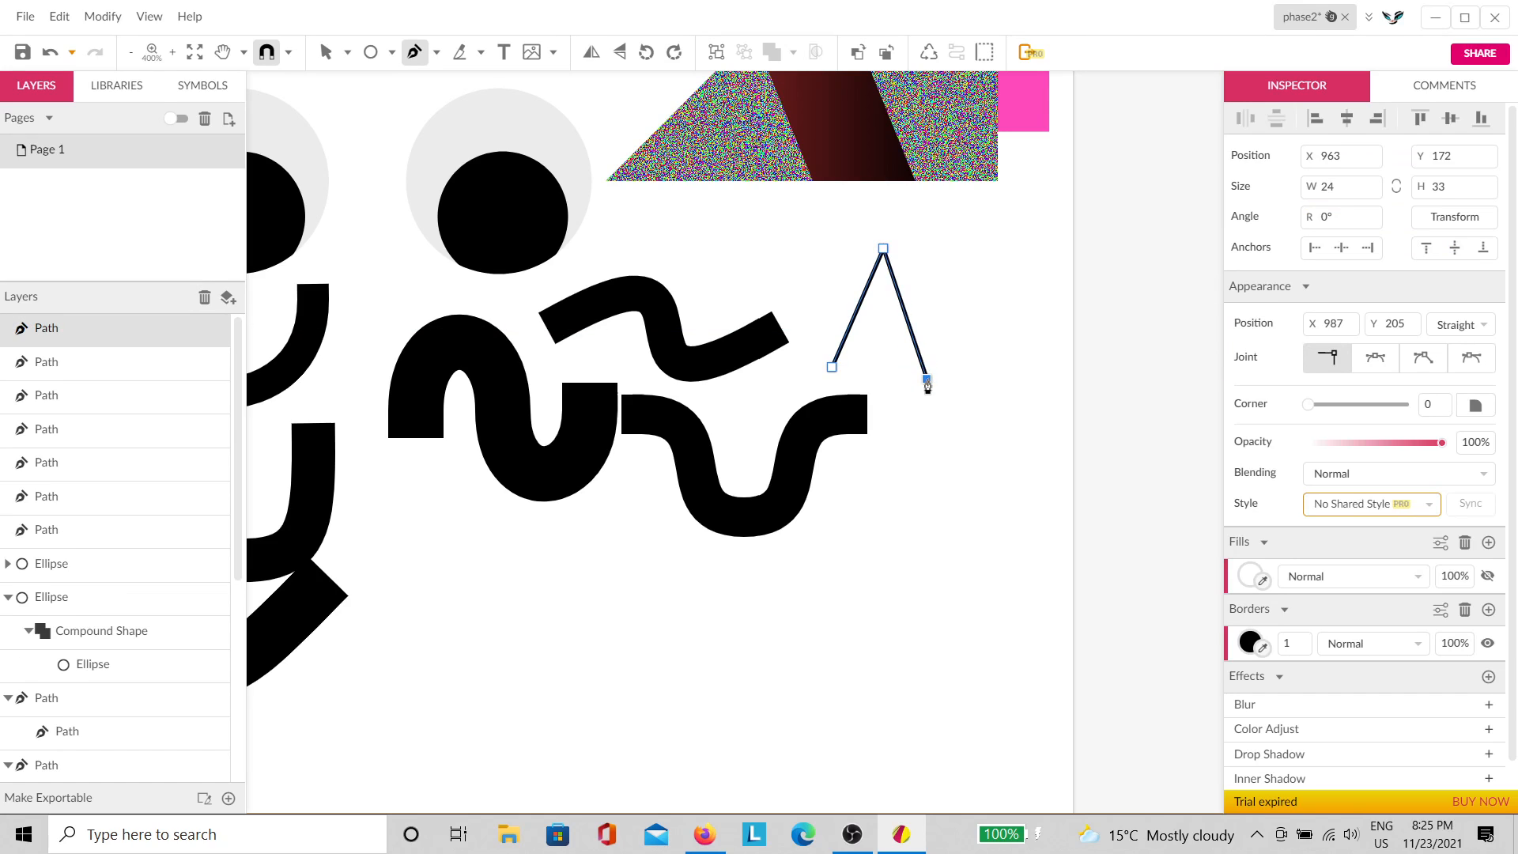
click(958, 265)
drag(1303, 644, 1305, 630)
key(Escape)
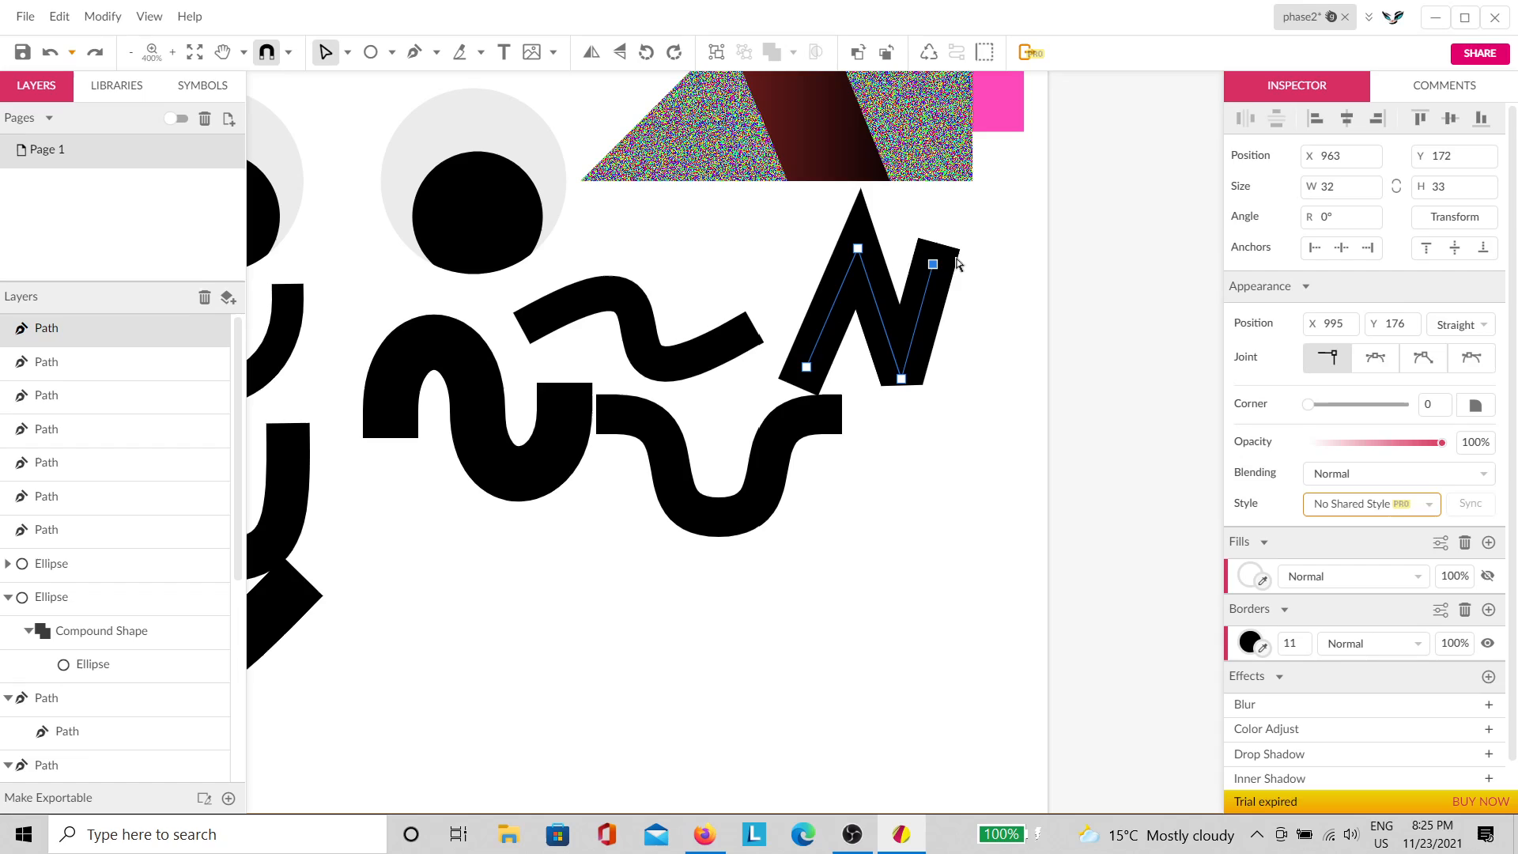
Step: Bend the zigzag's three straight segments into curves and shift its end node outward to X 999, making the path about 44.9 × 35.1 px
click(972, 294)
click(925, 329)
drag(934, 265, 988, 360)
mouse_move(883, 317)
mouse_down()
mouse_move(917, 298)
mouse_move(857, 329)
mouse_move(862, 347)
mouse_up()
click(1034, 249)
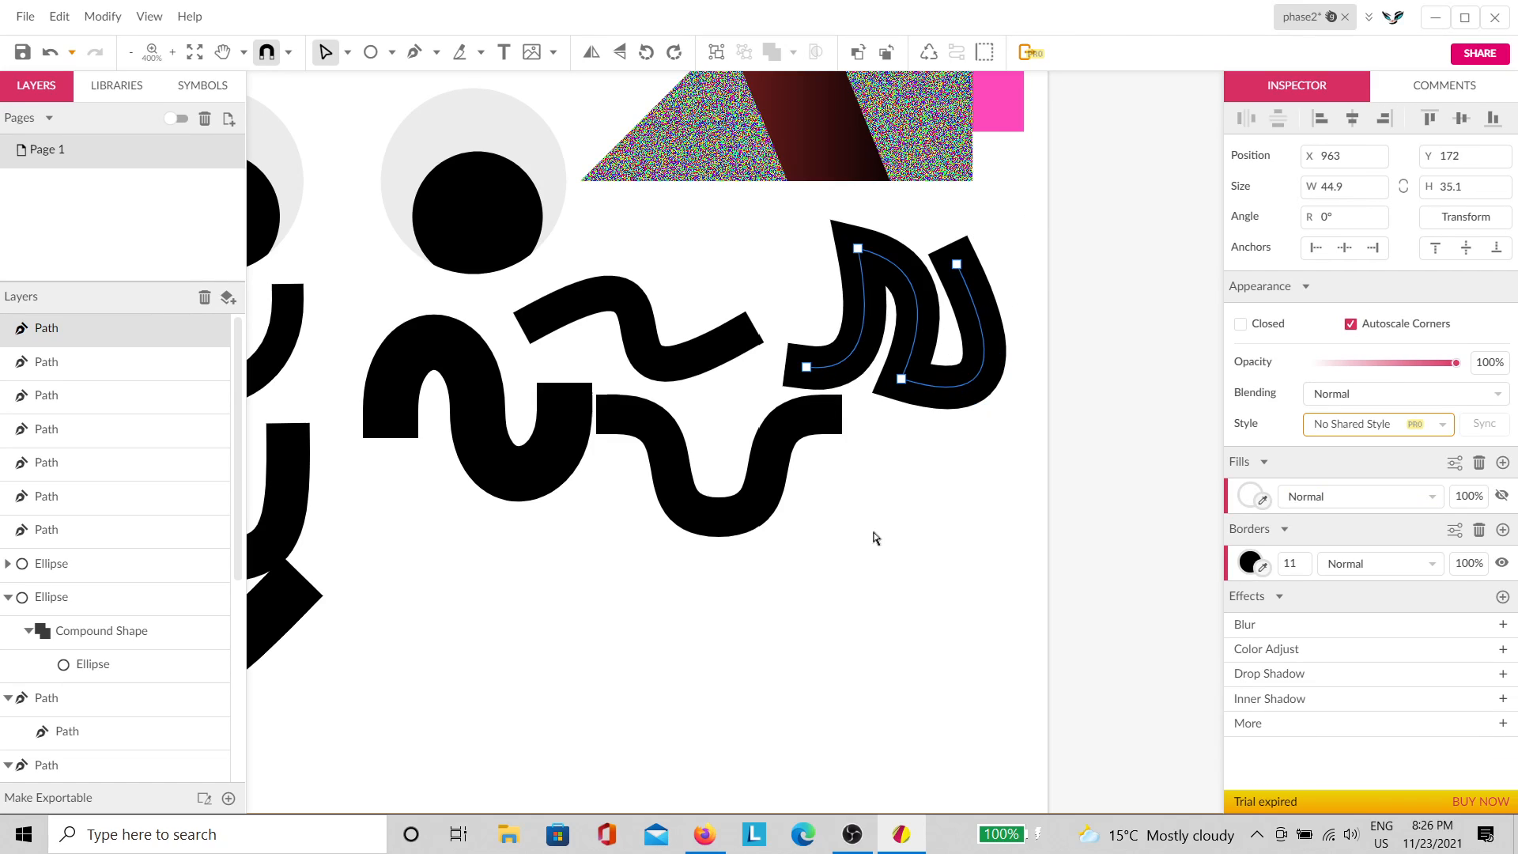
Step: Draw a second four-node straight zigzag about 40 × 21 px with border width 11 in the empty area below the S-shaped wave
key(space)
drag(665, 614, 789, 480)
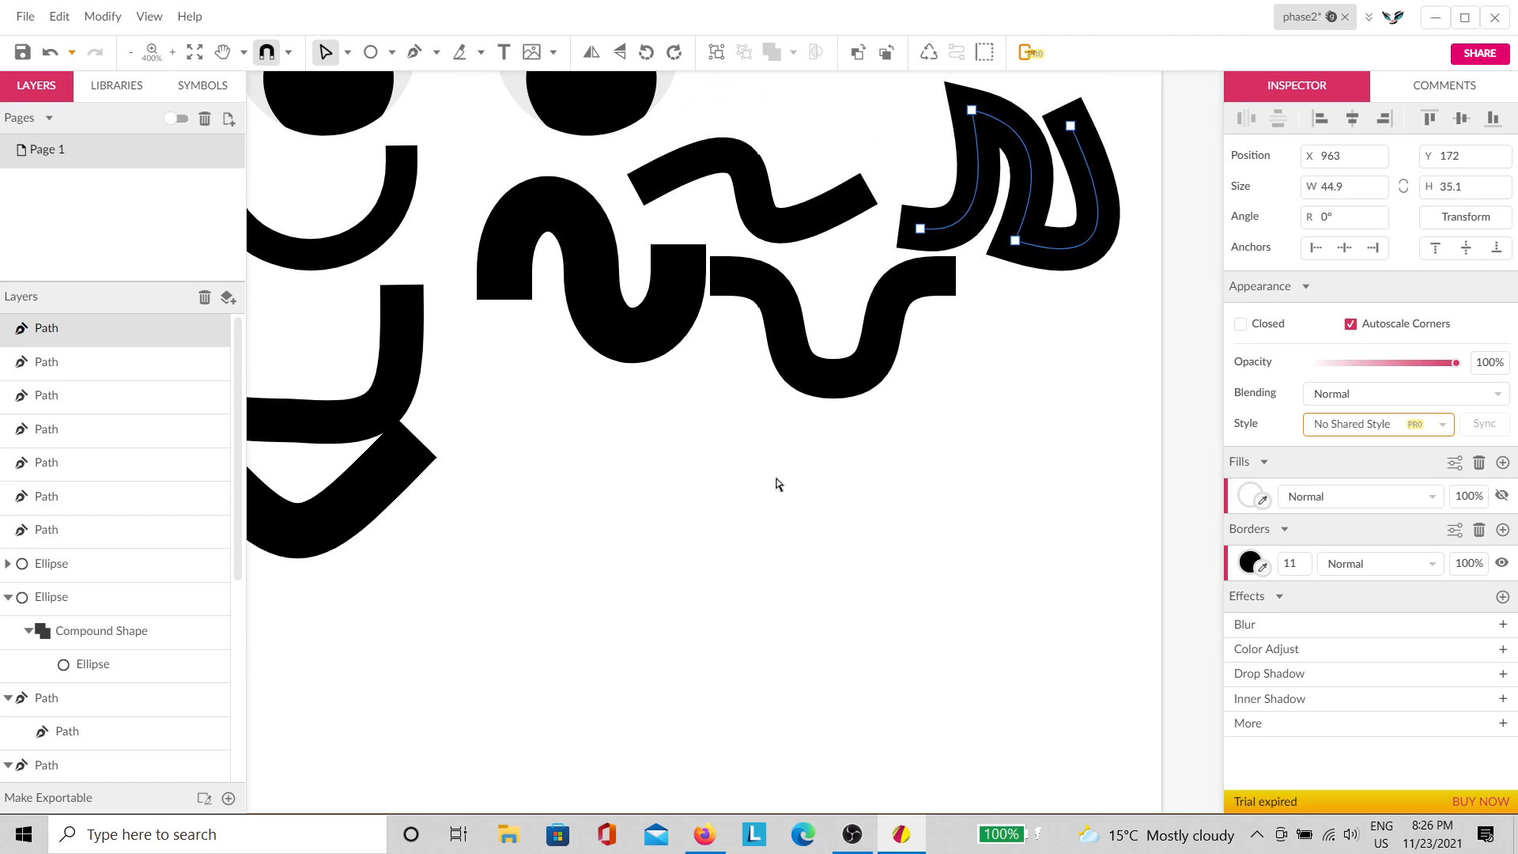
click(415, 52)
scroll(545, 389, up, 1)
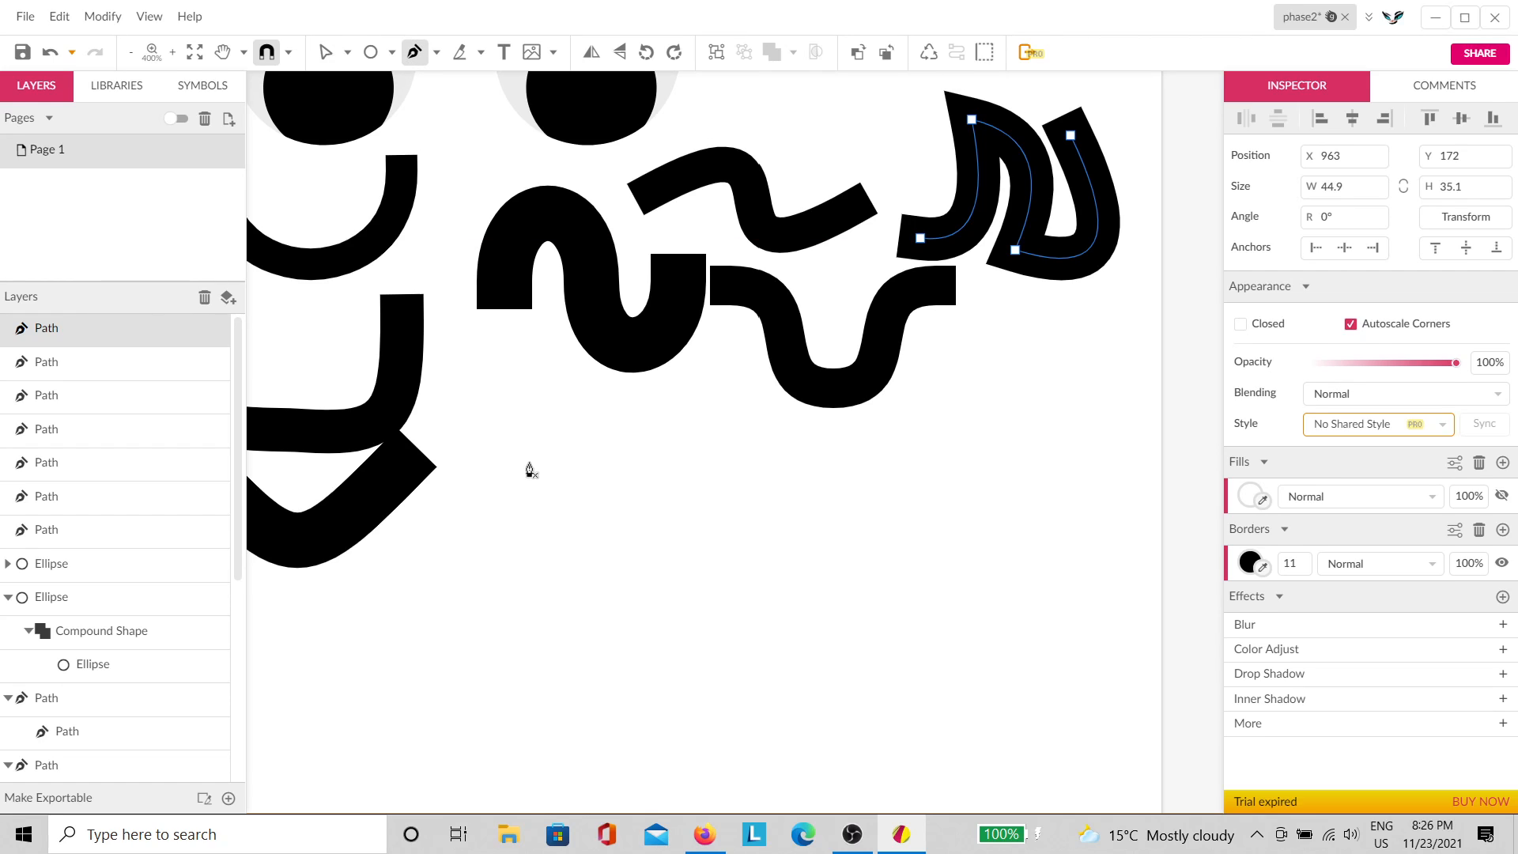
click(512, 459)
click(588, 526)
click(623, 456)
click(671, 539)
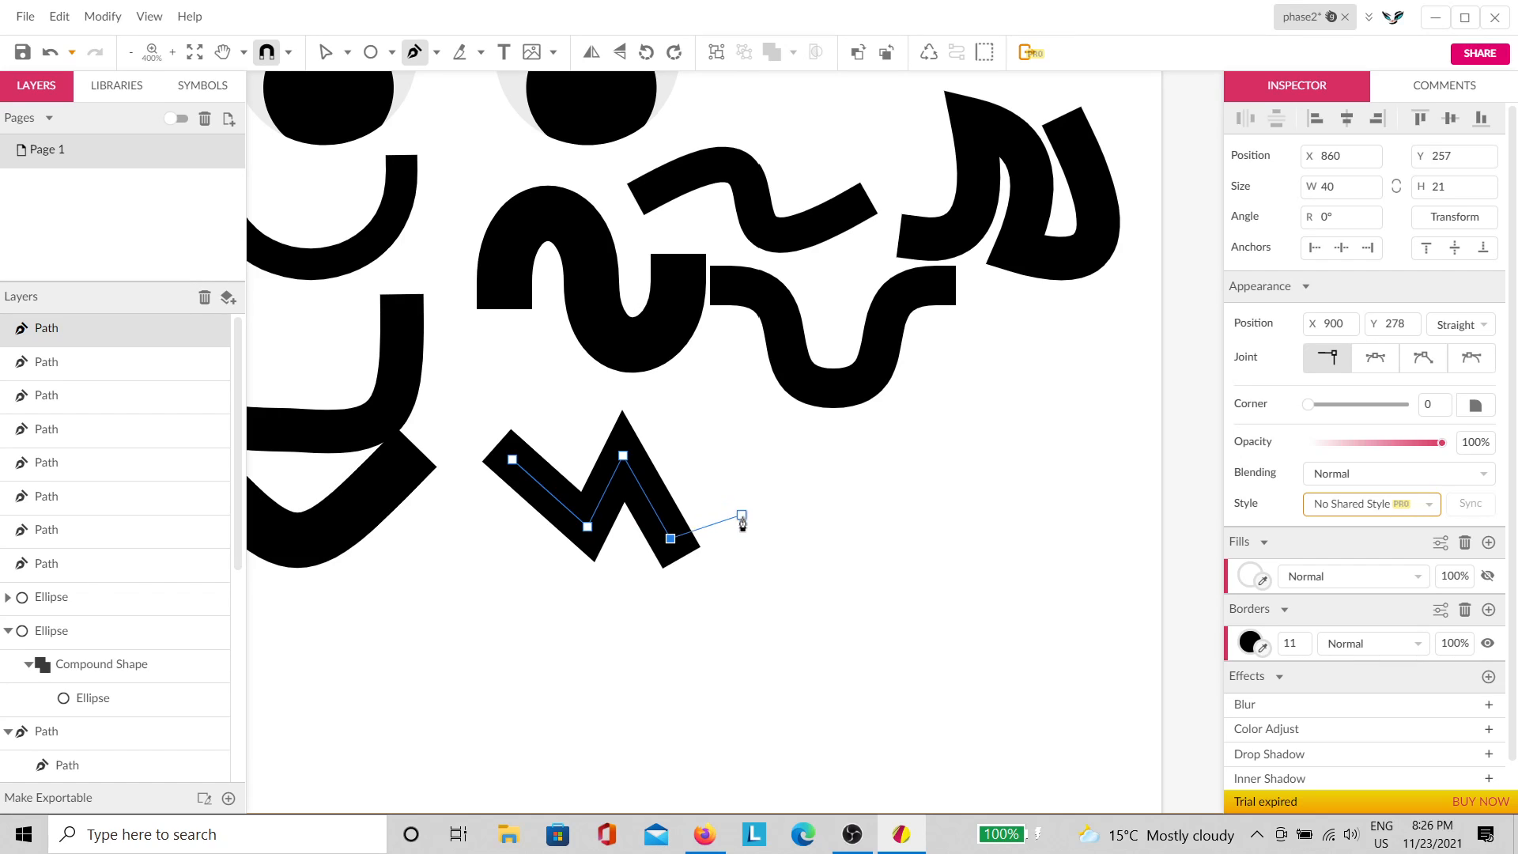
key(Escape)
Step: Convert all four nodes of the lower zigzag to mirrored joints and move its last node to X 906, Y 275
drag(738, 631, 473, 406)
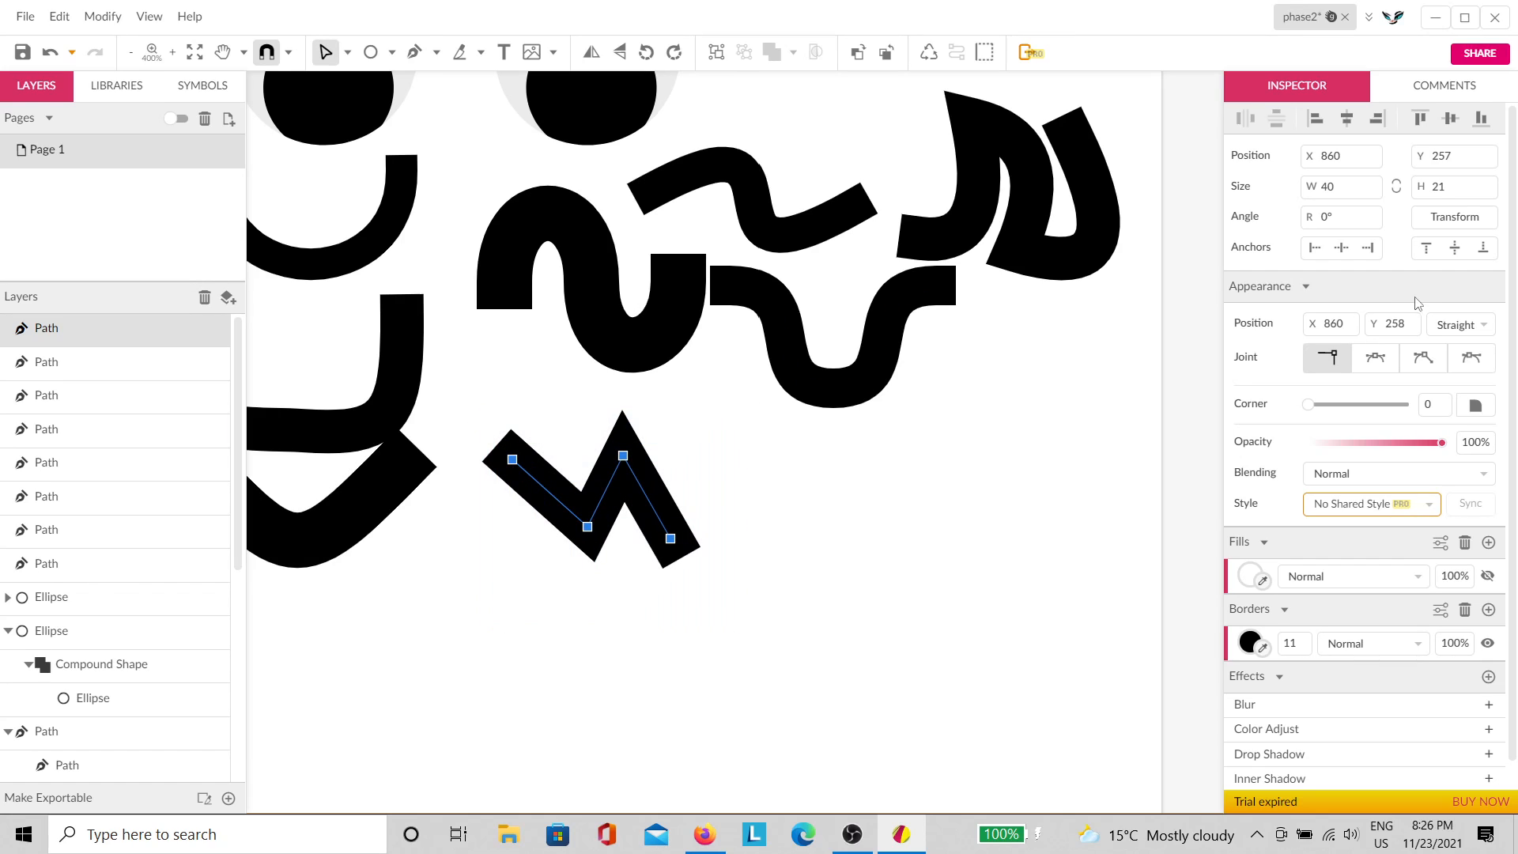
click(1376, 360)
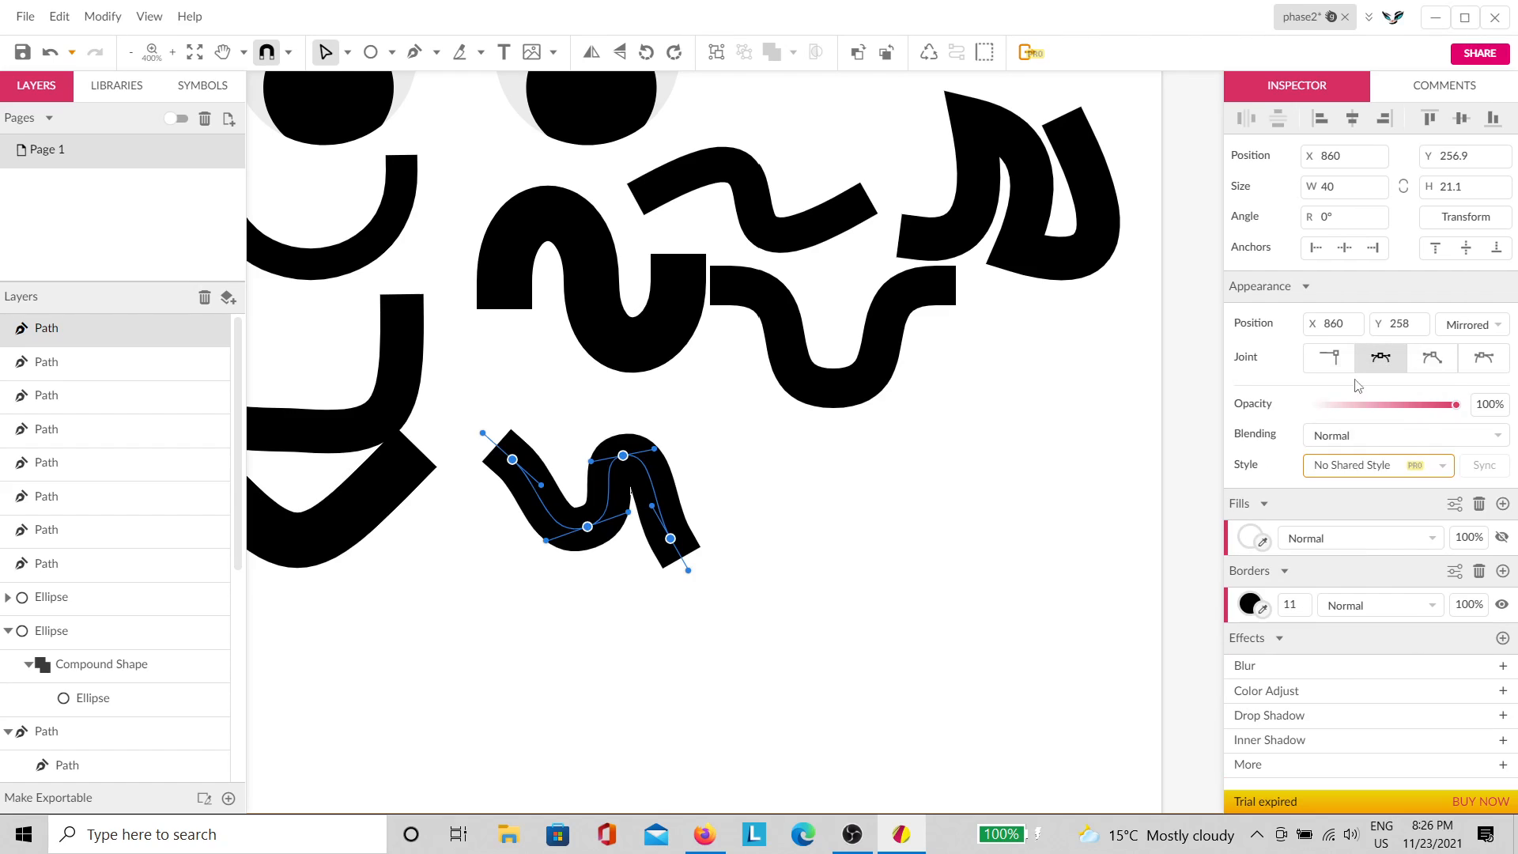
click(763, 456)
double_click(597, 526)
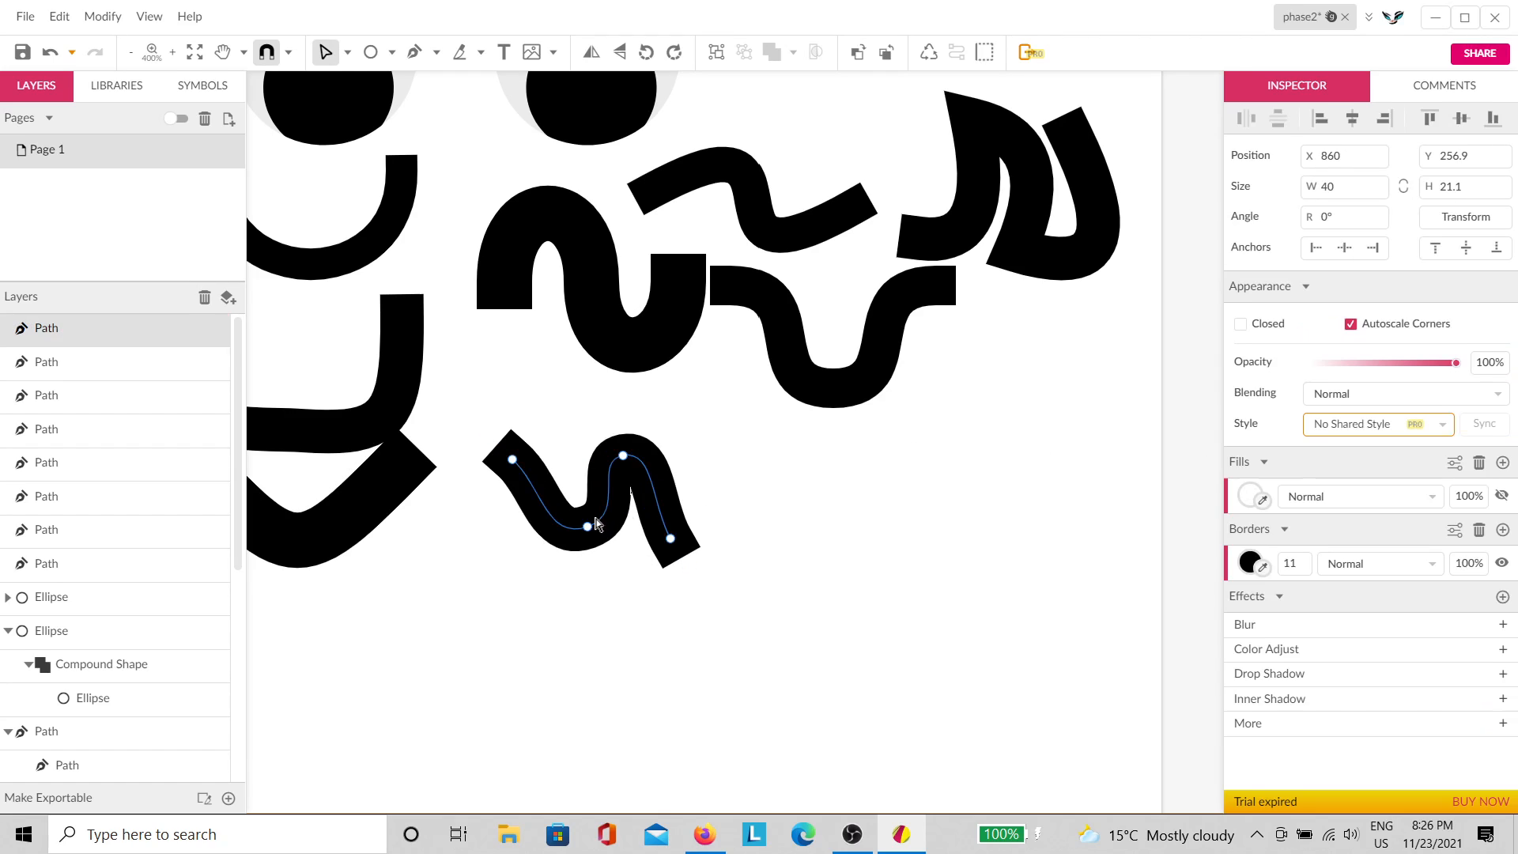
drag(671, 540, 695, 528)
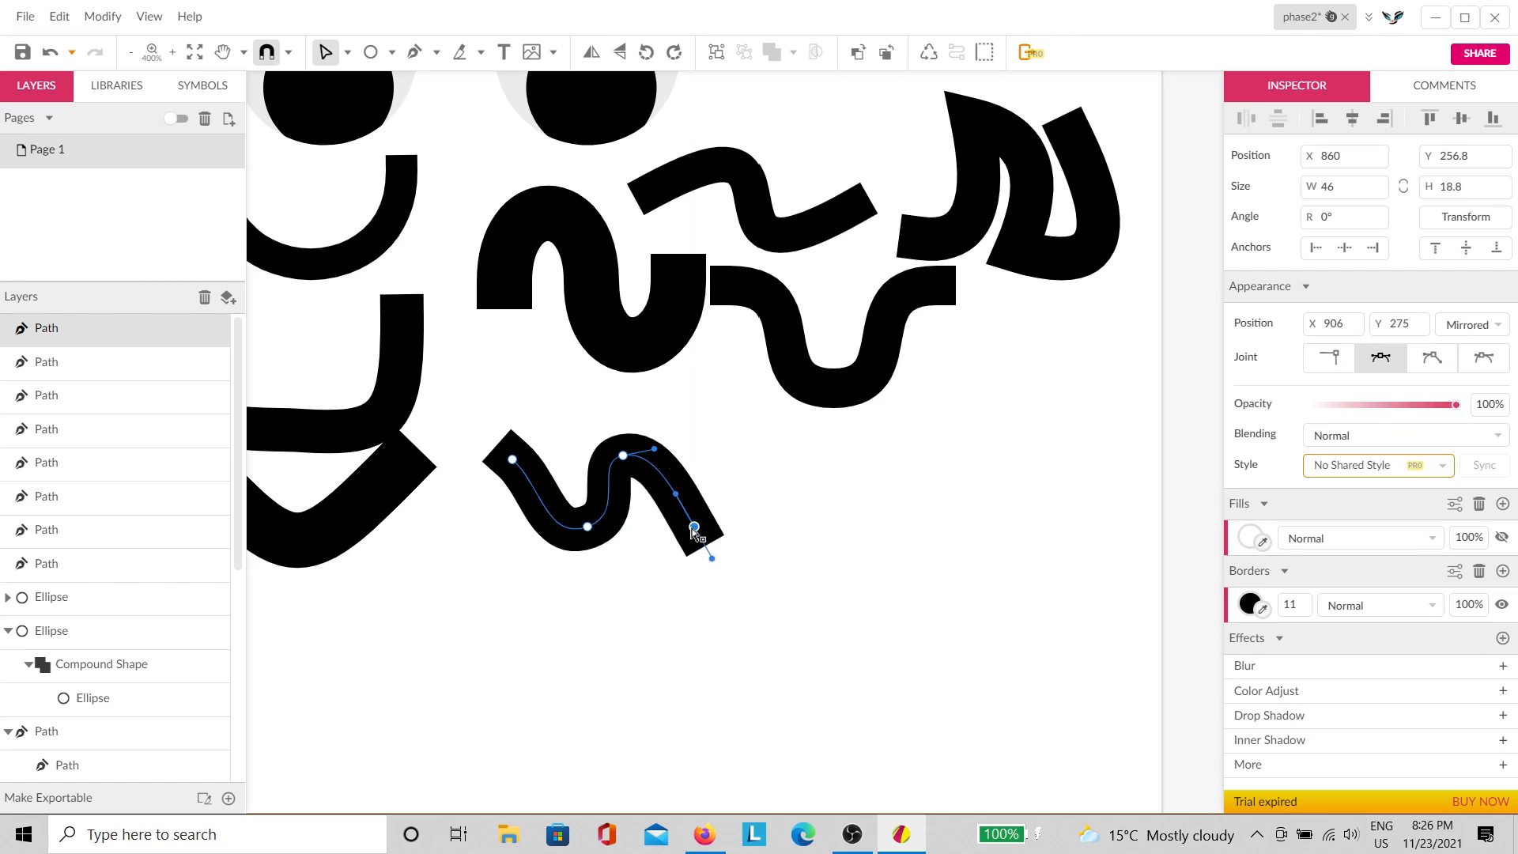
click(778, 499)
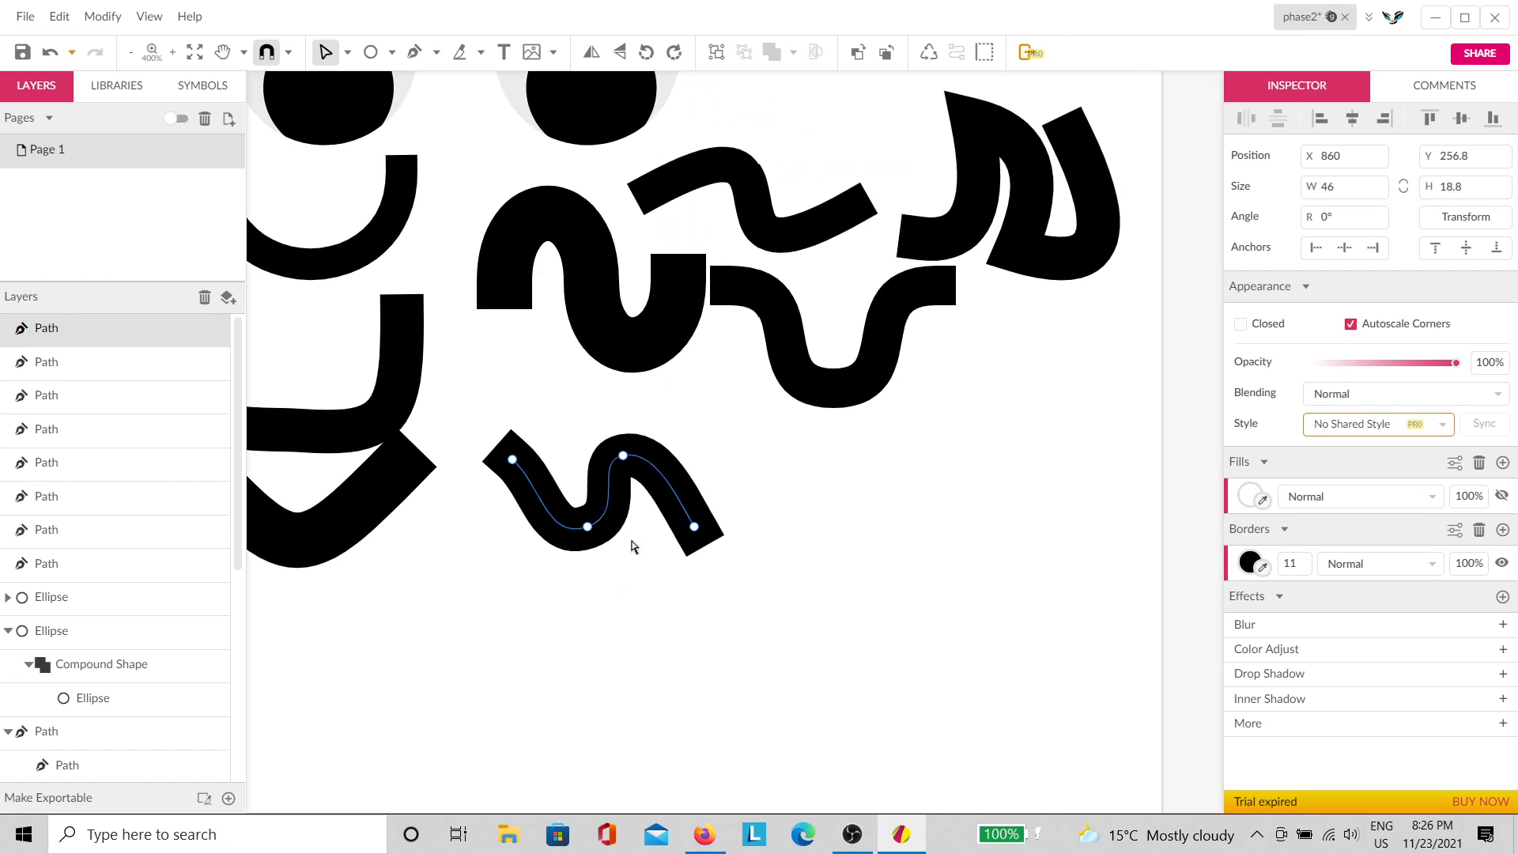
Step: Select all nodes of the smoothed zigzag below the S-shaped wave and delete the path
scroll(576, 500, up, 5)
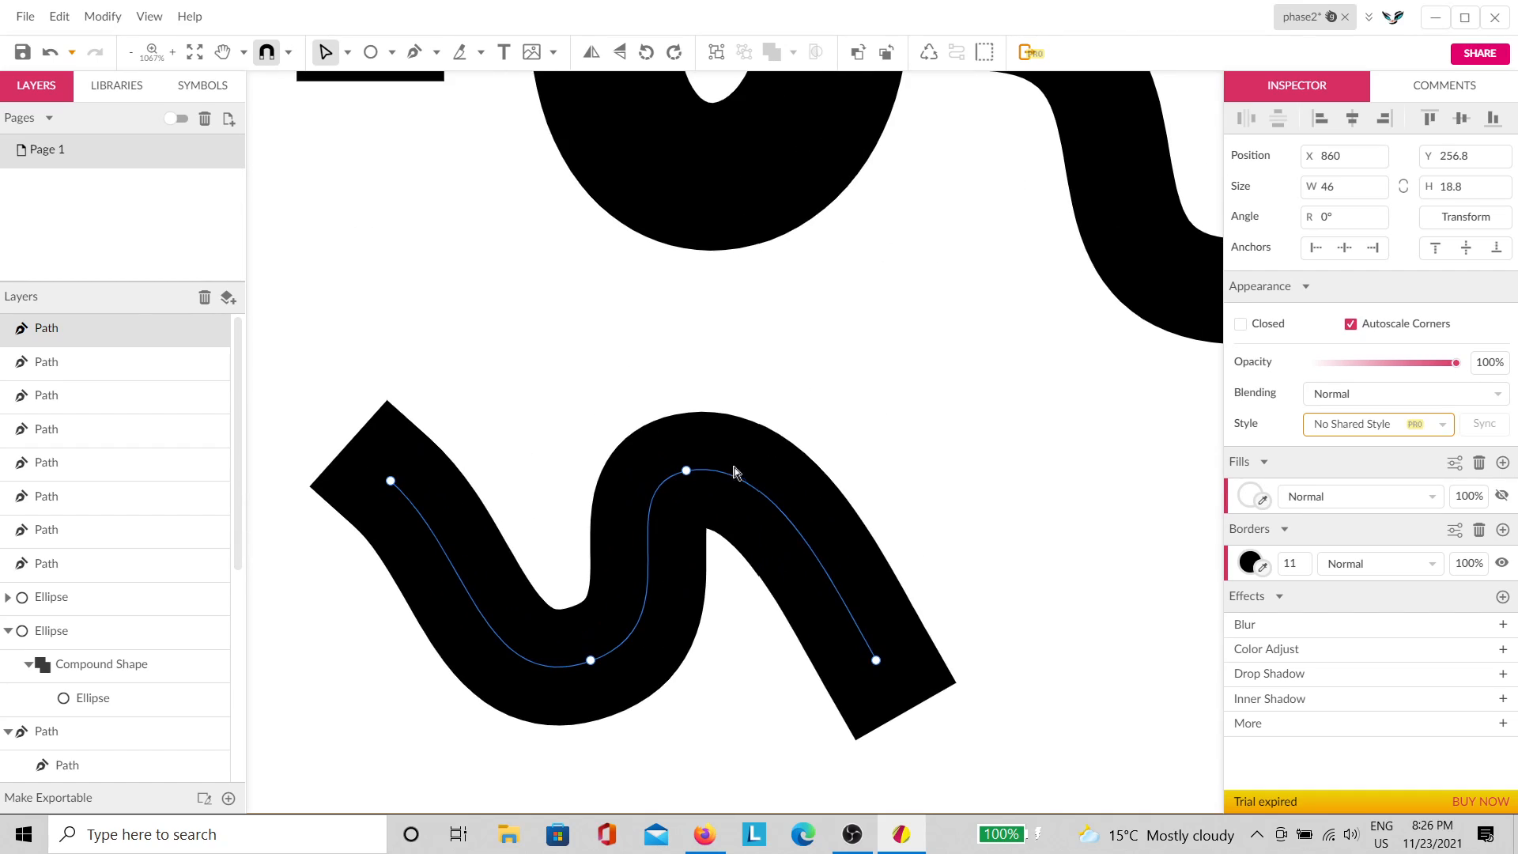
scroll(908, 417, down, 1)
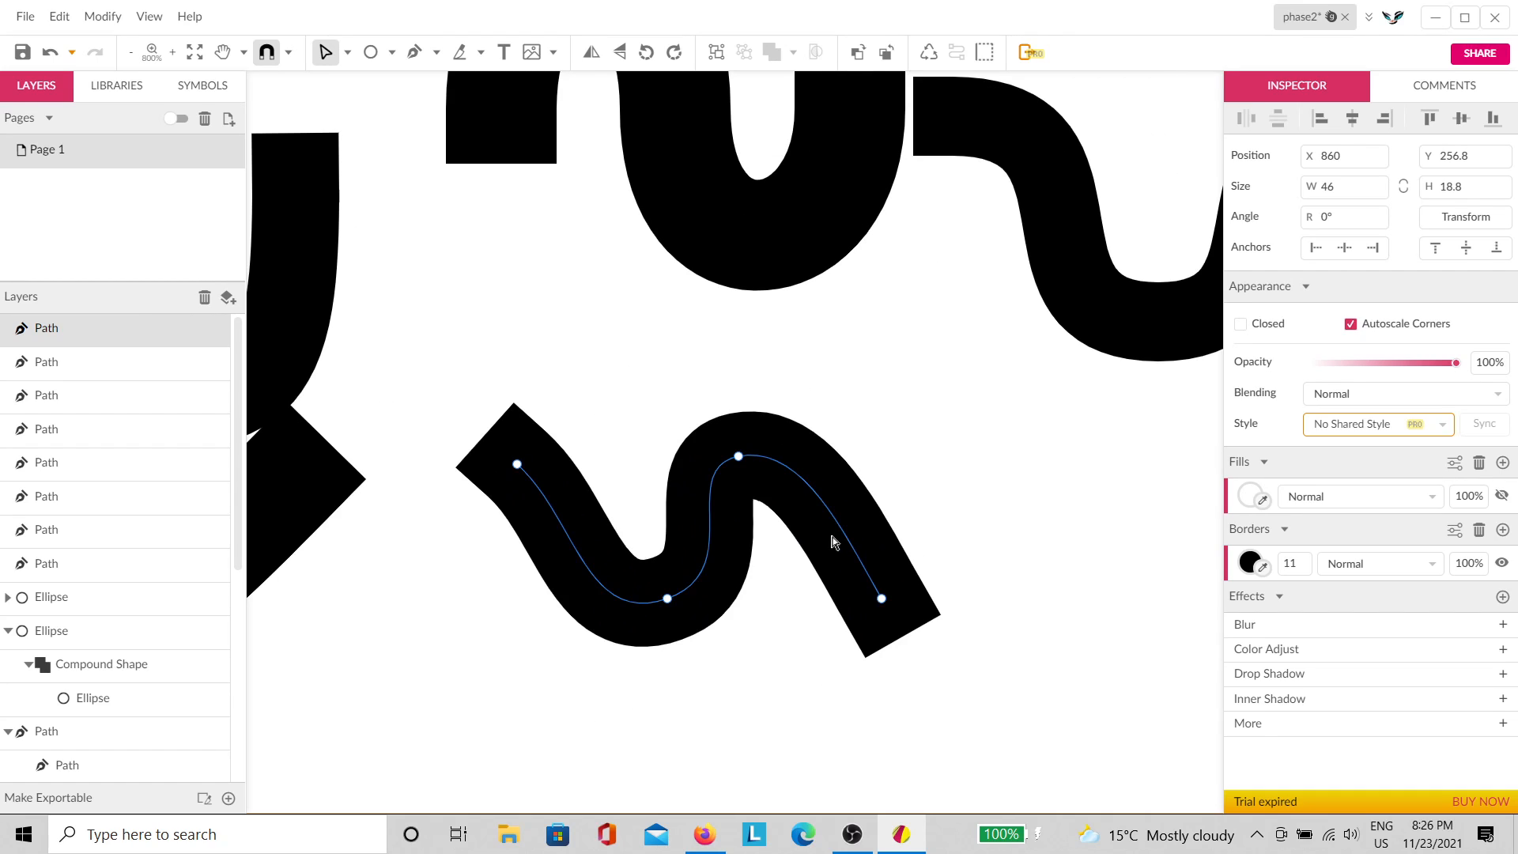
drag(958, 338, 521, 681)
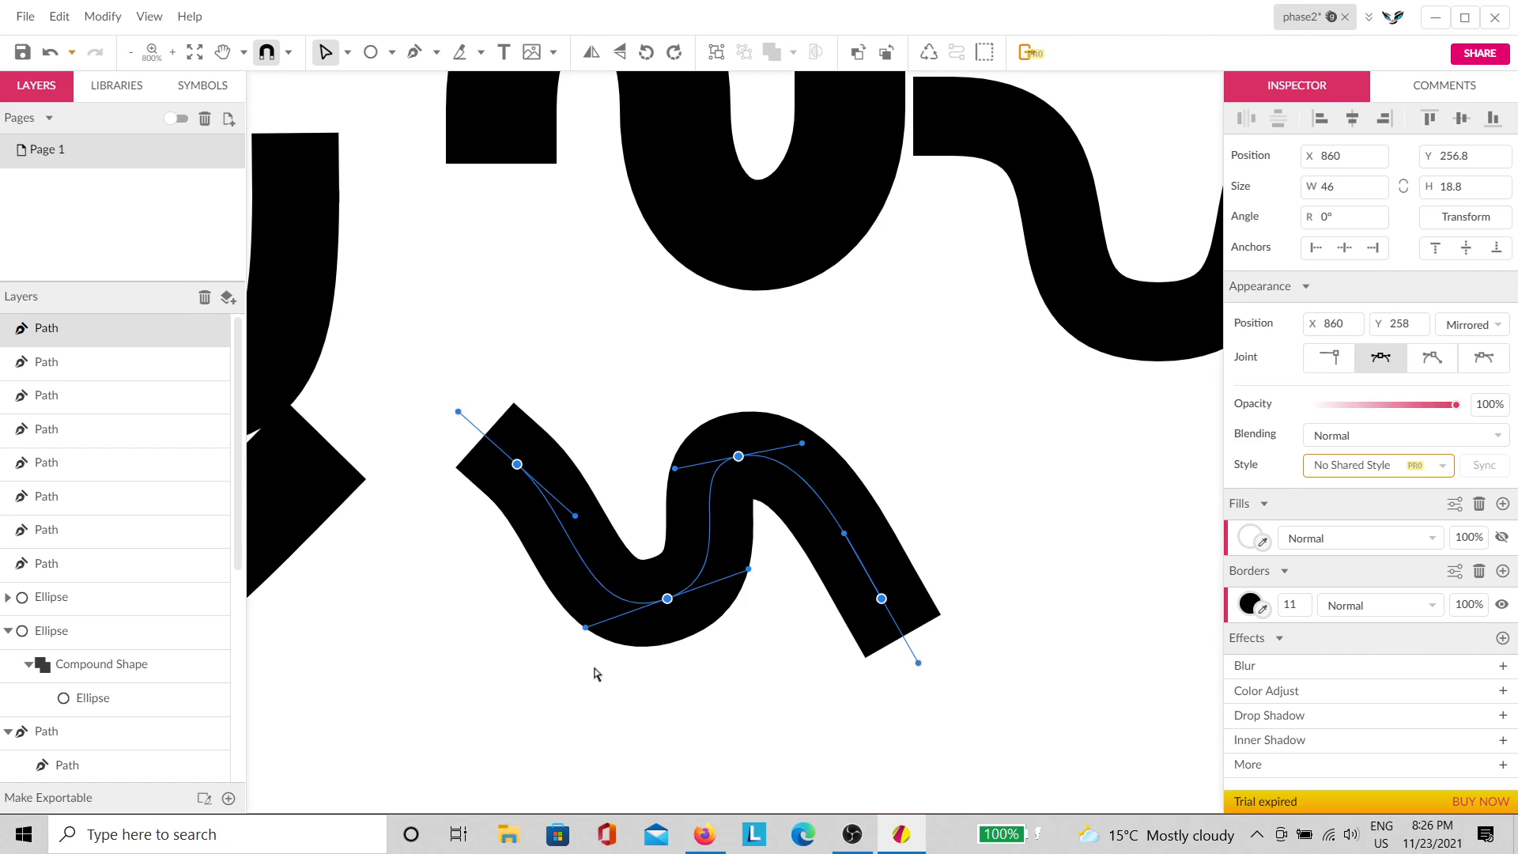
key(Delete)
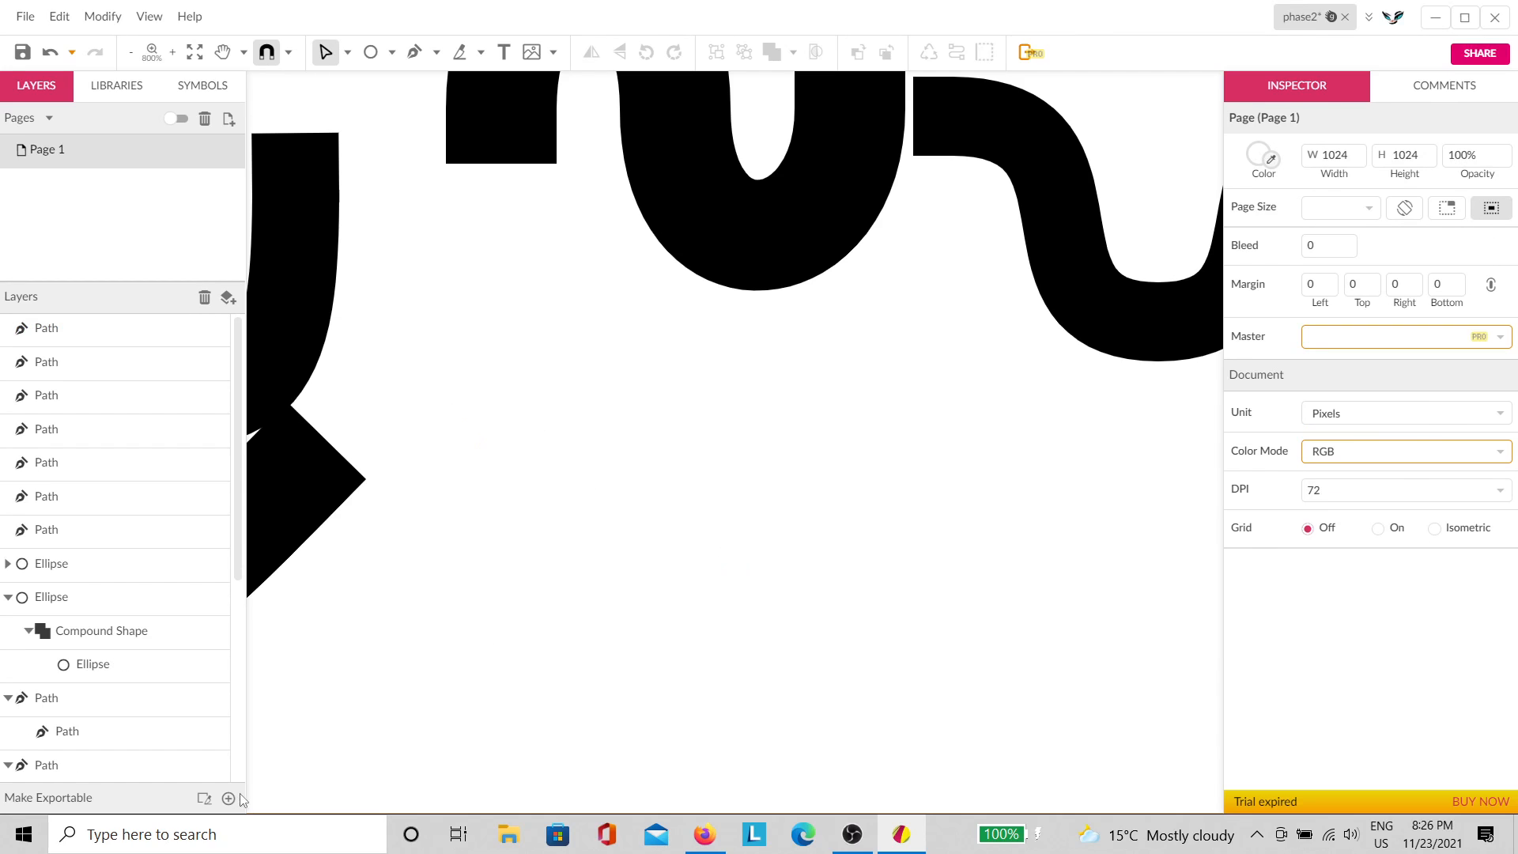
Step: Draw a four-node curved path about 72 × 35 px below the S-shaped wave, with disconnected handles forming sharp corners at the two middle nodes
click(413, 55)
scroll(415, 150, up, 1)
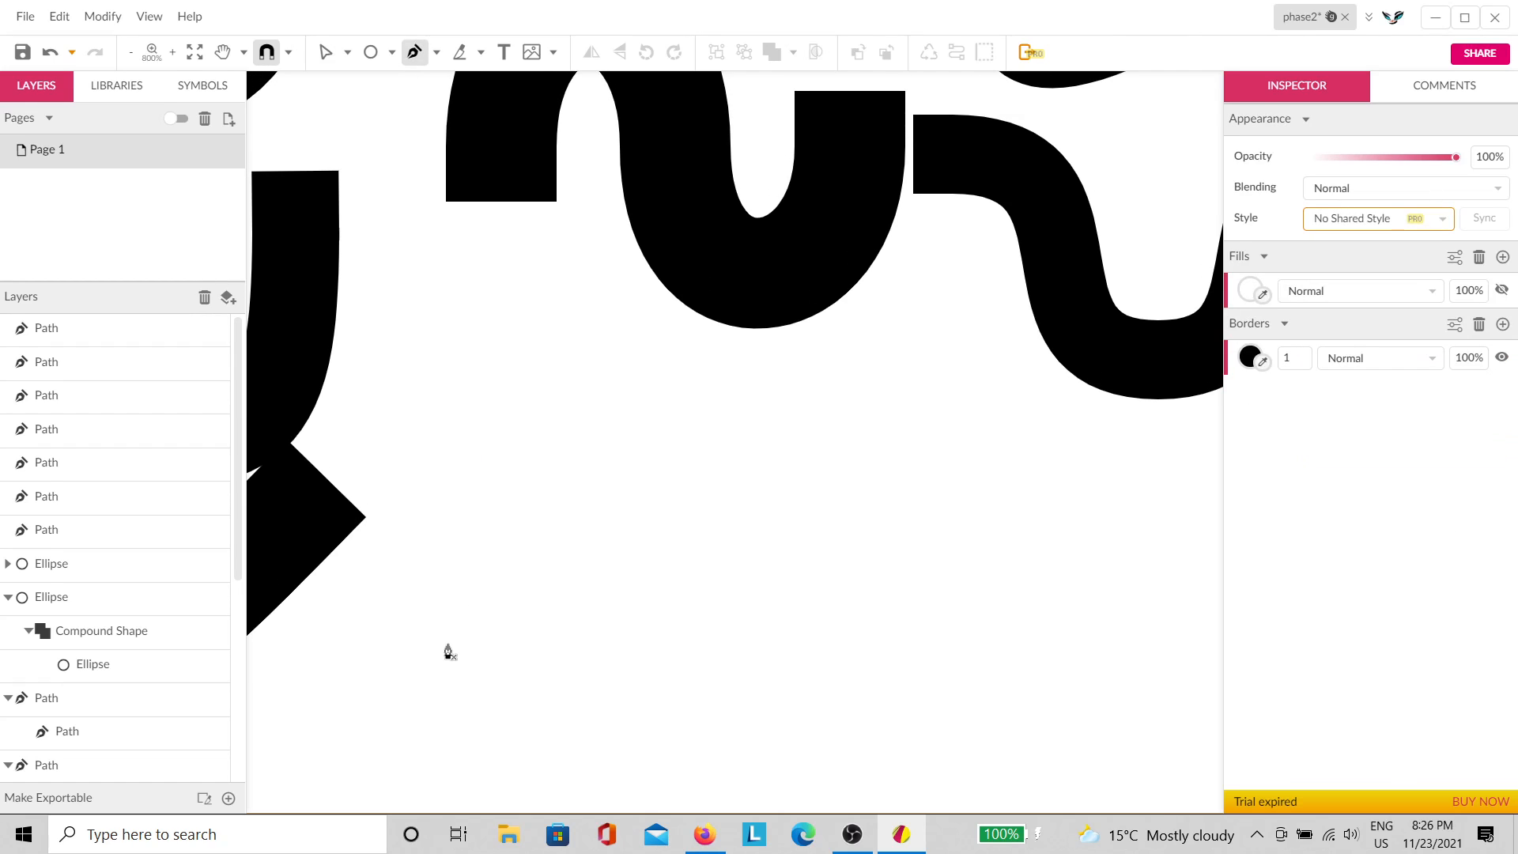
drag(438, 652, 440, 454)
click(534, 456)
drag(660, 375, 845, 363)
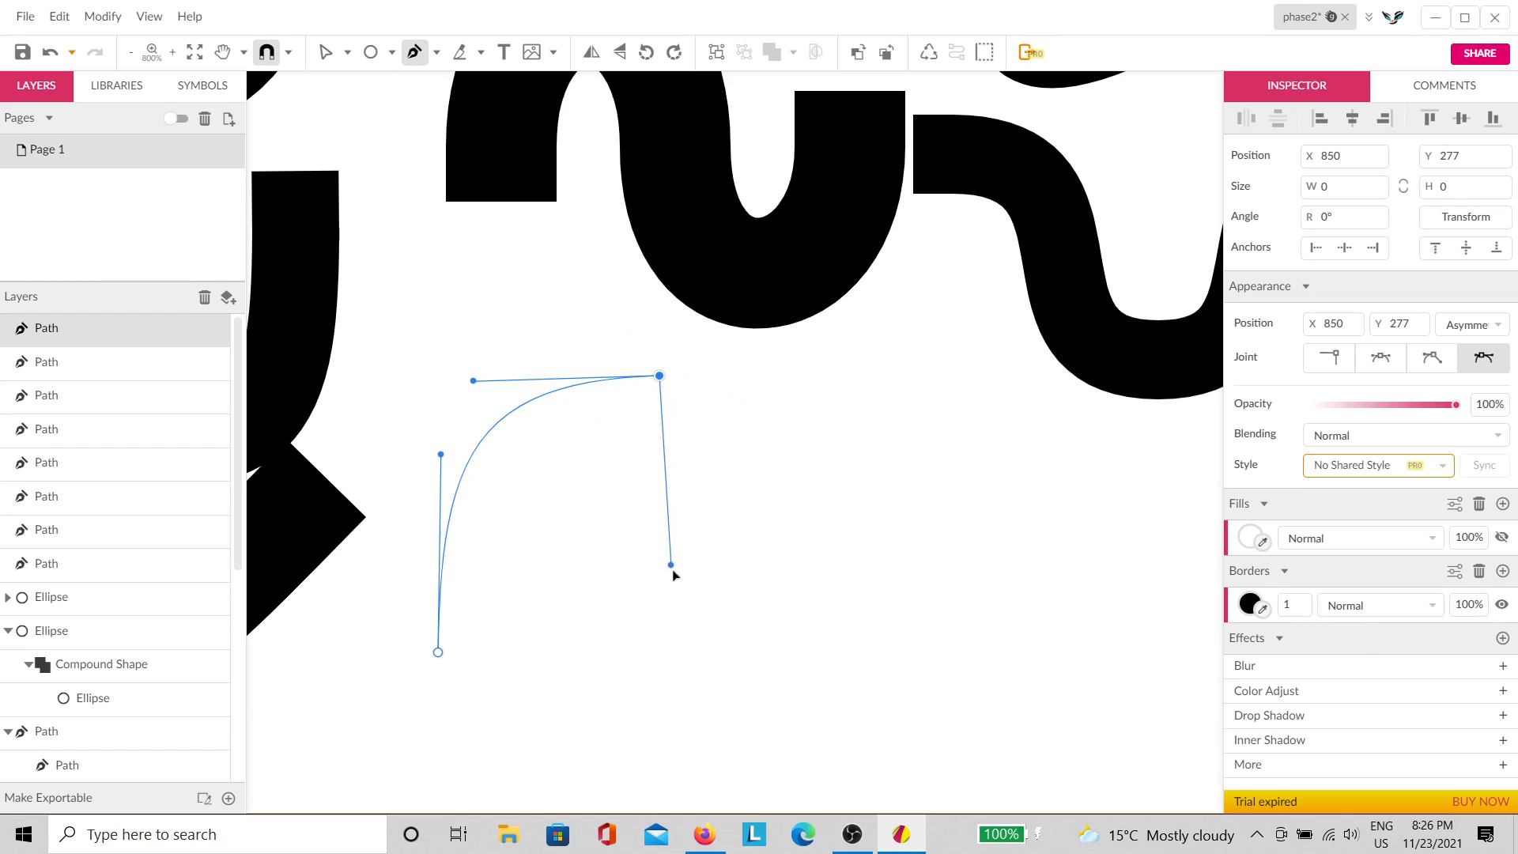
drag(667, 537, 666, 538)
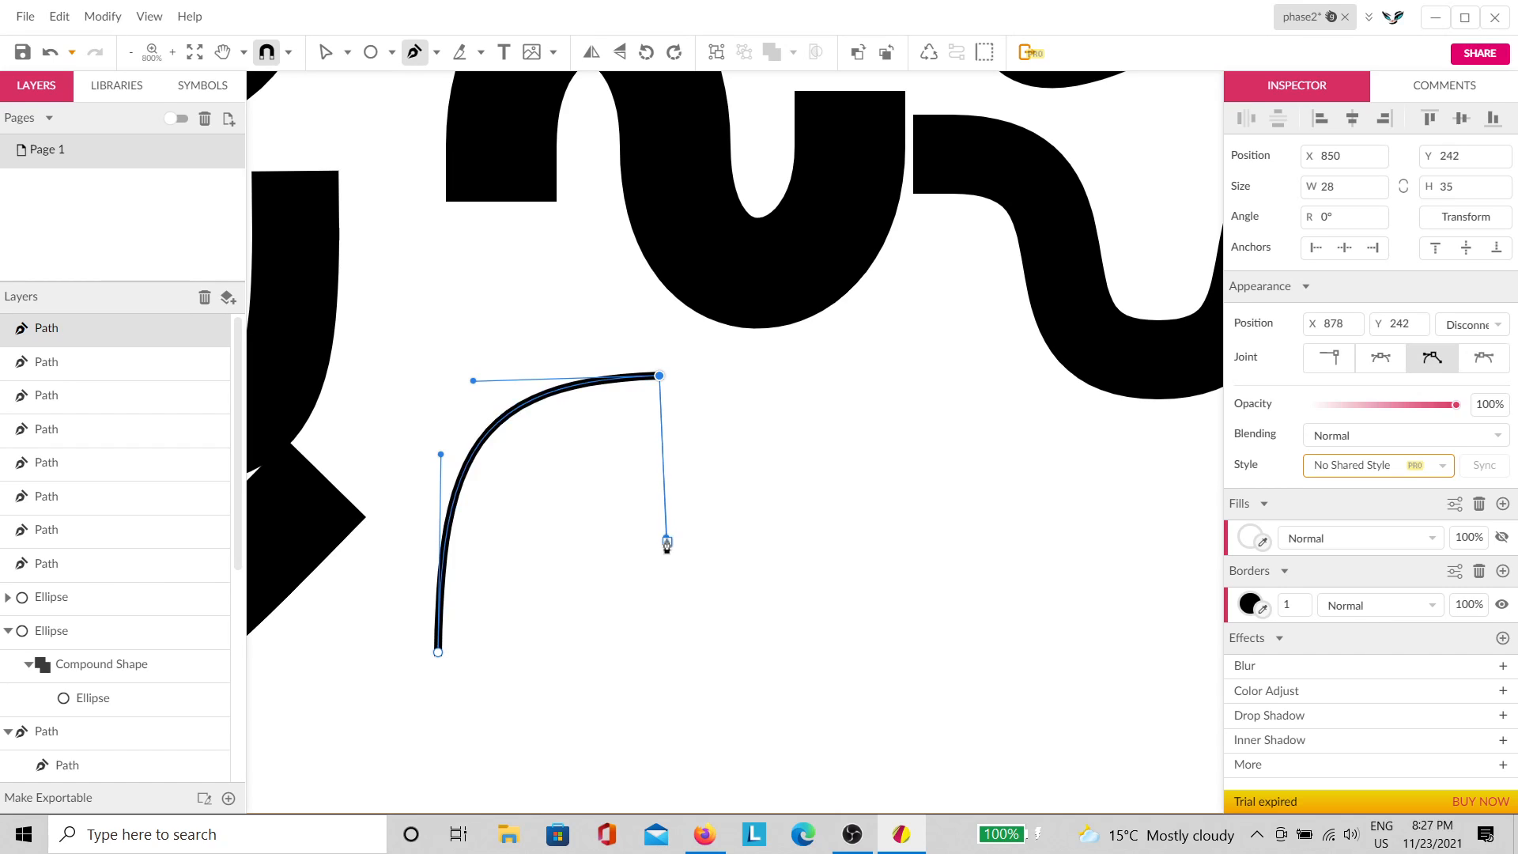
mouse_move(842, 636)
mouse_down()
mouse_move(1032, 616)
mouse_move(997, 633)
mouse_move(847, 457)
mouse_move(885, 448)
mouse_move(837, 445)
mouse_up()
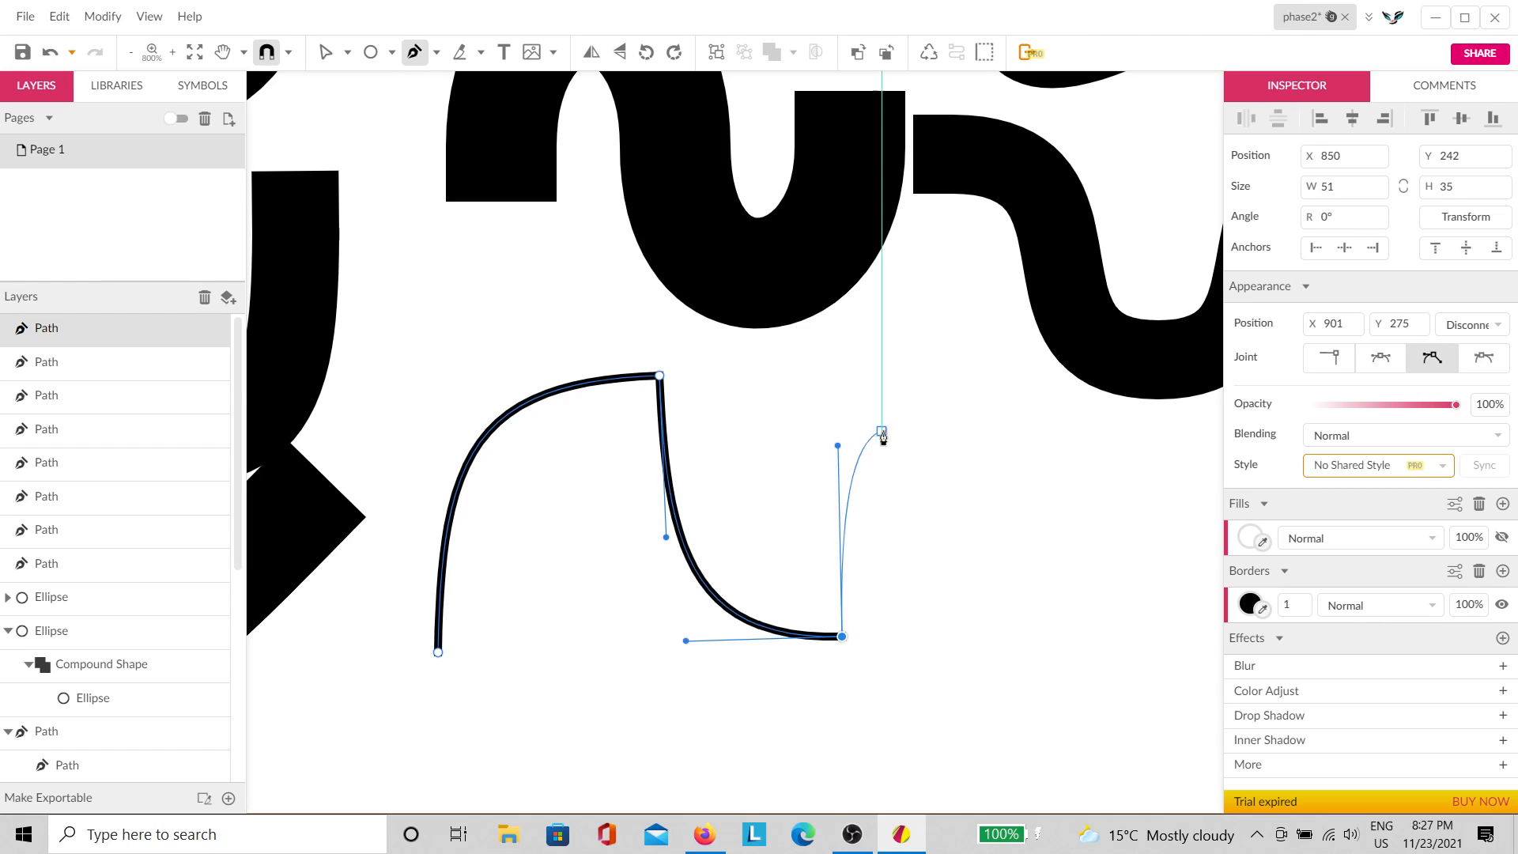
drag(1007, 376, 1099, 377)
key(Escape)
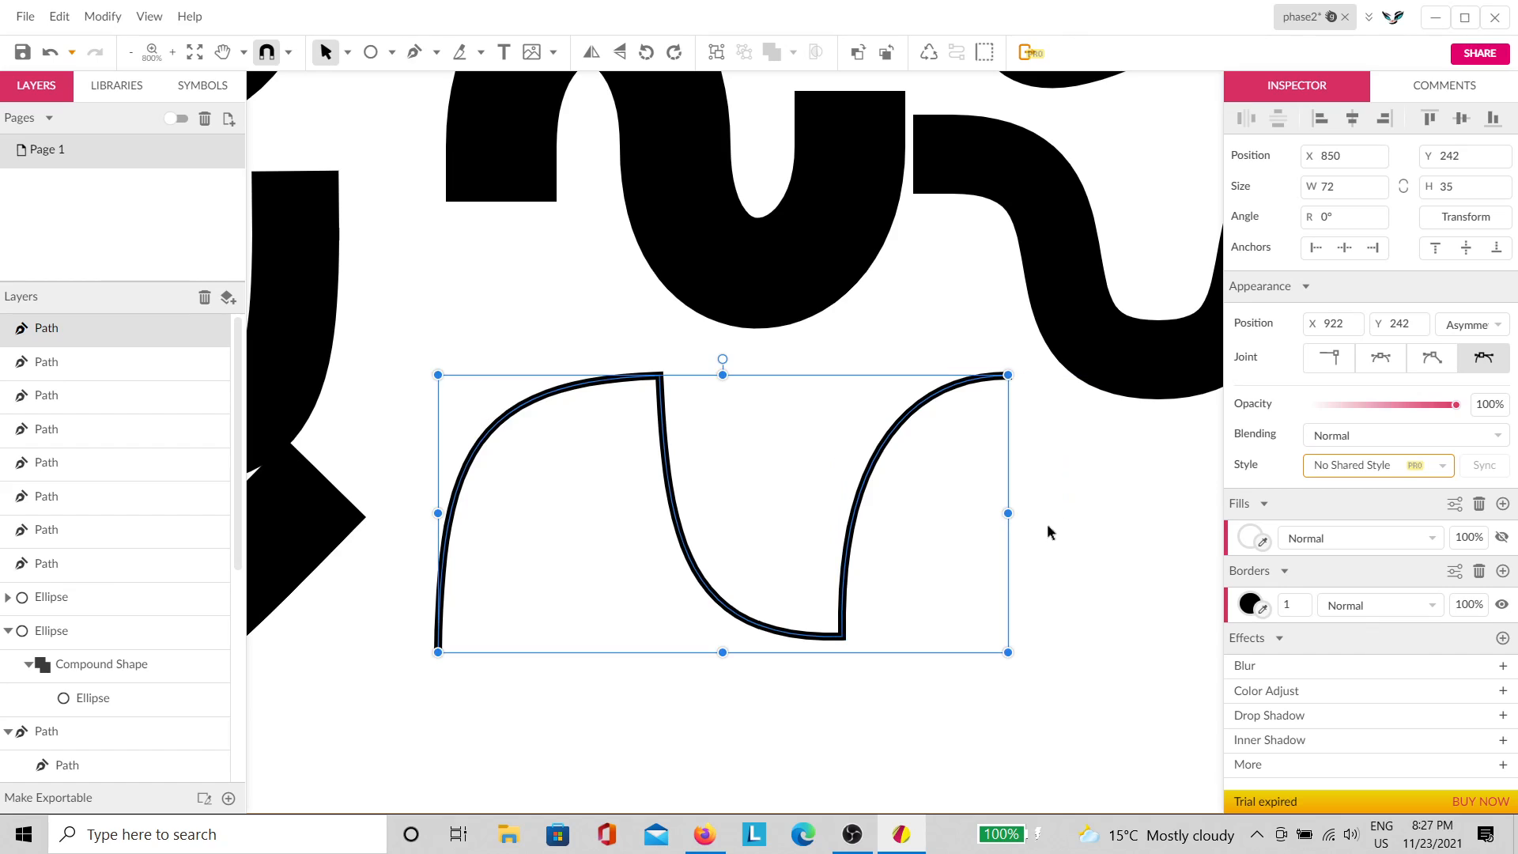
Step: Set the border width of the sharp-cornered curved path to 9 and deselect it
click(1009, 563)
click(848, 563)
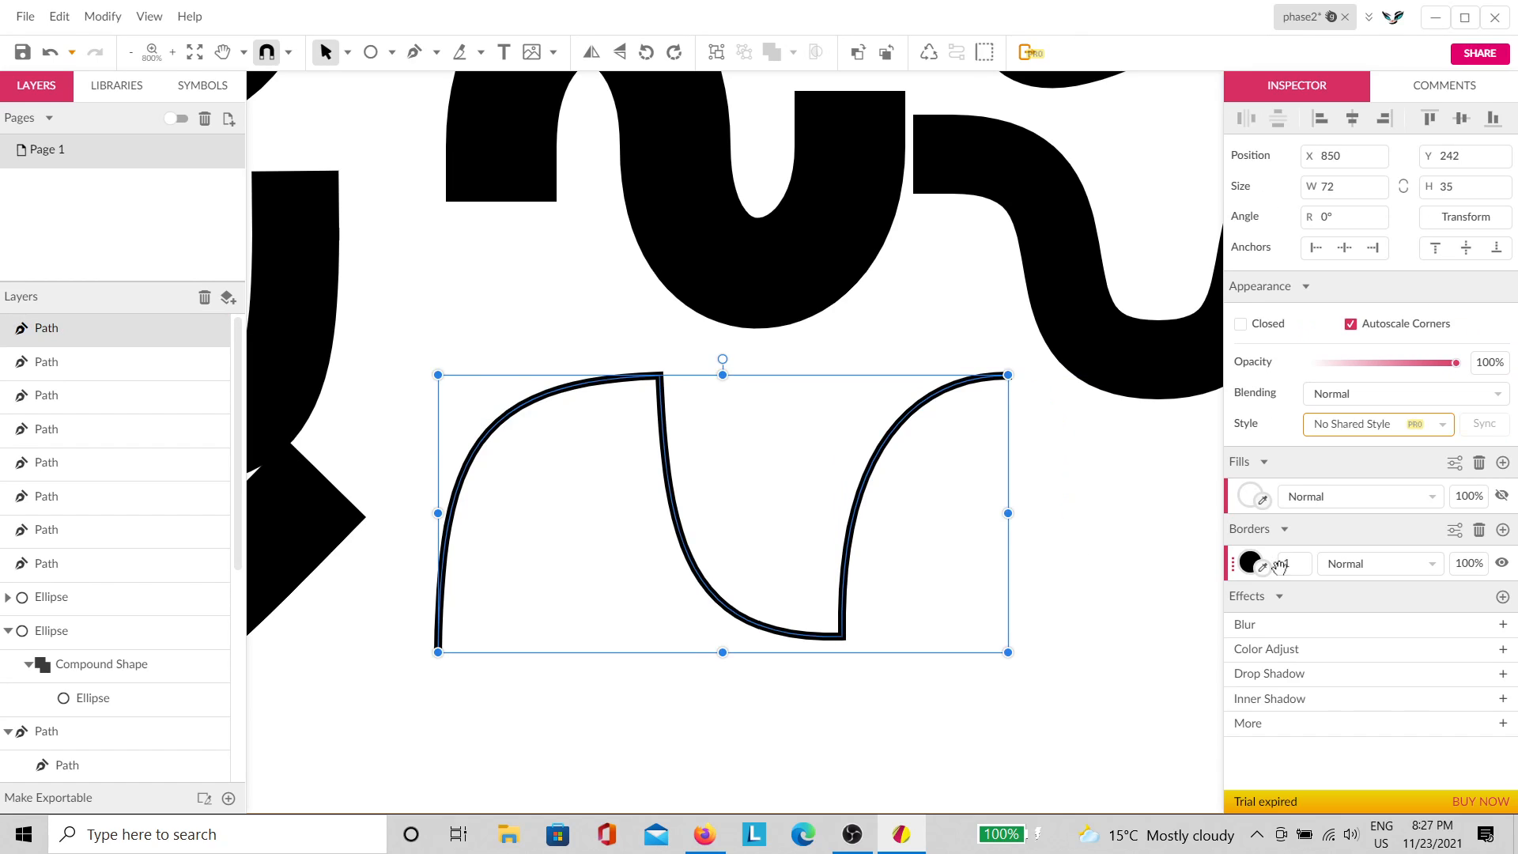
drag(1295, 569, 1294, 564)
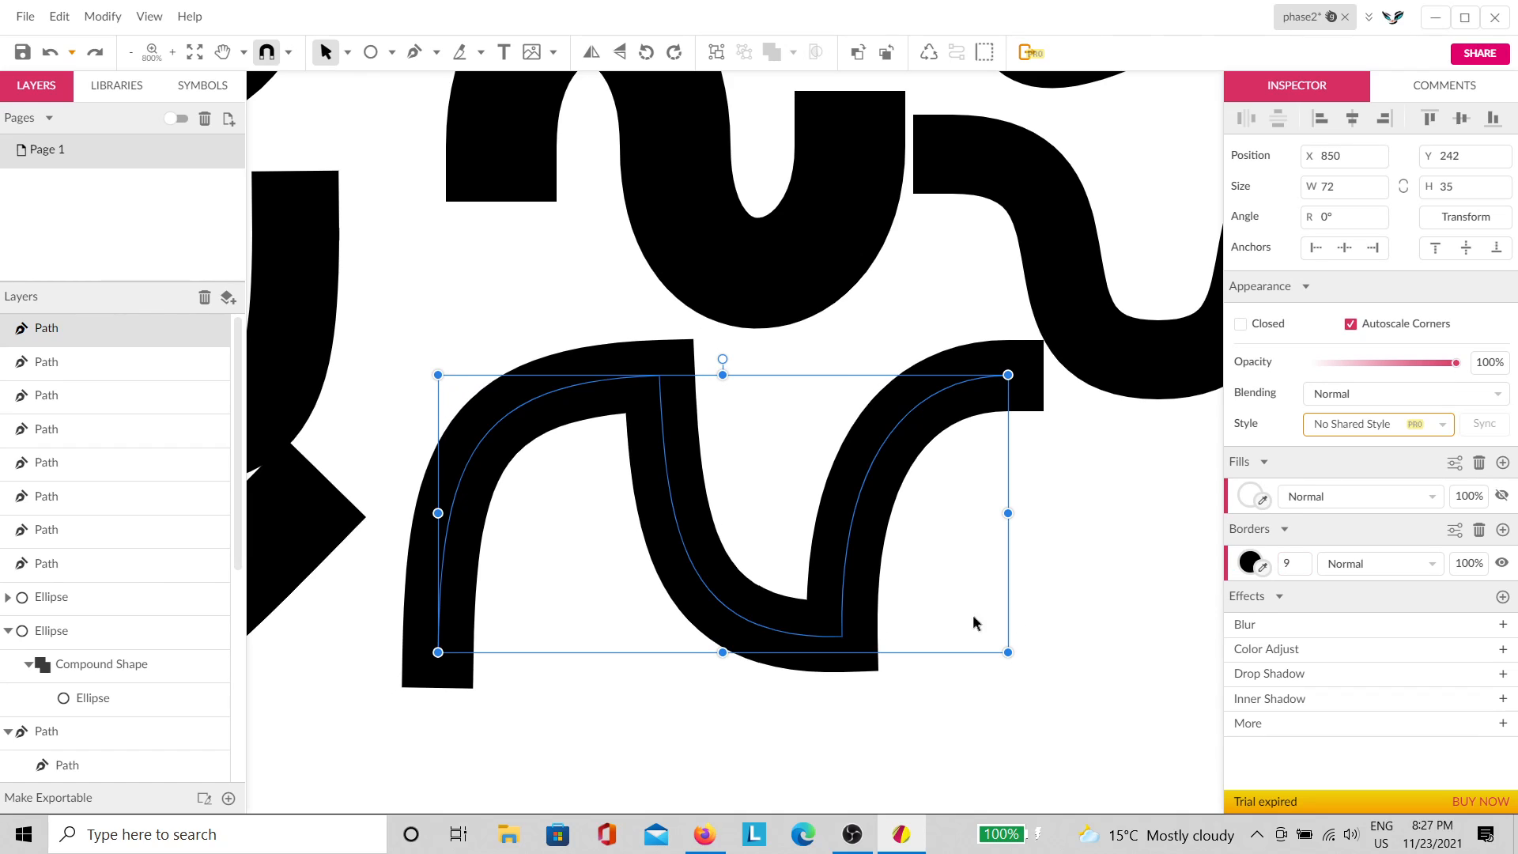
drag(860, 652, 553, 786)
drag(1087, 290, 776, 542)
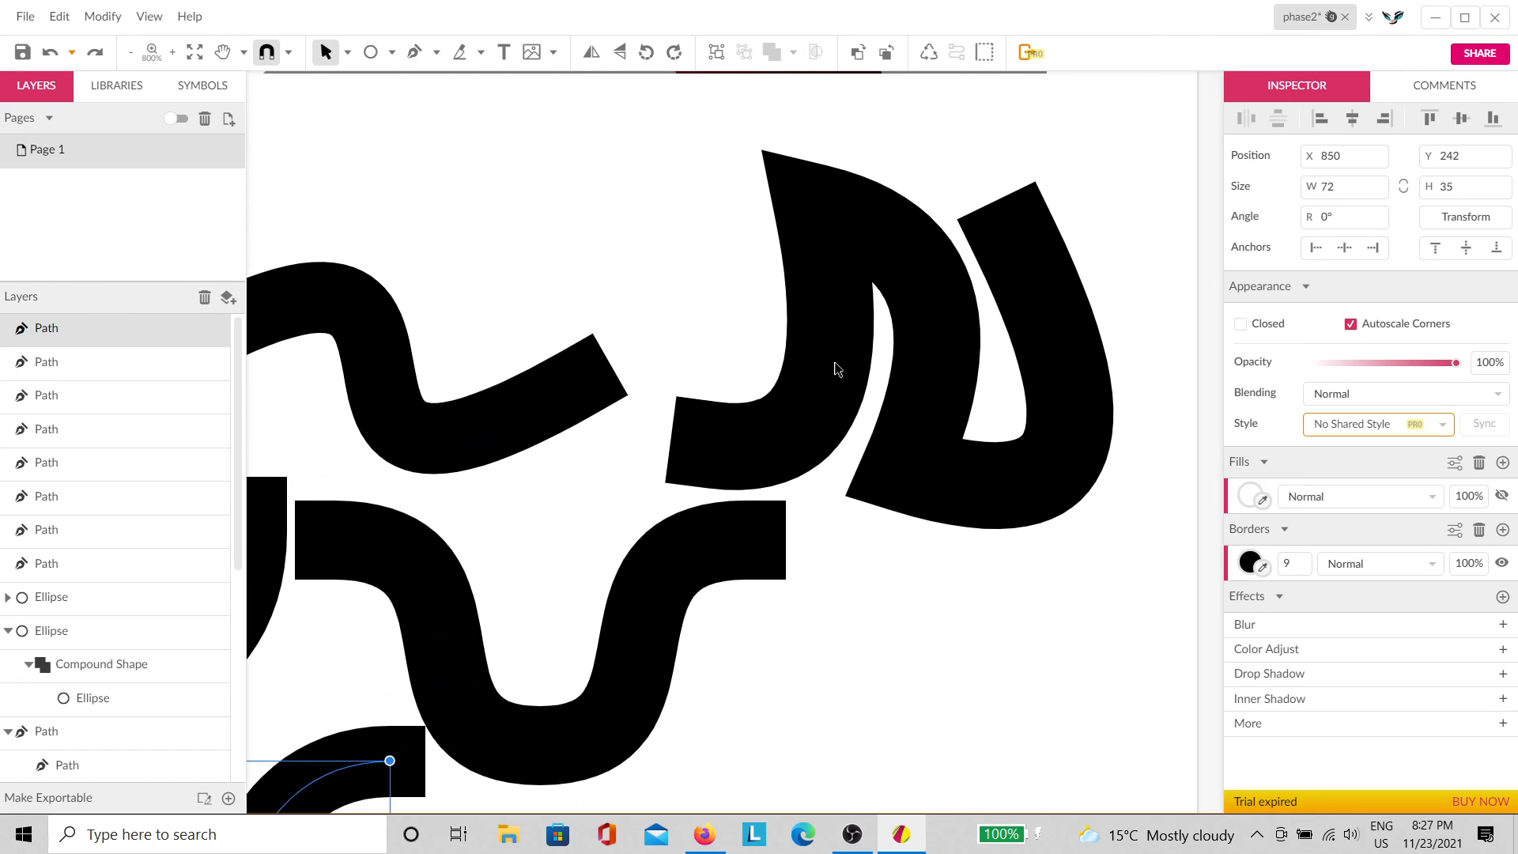
drag(695, 711, 959, 609)
click(1080, 490)
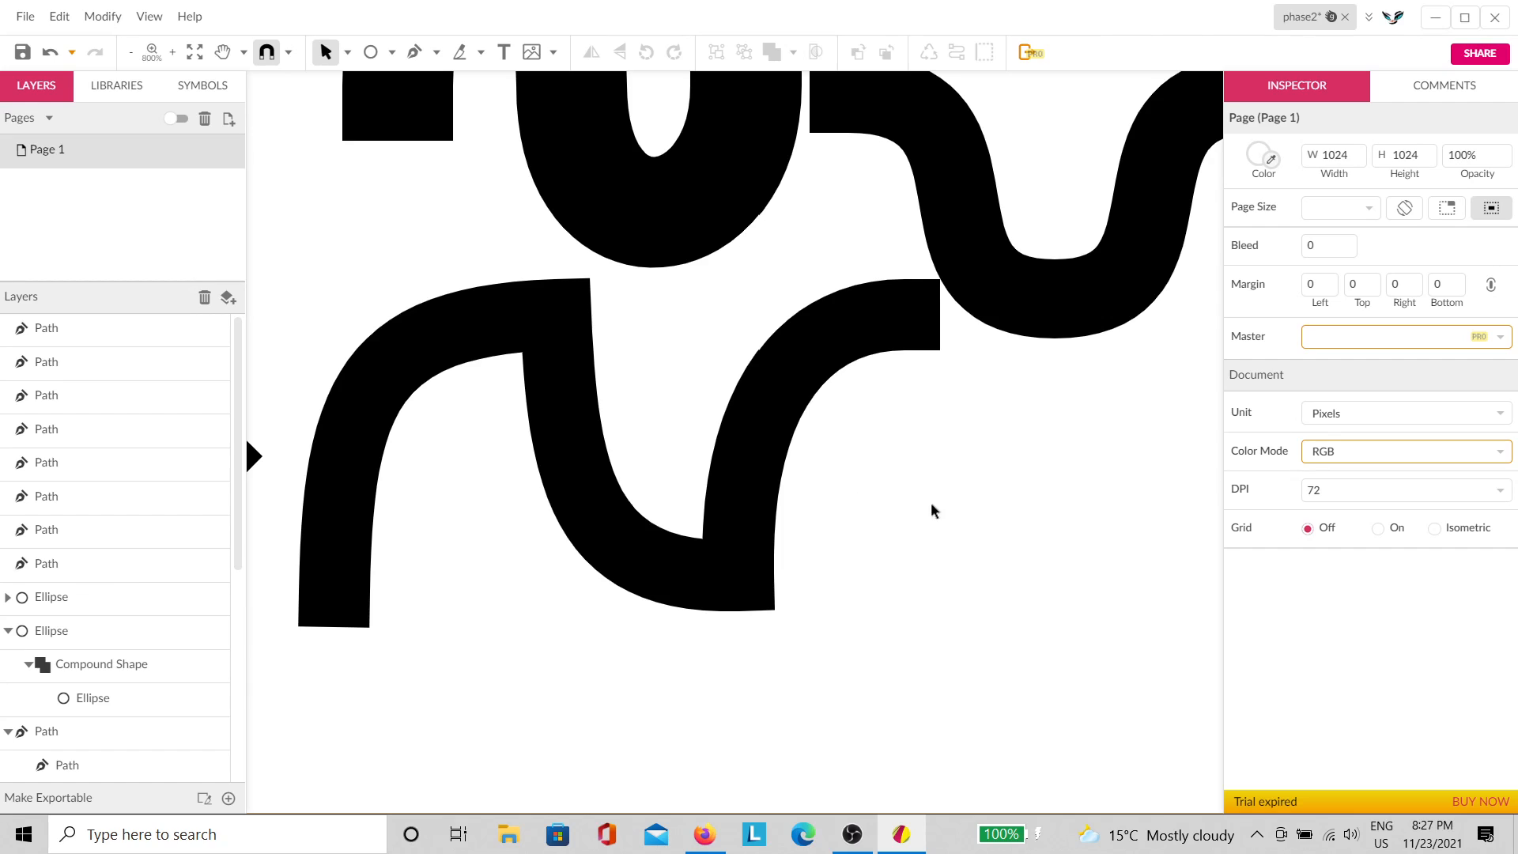
Step: Draw a three-node M-shaped curved path about 63 × 13 px below the S-shaped wave, beside the sharp-cornered curve
drag(861, 514, 651, 546)
key(p)
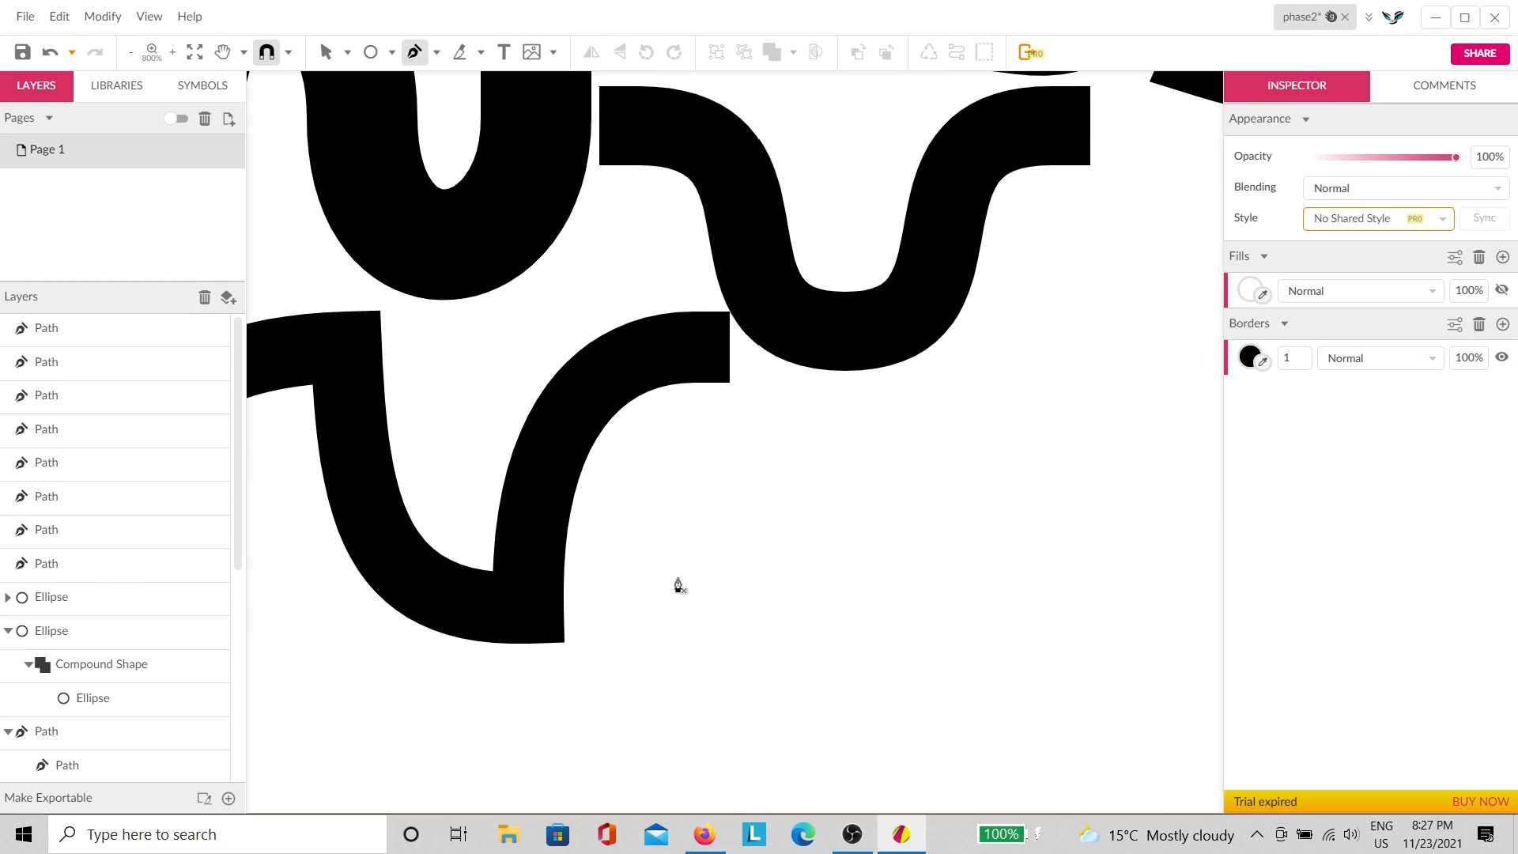
drag(678, 631, 795, 472)
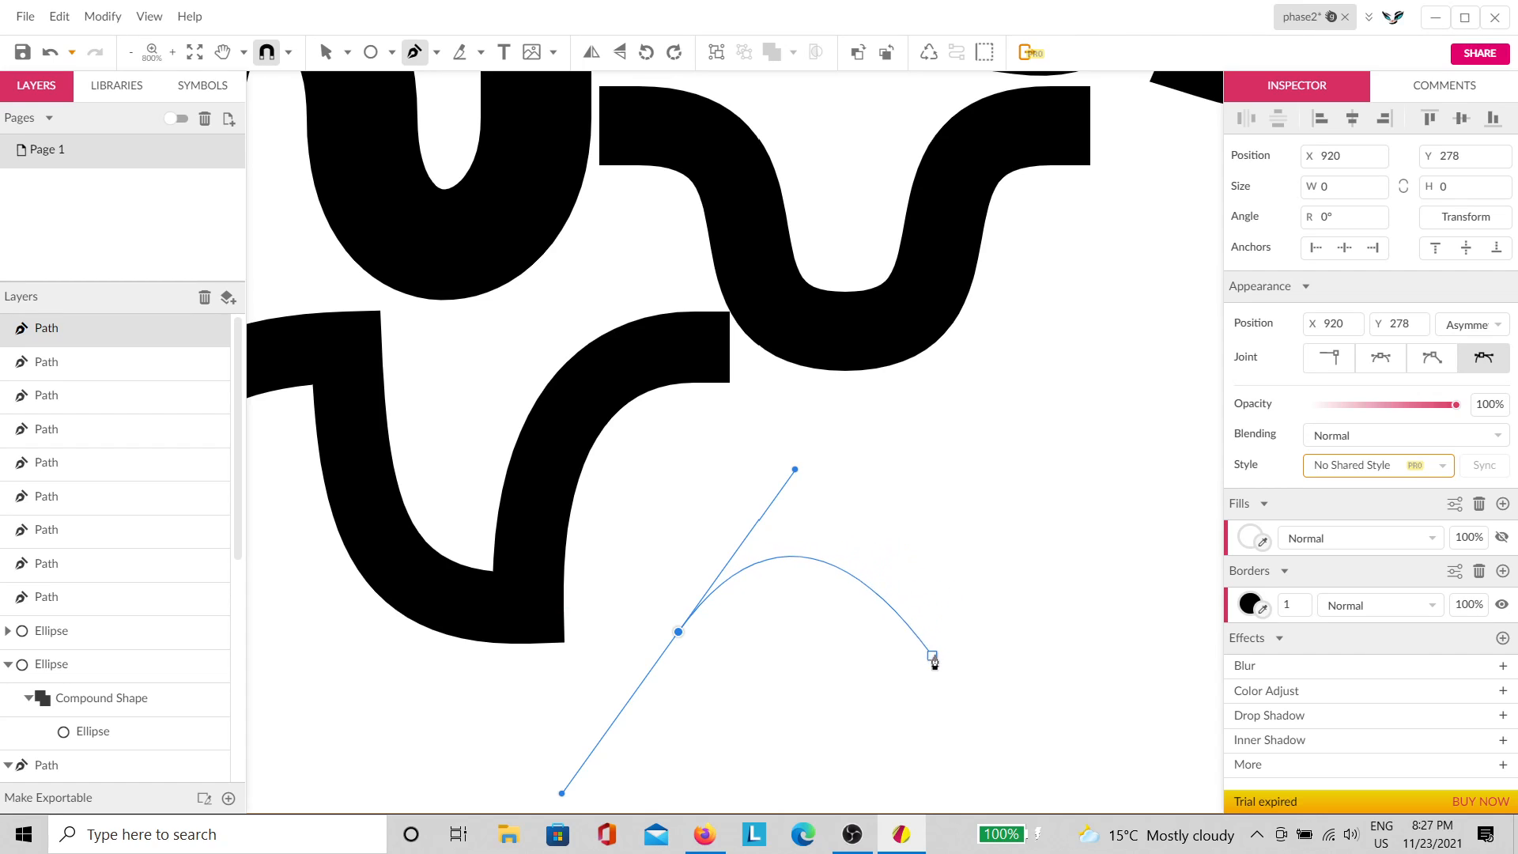
drag(932, 632, 1025, 494)
mouse_move(1131, 608)
mouse_down()
mouse_move(917, 604)
mouse_move(1047, 746)
mouse_up()
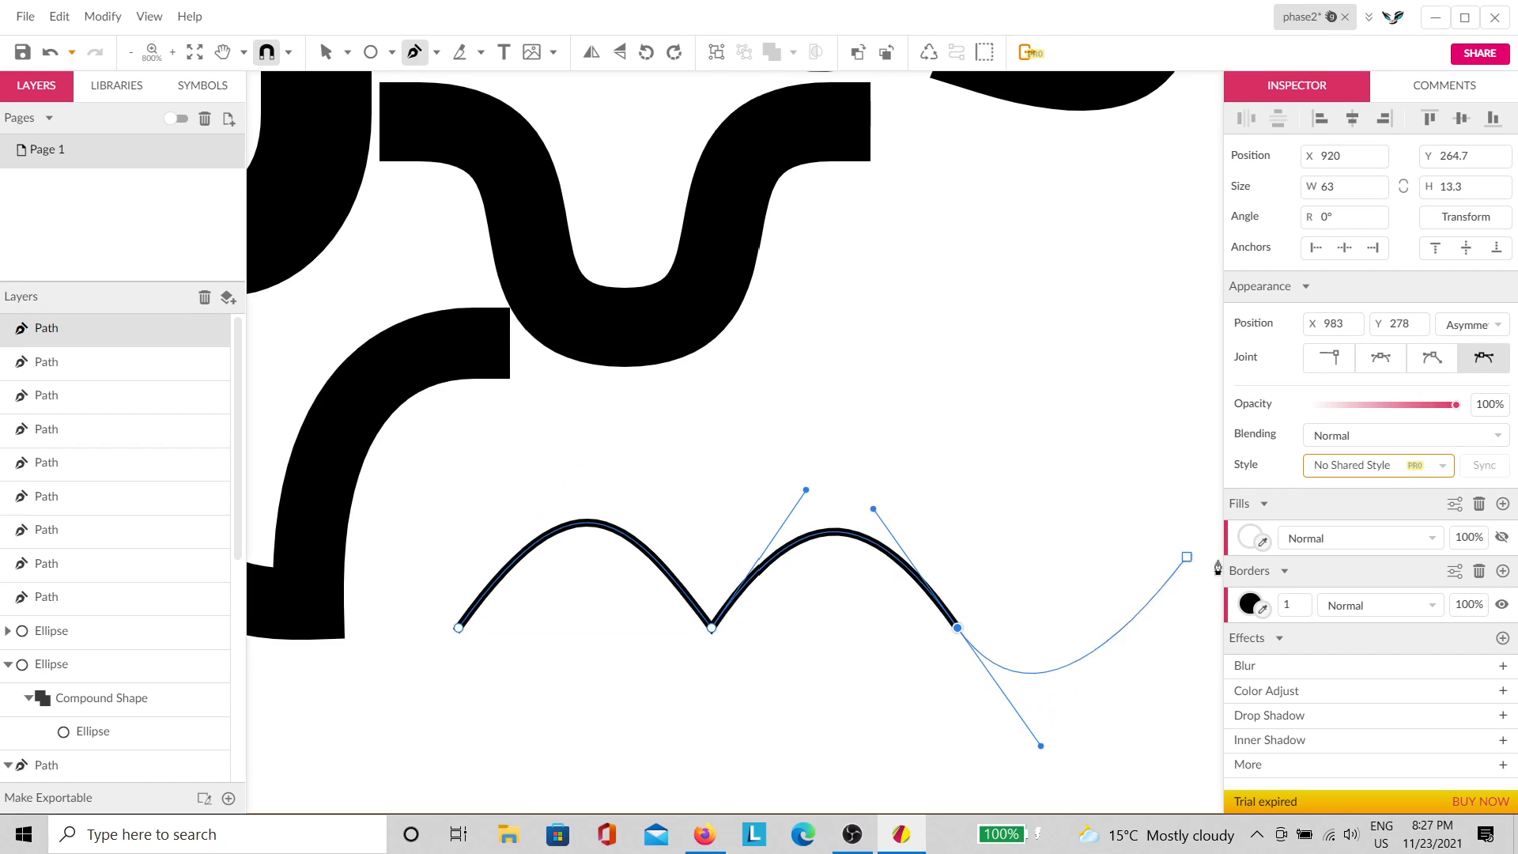
Step: Set the border width of the M-shaped path to 7 and deselect it
drag(1288, 600, 1288, 596)
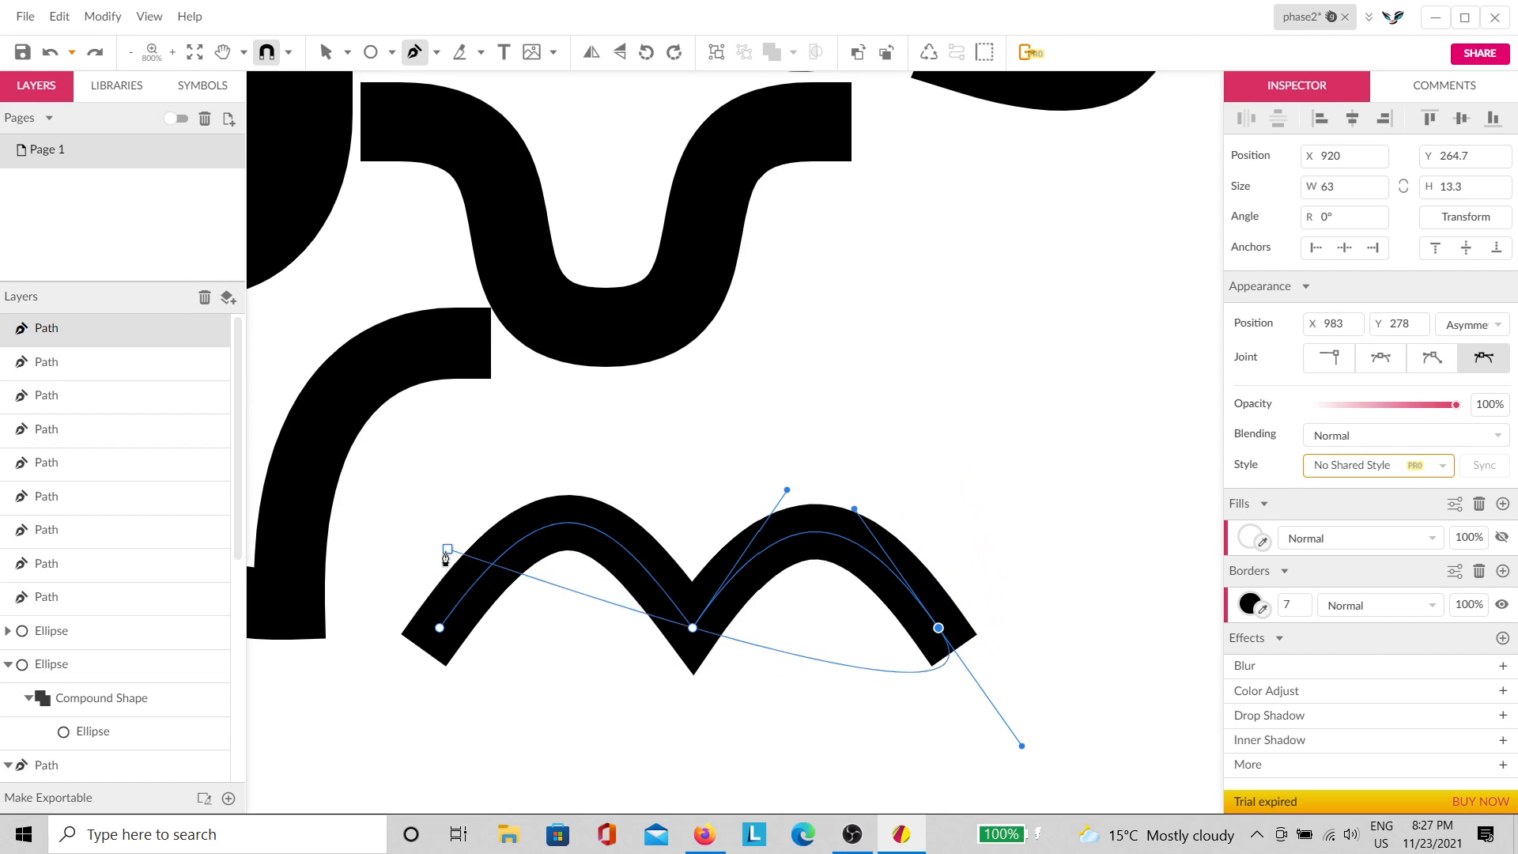
key(Escape)
click(719, 412)
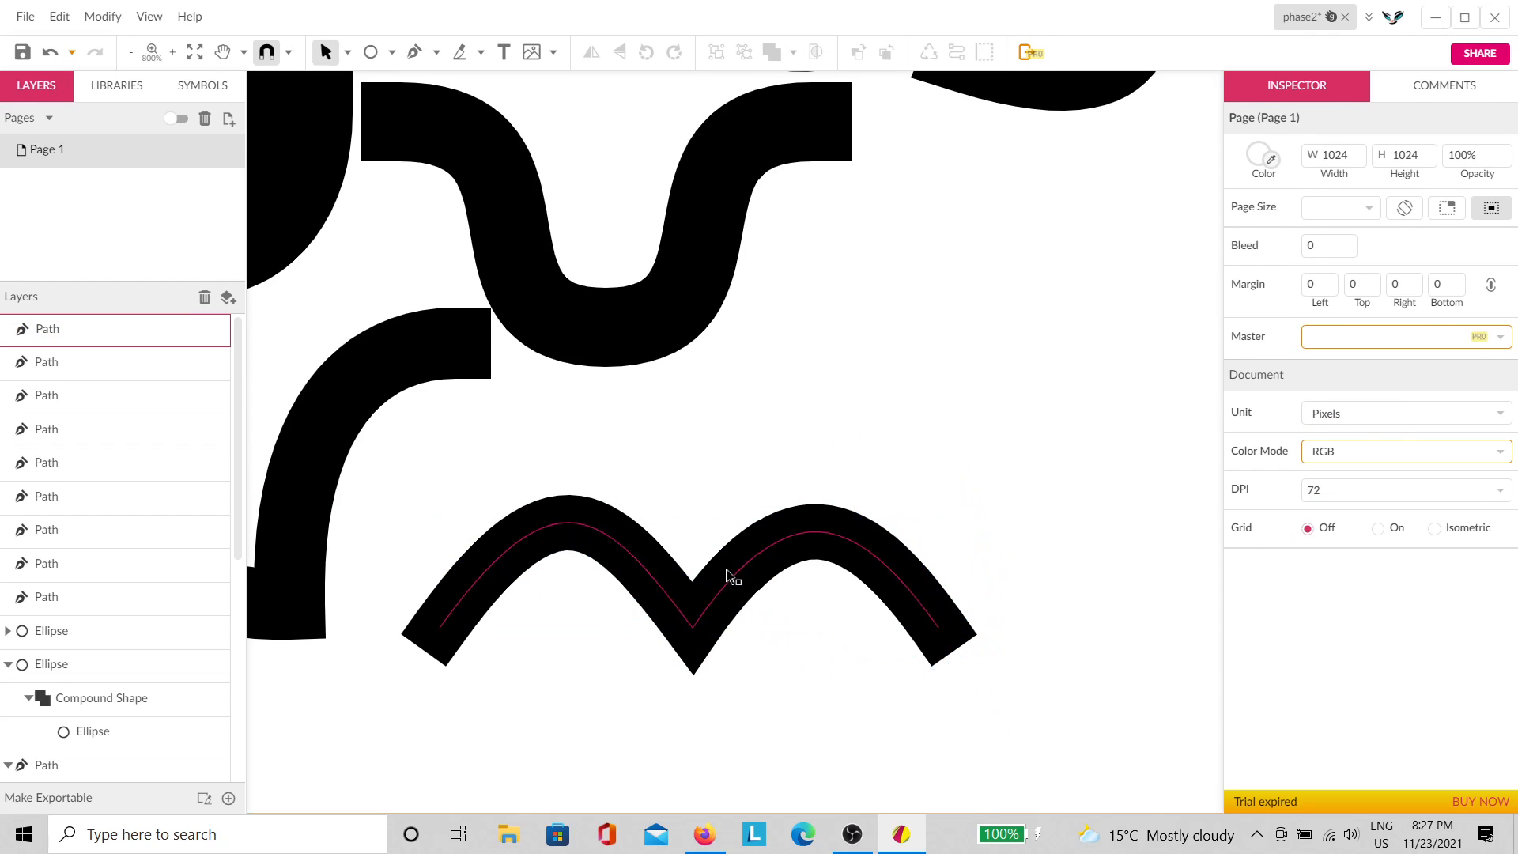
Step: Flip the M-shaped path upside down by pulling its upper edge past its base, and save the document
click(725, 568)
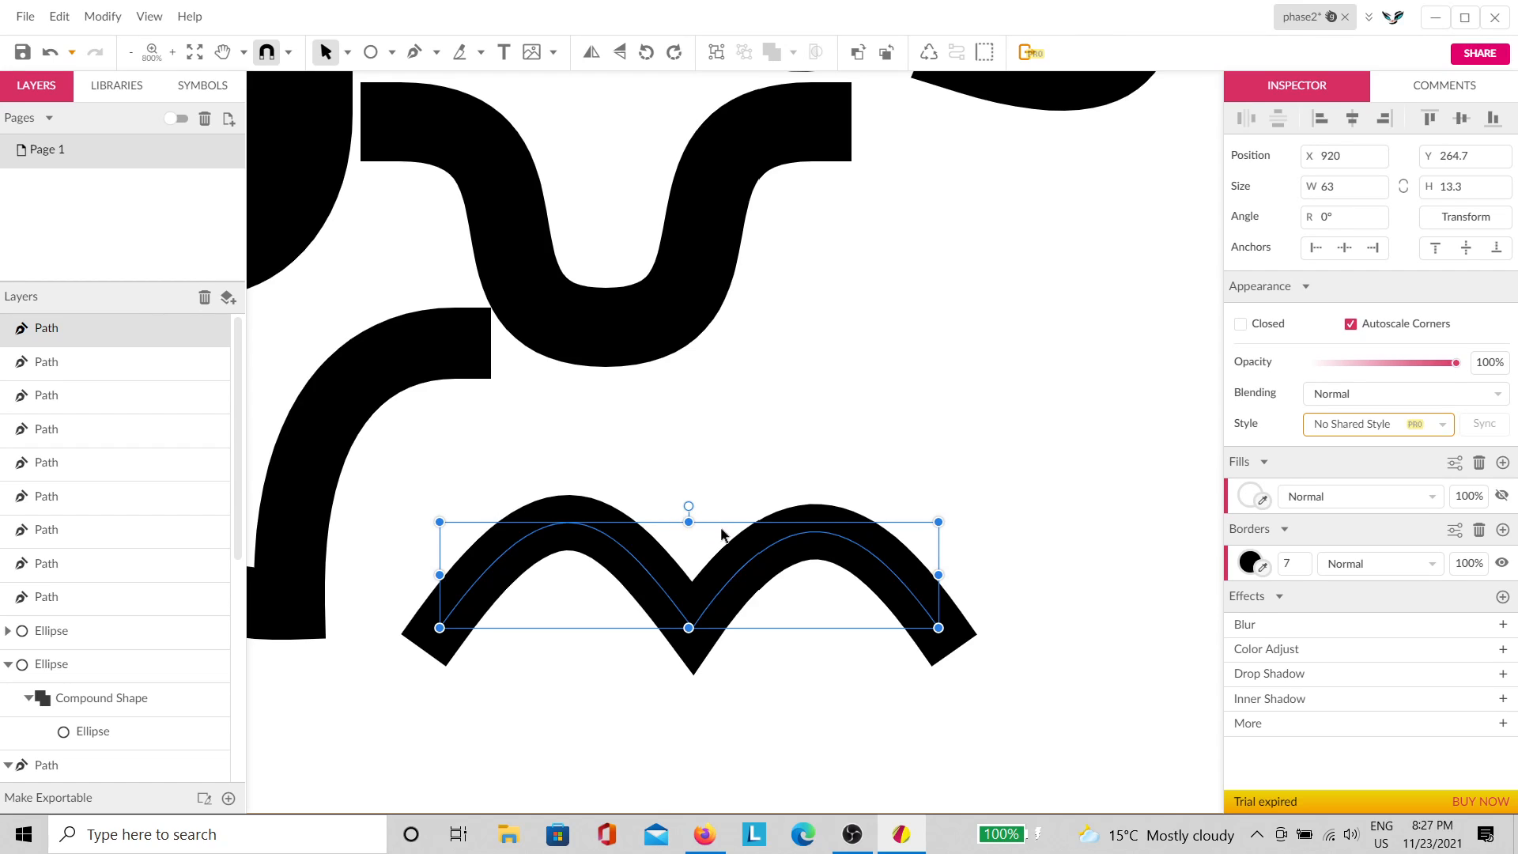
drag(693, 509, 694, 674)
click(781, 445)
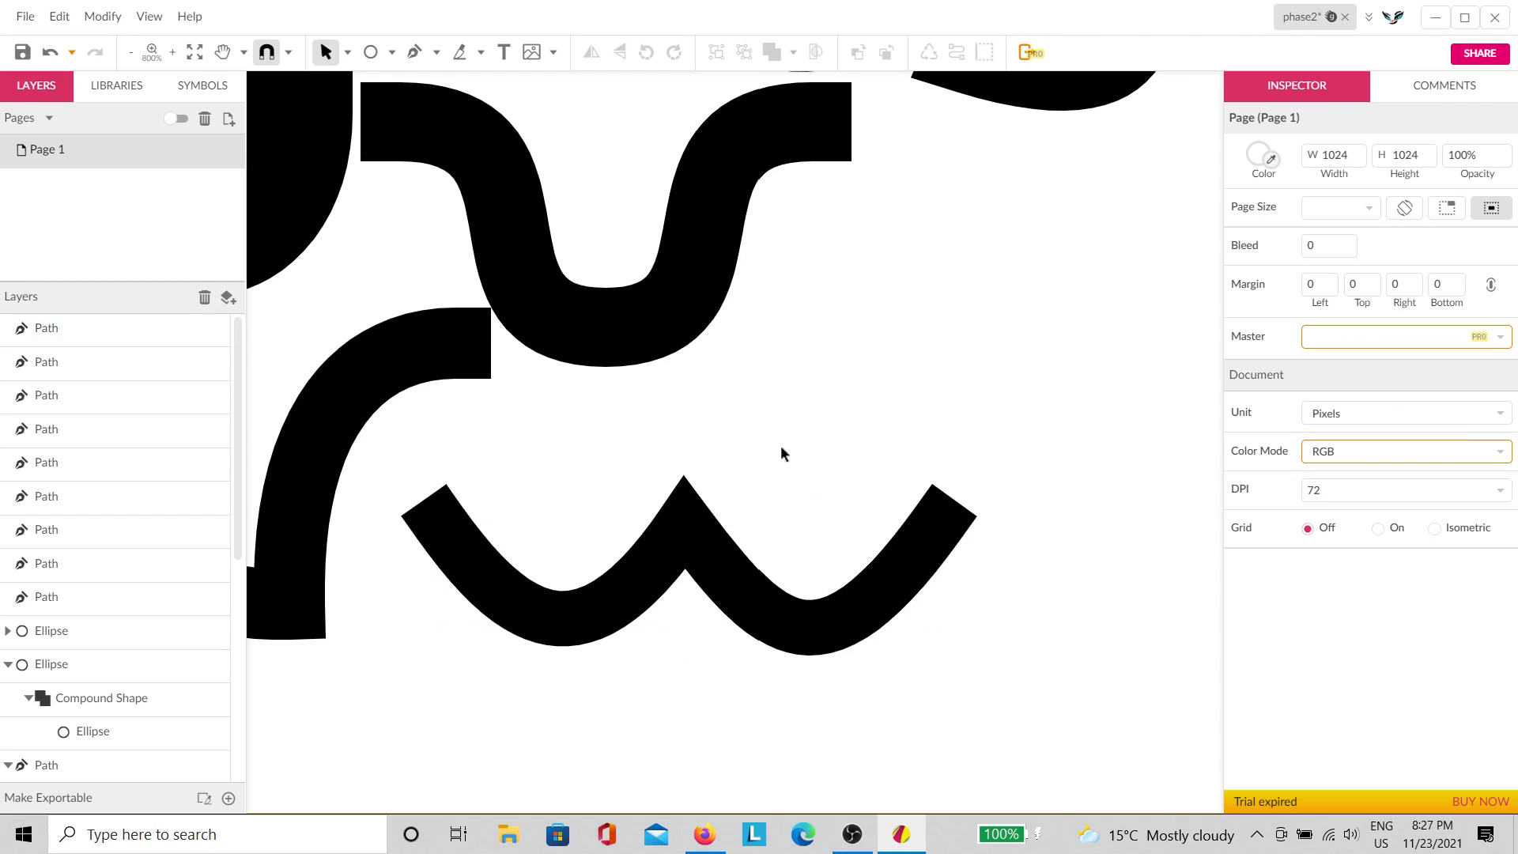
click(722, 566)
click(879, 406)
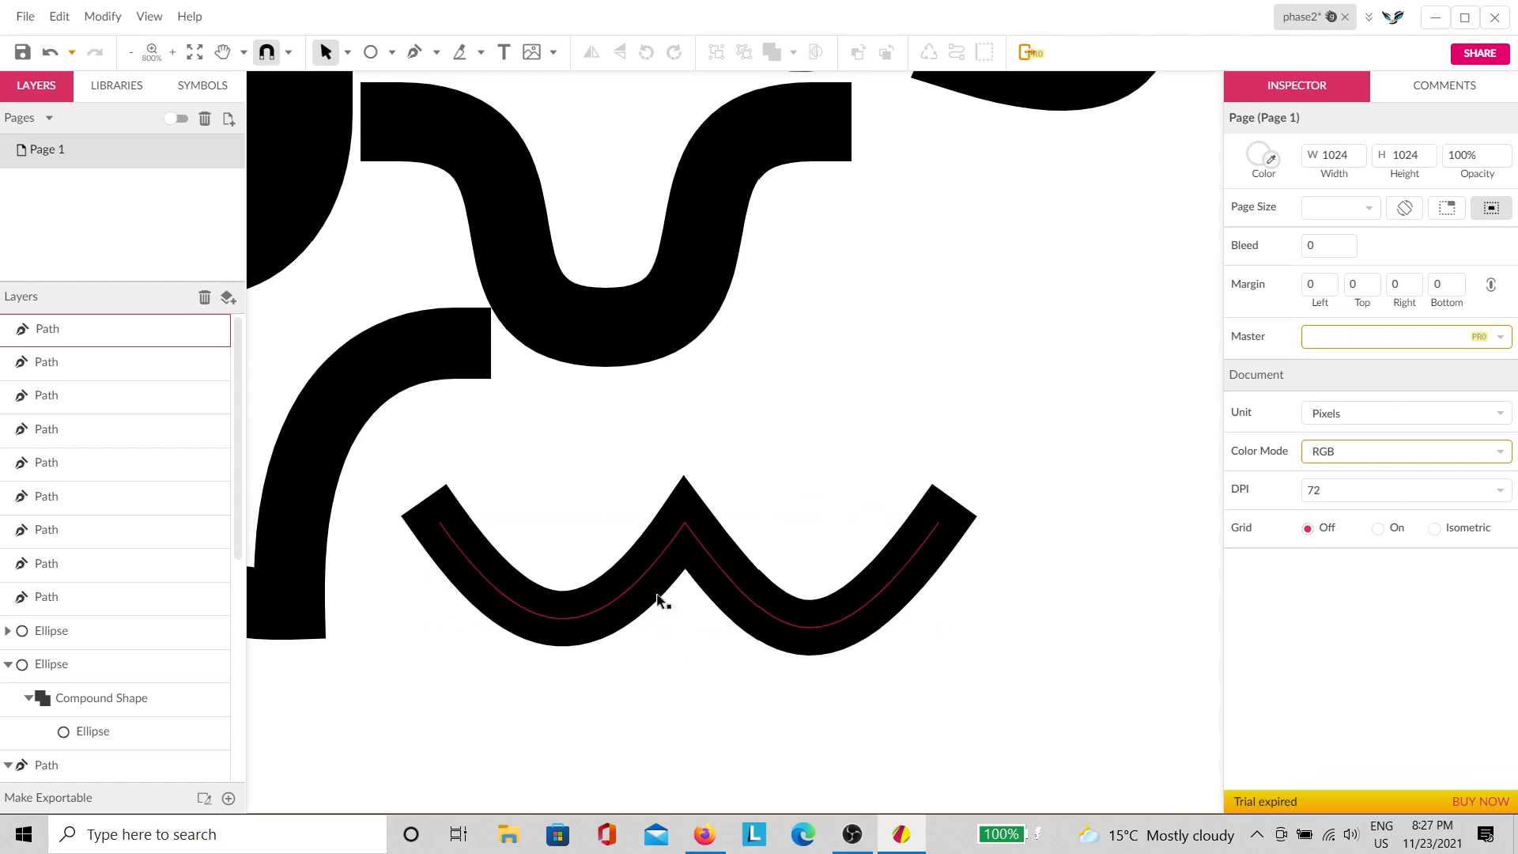
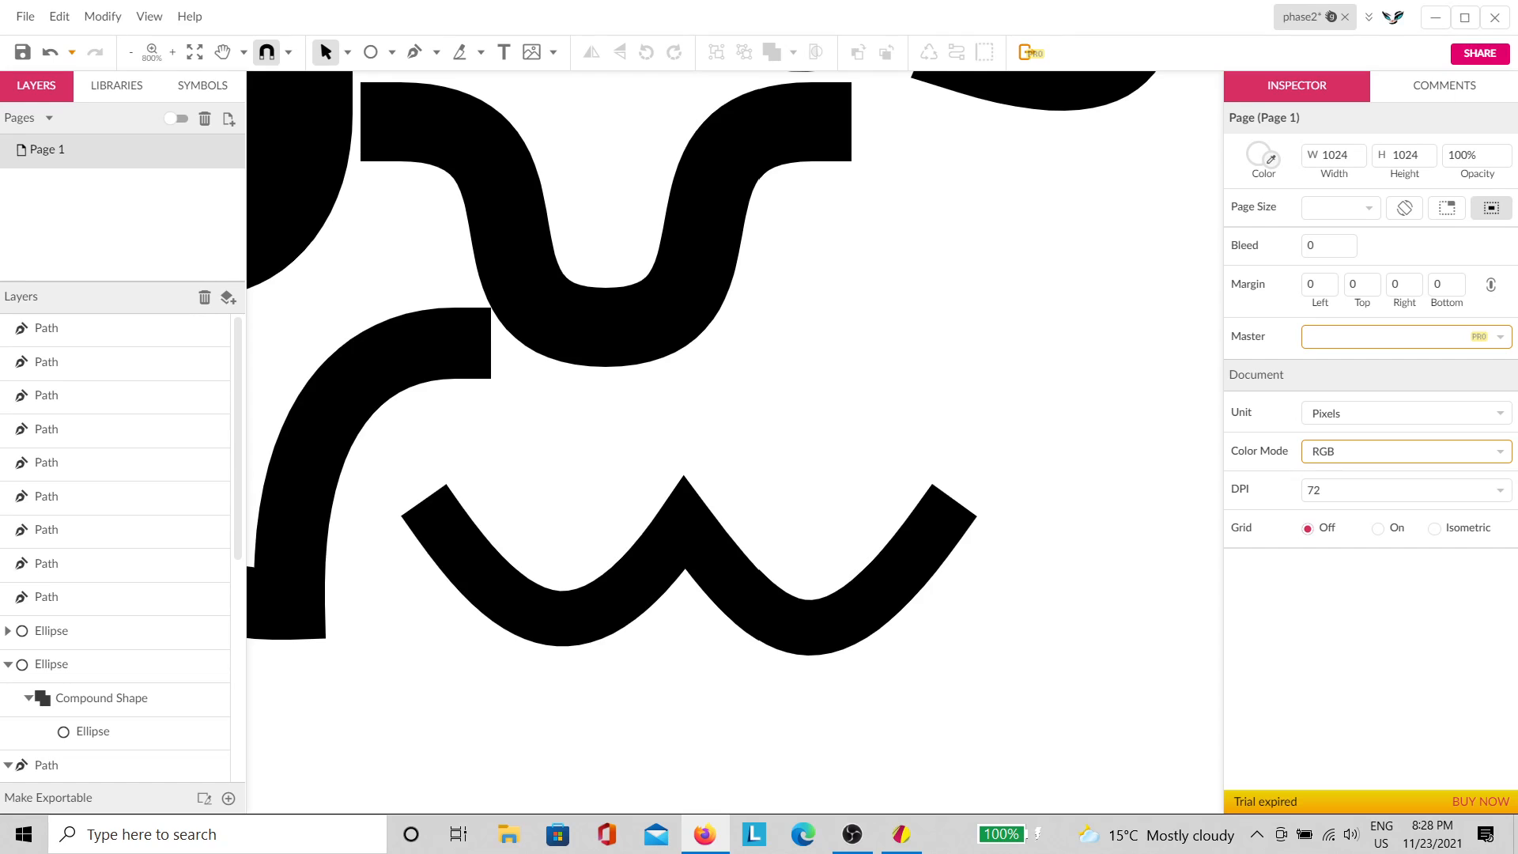
key(ctrl+s)
Step: Draw a five-node path with an upper and a lower loop, about 105 × 189 px, below the gradient-filled shape near the page's left edge
scroll(881, 437, down, 2)
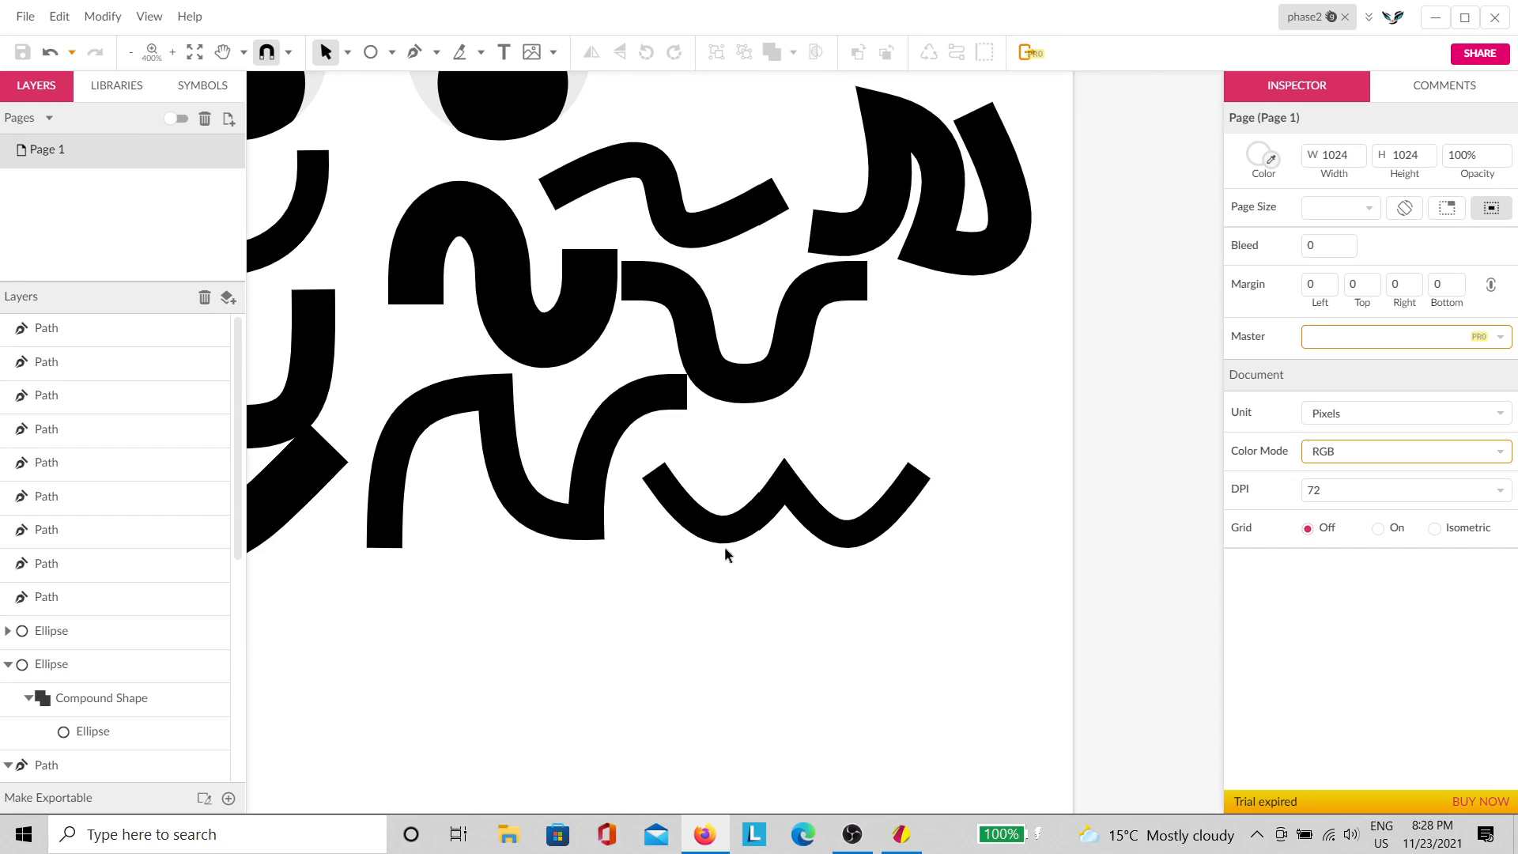
scroll(724, 547, down, 2)
scroll(632, 569, down, 1)
scroll(608, 539, down, 1)
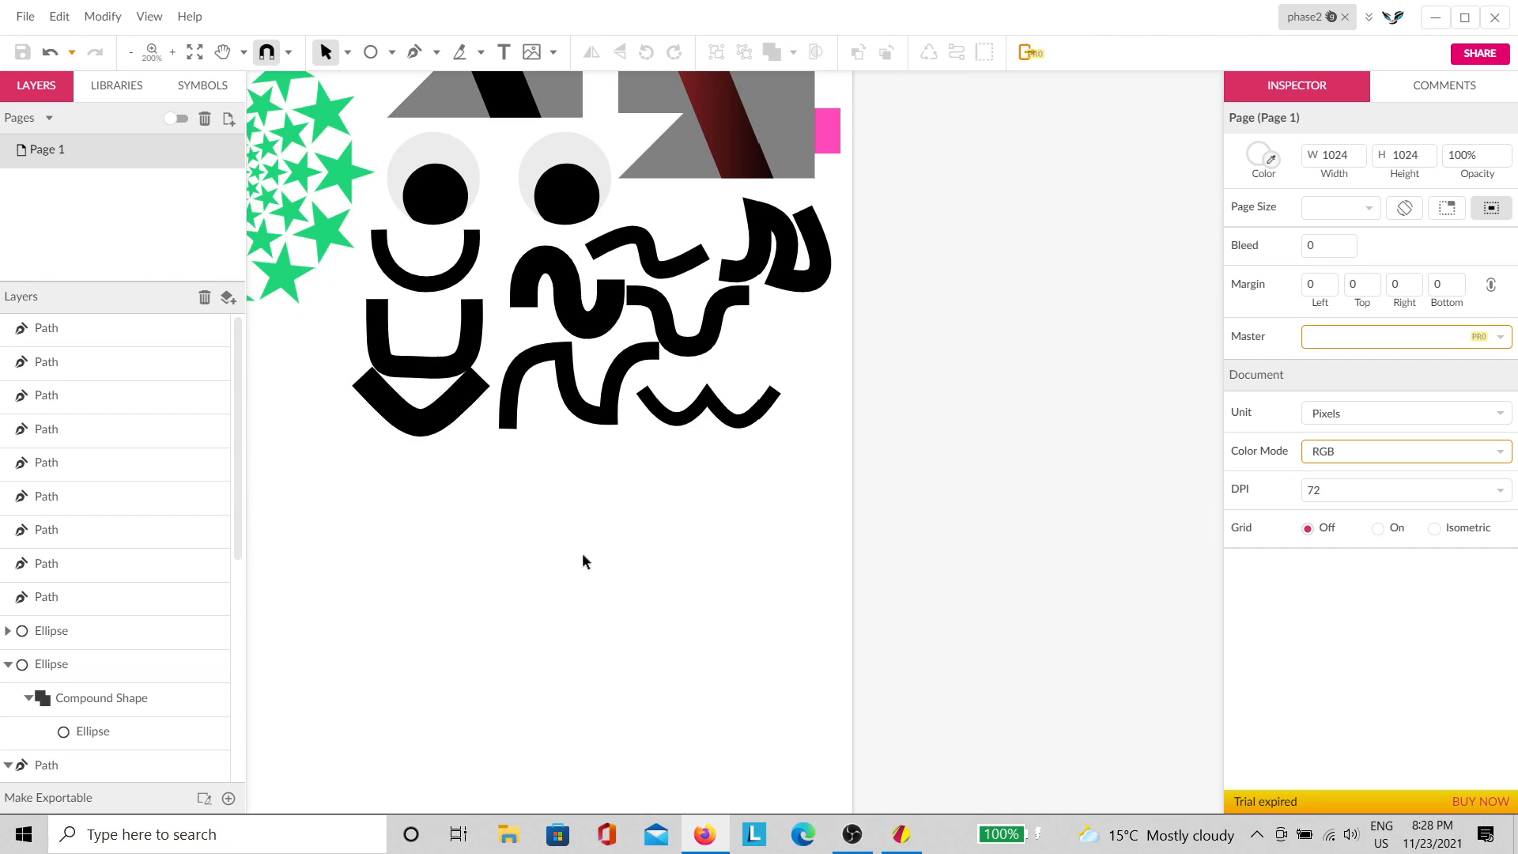
drag(506, 525, 928, 495)
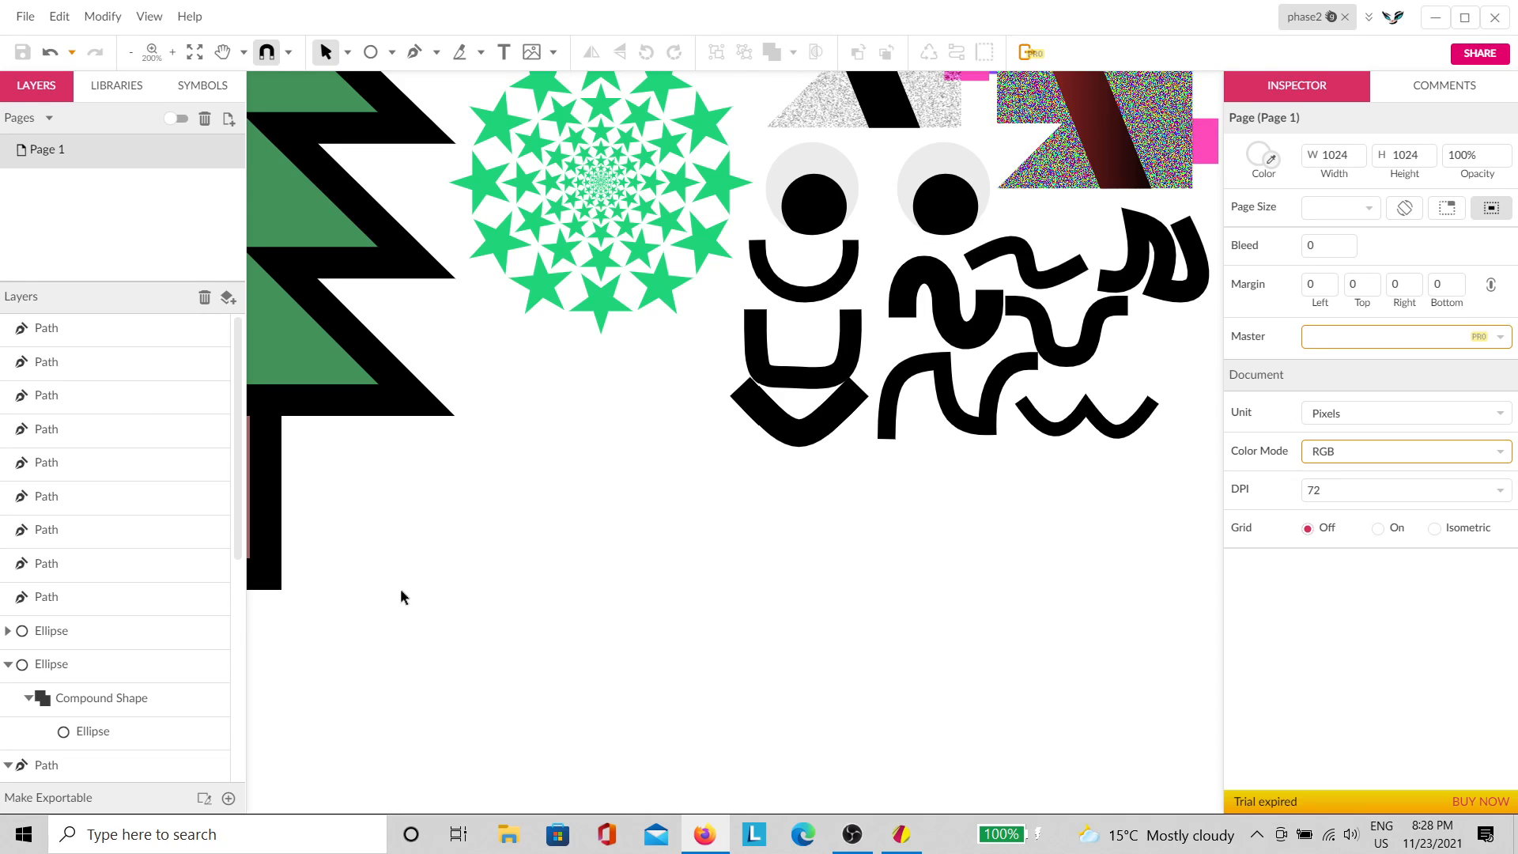
scroll(399, 590, up, 1)
drag(387, 587, 1259, 443)
drag(923, 450, 1052, 545)
scroll(855, 424, down, 2)
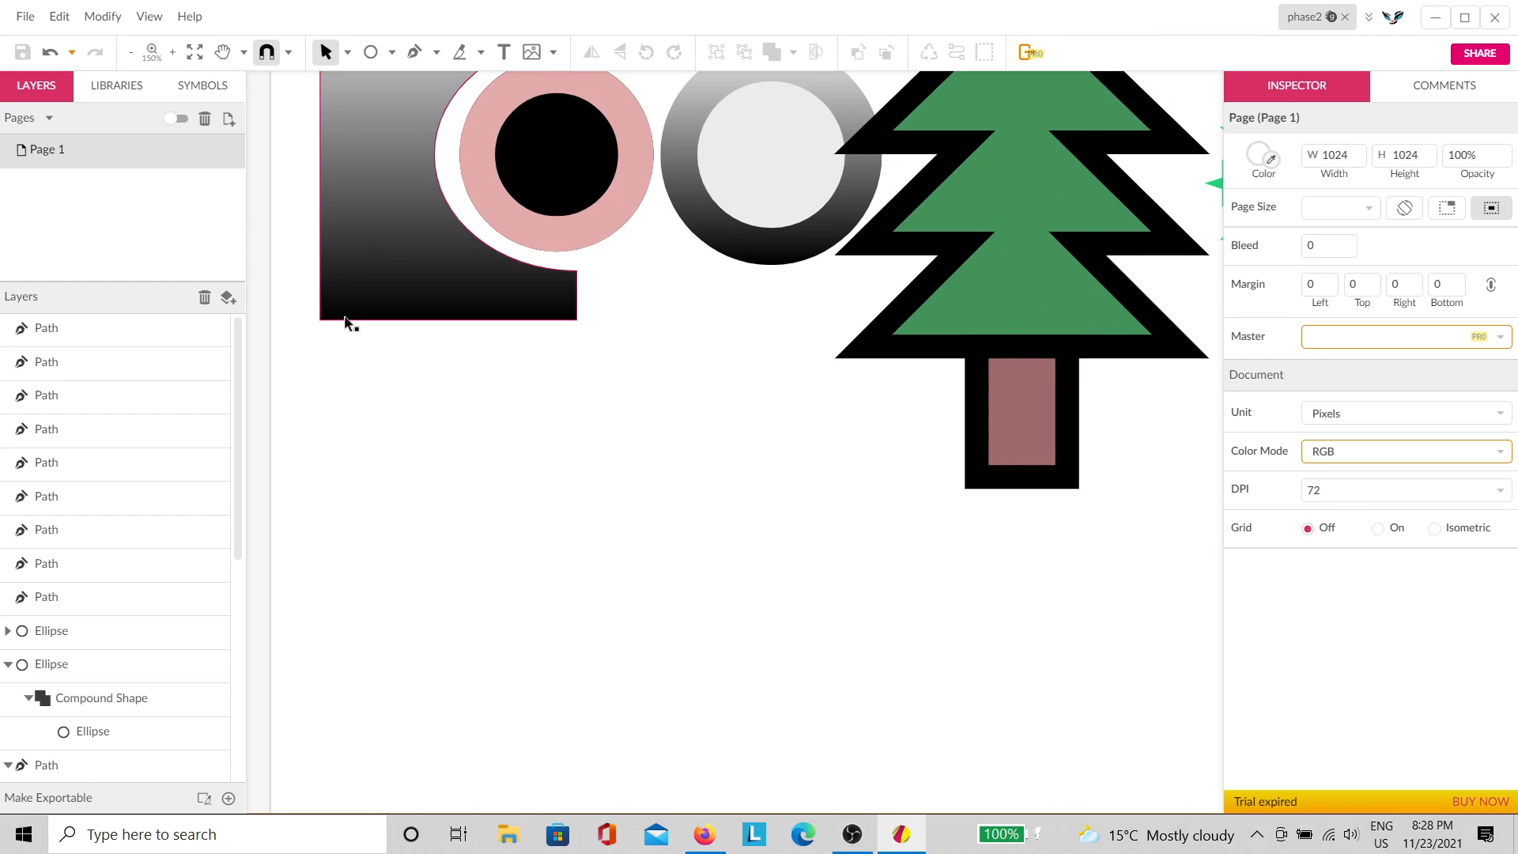
scroll(348, 431, up, 1)
drag(338, 437, 485, 437)
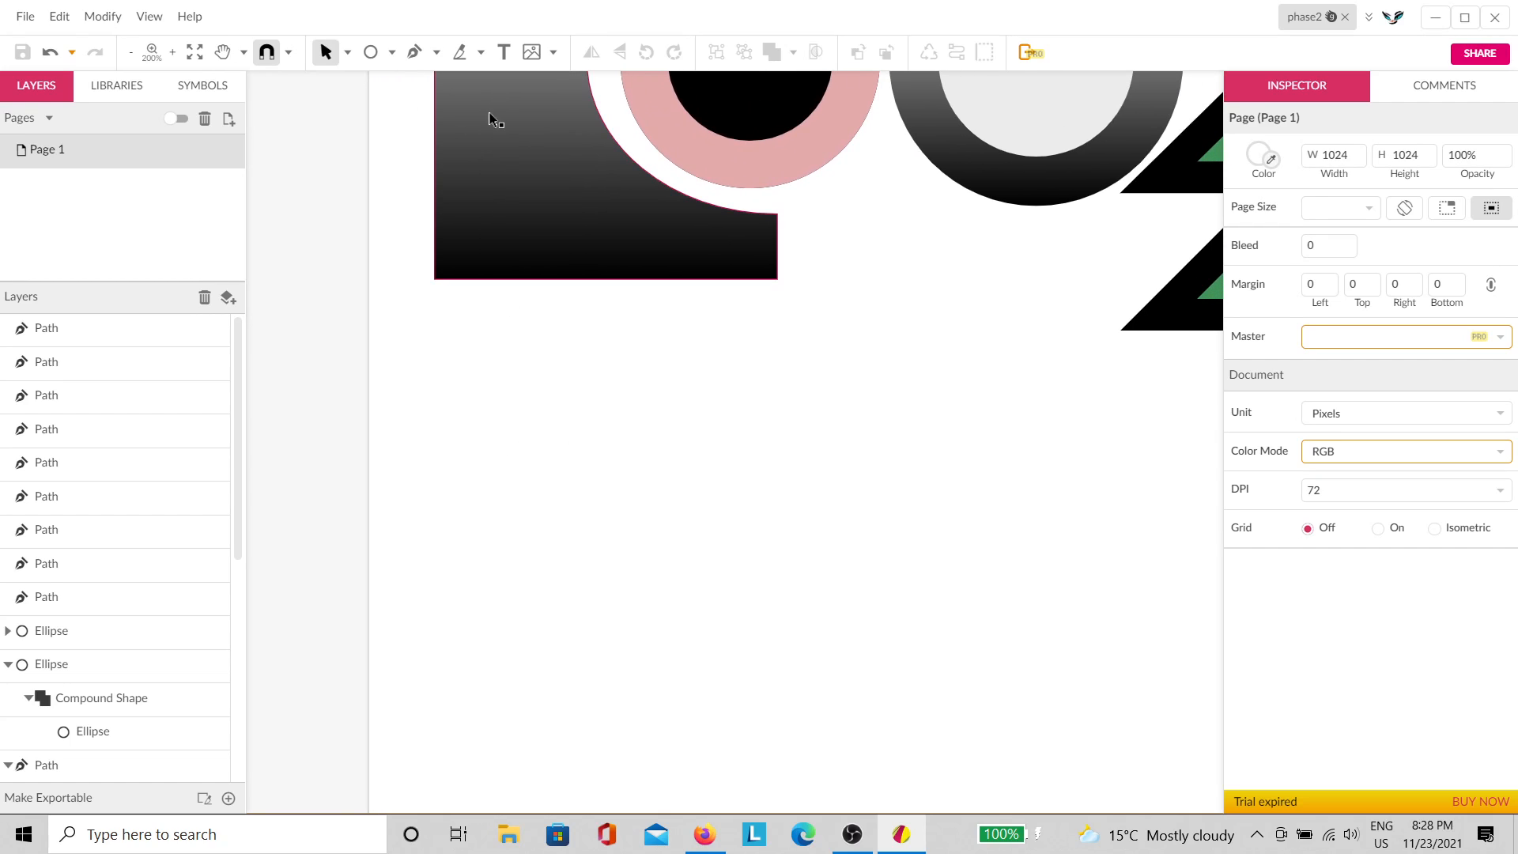
click(414, 52)
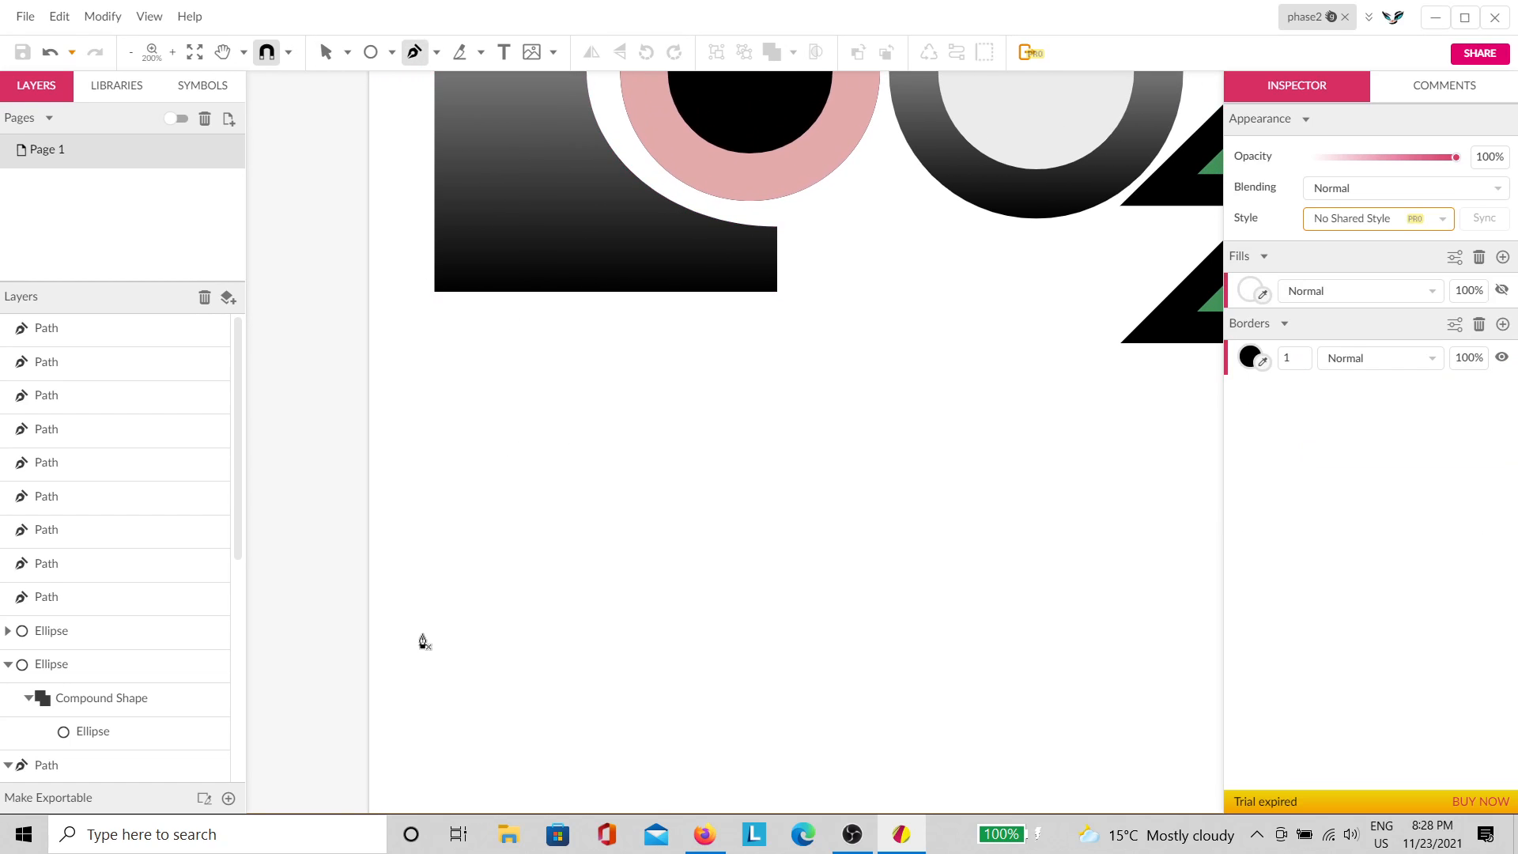
drag(407, 639, 499, 499)
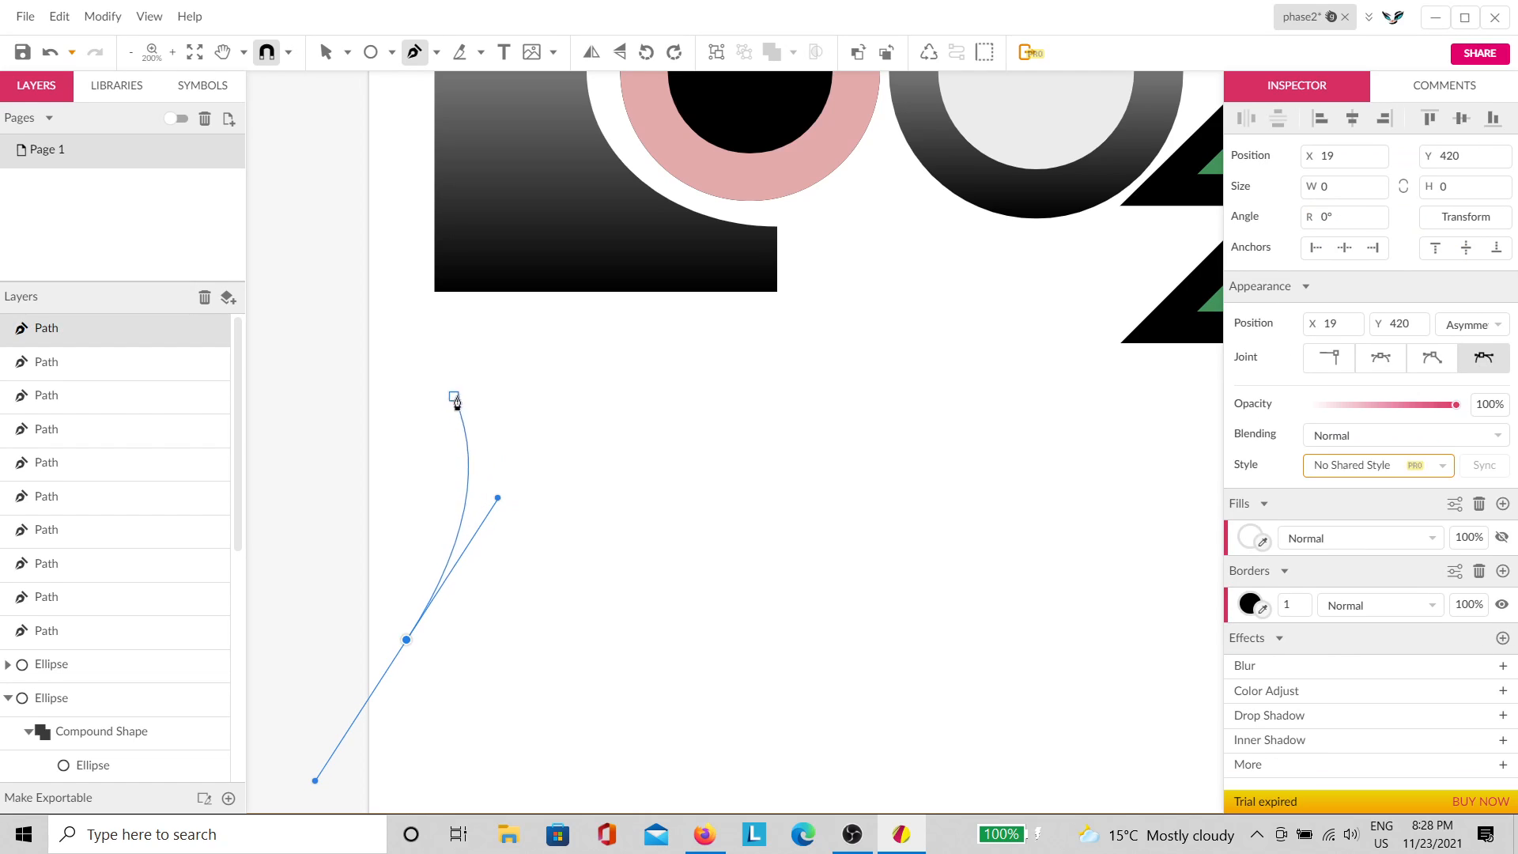
drag(486, 353, 422, 352)
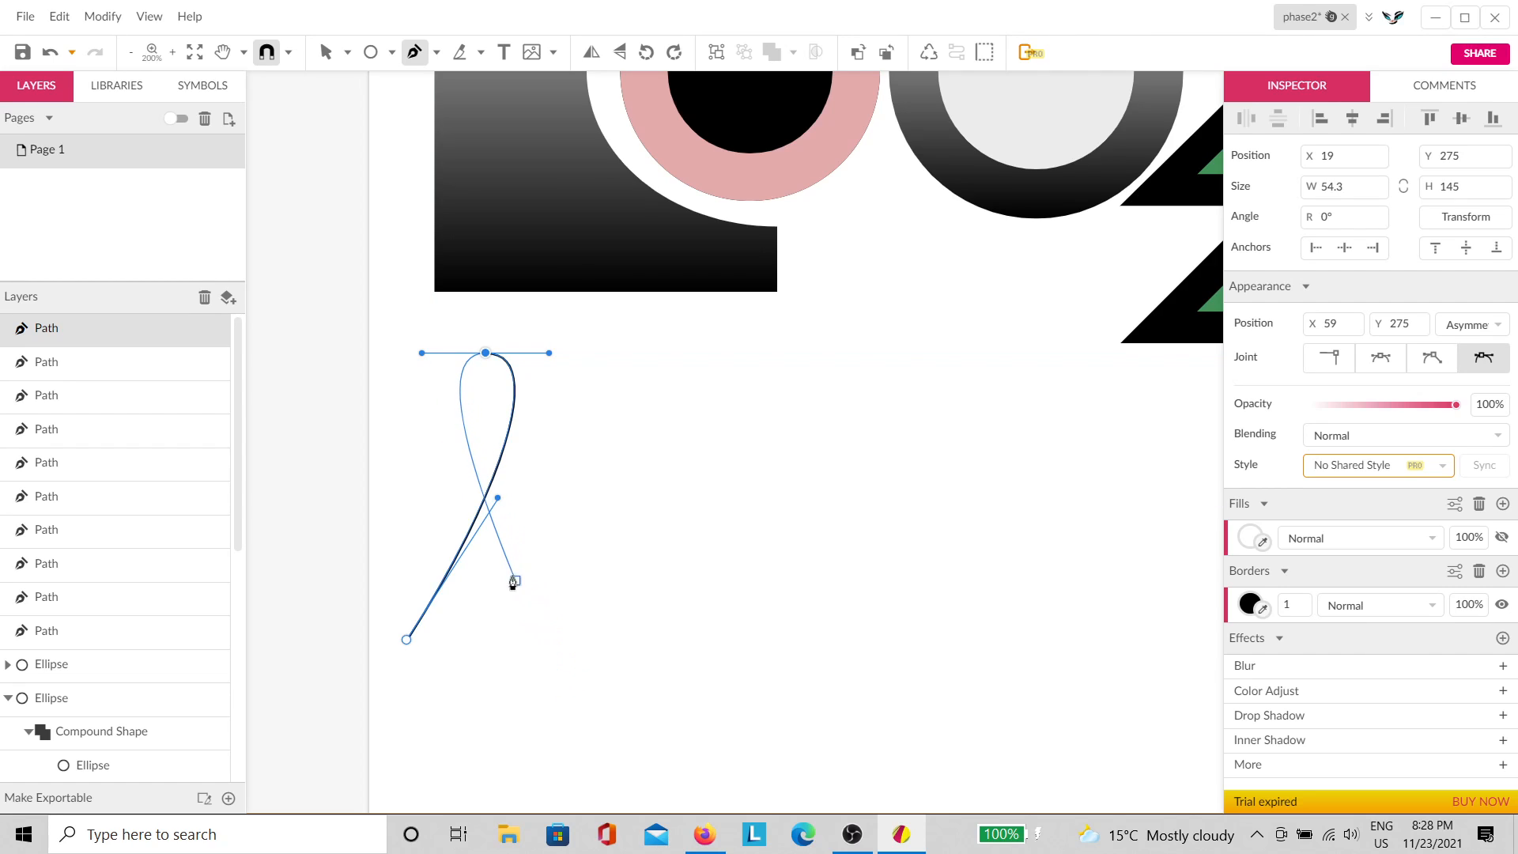
drag(504, 549, 553, 643)
drag(513, 726, 438, 726)
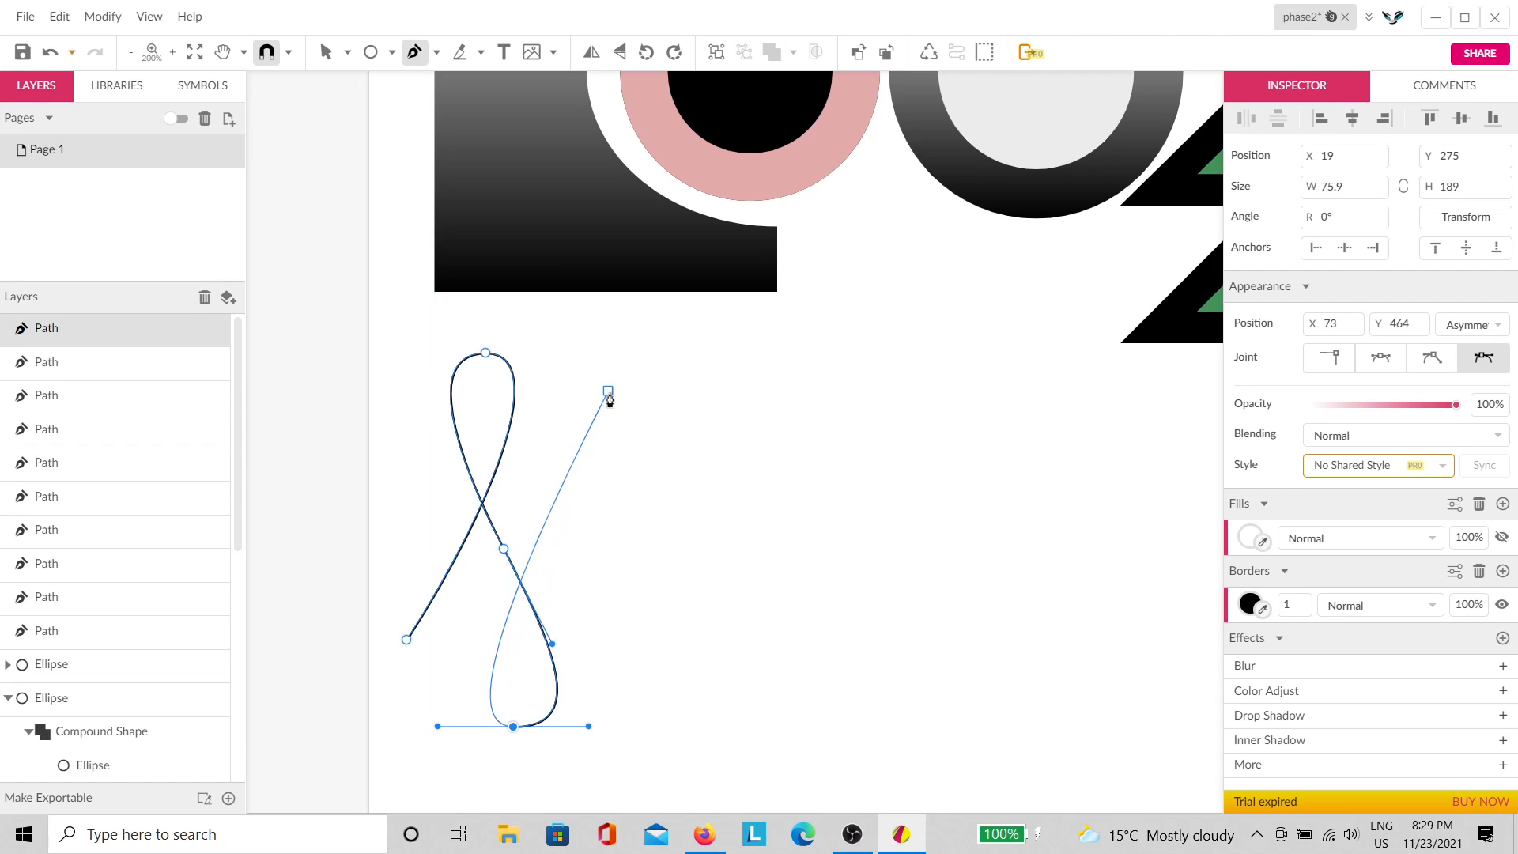
drag(614, 410, 677, 333)
key(Escape)
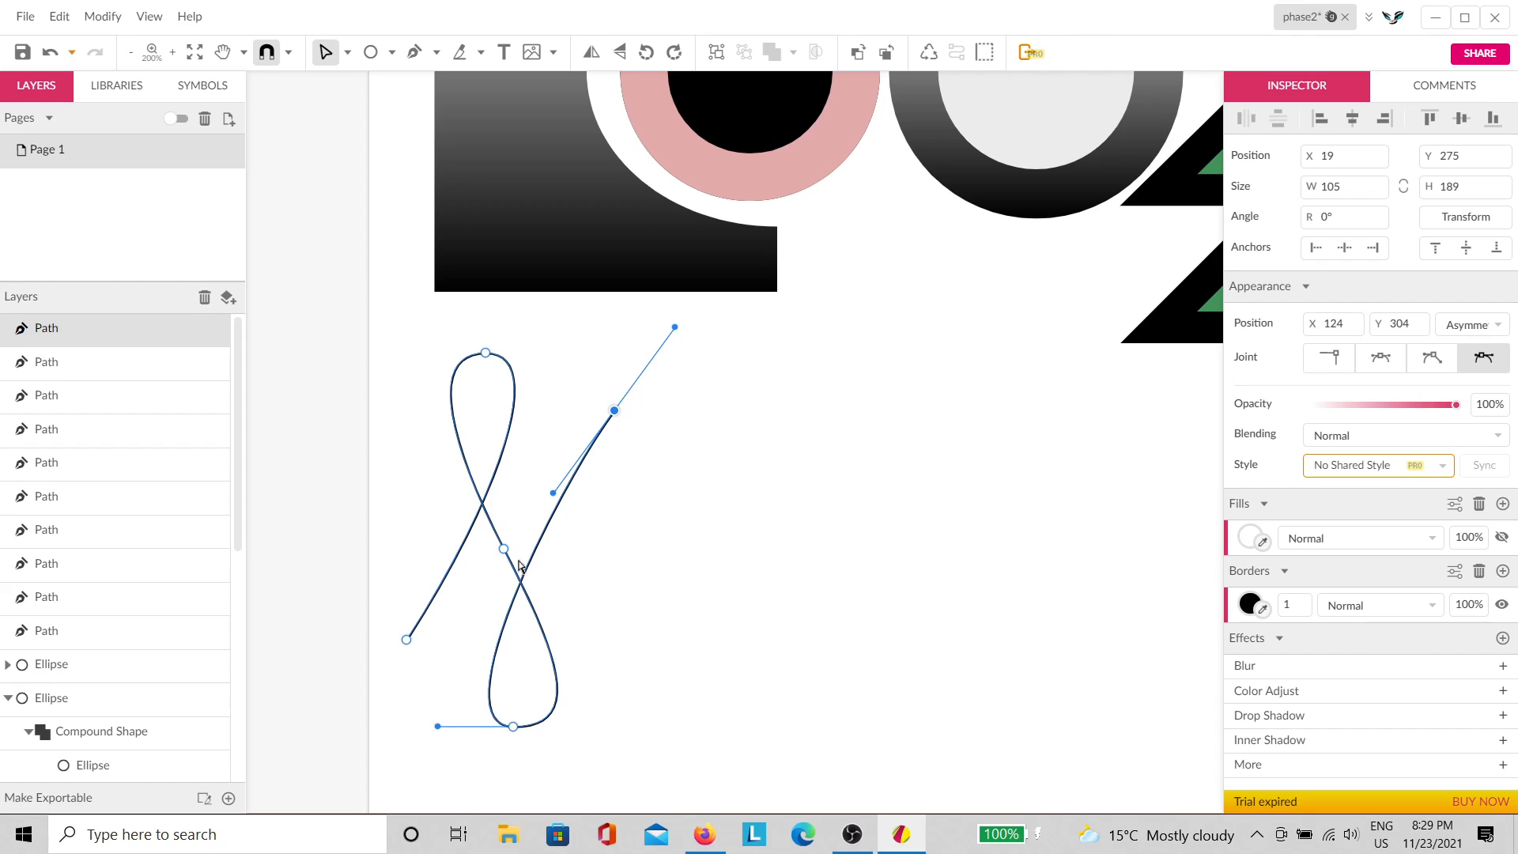
Step: Delete the looped path's middle node and lengthen the facing handles of its highest and lowest nodes to widen the loops
drag(551, 599, 456, 509)
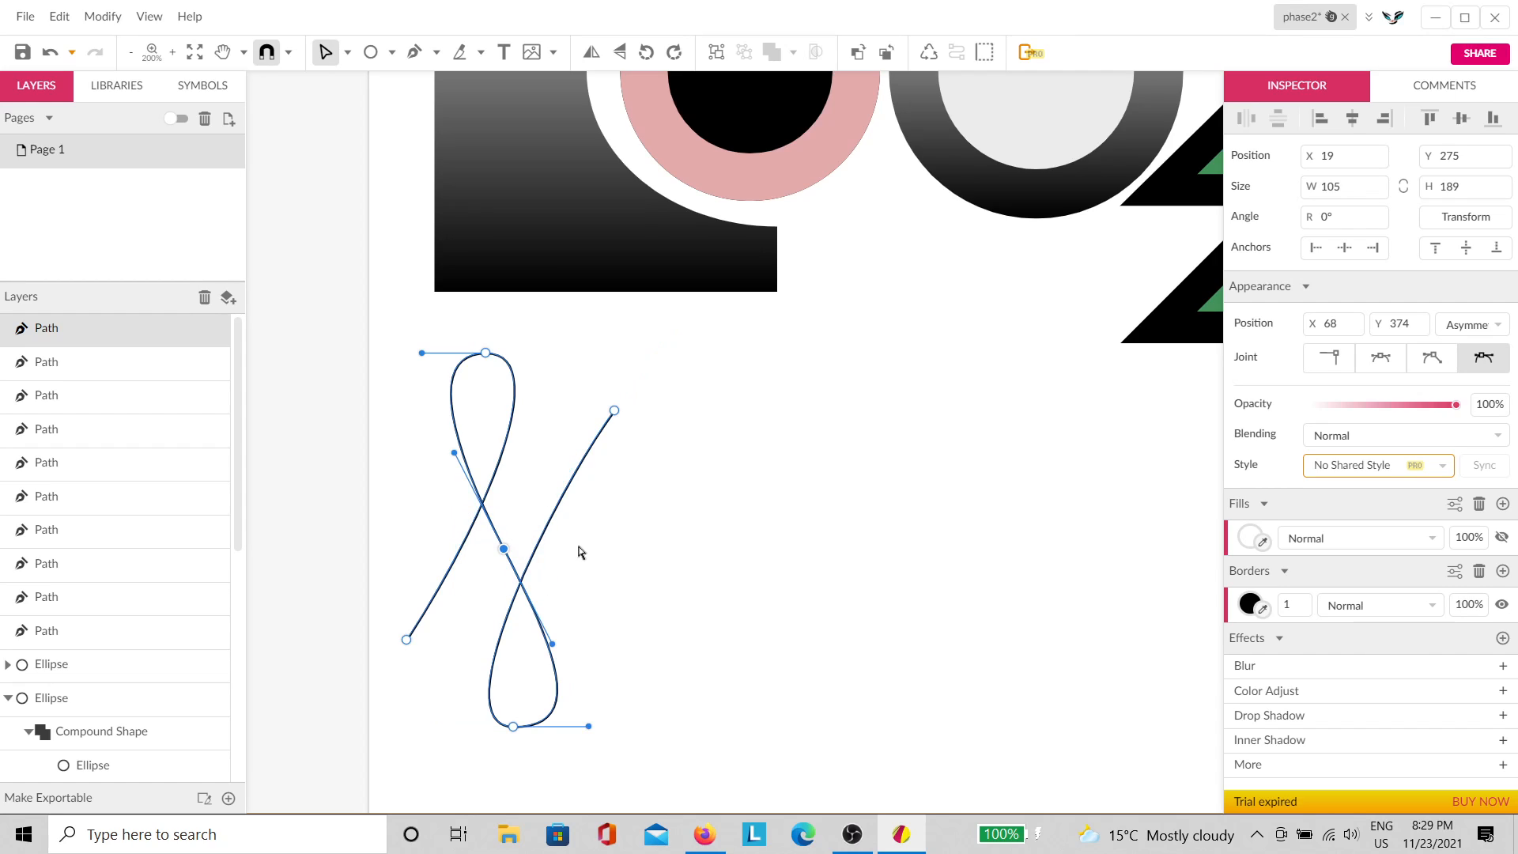
key(Delete)
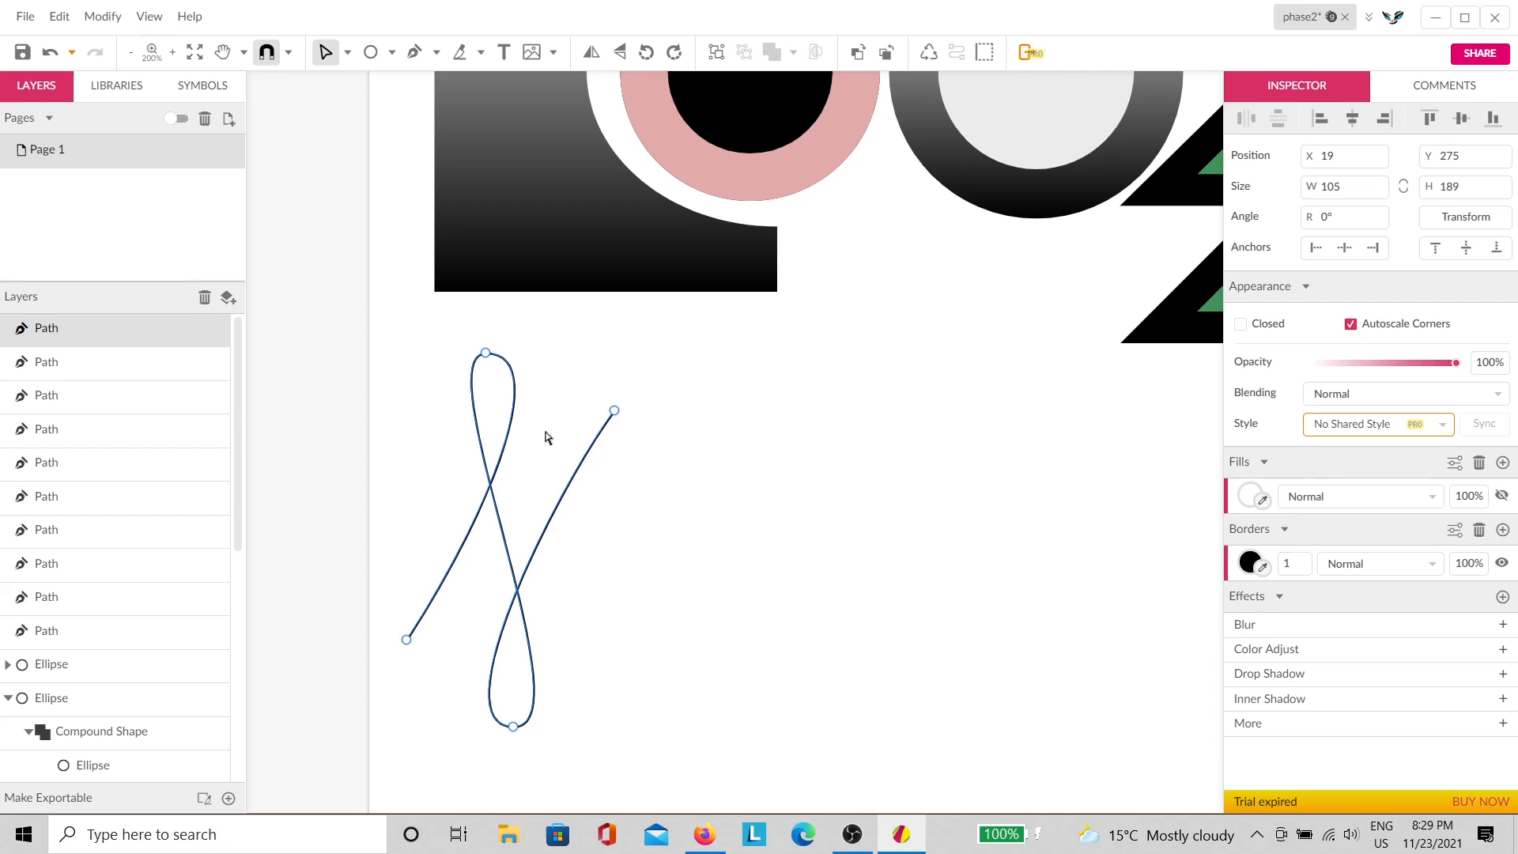
drag(515, 317, 374, 353)
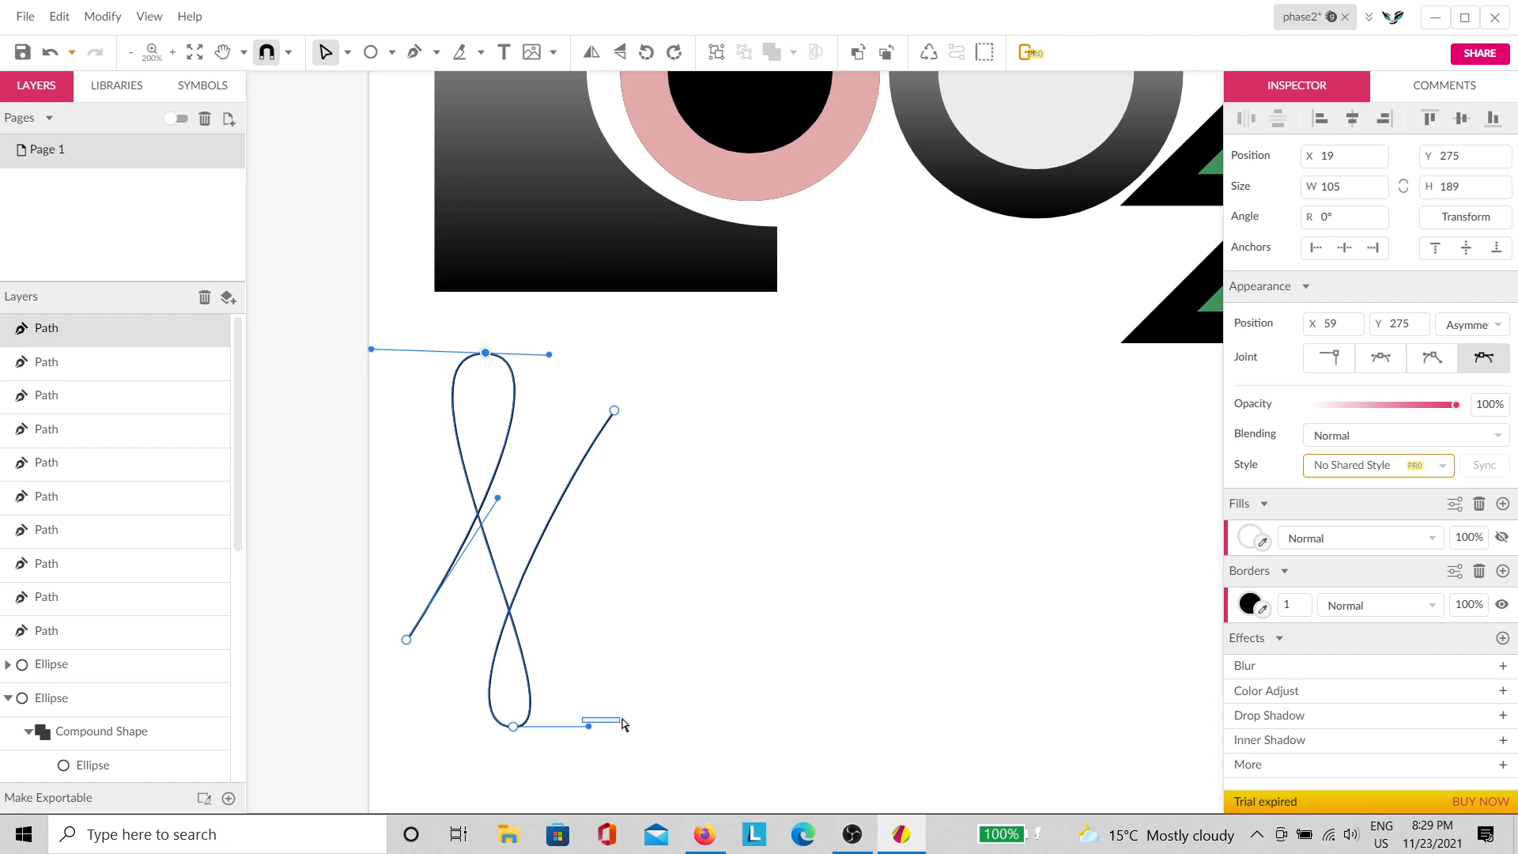
click(621, 727)
drag(548, 697, 493, 750)
click(594, 727)
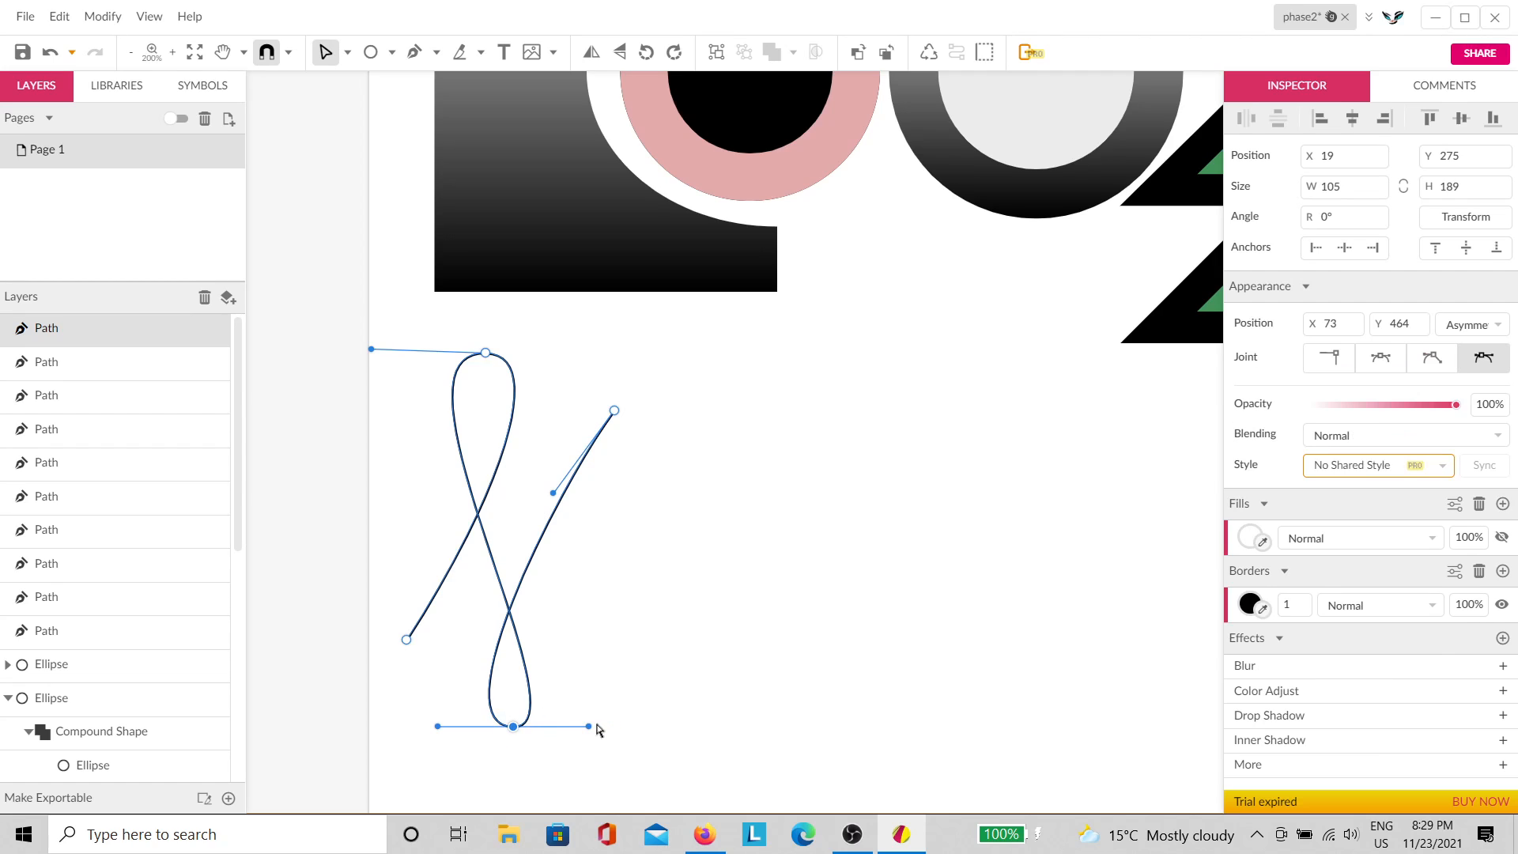
drag(590, 727, 633, 727)
click(638, 507)
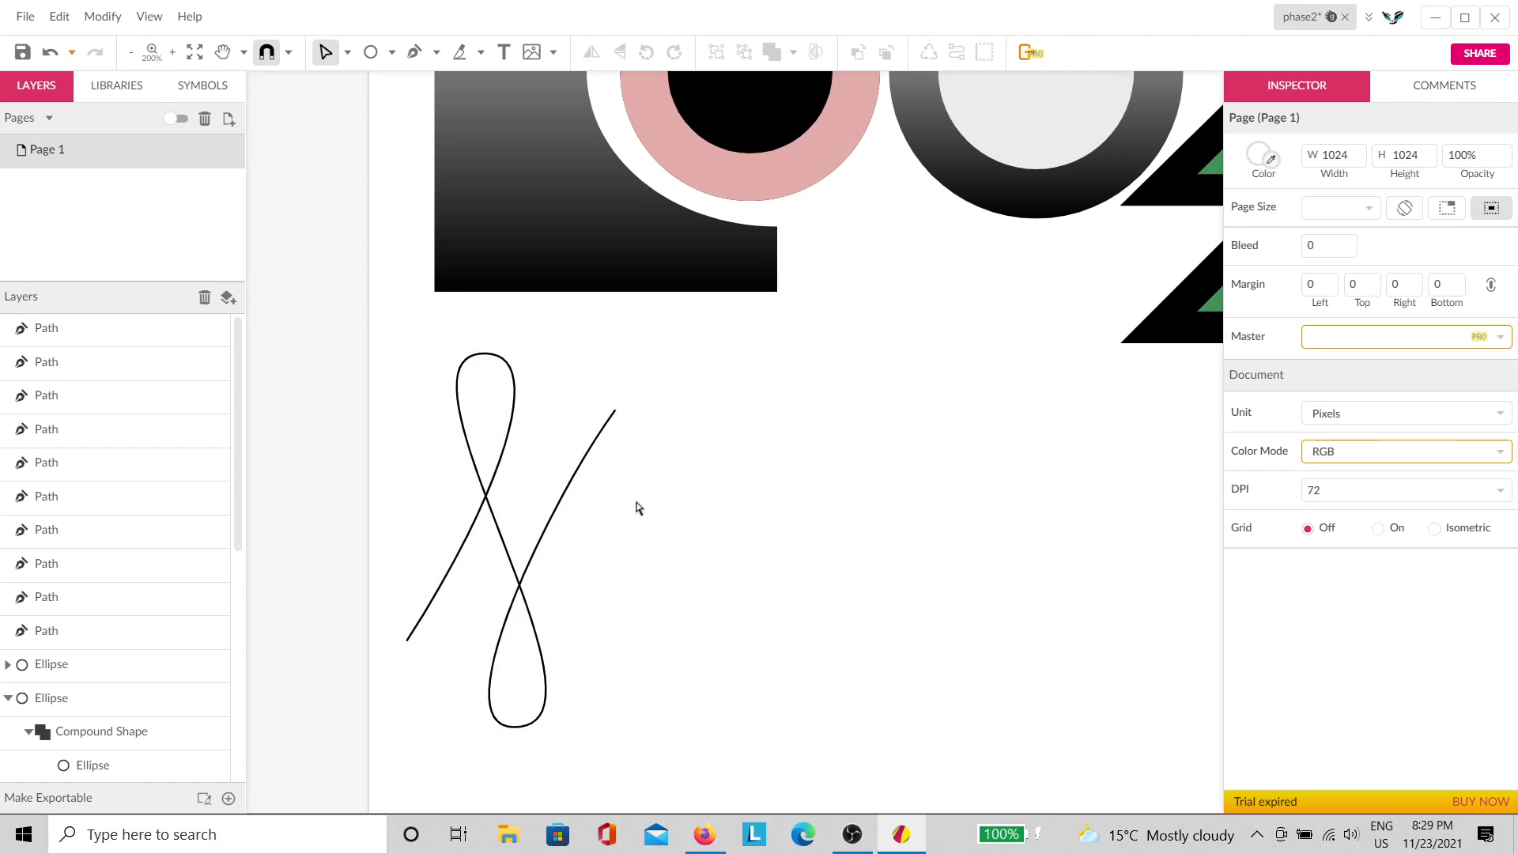
Step: Thicken the border of the two-loop path and deselect it
click(569, 500)
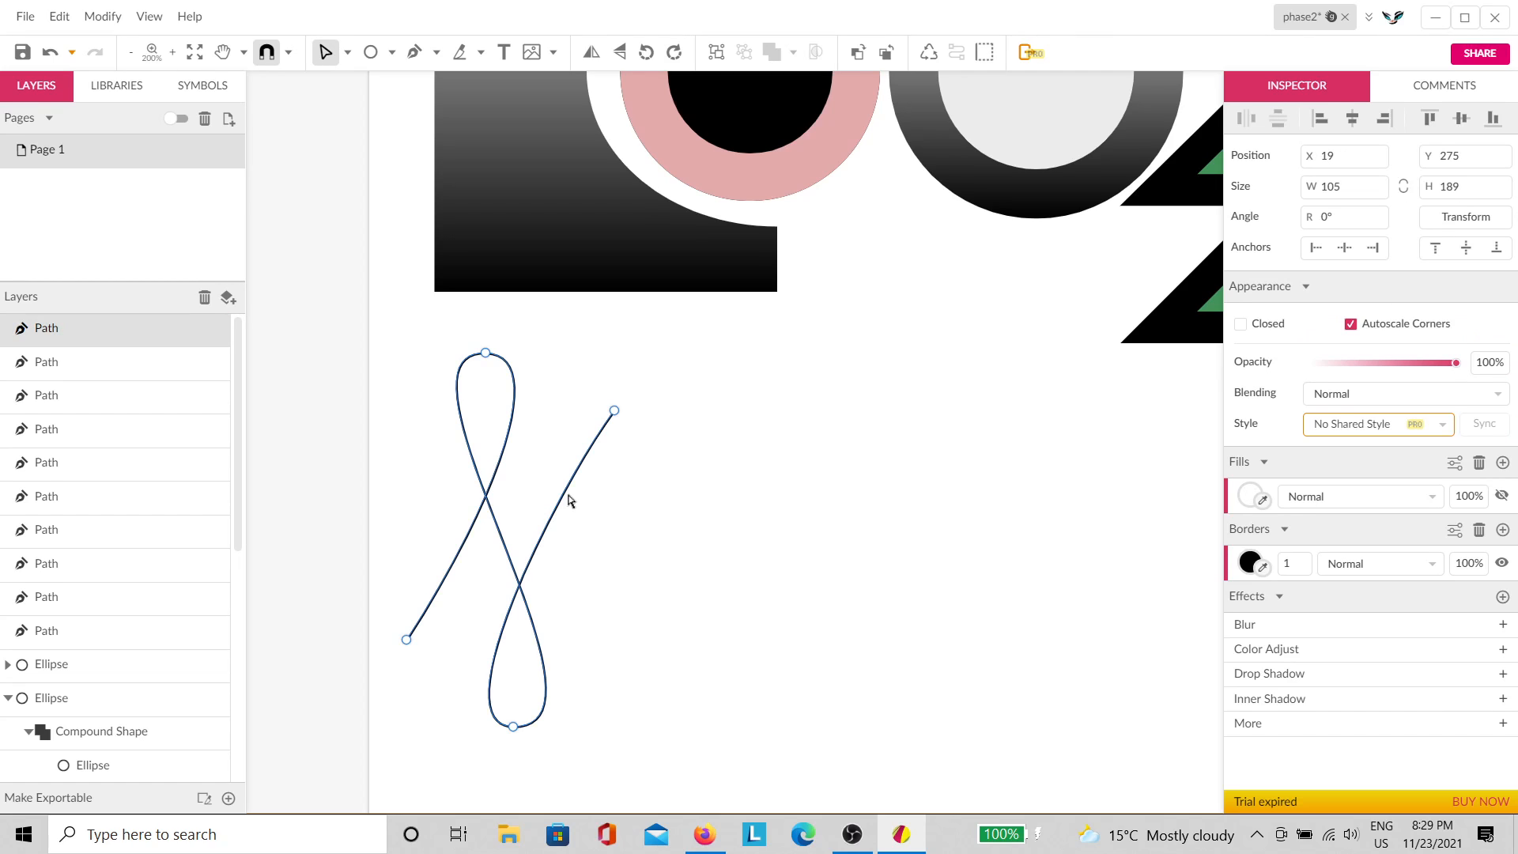
drag(1301, 566, 1295, 554)
click(872, 557)
click(676, 562)
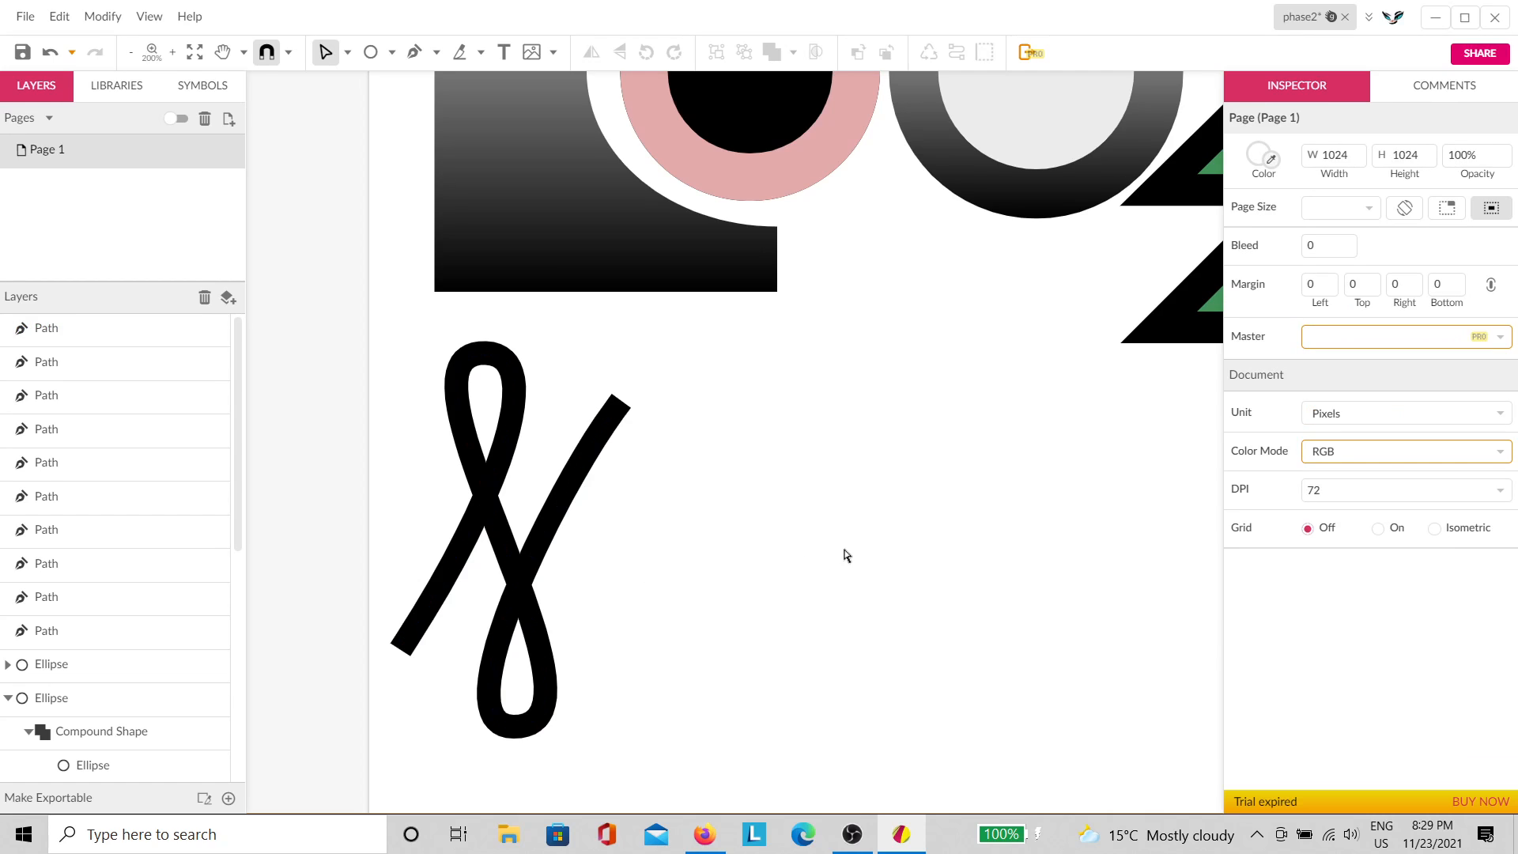
Step: Draw a five-node ribbon-like path with one large central loop, about 145 × 166 px, beside the two-loop path and set its border width to 17
drag(847, 553, 677, 546)
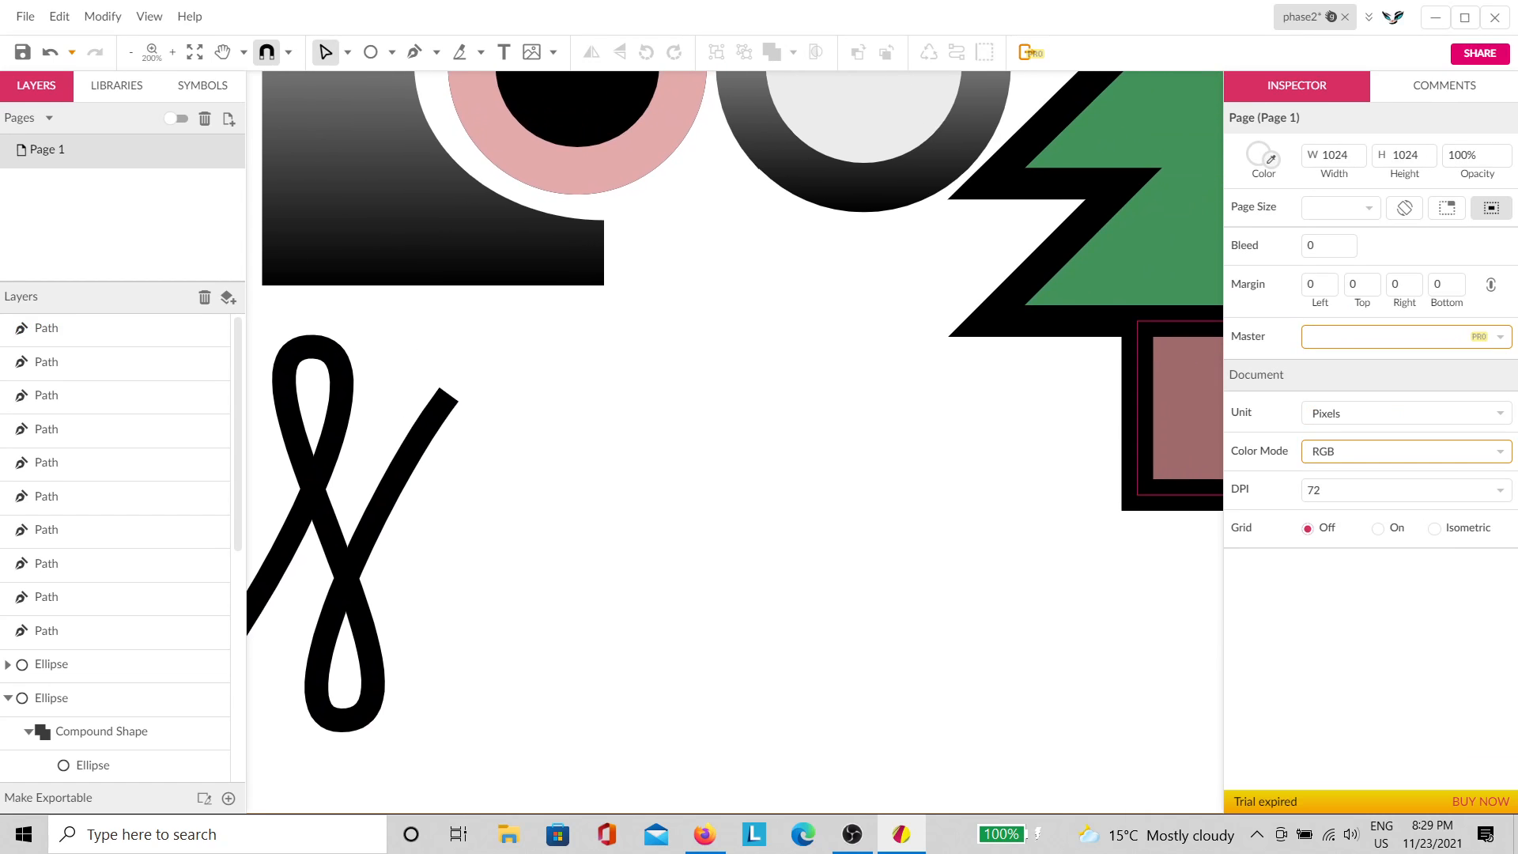
click(414, 53)
drag(514, 499, 568, 590)
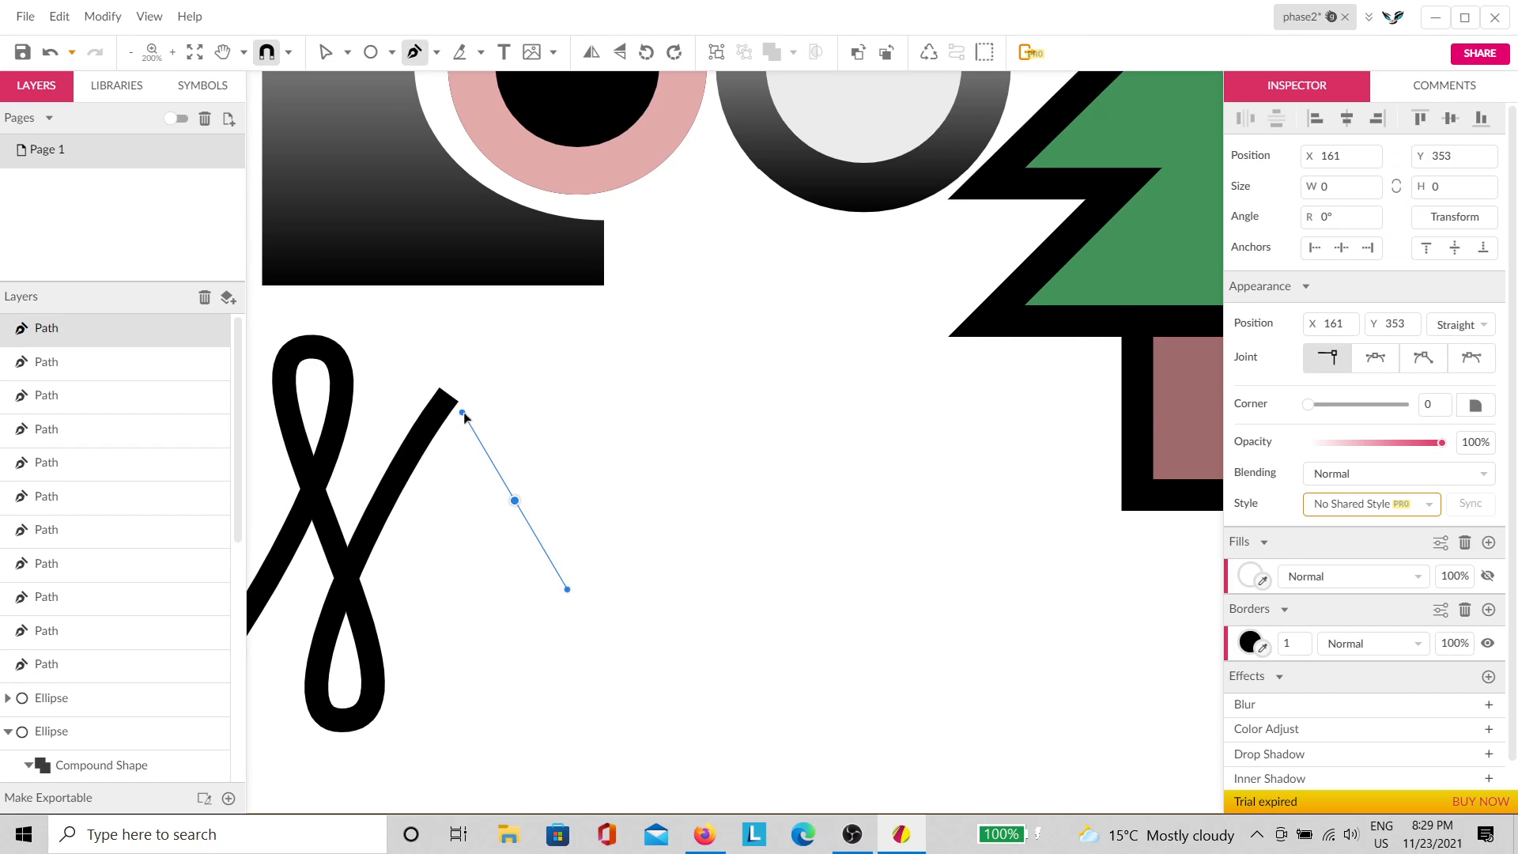
click(604, 421)
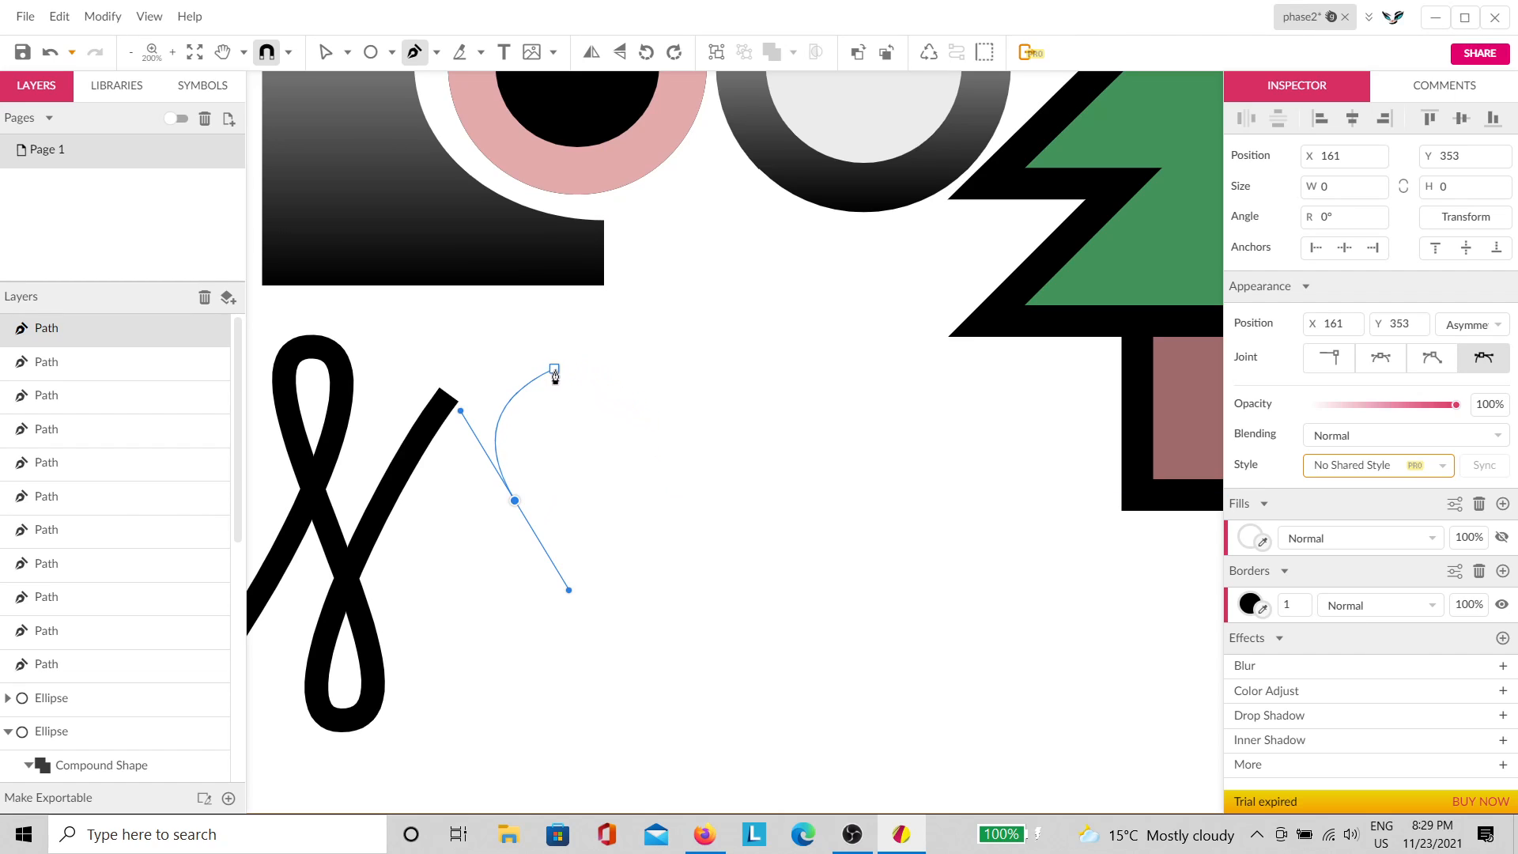
drag(557, 369, 613, 373)
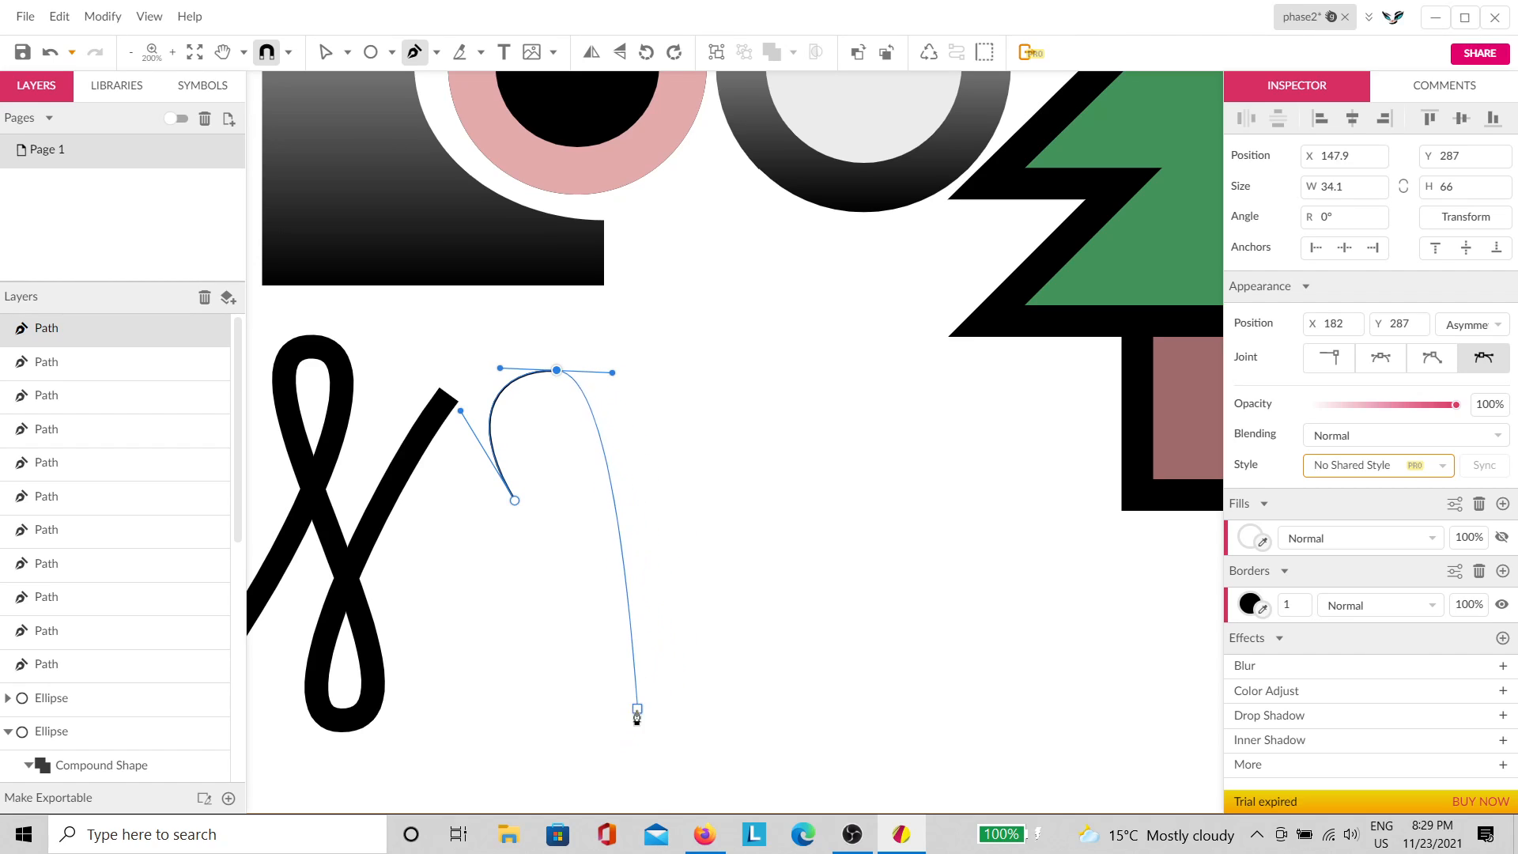
click(604, 700)
drag(605, 702, 484, 693)
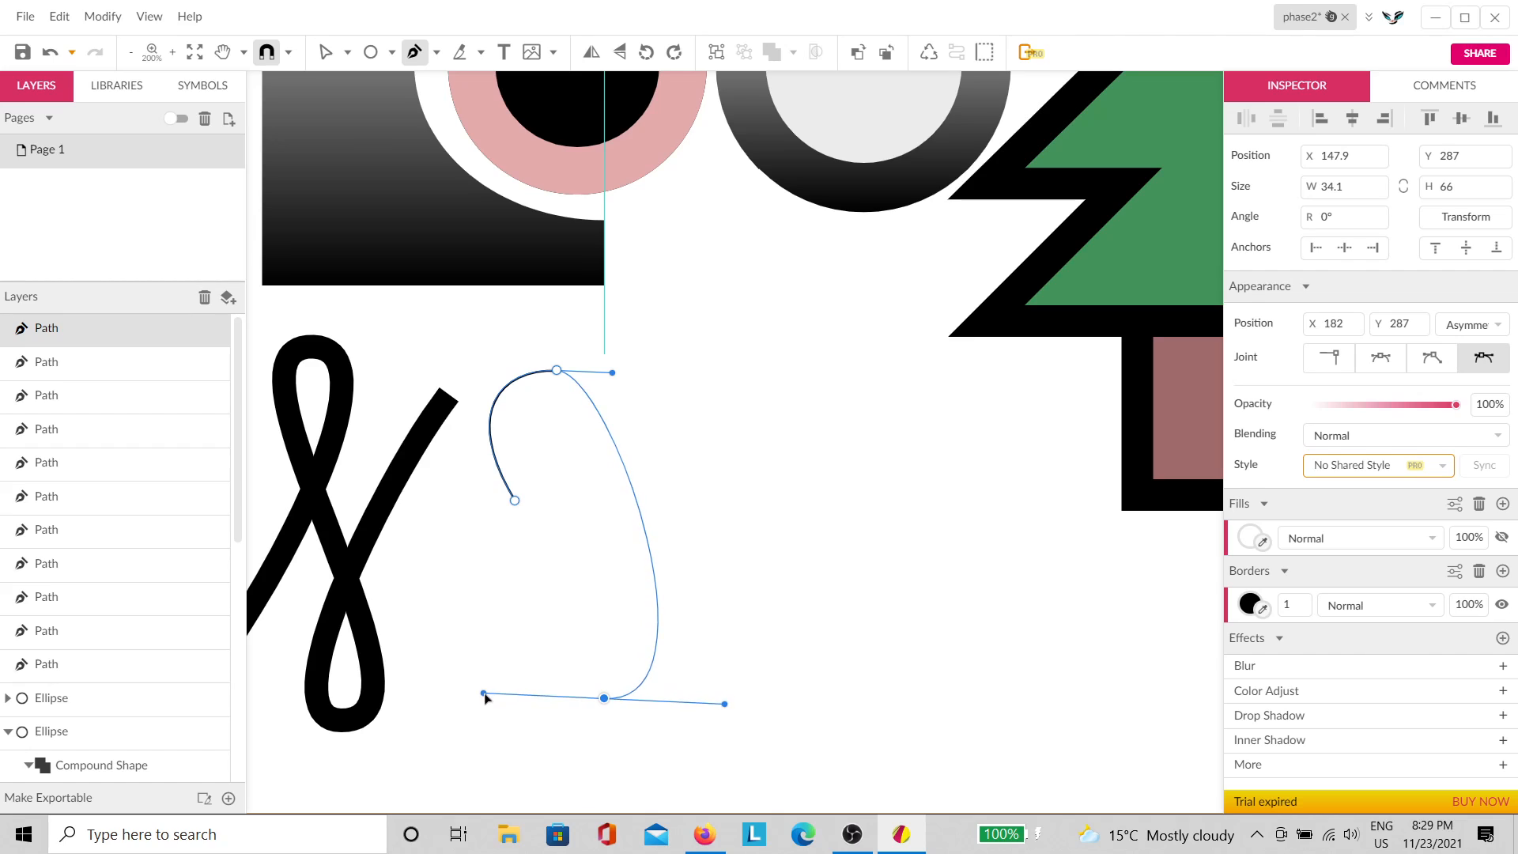
drag(707, 370, 790, 371)
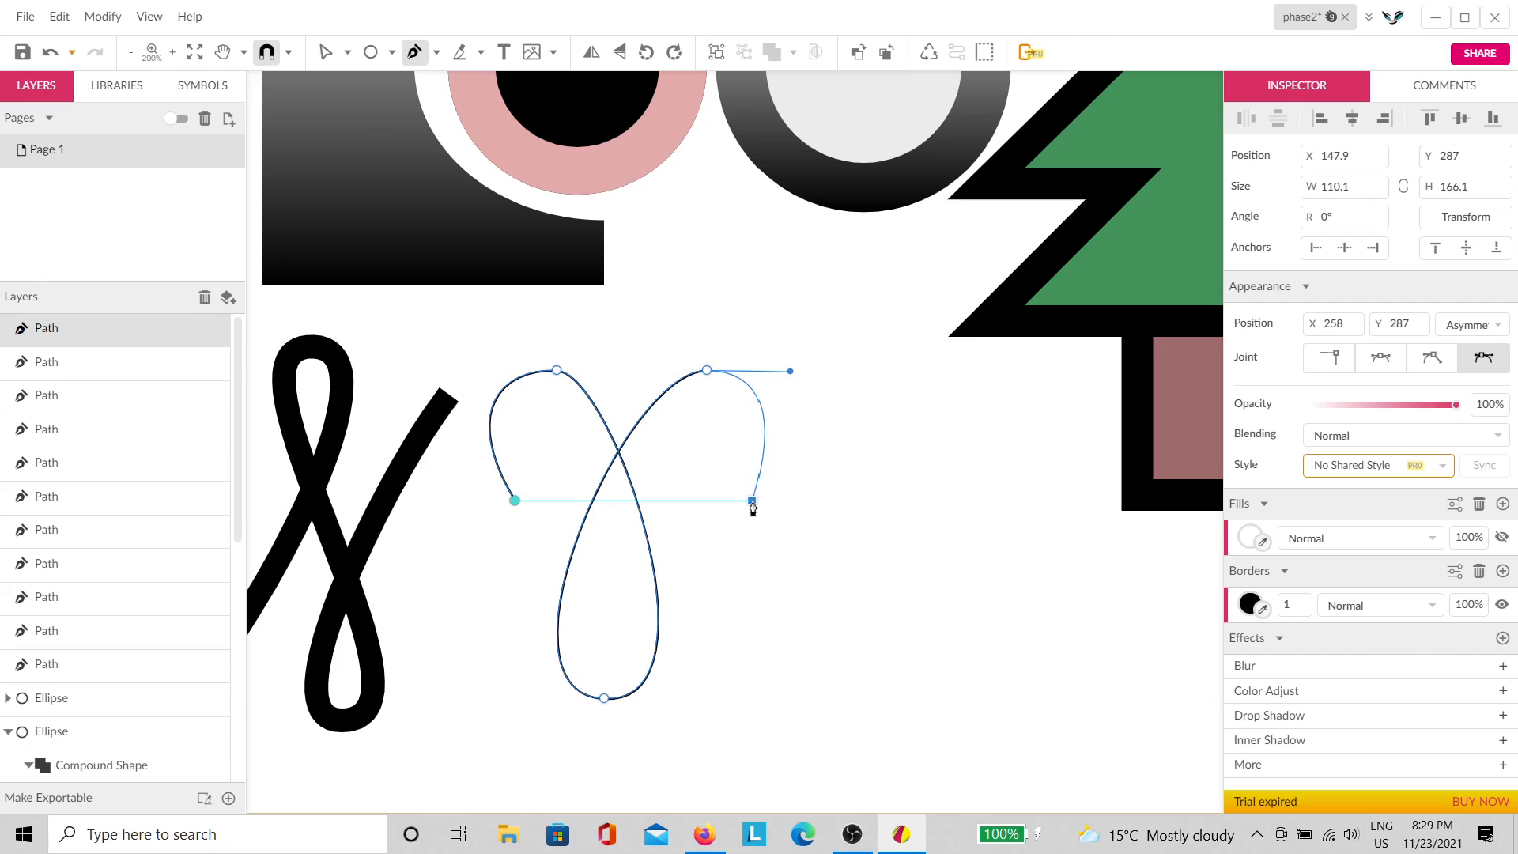
drag(752, 501, 718, 563)
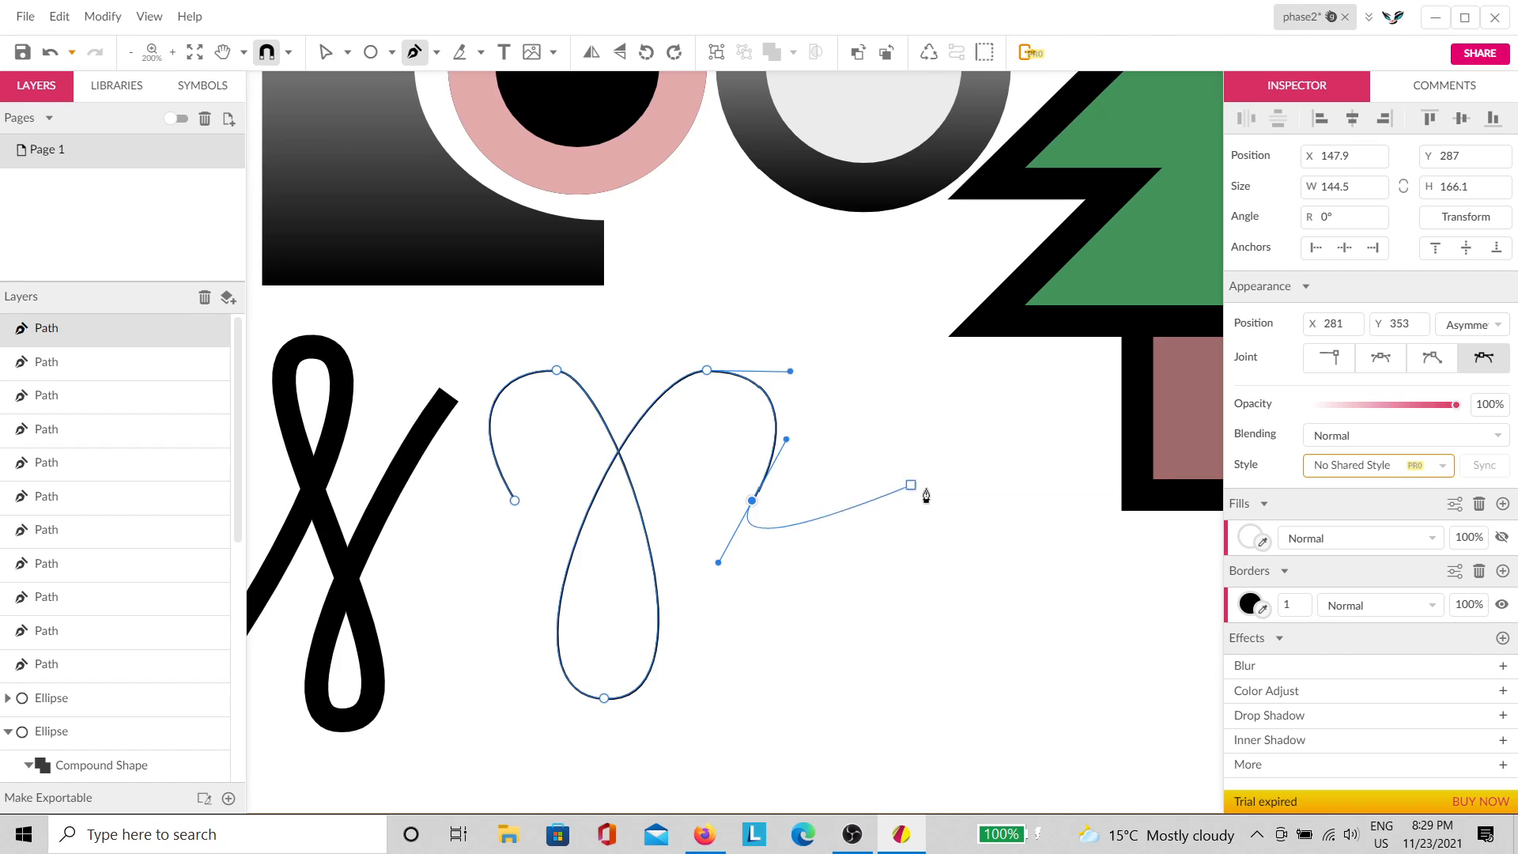
drag(1297, 603, 1297, 587)
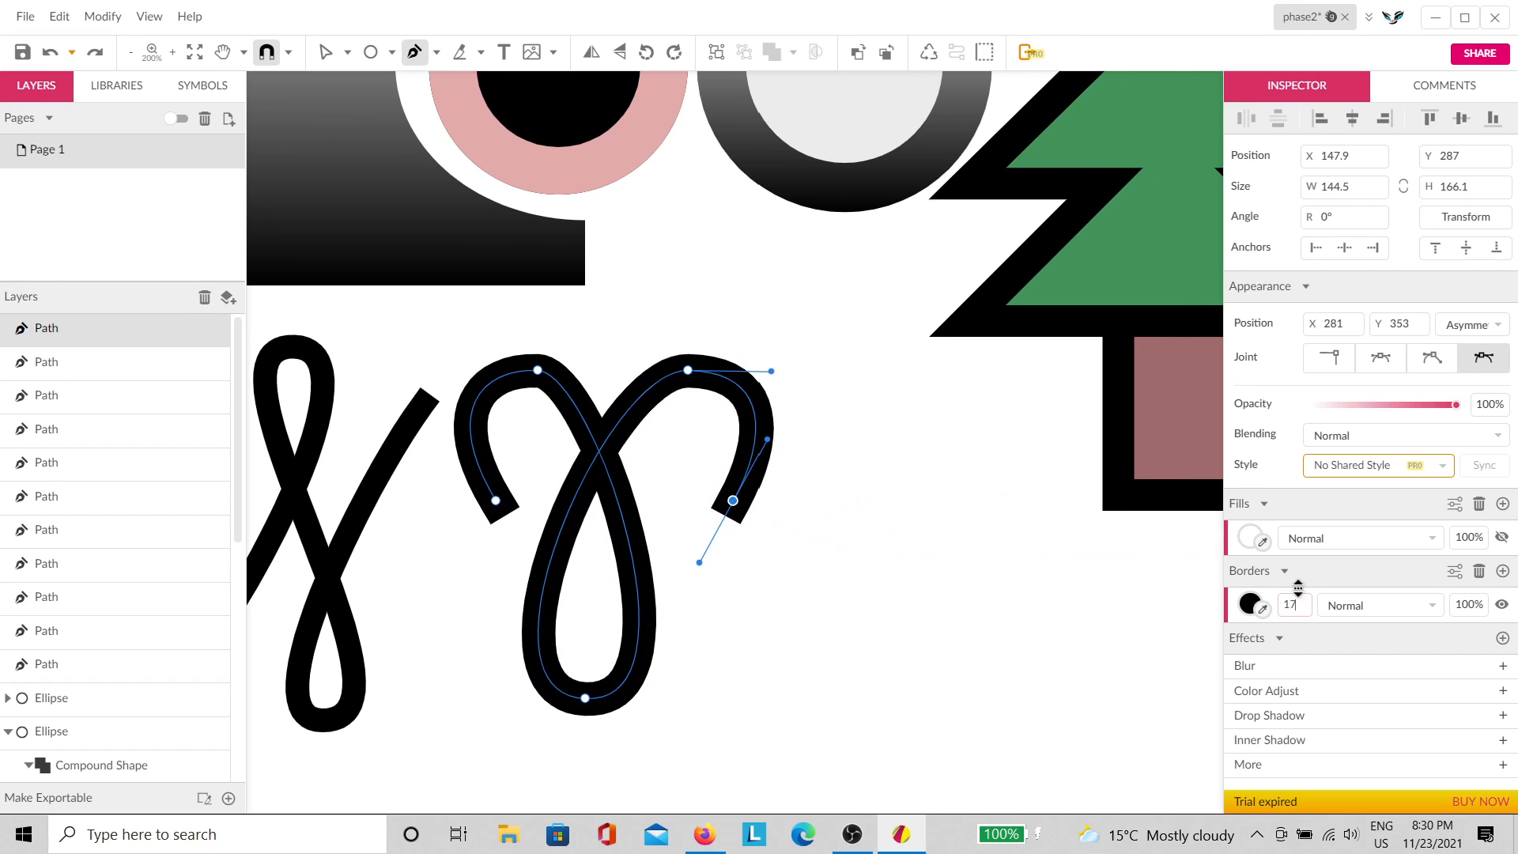
key(Escape)
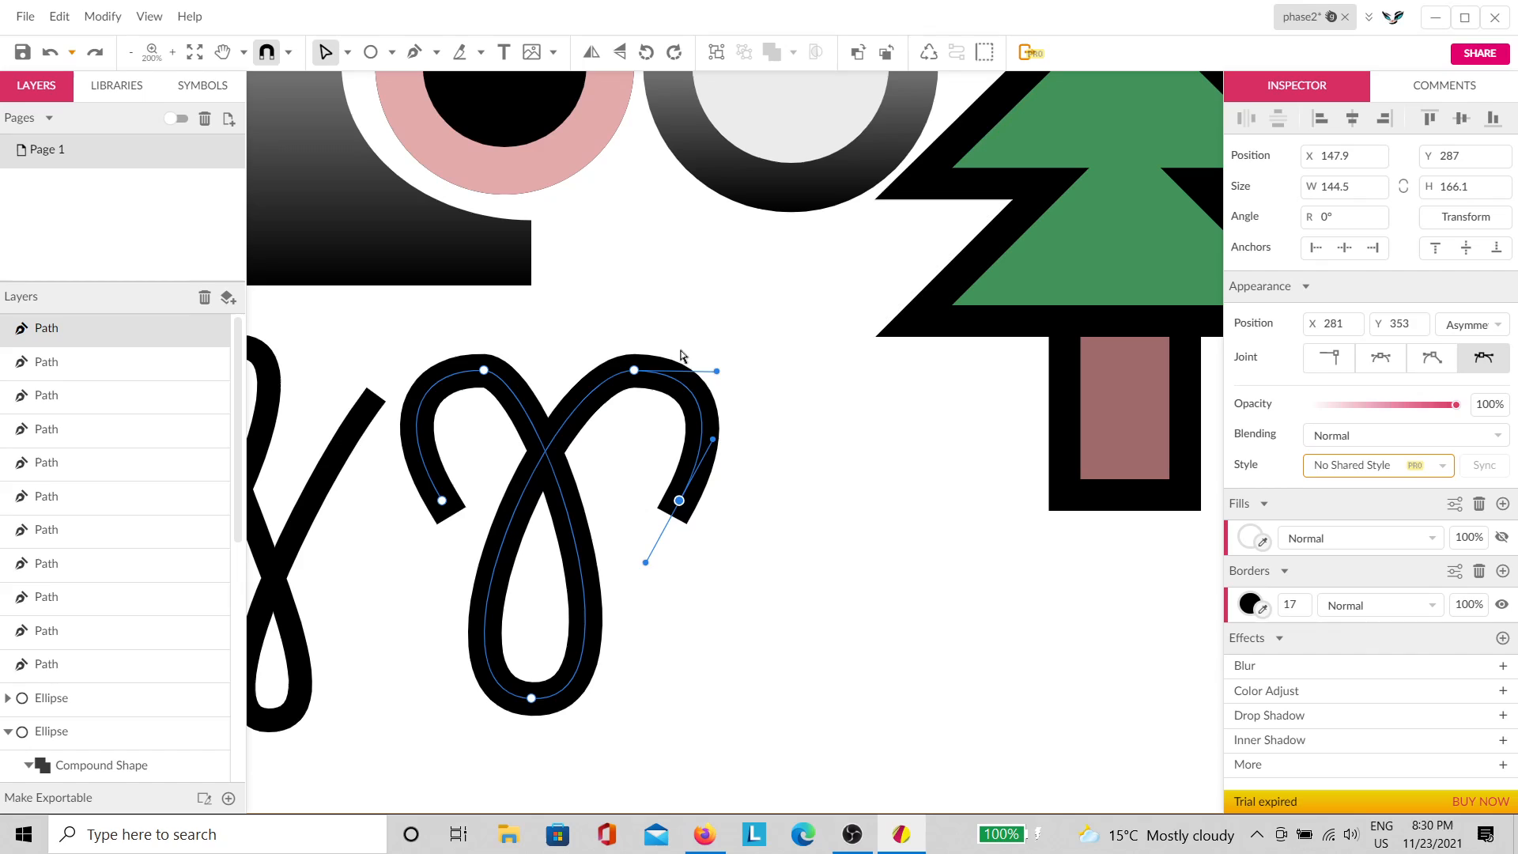
Step: Tilt the handles of the ribbon path's upper-left node slightly down toward the crossing
drag(686, 329, 597, 411)
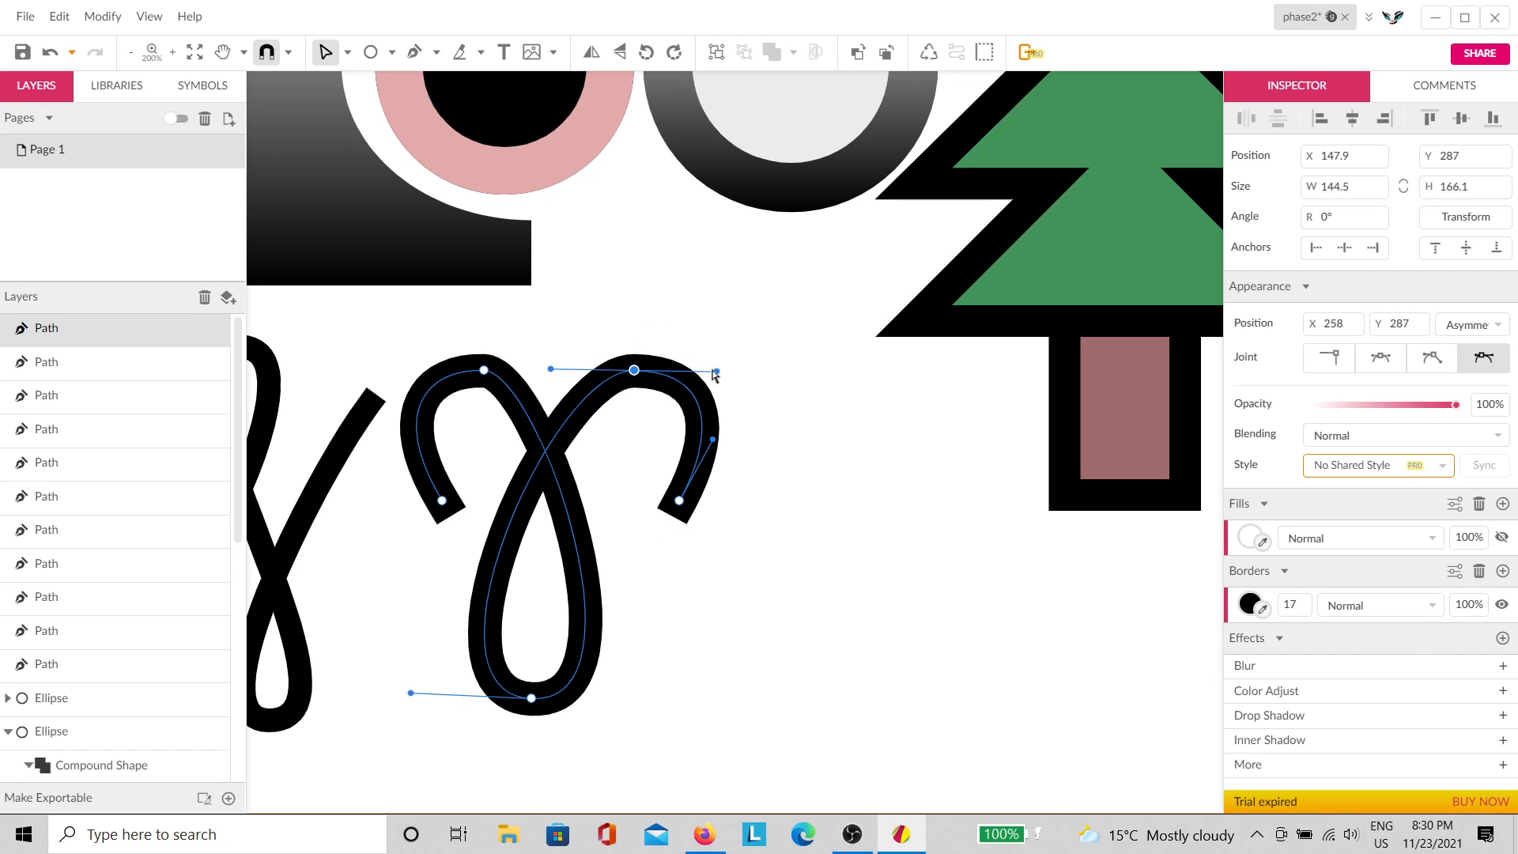
click(484, 370)
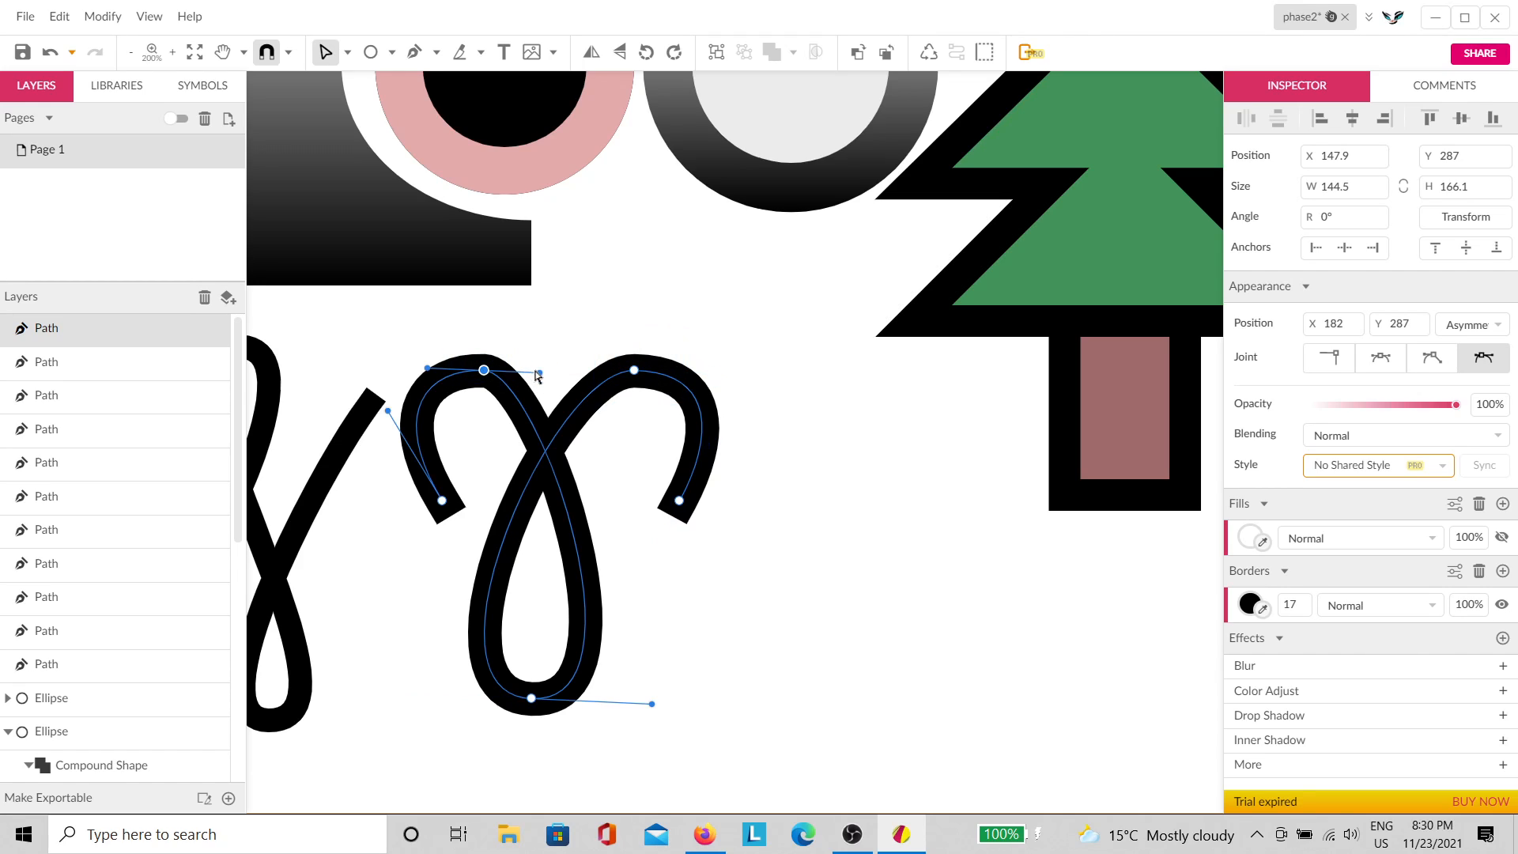
drag(536, 375, 533, 385)
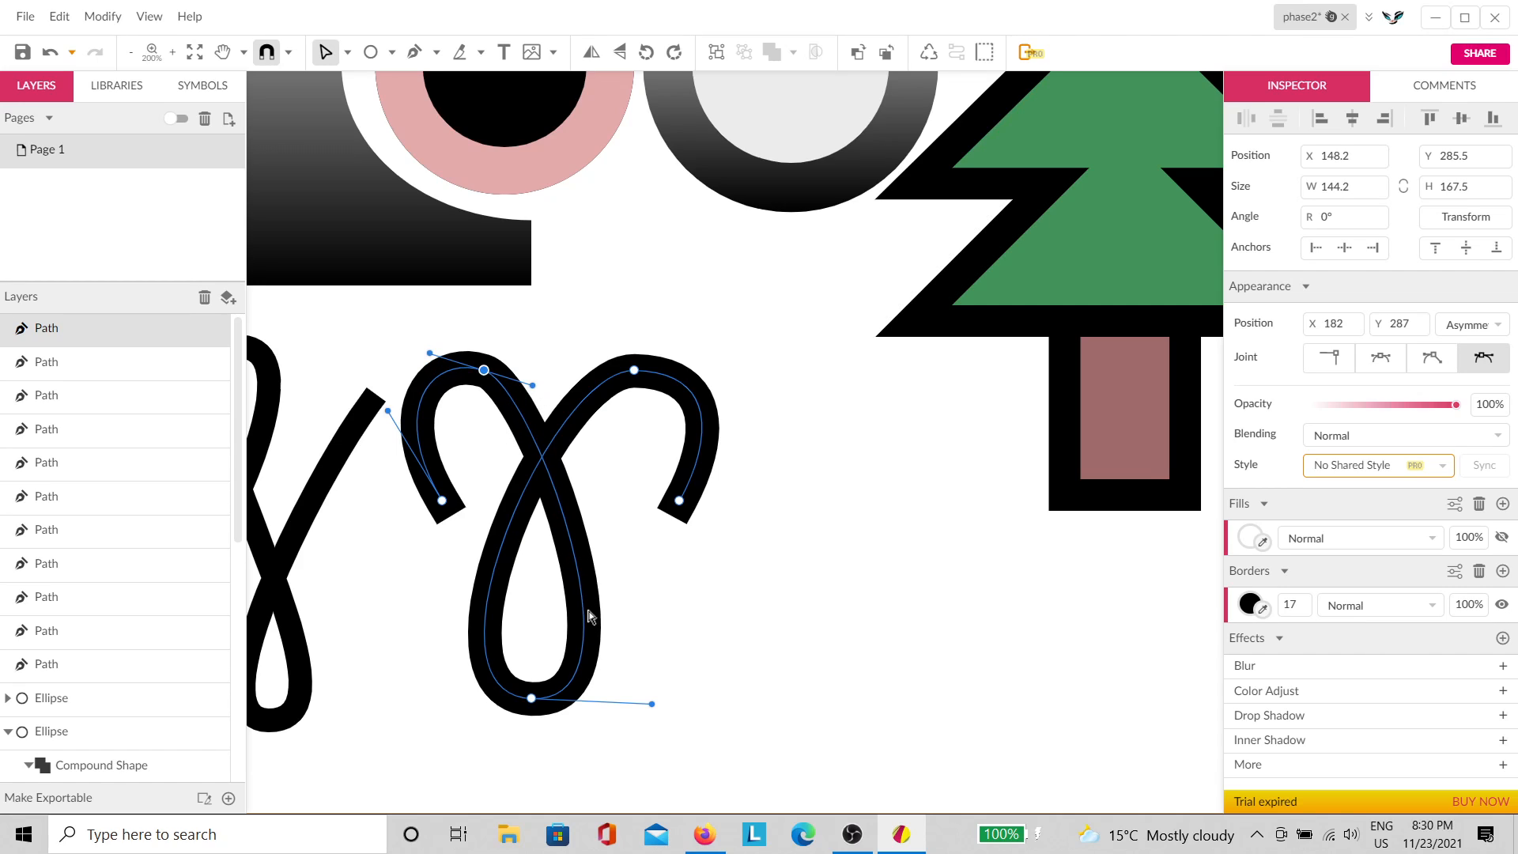
Step: Move the ribbon path's upper-right node slightly outward to X 263, keeping it at Y 287
click(634, 370)
scroll(634, 370, up, 1)
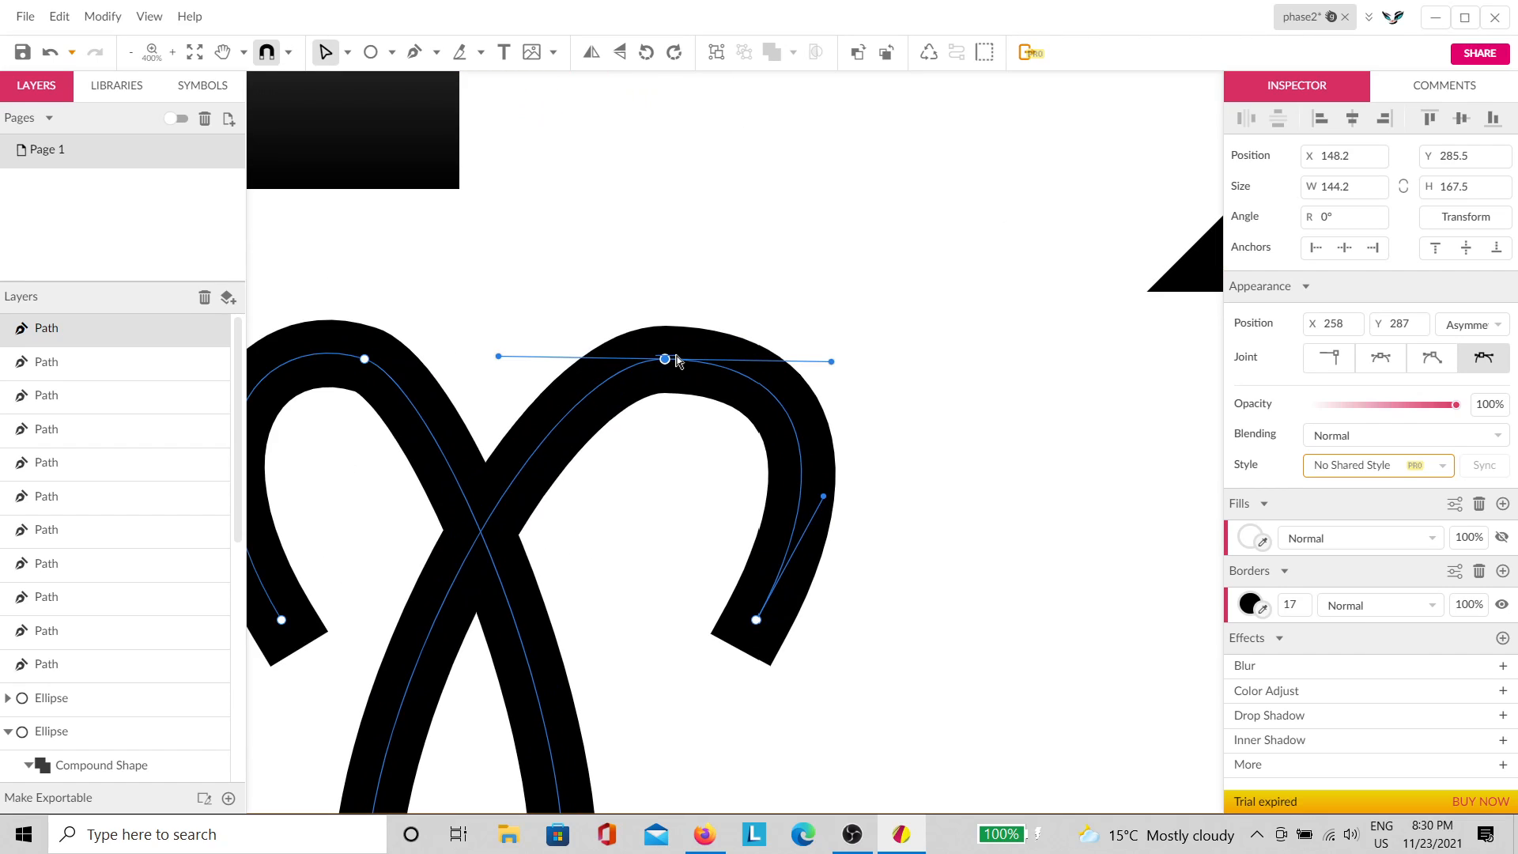
click(671, 359)
click(671, 363)
drag(672, 370, 710, 362)
scroll(765, 397, down, 1)
Step: Lengthen and steepen the upper-left node's handle toward the crossing, fine-tune the upper-right node's inner handle, and deselect the ribbon path
drag(509, 340, 574, 397)
click(586, 408)
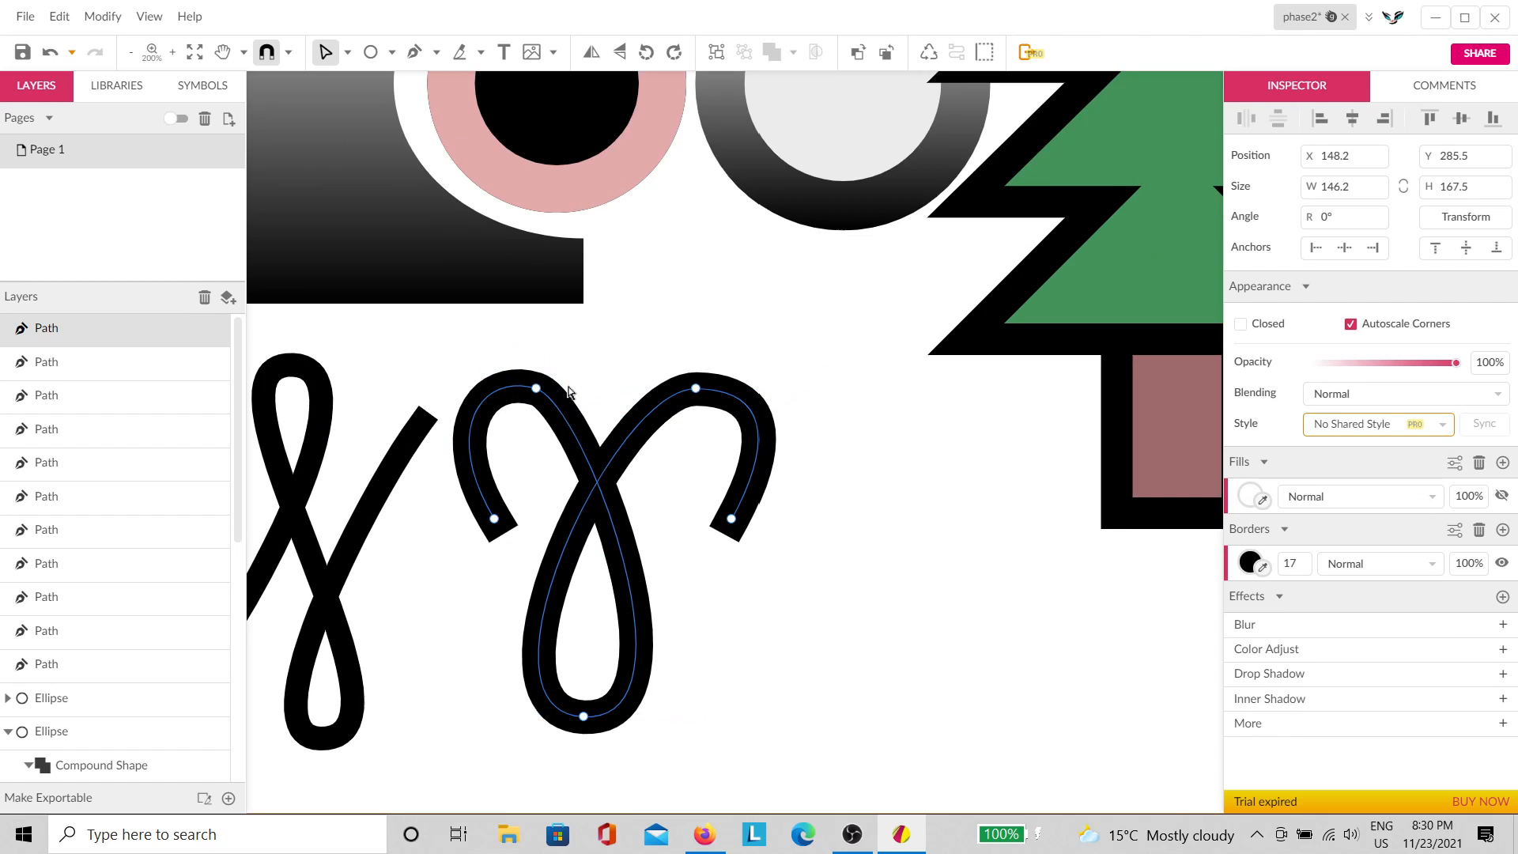
click(586, 409)
drag(585, 405, 607, 417)
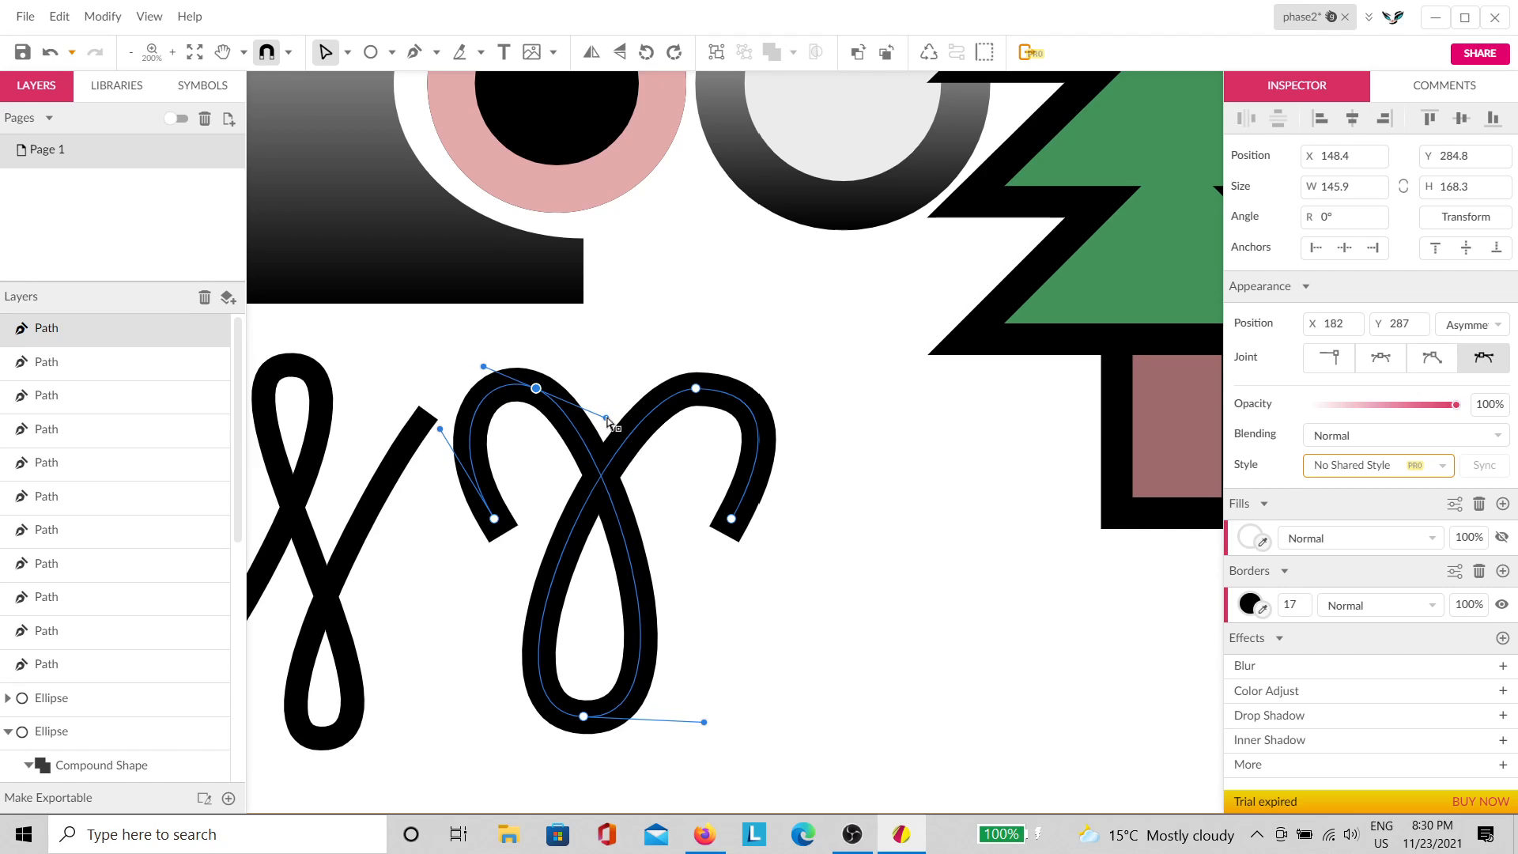
click(633, 332)
click(755, 430)
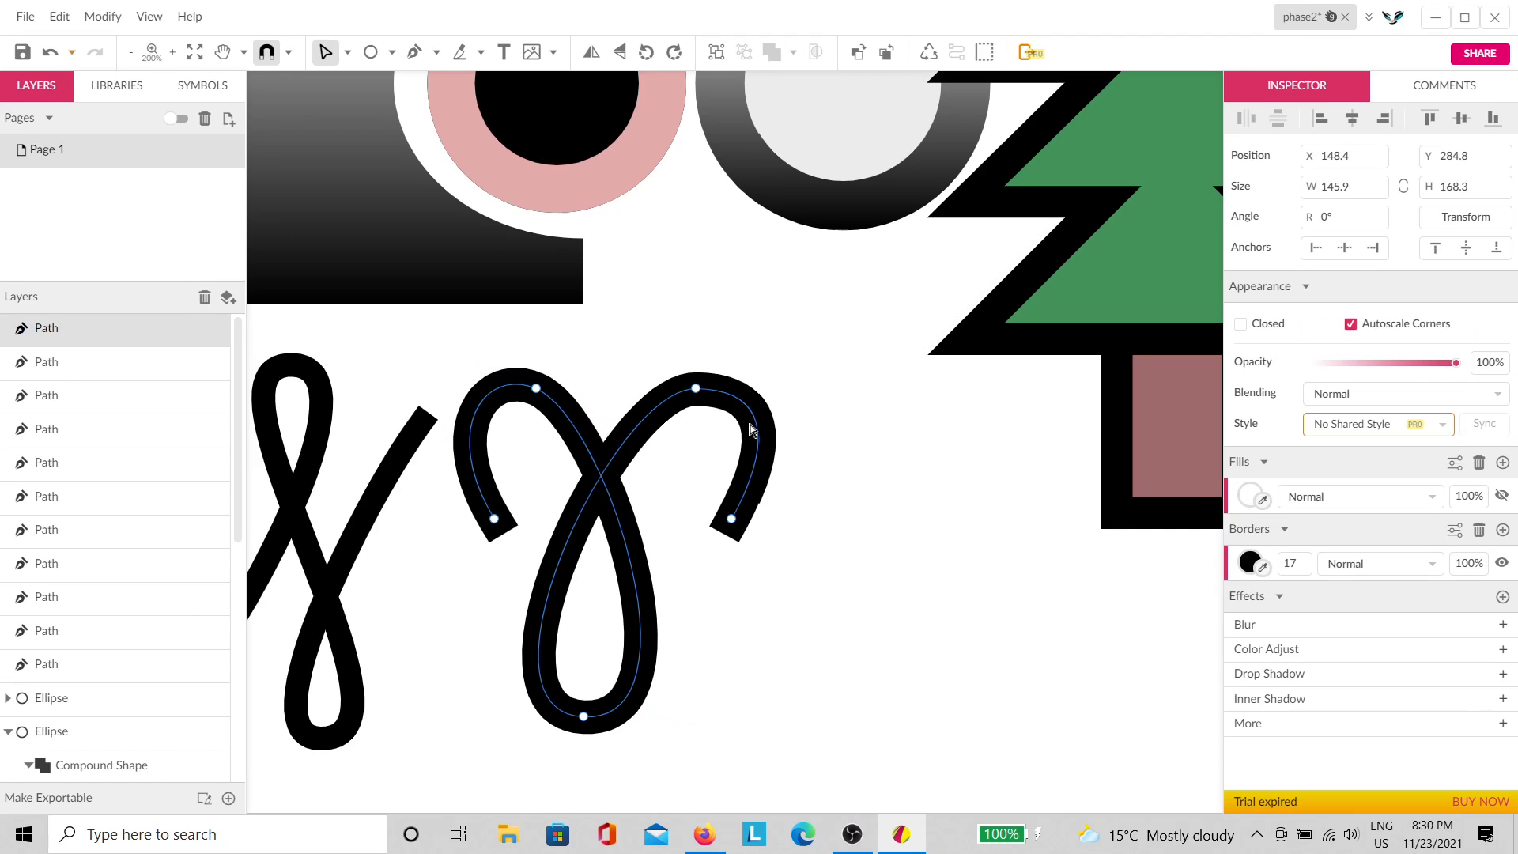
click(695, 389)
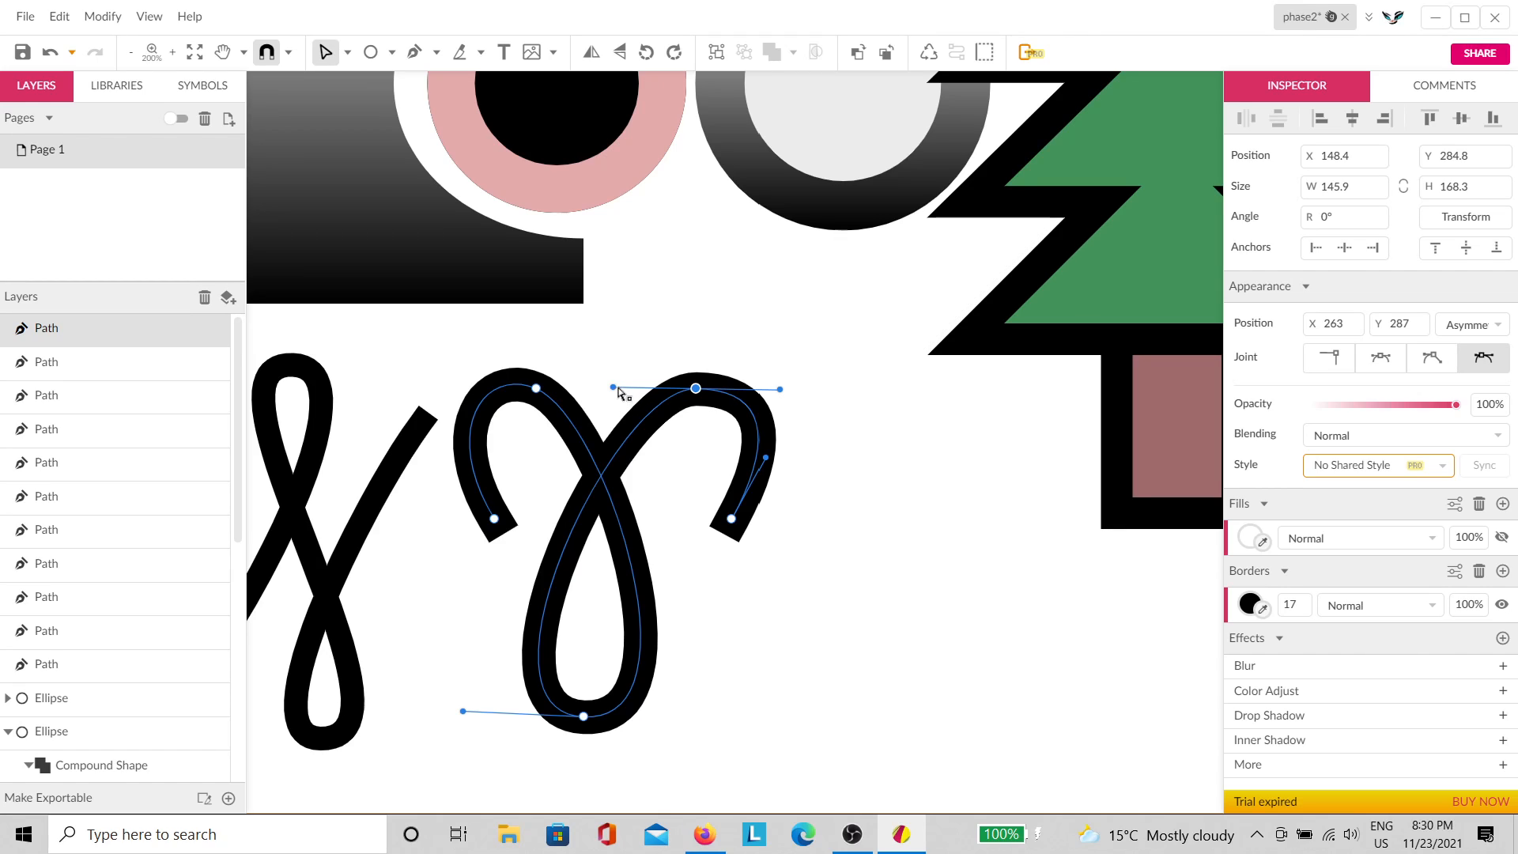
click(690, 528)
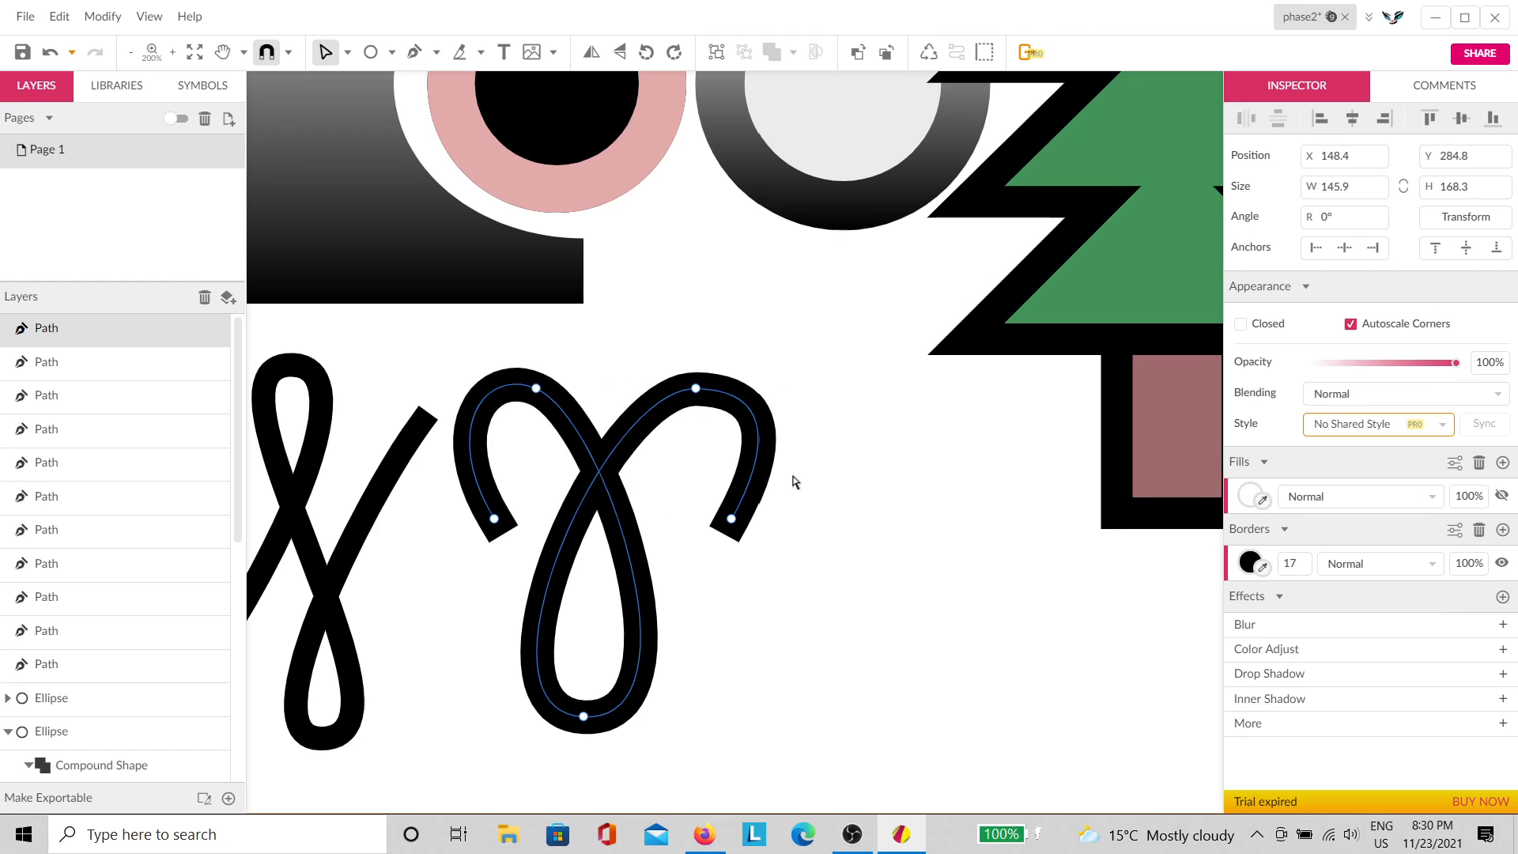
ctrl+scroll(769, 550, down, 2)
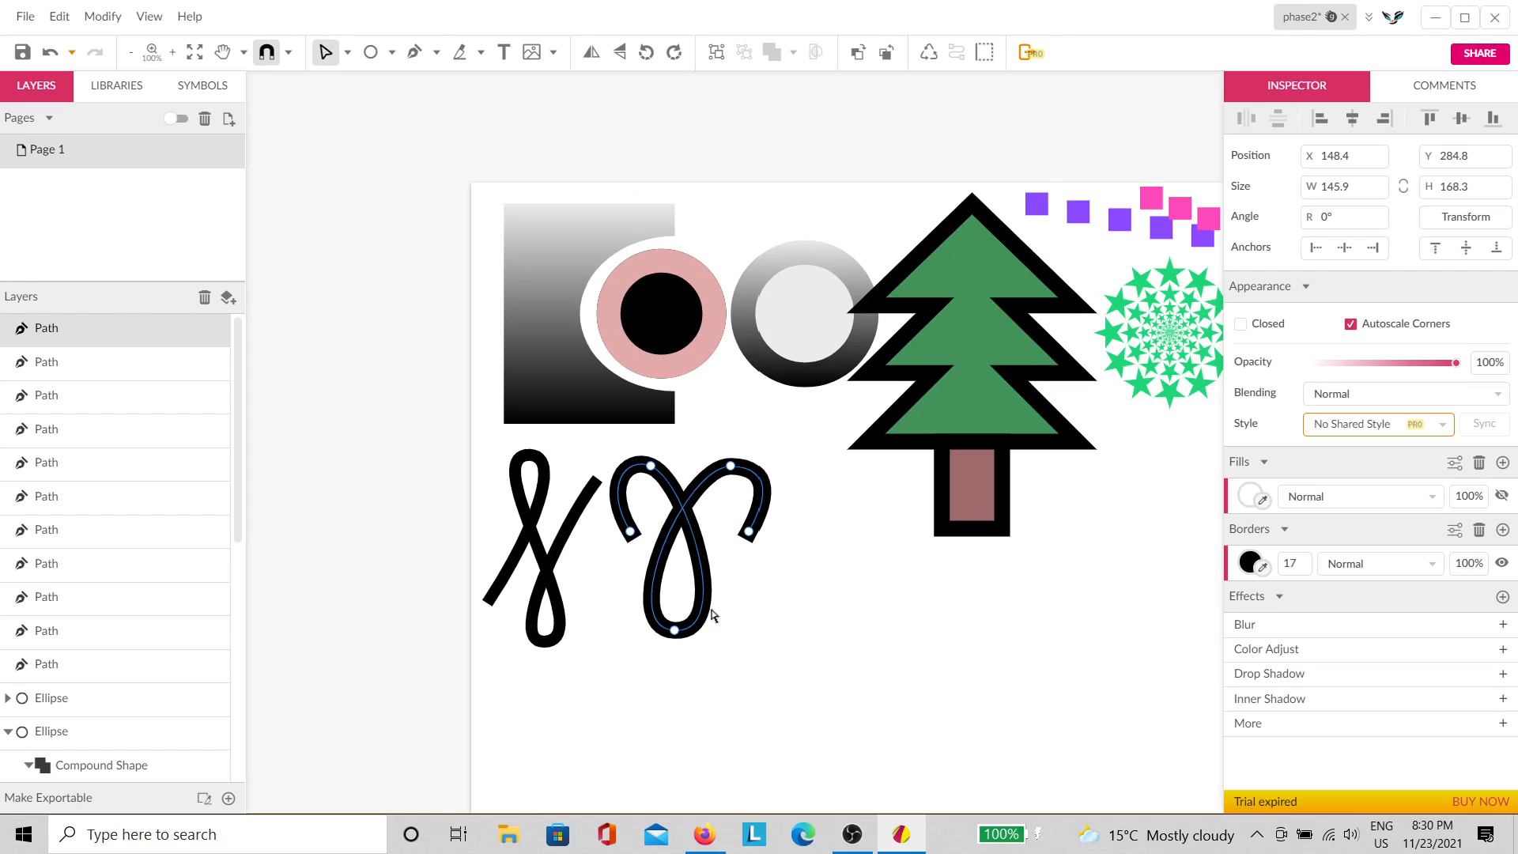
click(788, 608)
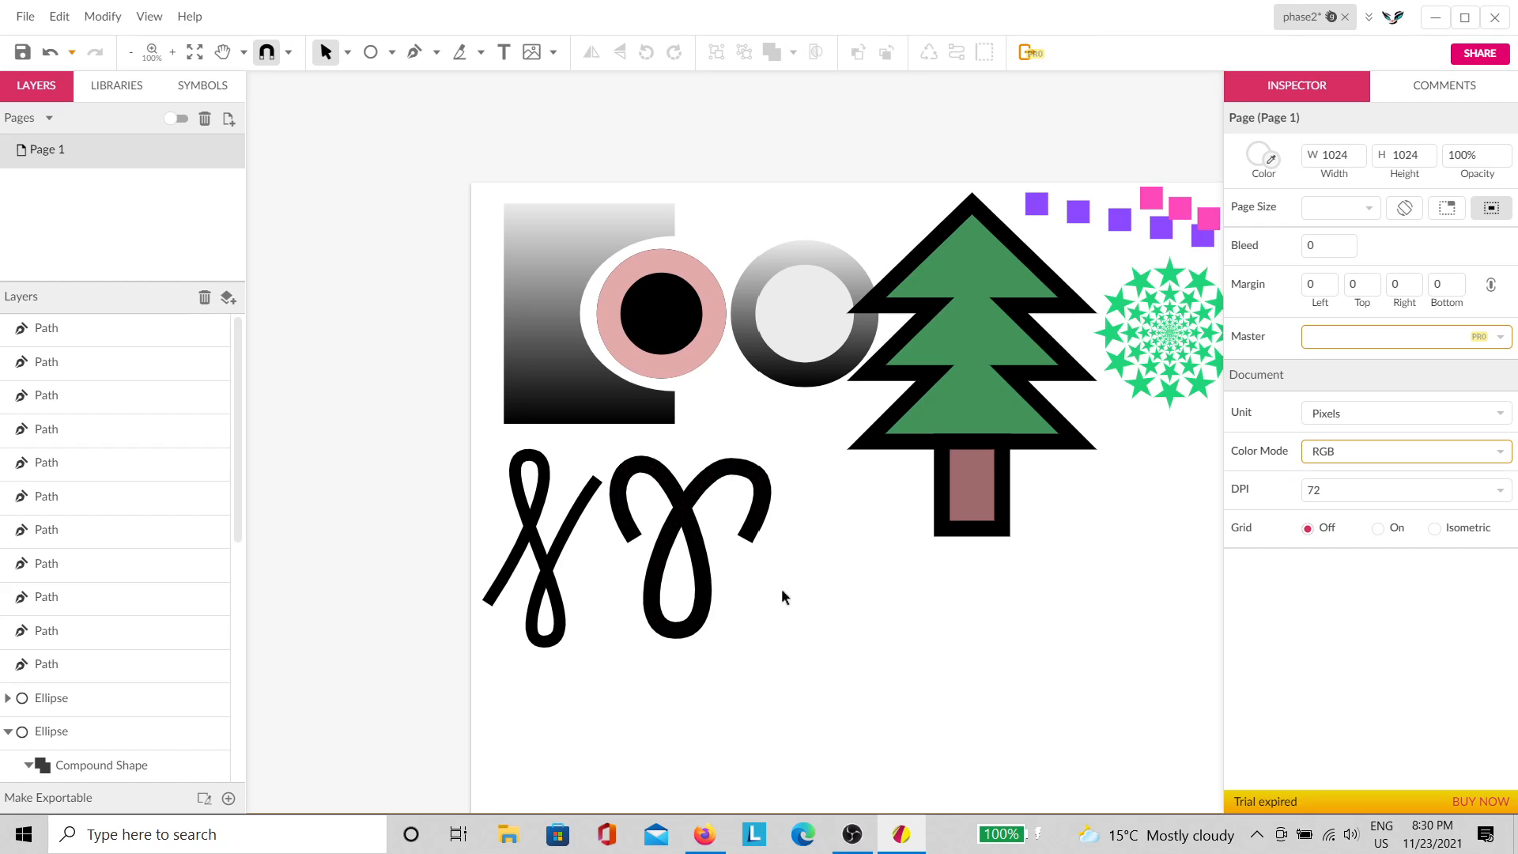
Step: Draw a similar looped path from many short straight segments, about 120 × 157 px, between the ribbon path and the tree trunk
scroll(749, 615, down, 1)
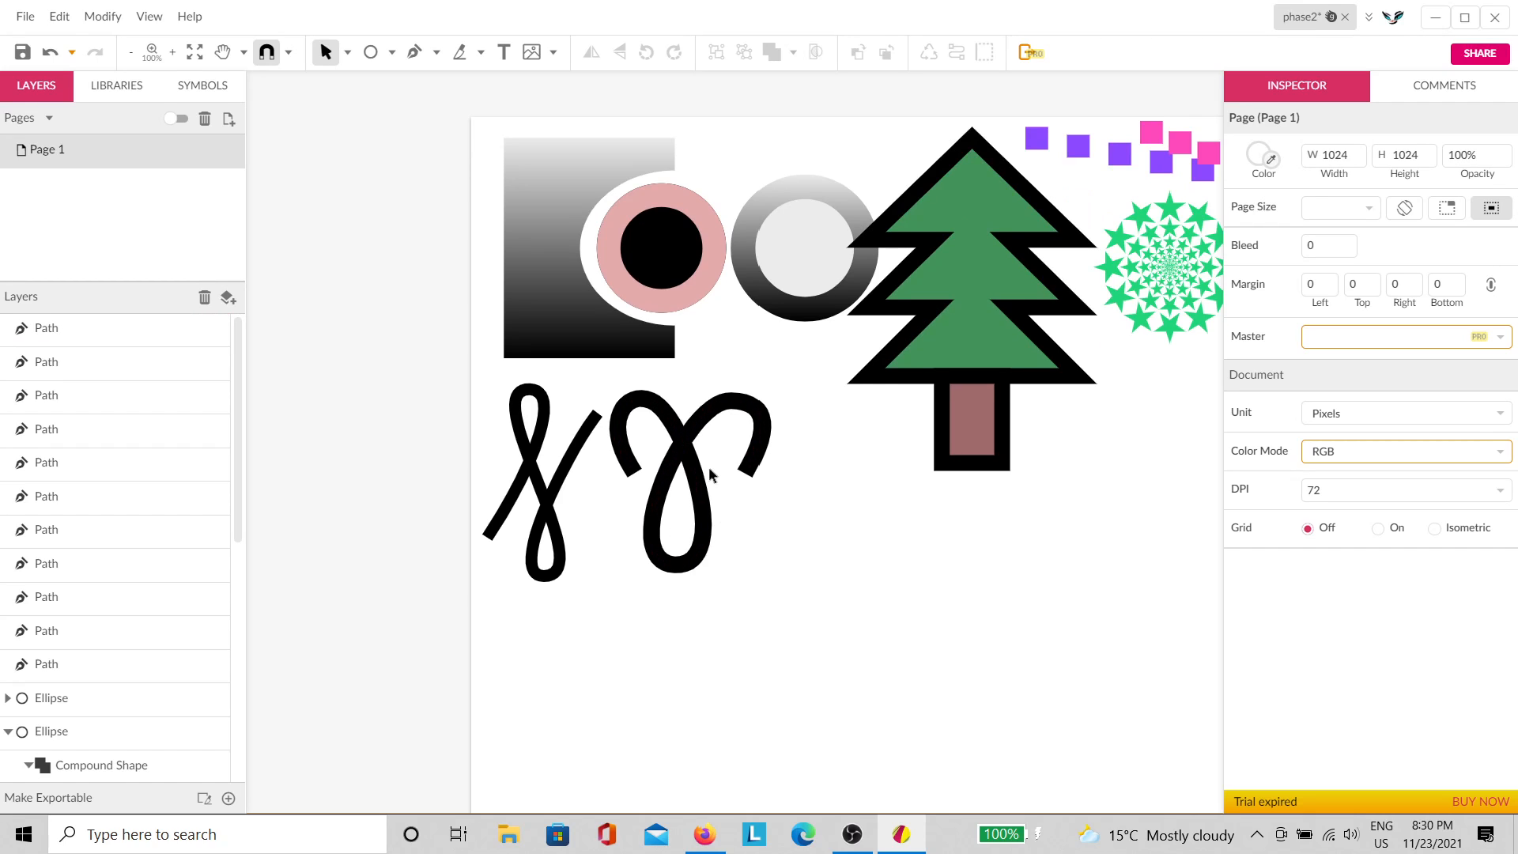
ctrl+scroll(857, 525, up, 2)
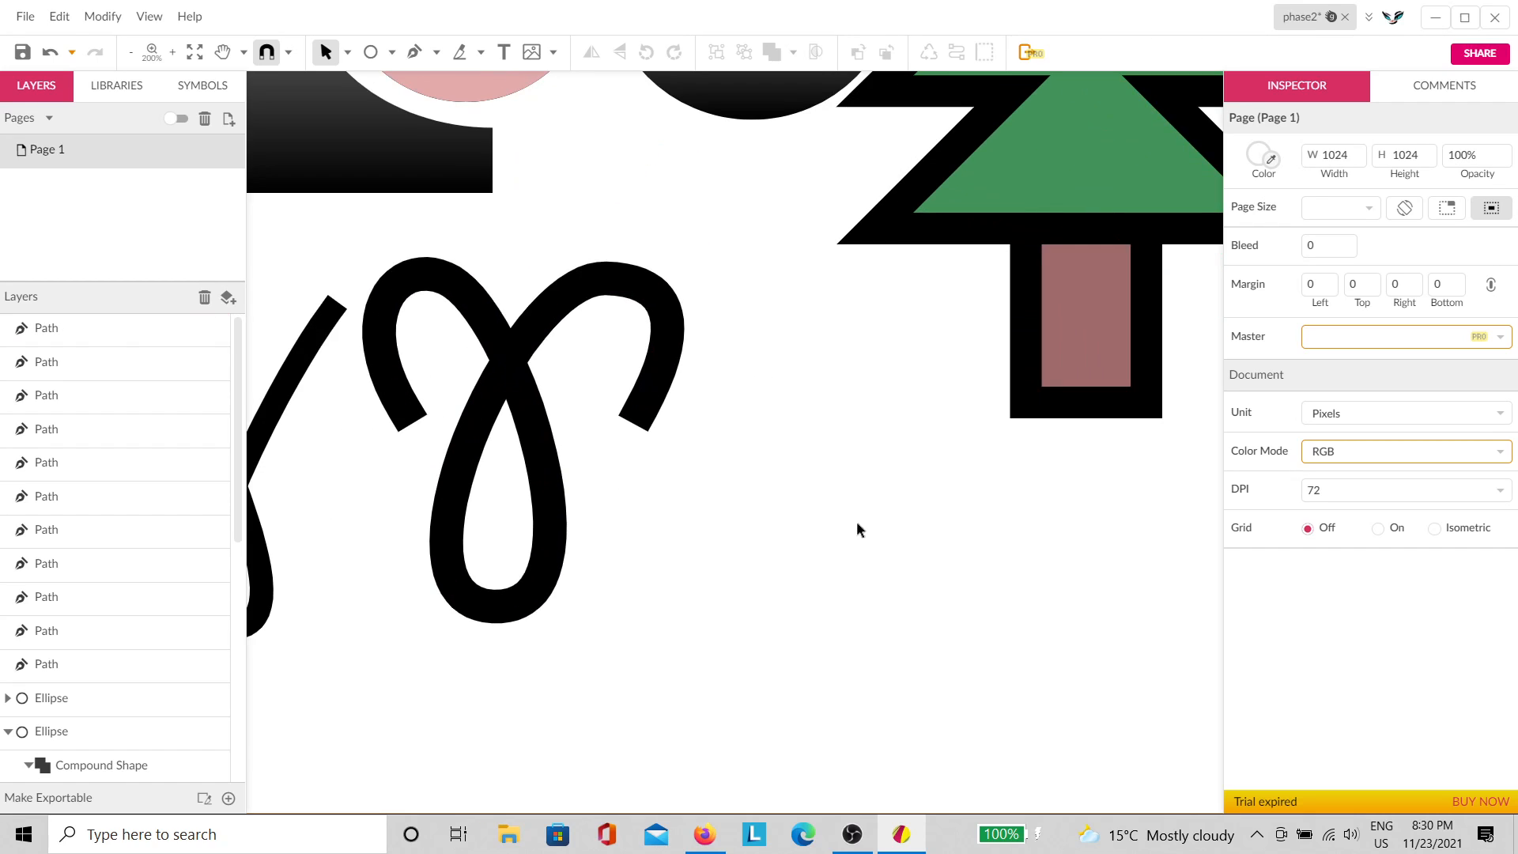
click(426, 53)
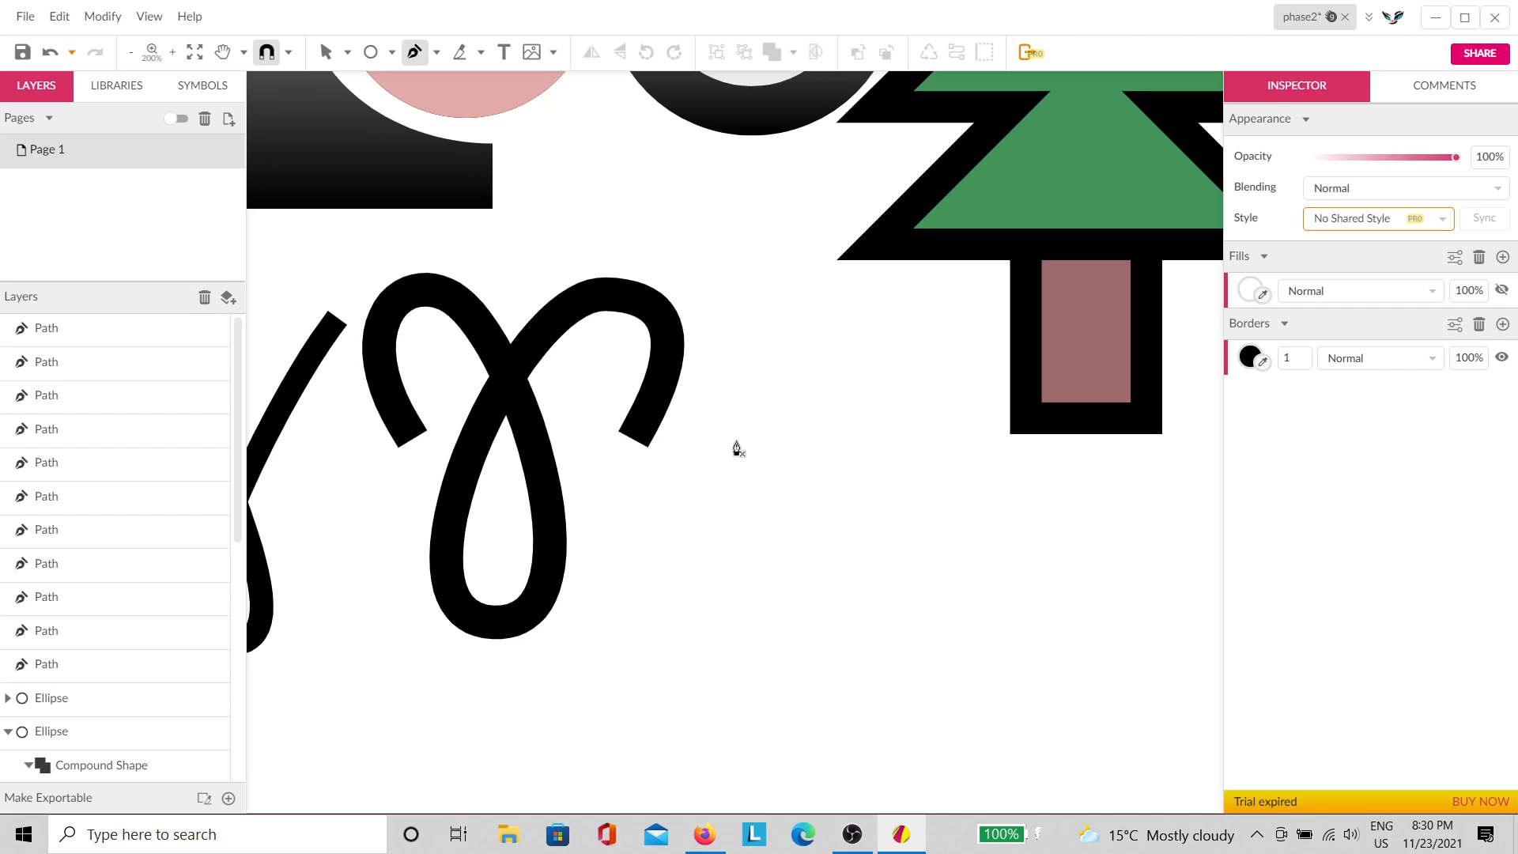
click(735, 439)
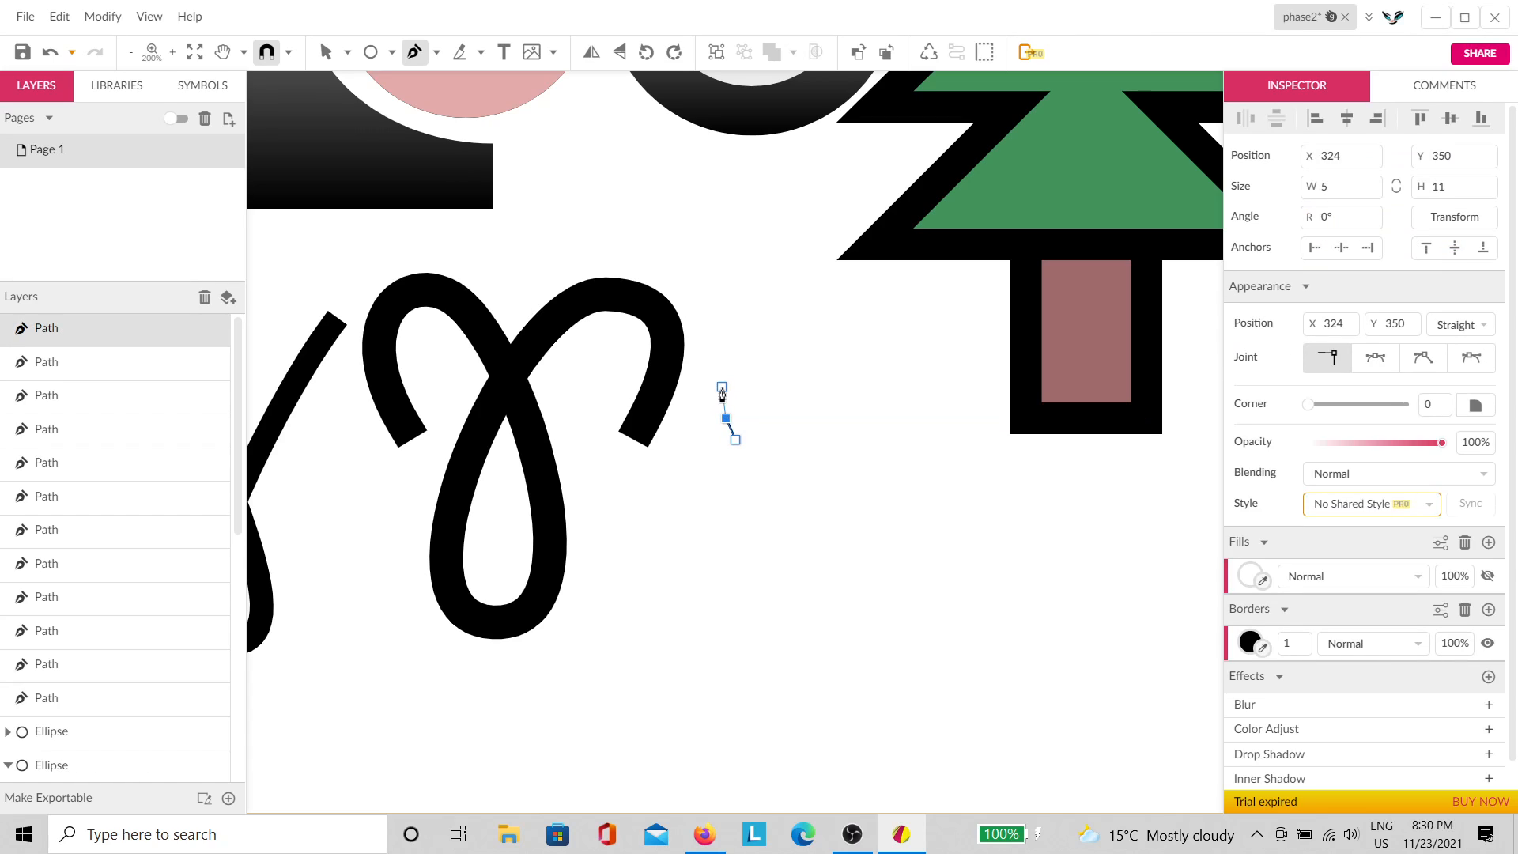
click(722, 388)
click(735, 349)
click(759, 337)
click(790, 341)
click(811, 355)
click(838, 379)
click(853, 403)
click(881, 447)
click(885, 503)
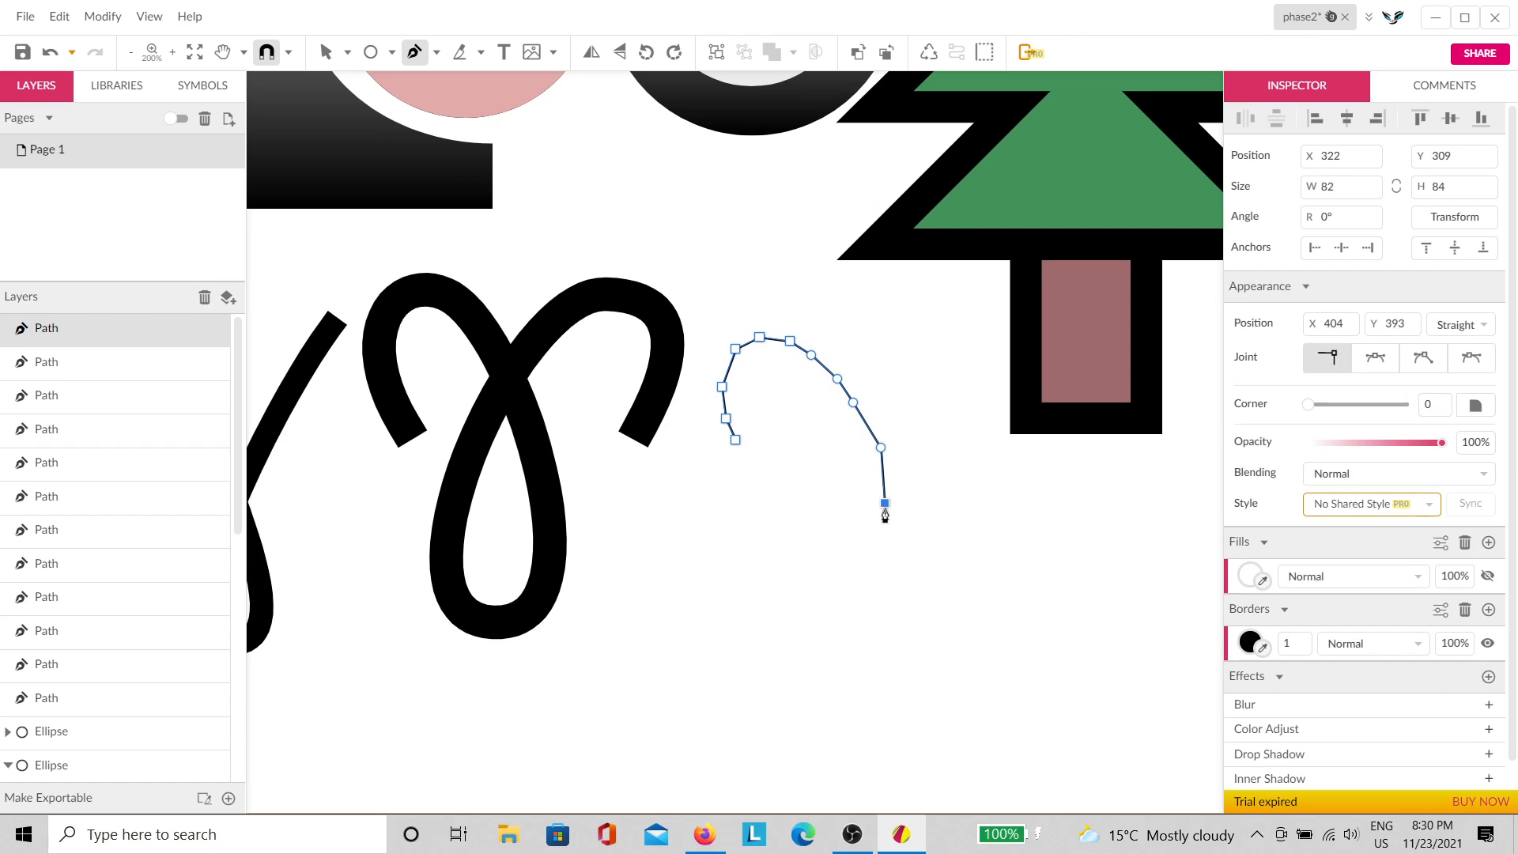
click(884, 564)
click(880, 620)
click(857, 647)
click(831, 647)
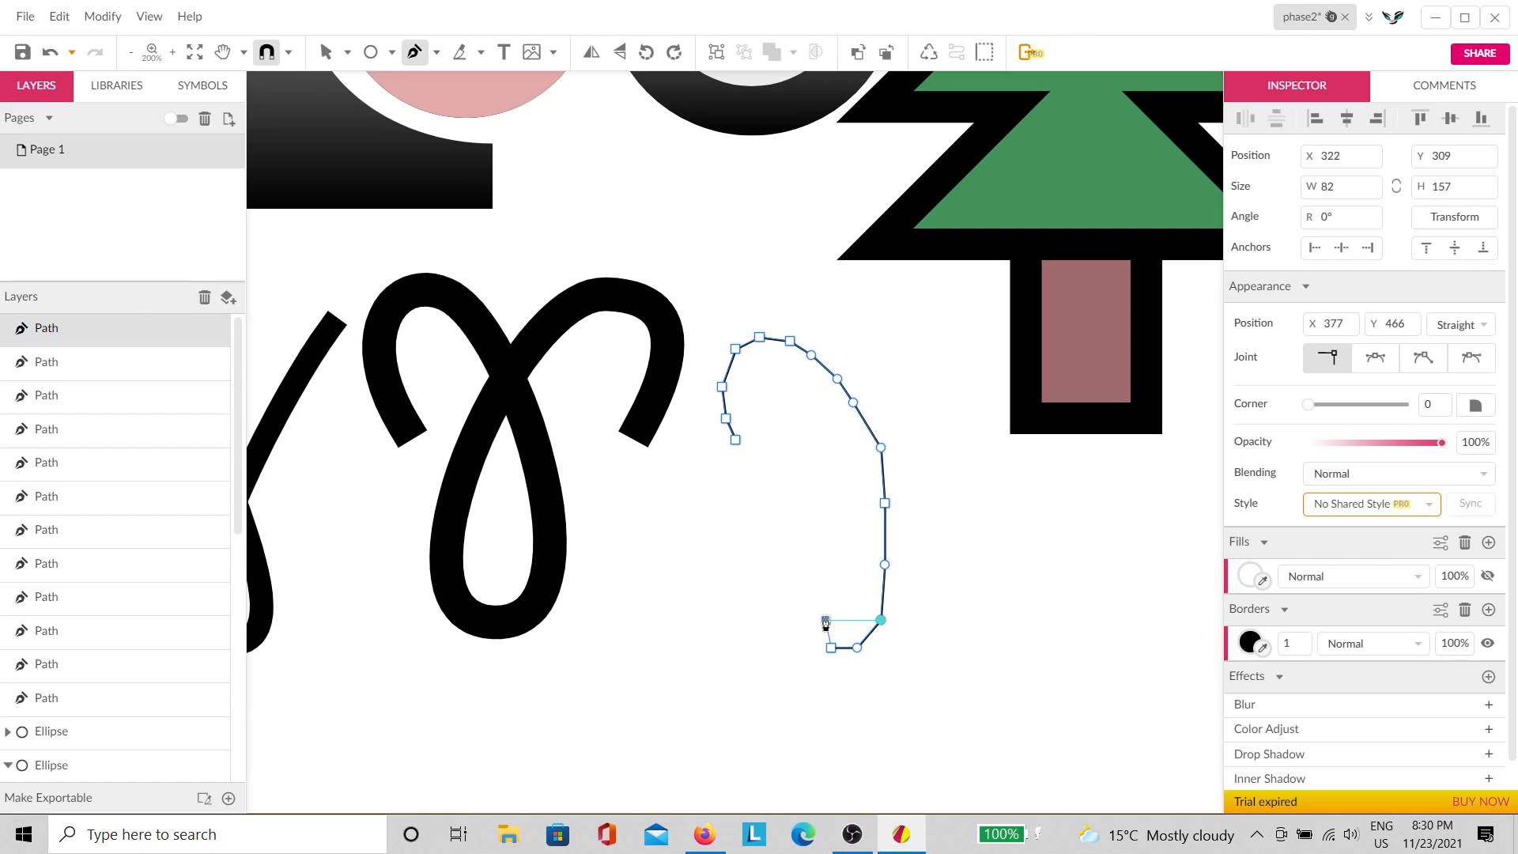
click(826, 620)
click(811, 573)
click(826, 538)
click(830, 475)
click(830, 448)
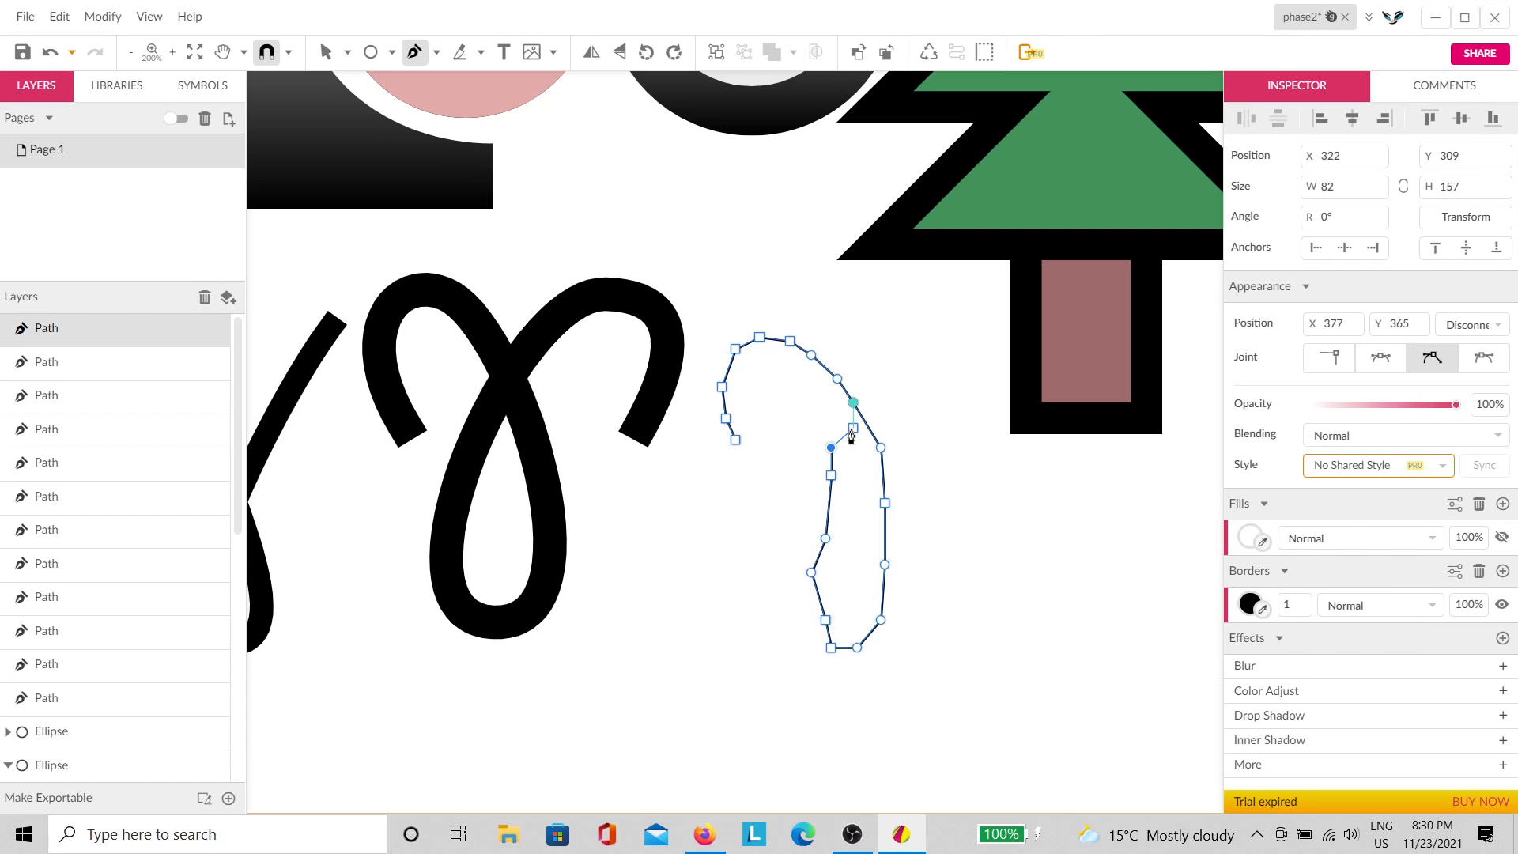
click(853, 428)
click(884, 373)
click(940, 372)
click(960, 418)
click(960, 460)
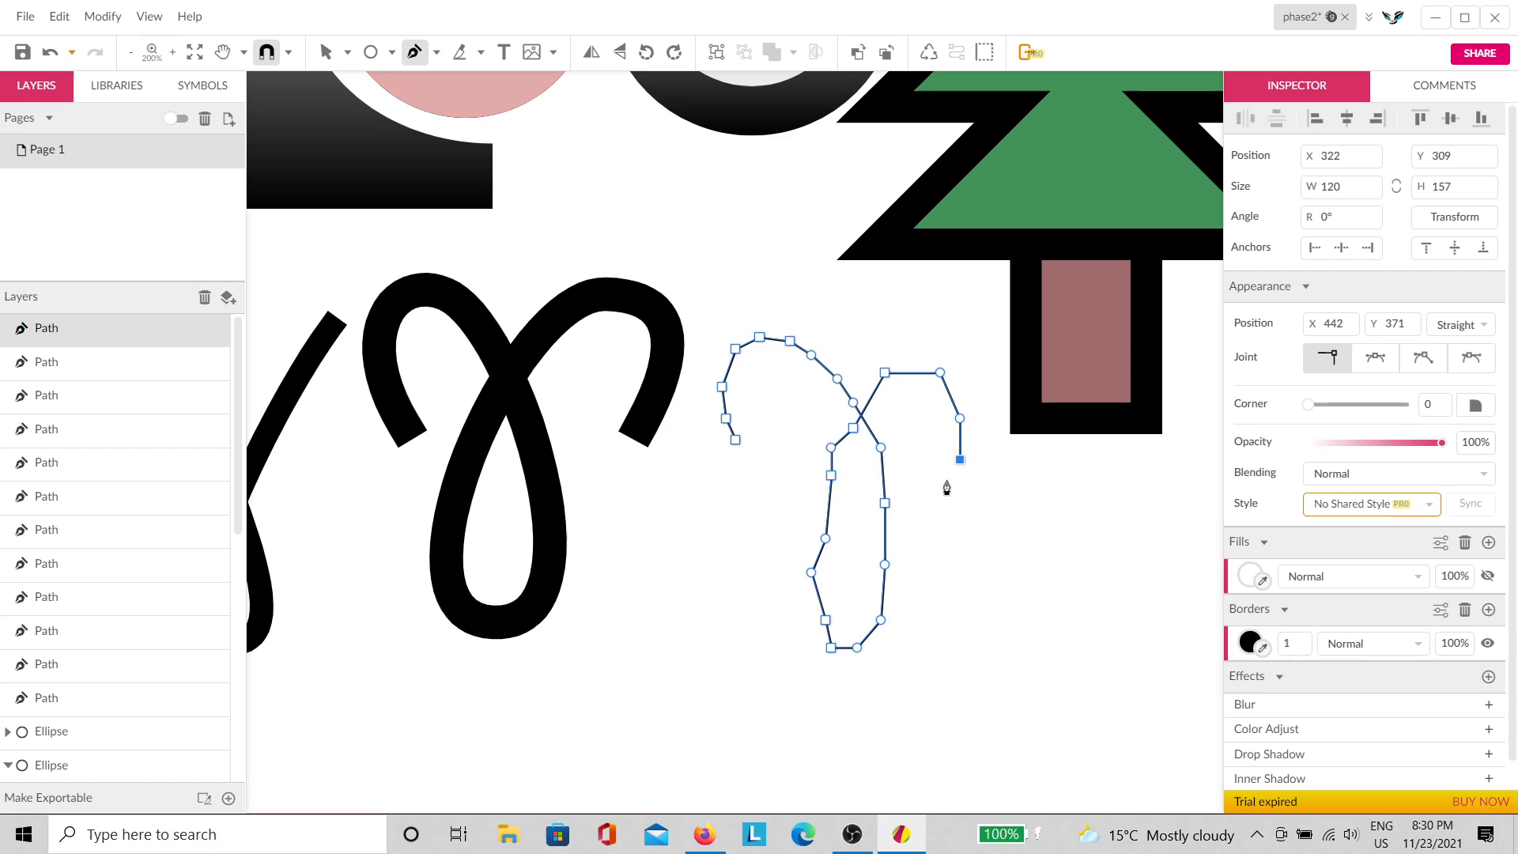
click(944, 475)
Step: Set the straight-segment path's border width to 21, finish the path and deselect it
double_click(1294, 642)
text(25)
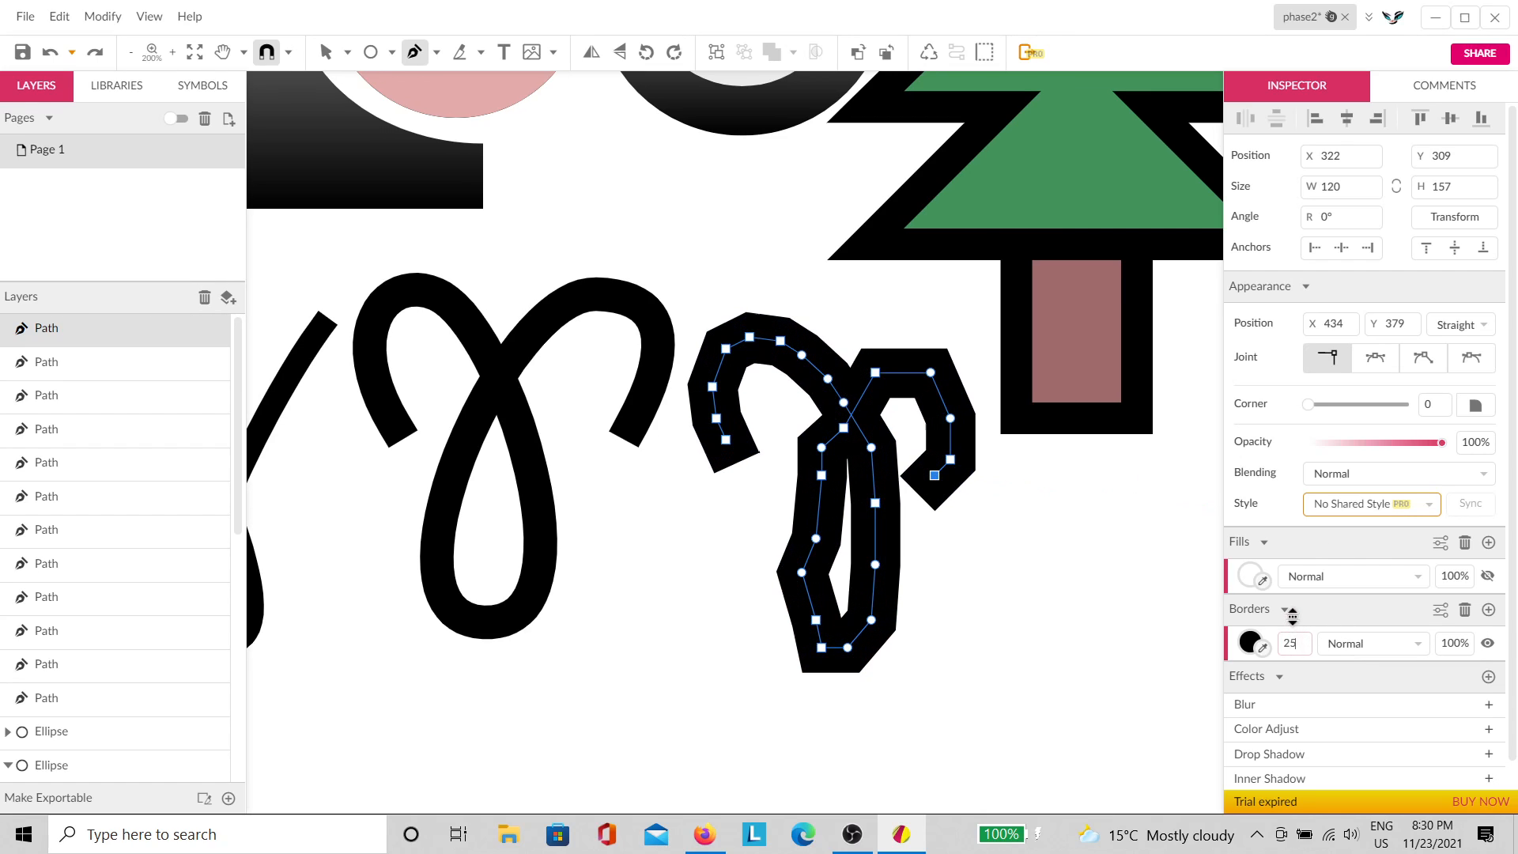
drag(1293, 616, 1292, 619)
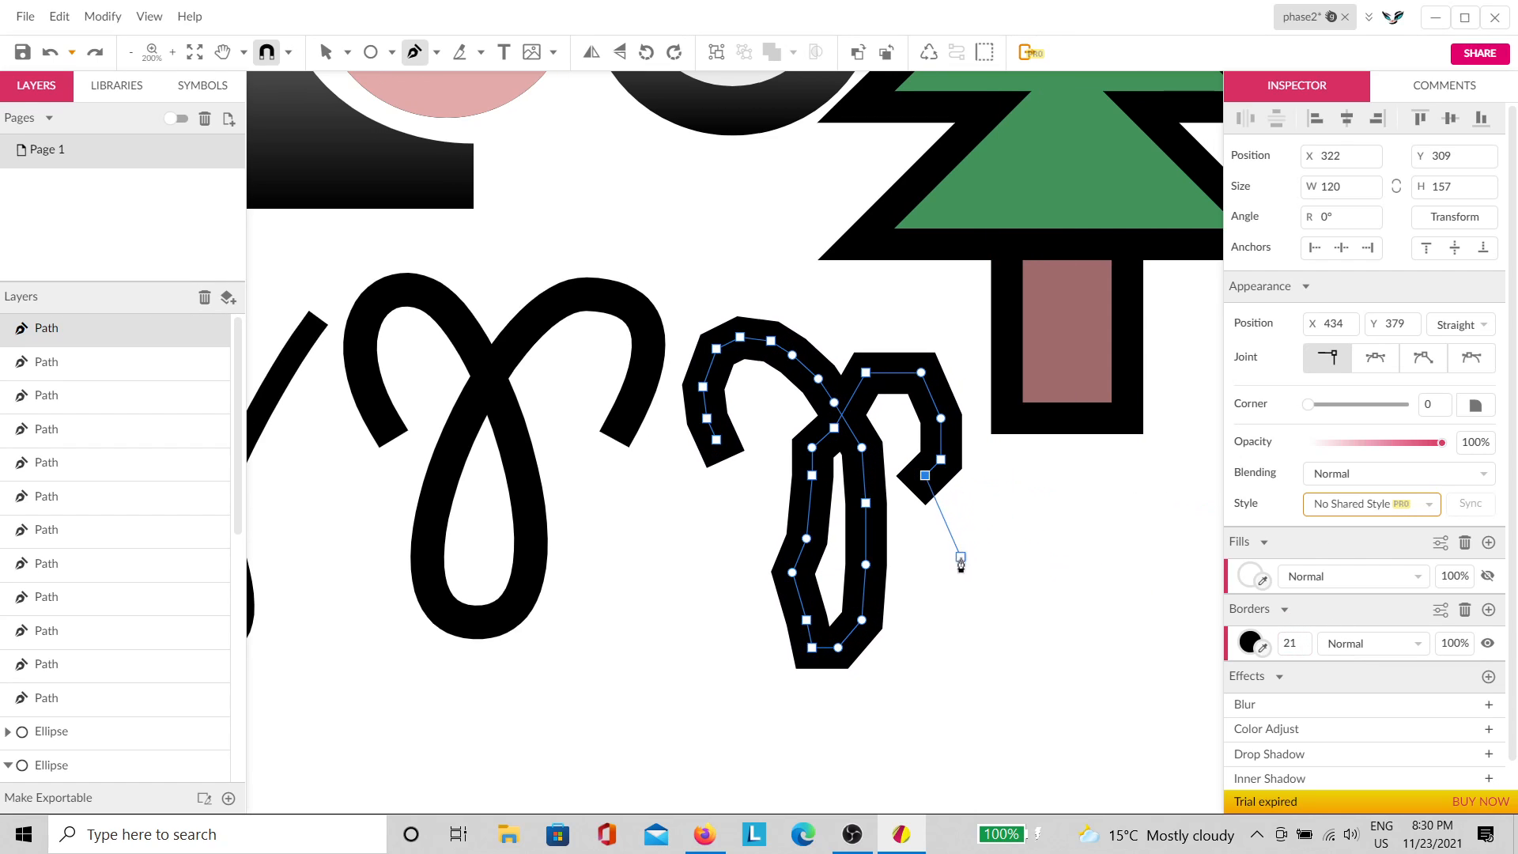
key(Escape)
click(1008, 612)
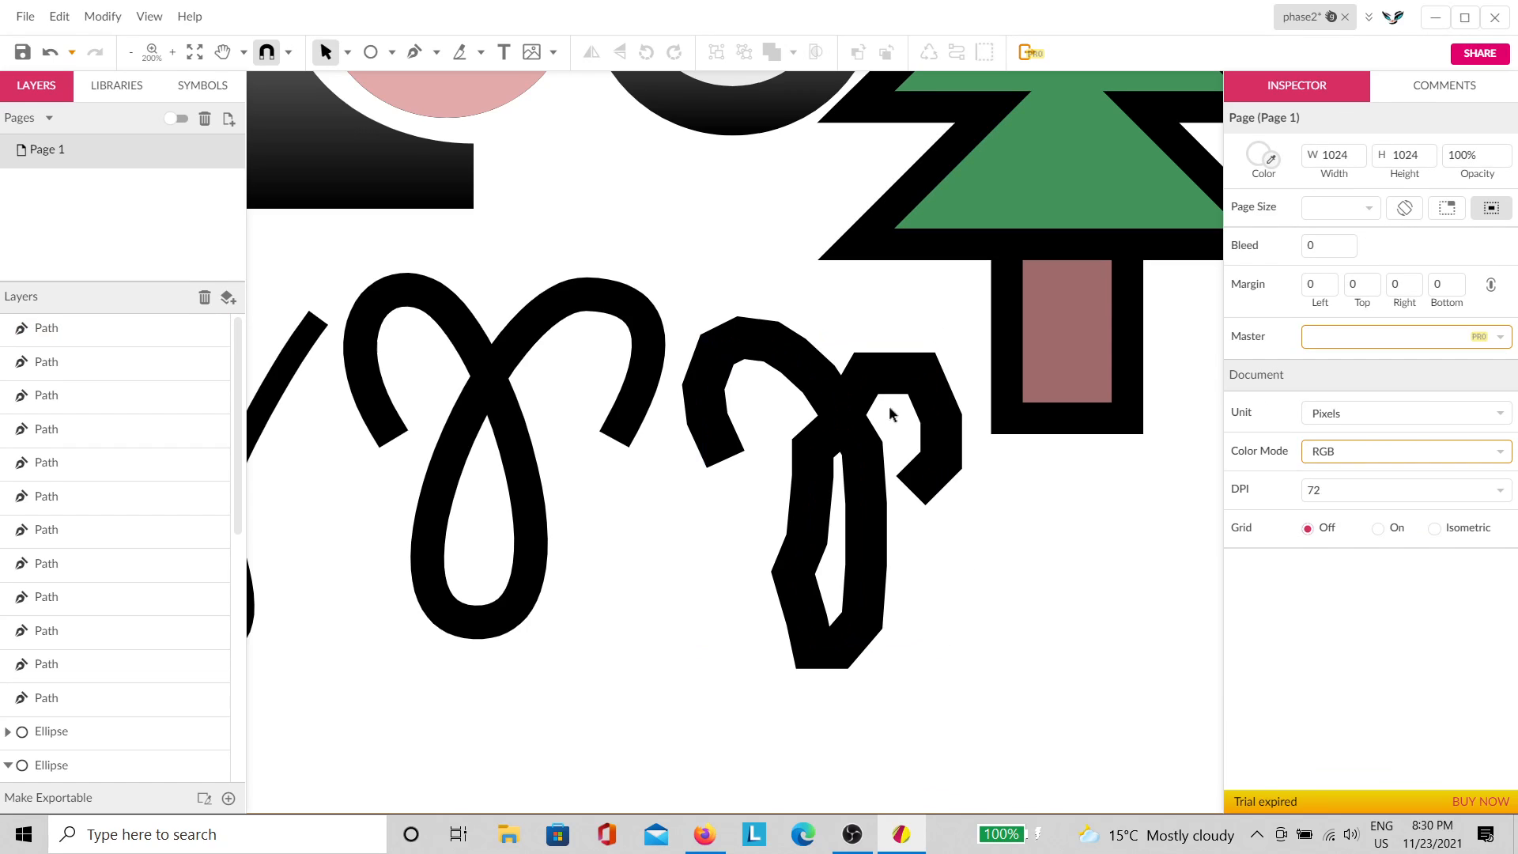
Step: Compare the straight-segment looped path with the smooth ribbon path, and delete the straight-segment one
scroll(843, 423, up, 3)
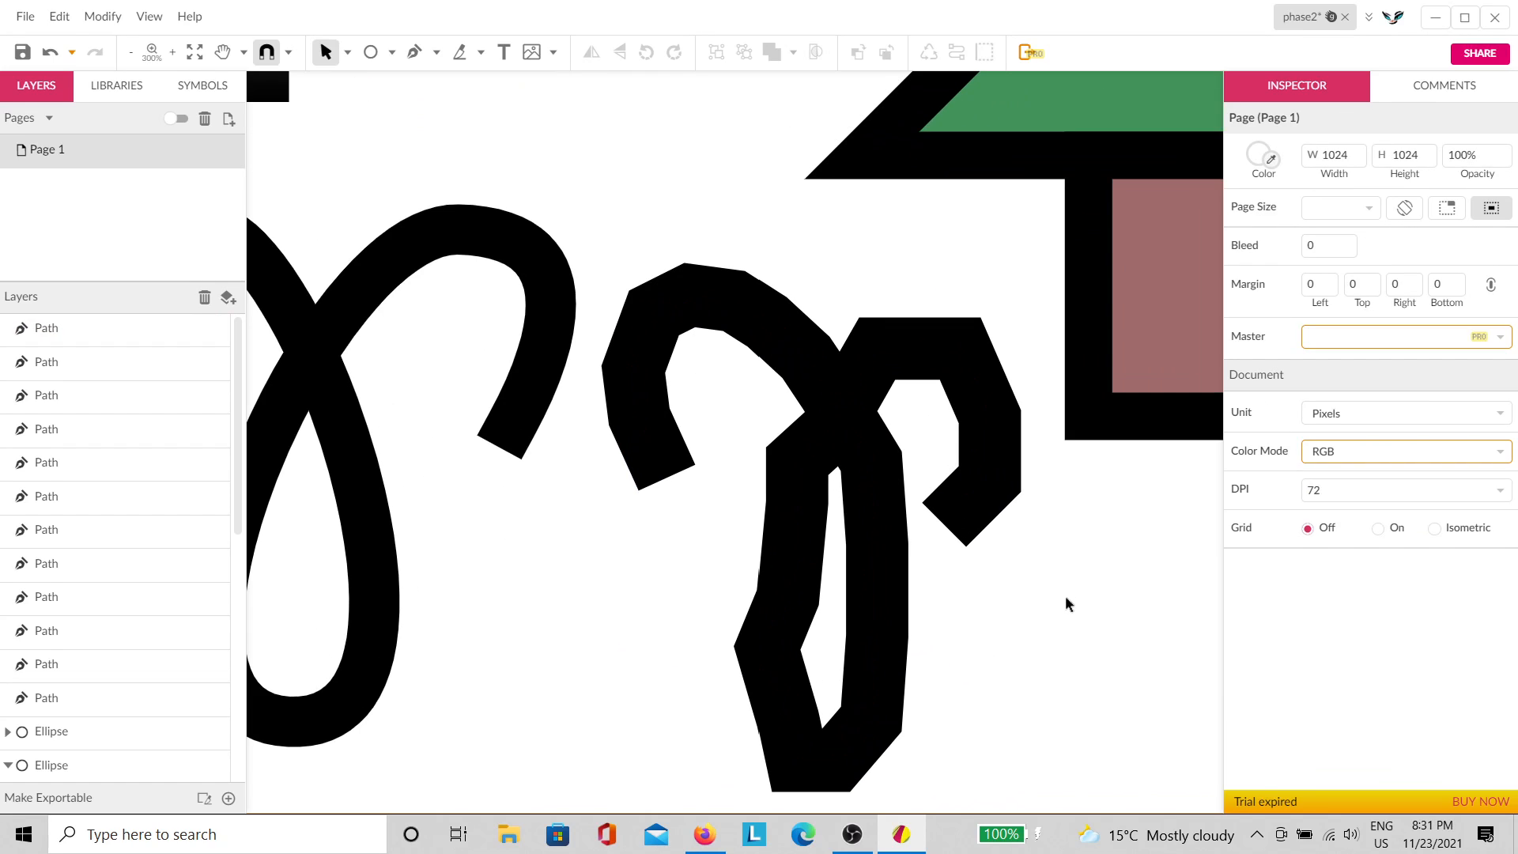
key(space)
drag(1064, 597, 927, 523)
click(732, 528)
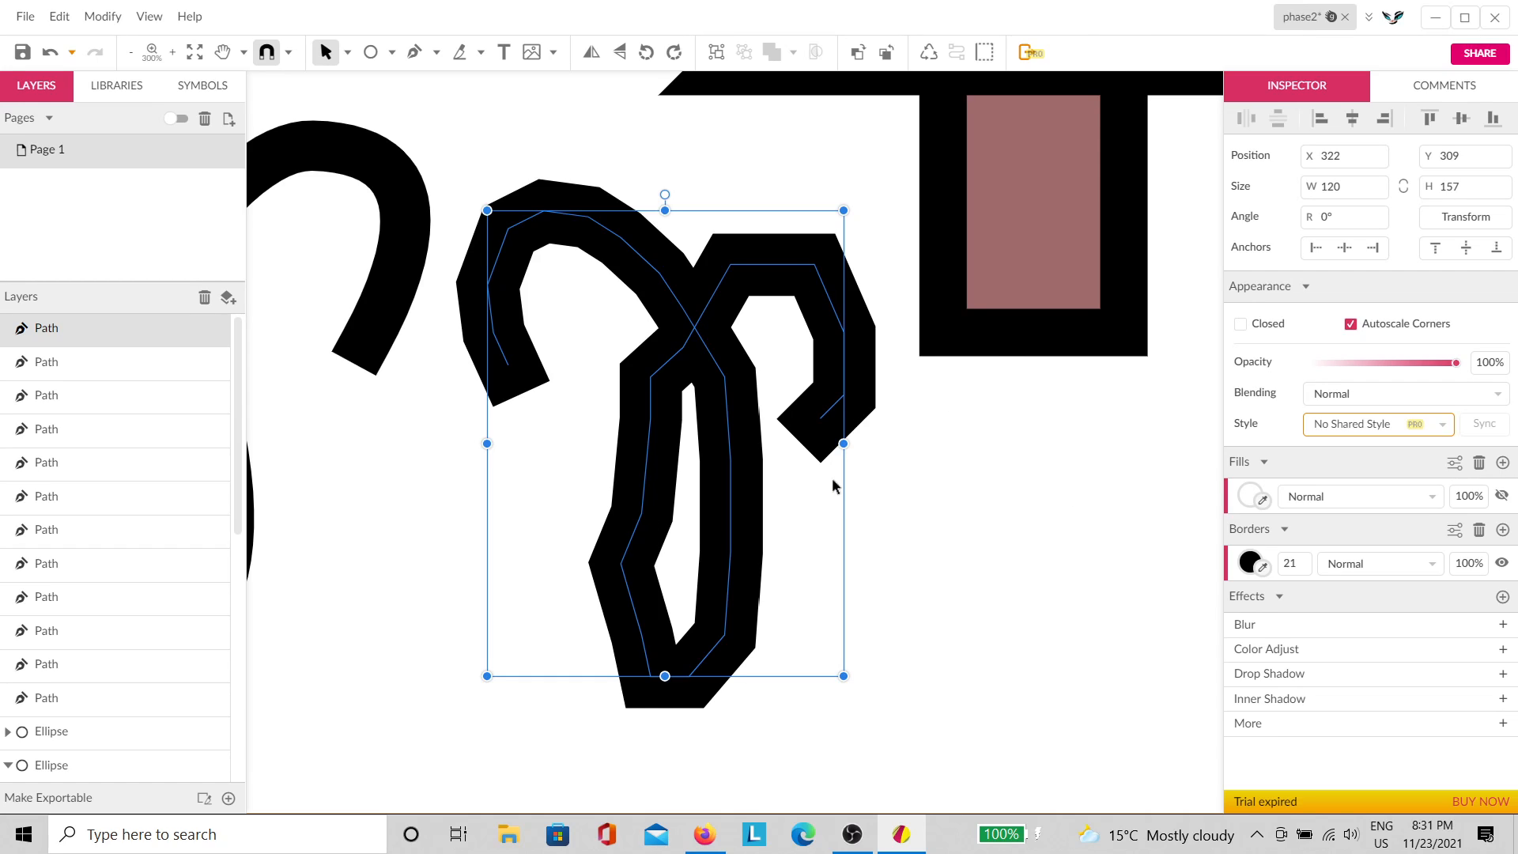
drag(533, 568, 899, 701)
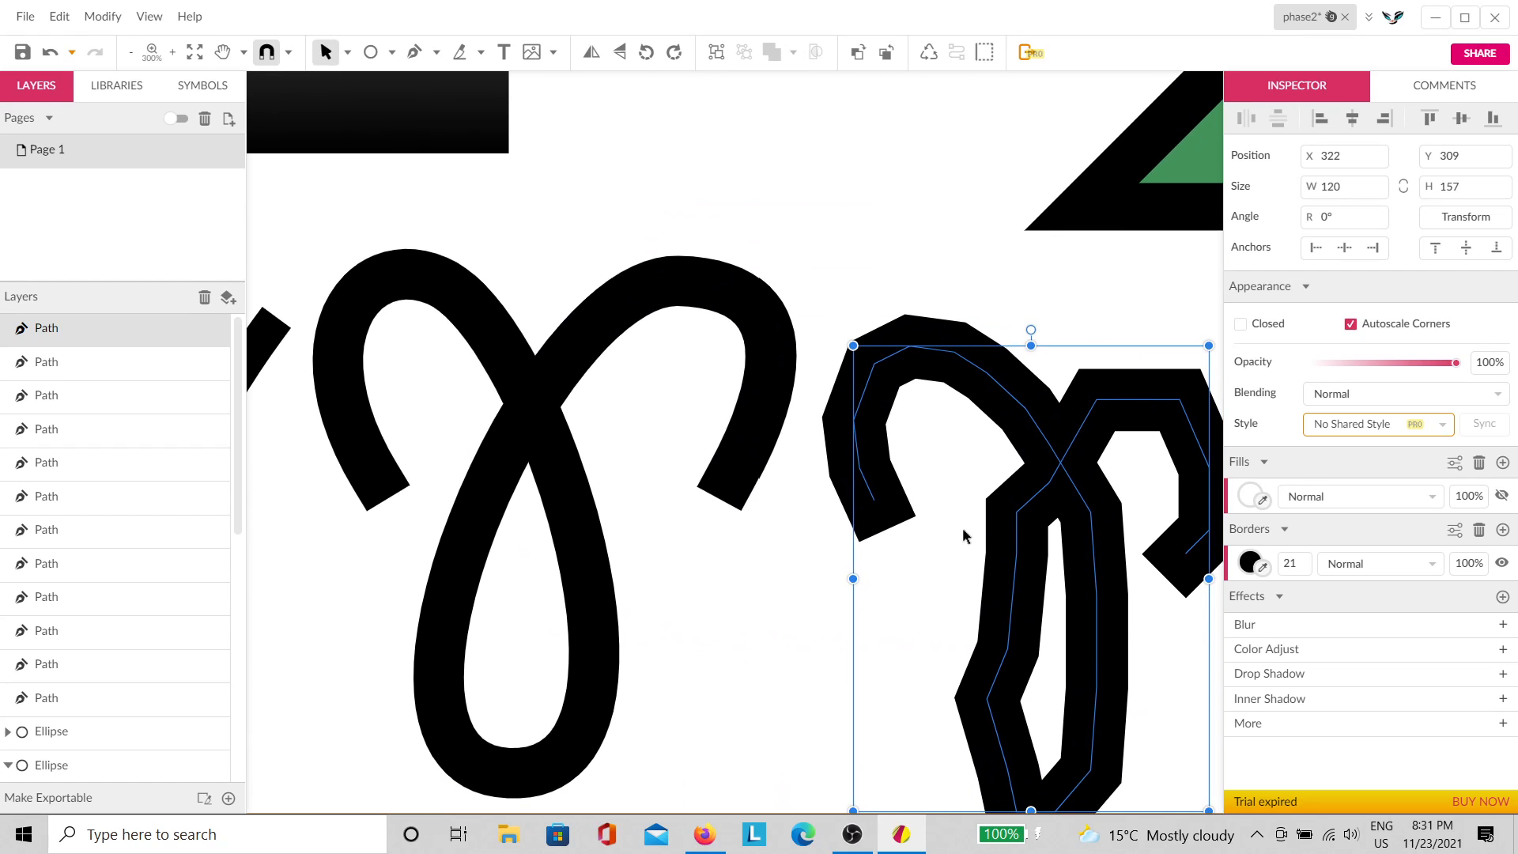
key(Delete)
click(573, 510)
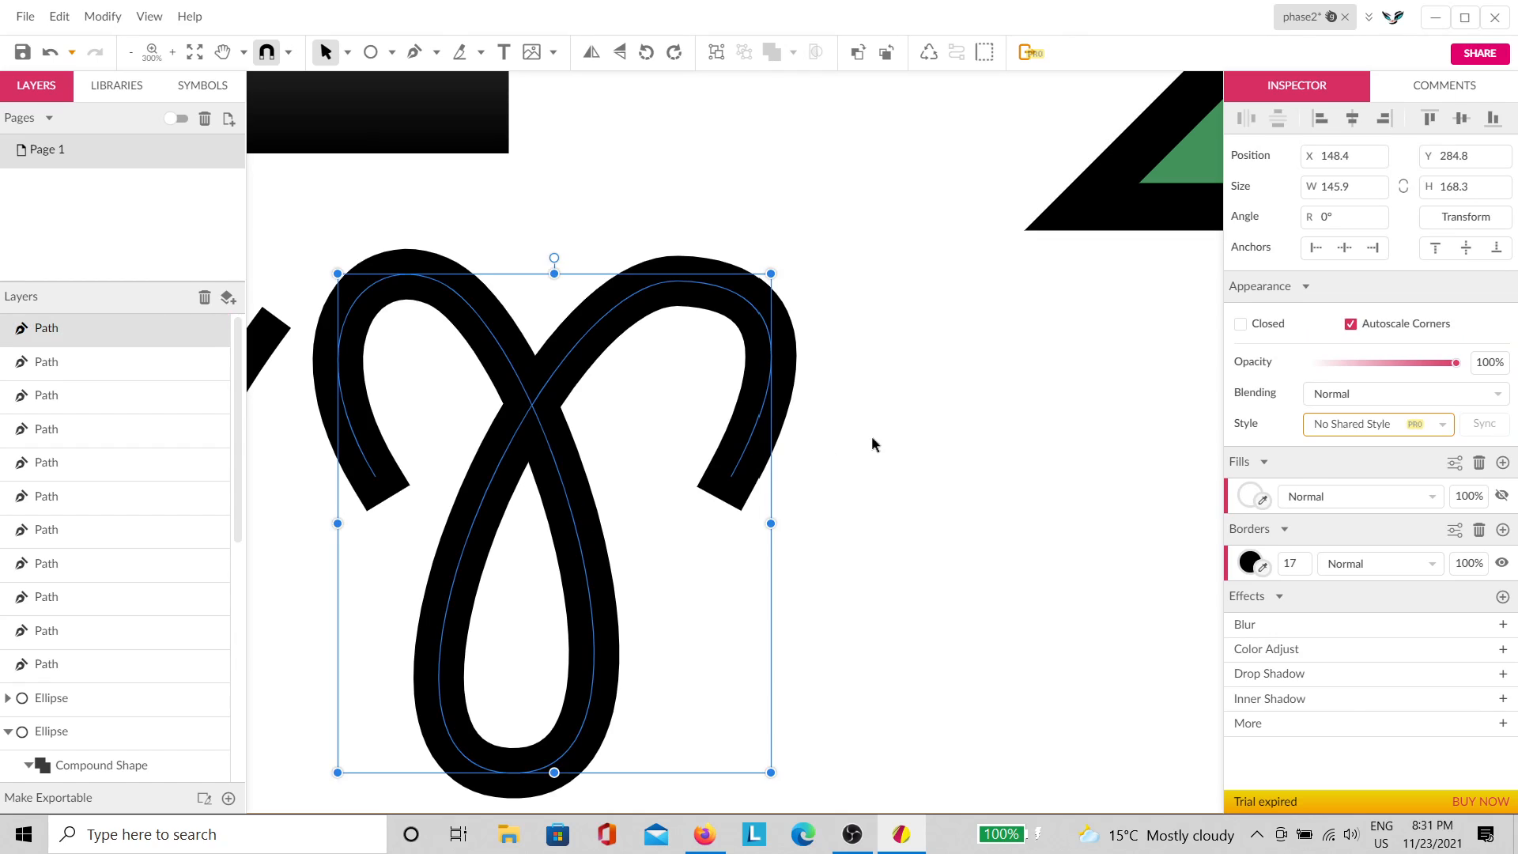
click(900, 427)
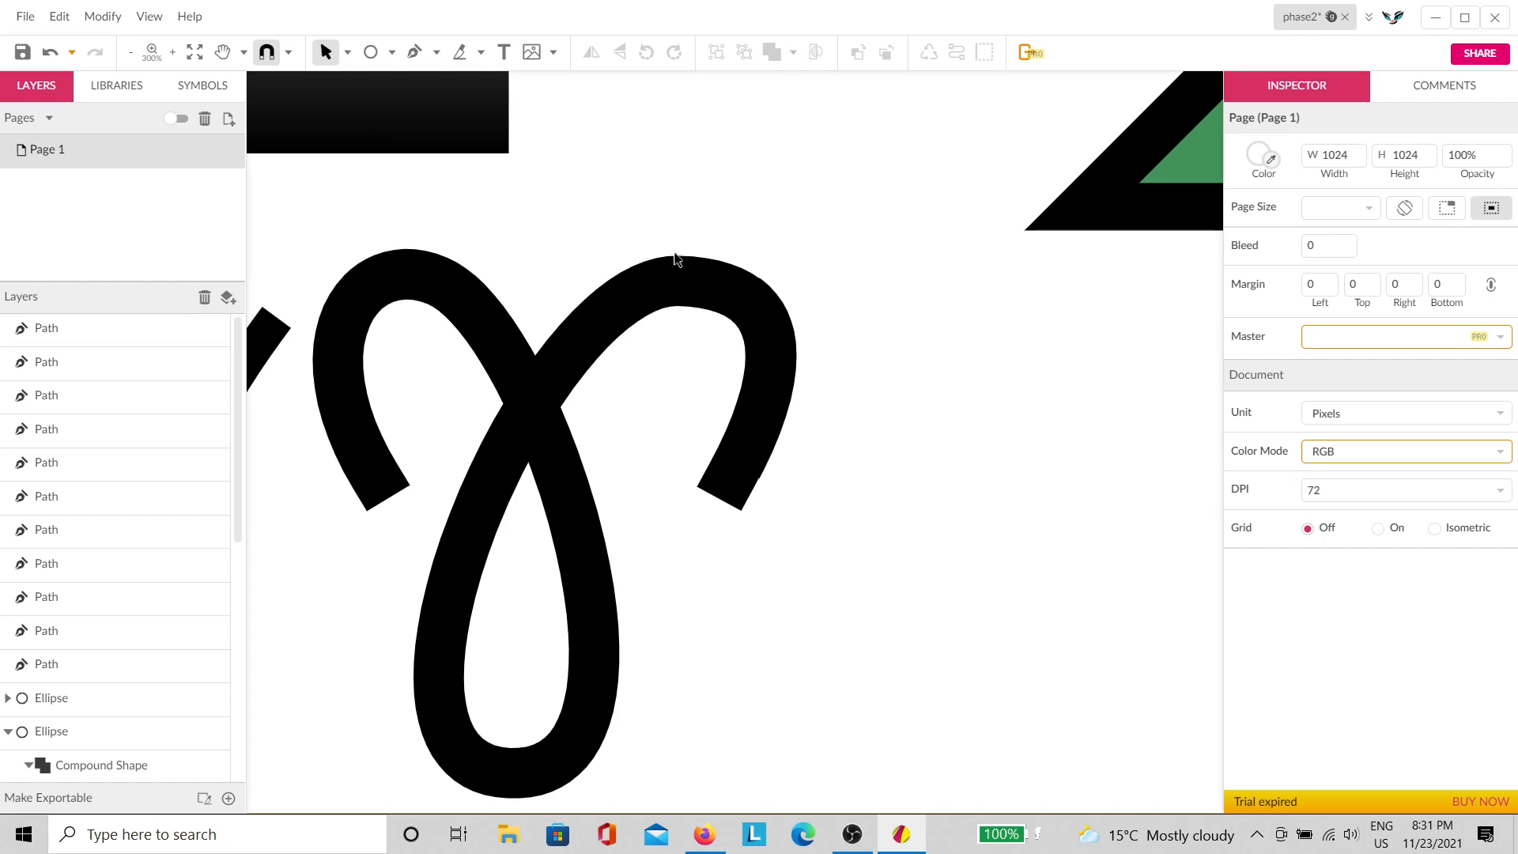
Step: Draw an open path with a curved arch followed by a straight vertical stem, about 63 × 117 px, beside the ribbon path
drag(885, 427, 624, 312)
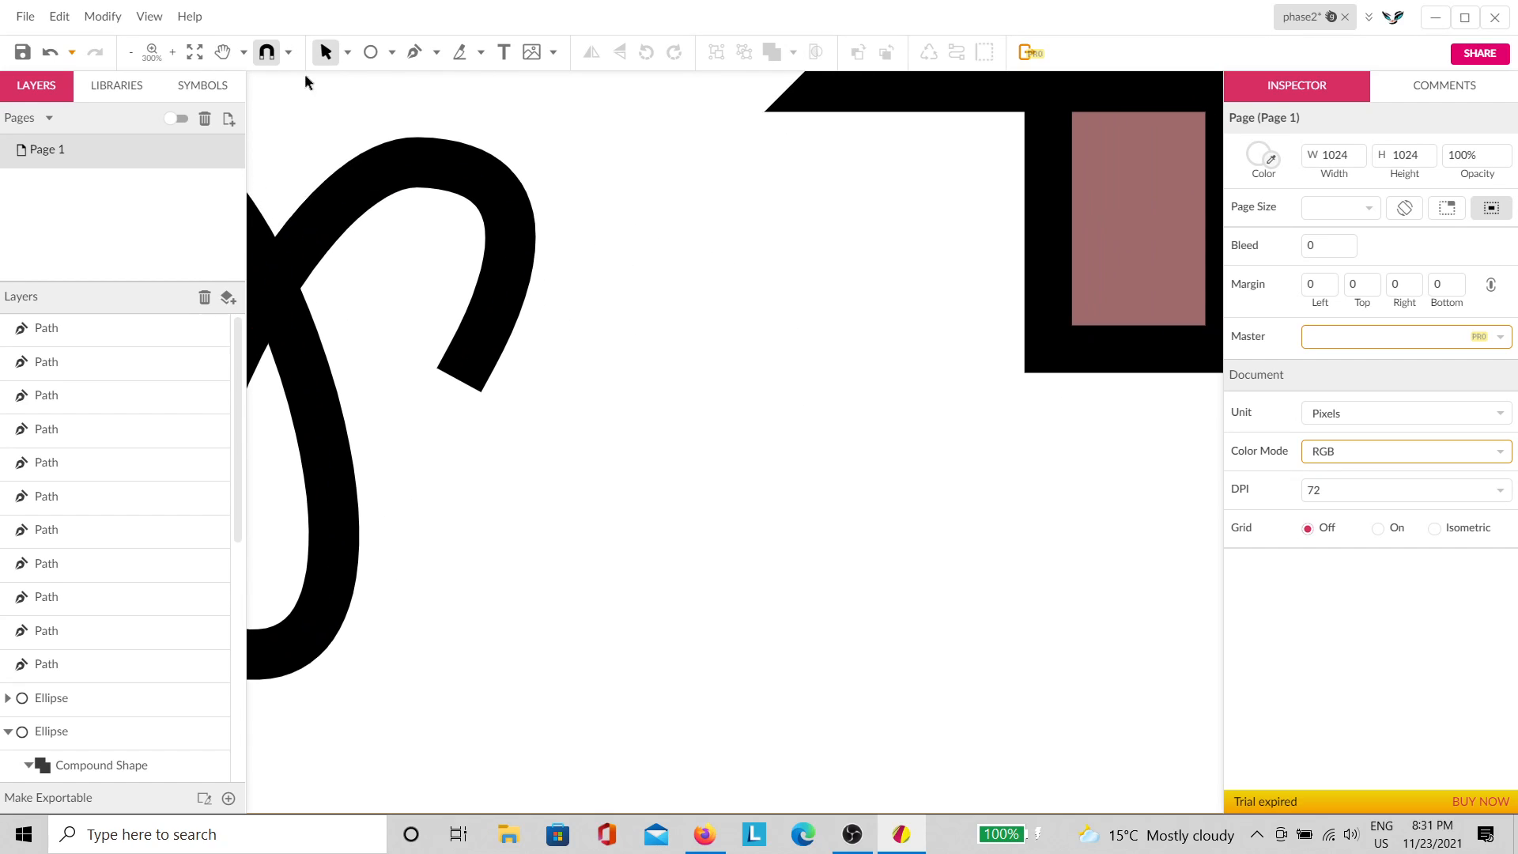
click(414, 53)
drag(619, 415, 719, 550)
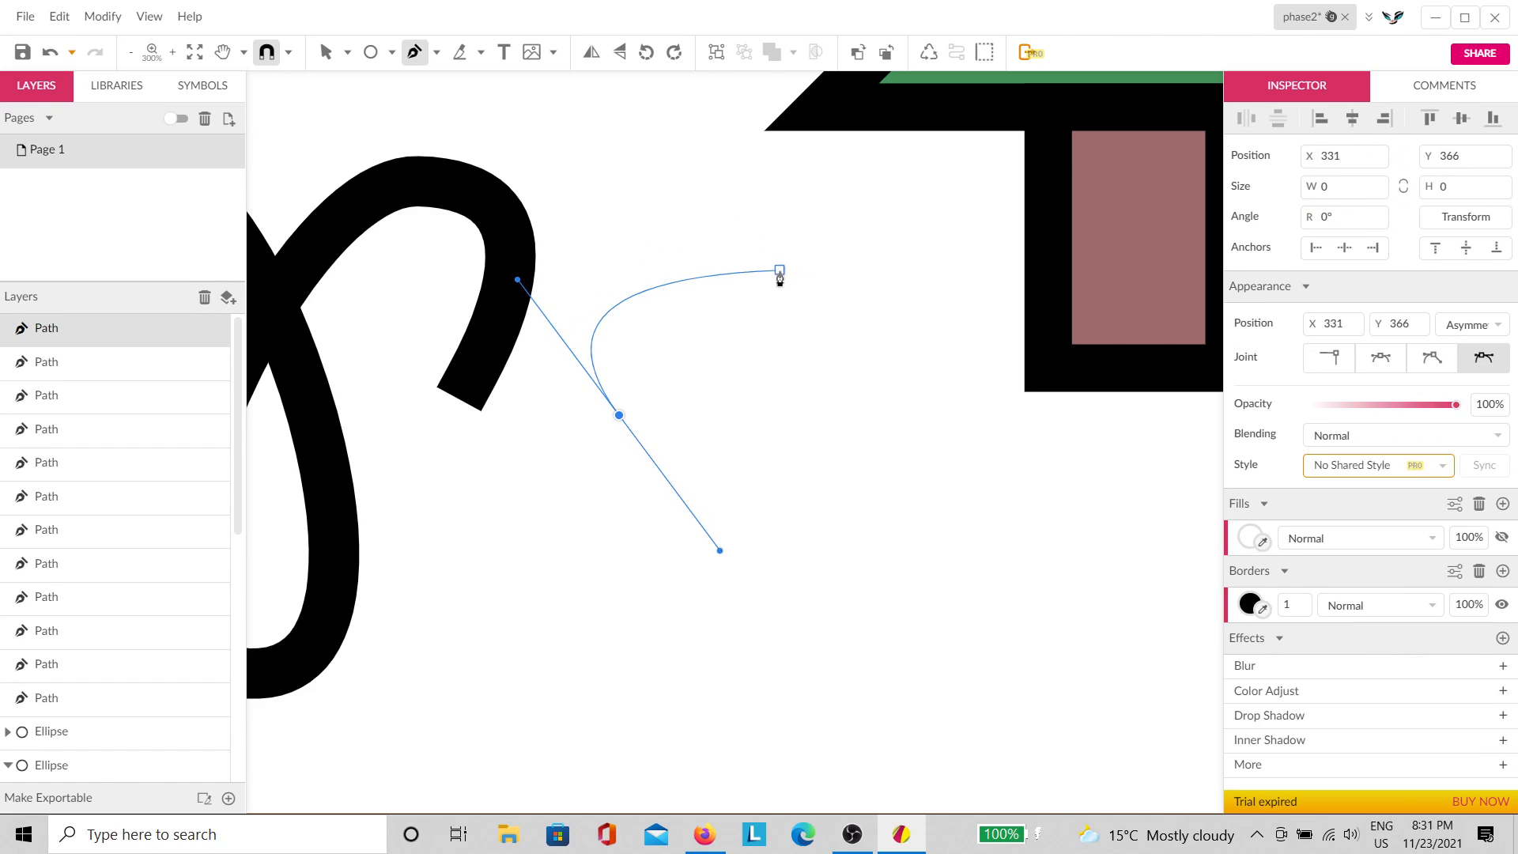
drag(771, 287, 881, 394)
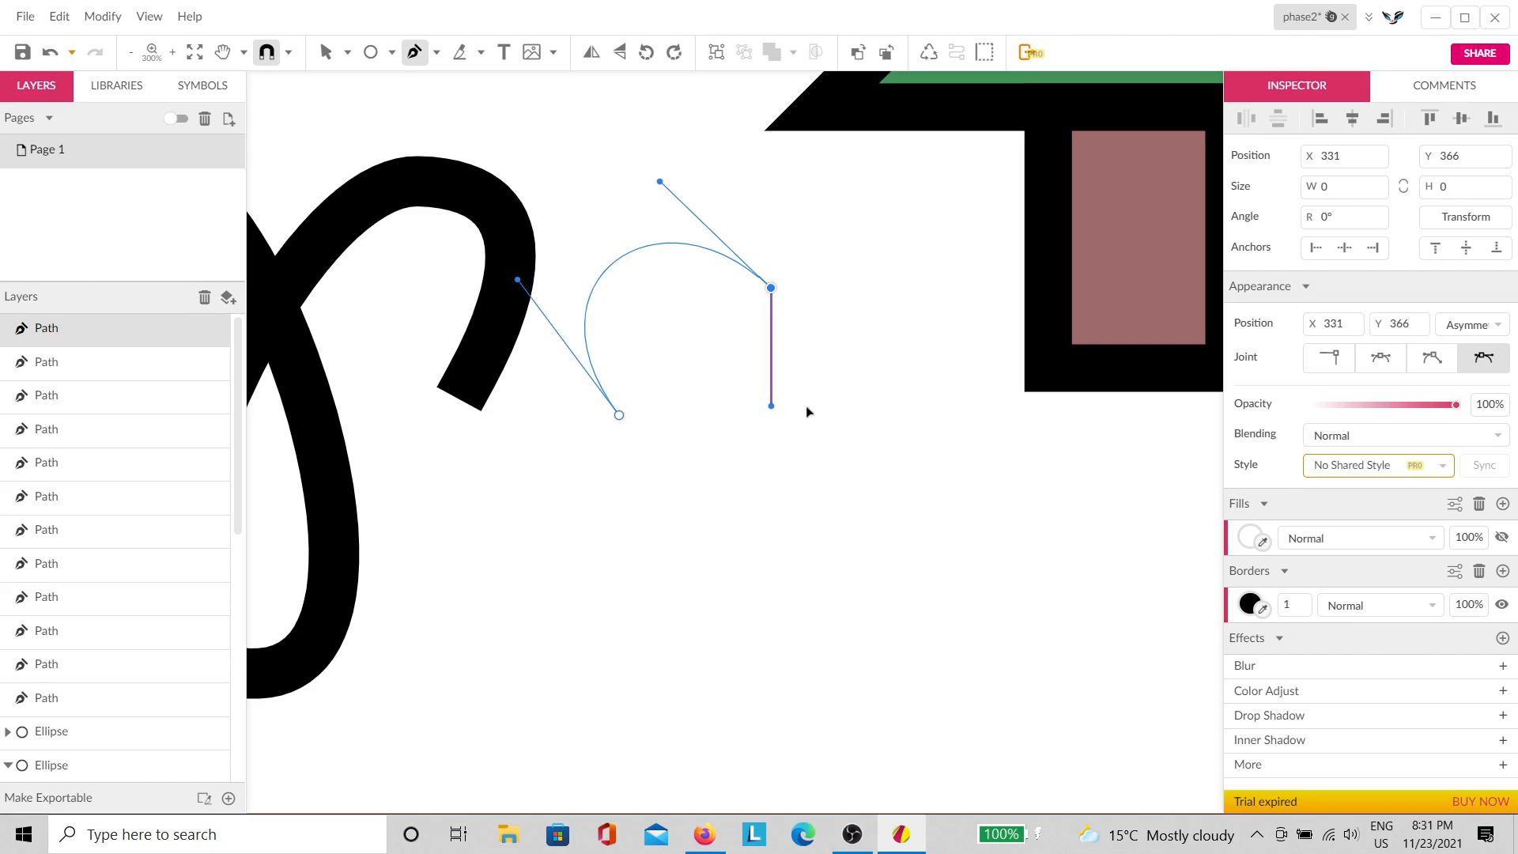
drag(792, 405, 772, 596)
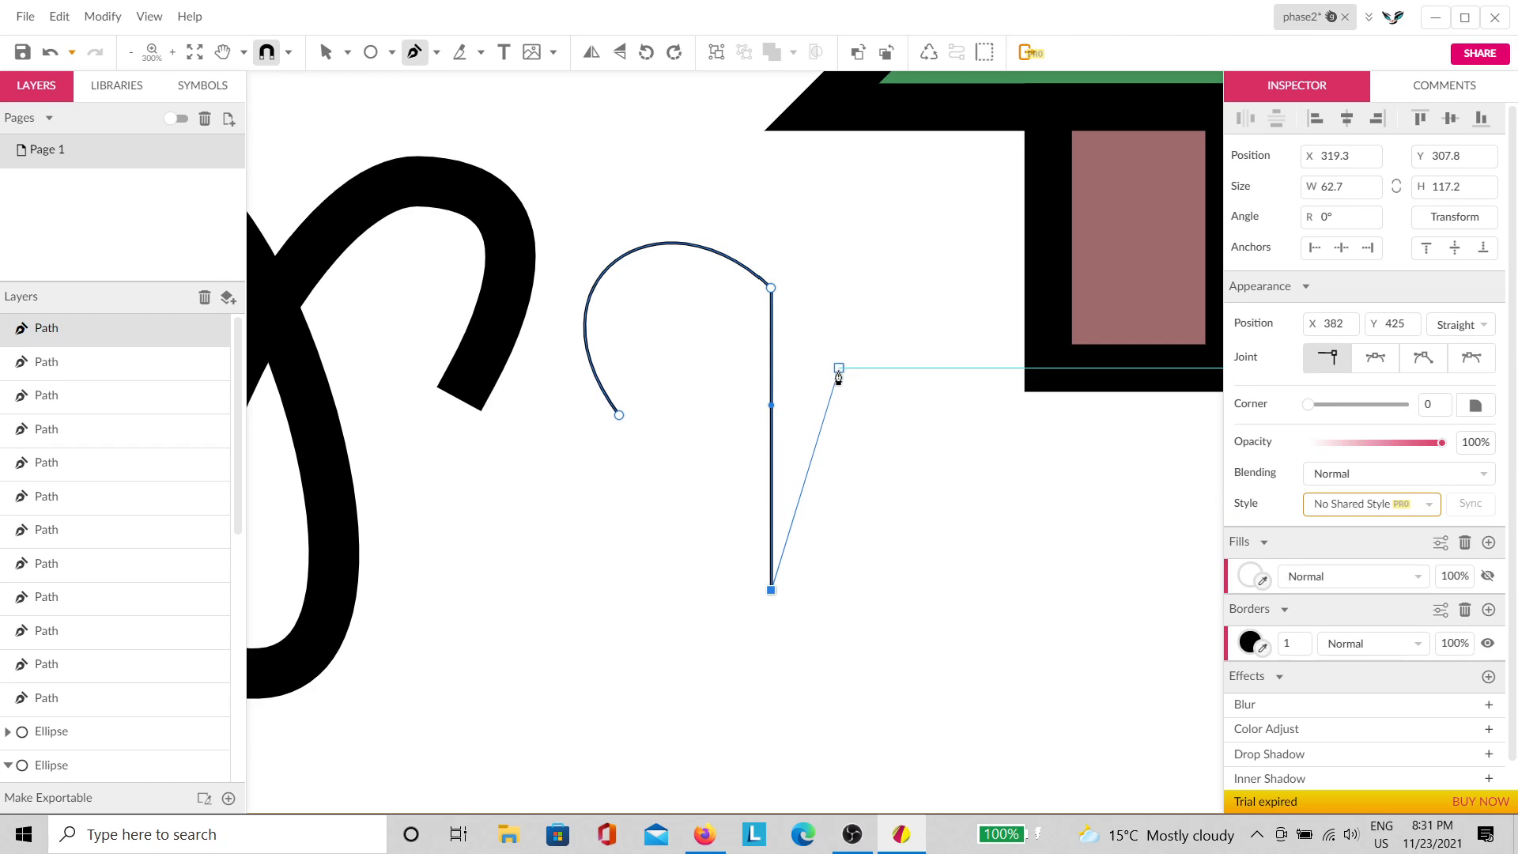
click(772, 290)
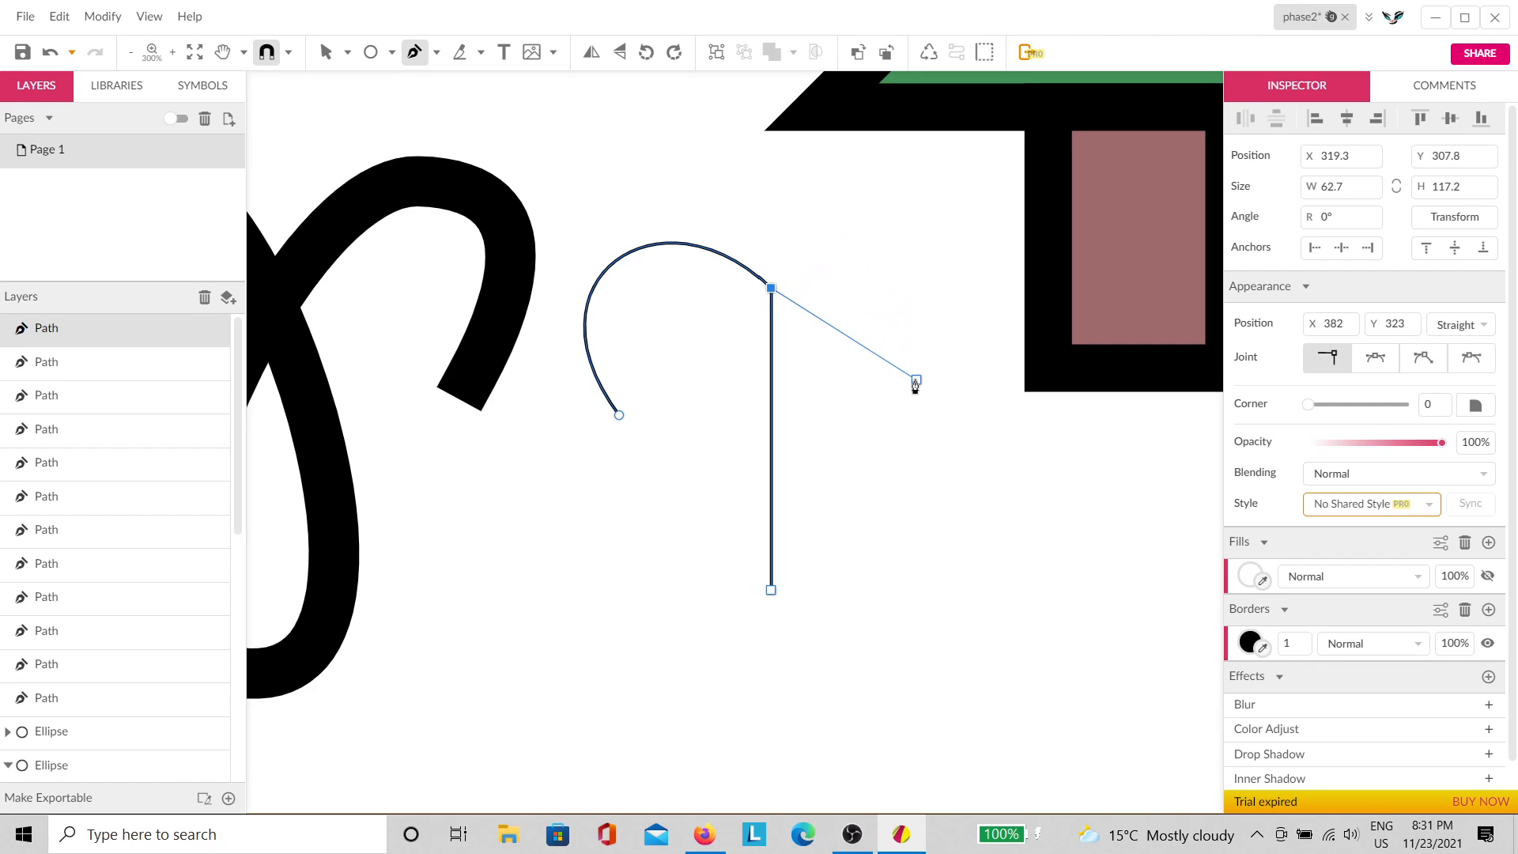
drag(916, 379, 838, 539)
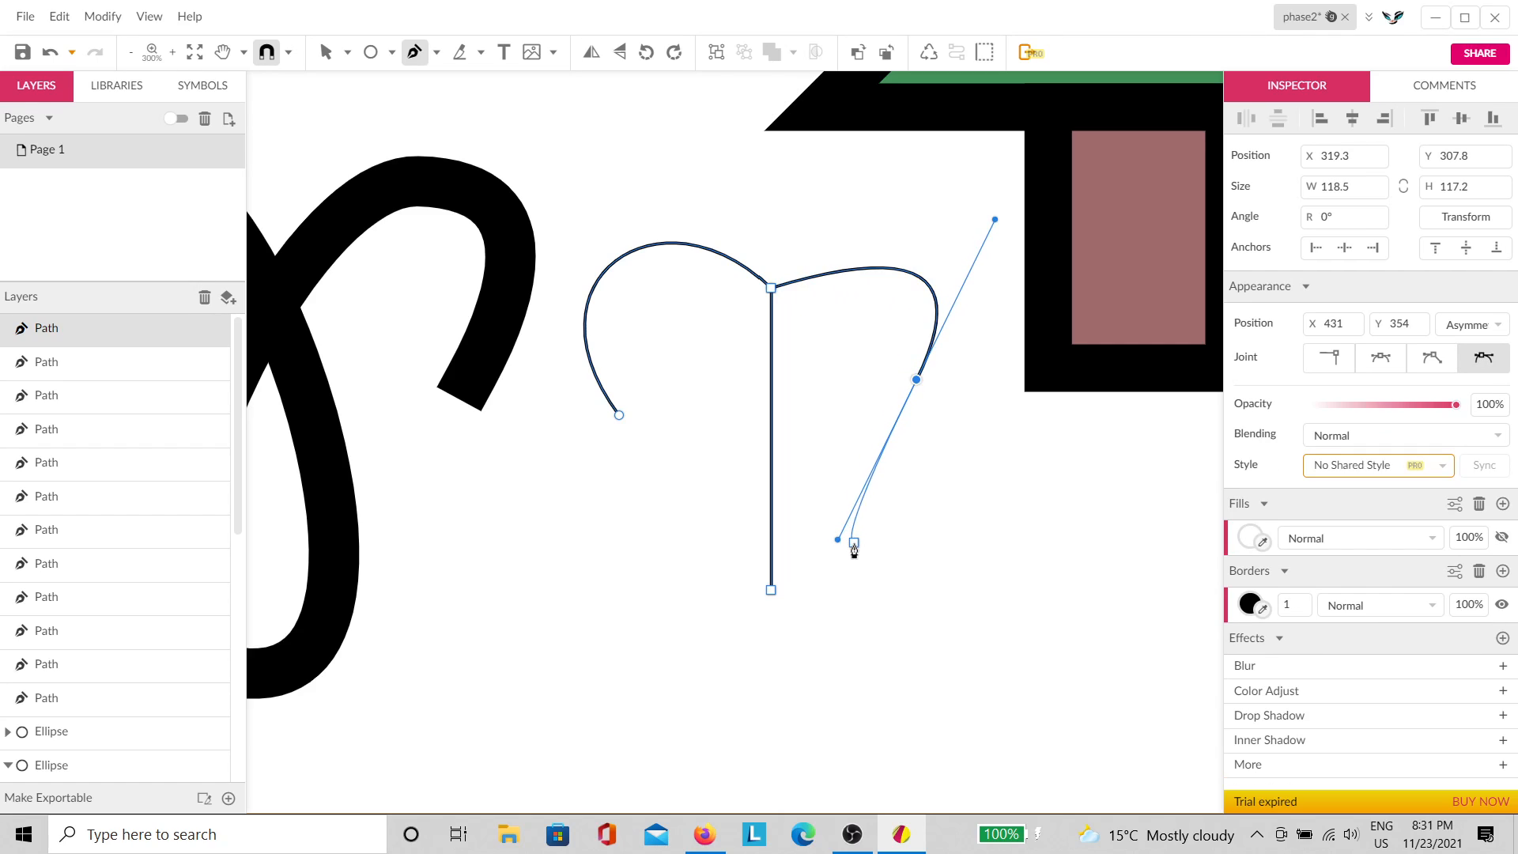
key(ctrl+z)
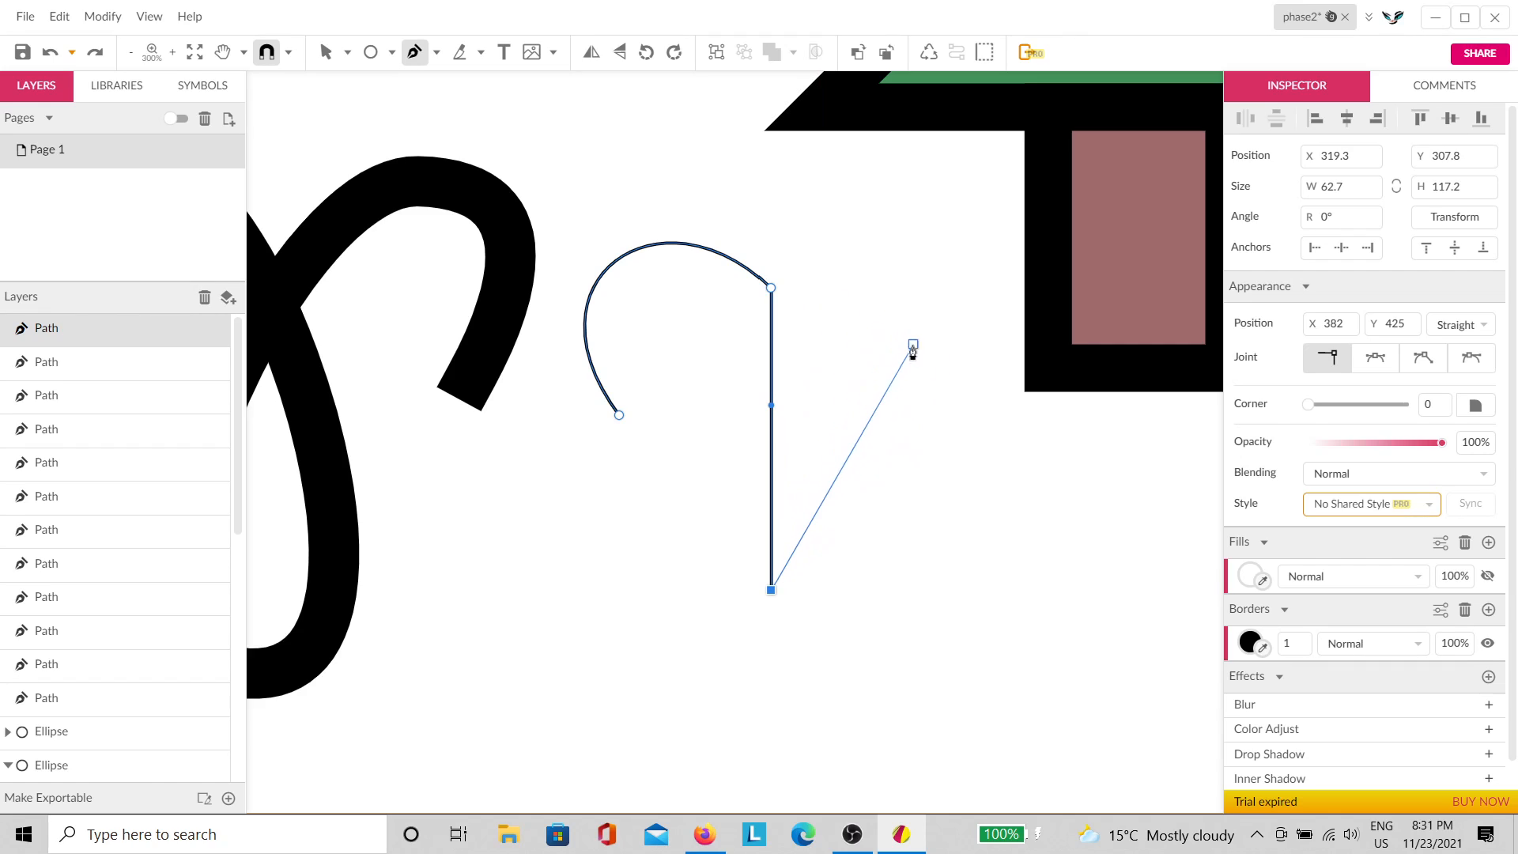
Step: Extend the path back up its straight stem and add a mirrored arch, making it about 126 × 117 px overall
click(772, 289)
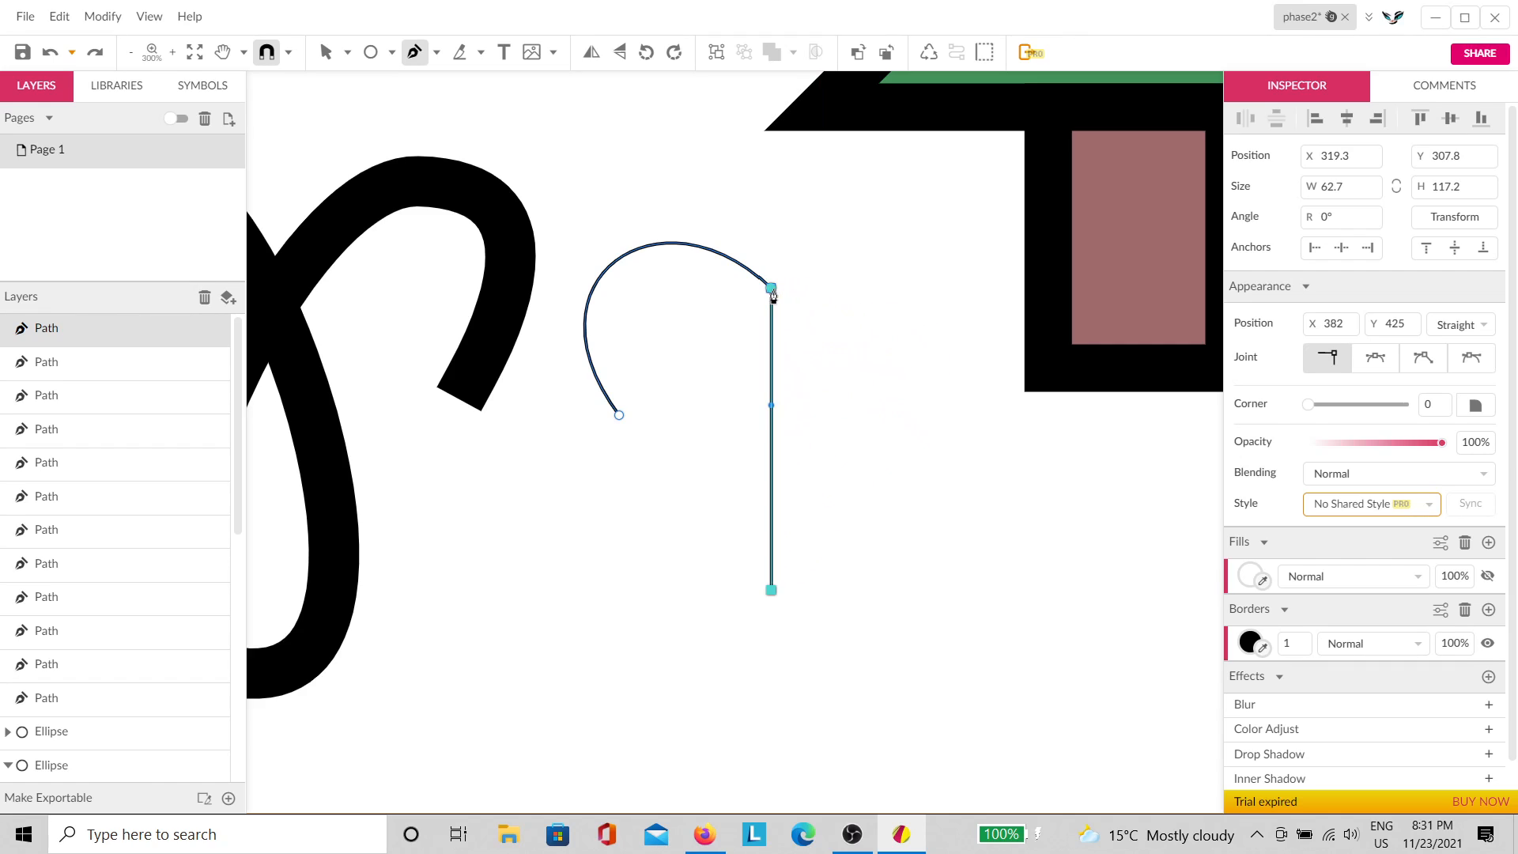
drag(773, 295, 868, 221)
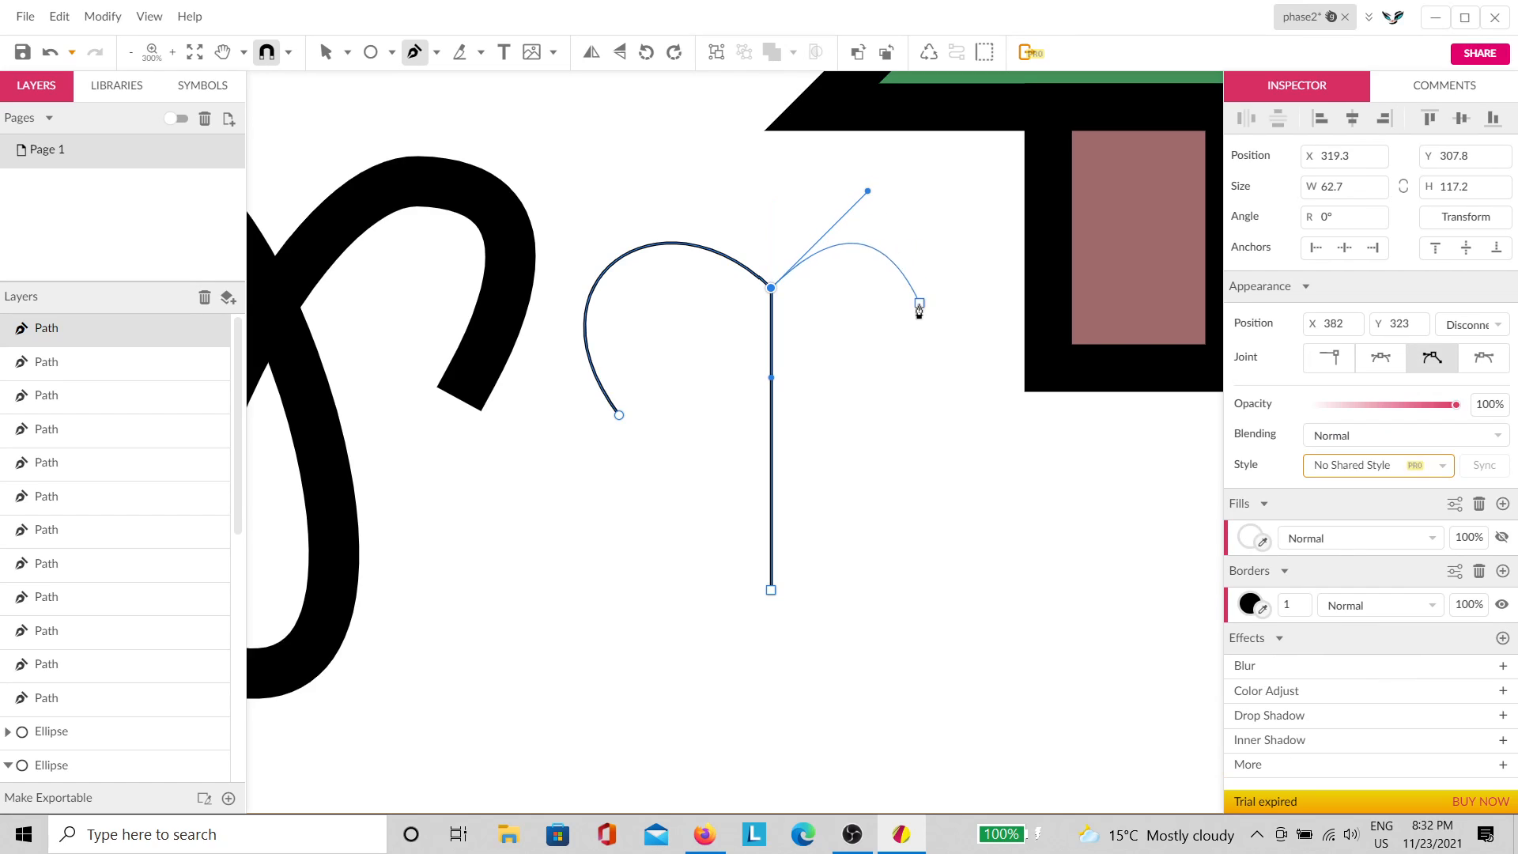
drag(925, 399, 823, 541)
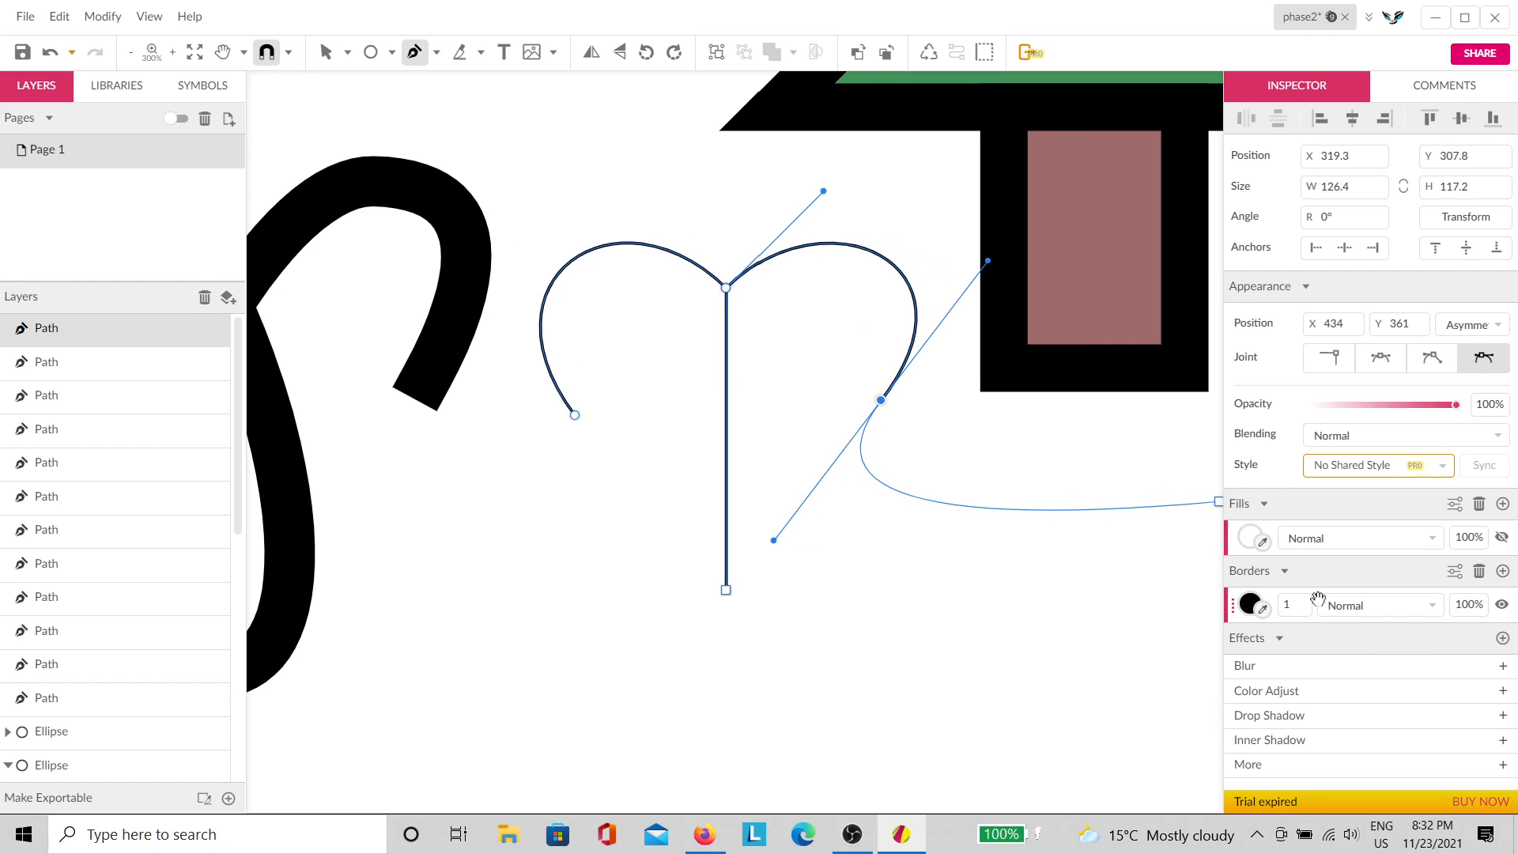
Step: Set the branching two-arch path's border width to 17, finish the path and deselect it
drag(1295, 598, 1301, 588)
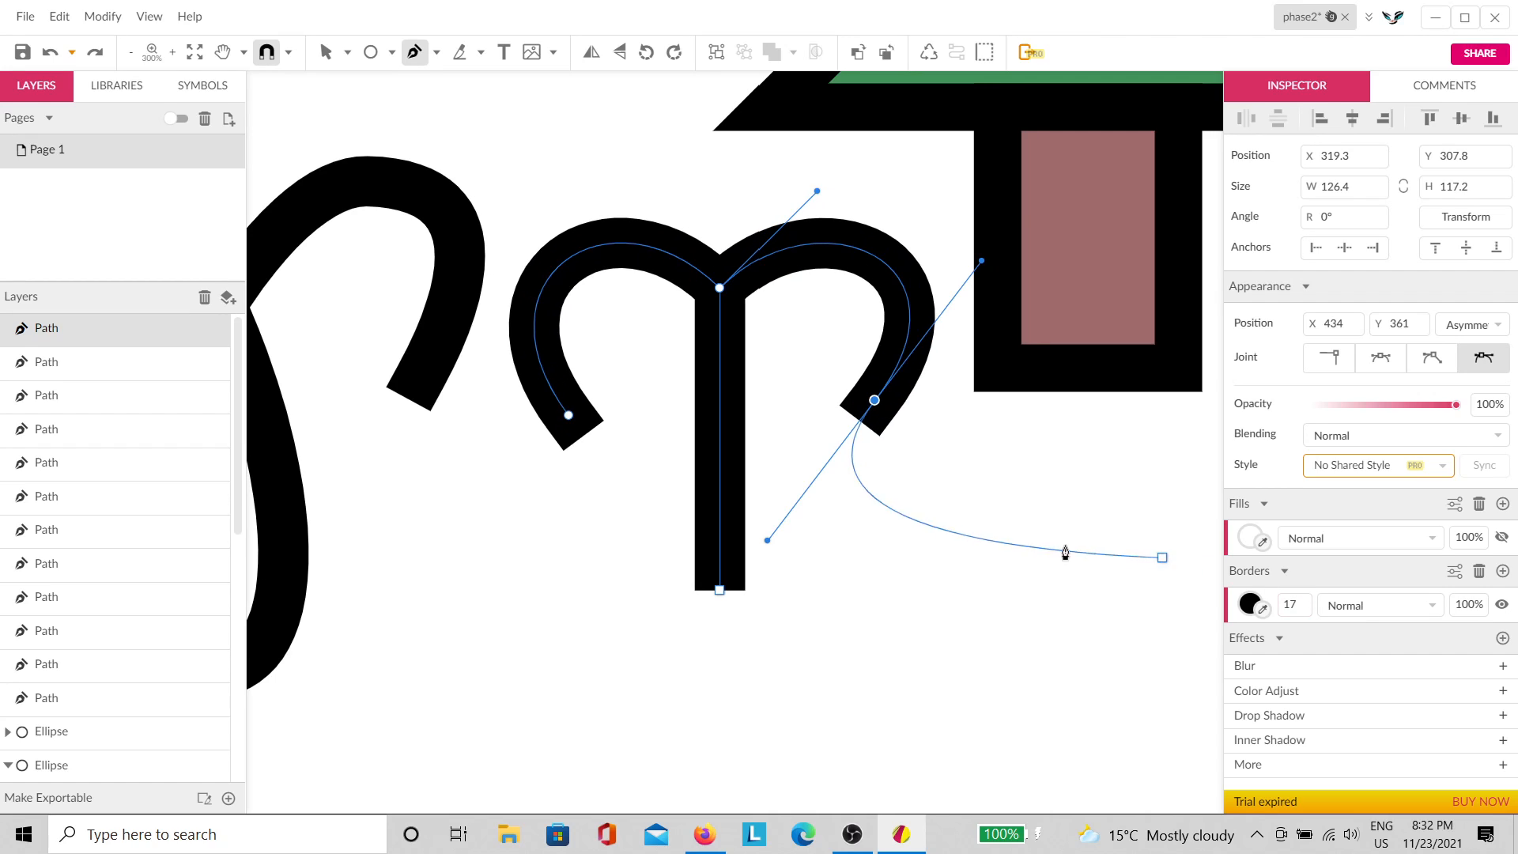
key(Escape)
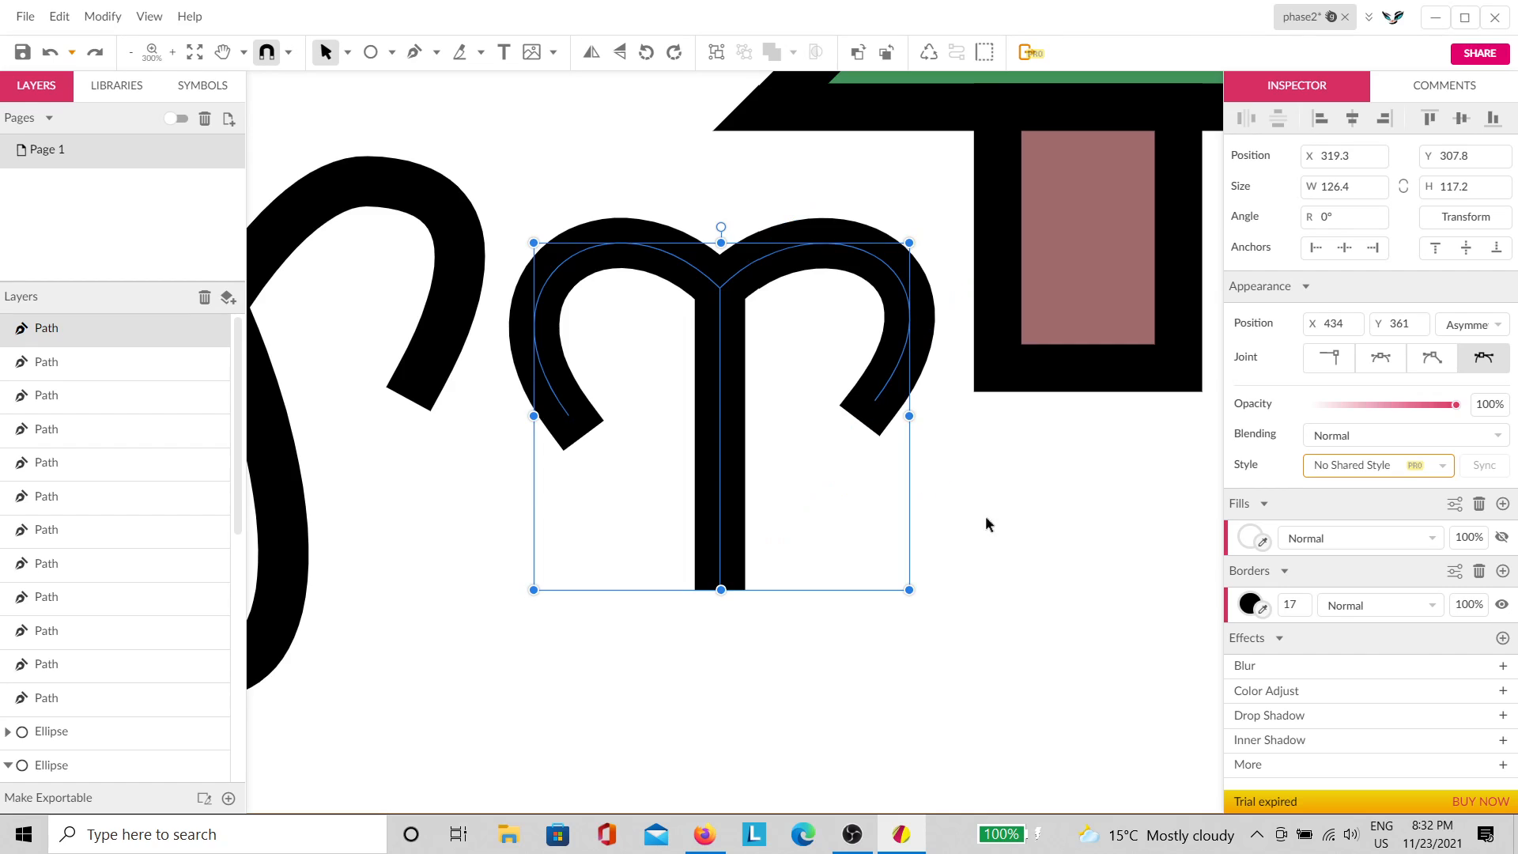
click(985, 515)
click(718, 479)
click(990, 567)
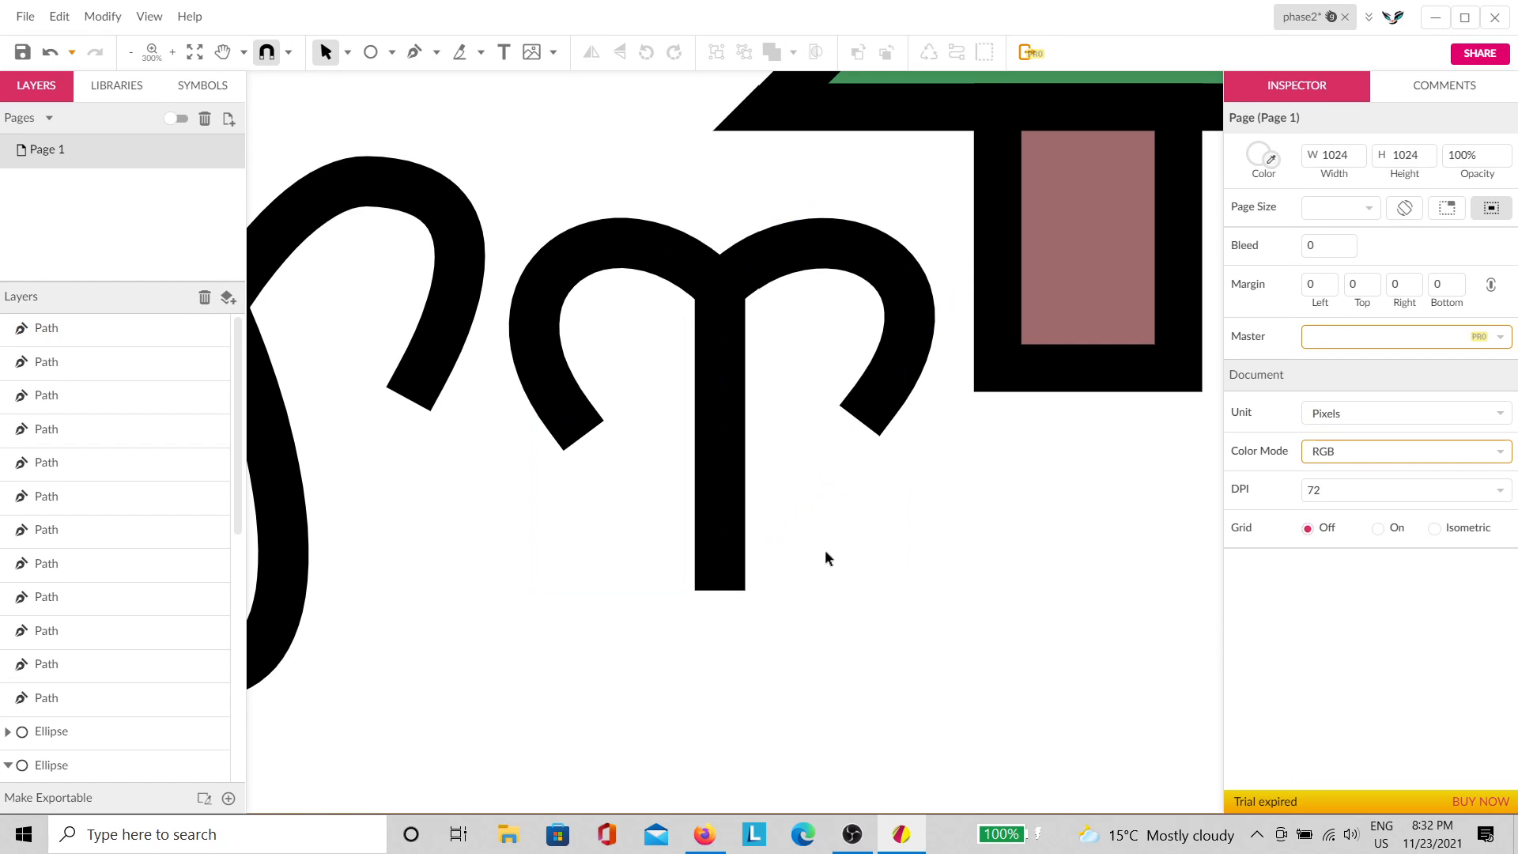
Step: Move the looped ribbon path slightly up, to about X 147, Y 264.7
click(729, 567)
click(1023, 605)
scroll(966, 661, up, 3)
click(830, 496)
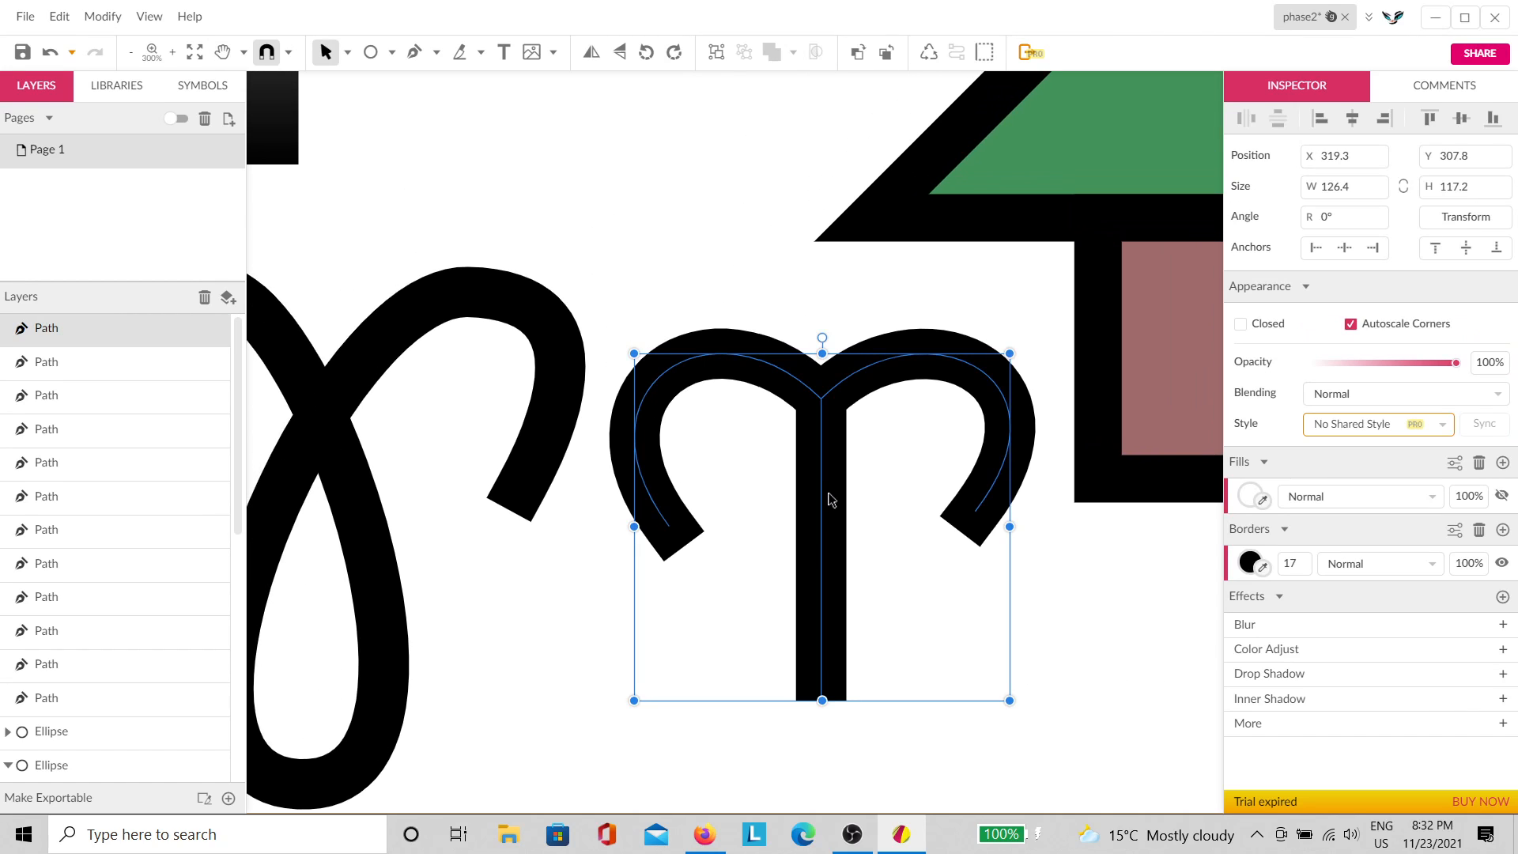
click(593, 581)
key(h)
drag(486, 626, 943, 797)
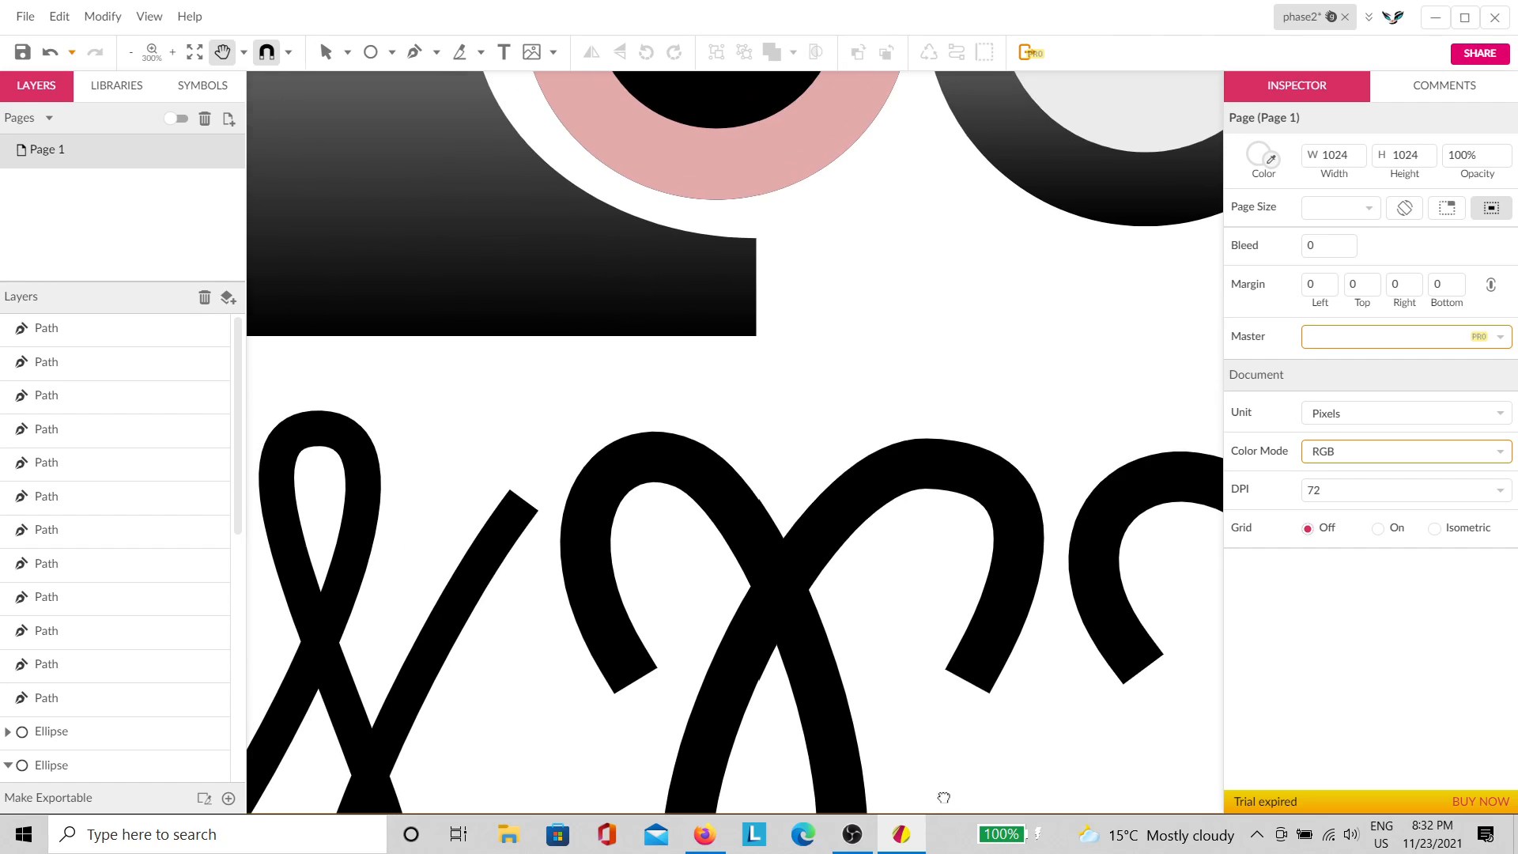
key(v)
click(789, 596)
drag(789, 596, 789, 543)
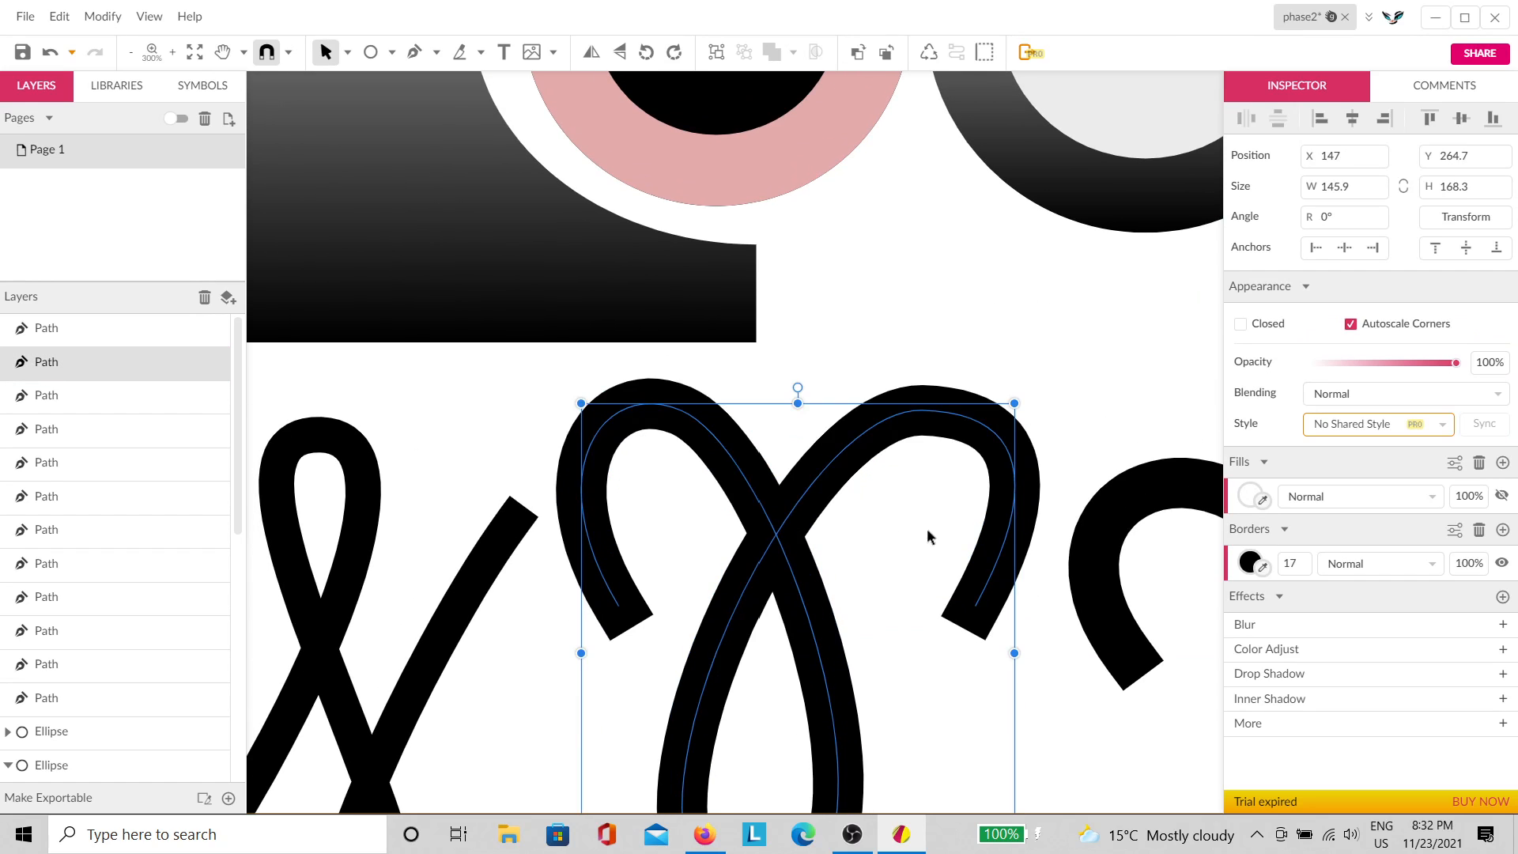
Step: Move the branching two-arch path slightly up and closer to the ribbon path, to about X 315.6, Y 284, and deselect it
click(1009, 582)
scroll(854, 596, right, 5)
click(958, 590)
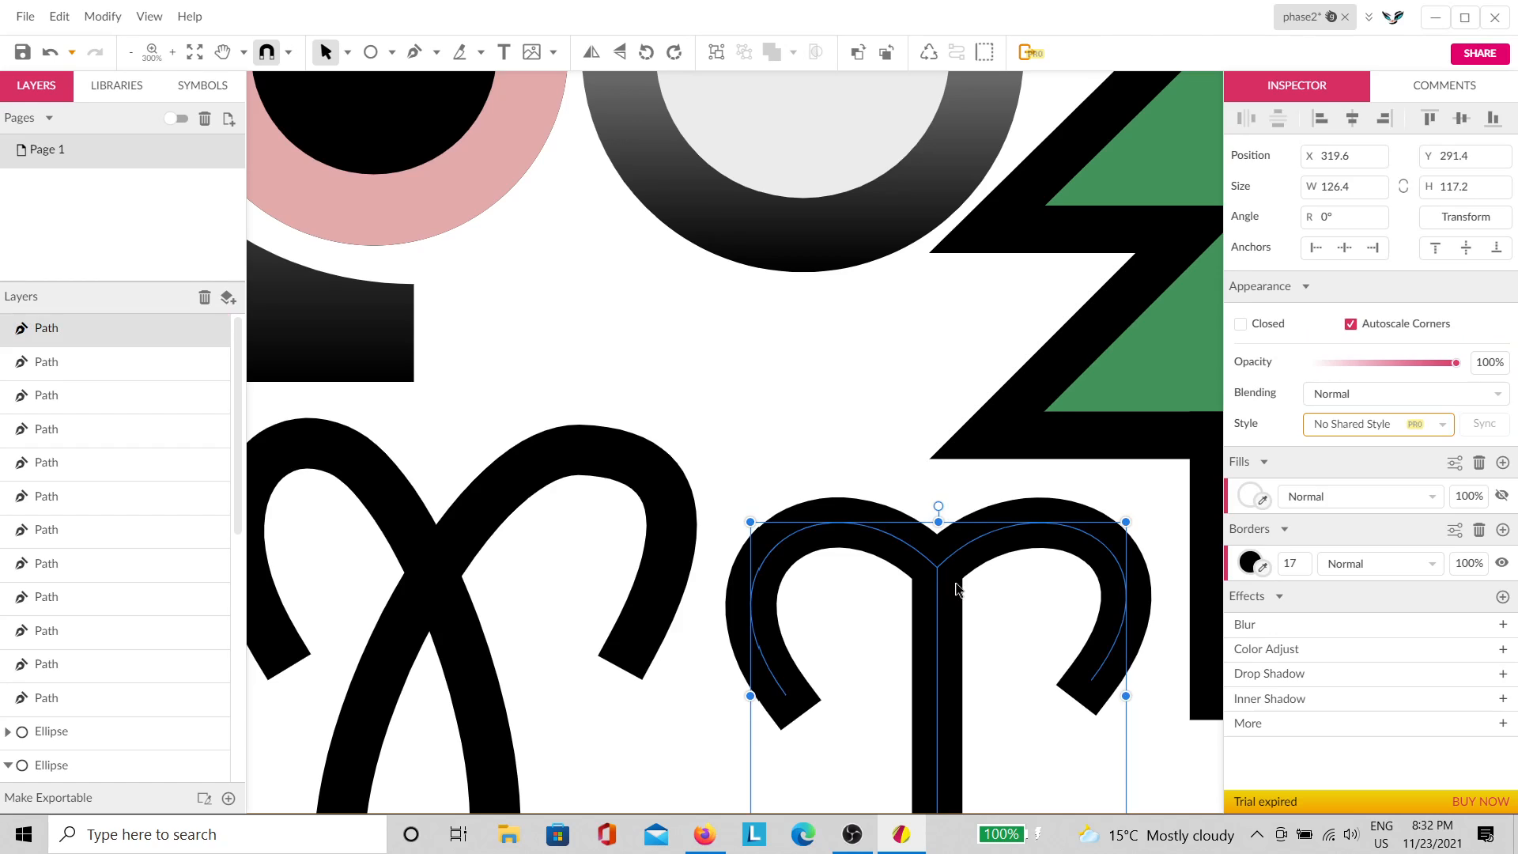
drag(957, 589, 945, 568)
scroll(993, 625, down, 4)
key(h)
drag(993, 627, 485, 640)
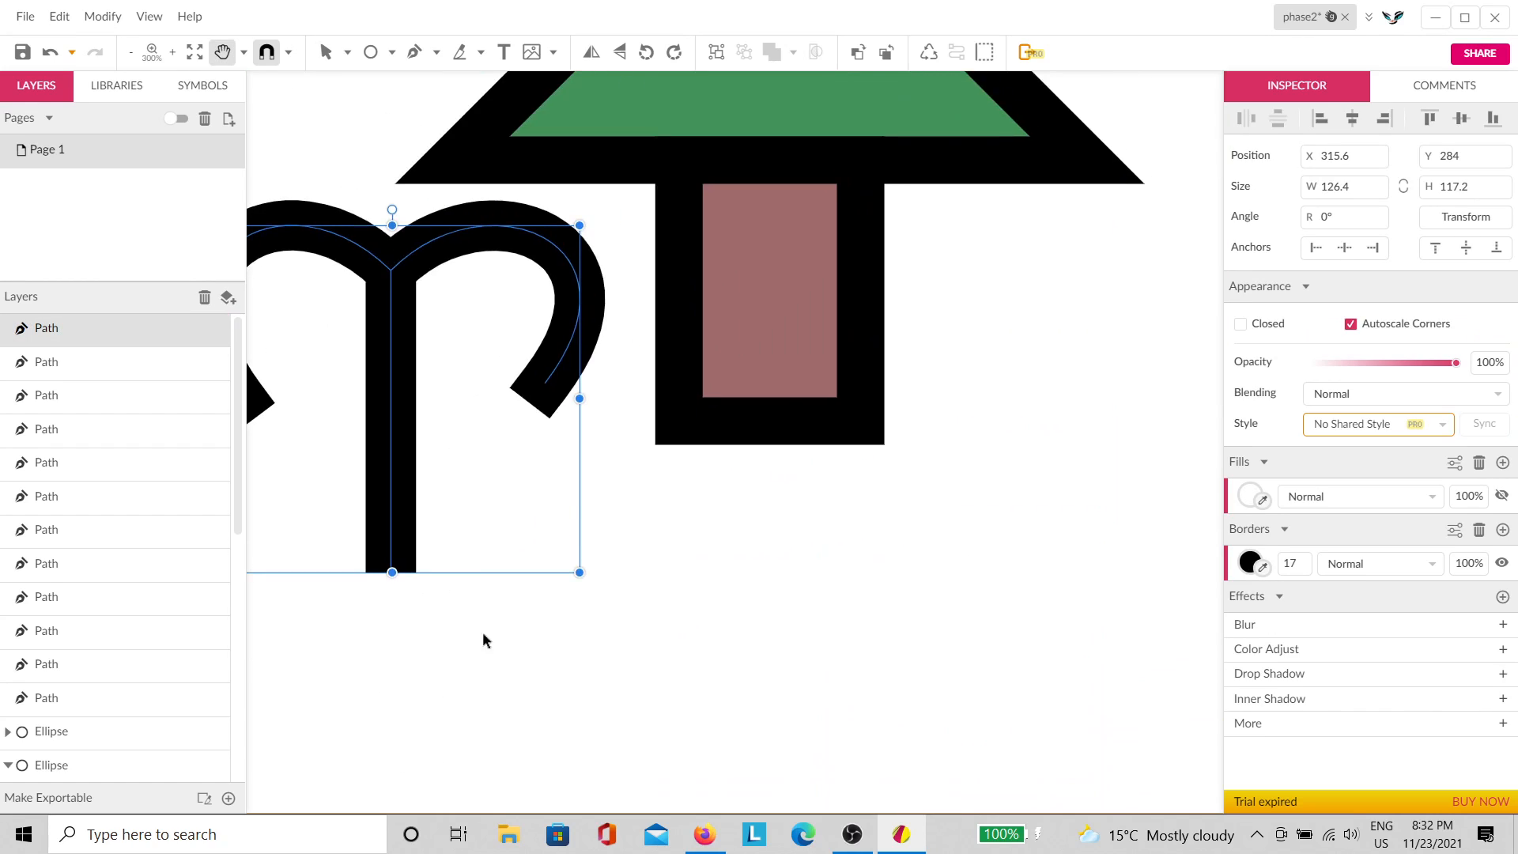
key(v)
scroll(814, 551, down, 2)
click(1163, 510)
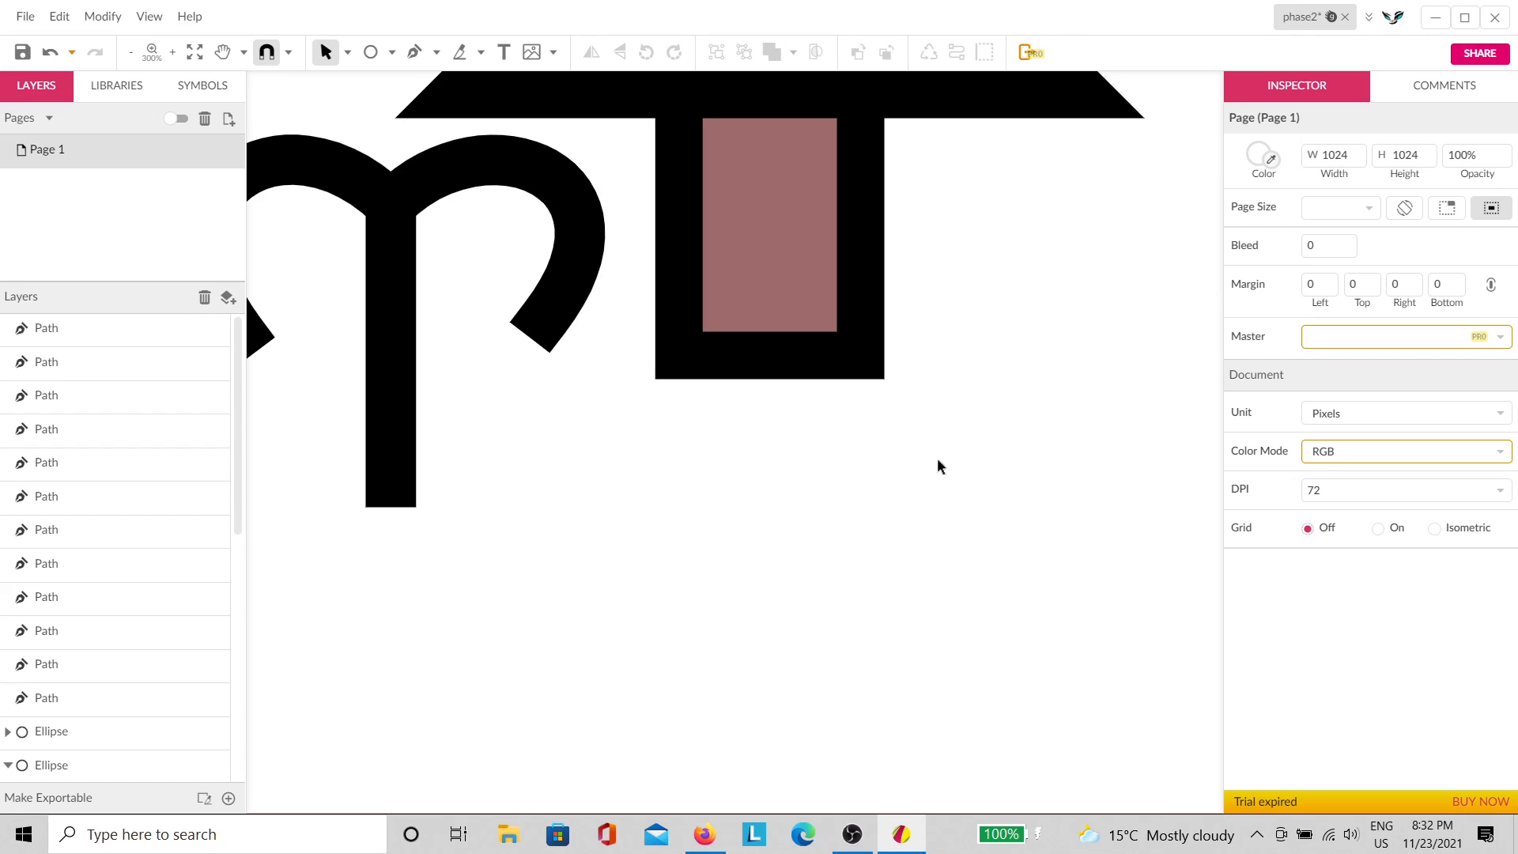
Step: Draw an M-shaped path with a starting hook and two tall arches, about 73 × 93 px, on the free side of the tree trunk
key(alt+Tab)
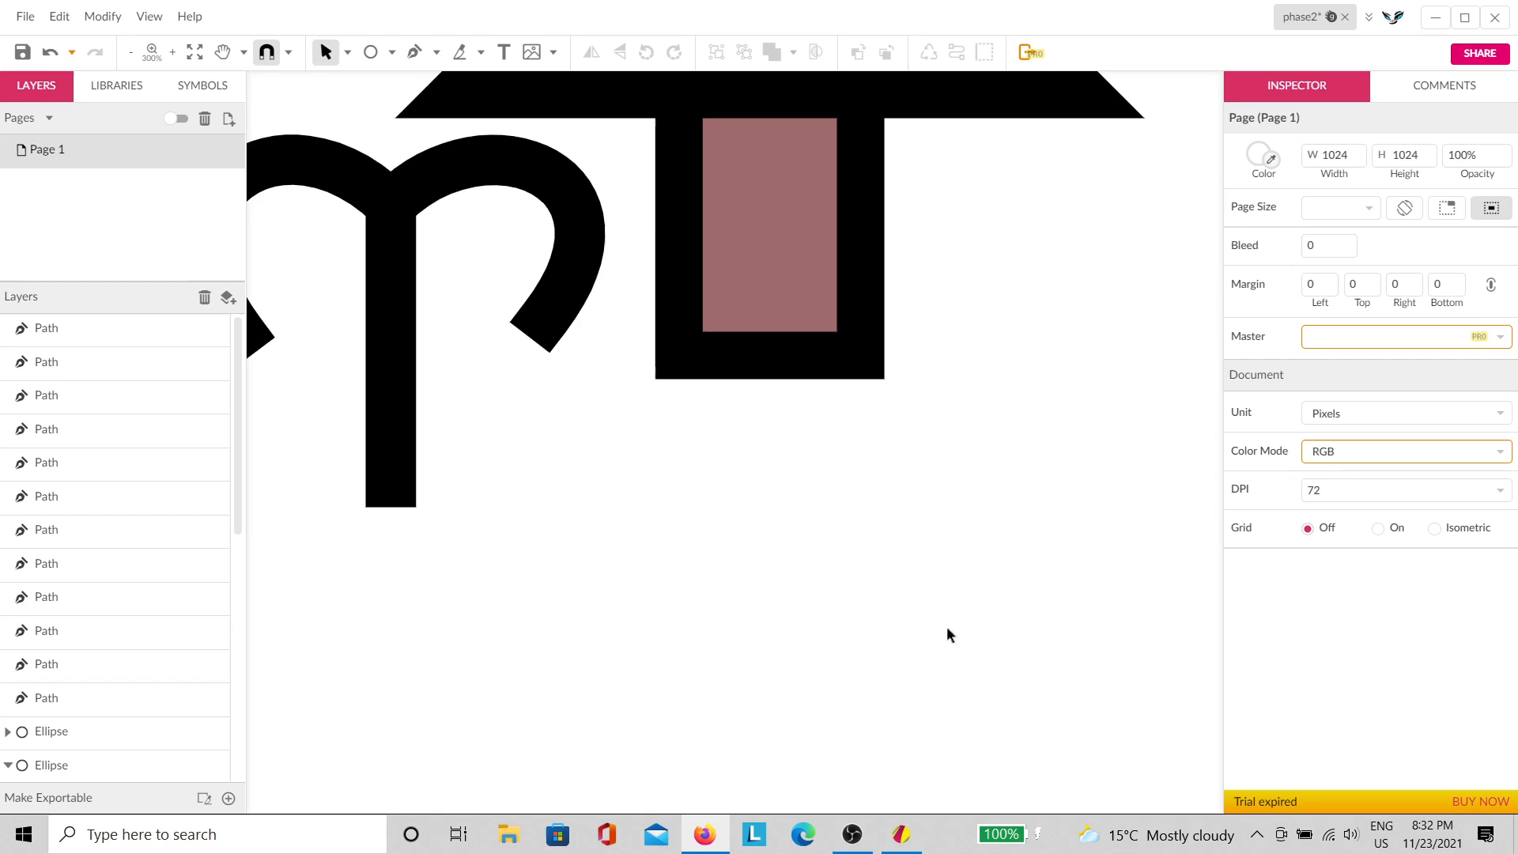
drag(949, 461, 709, 509)
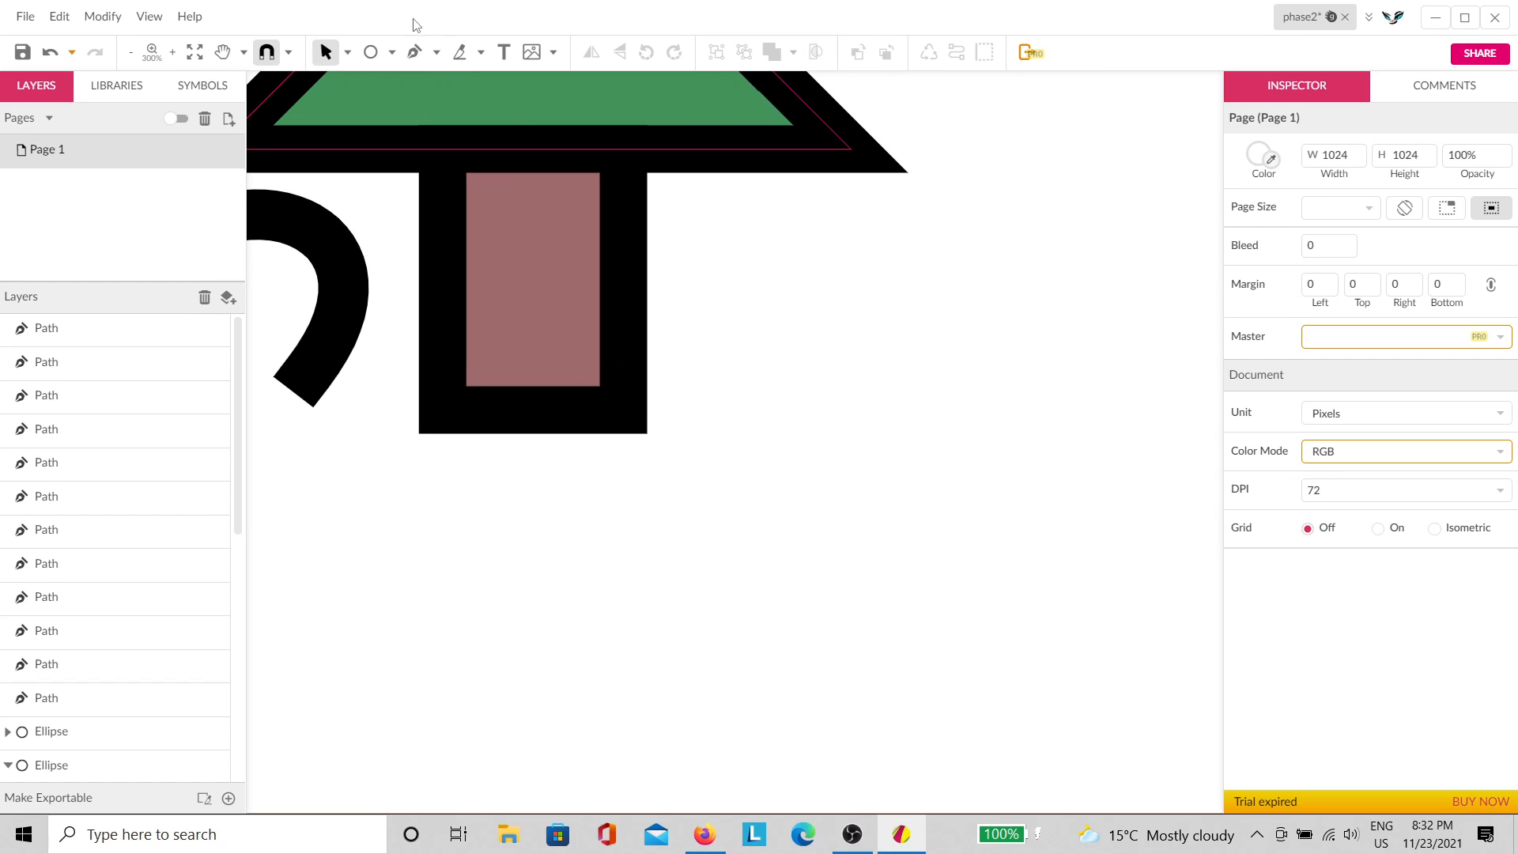
click(415, 52)
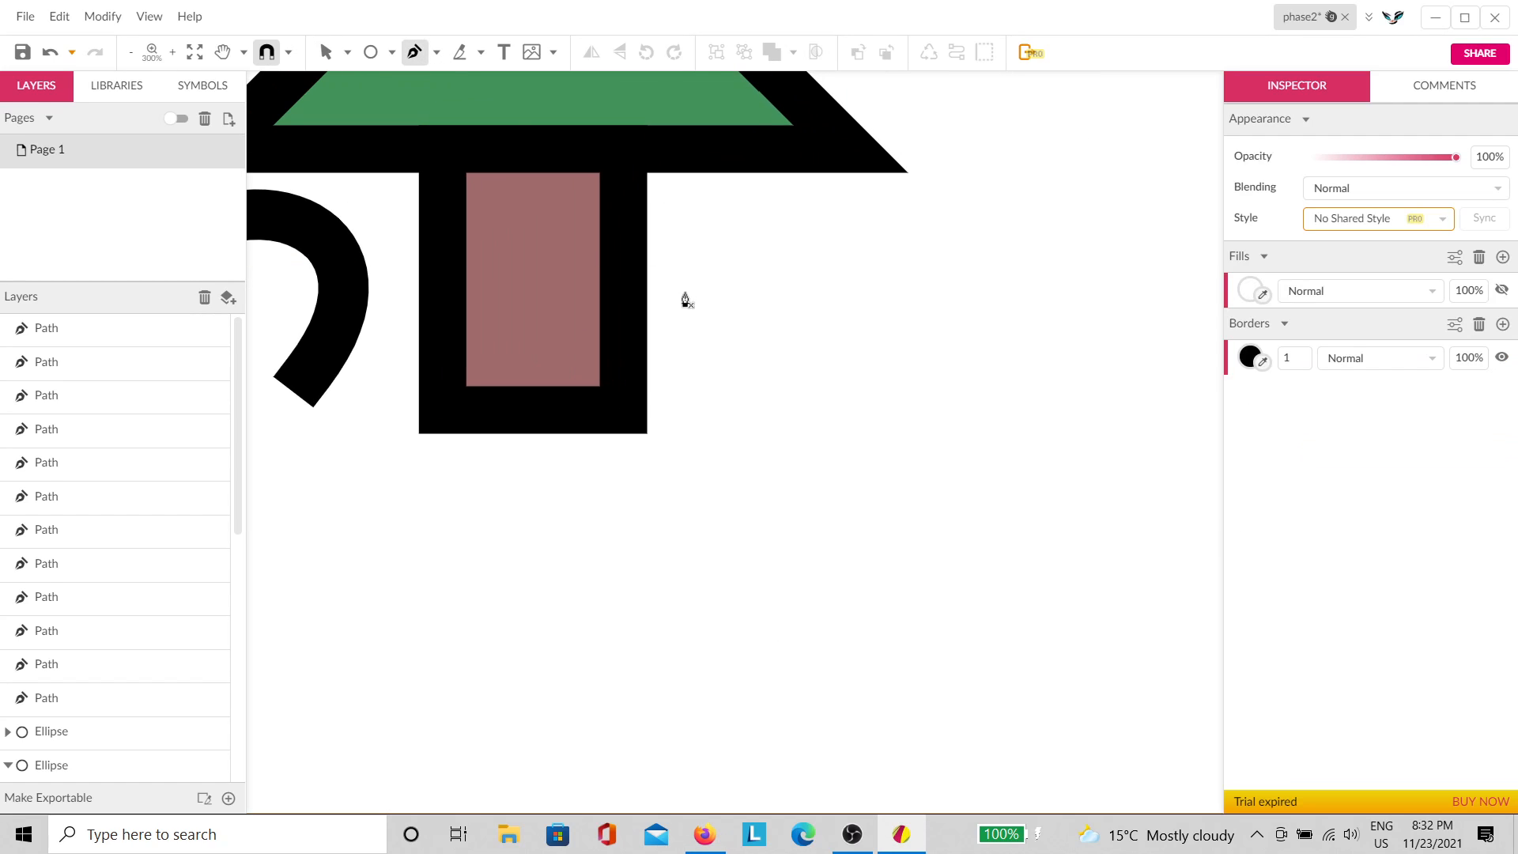
drag(683, 291, 718, 241)
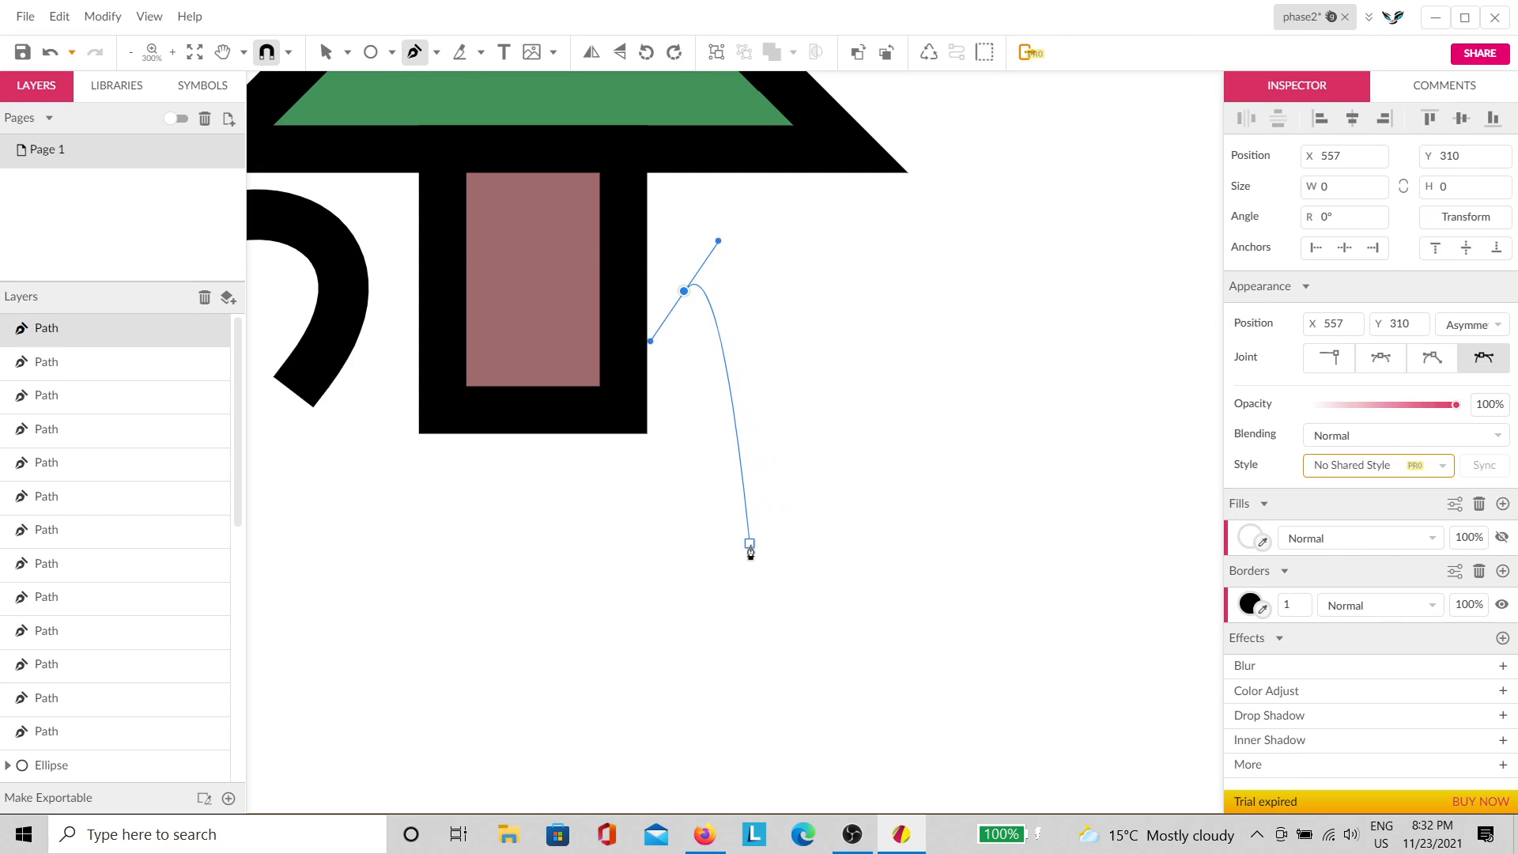
mouse_move(749, 545)
mouse_down()
mouse_move(766, 767)
mouse_move(748, 781)
mouse_move(753, 760)
mouse_move(837, 709)
mouse_move(859, 303)
mouse_move(757, 190)
mouse_up()
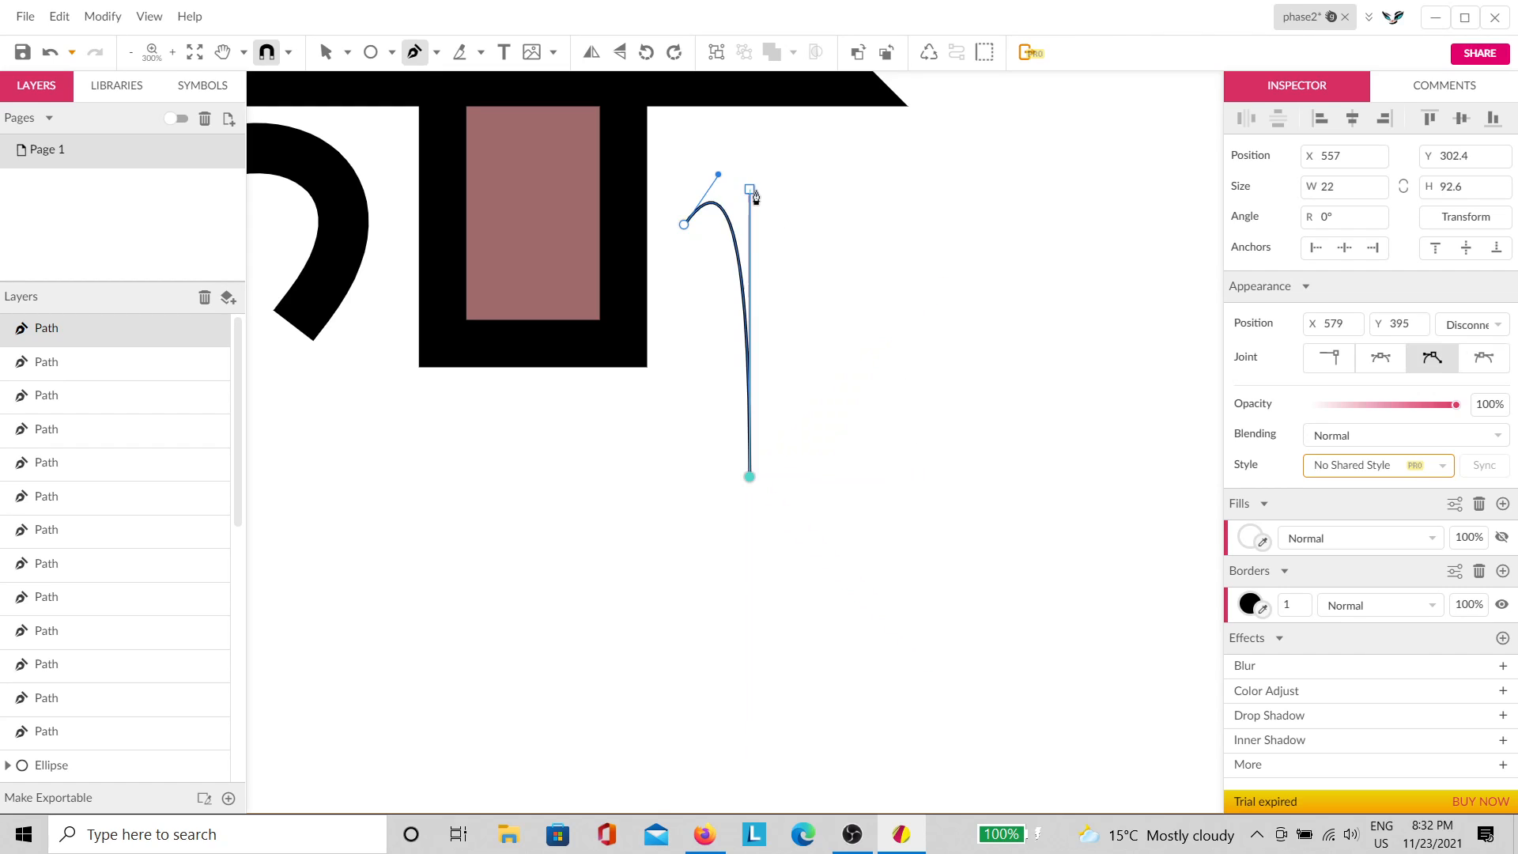
click(824, 477)
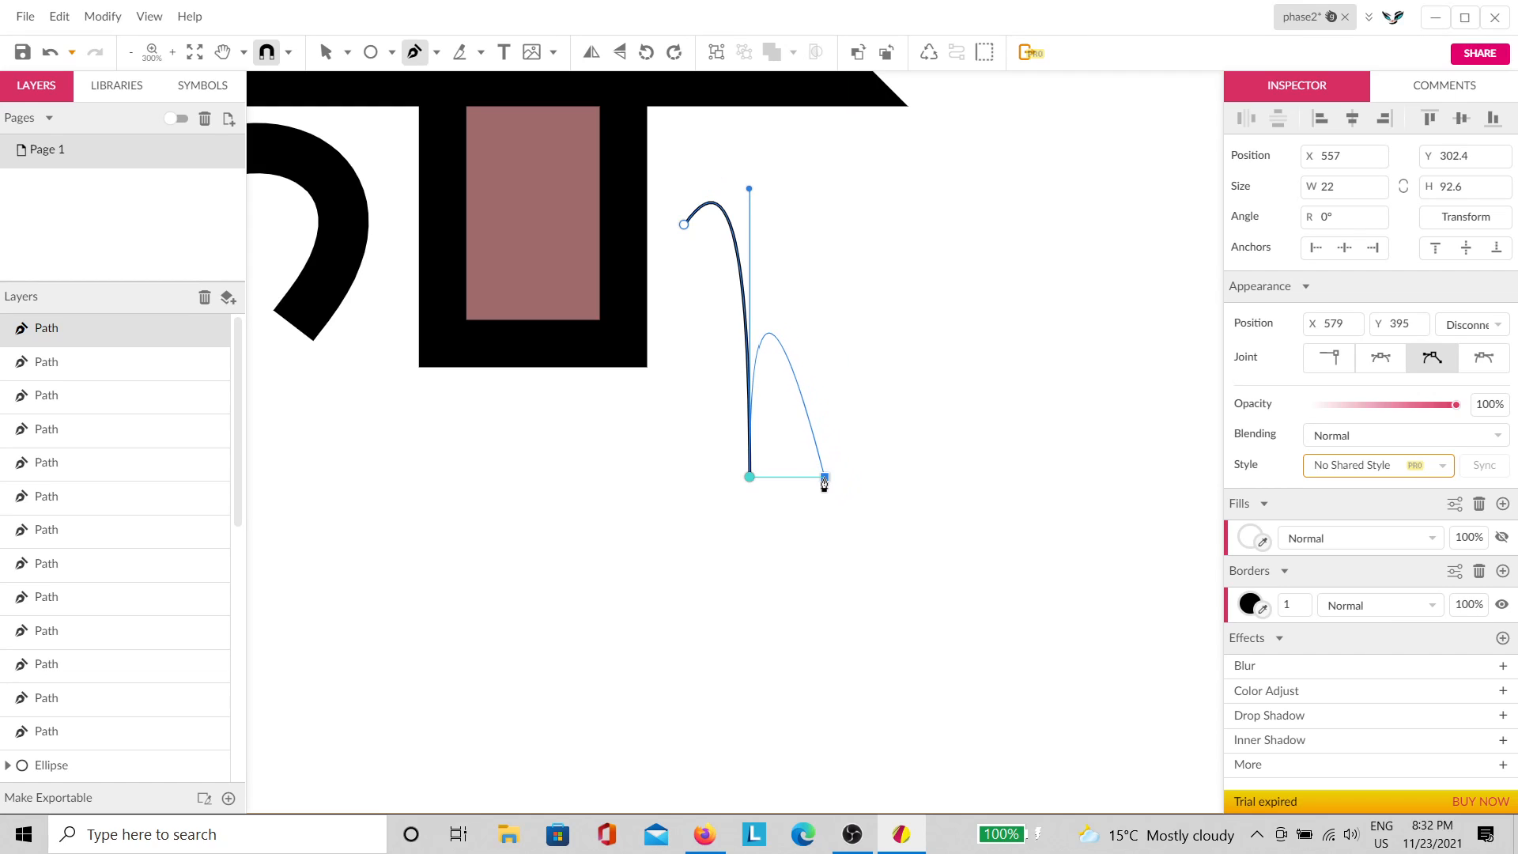
drag(824, 478, 840, 758)
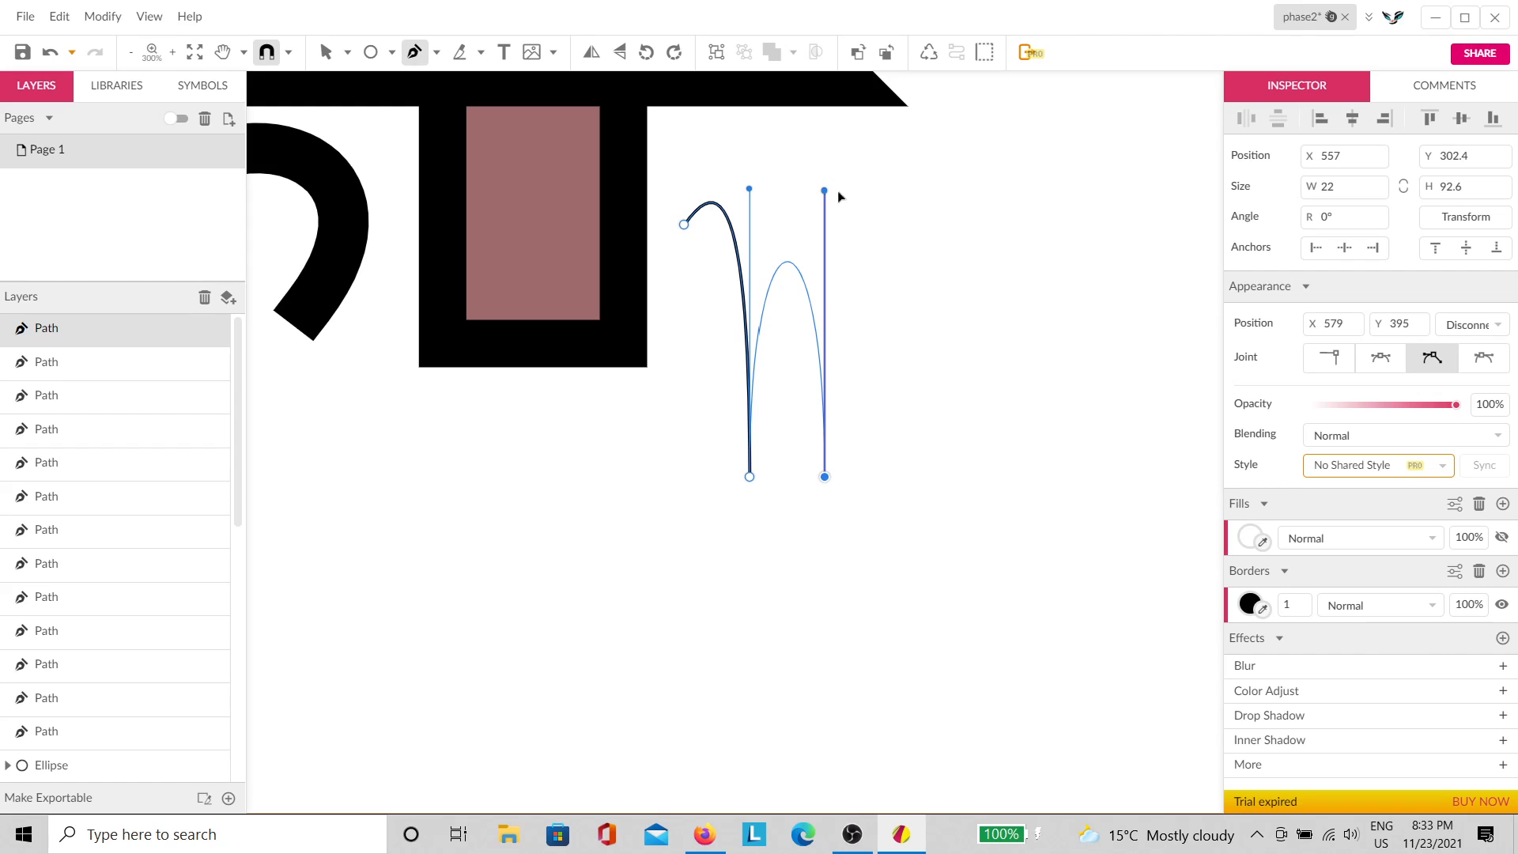
click(884, 478)
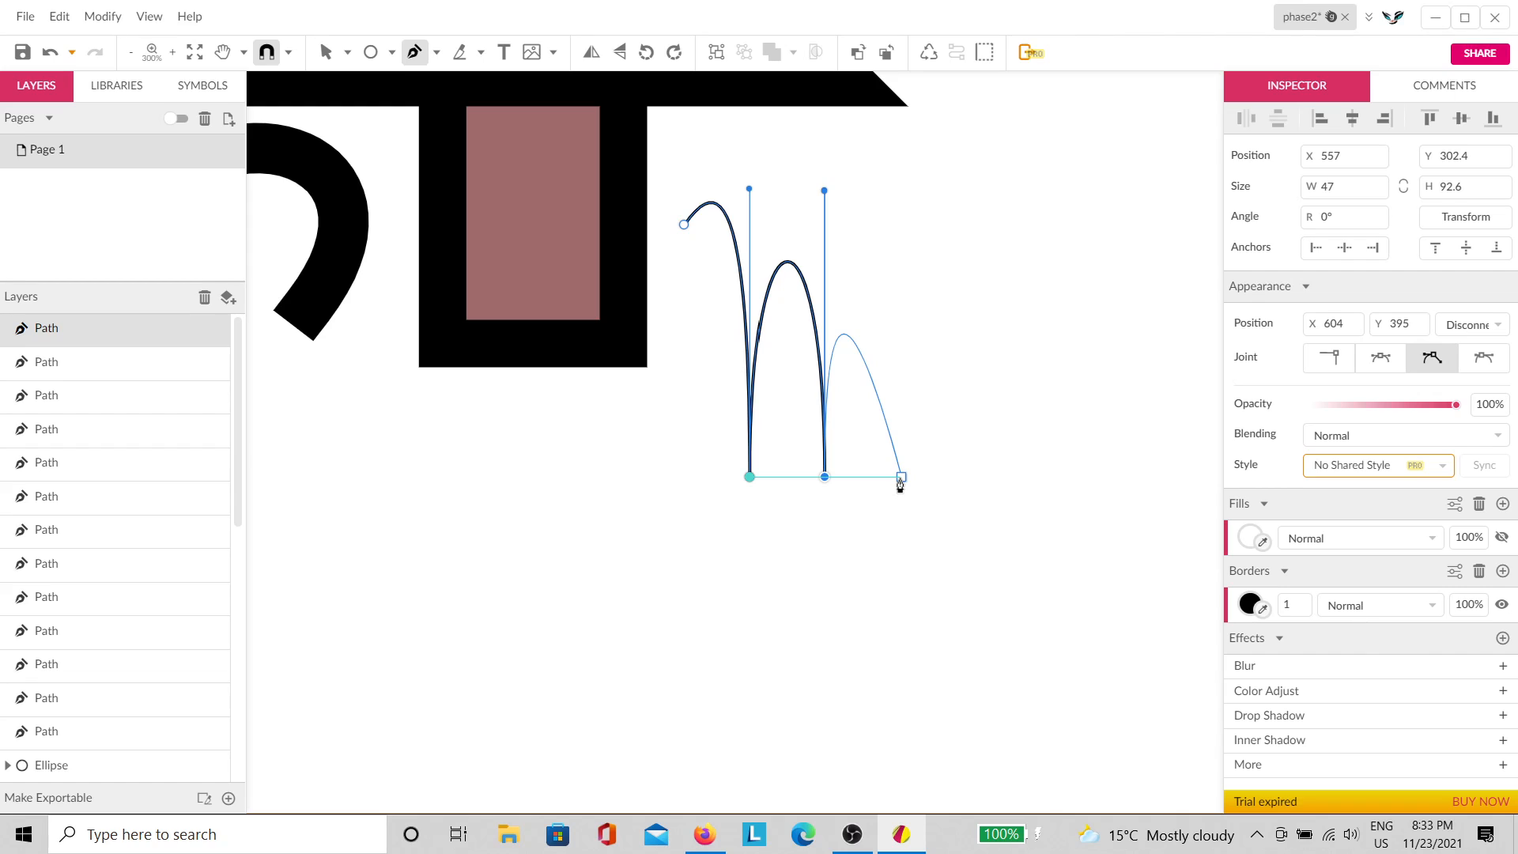
drag(900, 478, 900, 711)
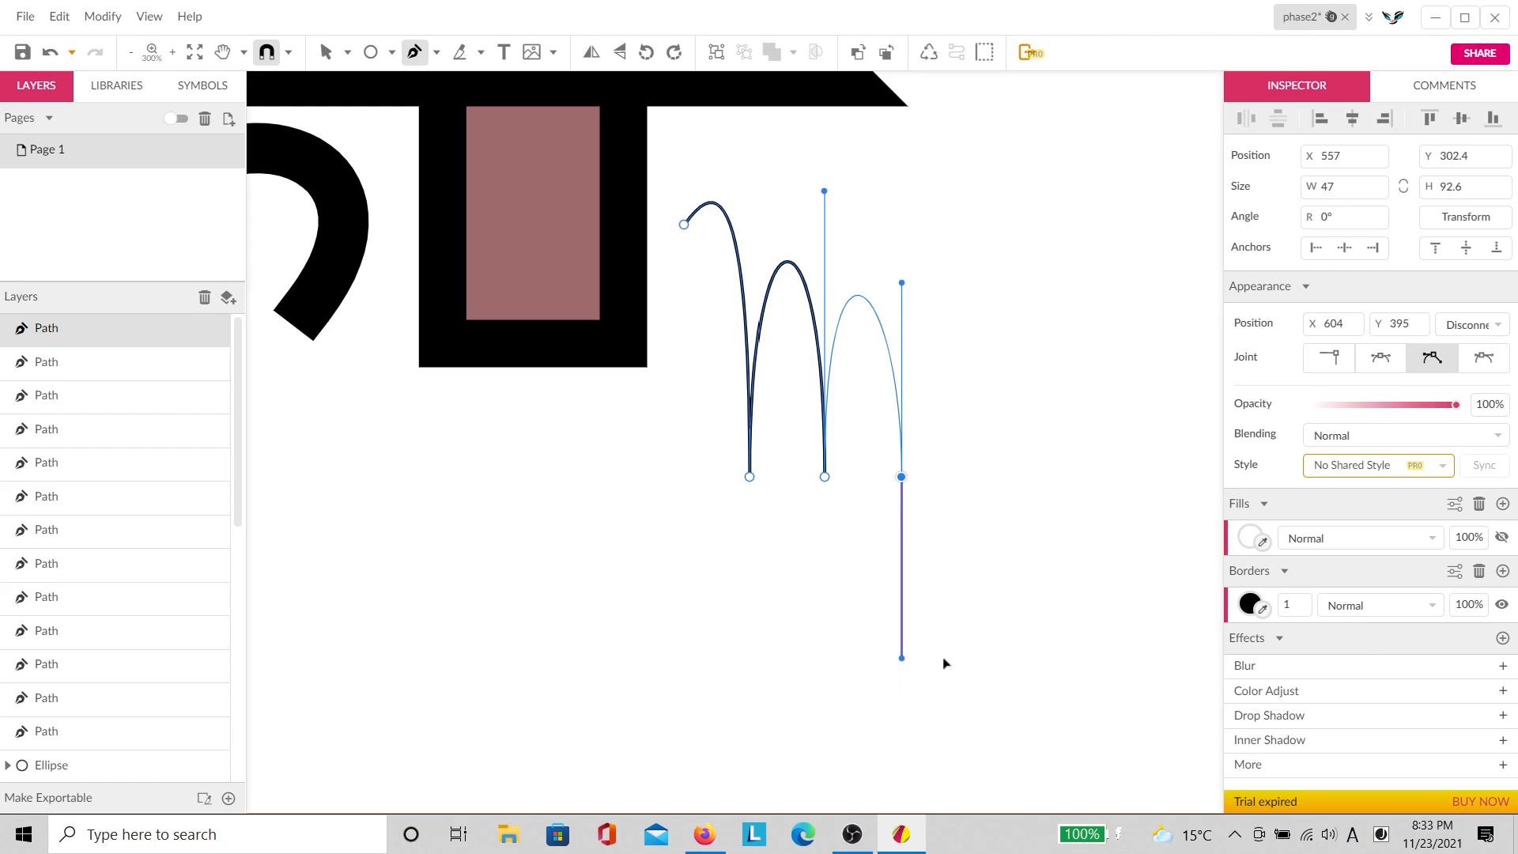
drag(943, 663, 904, 741)
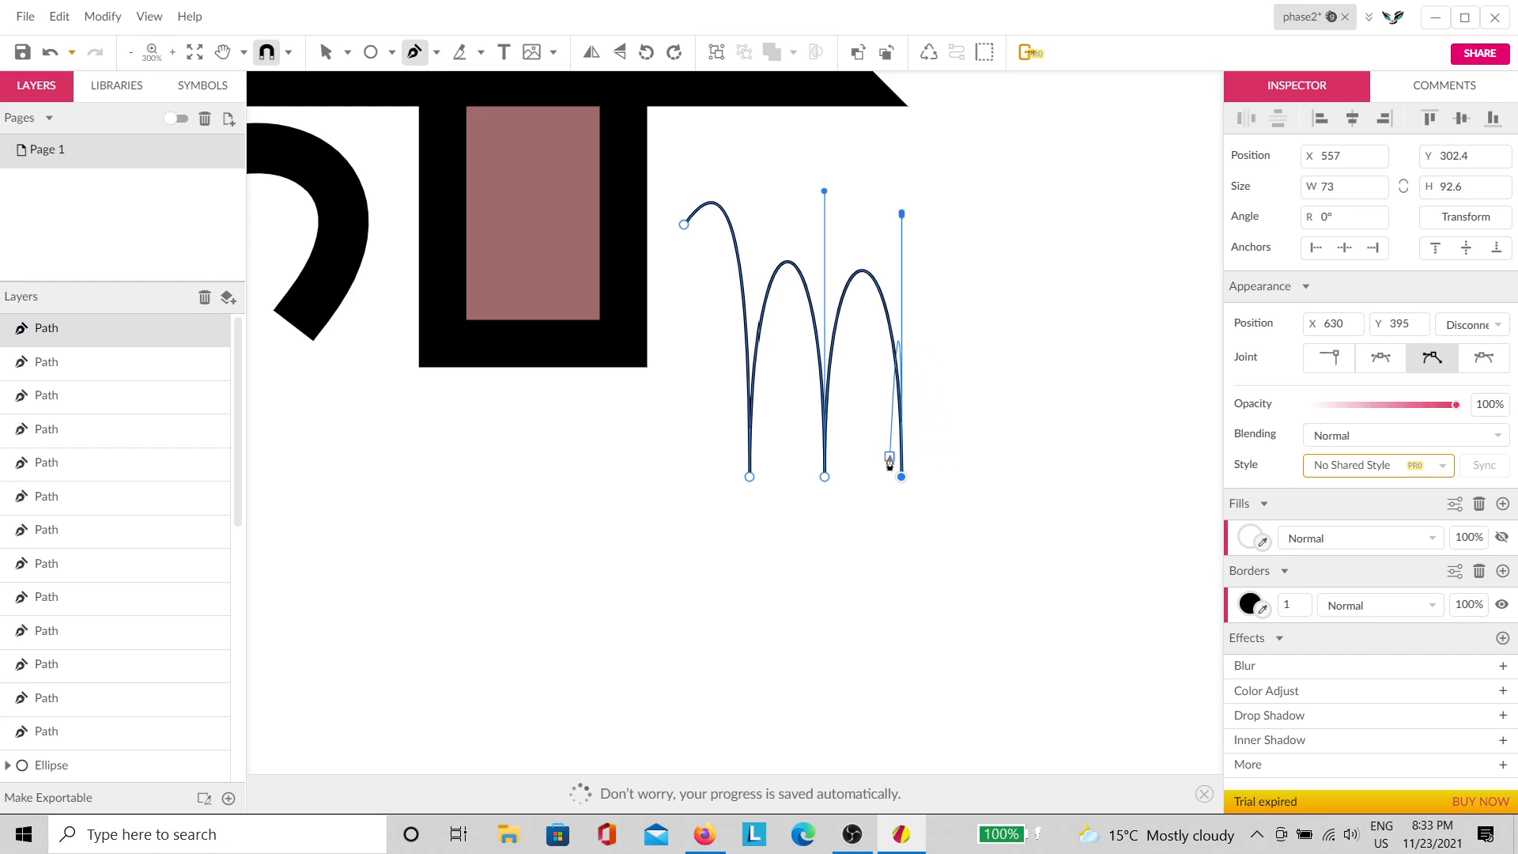
Step: Complete the M-shaped path with a crossing loop and curled tail, about 87 × 109 px overall, and set its border width to 6
drag(890, 457, 778, 532)
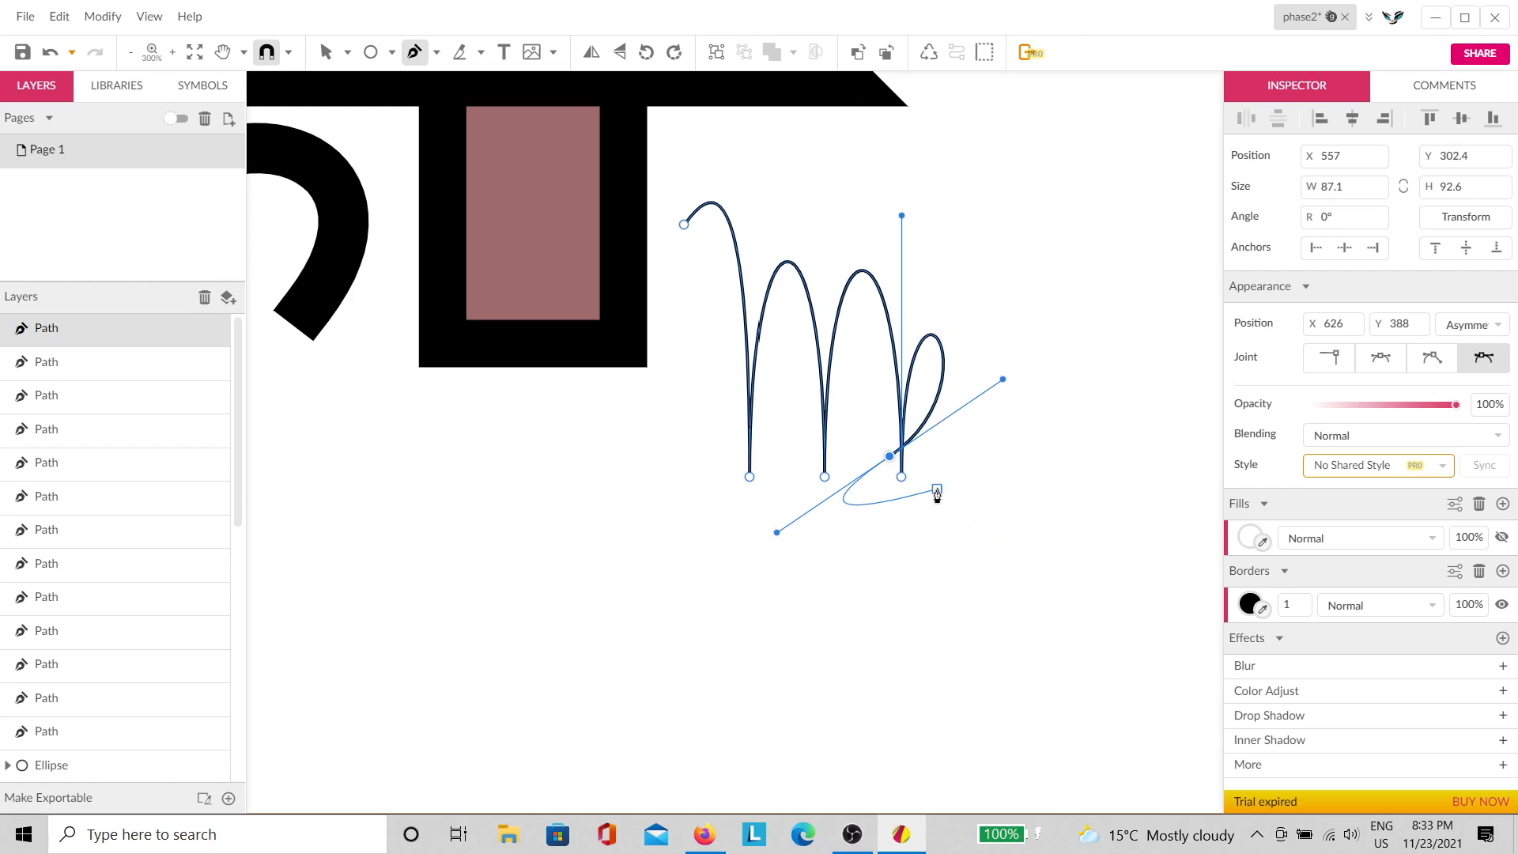
drag(925, 488, 865, 430)
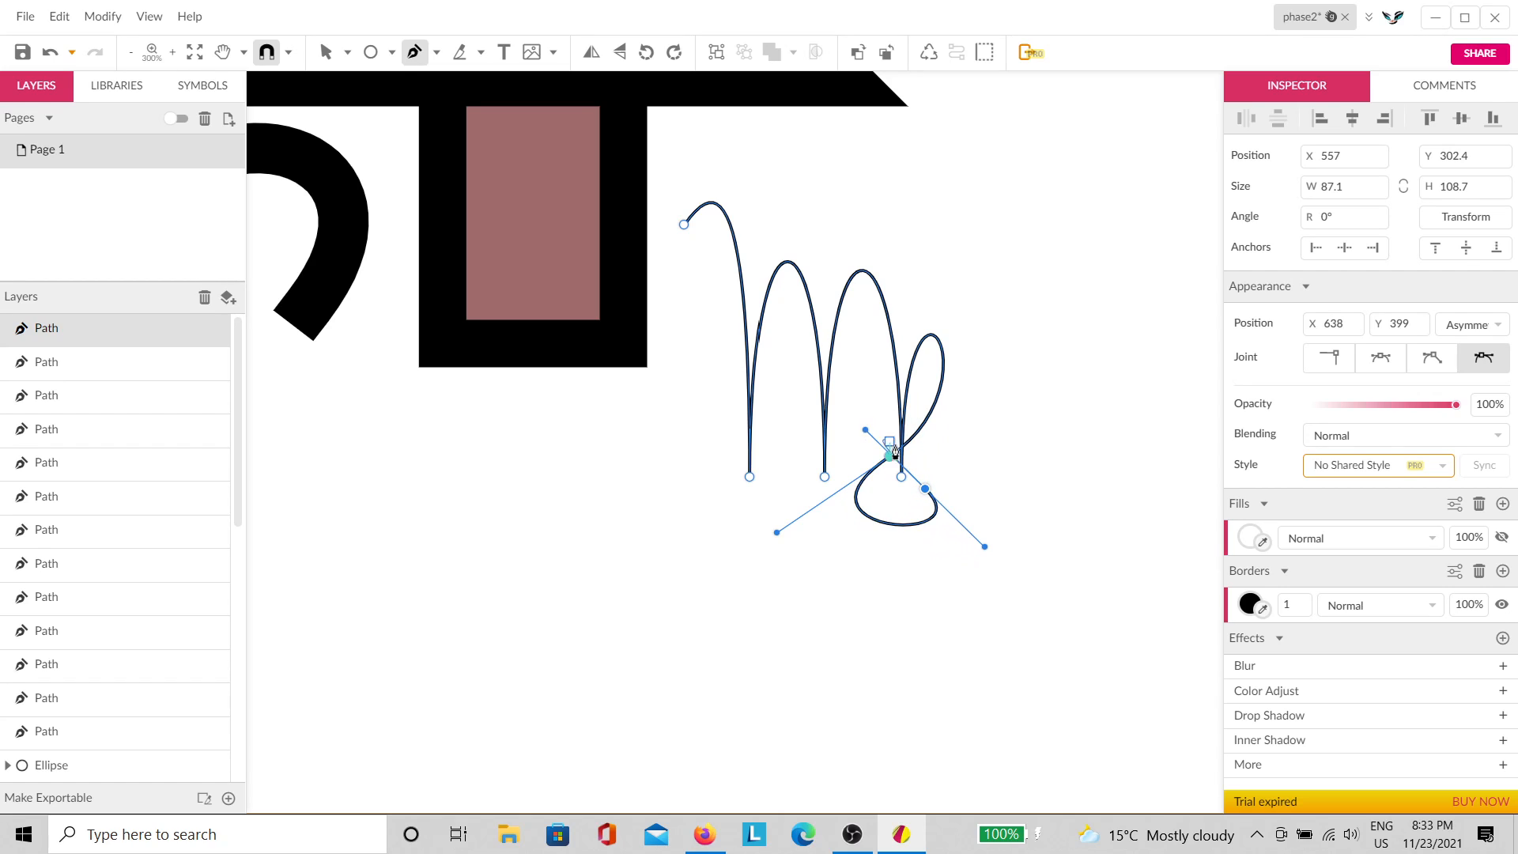
drag(1298, 604, 1290, 598)
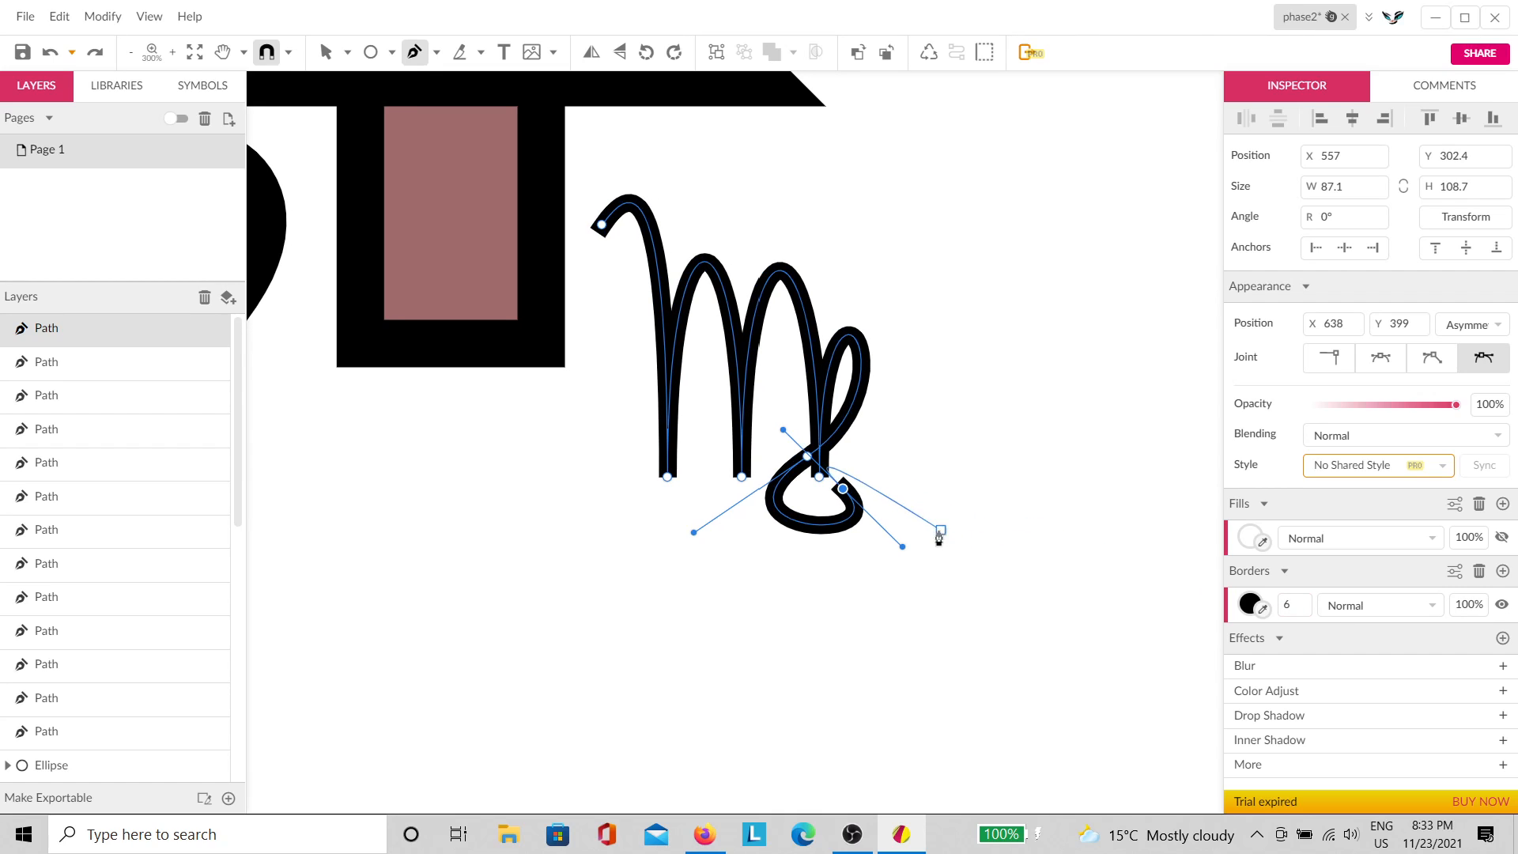
key(Escape)
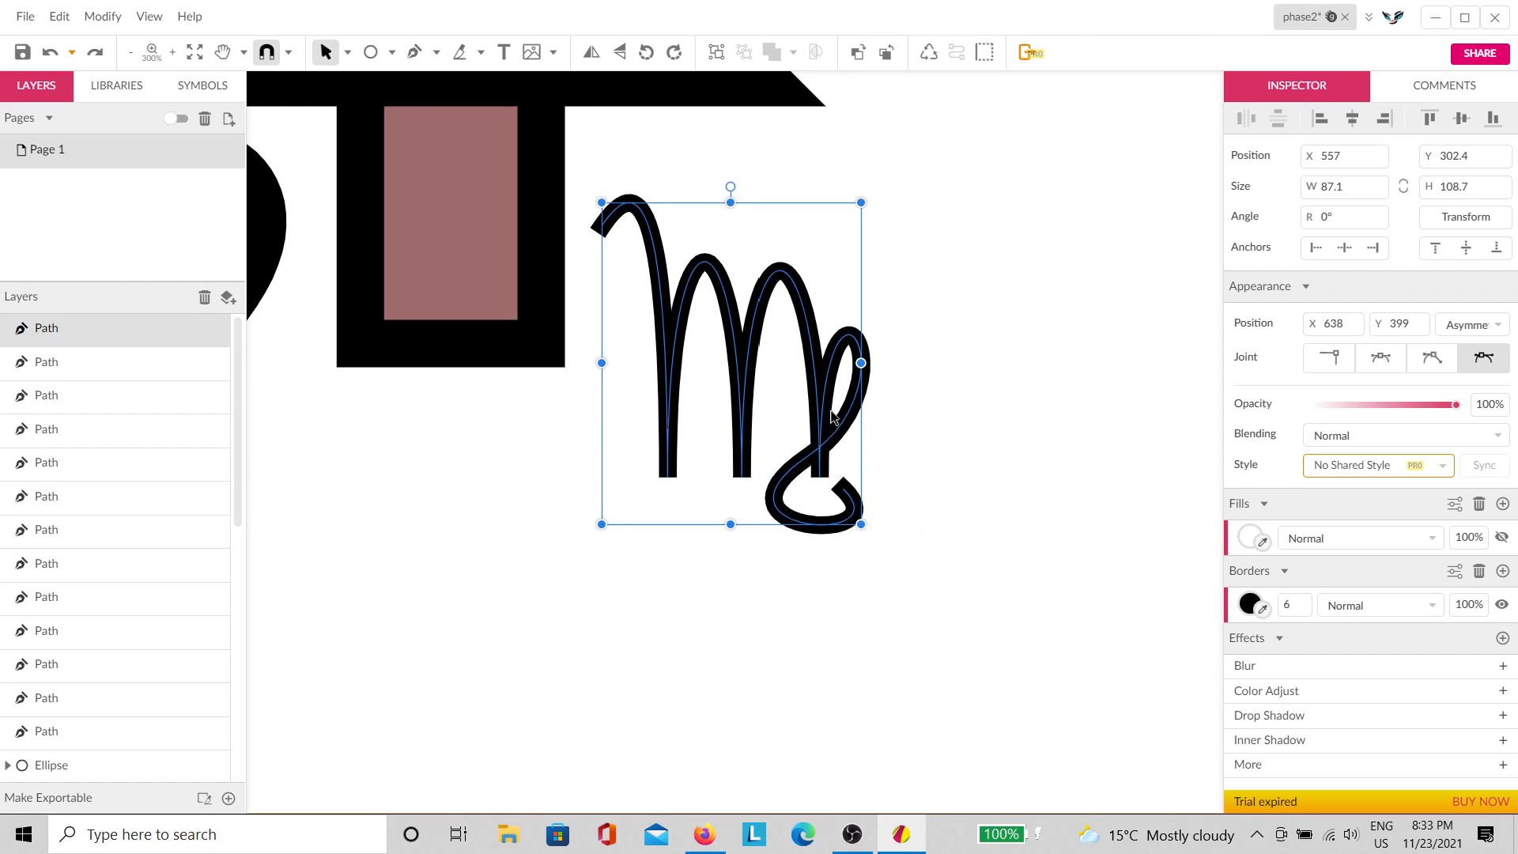
click(979, 520)
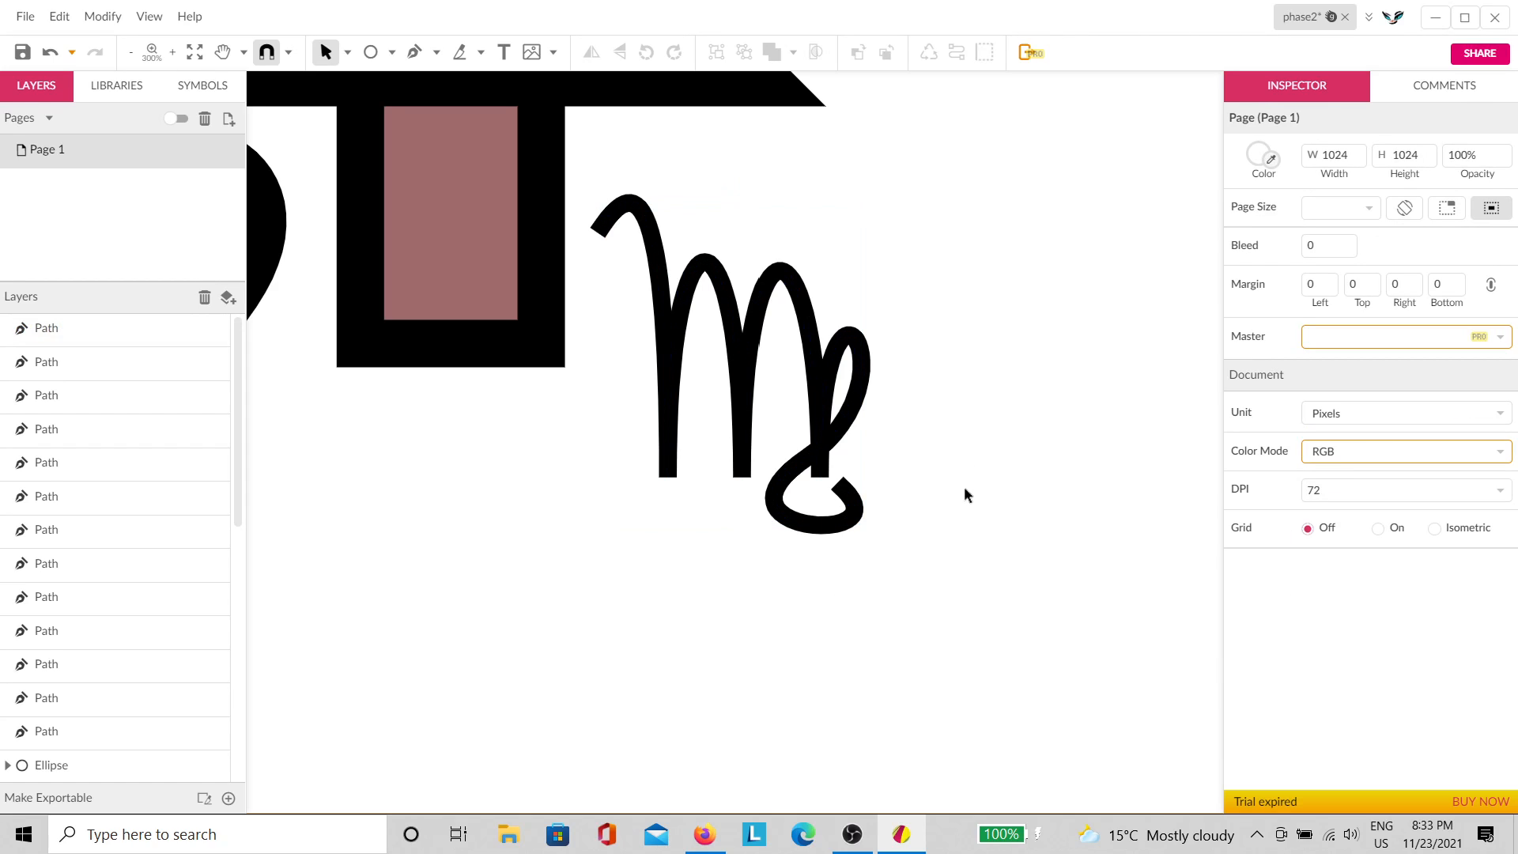
Step: Examine the stem ends of the M-shaped path and compare them with the stem of the branching two-arch path
scroll(734, 507, up, 5)
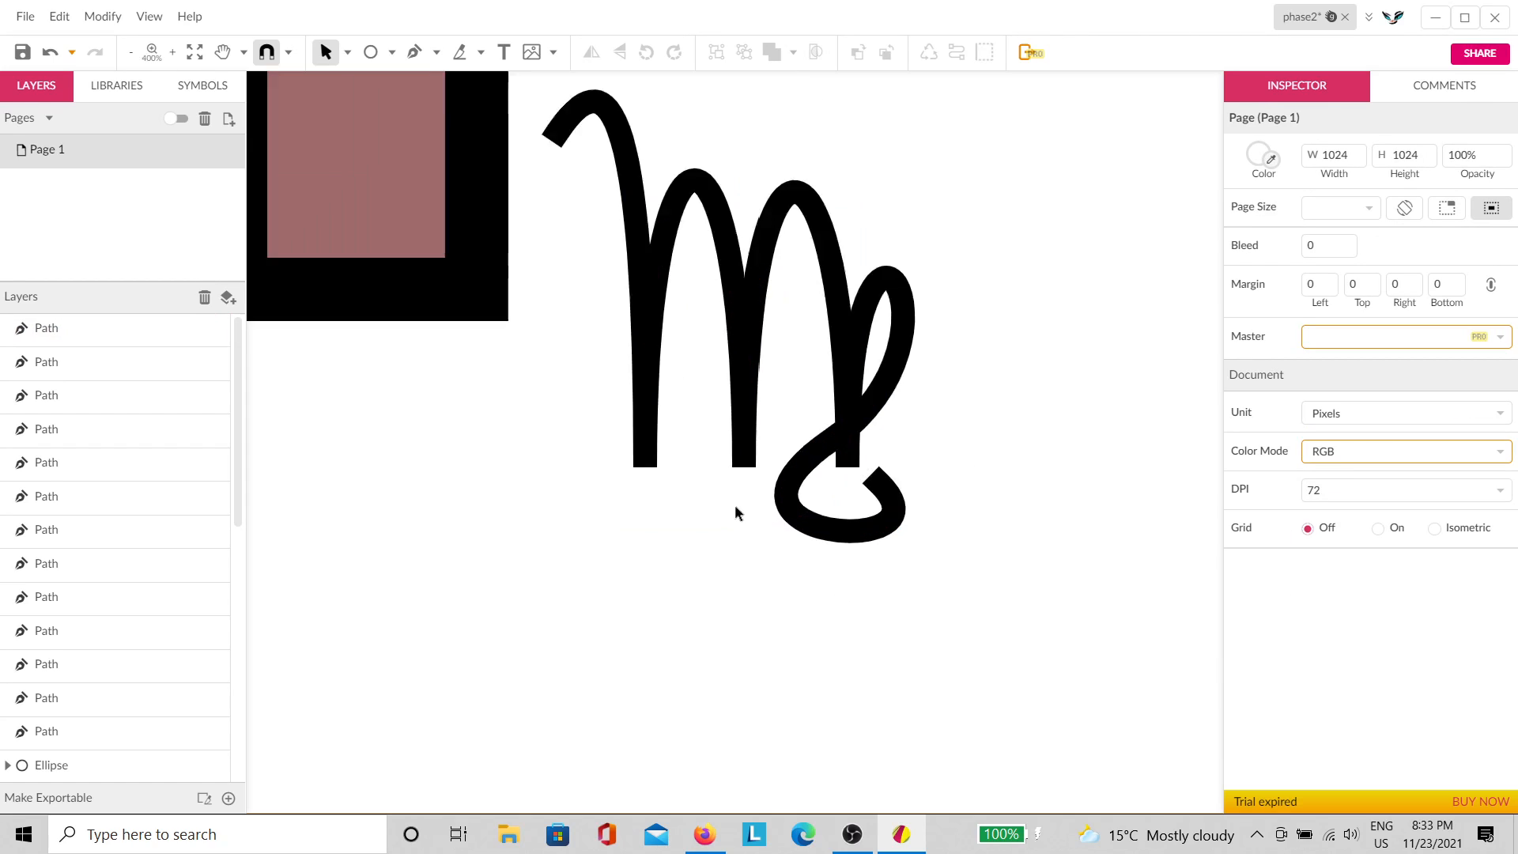
scroll(522, 514, down, 6)
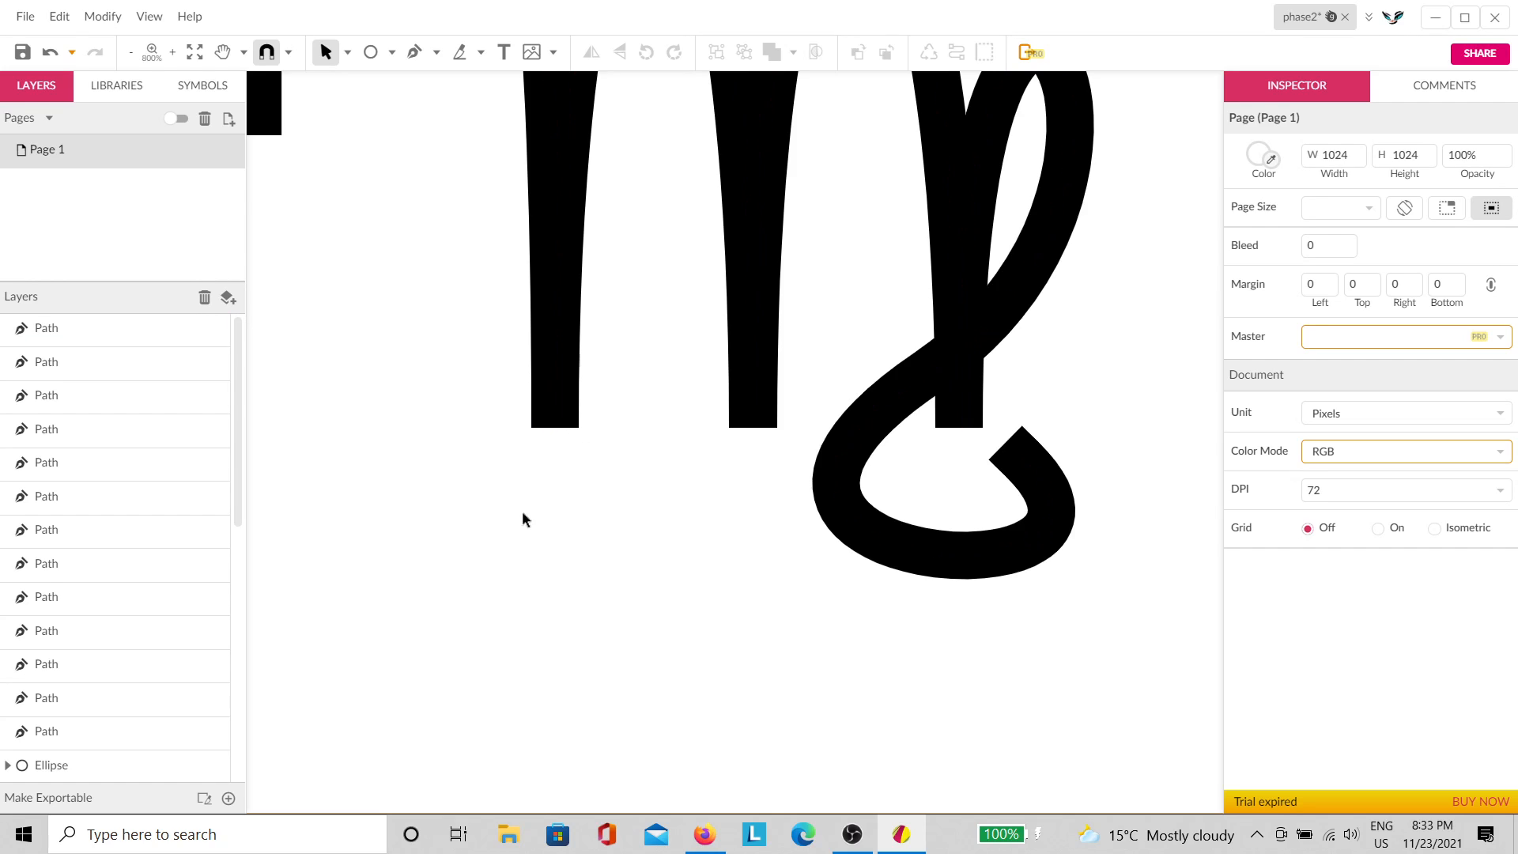
key(space)
drag(532, 508, 758, 564)
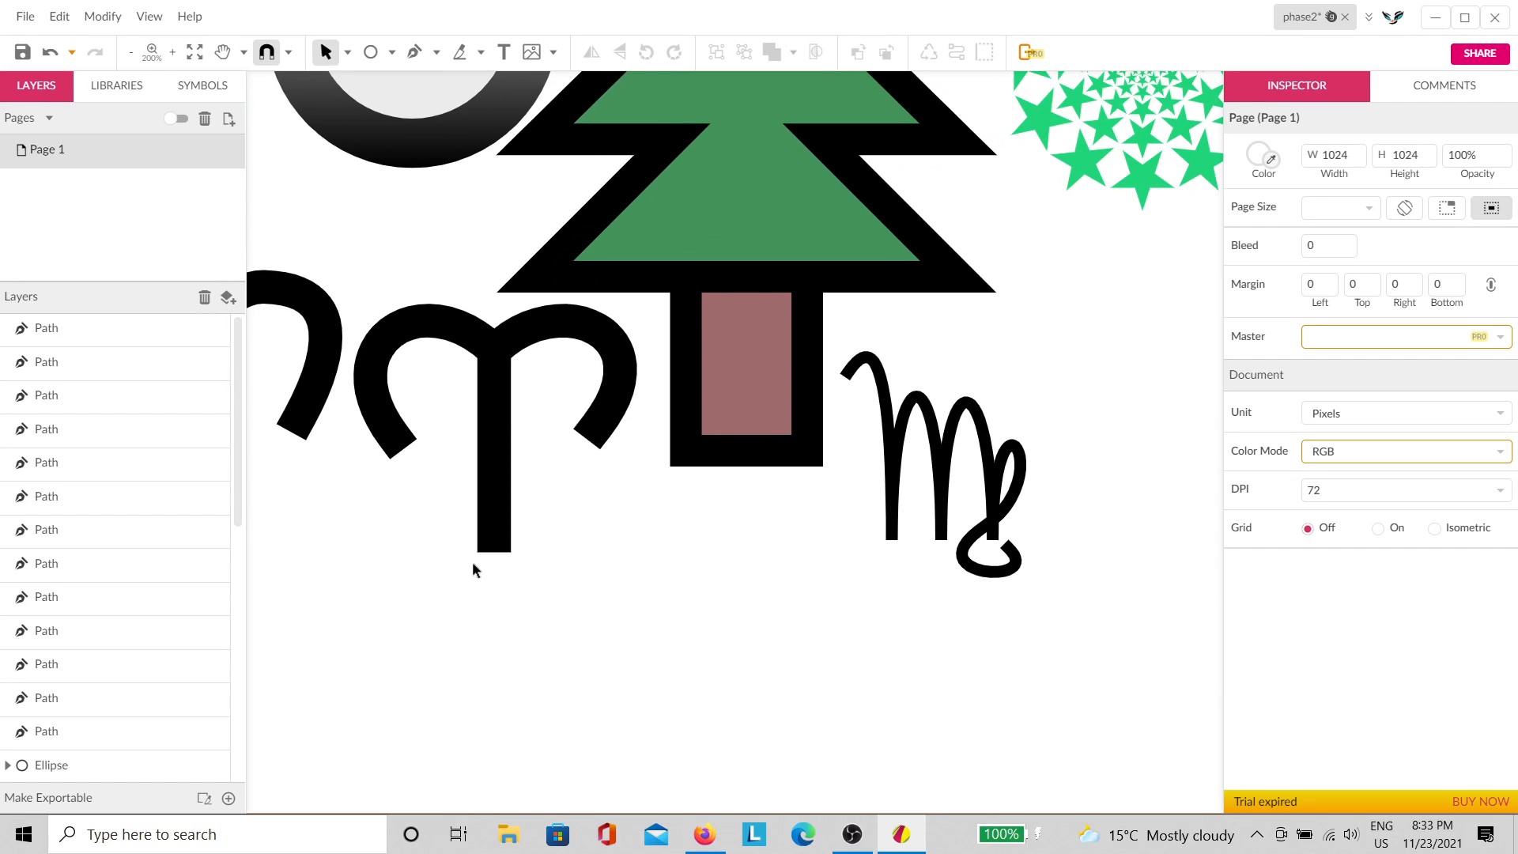
scroll(473, 564, up, 5)
click(519, 502)
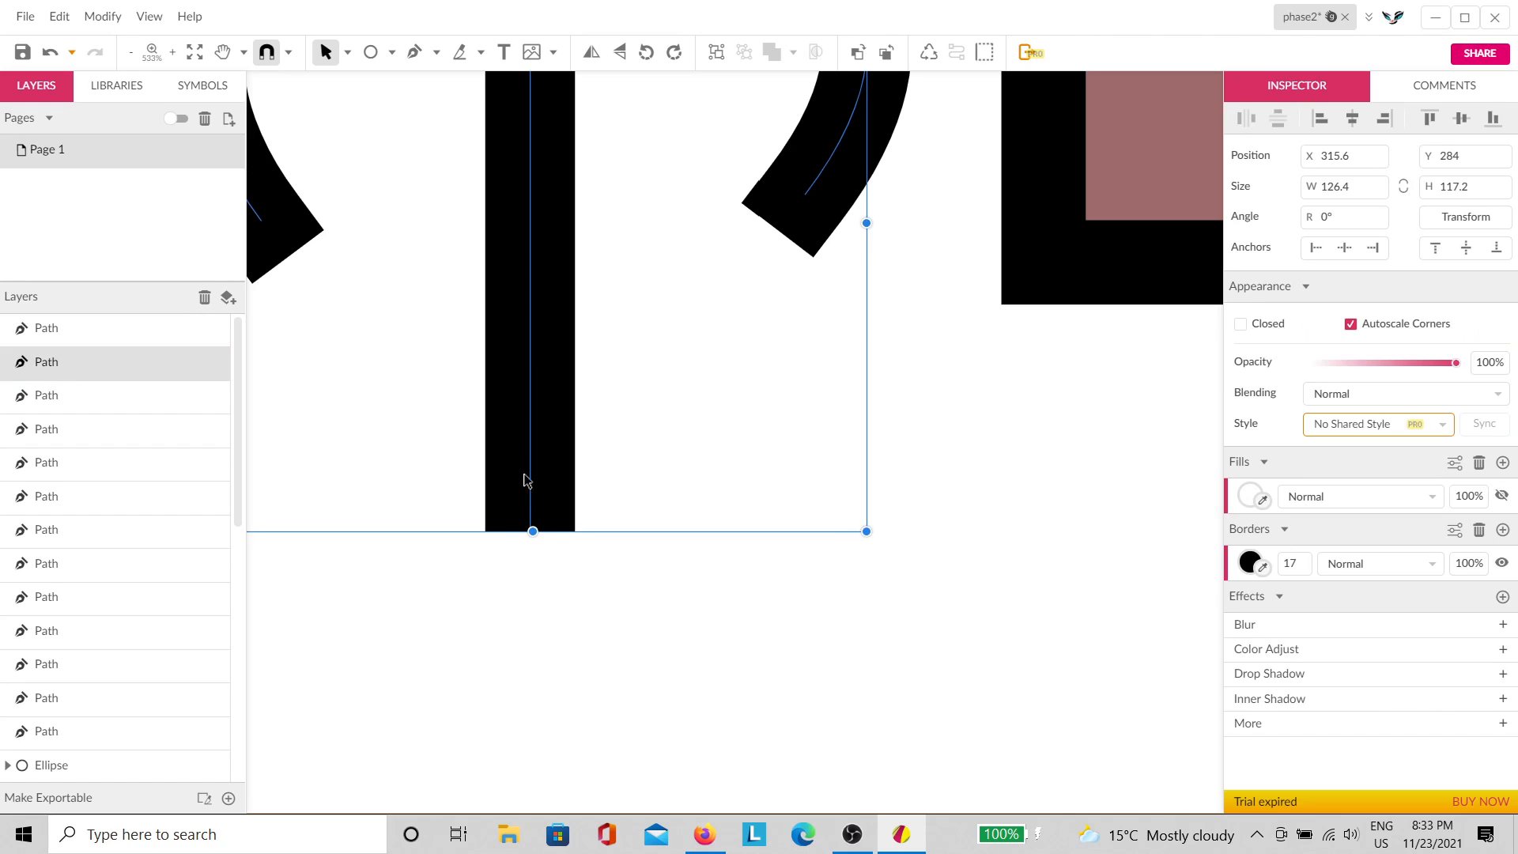
scroll(569, 393, down, 5)
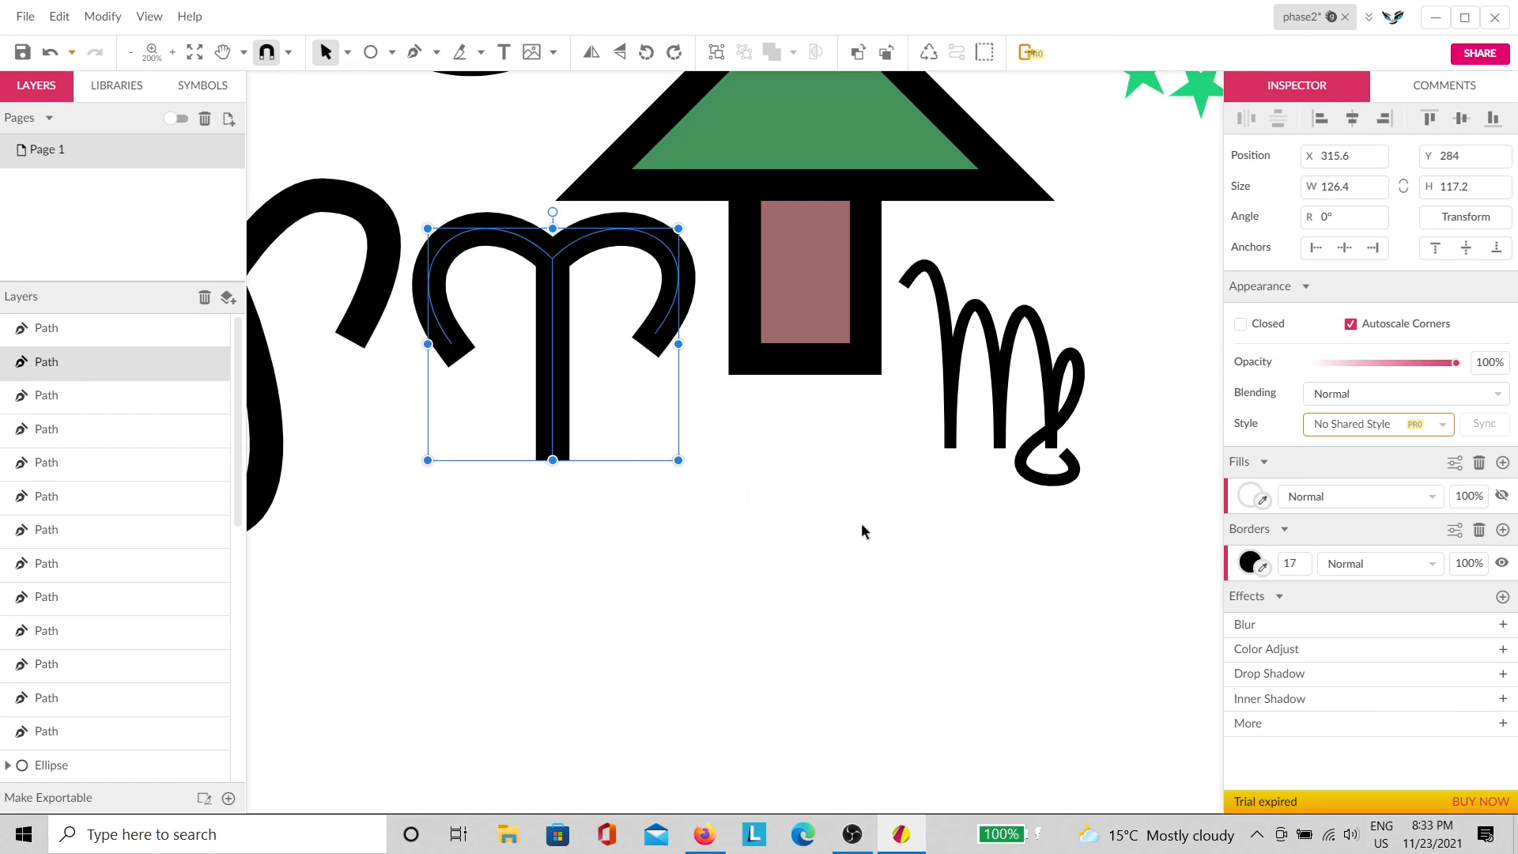
Step: Draw an N-shaped path of three straight segments, about 28 × 54 px, below the branching two-arch path, and finish it
click(414, 52)
click(413, 603)
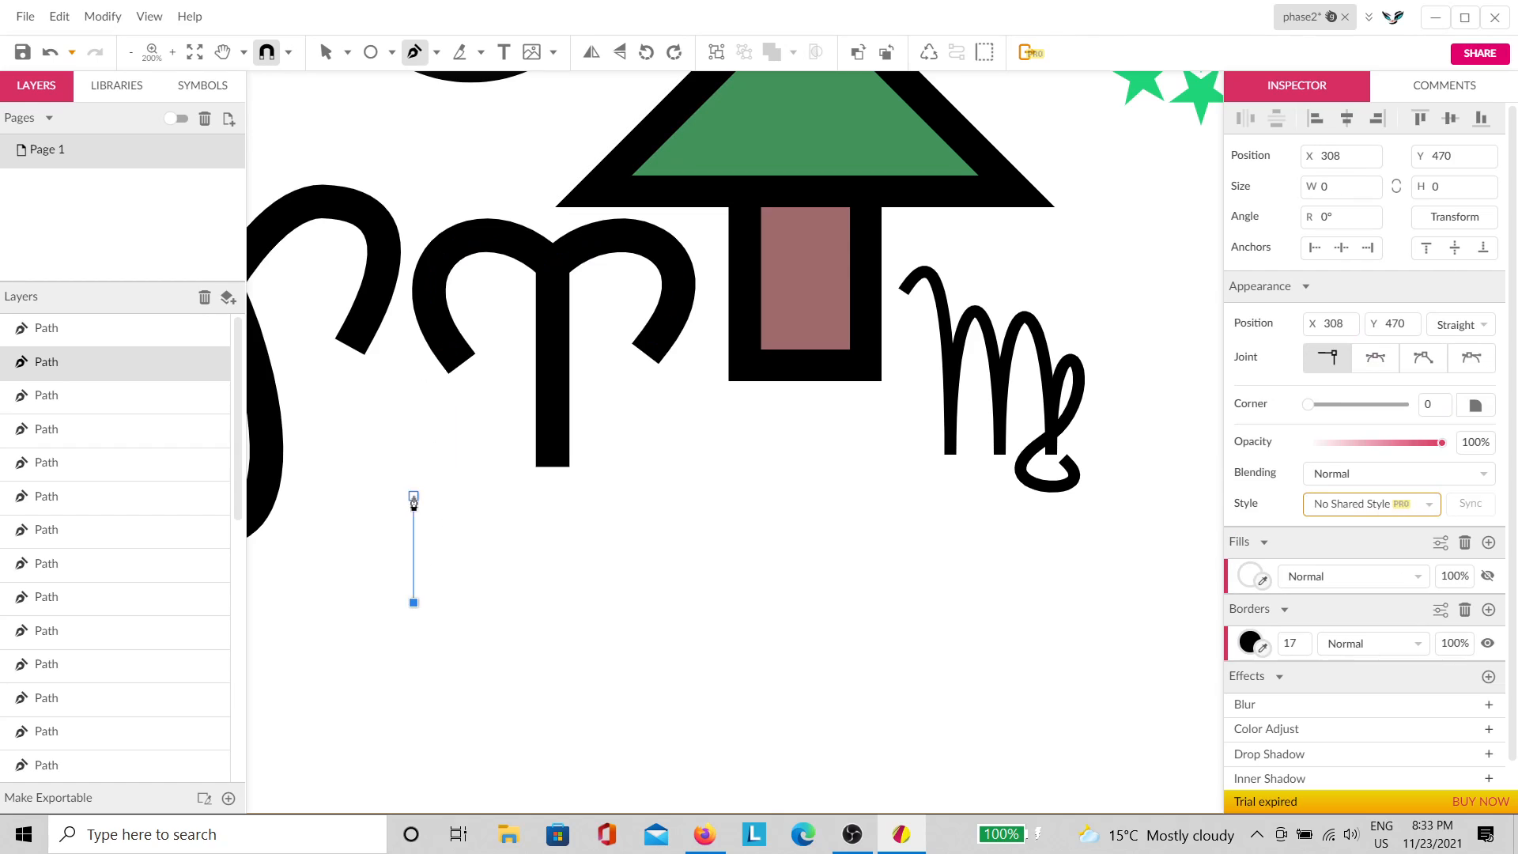
click(414, 496)
click(458, 602)
click(469, 502)
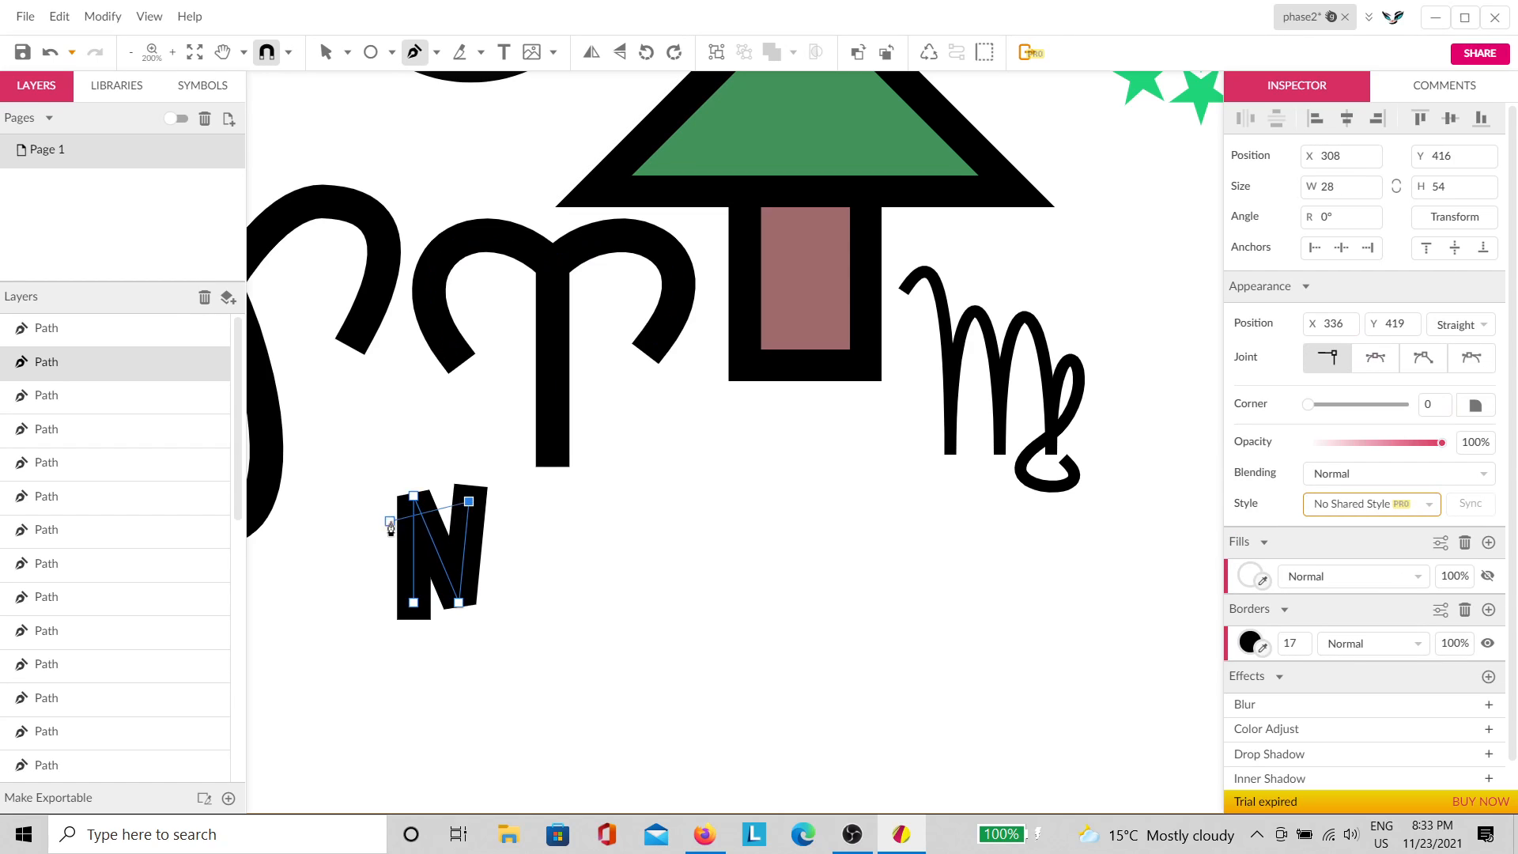
scroll(389, 527, up, 5)
key(Escape)
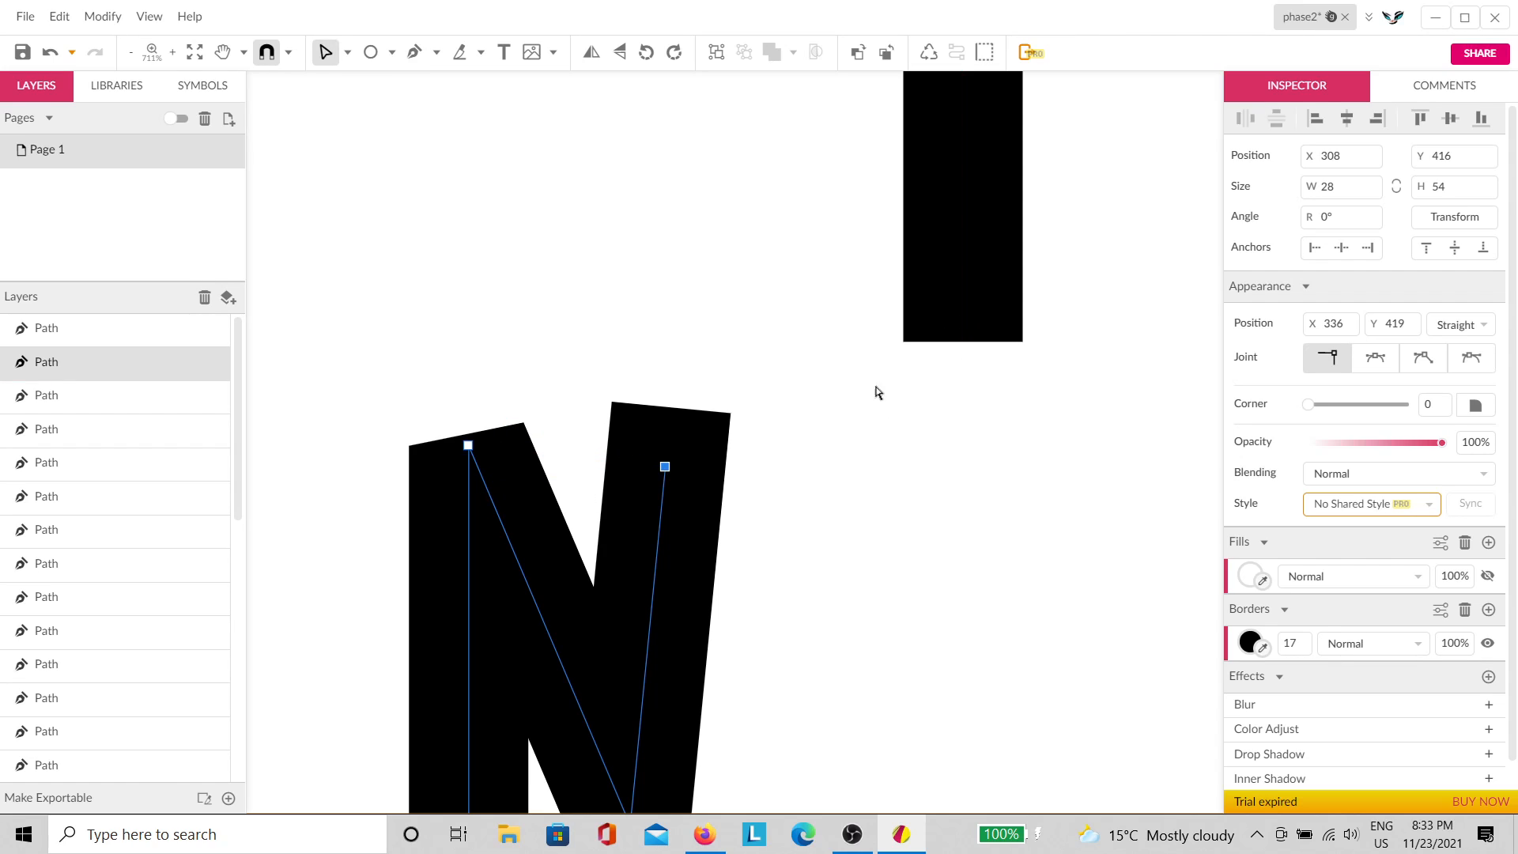
Step: Try moving the N-shaped path's lower corner node outward to X 347, Y 464 and back beside the first stem's base at X 309, Y 471
scroll(917, 332, down, 2)
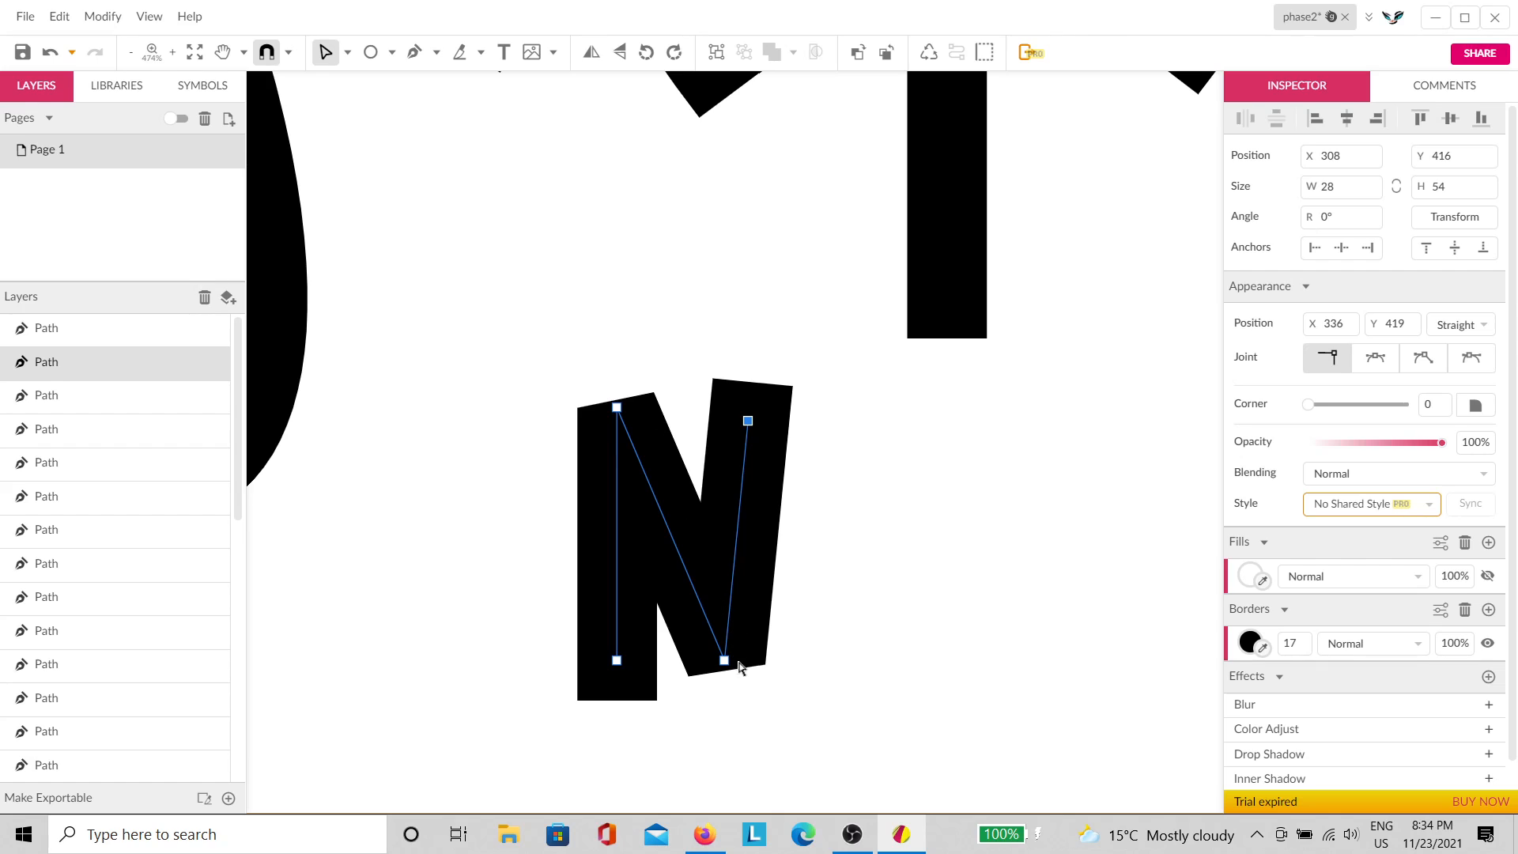
drag(725, 659, 800, 632)
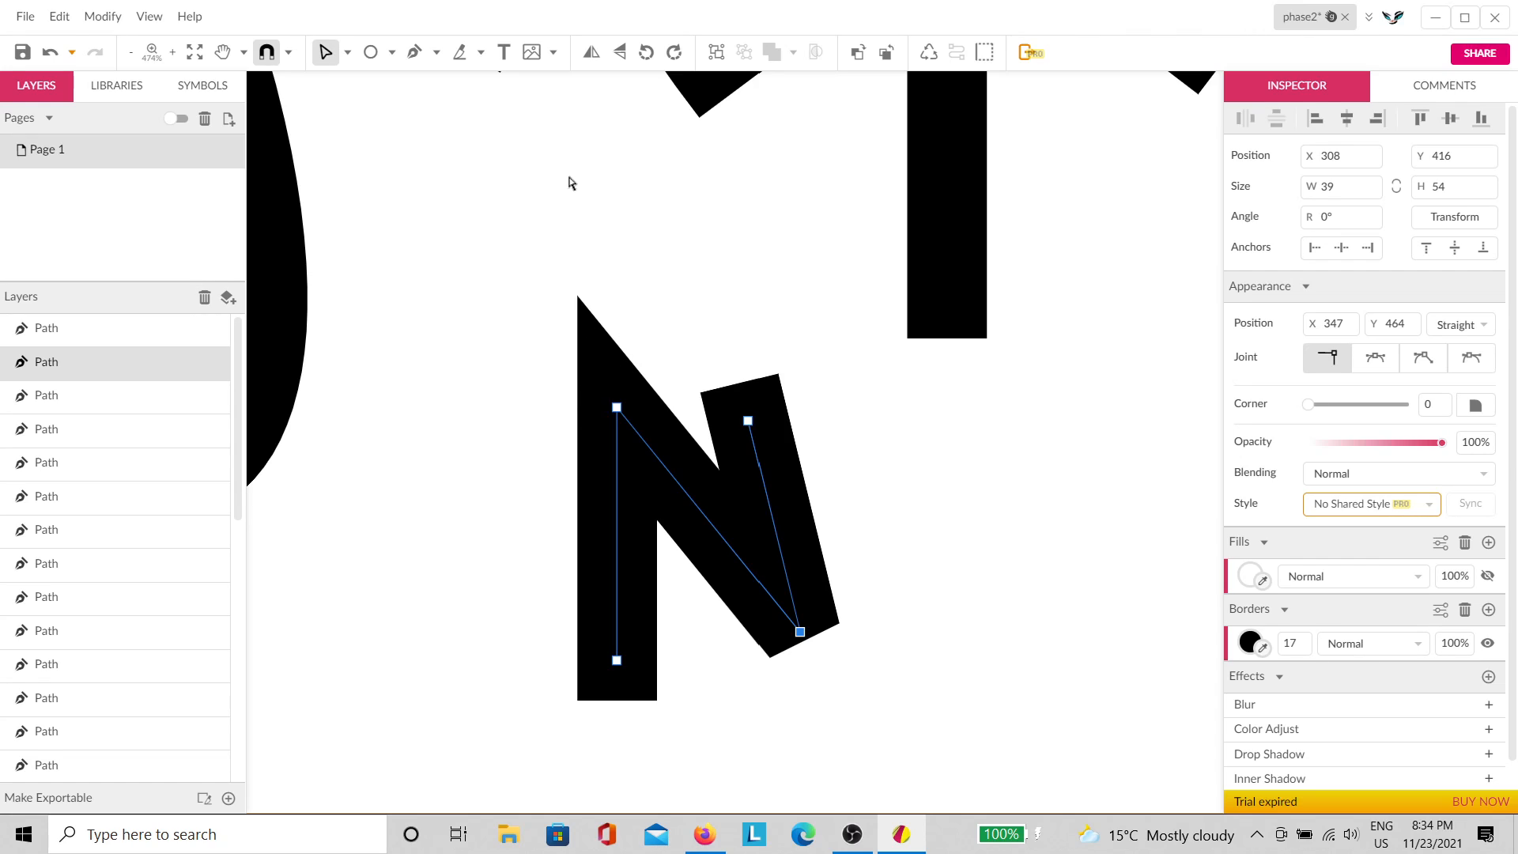
drag(801, 633, 622, 665)
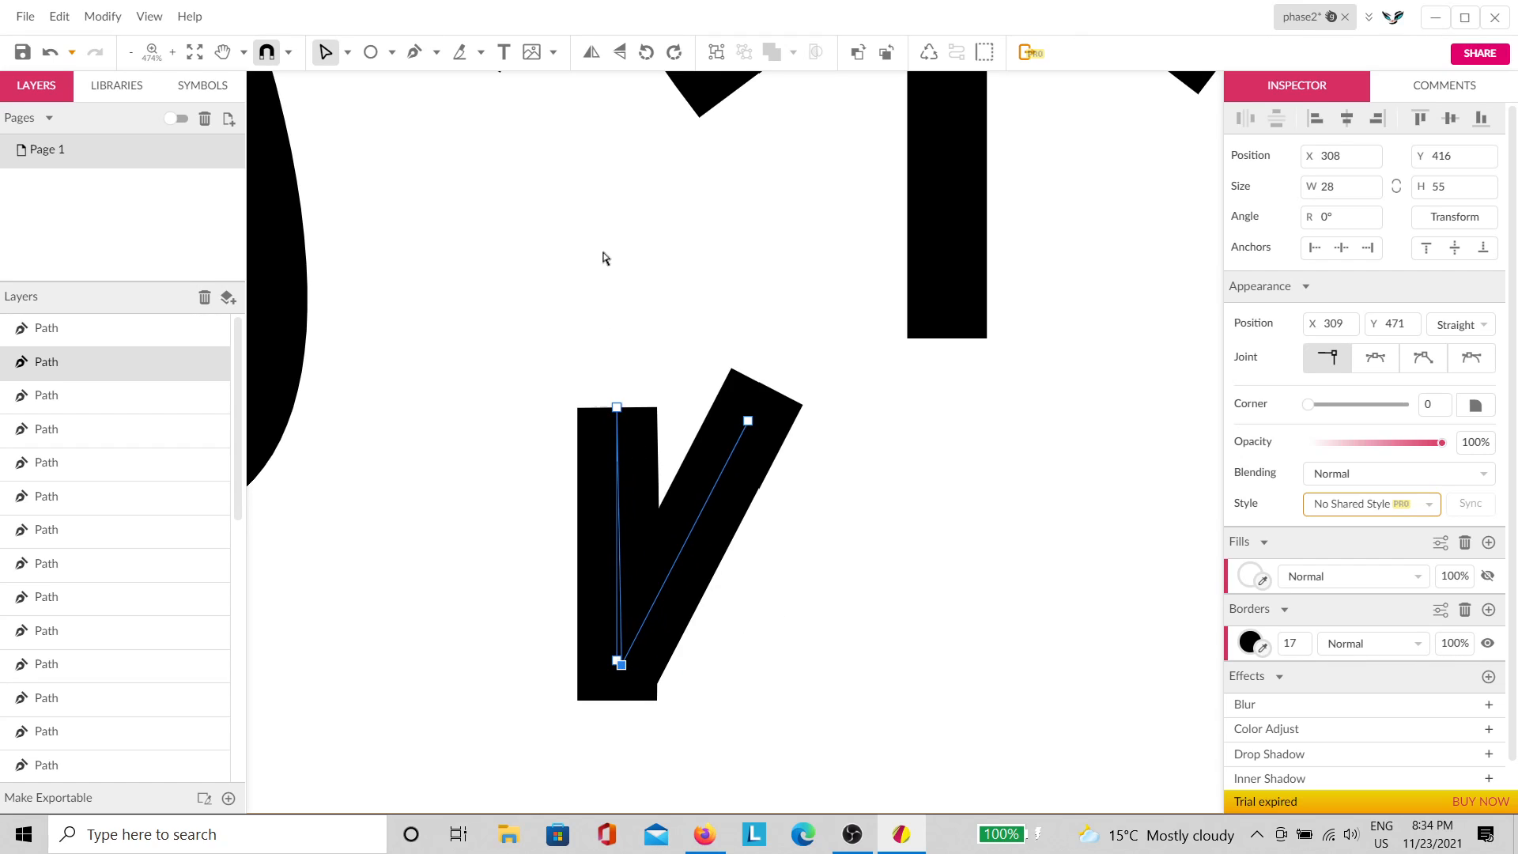
scroll(617, 616, up, 2)
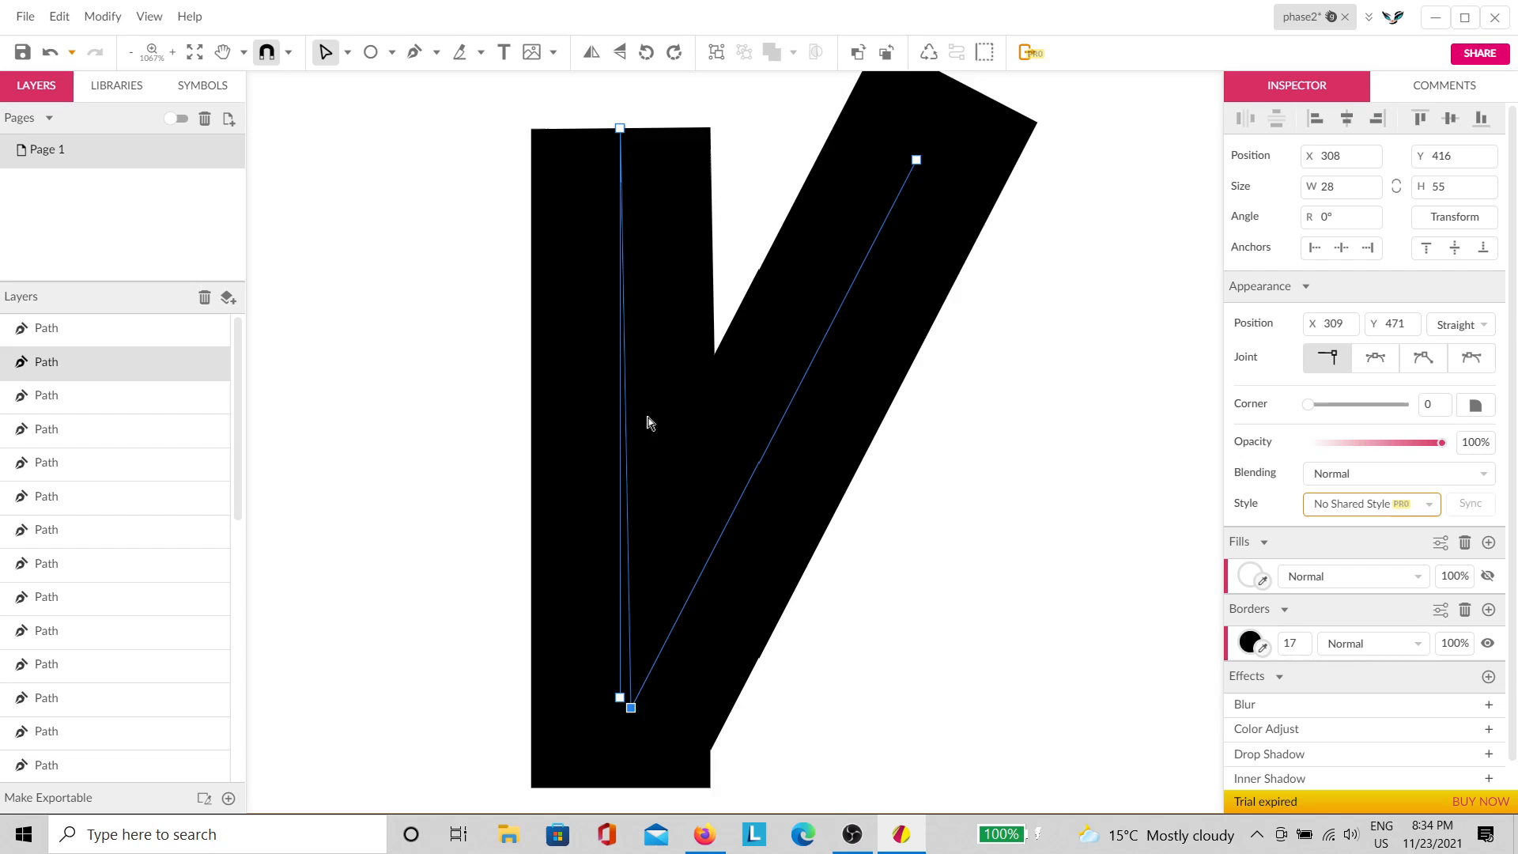
scroll(536, 406, up, 3)
scroll(614, 305, down, 4)
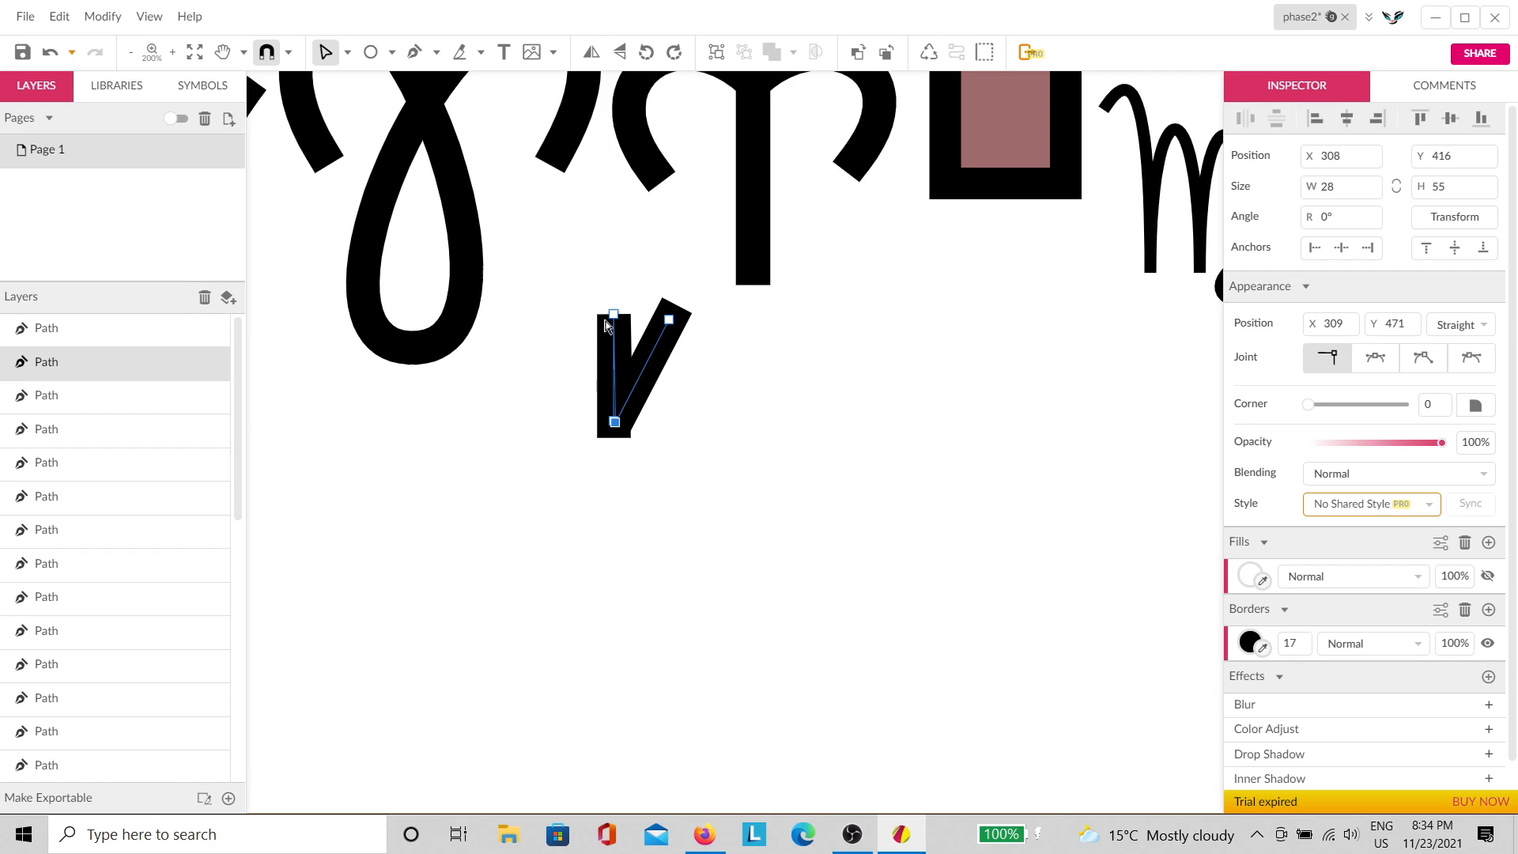
scroll(630, 298, down, 3)
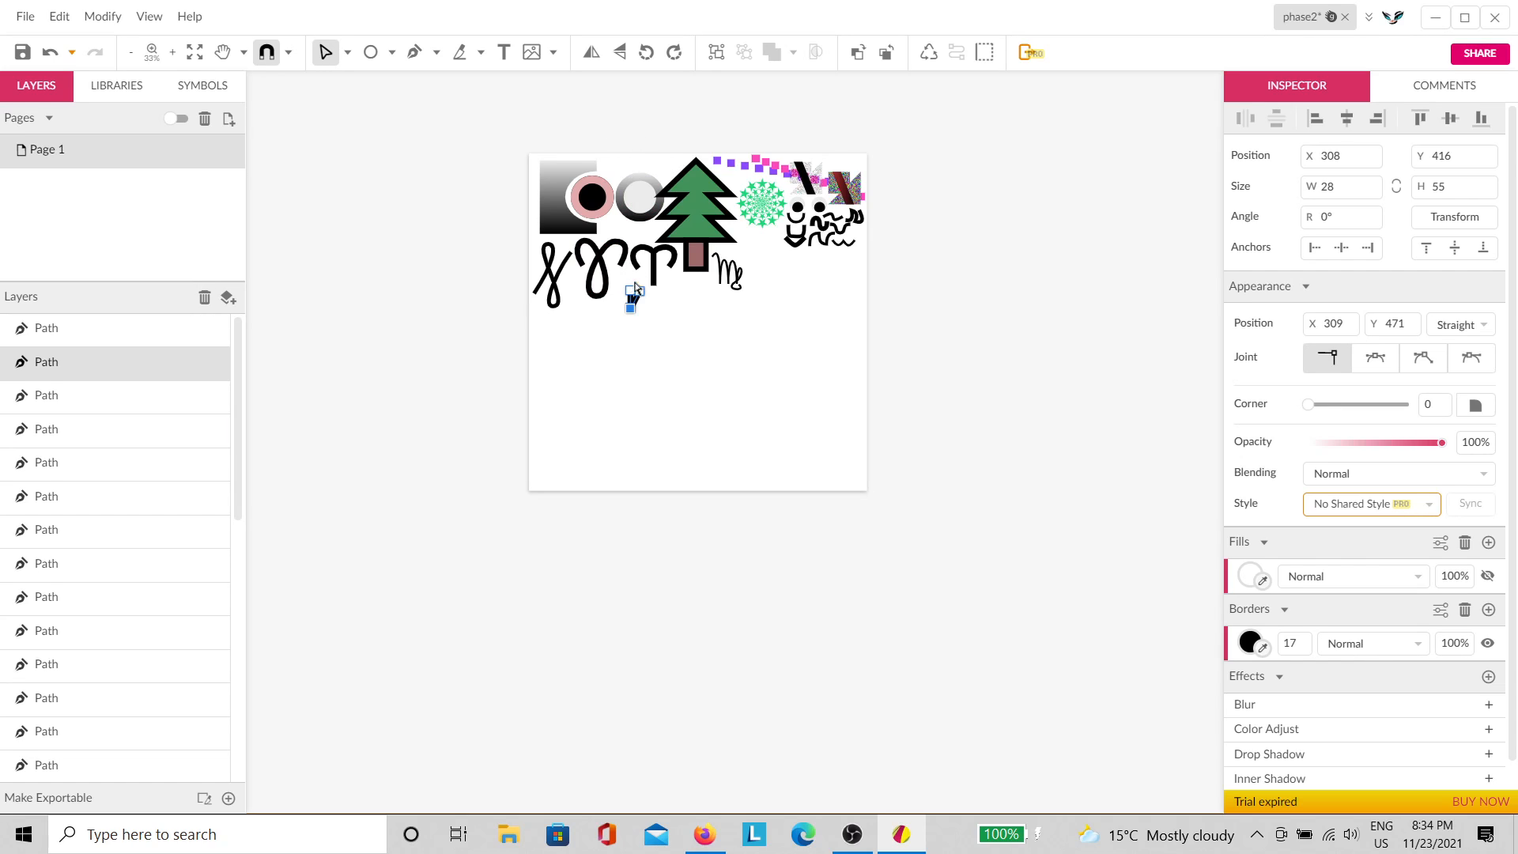
scroll(630, 298, up, 3)
Step: Delete the N-shaped path below the branching two-arch path
key(Escape)
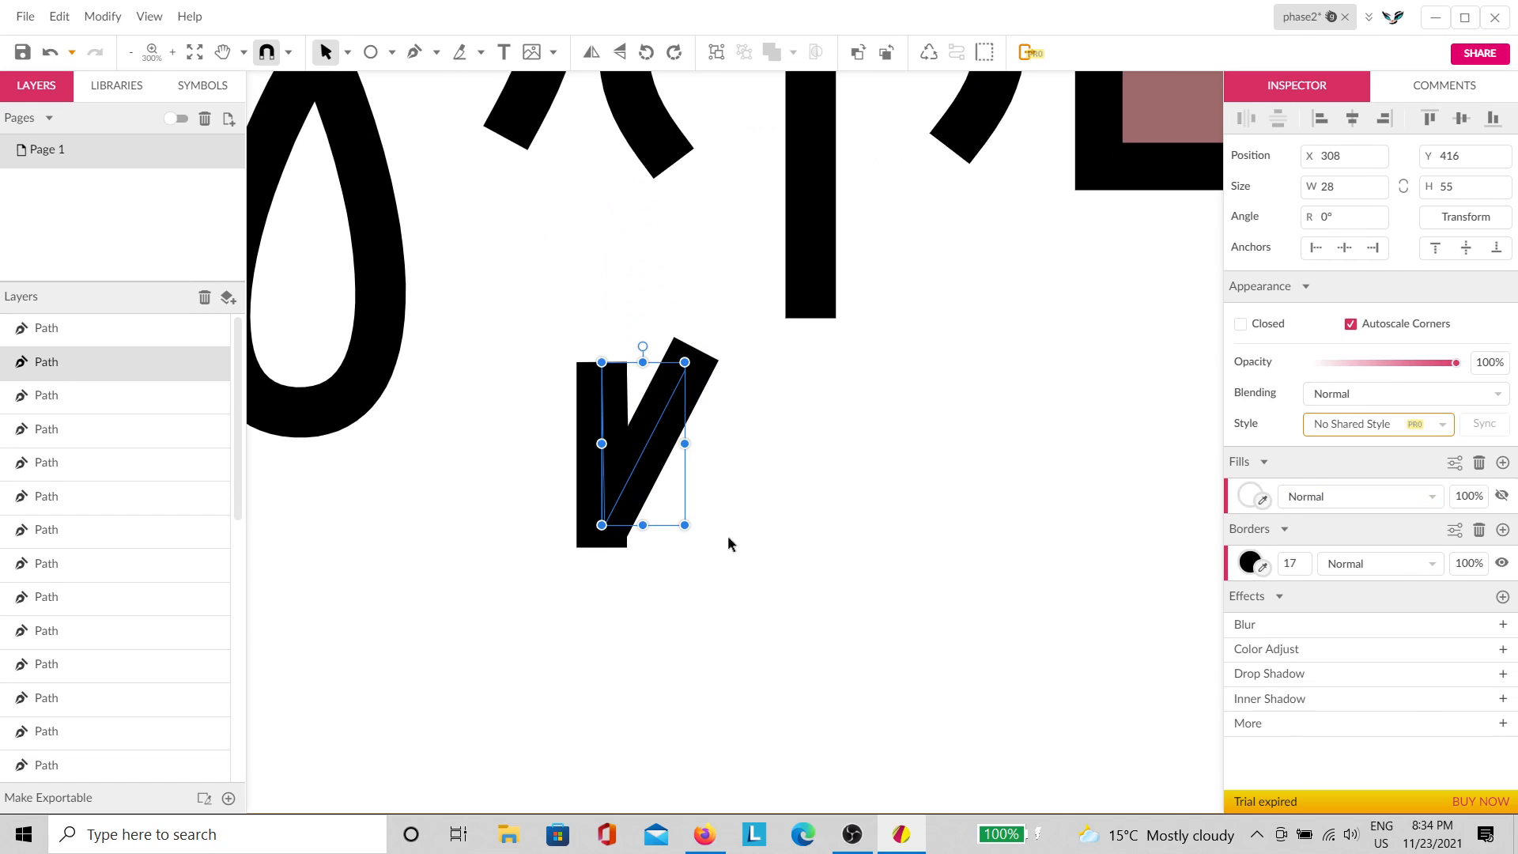
key(Delete)
scroll(841, 408, up, 5)
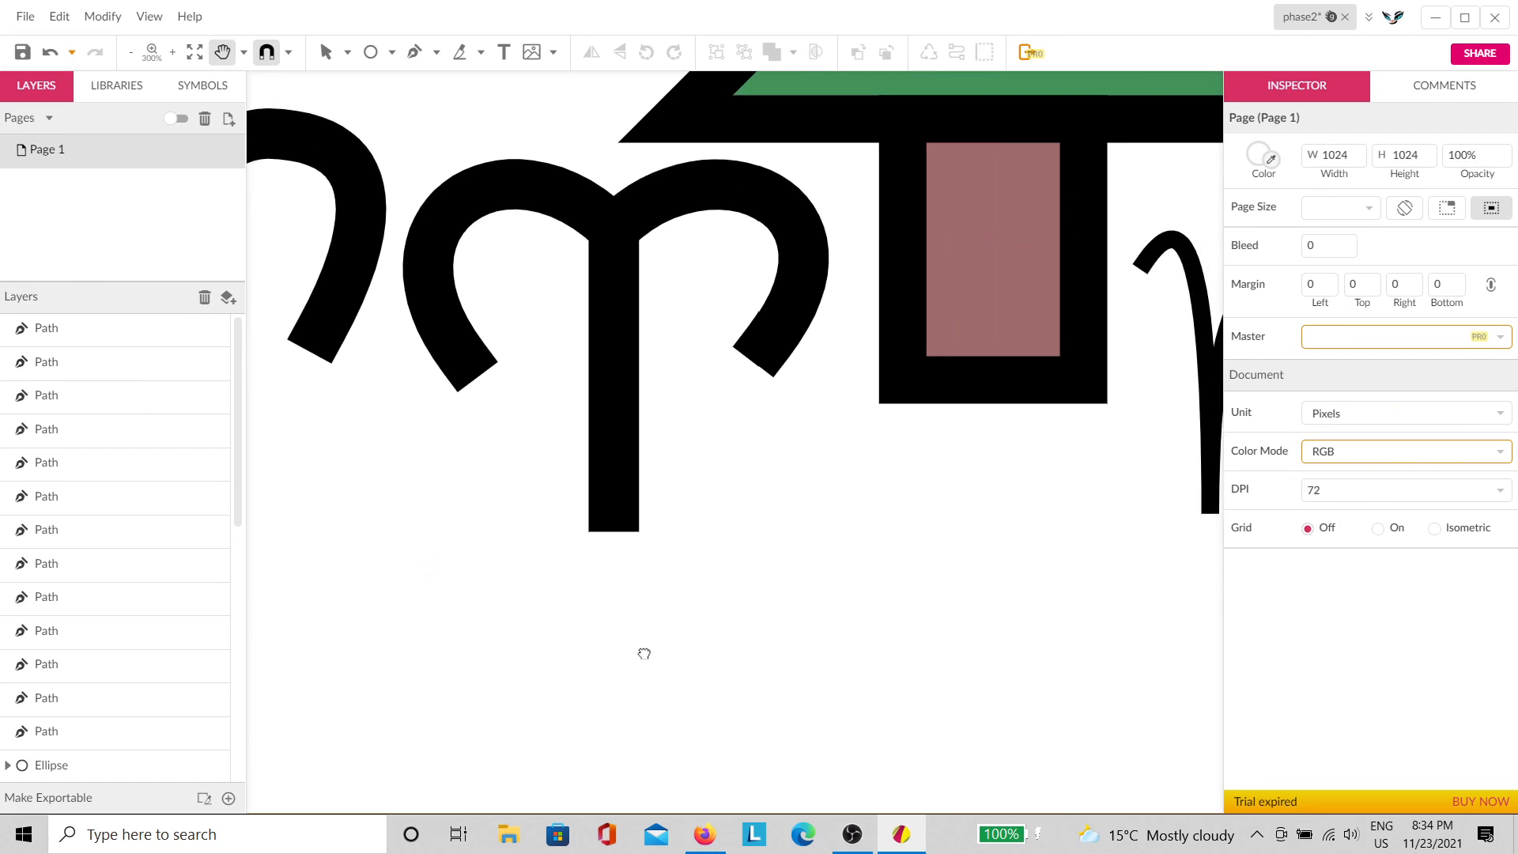
Step: Move the M-shaped path beside the tree trunk up to about X 552, Y 282
drag(861, 425, 552, 552)
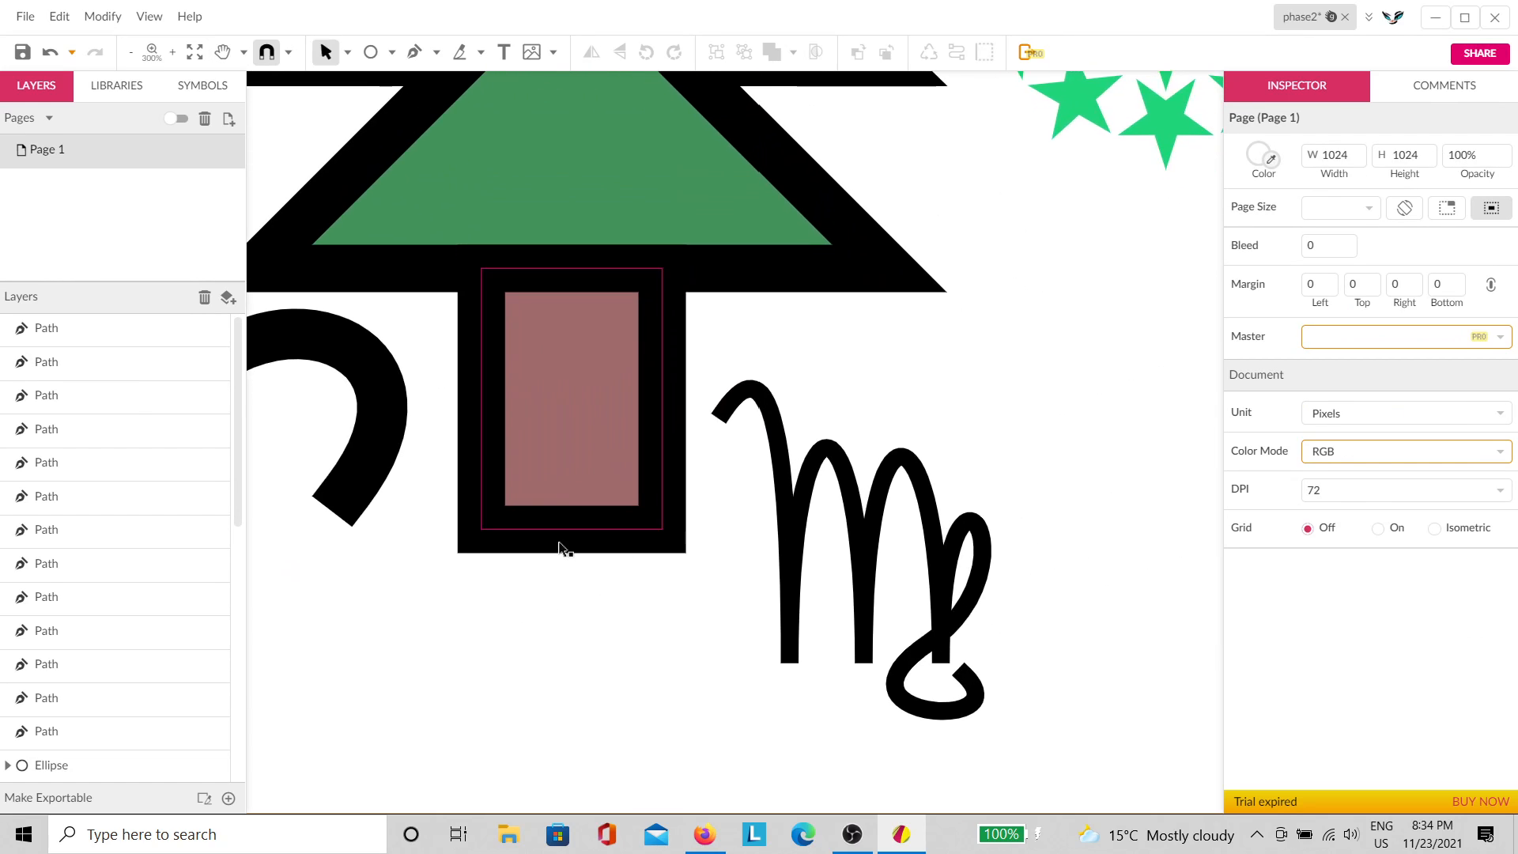
click(867, 571)
drag(867, 571, 853, 511)
click(1016, 429)
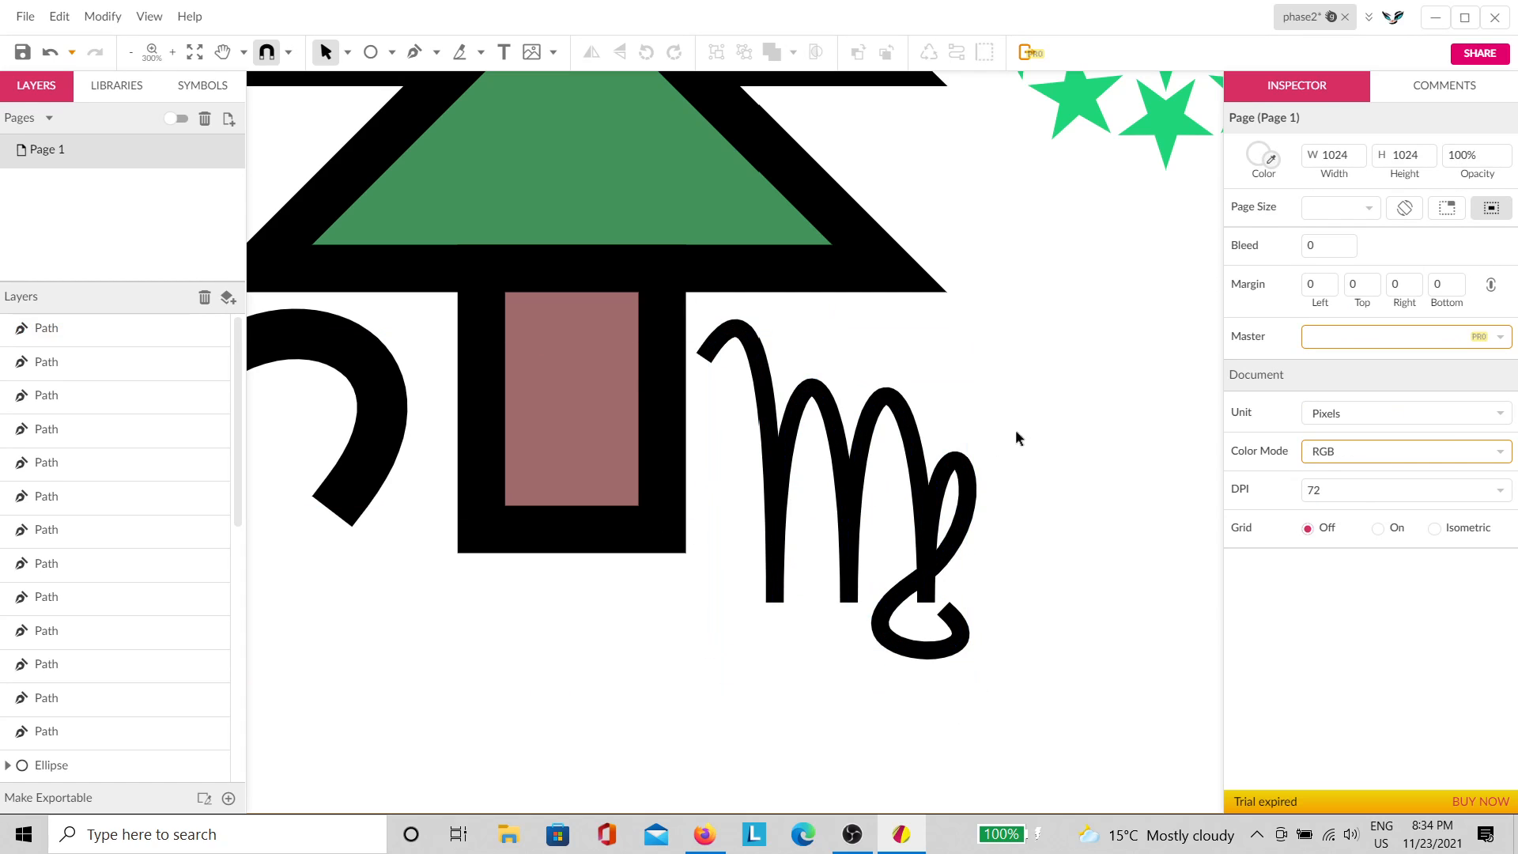
Step: Set the border colour of the narrow crossing-loop path to muted red #BF5D5D and the wide looped path's border to cyan
scroll(979, 515, down, 5)
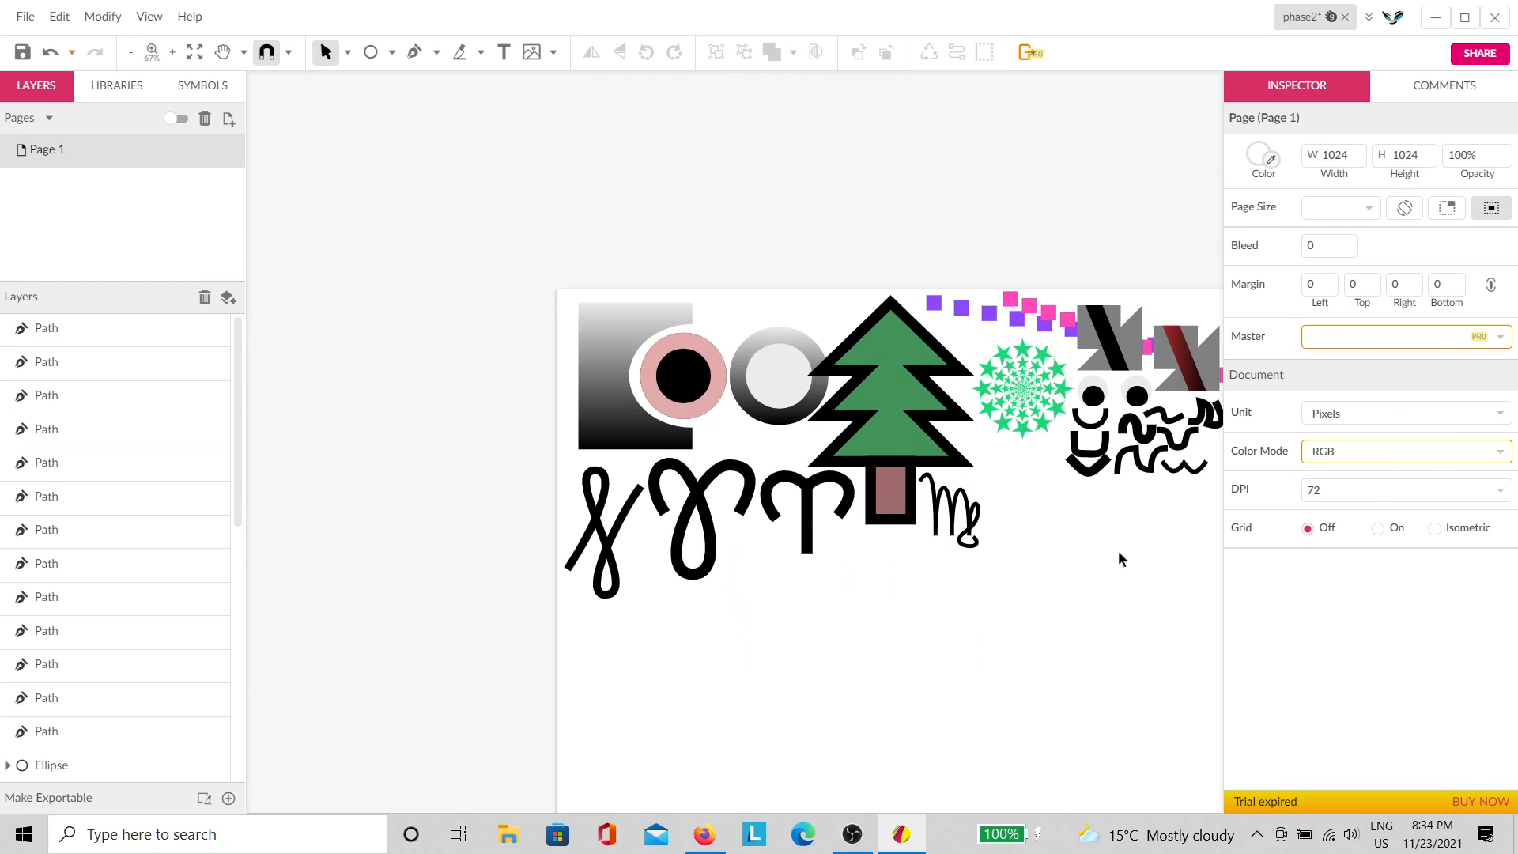
drag(1105, 548, 911, 552)
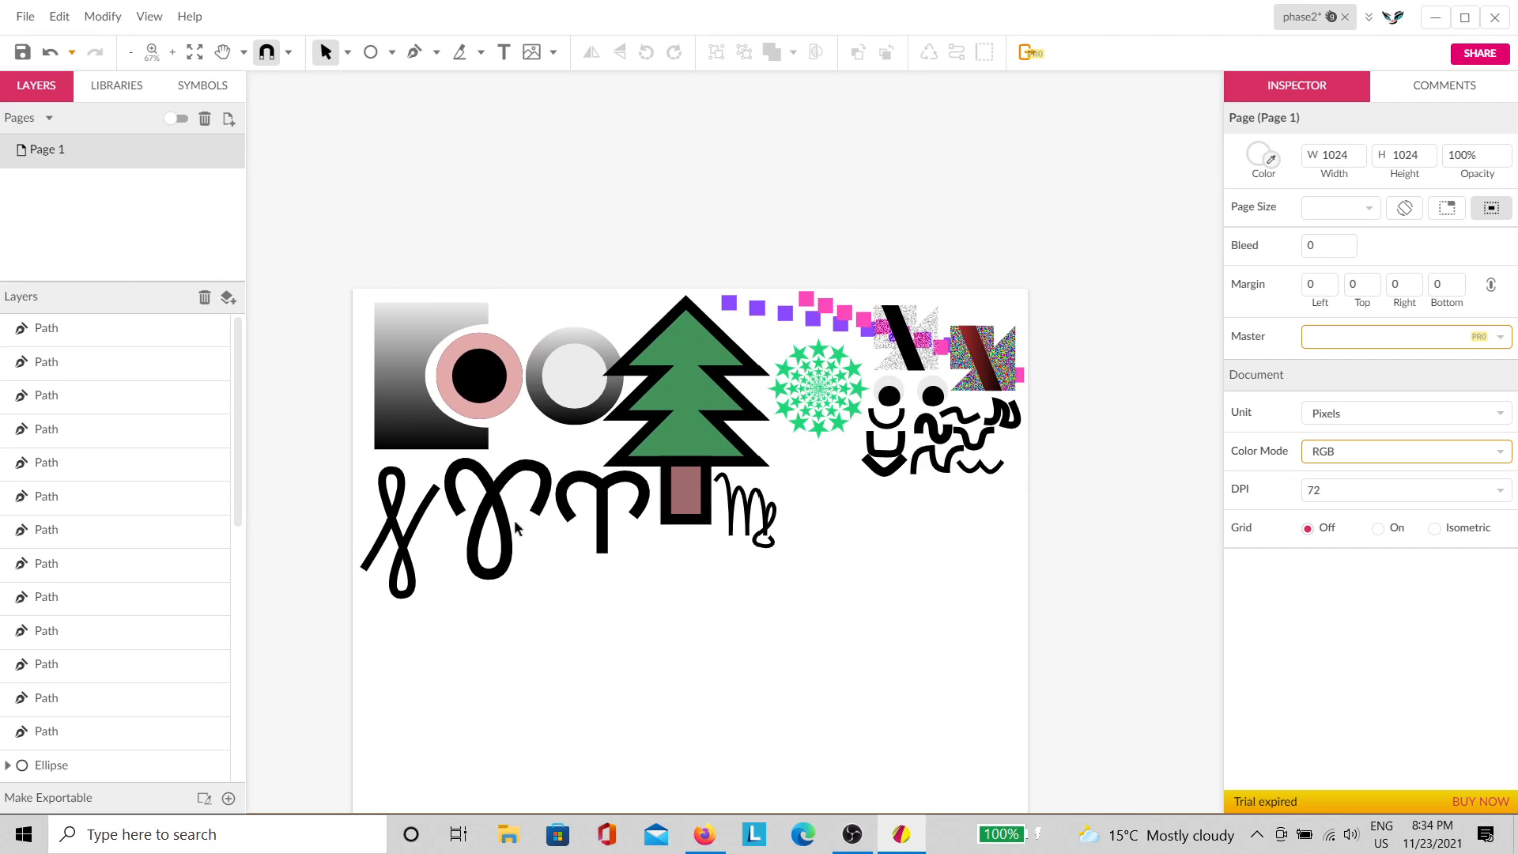
click(417, 543)
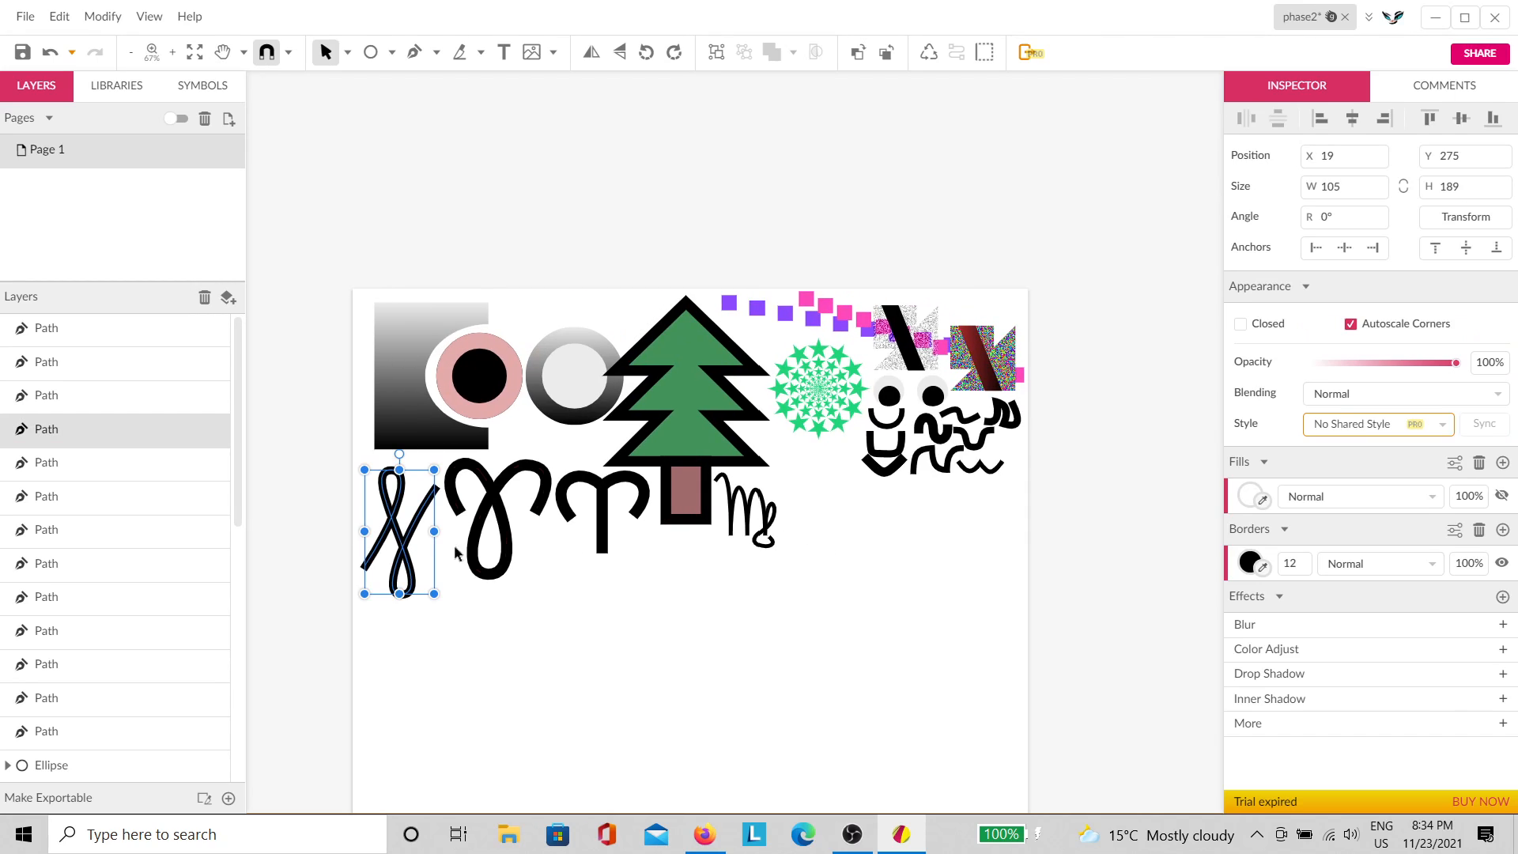
click(1248, 561)
click(1377, 285)
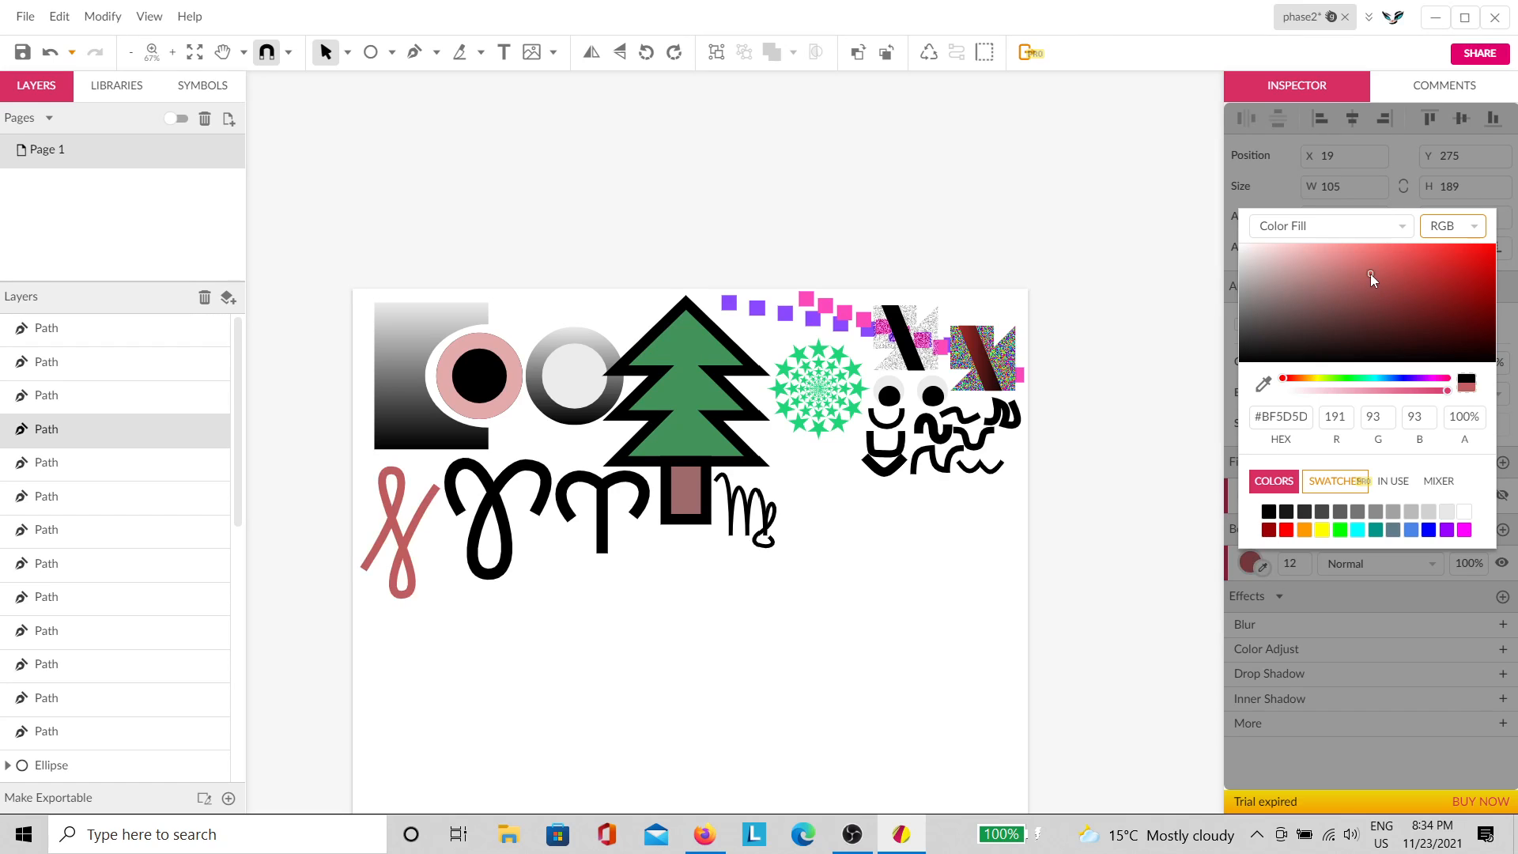
click(506, 545)
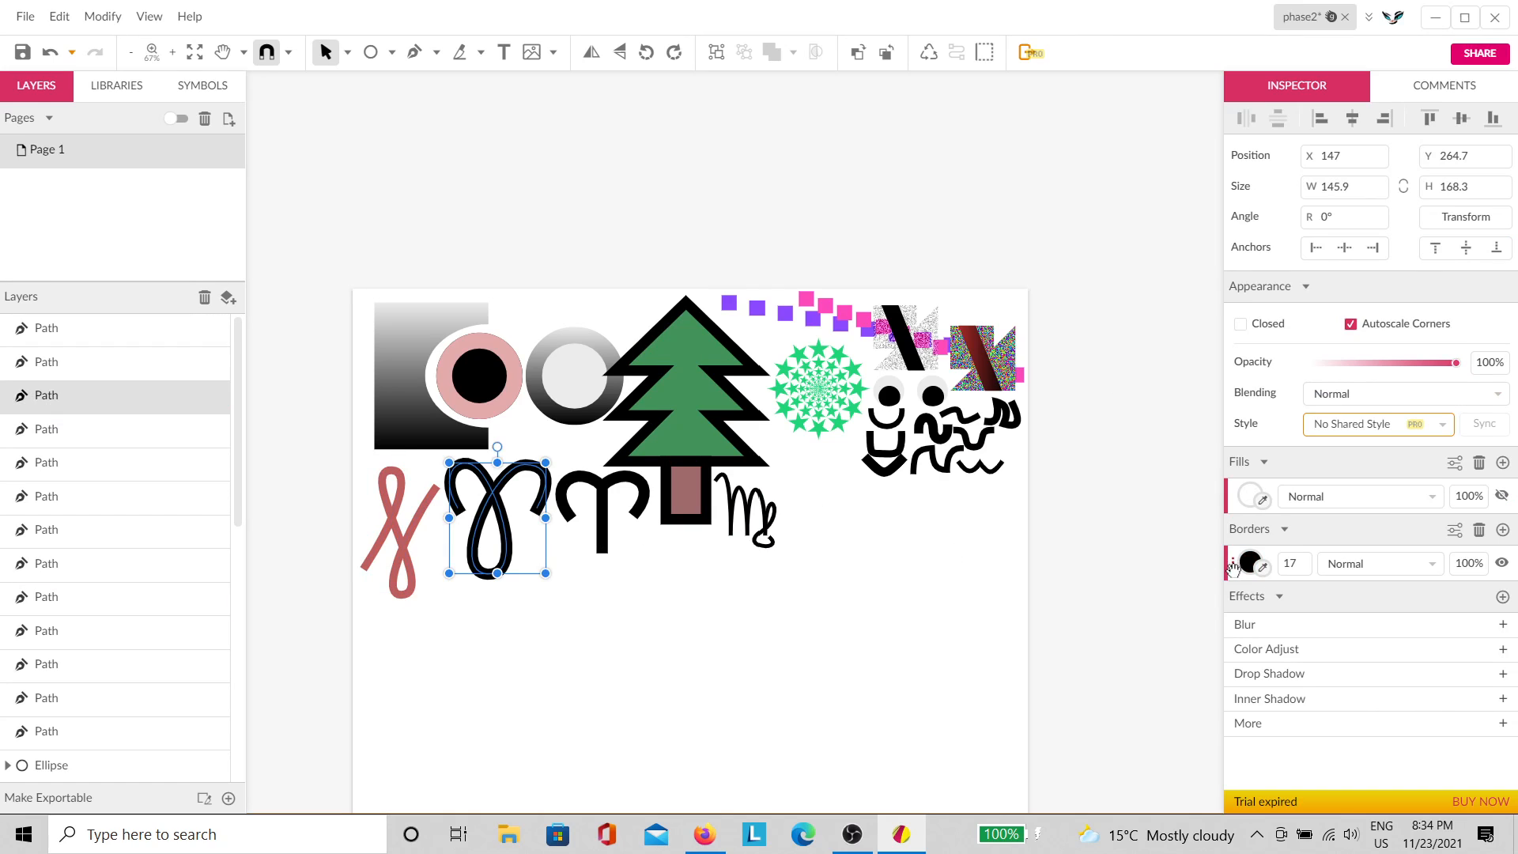
click(1250, 563)
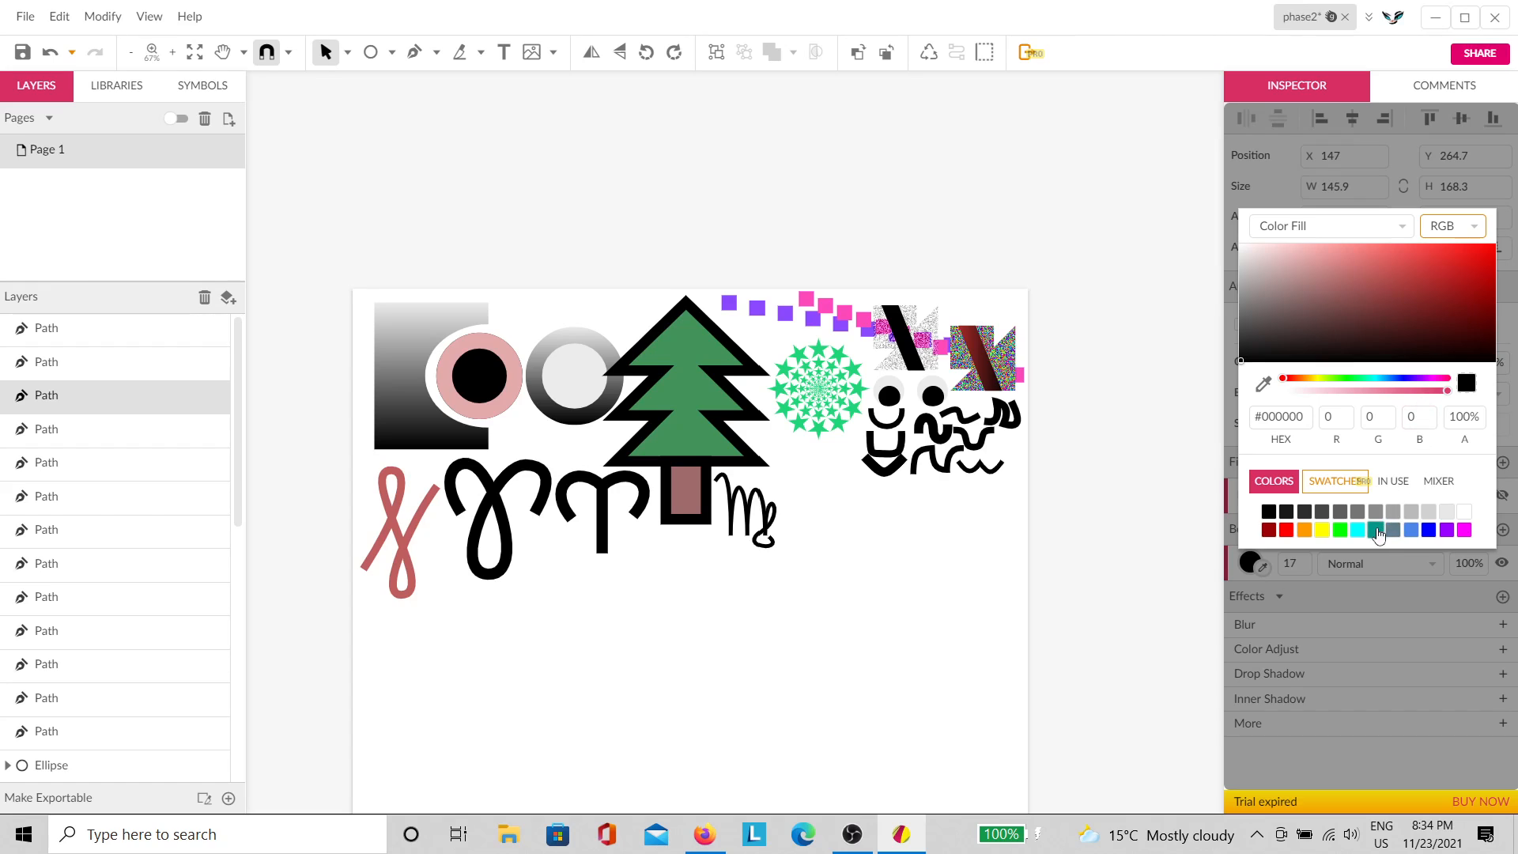
click(1358, 529)
Step: Set the border colour of the branching two-arch path to magenta and the M-shaped path's border to orange
click(602, 538)
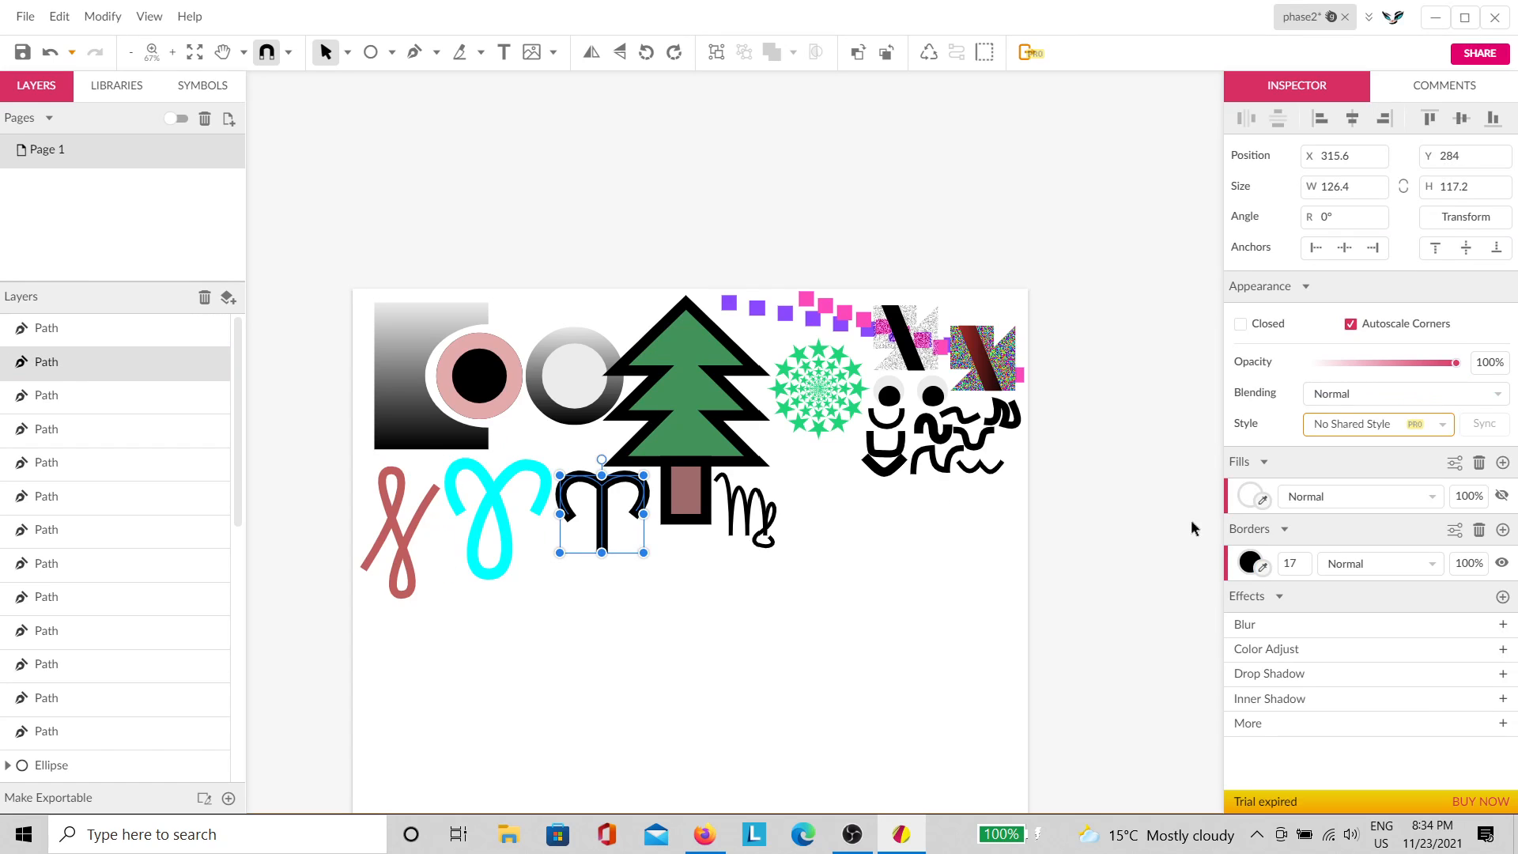
click(1251, 563)
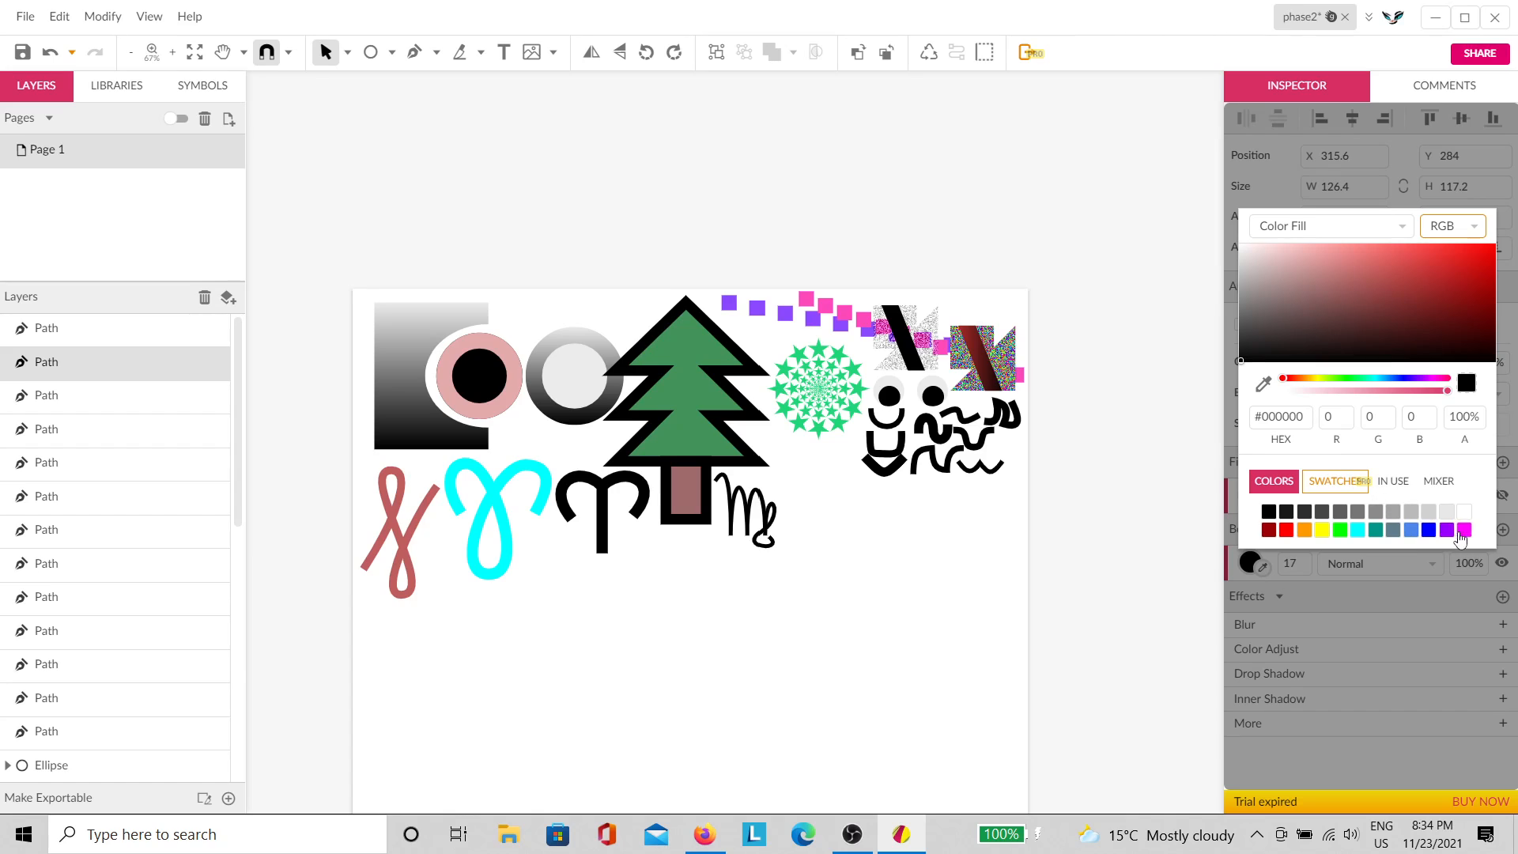
click(1463, 531)
click(711, 576)
click(728, 524)
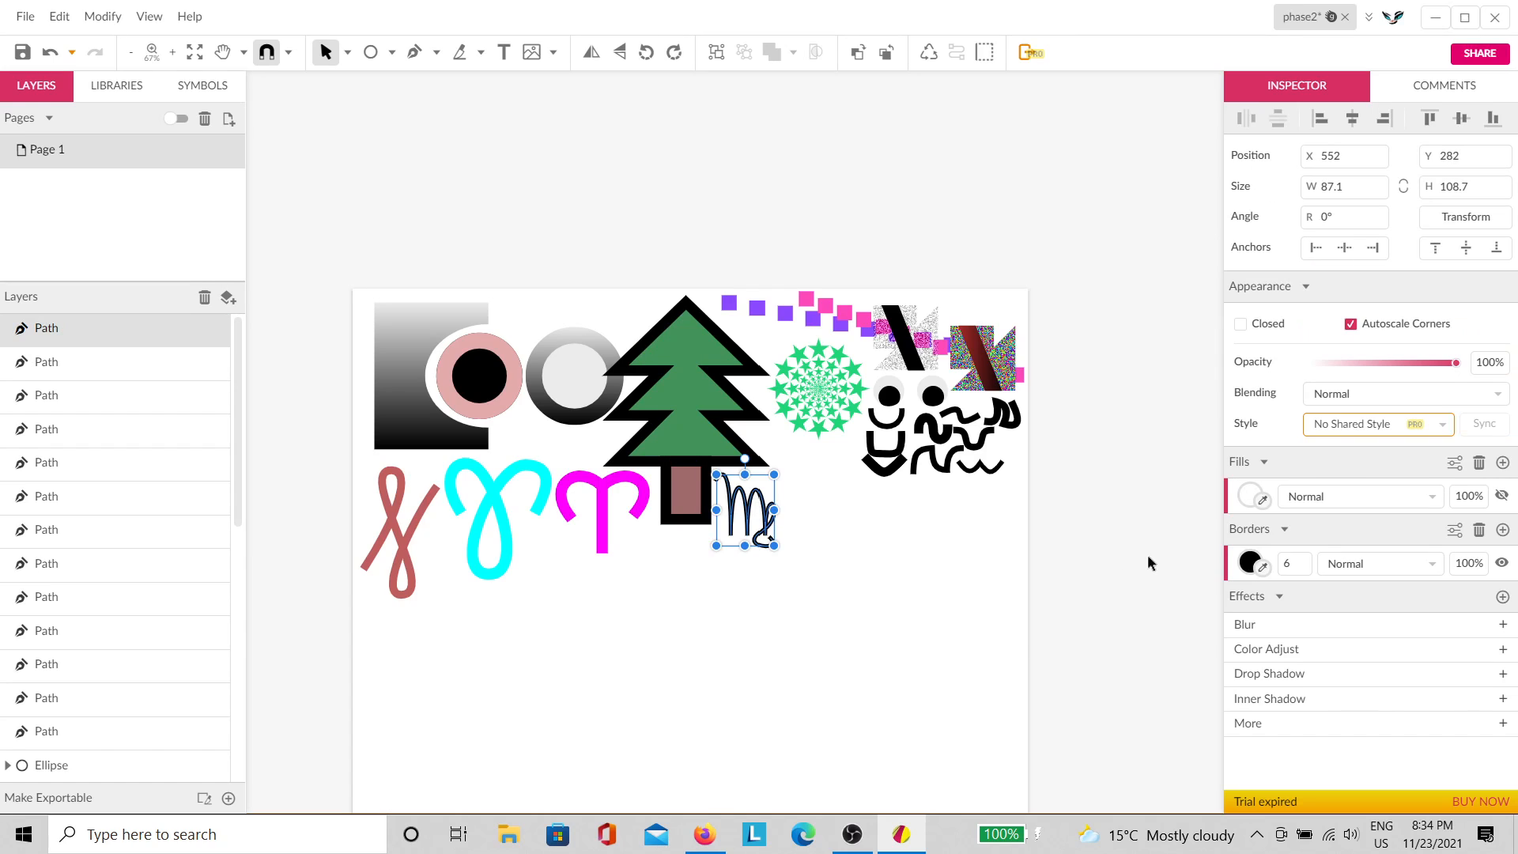
click(1251, 563)
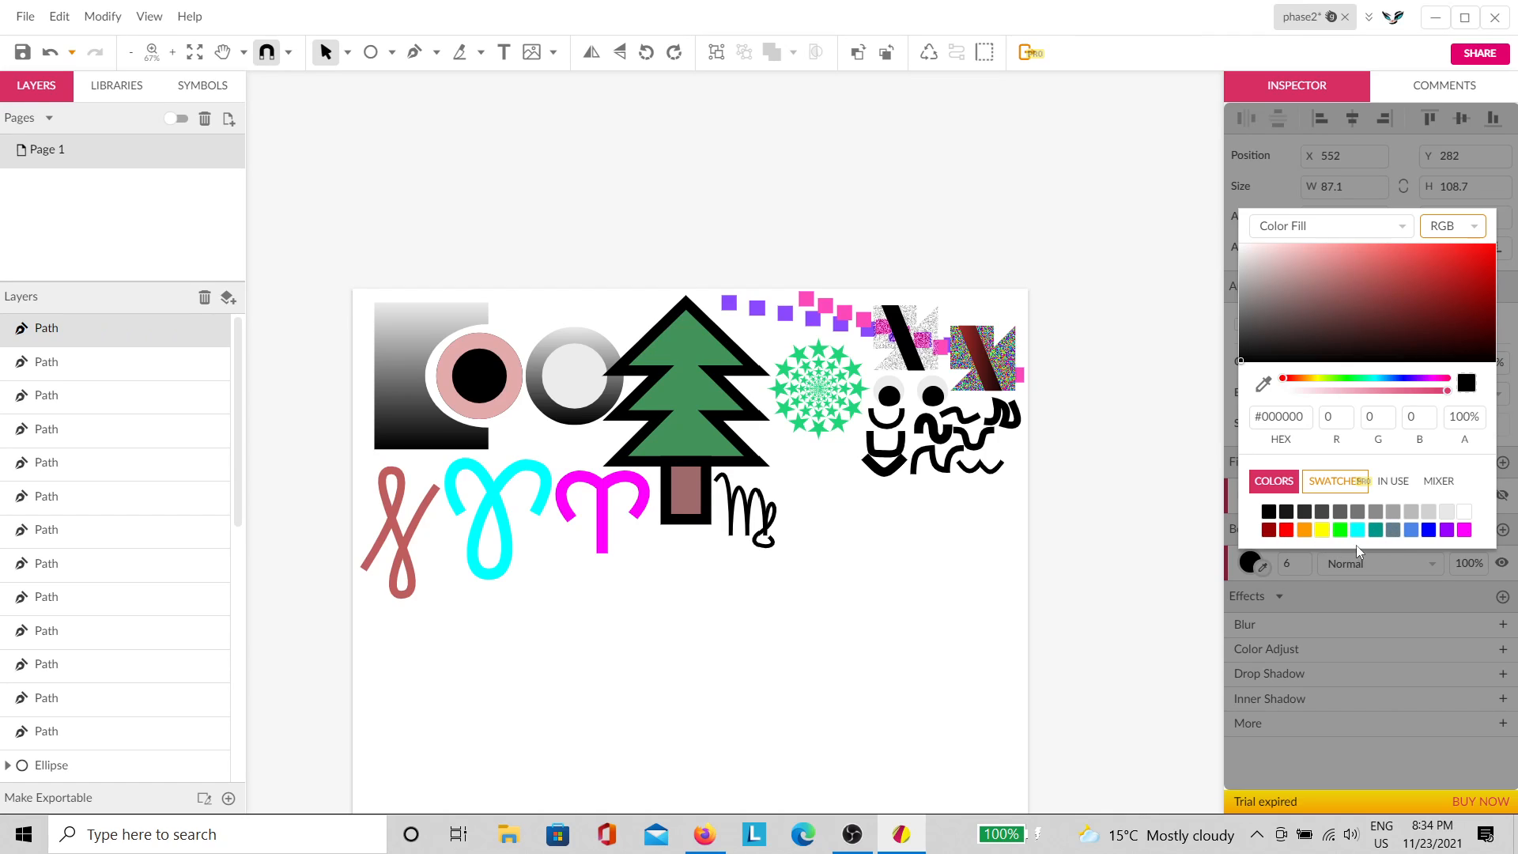
click(1303, 537)
click(874, 614)
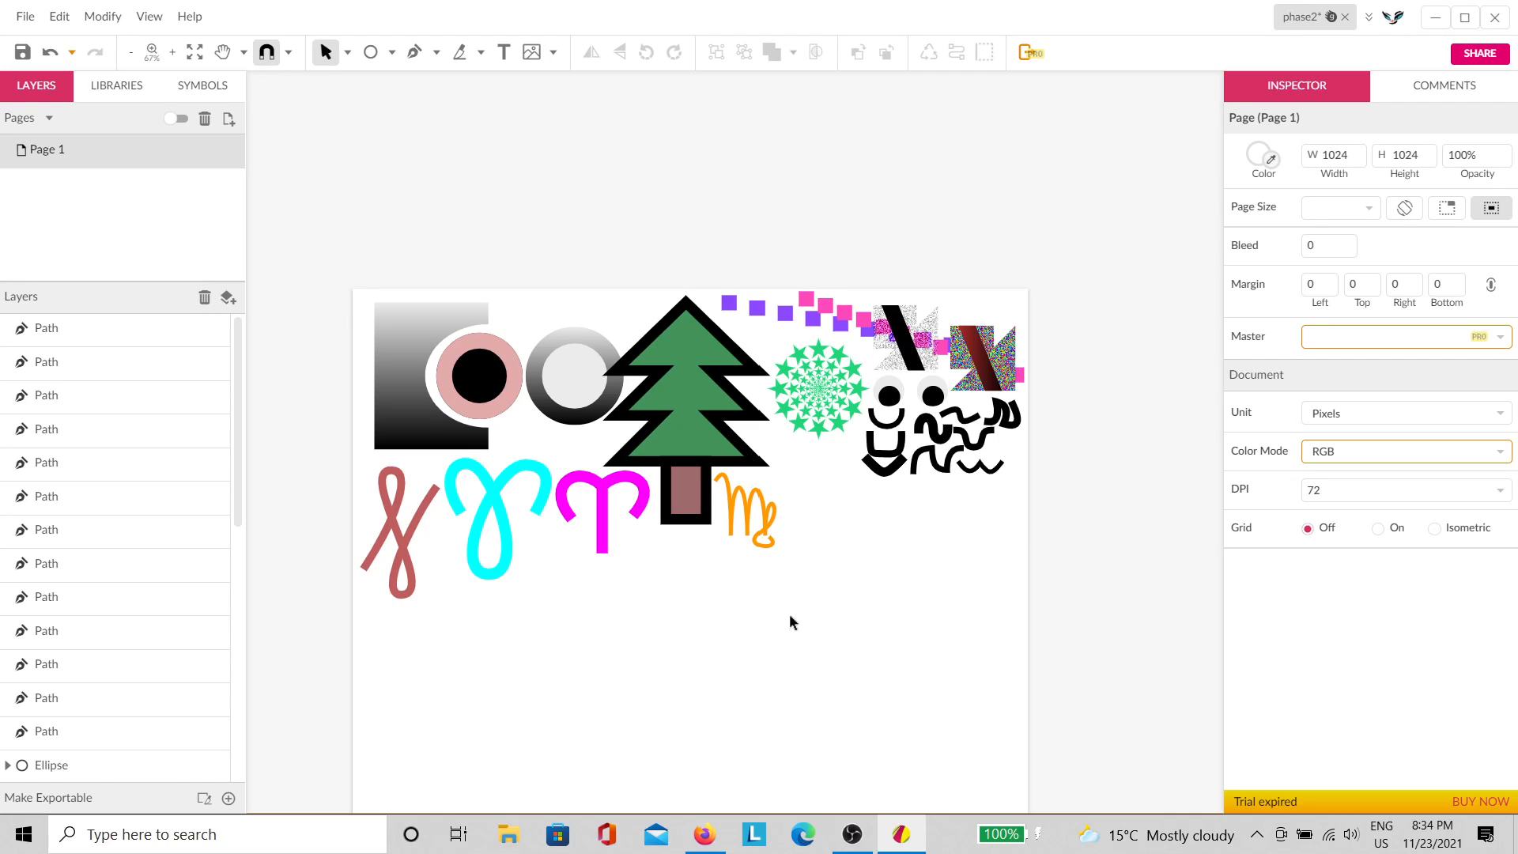
click(760, 525)
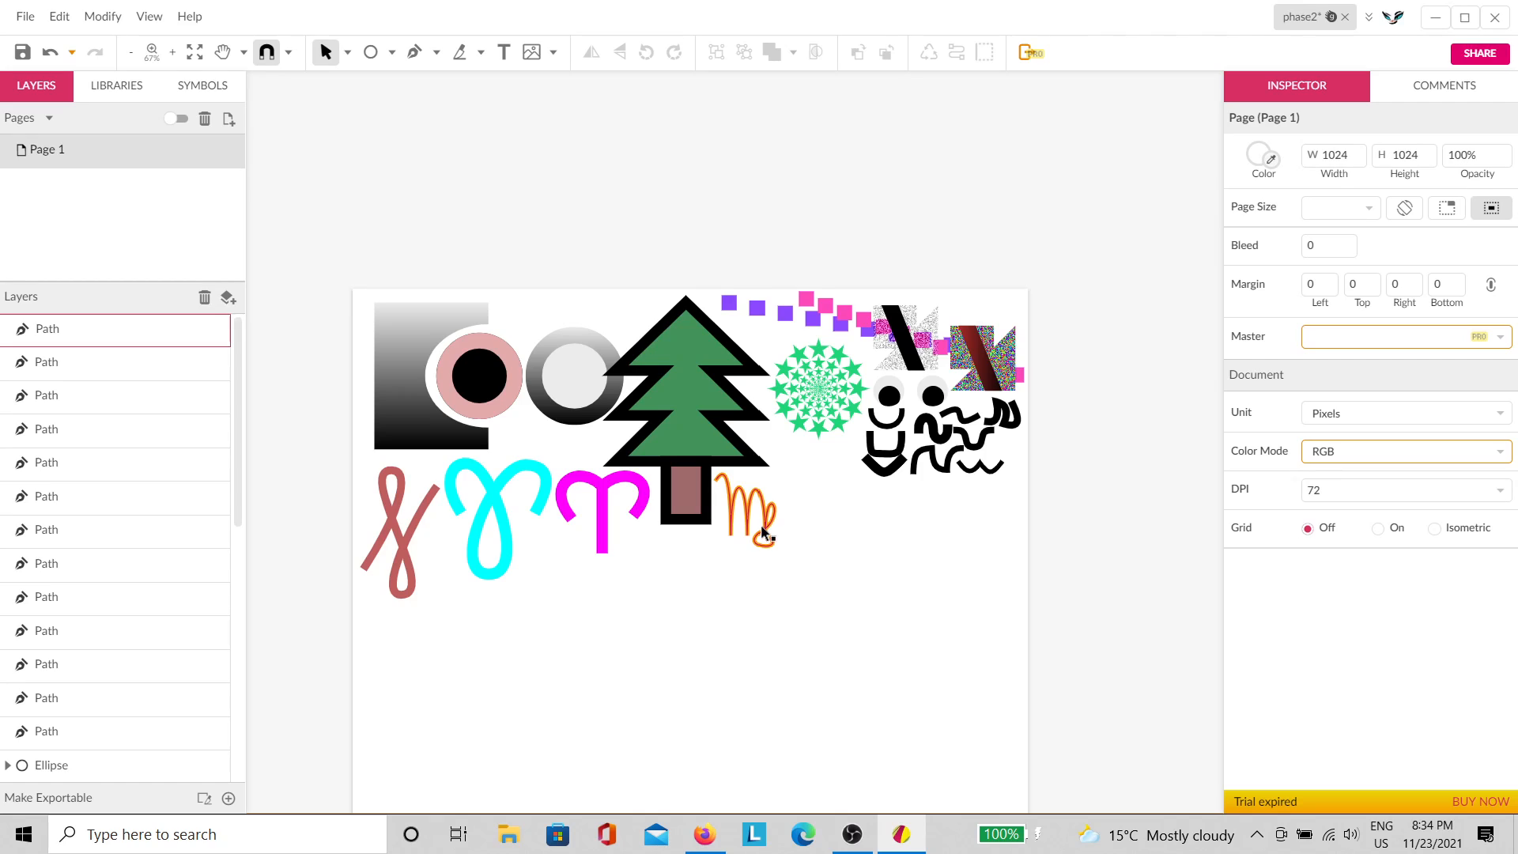
click(939, 552)
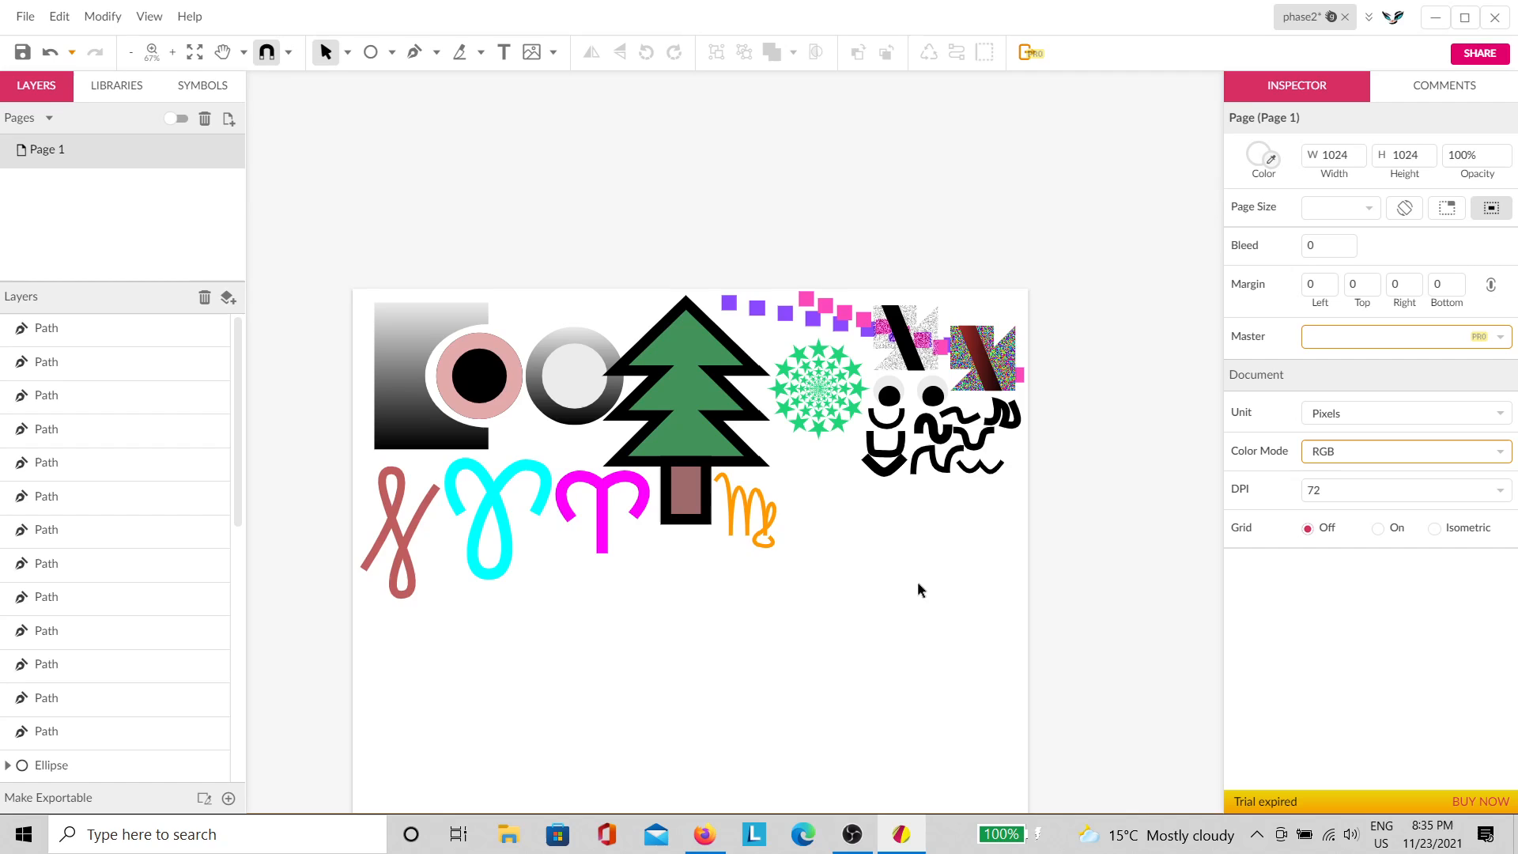
drag(917, 583, 840, 593)
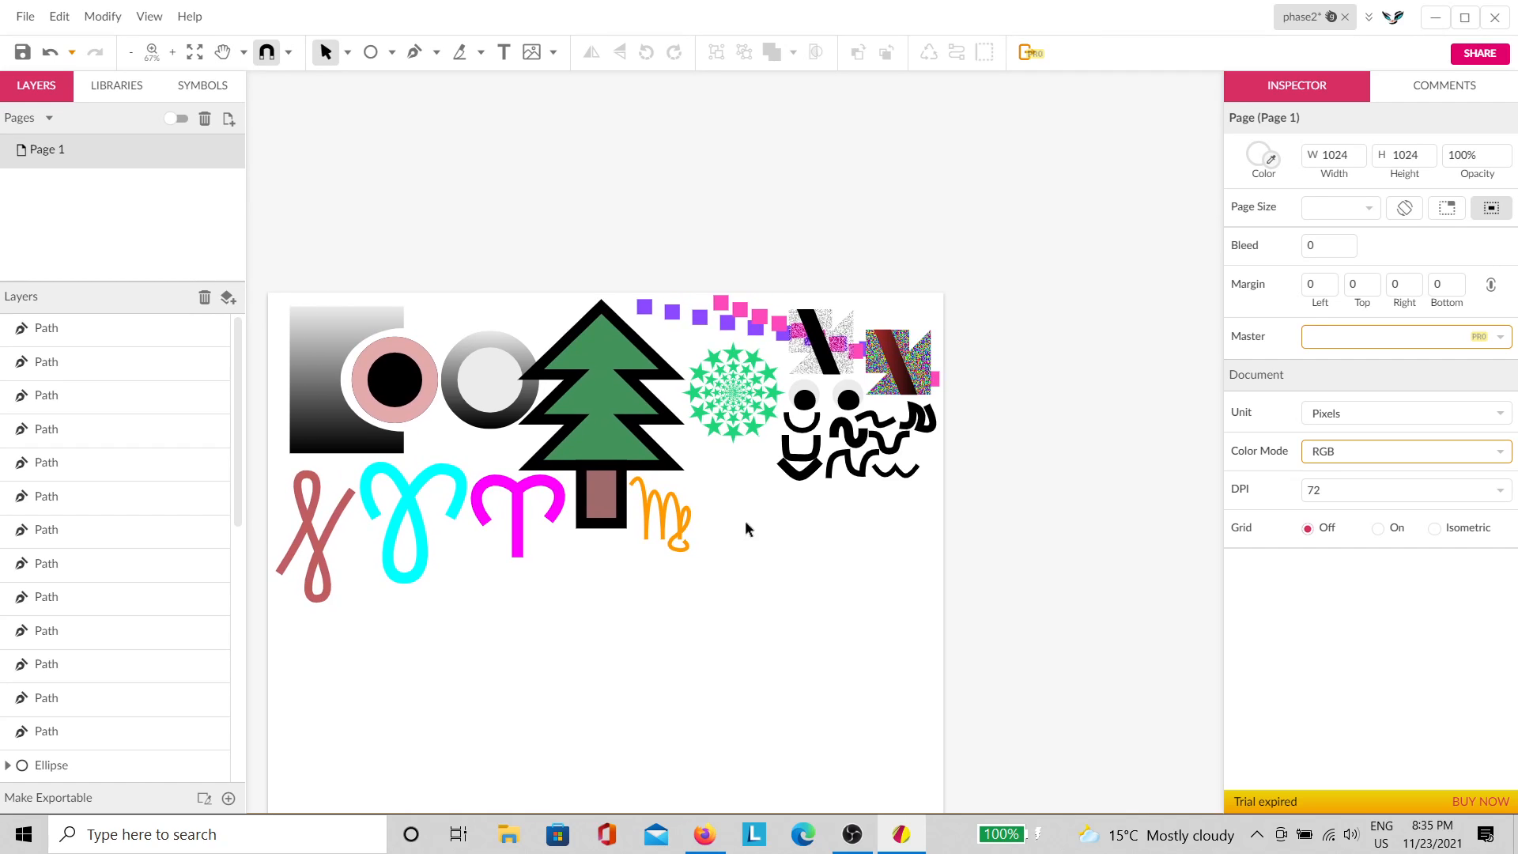
Step: Draw a Pen path about 89 × 147 px beside the M-shaped path, with a hooked start, a sharp downward stem and a sharp upward spike
scroll(745, 529, up, 5)
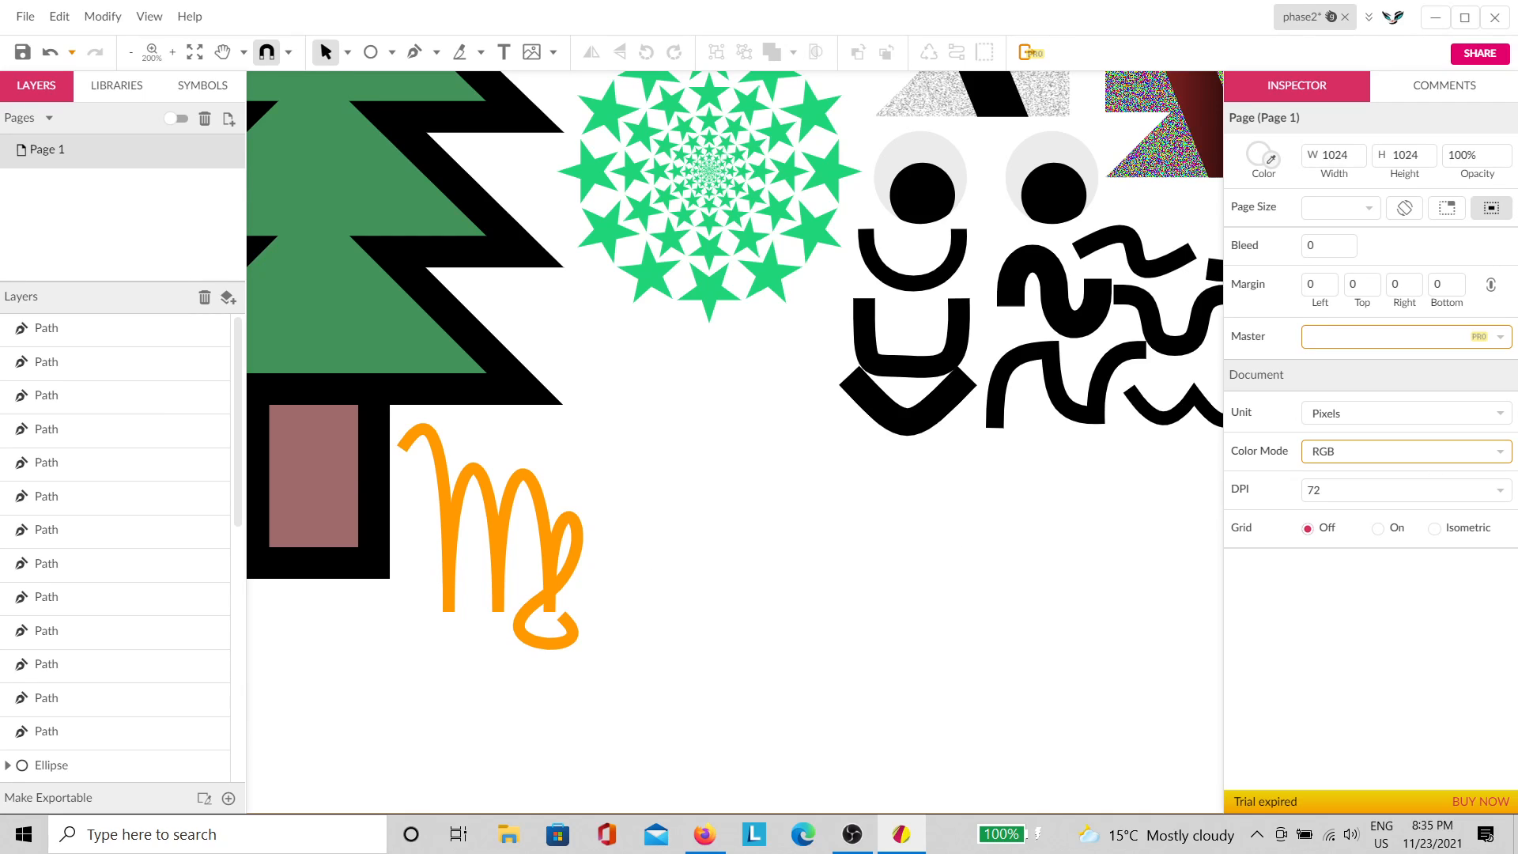
key(alt+Tab)
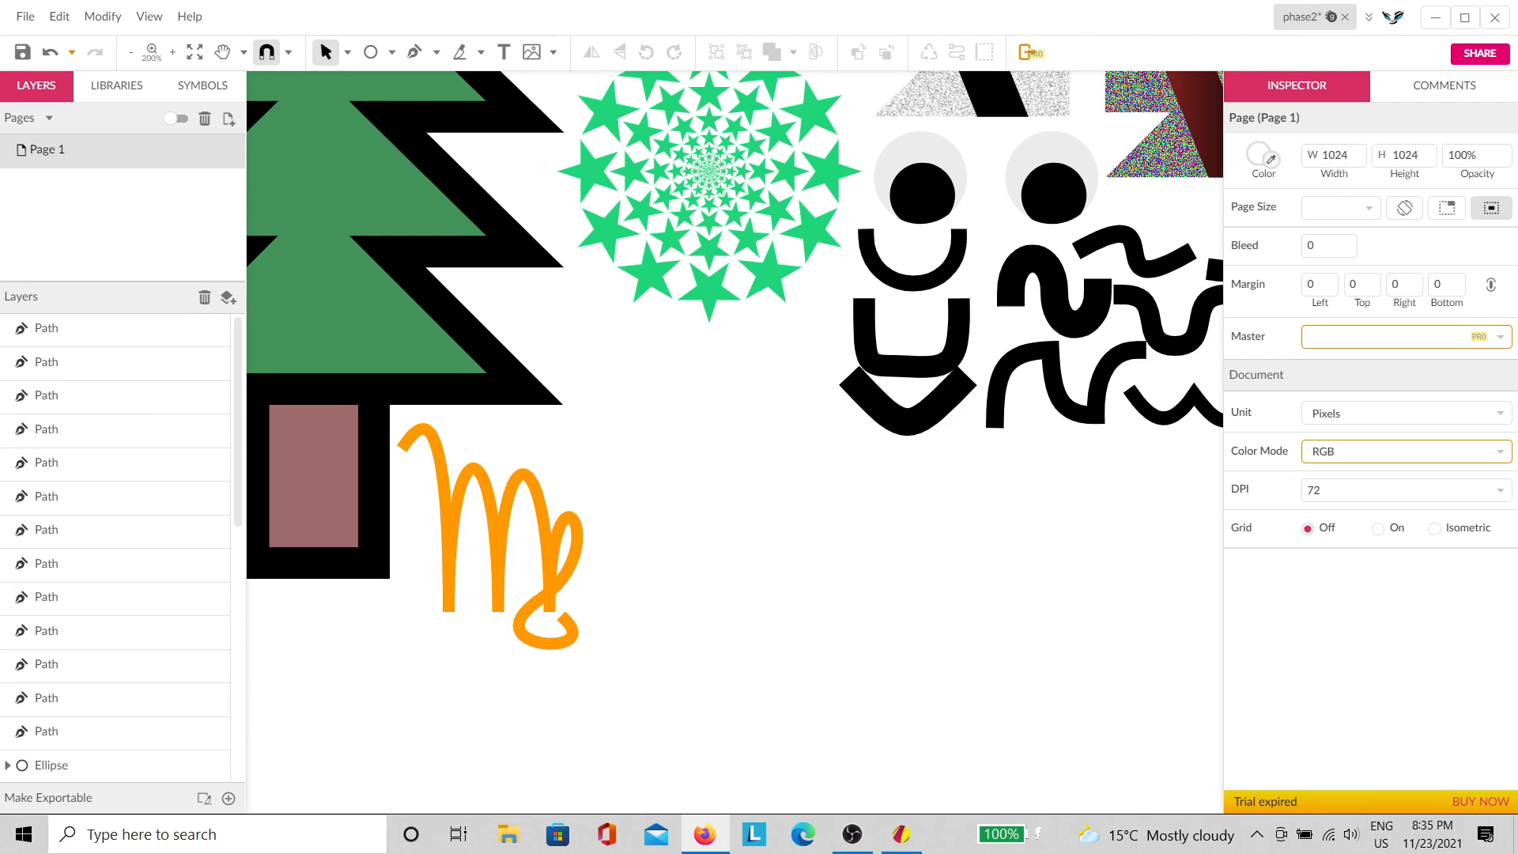
click(414, 52)
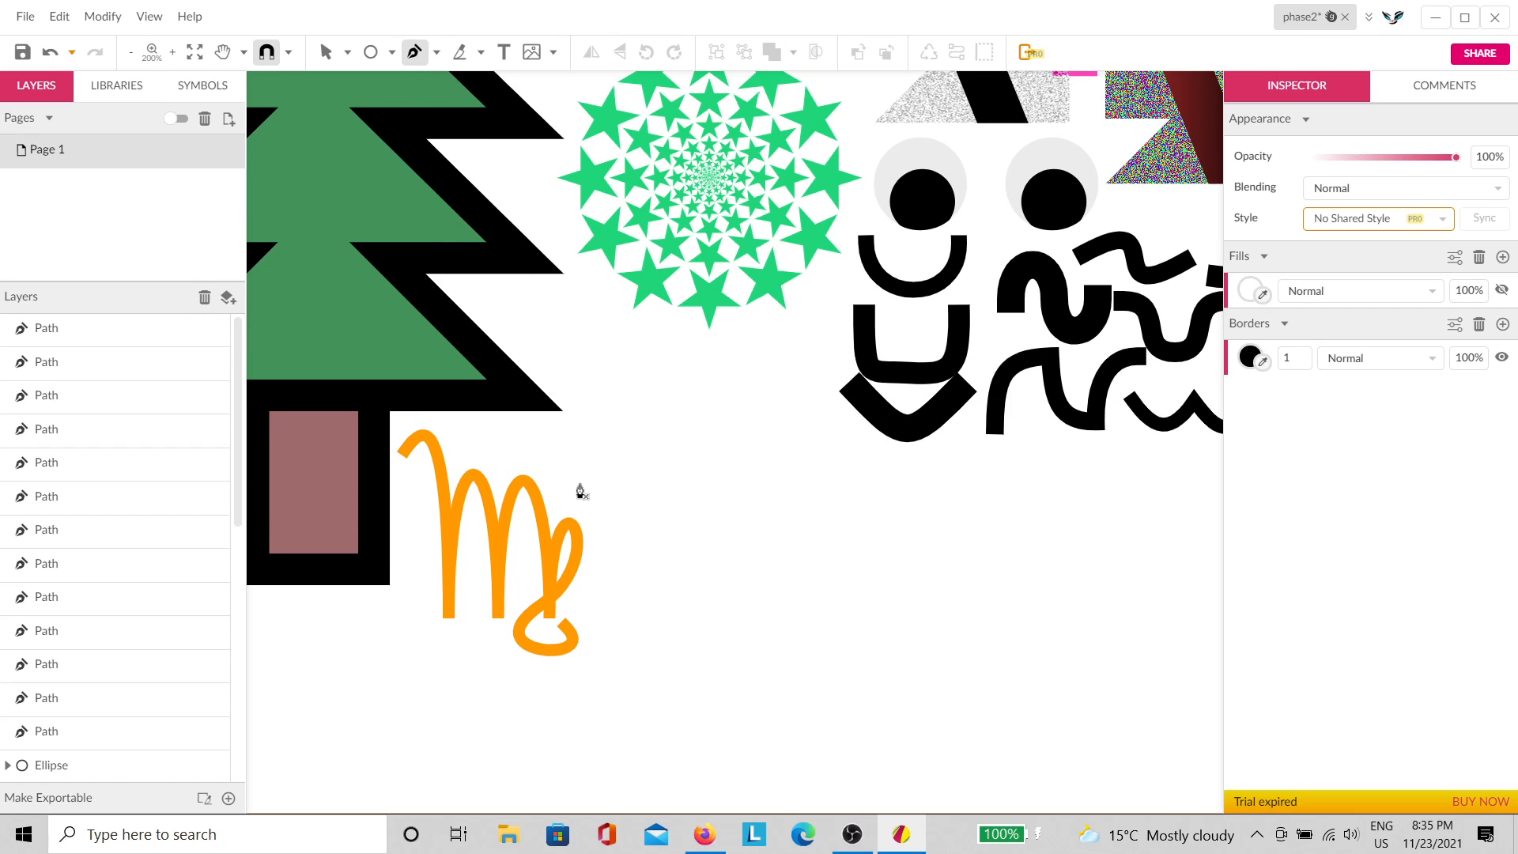
drag(576, 481, 597, 453)
drag(632, 638, 633, 759)
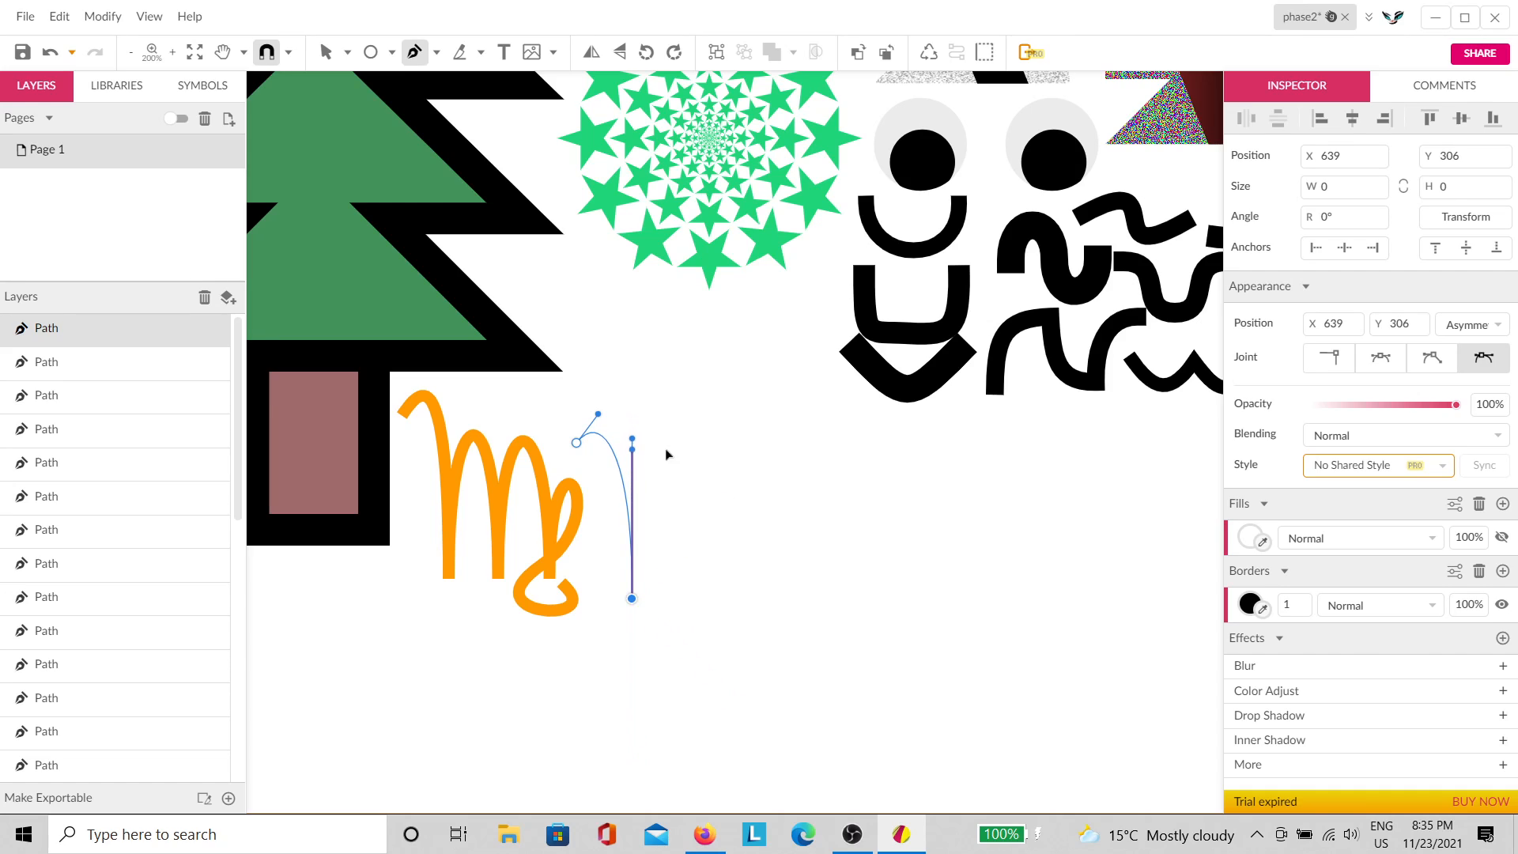
drag(634, 439, 634, 439)
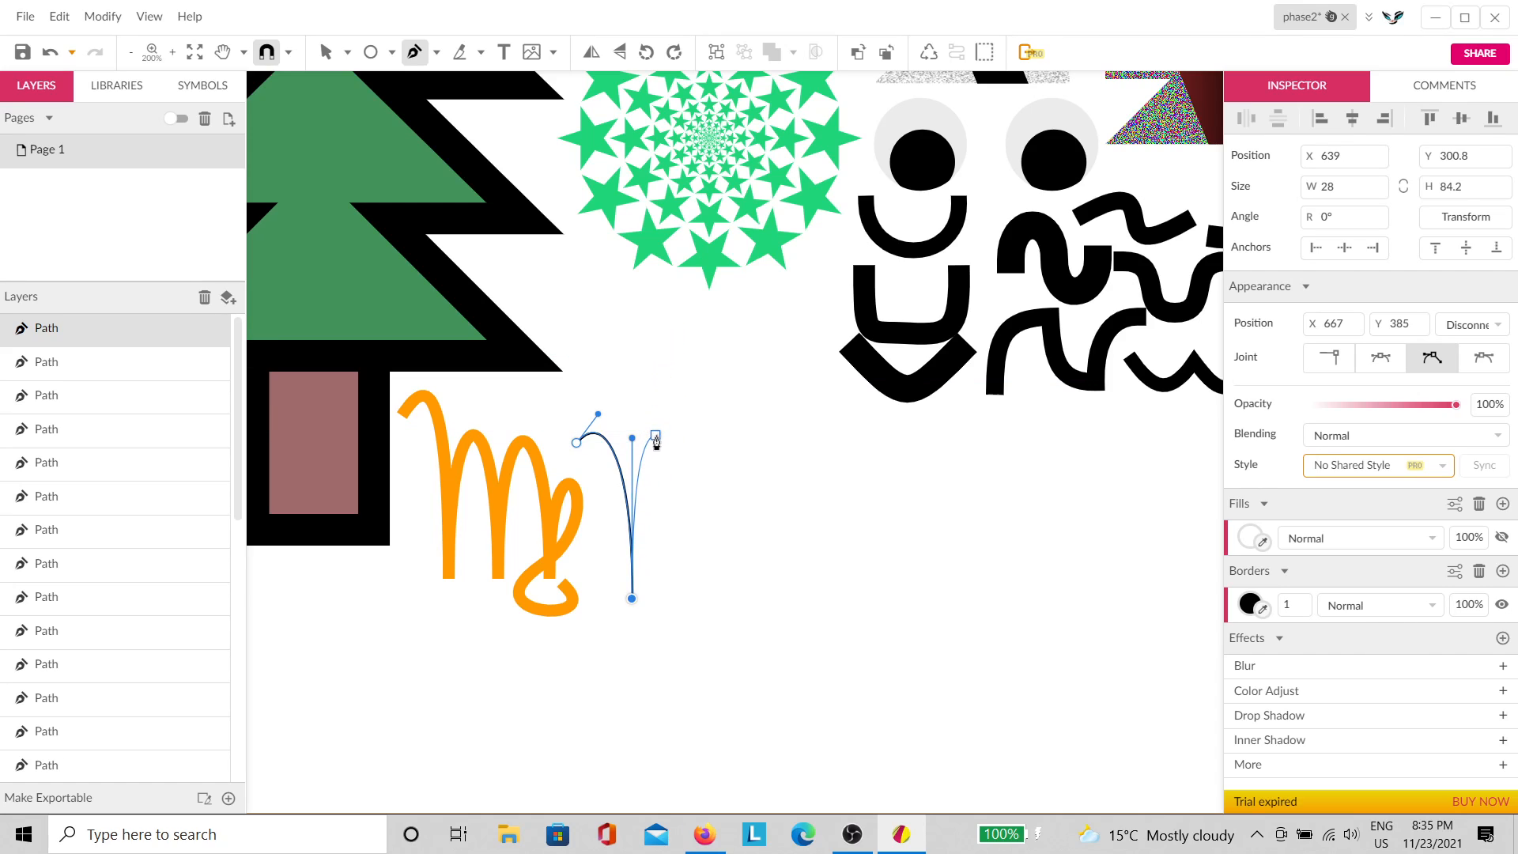
drag(664, 444, 701, 450)
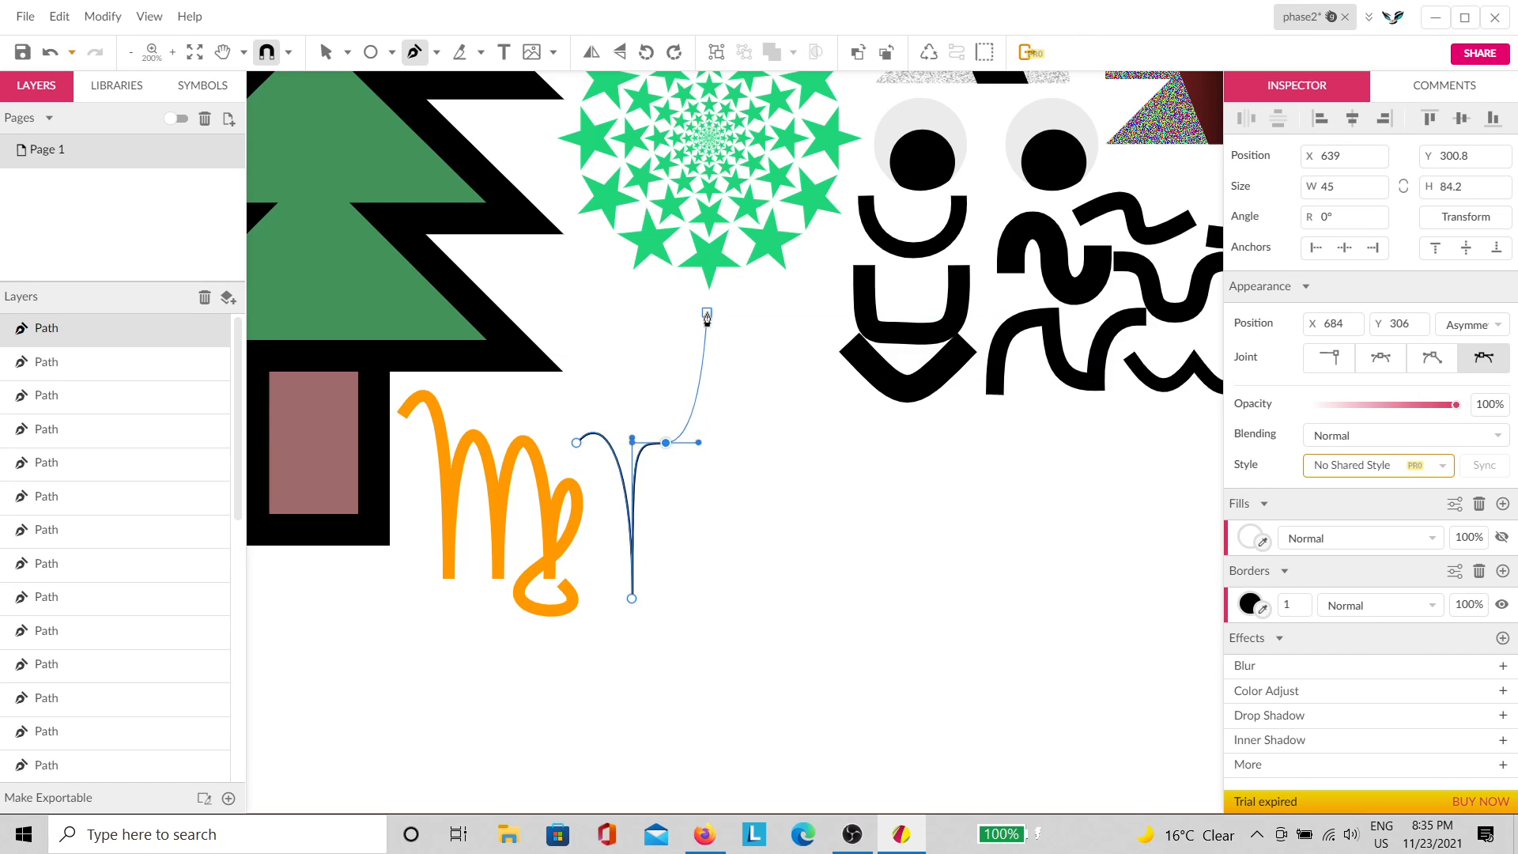
click(707, 311)
drag(707, 311, 787, 434)
click(753, 442)
Step: Set the new path's border width to 9, finish editing it and deselect it
scroll(1187, 559, right, 1)
scroll(1295, 605, up, 8)
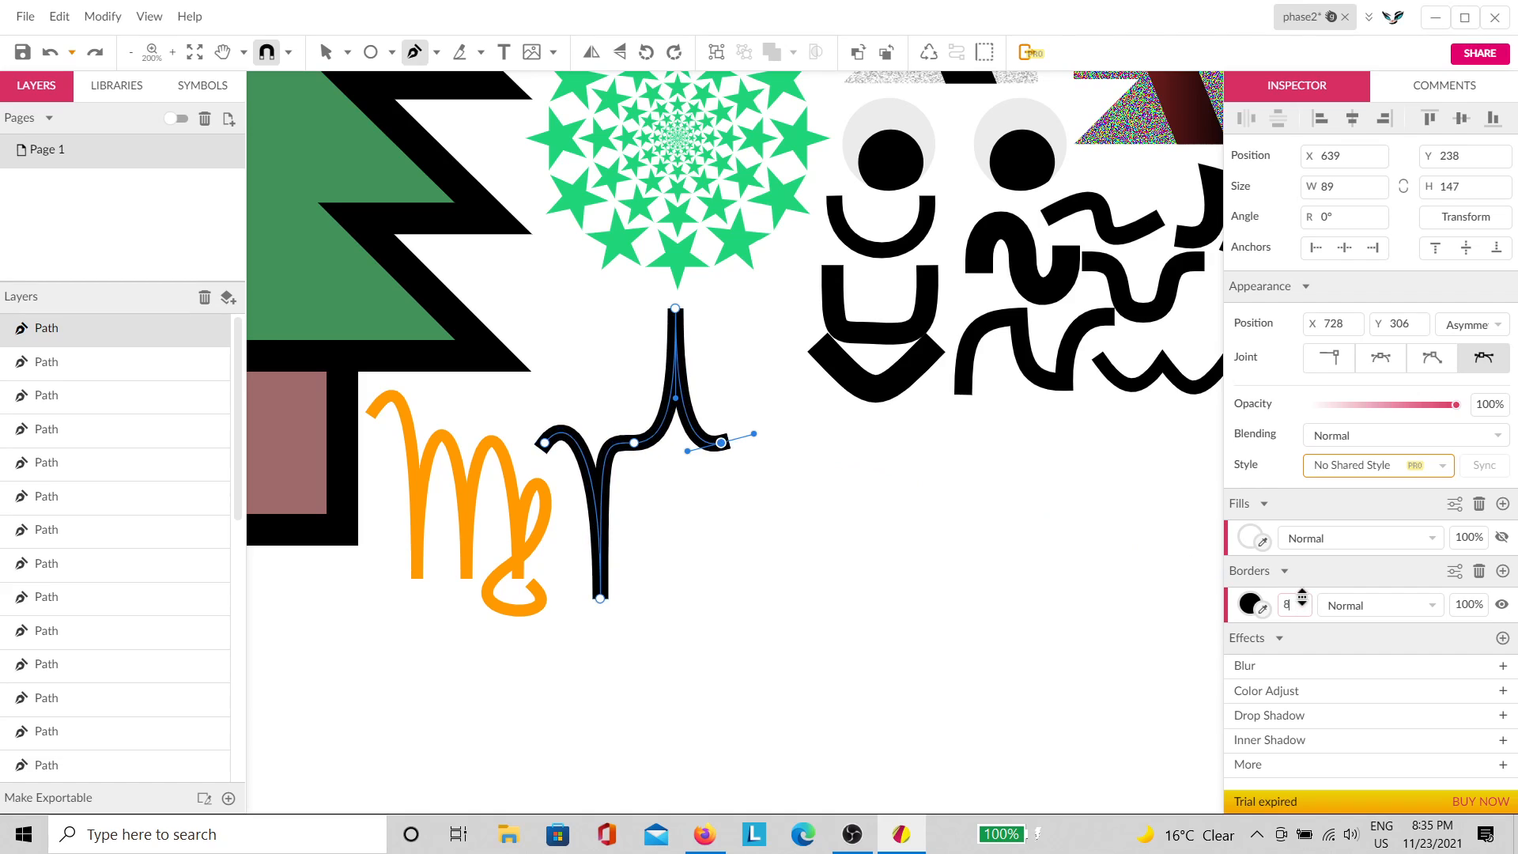
scroll(1158, 625, right, 1)
key(Escape)
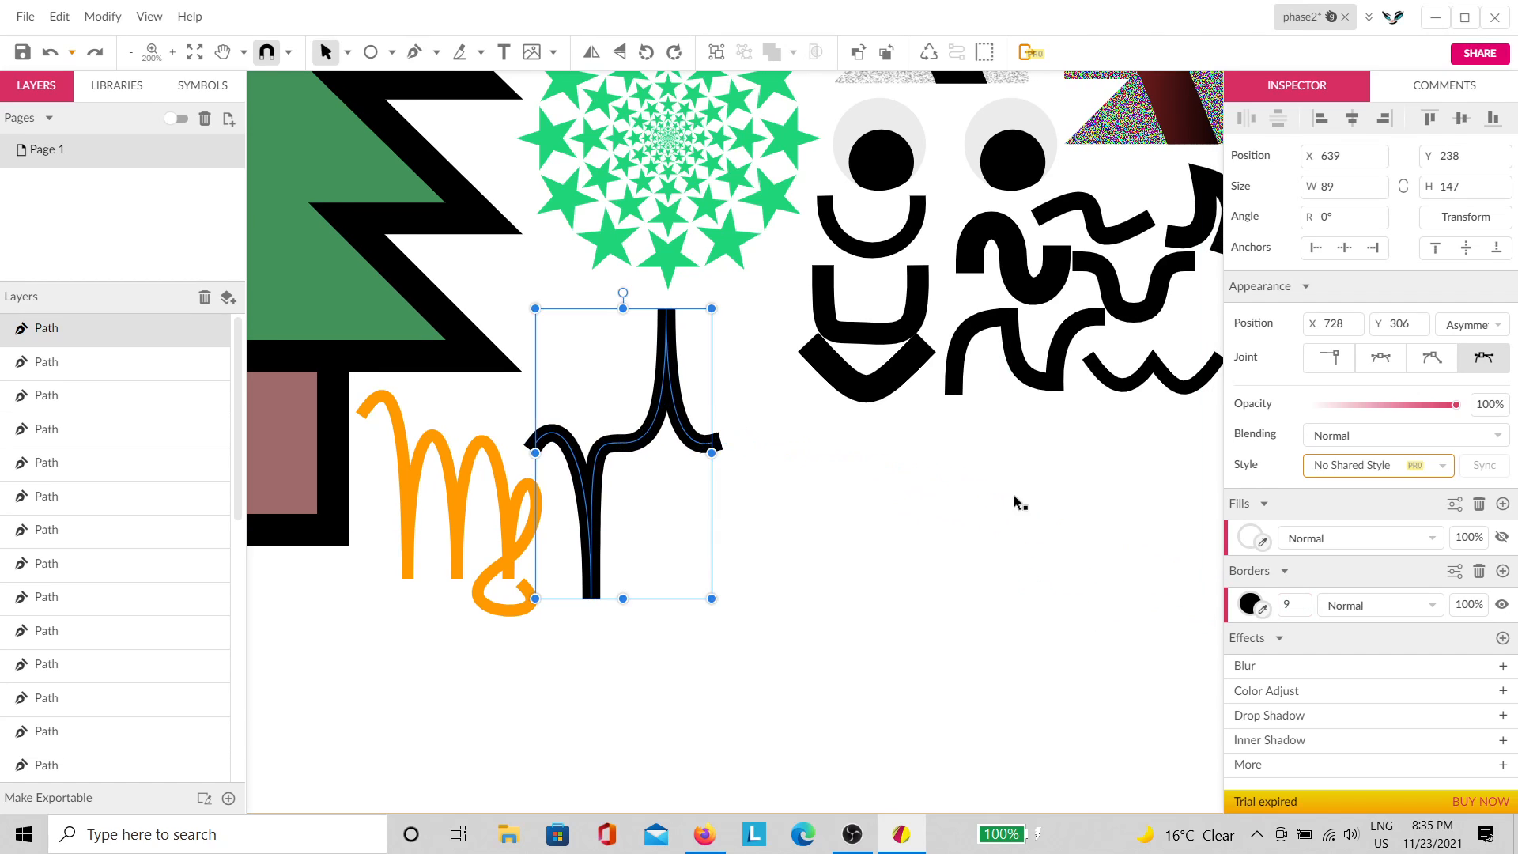
click(859, 535)
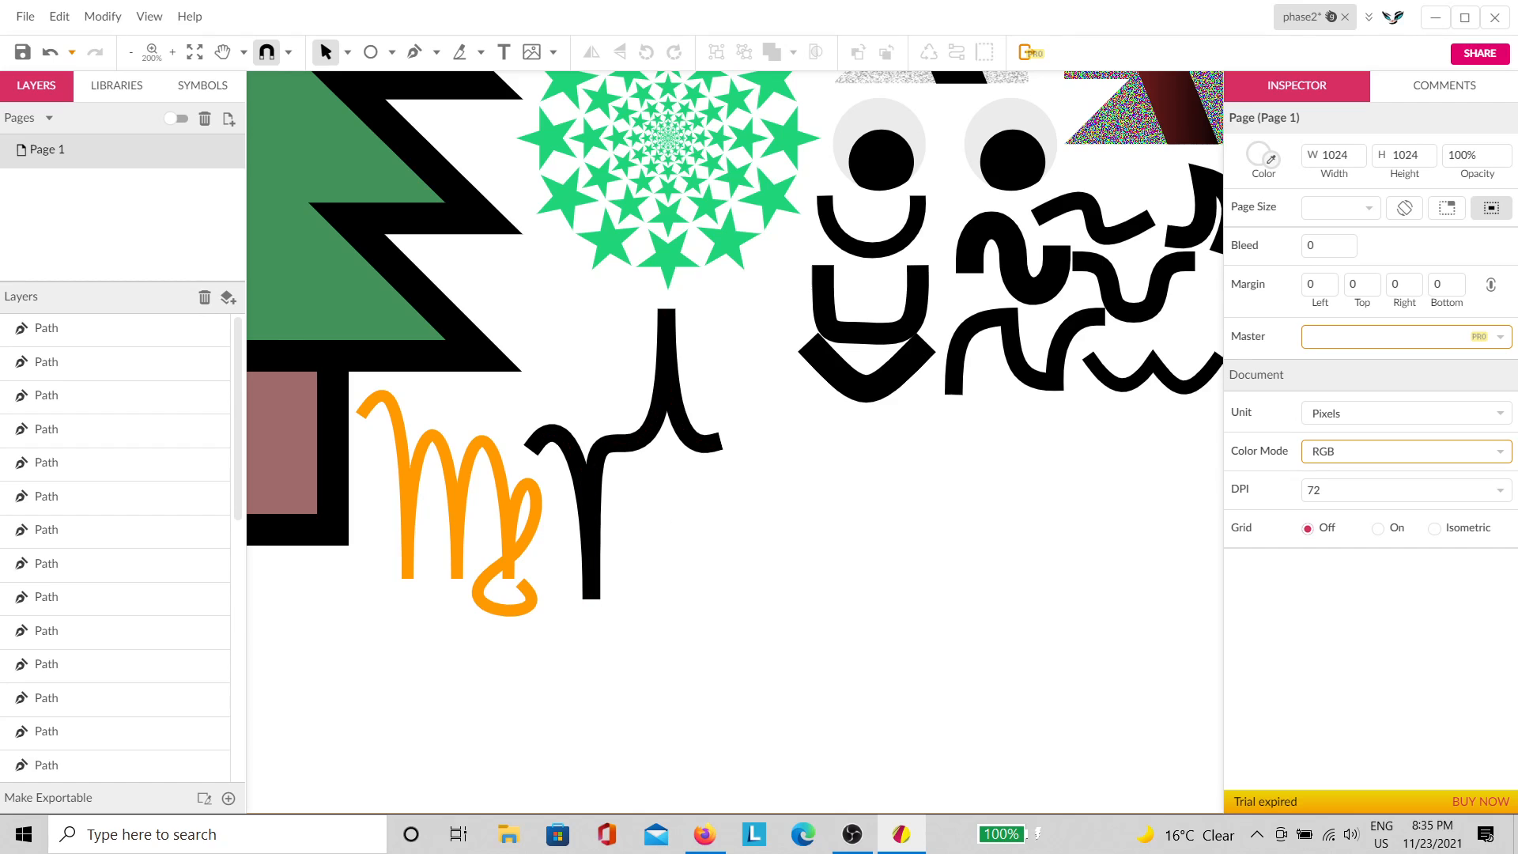
scroll(509, 644, left, 5)
scroll(554, 617, up, 1)
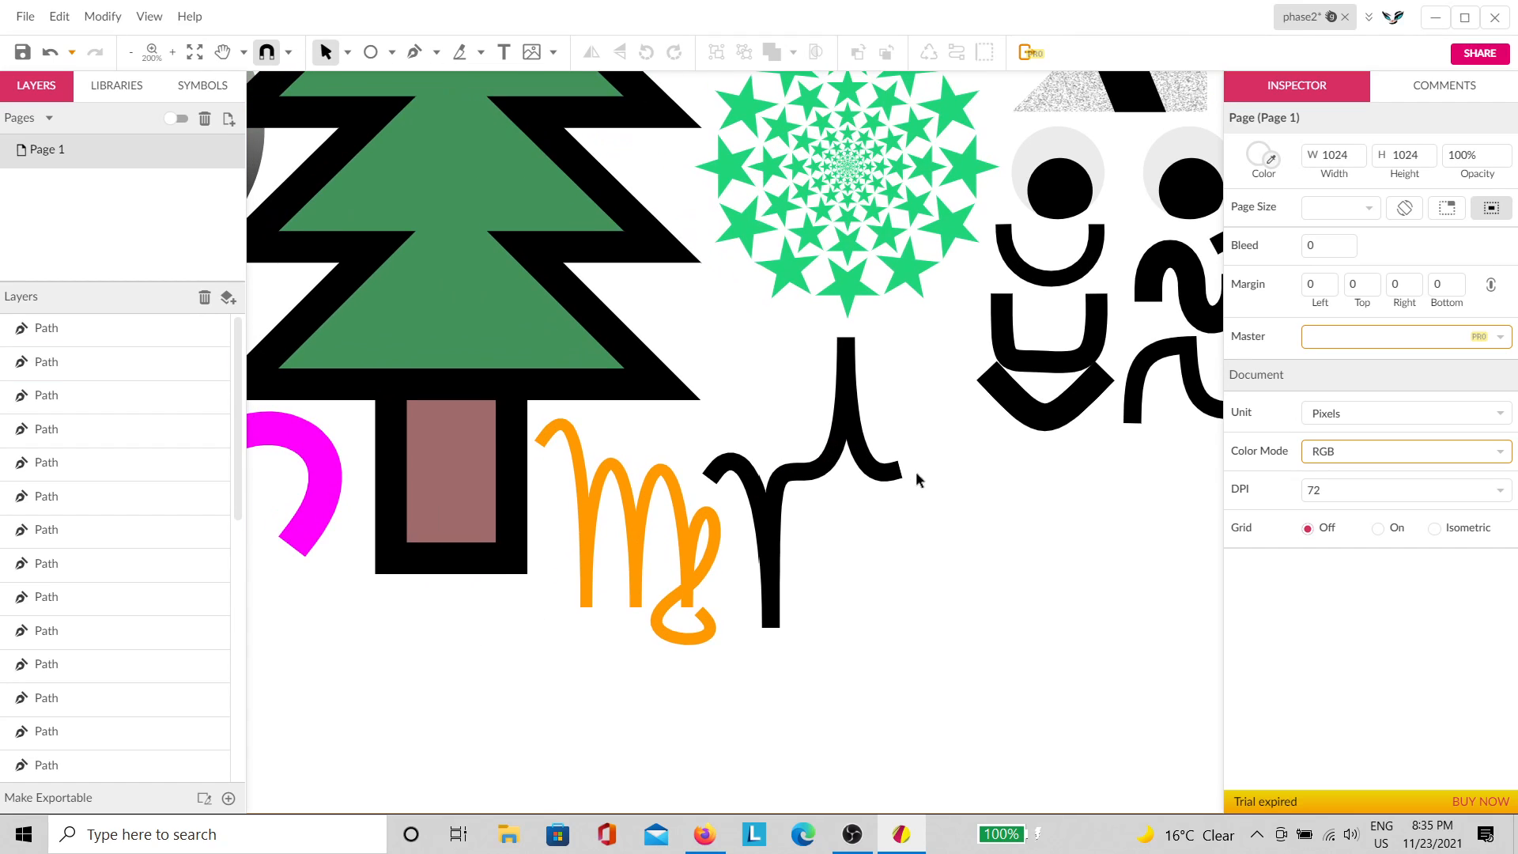
Step: Inspect the black, orange and magenta curved paths around the tree by selecting each one in turn
click(859, 464)
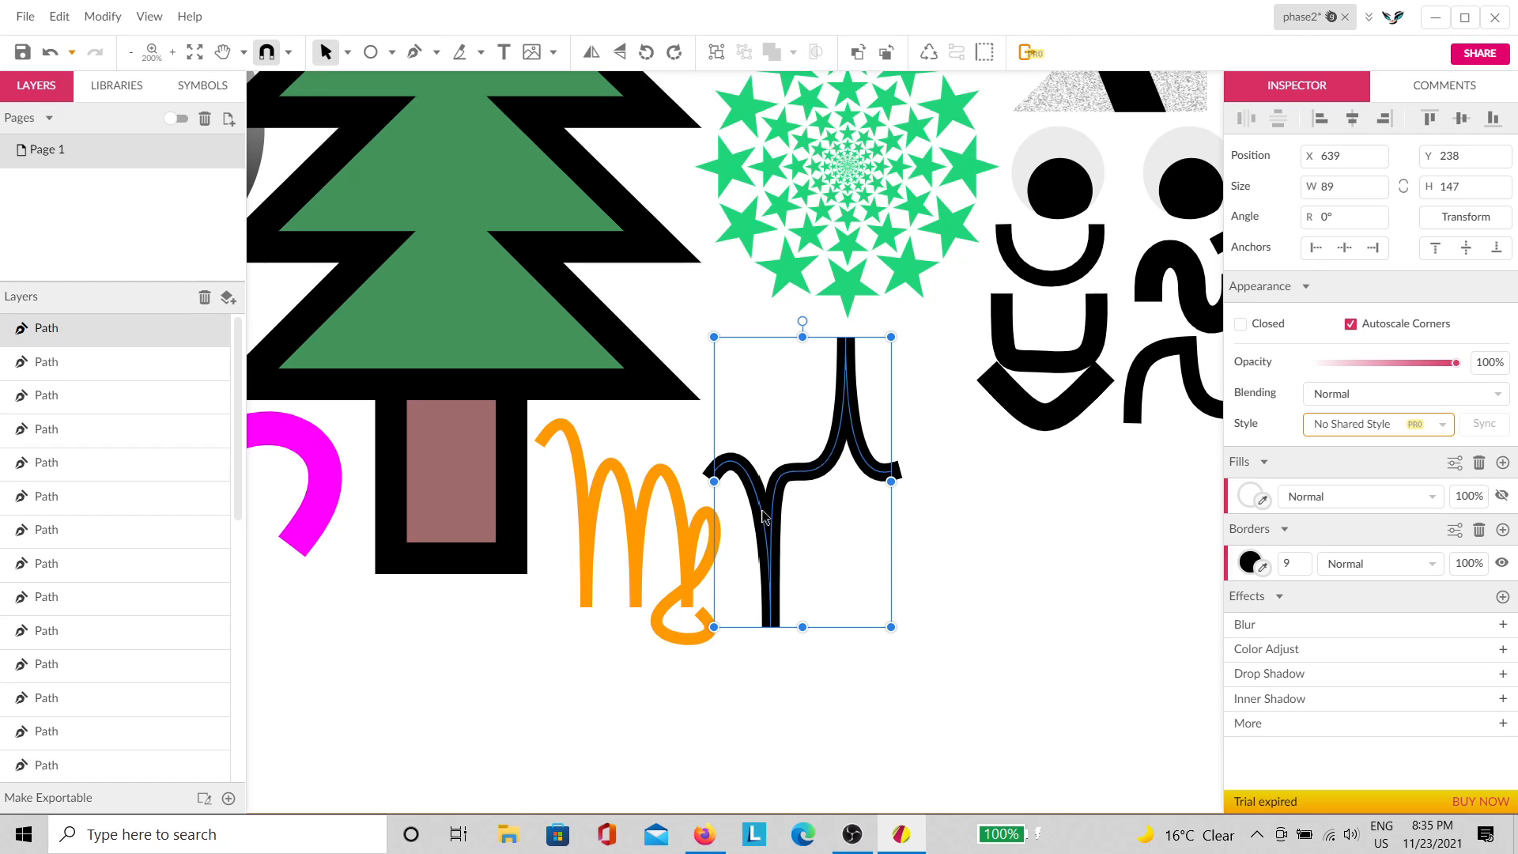
click(630, 560)
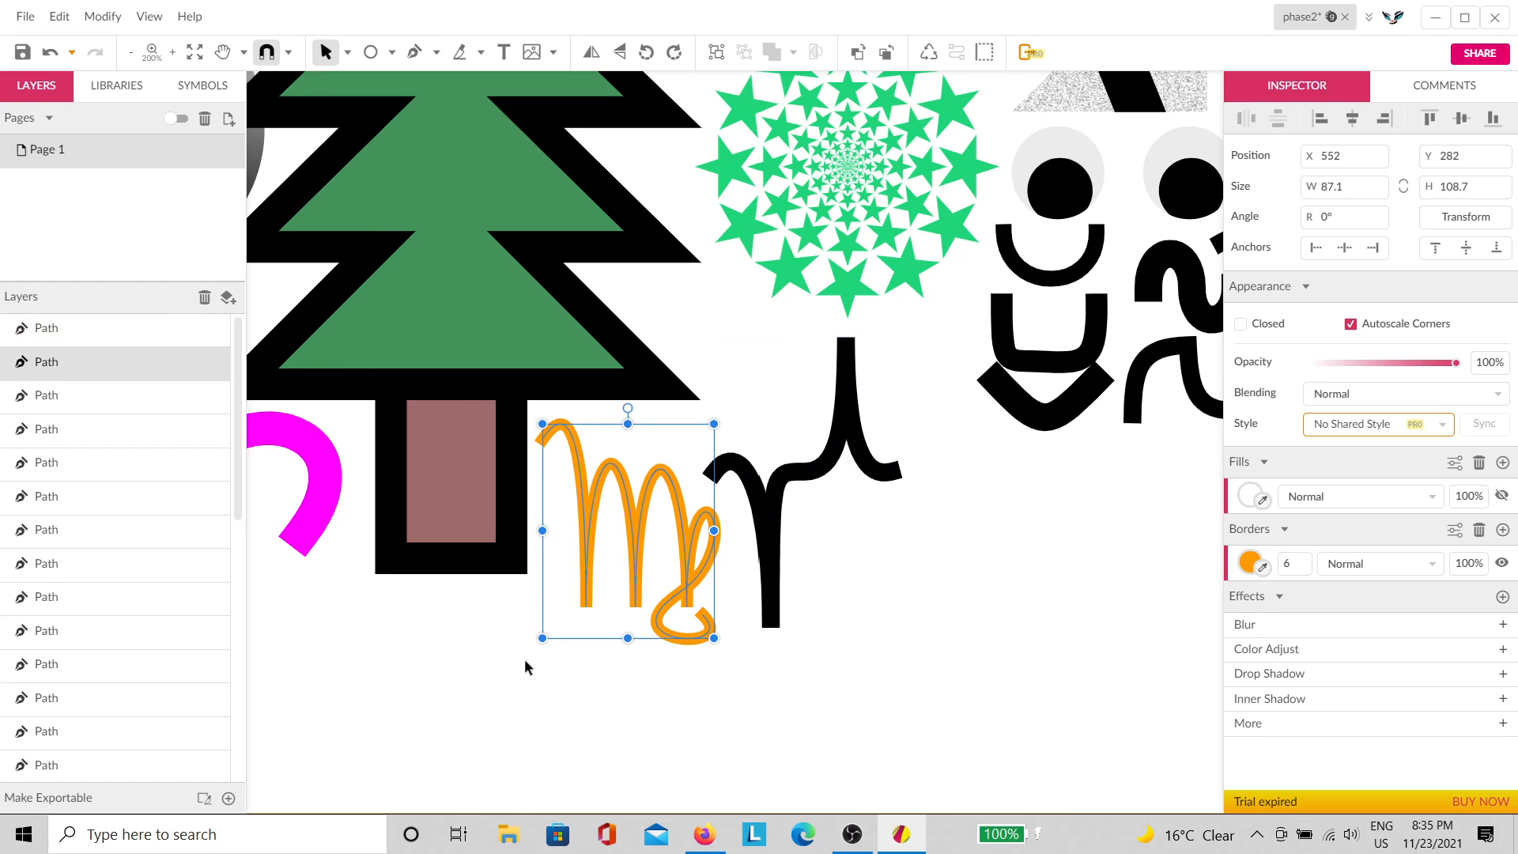
drag(526, 667, 847, 688)
click(538, 616)
drag(588, 631, 949, 593)
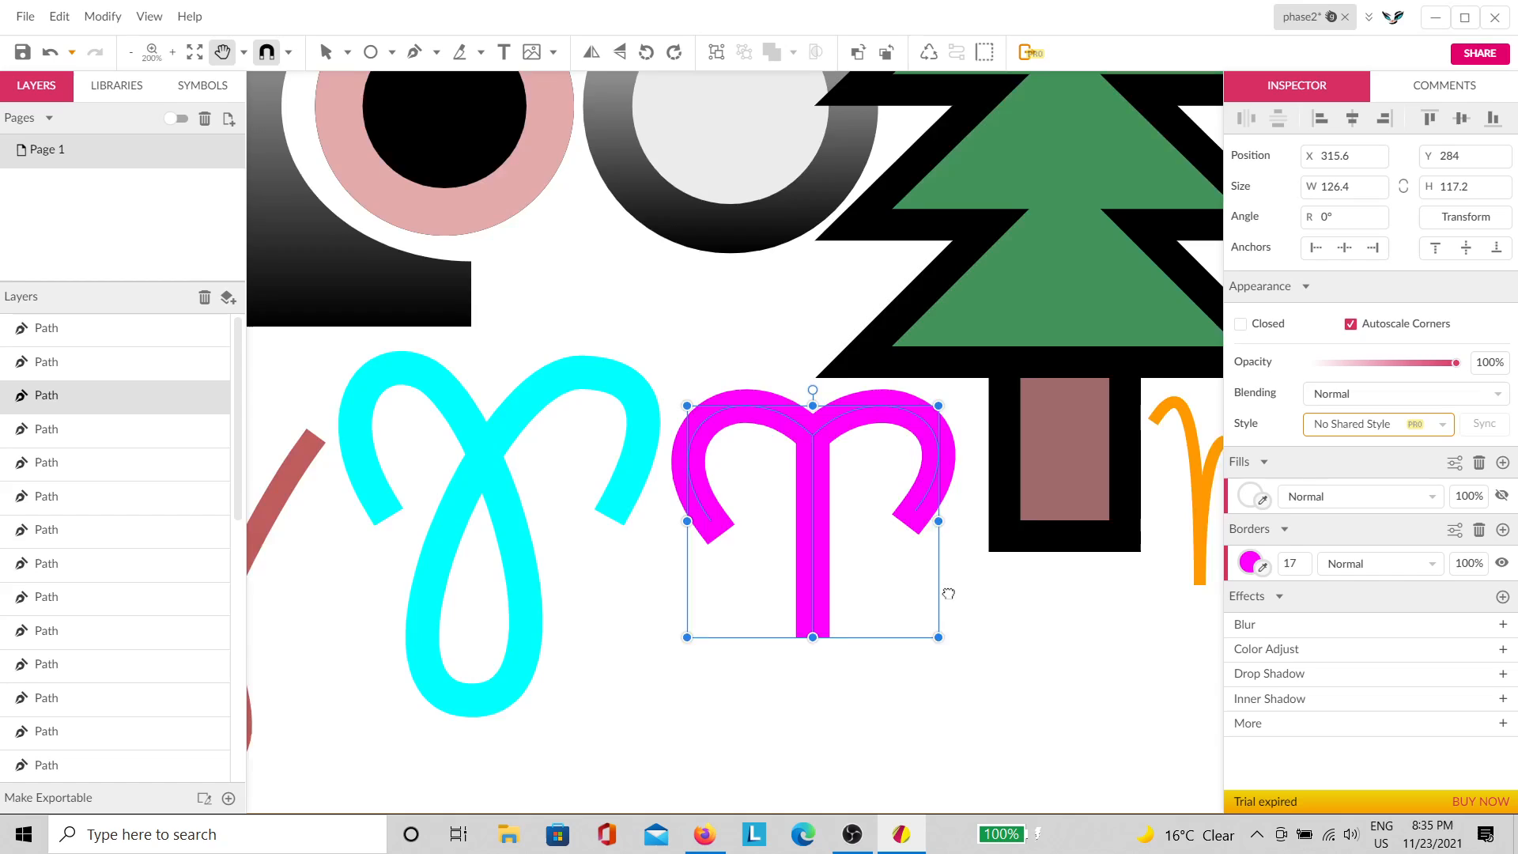
Step: Examine the anchor points and curve handles of the red and cyan looping paths
drag(318, 661, 486, 304)
click(588, 590)
double_click(609, 586)
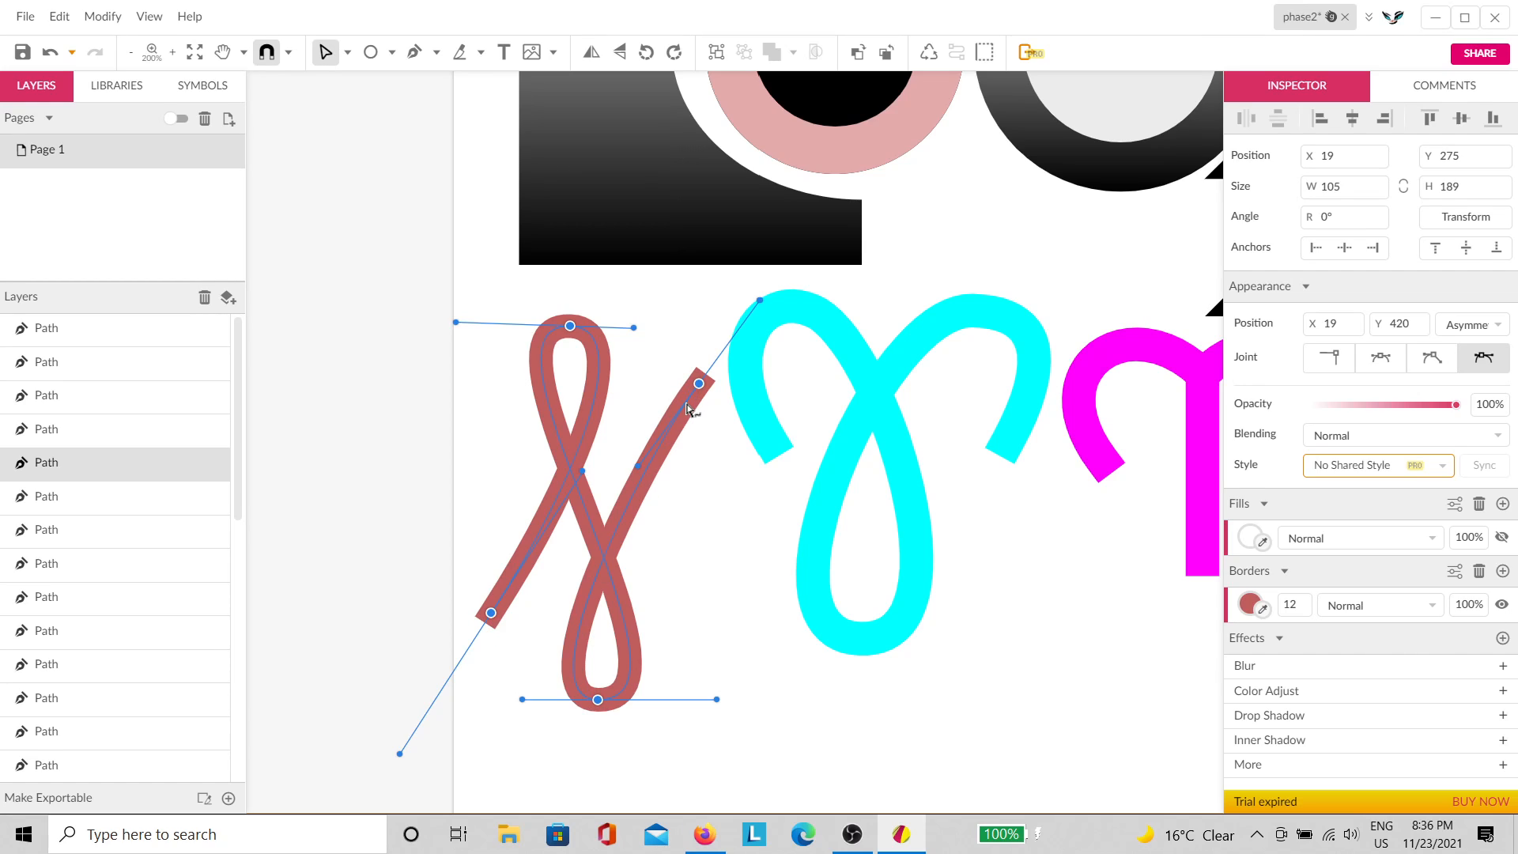
click(766, 403)
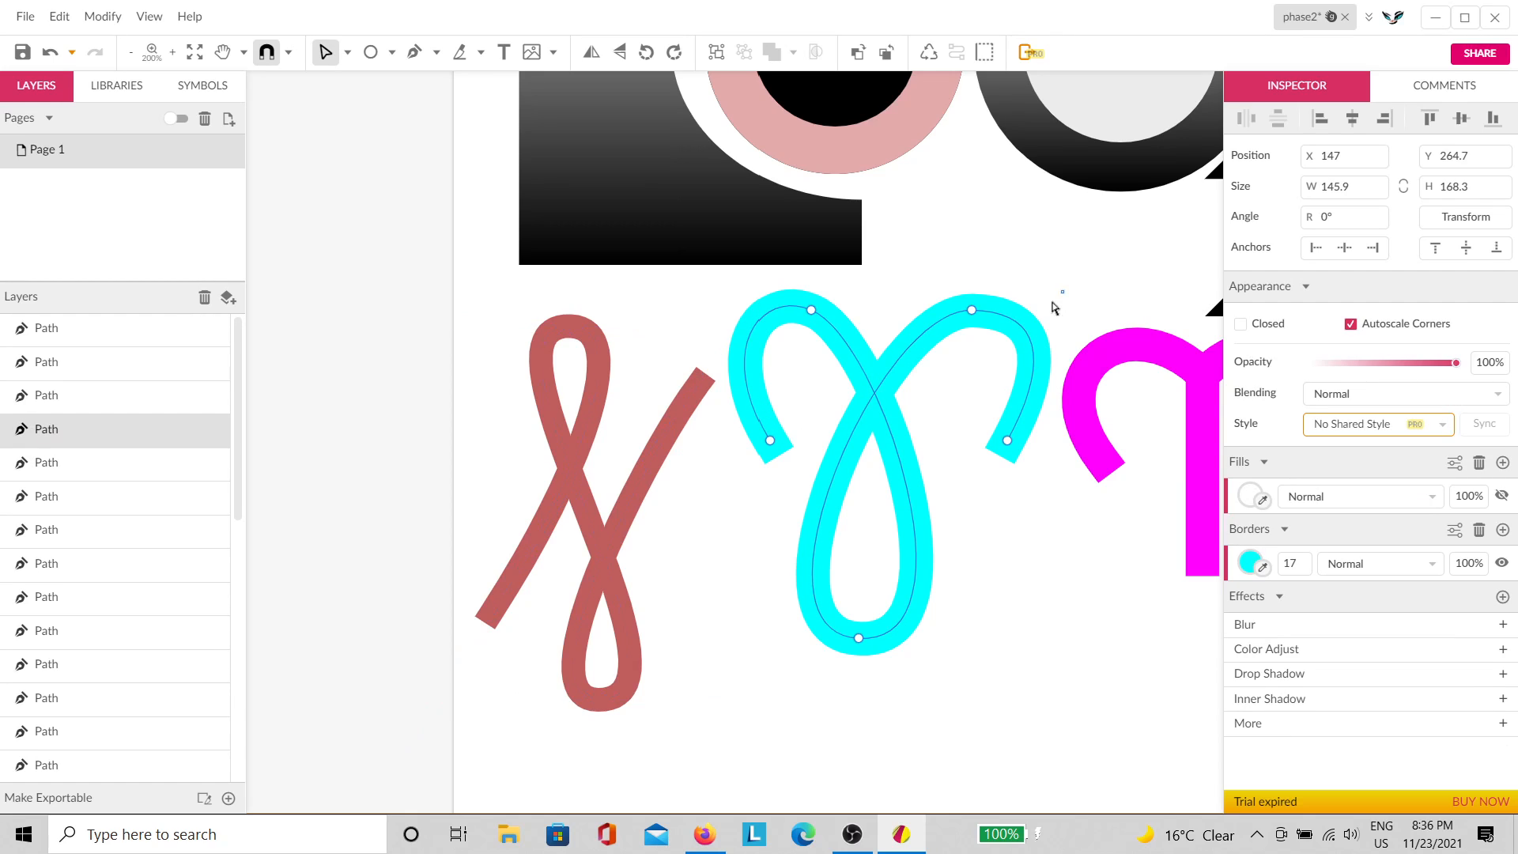
drag(1052, 307, 728, 686)
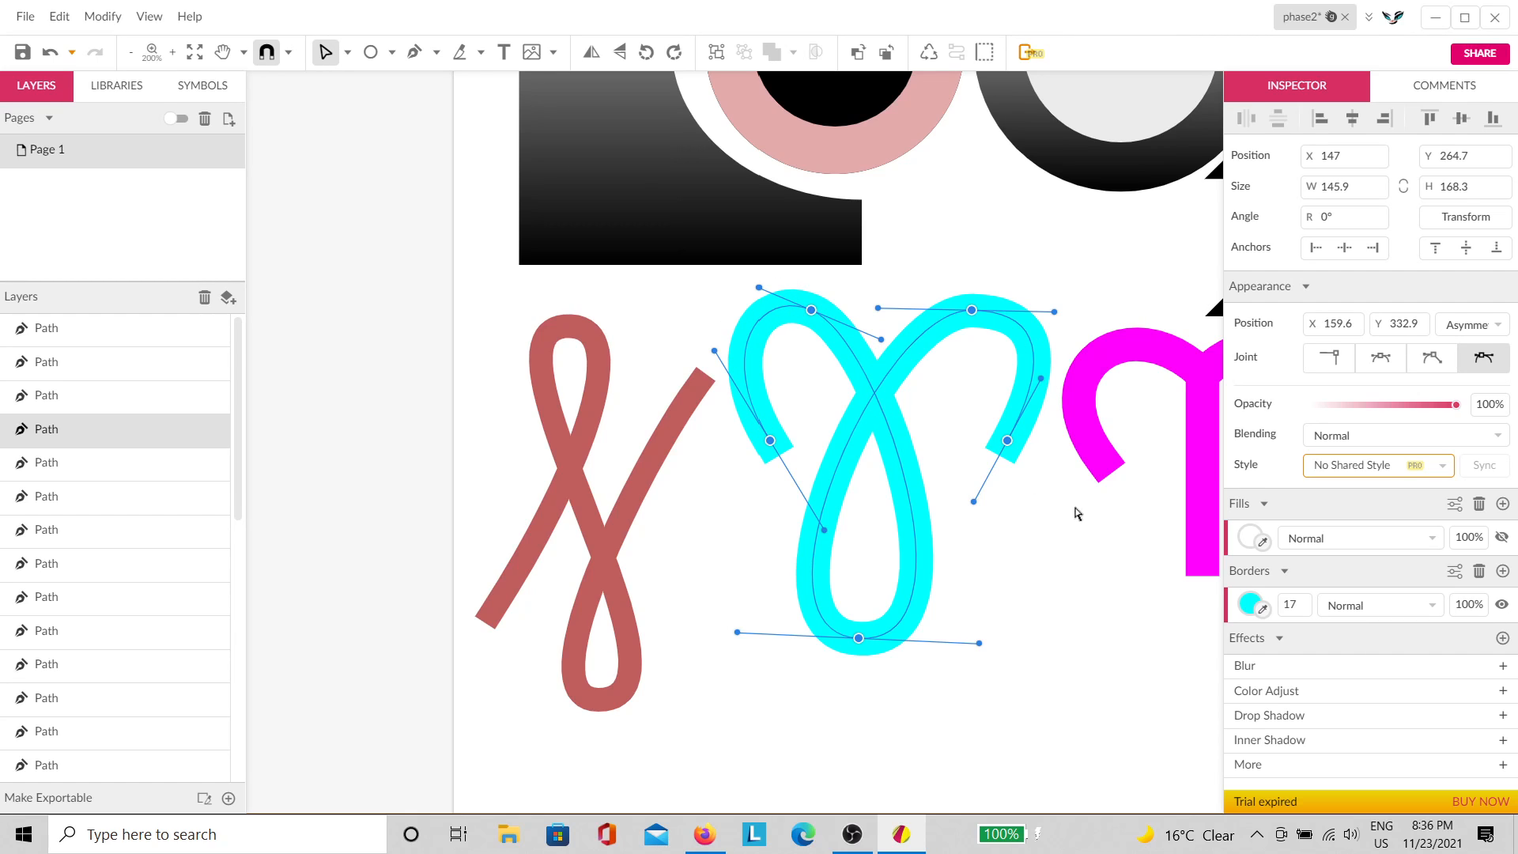
Step: Inspect the anchors of the magenta path and of the black smile curve below the eyes
scroll(1075, 514, right, 6)
click(709, 479)
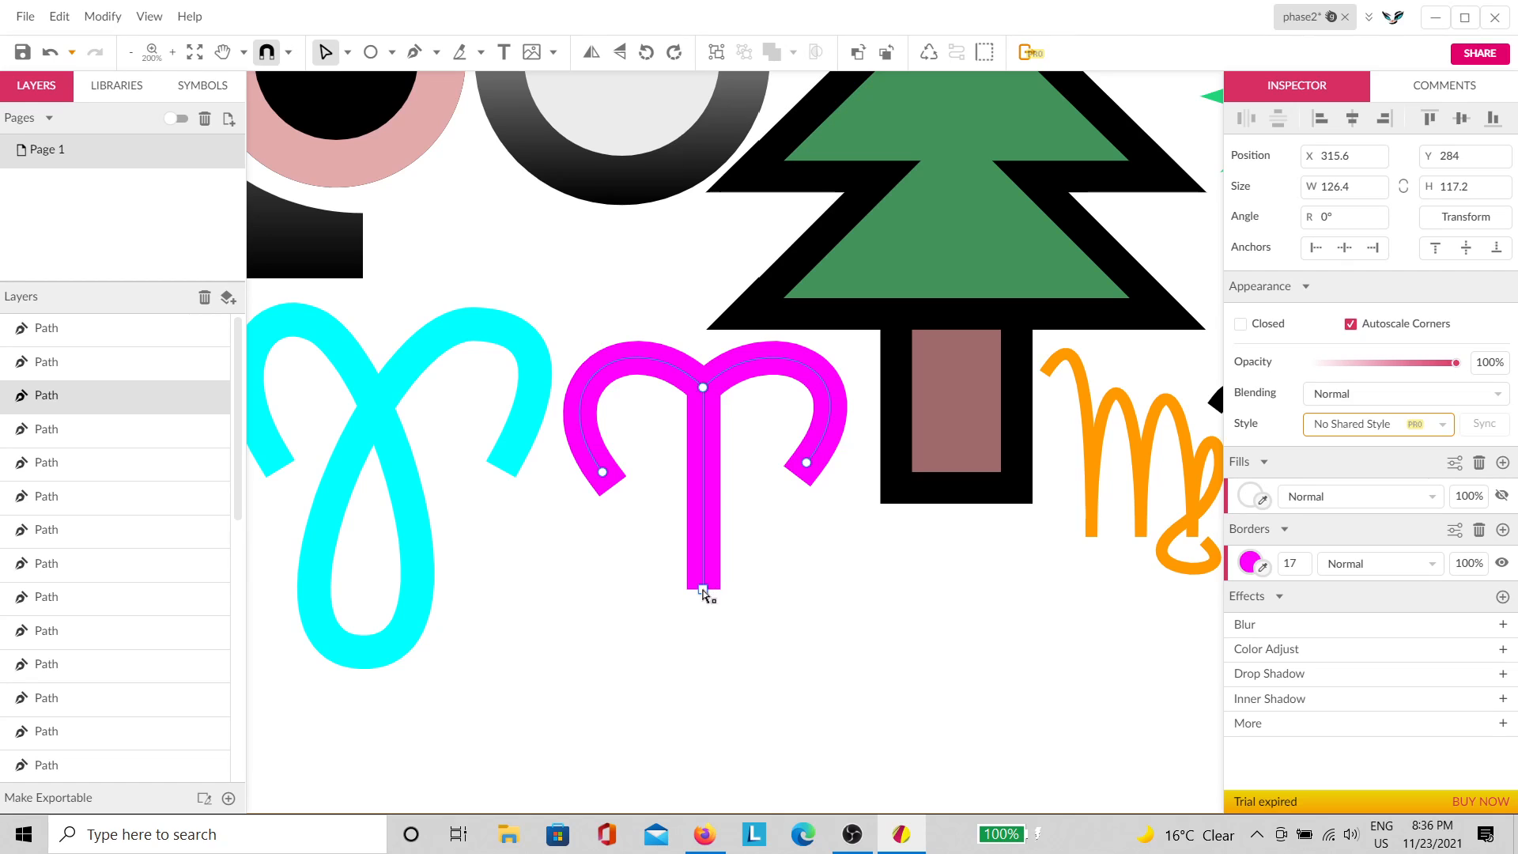
drag(1016, 589, 747, 622)
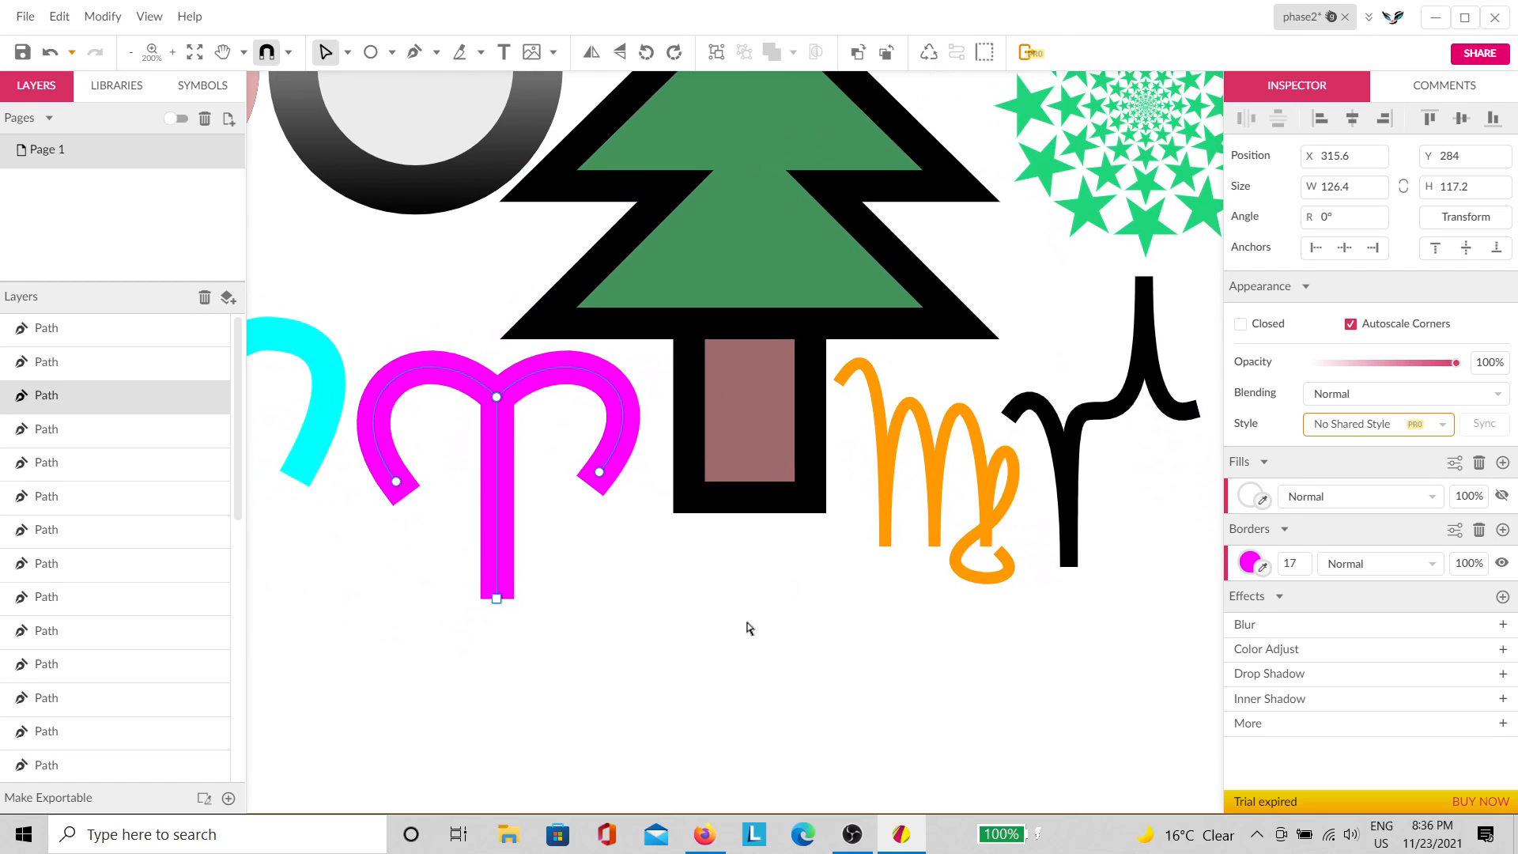
click(747, 624)
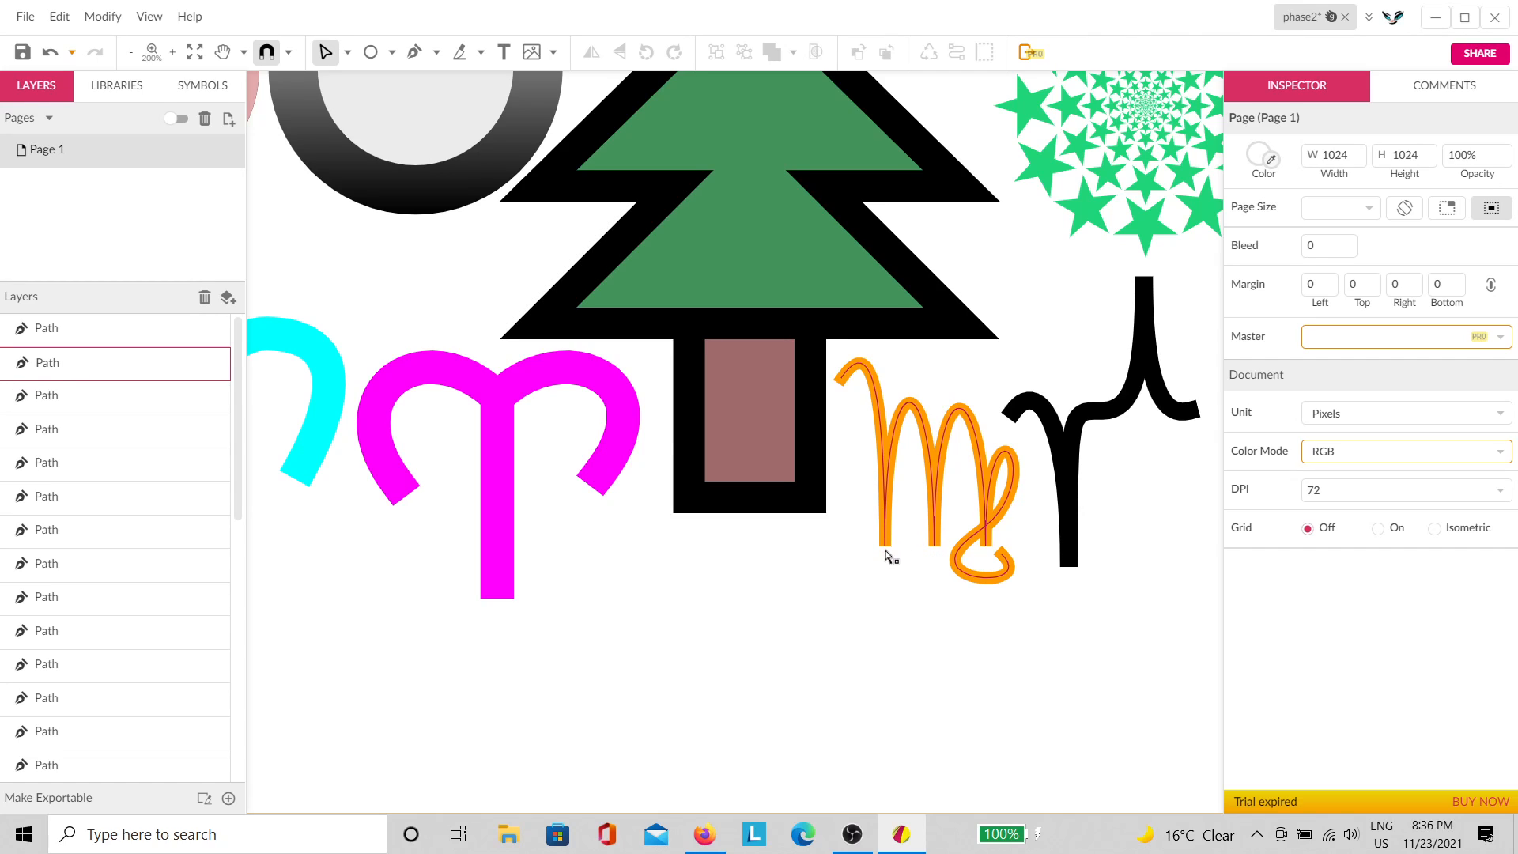
drag(1118, 626, 154, 639)
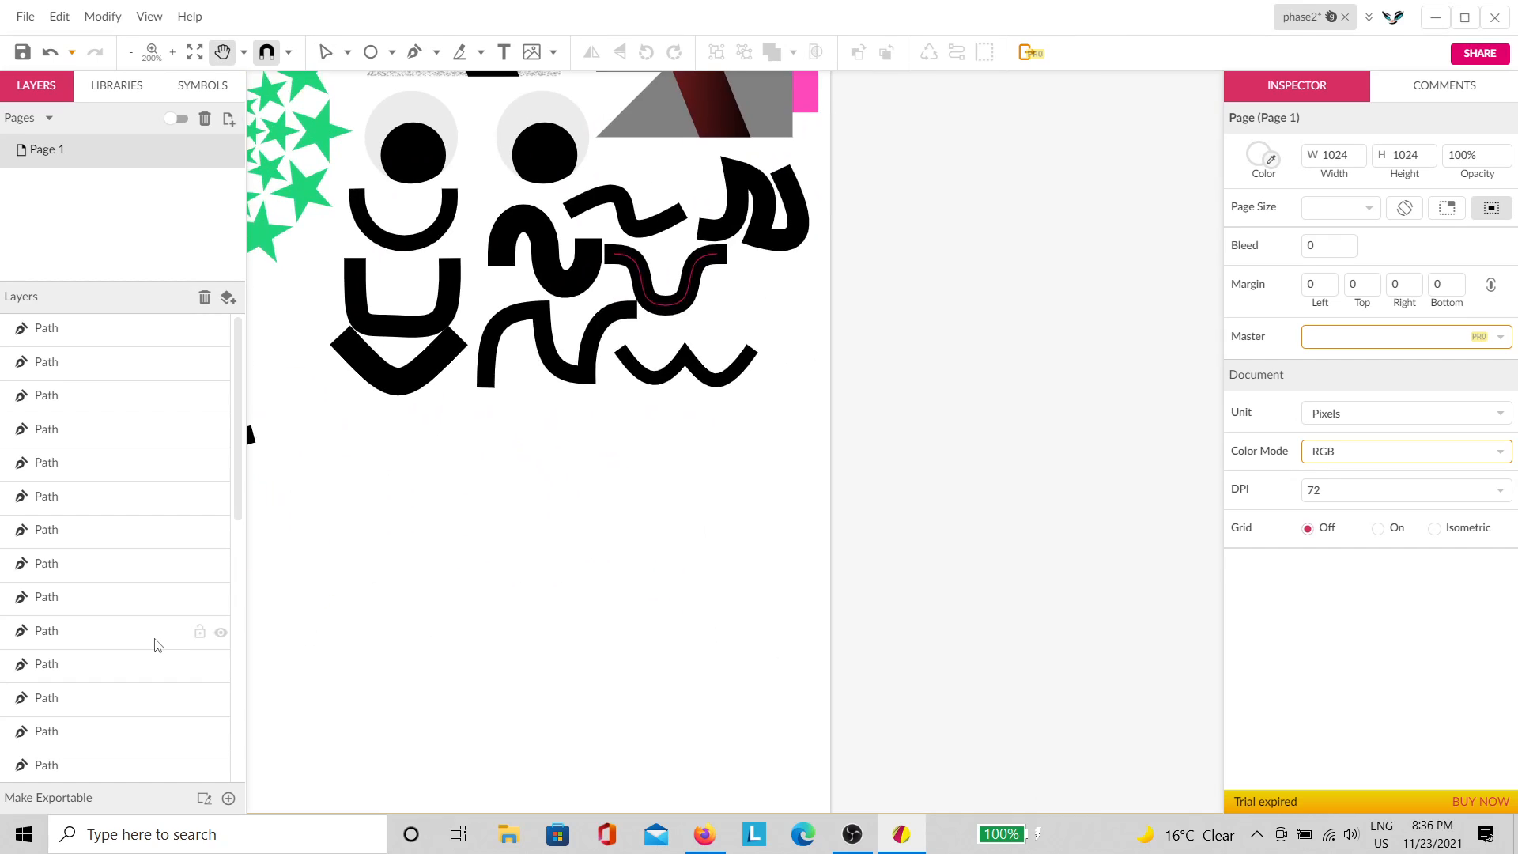
click(443, 224)
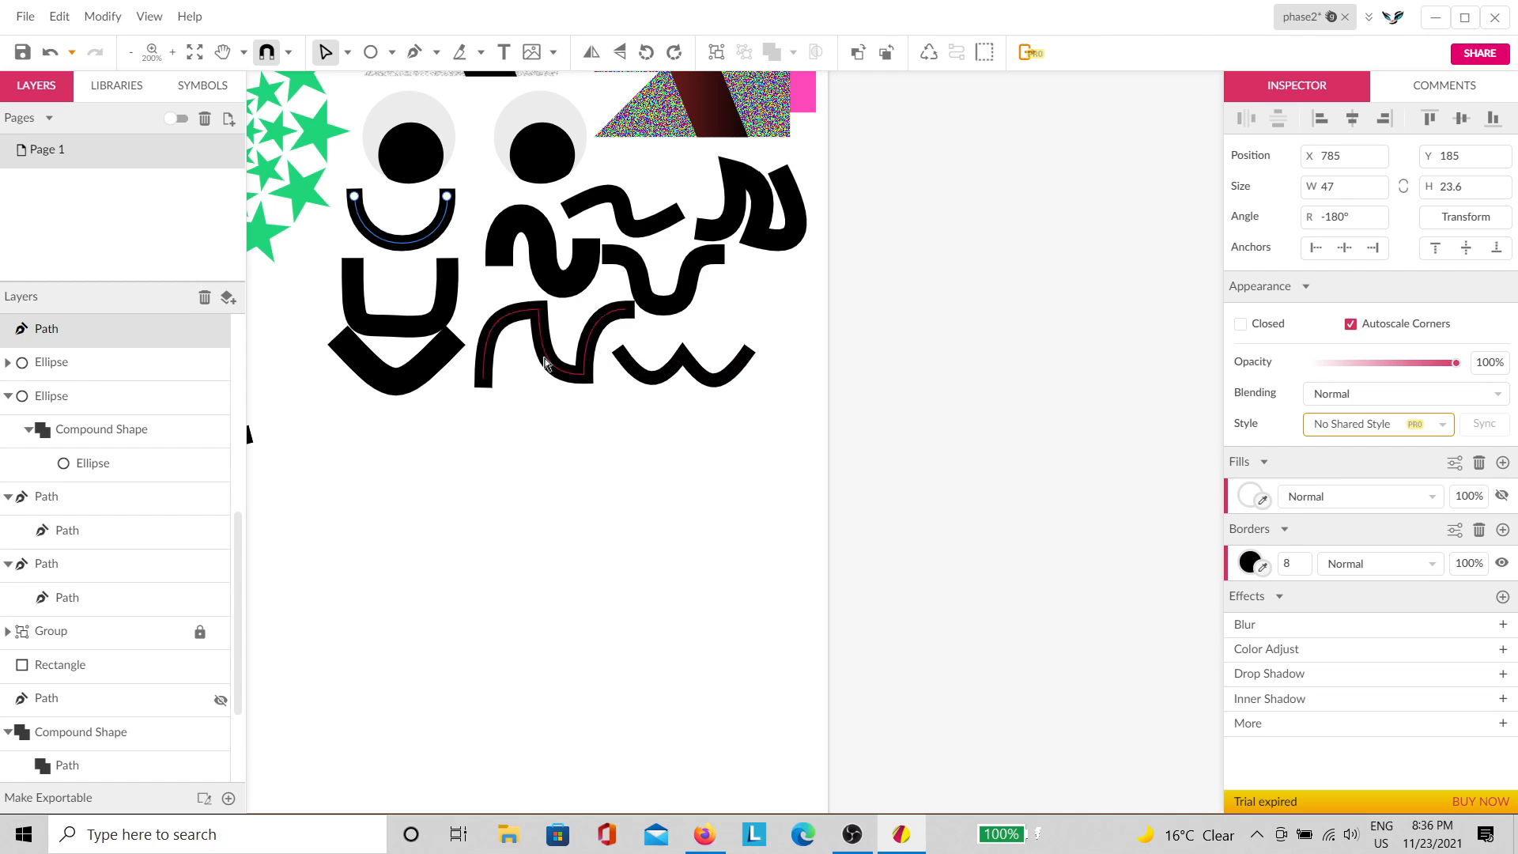
drag(630, 471, 719, 495)
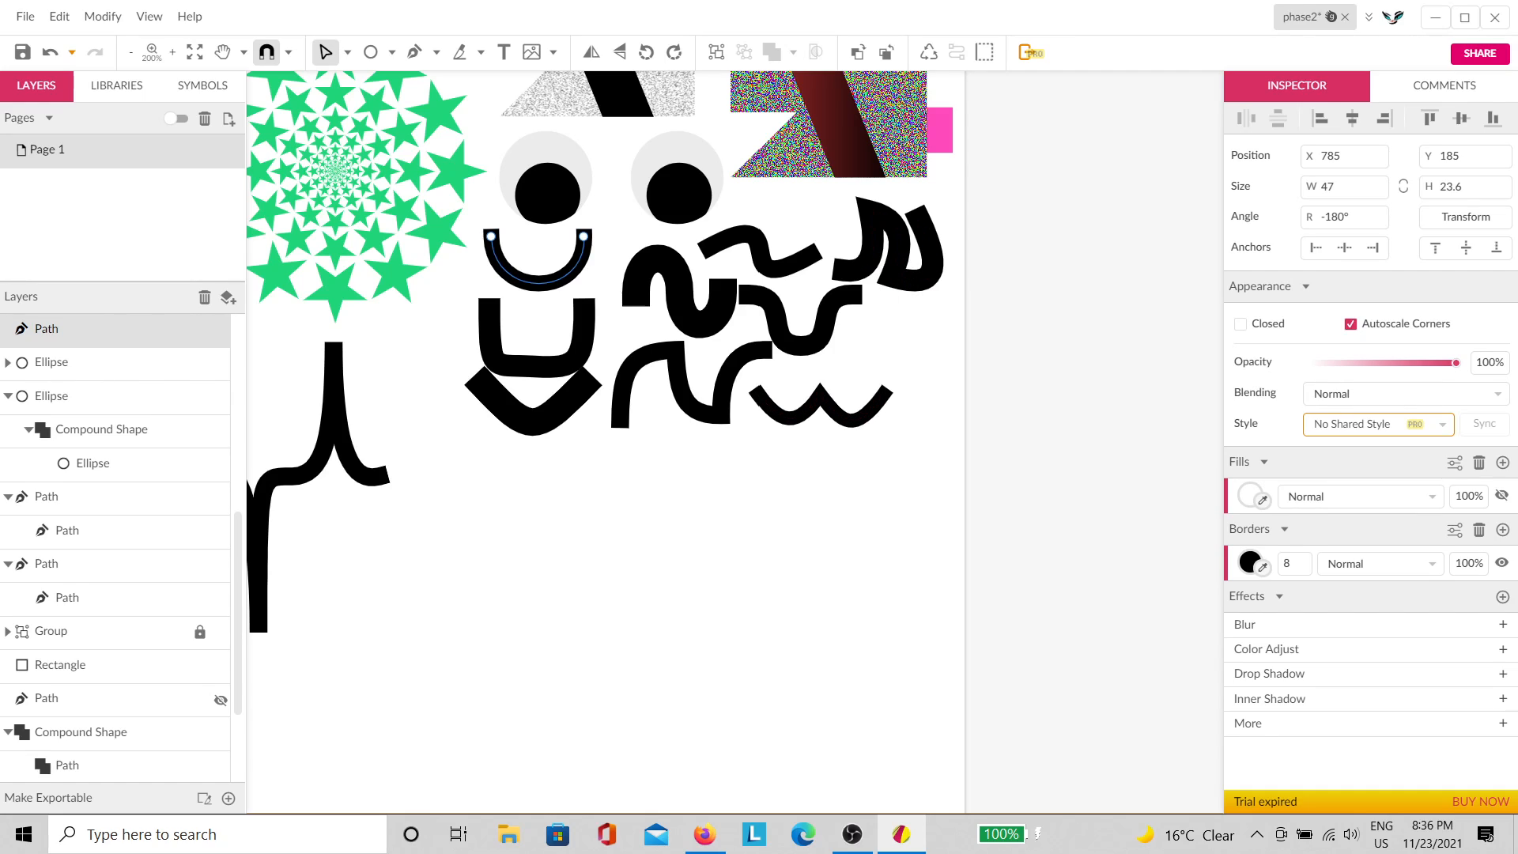
Step: Switch to the class document in Firefox and examine its reference curves, lettering, card suits and blurred shadow shapes
key(alt+Tab)
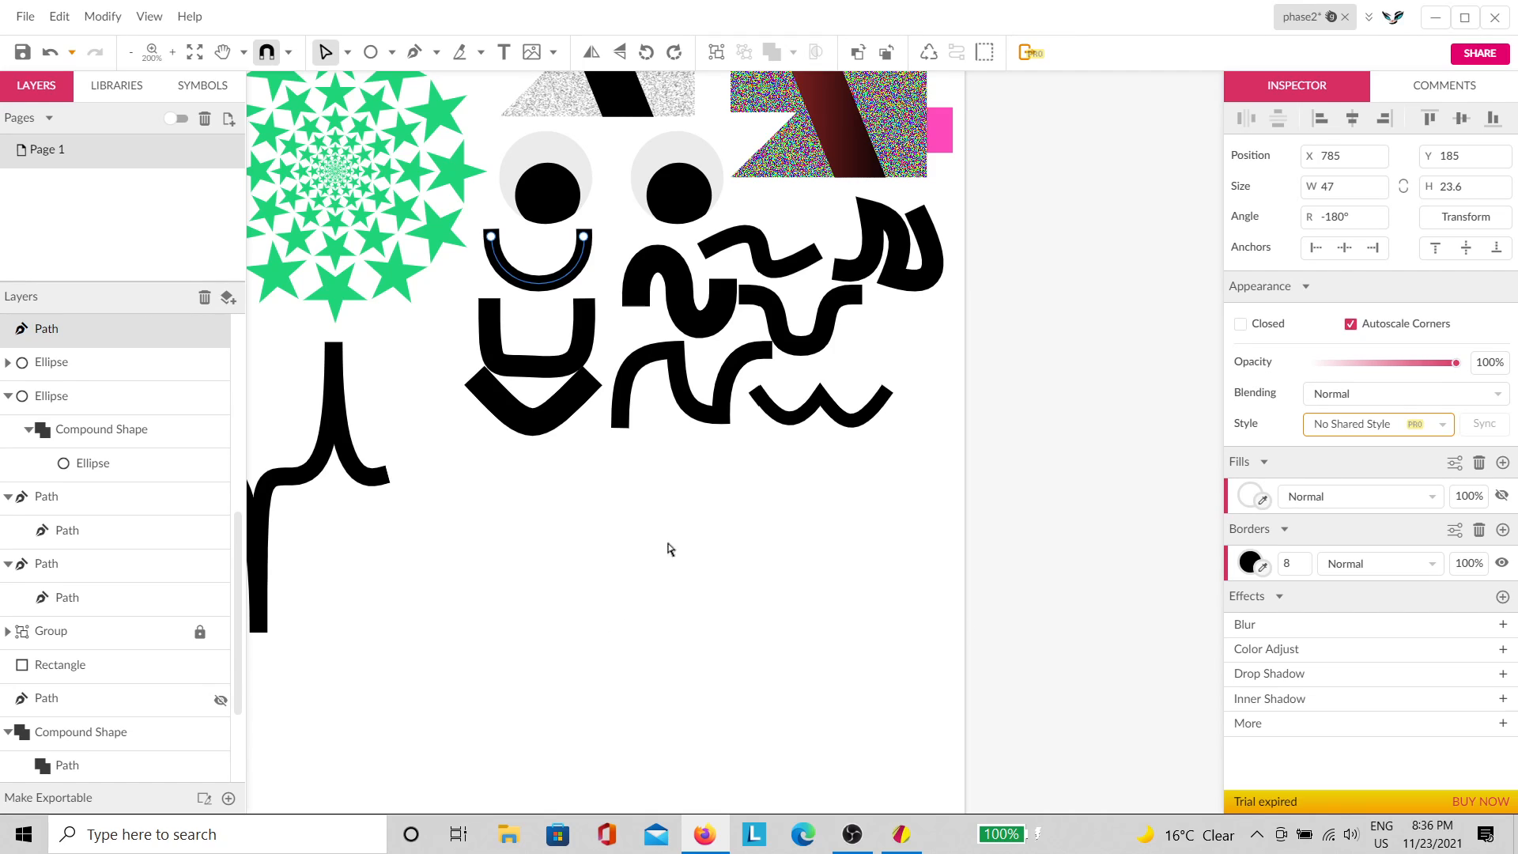
key(space)
drag(584, 642, 1067, 605)
drag(542, 582, 1103, 593)
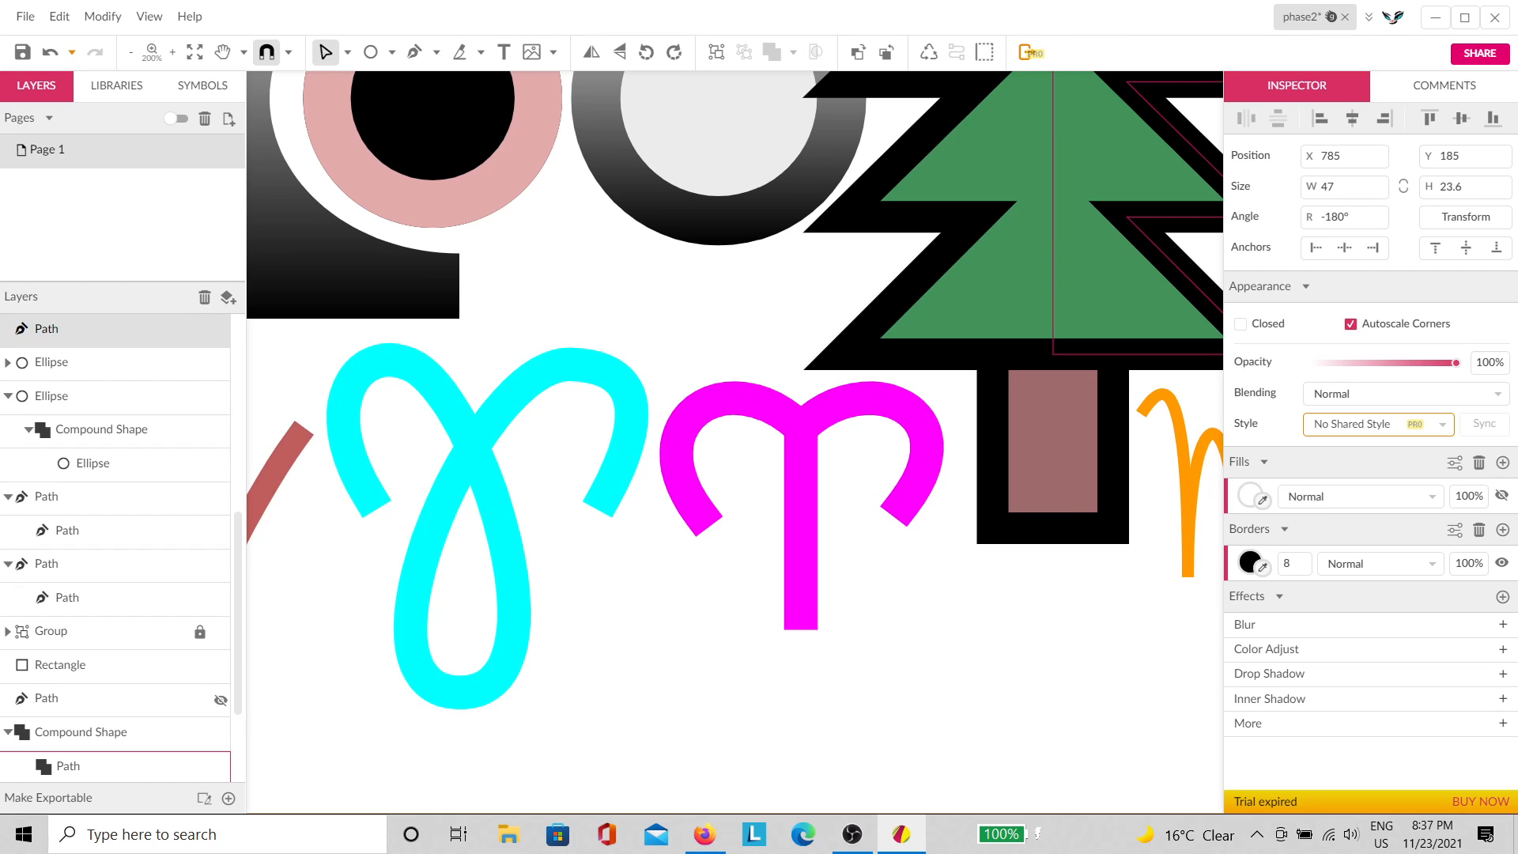
drag(1123, 853, 522, 0)
scroll(609, 356, left, 5)
scroll(585, 475, up, 2)
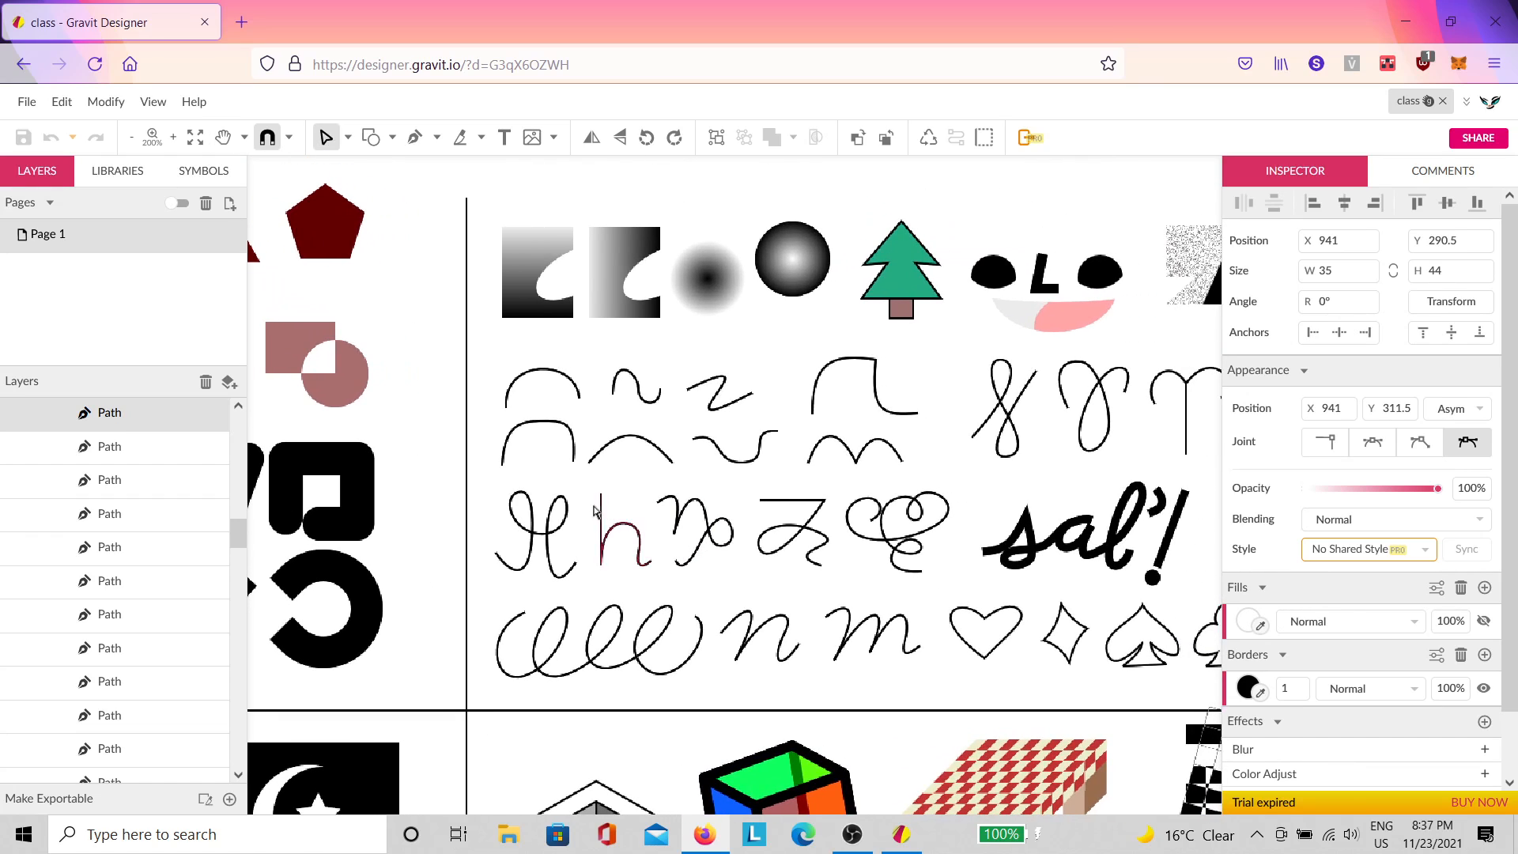
click(967, 563)
key(space)
drag(985, 601, 678, 591)
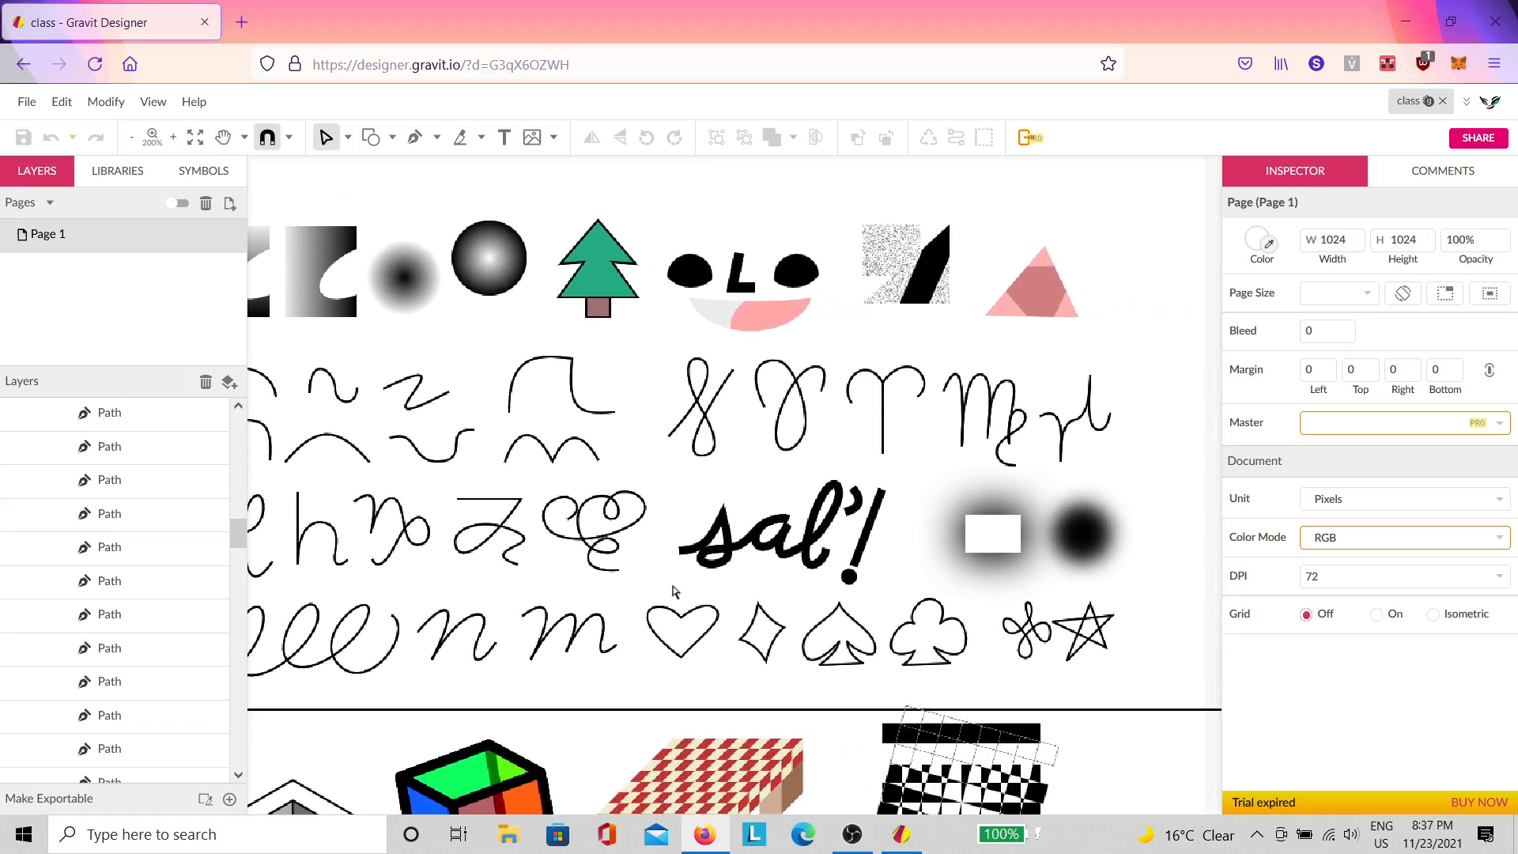
key(space)
drag(972, 583, 793, 604)
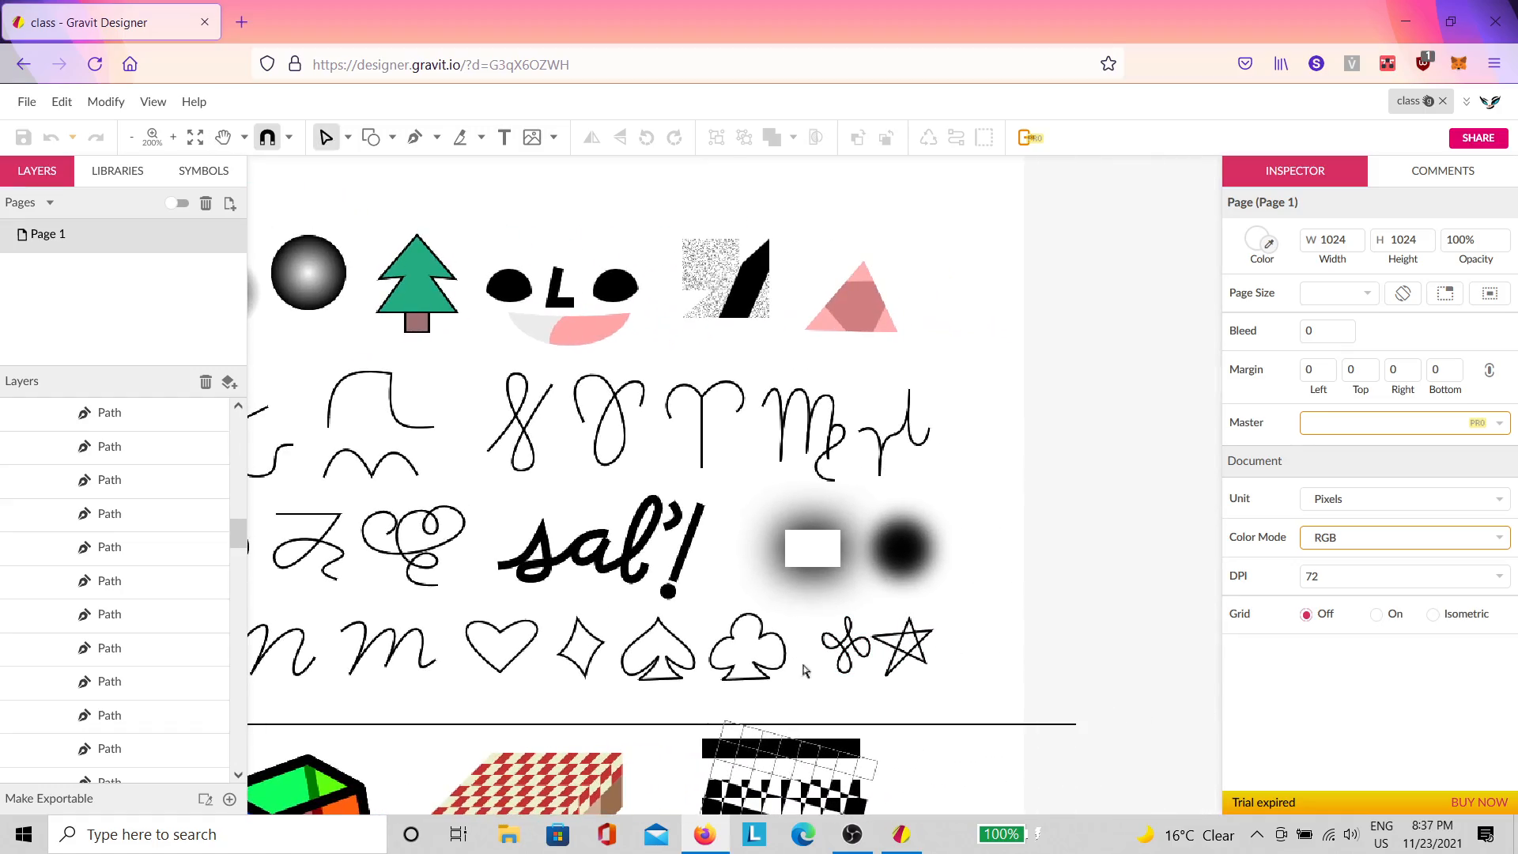
key(space)
drag(733, 670, 995, 617)
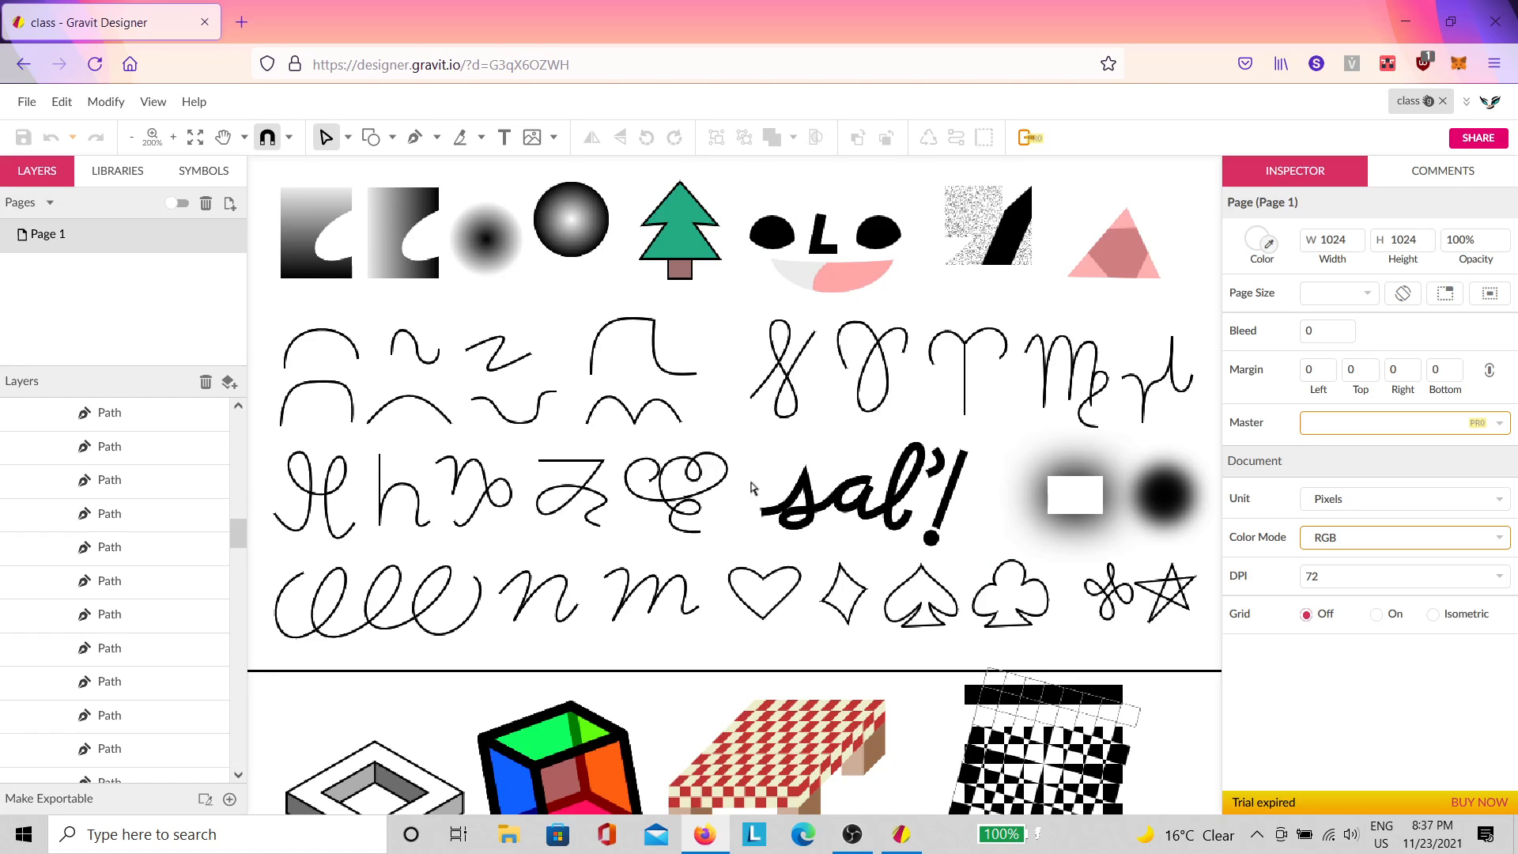
Step: Compare the curves in the phase2 drawing with the reference shapes in the browser's class document
drag(841, 34, 1517, 475)
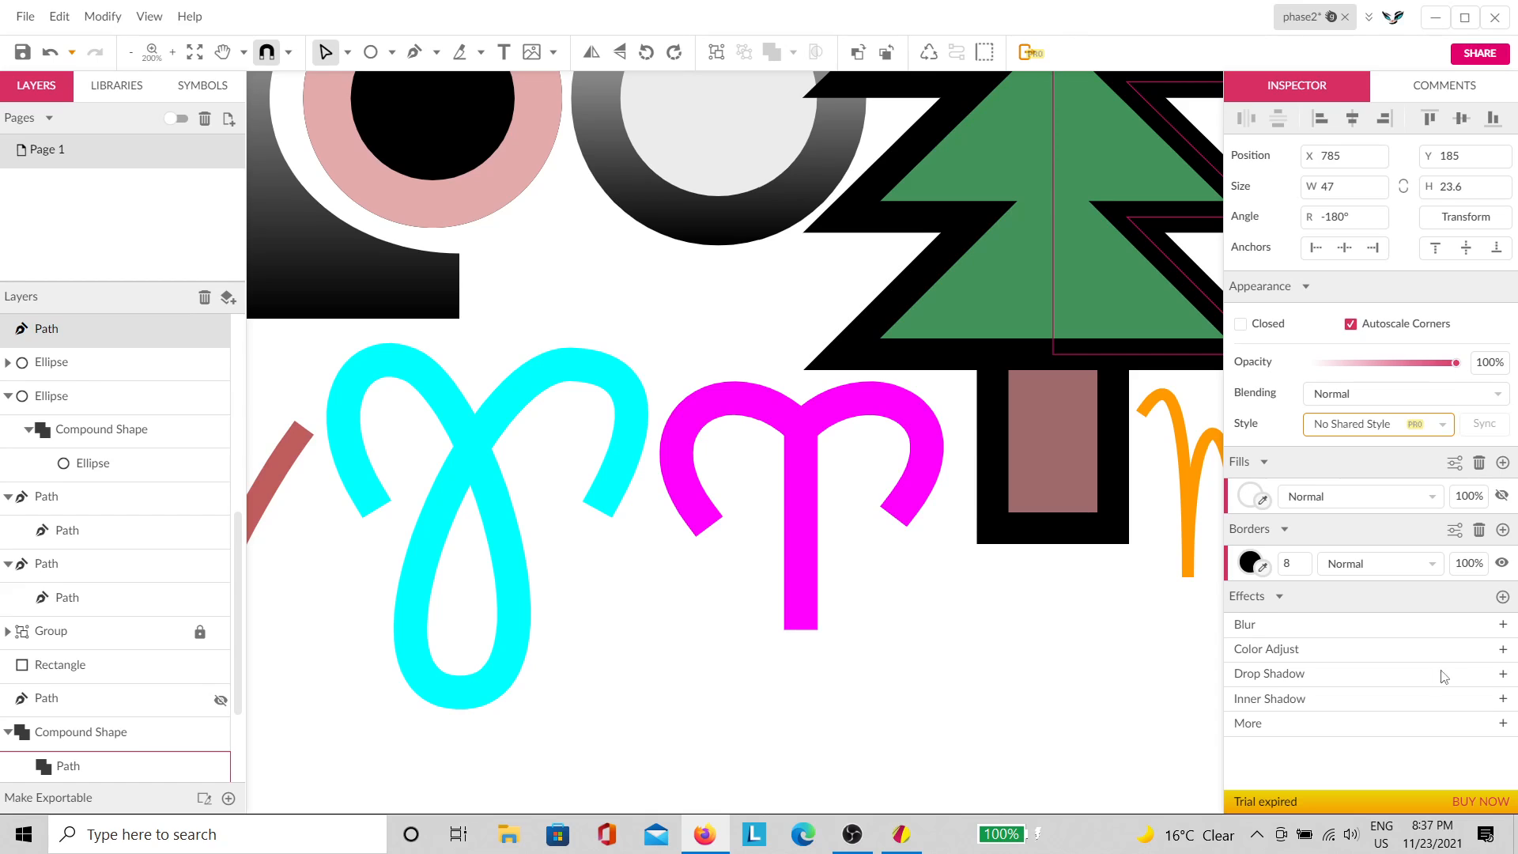
drag(677, 491, 302, 417)
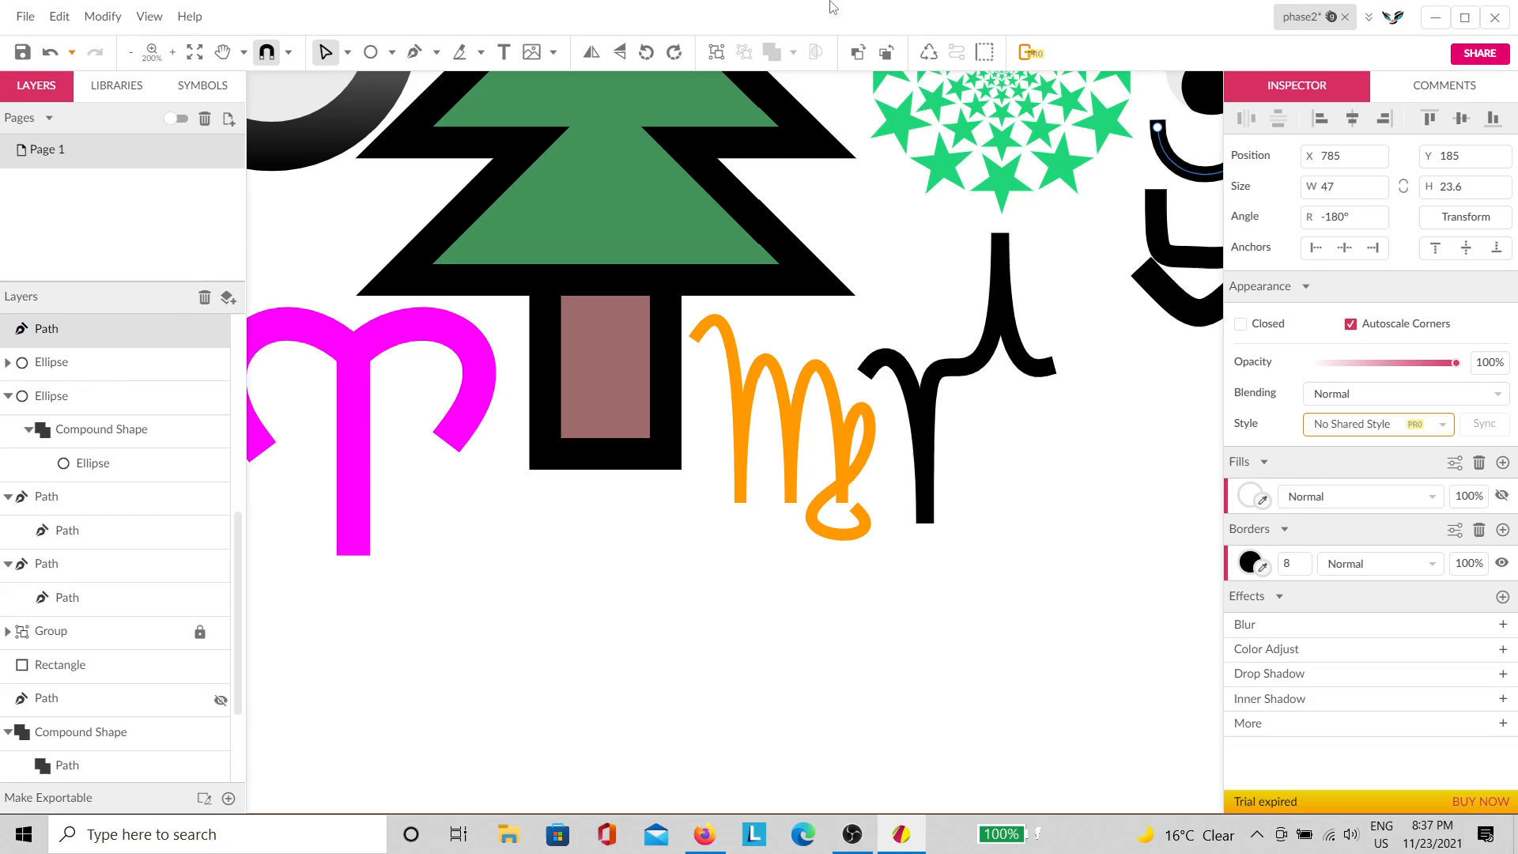
drag(376, 853, 310, 0)
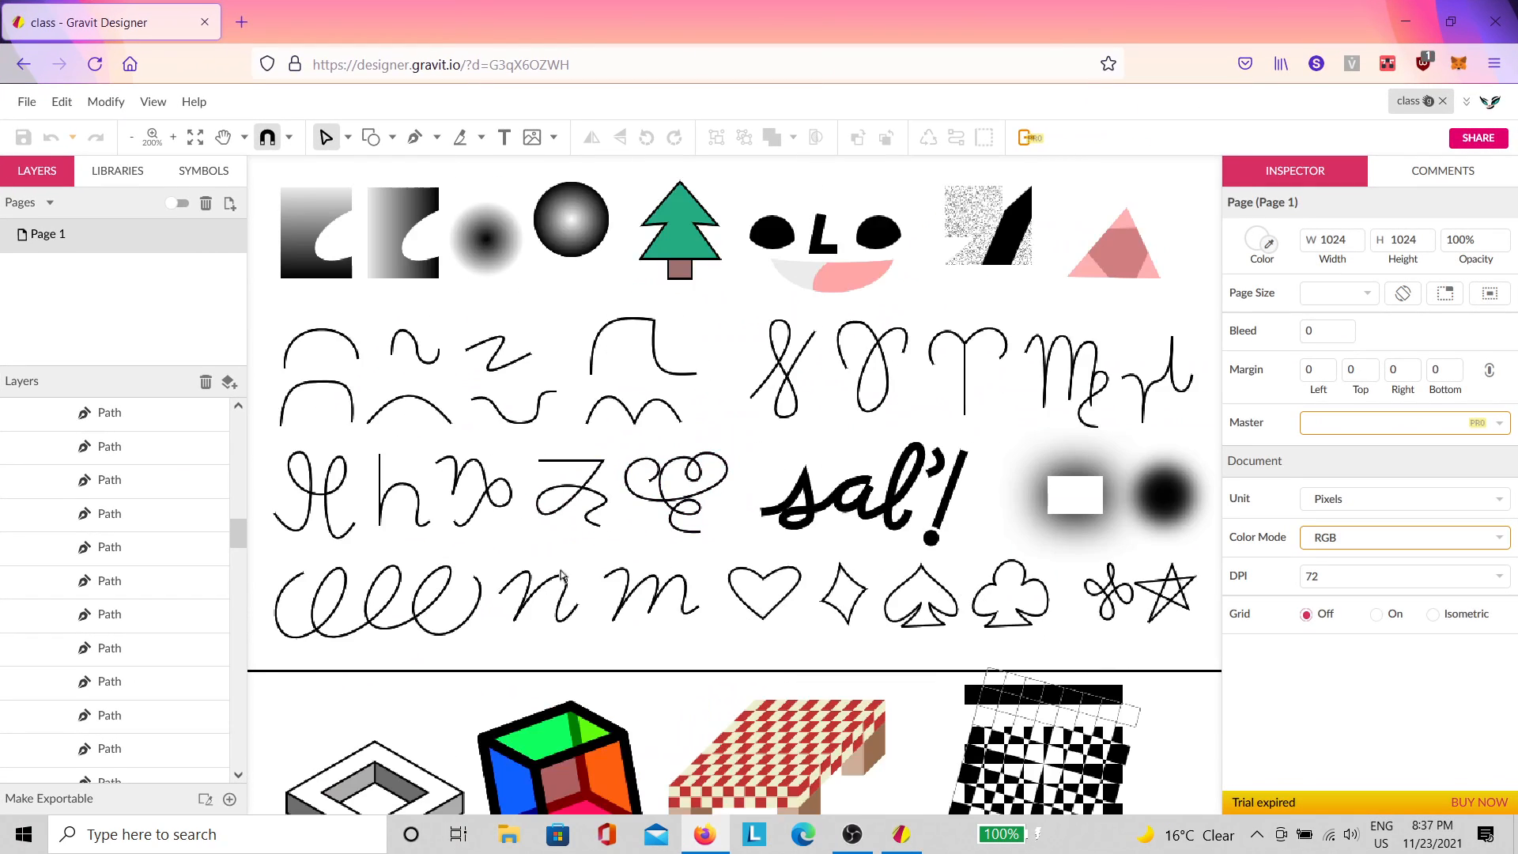
drag(547, 562, 542, 610)
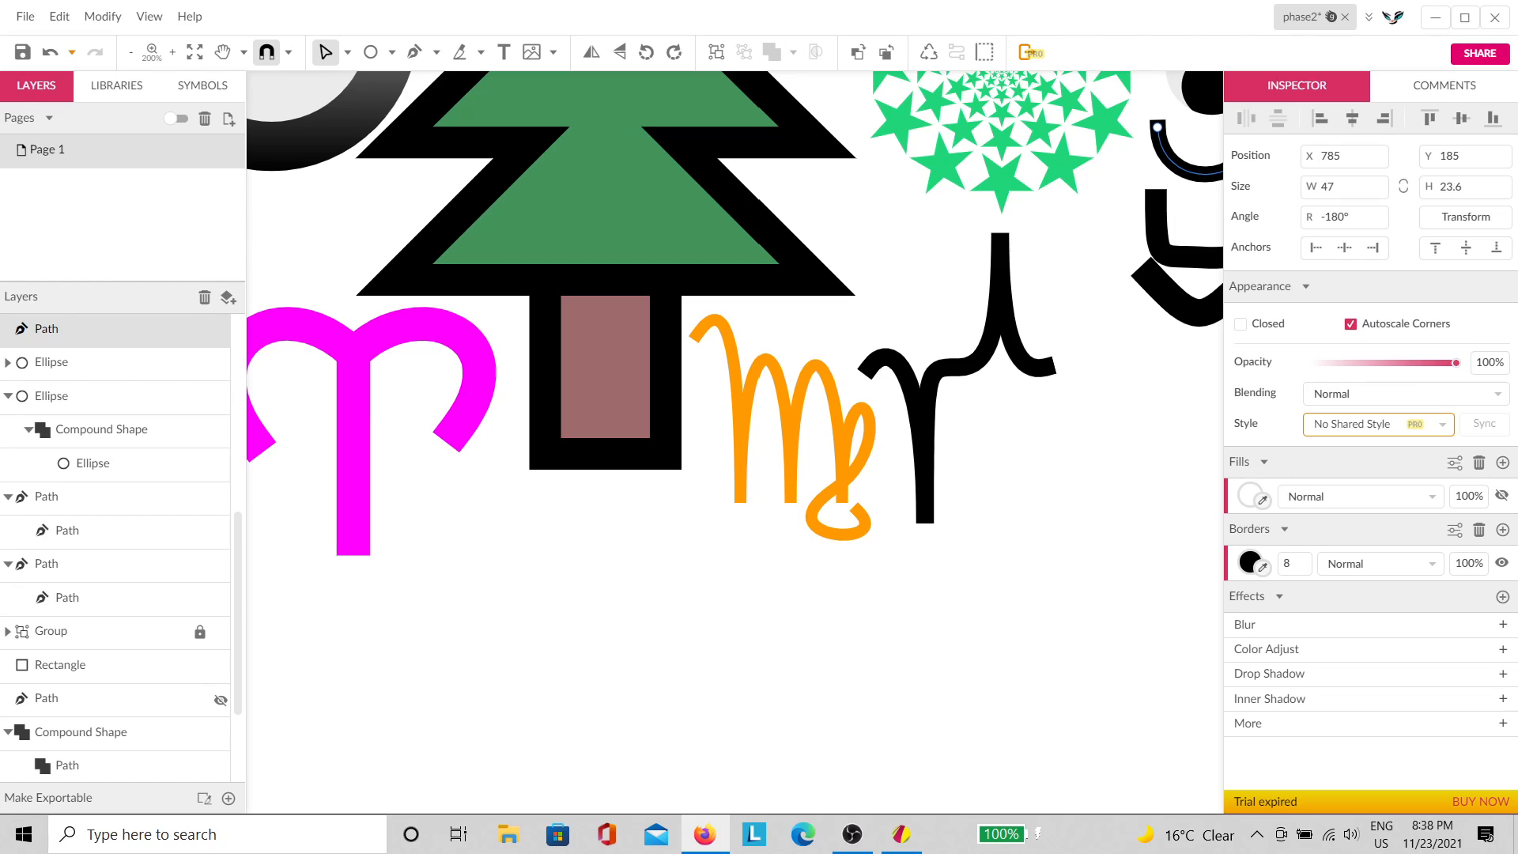
Step: In the phase2 document, draw a rectangle about 105 by 52.5 px in the blank area beside the black curve
click(914, 616)
drag(1094, 607, 653, 623)
key(v)
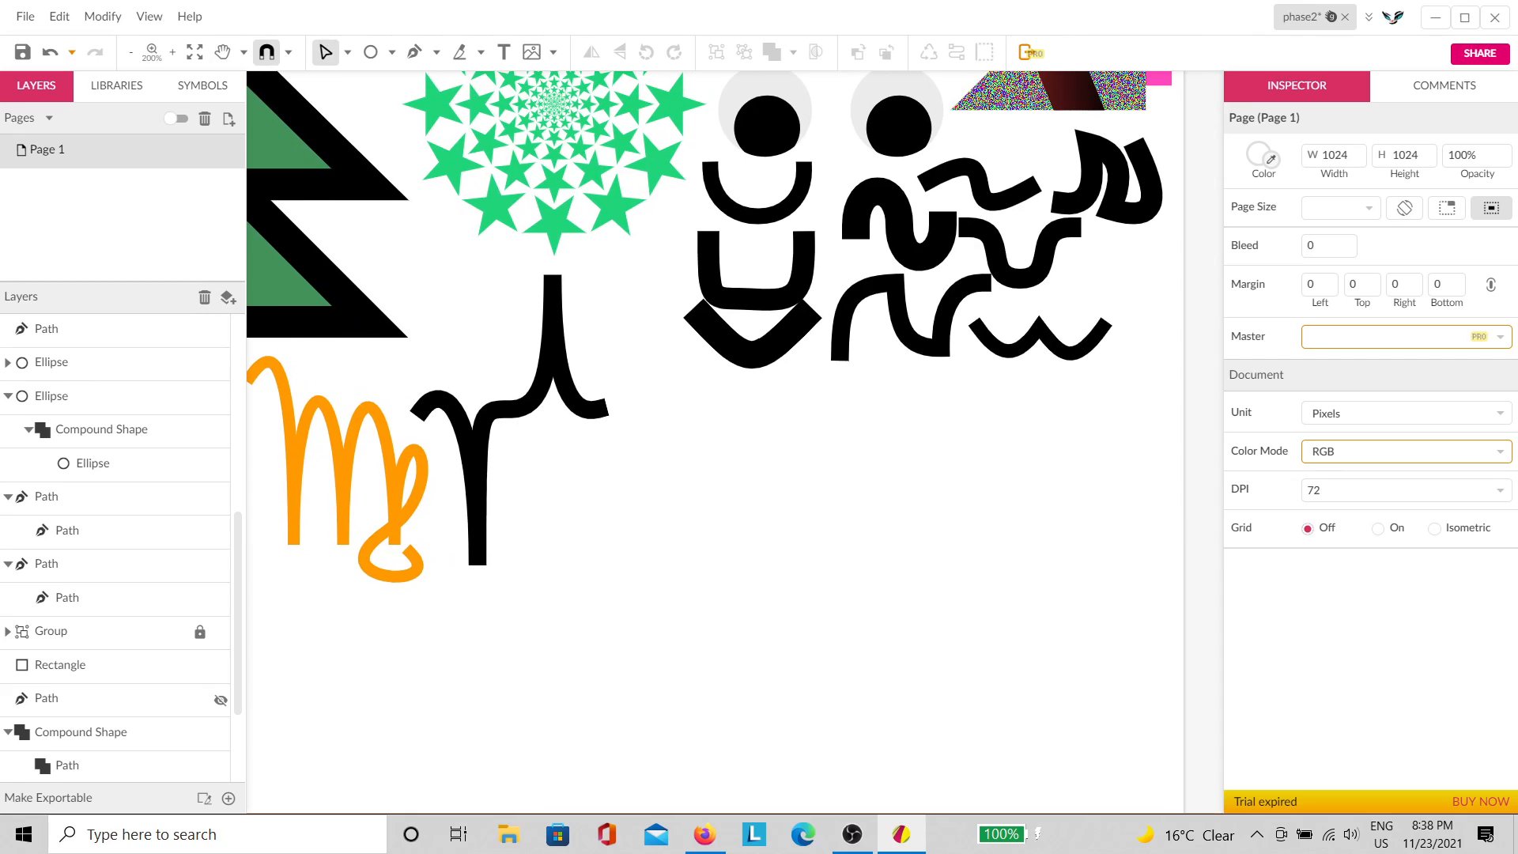
click(704, 834)
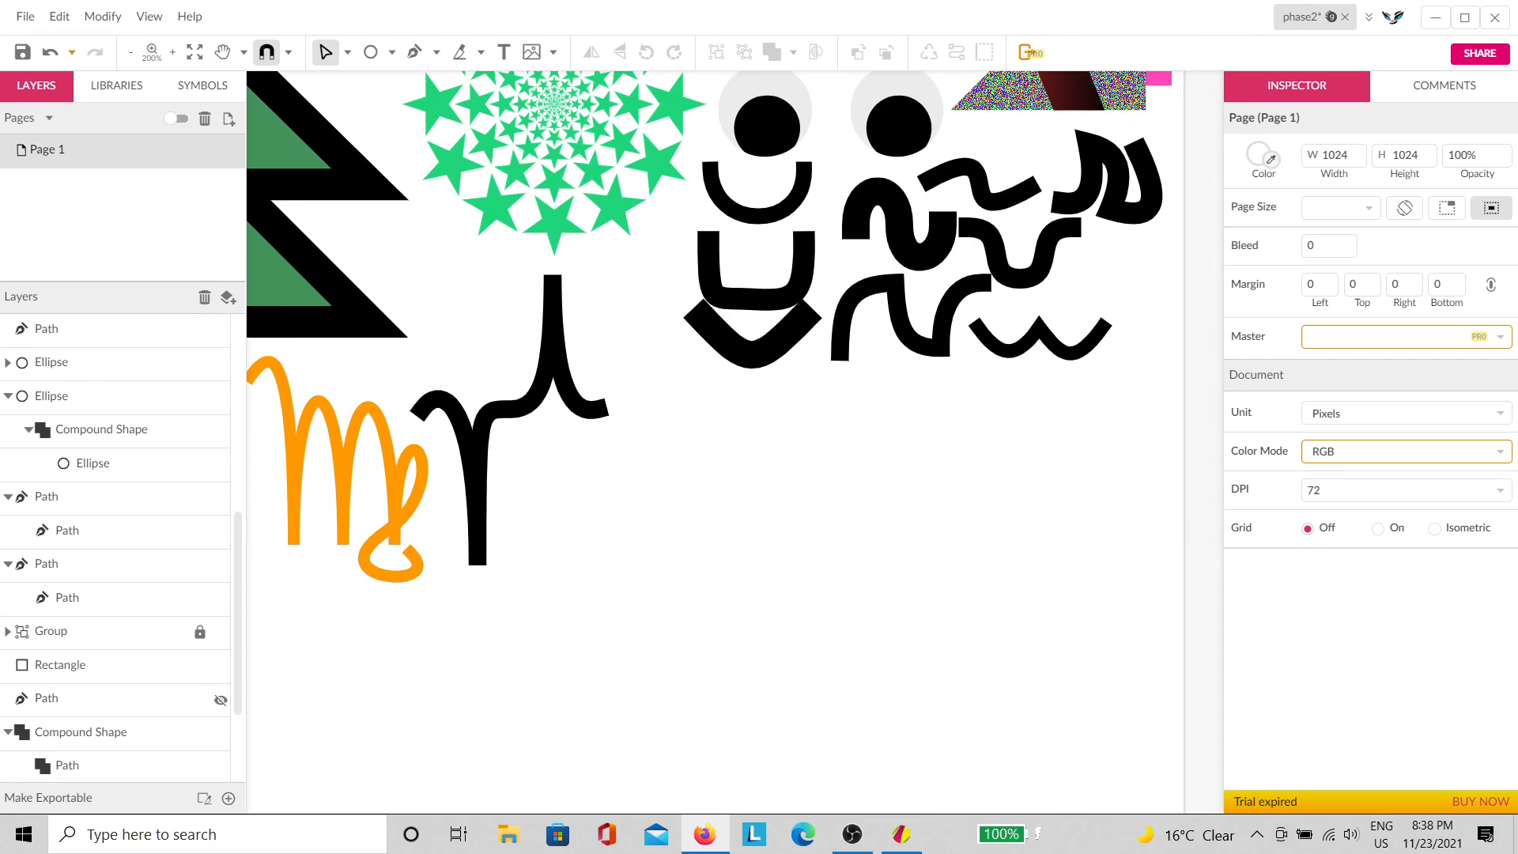
click(392, 53)
click(433, 106)
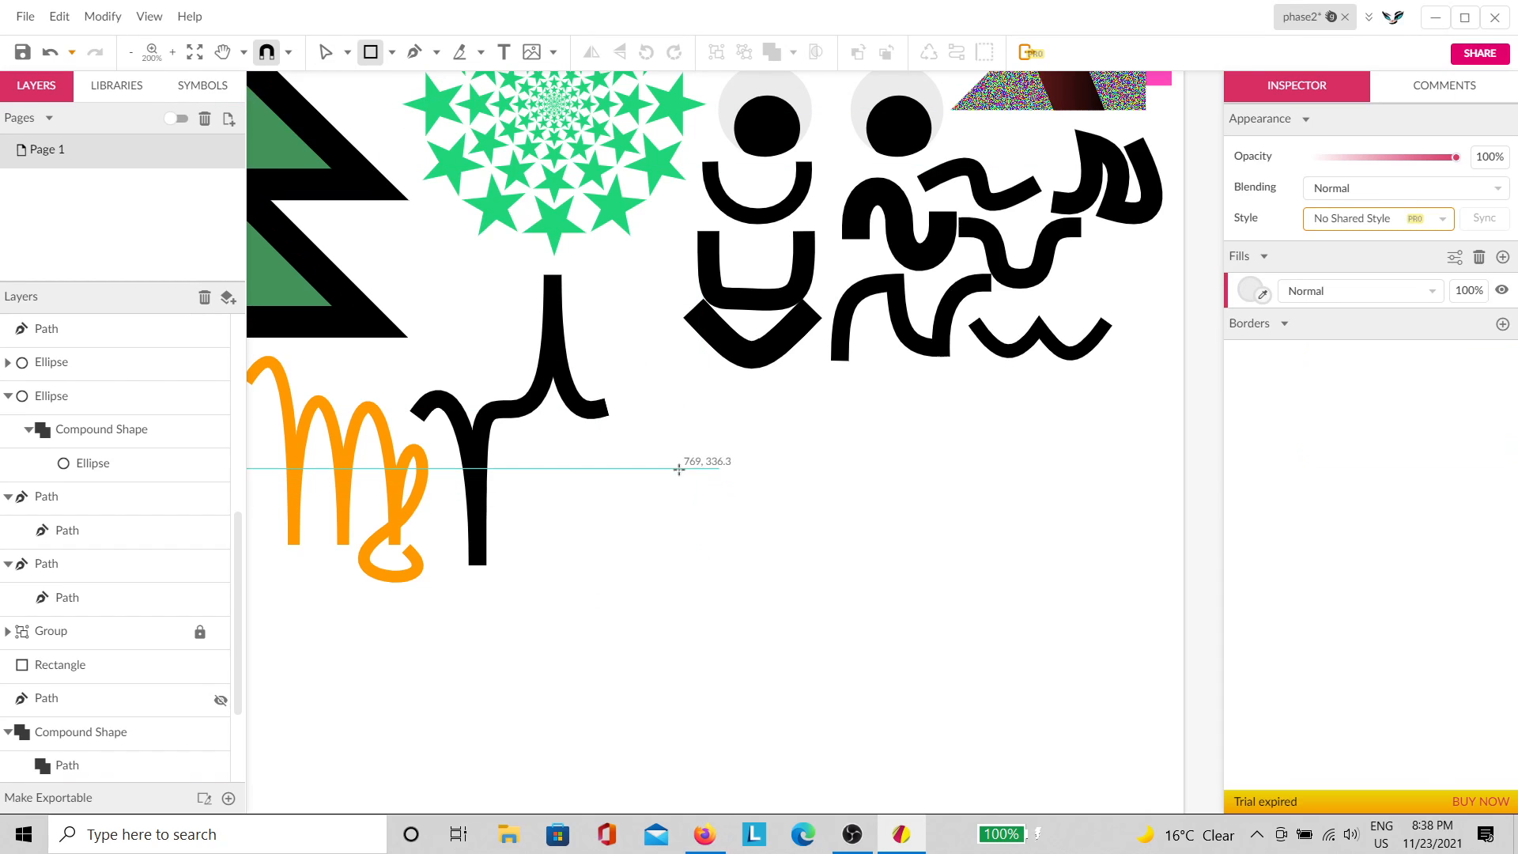
drag(640, 420, 848, 523)
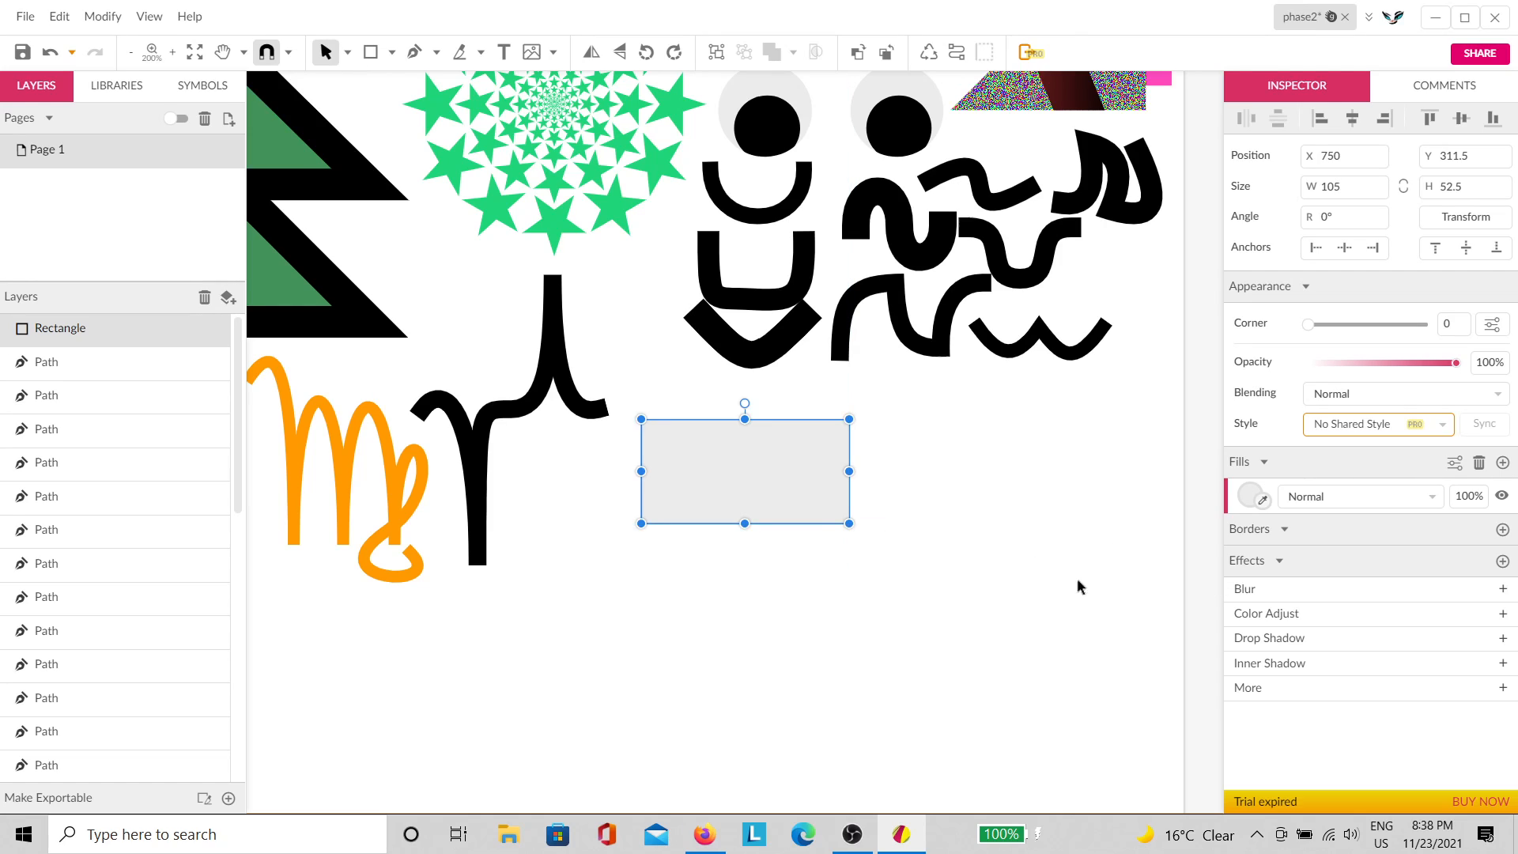
Step: Add a Drop Shadow effect to the rectangle and set its blur to 32
click(1503, 561)
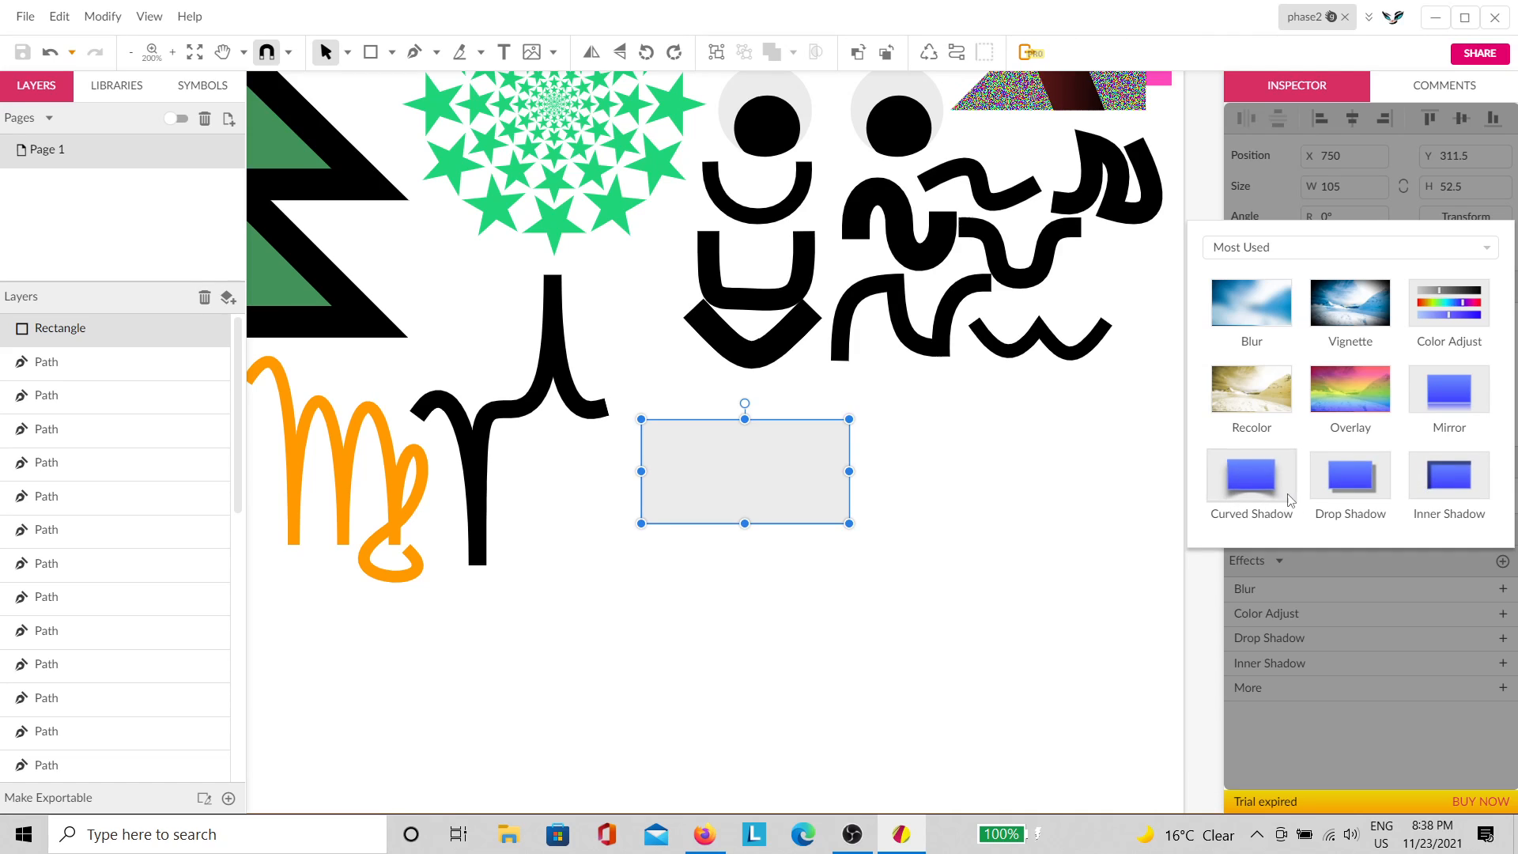
click(1349, 498)
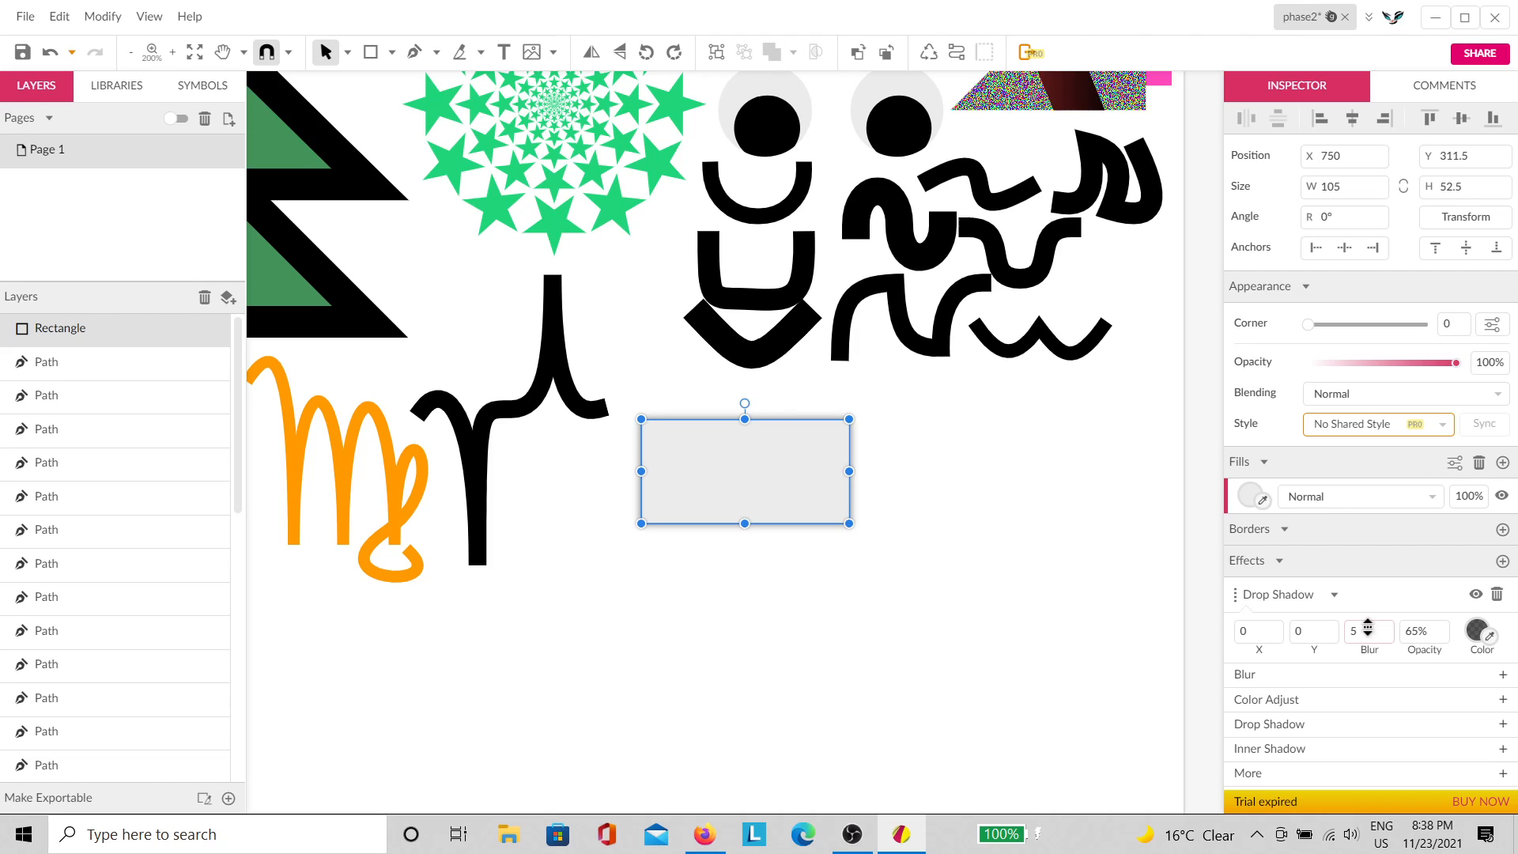
drag(1368, 627, 1364, 598)
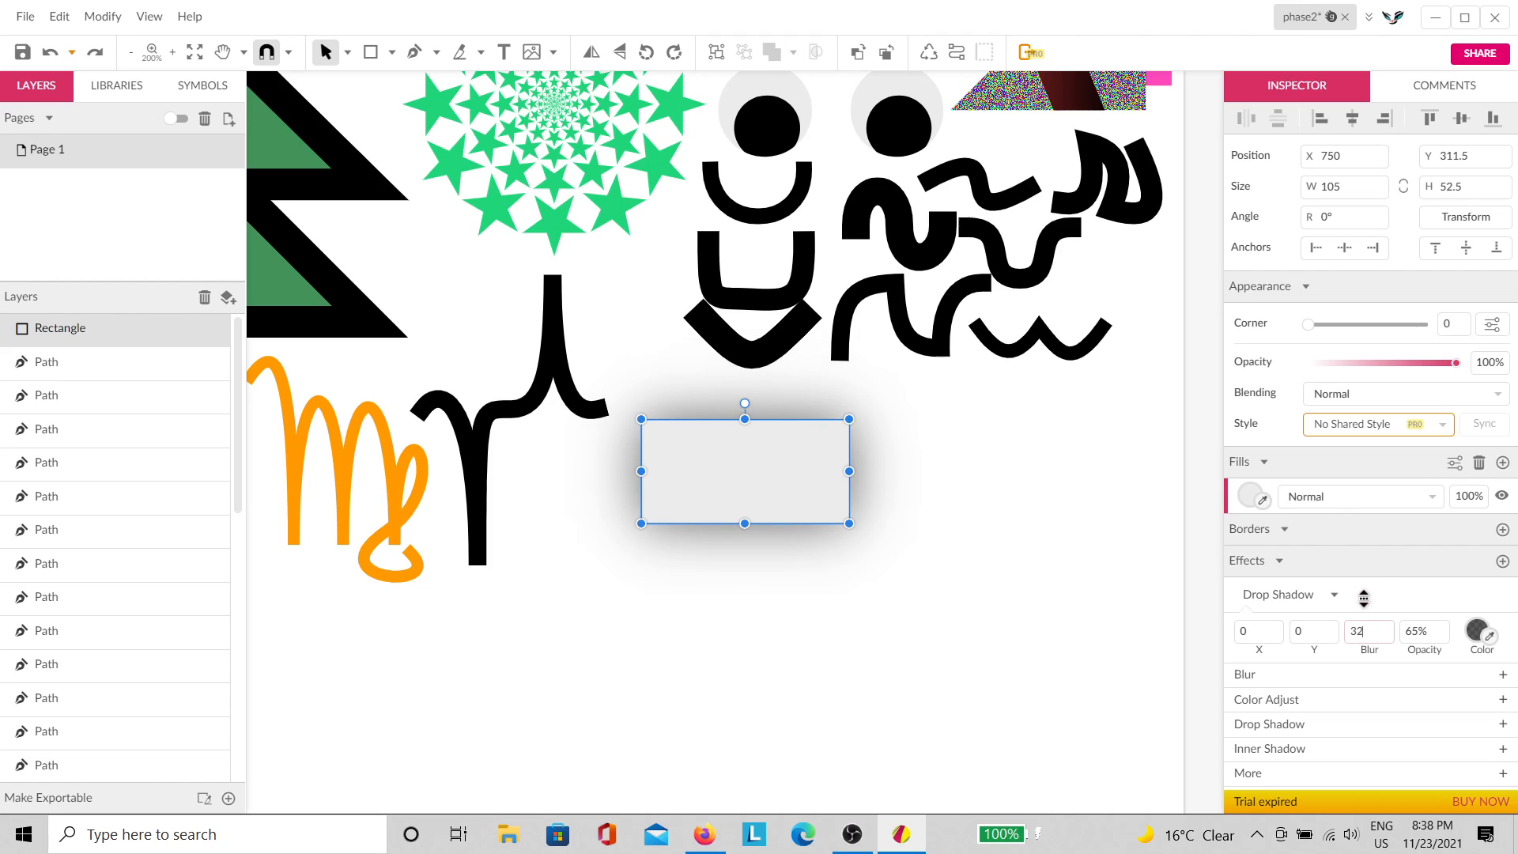
click(1036, 594)
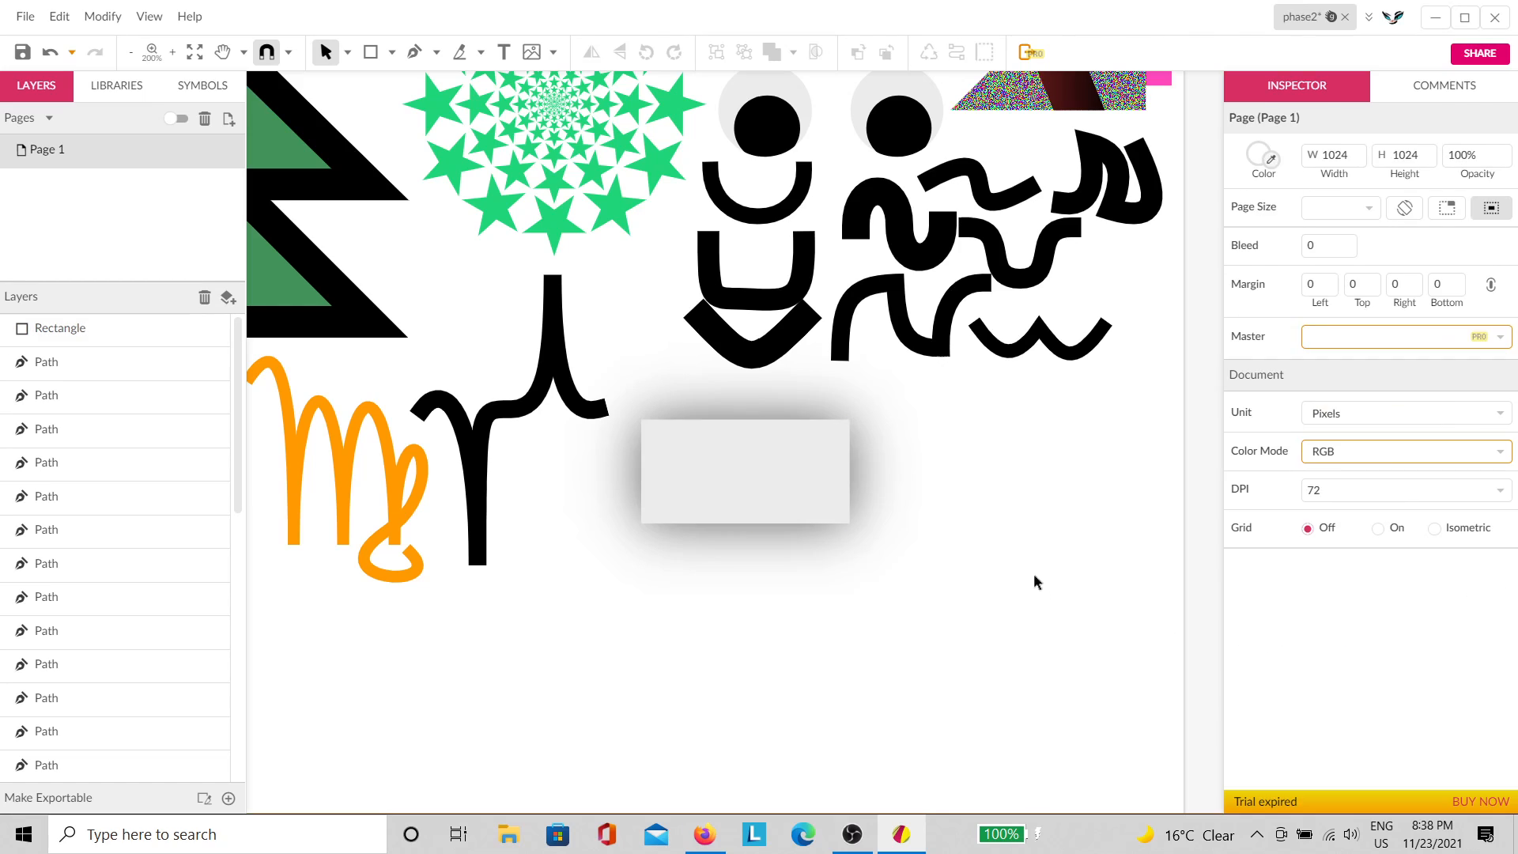
Step: Offset the rectangle's drop shadow by 16 in X and 17 in Y
click(808, 495)
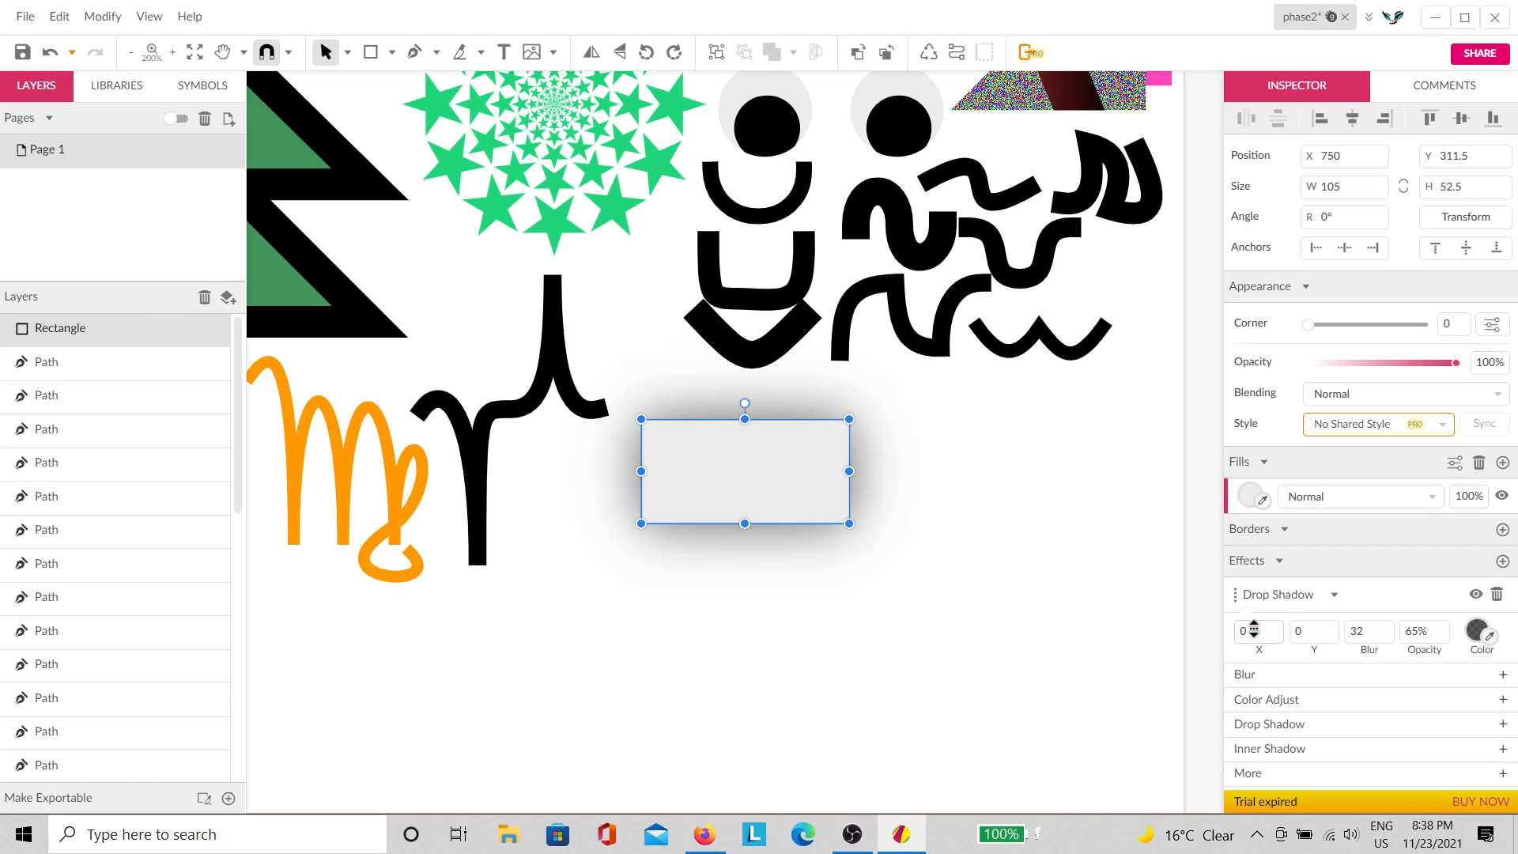
drag(1253, 631, 1311, 611)
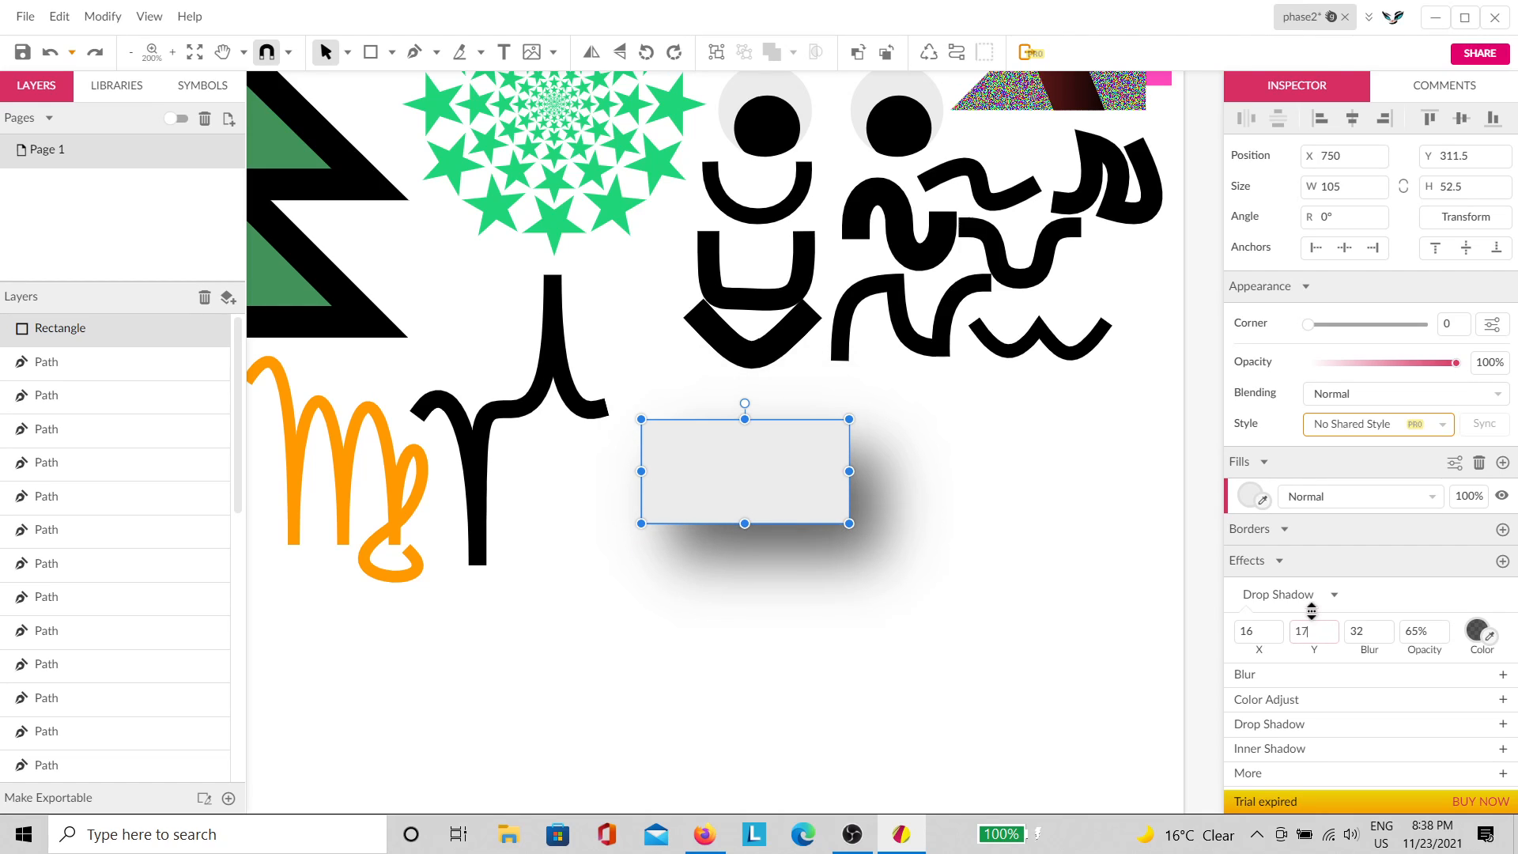
click(927, 519)
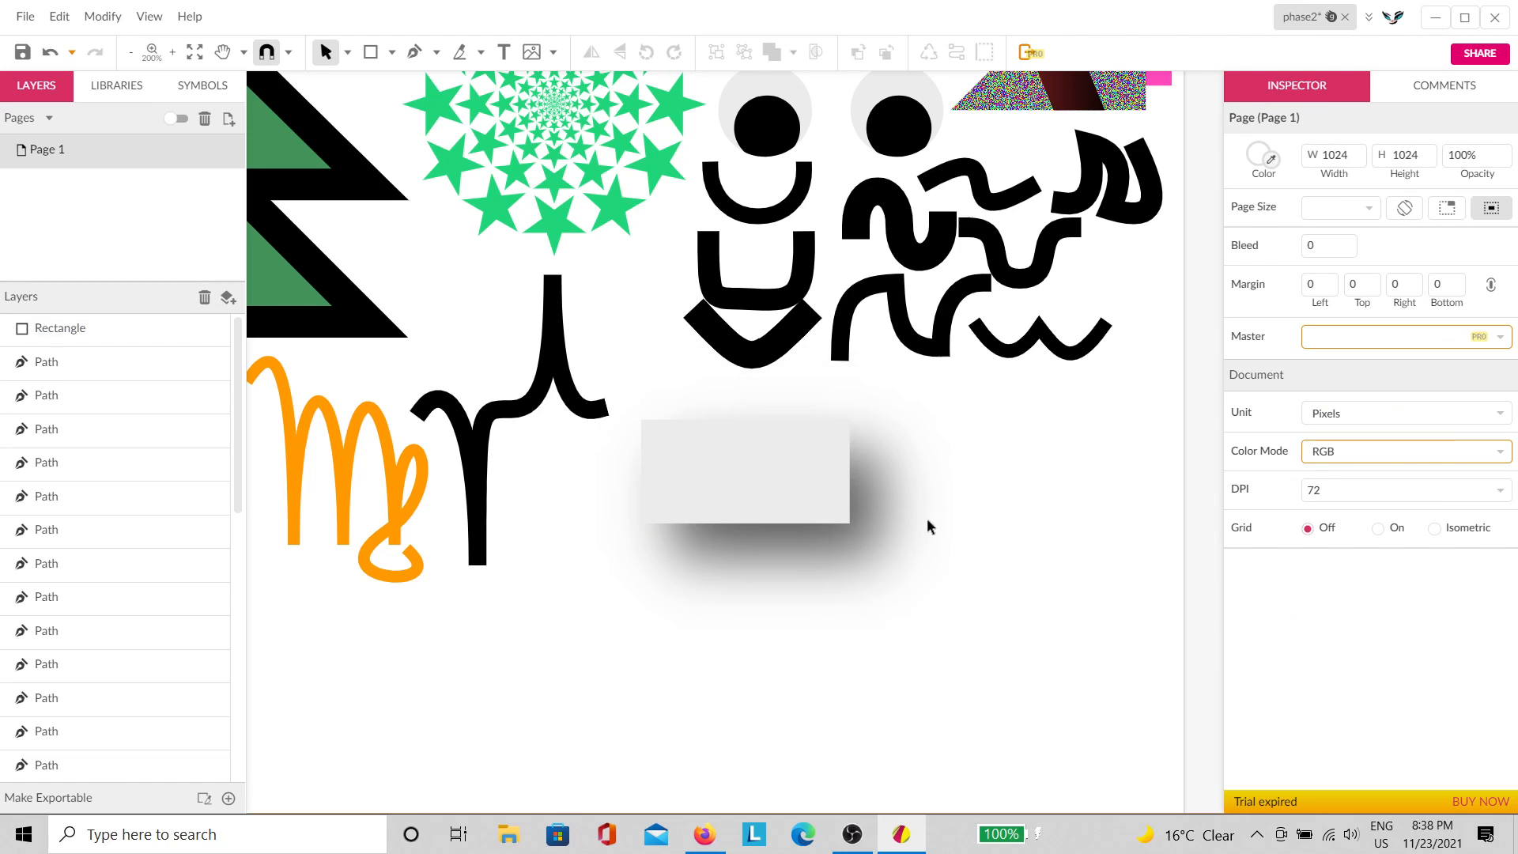
Step: Duplicate the shadowed rectangle and move the copy to the right of the original, at about X 886, Y 310
click(822, 493)
key(ctrl+d)
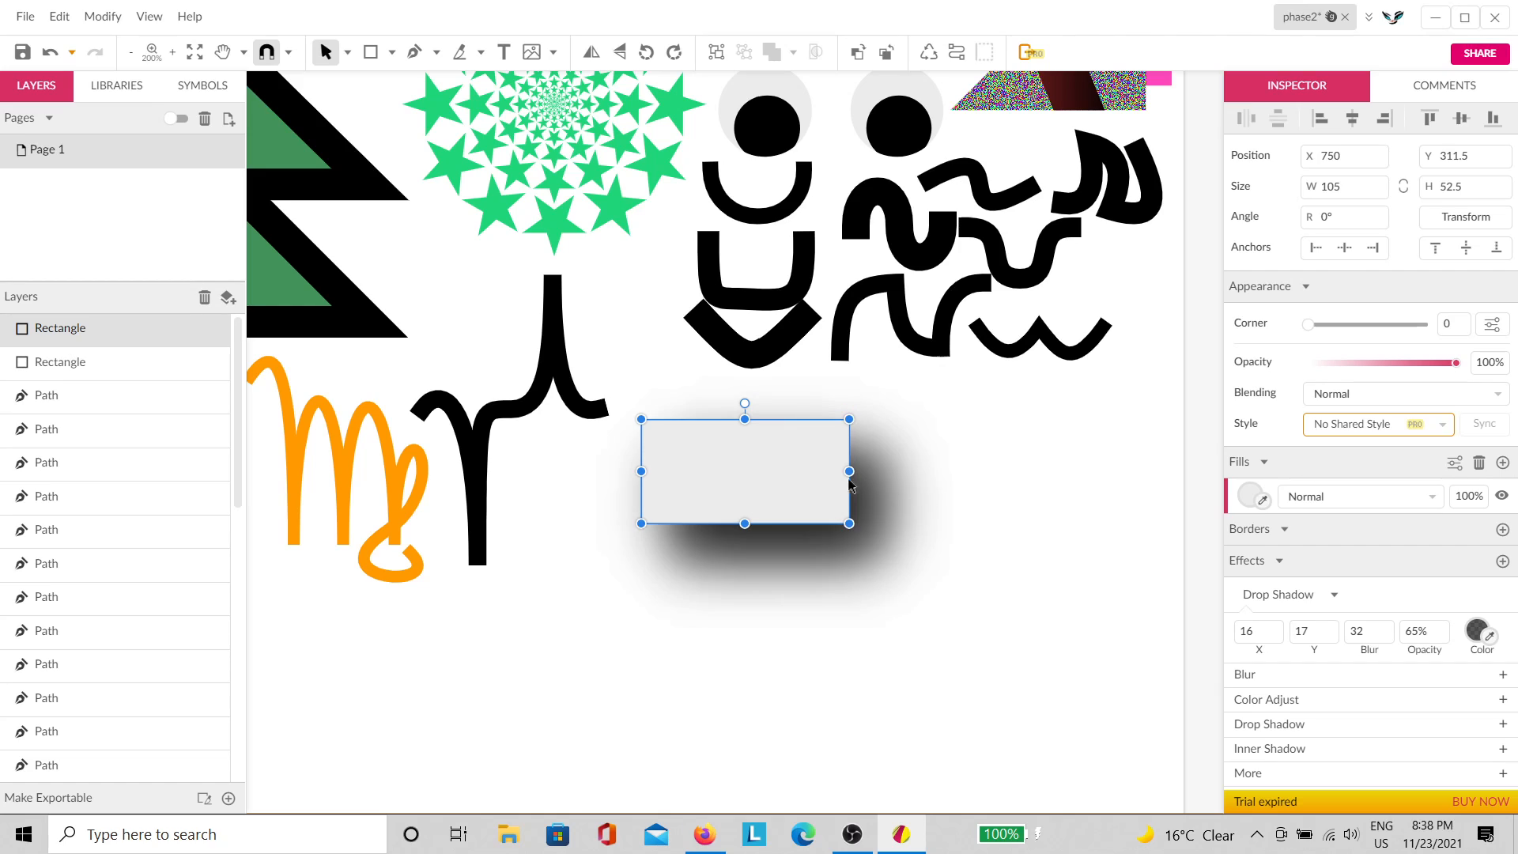
drag(764, 484, 1021, 485)
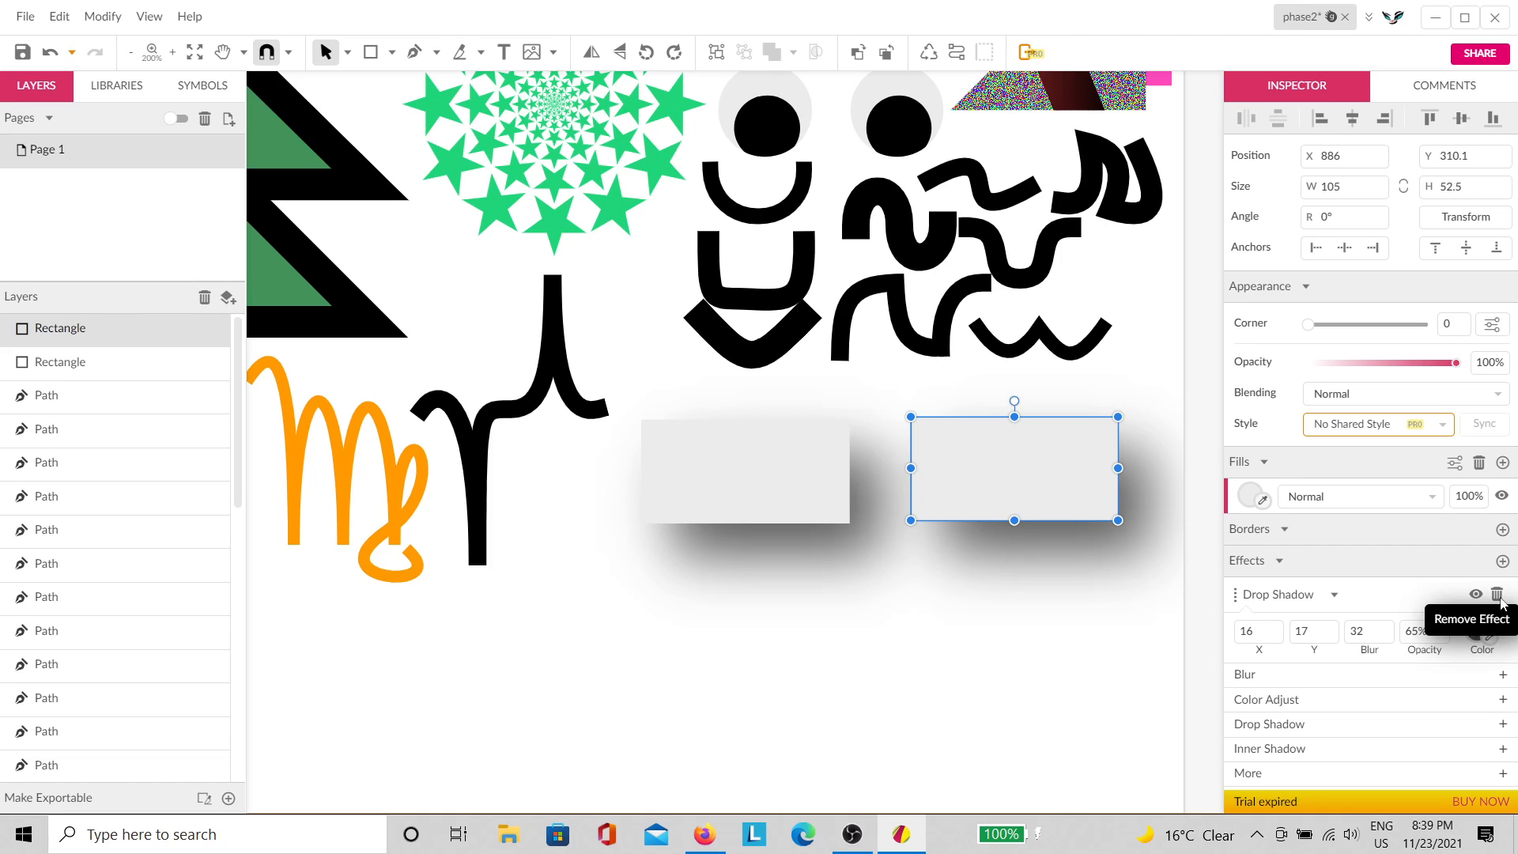
Step: Remove the copied rectangle's Drop Shadow effect and replace its grey fill with a muted red
click(1498, 595)
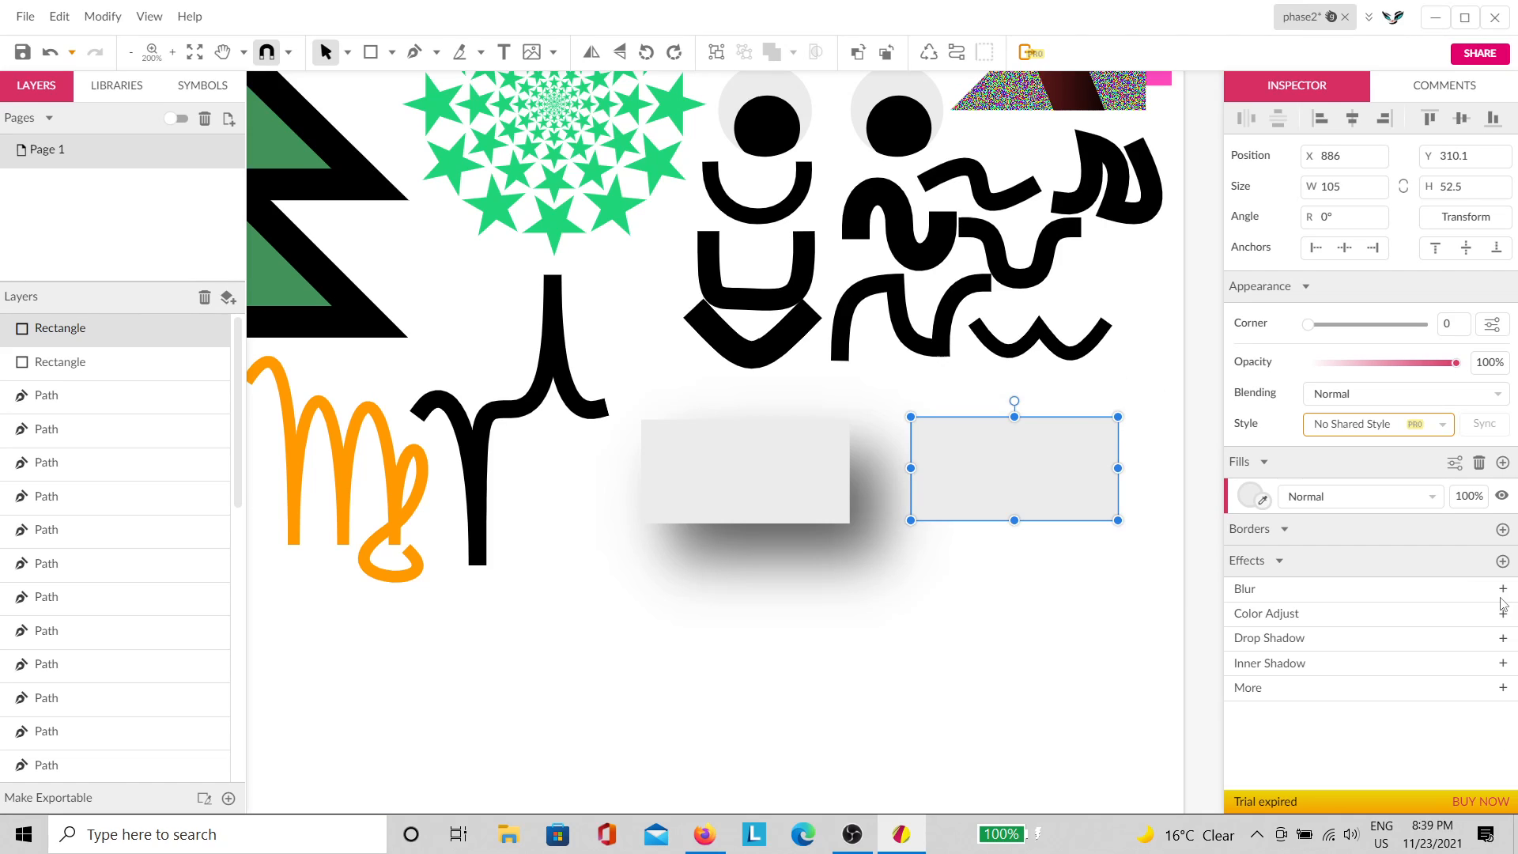
click(1478, 463)
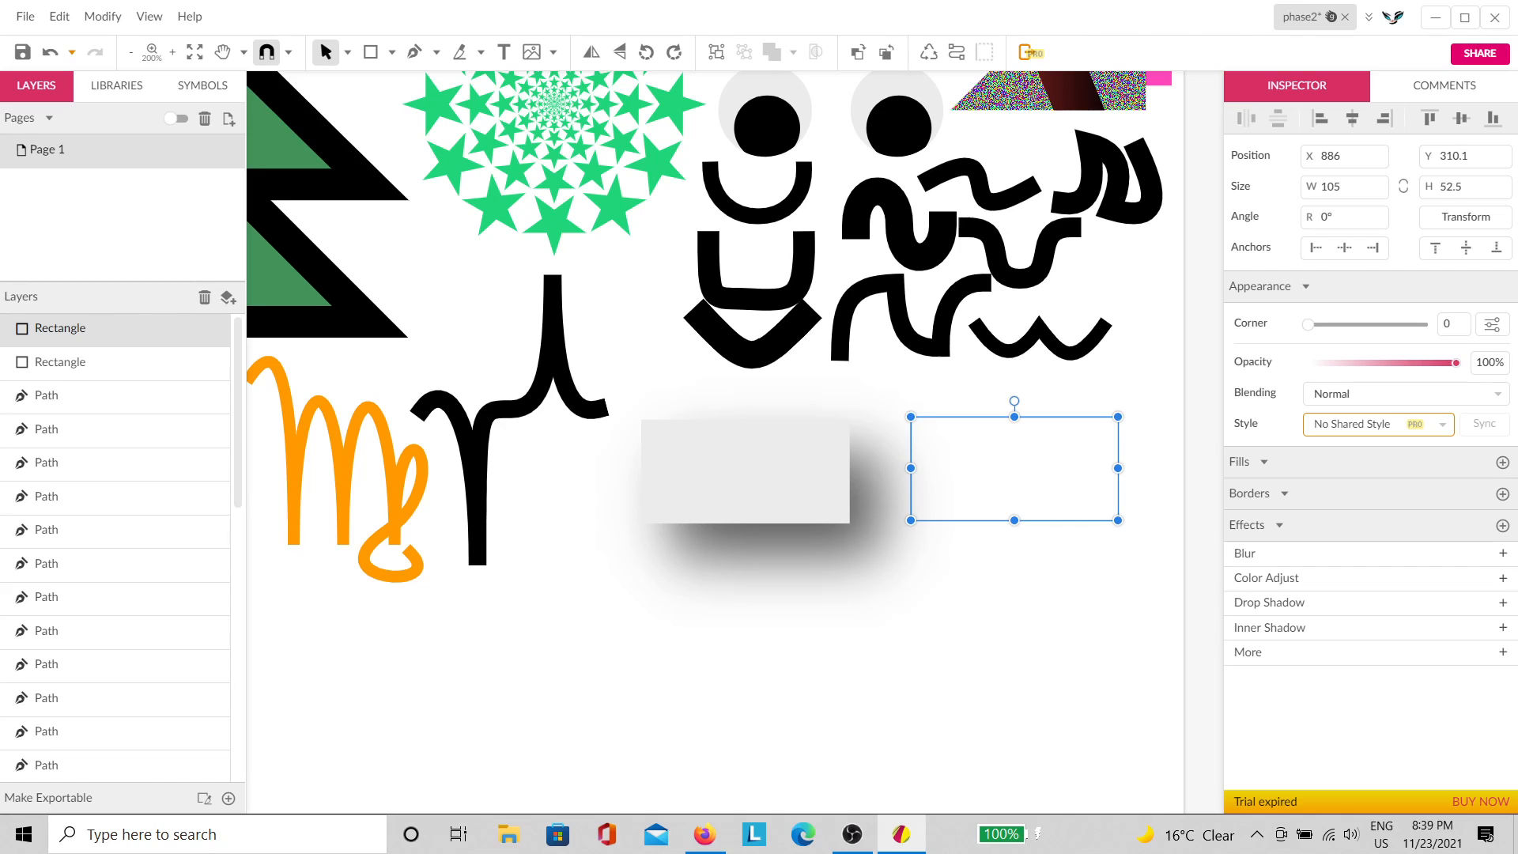
click(1503, 462)
click(1250, 496)
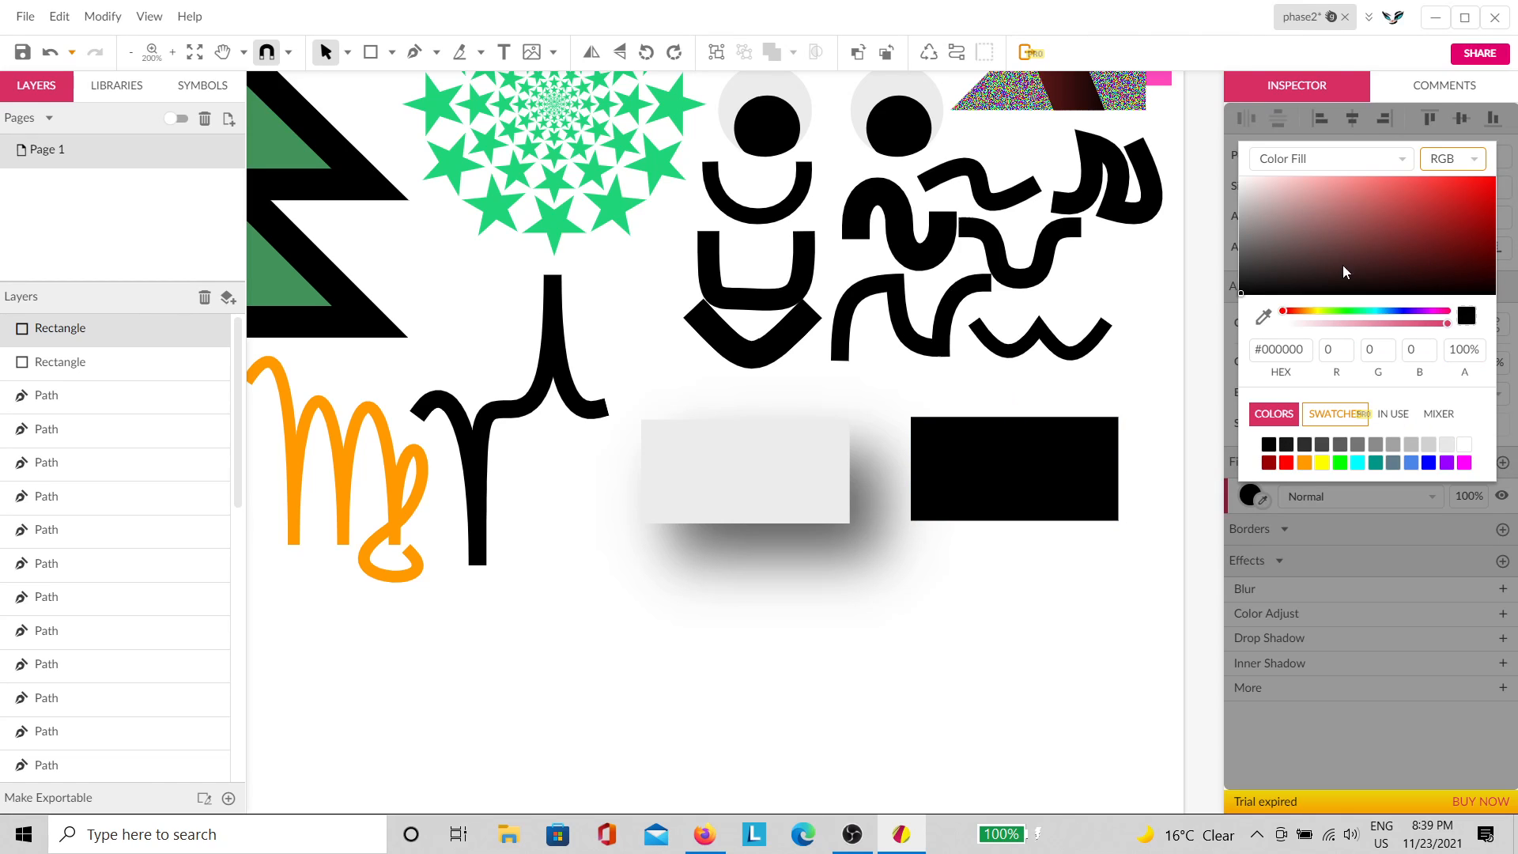
click(1337, 212)
Step: Recolor the original drop-shadow rectangle's fill to a muted teal
click(876, 457)
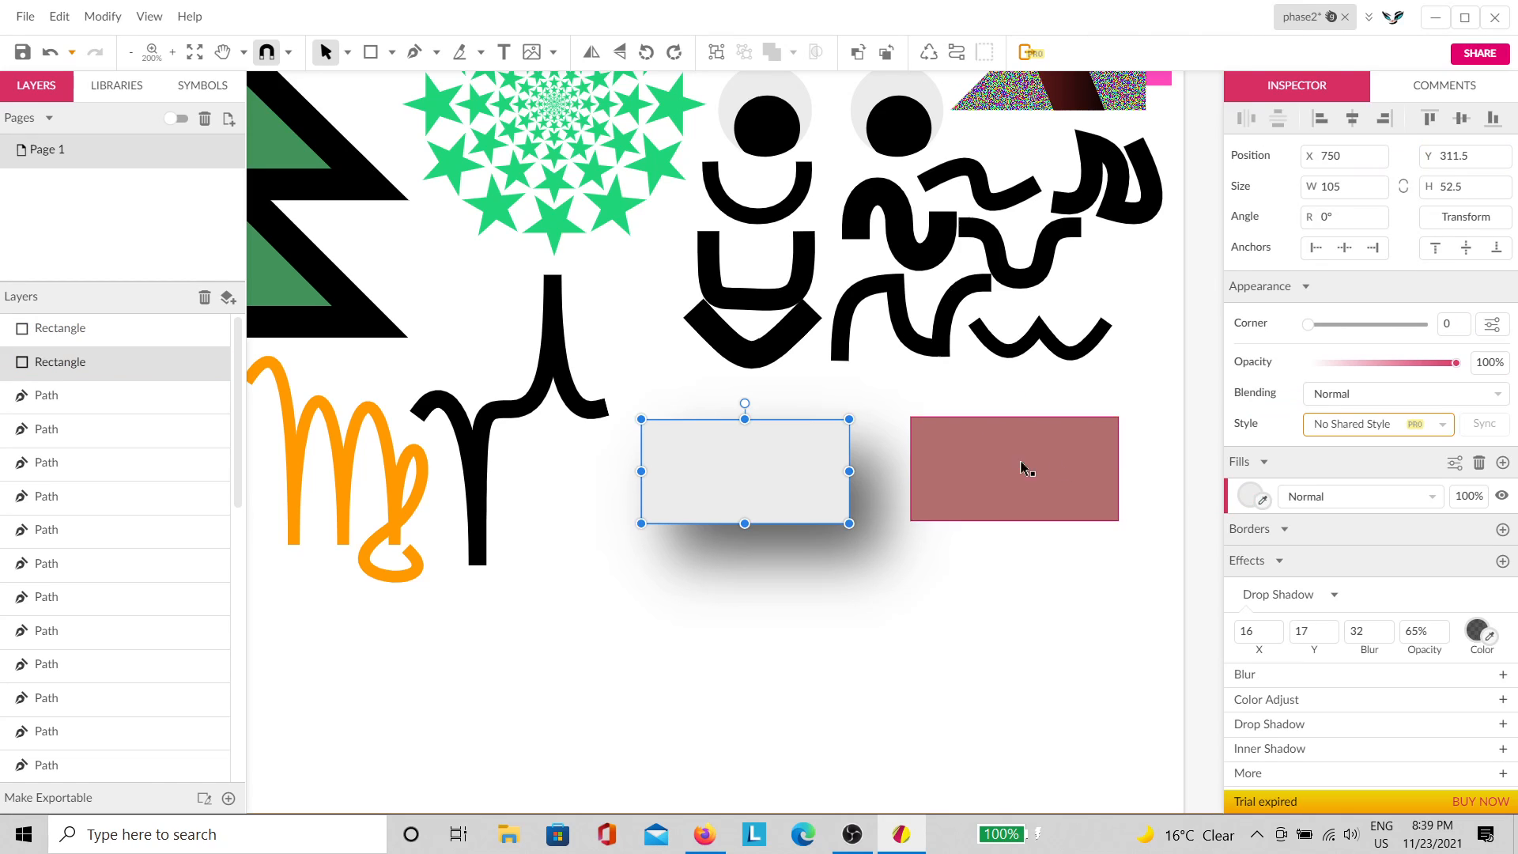
click(1250, 498)
click(1348, 221)
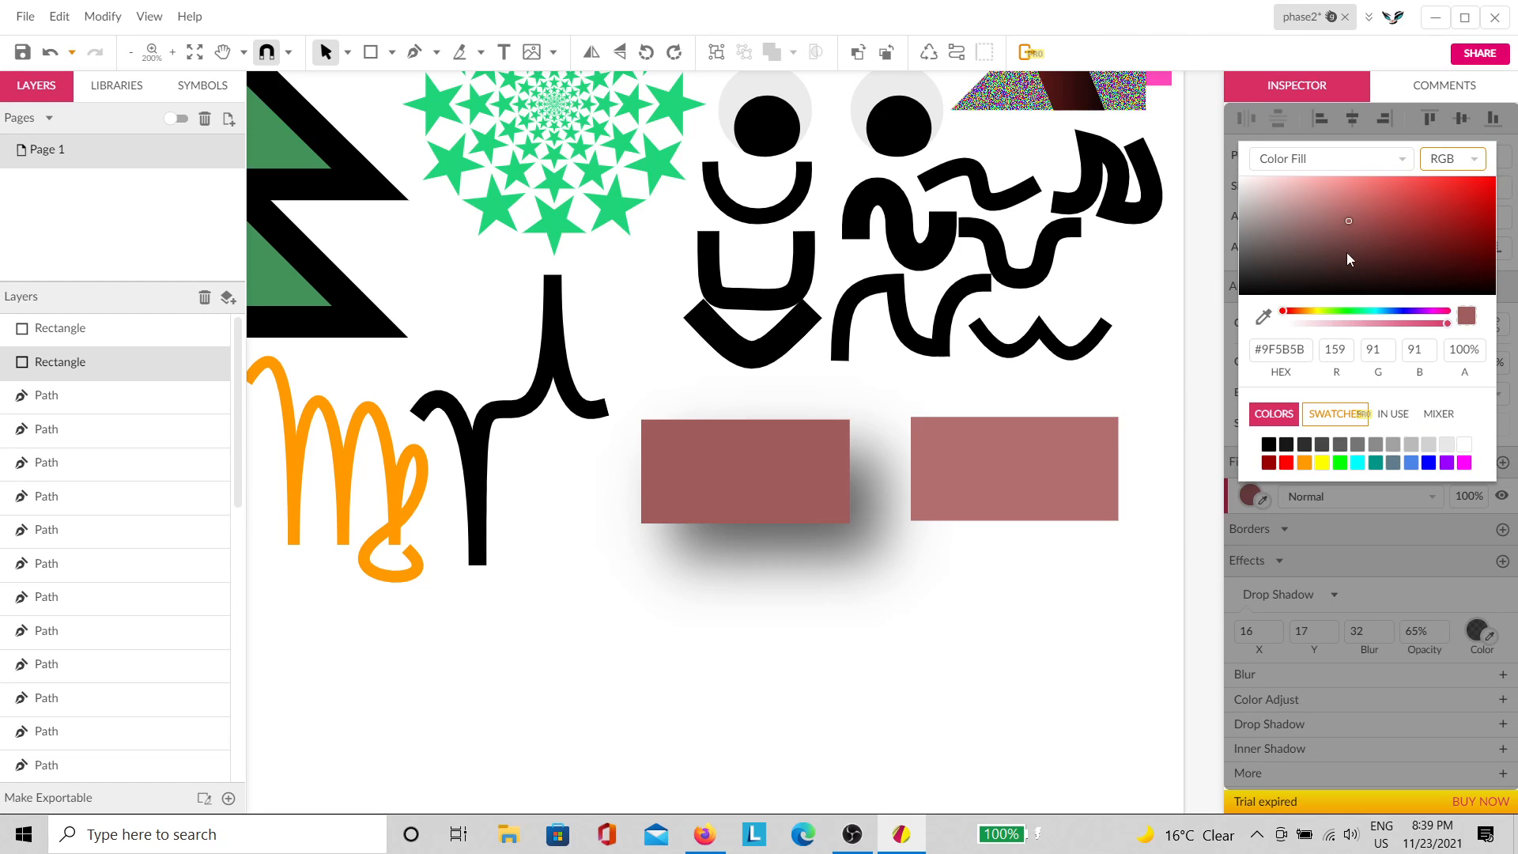
drag(1349, 312, 1372, 310)
click(1093, 574)
Step: Add a Curved Shadow effect to the muted-red rectangle
click(1055, 498)
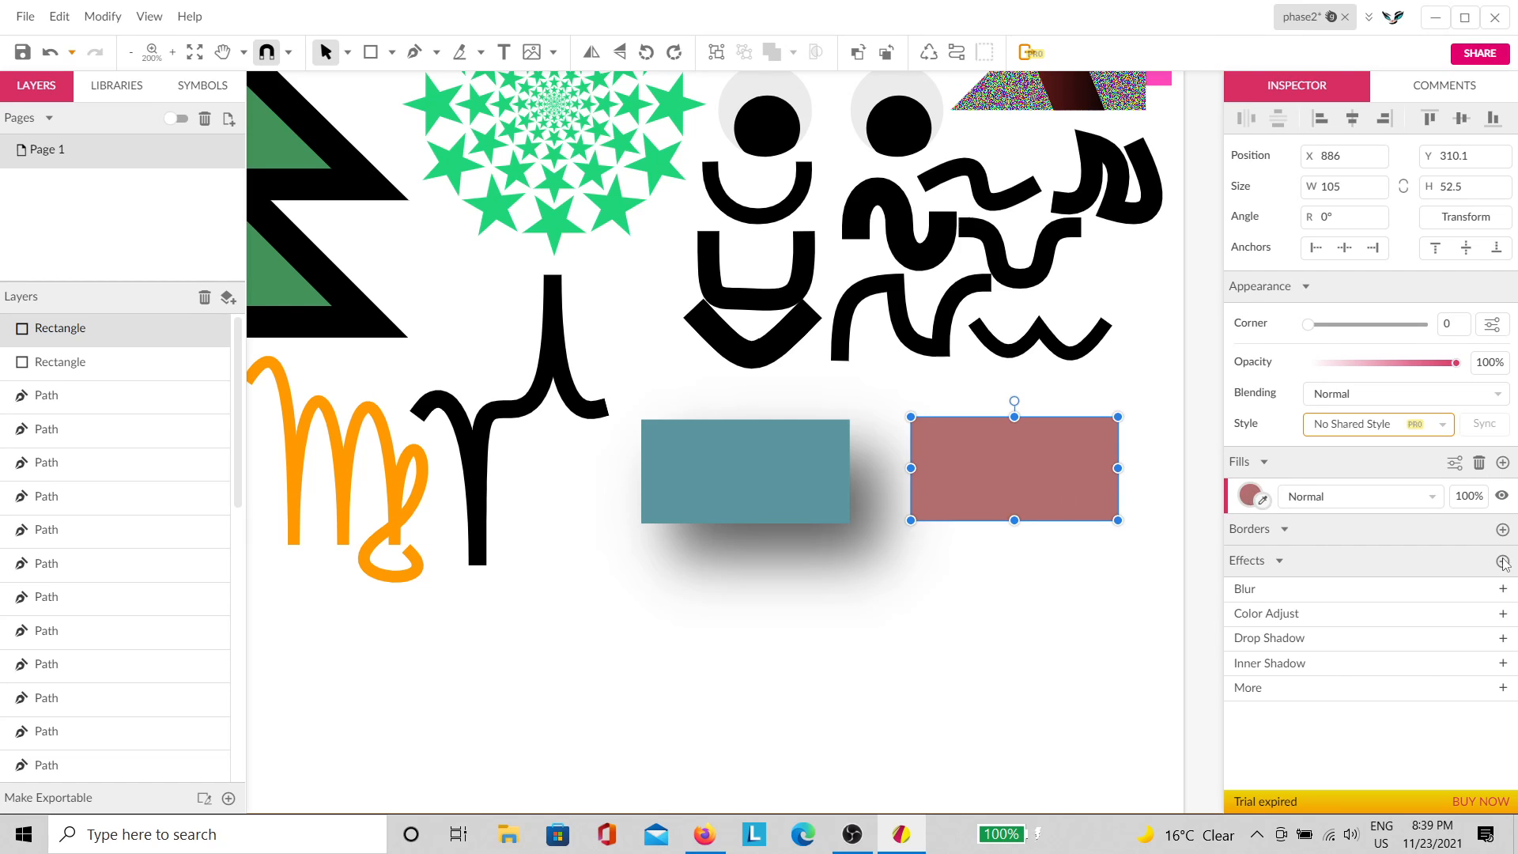
click(1502, 687)
click(1266, 491)
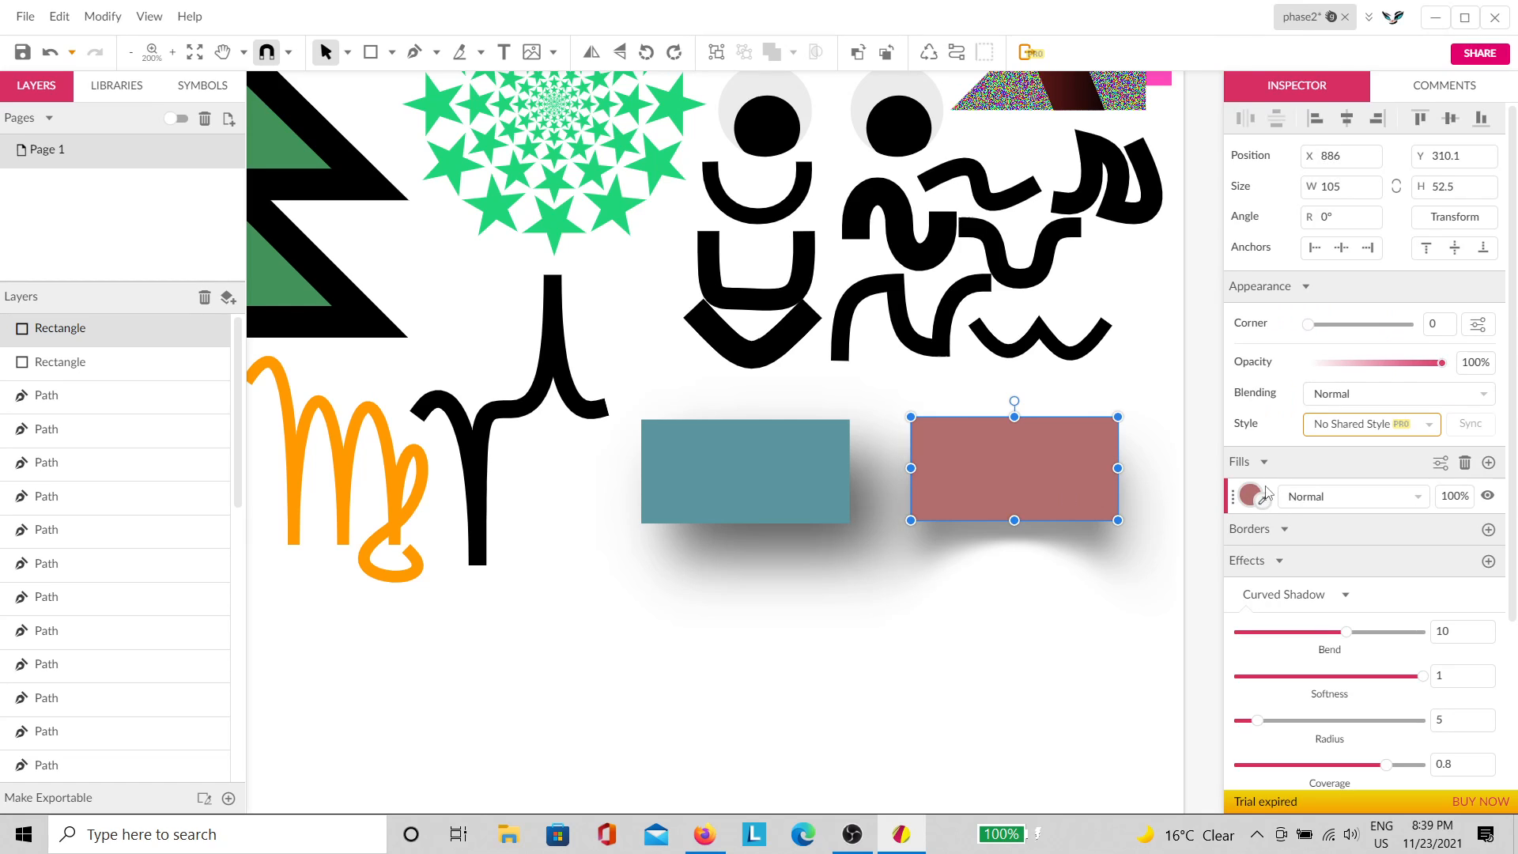
Step: Move the muted-red rectangle level with the teal one, to X 906, Y 311.5
drag(1080, 647, 935, 512)
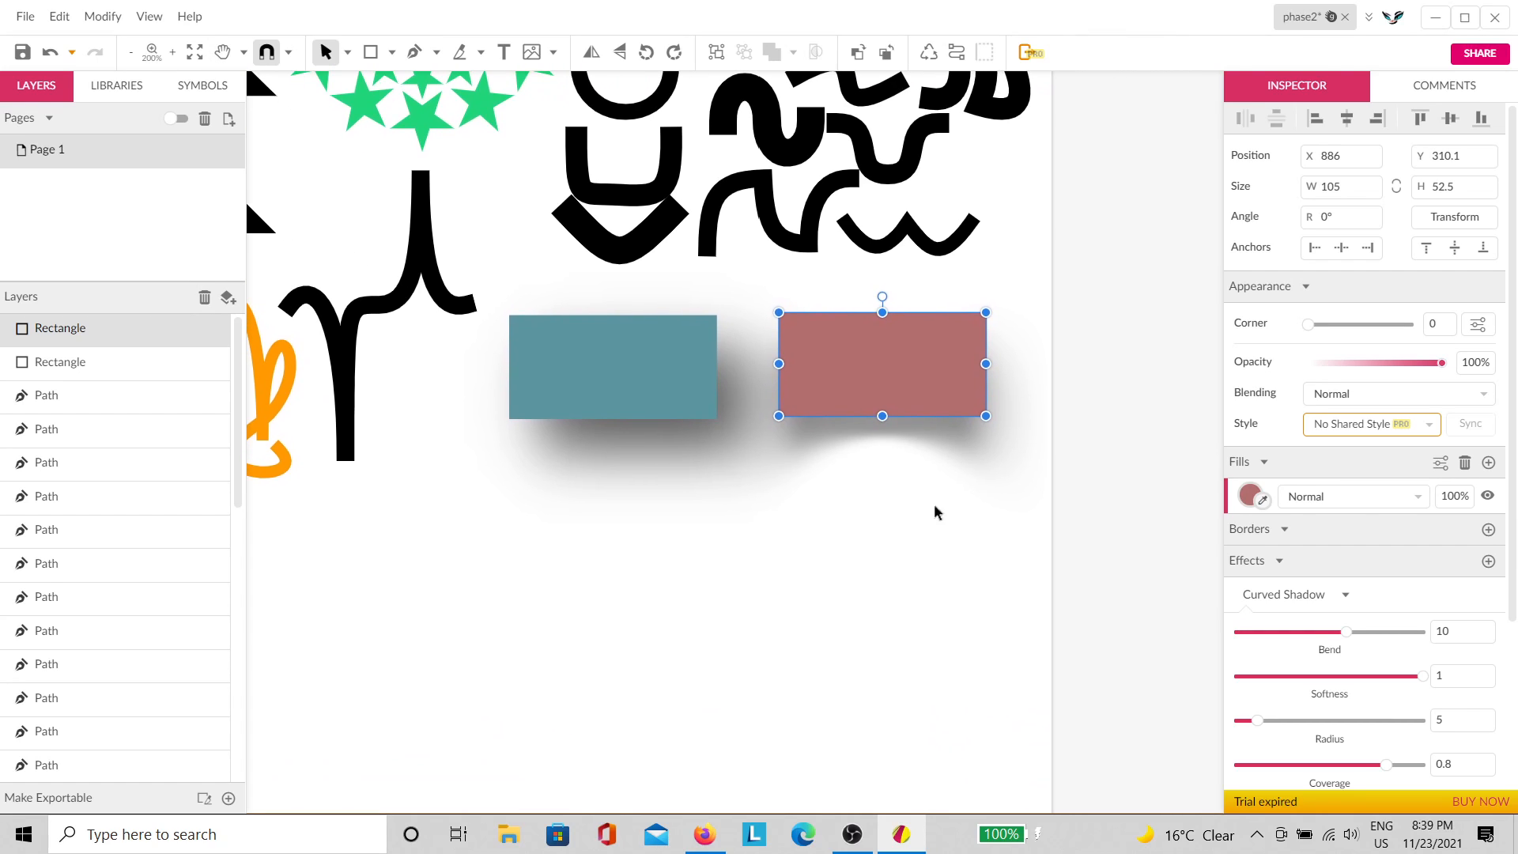
drag(928, 382, 964, 389)
click(986, 530)
Step: Set the muted-red rectangle's Curved Shadow bend to 22.8 and its radius to 10.1
click(942, 407)
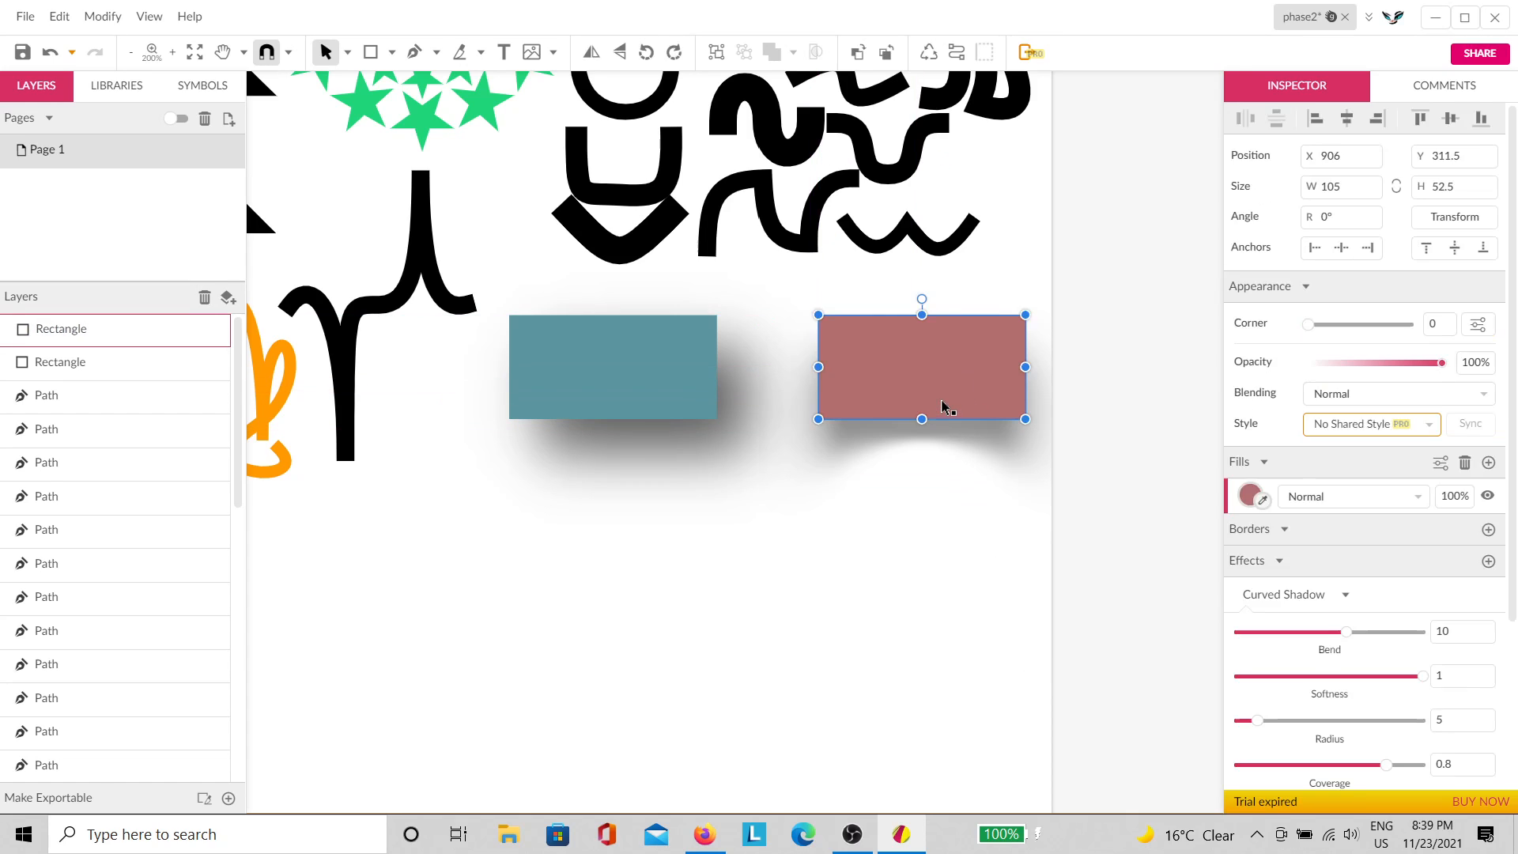
scroll(1419, 576, down, 3)
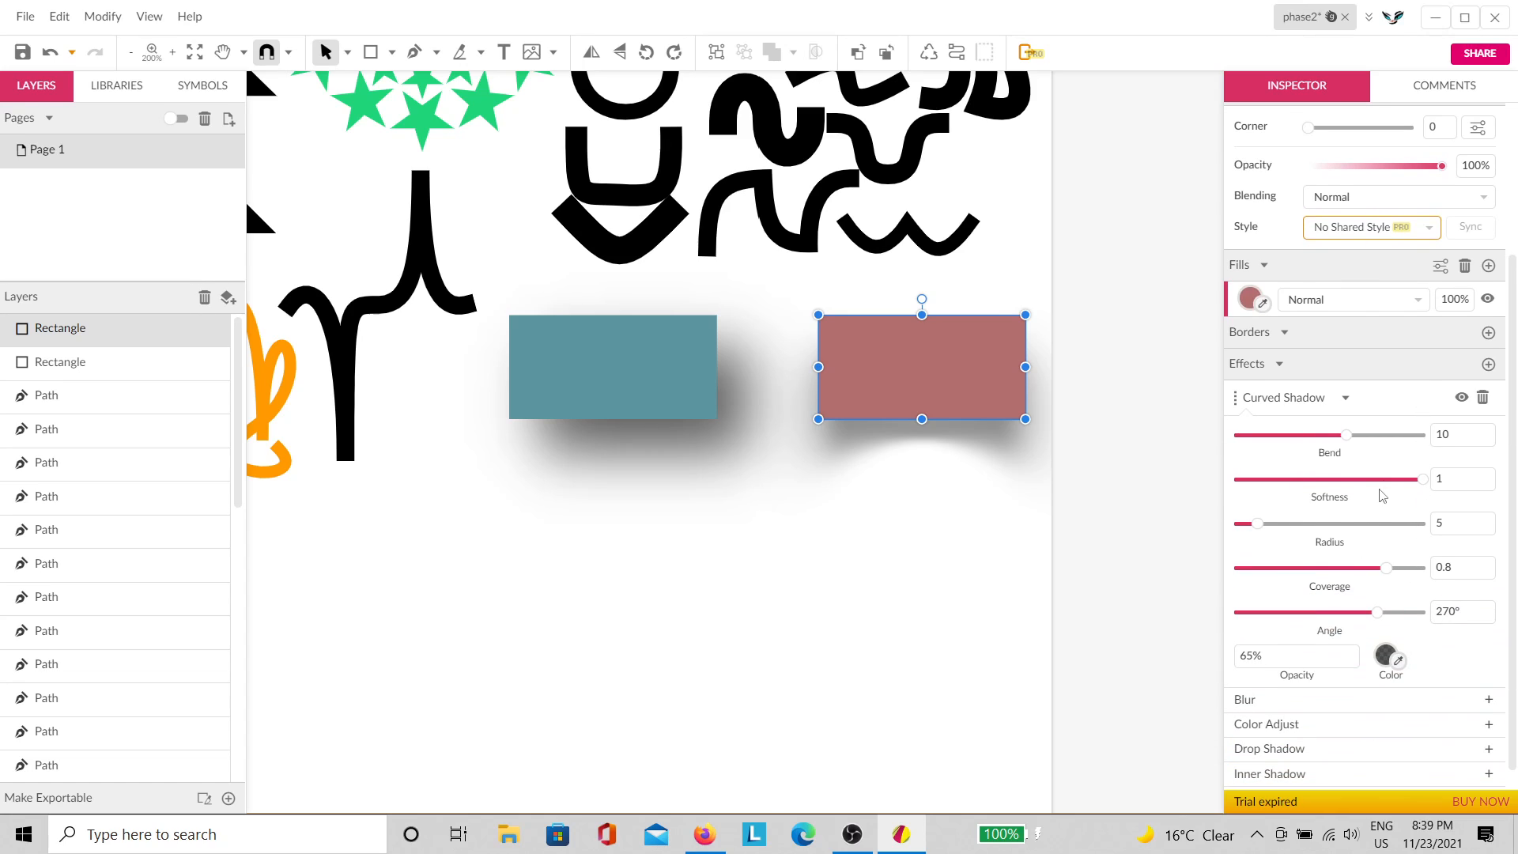
mouse_move(1346, 441)
mouse_down()
mouse_move(1396, 443)
mouse_move(1372, 446)
mouse_up()
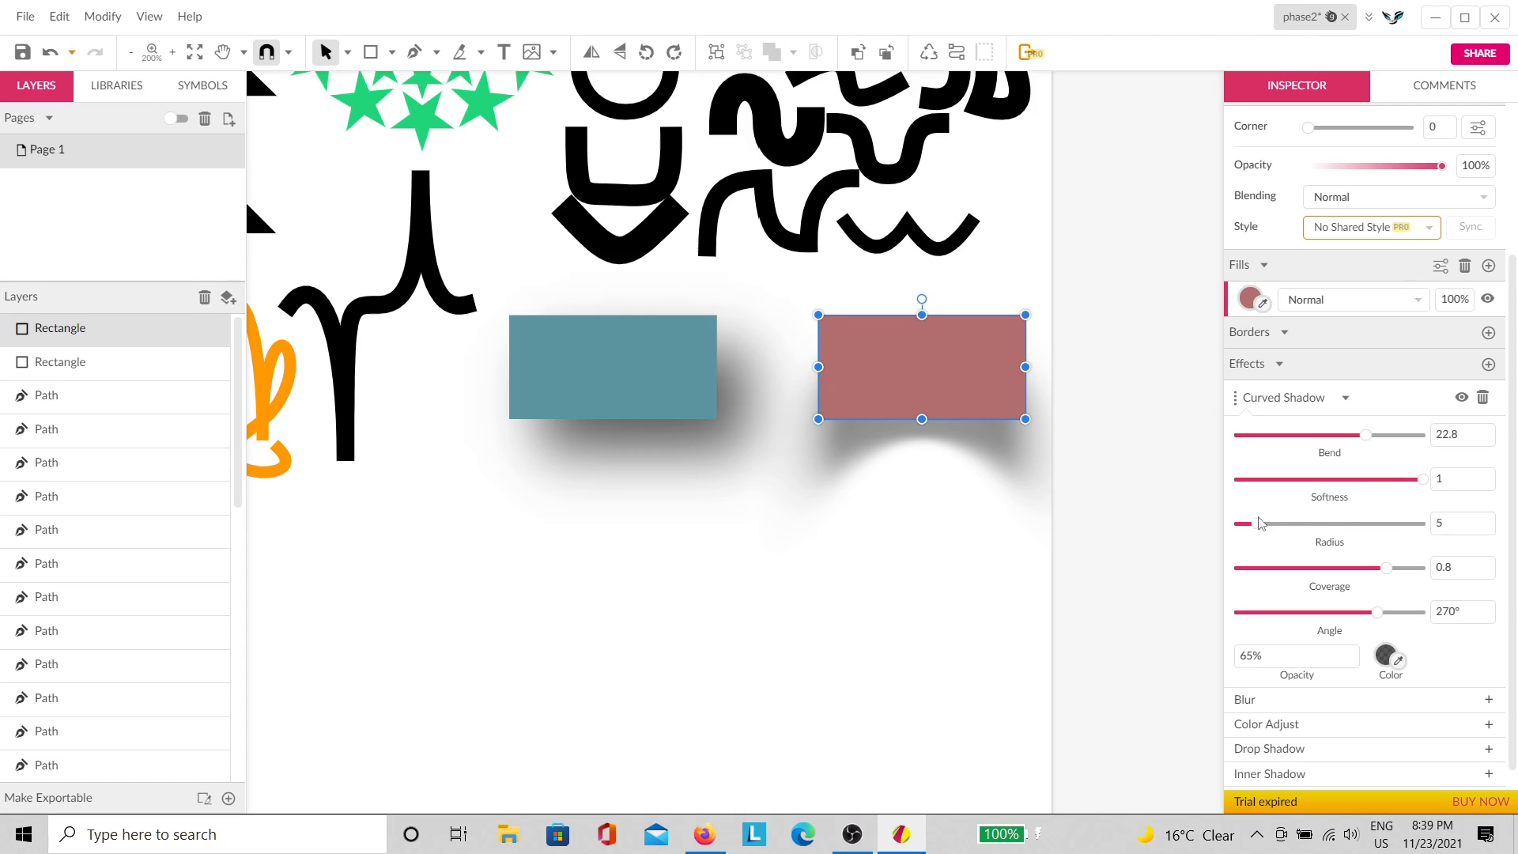
mouse_move(1268, 527)
mouse_down()
mouse_move(1311, 526)
mouse_move(1284, 523)
mouse_up()
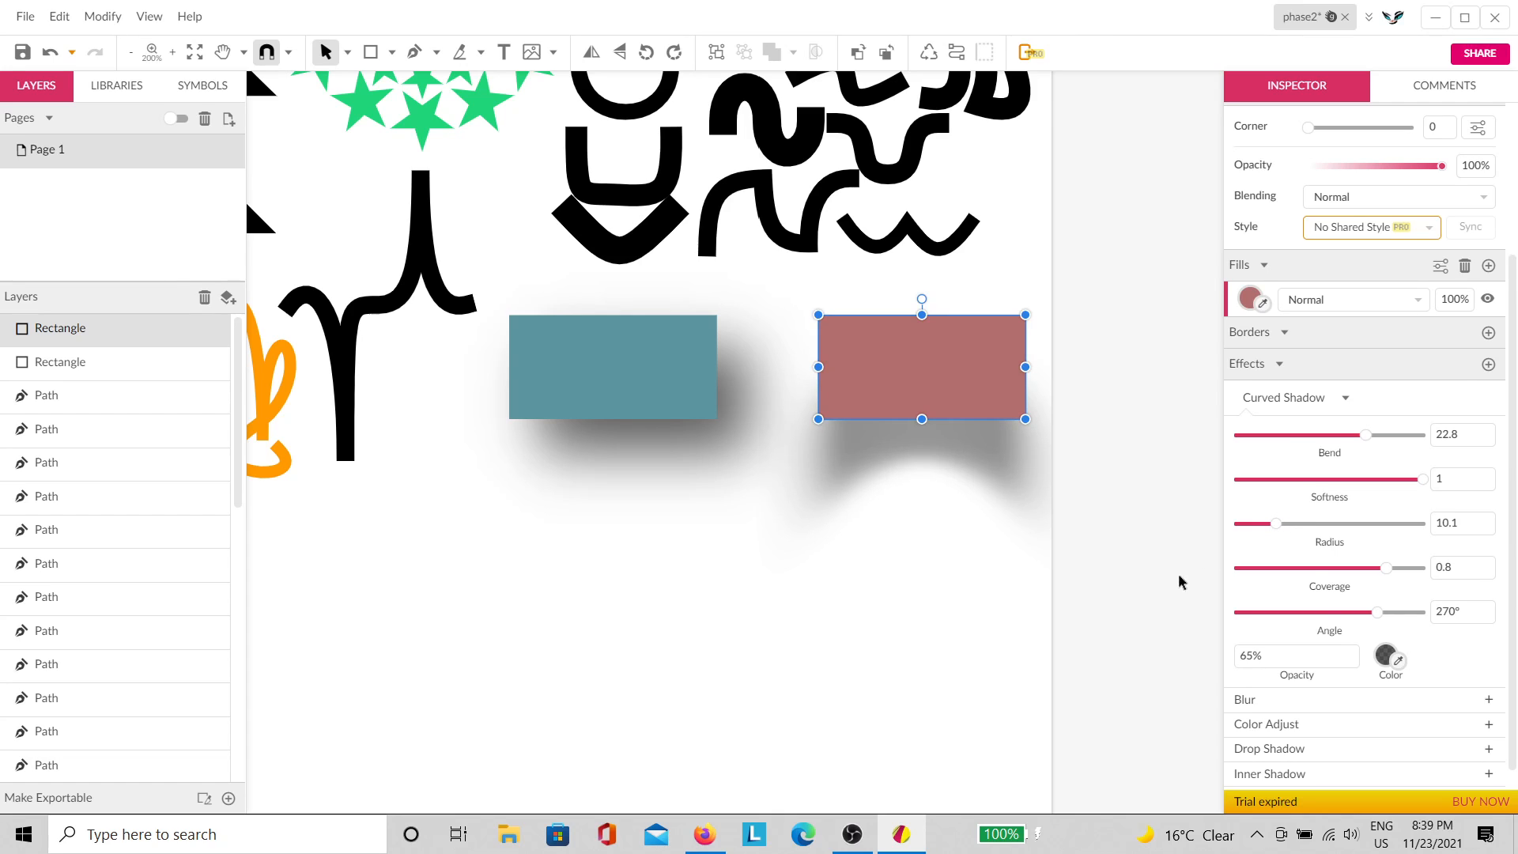
click(969, 659)
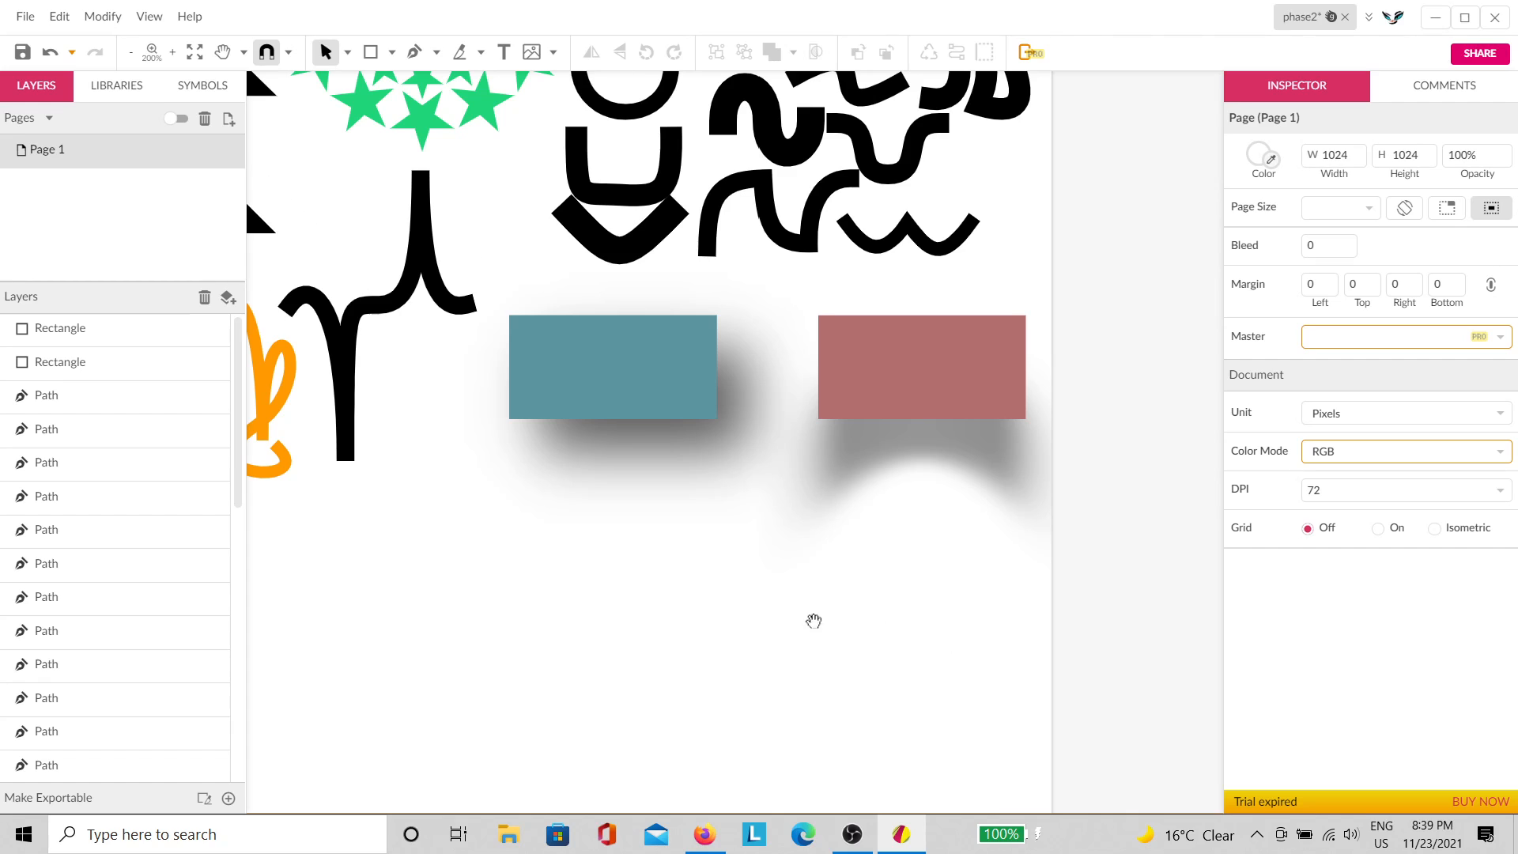
Step: Duplicate the curved-shadow rectangle and place the copy below the teal rectangle at X 750, Y 414
drag(814, 622, 869, 461)
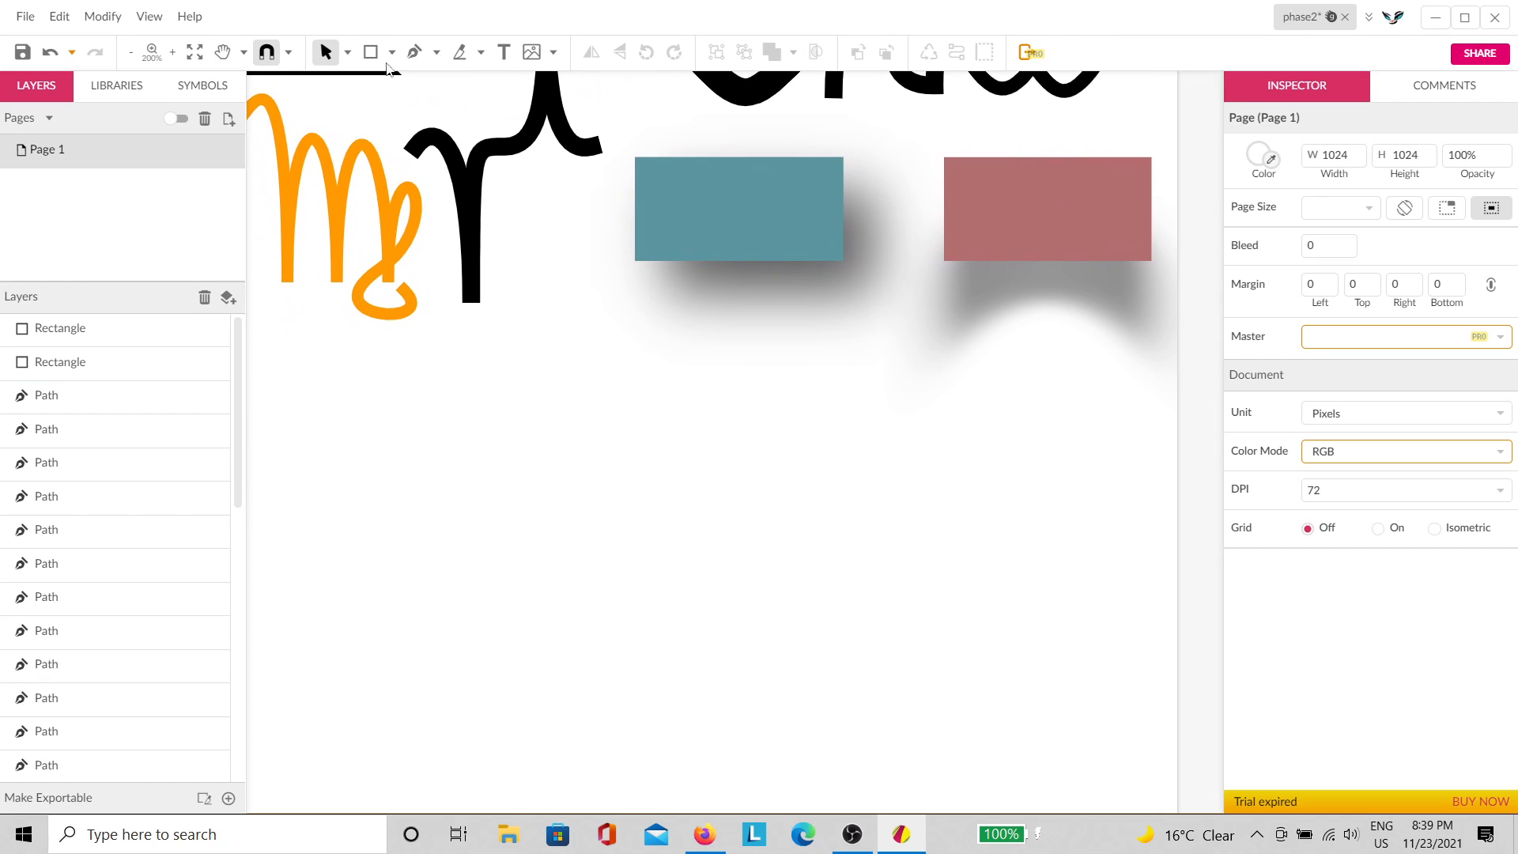
click(969, 208)
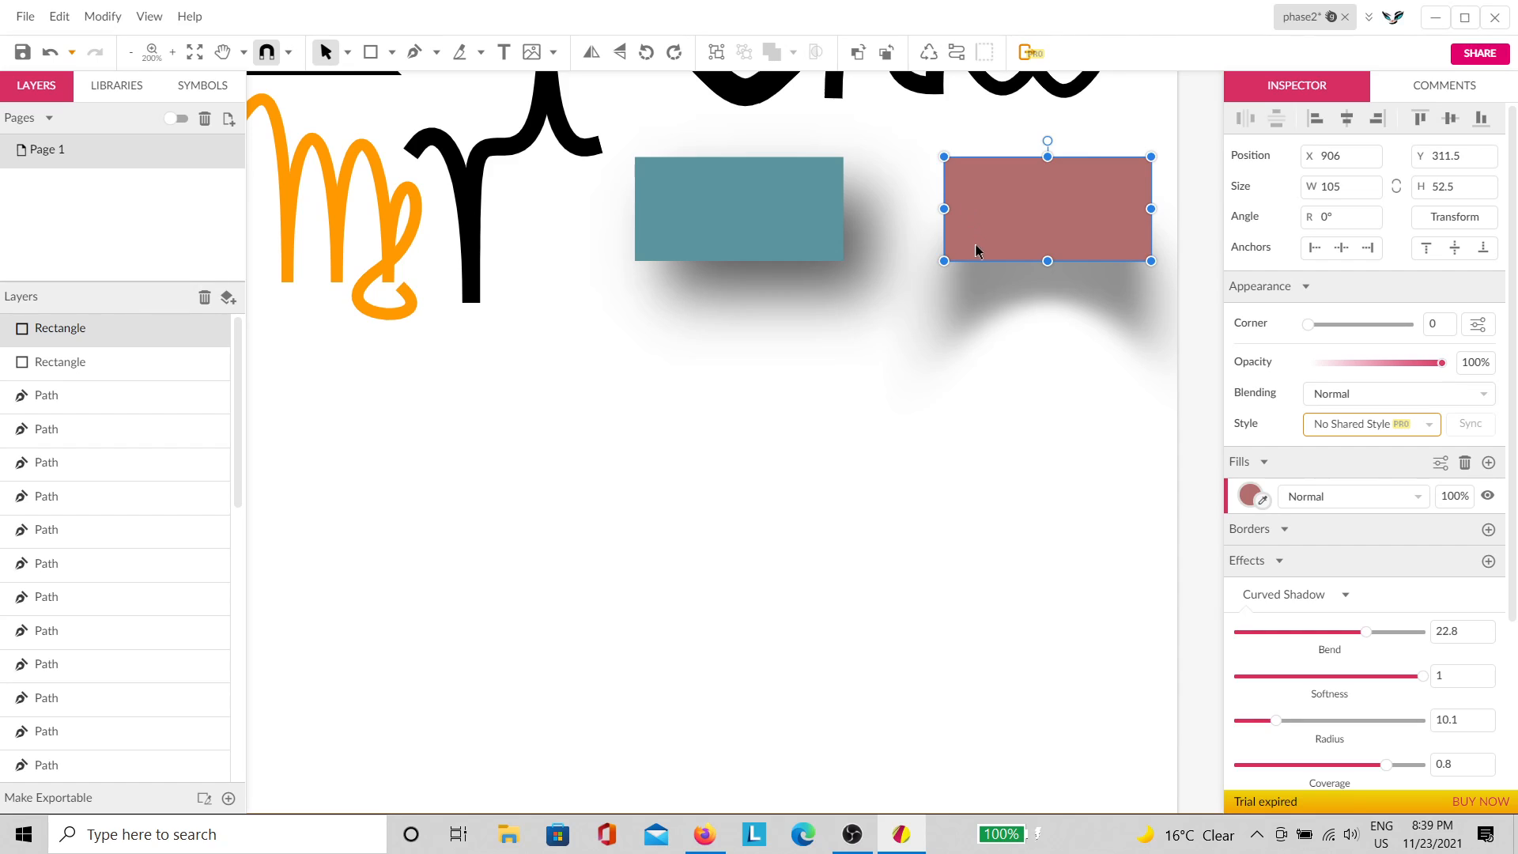
key(ctrl+d)
drag(1047, 211, 738, 409)
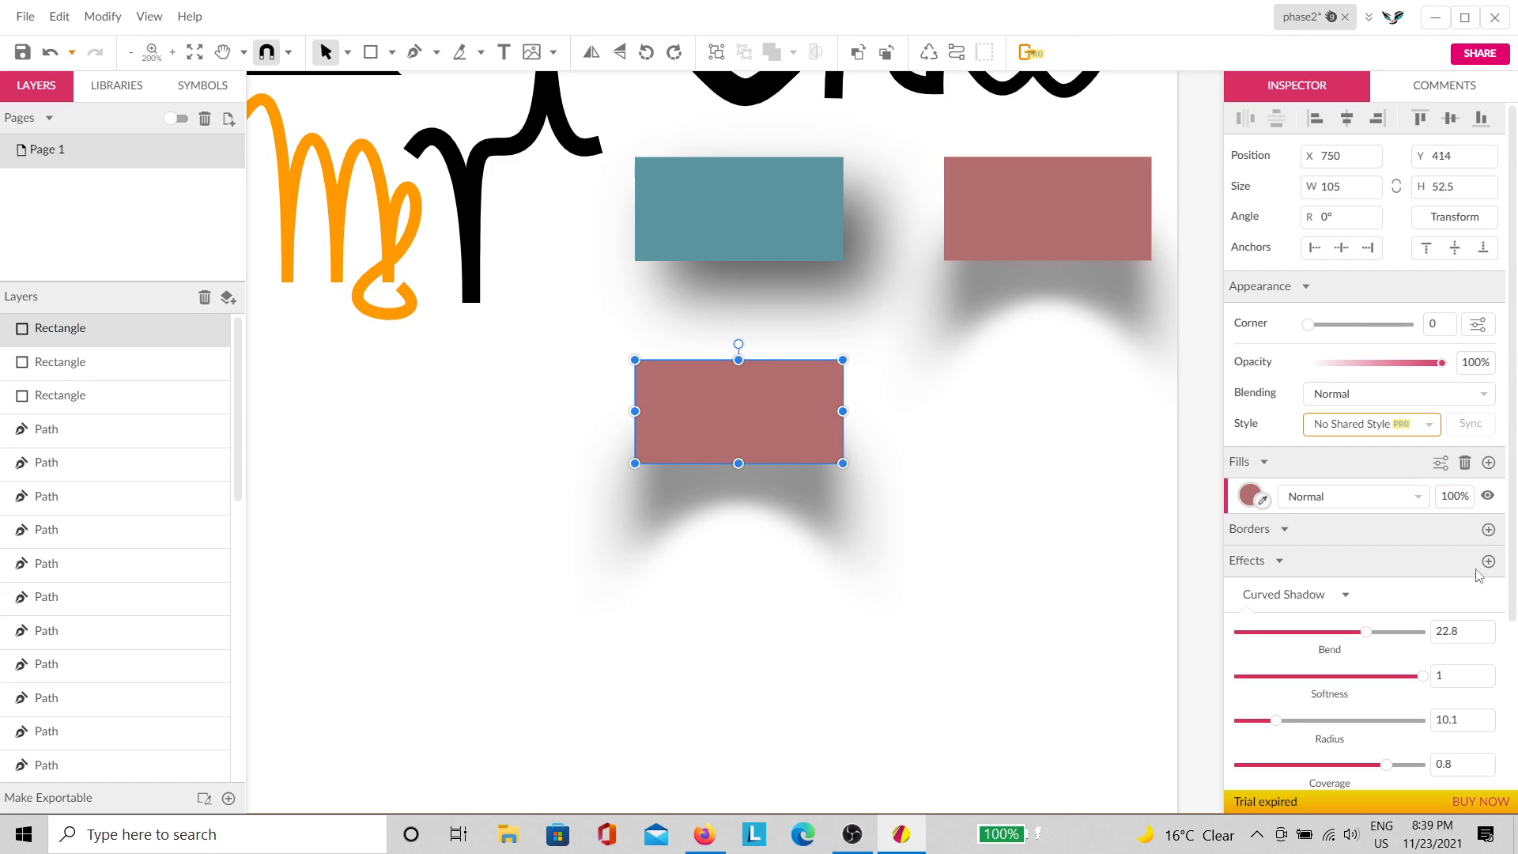
Step: Replace the copy's Curved Shadow with a Blur effect and set the blur radius to 25.4
click(1489, 595)
click(1503, 561)
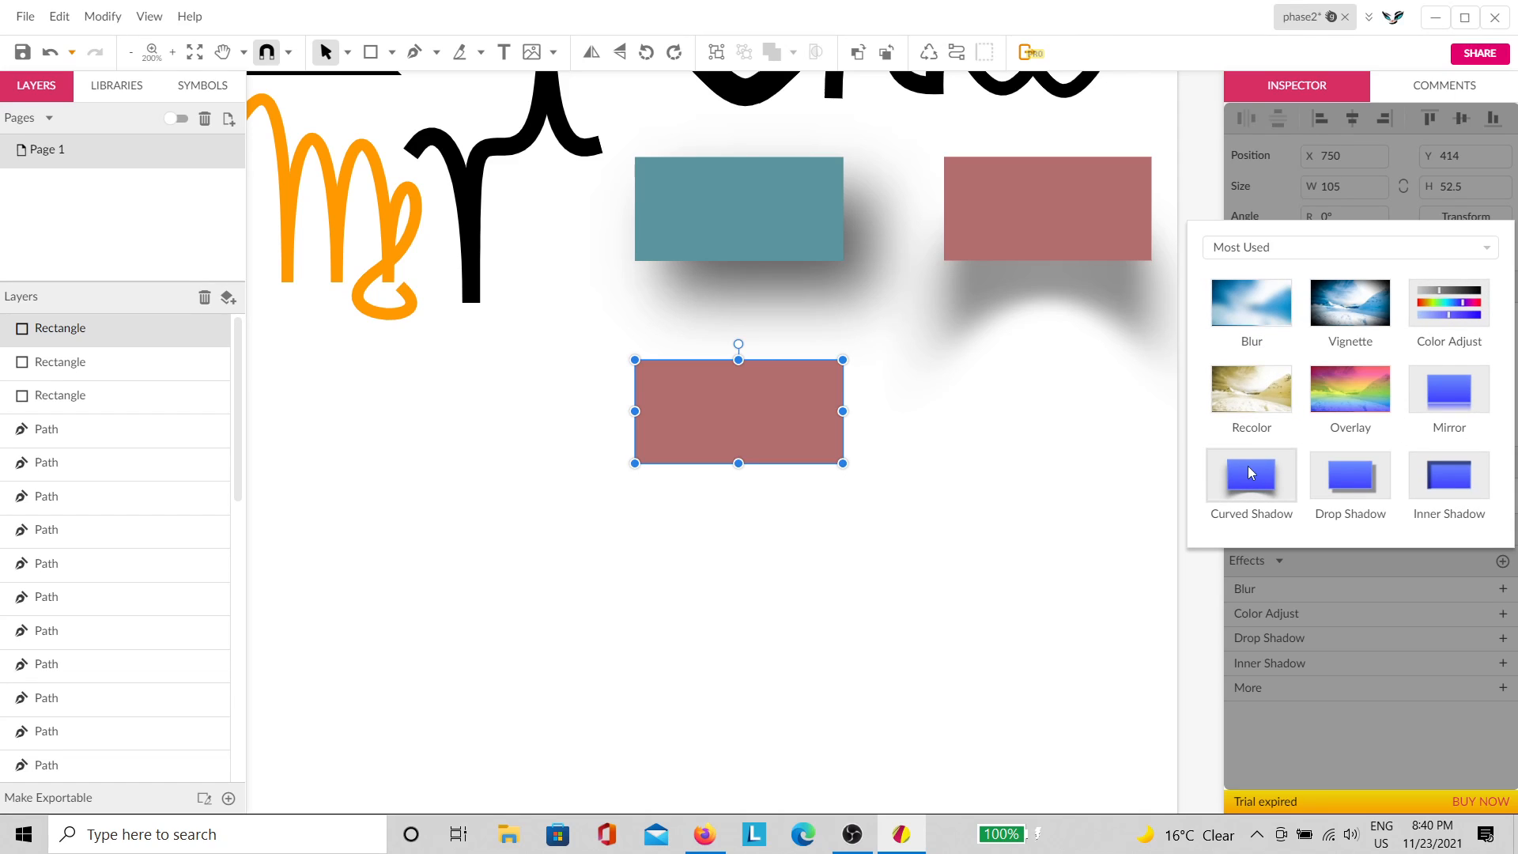
click(1256, 302)
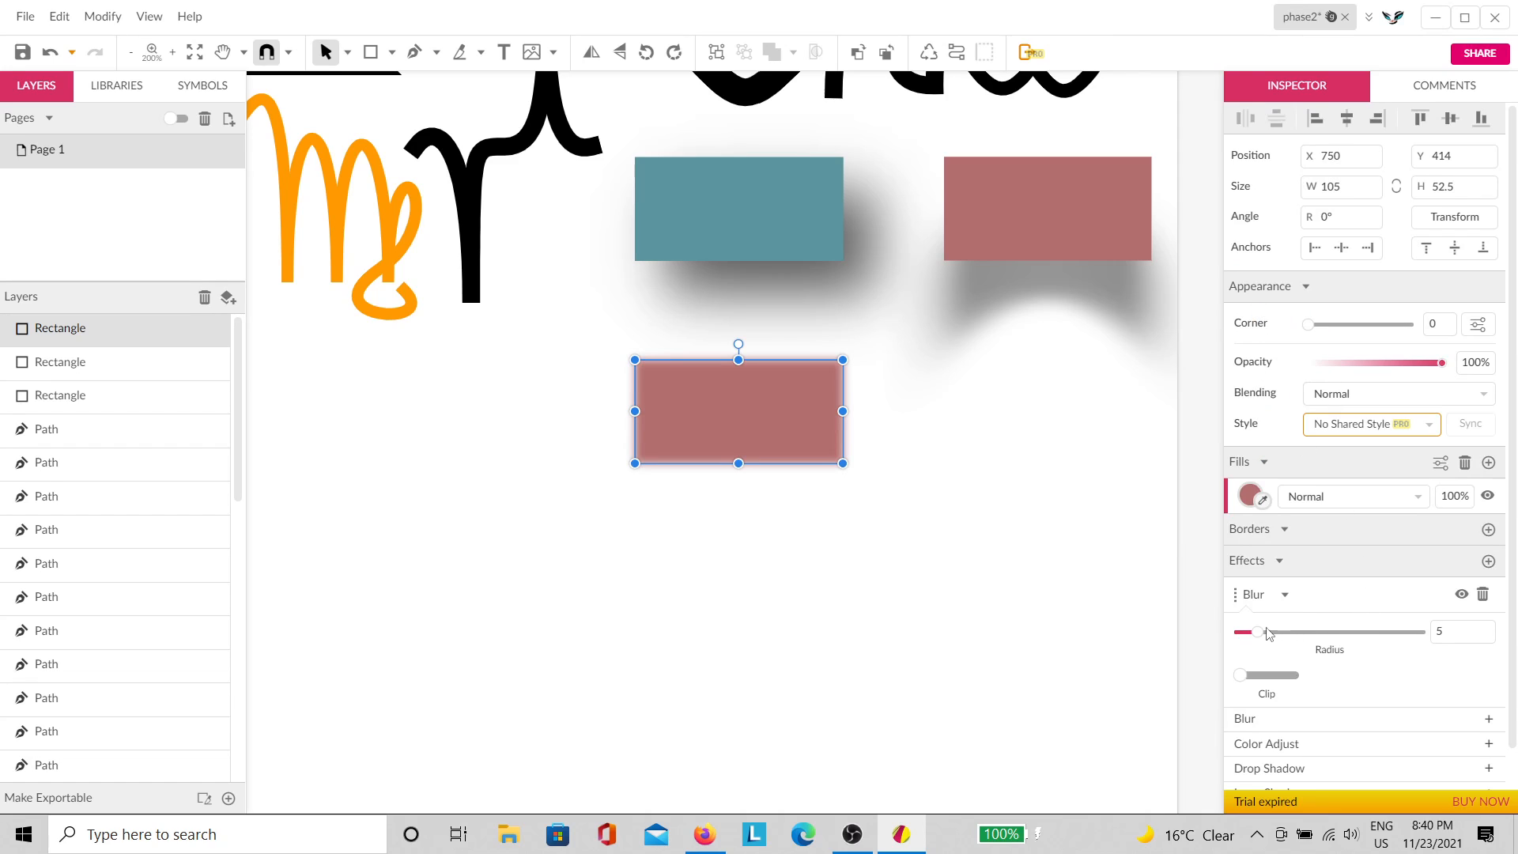
drag(1263, 632, 1334, 637)
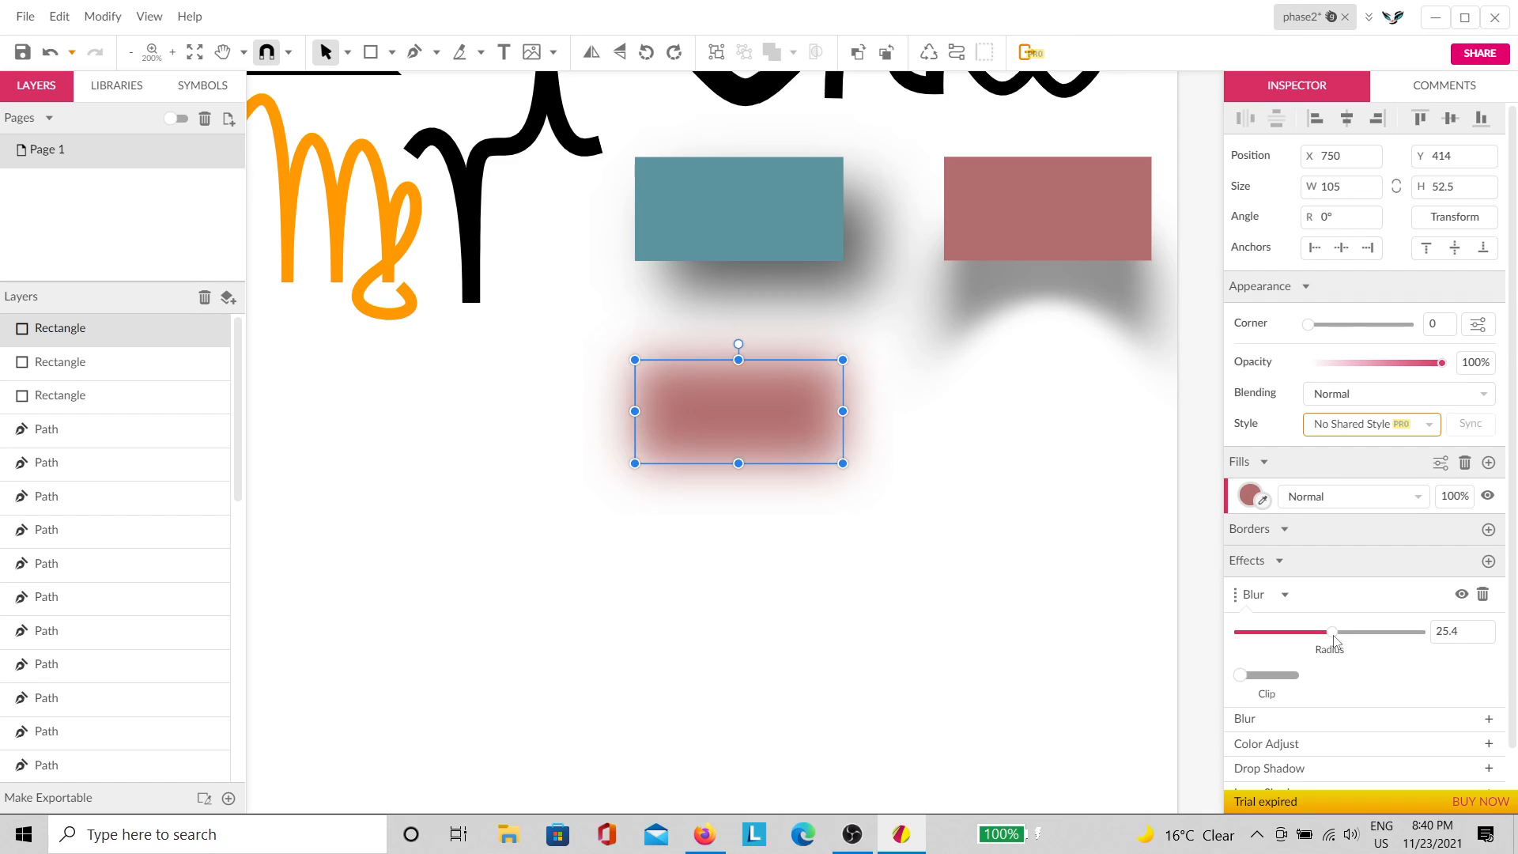
click(1008, 493)
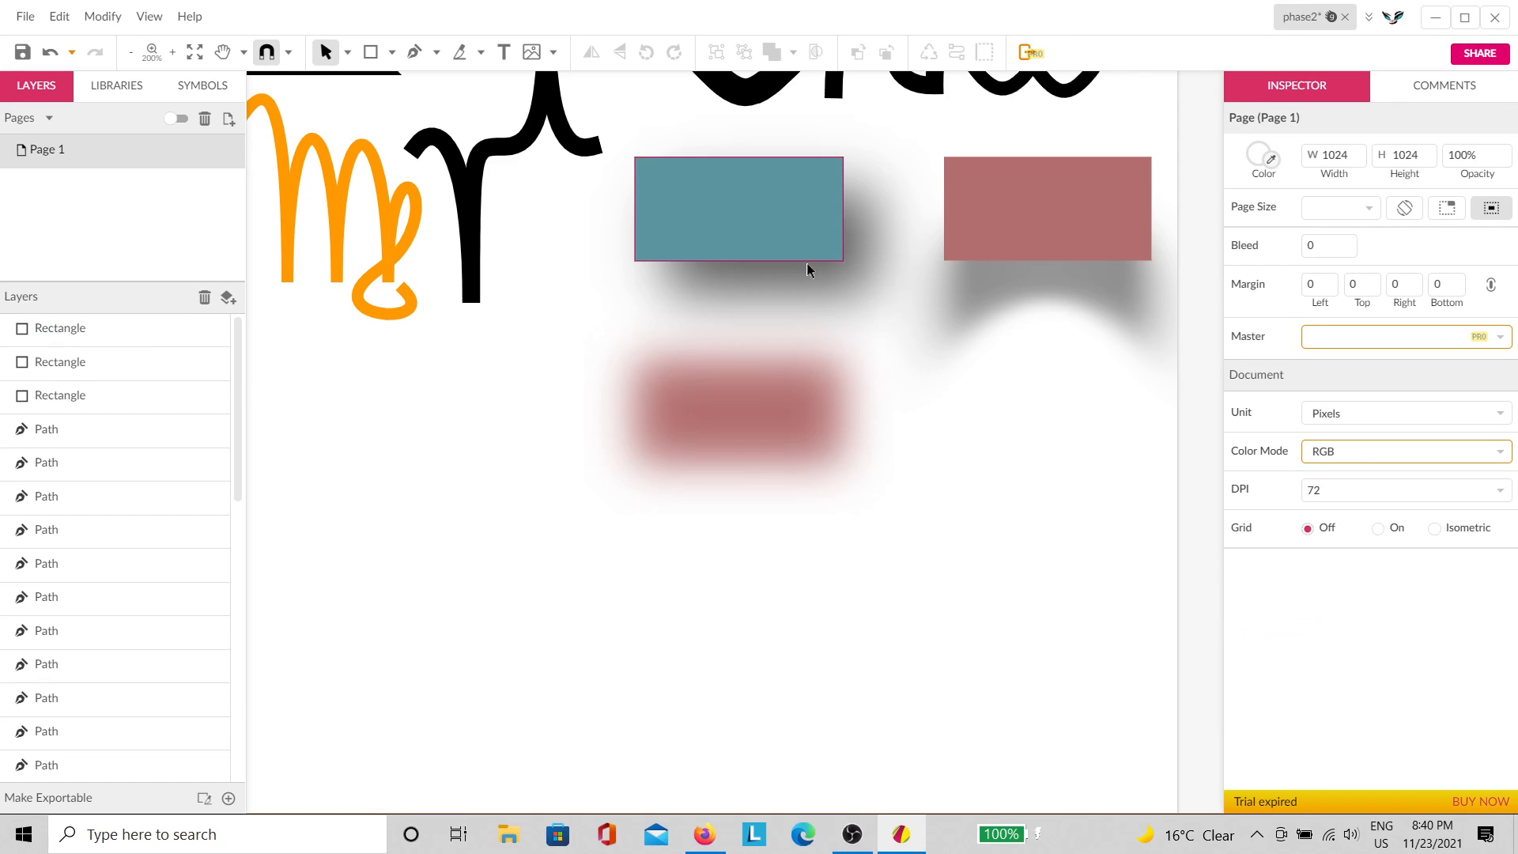
Step: Duplicate the blurred rectangle in place and remove the Blur effect from the copy
click(781, 426)
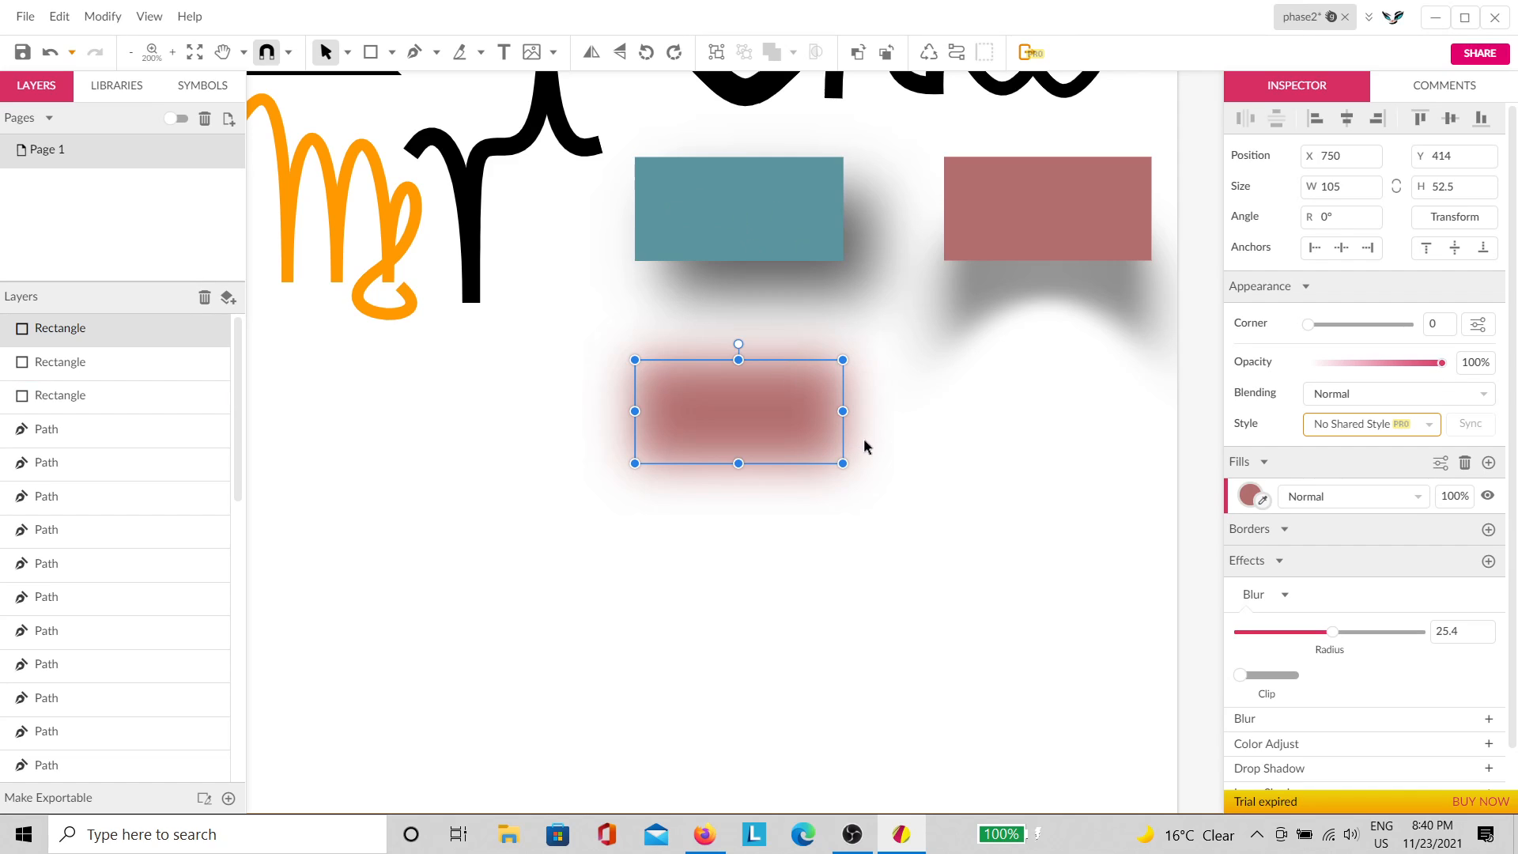
key(ctrl+d)
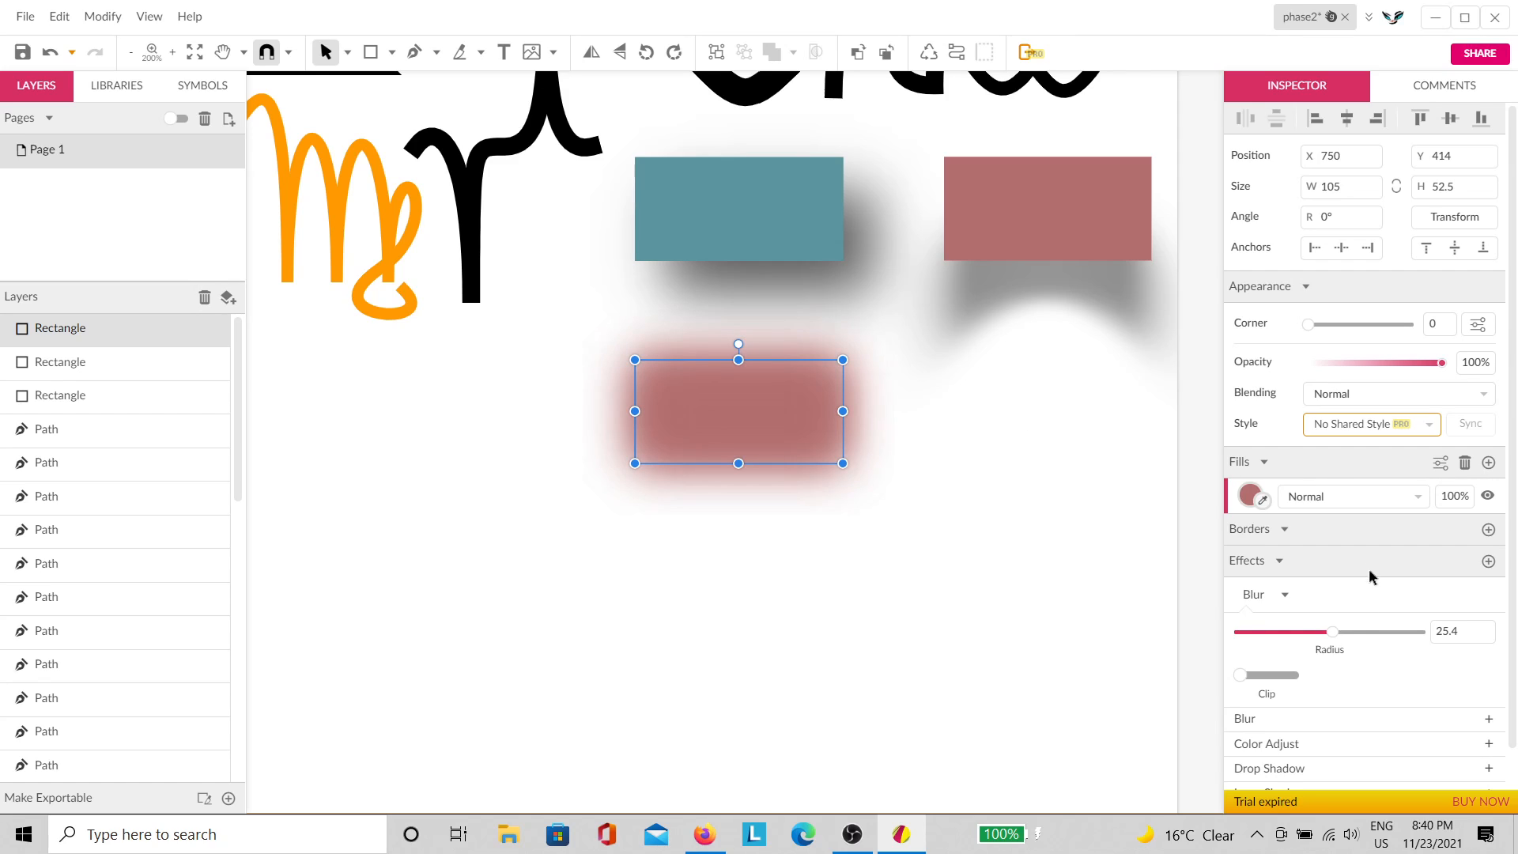
click(1478, 600)
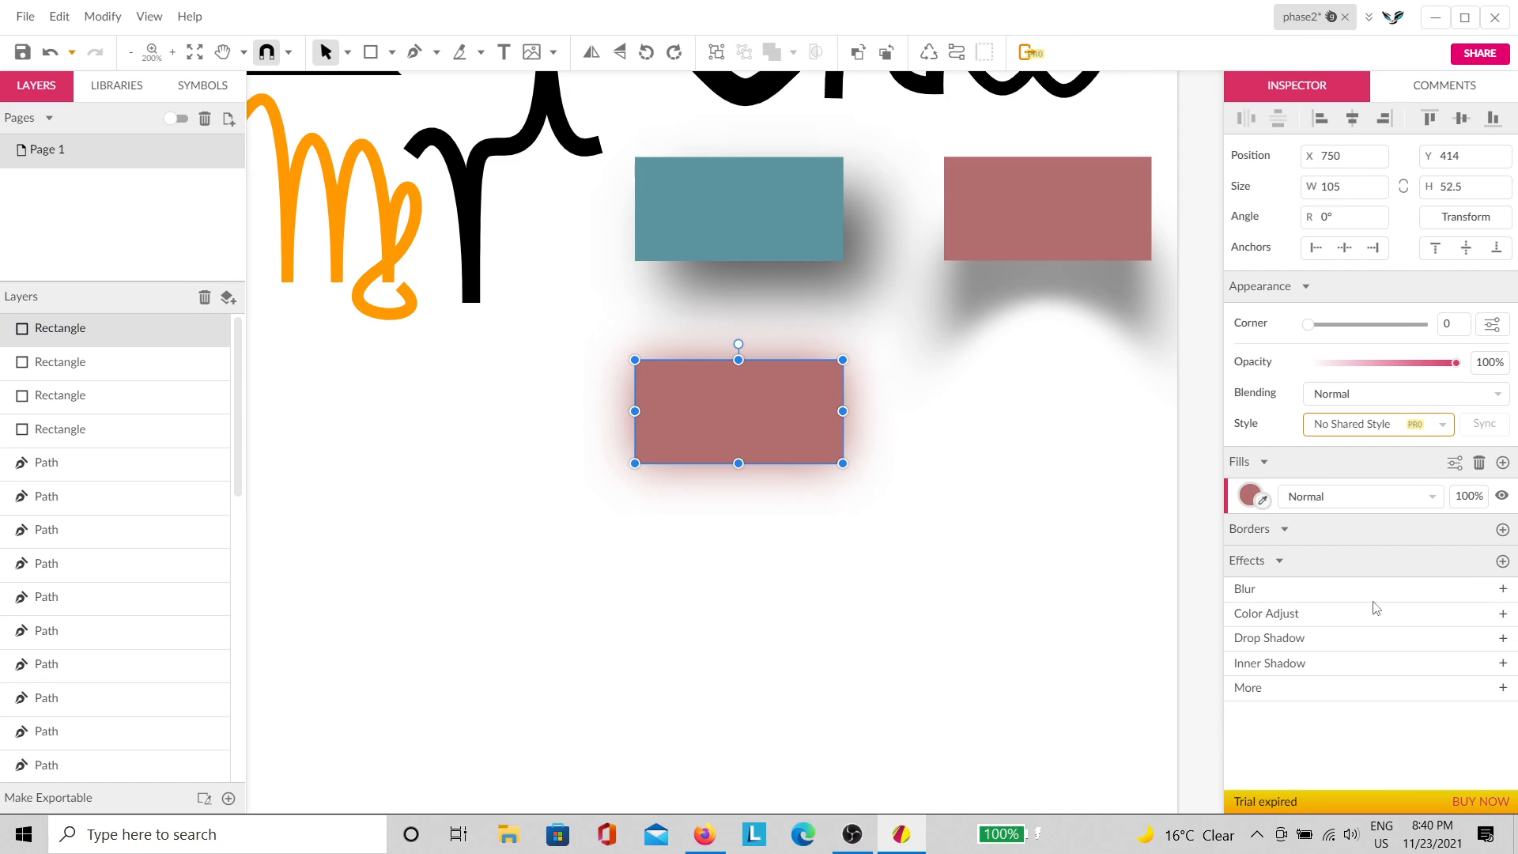
Step: Move the unblurred copy to X 731, Y 398.5 so the blurred rectangle sits behind it like a shadow
click(877, 467)
click(787, 422)
drag(787, 422, 721, 525)
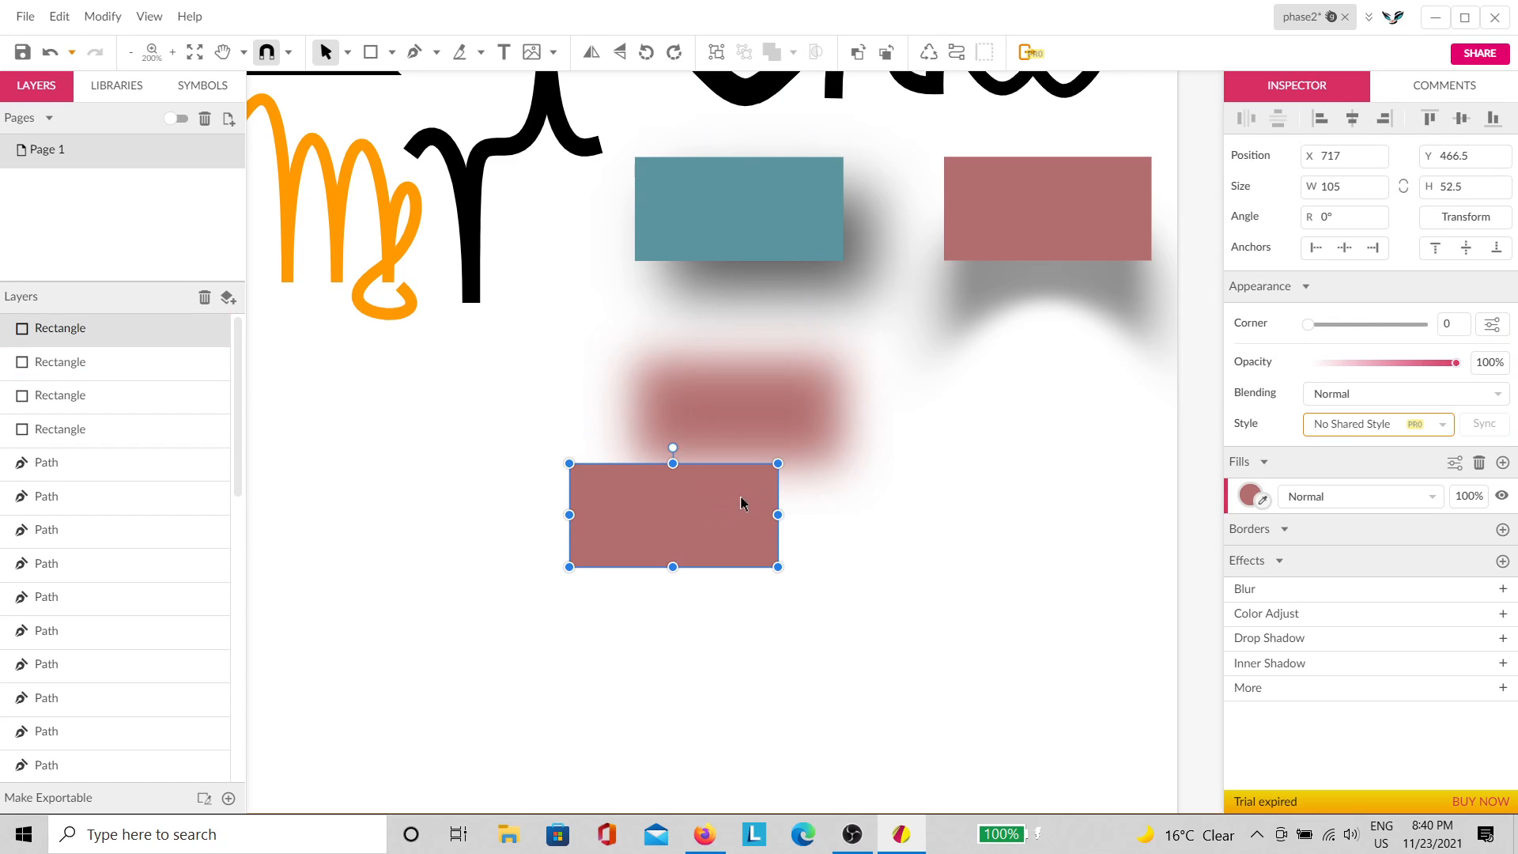
drag(723, 523, 742, 408)
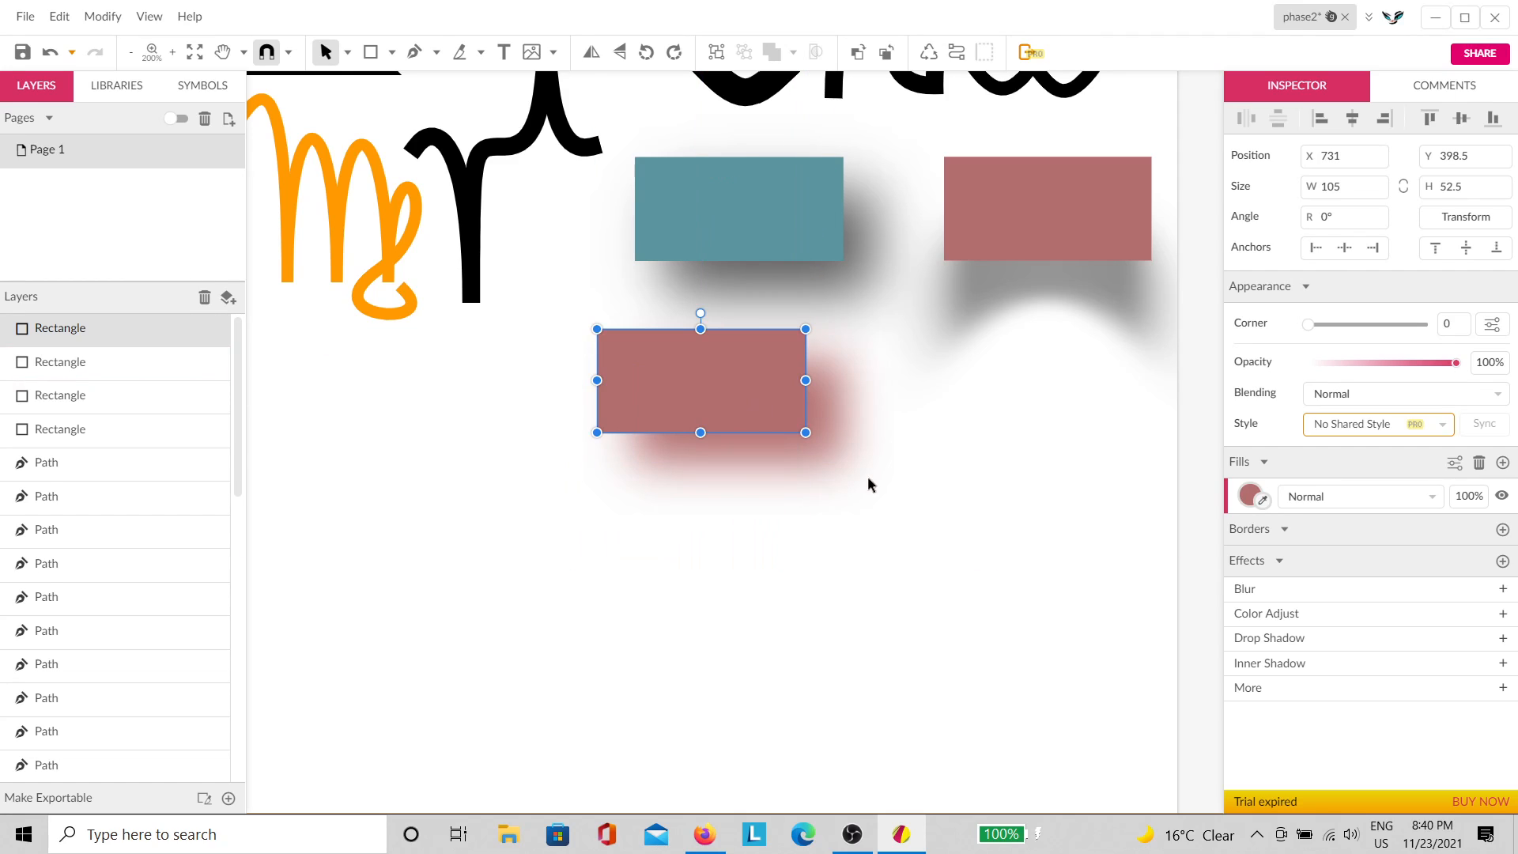
Step: Change the blurred rectangle's fill to a bright, saturated red
click(841, 456)
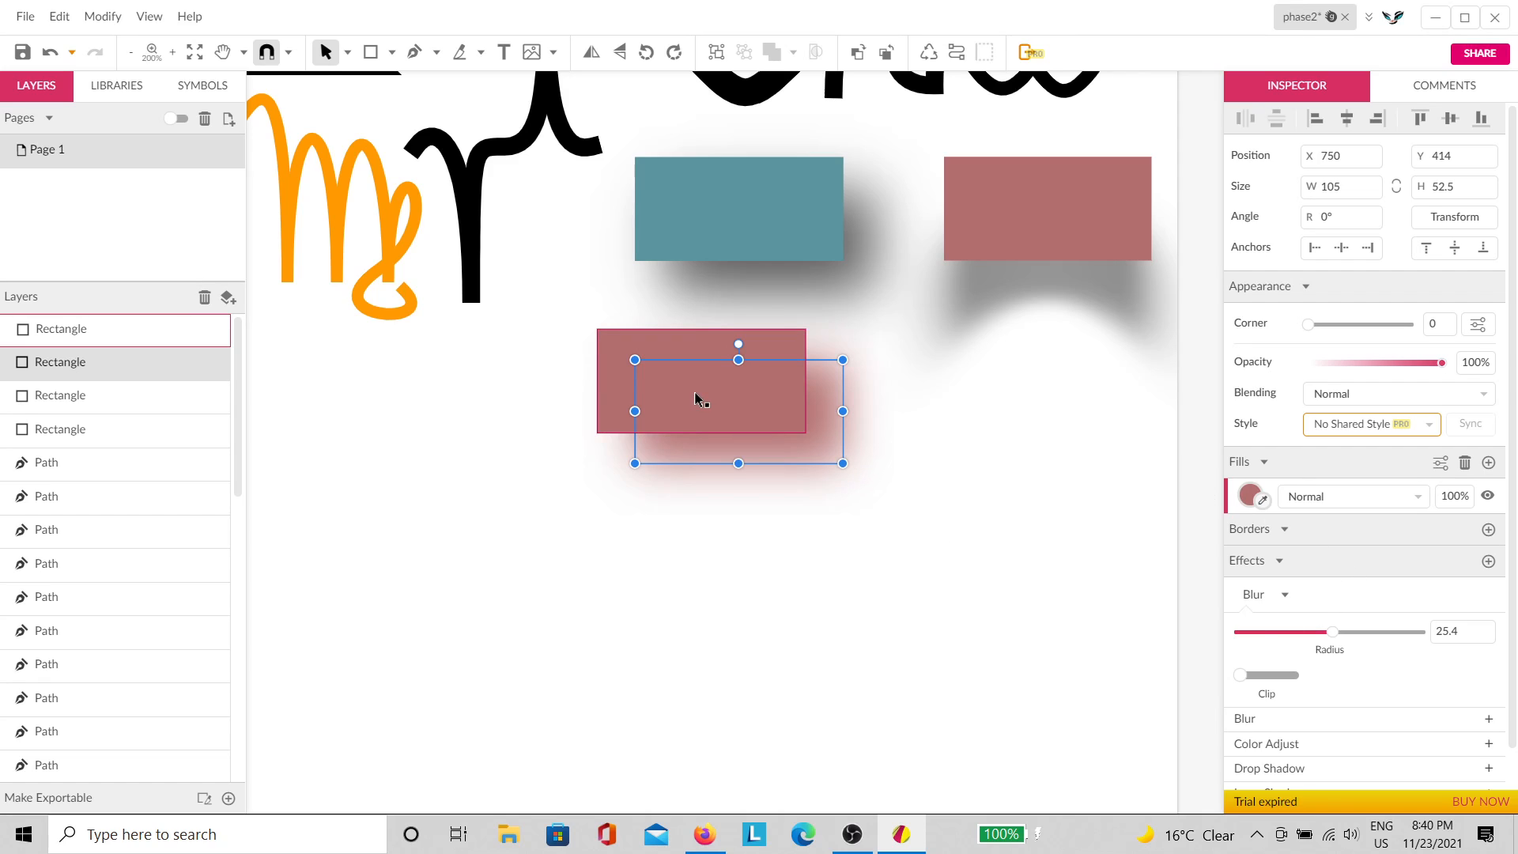
click(1249, 496)
drag(1344, 207, 1420, 204)
click(933, 482)
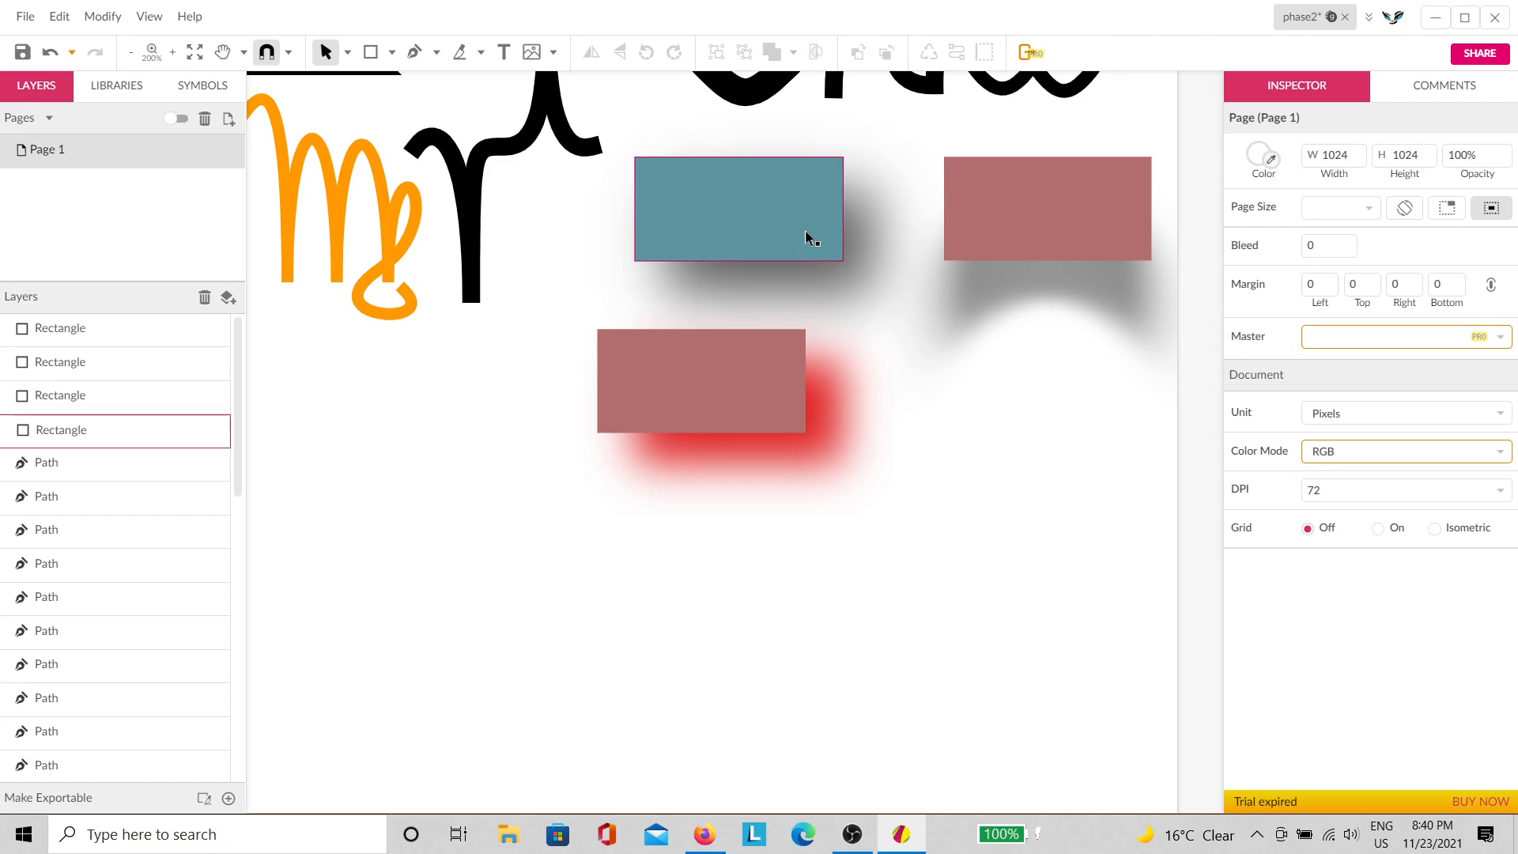
Step: Inspect the color settings of the teal rectangle's drop shadow
click(805, 230)
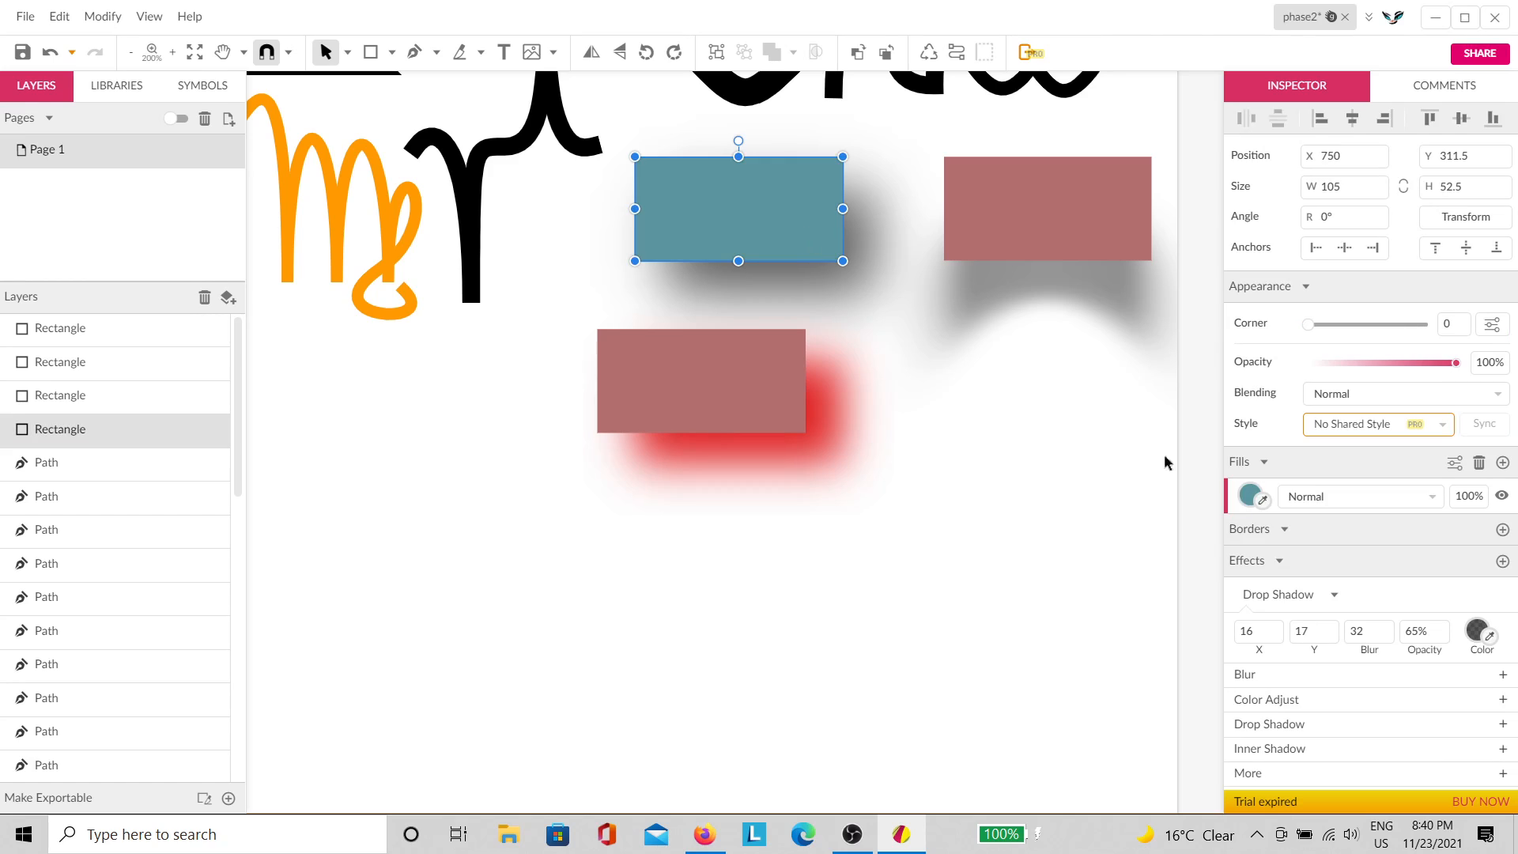
click(1480, 630)
click(1003, 643)
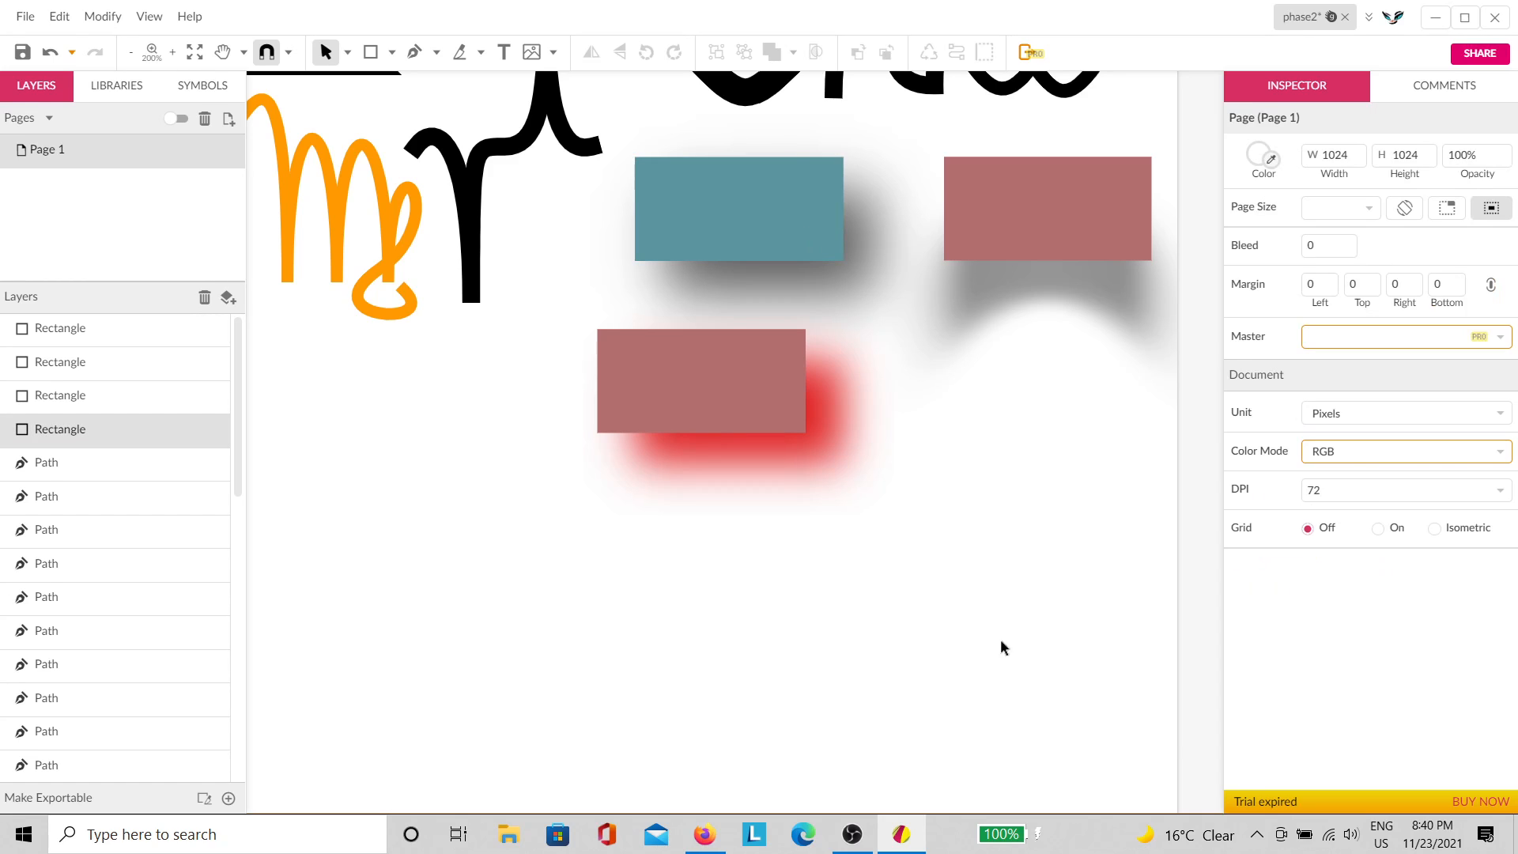
Step: Rotate the blurred red rectangle to -16.9° and shift it away from the solid rectangle in front
click(813, 441)
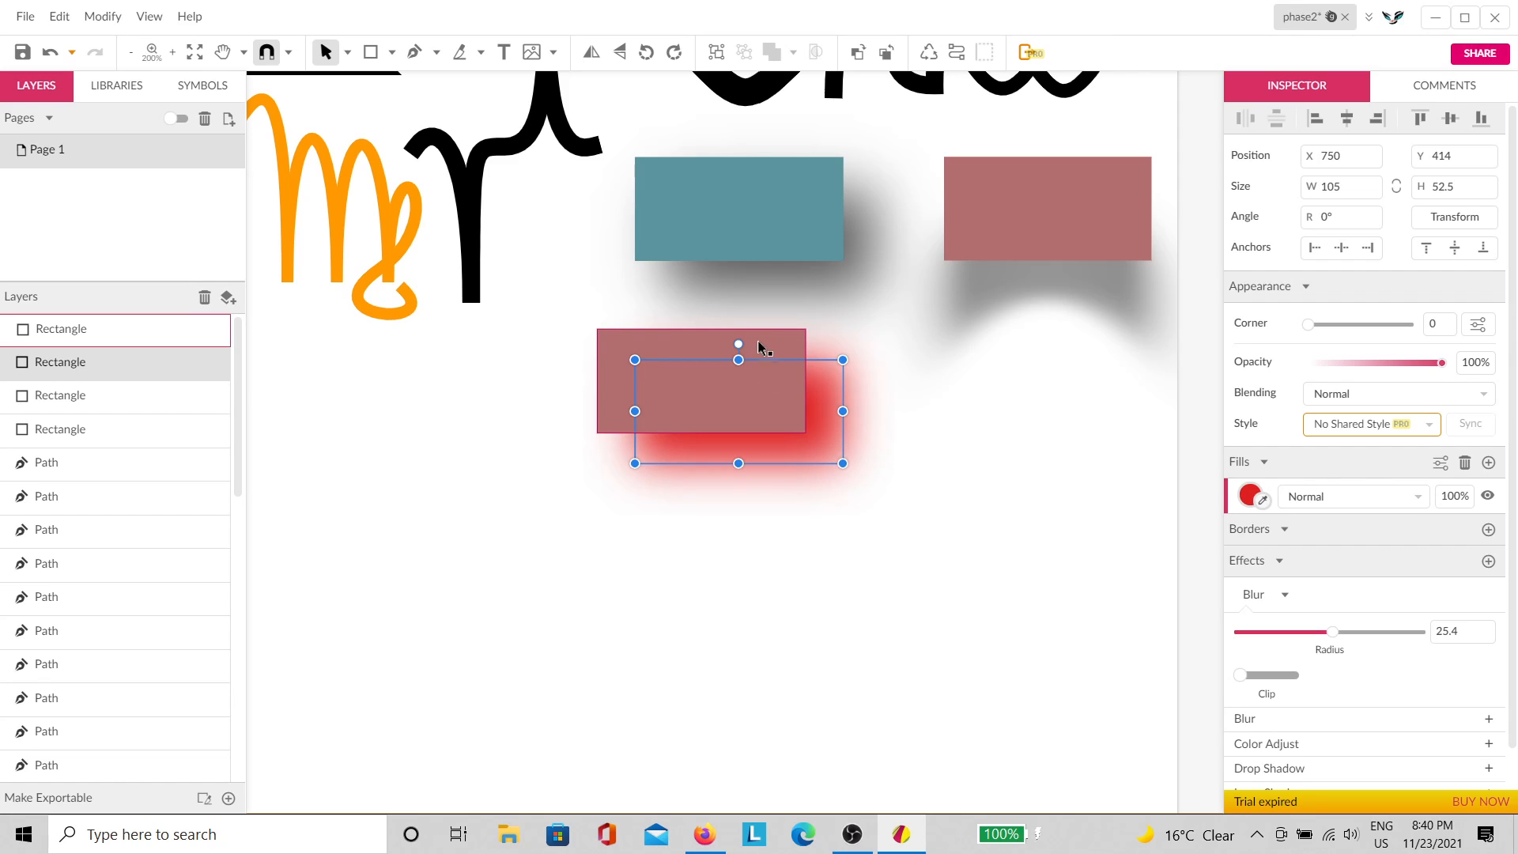
drag(736, 345, 765, 330)
drag(820, 472, 799, 501)
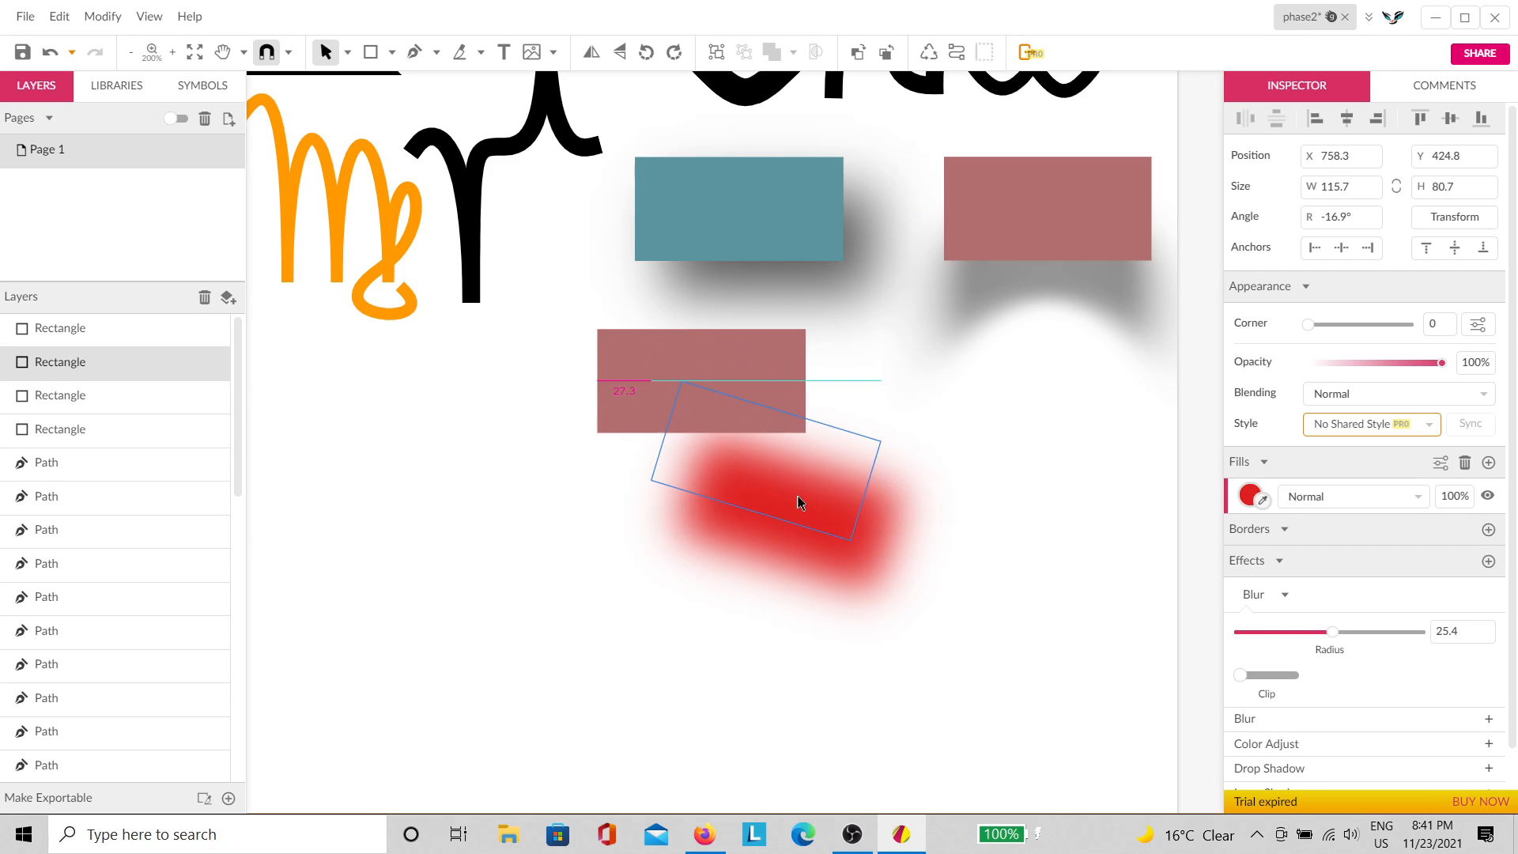
click(969, 498)
Step: Rotate the solid muted-red rectangle counterclockwise and position it over the tilted red blur, below the teal rectangle
click(795, 402)
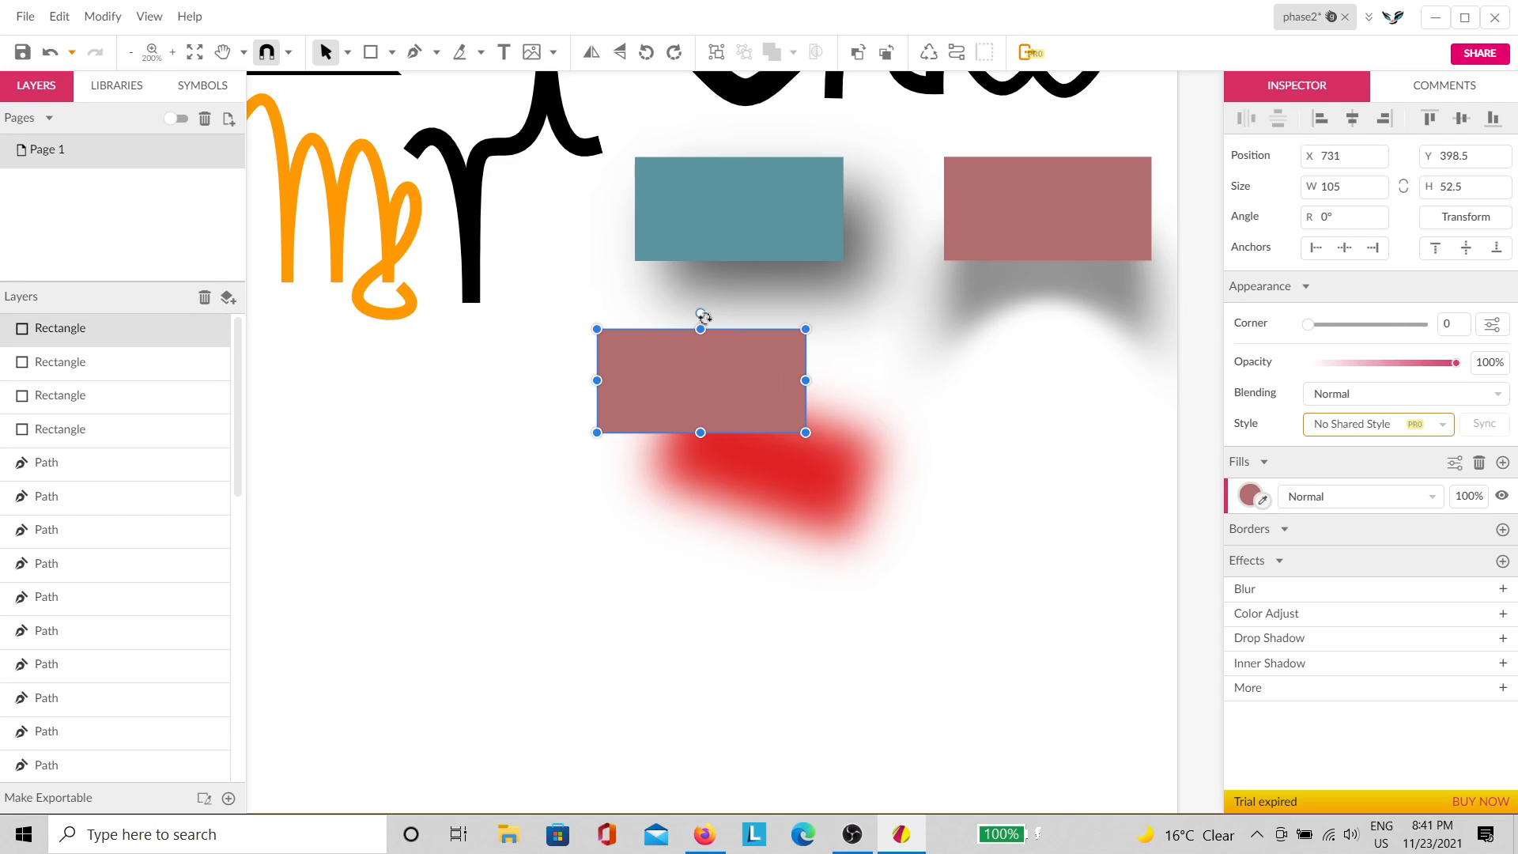
drag(702, 317, 680, 314)
drag(710, 377, 784, 443)
click(909, 521)
drag(875, 564, 741, 446)
click(968, 512)
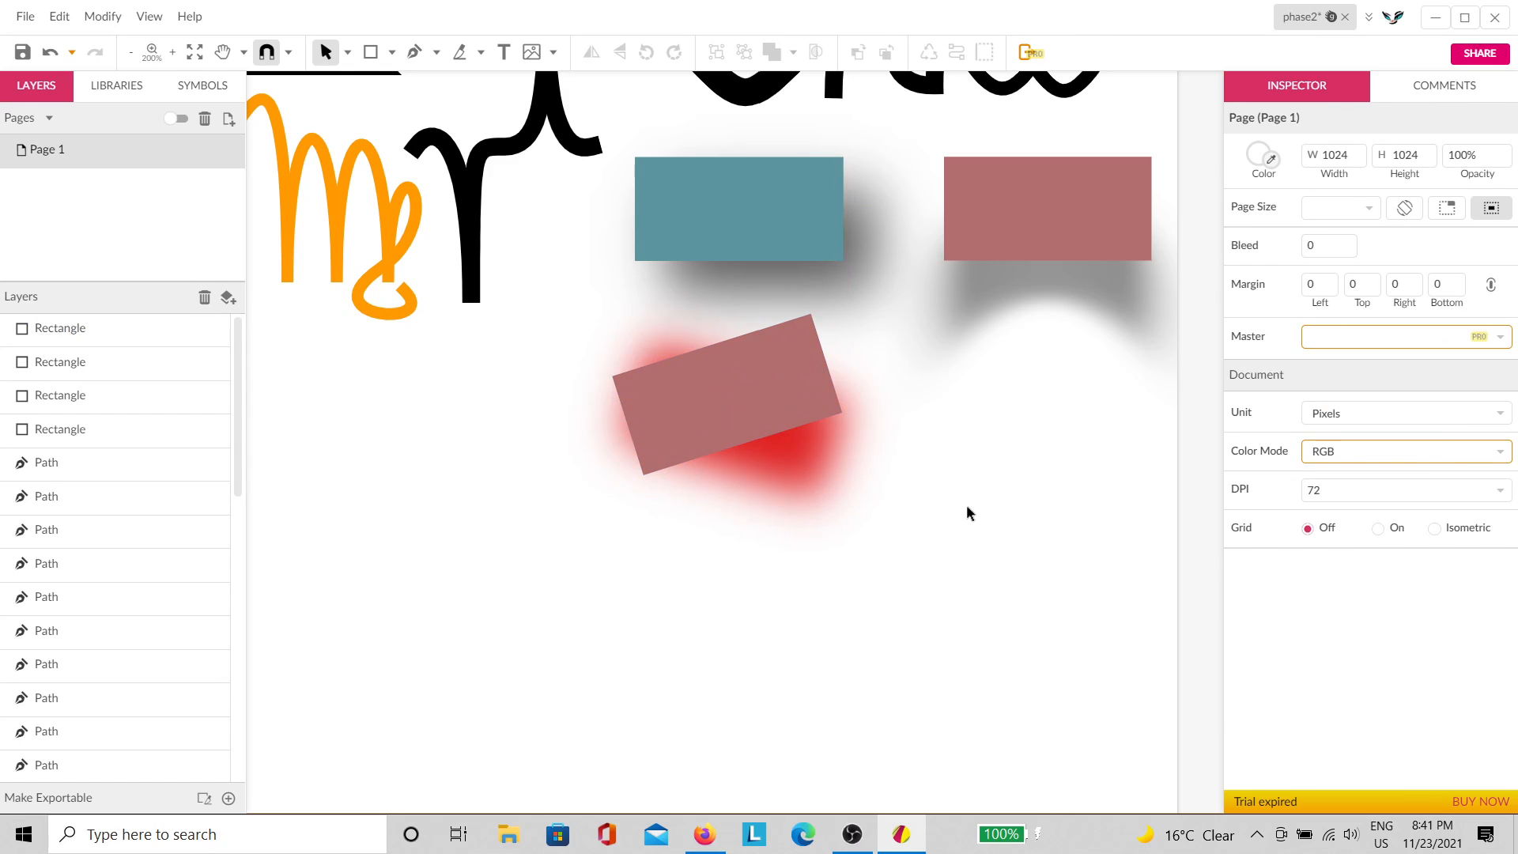
Step: Draw a circle about 74 px in diameter below the rectangle with the curved shadow and fill it with #775050
drag(1006, 668, 944, 617)
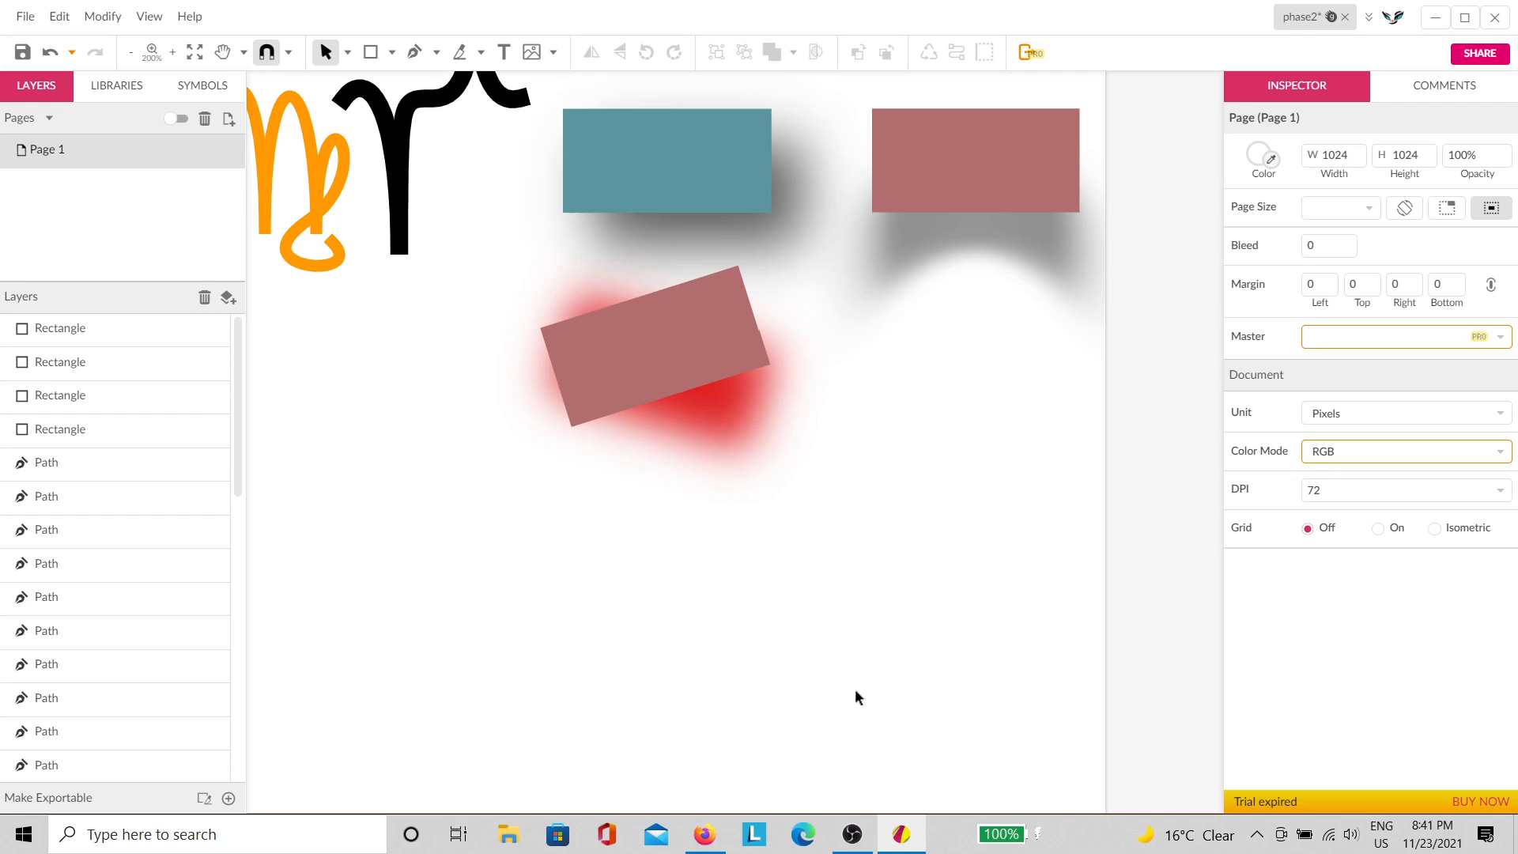
click(391, 52)
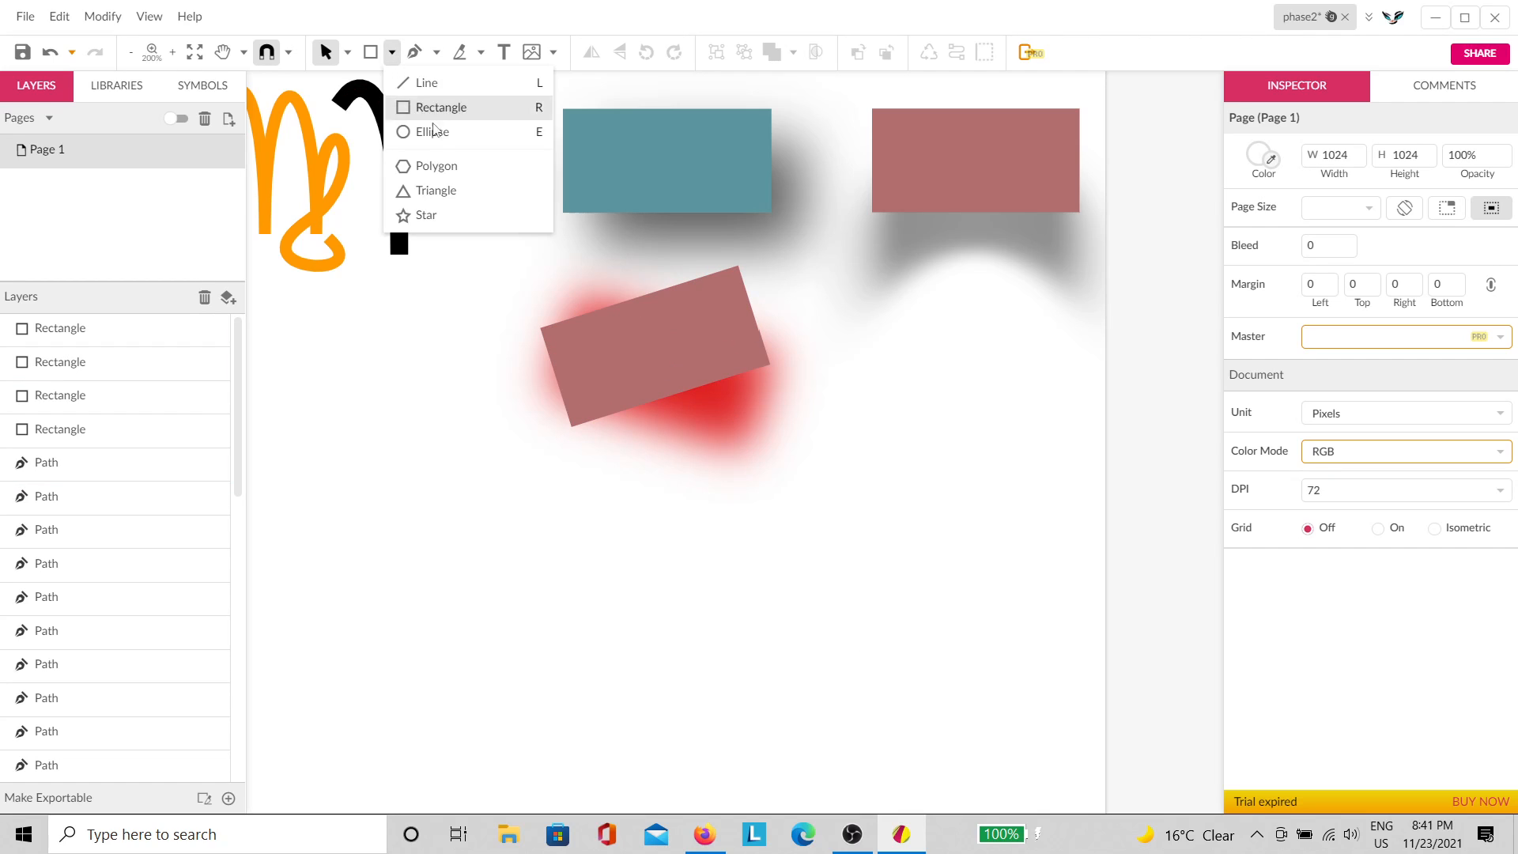
click(431, 129)
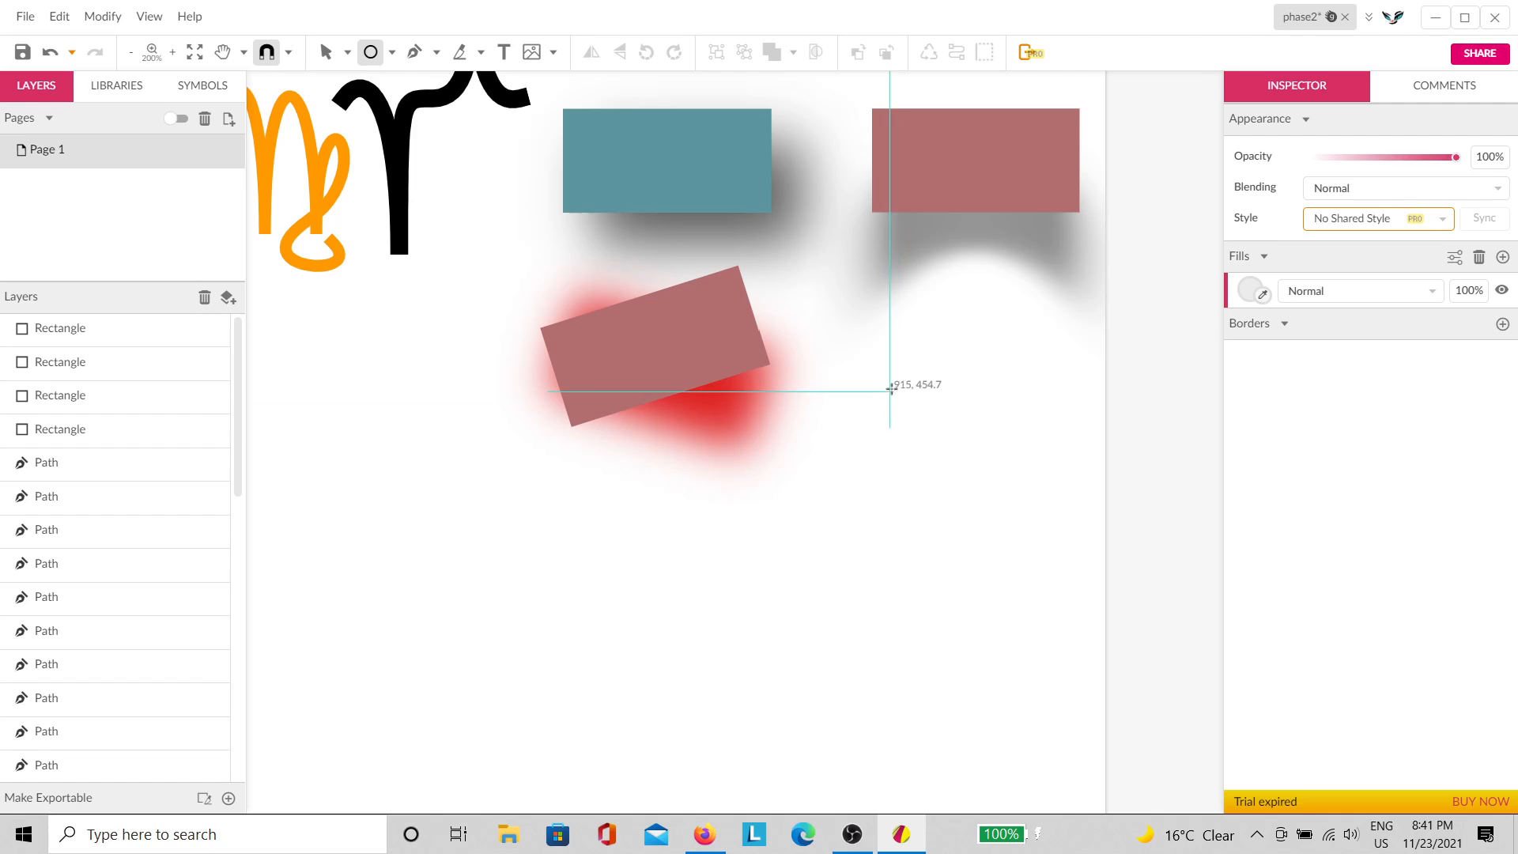
drag(864, 345, 1010, 467)
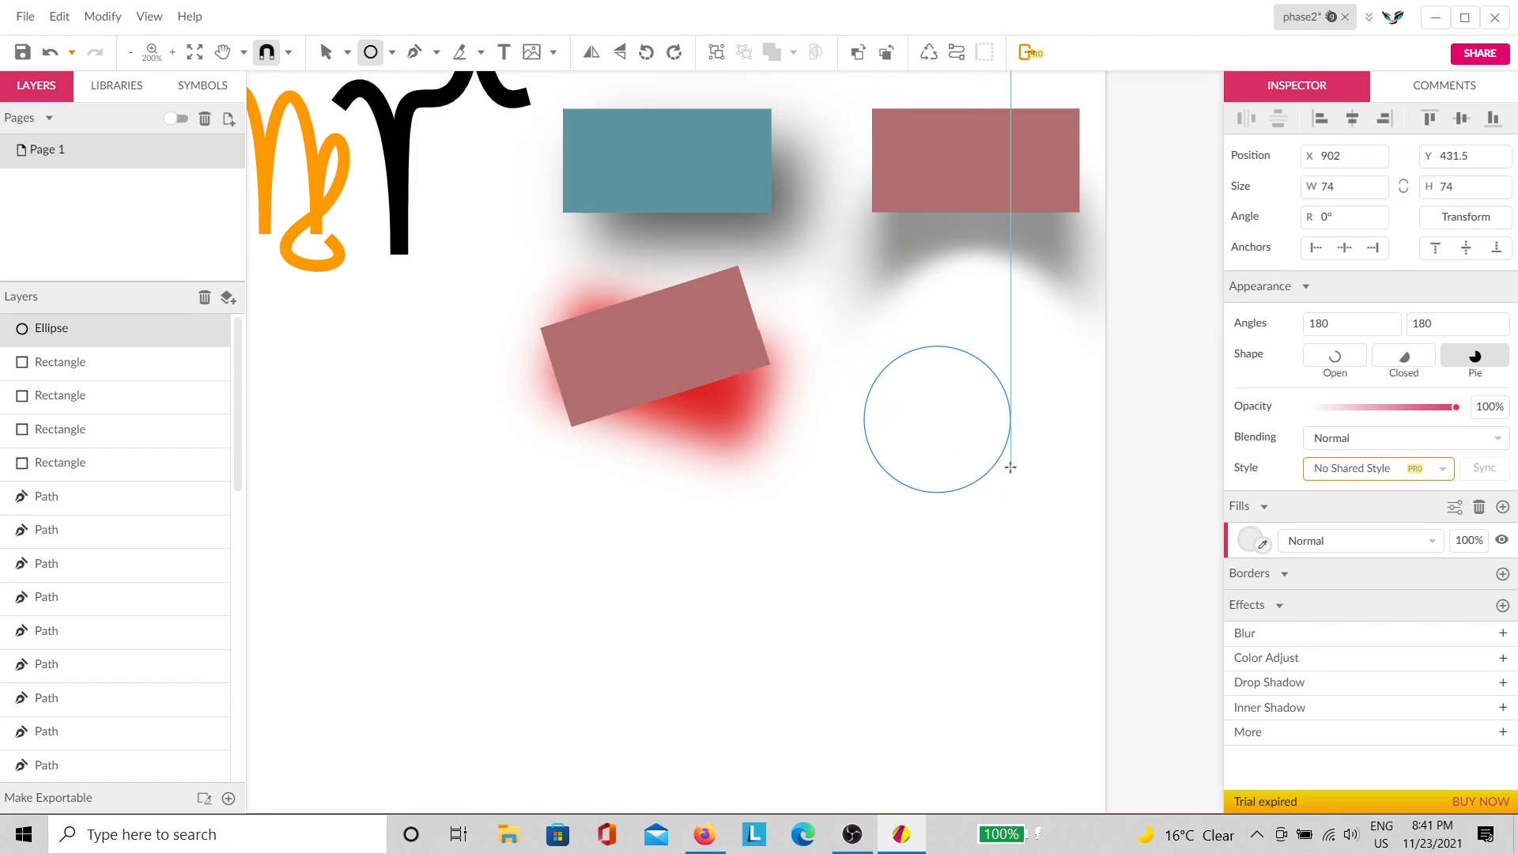
click(1252, 541)
click(1322, 285)
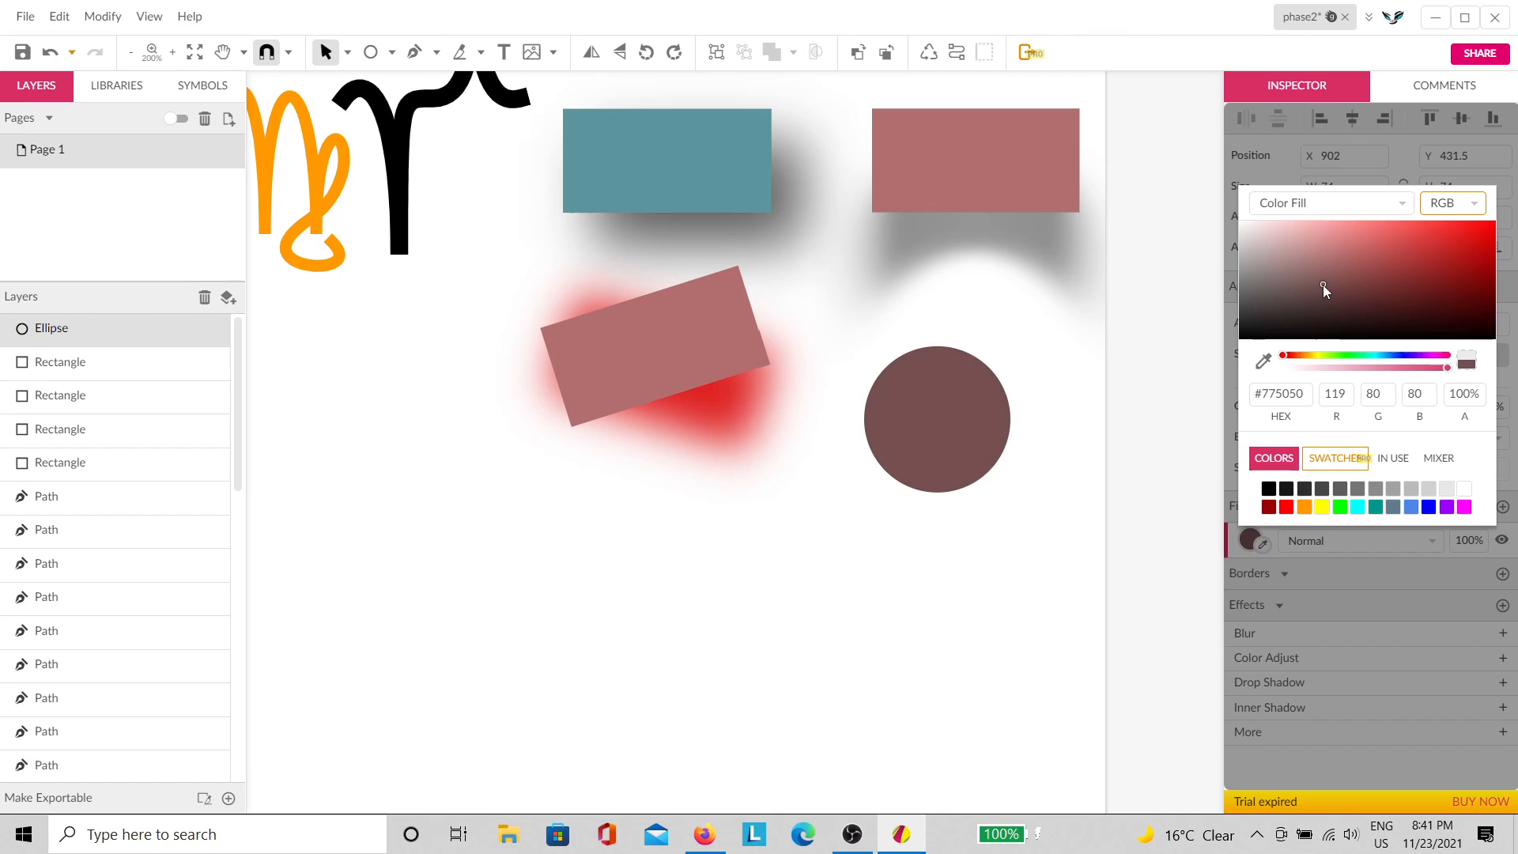
click(1123, 448)
Step: Add a Blur effect with a radius of 15.7 to the dark red-brown circle
click(961, 417)
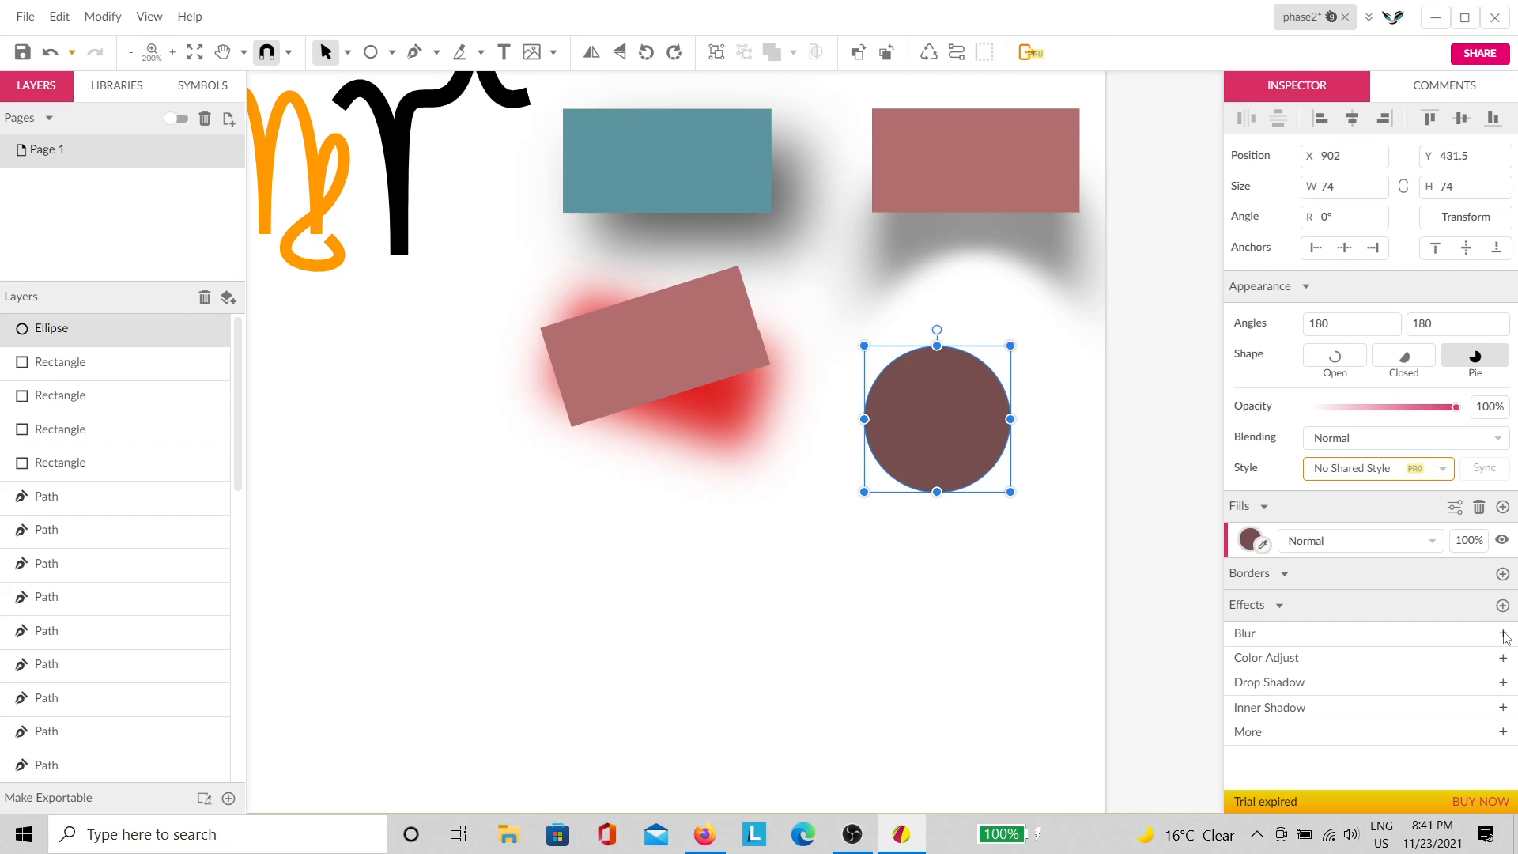
click(1501, 606)
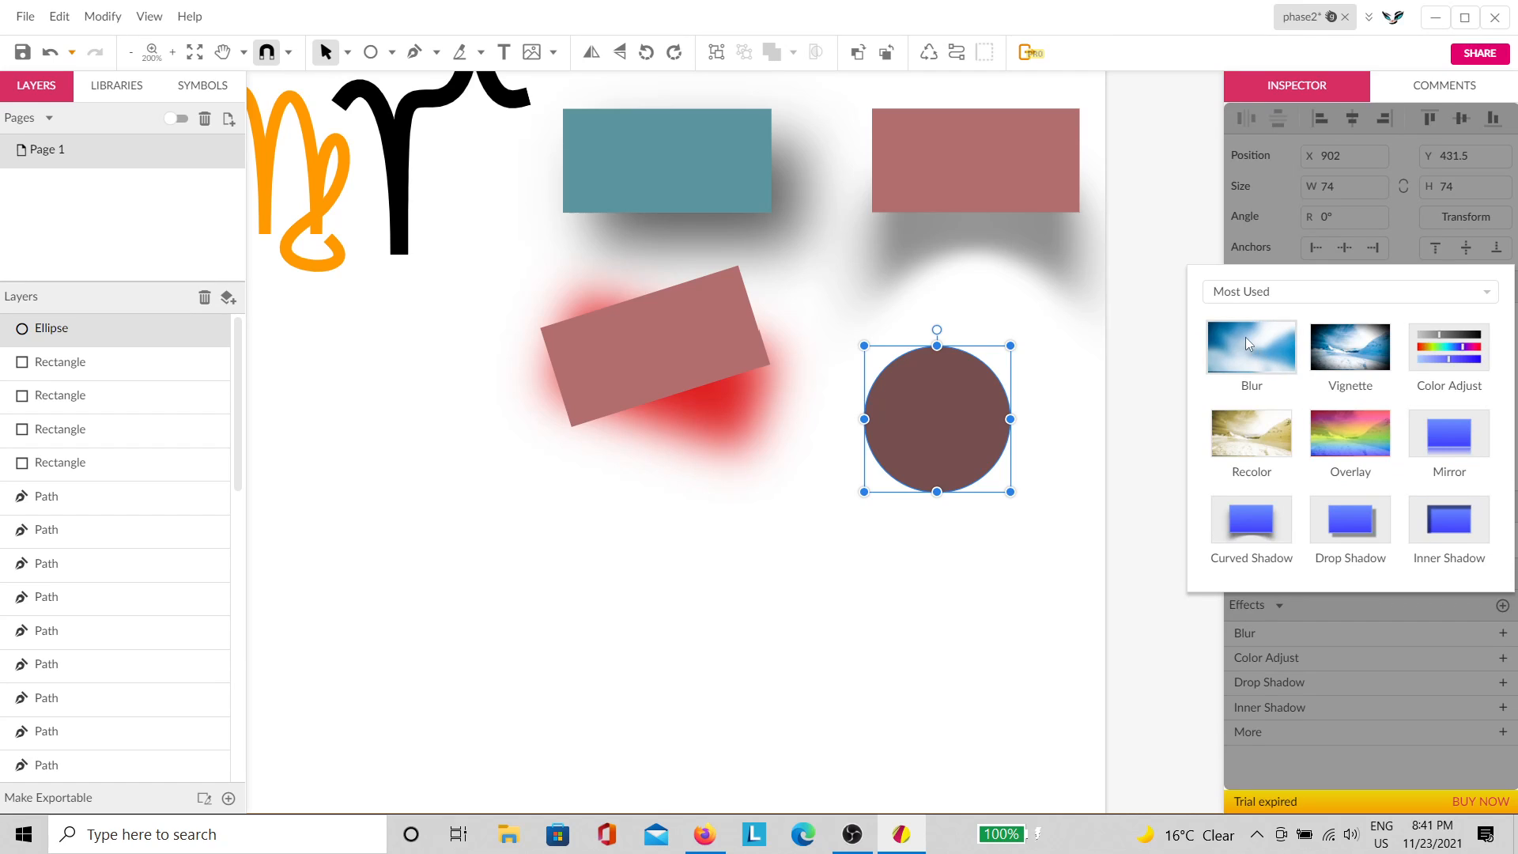
click(1509, 638)
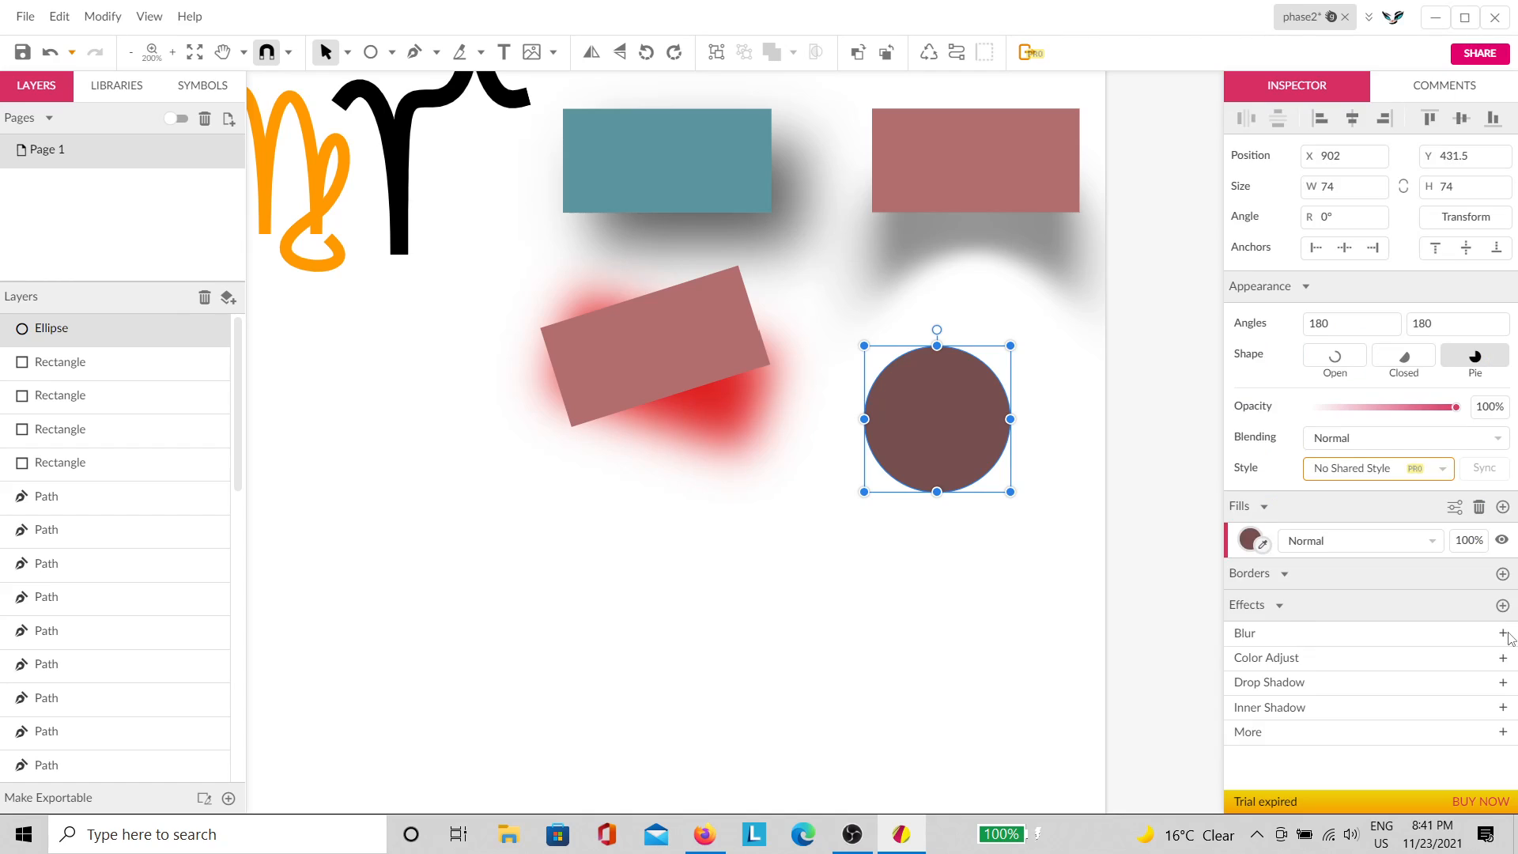
click(1503, 634)
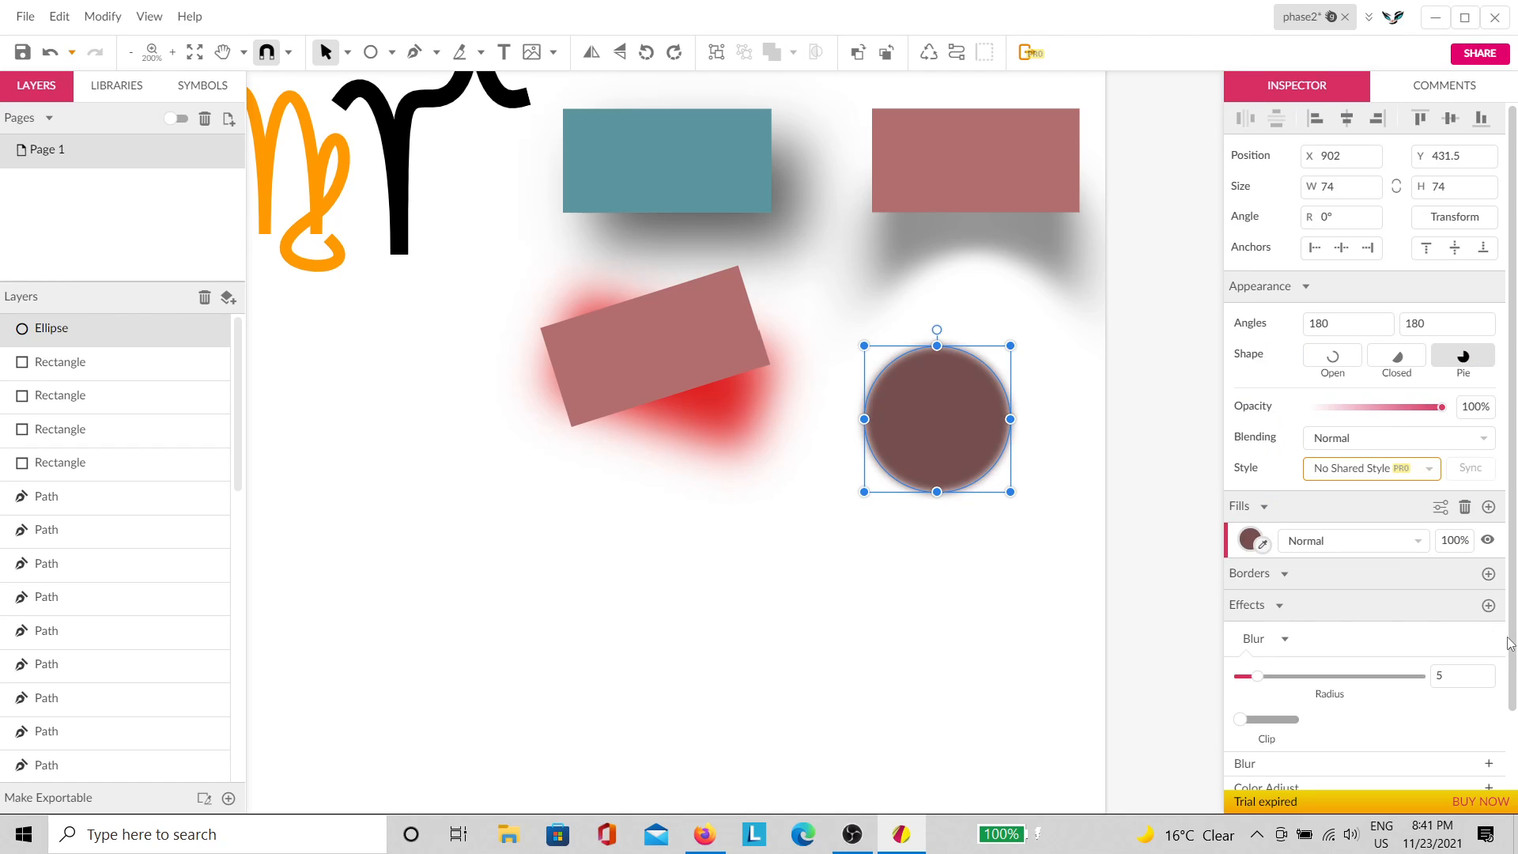
drag(1267, 682, 1336, 690)
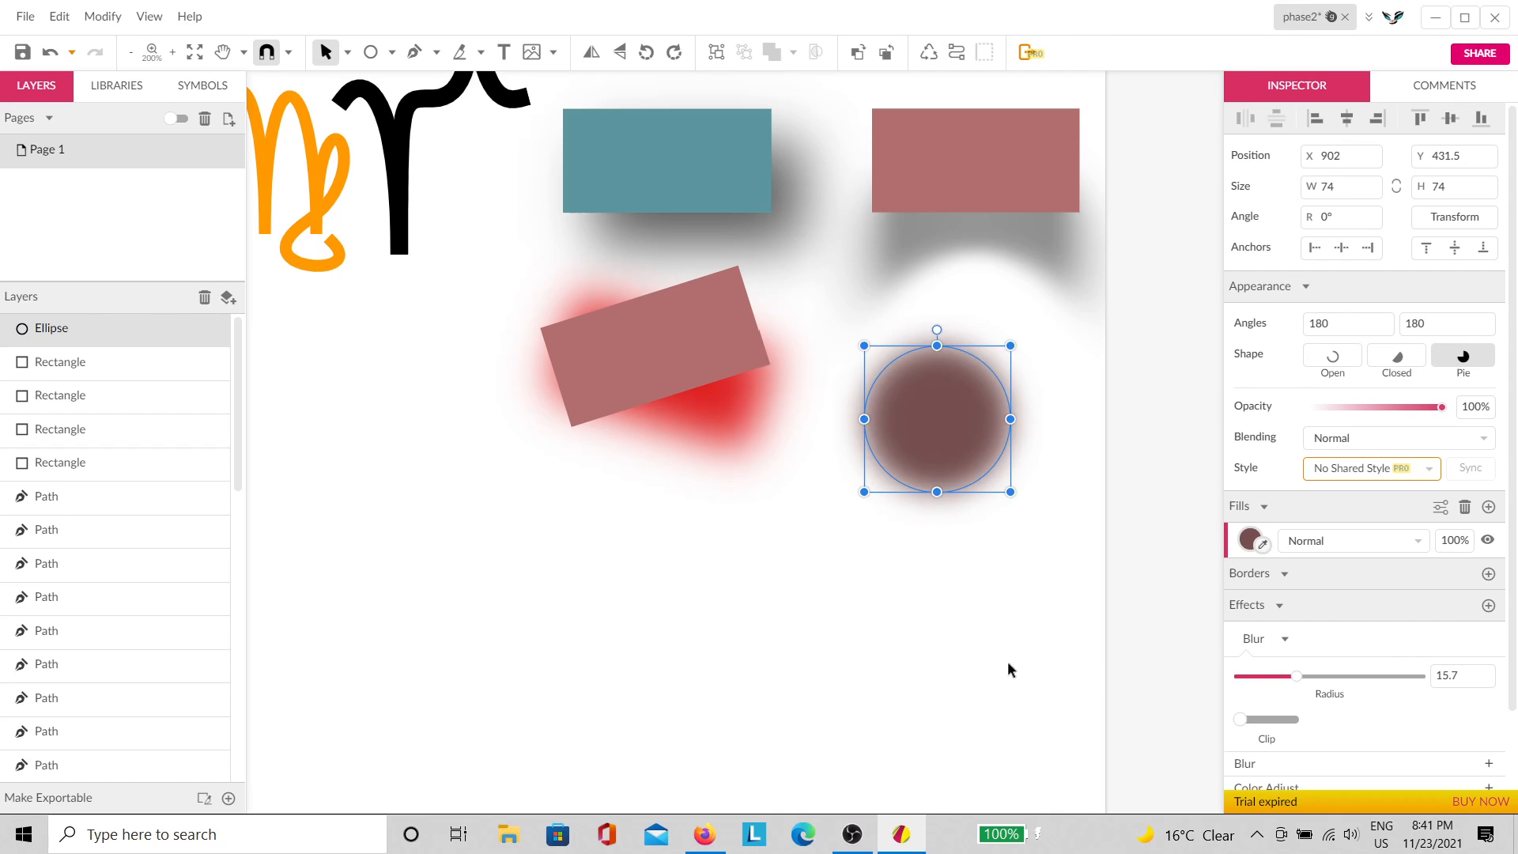
click(949, 616)
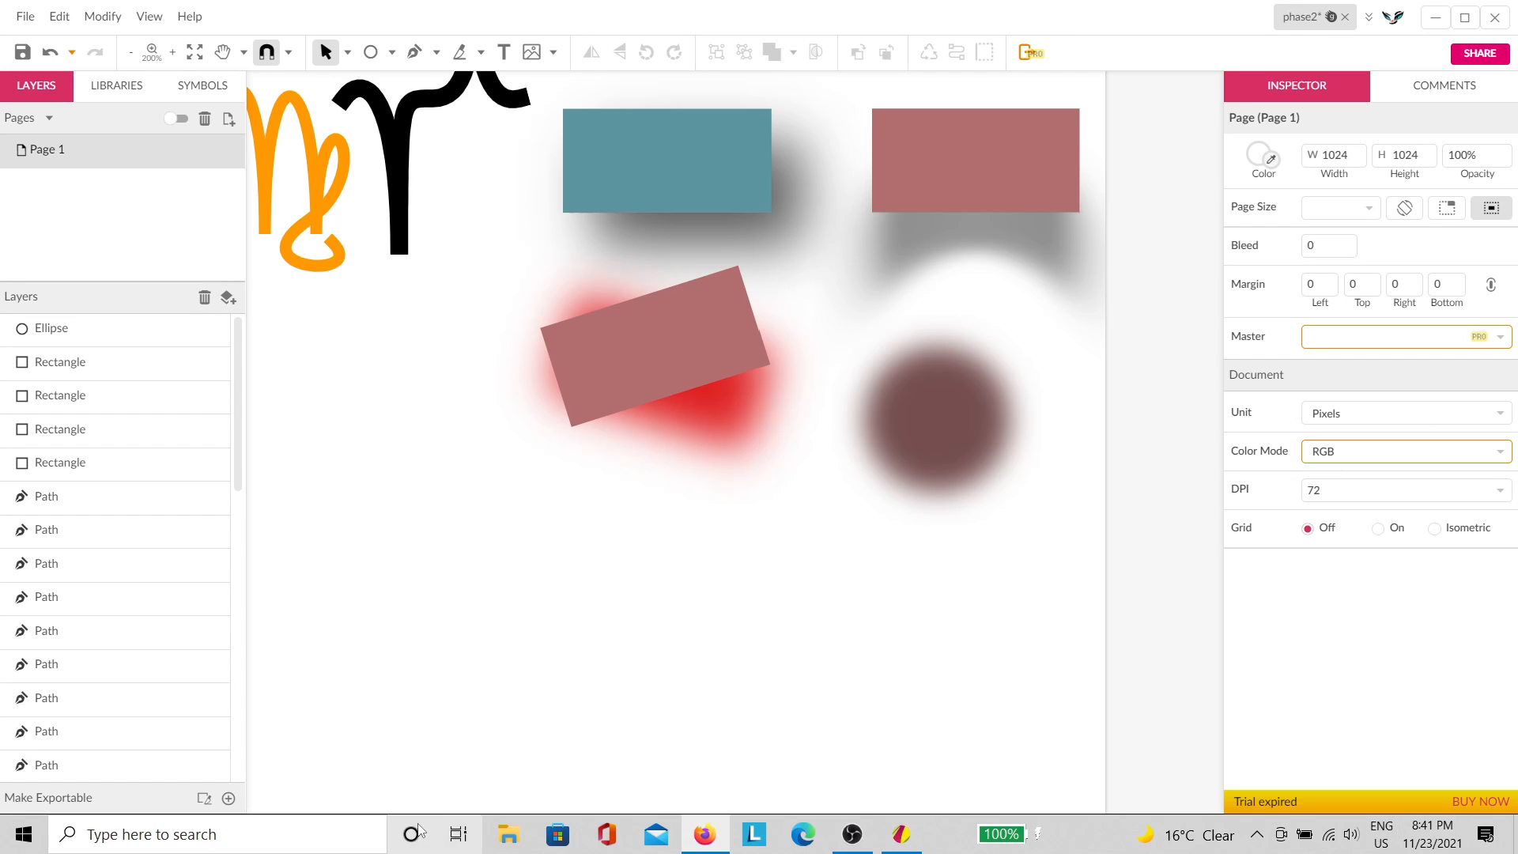
Step: Draw a closed five-pointed star about 110 × 91 px with the Pen tool below the muted-red looped stroke, with border width 11
scroll(863, 603, down, 2)
drag(551, 641, 927, 572)
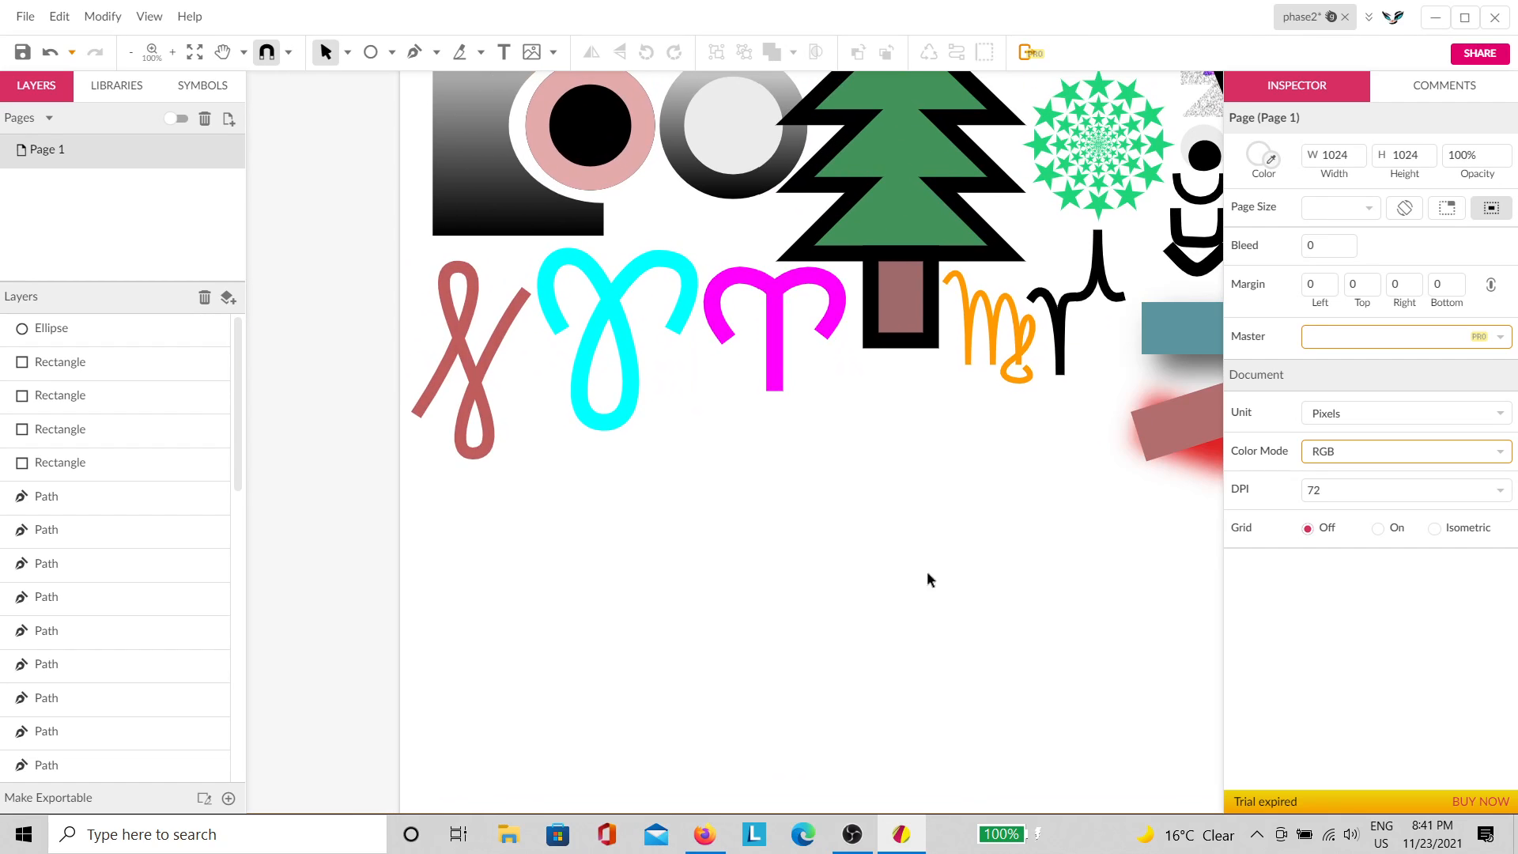
scroll(609, 568, up, 1)
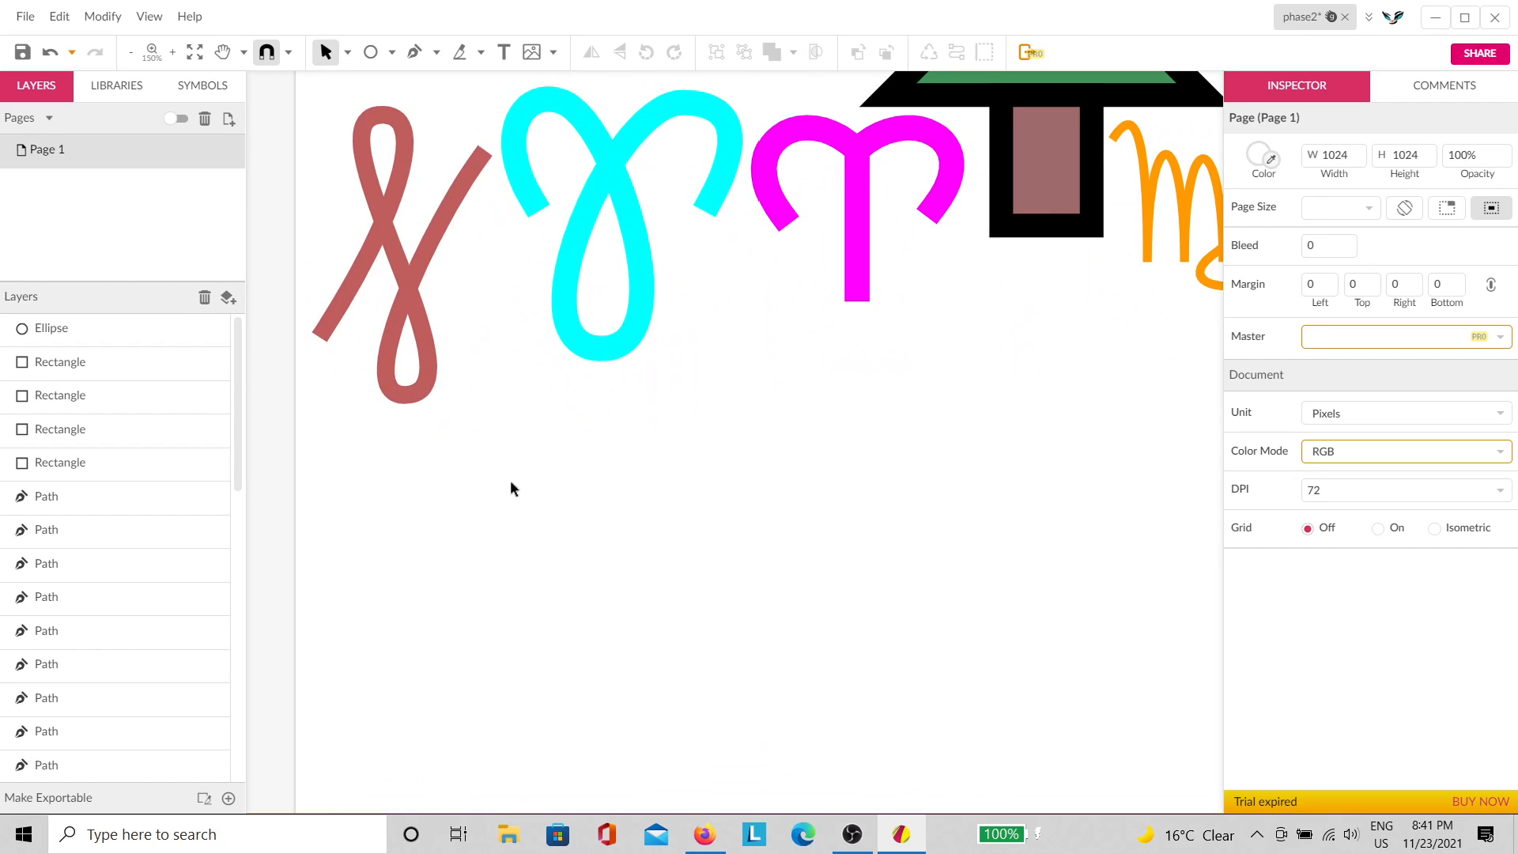
click(415, 57)
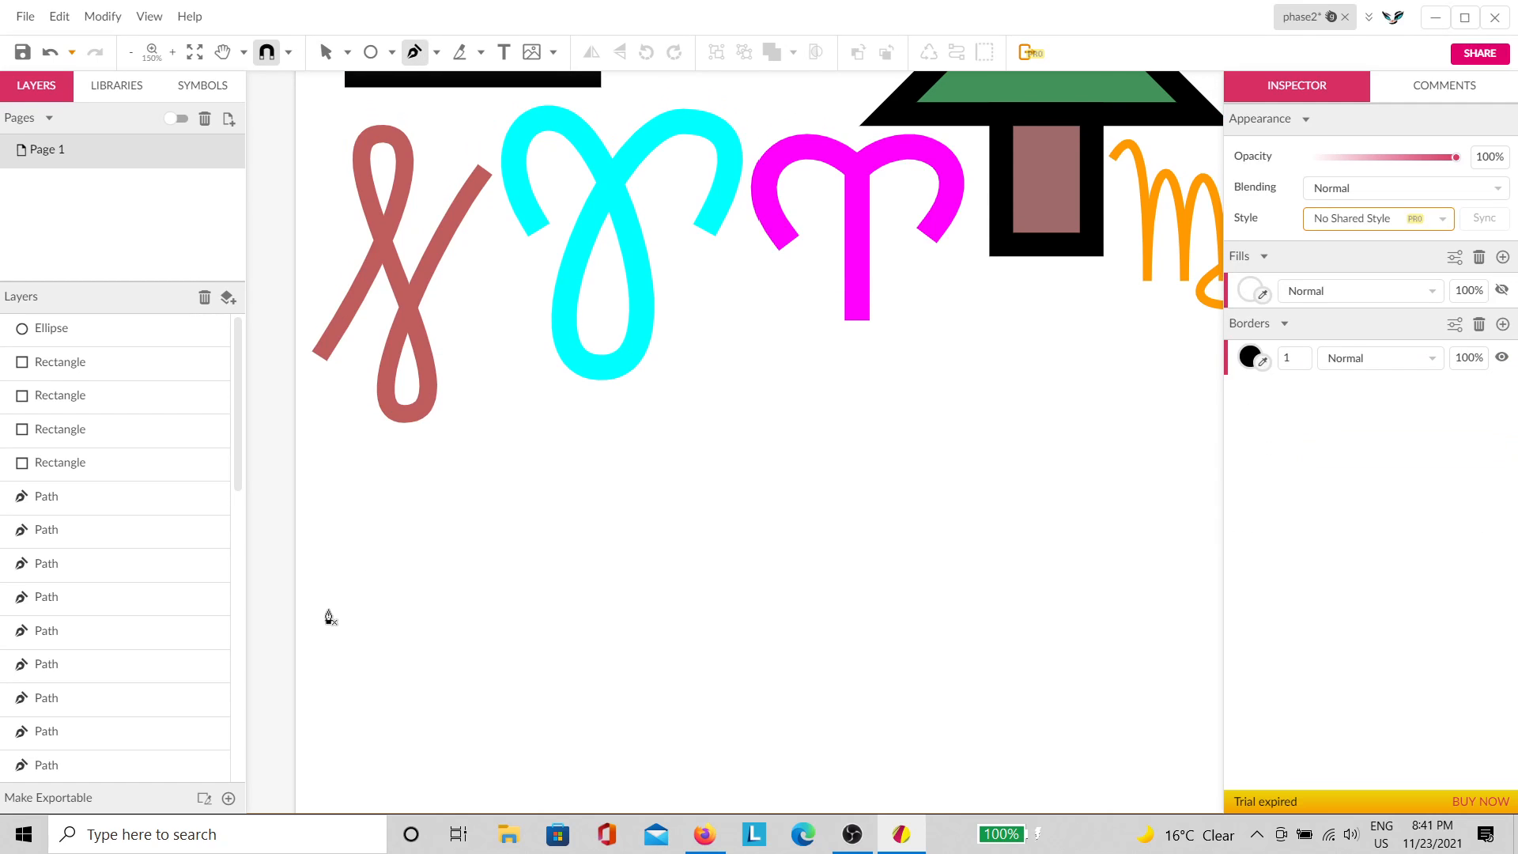
click(327, 609)
click(367, 474)
click(438, 604)
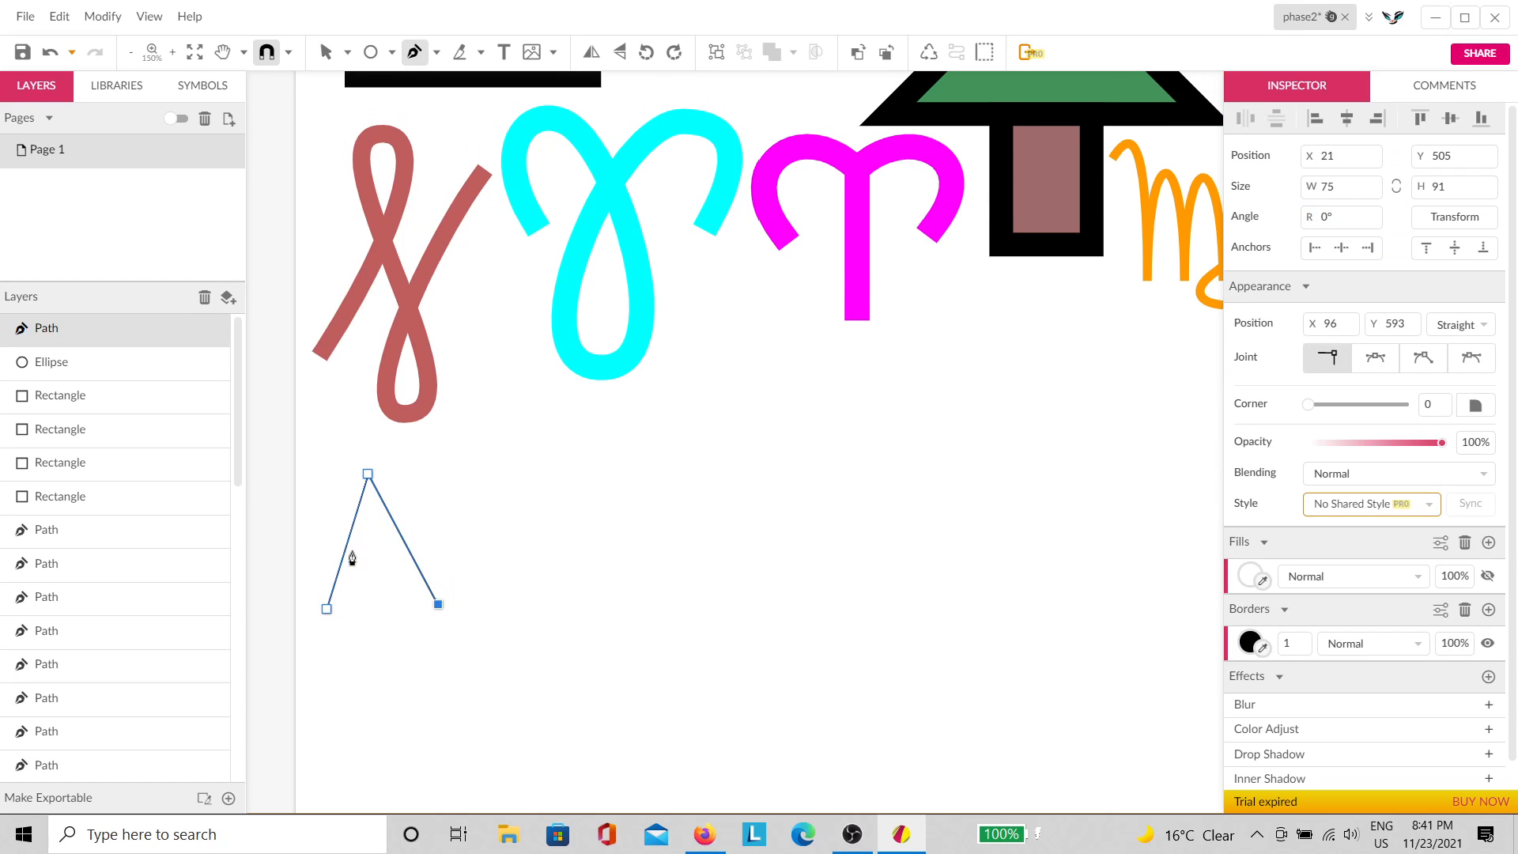
click(303, 523)
click(466, 483)
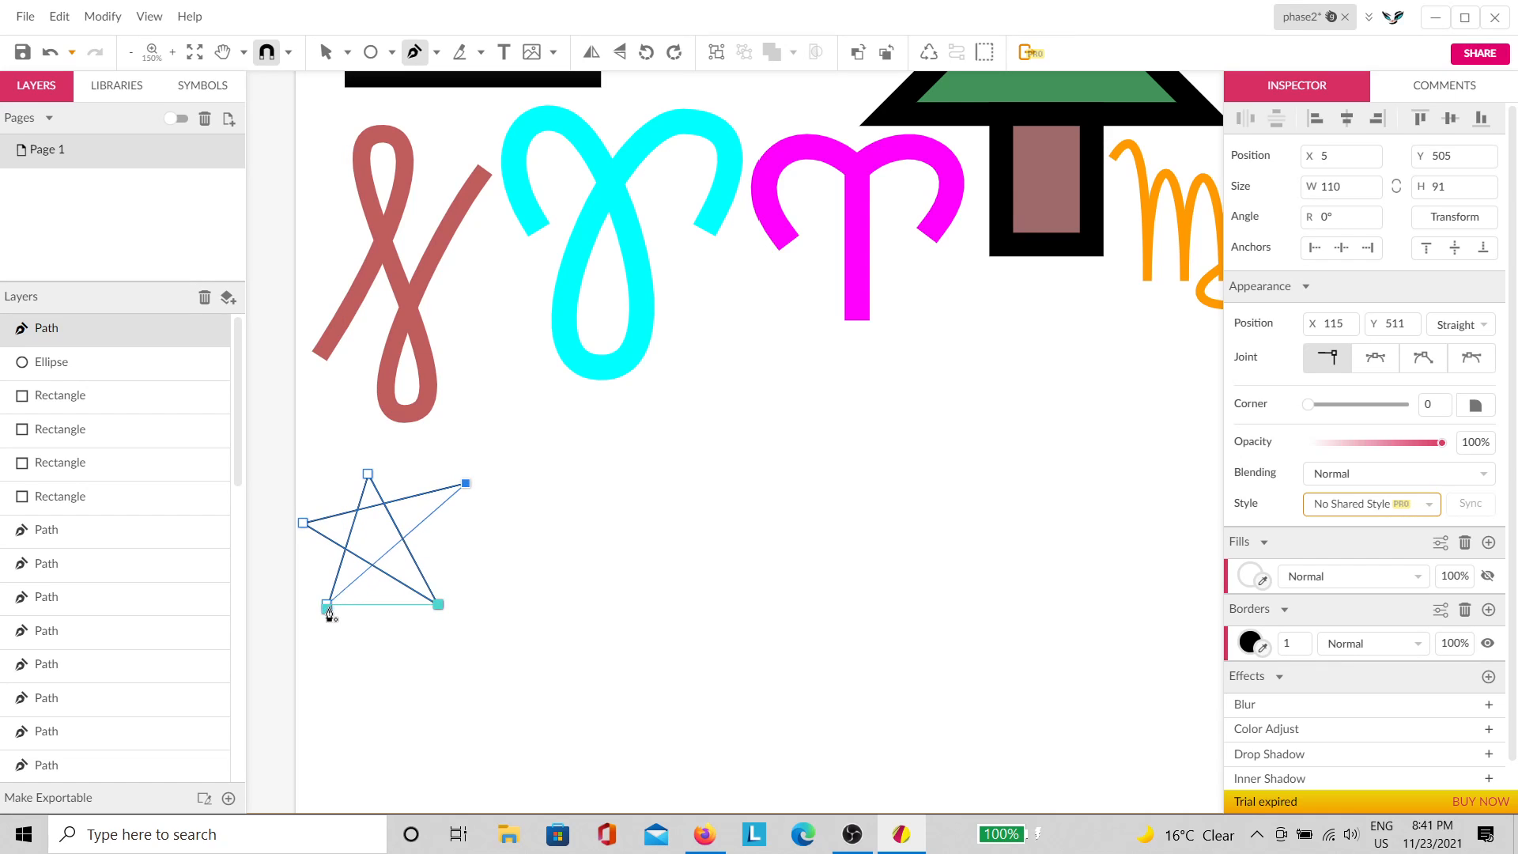
click(326, 609)
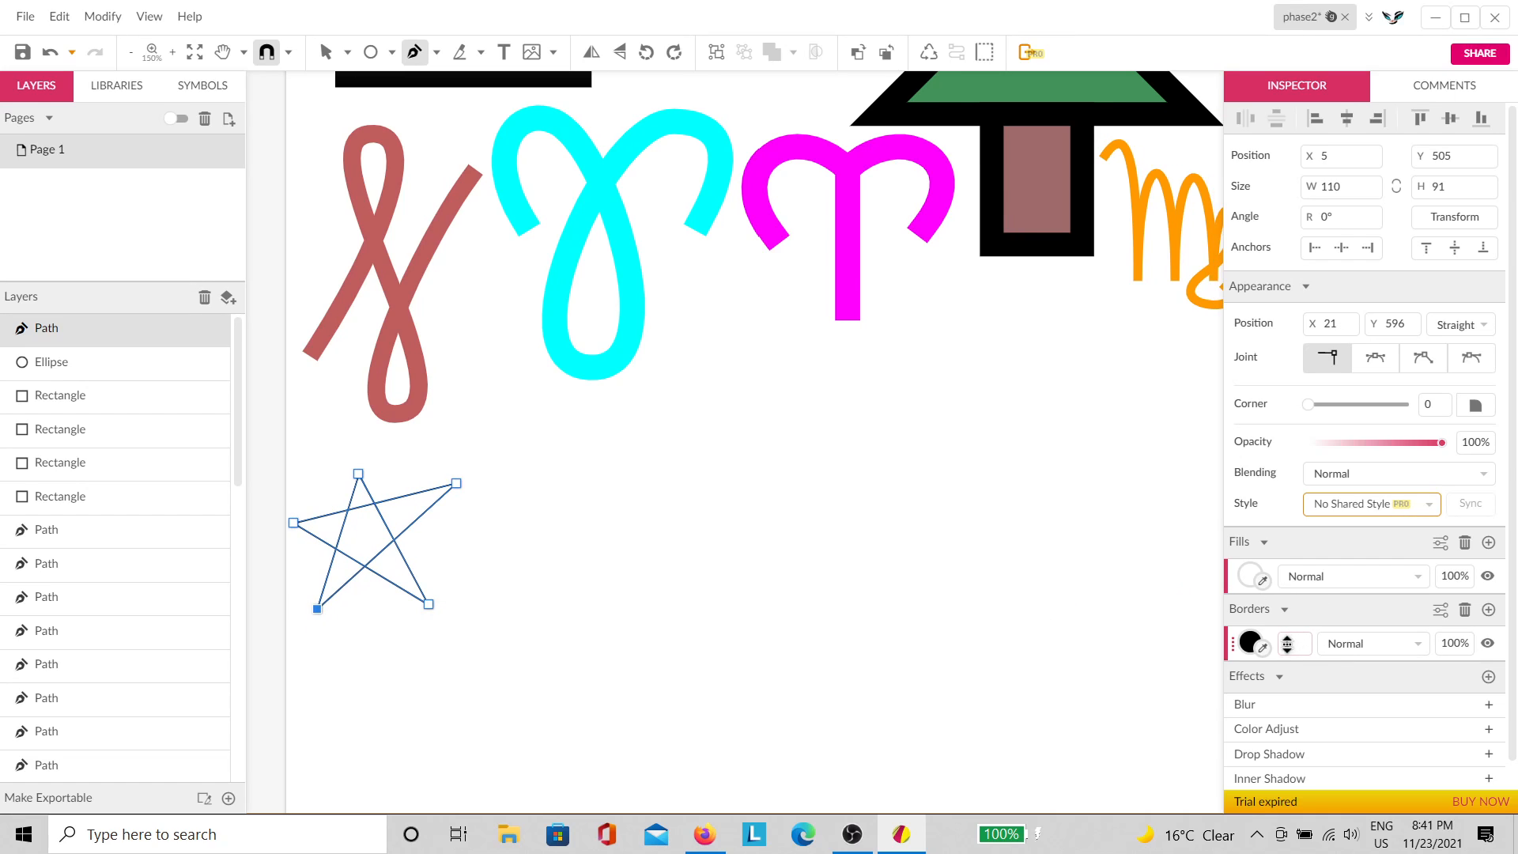
drag(1294, 645, 1297, 632)
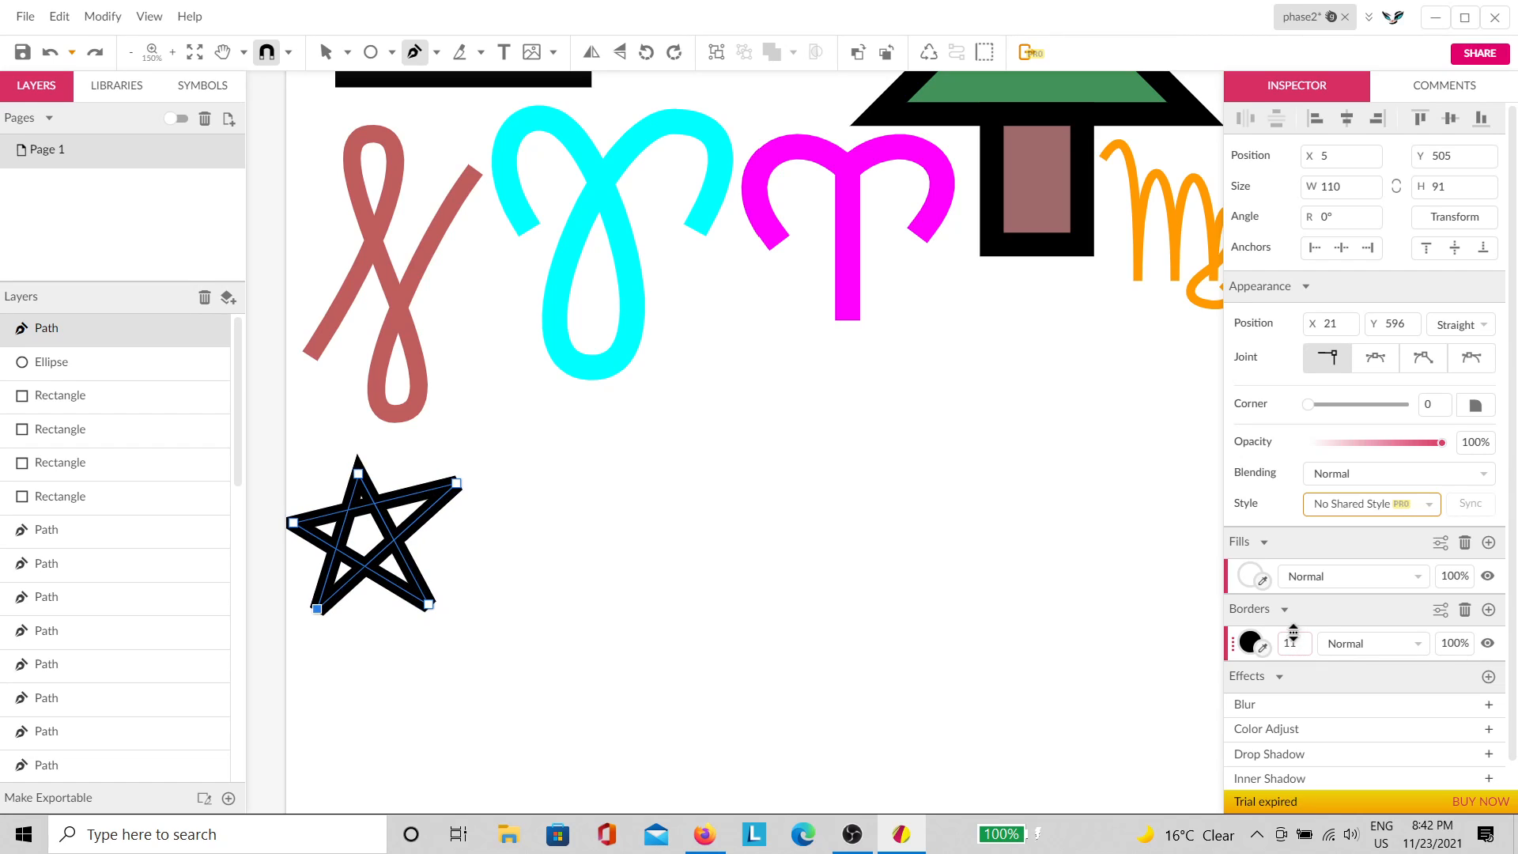
Step: Select all anchor points of the star and move it to the right, away from the page edge
key(v)
scroll(353, 606, up, 3)
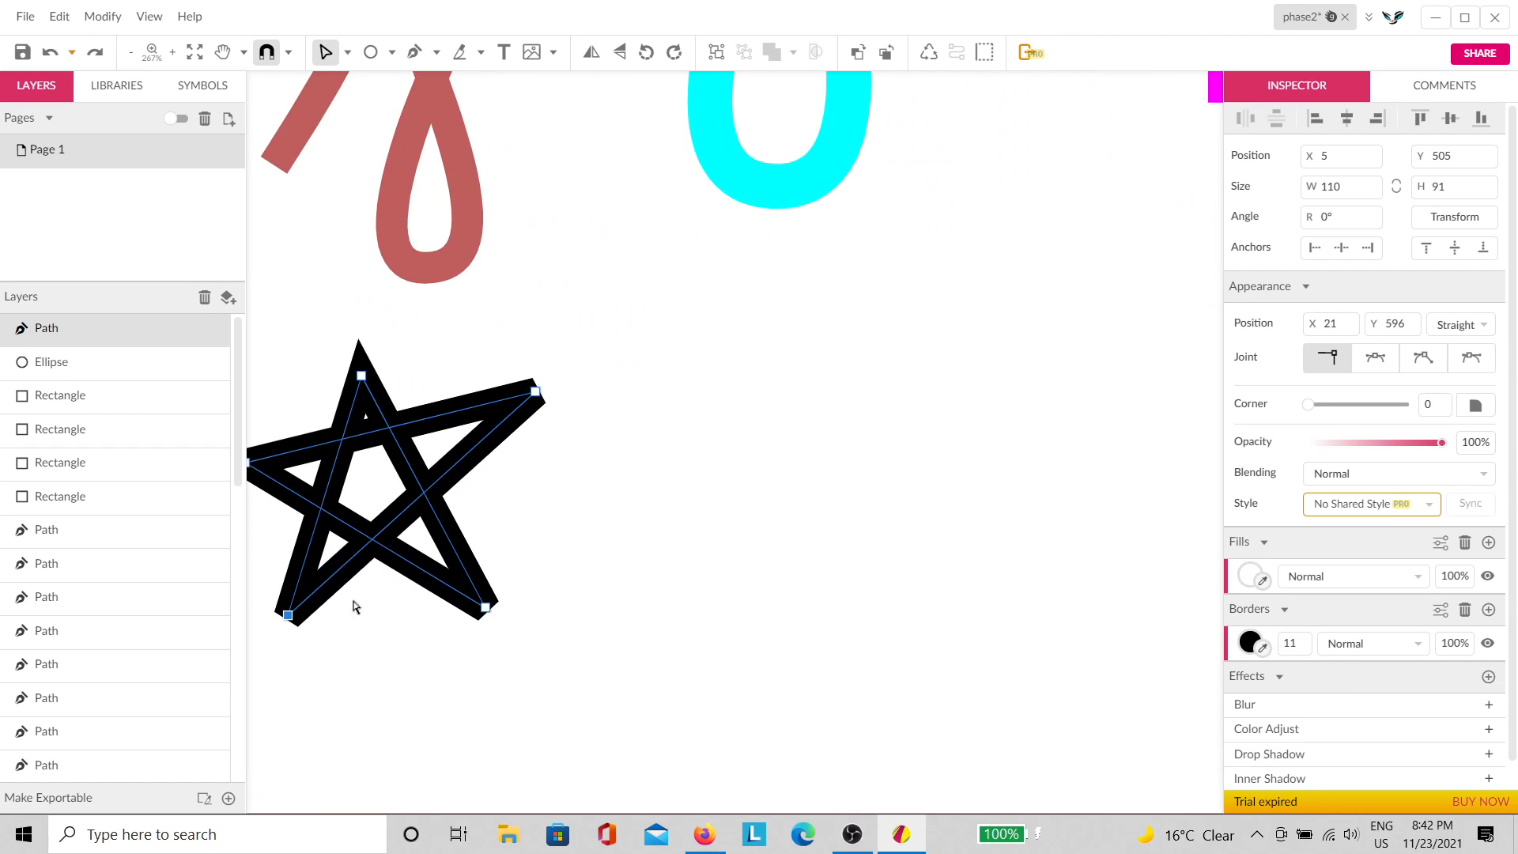
drag(632, 694, 301, 340)
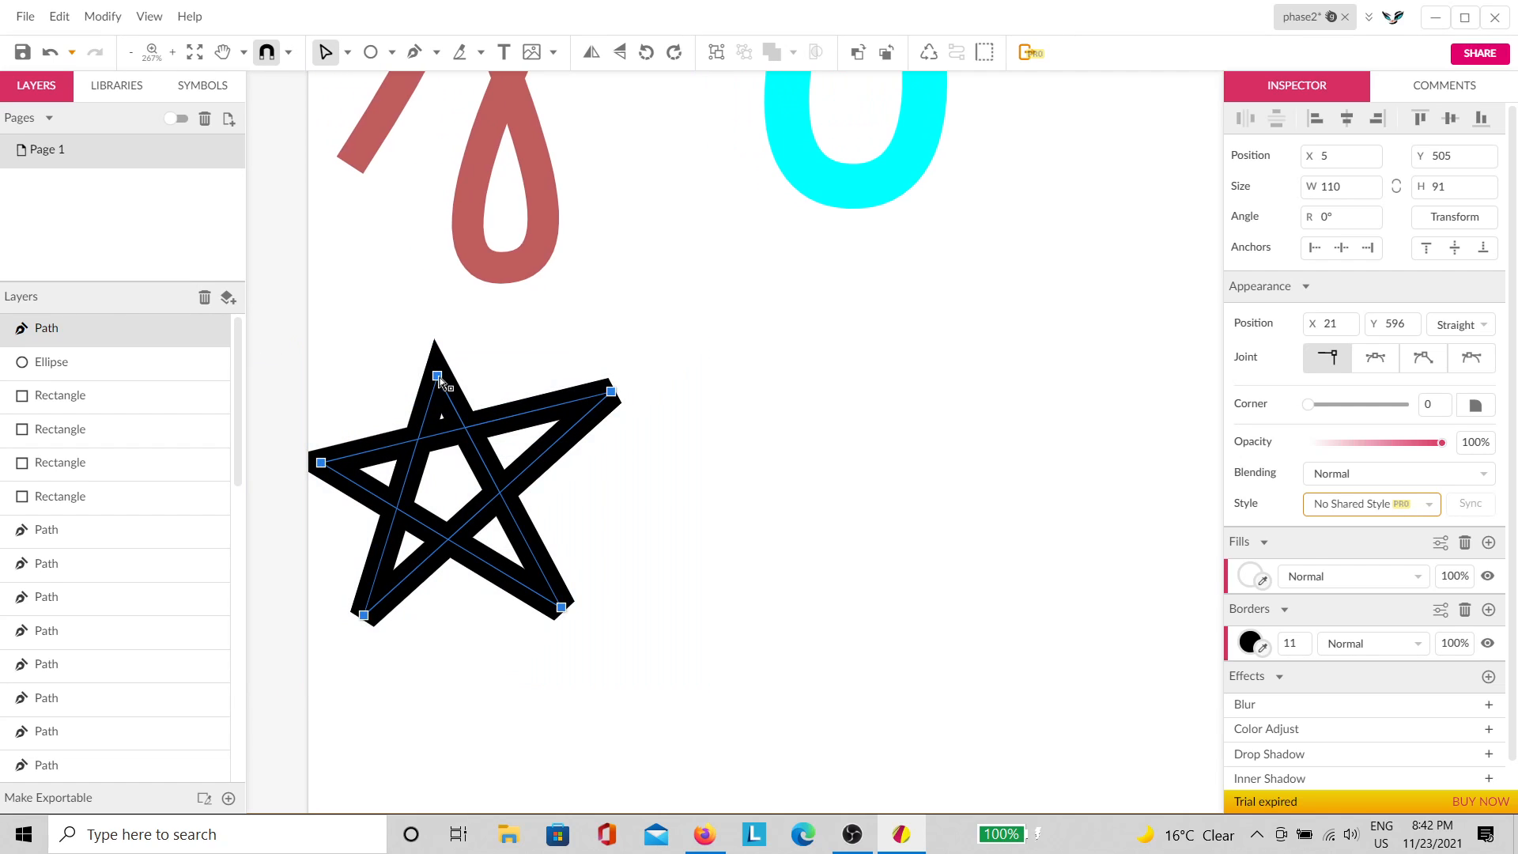
drag(441, 380, 541, 375)
click(672, 306)
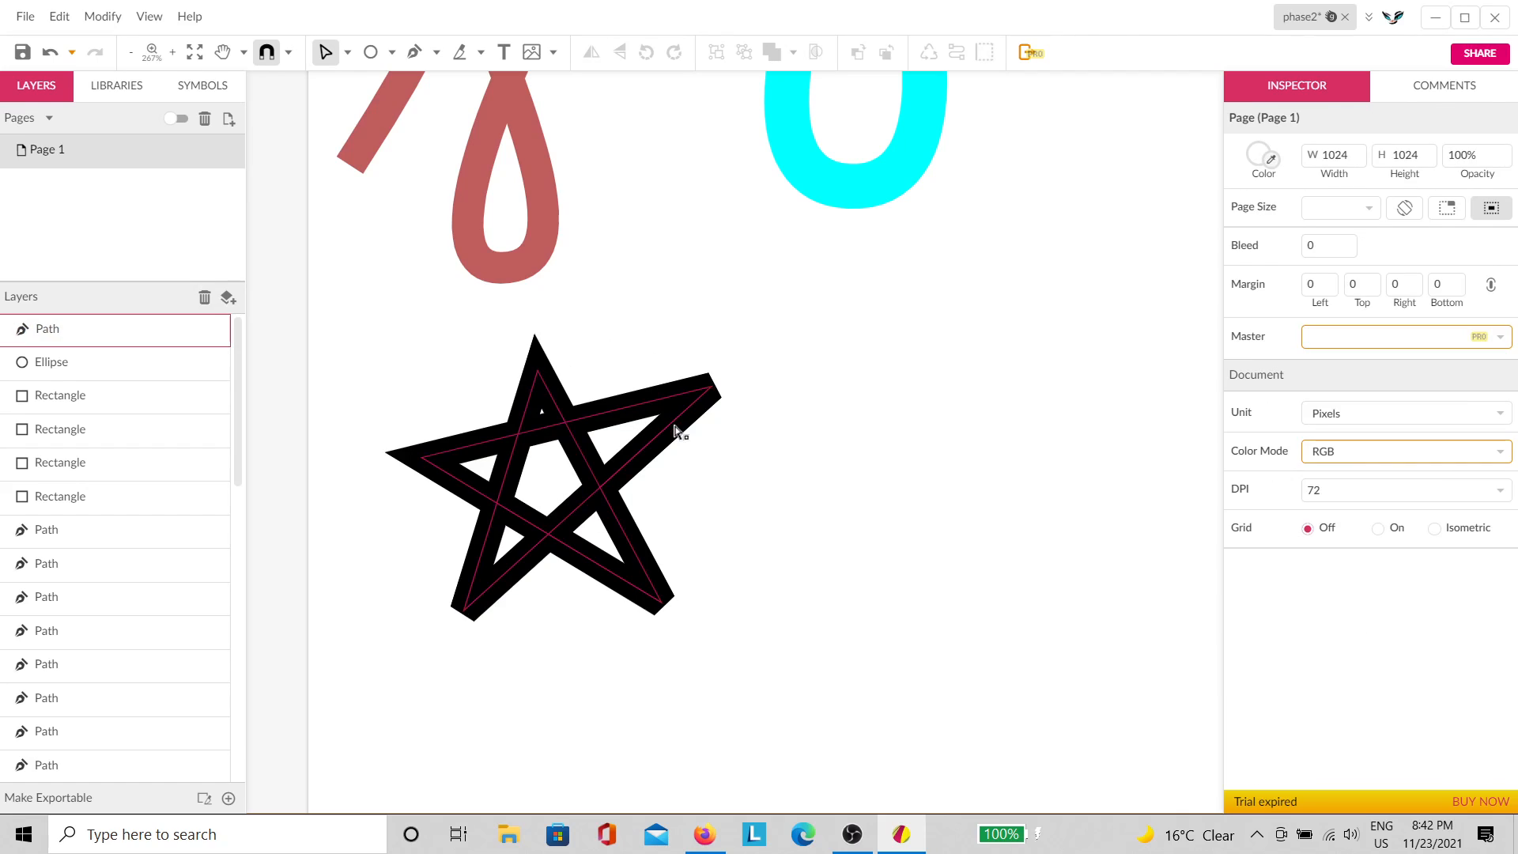
Step: Move the star's corner points inward to shrink it to about 67 × 69 px, and reduce its border width to 5
click(714, 399)
drag(712, 387, 672, 412)
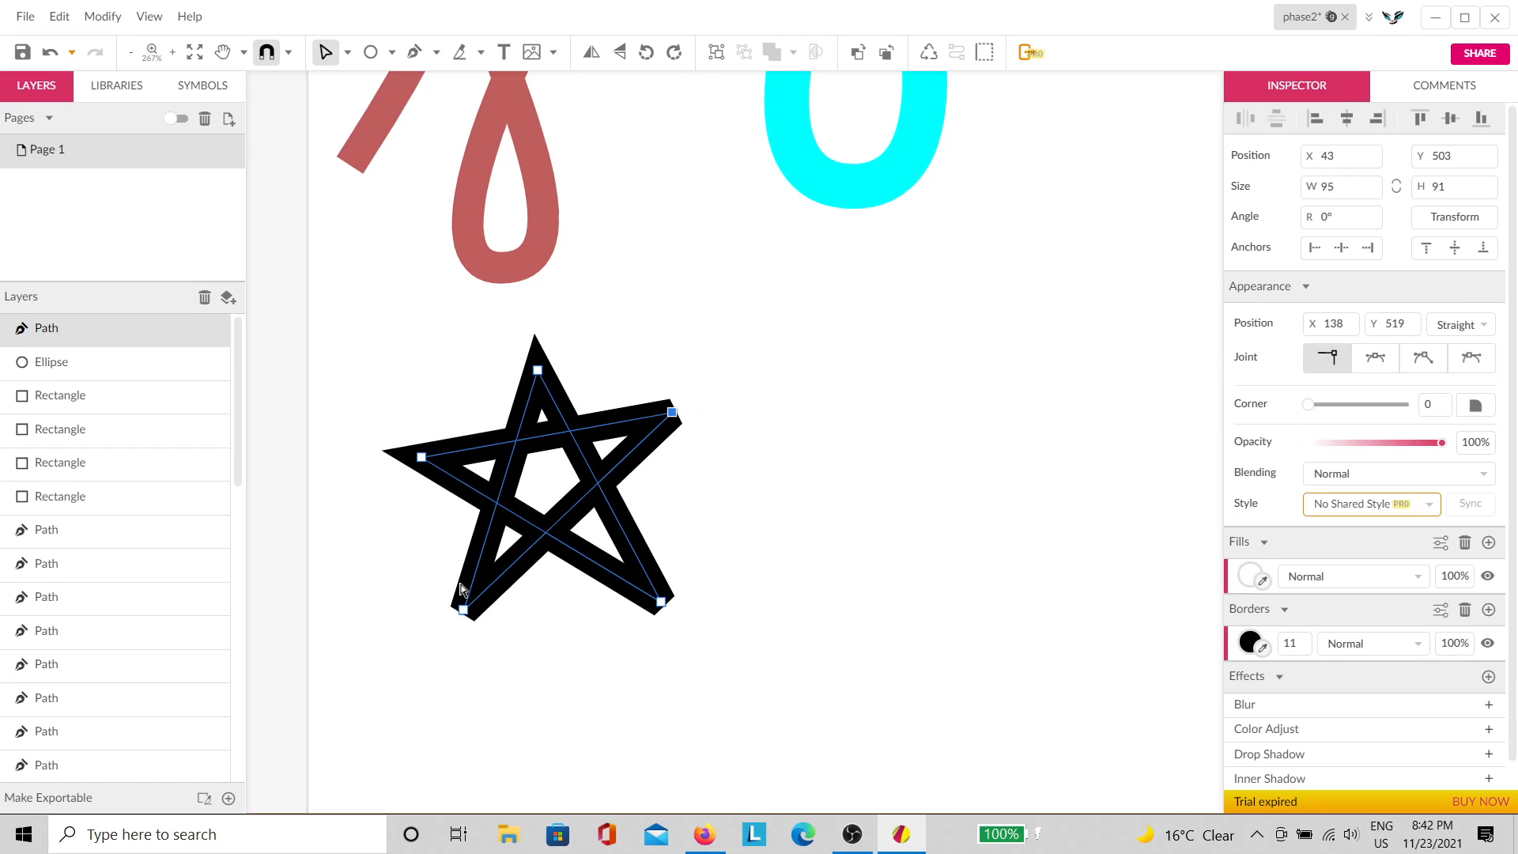
drag(465, 618, 482, 588)
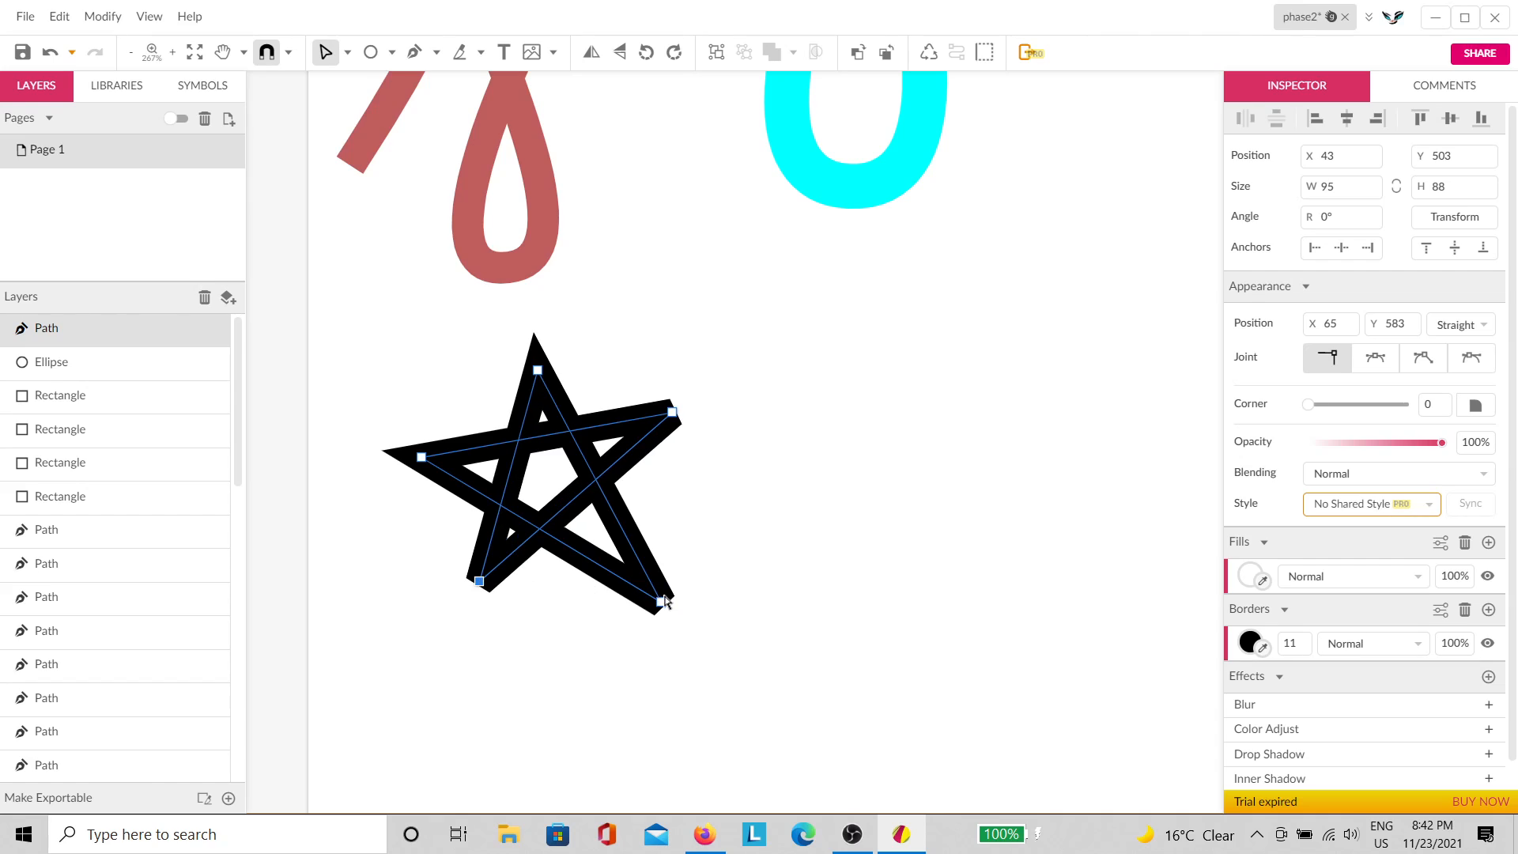
drag(662, 601, 632, 556)
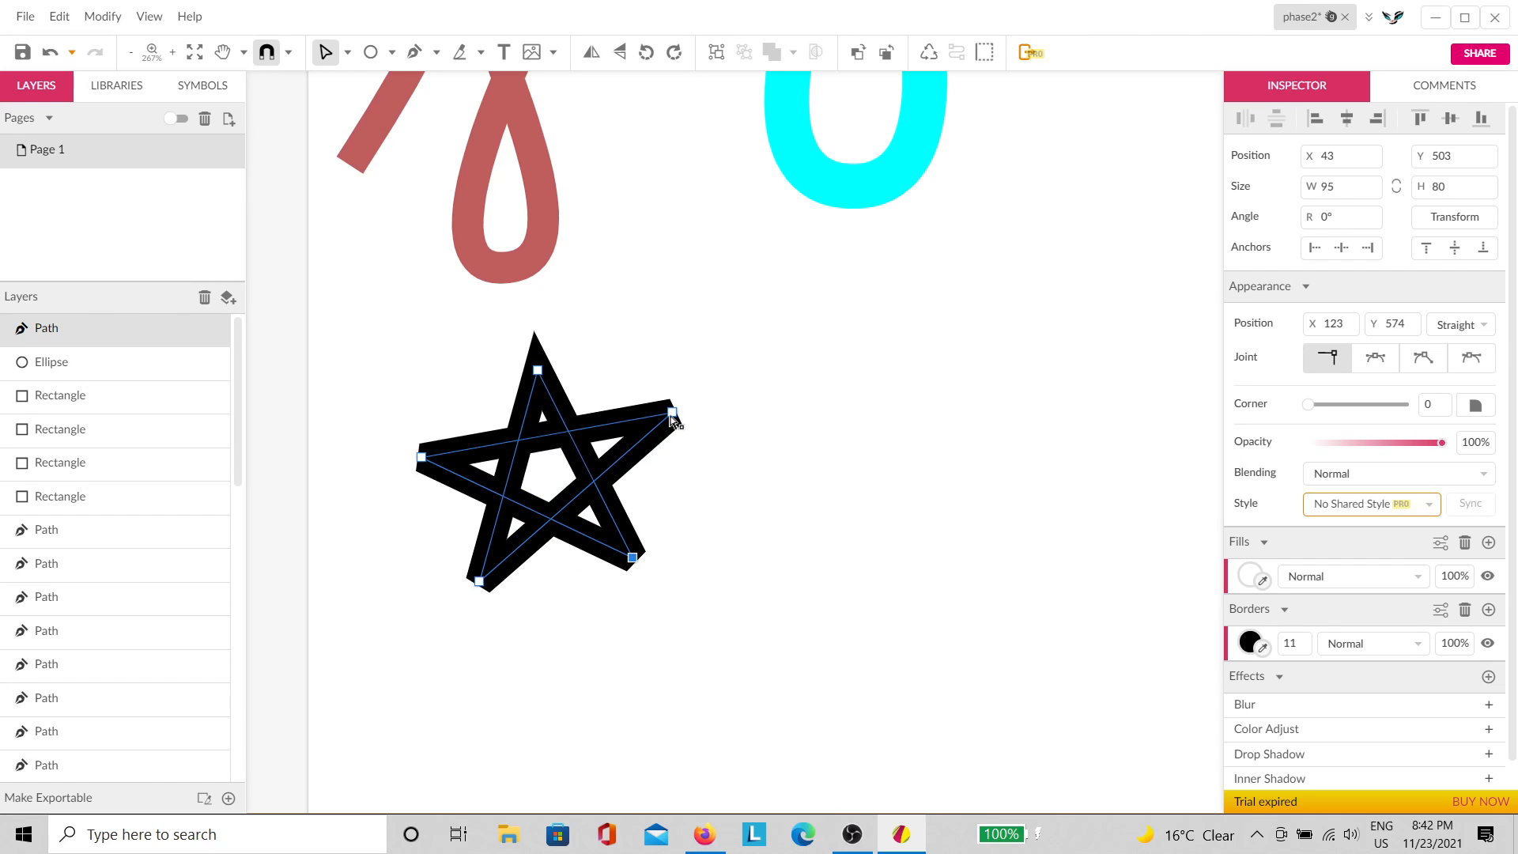
drag(671, 411, 633, 431)
drag(432, 460, 466, 452)
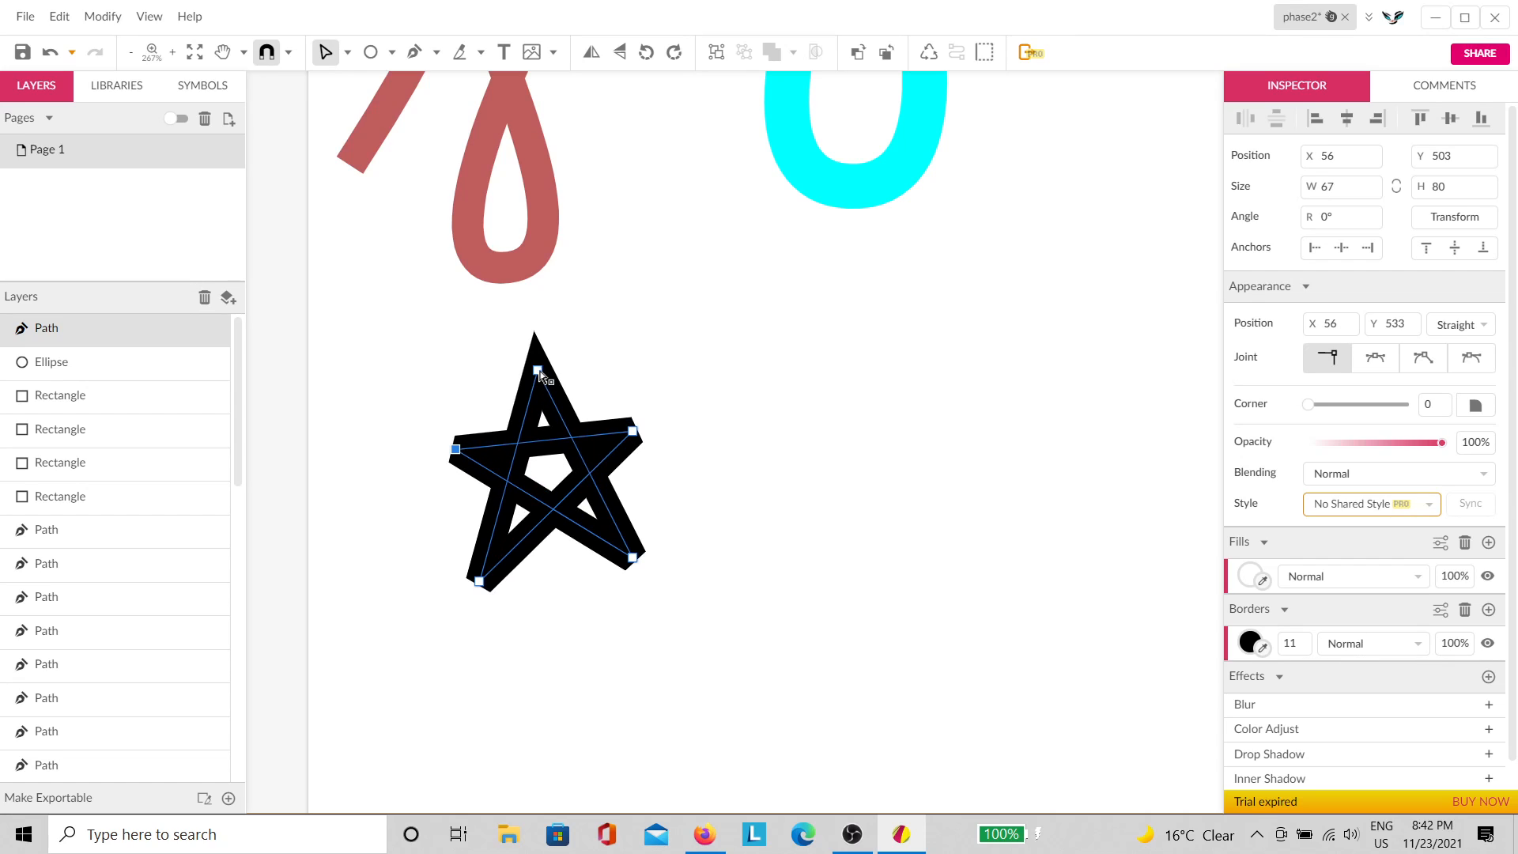
drag(538, 370, 538, 399)
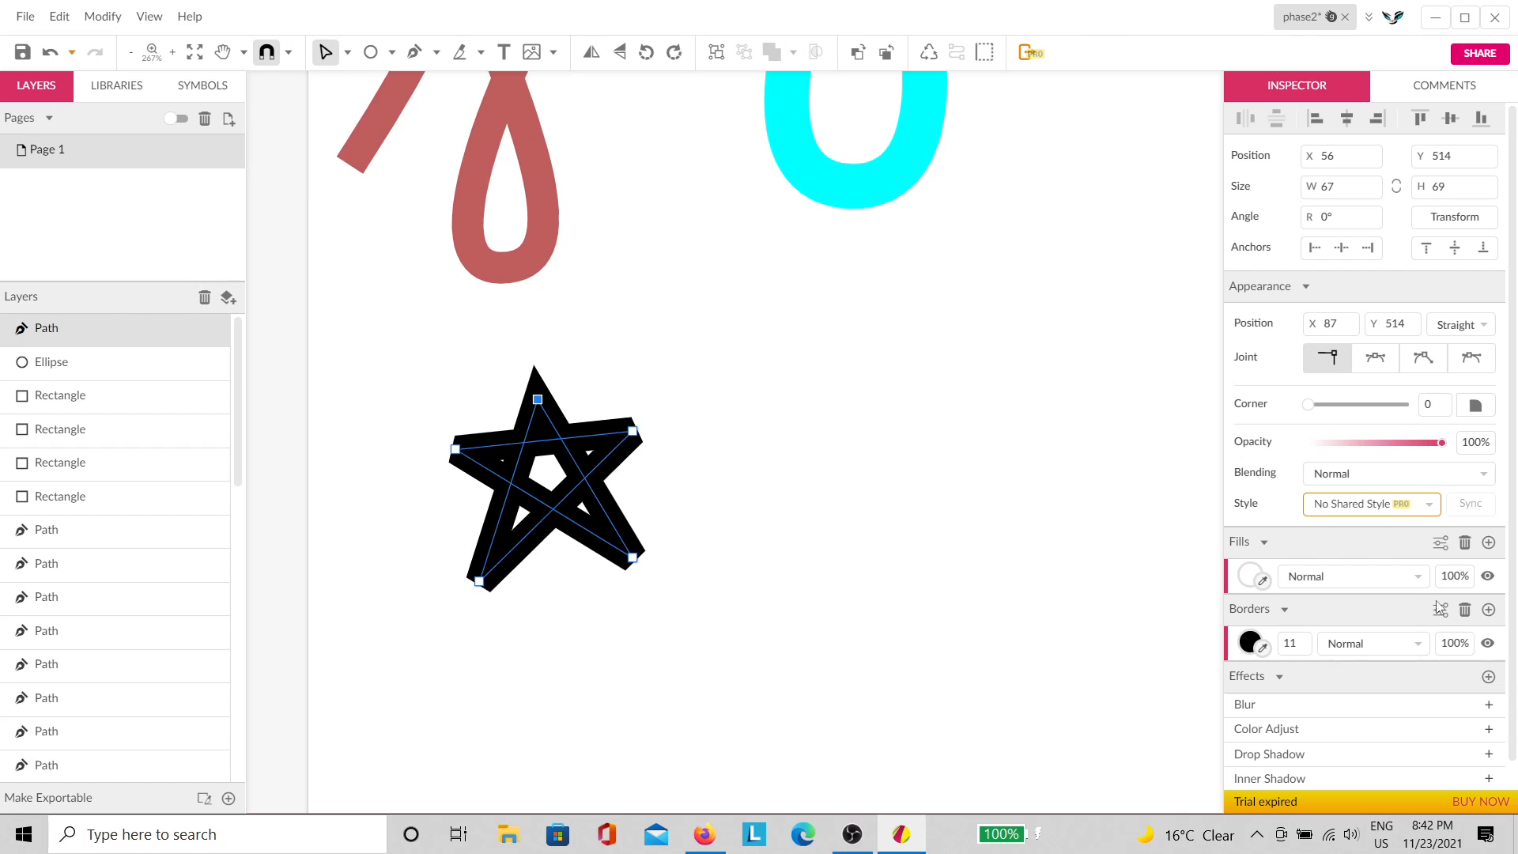
key(ctrl+z)
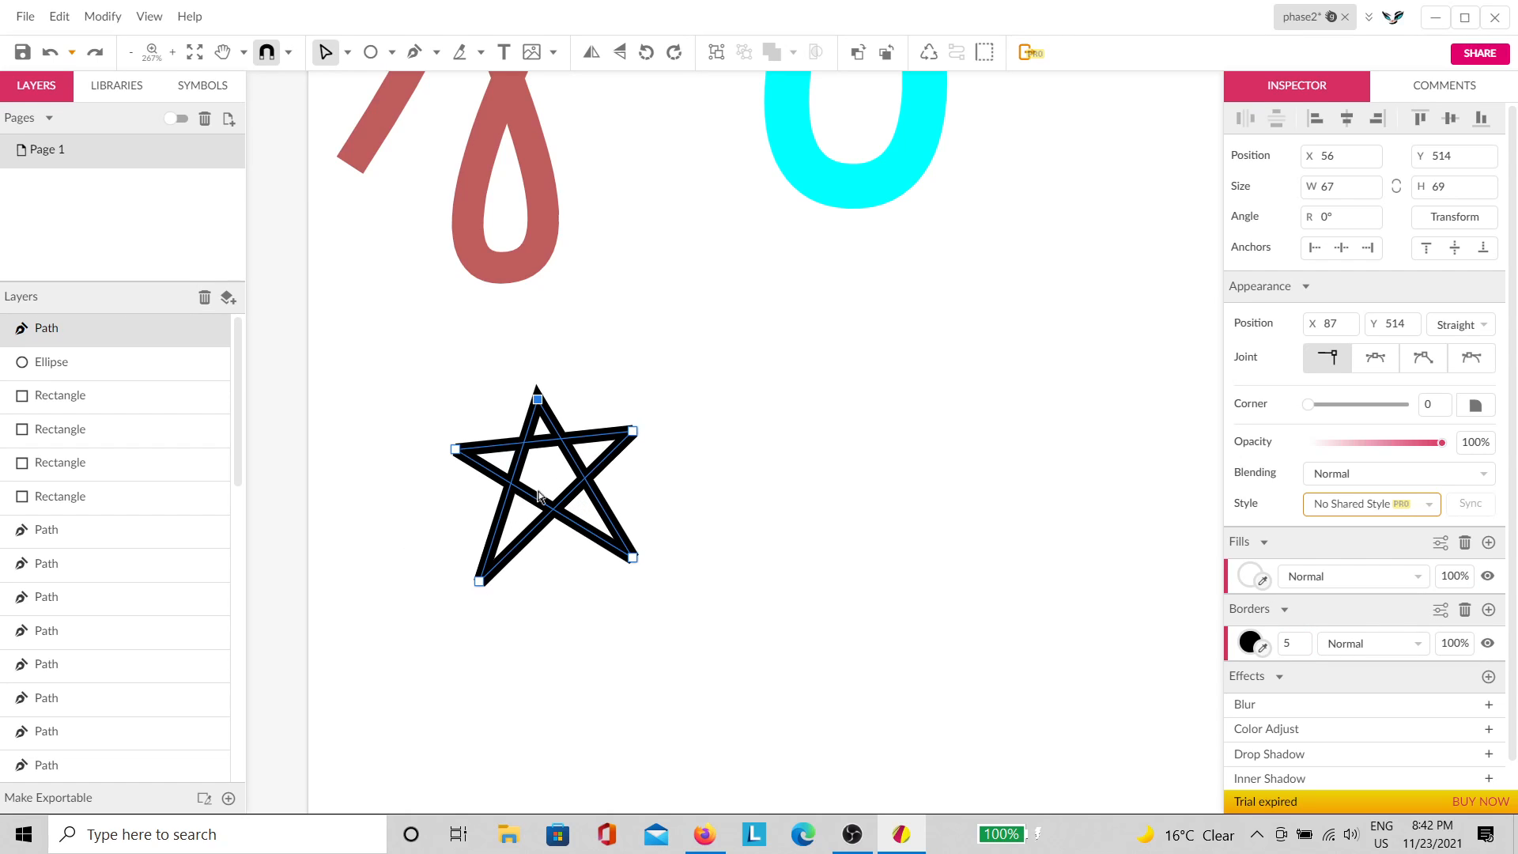
Step: Pull the star's left and two lower points inward, making it about 60 × 59 px
scroll(477, 492, up, 5)
drag(425, 418, 463, 425)
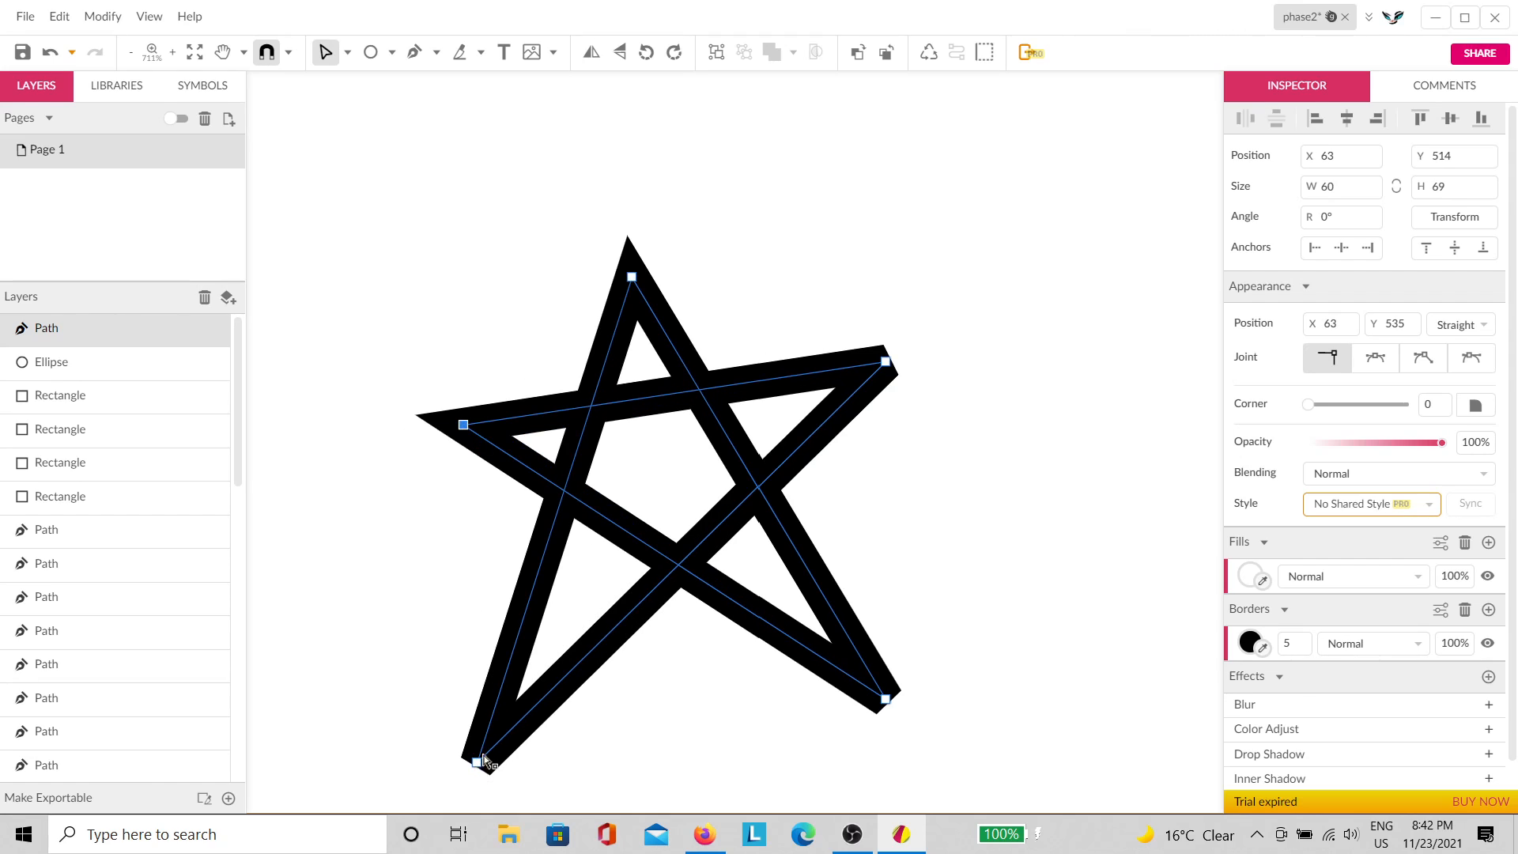
drag(477, 762, 528, 693)
drag(883, 697, 835, 620)
key(ctrl+z)
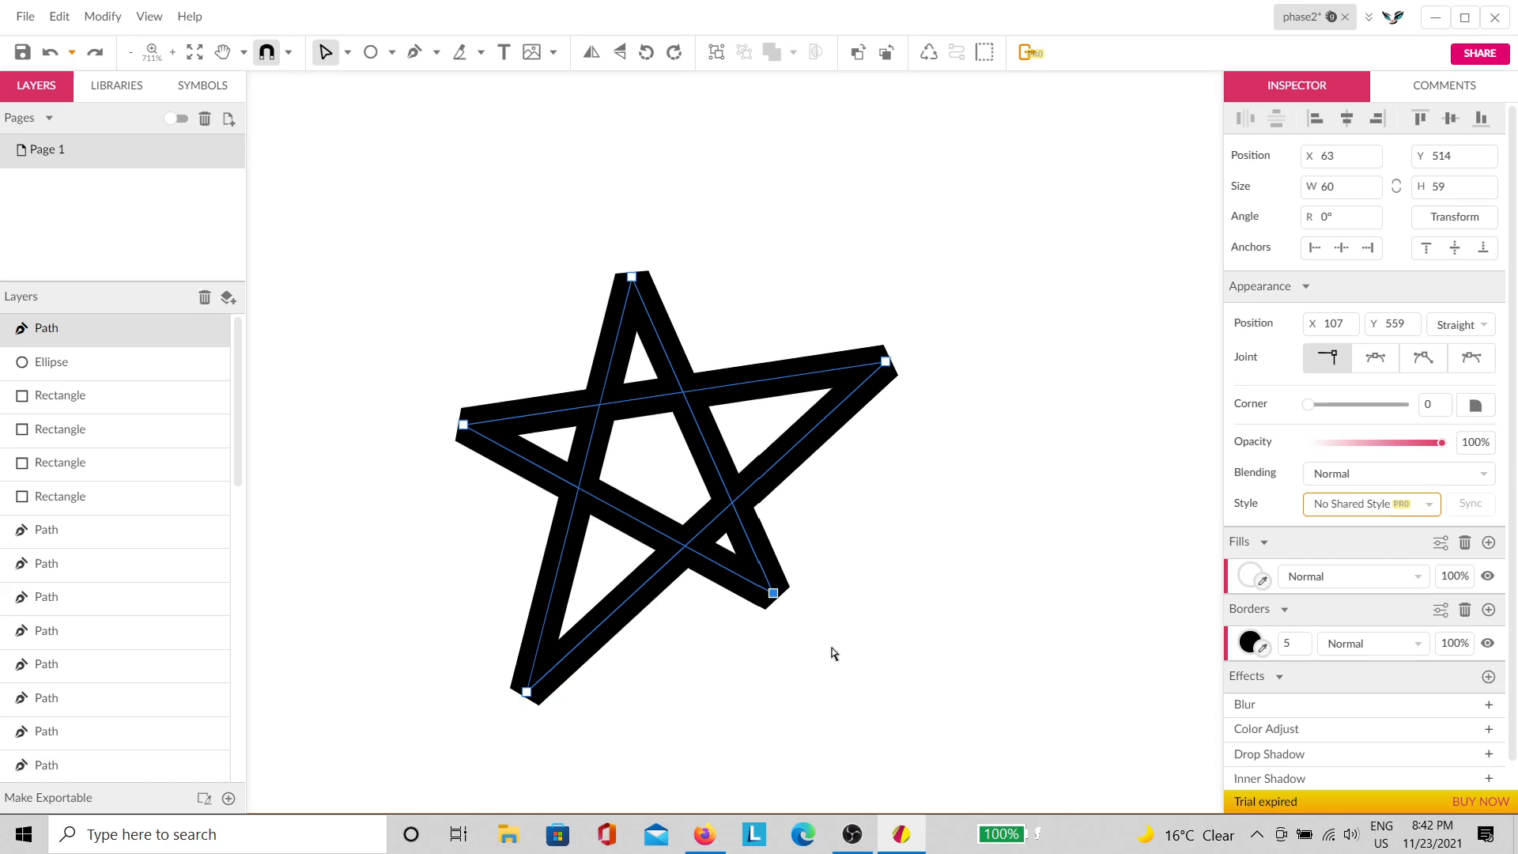
key(ctrl+z)
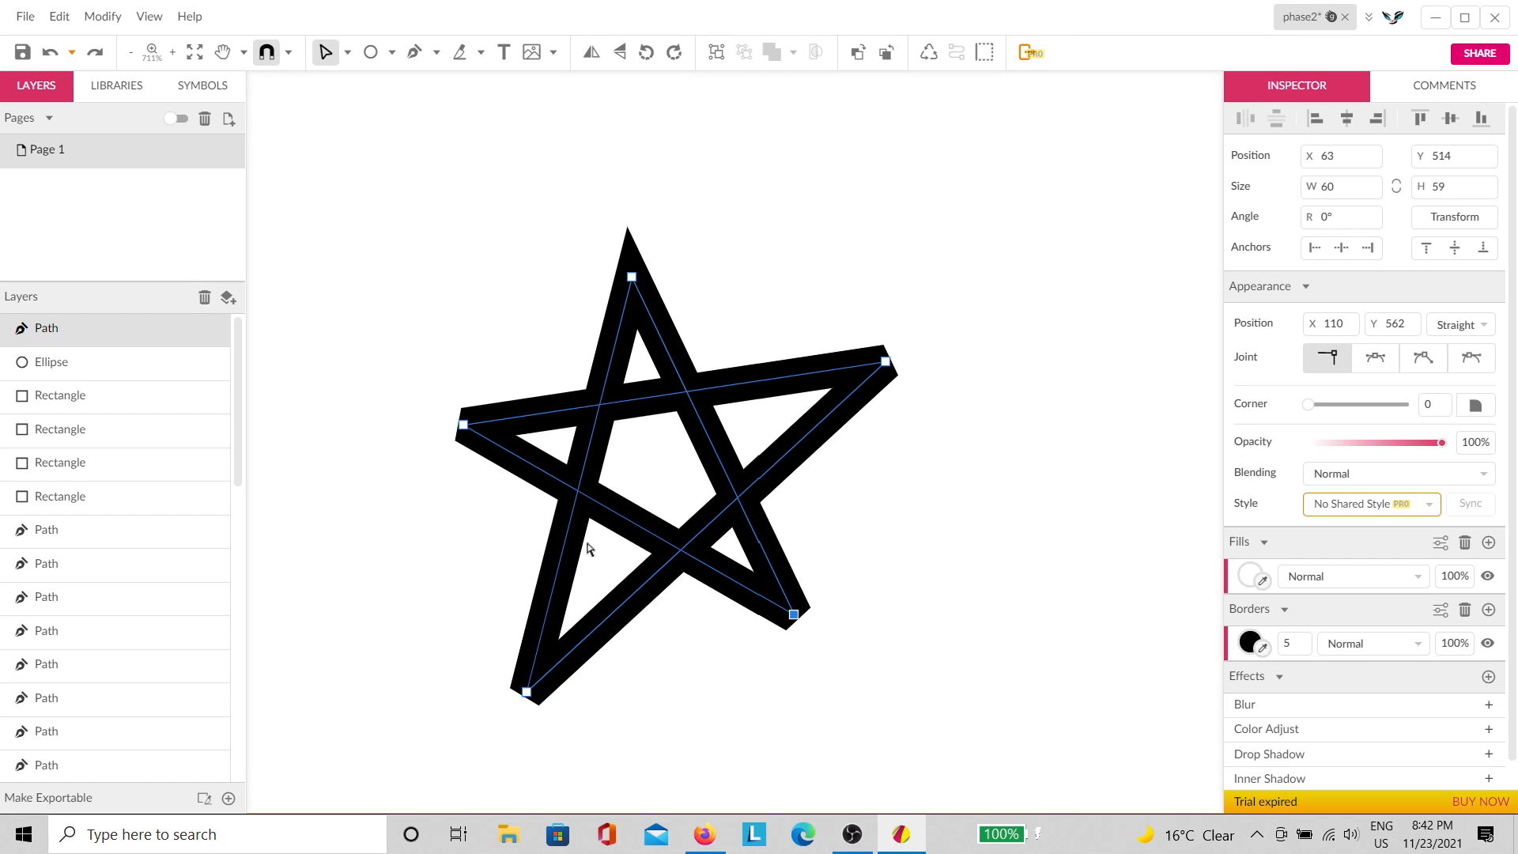
Step: Reposition the star's left, top and lower-right points for a more even shape of about 72 × 67 px
drag(463, 425, 380, 390)
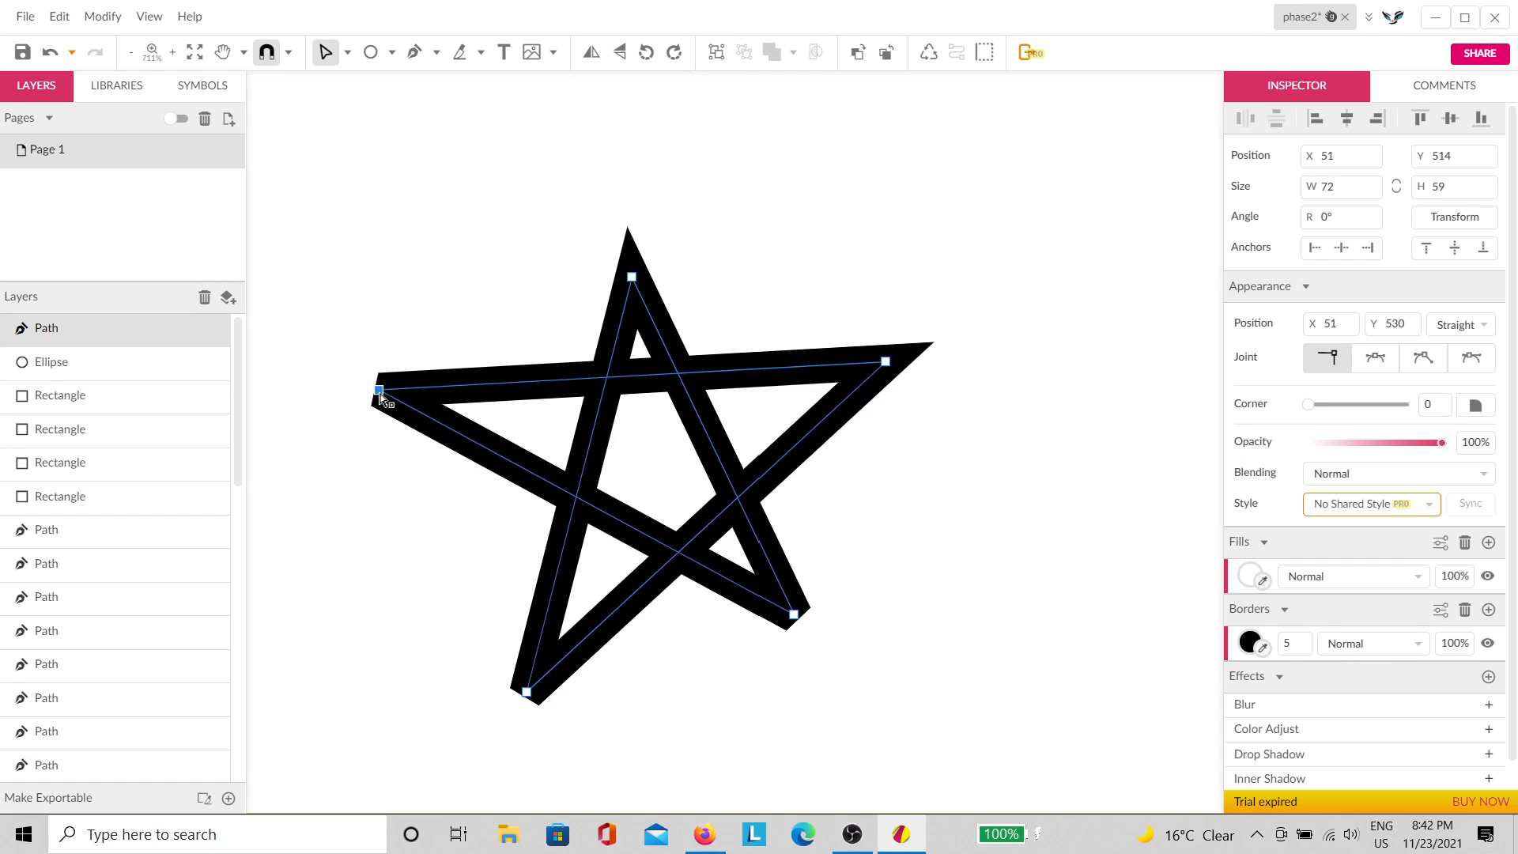
drag(794, 615, 823, 719)
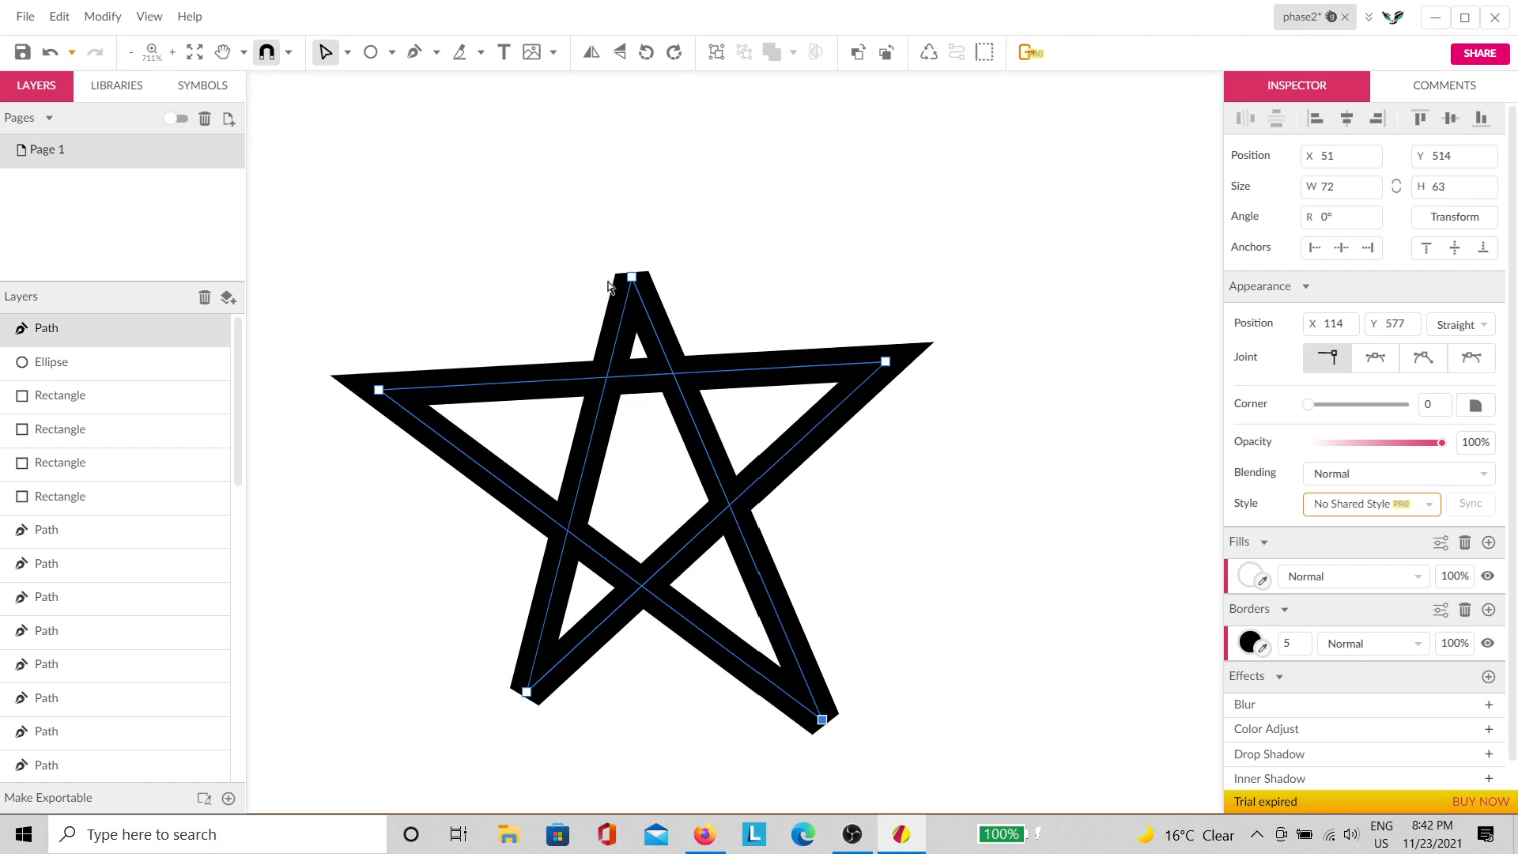
drag(633, 278, 603, 221)
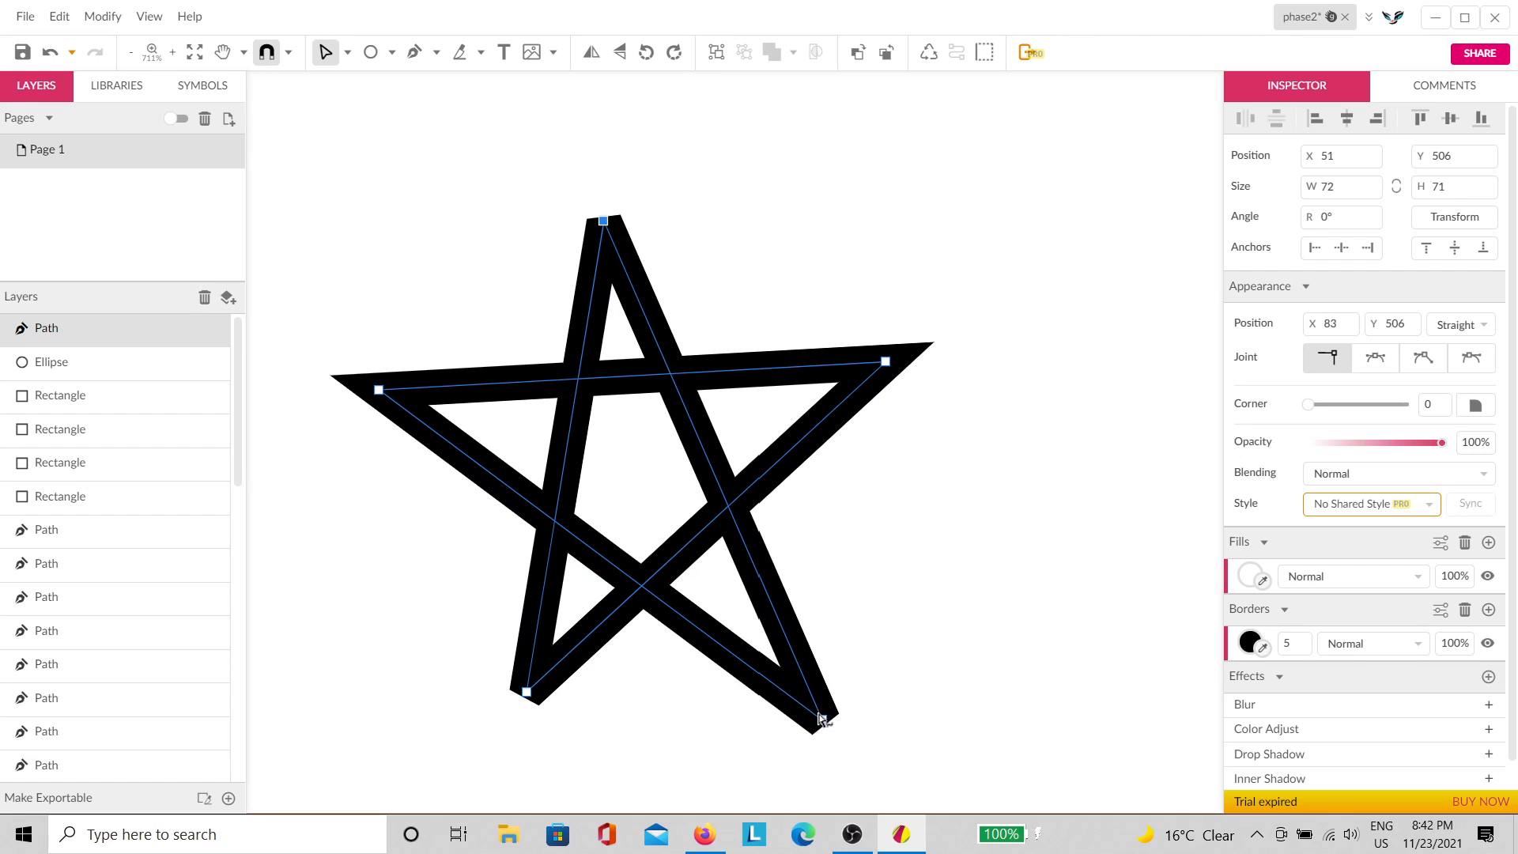
drag(821, 718, 843, 657)
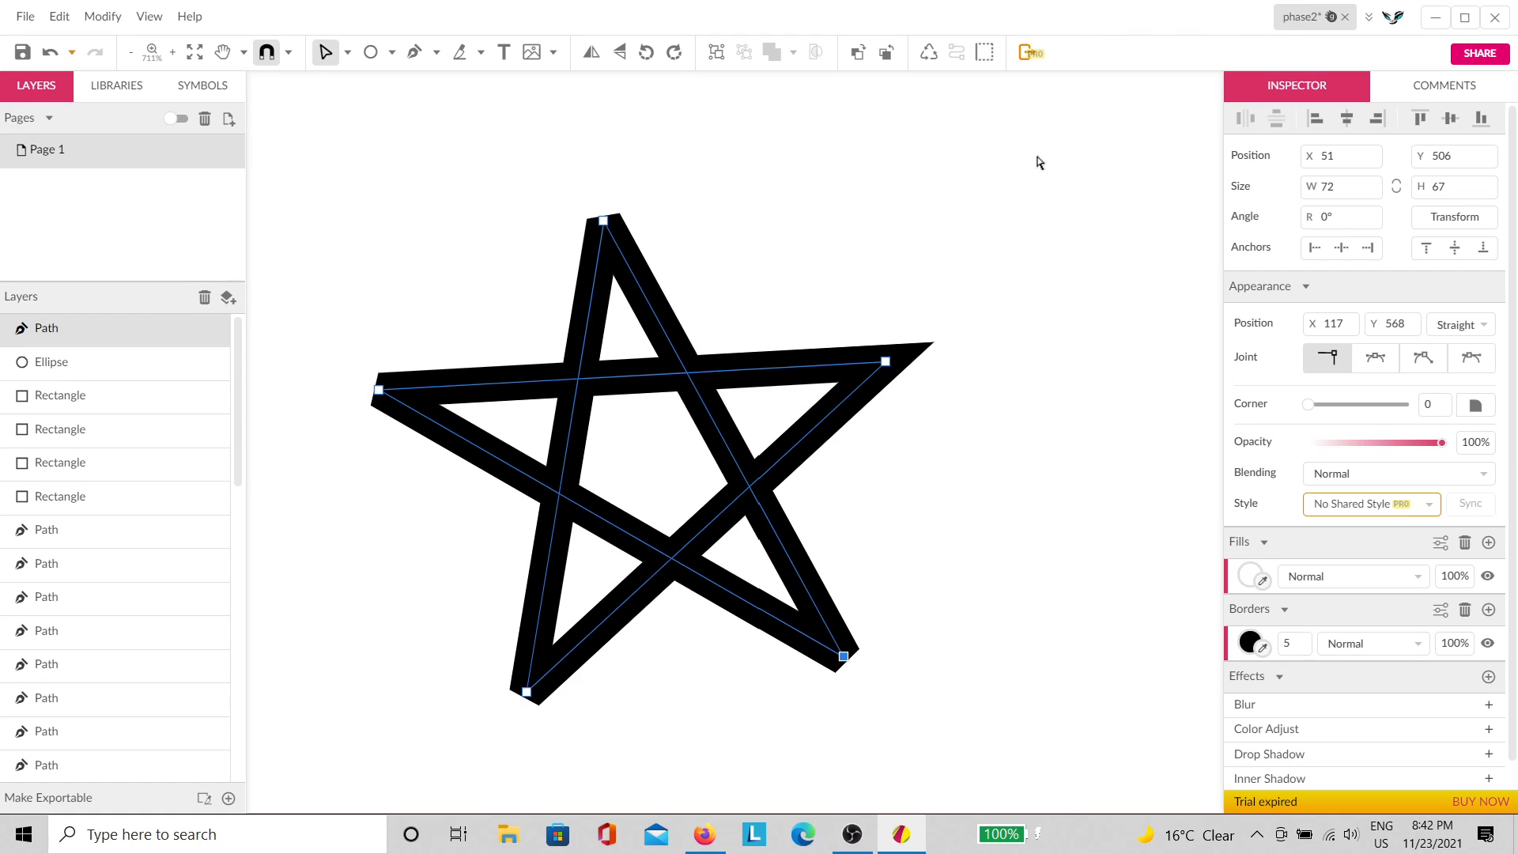
Step: Set the star's border joins to round so its corner points are rounded
click(1440, 610)
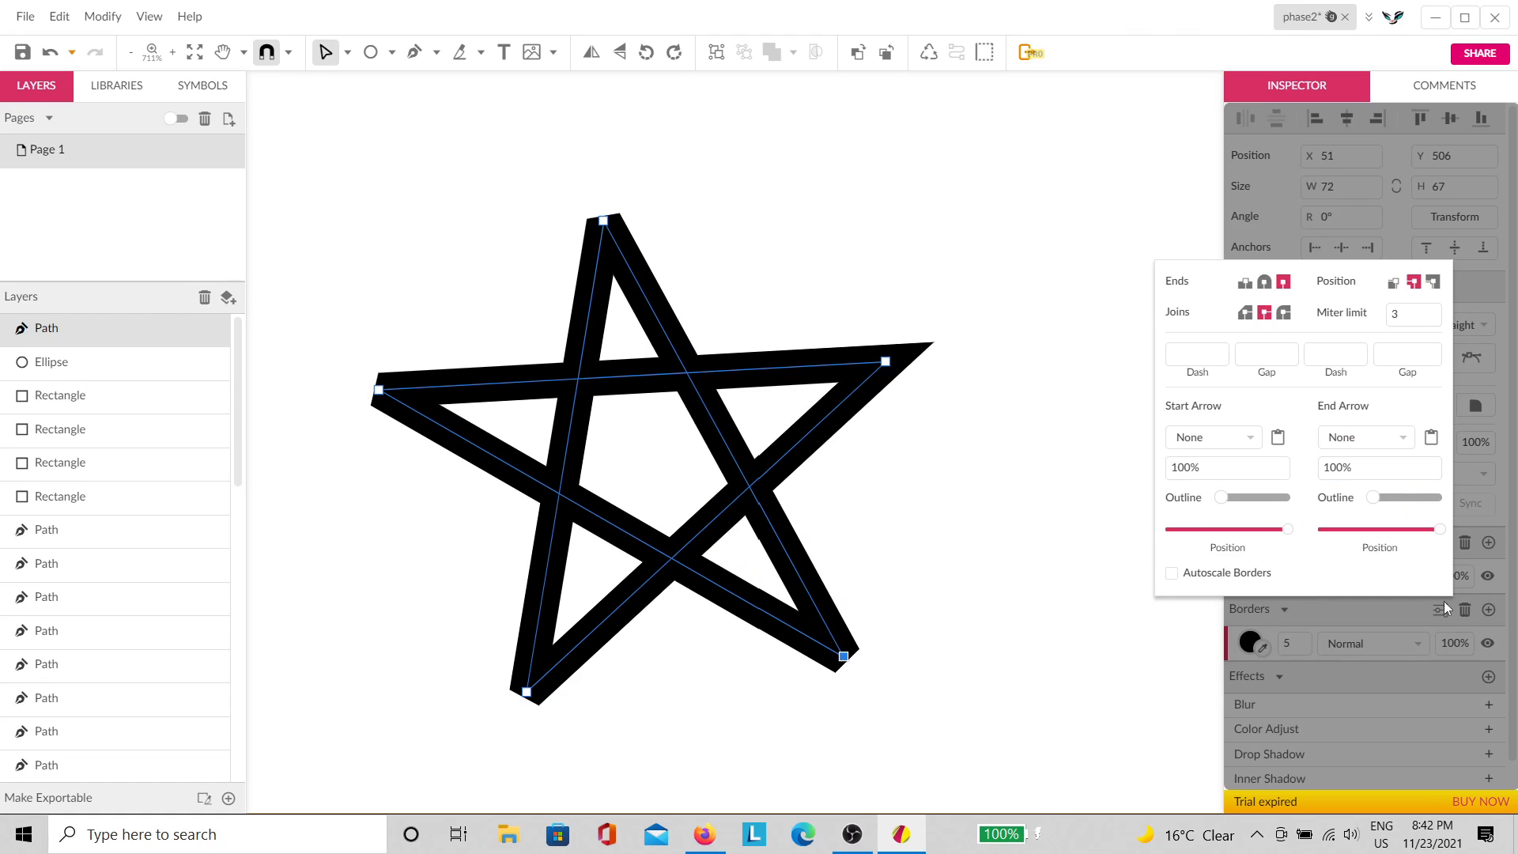
click(1286, 317)
click(678, 288)
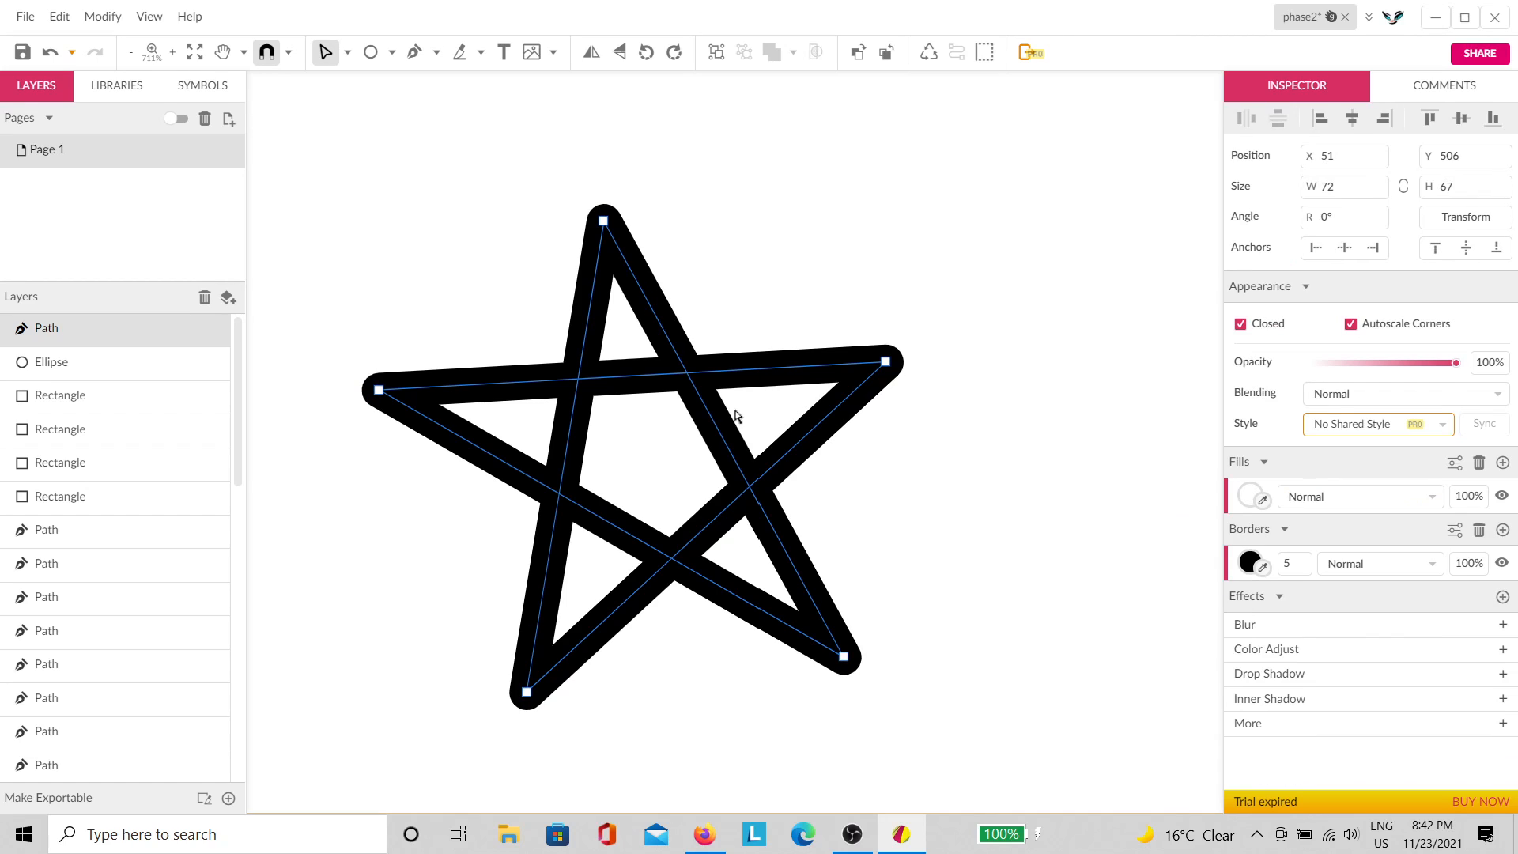
click(769, 312)
click(717, 437)
Step: Fill the star with the red color #FF4545
click(1250, 496)
drag(1274, 240, 1420, 173)
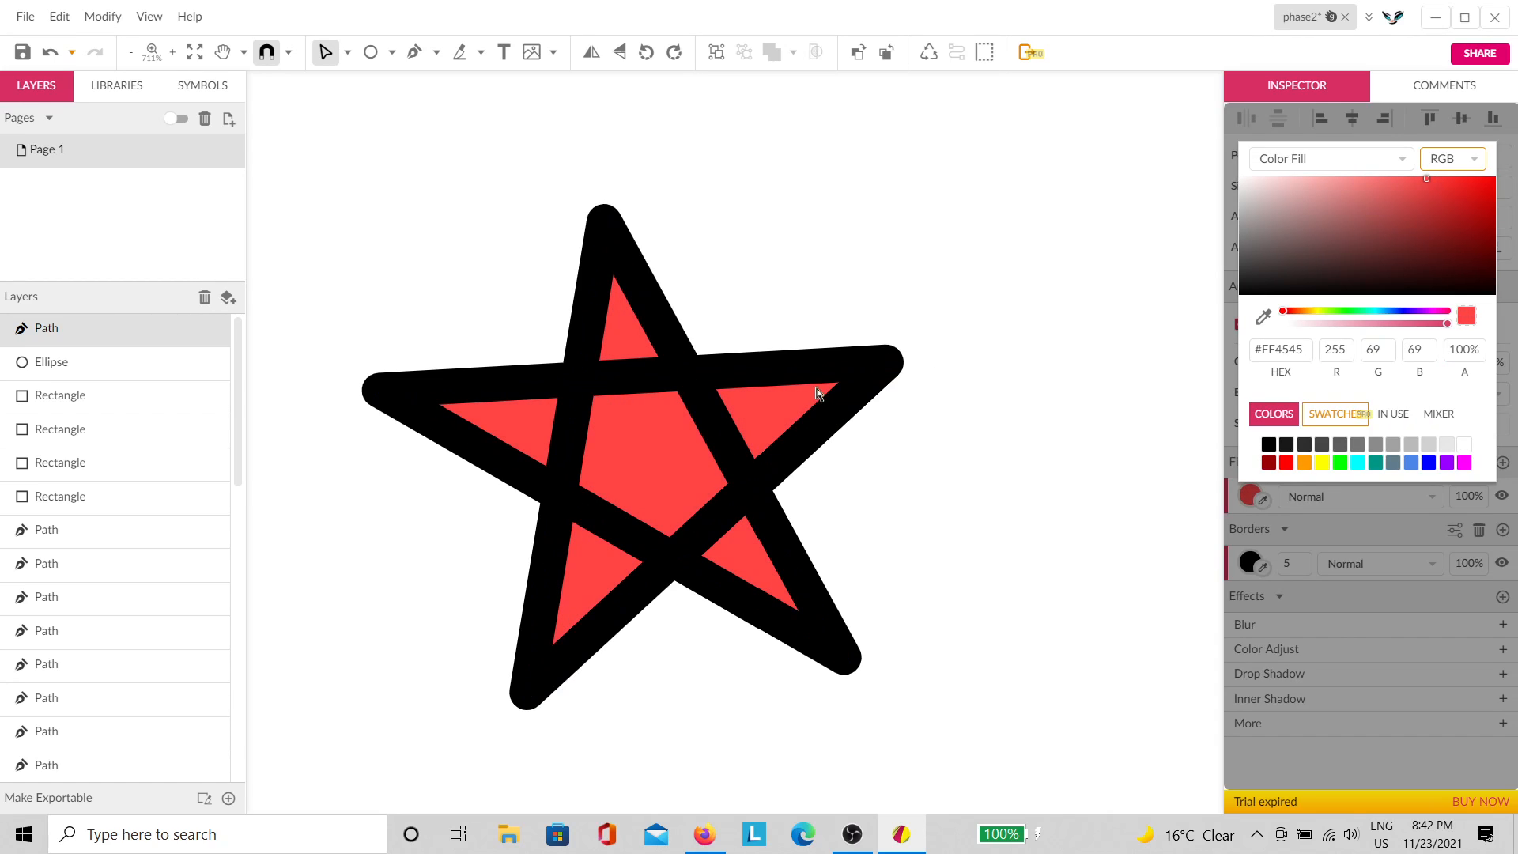
click(765, 409)
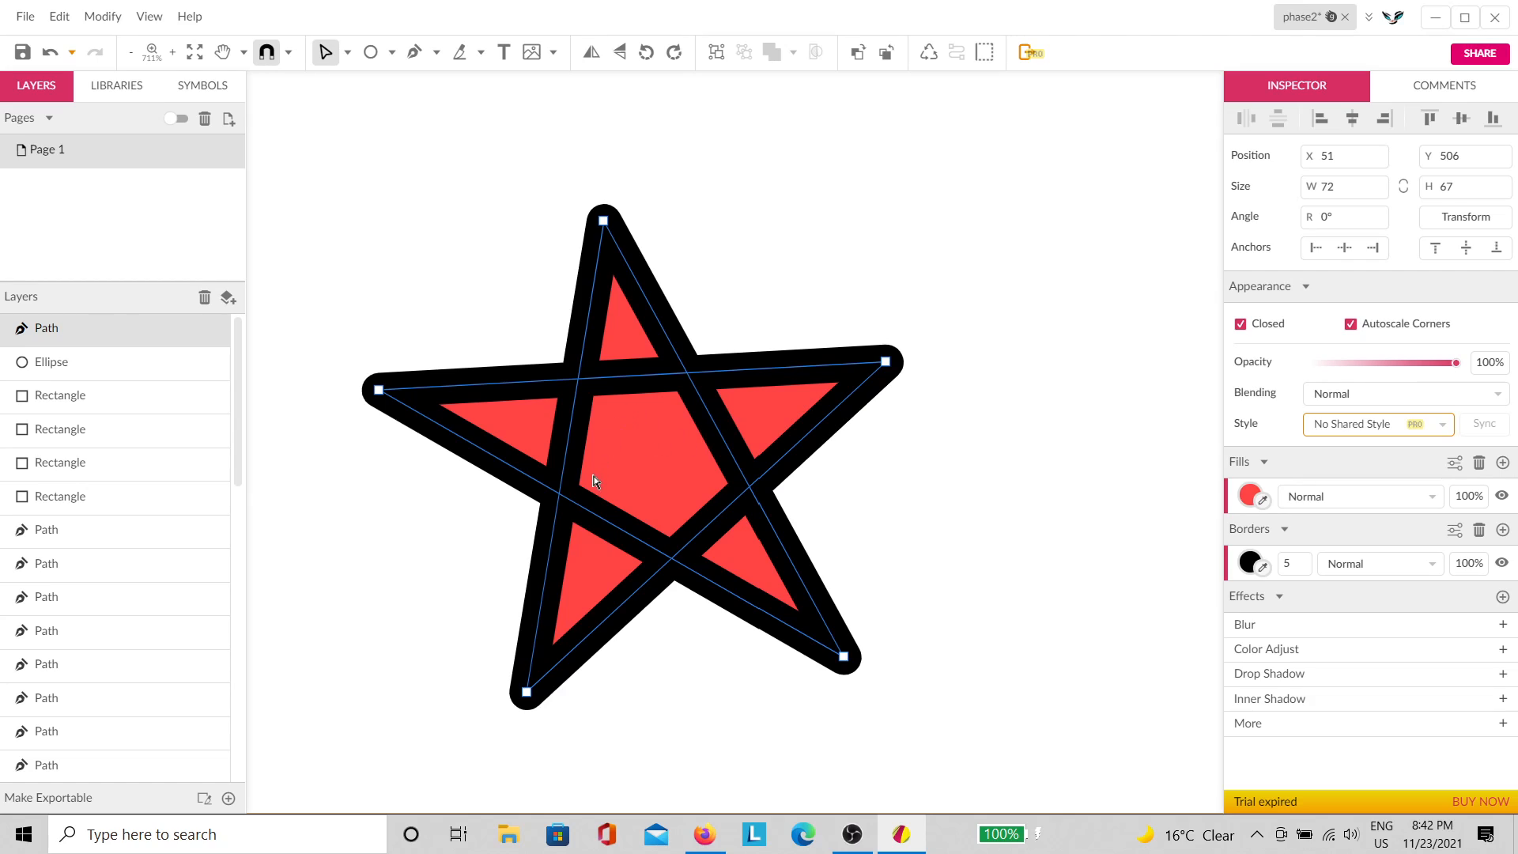
Step: Change the star's fill to the pale yellow-green color #DAEC93
click(1253, 498)
click(1357, 463)
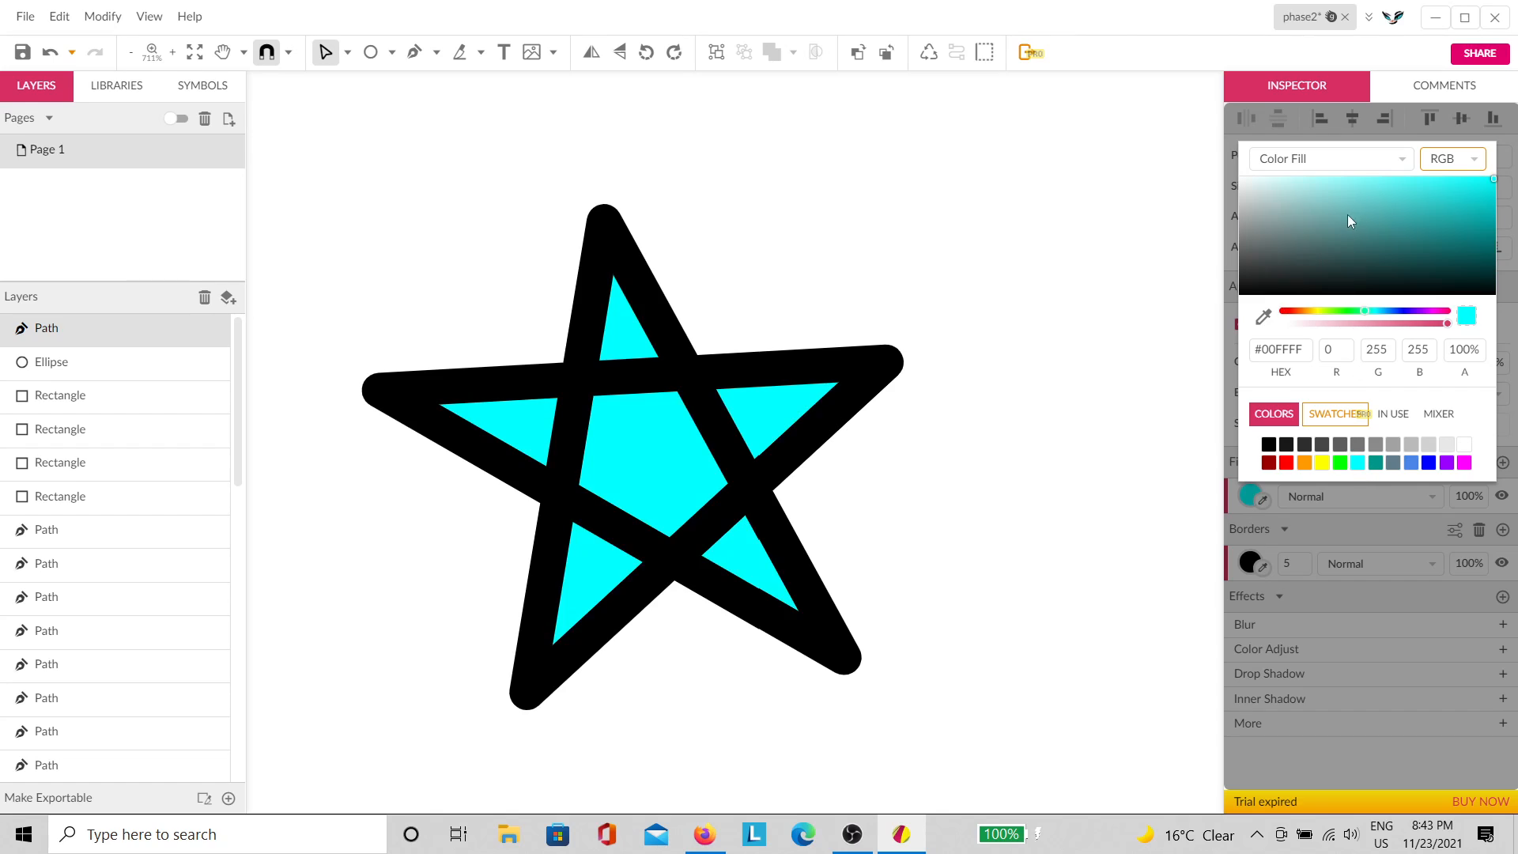
mouse_move(1347, 215)
mouse_down()
mouse_move(1362, 215)
mouse_move(1336, 176)
mouse_move(1341, 186)
mouse_up()
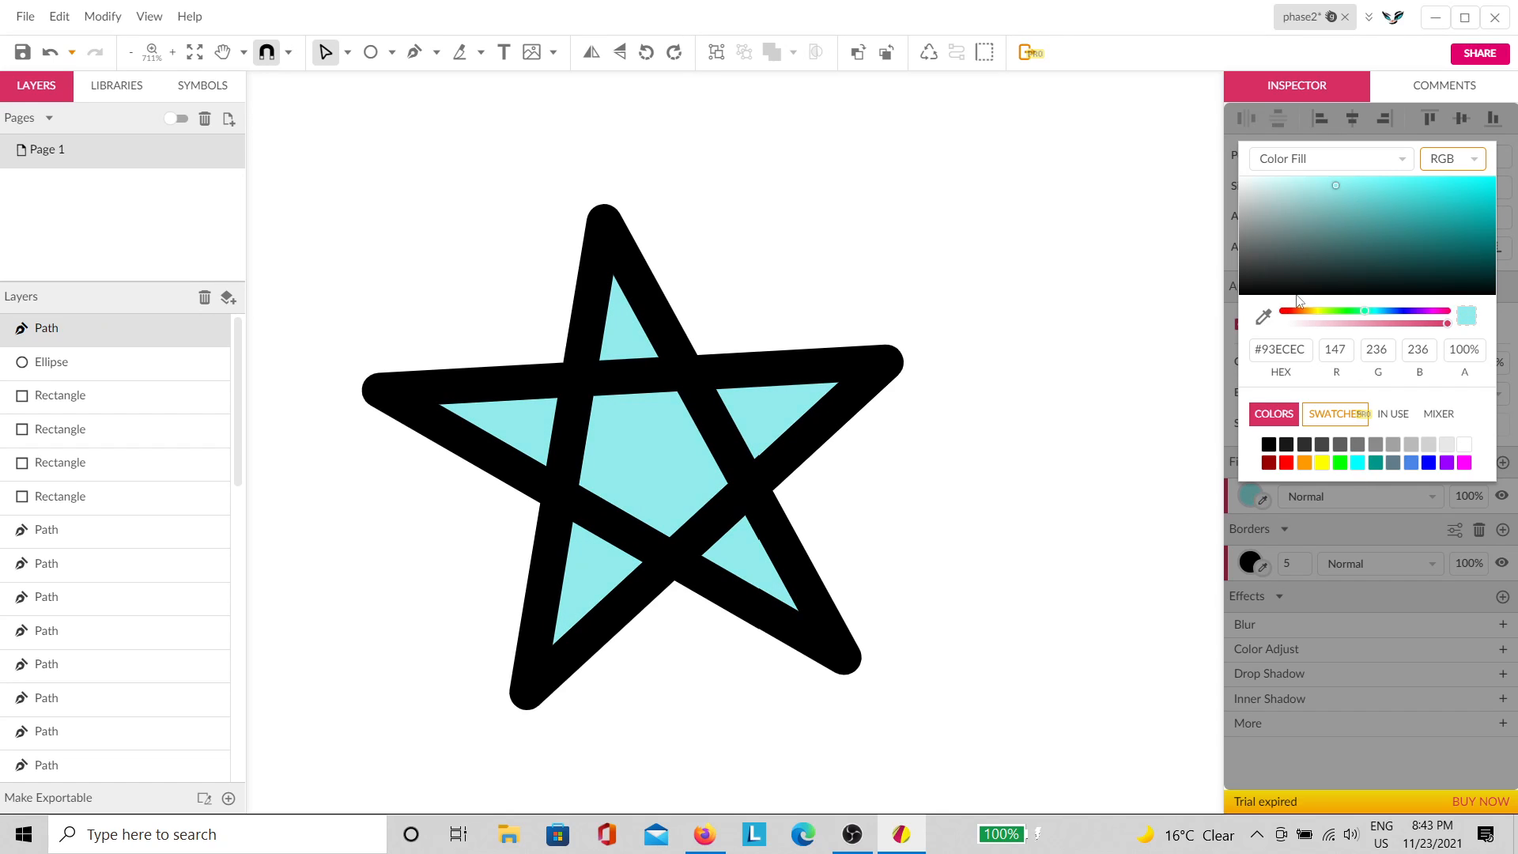
click(1315, 310)
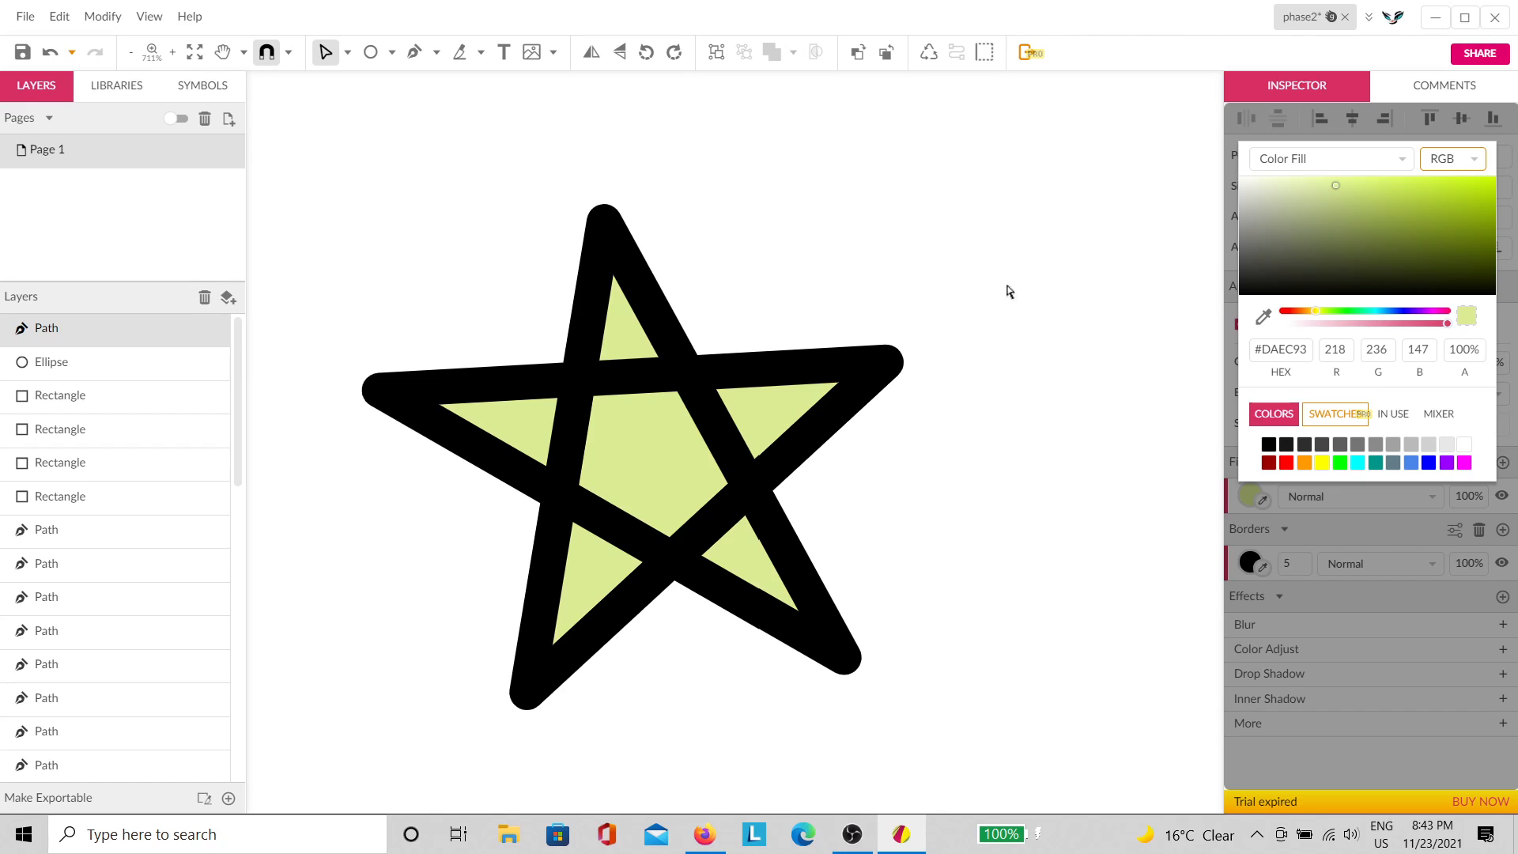
click(873, 321)
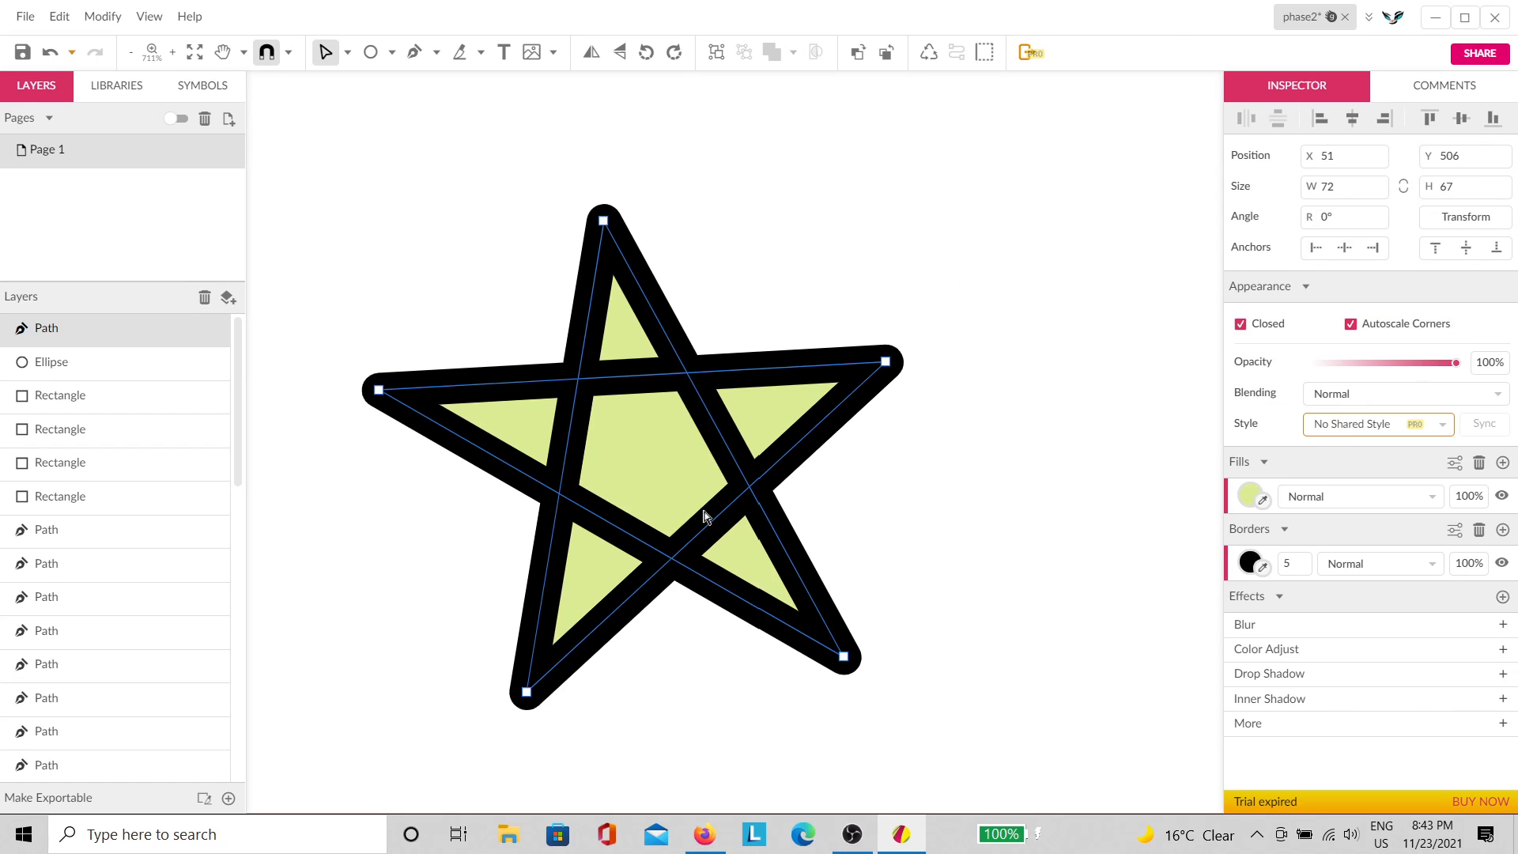
Step: Set the star's fill rule to Even-Odd (Keep Holes) and save the document
click(969, 488)
click(735, 525)
click(1457, 464)
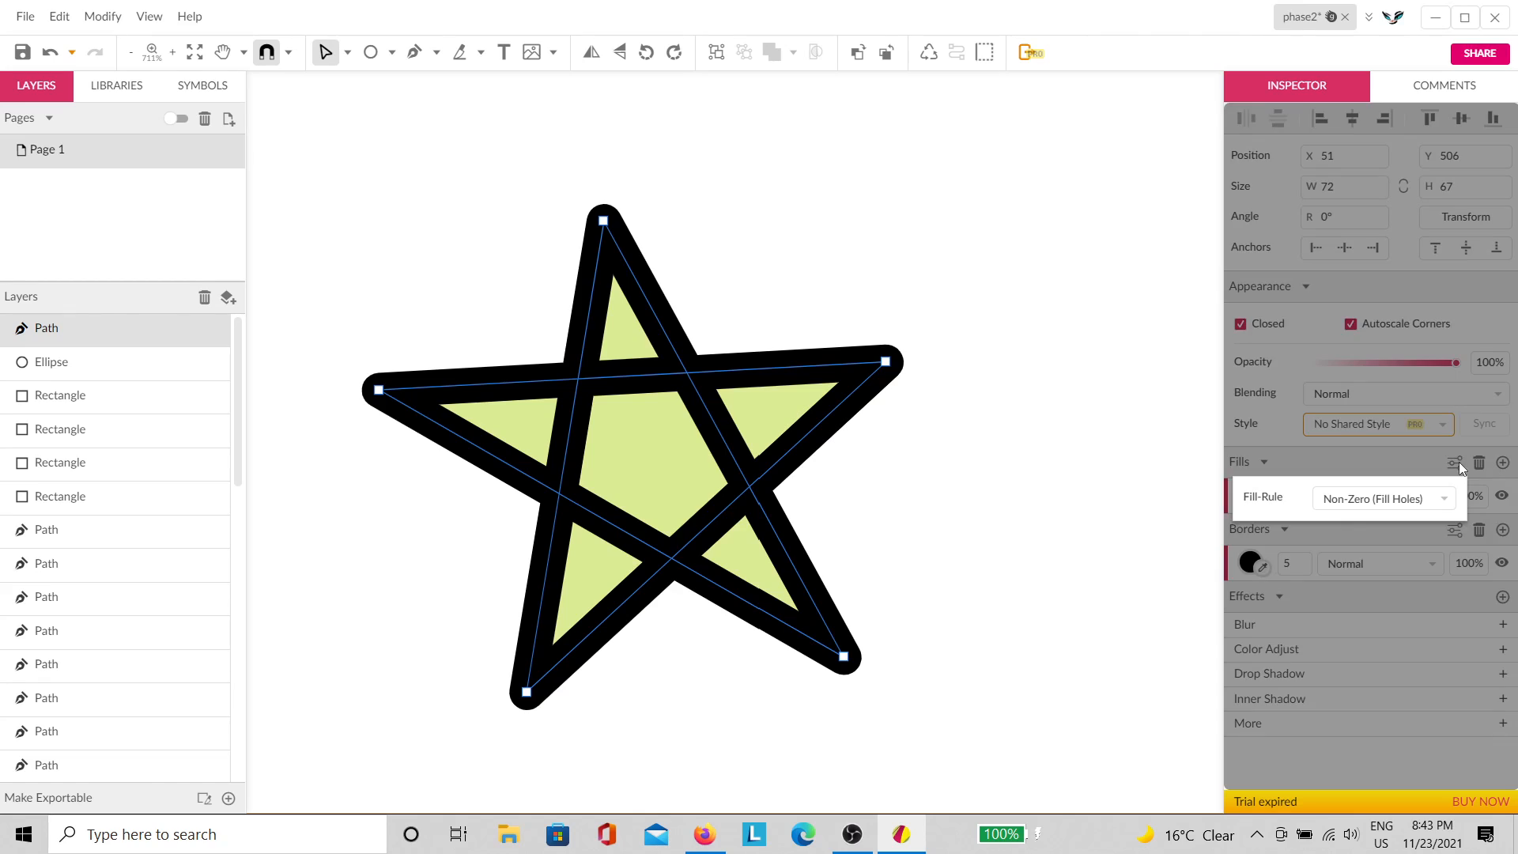
click(1383, 493)
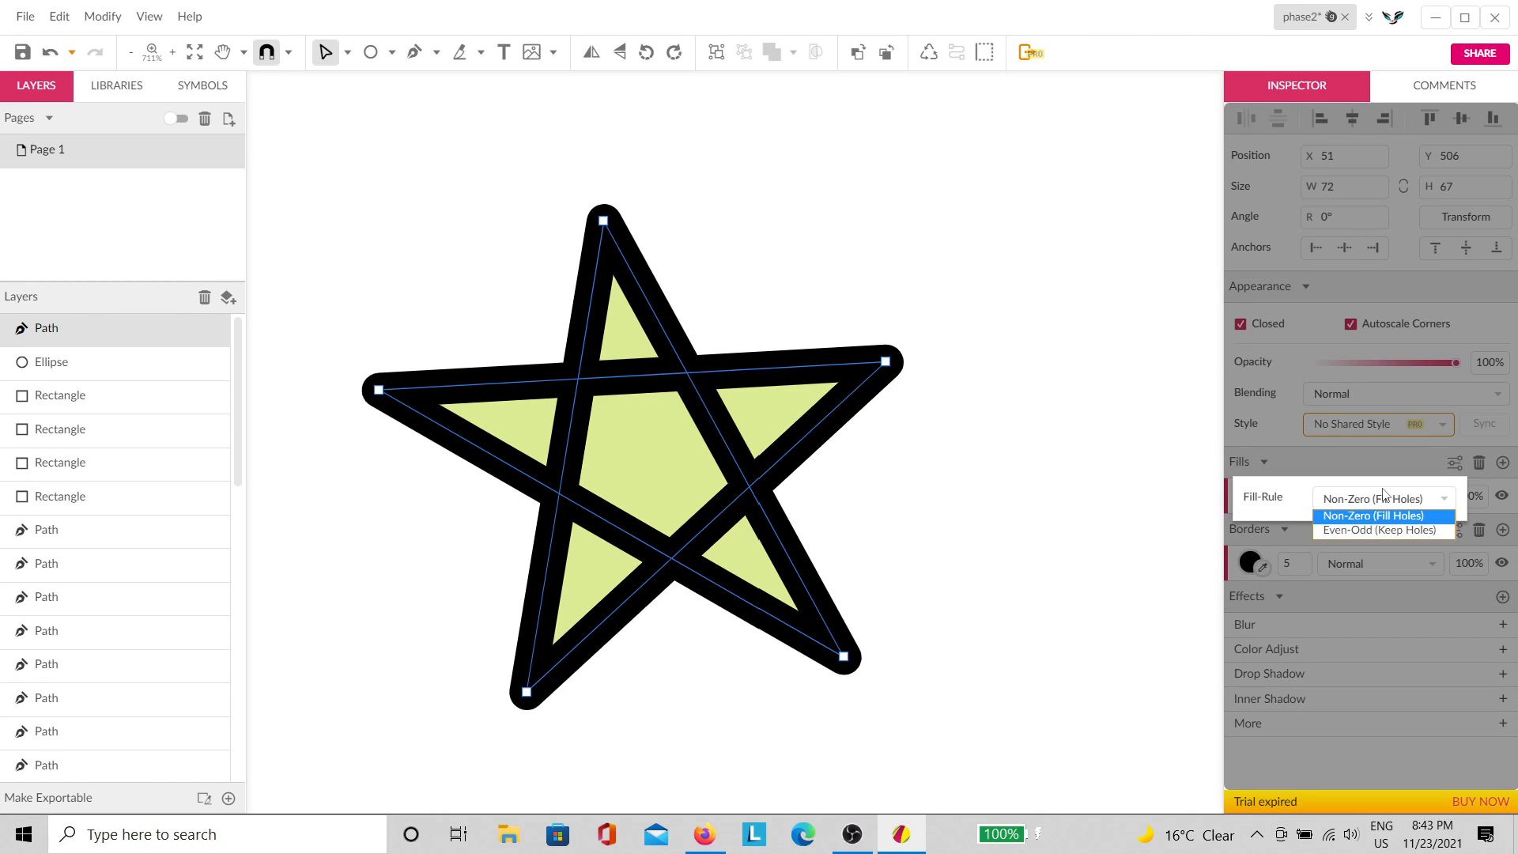
click(1394, 531)
click(610, 427)
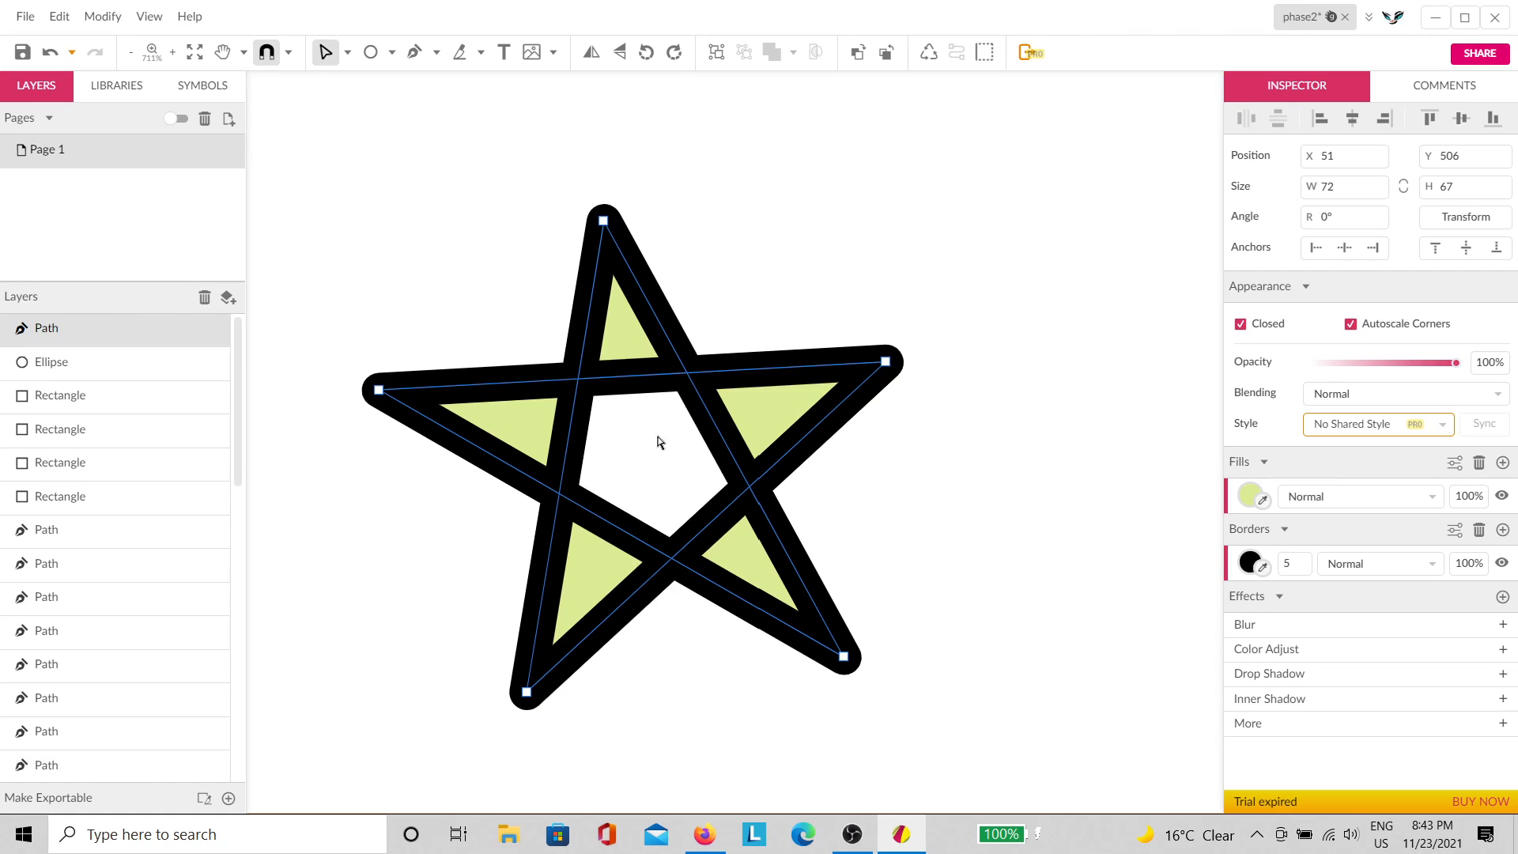
click(733, 329)
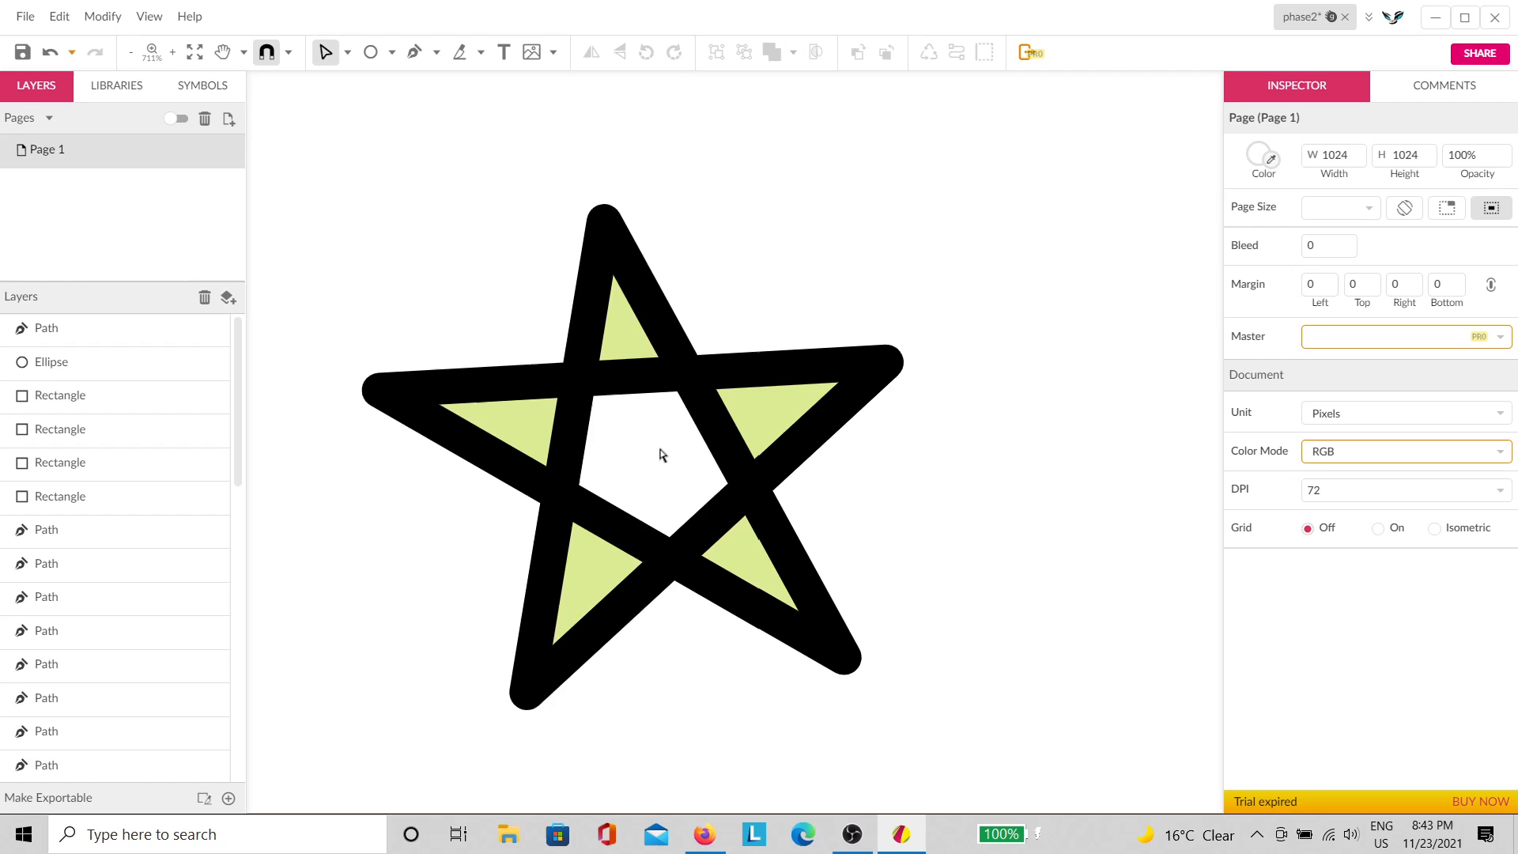
key(ctrl+s)
Step: Move the star to about X 7, Y 462, just beneath the red looped path, and deselect it
scroll(889, 506, down, 5)
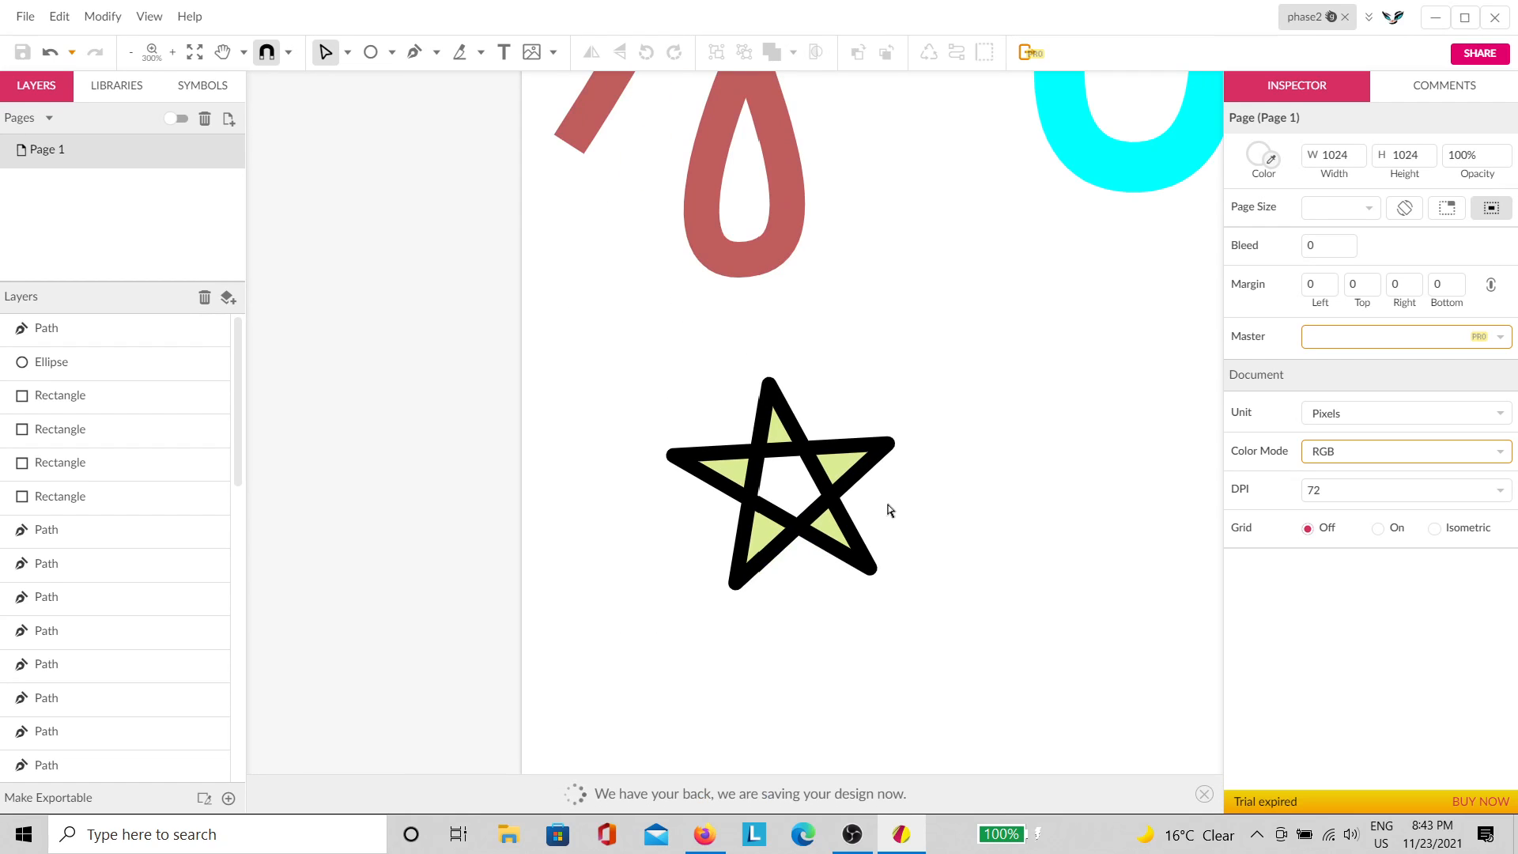
click(844, 468)
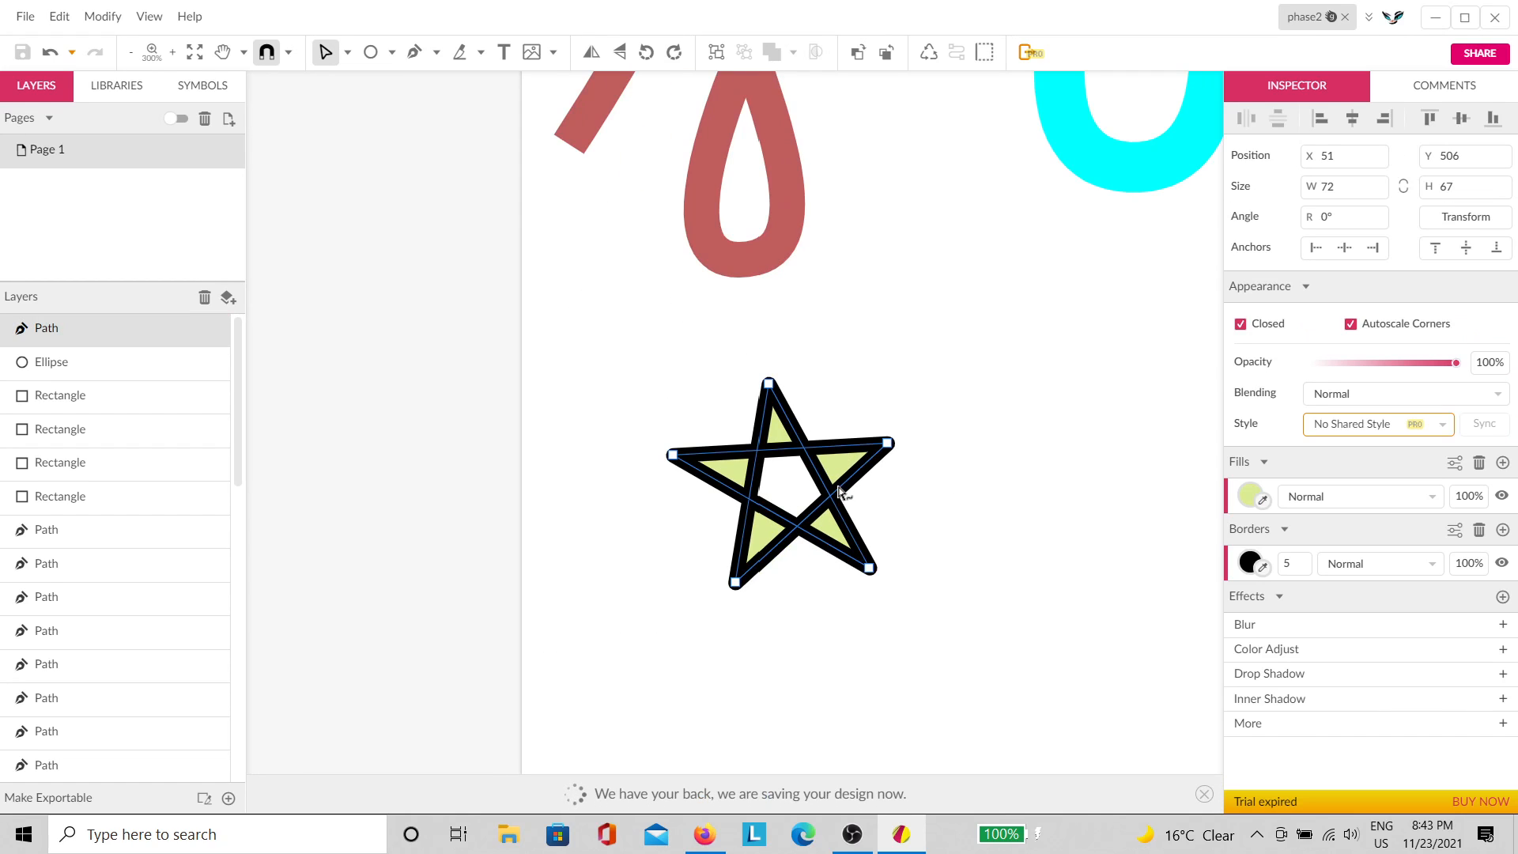
drag(831, 488, 702, 357)
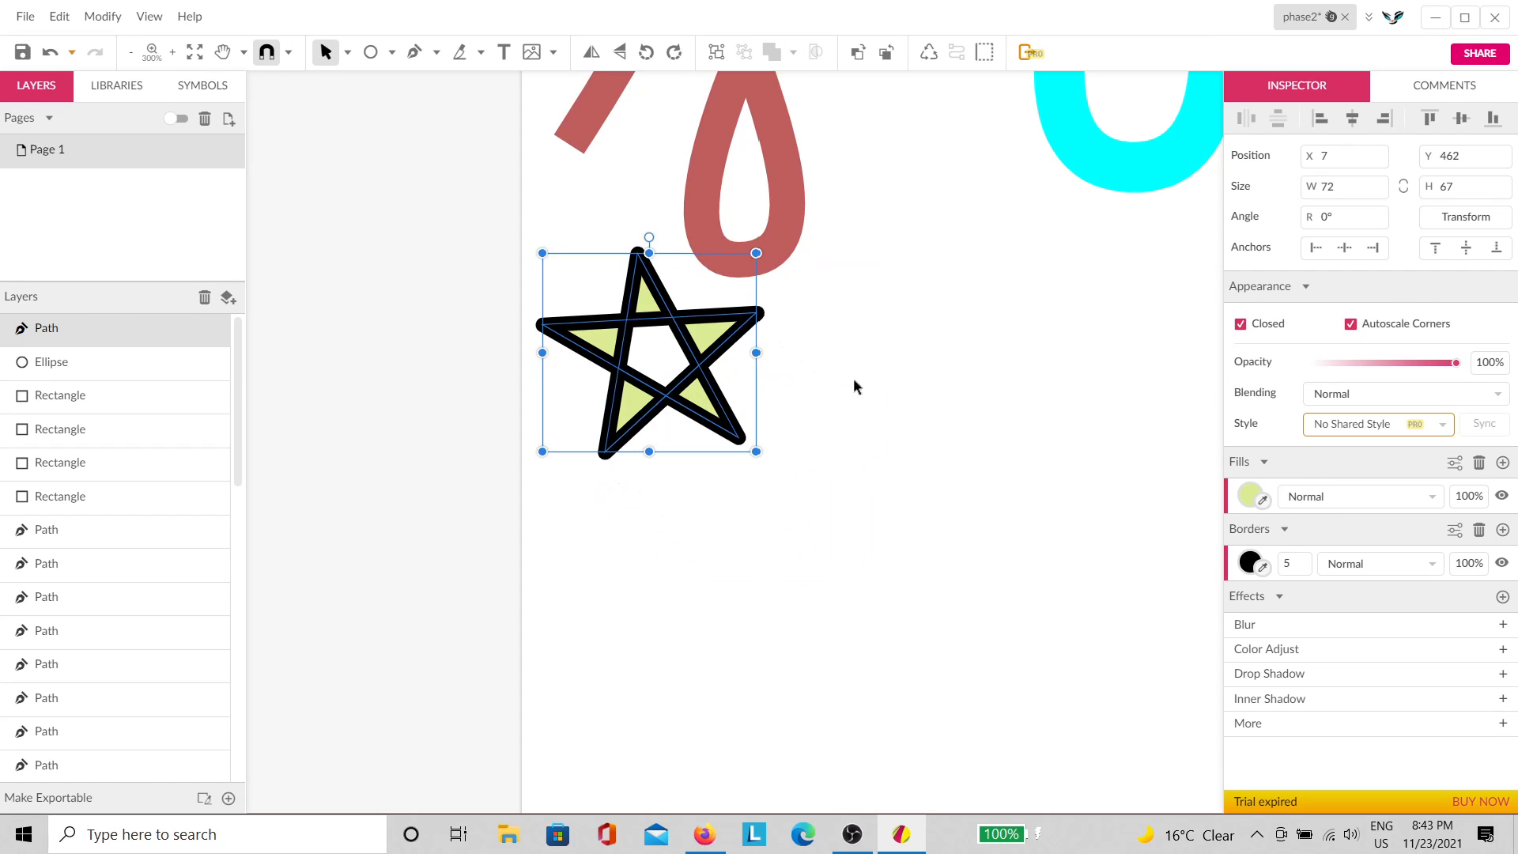
click(853, 383)
click(716, 407)
click(891, 410)
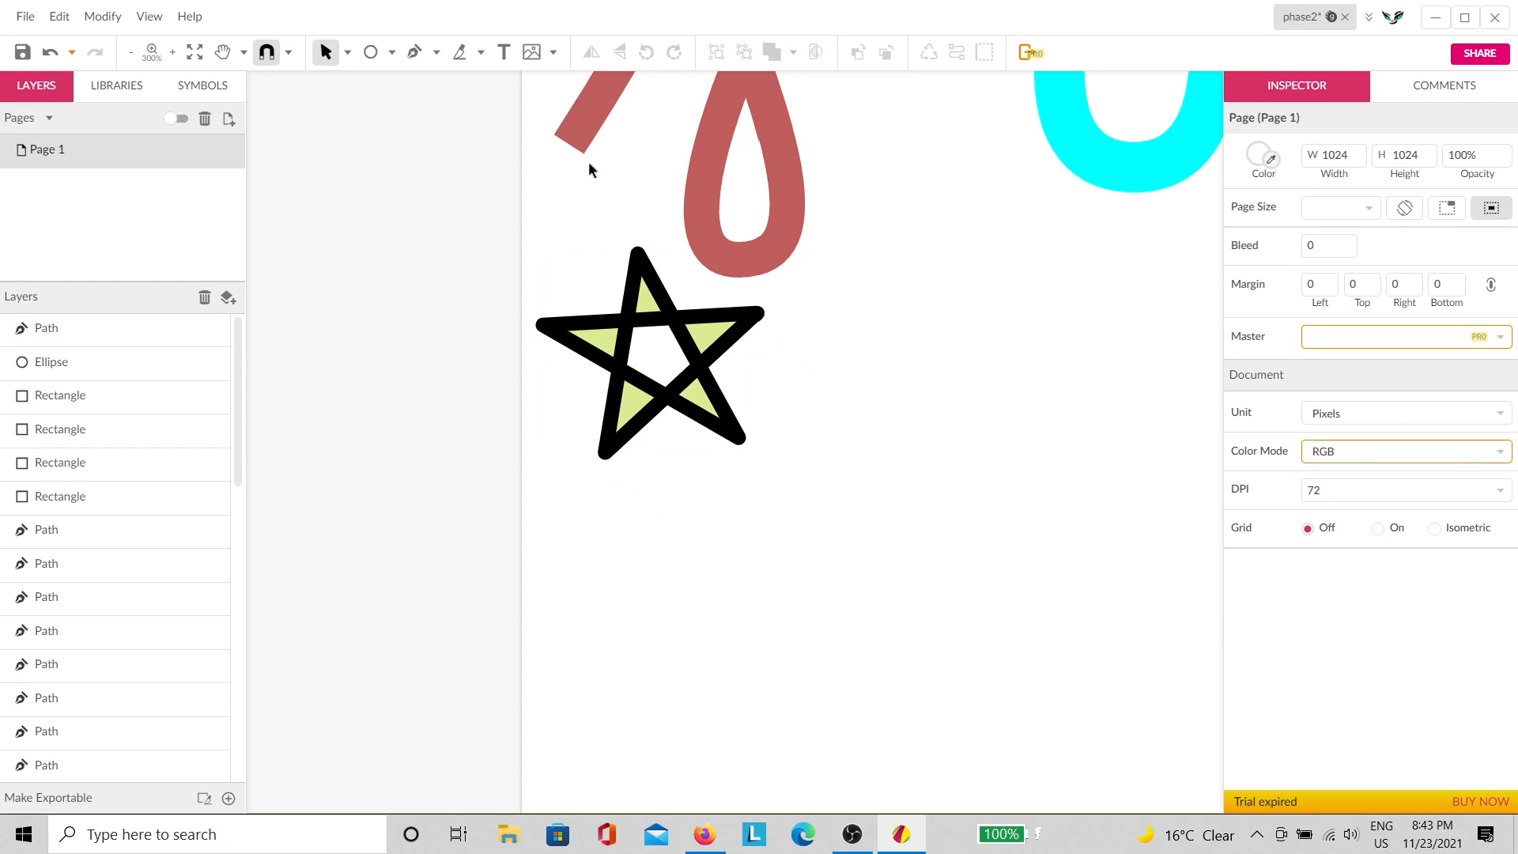
Step: Draw a closed, tangled path of self-crossing curves with the Pen tool beside the star, about 108 × 106 px
click(413, 53)
scroll(873, 472, up, 1)
key(space)
drag(959, 461, 658, 542)
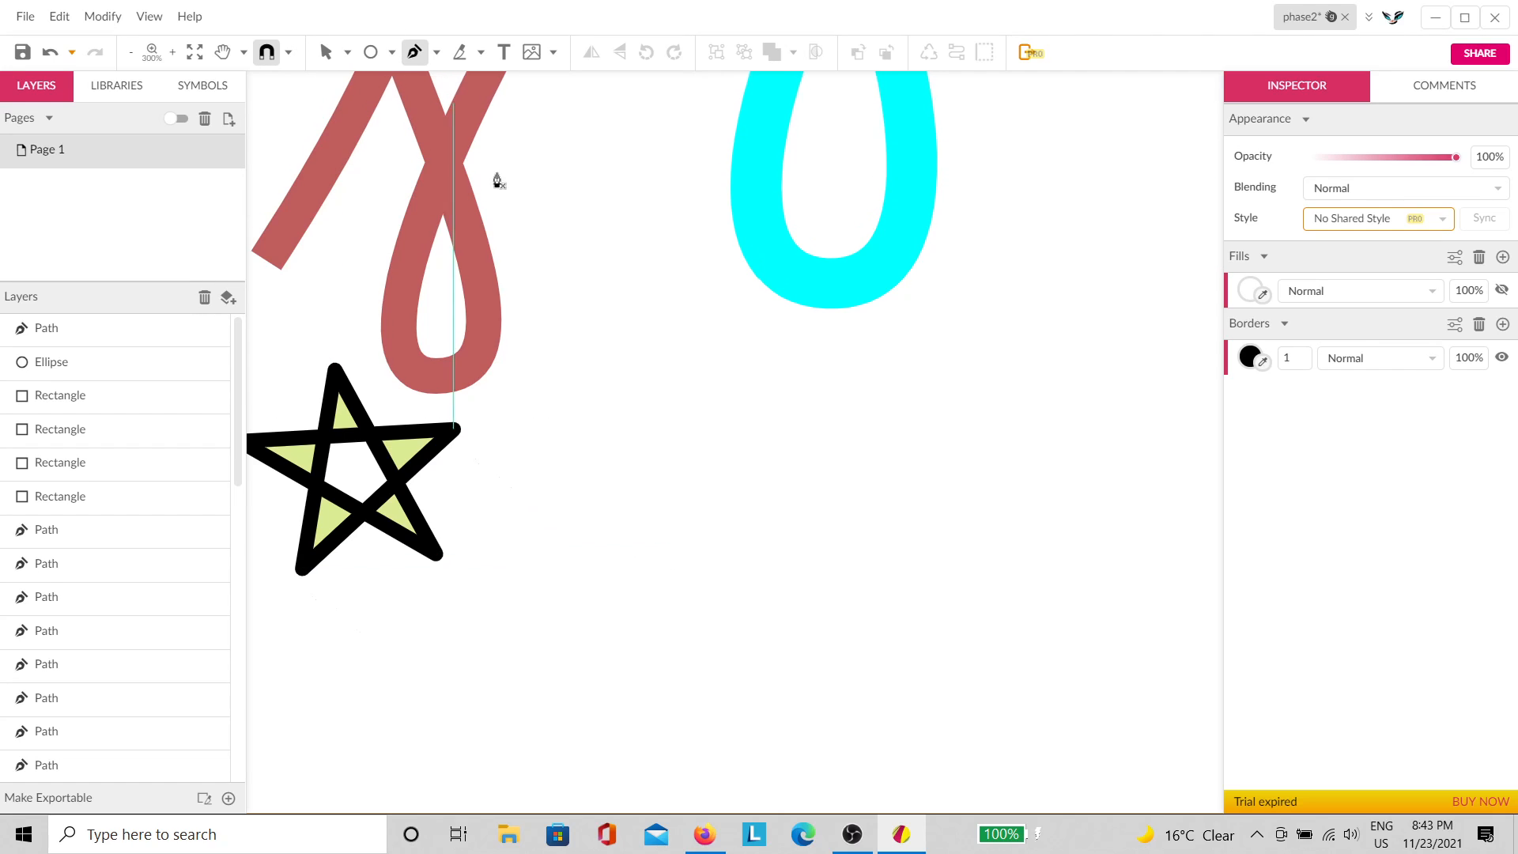
drag(637, 601, 556, 457)
drag(628, 411, 721, 570)
drag(774, 438, 702, 366)
drag(643, 521, 647, 591)
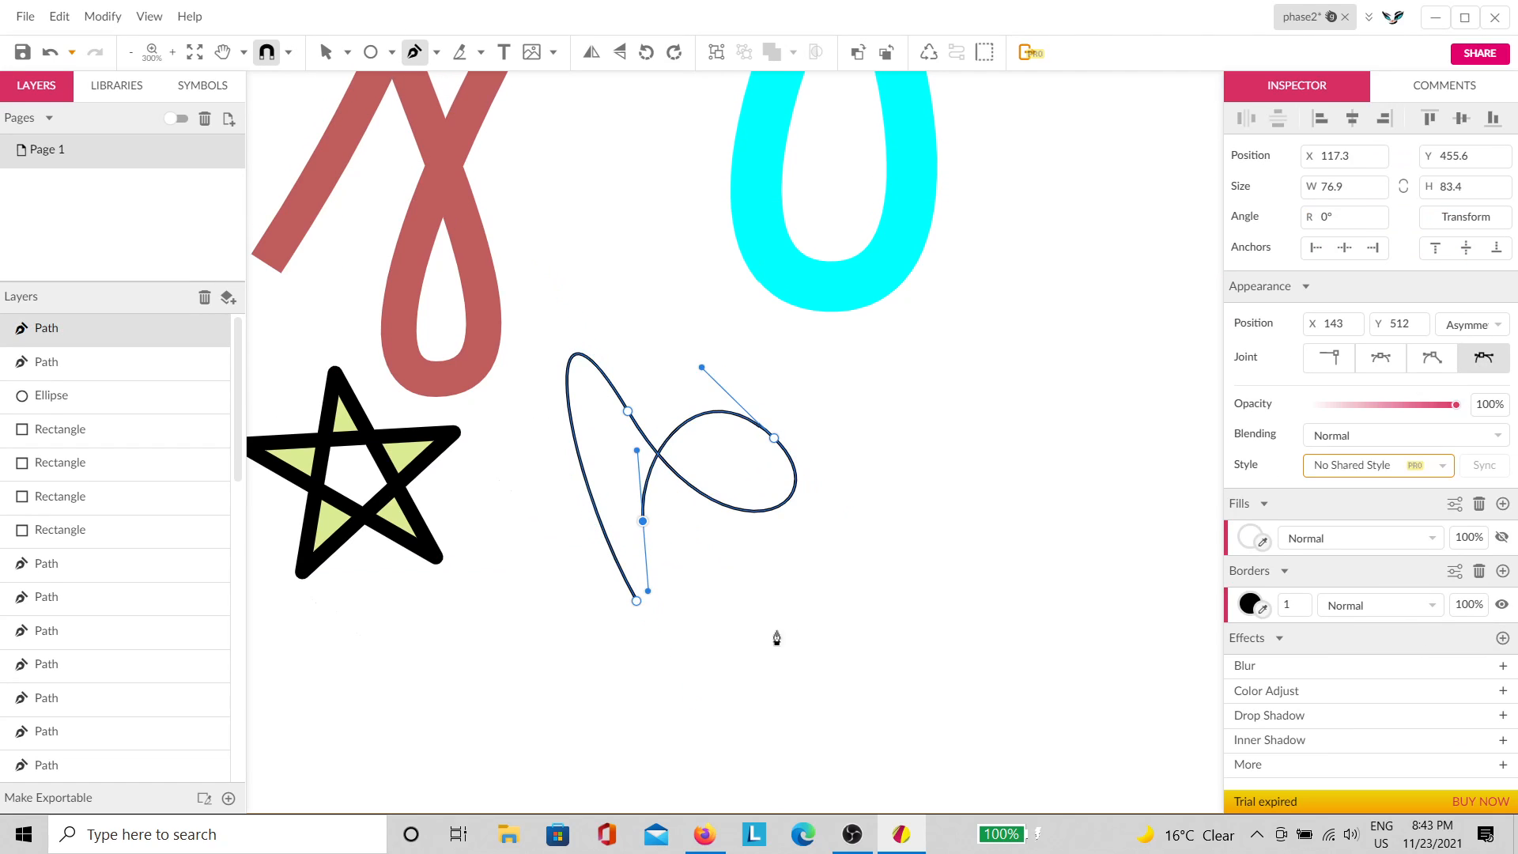
drag(801, 589, 874, 608)
drag(857, 488, 798, 408)
drag(738, 559, 702, 611)
drag(658, 571, 642, 458)
drag(726, 420, 846, 444)
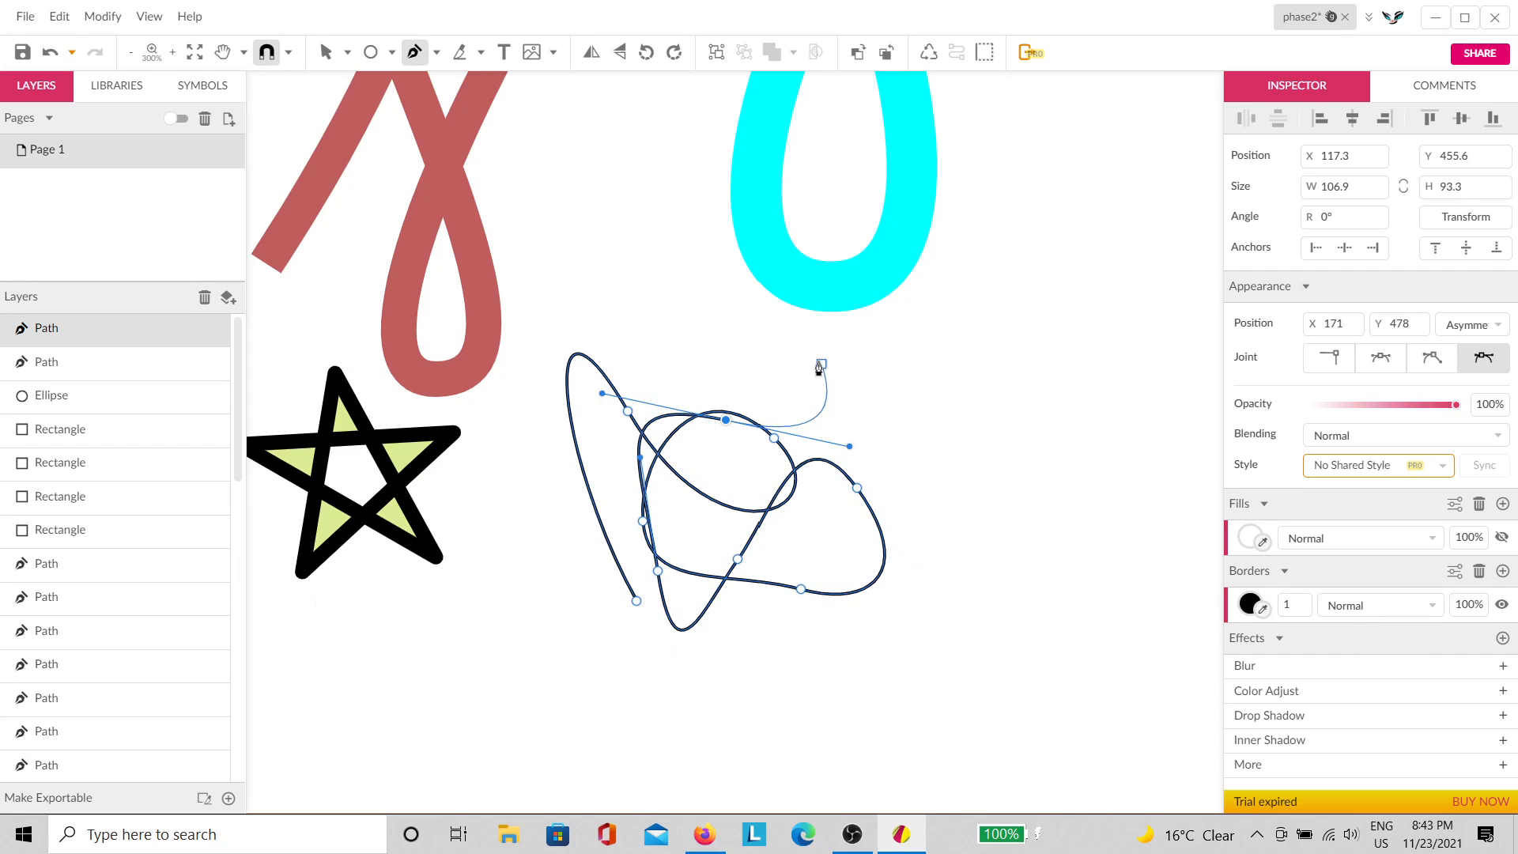
drag(801, 351, 712, 339)
drag(581, 461, 655, 613)
drag(749, 589, 778, 499)
drag(731, 526, 601, 558)
drag(592, 550, 603, 478)
drag(717, 473, 723, 568)
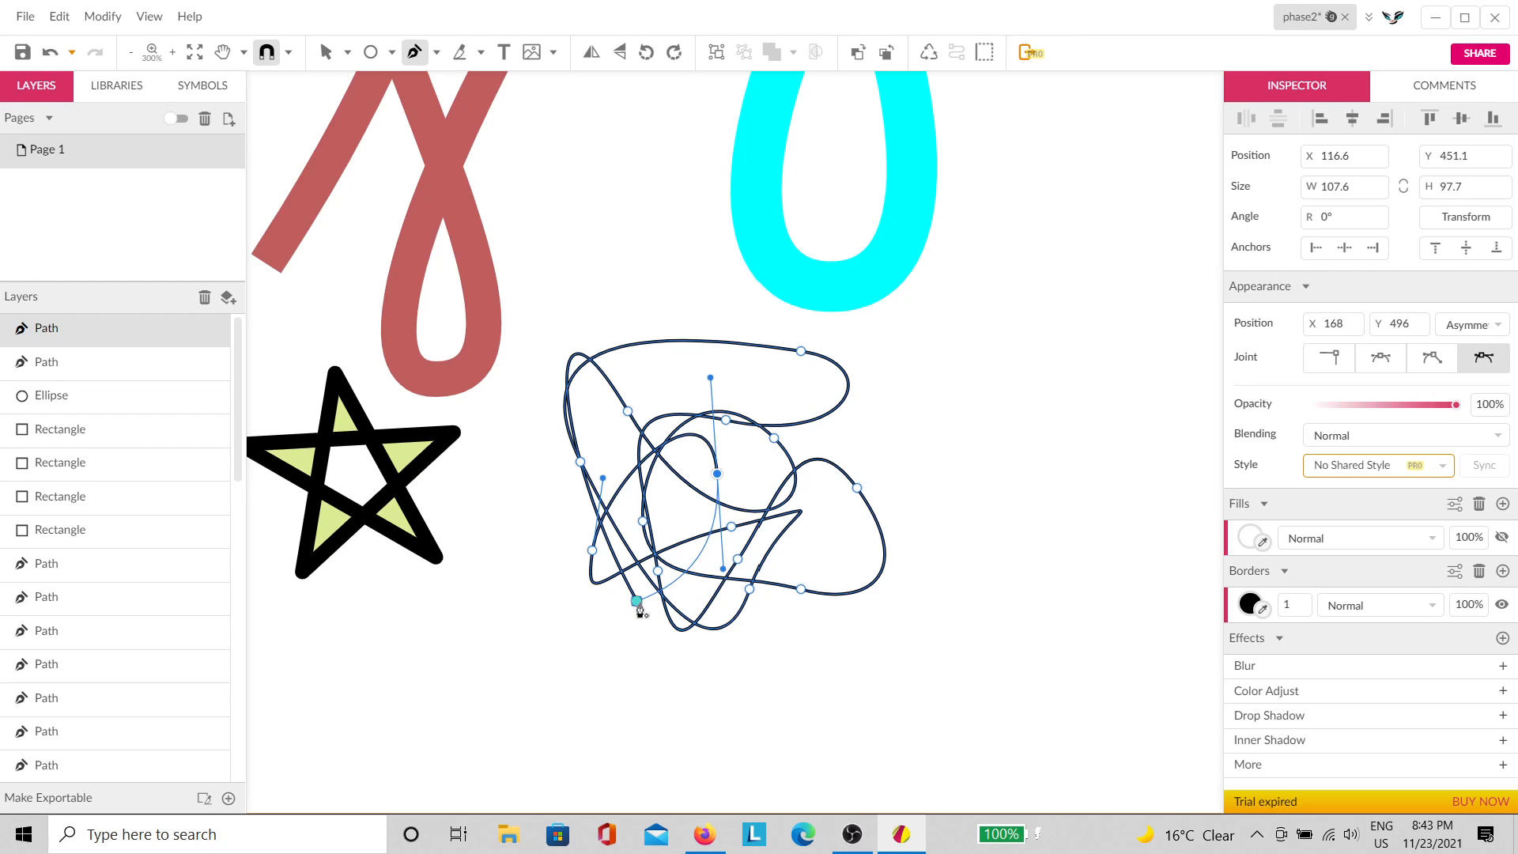
drag(637, 601, 711, 744)
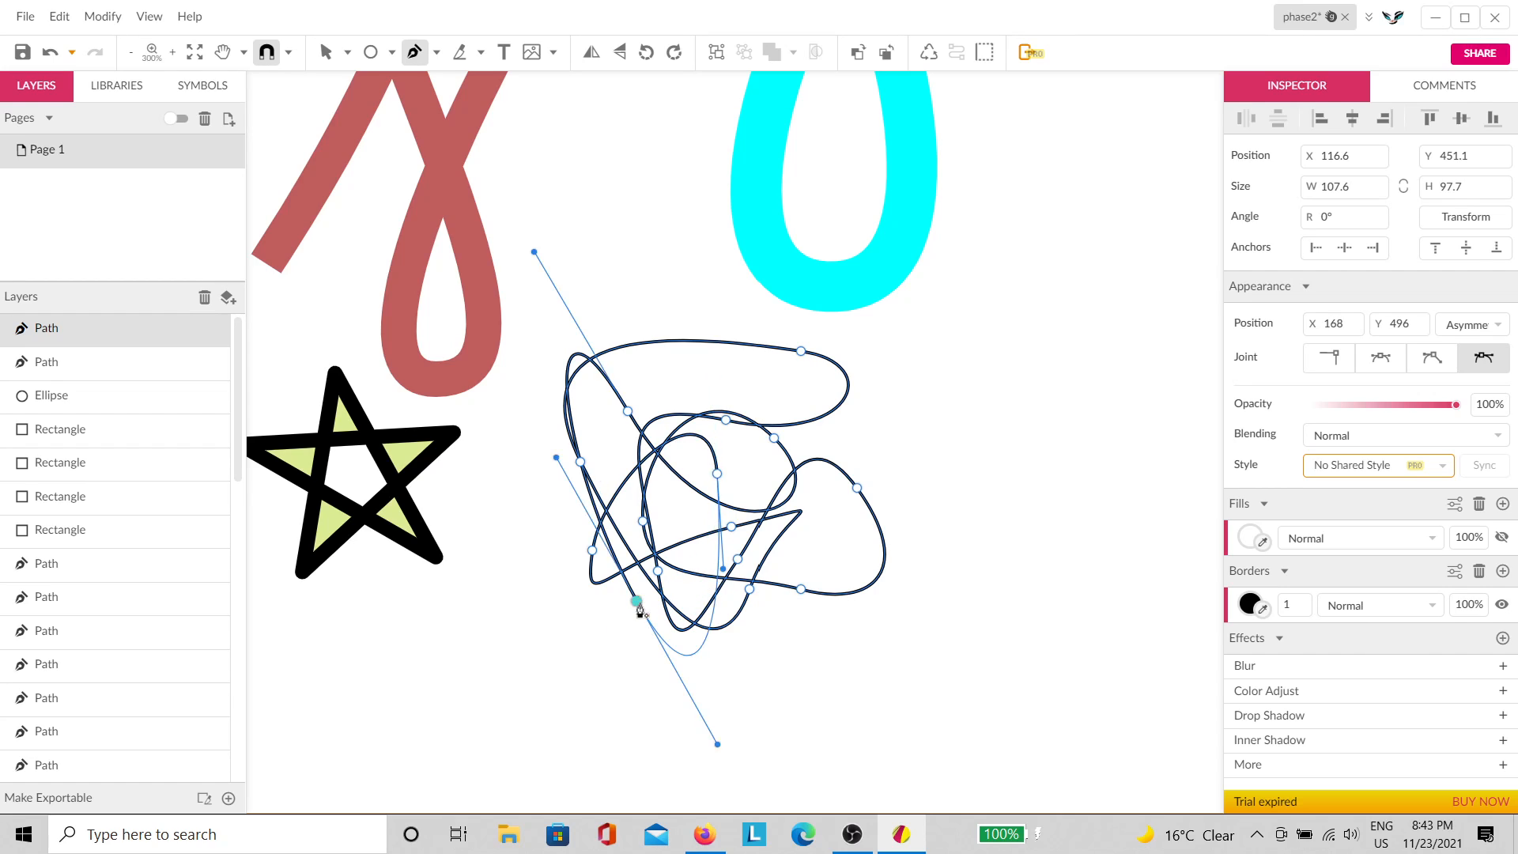
Step: Fill the tangled path with the dusty rose color #A87D7D
click(1251, 539)
drag(1279, 271, 1303, 258)
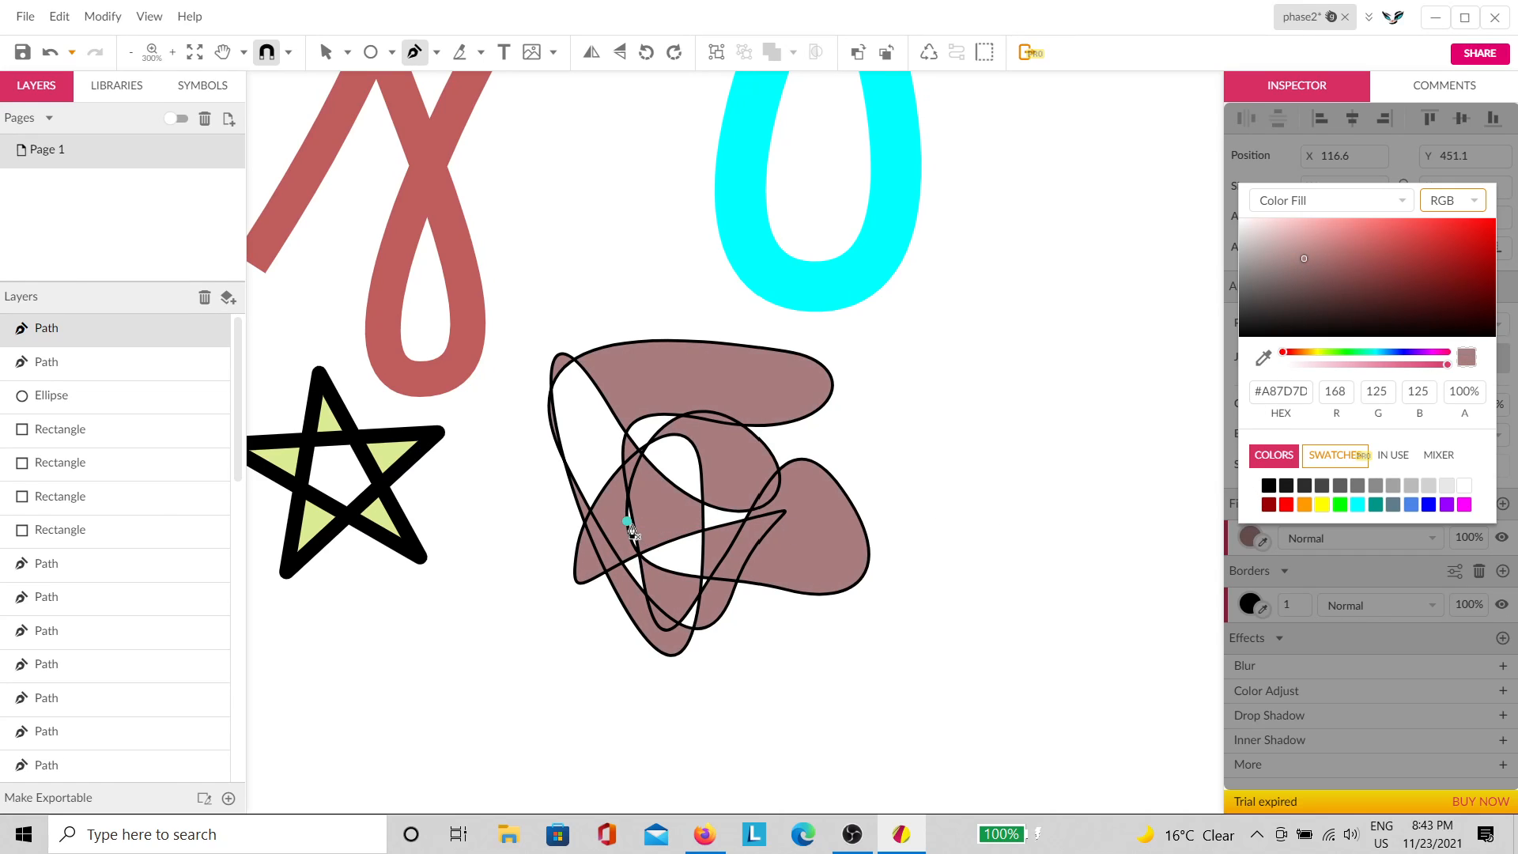
click(611, 411)
scroll(695, 415, up, 5)
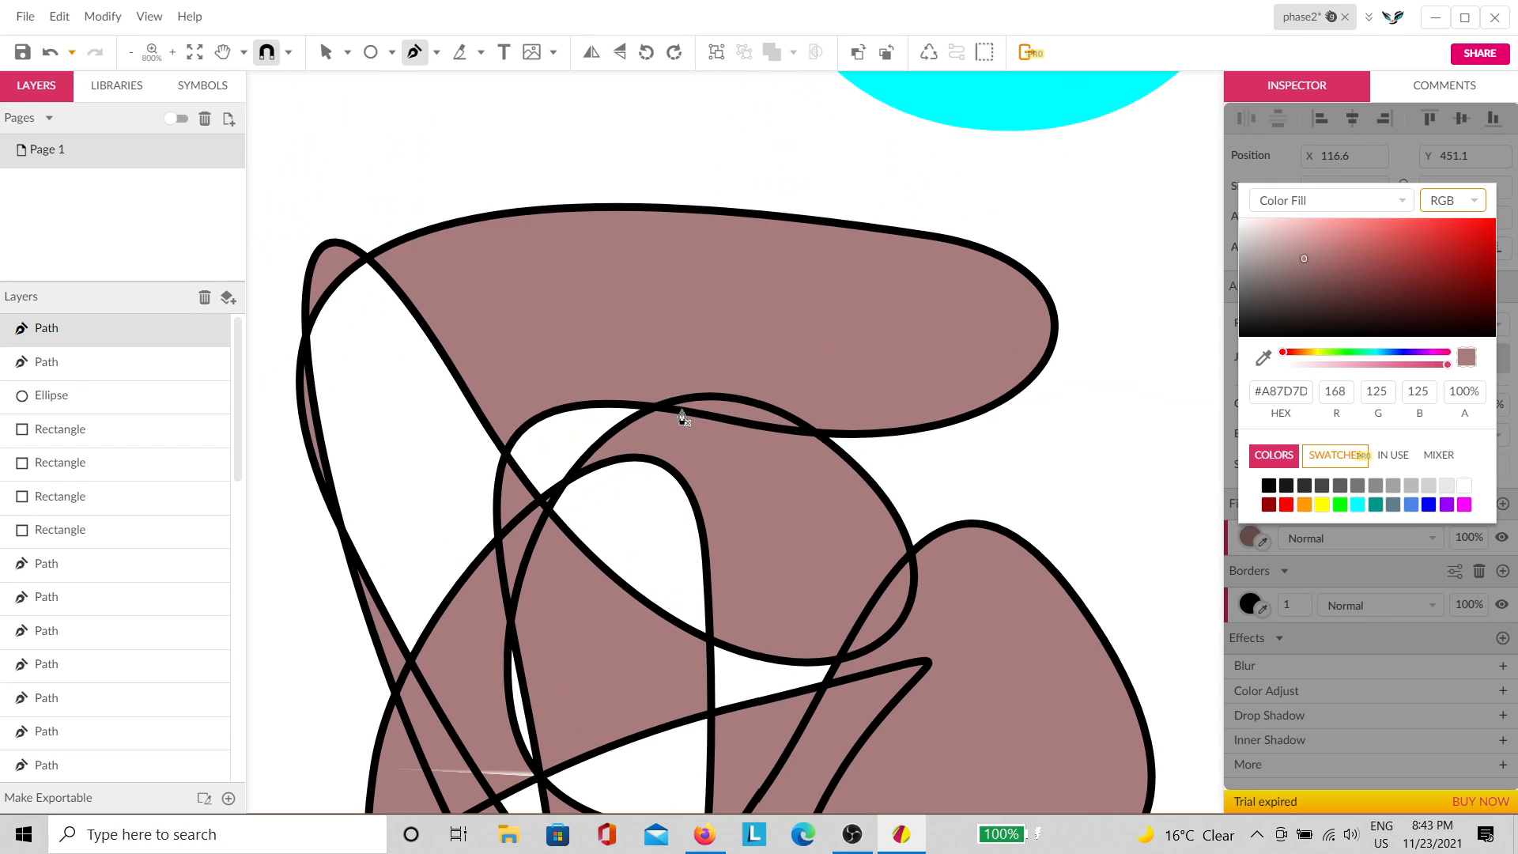
Step: Draw a closed, curved ring-like shape with the Pen tool to the right of the tangled path, about 110 × 129 px
scroll(682, 417, down, 8)
scroll(604, 427, up, 7)
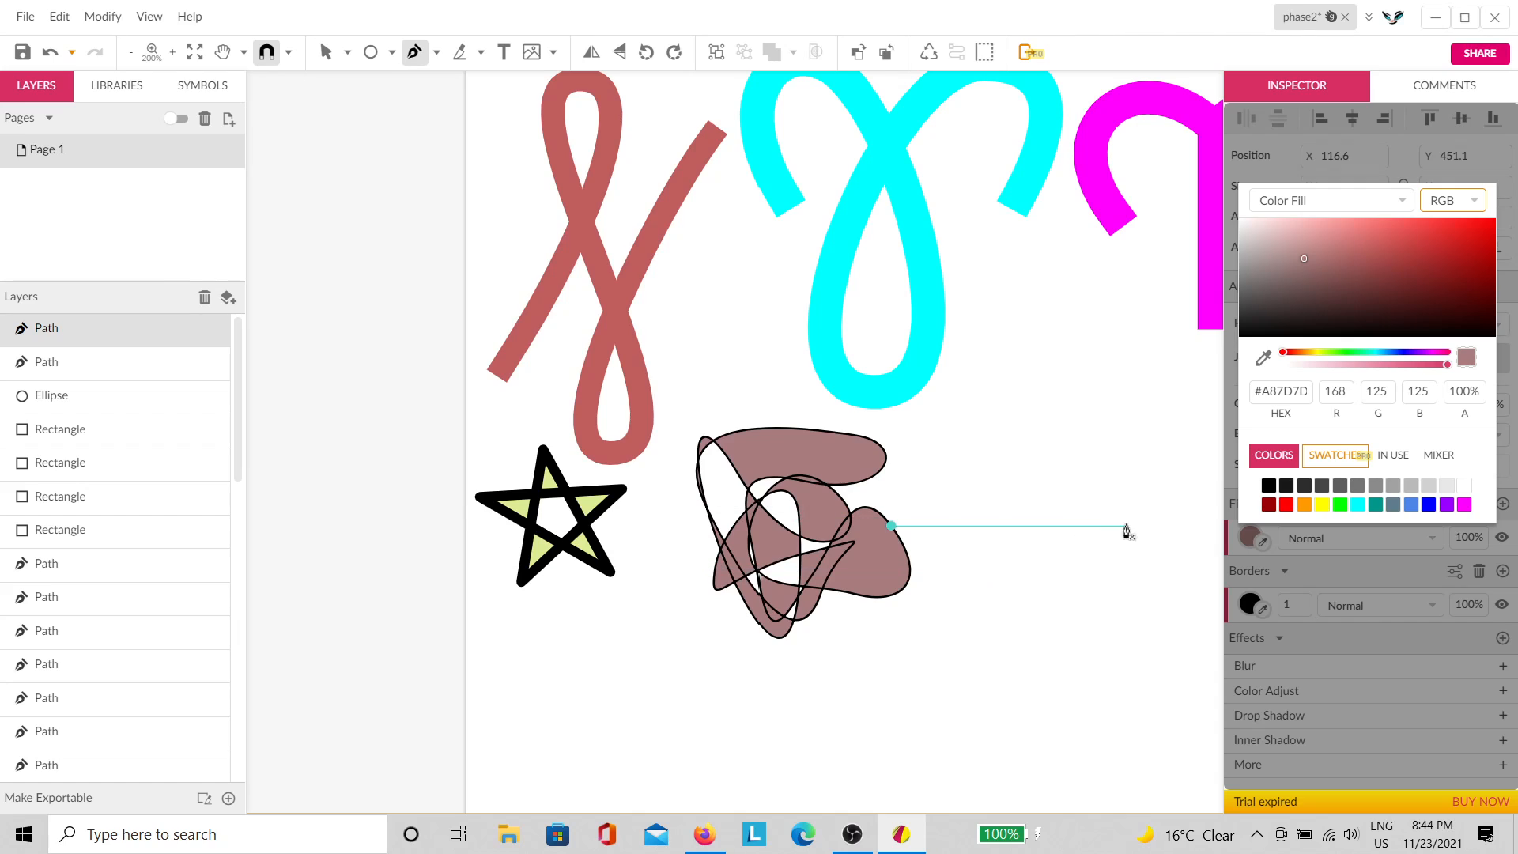
drag(1134, 526, 1103, 533)
drag(1088, 453, 1110, 480)
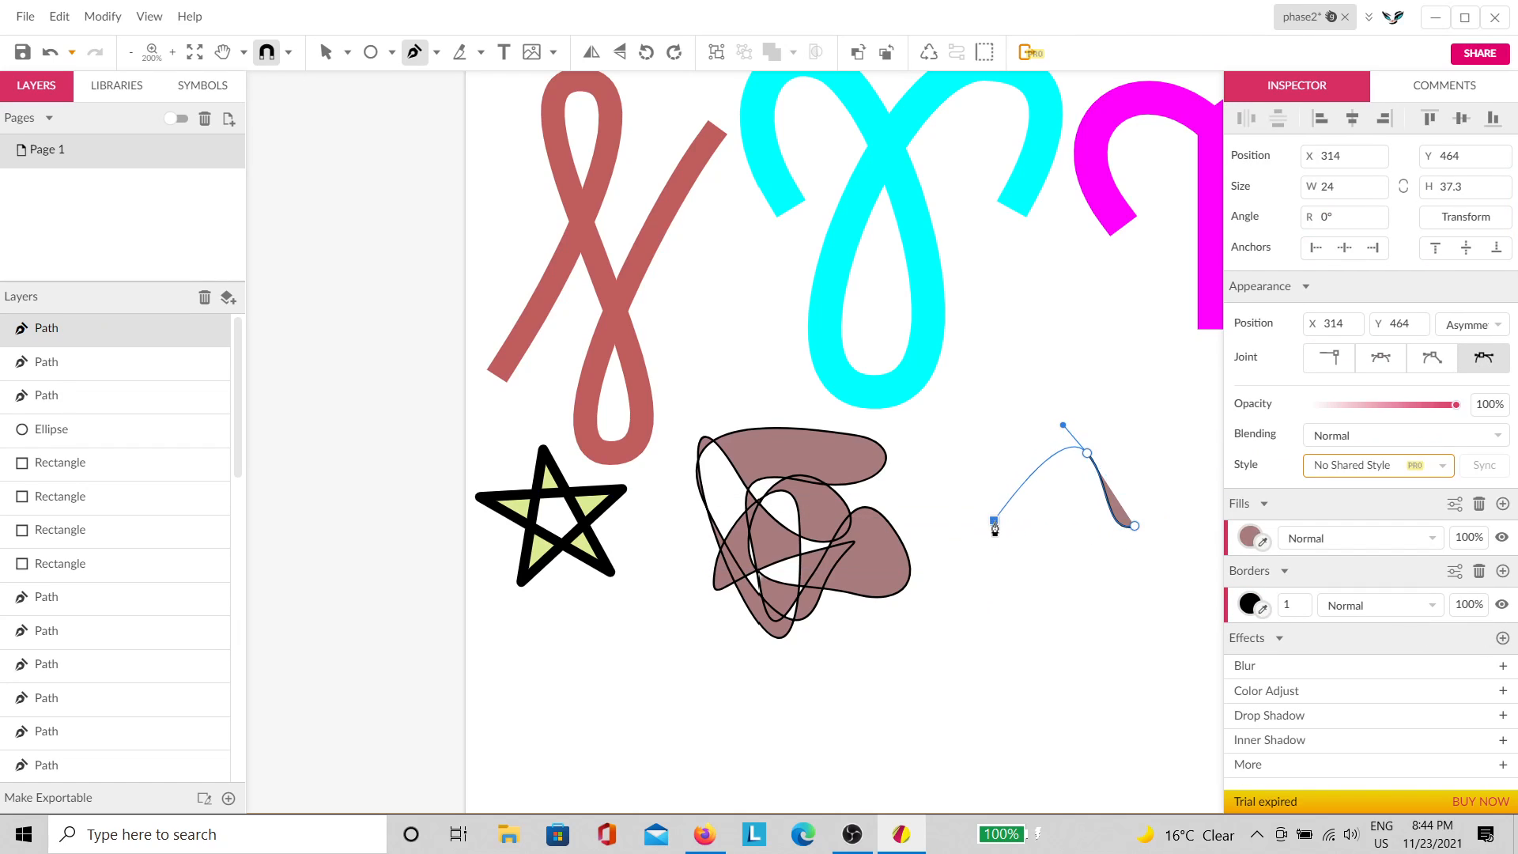
drag(994, 520, 1010, 564)
drag(1110, 581, 1128, 565)
drag(1124, 497, 1146, 496)
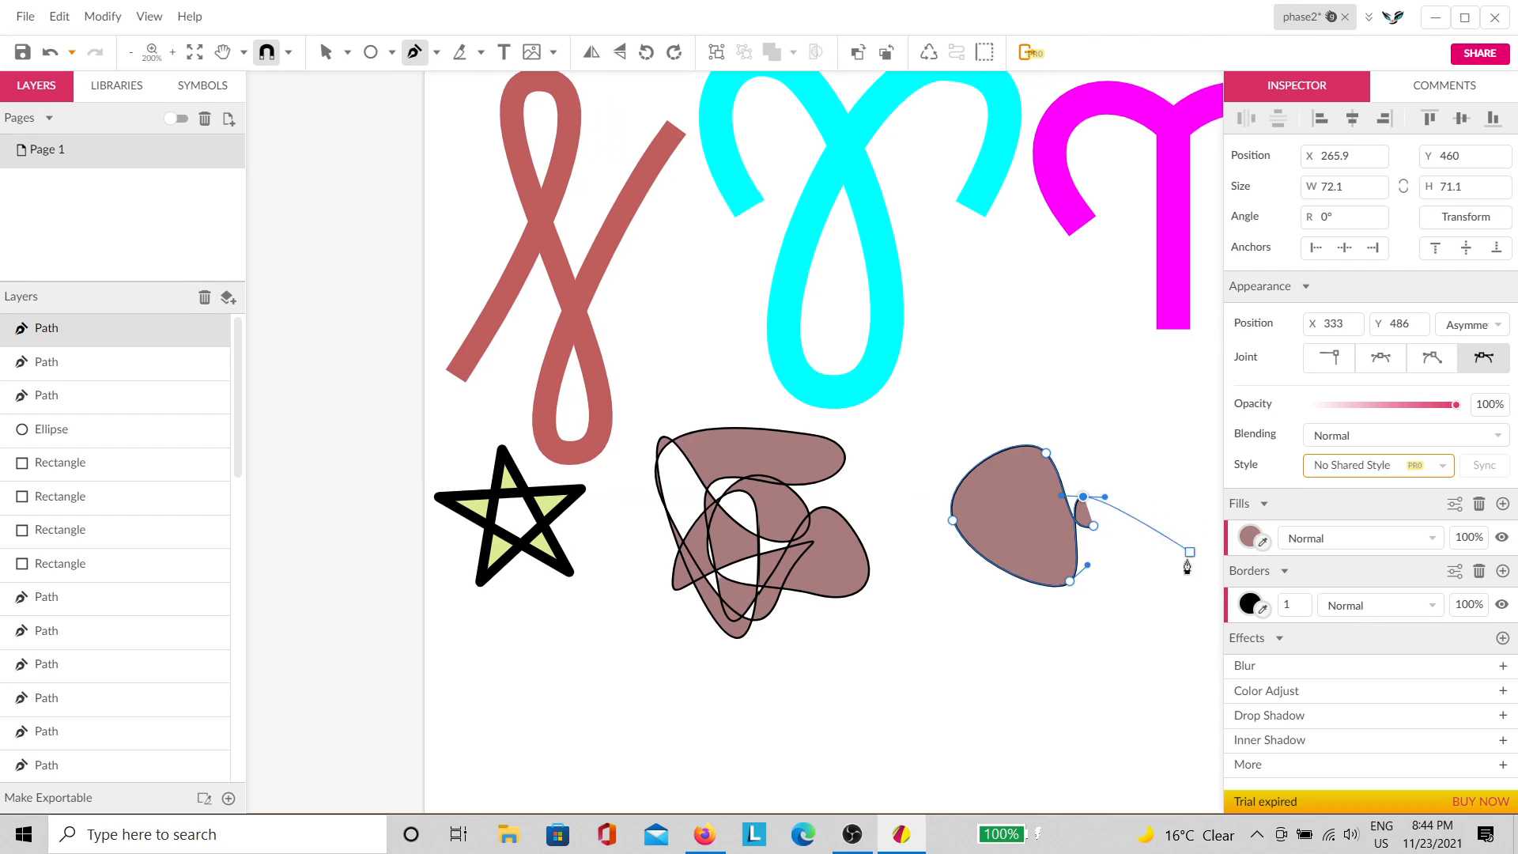
drag(1093, 564, 1083, 619)
drag(978, 633, 913, 613)
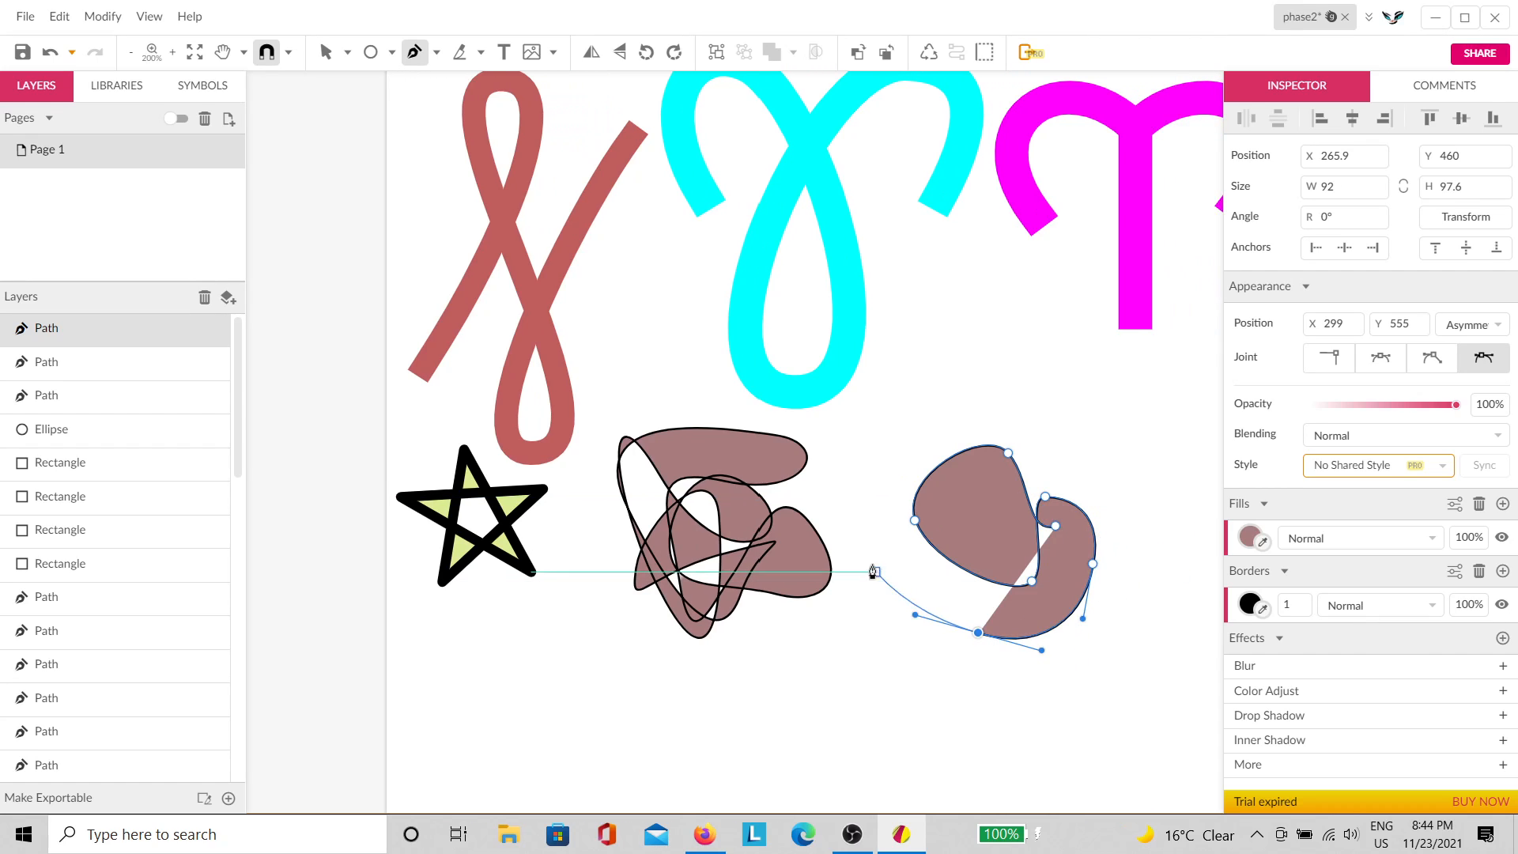
drag(889, 475, 906, 432)
drag(966, 390, 1032, 382)
drag(1103, 419, 1101, 467)
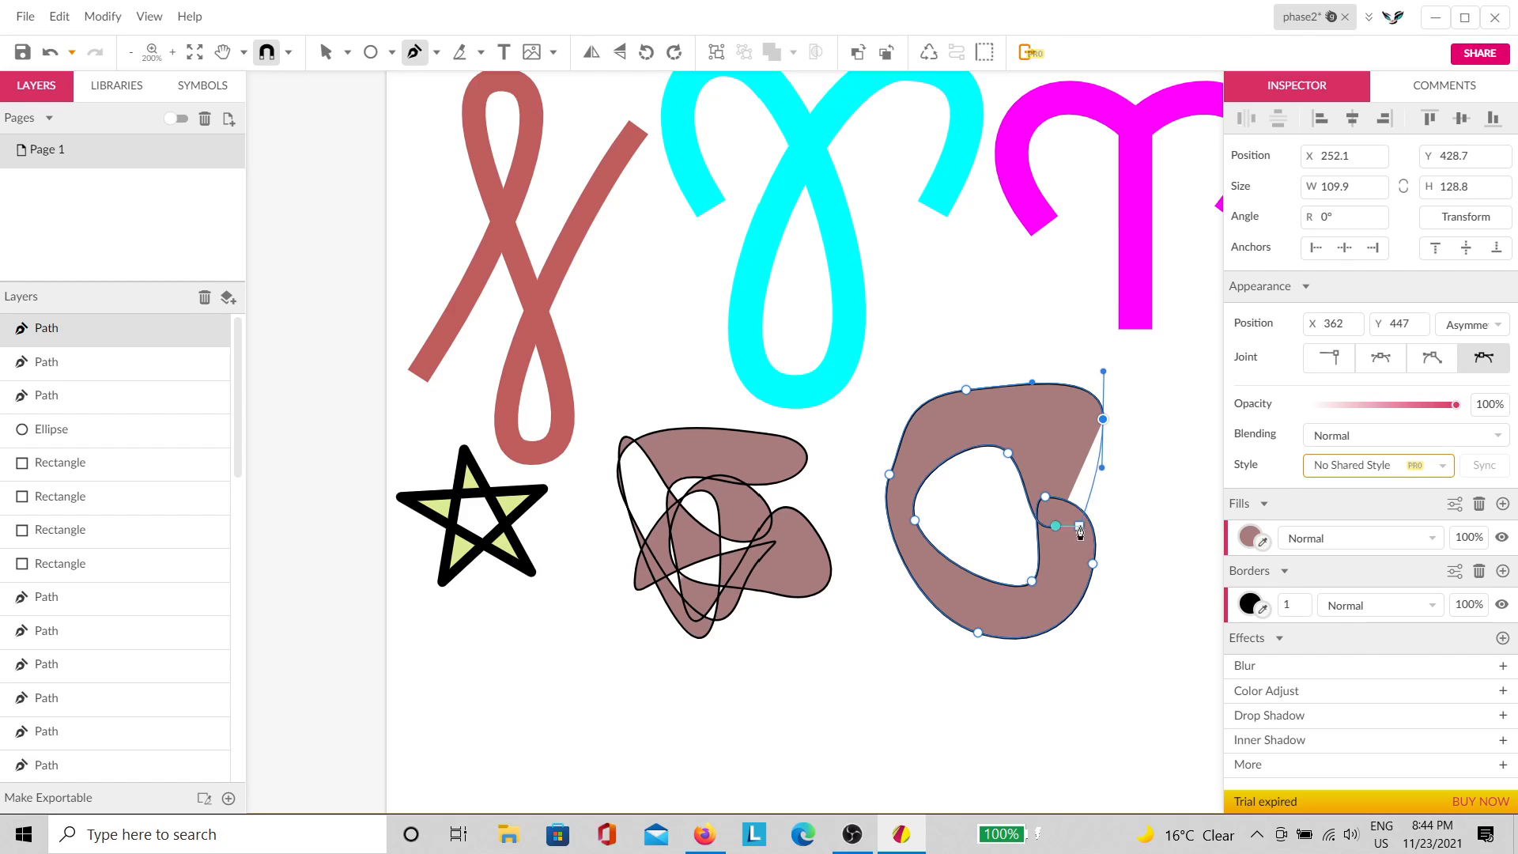
click(1055, 525)
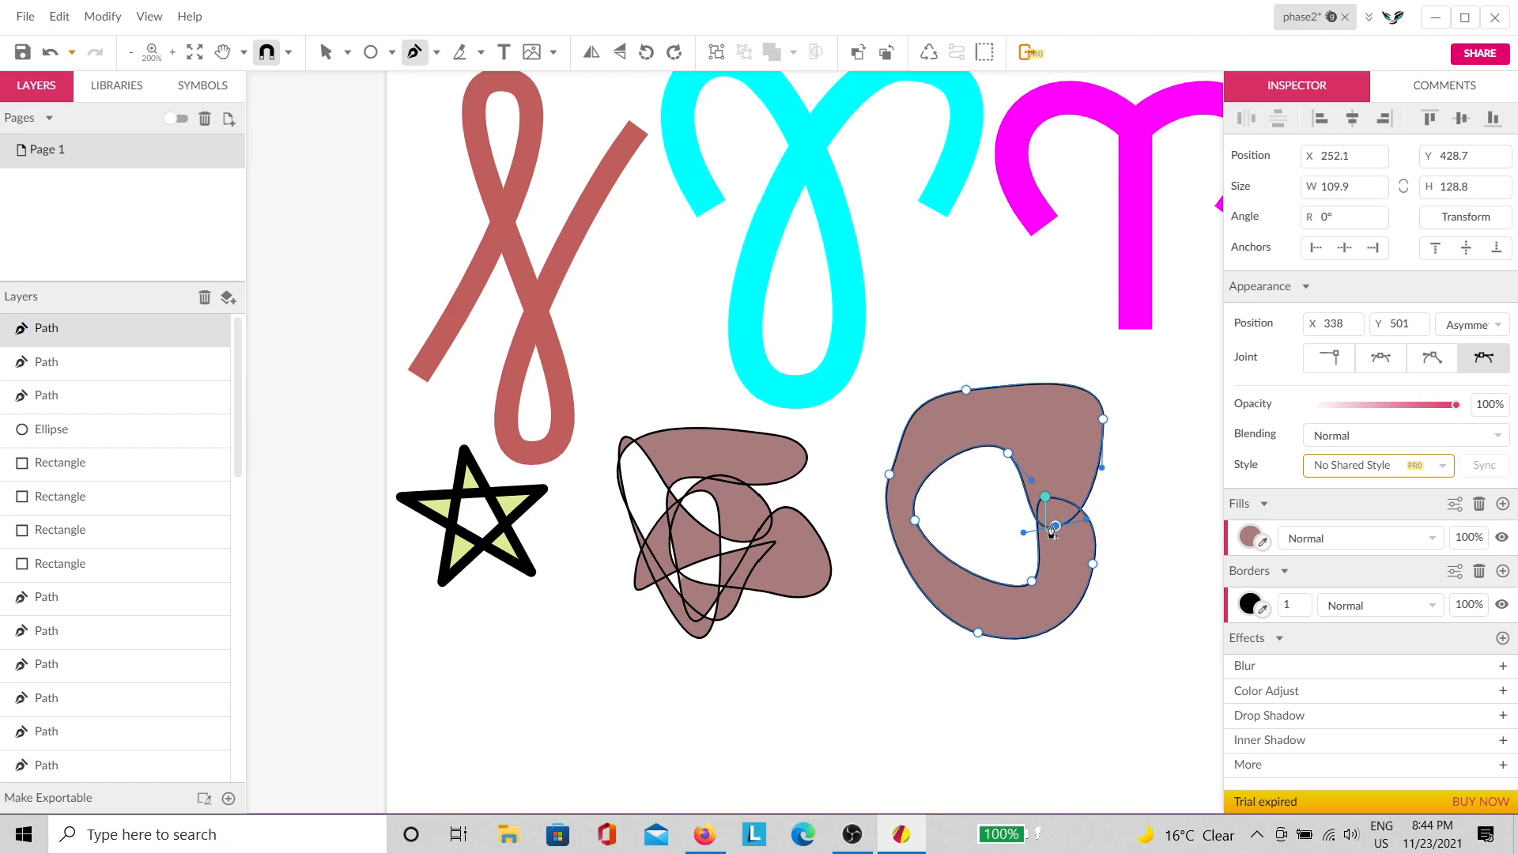
Step: Move the ring shape's closing anchor point up out of the overlap and back down to X 343, Y 503
scroll(1052, 518, up, 5)
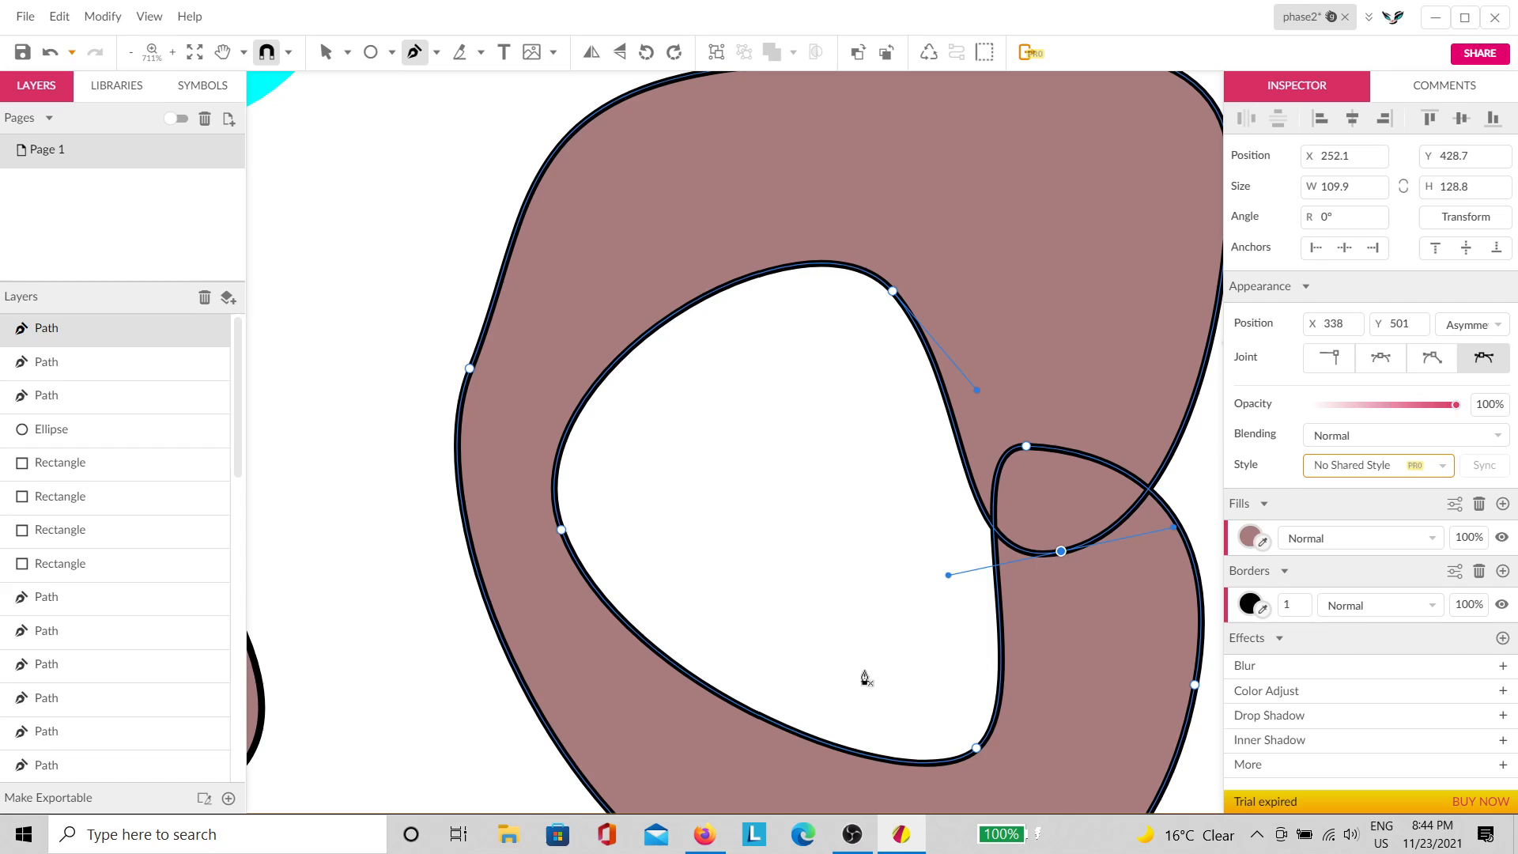
key(v)
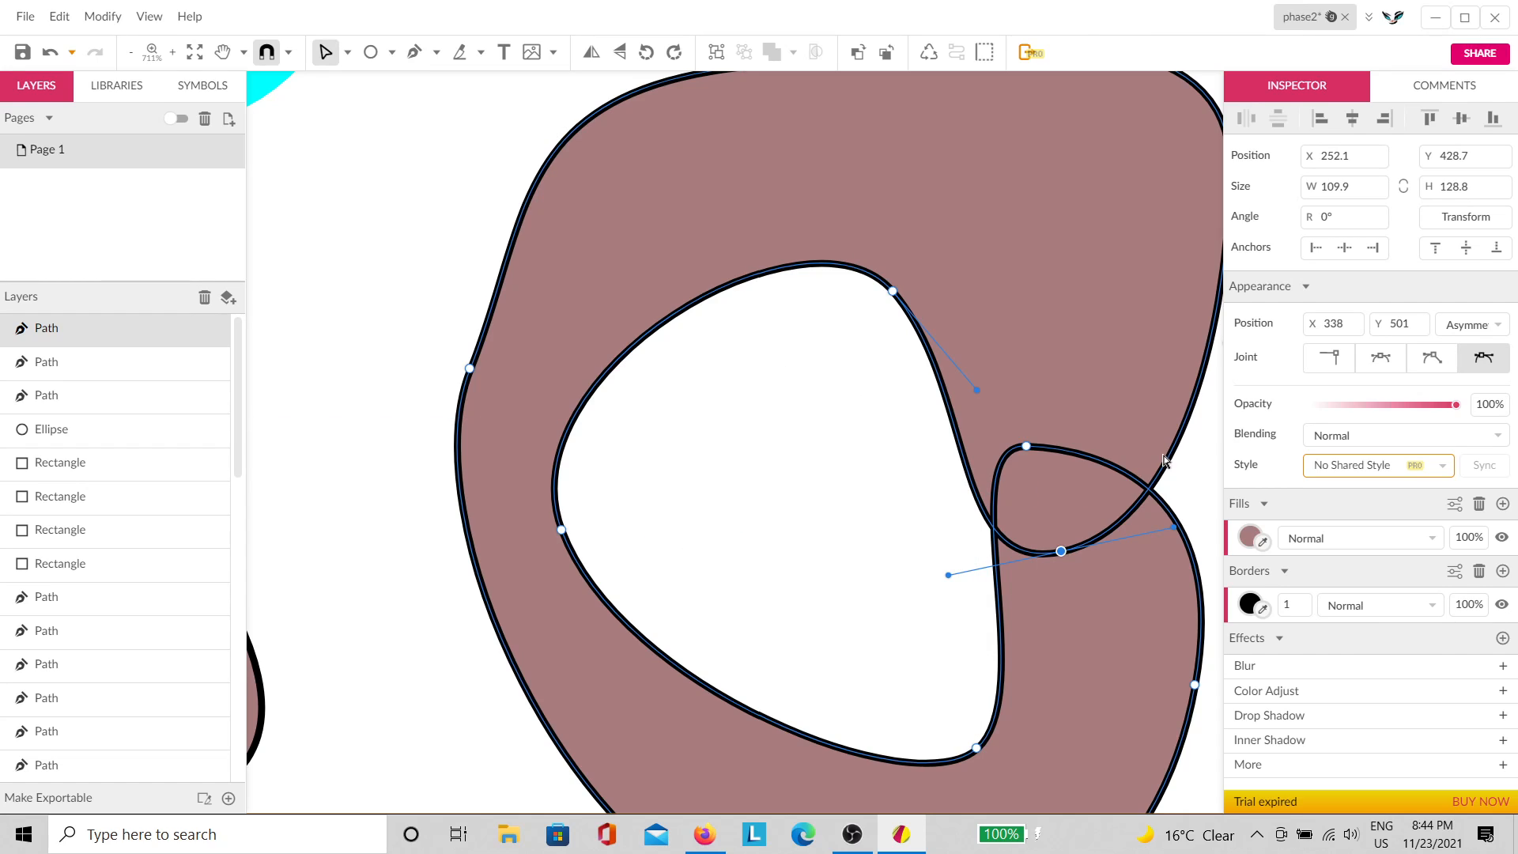
drag(1061, 551, 1041, 397)
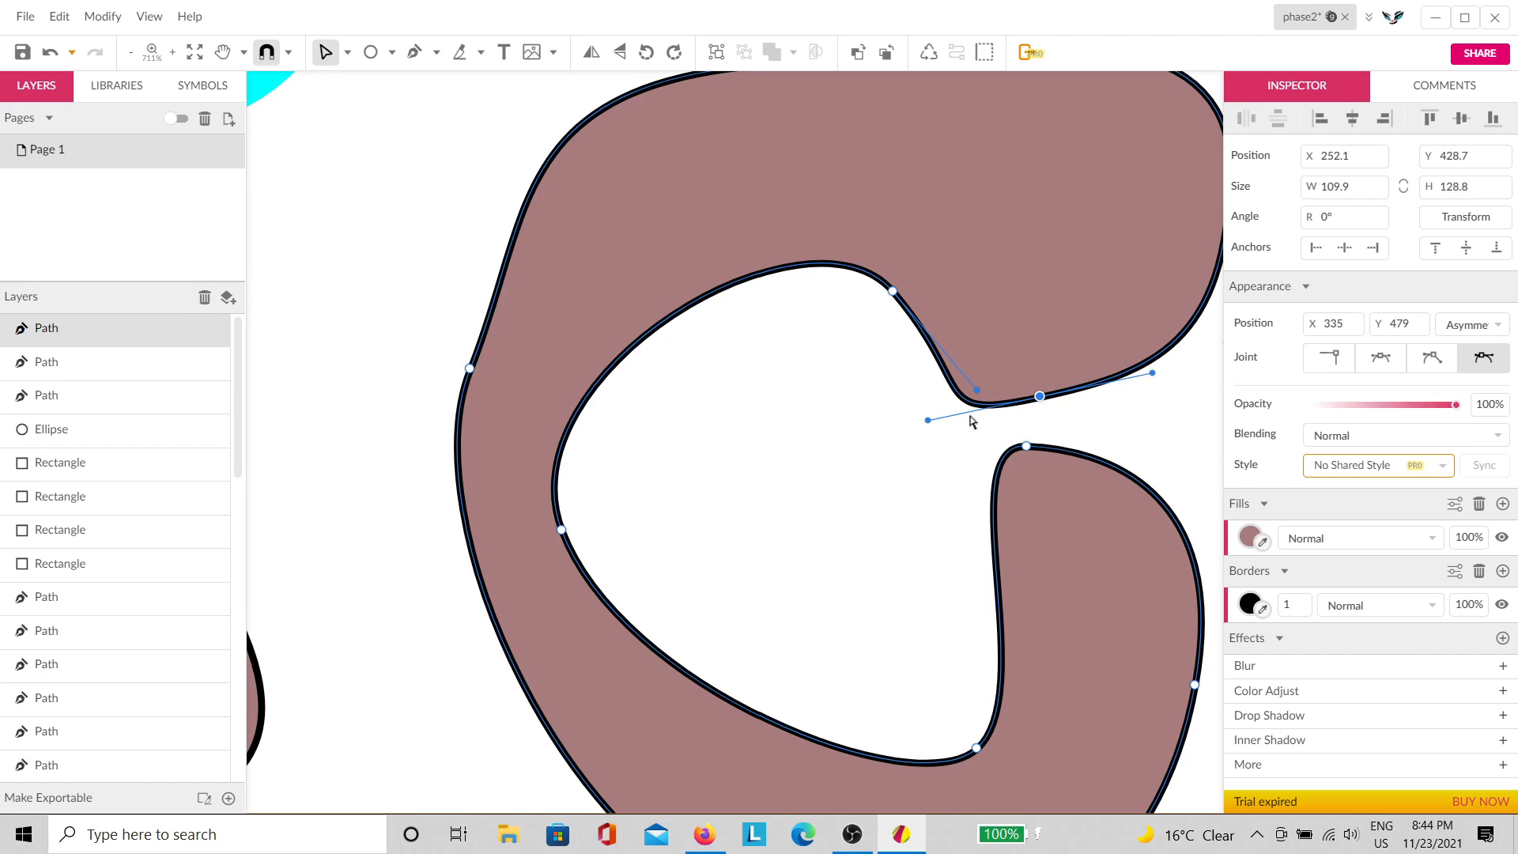
drag(1041, 397, 1082, 570)
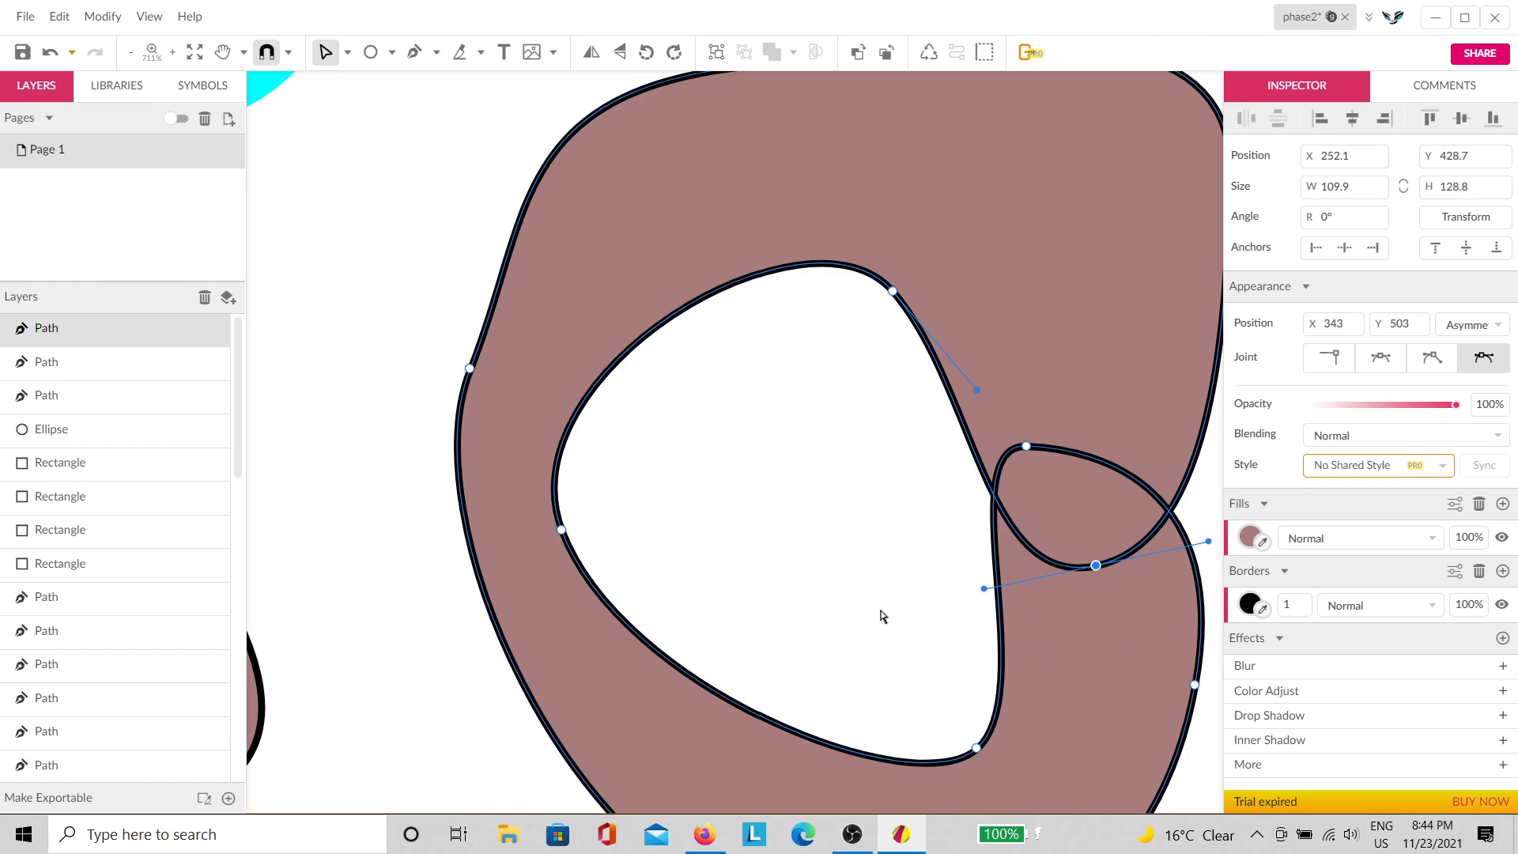
scroll(819, 572, right, 2)
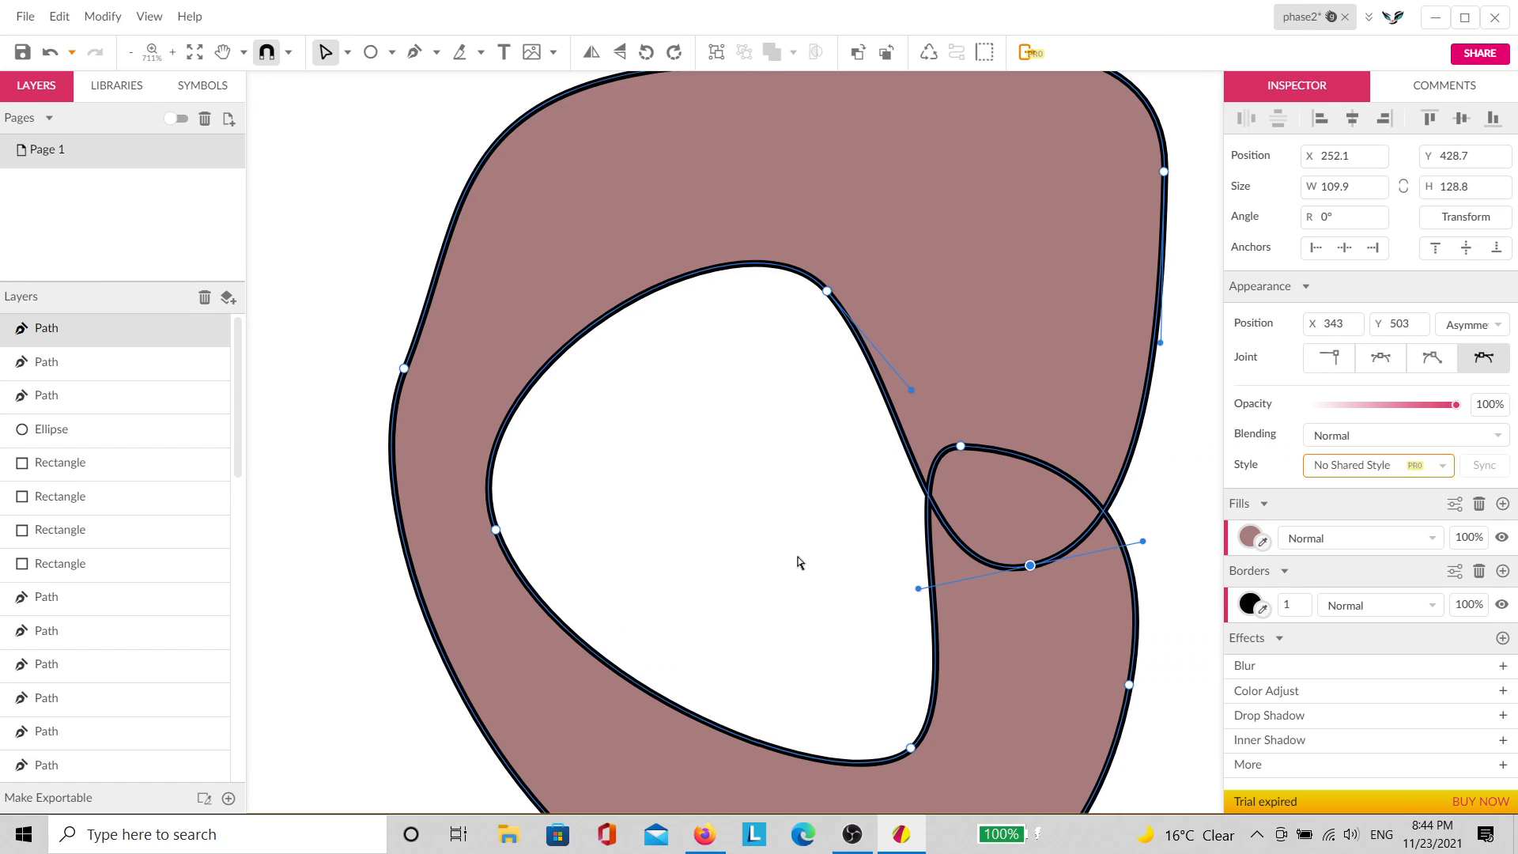
Step: Select the tangled path between the star and the ring shape
key(super+space)
key(super+space)
scroll(602, 558, down, 3)
drag(483, 711, 847, 553)
click(730, 491)
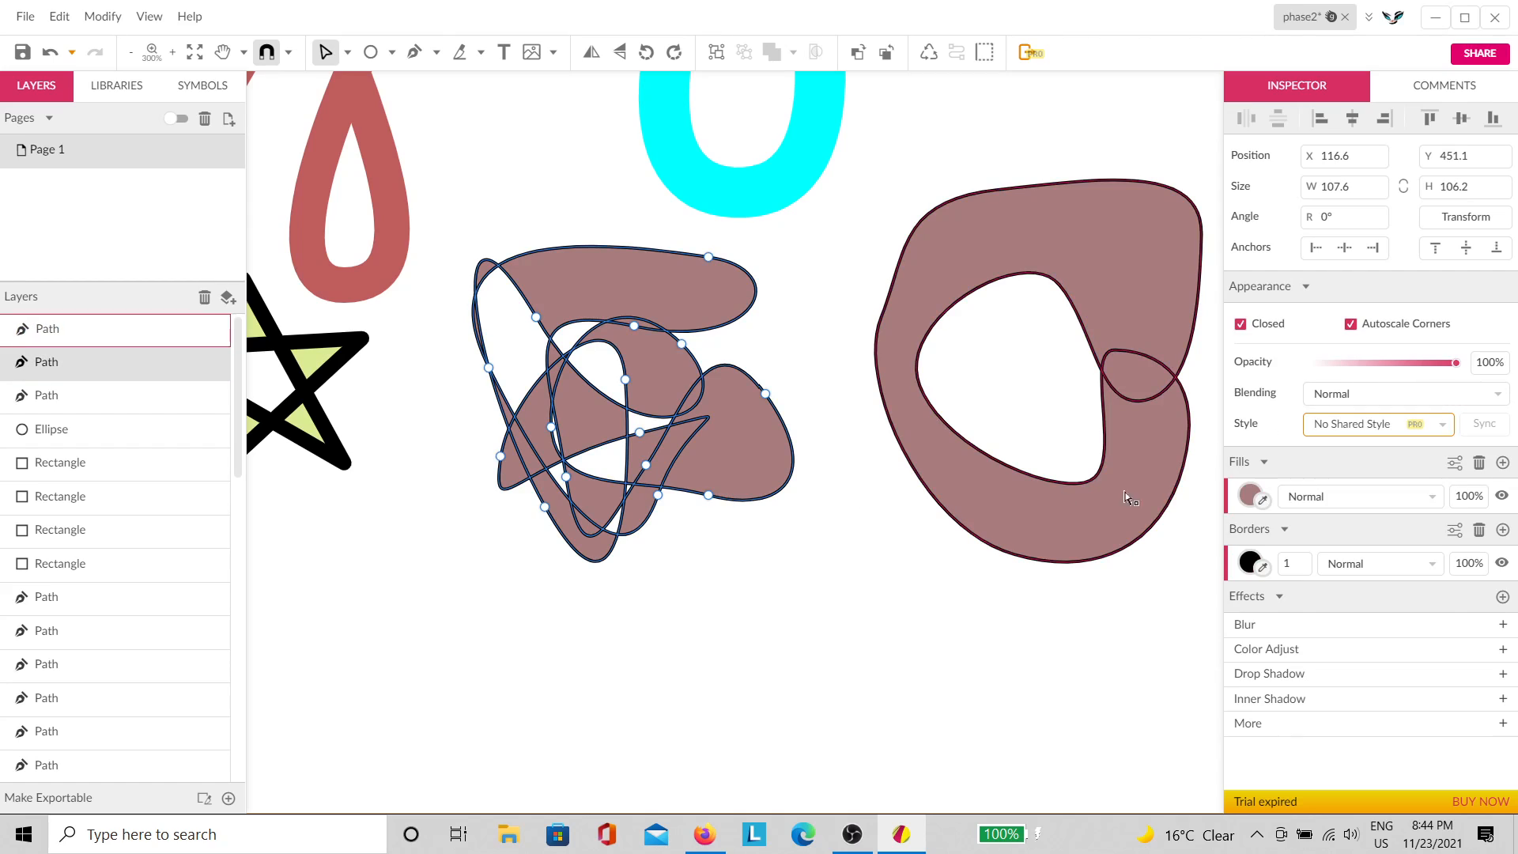
Step: Set the fill rule of the tangled path to Even-Odd (Keep Holes) and inspect its overlapping regions up close
click(1454, 462)
click(1400, 499)
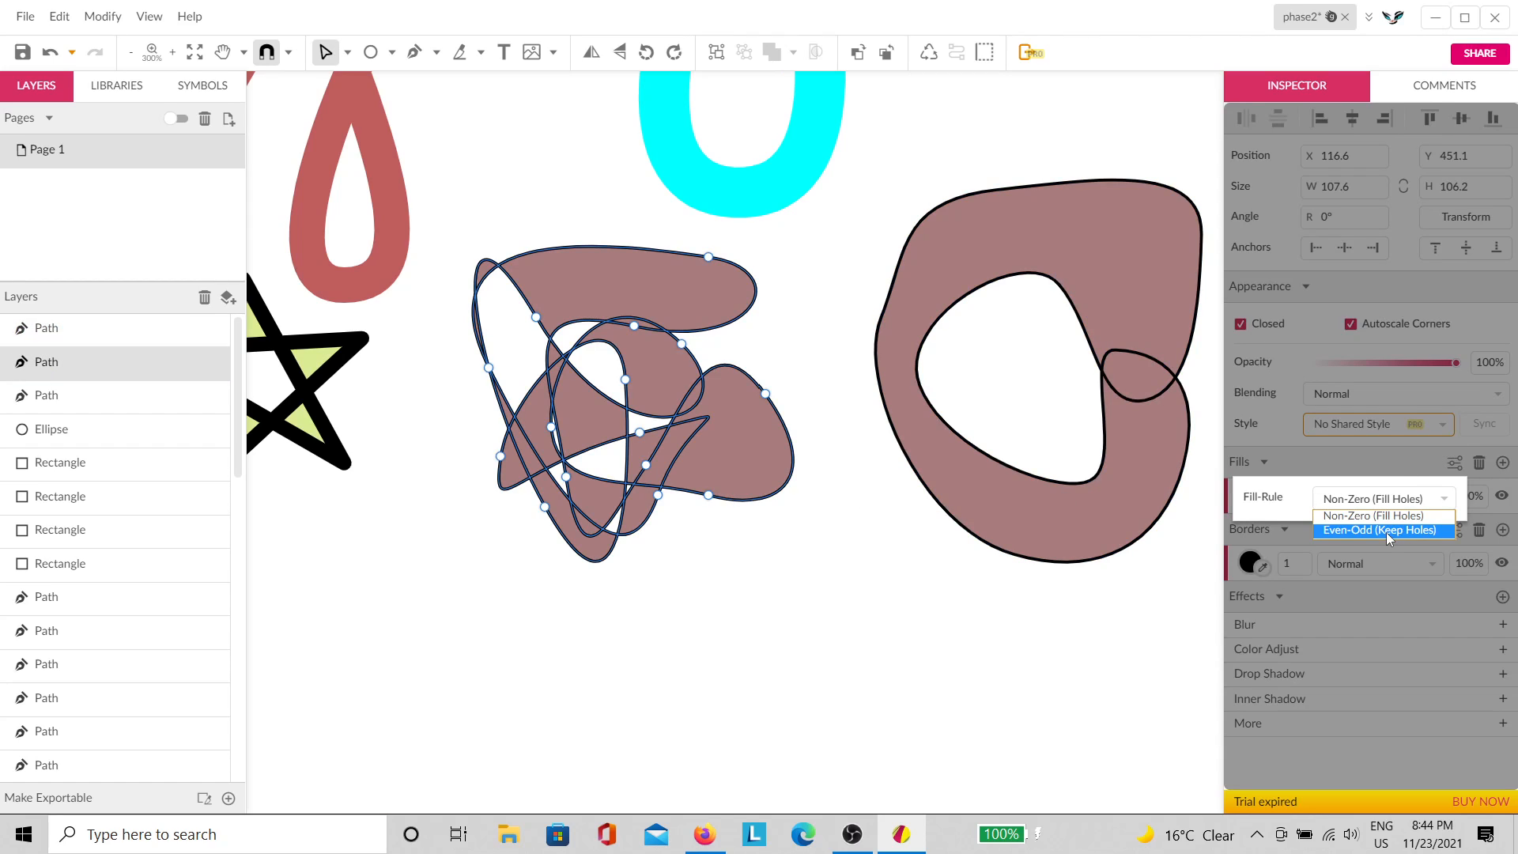
click(1384, 530)
click(642, 498)
scroll(624, 387, up, 4)
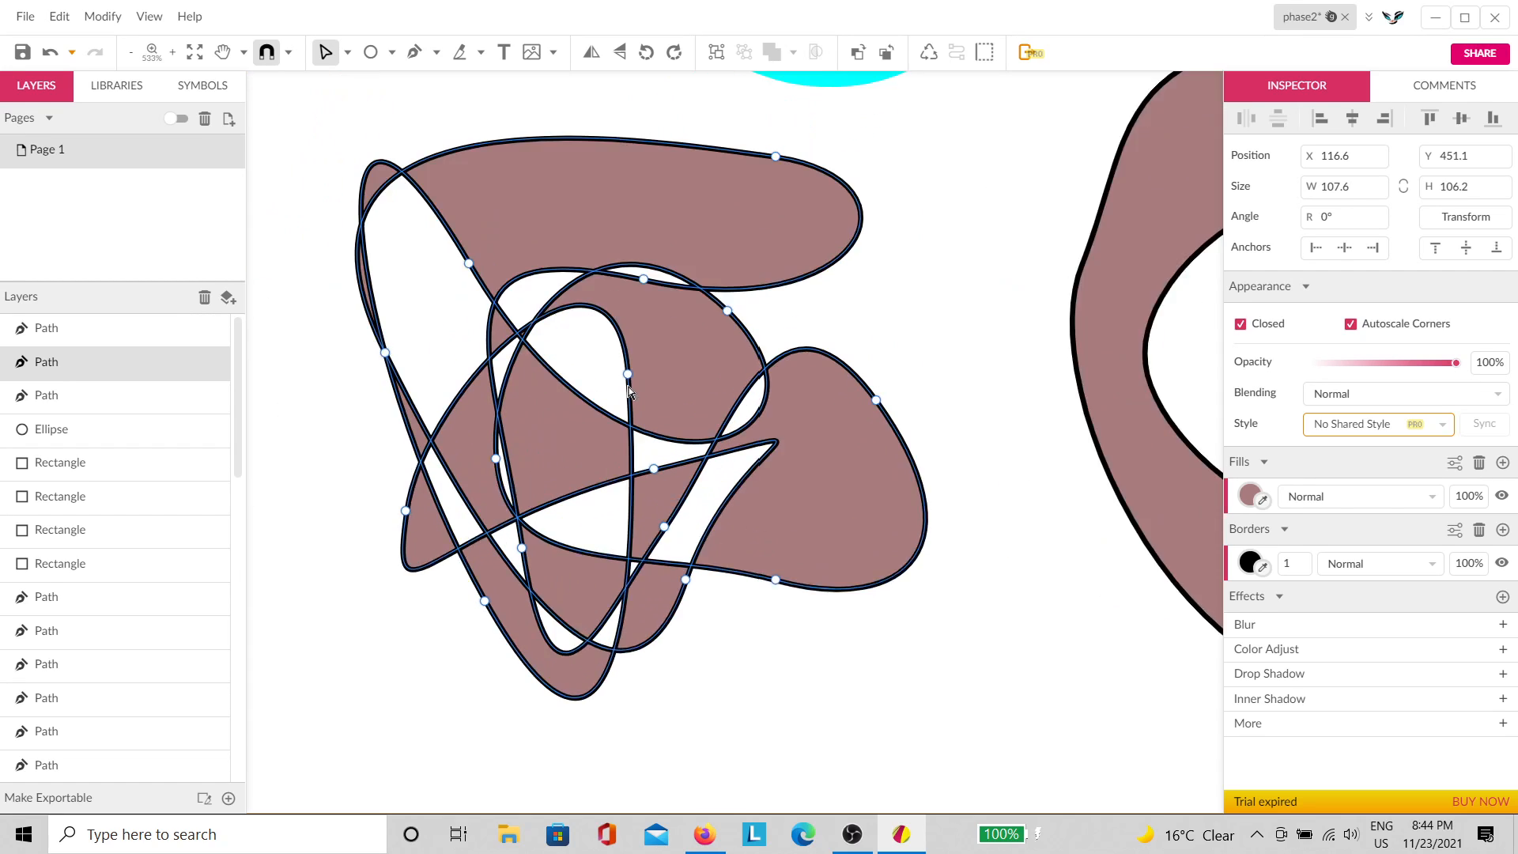
click(834, 299)
scroll(466, 372, up, 10)
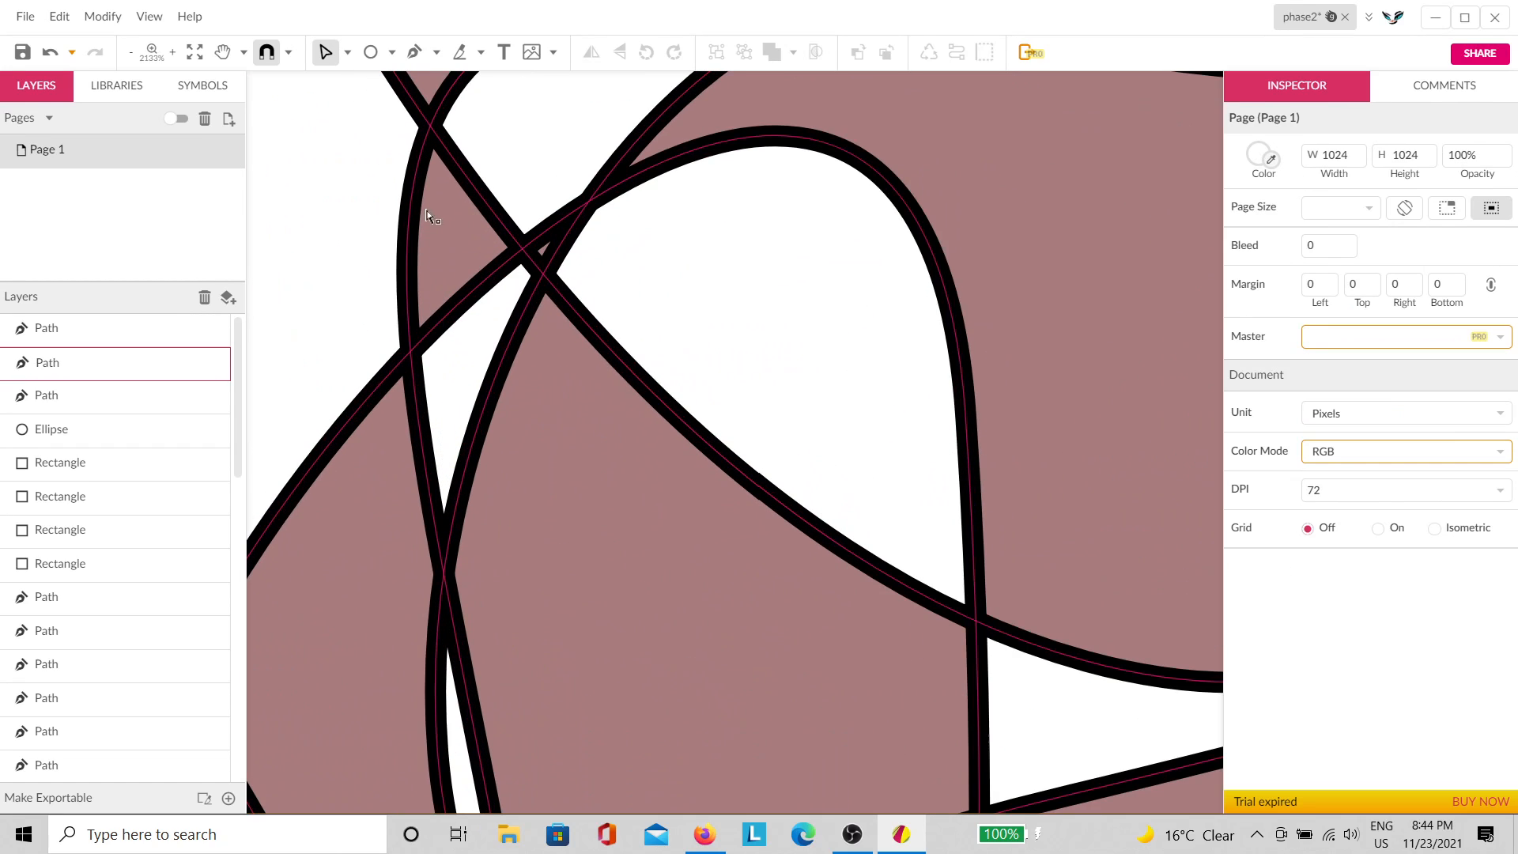
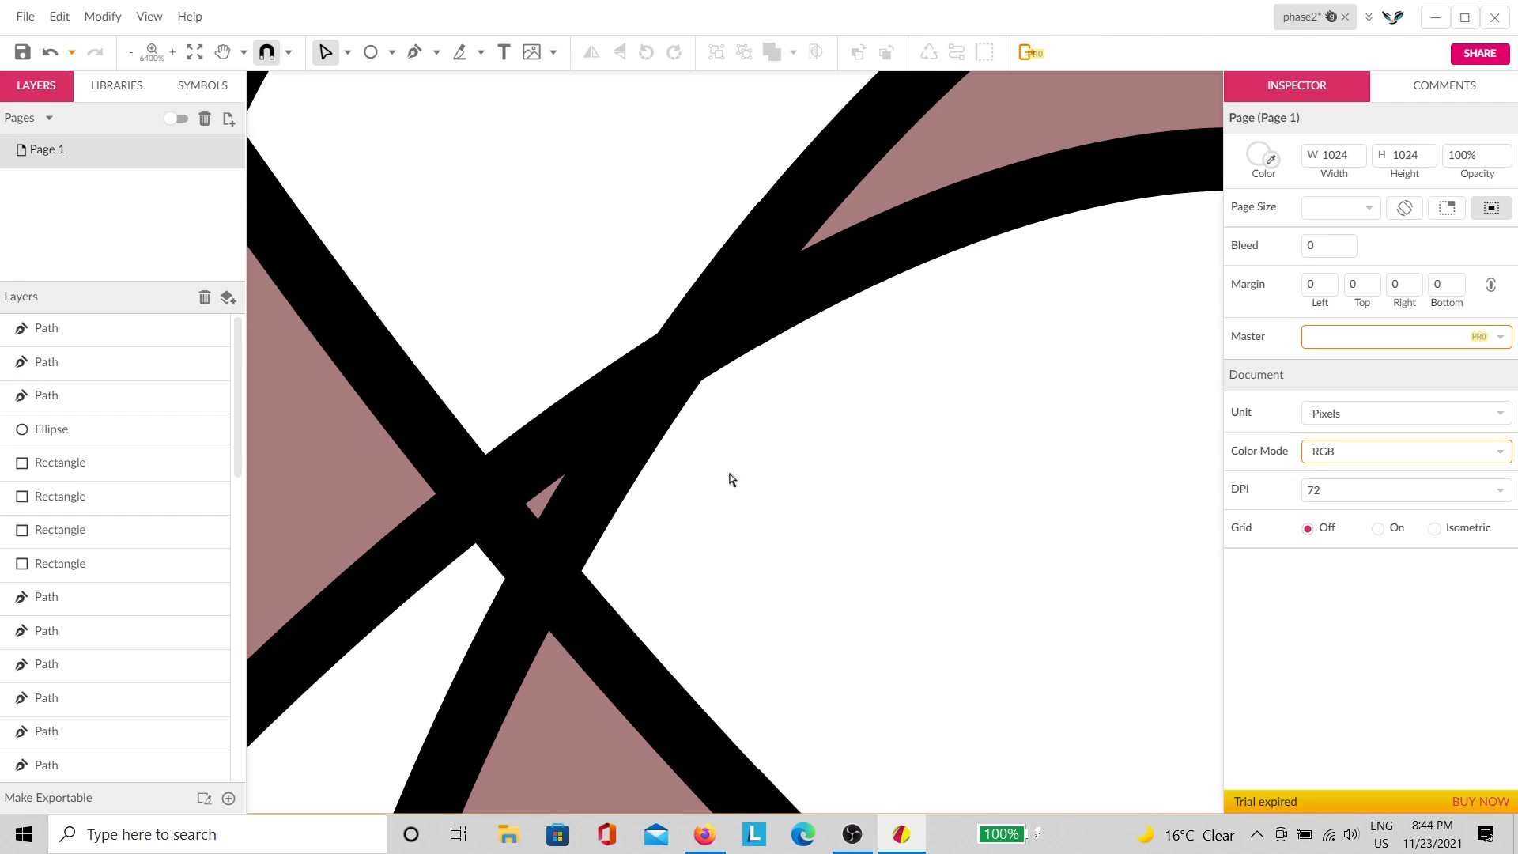
scroll(727, 482, down, 8)
scroll(860, 557, down, 3)
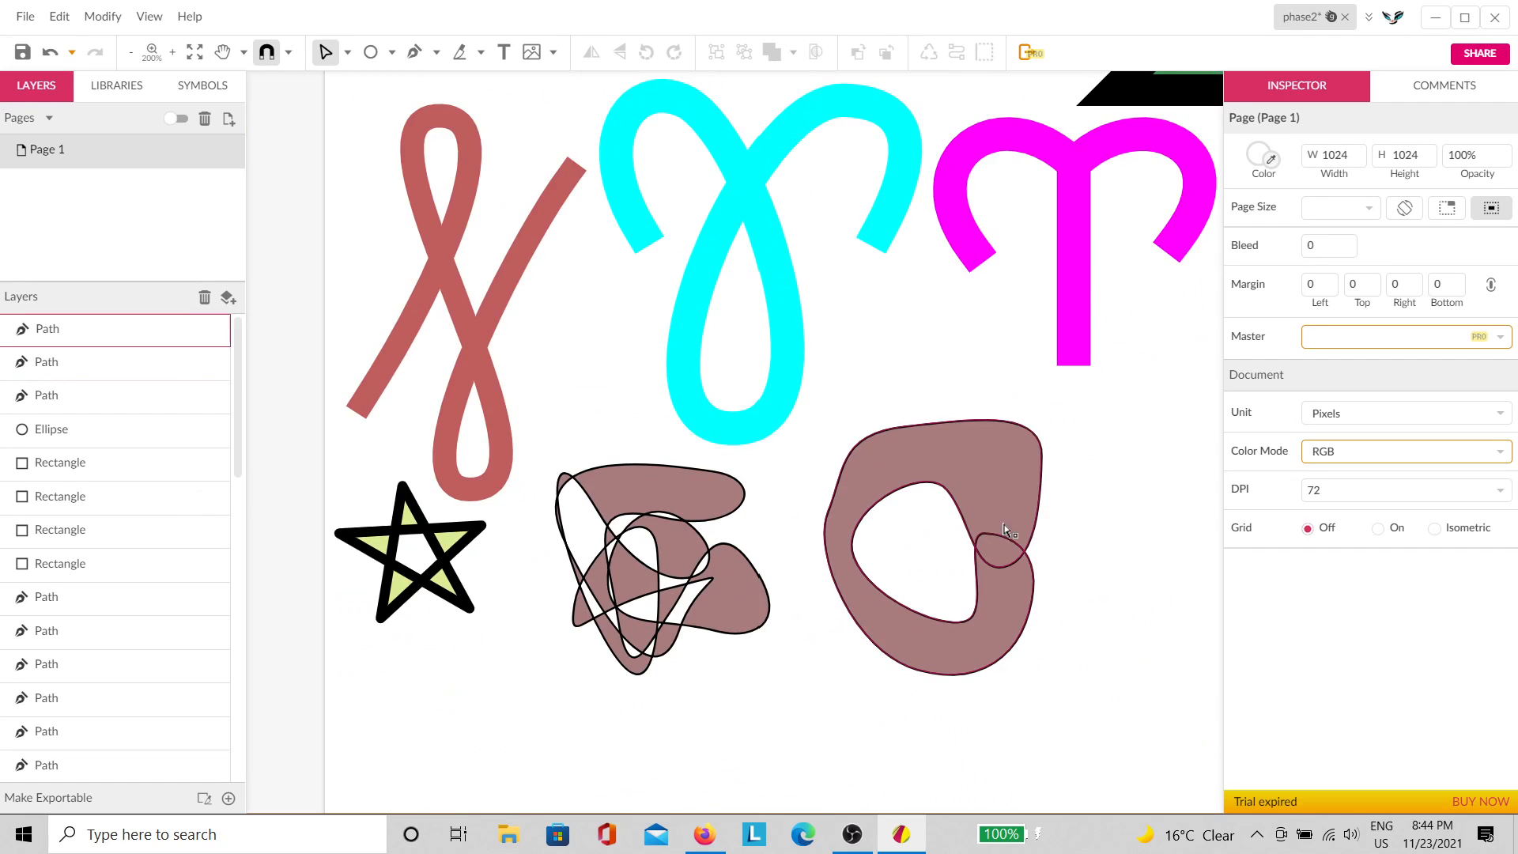
Step: Set the fill rule of the ring shape to Even-Odd (Keep Holes)
click(1010, 526)
scroll(1015, 490, up, 7)
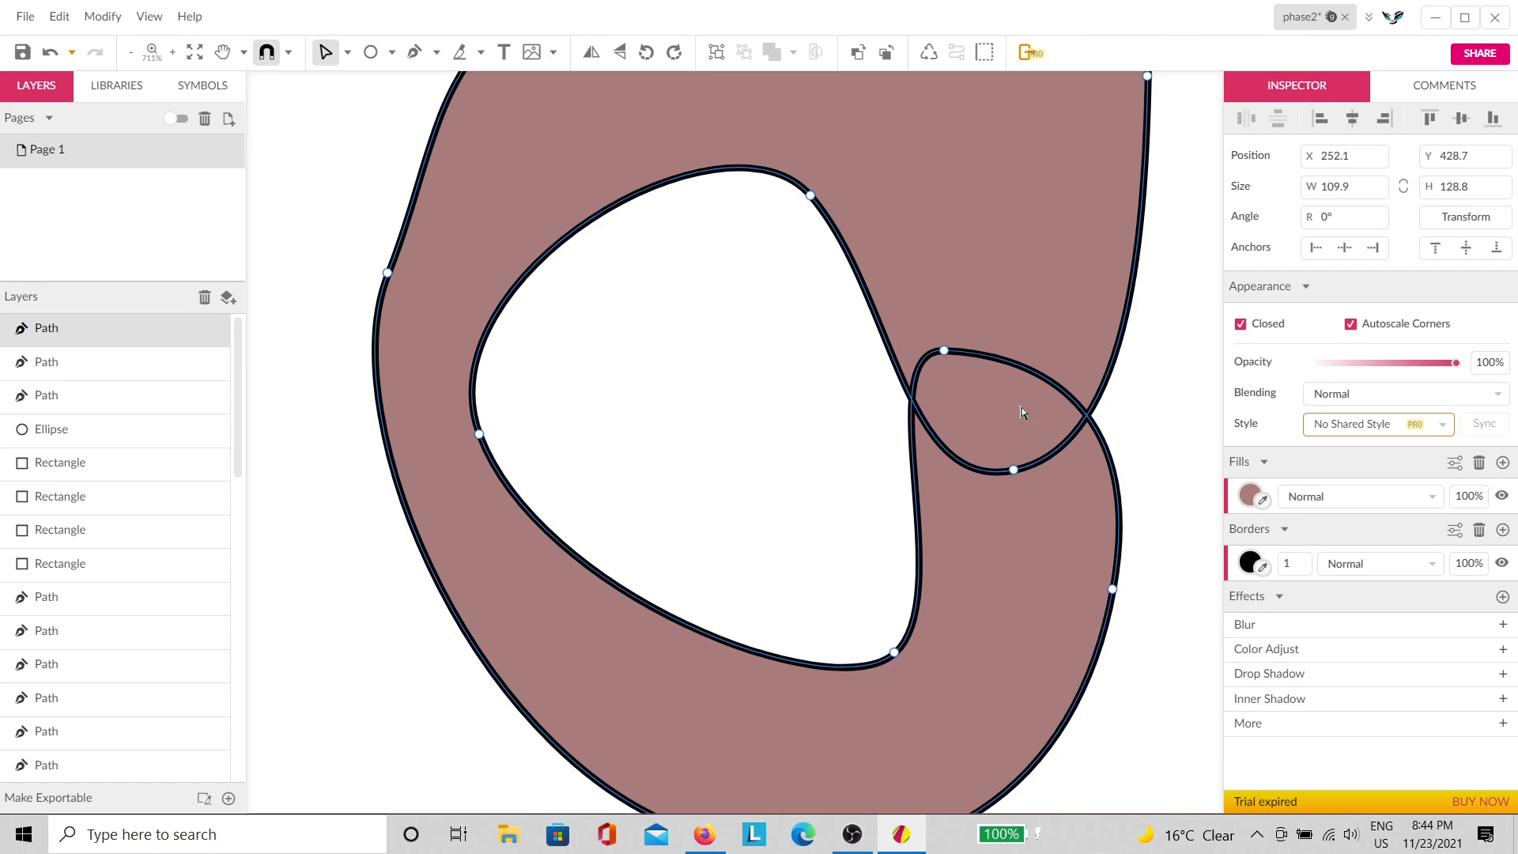
click(1454, 463)
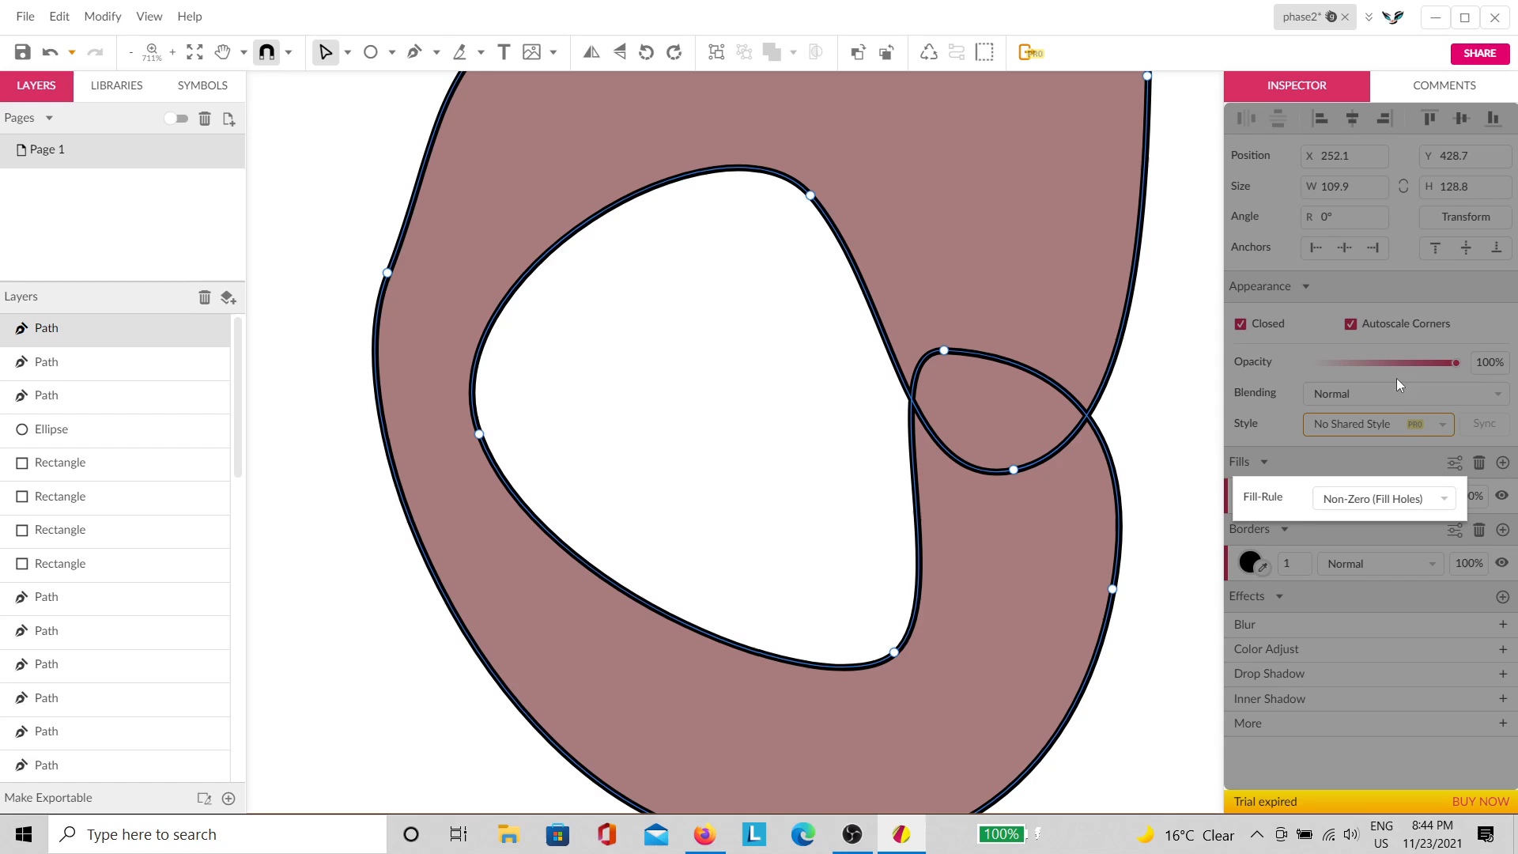
click(1398, 507)
click(1392, 534)
click(1150, 449)
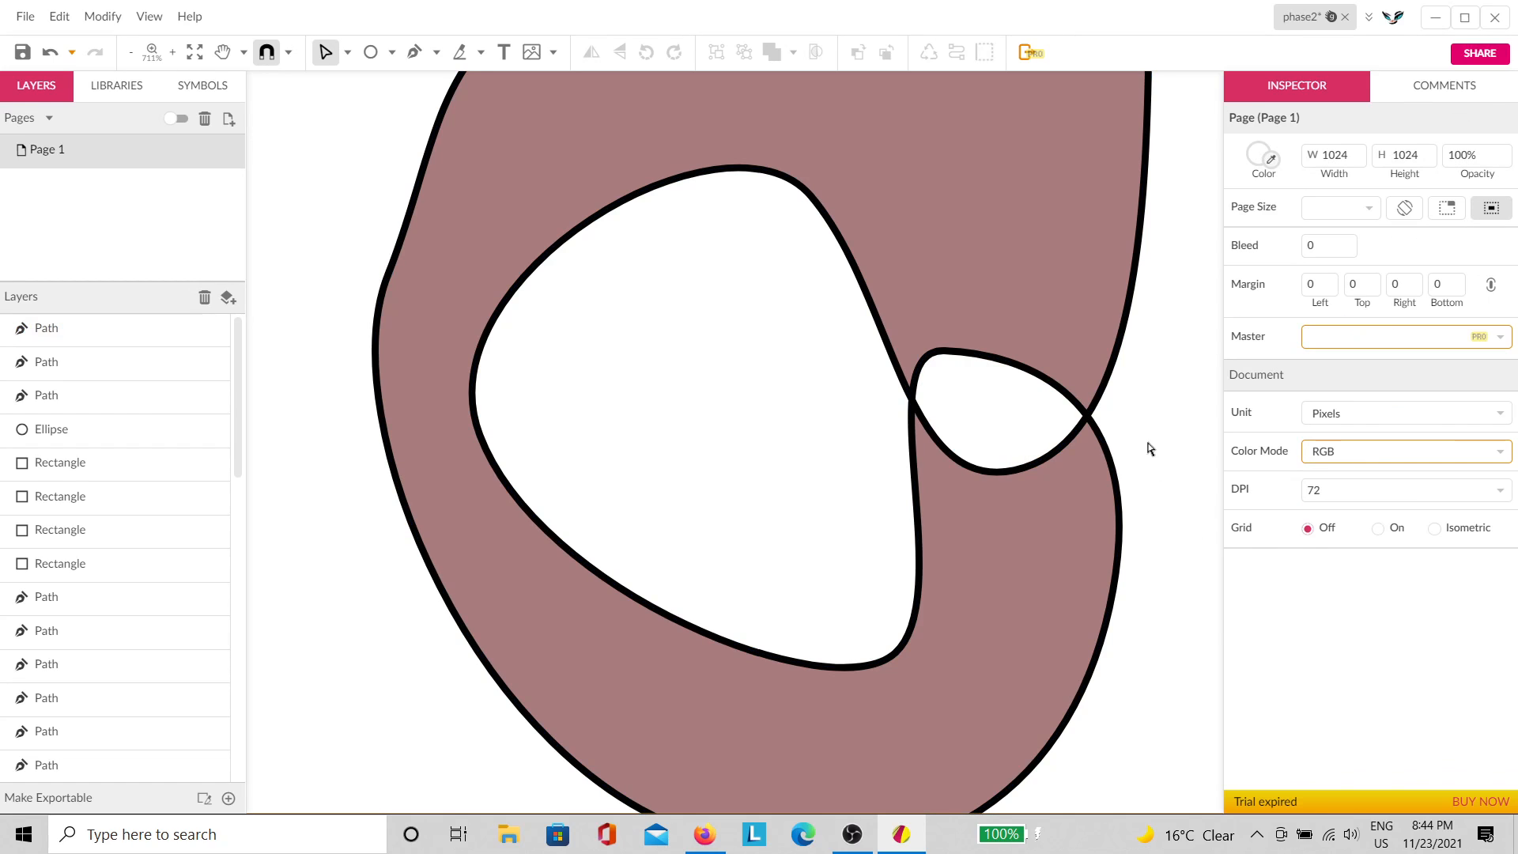
scroll(874, 464, down, 2)
Step: Move the ring shape closer to the tangled path, to about X 220, Y 426, and deselect it
click(872, 463)
scroll(872, 463, down, 3)
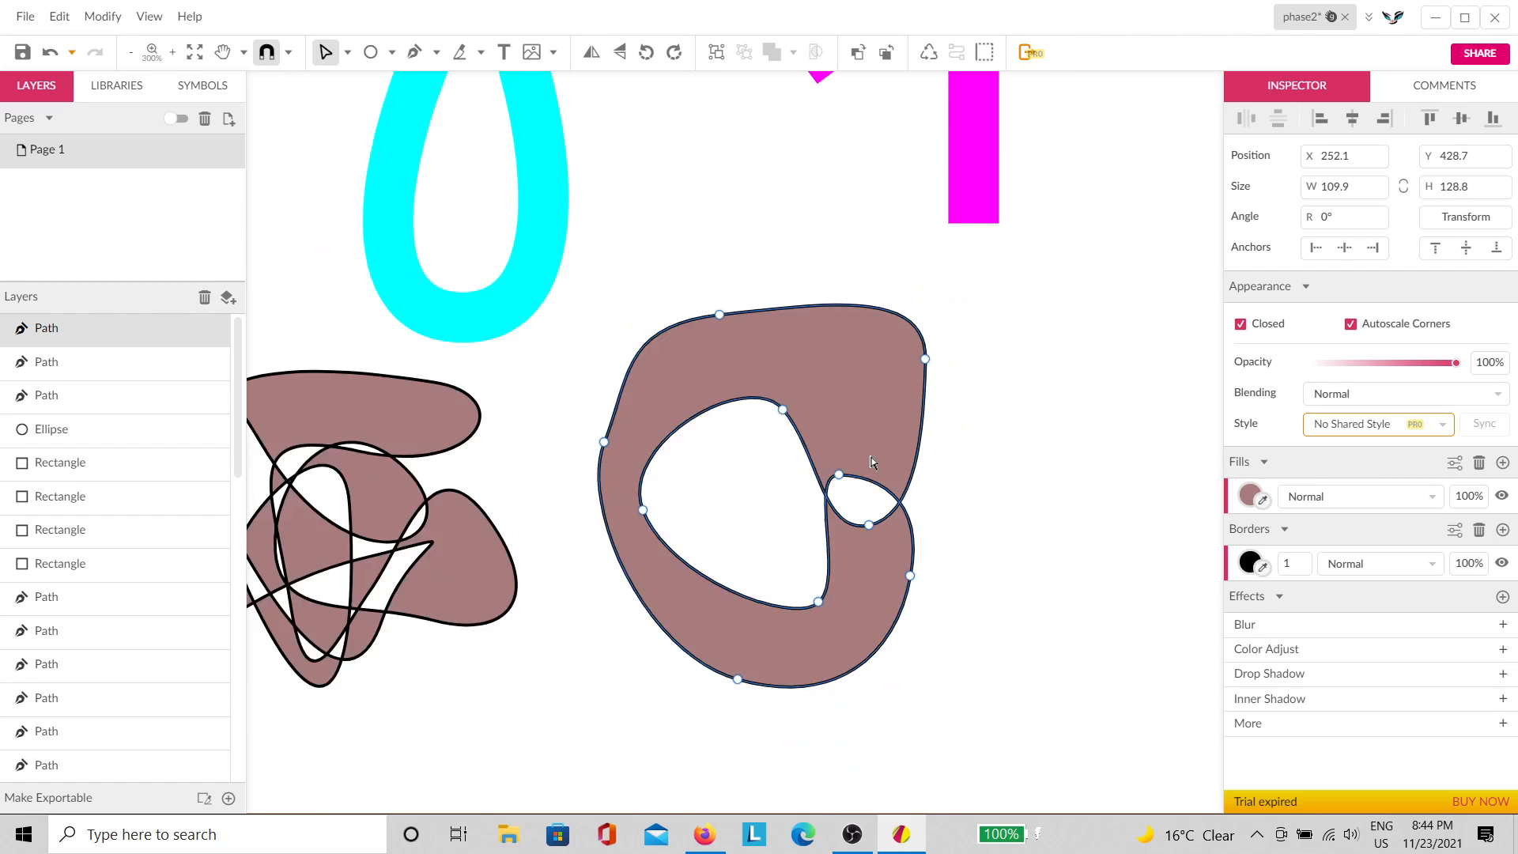
scroll(872, 462, down, 1)
drag(830, 464, 786, 430)
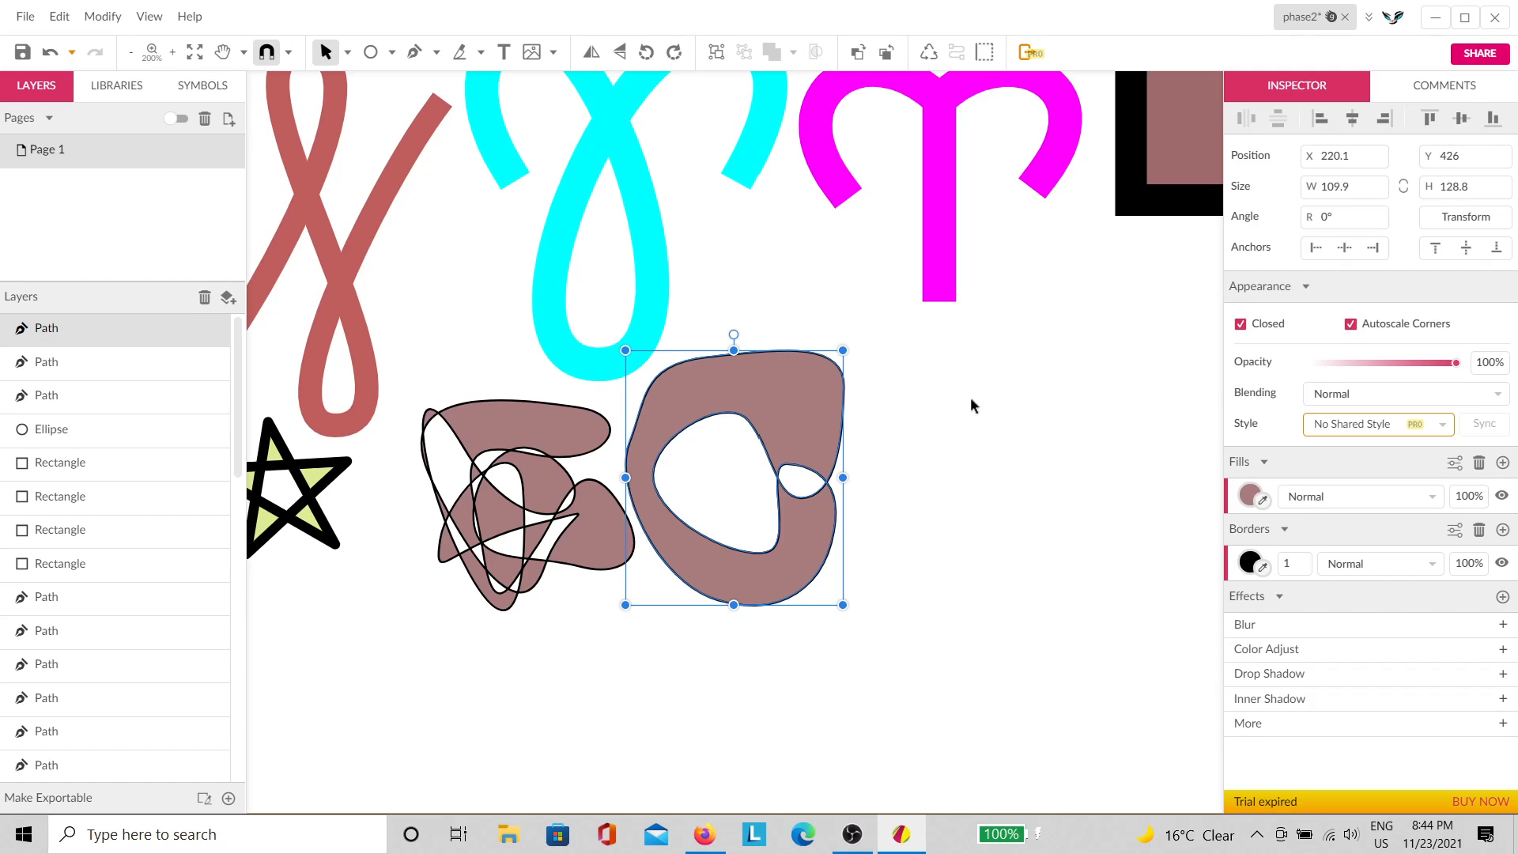
click(977, 421)
Step: Change the ring shape's fill color to the muted teal #7DA8A7
key(space)
drag(1000, 477, 988, 513)
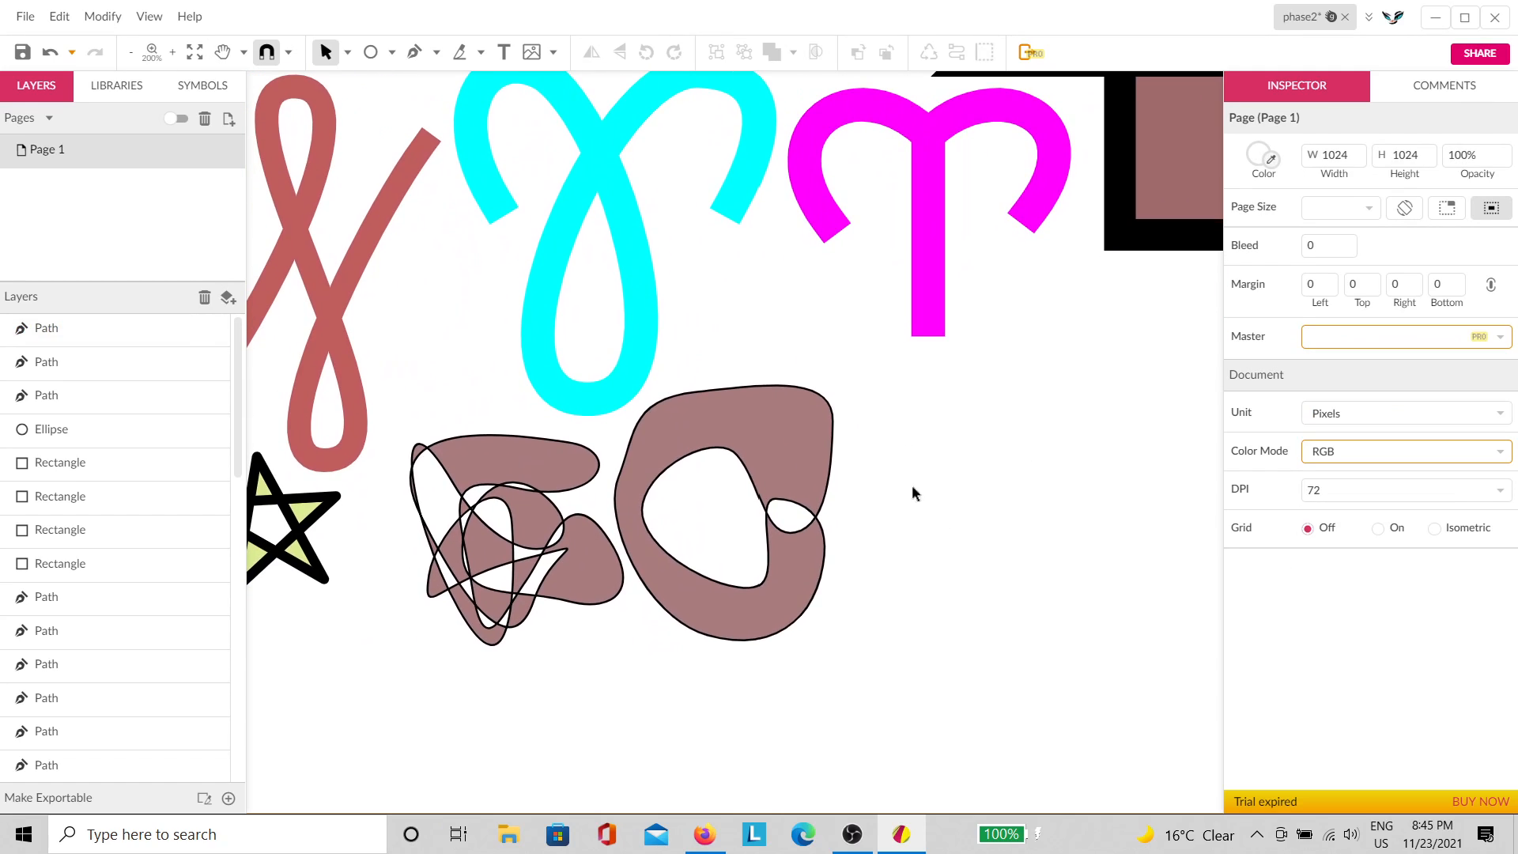
click(826, 470)
click(1247, 496)
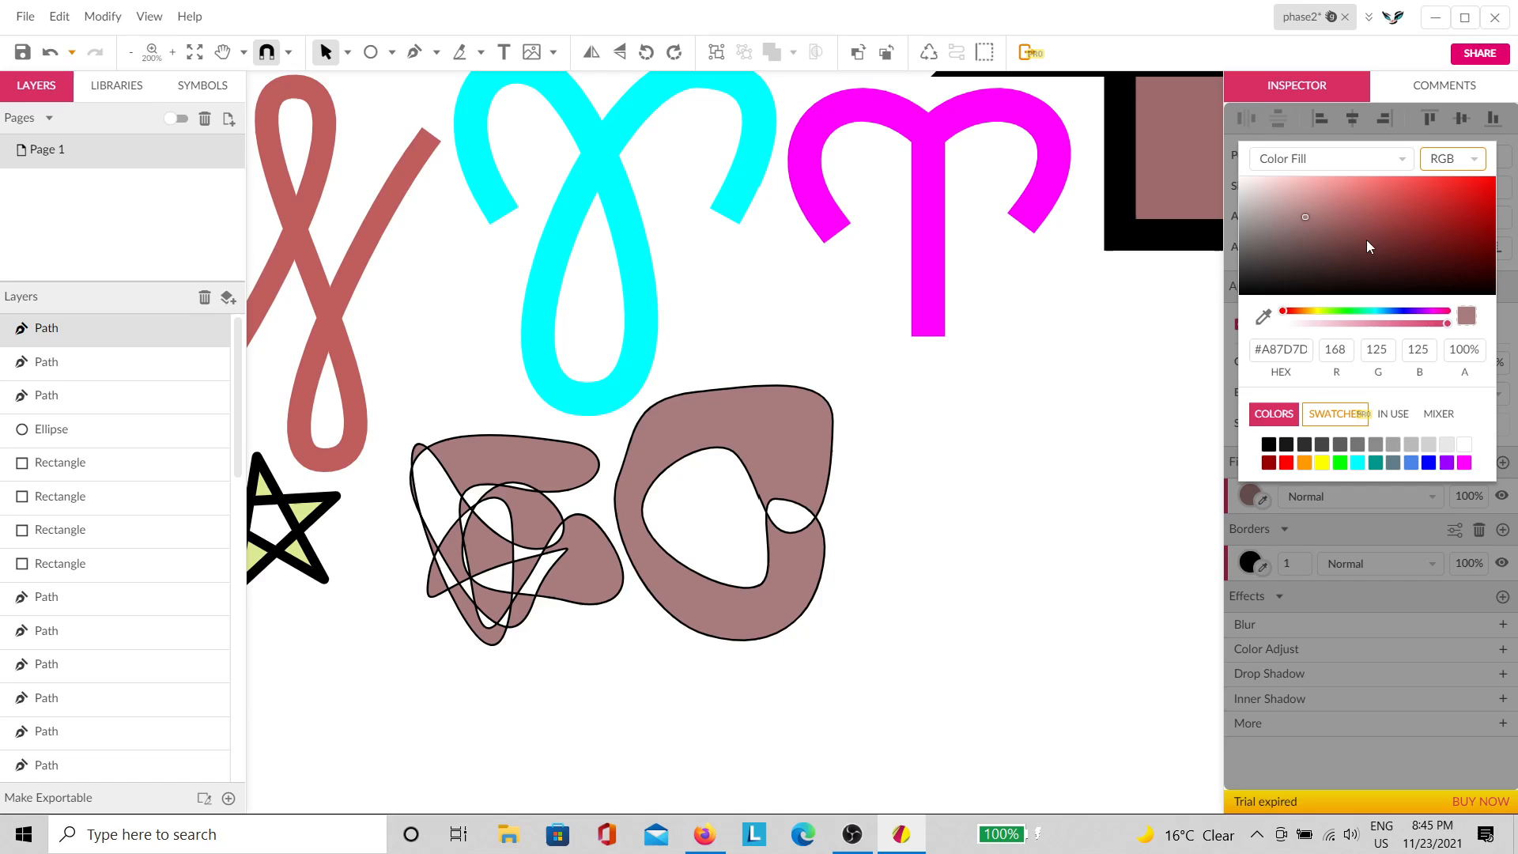
click(1365, 311)
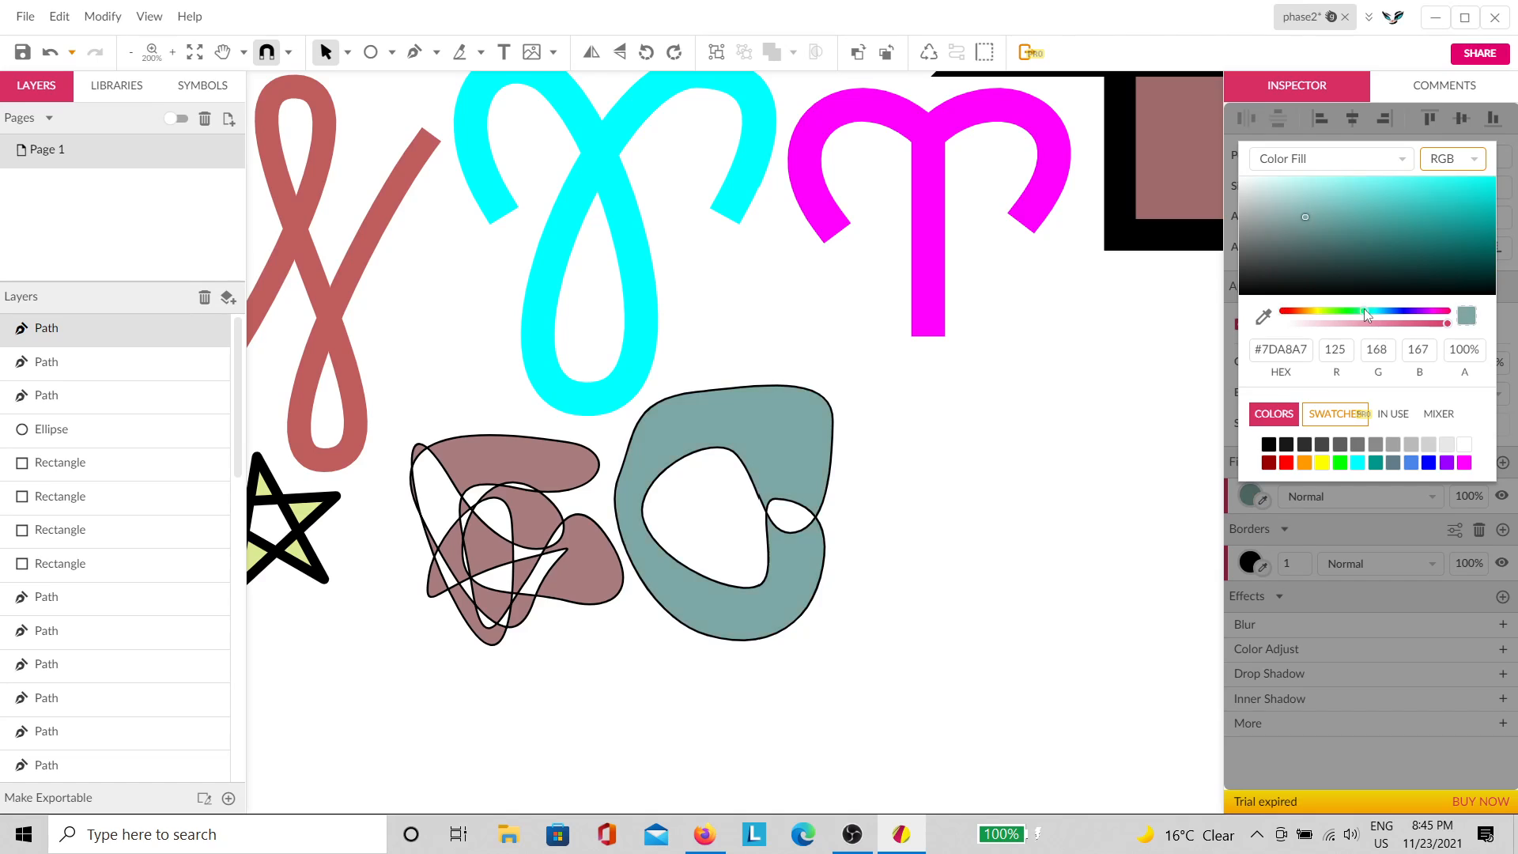
click(962, 407)
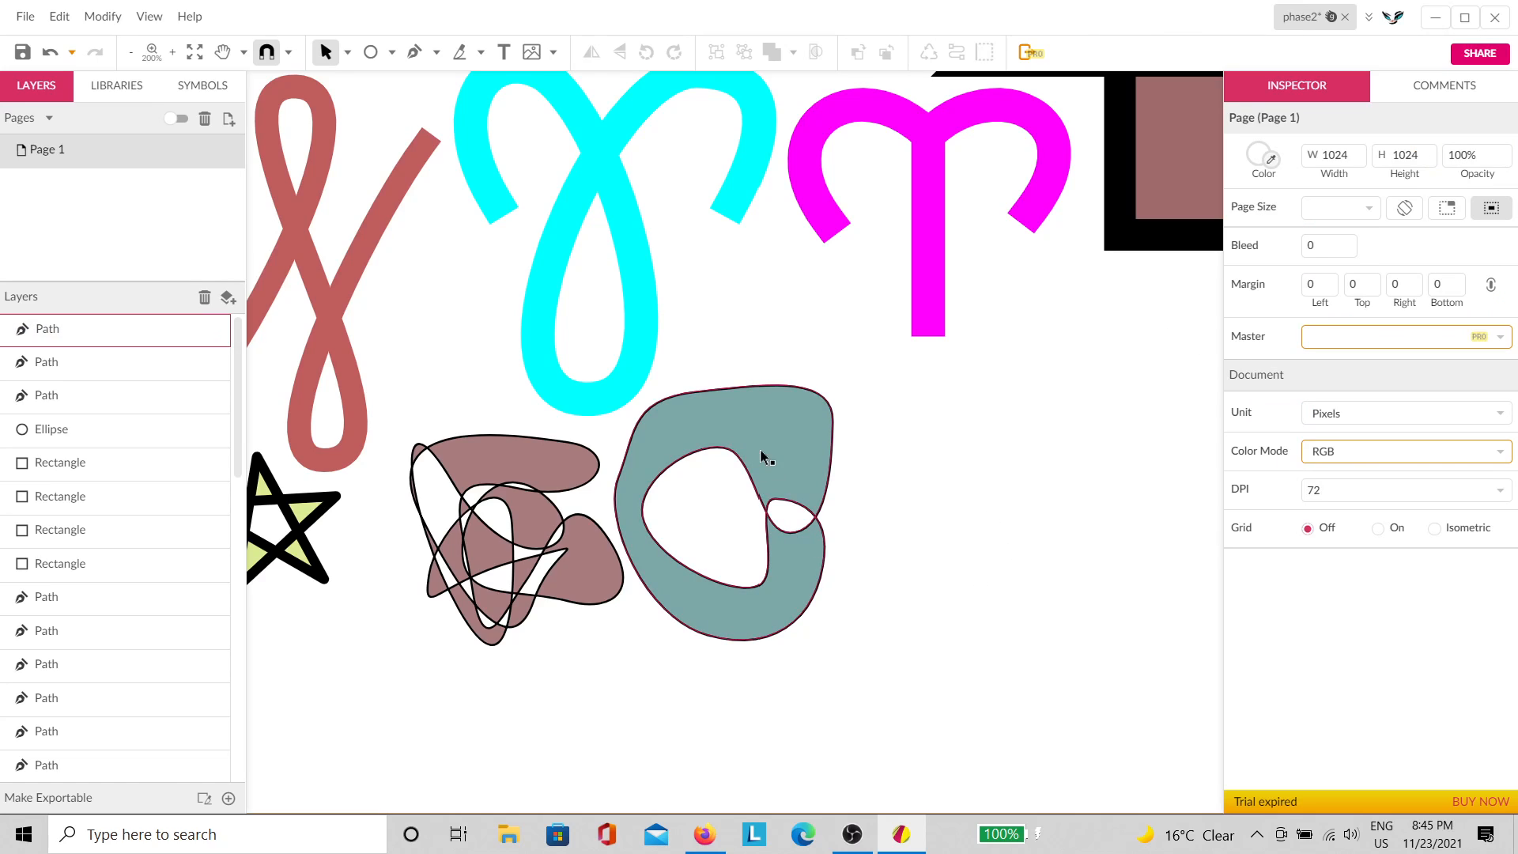
Step: Move the ring shape to about X 251, Y 370, nudge the tangled path to about X 112, Y 449 and rotate it counterclockwise
drag(761, 447, 821, 357)
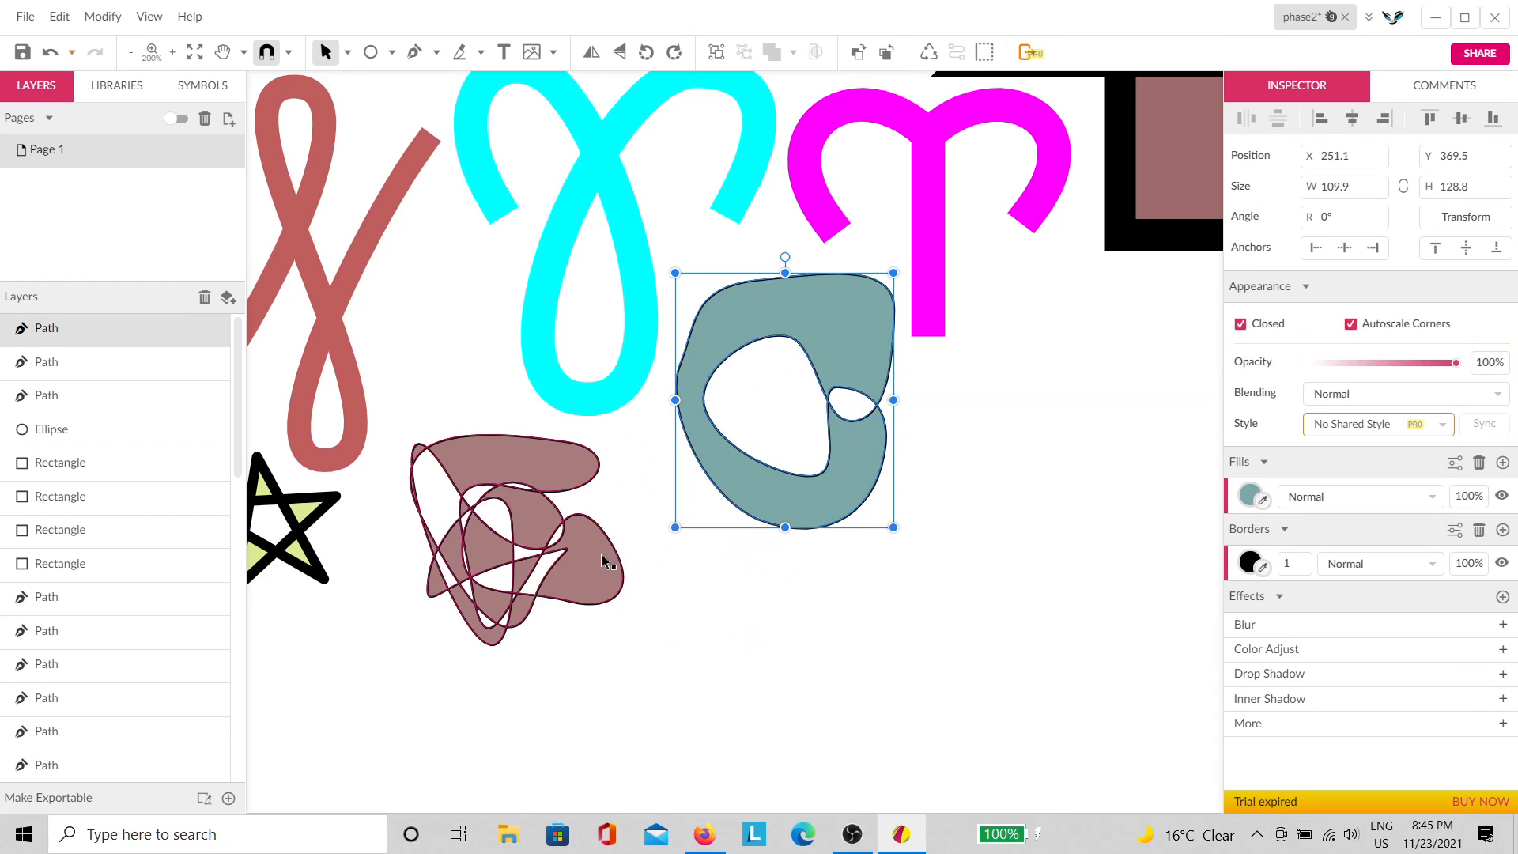
click(532, 504)
drag(531, 504, 522, 500)
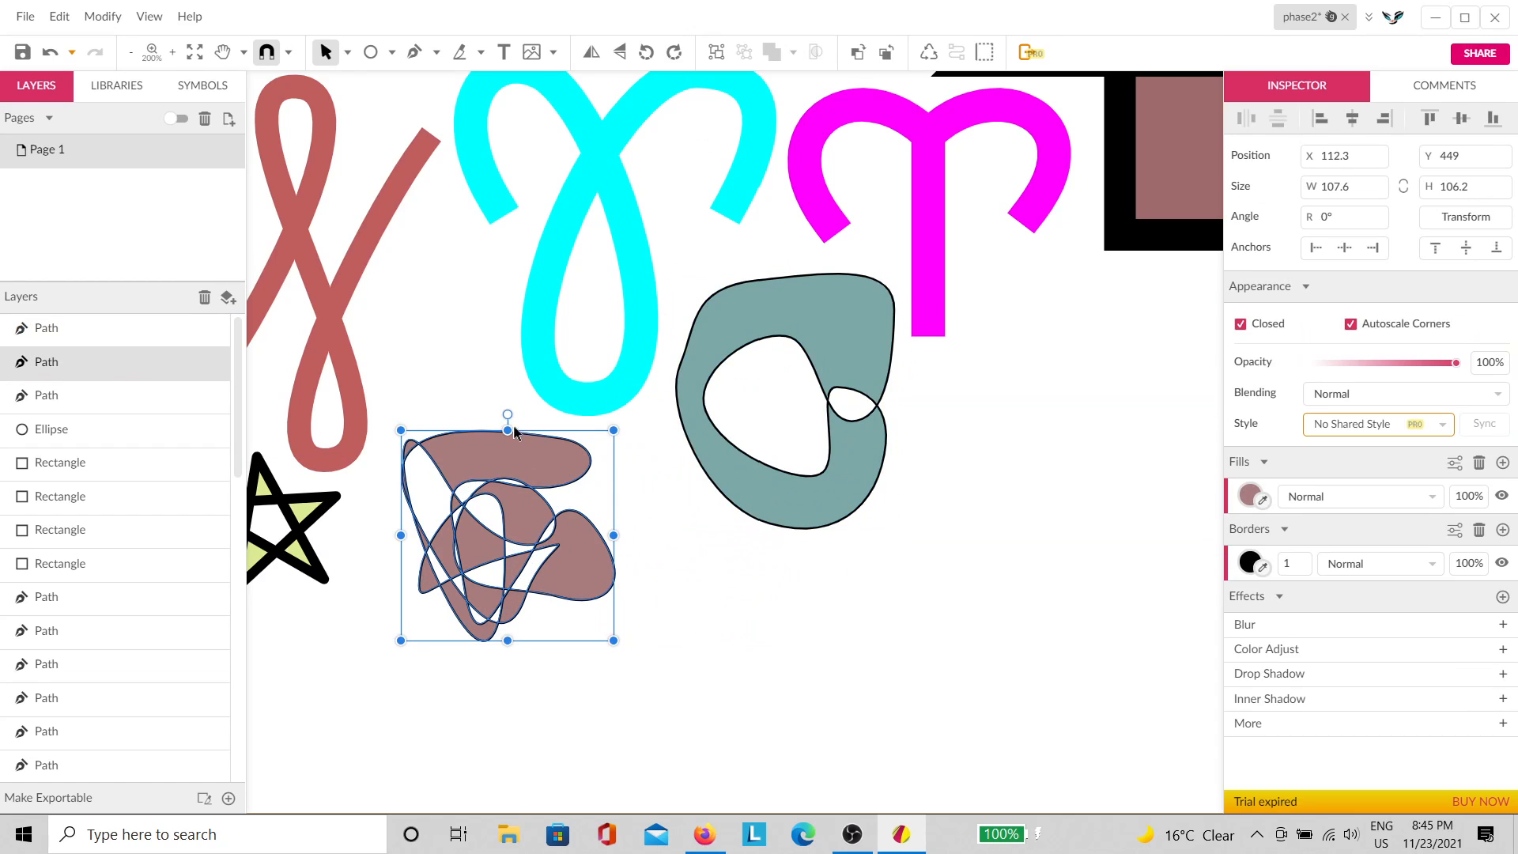
drag(509, 415, 455, 454)
click(904, 608)
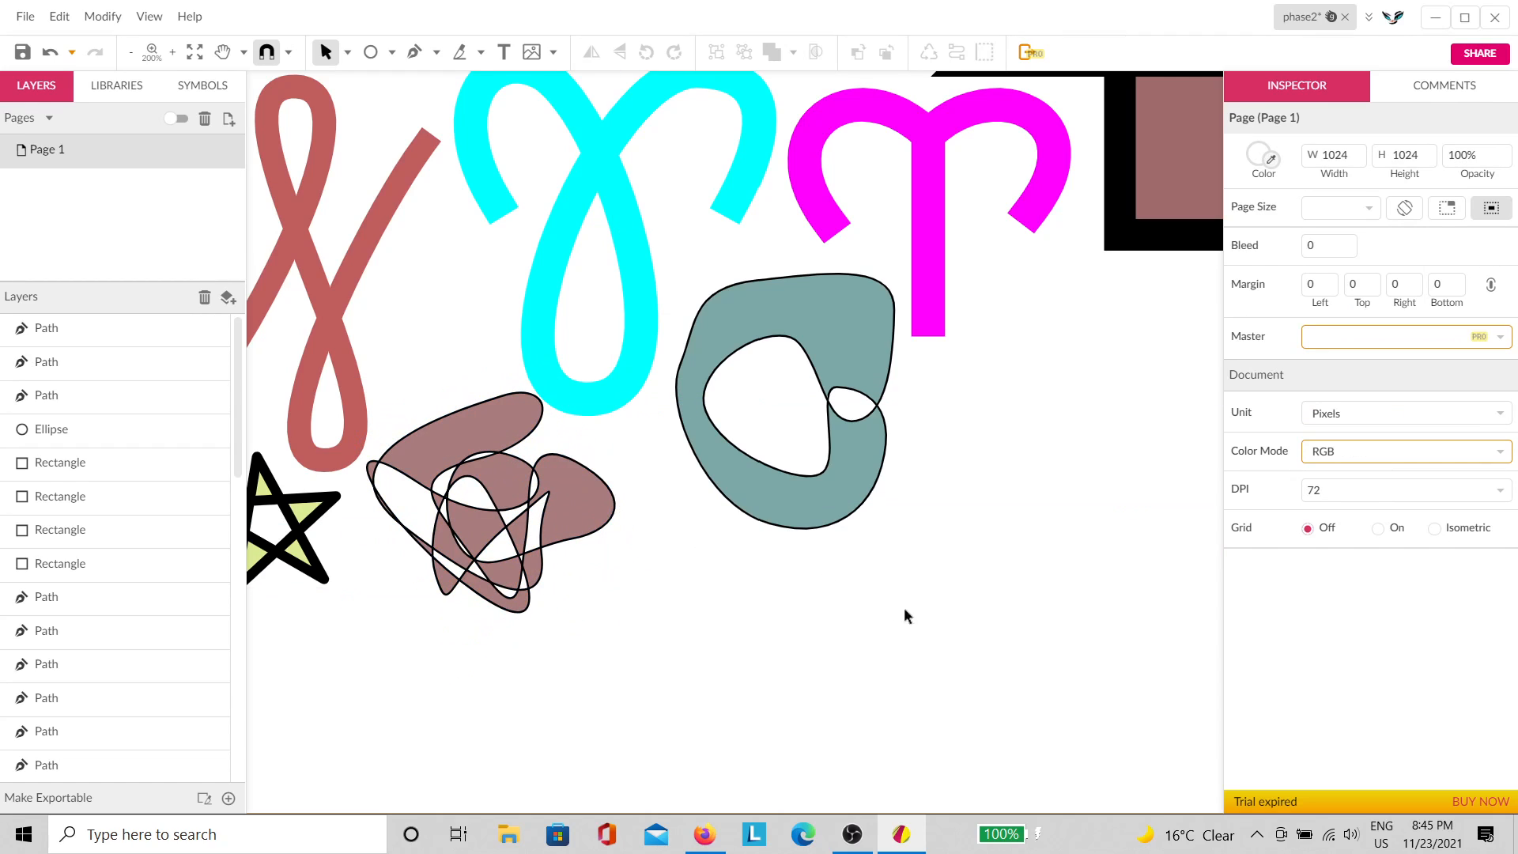
Step: Draw a rectangle about 75 × 66 px in the empty area below the magenta symbol and the black-bordered rectangle
drag(966, 600, 583, 719)
drag(908, 613, 685, 485)
key(v)
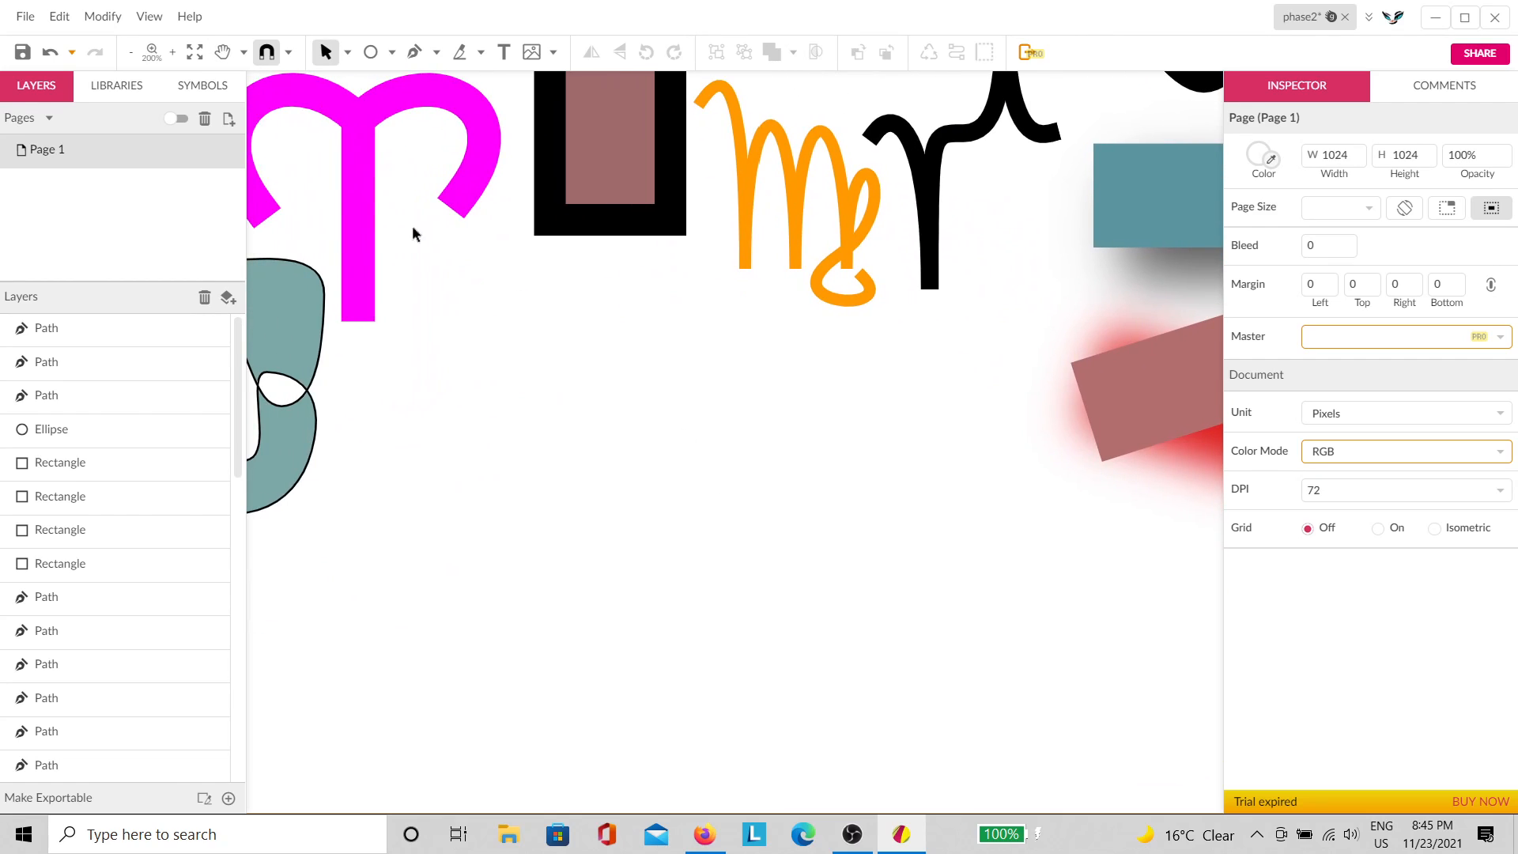
click(392, 52)
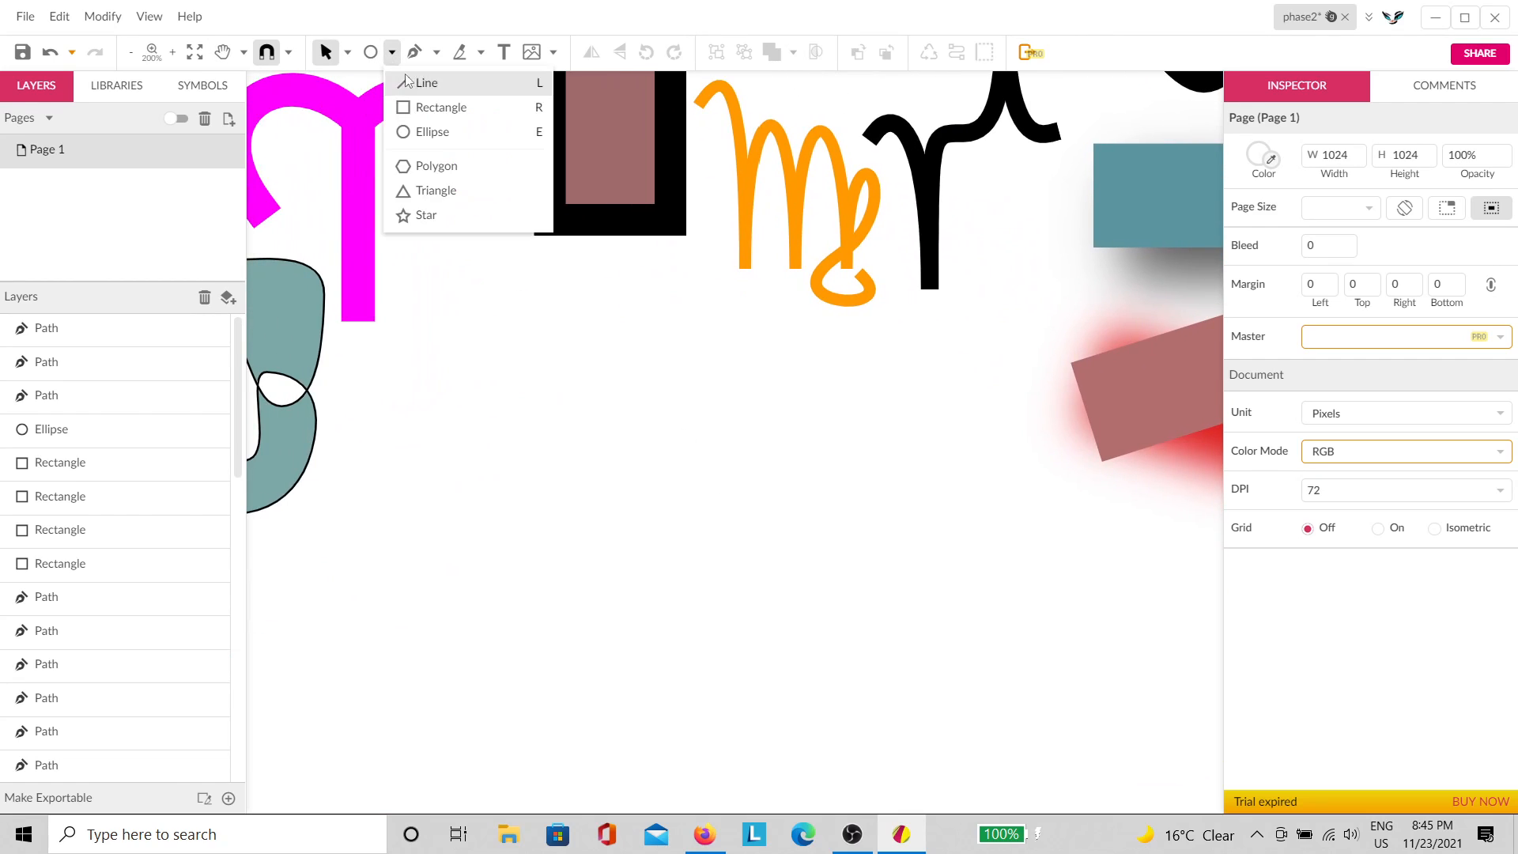
click(431, 109)
drag(406, 289, 555, 419)
Step: Duplicate the rectangle, offset the copy to about X 428, Y 406, and fill it with a muted reddish brown
key(ctrl+d)
drag(518, 361, 562, 399)
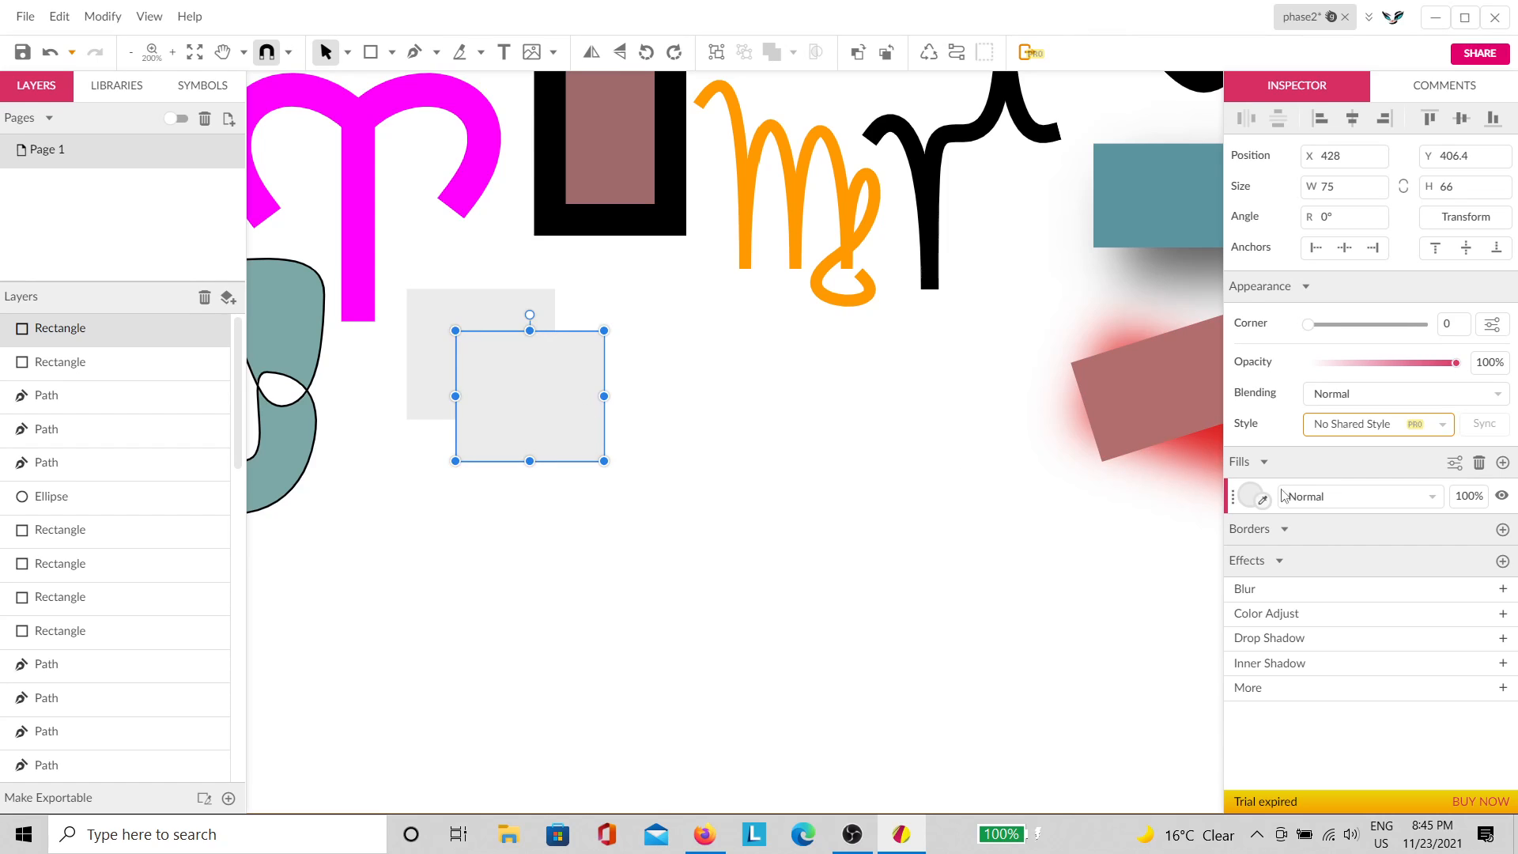
click(1253, 496)
click(1309, 227)
click(770, 485)
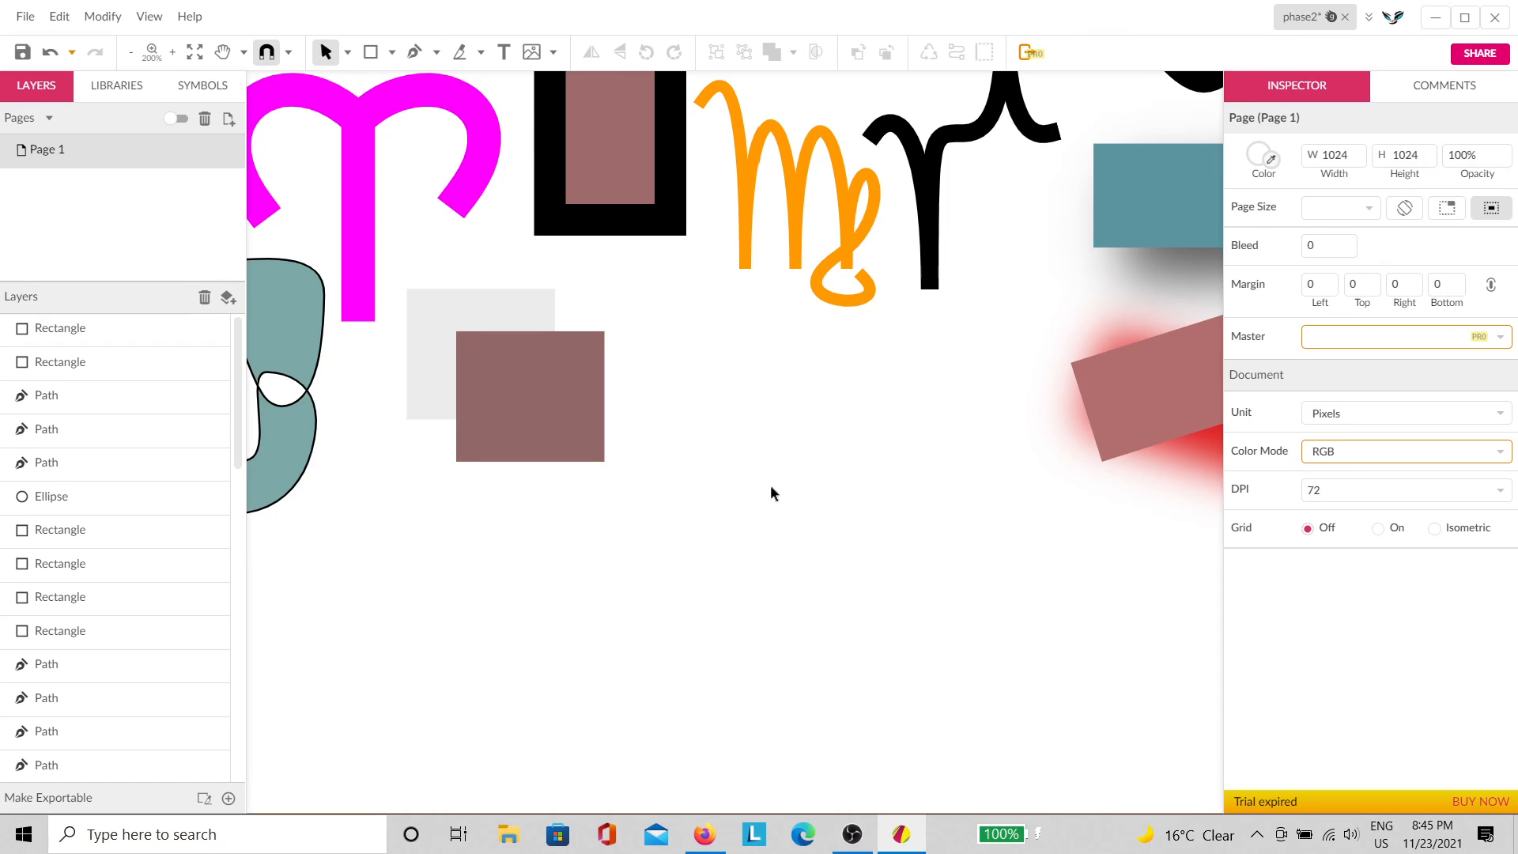
Step: Fill the original light gray rectangle at the back with the muted dark blue #484B6F
click(431, 313)
click(1254, 495)
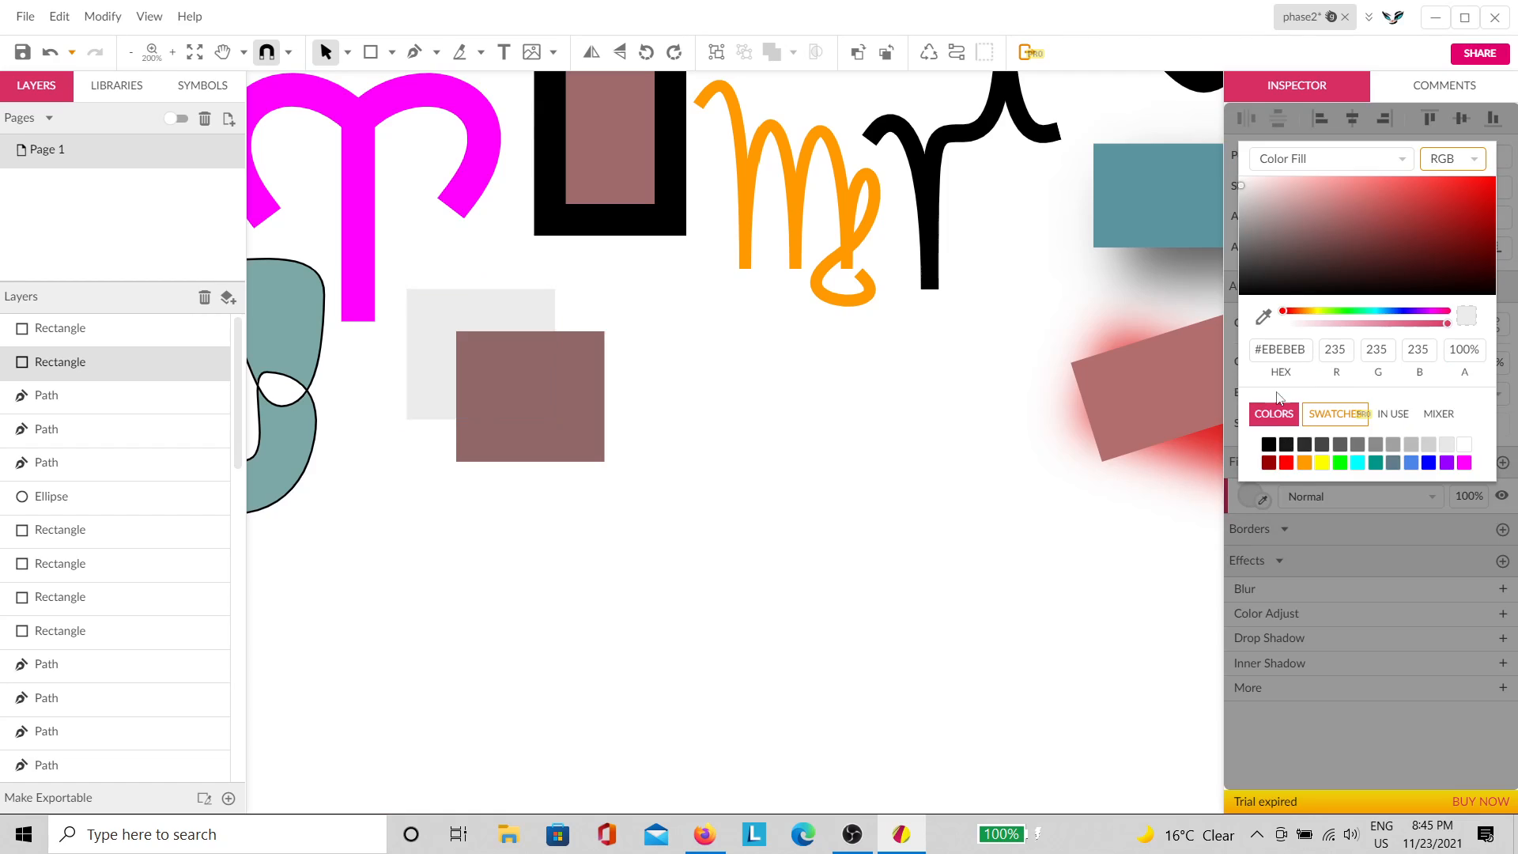
click(1326, 245)
click(1393, 311)
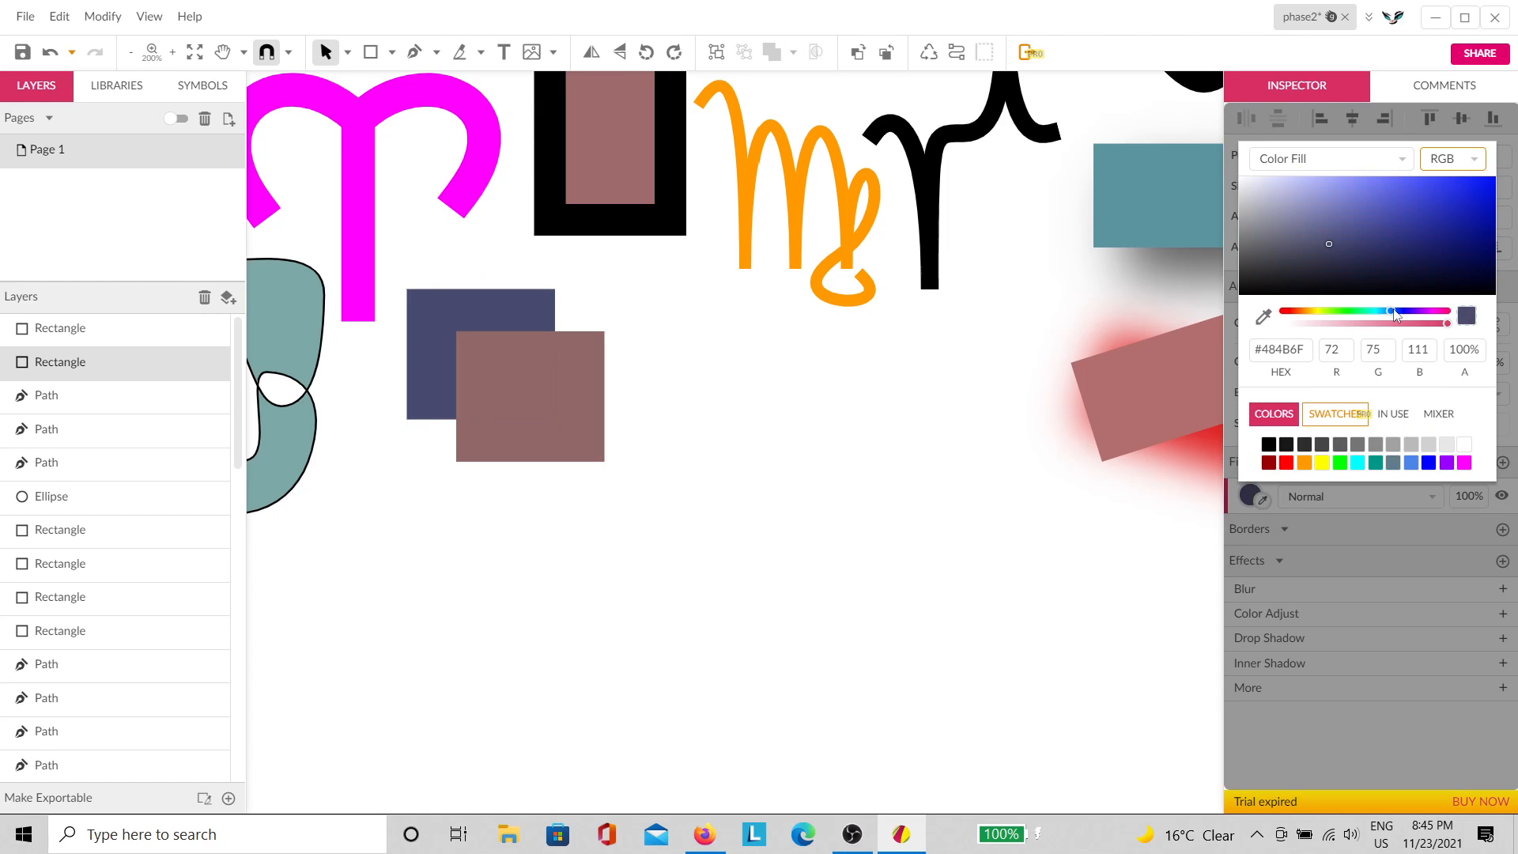
click(914, 433)
Step: Copy the reddish-brown rectangle to about X 454, Y 422 and fill the copy with a muted green
click(576, 425)
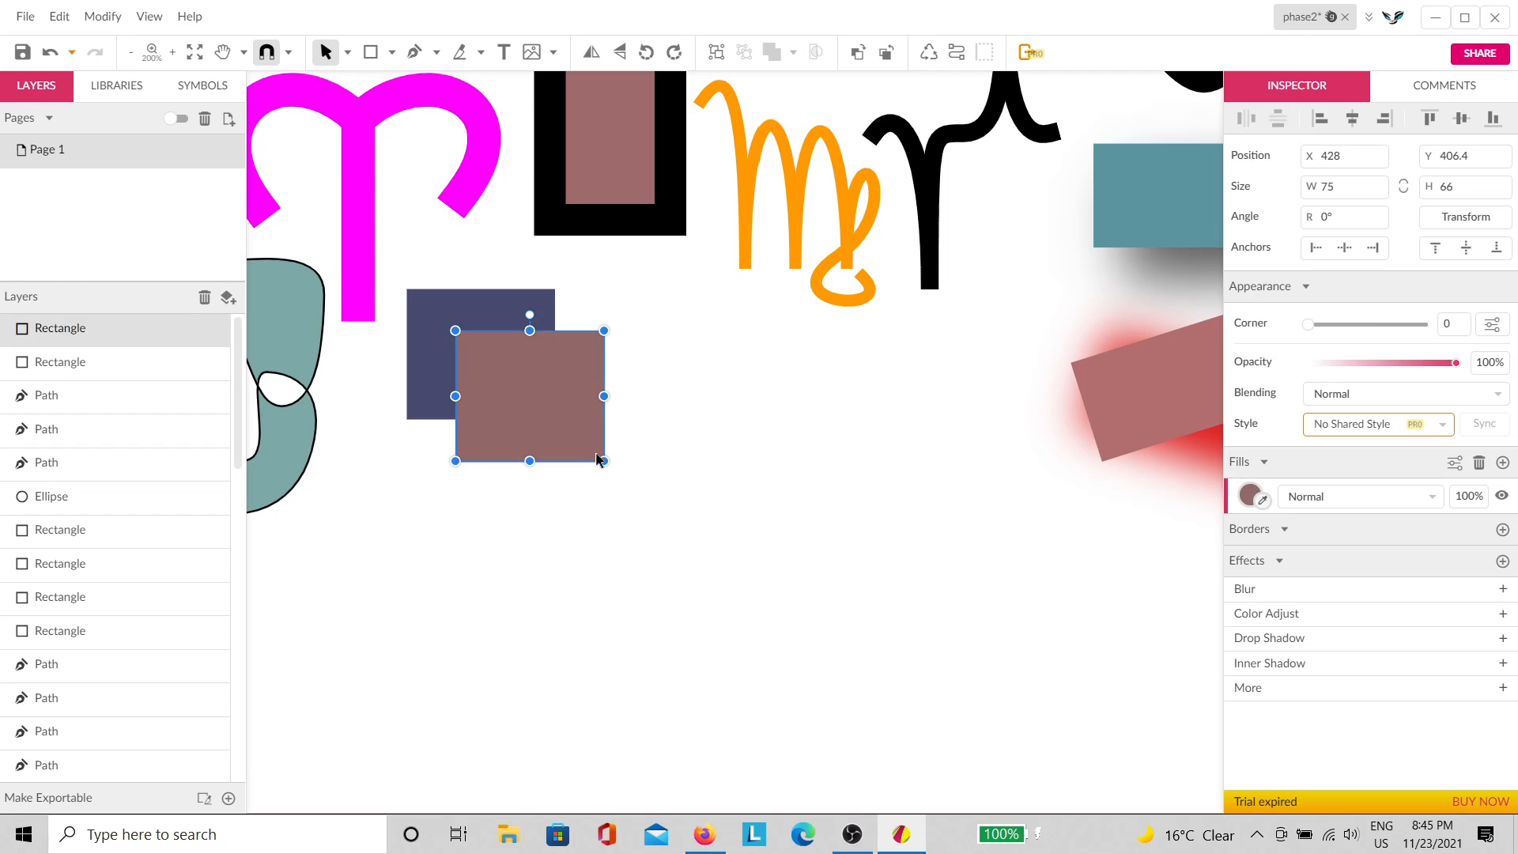
drag(583, 441, 630, 469)
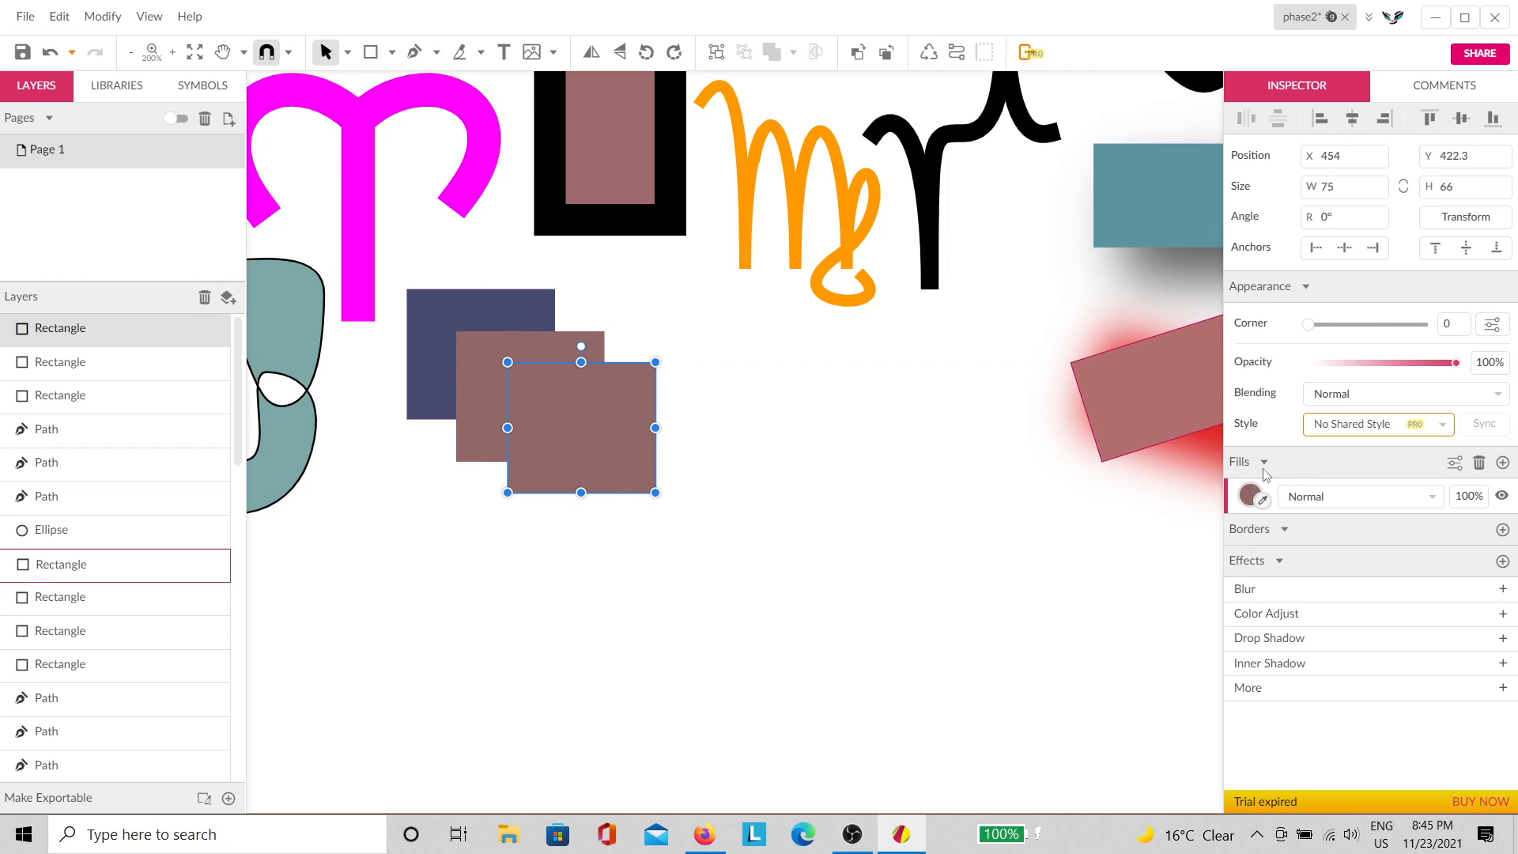
click(1250, 495)
drag(1345, 237, 1352, 239)
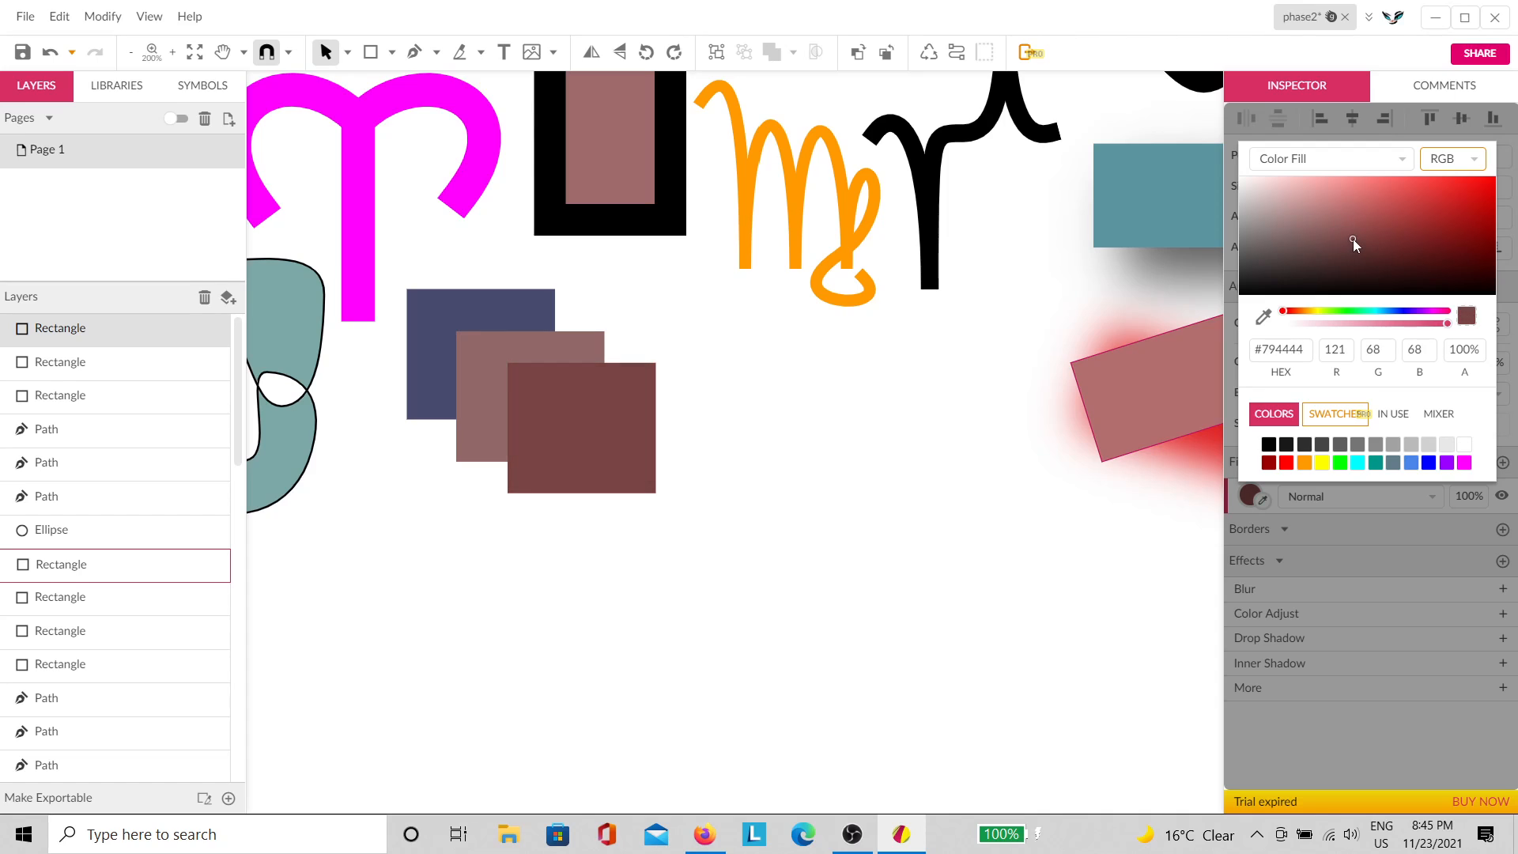
click(1352, 311)
click(1018, 444)
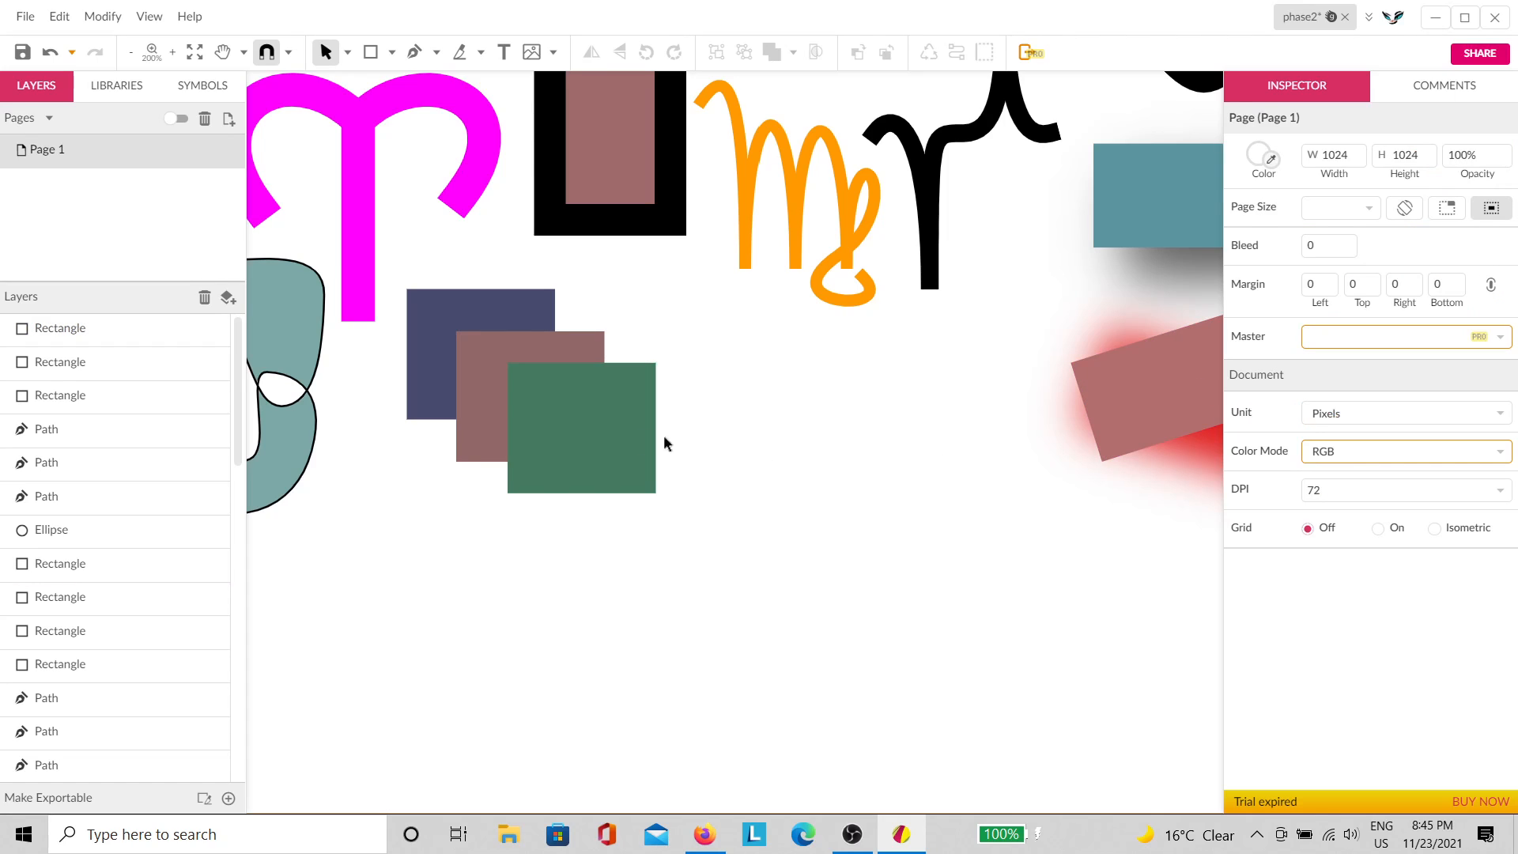
Step: Rename the dark blue rectangle's layer to "top"
click(456, 324)
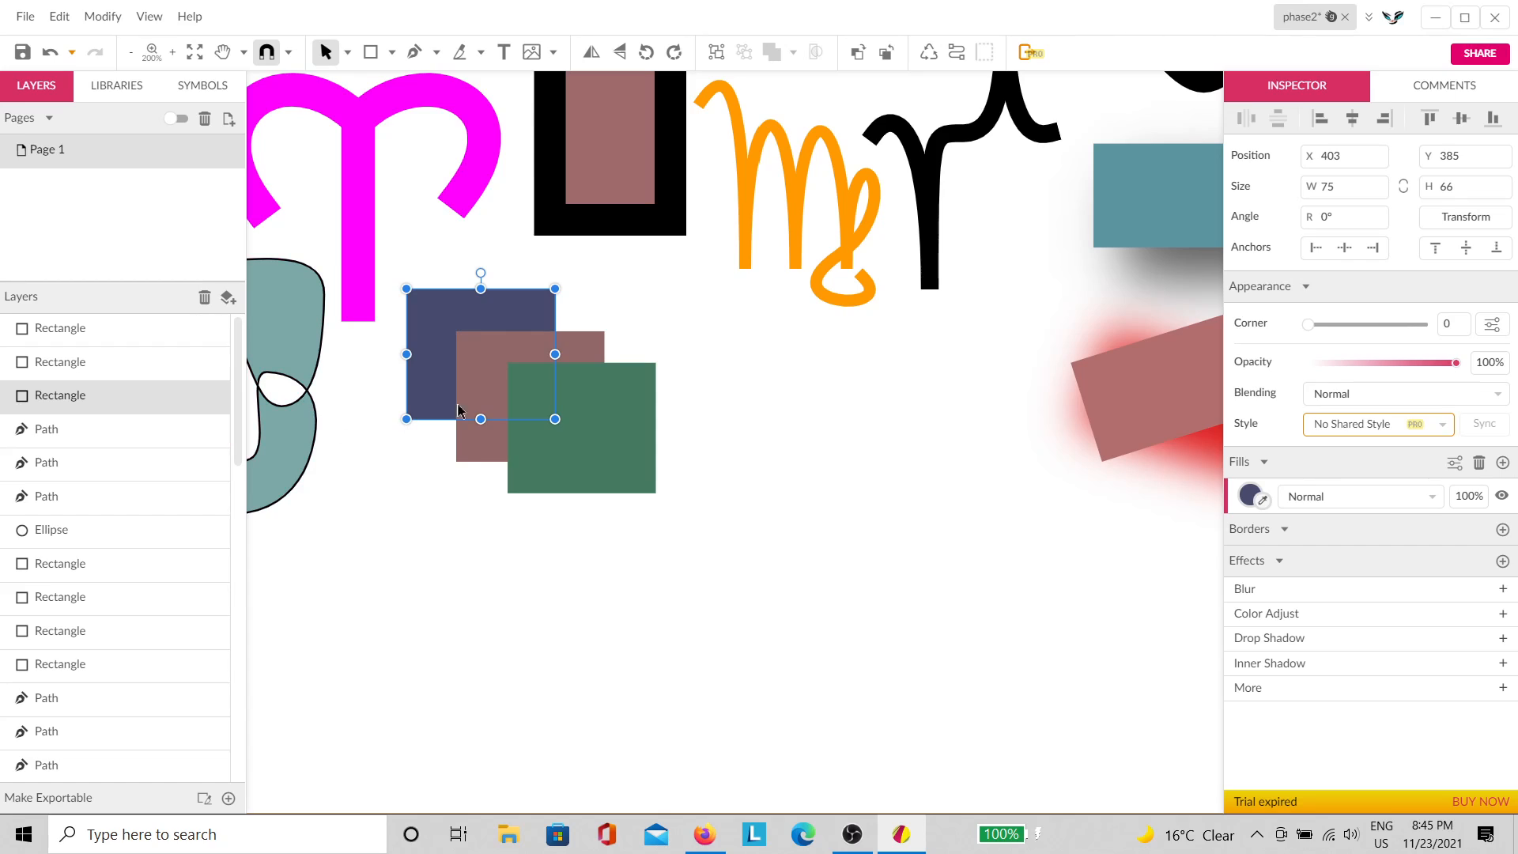
click(485, 356)
click(642, 427)
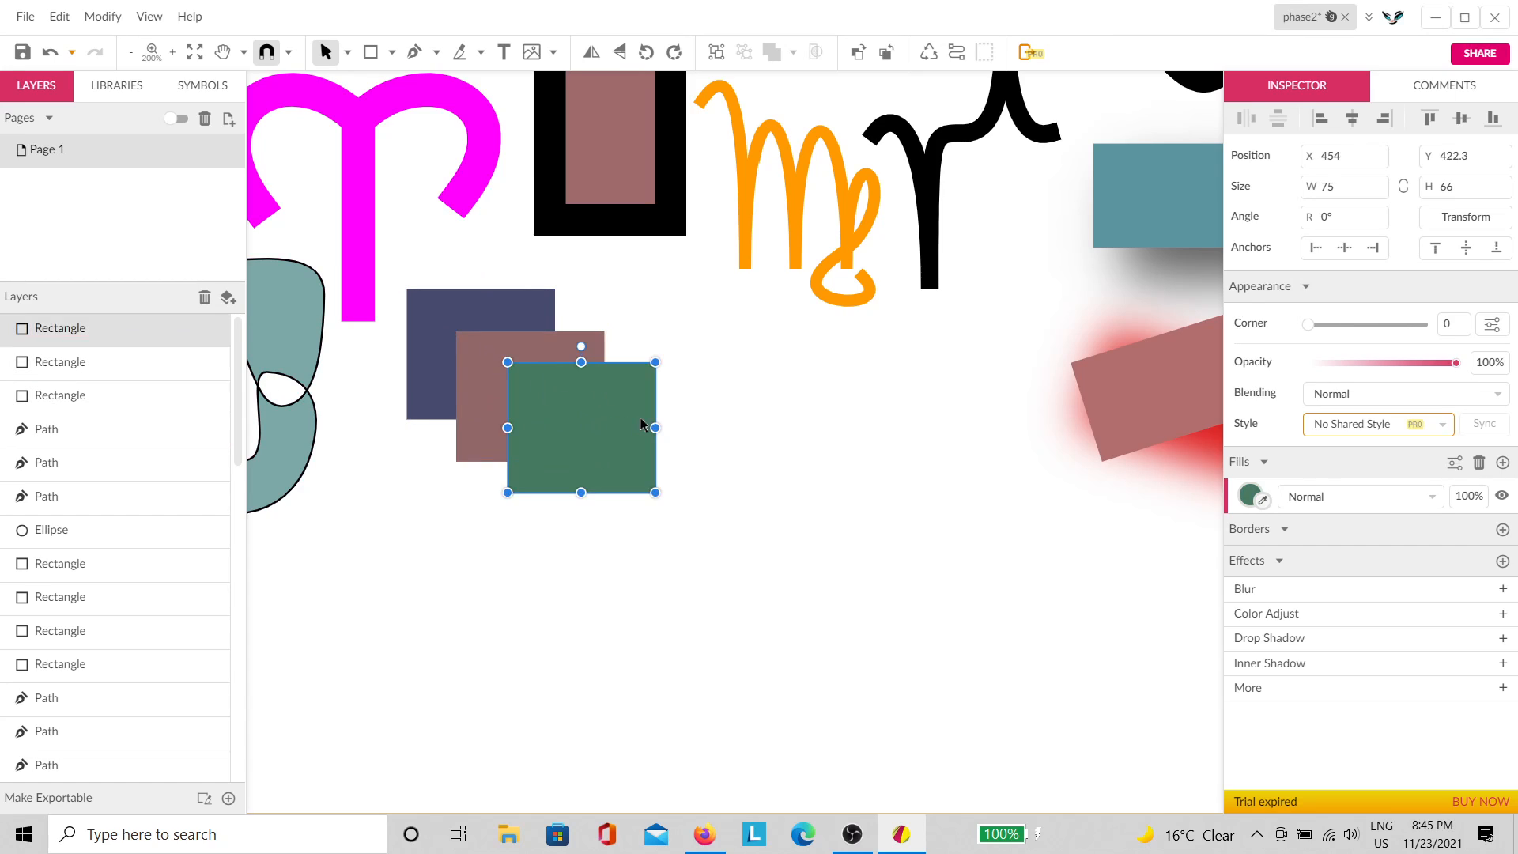
click(121, 401)
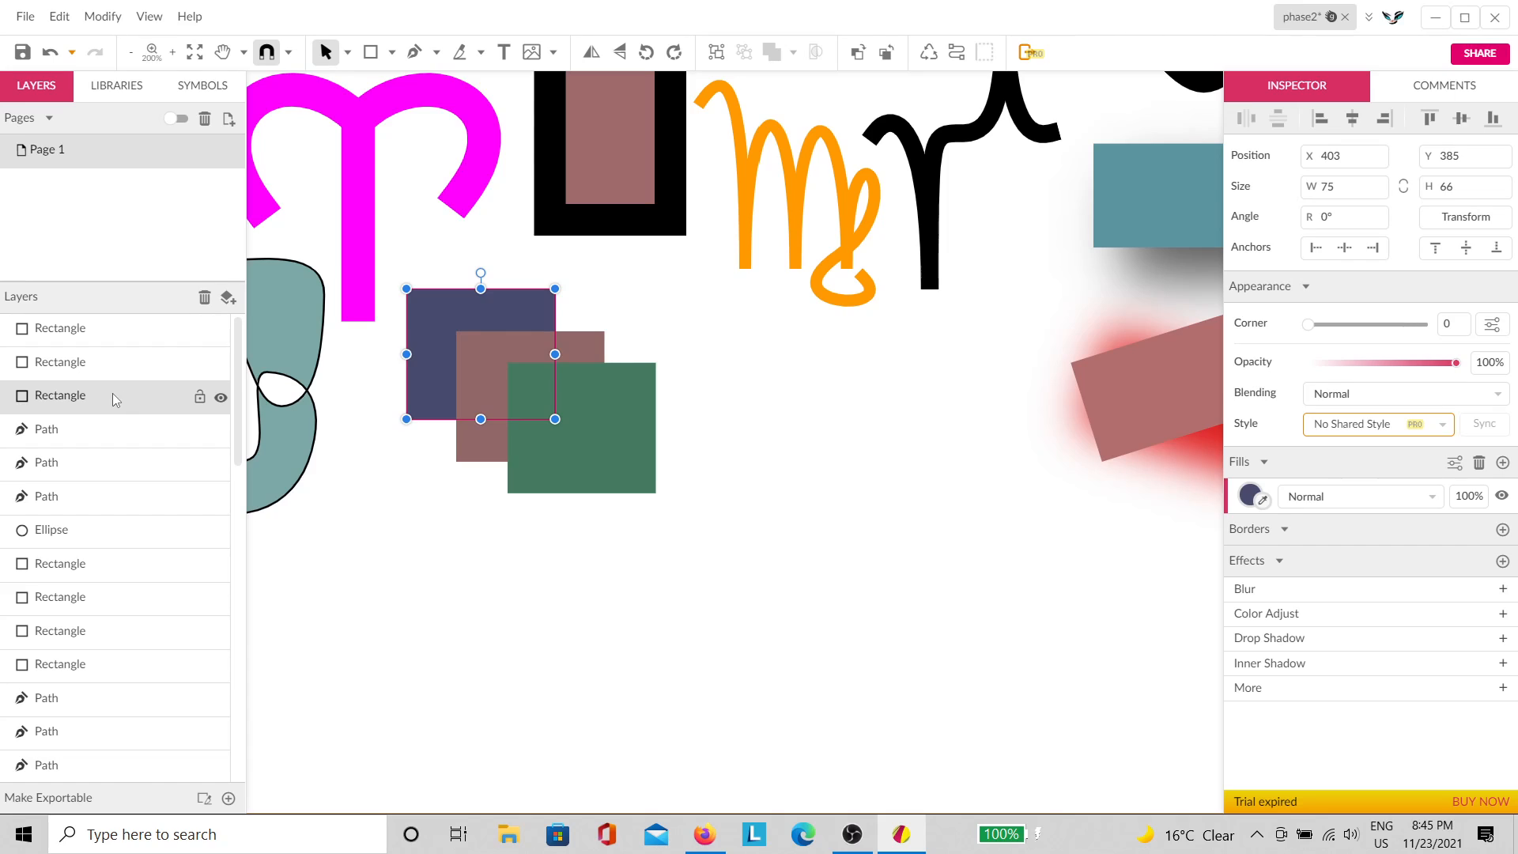
double_click(113, 395)
text(top)
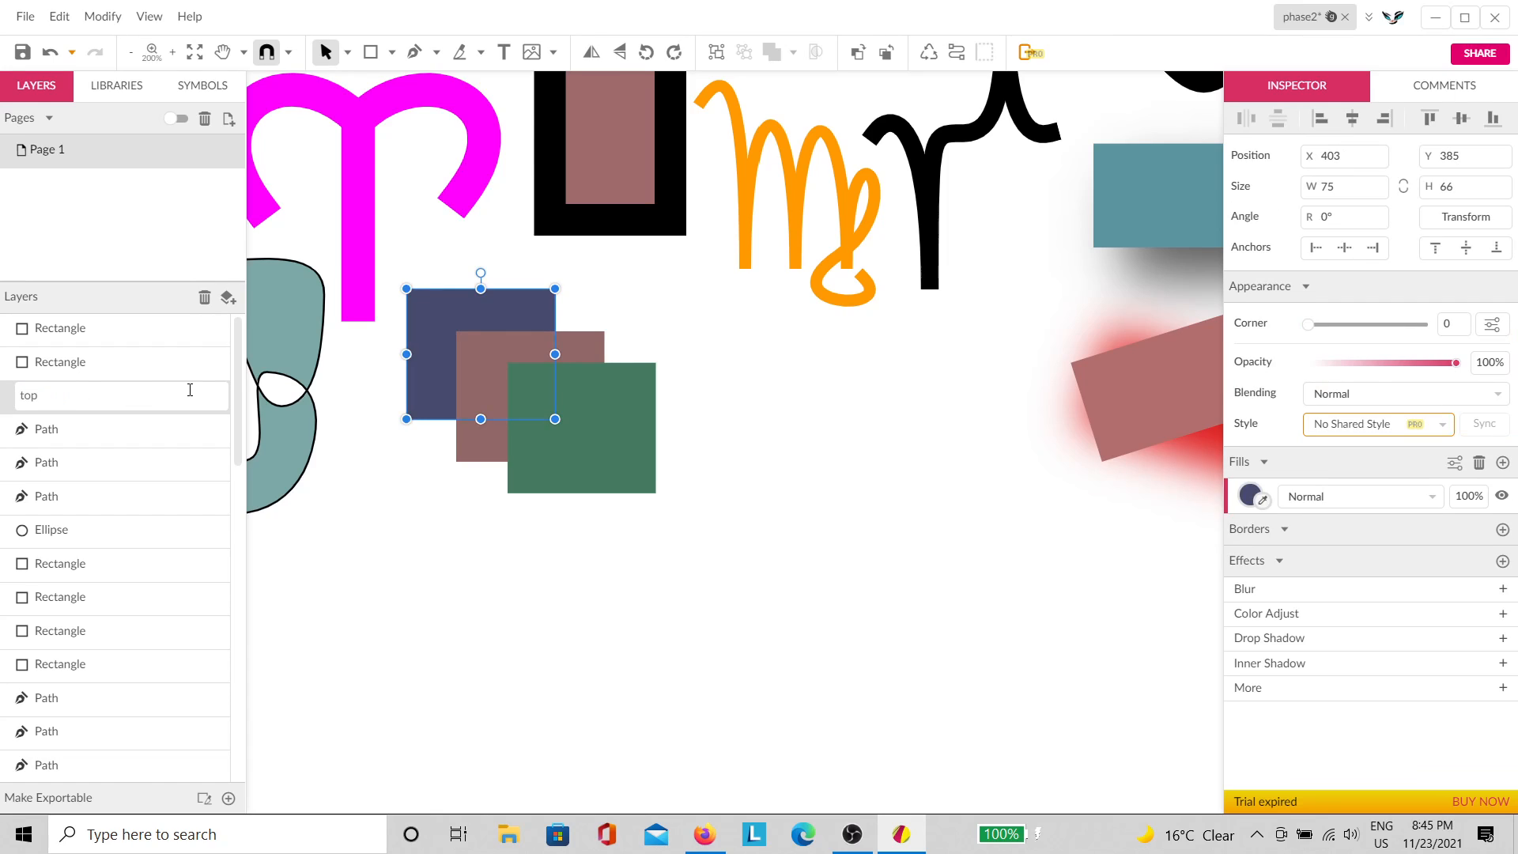
key(Return)
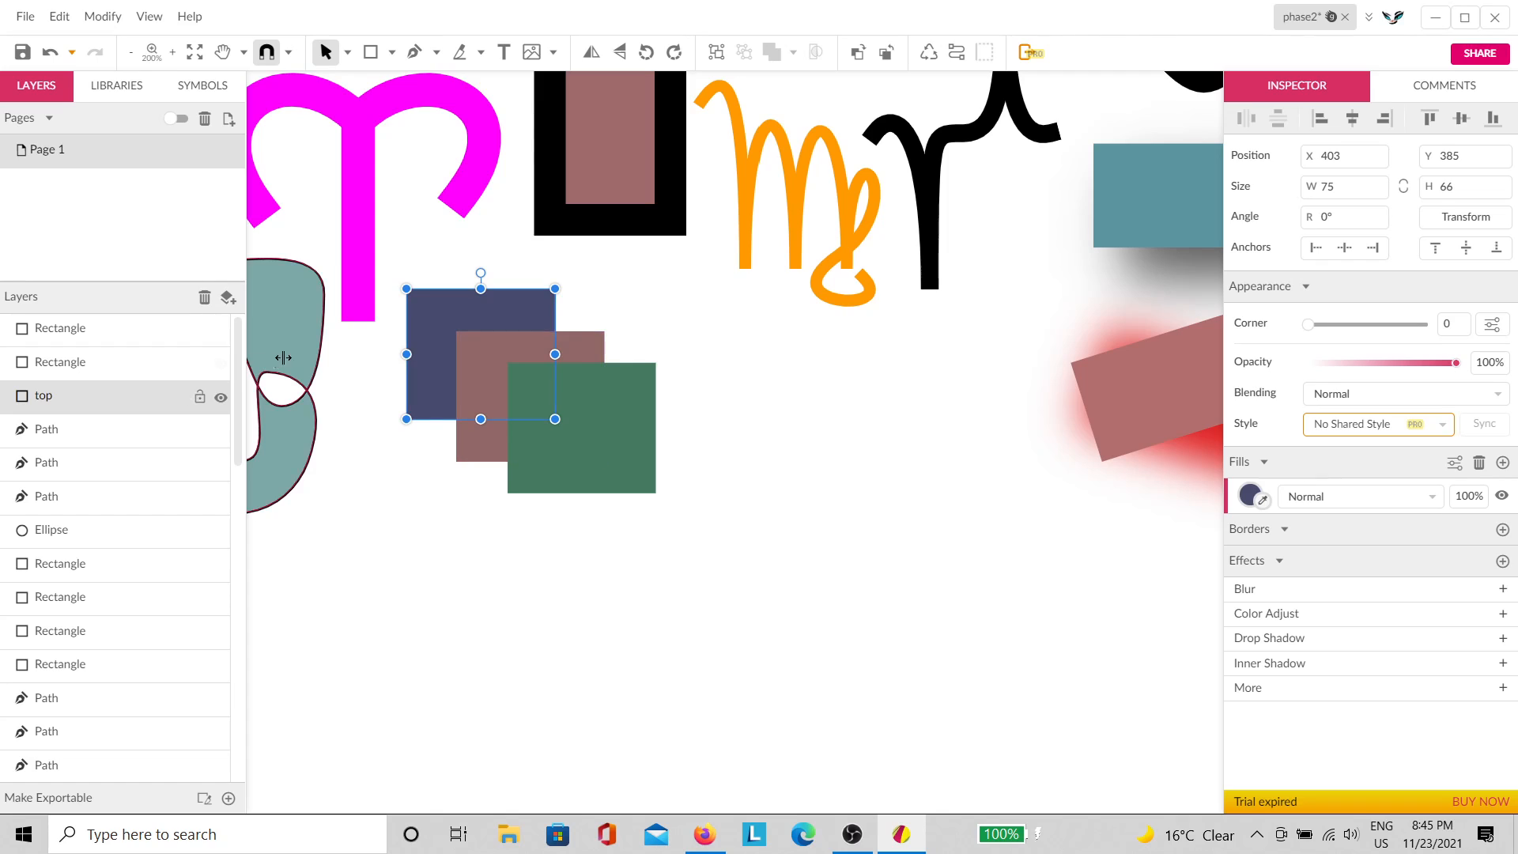
Step: Rename the reddish-brown rectangle's layer to "middle"
click(52, 366)
double_click(52, 365)
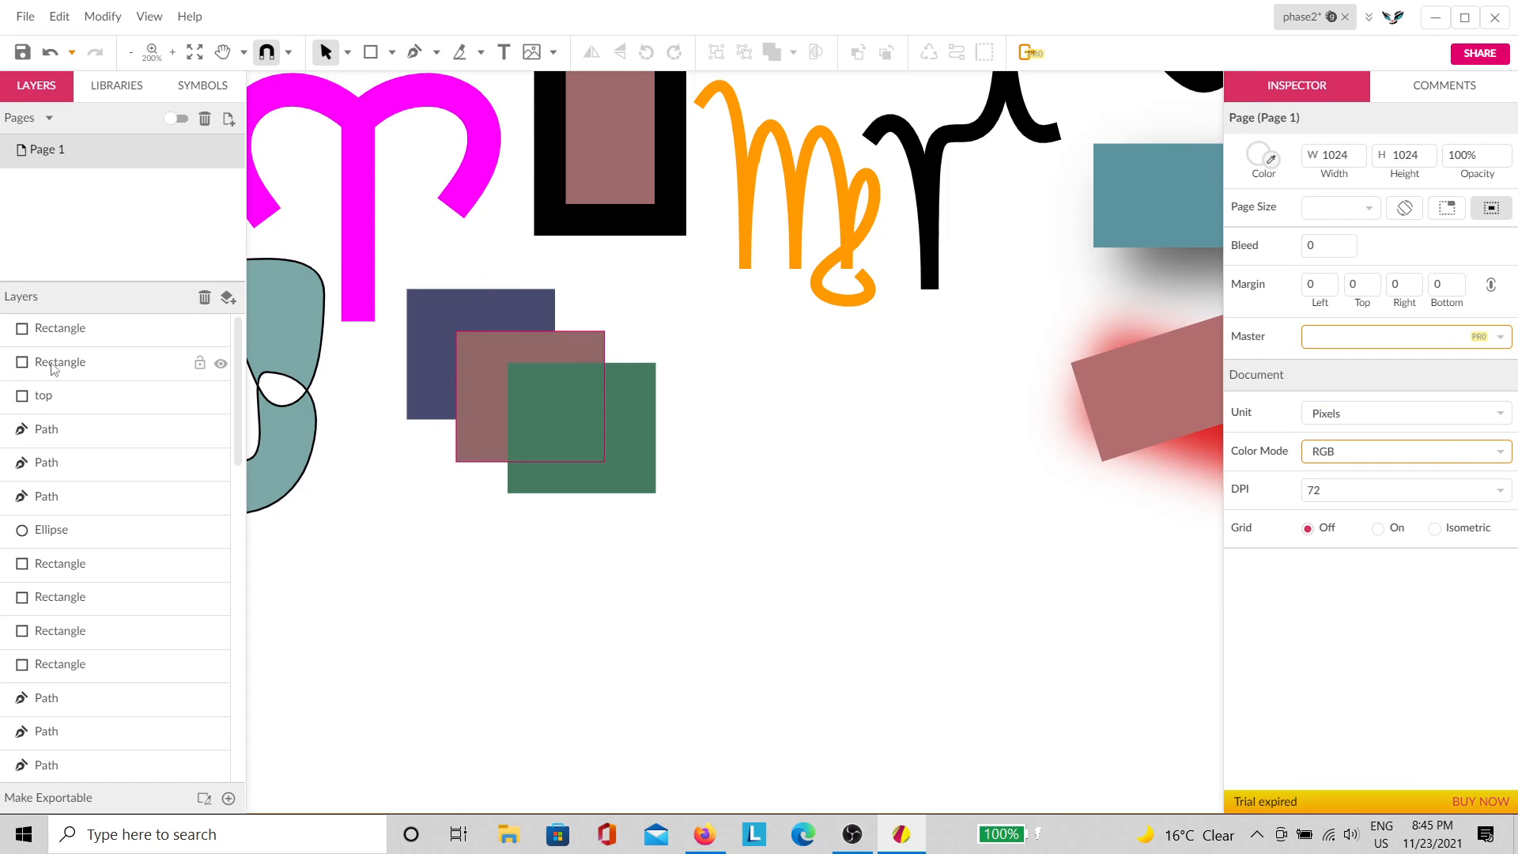
click(79, 367)
double_click(71, 363)
text(middle)
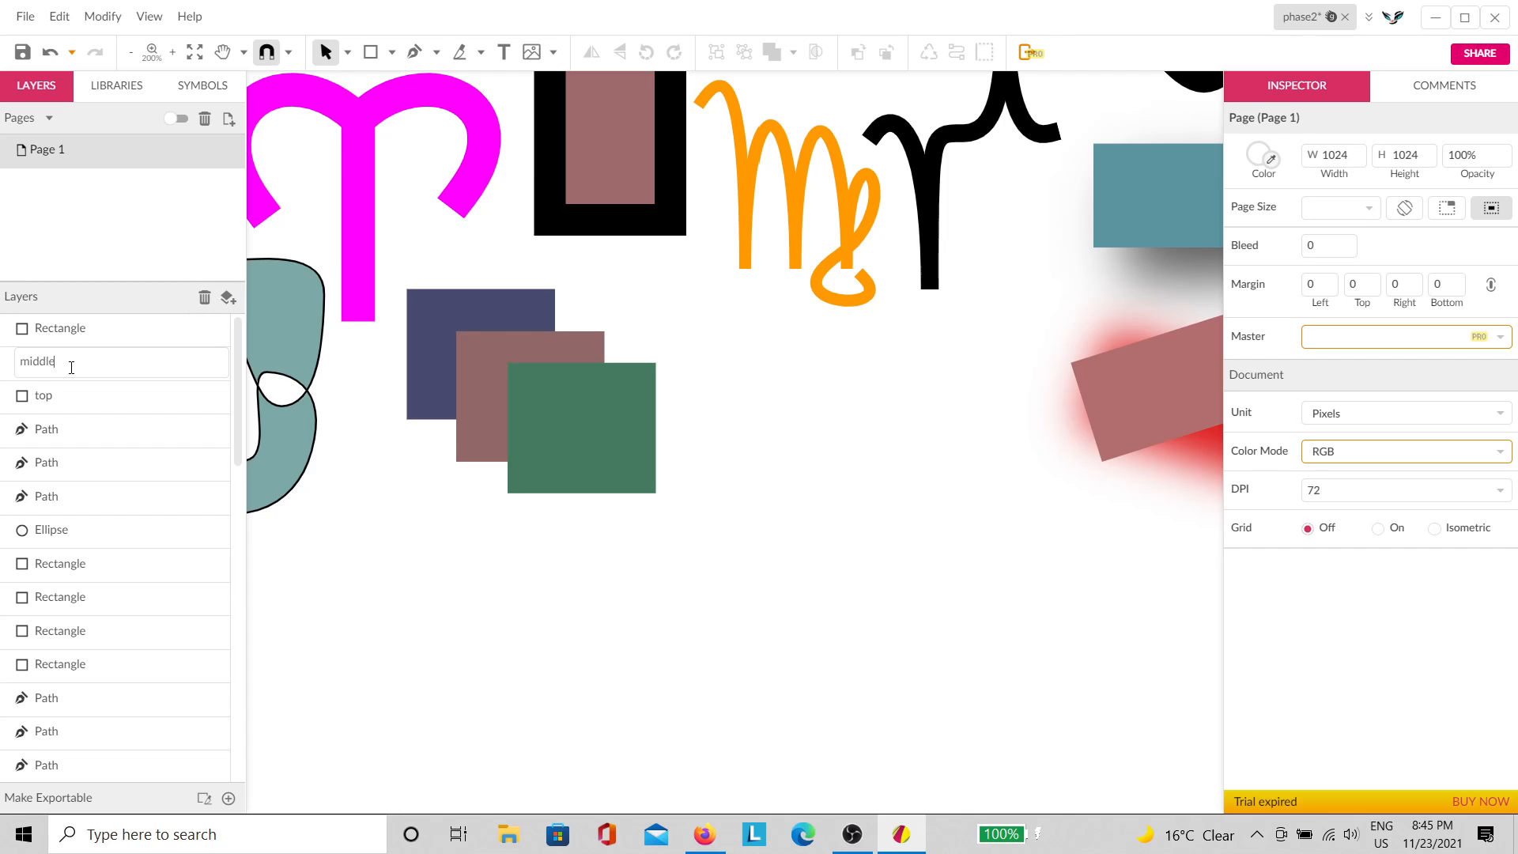
key(Return)
Step: Rename the green rectangle's layer to "bottom"
double_click(68, 327)
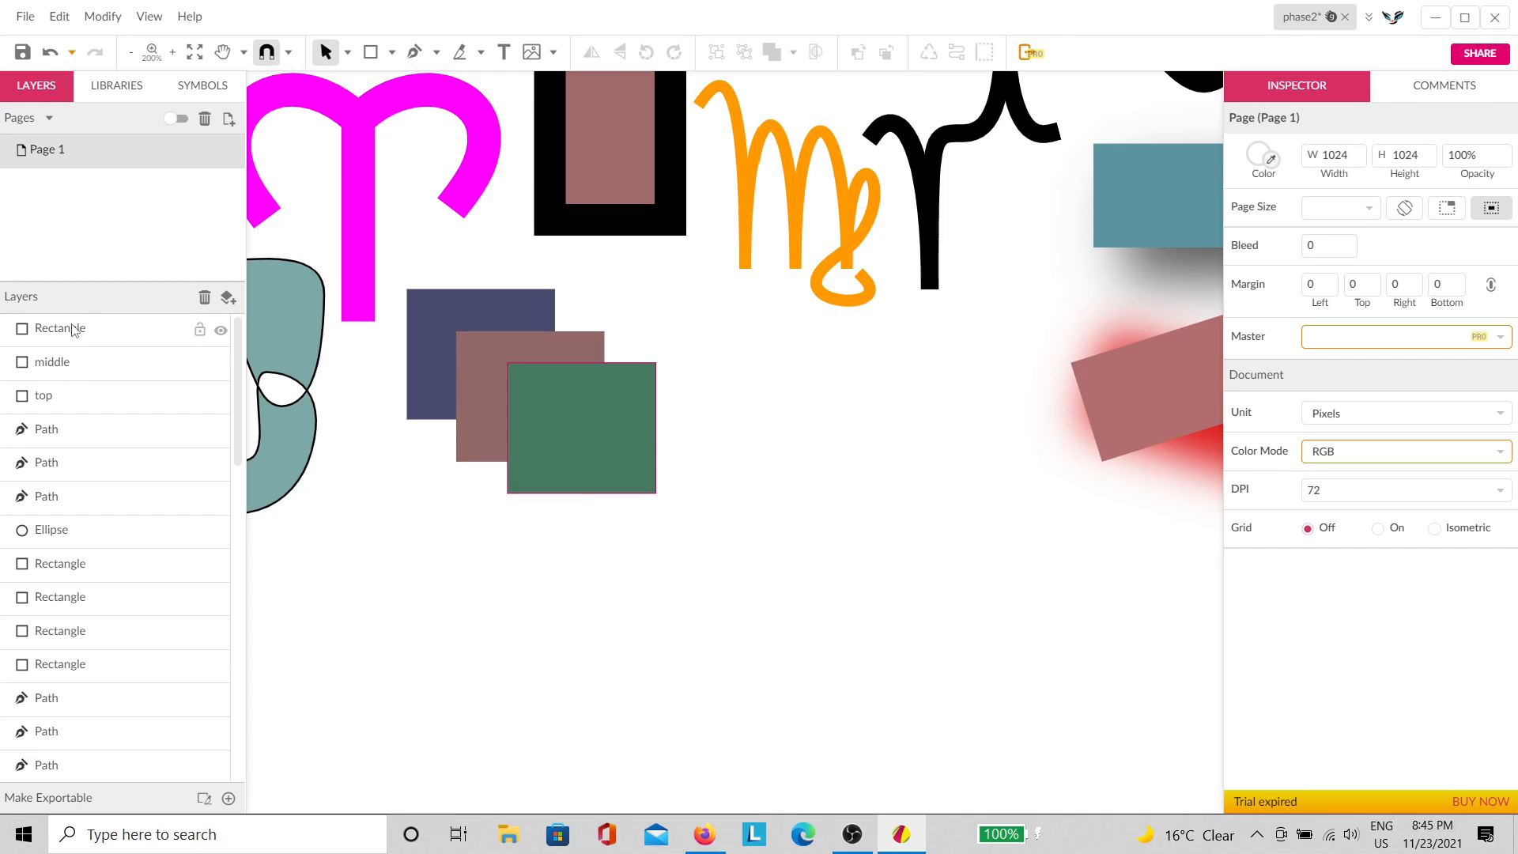
text(bottom)
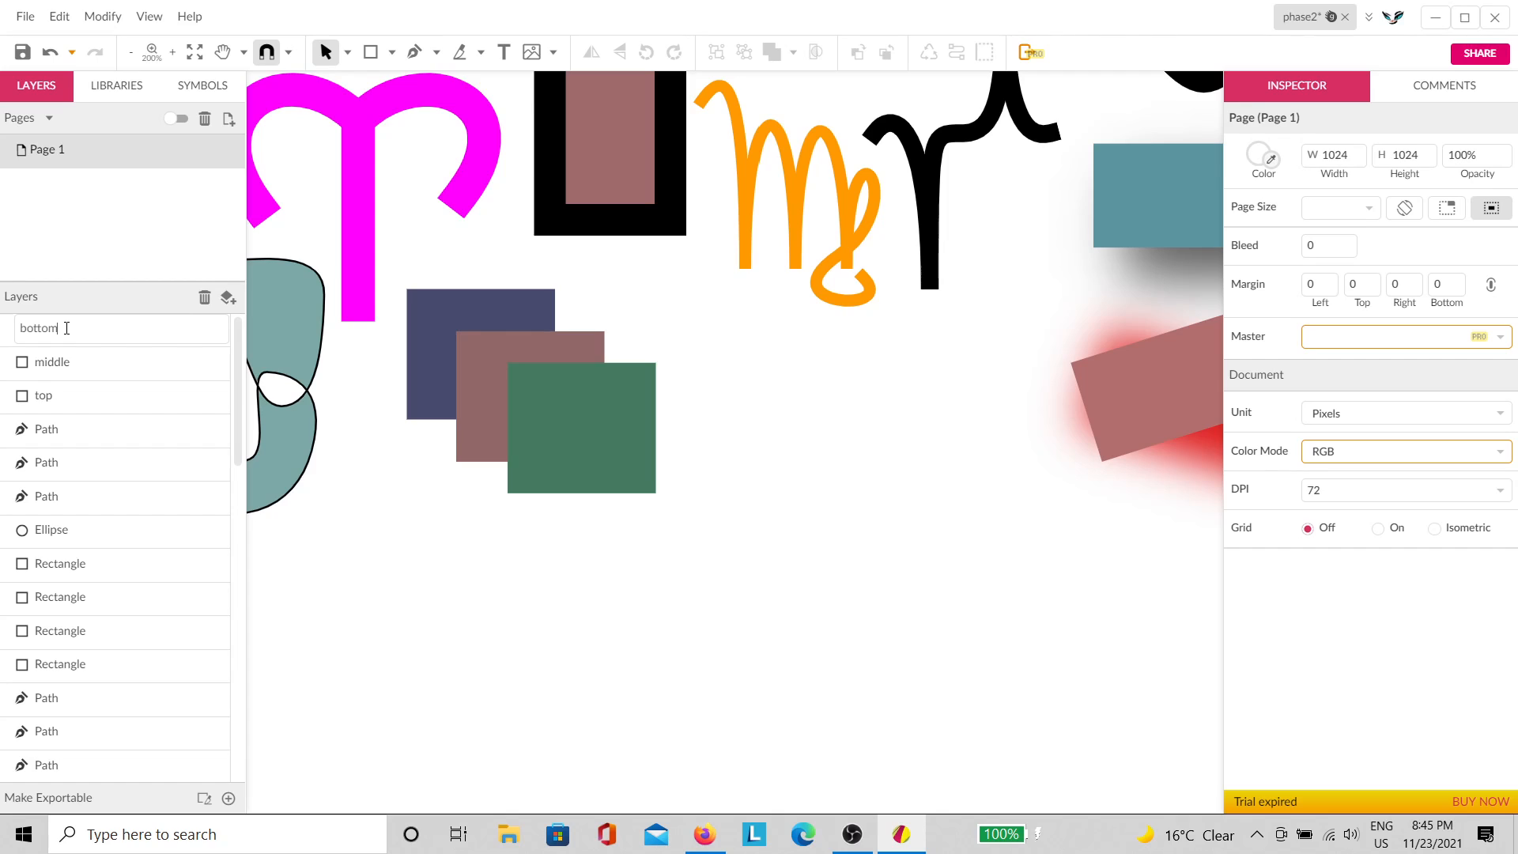
key(Return)
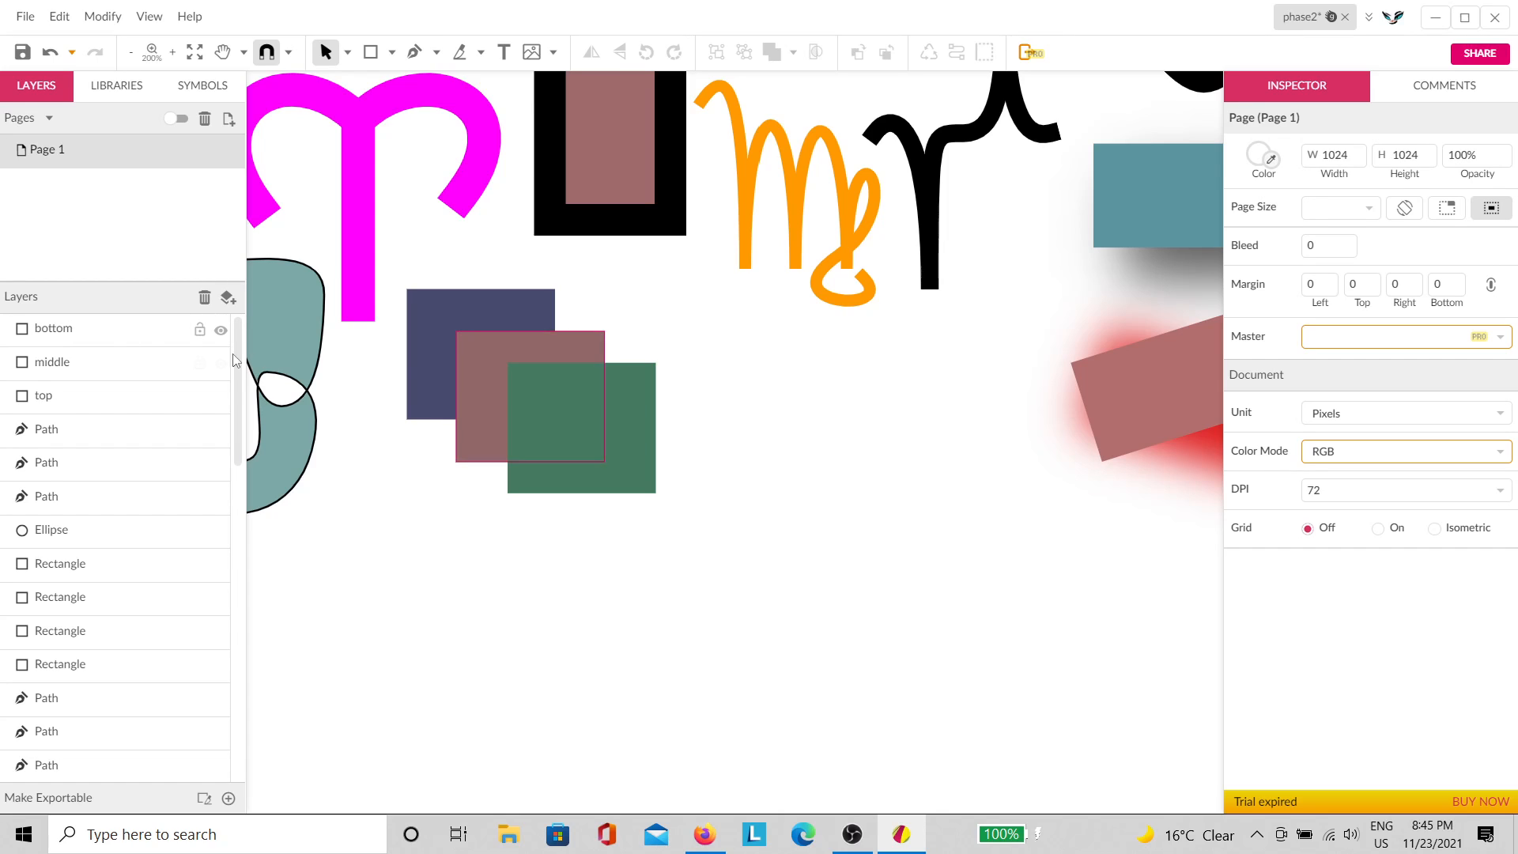
click(515, 409)
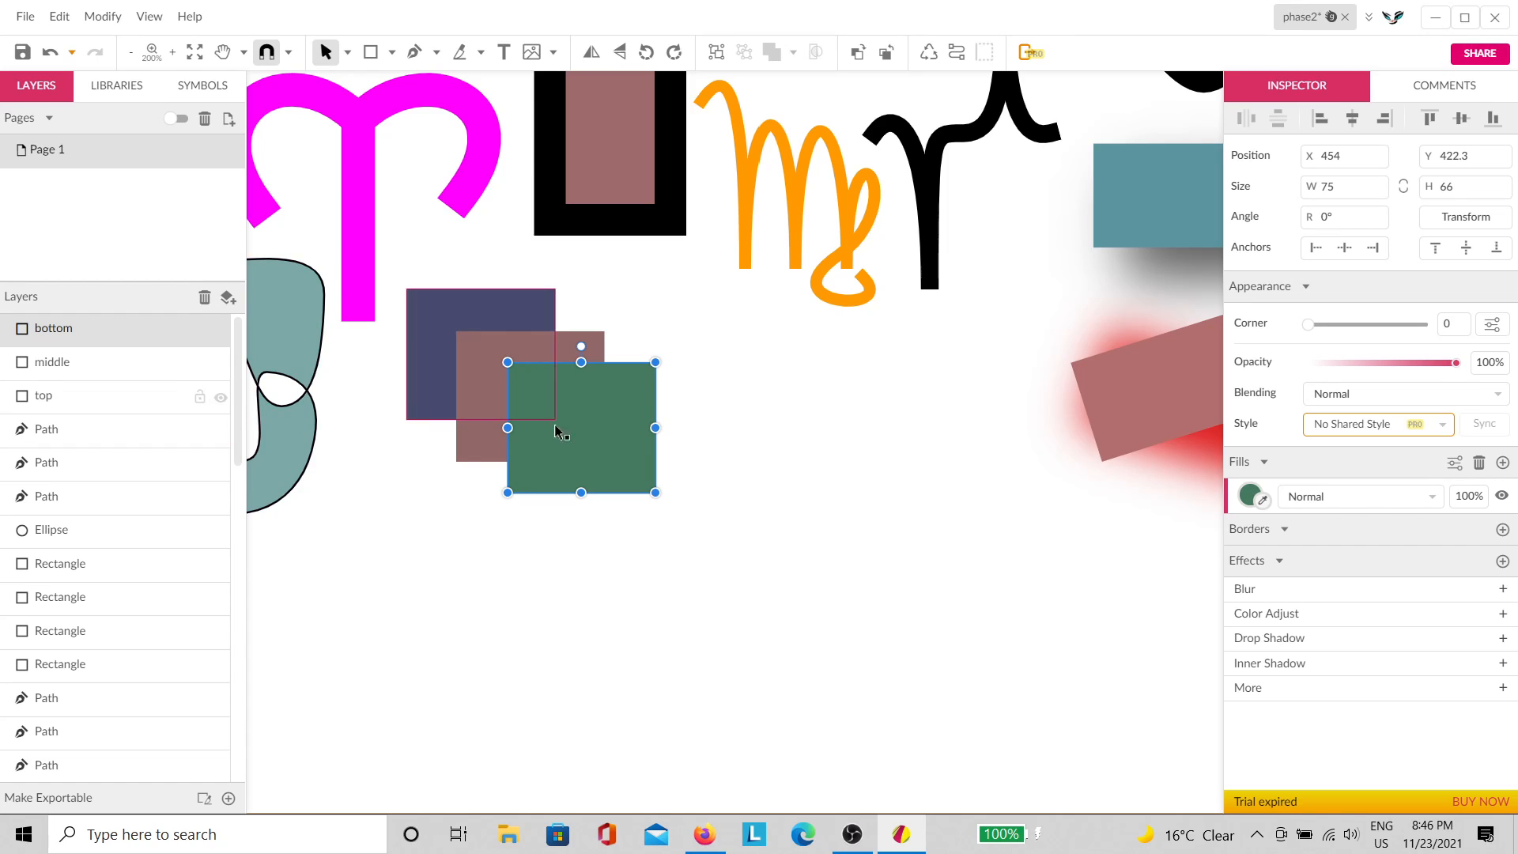
click(442, 523)
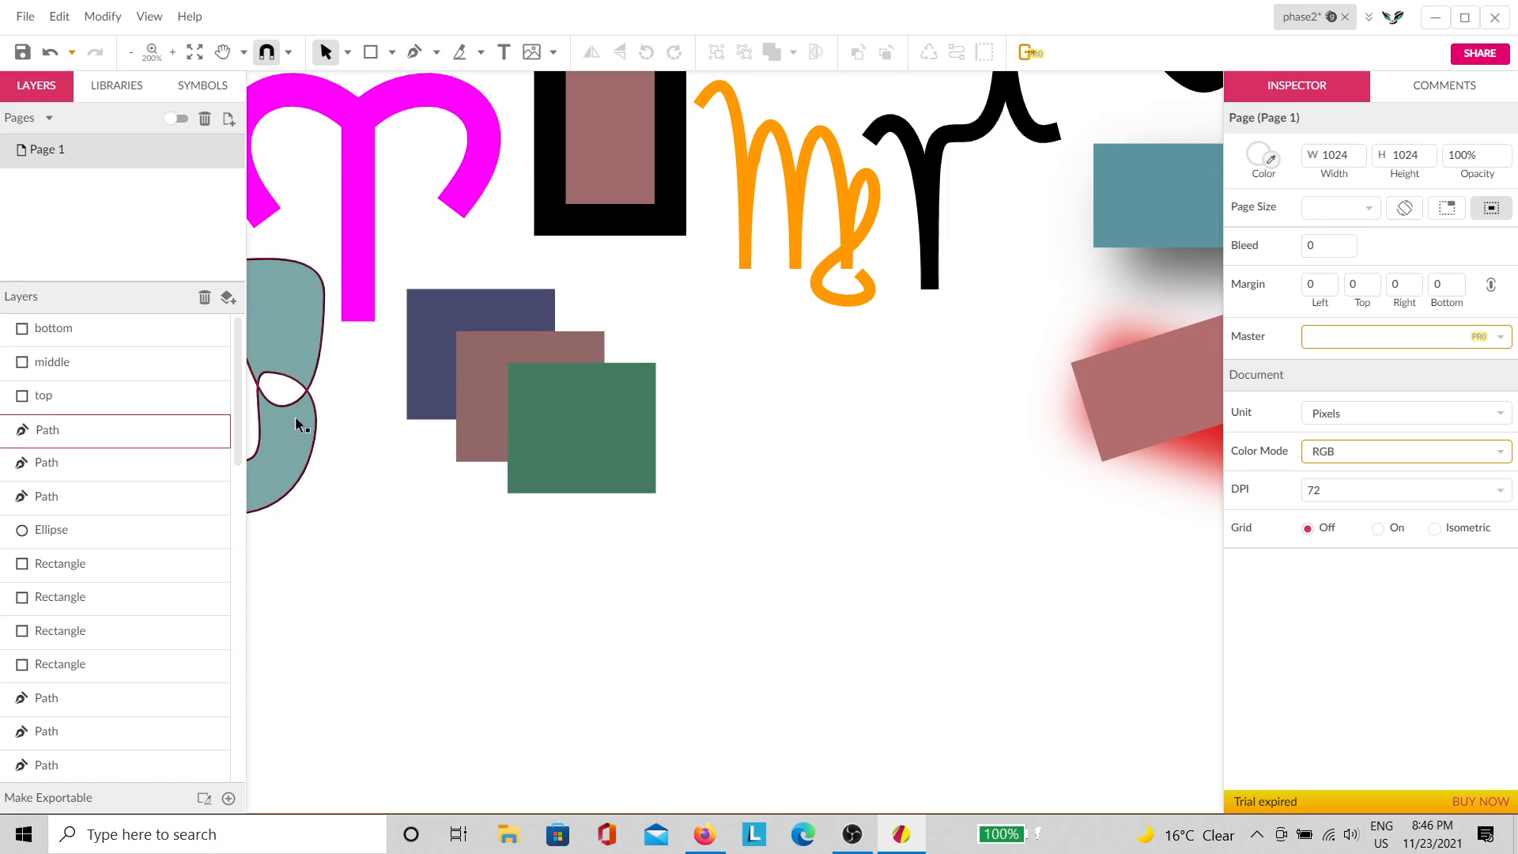
click(577, 401)
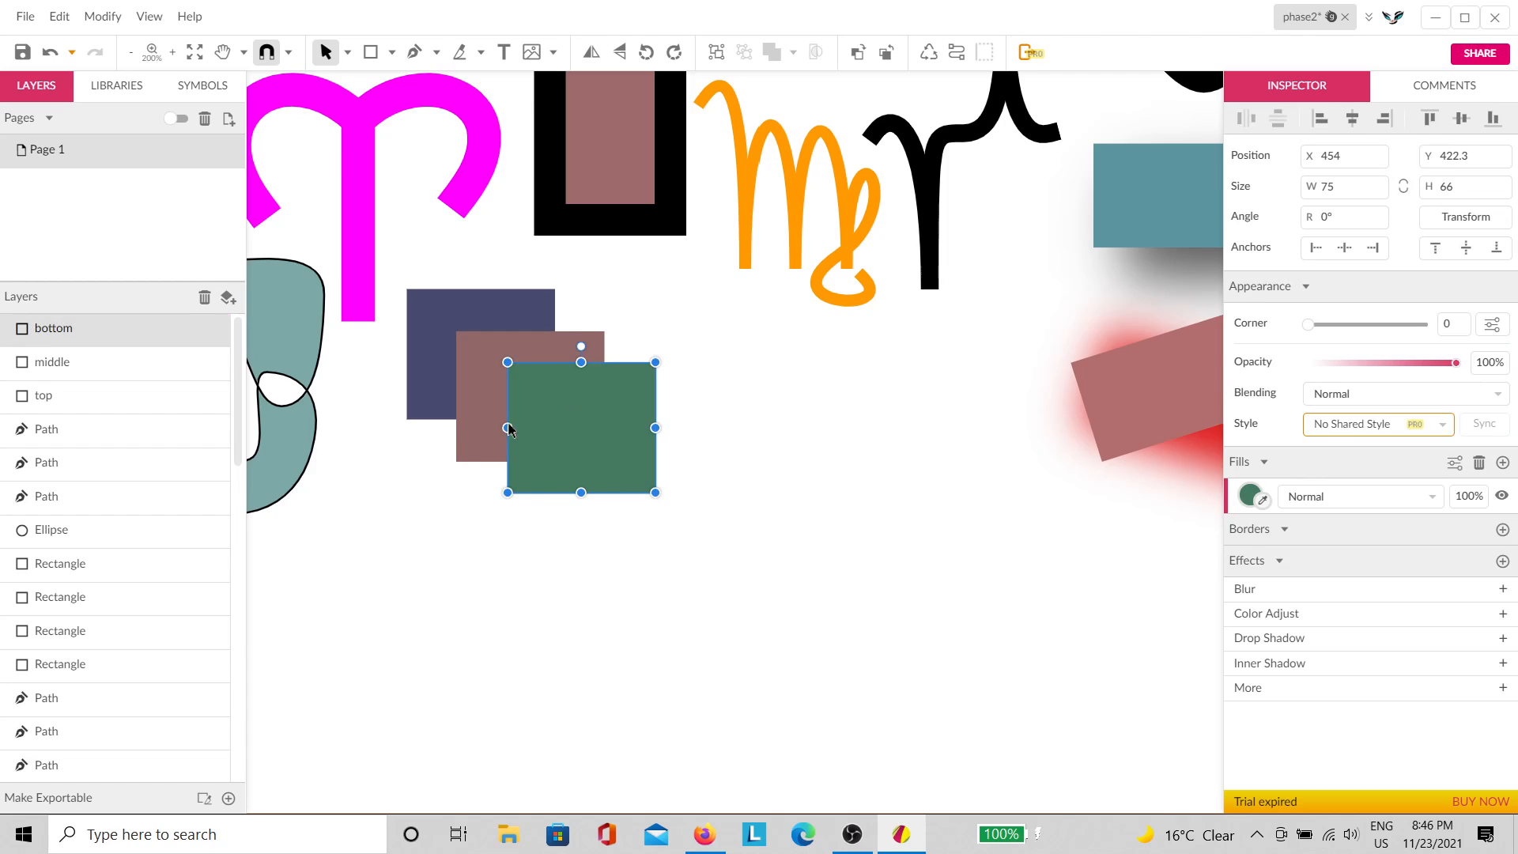
click(732, 456)
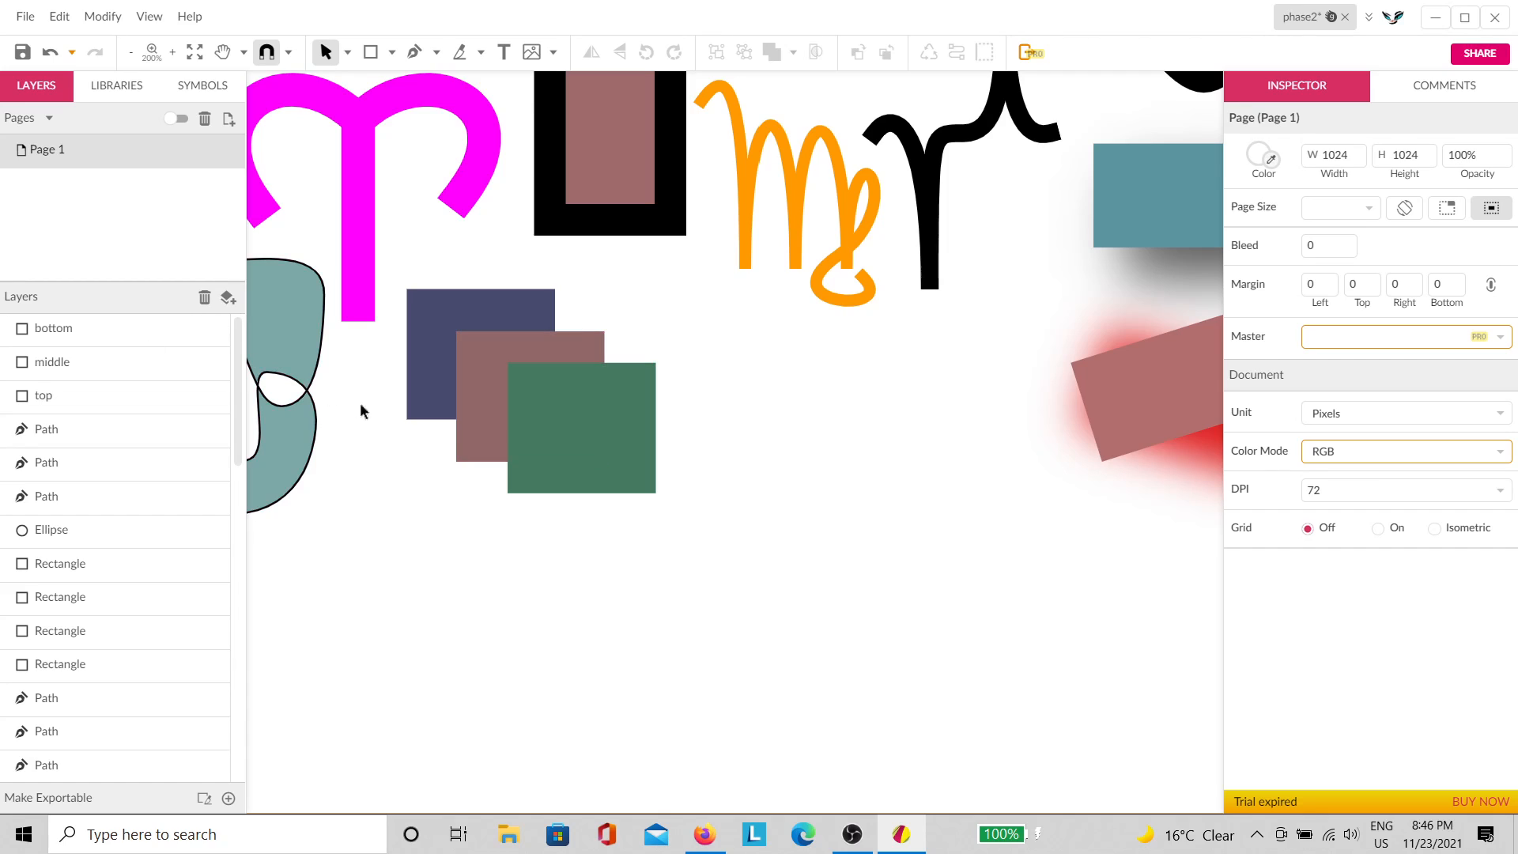
Step: Bring the top layer to the front of the stack, followed by the middle layer and the bottom layer
click(569, 471)
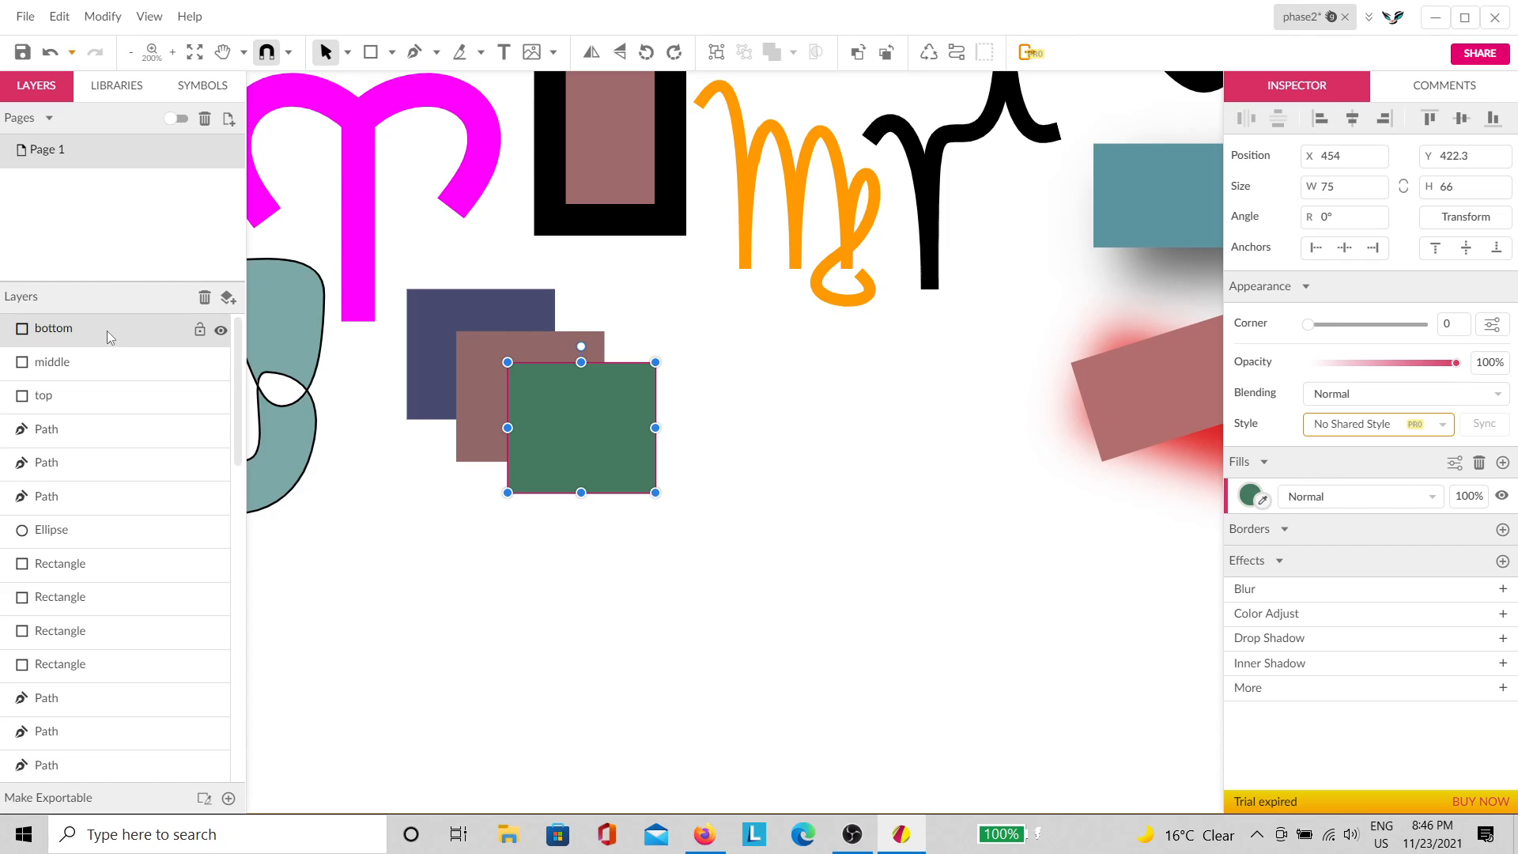
click(91, 378)
click(101, 397)
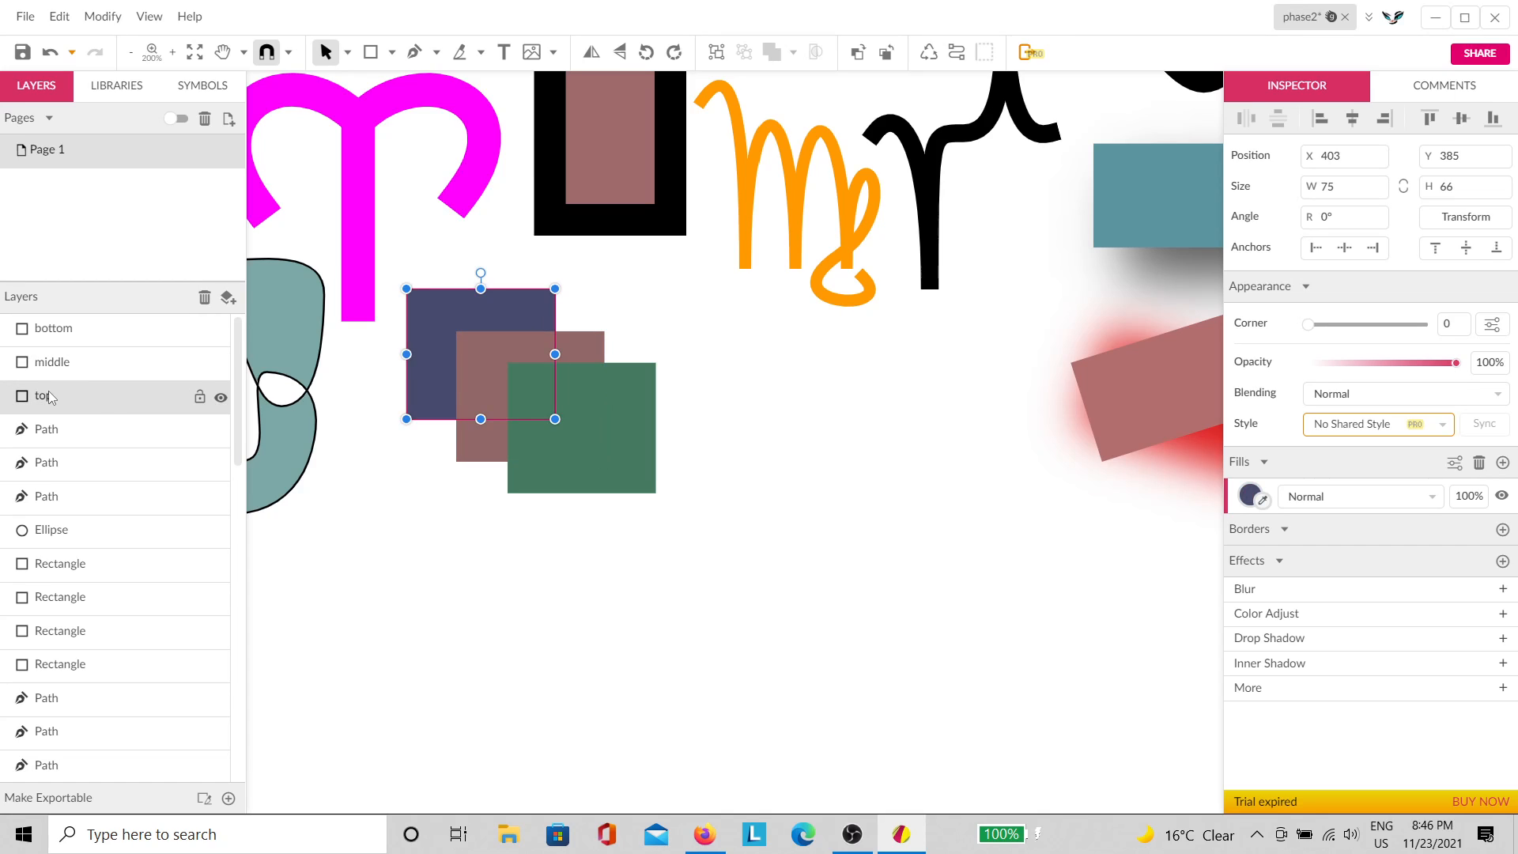
mouse_move(52, 397)
mouse_down()
mouse_move(122, 389)
mouse_move(120, 310)
mouse_up()
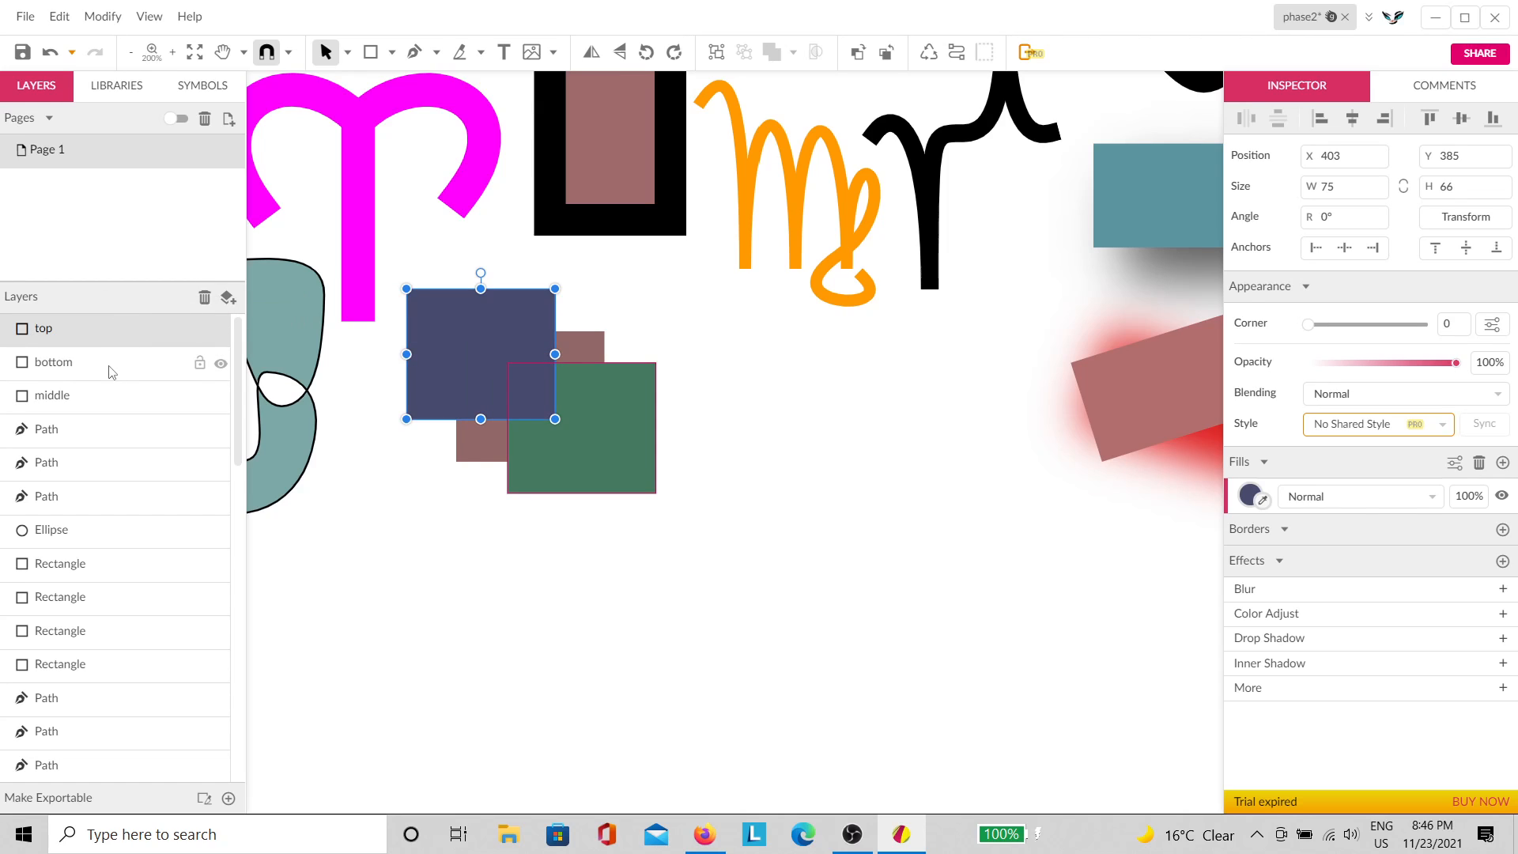
drag(101, 395, 145, 317)
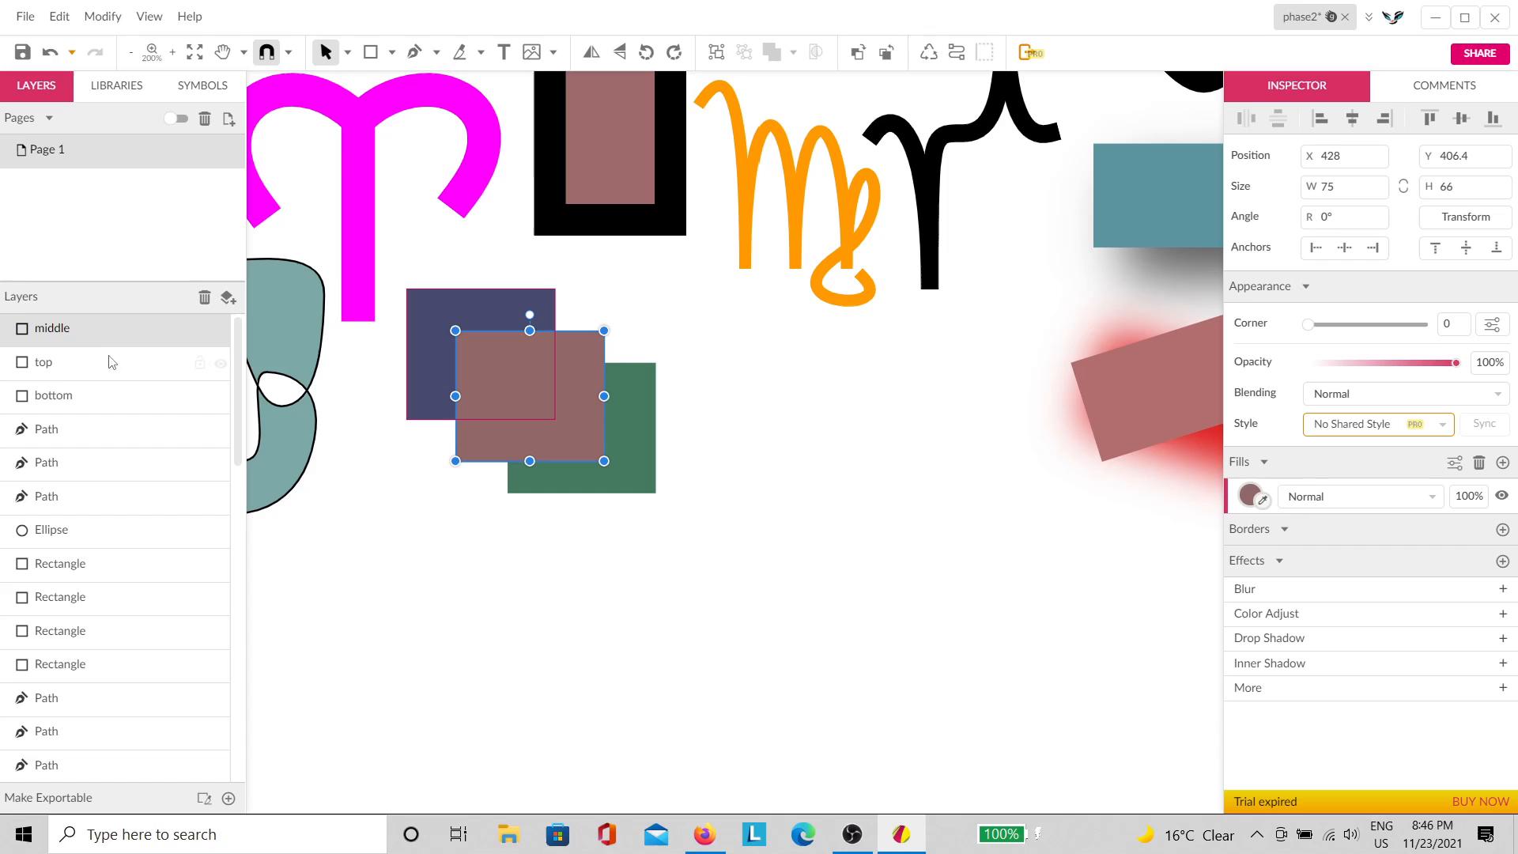
drag(88, 397, 139, 307)
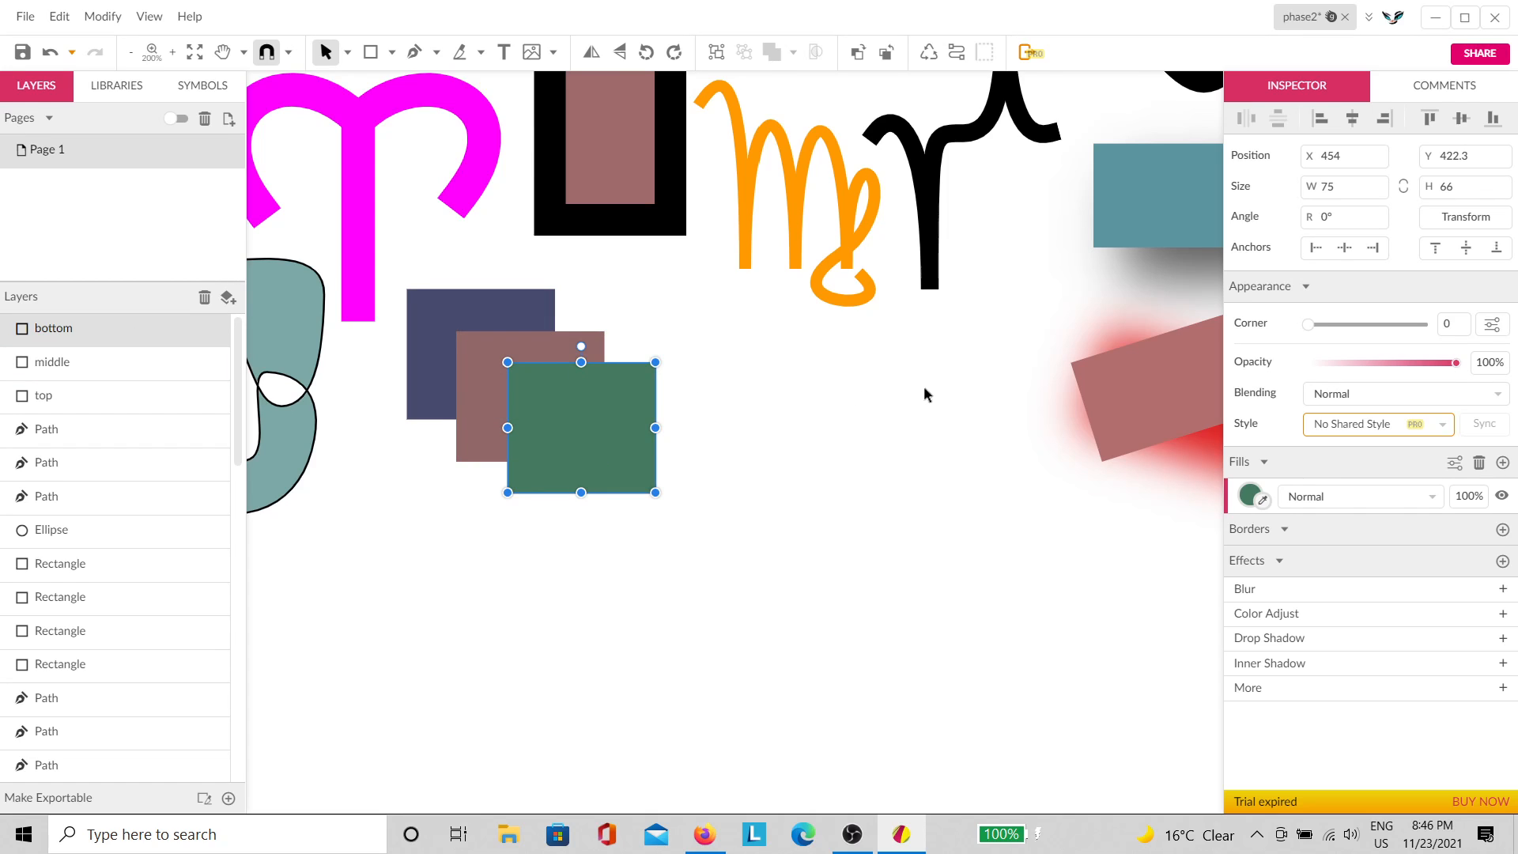
Step: Nest the bottom layer inside the middle layer and expand the middle layer to select the nested rectangle
drag(1183, 113, 725, 519)
drag(664, 558, 1099, 123)
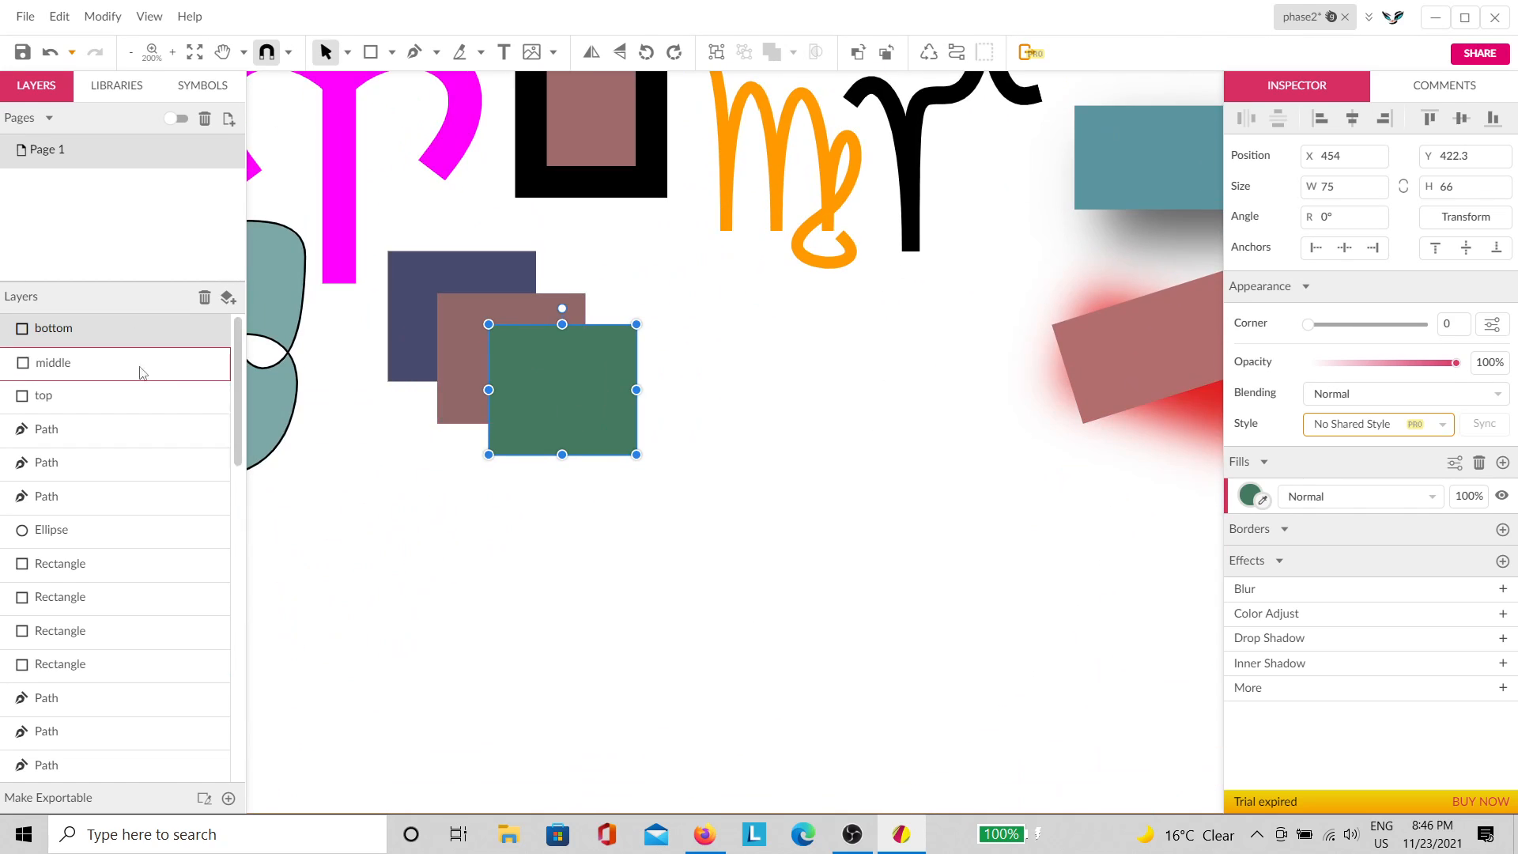
drag(96, 329, 138, 377)
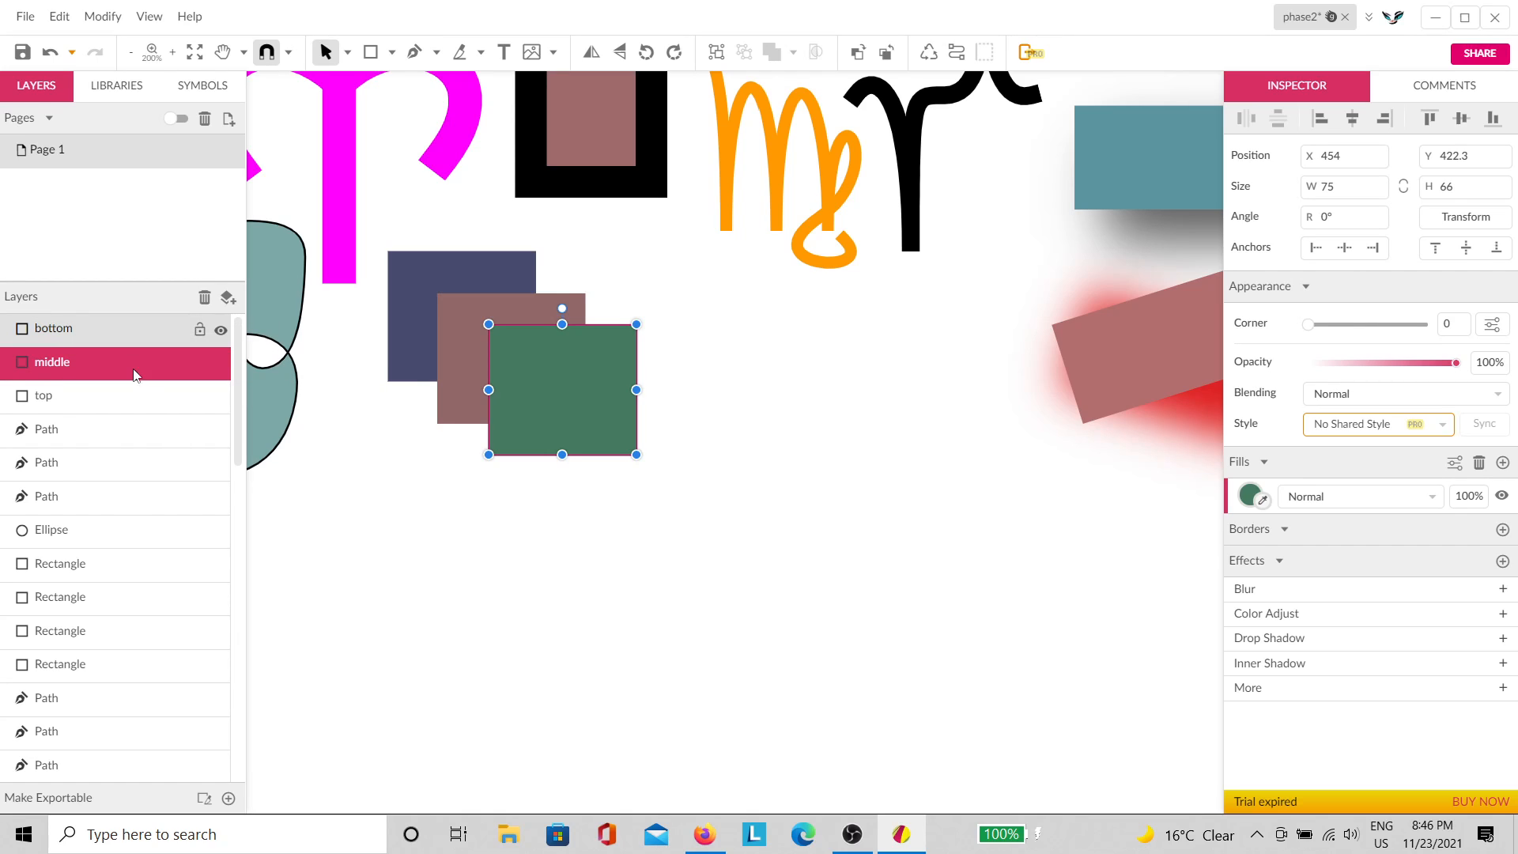
click(704, 386)
click(522, 392)
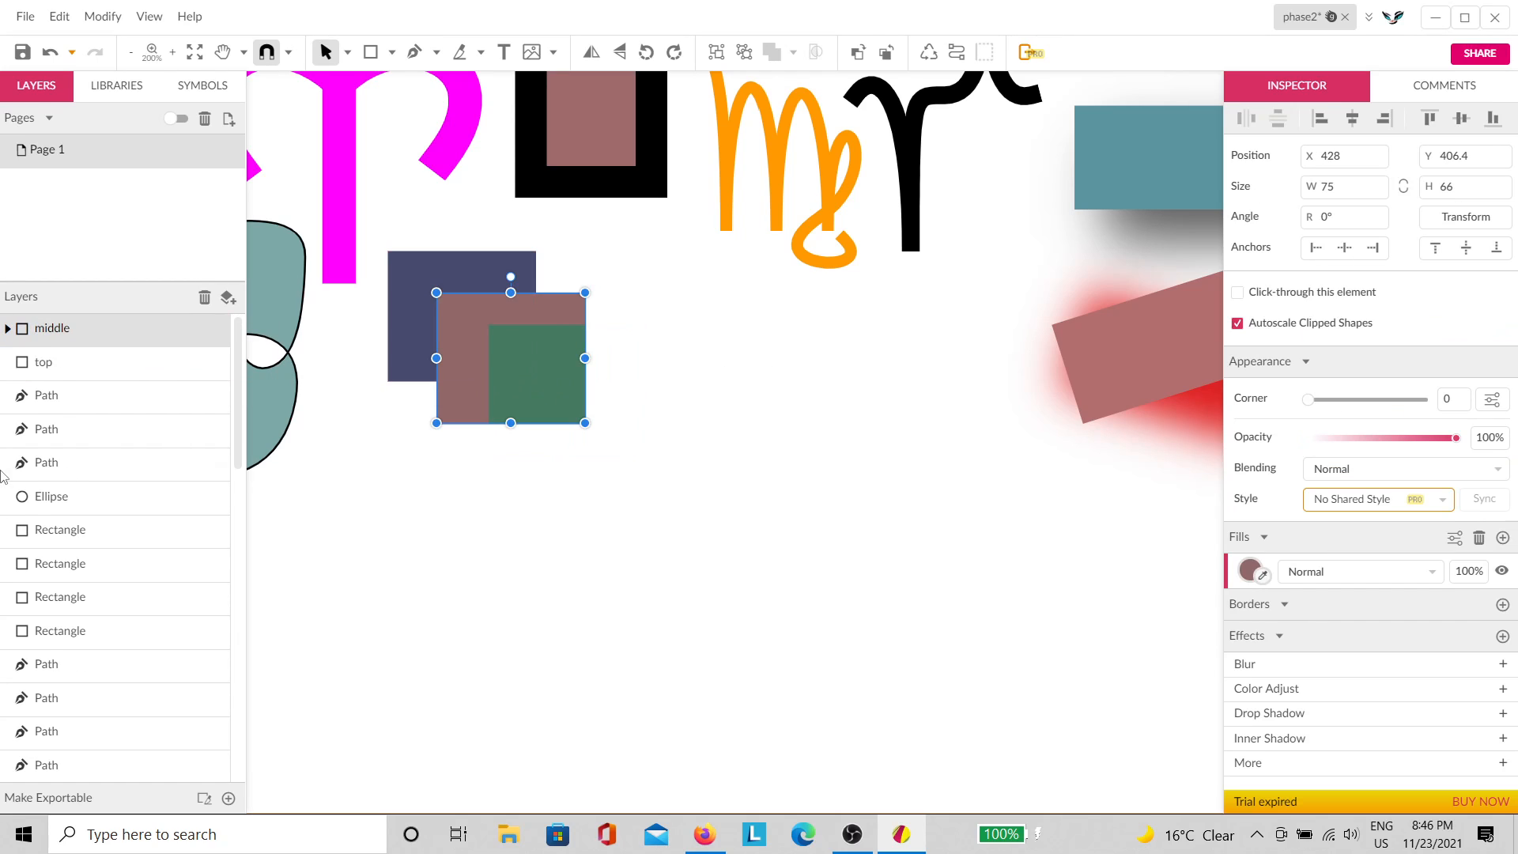
click(8, 328)
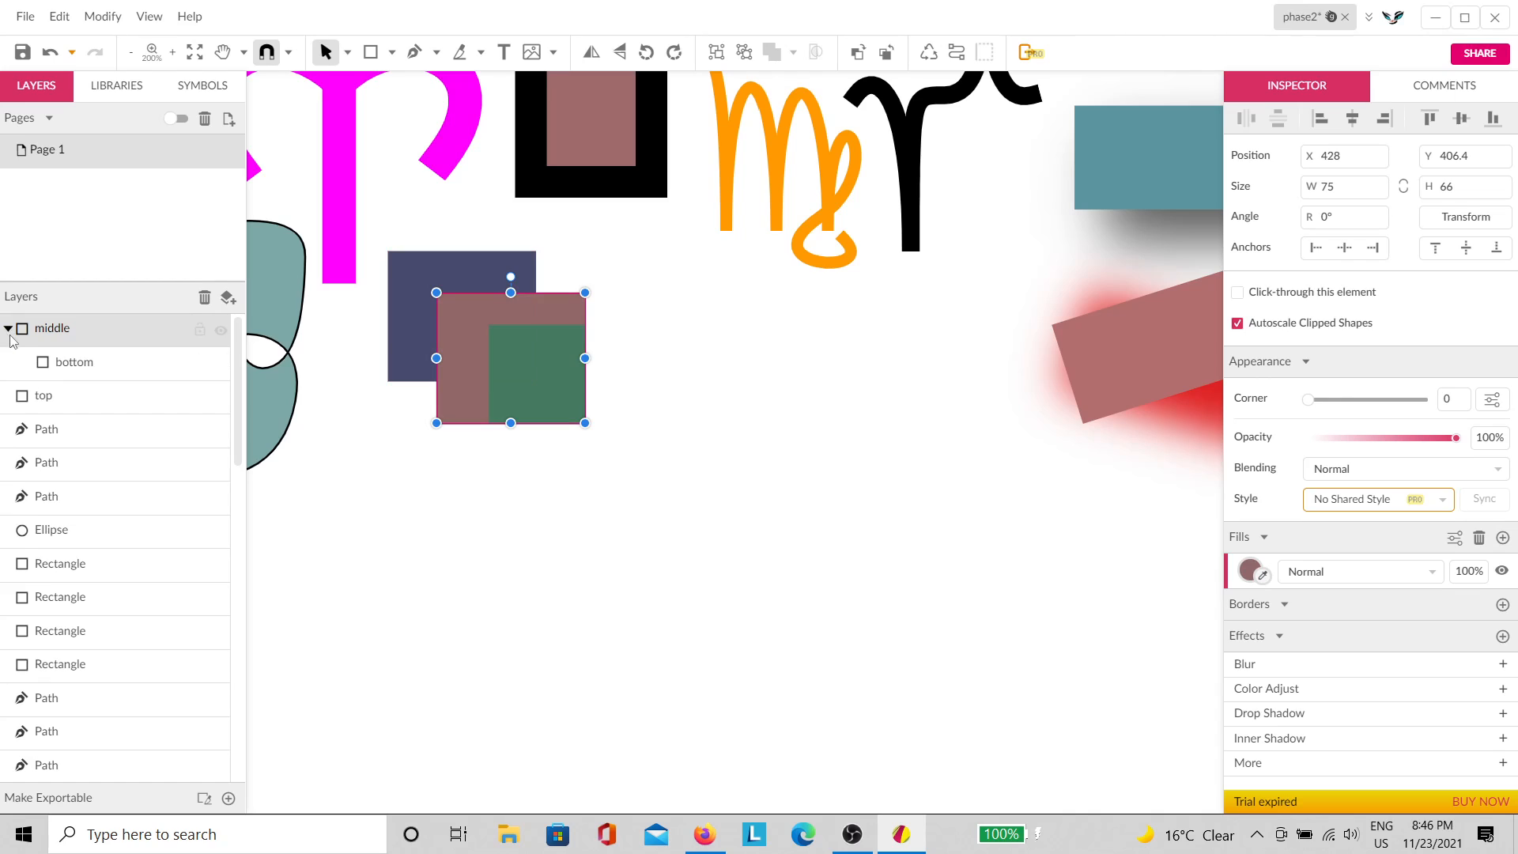
click(86, 364)
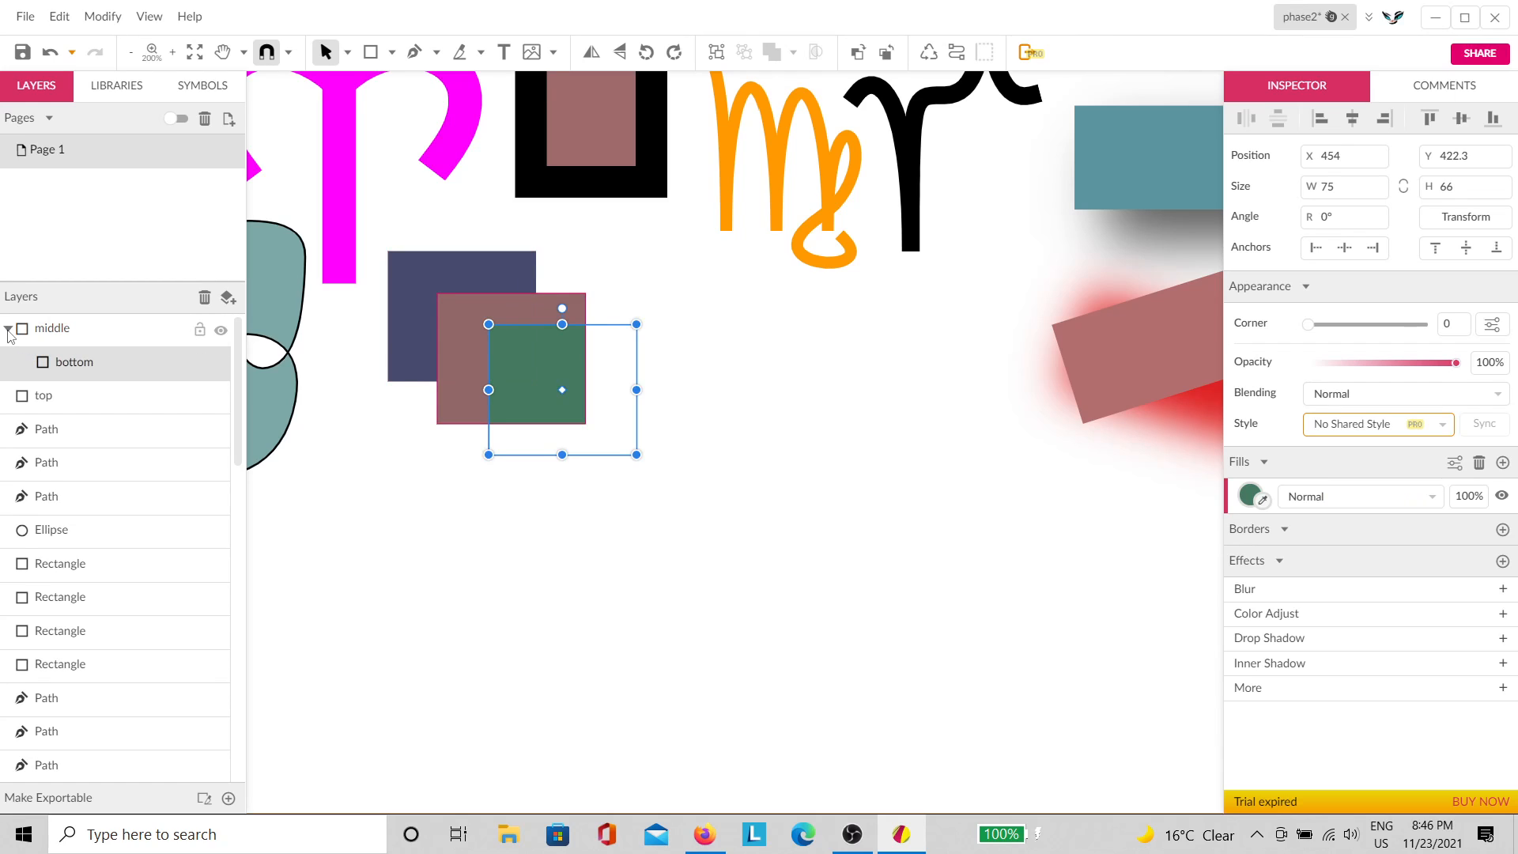
Step: Take the bottom layer out of the middle layer and arrange the stack as top, middle, bottom
mouse_move(83, 372)
mouse_down()
mouse_move(130, 311)
mouse_move(74, 329)
mouse_up()
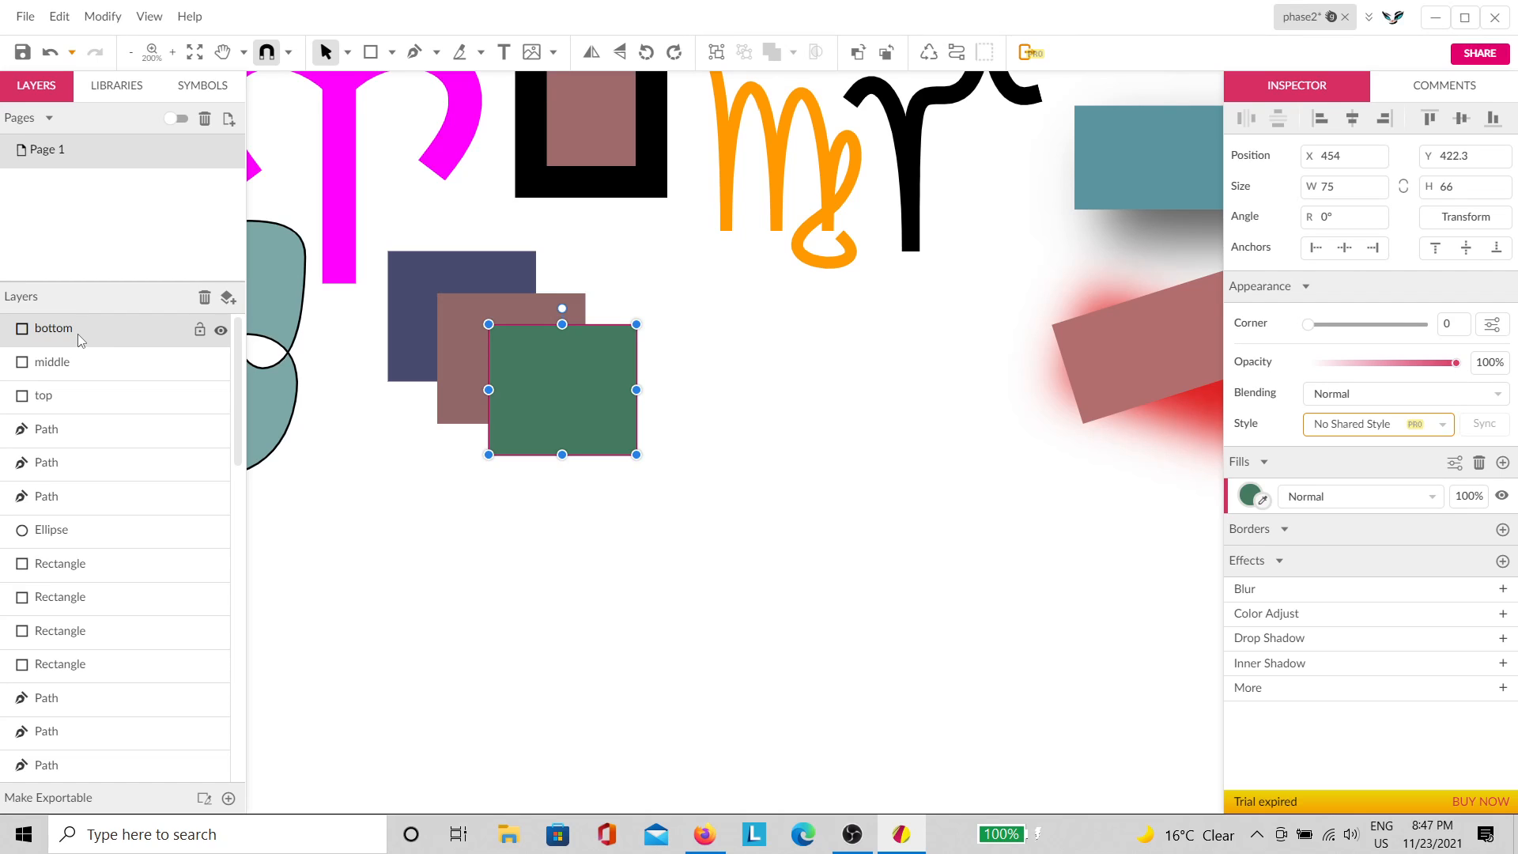
mouse_move(71, 348)
mouse_down()
mouse_move(79, 406)
mouse_move(95, 320)
mouse_up()
click(663, 331)
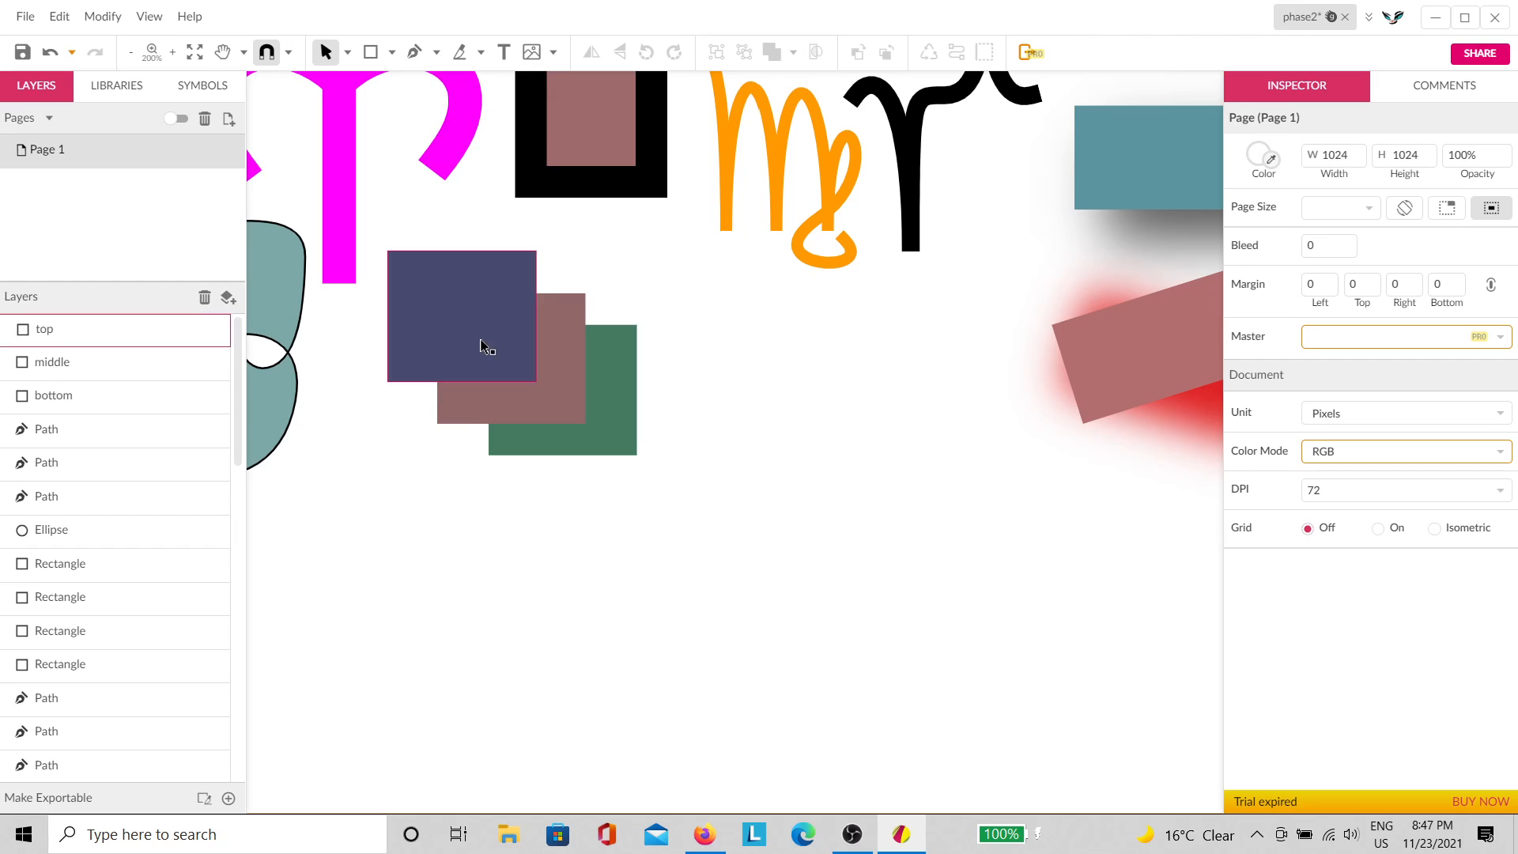
Step: Move the five shadowed and blurred shapes to the page's lower right and enlarge them to about 445 by 317 px
drag(871, 498, 728, 696)
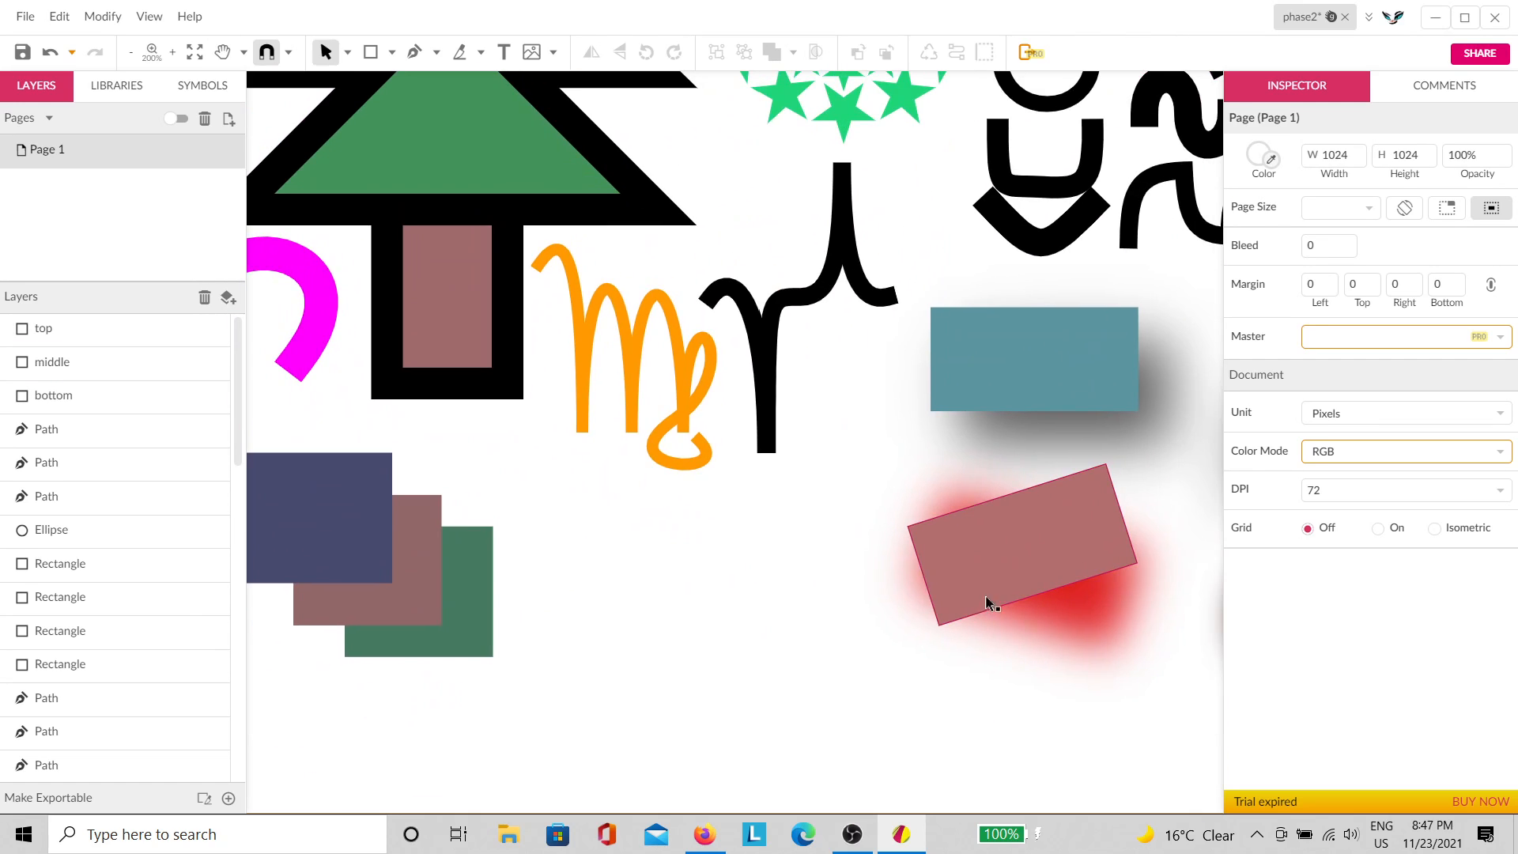
drag(993, 576, 911, 452)
scroll(799, 533, down, 3)
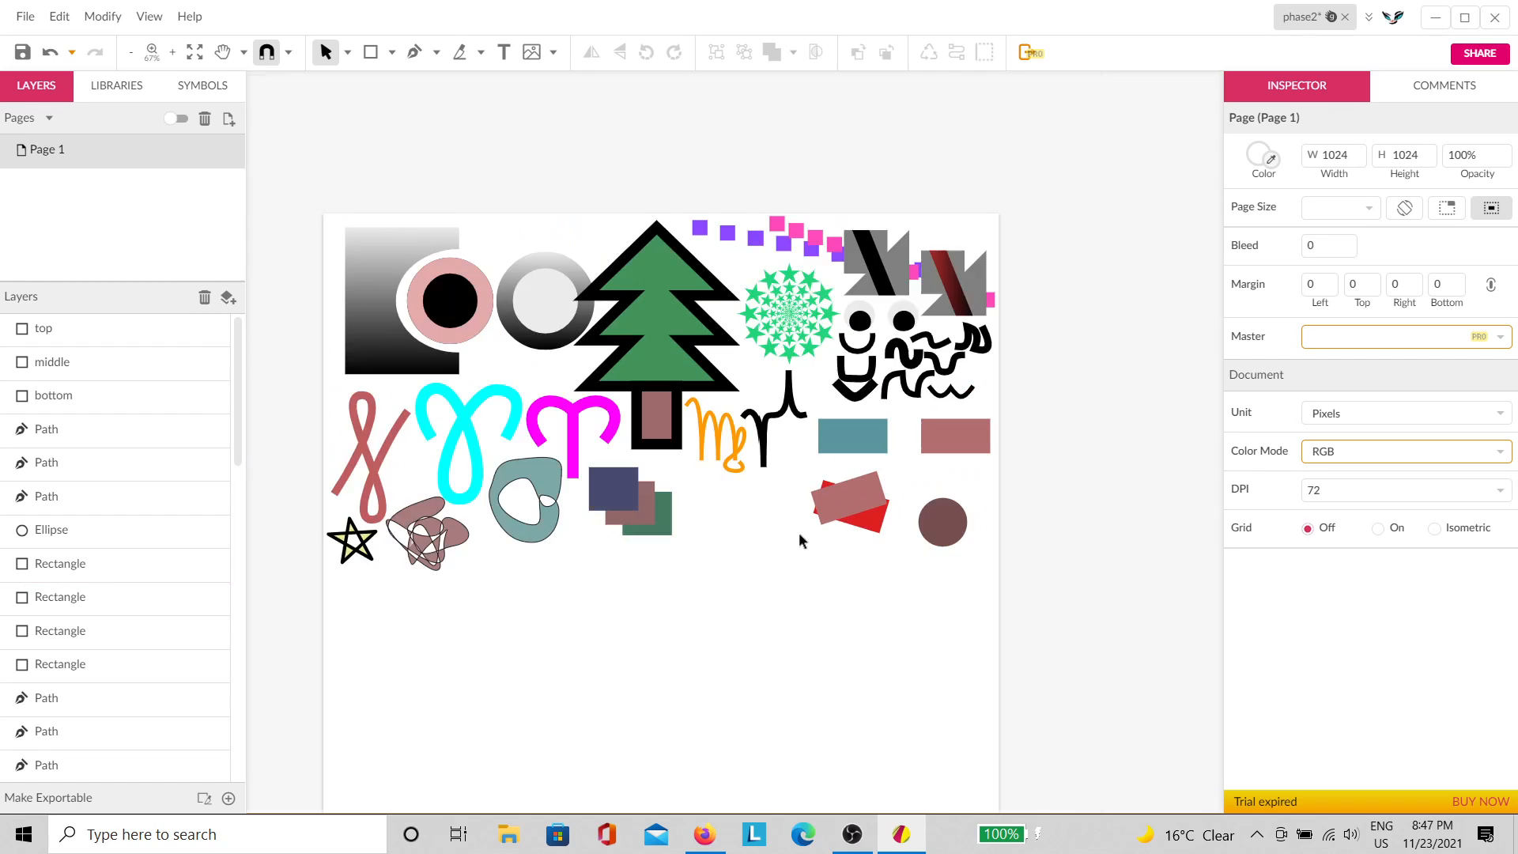
scroll(789, 596, down, 4)
scroll(786, 611, up, 1)
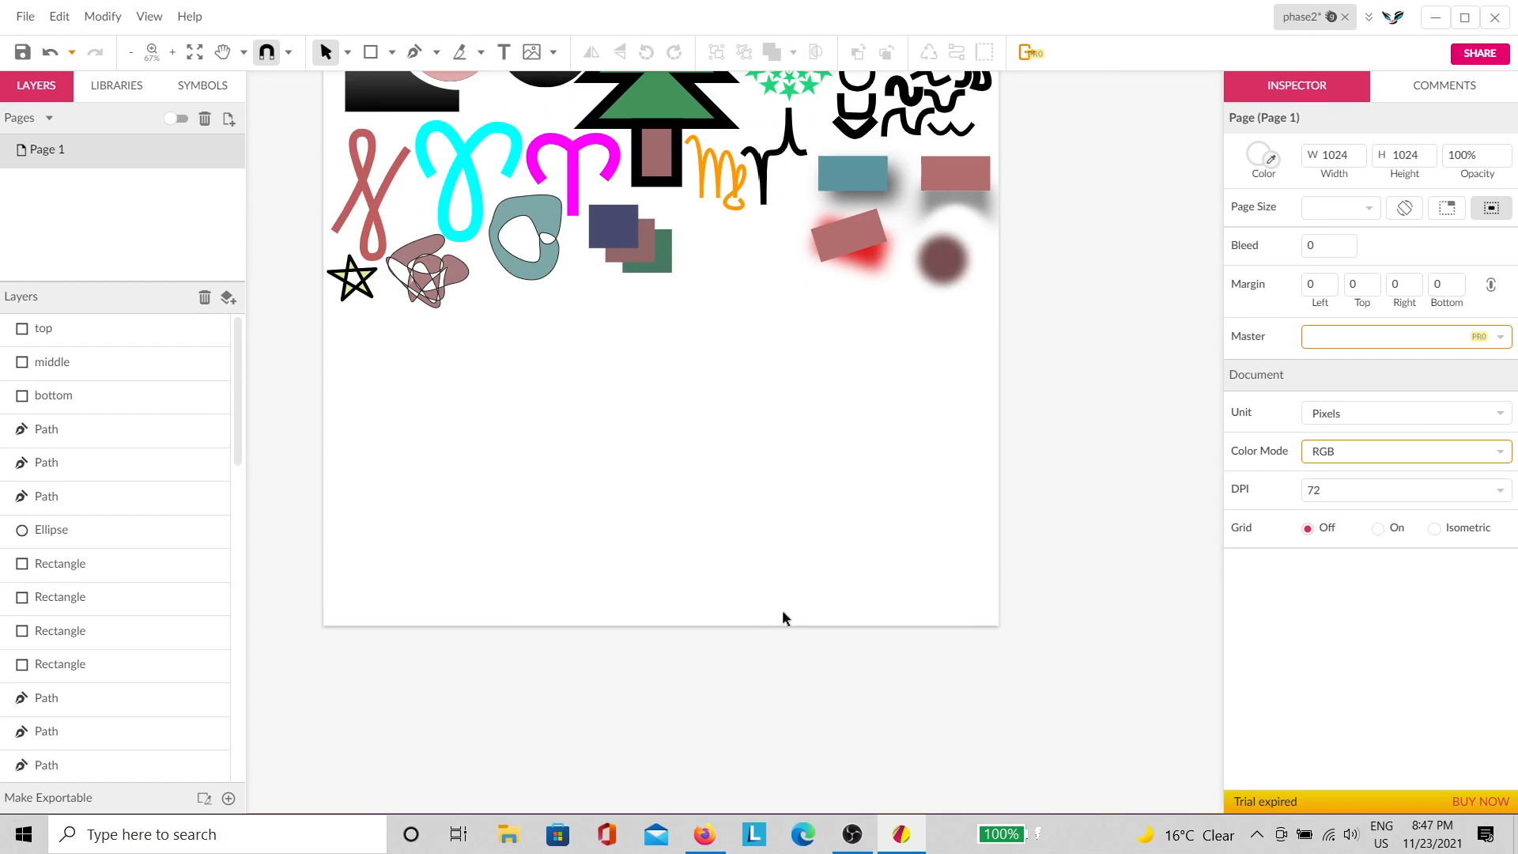
scroll(788, 536, up, 2)
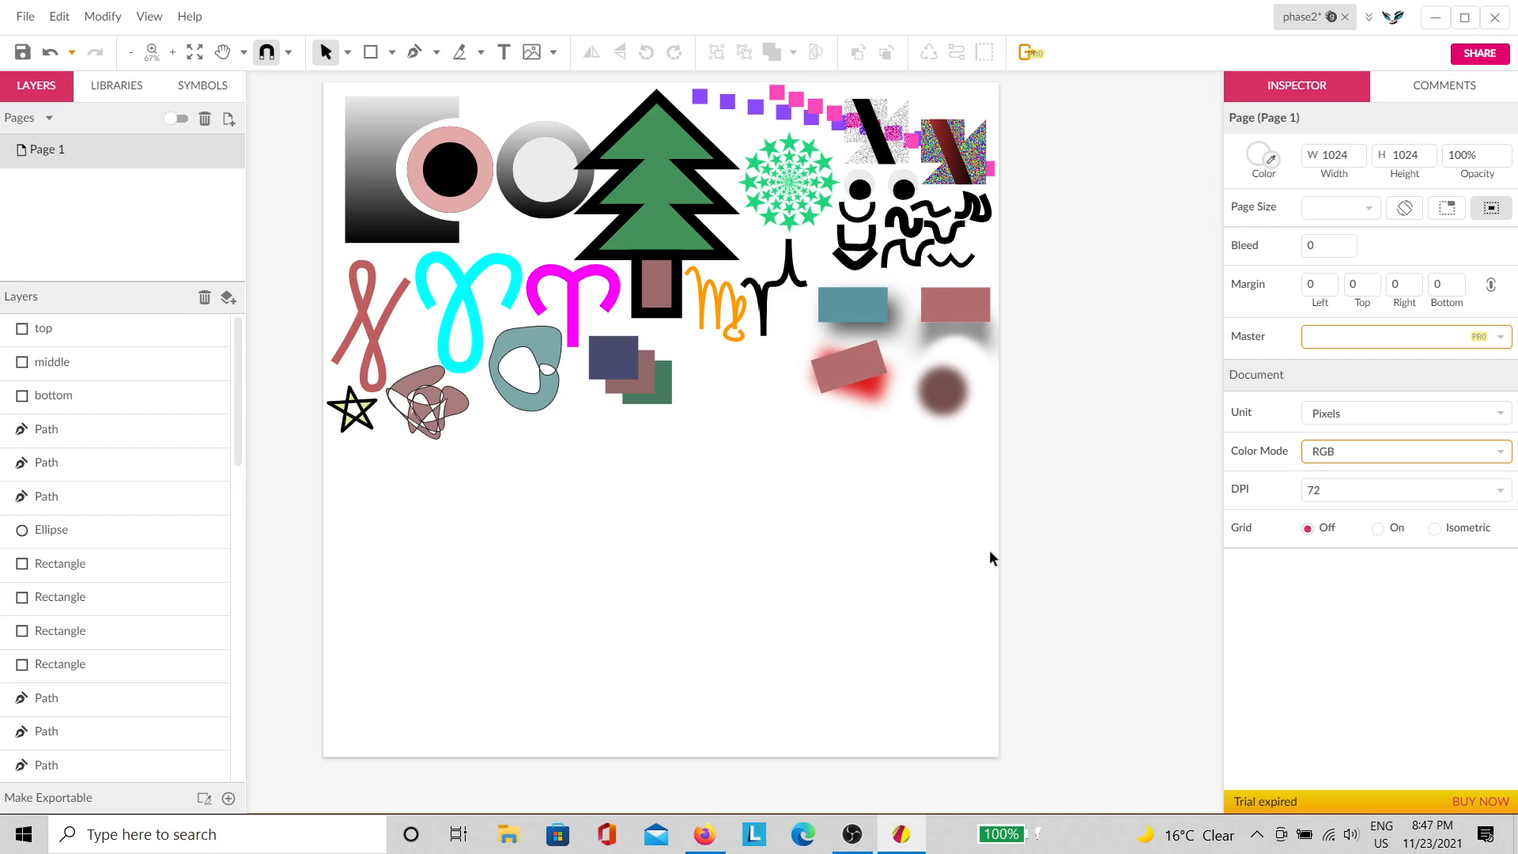
drag(989, 549, 732, 514)
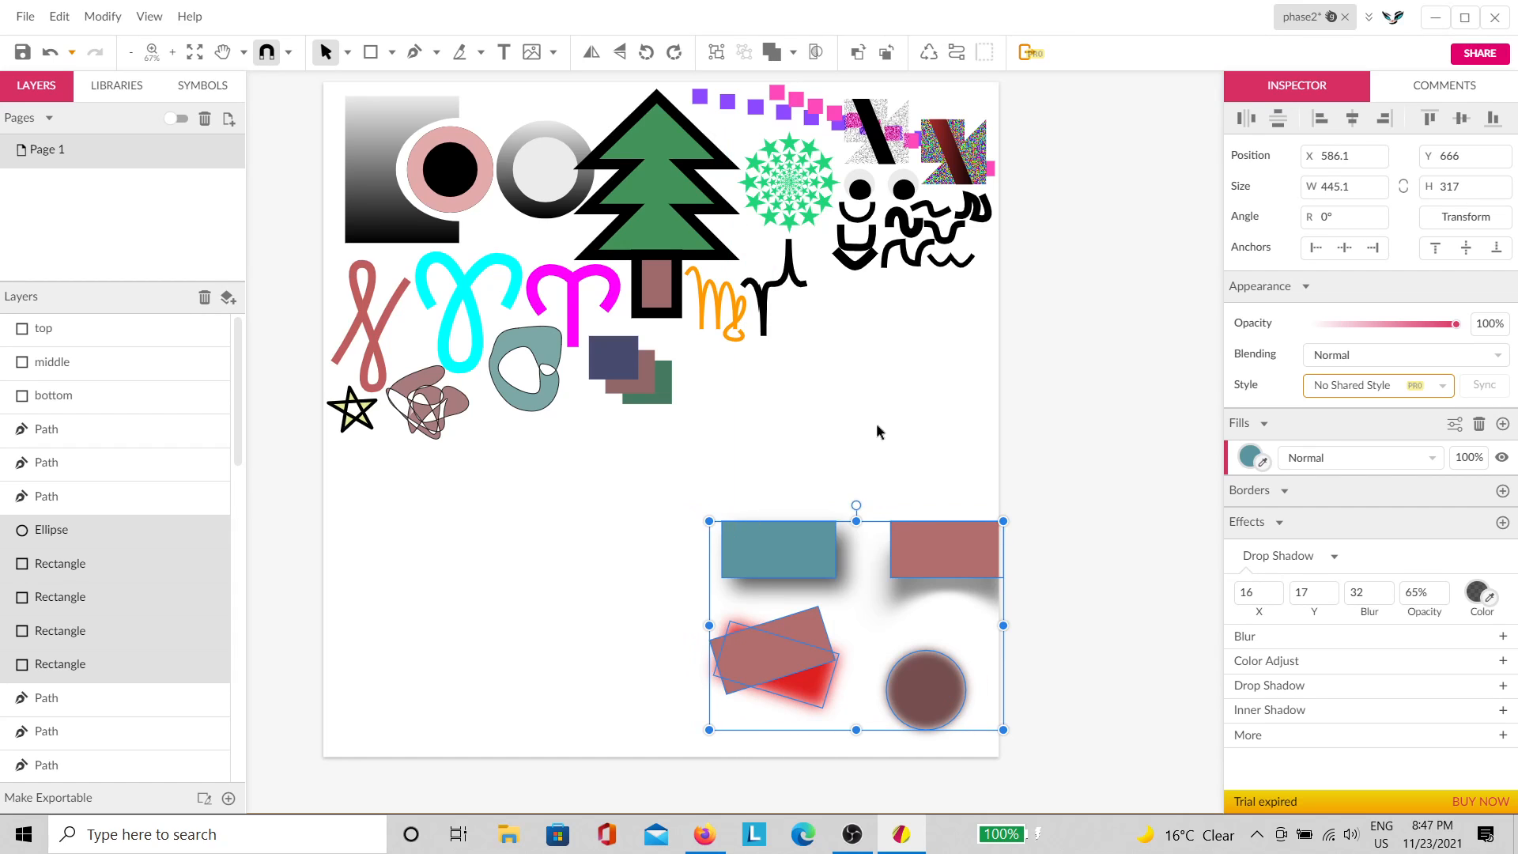
Step: Enlarge the blurred circle to about 179 px across and raise its blur radius to about 25.6
click(901, 659)
click(909, 683)
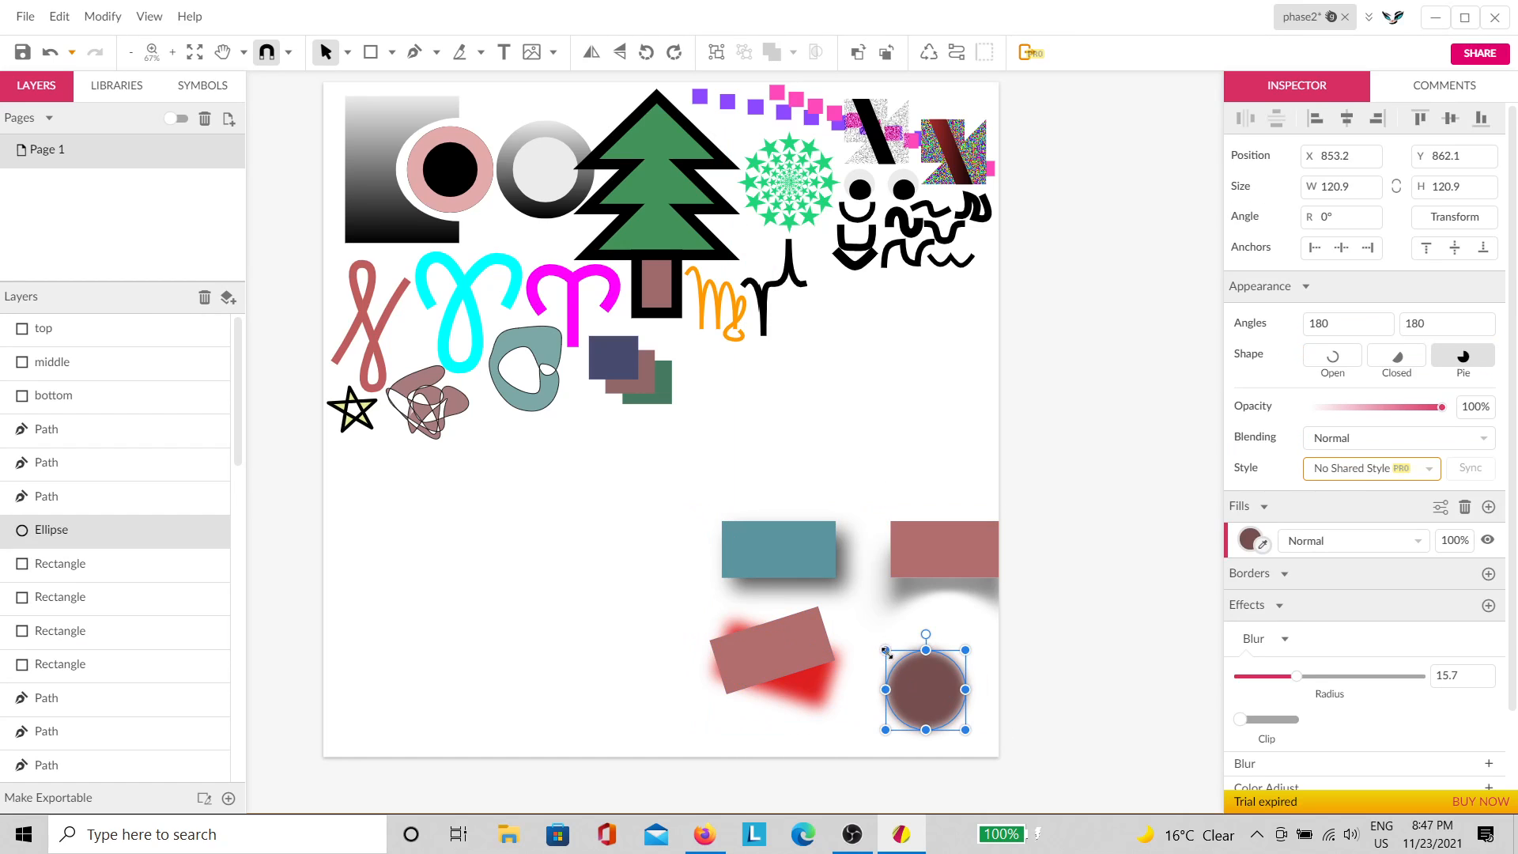
drag(886, 651, 925, 688)
drag(1297, 677, 1335, 677)
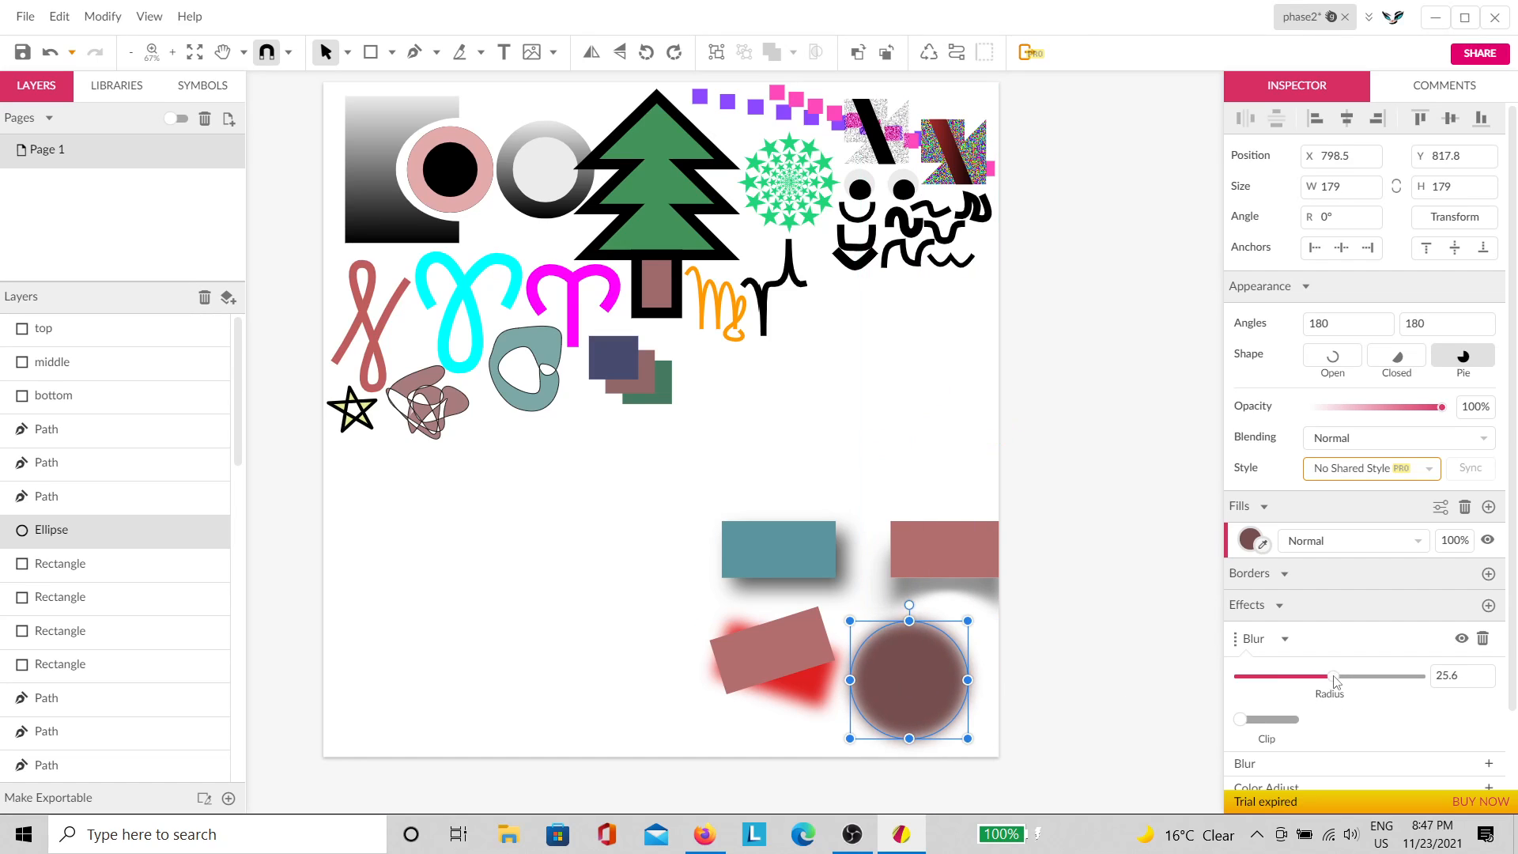
click(951, 518)
Step: Enlarge the three overlapping rectangles and the teal loop path and move them to the lower part of the page
drag(726, 436, 543, 606)
click(558, 595)
drag(549, 405, 510, 716)
Step: Move the reddish-brown tangled path to the page's lower-left corner, about X -7.9, Y 782, enlarged to about 214 by 190 px
click(46, 462)
drag(431, 403, 400, 677)
mouse_move(530, 741)
mouse_down()
mouse_move(457, 632)
mouse_move(385, 625)
mouse_move(294, 577)
mouse_up()
click(363, 535)
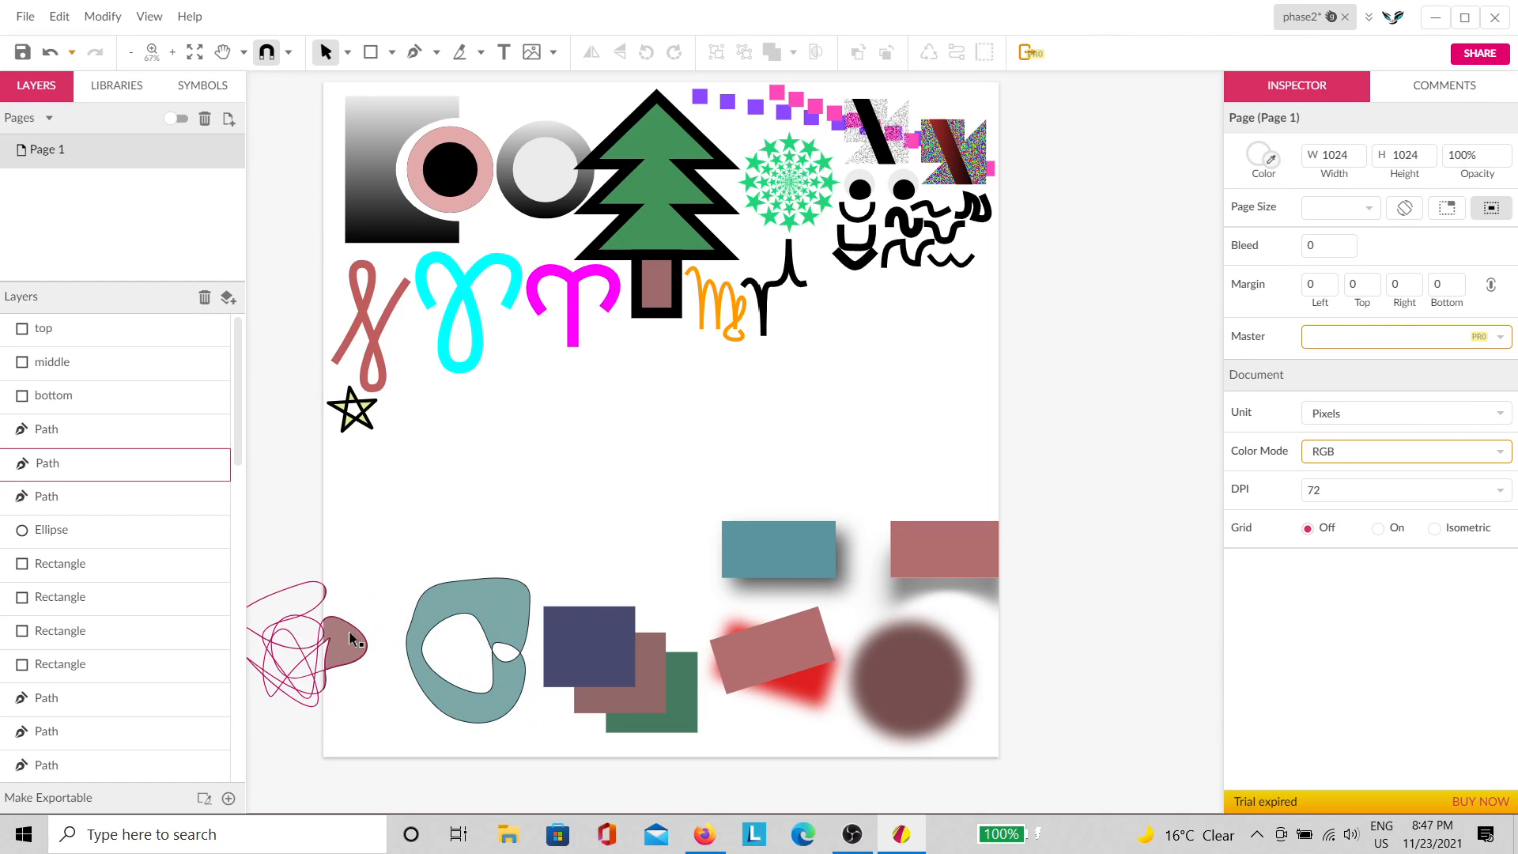
click(347, 641)
drag(347, 655, 438, 671)
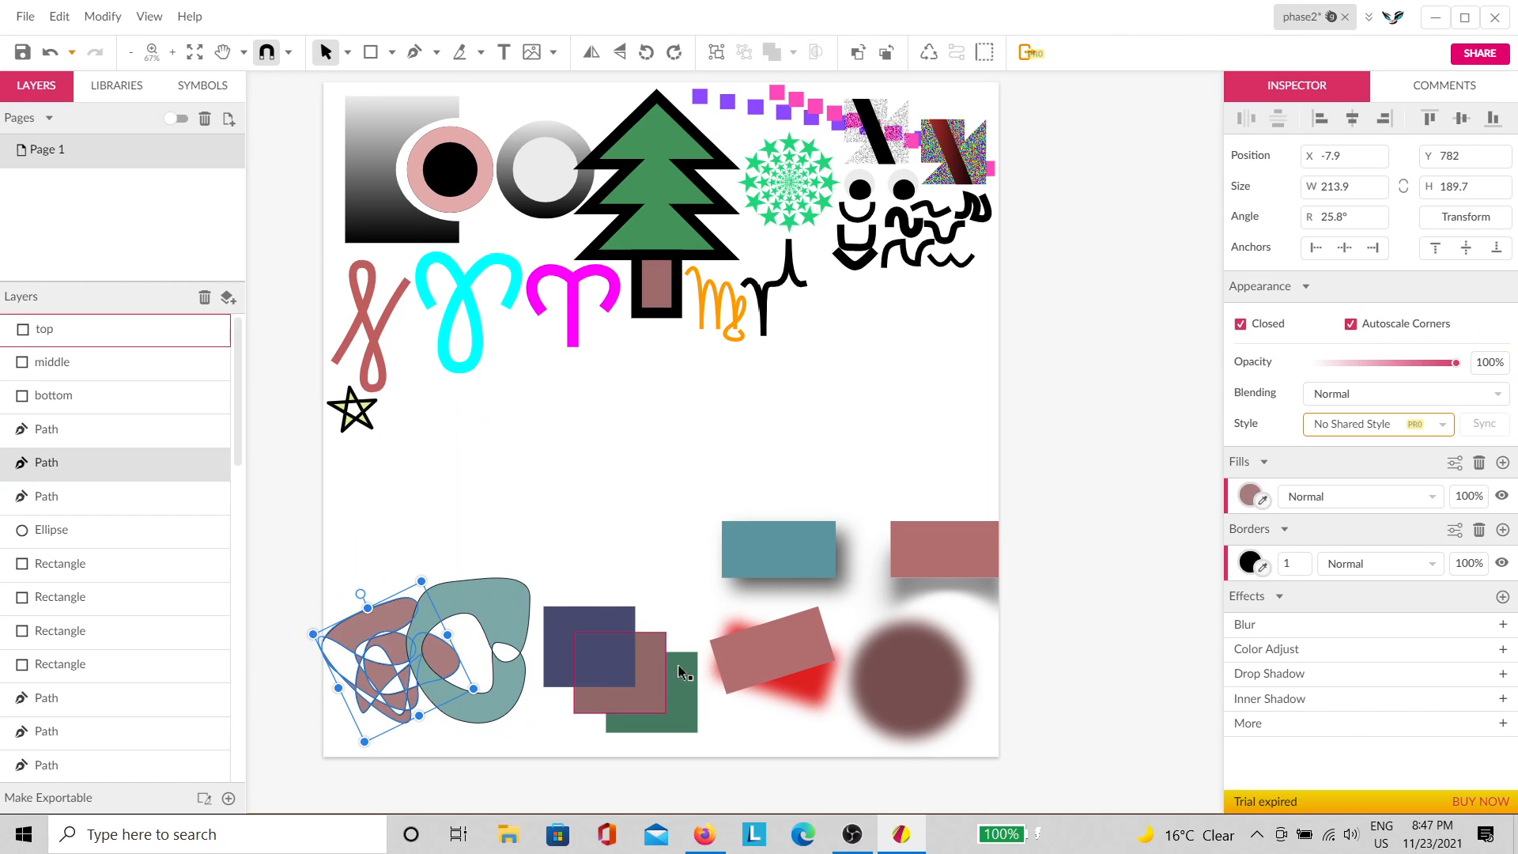
Step: Shift the teal loop path to about X 146.6, Y 766.9 and set its border width to 7
drag(492, 597, 506, 608)
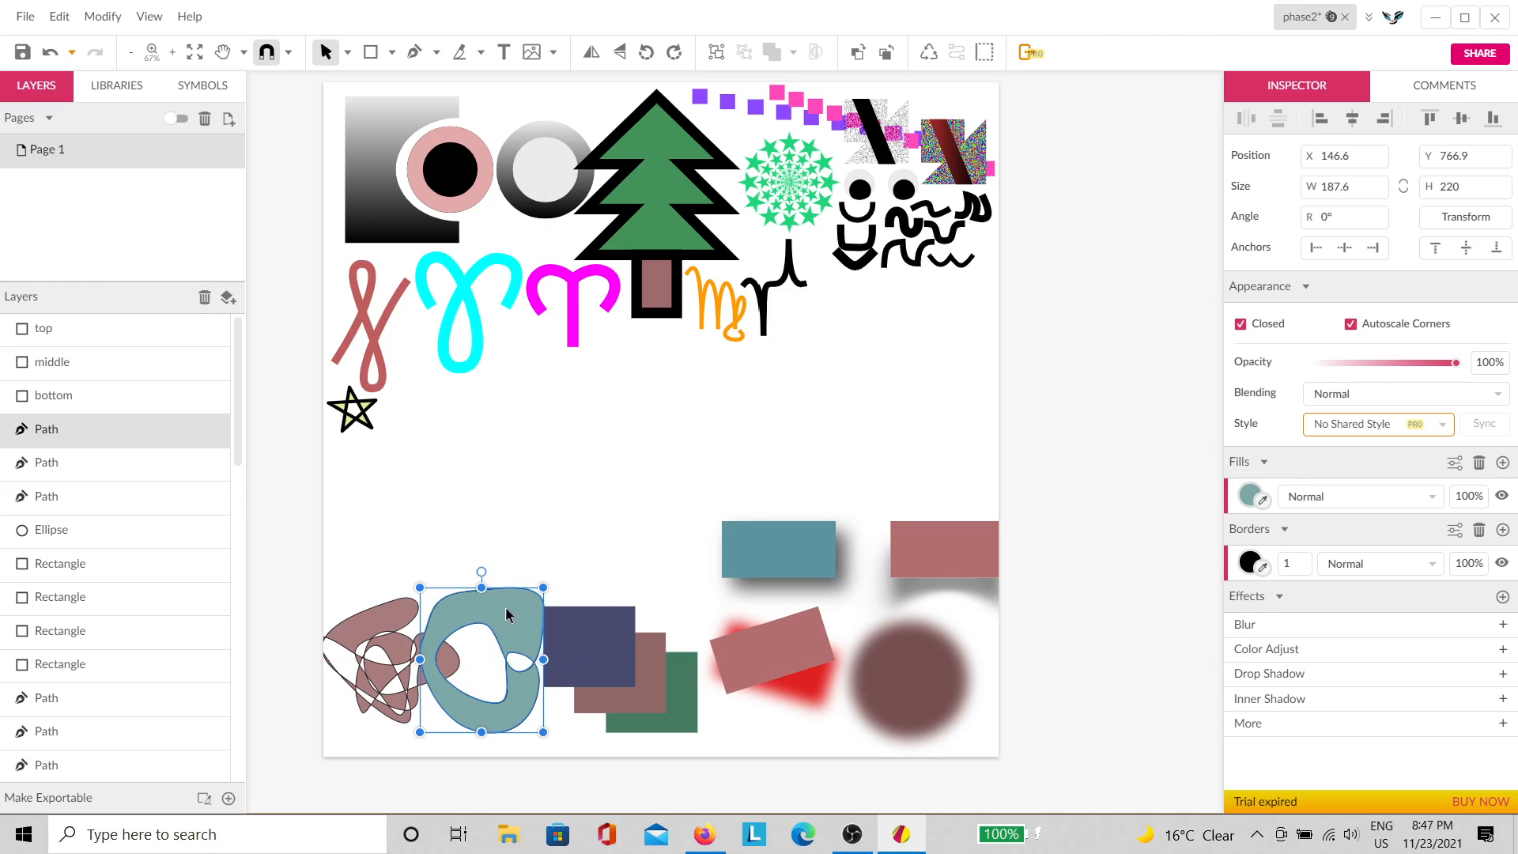
drag(1301, 563, 1298, 557)
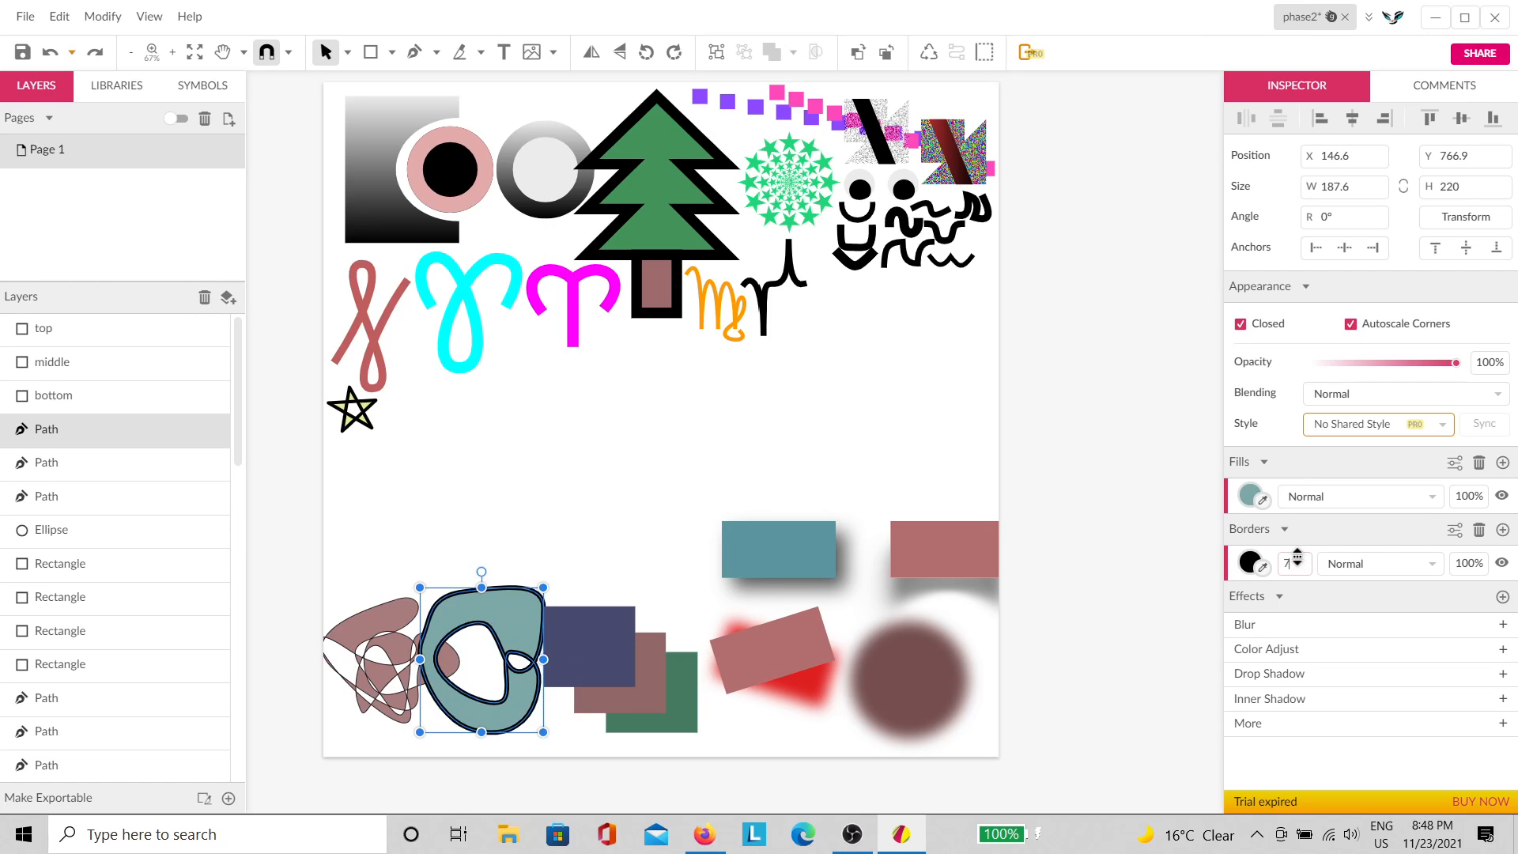
click(506, 506)
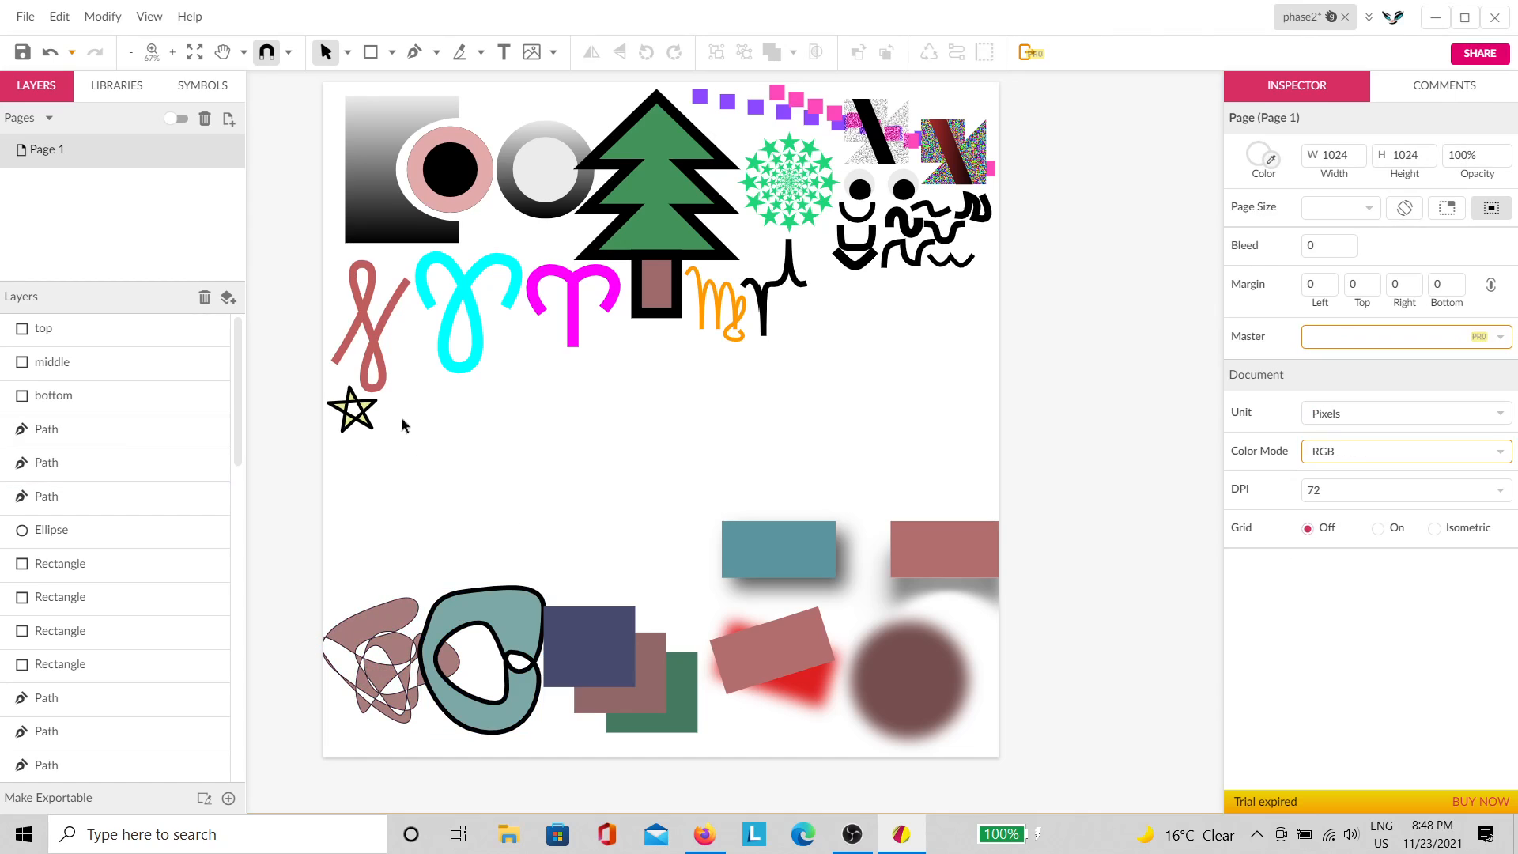
Step: Move the yellow star down to just above the reddish-brown tangled path
click(360, 420)
drag(361, 420, 388, 577)
click(544, 388)
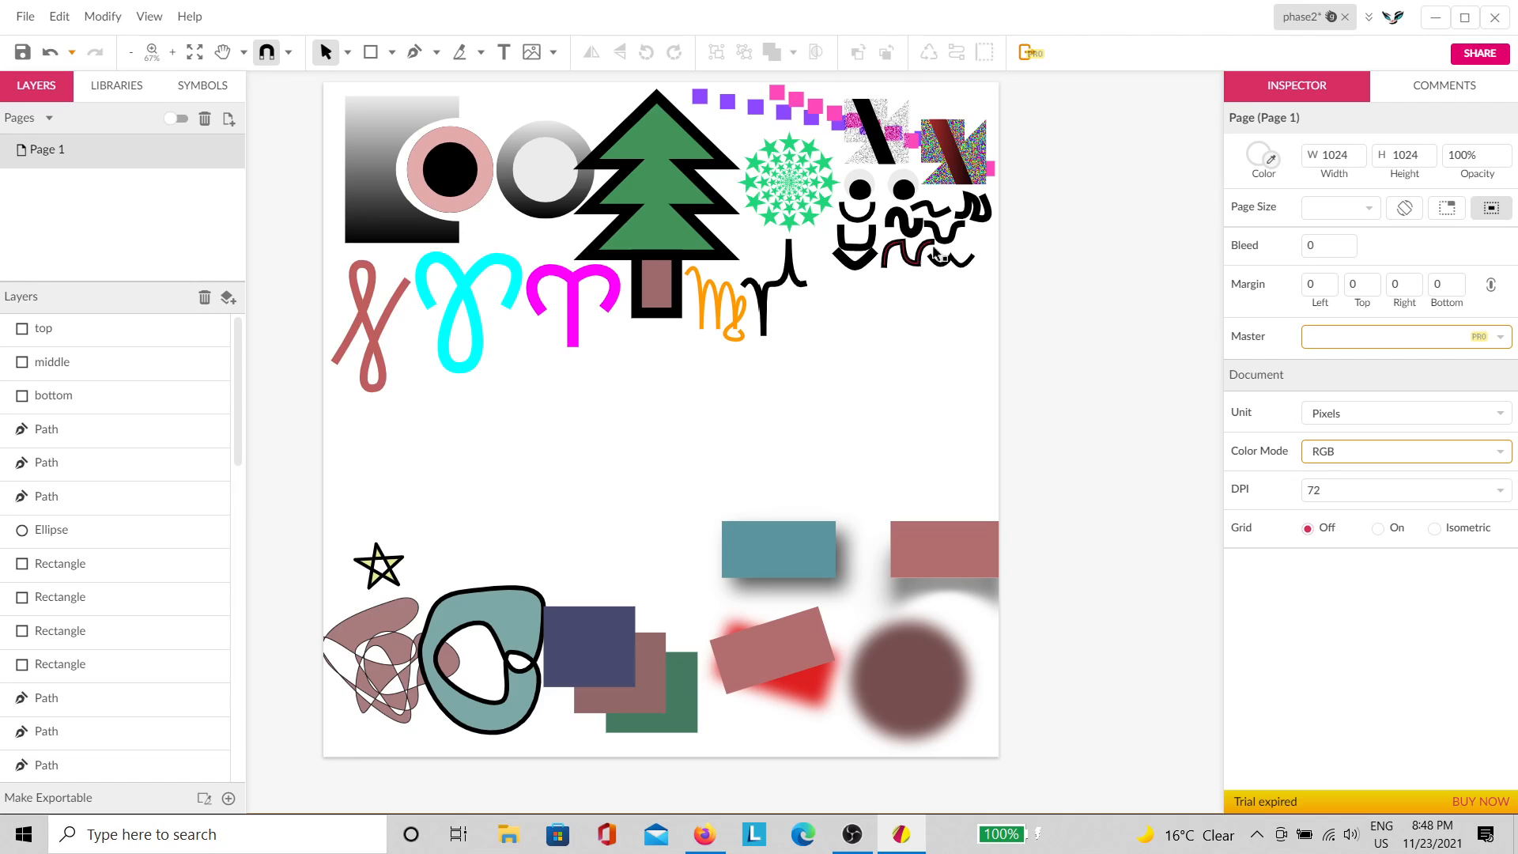
Step: Enlarge the group of black curved strokes to about 488 by 229 px and move it to about X 506, Y 391
drag(978, 325, 847, 205)
mouse_move(837, 264)
mouse_down()
mouse_move(754, 351)
mouse_move(517, 361)
mouse_move(665, 346)
mouse_up()
drag(837, 336, 827, 477)
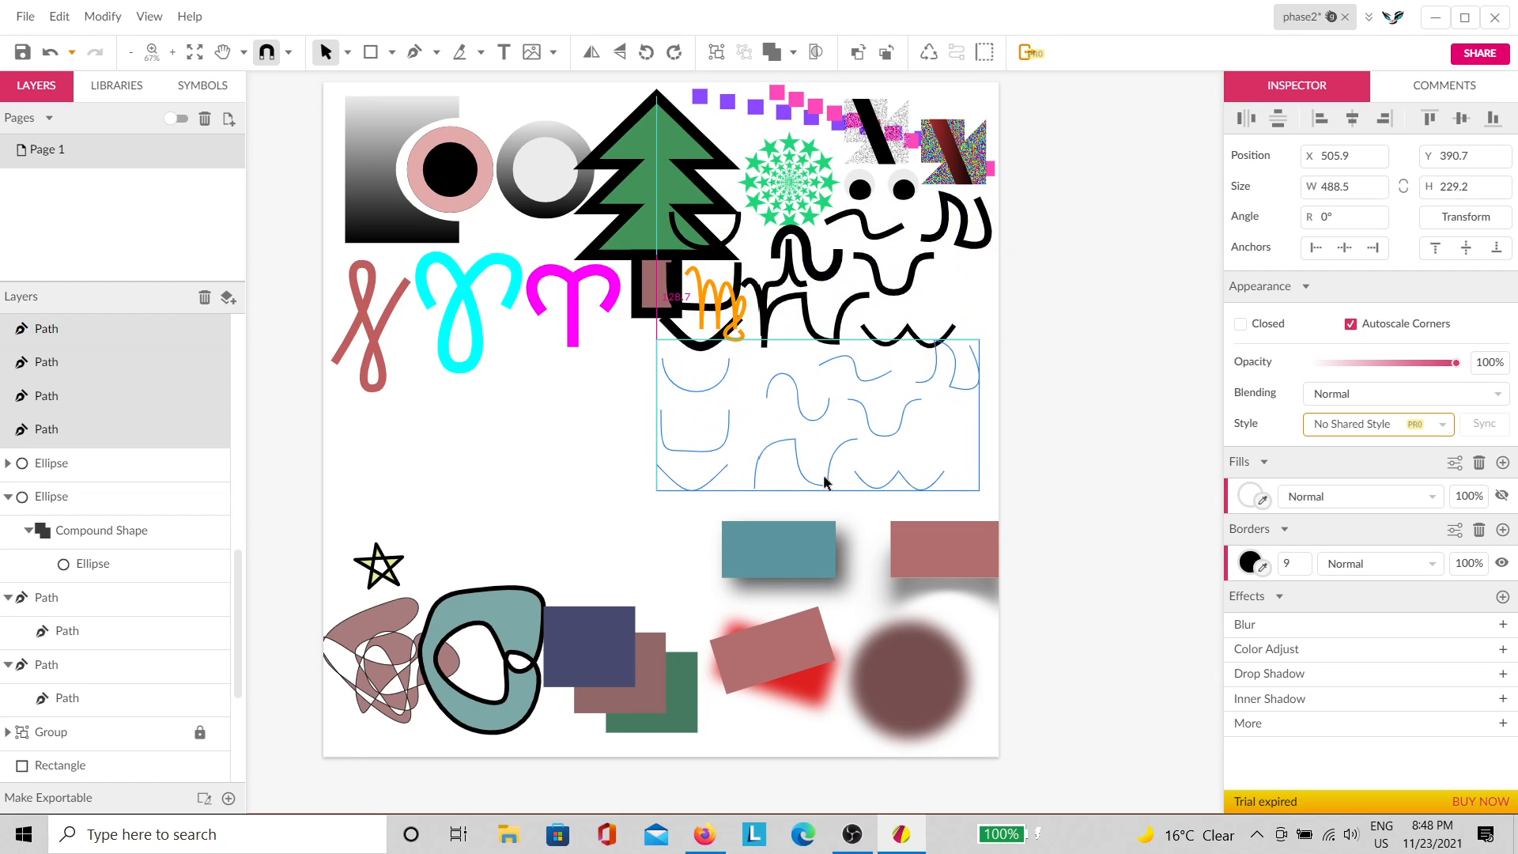
click(840, 299)
Step: Move the black looped path toward the page's right edge and the orange path beside it at about X 724.7, Y 241.1
drag(765, 291, 939, 265)
drag(723, 302, 882, 312)
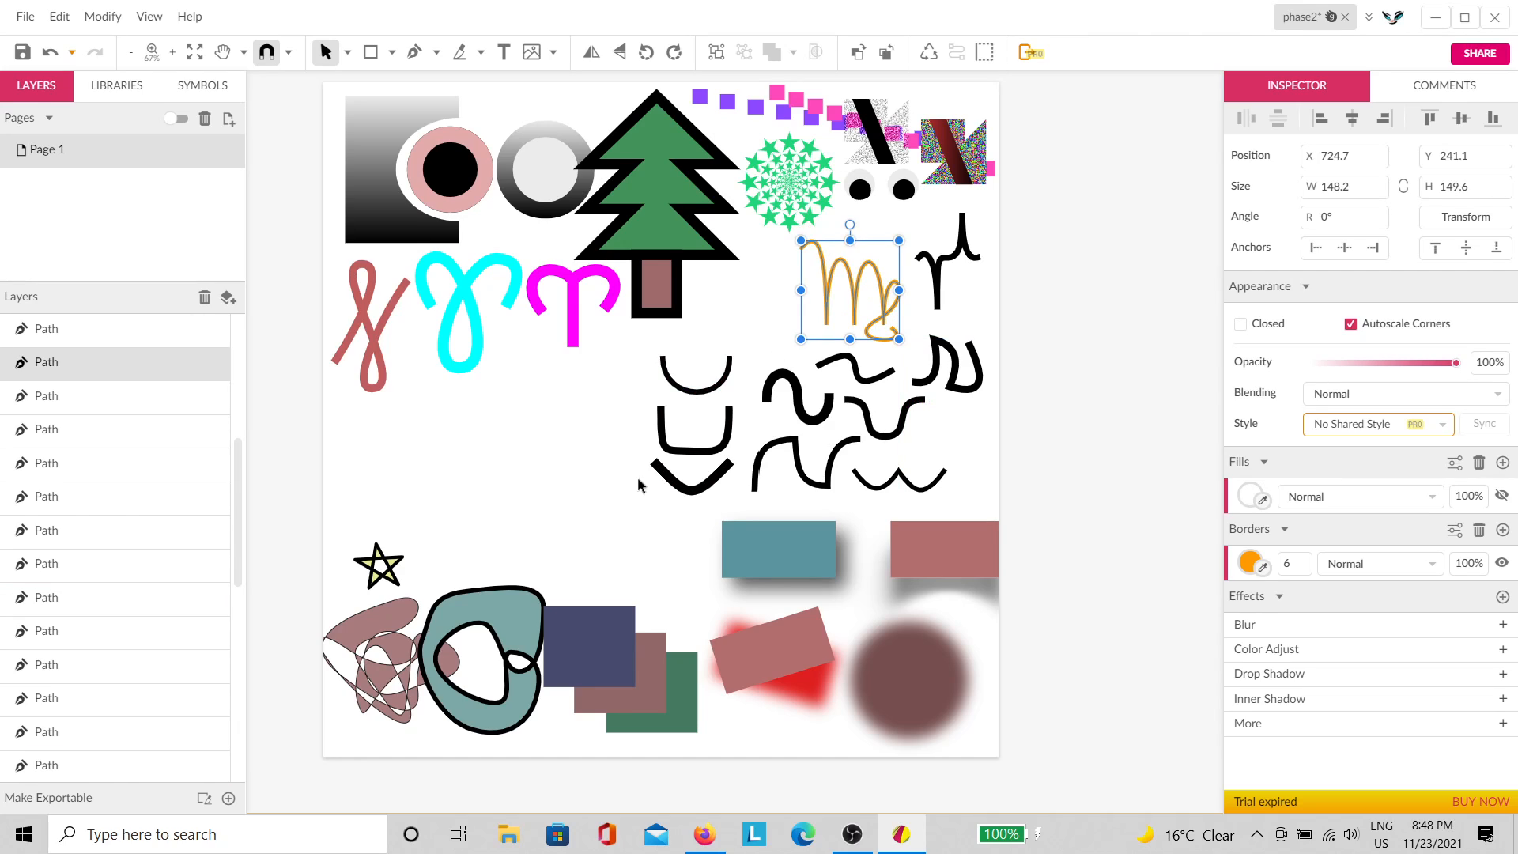
click(593, 472)
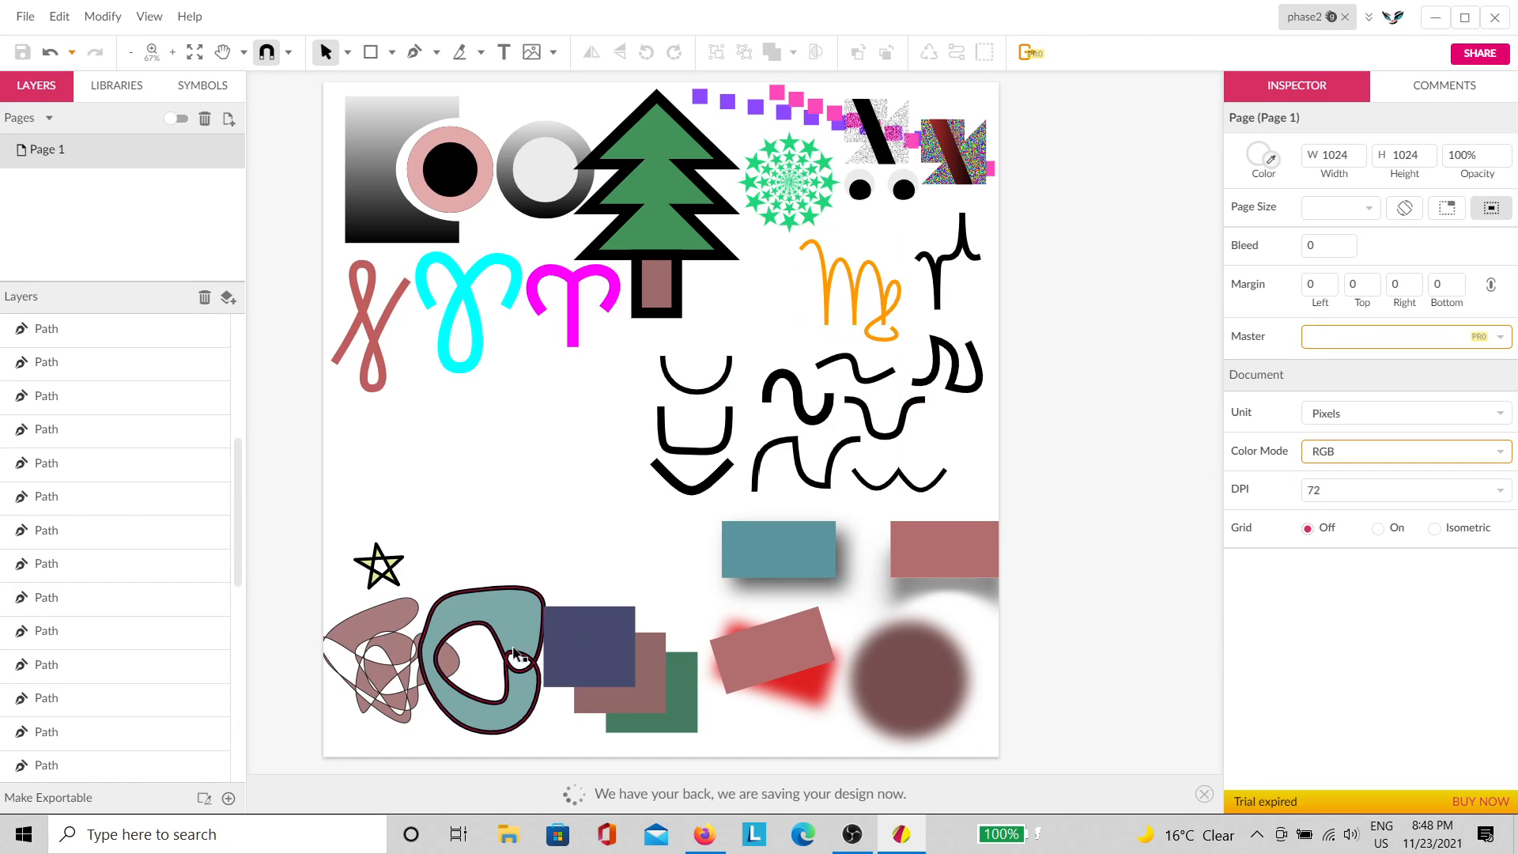
Step: Move the teal loop path and the three stacked rectangles upward, and shift the reddish-brown tangled path slightly to the right
drag(685, 586, 515, 521)
click(431, 682)
drag(431, 681, 444, 680)
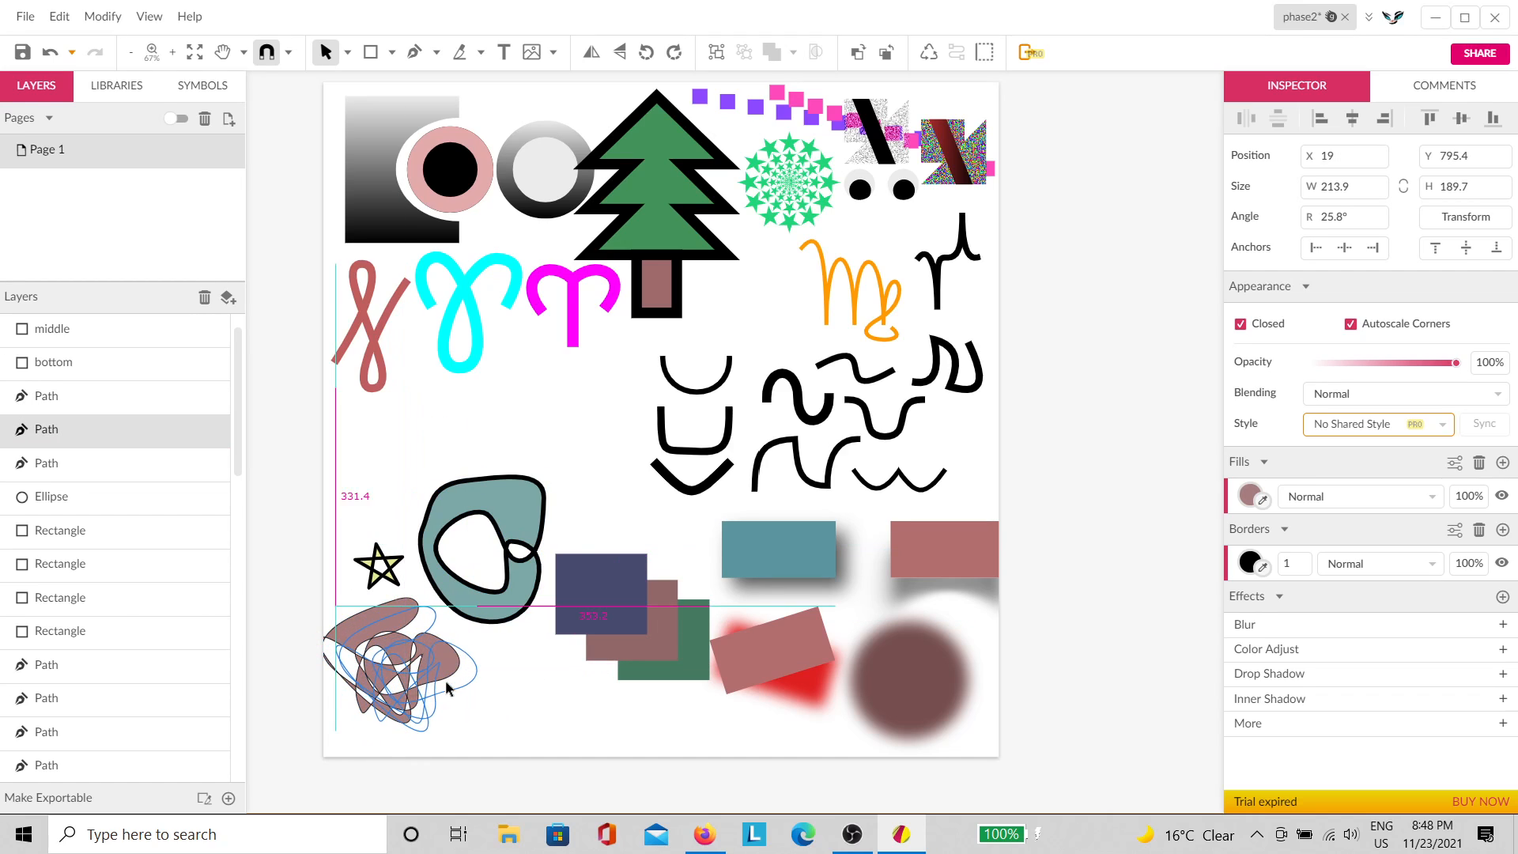
click(411, 382)
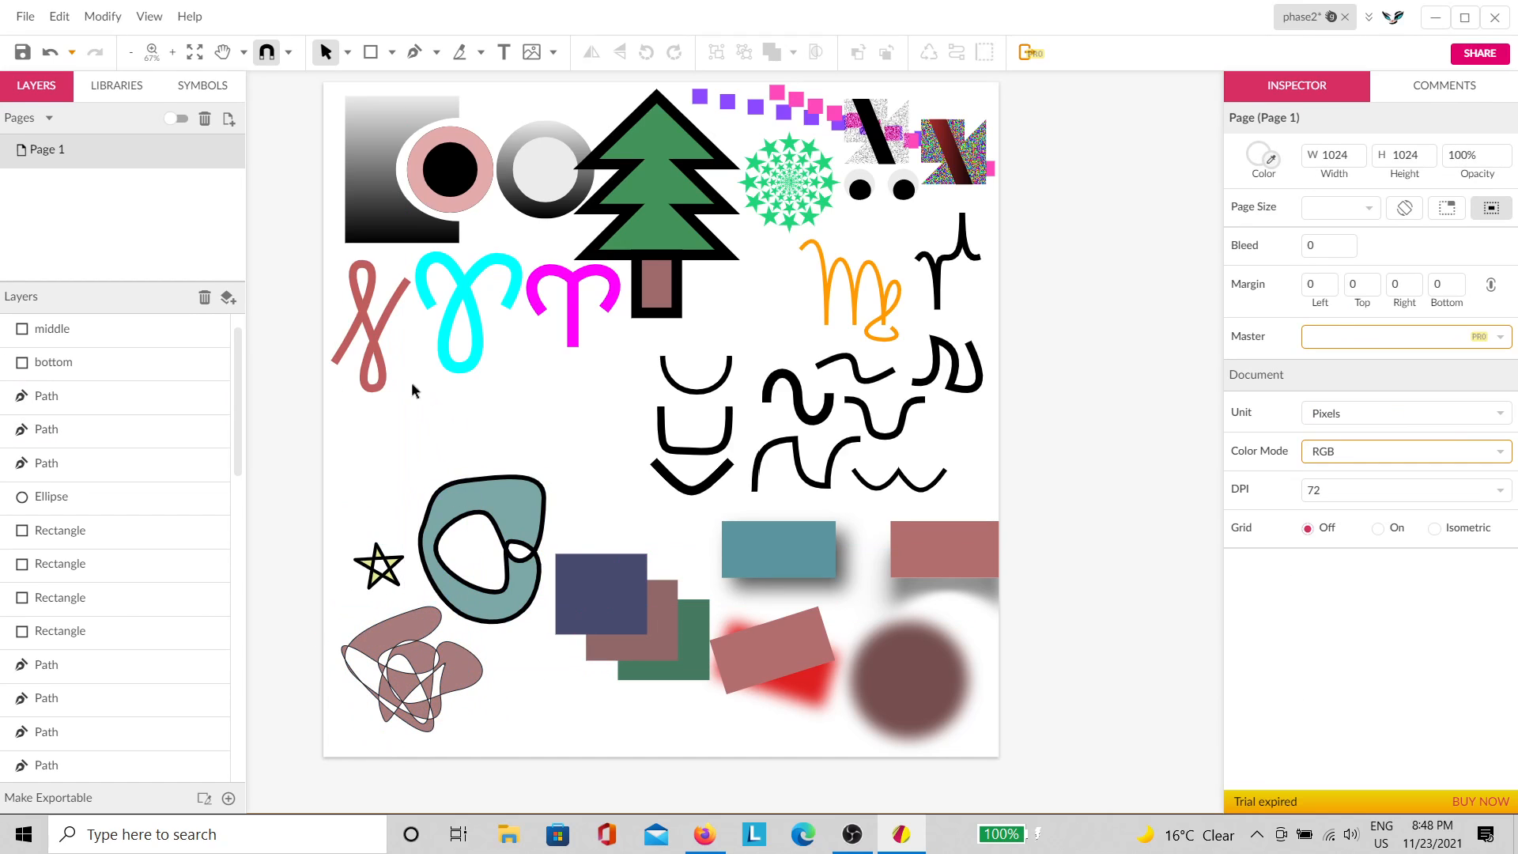
Step: Enlarge the cyan path to about 241 by 278 px, the magenta path to about 192 by 178 px, moving it down, and the reddish looped path
click(474, 358)
drag(523, 368, 582, 425)
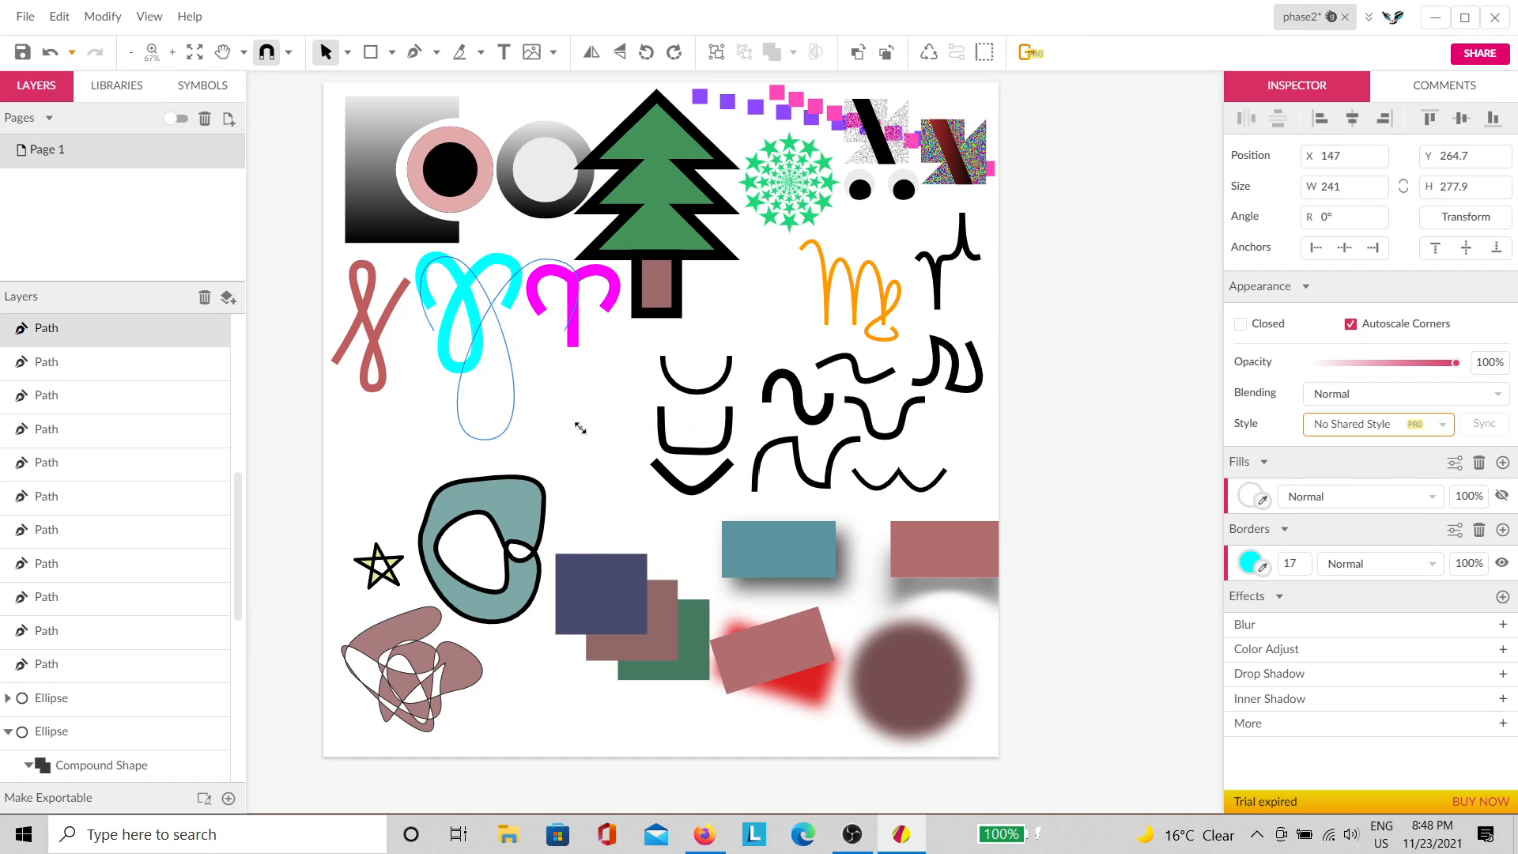
click(568, 329)
drag(567, 328, 663, 460)
drag(601, 416, 588, 387)
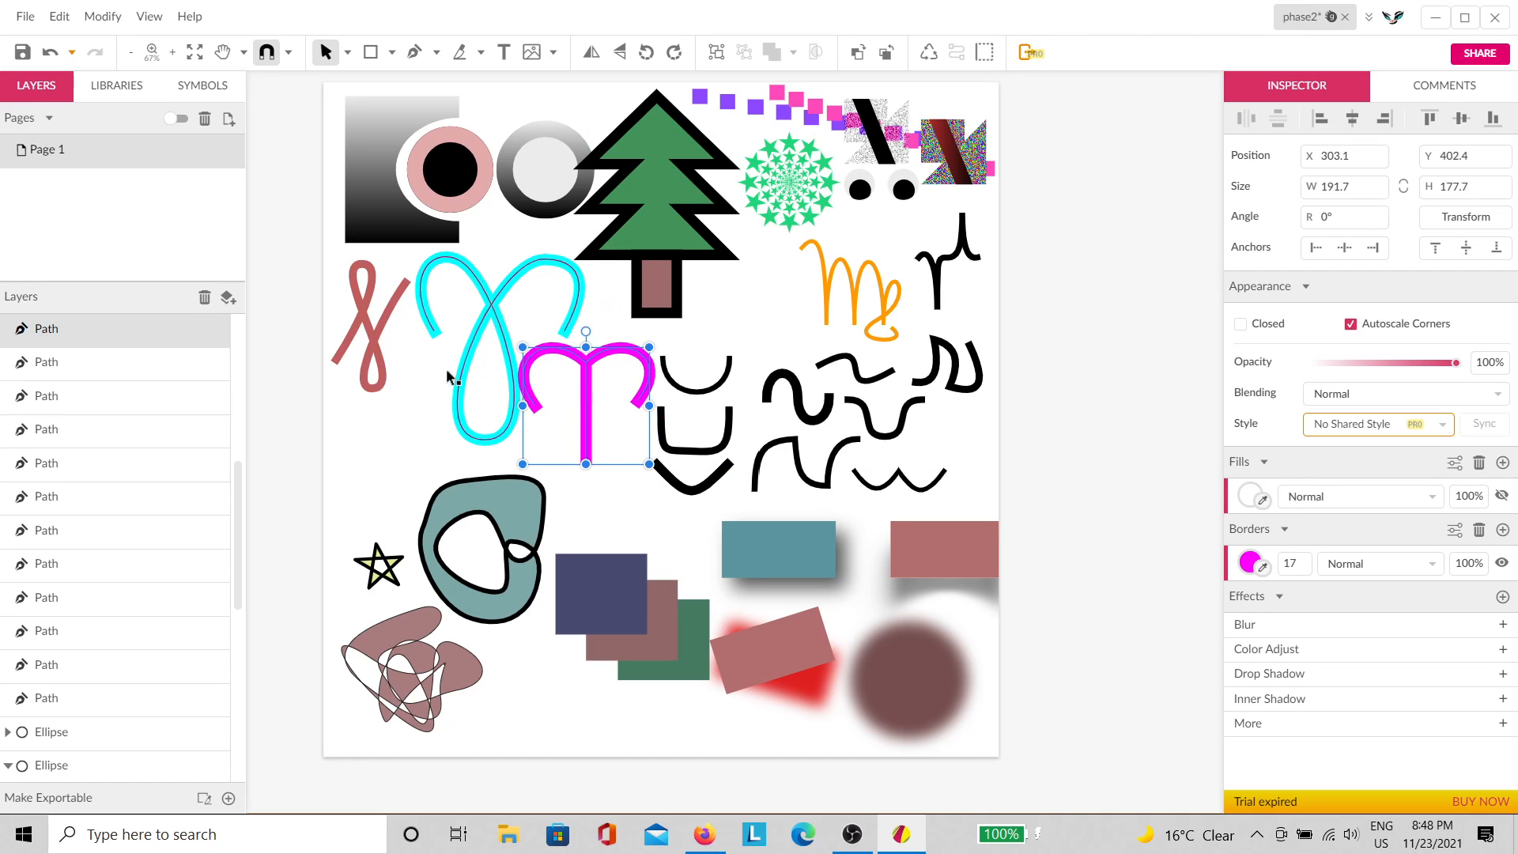
drag(378, 377, 461, 496)
click(579, 474)
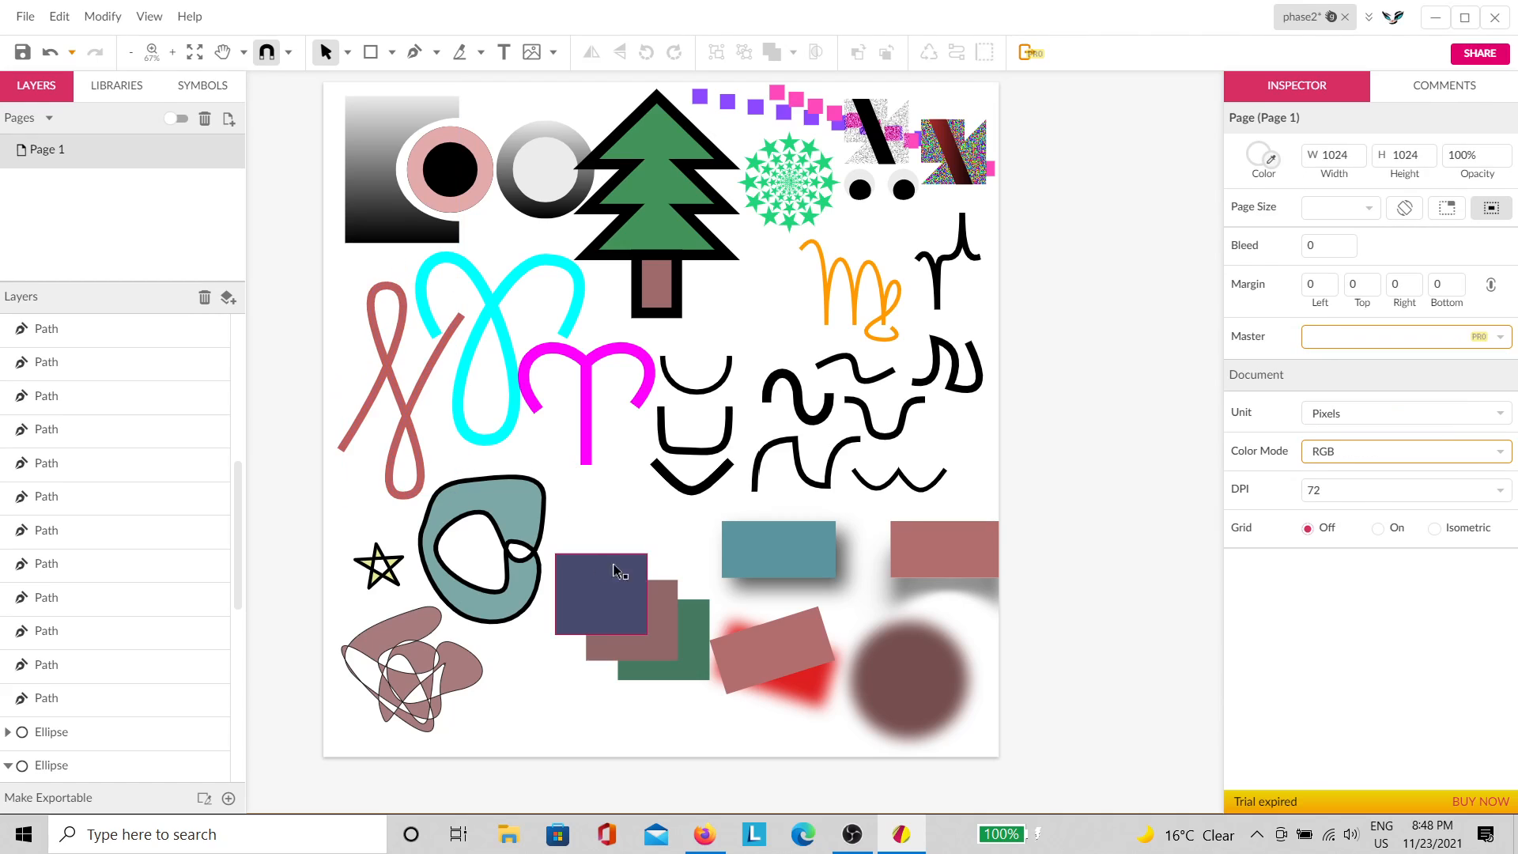
Step: Set the border width of the orange path to 11
click(866, 310)
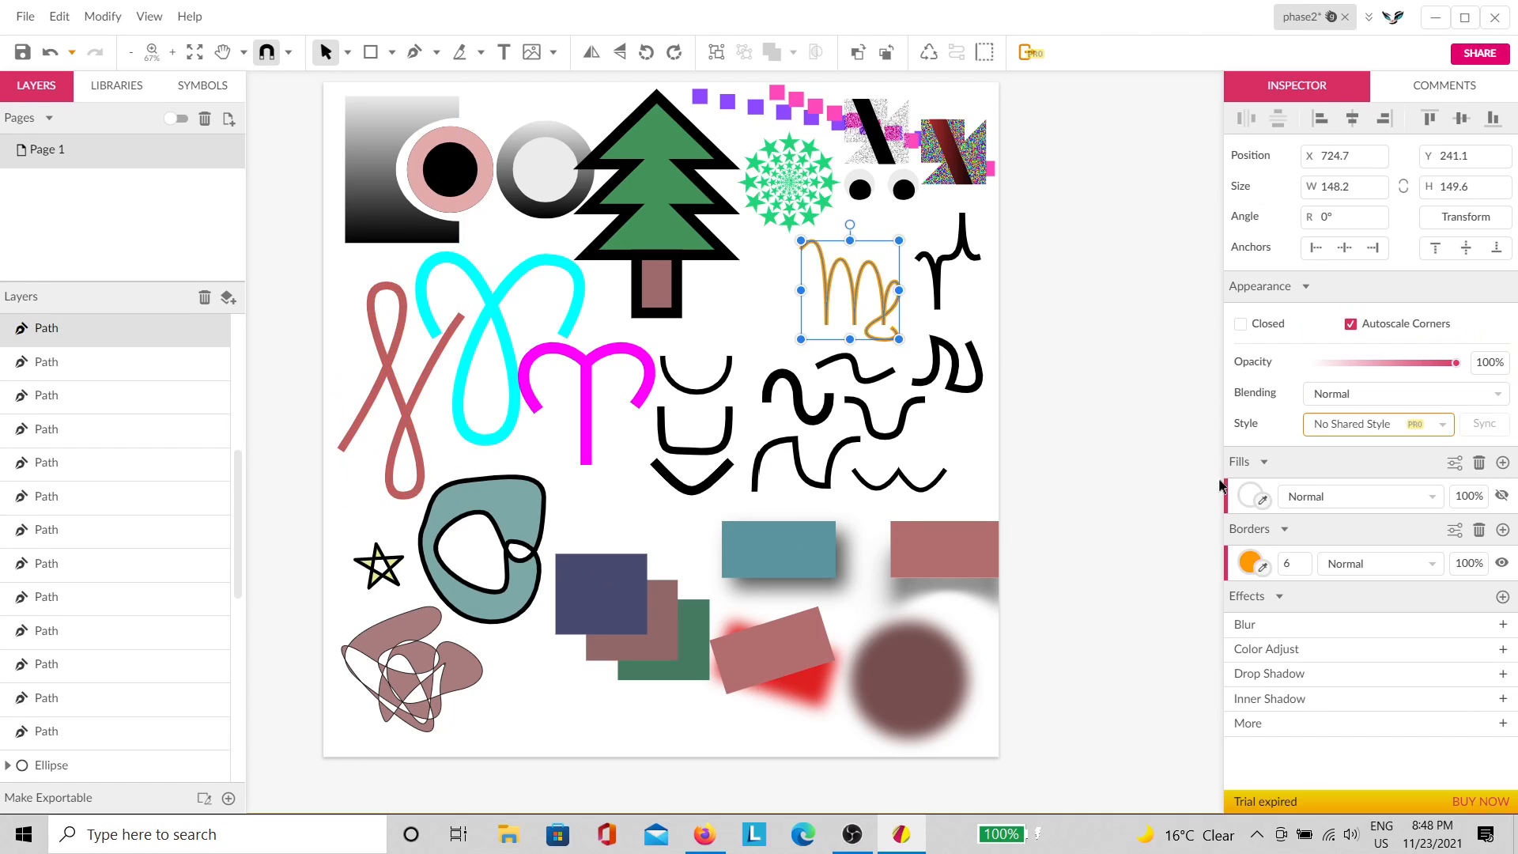
drag(1300, 565, 1297, 561)
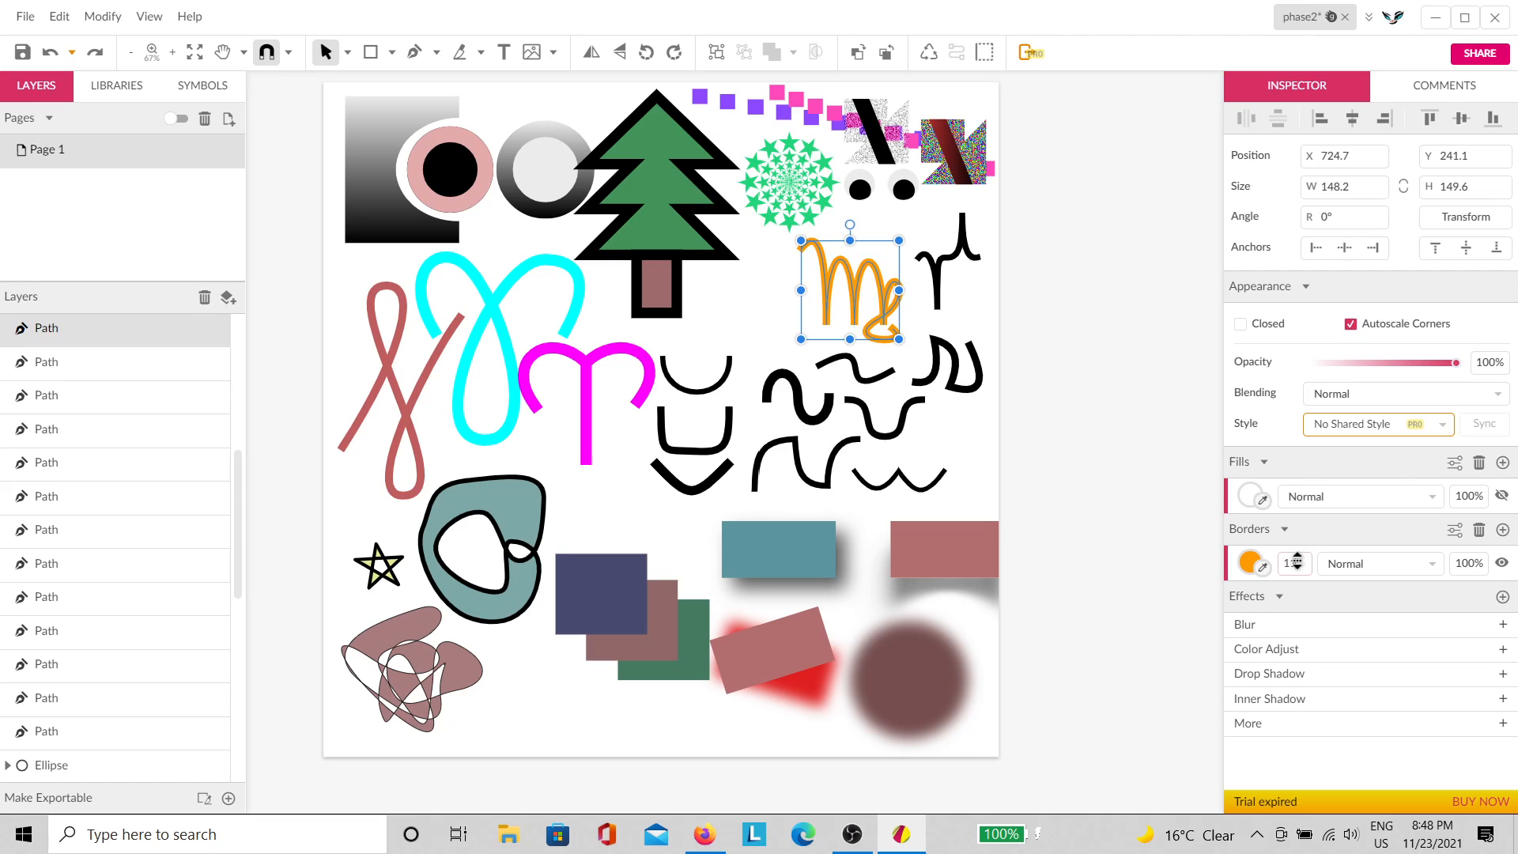
click(981, 432)
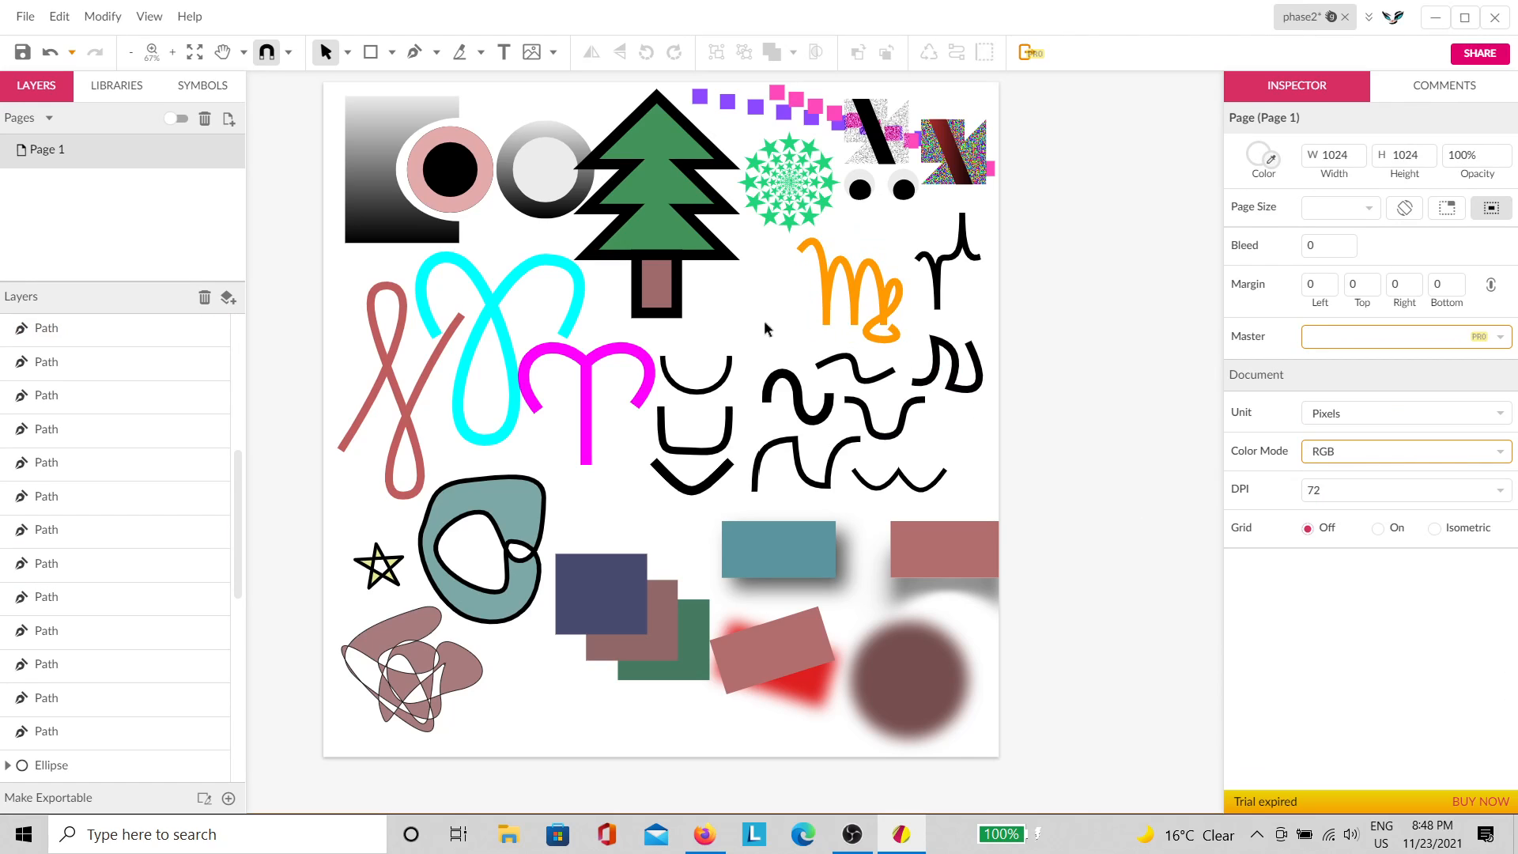
click(815, 296)
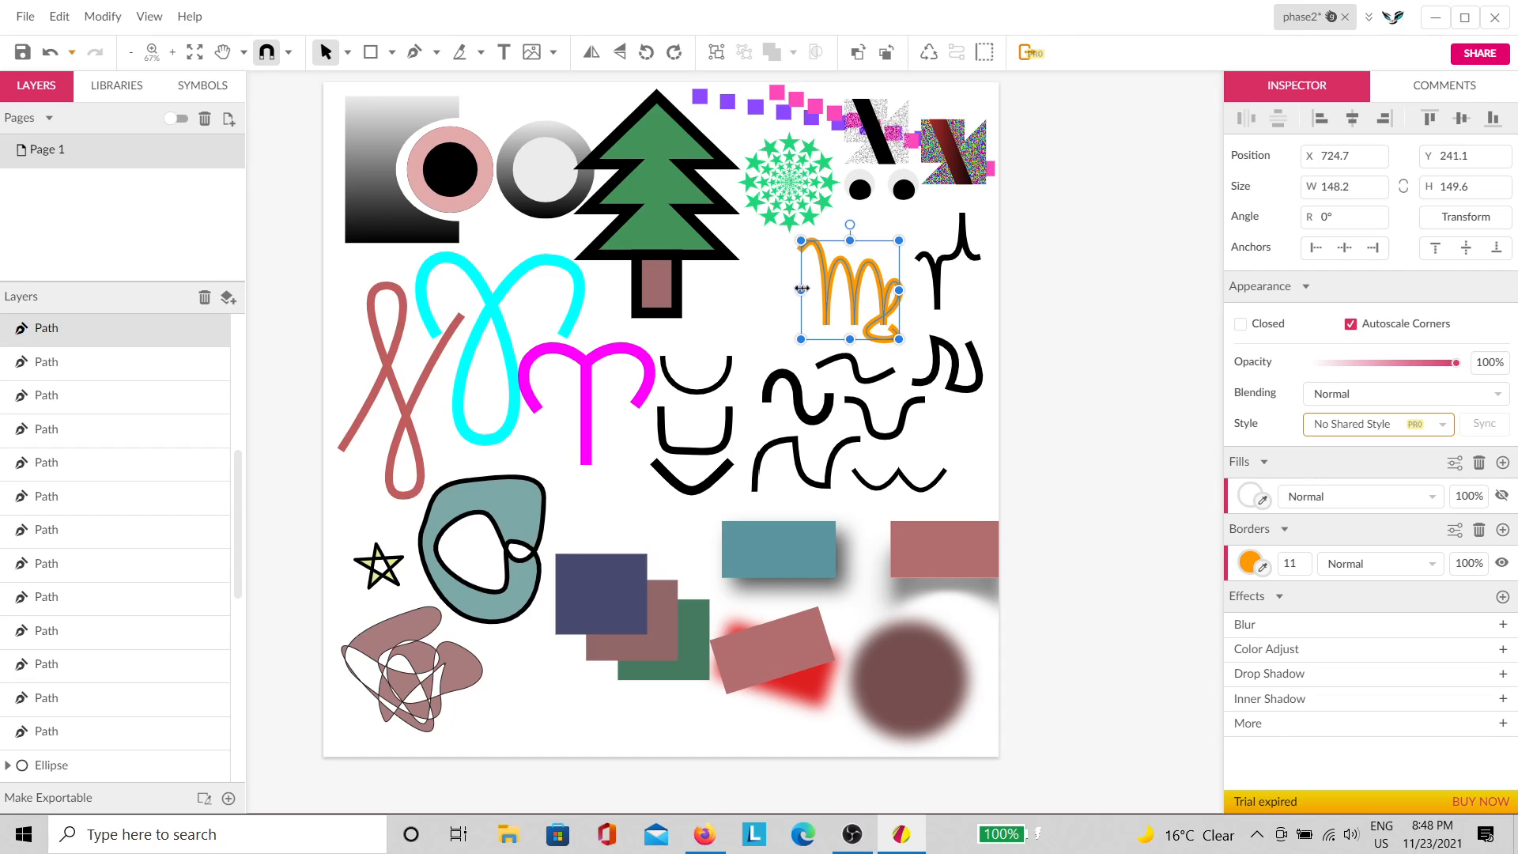
click(886, 230)
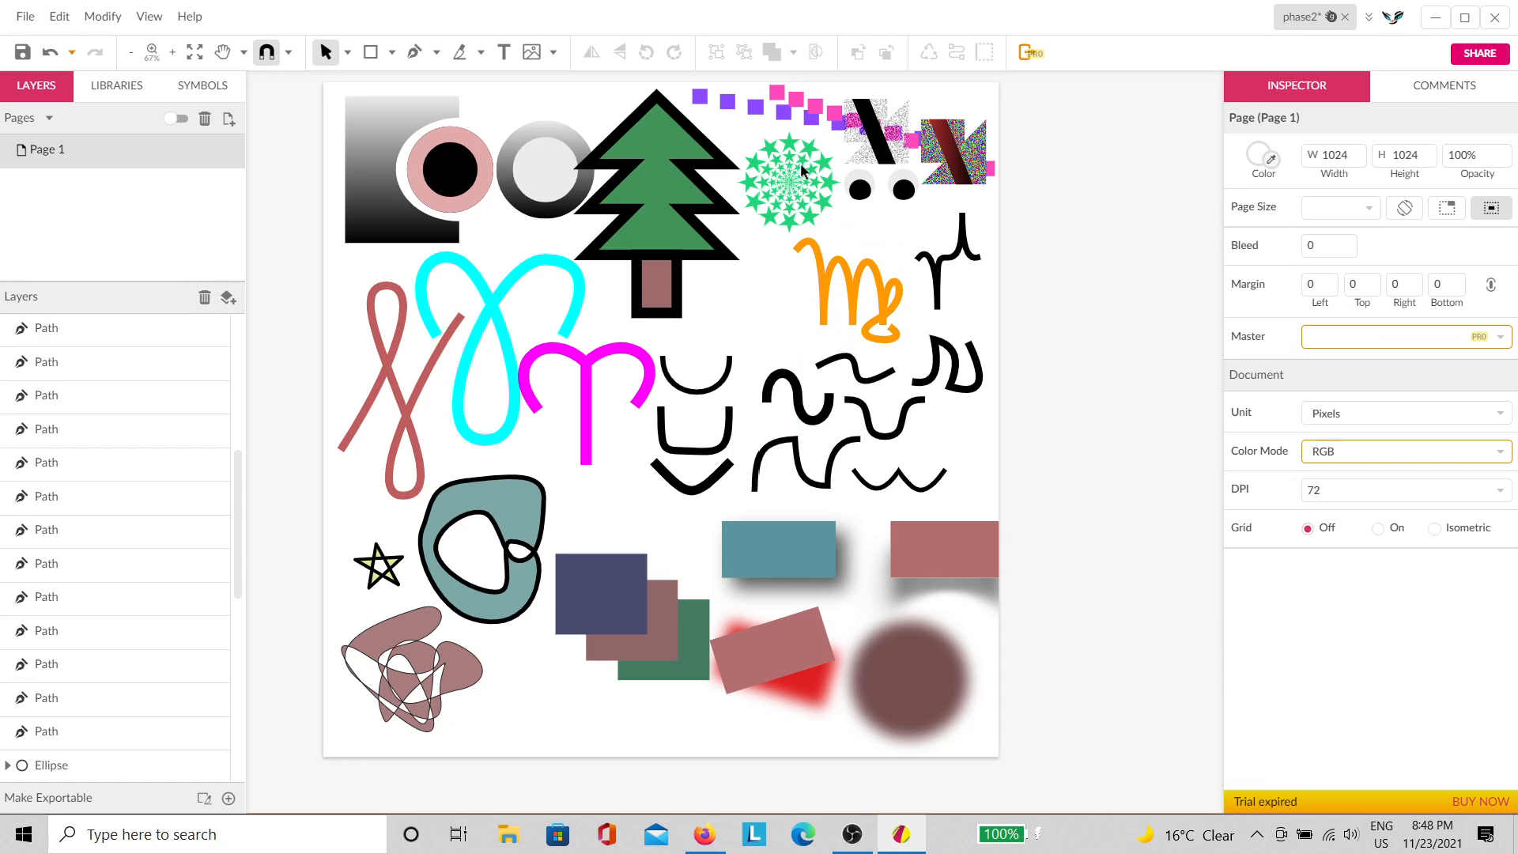
Step: Draw a 30 by 20 px rectangle at X 638, Y 275, in the gap between the tree trunk and the orange path
scroll(741, 214, up, 3)
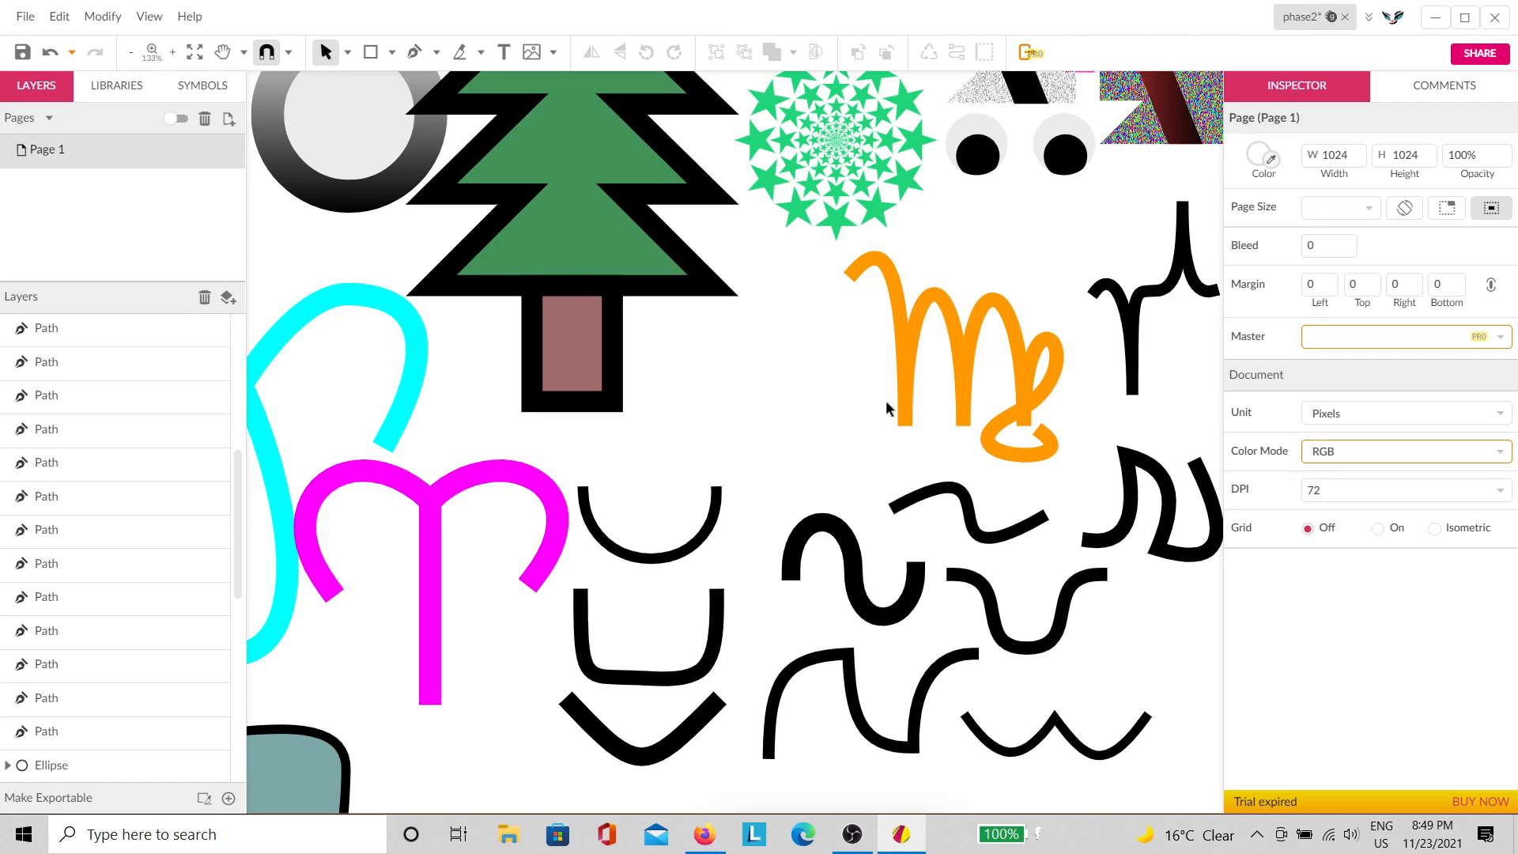
scroll(784, 414, up, 4)
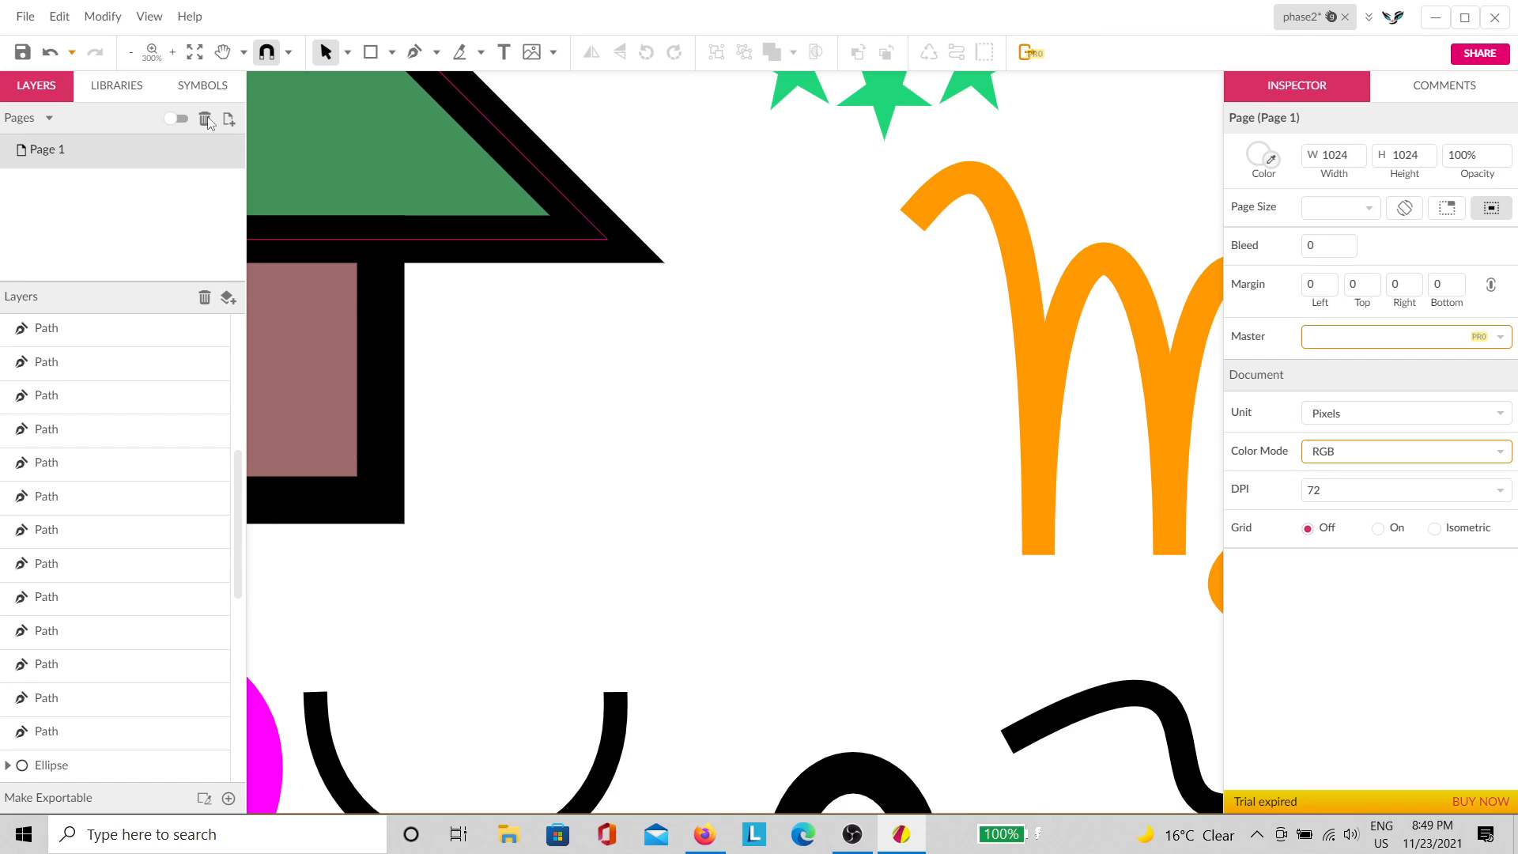
click(370, 52)
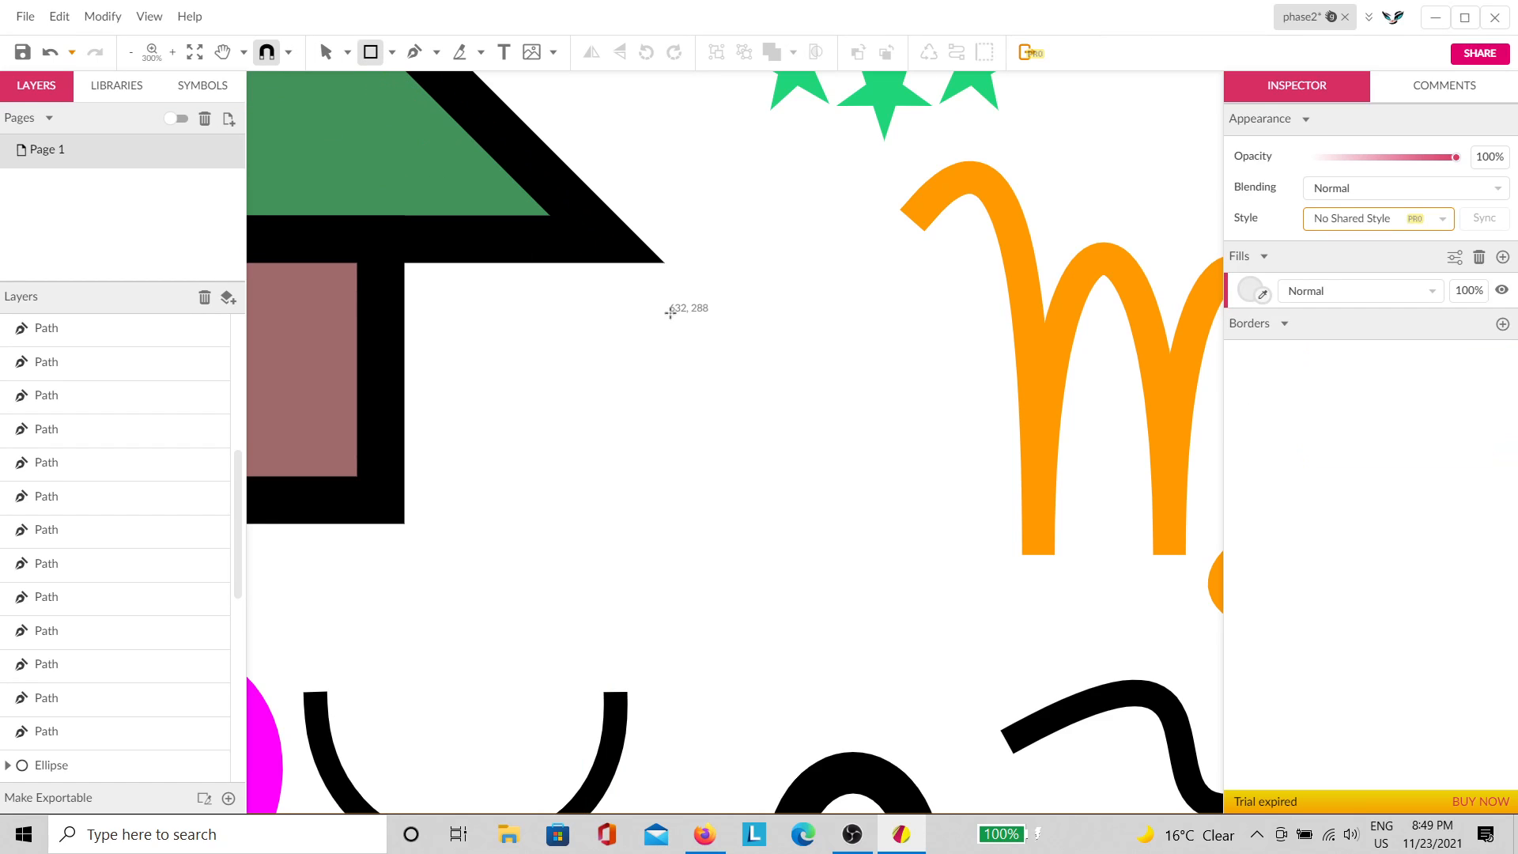
mouse_move(686, 279)
mouse_down()
mouse_move(722, 338)
mouse_move(770, 338)
mouse_up()
scroll(841, 278, up, 5)
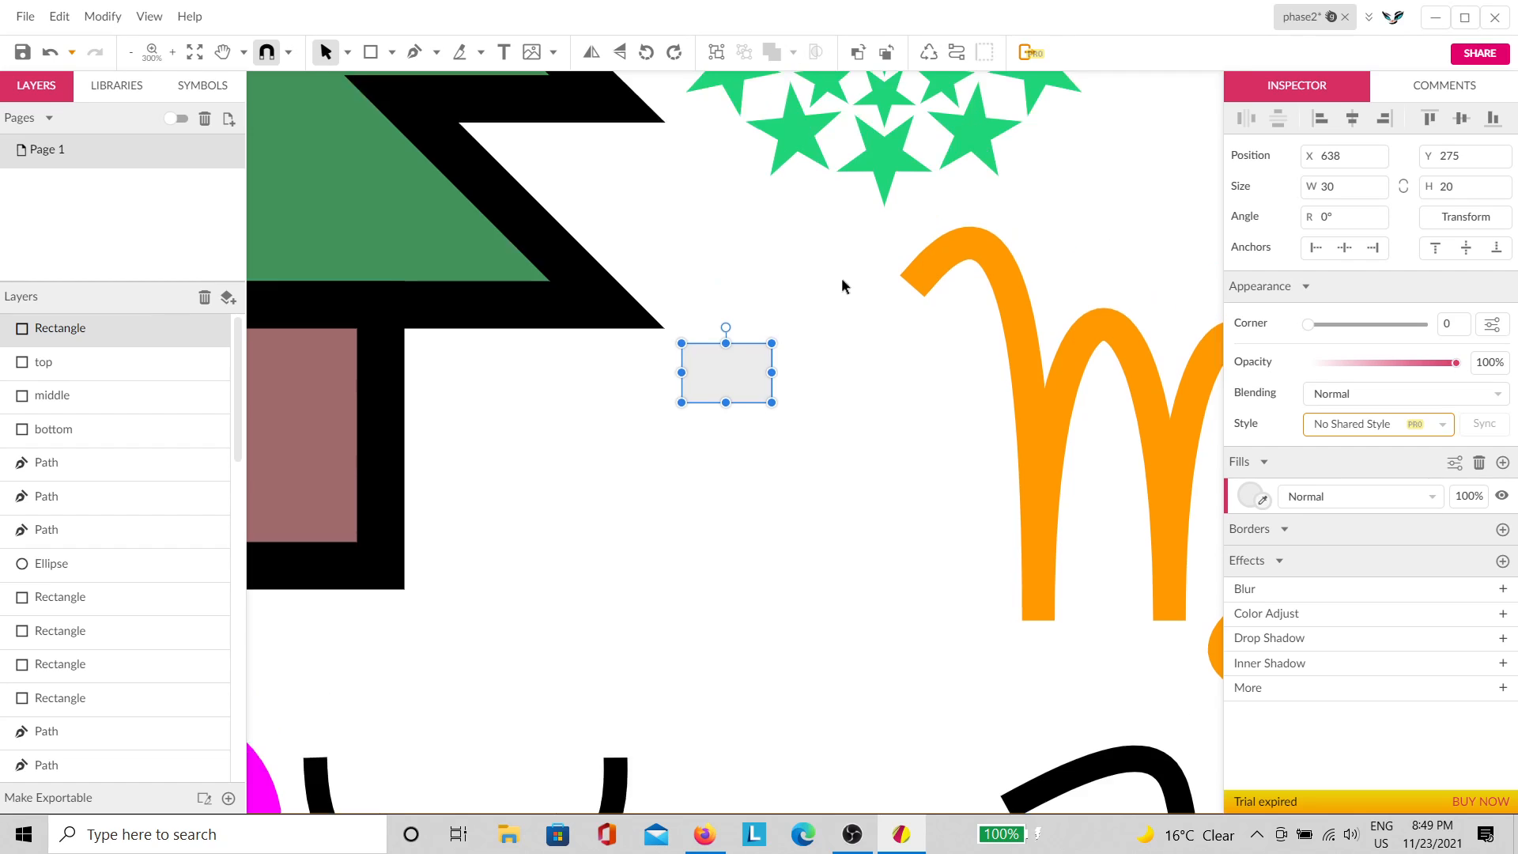
scroll(761, 642, down, 5)
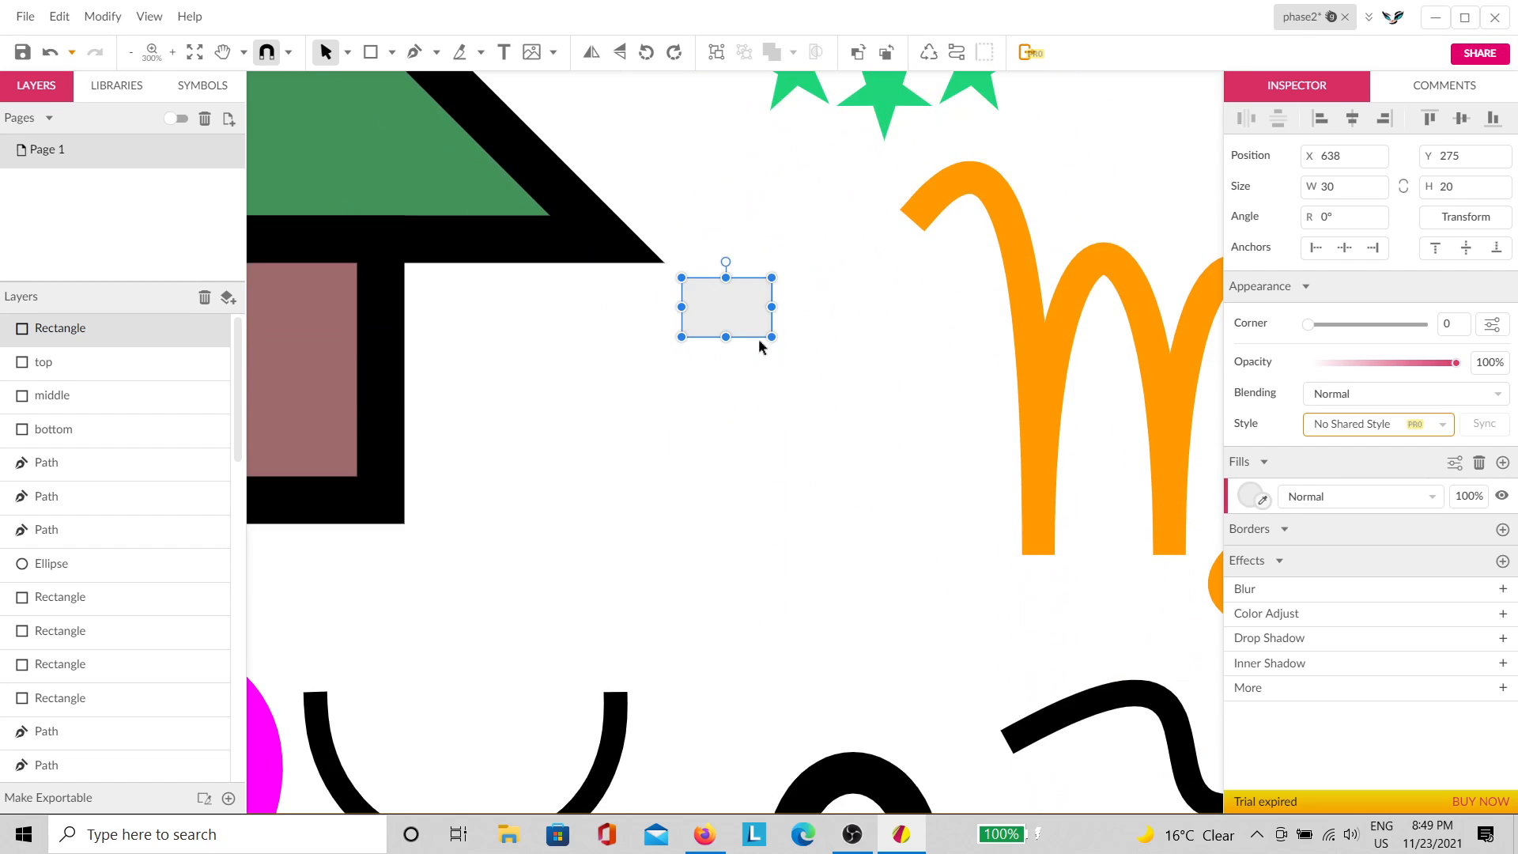
Step: Fill the new small rectangle with a muted purple-magenta based on #FF00FF
click(1261, 497)
click(1464, 462)
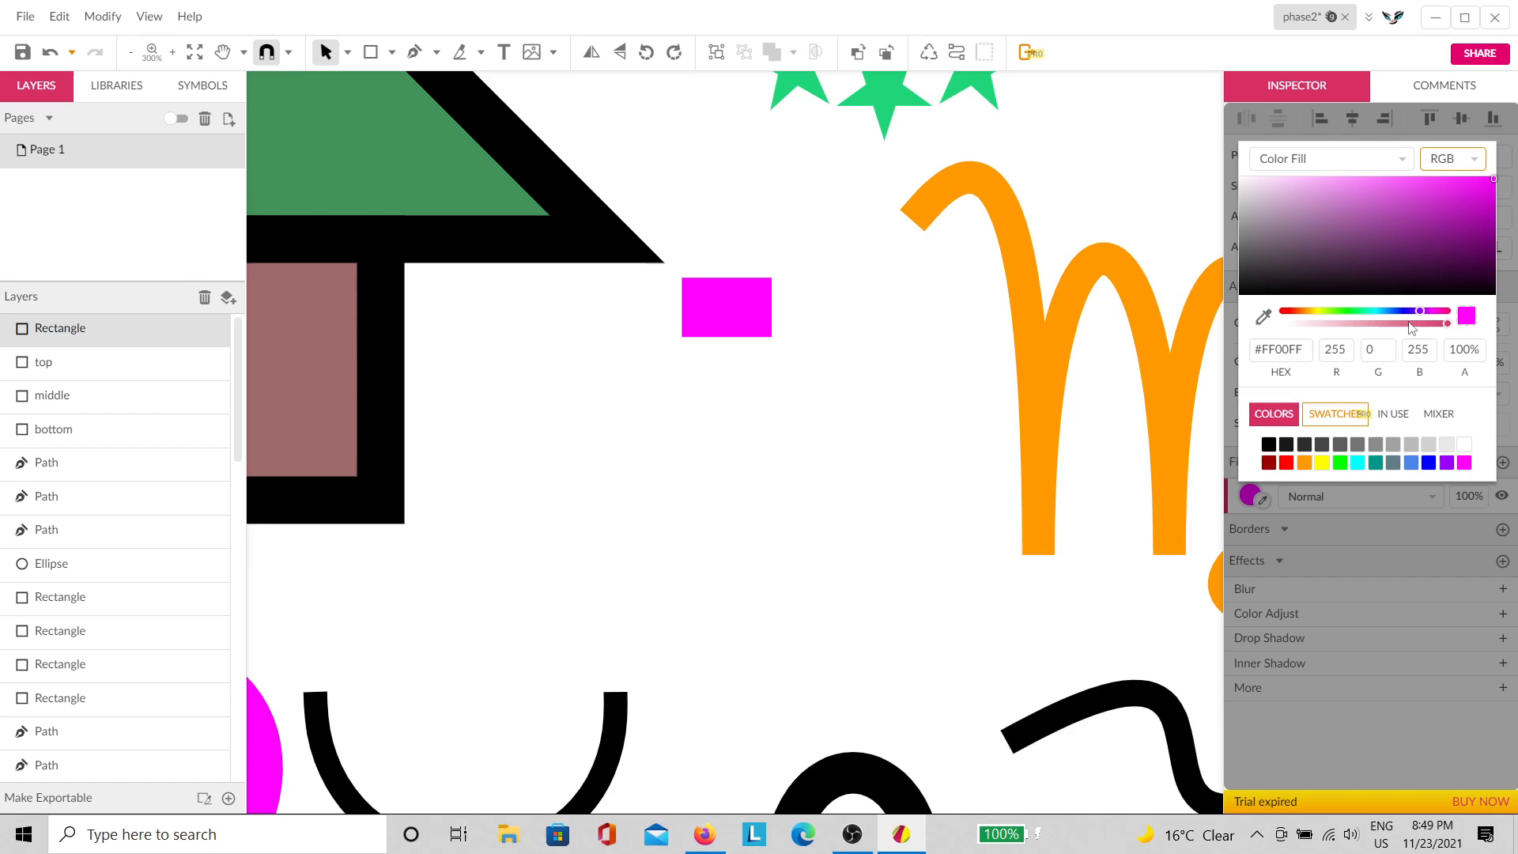
click(1399, 219)
drag(1400, 219, 1403, 210)
click(893, 407)
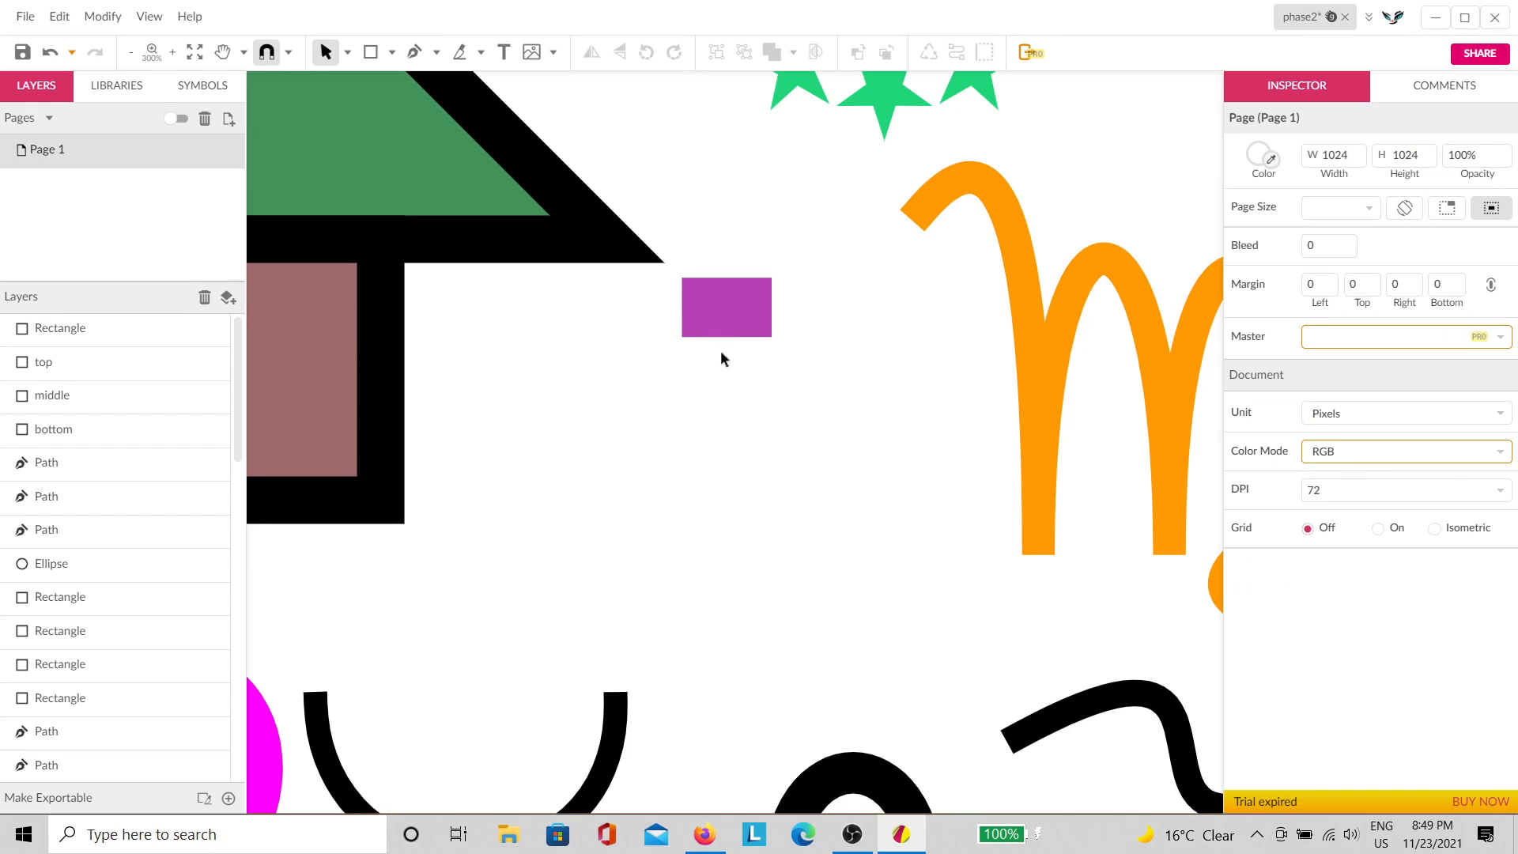
Step: Duplicate the purple rectangle, offset and rotate the copy, and repeat the duplication until the copies form a ring
click(713, 336)
key(ctrl+d)
drag(739, 332, 859, 345)
drag(834, 293, 865, 299)
key(ctrl+d)
key(ctrl+d)
key(ctrl+d)
key(ctrl+d)
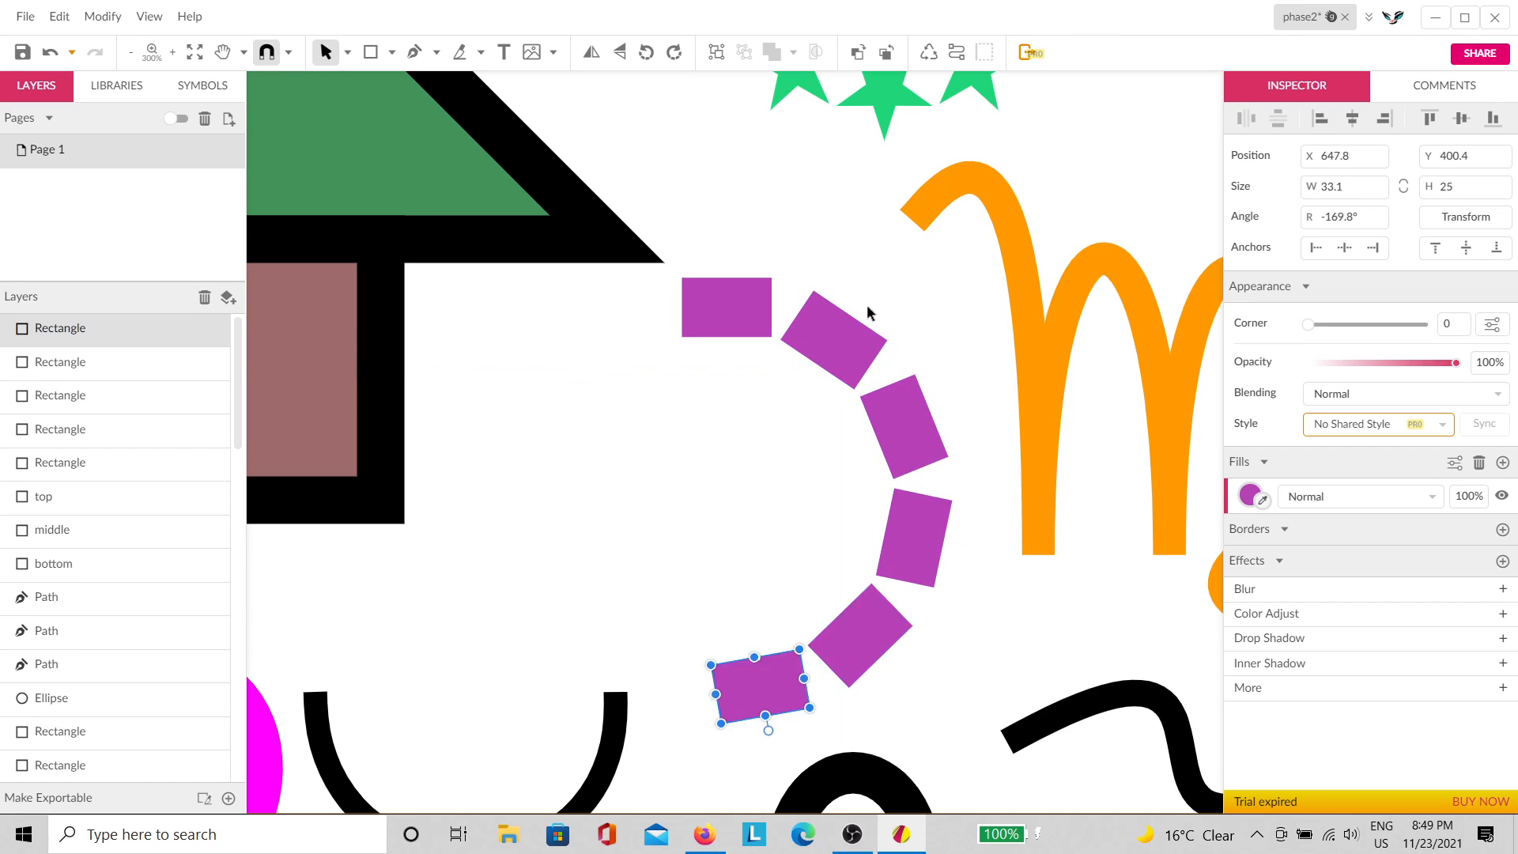
key(ctrl+d)
key(ctrl+d)
key(ctrl+d)
key(ctrl+d)
key(ctrl+d)
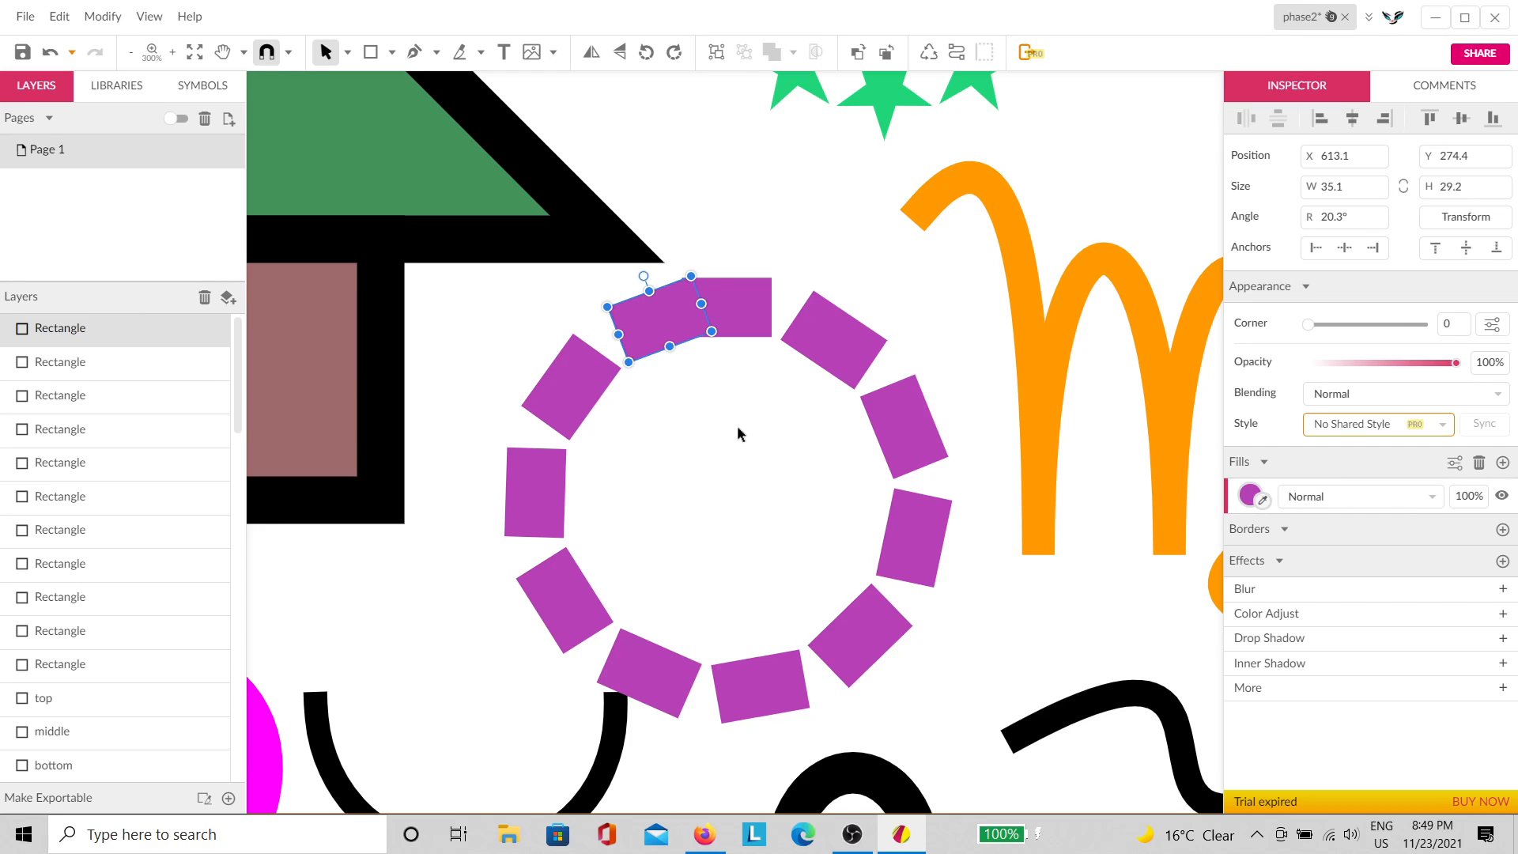
Step: Delete all the duplicated purple rectangles of the ring, keeping only the original
key(Delete)
click(589, 387)
key(Delete)
click(541, 486)
key(Delete)
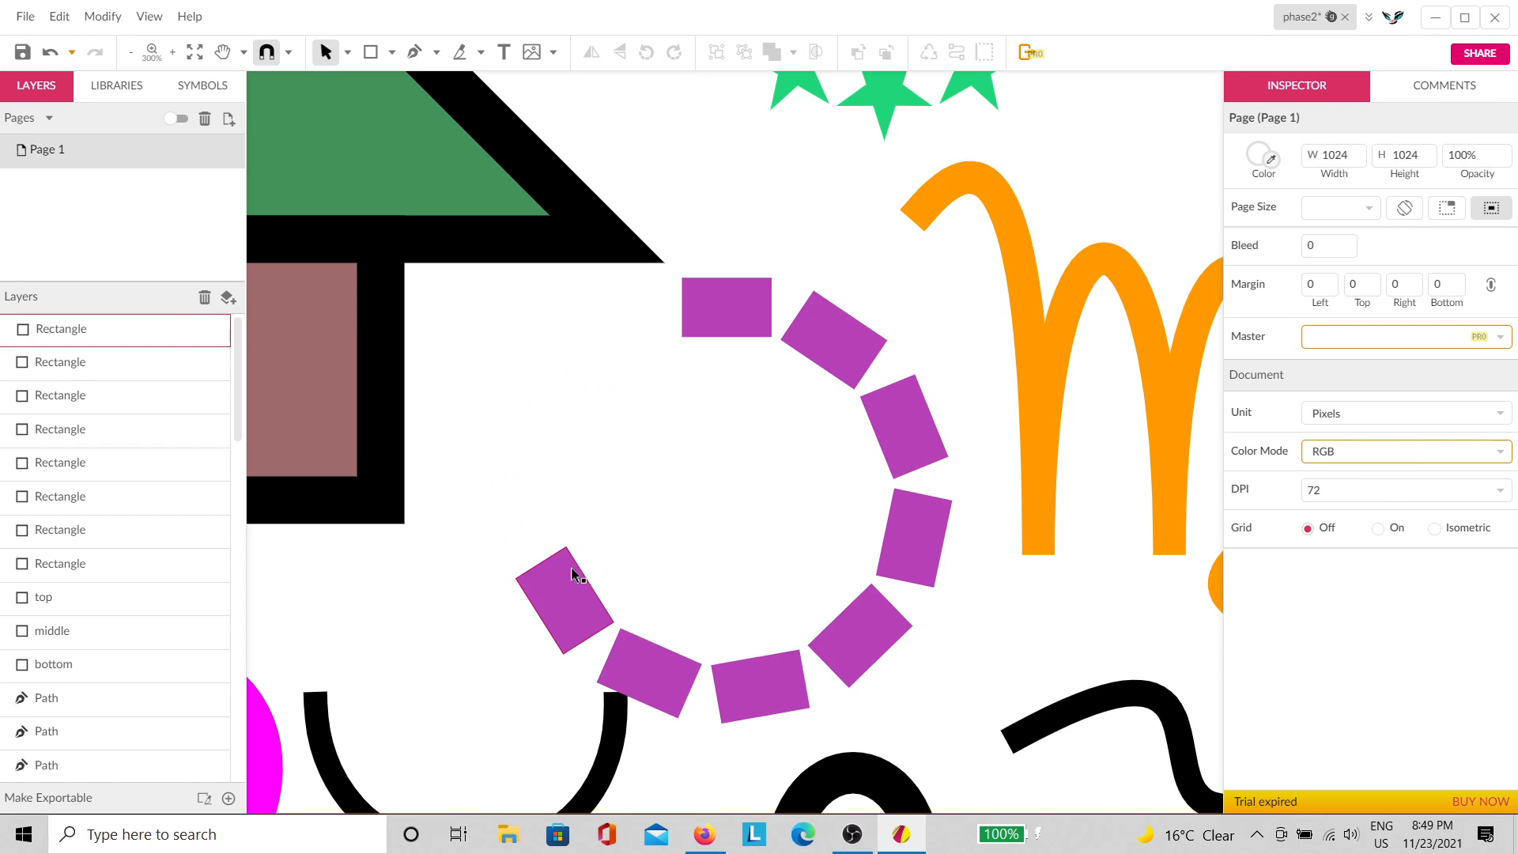
click(567, 595)
key(Delete)
click(646, 649)
key(Delete)
click(759, 685)
key(Delete)
click(913, 538)
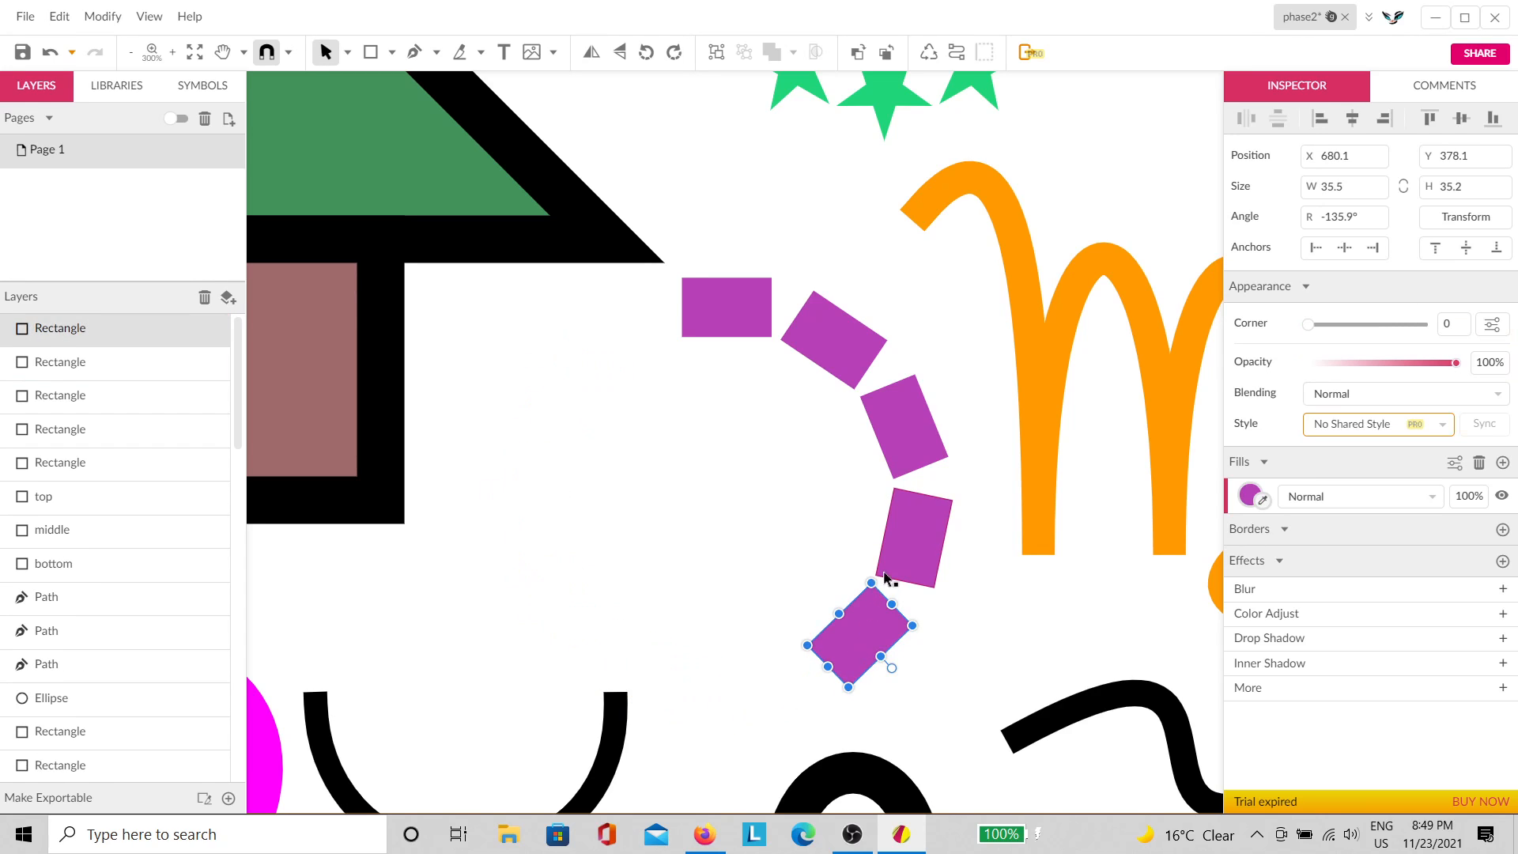
key(Delete)
click(863, 639)
key(Delete)
click(902, 427)
key(Delete)
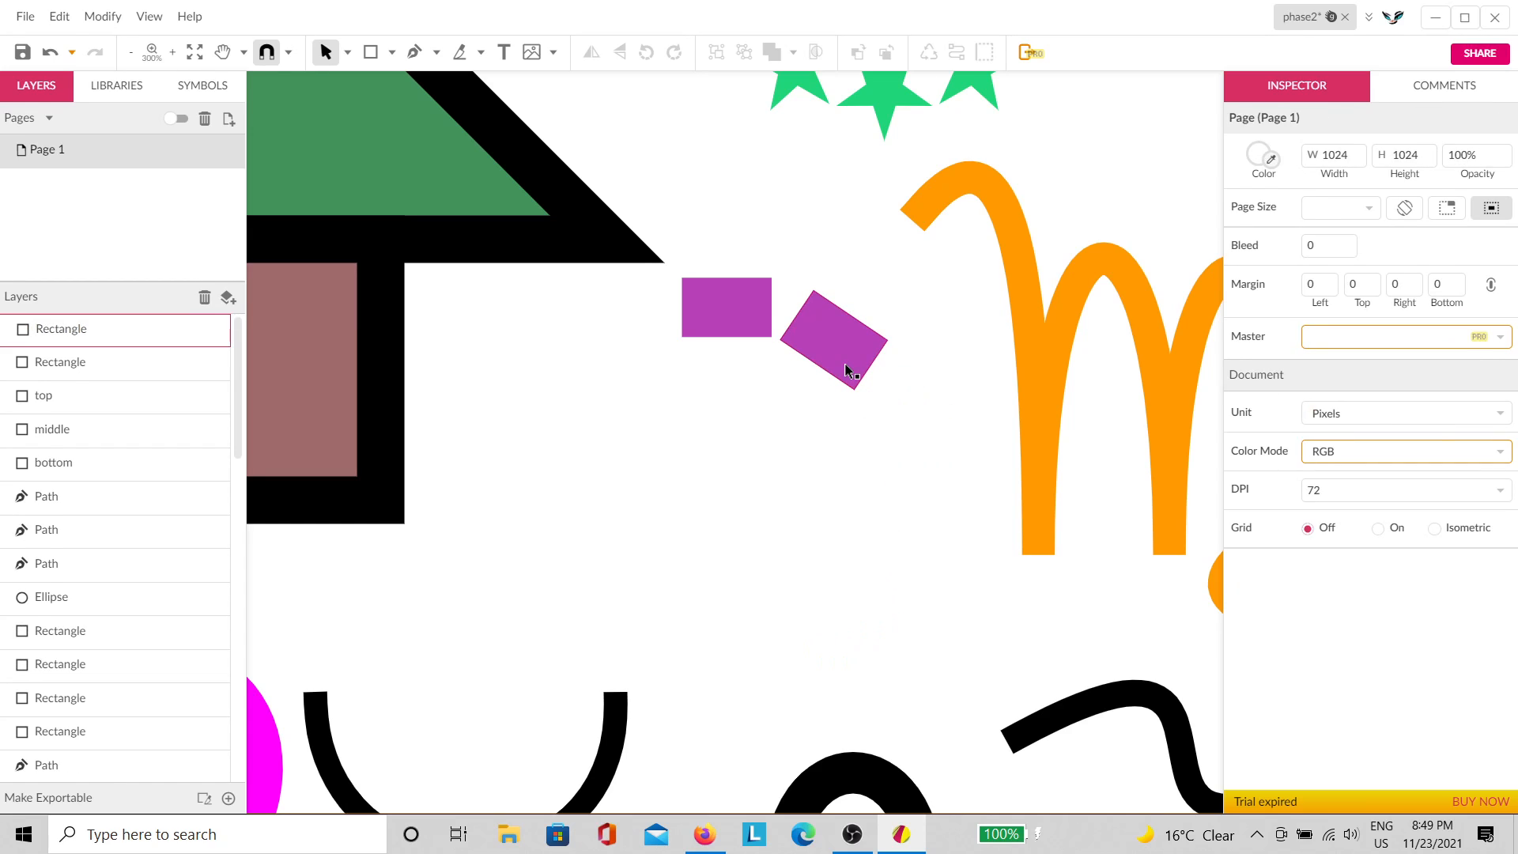
click(803, 318)
key(Delete)
Step: Duplicate the purple rectangle, move the copy to X 665.8, Y 287.9, and make it slightly smaller and rotated clockwise
click(756, 334)
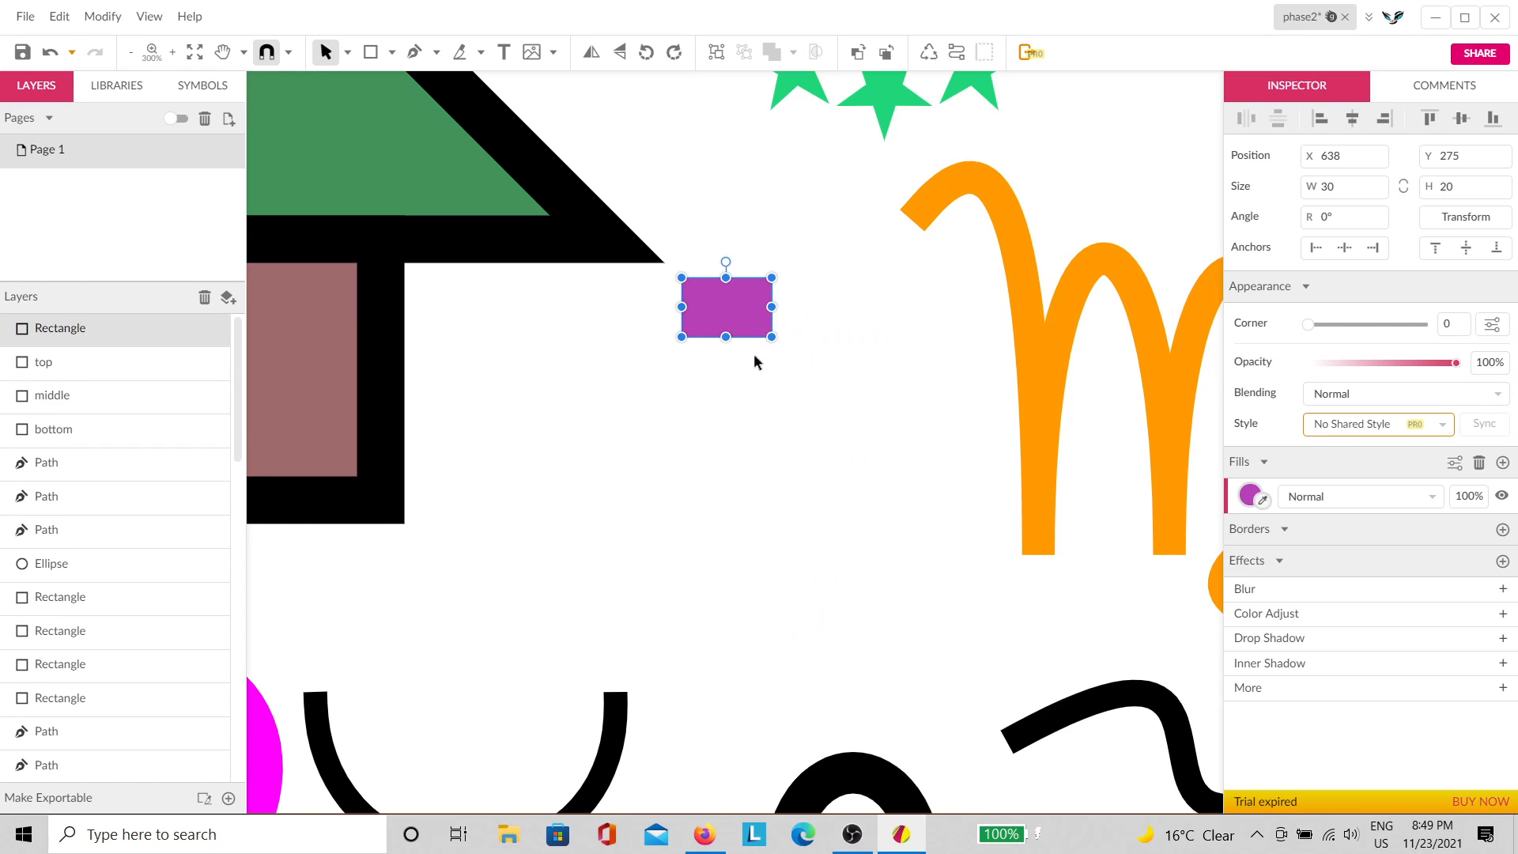
key(ctrl+d)
drag(729, 324, 811, 362)
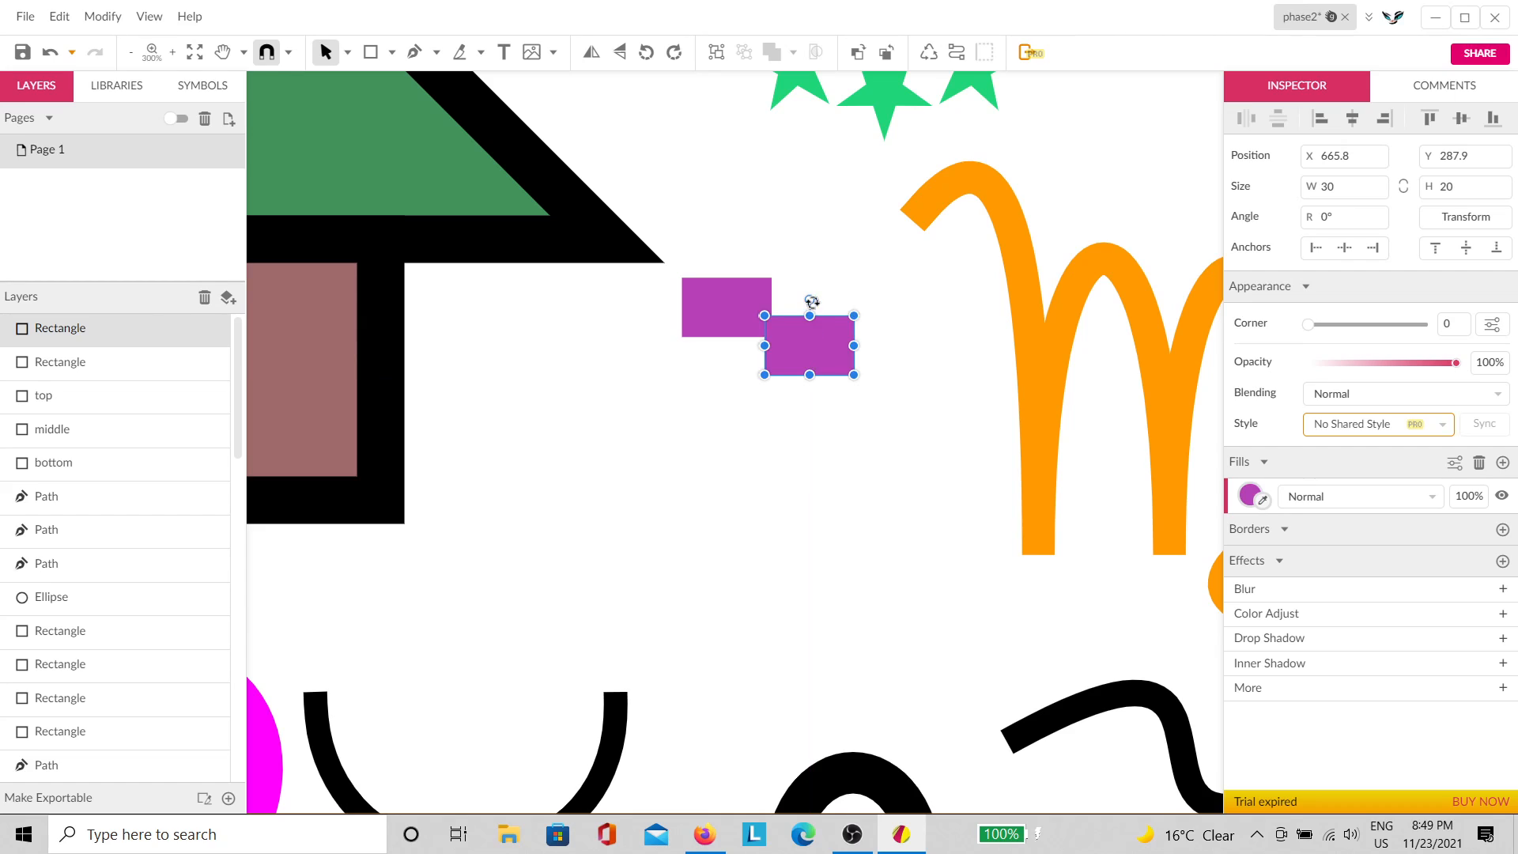
mouse_move(812, 301)
mouse_down()
mouse_move(789, 296)
mouse_move(800, 314)
mouse_up()
Step: Repeat the duplication with its offset, rotation and shrinking so the purple rectangles form an inward spiral
key(ctrl+d)
key(ctrl+d)
key(ctrl+d)
key(ctrl+d)
key(ctrl+d)
key(ctrl+d)
key(ctrl+d)
key(ctrl+d)
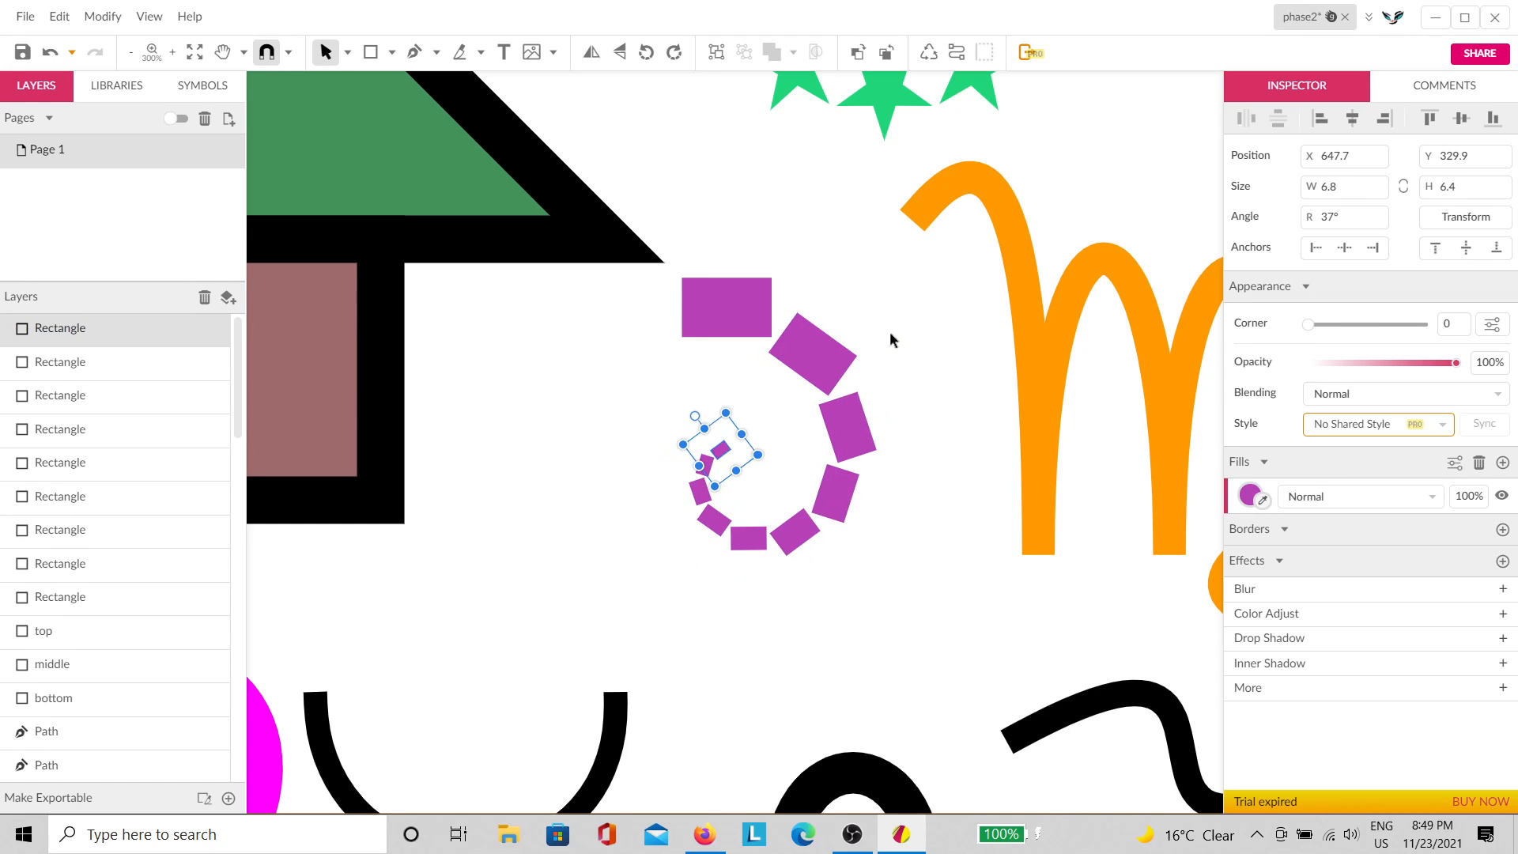
key(ctrl+d)
key(ctrl+d)
key(ctrl+d)
key(ctrl+d)
key(ctrl+d)
key(ctrl+d)
key(ctrl+d)
key(ctrl+d)
key(ctrl+d)
key(ctrl+d)
key(ctrl+d)
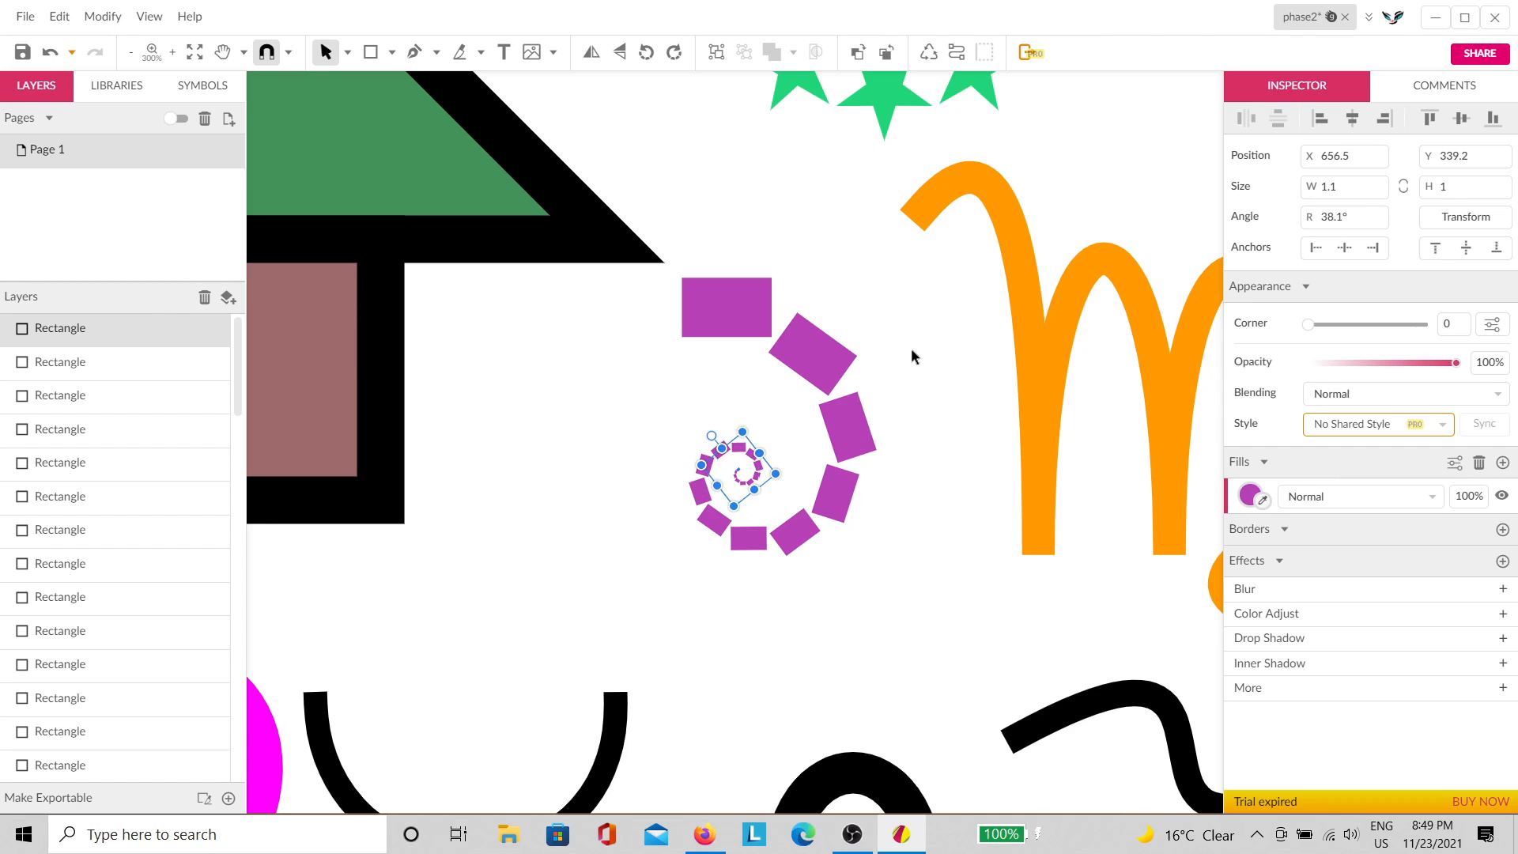
Step: Continue the purple spiral with ever smaller duplicates until the copies at its centre are practically zero in size
scroll(767, 495, up, 5)
scroll(775, 490, up, 12)
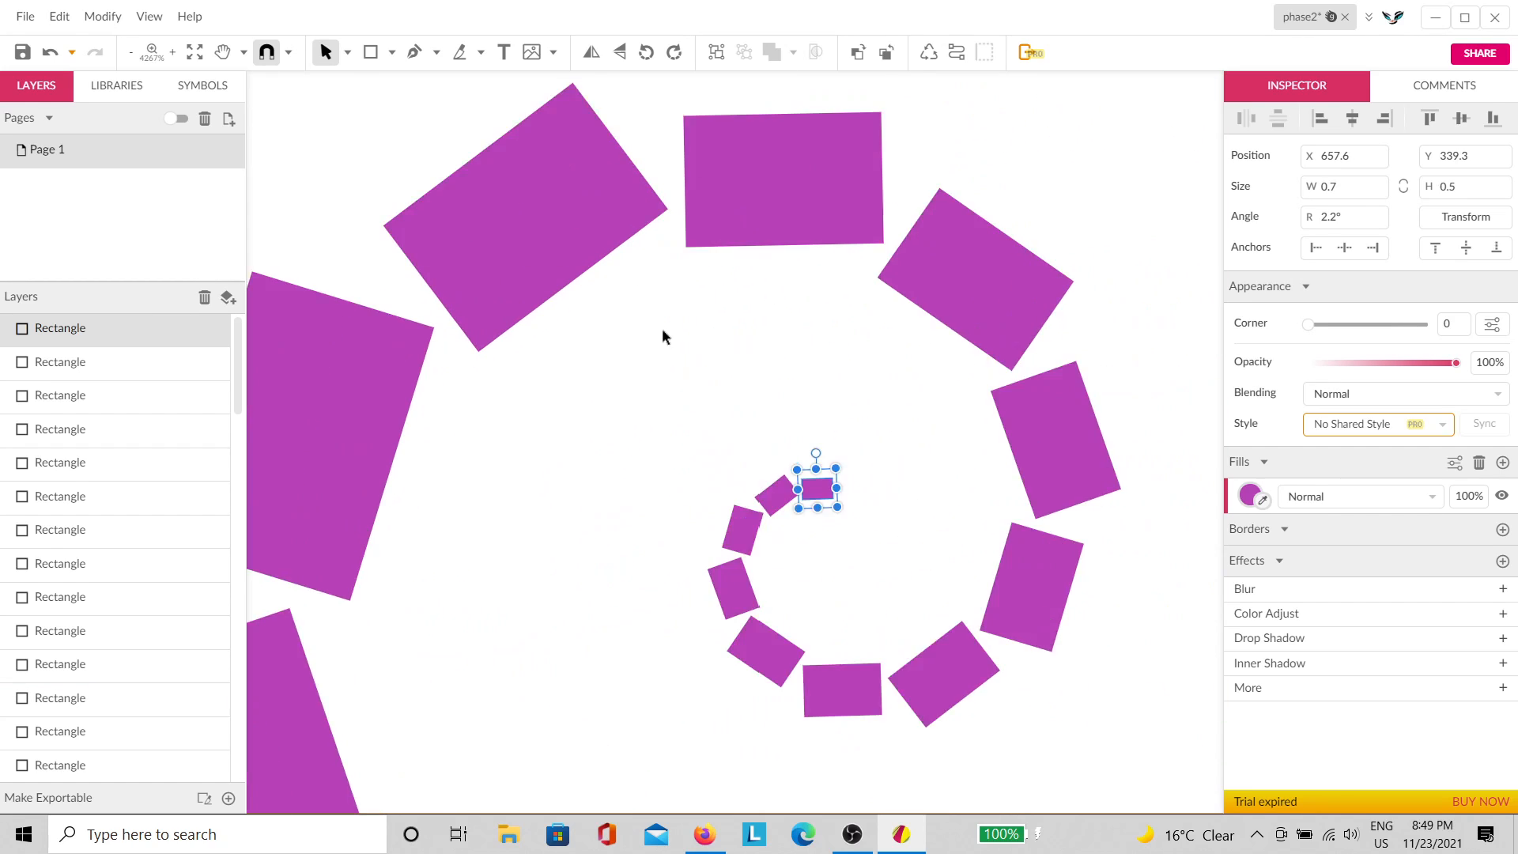
key(ctrl+d)
key(ctrl+d)
key(ctrl+d)
key(ctrl+d)
key(ctrl+d)
key(ctrl+d)
key(ctrl+d)
key(ctrl+d)
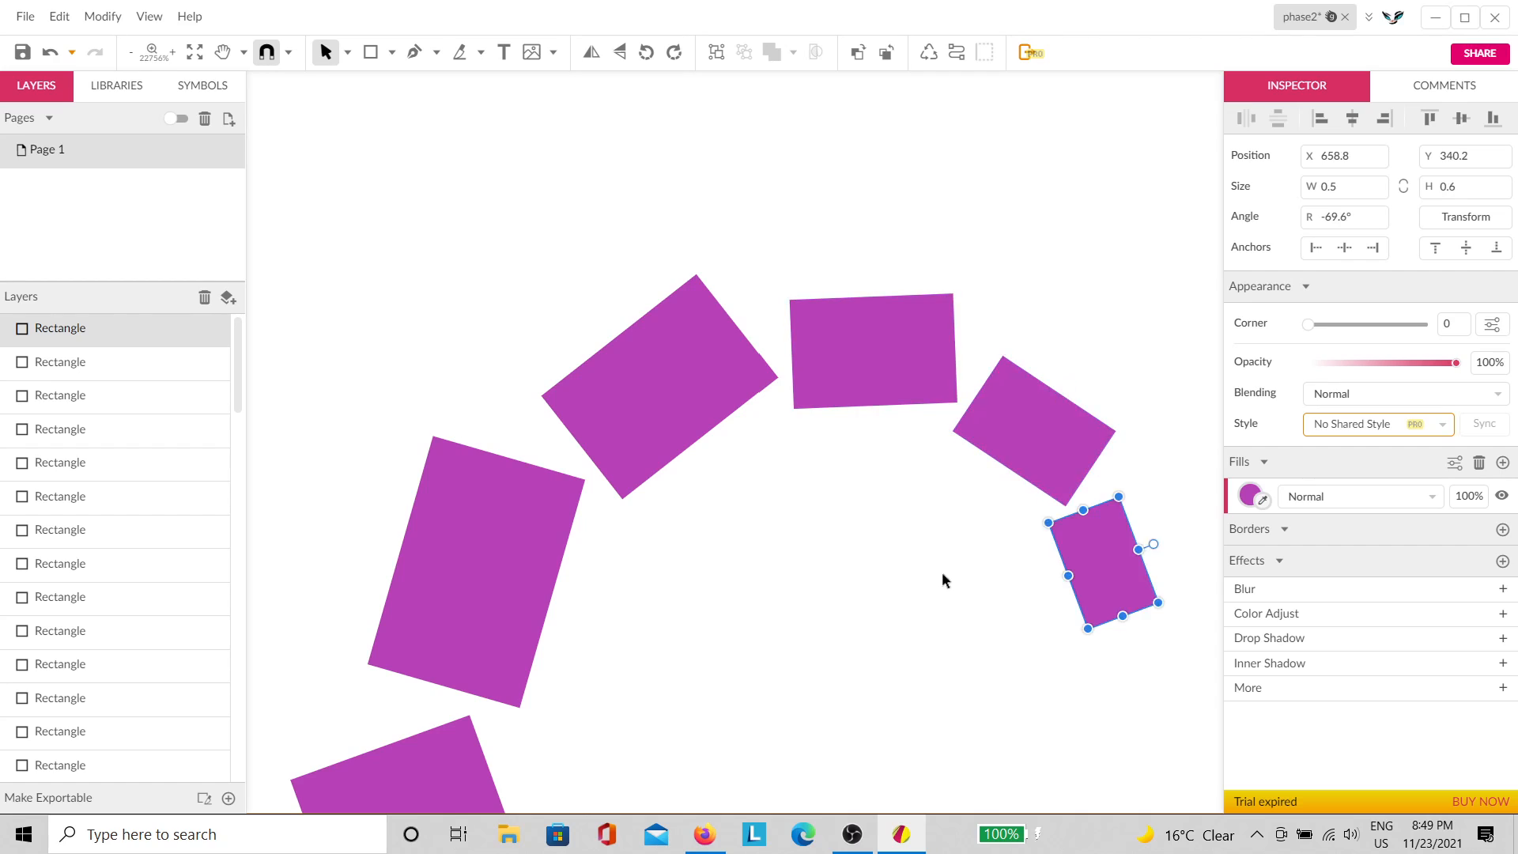
key(ctrl+d)
key(ctrl+d)
key(ctrl+d)
key(ctrl+d)
key(ctrl+d)
key(ctrl+d)
key(ctrl+d)
key(ctrl+d)
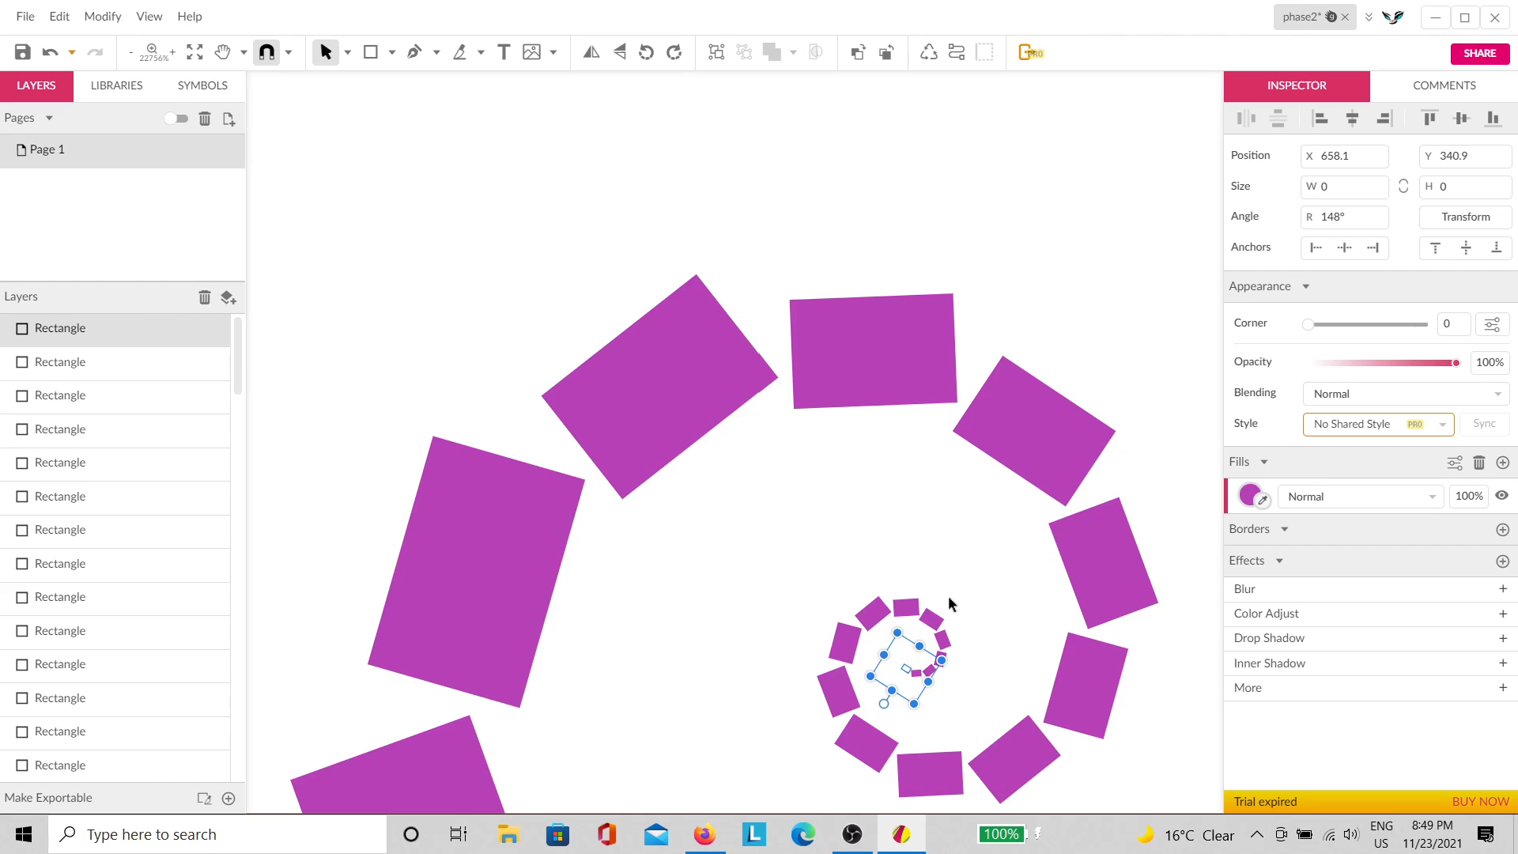
key(ctrl+d)
key(ctrl+d)
key(ctrl+d)
key(ctrl+d)
key(ctrl+d)
key(ctrl+d)
scroll(945, 681, up, 1)
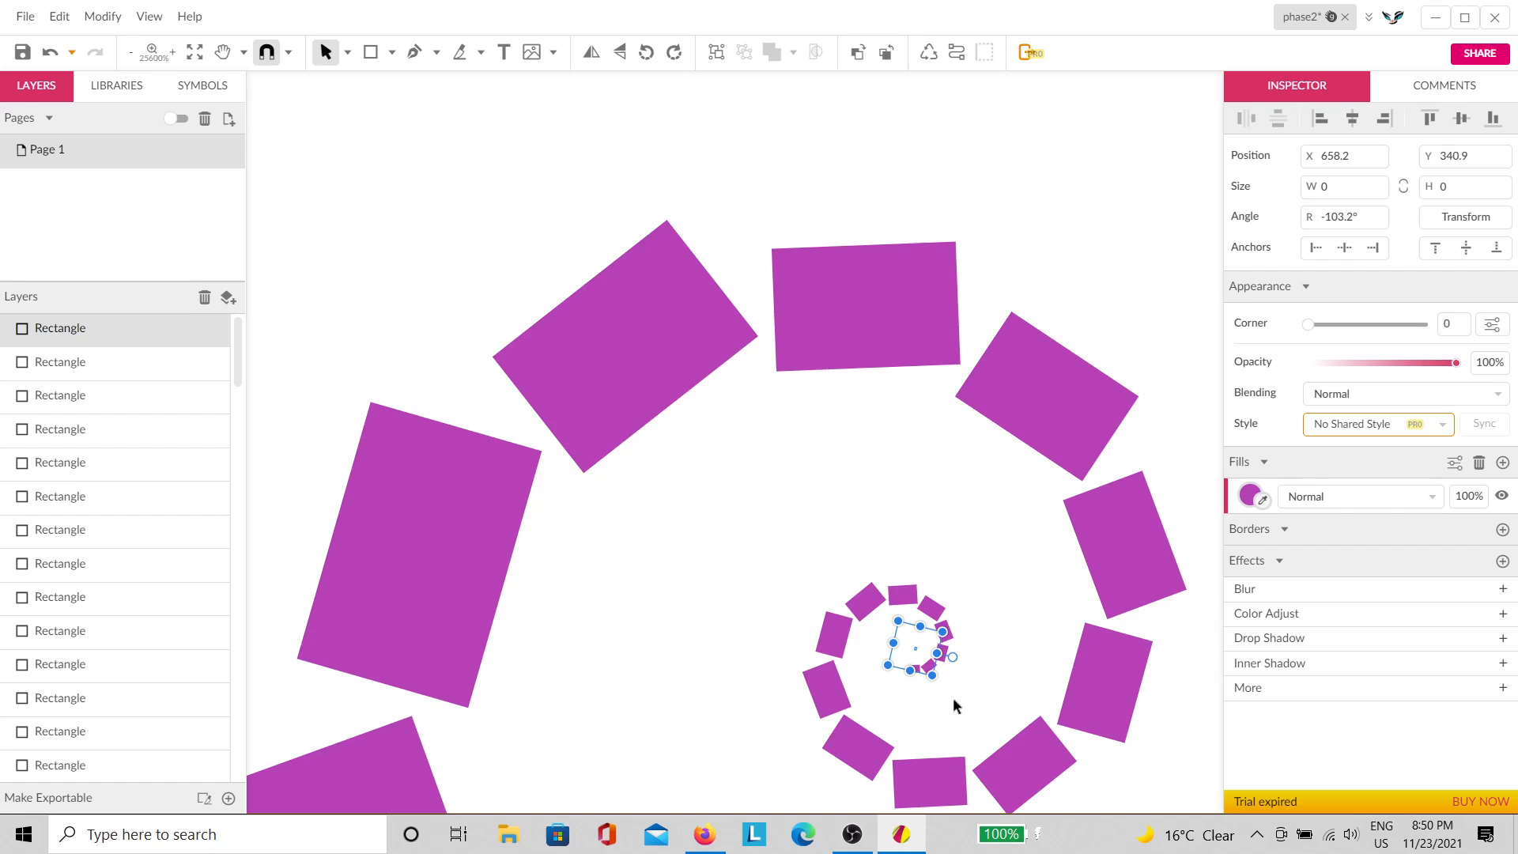
Step: Examine the tiniest rectangles at the centre of the purple spiral and the spiral as a whole
drag(967, 684, 710, 522)
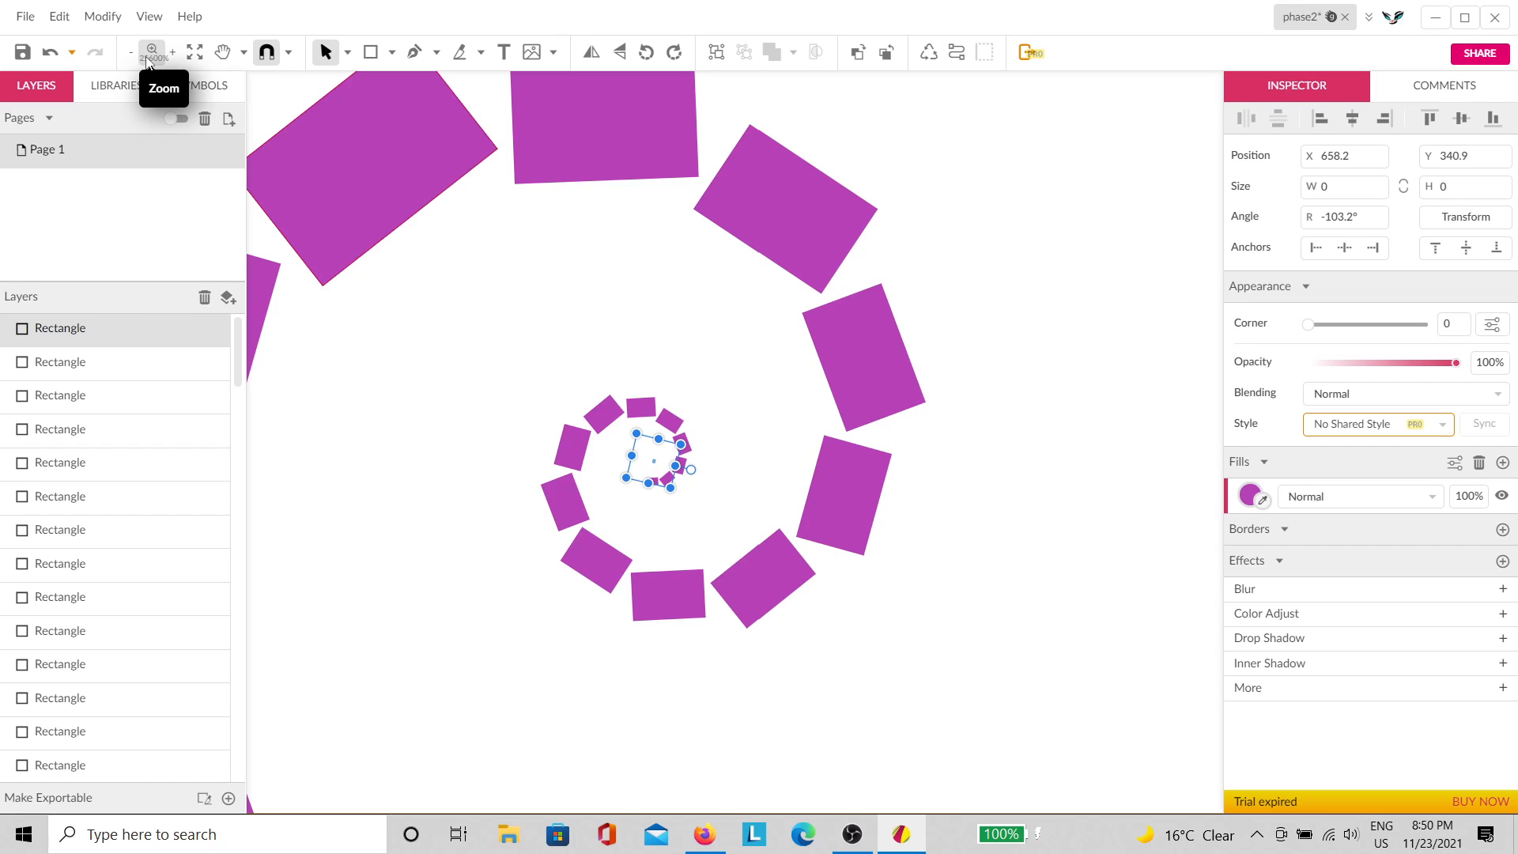
click(759, 382)
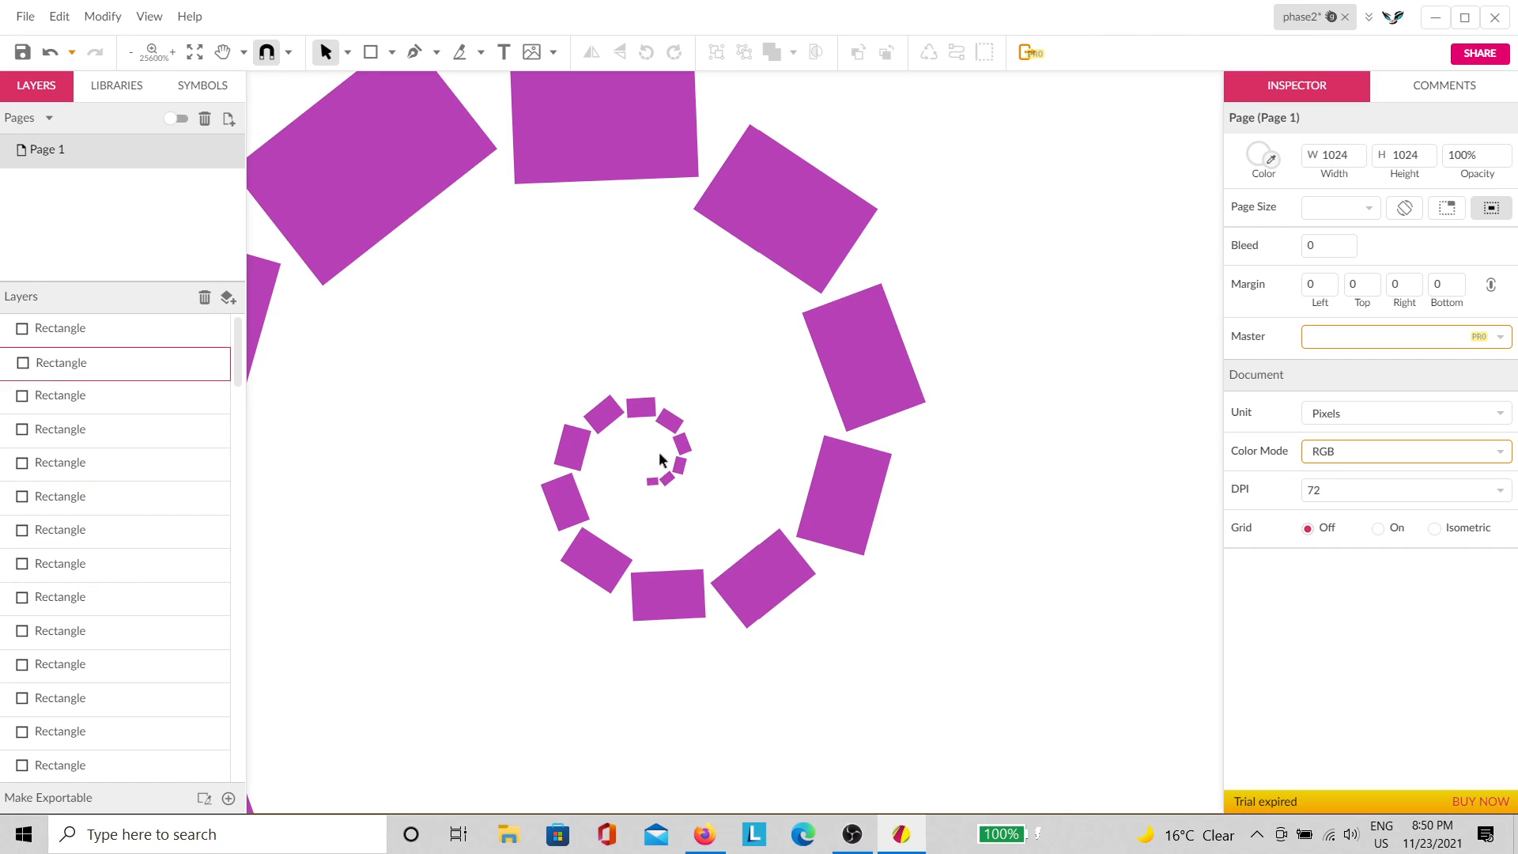
drag(654, 457, 604, 473)
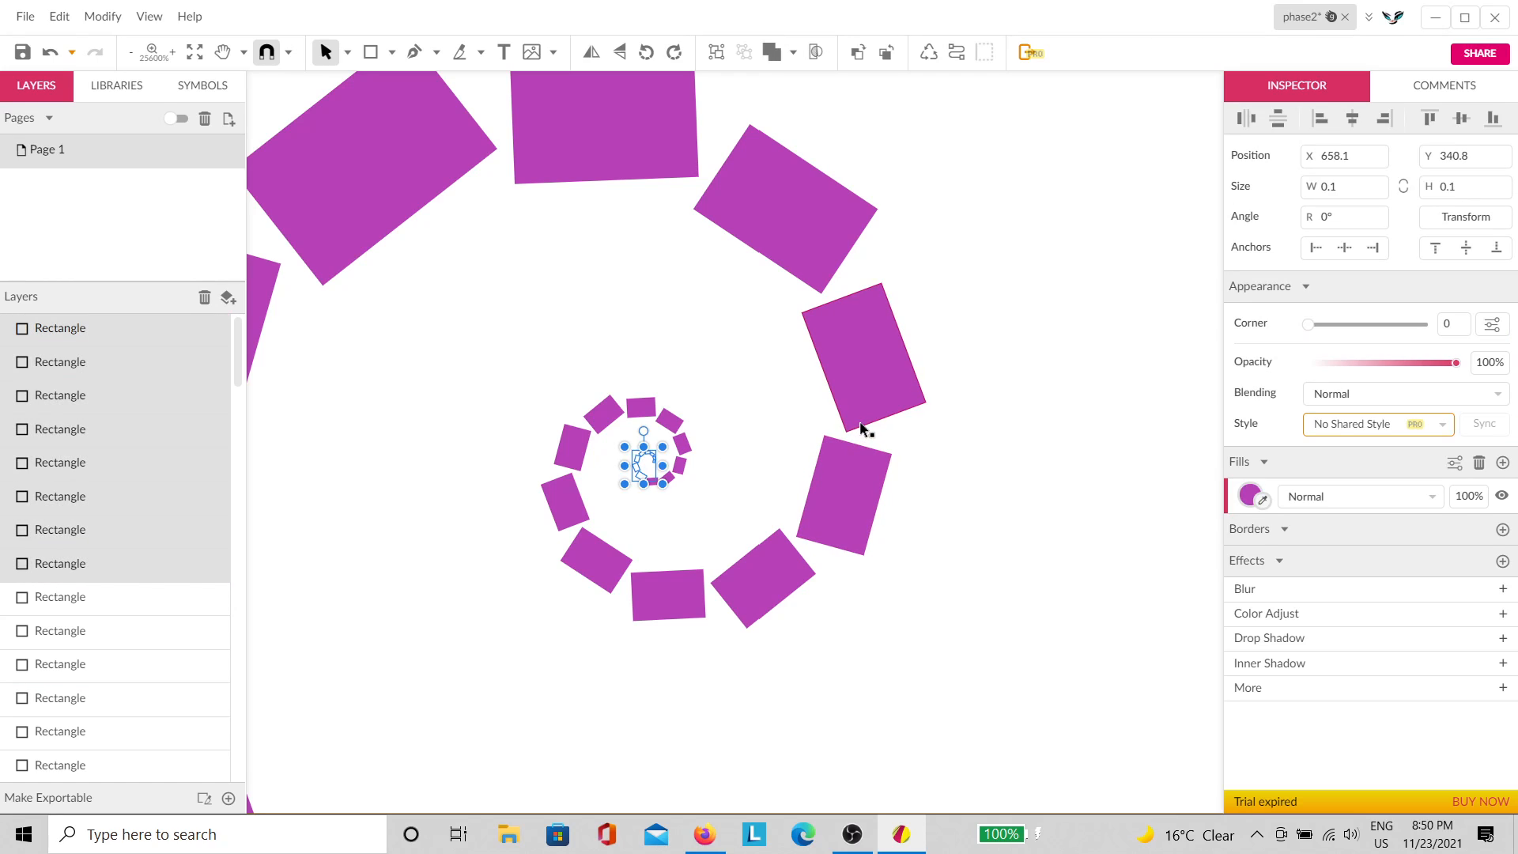
click(723, 466)
scroll(771, 507, down, 8)
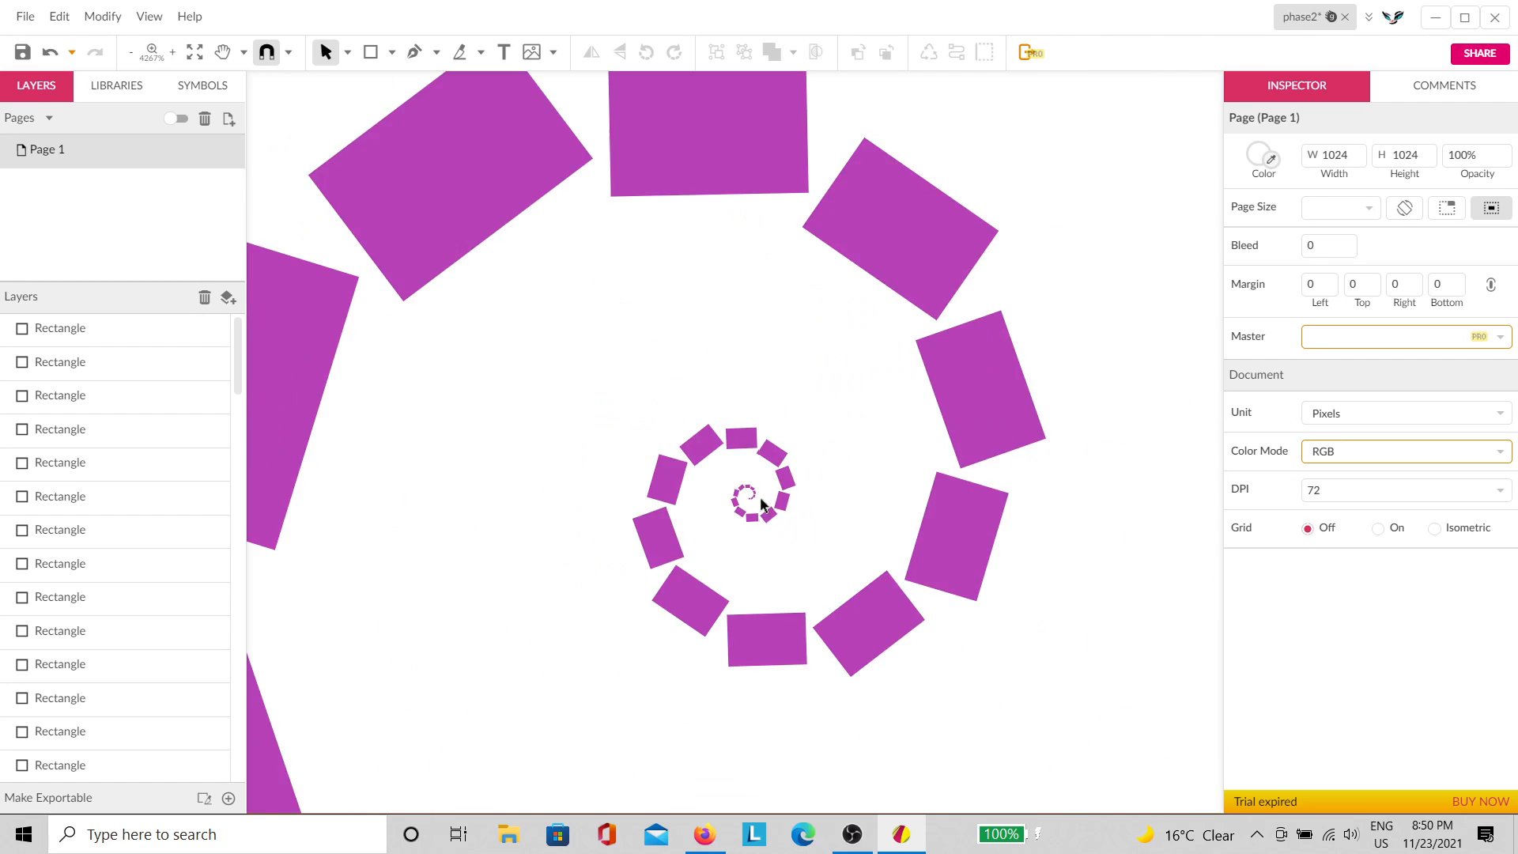
scroll(795, 545, up, 4)
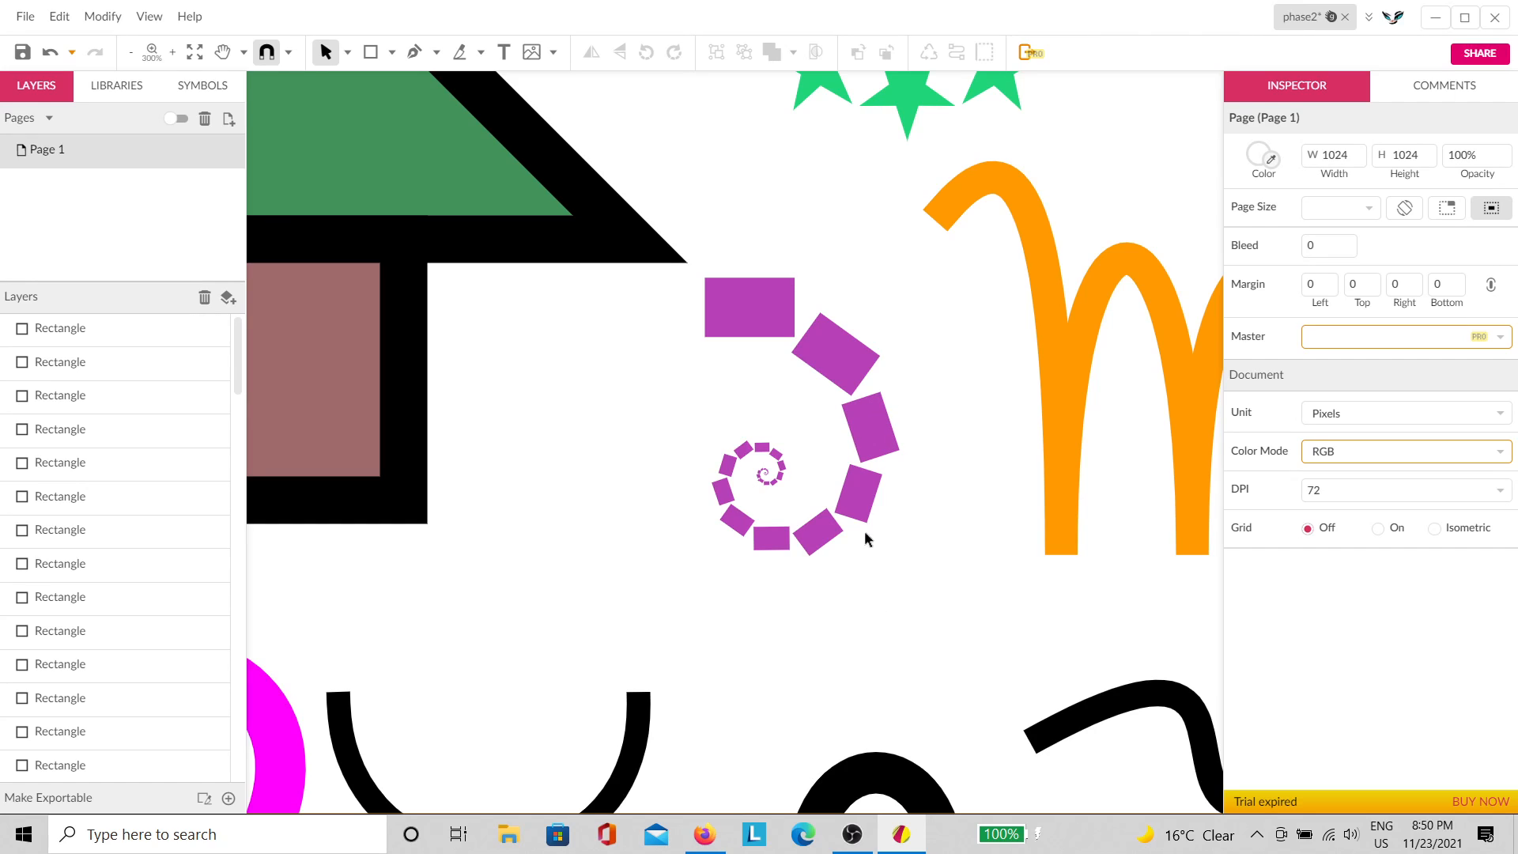
Step: Move all the purple spiral's rectangles together up beside the tree, to X 621.8, Y 227.2
drag(859, 618, 699, 317)
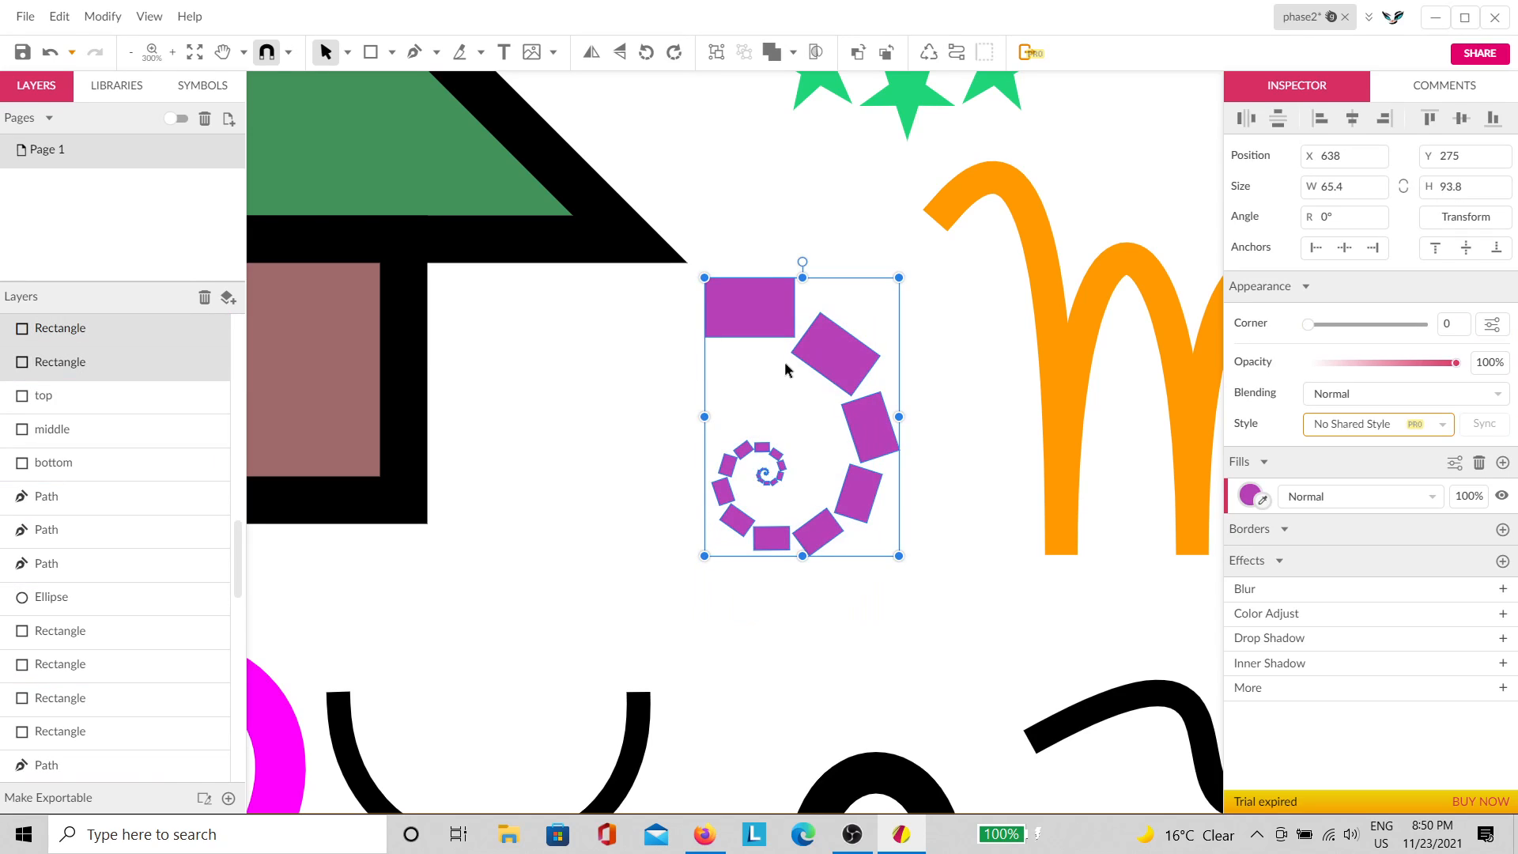
drag(785, 364, 739, 188)
drag(727, 187, 727, 186)
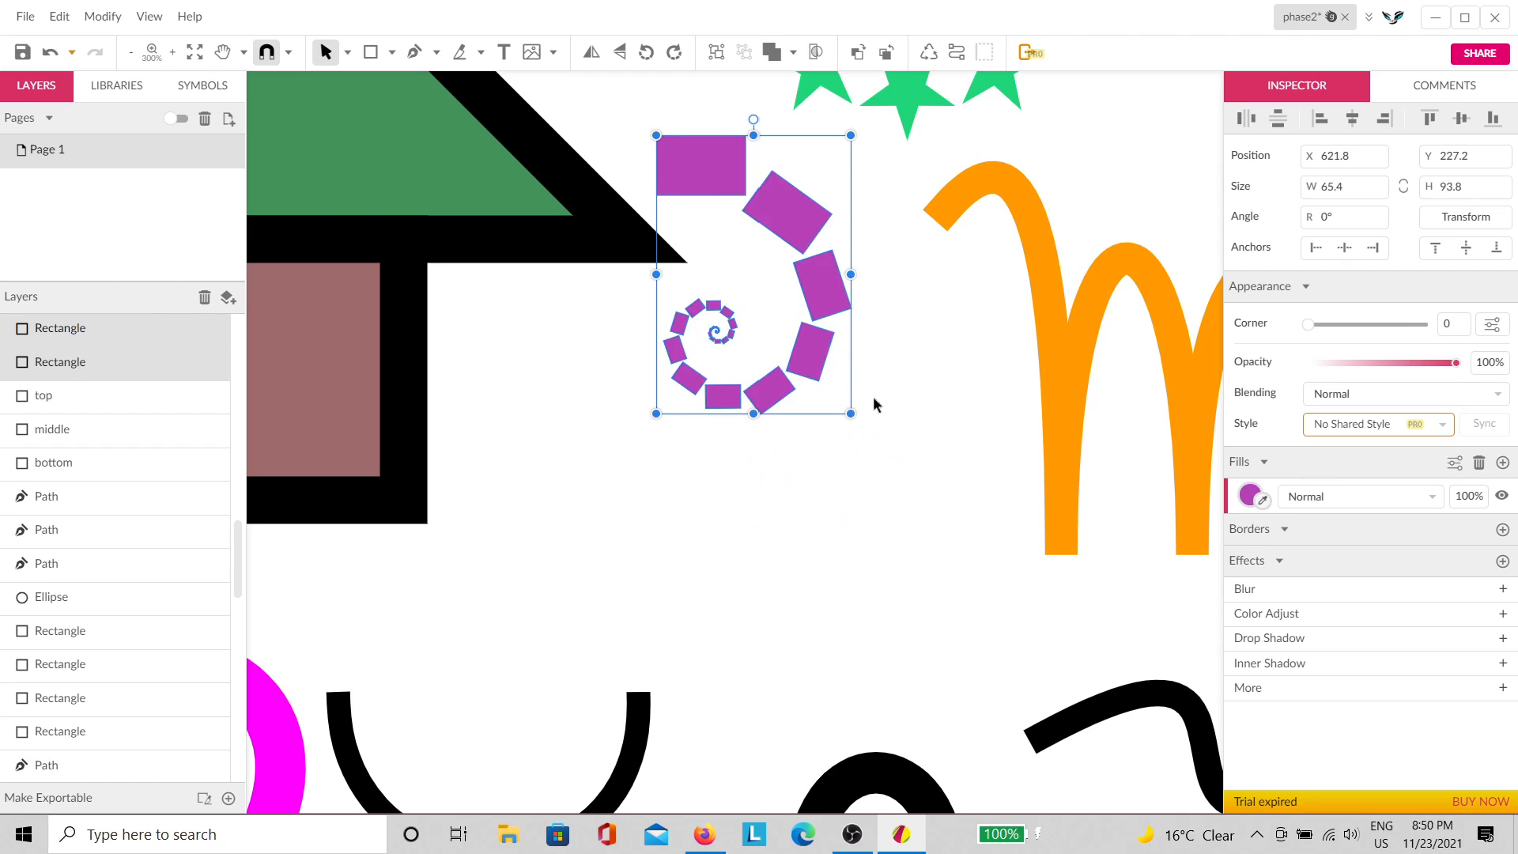
click(930, 472)
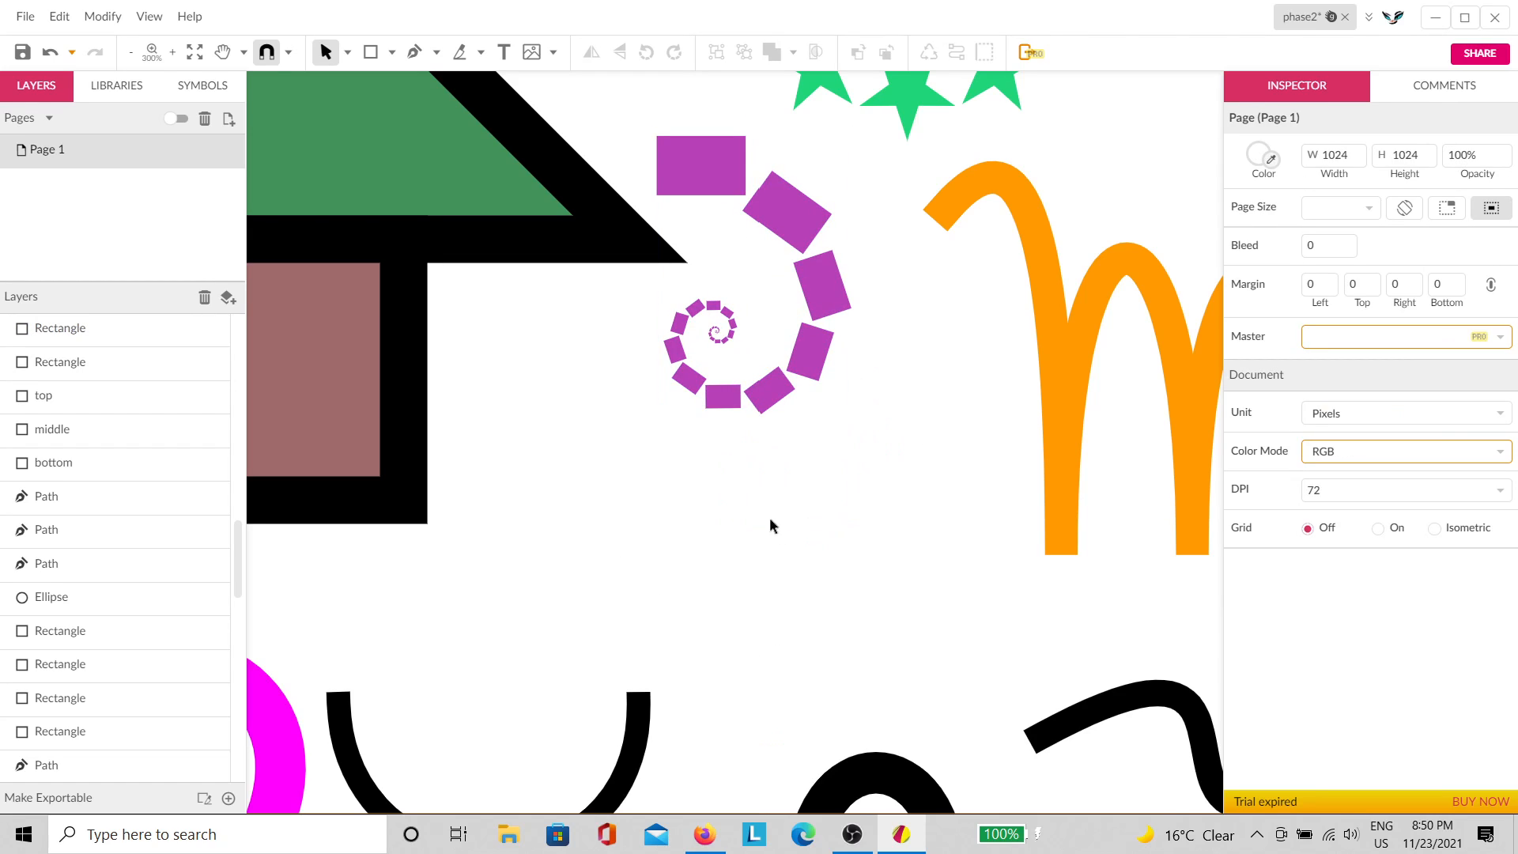
Step: Draw a rectangle about 150 by 70 px in the empty area below the purple spiral
drag(770, 525, 884, 398)
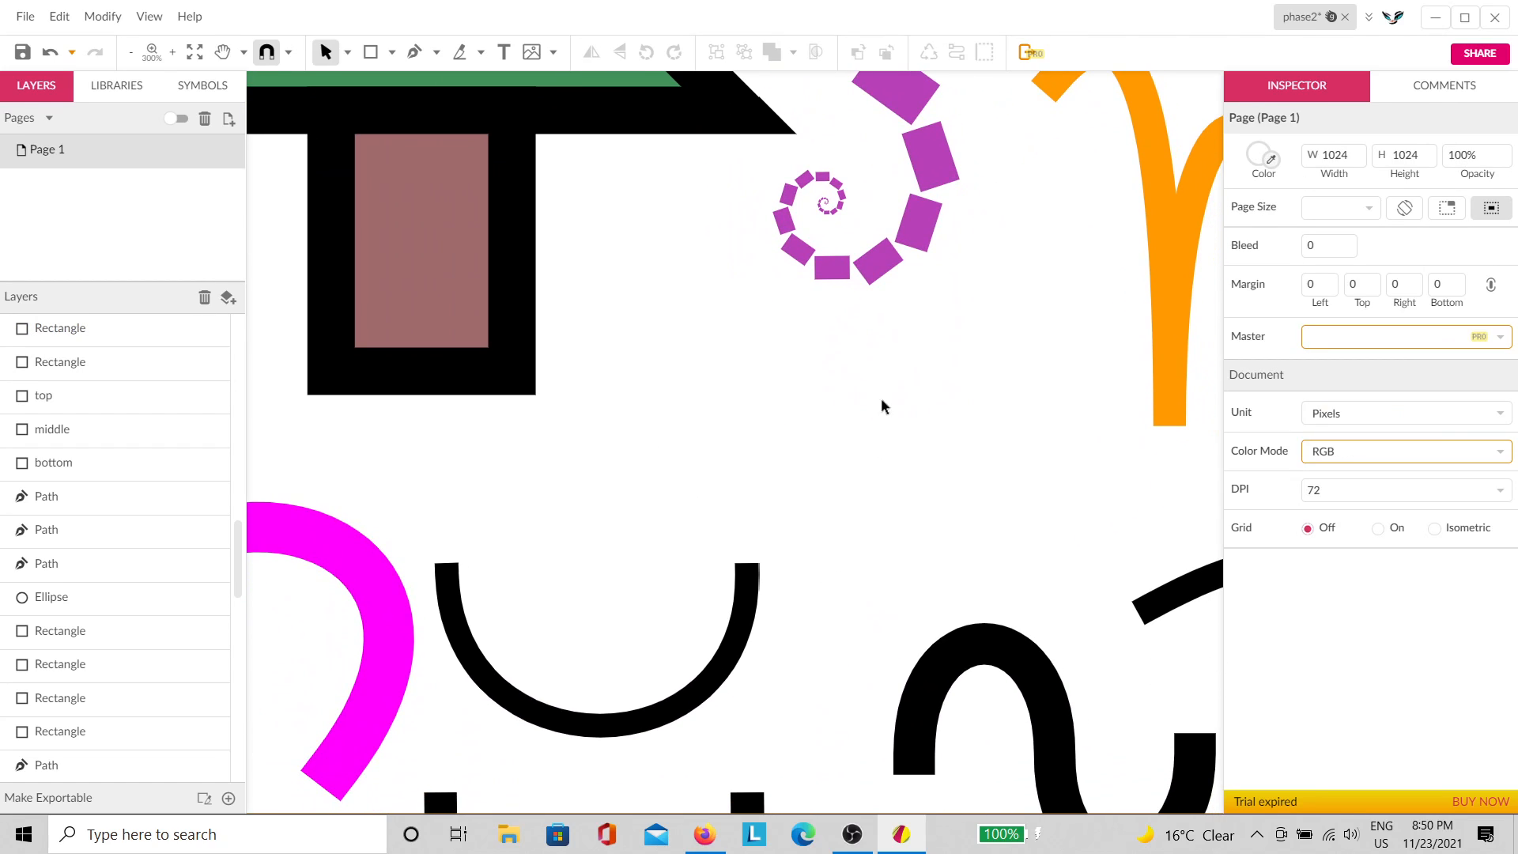
click(369, 55)
mouse_move(608, 317)
mouse_down()
mouse_move(1023, 444)
mouse_move(1053, 526)
mouse_up()
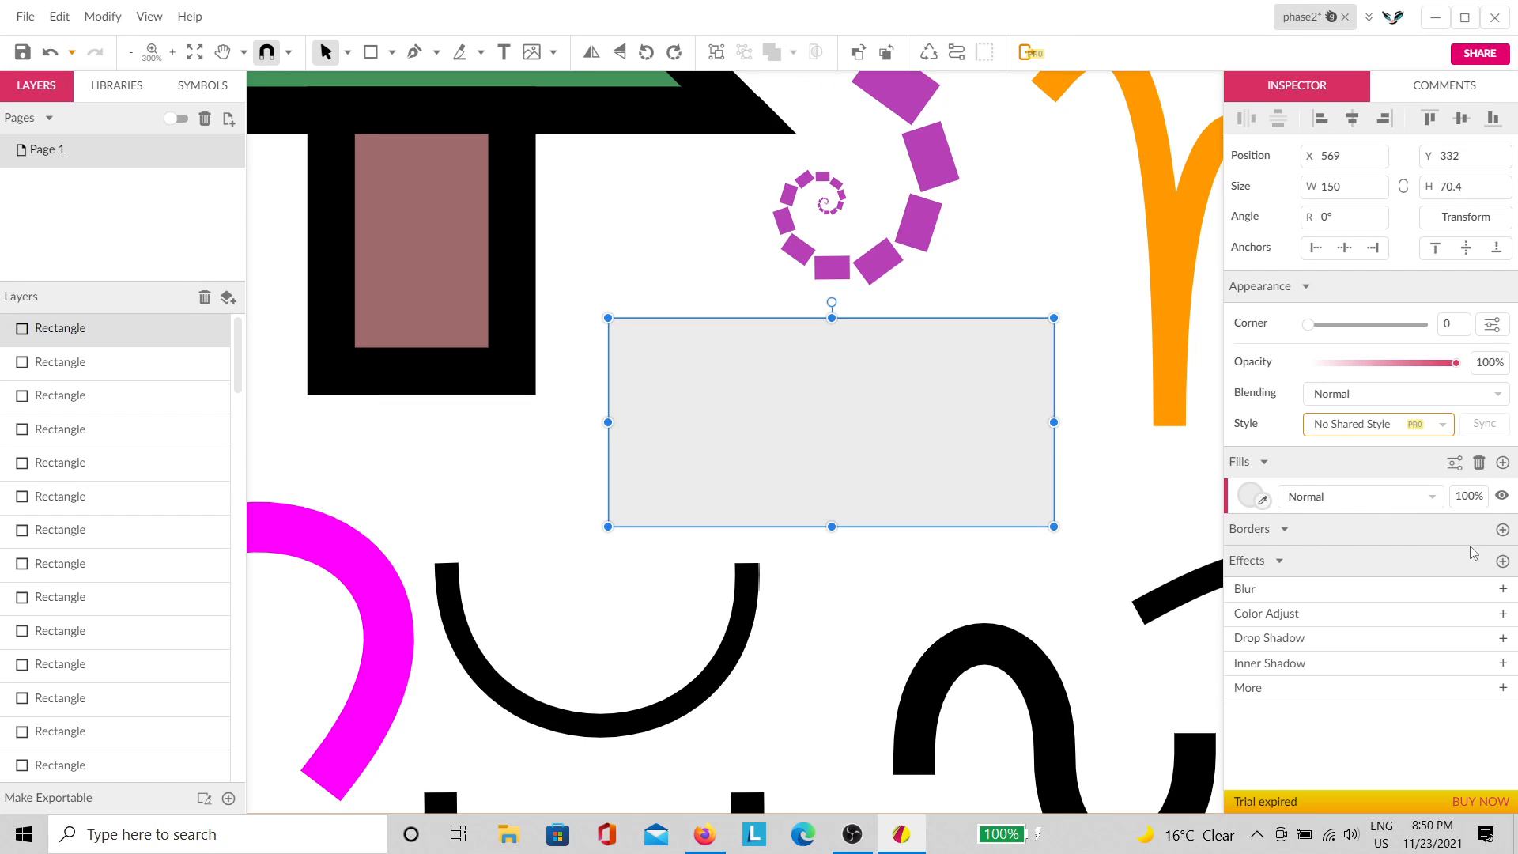
Step: Add a Vignette effect to the new rectangle with size 0.6 and amount 0.9
click(1503, 561)
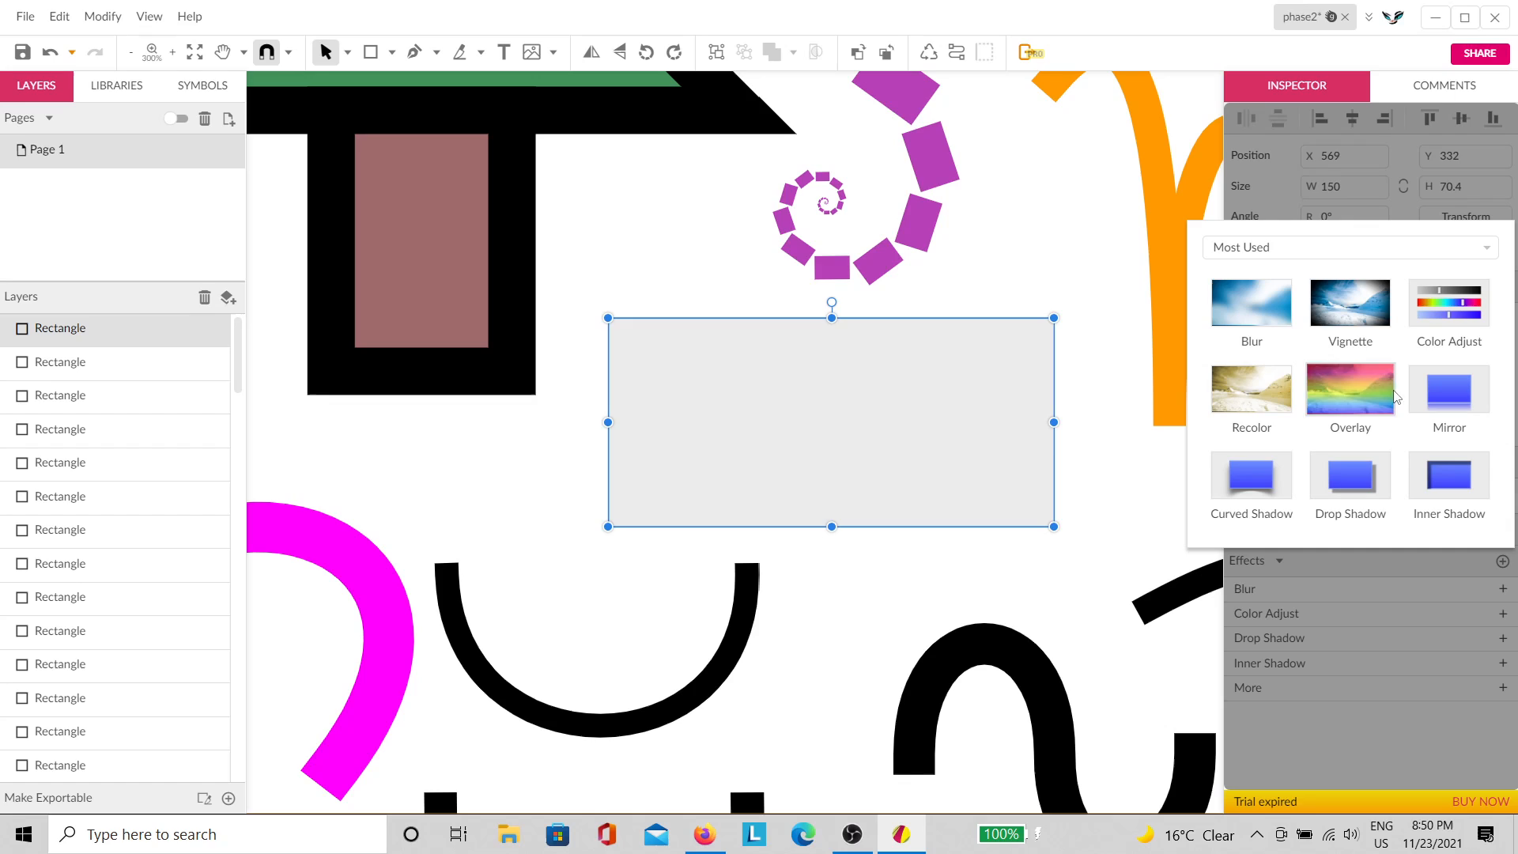
click(1368, 331)
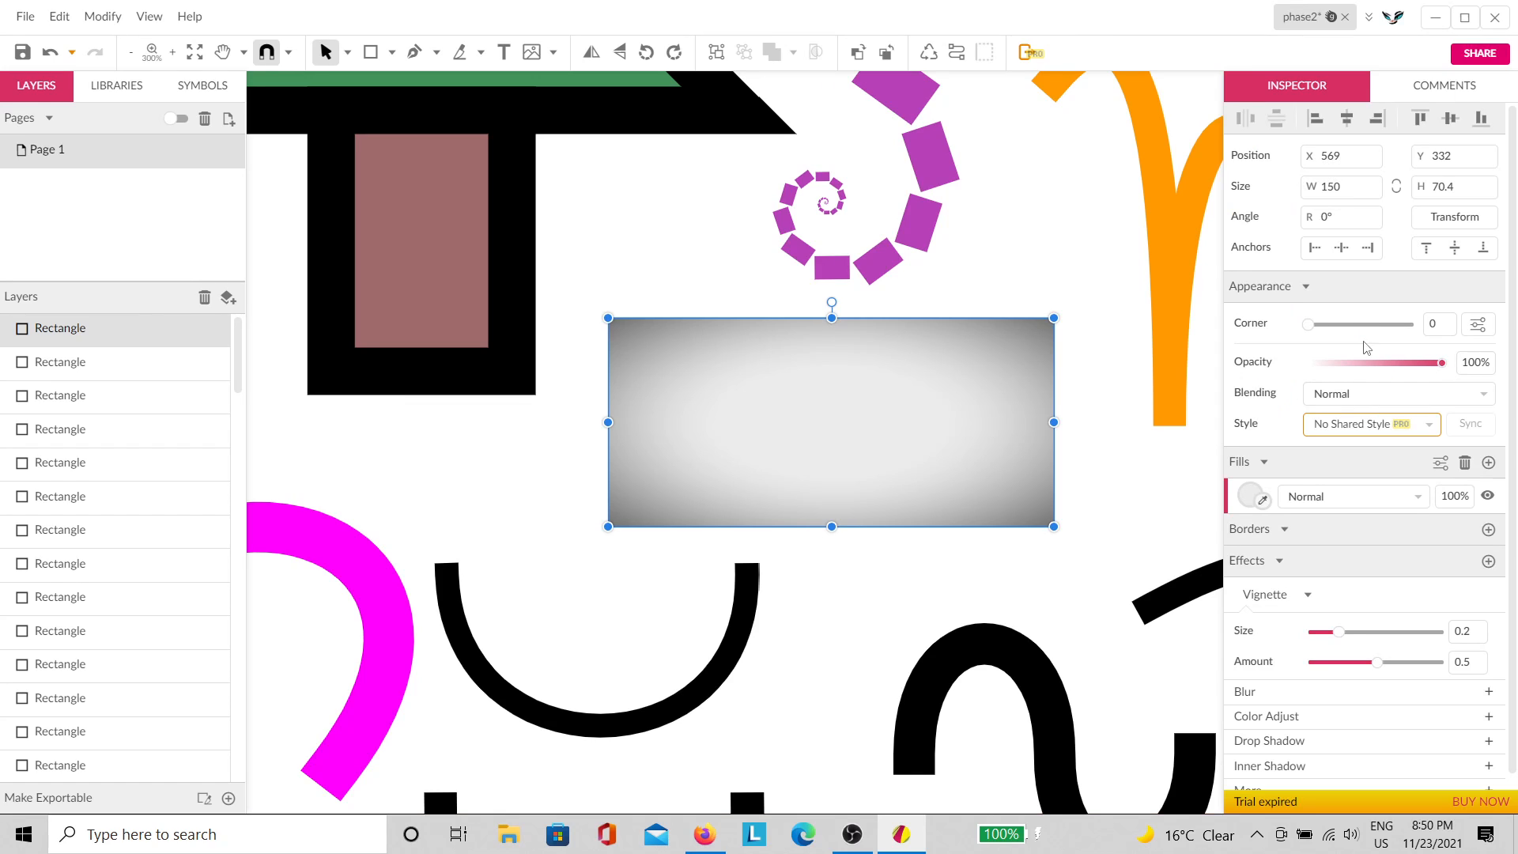
mouse_move(1338, 637)
mouse_down()
mouse_move(1373, 633)
mouse_move(1325, 636)
mouse_move(1392, 632)
mouse_move(1404, 665)
mouse_move(1429, 665)
mouse_up()
click(984, 599)
click(988, 516)
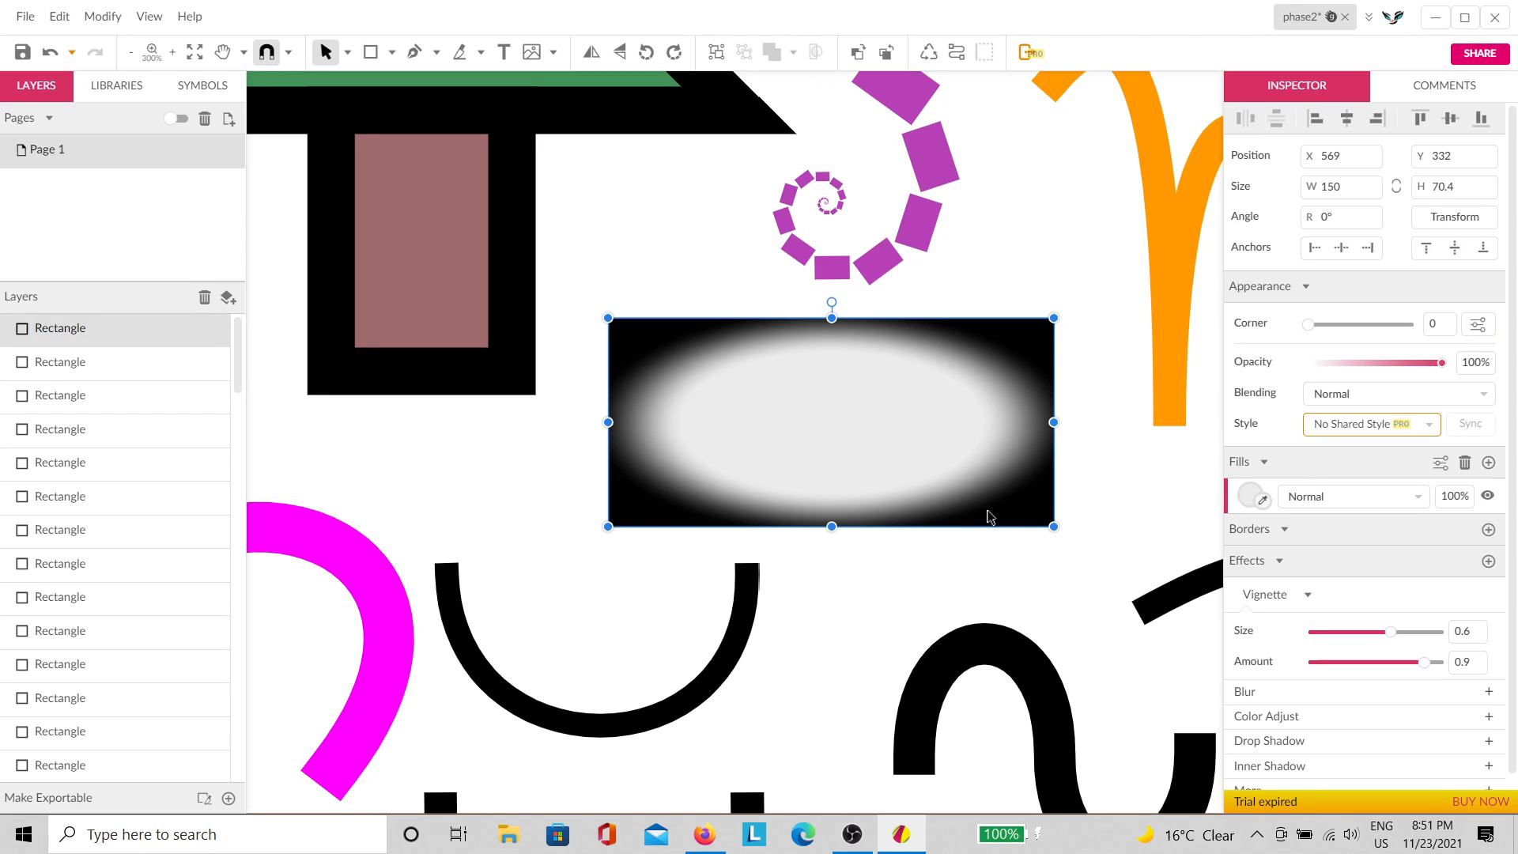
click(1075, 451)
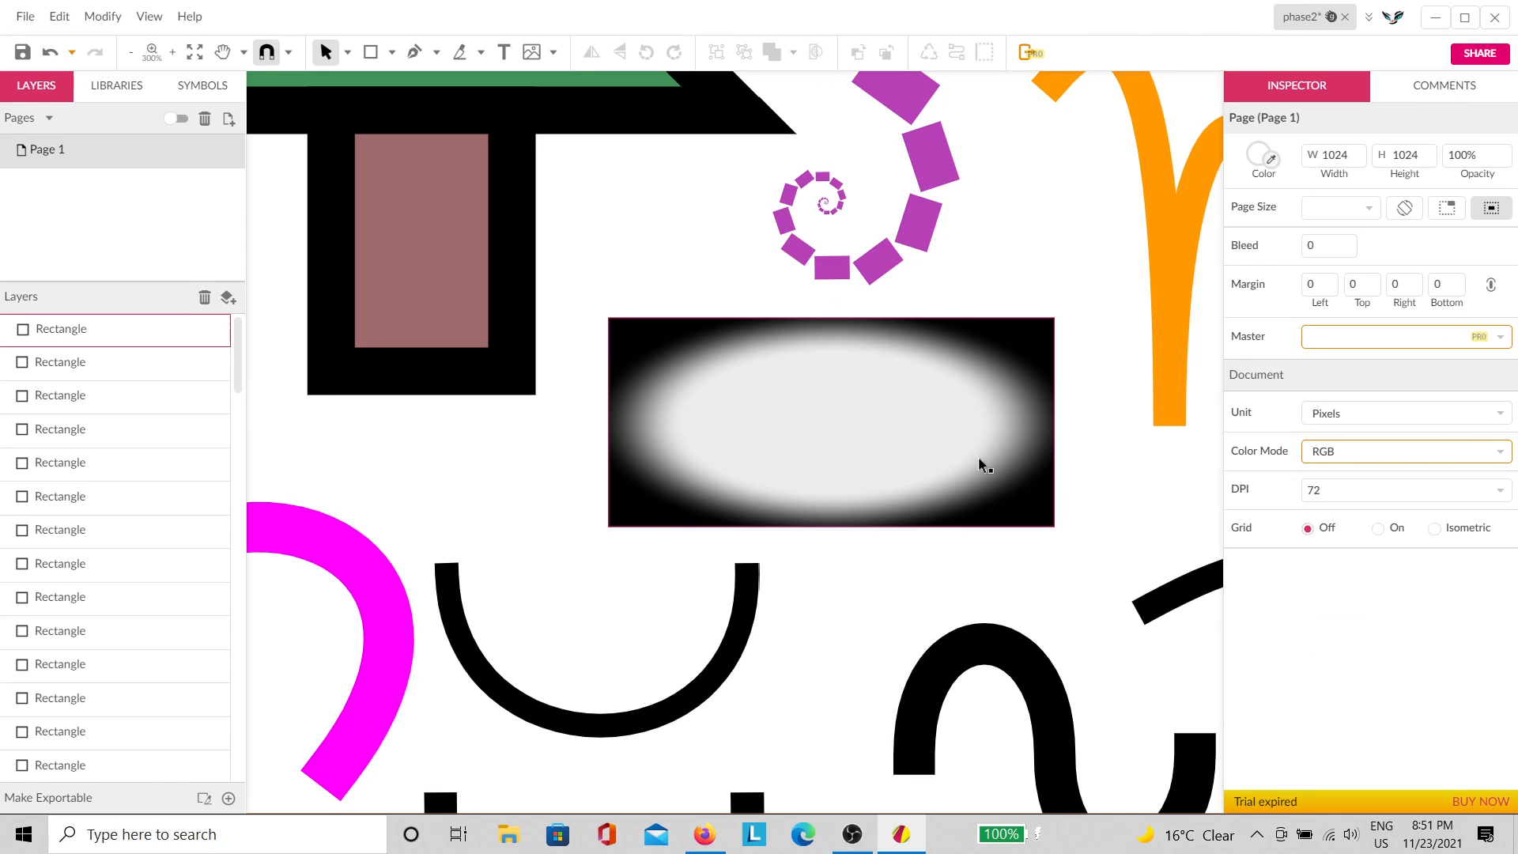
Step: Widen the vignette rectangle on both sides to about 177 px
click(986, 468)
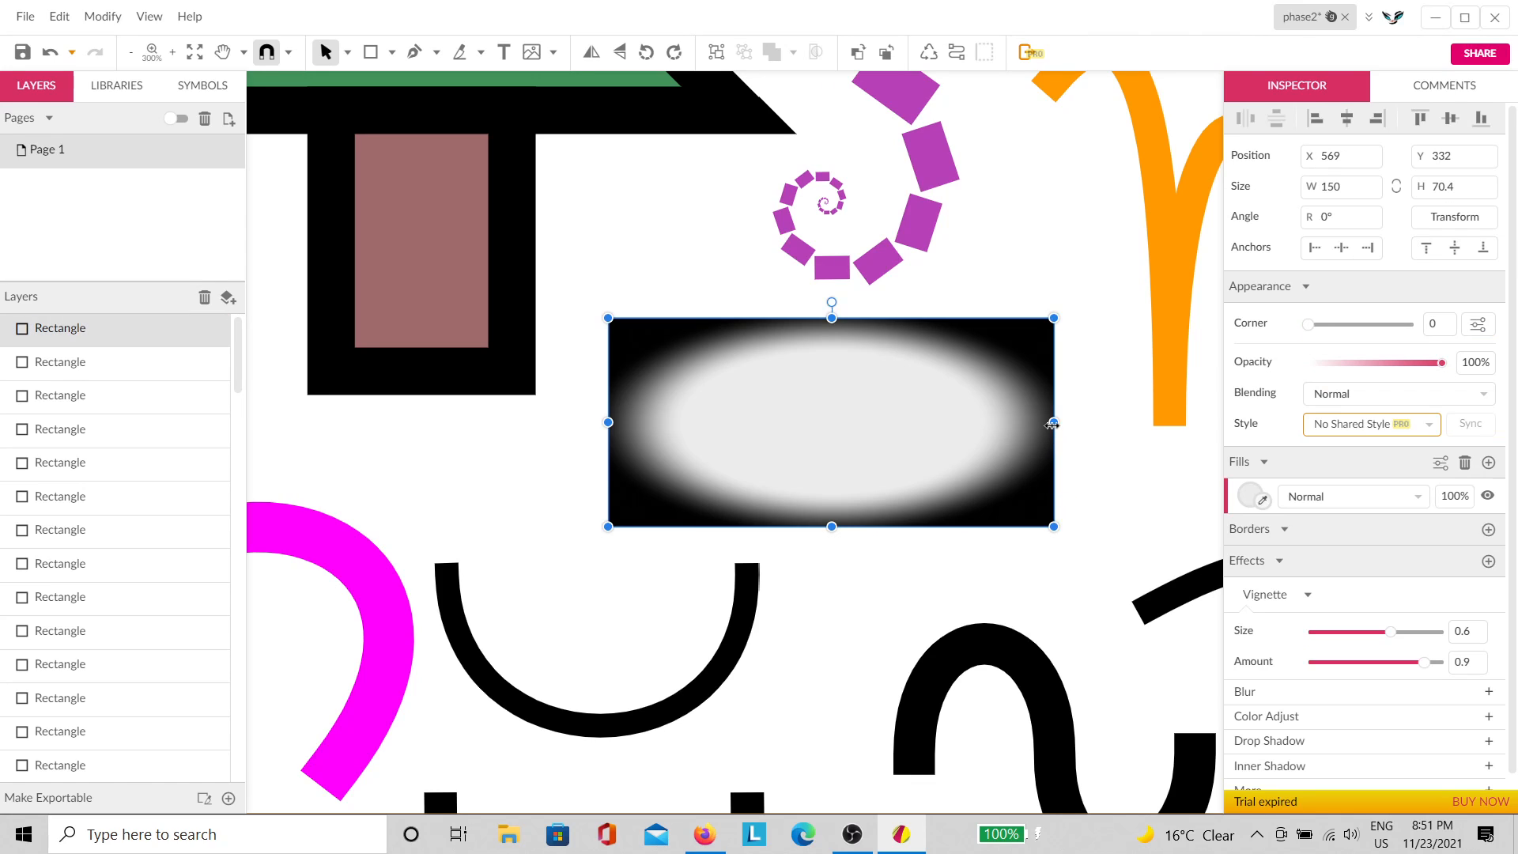
drag(1052, 424, 1100, 430)
click(1108, 543)
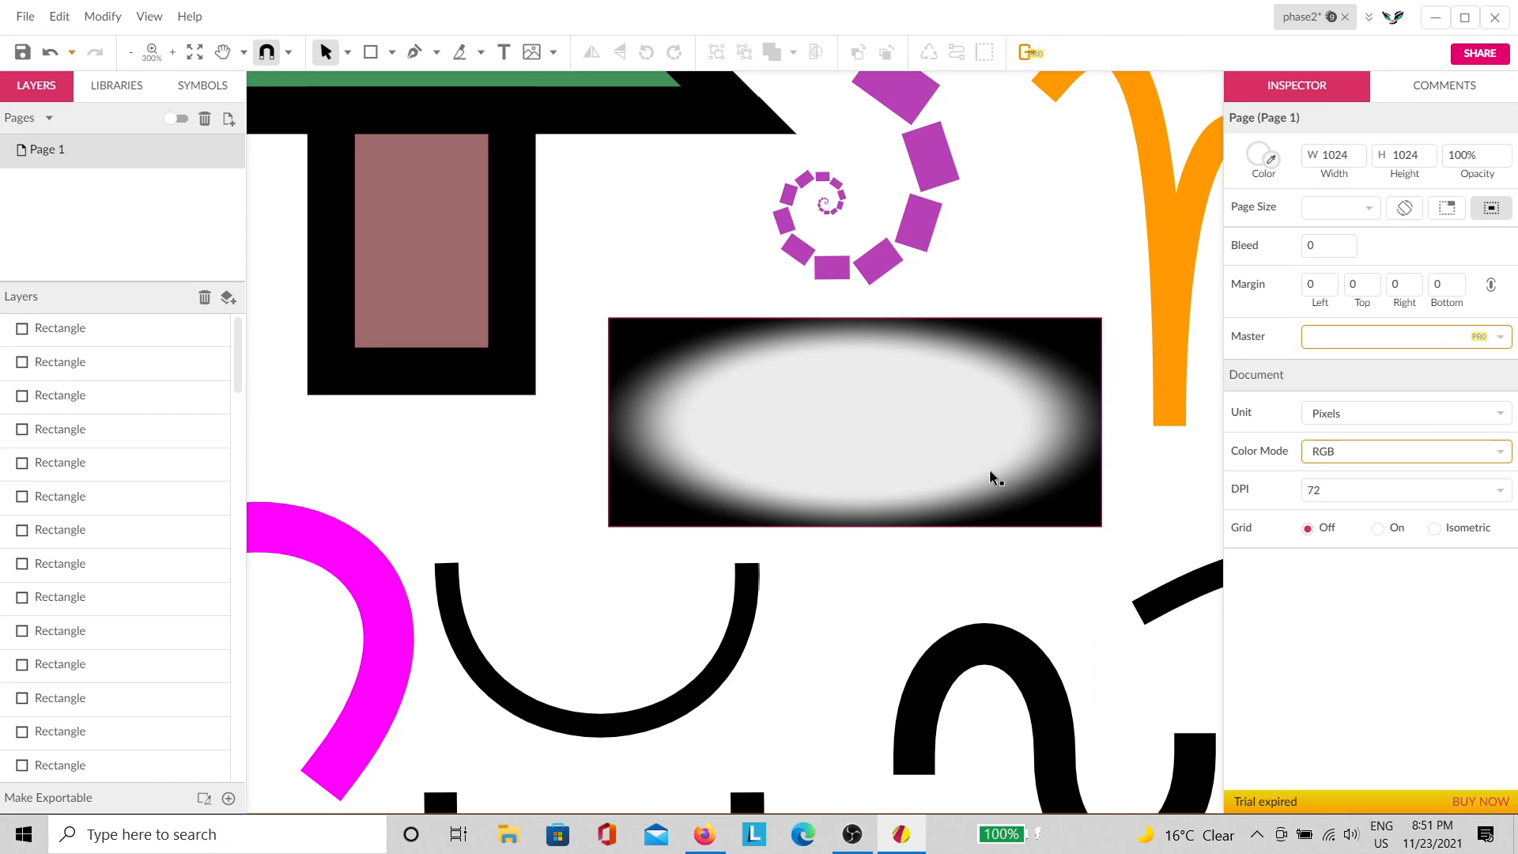
click(980, 475)
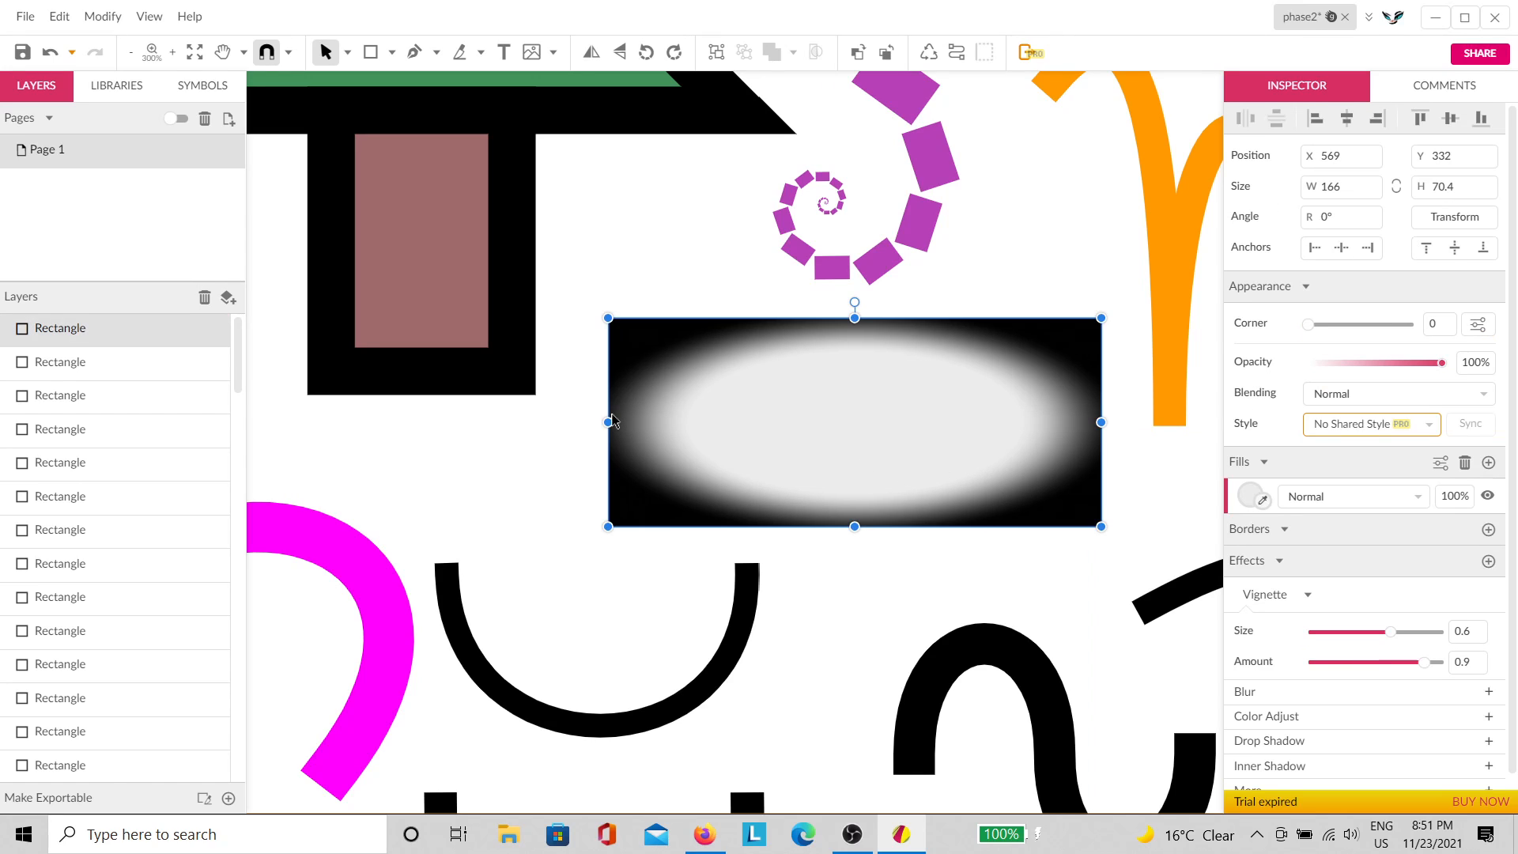
drag(611, 424, 578, 417)
click(639, 300)
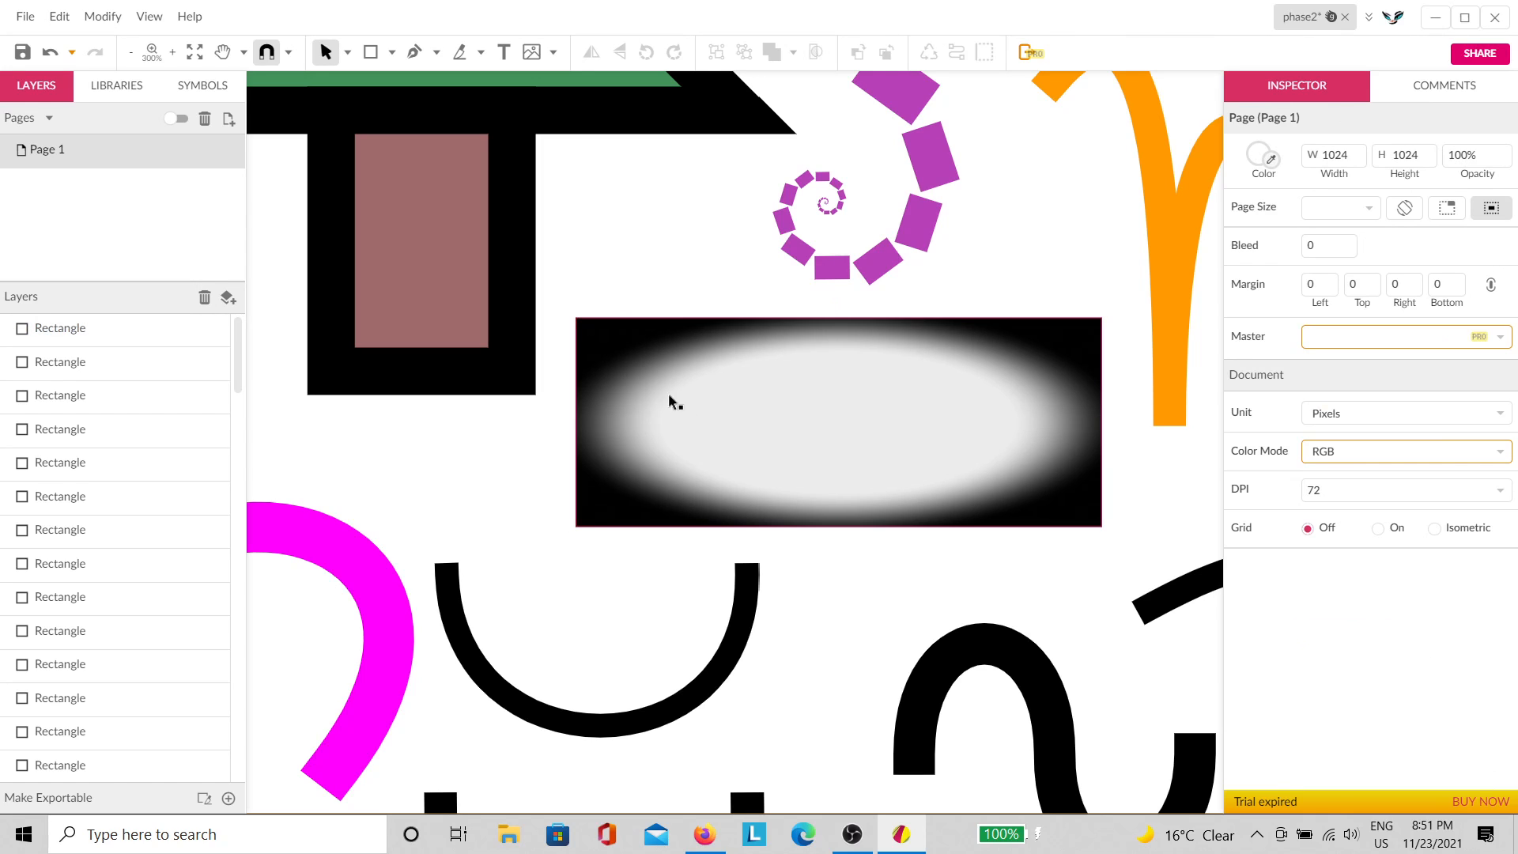
Step: Extend the vignette rectangle upward to a height of about 77 px
key(space)
drag(701, 502, 616, 661)
click(737, 547)
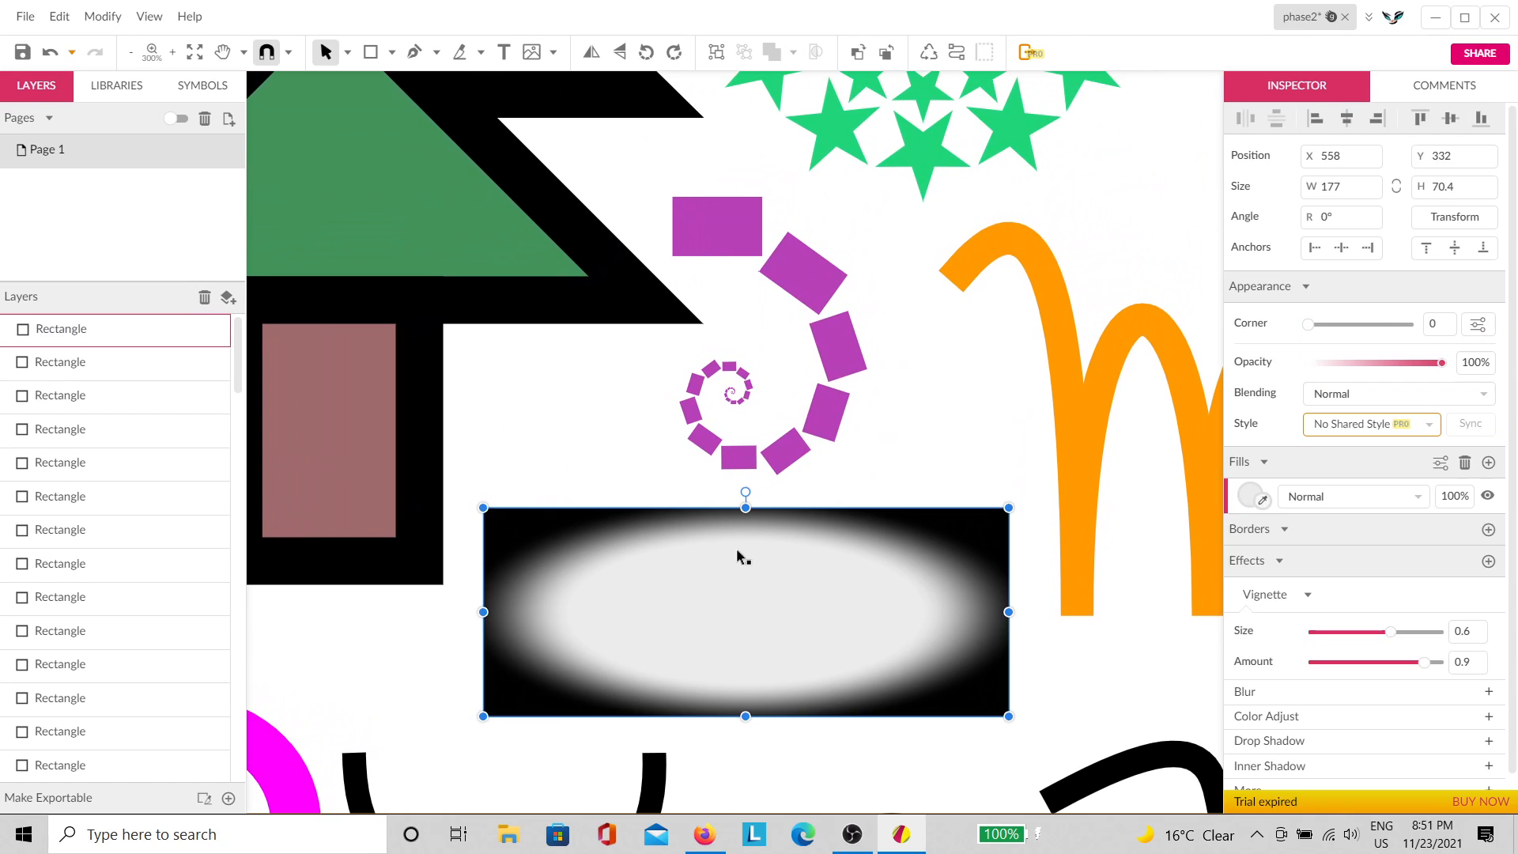
drag(745, 509, 746, 486)
click(889, 432)
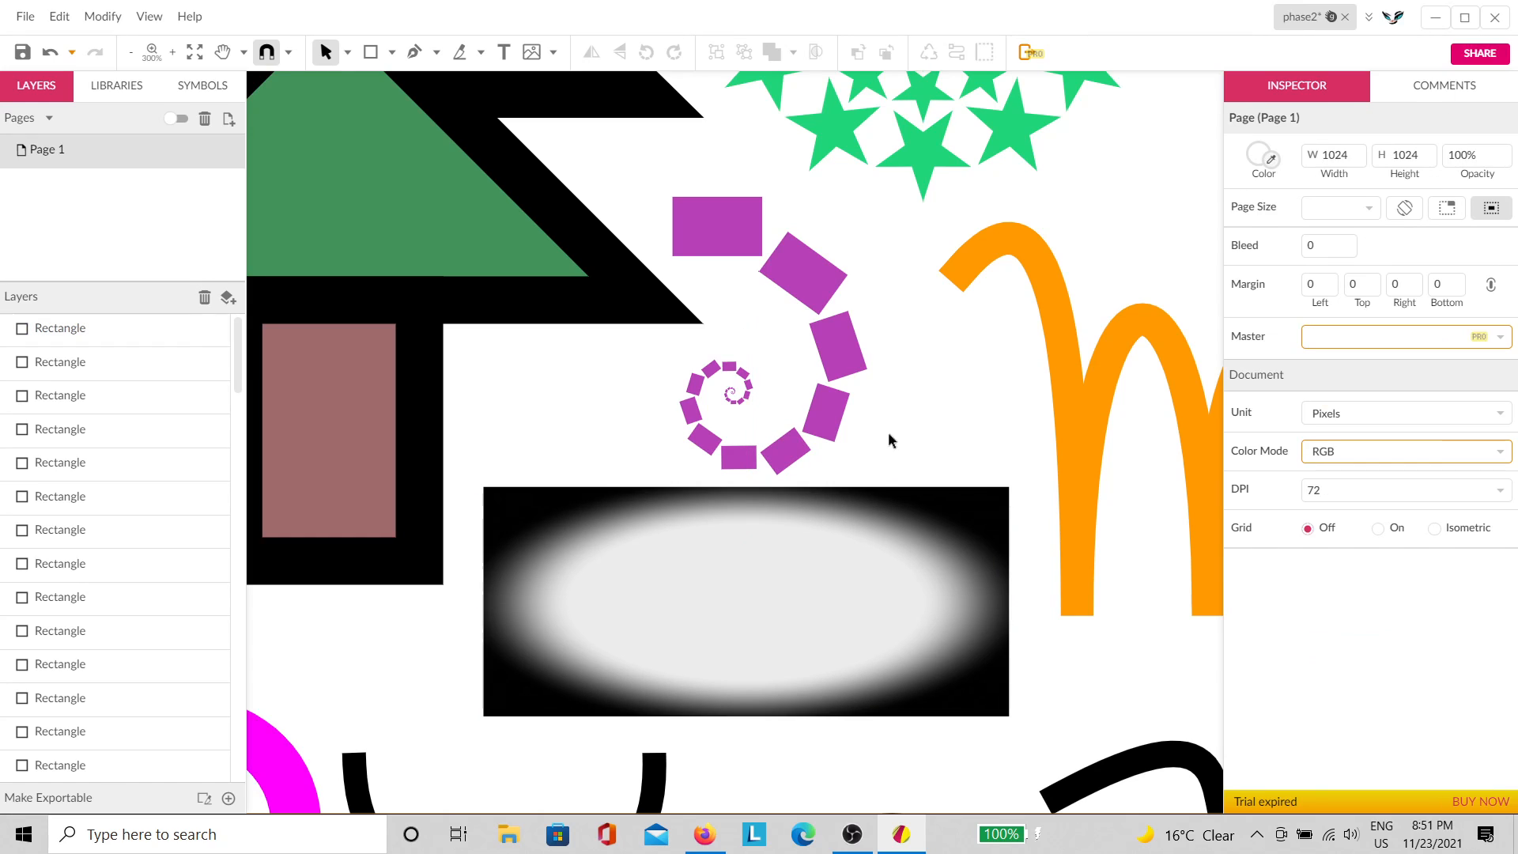
click(872, 517)
click(945, 439)
Step: Draw a rectangle about 142 by 49.5 px beneath the two eyes and give it an inner shadow with blur 17
key(h)
drag(976, 655, 474, 795)
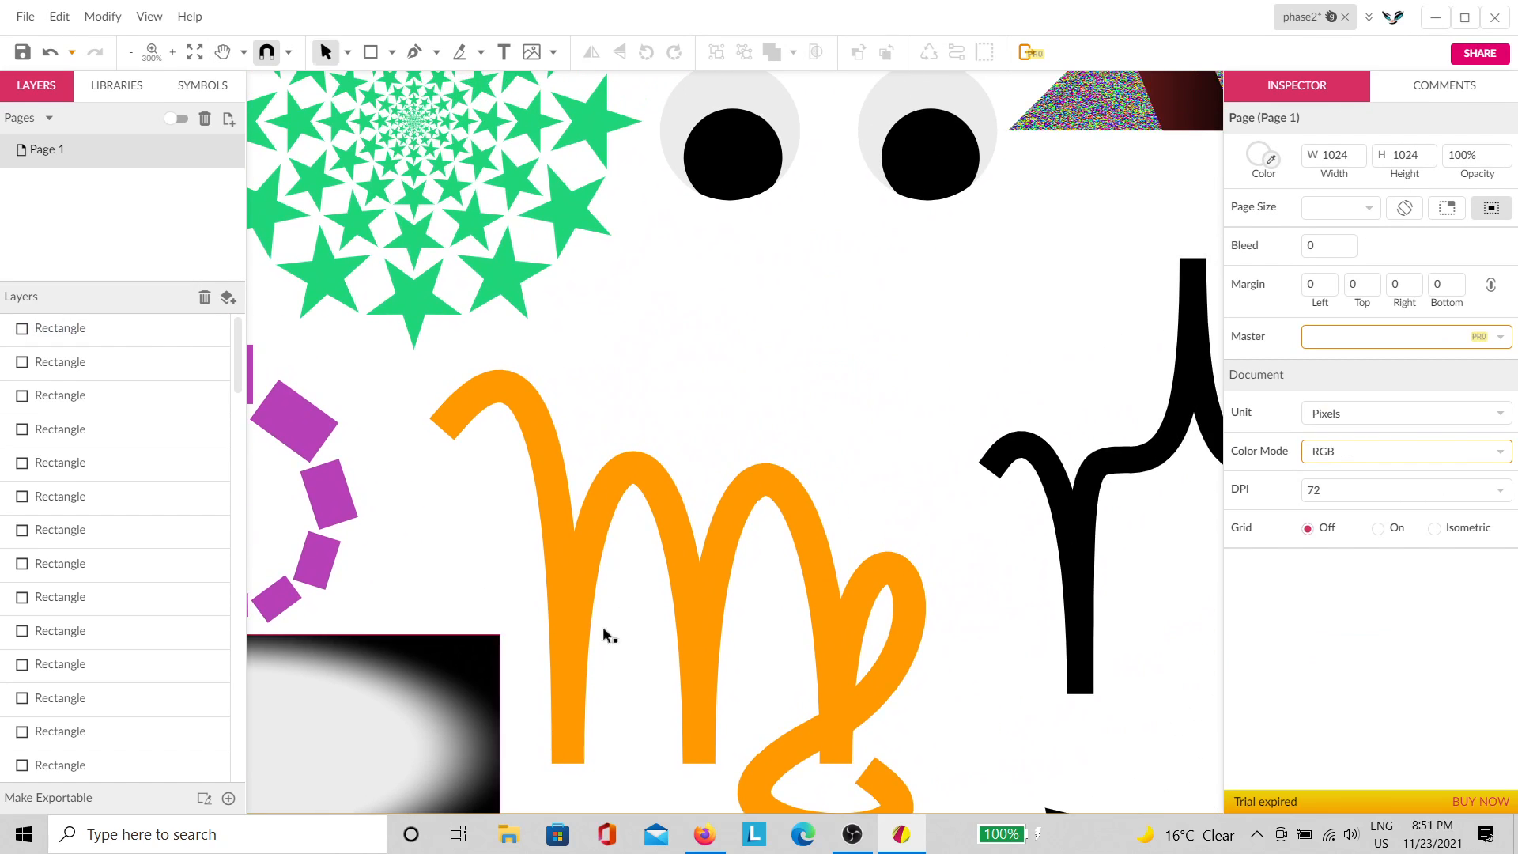
click(371, 60)
drag(655, 248, 1075, 393)
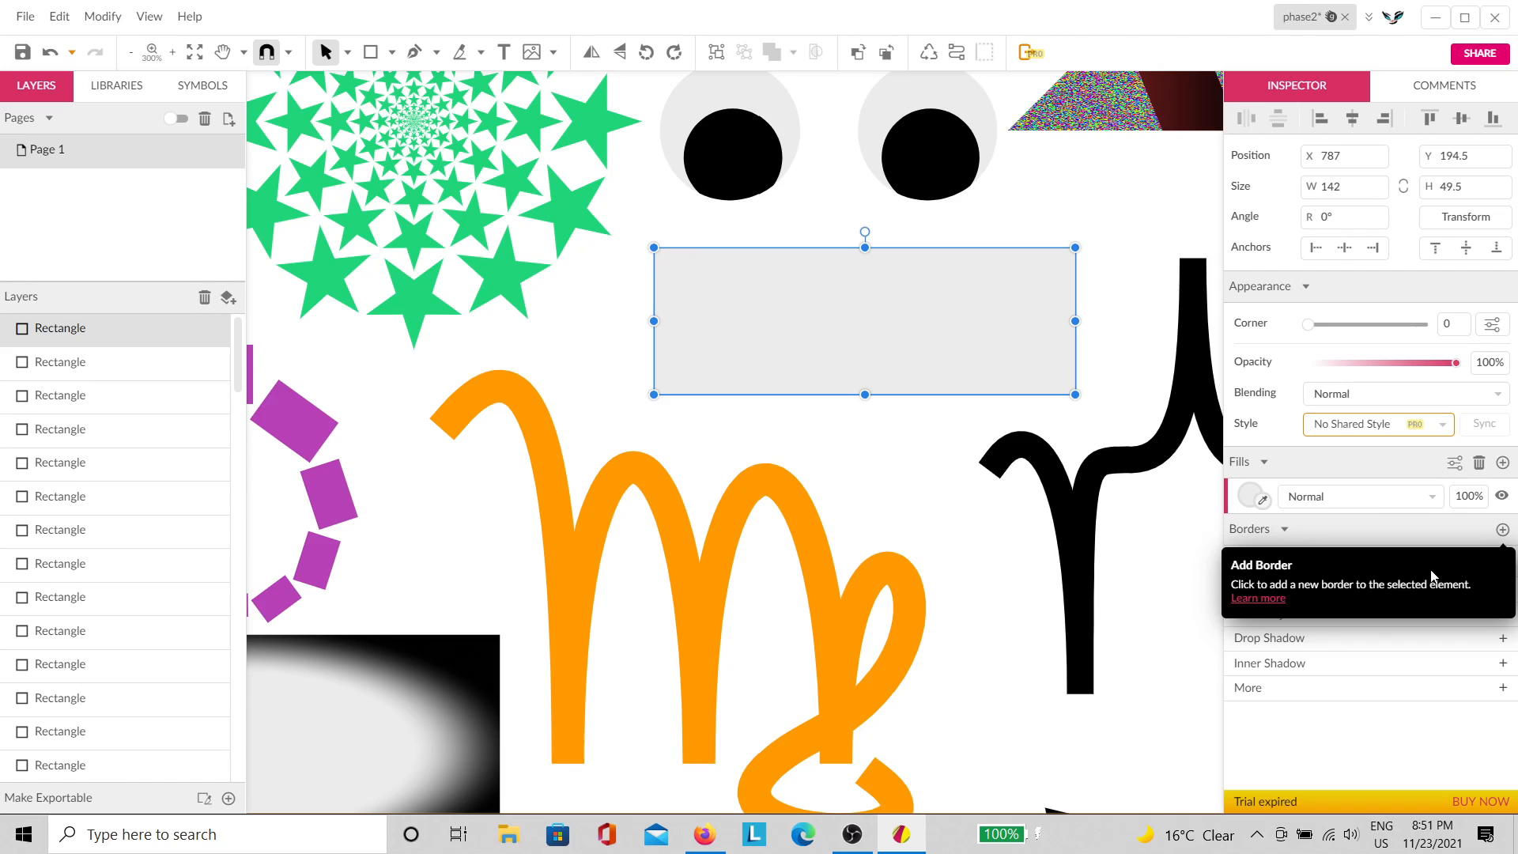
click(1503, 664)
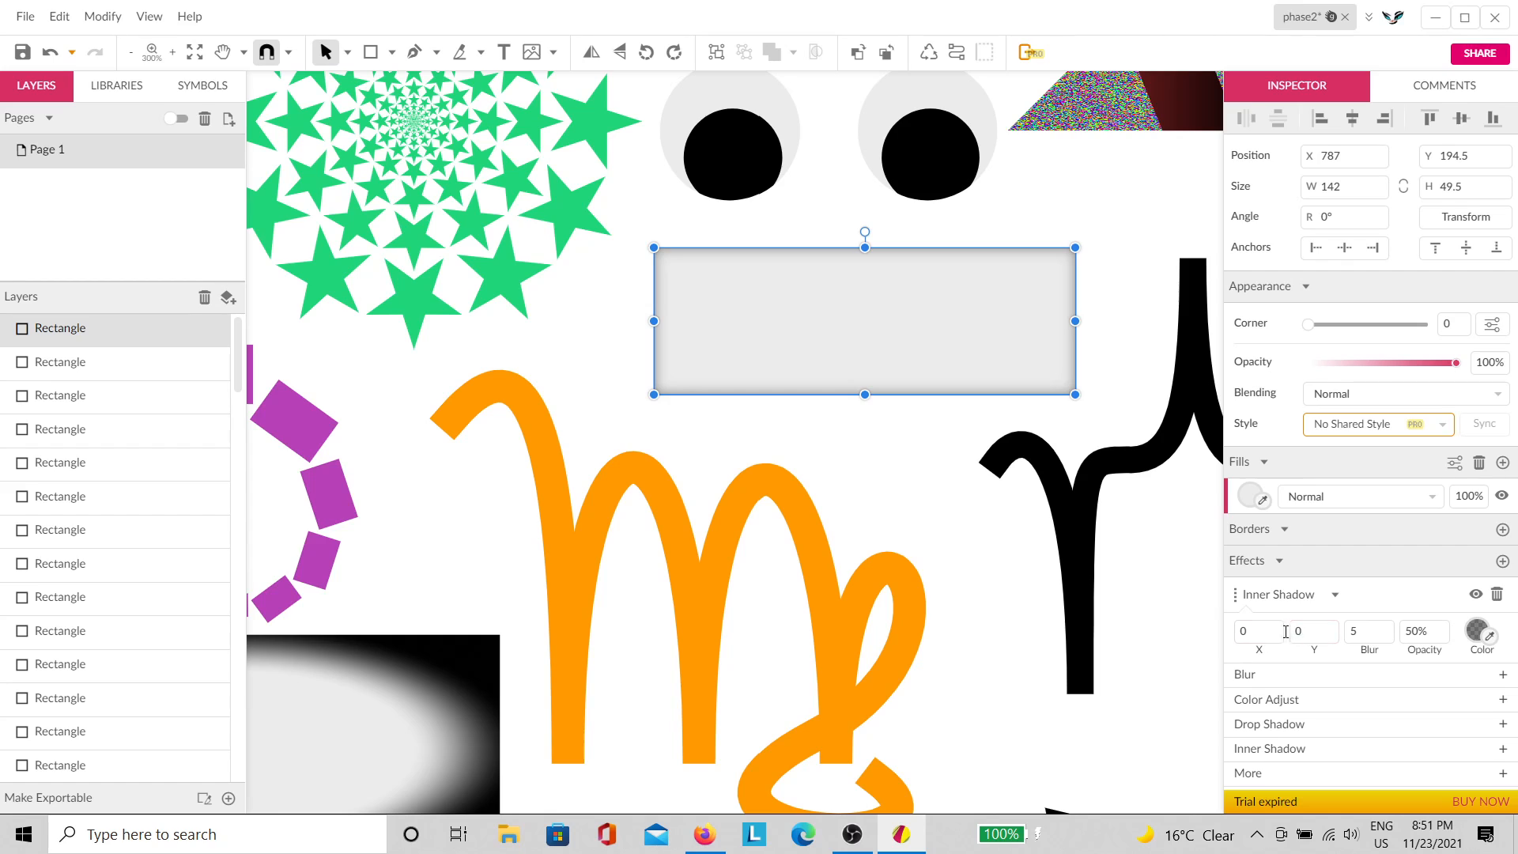
drag(1362, 630, 1364, 609)
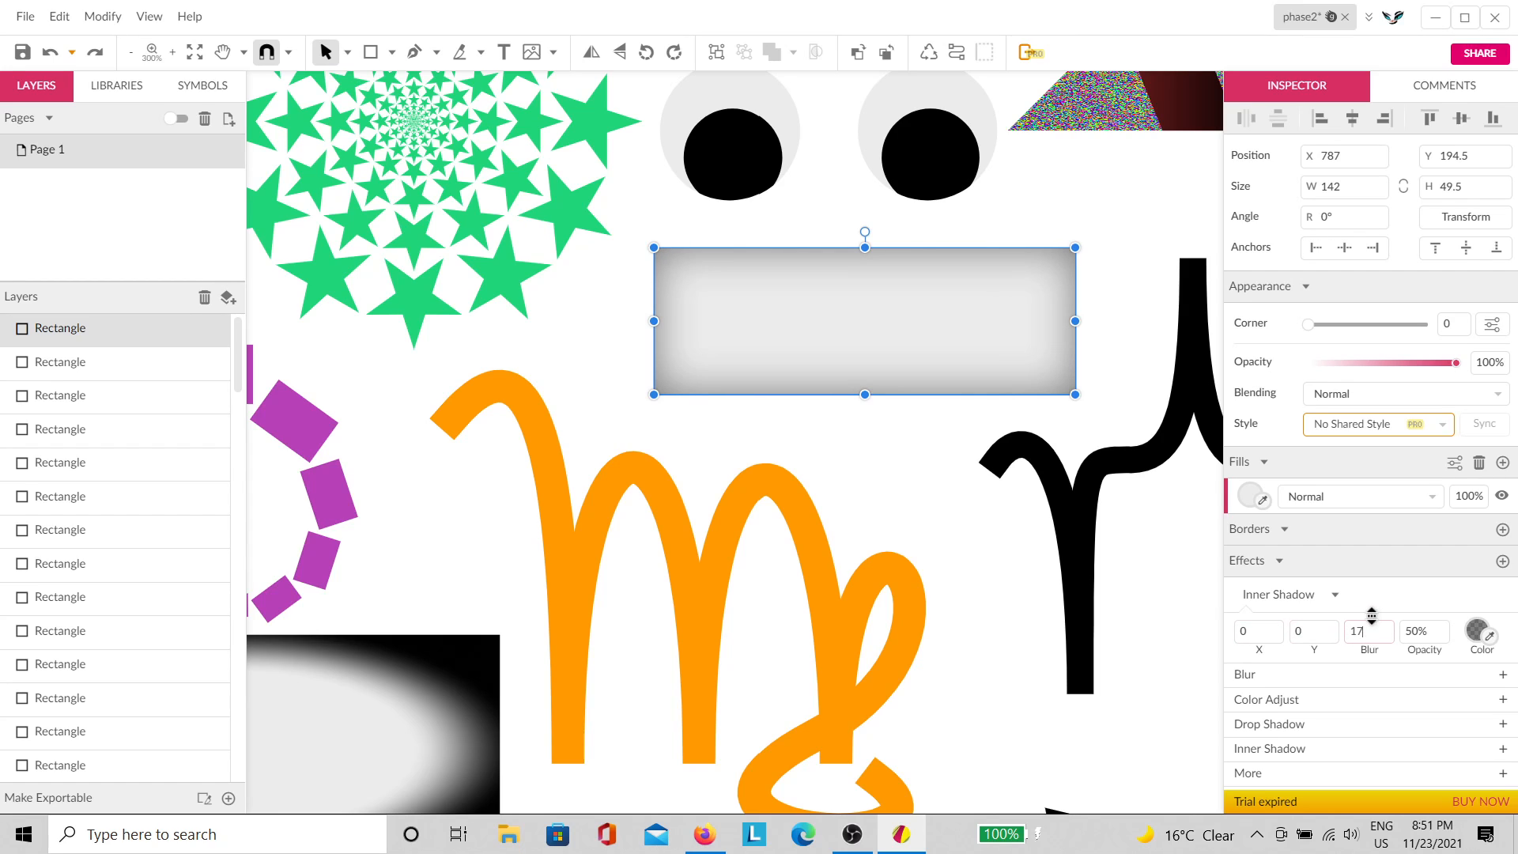
Step: Compare the vignette rectangle's edge shading with that of the inner-shadow rectangle
click(362, 729)
drag(362, 729, 720, 504)
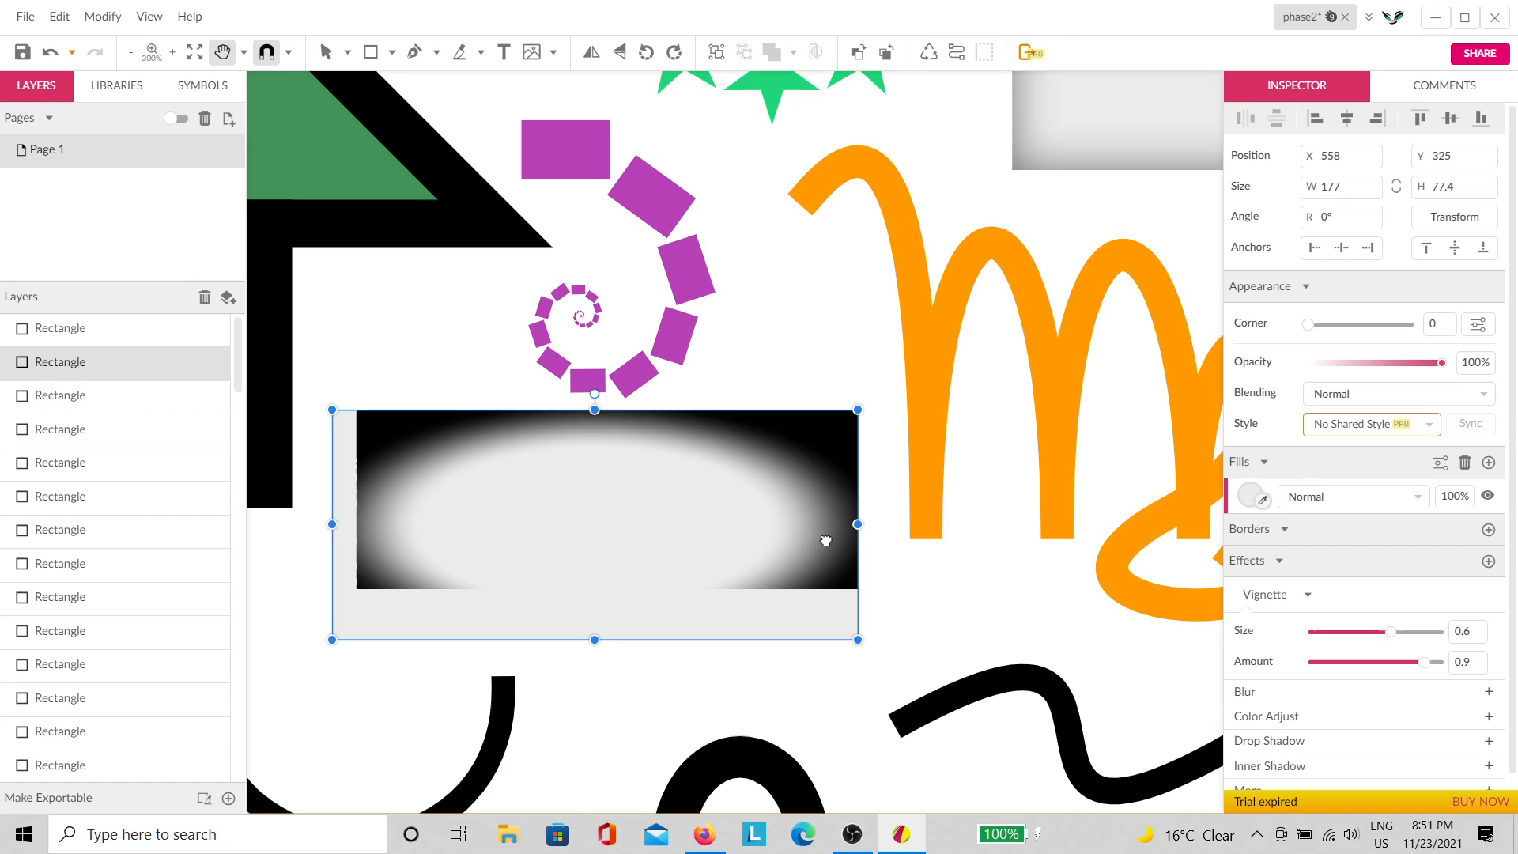
drag(1032, 371, 761, 654)
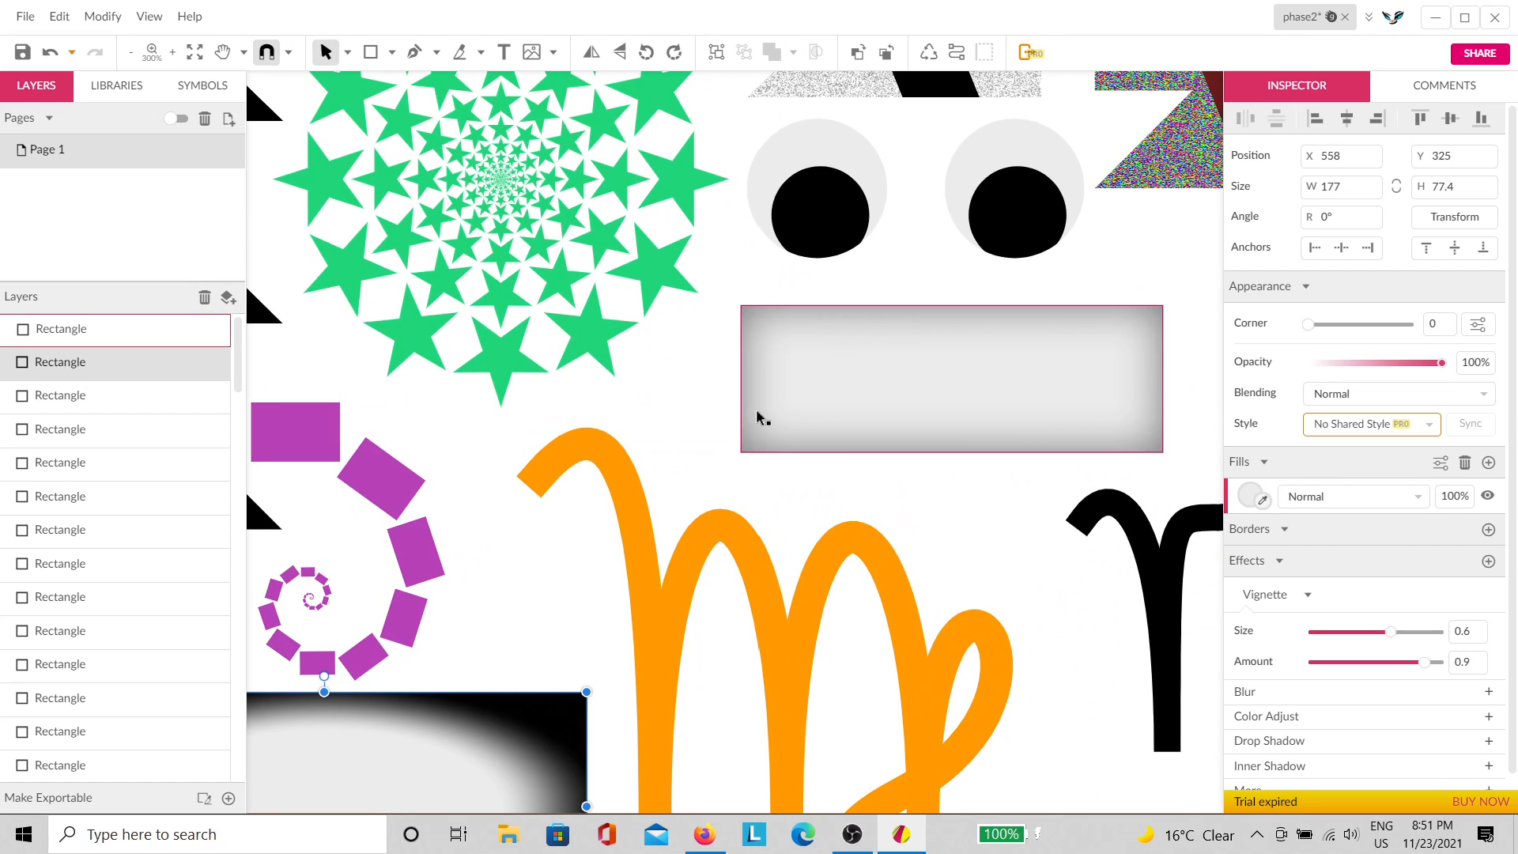
click(983, 558)
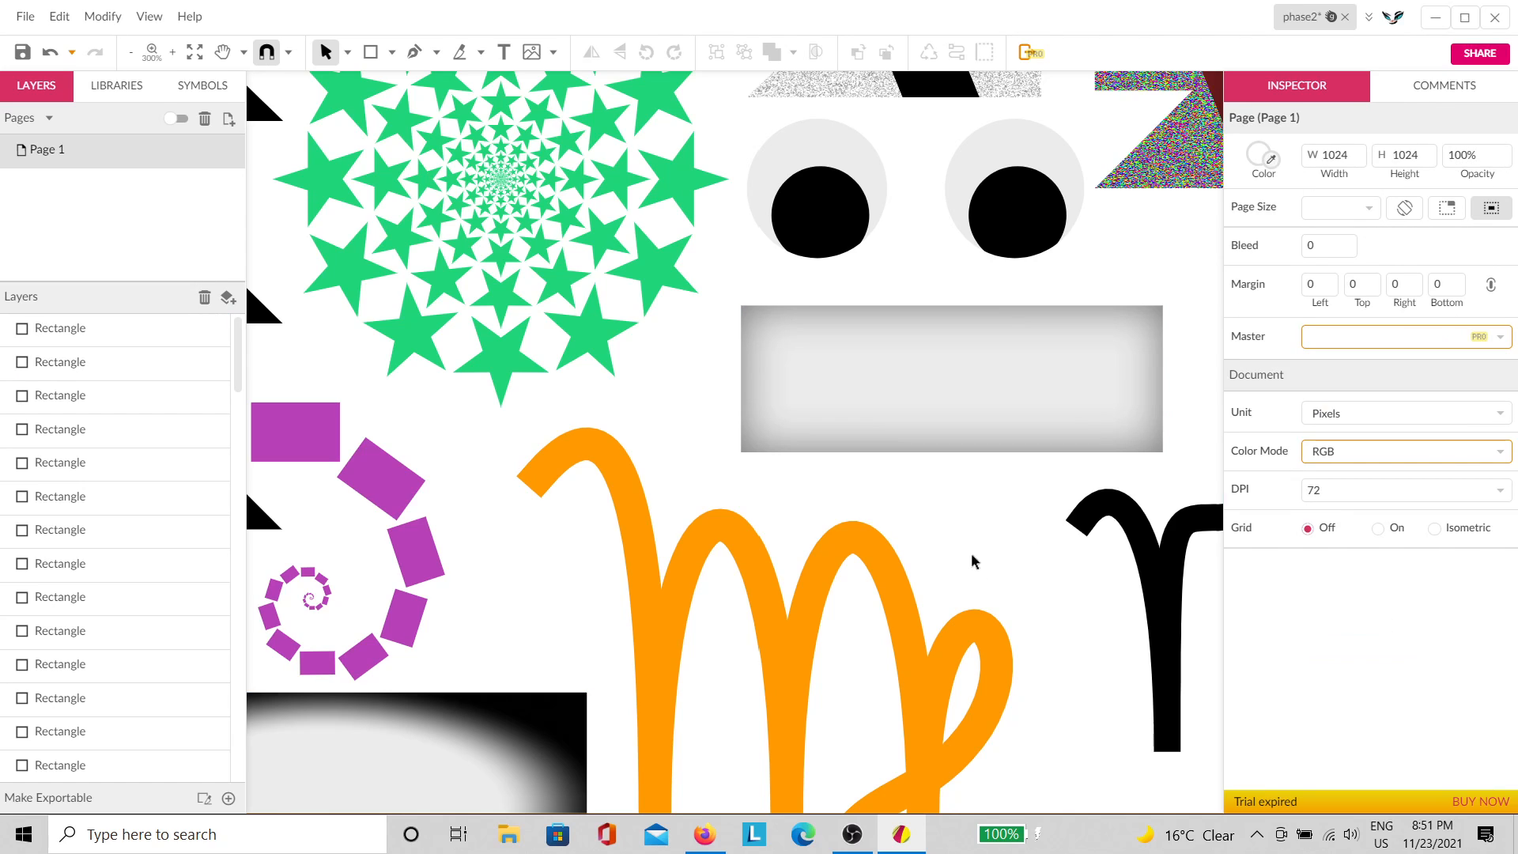
Step: Try an inner shadow with increased blur on the green tree shape, and remove the effect
key(ctrl+1)
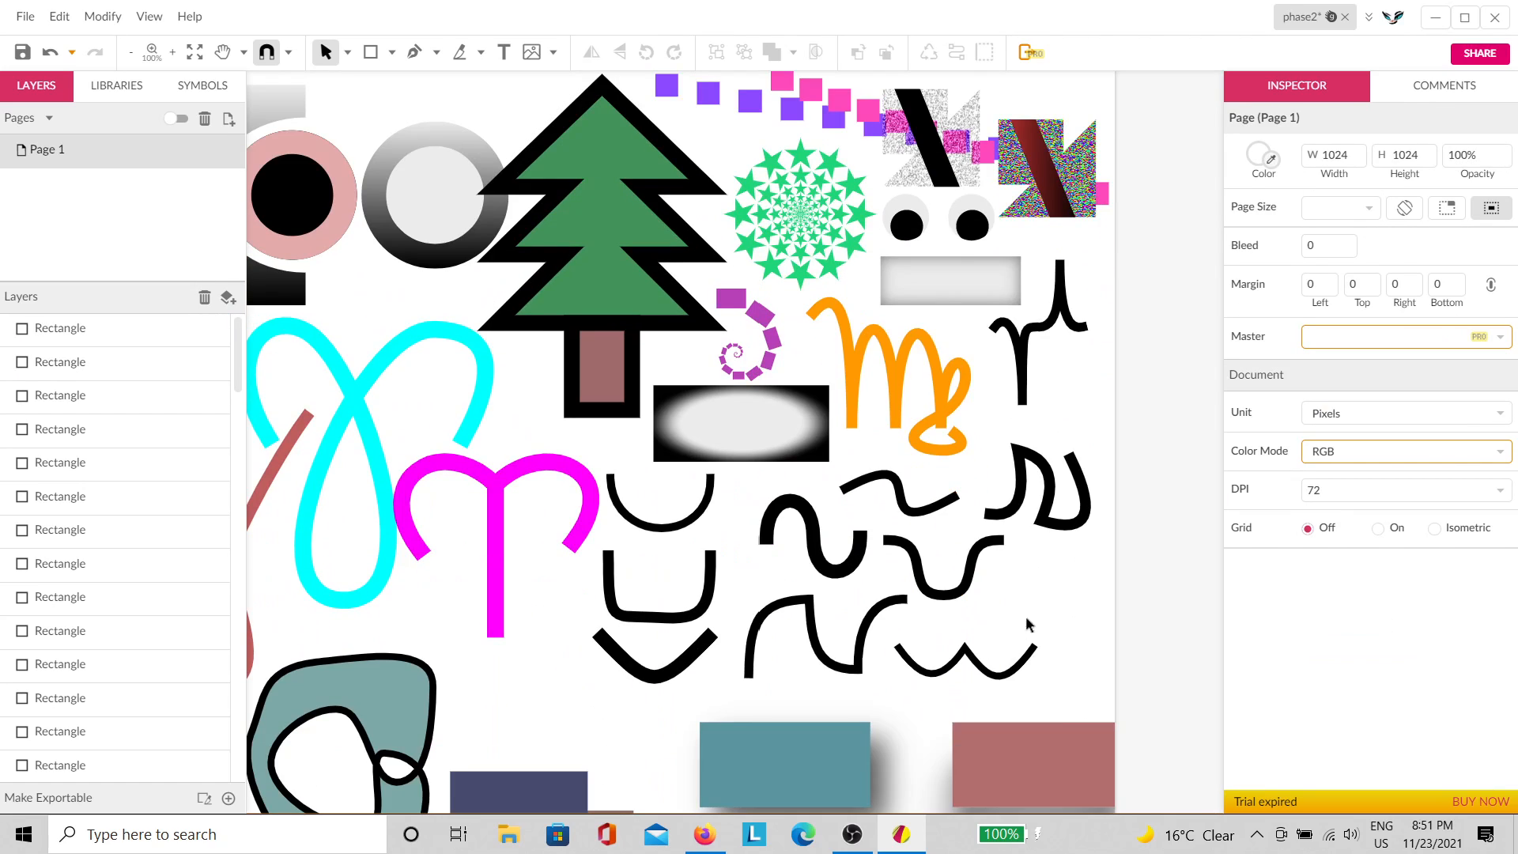
click(601, 241)
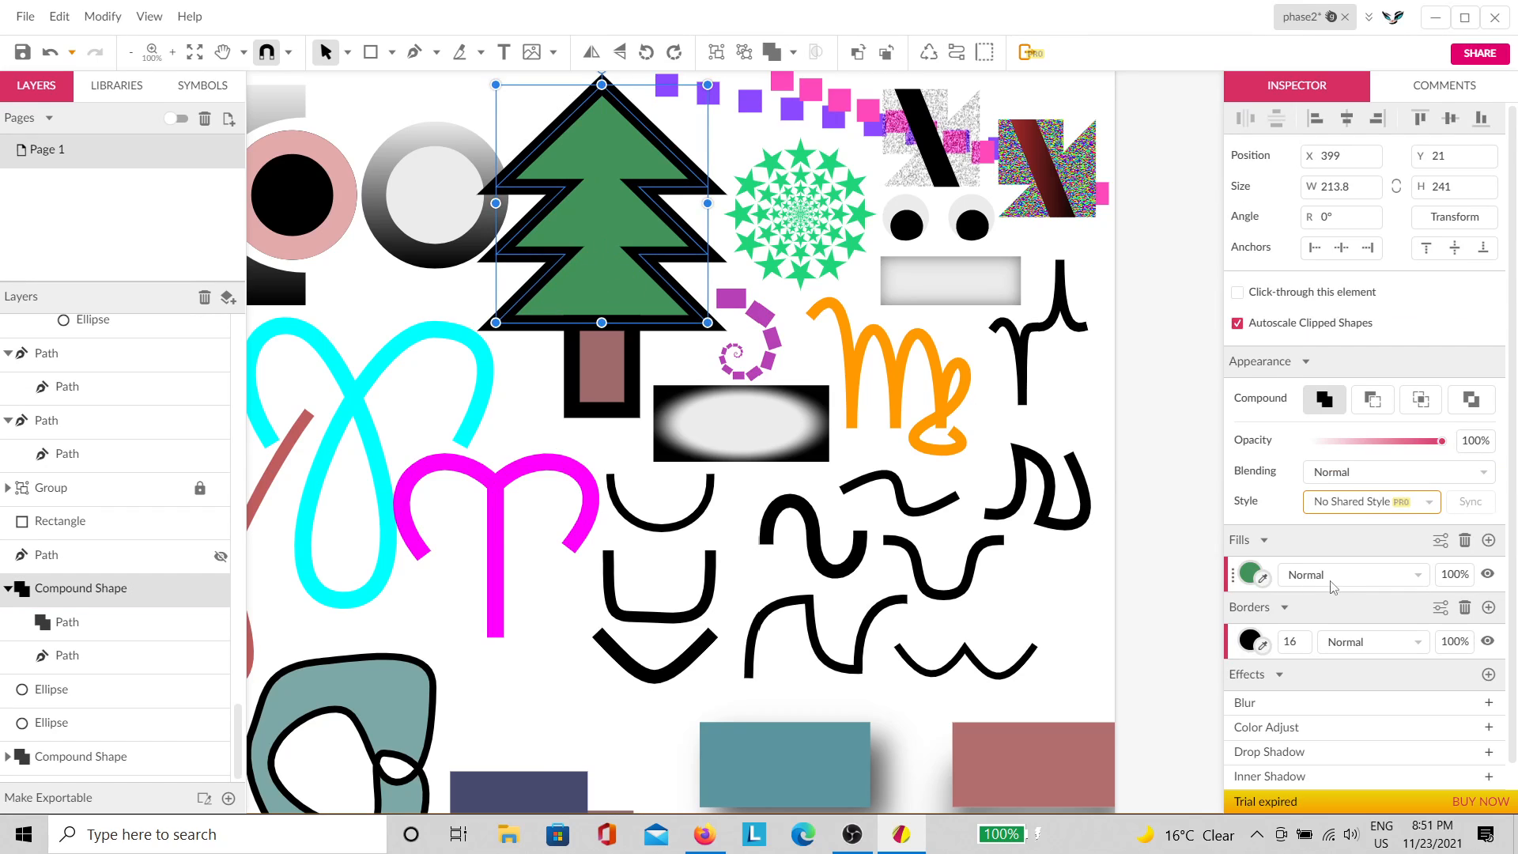
scroll(1478, 743, down, 1)
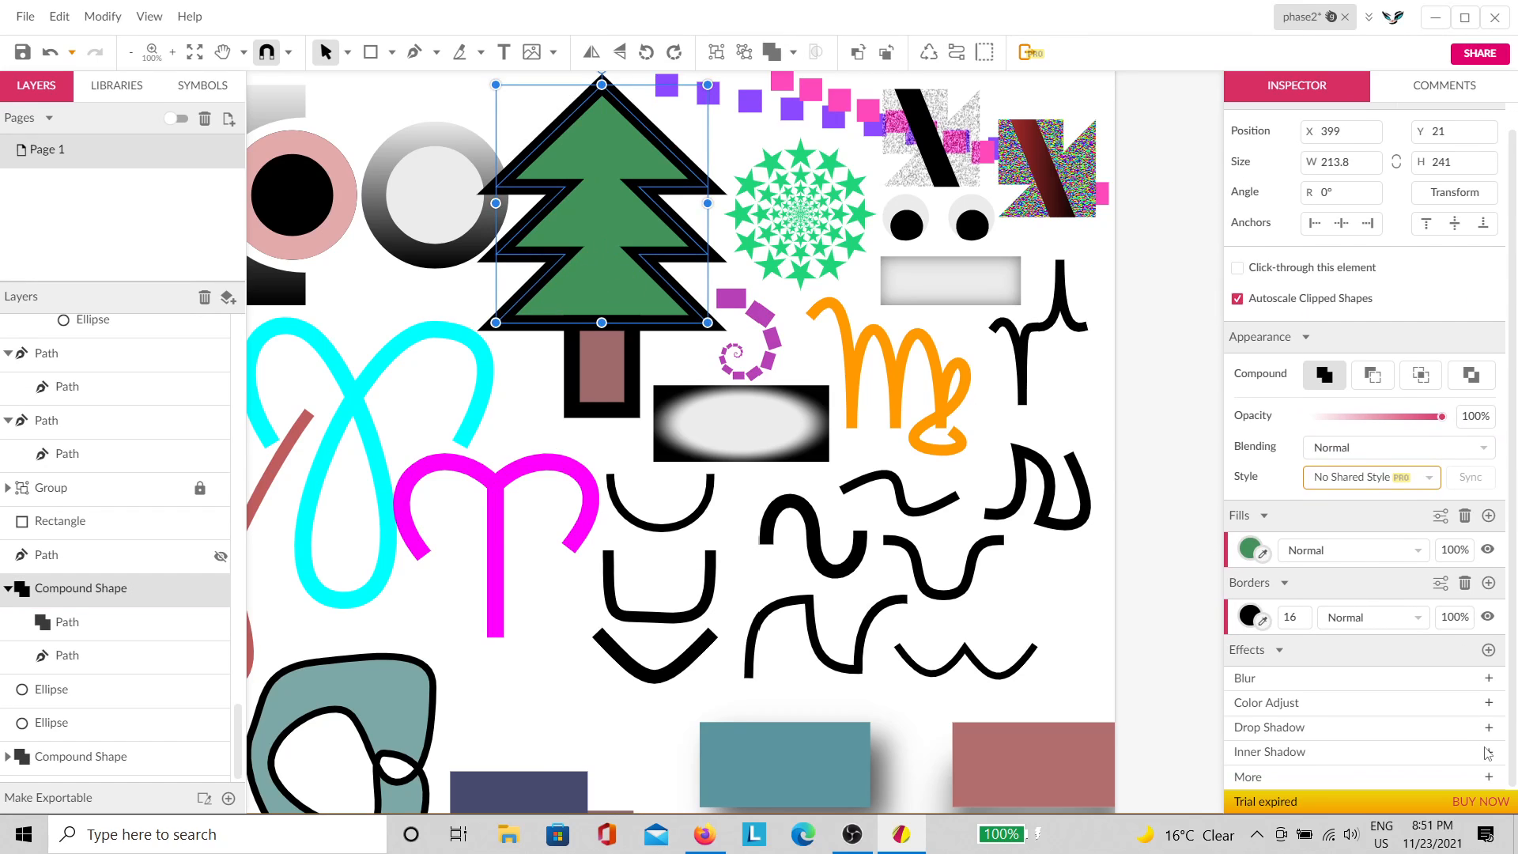
click(1488, 752)
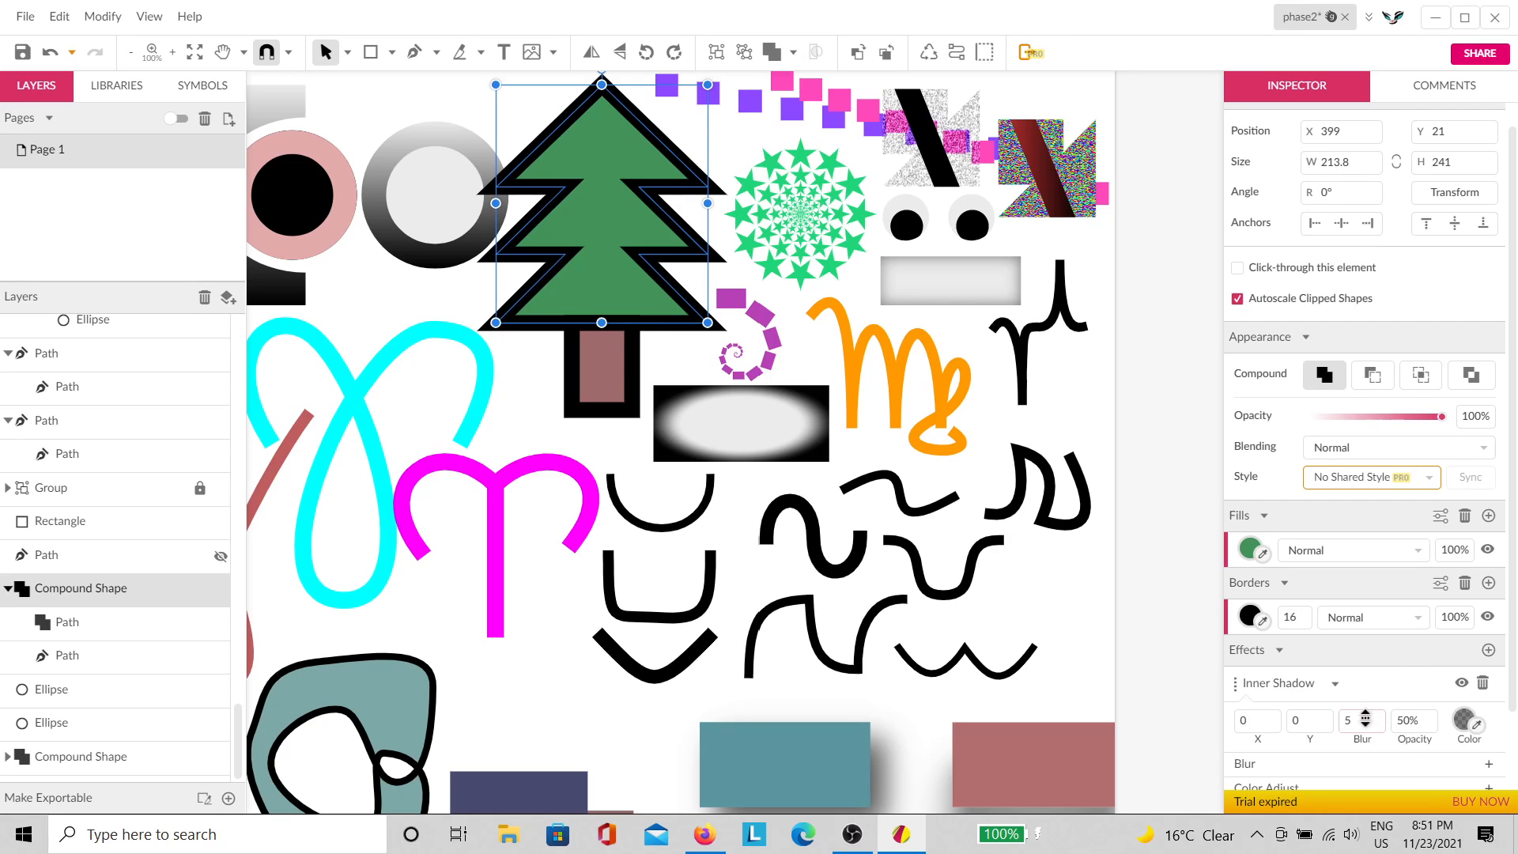
drag(1365, 718, 1368, 696)
click(1490, 683)
click(1074, 666)
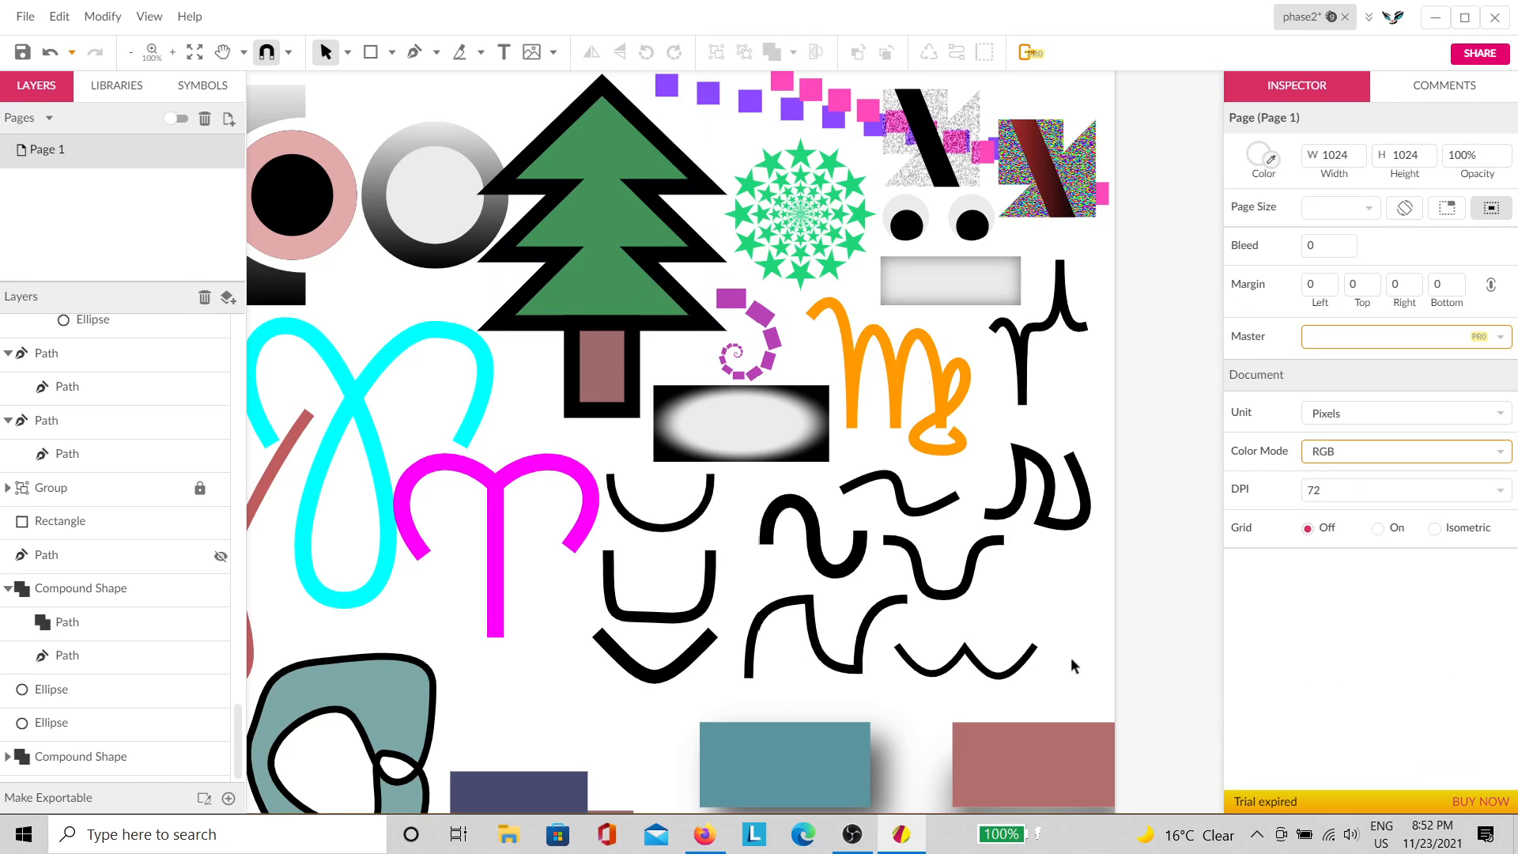
Step: Draw a closed six-point path with straight sides, about 100 by 97 px, below the double-curve stroke near the page's right edge
scroll(803, 627, up, 2)
scroll(766, 585, up, 3)
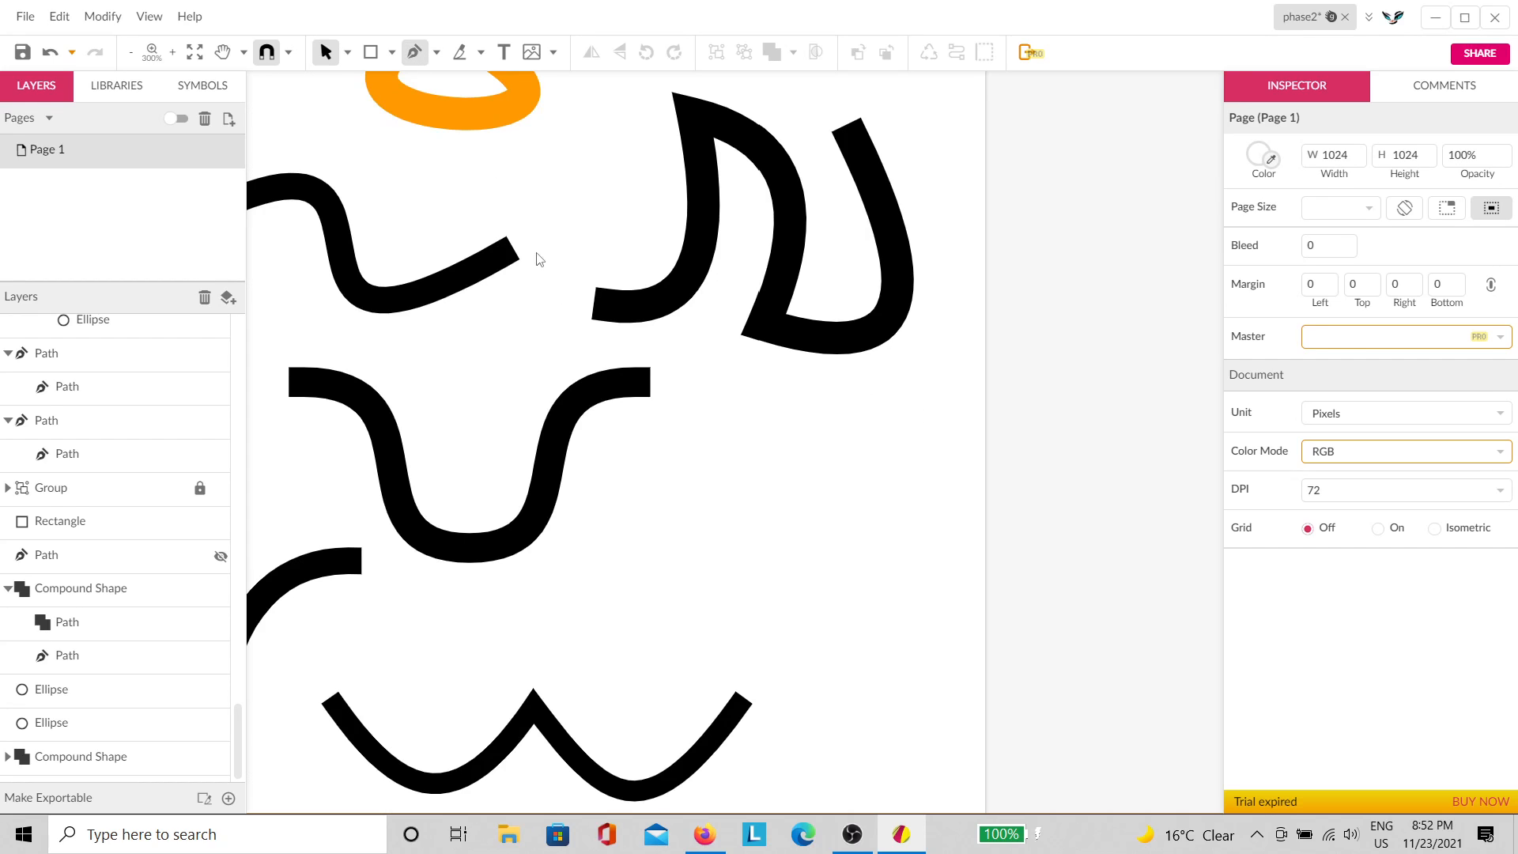
click(691, 426)
click(617, 578)
click(810, 556)
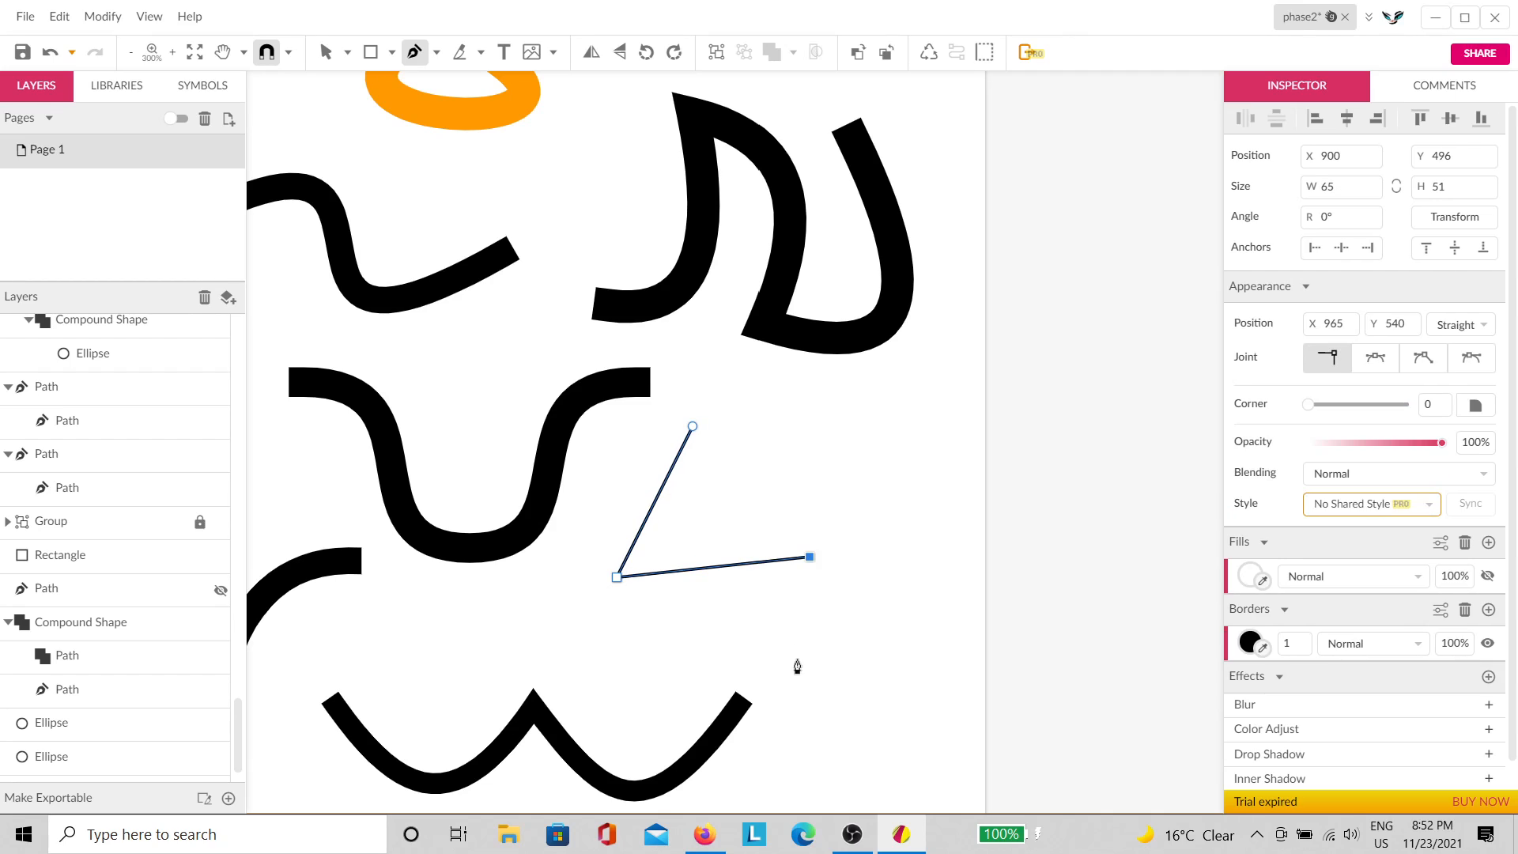
click(798, 713)
click(914, 693)
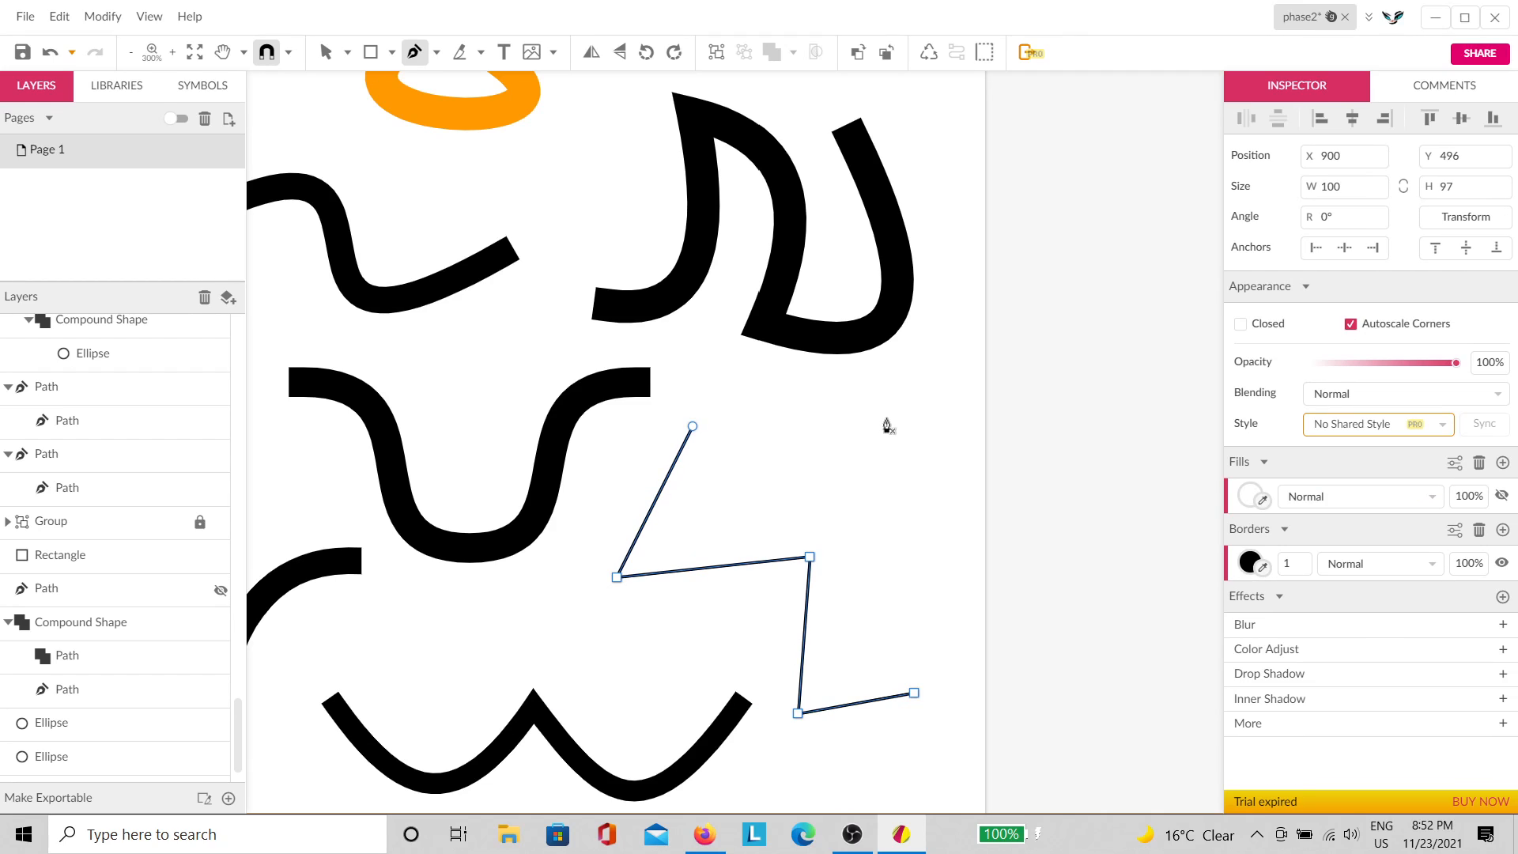
click(692, 428)
click(875, 426)
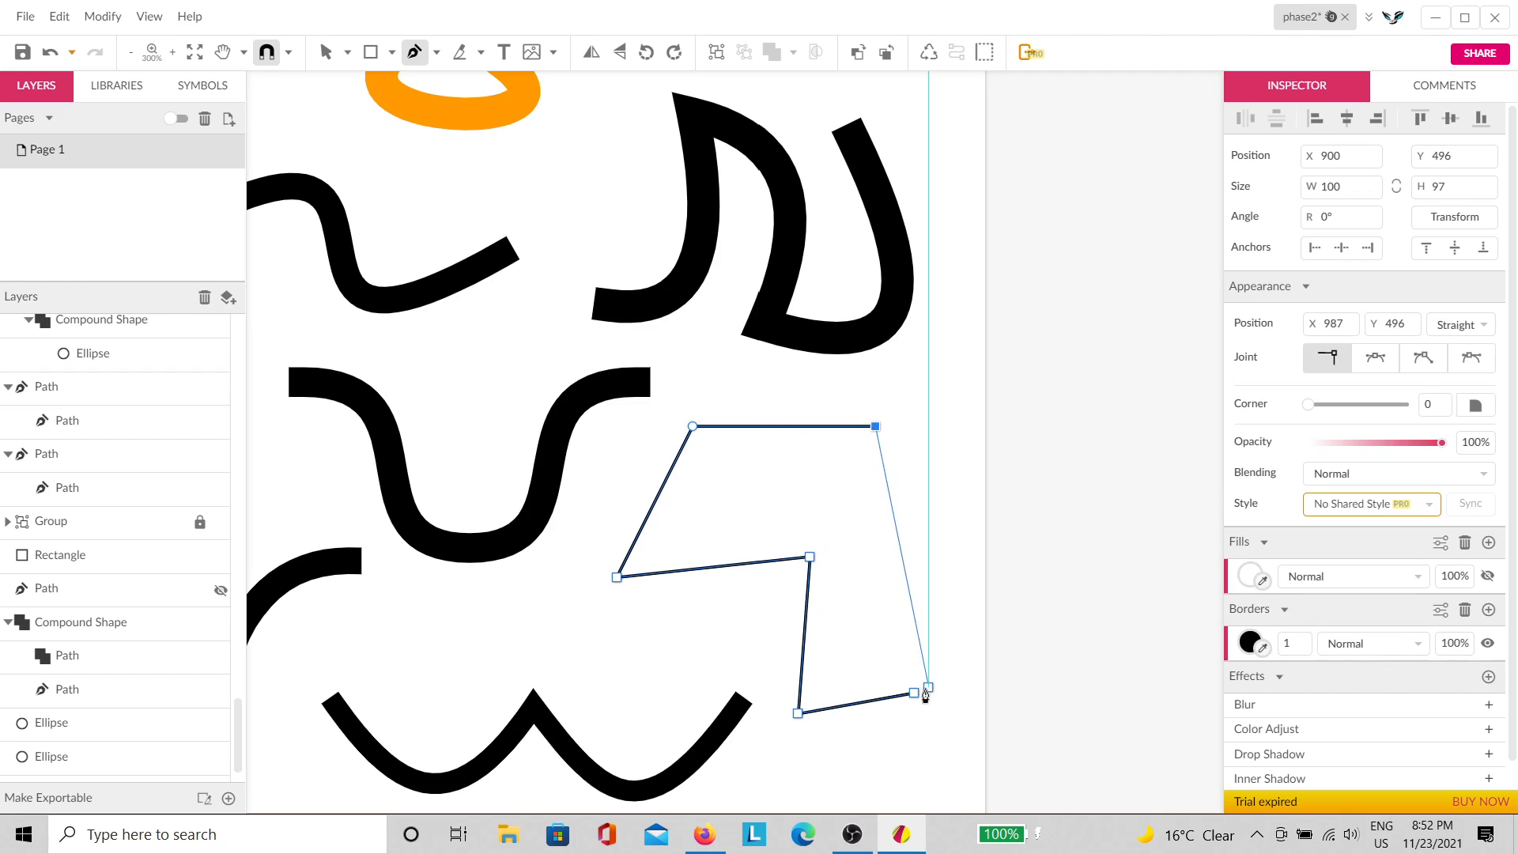
click(914, 693)
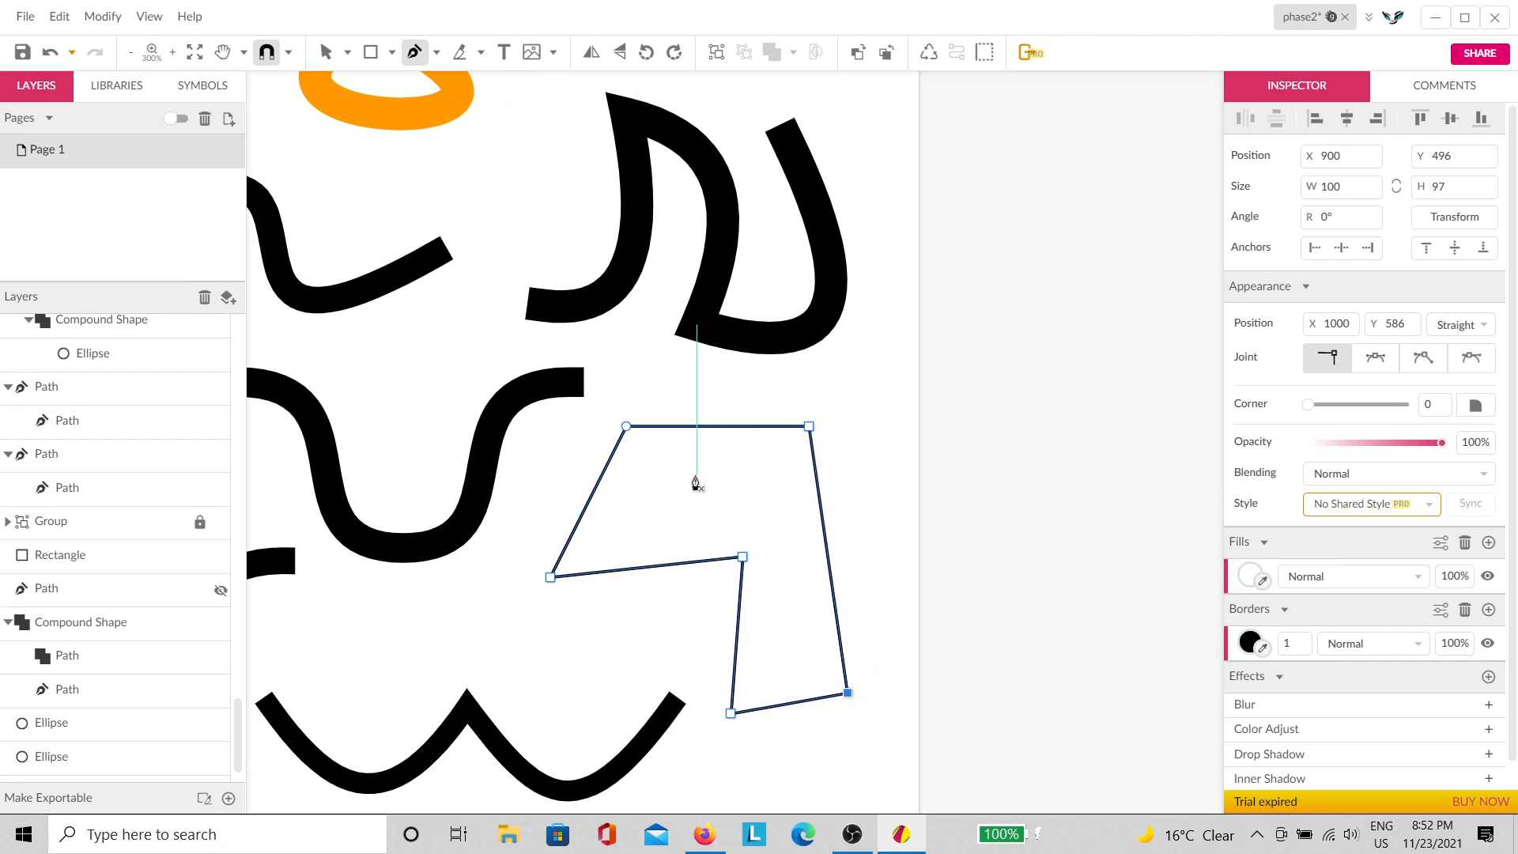
Step: Add an inner shadow with blur 33 to the closed straight-sided path
scroll(696, 484, down, 2)
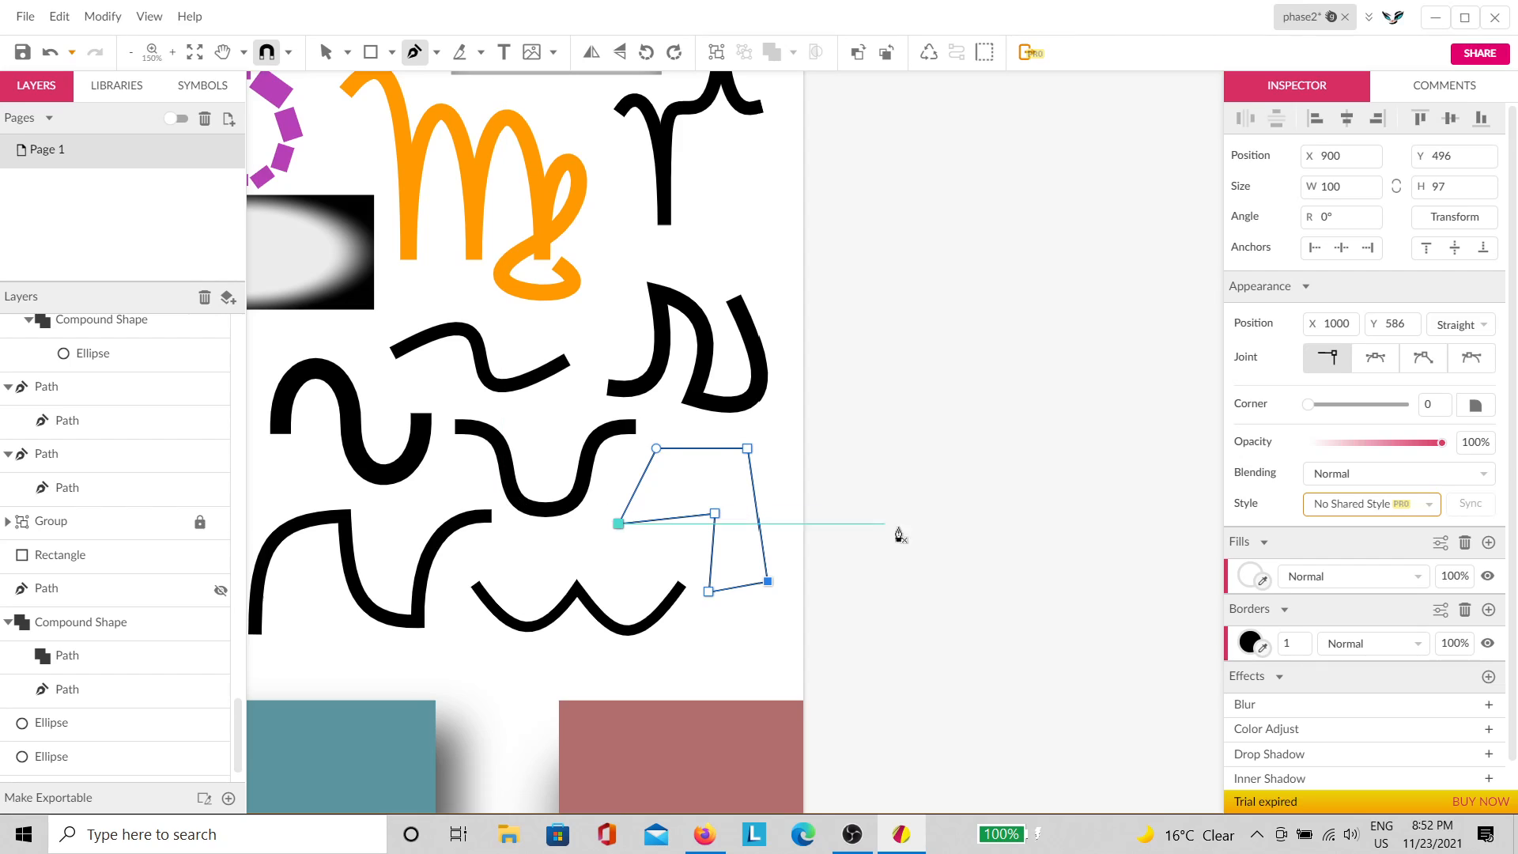
click(1488, 779)
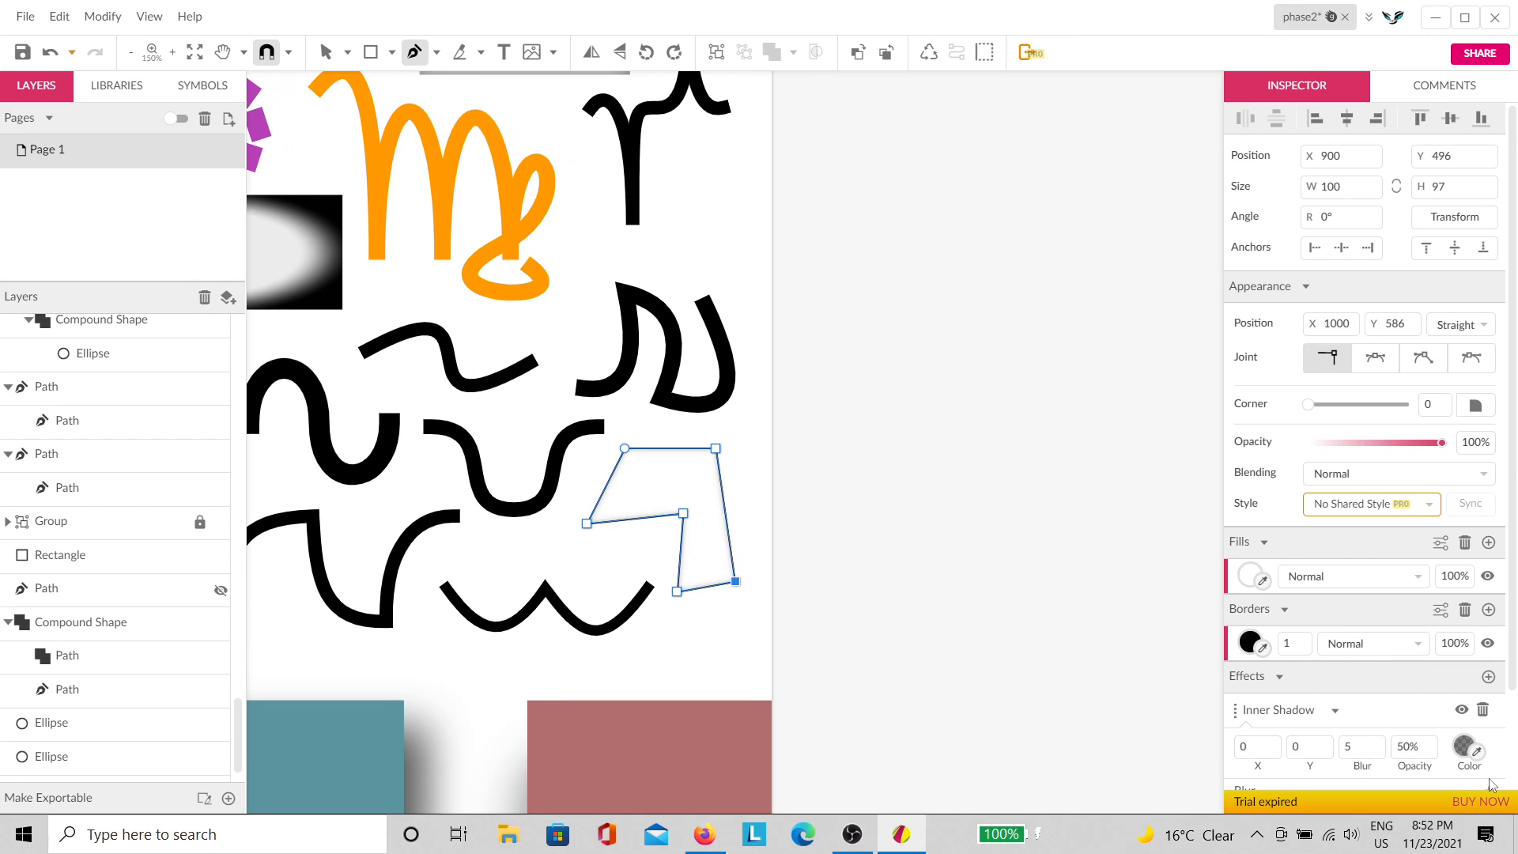
drag(1347, 745, 1352, 716)
scroll(617, 511, up, 4)
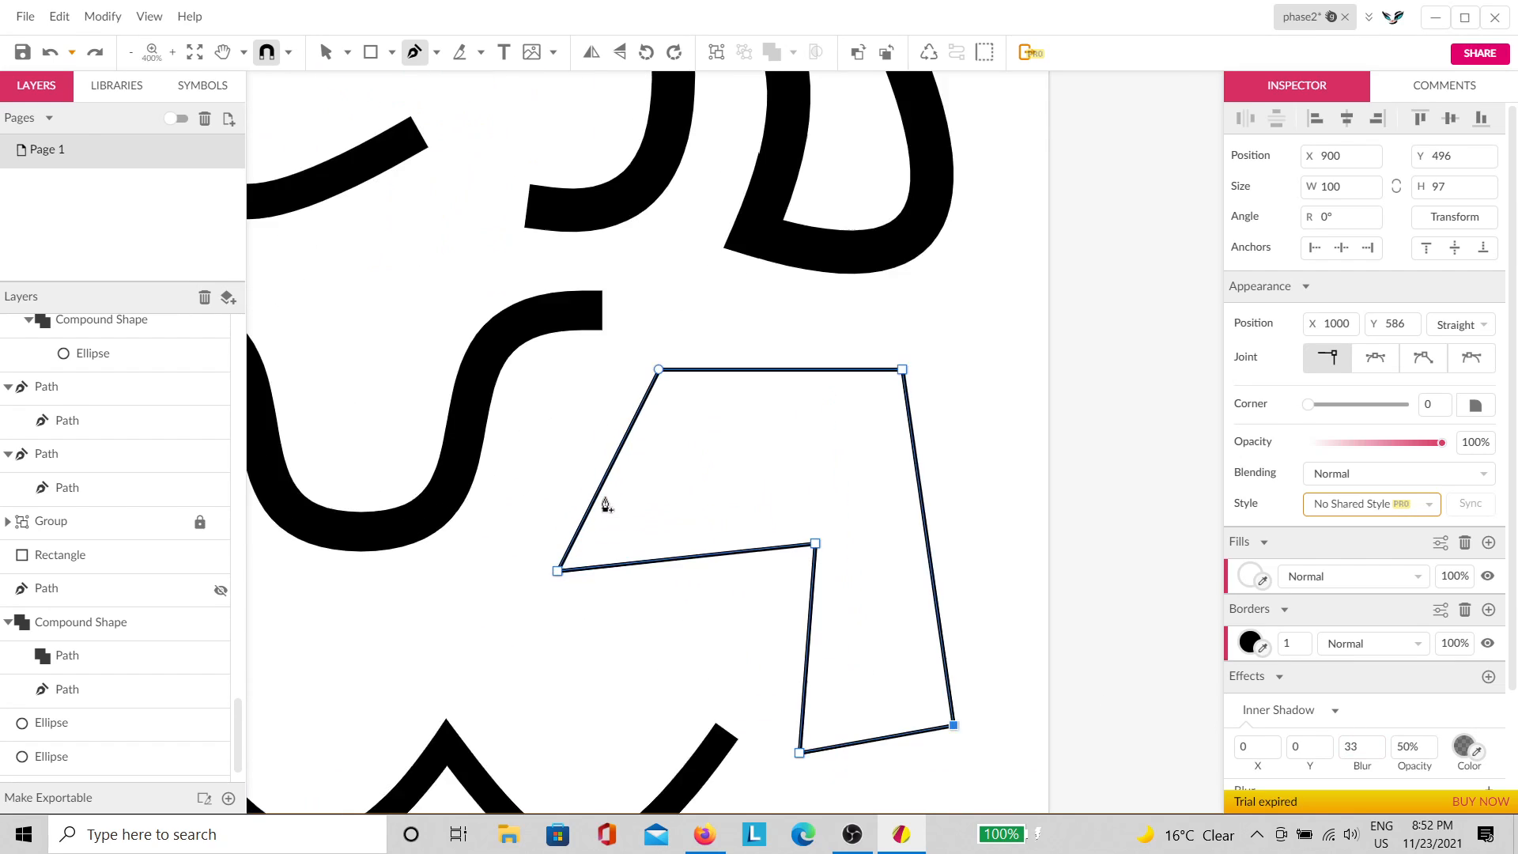
Step: Leave path editing and inspect the inner shadow on the closed straight-sided path
scroll(721, 471, up, 2)
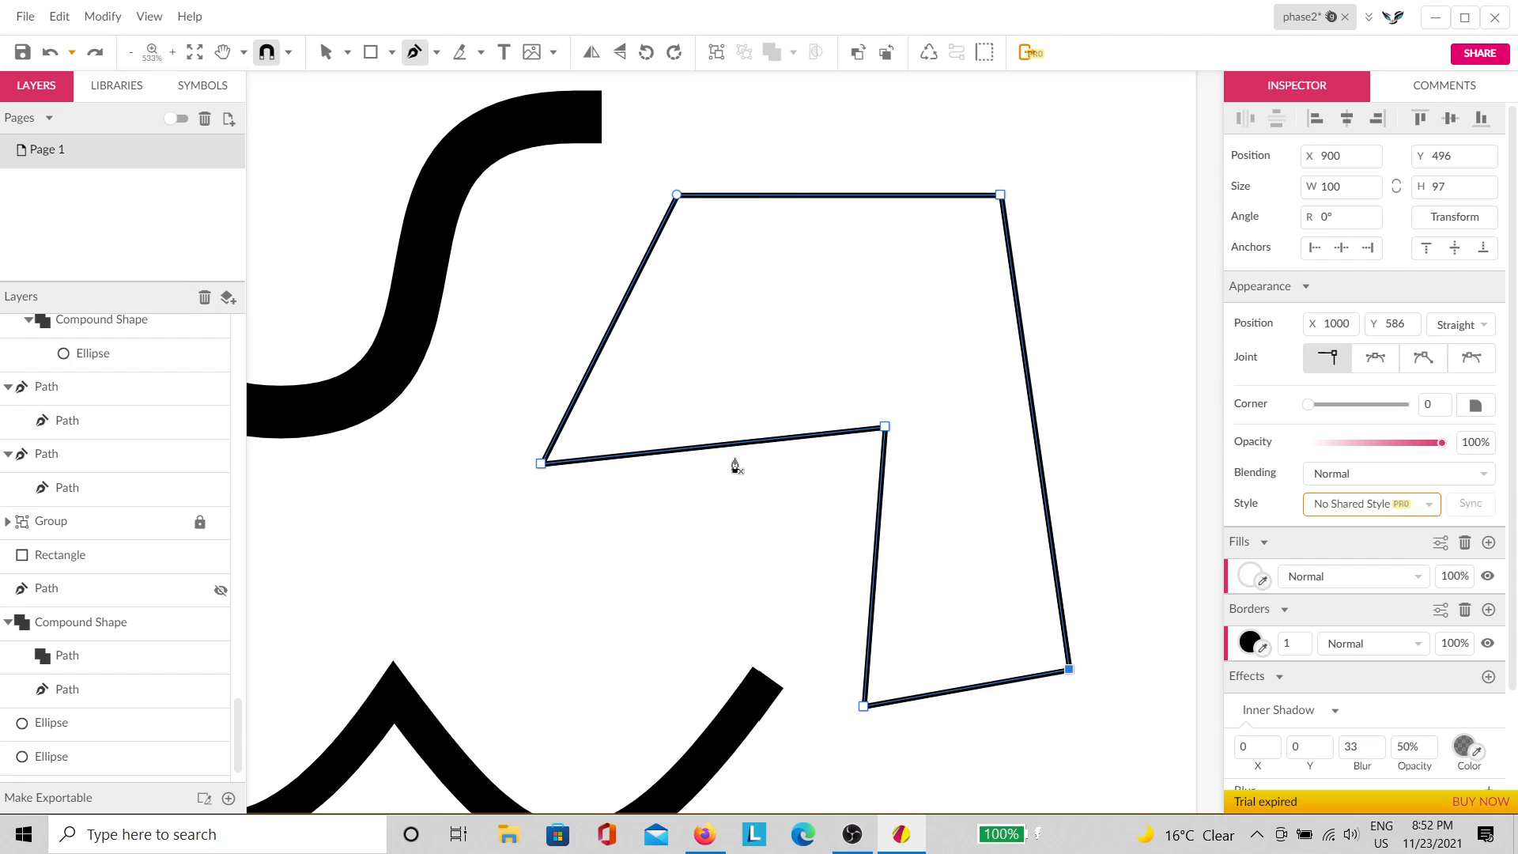
key(Escape)
click(1076, 330)
scroll(1067, 501, down, 3)
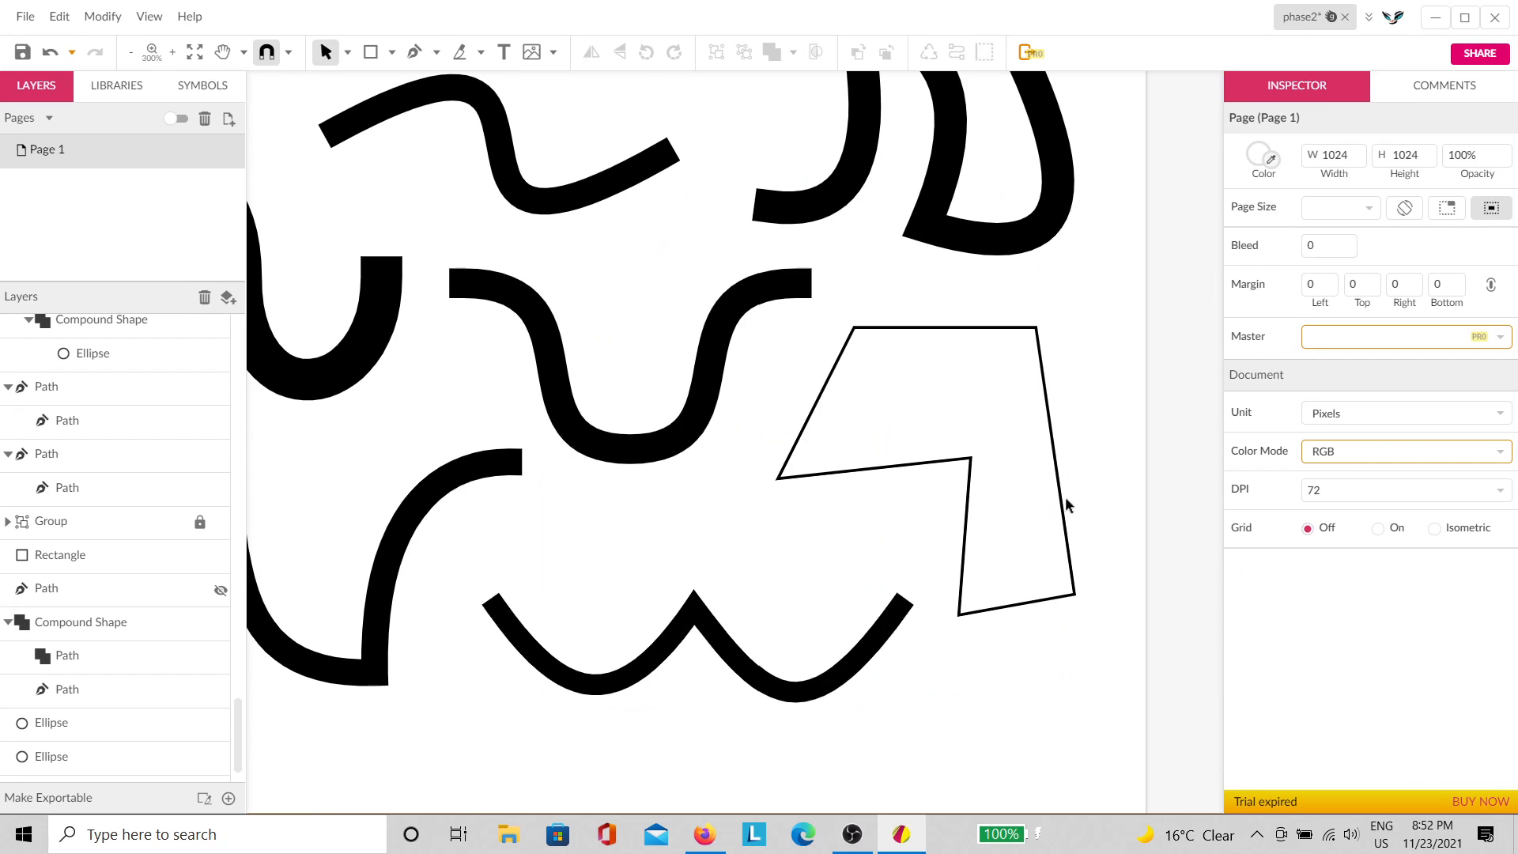
click(909, 534)
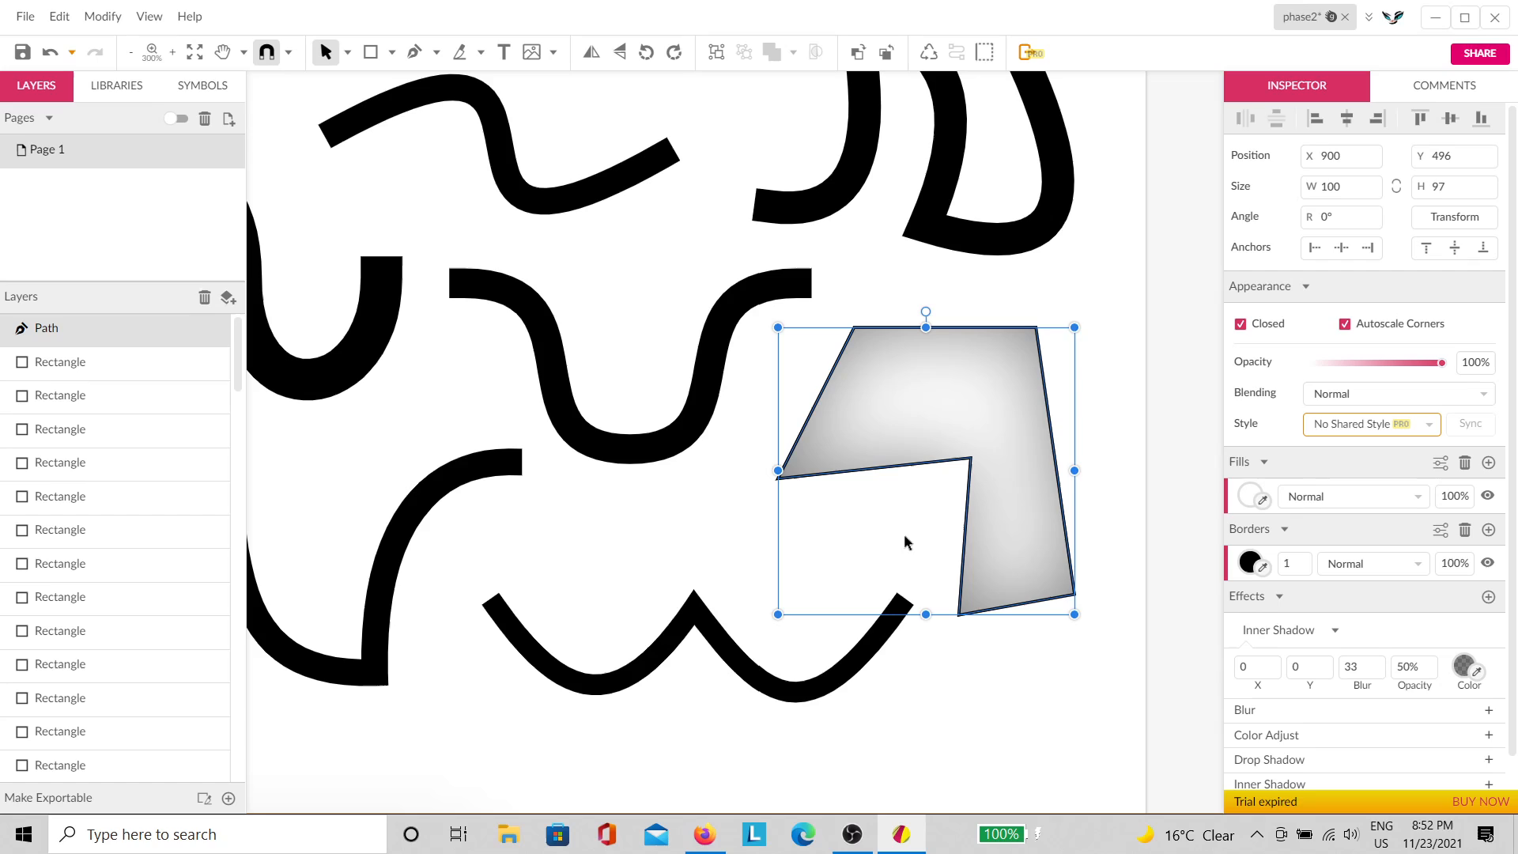
click(1085, 462)
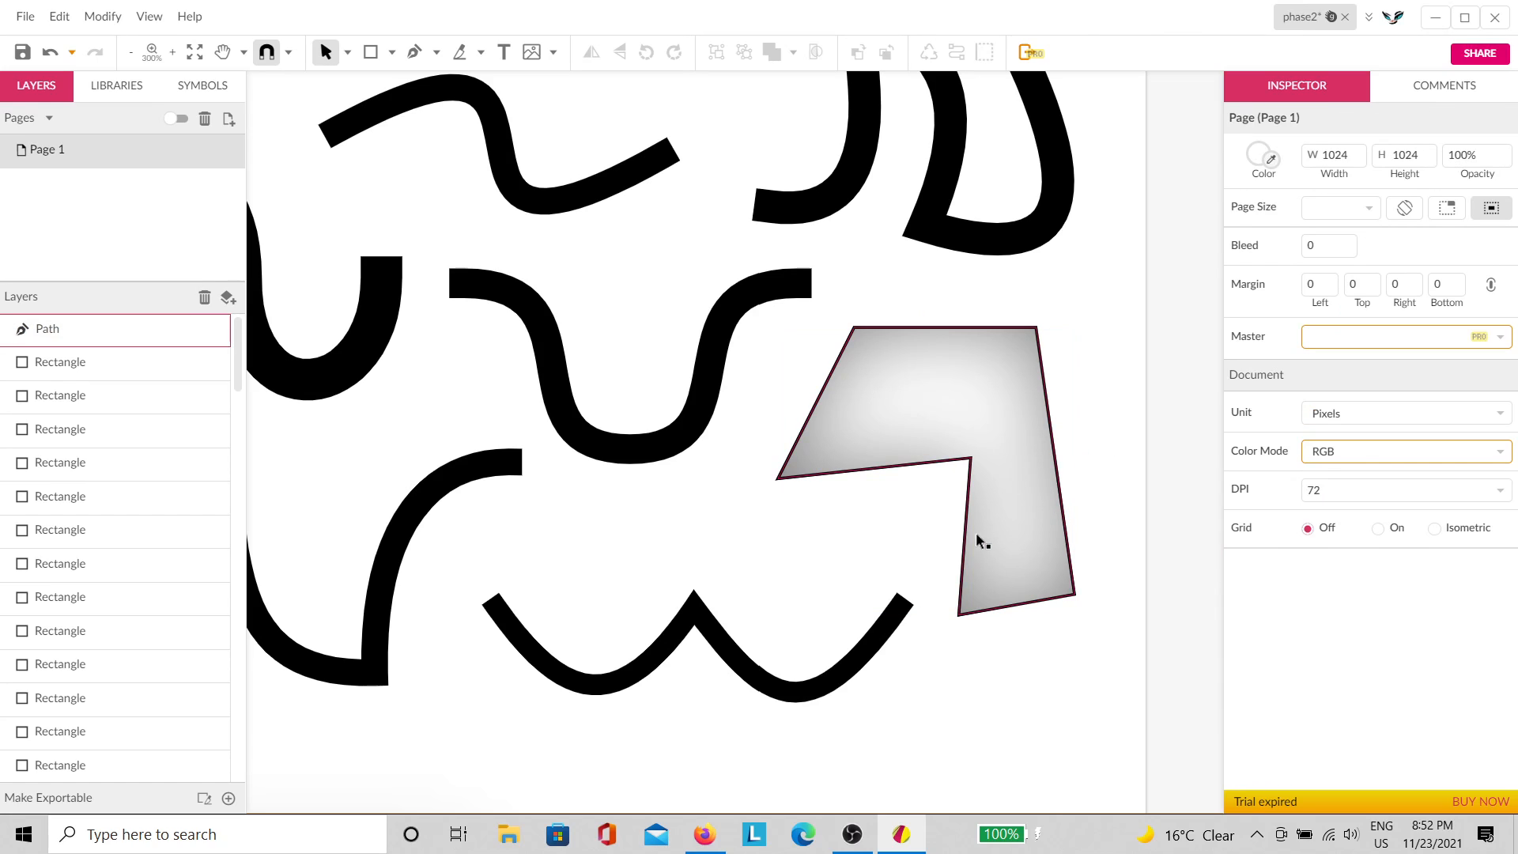
Step: Review the effect examples across the page, including the curved-shadow rectangle, the blurred circle and the vignette rectangle
scroll(975, 533, down, 5)
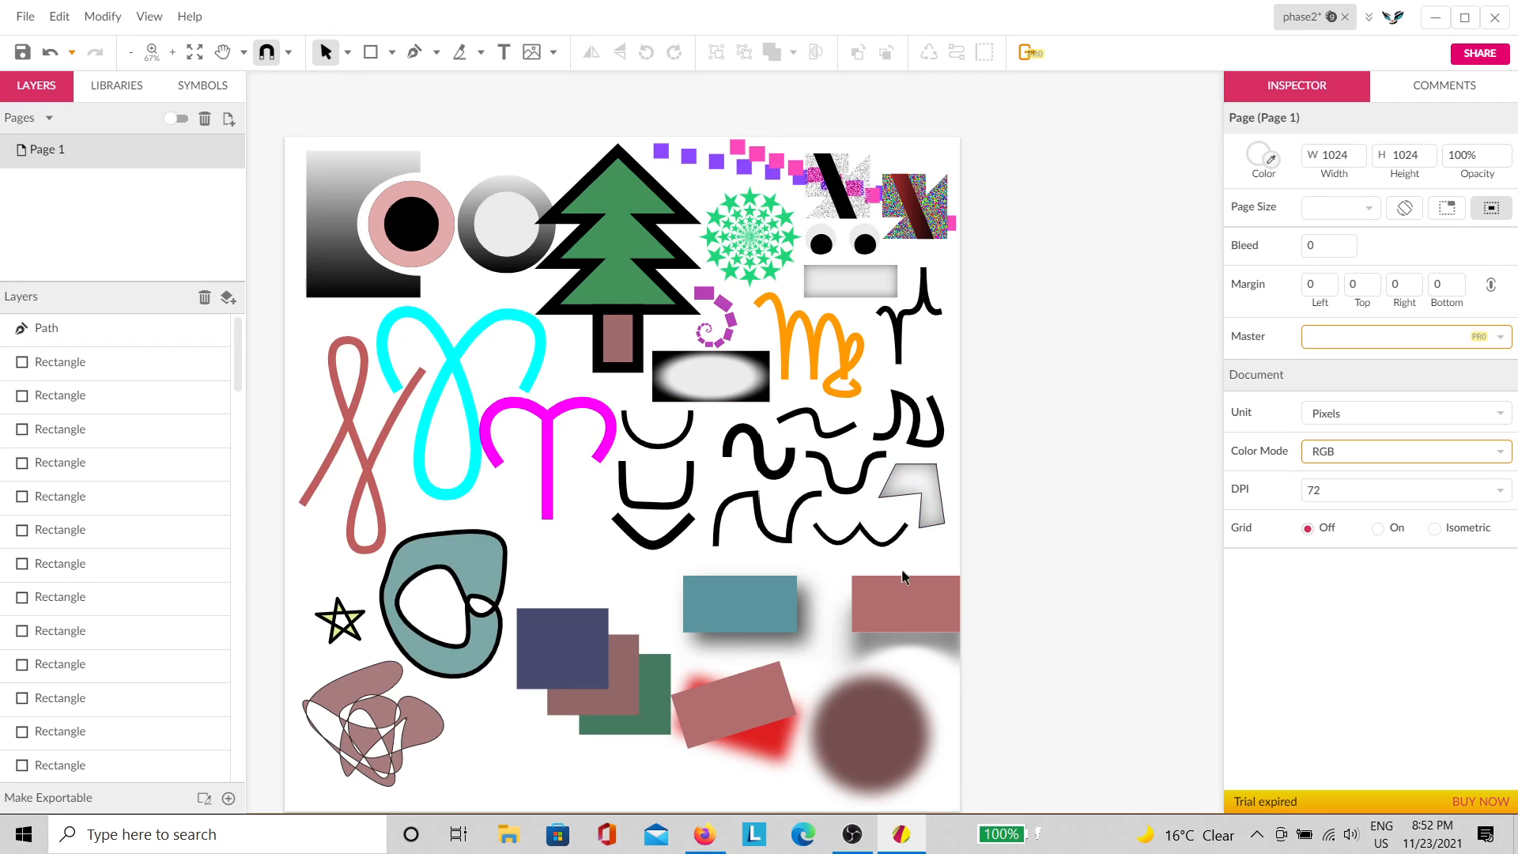
click(925, 628)
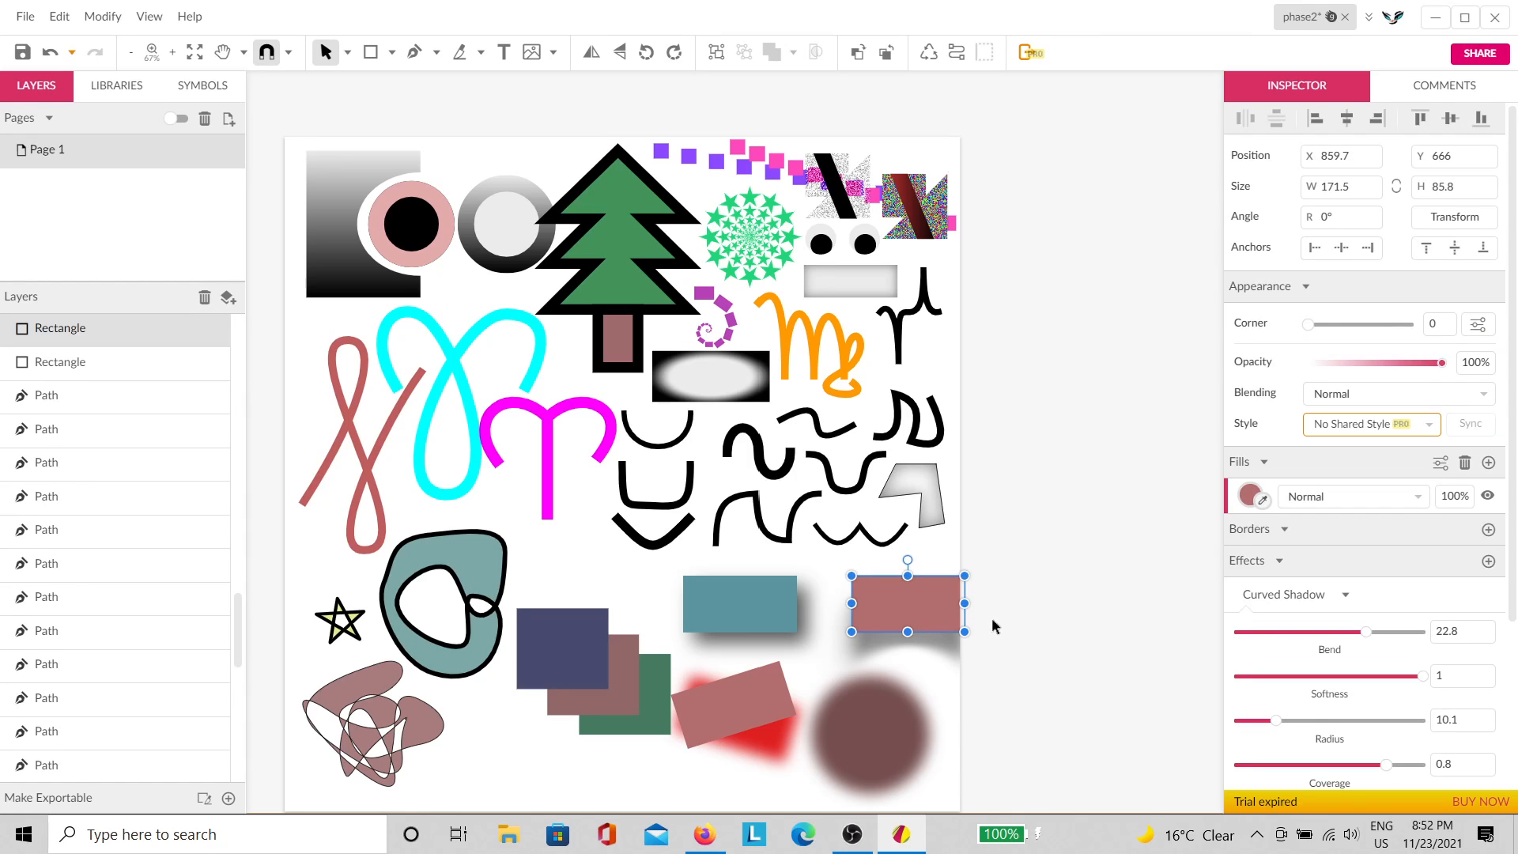
click(878, 719)
click(1030, 729)
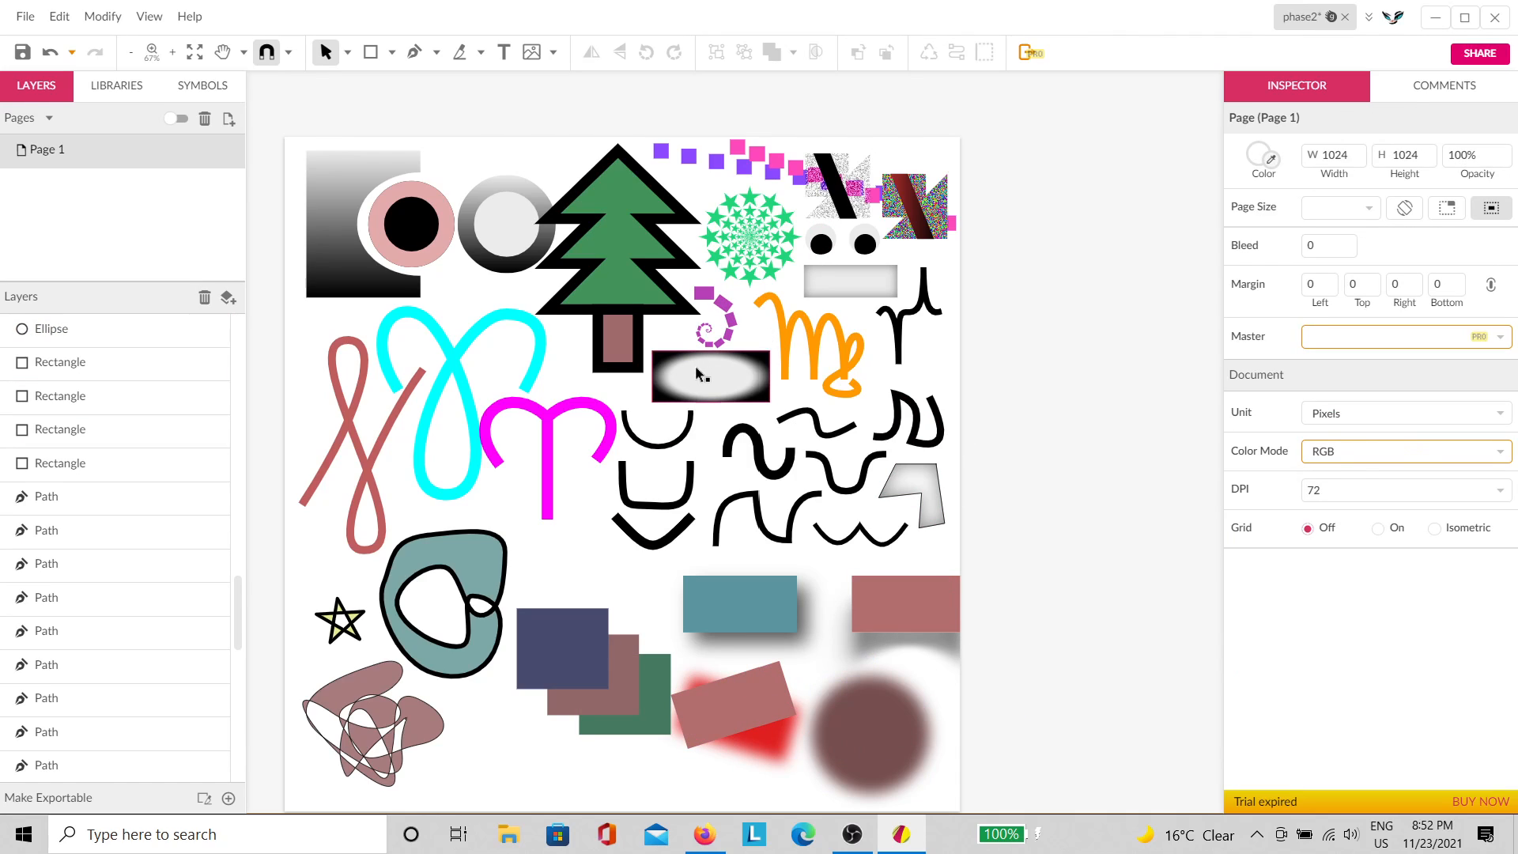
scroll(701, 420, up, 3)
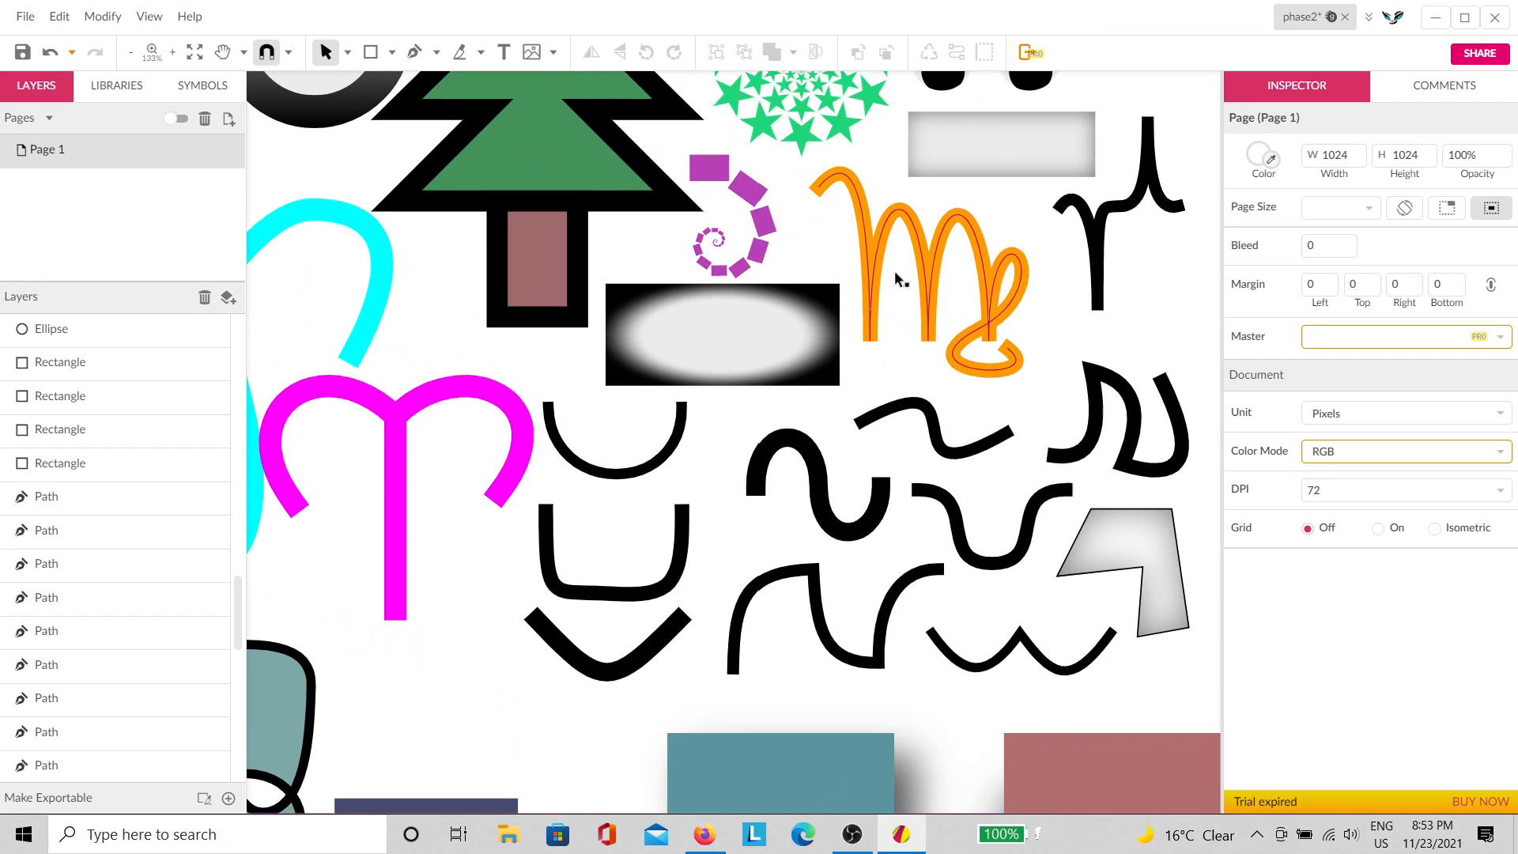
scroll(827, 387, down, 3)
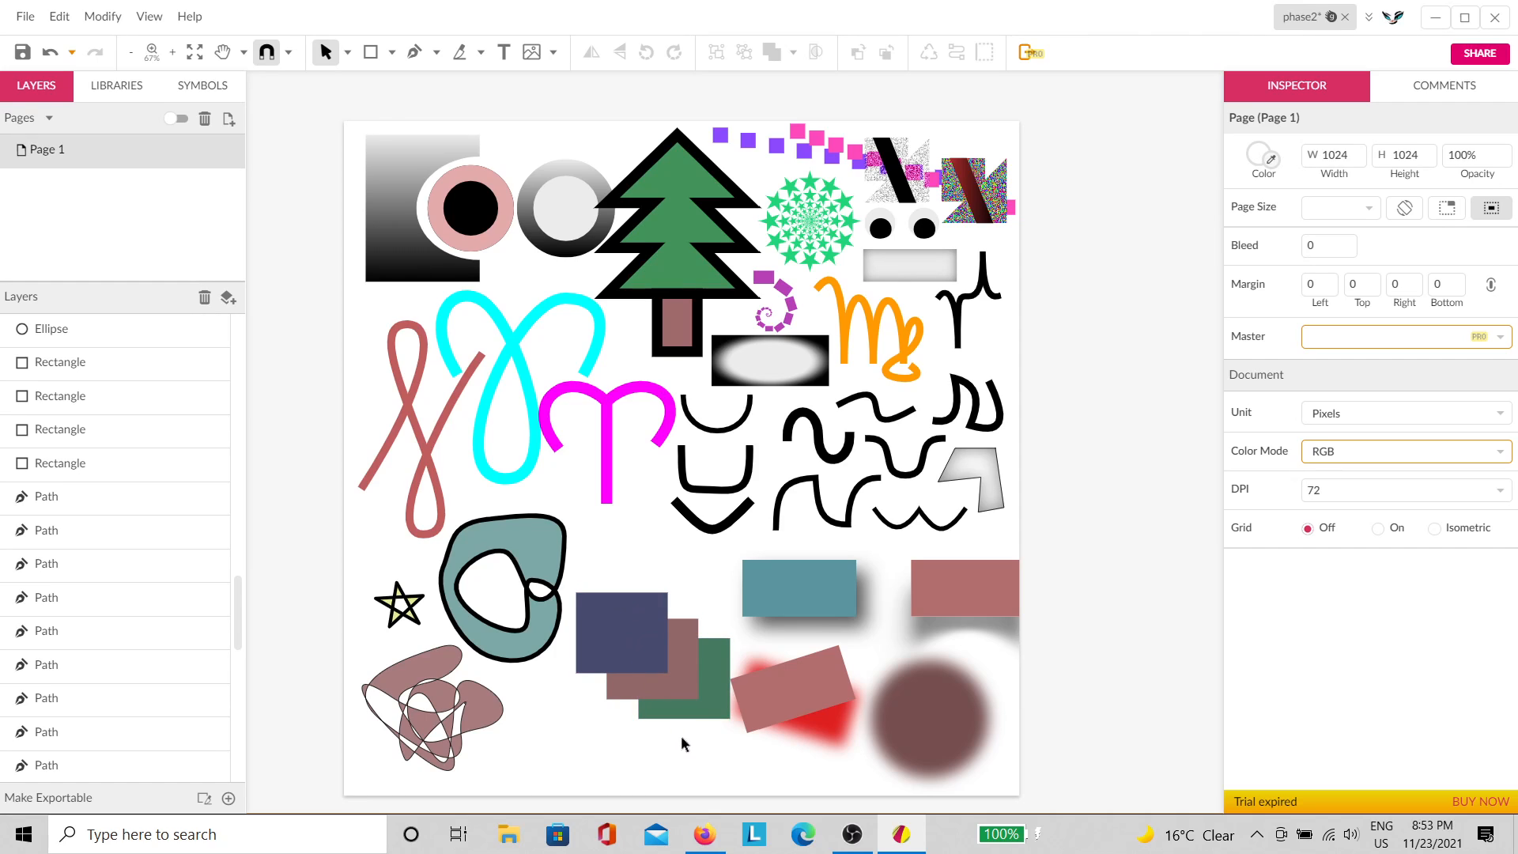
Step: Move the three overlapping rectangles up to Y 637.5, and place a duplicate set below them at about X 282.7, Y 817.8
drag(681, 736, 576, 593)
drag(630, 642, 630, 591)
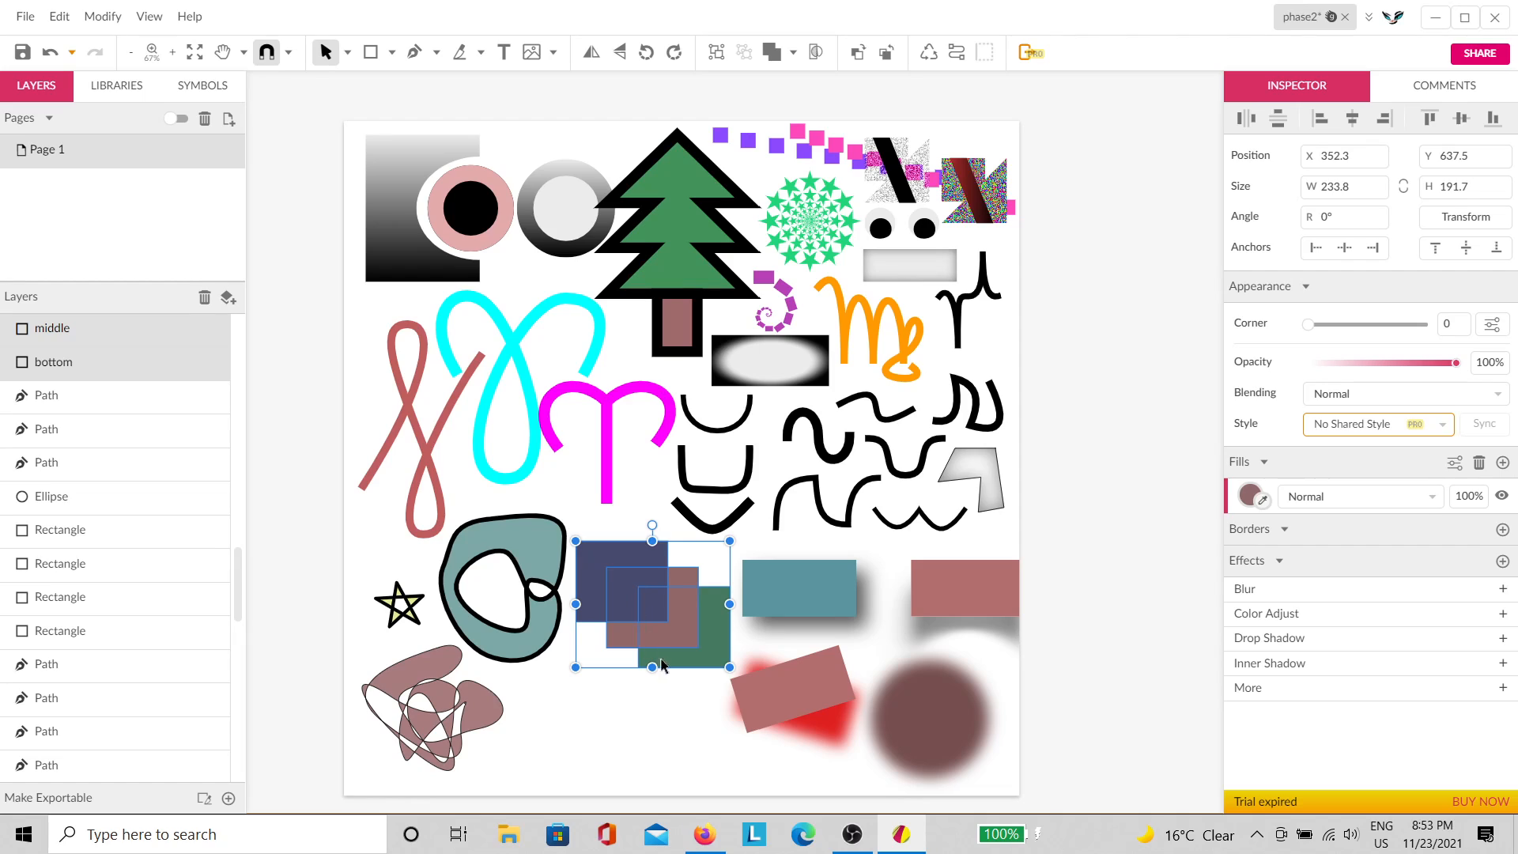
key(ctrl+d)
drag(647, 654, 601, 774)
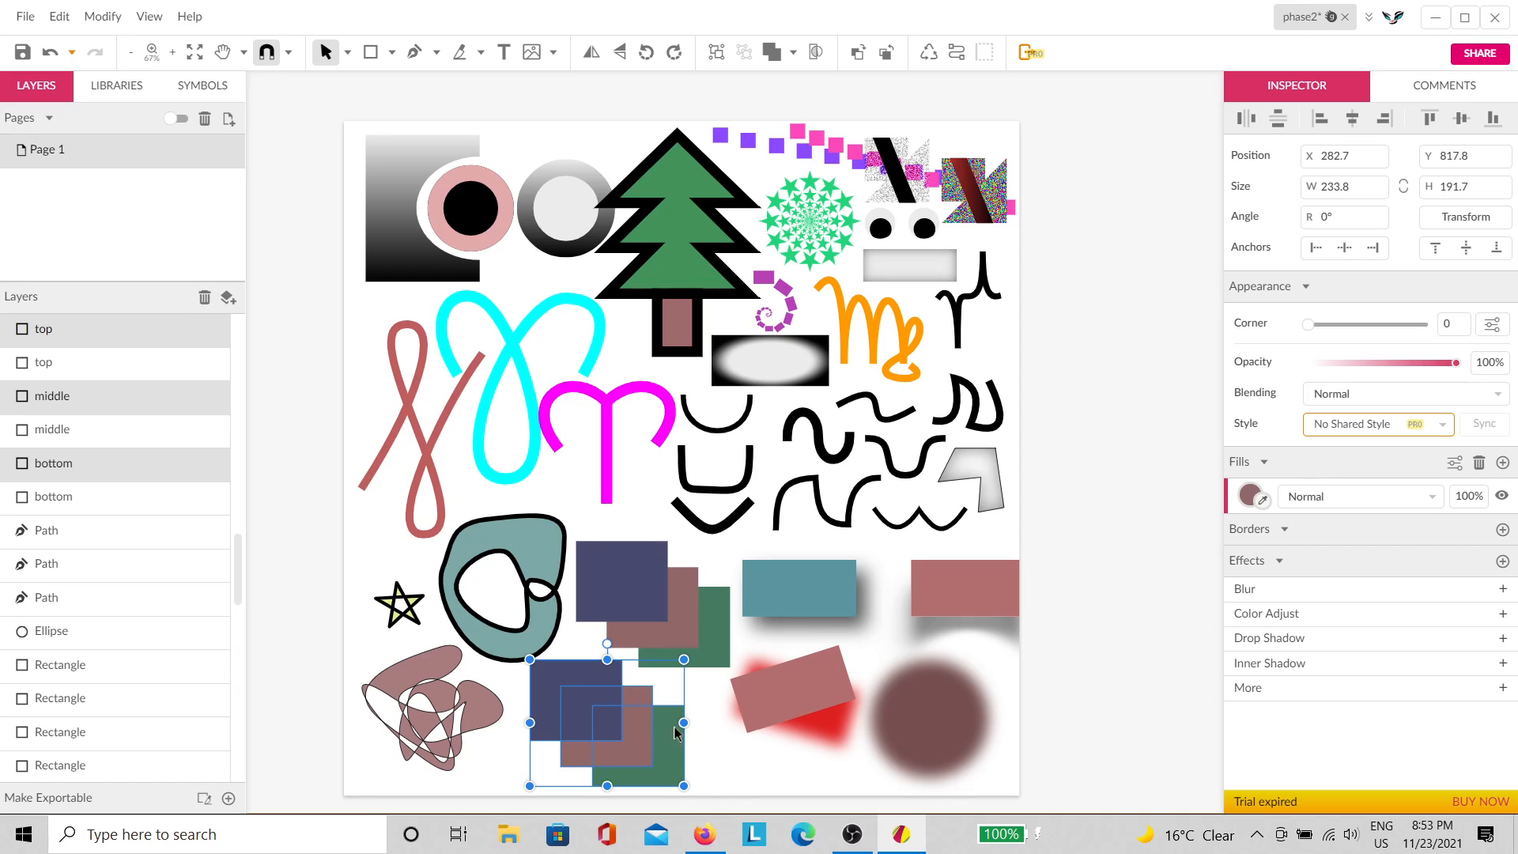
key(Escape)
Step: Raise the duplicated "middle" rectangle in the layer order so that it sits in front of its "top" rectangle
click(111, 395)
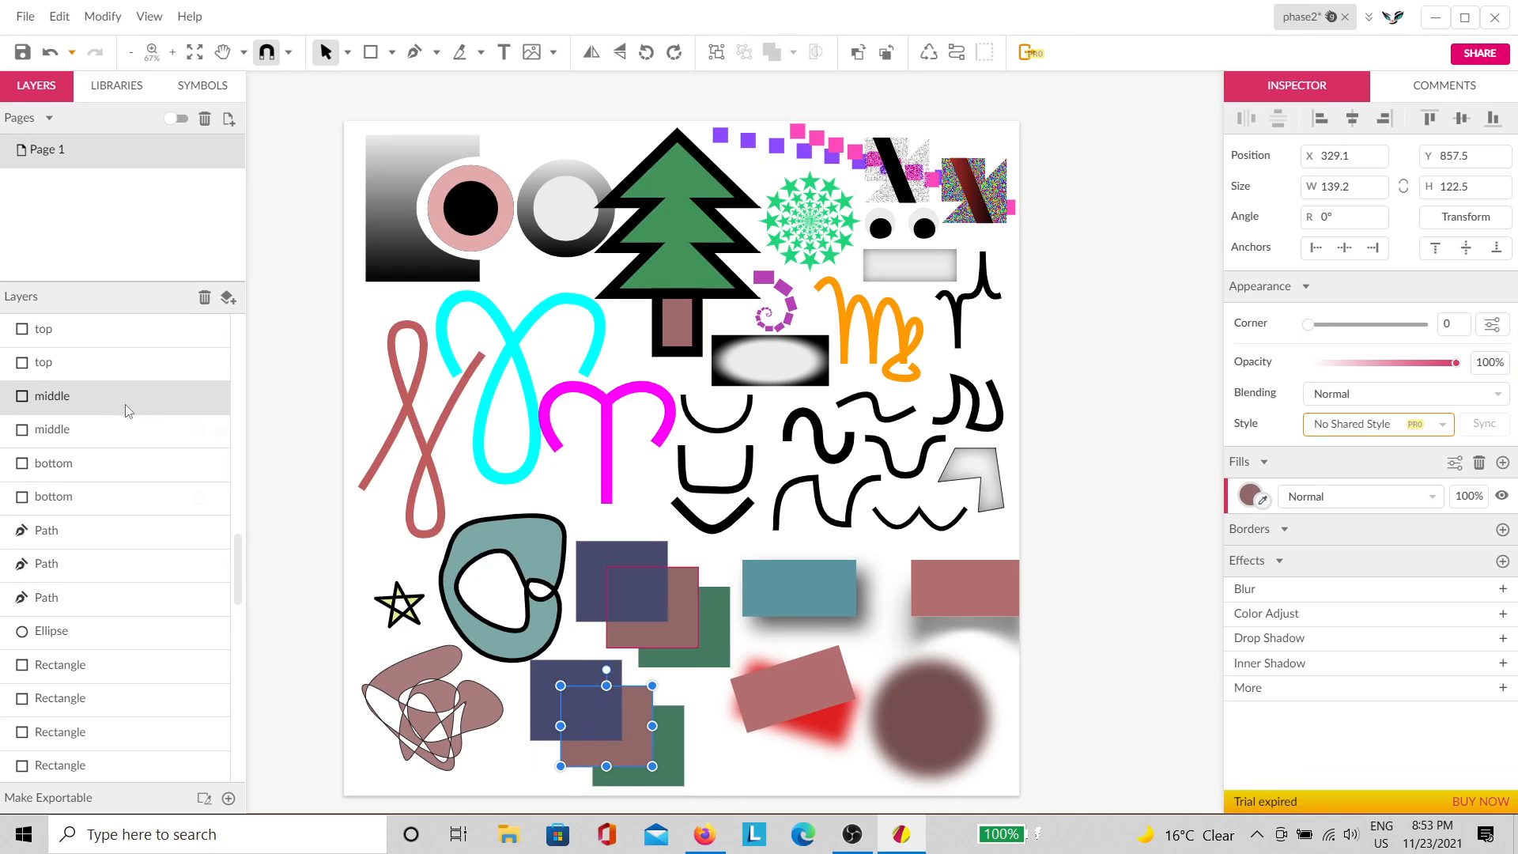
click(102, 397)
click(97, 396)
mouse_move(98, 396)
mouse_down()
mouse_move(111, 318)
mouse_move(88, 552)
mouse_up()
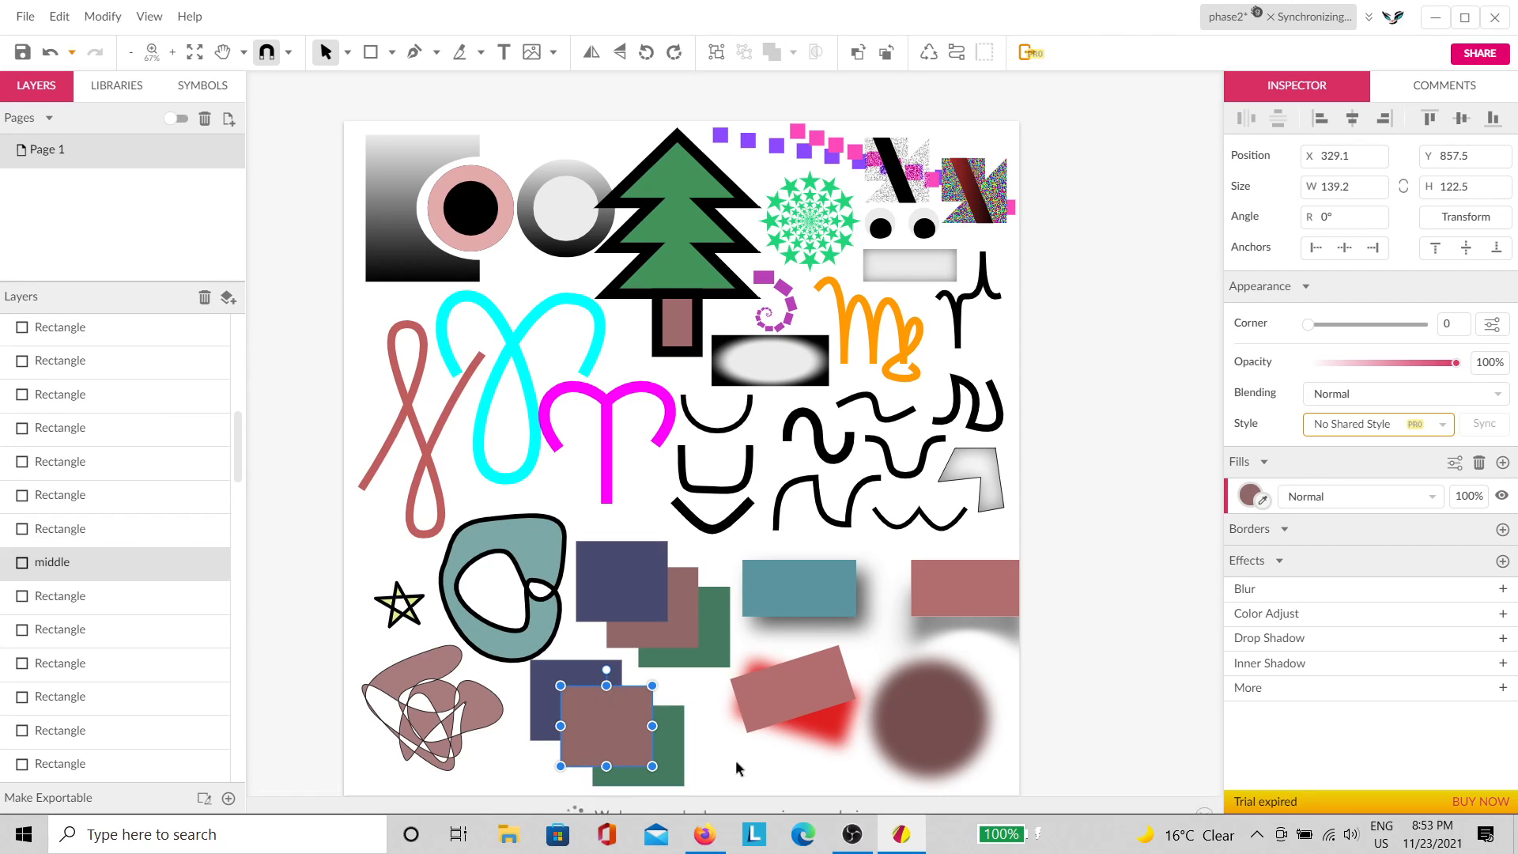
Step: Move the duplicated green "bottom" rectangle directly above the duplicated "middle" rectangle in the layer order, and clear the selection
click(663, 757)
scroll(55, 601, down, 1)
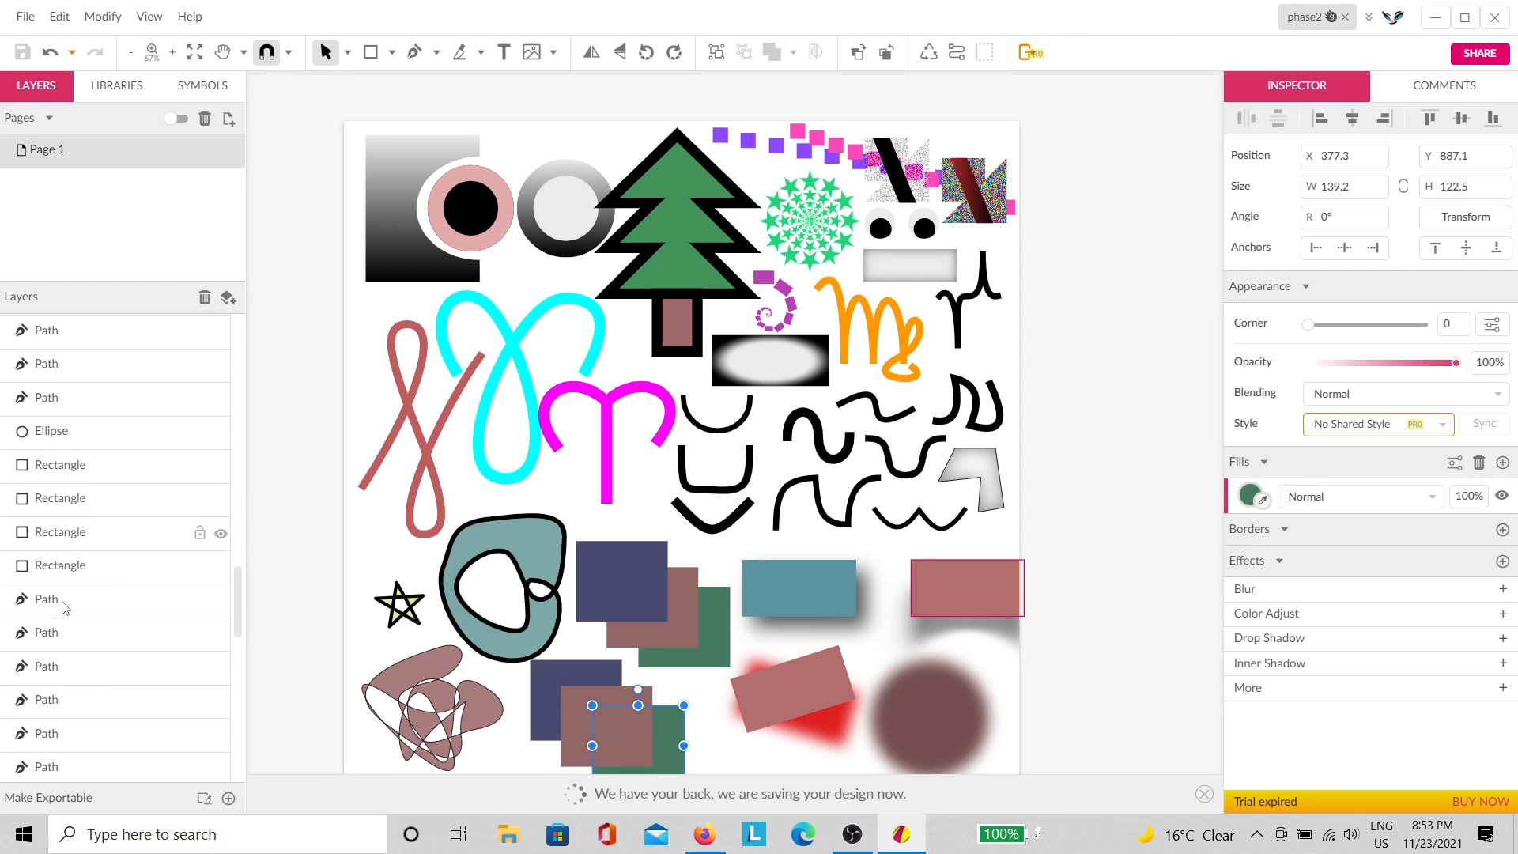
scroll(63, 444, up, 2)
drag(65, 391, 143, 356)
scroll(154, 483, up, 8)
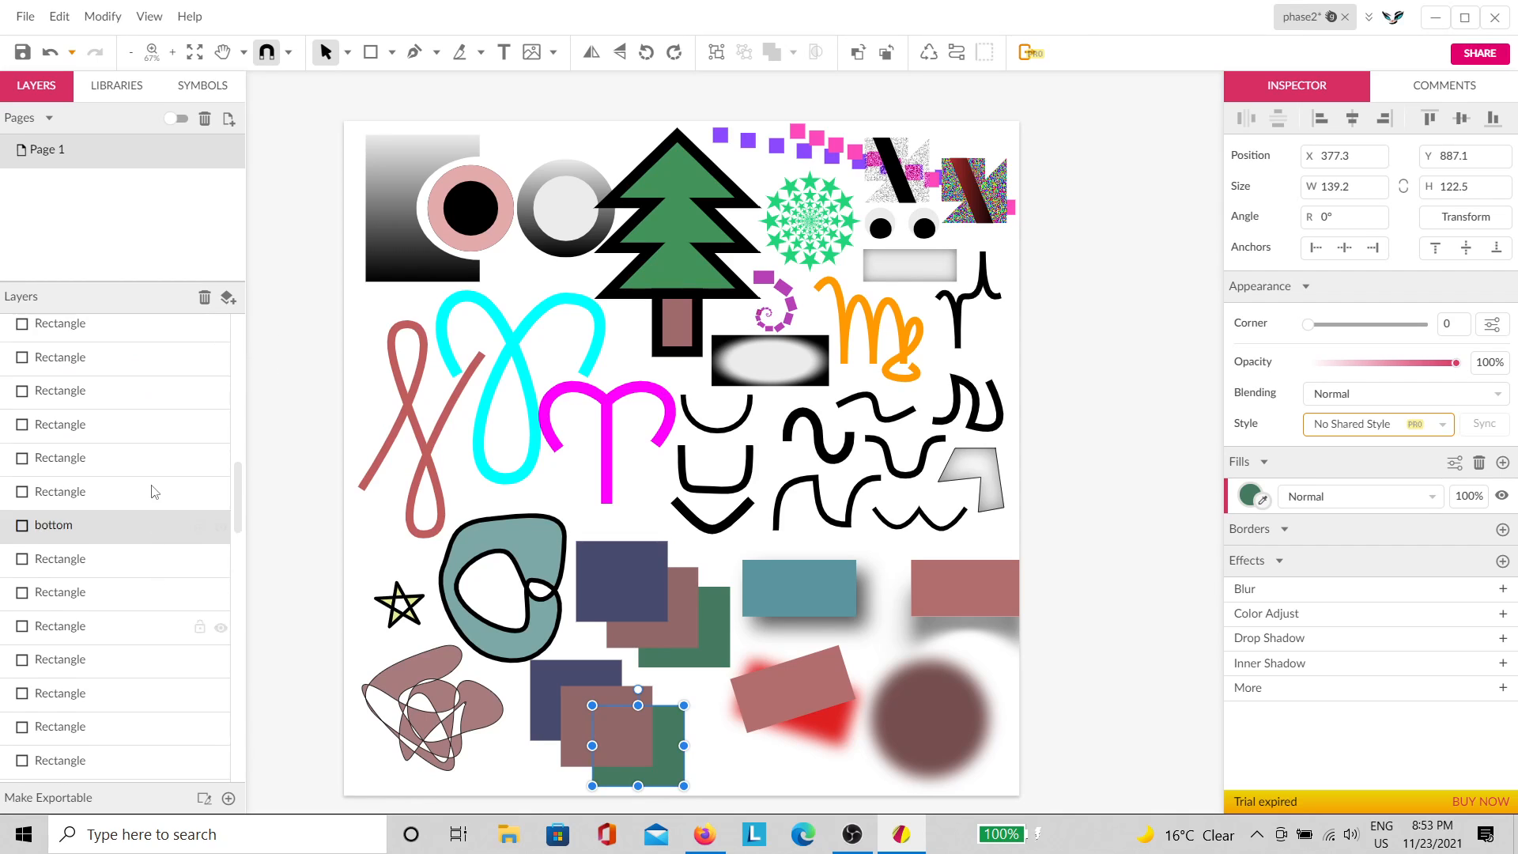
scroll(41, 641, down, 3)
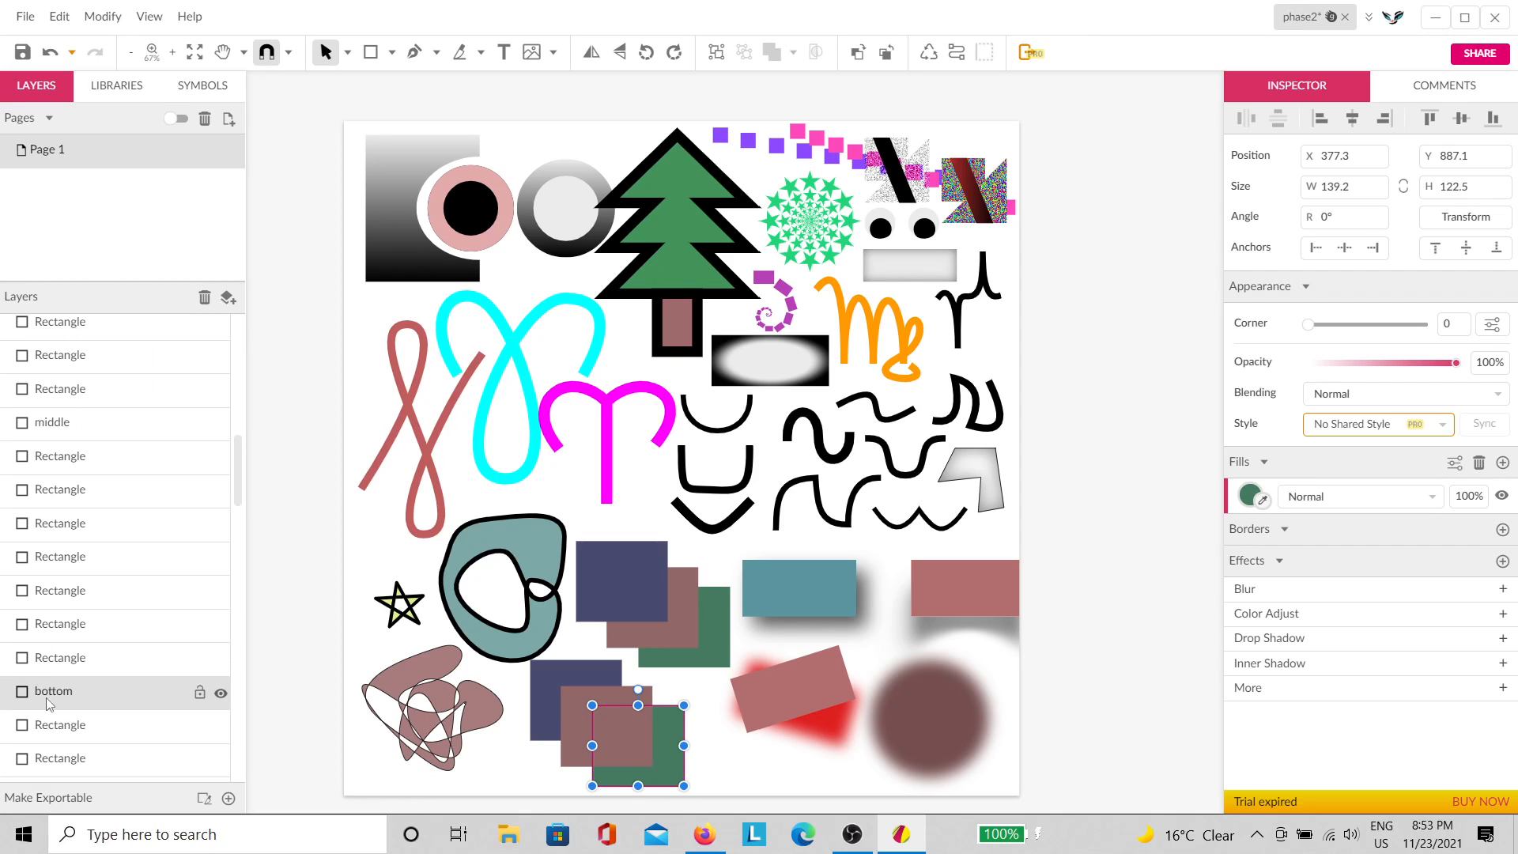
drag(46, 697, 63, 422)
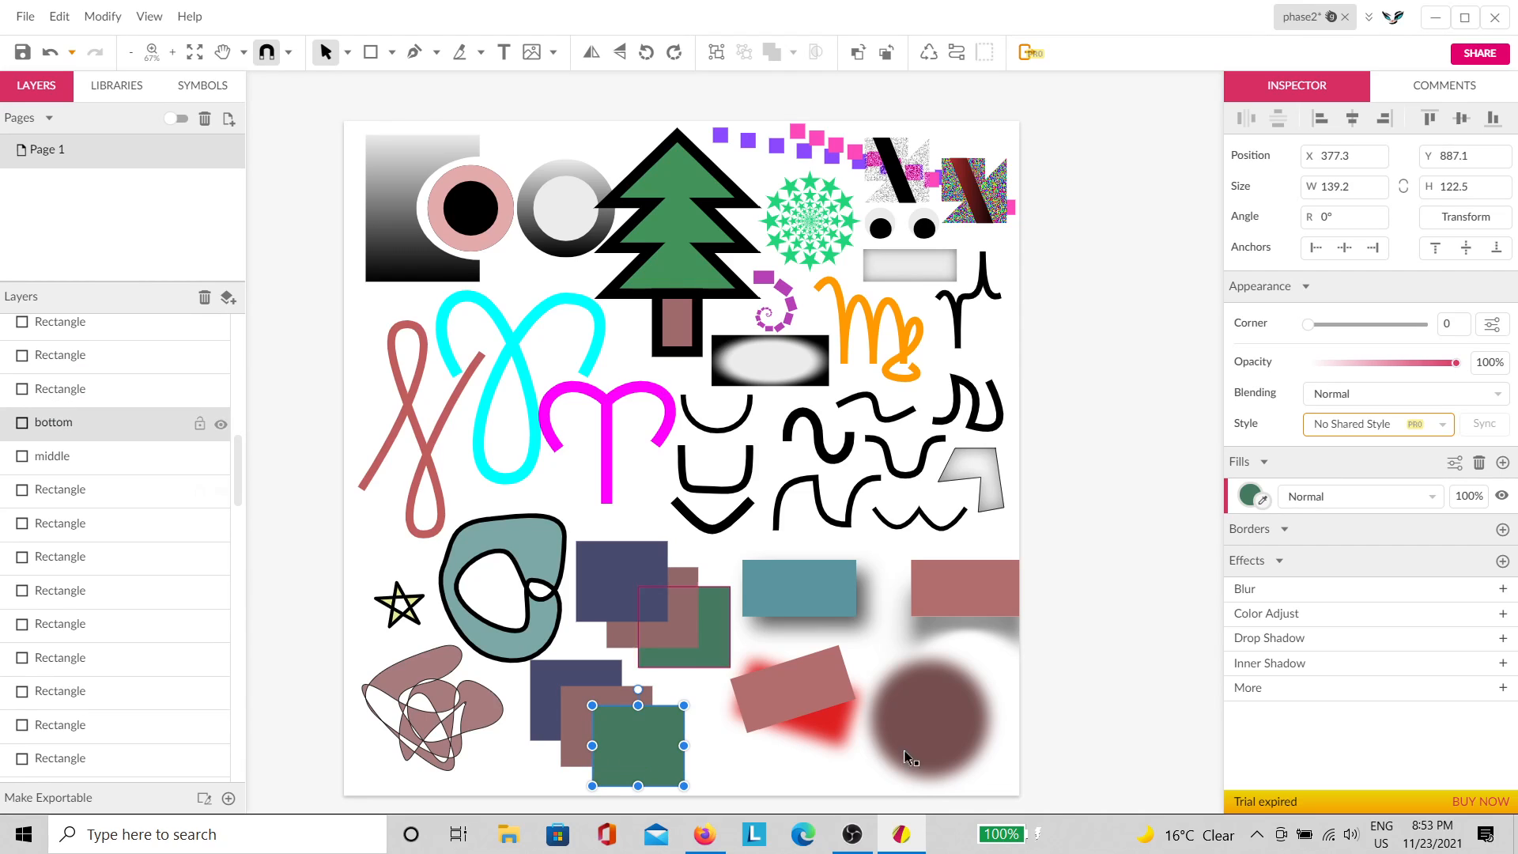
click(761, 761)
Step: Show the curve handles of all anchor points on the red looped path
scroll(622, 760, down, 2)
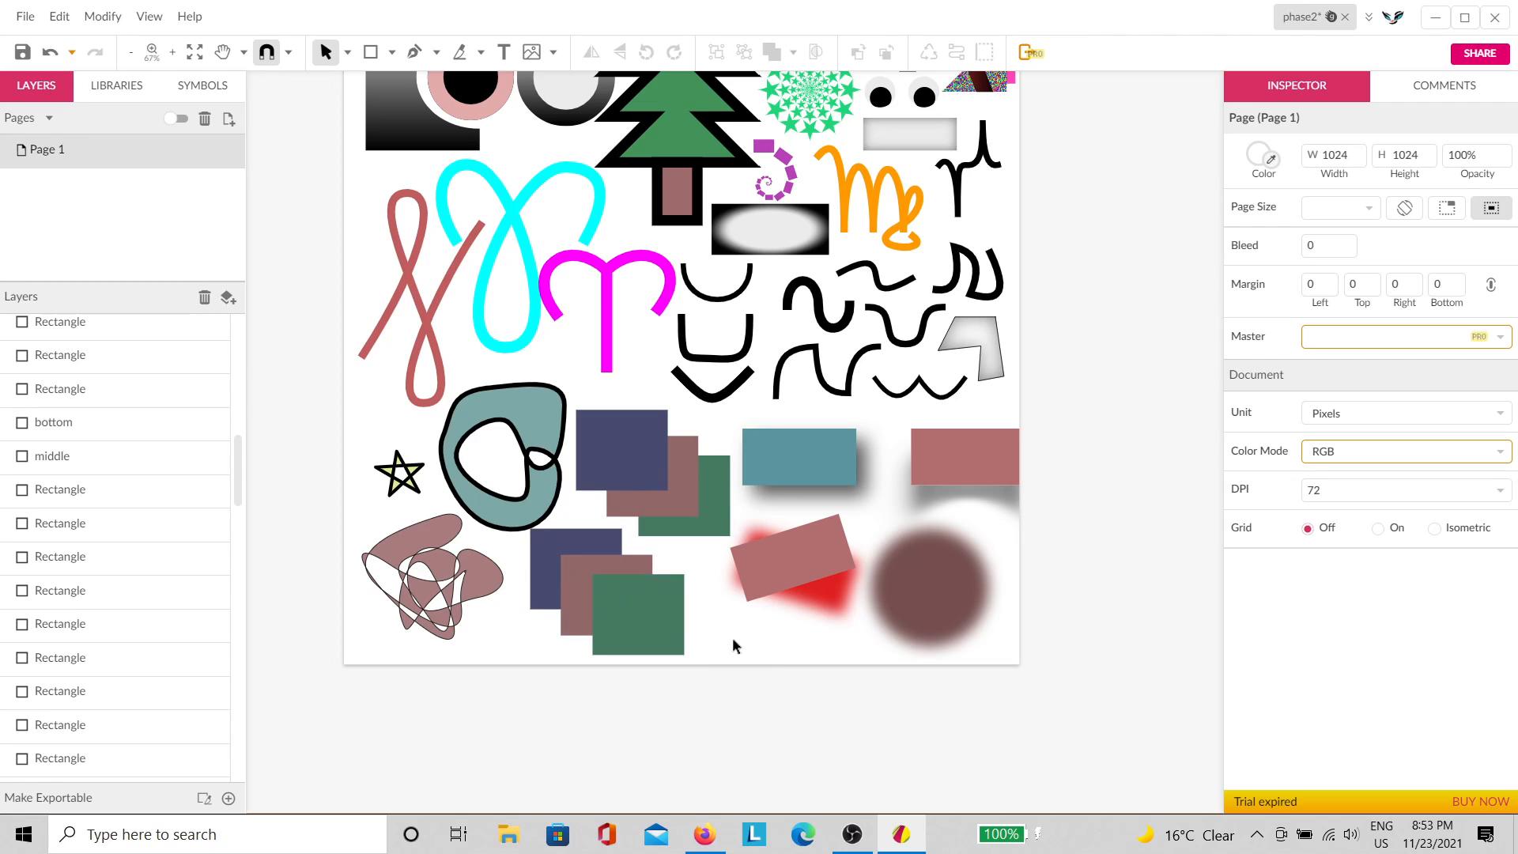
scroll(716, 630, up, 3)
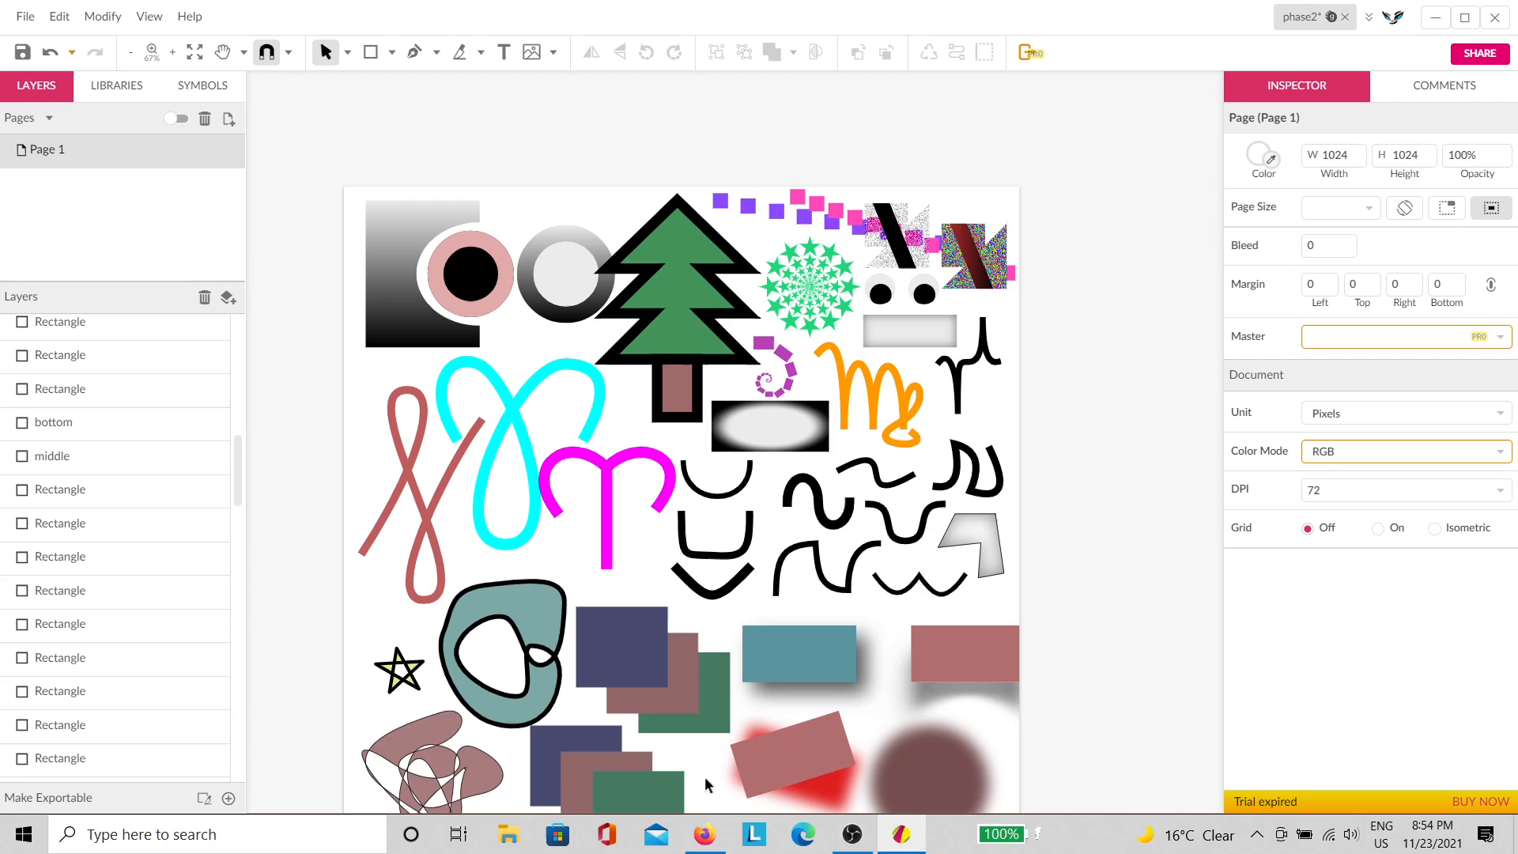
scroll(718, 753, down, 2)
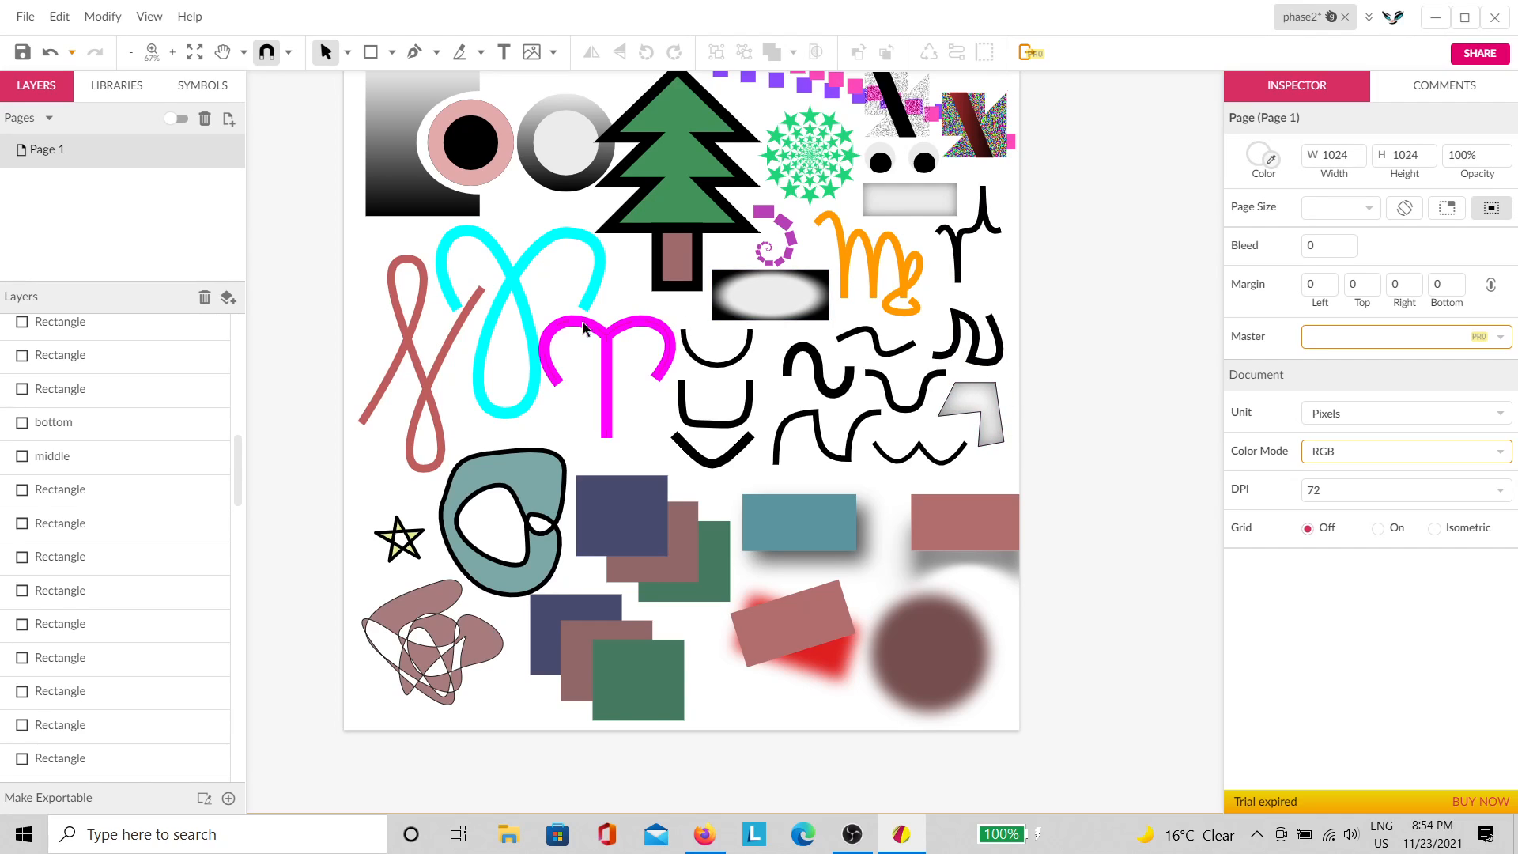
click(400, 363)
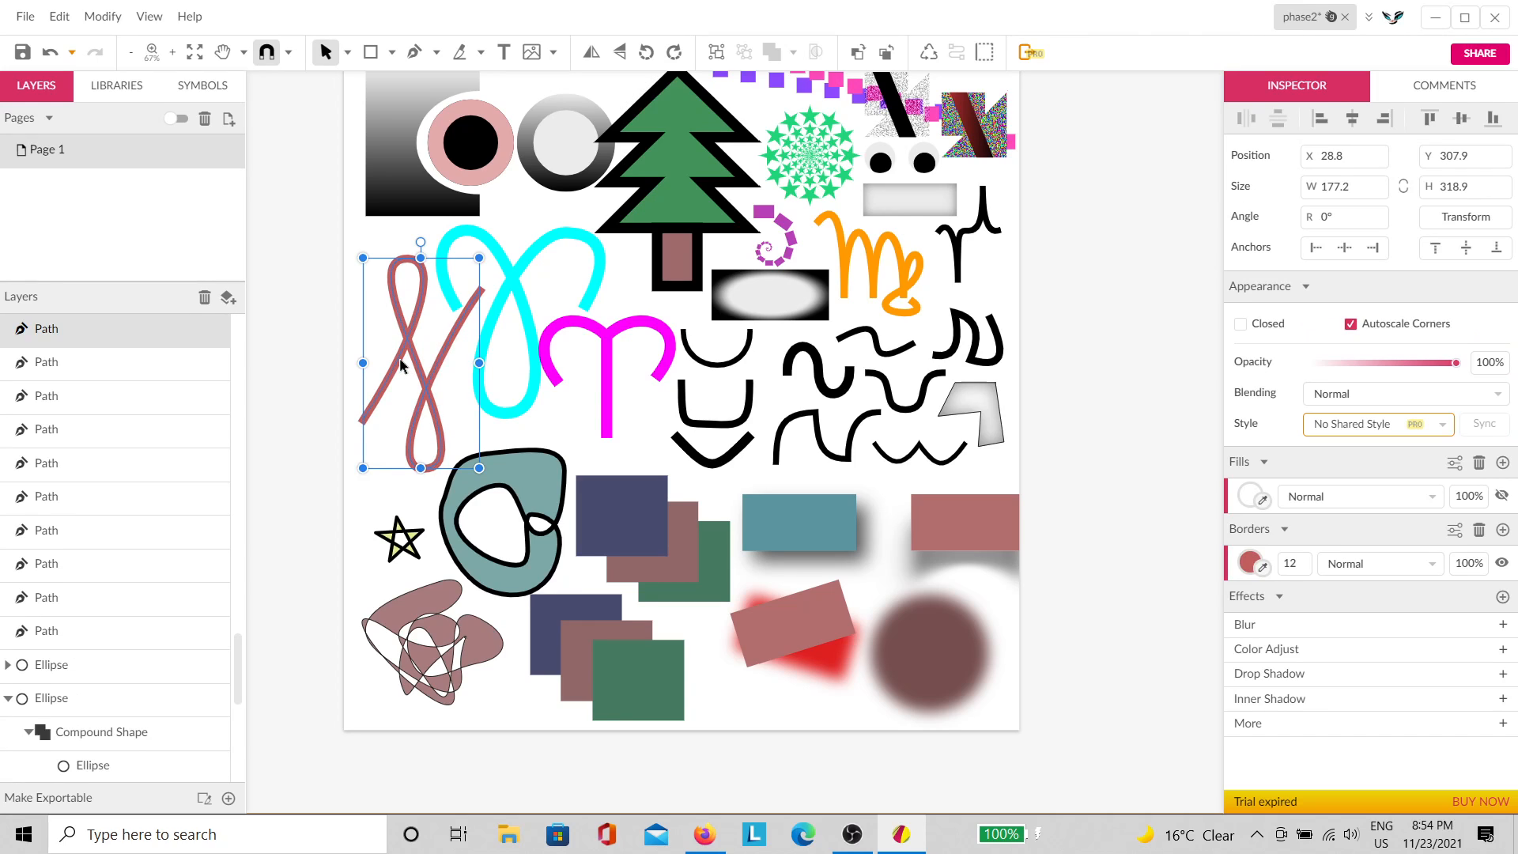
double_click(431, 407)
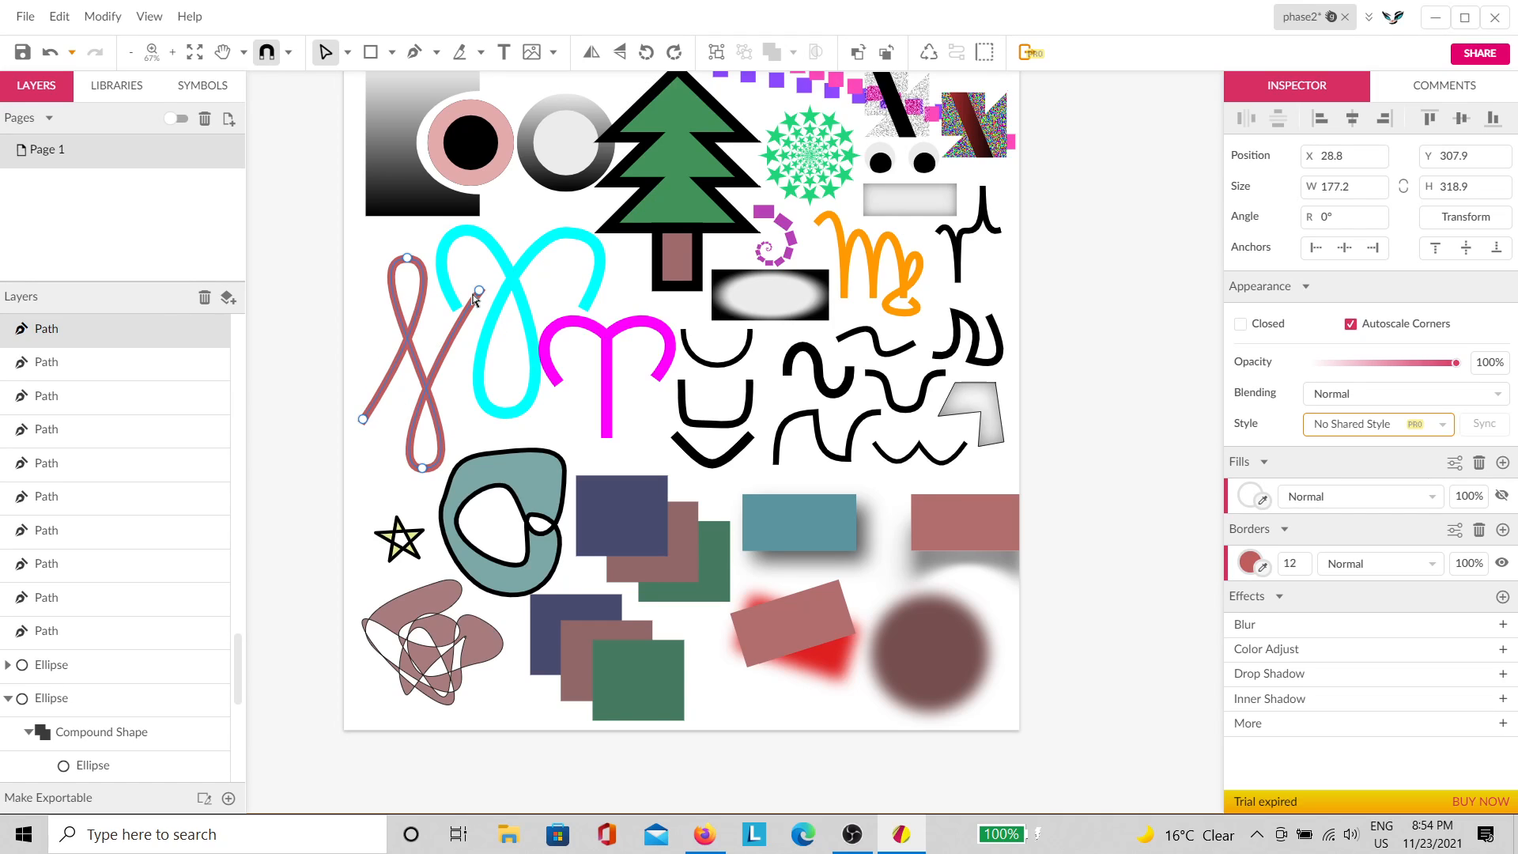
drag(390, 257, 420, 457)
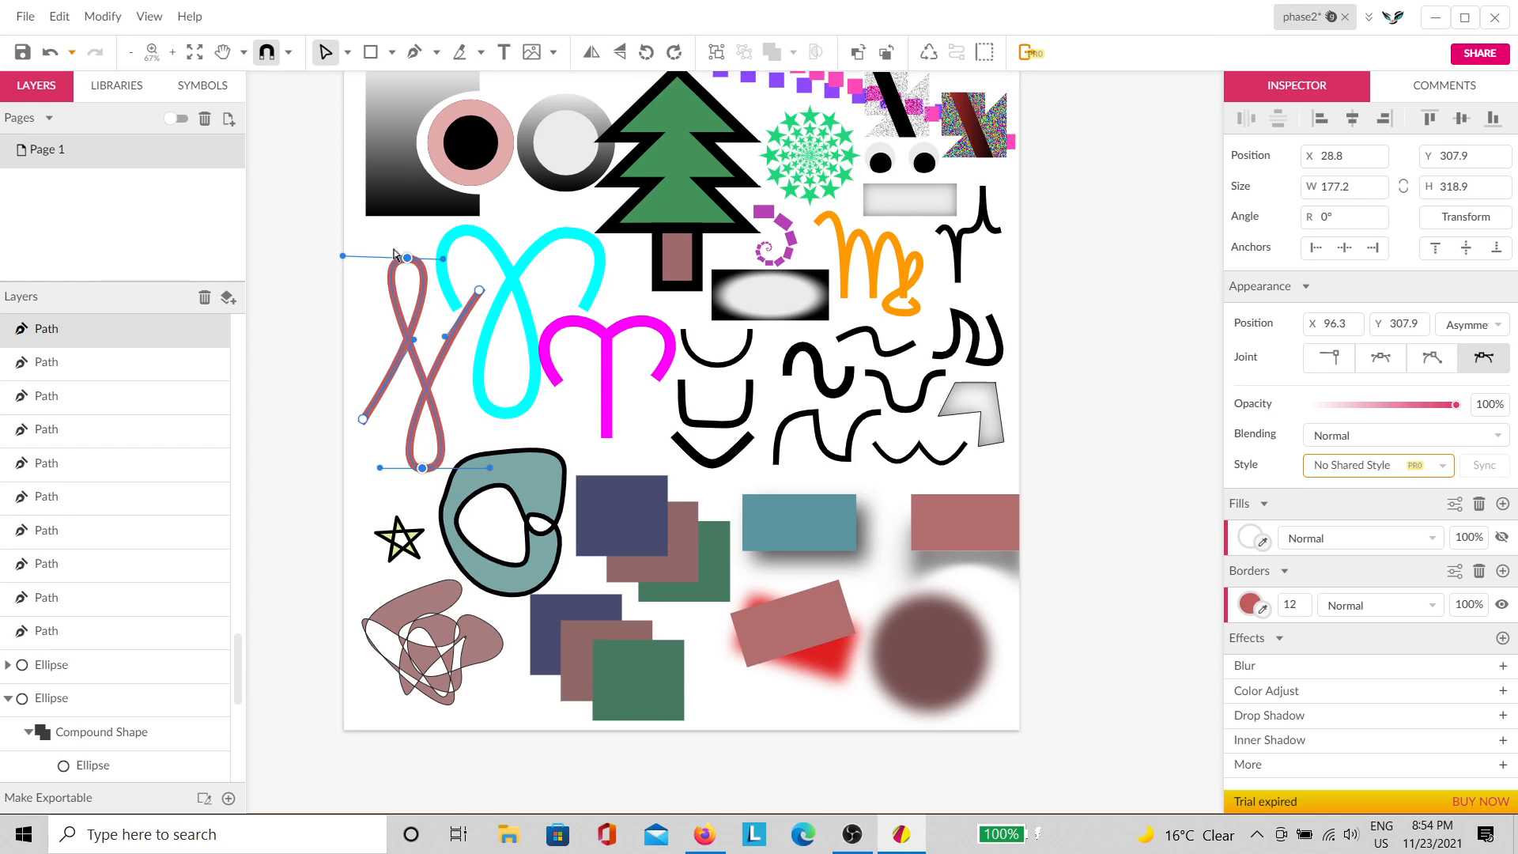
Step: Show the anchor points and curve handles of the cyan looped path and of the magenta ram-horn path
click(514, 275)
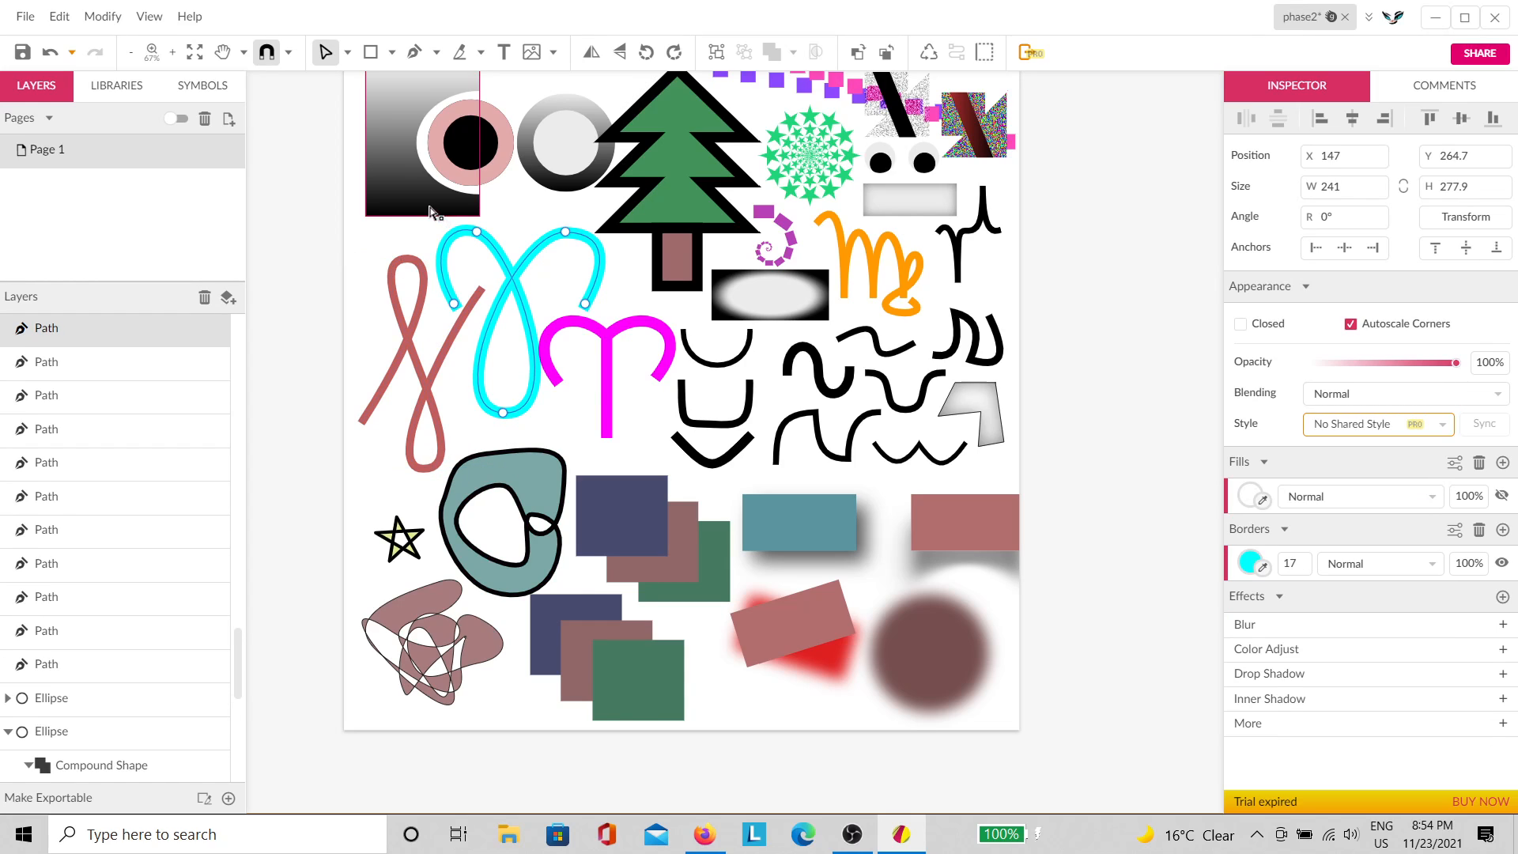
drag(428, 206, 608, 429)
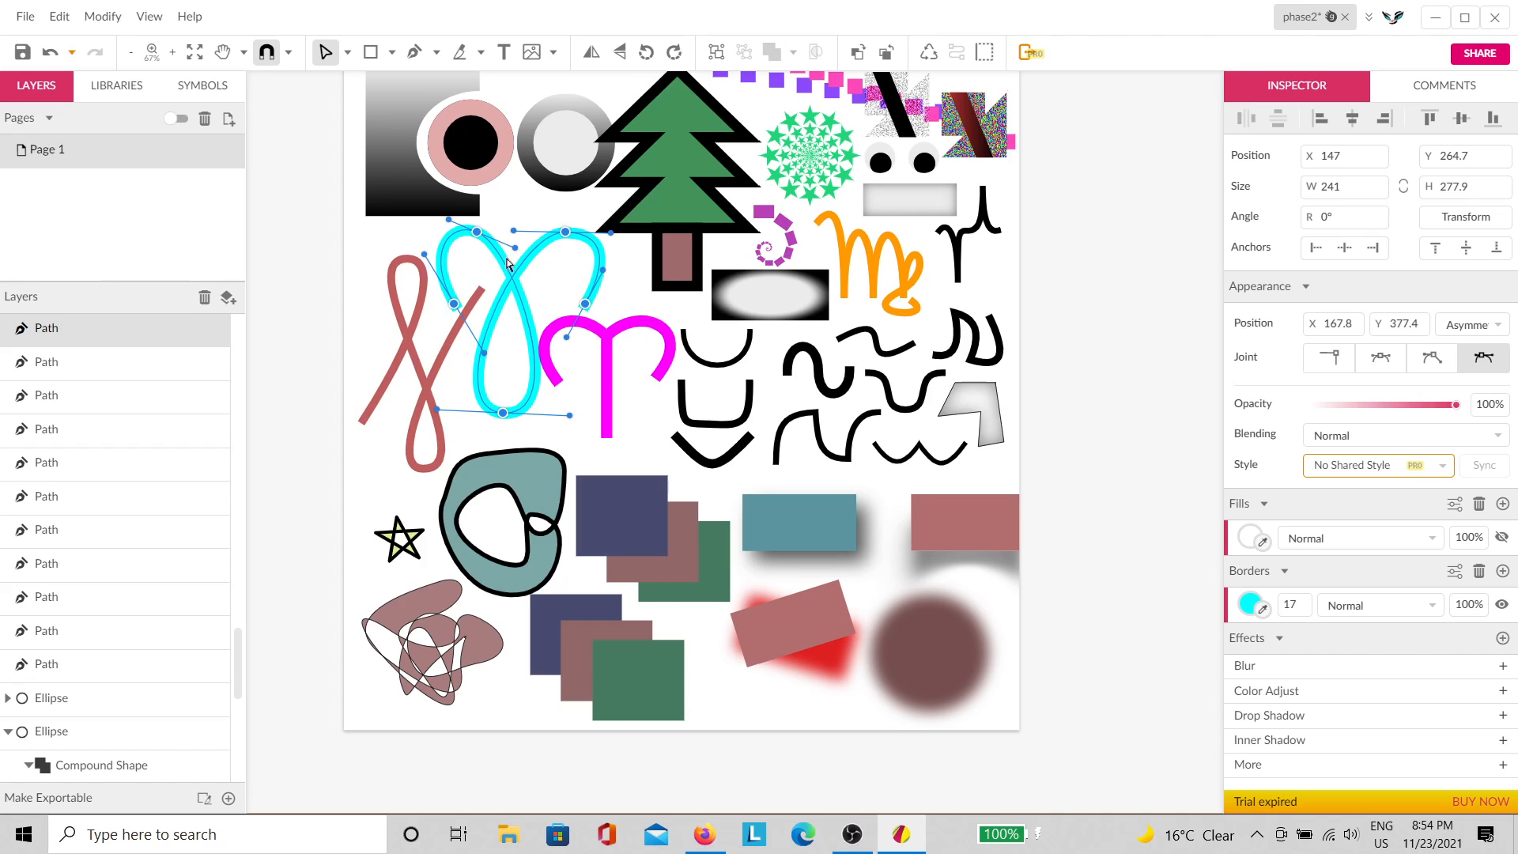
click(613, 379)
drag(513, 270, 696, 449)
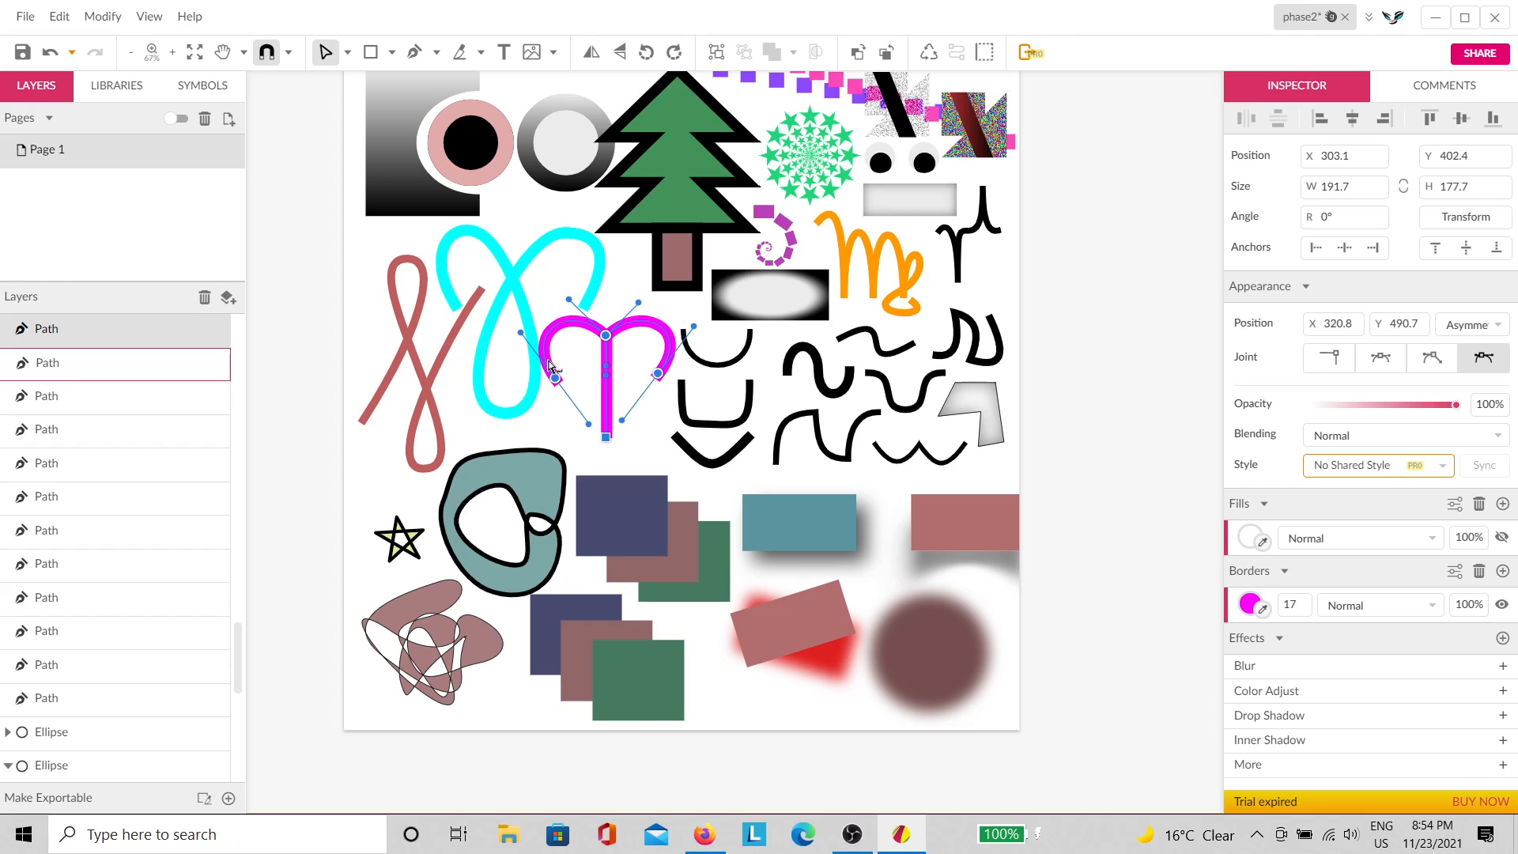
scroll(581, 348, up, 5)
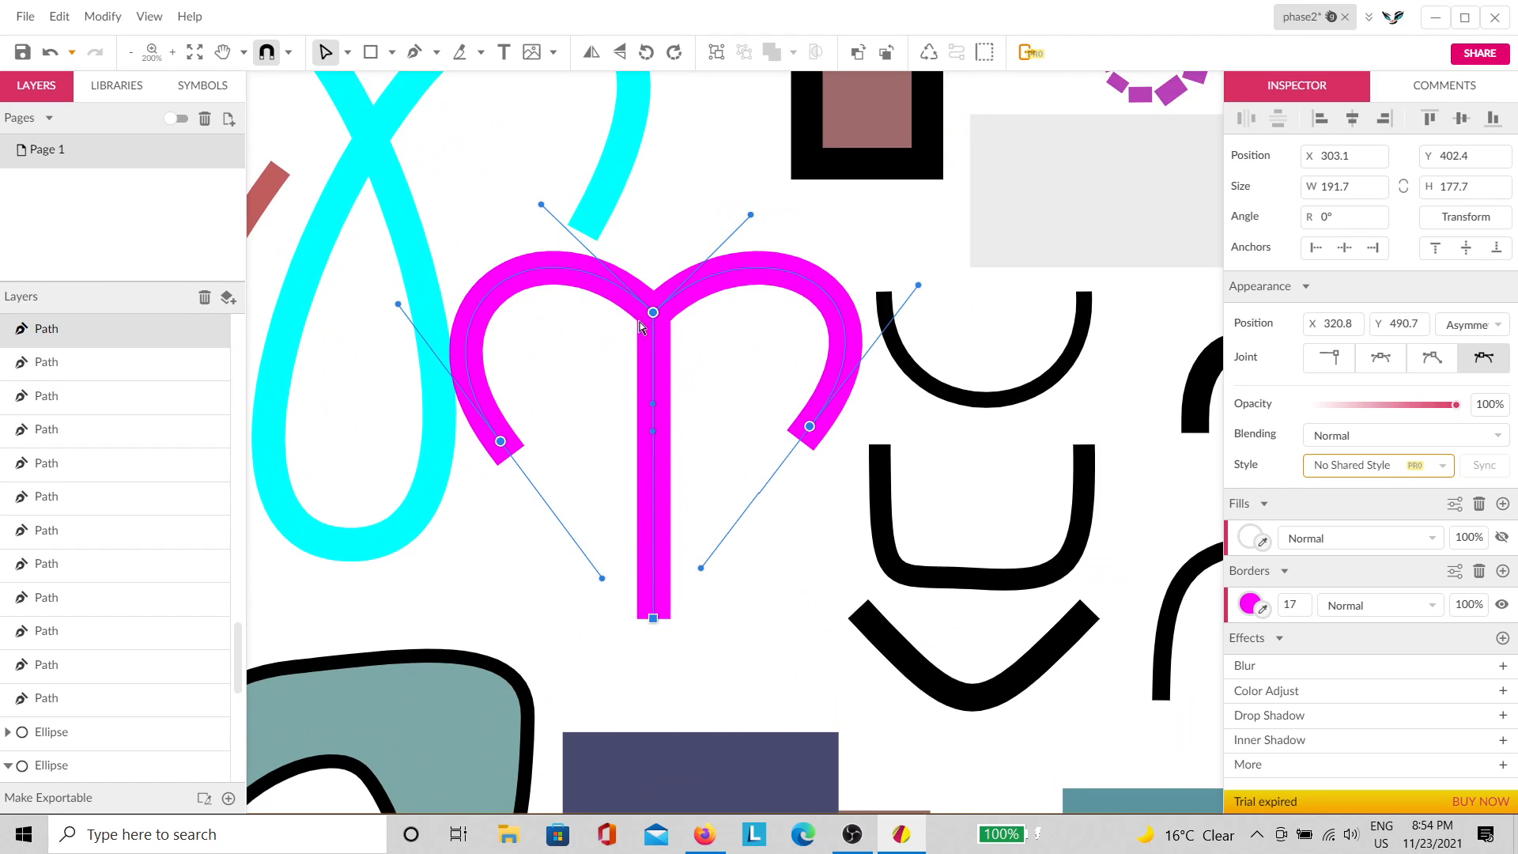
Step: Show the anchor points and curve handles of the orange Virgo-like path and of the black branching path beside it
drag(1012, 470, 306, 598)
click(789, 336)
drag(789, 335, 765, 460)
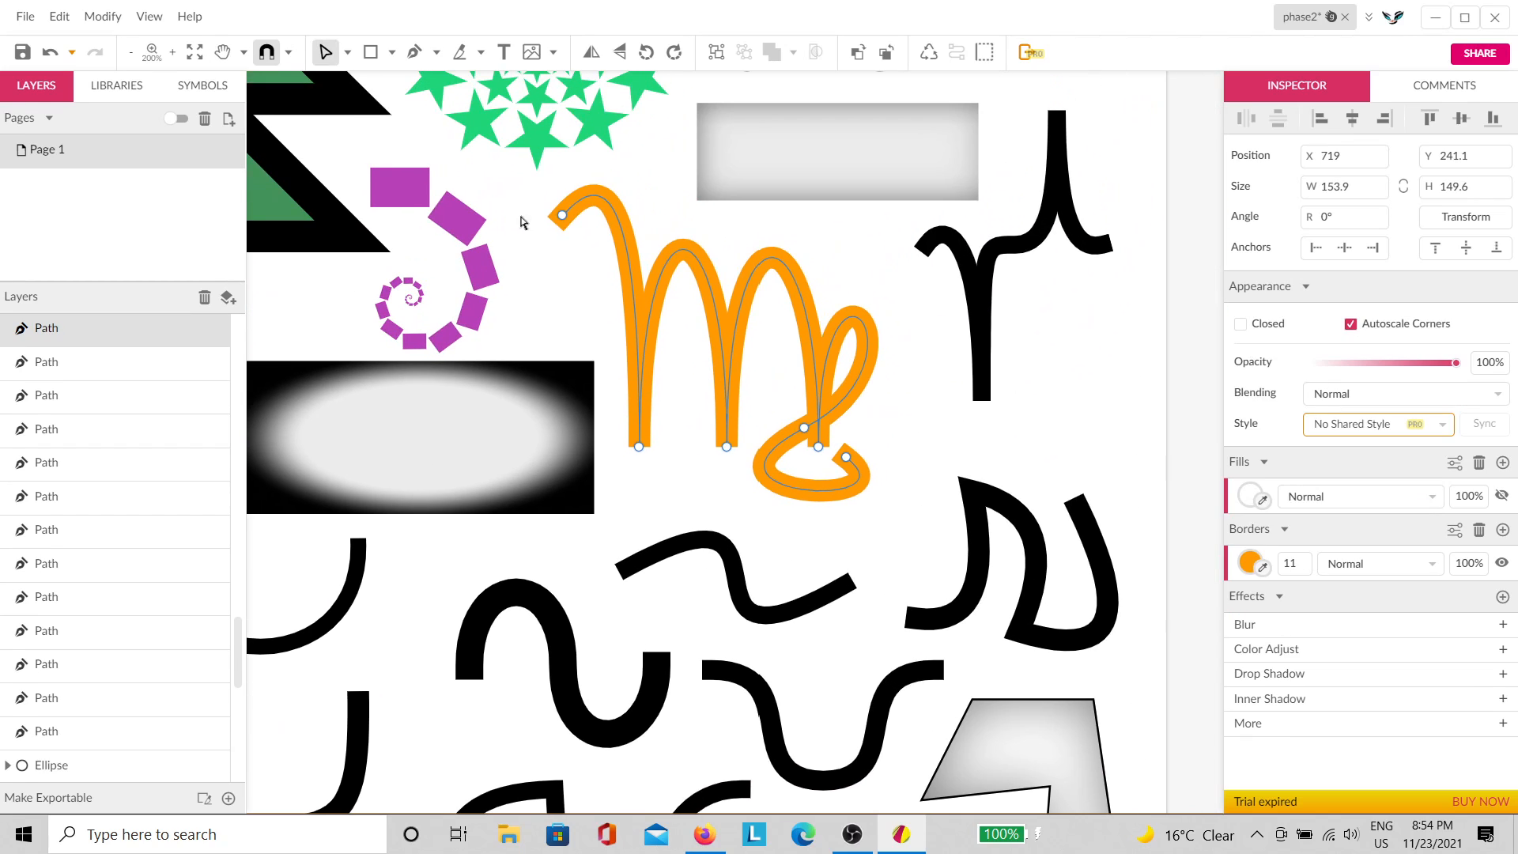
drag(531, 162, 933, 525)
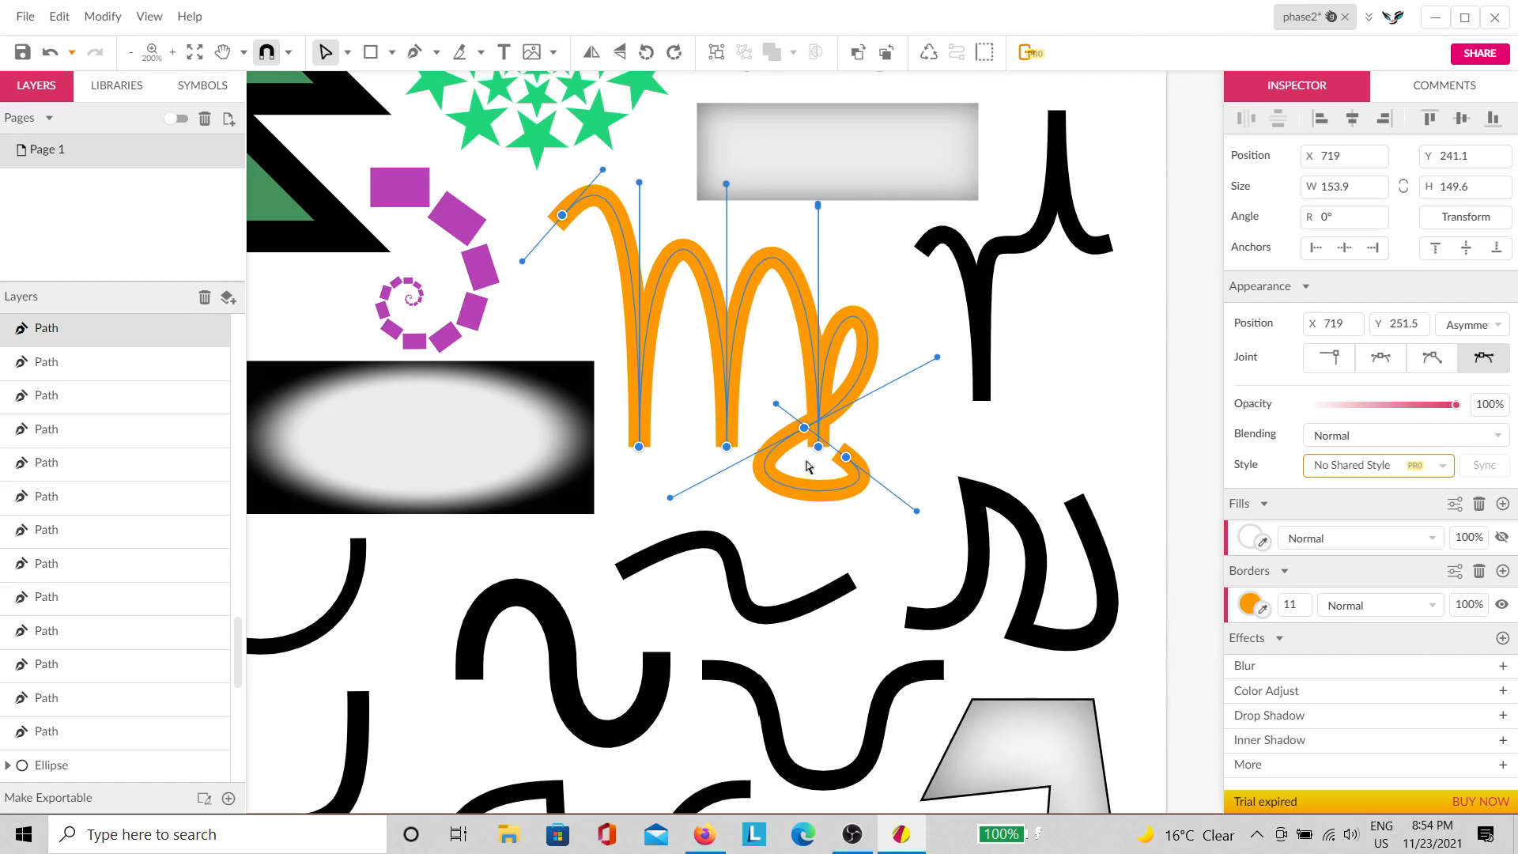
click(931, 451)
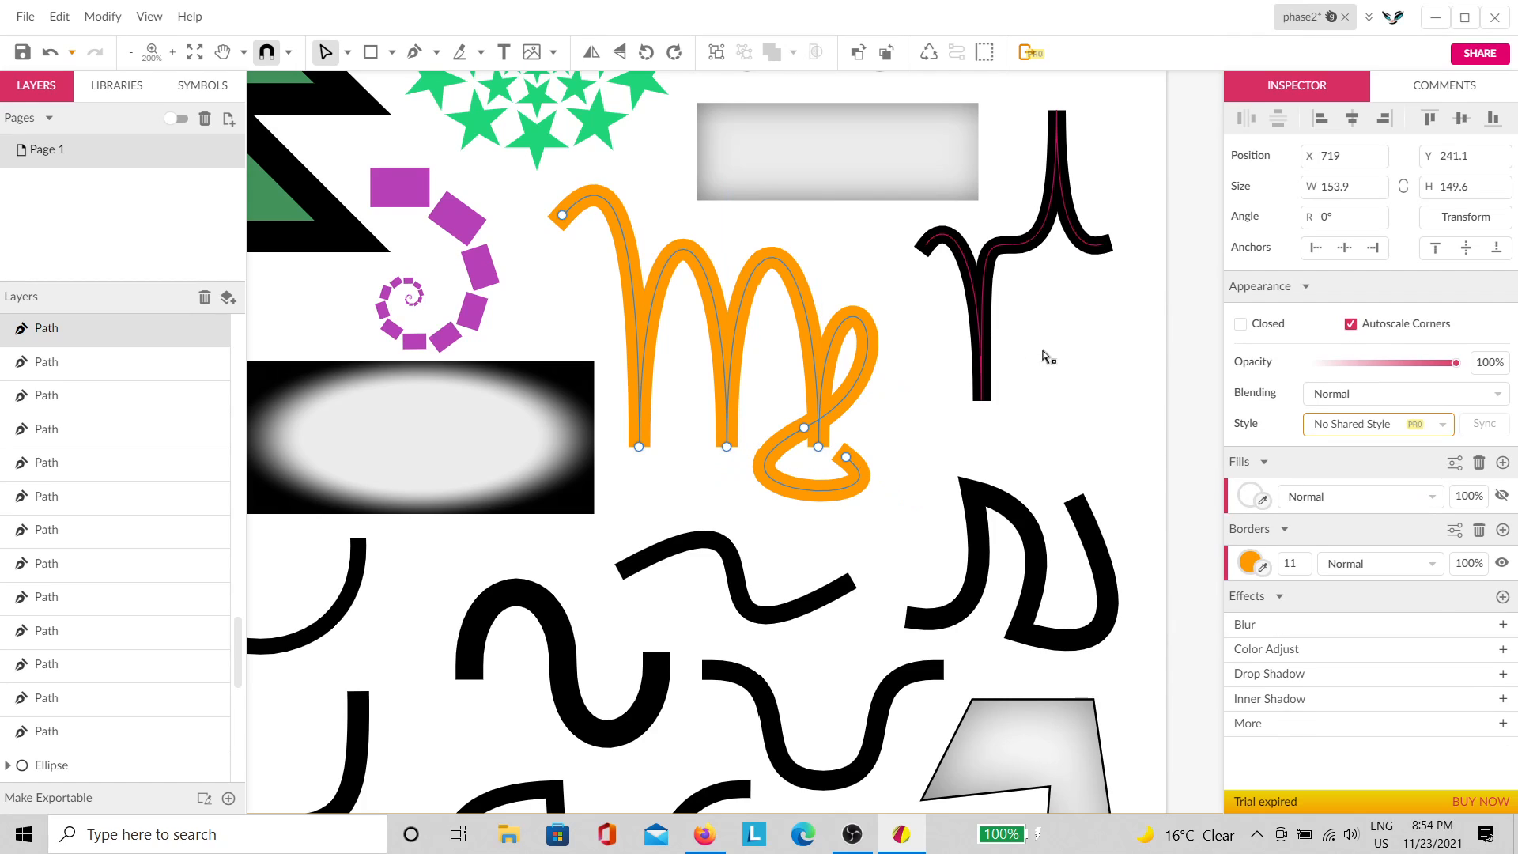
click(993, 334)
drag(1158, 440, 915, 88)
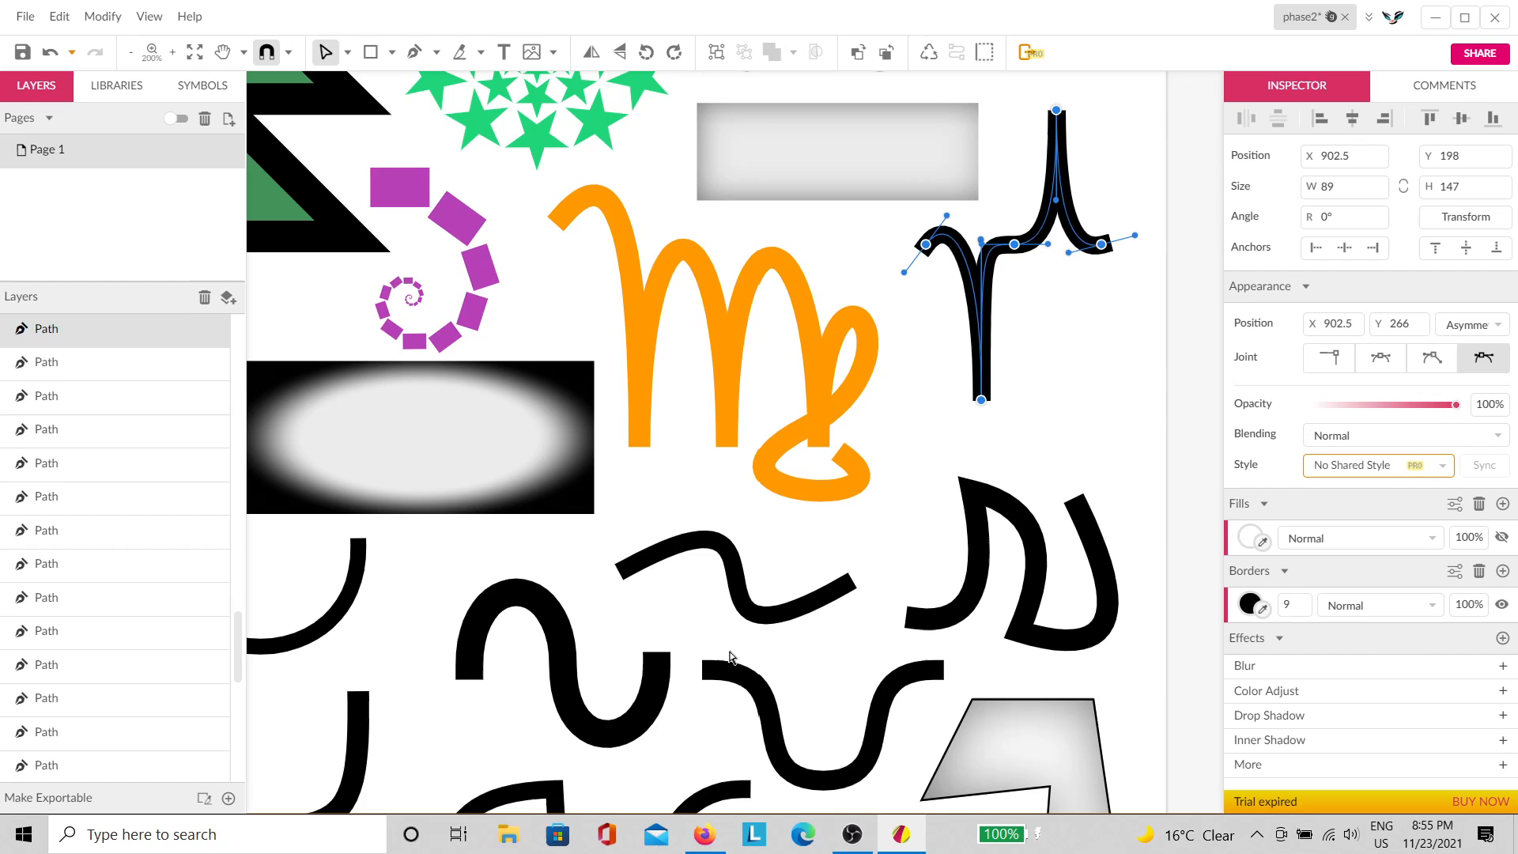
Step: Show the anchor points and curve handles of the black half-circle path, the U-shaped path and the V-shaped path below the vignette
key(h)
drag(732, 665, 910, 413)
key(v)
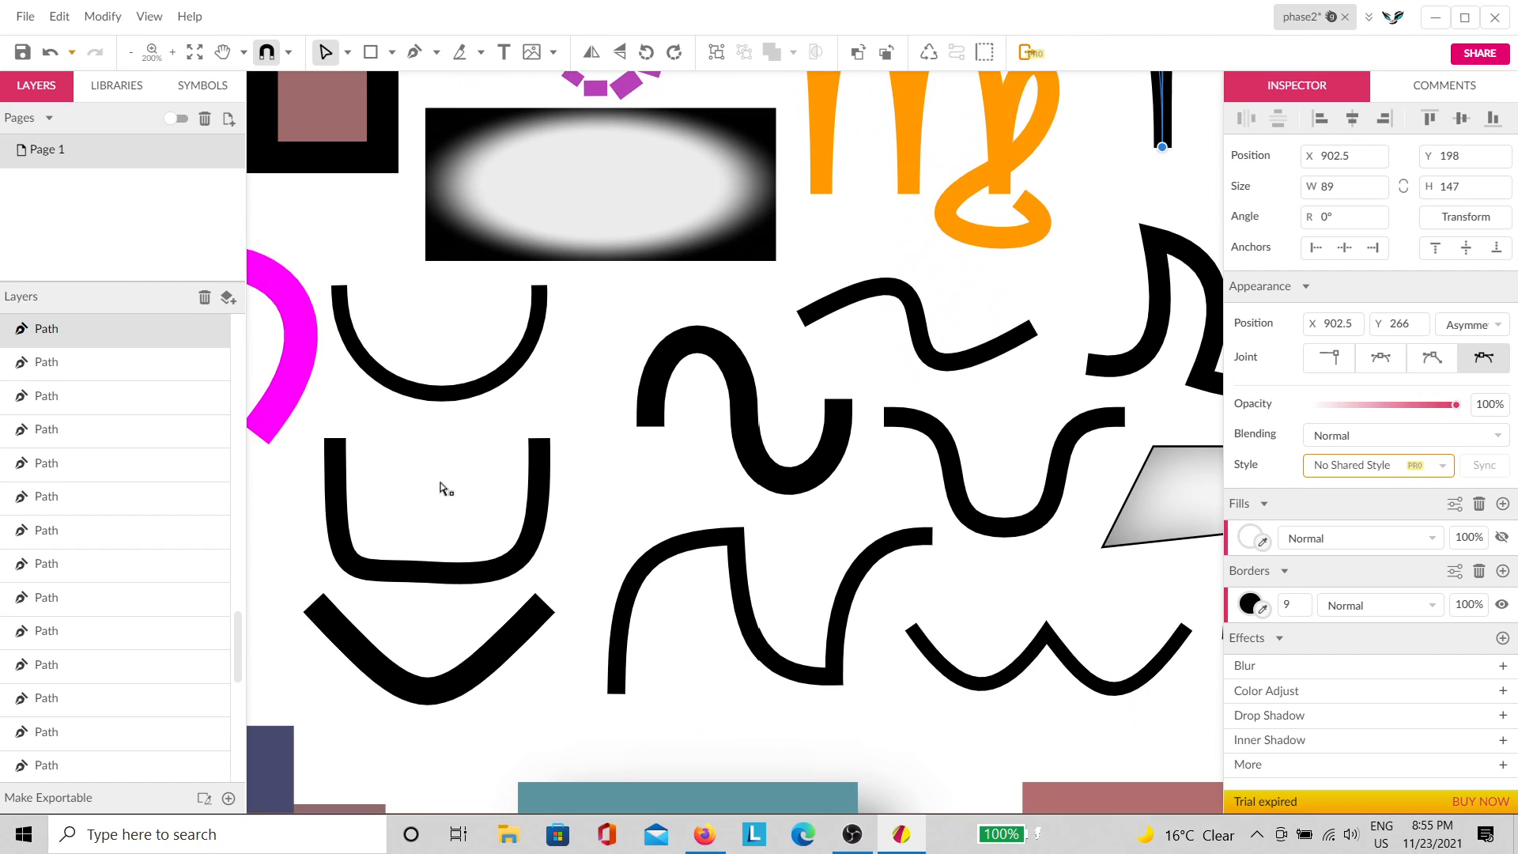
click(476, 392)
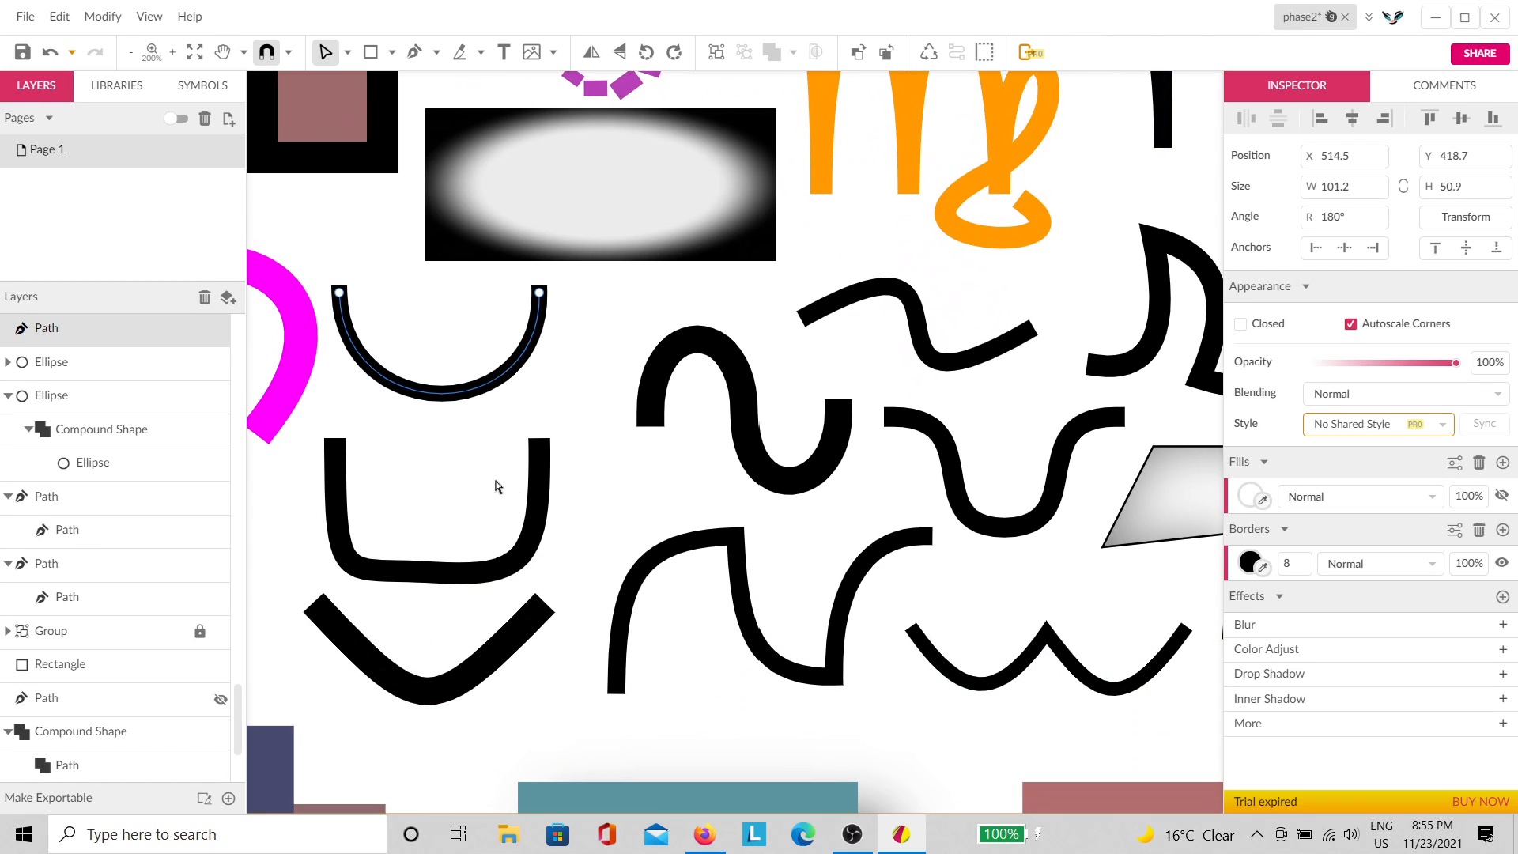
shift+click(531, 525)
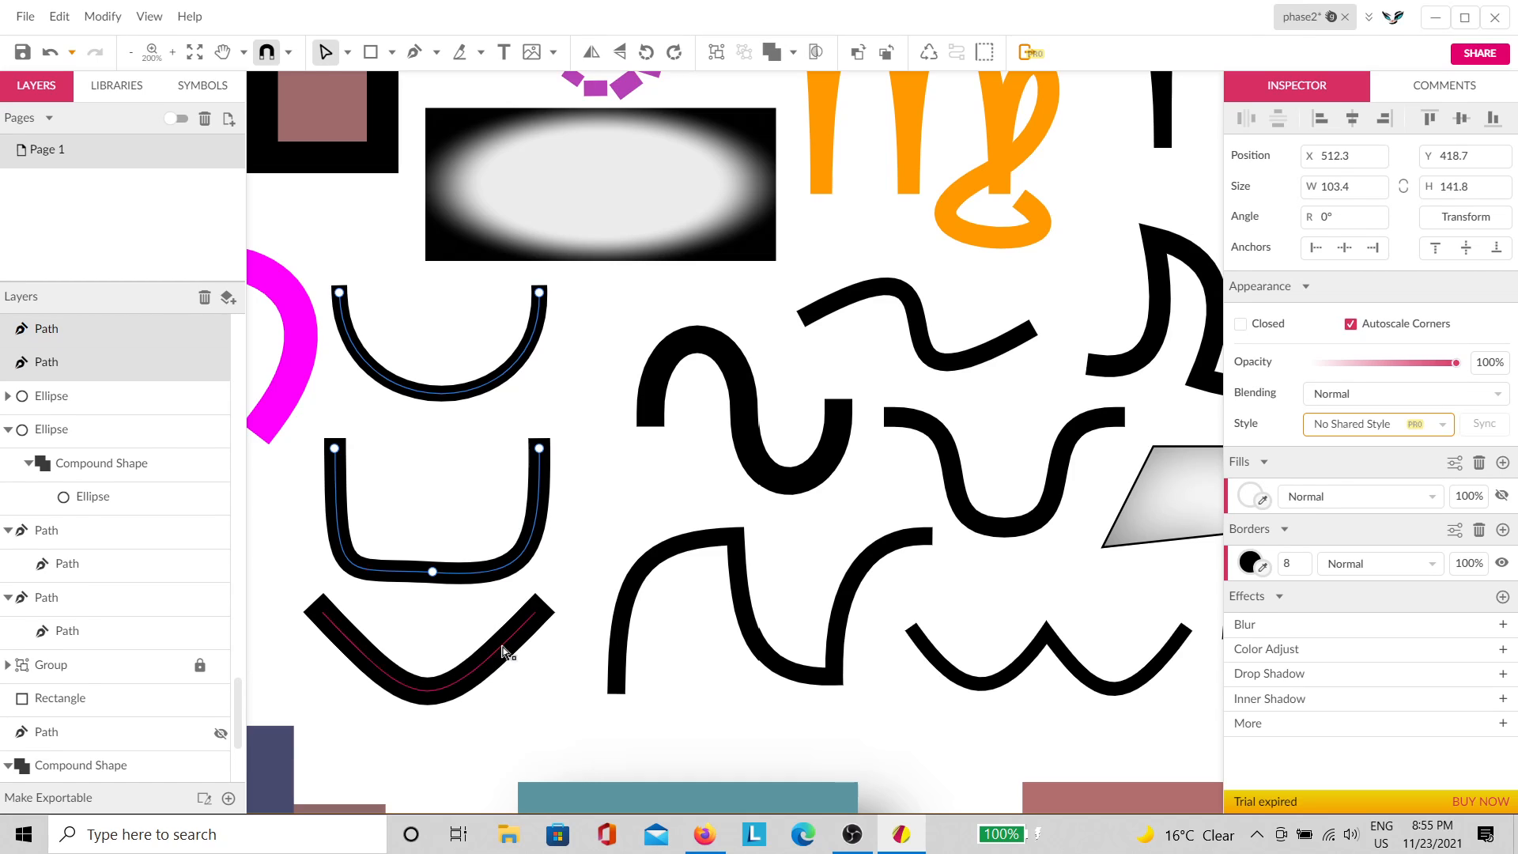
shift+click(503, 654)
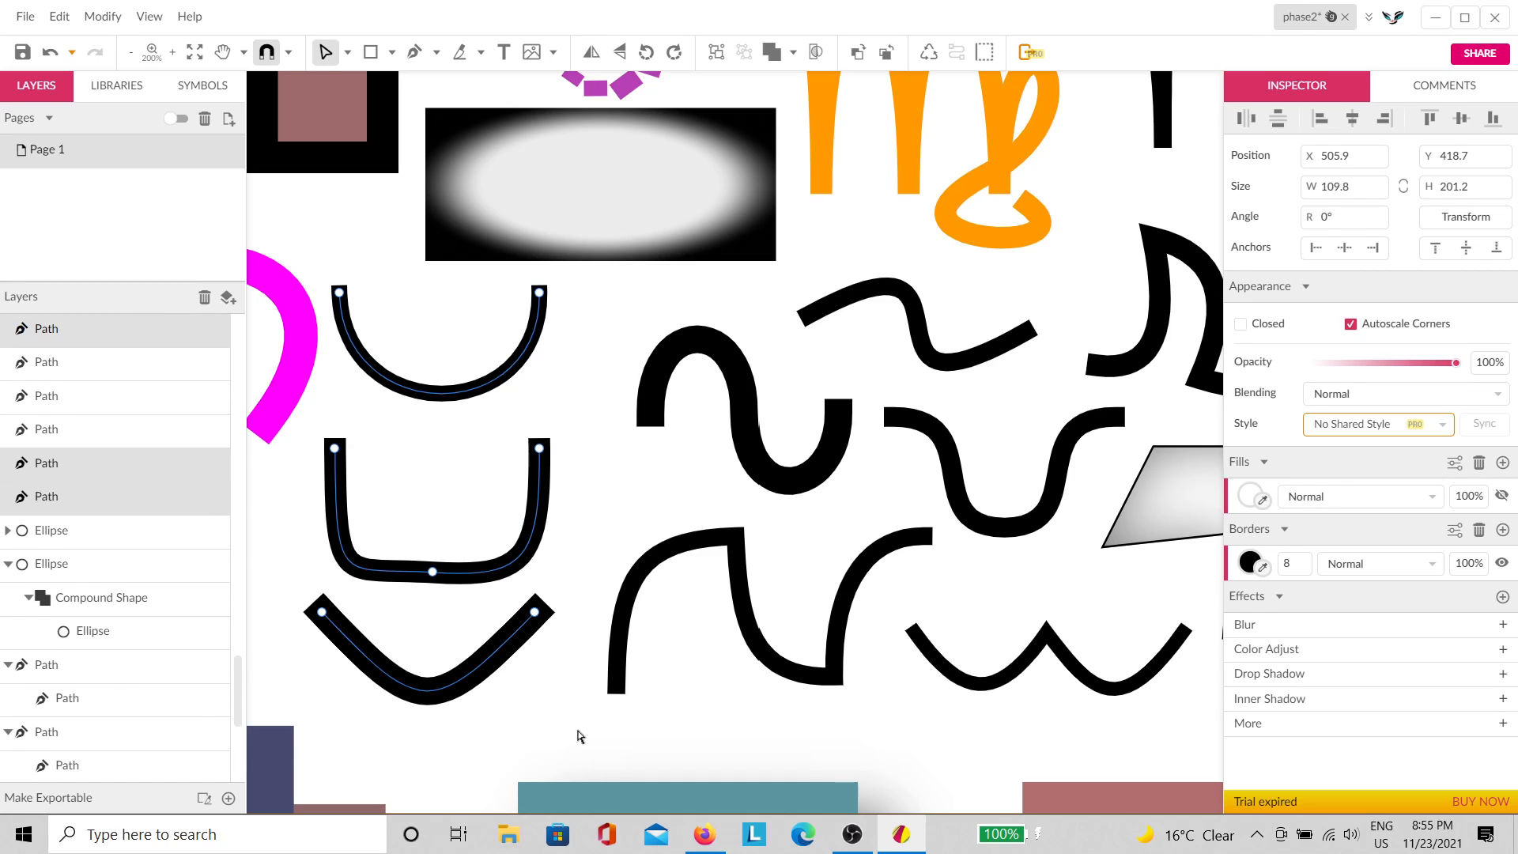
drag(578, 736, 289, 272)
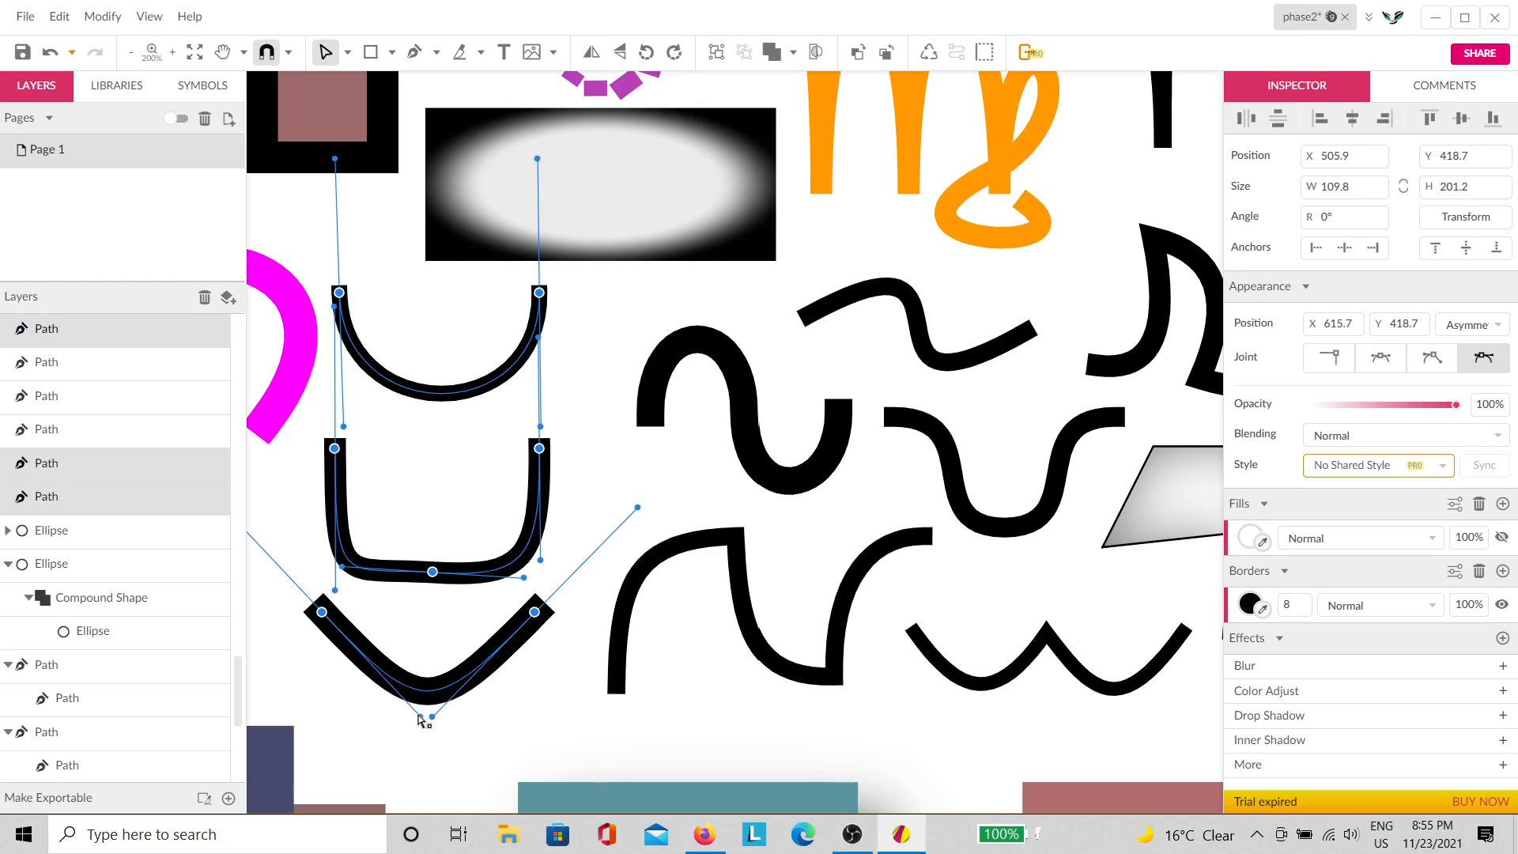
Step: Try to bend the black V-shaped path into a loop by pulling its curve handles, and undo both changes
drag(421, 721, 528, 769)
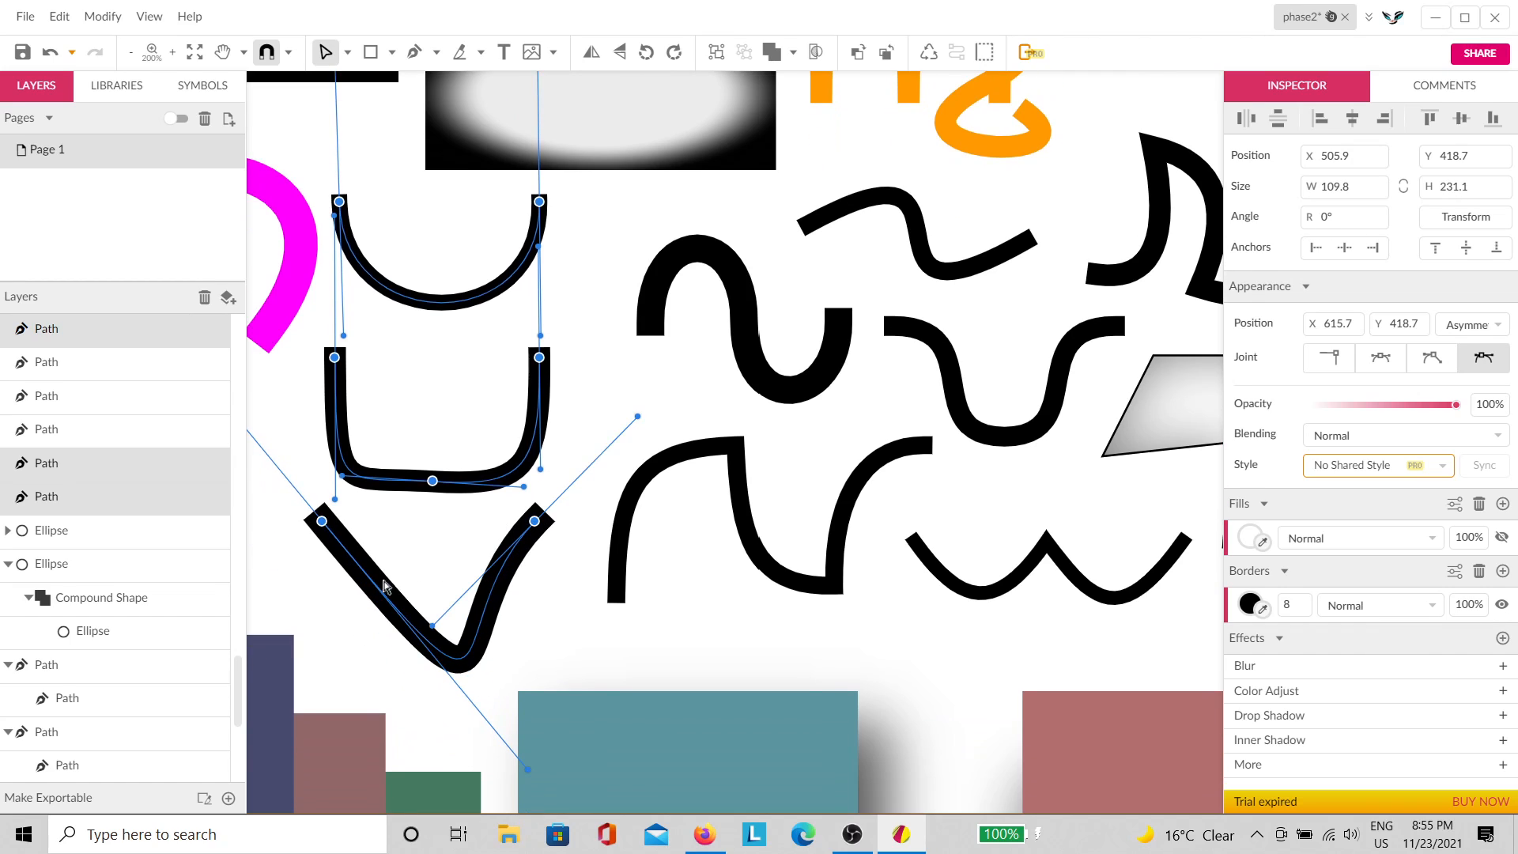
mouse_move(433, 631)
mouse_down()
mouse_move(336, 711)
mouse_move(304, 703)
mouse_move(313, 739)
mouse_move(335, 753)
mouse_up()
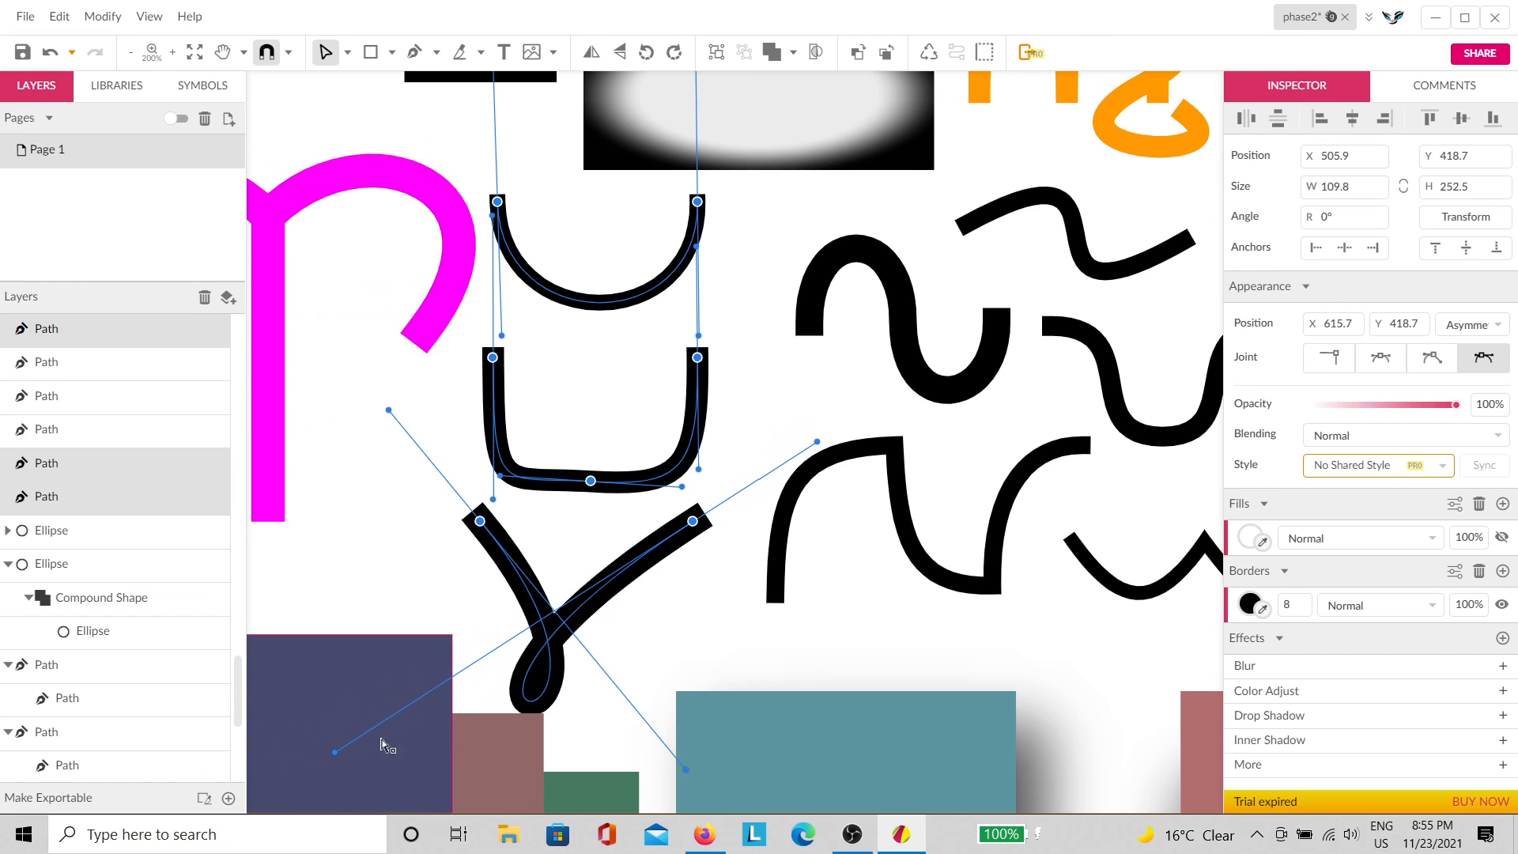
key(ctrl+z)
key(ctrl+z)
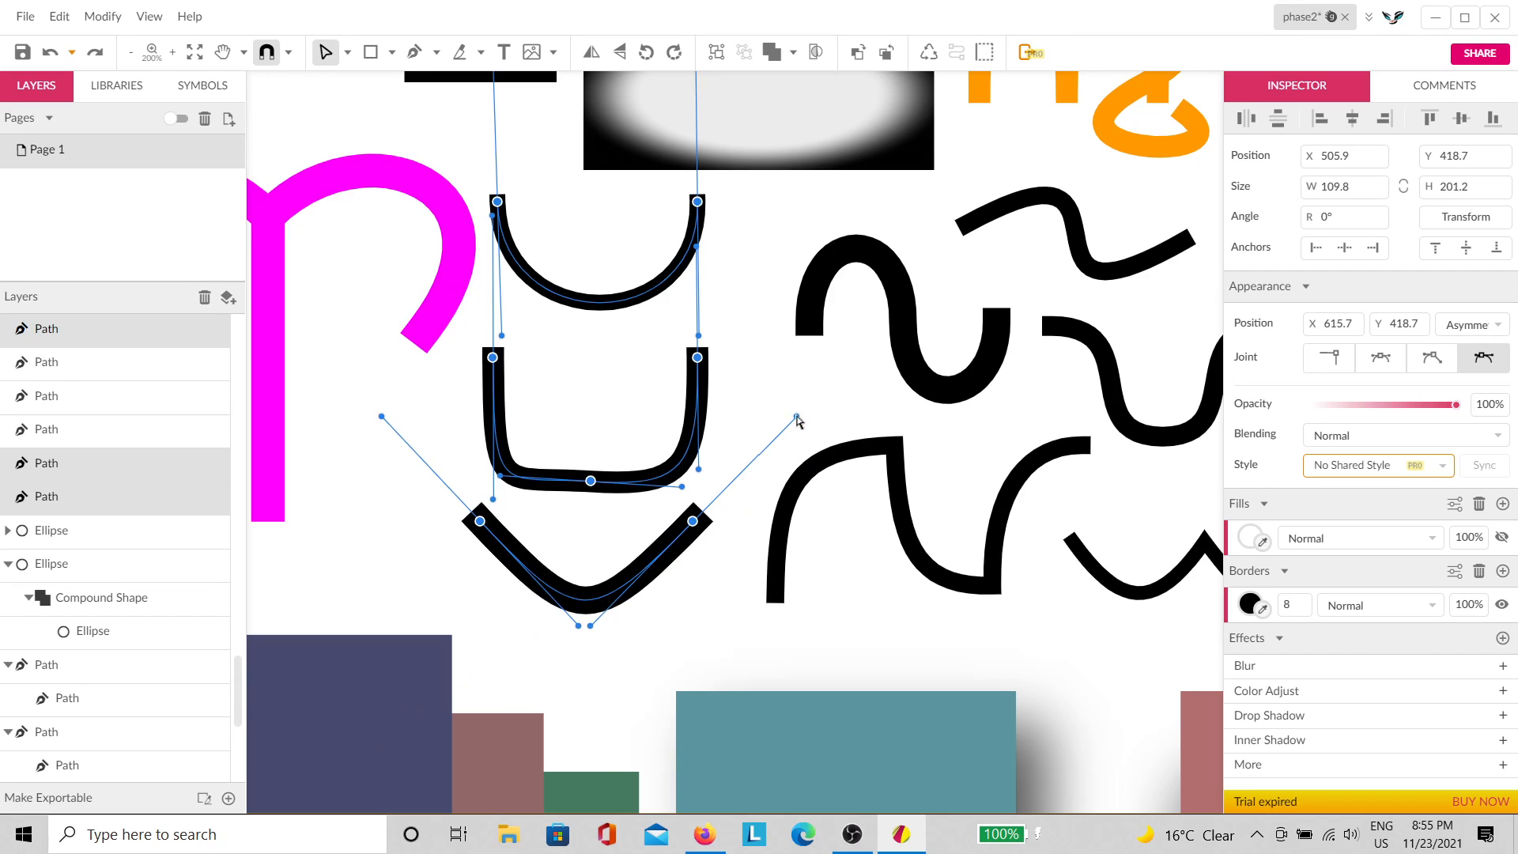
Step: Show the anchor points of the thick black S-shaped path, and the curve handles of the thin wavy path beside it
drag(876, 422, 625, 480)
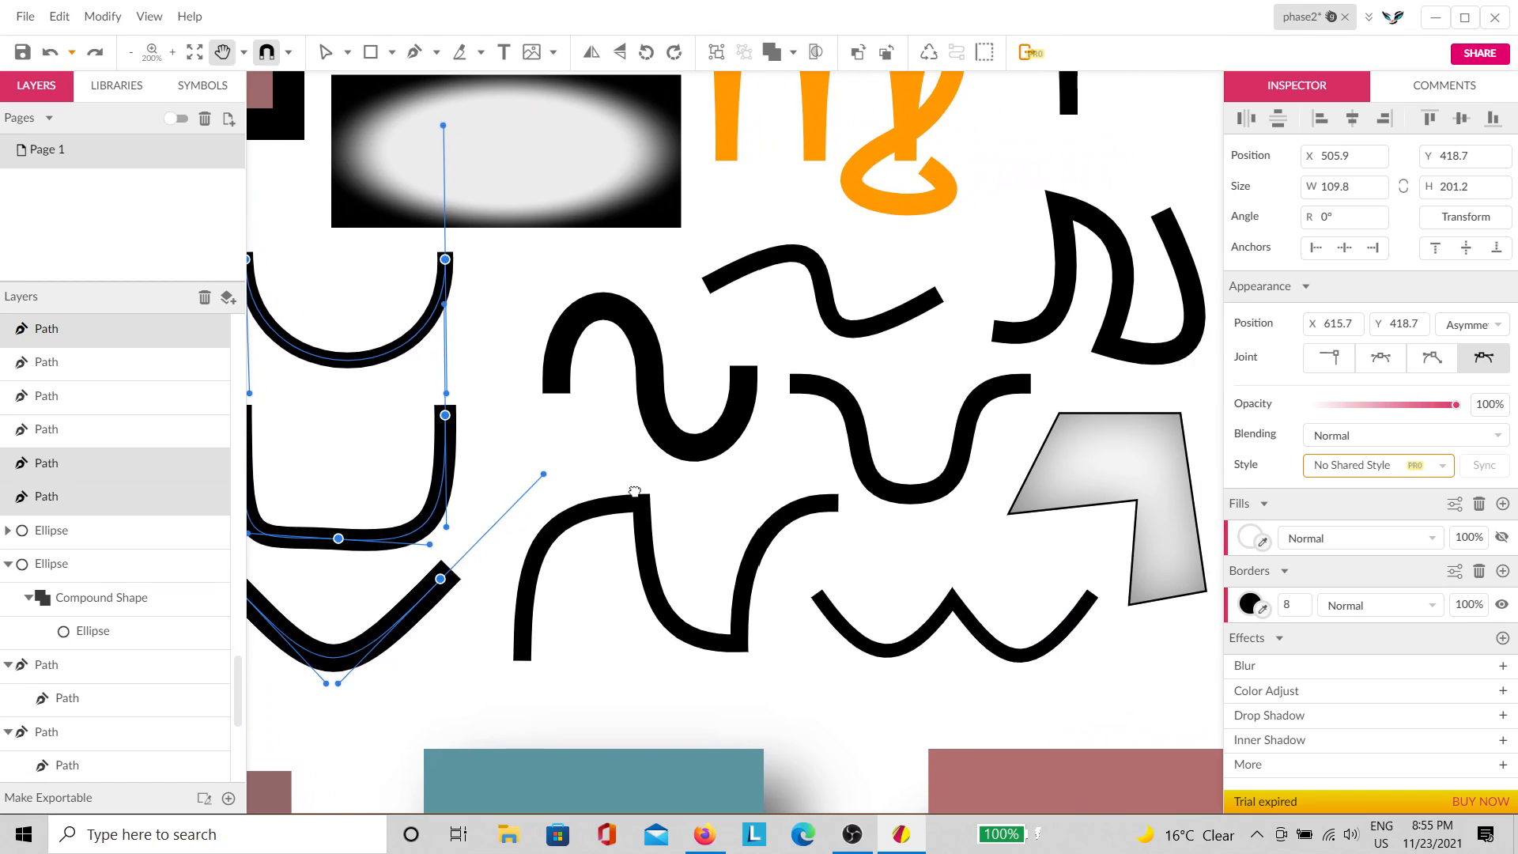
click(704, 428)
click(709, 440)
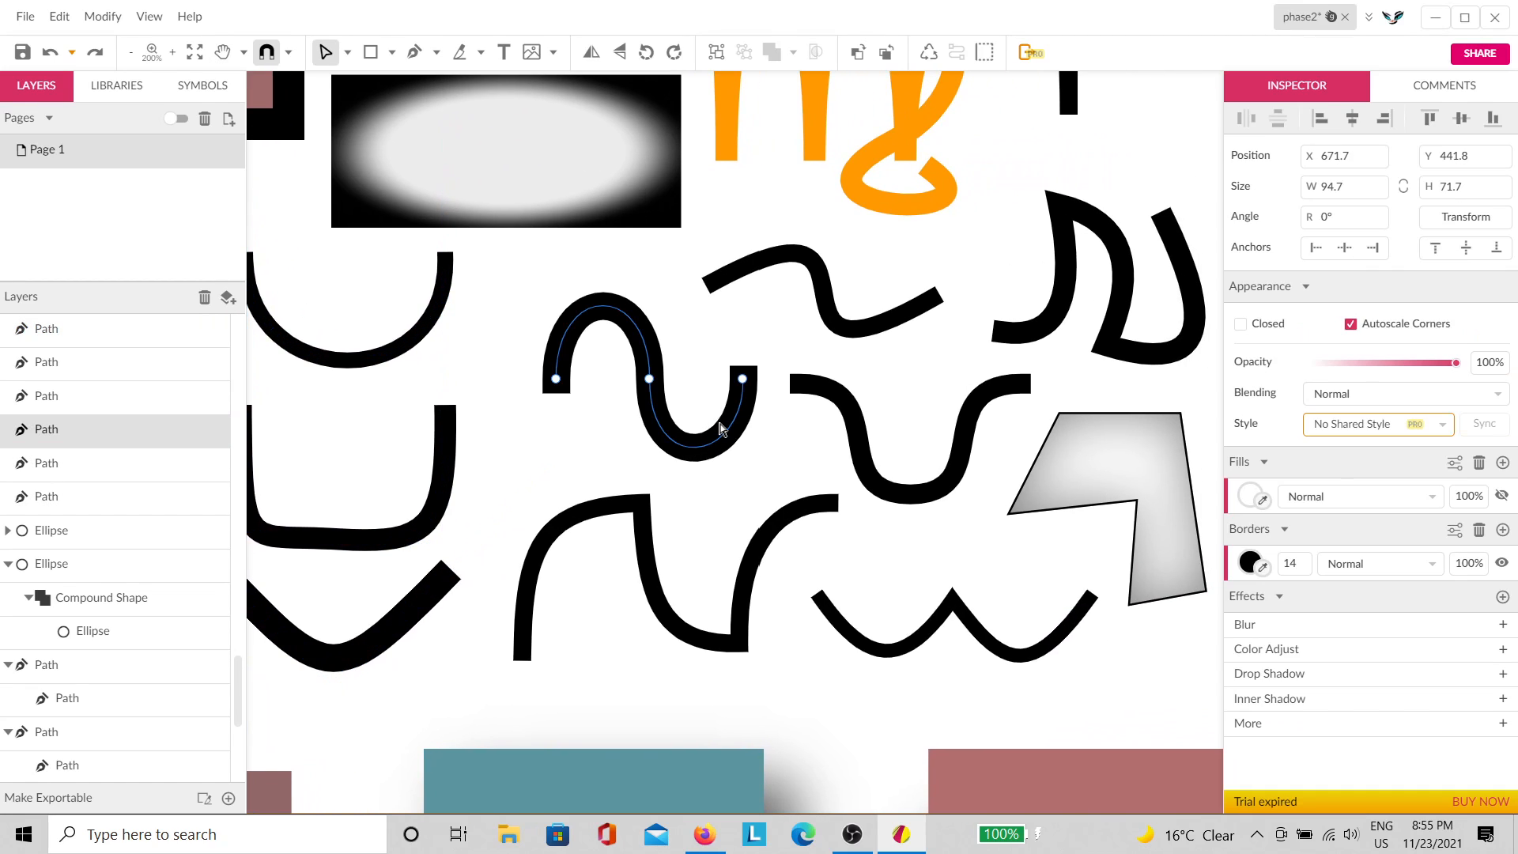
click(828, 320)
drag(1010, 254, 714, 348)
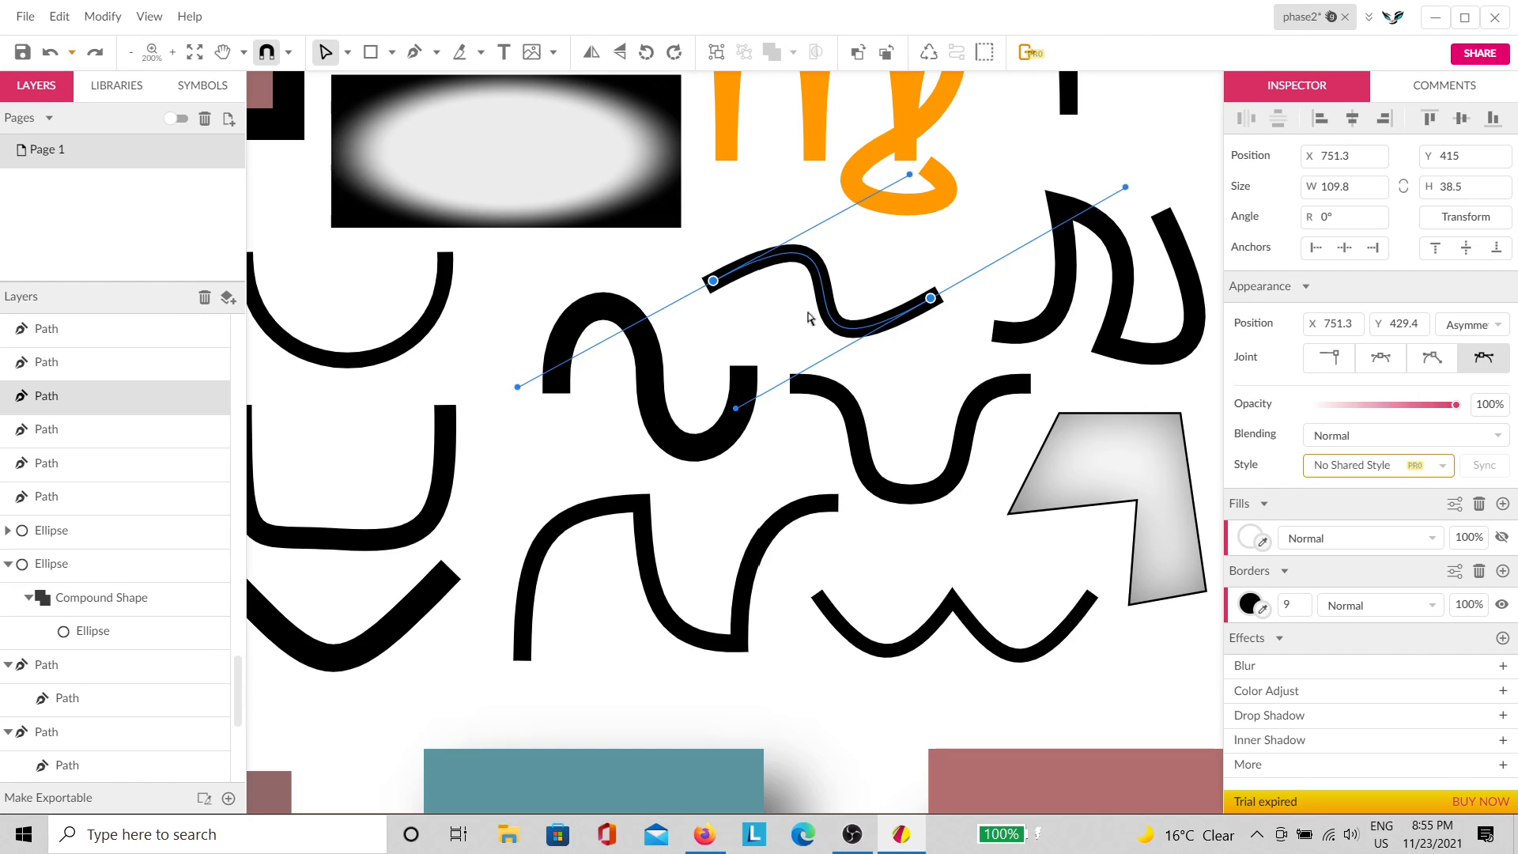
Step: Show the anchor points and curve handles of the black valley-shaped path and of the sharp-cornered curved path above the gray polygon
click(881, 472)
drag(785, 353, 1054, 434)
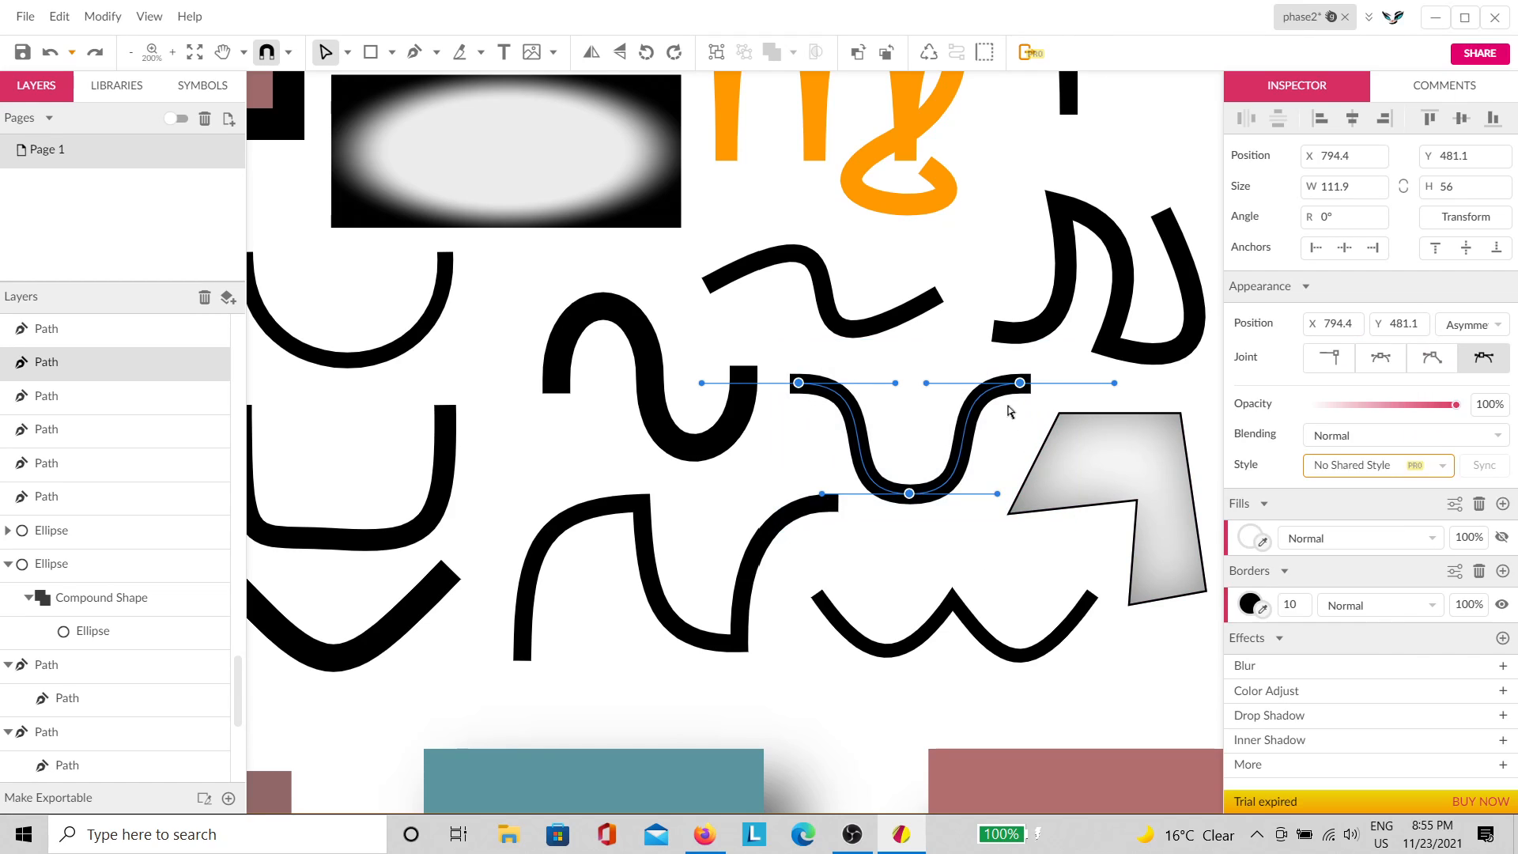
click(1038, 328)
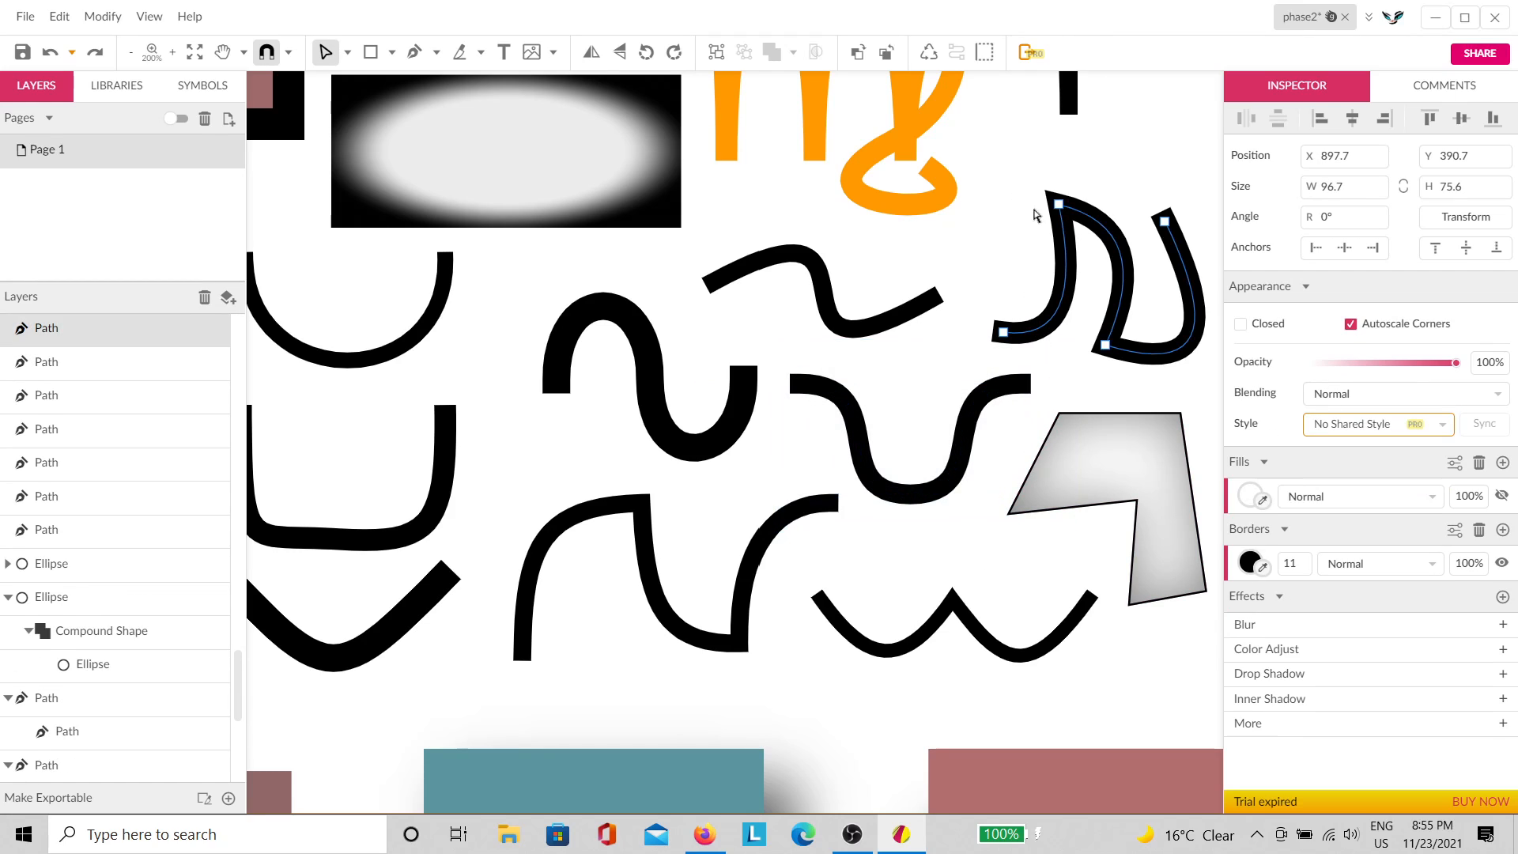
drag(1103, 326, 768, 356)
drag(656, 180, 931, 408)
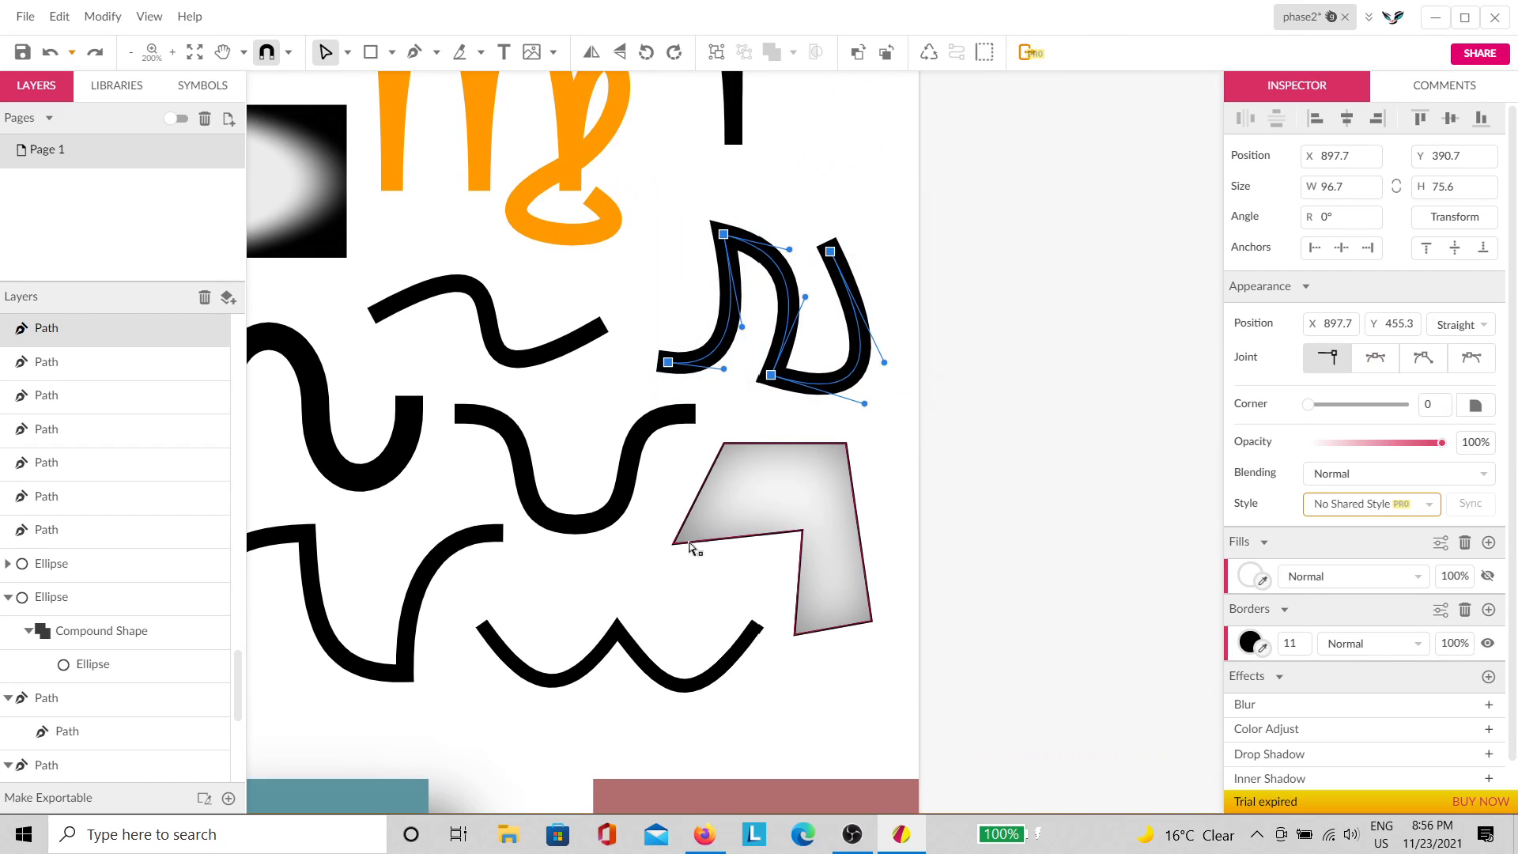
Step: Show the anchor points of the black sharp-cornered wave path and the curve handles of the W-shaped path beside it
drag(576, 657, 766, 592)
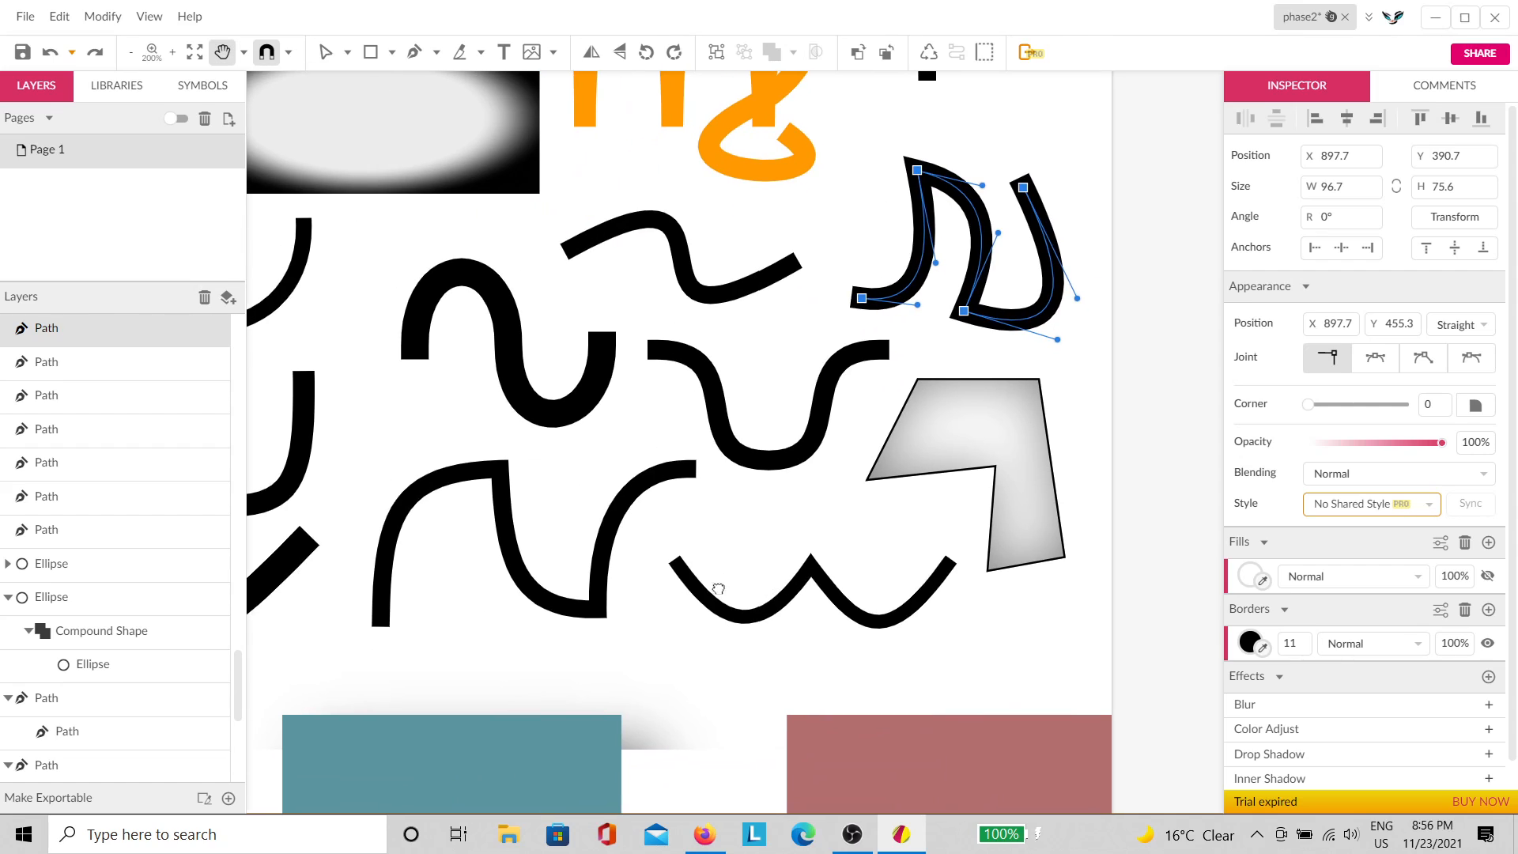
click(559, 610)
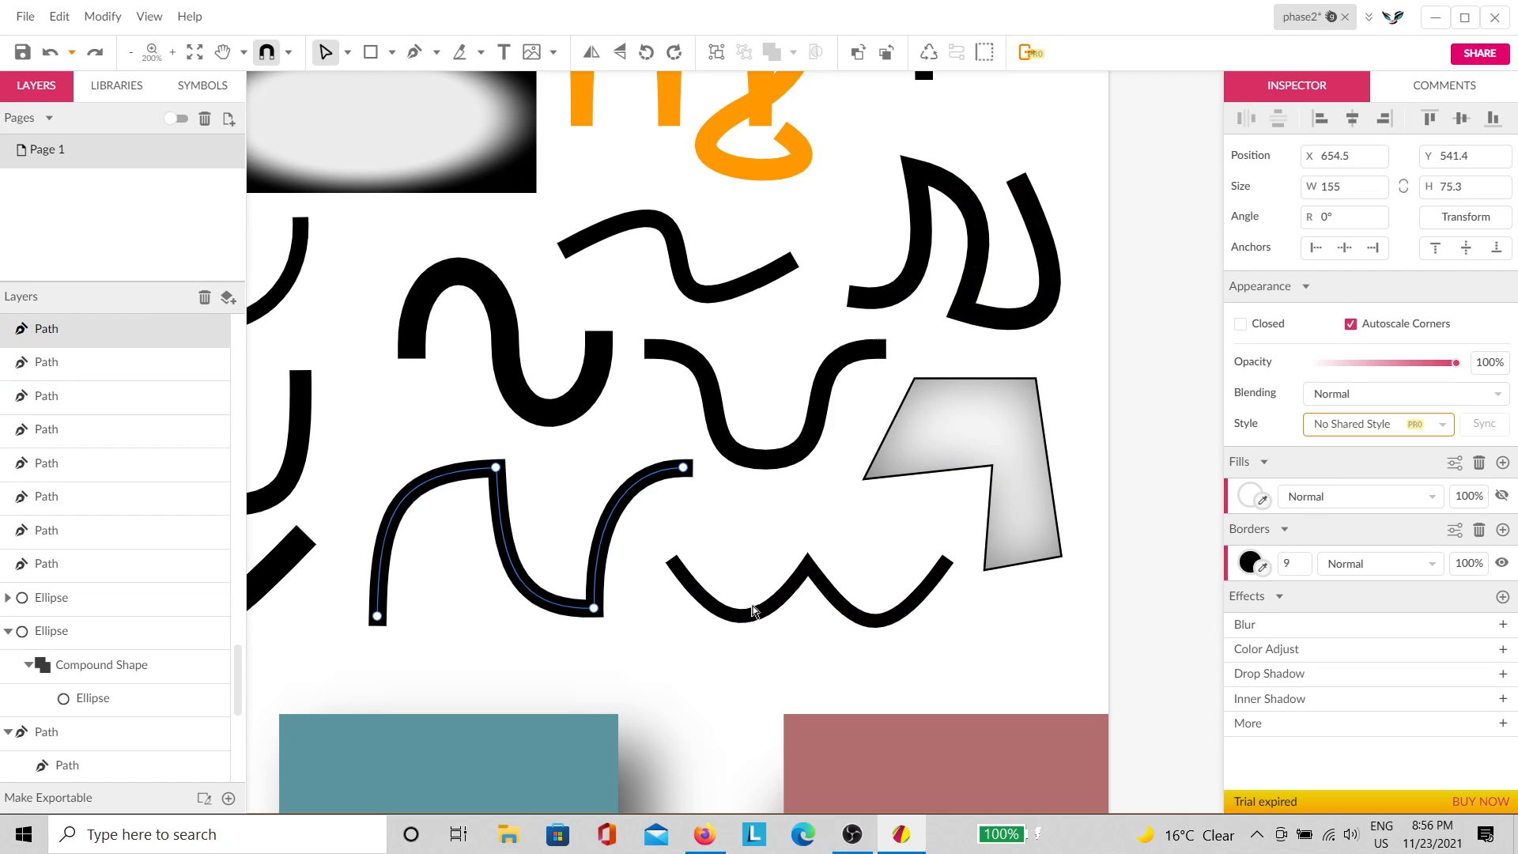
click(808, 609)
click(764, 619)
drag(648, 520, 956, 663)
Step: Look over the rest of the artwork on the page, including the star pattern, tree, noise shapes, teal closed path and overlapping rectangles
scroll(731, 789, down, 5)
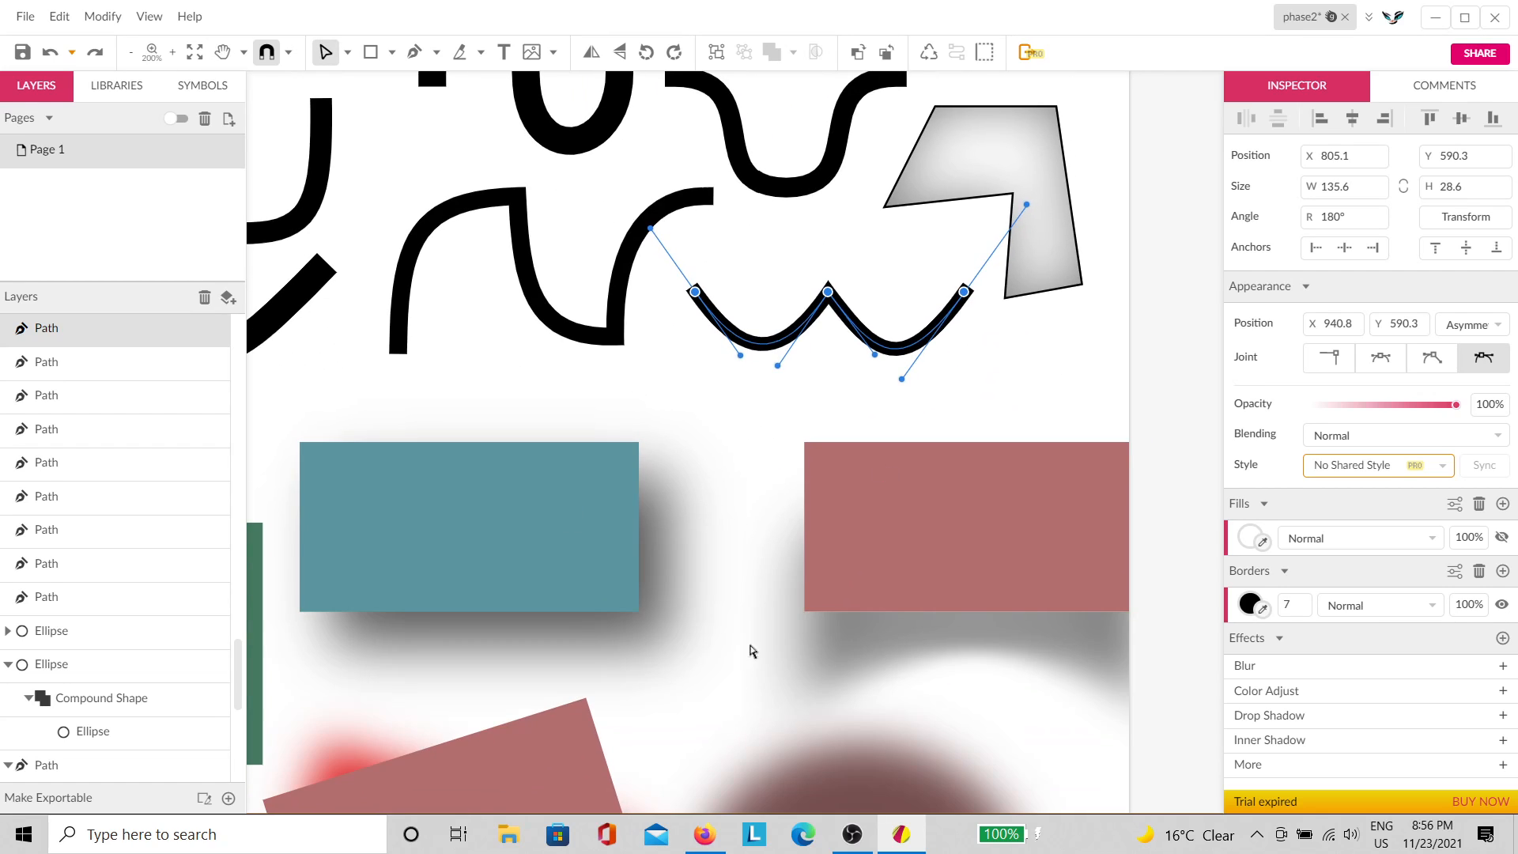
scroll(751, 650, down, 5)
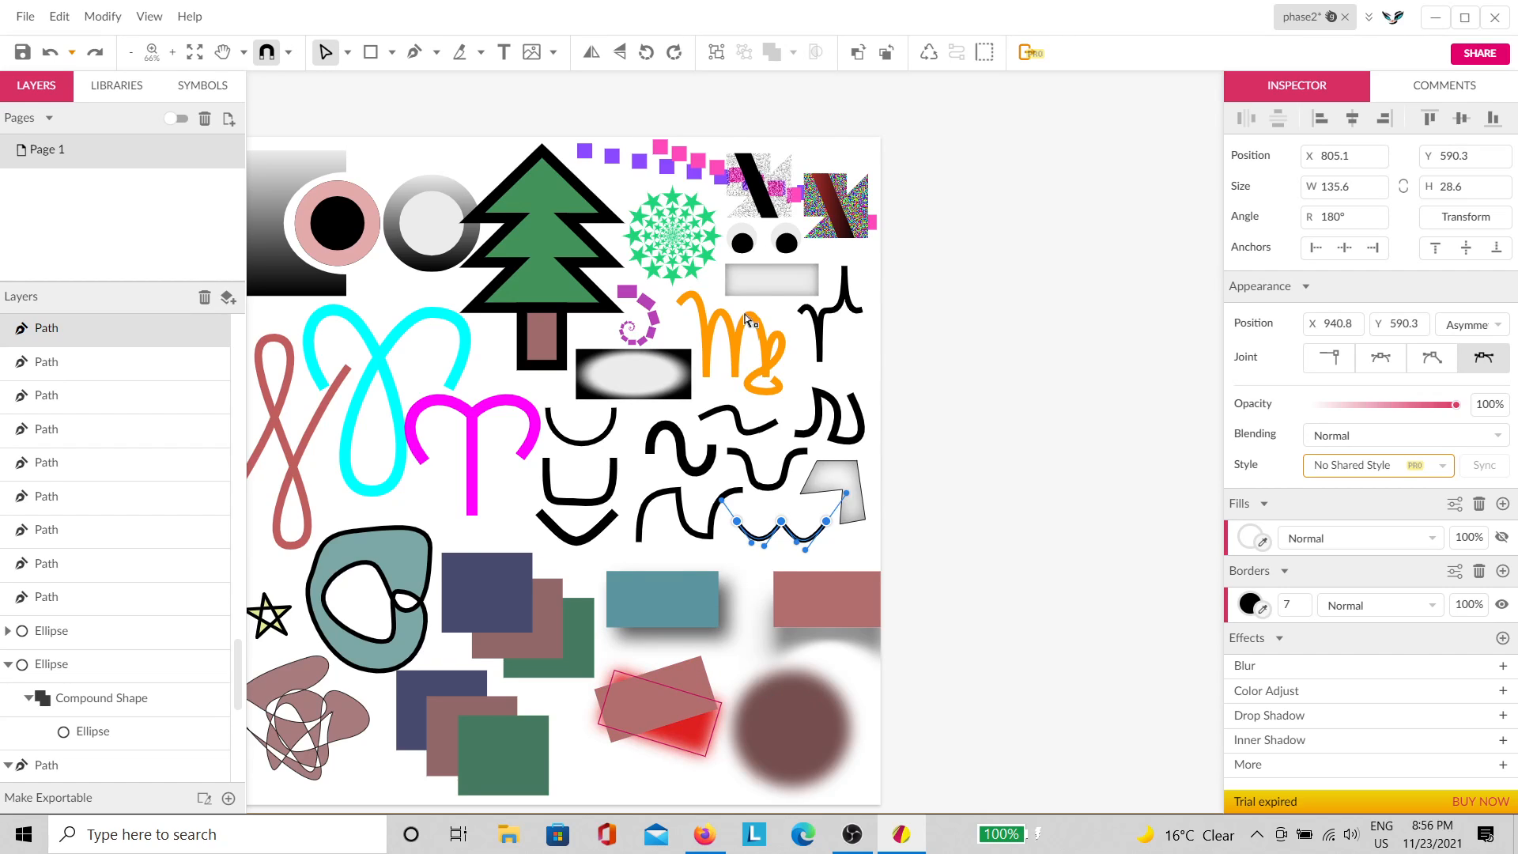
scroll(646, 305, up, 5)
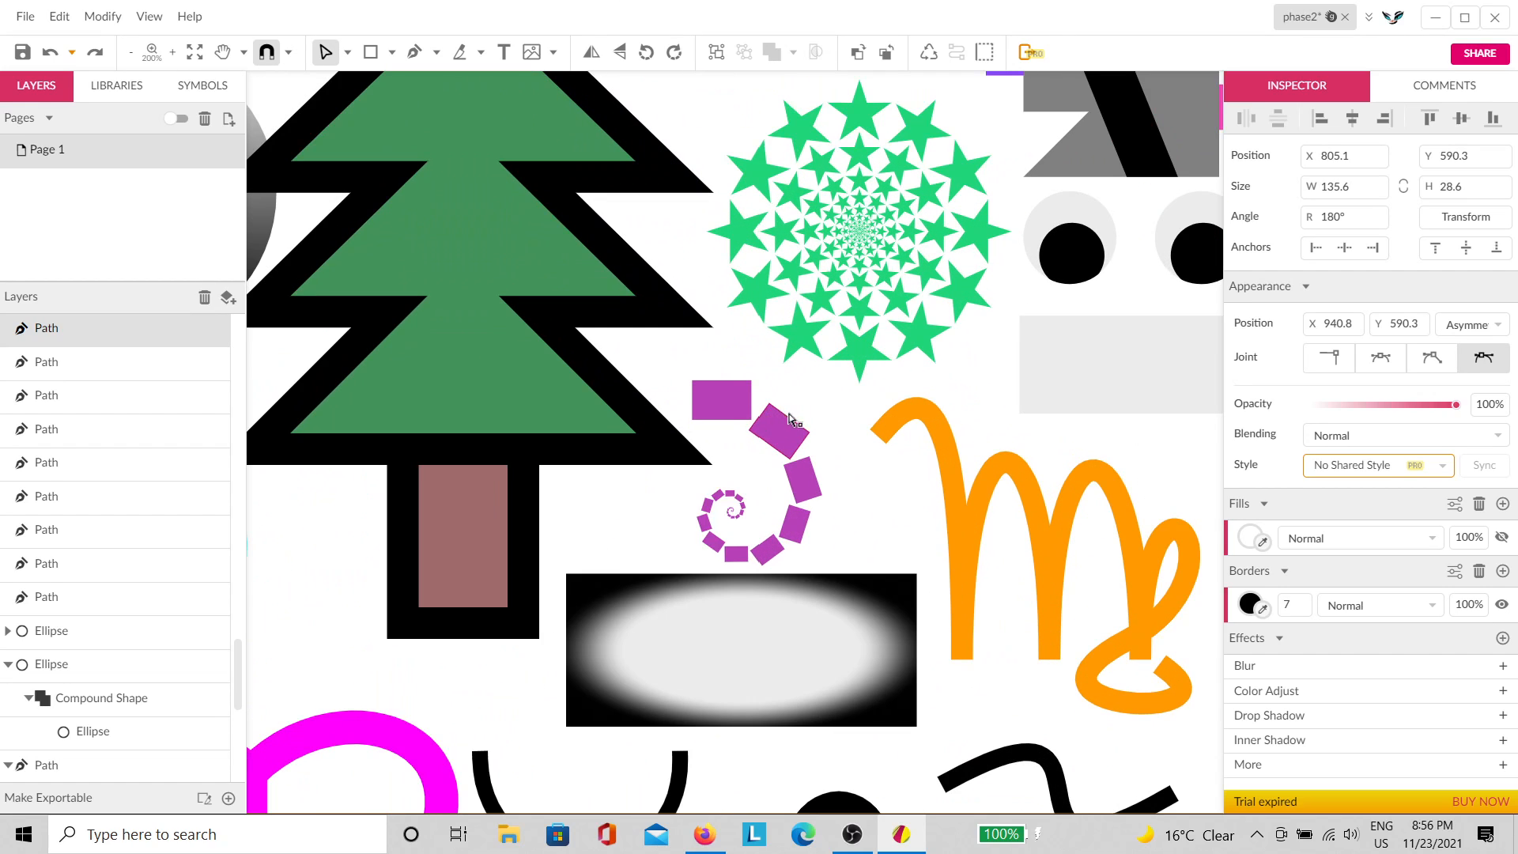
scroll(870, 514, up, 5)
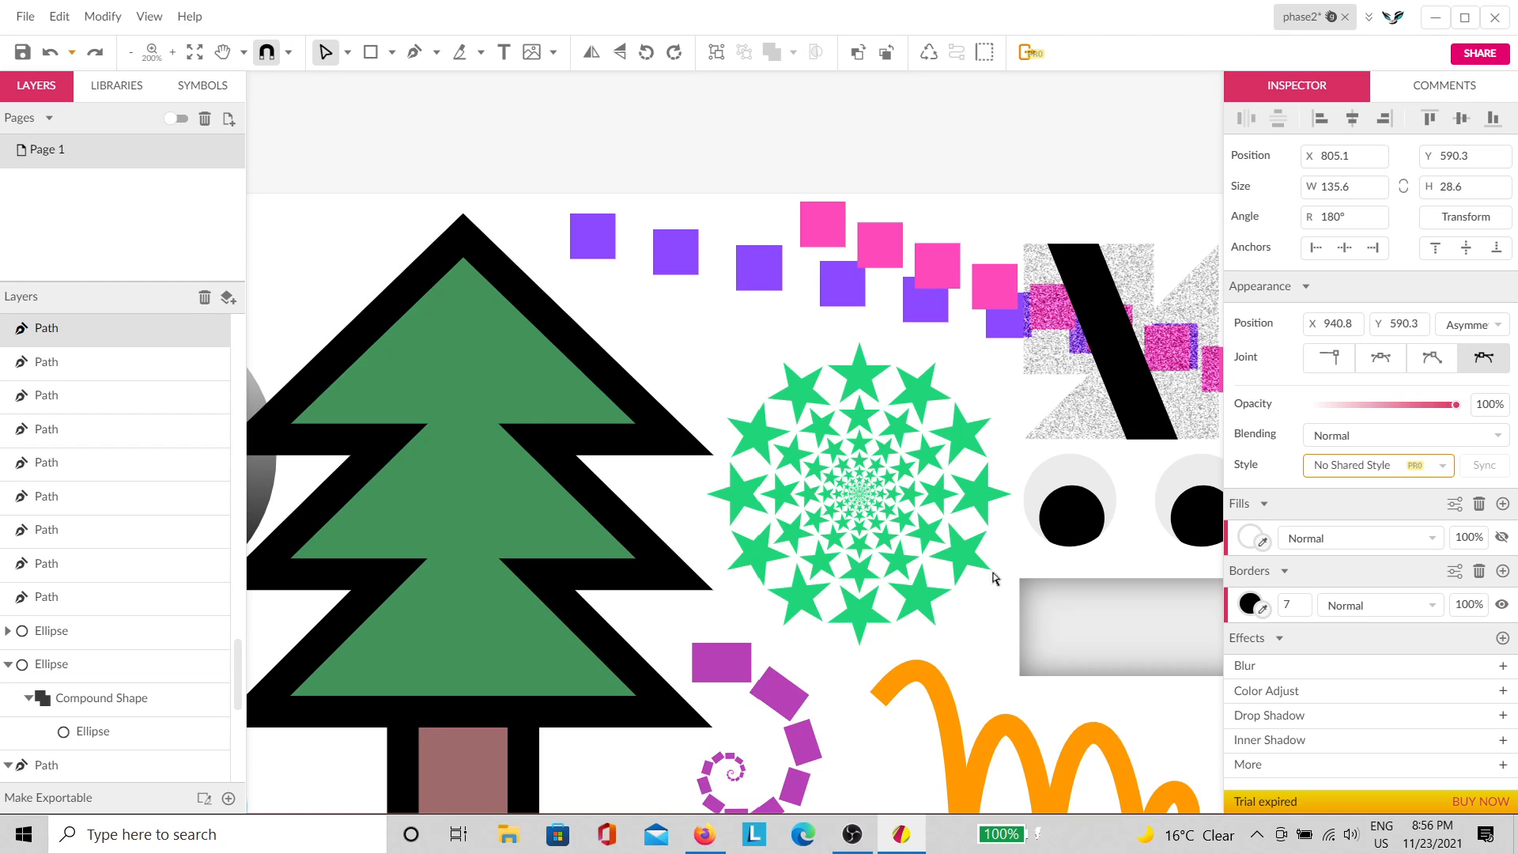
scroll(994, 546, right, 5)
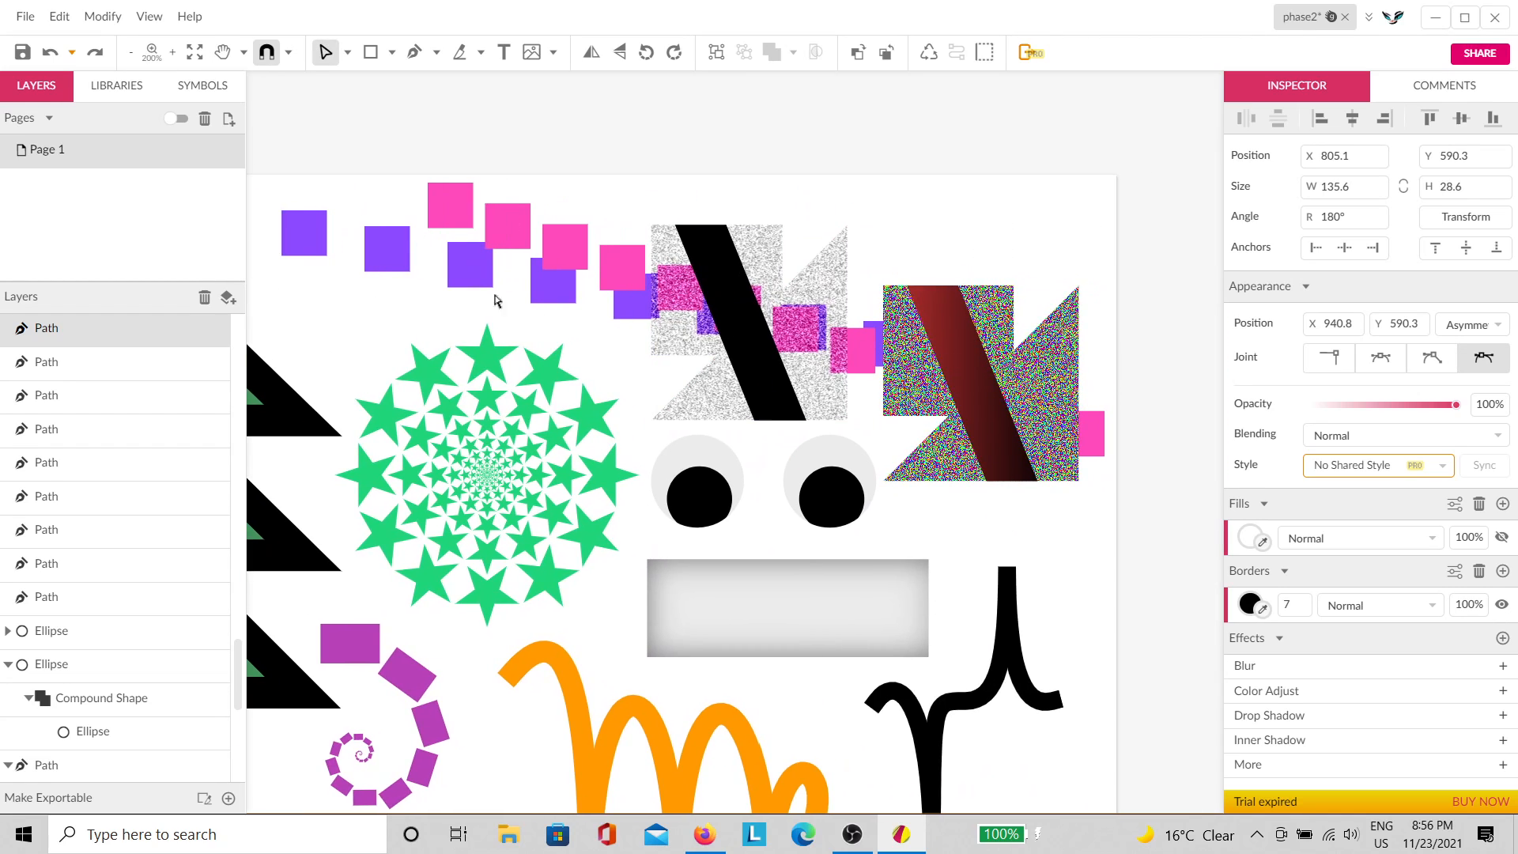
scroll(556, 681, left, 7)
scroll(557, 682, down, 6)
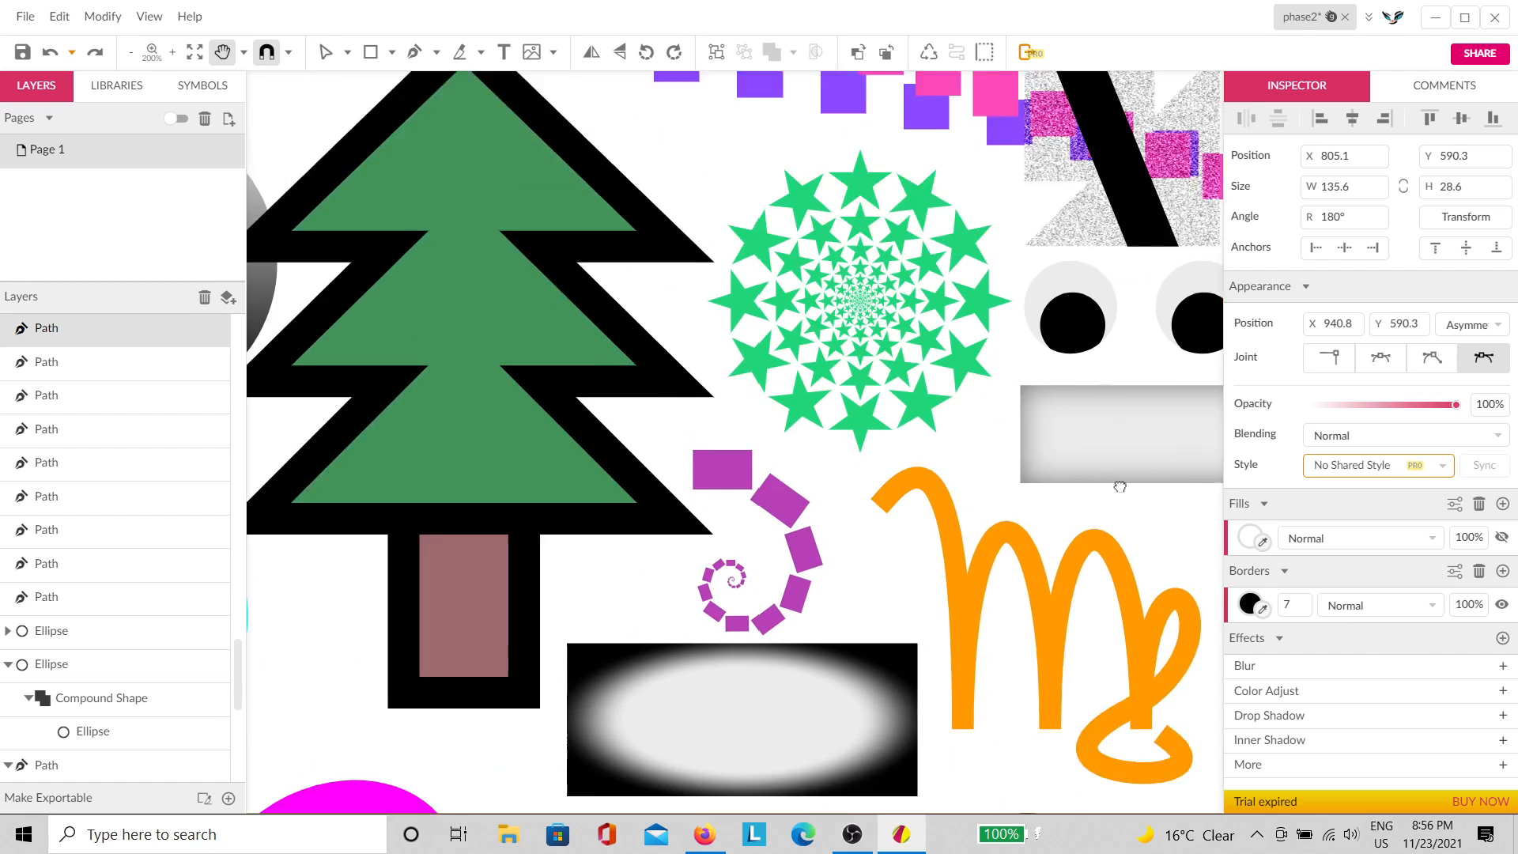
scroll(556, 681, left, 3)
scroll(557, 682, down, 6)
scroll(816, 503, down, 3)
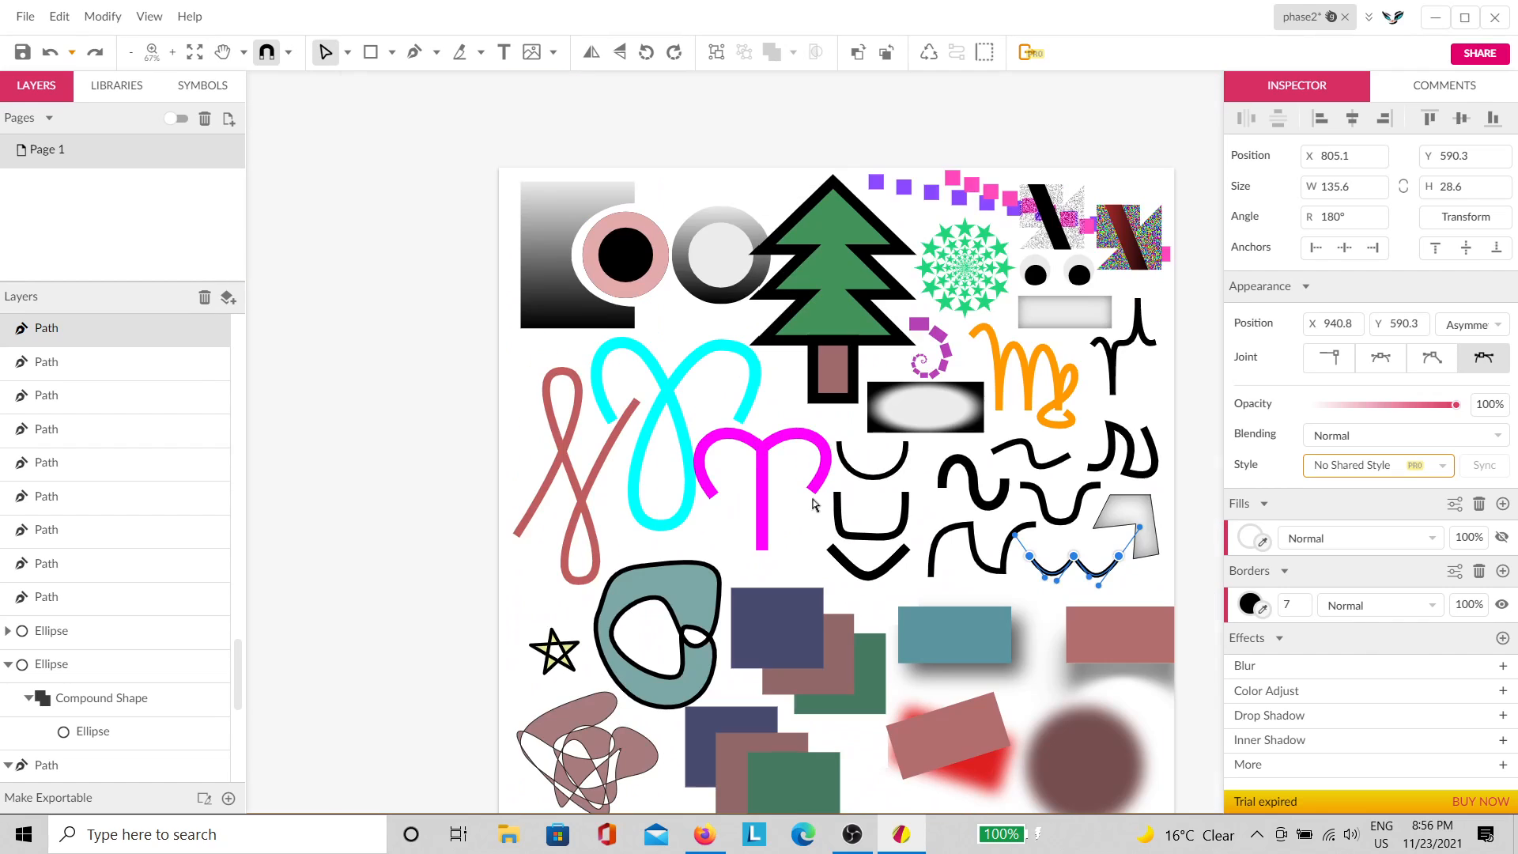
scroll(692, 577, down, 2)
scroll(578, 589, up, 3)
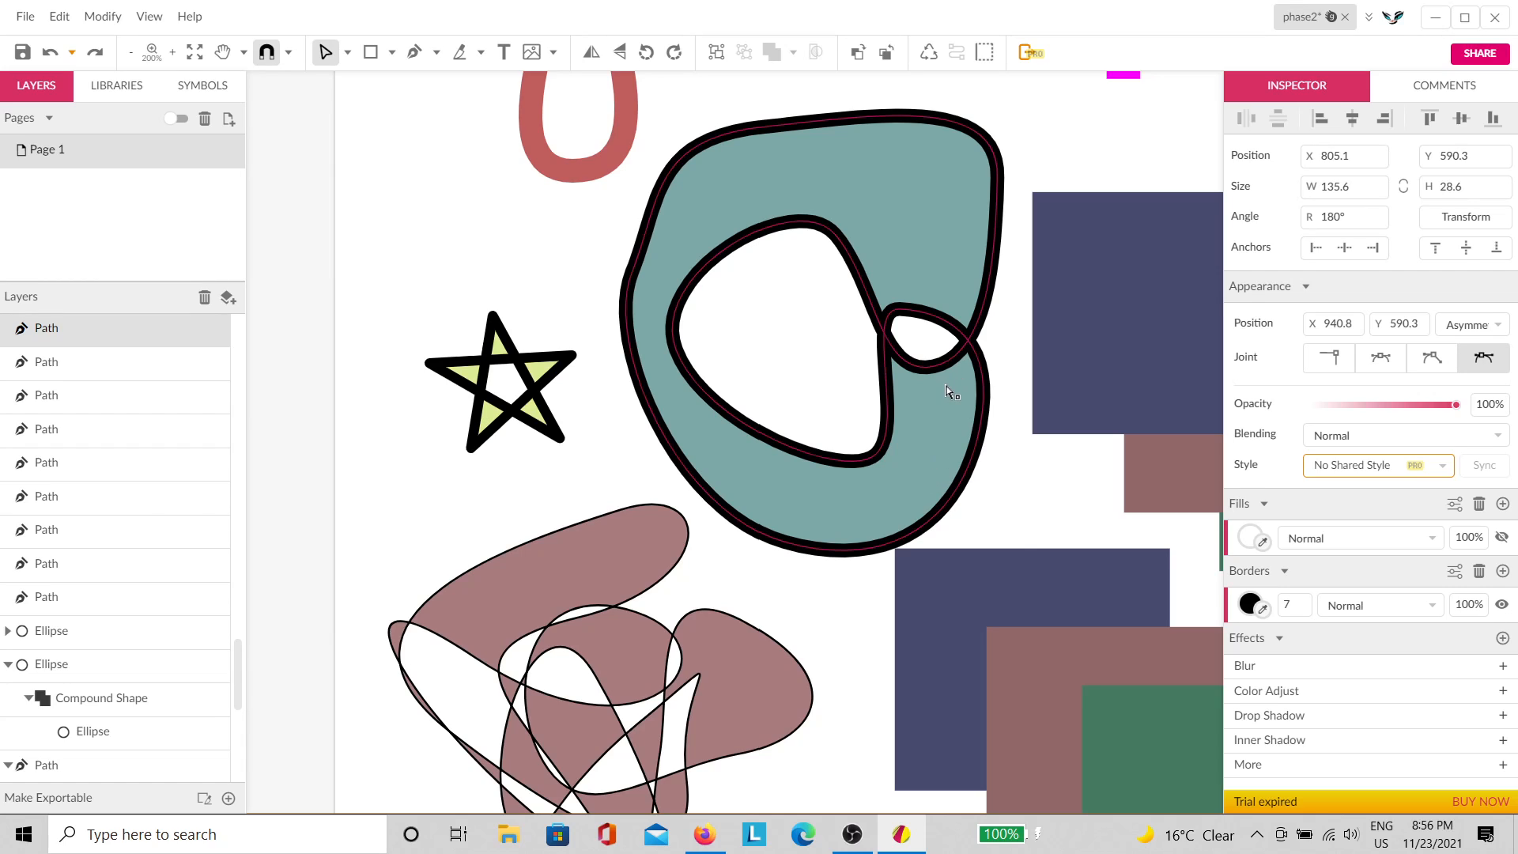
drag(1116, 625, 390, 496)
mouse_move(700, 477)
mouse_down()
mouse_move(929, 784)
mouse_move(1052, 764)
mouse_up()
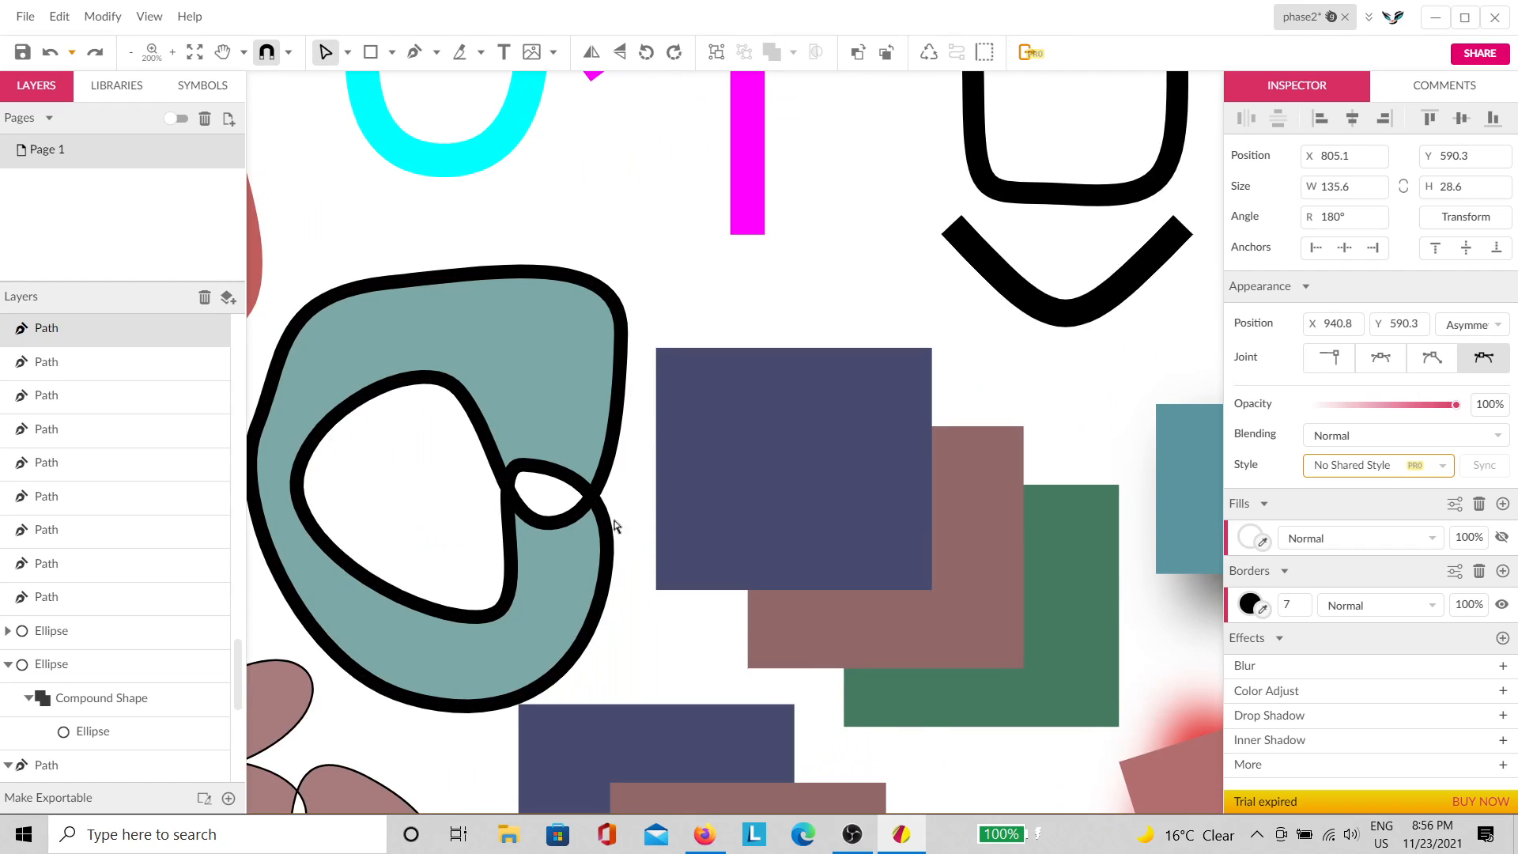
drag(612, 520, 958, 553)
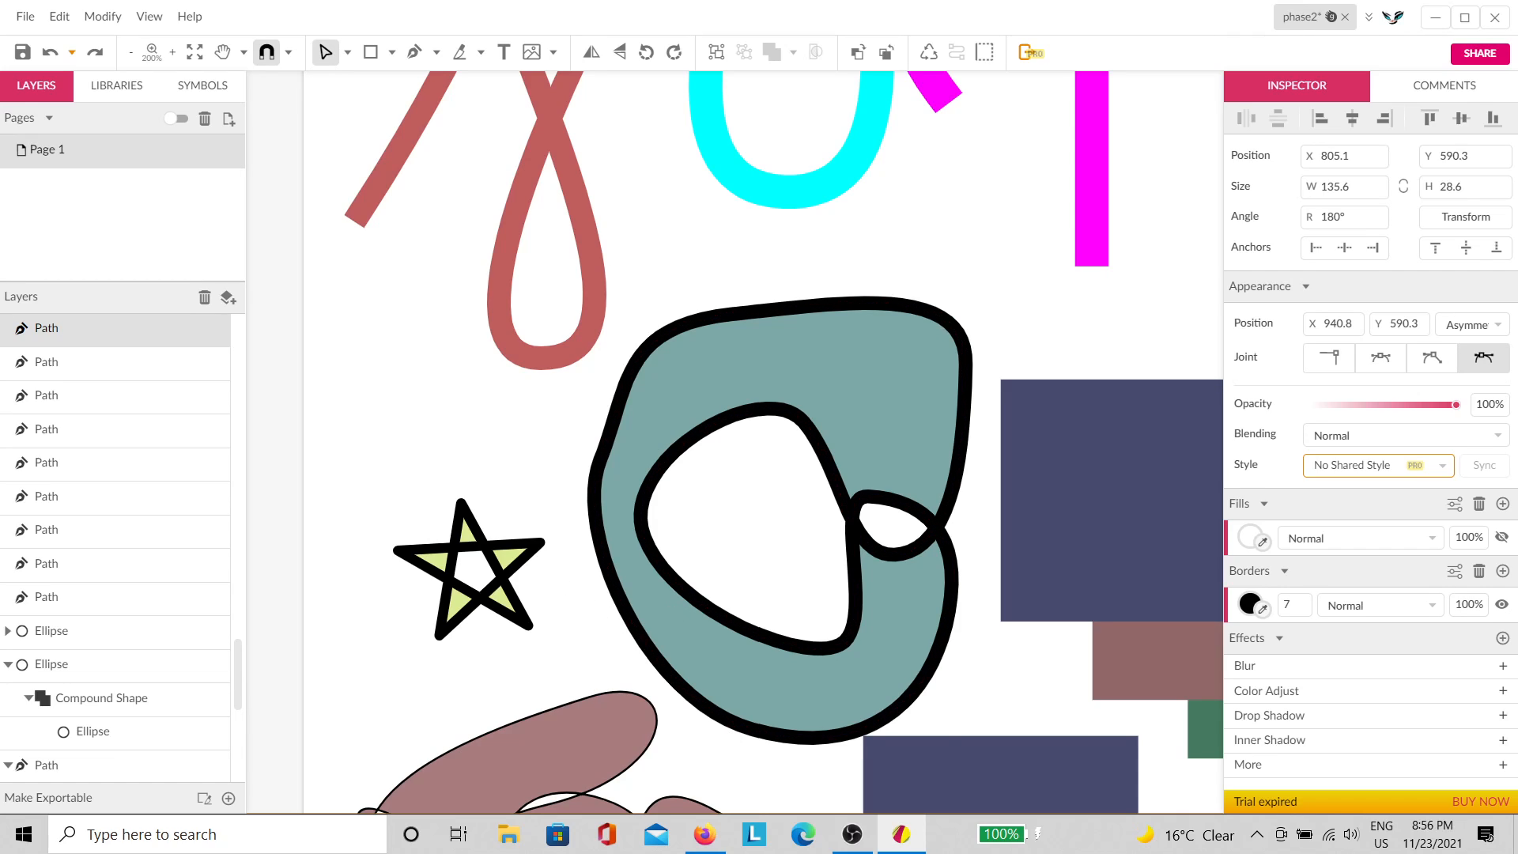
Step: Switch to the class document in Firefox and examine its sample drawings, from the optical illusions and repeating patterns to the chess pieces
drag(1313, 850, 904, 0)
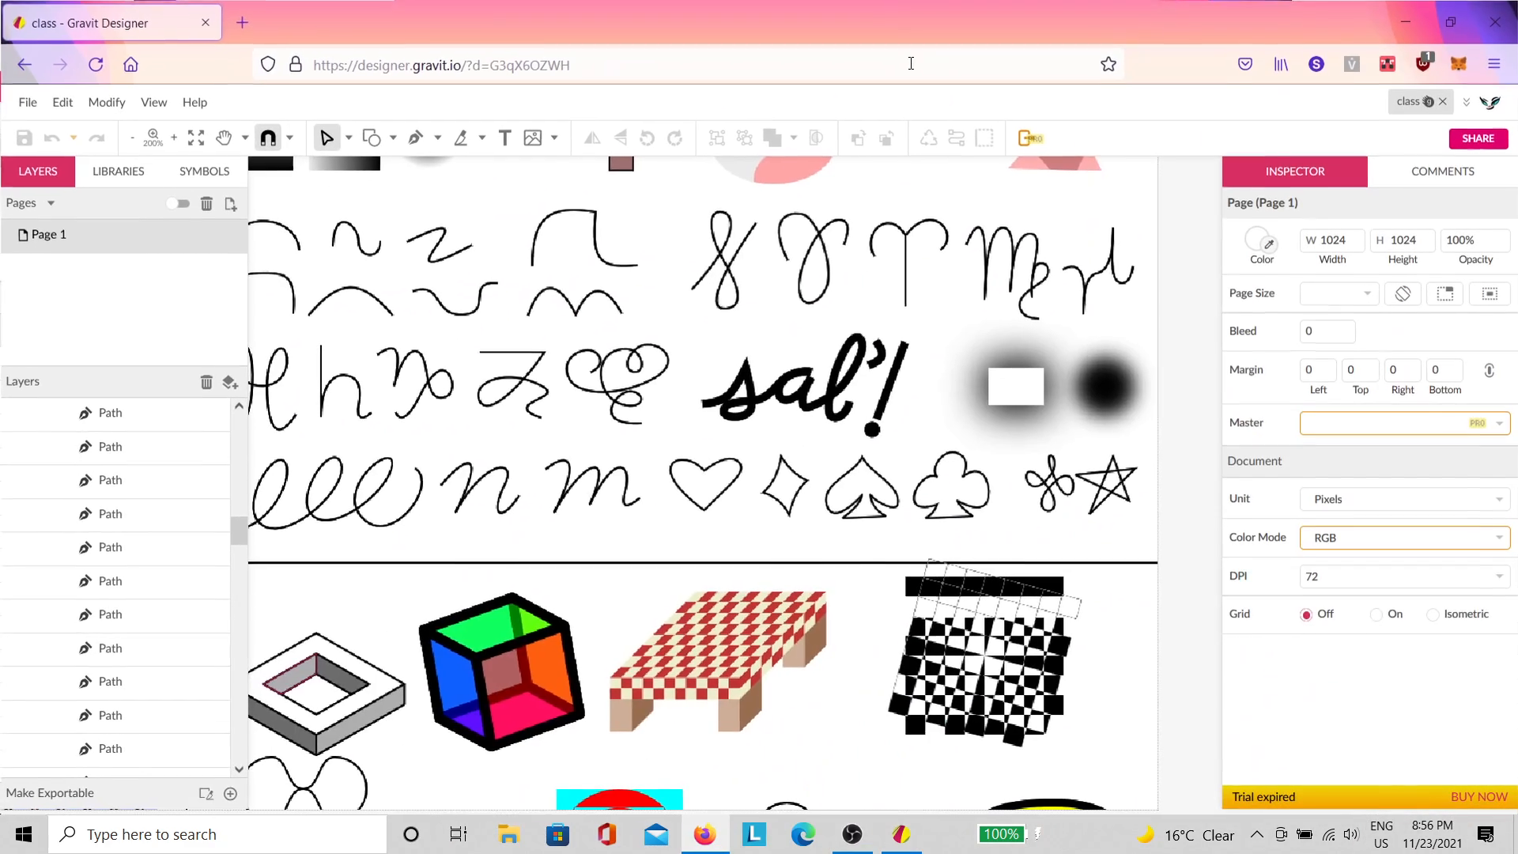
scroll(603, 603, down, 6)
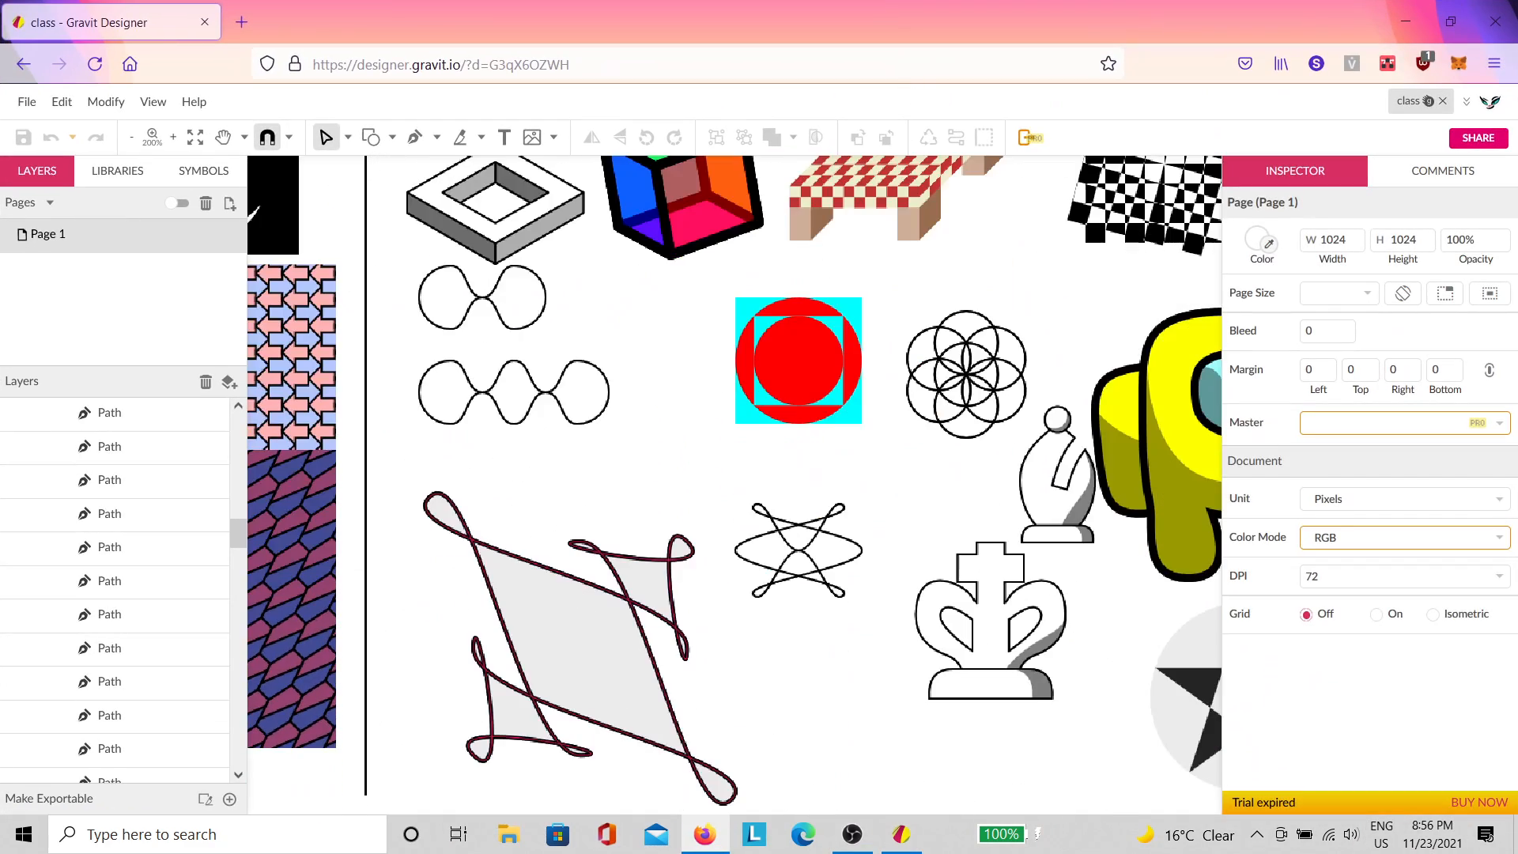
drag(425, 592, 1159, 674)
scroll(718, 636, down, 1)
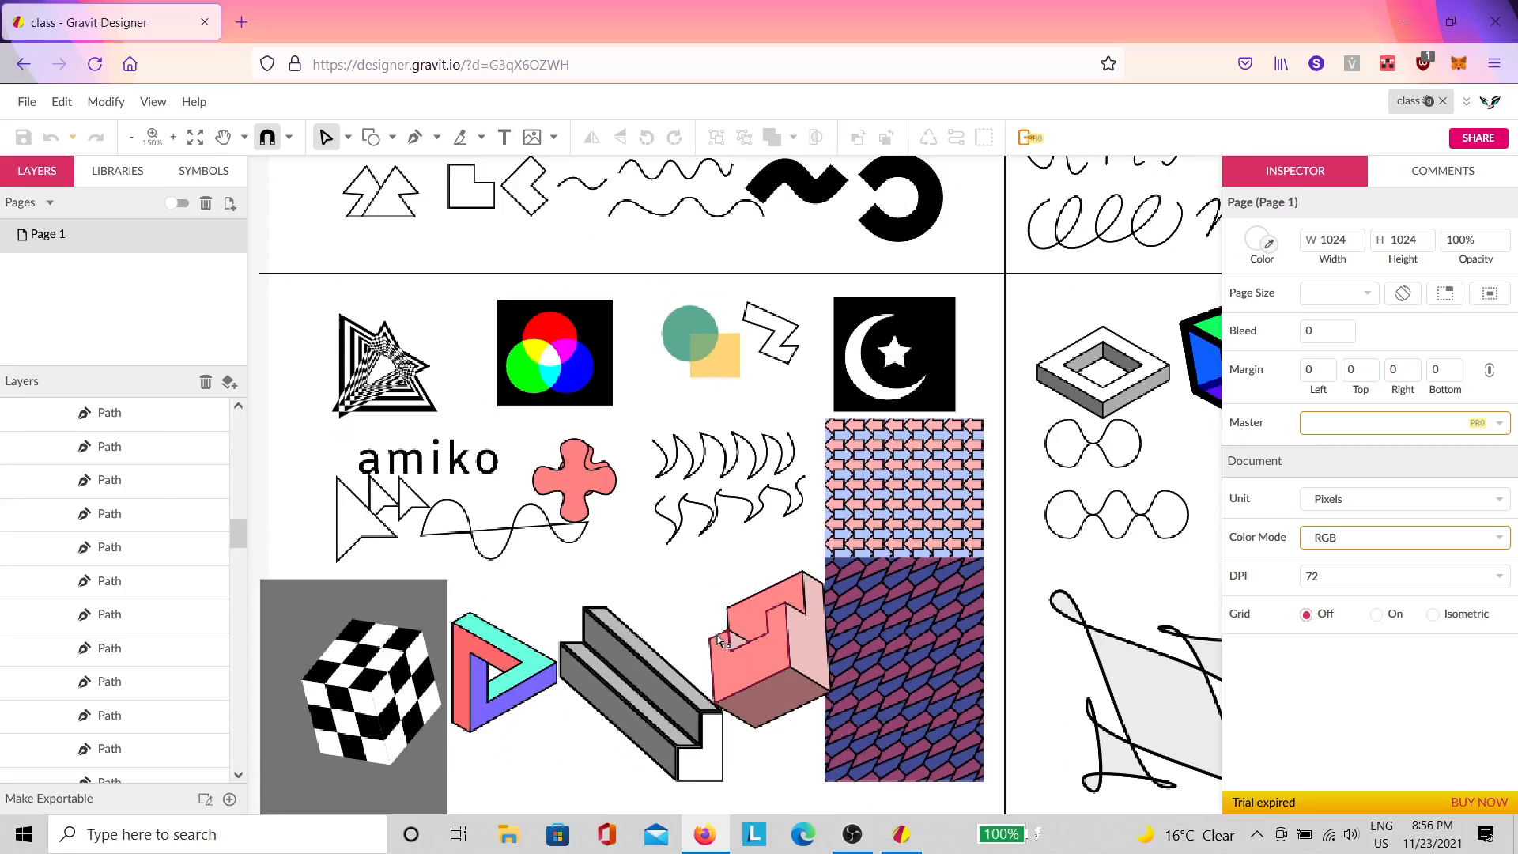
drag(456, 650, 540, 588)
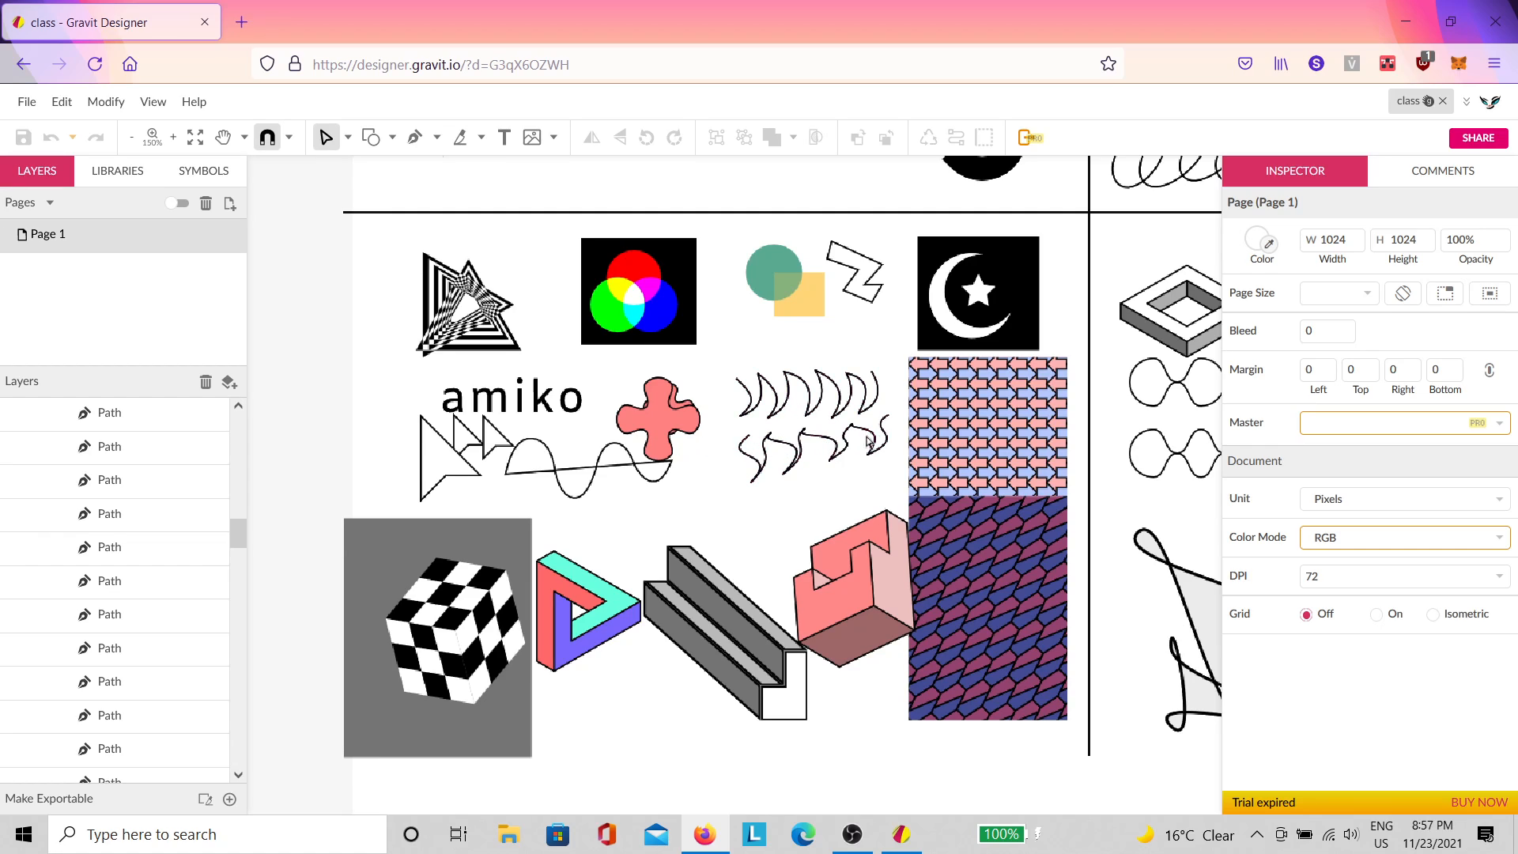
click(662, 430)
click(616, 487)
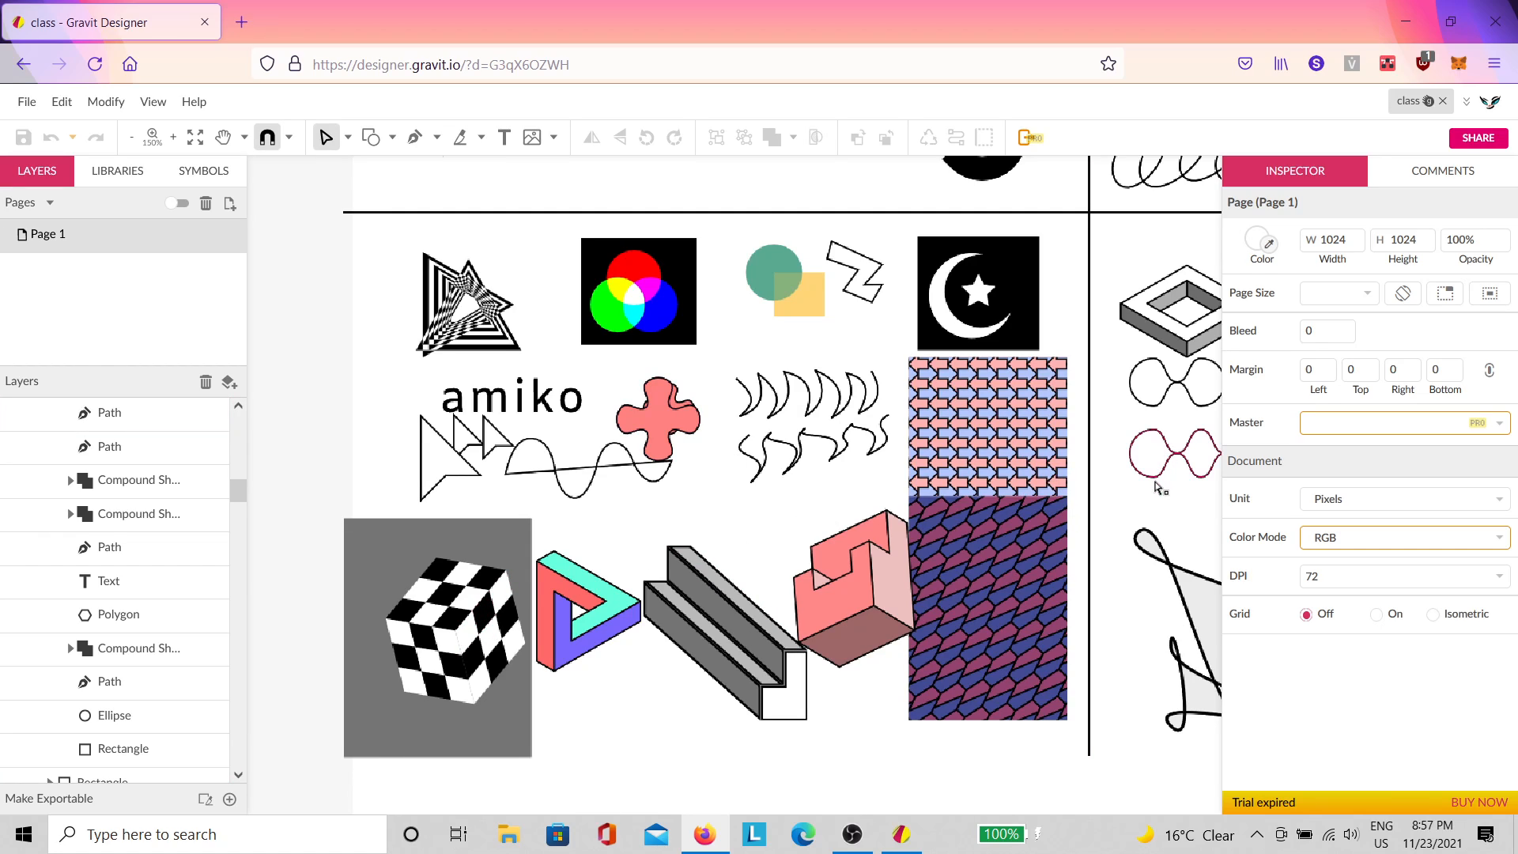
key(space)
drag(1146, 494, 432, 549)
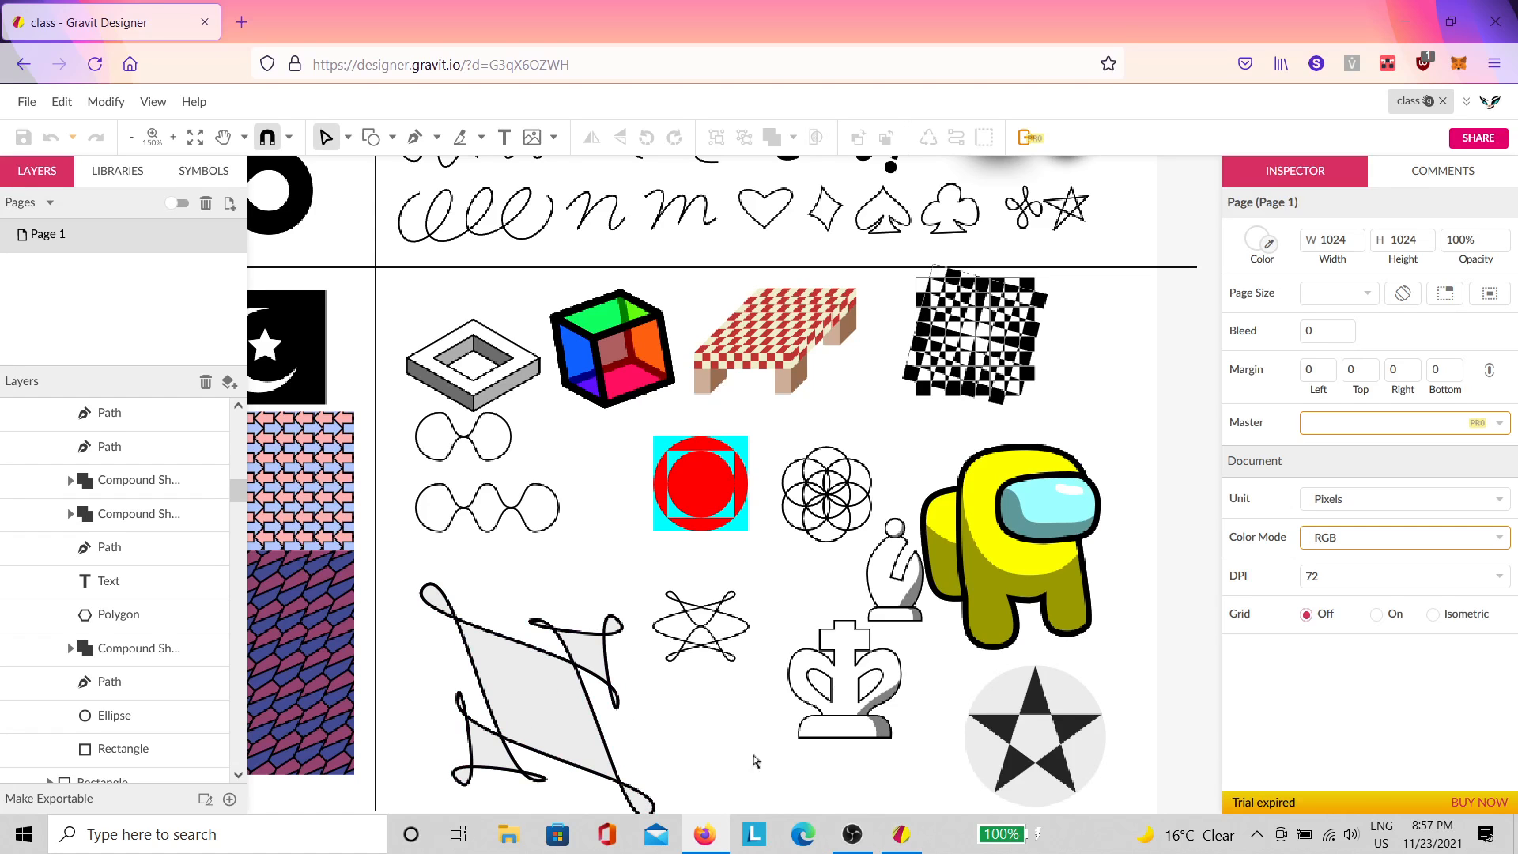
key(space)
drag(787, 761, 739, 705)
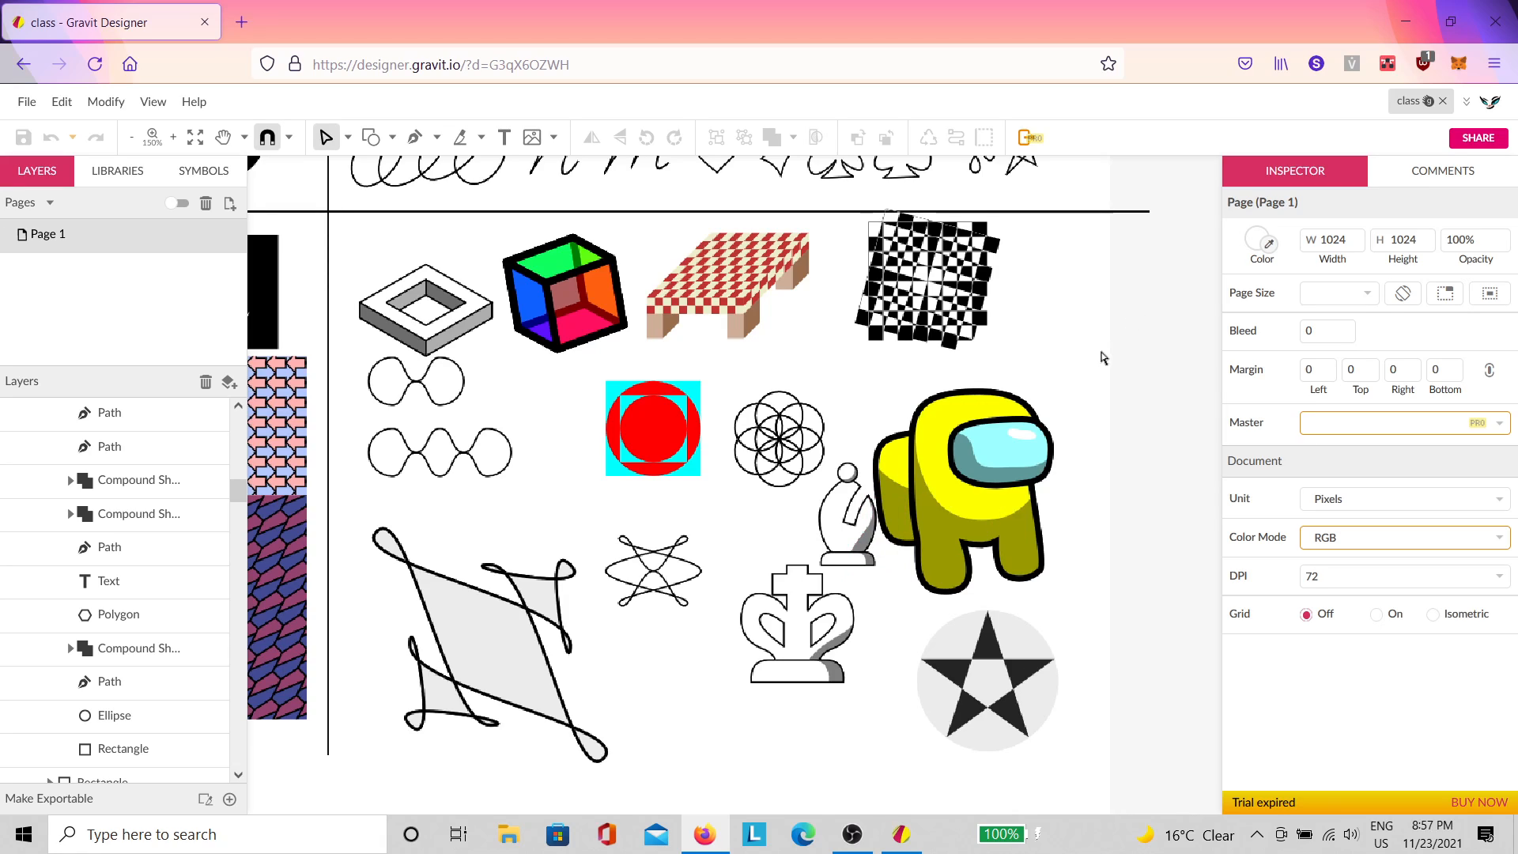
Step: Switch back to the phase2 document in the desktop Gravit Designer, bring the whole page into view and save it
drag(1012, 28, 721, 188)
click(1196, 183)
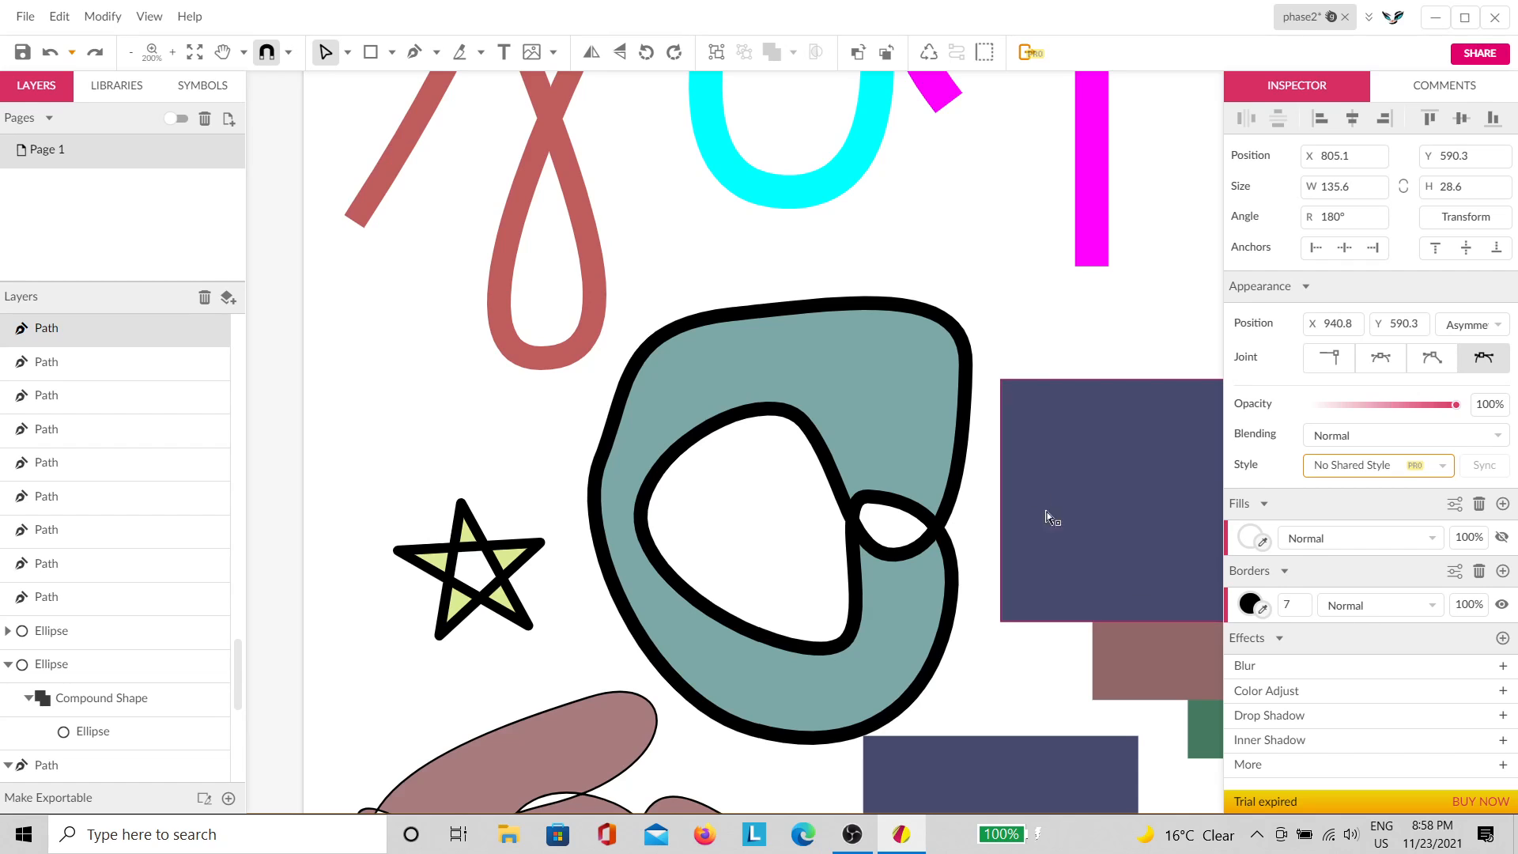
scroll(994, 440, down, 3)
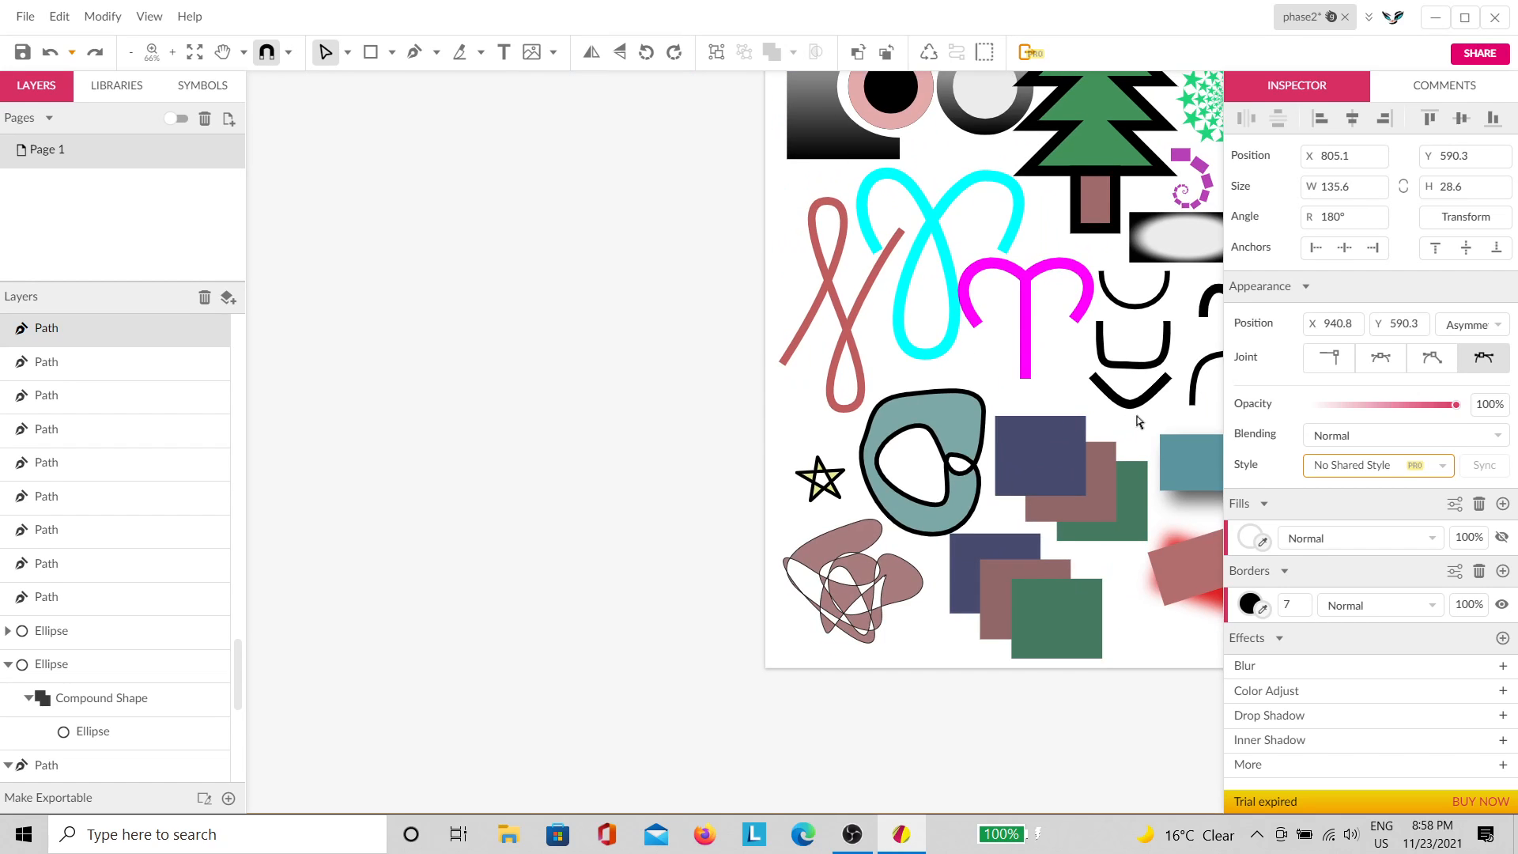
key(space)
drag(1113, 433, 696, 525)
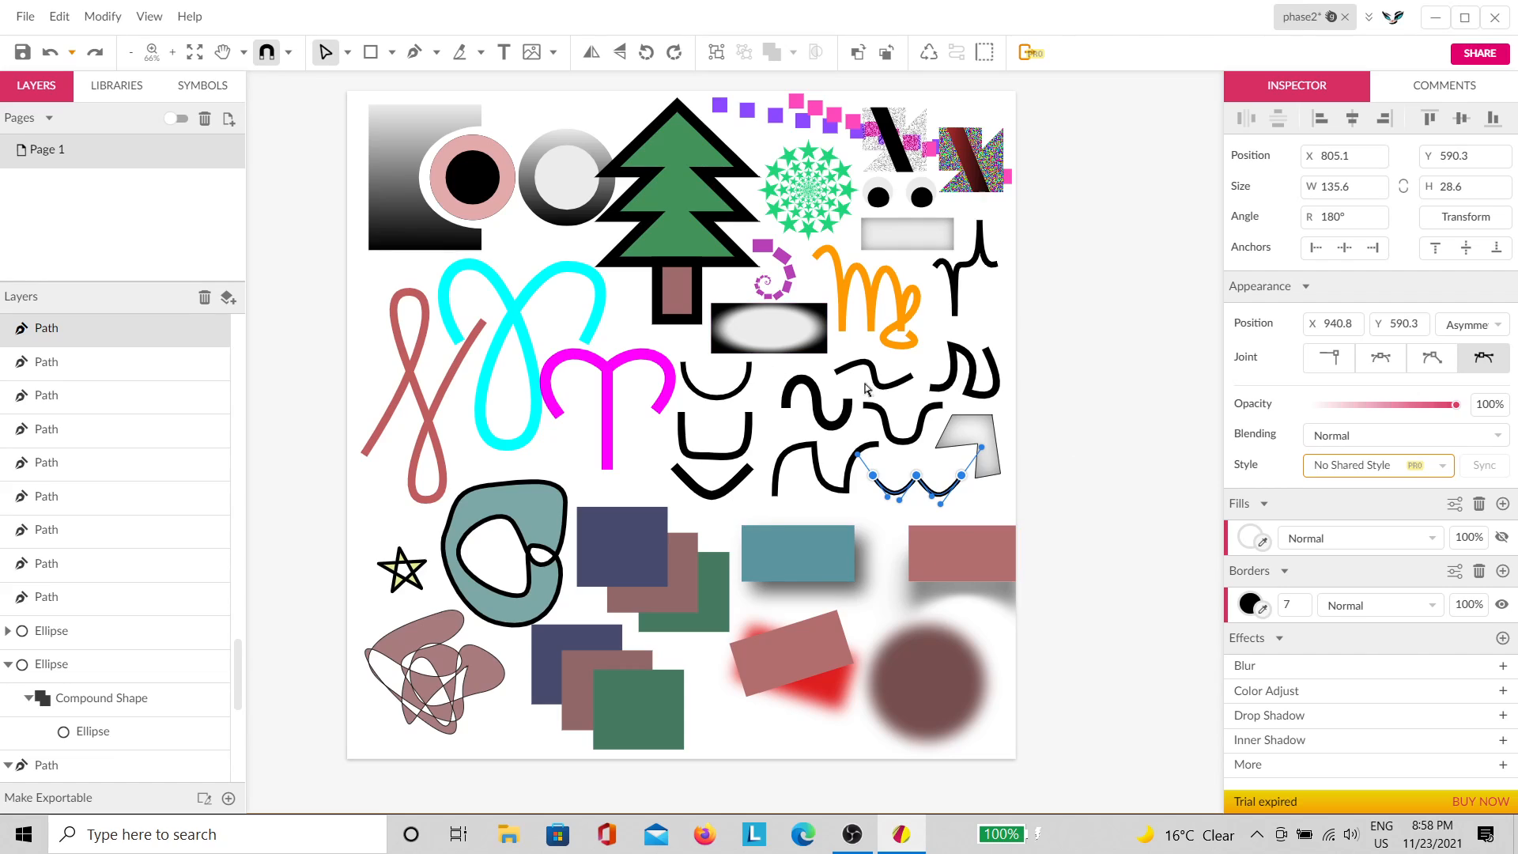
click(22, 54)
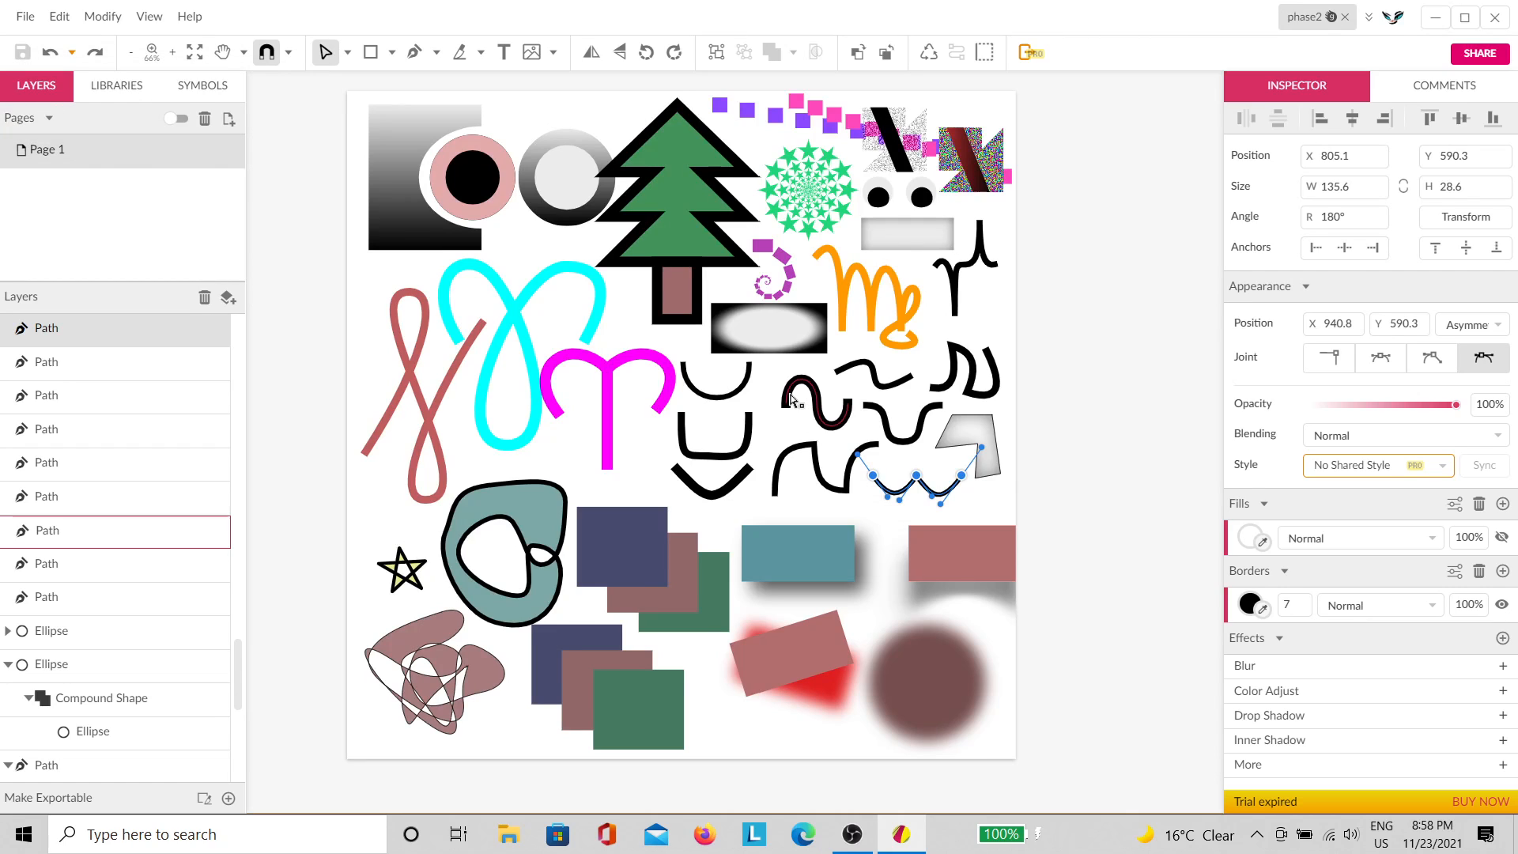
click(18, 17)
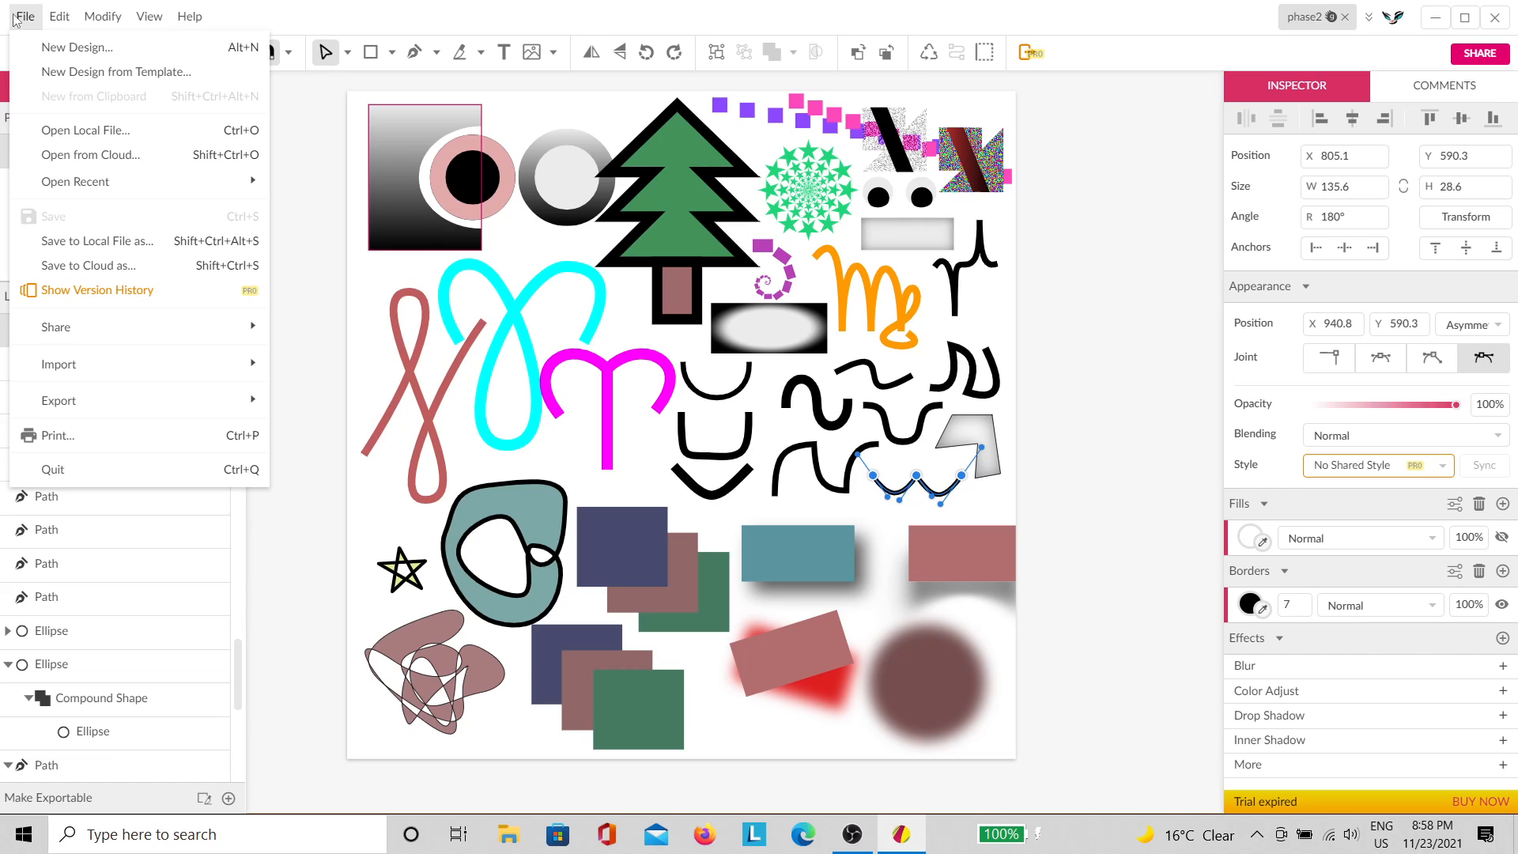
mouse_move(102, 407)
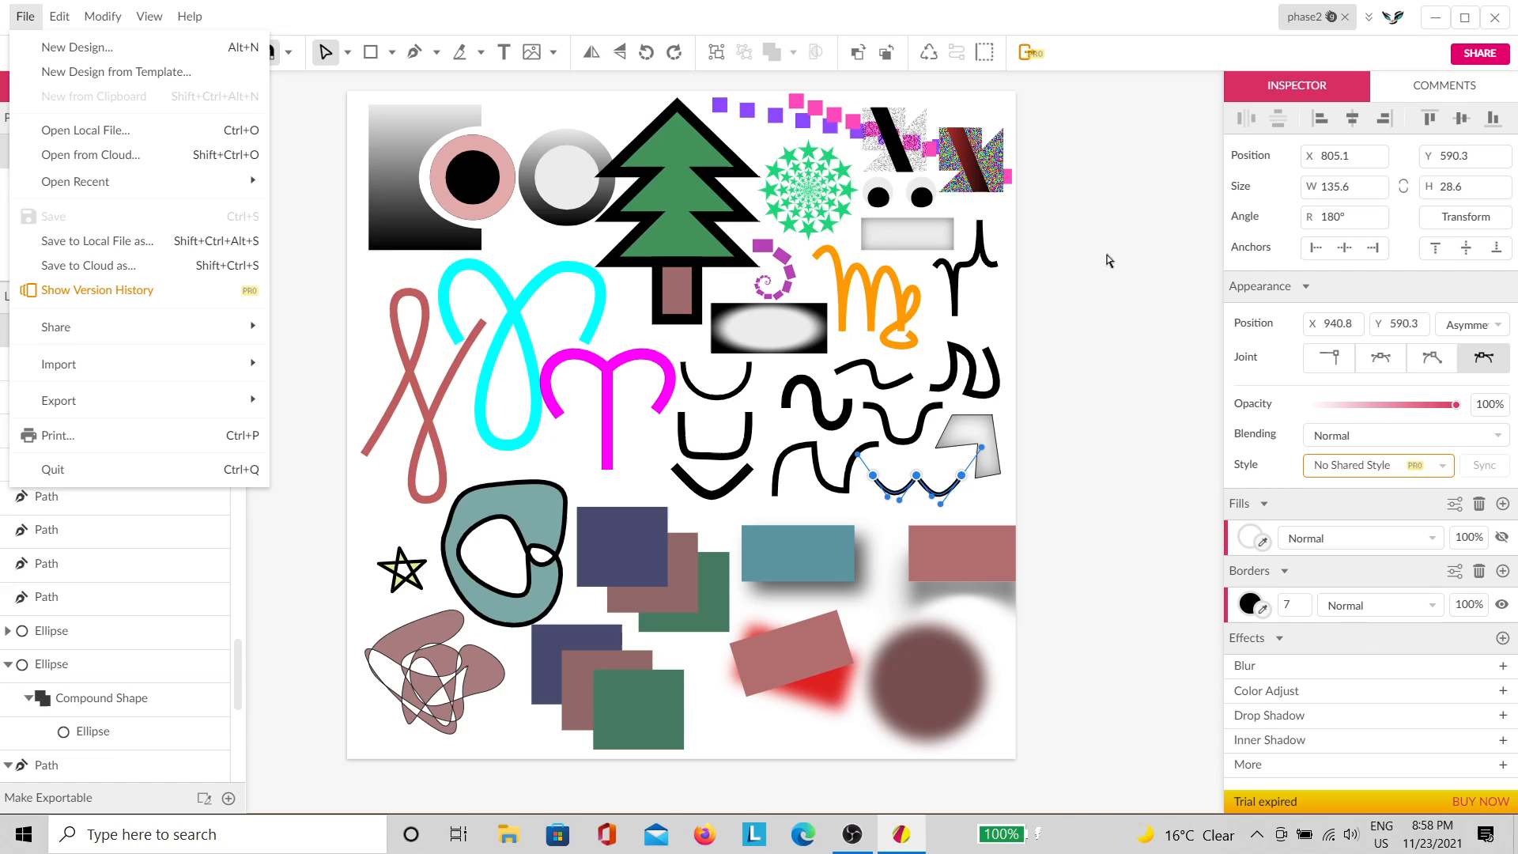
key(Escape)
key(Escape)
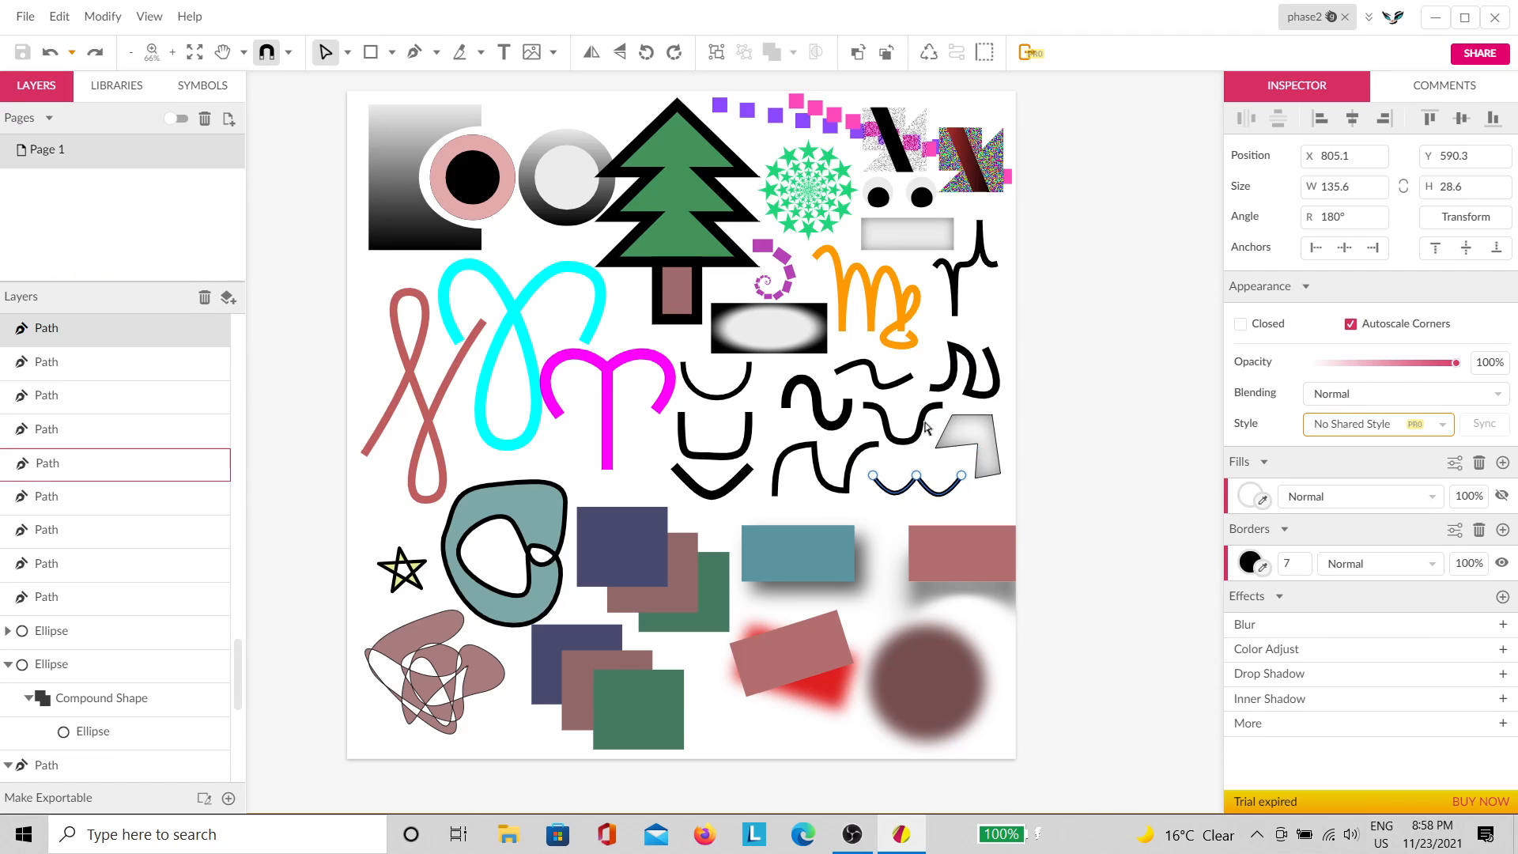